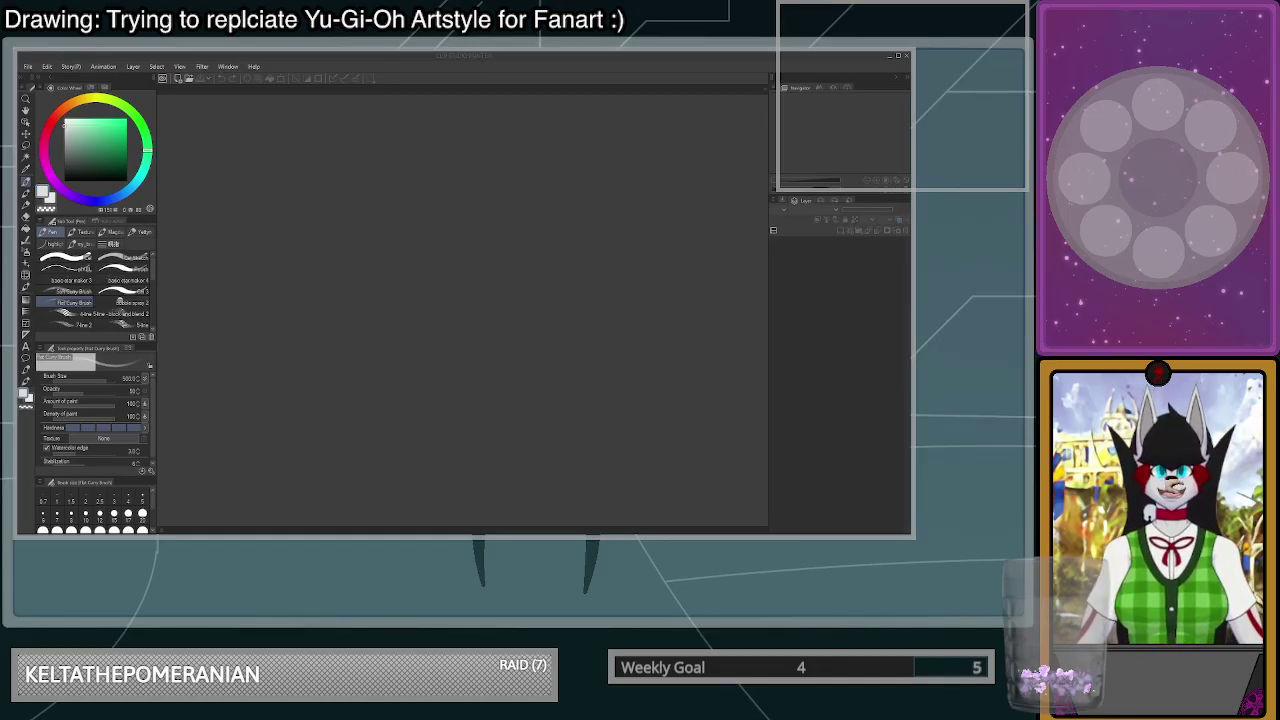
click(28, 66)
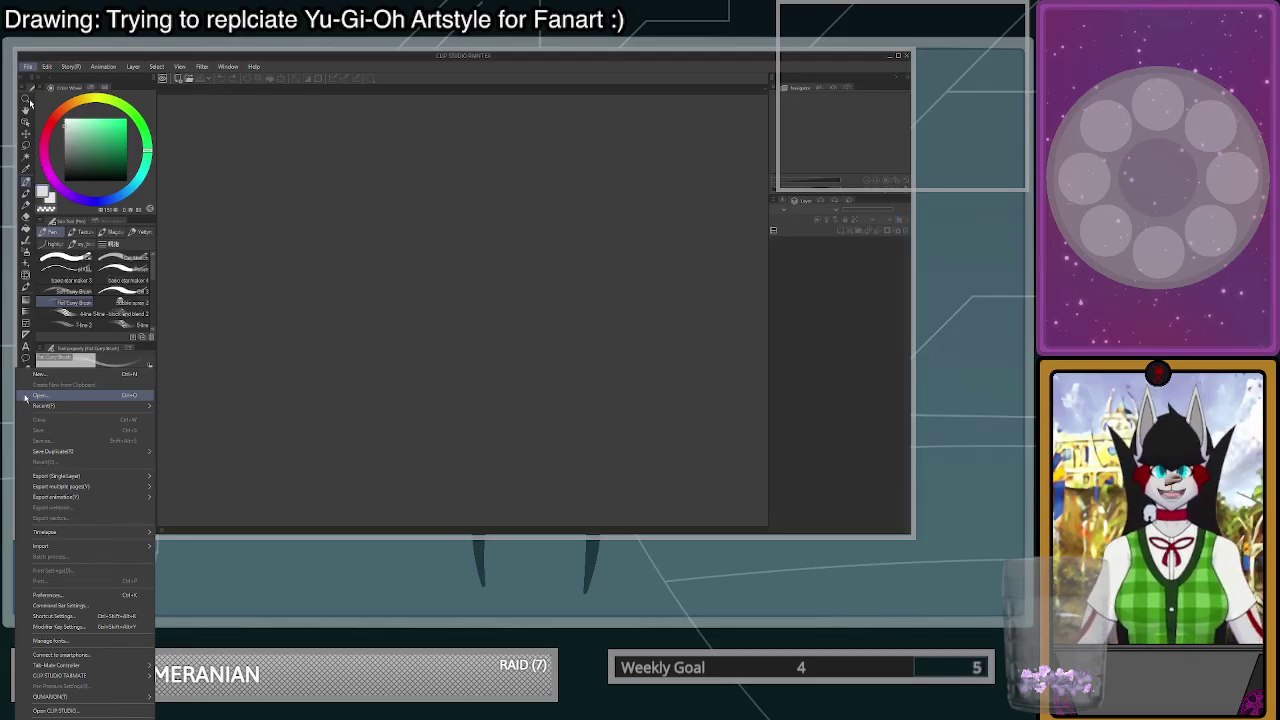
mouse_move(180, 67)
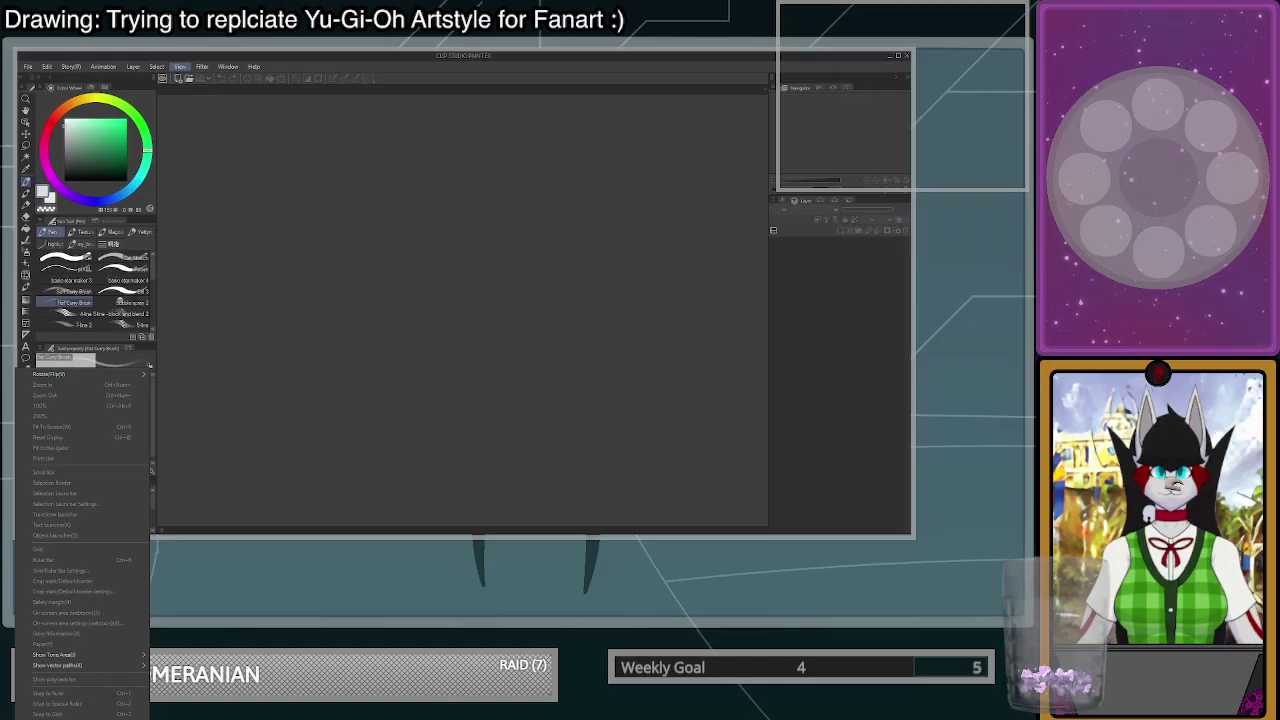
key(alt+Tab)
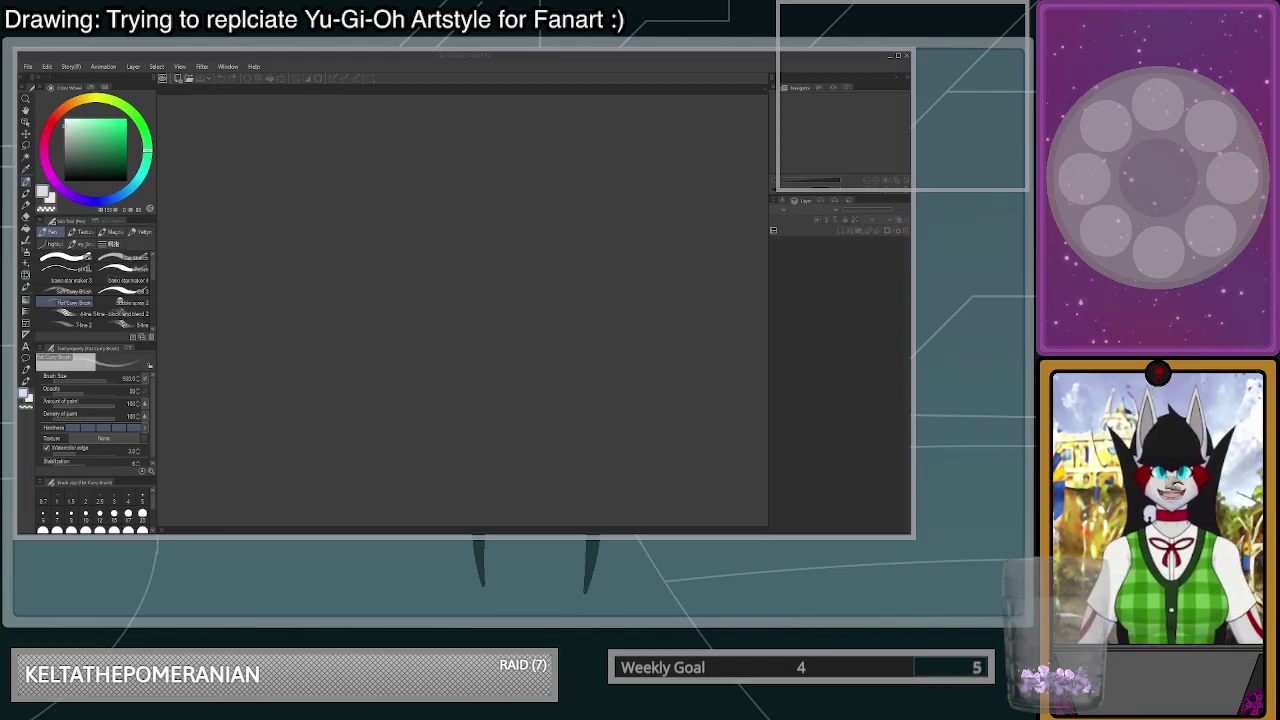
click(28, 68)
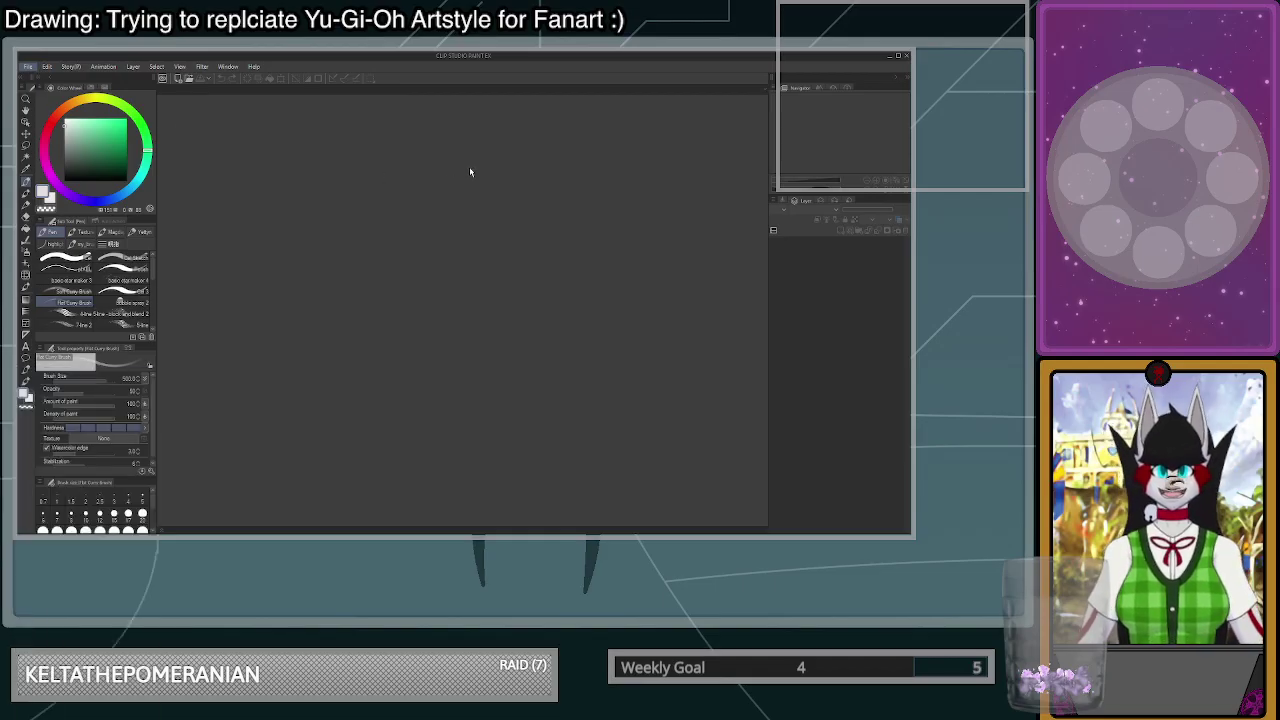
click(570, 171)
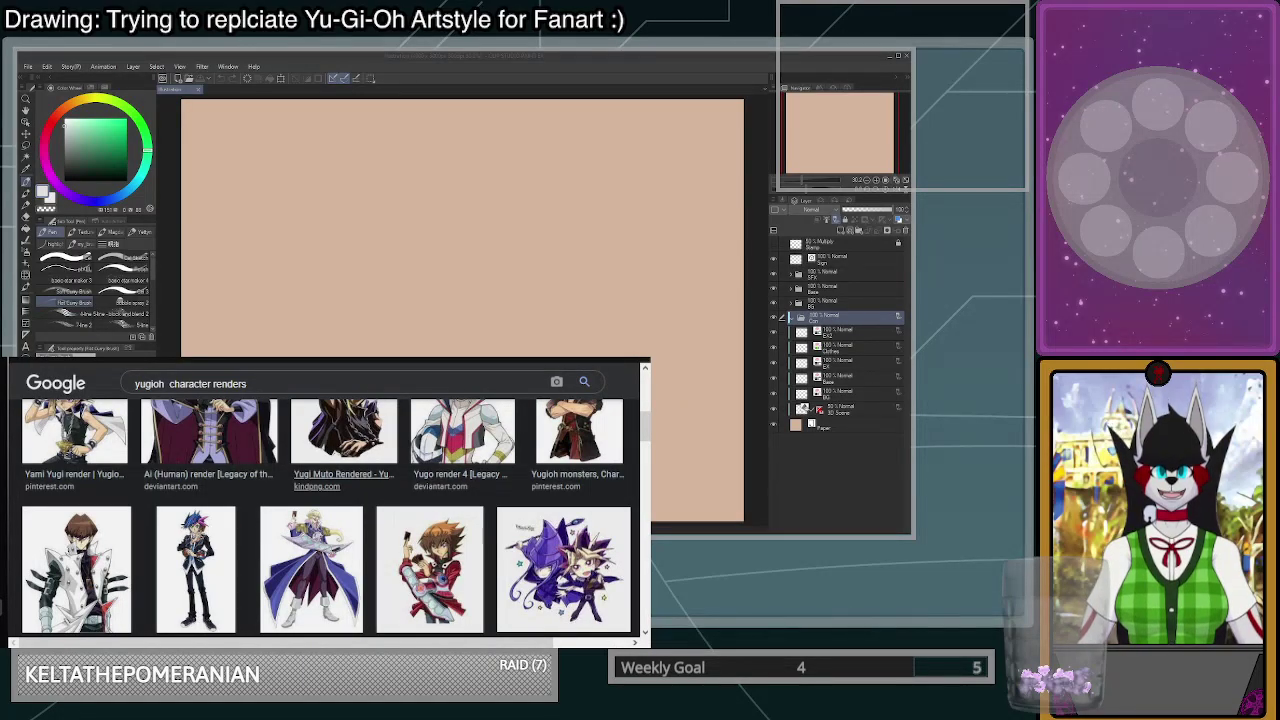
- Browse the Google image results for yugioh character renders and preview the ComicBook.com movie character image
scroll(326, 518, down, 1)
scroll(326, 518, down, 3)
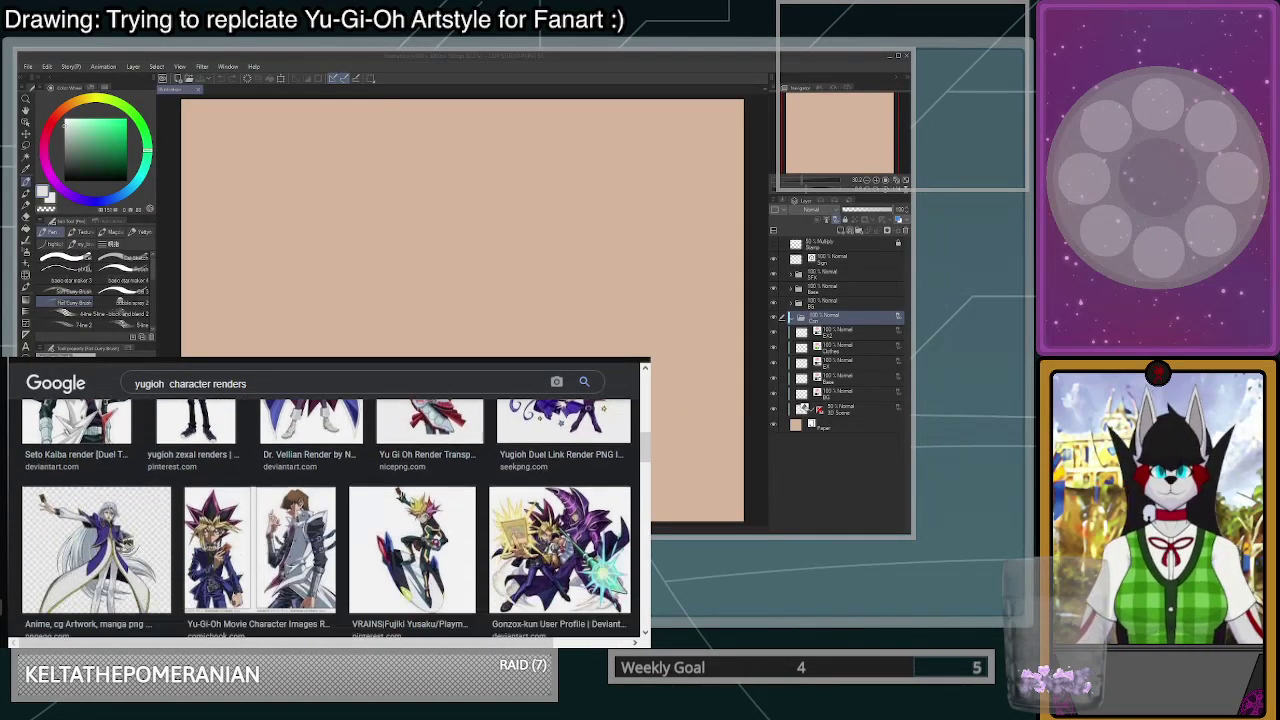
scroll(326, 518, down, 1)
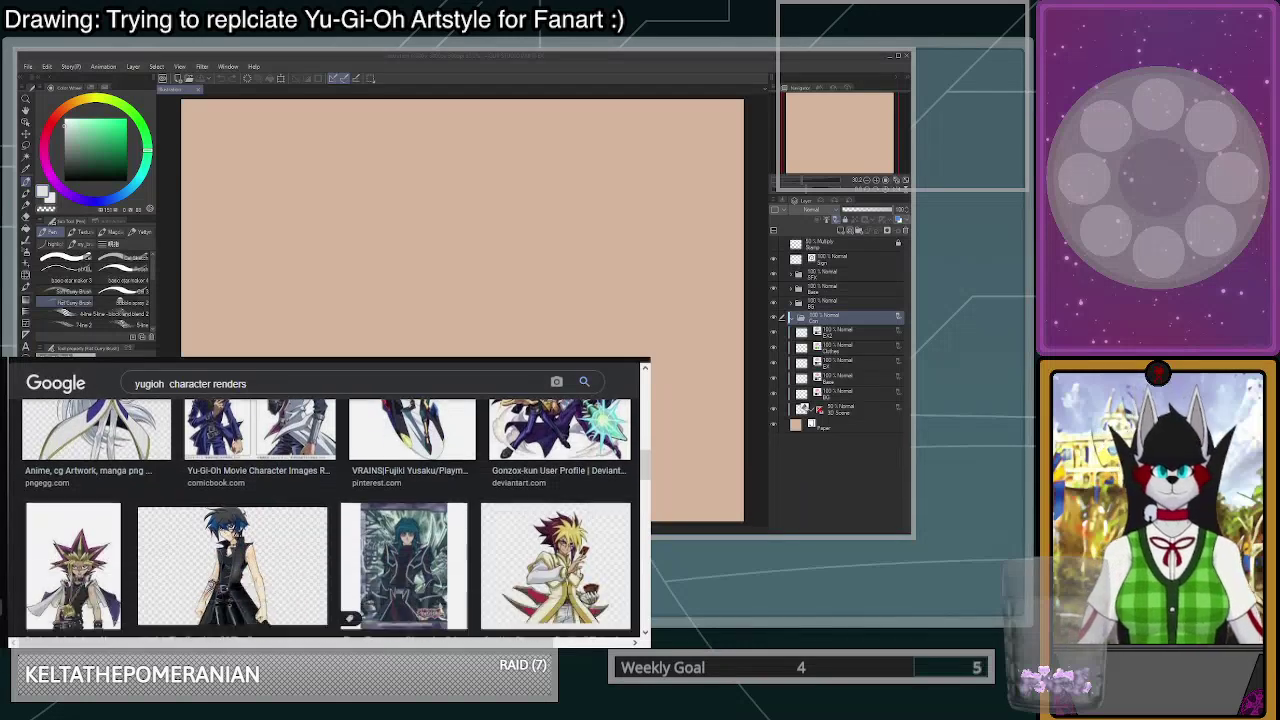
scroll(326, 518, down, 1)
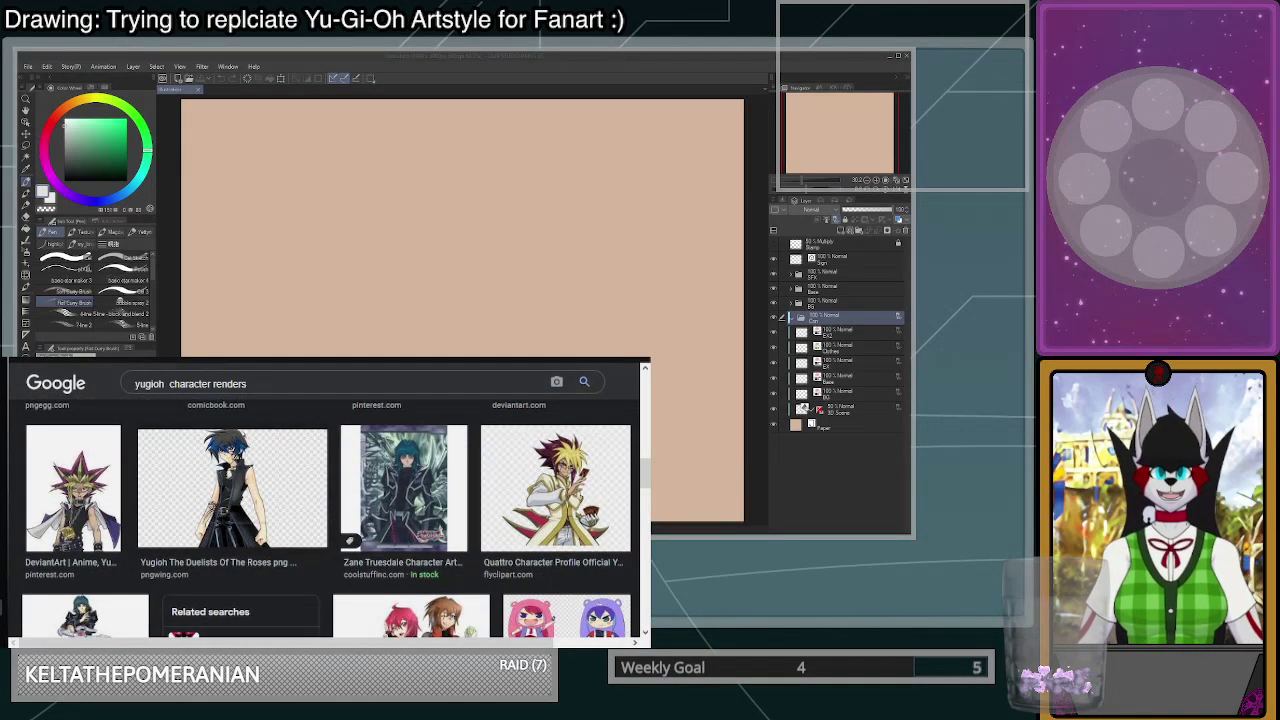
scroll(326, 518, down, 3)
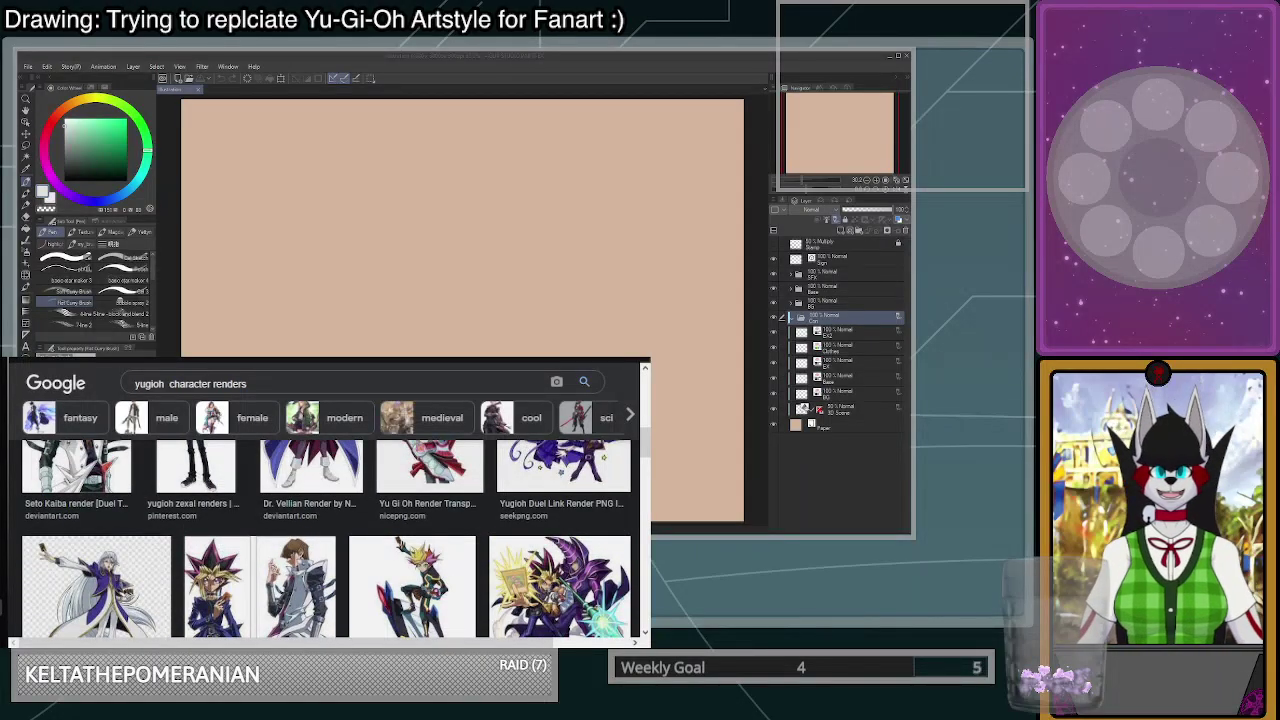
scroll(303, 543, up, 1)
scroll(303, 543, down, 2)
click(303, 543)
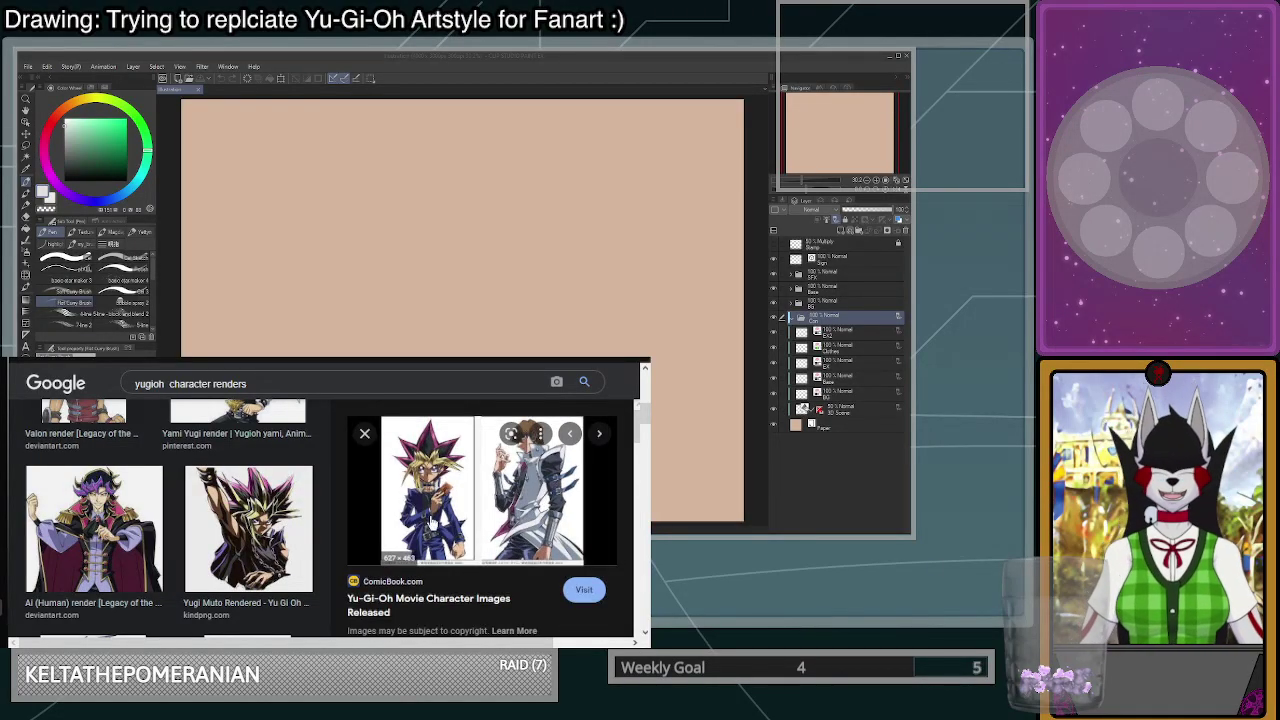
click(366, 435)
- Look over the earlier render results and preview the Yugi Muto render from kindpng
scroll(308, 548, up, 3)
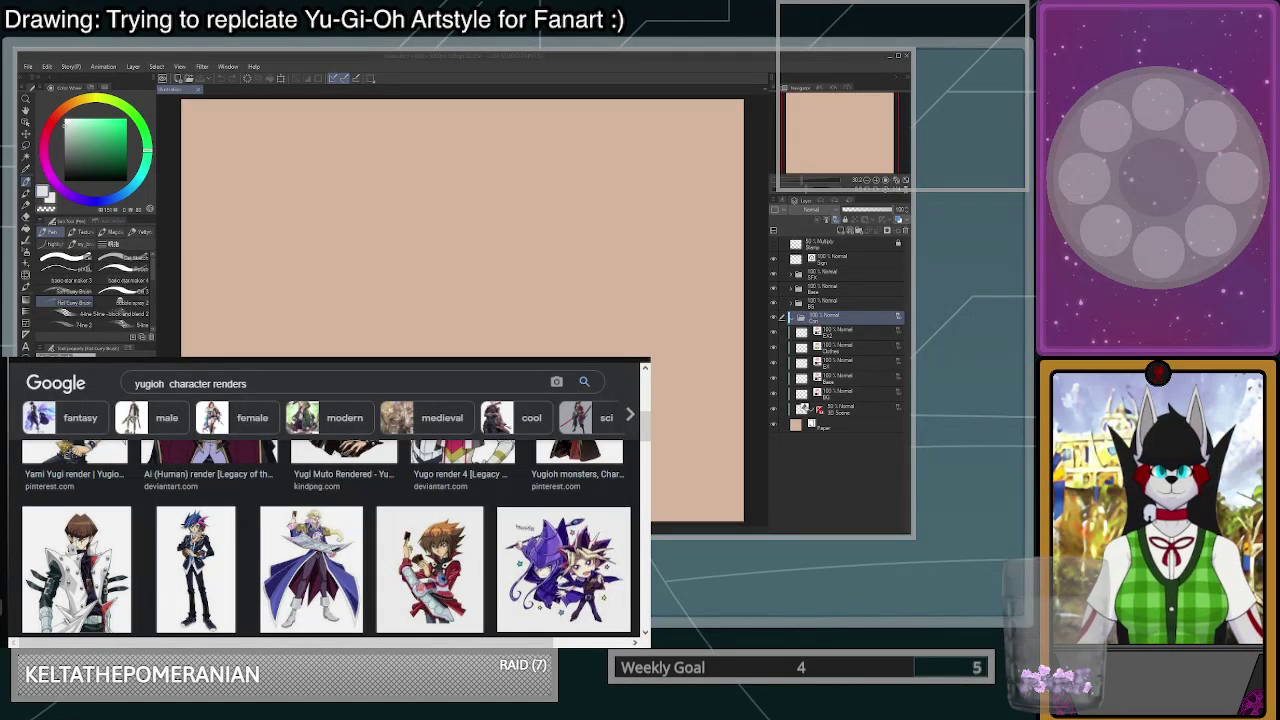
scroll(330, 540, up, 5)
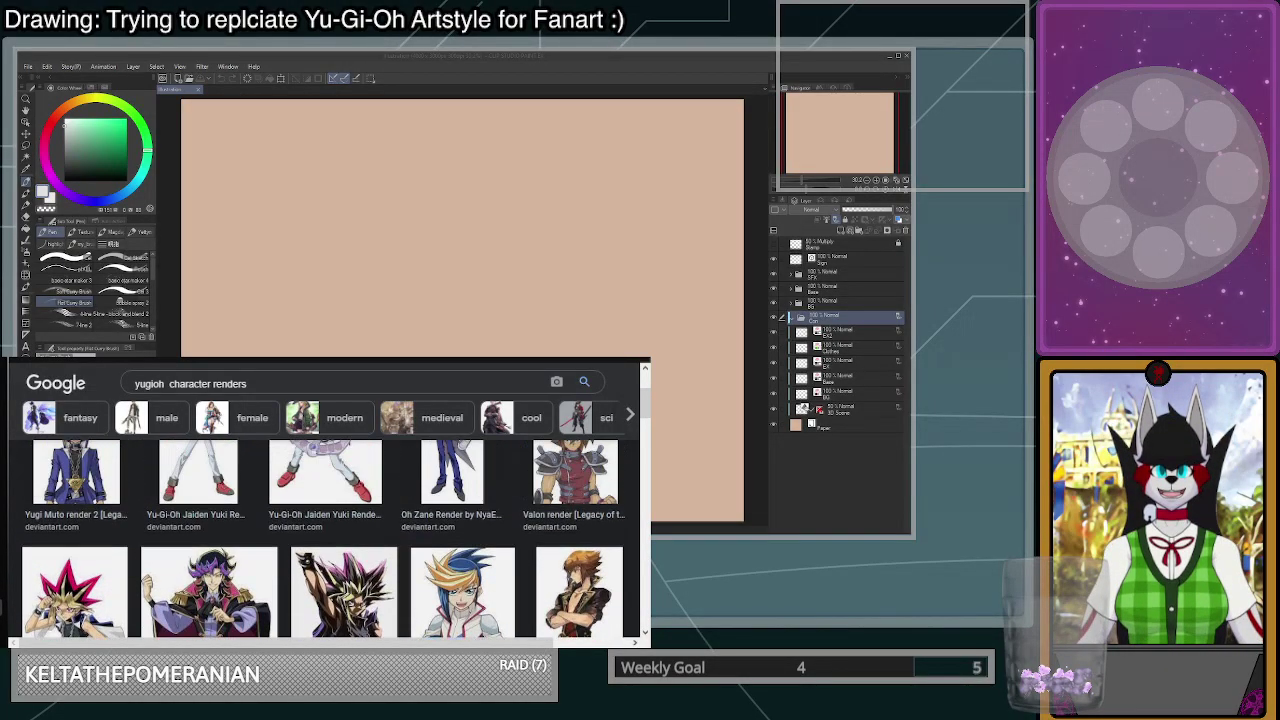
scroll(330, 520, down, 3)
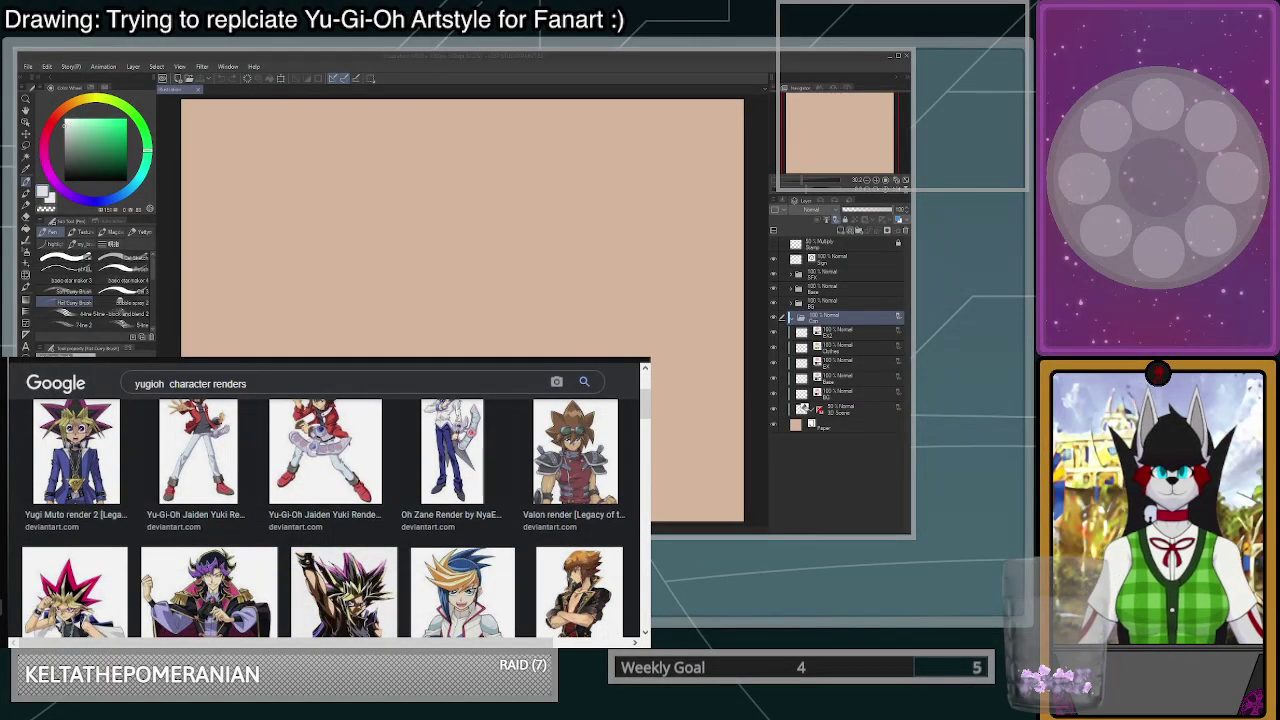
scroll(330, 510, down, 3)
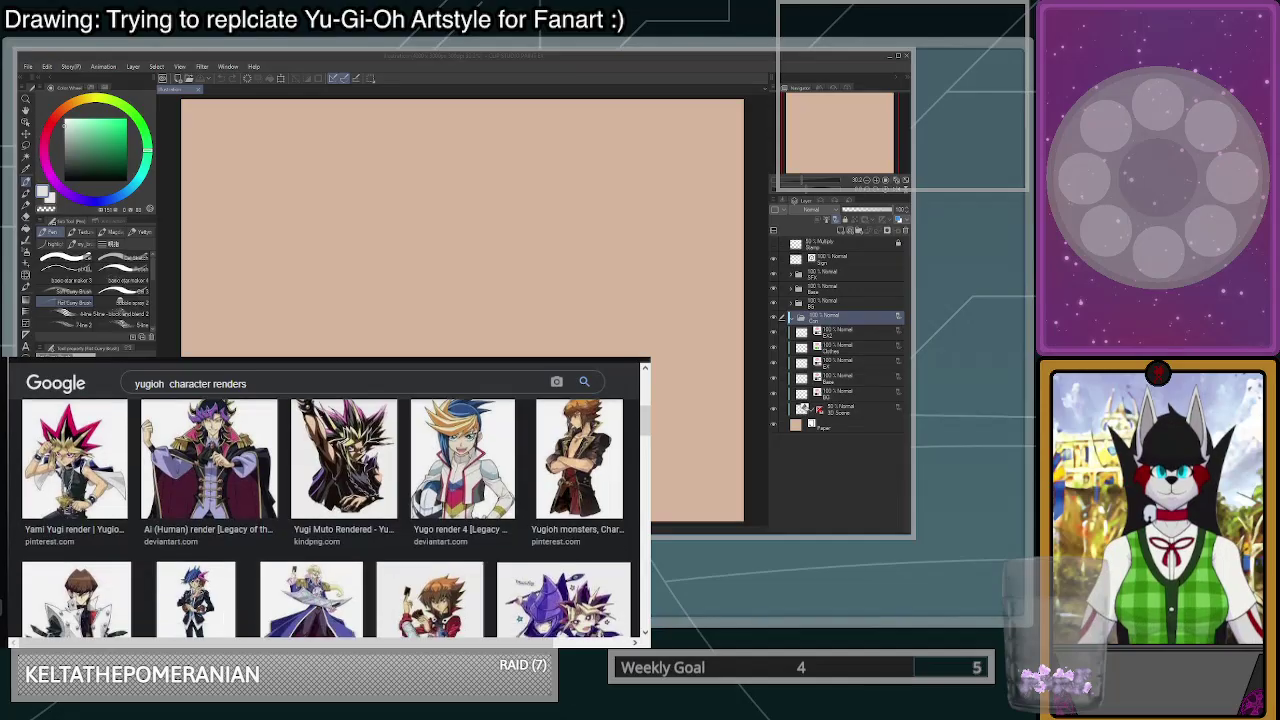
click(343, 470)
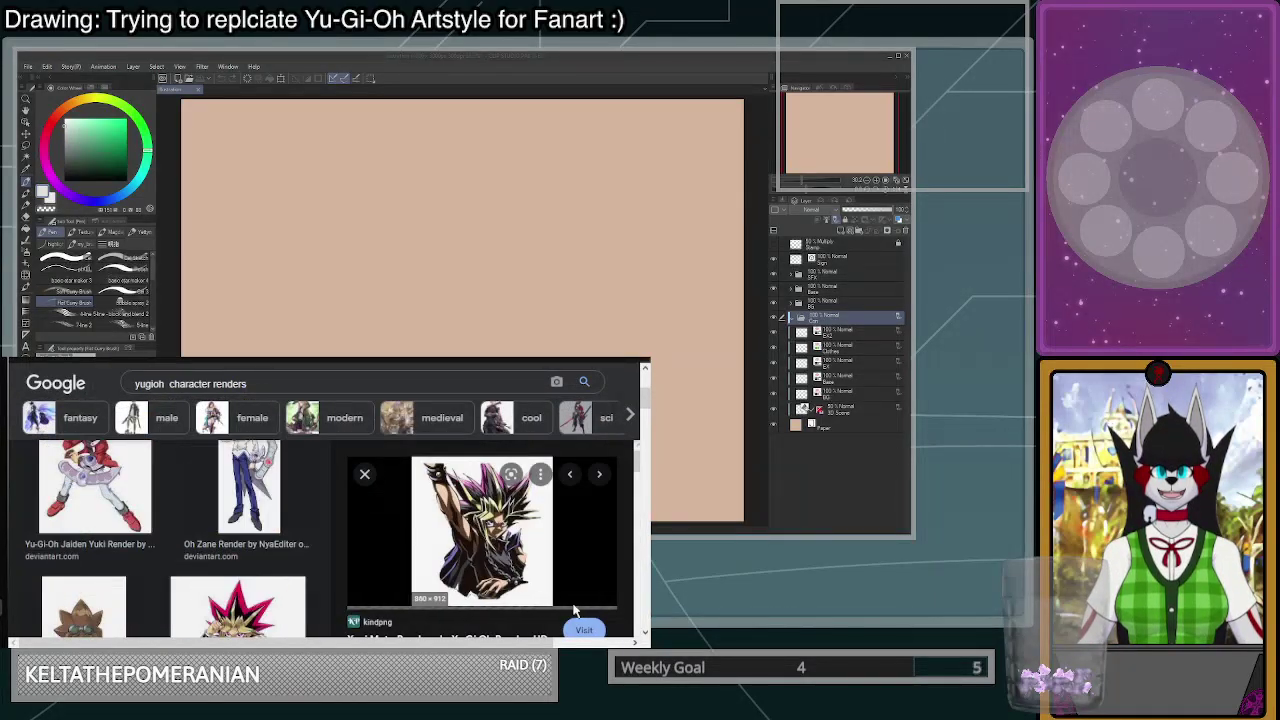
scroll(567, 574, down, 3)
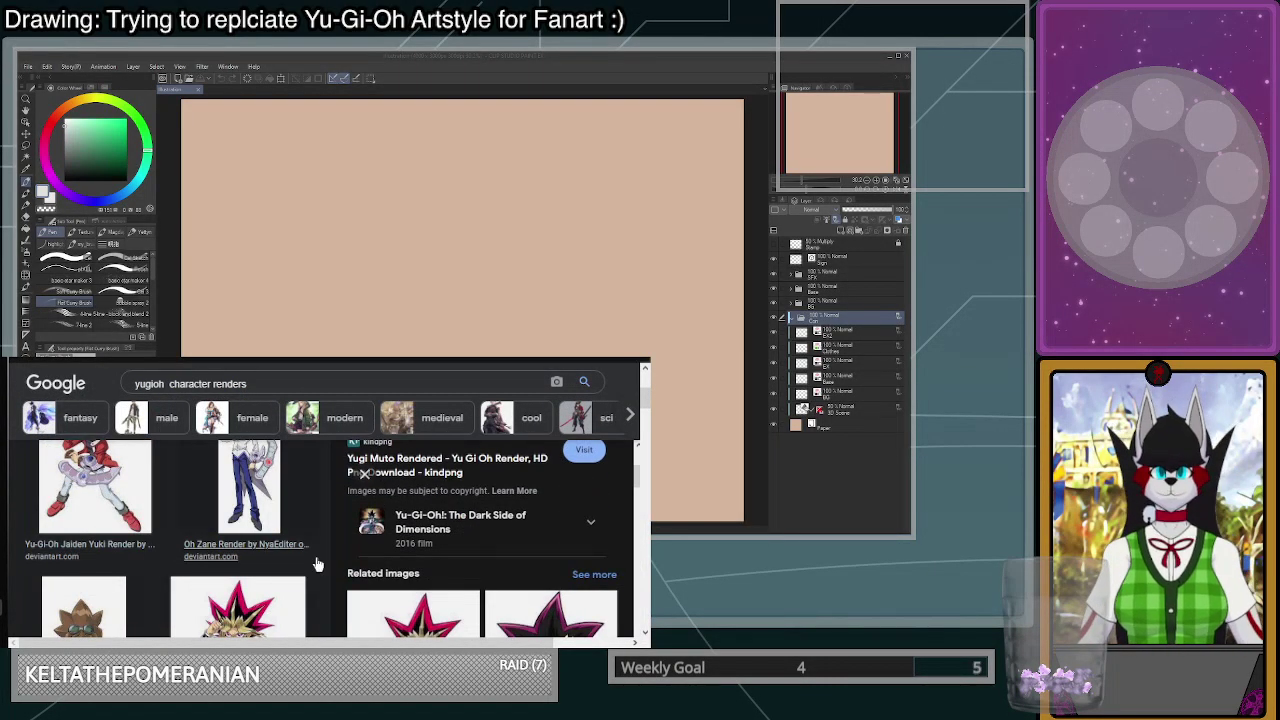
click(366, 473)
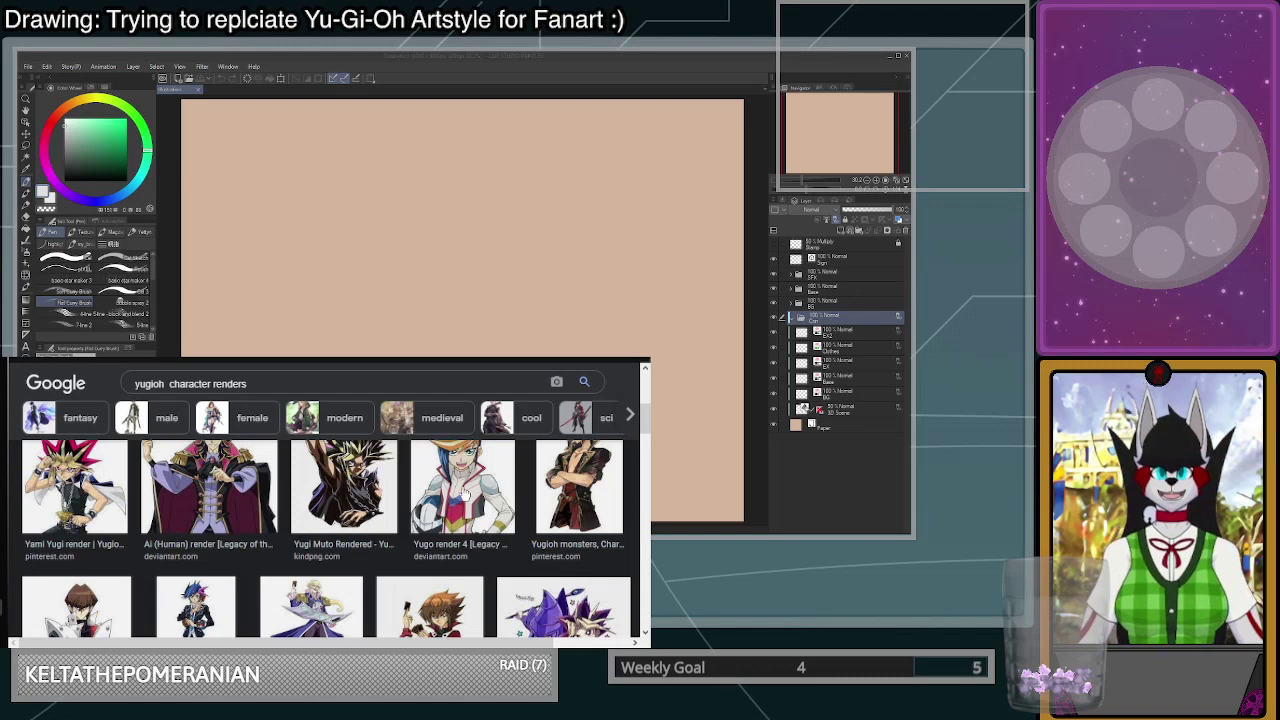
- Examine the character renders further down the image results for a suitable art-style reference
scroll(463, 494, down, 3)
scroll(464, 496, down, 2)
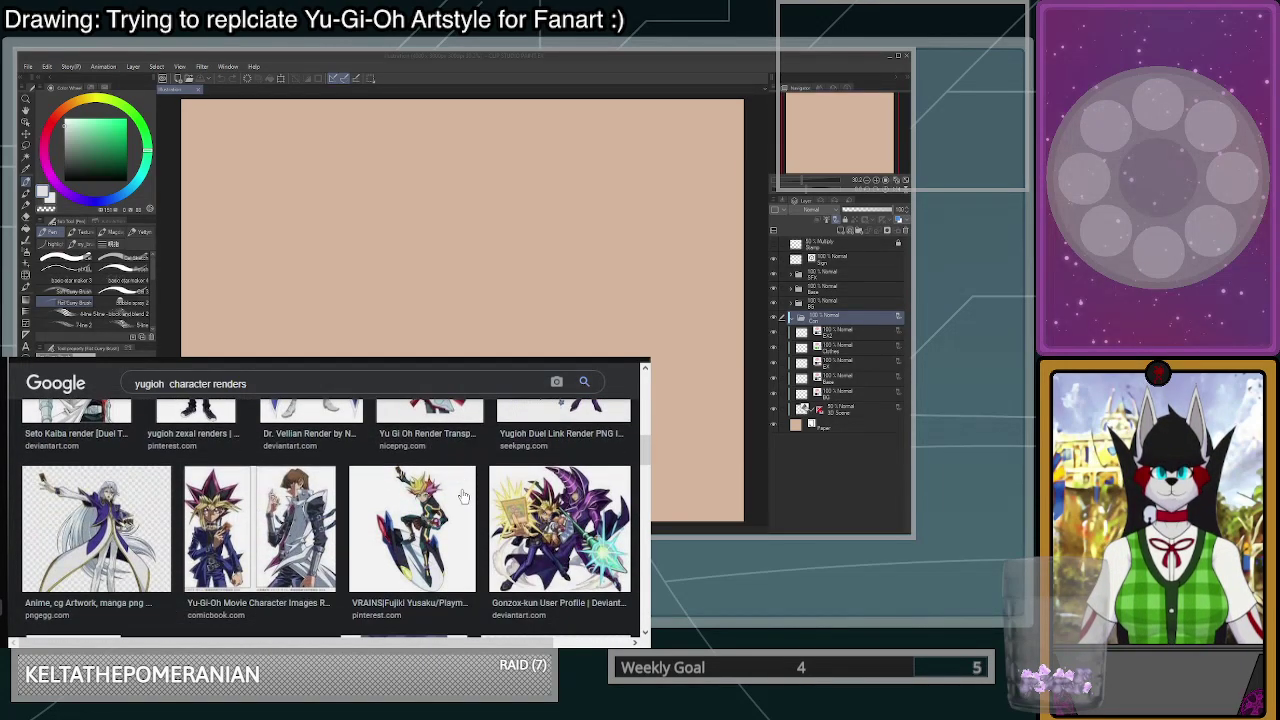
scroll(464, 496, down, 3)
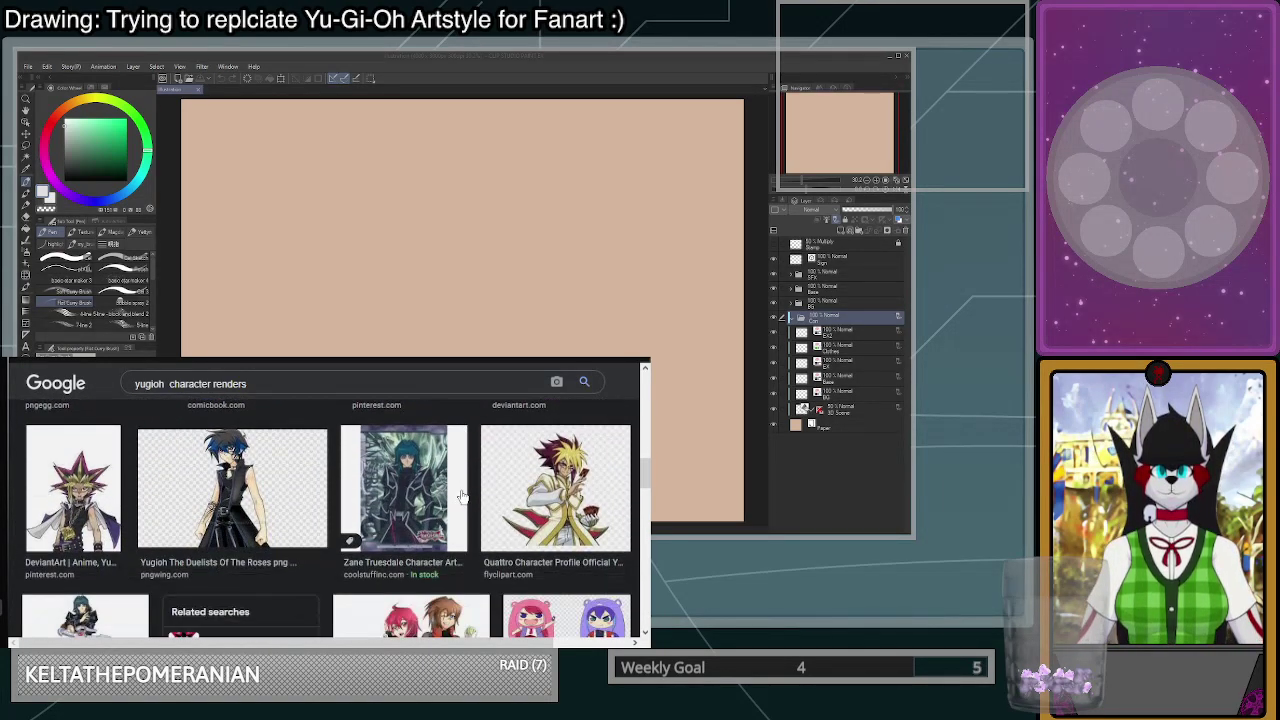
scroll(462, 496, down, 2)
scroll(464, 496, down, 1)
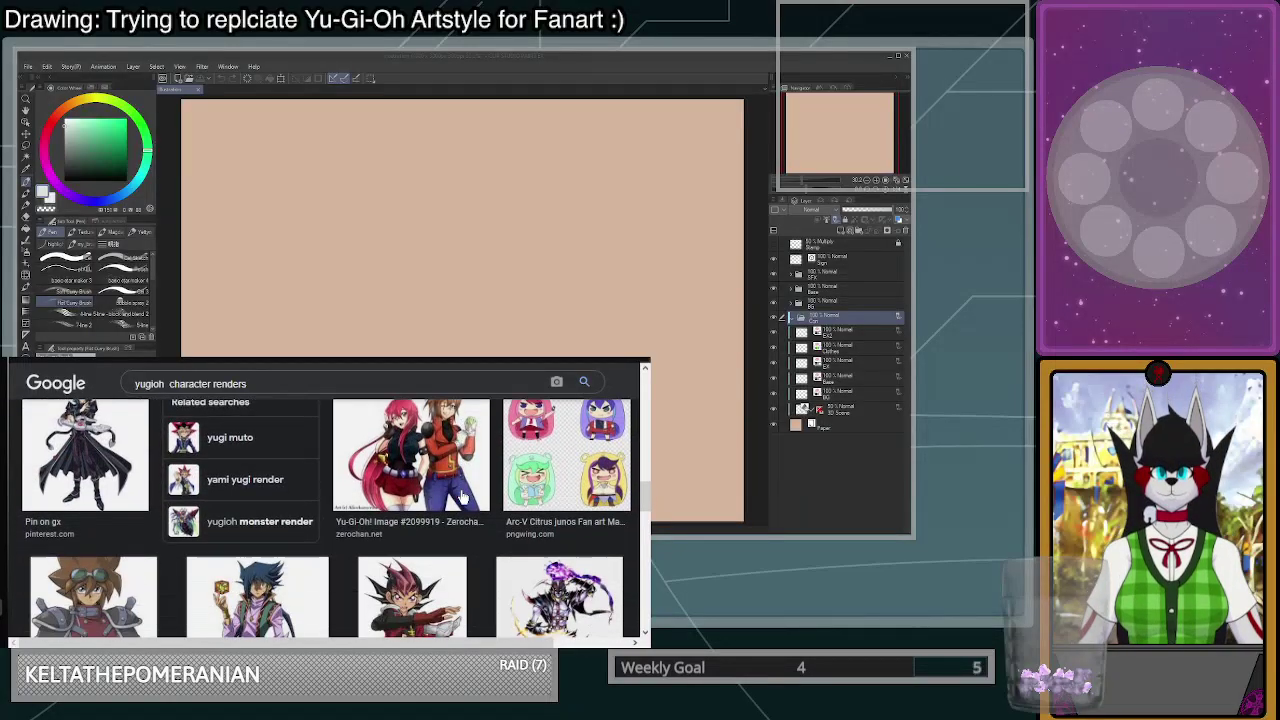
scroll(462, 496, down, 1)
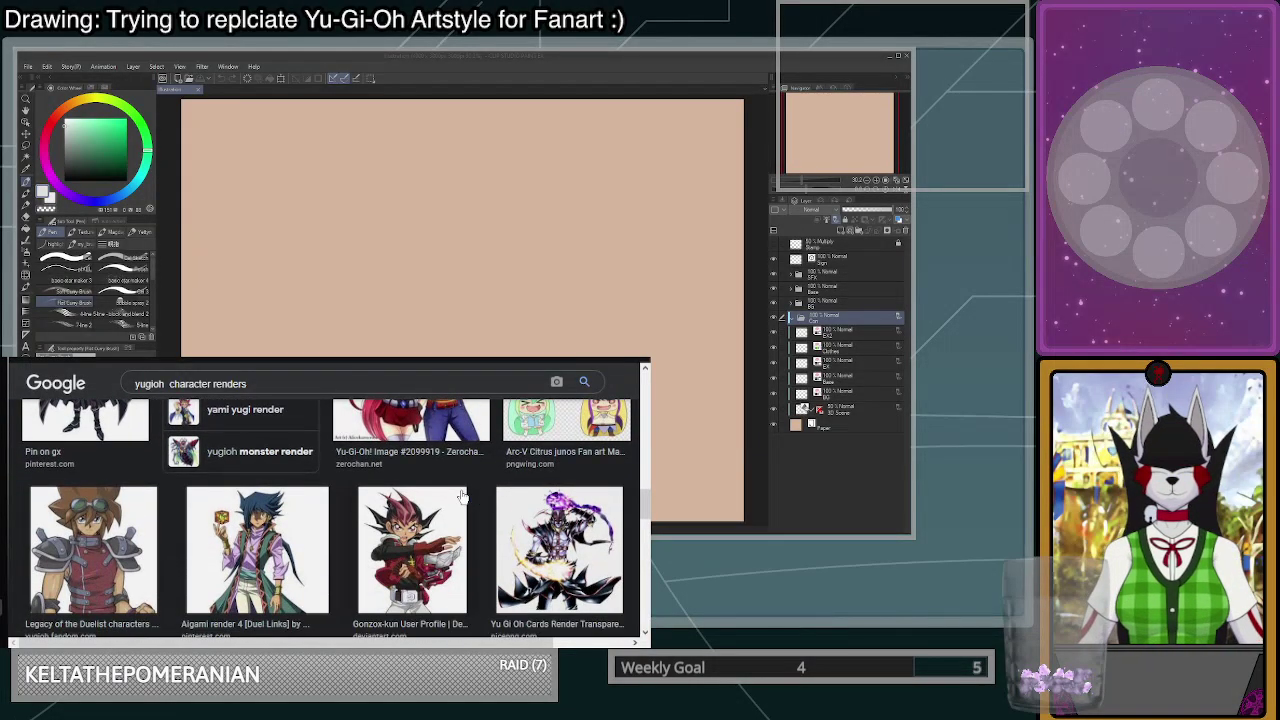
scroll(462, 496, down, 1)
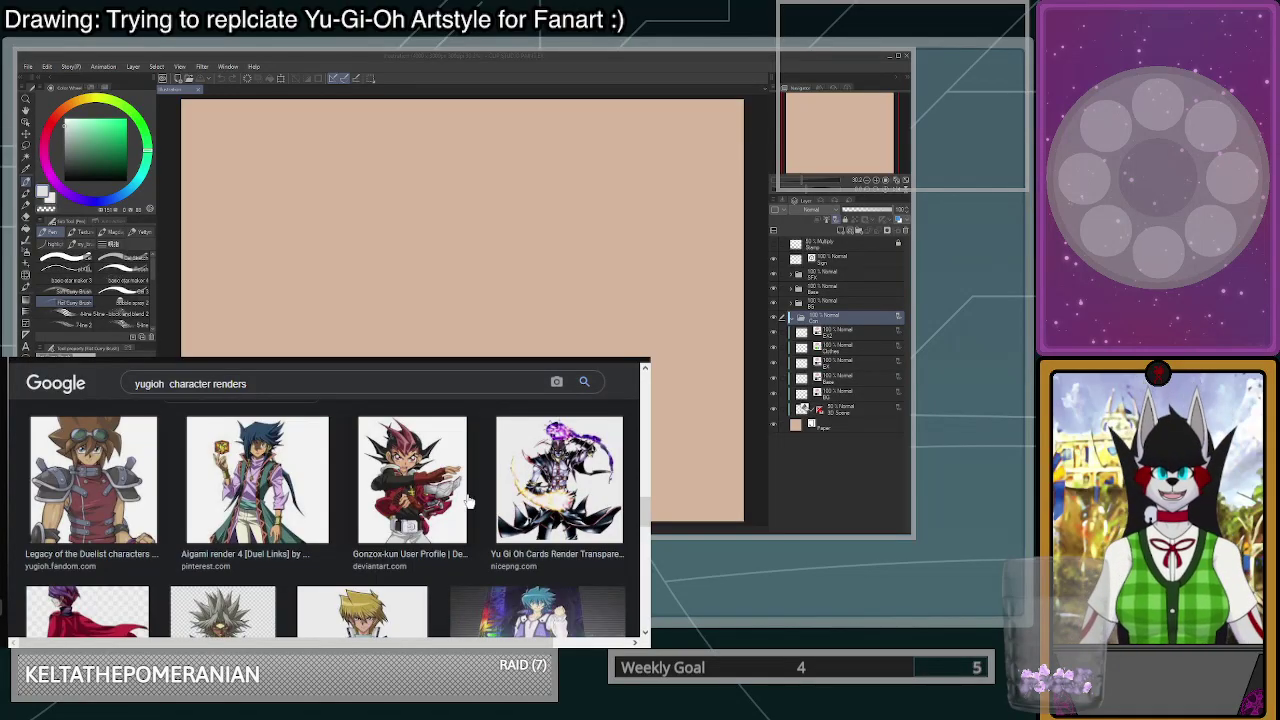
scroll(470, 500, down, 2)
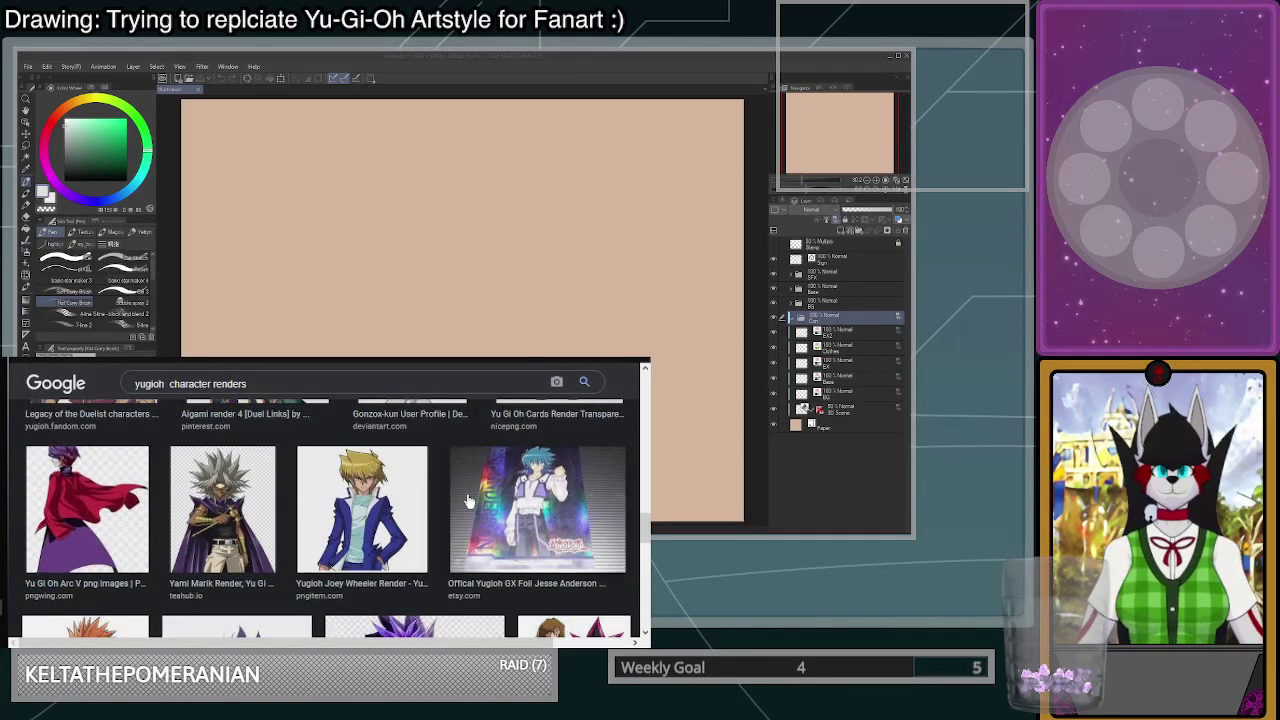
scroll(468, 501, down, 1)
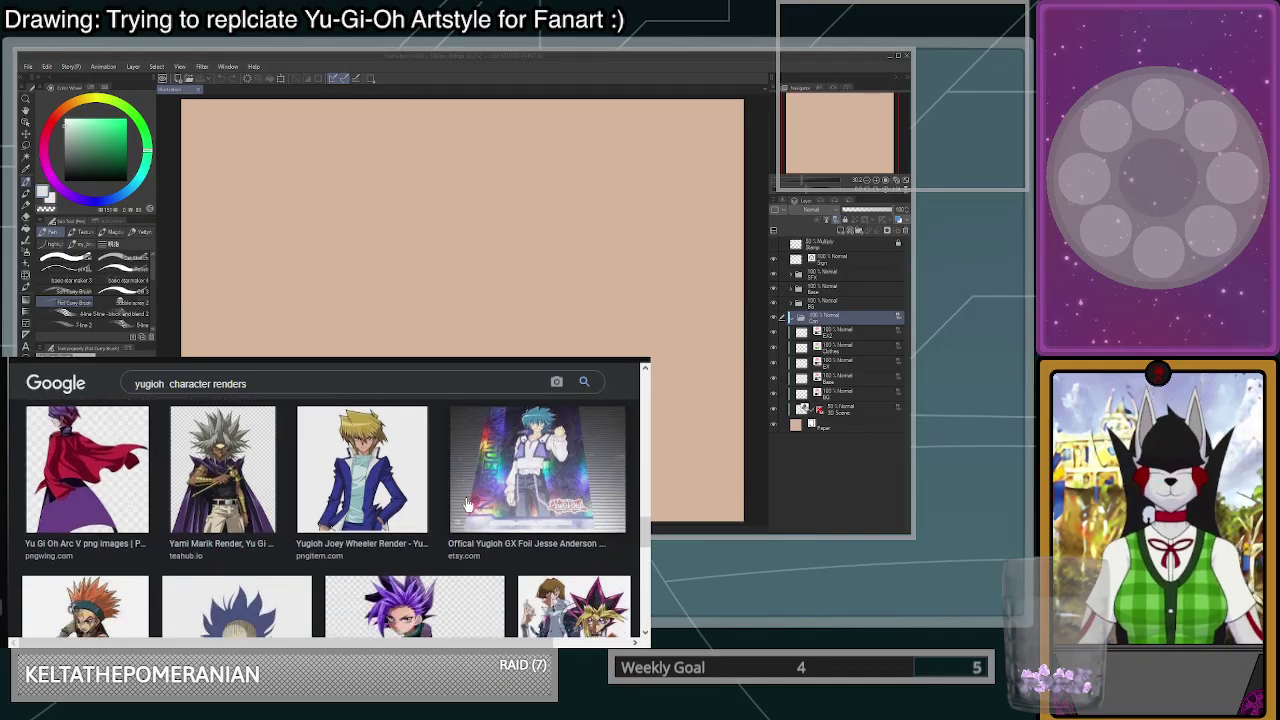
scroll(467, 503, down, 1)
- Open the Dr. Vellian render from the image results in Clip Studio Paint and detach it into a floating reference window
scroll(460, 505, up, 3)
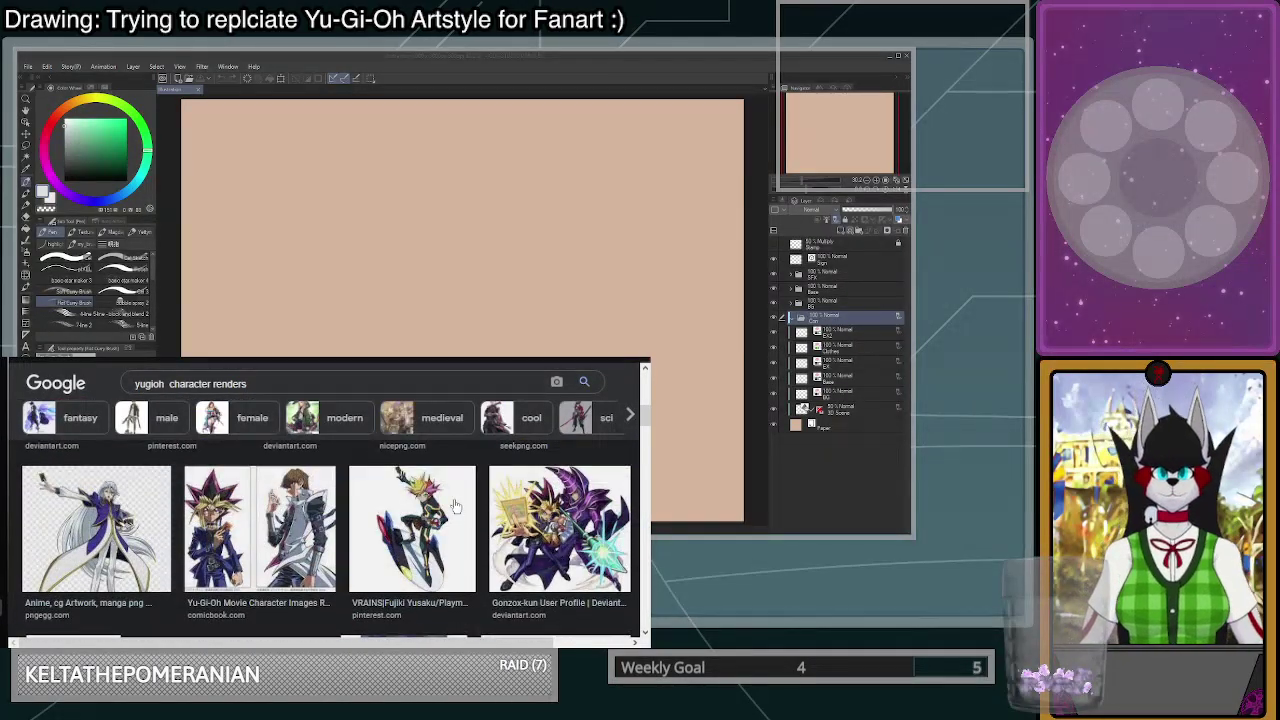
scroll(455, 505, up, 2)
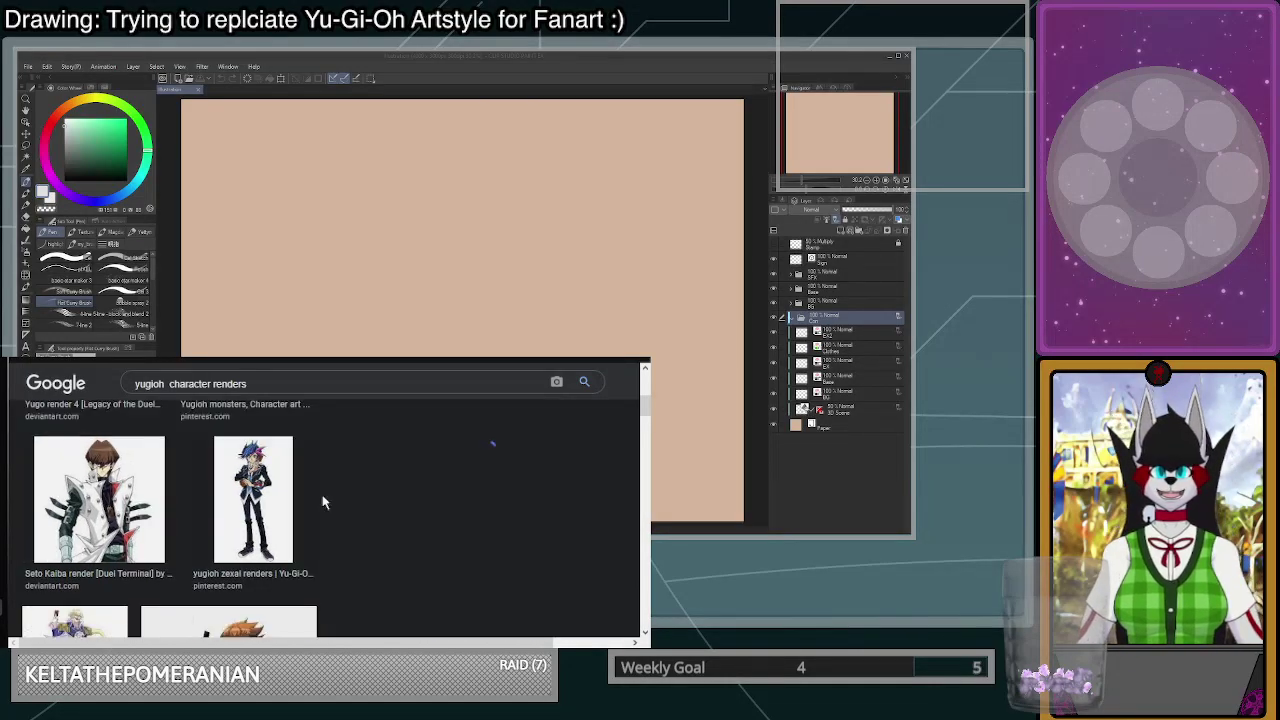
click(323, 502)
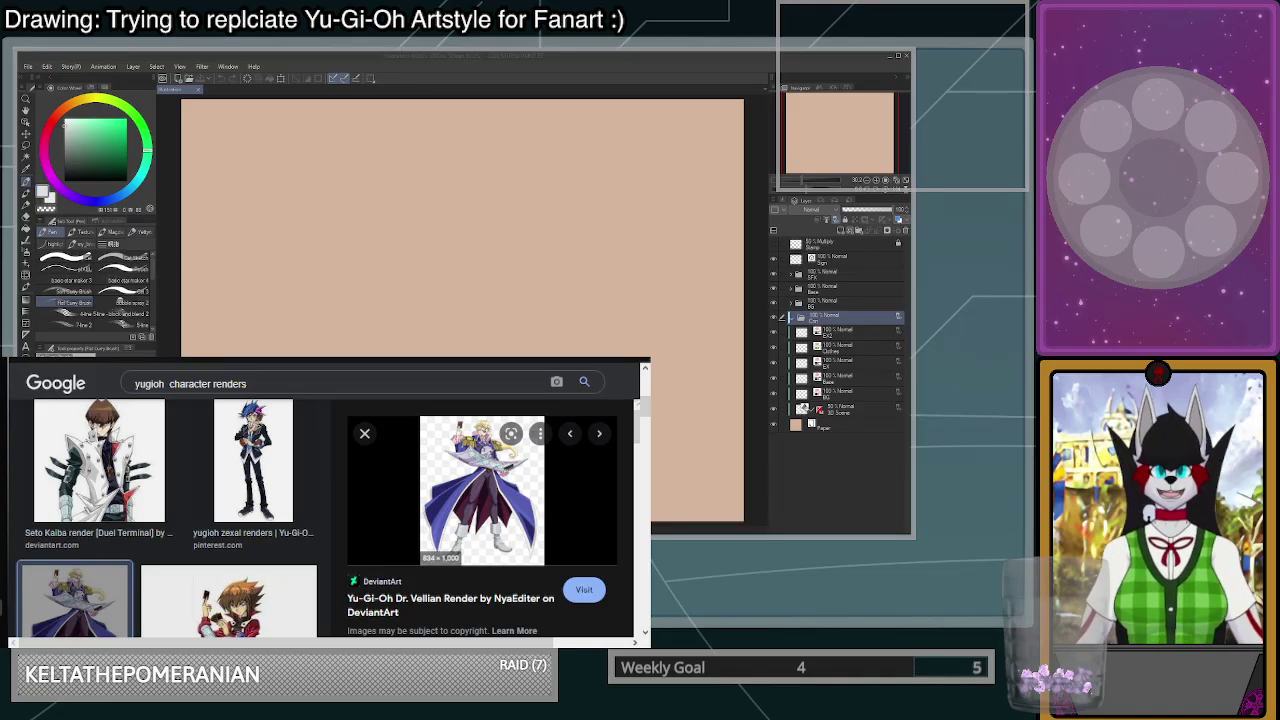
drag(488, 478, 480, 260)
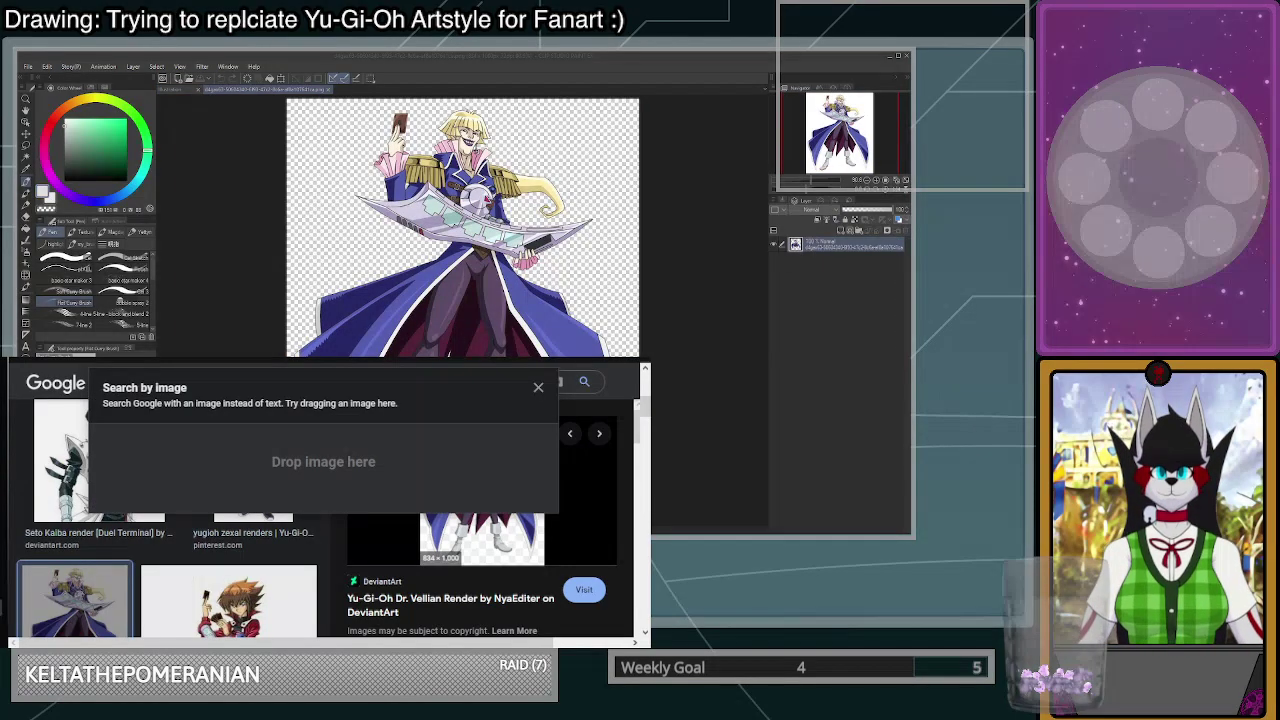
drag(265, 89, 854, 20)
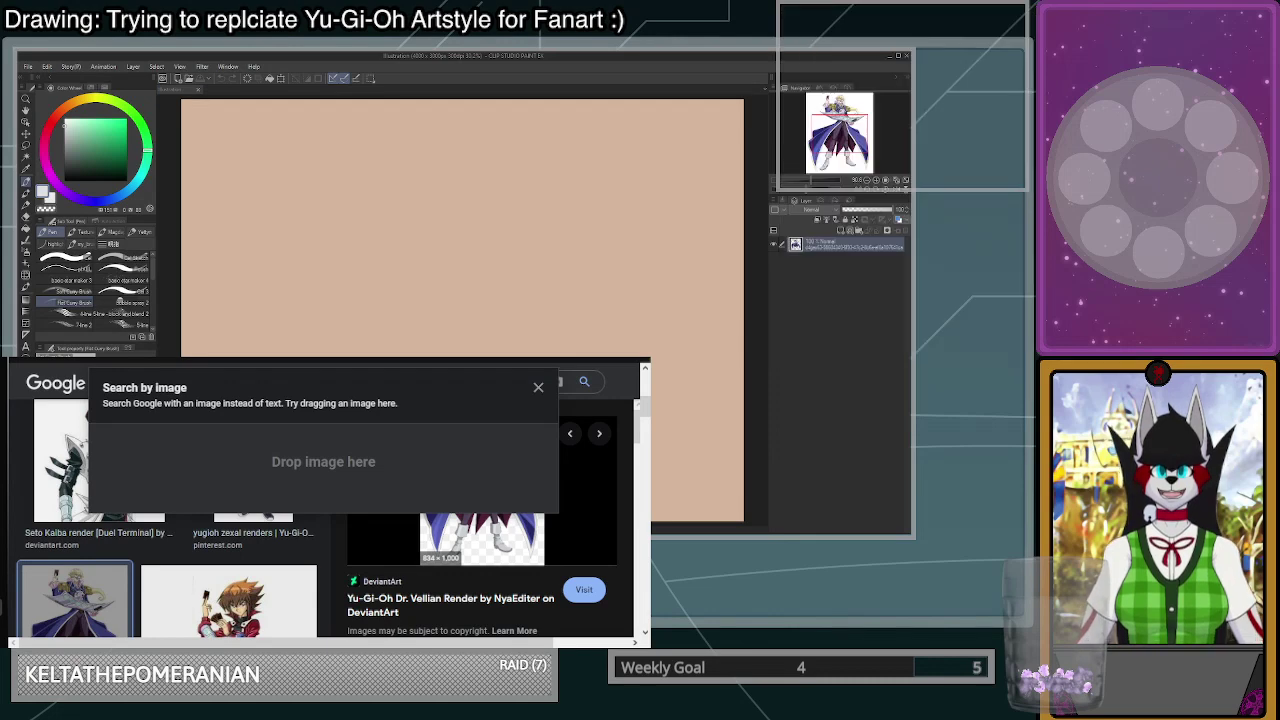
scroll(918, 88, down, 4)
scroll(918, 88, up, 1)
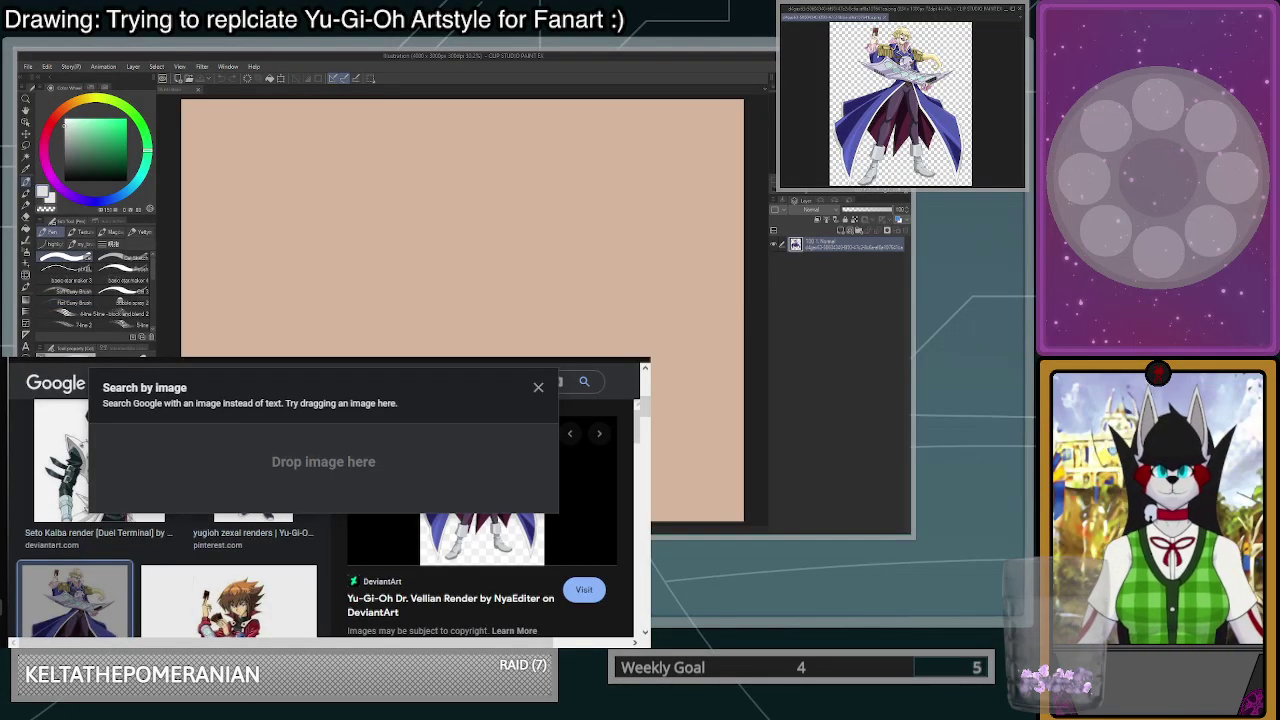
- Dismiss the browser's image-search drop area and switch back to Clip Studio Paint
click(337, 577)
scroll(338, 578, up, 2)
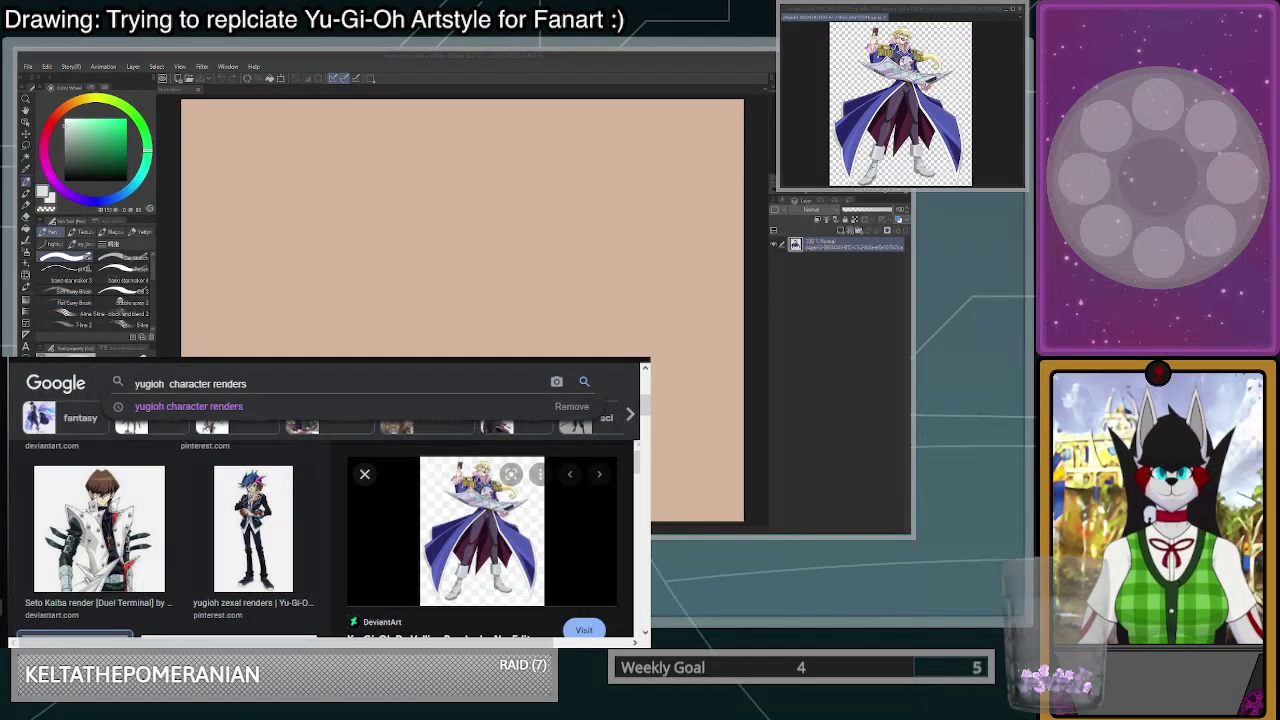
key(alt+Tab)
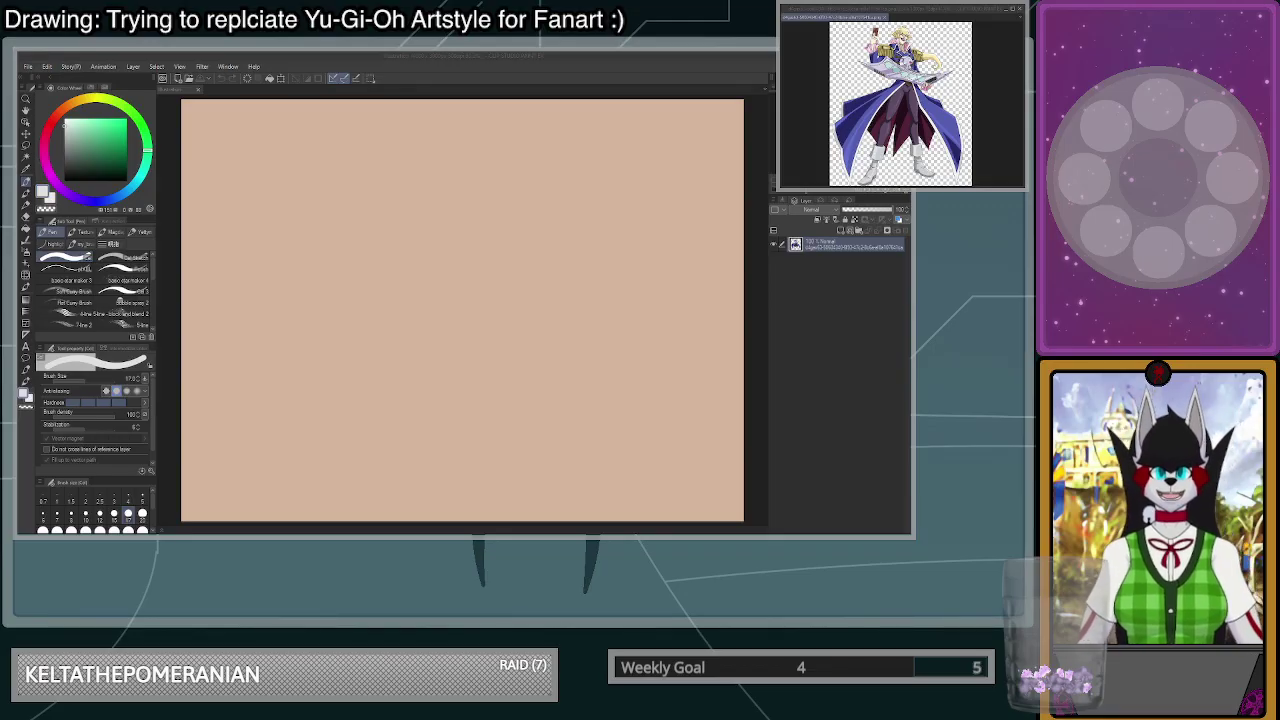
- View the other character references in the floating window, ending on the full-body blonde character in the grey dress
key(ctrl+Tab)
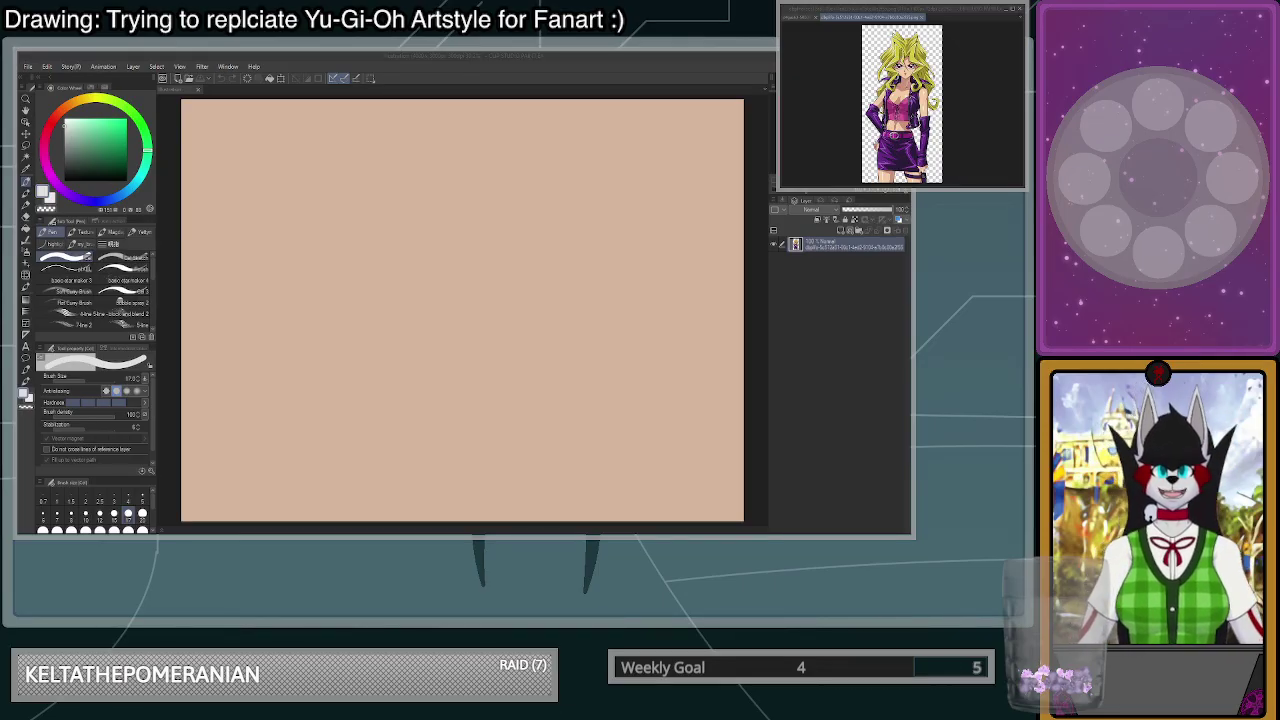
key(ctrl+Tab)
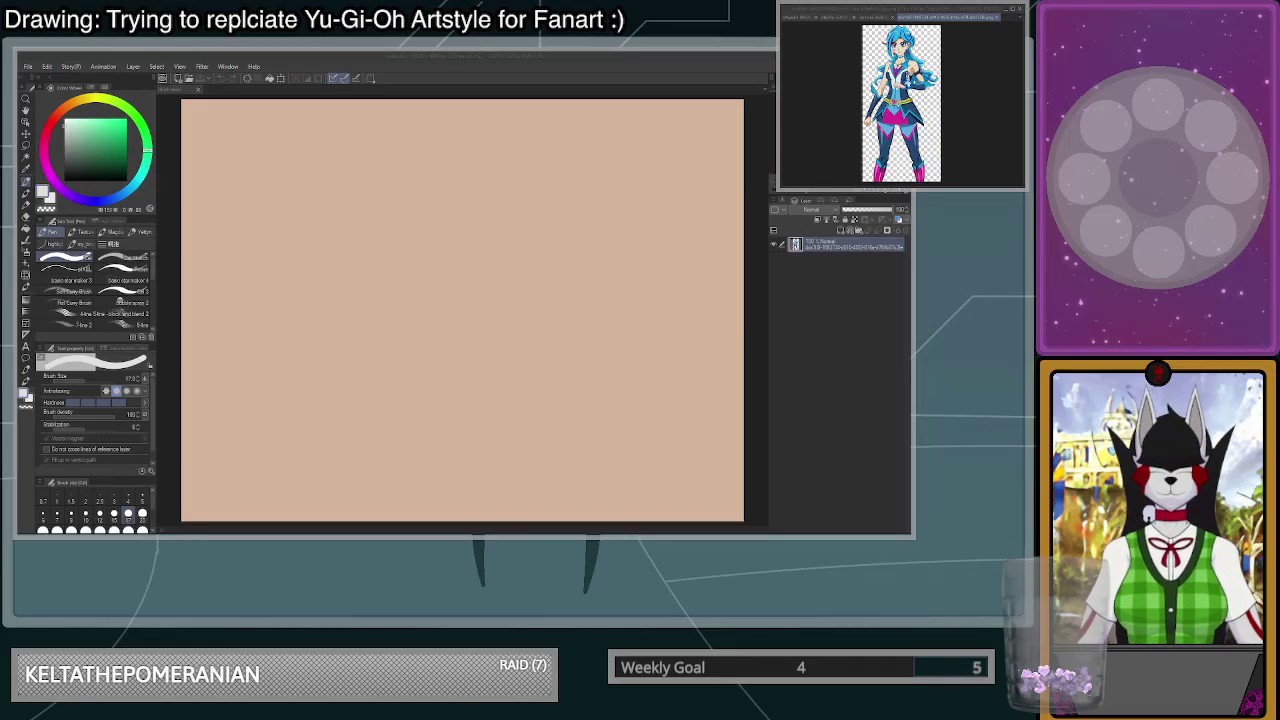
key(ctrl+Tab)
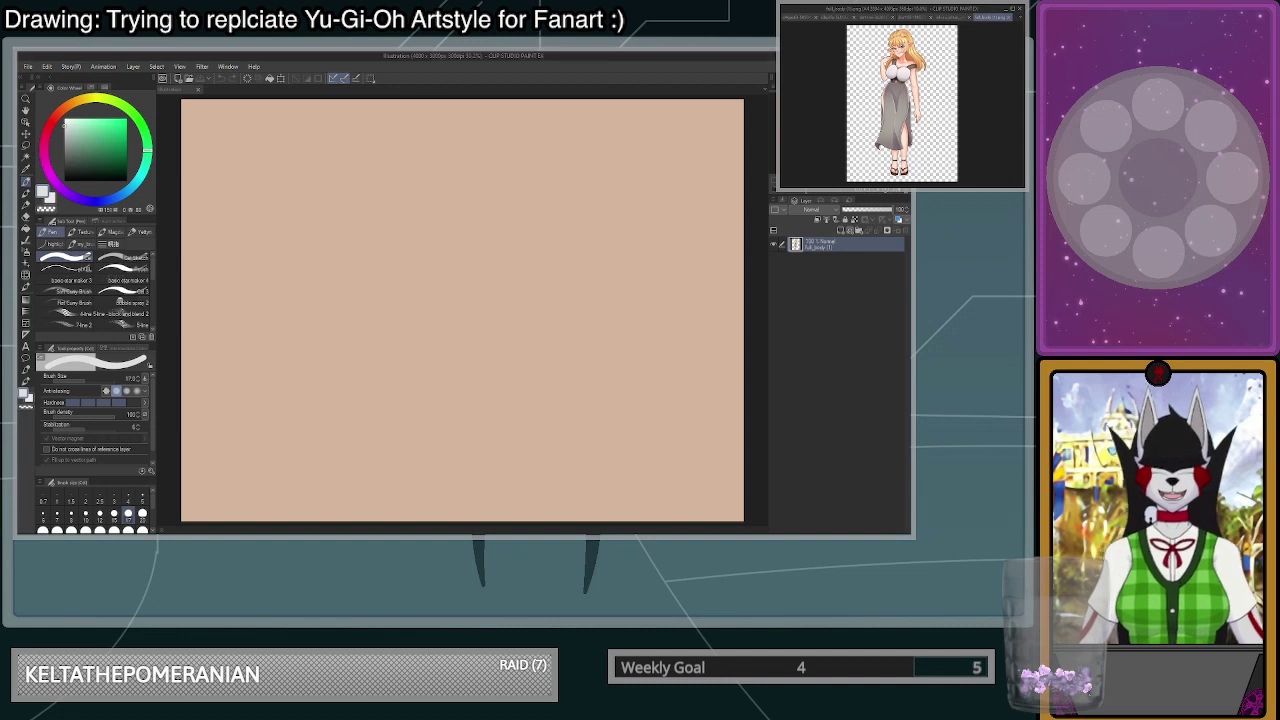
- Close the old character references in the floating window
scroll(938, 64, down, 3)
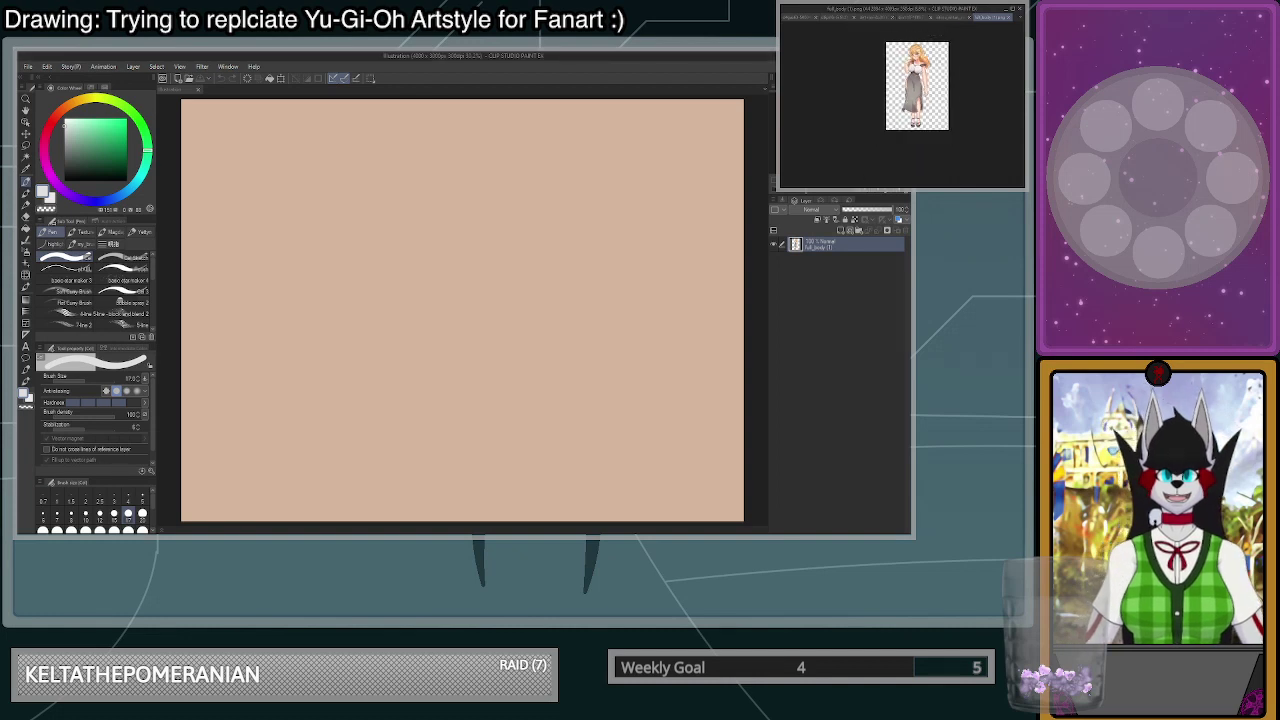
click(812, 18)
click(884, 18)
click(884, 18)
click(884, 18)
click(884, 18)
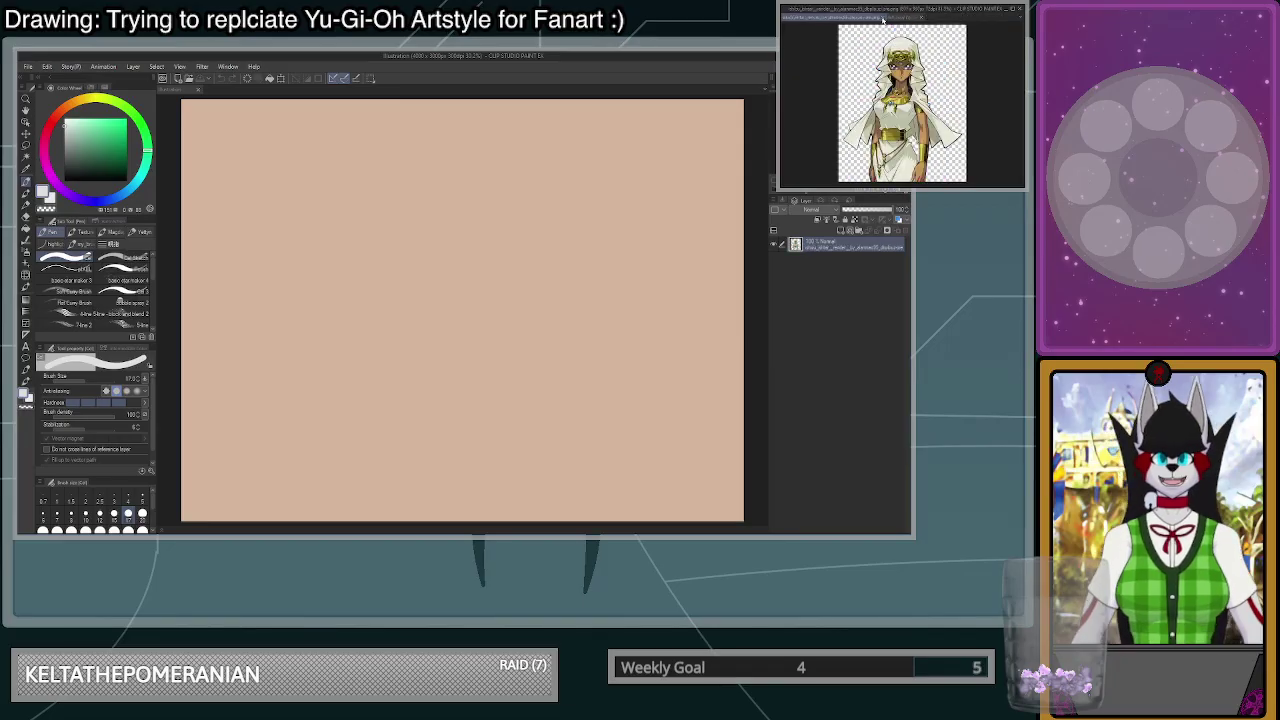
click(884, 18)
click(818, 18)
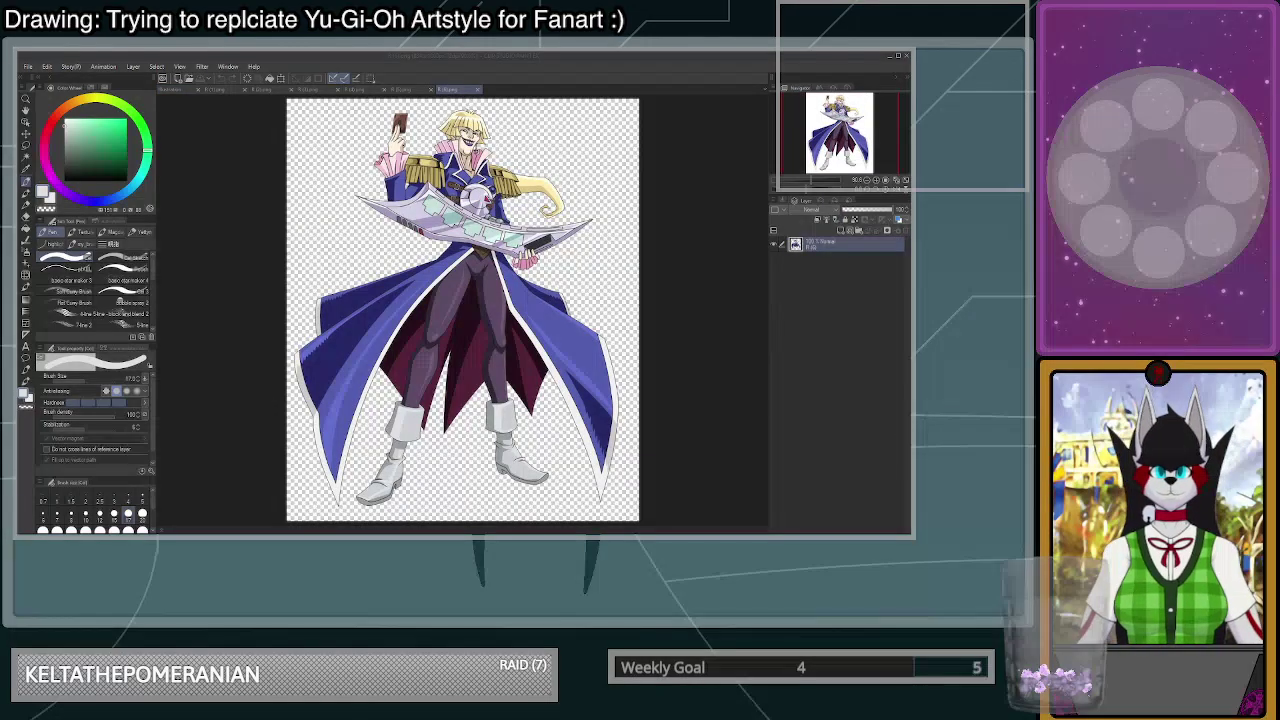
- Move the six newly opened character renders from the main window into the floating reference window
drag(458, 89, 374, 98)
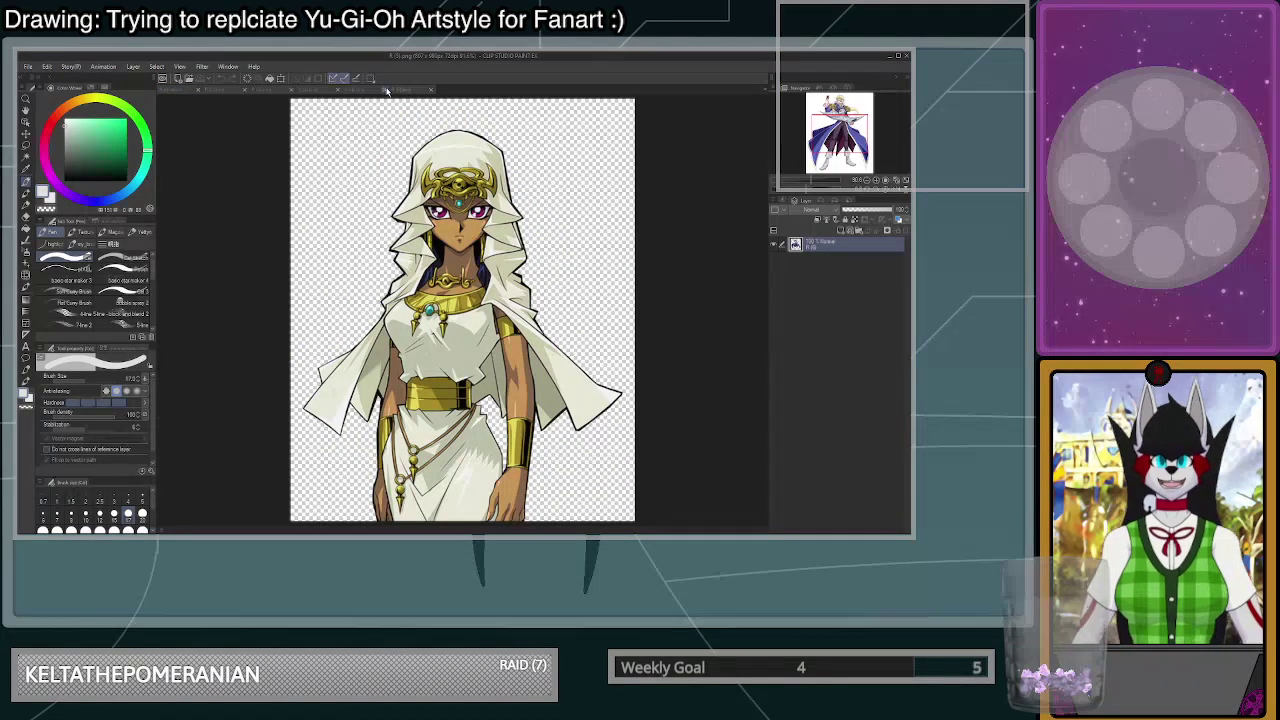
drag(398, 91, 330, 170)
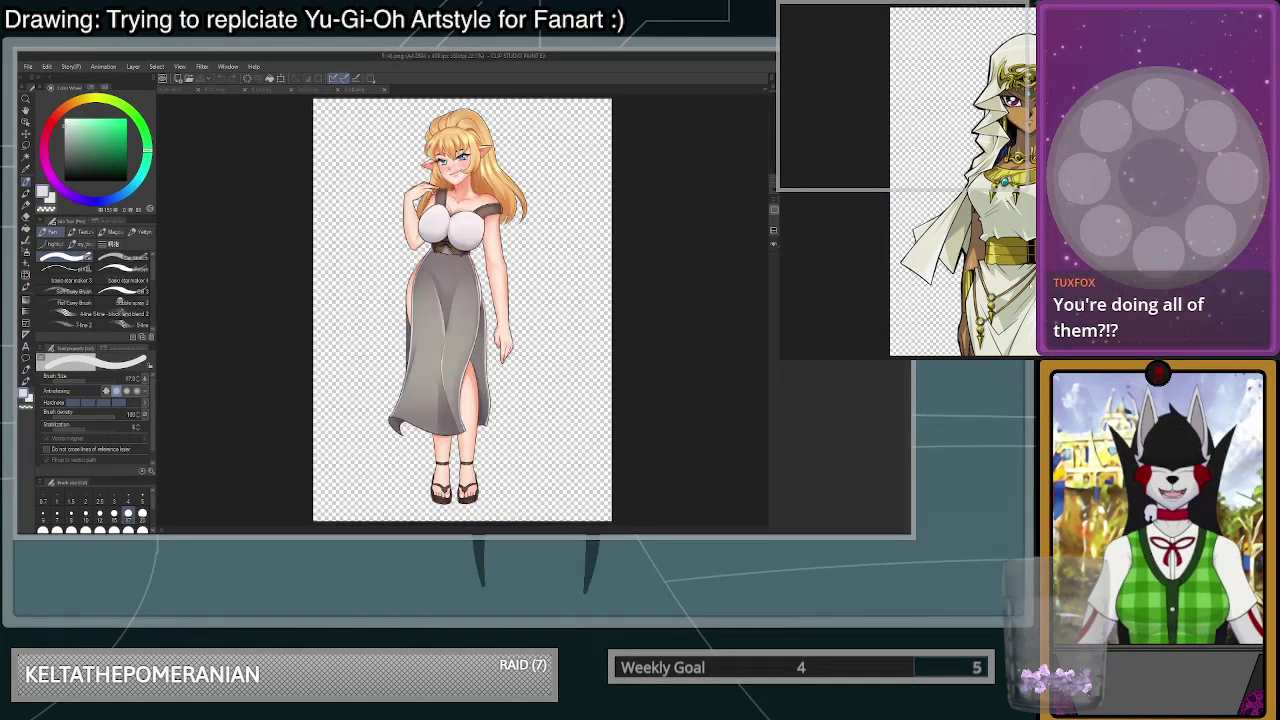
key(ctrl+w)
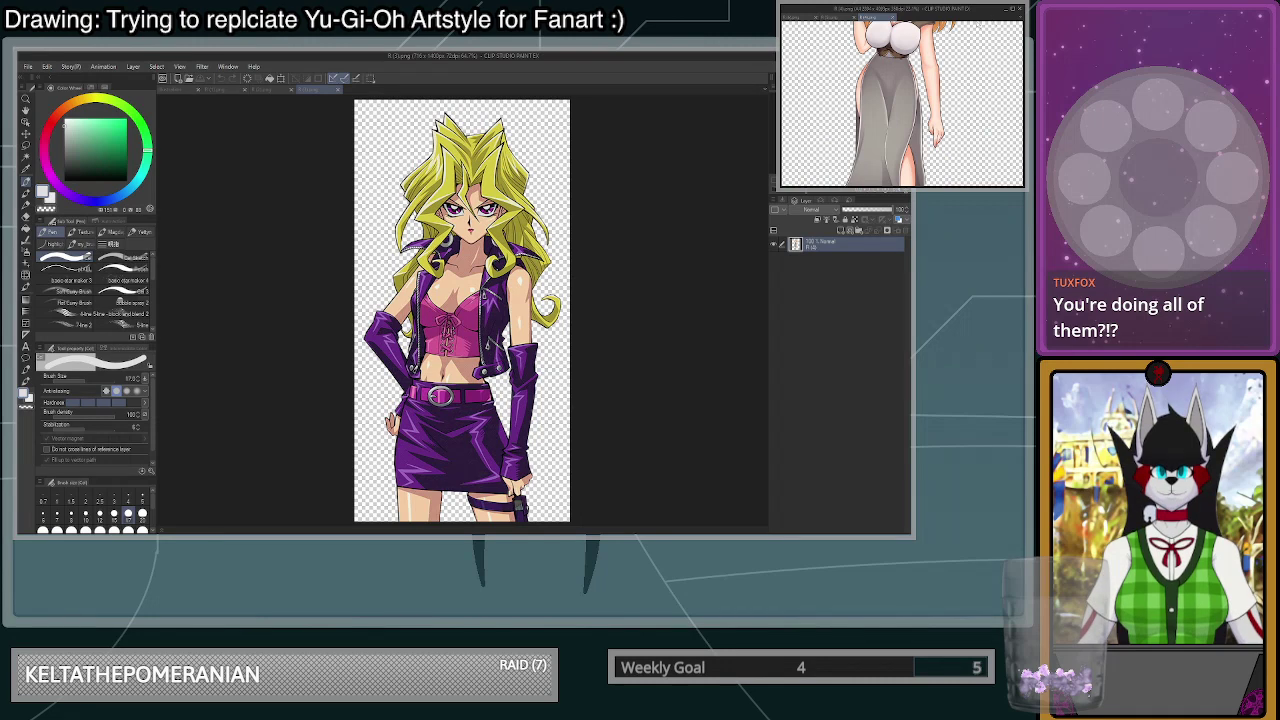
key(ctrl+w)
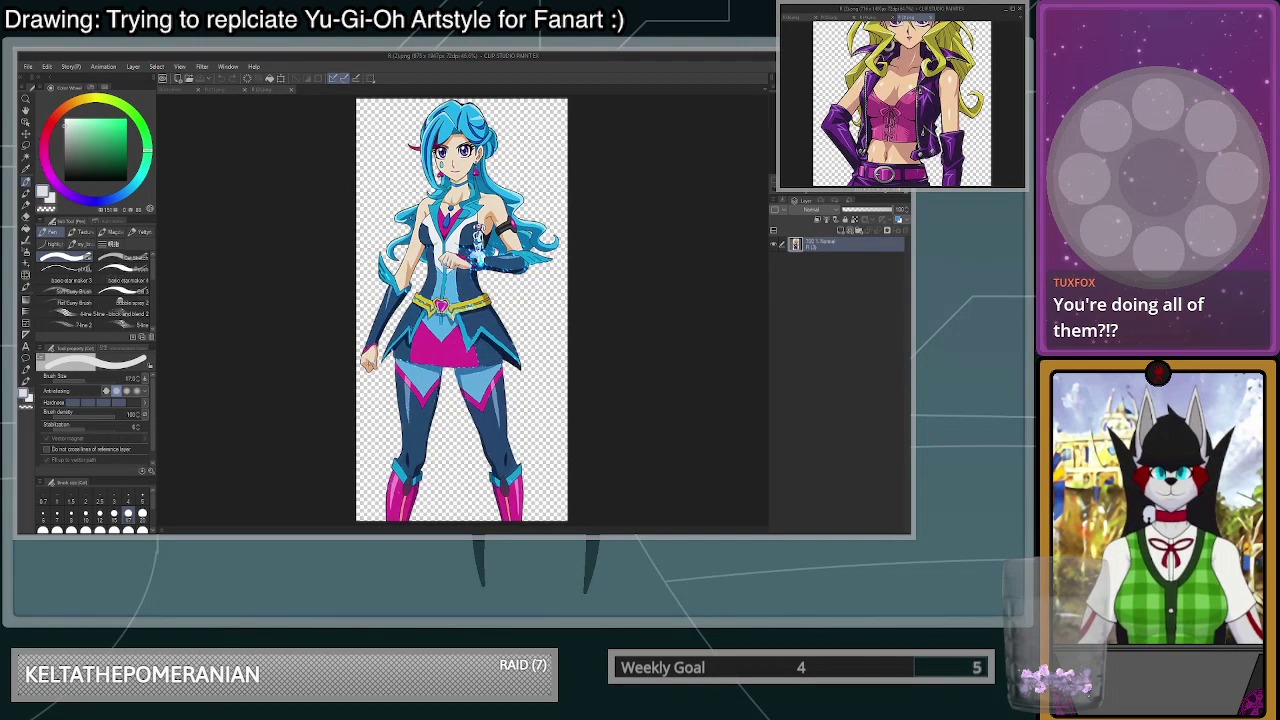
key(ctrl+w)
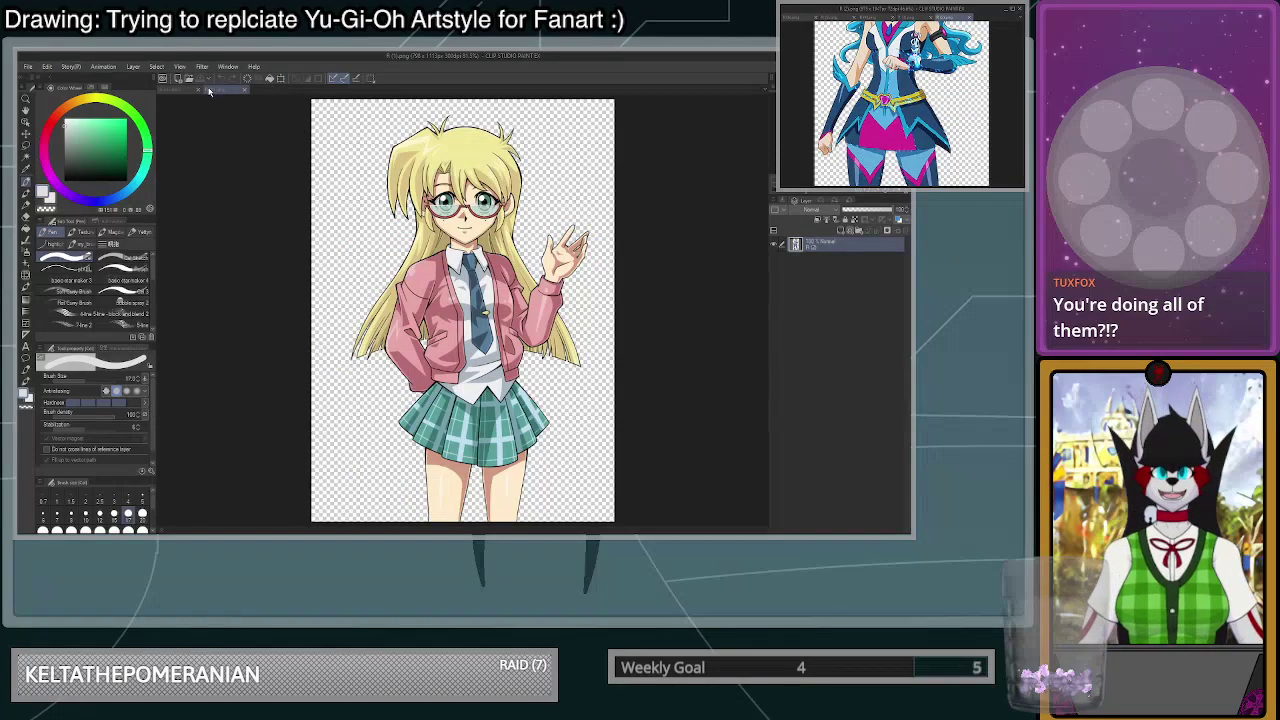
key(ctrl+w)
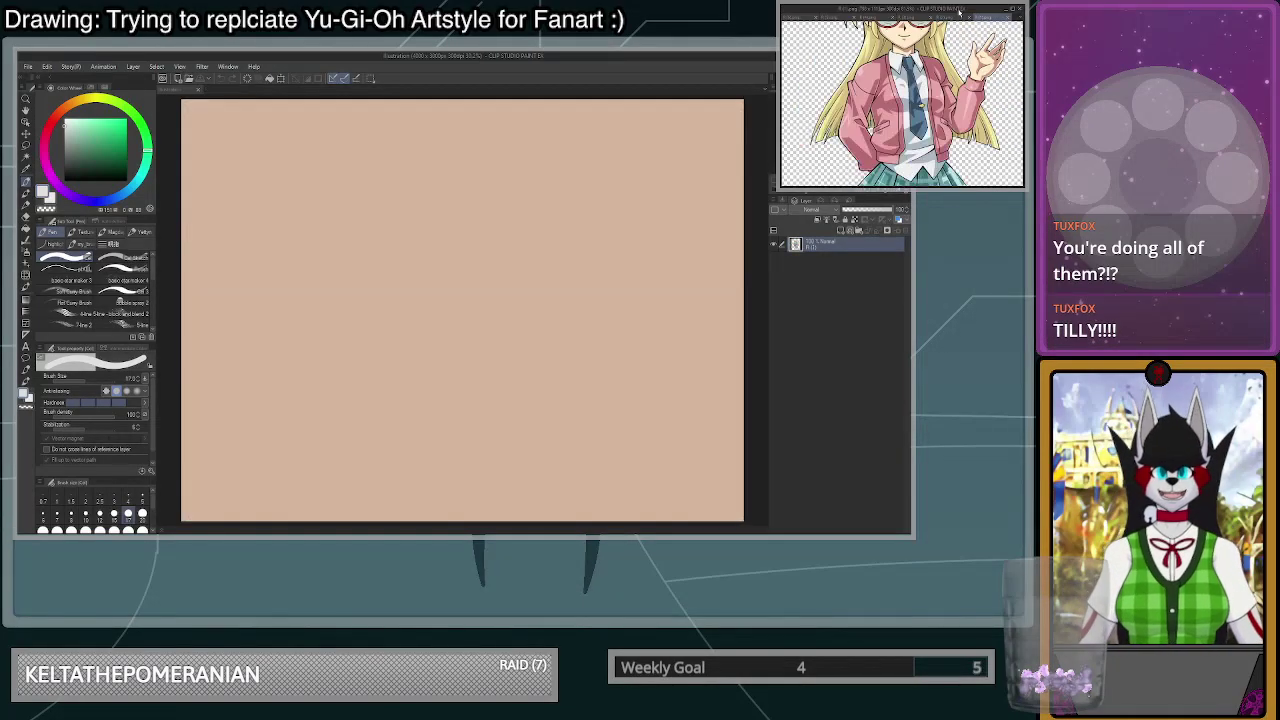
- Frame the upper body of the blonde girl with glasses in the floating reference window
scroll(952, 115, down, 4)
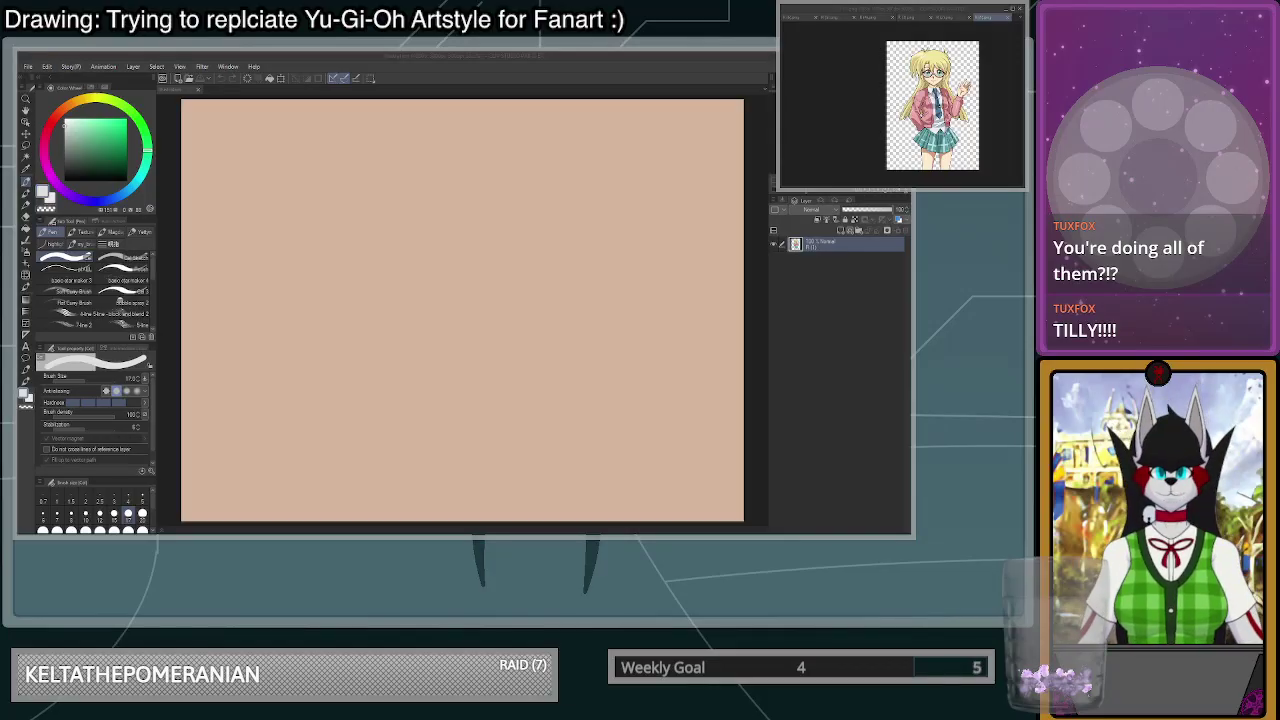
scroll(902, 154, down, 2)
scroll(944, 110, up, 3)
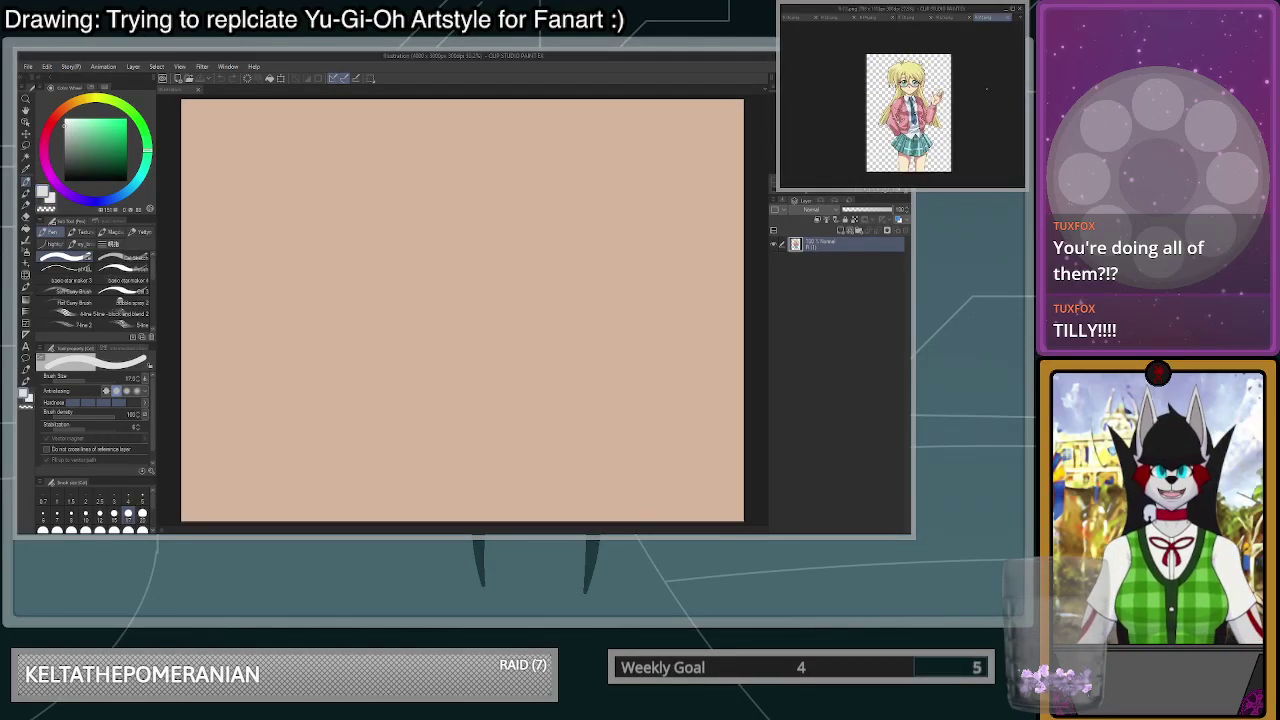
scroll(892, 108, up, 2)
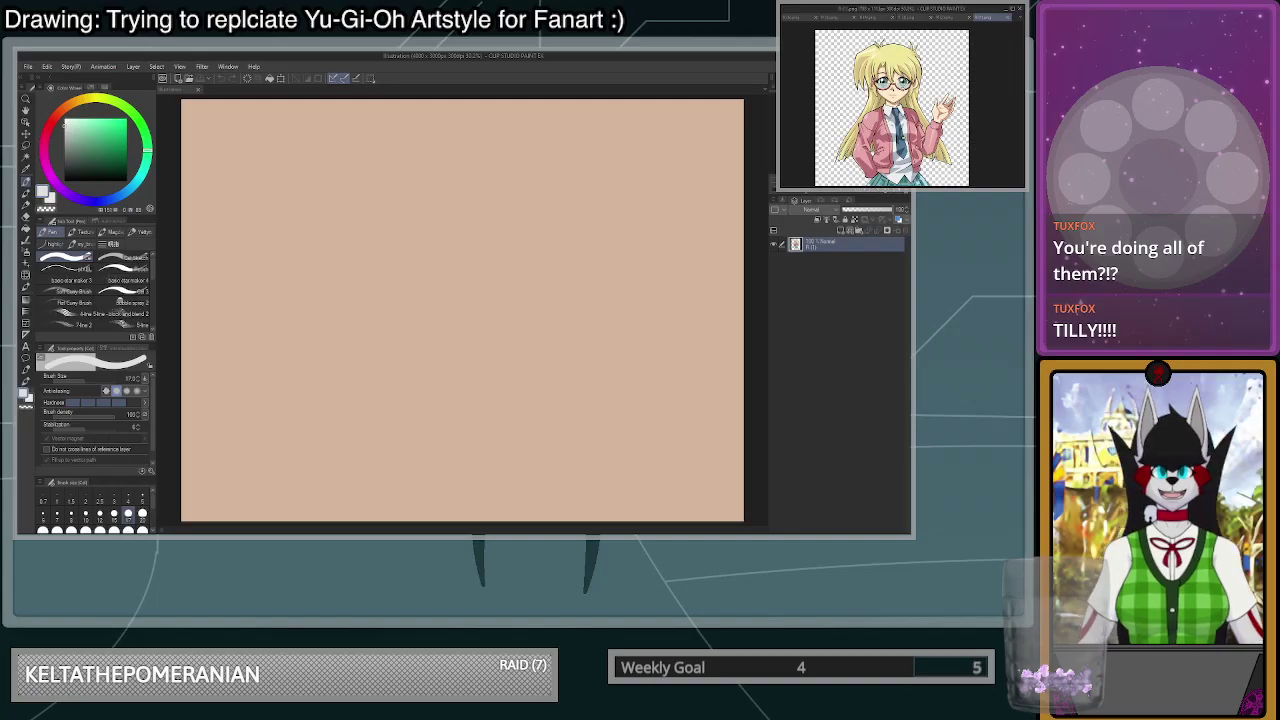
scroll(892, 108, up, 3)
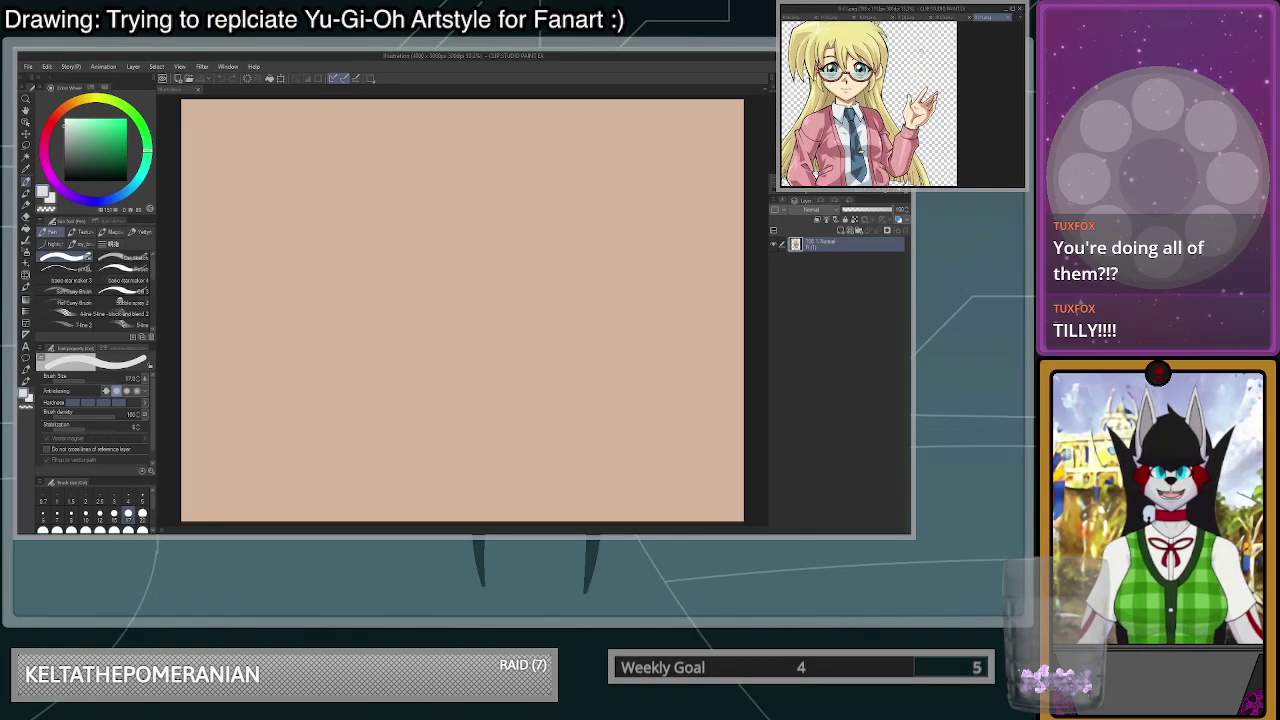
scroll(880, 105, up, 2)
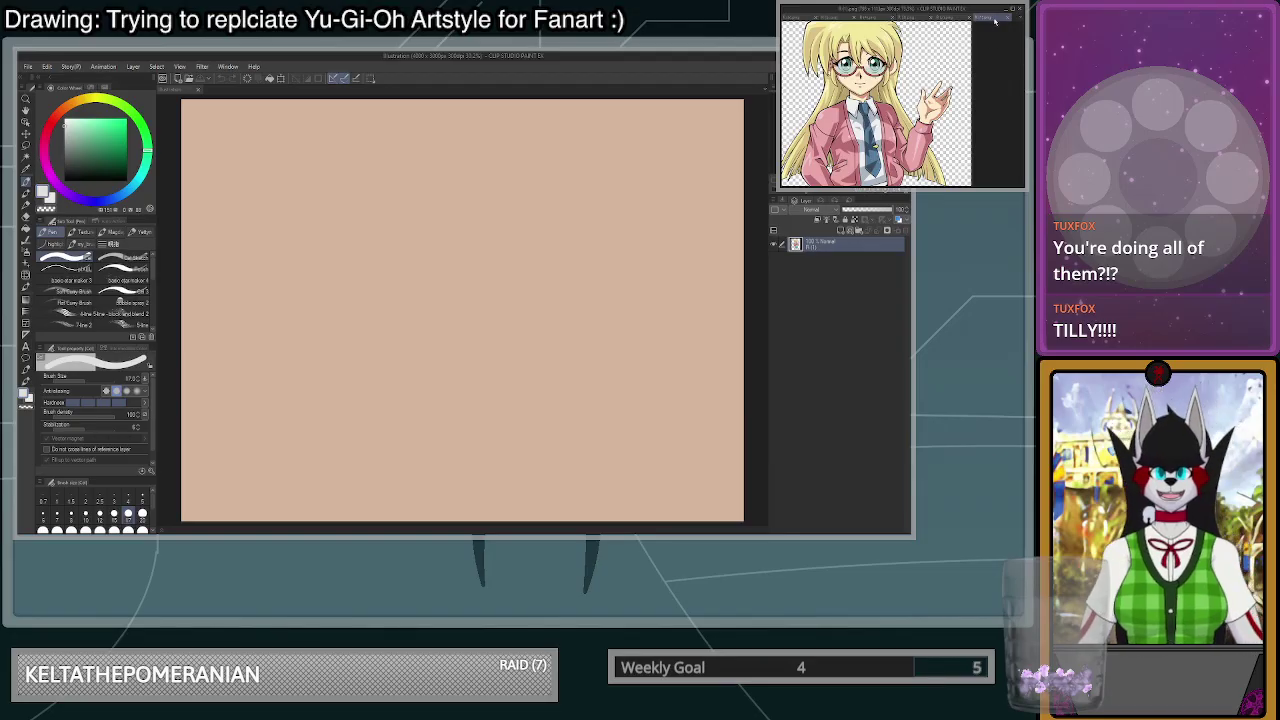
- Show the blue-coated character's reference and examine the full figure in the floating window
click(800, 17)
scroll(900, 110, down, 5)
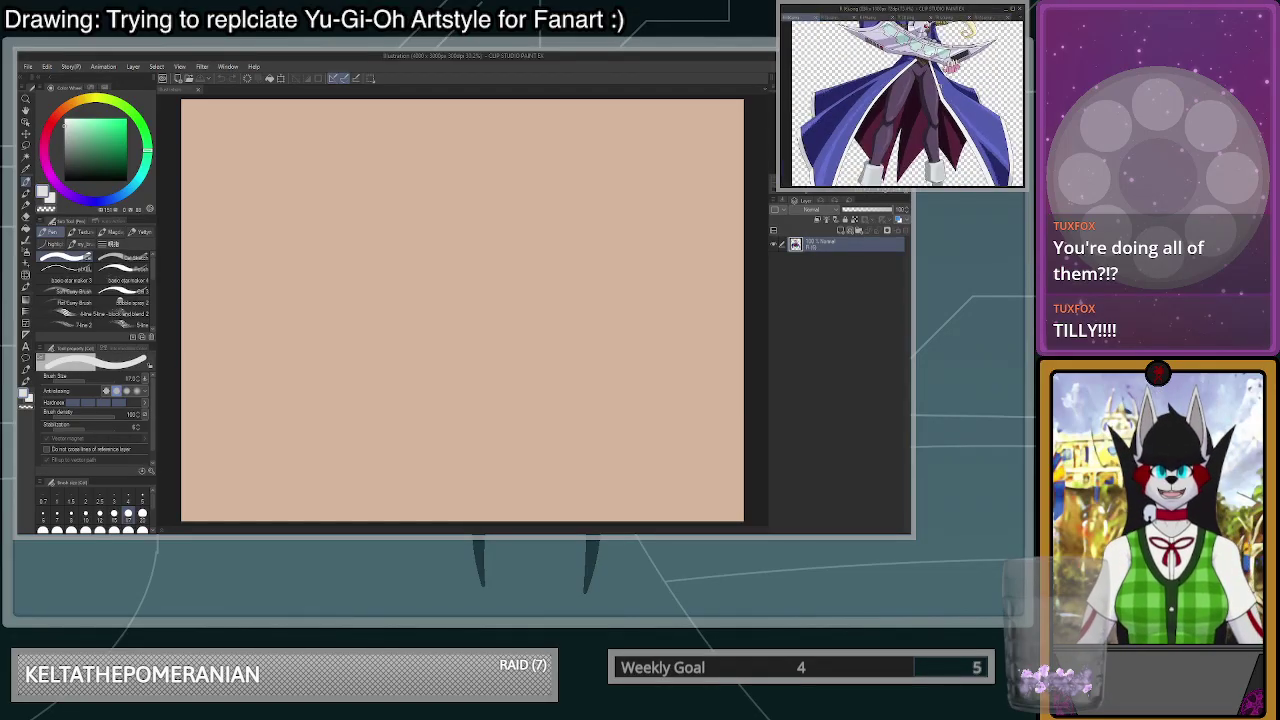
scroll(895, 105, up, 3)
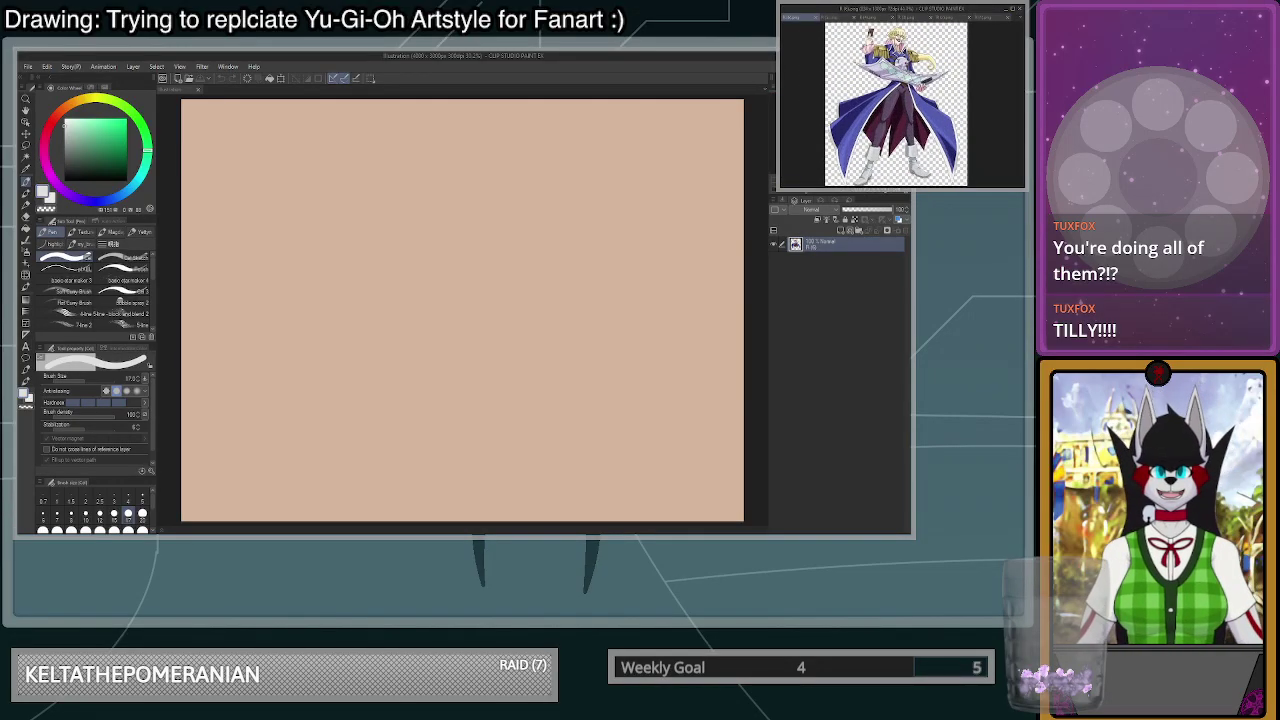
scroll(895, 105, up, 1)
scroll(895, 105, down, 2)
scroll(895, 105, up, 2)
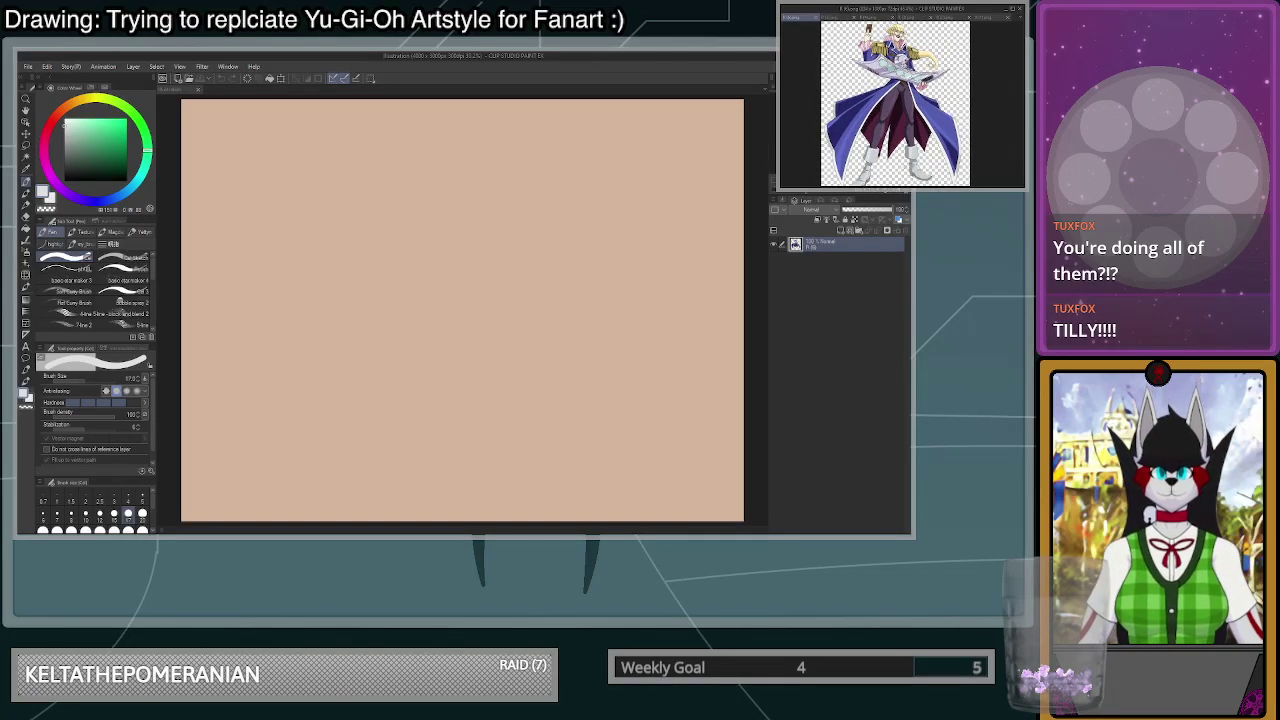
scroll(888, 90, down, 1)
scroll(888, 90, up, 1)
scroll(888, 90, down, 2)
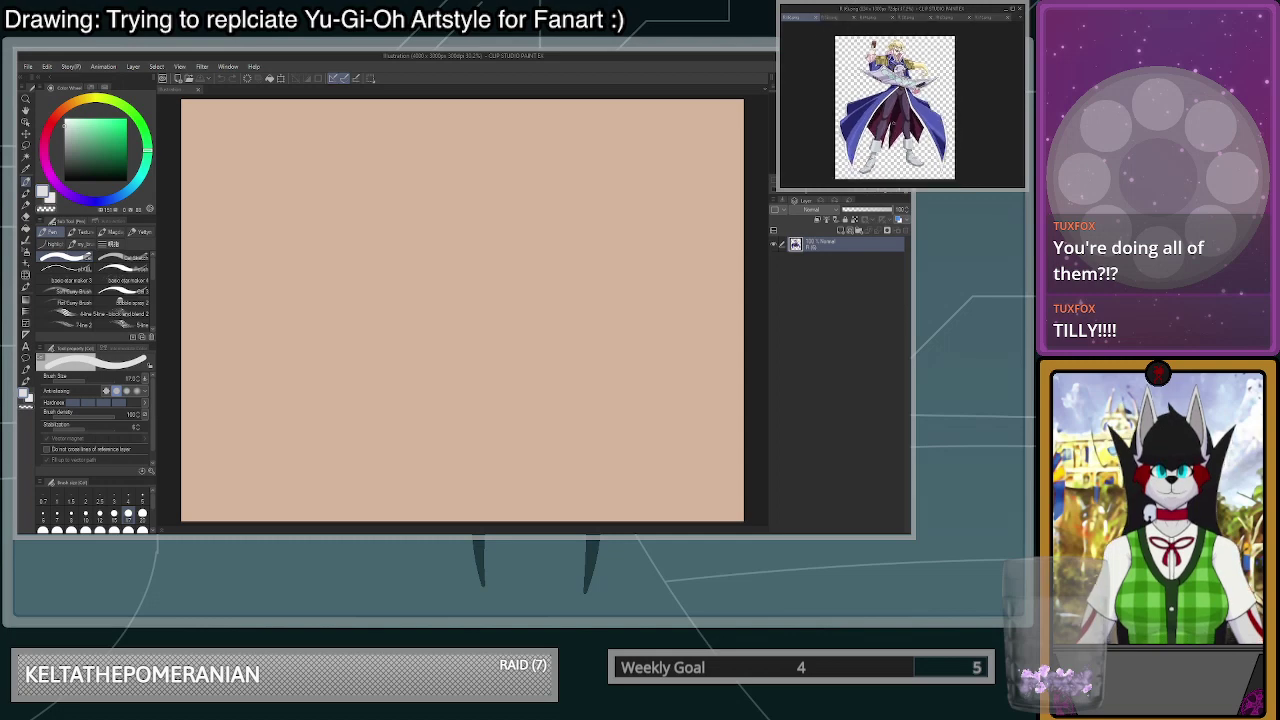
scroll(888, 90, up, 2)
scroll(888, 90, down, 2)
scroll(893, 105, up, 1)
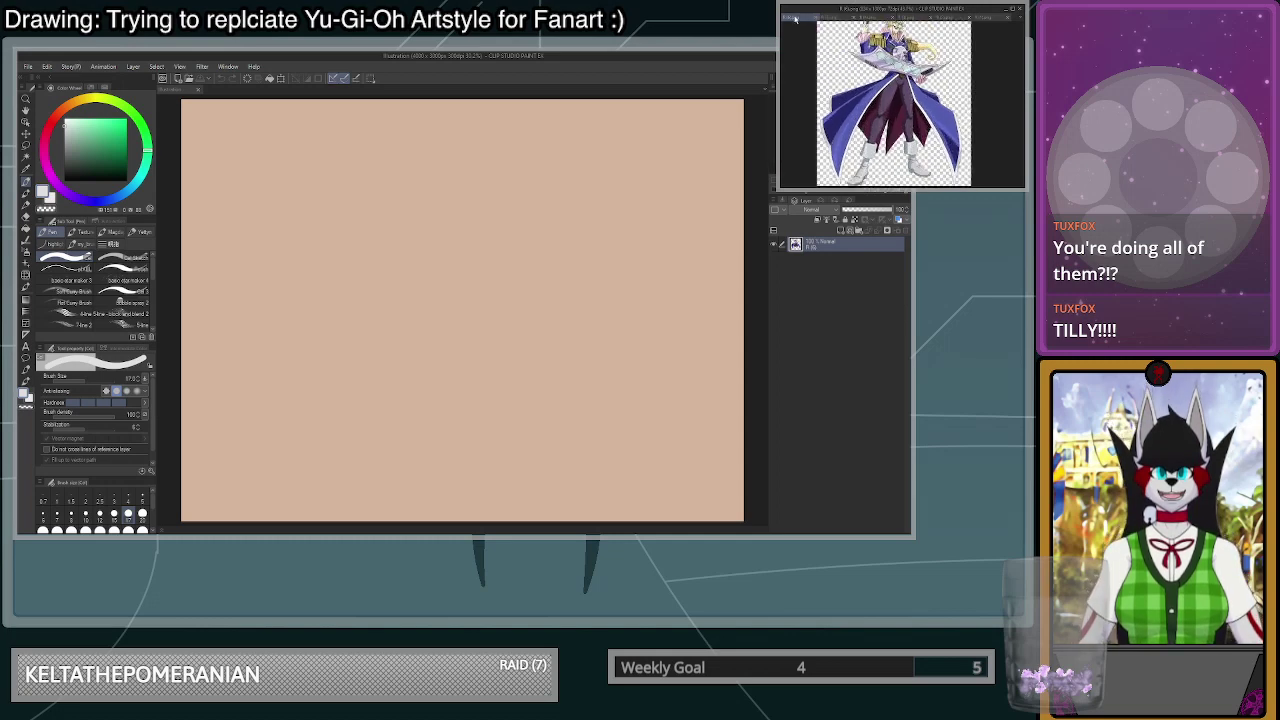
- Split the floating window into two side-by-side panes, with the blue-coated character's full figure in its own pane
drag(794, 17, 784, 100)
scroll(842, 105, down, 2)
scroll(842, 105, up, 2)
scroll(841, 110, down, 1)
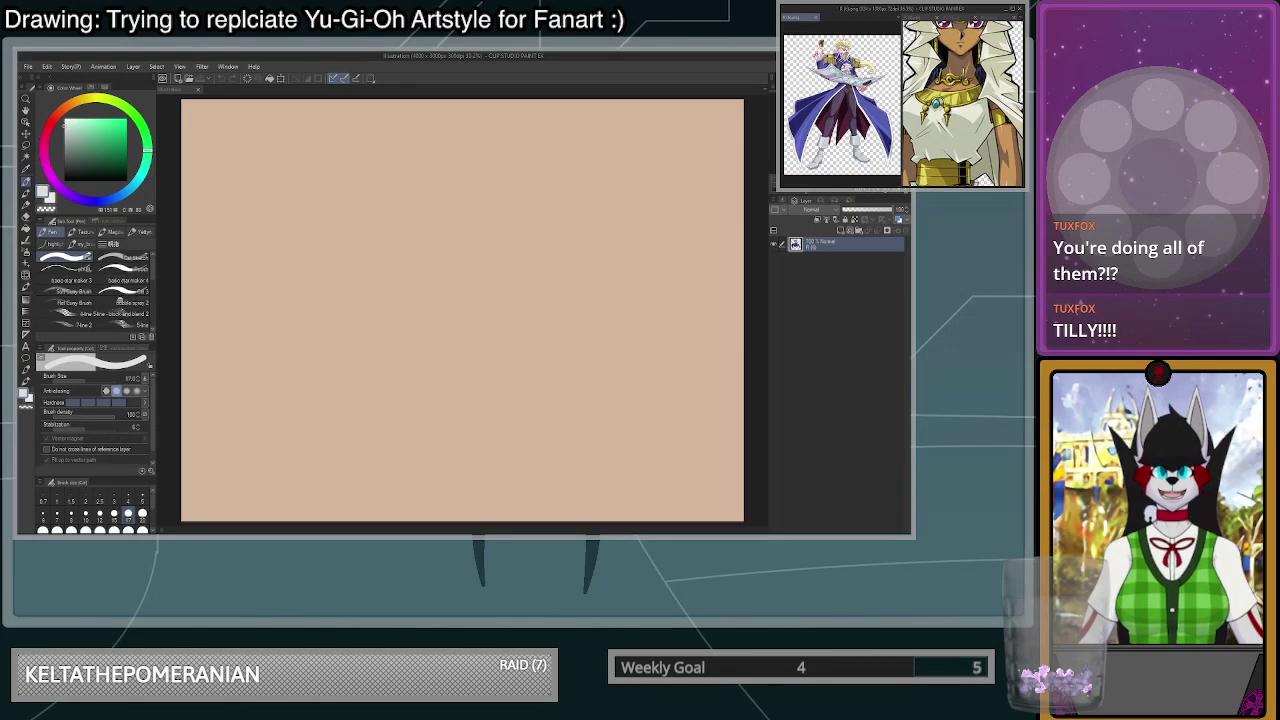
- Move the grey-dress character's reference into the blue-coated character's pane and fit her full body there
click(950, 18)
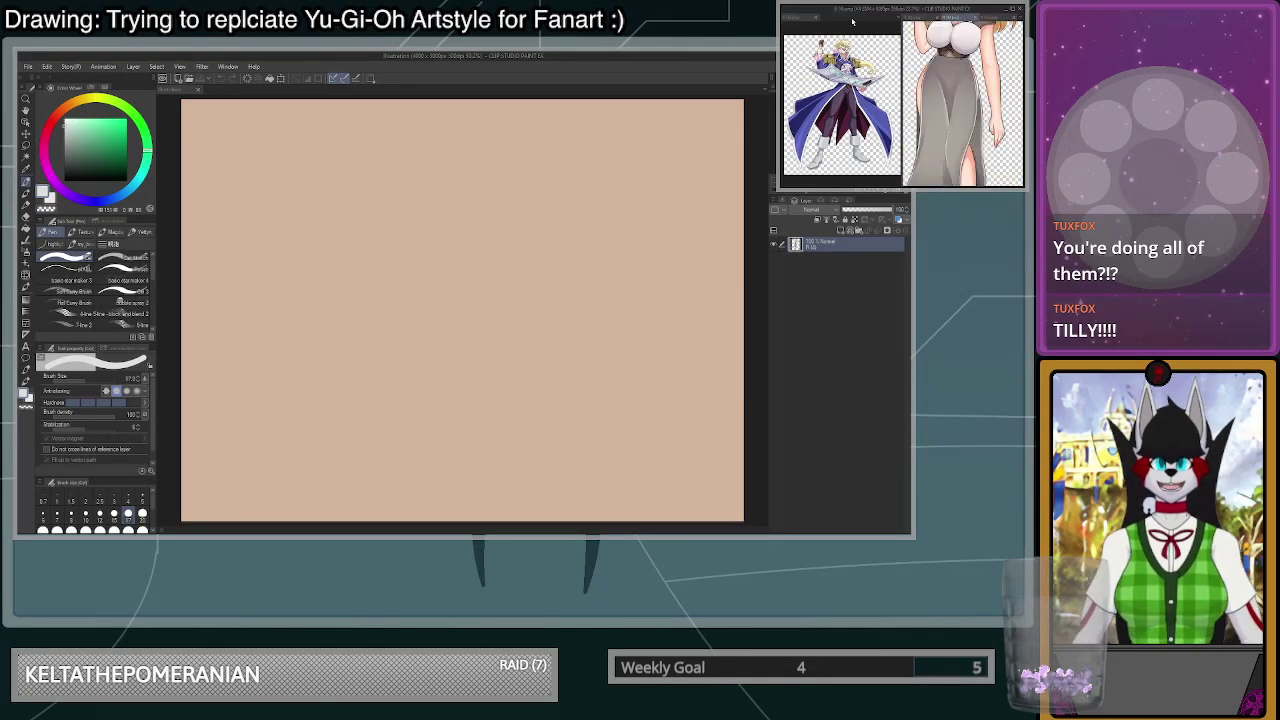
drag(853, 22, 850, 19)
scroll(886, 82, down, 3)
scroll(886, 82, up, 2)
scroll(840, 104, down, 1)
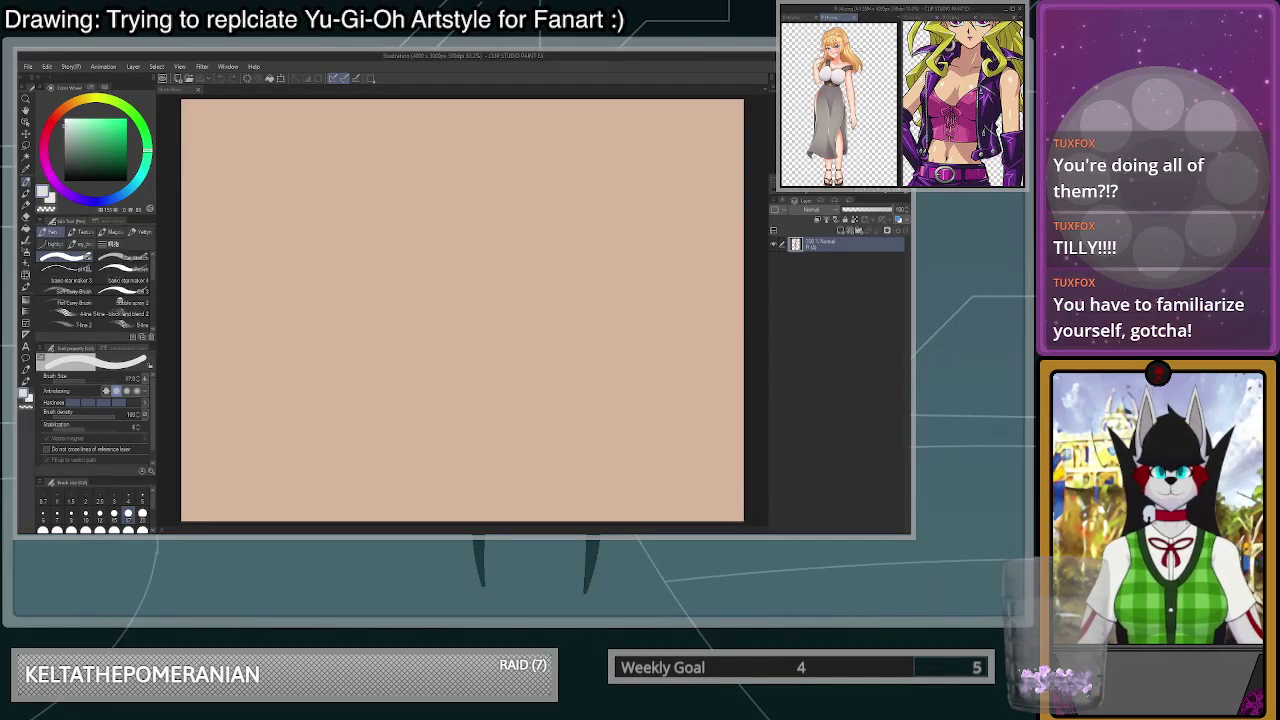
- Examine the blonde character in the purple outfit up close and at full figure beside the grey-dress reference
click(938, 18)
click(954, 17)
click(966, 17)
scroll(960, 105, down, 3)
scroll(1006, 101, down, 1)
scroll(950, 102, up, 2)
scroll(950, 102, up, 1)
scroll(950, 102, down, 2)
scroll(945, 105, down, 1)
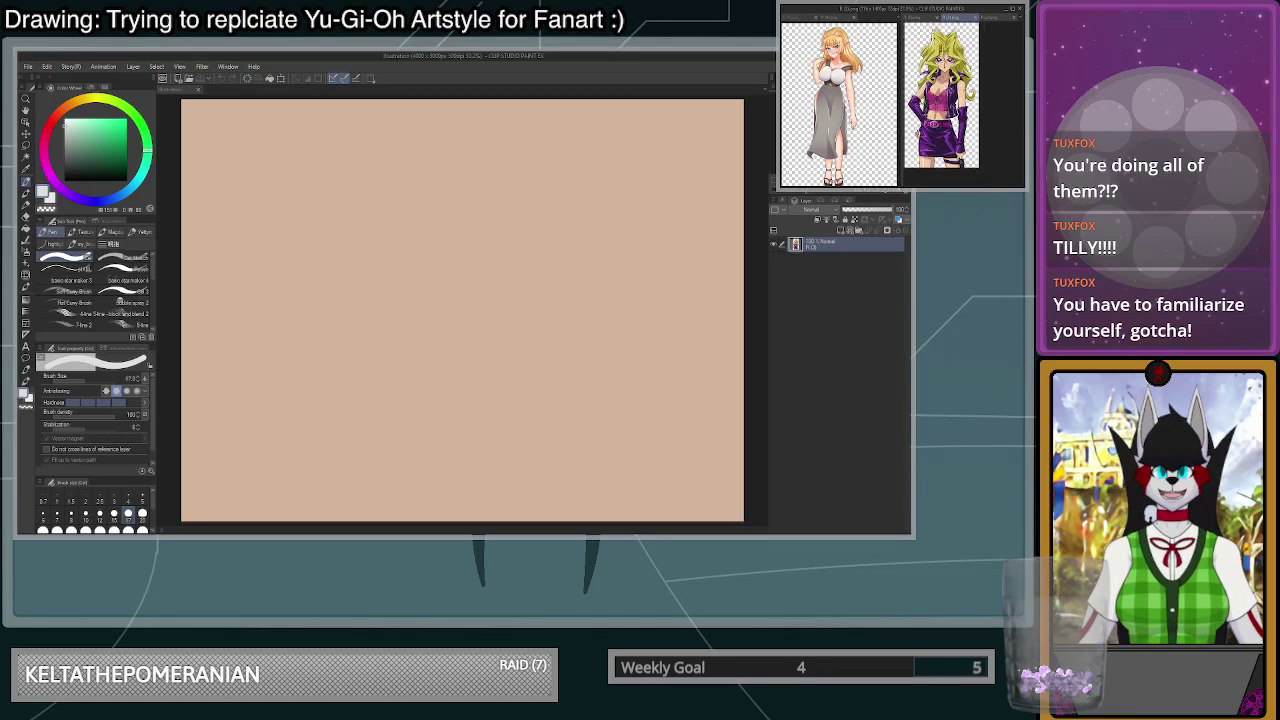
scroll(950, 102, up, 4)
scroll(950, 102, down, 2)
scroll(962, 105, up, 3)
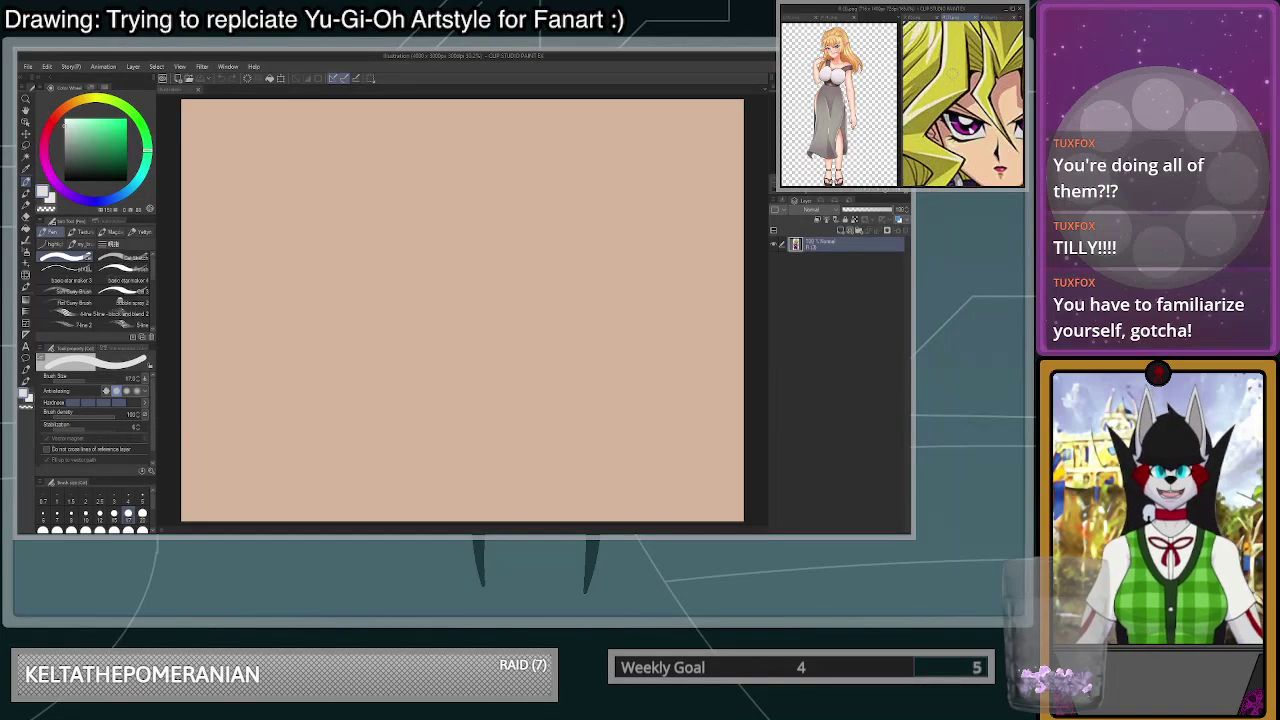
scroll(962, 105, down, 5)
scroll(955, 110, up, 3)
scroll(960, 105, up, 1)
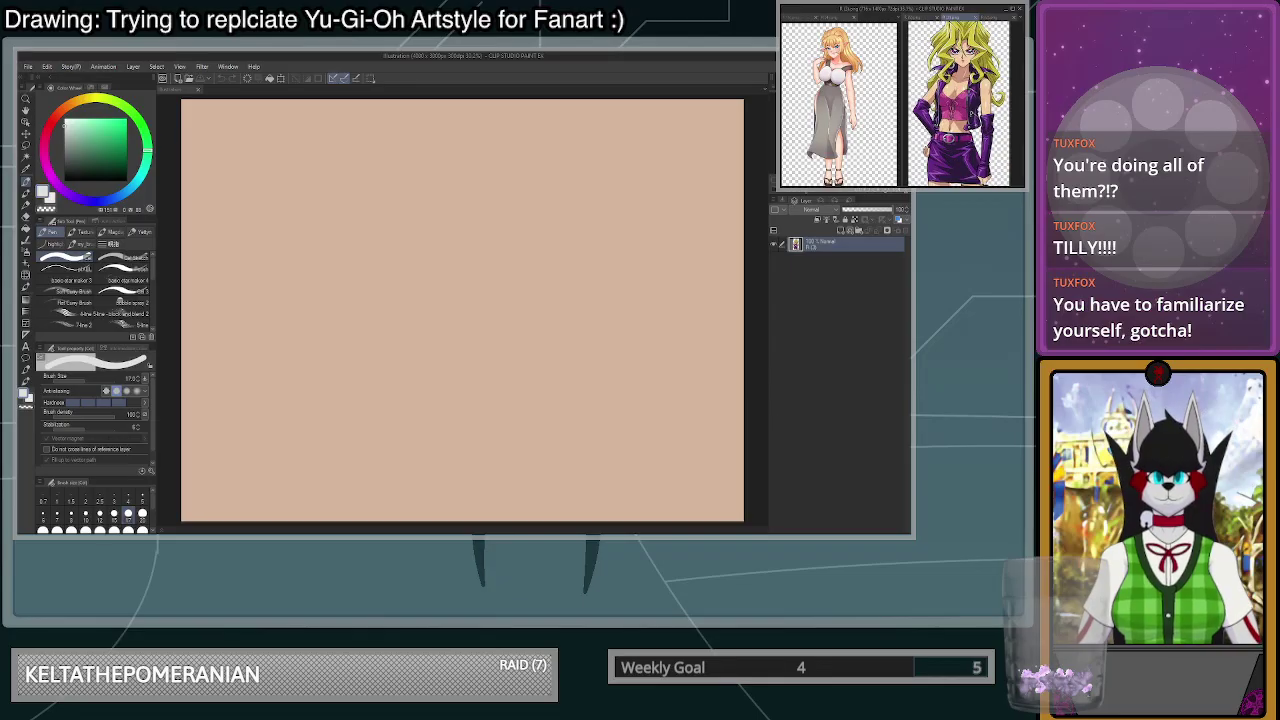
- View the white-robed reference, and examine the blue-haired girl's render from close-up details to a framed upper body
click(914, 18)
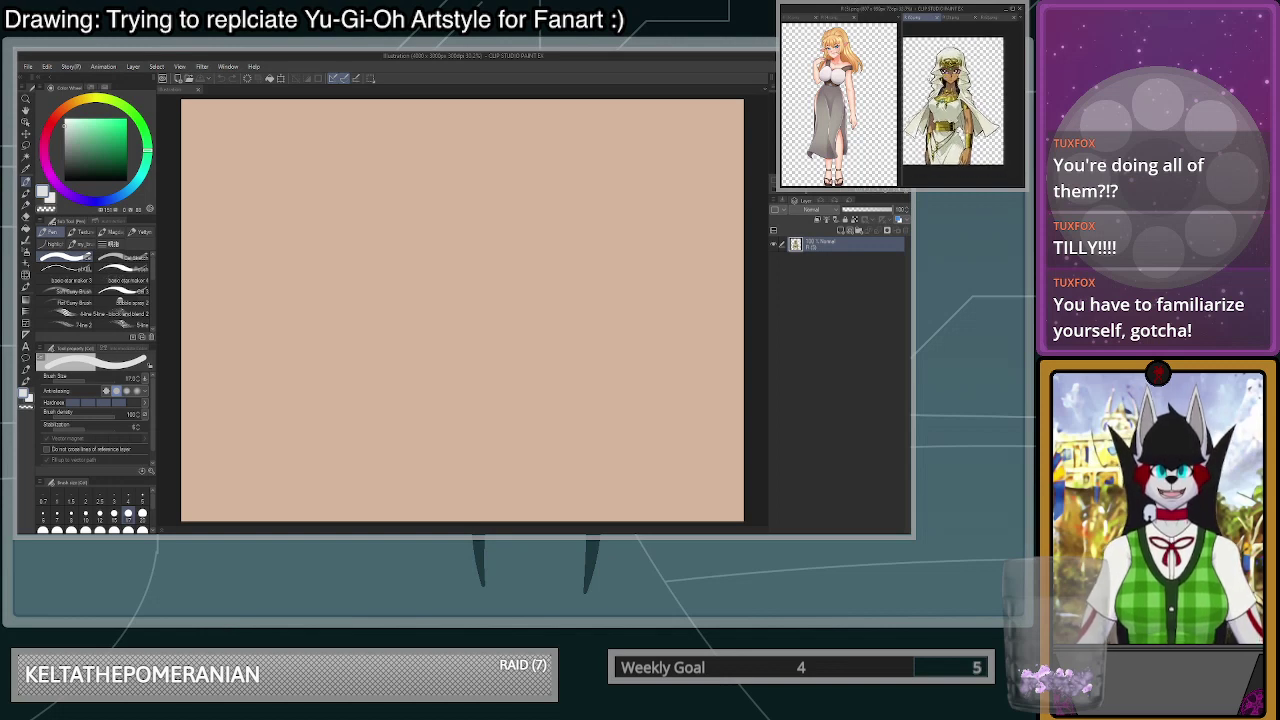
click(995, 19)
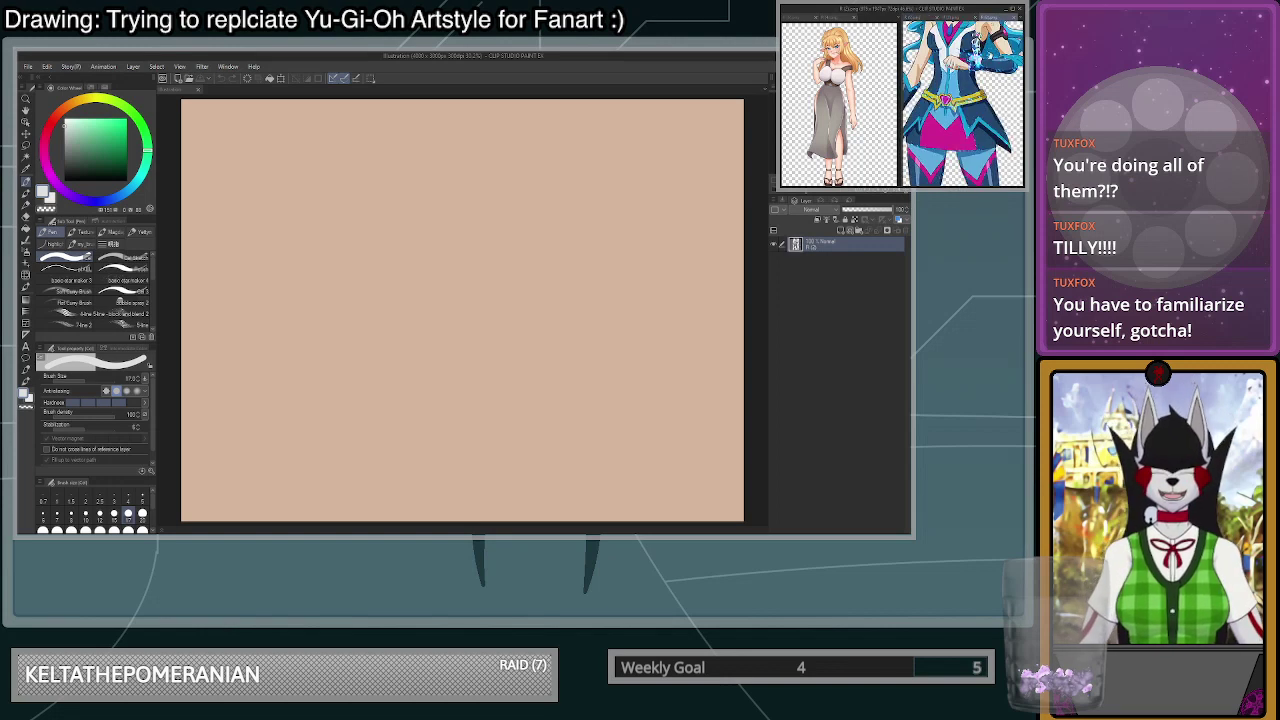
scroll(971, 82, down, 5)
scroll(971, 40, up, 2)
scroll(963, 105, up, 2)
scroll(963, 105, down, 1)
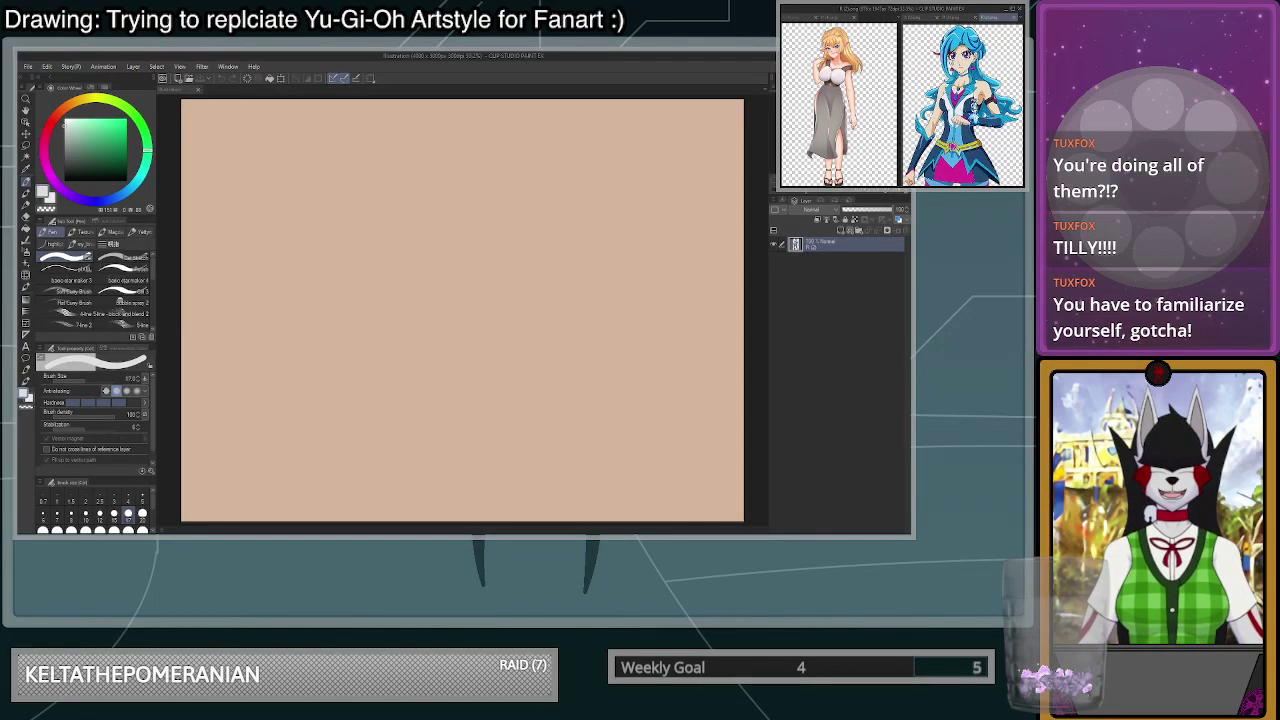
scroll(963, 105, up, 3)
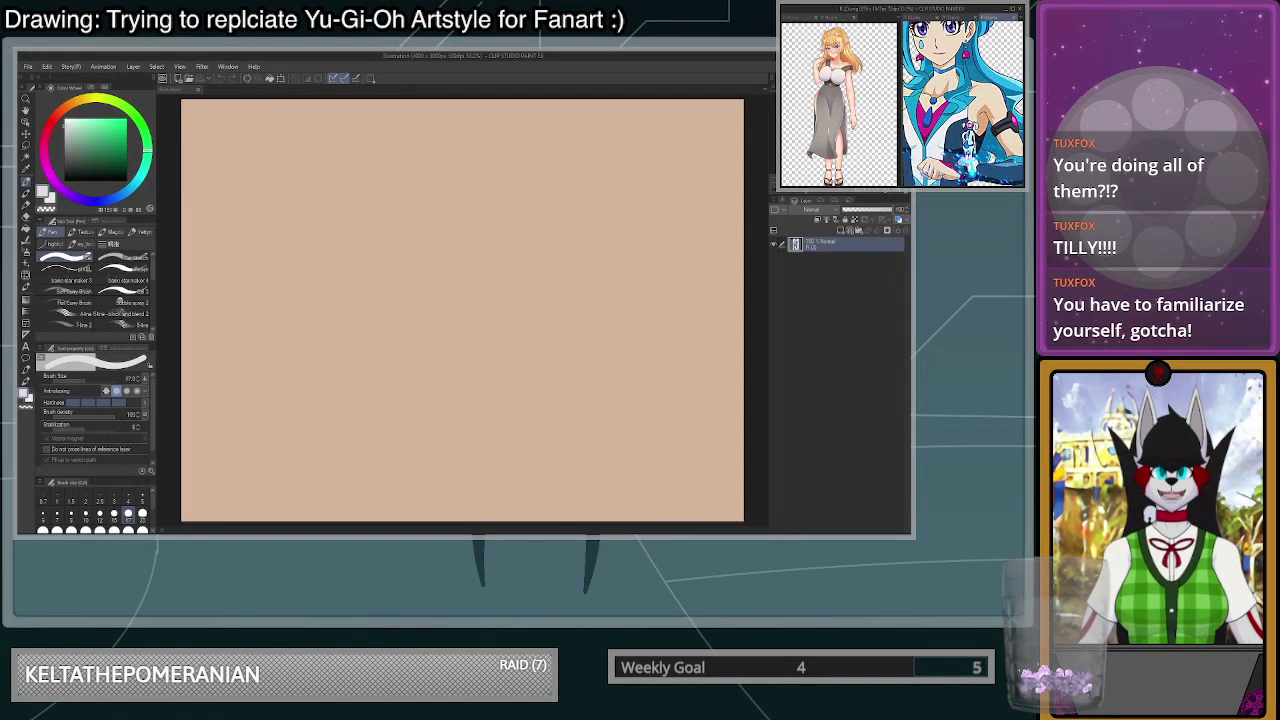
scroll(968, 140, down, 2)
scroll(968, 153, up, 4)
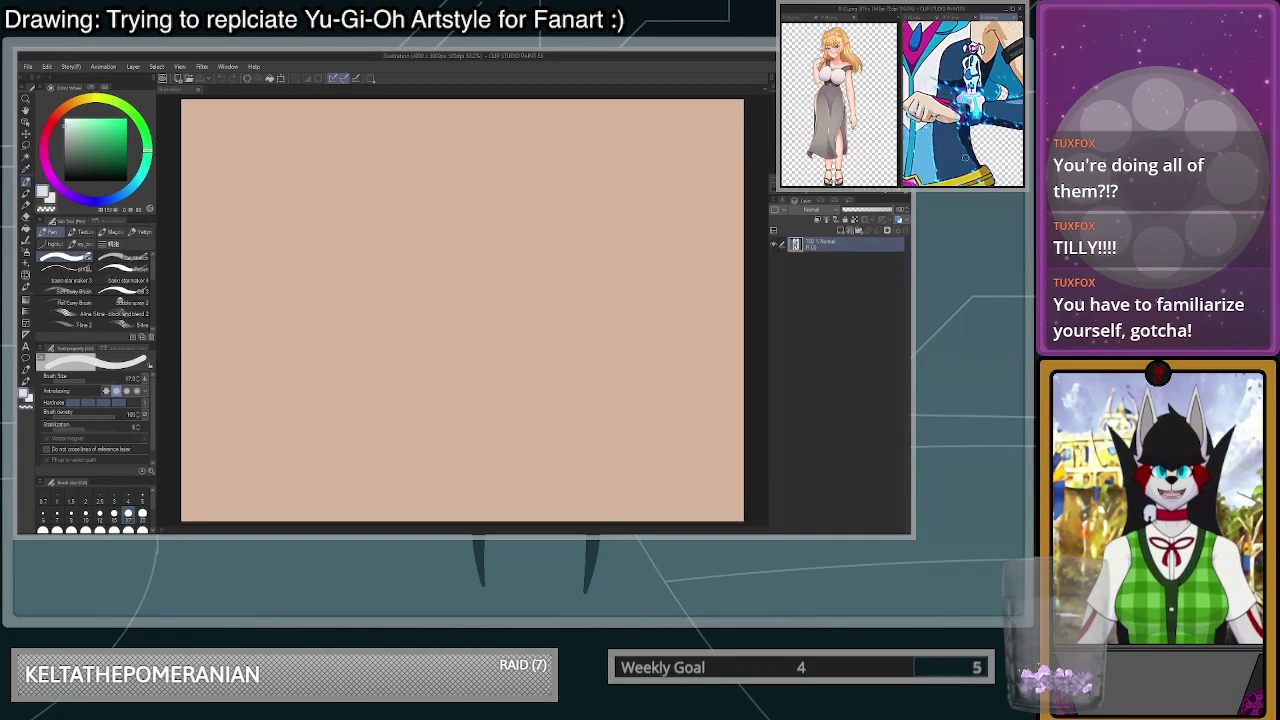
scroll(967, 152, up, 5)
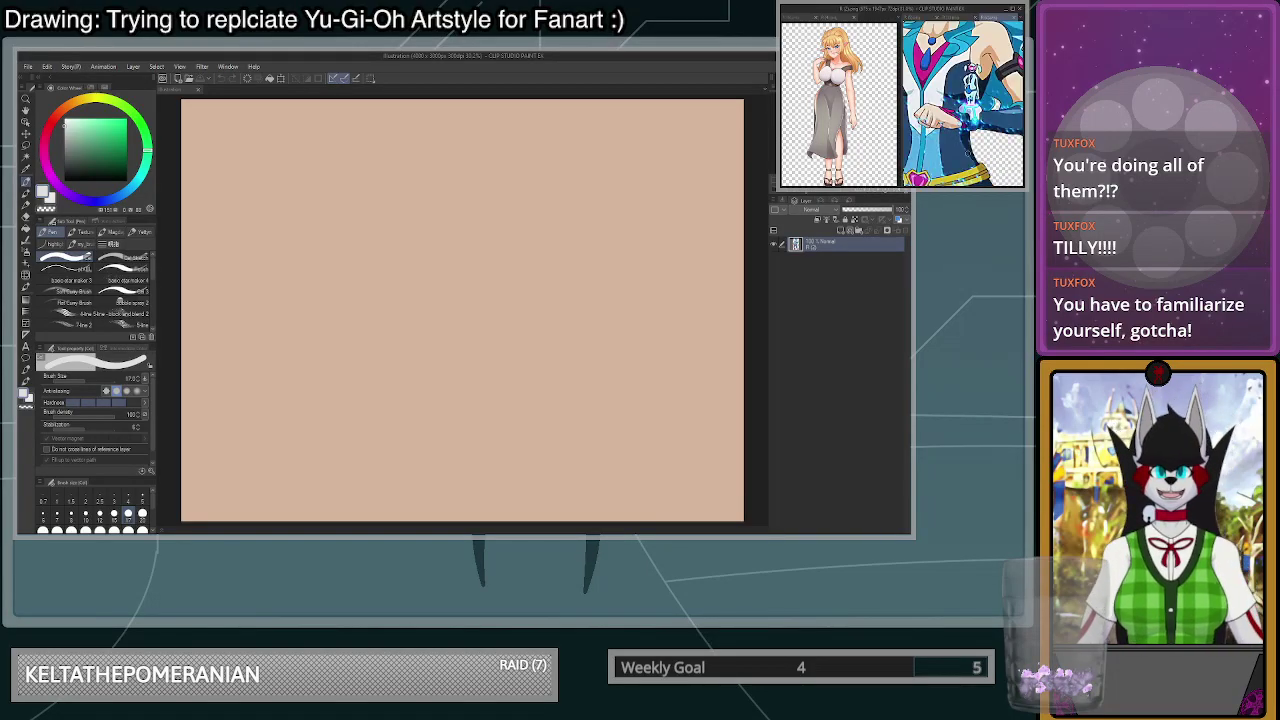
scroll(967, 88, down, 3)
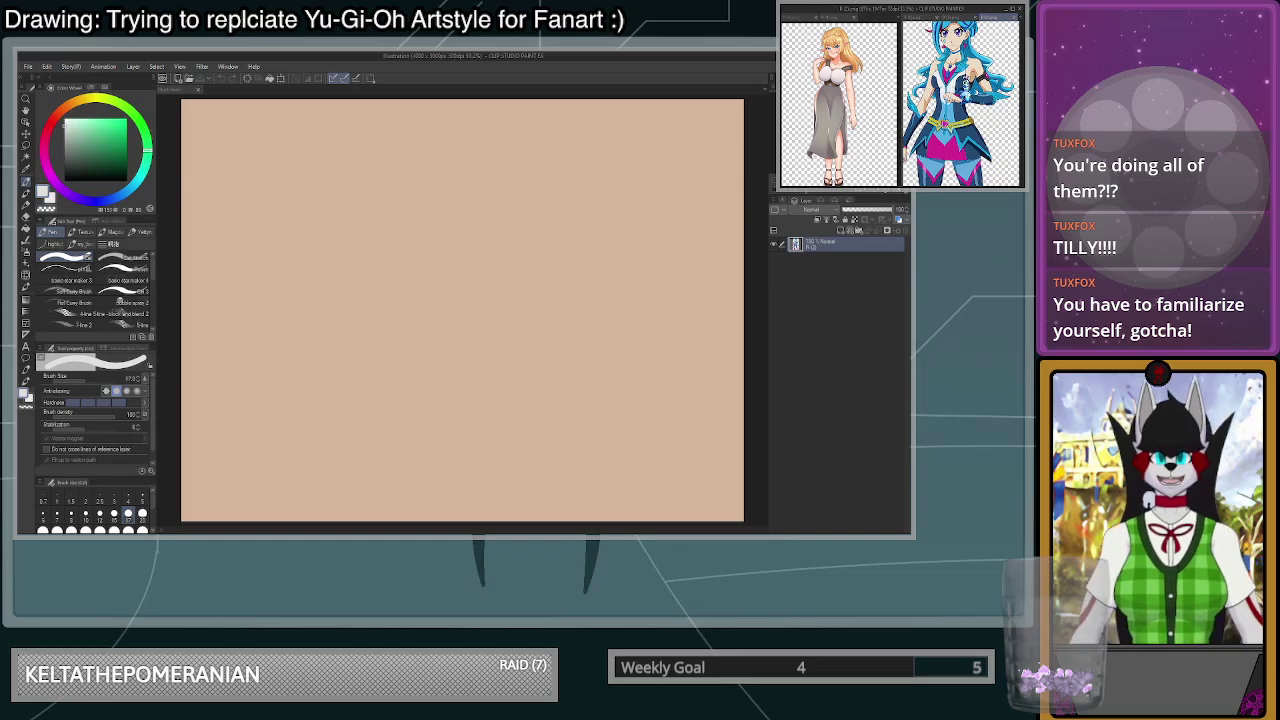
scroll(965, 88, down, 2)
scroll(963, 60, up, 3)
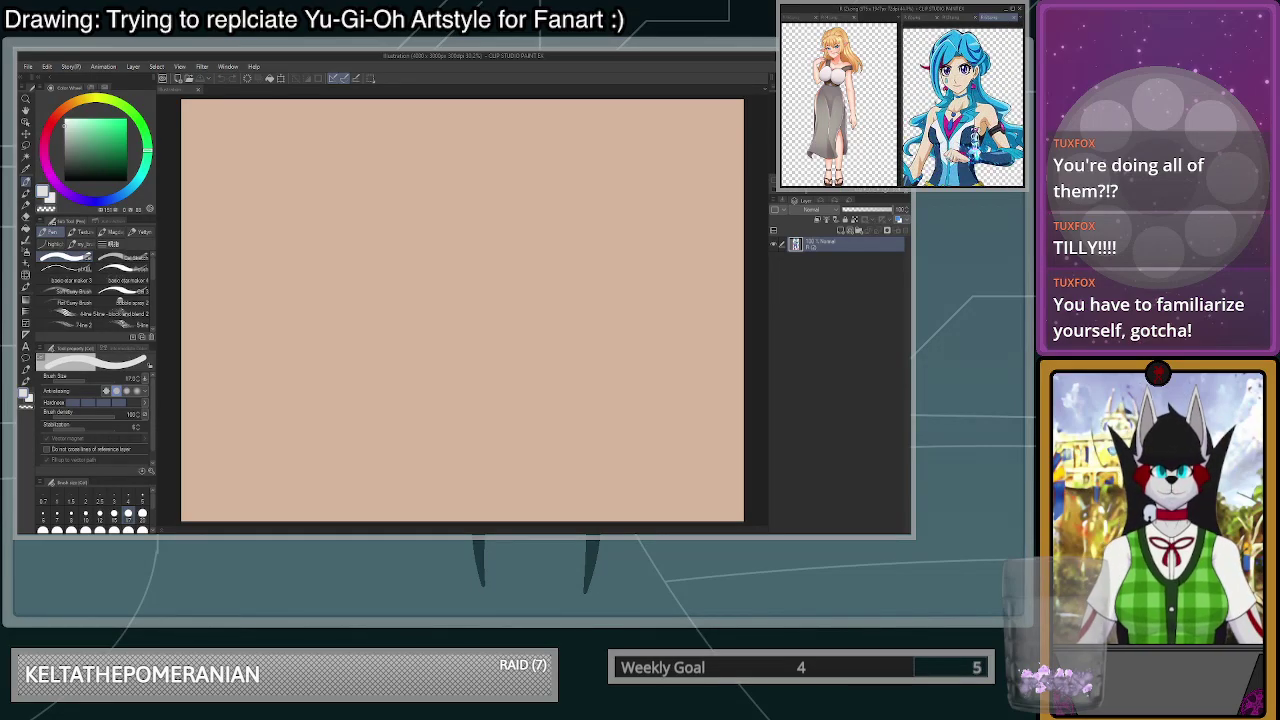
- Compare the purple-outfit and blue-haired references, ending on the blue-haired girl
click(925, 18)
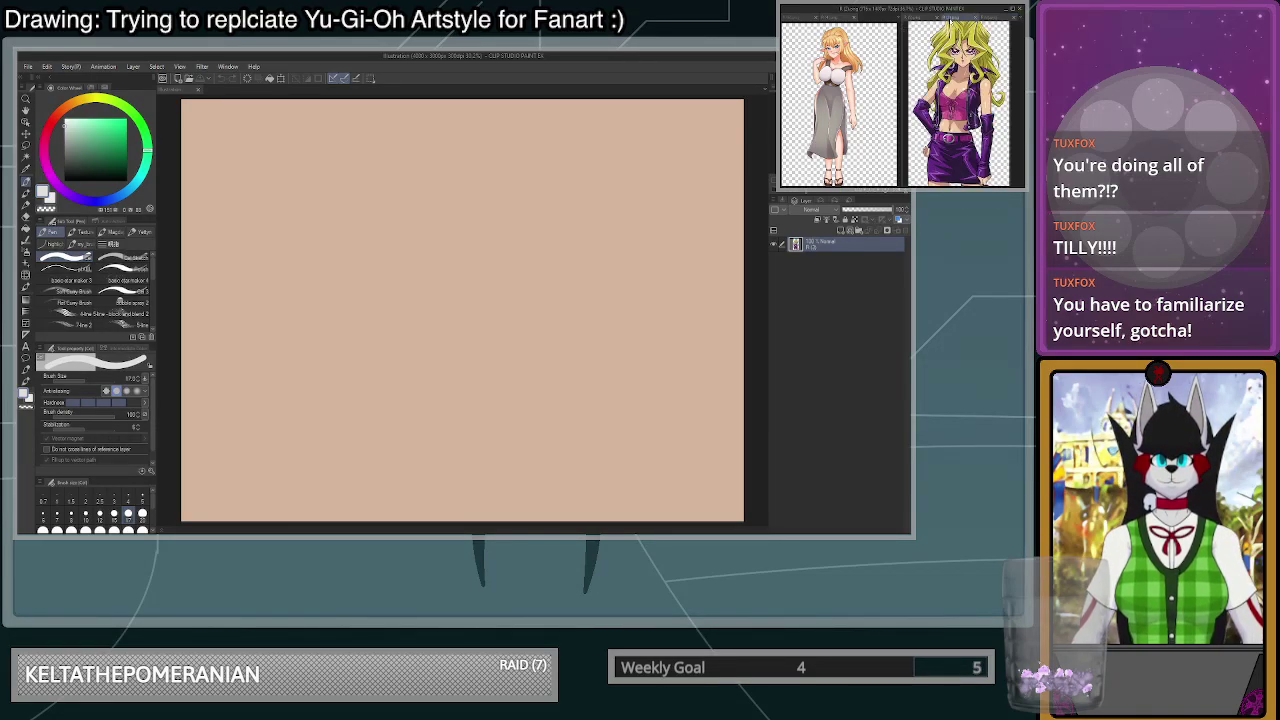
click(930, 18)
click(996, 18)
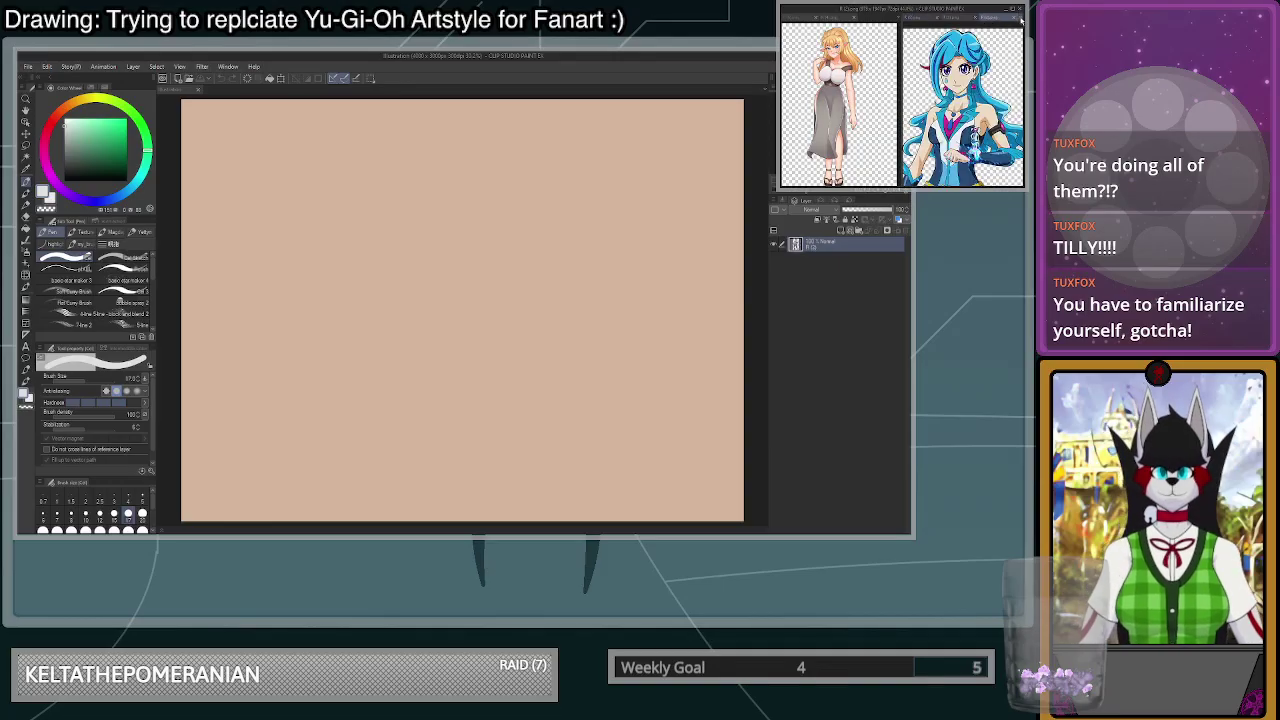
- Open the pink-jacket girl's reference, frame her from head to skirt, and slightly widen her pane
click(1020, 18)
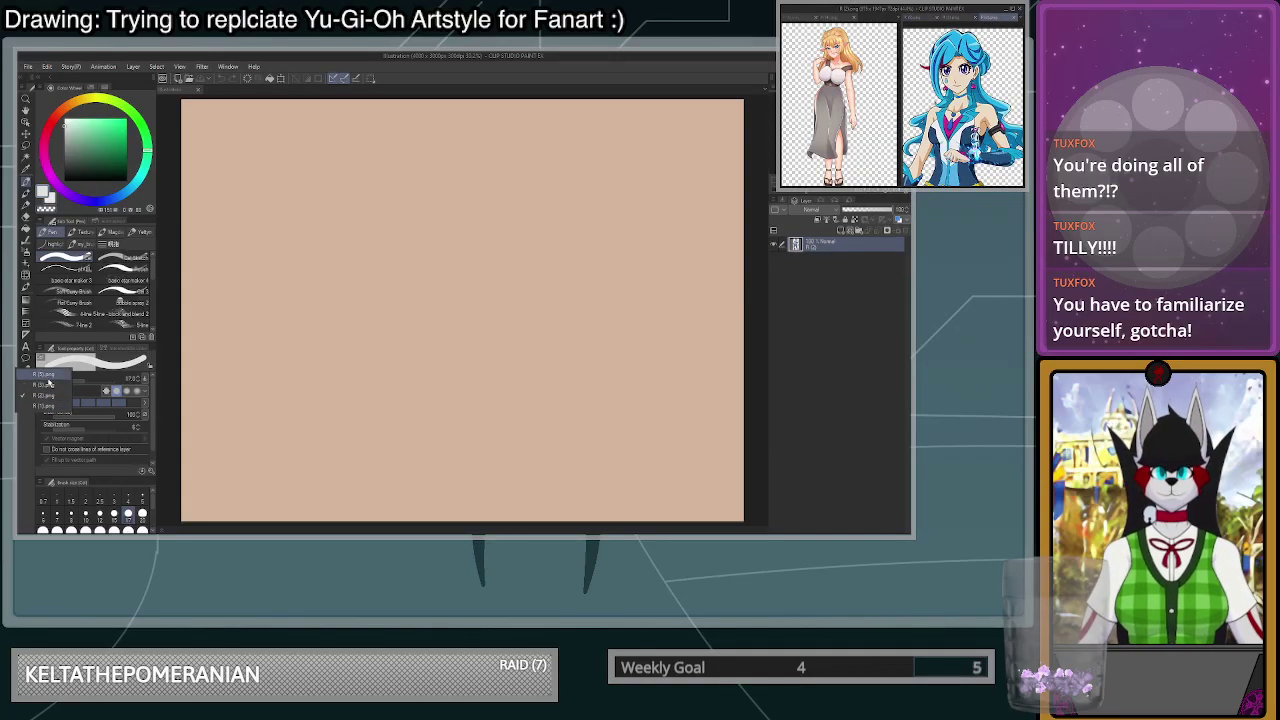
click(45, 404)
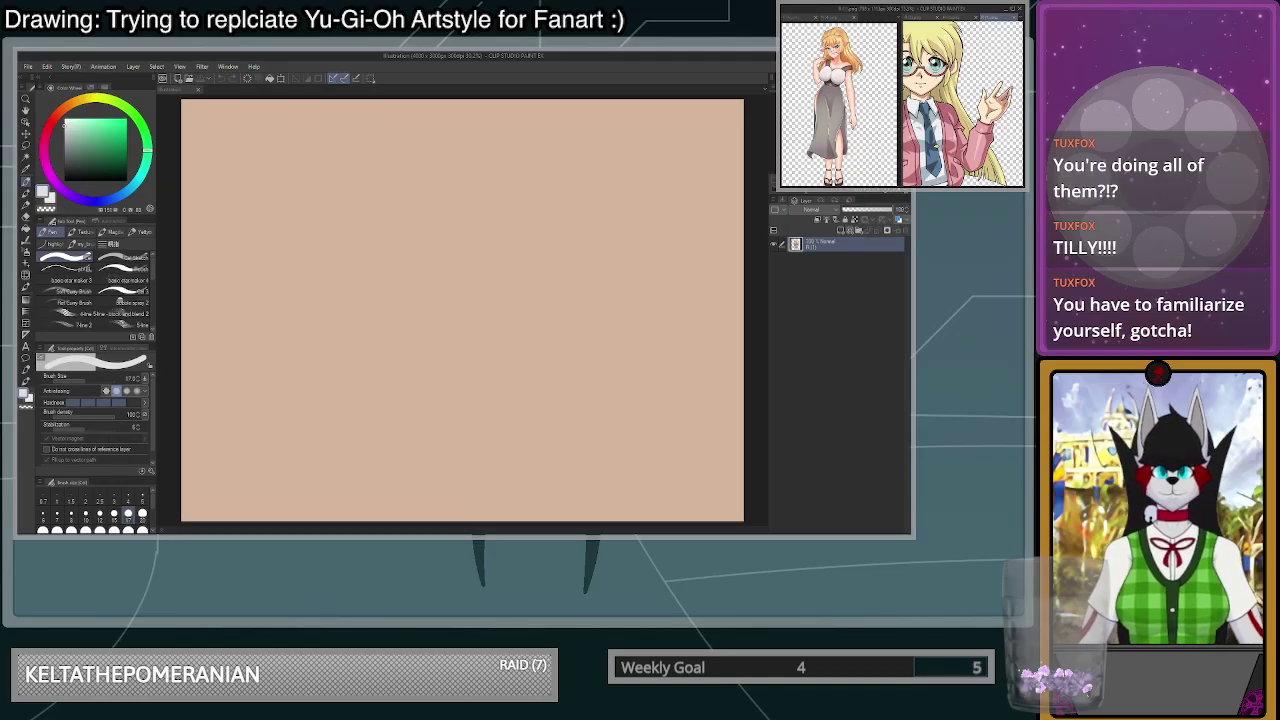
scroll(965, 100, down, 5)
scroll(965, 100, up, 2)
scroll(965, 100, down, 1)
scroll(962, 100, up, 4)
scroll(962, 100, down, 3)
scroll(962, 100, up, 2)
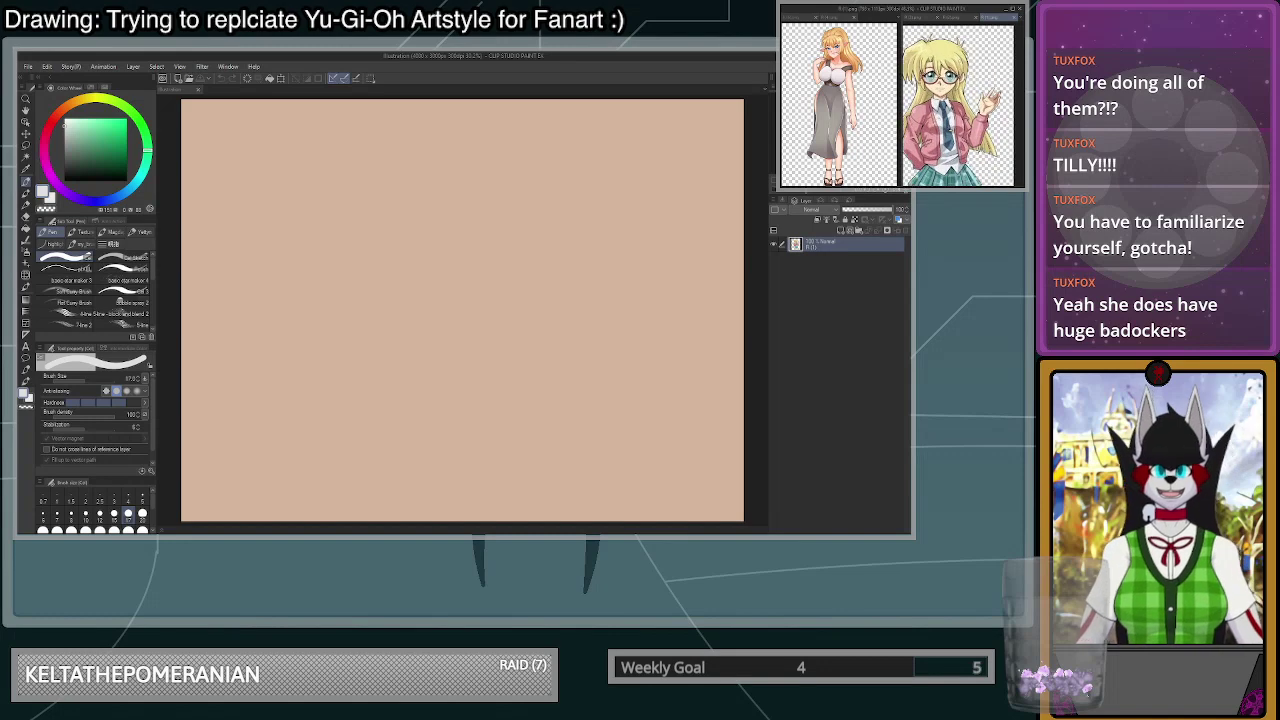
scroll(962, 90, down, 2)
scroll(962, 90, up, 3)
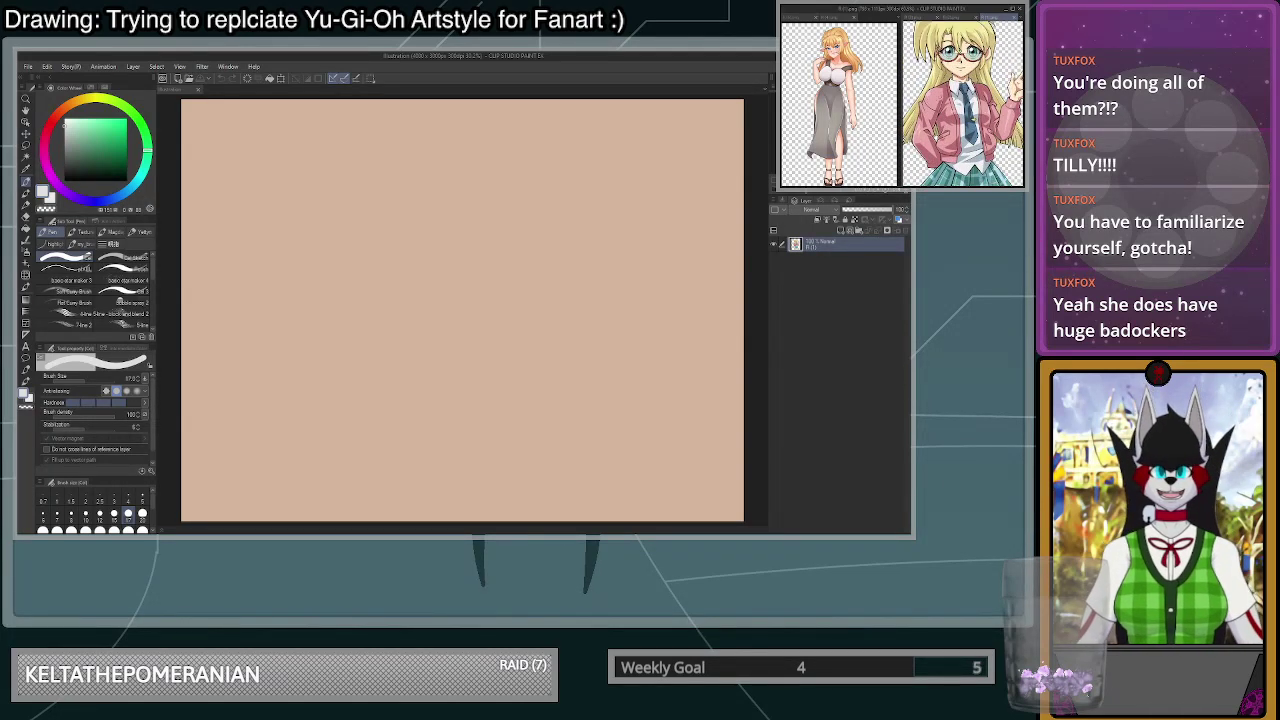
scroll(962, 90, down, 3)
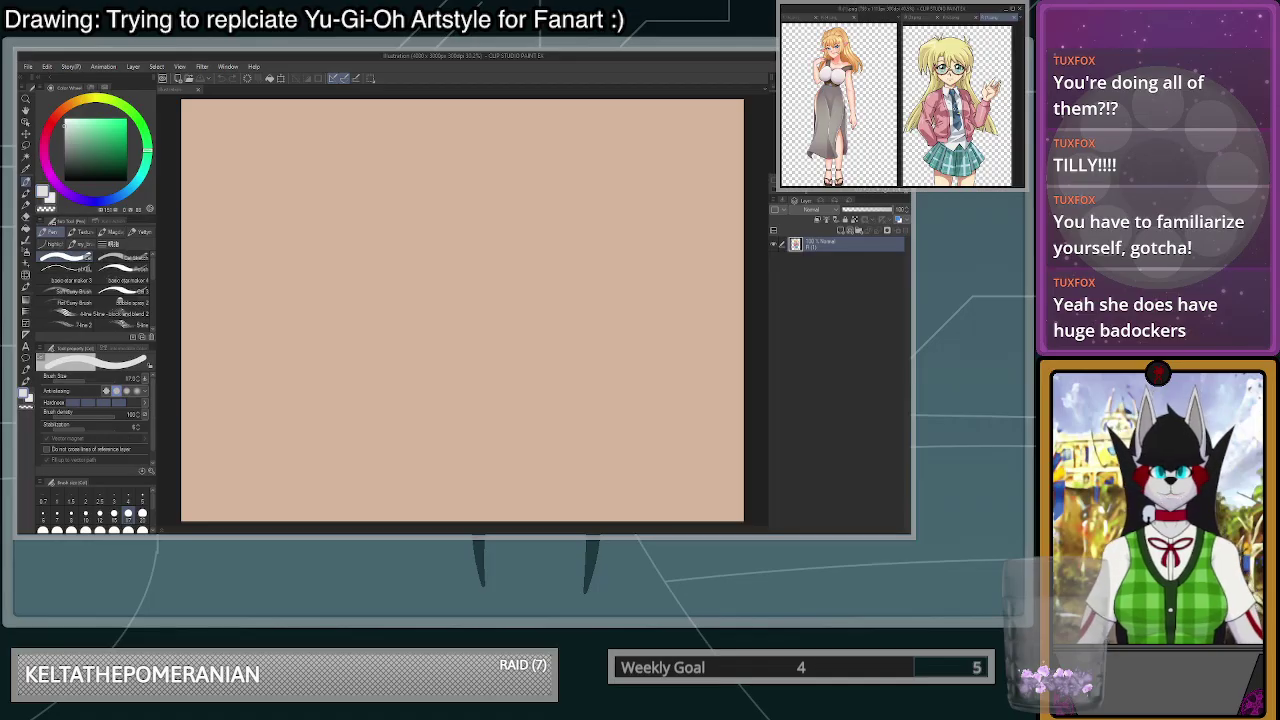
scroll(958, 100, up, 2)
scroll(958, 100, down, 2)
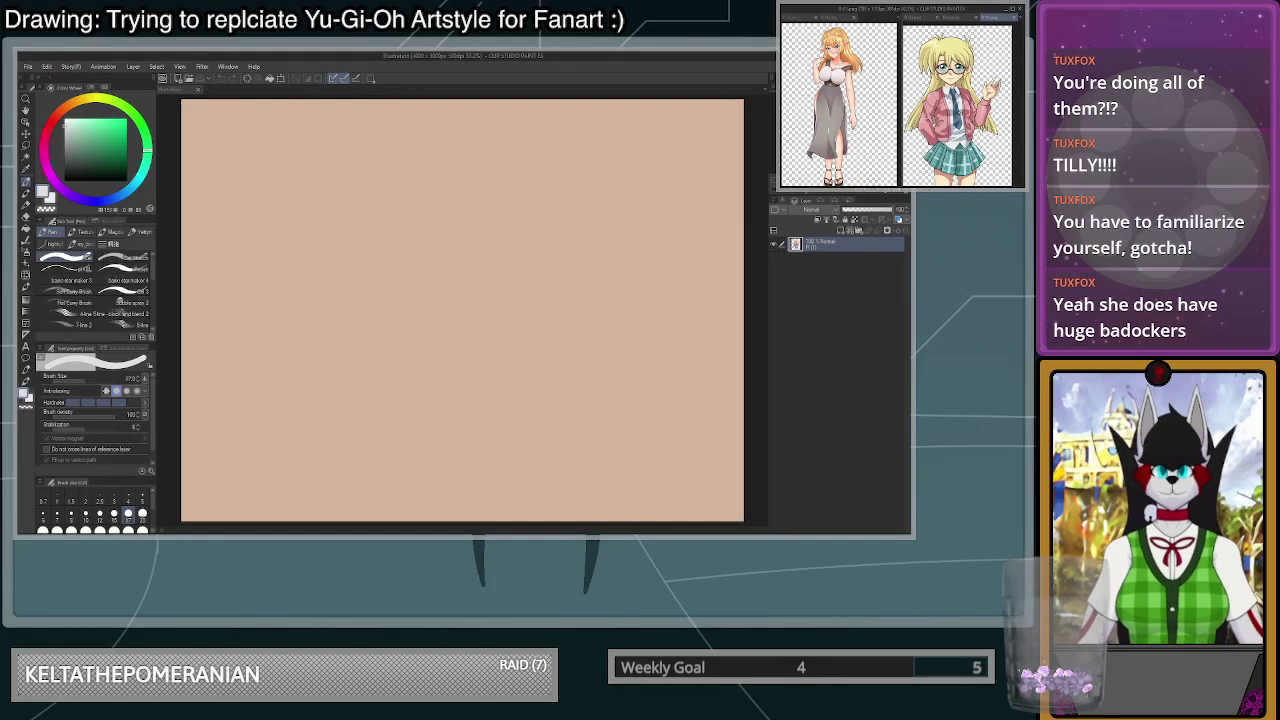
mouse_move(899, 42)
mouse_down()
mouse_move(851, 52)
mouse_move(890, 42)
mouse_up()
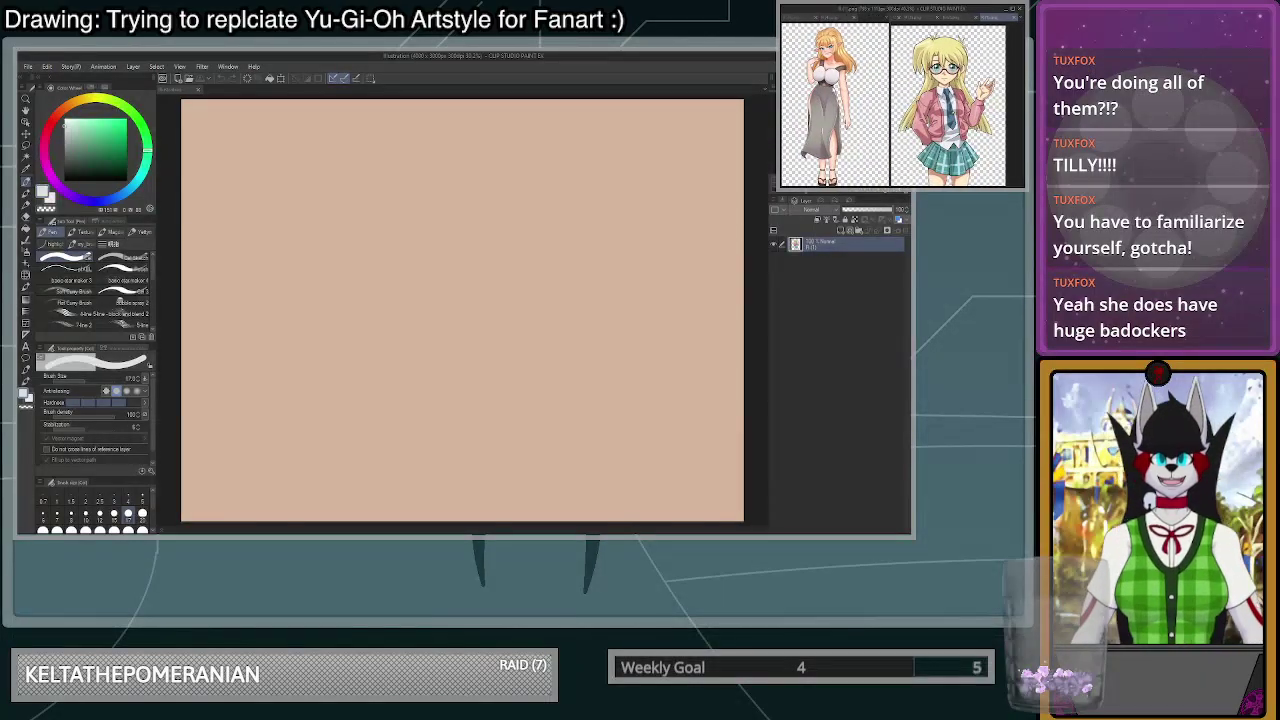
- Examine the grey-dress character from full figure to upper body, and return to the blue-coated character's reference
click(838, 17)
scroll(850, 85, down, 2)
scroll(850, 85, up, 1)
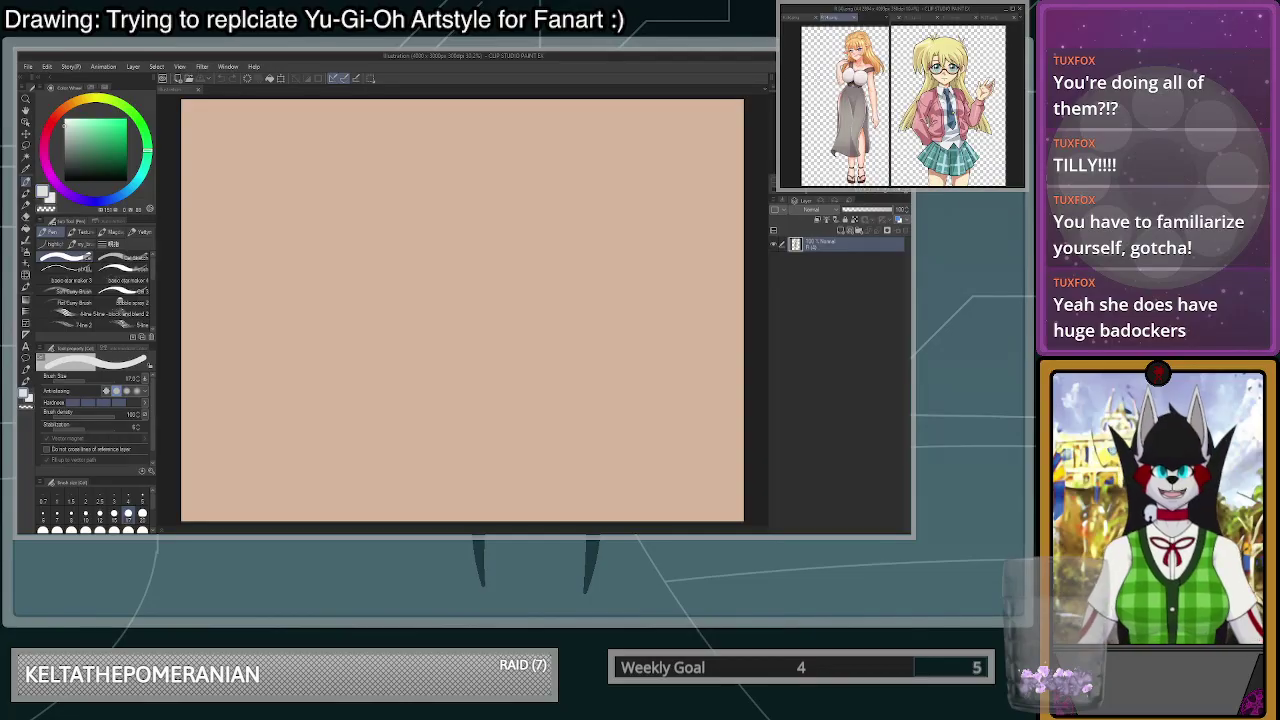
scroll(850, 85, down, 1)
scroll(850, 85, up, 2)
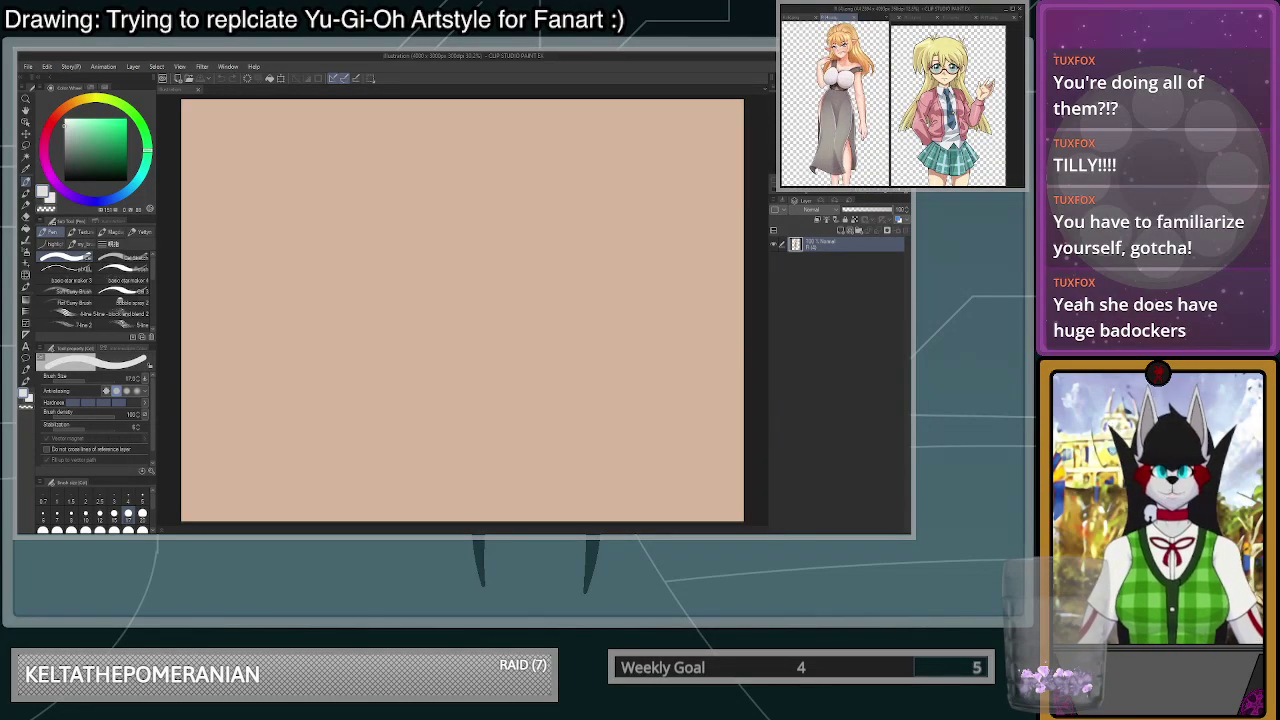
scroll(840, 100, down, 1)
scroll(840, 100, up, 3)
scroll(840, 100, up, 1)
click(797, 17)
scroll(835, 100, up, 1)
scroll(835, 100, down, 1)
scroll(835, 100, up, 1)
click(836, 18)
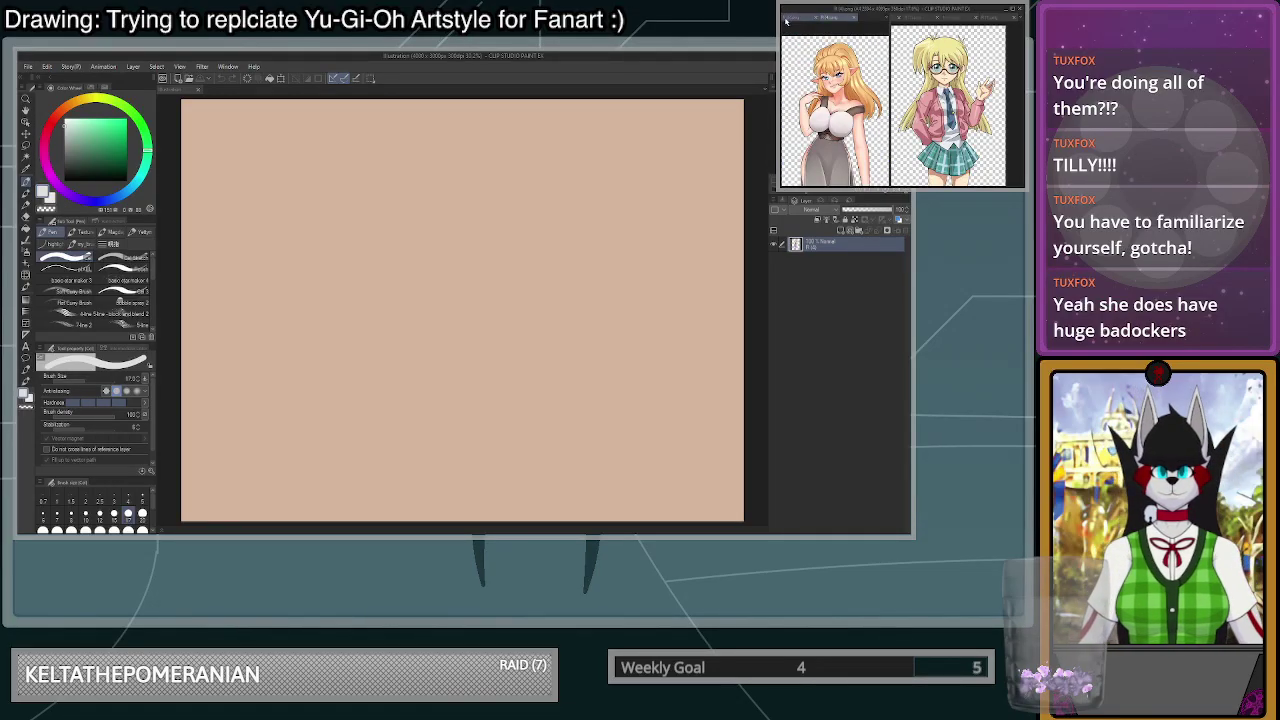
click(786, 18)
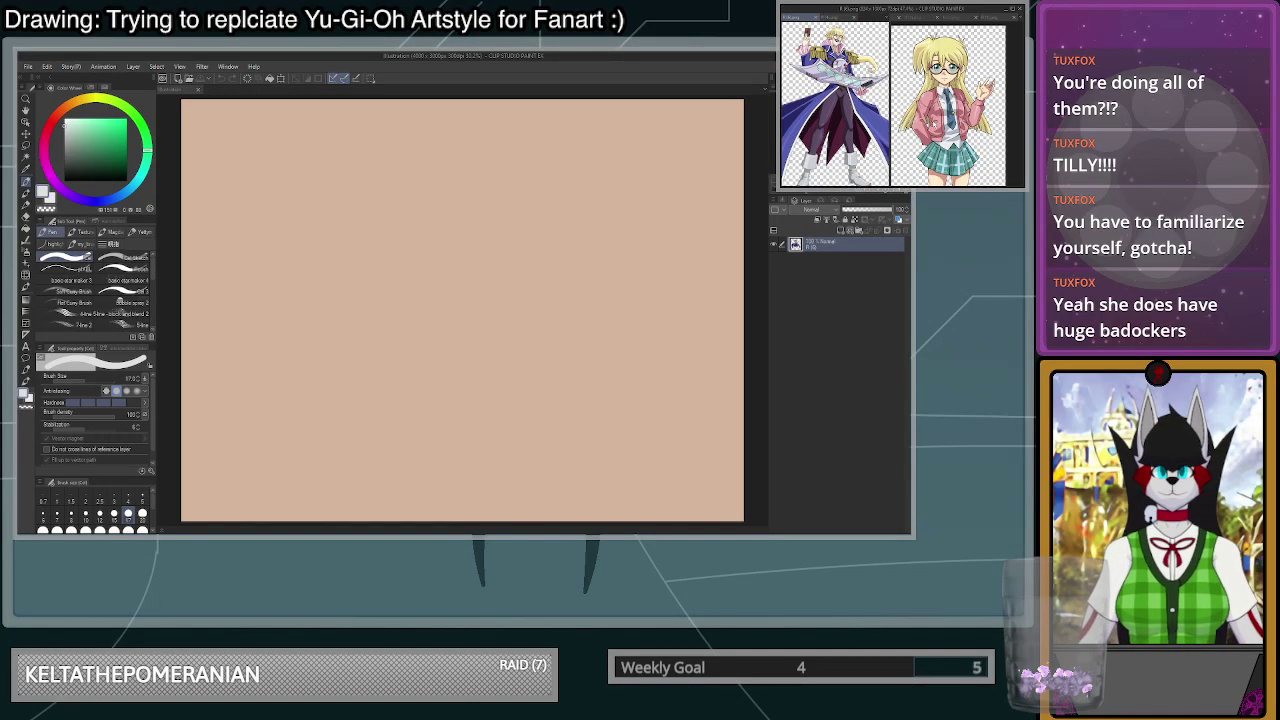
- Select the Base layer in the blank illustration and ready a sketching brush with black as the drawing colour
key(alt+Tab)
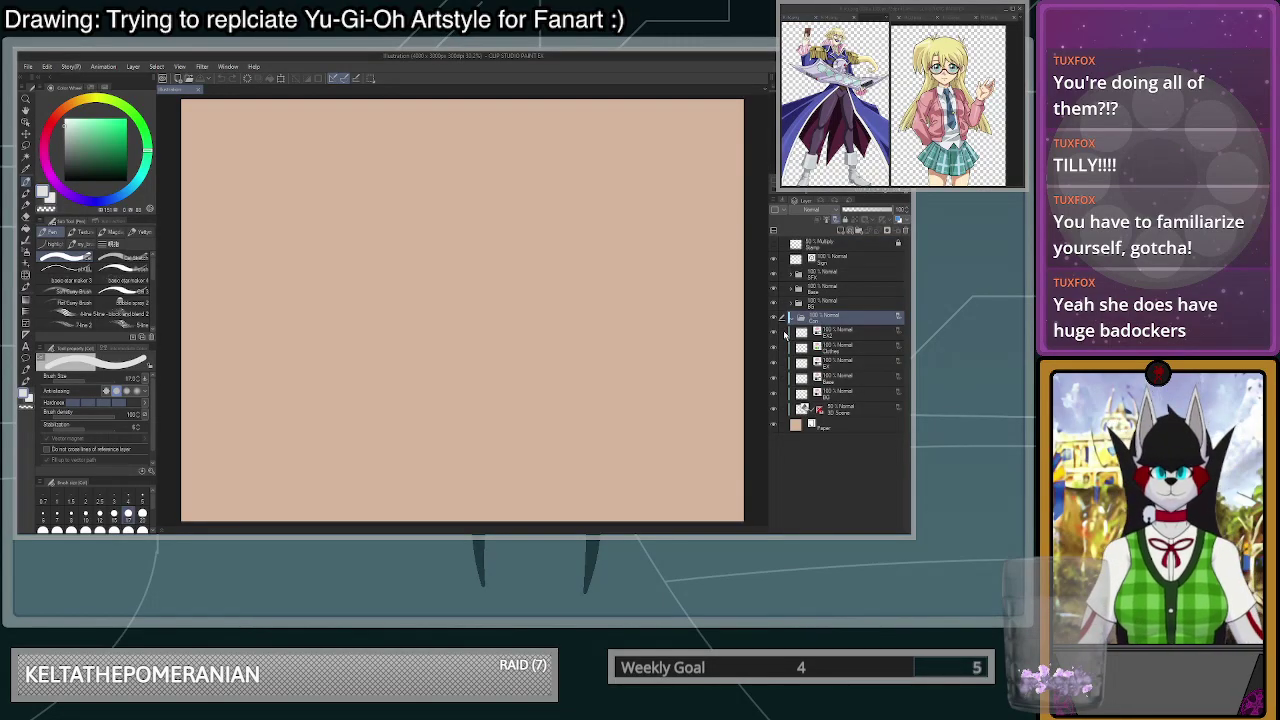
click(838, 378)
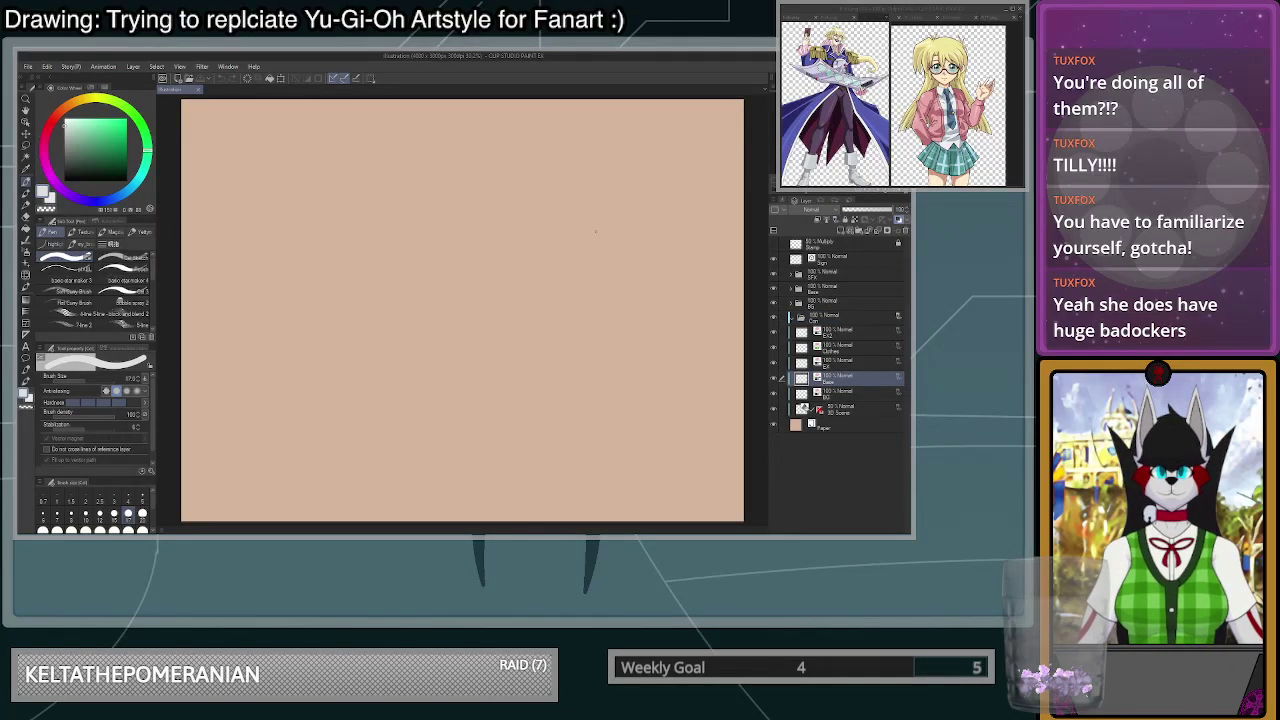
click(136, 258)
click(127, 181)
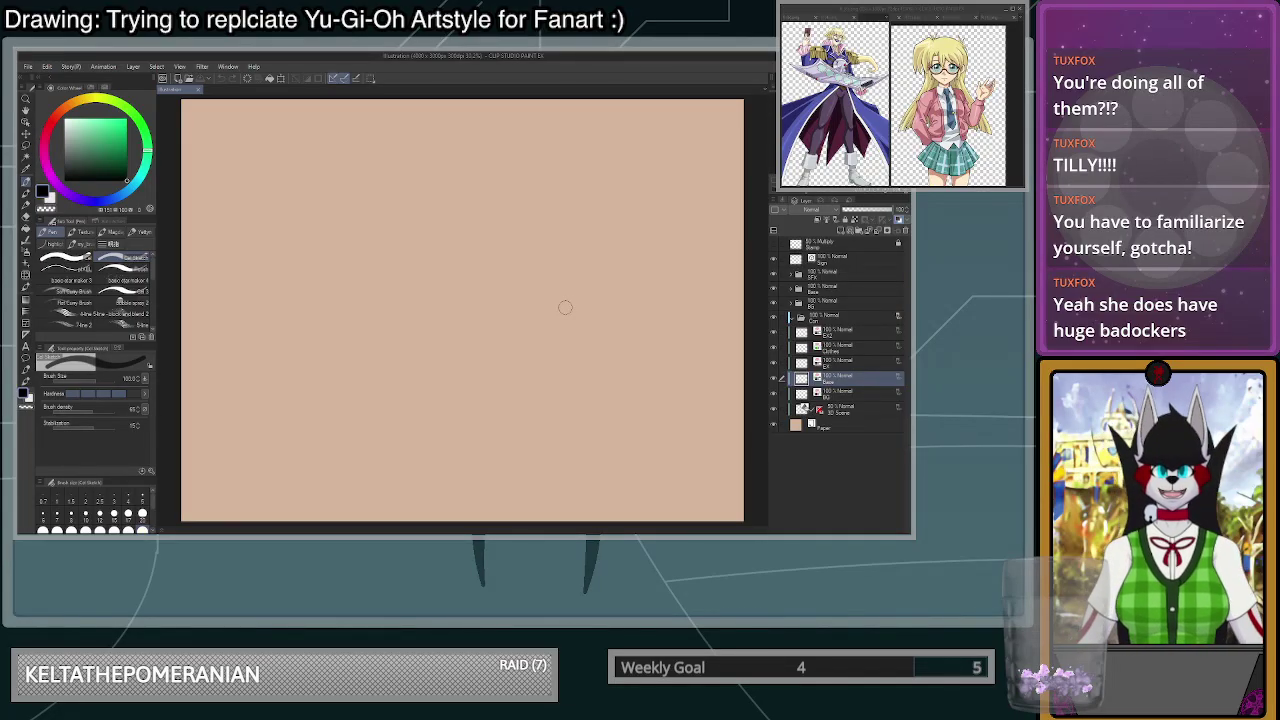
- Try an oval head stroke on the canvas, undo it, and set the brush size to 20
mouse_move(470, 224)
mouse_down()
mouse_move(462, 314)
mouse_move(504, 238)
mouse_up()
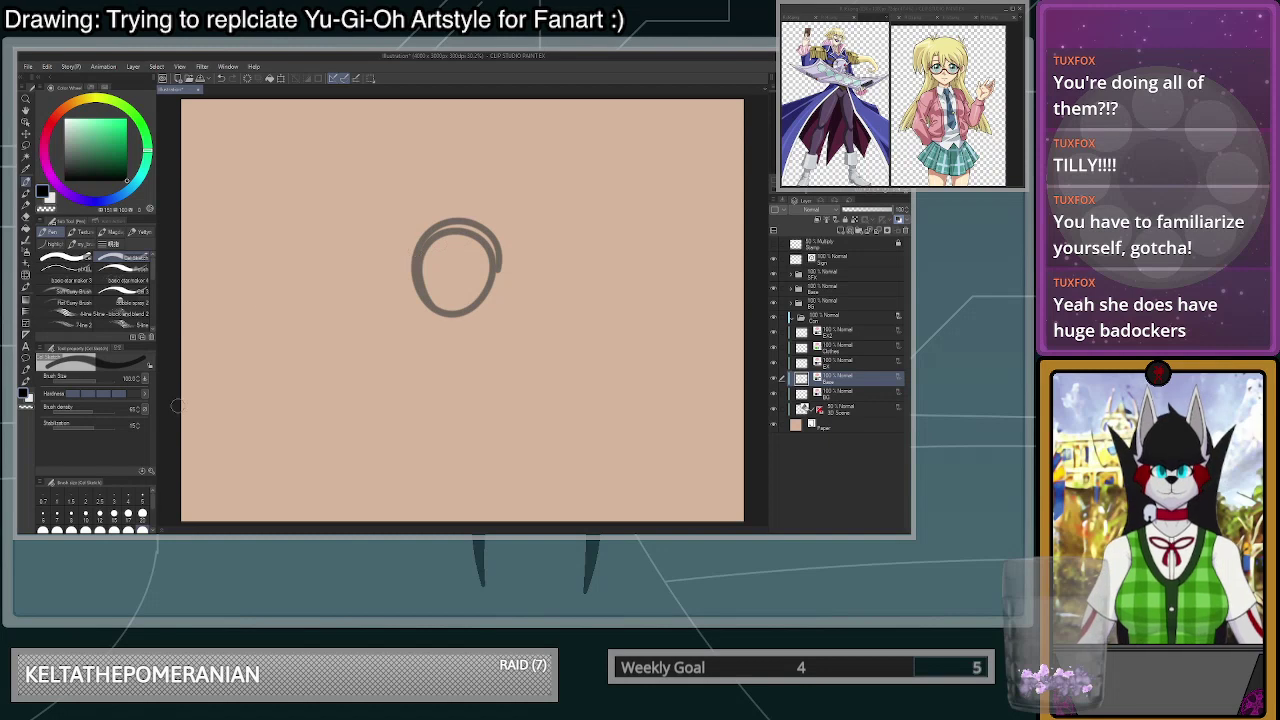
key(ctrl+z)
click(142, 515)
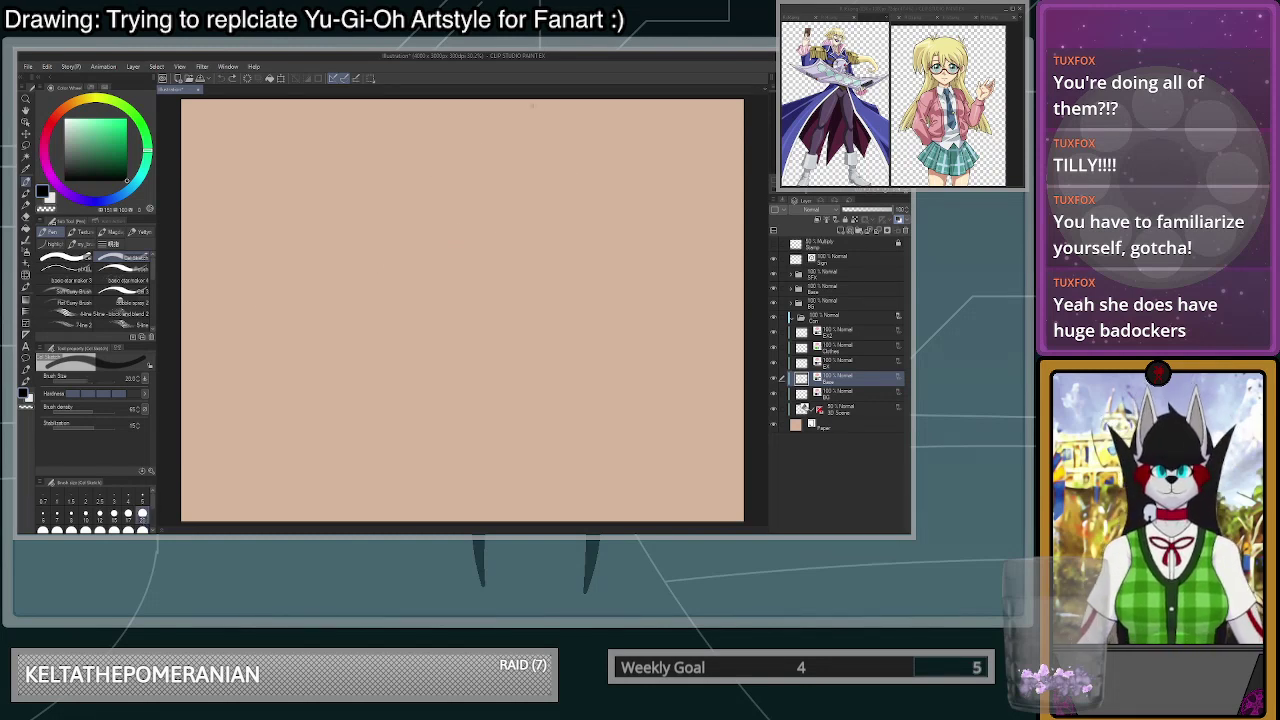
- Rescale the blue-coated character's reference so his full figure fits in its pane
click(868, 109)
scroll(868, 109, up, 2)
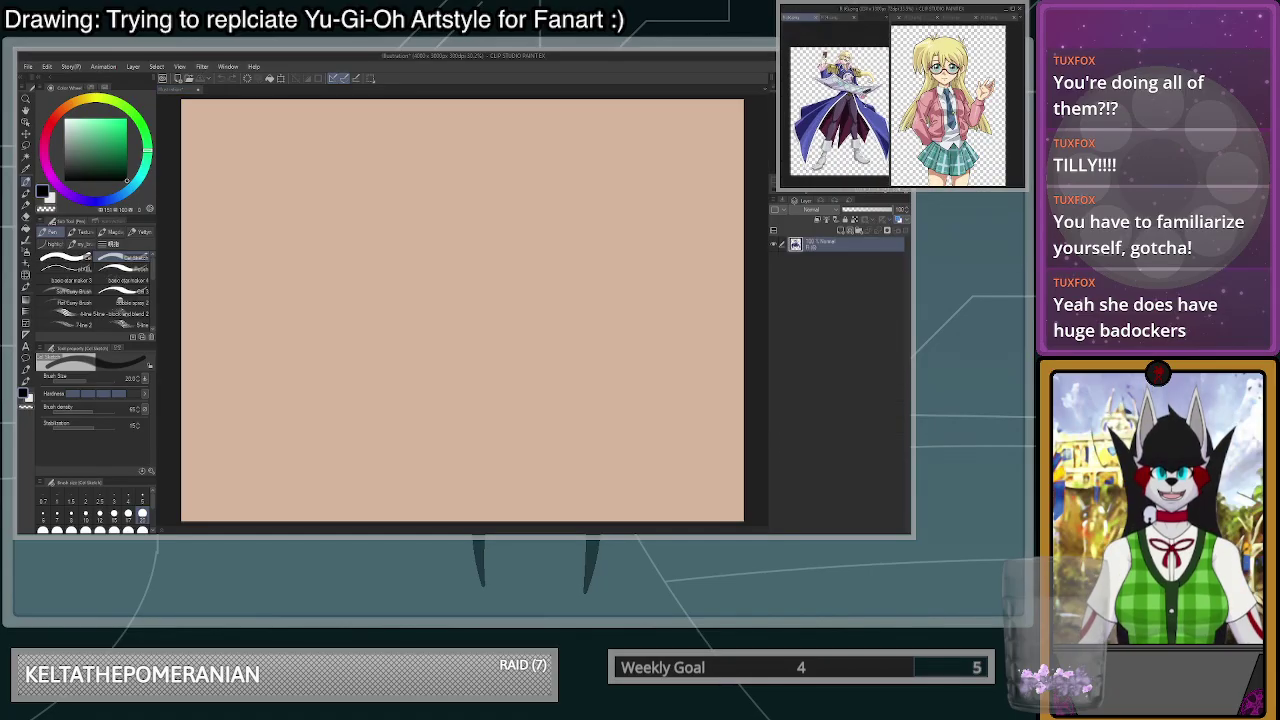
scroll(836, 109, up, 2)
scroll(836, 109, down, 3)
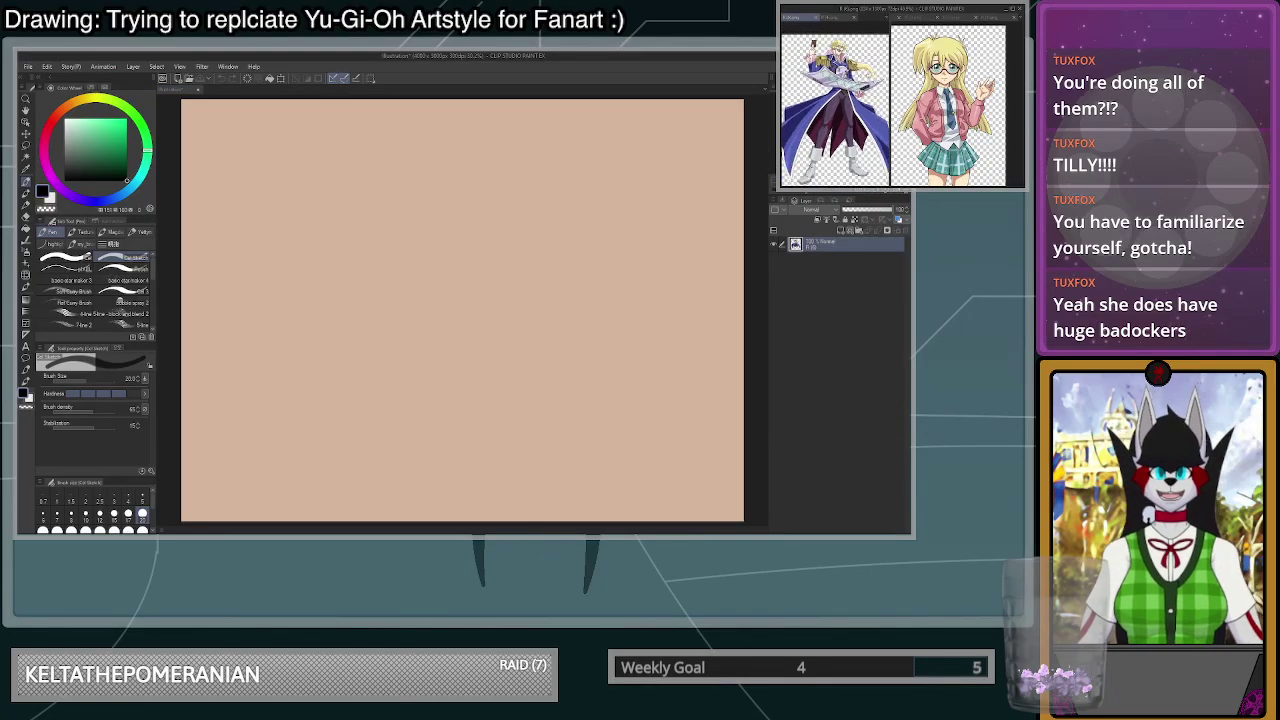
scroll(835, 107, up, 2)
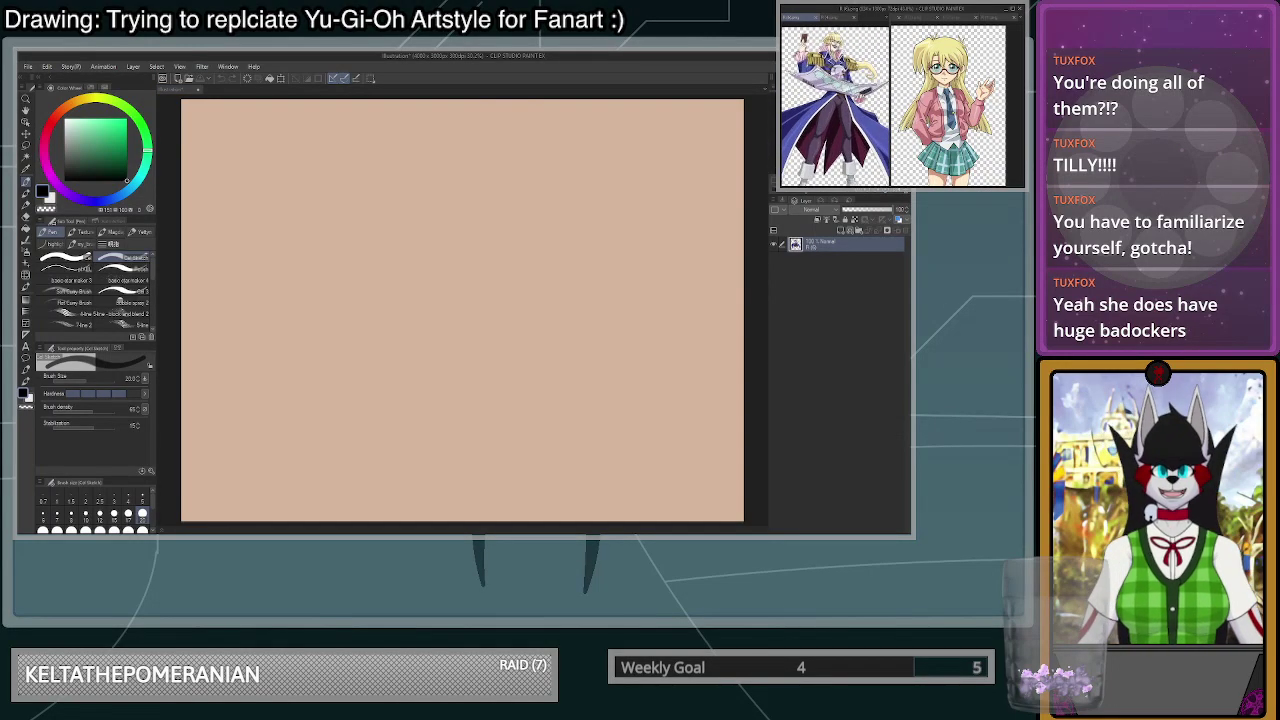
scroll(835, 107, down, 3)
scroll(835, 107, up, 1)
- Show the blue-haired girl's reference beside the blue-coated character and reduce it to include her skirt
click(920, 18)
click(957, 18)
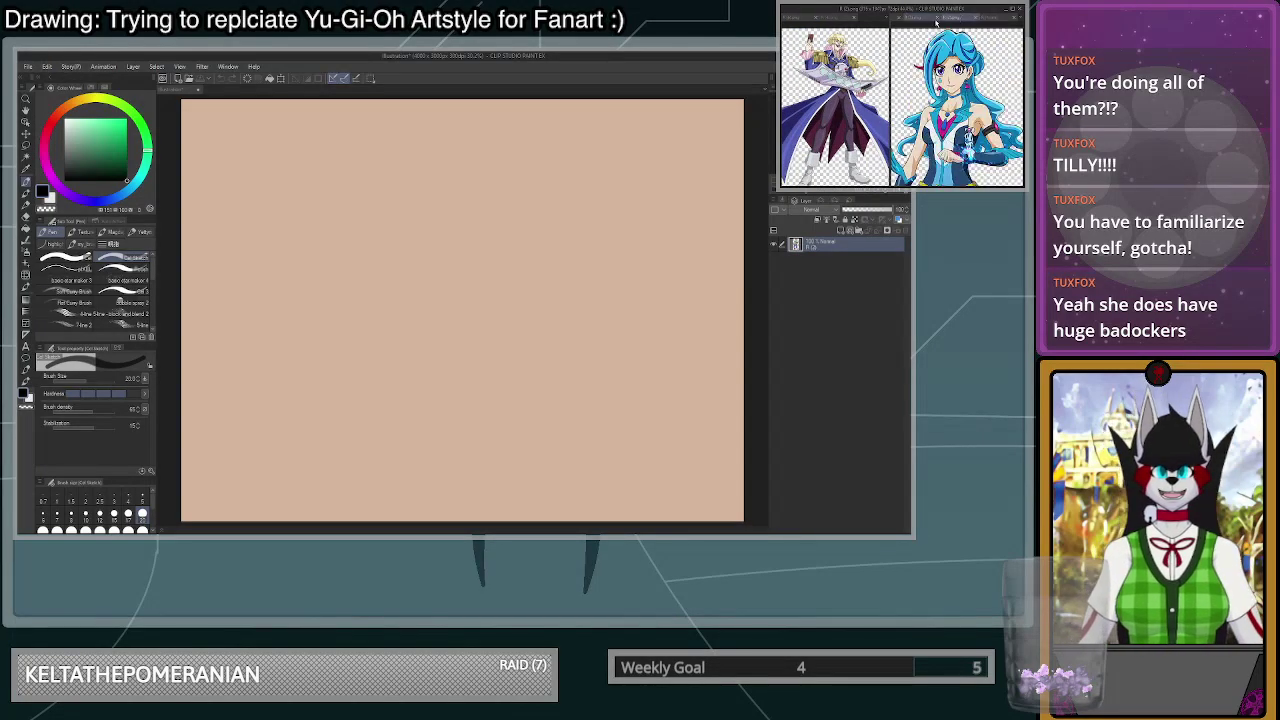
scroll(957, 102, down, 2)
scroll(953, 70, down, 1)
scroll(953, 70, up, 3)
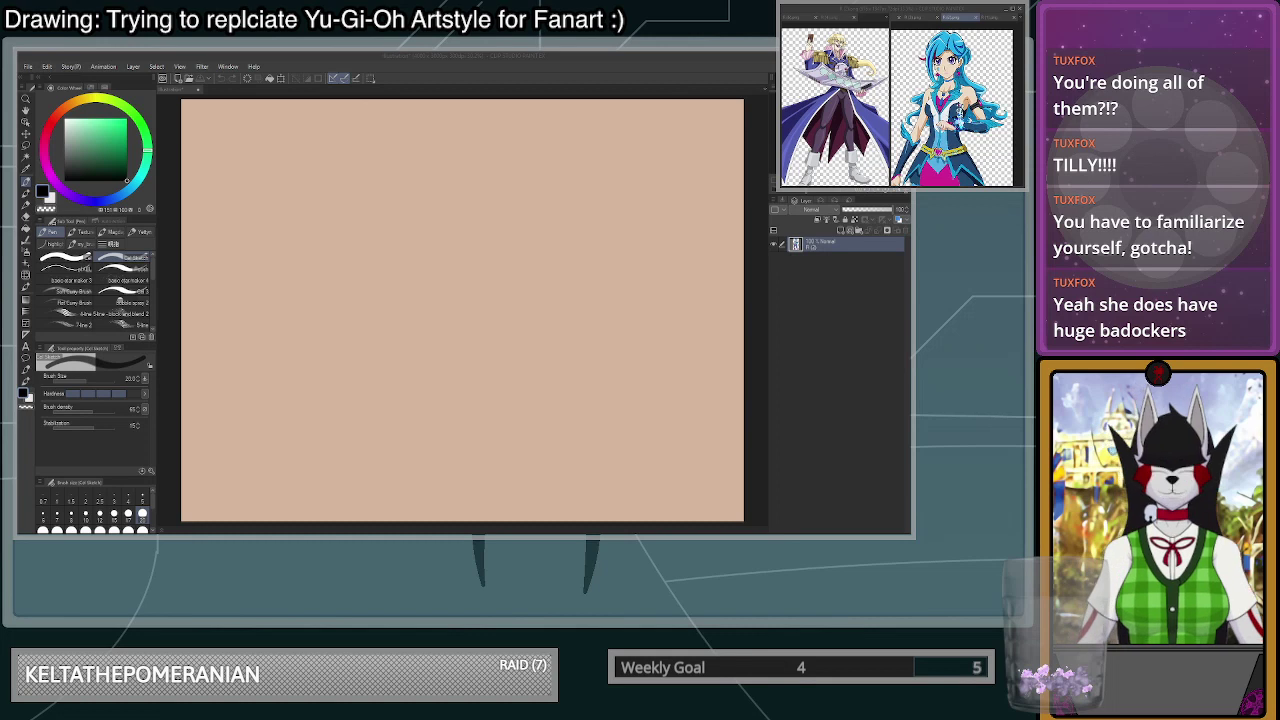
- Fit the whole white-robed render in its pane, and view the purple-outfit reference
click(899, 17)
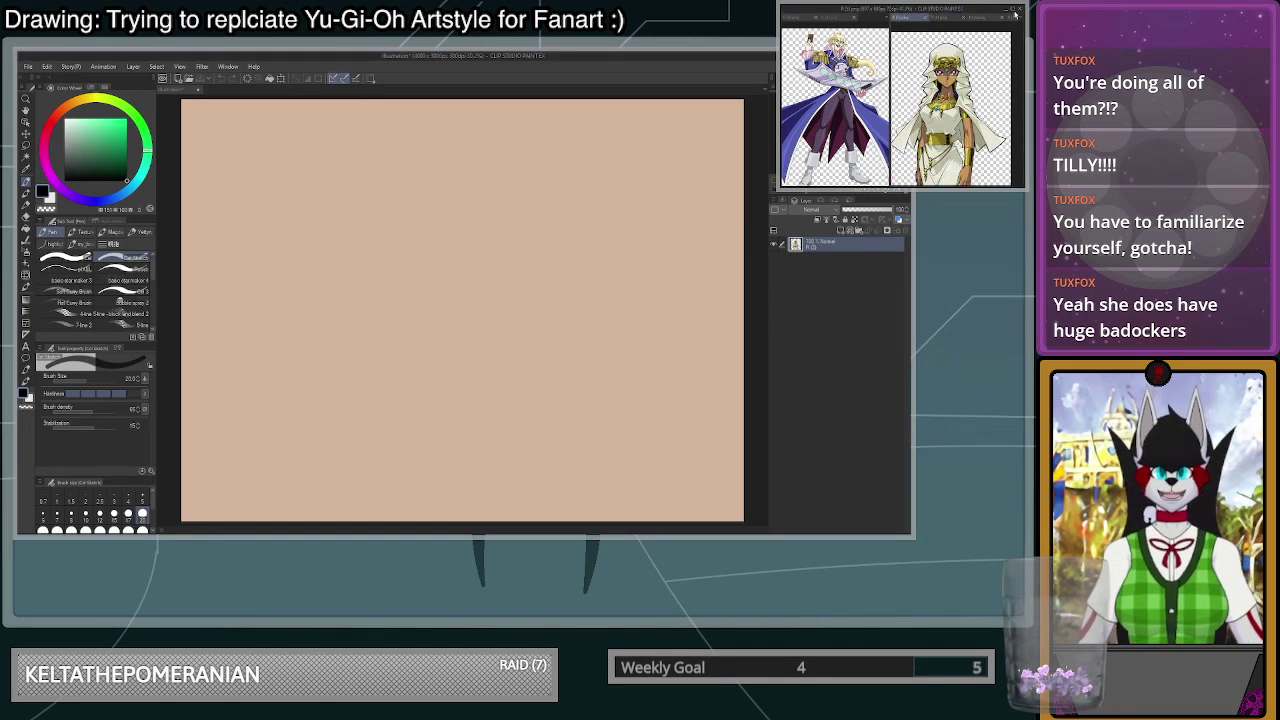
click(1008, 9)
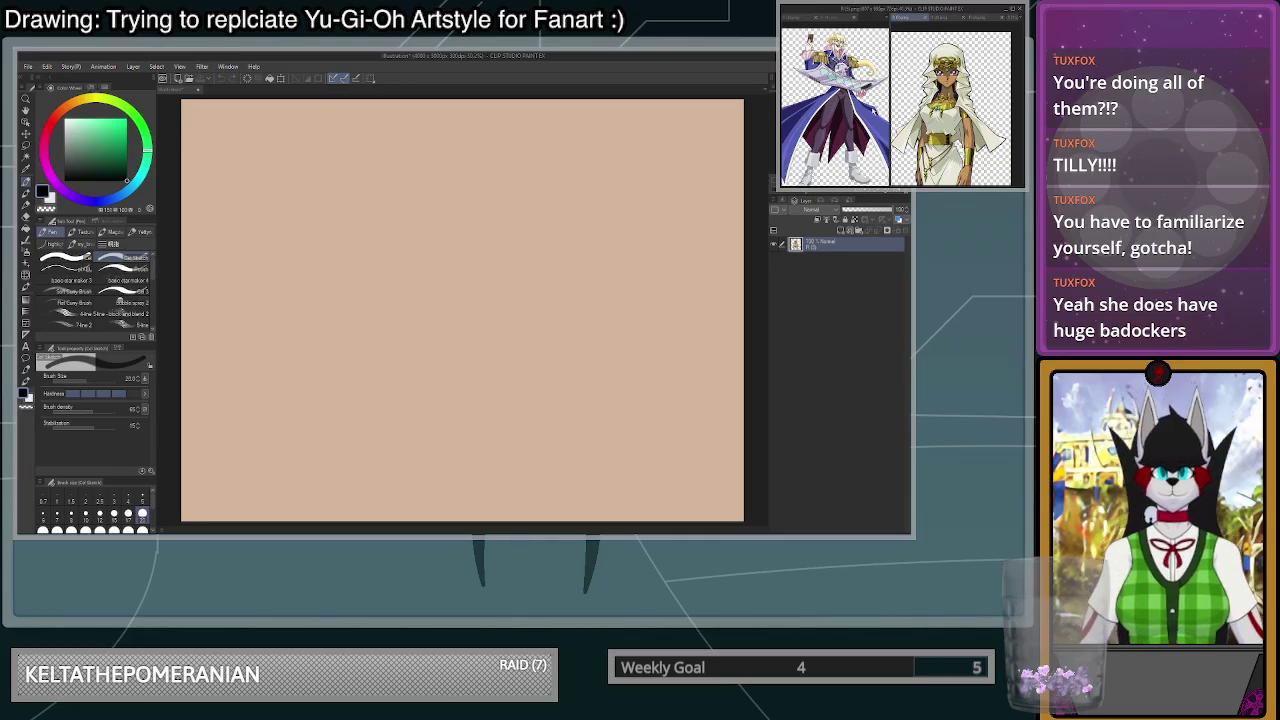
scroll(995, 82, down, 2)
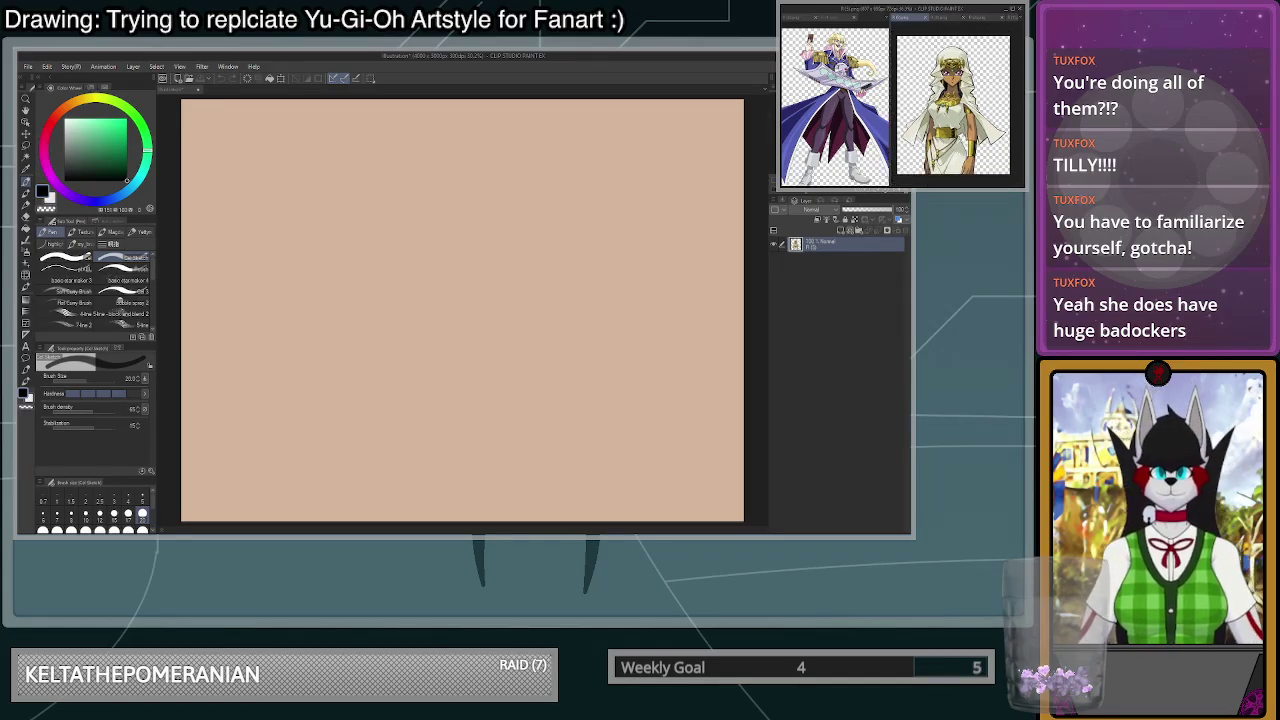
scroll(968, 88, up, 1)
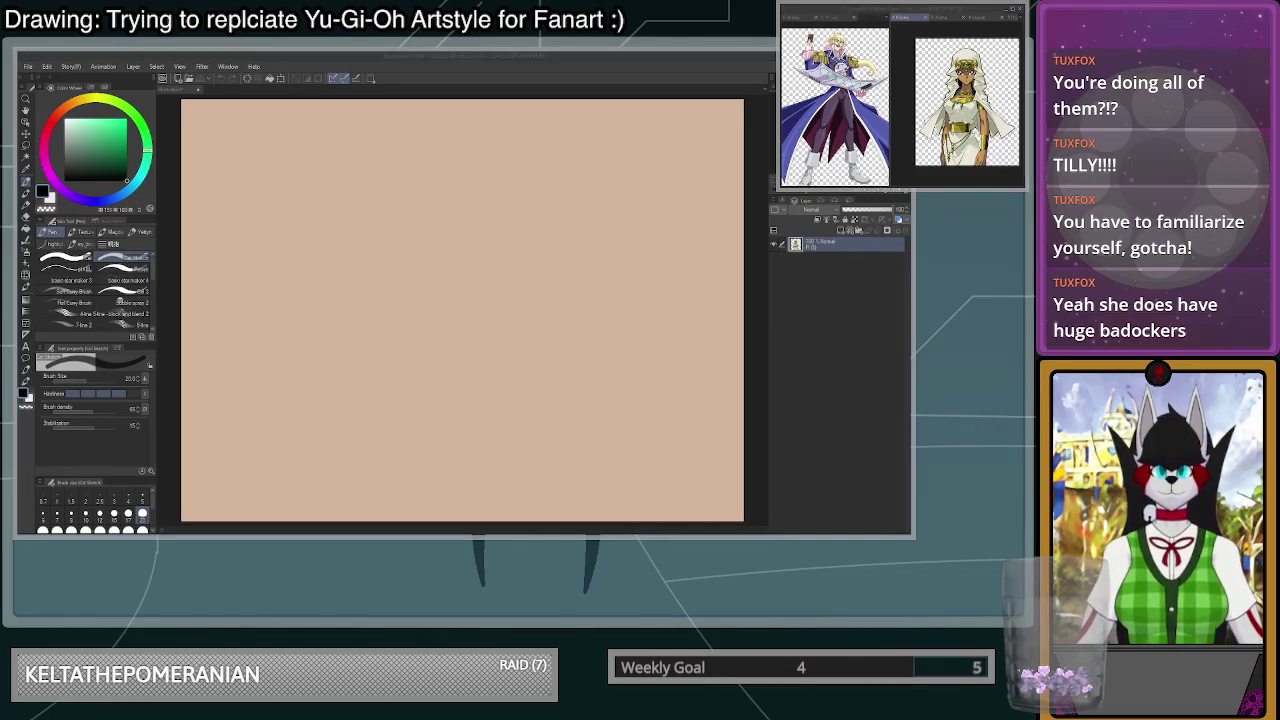
click(943, 18)
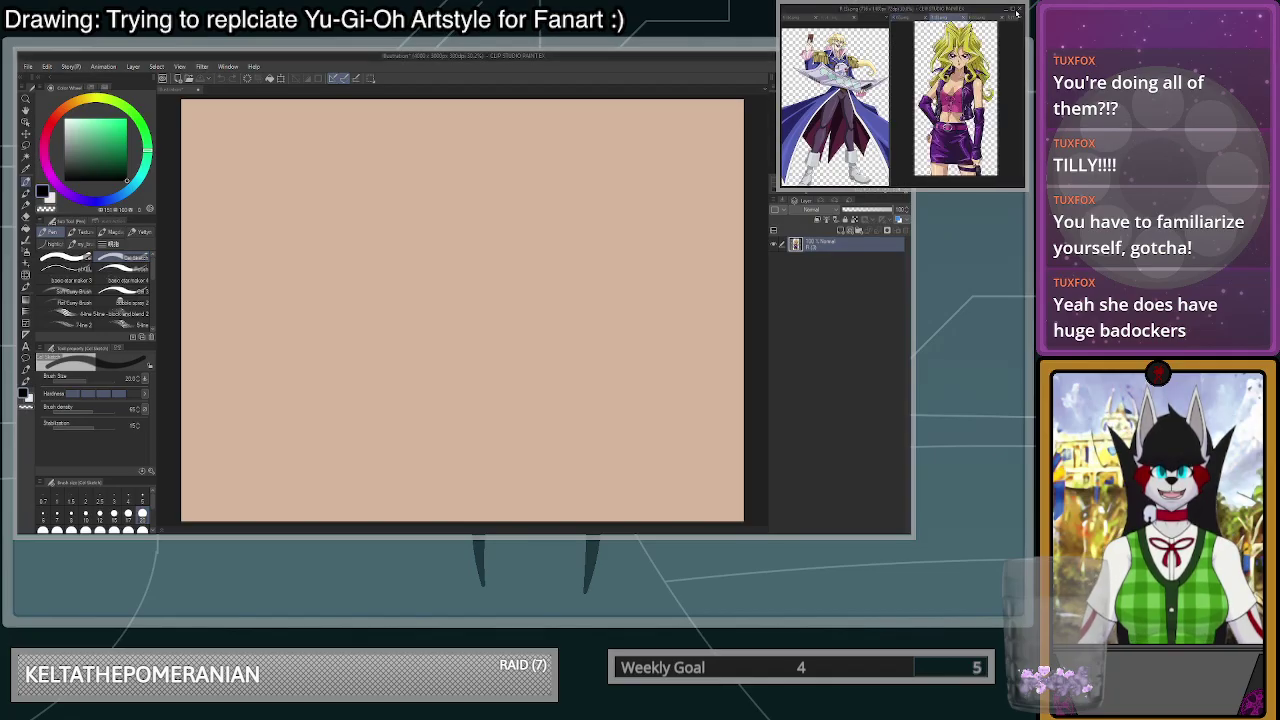
- Return to the pink-jacket girl's reference and frame her head and upper body for close study
click(1012, 18)
click(1012, 17)
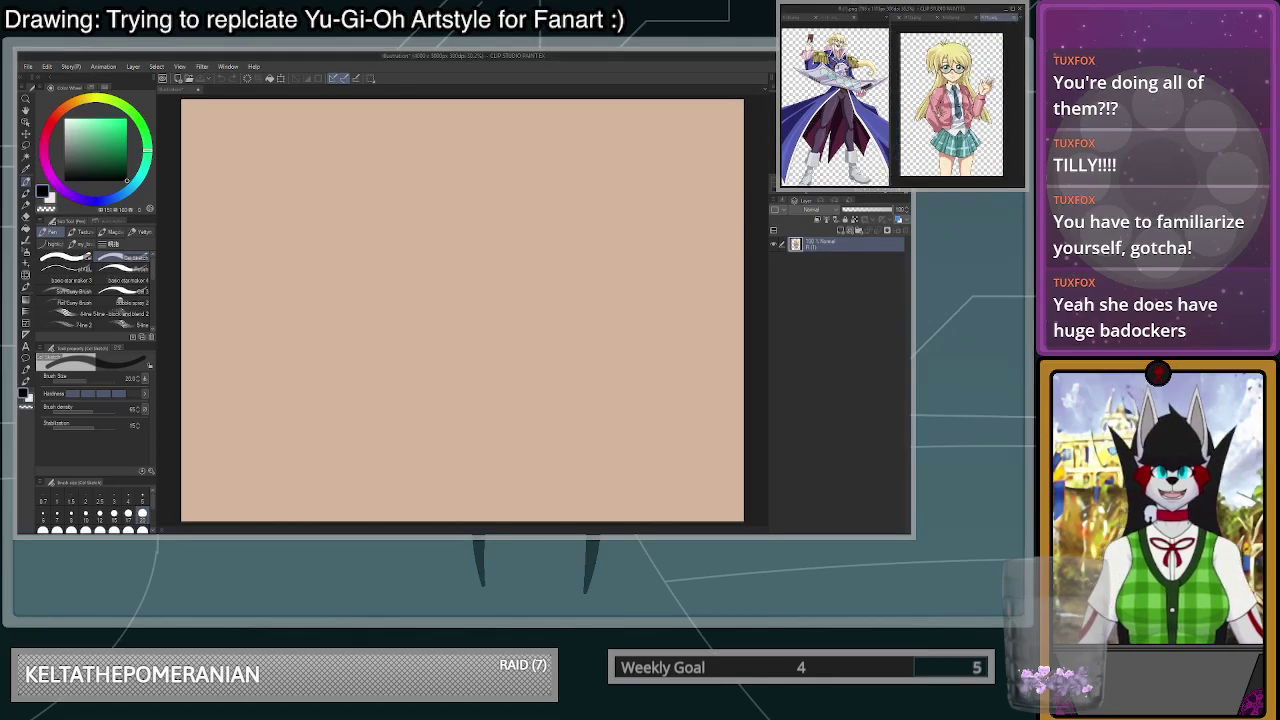
scroll(958, 108, down, 1)
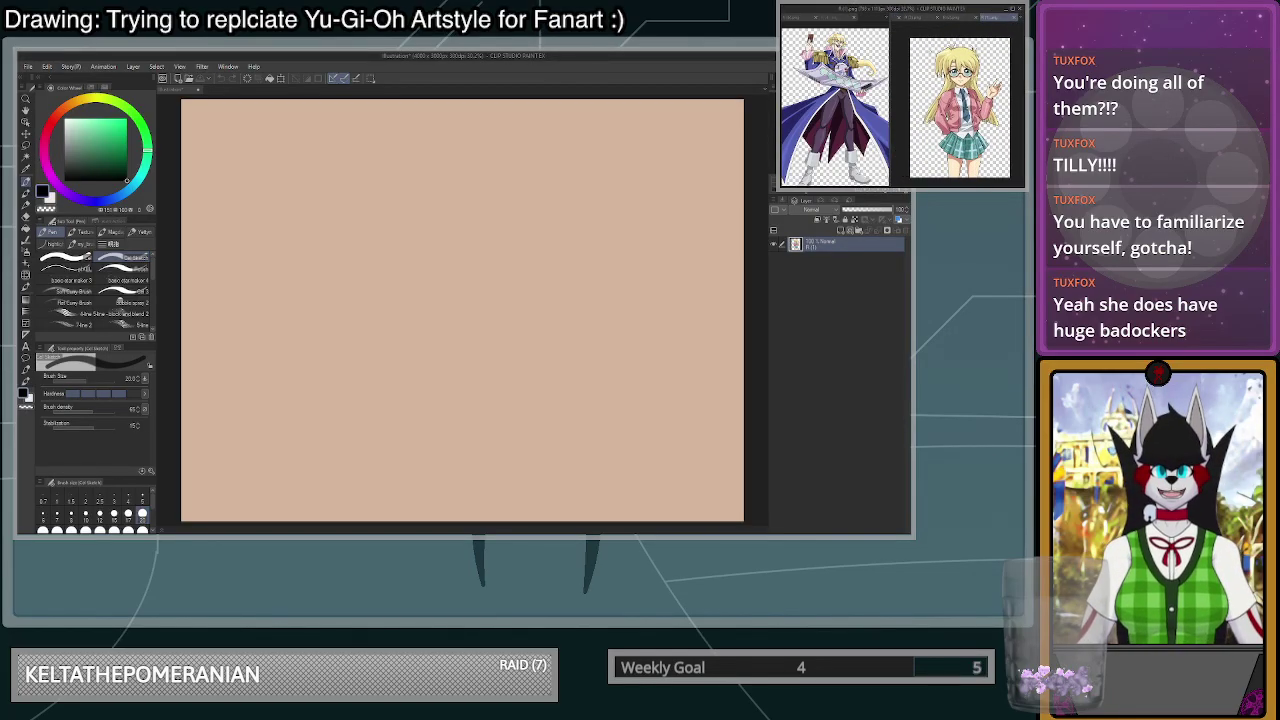
scroll(958, 108, up, 2)
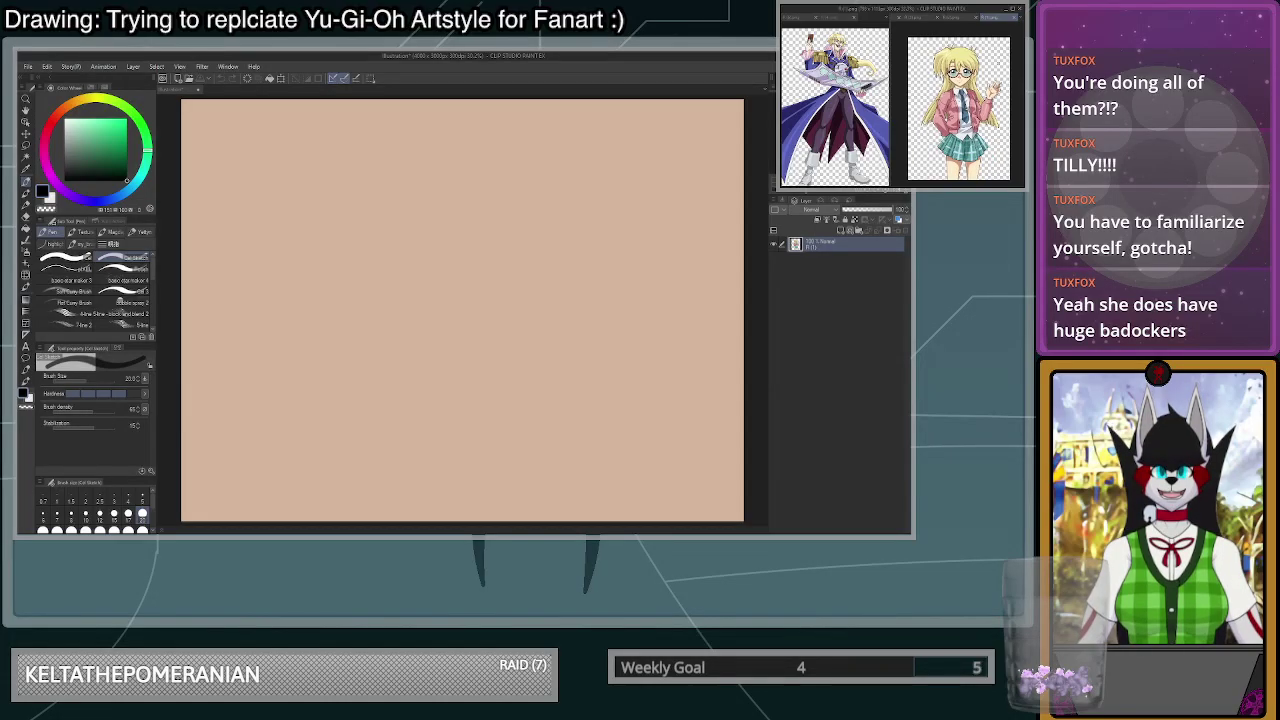
scroll(958, 108, down, 1)
scroll(958, 108, up, 2)
scroll(958, 108, down, 3)
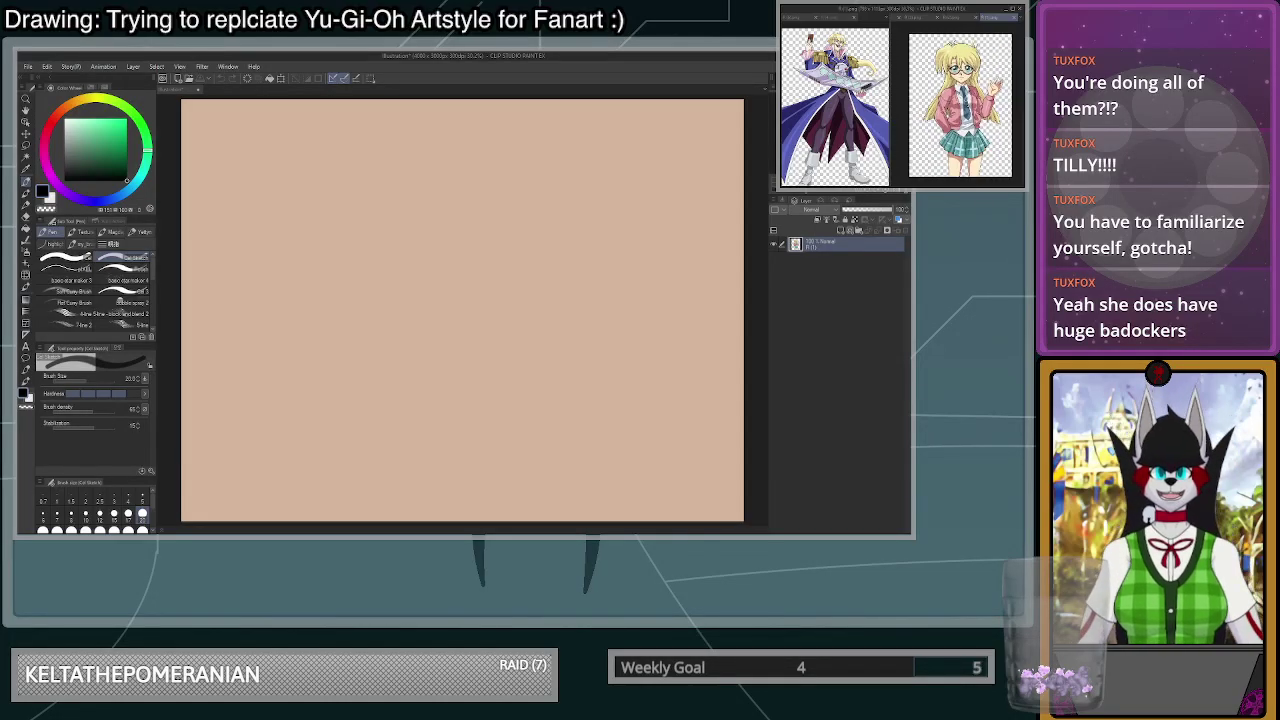
scroll(958, 108, up, 2)
scroll(958, 108, down, 2)
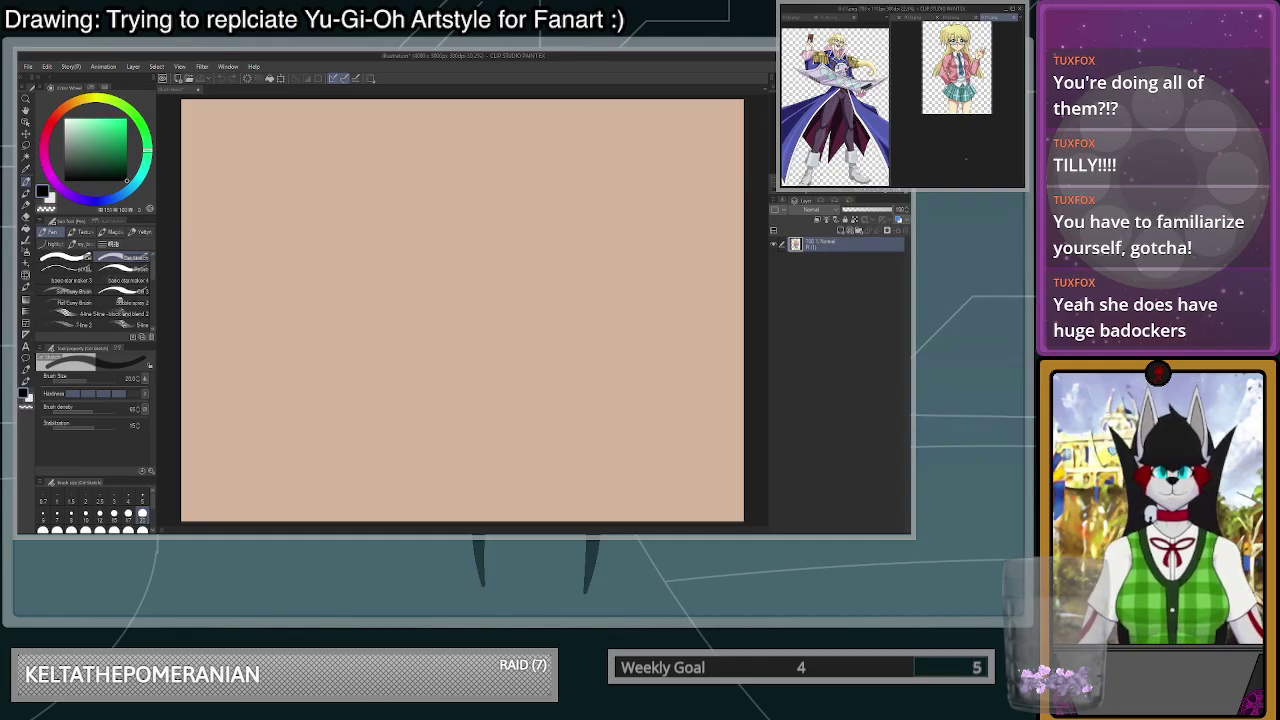
scroll(945, 75, down, 2)
scroll(940, 50, up, 5)
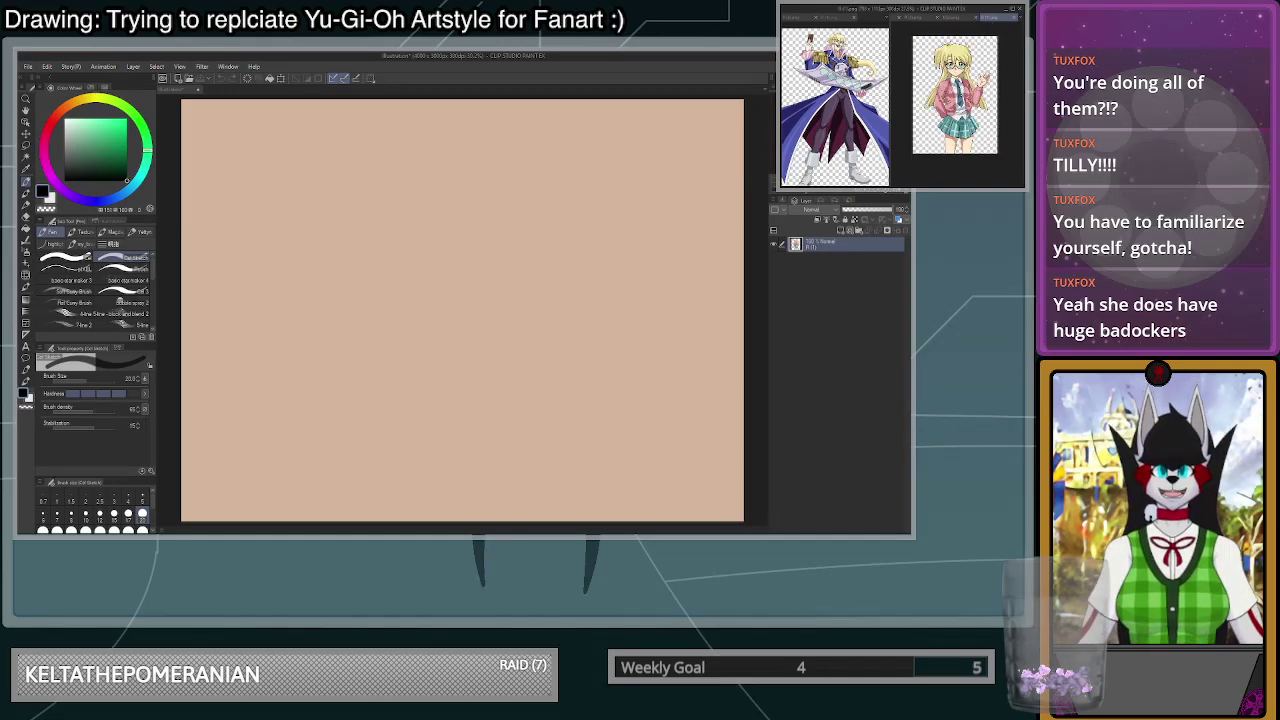
scroll(957, 107, up, 2)
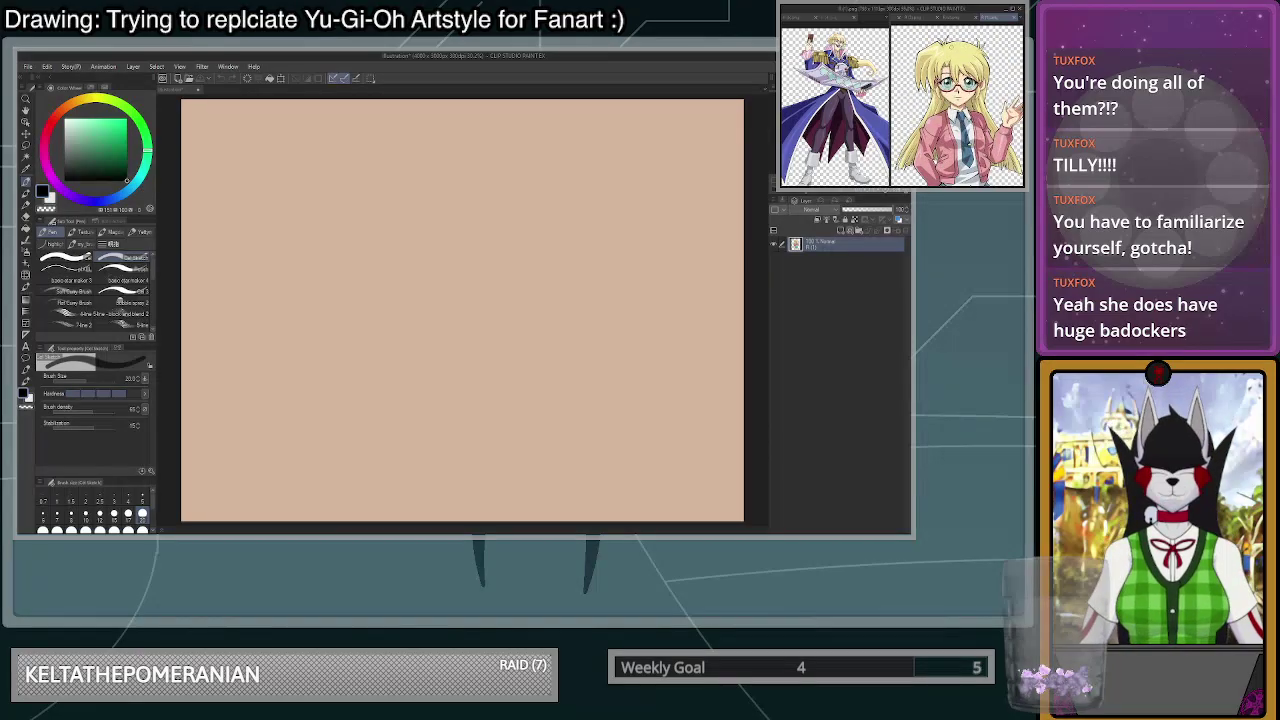
- Add a new layer above the pink-jacket girl's reference and switch to the Straight line tool
click(841, 230)
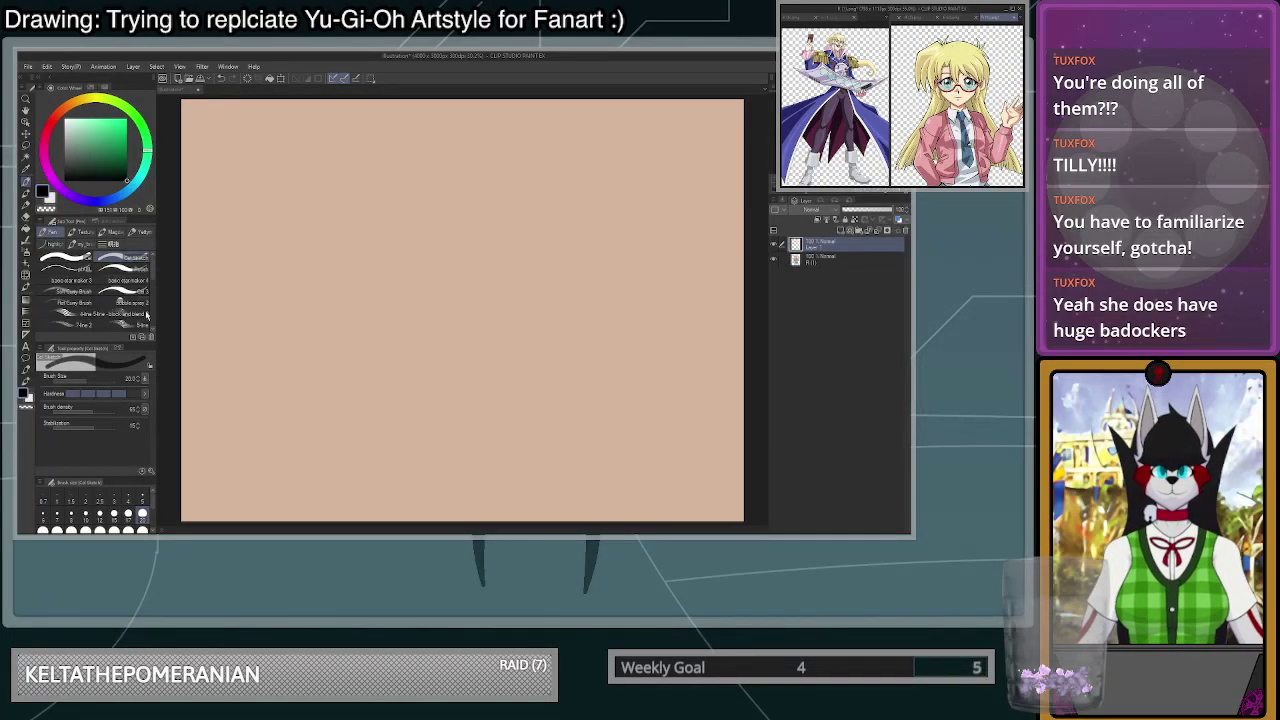
click(26, 313)
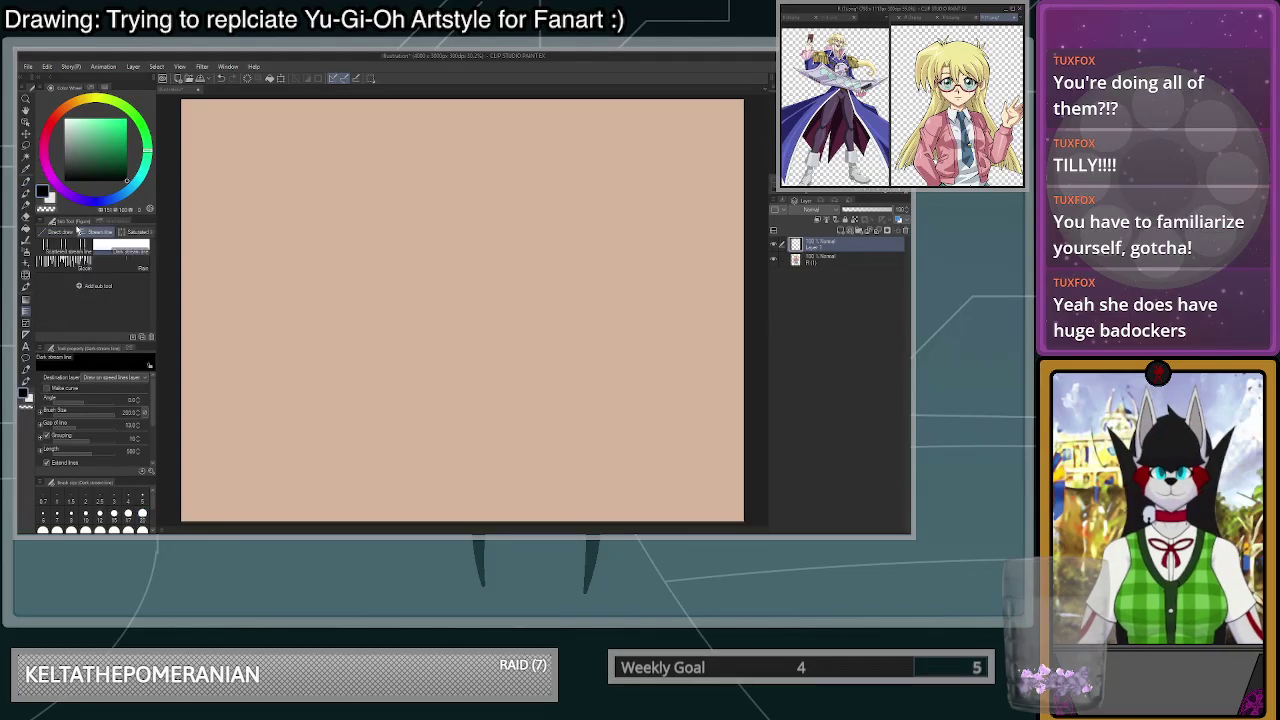
click(60, 234)
- Draw a vertical red line with brush size 12 down the centre of the girl's head, from hair to chin
click(66, 119)
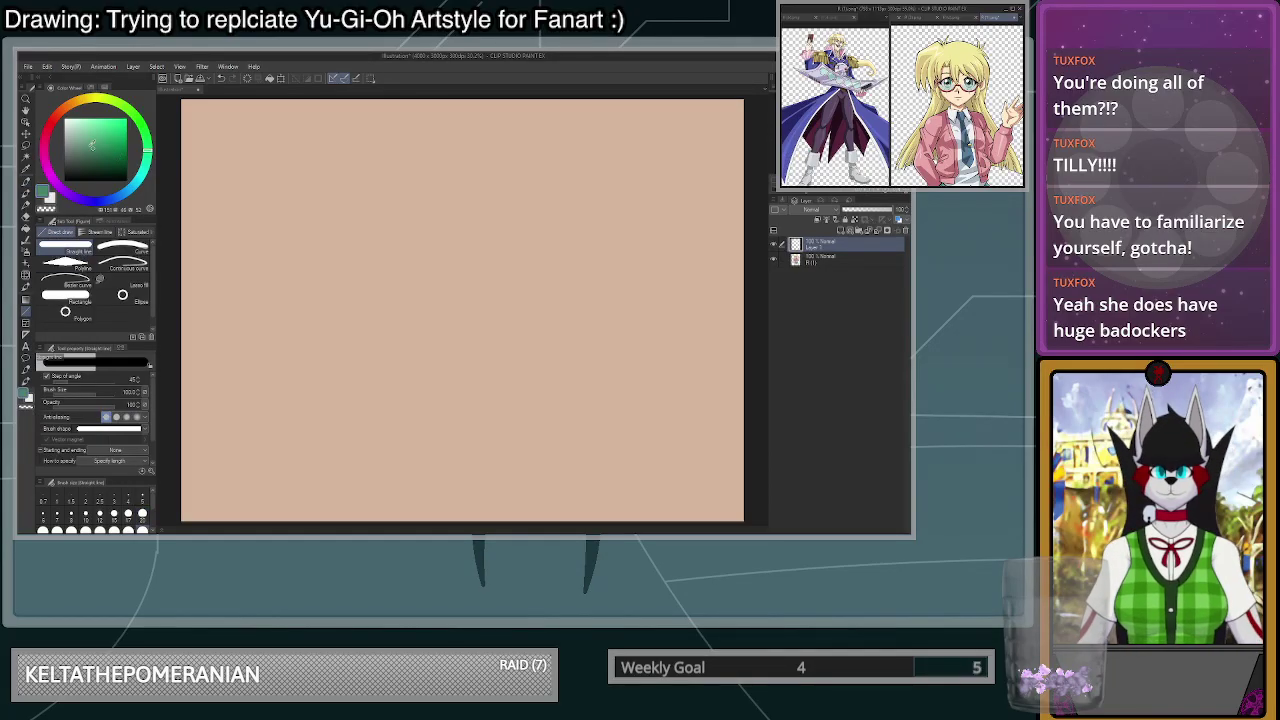
drag(60, 114, 151, 100)
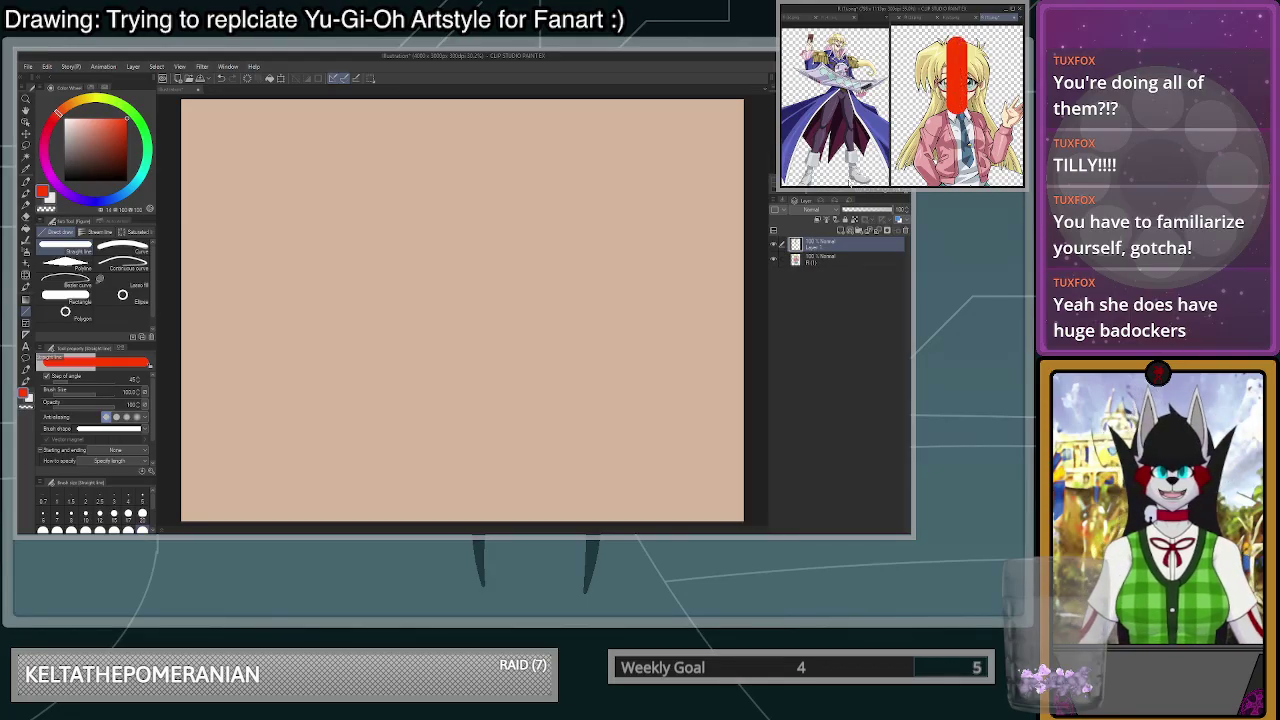
click(100, 513)
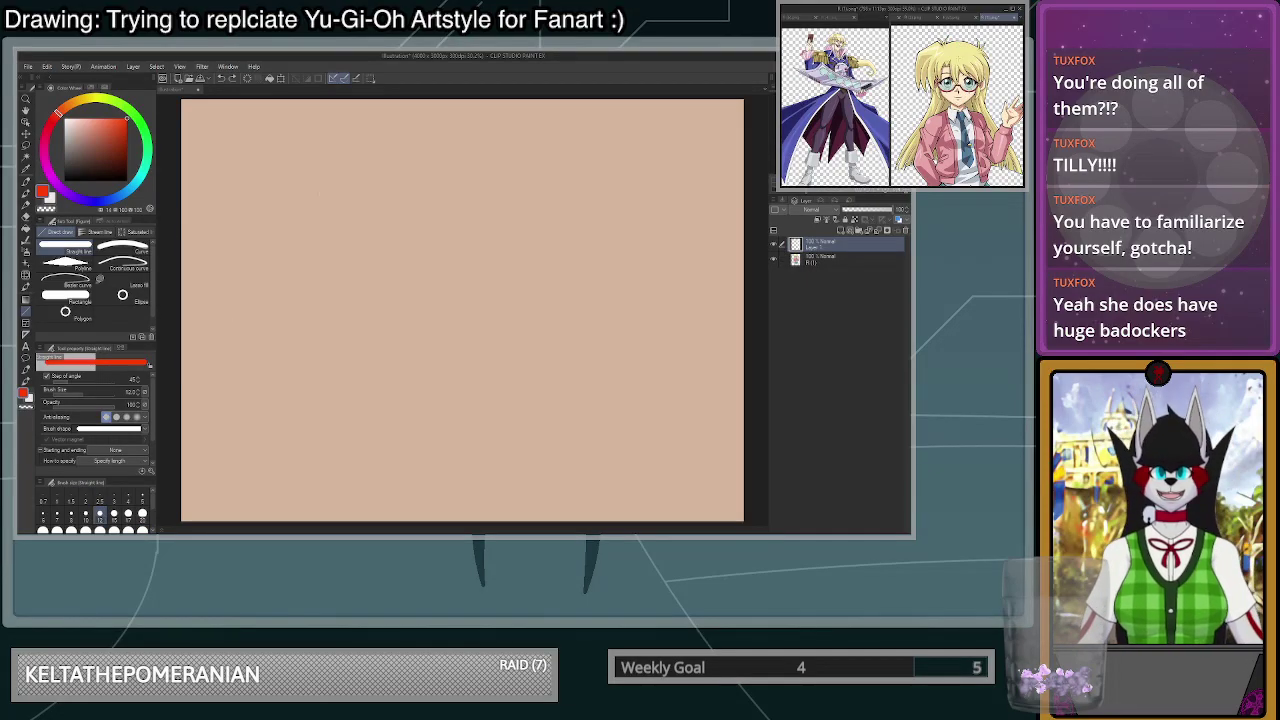
drag(958, 38, 958, 102)
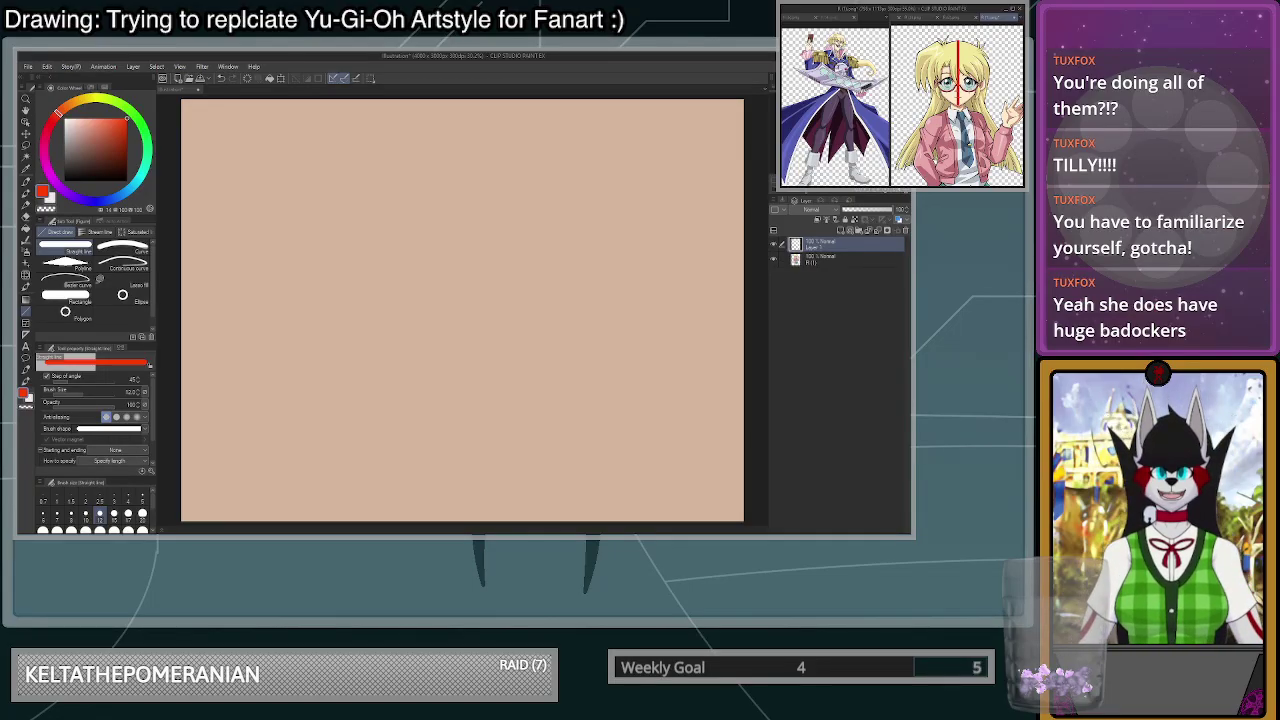
- Transform the red line with Keep original image enabled, shifting the copy straight down to continue the centre line along her torso
key(ctrl+t)
drag(958, 72, 958, 72)
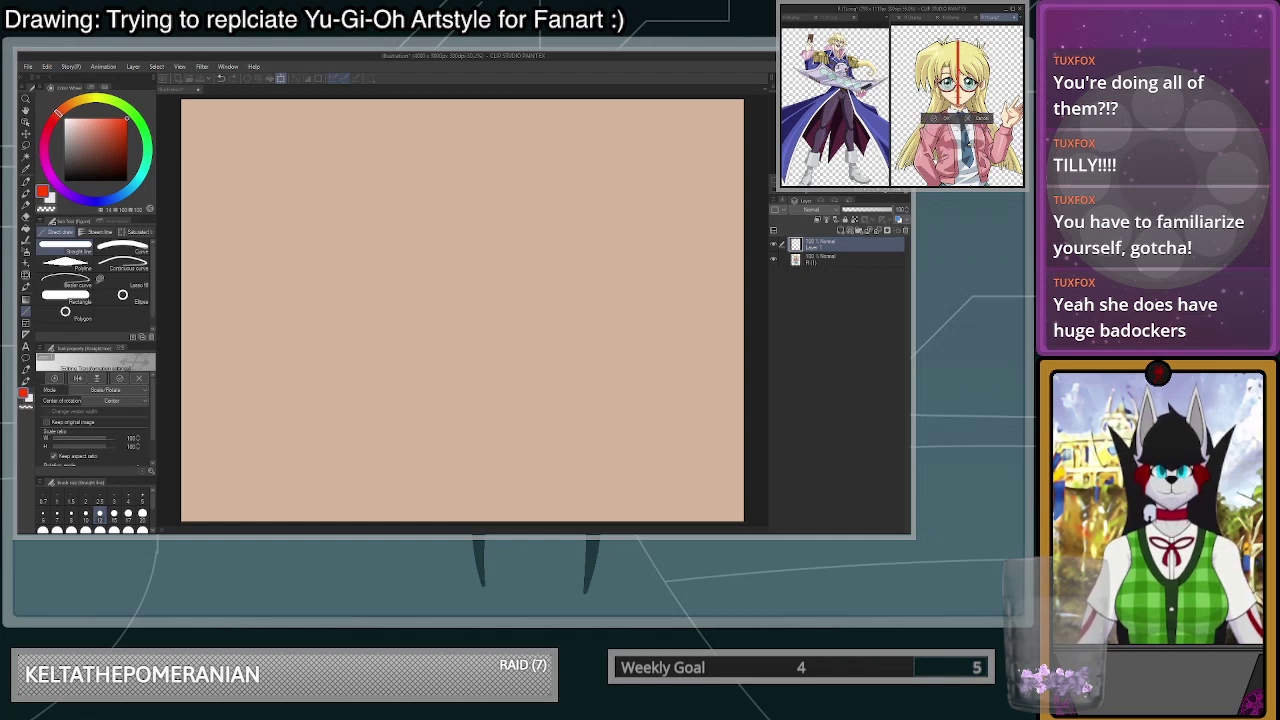
click(78, 423)
key(Down)
key(Down)
key(Down)
key(Down)
key(Down)
key(Down)
key(Down)
key(Down)
key(Down)
key(Down)
key(Down)
key(Down)
key(Down)
key(Down)
key(Down)
key(Down)
key(Down)
key(Down)
key(Down)
key(Down)
key(Up)
key(Up)
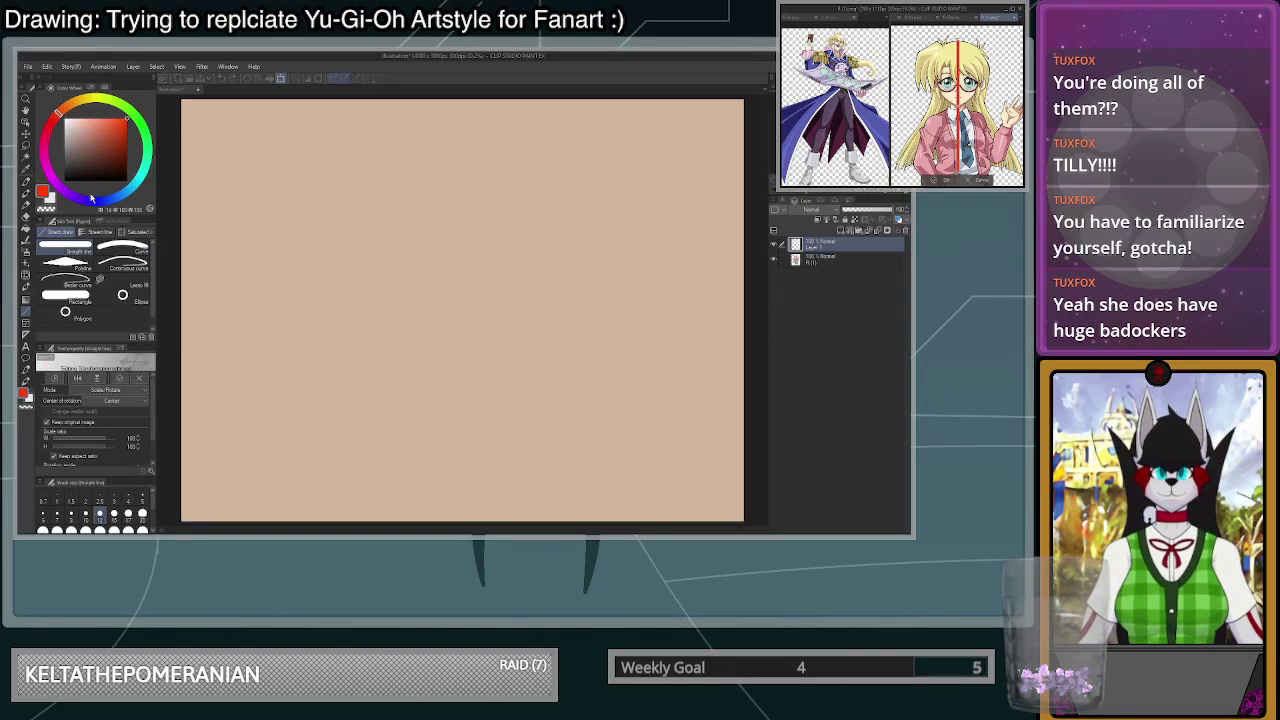
- Move the line's copy farther down to reach past her skirt, and apply the transformation
scroll(957, 105, down, 2)
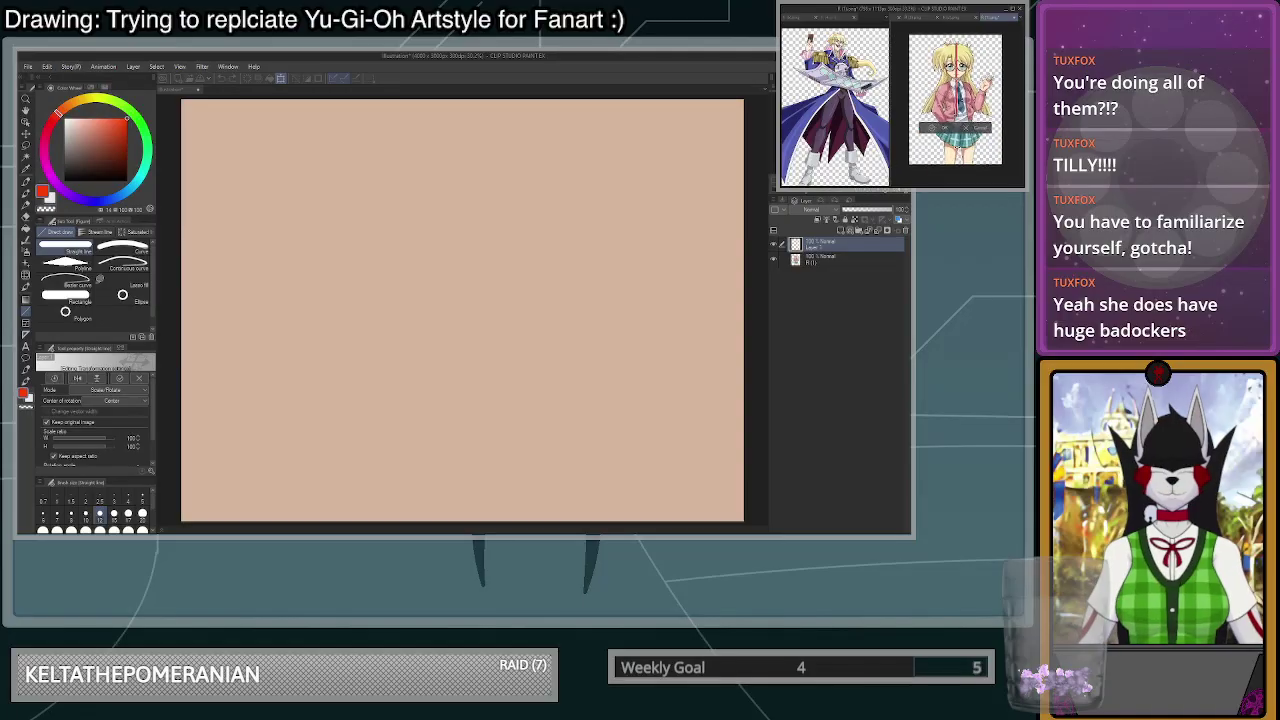
drag(955, 115, 955, 170)
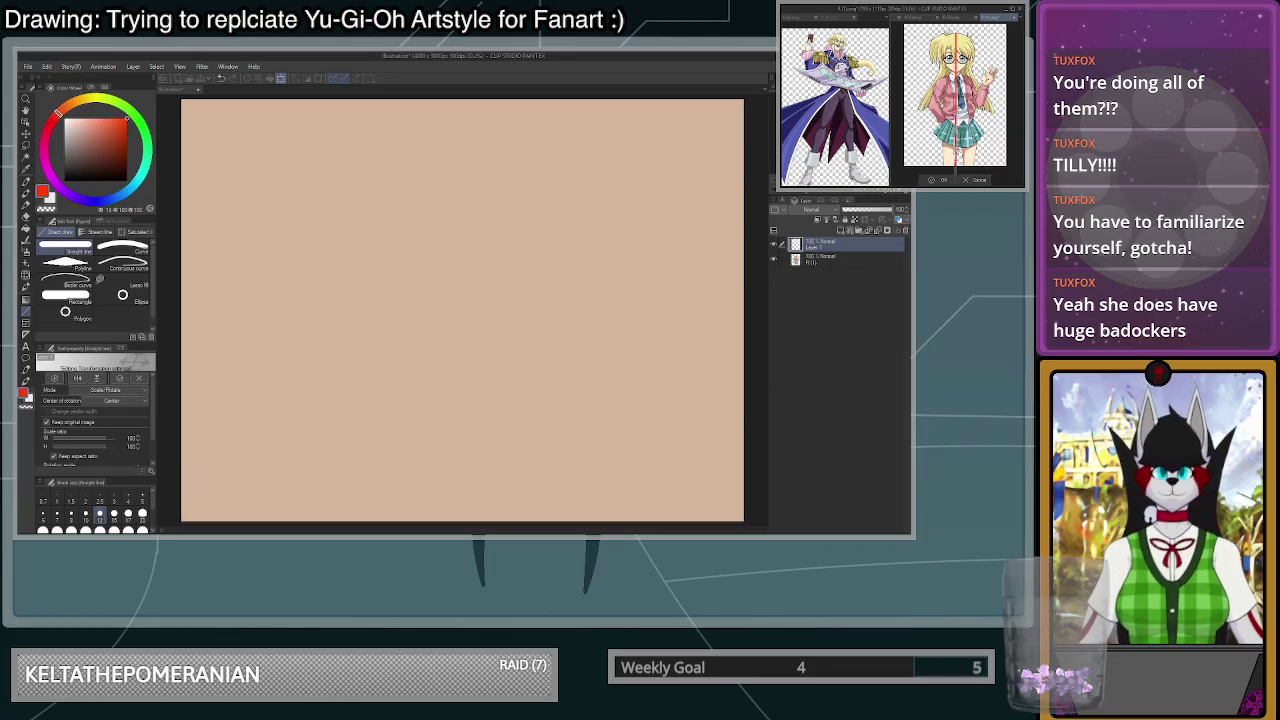
scroll(938, 120, down, 2)
scroll(938, 138, up, 1)
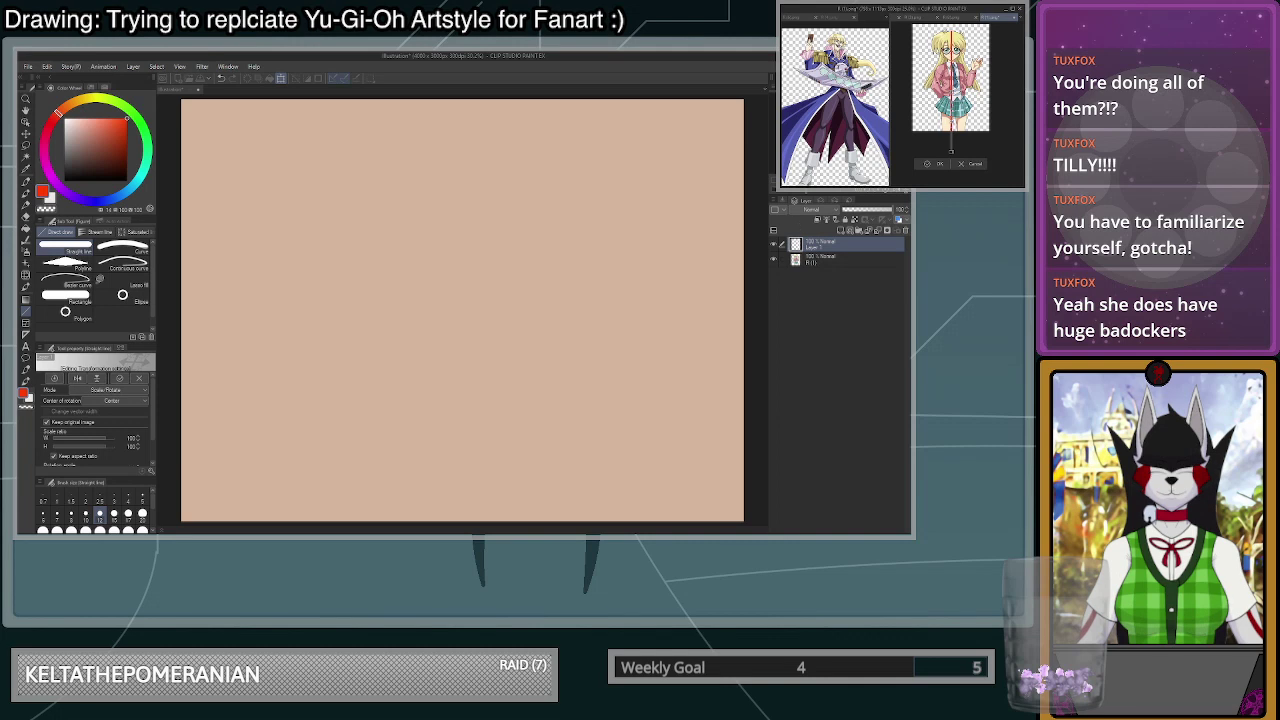
click(935, 164)
scroll(954, 120, down, 3)
scroll(954, 75, up, 5)
scroll(941, 128, up, 2)
scroll(965, 110, down, 3)
scroll(962, 168, up, 2)
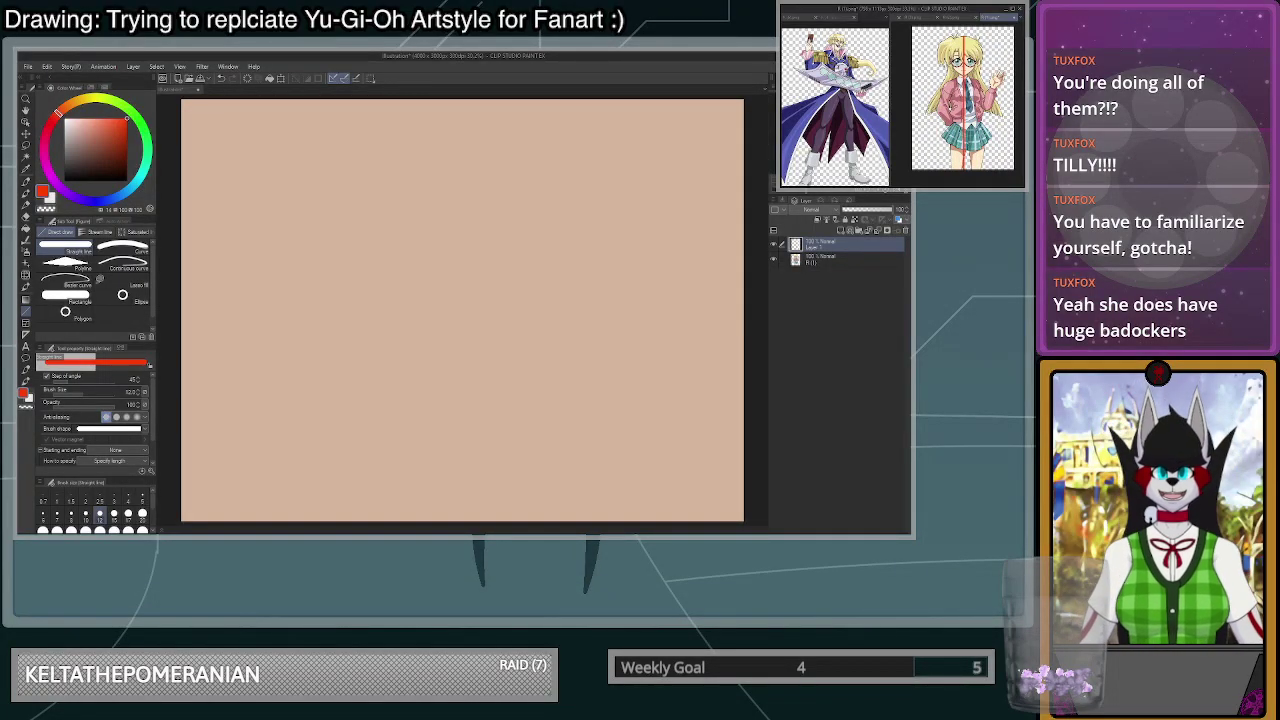
- On the main canvas, draw a black circle with the Ellipse tool as the head's base, and return to the Pen
click(496, 217)
scroll(502, 216, up, 1)
click(128, 182)
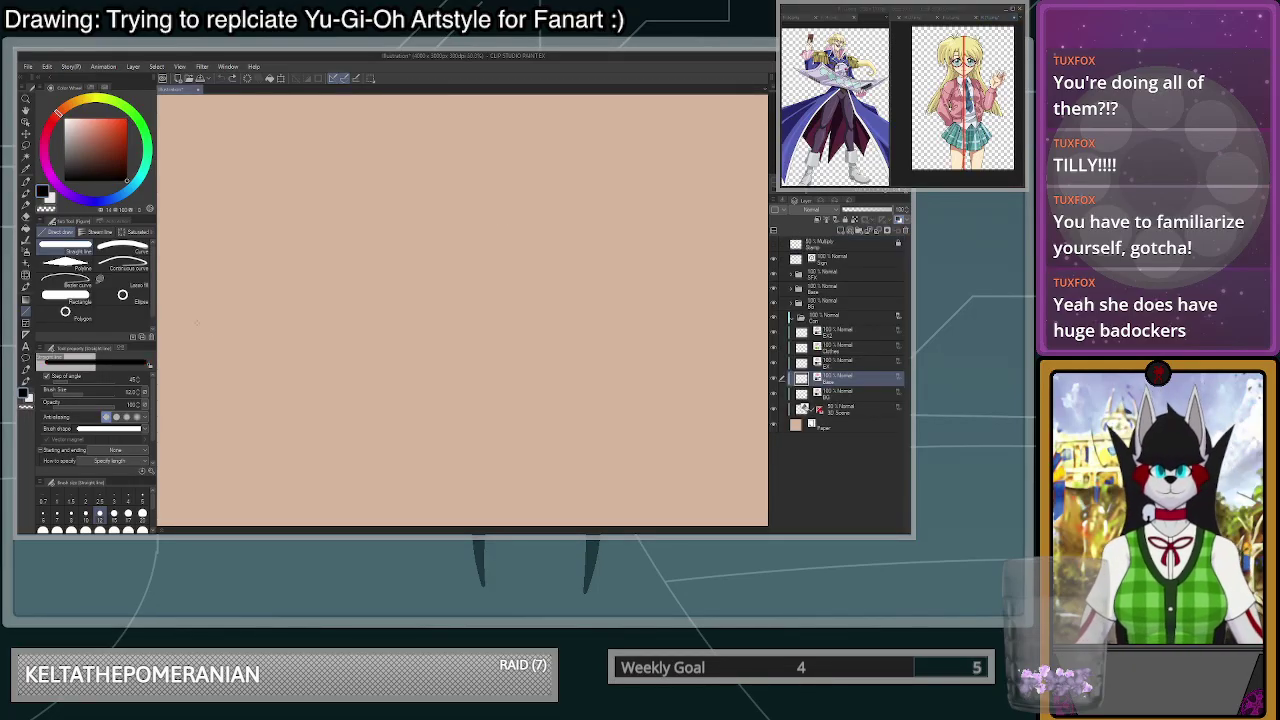
click(130, 302)
click(146, 517)
drag(412, 282, 463, 320)
key(p)
scroll(437, 259, up, 2)
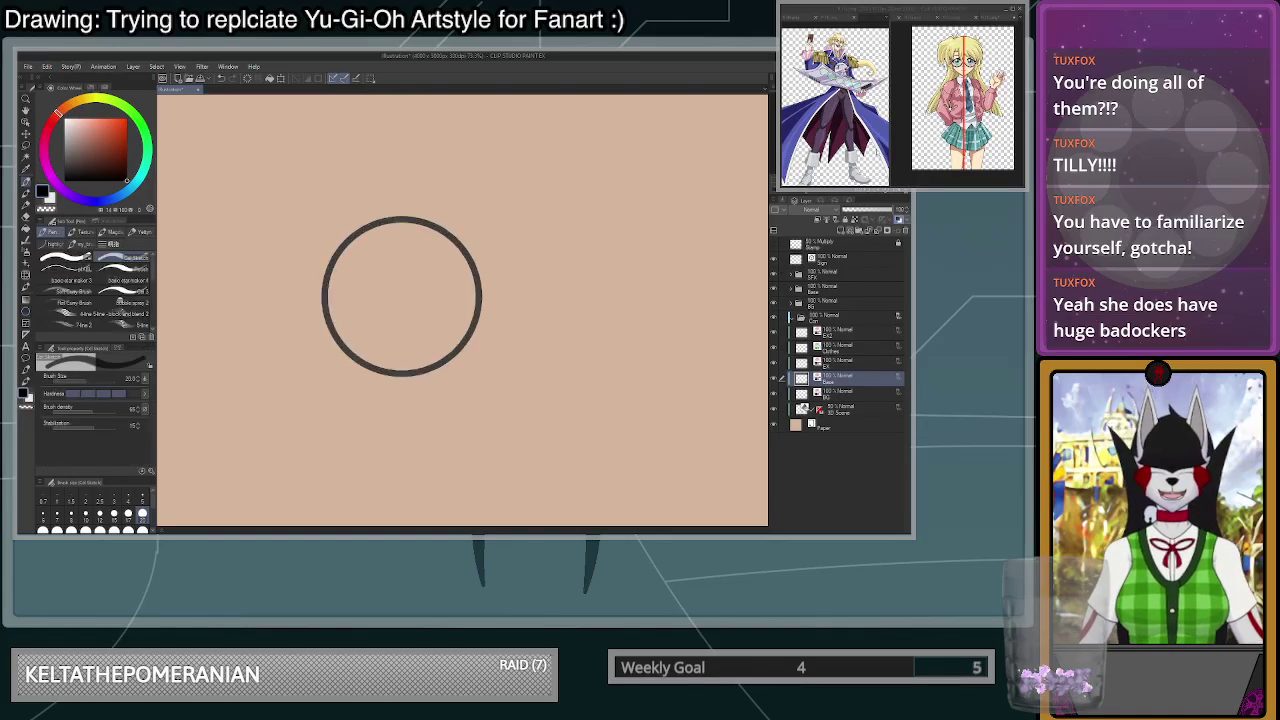
- Show the blue-coated character's portrait reference and enlarge it on his face
click(836, 100)
scroll(836, 80, up, 2)
drag(836, 80, 836, 125)
scroll(834, 110, up, 4)
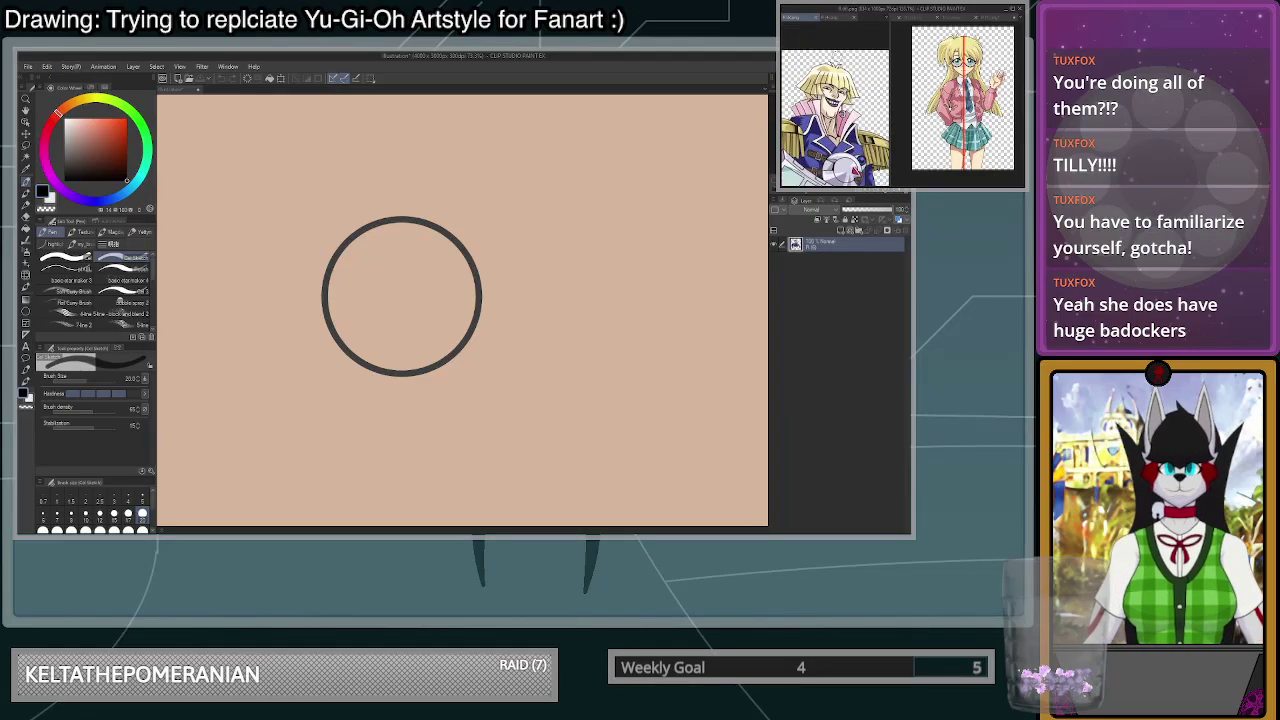
- Lighten the head circle into a faint guide by brushing over it with transparent colour
click(405, 241)
drag(442, 226, 325, 266)
key(ctrl+z)
key(c)
mouse_move(407, 219)
mouse_down()
mouse_move(330, 348)
mouse_move(427, 372)
mouse_move(459, 342)
mouse_move(475, 304)
mouse_move(459, 252)
mouse_move(405, 212)
mouse_up()
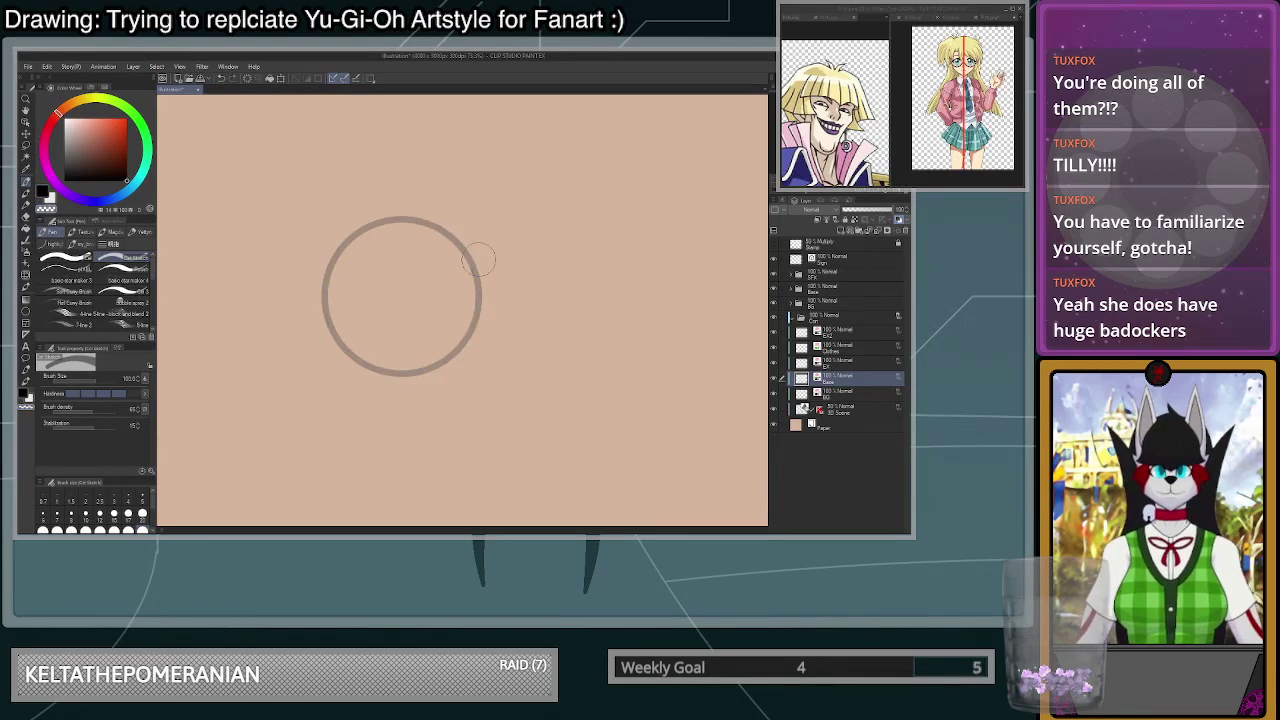
- Draw a curved vertical centre line inside the circle, right of its middle, to set the face's direction
click(143, 500)
mouse_move(408, 218)
mouse_down()
mouse_move(402, 360)
mouse_move(422, 372)
mouse_up()
key(ctrl+z)
key(ctrl+z)
drag(411, 220, 404, 372)
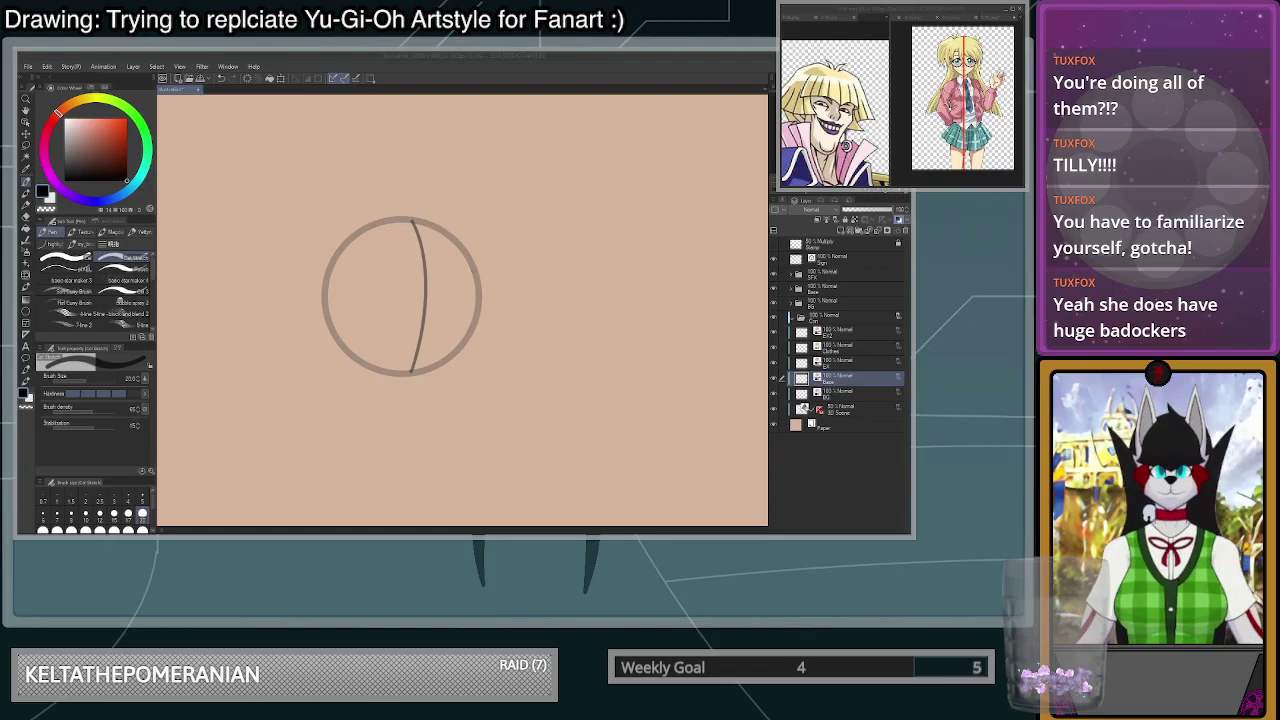
- Sketch the head's left side along the circle and a short angled chin stroke below it
drag(331, 258, 333, 336)
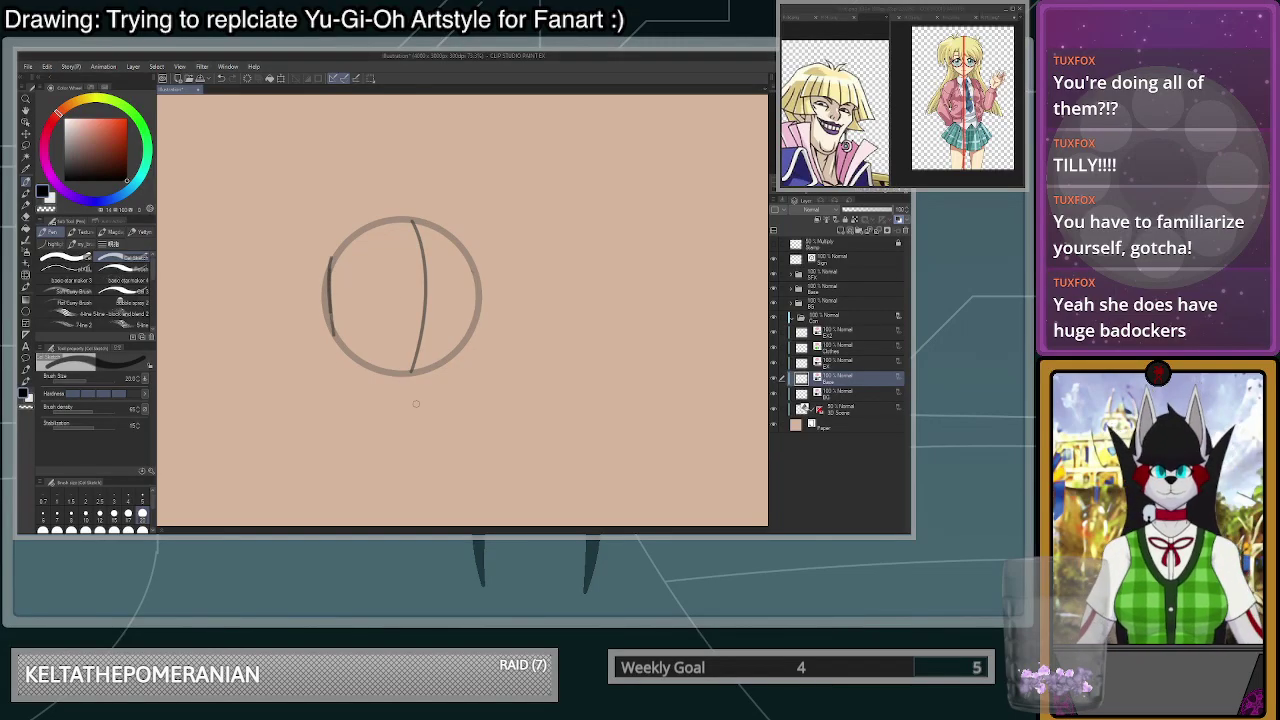
mouse_move(411, 412)
mouse_down()
mouse_move(472, 380)
mouse_move(457, 388)
mouse_up()
scroll(424, 404, up, 4)
key(ctrl+z)
key(ctrl+z)
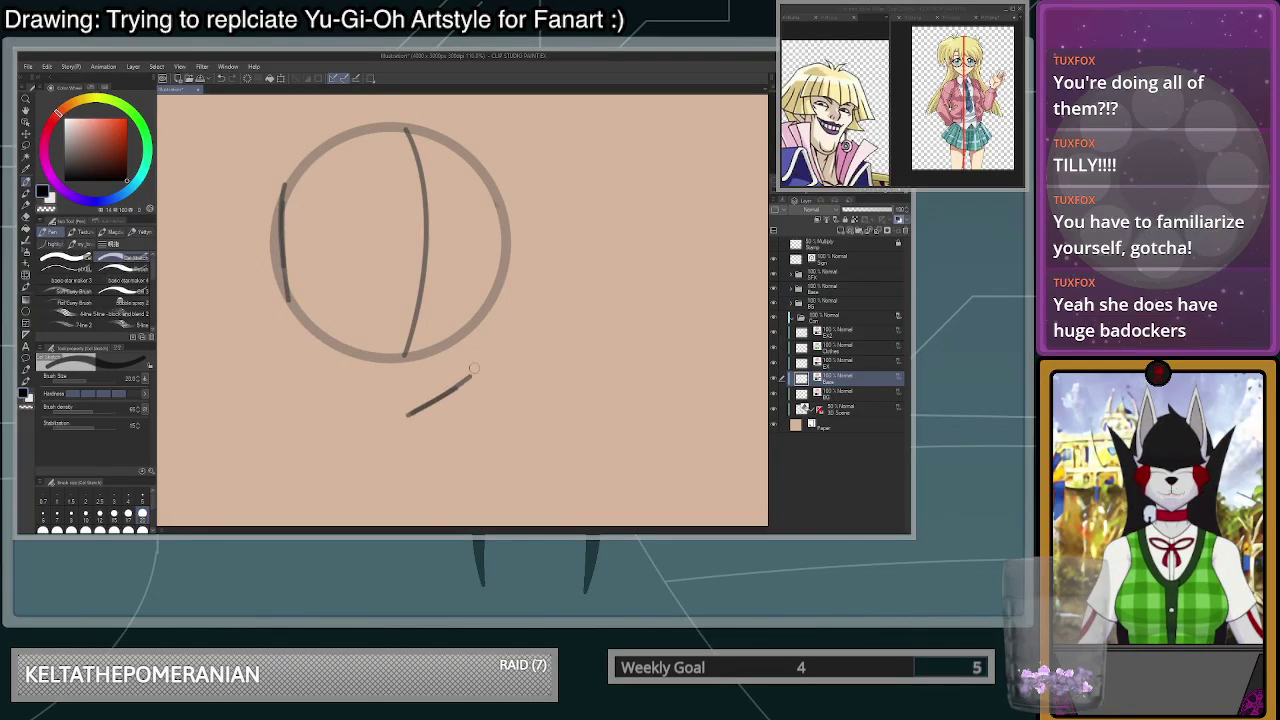
- Sketch the face's right side from the temple down the cheek and angled jaw to the chin
drag(510, 212, 495, 322)
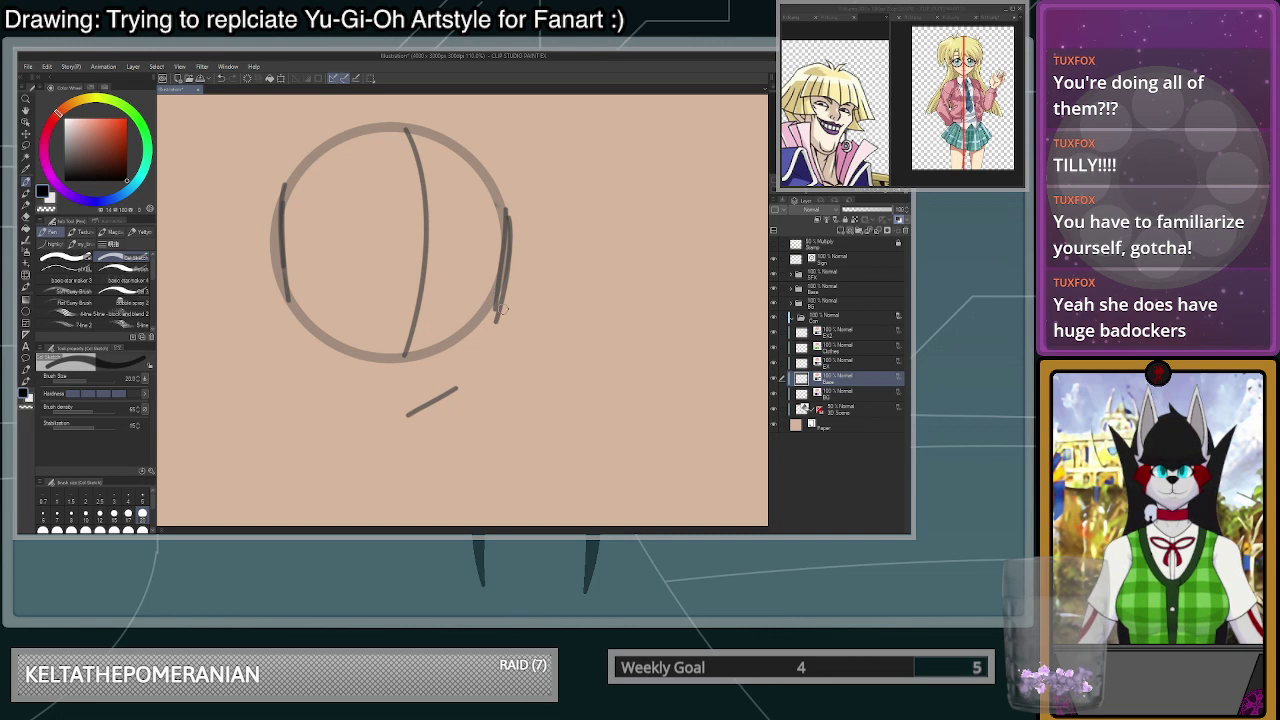
drag(471, 370, 504, 288)
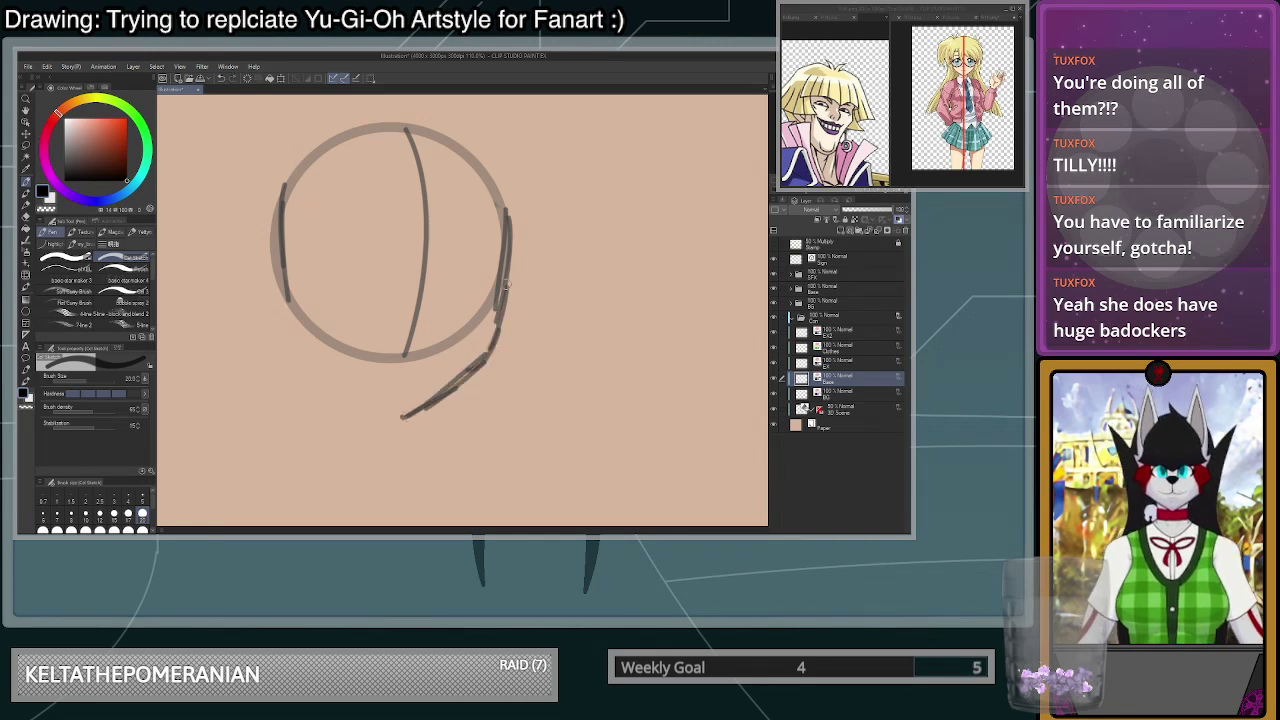
drag(499, 336, 505, 268)
key(ctrl+z)
key(ctrl+z)
key(ctrl+z)
key(ctrl+z)
key(ctrl+z)
key(ctrl+z)
mouse_move(505, 191)
mouse_down()
mouse_move(498, 244)
mouse_move(510, 203)
mouse_move(508, 286)
mouse_up()
mouse_move(510, 206)
mouse_down()
mouse_move(504, 328)
mouse_move(414, 412)
mouse_move(503, 338)
mouse_move(481, 364)
mouse_up()
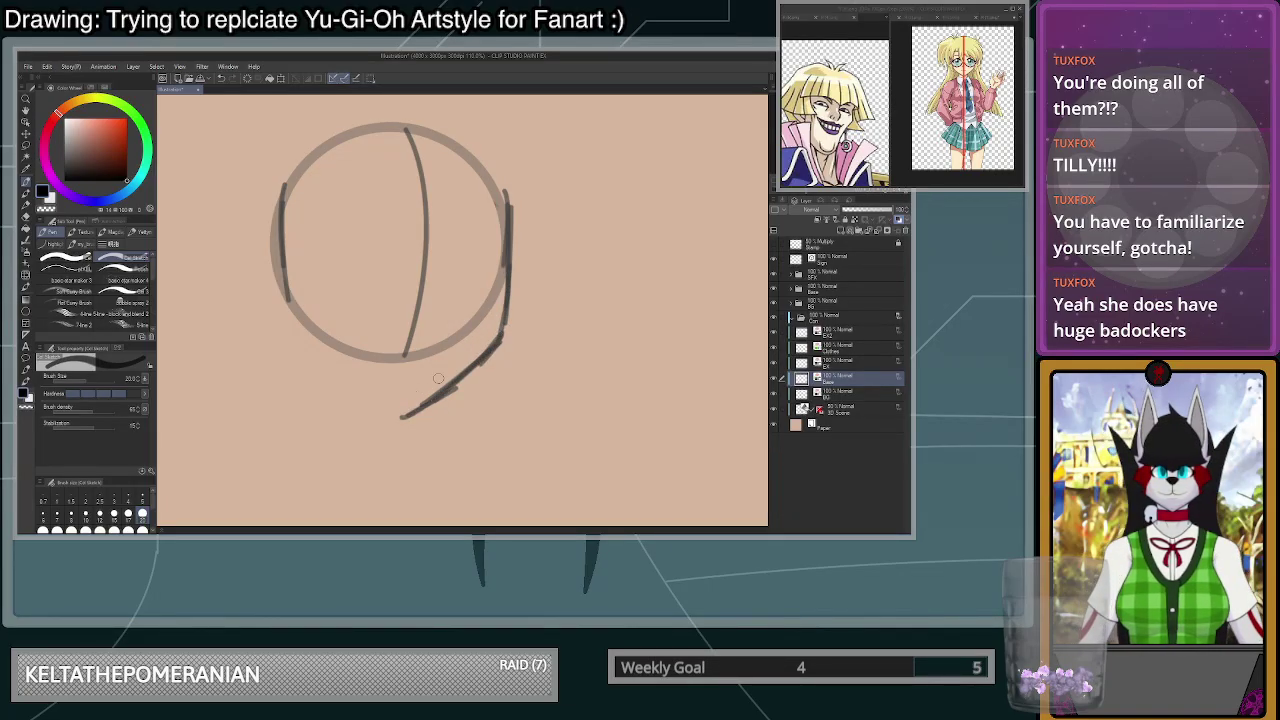
drag(394, 410, 287, 286)
key(ctrl+z)
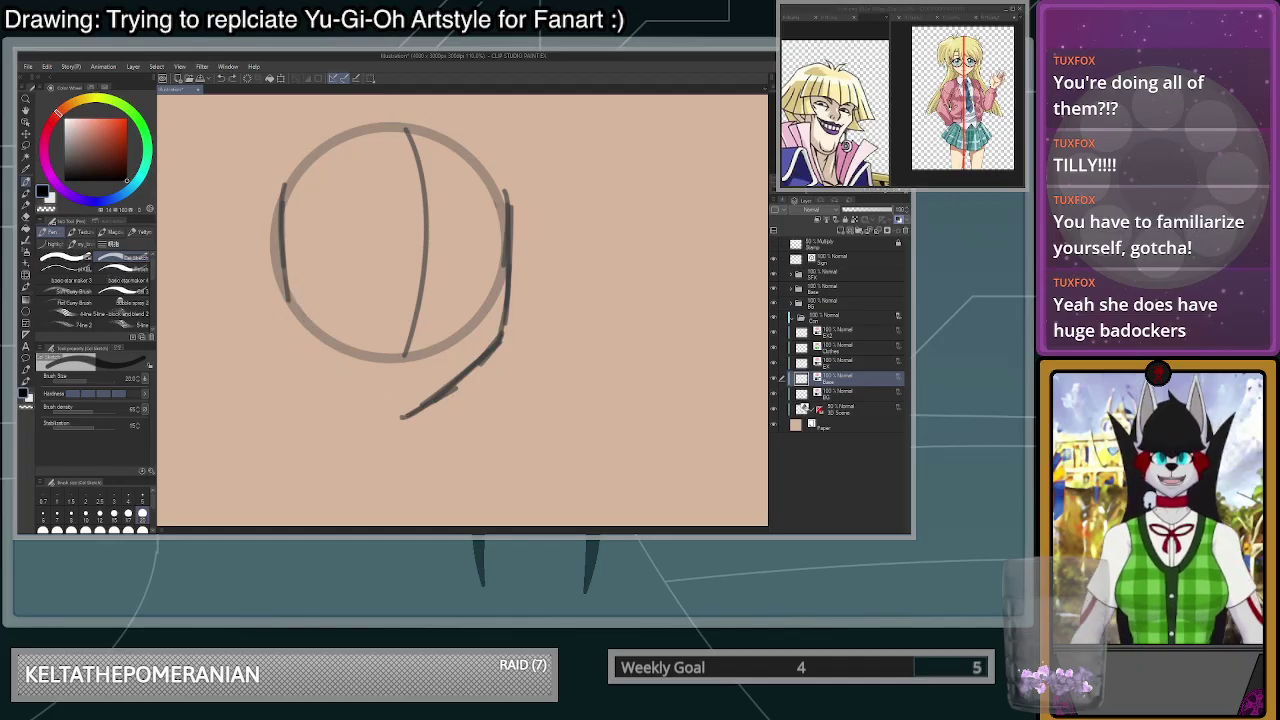
- Compare the white-robed and blue-haired references, and look closely at the blue-haired girl's face shape
click(960, 17)
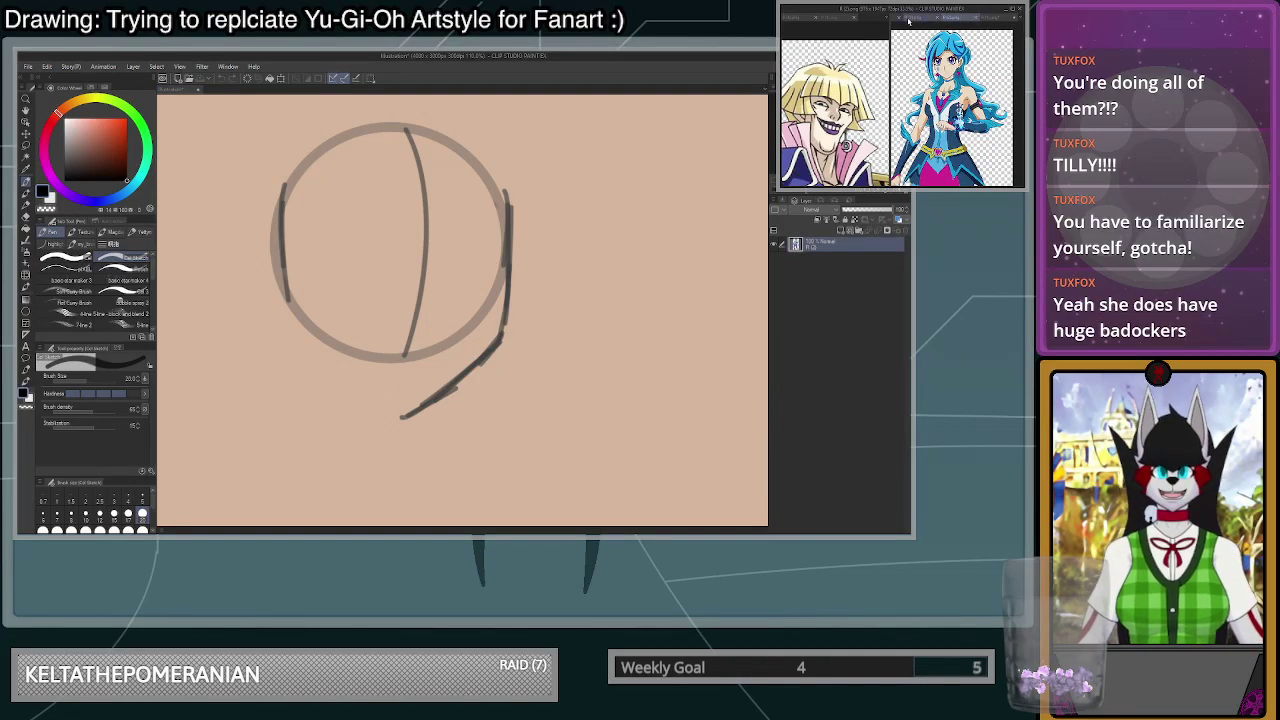
click(920, 17)
click(897, 18)
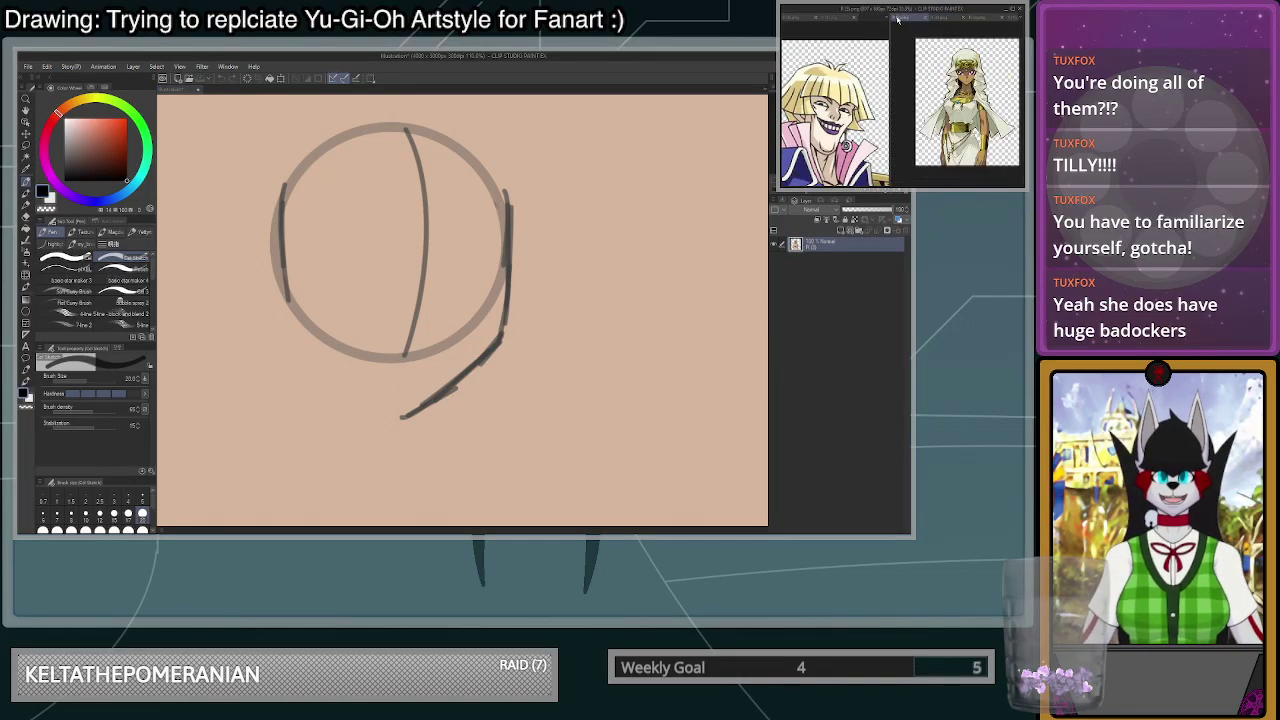
click(979, 18)
scroll(948, 70, up, 3)
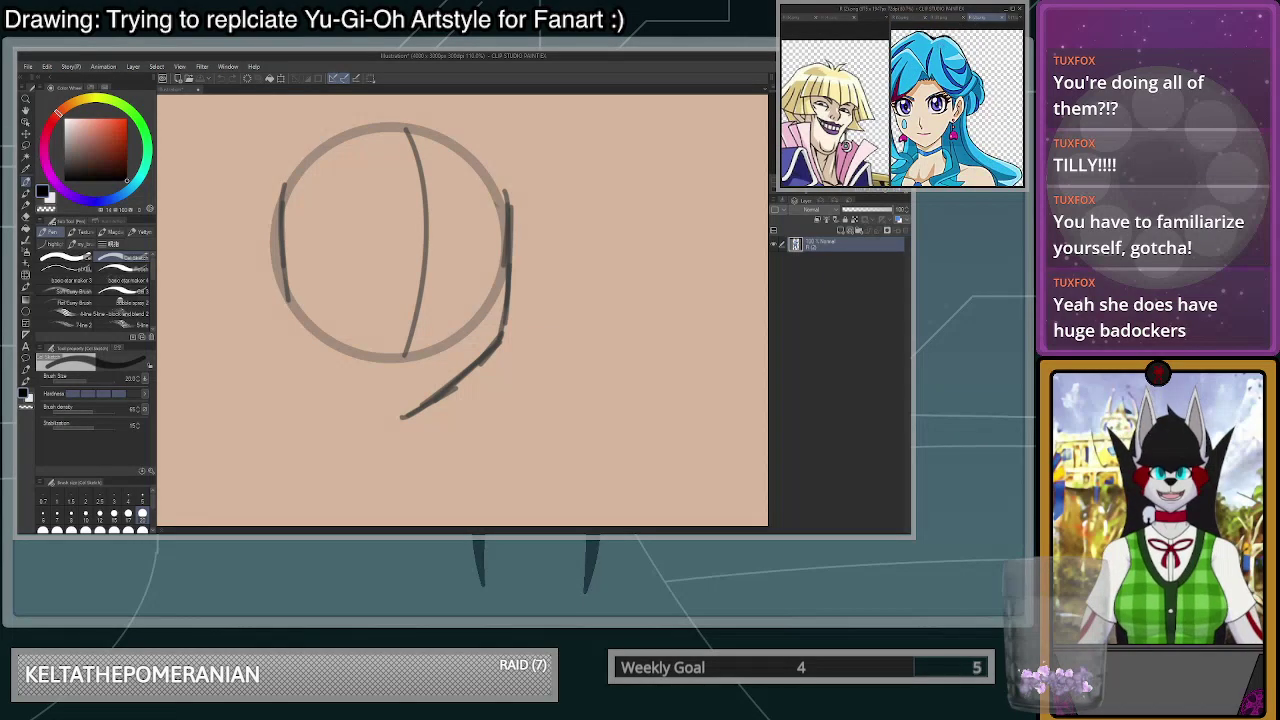
scroll(950, 92, down, 1)
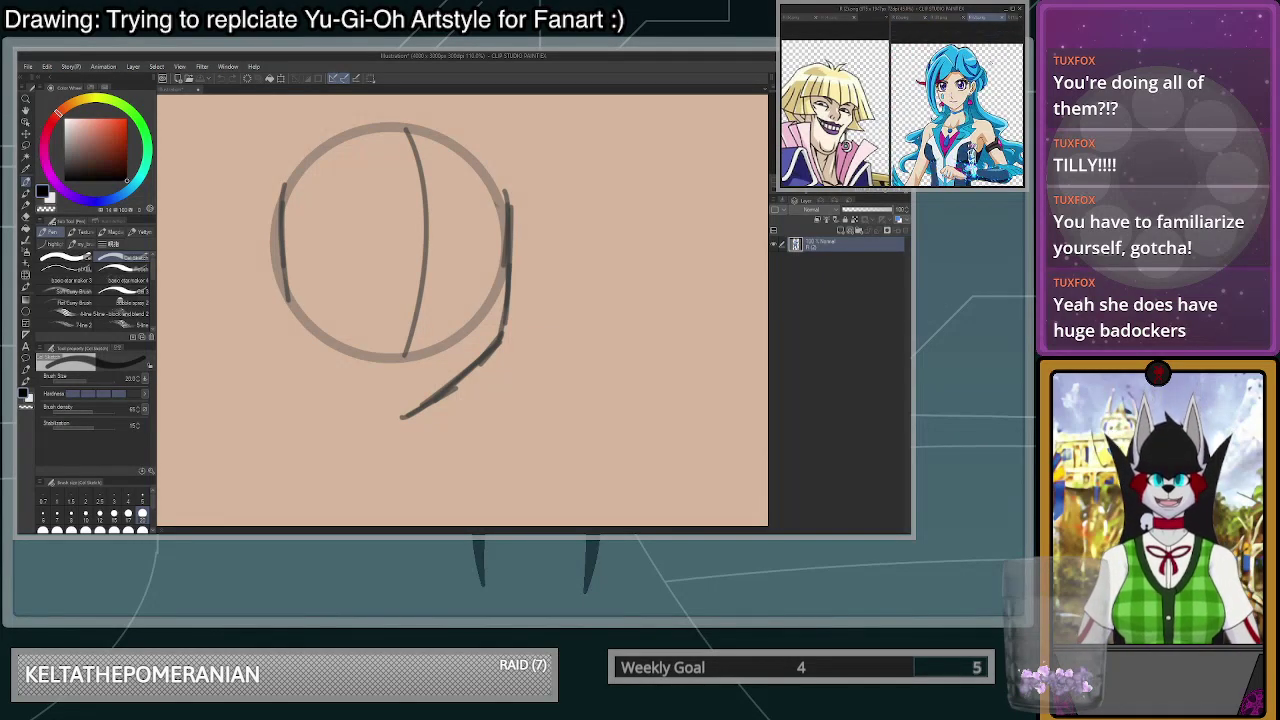
- Return to the pink-jacket girl's reference and enlarge her head to study its proportions along the red centre line
click(1005, 20)
scroll(972, 62, down, 1)
scroll(972, 62, up, 3)
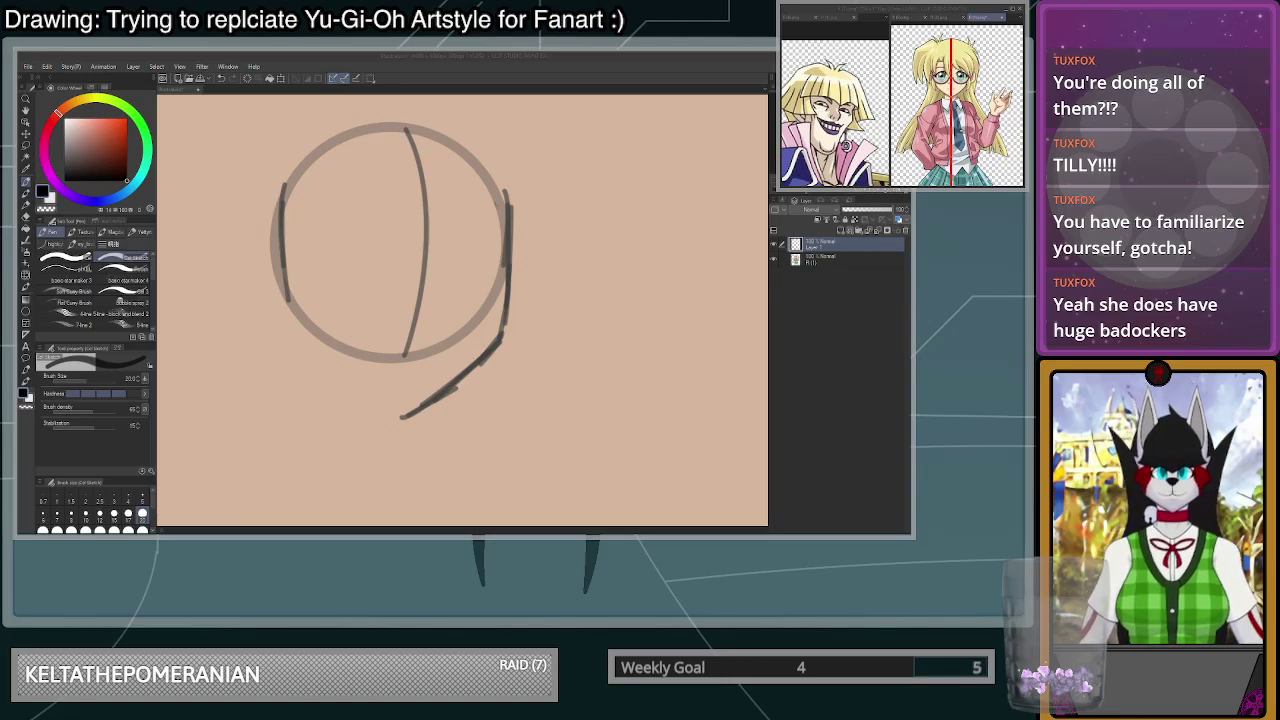
scroll(957, 105, down, 3)
scroll(957, 105, up, 4)
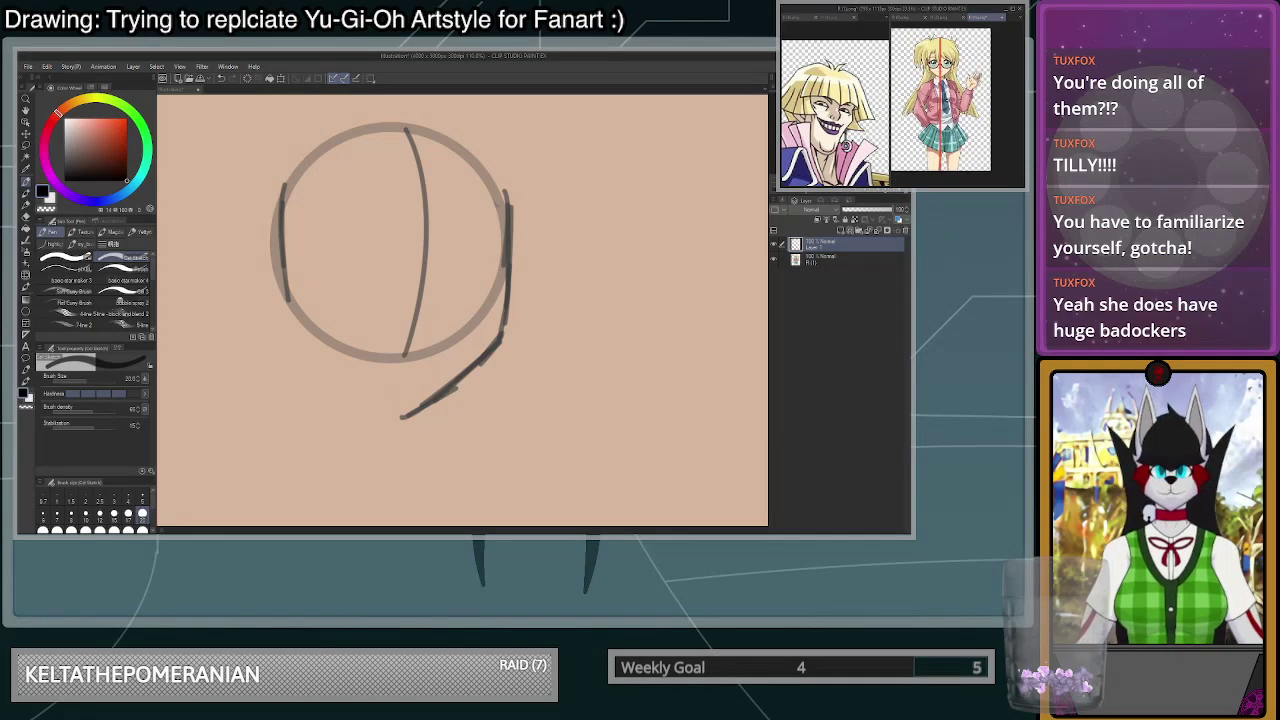
scroll(956, 105, up, 3)
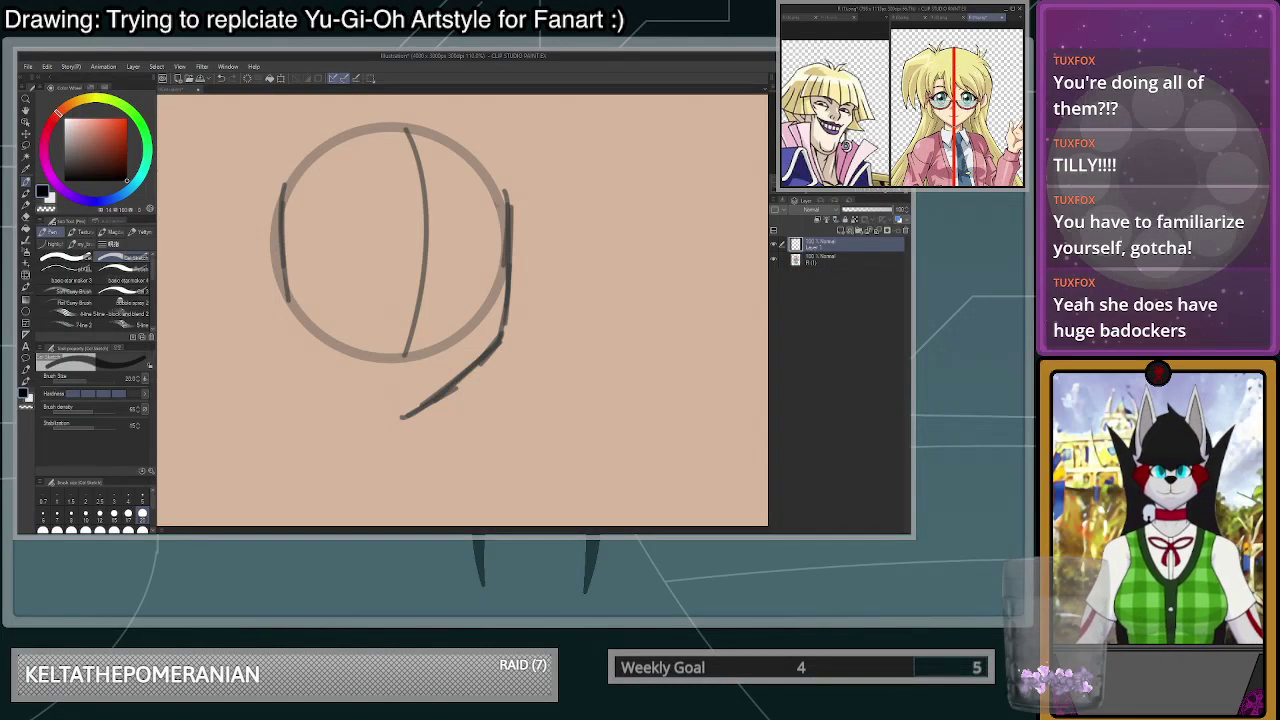
- Try to sketch the left jawline from the chin up to the cheek
mouse_move(400, 419)
mouse_down()
mouse_move(274, 318)
mouse_move(402, 418)
mouse_move(338, 388)
mouse_move(280, 326)
mouse_up()
key(ctrl+z)
key(ctrl+z)
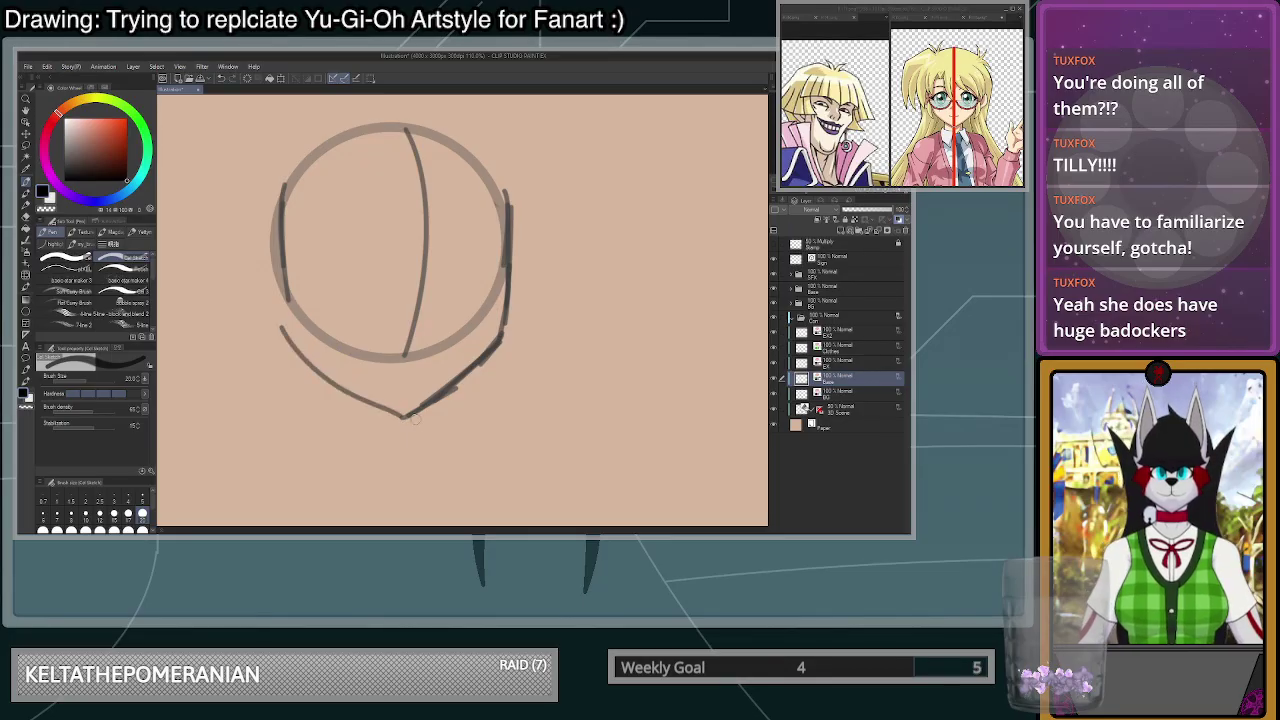
mouse_move(403, 415)
mouse_down()
mouse_move(324, 377)
mouse_move(276, 323)
mouse_up()
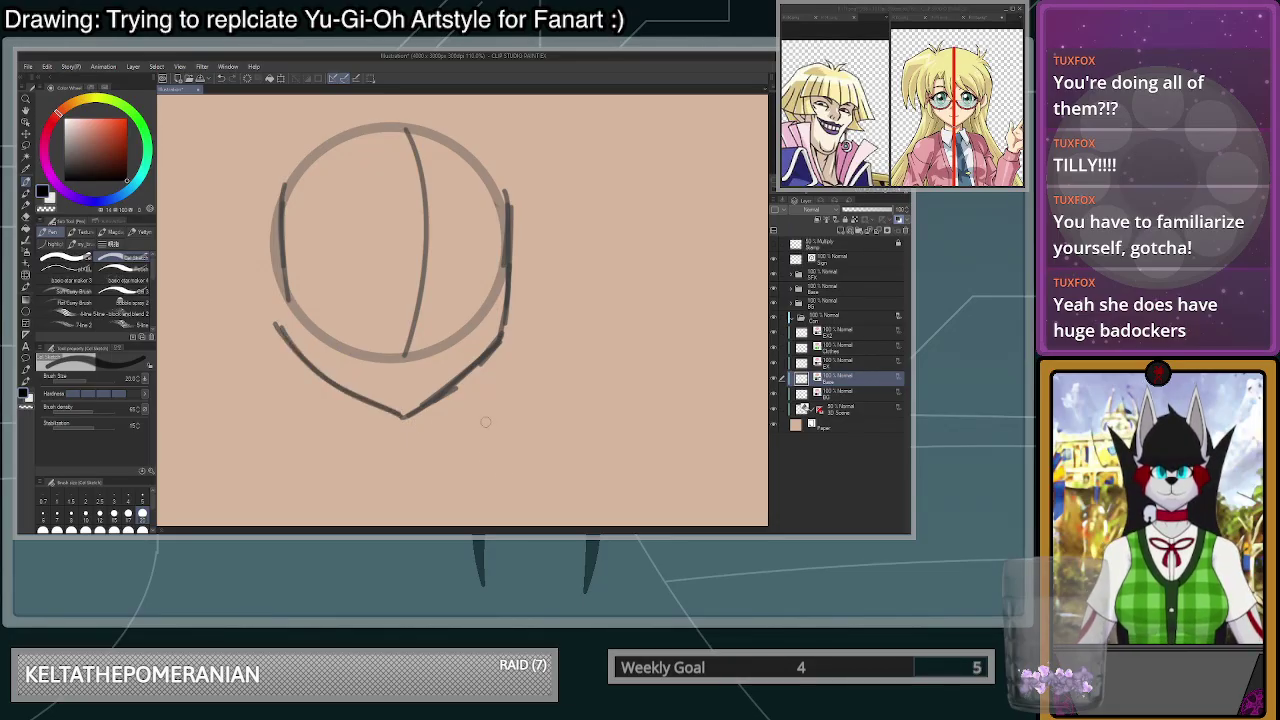
key(ctrl+z)
key(ctrl+z)
mouse_move(283, 190)
mouse_down()
mouse_move(287, 305)
mouse_move(312, 357)
mouse_up()
key(ctrl+z)
- Sketch the left jaw from the cheek down to the chin and strengthen the right side of the face
mouse_move(285, 302)
mouse_down()
mouse_move(340, 381)
mouse_move(383, 411)
mouse_move(453, 383)
mouse_move(432, 400)
mouse_move(489, 350)
mouse_move(507, 247)
mouse_up()
mouse_move(501, 328)
mouse_down()
mouse_move(506, 200)
mouse_move(507, 314)
mouse_move(508, 184)
mouse_move(503, 268)
mouse_up()
key(c)
key(c)
mouse_move(503, 215)
mouse_down()
mouse_move(502, 282)
mouse_move(511, 250)
mouse_up()
- Outline the top of the head over the circle and darken the sides and jaw into one closed contour
mouse_move(502, 178)
mouse_down()
mouse_move(507, 197)
mouse_move(484, 163)
mouse_up()
drag(486, 167, 461, 144)
key(ctrl+z)
key(ctrl+z)
mouse_move(511, 203)
mouse_down()
mouse_move(460, 139)
mouse_move(416, 120)
mouse_move(342, 122)
mouse_move(286, 192)
mouse_move(284, 298)
mouse_up()
mouse_move(282, 250)
mouse_down()
mouse_move(313, 359)
mouse_move(302, 331)
mouse_move(390, 412)
mouse_move(366, 399)
mouse_move(382, 408)
mouse_move(454, 375)
mouse_move(423, 402)
mouse_move(472, 364)
mouse_up()
mouse_move(408, 412)
mouse_down()
mouse_move(478, 368)
mouse_move(504, 322)
mouse_up()
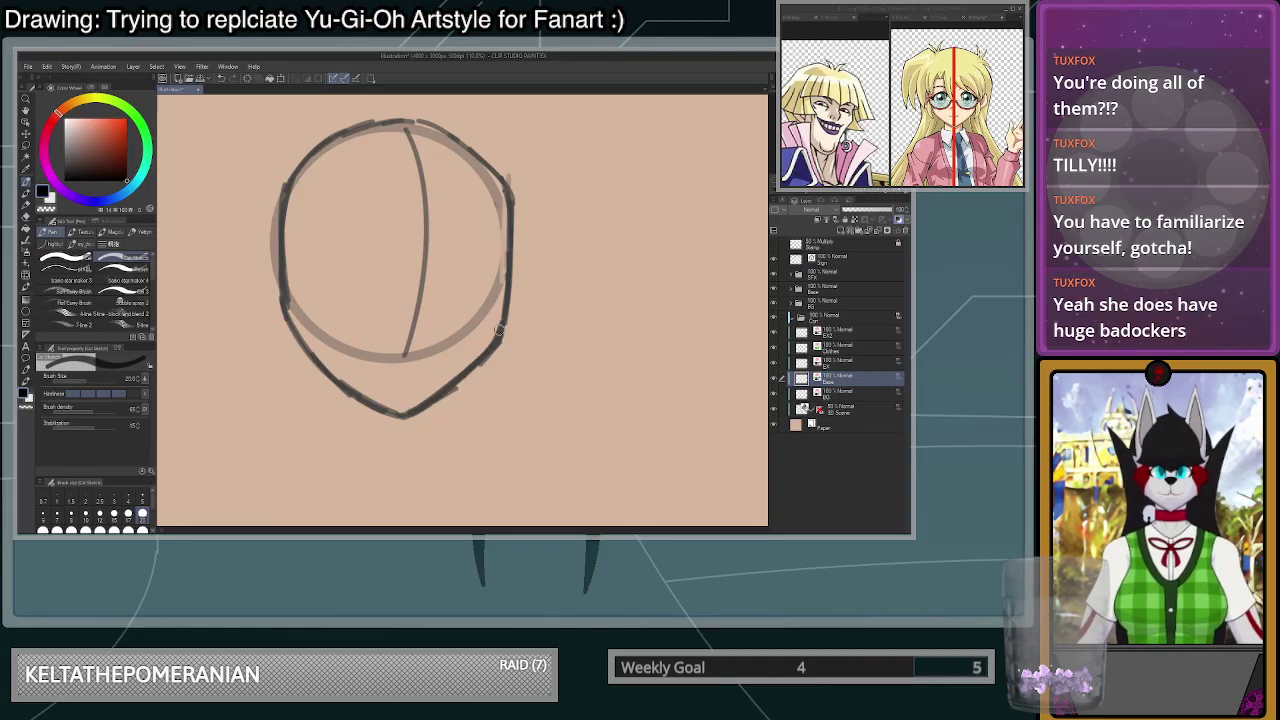
- Fade out the jawline from both lower cheeks to the chin with transparent colour
scroll(506, 284, down, 6)
scroll(496, 298, up, 7)
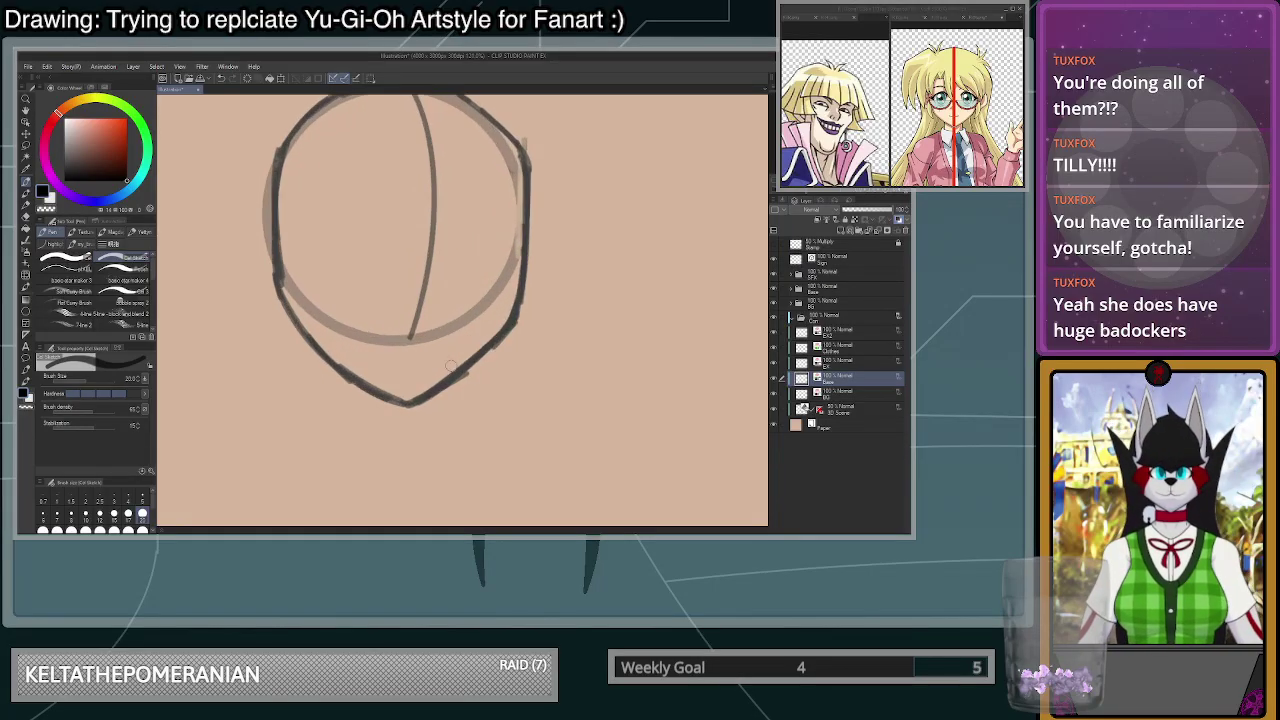
key(c)
mouse_move(420, 396)
mouse_down()
mouse_move(511, 324)
mouse_move(400, 409)
mouse_move(346, 335)
mouse_move(317, 332)
mouse_move(329, 358)
mouse_move(284, 286)
mouse_up()
drag(293, 214, 298, 304)
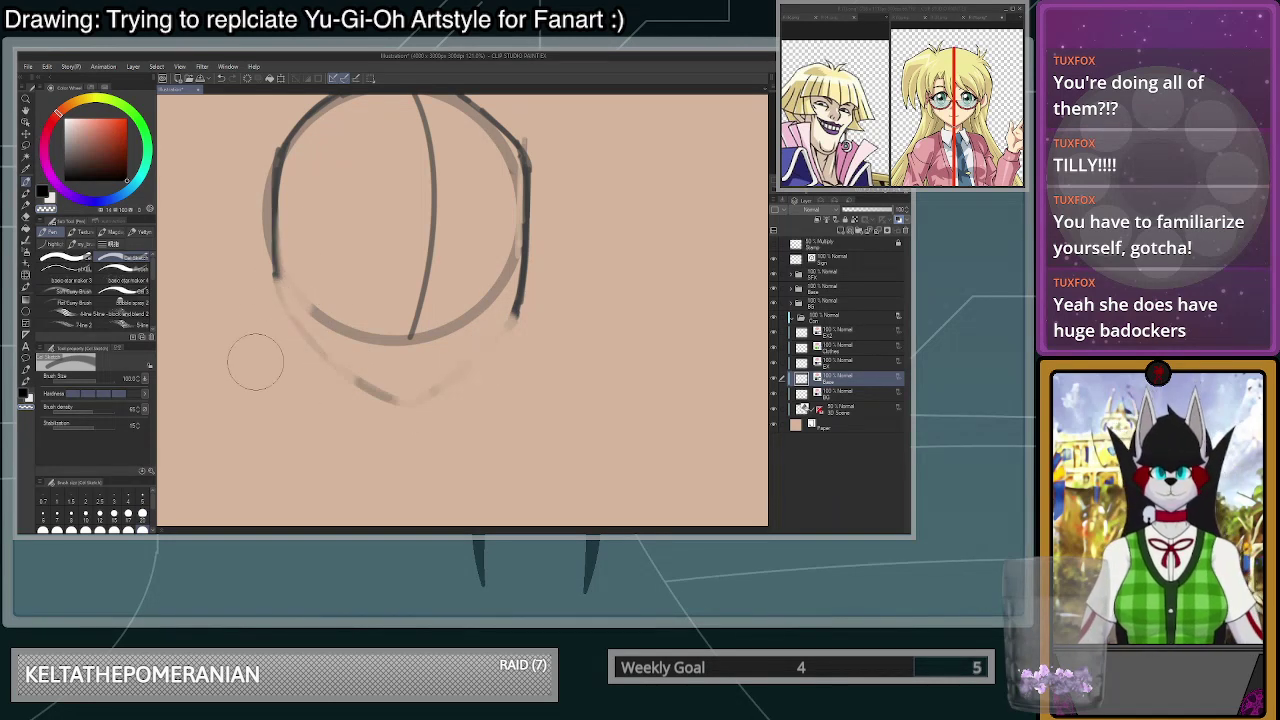
- Sketch the left jawline from the cheek down toward the chin with a brush size of 20
key(c)
click(142, 515)
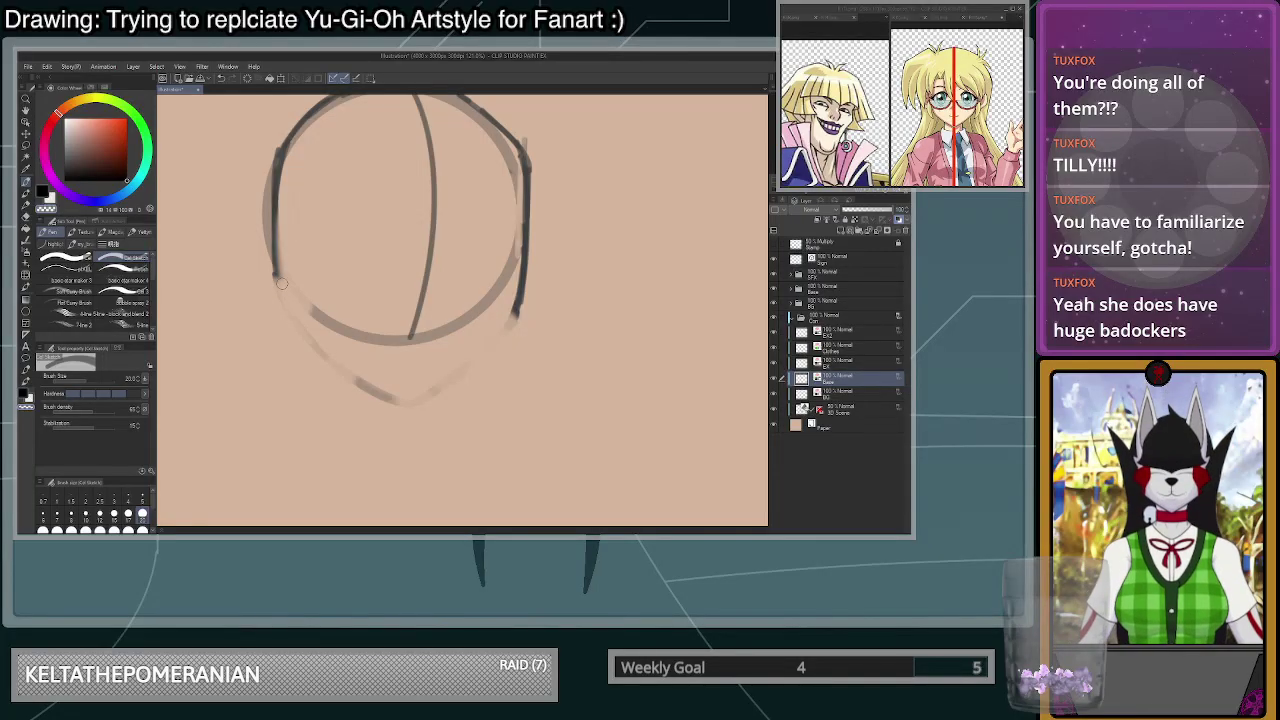
drag(280, 282, 355, 388)
drag(340, 373, 405, 408)
key(ctrl+z)
- Draw a second curved centre guide from the crown to the chin, then sketch the right jawline and close the chin
scroll(497, 265, down, 2)
scroll(498, 265, up, 3)
mouse_move(440, 145)
mouse_down()
mouse_move(456, 195)
mouse_move(424, 411)
mouse_move(506, 348)
mouse_up()
drag(444, 406, 519, 337)
drag(481, 377, 520, 329)
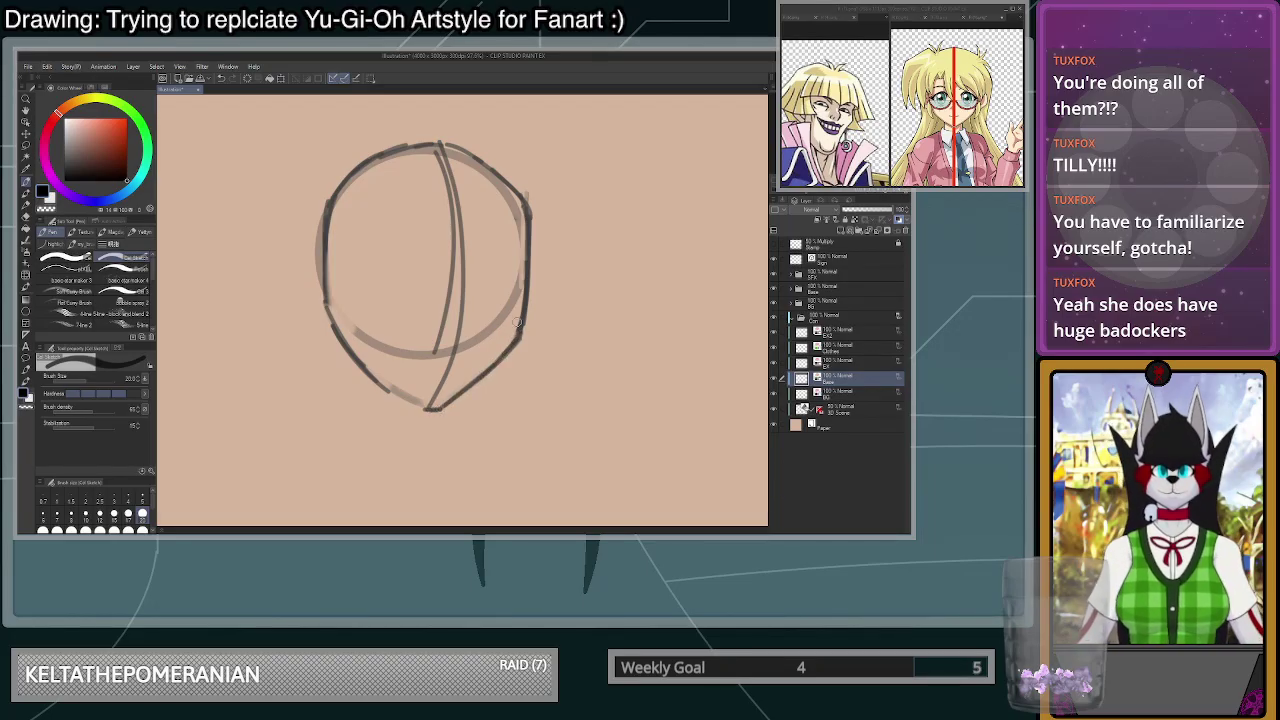
mouse_move(428, 408)
mouse_down()
mouse_move(383, 387)
mouse_move(432, 409)
mouse_move(453, 401)
mouse_up()
scroll(510, 364, down, 3)
scroll(514, 359, down, 3)
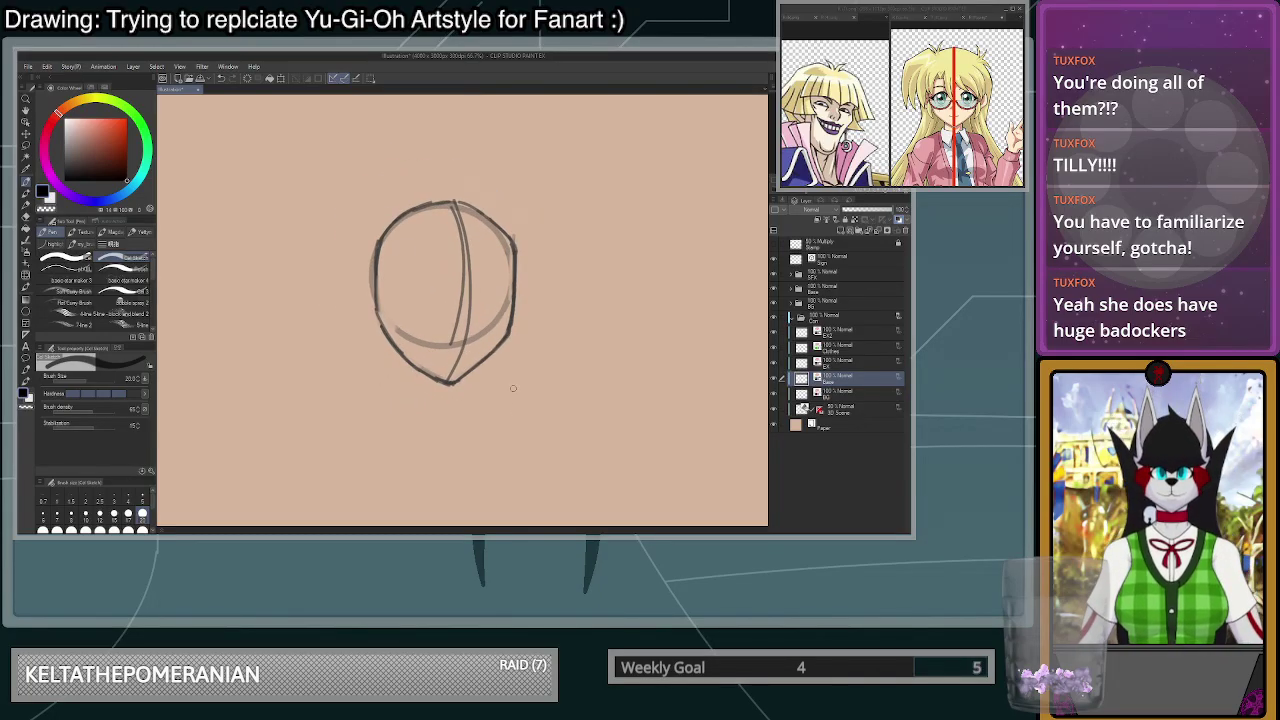
- Move the head sketch to the upper middle of the canvas
scroll(528, 395, up, 1)
key(ctrl+t)
drag(508, 336, 507, 267)
click(75, 424)
drag(507, 272, 518, 272)
click(485, 304)
scroll(573, 247, down, 1)
scroll(630, 362, up, 1)
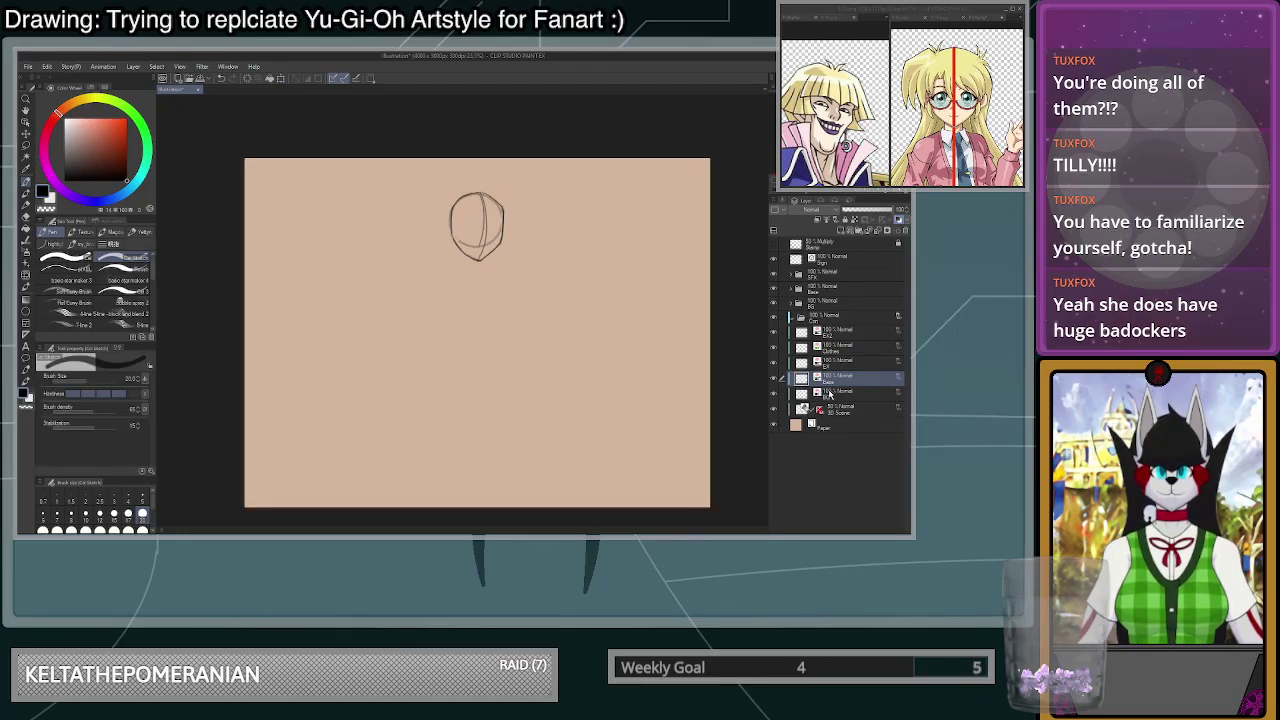
- Transform the head sketch with Keep original image enabled and place the copy directly beneath the original
key(ctrl+t)
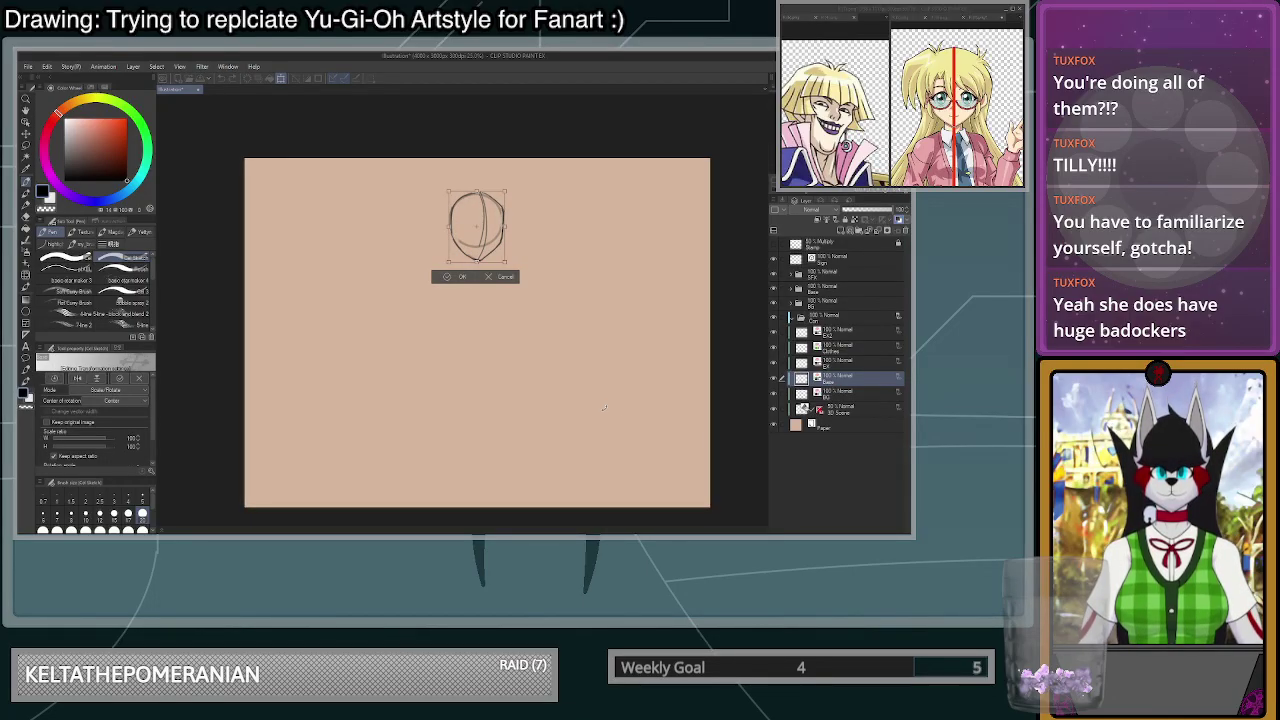
click(70, 424)
key(Down)
key(Down)
key(Down)
key(Down)
key(Down)
key(Down)
key(Down)
key(Down)
key(Down)
key(Down)
key(Down)
key(Down)
key(Down)
key(Down)
key(Down)
key(Down)
key(Down)
key(Down)
key(Down)
key(Down)
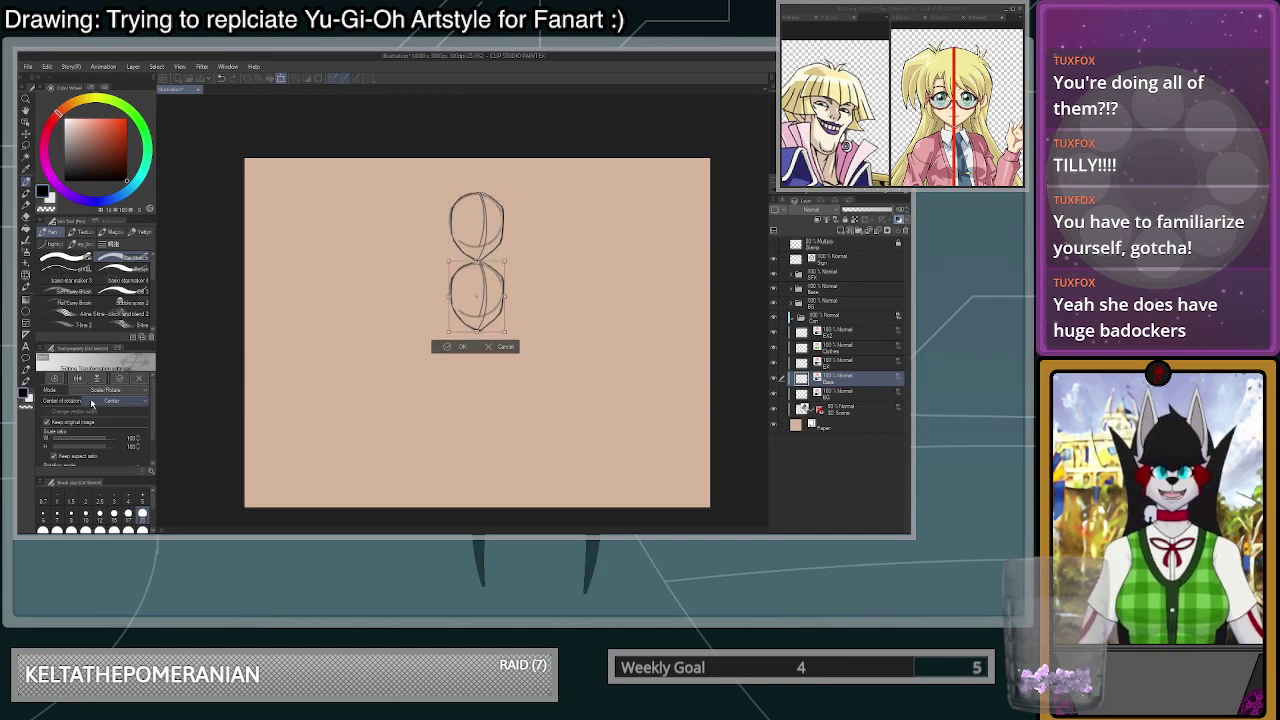
- Copy the two stacked heads straight down to form an evenly spaced column of four heads
key(Down)
key(Down)
key(Down)
key(Down)
key(Down)
key(Down)
key(Down)
key(Down)
key(Down)
key(Down)
key(Down)
key(Down)
key(Down)
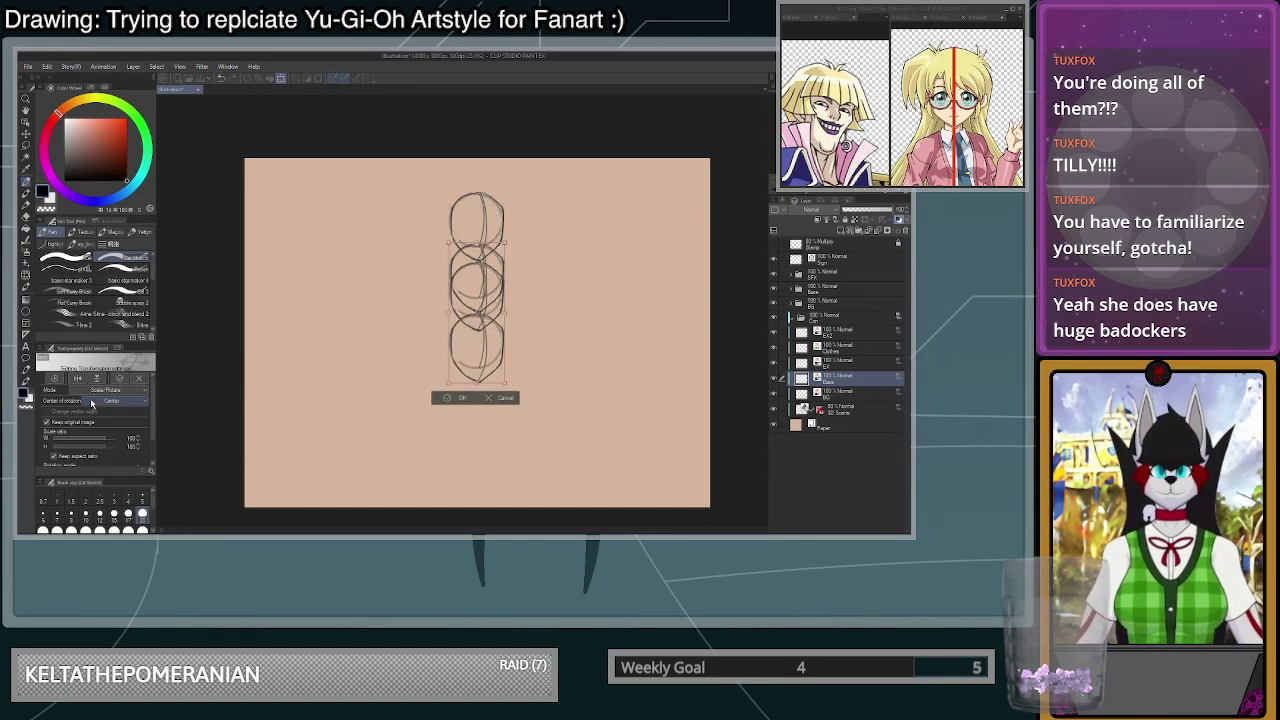
key(Down)
key(Down)
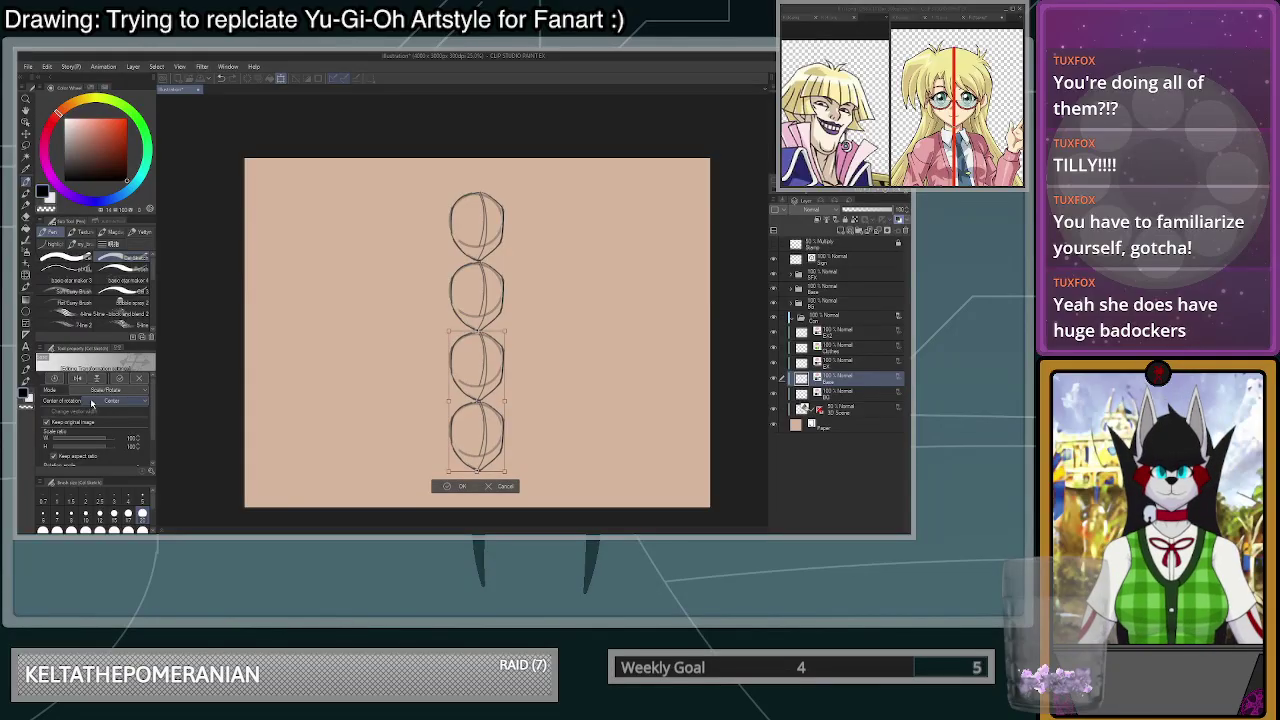
click(458, 487)
- Scale down the column of four heads and reposition it slightly left and vertically centred on the canvas
key(ctrl+t)
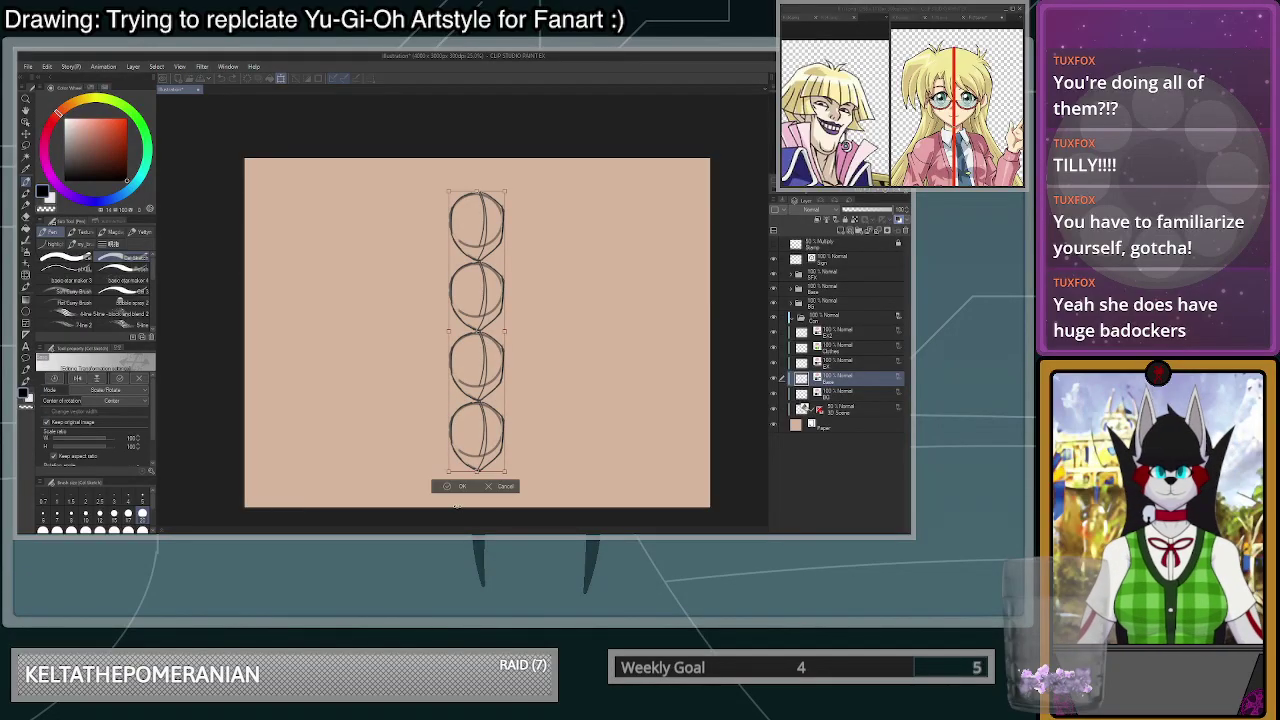
key(Up)
key(Up)
key(Up)
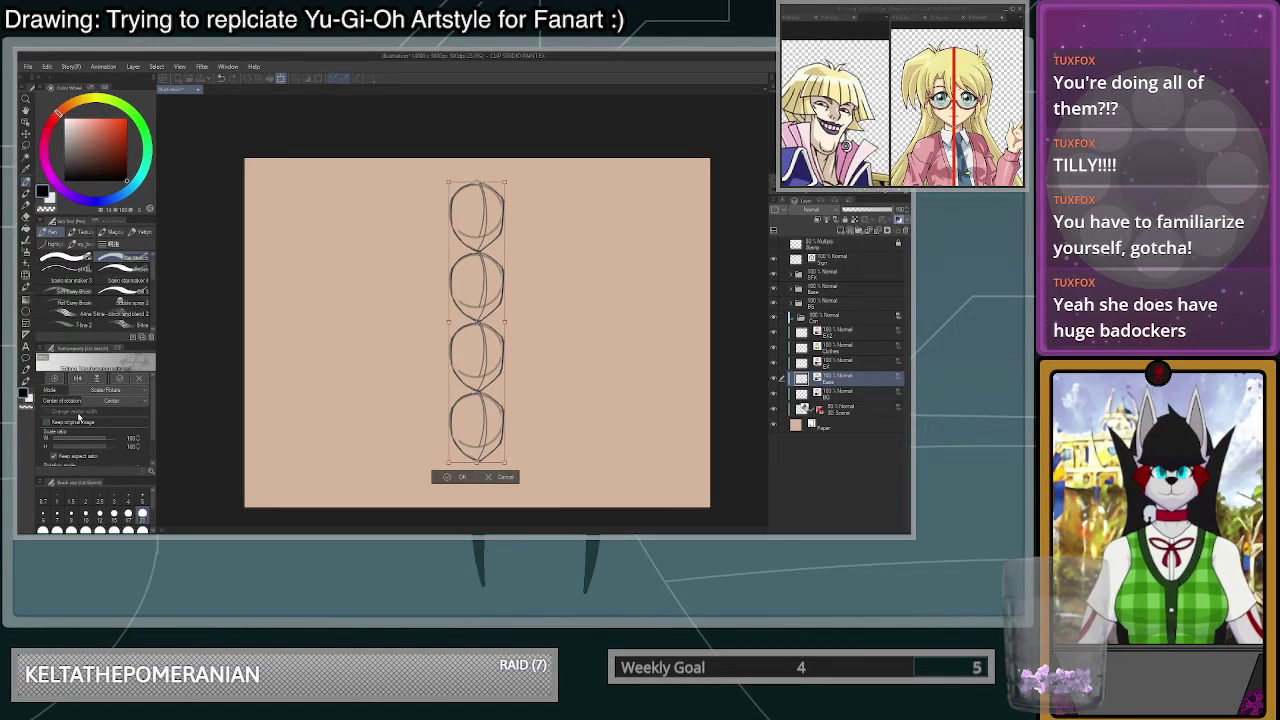
key(Left)
key(Left)
drag(492, 456, 468, 398)
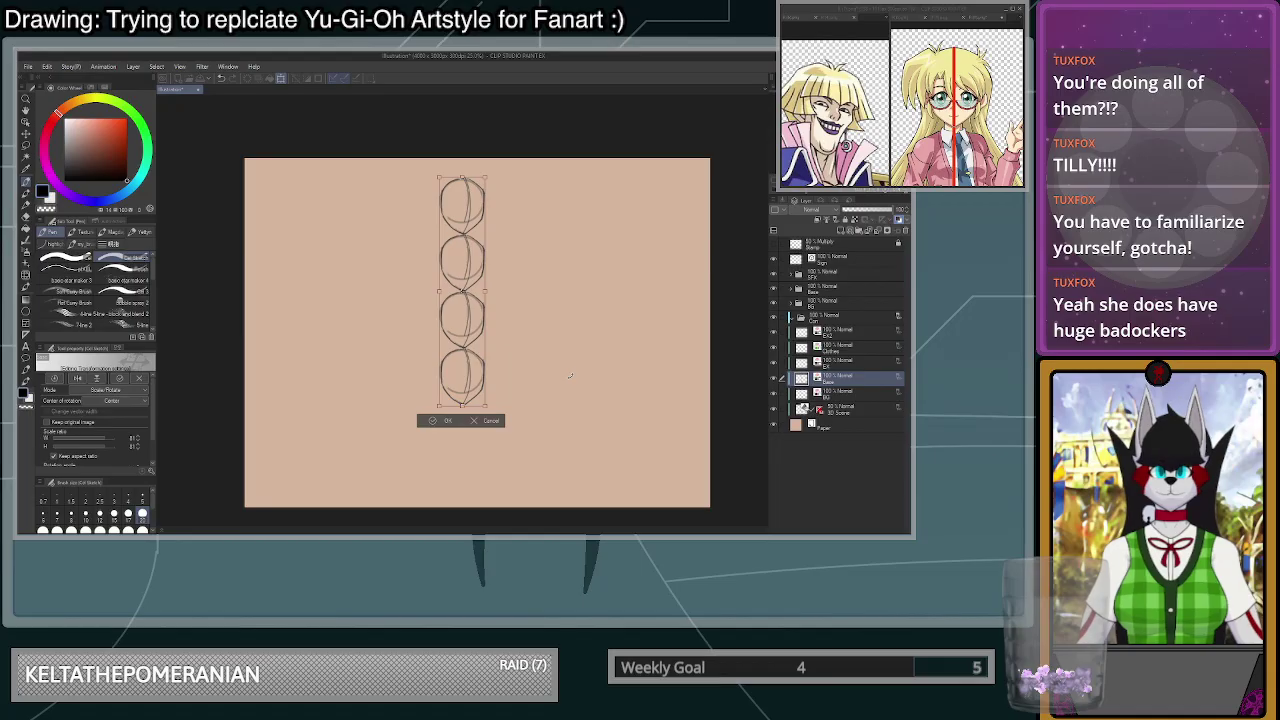
key(Down)
key(Down)
key(Down)
key(Down)
key(Down)
key(Down)
key(Down)
key(Down)
key(Down)
key(Down)
key(Down)
key(Down)
key(Down)
key(Down)
key(Down)
key(Down)
key(Down)
key(Down)
key(Down)
key(Down)
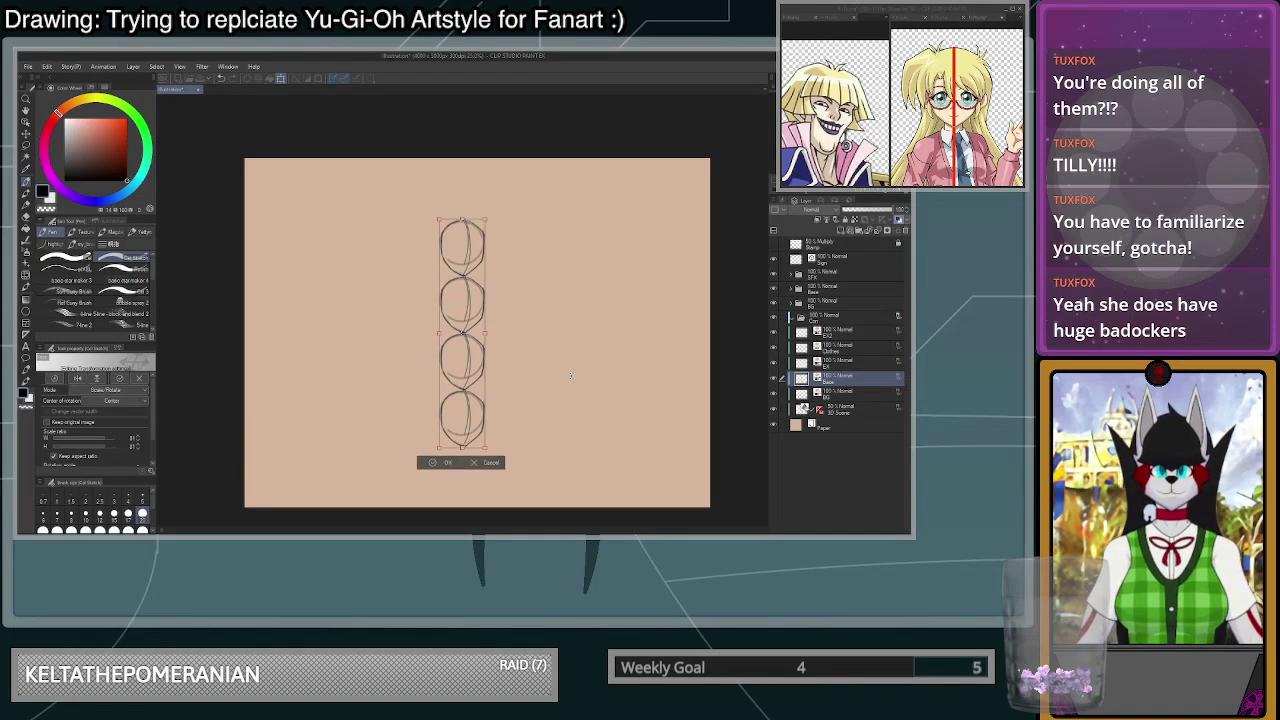
click(446, 463)
- Try to fade the second and third heads of the column with transparent colour
scroll(510, 451, up, 3)
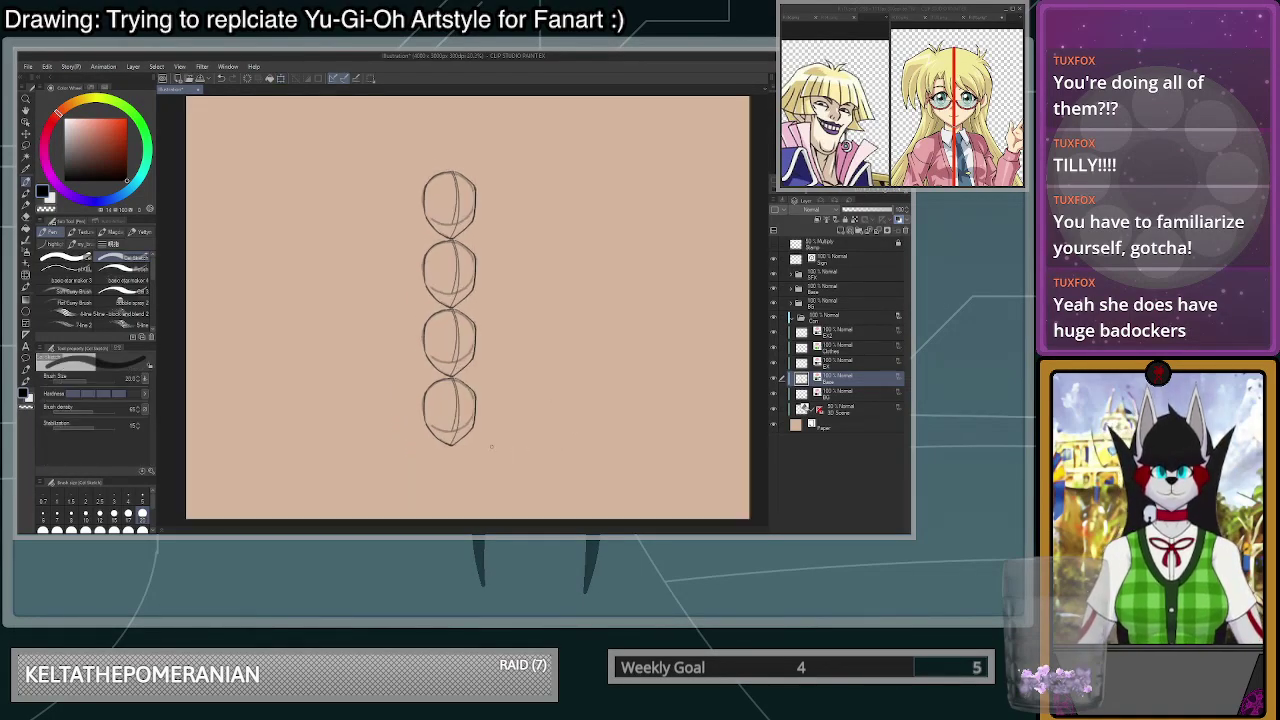
key(c)
drag(448, 222, 442, 242)
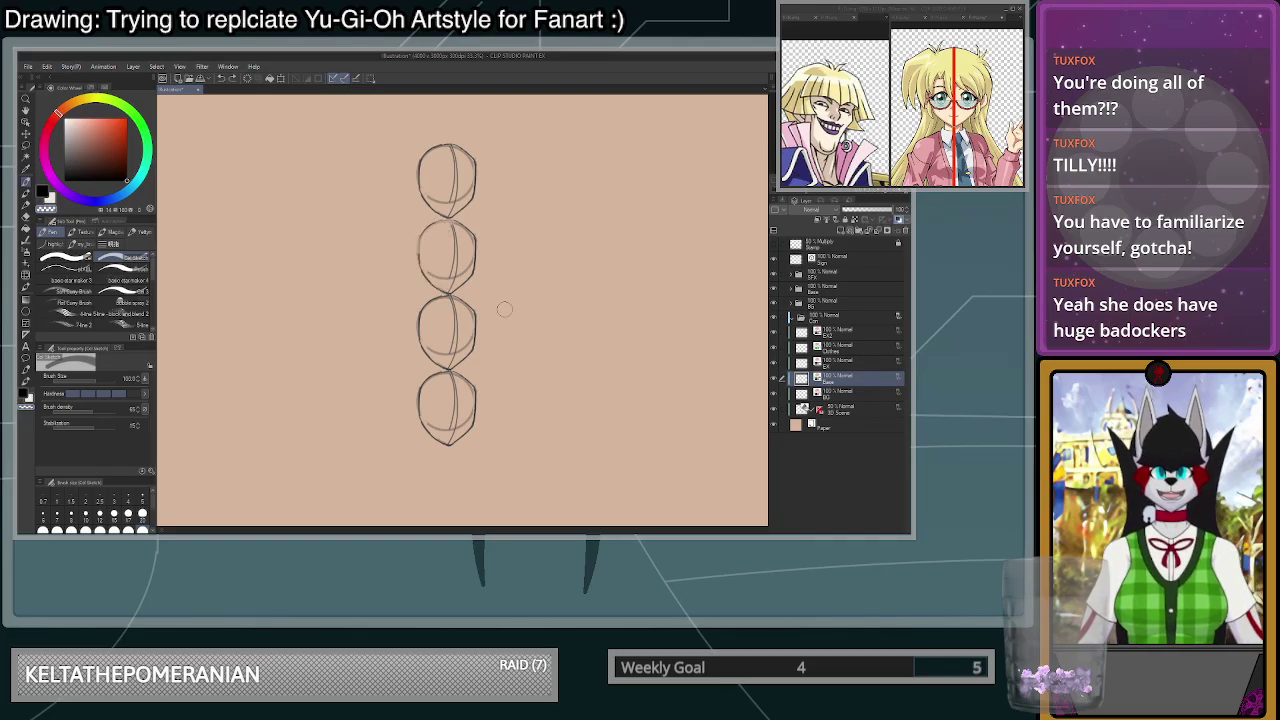
mouse_move(470, 232)
mouse_down()
mouse_move(475, 275)
mouse_move(475, 251)
mouse_move(434, 228)
mouse_move(422, 273)
mouse_move(472, 270)
mouse_move(449, 290)
mouse_move(432, 246)
mouse_move(450, 236)
mouse_move(425, 326)
mouse_move(422, 302)
mouse_move(430, 339)
mouse_move(440, 352)
mouse_move(457, 309)
mouse_move(467, 343)
mouse_move(475, 331)
mouse_move(474, 307)
mouse_move(419, 389)
mouse_up()
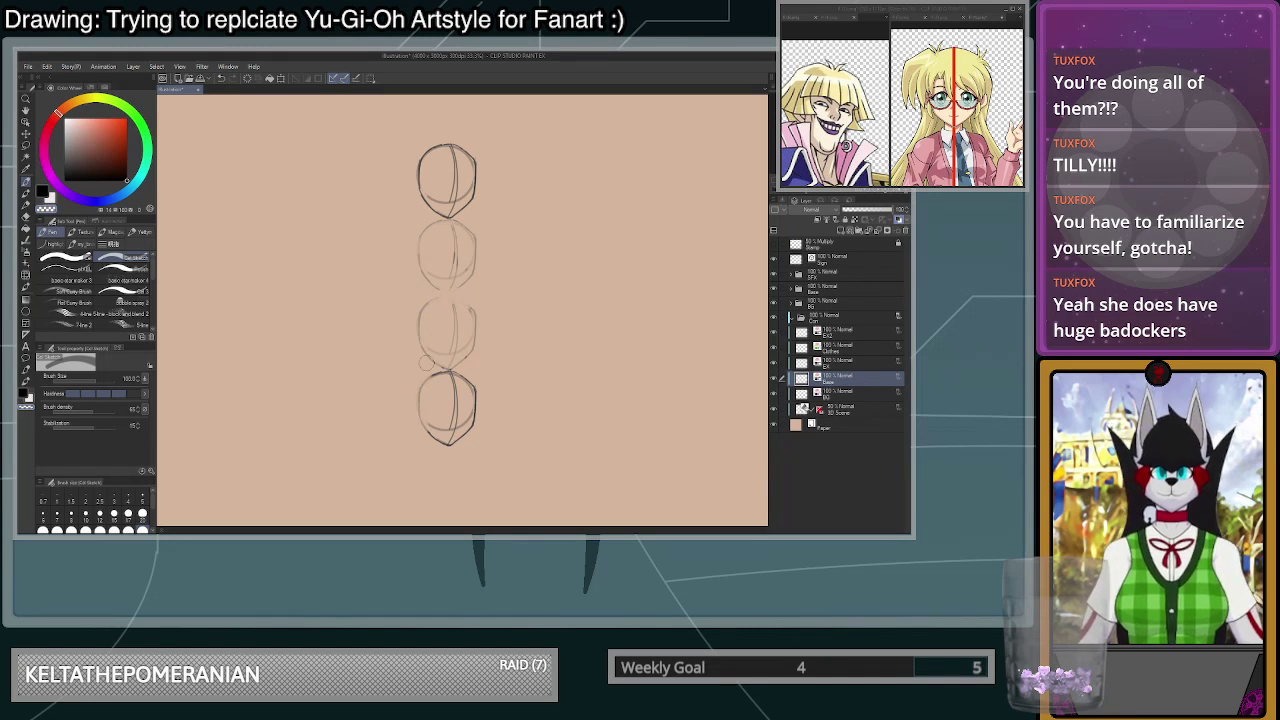
key(ctrl+z)
key(ctrl+z)
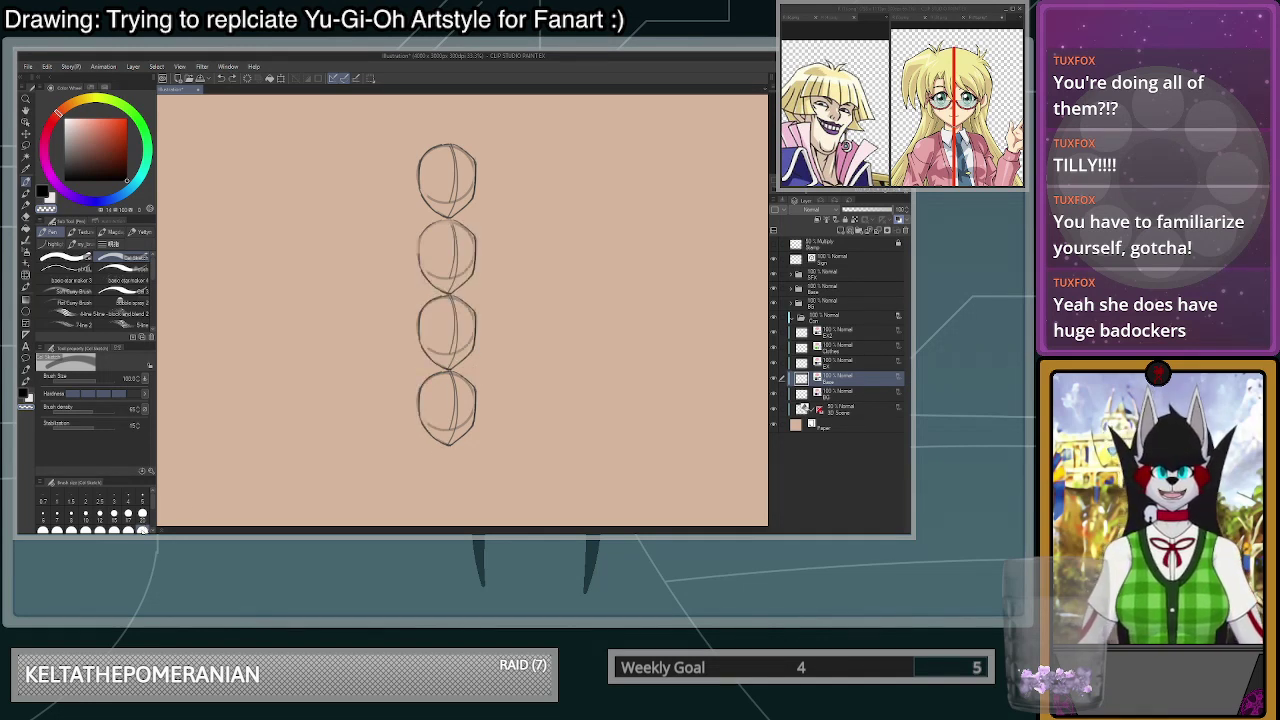
- Fade the three lower head copies into faint proportion guides, leaving the top head dark
scroll(147, 528, down, 1)
mouse_move(458, 224)
mouse_down()
mouse_move(477, 257)
mouse_move(460, 345)
mouse_move(471, 379)
mouse_move(465, 405)
mouse_move(466, 350)
mouse_move(442, 437)
mouse_move(473, 238)
mouse_move(490, 270)
mouse_up()
scroll(508, 290, down, 1)
scroll(520, 296, up, 2)
- Rework the top head's left jawline toward the chin with a brush size of 20, undoing rejected strokes
click(143, 499)
scroll(144, 503, up, 1)
click(142, 512)
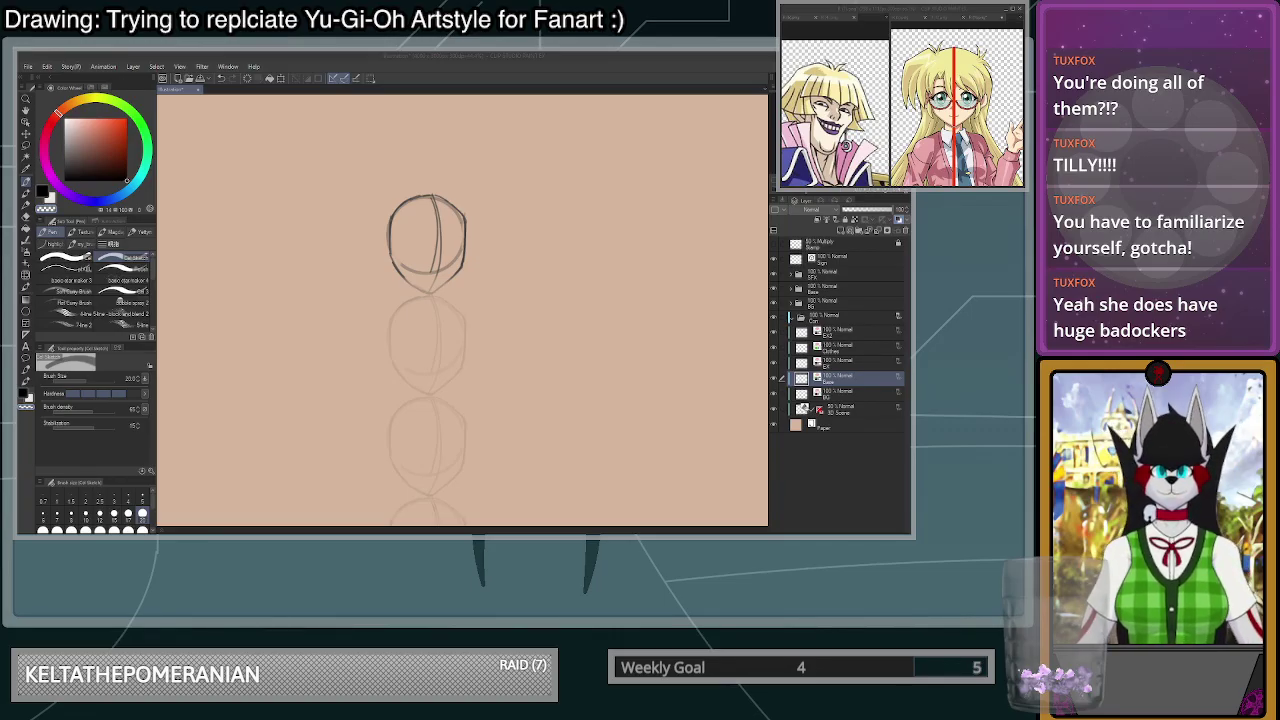
scroll(447, 263, up, 5)
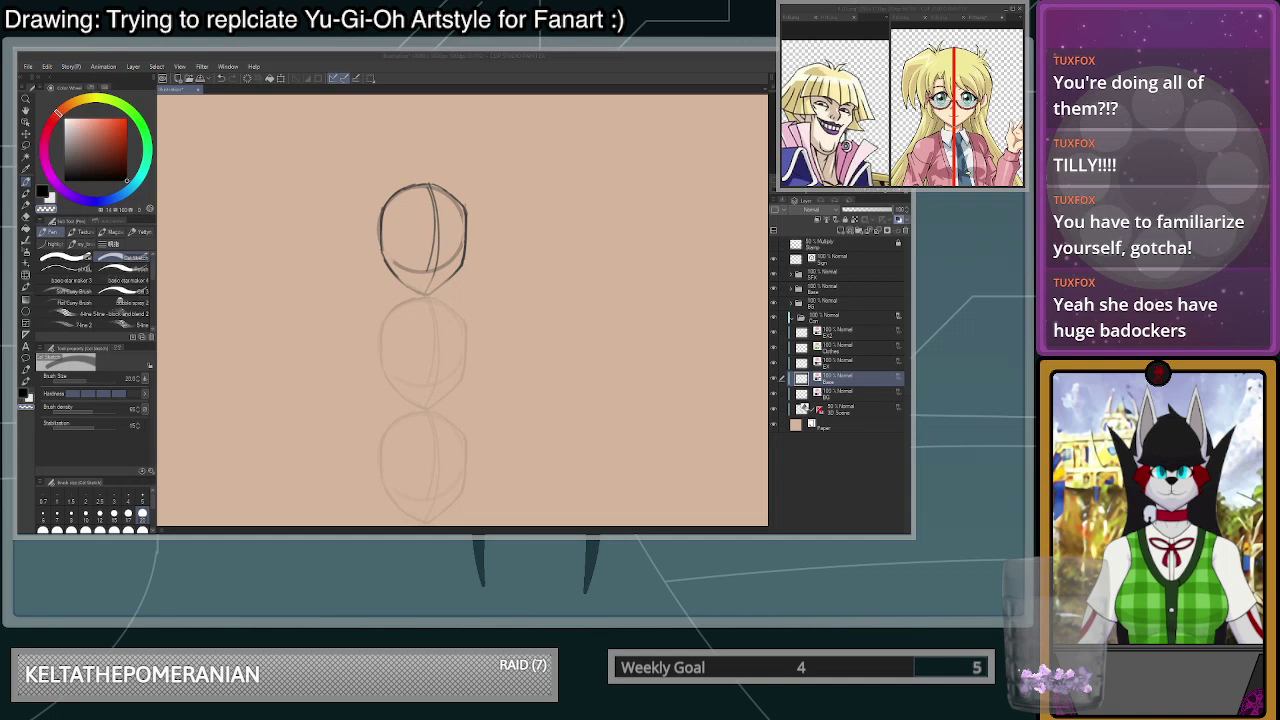
drag(256, 318, 332, 373)
key(ctrl+z)
key(c)
mouse_move(243, 307)
mouse_down()
mouse_move(300, 365)
mouse_move(363, 394)
mouse_up()
key(ctrl+z)
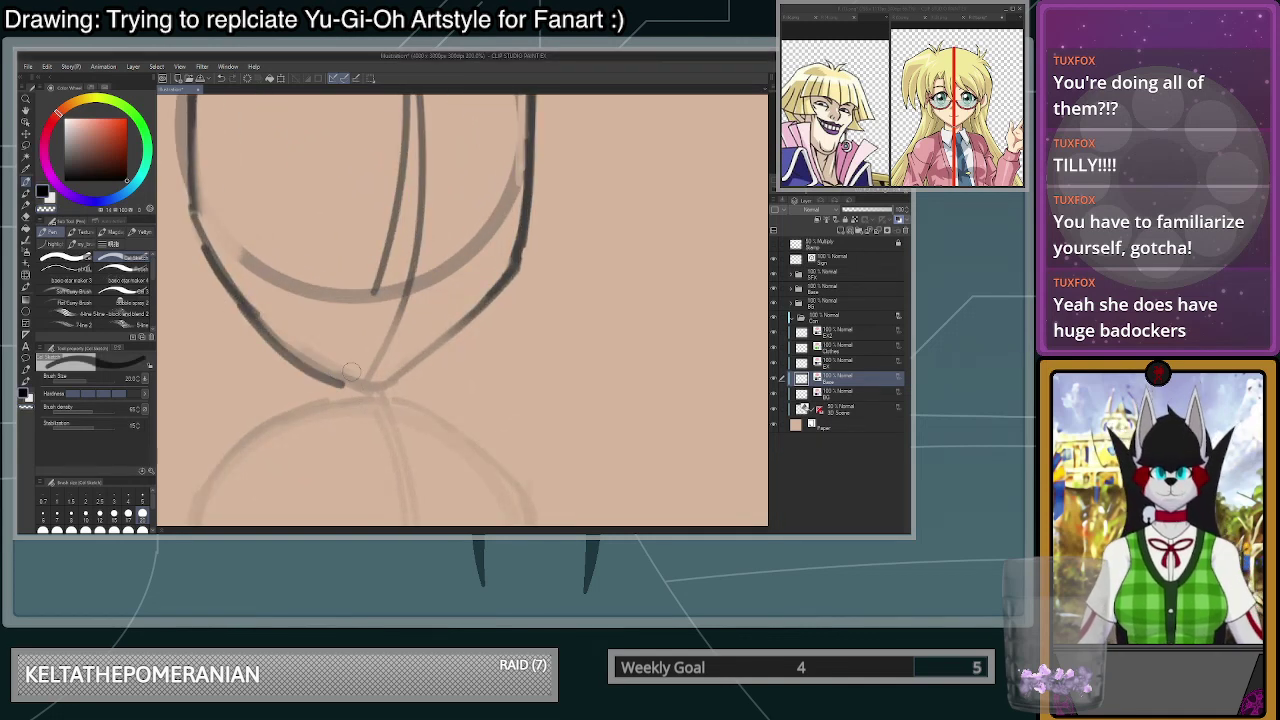
scroll(455, 416, down, 1)
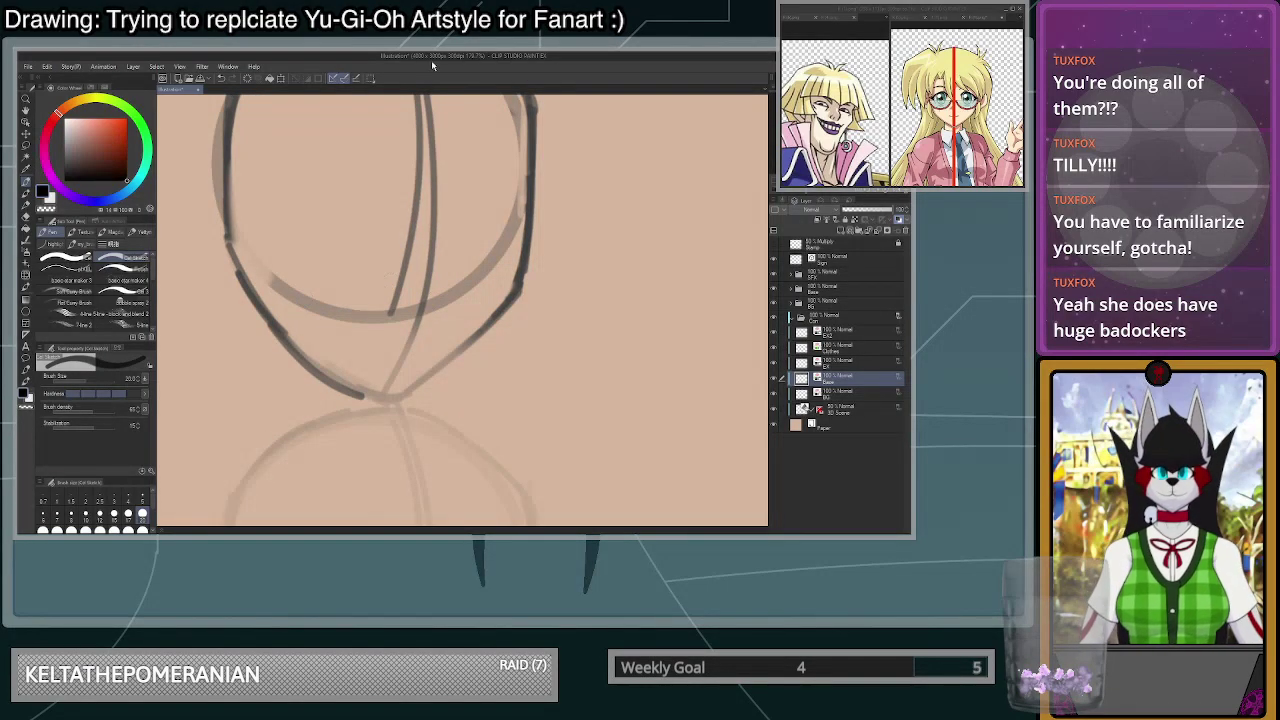
- Browse the character renders in the reference window and examine the face of the long-haired blonde character in three-quarter view
click(954, 20)
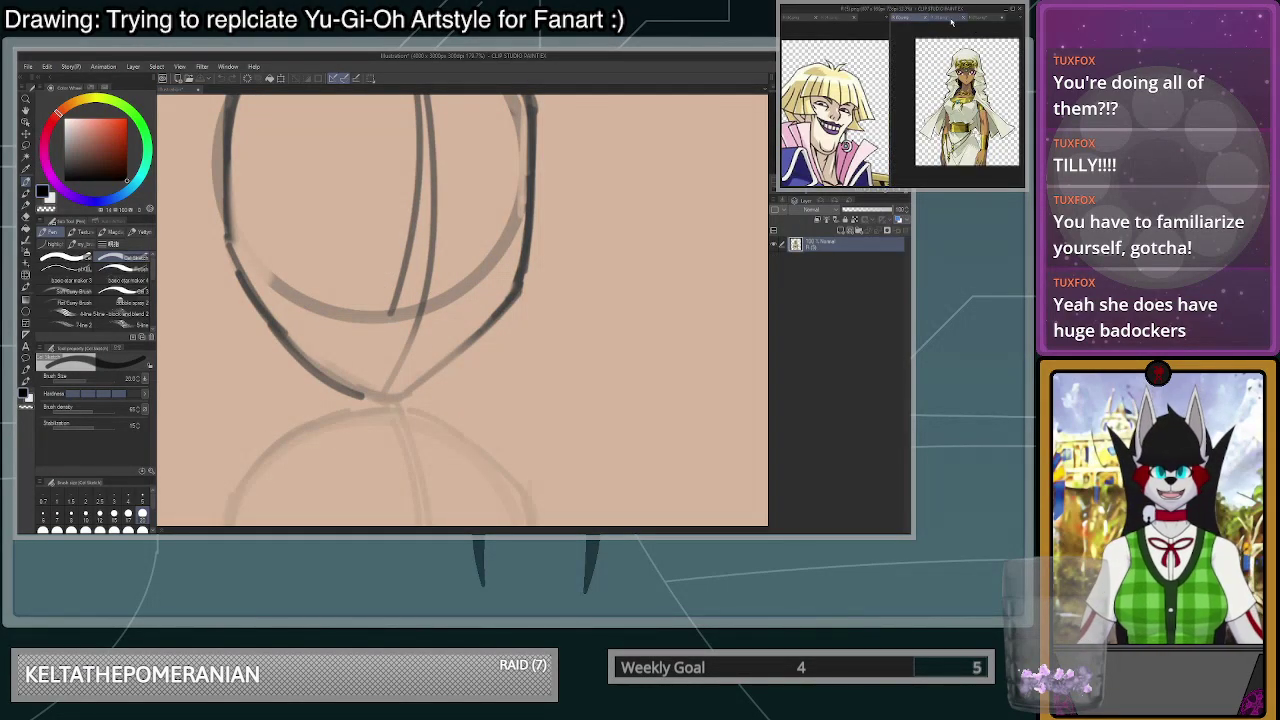
click(951, 21)
scroll(952, 62, up, 5)
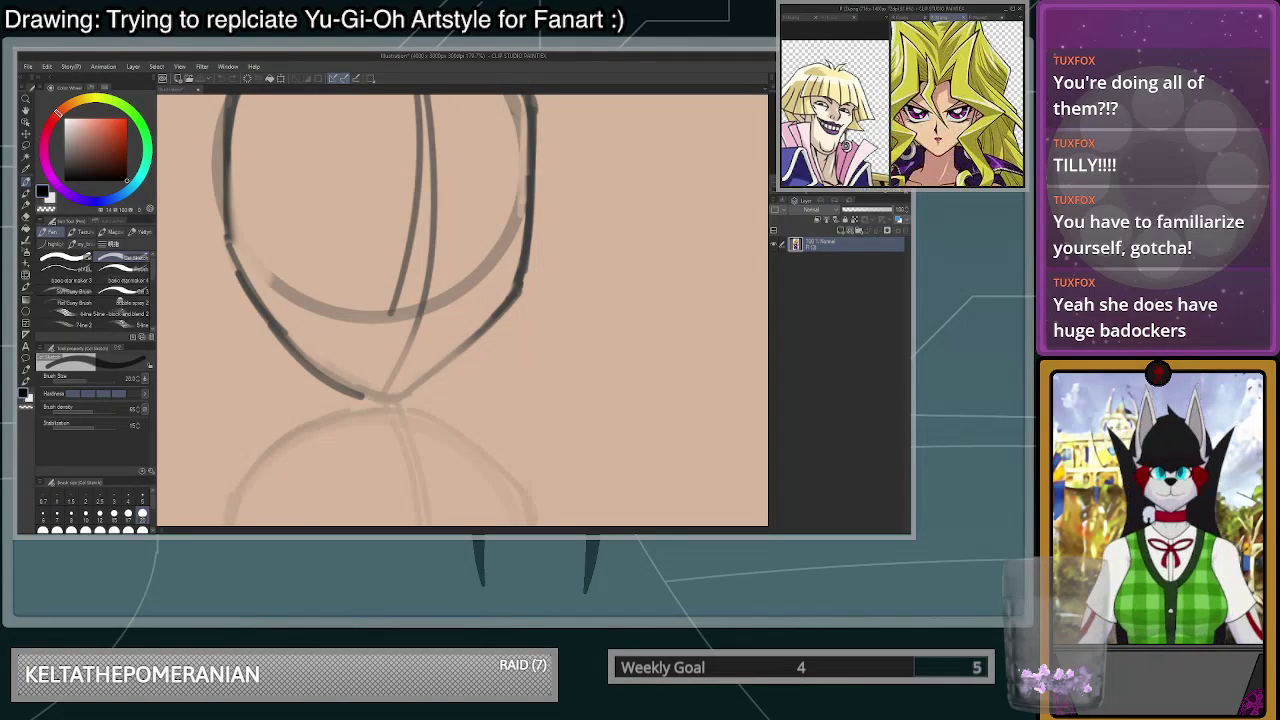
click(982, 17)
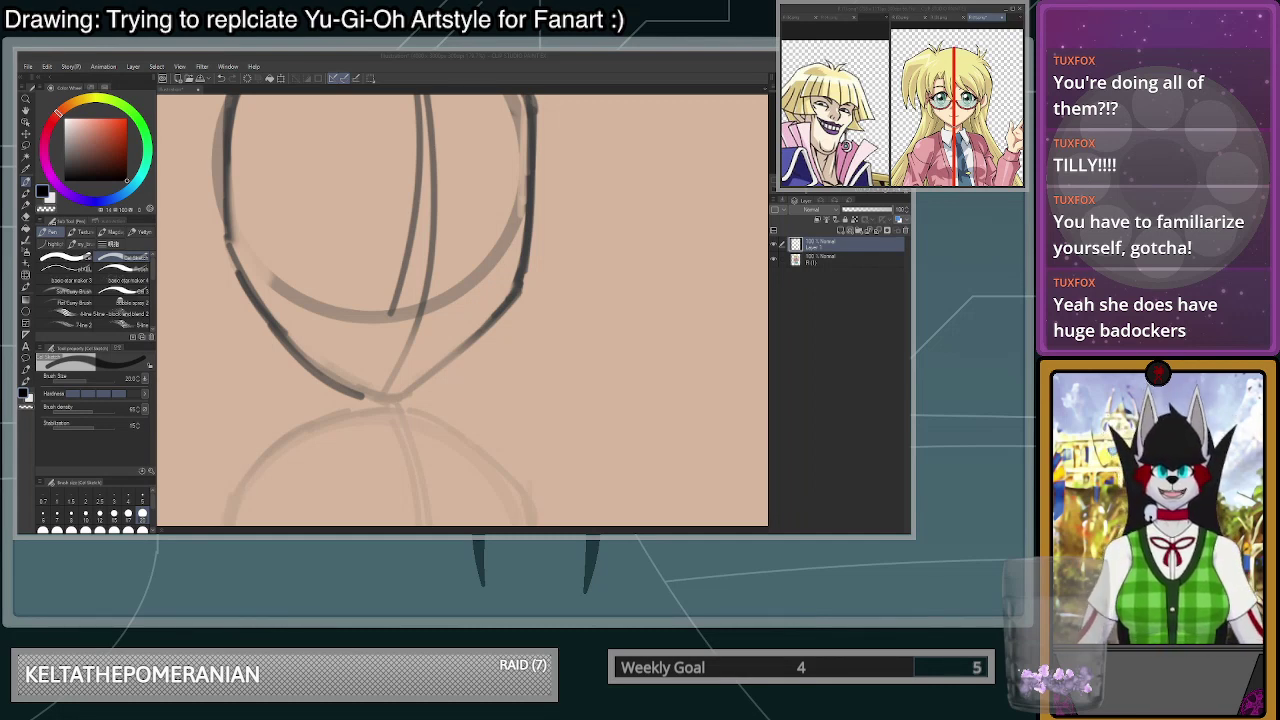
scroll(957, 113, up, 2)
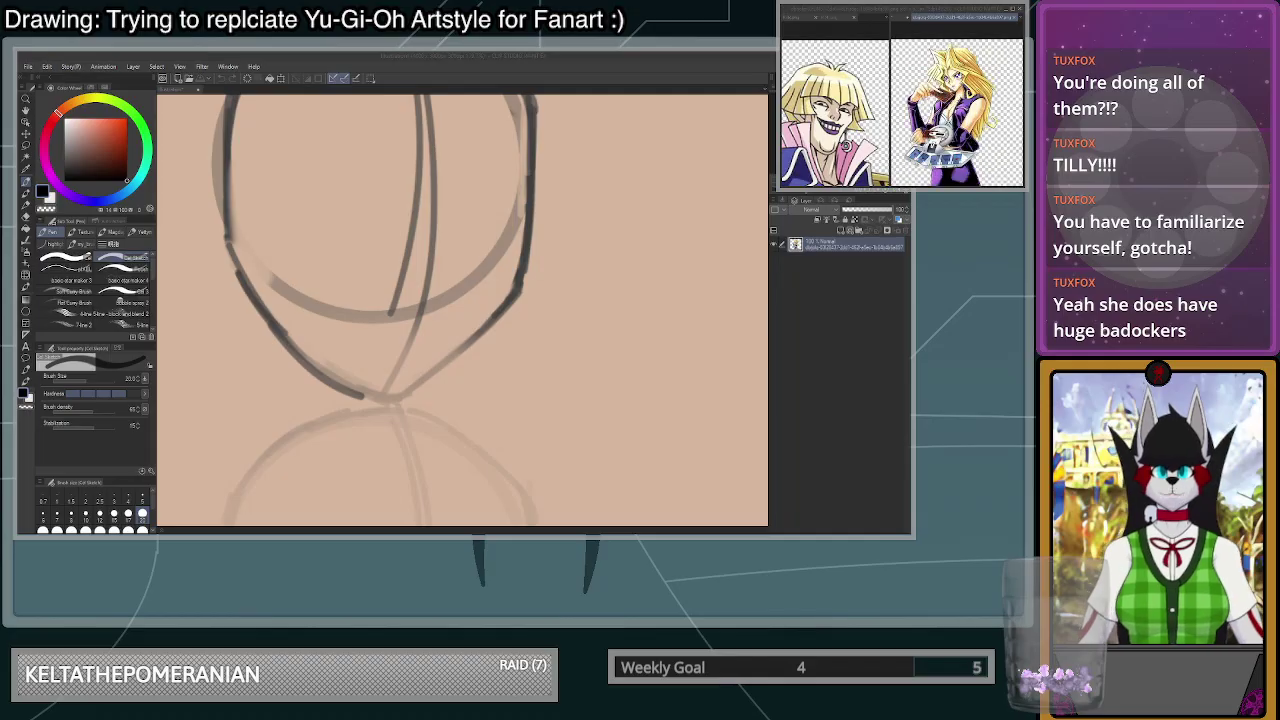
scroll(945, 68, up, 3)
scroll(950, 70, up, 2)
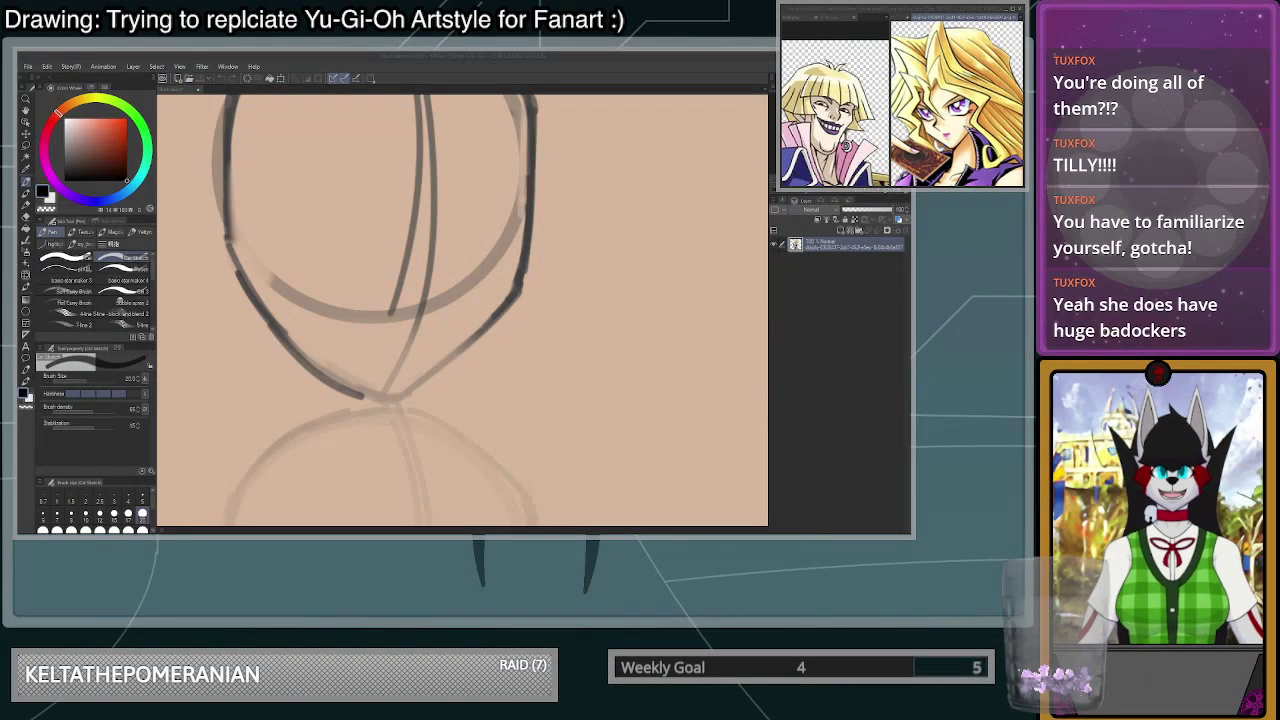
drag(800, 190, 811, 193)
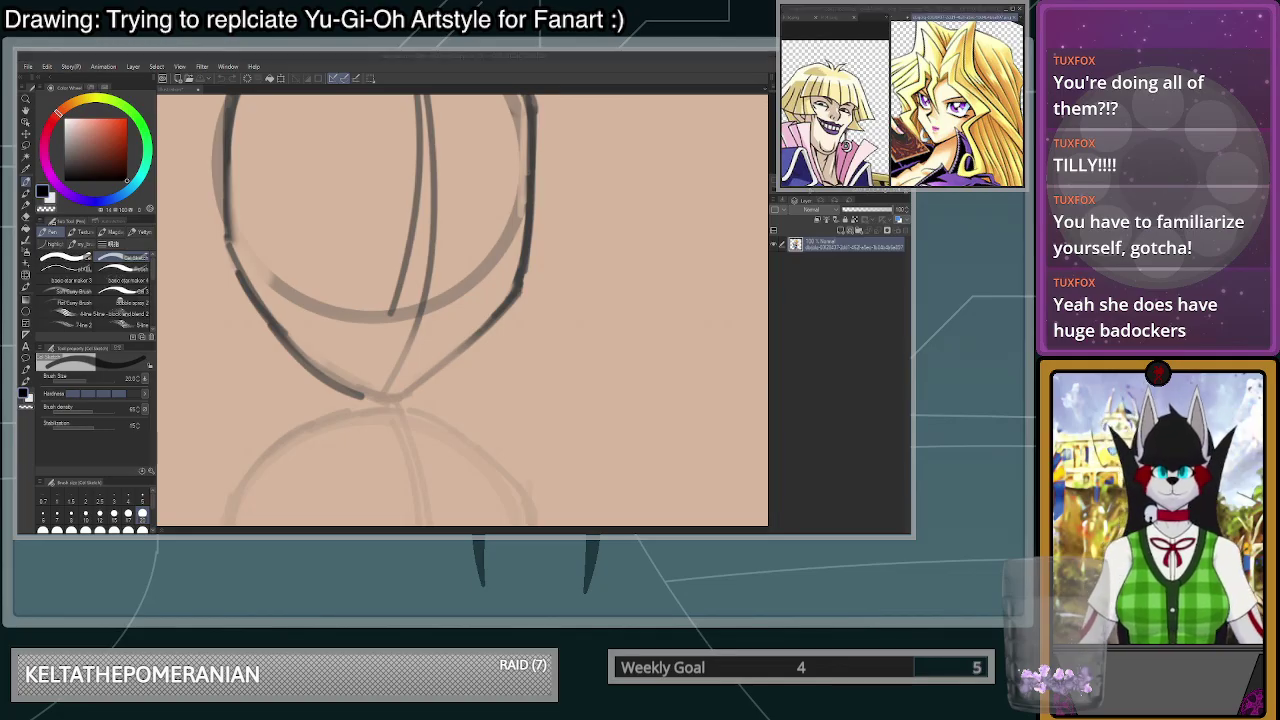
click(590, 391)
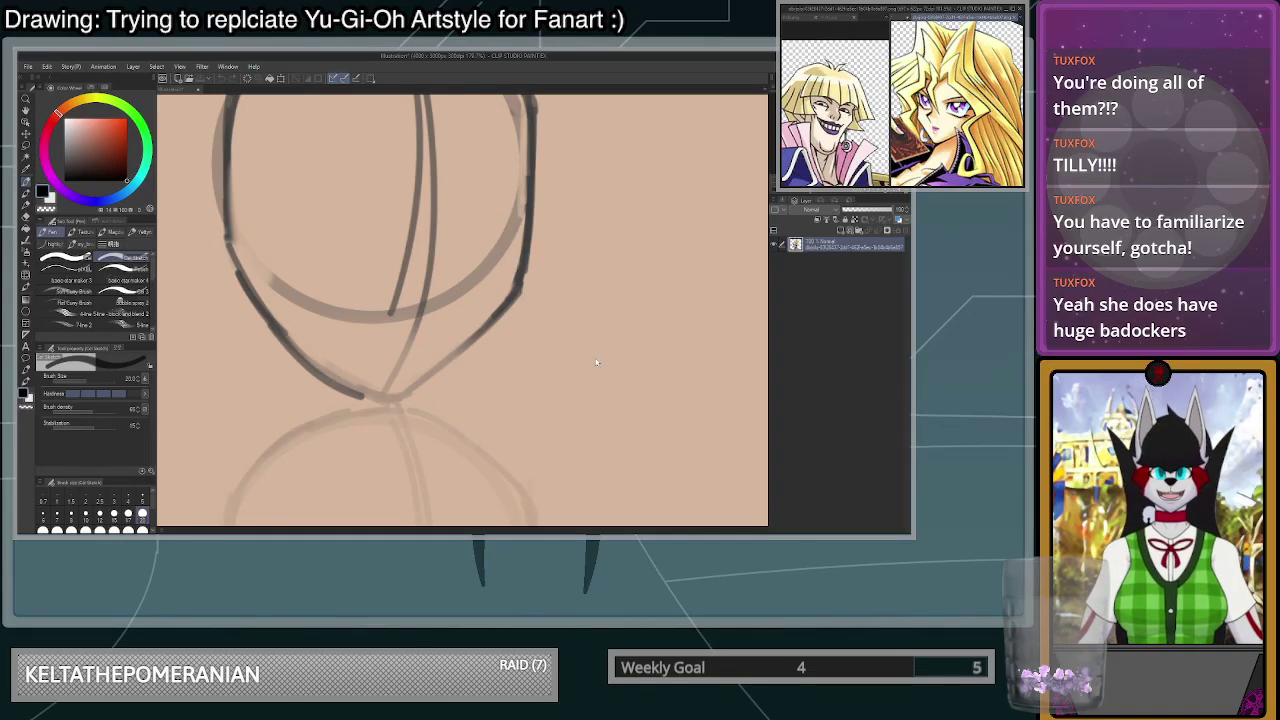
- Fade both jawlines of the top head from the cheeks to the chin with transparent colour
click(430, 356)
scroll(430, 356, down, 5)
scroll(415, 350, up, 4)
drag(347, 376, 406, 402)
key(ctrl+z)
scroll(371, 349, down, 3)
scroll(345, 375, up, 2)
key(c)
mouse_move(355, 340)
mouse_down()
mouse_move(288, 282)
mouse_move(373, 357)
mouse_up()
mouse_move(503, 283)
mouse_down()
mouse_move(491, 320)
mouse_move(506, 293)
mouse_up()
- Darken the left side of the head down to the cheek at brush size 20 and try a right cheek stroke
click(142, 515)
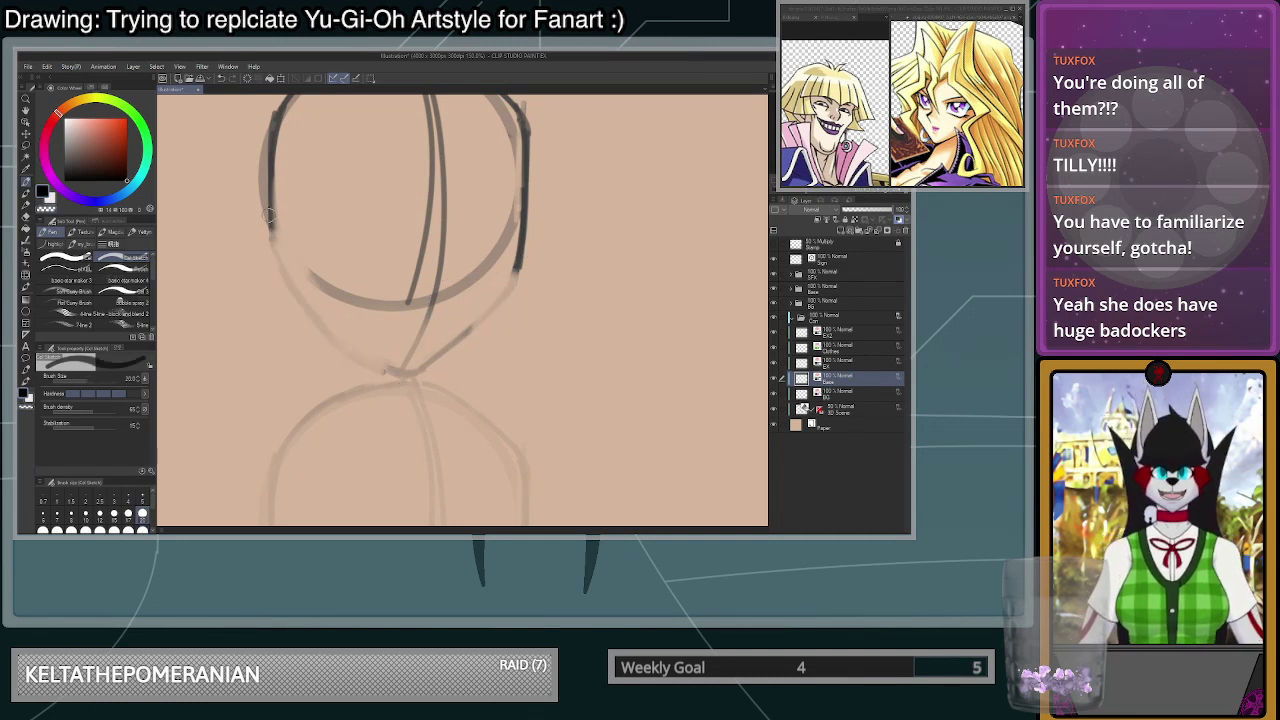
drag(271, 170, 273, 264)
scroll(524, 245, down, 4)
scroll(500, 105, up, 3)
mouse_move(533, 275)
mouse_down()
mouse_move(526, 325)
mouse_move(451, 384)
mouse_move(517, 337)
mouse_up()
key(ctrl+z)
key(ctrl+z)
- Sketch the right jawline between the cheek and the chin and thin it with transparent colour
mouse_move(429, 412)
mouse_down()
mouse_move(517, 323)
mouse_move(460, 384)
mouse_up()
mouse_move(525, 325)
mouse_down()
mouse_move(444, 401)
mouse_move(529, 318)
mouse_up()
key(ctrl+z)
mouse_move(528, 323)
mouse_down()
mouse_move(444, 404)
mouse_move(449, 381)
mouse_up()
key(c)
mouse_move(449, 381)
mouse_down()
mouse_move(511, 333)
mouse_move(428, 411)
mouse_up()
drag(505, 339, 452, 377)
- Sketch the left jawline from the cheek to the chin with a brush size of 12 and touch up the right cheek corner
click(100, 516)
key(c)
drag(312, 316, 380, 399)
mouse_move(311, 315)
mouse_down()
mouse_move(348, 367)
mouse_move(432, 415)
mouse_up()
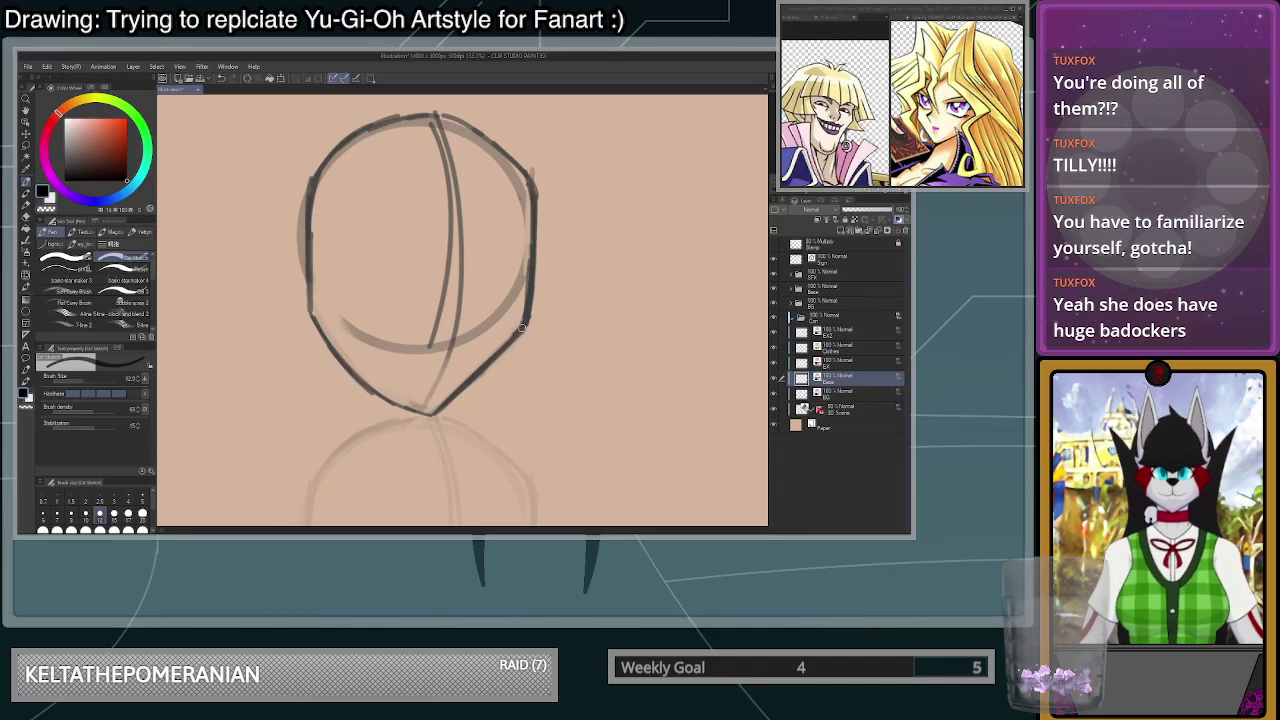
drag(526, 322, 515, 332)
- Sketch a curved horizontal guide across the lower face between the two cheek corners, undoing rejected strokes
mouse_move(314, 315)
mouse_down()
mouse_move(456, 336)
mouse_move(519, 330)
mouse_move(316, 319)
mouse_move(540, 332)
mouse_move(312, 306)
mouse_move(331, 288)
mouse_move(333, 232)
mouse_move(390, 253)
mouse_move(520, 254)
mouse_up()
key(ctrl+z)
key(ctrl+z)
key(ctrl+z)
key(ctrl+z)
key(ctrl+z)
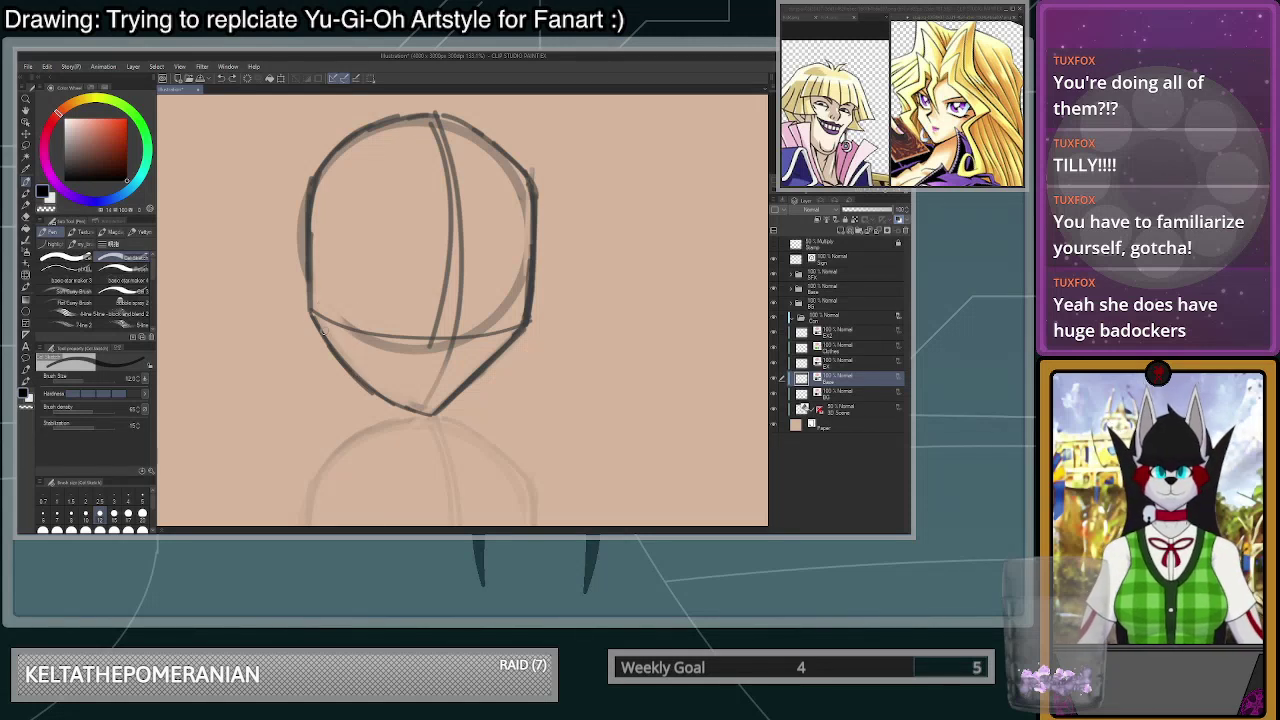
- Redraw the left side of the head along the rounder outer curve and erase the old inner line with transparent colour
drag(306, 235, 306, 268)
drag(311, 184, 309, 311)
drag(304, 204, 307, 297)
mouse_move(305, 212)
mouse_down()
mouse_move(311, 311)
mouse_move(317, 174)
mouse_up()
key(c)
mouse_move(314, 182)
mouse_down()
mouse_move(321, 310)
mouse_move(311, 230)
mouse_up()
mouse_move(316, 200)
mouse_down()
mouse_move(320, 166)
mouse_move(313, 184)
mouse_up()
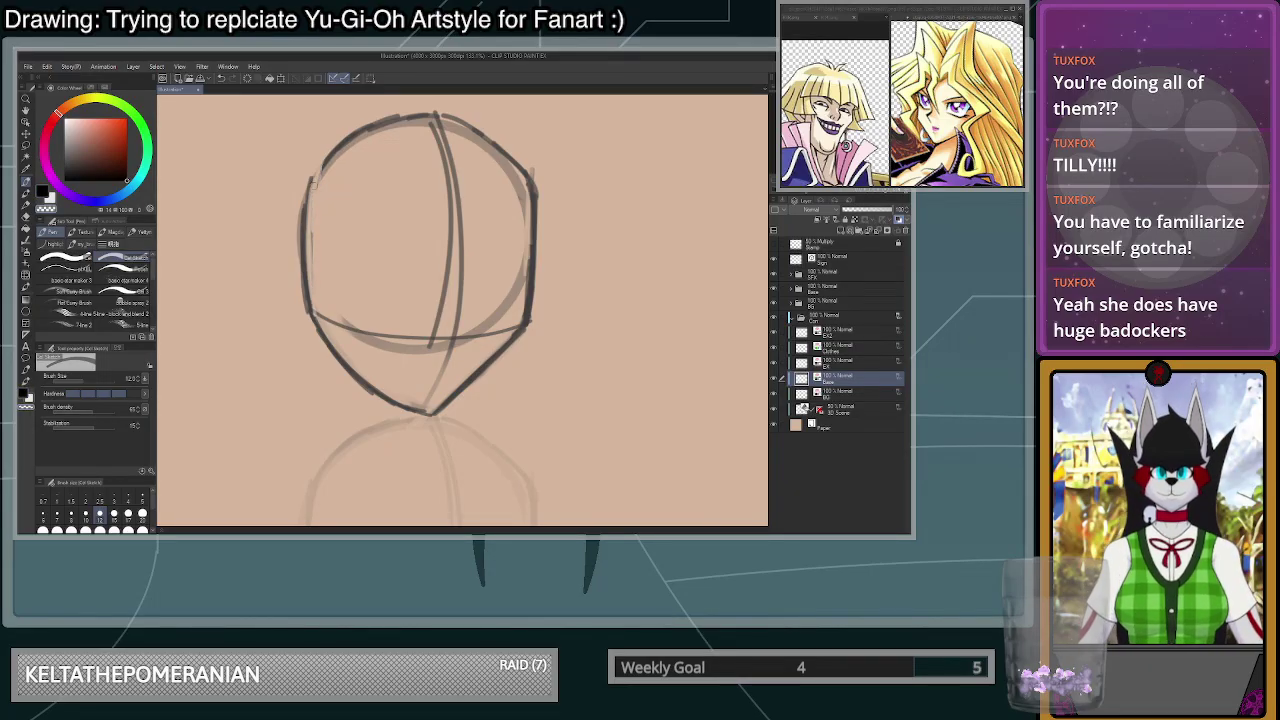
- Reinforce the right jawline between the chin and the cheek corner
scroll(475, 172, down, 4)
scroll(488, 235, up, 8)
drag(409, 406, 478, 334)
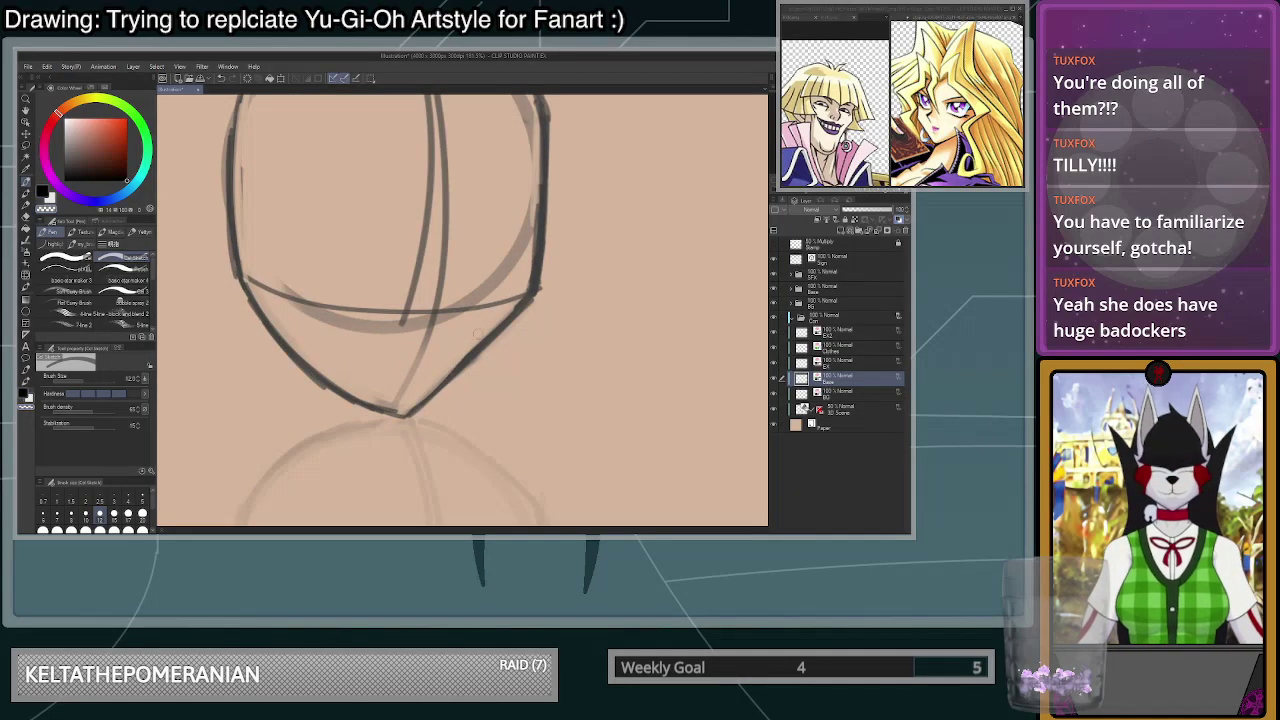
mouse_move(524, 298)
mouse_down()
mouse_move(406, 416)
mouse_move(536, 286)
mouse_up()
scroll(540, 231, down, 2)
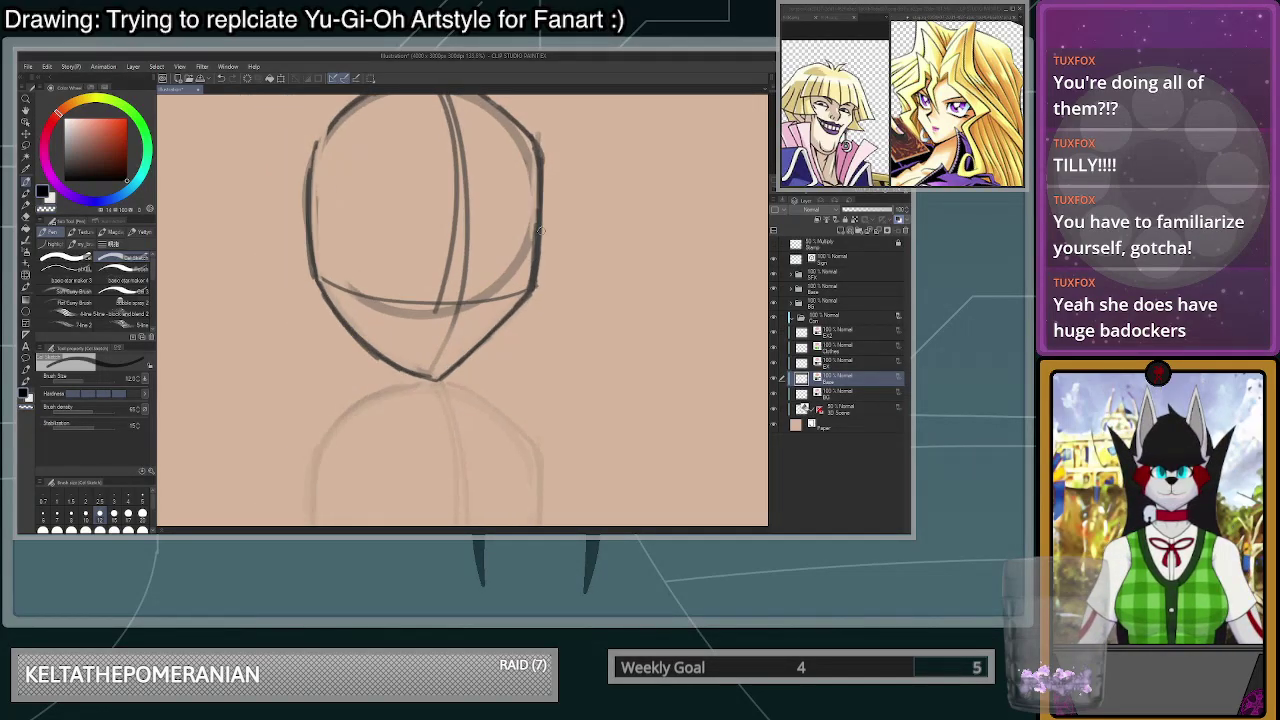
scroll(540, 231, up, 1)
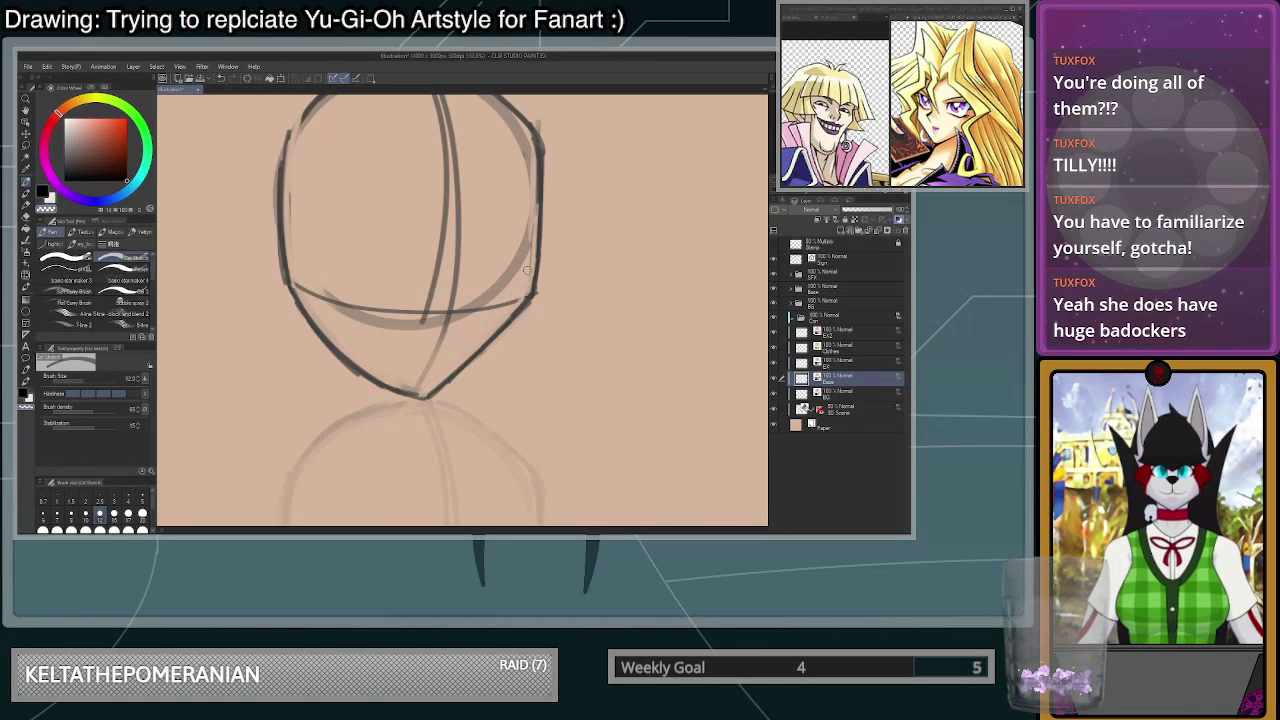
scroll(528, 269, down, 4)
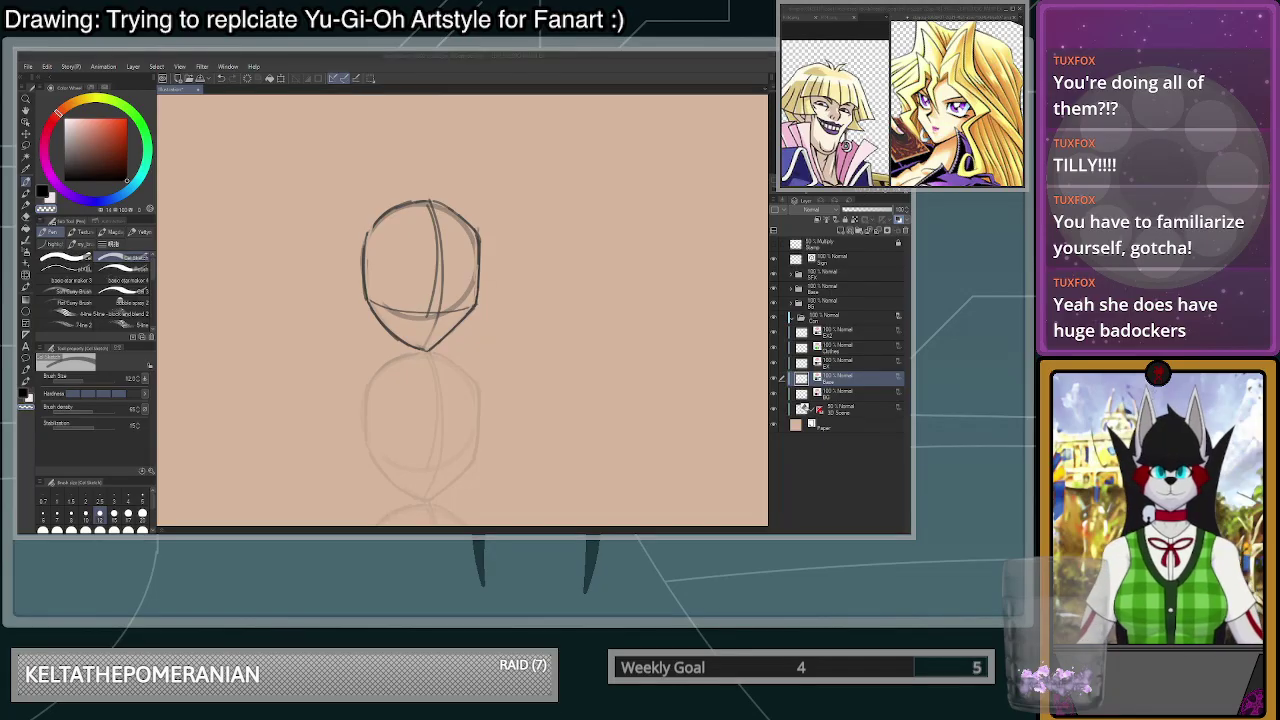
mouse_move(477, 233)
mouse_down()
mouse_move(478, 270)
mouse_move(477, 247)
mouse_move(479, 258)
mouse_up()
key(ctrl+z)
key(ctrl+z)
key(c)
key(ctrl+z)
mouse_move(451, 213)
mouse_down()
mouse_move(474, 234)
mouse_move(384, 218)
mouse_move(365, 254)
mouse_move(400, 214)
mouse_move(458, 204)
mouse_up()
key(ctrl+z)
- Lighten the upper skull outline with a large transparent brush and touch up the head's right side at brush size 12
click(142, 530)
key(c)
mouse_move(476, 254)
mouse_down()
mouse_move(472, 226)
mouse_move(380, 218)
mouse_up()
click(100, 514)
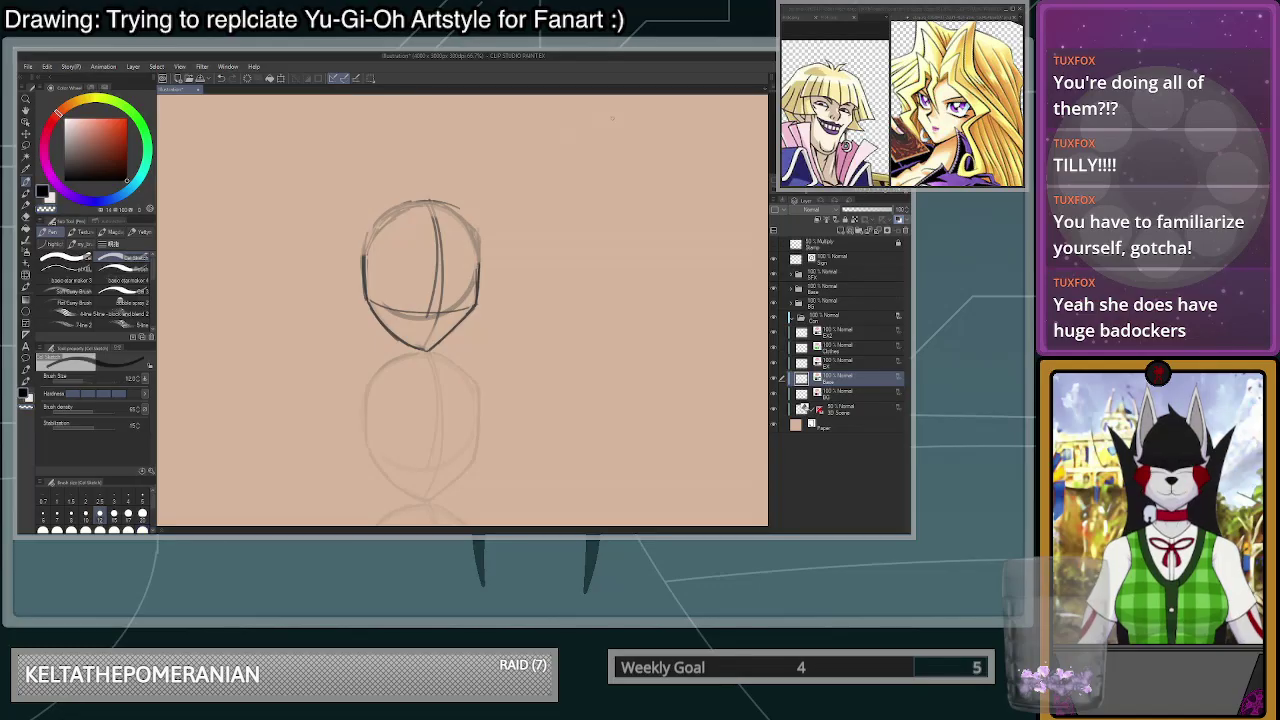
scroll(481, 258, up, 3)
drag(483, 253, 478, 311)
key(c)
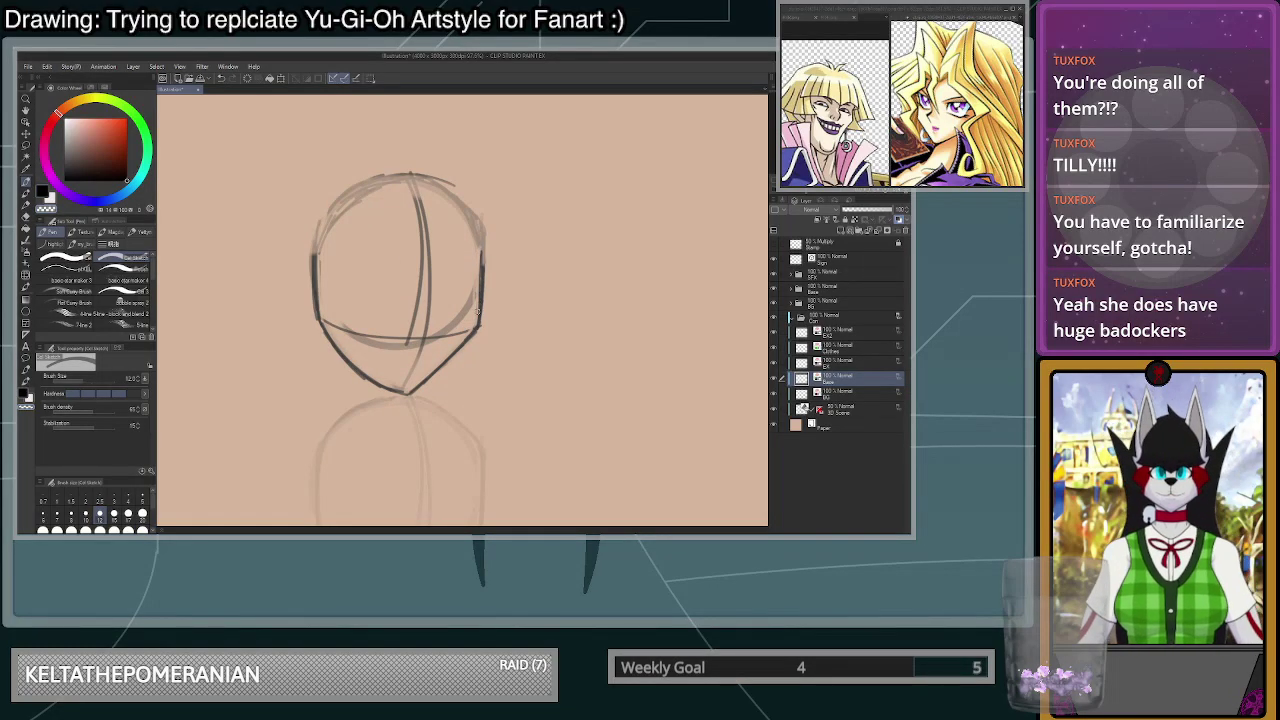
- Show the blonde elf girl render in the left reference pane and select the drawing layer above the Clothes layer
click(838, 17)
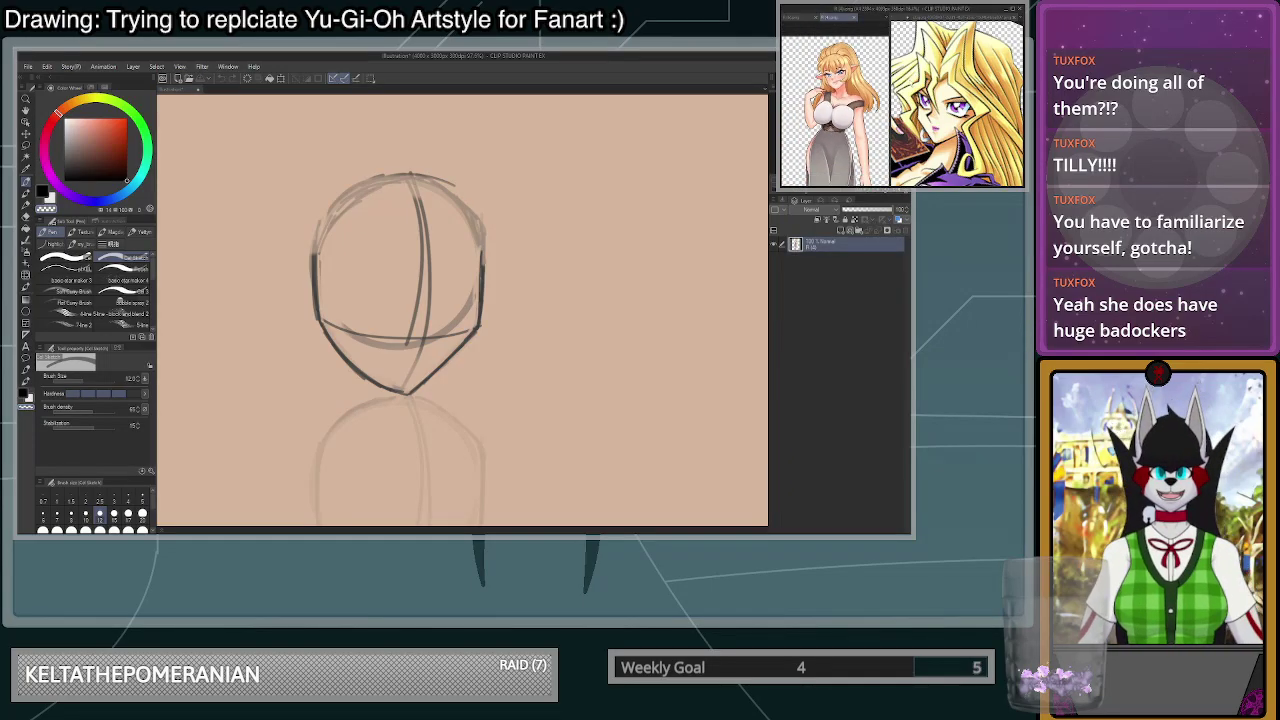
click(558, 358)
scroll(490, 392, down, 1)
scroll(412, 382, up, 1)
click(842, 335)
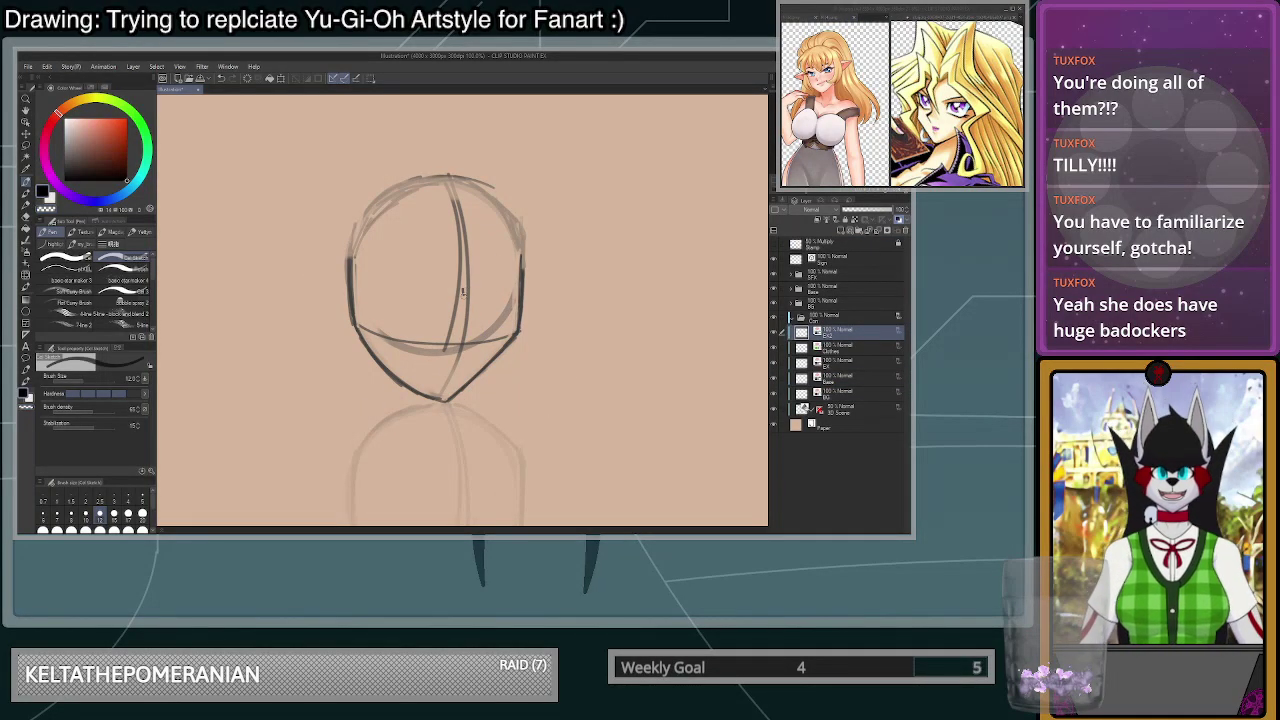
scroll(492, 249, up, 4)
scroll(499, 326, down, 2)
scroll(499, 328, up, 3)
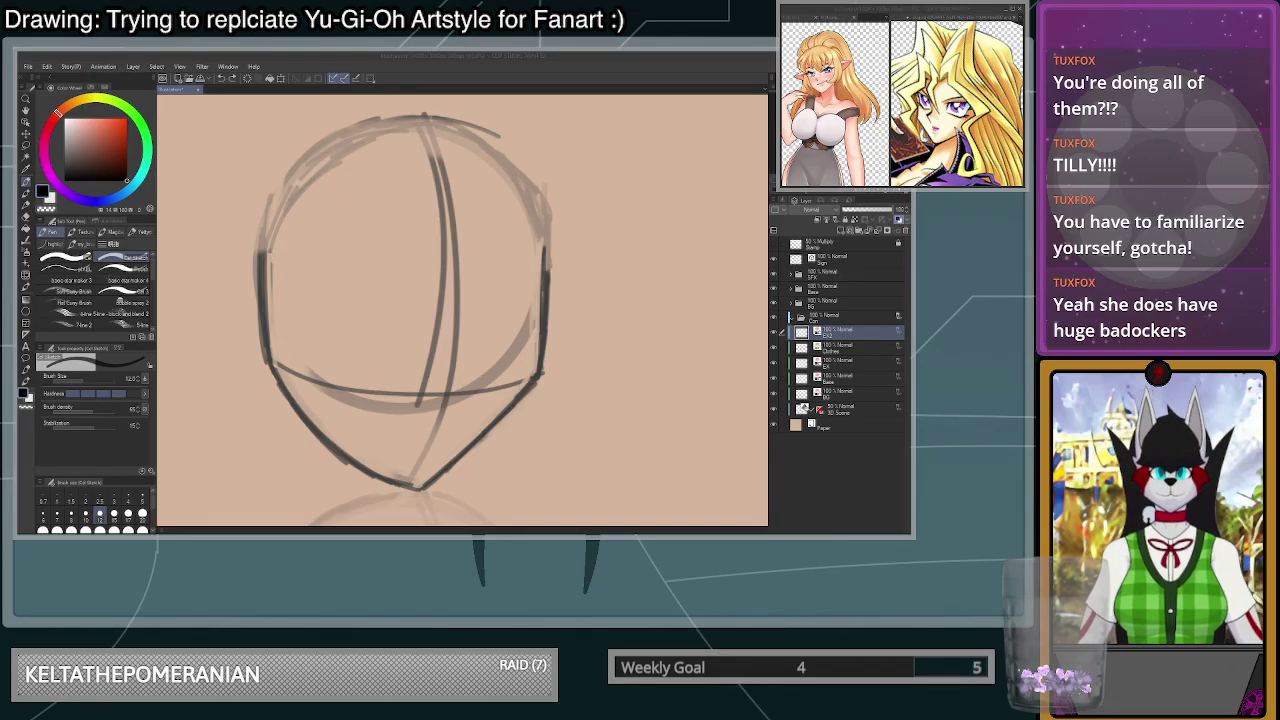
- Bring up the long black-haired character render in the right reference pane and enlarge it
click(997, 17)
scroll(956, 104, up, 4)
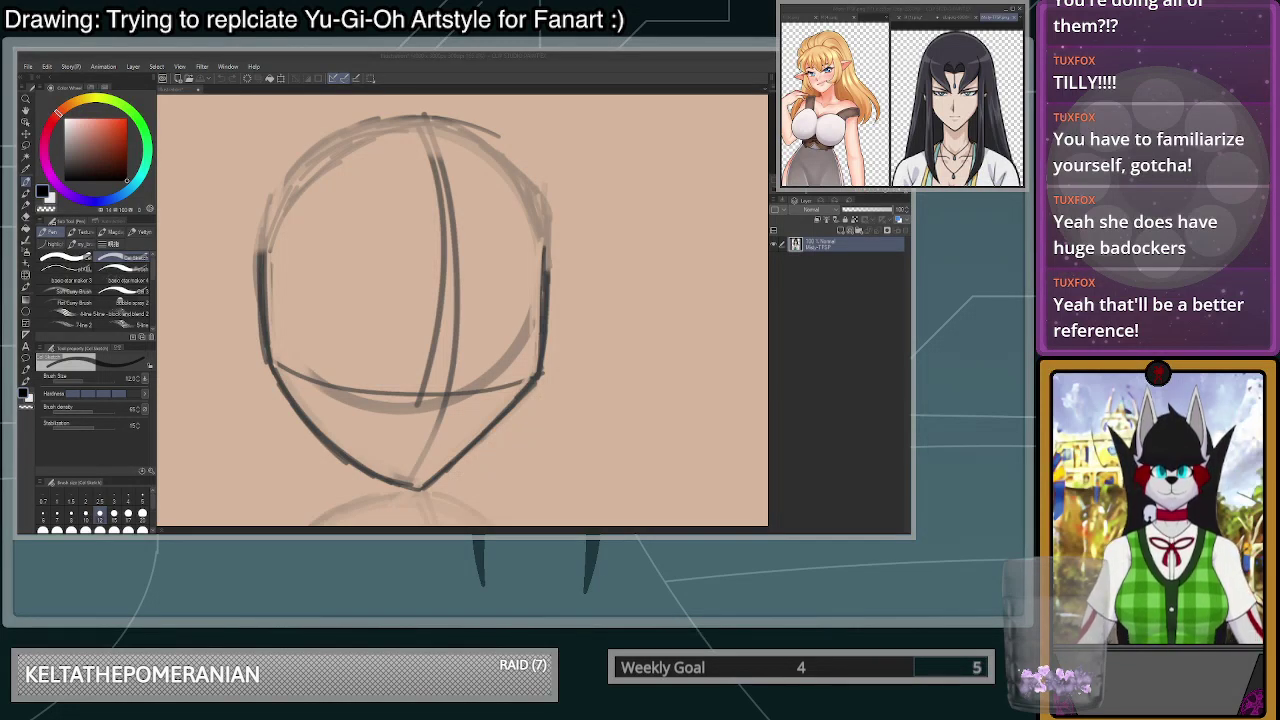
click(548, 290)
scroll(548, 285, down, 6)
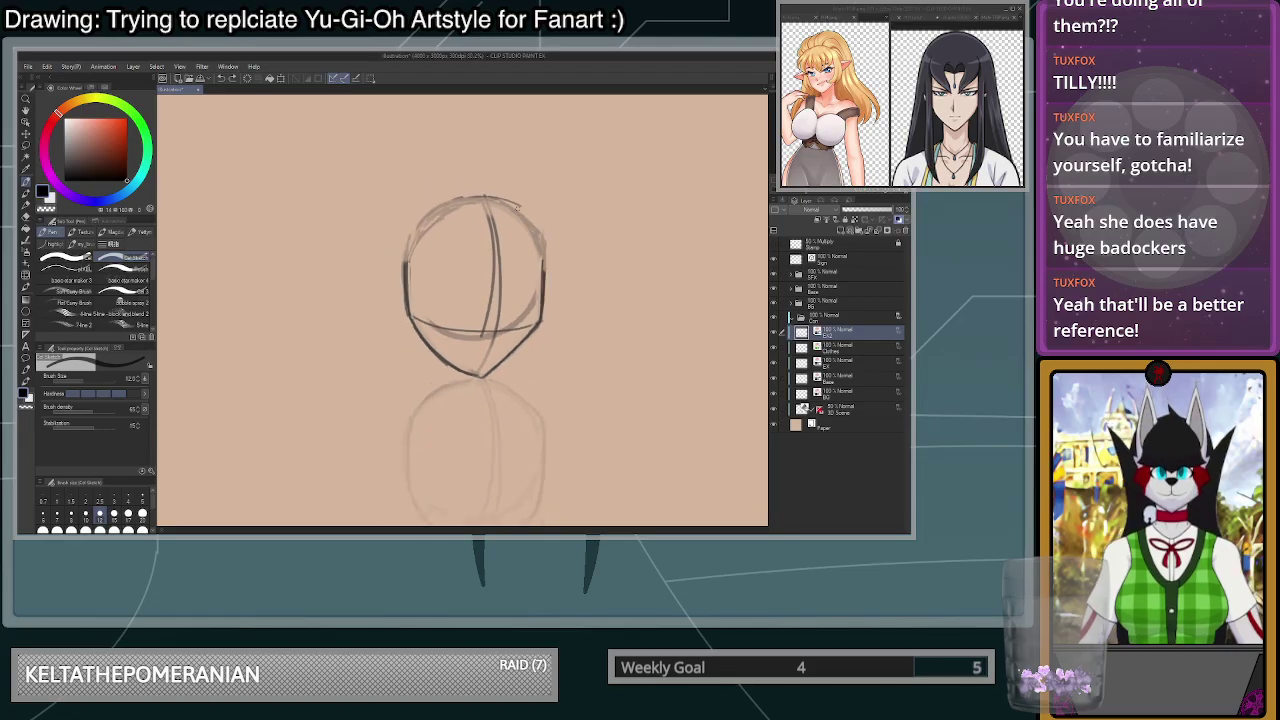
- Sketch a brow line of two arches meeting at the face's centre line, undoing rejected strokes
scroll(515, 214, up, 5)
mouse_move(485, 285)
mouse_down()
mouse_move(558, 274)
mouse_move(523, 272)
mouse_move(562, 297)
mouse_up()
key(ctrl+z)
key(ctrl+z)
mouse_move(490, 322)
mouse_down()
mouse_move(524, 296)
mouse_move(560, 304)
mouse_move(346, 307)
mouse_up()
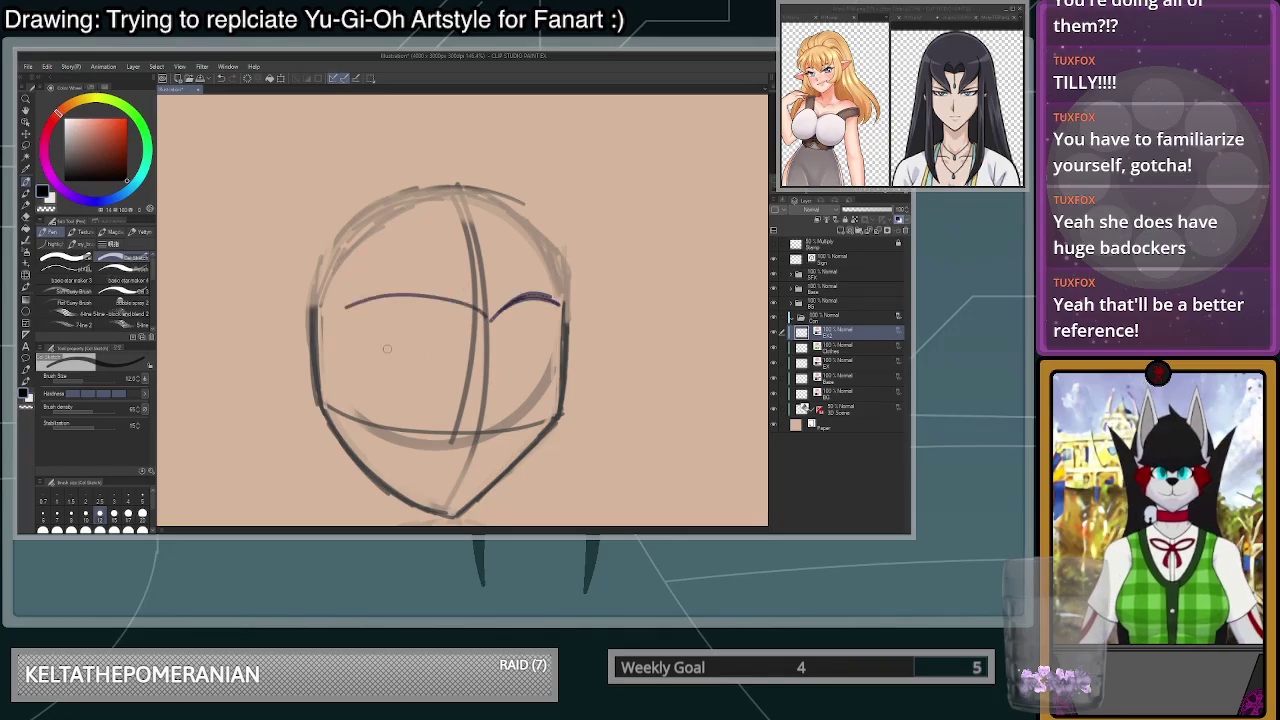
drag(474, 300, 318, 303)
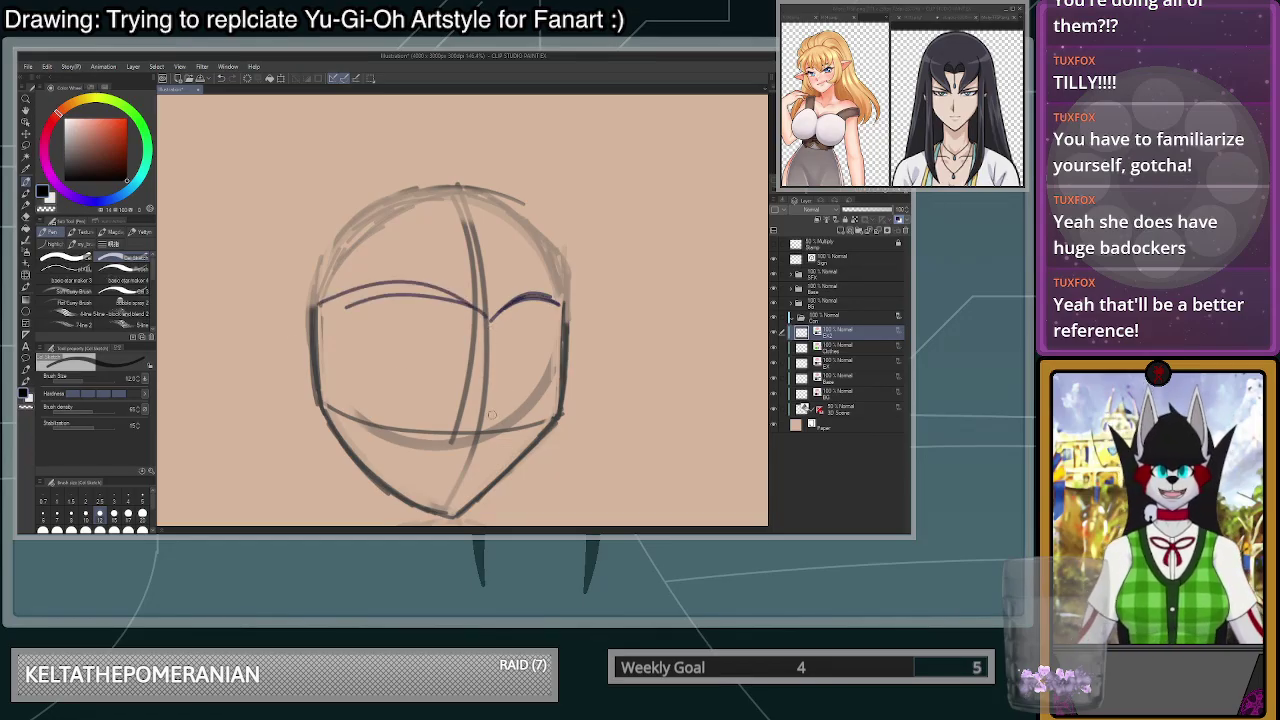
key(ctrl+z)
key(ctrl+z)
drag(308, 304, 490, 316)
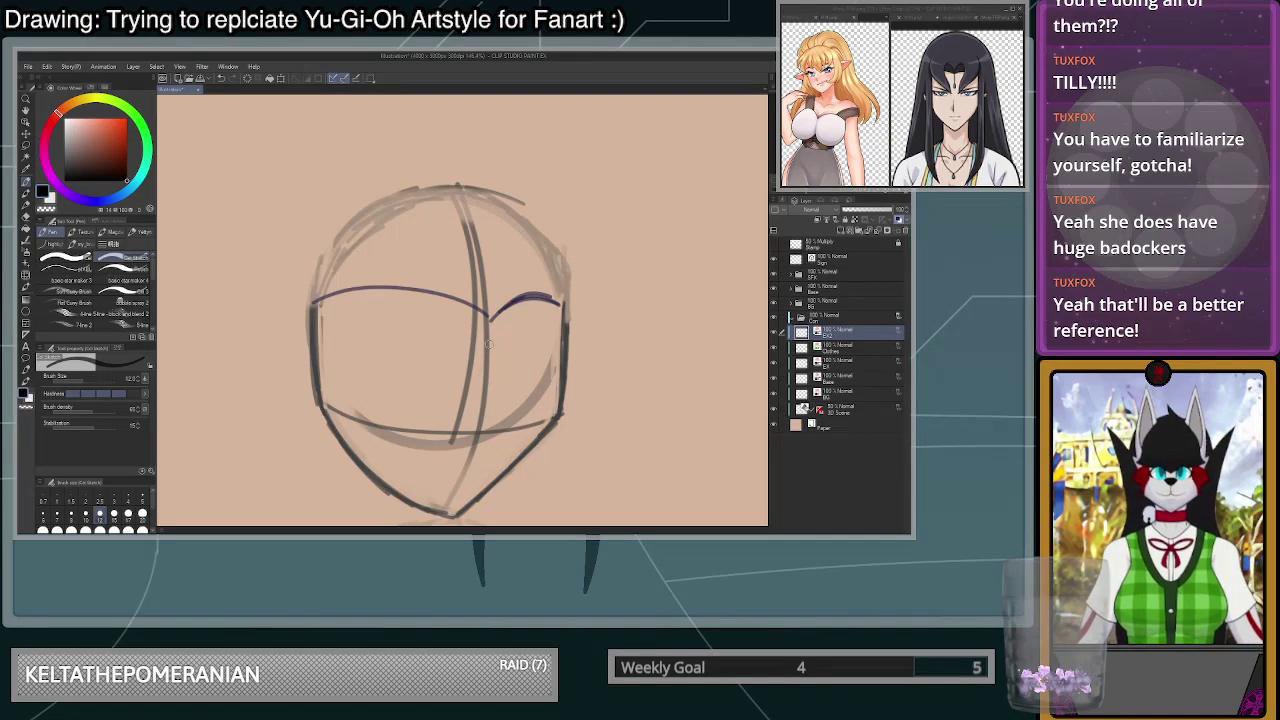
scroll(422, 445, down, 2)
scroll(422, 446, up, 1)
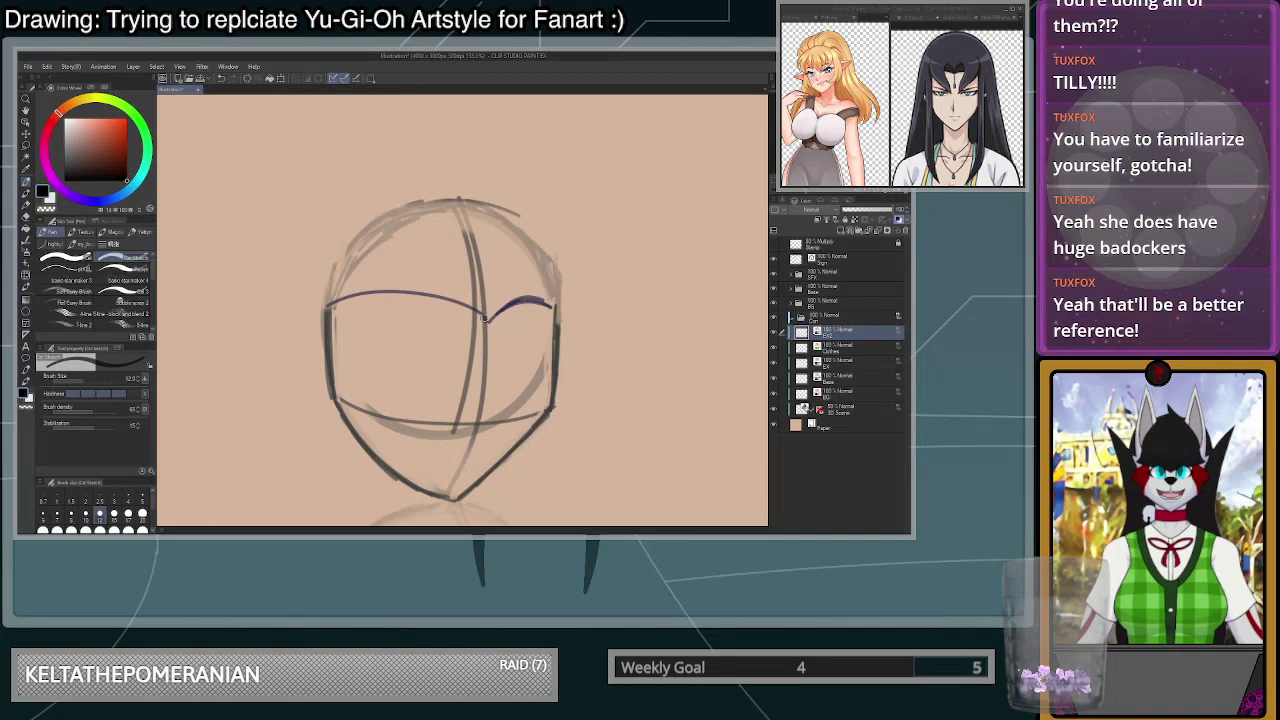
- Retrace the wide left brow arch from the centre line to just beyond the left edge of the head
drag(485, 318, 328, 300)
mouse_move(478, 323)
mouse_down()
mouse_move(414, 294)
mouse_move(332, 300)
mouse_up()
key(ctrl+z)
mouse_move(484, 320)
mouse_down()
mouse_move(402, 294)
mouse_move(318, 312)
mouse_up()
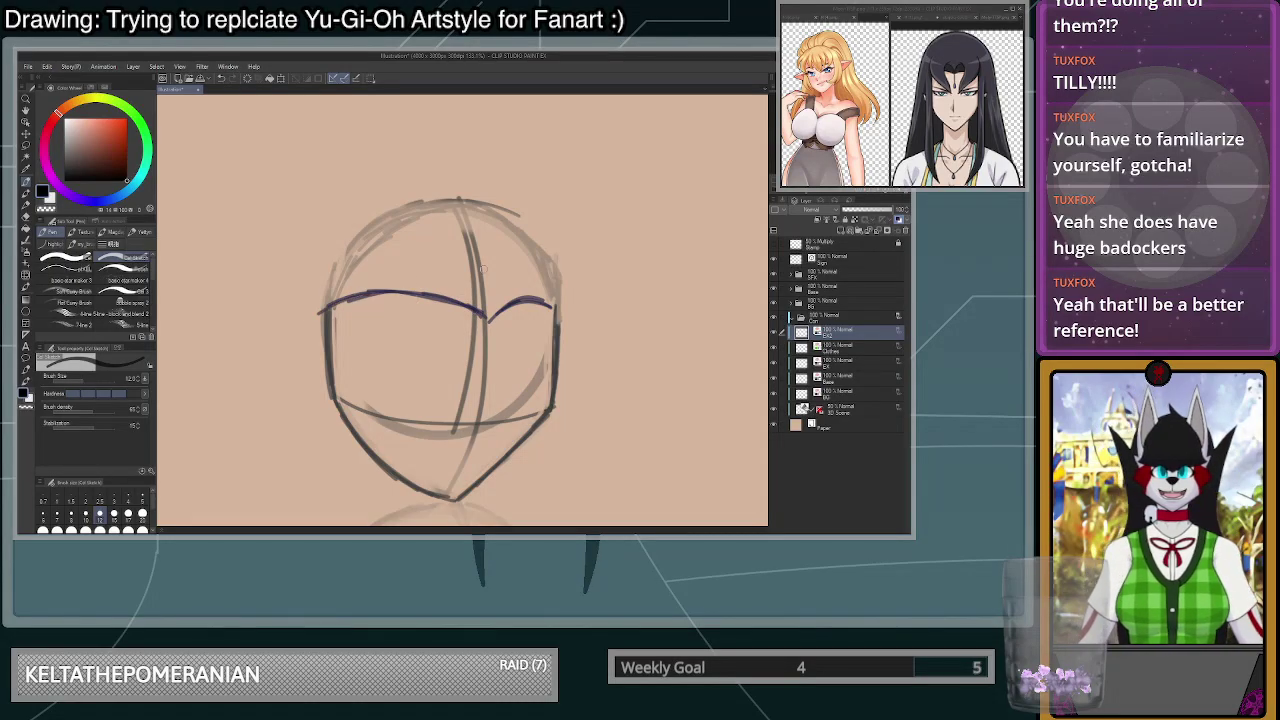
scroll(483, 268, down, 2)
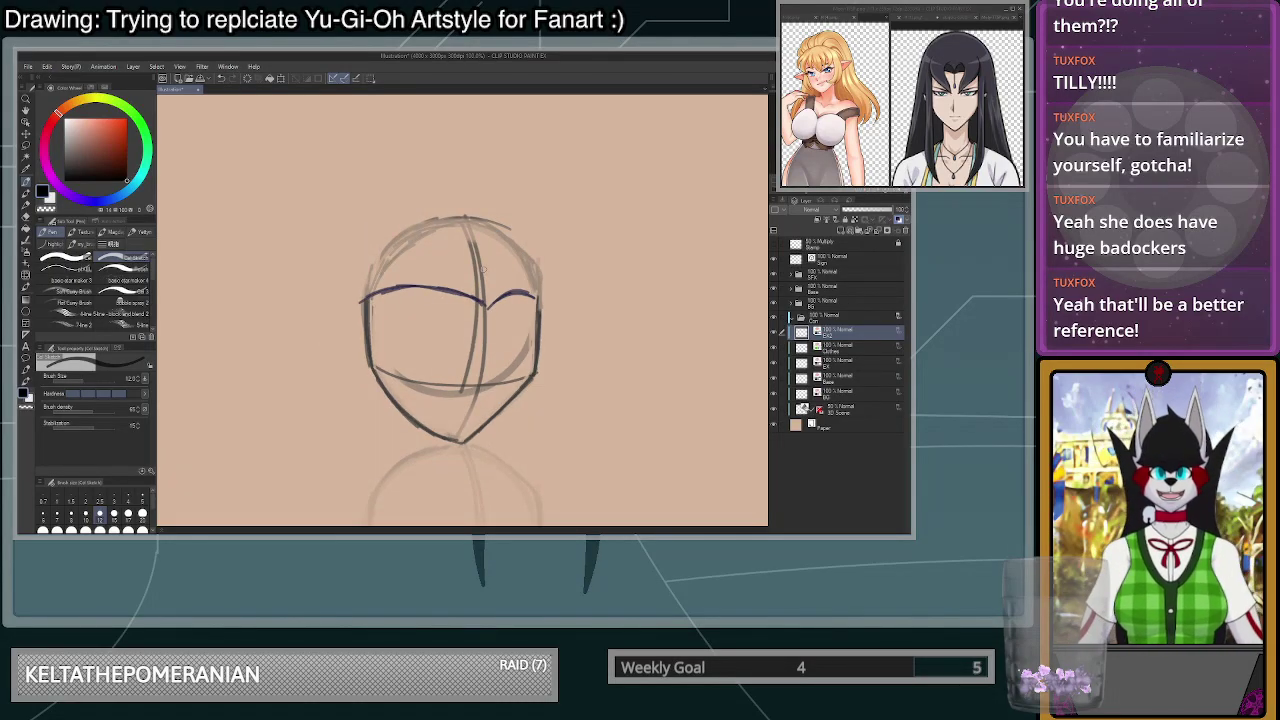
drag(465, 252, 480, 322)
key(ctrl+z)
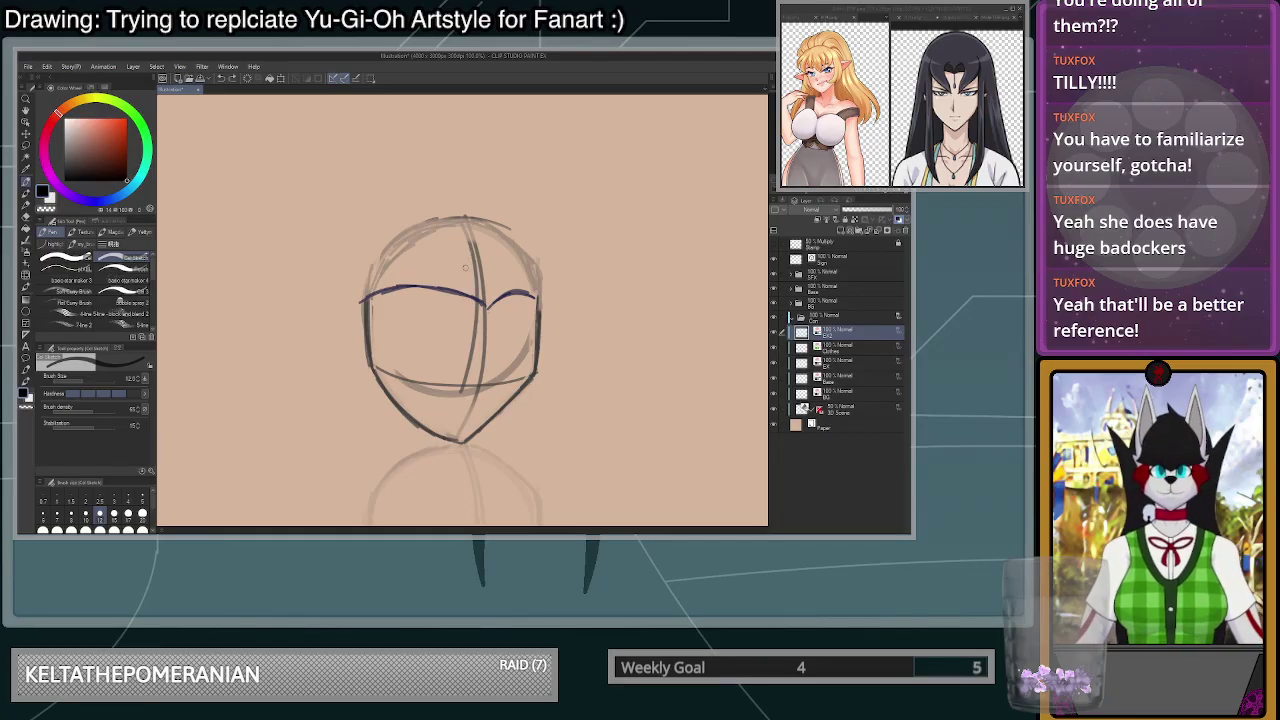
drag(451, 241, 478, 320)
key(ctrl+z)
scroll(481, 292, up, 2)
mouse_move(451, 259)
mouse_down()
mouse_move(469, 343)
mouse_move(486, 369)
mouse_up()
key(ctrl+z)
drag(441, 262, 488, 392)
key(ctrl+z)
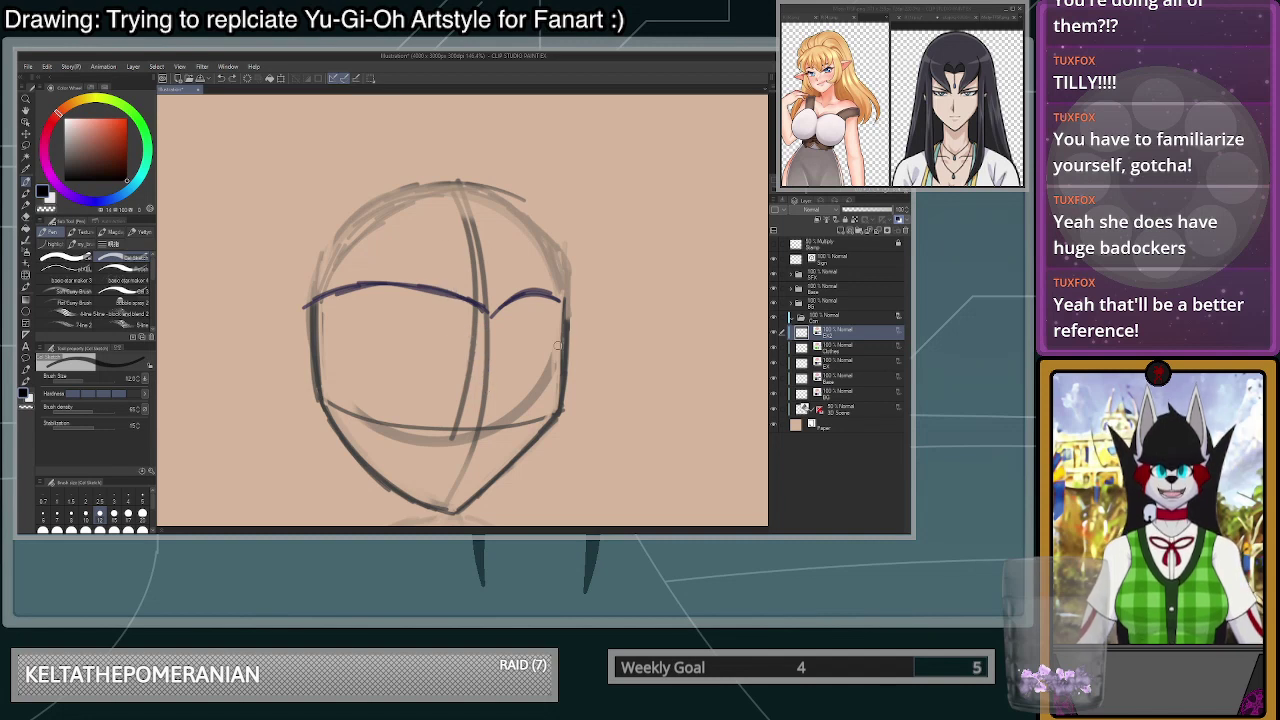
scroll(558, 351, down, 1)
mouse_move(560, 278)
mouse_down()
mouse_move(544, 239)
mouse_move(441, 200)
mouse_up()
key(ctrl+z)
drag(576, 228, 419, 186)
scroll(490, 345, up, 1)
scroll(490, 345, down, 4)
scroll(498, 305, up, 2)
key(ctrl+z)
drag(548, 236, 420, 200)
scroll(488, 200, down, 1)
key(ctrl+z)
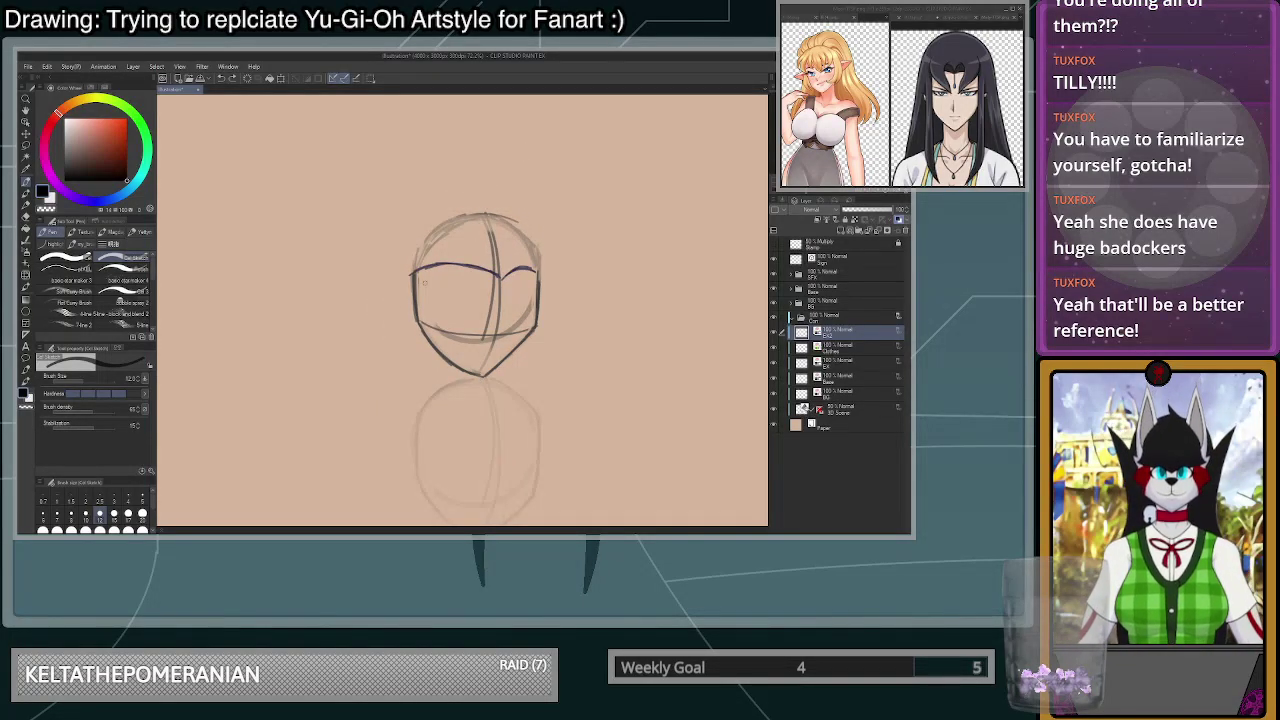
- Sketch rounded construction curves for a larger skull dome around the head, undoing rejected strokes
drag(422, 177, 544, 200)
key(ctrl+z)
drag(378, 222, 520, 170)
key(ctrl+z)
mouse_move(412, 204)
mouse_down()
mouse_move(458, 156)
mouse_move(530, 252)
mouse_move(405, 254)
mouse_move(544, 248)
mouse_move(414, 290)
mouse_move(420, 272)
mouse_up()
key(ctrl+z)
scroll(582, 282, down, 2)
scroll(582, 282, up, 1)
drag(436, 220, 418, 299)
scroll(425, 262, down, 1)
scroll(434, 340, up, 1)
key(ctrl+z)
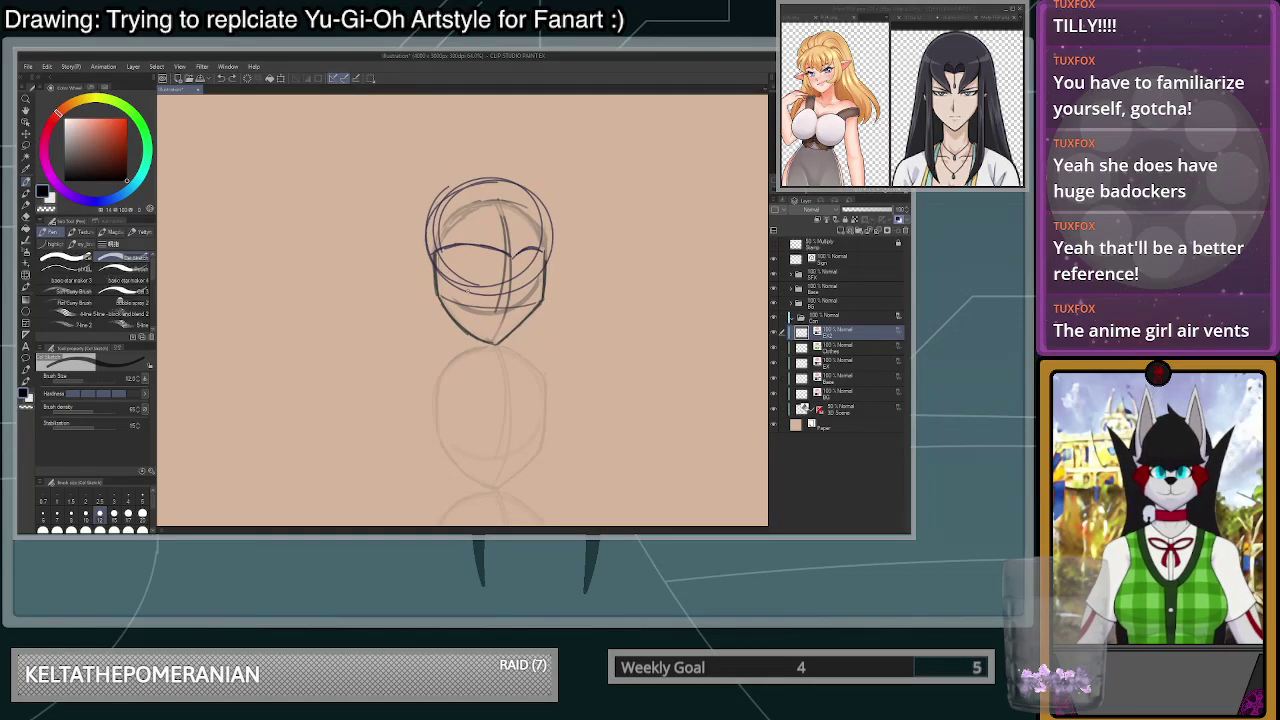
- Zoom out the black-haired character reference to see more of the figure
click(905, 129)
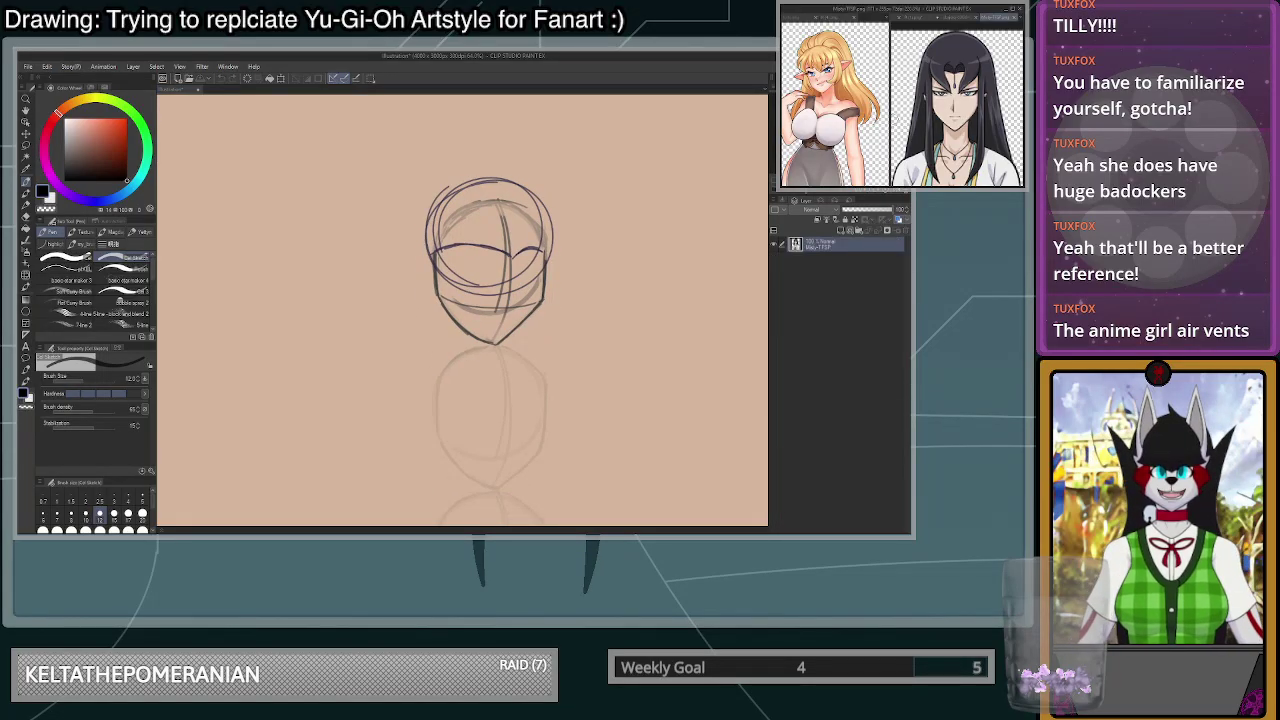
scroll(930, 110, down, 3)
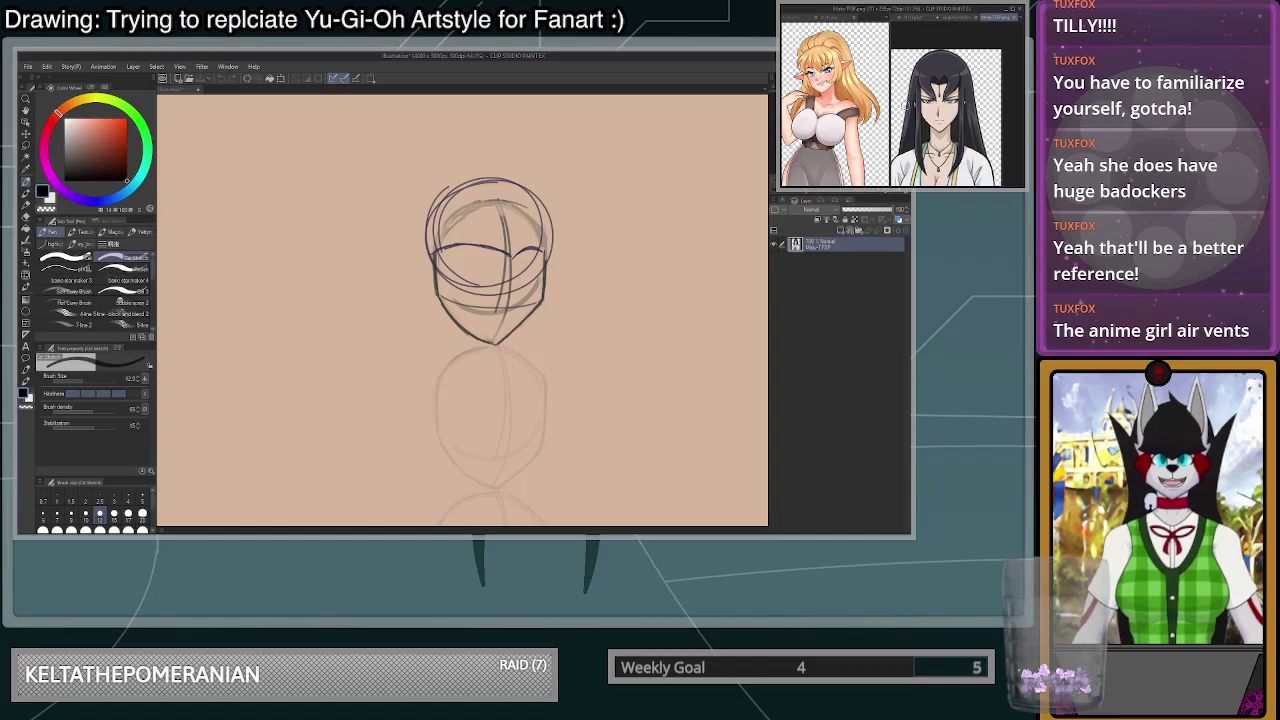
click(434, 258)
mouse_move(434, 290)
mouse_down()
mouse_move(355, 496)
mouse_move(620, 425)
mouse_up()
key(ctrl+z)
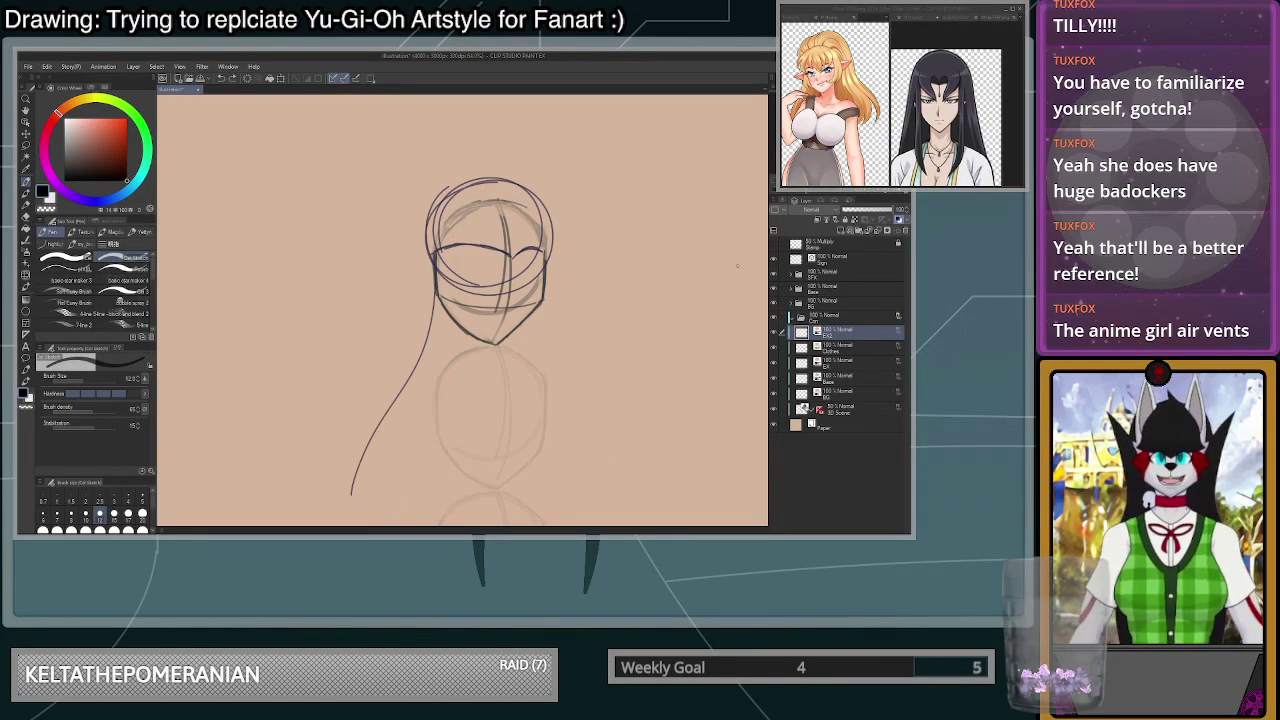
key(ctrl+z)
drag(490, 361, 379, 373)
key(ctrl+z)
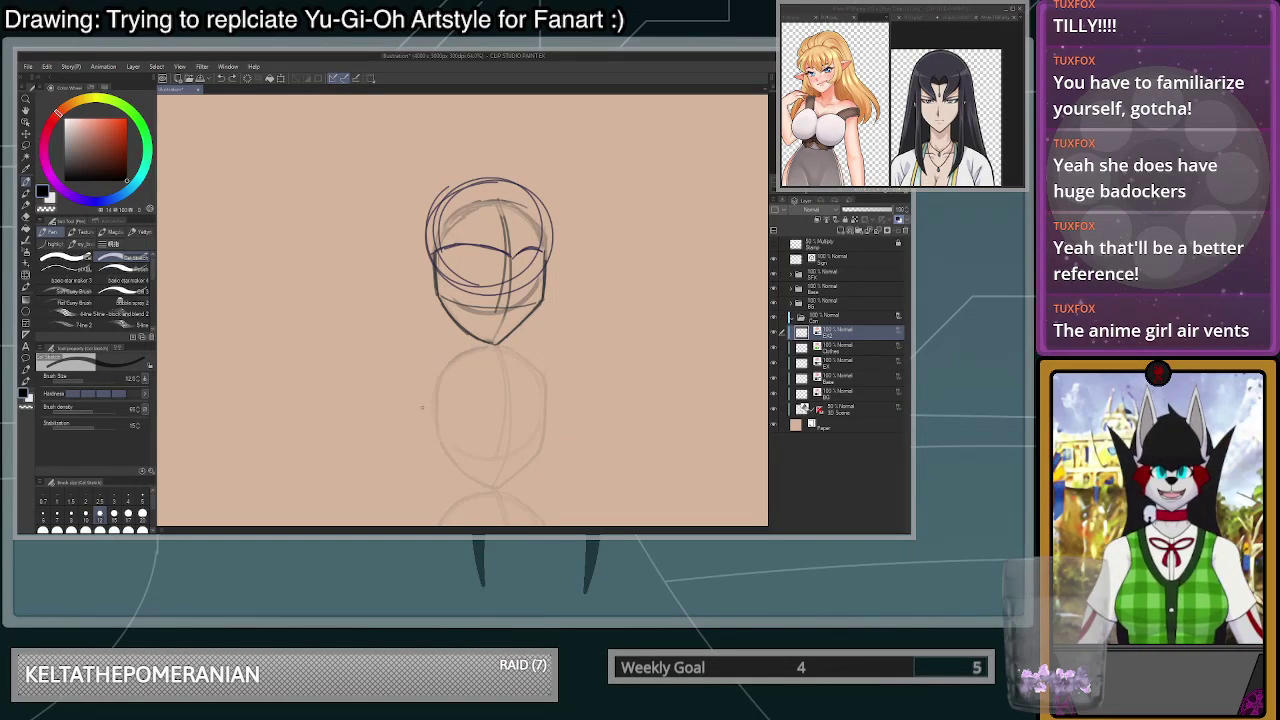
drag(412, 406, 572, 394)
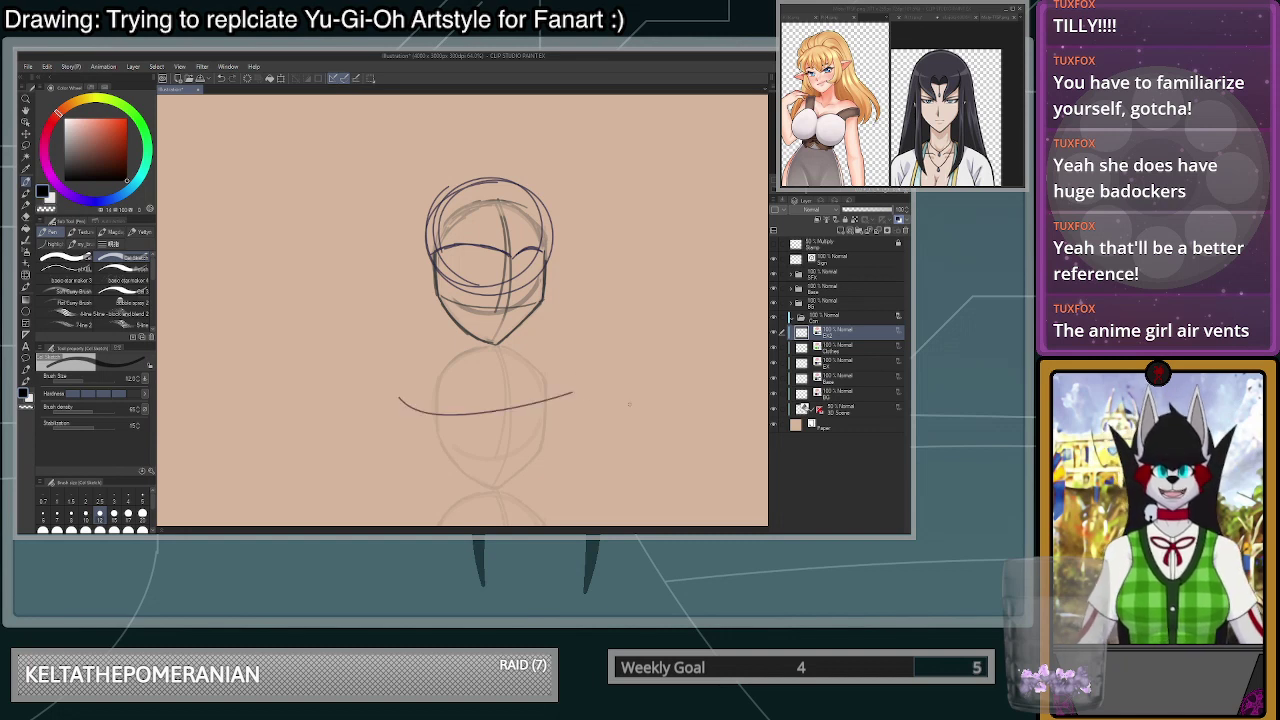
key(ctrl+z)
- Draw a long horizontal guide across the first faded head below and add a short stroke beside the skull's left edge
drag(384, 421, 674, 415)
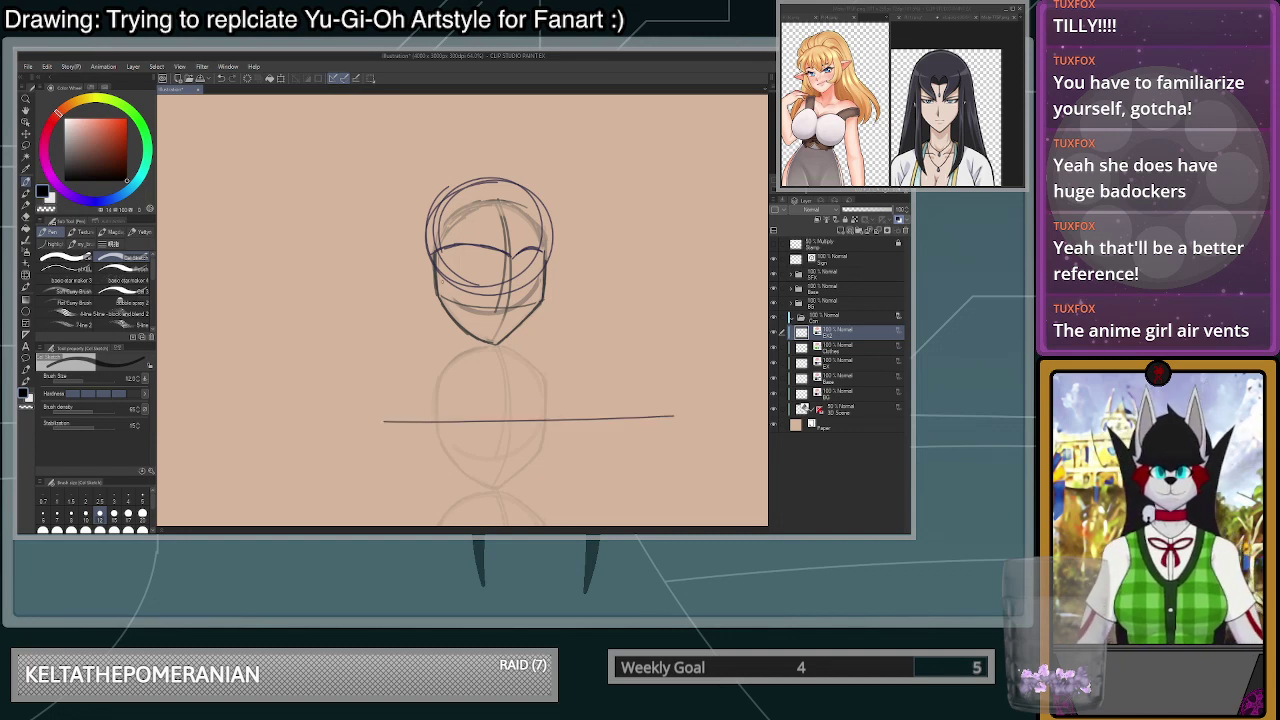
drag(428, 236, 421, 262)
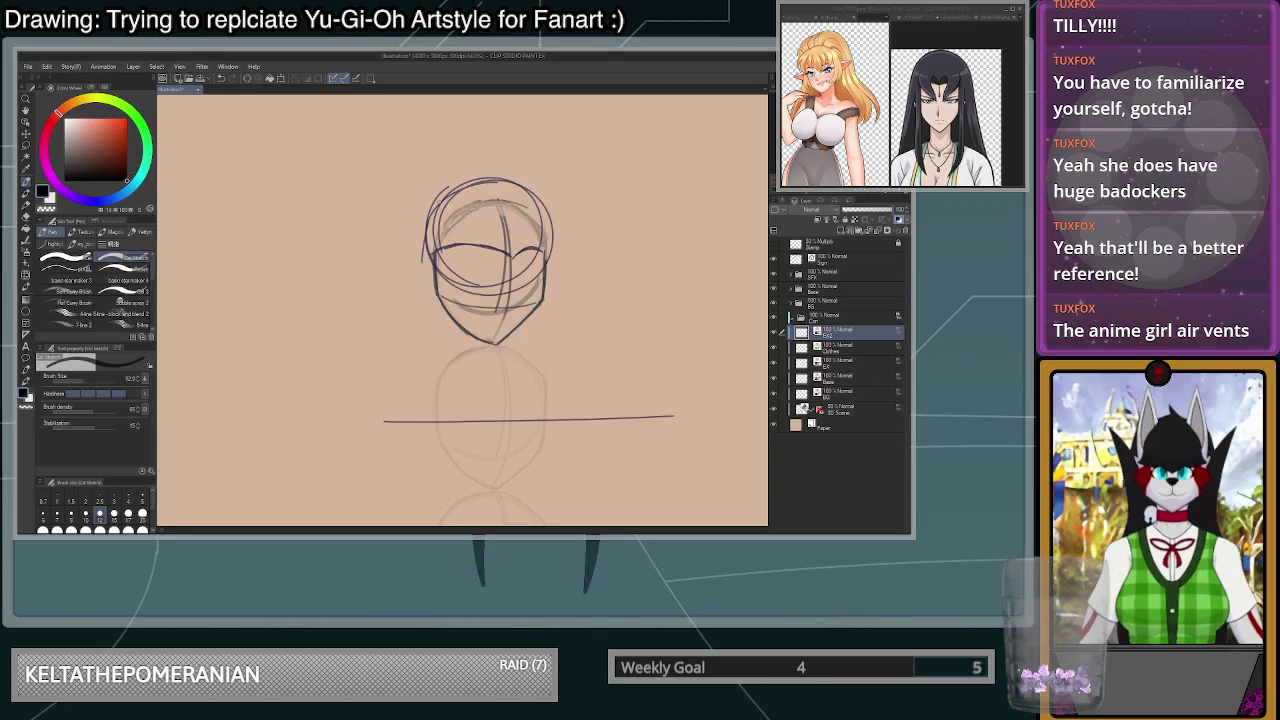
mouse_move(520, 200)
mouse_down()
mouse_move(464, 203)
mouse_move(433, 254)
mouse_move(494, 201)
mouse_move(537, 217)
mouse_move(547, 249)
mouse_move(512, 202)
mouse_up()
key(ctrl+z)
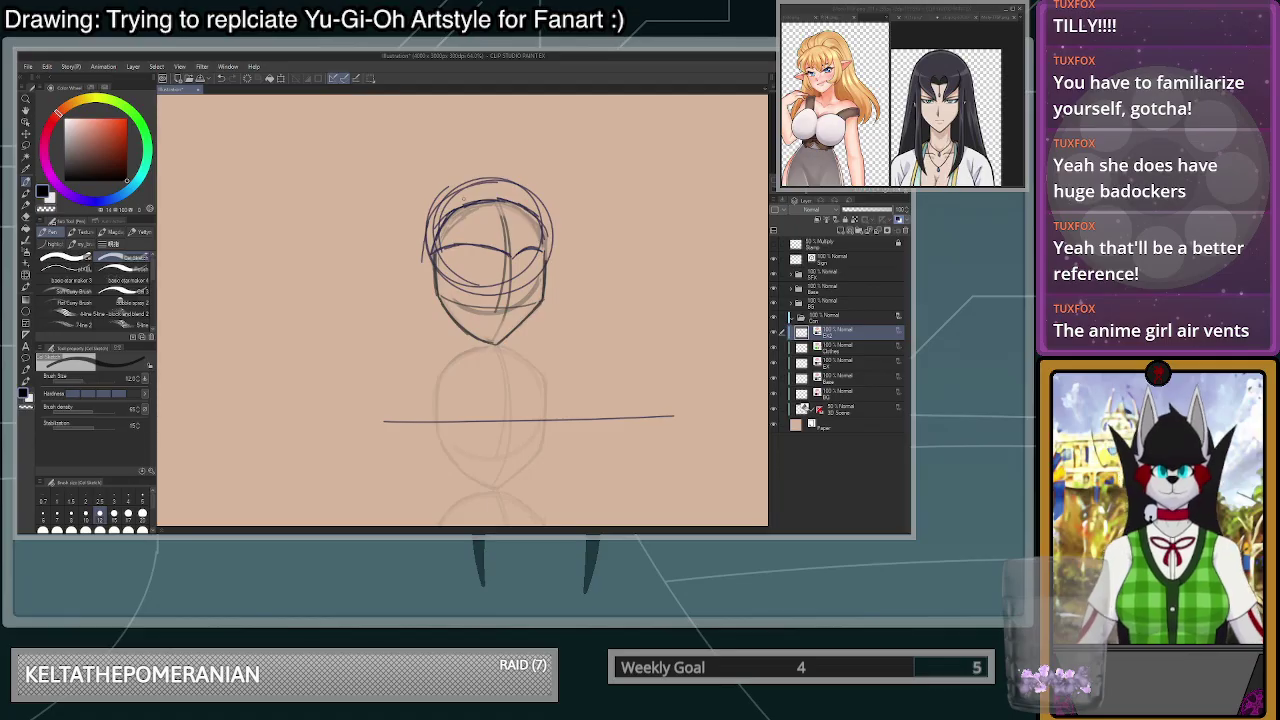
- Sketch hair strokes flowing from the crown down the left side of the head towards the shoulder
key(ctrl+z)
key(ctrl+z)
mouse_move(512, 178)
mouse_down()
mouse_move(547, 214)
mouse_move(527, 189)
mouse_move(438, 204)
mouse_move(420, 316)
mouse_move(386, 352)
mouse_up()
mouse_move(360, 368)
mouse_down()
mouse_move(382, 360)
mouse_move(406, 420)
mouse_move(527, 407)
mouse_up()
key(ctrl+z)
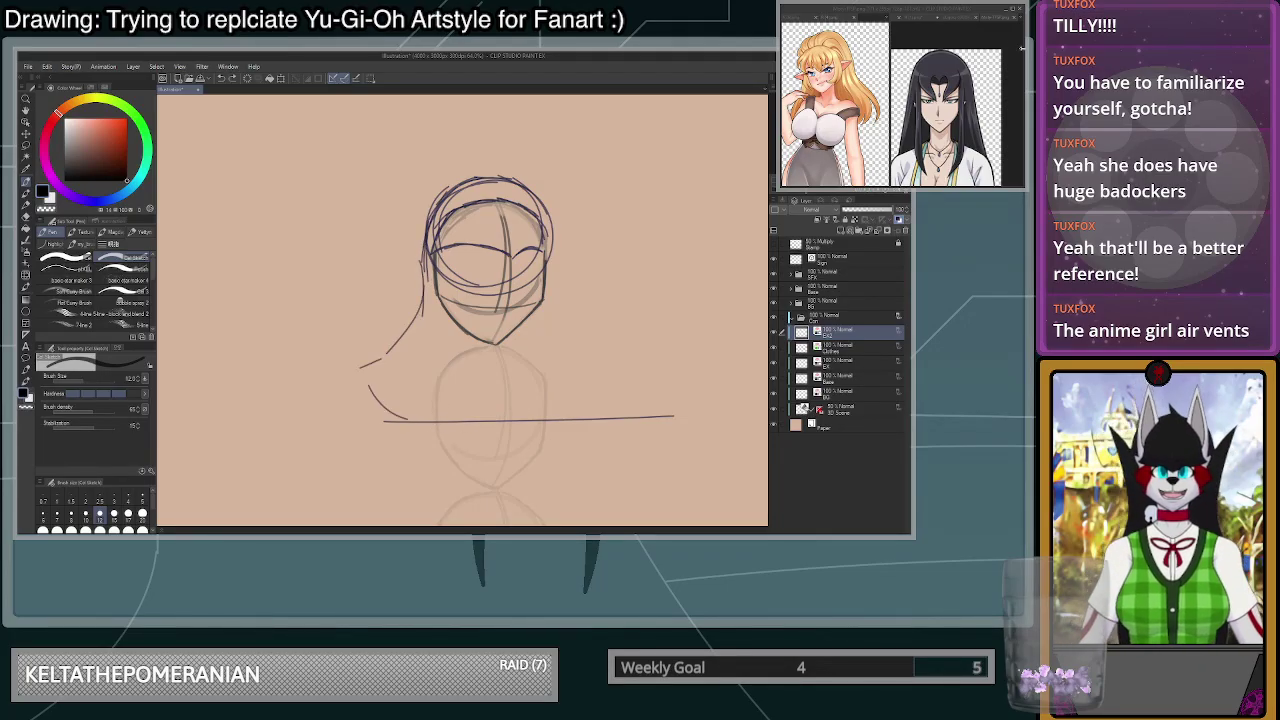
- Switch the right reference pane to the blonde girl with glasses and a pink cardigan
click(957, 18)
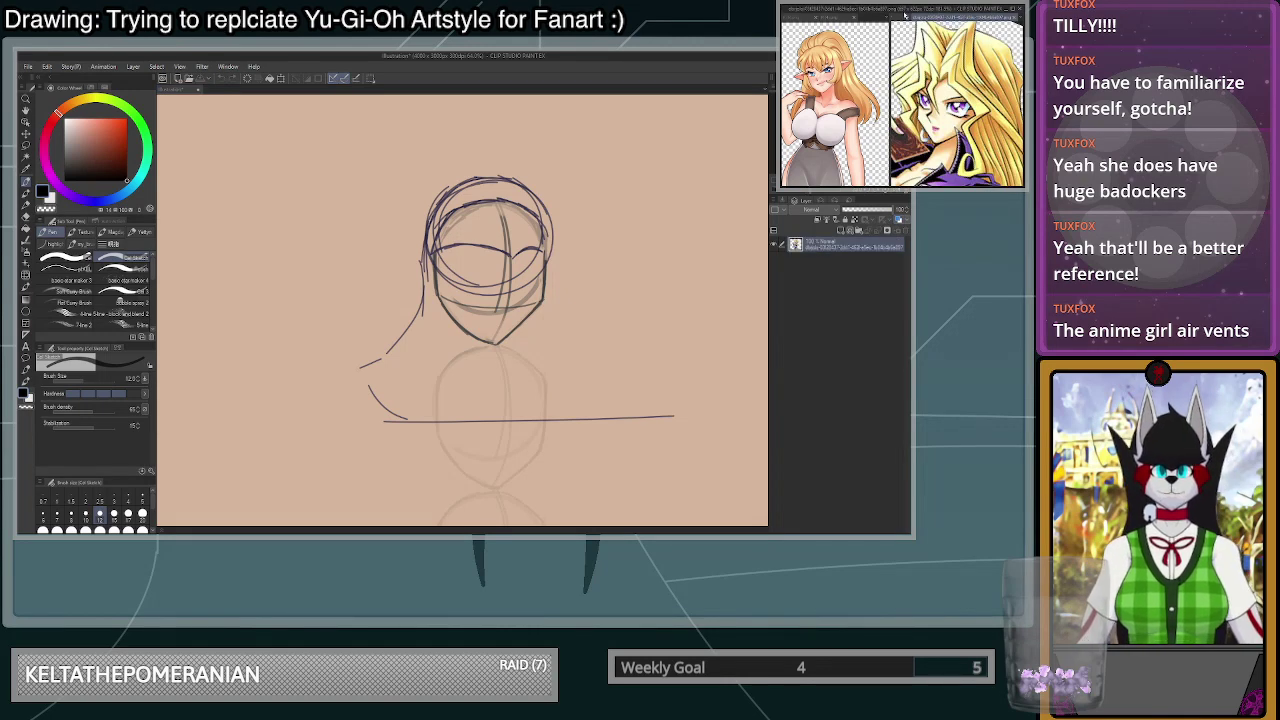
click(906, 16)
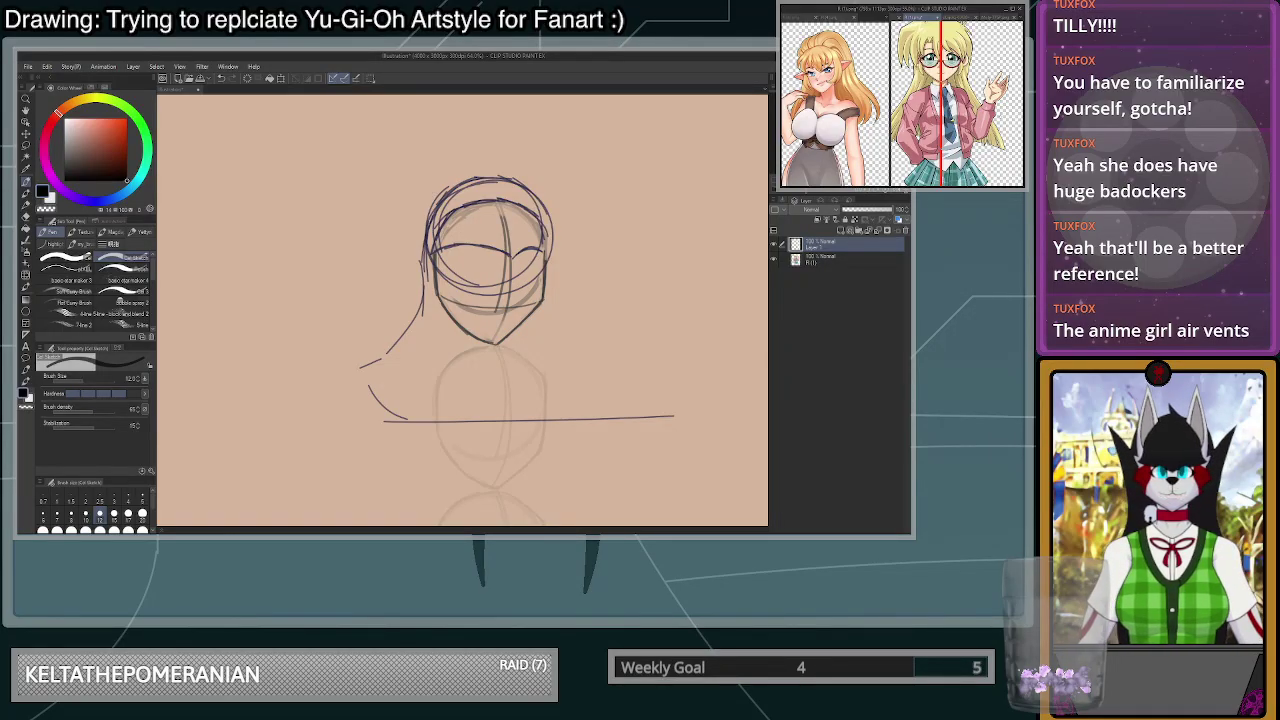
- Erase the hair strokes beside the head and shoulder with transparent colour at brush size 100
click(143, 529)
key(c)
click(432, 248)
drag(436, 213, 420, 302)
drag(396, 366, 370, 366)
mouse_move(378, 396)
mouse_down()
mouse_move(380, 412)
mouse_move(392, 406)
mouse_up()
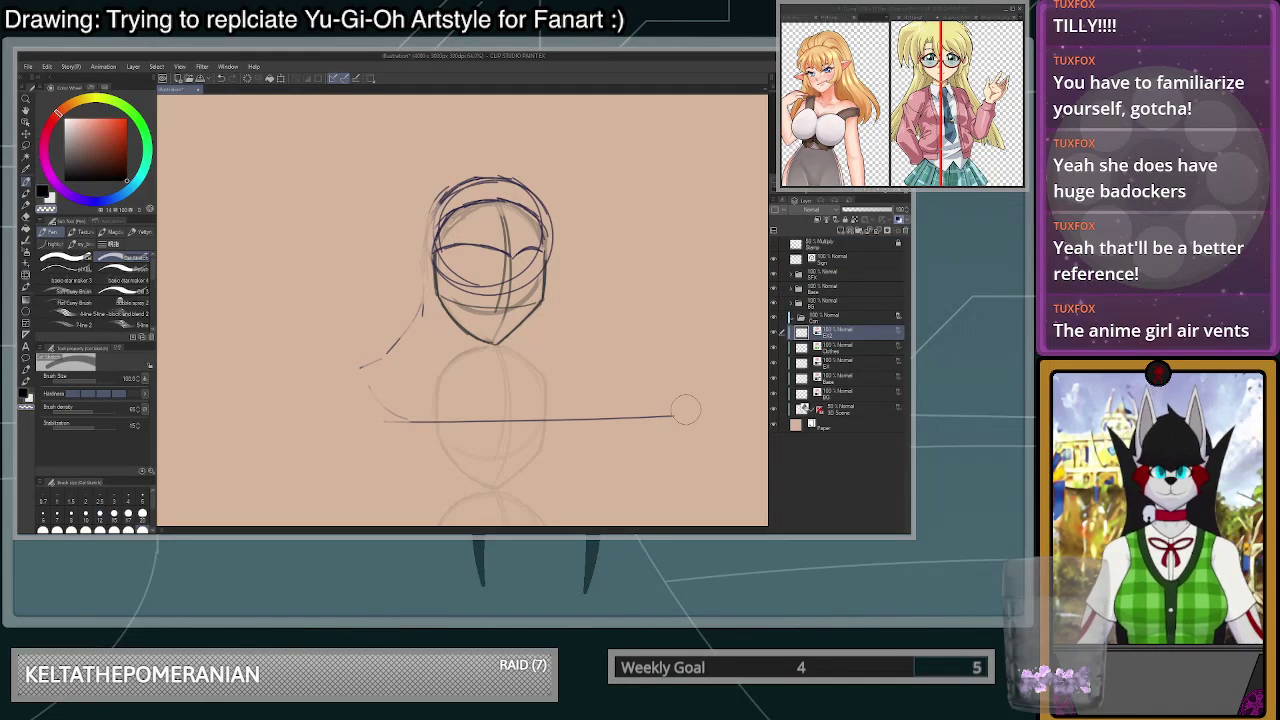
mouse_move(420, 308)
mouse_down()
mouse_move(411, 343)
mouse_move(368, 352)
mouse_up()
- Erase the enlarged skull dome arcs around the top and sides of the head
mouse_move(428, 235)
mouse_down()
mouse_move(502, 175)
mouse_move(529, 186)
mouse_move(519, 168)
mouse_move(554, 206)
mouse_move(555, 228)
mouse_move(535, 194)
mouse_move(483, 180)
mouse_move(486, 205)
mouse_move(429, 240)
mouse_move(534, 214)
mouse_move(560, 228)
mouse_up()
mouse_move(477, 181)
mouse_down()
mouse_move(453, 186)
mouse_move(432, 246)
mouse_up()
drag(506, 202, 538, 208)
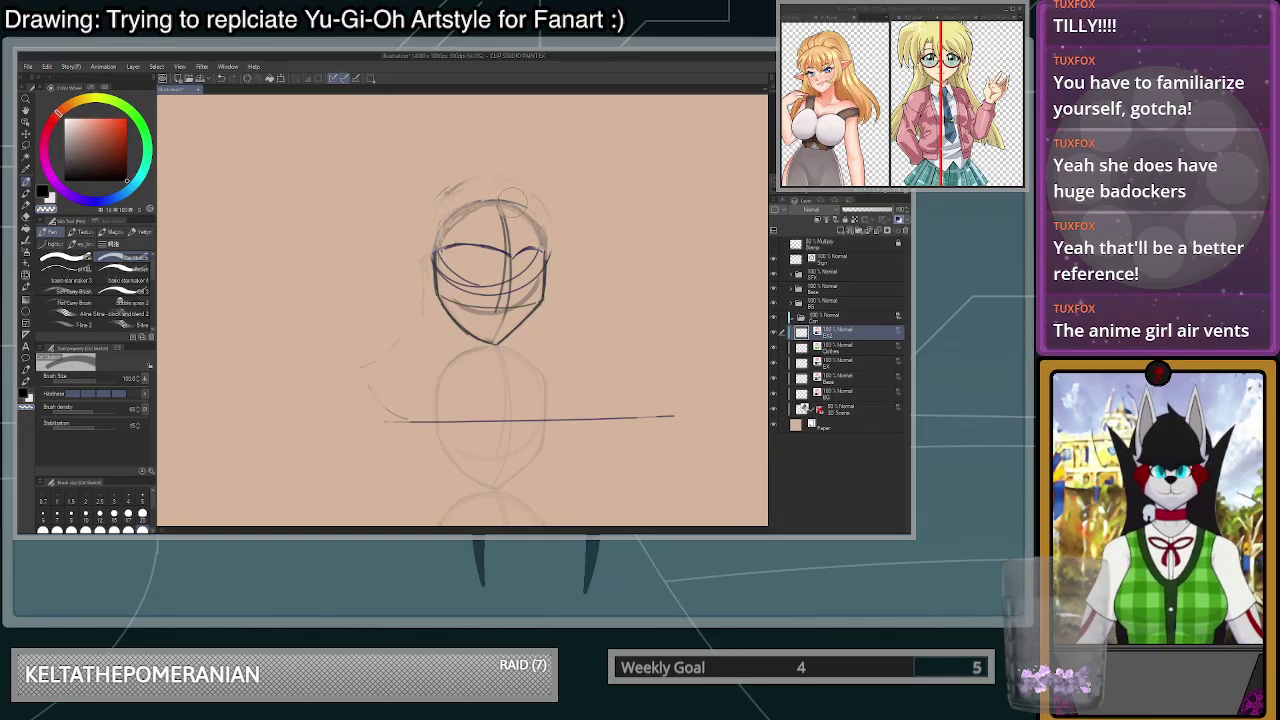
- Set the brush size to 20 and return to the drawing colour for sketching over the head
scroll(539, 152, up, 2)
click(142, 515)
key(c)
mouse_move(548, 252)
mouse_down()
mouse_move(524, 220)
mouse_move(472, 200)
mouse_up()
key(ctrl+z)
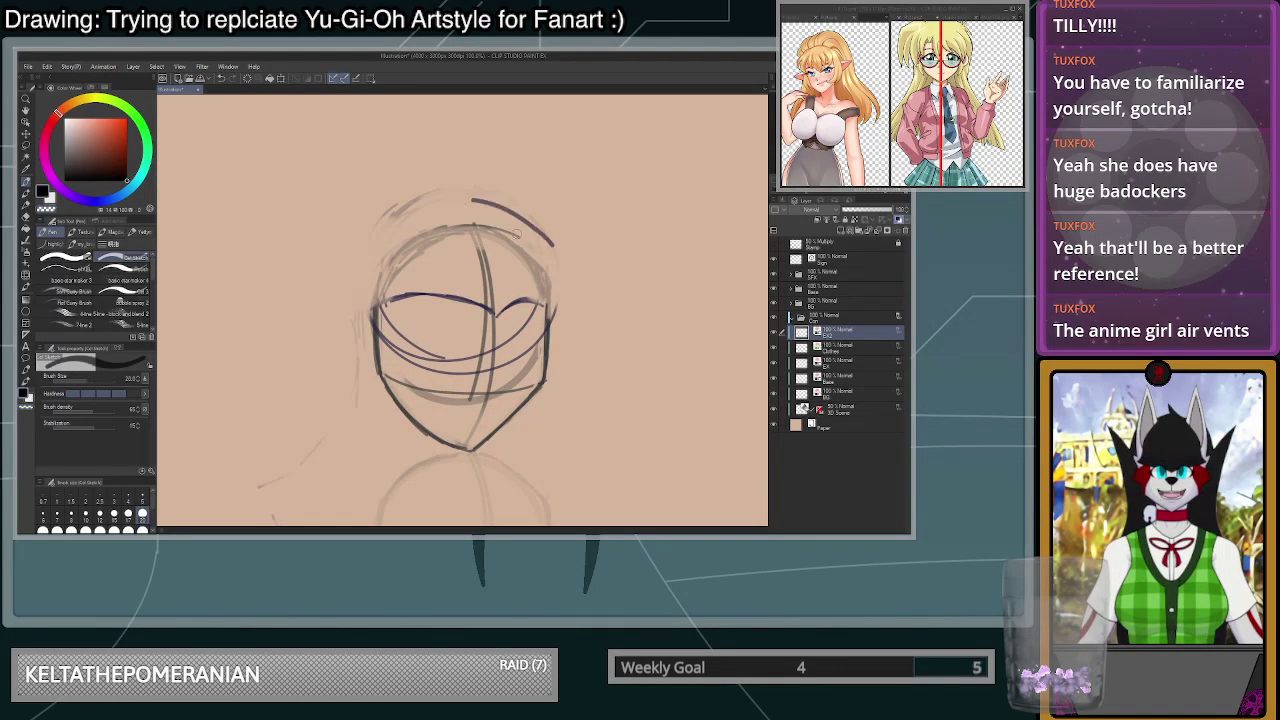
key(ctrl+z)
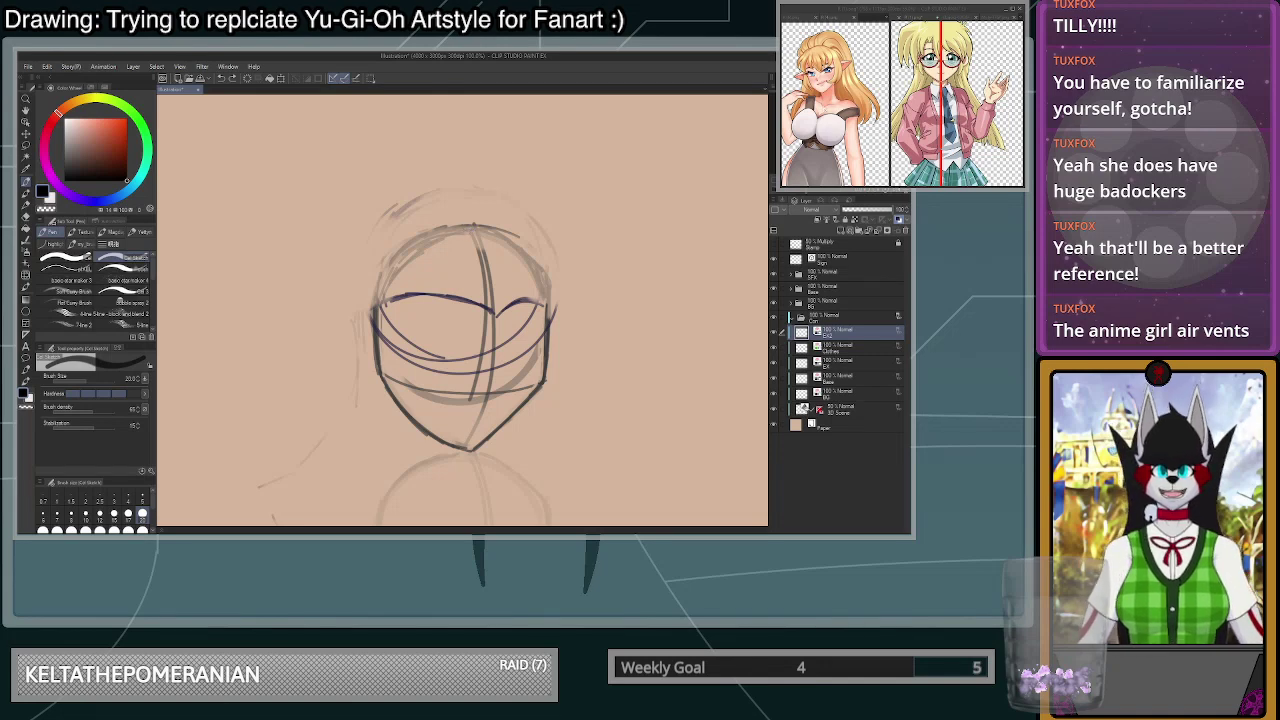
- Enlarge the blonde elf reference to show her head and hair, and return to the illustration
click(820, 5)
click(832, 122)
scroll(832, 122, down, 2)
scroll(834, 125, up, 3)
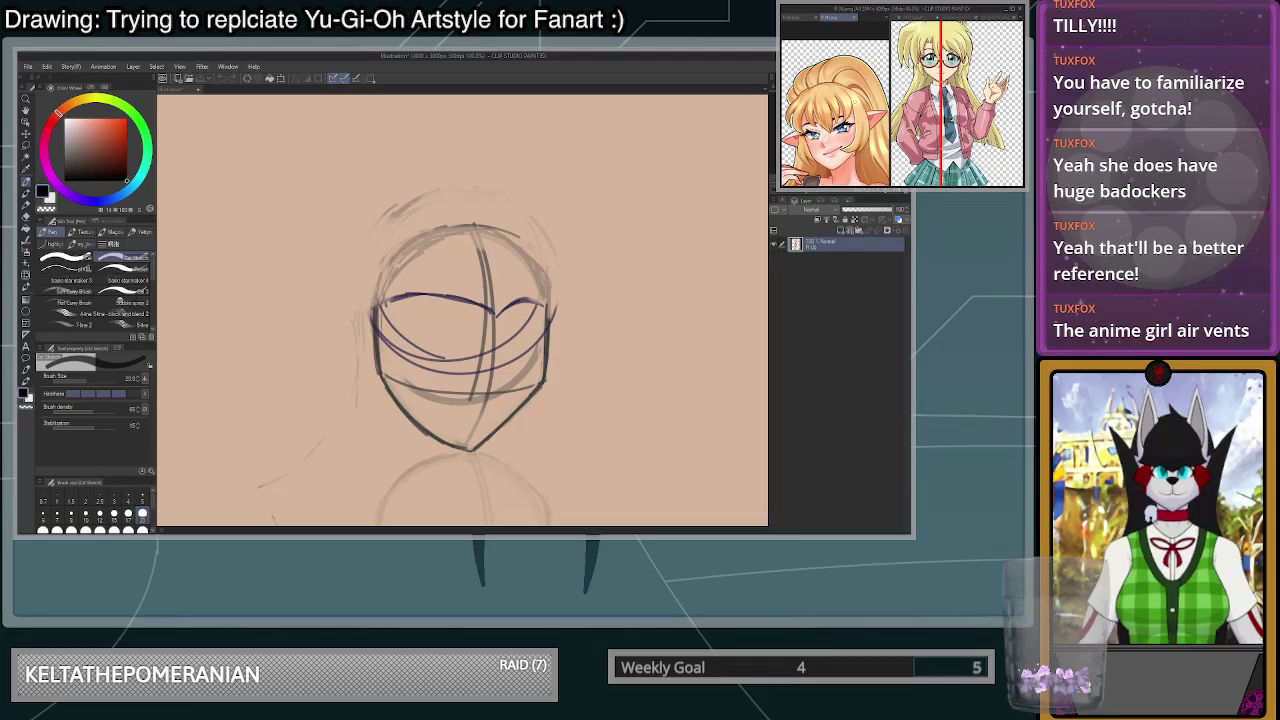
key(ctrl+Tab)
- Sketch the hair volume above the skull with overlapping curved locks sweeping from the crown down the head's left side
mouse_move(548, 263)
mouse_down()
mouse_move(535, 222)
mouse_move(503, 210)
mouse_move(538, 236)
mouse_move(518, 204)
mouse_move(446, 190)
mouse_up()
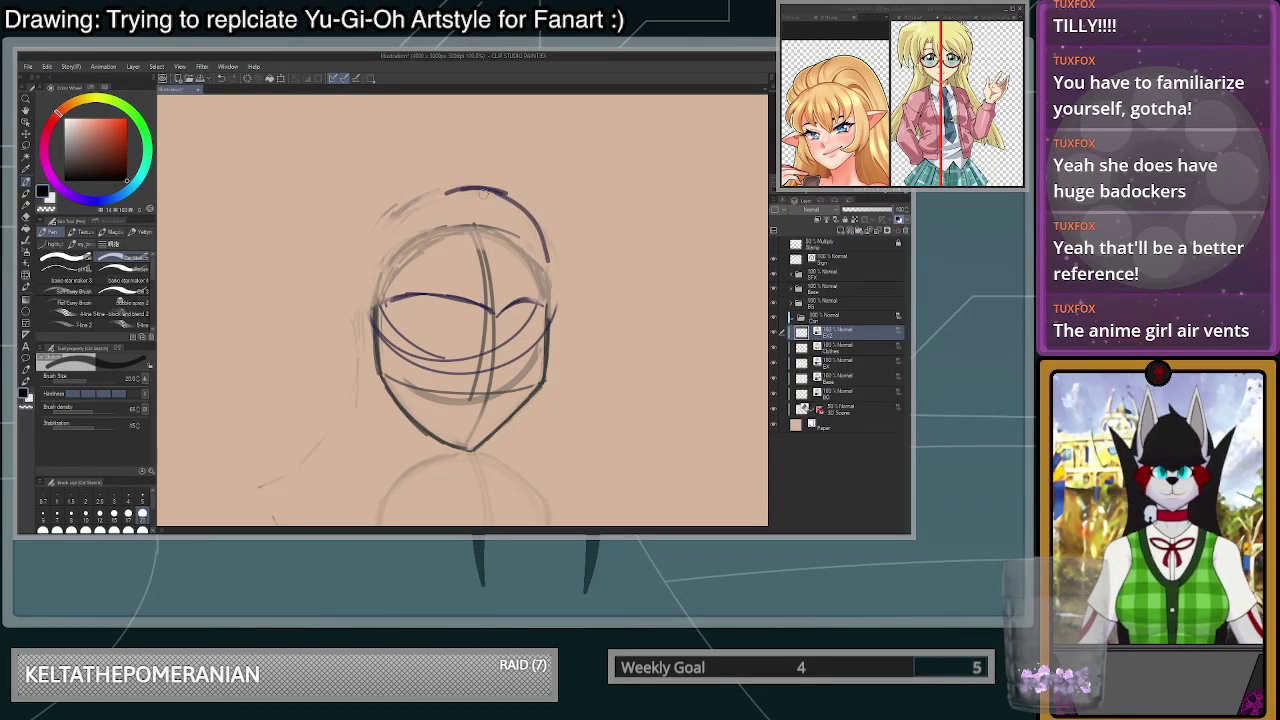
mouse_move(502, 225)
mouse_down()
mouse_move(468, 186)
mouse_move(410, 209)
mouse_up()
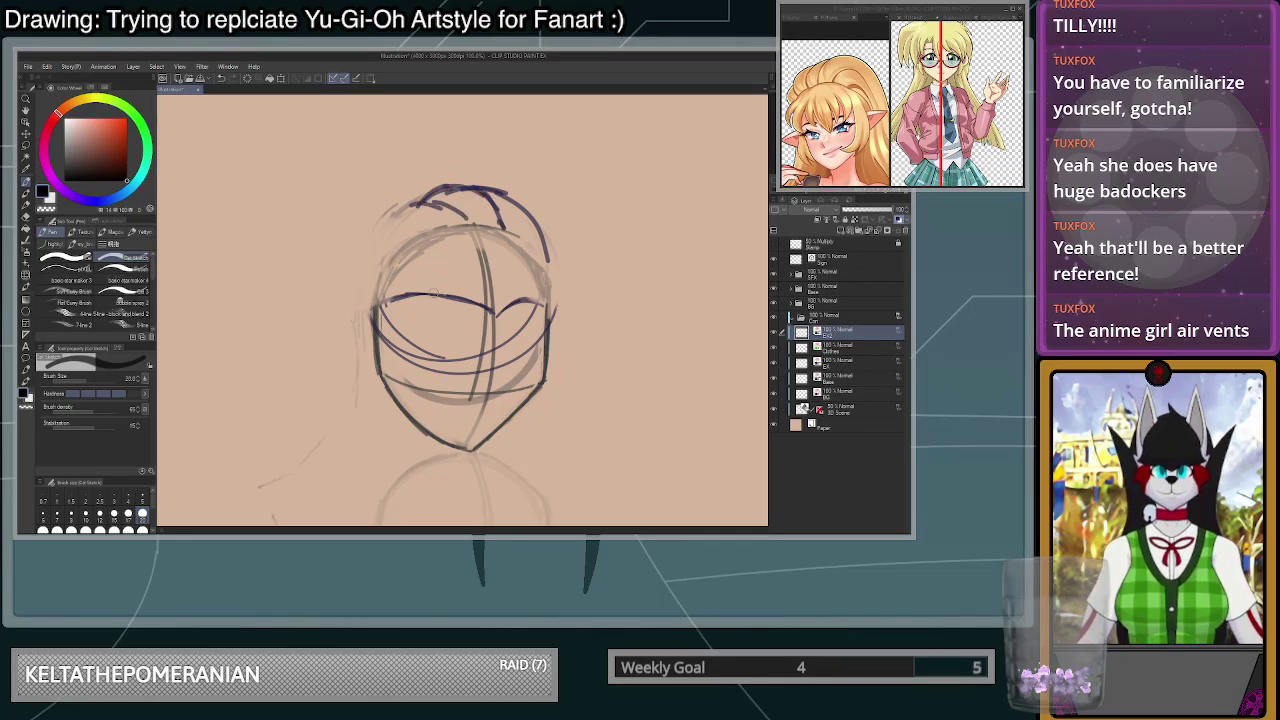
mouse_move(462, 214)
mouse_down()
mouse_move(418, 200)
mouse_move(388, 215)
mouse_move(432, 233)
mouse_move(358, 245)
mouse_up()
mouse_move(432, 230)
mouse_down()
mouse_move(449, 242)
mouse_move(402, 220)
mouse_move(365, 235)
mouse_move(334, 324)
mouse_up()
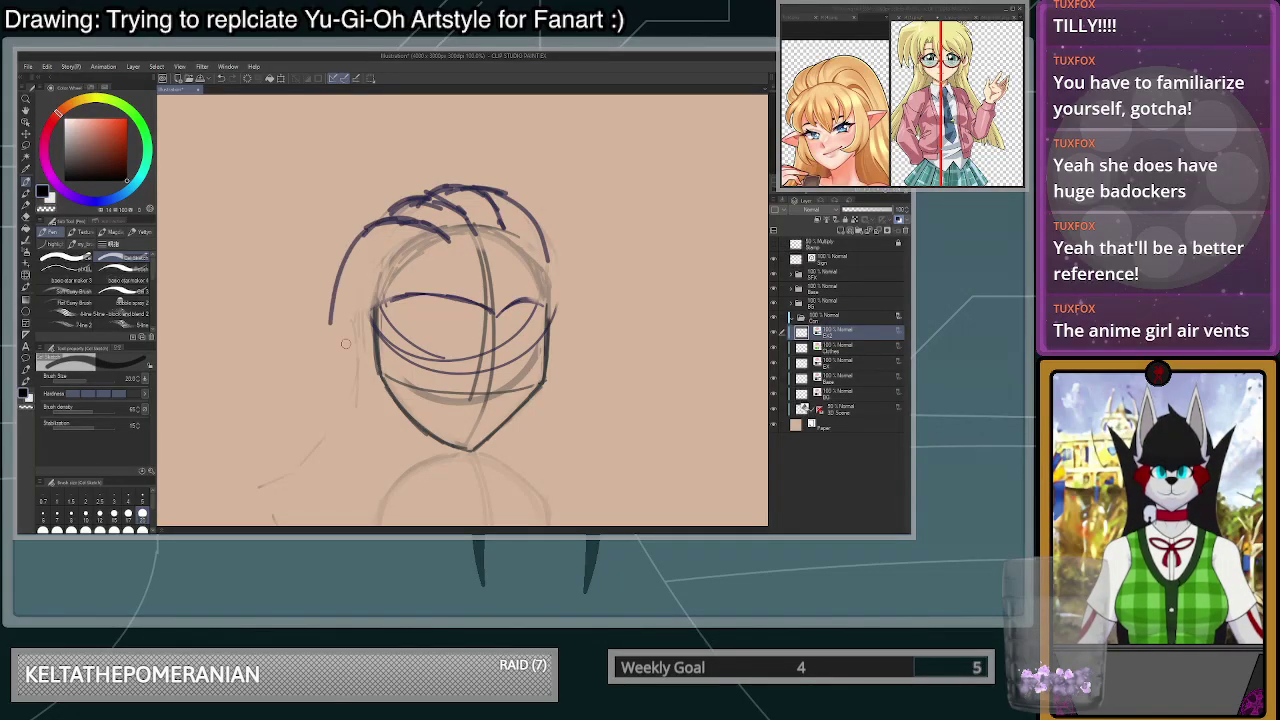
key(ctrl+minus)
drag(421, 394, 408, 354)
scroll(429, 285, up, 2)
drag(487, 138, 415, 164)
key(ctrl+z)
mouse_move(478, 139)
mouse_down()
mouse_move(392, 172)
mouse_move(442, 146)
mouse_move(394, 172)
mouse_up()
mouse_move(409, 159)
mouse_down()
mouse_move(379, 193)
mouse_move(360, 251)
mouse_move(362, 308)
mouse_up()
key(ctrl+z)
key(ctrl+z)
key(ctrl+z)
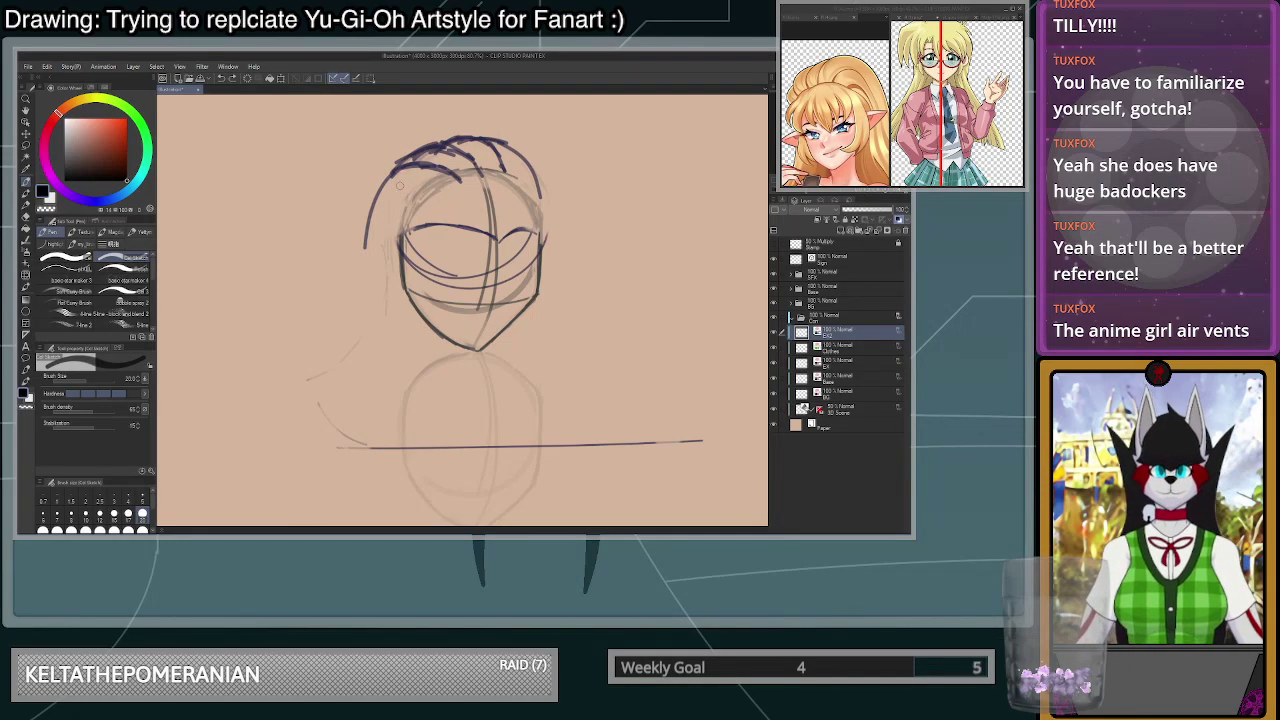
mouse_move(395, 172)
mouse_down()
mouse_move(377, 355)
mouse_move(338, 448)
mouse_up()
key(ctrl+z)
key(ctrl+z)
key(ctrl+z)
- Erase at brush size 100 and redraw the left outer hair contour at size 20 down to the shoulder line, adding a short inner lock line
click(142, 528)
mouse_move(381, 181)
mouse_down()
mouse_move(379, 320)
mouse_move(383, 275)
mouse_up()
click(142, 515)
mouse_move(393, 170)
mouse_down()
mouse_move(377, 268)
mouse_move(396, 328)
mouse_up()
scroll(562, 306, down, 3)
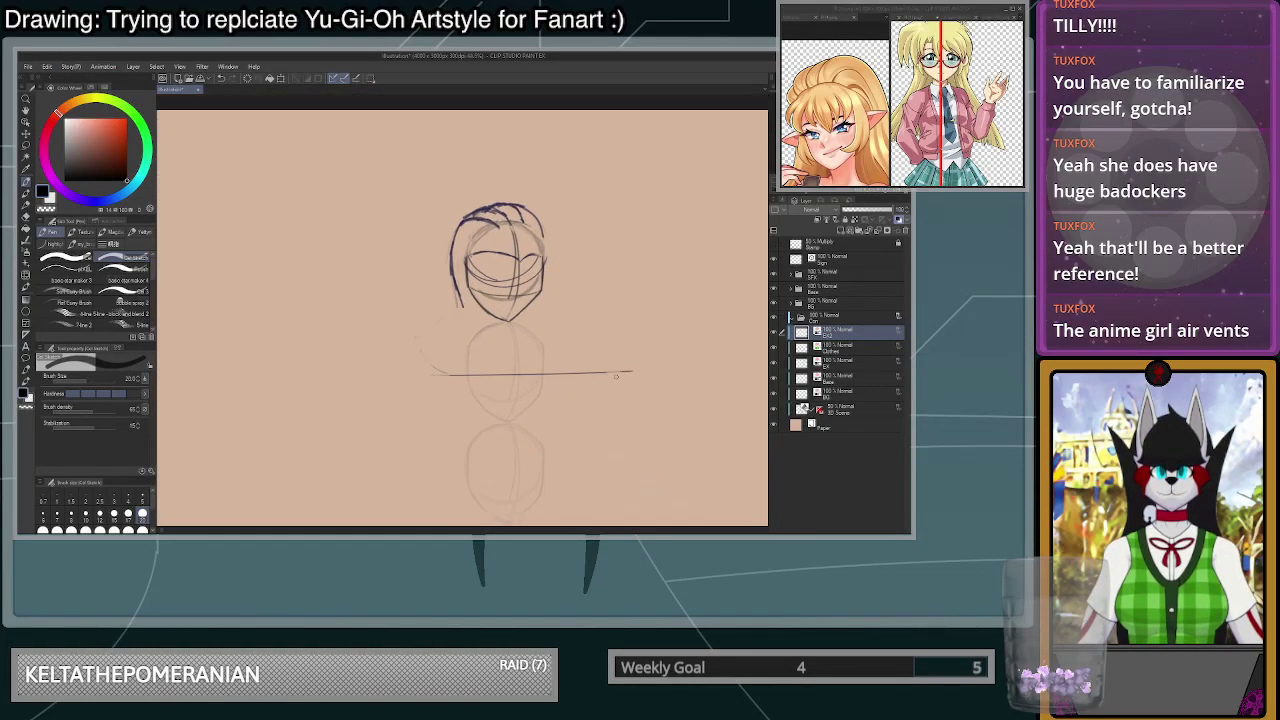
scroll(614, 376, up, 2)
key(ctrl+z)
drag(398, 236, 374, 376)
scroll(376, 374, up, 2)
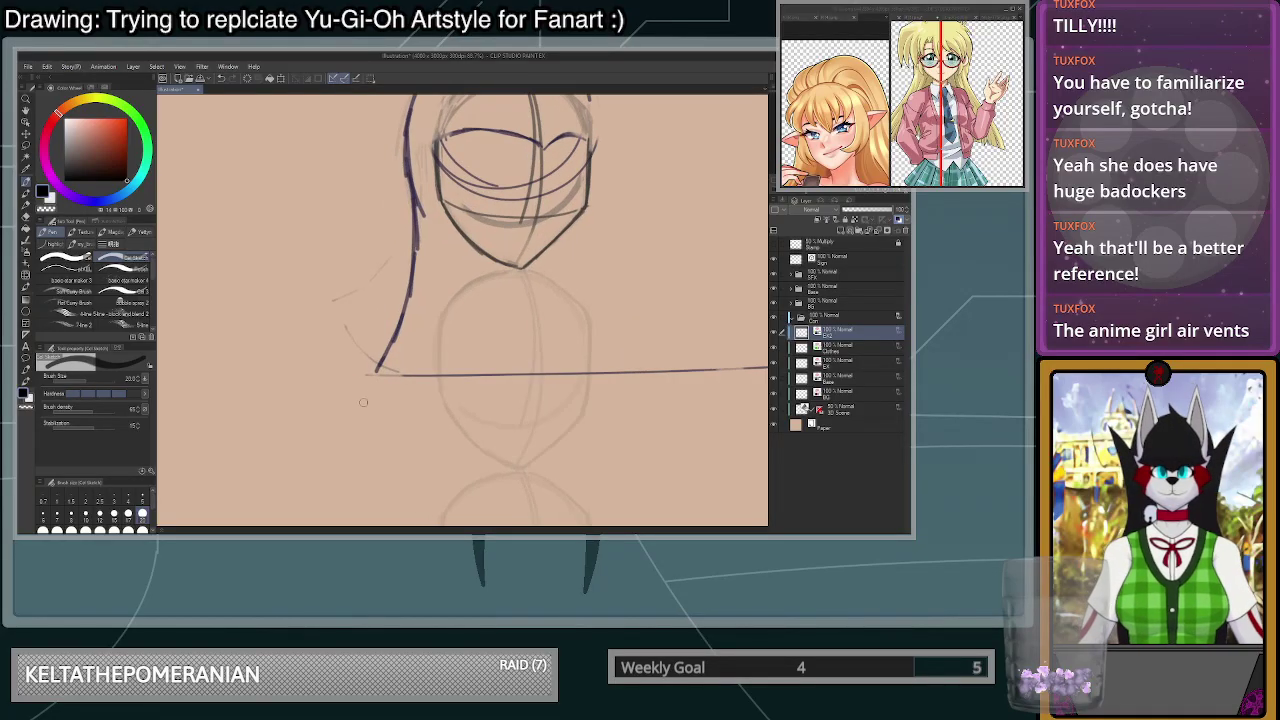
drag(430, 316, 417, 380)
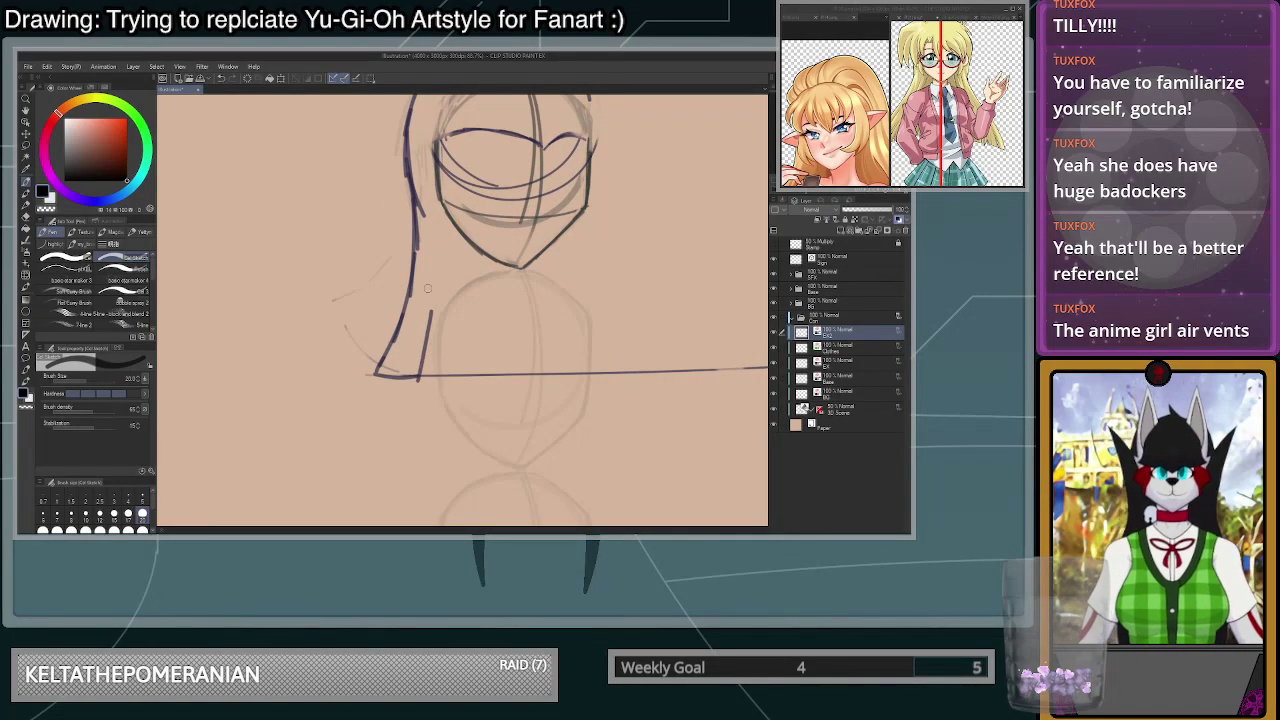
- Refine the long left hair contour beside the face by erasing and redrawing its middle and upper sections
key(c)
mouse_move(420, 207)
mouse_down()
mouse_move(408, 152)
mouse_move(411, 301)
mouse_move(423, 225)
mouse_move(411, 297)
mouse_up()
key(c)
key(c)
key(c)
key(c)
mouse_move(411, 297)
mouse_down()
mouse_move(426, 224)
mouse_move(416, 280)
mouse_up()
key(c)
drag(418, 213, 407, 300)
drag(408, 130, 411, 208)
key(ctrl+z)
drag(408, 124, 413, 203)
drag(408, 150, 415, 217)
scroll(420, 267, down, 3)
scroll(439, 101, up, 2)
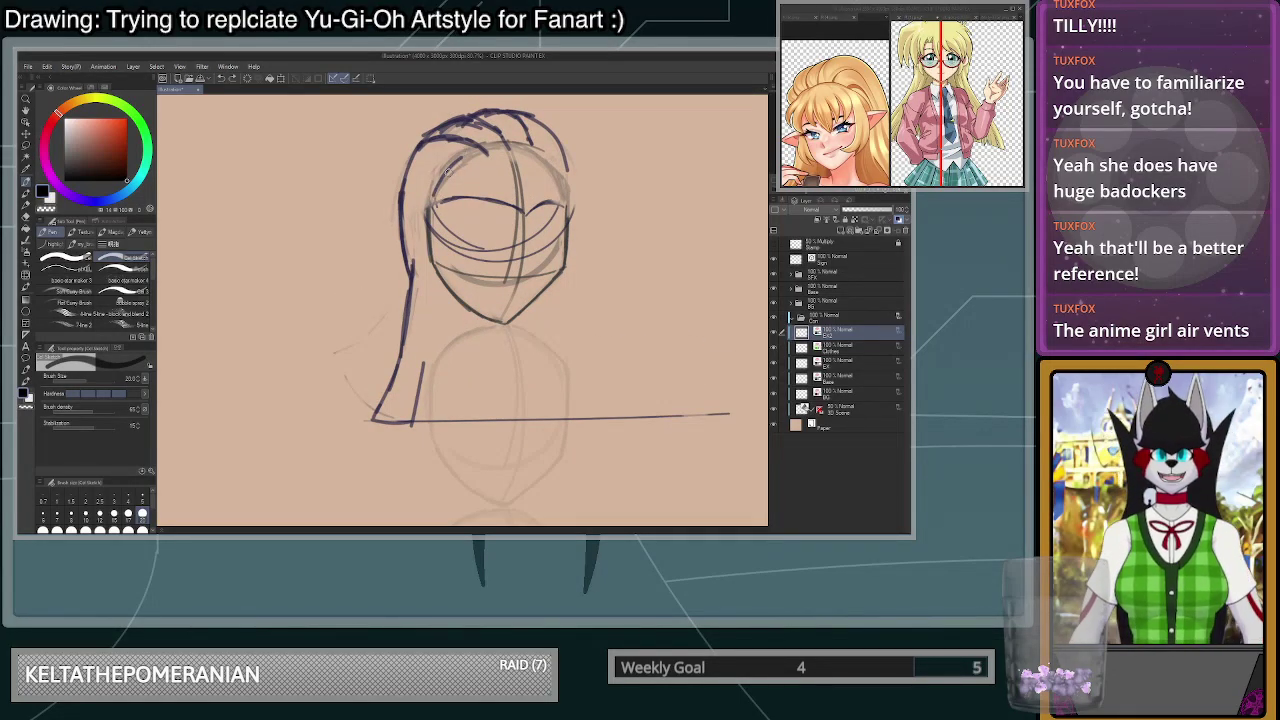
key(ctrl+z)
mouse_move(476, 146)
mouse_down()
mouse_move(522, 140)
mouse_move(464, 148)
mouse_move(434, 176)
mouse_move(426, 208)
mouse_up()
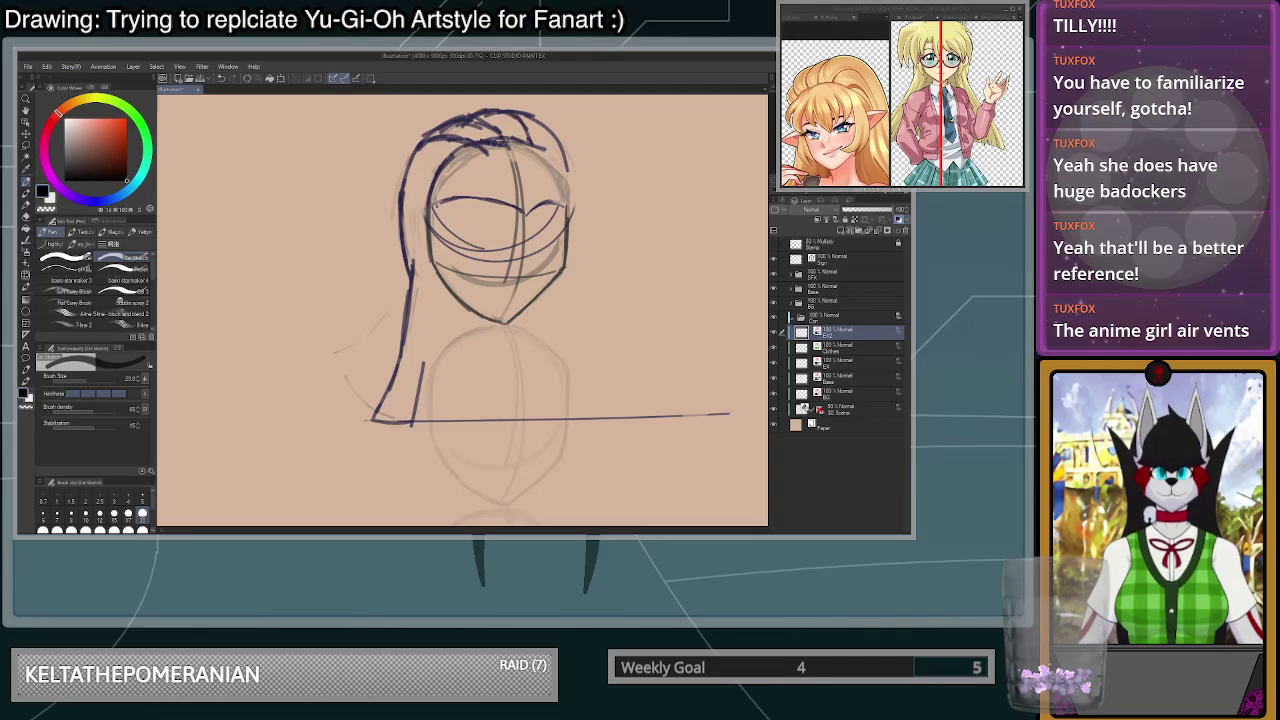
key(ctrl+z)
drag(508, 140, 569, 188)
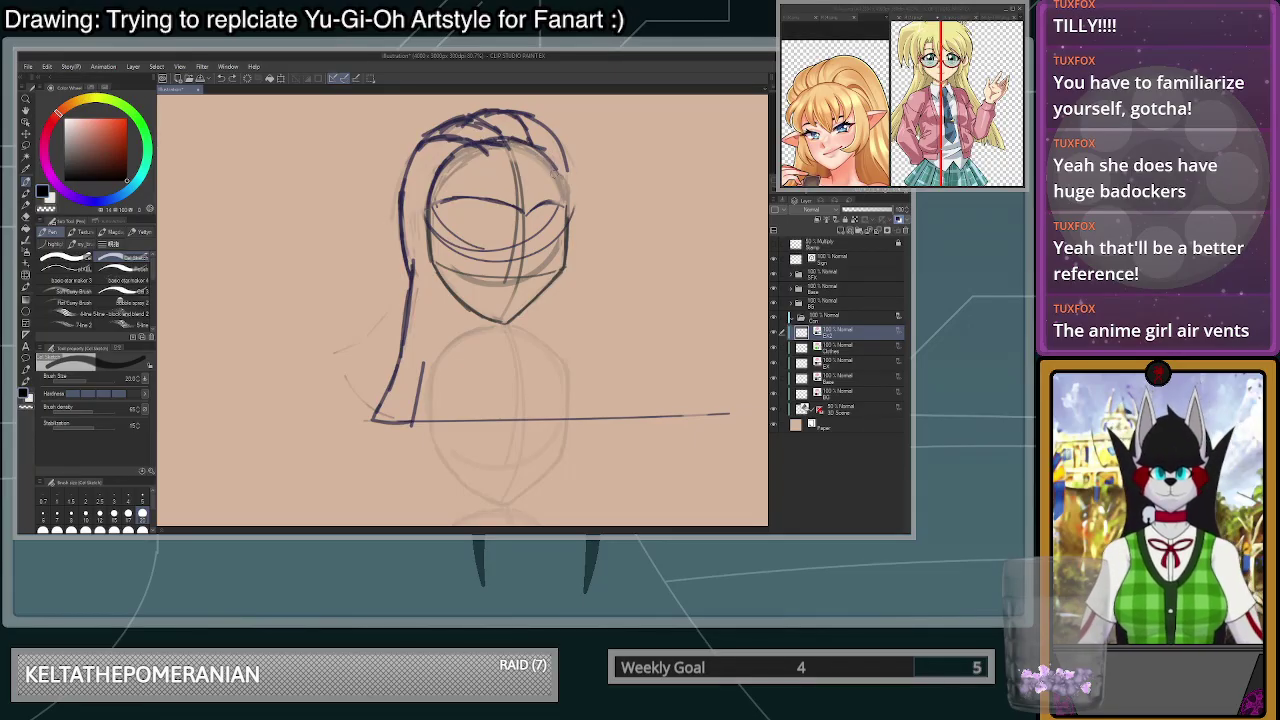
key(ctrl+z)
- Erase the inner lock strokes between the hair outline and the skull circle at brush size 100
scroll(578, 148, down, 4)
scroll(580, 141, up, 3)
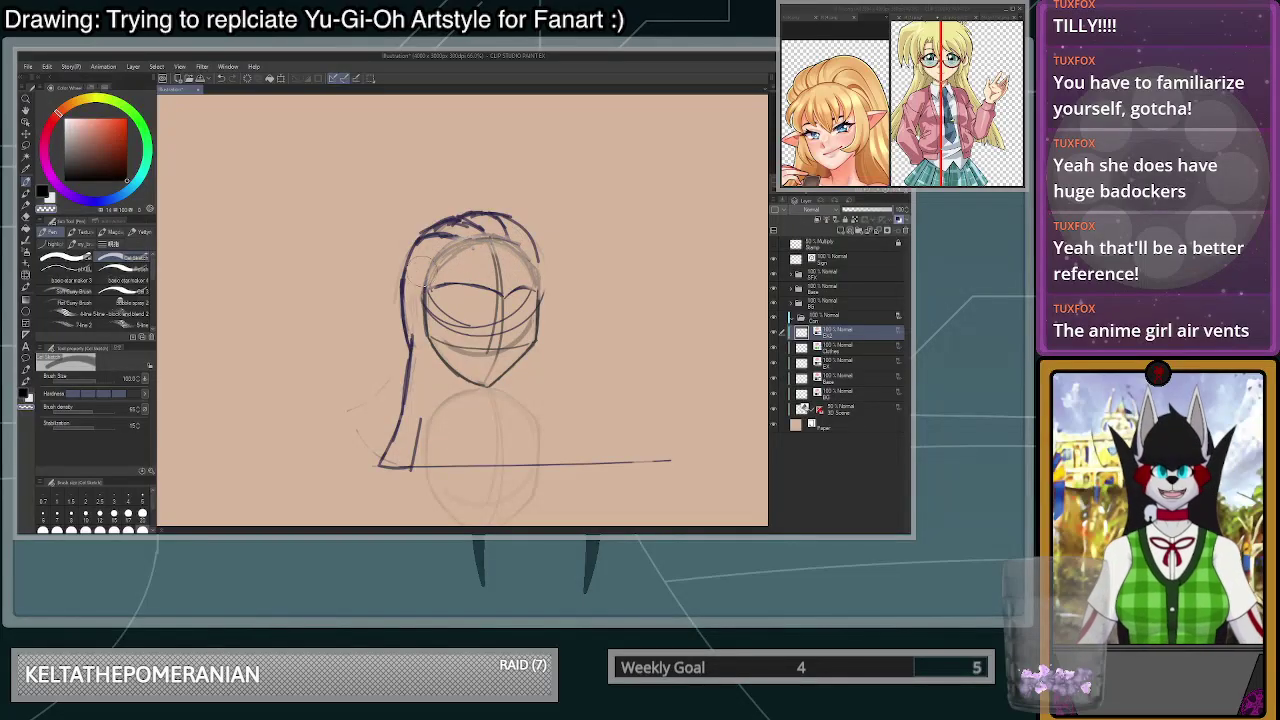
mouse_move(497, 231)
mouse_down()
mouse_move(441, 247)
mouse_move(512, 237)
mouse_up()
scroll(542, 211, up, 4)
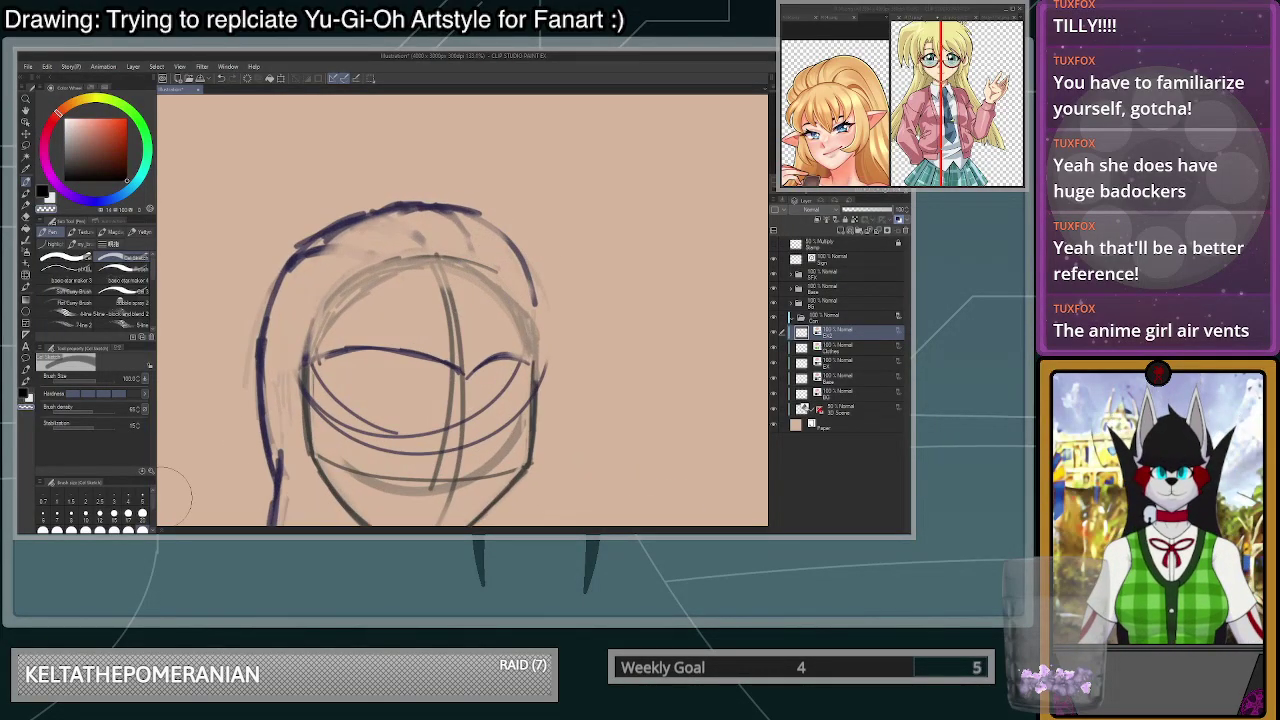
- Draw a hairline arc along the top of the skull circle from the left temple to the right temple at brush size 20
click(142, 514)
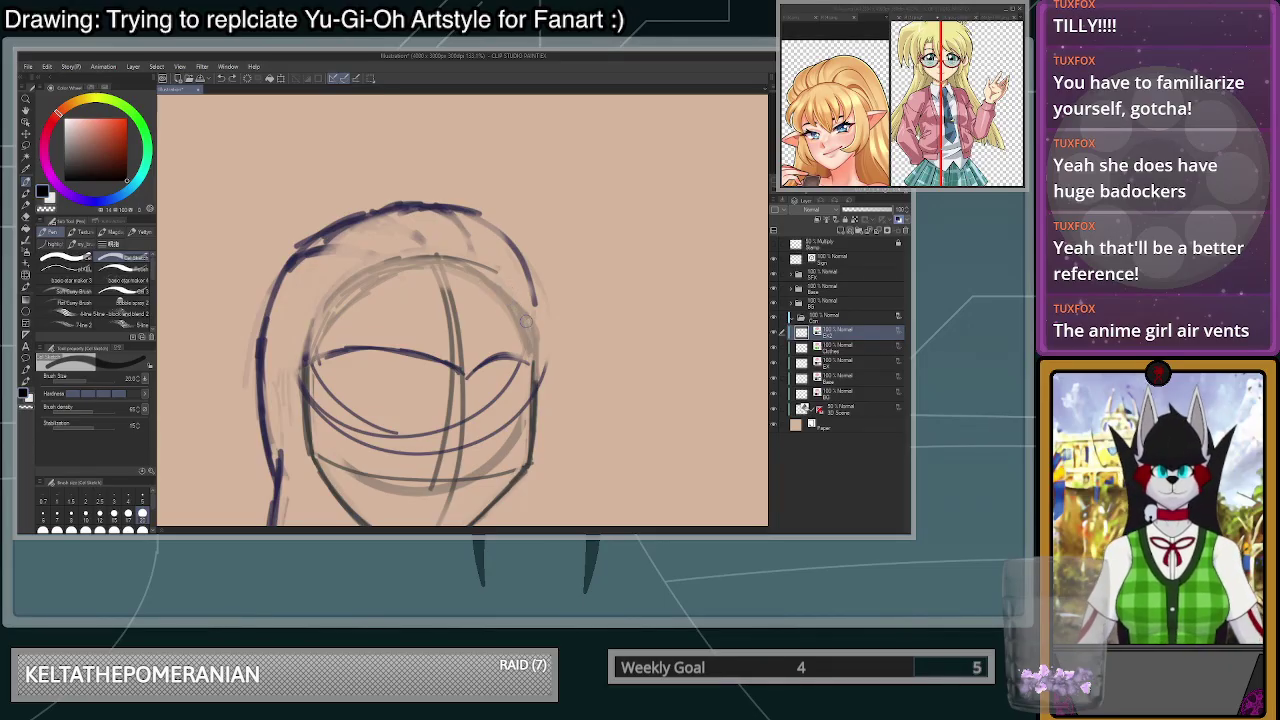
mouse_move(344, 274)
mouse_down()
mouse_move(404, 254)
mouse_move(356, 266)
mouse_move(372, 261)
mouse_move(305, 330)
mouse_up()
key(ctrl+z)
key(ctrl+z)
key(ctrl+z)
key(ctrl+z)
key(ctrl+z)
drag(420, 257, 488, 246)
key(ctrl+z)
key(ctrl+z)
mouse_move(410, 250)
mouse_down()
mouse_move(491, 248)
mouse_move(533, 312)
mouse_up()
drag(506, 266, 532, 308)
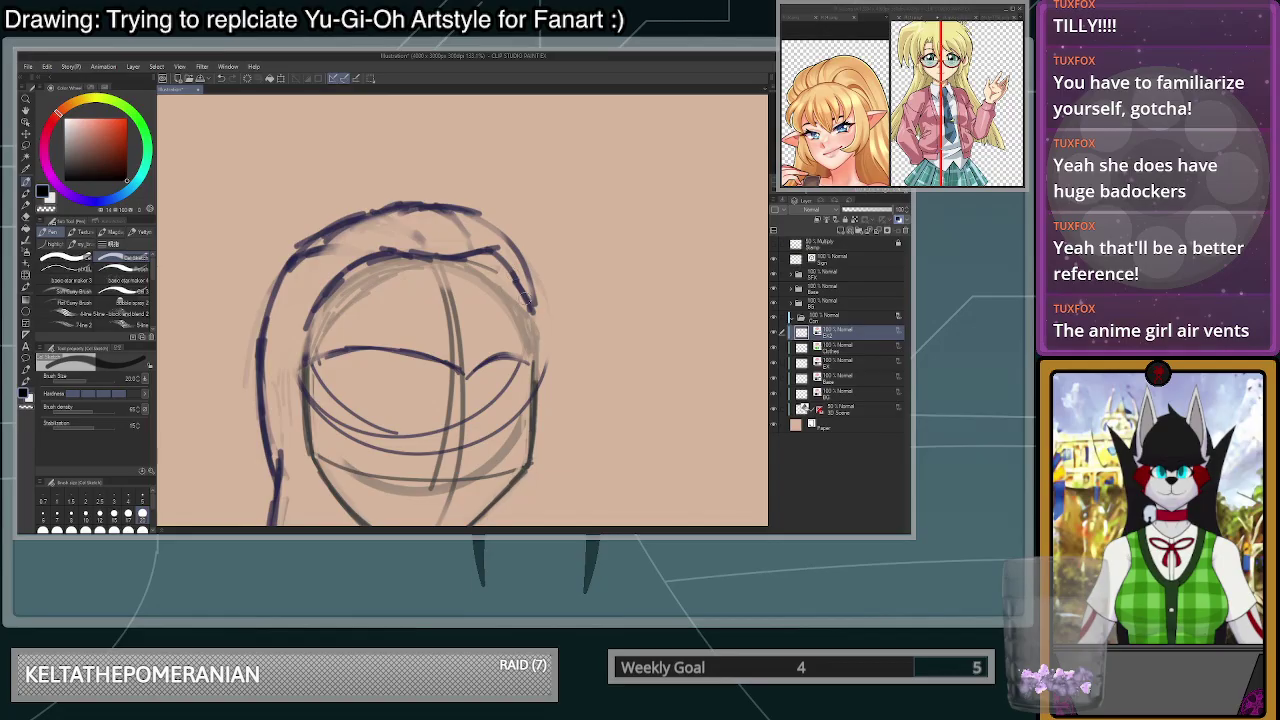
- Erase and redraw the left half of the hairline as one curve from the temple over the forehead
scroll(497, 315, down, 1)
scroll(497, 285, up, 2)
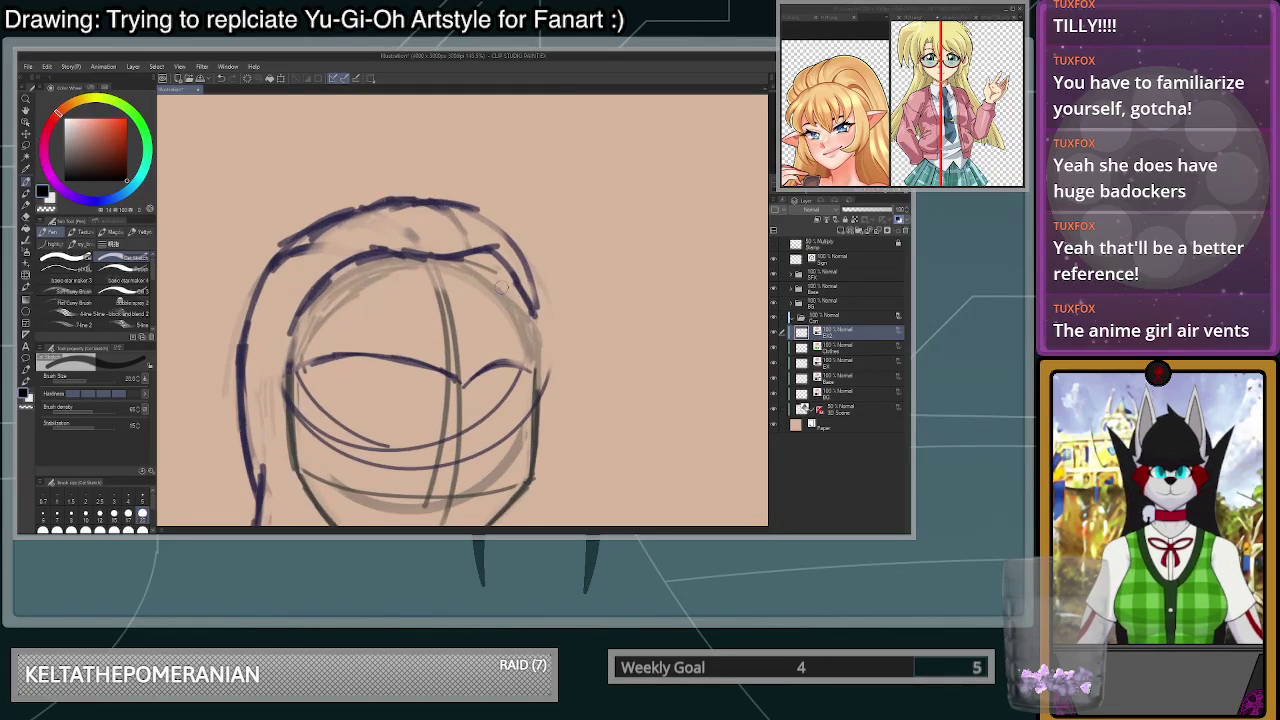
mouse_move(540, 330)
mouse_down()
mouse_move(494, 247)
mouse_move(456, 253)
mouse_up()
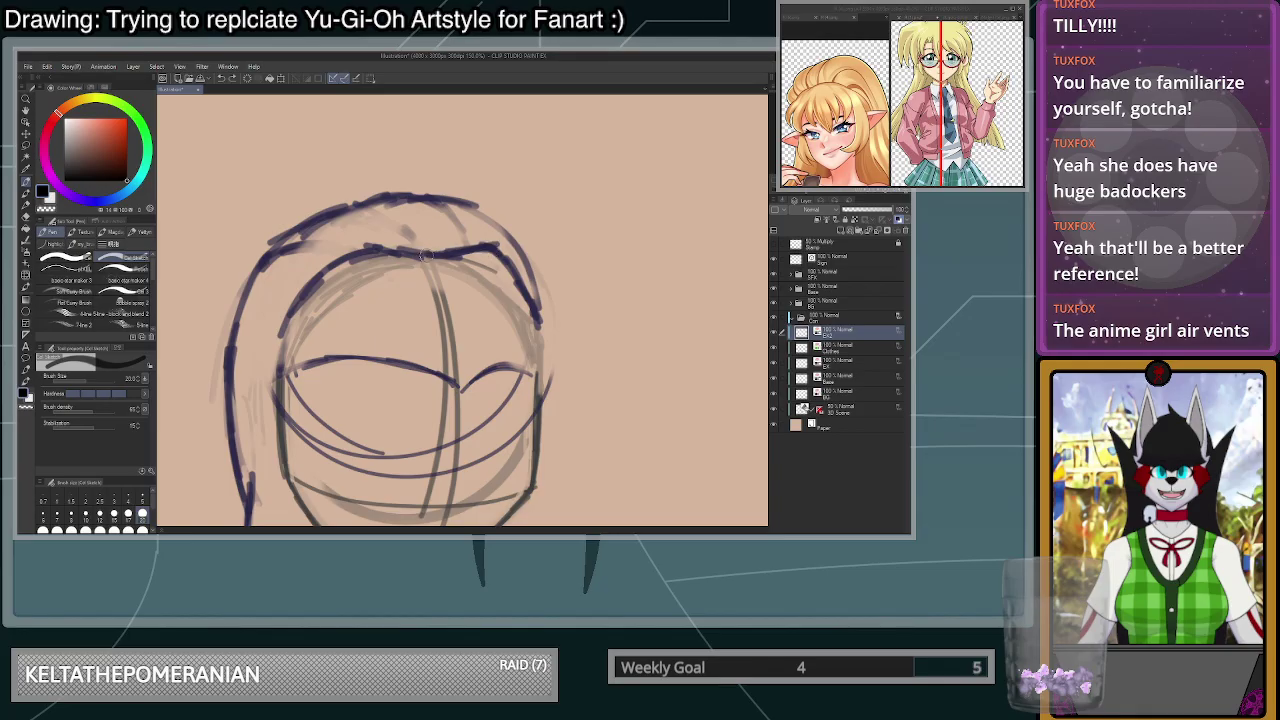
mouse_move(488, 248)
mouse_down()
mouse_move(403, 254)
mouse_move(473, 258)
mouse_move(390, 249)
mouse_move(472, 267)
mouse_move(391, 248)
mouse_move(311, 298)
mouse_up()
key(c)
key(c)
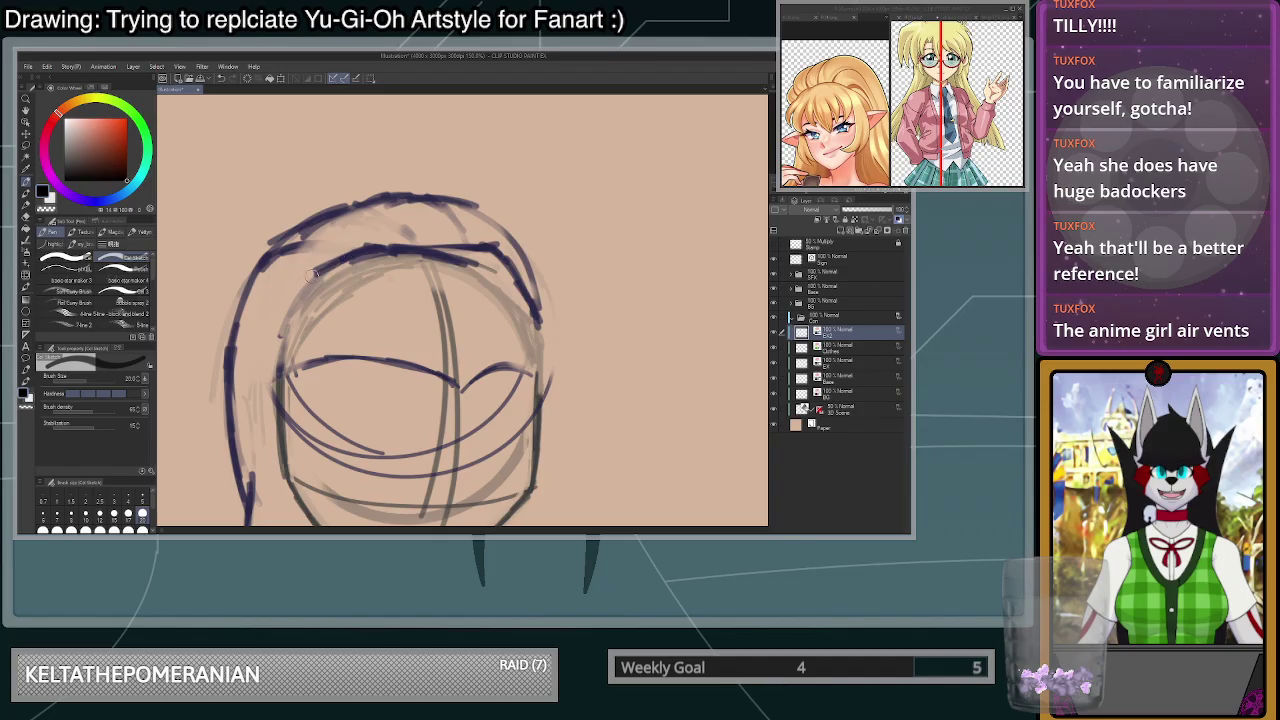
mouse_move(318, 268)
mouse_down()
mouse_move(280, 338)
mouse_move(276, 382)
mouse_up()
- Rework the right half of the hairline from the top of the forehead down to the temple
drag(492, 254, 404, 249)
key(c)
mouse_move(497, 246)
mouse_down()
mouse_move(452, 246)
mouse_move(488, 240)
mouse_move(536, 312)
mouse_up()
key(c)
key(c)
mouse_move(474, 264)
mouse_down()
mouse_move(416, 246)
mouse_move(497, 271)
mouse_move(452, 247)
mouse_move(380, 250)
mouse_move(444, 258)
mouse_move(371, 253)
mouse_move(514, 248)
mouse_move(541, 295)
mouse_move(501, 265)
mouse_move(548, 354)
mouse_move(506, 262)
mouse_move(520, 284)
mouse_up()
key(c)
key(c)
- Examine the reworked hairline up close and against the whole head sketch
scroll(493, 229, up, 2)
key(c)
key(c)
scroll(540, 310, down, 1)
scroll(520, 270, down, 4)
scroll(562, 345, up, 5)
scroll(558, 345, down, 3)
scroll(540, 220, up, 3)
scroll(535, 258, down, 5)
scroll(536, 295, up, 4)
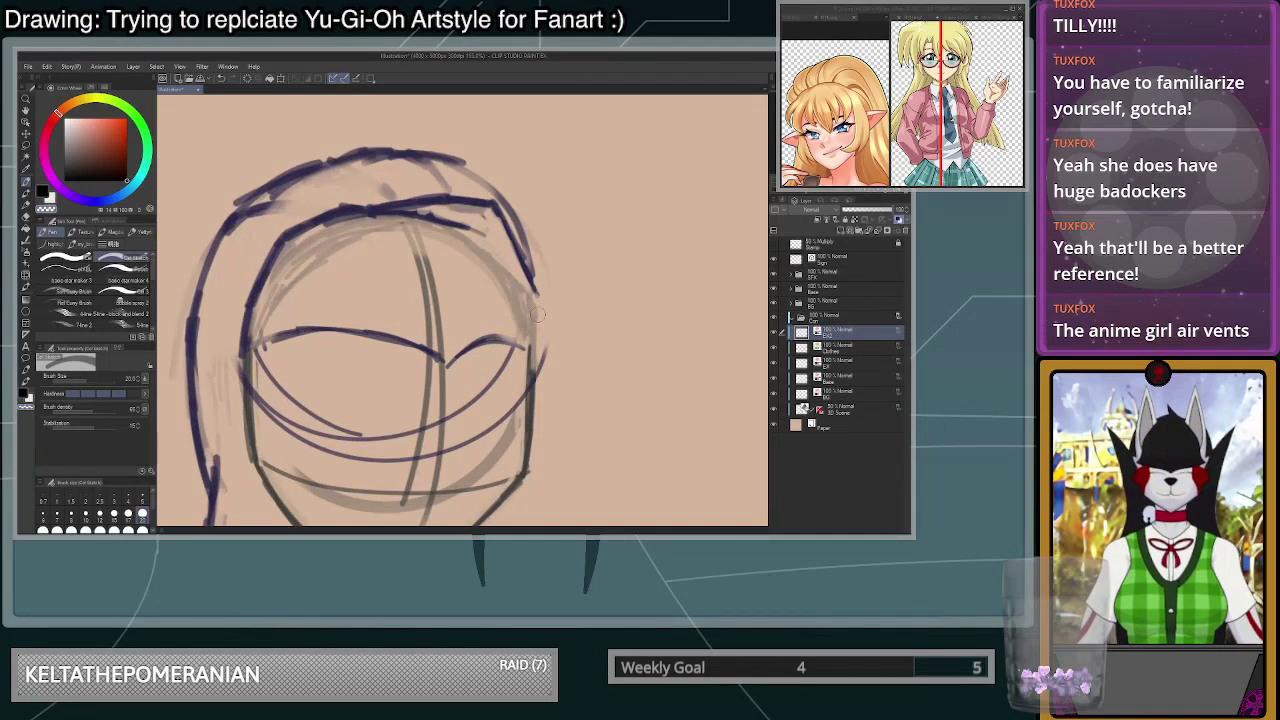
- Extend the hairline down the right temple at brush size 15 and erase the stroke across the top of the forehead
key(c)
mouse_move(538, 298)
mouse_down()
mouse_move(530, 353)
mouse_move(536, 301)
mouse_move(513, 253)
mouse_up()
key(ctrl+z)
click(100, 515)
click(114, 516)
mouse_move(491, 217)
mouse_down()
mouse_move(527, 275)
mouse_move(492, 222)
mouse_move(518, 255)
mouse_move(506, 233)
mouse_move(518, 261)
mouse_move(485, 210)
mouse_move(457, 197)
mouse_move(504, 203)
mouse_move(509, 242)
mouse_move(499, 229)
mouse_move(526, 281)
mouse_up()
key(ctrl+z)
key(c)
key(c)
mouse_move(486, 208)
mouse_down()
mouse_move(537, 298)
mouse_move(510, 245)
mouse_move(448, 204)
mouse_move(425, 210)
mouse_up()
key(c)
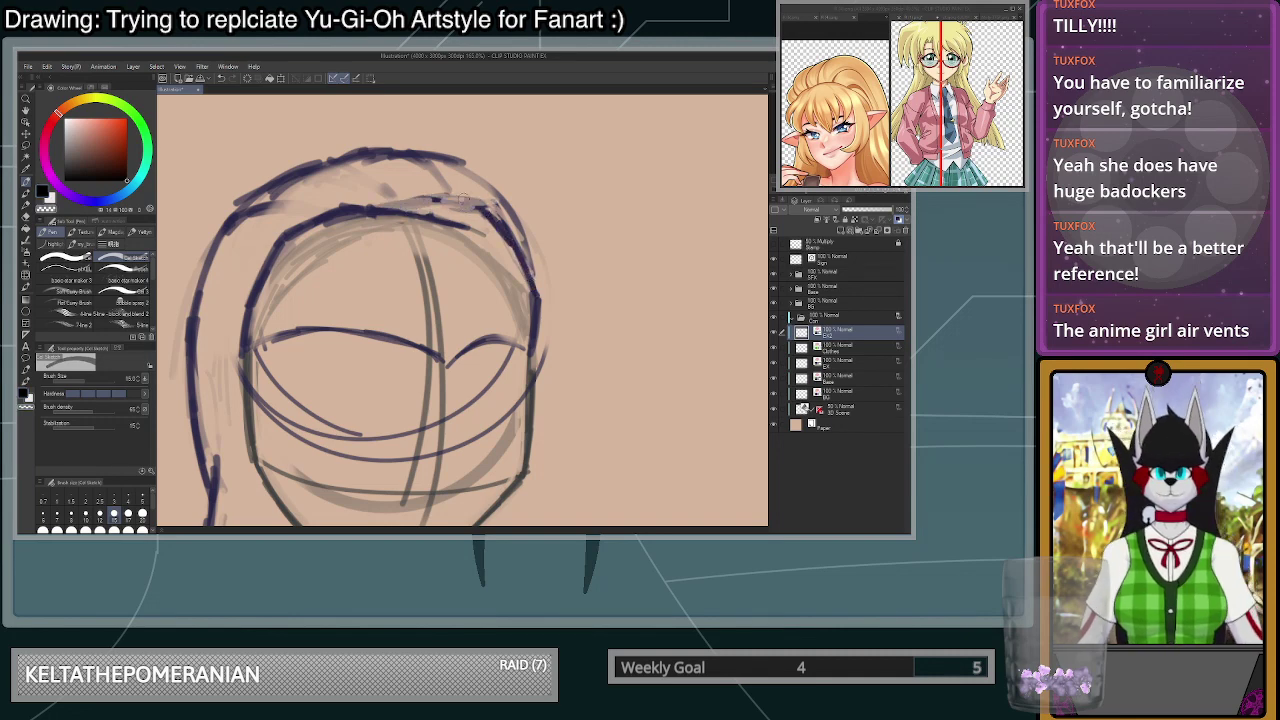
- Redraw the top of the right hairline as a smooth arc joining the left curve
scroll(456, 199, up, 3)
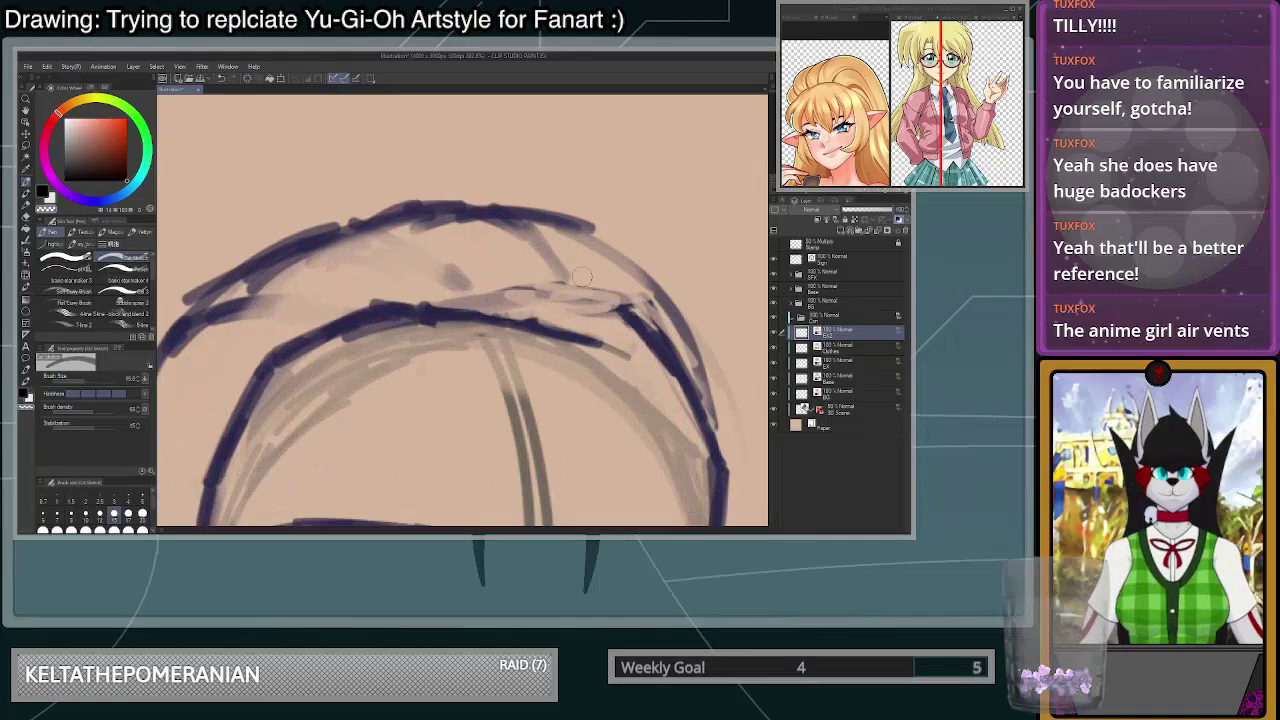
mouse_move(628, 300)
mouse_down()
mouse_move(568, 291)
mouse_move(410, 302)
mouse_up()
mouse_move(518, 290)
mouse_down()
mouse_move(622, 305)
mouse_move(500, 292)
mouse_move(410, 308)
mouse_up()
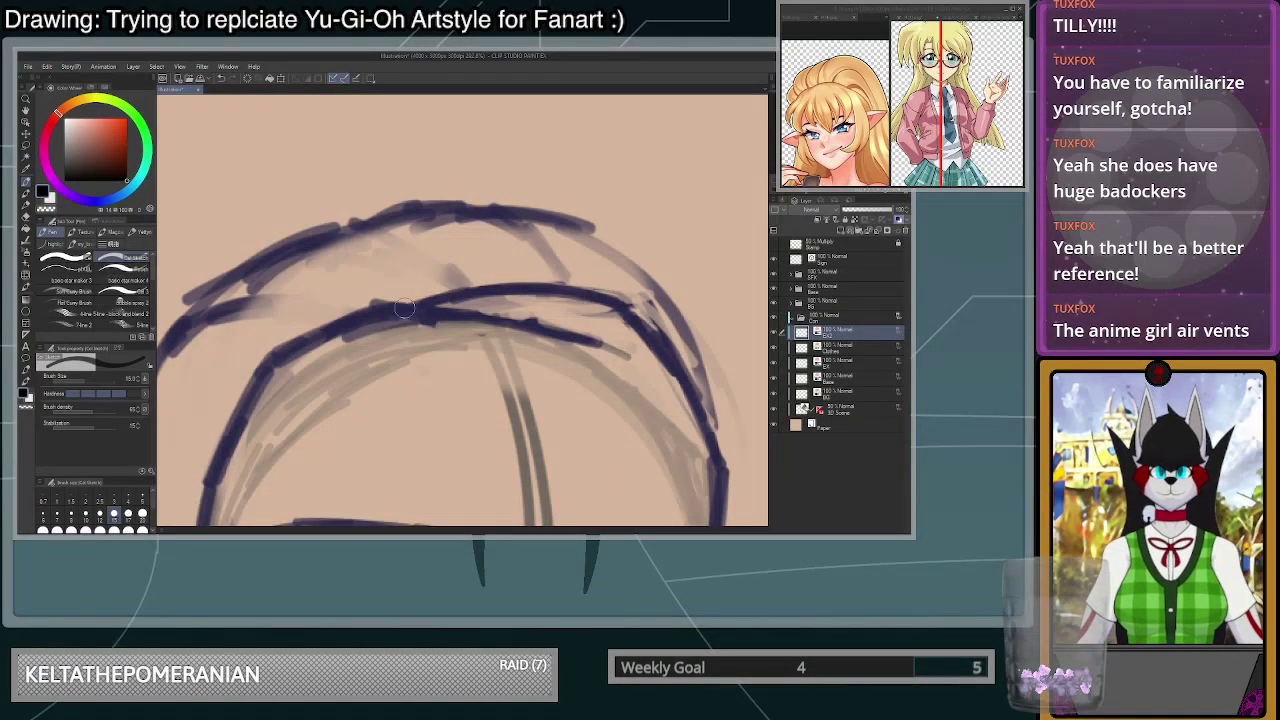
- Lasso the leftover stroke overlapping beneath the right hairline arc, delete it and clear the selection
scroll(597, 343, down, 4)
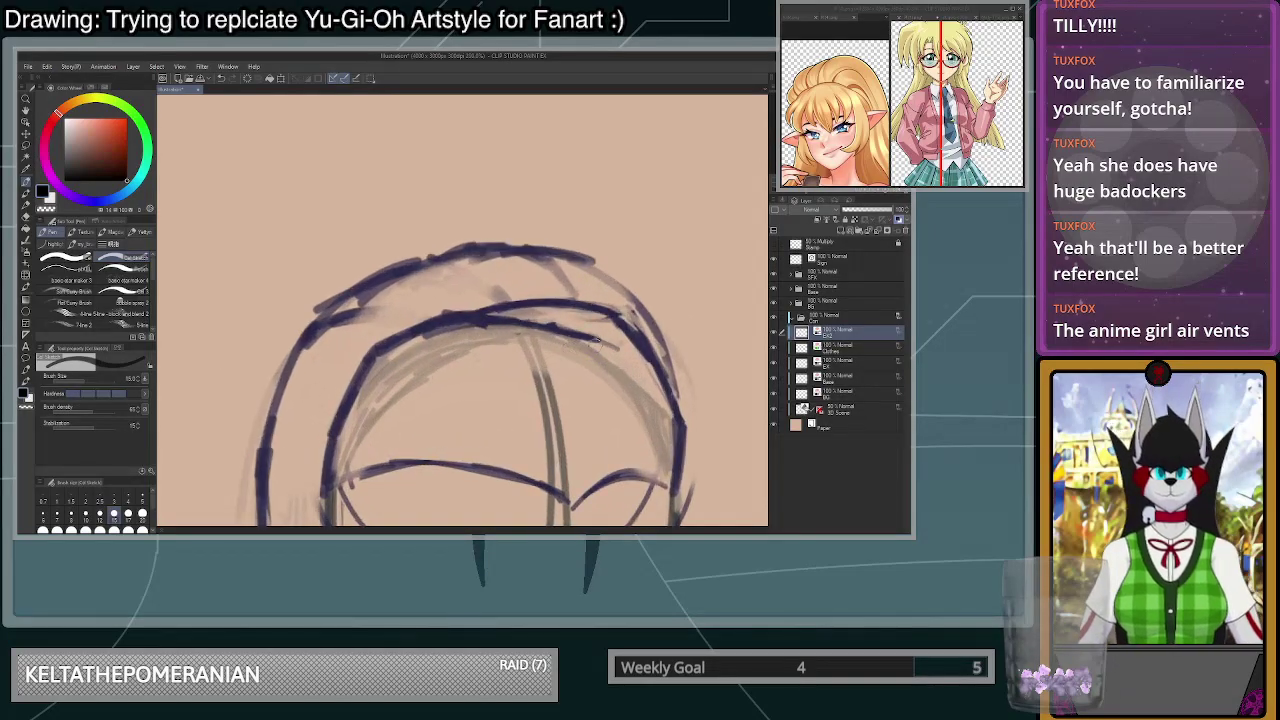
key(m)
drag(590, 333, 597, 360)
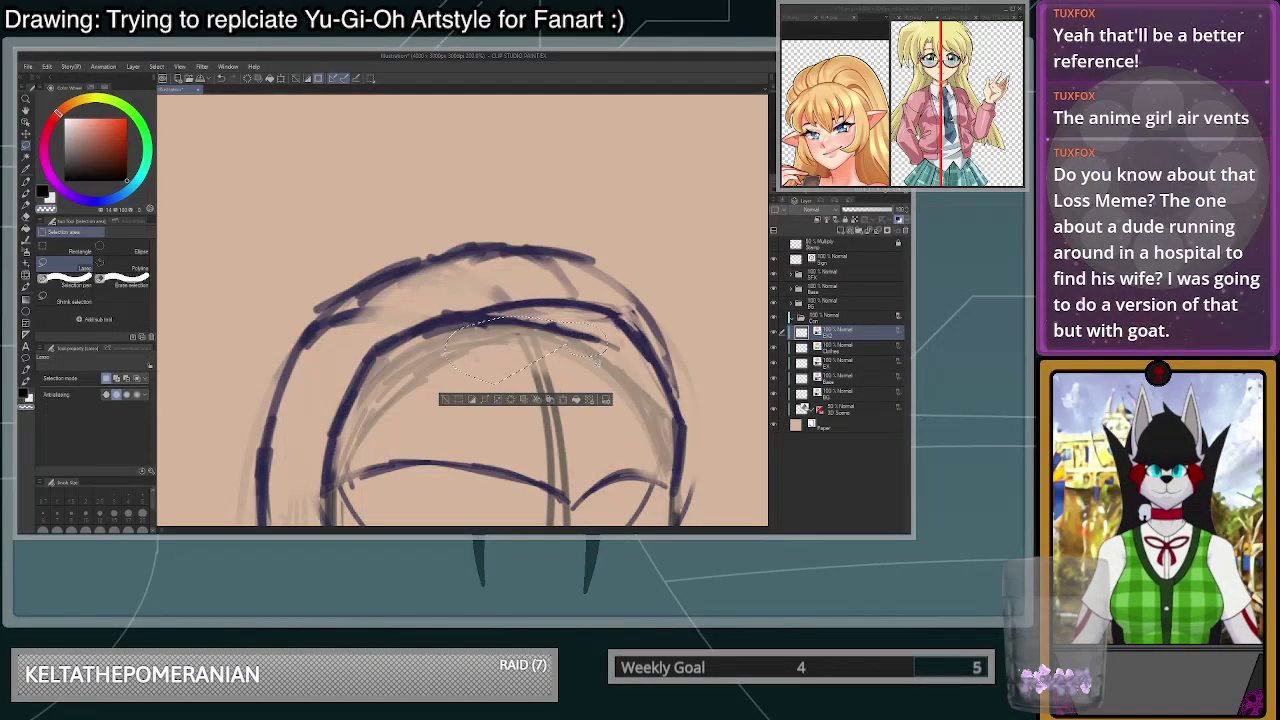
click(511, 400)
click(633, 353)
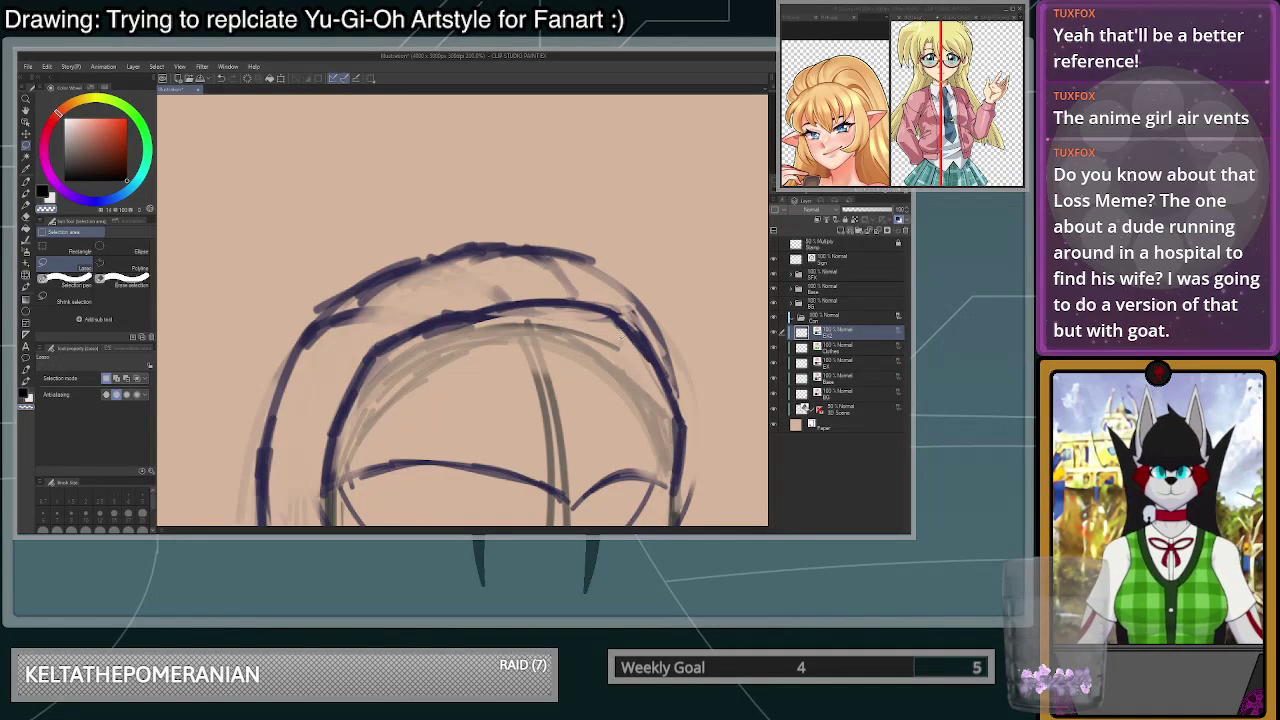
- Draw a short curved parting stroke where the two hairline arcs meet and thin its end with transparent colour
key(b)
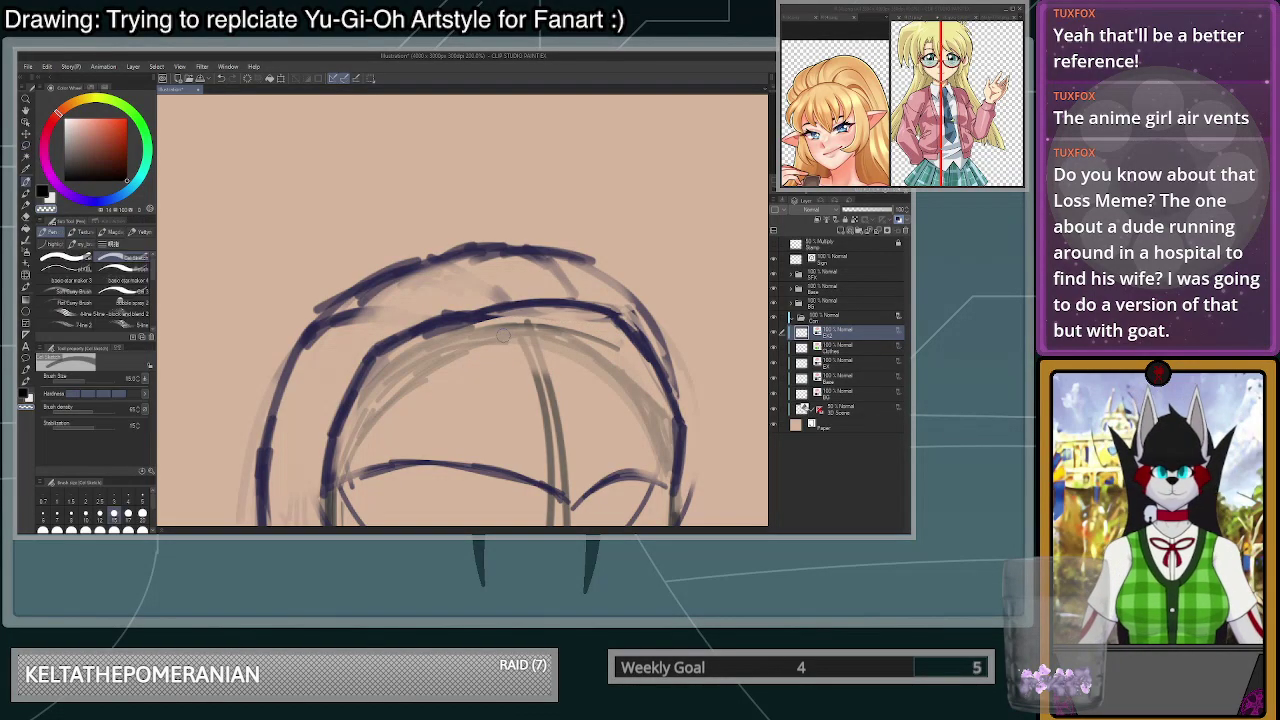
mouse_move(478, 318)
mouse_down()
mouse_move(561, 344)
mouse_move(486, 316)
mouse_up()
key(c)
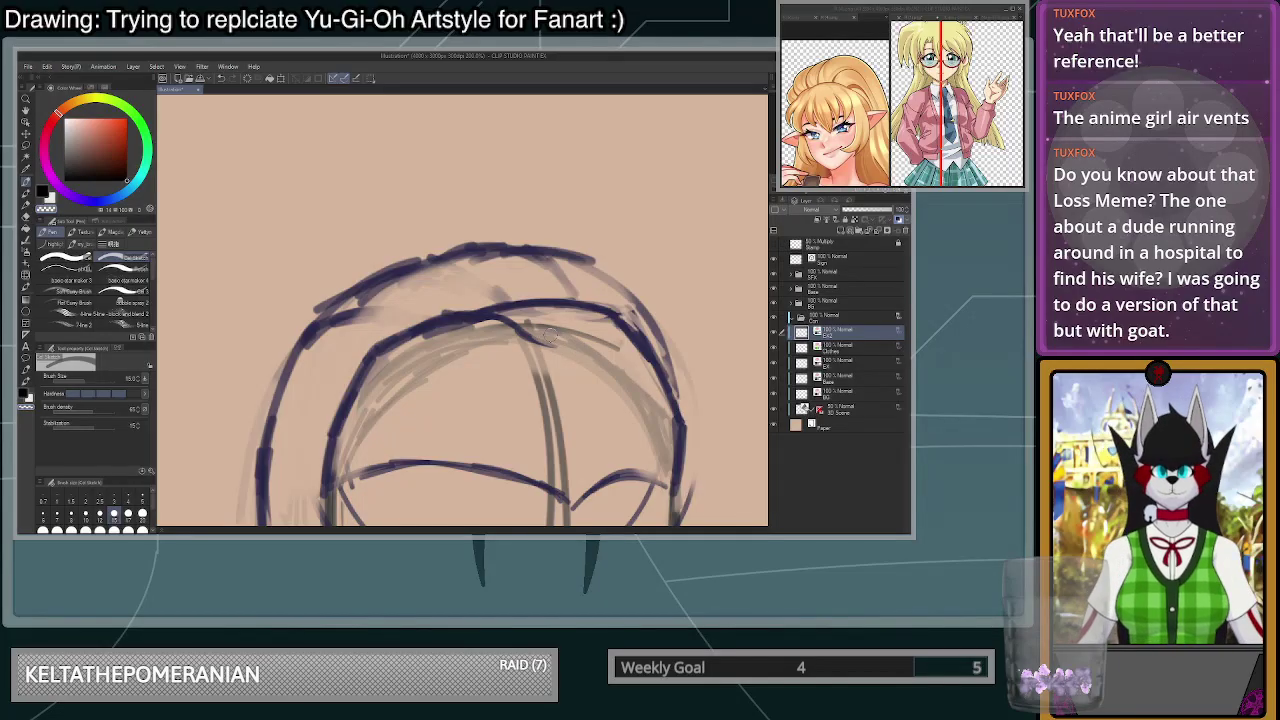
drag(519, 325, 553, 345)
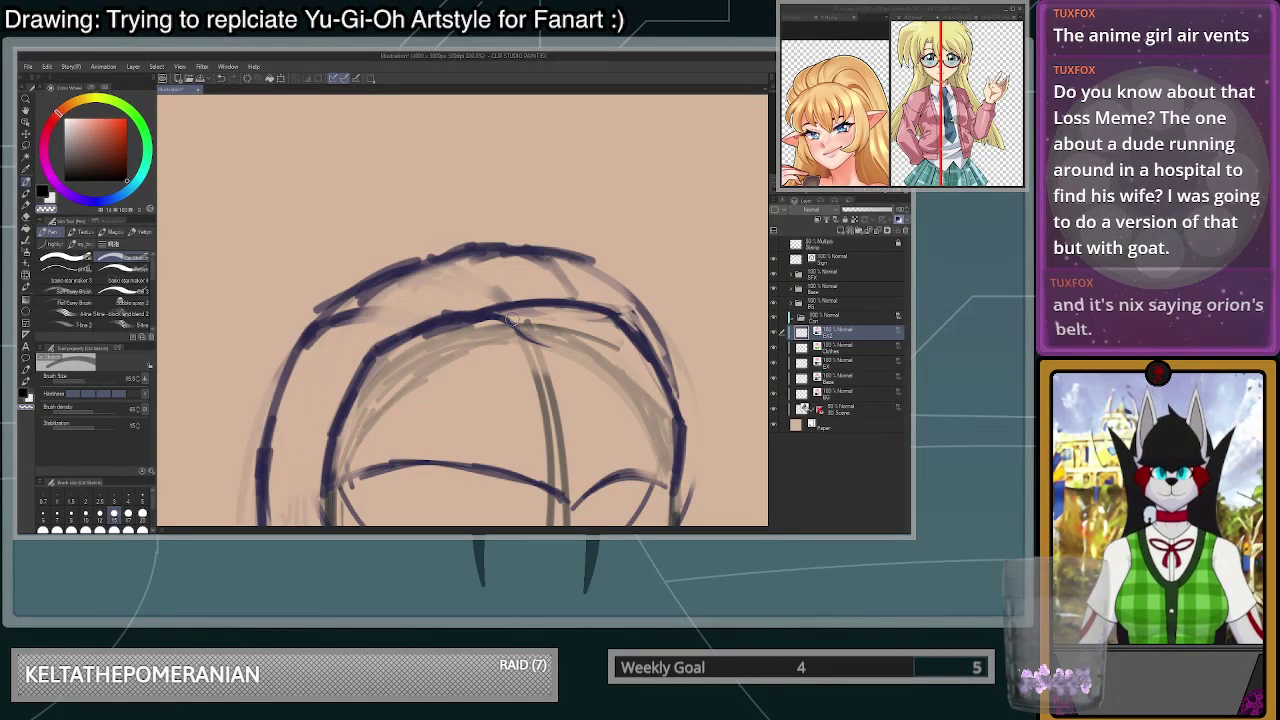
- Fade the brow line to a faint guide with transparent colour at brush size 100
scroll(566, 287, down, 6)
scroll(602, 335, up, 4)
scroll(602, 335, down, 4)
scroll(602, 350, up, 3)
scroll(610, 355, down, 3)
scroll(655, 378, up, 3)
scroll(660, 378, up, 2)
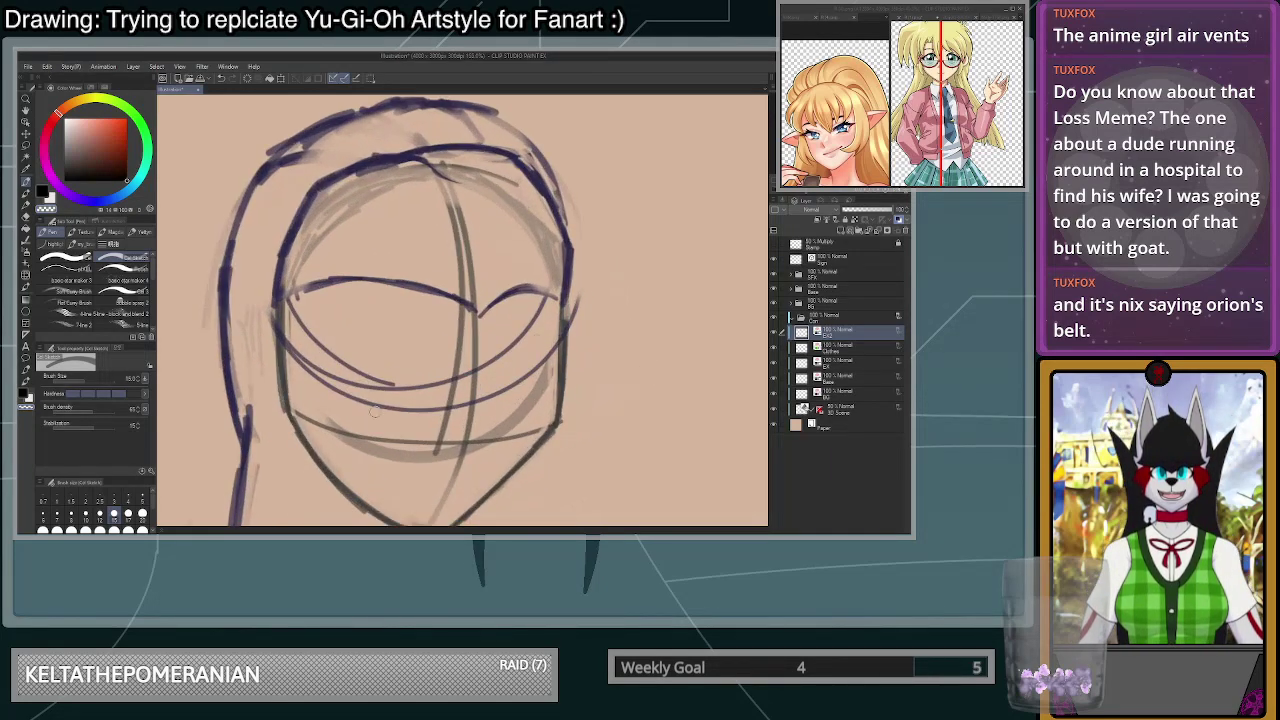
key(])
key(])
key(])
key(])
key(])
key(])
key(])
key(])
key(])
key(])
mouse_move(520, 292)
mouse_down()
mouse_move(502, 297)
mouse_move(522, 306)
mouse_move(330, 290)
mouse_move(440, 350)
mouse_move(467, 380)
mouse_up()
key(ctrl+z)
key(ctrl+z)
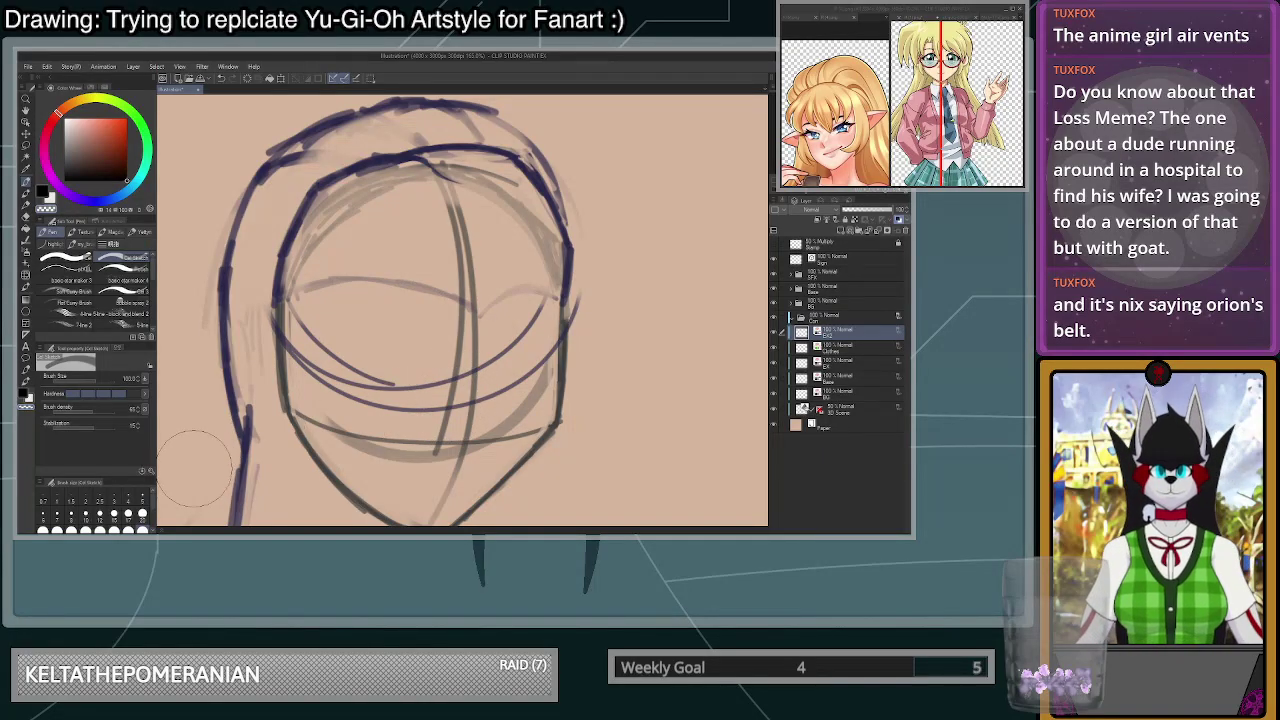
- Set the brush size to 12 and sketch a curved bang stroke on the forehead, running down toward the face's vertical centre line
click(99, 513)
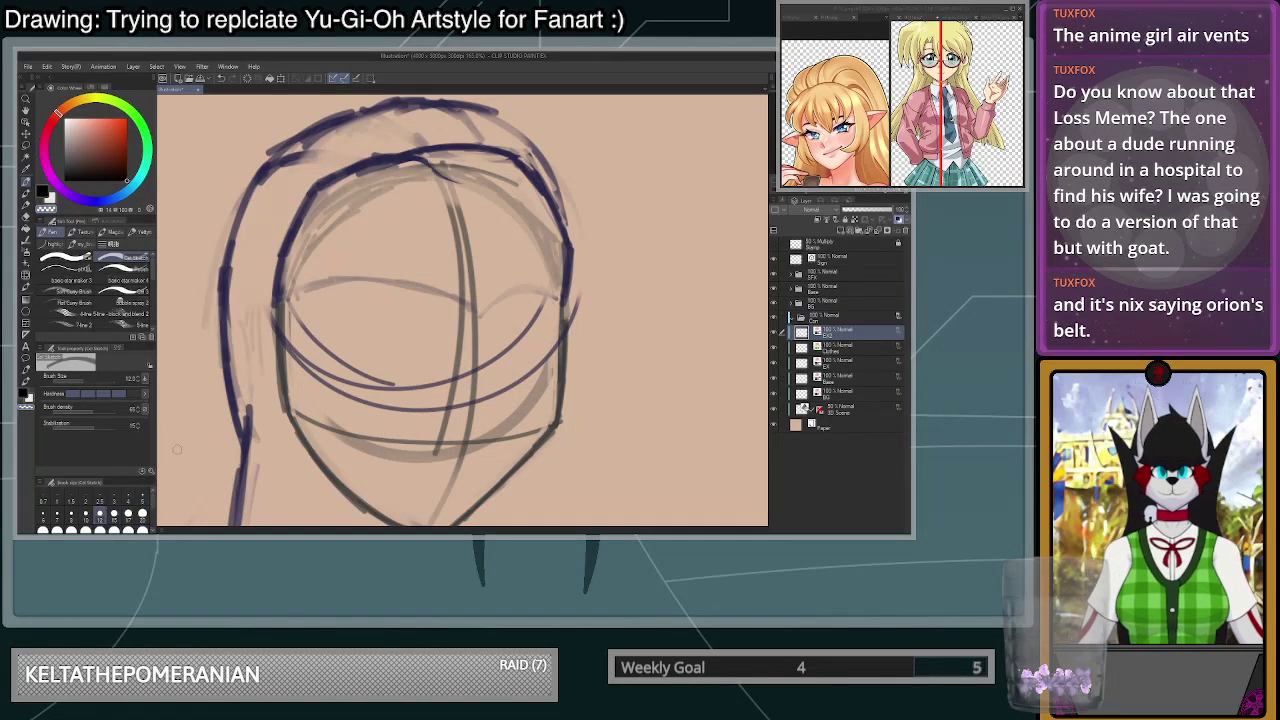
mouse_move(454, 228)
mouse_down()
mouse_move(445, 274)
mouse_move(470, 327)
mouse_up()
key(ctrl+z)
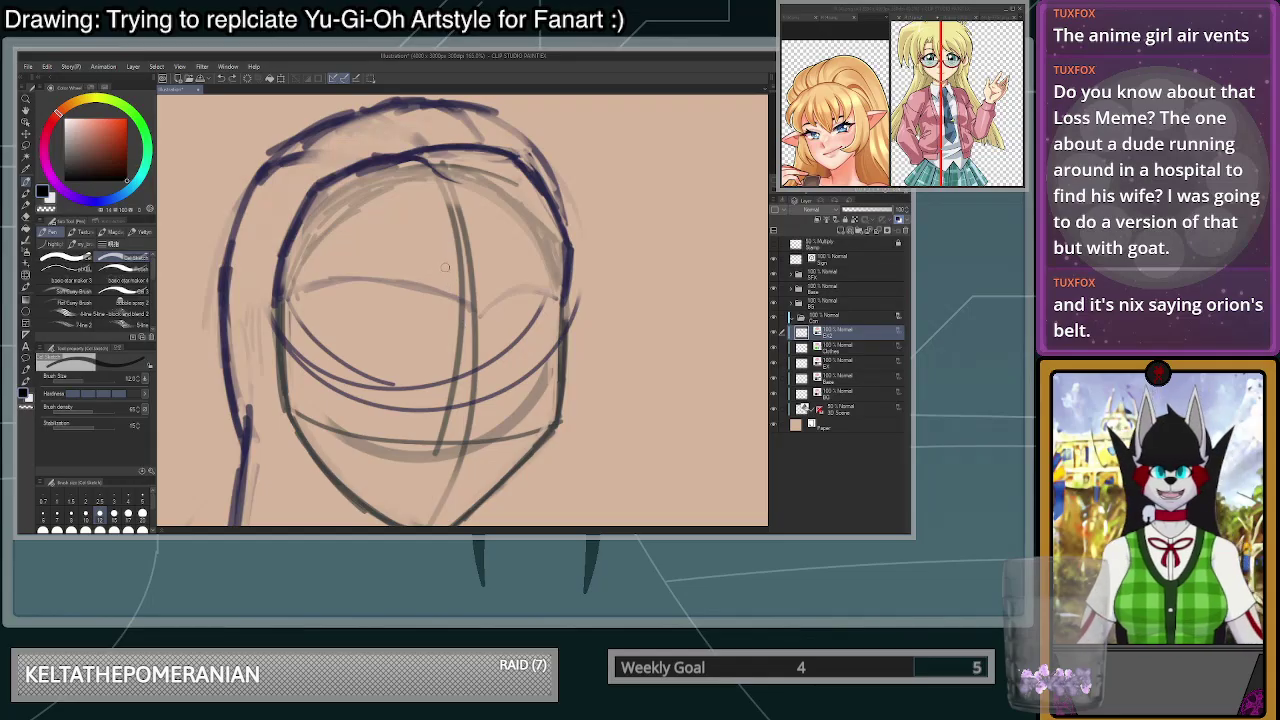
drag(437, 252, 443, 318)
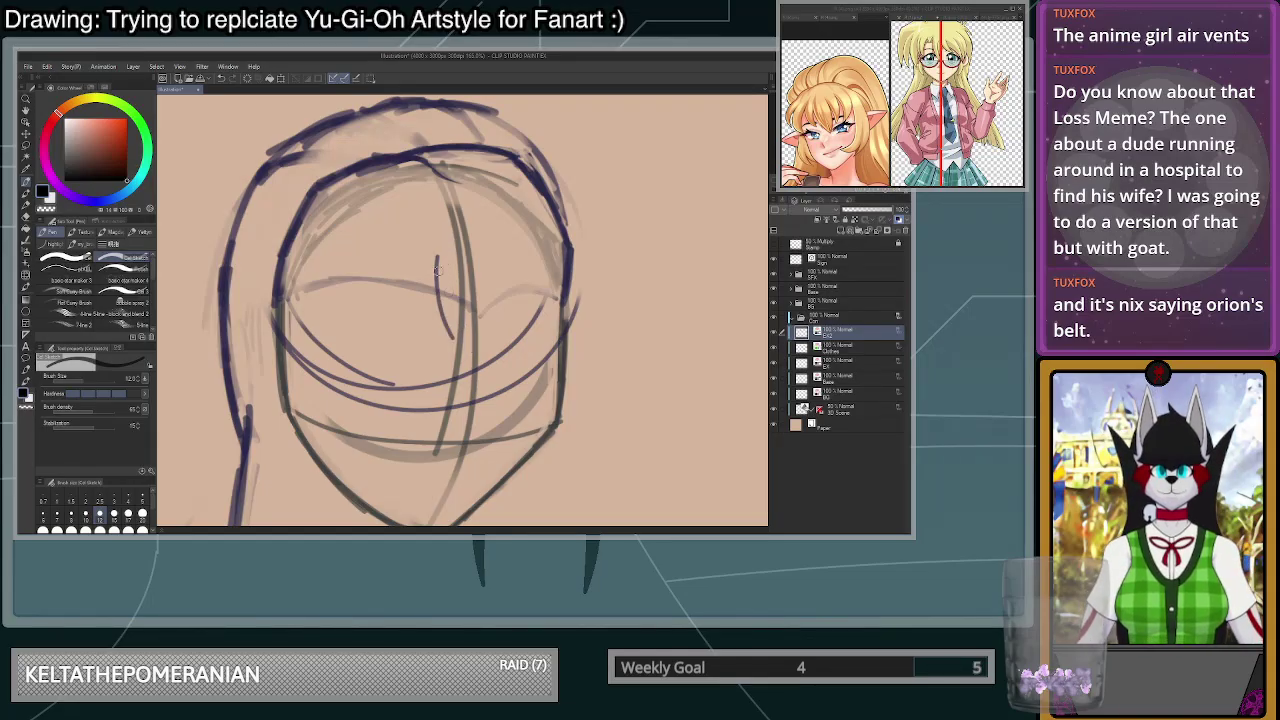
key(ctrl+z)
drag(421, 238, 469, 340)
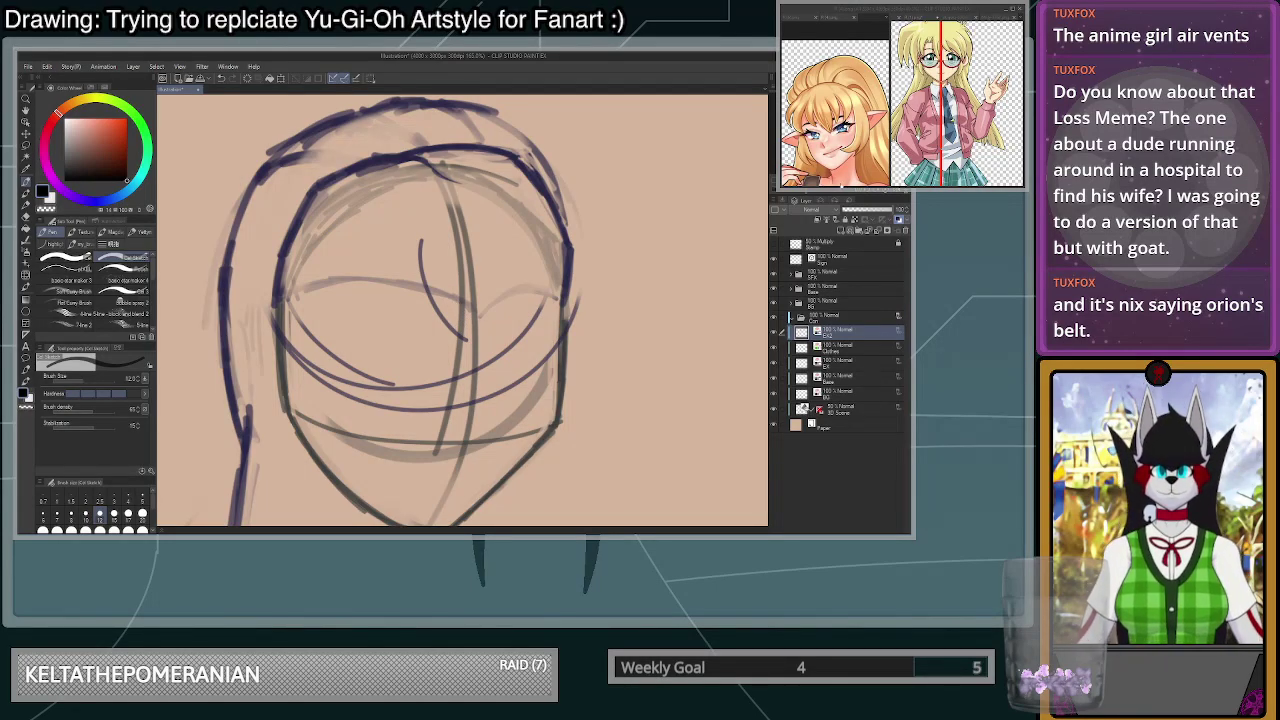
- Enlarge the render of the blonde girl with glasses in the reference window and examine the shape of her bangs
click(956, 100)
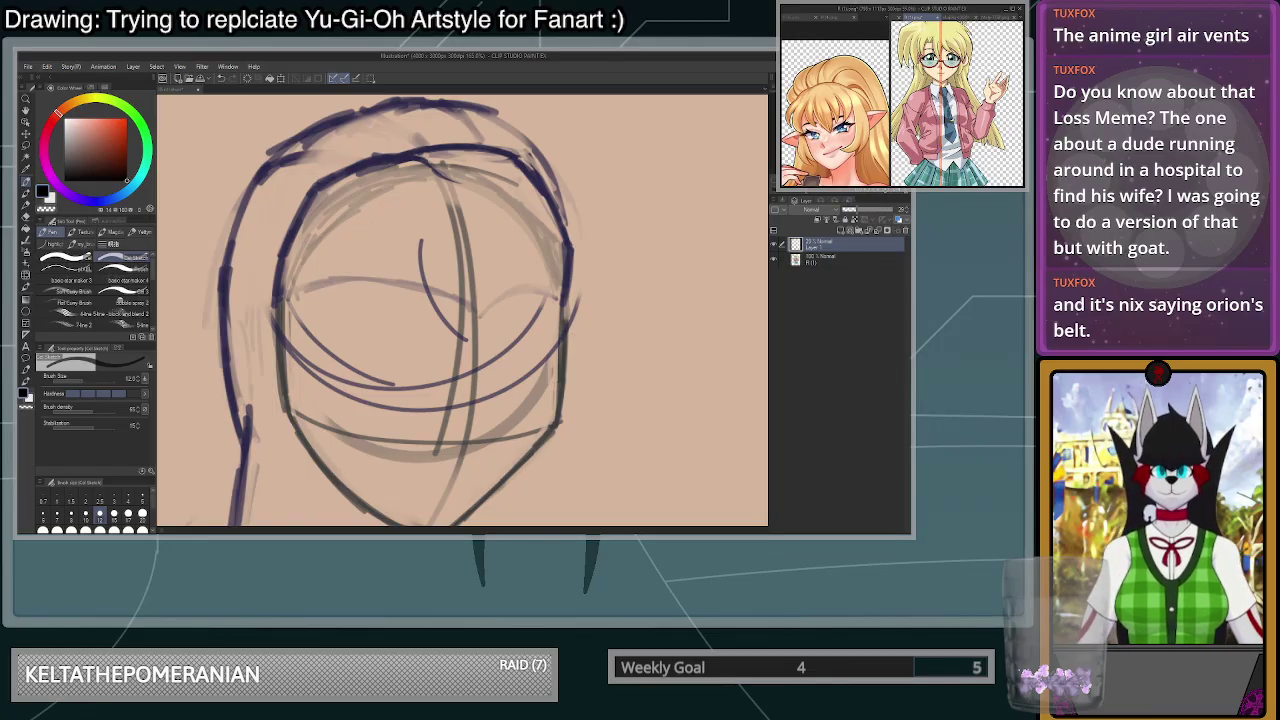
scroll(945, 105, up, 1)
drag(945, 80, 952, 122)
scroll(950, 105, up, 1)
scroll(950, 105, down, 1)
scroll(950, 105, up, 1)
scroll(965, 110, down, 1)
scroll(985, 100, up, 3)
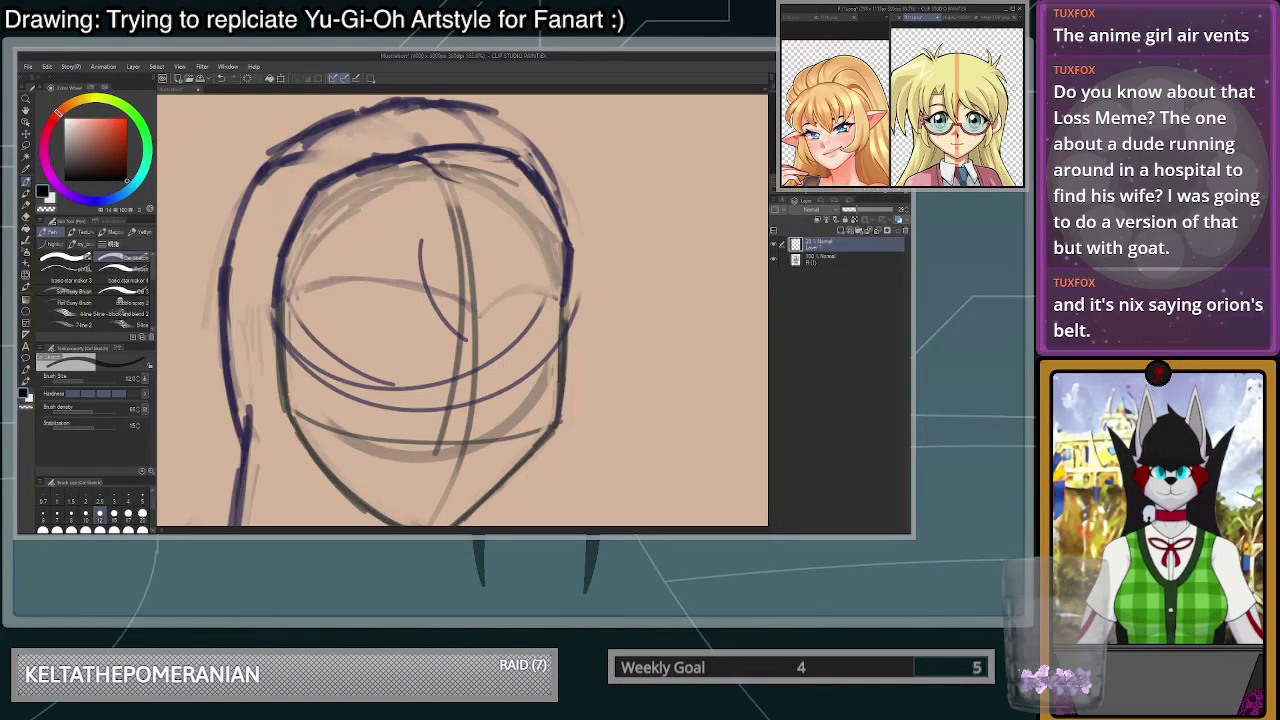
scroll(988, 106, down, 1)
click(562, 300)
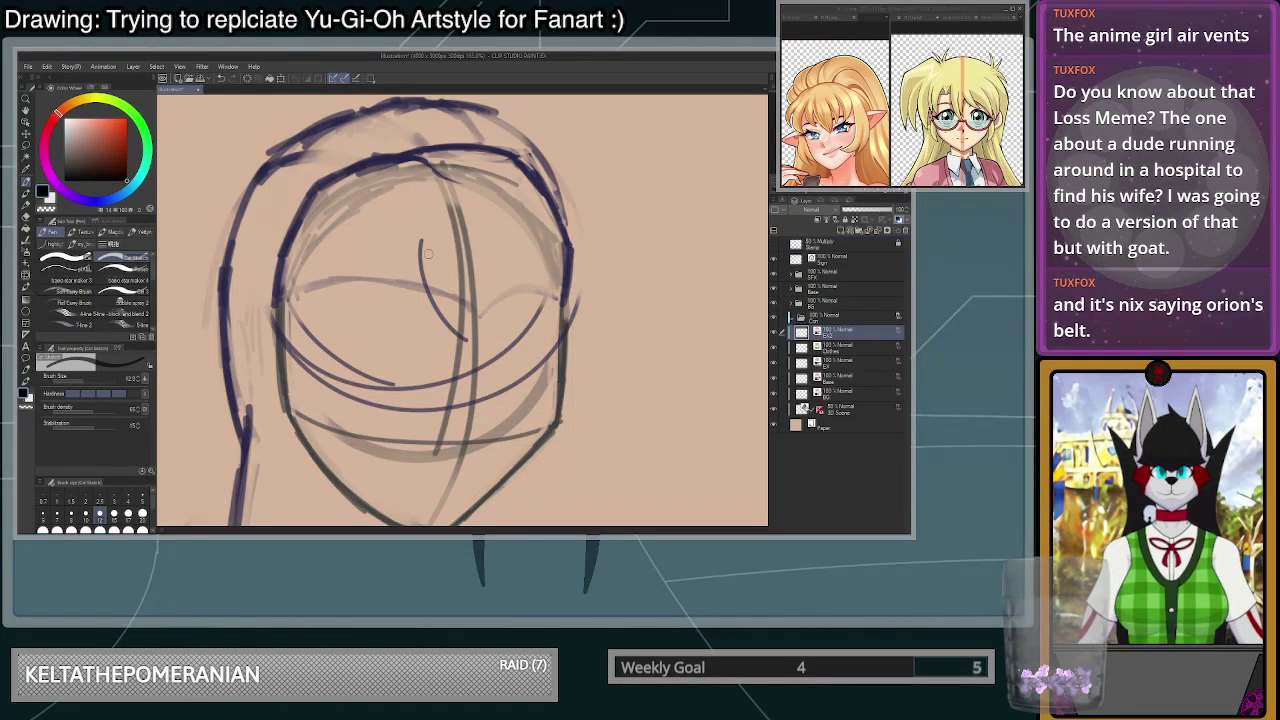
- Redraw the left edge of the central bang as a longer curve and thin it with transparent colour
mouse_move(421, 236)
mouse_down()
mouse_move(424, 285)
mouse_move(443, 327)
mouse_up()
key(ctrl+z)
drag(420, 244, 465, 341)
key(ctrl+z)
mouse_move(419, 240)
mouse_down()
mouse_move(464, 341)
mouse_move(438, 282)
mouse_move(451, 326)
mouse_move(475, 345)
mouse_up()
key(c)
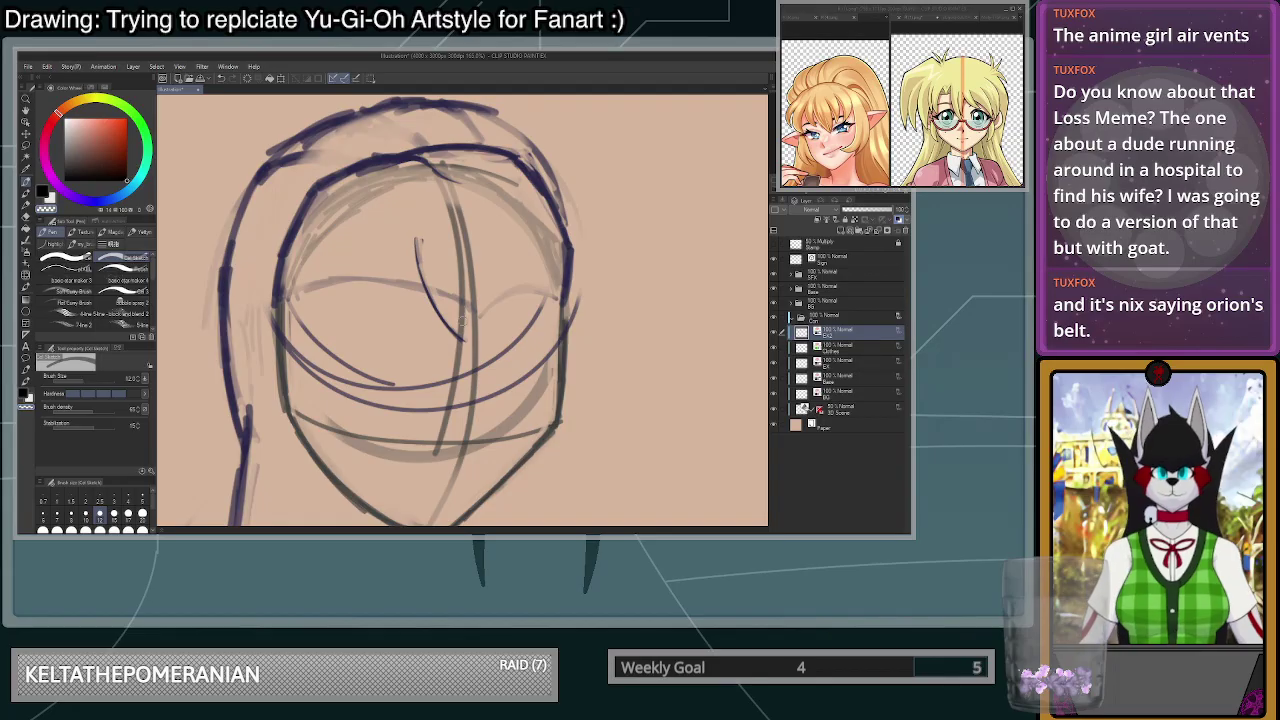
scroll(469, 345, up, 2)
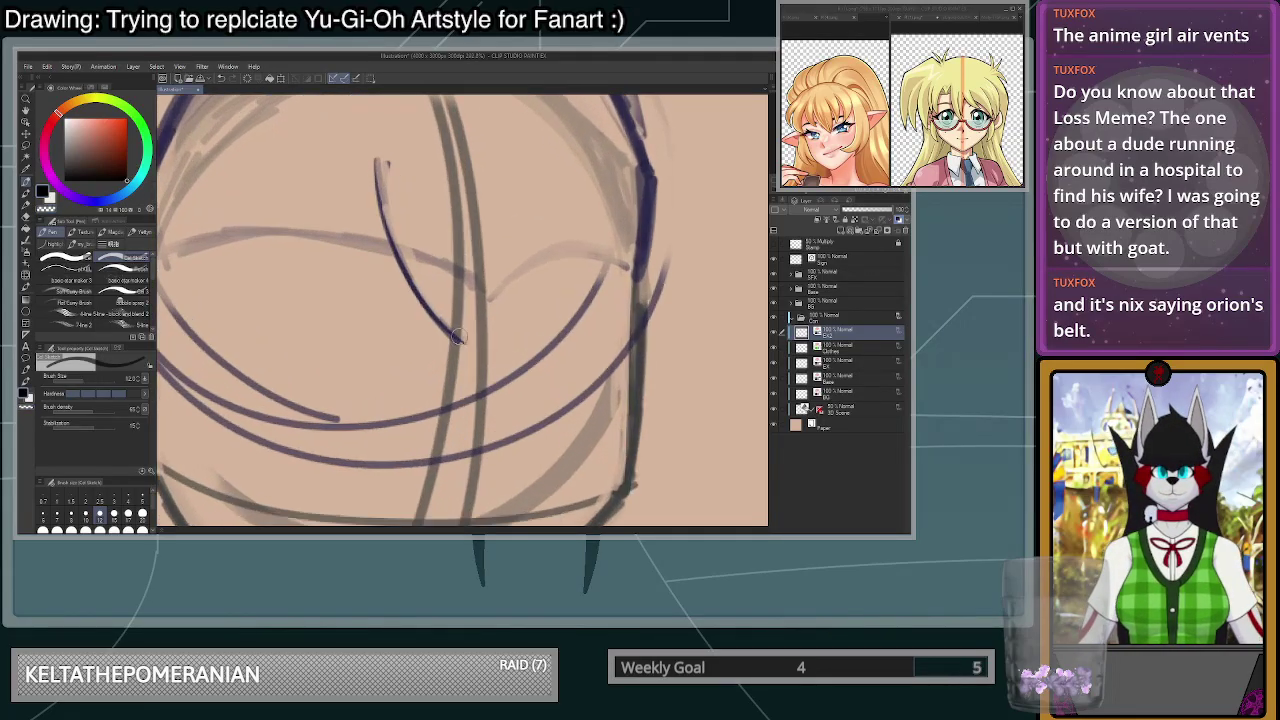
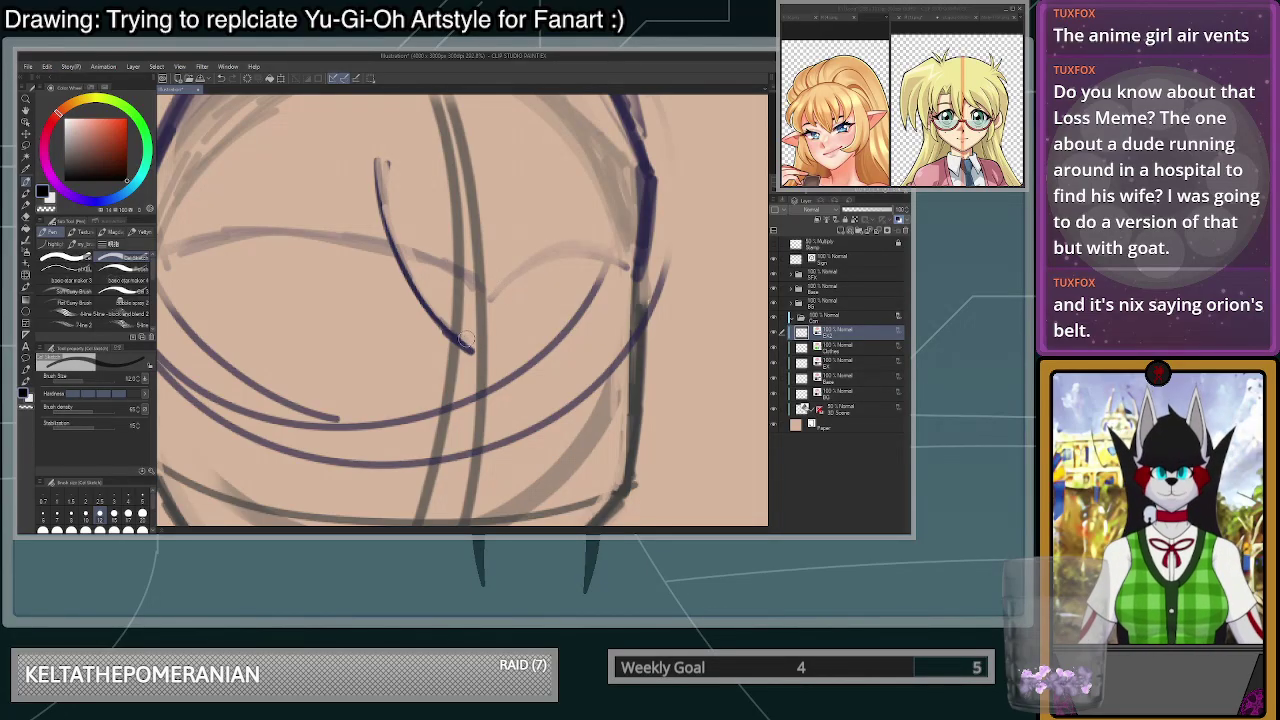
- Draw a short inner stroke down to the central bang's point and thin it with transparent colour
drag(466, 241, 477, 347)
key(ctrl+z)
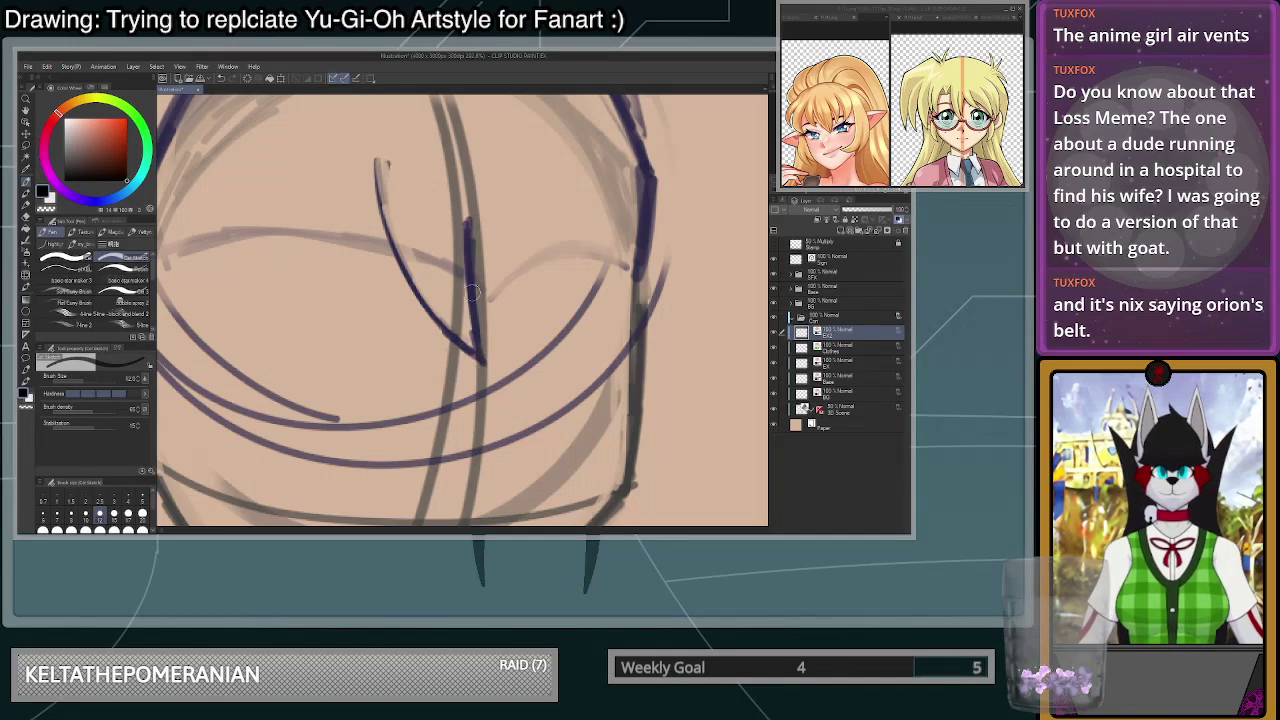
scroll(471, 237, up, 1)
scroll(471, 237, up, 2)
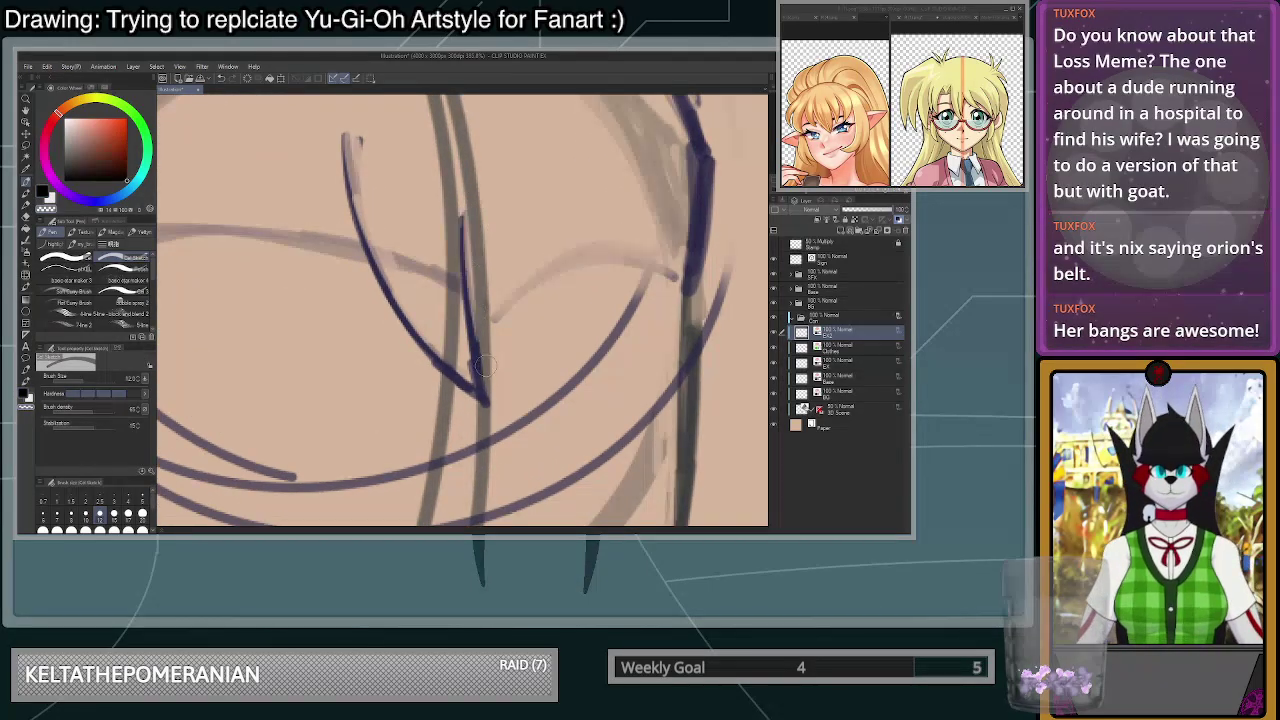
scroll(482, 348, down, 3)
scroll(482, 314, up, 3)
key(c)
- Draw the right edge of the central bang, curving from above the brow line down to its point
mouse_move(481, 358)
mouse_down()
mouse_move(497, 425)
mouse_move(526, 263)
mouse_up()
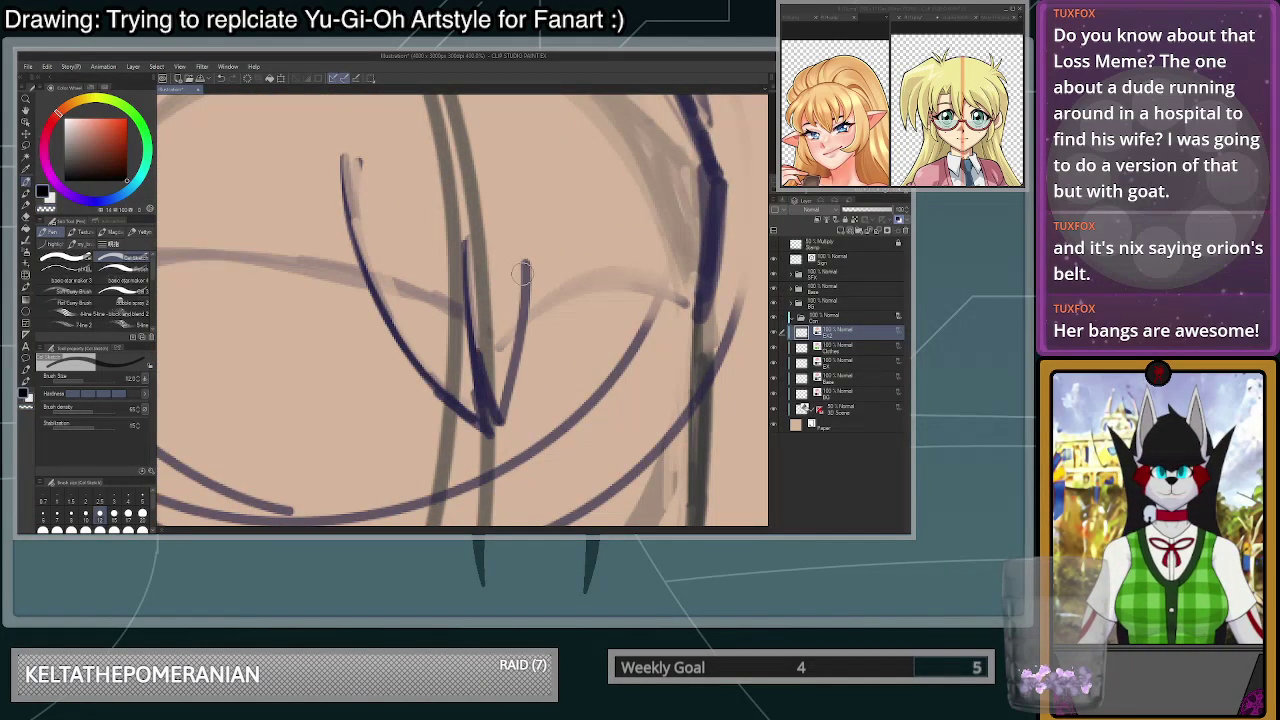
key(ctrl+z)
mouse_move(504, 156)
mouse_down()
mouse_move(523, 322)
mouse_move(500, 428)
mouse_up()
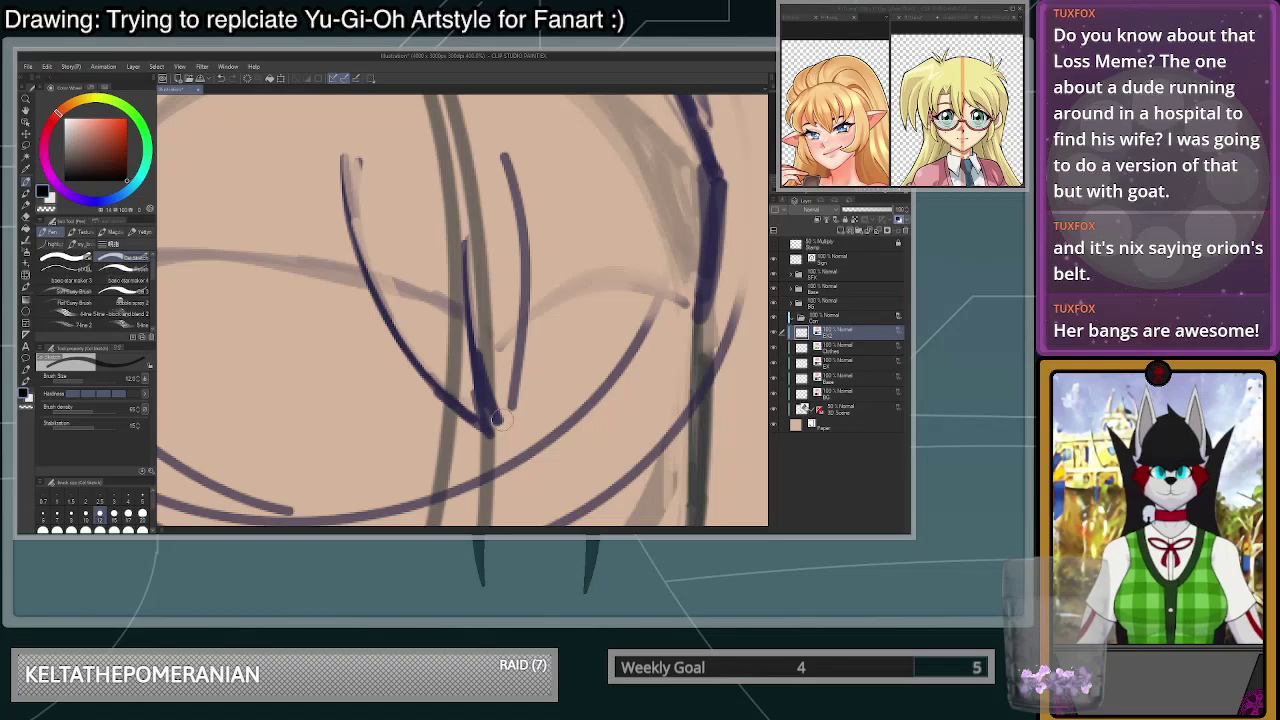
key(ctrl+z)
mouse_move(525, 364)
mouse_down()
mouse_move(504, 422)
mouse_move(536, 305)
mouse_up()
key(ctrl+z)
key(ctrl+z)
drag(498, 420, 522, 336)
key(ctrl+z)
mouse_move(482, 113)
mouse_down()
mouse_move(527, 286)
mouse_move(536, 246)
mouse_move(520, 356)
mouse_up()
key(ctrl+z)
mouse_move(534, 258)
mouse_down()
mouse_move(502, 410)
mouse_move(537, 247)
mouse_move(484, 125)
mouse_up()
scroll(508, 250, down, 5)
scroll(508, 217, up, 5)
- Rework the upper part of the central bang's right edge and taper it with transparent colour
mouse_move(505, 190)
mouse_down()
mouse_move(508, 258)
mouse_move(535, 304)
mouse_up()
key(c)
mouse_move(498, 242)
mouse_down()
mouse_move(497, 194)
mouse_move(502, 254)
mouse_up()
drag(498, 192, 512, 296)
scroll(500, 240, down, 4)
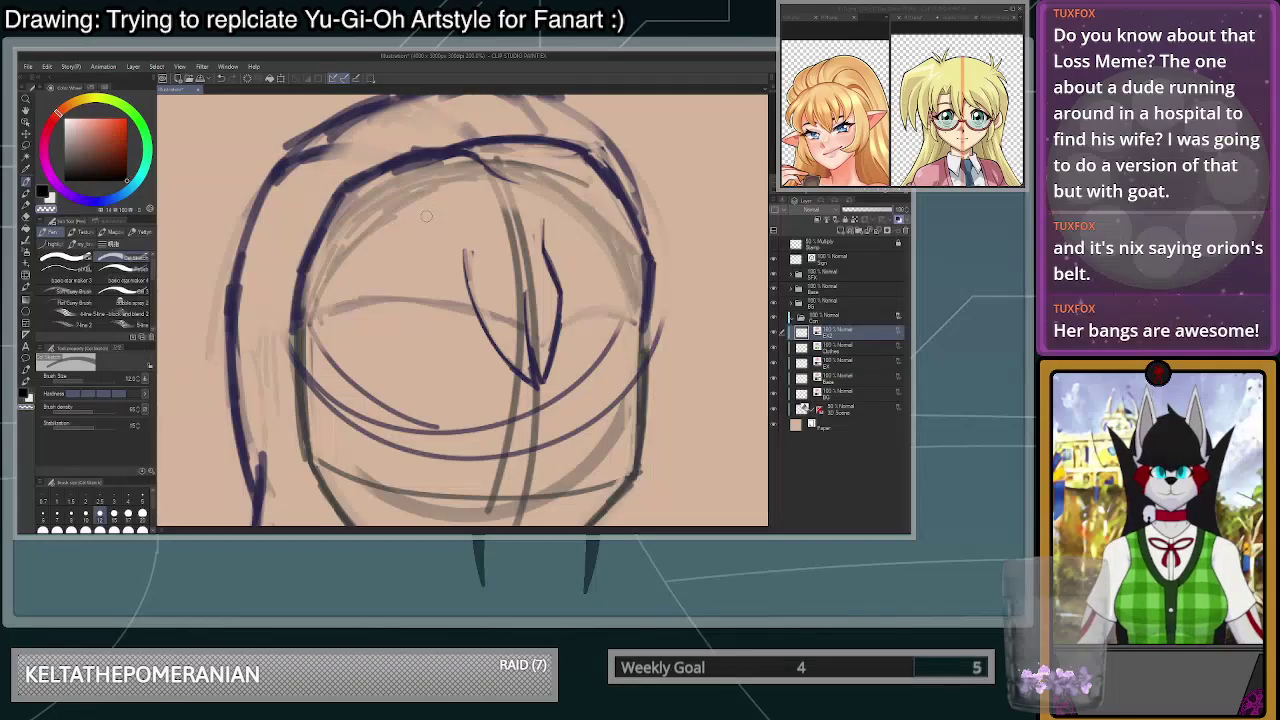
- Add a short strand tip to the central bang's left edge and erase the outline crossing it with transparent colour
scroll(501, 305, up, 5)
key(c)
mouse_move(464, 310)
mouse_down()
mouse_move(476, 385)
mouse_move(485, 358)
mouse_move(478, 380)
mouse_up()
key(ctrl+z)
key(c)
drag(472, 312, 484, 361)
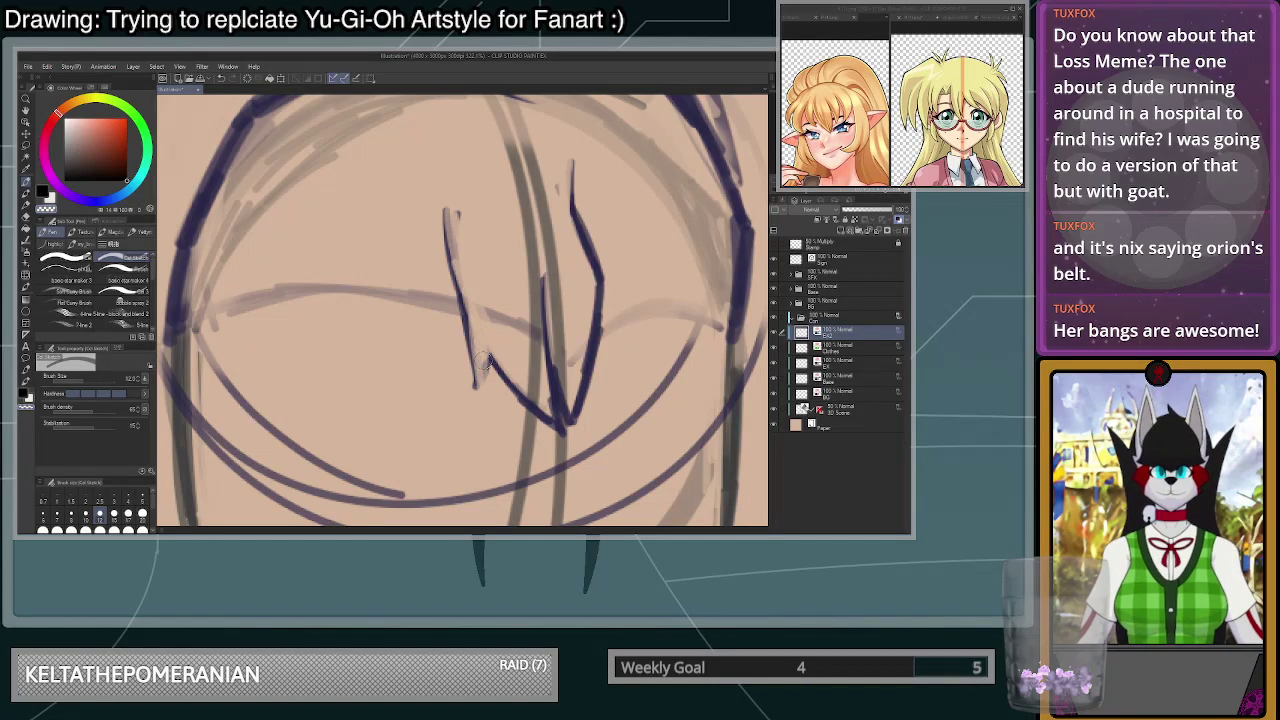
- Sharpen the small split strand tip on the central bang's left edge at brush size 10
click(86, 514)
key(c)
drag(464, 306, 476, 387)
mouse_move(476, 387)
mouse_down()
mouse_move(492, 355)
mouse_move(478, 388)
mouse_move(475, 328)
mouse_up()
key(ctrl+z)
scroll(494, 368, down, 6)
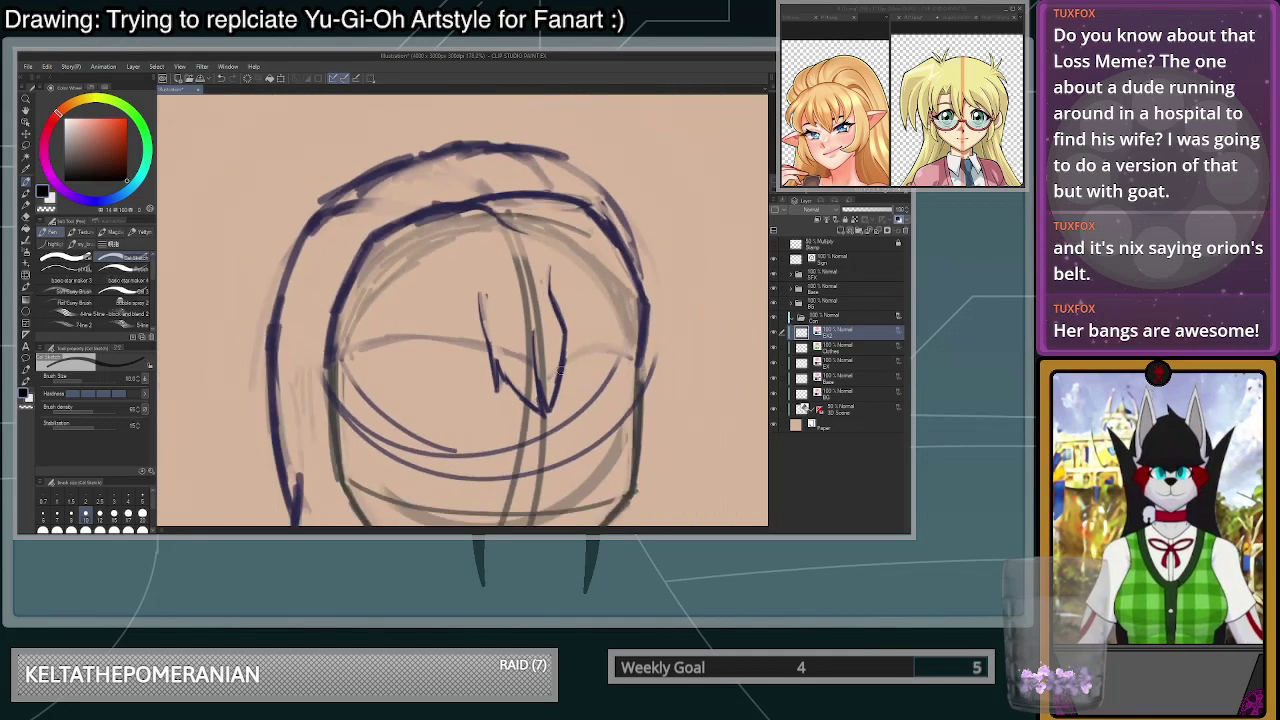
scroll(561, 371, up, 2)
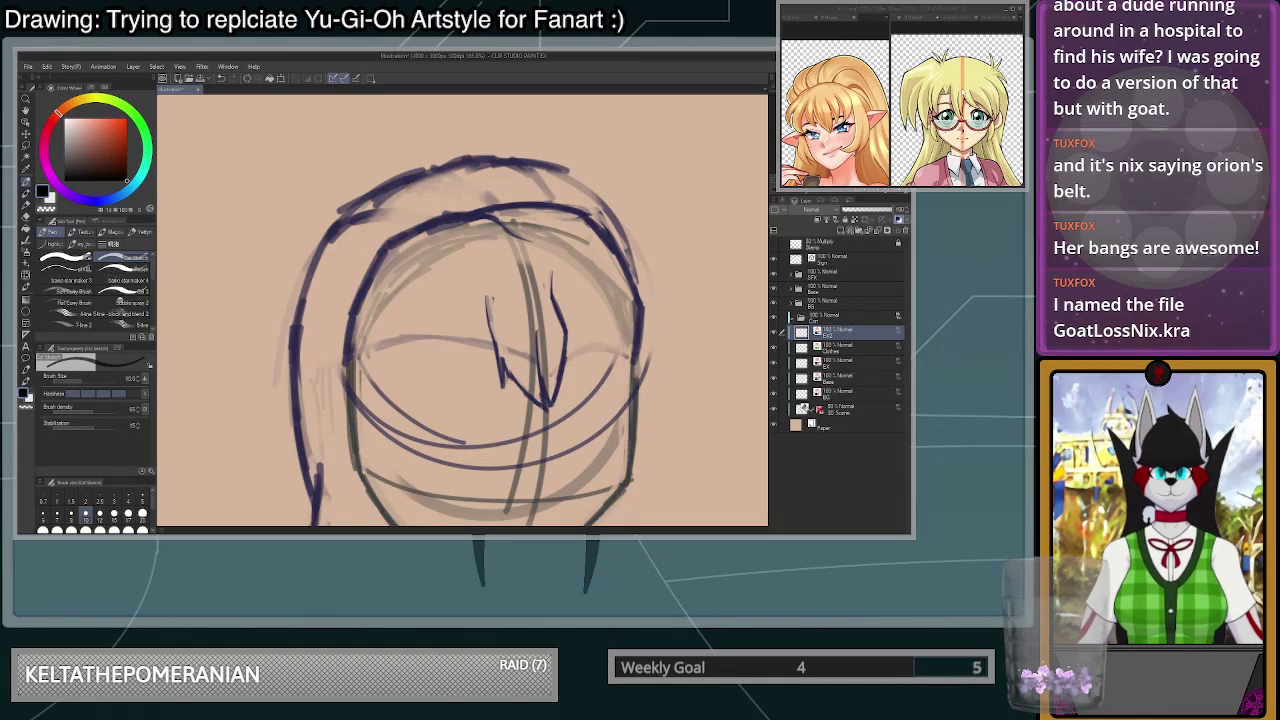
- Zoom in on the bangs of the blonde girl with glasses in the reference window to study how the strands split
click(962, 90)
scroll(962, 90, up, 3)
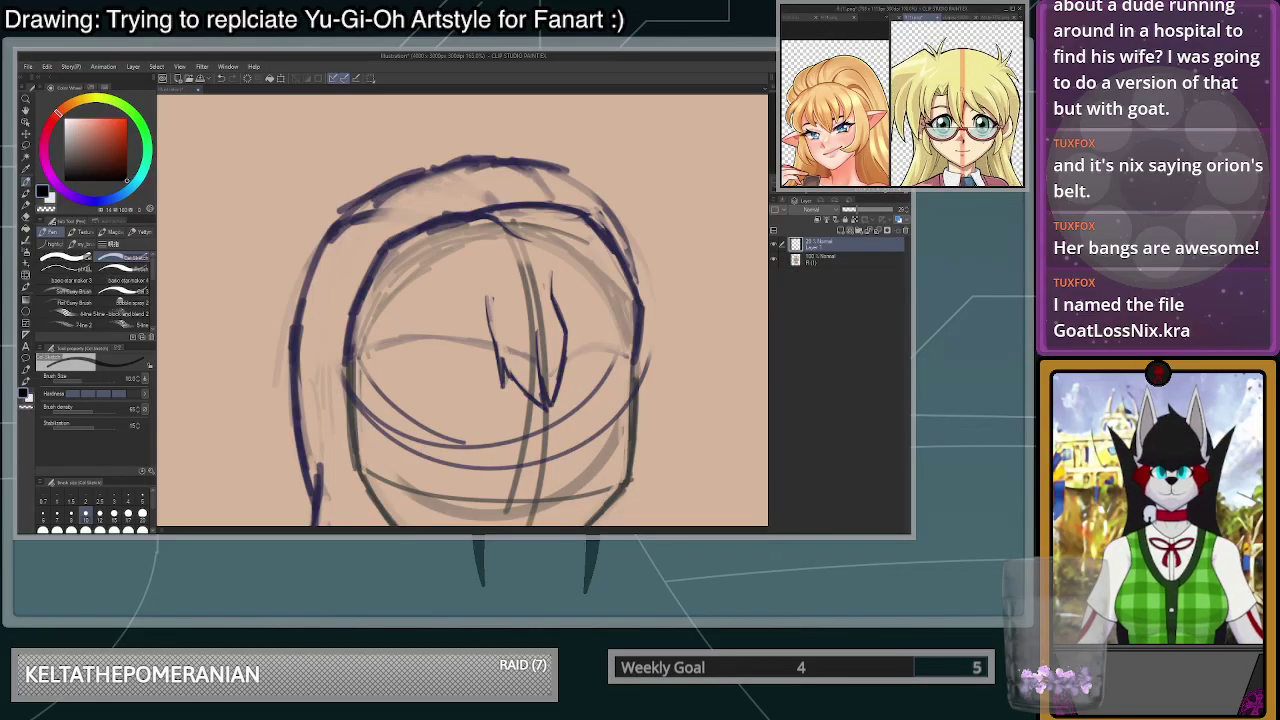
scroll(962, 90, up, 3)
scroll(922, 87, up, 6)
scroll(957, 104, down, 4)
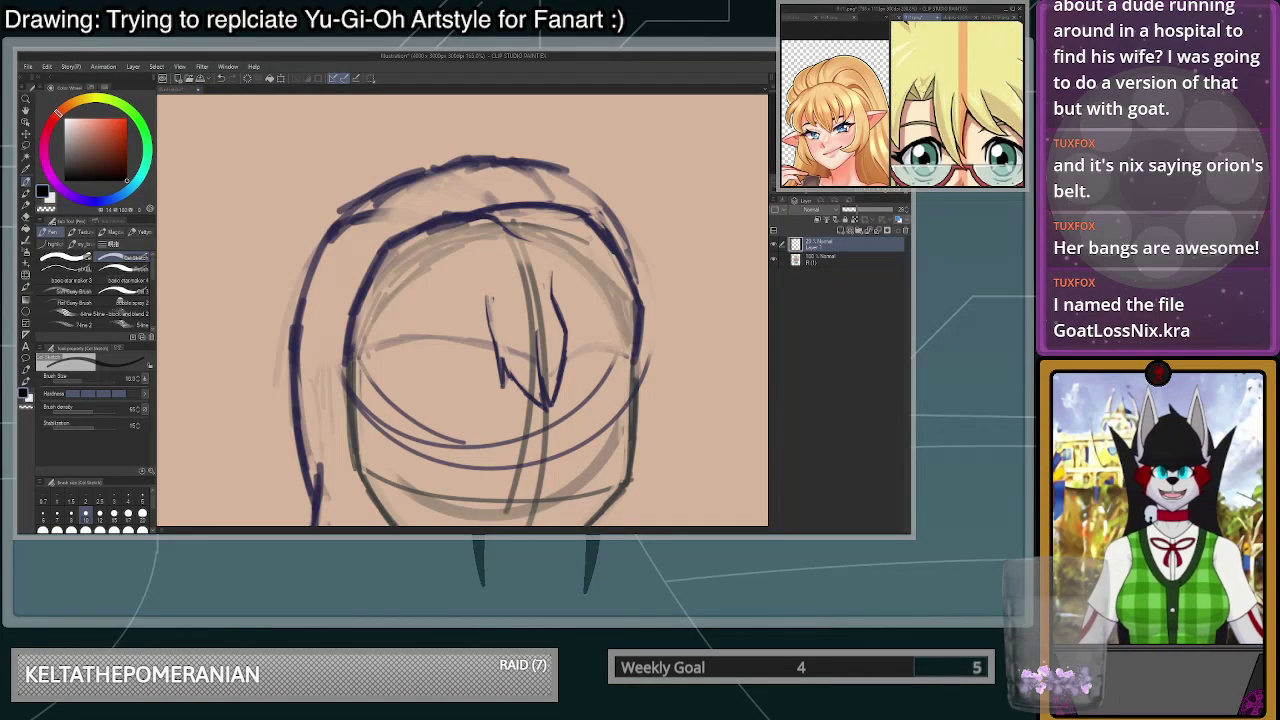
scroll(957, 104, up, 3)
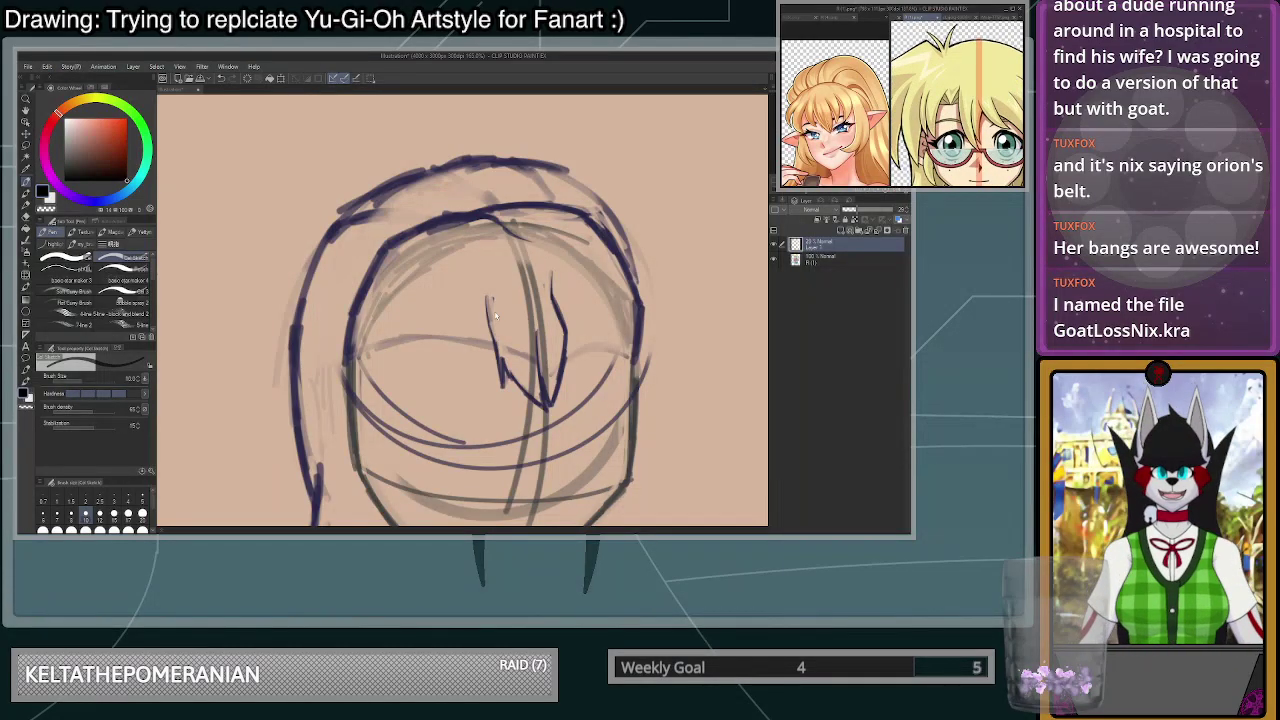
click(498, 361)
- Retouch the upper end of the central bang's left edge, trimming stray marks with transparent colour
mouse_move(487, 298)
mouse_down()
mouse_move(502, 362)
mouse_move(495, 340)
mouse_move(503, 351)
mouse_up()
key(ctrl+z)
key(ctrl+z)
key(c)
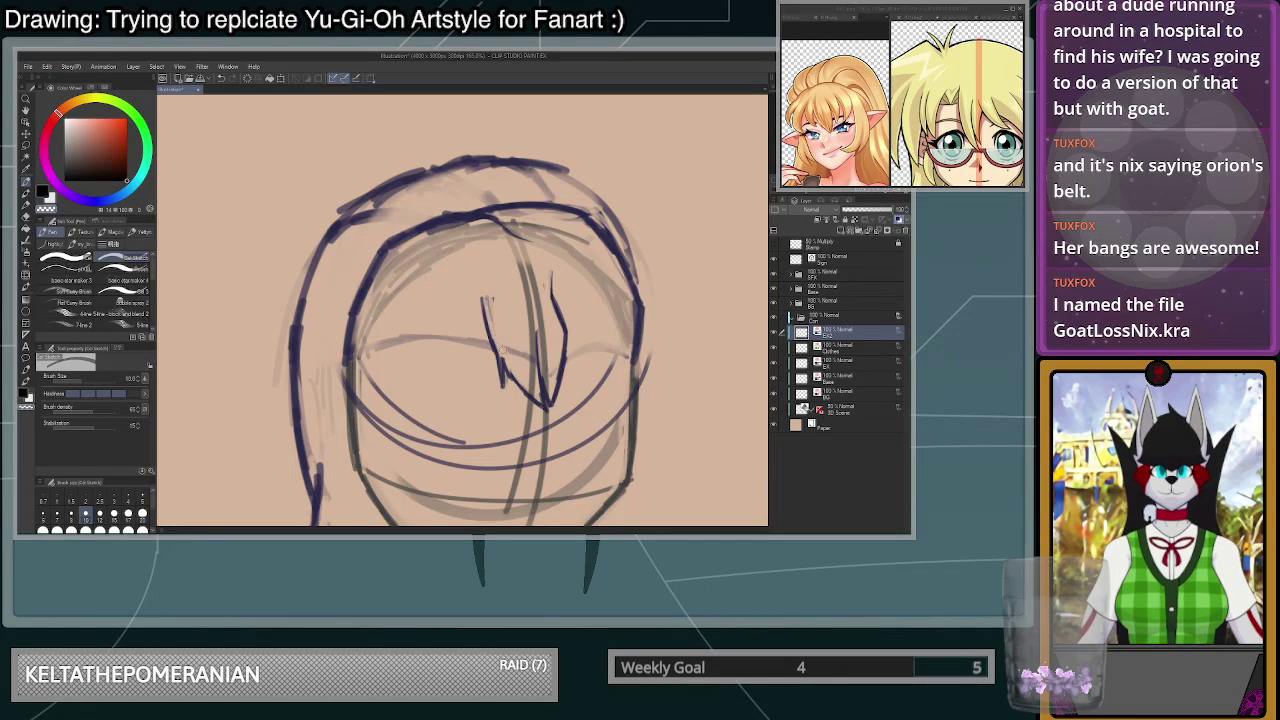
mouse_move(484, 302)
mouse_down()
mouse_move(491, 340)
mouse_move(486, 298)
mouse_up()
key(c)
key(c)
key(c)
scroll(480, 298, up, 1)
- Draw a second pointed bang left of the central one, with two curved sides meeting at a tip below the brow line
drag(496, 308, 488, 415)
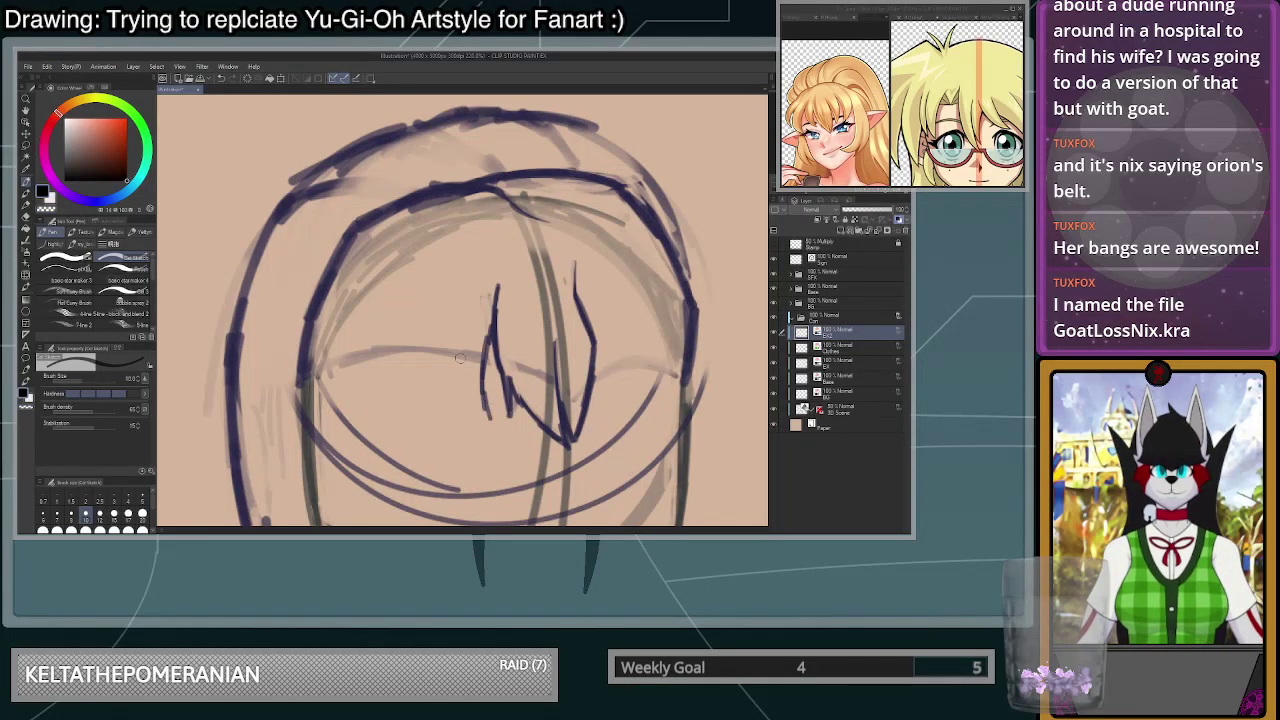
key(ctrl+z)
mouse_move(497, 292)
mouse_down()
mouse_move(471, 410)
mouse_move(481, 446)
mouse_up()
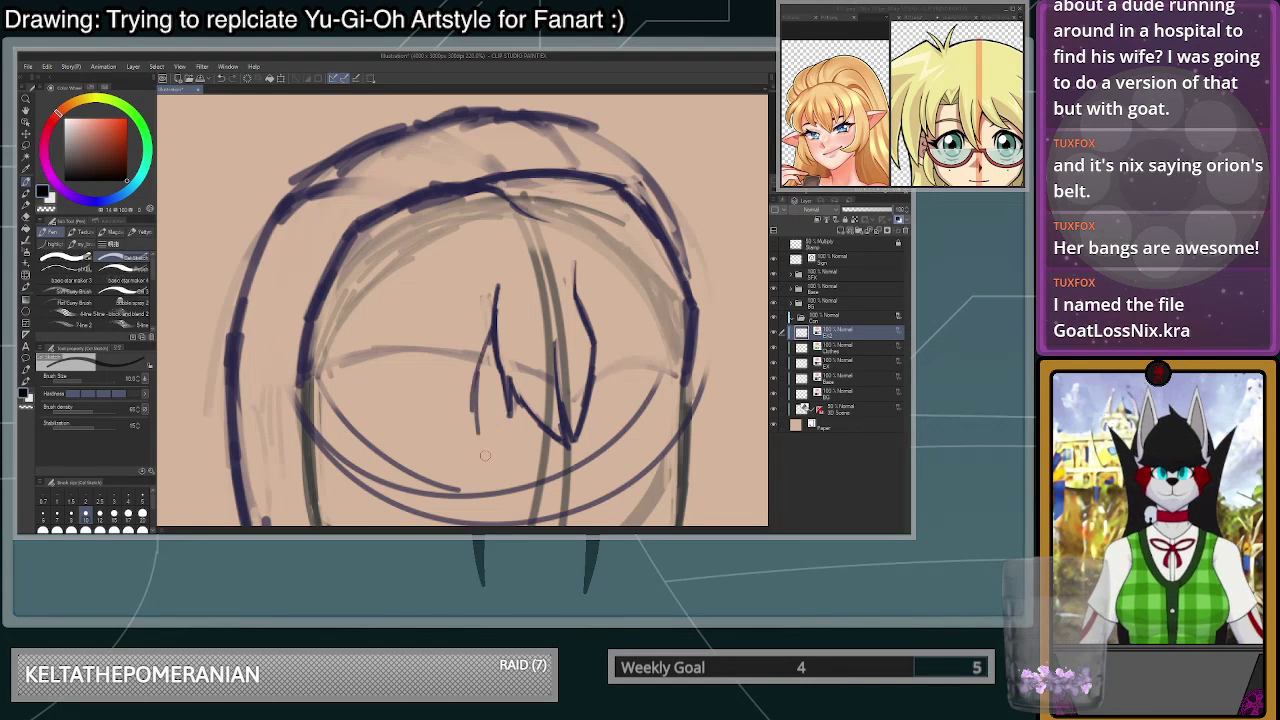
mouse_move(491, 338)
mouse_down()
mouse_move(477, 444)
mouse_move(445, 362)
mouse_up()
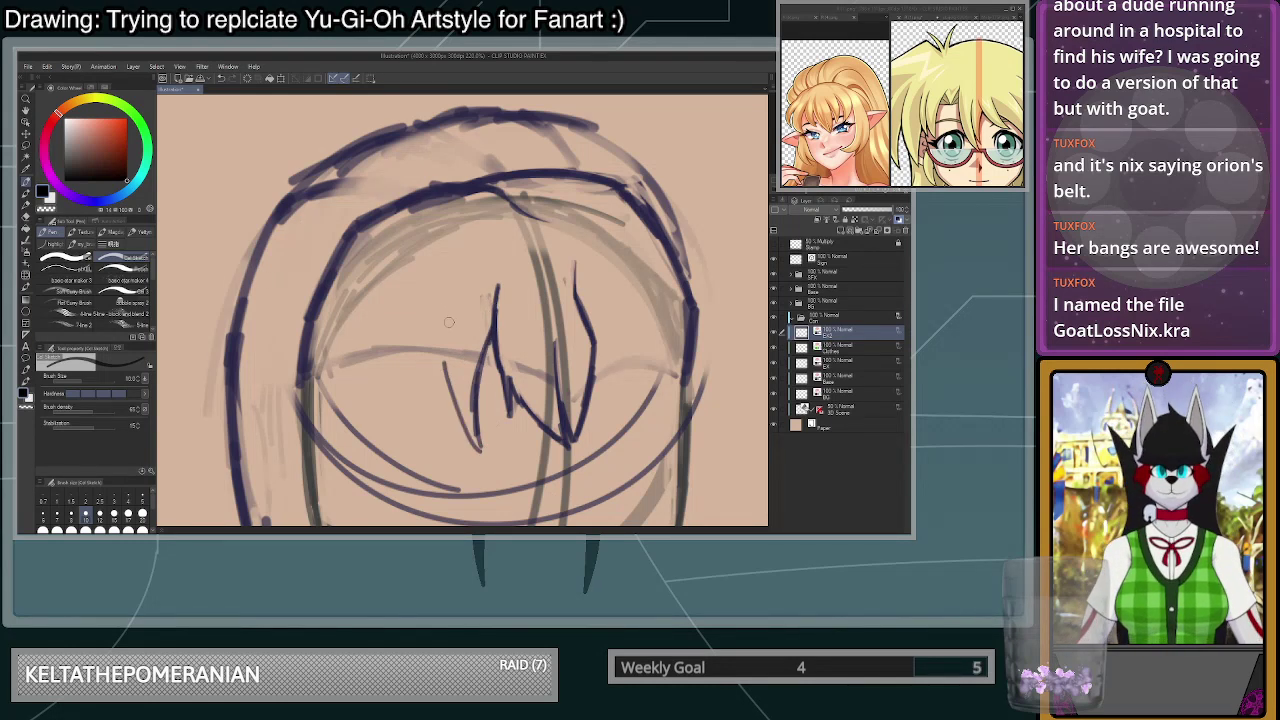
key(ctrl+z)
mouse_move(449, 289)
mouse_down()
mouse_move(433, 350)
mouse_move(444, 405)
mouse_move(481, 452)
mouse_move(483, 369)
mouse_move(454, 334)
mouse_up()
scroll(560, 245, down, 3)
scroll(515, 289, up, 2)
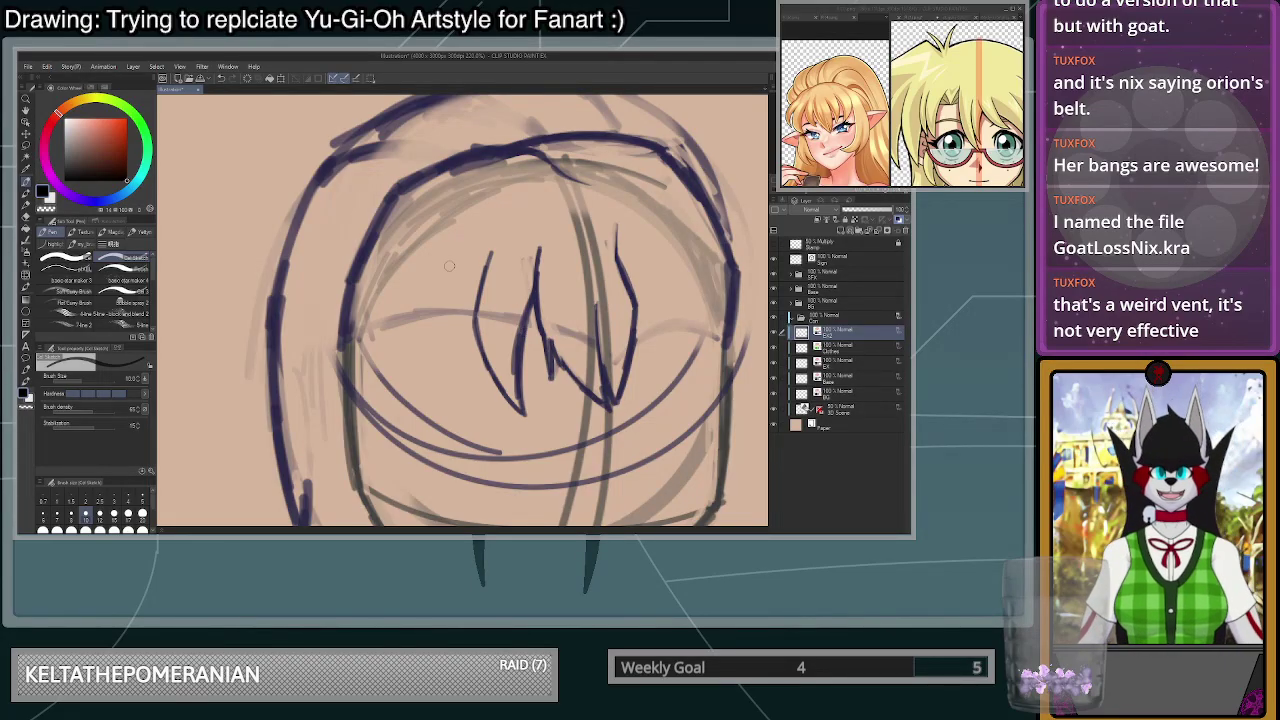
- Try outlining a third bang near the left side of the face with long curved strokes
mouse_move(431, 266)
mouse_down()
mouse_move(409, 339)
mouse_move(426, 430)
mouse_up()
drag(411, 358, 430, 436)
key(ctrl+z)
key(ctrl+z)
drag(416, 290, 434, 449)
drag(402, 369, 438, 453)
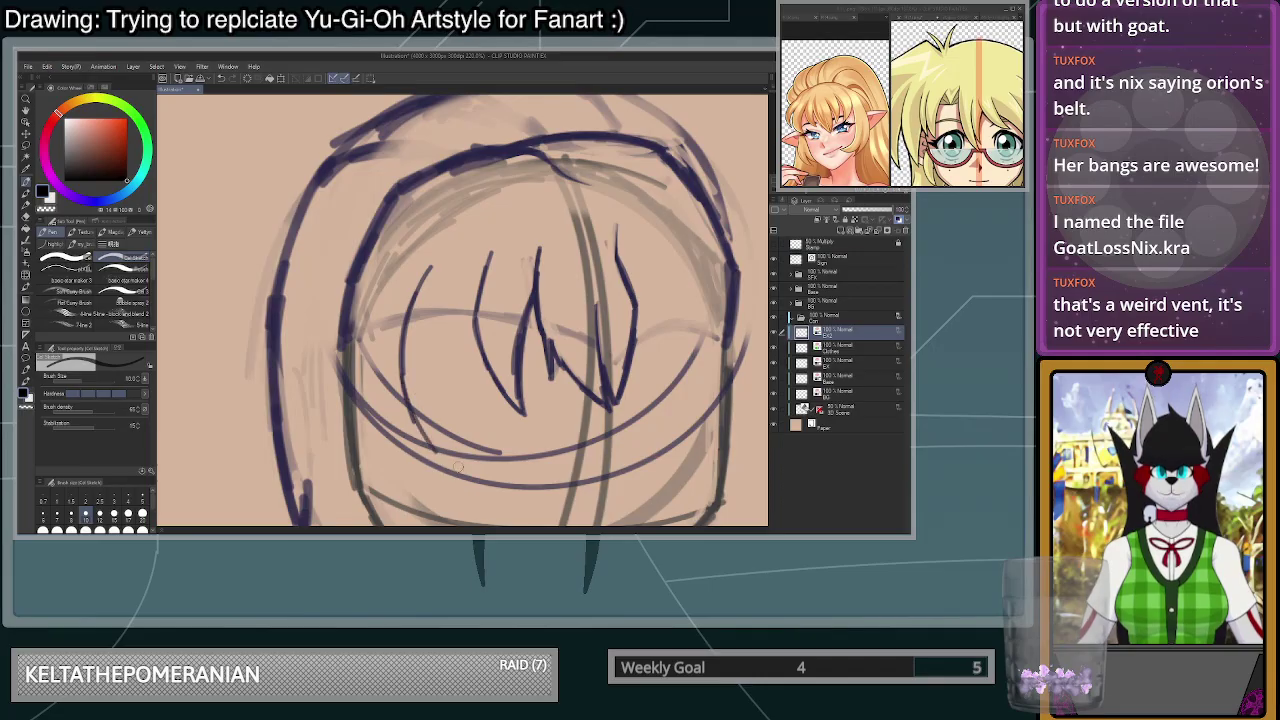
scroll(509, 276, down, 2)
scroll(511, 266, up, 3)
key(ctrl+z)
key(ctrl+z)
key(ctrl+z)
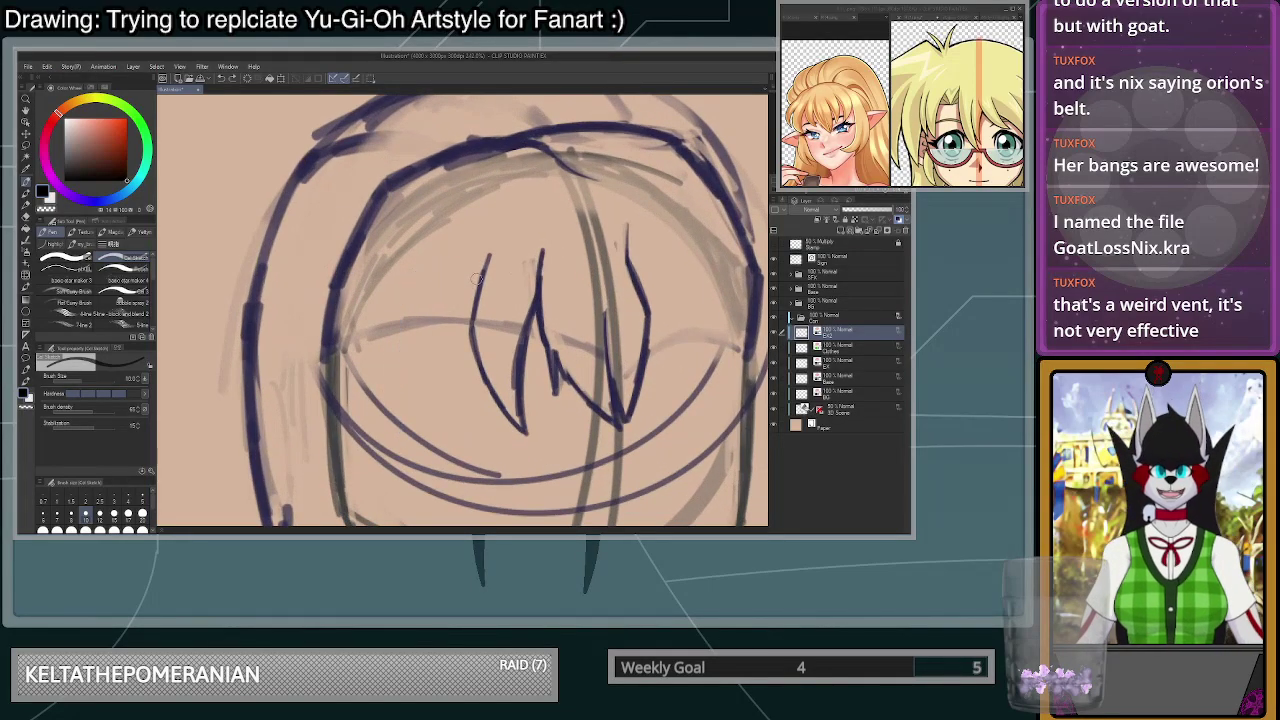
- Draw a wide outer bang sweeping from the second bang's upper end down to a point at the left side of the face
mouse_move(486, 262)
mouse_down()
mouse_move(396, 372)
mouse_move(392, 455)
mouse_move(434, 308)
mouse_move(486, 272)
mouse_move(385, 436)
mouse_move(388, 311)
mouse_up()
key(ctrl+z)
drag(425, 256, 383, 283)
drag(358, 388, 366, 314)
key(ctrl+z)
key(ctrl+z)
mouse_move(418, 257)
mouse_down()
mouse_move(355, 314)
mouse_move(388, 462)
mouse_move(352, 395)
mouse_move(346, 322)
mouse_move(430, 250)
mouse_up()
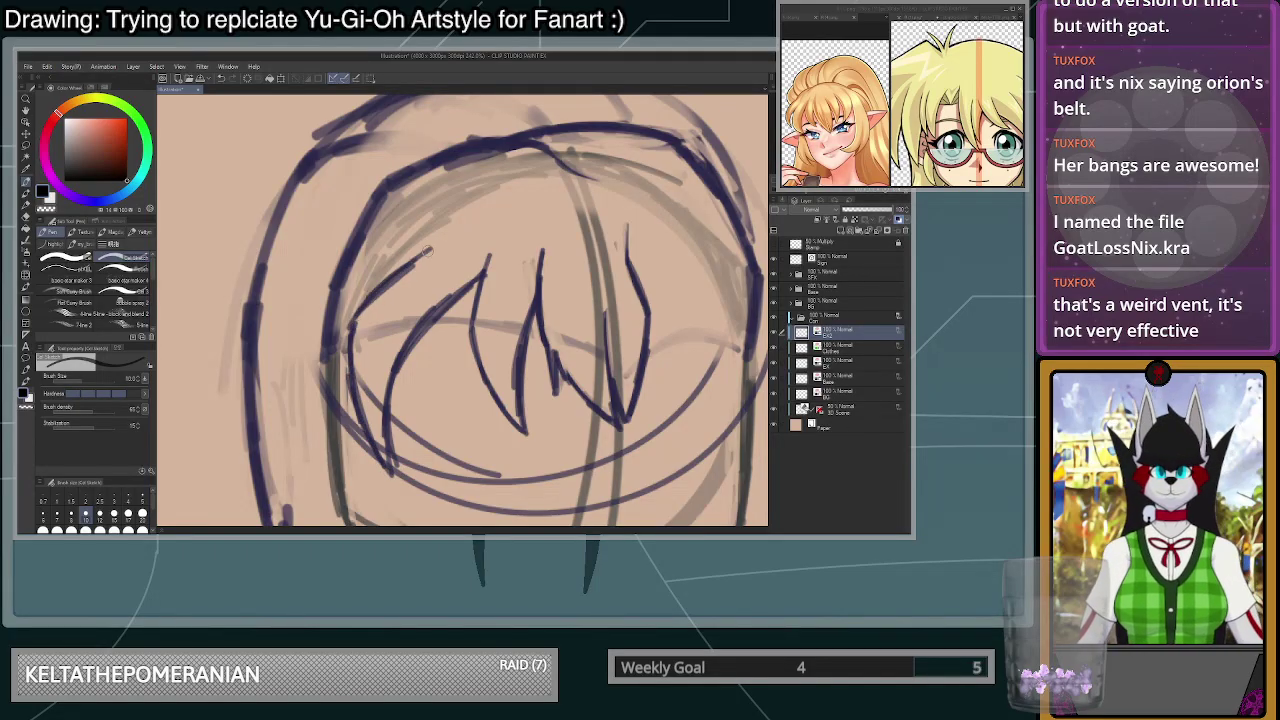
scroll(500, 206, down, 6)
scroll(525, 214, up, 1)
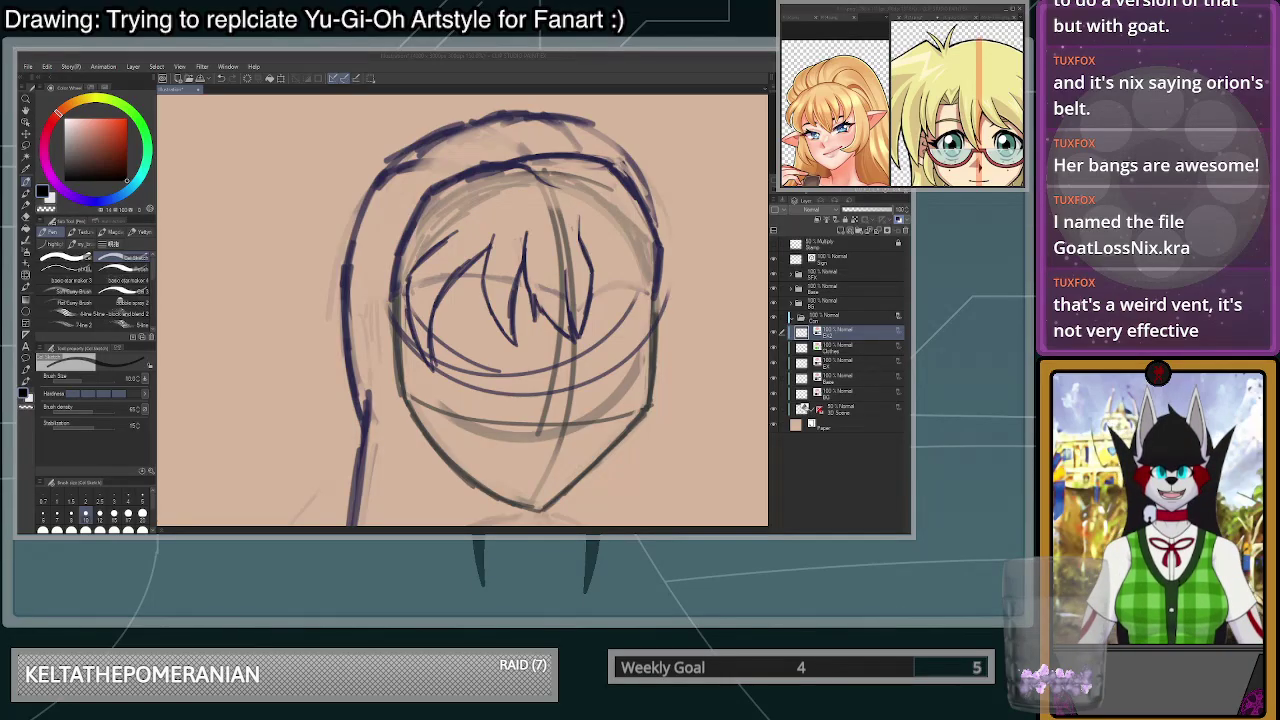
- Redraw the outer bang's left edge closer to its inner edge and erase the old line with transparent colour
mouse_move(454, 232)
mouse_down()
mouse_move(406, 288)
mouse_move(422, 360)
mouse_up()
key(c)
mouse_move(410, 310)
mouse_down()
mouse_move(430, 370)
mouse_move(408, 276)
mouse_move(420, 272)
mouse_up()
key(c)
mouse_move(454, 233)
mouse_down()
mouse_move(415, 287)
mouse_move(433, 365)
mouse_move(416, 313)
mouse_move(454, 231)
mouse_up()
drag(454, 231, 417, 296)
key(c)
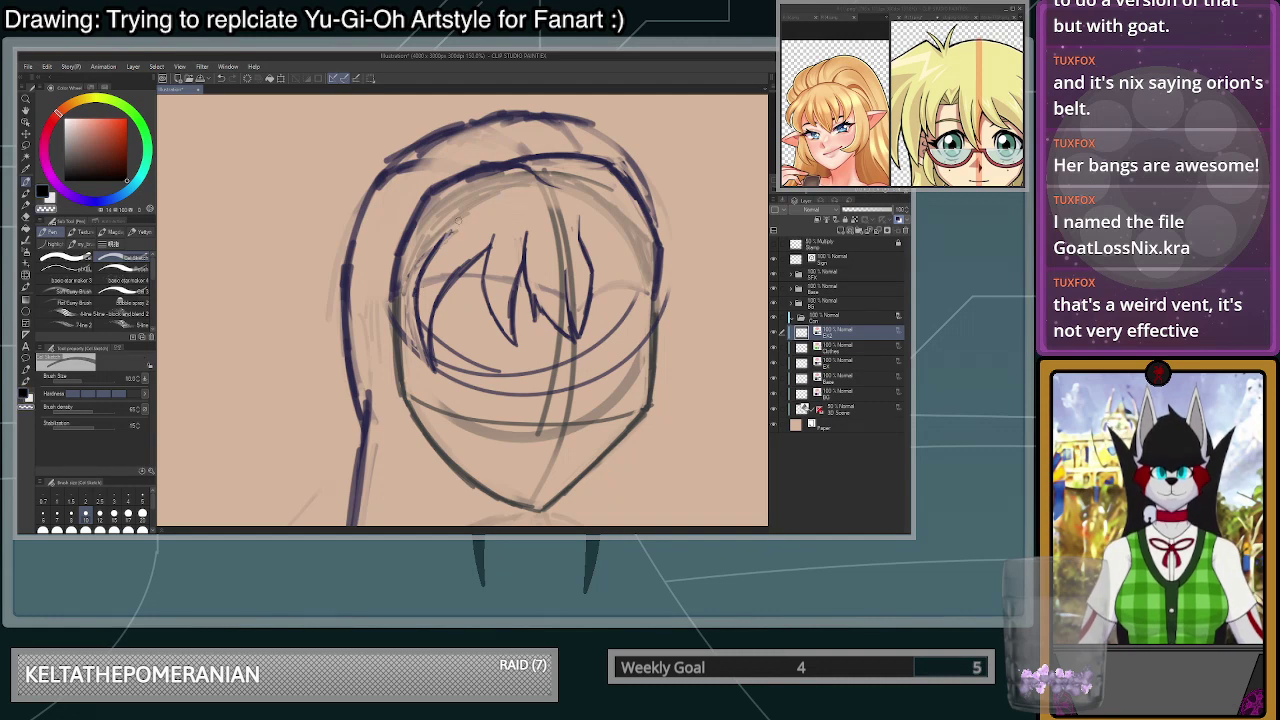
scroll(457, 229, up, 5)
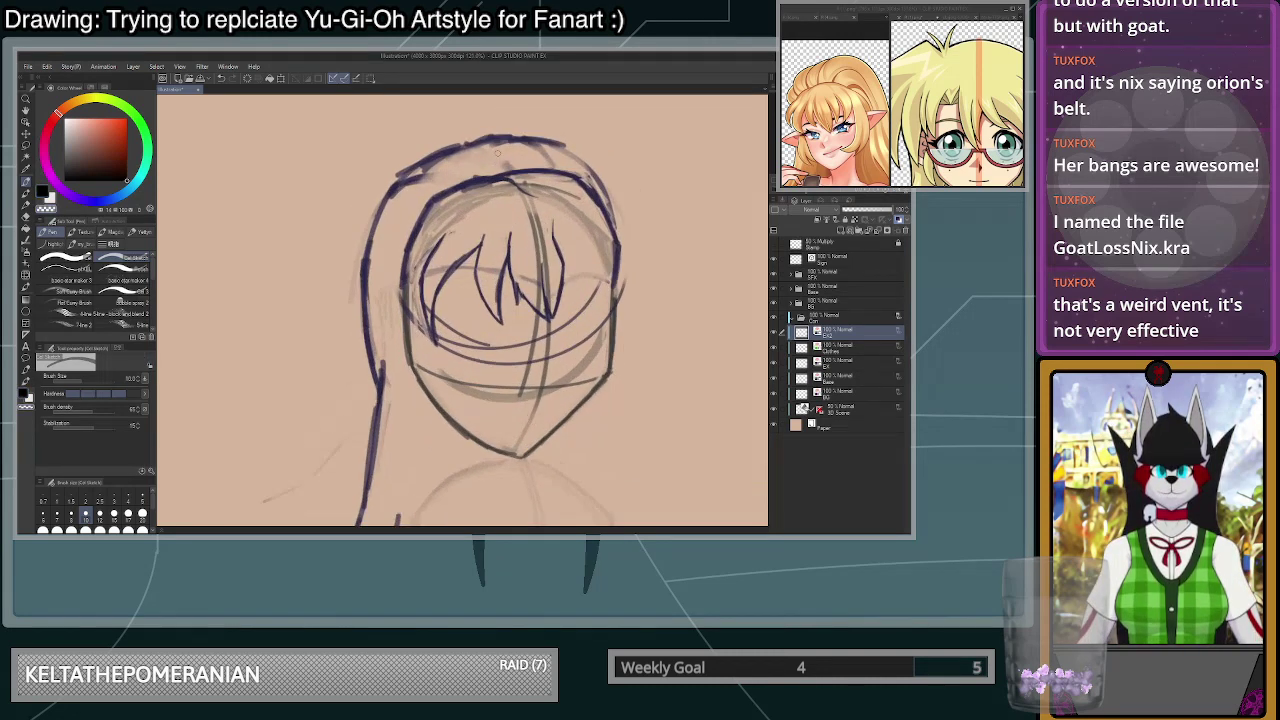
- Lasso the outer bang, scale it down, rotate it slightly and reposition it beside the second bang
key(m)
mouse_move(470, 278)
mouse_down()
mouse_move(466, 256)
mouse_move(366, 392)
mouse_move(408, 444)
mouse_up()
key(ctrl+t)
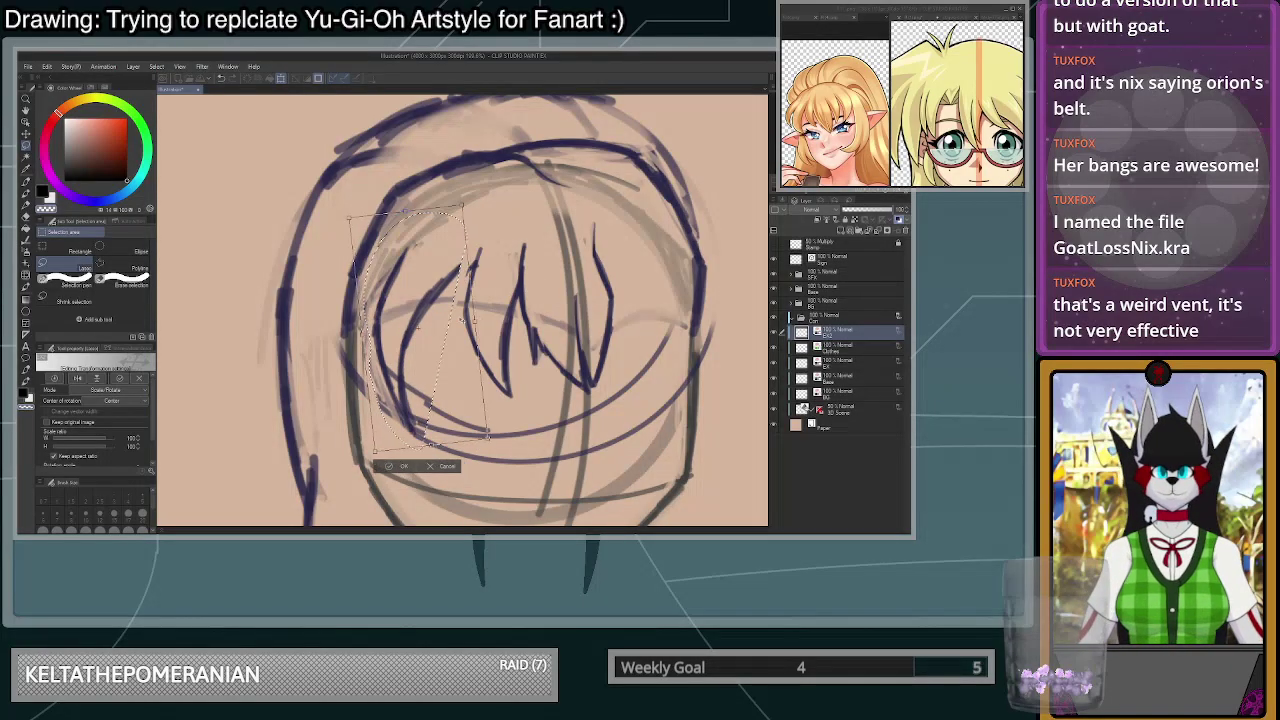
drag(505, 432, 490, 412)
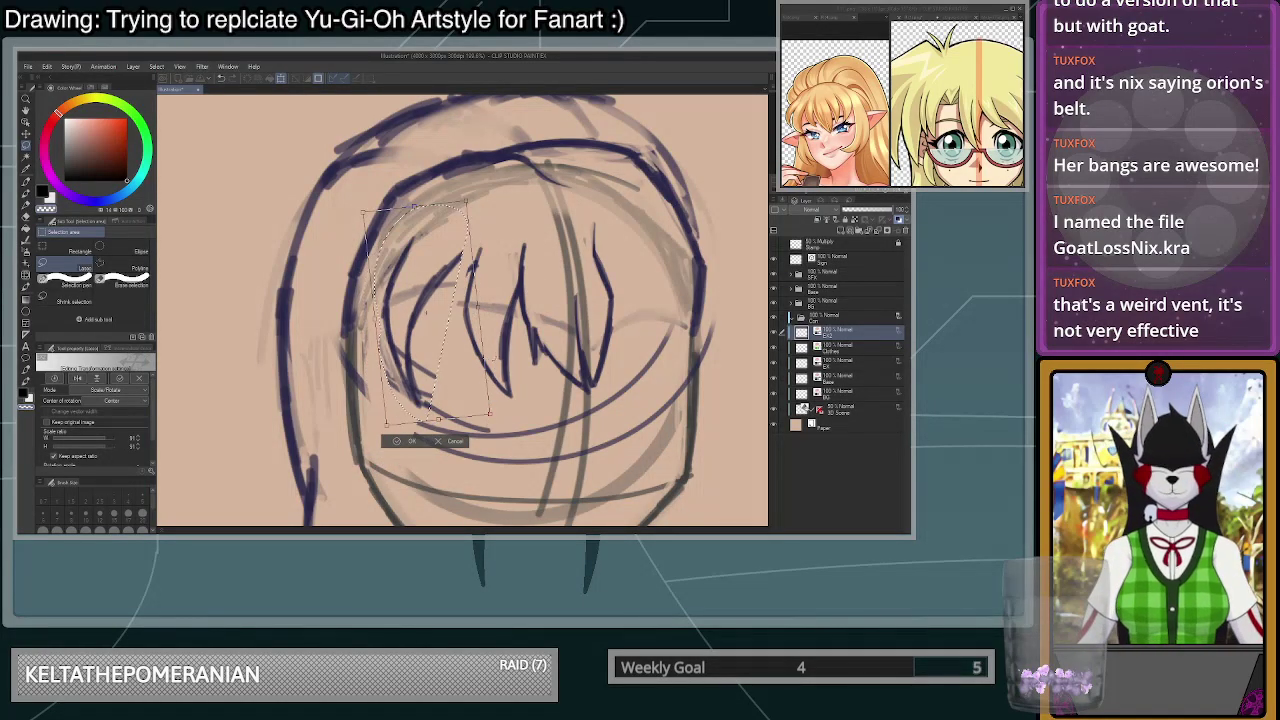
drag(548, 305, 556, 318)
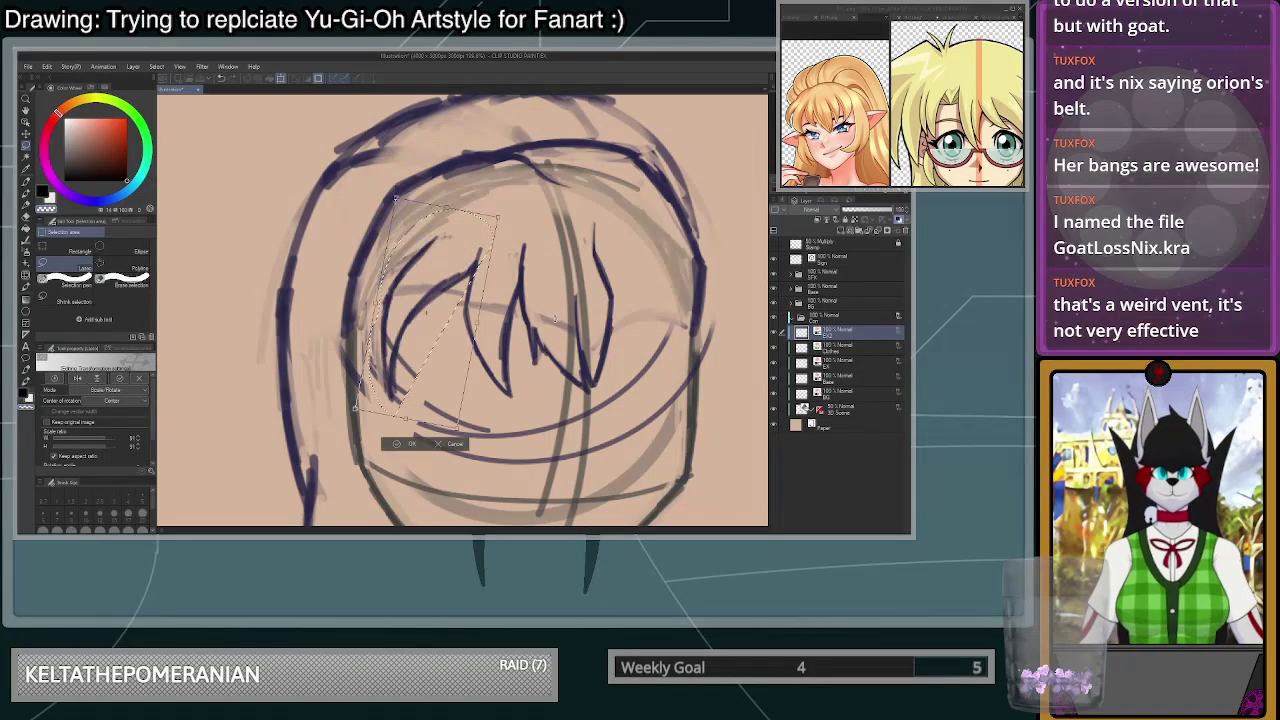
drag(463, 340, 467, 342)
scroll(520, 325, down, 4)
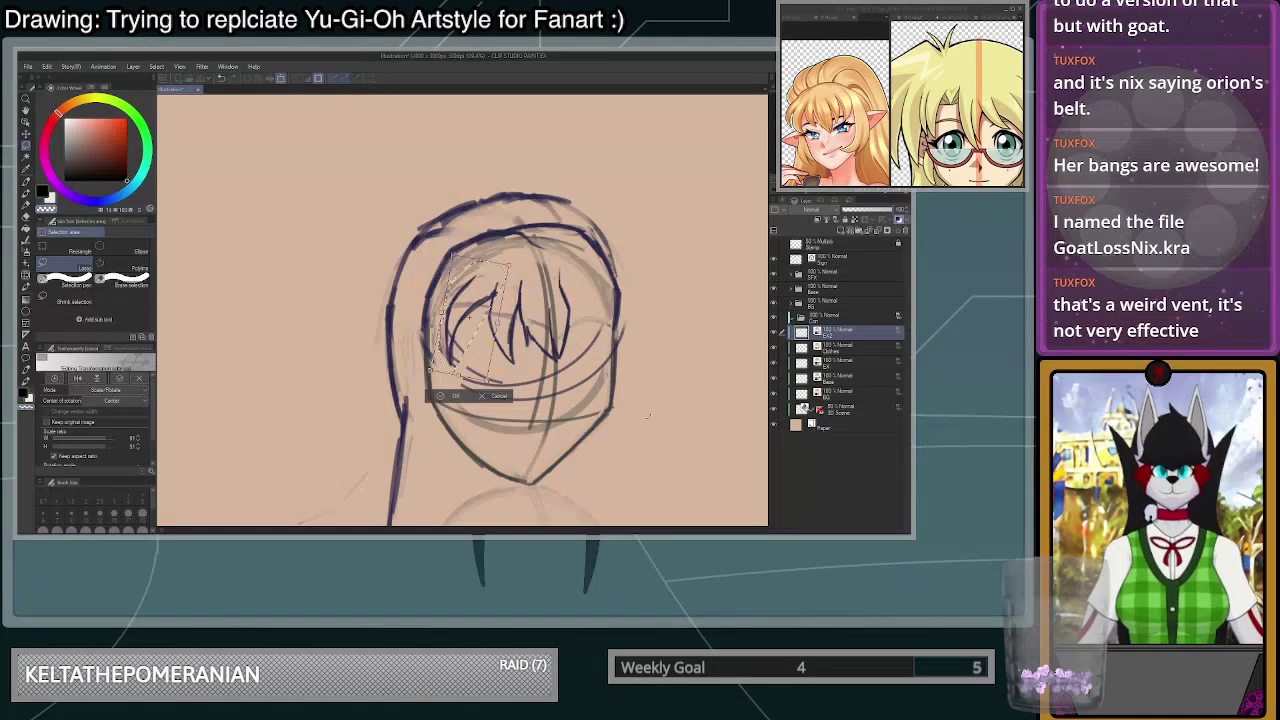
scroll(637, 389, up, 2)
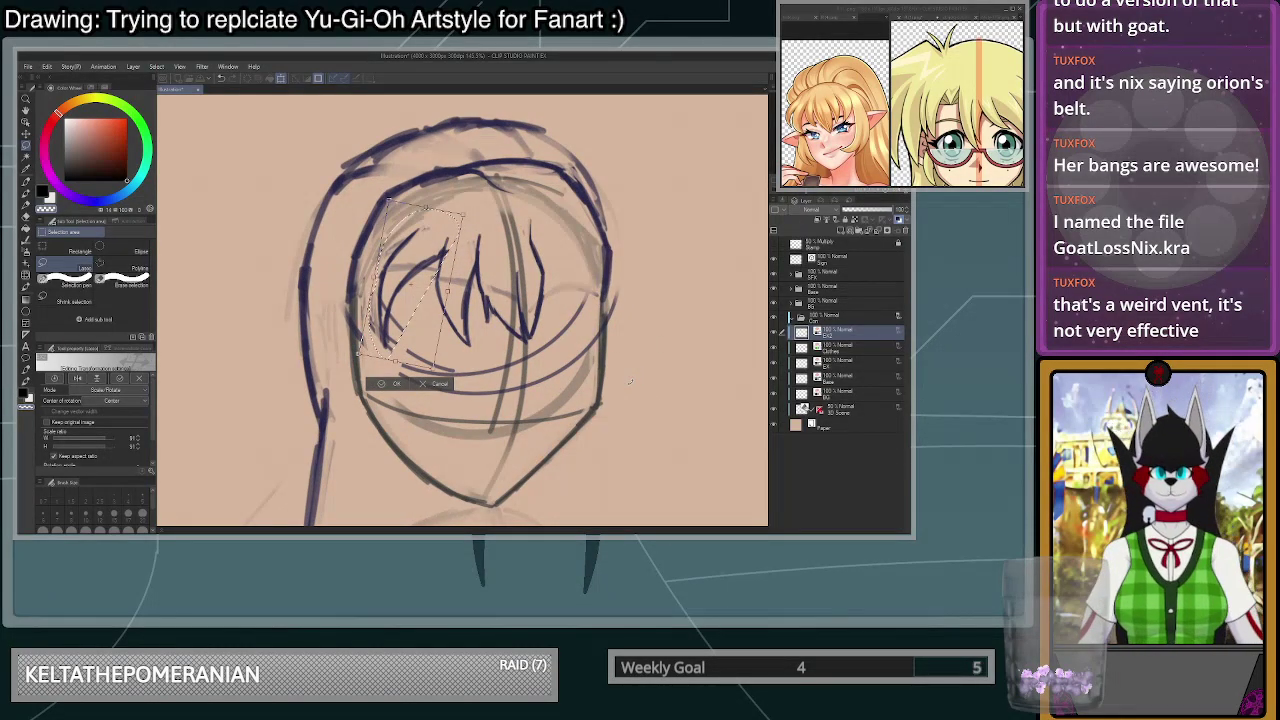
drag(560, 375, 570, 357)
mouse_move(442, 309)
mouse_down()
mouse_move(450, 317)
mouse_move(441, 292)
mouse_up()
drag(431, 349, 439, 340)
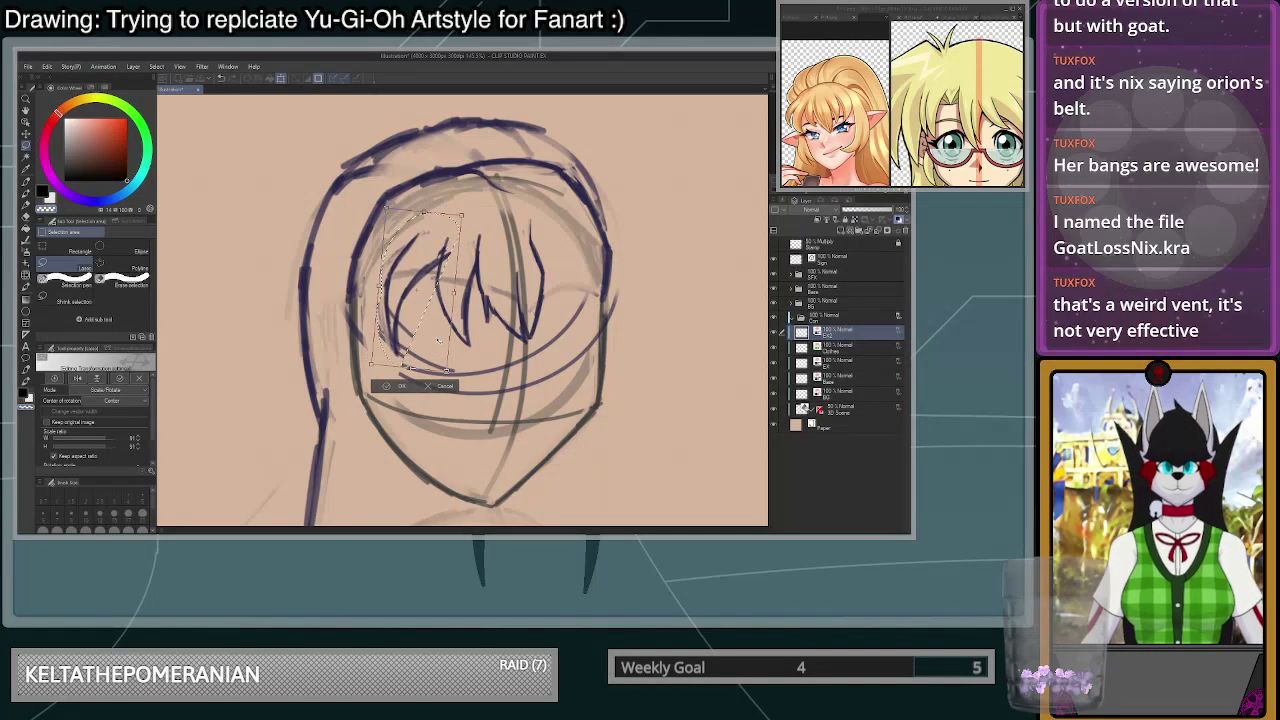
click(401, 388)
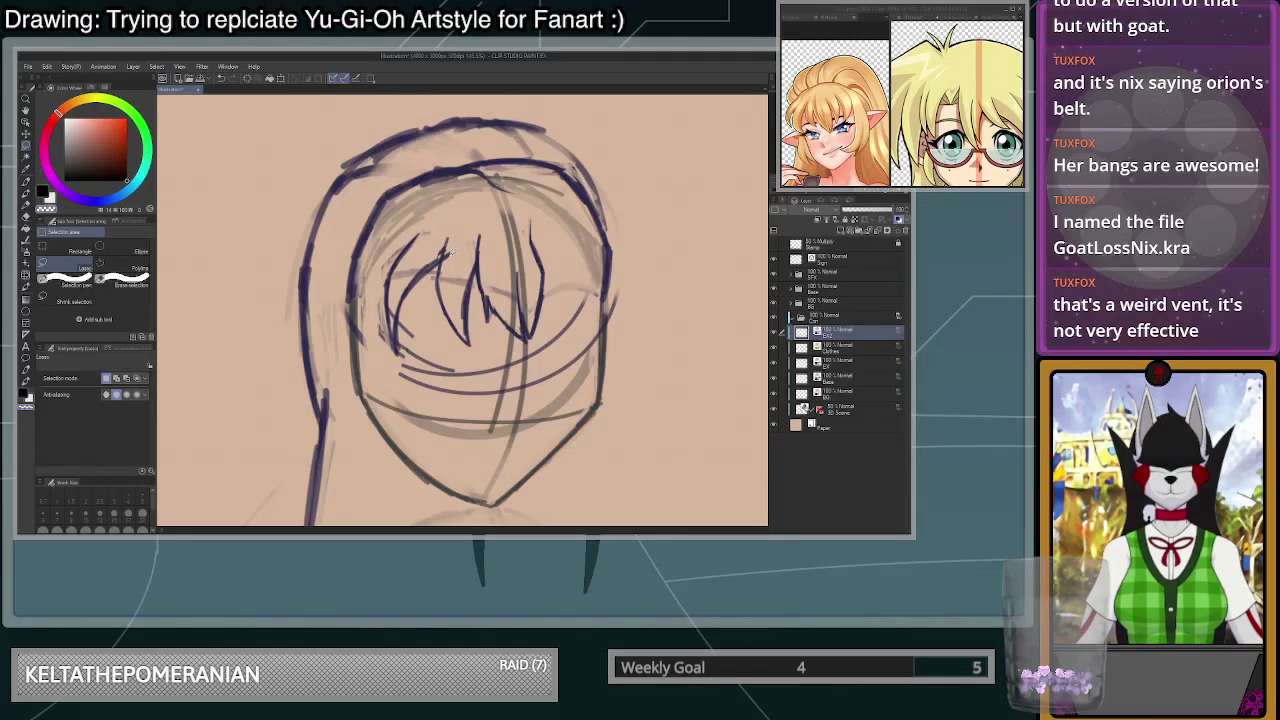
key(p)
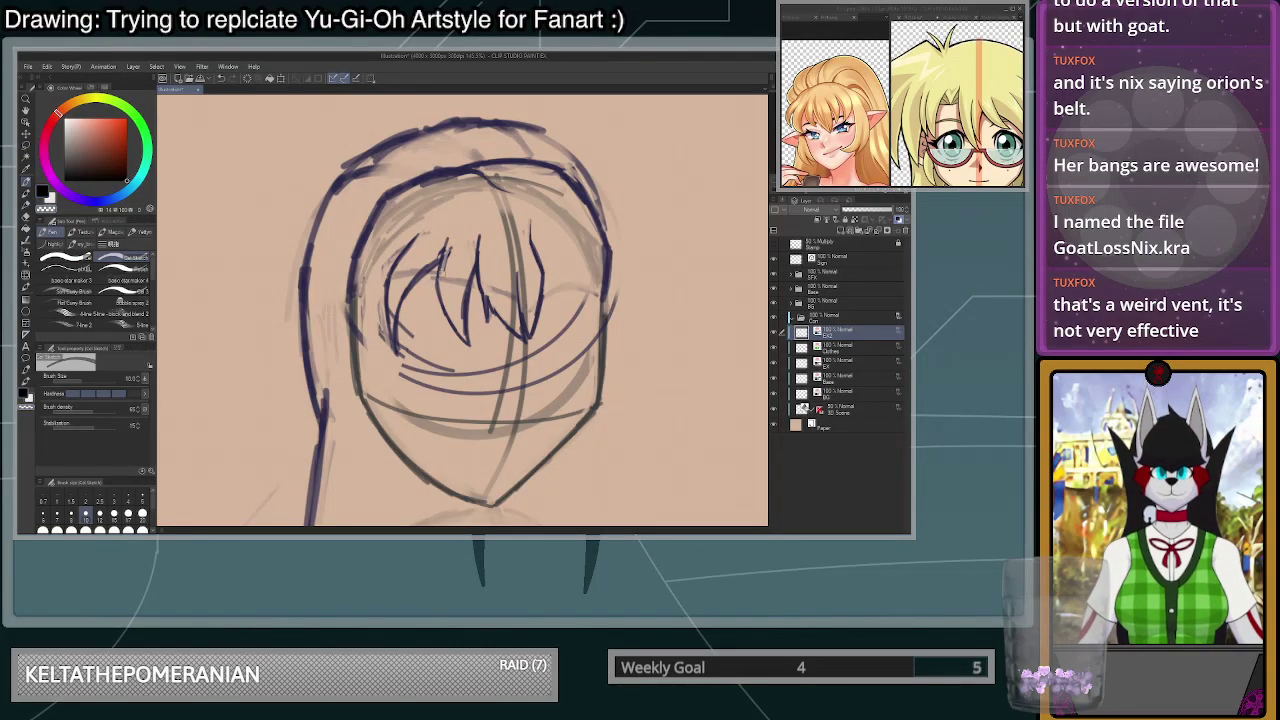
- Try outlining another pointed bang crossing the hairline at the left side of the head
scroll(449, 252, up, 2)
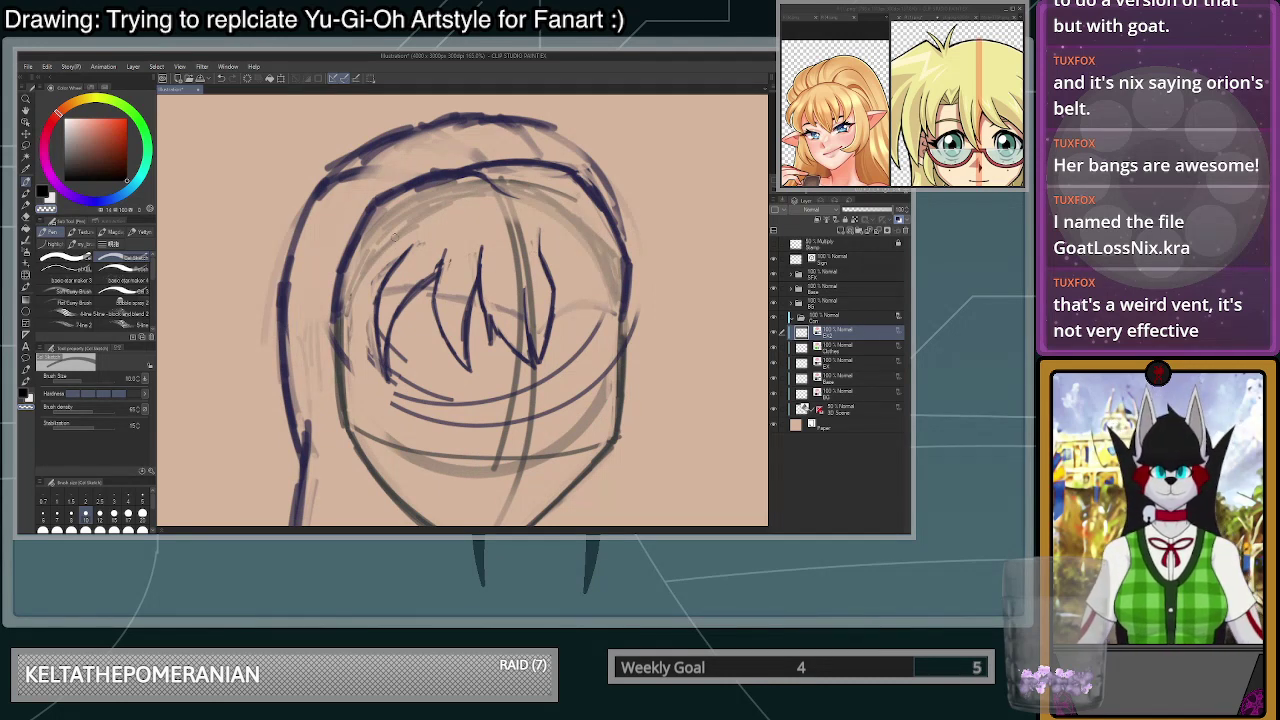
mouse_move(348, 245)
mouse_down()
mouse_move(316, 287)
mouse_move(302, 354)
mouse_move(311, 389)
mouse_move(325, 323)
mouse_up()
mouse_move(317, 359)
mouse_down()
mouse_move(343, 301)
mouse_move(372, 286)
mouse_move(318, 373)
mouse_move(378, 280)
mouse_up()
key(ctrl+z)
key(ctrl+z)
mouse_move(343, 322)
mouse_down()
mouse_move(387, 277)
mouse_move(314, 377)
mouse_up()
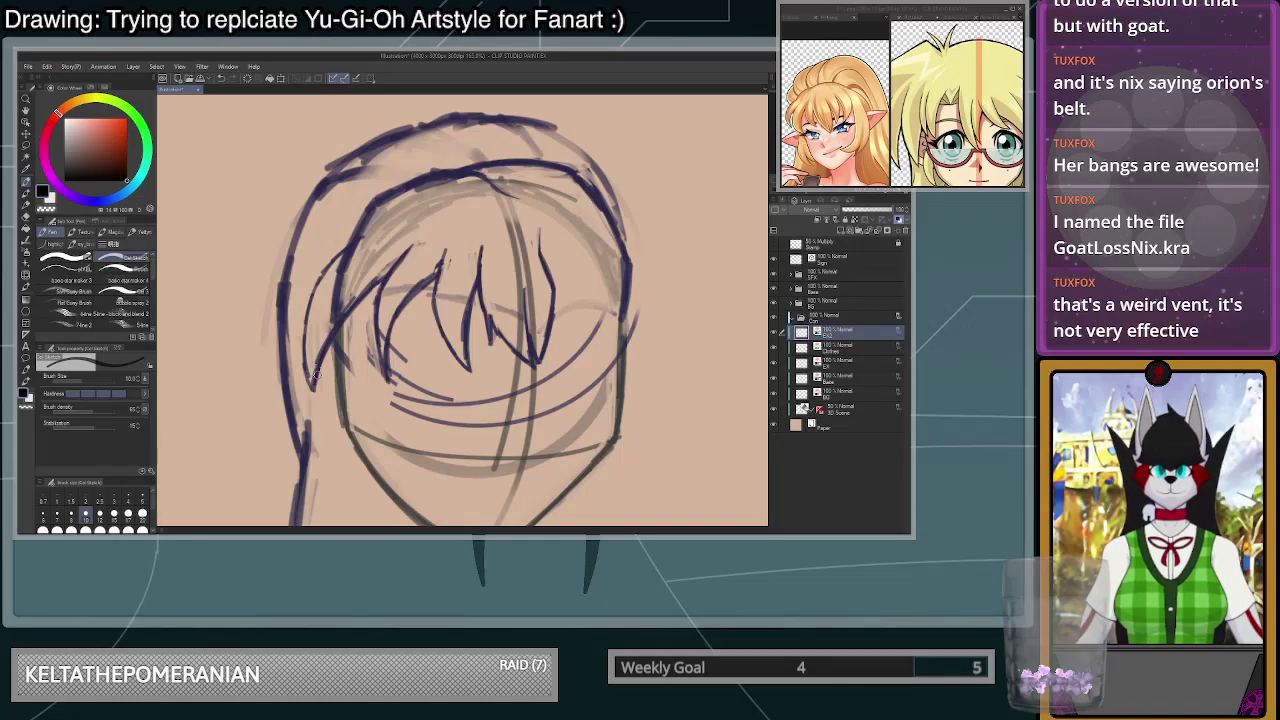
key(ctrl+z)
key(ctrl+z)
key(ctrl+z)
key(ctrl+z)
key(ctrl+z)
key(ctrl+z)
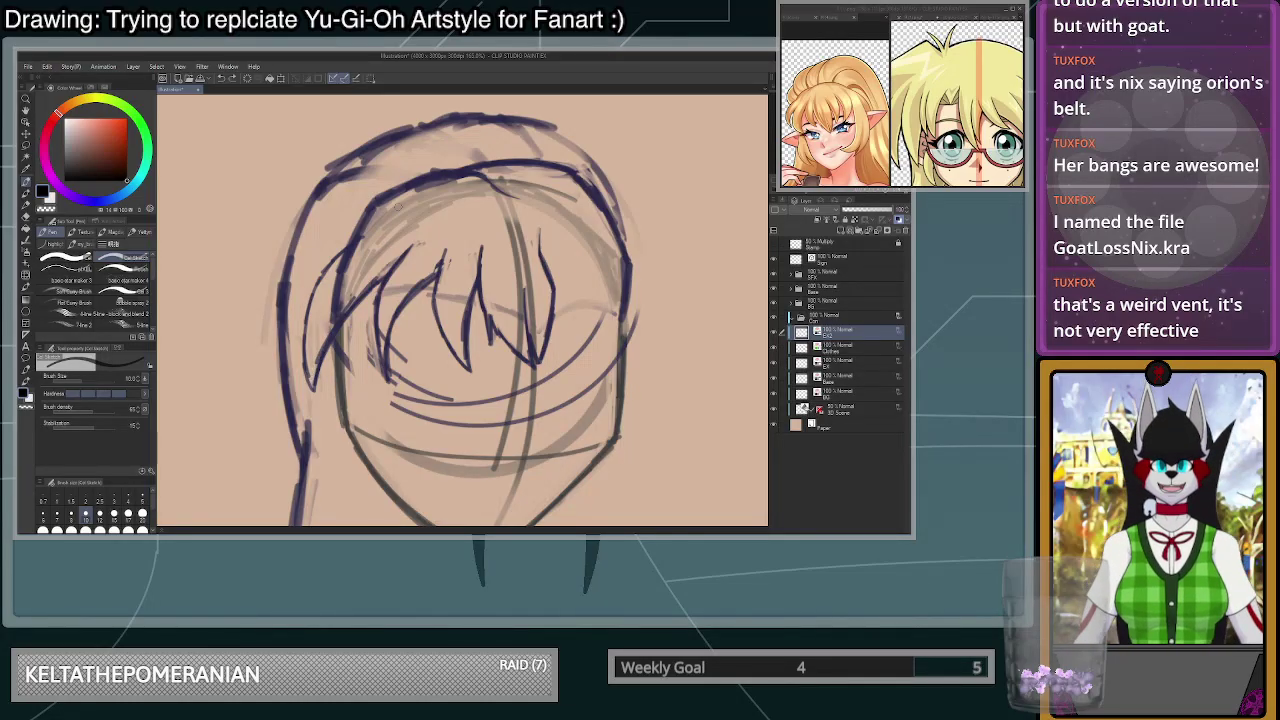
key(ctrl+z)
key(ctrl+z)
key(ctrl+z)
key(ctrl+z)
key(ctrl+z)
key(ctrl+z)
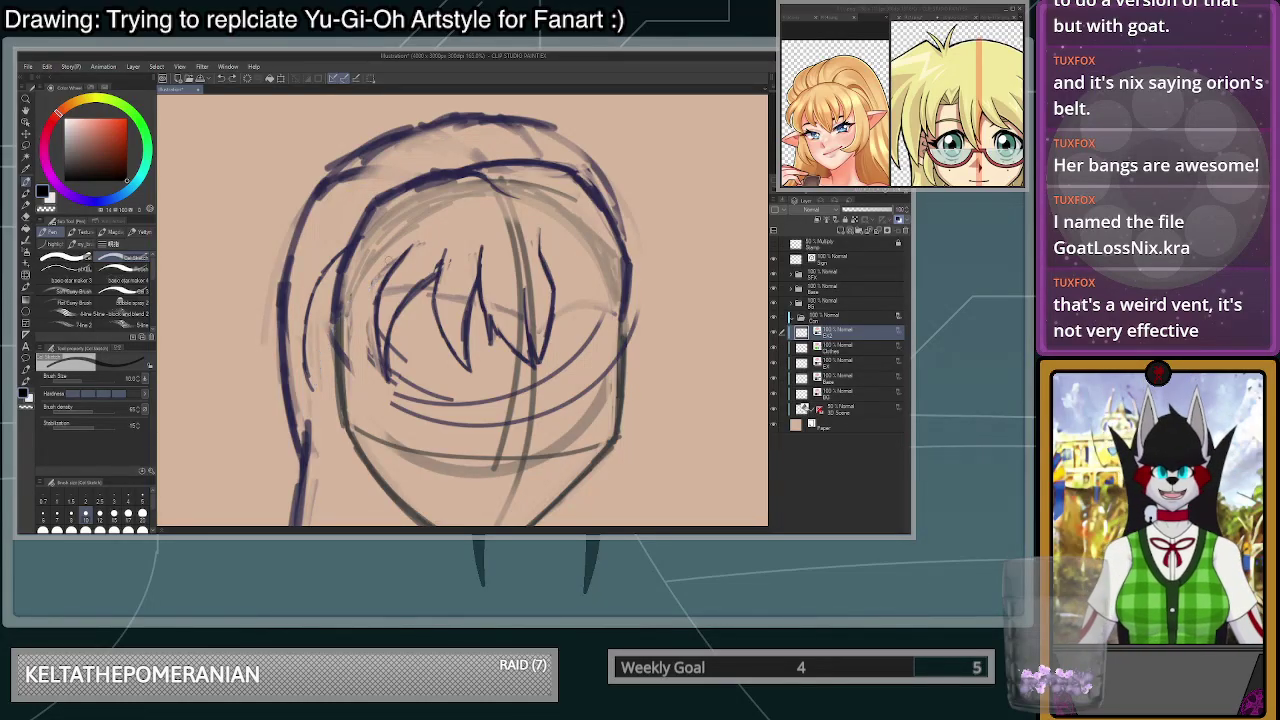
mouse_move(395, 267)
mouse_down()
mouse_move(343, 297)
mouse_move(317, 370)
mouse_up()
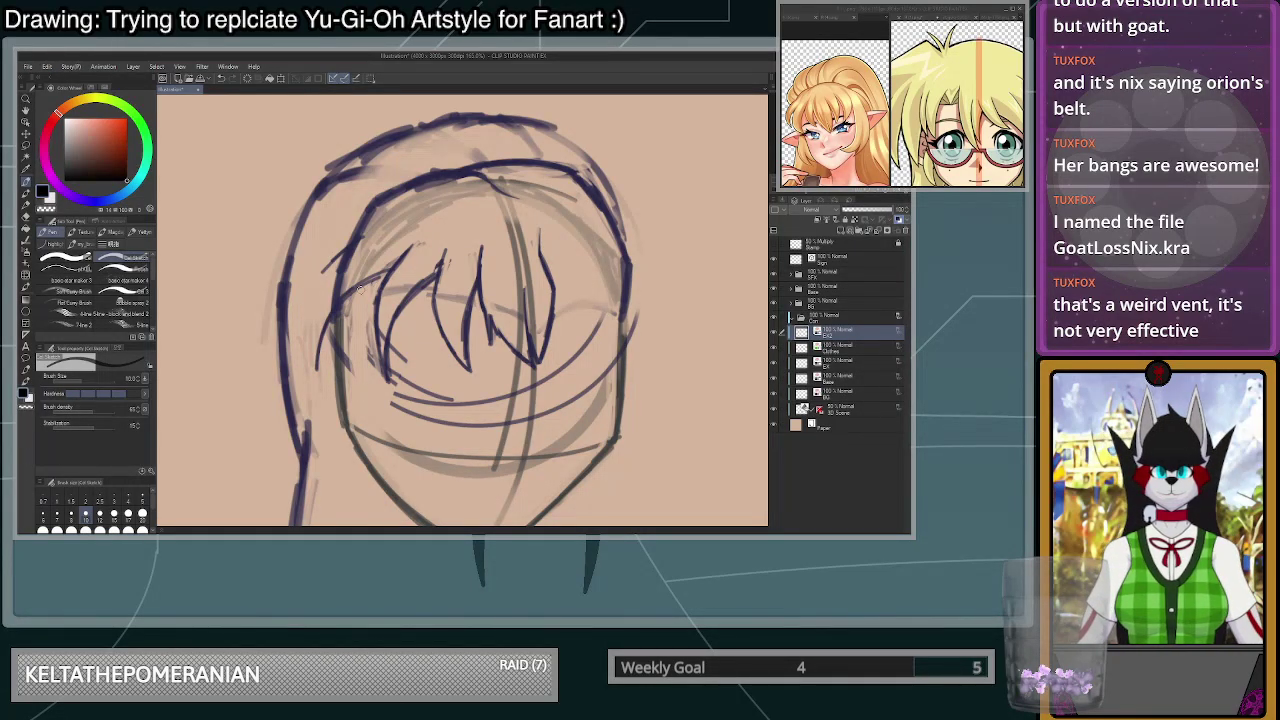
key(ctrl+z)
key(ctrl+z)
key(ctrl+z)
key(ctrl+z)
- Draw a further pointed bang left of the outer bang, along the hairline, and erase the overlapping hairline stroke
mouse_move(384, 274)
mouse_down()
mouse_move(344, 320)
mouse_move(336, 373)
mouse_move(343, 340)
mouse_up()
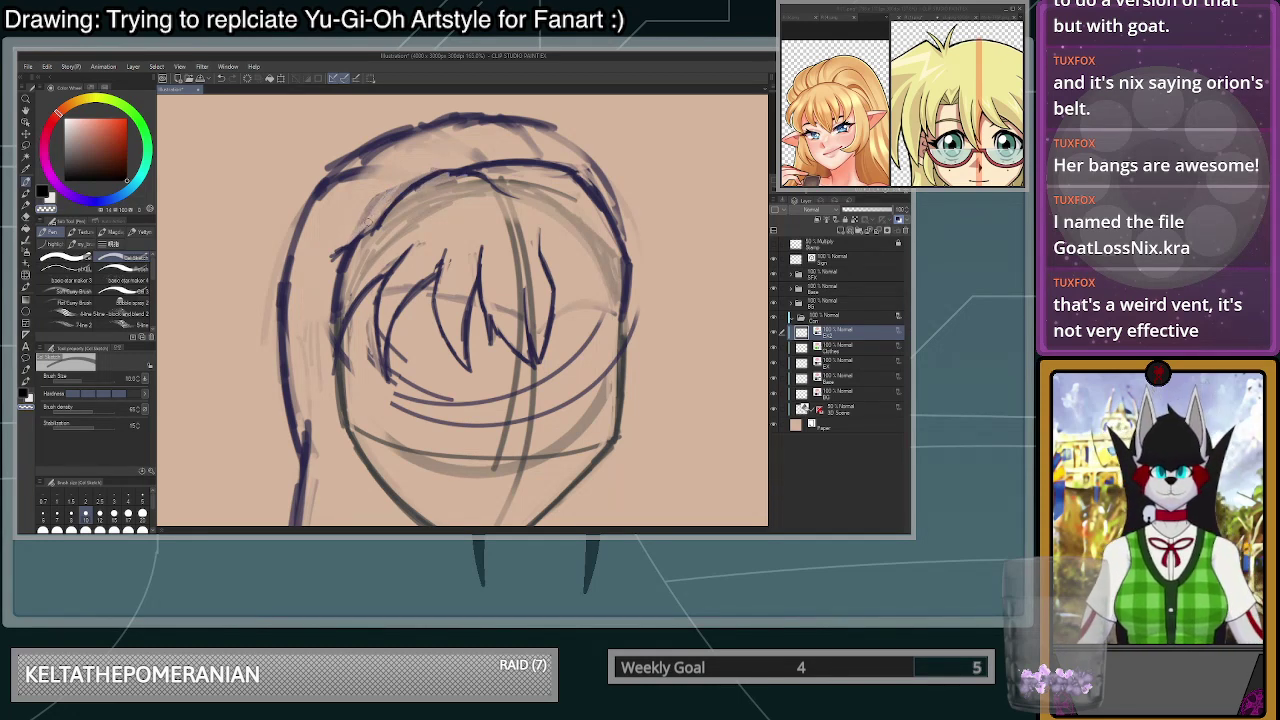
key(c)
drag(349, 246, 318, 306)
key(ctrl+z)
mouse_move(340, 256)
mouse_down()
mouse_move(317, 318)
mouse_move(323, 378)
mouse_move(386, 274)
mouse_move(440, 262)
mouse_move(352, 264)
mouse_move(418, 238)
mouse_move(433, 214)
mouse_up()
scroll(440, 215, down, 5)
scroll(418, 208, up, 5)
- Lasso the new leftmost bang, shrink and rotate it upright, fit it against the neighbouring bang, and deselect
key(m)
key(ctrl+t)
drag(460, 425, 449, 410)
drag(415, 315, 442, 312)
drag(536, 272, 543, 296)
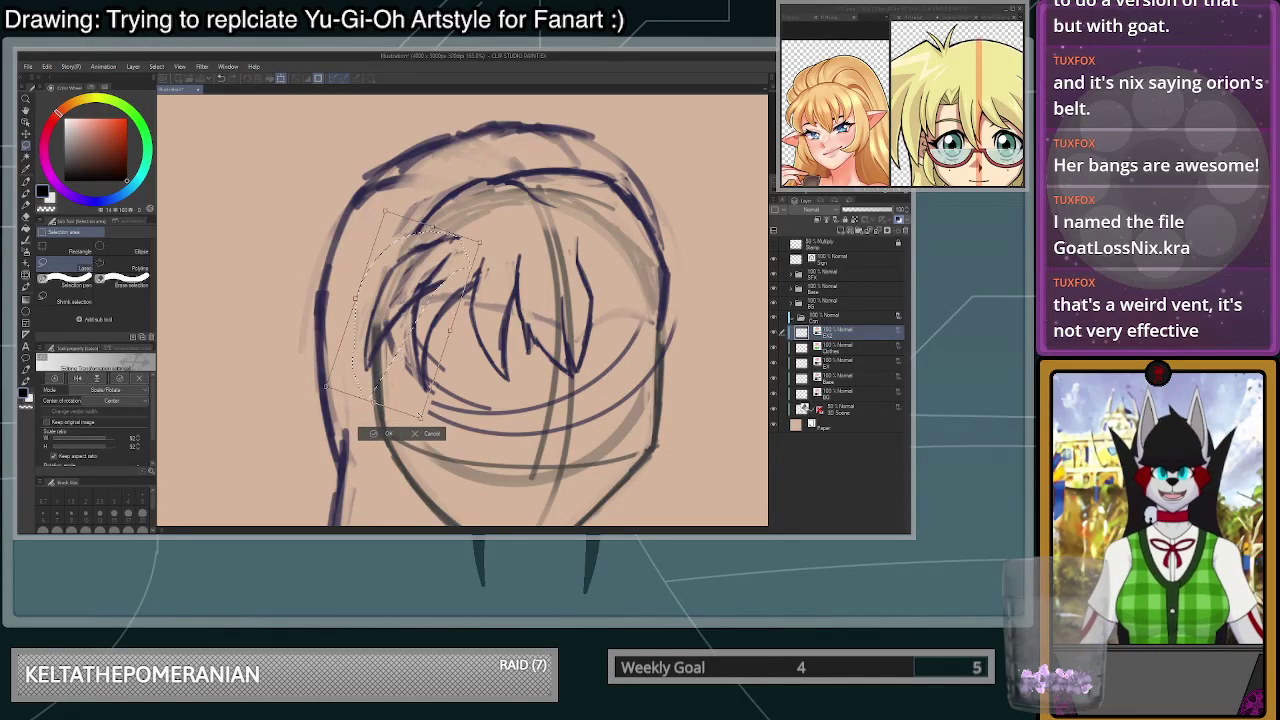
drag(450, 414, 432, 390)
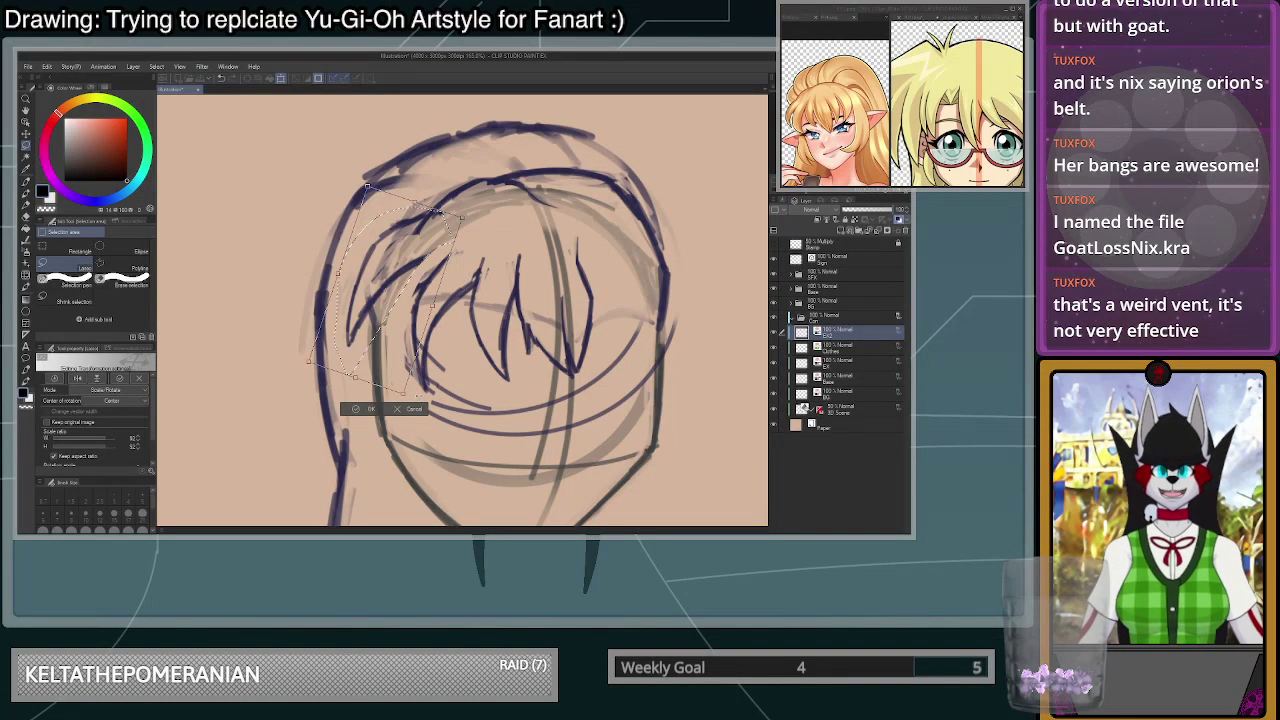
drag(406, 394, 399, 362)
drag(387, 280, 398, 330)
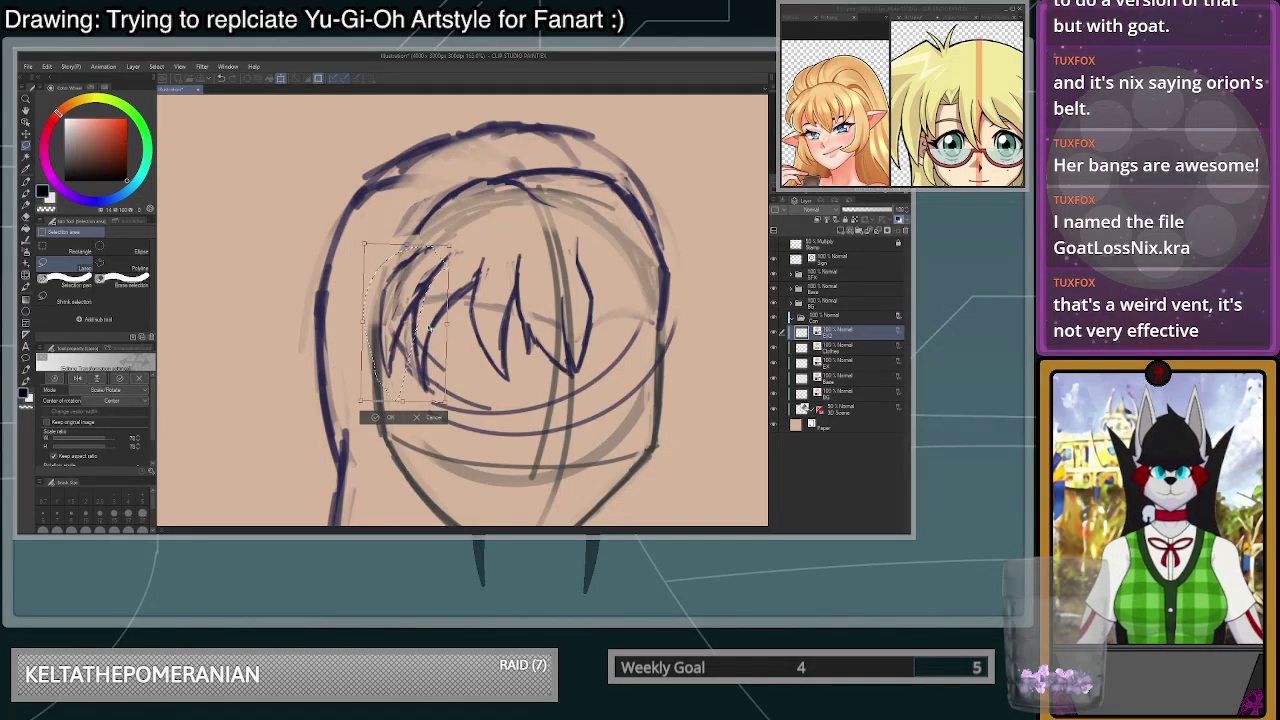
drag(428, 313, 434, 314)
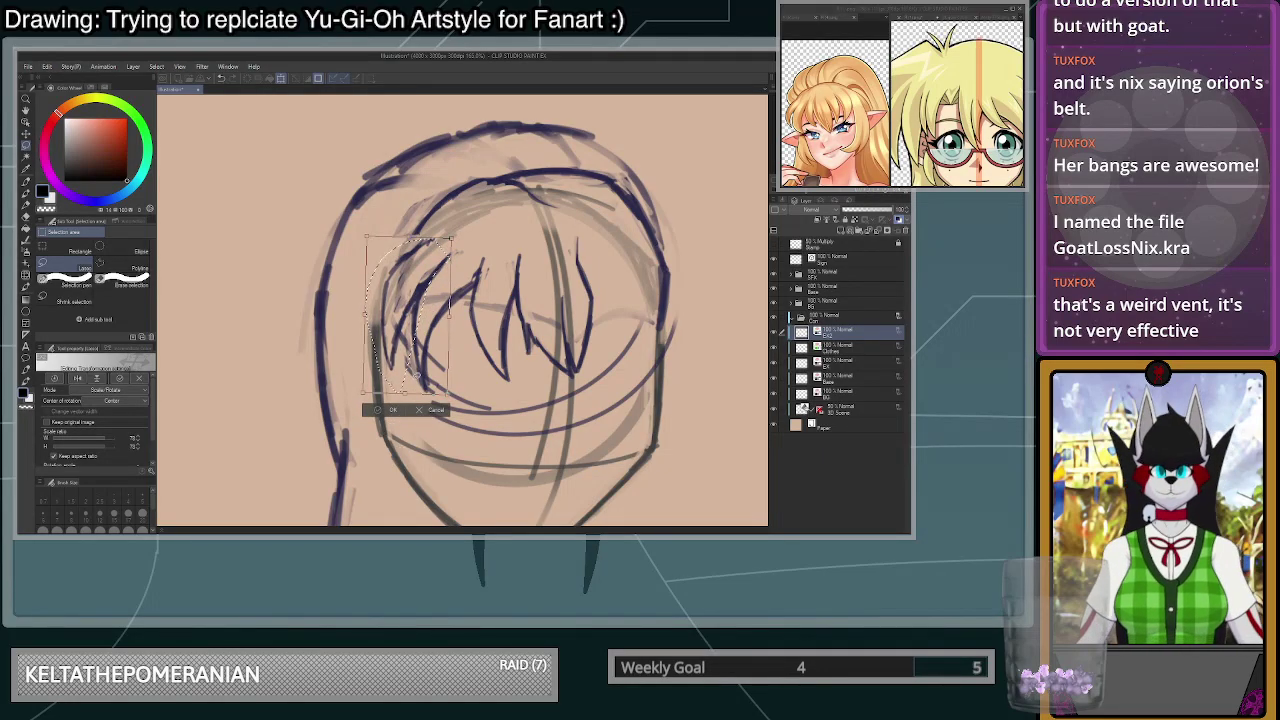
click(391, 410)
key(ctrl+d)
key(p)
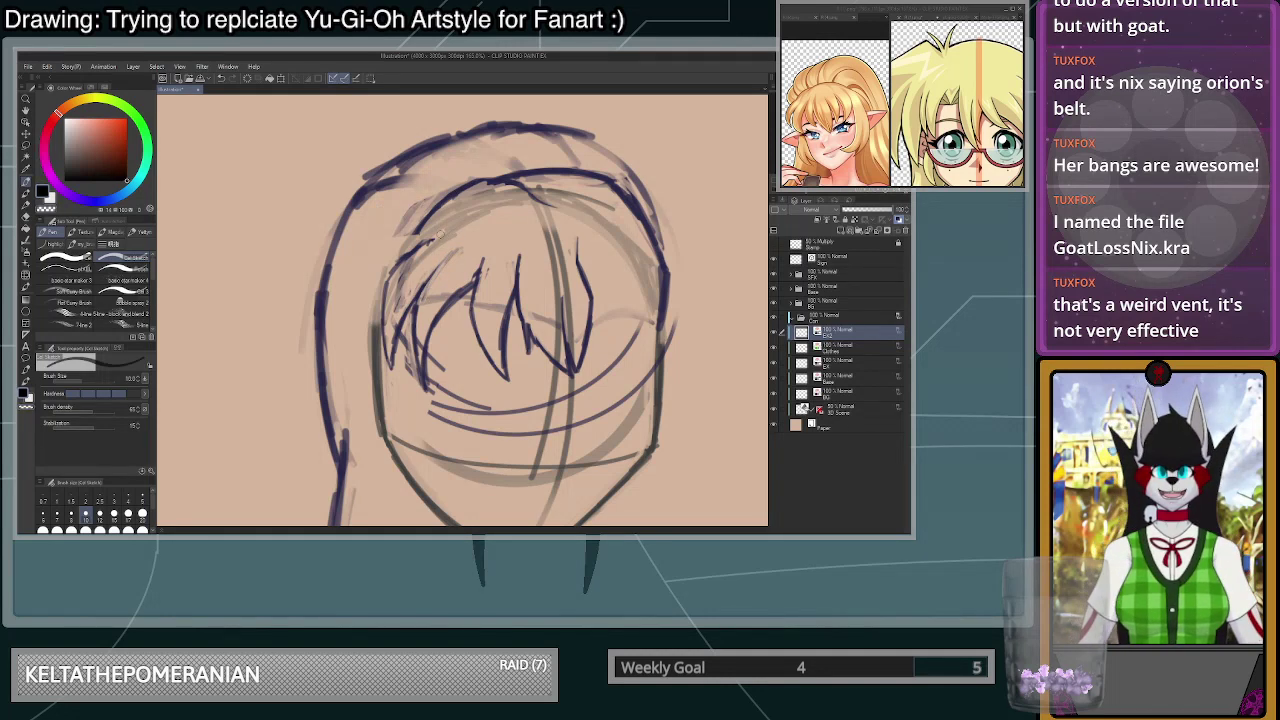
- Examine the bangs and side hair of the blonde character with glasses in the floating reference window
scroll(447, 254, up, 2)
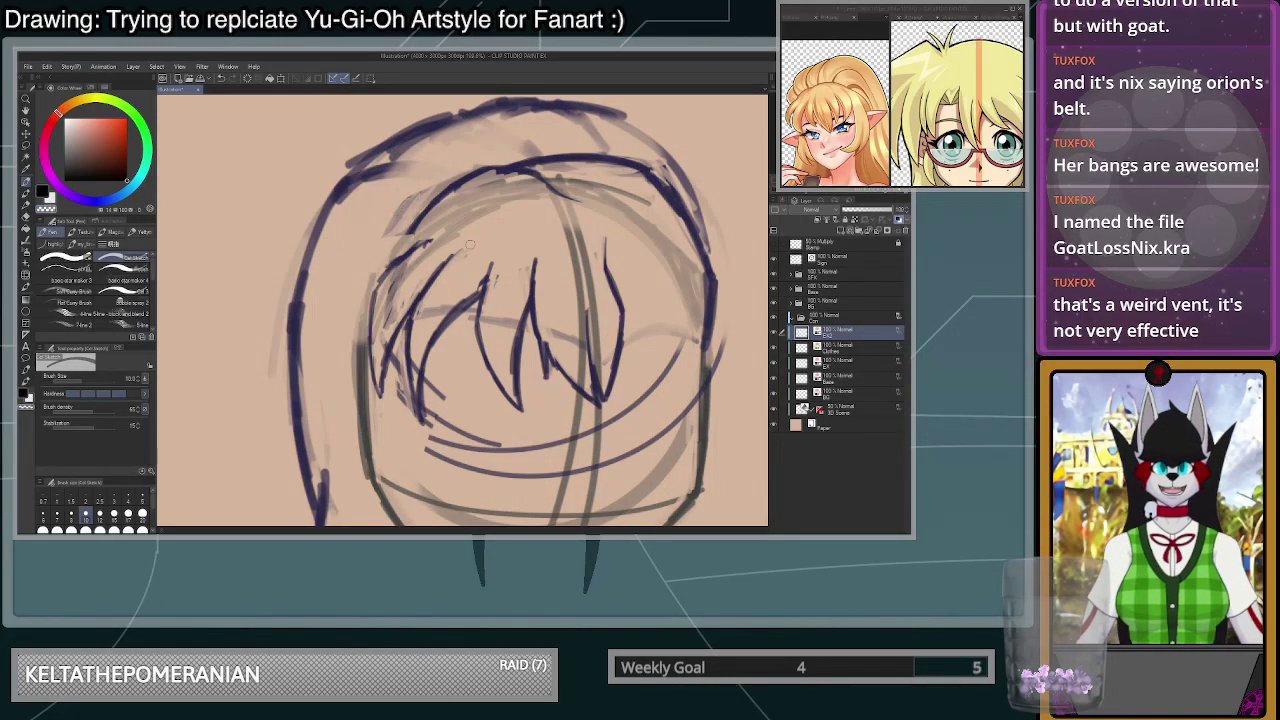
click(922, 88)
scroll(960, 90, down, 2)
scroll(992, 64, up, 5)
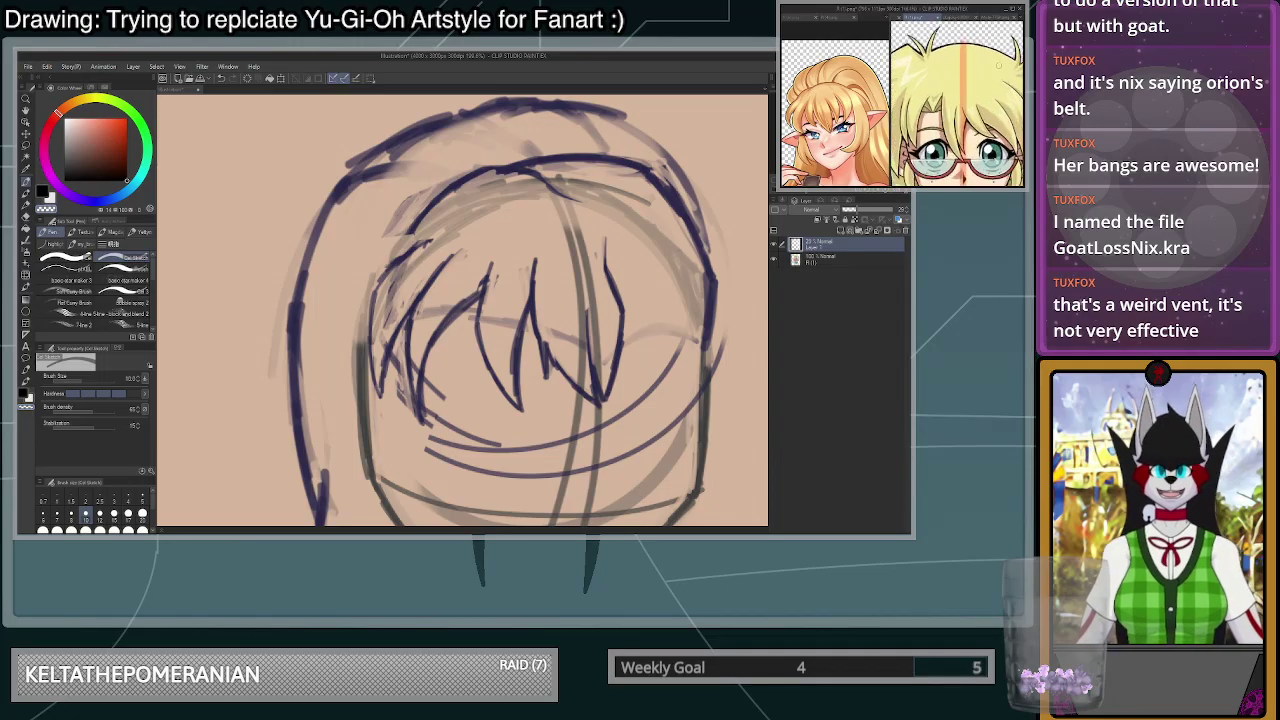
scroll(988, 59, down, 6)
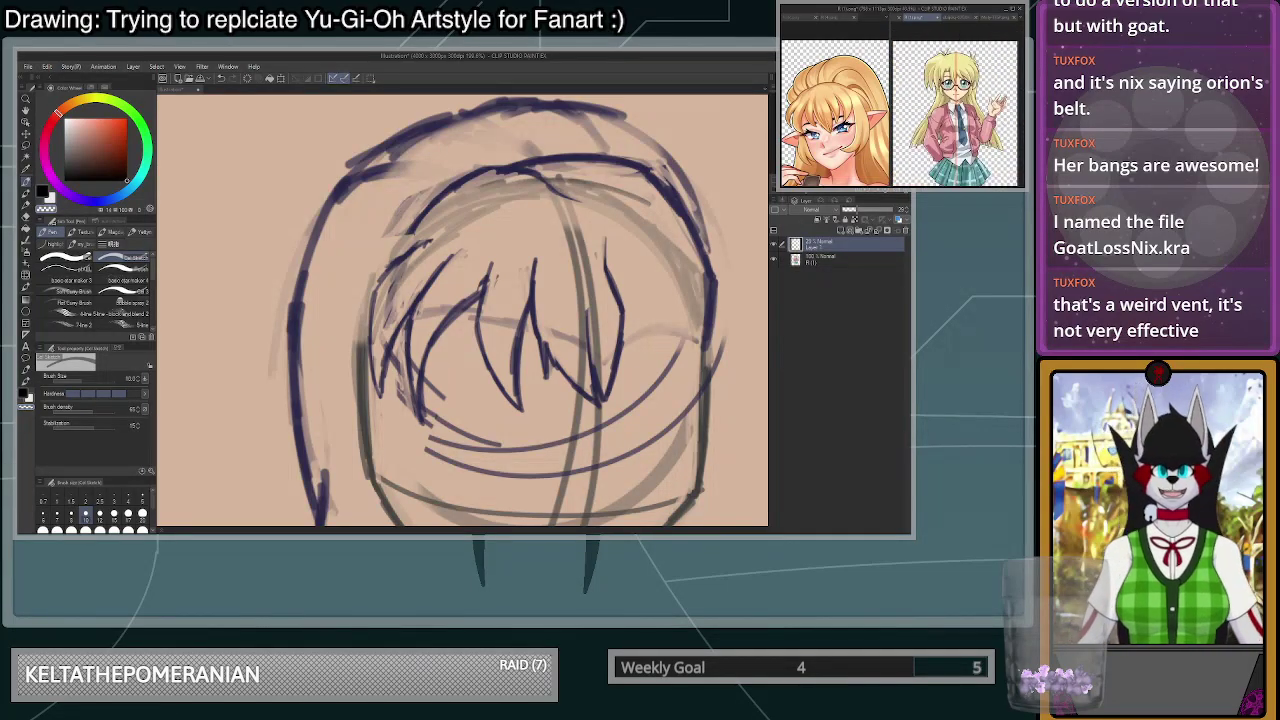
scroll(988, 59, up, 4)
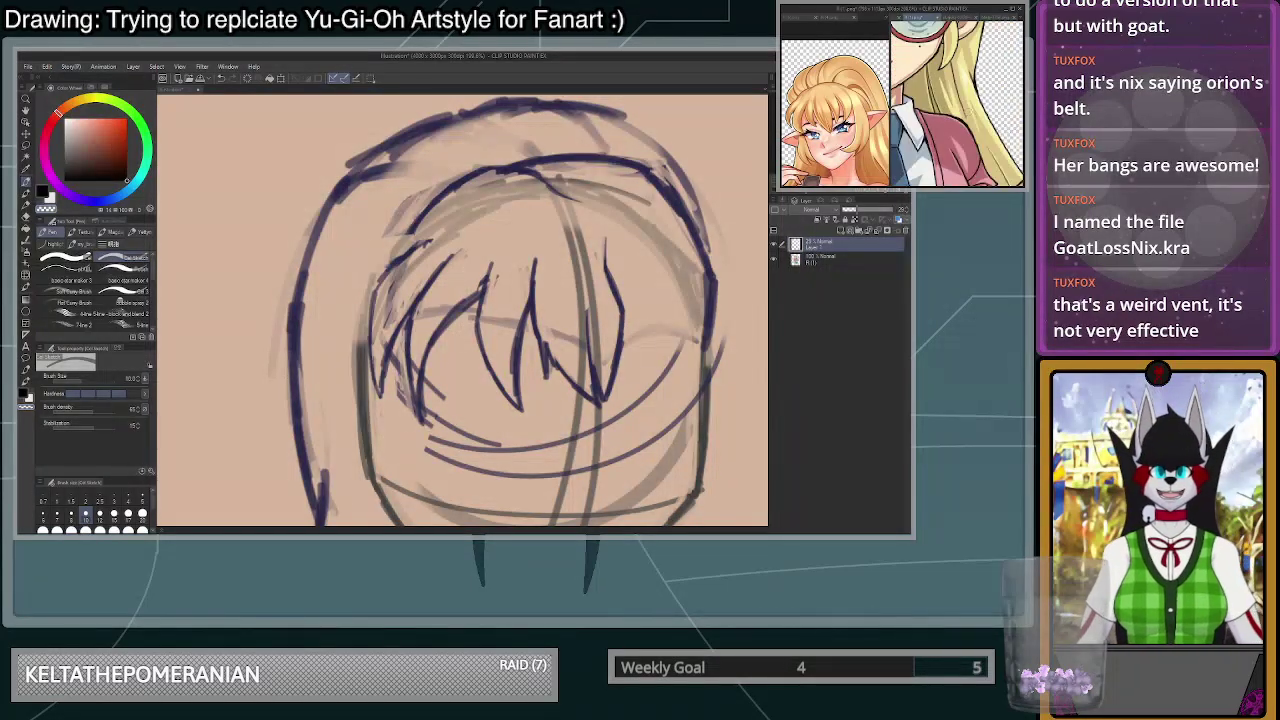
scroll(988, 59, down, 5)
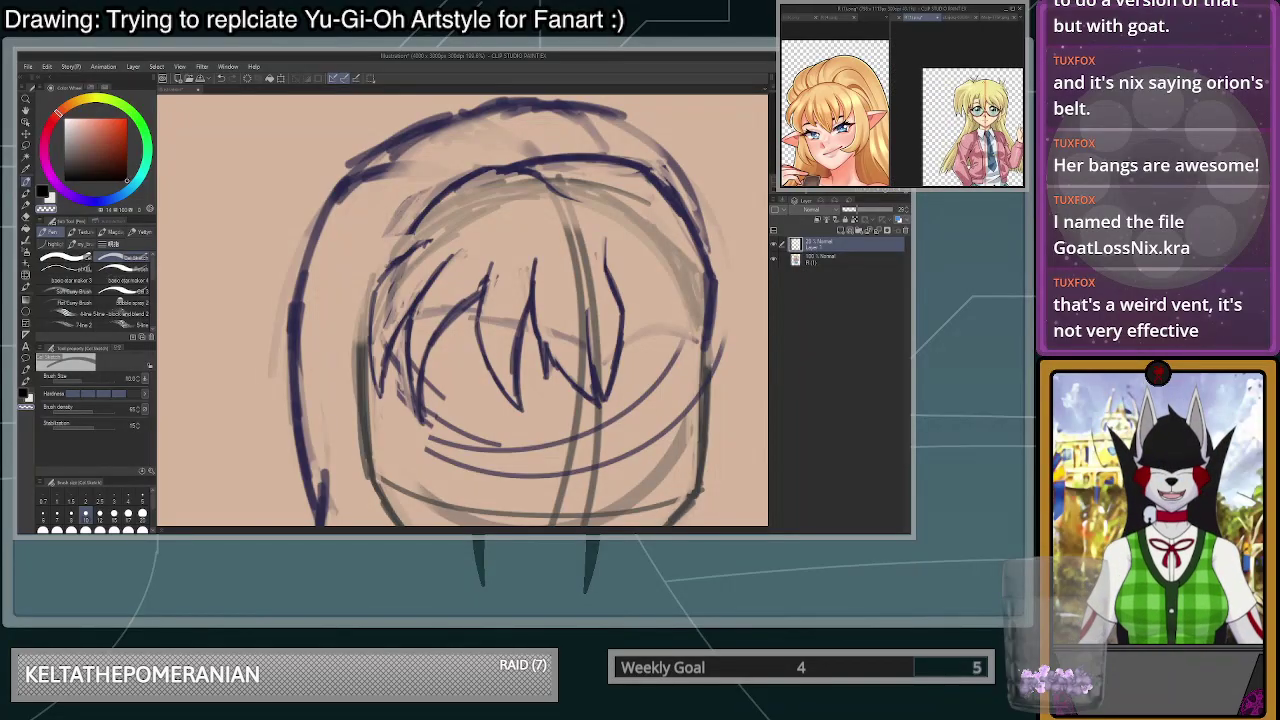
scroll(957, 110, up, 4)
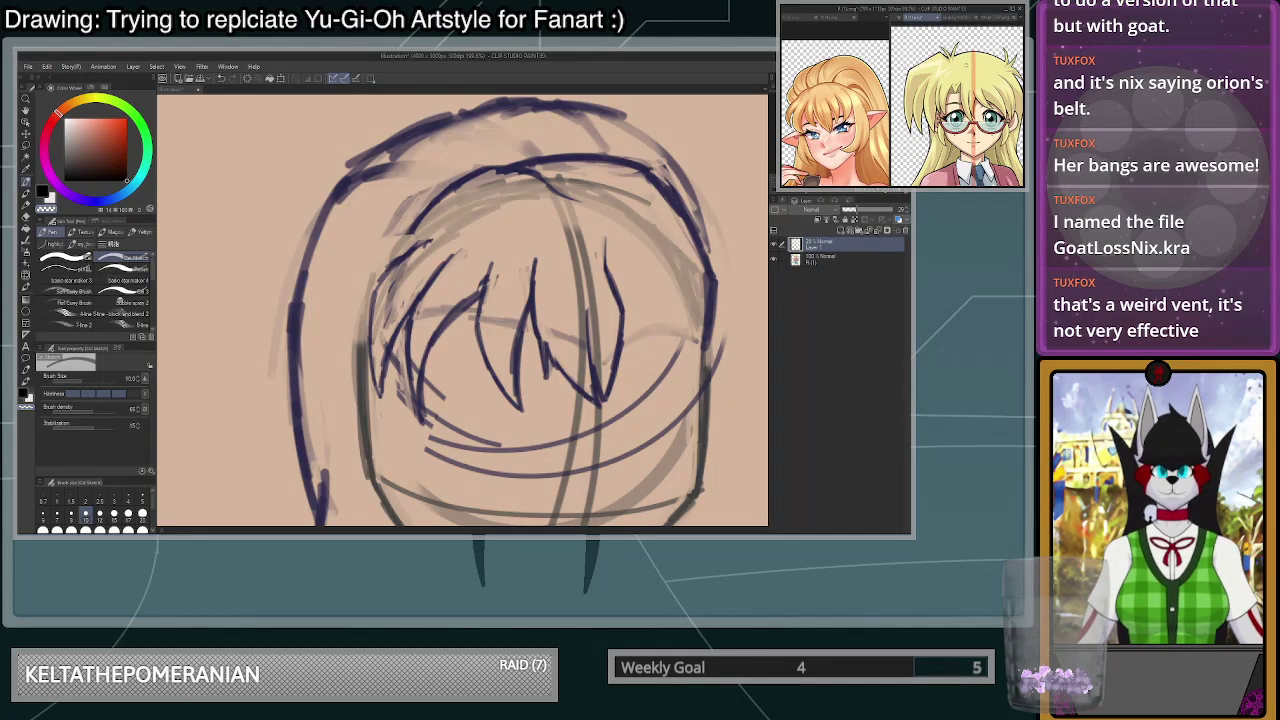
- Erase the overlapping upper ends of the left bangs and join them at sharp peaks with a size 12 brush
click(458, 277)
scroll(444, 266, up, 2)
click(142, 528)
mouse_move(460, 247)
mouse_down()
mouse_move(420, 295)
mouse_move(436, 268)
mouse_up()
key(ctrl+z)
key(c)
click(100, 514)
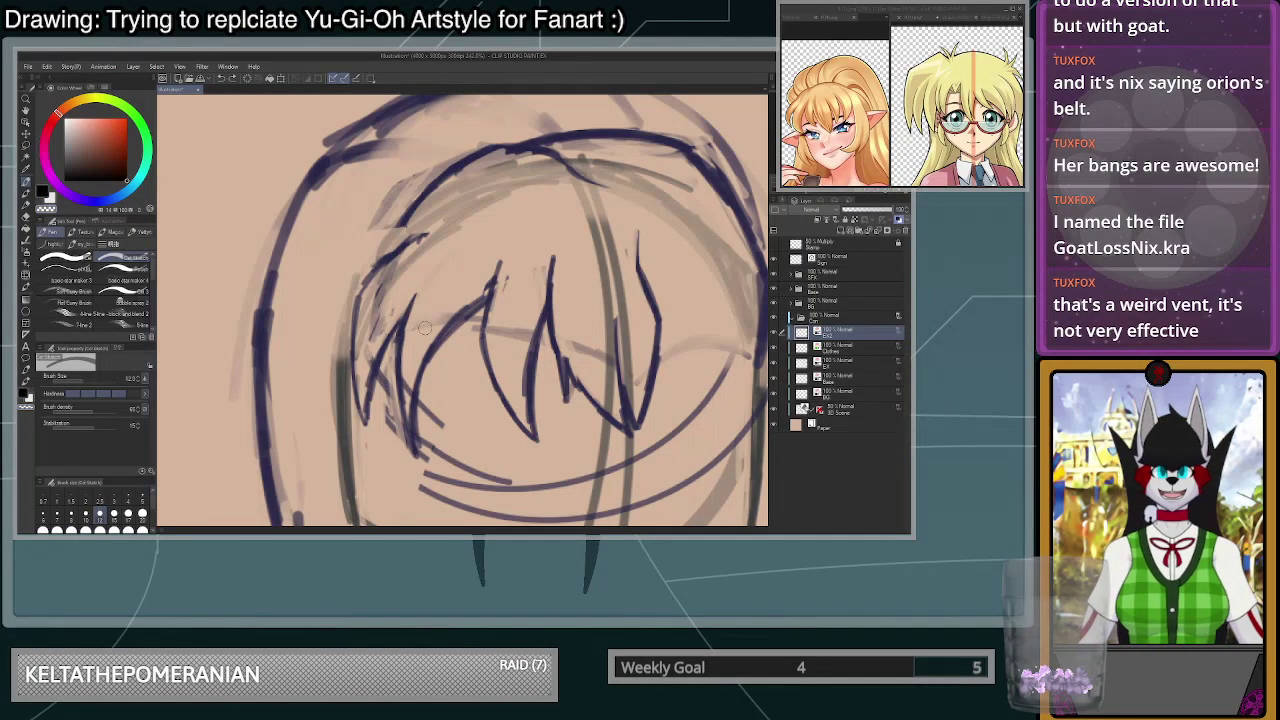
scroll(478, 254, down, 2)
key(ctrl+plus)
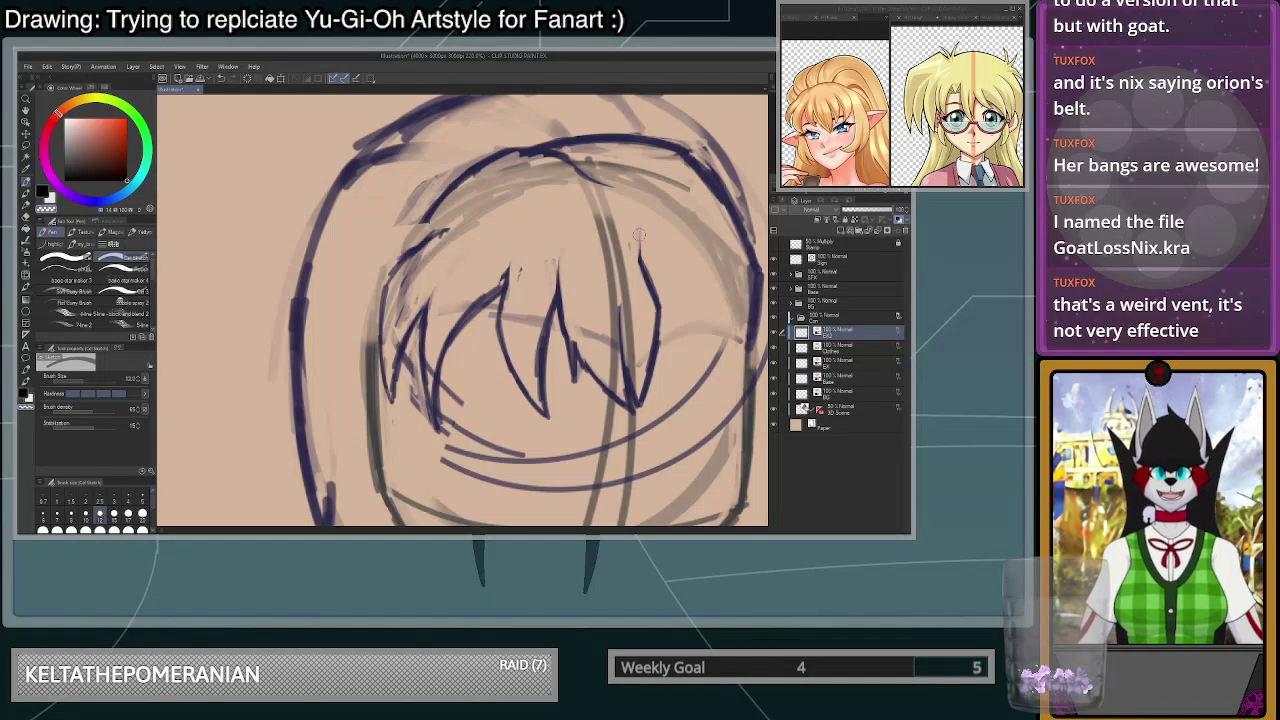
- Try outlining a long side lock from the left hairline down past the cheek
scroll(645, 270, down, 5)
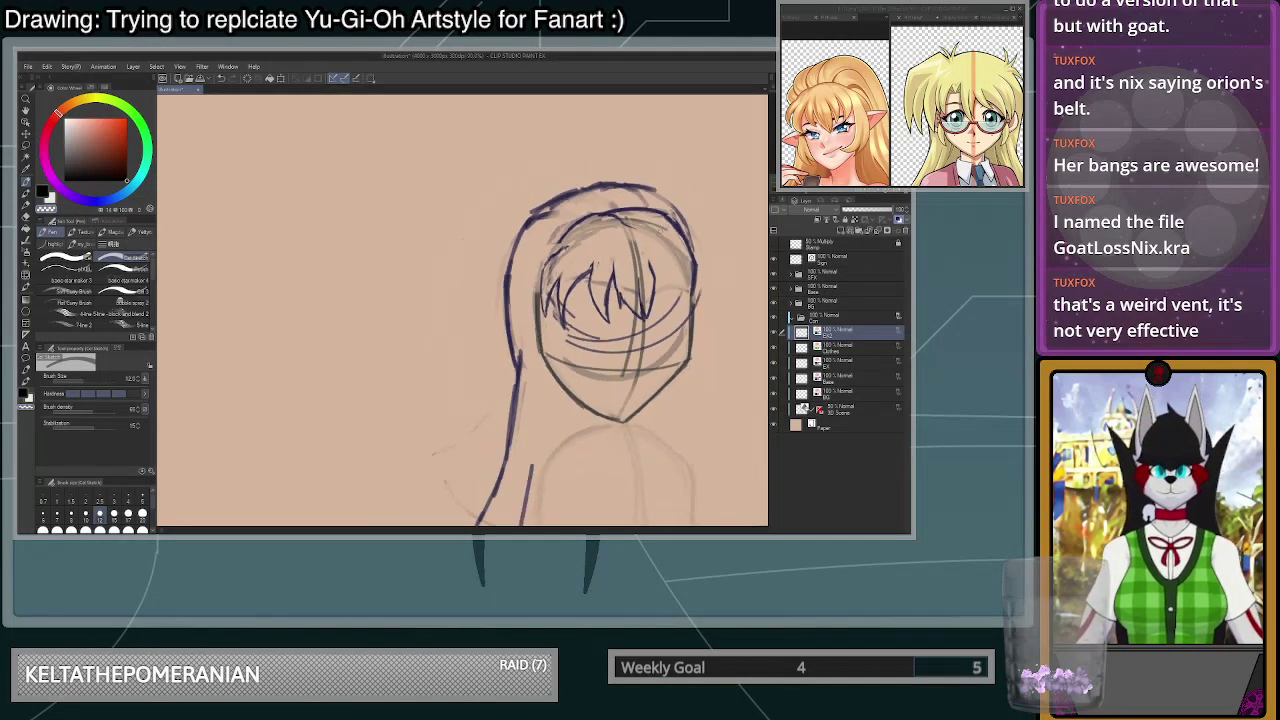
scroll(733, 257, up, 3)
scroll(625, 250, up, 1)
scroll(590, 335, down, 1)
scroll(650, 395, up, 2)
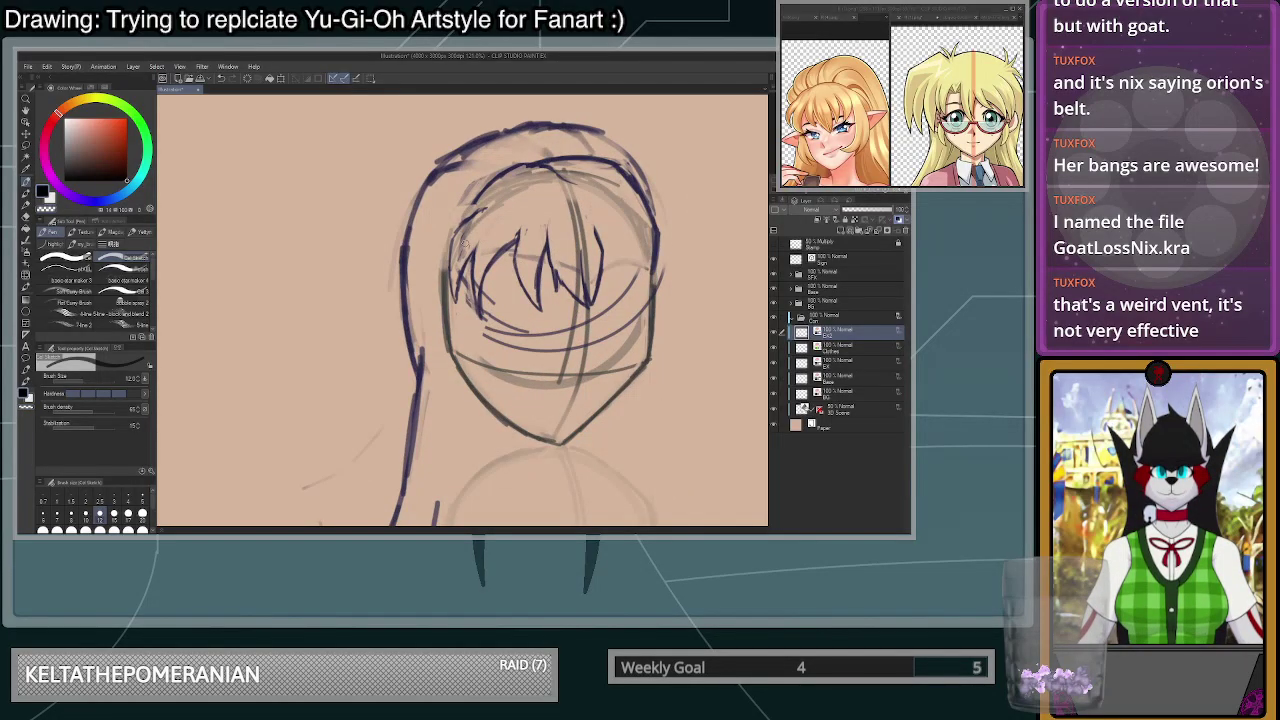
mouse_move(482, 196)
mouse_down()
mouse_move(453, 228)
mouse_move(431, 297)
mouse_move(454, 430)
mouse_up()
key(ctrl+z)
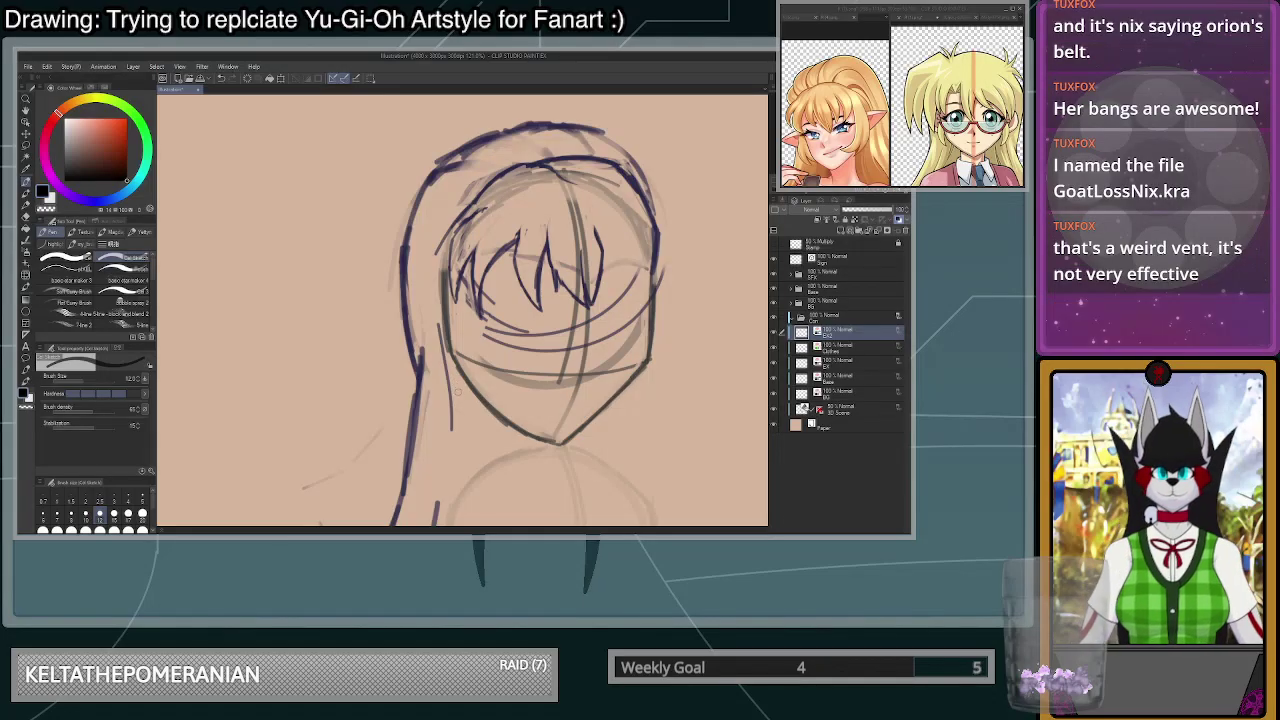
key(ctrl+z)
drag(466, 352, 531, 412)
key(ctrl+z)
mouse_move(469, 321)
mouse_down()
mouse_move(484, 357)
mouse_move(462, 348)
mouse_up()
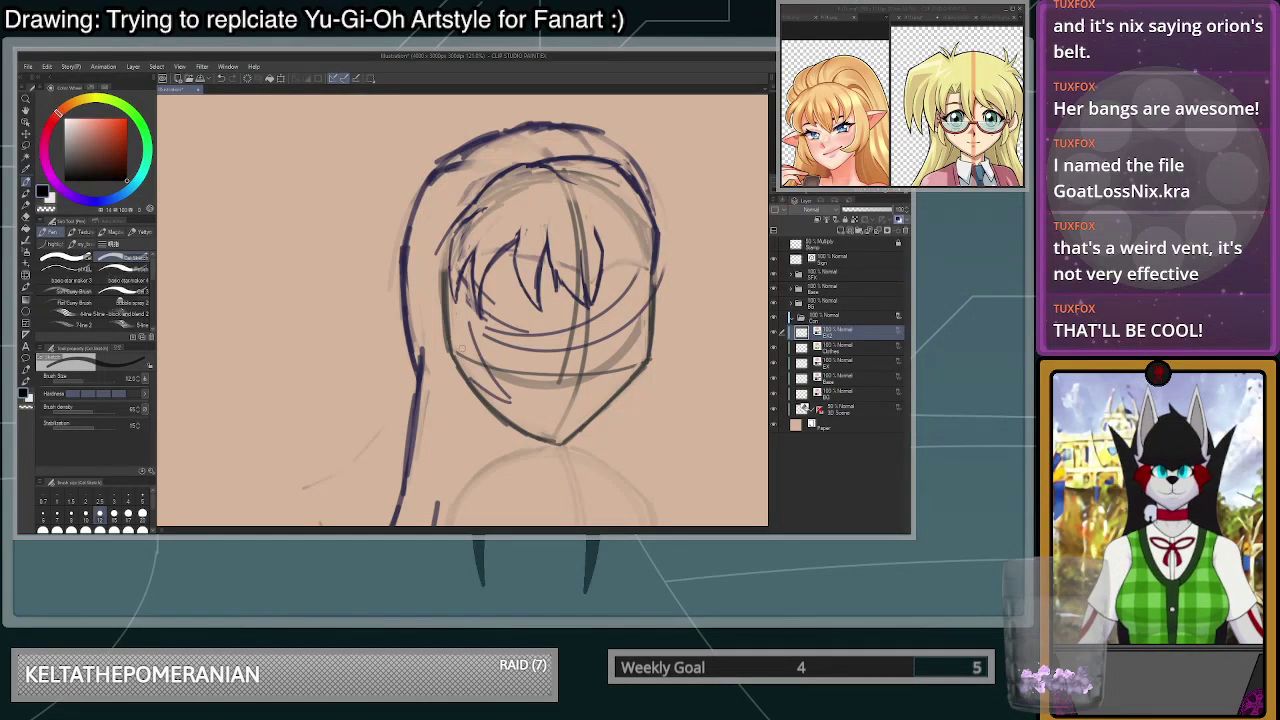
key(ctrl+z)
key(ctrl+z)
mouse_move(469, 312)
mouse_down()
mouse_move(506, 409)
mouse_move(473, 391)
mouse_move(507, 409)
mouse_move(472, 389)
mouse_move(506, 407)
mouse_up()
key(ctrl+z)
key(ctrl+z)
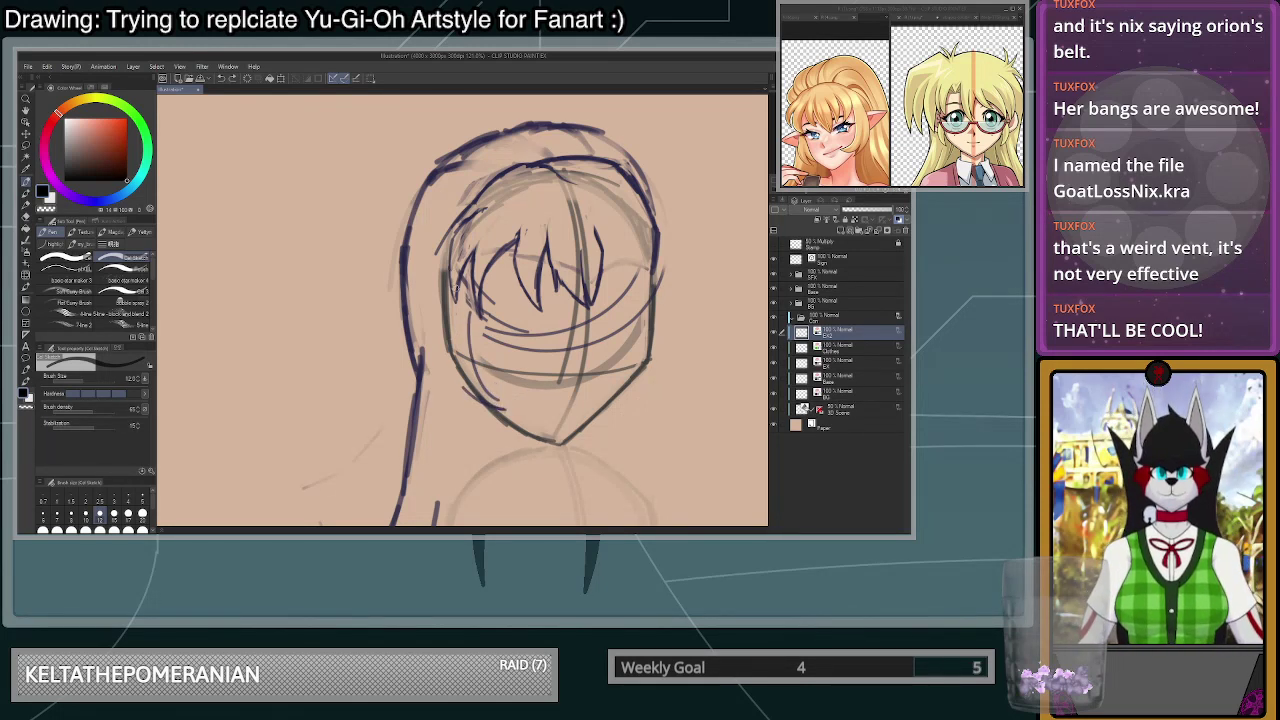
key(ctrl+z)
drag(459, 289, 463, 350)
drag(459, 313, 504, 405)
key(ctrl+z)
key(ctrl+z)
key(ctrl+z)
- Draw a long side lock from the left hairline down the cheek, curving inward to a jagged point at the jaw
drag(458, 284, 464, 362)
mouse_move(459, 320)
mouse_down()
mouse_move(503, 404)
mouse_move(458, 396)
mouse_move(504, 412)
mouse_move(444, 239)
mouse_move(455, 370)
mouse_move(444, 366)
mouse_move(478, 432)
mouse_up()
drag(470, 424, 480, 434)
mouse_move(466, 398)
mouse_down()
mouse_move(474, 424)
mouse_move(508, 416)
mouse_move(480, 382)
mouse_move(458, 270)
mouse_move(466, 360)
mouse_move(492, 396)
mouse_move(462, 404)
mouse_move(450, 386)
mouse_move(436, 278)
mouse_up()
key(ctrl+z)
key(ctrl+z)
drag(454, 226, 434, 310)
drag(446, 250, 434, 354)
mouse_move(432, 276)
mouse_down()
mouse_move(446, 380)
mouse_move(474, 428)
mouse_up()
key(ctrl+minus)
scroll(553, 373, up, 6)
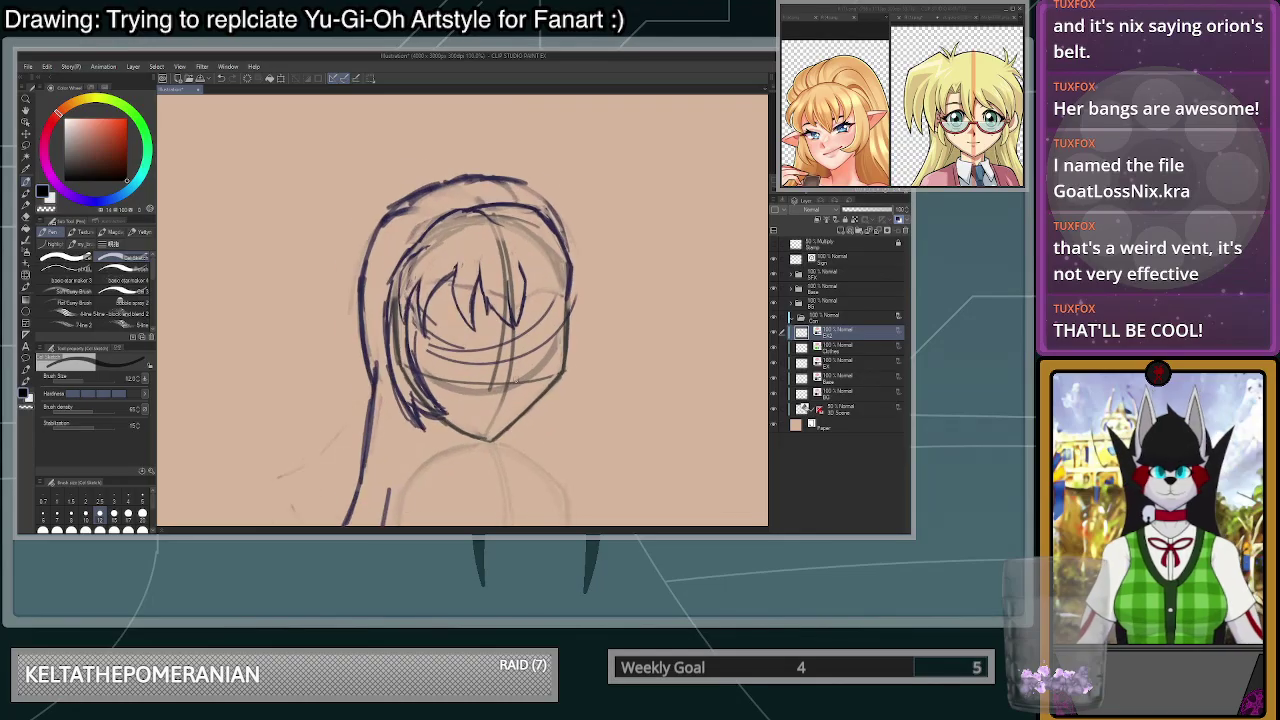
- Erase the whole side lock along the left cheek and jaw with a larger brush in transparent colour
click(143, 528)
key(c)
mouse_move(386, 334)
mouse_down()
mouse_move(370, 305)
mouse_move(397, 420)
mouse_move(419, 433)
mouse_move(415, 383)
mouse_move(420, 433)
mouse_move(408, 396)
mouse_up()
scroll(485, 375, up, 2)
scroll(484, 371, up, 1)
click(143, 515)
scroll(424, 400, down, 2)
scroll(370, 450, up, 4)
scroll(262, 343, down, 1)
scroll(260, 343, up, 2)
key(c)
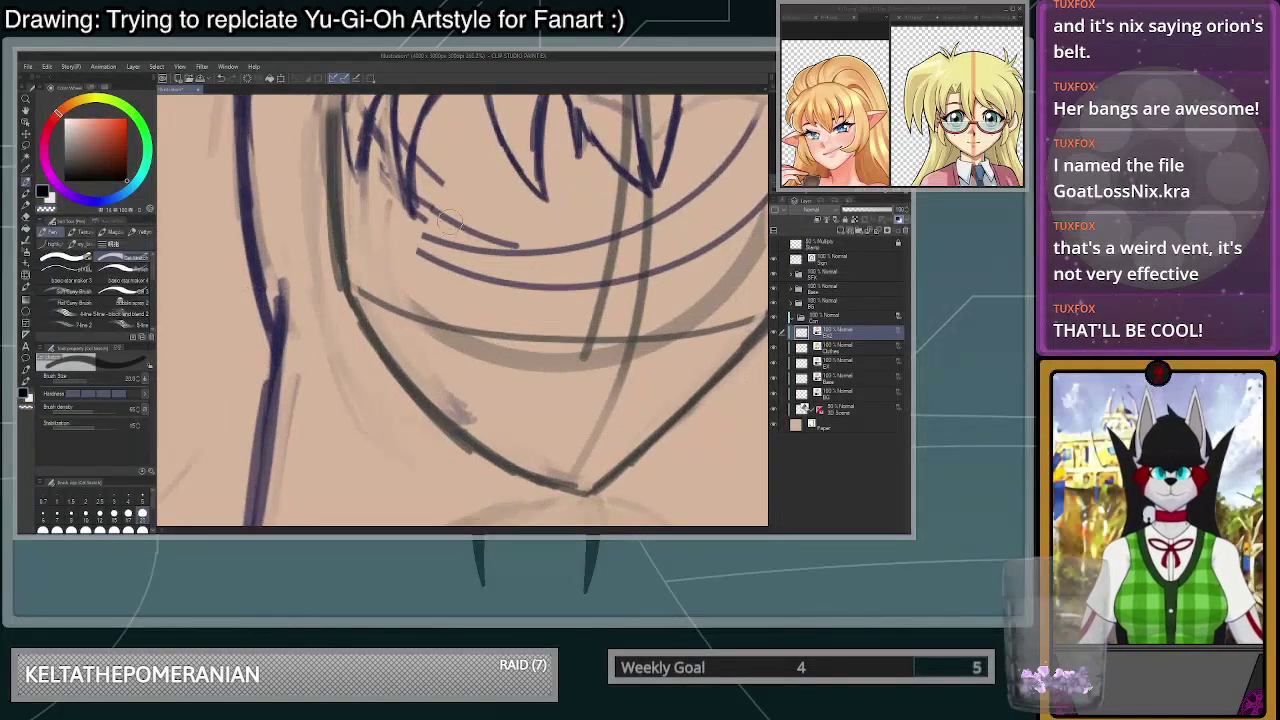
scroll(381, 292, down, 4)
scroll(381, 292, up, 1)
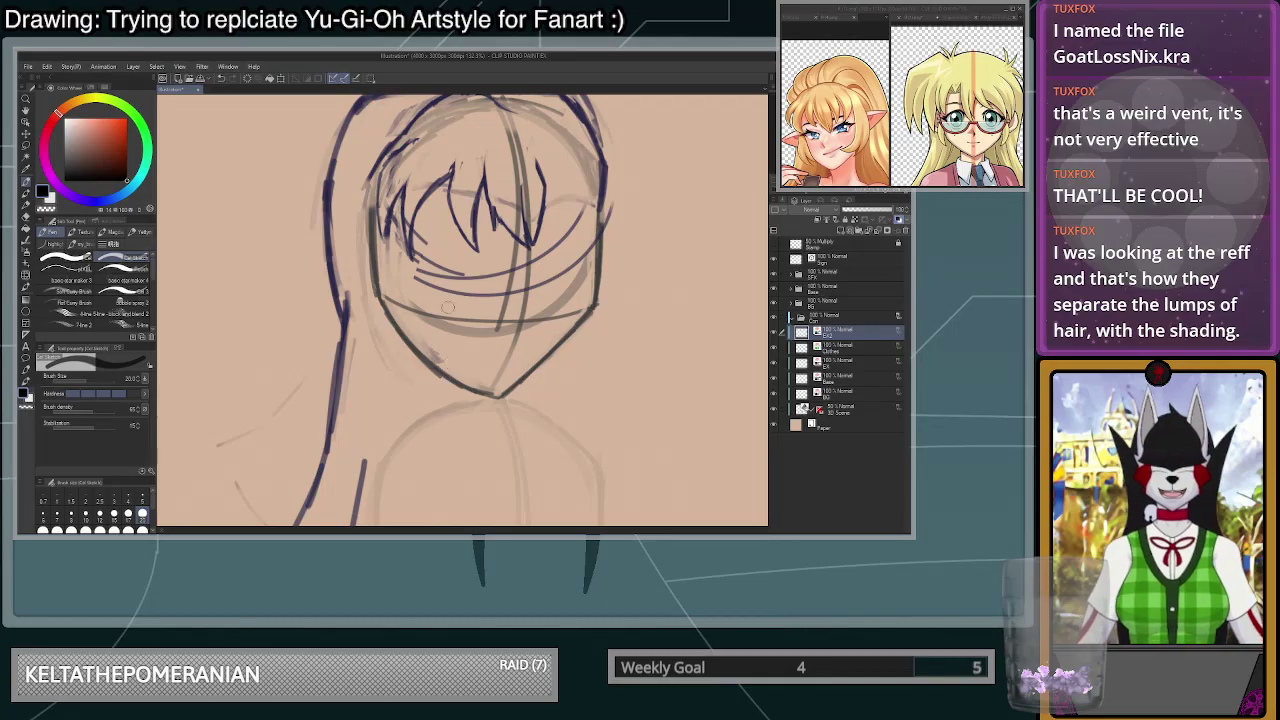
- Redraw the side lock from the left hairline down past the cheek, ending in jagged points at the jaw
mouse_move(398, 142)
mouse_down()
mouse_move(368, 245)
mouse_move(381, 325)
mouse_up()
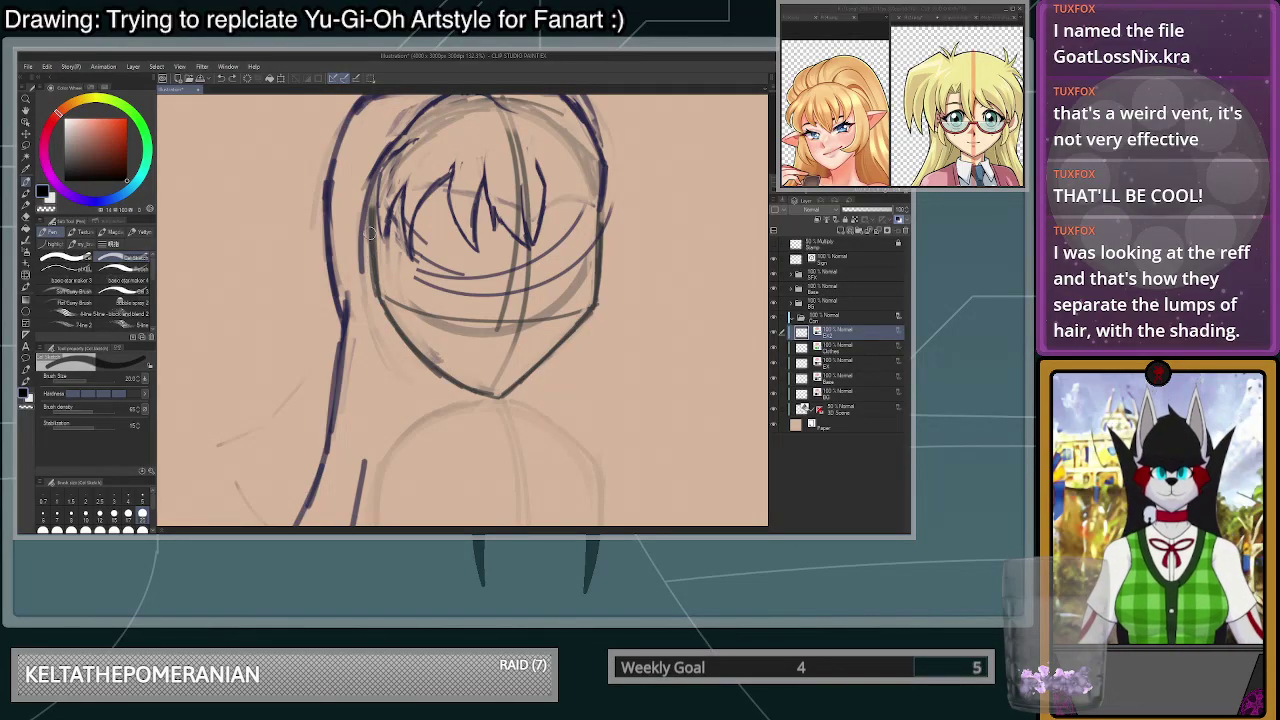
mouse_move(374, 291)
mouse_down()
mouse_move(362, 384)
mouse_move(401, 362)
mouse_move(433, 410)
mouse_up()
key(ctrl+z)
mouse_move(391, 370)
mouse_down()
mouse_move(412, 406)
mouse_move(446, 420)
mouse_move(427, 366)
mouse_up()
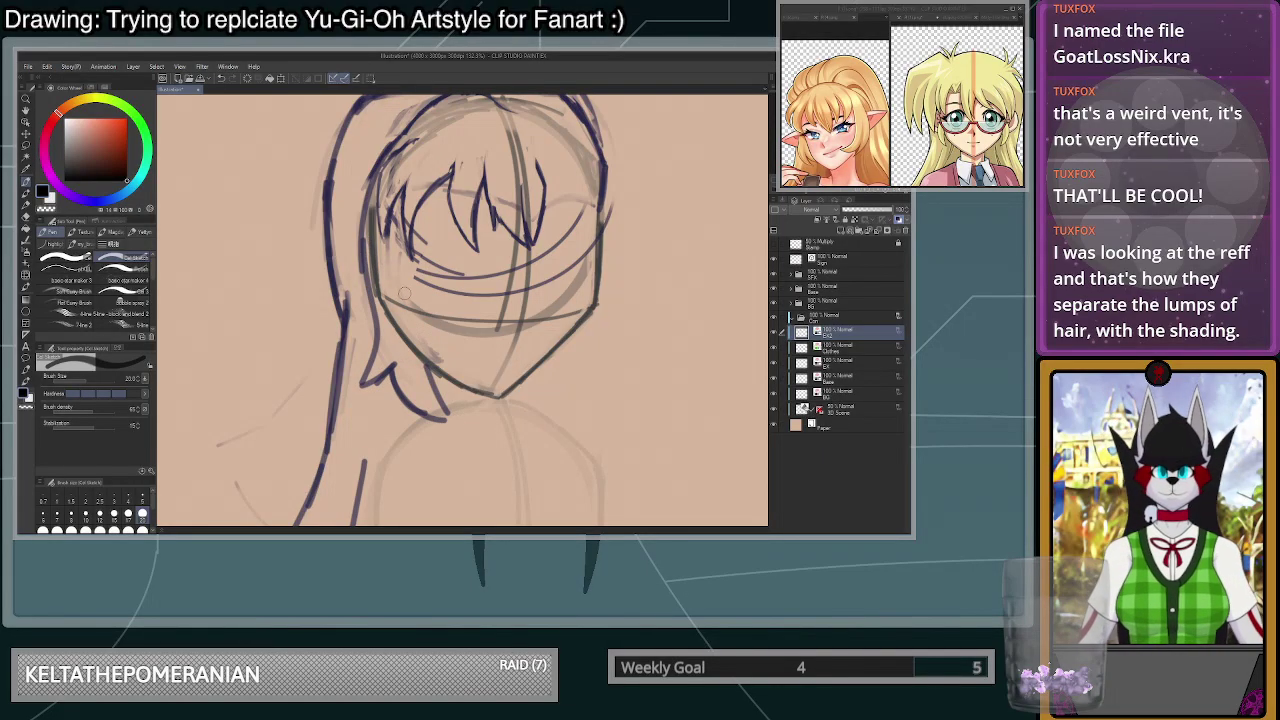
key(ctrl+z)
drag(398, 211, 393, 315)
key(ctrl+z)
drag(389, 256, 388, 302)
- Lasso the leftmost bangs, rotate and scale them down slightly beside the left hairline, and apply the transformation
scroll(462, 172, up, 4)
key(m)
mouse_move(438, 265)
mouse_down()
mouse_move(447, 238)
mouse_move(366, 202)
mouse_move(404, 364)
mouse_move(440, 348)
mouse_move(457, 365)
mouse_up()
key(ctrl+t)
mouse_move(432, 318)
mouse_down()
mouse_move(473, 322)
mouse_move(445, 303)
mouse_up()
drag(534, 257, 534, 268)
drag(459, 309, 452, 306)
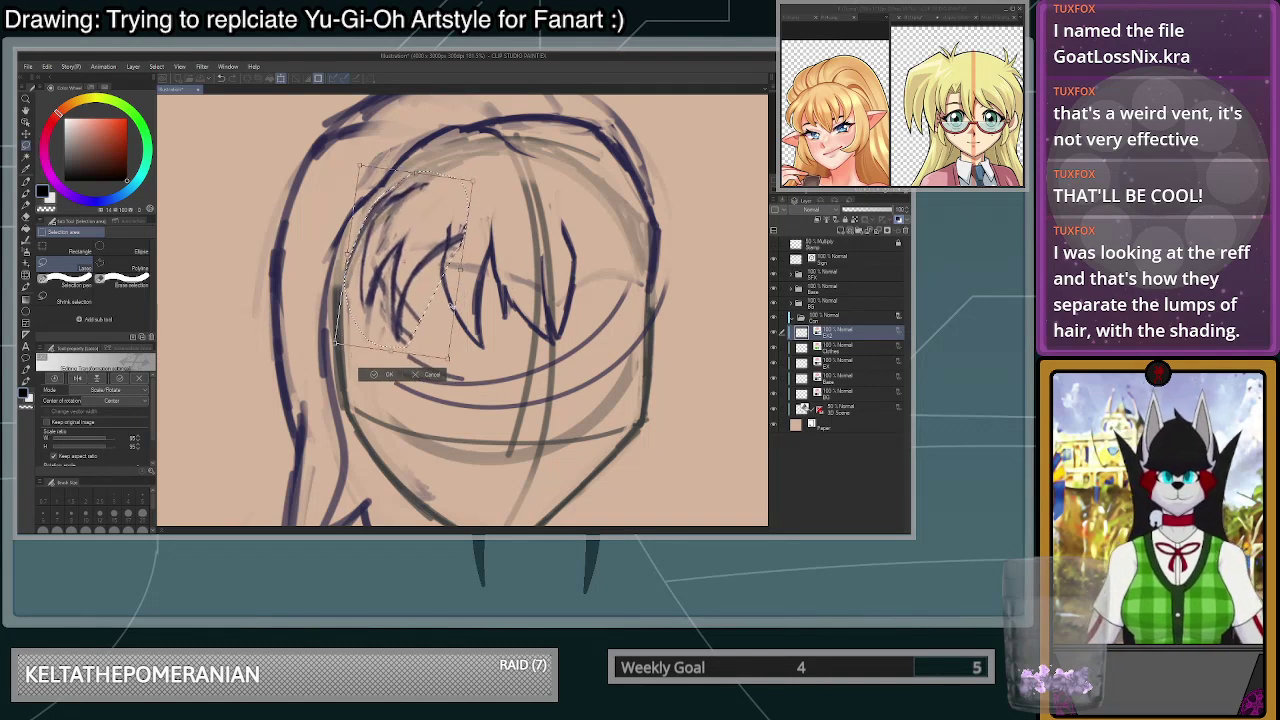
click(398, 374)
key(p)
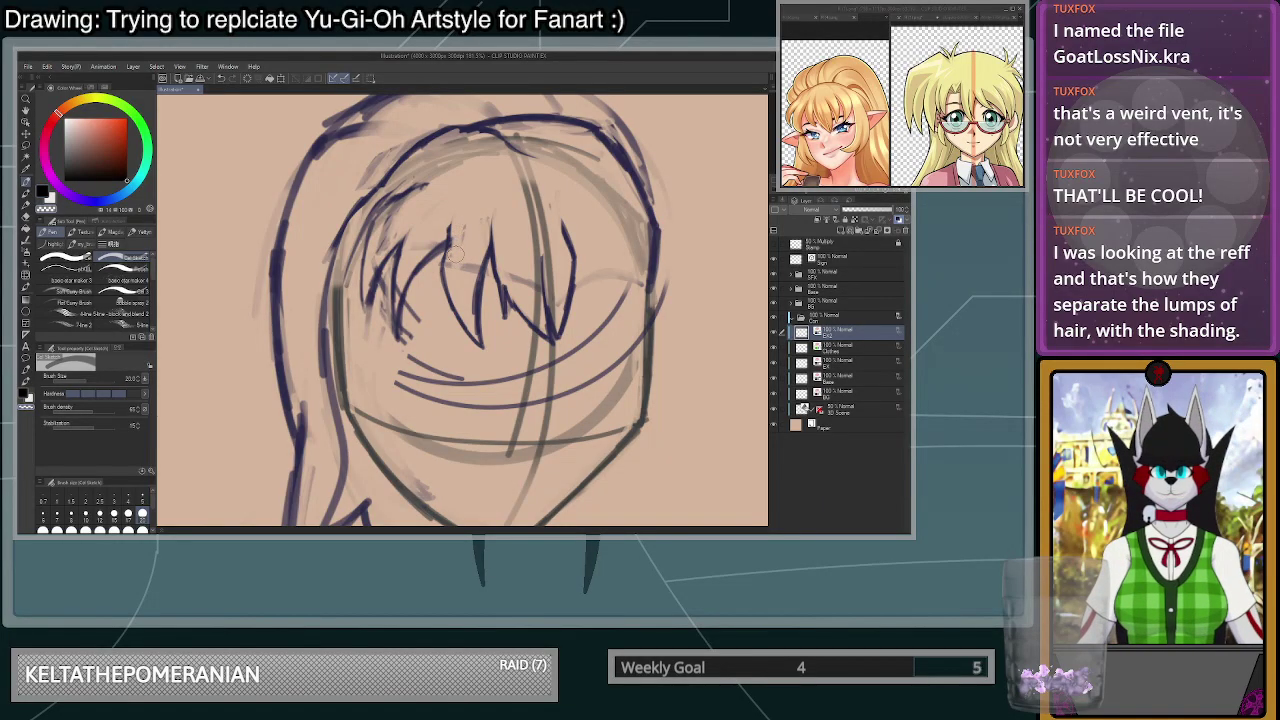
- Lasso the whole side lock along the left cheek and jaw and delete it
scroll(461, 162, down, 2)
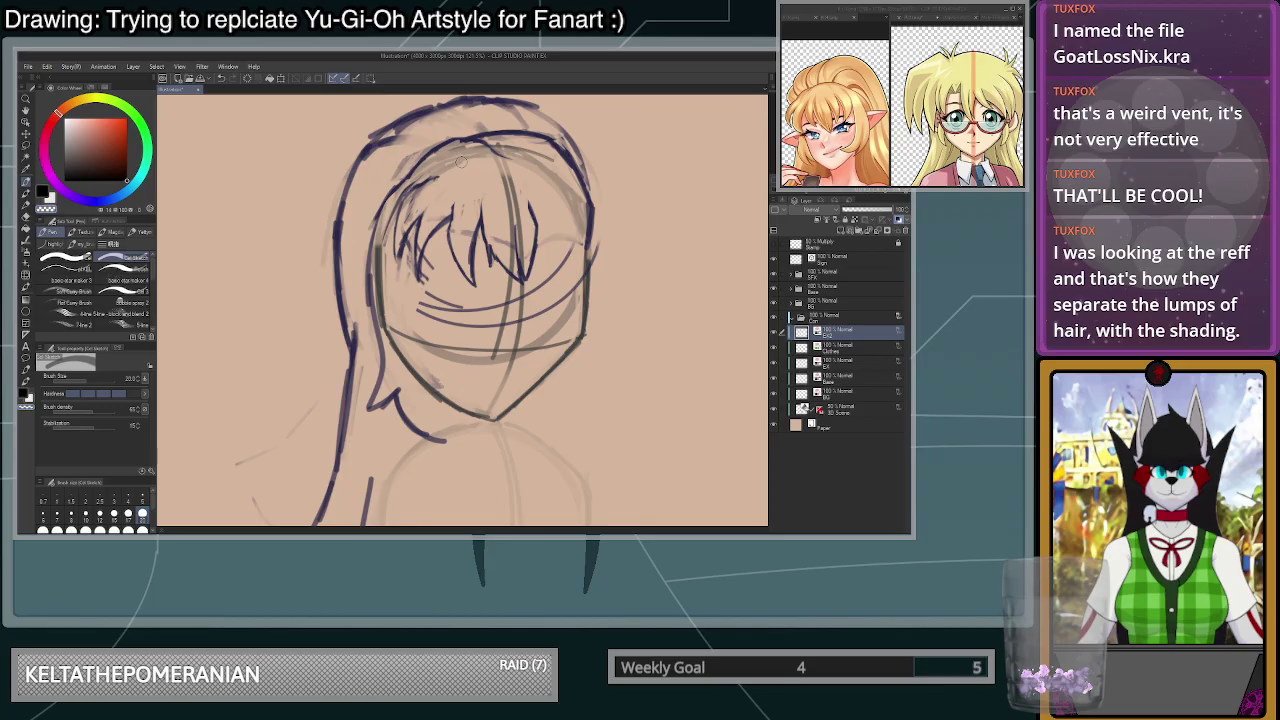
scroll(524, 329, down, 2)
scroll(535, 441, up, 2)
scroll(535, 441, down, 2)
scroll(535, 441, up, 1)
scroll(474, 357, up, 1)
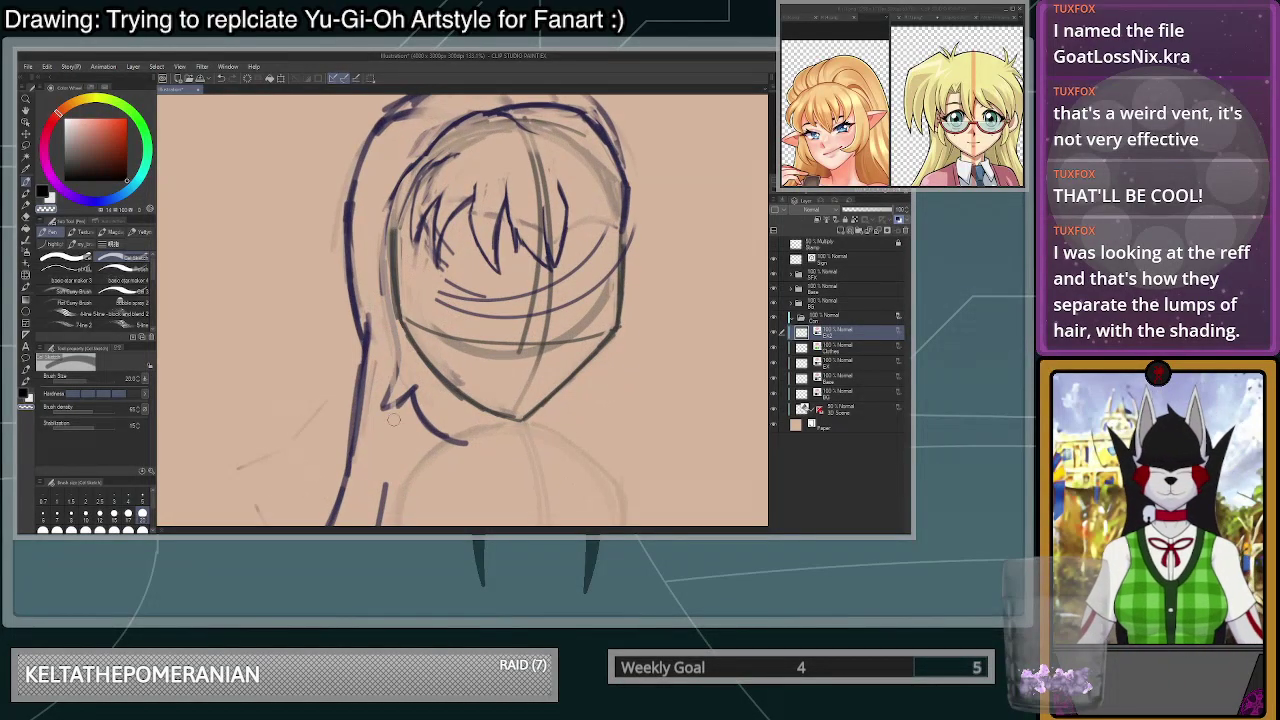
key(m)
mouse_move(463, 481)
mouse_down()
mouse_move(404, 272)
mouse_move(518, 420)
mouse_move(463, 481)
mouse_up()
key(Delete)
click(548, 402)
mouse_move(388, 437)
mouse_down()
mouse_move(383, 389)
mouse_move(392, 436)
mouse_up()
click(543, 376)
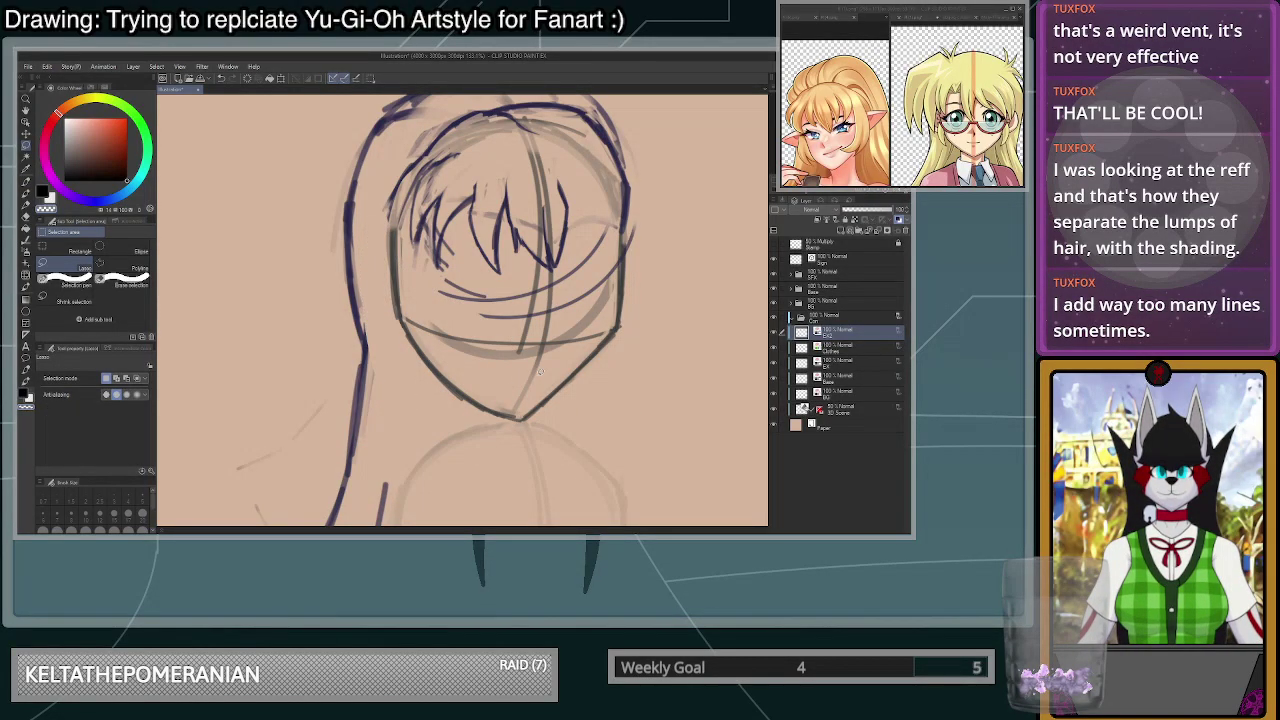
- Redraw the leftmost bang as a pointed strand running down from the left hairline with a size 12 brush
key(p)
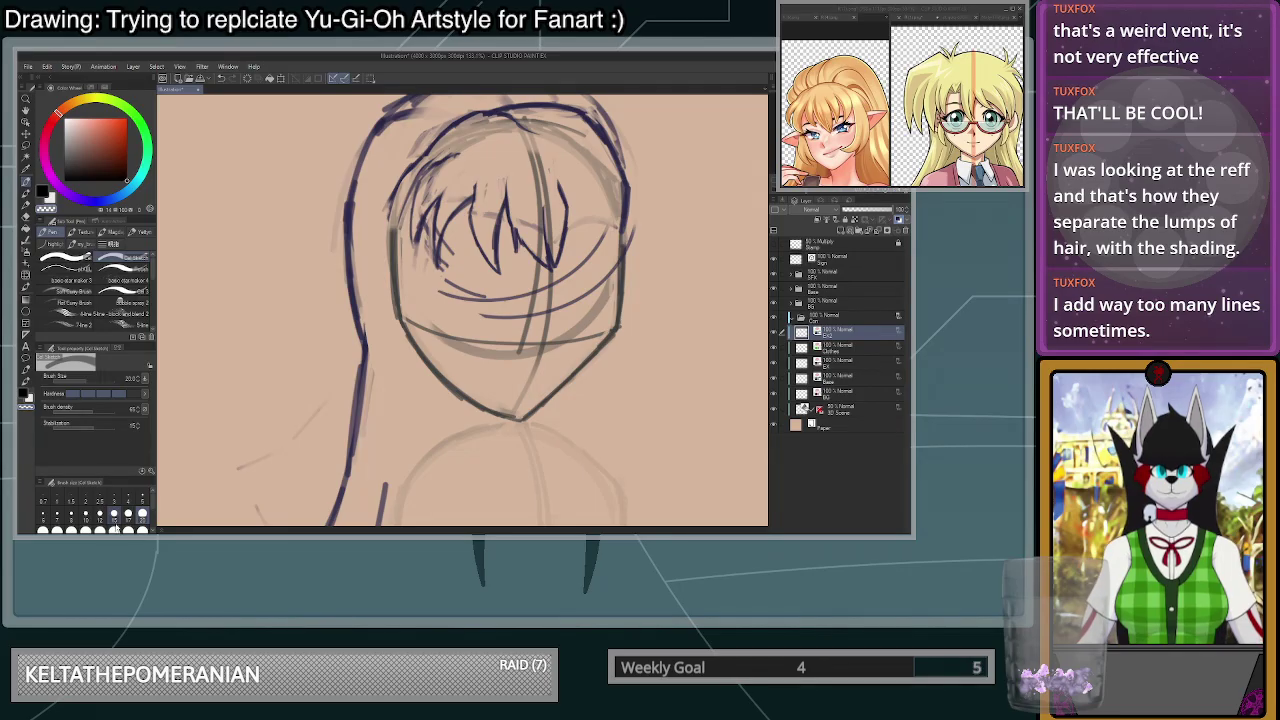
click(99, 514)
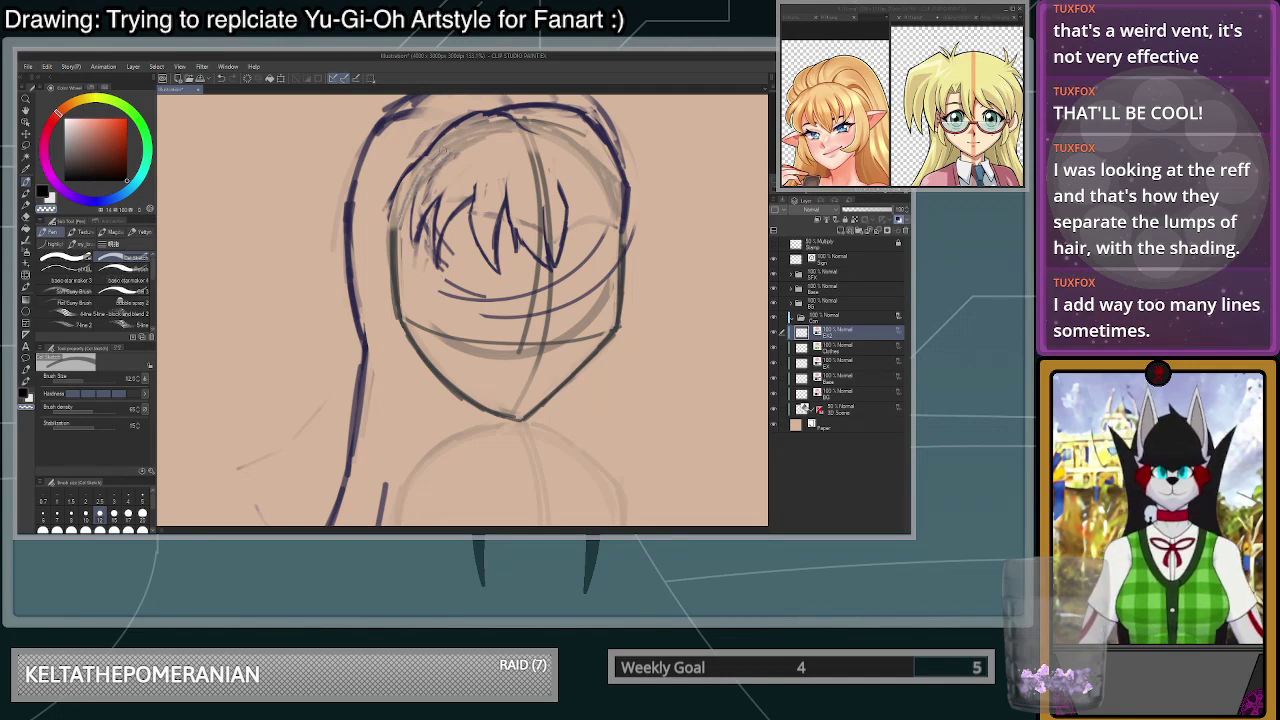
drag(433, 168, 412, 242)
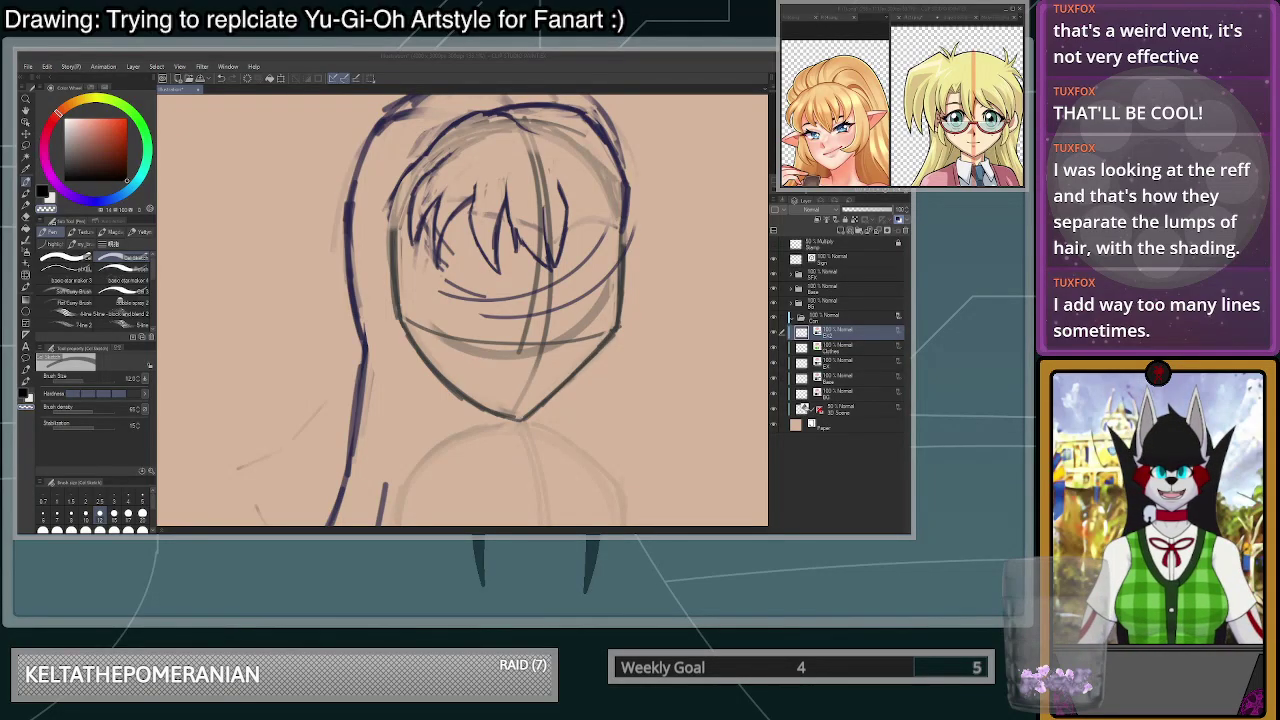
scroll(420, 200, up, 4)
drag(413, 252, 411, 304)
drag(440, 208, 406, 292)
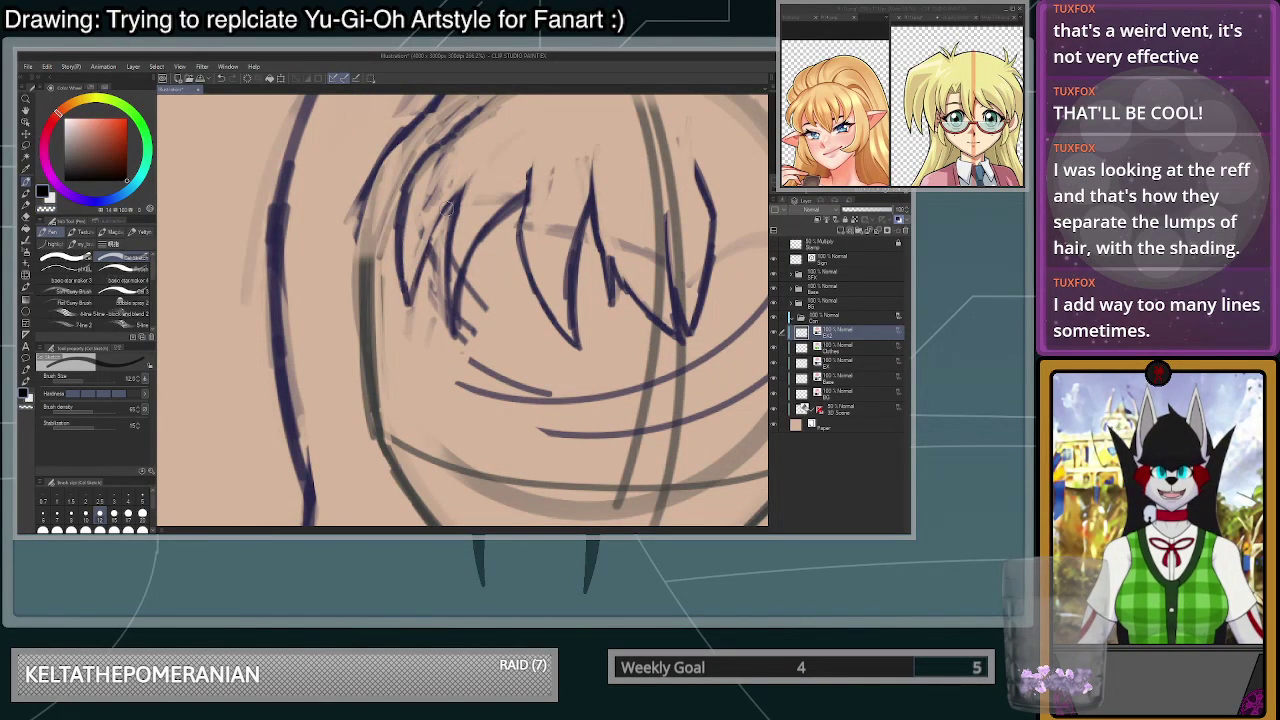
mouse_move(410, 296)
mouse_down()
mouse_move(445, 207)
mouse_move(409, 305)
mouse_move(462, 188)
mouse_up()
key(ctrl+z)
scroll(457, 212, down, 4)
scroll(603, 196, up, 3)
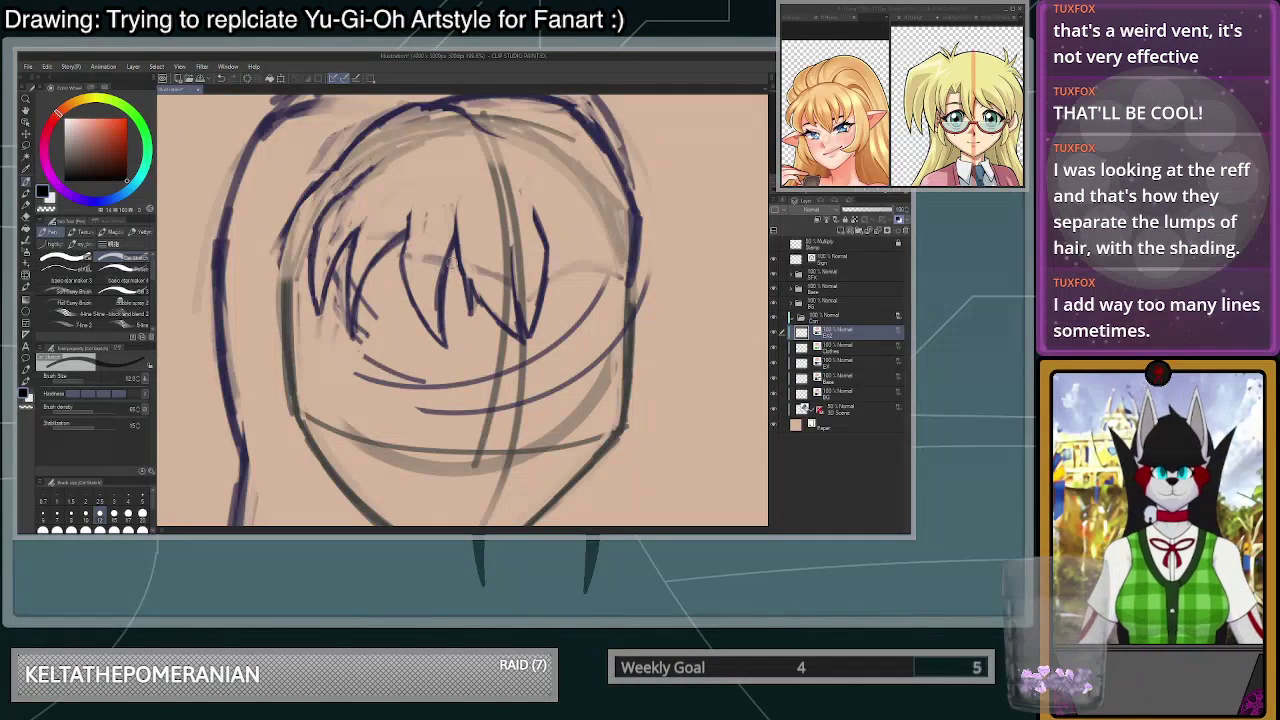
key(ctrl+z)
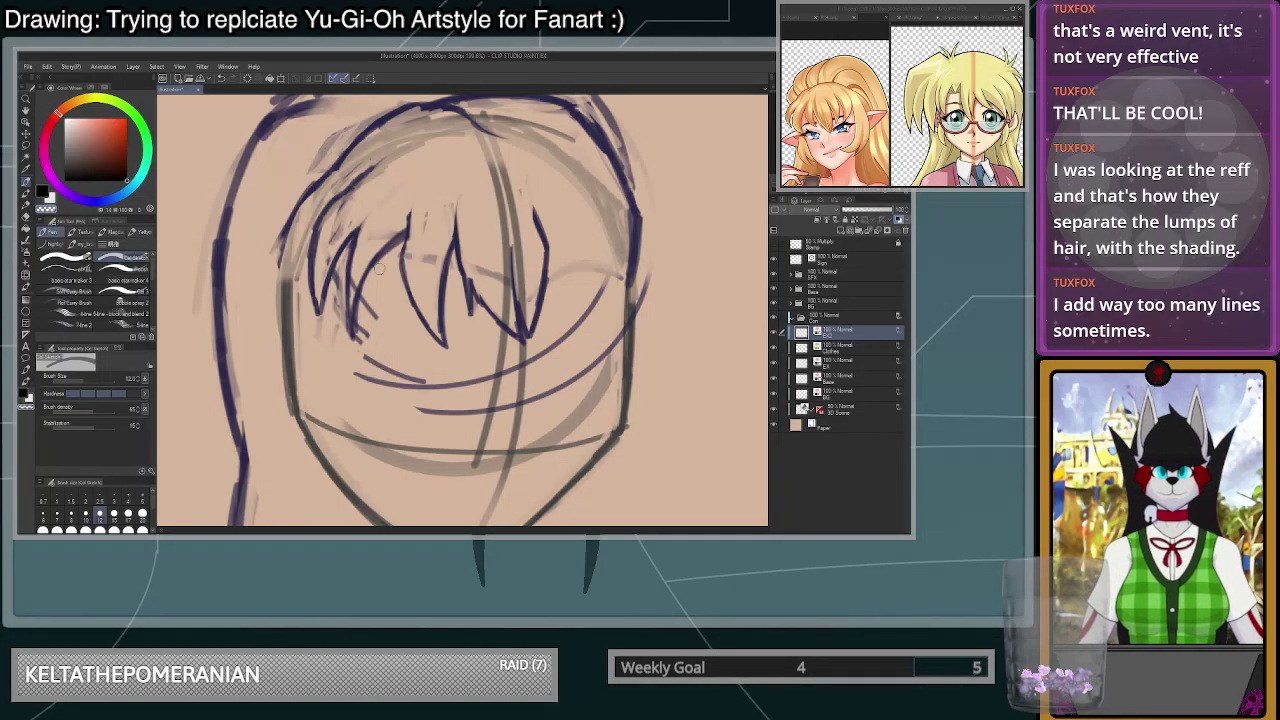
- Draw the inner edge of a side lock from the leftmost bang down to the left cheek
mouse_move(289, 217)
mouse_down()
mouse_move(285, 334)
mouse_move(302, 208)
mouse_move(283, 343)
mouse_up()
key(ctrl+z)
key(ctrl+z)
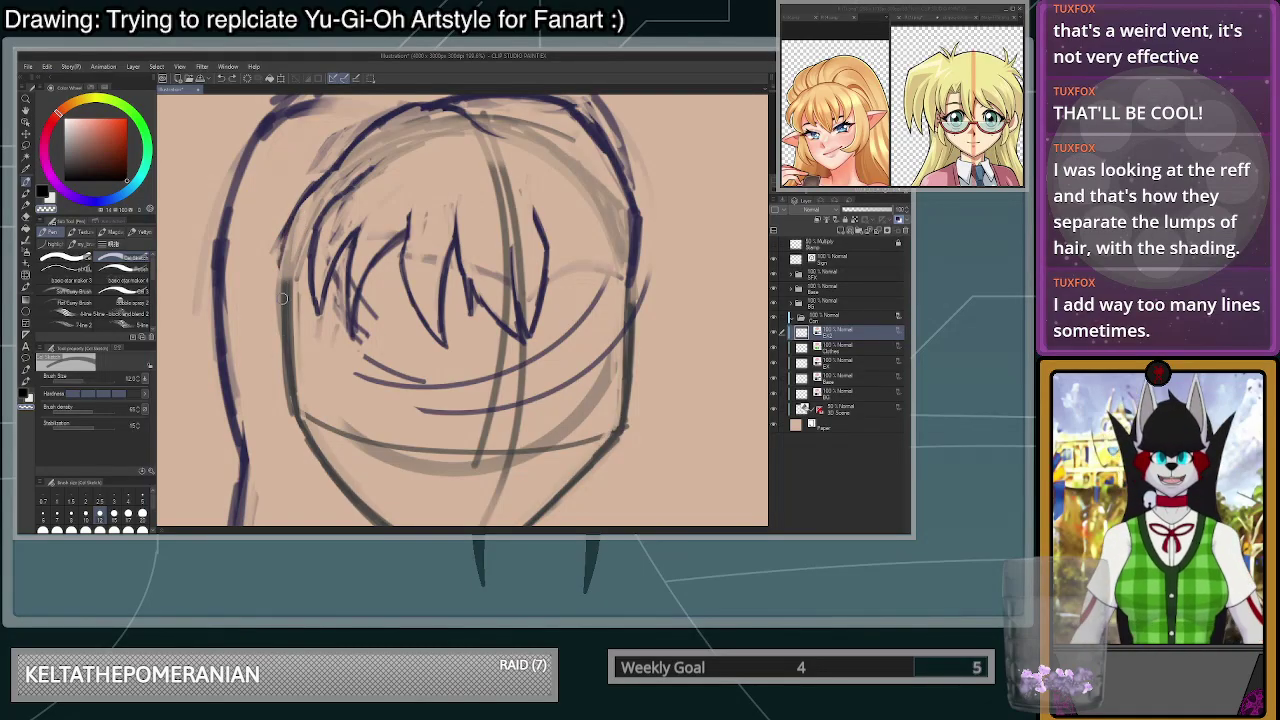
drag(317, 236, 324, 393)
key(ctrl+z)
key(c)
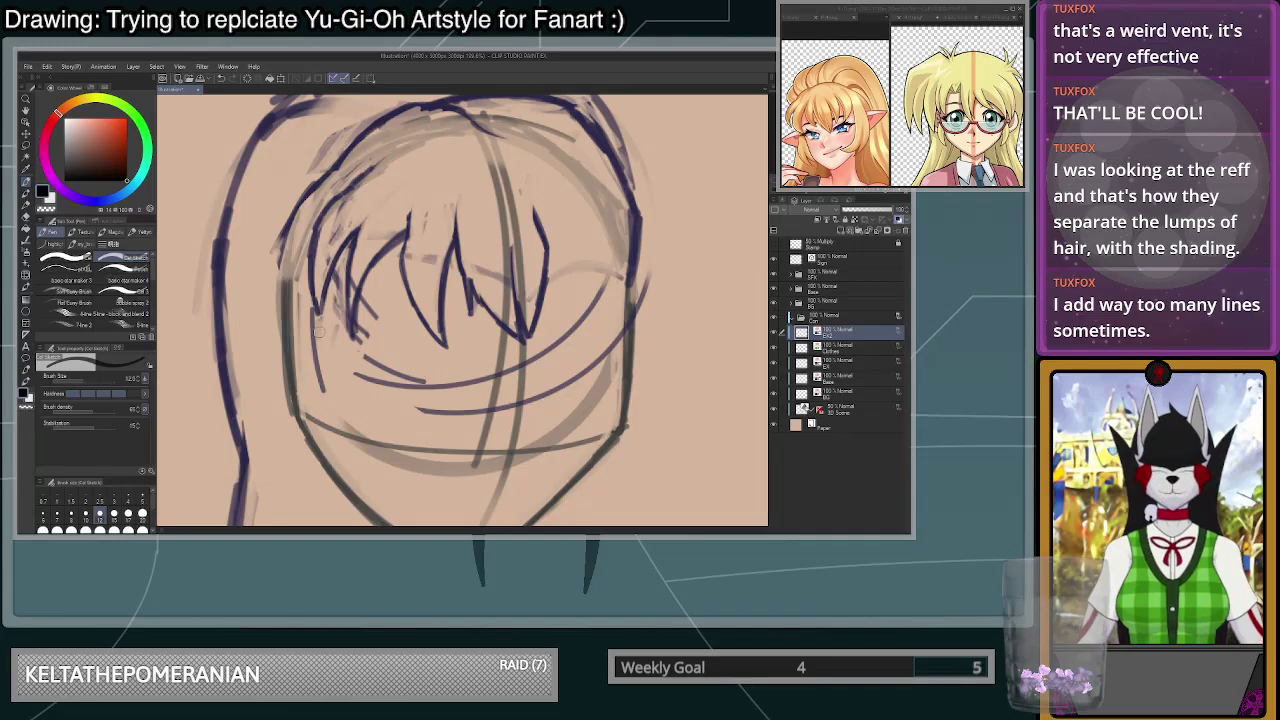
key(ctrl+z)
mouse_move(315, 300)
mouse_down()
mouse_move(317, 357)
mouse_move(347, 437)
mouse_up()
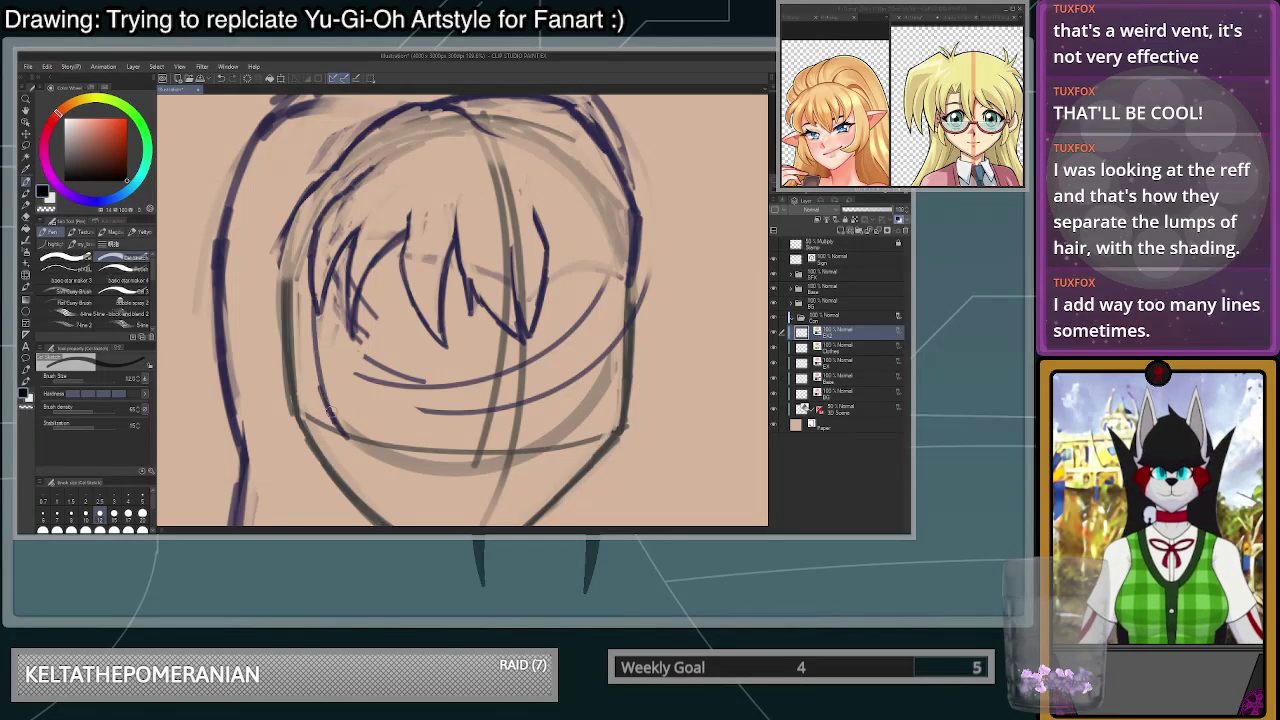
drag(318, 300, 344, 415)
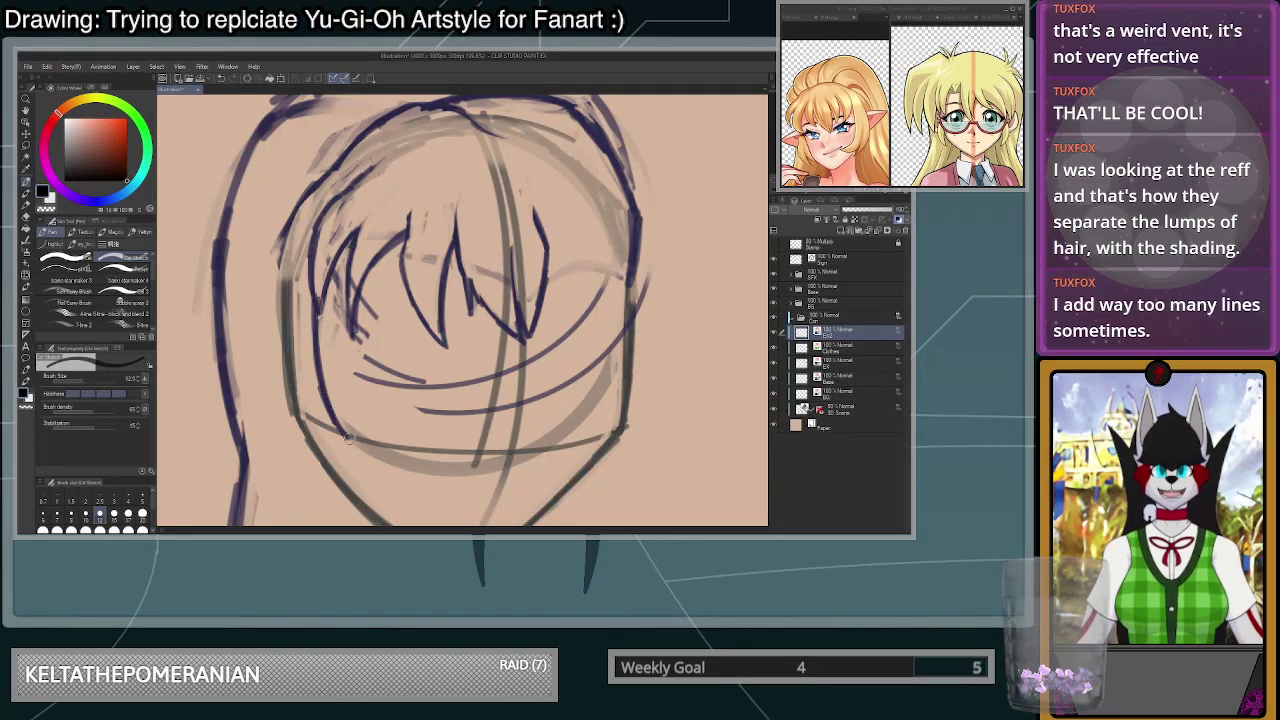
- Draw the side lock's lower edge from the left face outline to a sharp tip at the cheek line
scroll(420, 289, down, 3)
scroll(340, 463, up, 5)
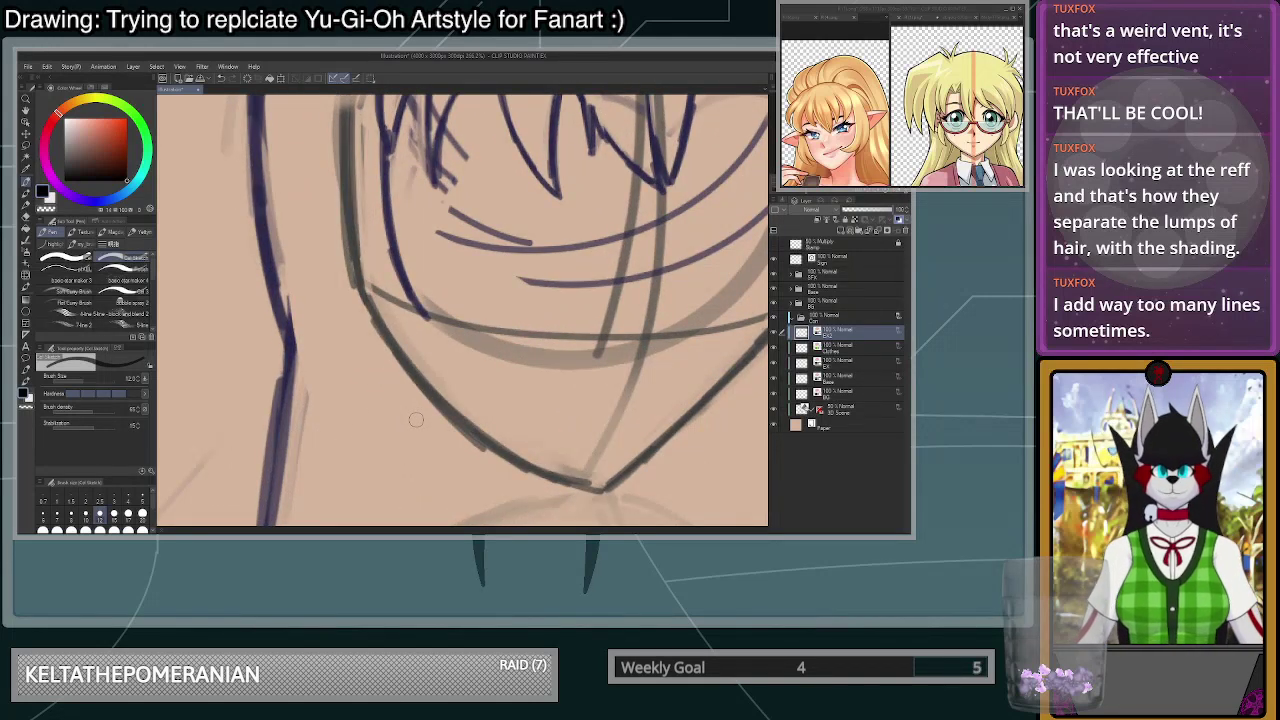
drag(368, 280, 430, 322)
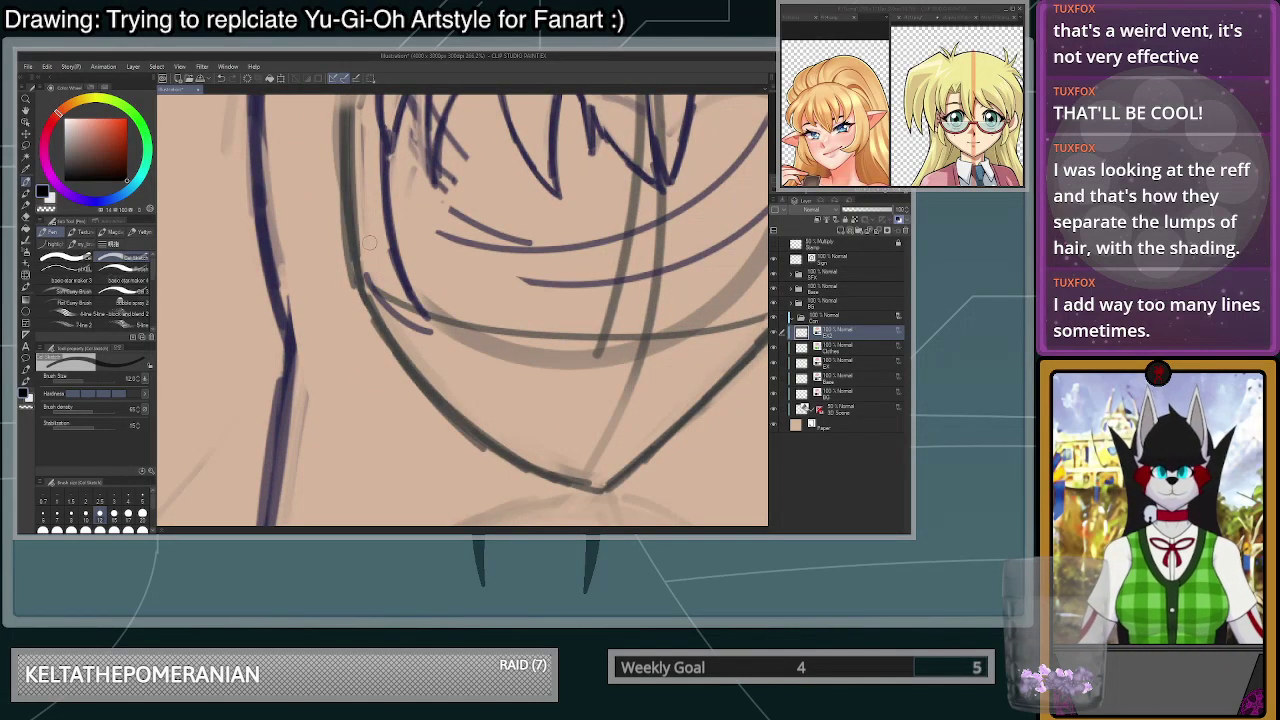
key(ctrl+z)
mouse_move(358, 262)
mouse_down()
mouse_move(404, 314)
mouse_move(347, 247)
mouse_move(426, 318)
mouse_move(347, 252)
mouse_up()
key(ctrl+z)
key(c)
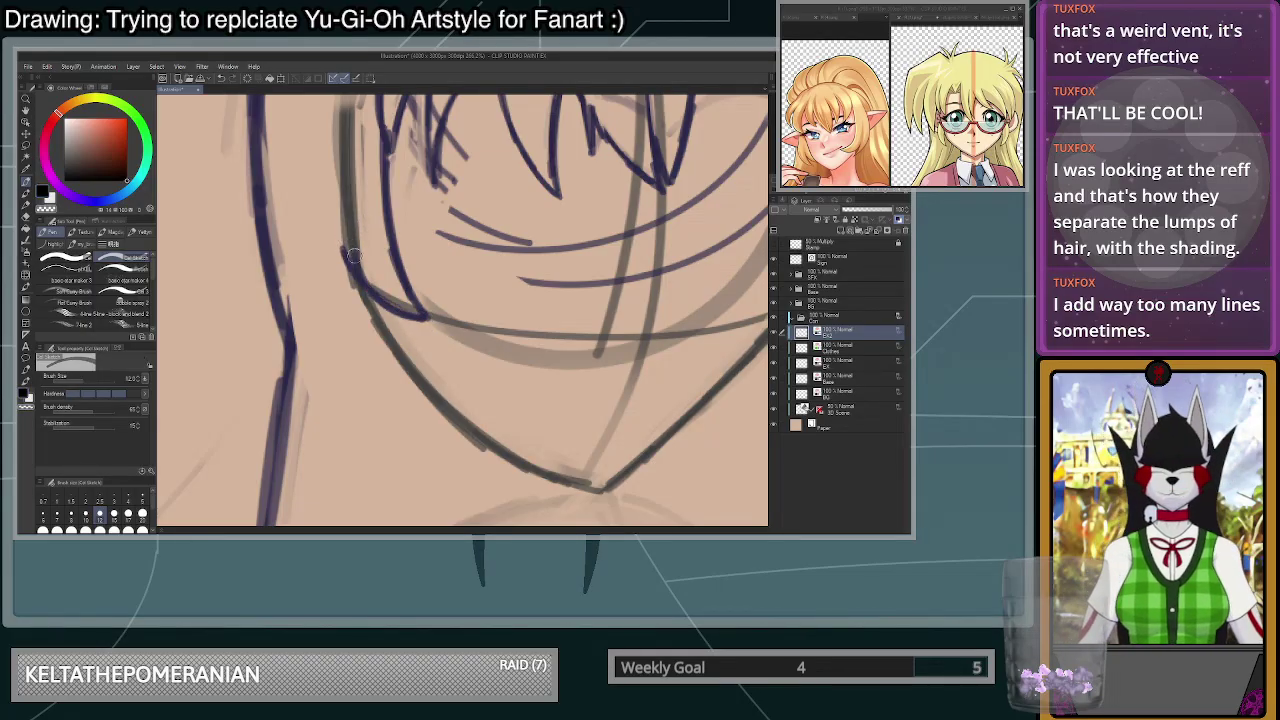
scroll(422, 312, down, 7)
scroll(405, 295, up, 8)
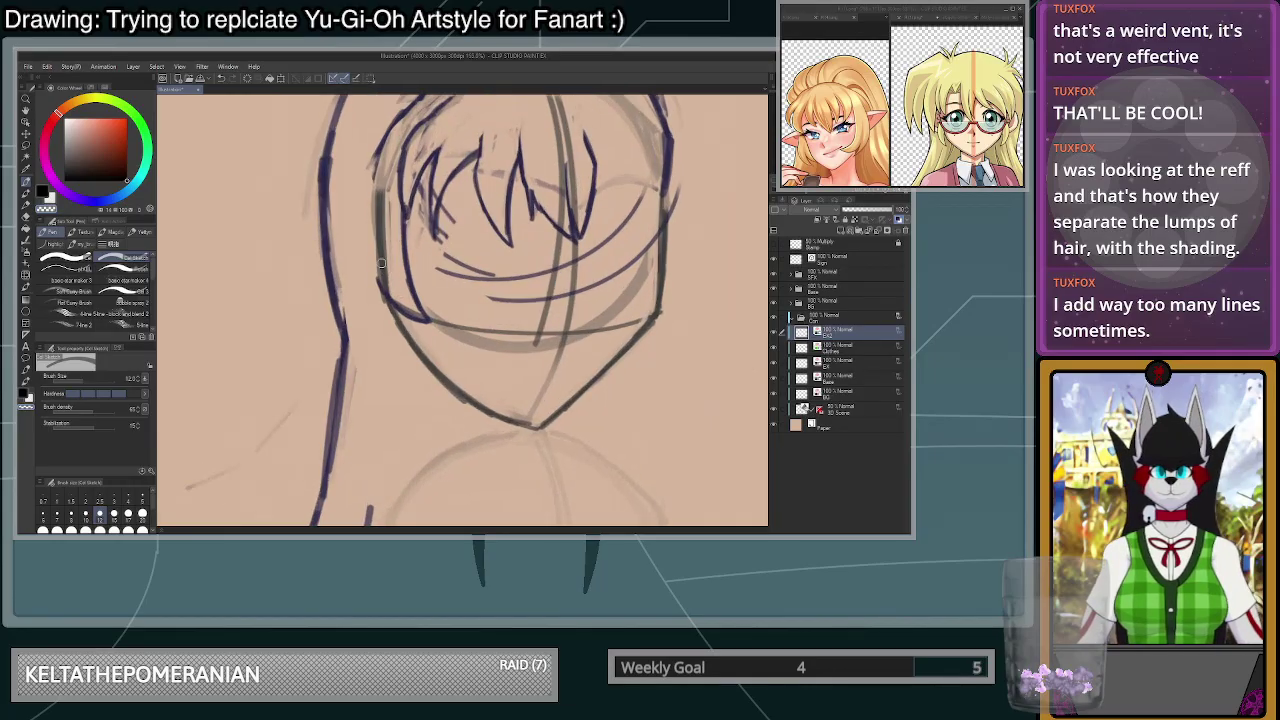
drag(378, 292, 425, 384)
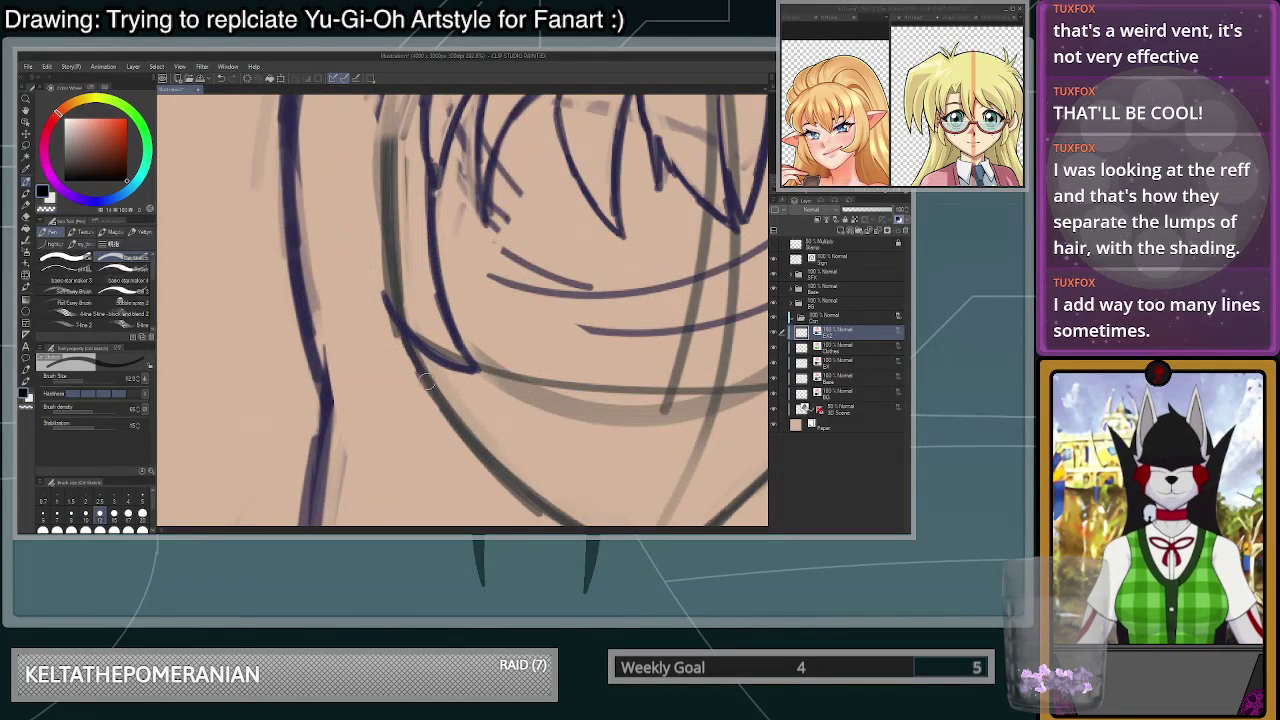
- Draw the side lock's outer edge from the left hairline down to just outside the cheek
scroll(418, 318, down, 2)
mouse_move(383, 168)
mouse_down()
mouse_move(358, 232)
mouse_move(361, 340)
mouse_up()
key(ctrl+z)
key(ctrl+z)
drag(375, 180, 361, 284)
key(ctrl+z)
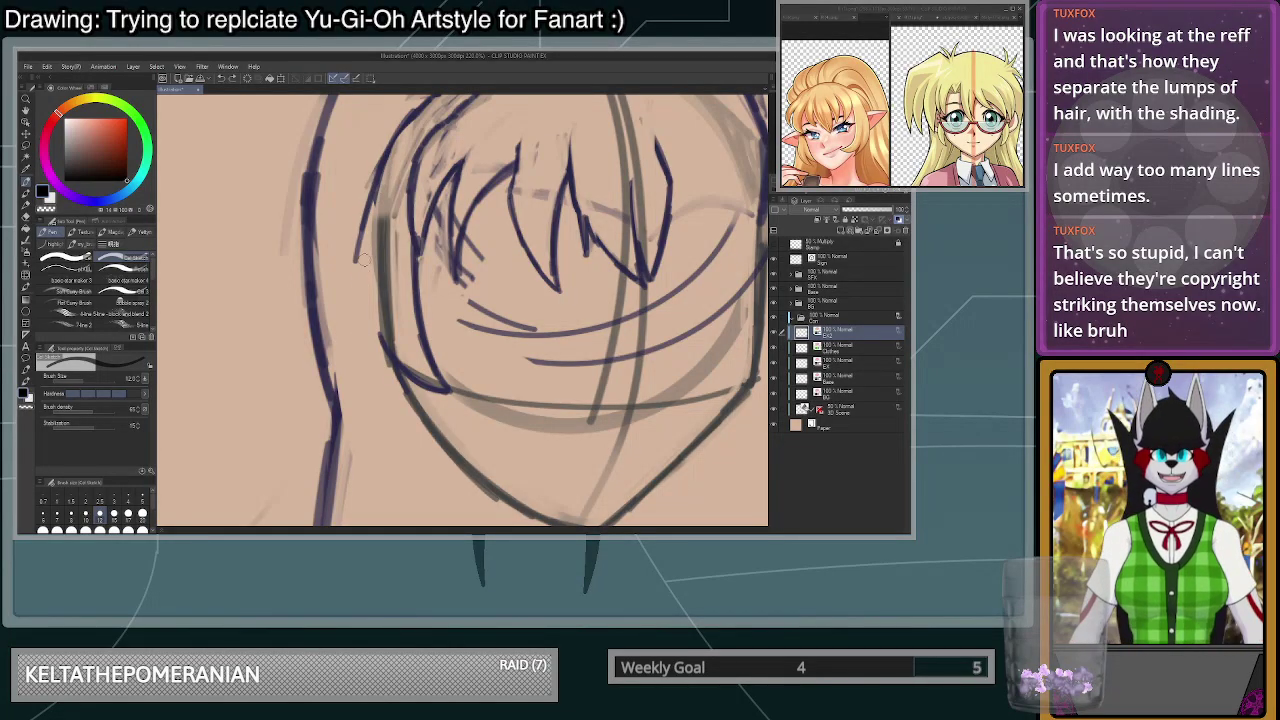
drag(376, 184, 352, 298)
- Add a second curved spike to the side lock's outer edge, ending in a point beside the left jaw
drag(353, 308, 412, 438)
key(ctrl+z)
key(ctrl+z)
drag(352, 302, 385, 408)
drag(356, 346, 411, 440)
key(ctrl+z)
drag(346, 294, 404, 420)
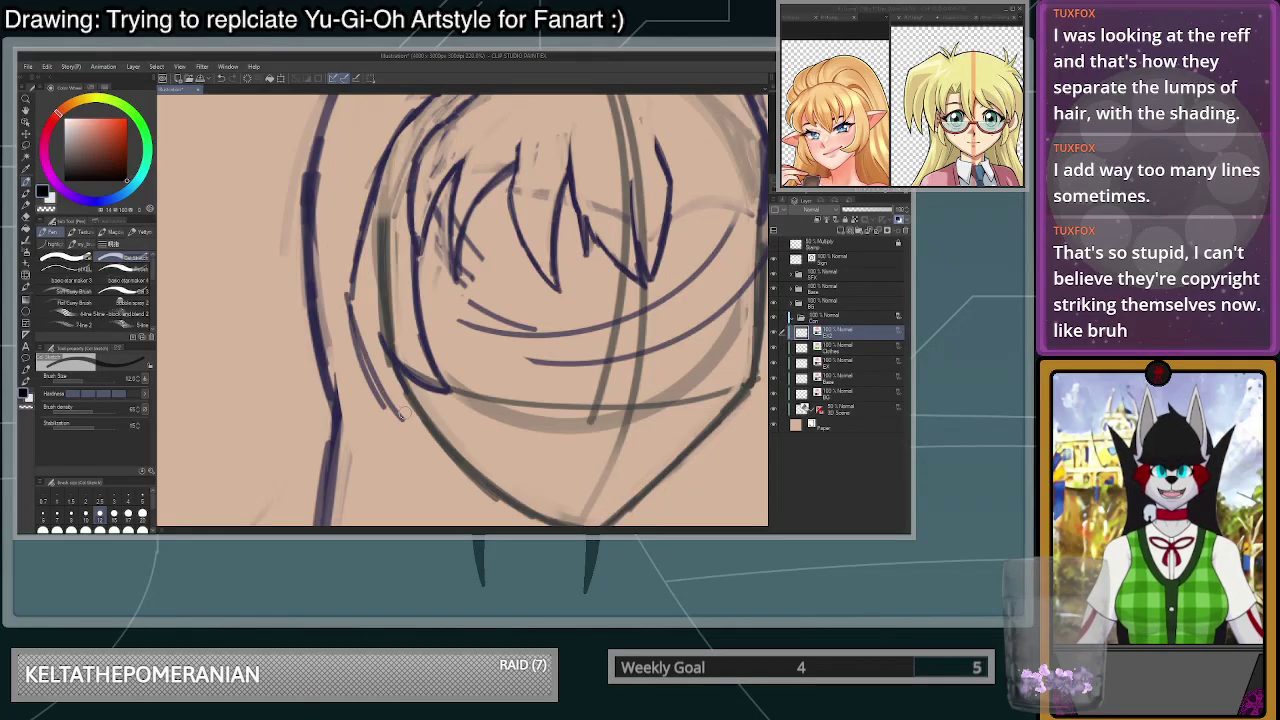
key(ctrl+z)
drag(355, 288, 383, 403)
drag(358, 336, 397, 415)
mouse_move(397, 369)
mouse_down()
mouse_move(408, 427)
mouse_move(385, 400)
mouse_up()
- Erase the whole left side lock and the lower end of the right hairline with a larger brush in transparent colour
scroll(470, 405, down, 8)
scroll(676, 351, up, 1)
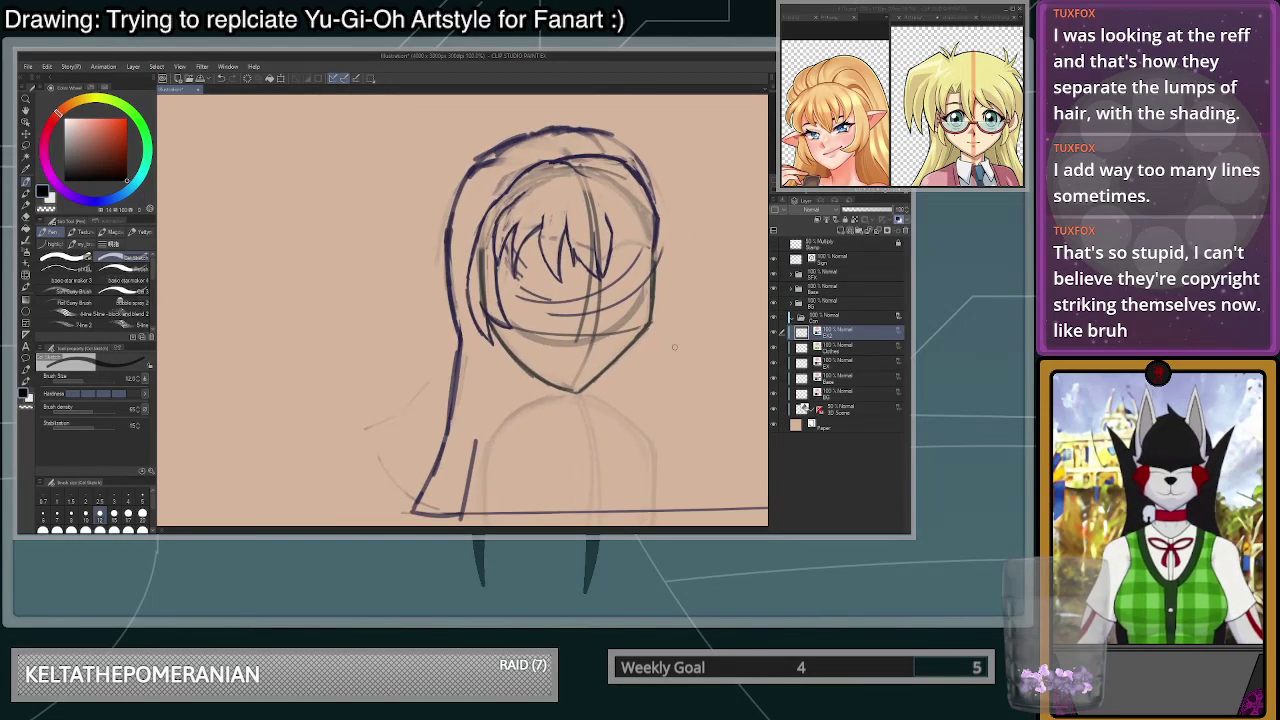
scroll(677, 332, up, 2)
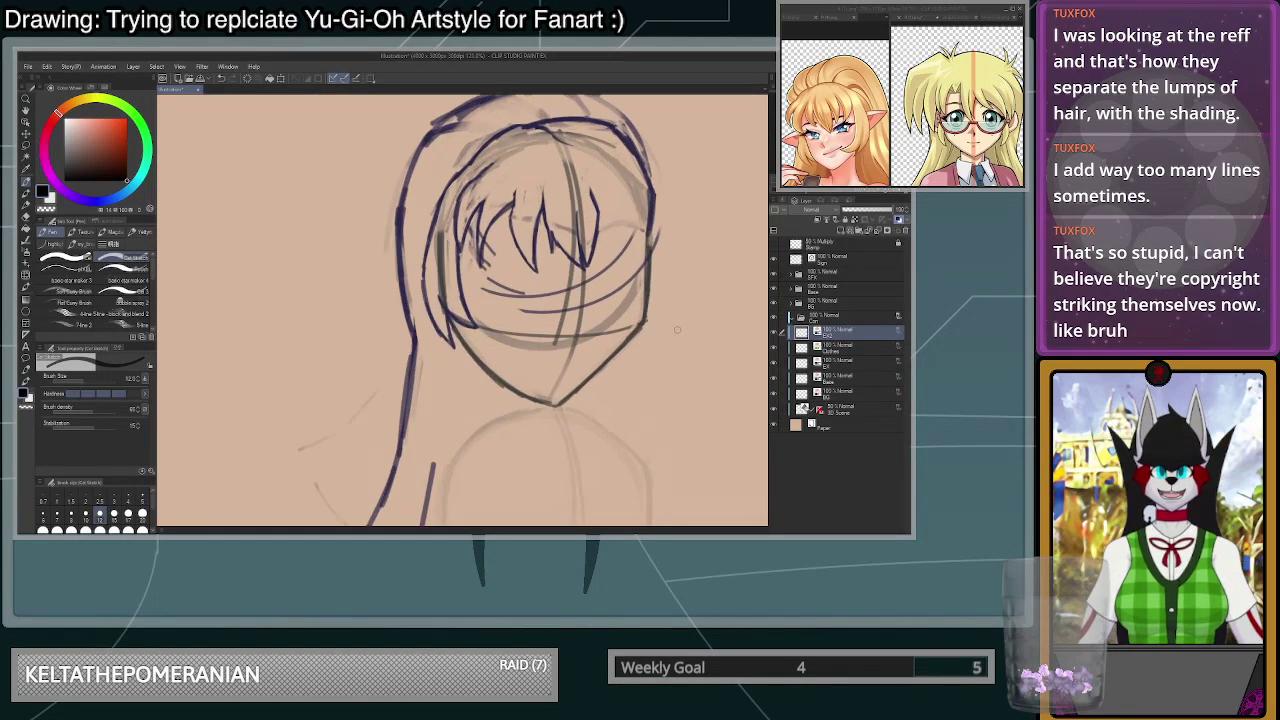
scroll(676, 324, up, 3)
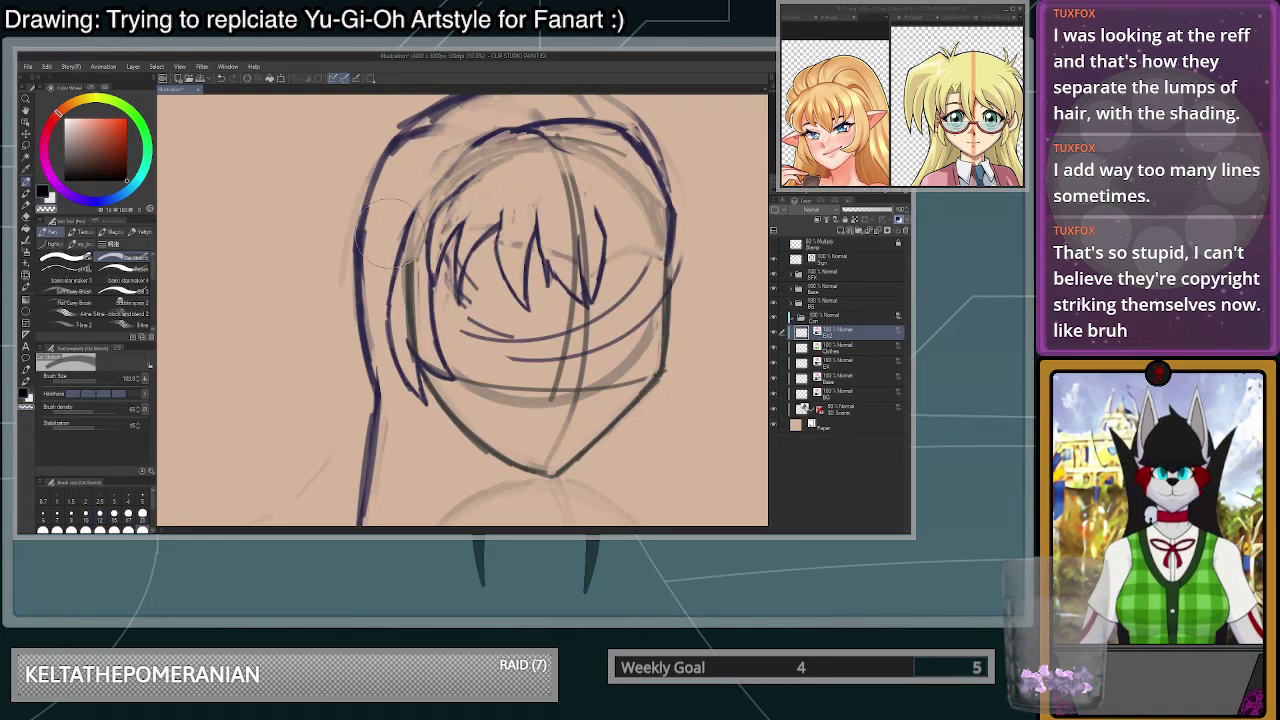
click(99, 530)
mouse_move(421, 205)
mouse_down()
mouse_move(390, 275)
mouse_move(402, 320)
mouse_move(437, 296)
mouse_move(424, 392)
mouse_up()
scroll(610, 300, down, 2)
scroll(690, 328, up, 1)
scroll(674, 161, up, 1)
scroll(674, 161, up, 1)
drag(600, 244, 616, 308)
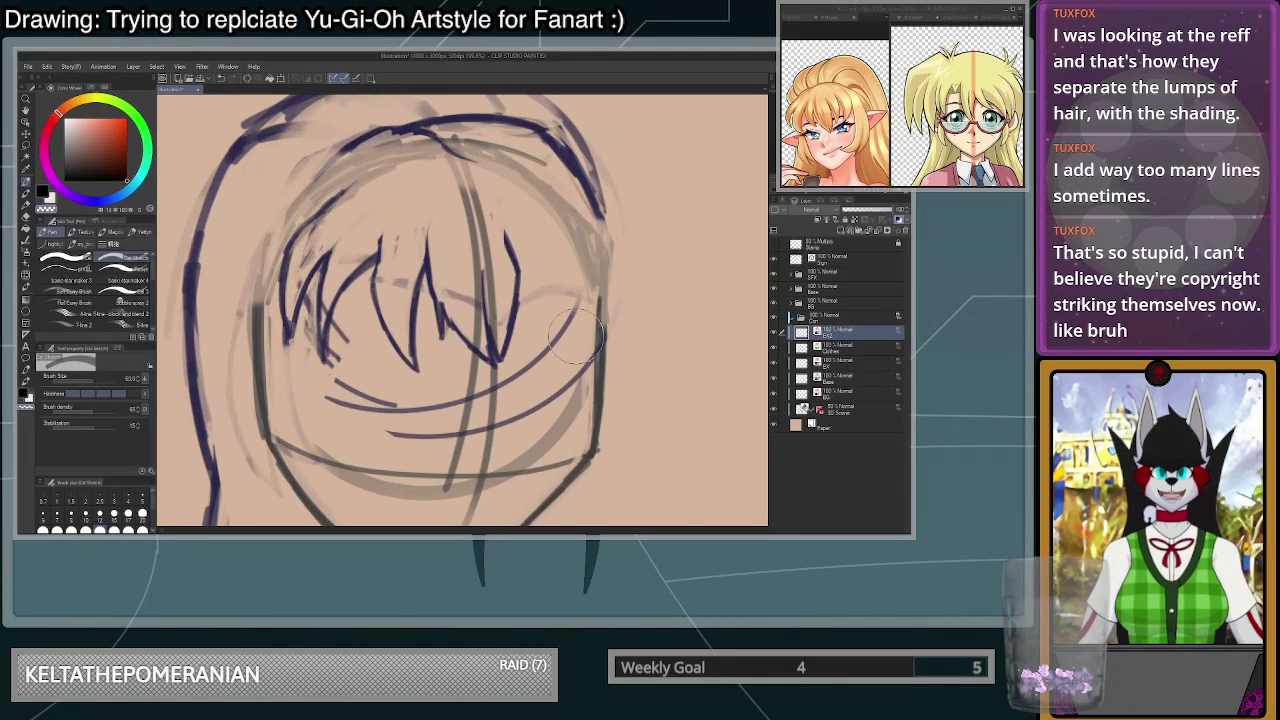
- Reshape the upper end of the rightmost bang into a tapered peak with a size 15 brush
click(114, 515)
key(c)
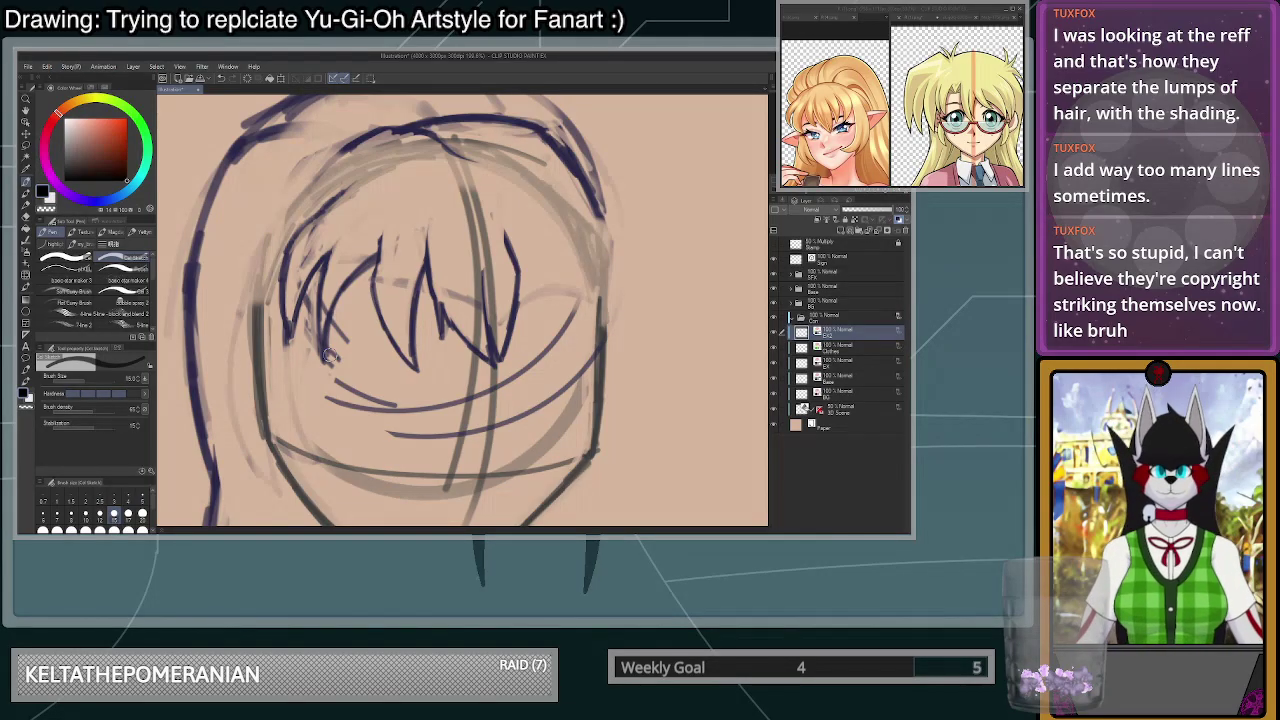
drag(517, 259, 537, 318)
key(ctrl+z)
drag(505, 221, 506, 268)
key(c)
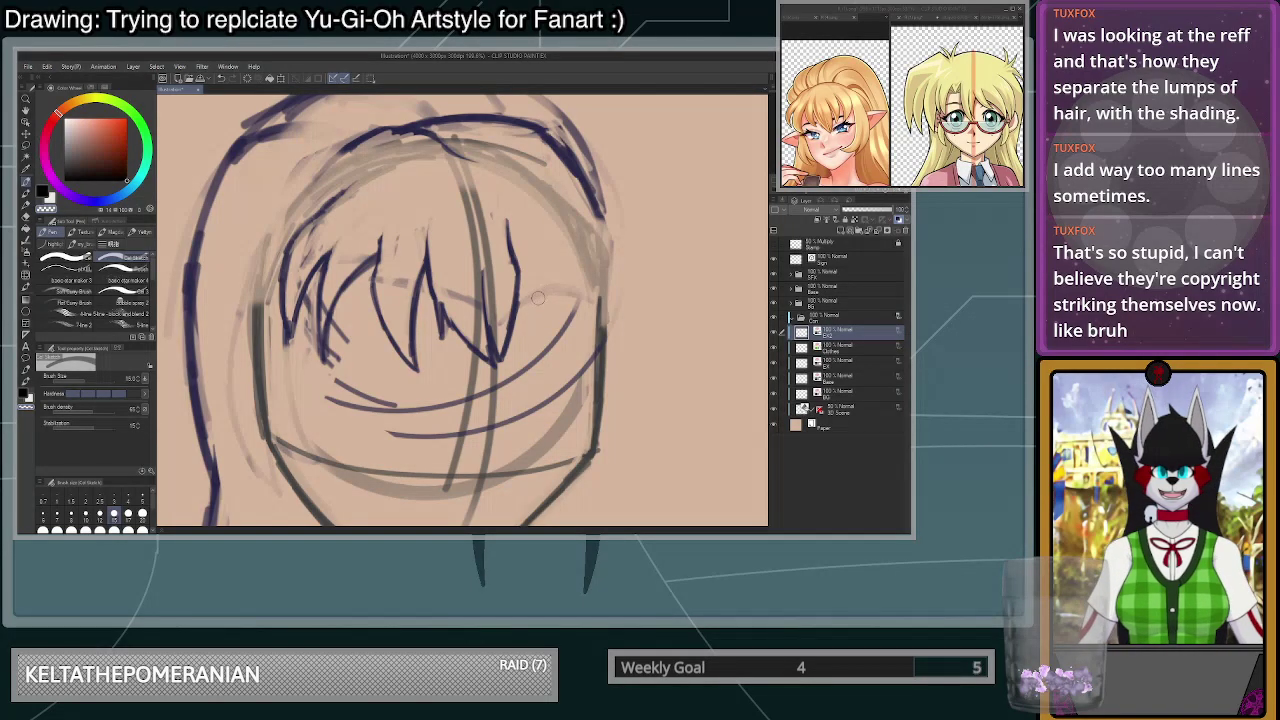
- Try outlining an additional pointed bang to the right of the existing bangs
scroll(572, 274, up, 1)
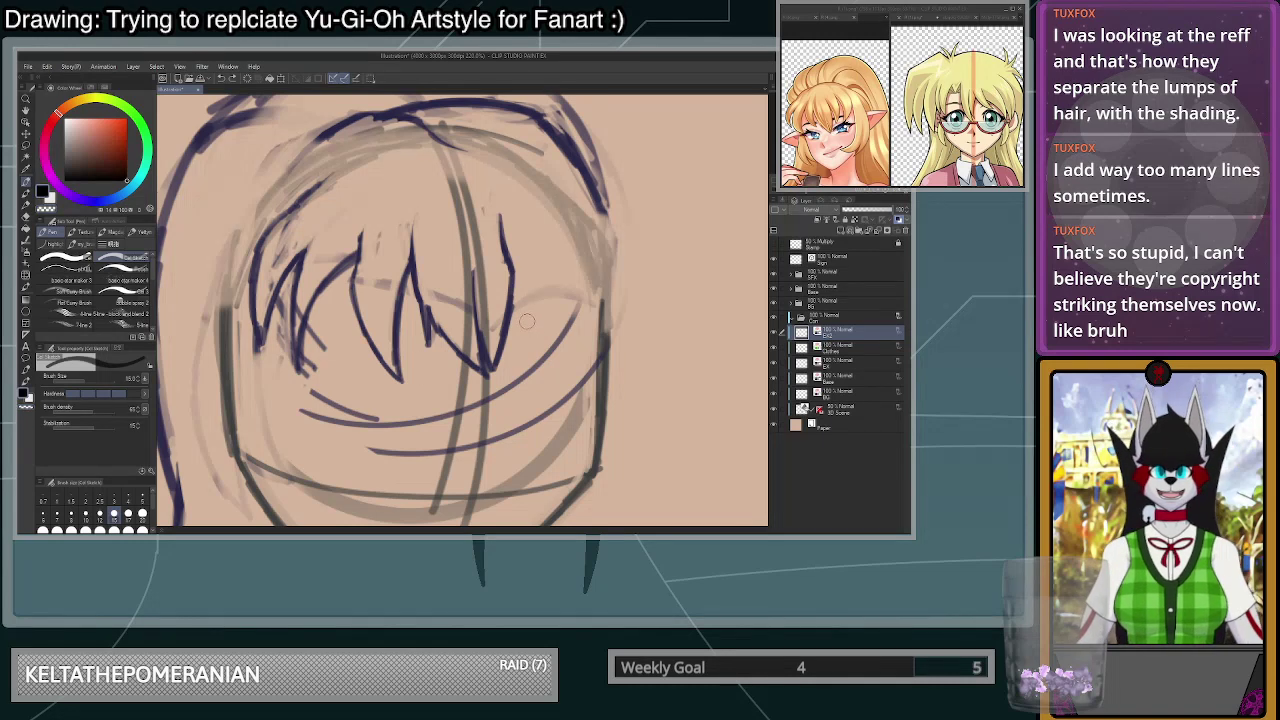
drag(515, 300, 552, 343)
key(ctrl+z)
scroll(519, 272, up, 3)
drag(481, 193, 517, 354)
key(ctrl+z)
drag(540, 166, 587, 251)
drag(588, 252, 537, 382)
key(ctrl+z)
key(ctrl+z)
- Draw a new bang beside the rightmost one, with an angular outer edge and an inner edge meeting at a sharp tip
mouse_move(541, 165)
mouse_down()
mouse_move(583, 301)
mouse_move(545, 390)
mouse_move(560, 196)
mouse_move(530, 428)
mouse_up()
key(ctrl+z)
key(ctrl+z)
mouse_move(490, 282)
mouse_down()
mouse_move(546, 405)
mouse_move(538, 418)
mouse_up()
key(ctrl+z)
key(ctrl+z)
key(ctrl+z)
mouse_move(499, 296)
mouse_down()
mouse_move(535, 402)
mouse_move(522, 377)
mouse_move(522, 412)
mouse_up()
key(ctrl+z)
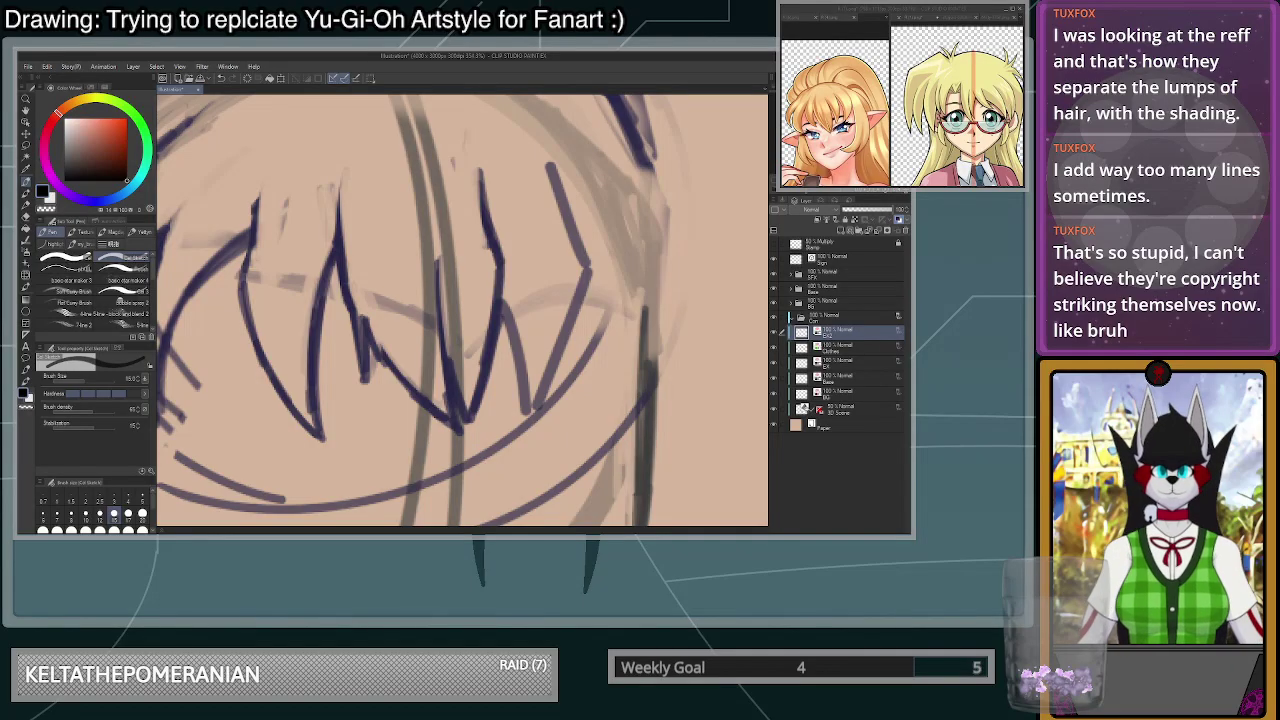
drag(501, 302, 530, 413)
mouse_move(531, 412)
mouse_down()
mouse_move(584, 274)
mouse_move(550, 164)
mouse_move(584, 268)
mouse_up()
- Thicken the new right bang's outer edge and taper its upper end to a fine point
scroll(570, 312, down, 4)
scroll(554, 218, up, 5)
drag(547, 193, 573, 409)
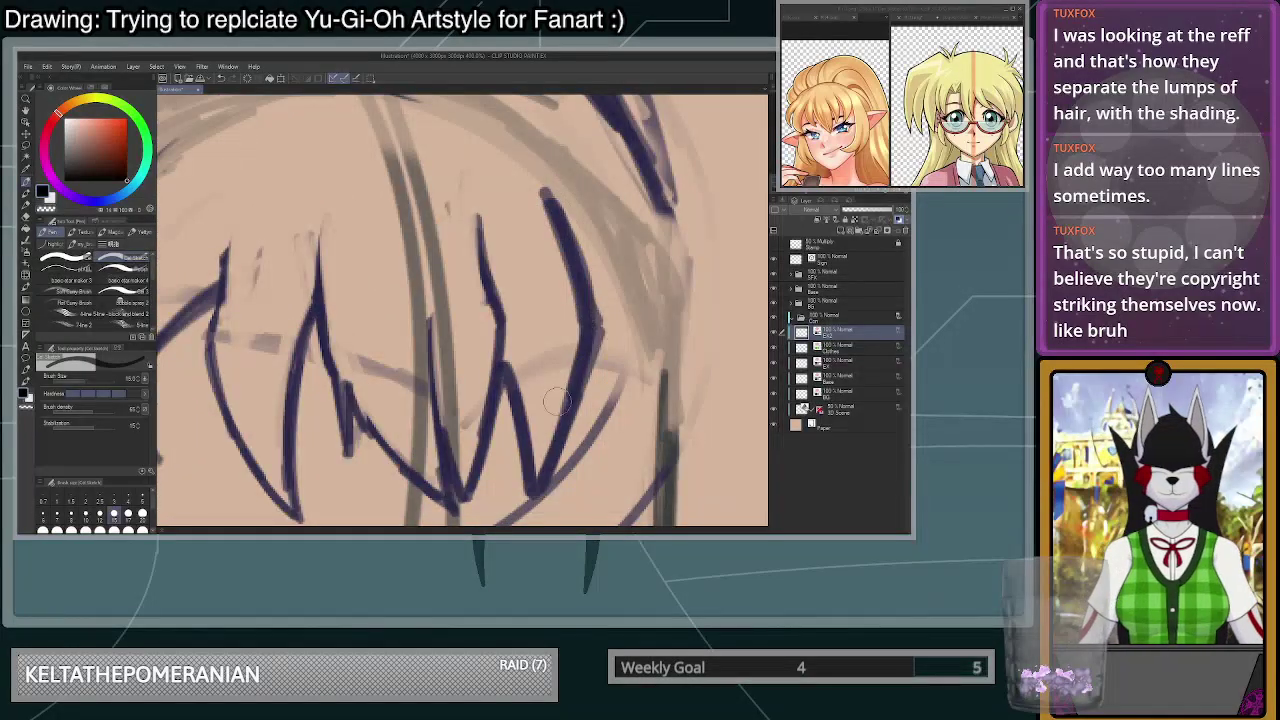
drag(560, 210, 544, 460)
scroll(535, 185, up, 2)
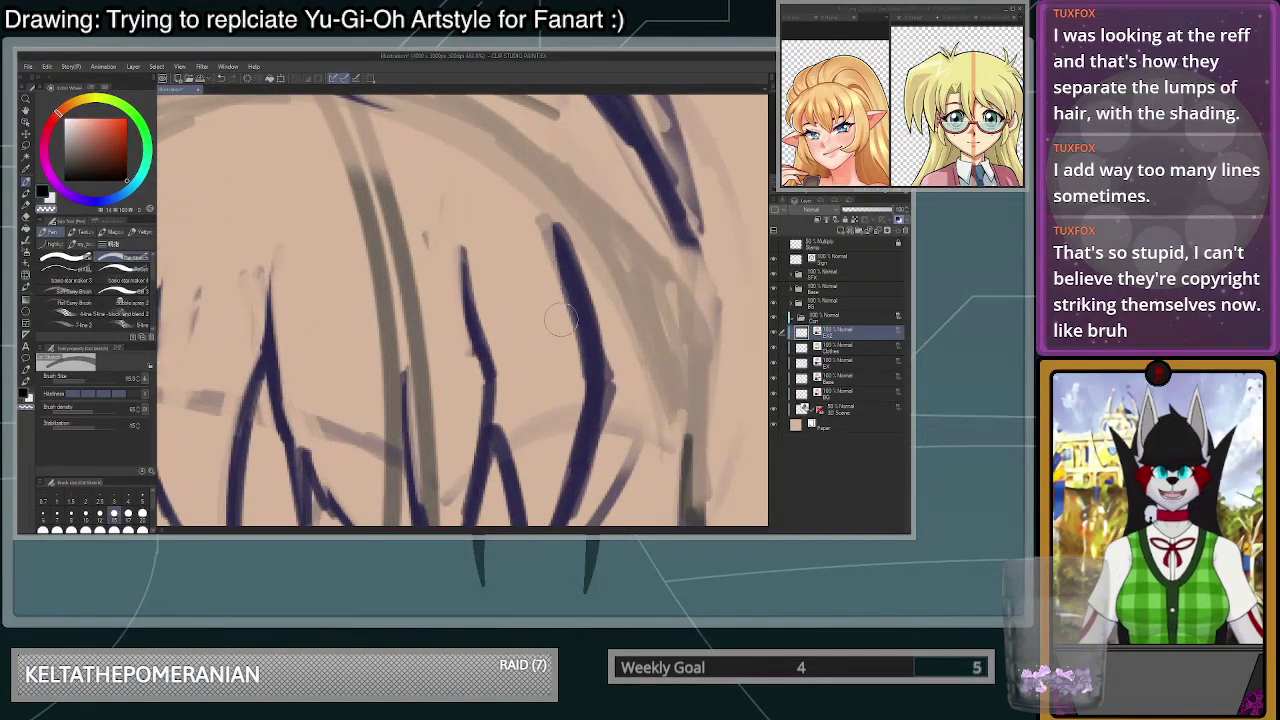
scroll(565, 345, down, 2)
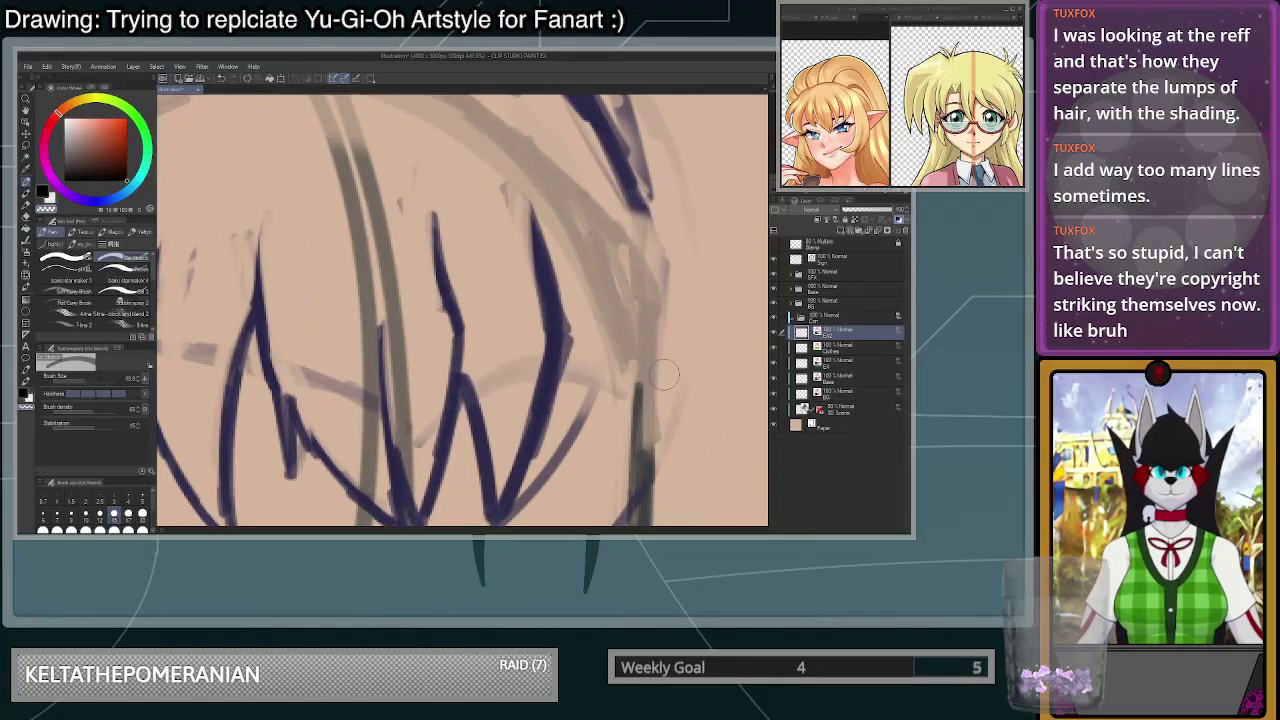
- Draw a final pointed bang at the right temple, curving its outer edge up into the right hairline
mouse_move(550, 245)
mouse_down()
mouse_move(518, 498)
mouse_move(632, 270)
mouse_move(592, 501)
mouse_up()
key(ctrl+z)
key(ctrl+z)
key(ctrl+z)
mouse_move(561, 318)
mouse_down()
mouse_move(593, 362)
mouse_move(634, 508)
mouse_up()
key(ctrl+z)
mouse_move(553, 346)
mouse_down()
mouse_move(590, 405)
mouse_move(605, 500)
mouse_move(634, 180)
mouse_up()
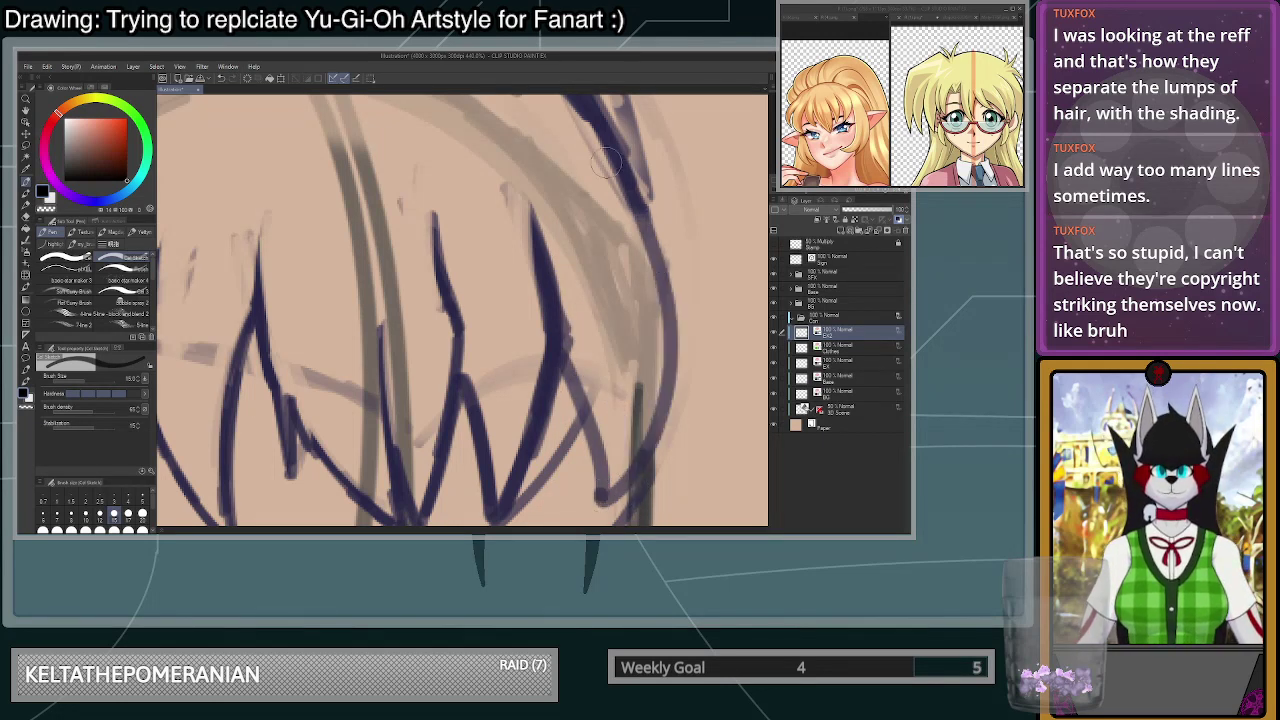
drag(604, 135, 664, 418)
scroll(668, 331, down, 4)
scroll(664, 332, up, 2)
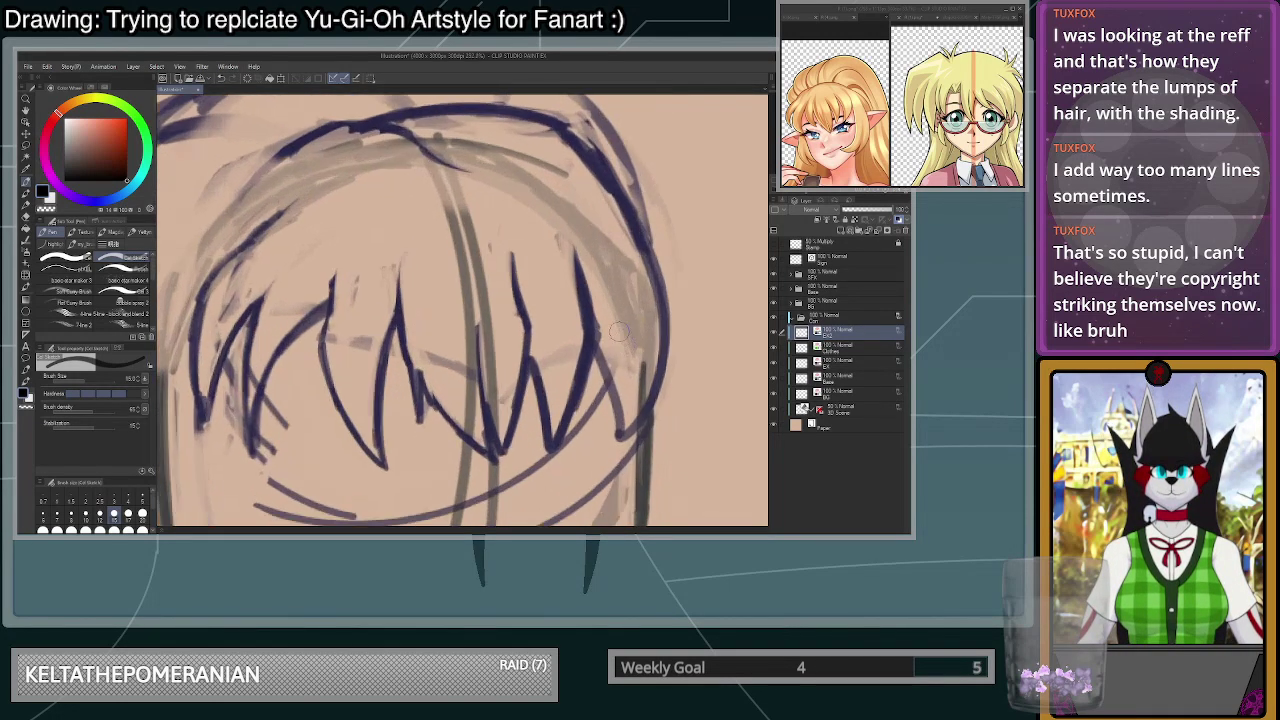
- Draw the outermost pointed bang strand where the fringe meets the side of the head
drag(589, 327, 616, 446)
drag(597, 363, 619, 447)
scroll(632, 435, down, 3)
scroll(717, 286, up, 2)
- Fade the rough hair outline on the upper side of the head with a transparent brush at size 100
click(142, 530)
key(c)
mouse_move(548, 248)
mouse_down()
mouse_move(572, 290)
mouse_move(582, 222)
mouse_move(561, 222)
mouse_up()
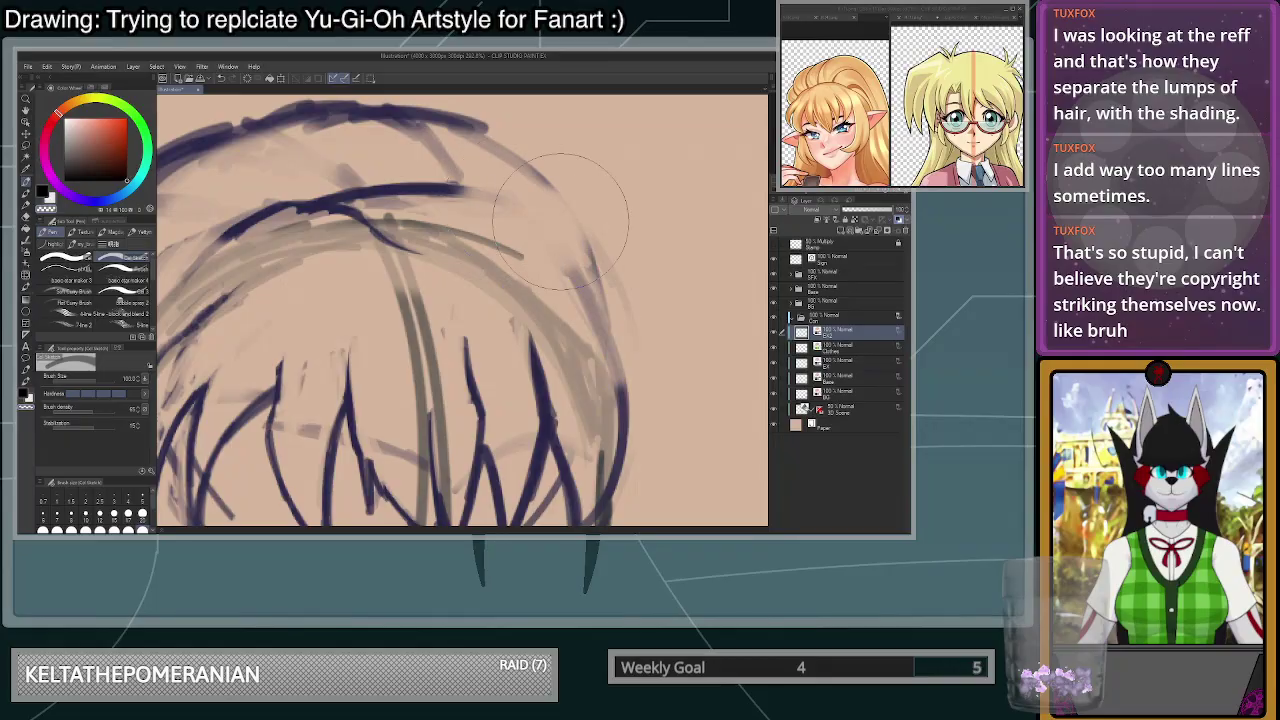
- Redraw the inner hair outline curving from the crown down the side of the head at brush size 20
click(141, 514)
mouse_move(613, 347)
mouse_down()
mouse_move(617, 375)
mouse_move(603, 328)
mouse_move(526, 263)
mouse_move(514, 235)
mouse_up()
key(ctrl+z)
key(ctrl+z)
mouse_move(607, 322)
mouse_down()
mouse_move(500, 200)
mouse_move(392, 180)
mouse_move(537, 228)
mouse_move(610, 356)
mouse_up()
scroll(601, 312, down, 6)
scroll(599, 292, up, 3)
scroll(592, 366, down, 5)
scroll(560, 390, up, 3)
scroll(440, 231, down, 1)
drag(406, 260, 439, 234)
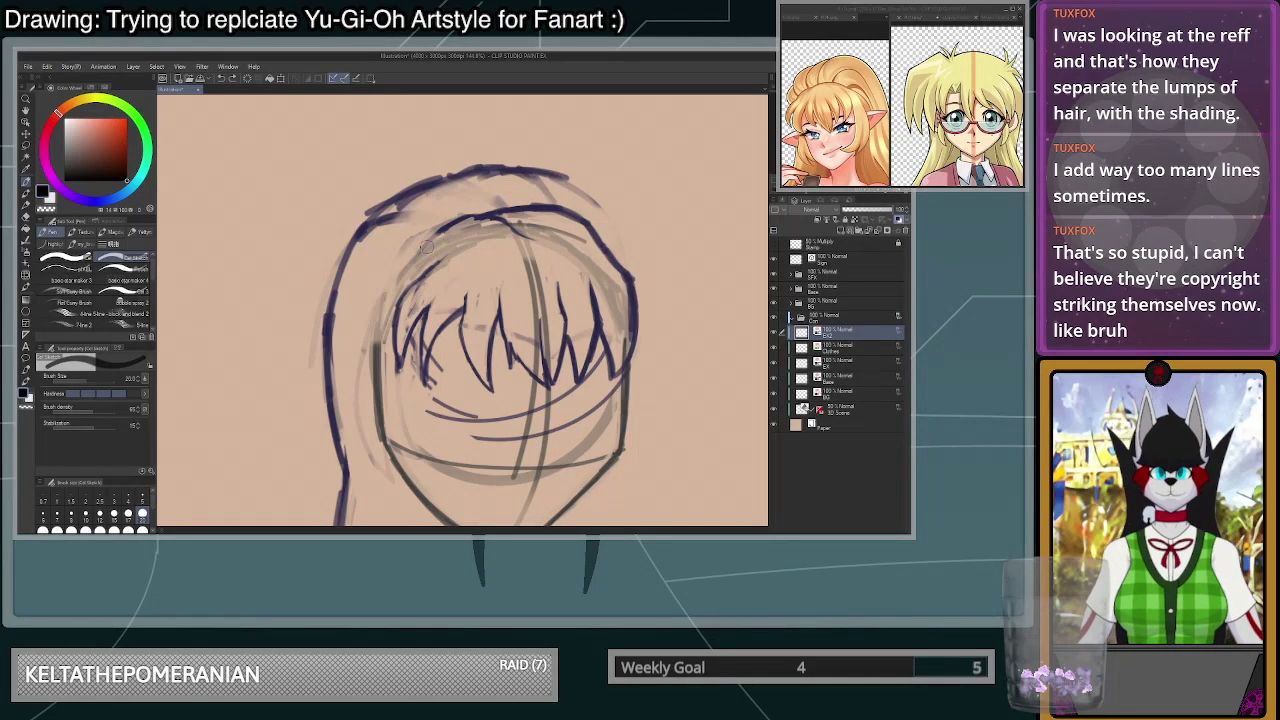
mouse_move(436, 238)
mouse_down()
mouse_move(368, 325)
mouse_move(366, 430)
mouse_up()
scroll(395, 280, down, 2)
key(ctrl+z)
key(ctrl+z)
key(ctrl+z)
key(ctrl+z)
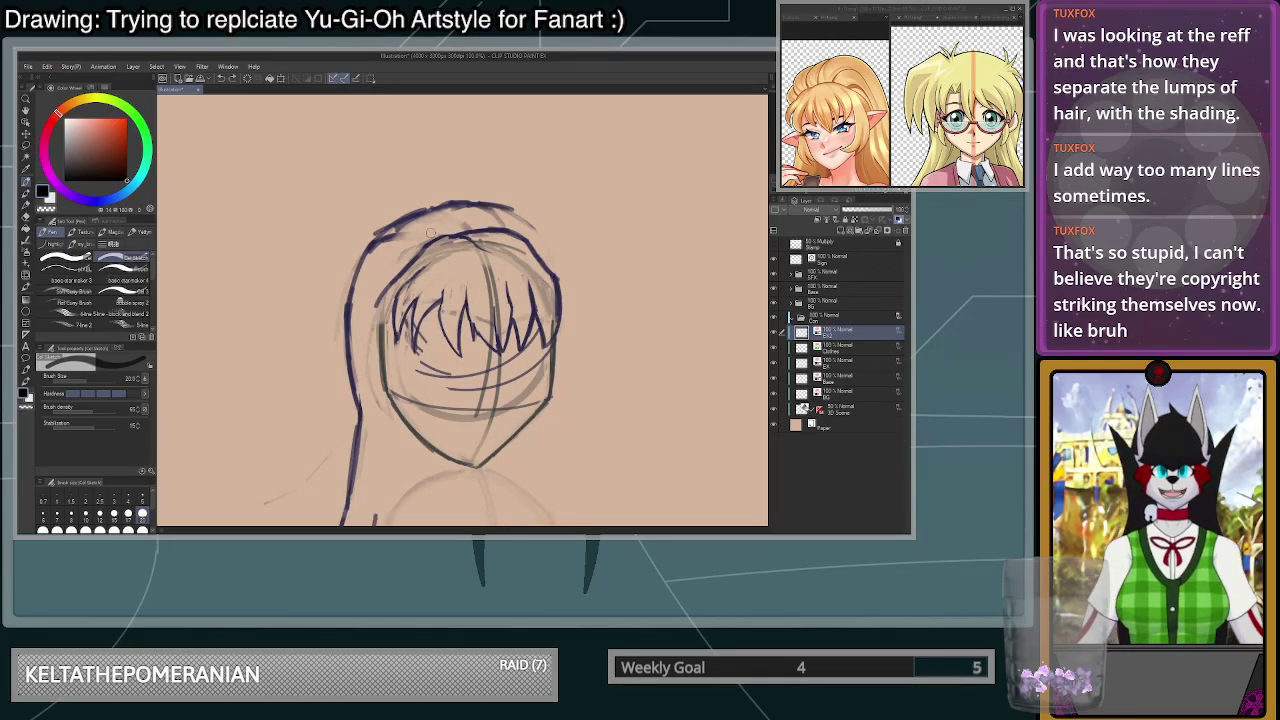
- Draw the inner hair line from the crown down beside the cheek, inside the long outer hair outline
mouse_move(436, 239)
mouse_down()
mouse_move(394, 270)
mouse_move(373, 337)
mouse_move(379, 402)
mouse_up()
scroll(450, 358, down, 1)
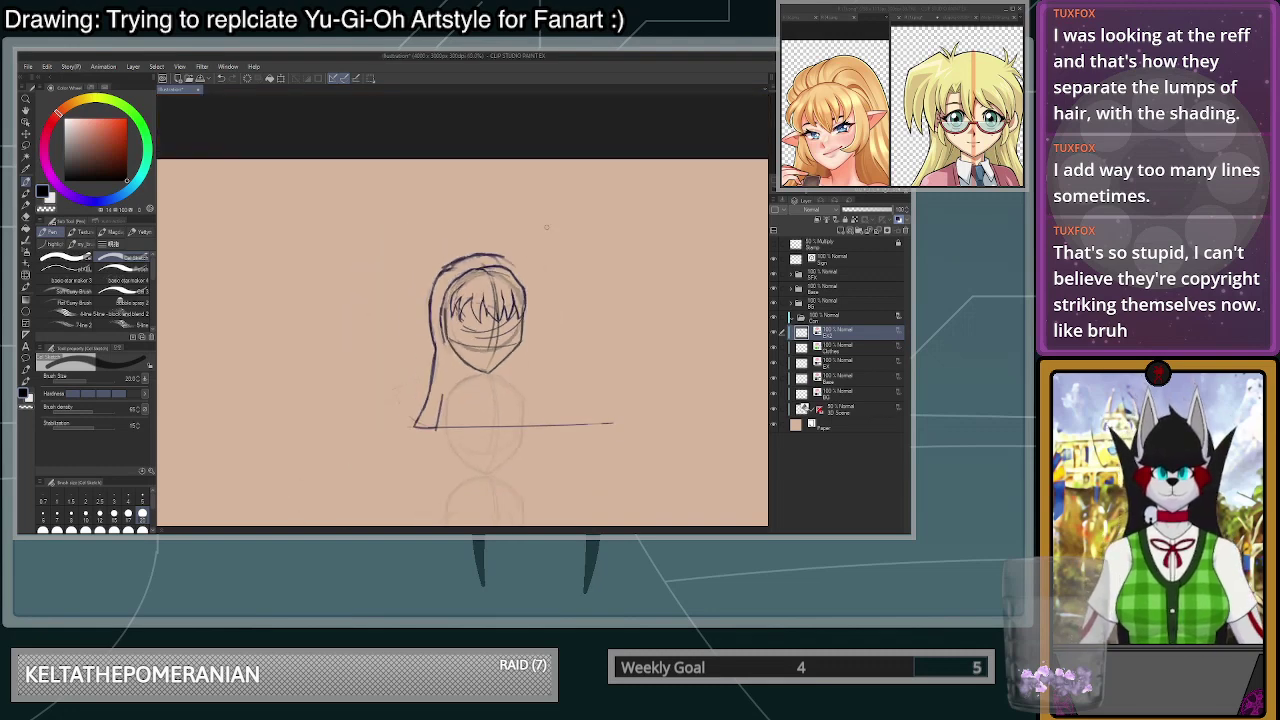
scroll(522, 199, up, 2)
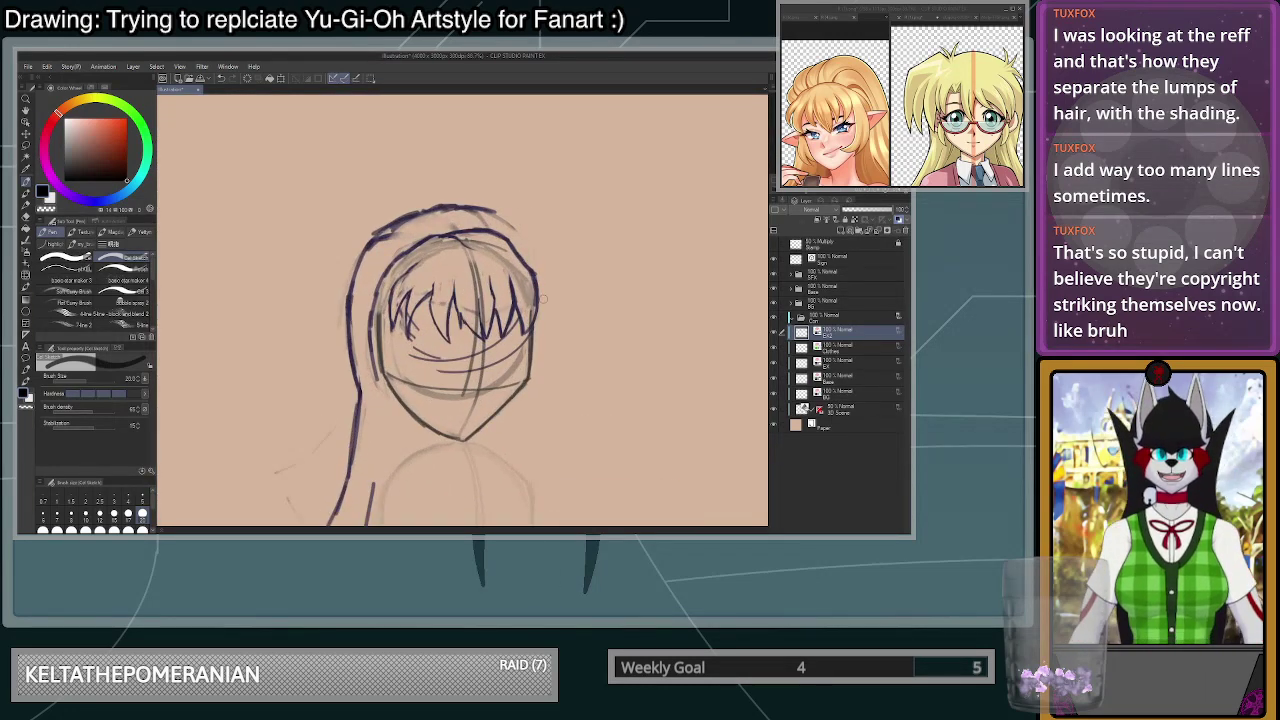
scroll(543, 299, down, 2)
scroll(520, 240, up, 2)
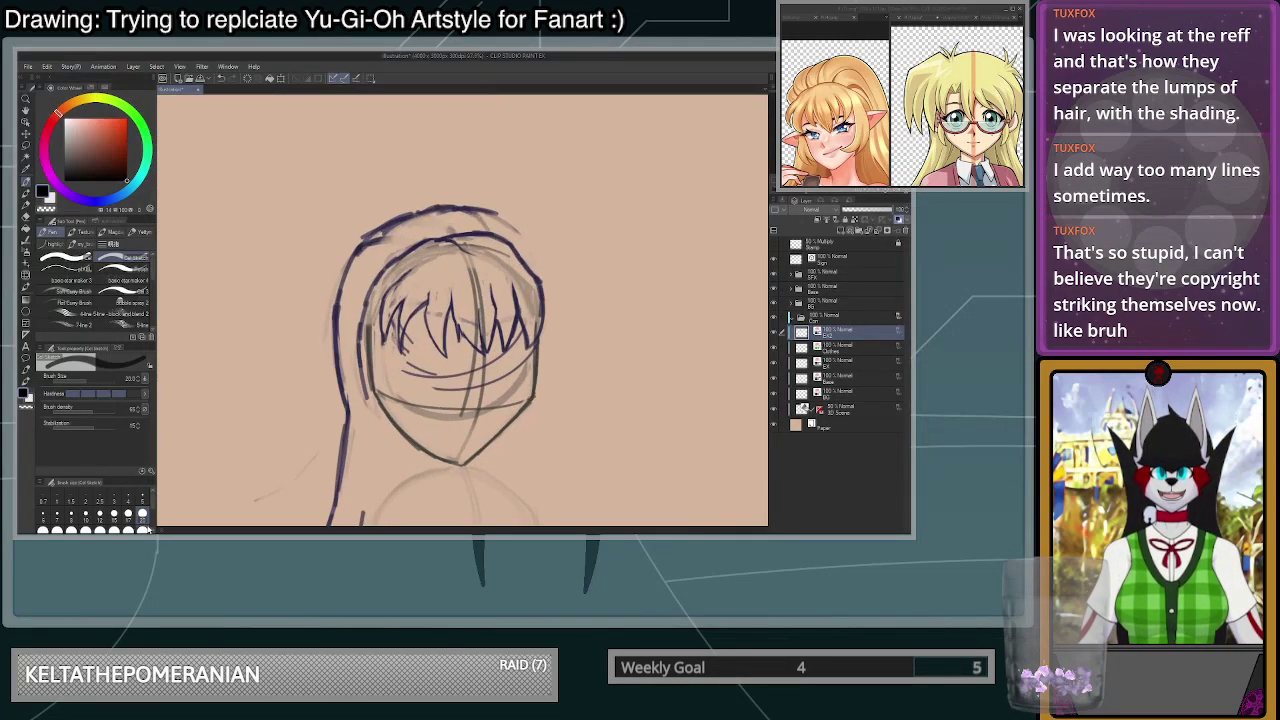
scroll(500, 260, up, 1)
- Lighten the dark hair and fringe sketch lines with broad transparent strokes at brush size 100
mouse_move(365, 410)
mouse_down()
mouse_move(345, 375)
mouse_move(385, 333)
mouse_move(390, 365)
mouse_move(423, 345)
mouse_move(462, 259)
mouse_move(489, 249)
mouse_move(507, 305)
mouse_move(552, 365)
mouse_move(581, 300)
mouse_move(500, 242)
mouse_move(470, 215)
mouse_up()
scroll(560, 187, down, 2)
mouse_move(440, 360)
mouse_down()
mouse_move(419, 413)
mouse_move(423, 445)
mouse_move(441, 442)
mouse_move(411, 436)
mouse_move(447, 198)
mouse_move(540, 176)
mouse_up()
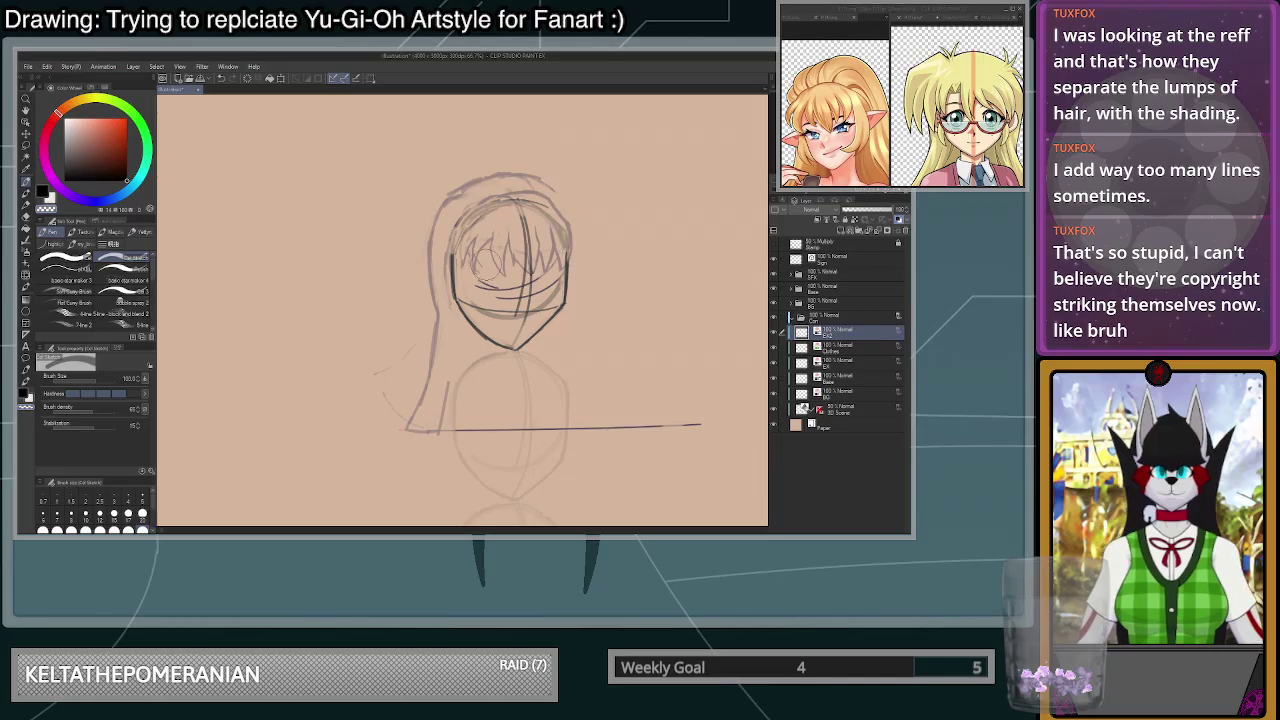
- Examine the lightened head sketch and the facial guidelines below the fringe from near and far
scroll(548, 230, up, 1)
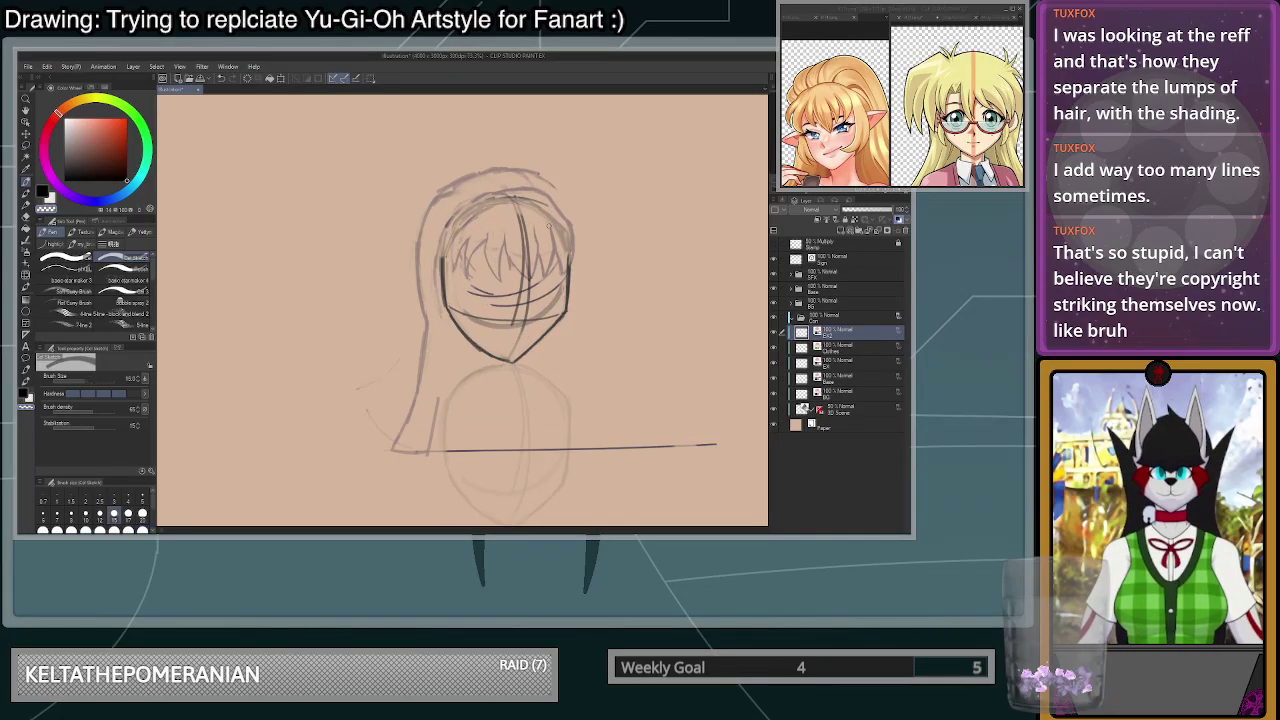
scroll(548, 229, up, 1)
scroll(548, 232, up, 3)
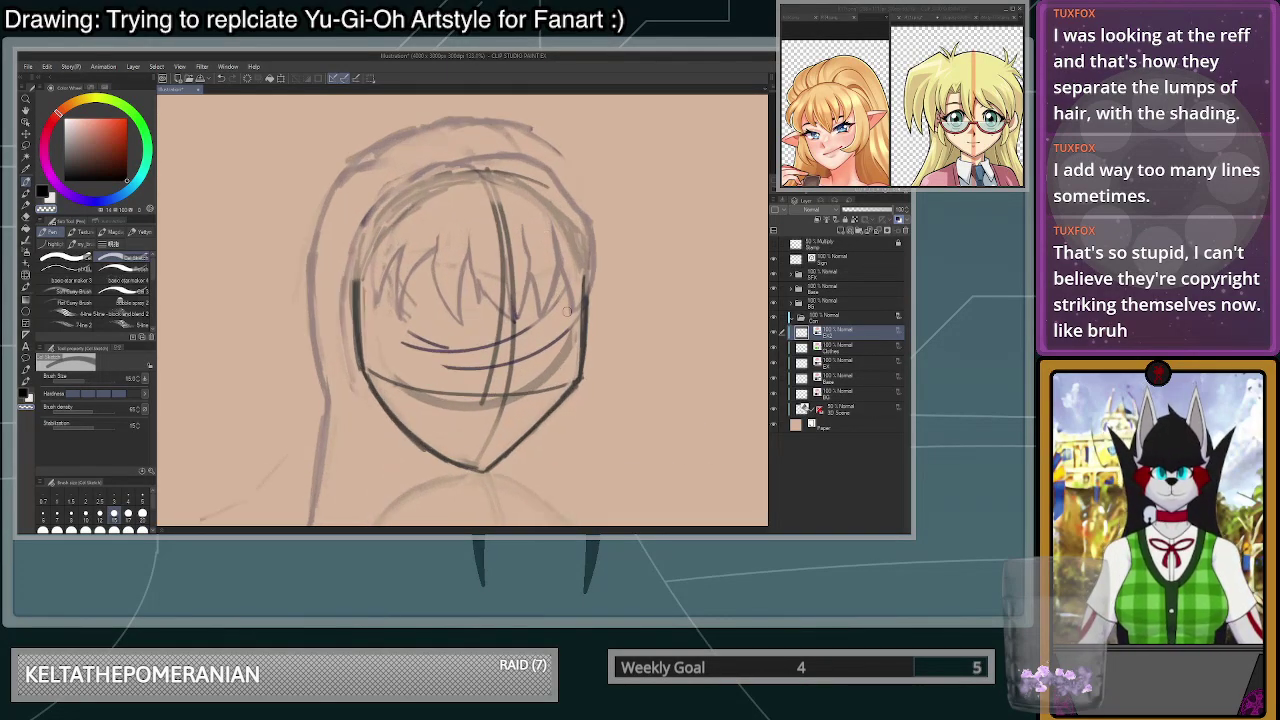
scroll(563, 362, up, 3)
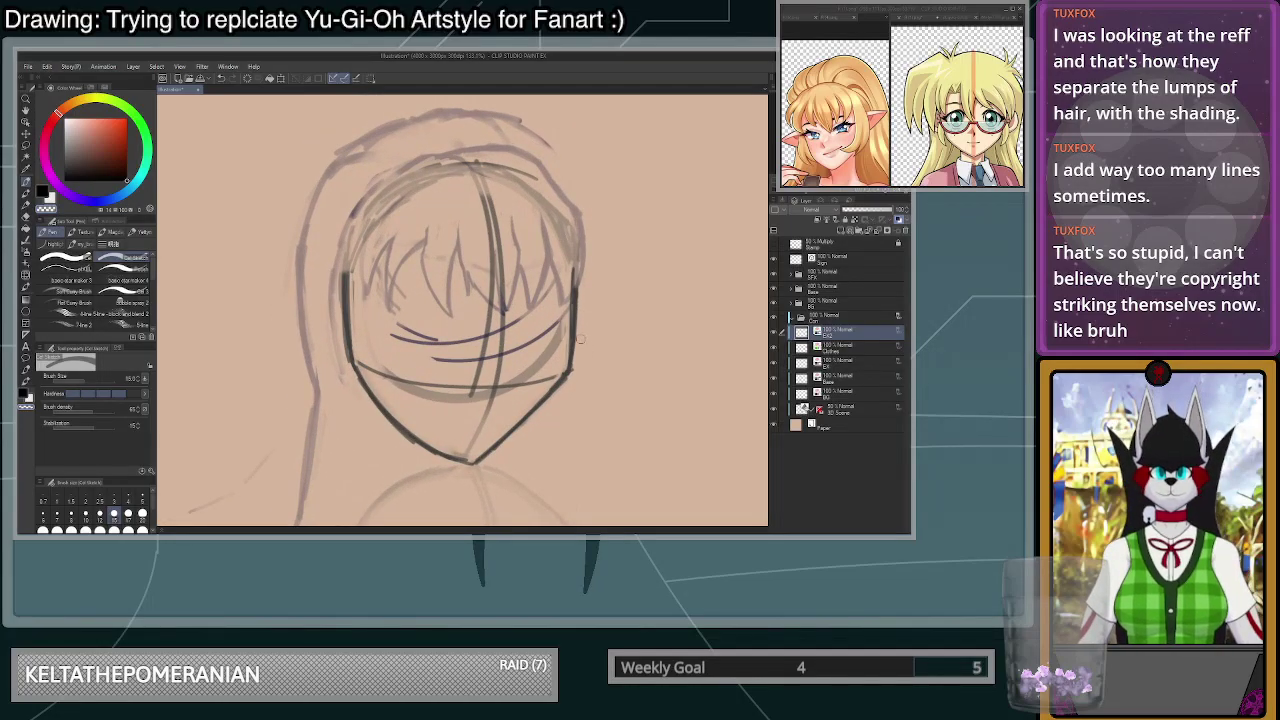
scroll(563, 368, down, 2)
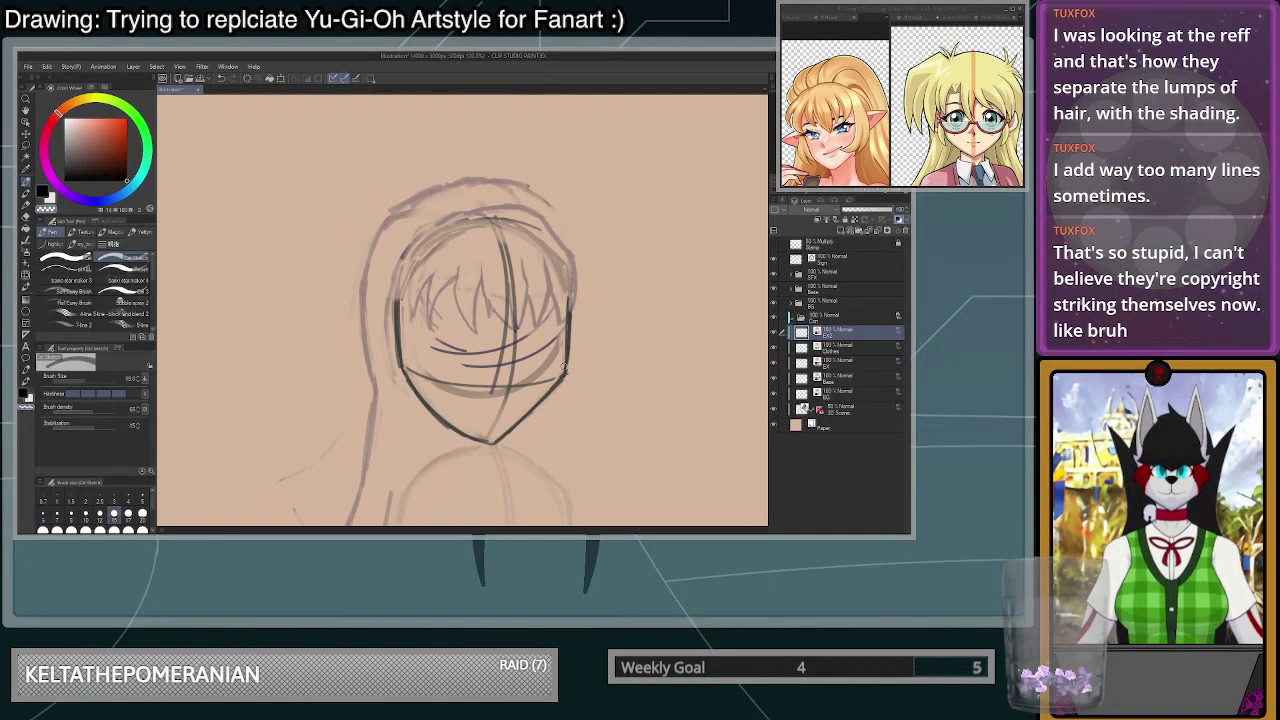
scroll(563, 367, up, 2)
scroll(563, 367, down, 3)
scroll(564, 369, up, 4)
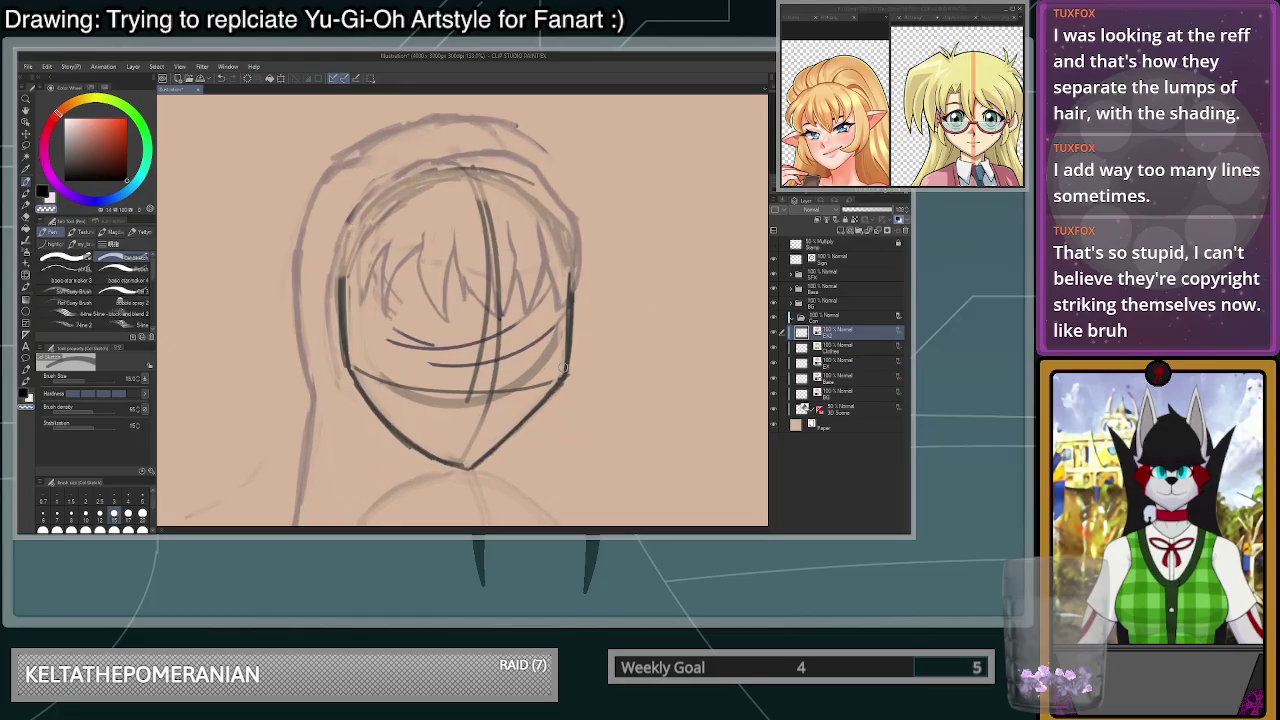
scroll(477, 451, down, 2)
scroll(477, 451, up, 2)
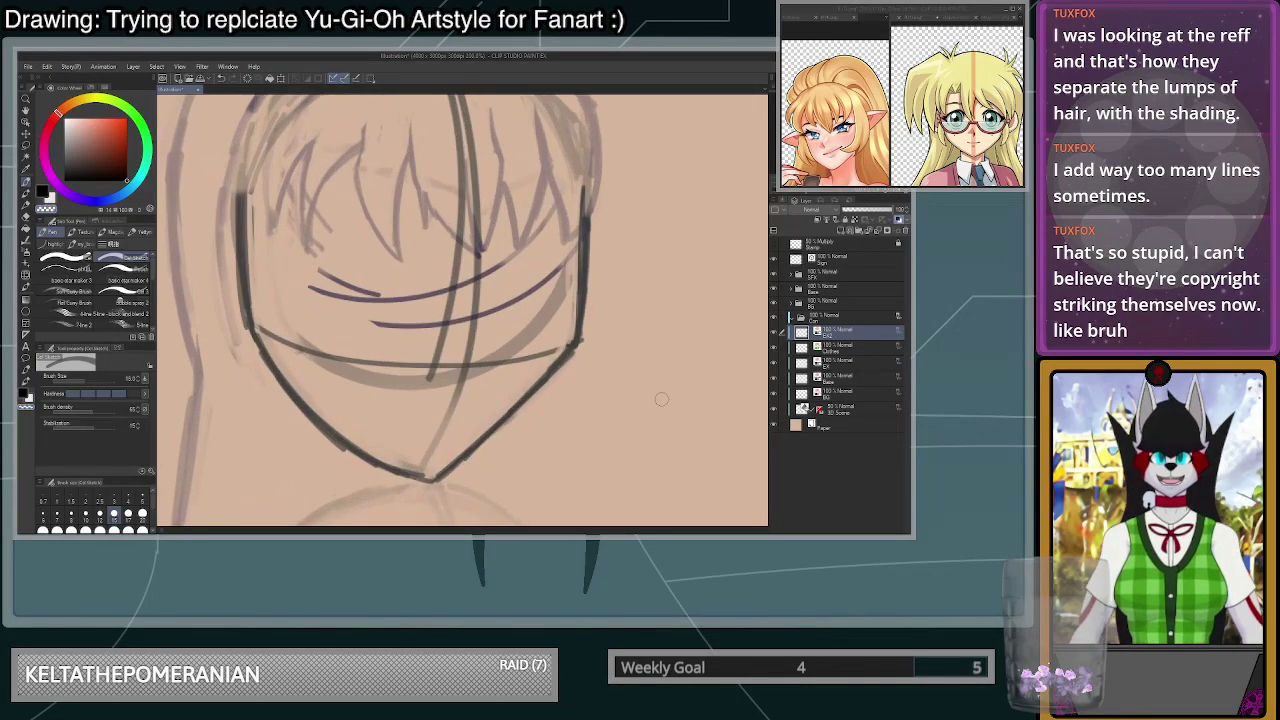
- On the Base layer, draw a dark wedge for the nose below the fringe and trim its edge with transparent strokes
click(847, 377)
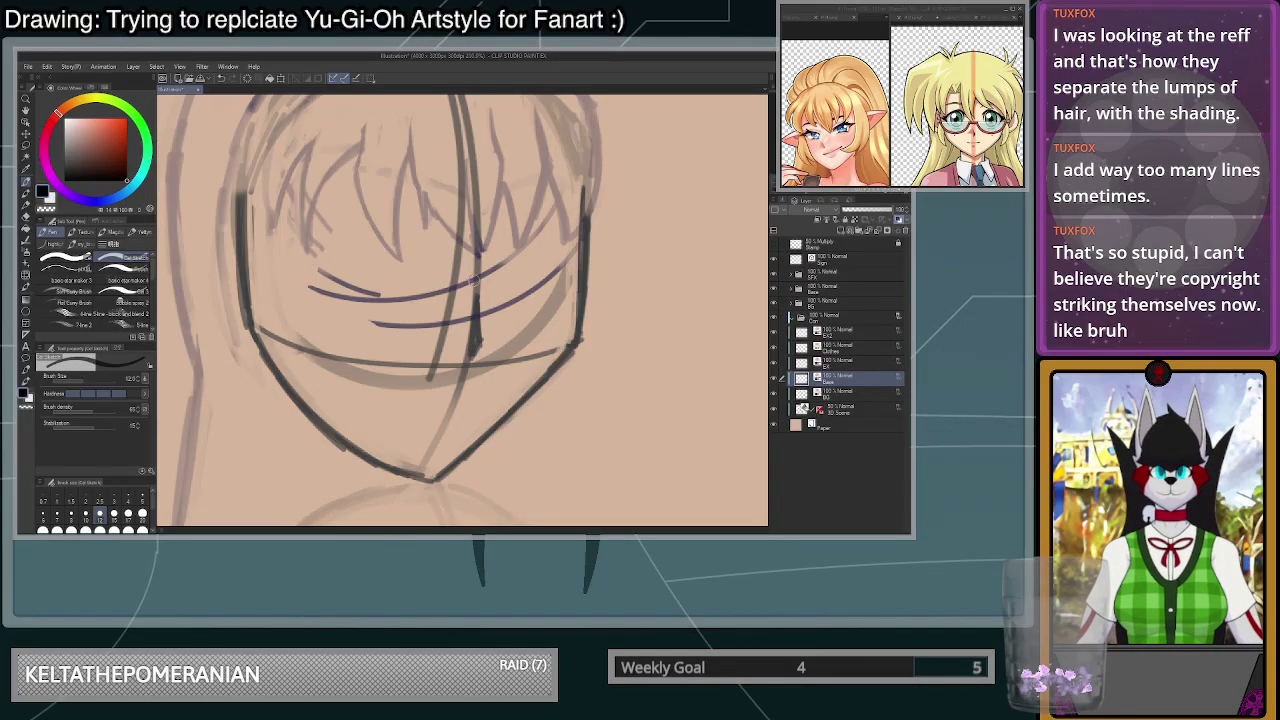
scroll(468, 290, up, 2)
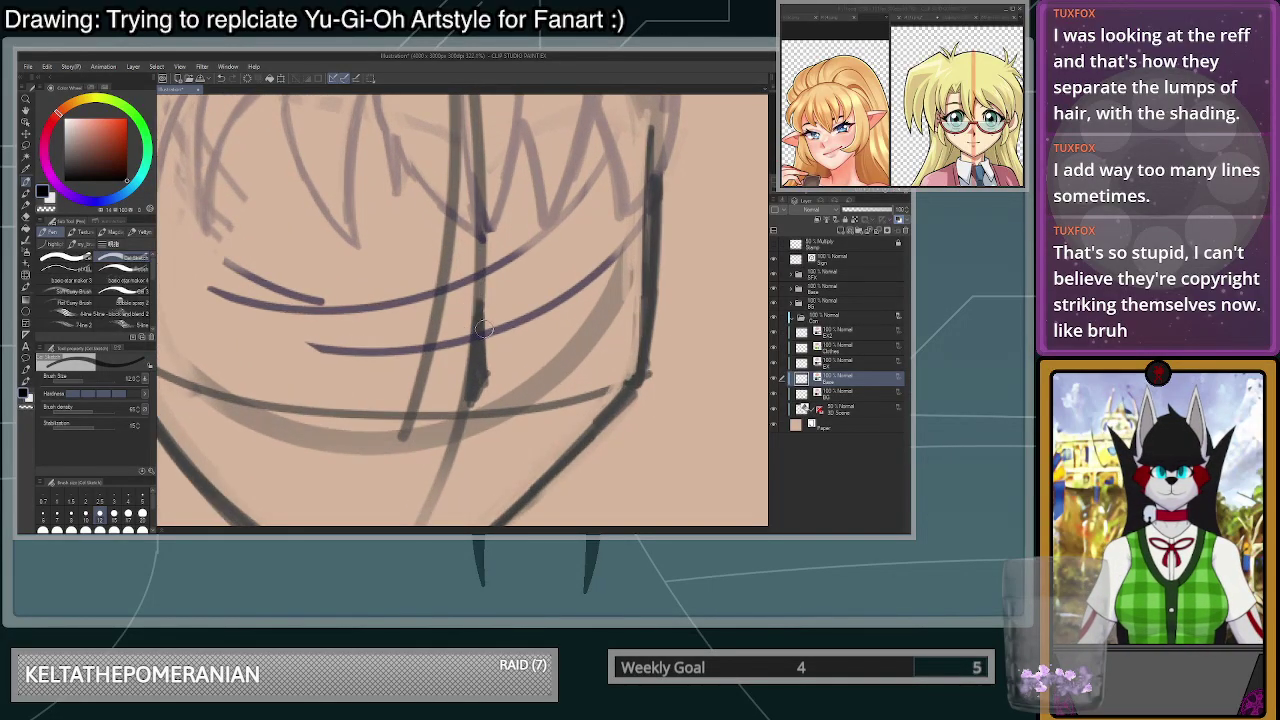
mouse_move(484, 302)
mouse_down()
mouse_move(490, 378)
mouse_move(476, 399)
mouse_up()
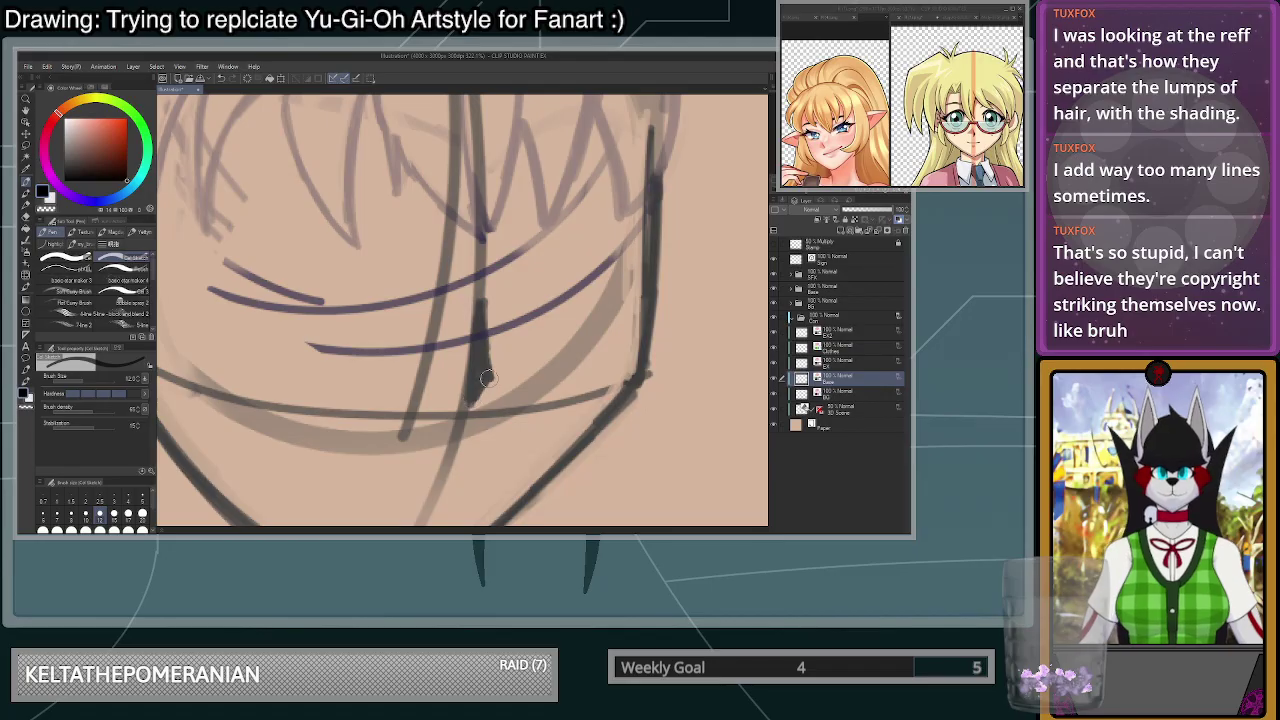
key(c)
drag(477, 304, 466, 396)
drag(473, 344, 464, 396)
scroll(488, 370, down, 4)
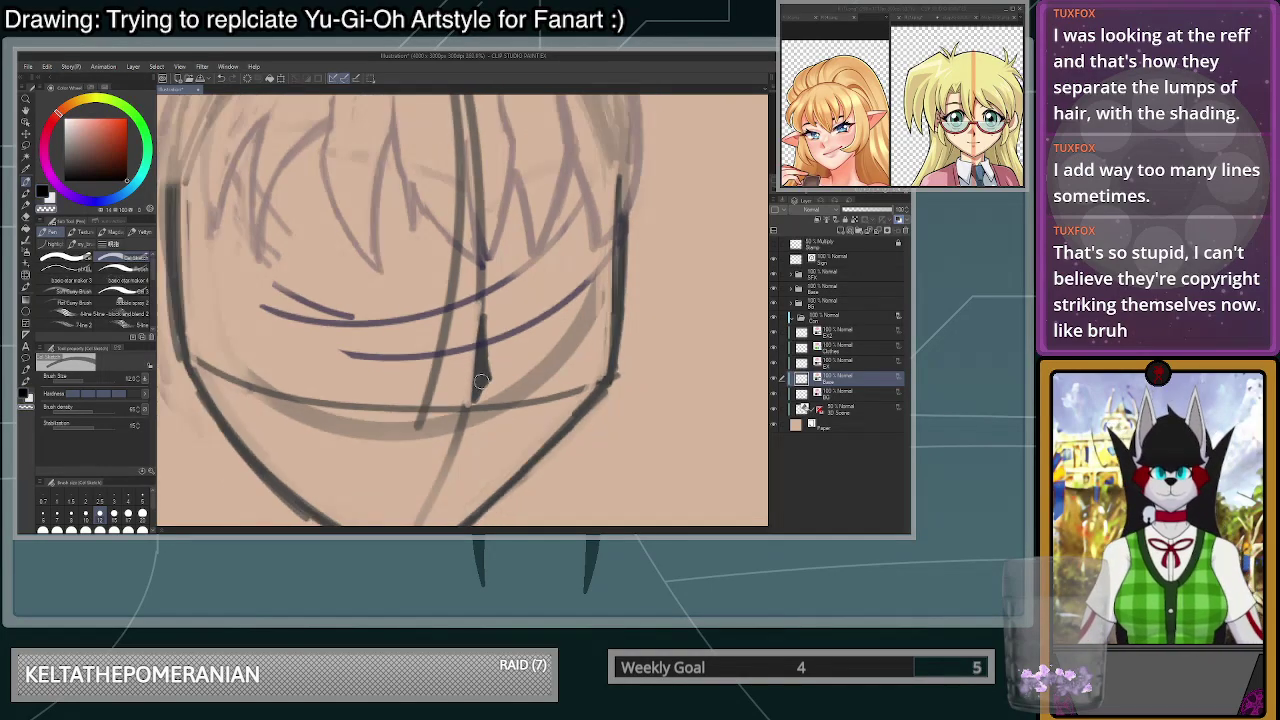
scroll(485, 374, up, 5)
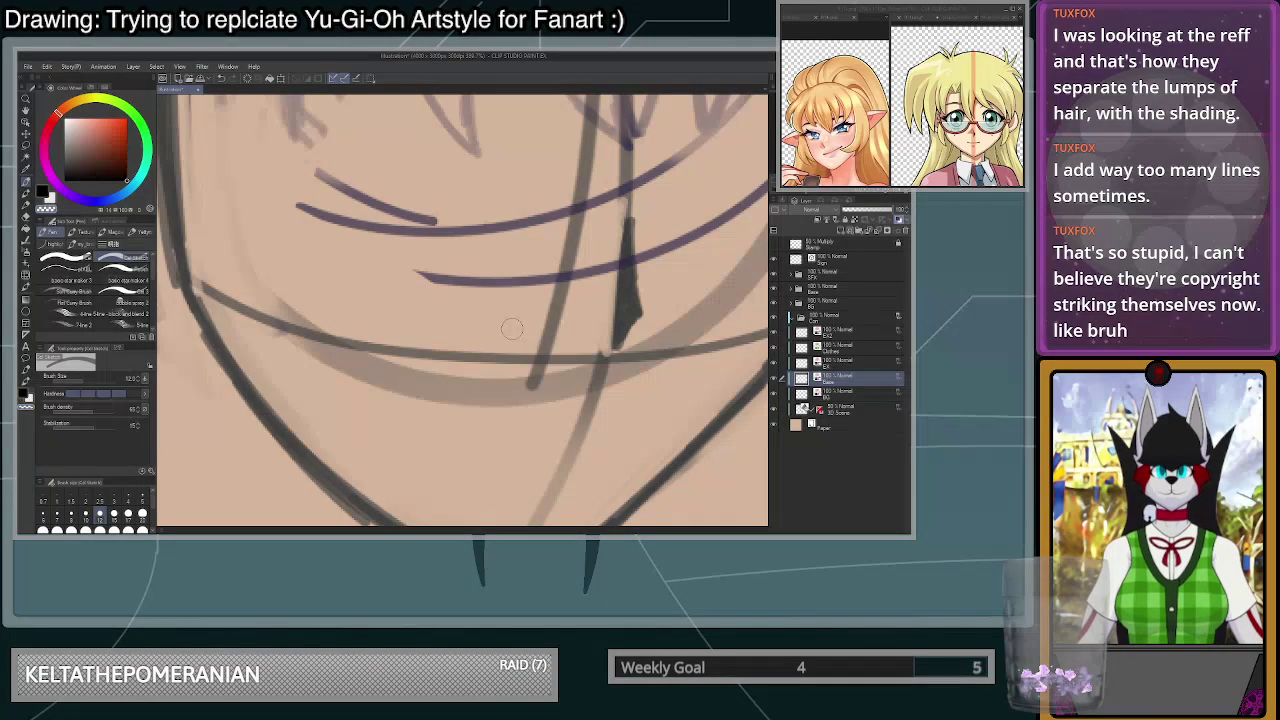
- Fade the old curved vertical guideline beside the nose wedge with transparent strokes
mouse_move(575, 232)
mouse_down()
mouse_move(592, 212)
mouse_move(536, 392)
mouse_move(540, 380)
mouse_up()
scroll(540, 385, down, 3)
scroll(583, 272, up, 2)
drag(574, 212, 557, 300)
drag(570, 182, 558, 270)
drag(568, 182, 564, 232)
- Sketch a slanted stroke and a short downward stroke beside the nose wedge for the front of the nose
key(c)
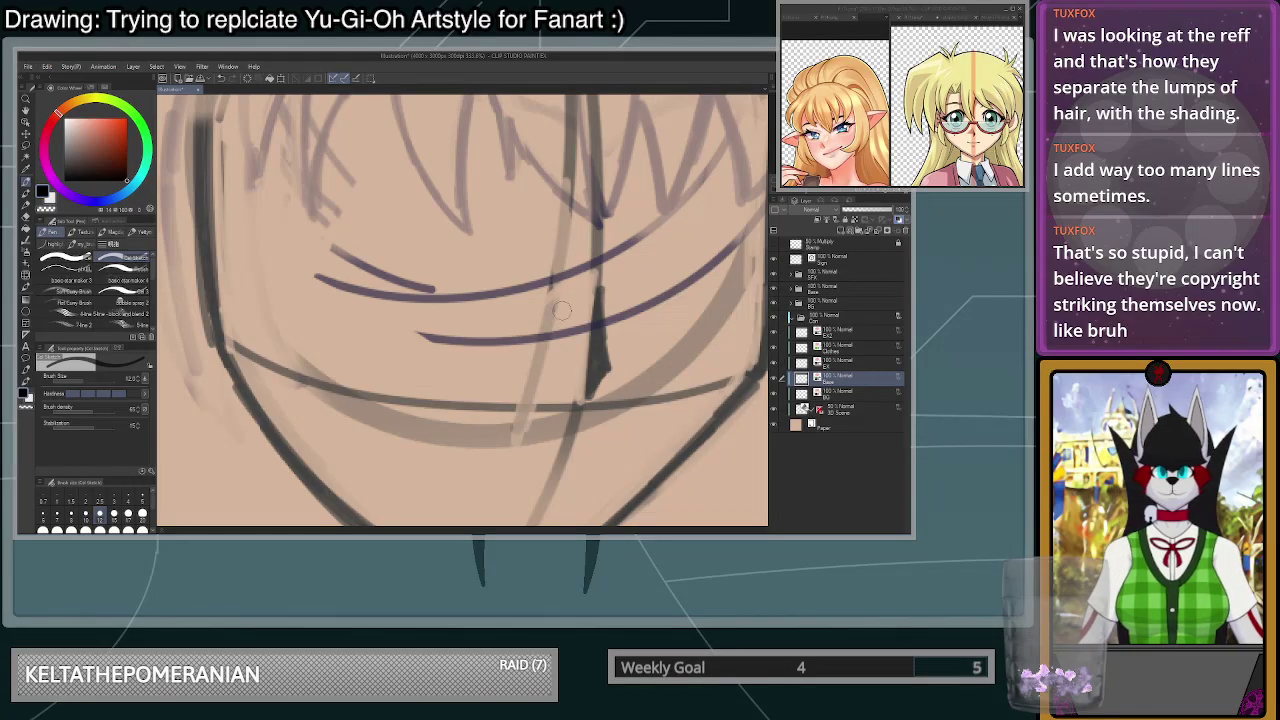
drag(584, 289, 518, 336)
drag(572, 340, 579, 327)
key(ctrl+z)
mouse_move(579, 297)
mouse_down()
mouse_move(576, 347)
mouse_move(553, 344)
mouse_up()
drag(526, 337, 565, 343)
mouse_move(576, 297)
mouse_down()
mouse_move(548, 325)
mouse_move(568, 338)
mouse_move(576, 320)
mouse_up()
- Examine the nose sketch's shape and placement against the whole face
scroll(632, 298, down, 8)
scroll(632, 297, up, 5)
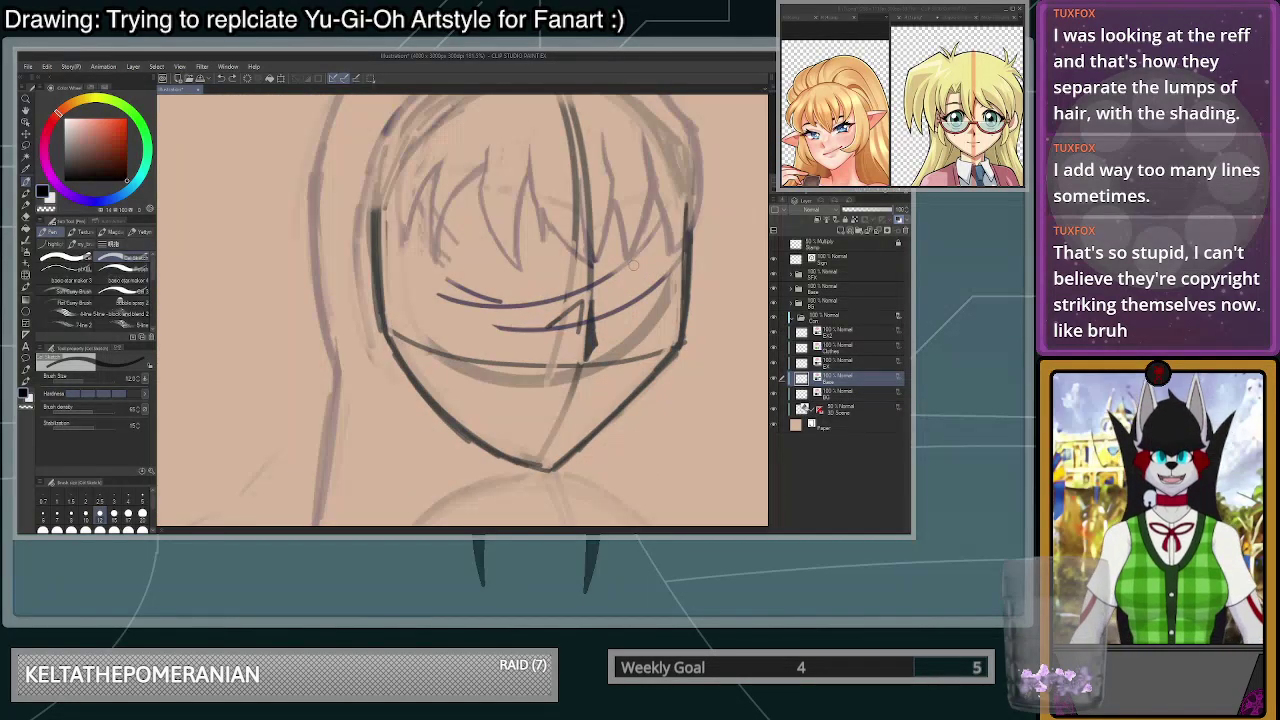
scroll(632, 265, up, 2)
scroll(640, 260, down, 2)
scroll(652, 247, up, 3)
scroll(519, 314, down, 4)
scroll(459, 305, up, 4)
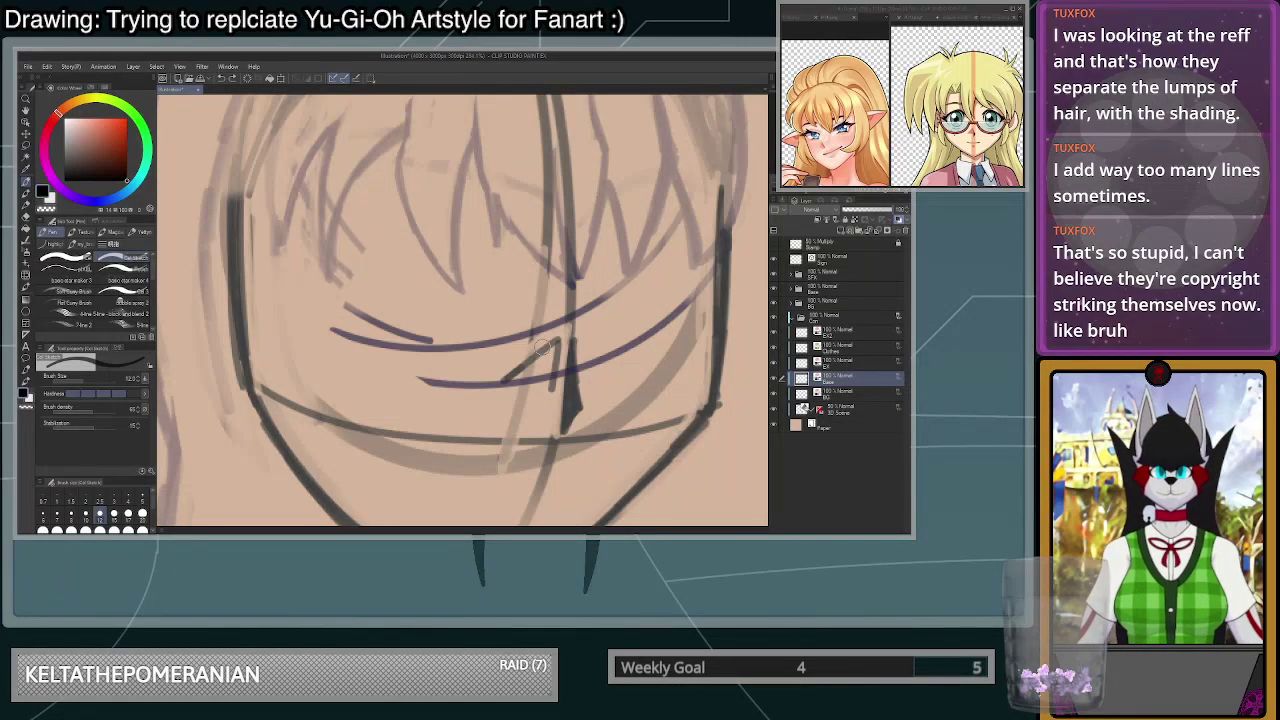
scroll(540, 345, up, 2)
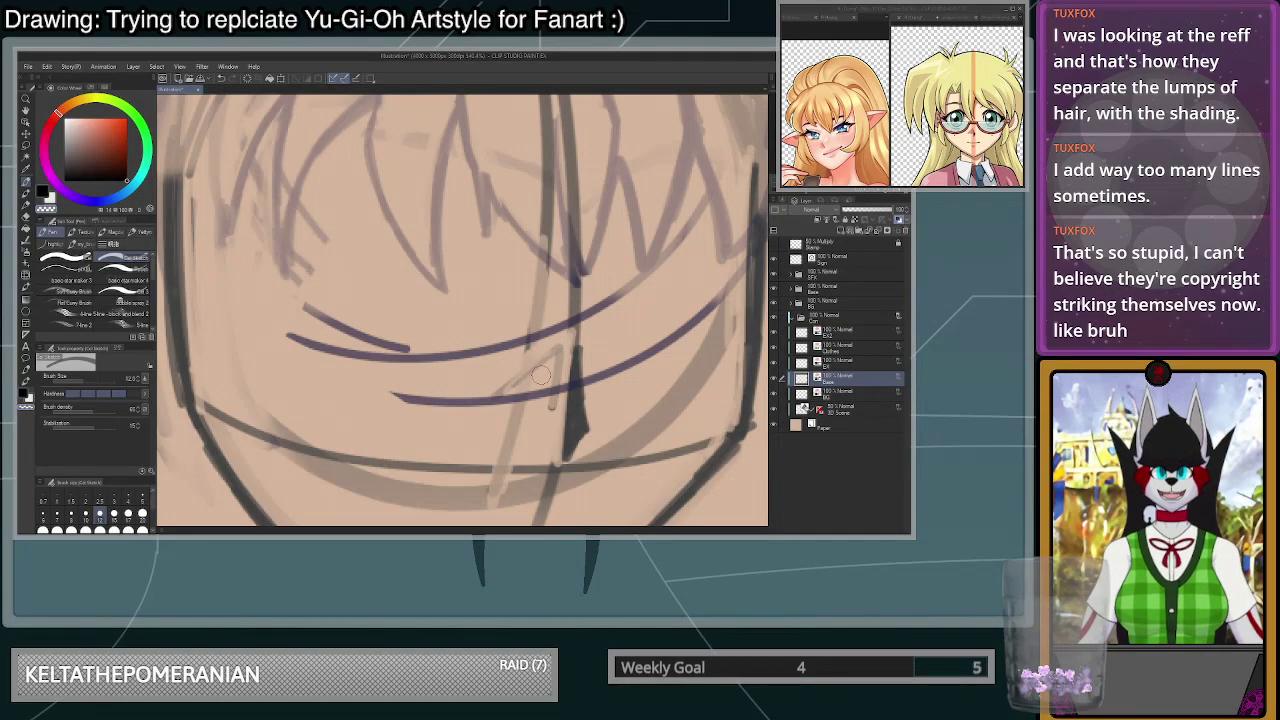
- Refine the nose wedge into a narrower shape with a tapered upper end
scroll(630, 290, down, 1)
drag(584, 272, 569, 428)
mouse_move(584, 320)
mouse_down()
mouse_move(569, 446)
mouse_move(565, 418)
mouse_up()
key(ctrl+z)
drag(577, 358, 566, 450)
drag(586, 328, 599, 394)
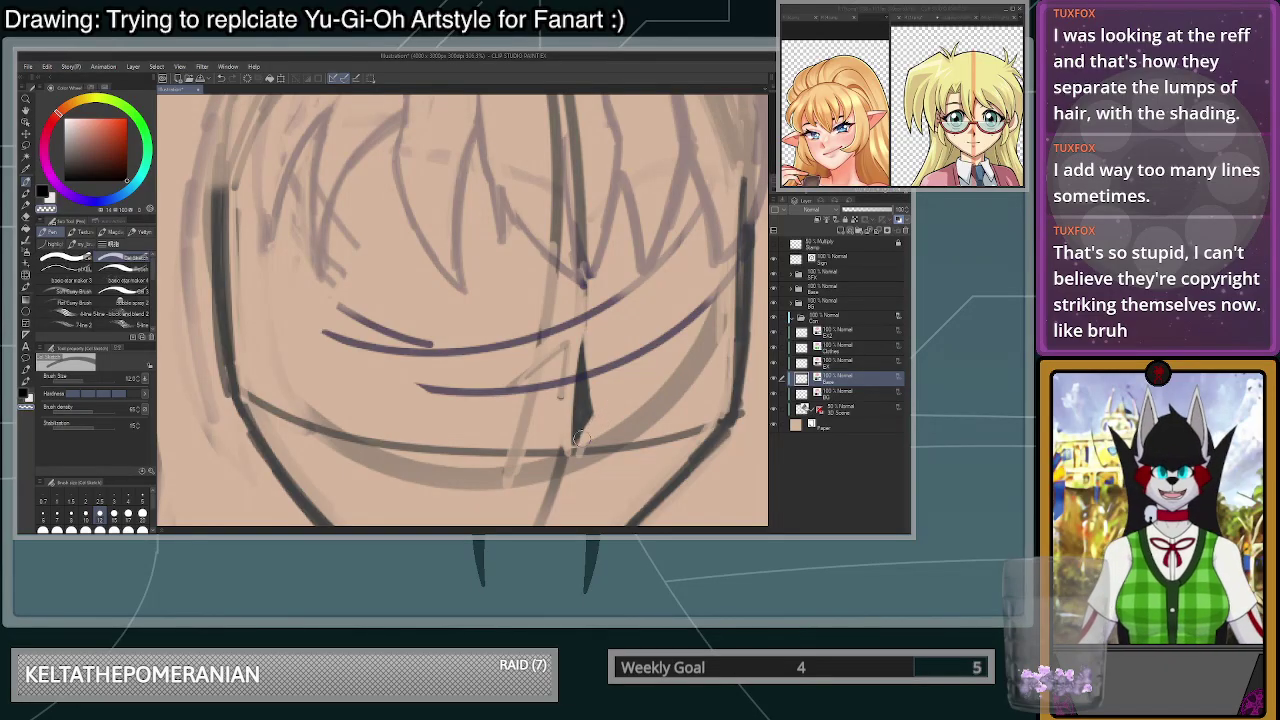
- Examine the refined nose wedge and its alignment with the facial guidelines
scroll(583, 453, down, 3)
scroll(583, 453, up, 5)
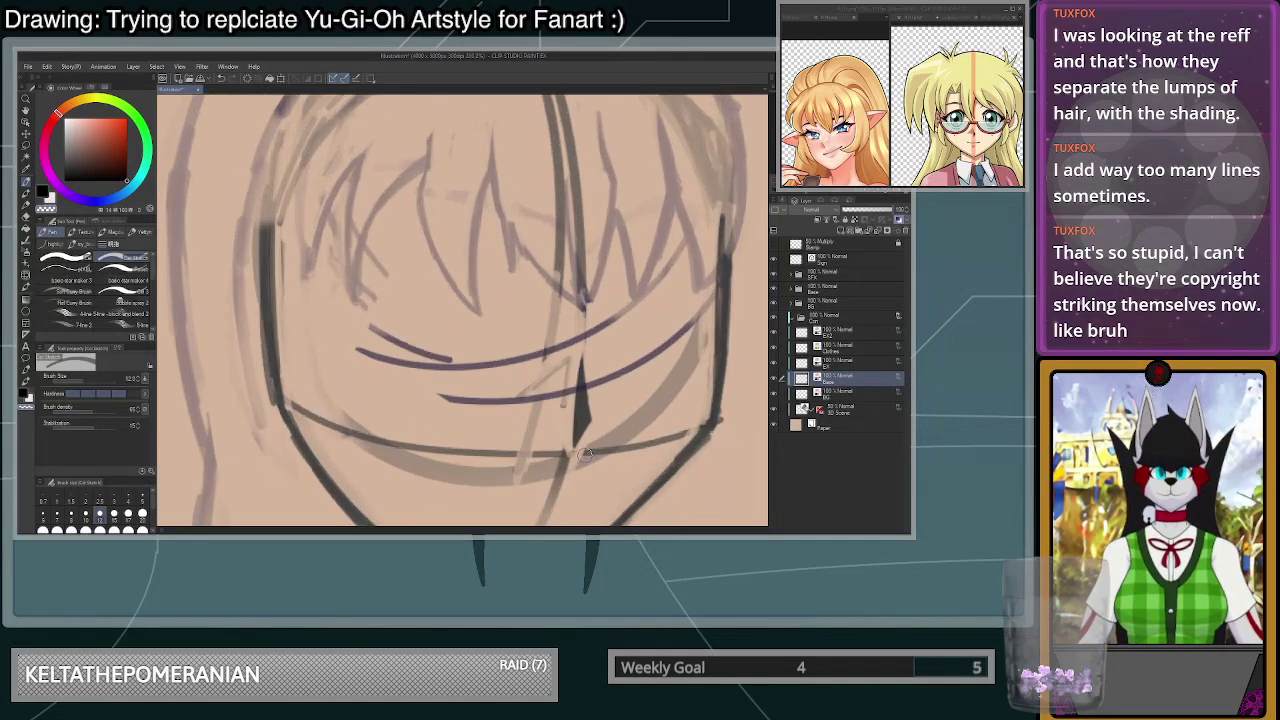
scroll(581, 385, up, 1)
scroll(594, 315, down, 4)
scroll(595, 318, up, 4)
scroll(570, 371, up, 1)
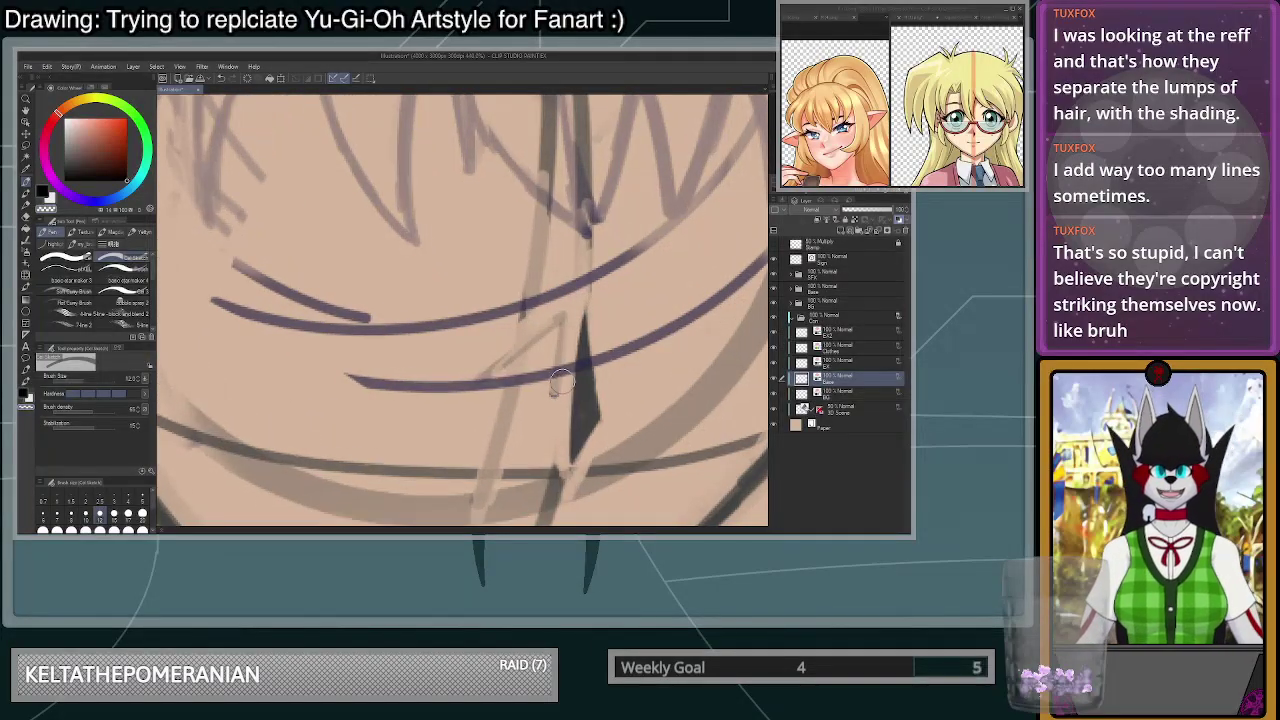
scroll(563, 379, down, 3)
scroll(563, 379, up, 2)
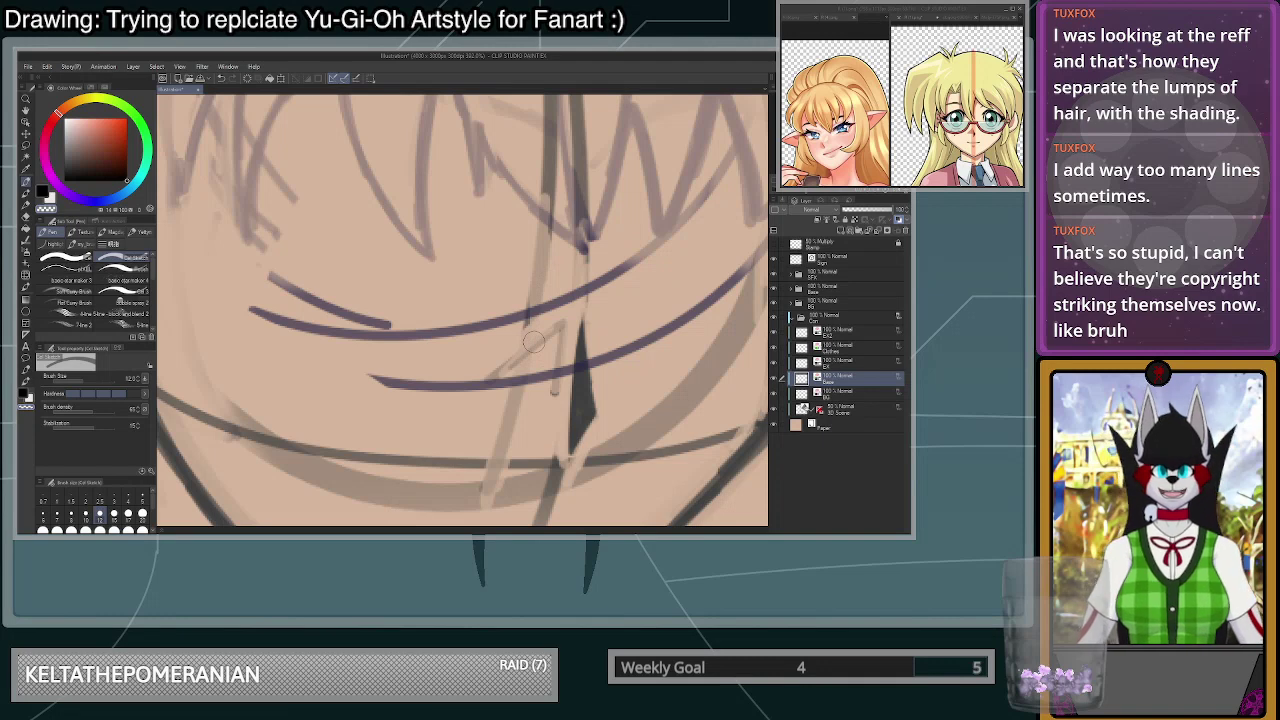
scroll(380, 340, down, 3)
scroll(388, 331, up, 3)
- Draw a horizontal guide stroke across the upper end of the nose wedge and a vertical stroke rising near its end
key(c)
mouse_move(494, 347)
mouse_down()
mouse_move(625, 352)
mouse_move(478, 361)
mouse_move(602, 356)
mouse_up()
key(ctrl+z)
key(ctrl+z)
drag(472, 359, 606, 358)
drag(488, 360, 488, 296)
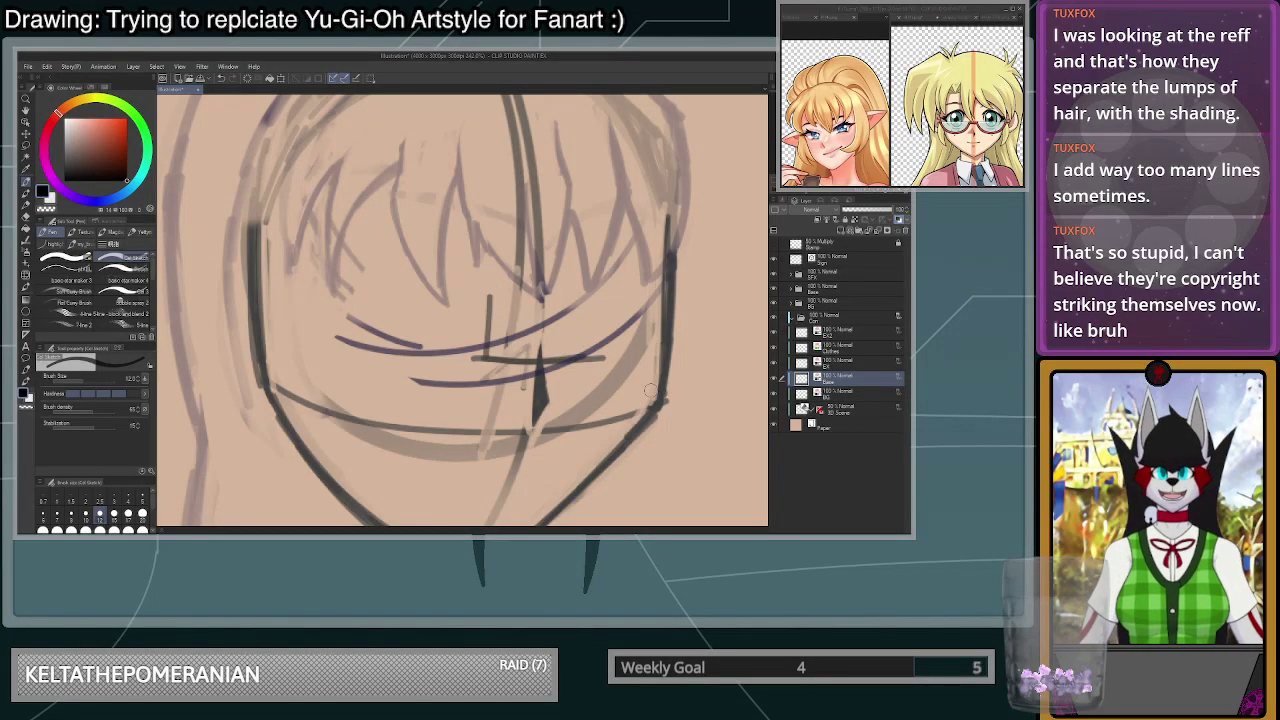
- Compare the opened anime character reference images, examining how their faces, eyes and noses are drawn
click(834, 18)
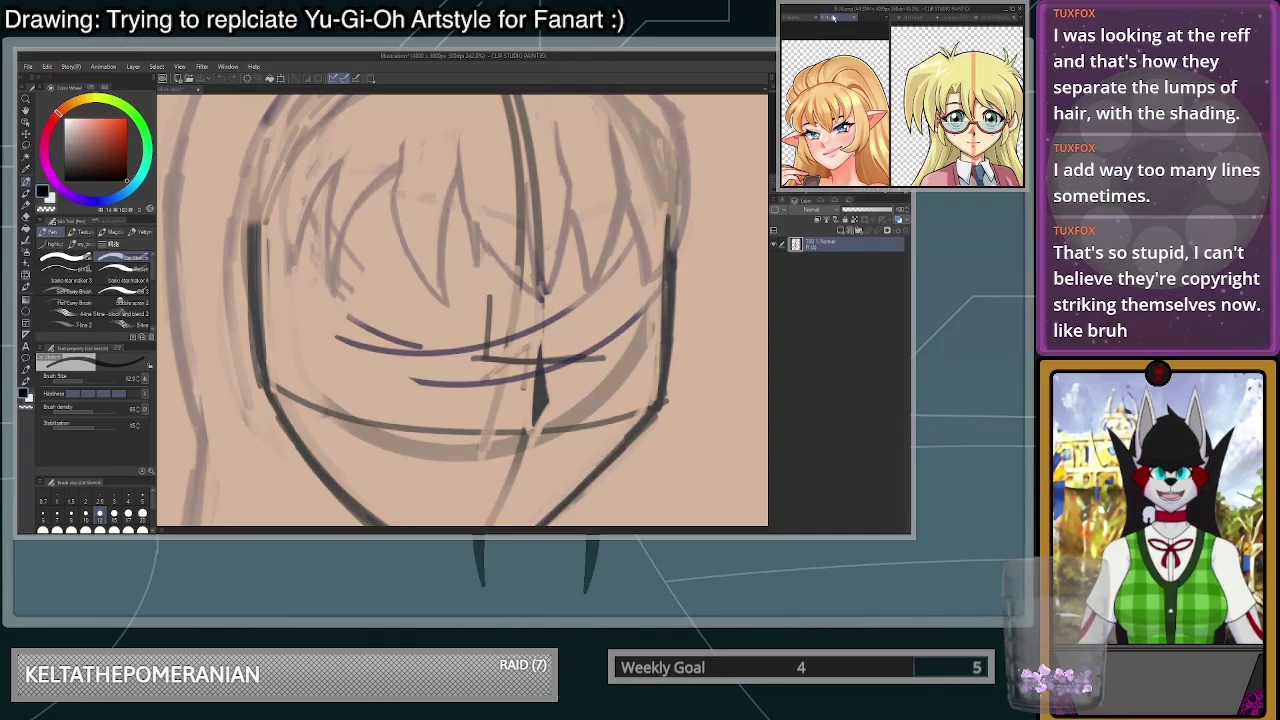
click(802, 20)
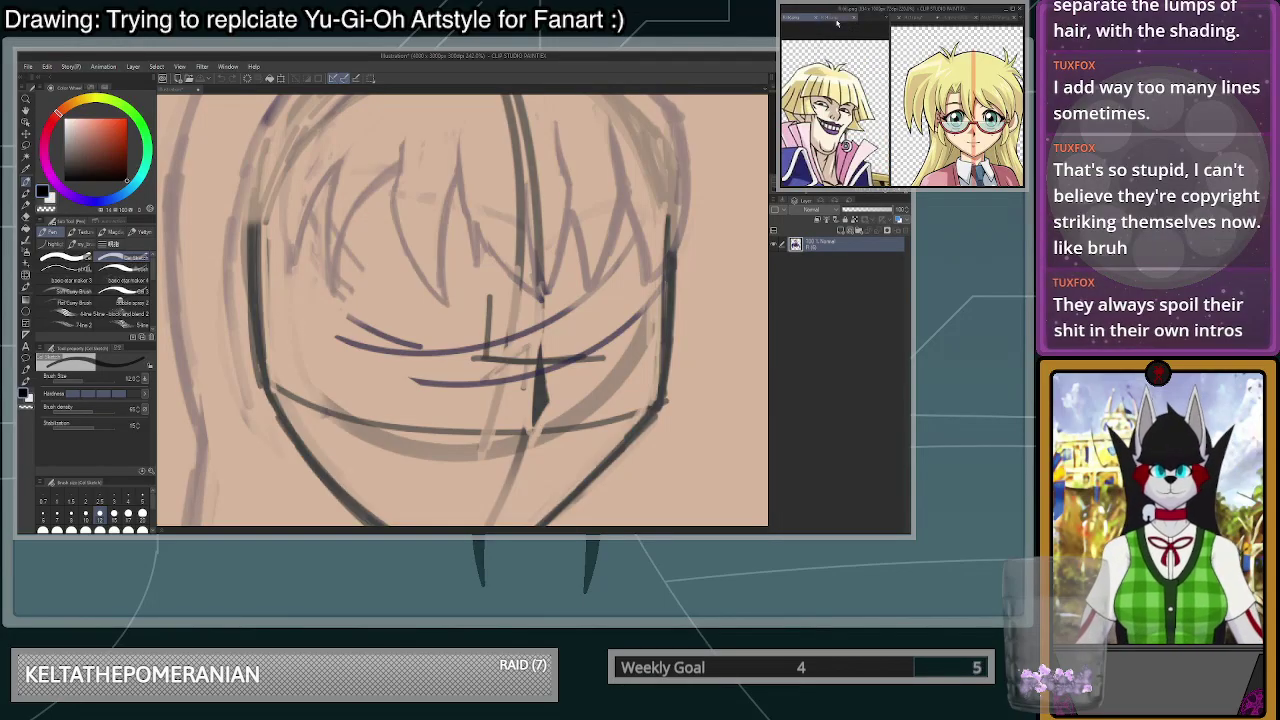
click(838, 17)
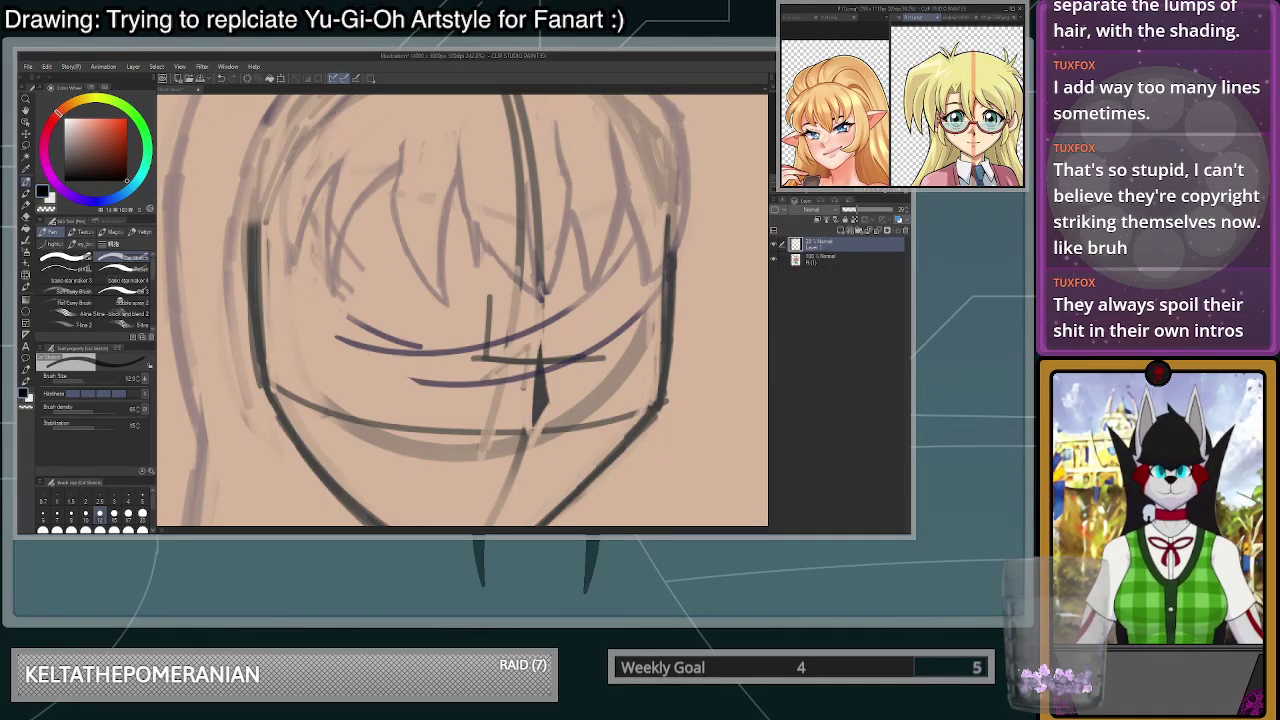
click(890, 17)
scroll(955, 105, down, 5)
scroll(955, 105, up, 6)
scroll(955, 105, up, 3)
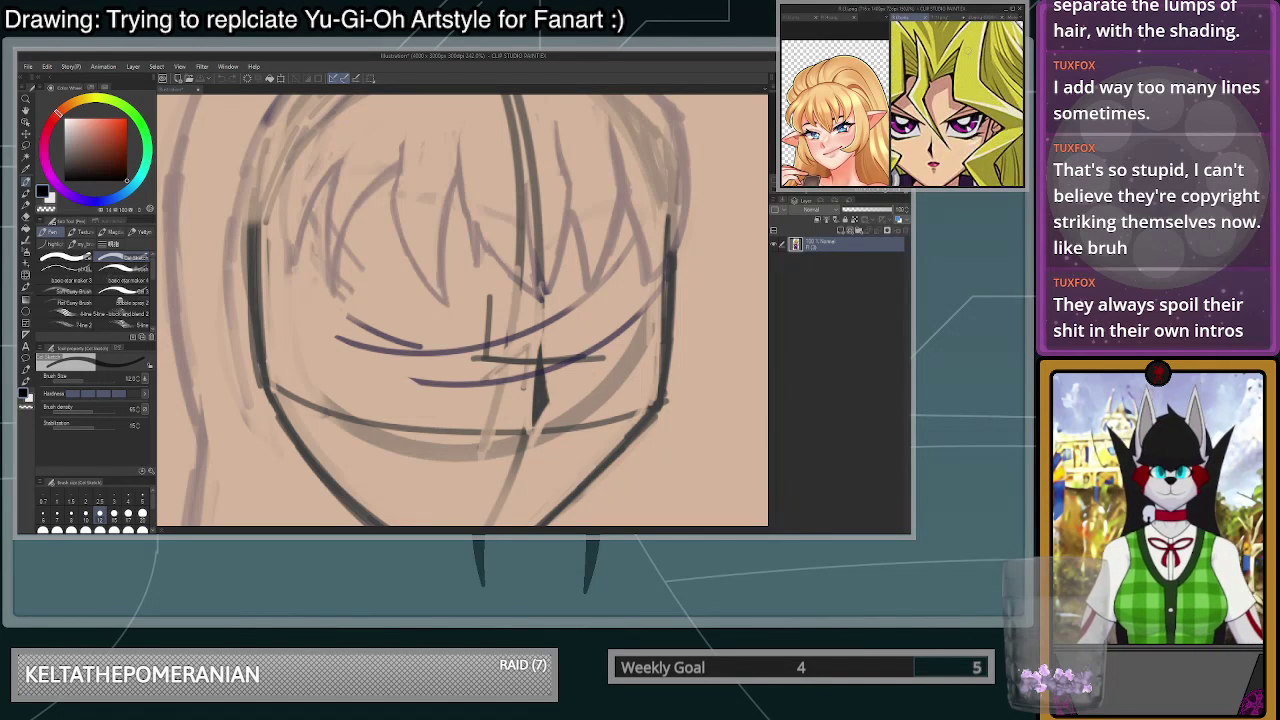
click(943, 17)
scroll(957, 105, down, 3)
scroll(957, 105, up, 3)
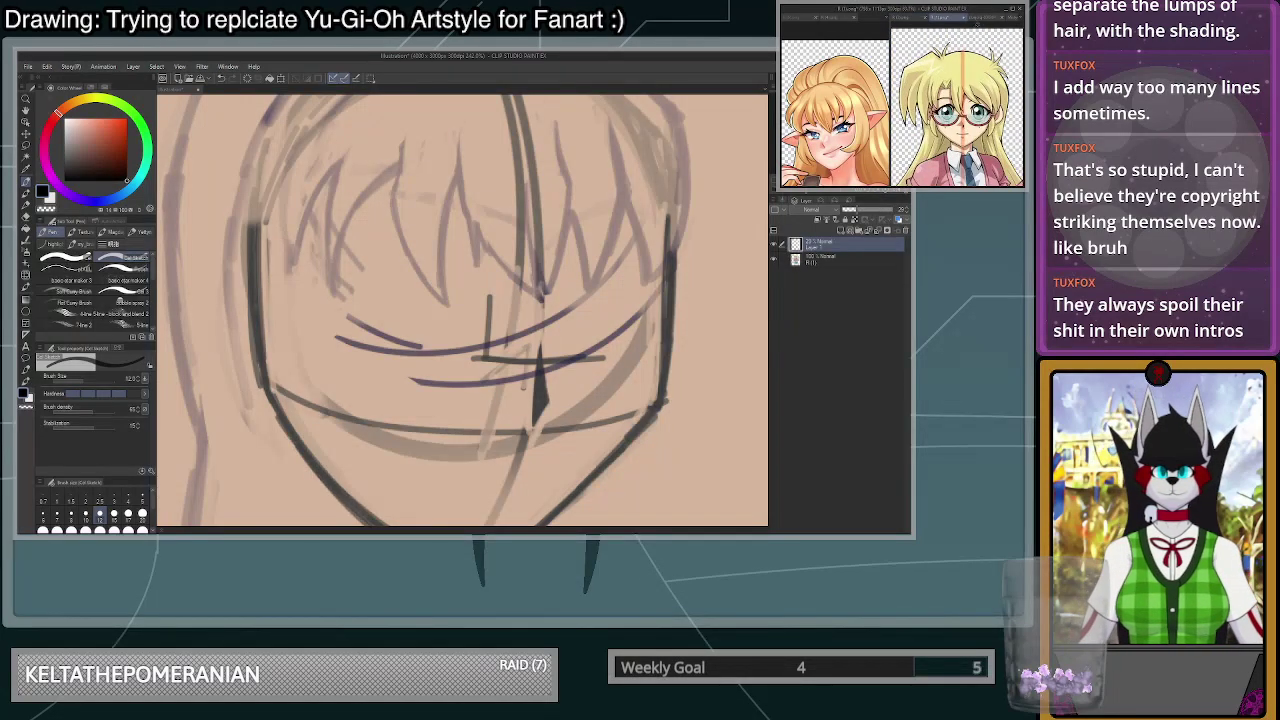
click(983, 18)
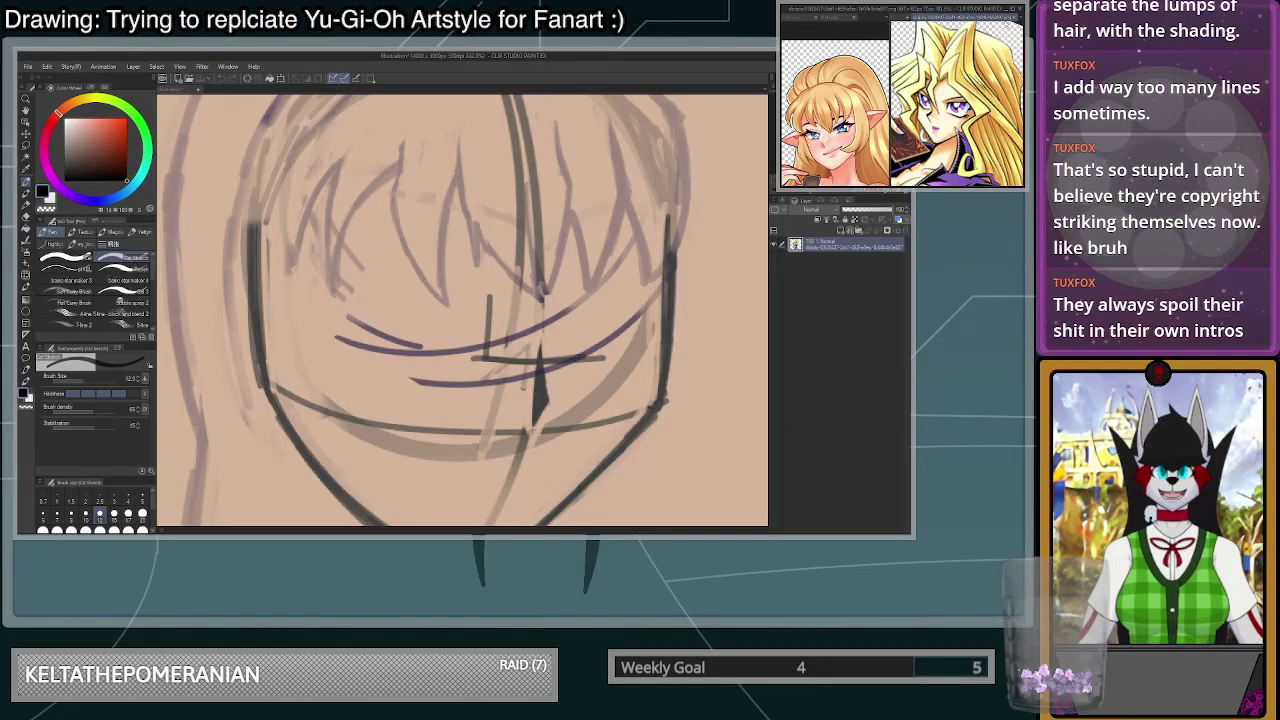
click(1021, 19)
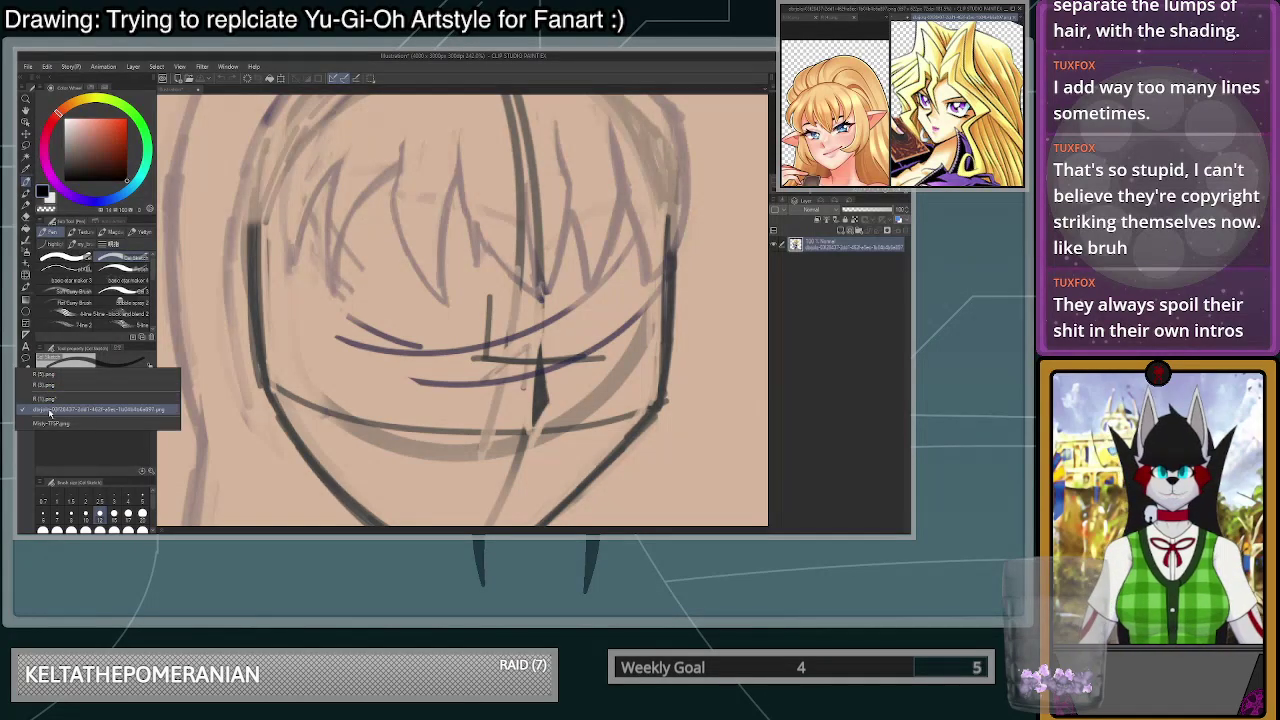
key(Escape)
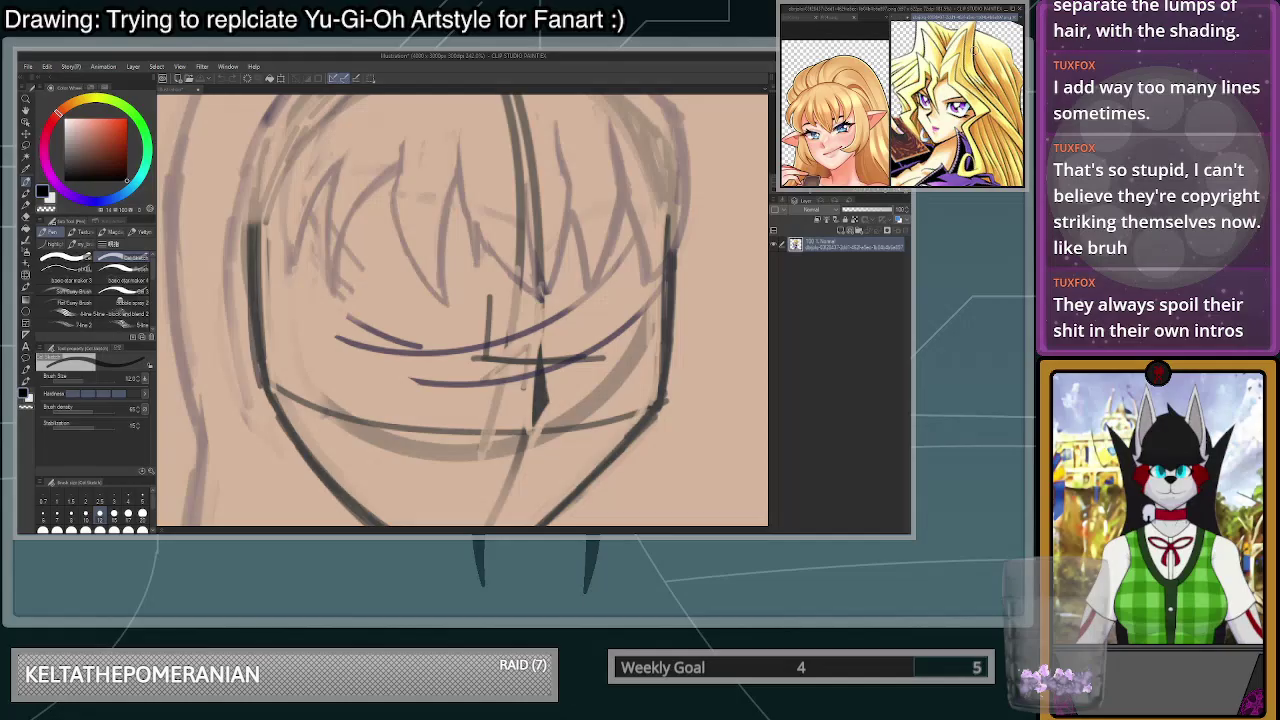
- Check the anime reference faces and fade the vertical guide stroke and the outer end of the horizontal nose guide
click(902, 18)
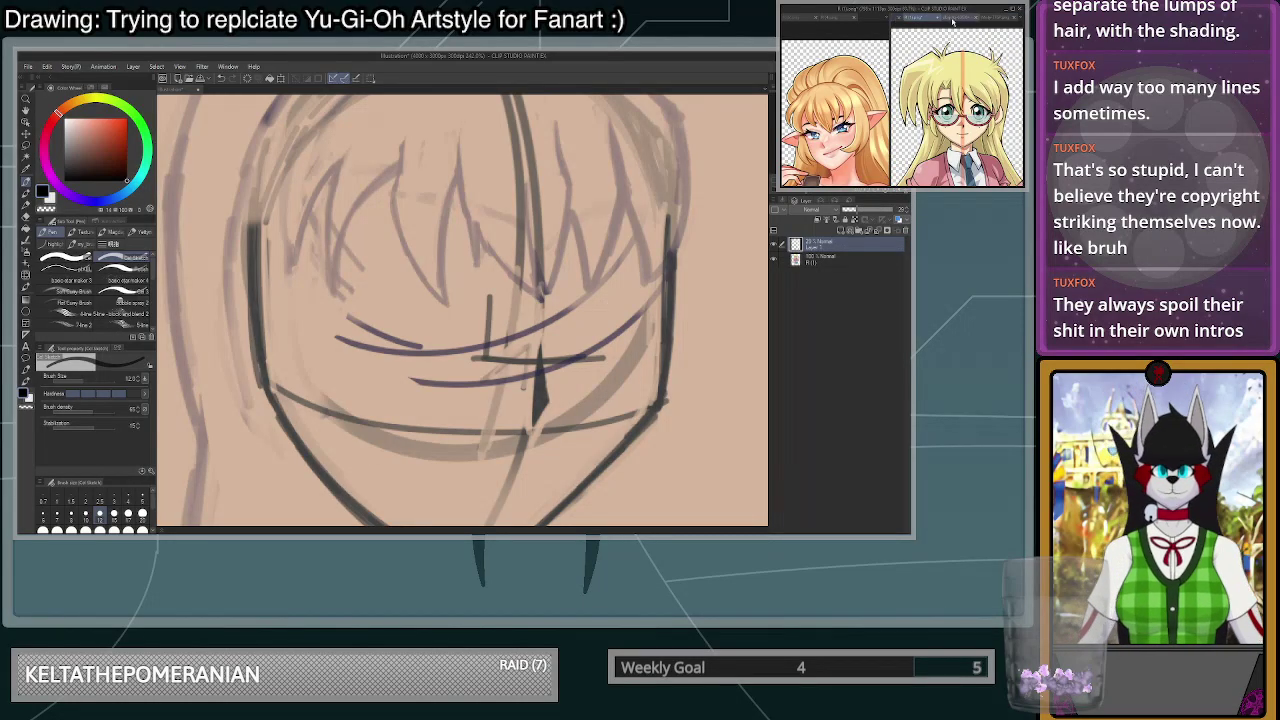
click(998, 18)
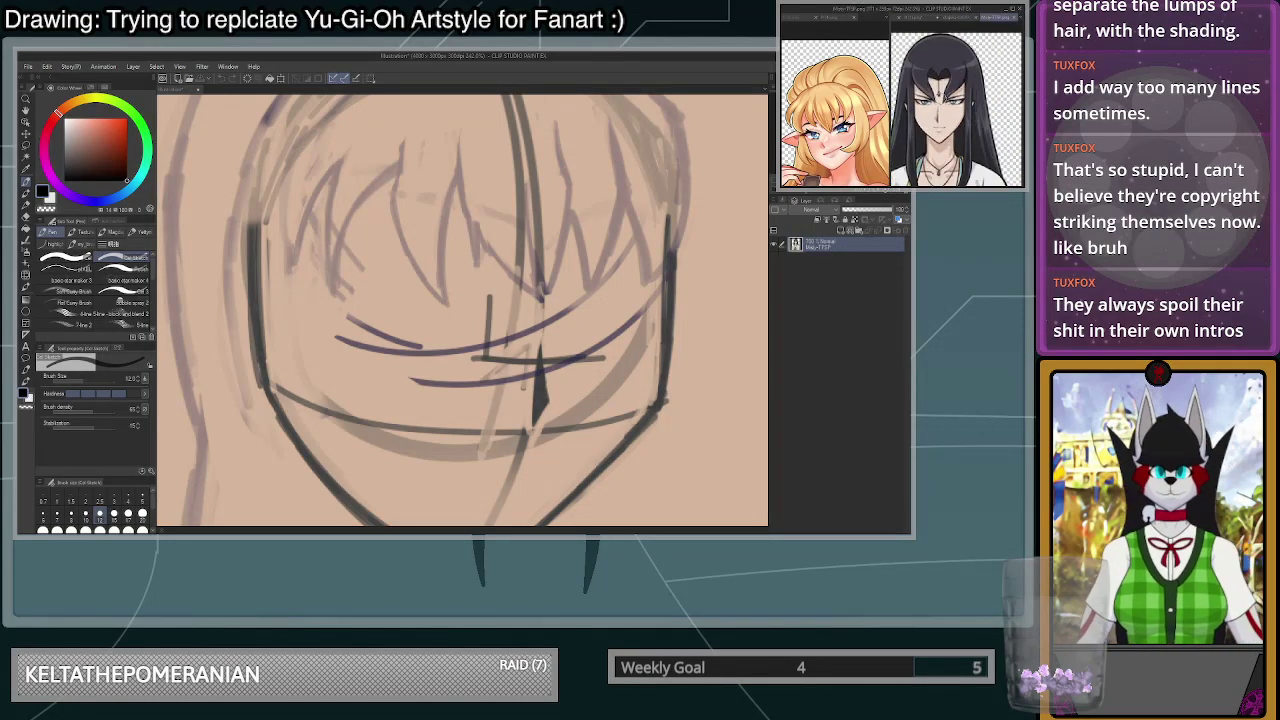
click(946, 18)
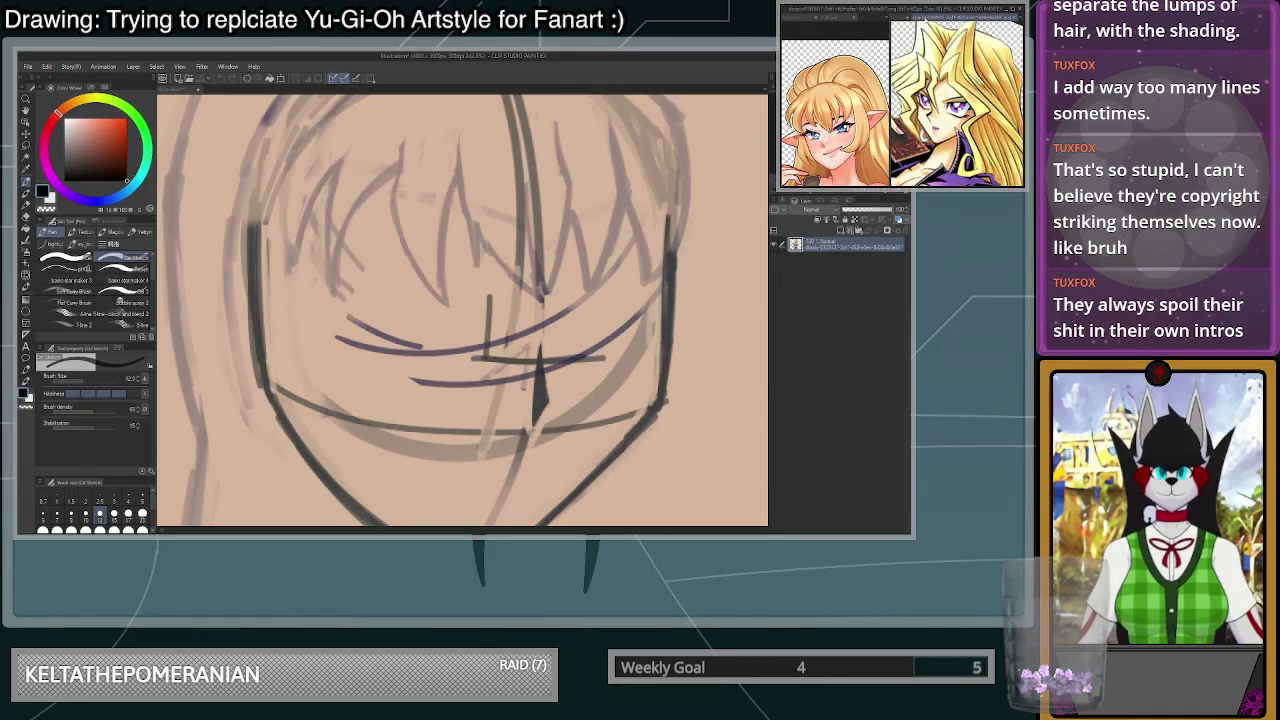
click(898, 18)
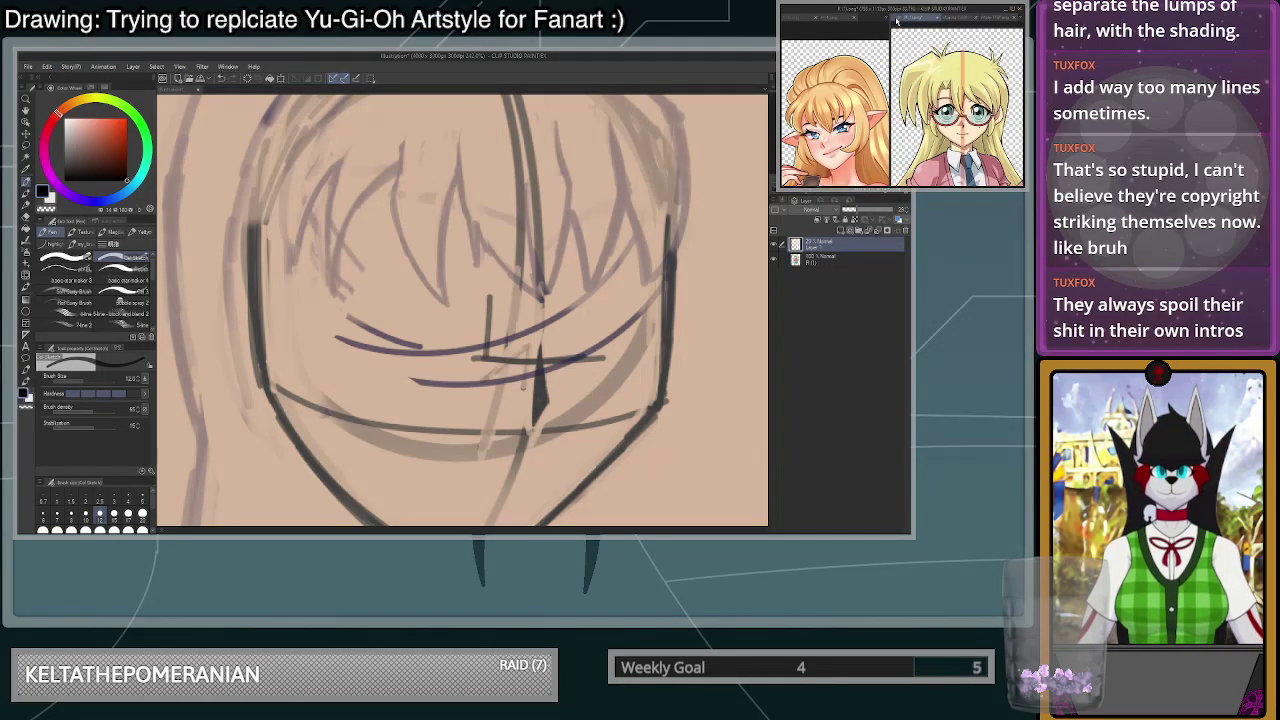
click(497, 336)
scroll(493, 324, up, 3)
drag(482, 290, 480, 385)
key(ctrl+z)
key(c)
drag(478, 336, 481, 387)
mouse_move(483, 286)
mouse_down()
mouse_move(486, 392)
mouse_move(472, 378)
mouse_up()
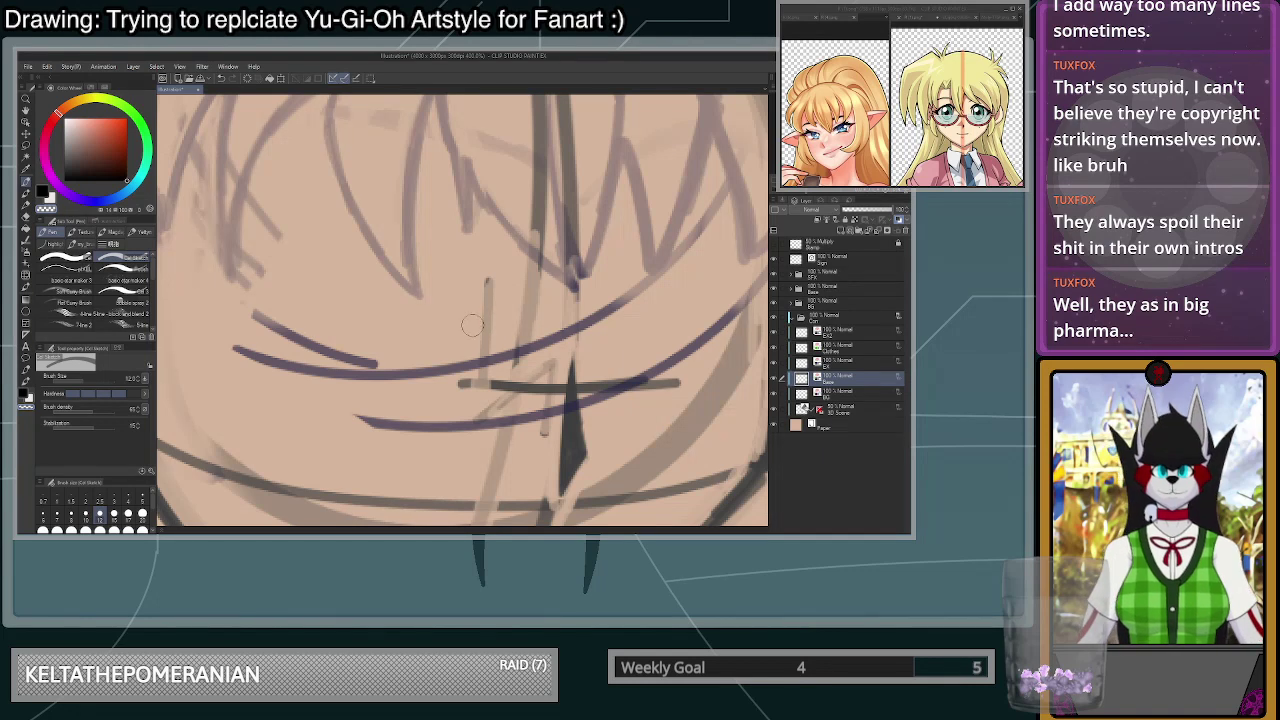
scroll(472, 324, up, 1)
drag(488, 362, 488, 279)
key(ctrl+z)
drag(474, 402, 480, 244)
key(c)
key(ctrl+z)
scroll(518, 396, down, 2)
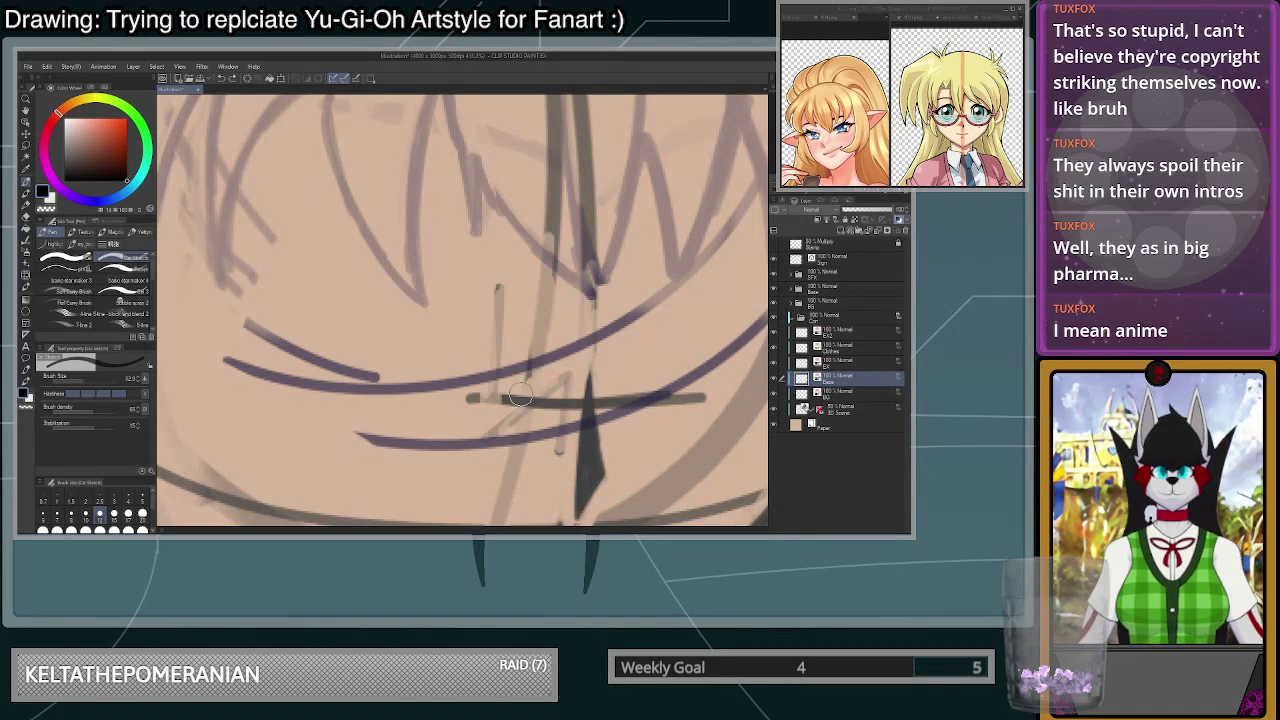
scroll(518, 395, down, 3)
scroll(590, 160, down, 1)
scroll(495, 380, up, 2)
drag(507, 298, 503, 382)
key(ctrl+z)
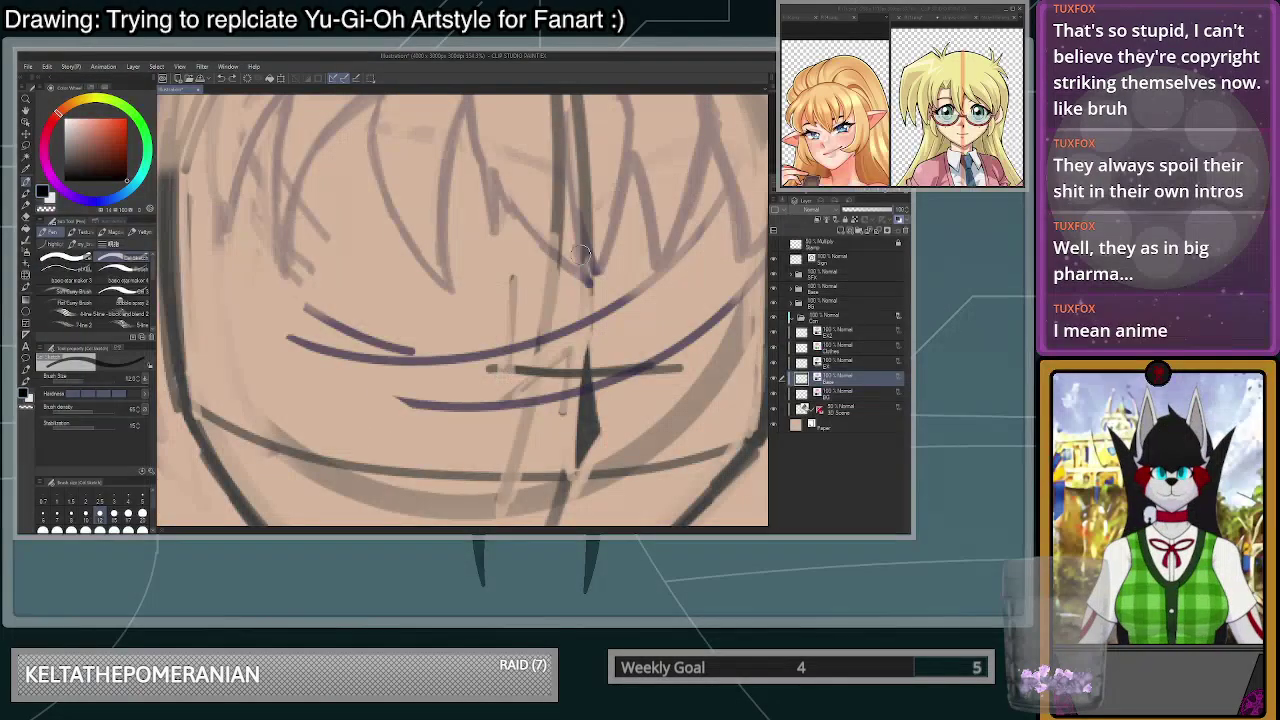
- Enlarge the black-haired reference's eyes and draw the viewer's-left eye's inner edge curving into an arched upper lid
click(993, 18)
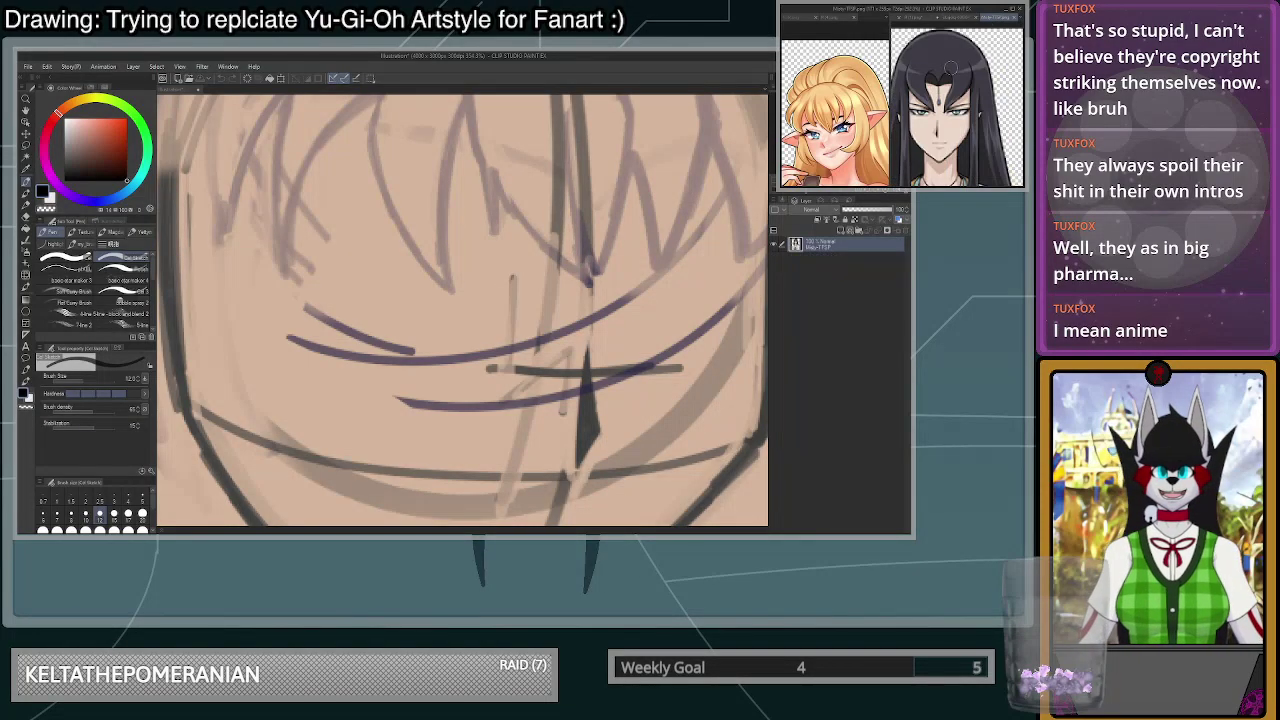
scroll(962, 108, up, 3)
scroll(956, 100, up, 5)
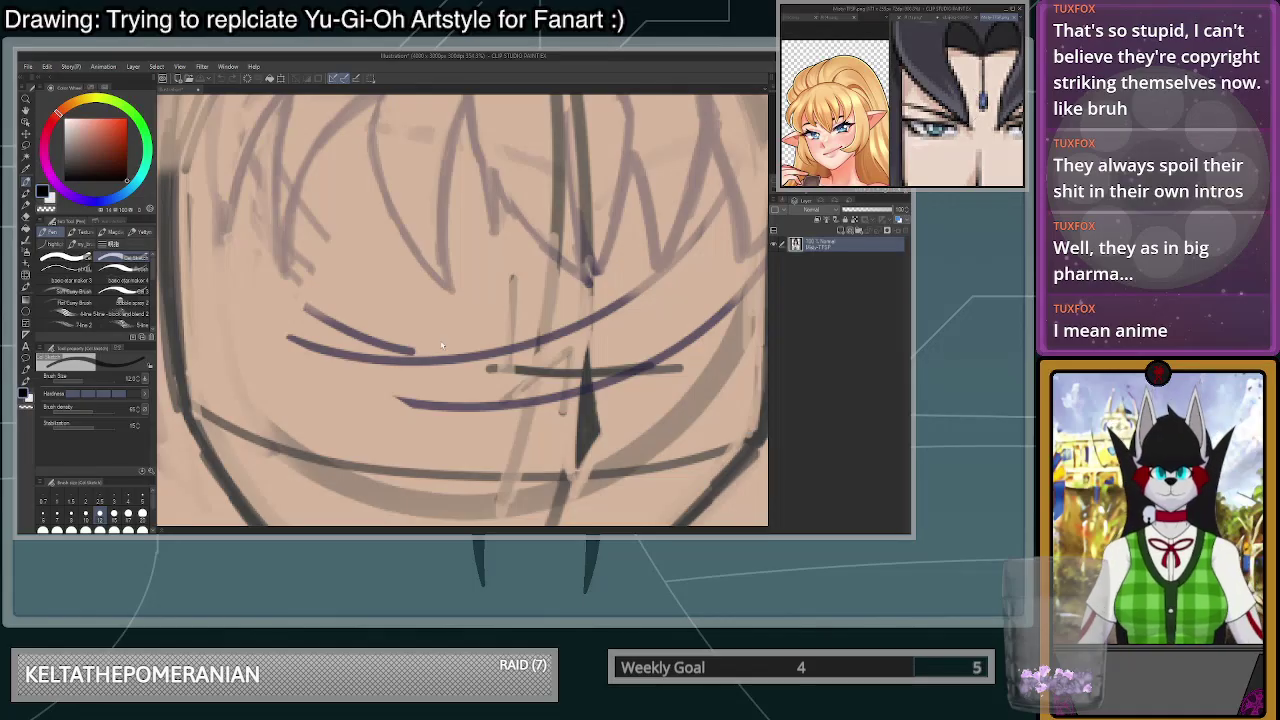
click(493, 353)
drag(487, 319, 499, 367)
key(ctrl+z)
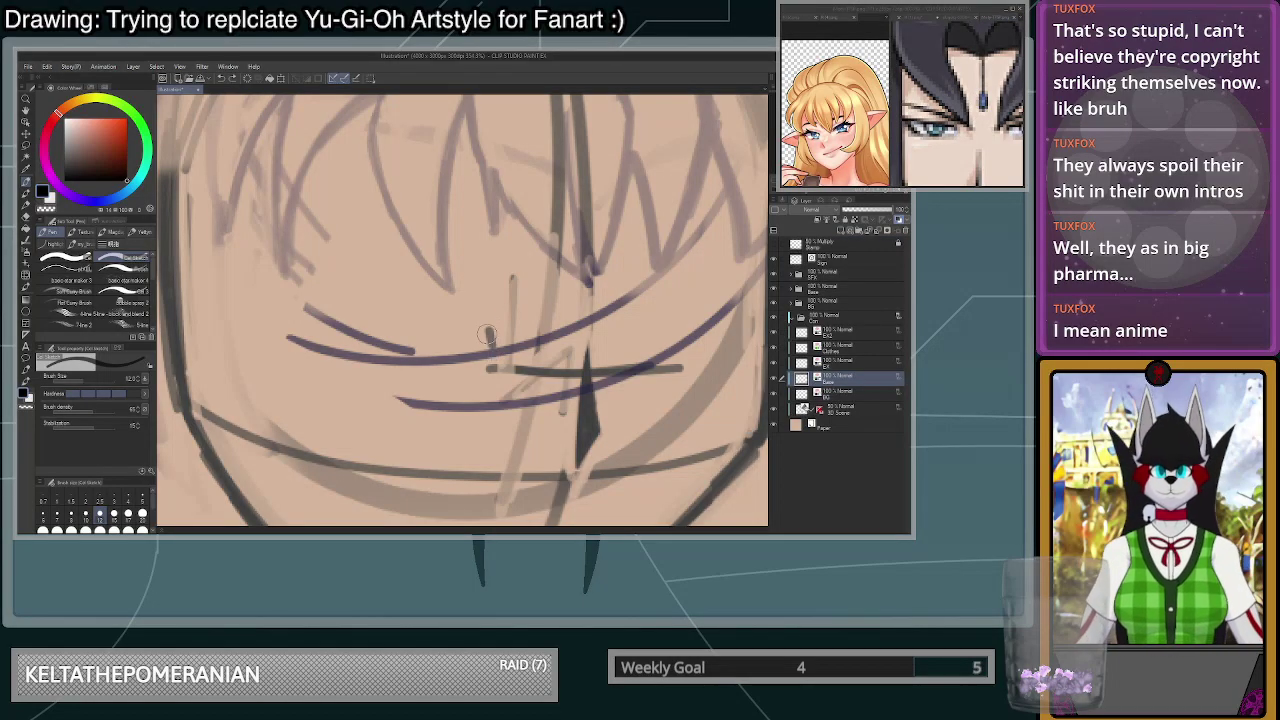
mouse_move(481, 307)
mouse_down()
mouse_move(502, 374)
mouse_move(491, 303)
mouse_move(396, 267)
mouse_up()
key(ctrl+z)
key(ctrl+z)
key(ctrl+z)
key(ctrl+z)
key(ctrl+z)
drag(488, 294, 368, 271)
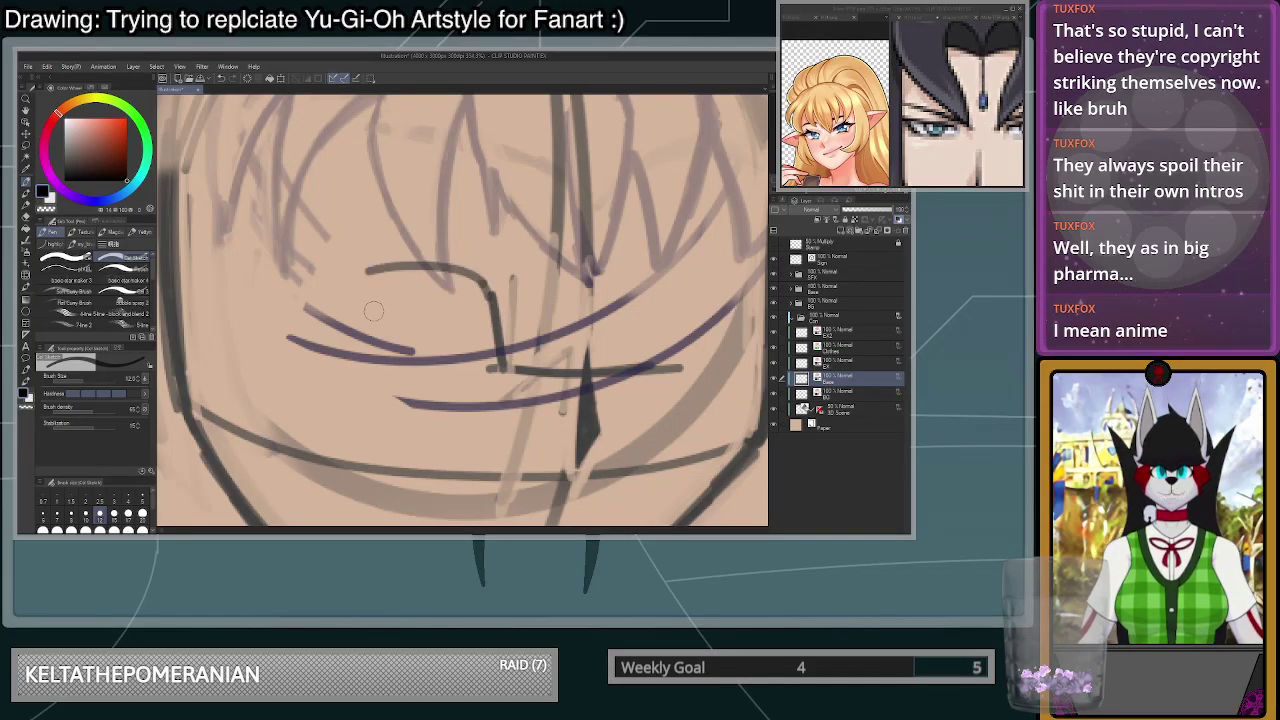
mouse_move(492, 297)
mouse_down()
mouse_move(425, 264)
mouse_move(434, 271)
mouse_move(357, 274)
mouse_move(398, 266)
mouse_move(338, 294)
mouse_up()
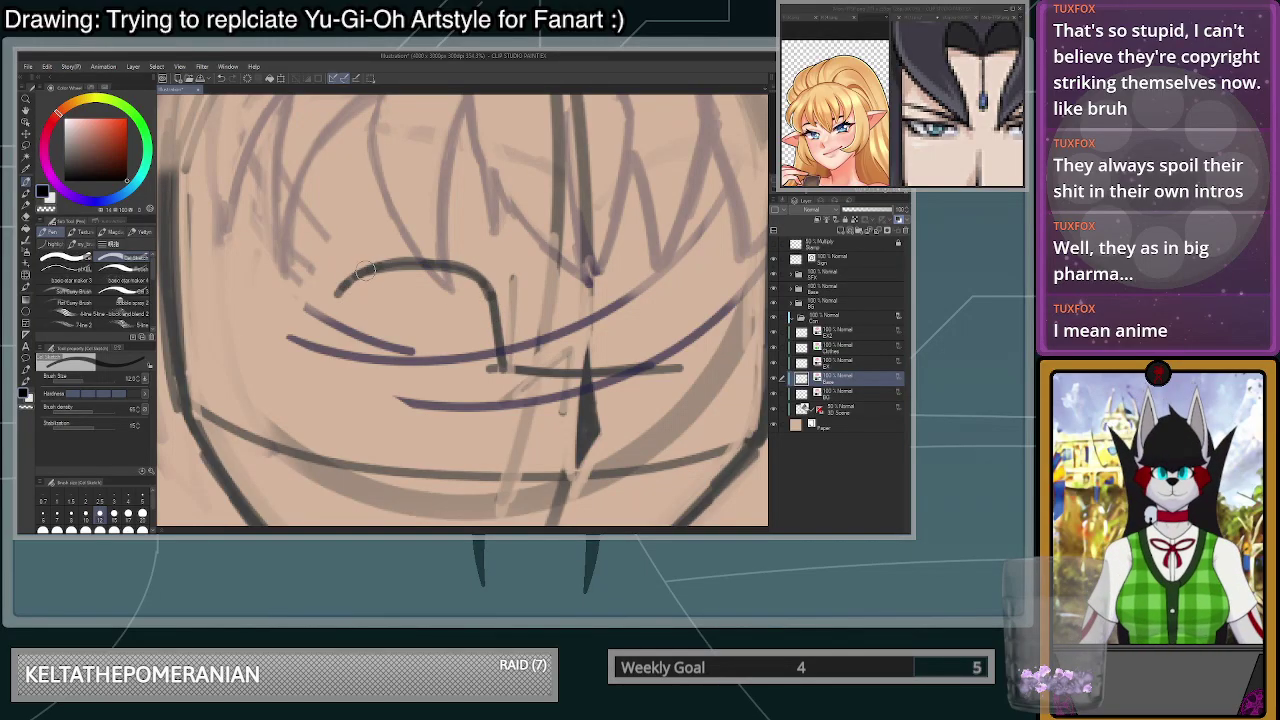
key(ctrl+z)
key(ctrl+z)
key(ctrl+z)
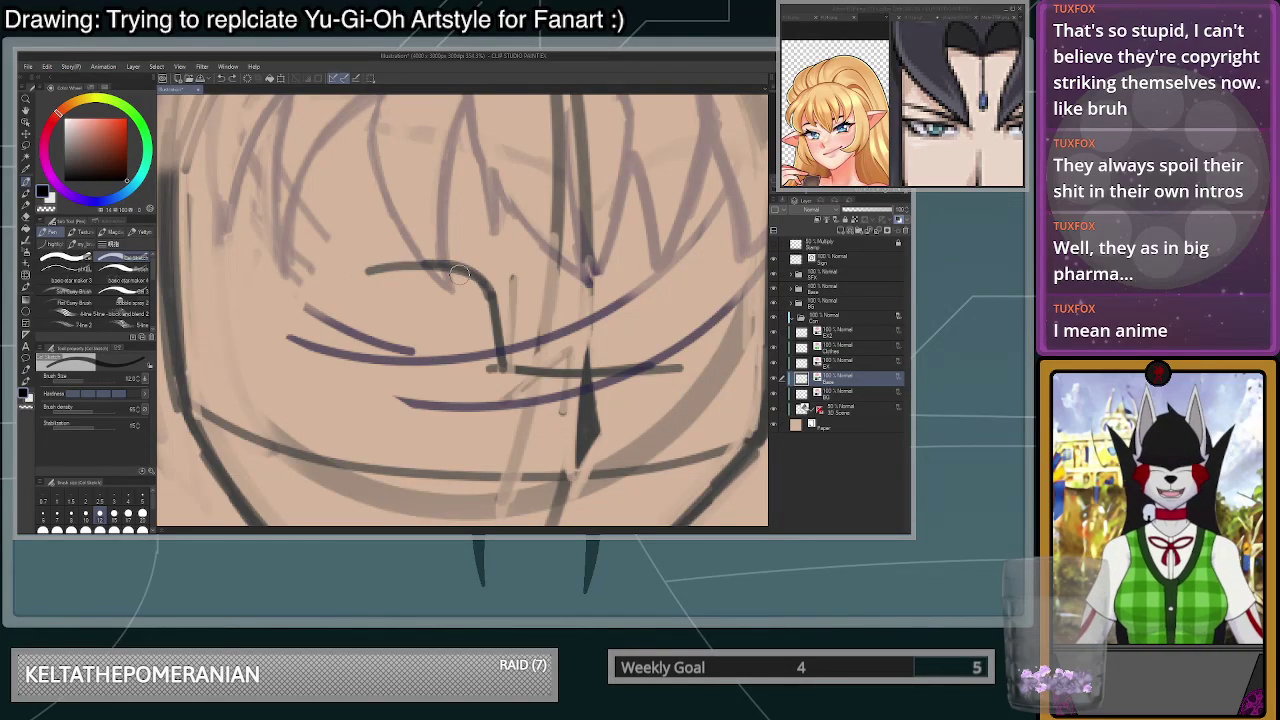
- Draw the eye's slanted outer edge from the end of the upper lid down past the curved guideline
mouse_move(491, 296)
mouse_down()
mouse_move(377, 265)
mouse_move(414, 268)
mouse_move(343, 271)
mouse_move(370, 274)
mouse_move(375, 357)
mouse_up()
drag(342, 272, 384, 364)
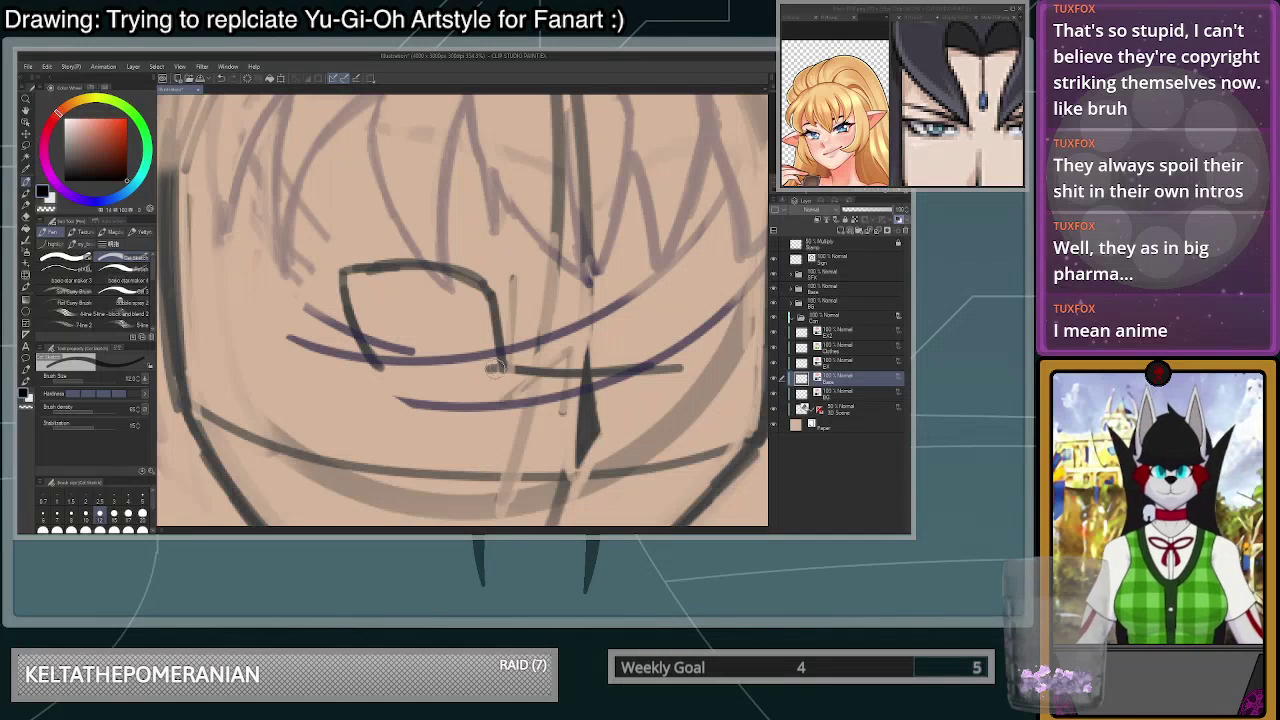
mouse_move(498, 368)
mouse_down()
mouse_move(386, 372)
mouse_move(344, 262)
mouse_up()
key(ctrl+z)
key(ctrl+z)
key(ctrl+z)
- Close the eye outline with a shallow lower lid line and clean up its corners and inner edge
mouse_move(505, 368)
mouse_down()
mouse_move(488, 298)
mouse_move(421, 272)
mouse_move(359, 272)
mouse_move(350, 234)
mouse_move(339, 302)
mouse_up()
key(c)
drag(351, 256, 346, 261)
drag(367, 371, 409, 383)
key(c)
drag(491, 298, 502, 363)
- Lasso the eye outline, rotate it slightly clockwise, apply the transformation and deselect it
scroll(498, 302, down, 10)
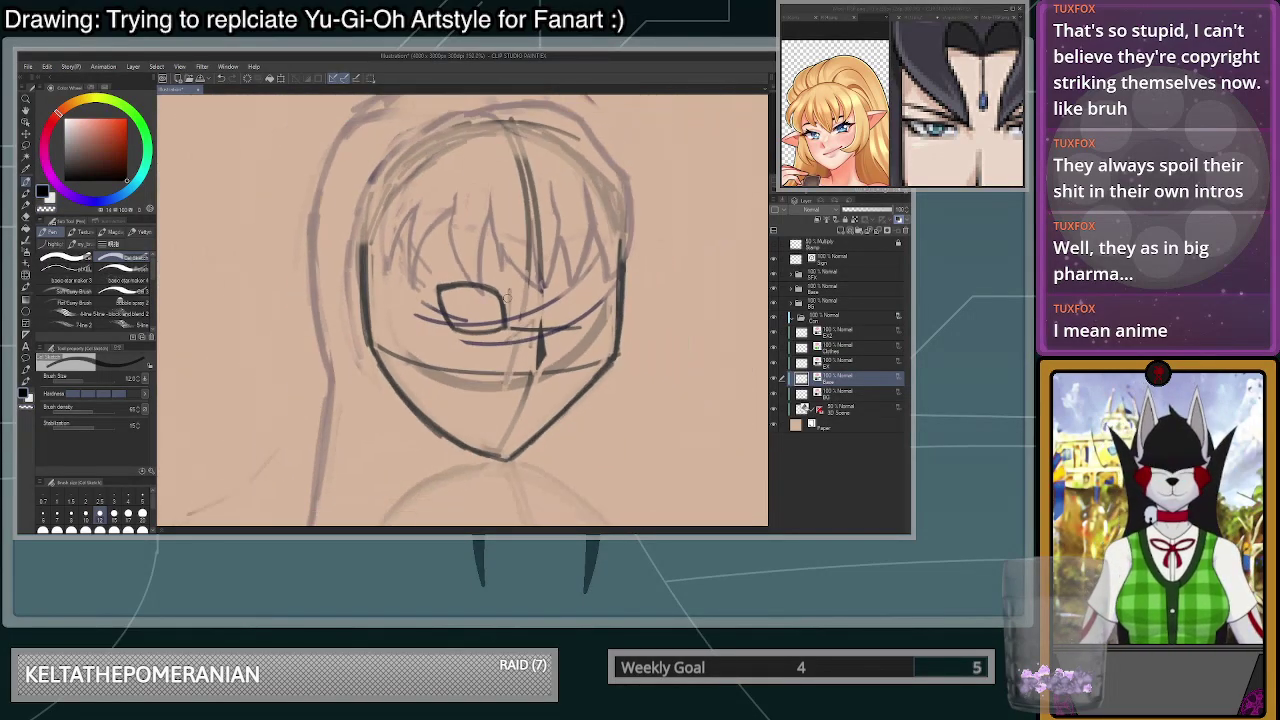
scroll(523, 300, up, 5)
scroll(515, 305, up, 3)
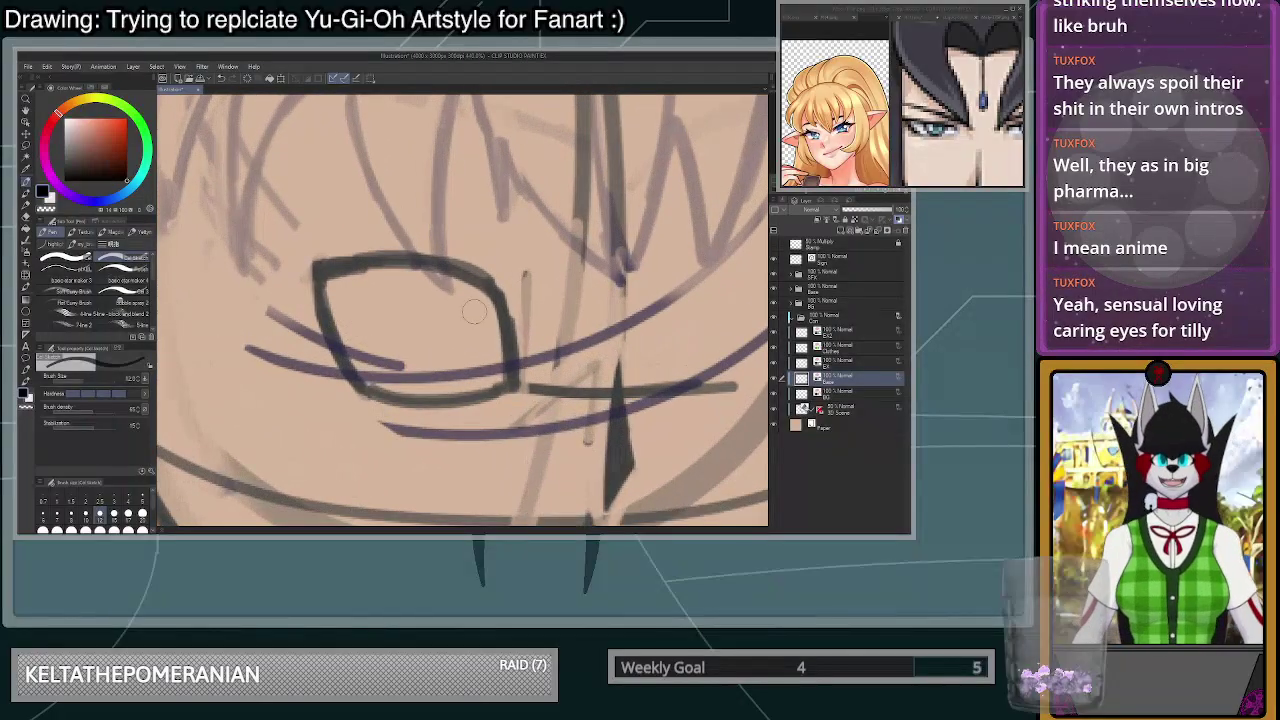
scroll(496, 299, down, 1)
scroll(510, 300, up, 2)
key(m)
mouse_move(517, 384)
mouse_down()
mouse_move(480, 249)
mouse_move(507, 390)
mouse_up()
key(ctrl+t)
mouse_move(544, 307)
mouse_down()
mouse_move(543, 335)
mouse_move(507, 320)
mouse_move(530, 354)
mouse_up()
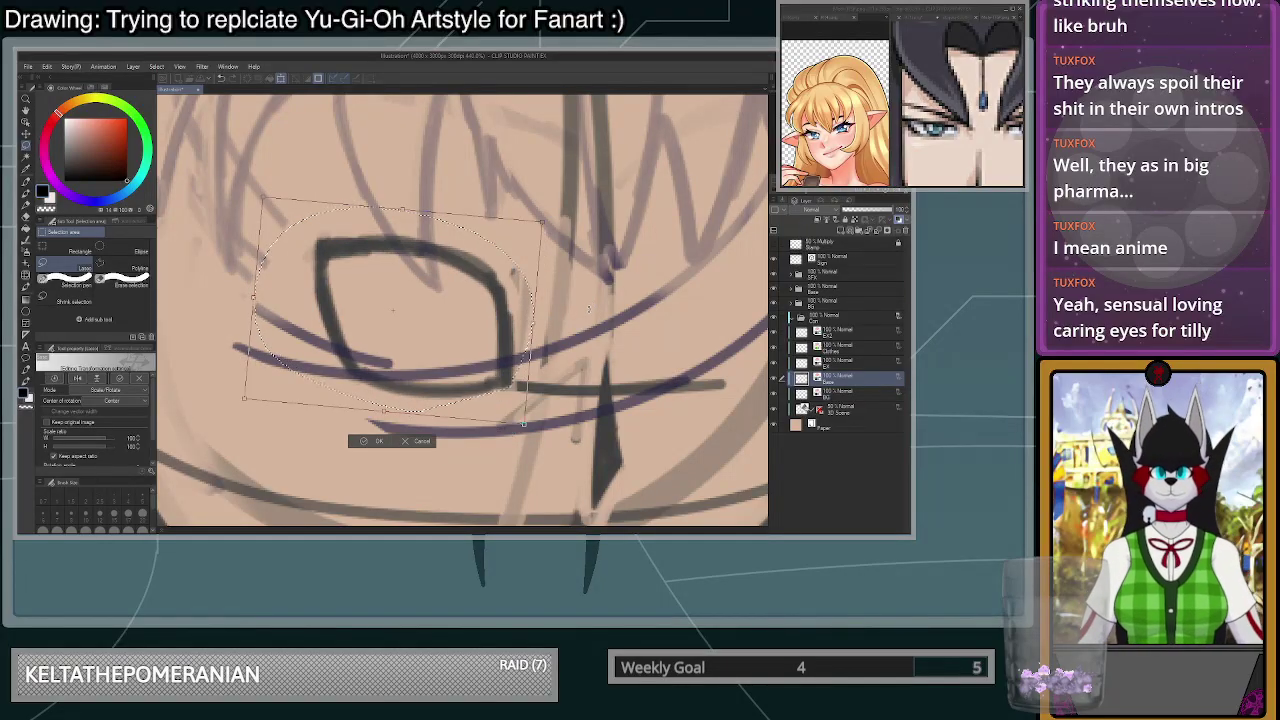
click(376, 441)
key(ctrl+d)
- Refine the eye's inner edge where it meets the upper lid and the horizontal nose guide
scroll(490, 362, up, 2)
key(p)
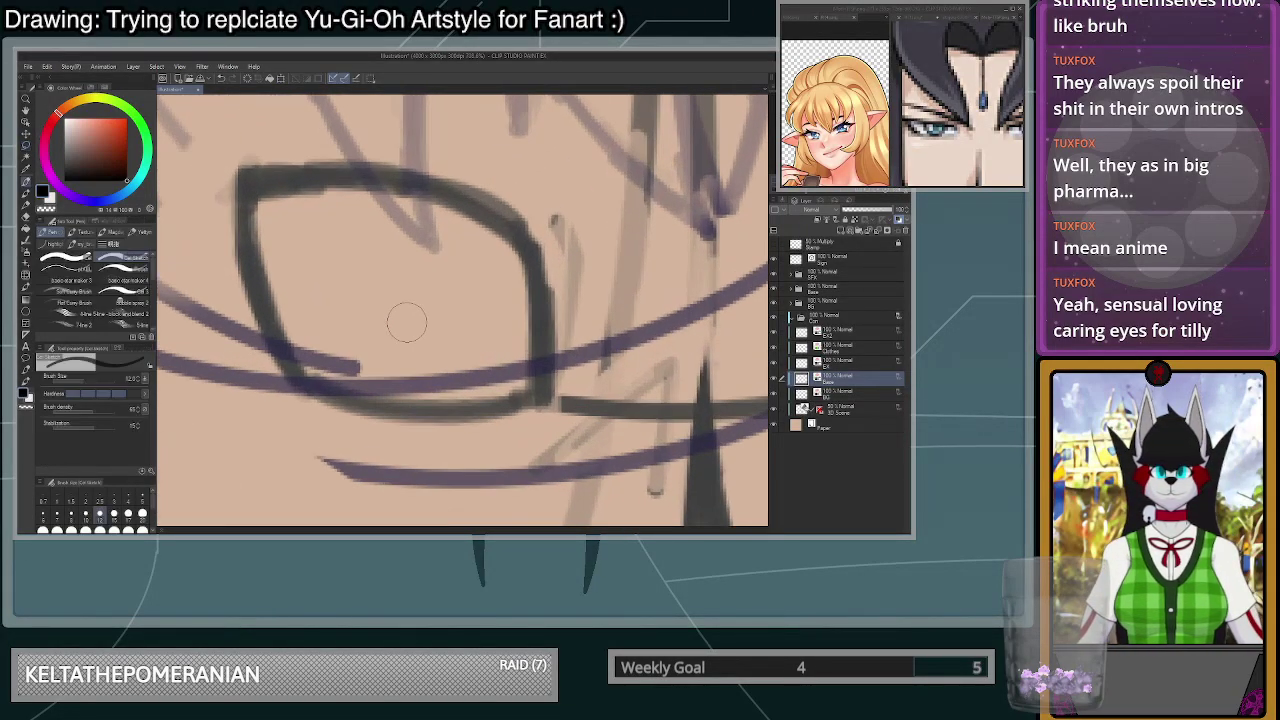
scroll(560, 337, down, 1)
scroll(400, 325, up, 1)
drag(595, 372, 599, 321)
key(ctrl+z)
key(c)
mouse_move(598, 396)
mouse_down()
mouse_move(593, 312)
mouse_move(576, 274)
mouse_up()
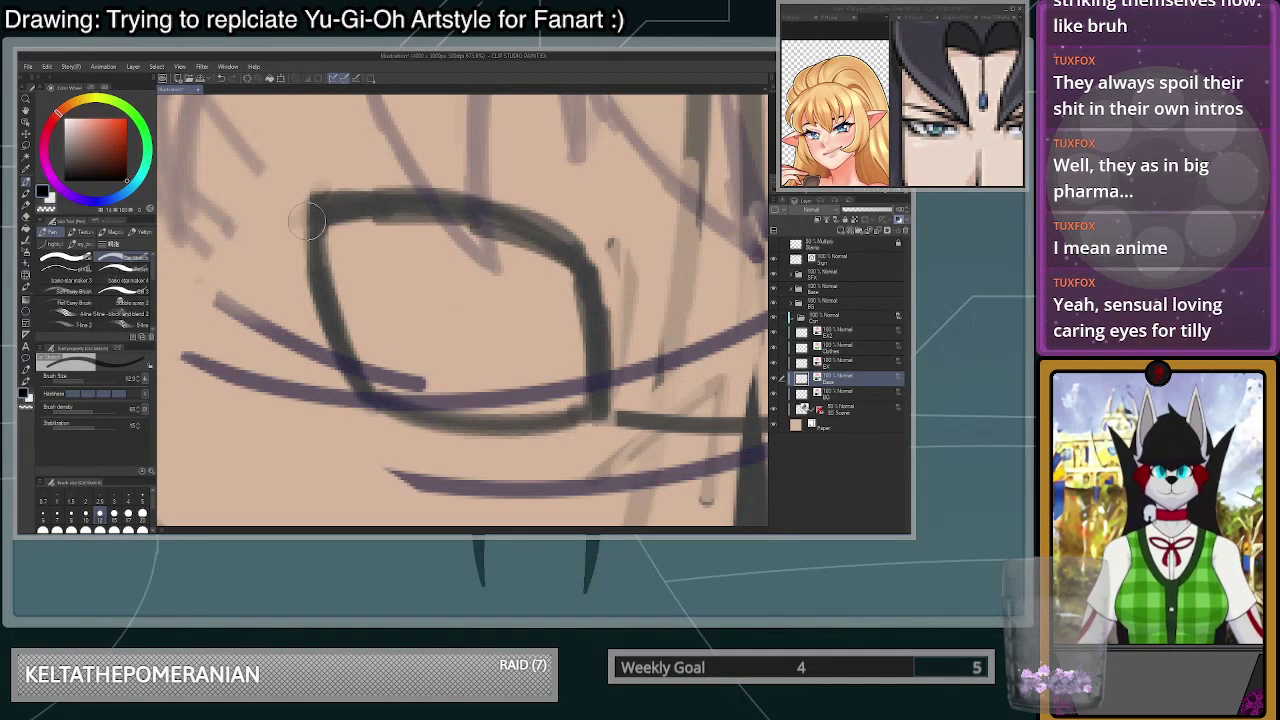
- Draw a short wing line extending outward from the upper lid's outer corner
mouse_move(340, 215)
mouse_down()
mouse_move(306, 226)
mouse_move(347, 205)
mouse_move(235, 230)
mouse_up()
key(ctrl+z)
key(ctrl+z)
mouse_move(312, 220)
mouse_down()
mouse_move(223, 227)
mouse_move(322, 287)
mouse_up()
key(ctrl+z)
drag(226, 227, 318, 284)
key(ctrl+z)
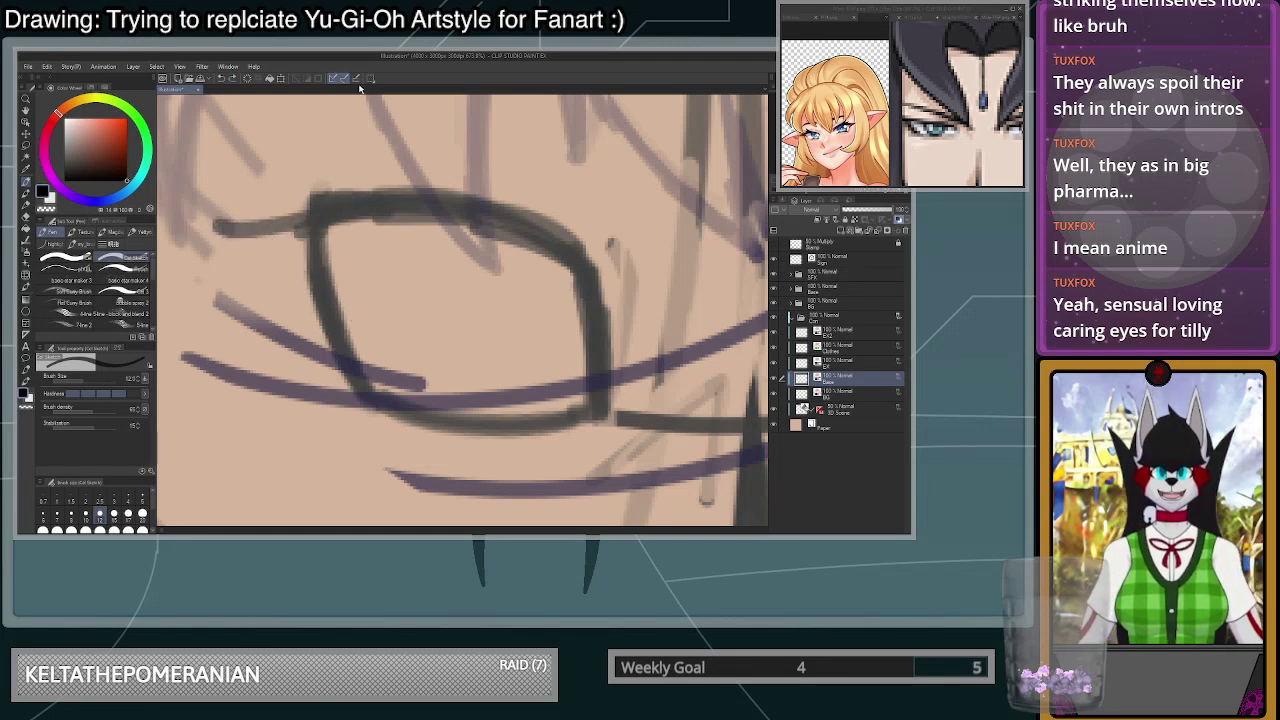
- Enlarge the bespectacled reference's outer eye corner and sketch a diagonal from the wing tip back to the eye's outer edge
click(940, 17)
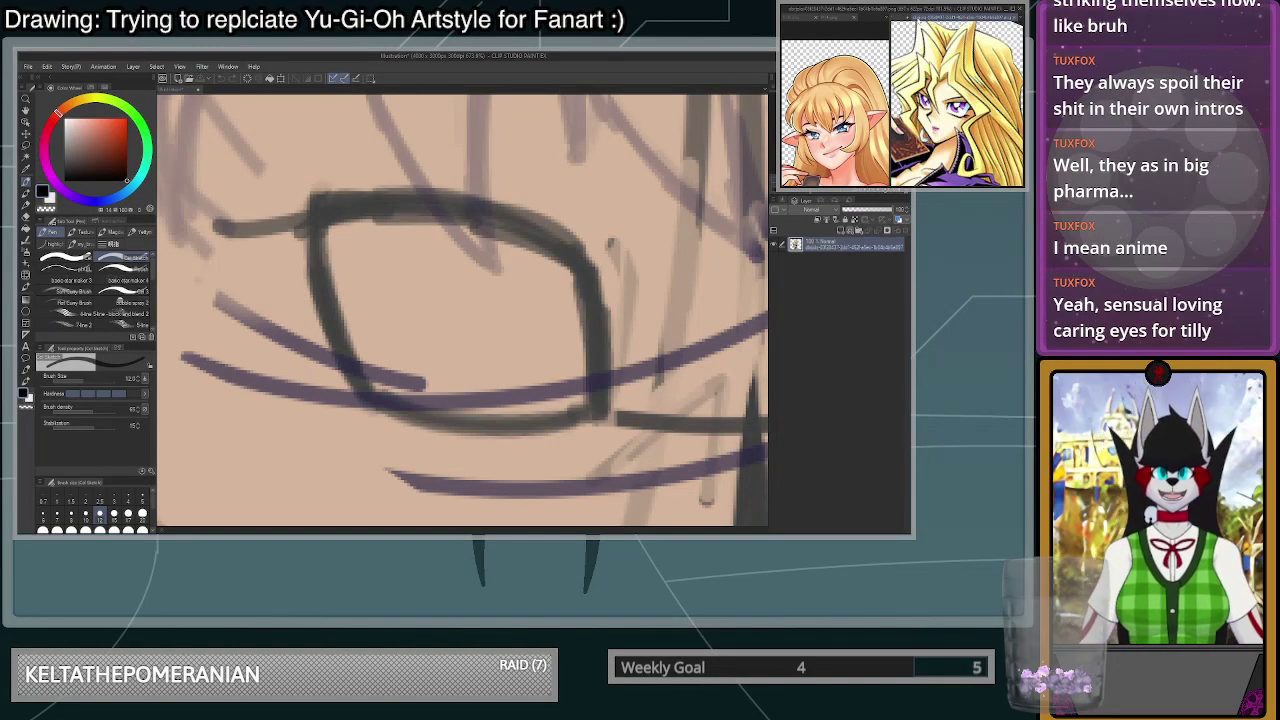
click(912, 17)
scroll(984, 112, up, 10)
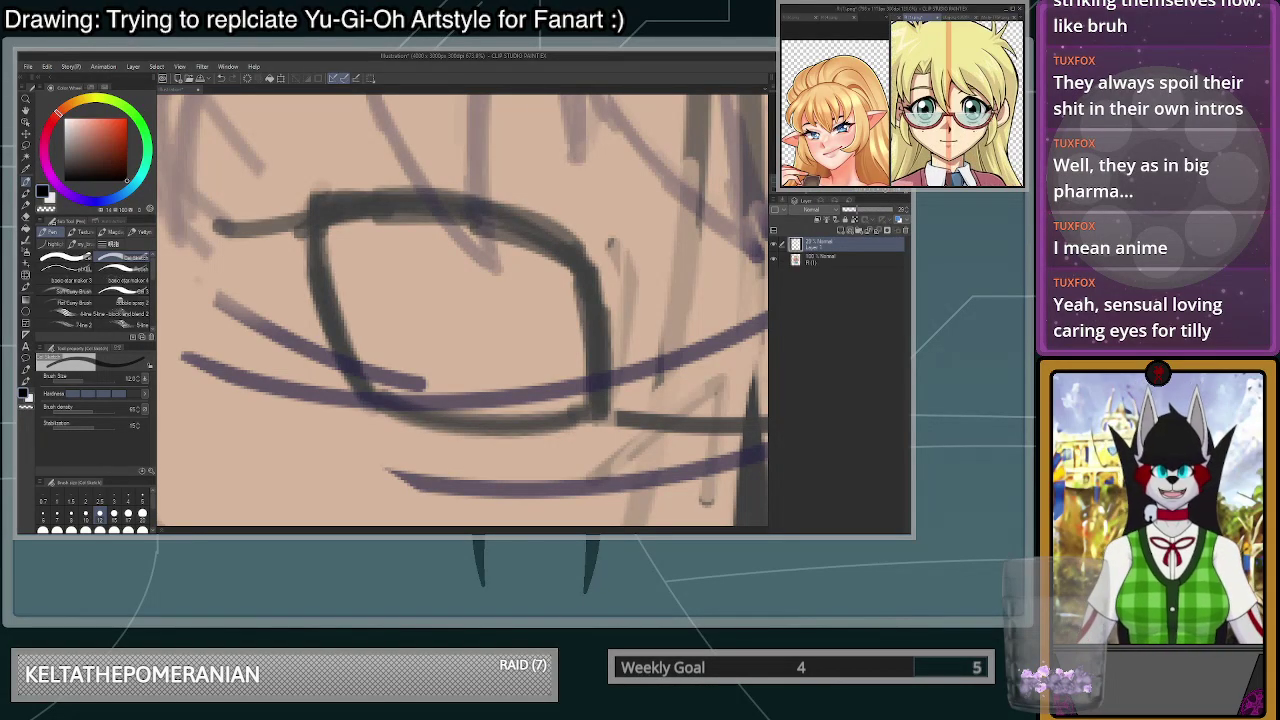
scroll(984, 112, up, 3)
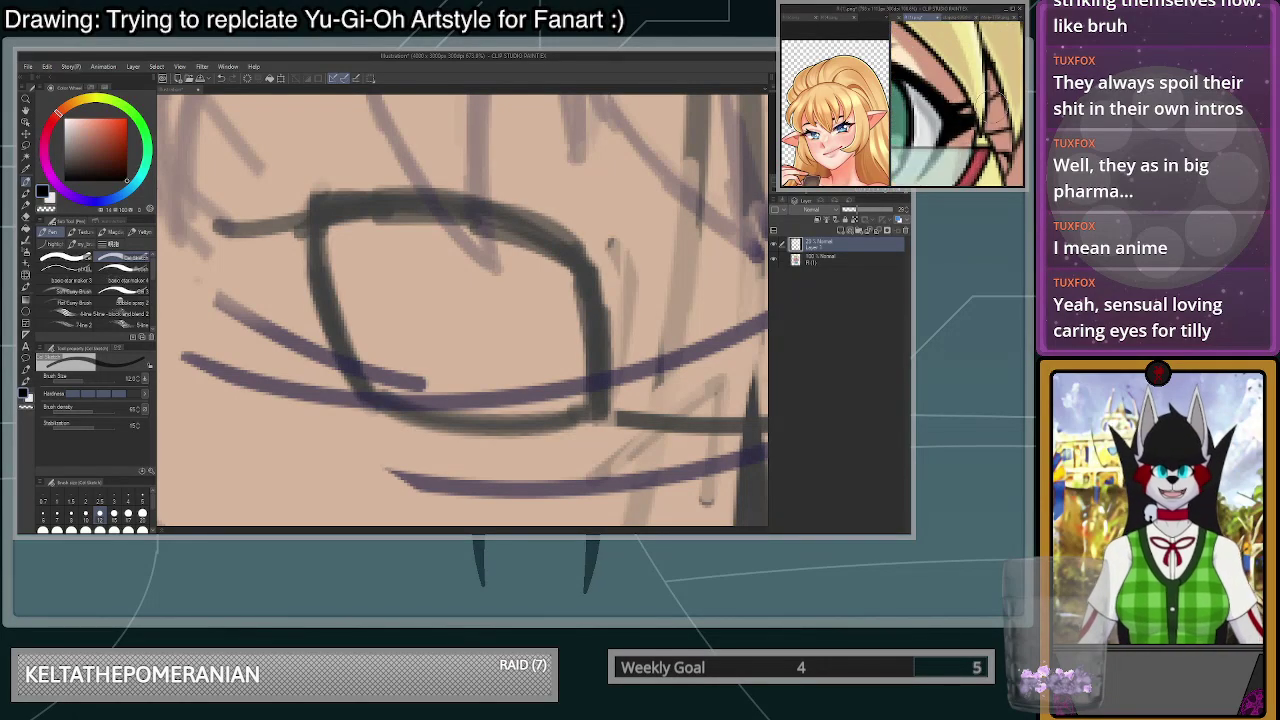
click(304, 219)
mouse_move(220, 229)
mouse_down()
mouse_move(320, 213)
mouse_move(254, 236)
mouse_move(213, 233)
mouse_move(323, 288)
mouse_up()
key(ctrl+z)
mouse_move(230, 233)
mouse_down()
mouse_move(323, 318)
mouse_move(232, 226)
mouse_move(302, 301)
mouse_up()
key(ctrl+z)
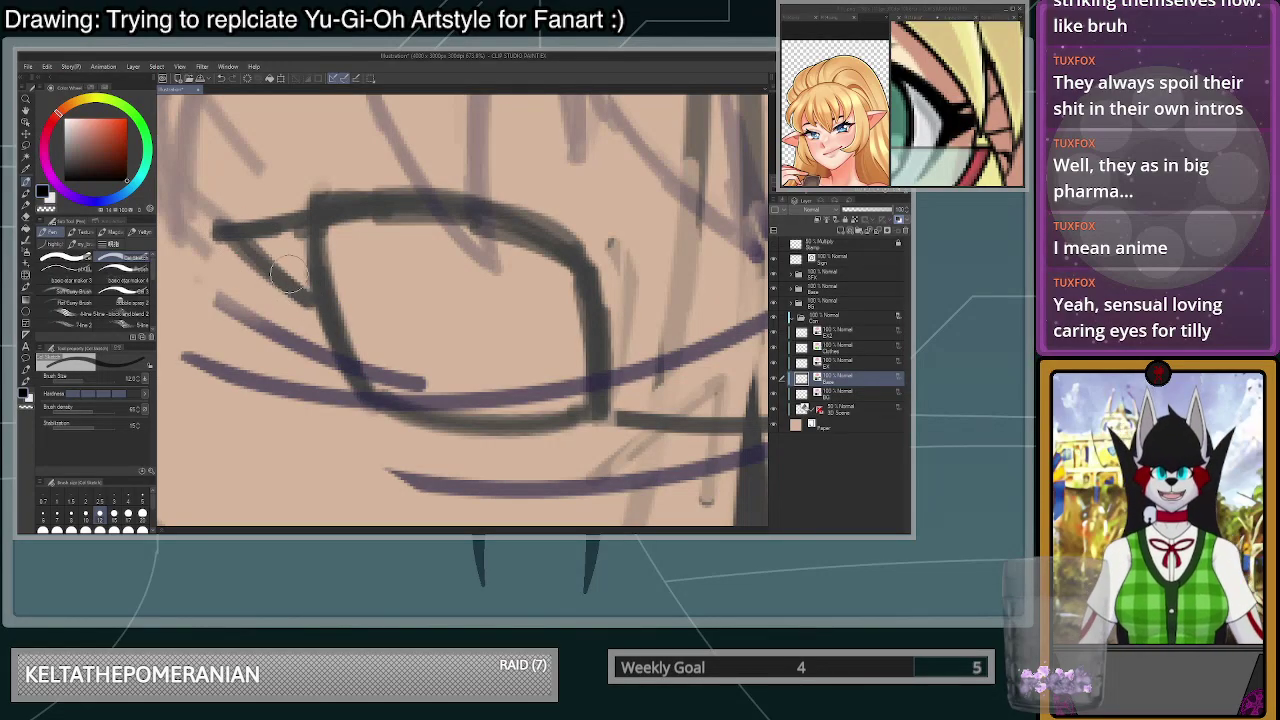
- Fill the wing at the outer eye corner into a solid wedge and trim it to a sharp tip
mouse_move(237, 245)
mouse_down()
mouse_move(297, 296)
mouse_move(322, 326)
mouse_up()
mouse_move(305, 277)
mouse_down()
mouse_move(293, 248)
mouse_move(298, 258)
mouse_move(305, 229)
mouse_move(208, 219)
mouse_move(267, 244)
mouse_move(305, 218)
mouse_move(267, 238)
mouse_move(203, 224)
mouse_move(300, 285)
mouse_move(290, 292)
mouse_move(302, 257)
mouse_move(289, 208)
mouse_move(237, 219)
mouse_move(304, 201)
mouse_move(232, 210)
mouse_move(282, 210)
mouse_move(302, 193)
mouse_move(210, 200)
mouse_up()
key(c)
key(ctrl+z)
drag(288, 209, 200, 192)
mouse_move(248, 286)
mouse_down()
mouse_move(200, 228)
mouse_move(287, 232)
mouse_move(214, 209)
mouse_up()
key(ctrl+z)
key(ctrl+z)
scroll(398, 261, down, 5)
scroll(398, 258, up, 5)
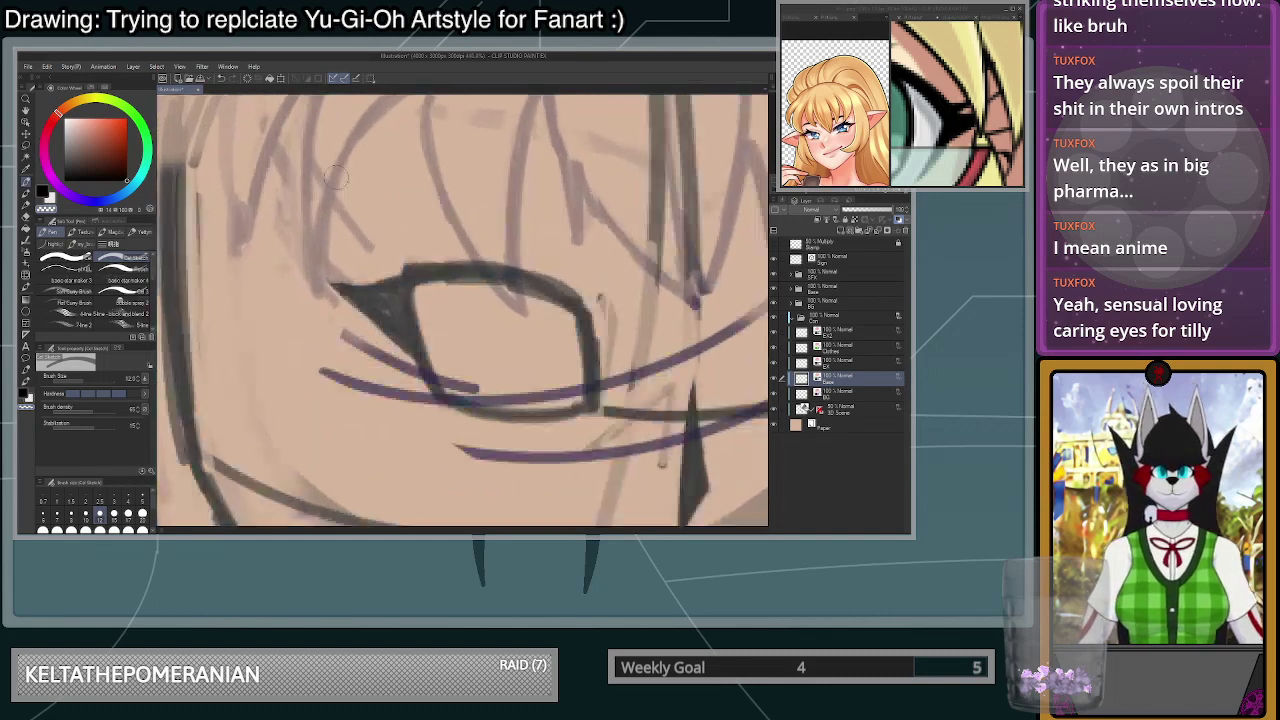
scroll(400, 245, down, 7)
scroll(405, 230, up, 1)
scroll(411, 221, up, 3)
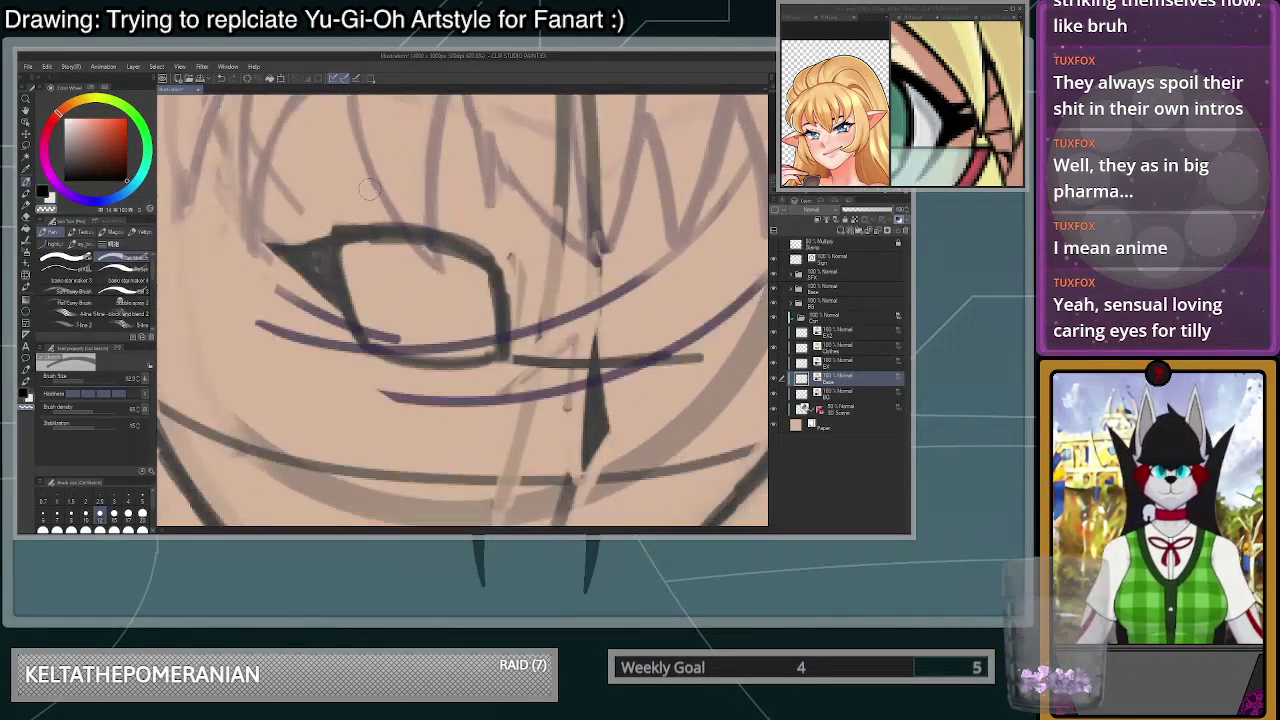
scroll(400, 220, down, 2)
scroll(340, 210, up, 3)
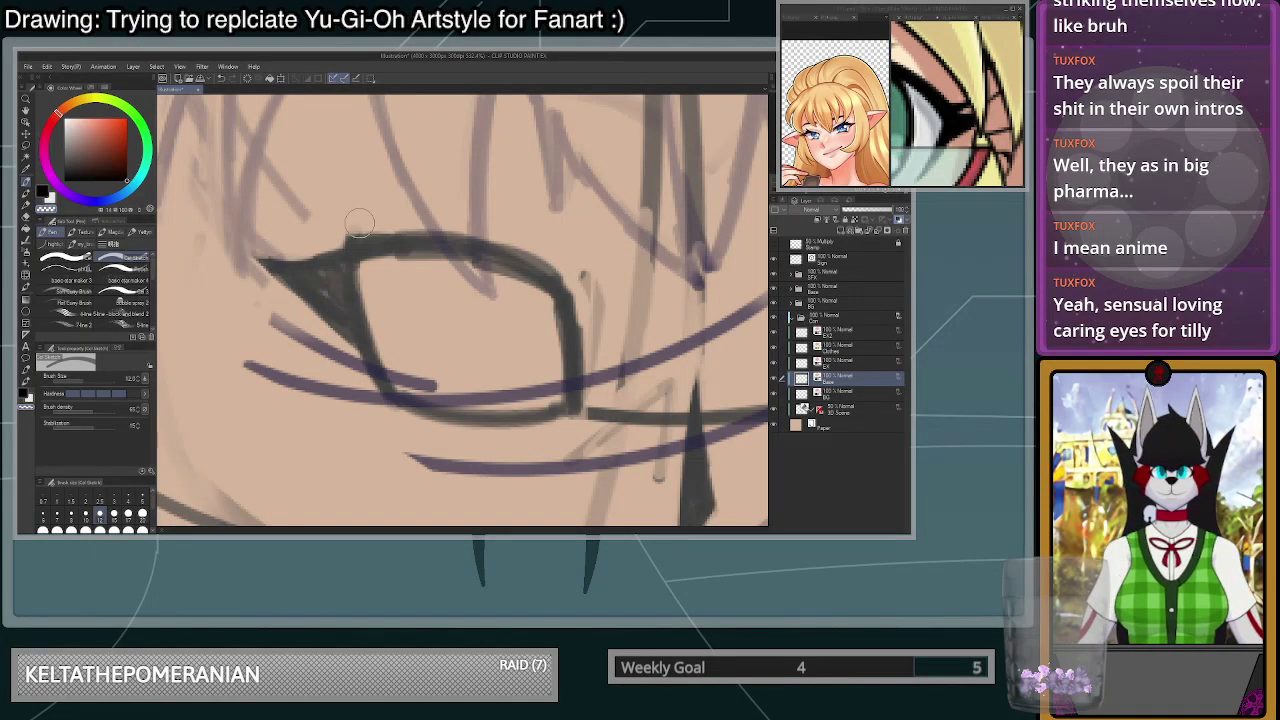
scroll(417, 241, up, 1)
drag(440, 233, 352, 182)
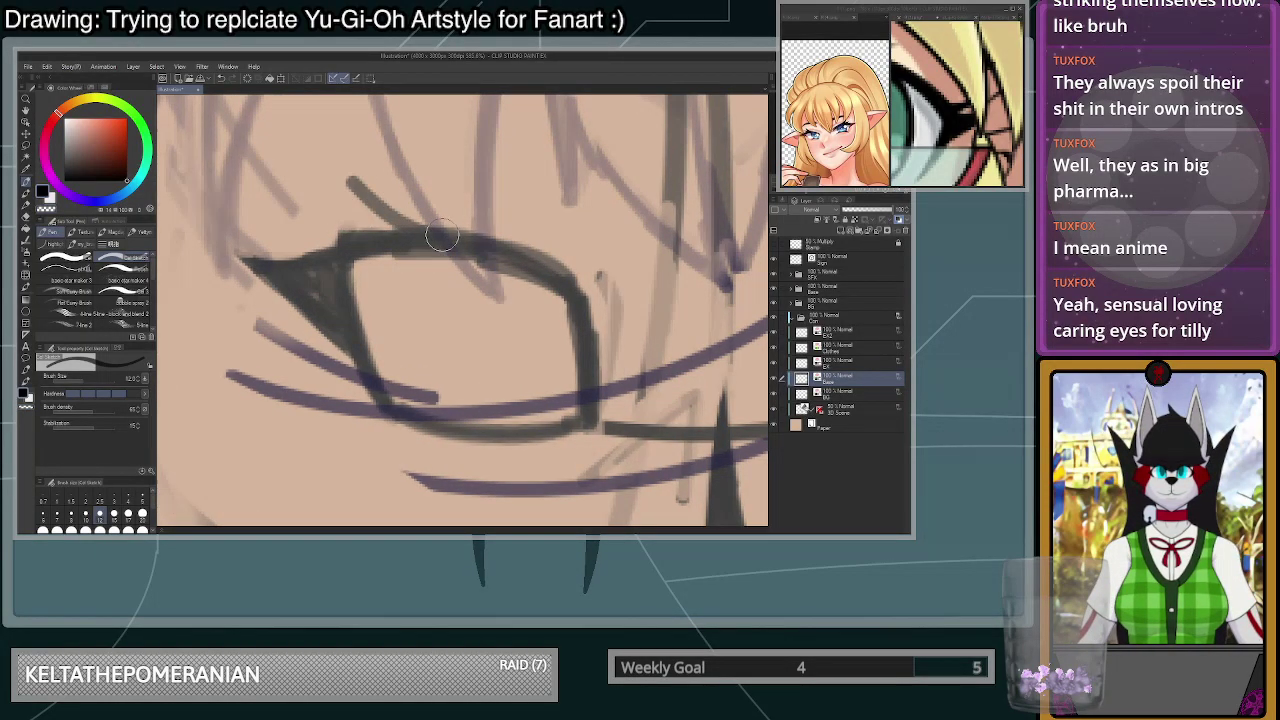
key(ctrl+z)
key(ctrl+z)
- Draw a thick tapered lash spike rising outward from the outer part of the upper lid
mouse_move(450, 238)
mouse_down()
mouse_move(341, 198)
mouse_move(448, 234)
mouse_move(363, 208)
mouse_move(383, 227)
mouse_move(460, 230)
mouse_up()
key(c)
mouse_move(462, 222)
mouse_down()
mouse_move(396, 205)
mouse_move(401, 190)
mouse_move(457, 223)
mouse_up()
drag(390, 192, 478, 225)
key(c)
drag(354, 208, 408, 234)
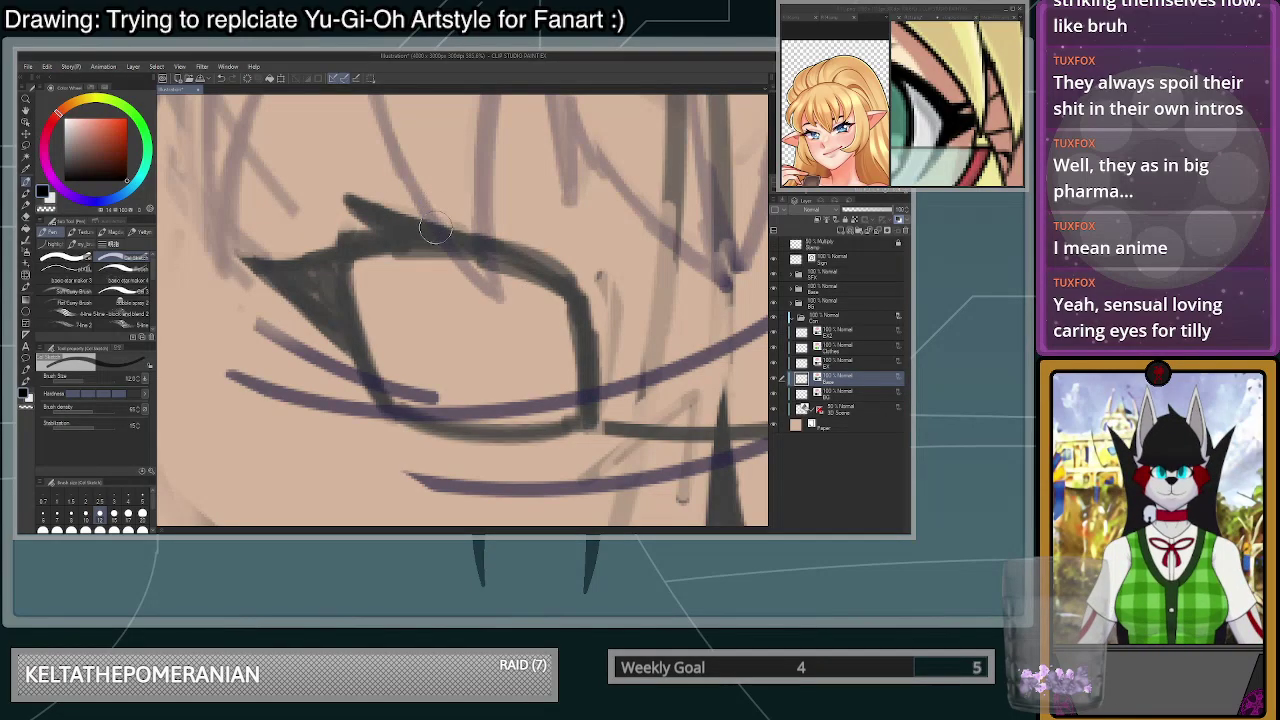
- Reshape the lash into a taller point and add a shorter spike between it and the outer wing
mouse_move(390, 216)
mouse_down()
mouse_move(340, 167)
mouse_move(348, 209)
mouse_move(339, 148)
mouse_move(362, 216)
mouse_move(363, 146)
mouse_move(396, 196)
mouse_move(370, 172)
mouse_up()
mouse_move(457, 216)
mouse_down()
mouse_move(338, 142)
mouse_move(362, 176)
mouse_move(345, 230)
mouse_move(318, 228)
mouse_move(337, 245)
mouse_move(386, 234)
mouse_move(344, 231)
mouse_move(341, 201)
mouse_move(312, 205)
mouse_up()
key(c)
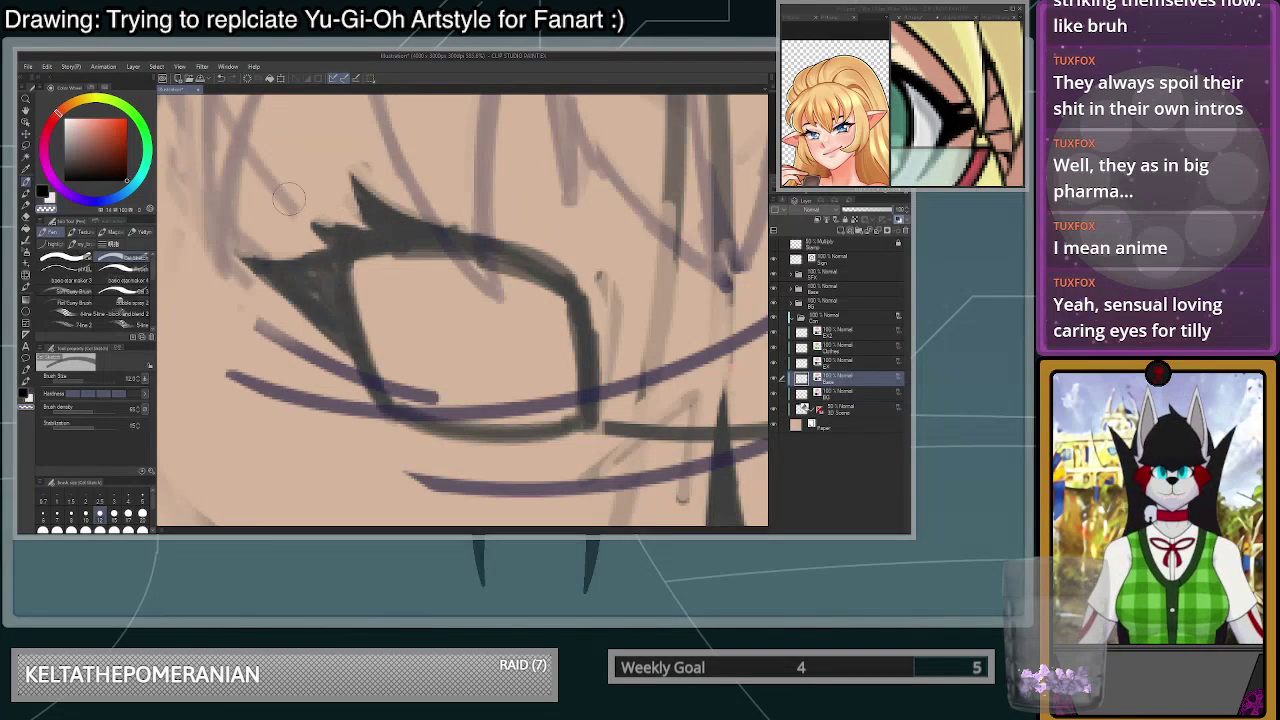
- Compare the eye shapes, lashes and upper lids in the bespectacled and spiky-haired blonde references
click(952, 125)
scroll(952, 125, down, 8)
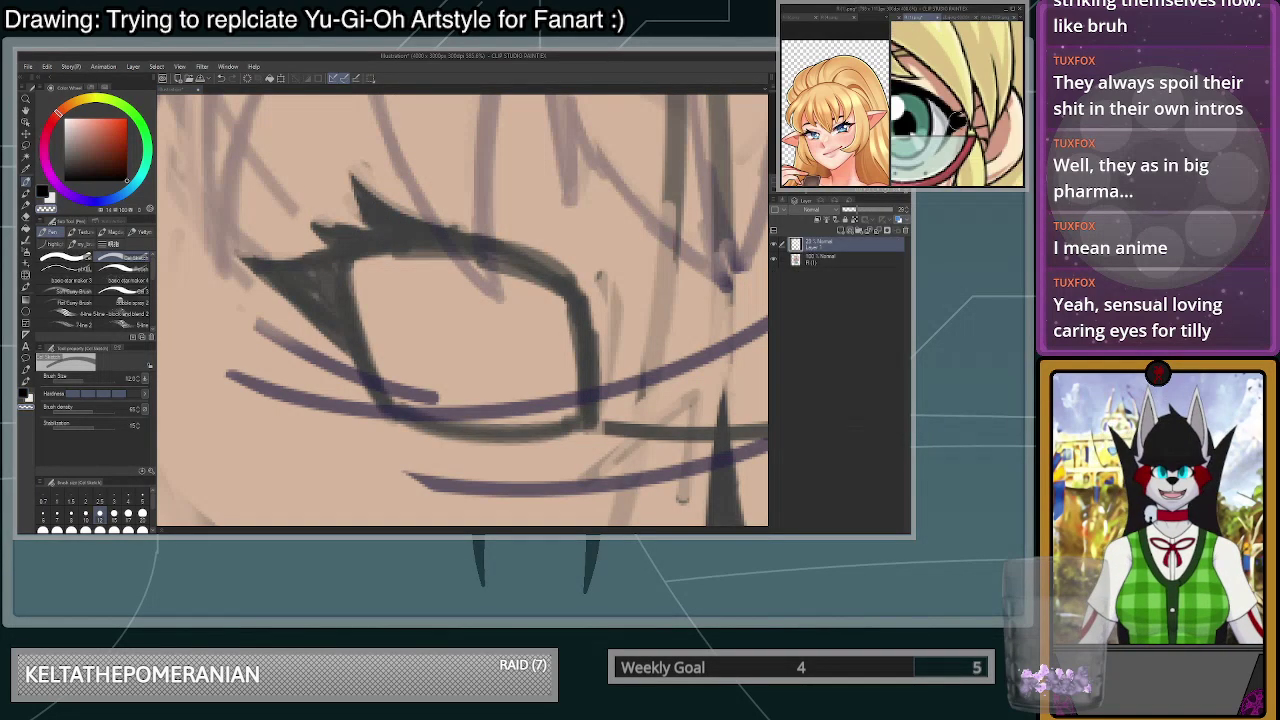
drag(940, 125, 960, 126)
scroll(961, 100, up, 3)
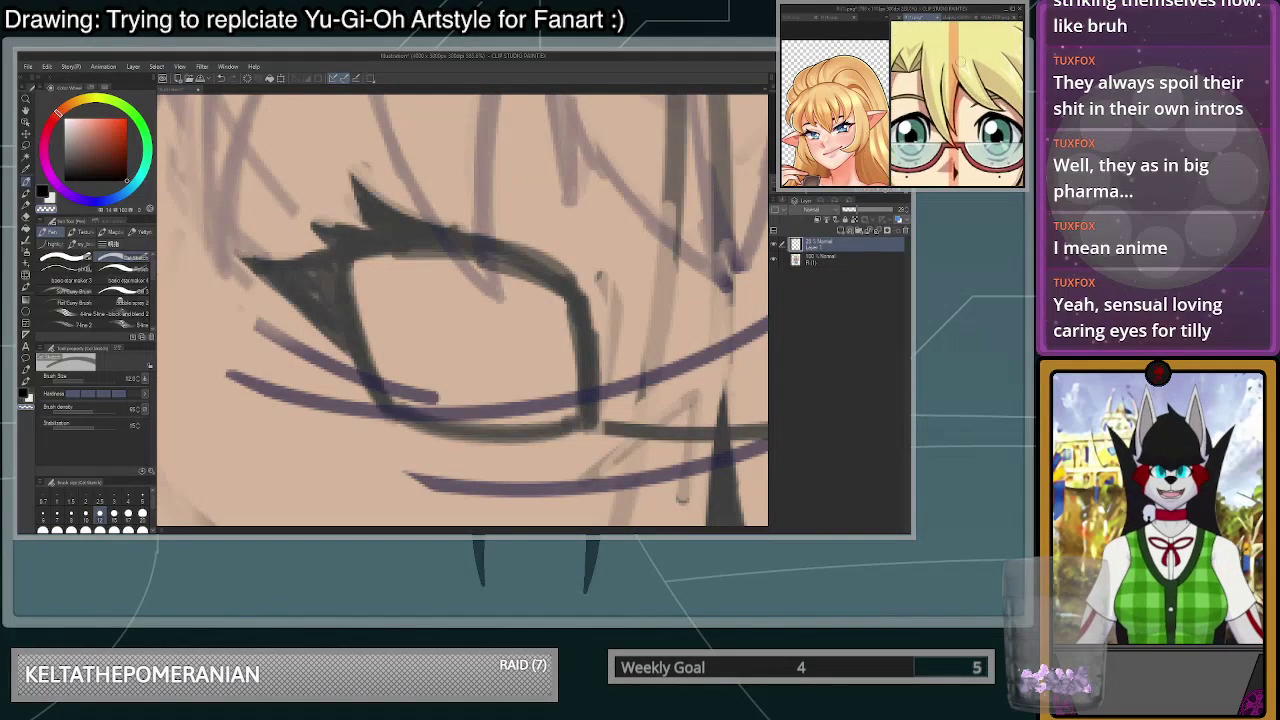
click(956, 17)
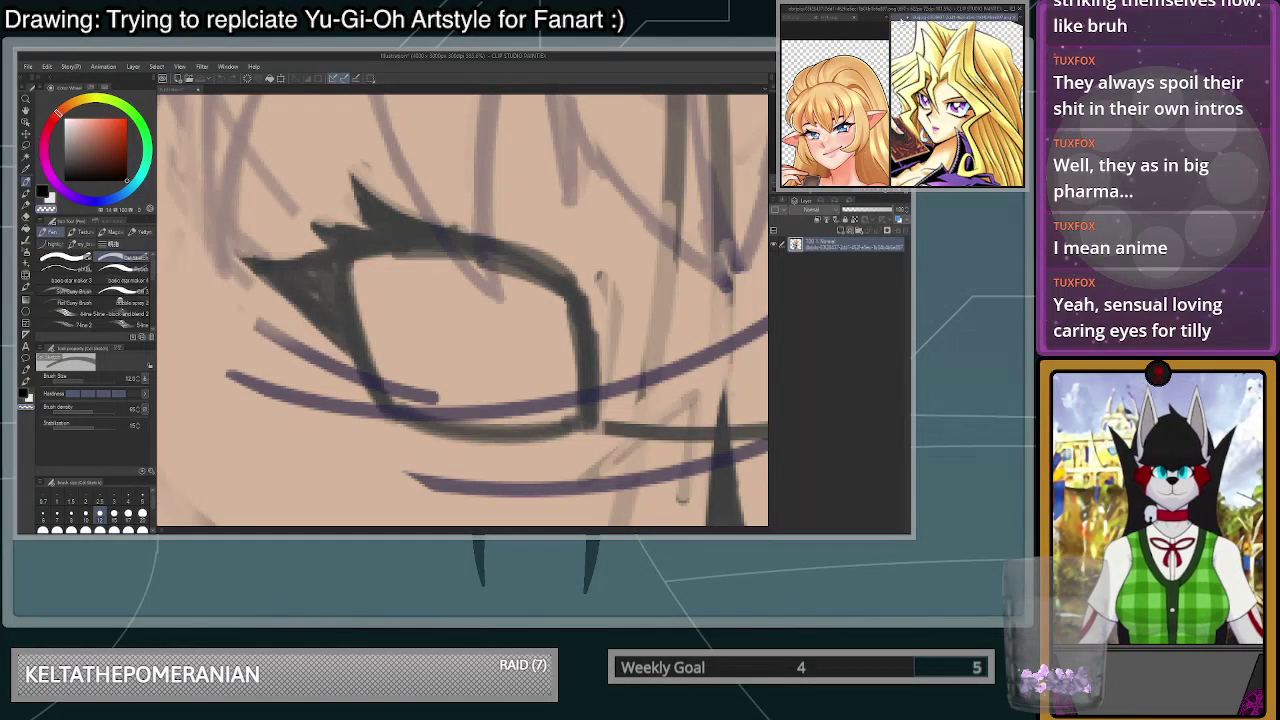
click(895, 17)
click(896, 18)
scroll(957, 105, down, 3)
scroll(950, 115, up, 1)
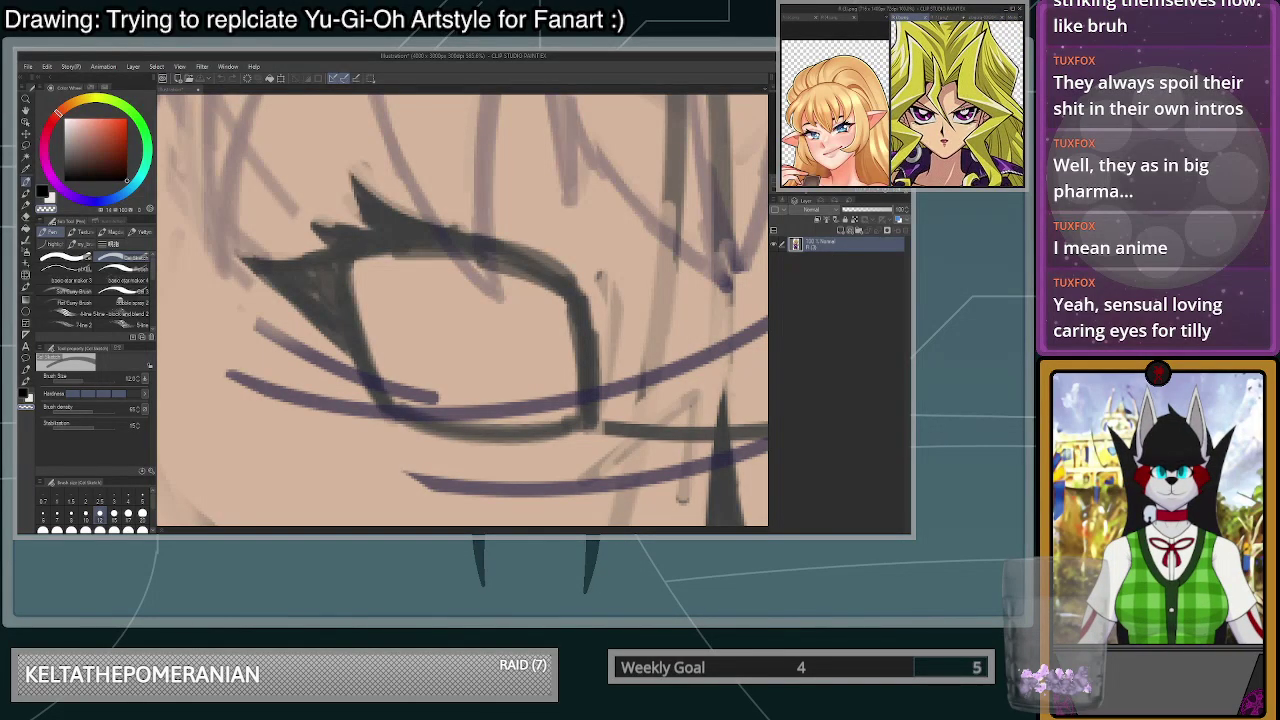
- Lasso the finished eye and transform it, enlarging and tilting it to sit slightly farther out on the face
click(548, 279)
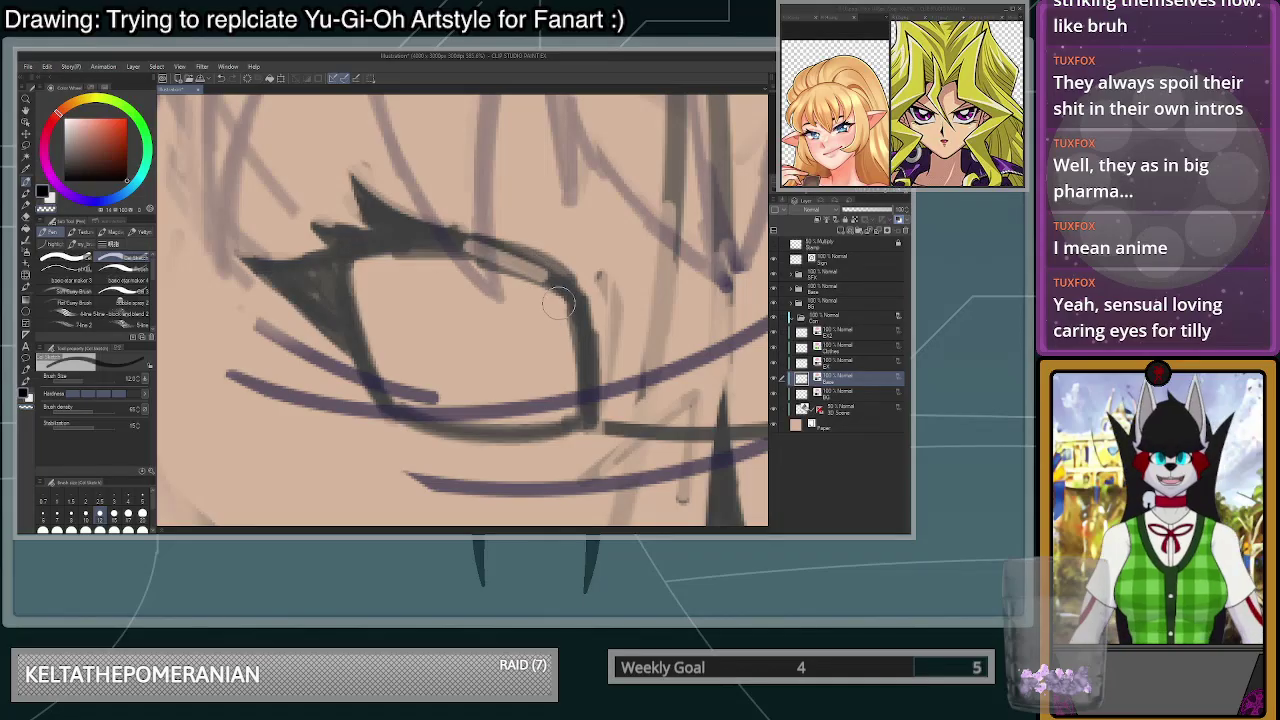
scroll(528, 285, up, 2)
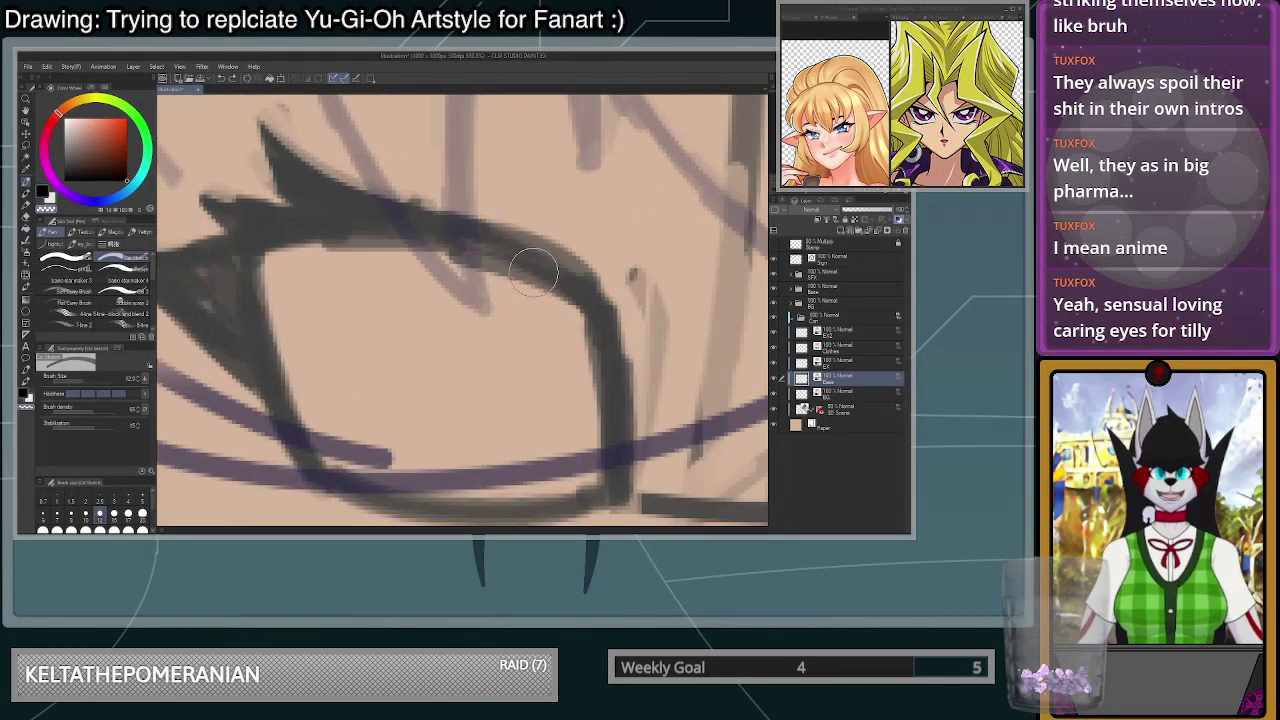
scroll(357, 300, down, 5)
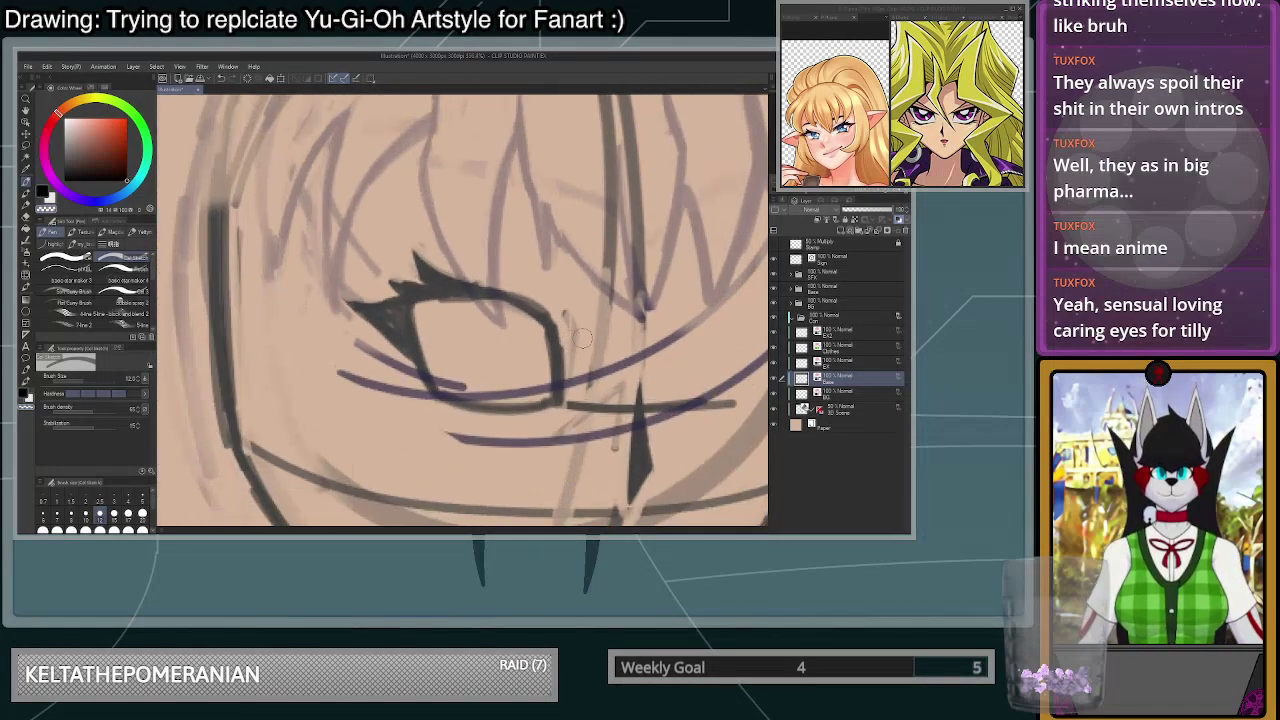
scroll(672, 372, up, 4)
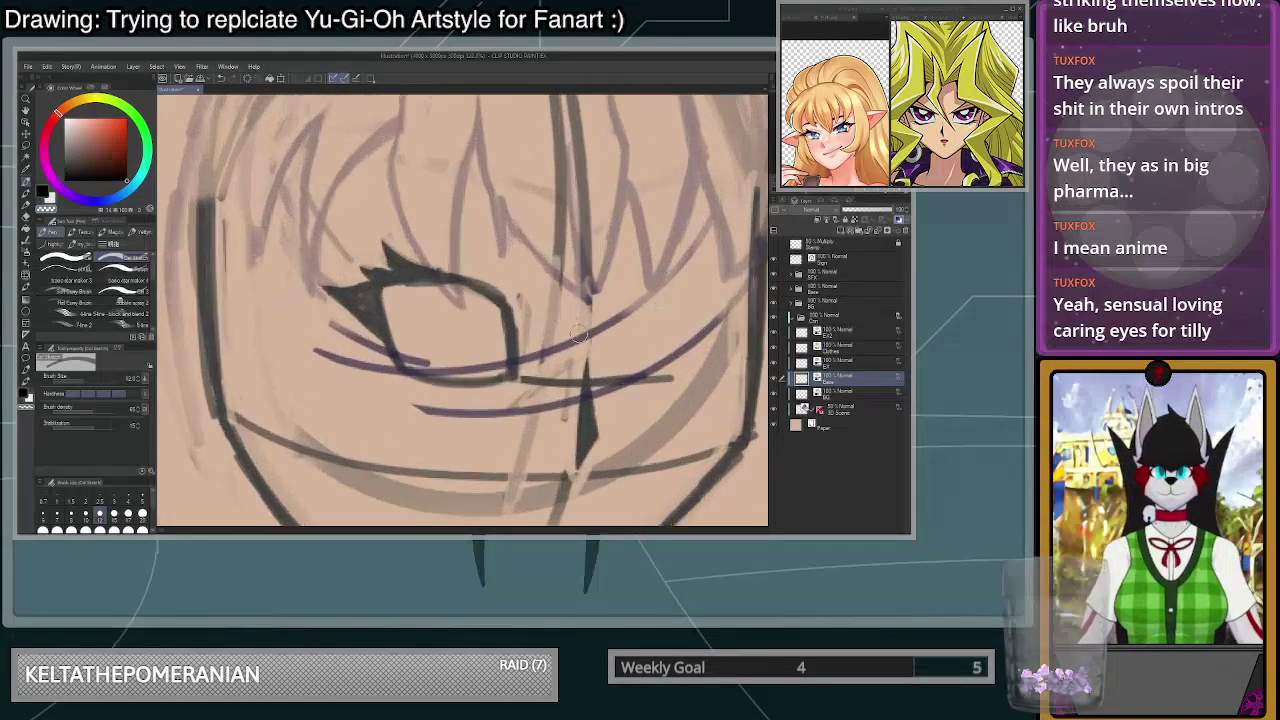
scroll(530, 314, down, 3)
scroll(510, 244, up, 3)
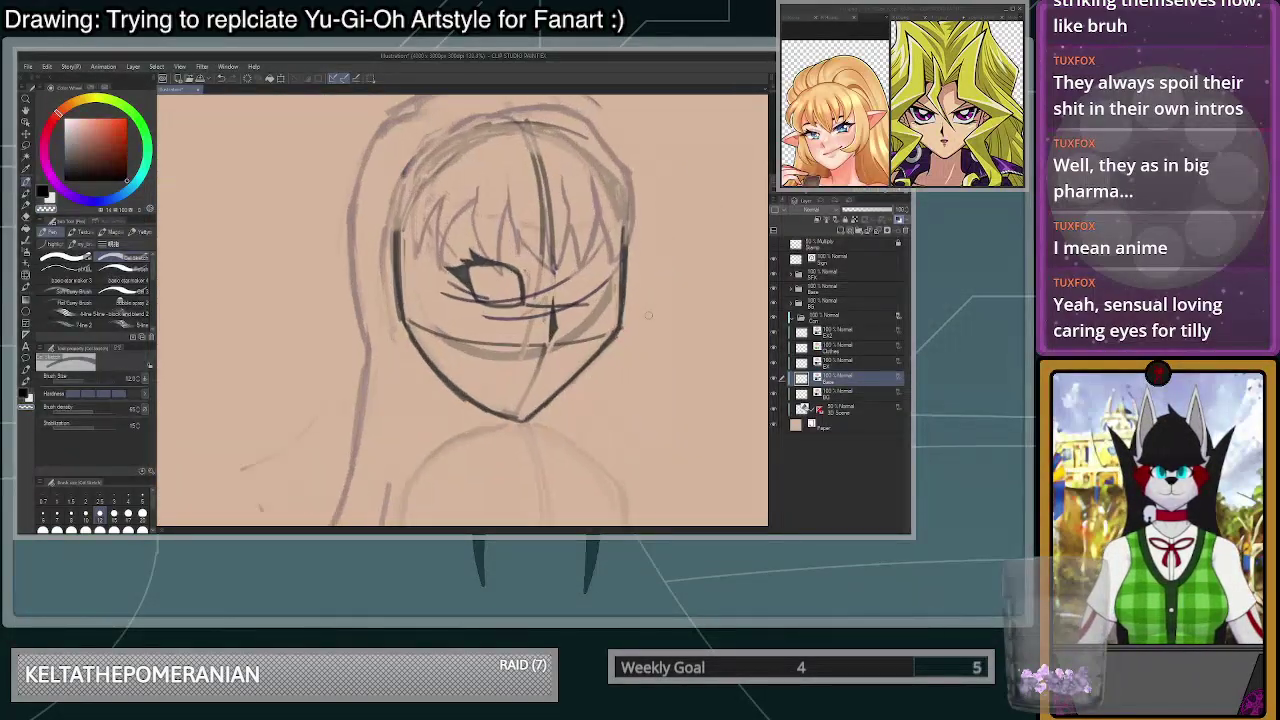
key(m)
drag(467, 297, 348, 212)
key(ctrl+t)
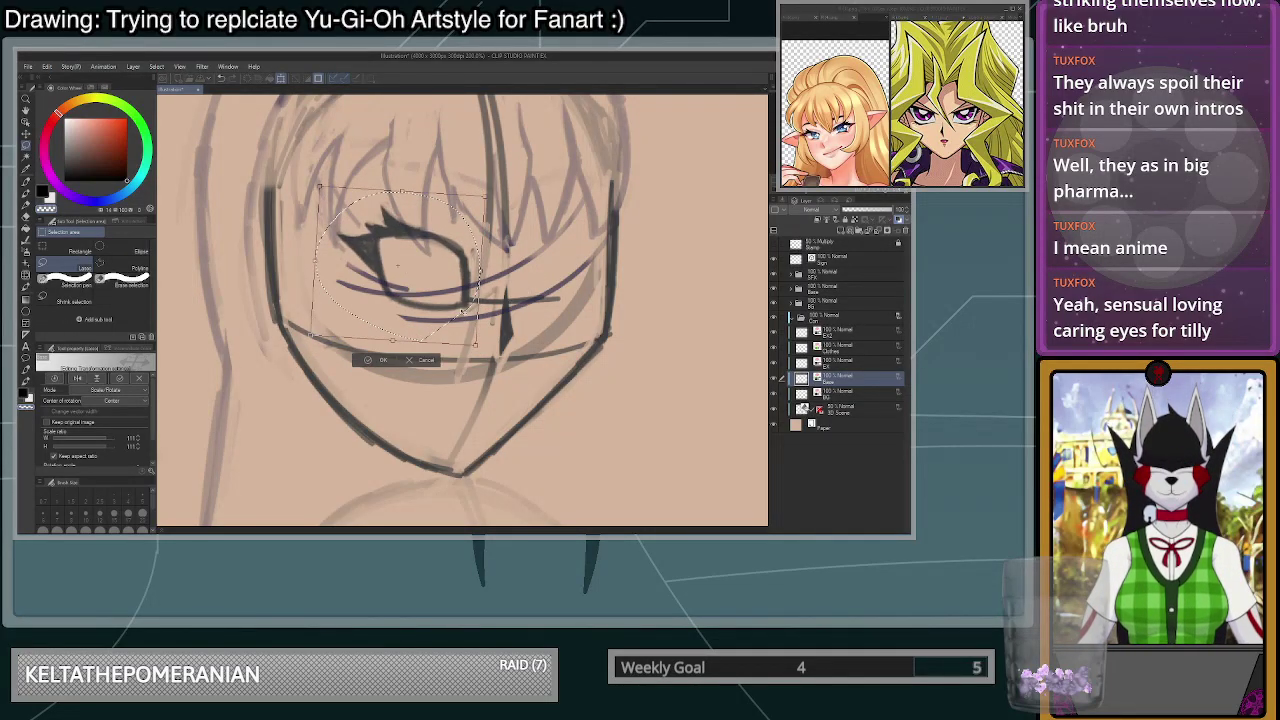
drag(404, 273, 391, 266)
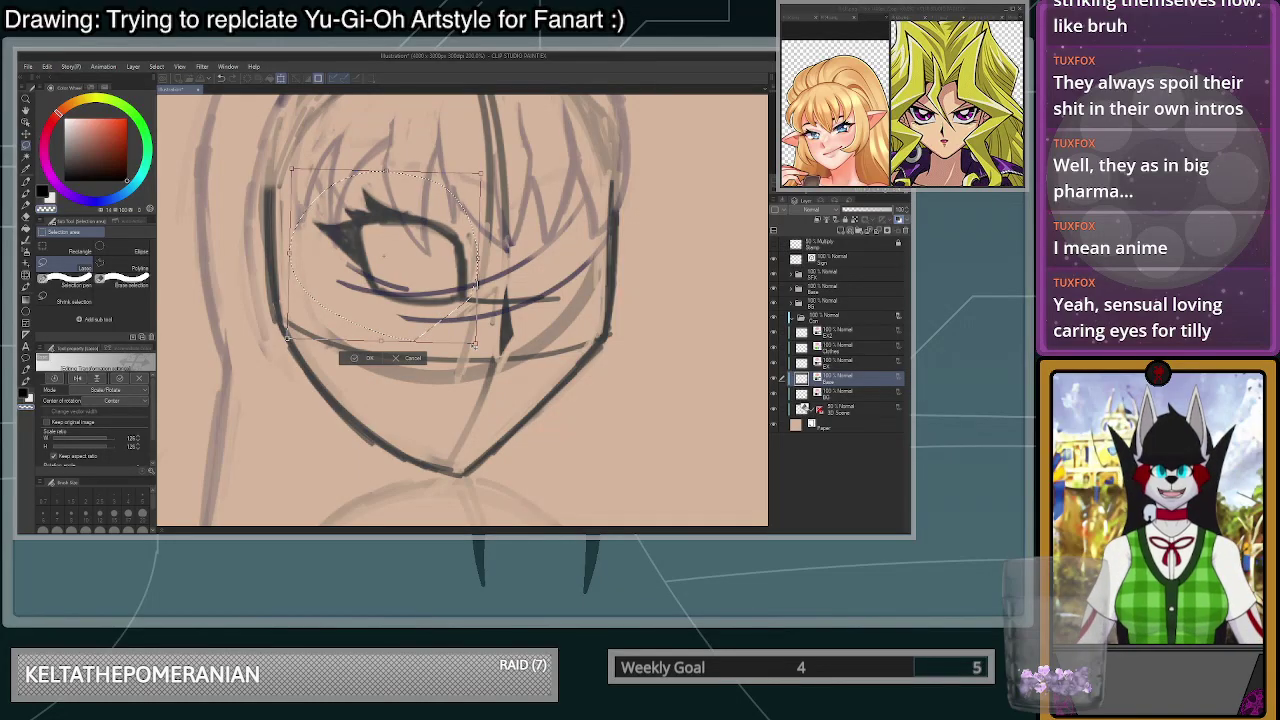
drag(466, 298, 462, 306)
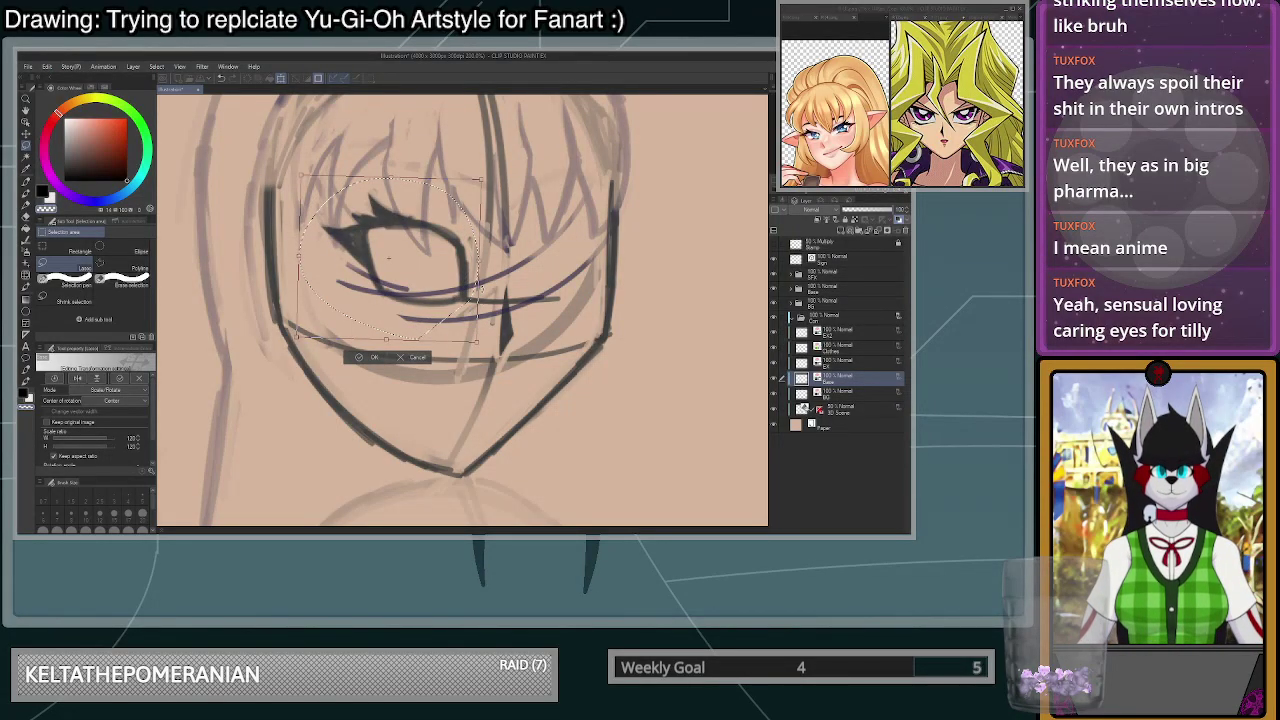
click(367, 357)
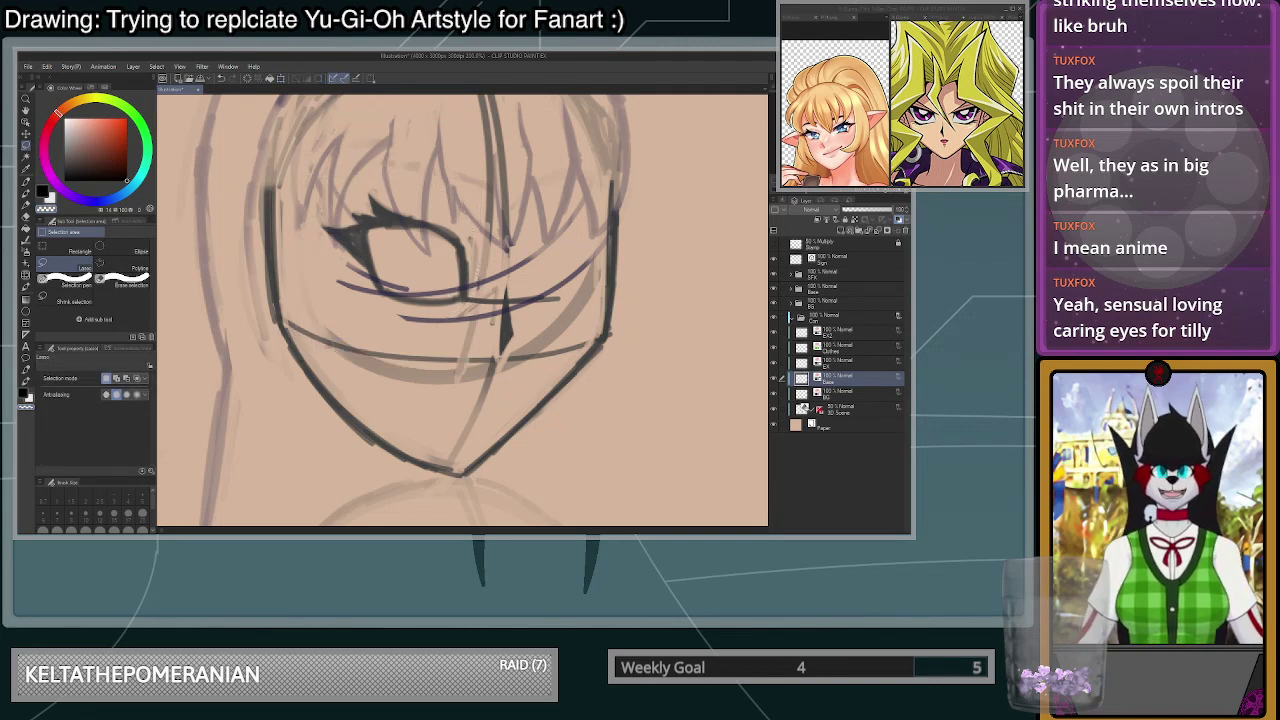
- Compare the eye size and placement in the bespectacled blonde and golden-haired Yu-Gi-Oh references
click(909, 18)
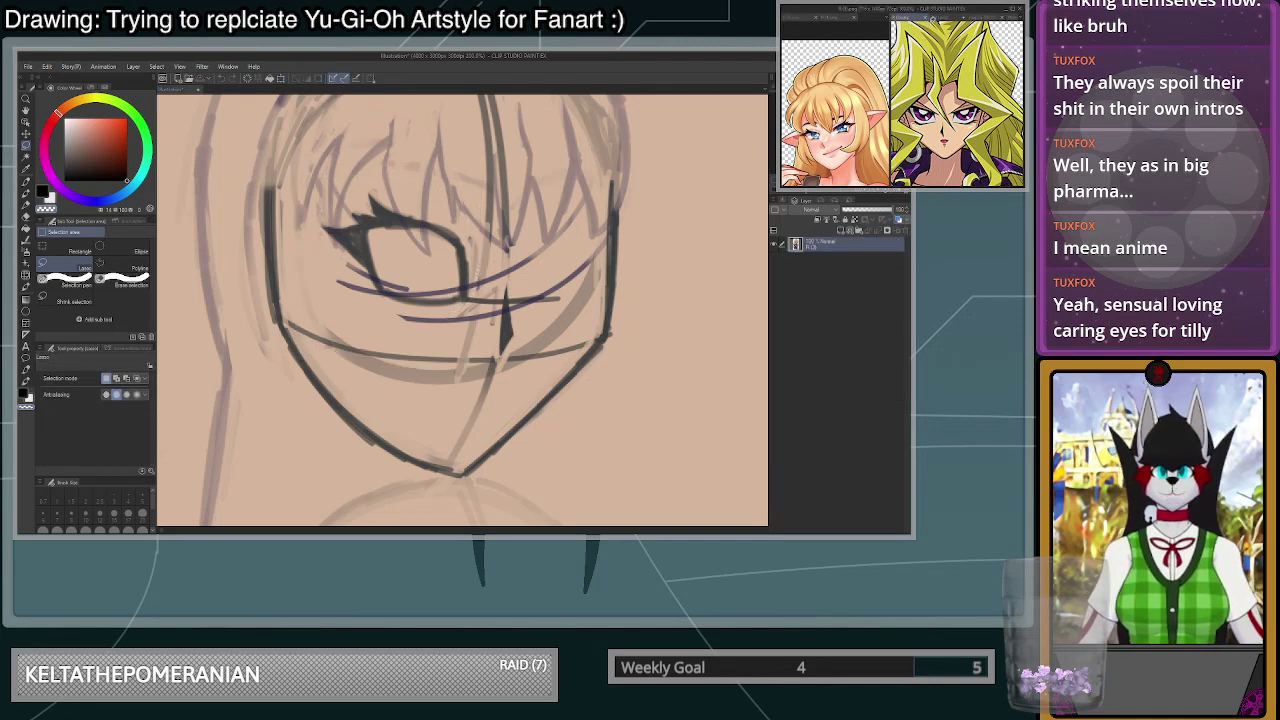
click(942, 17)
scroll(955, 90, down, 2)
scroll(975, 110, up, 3)
scroll(975, 110, down, 4)
scroll(970, 110, up, 1)
scroll(956, 105, up, 5)
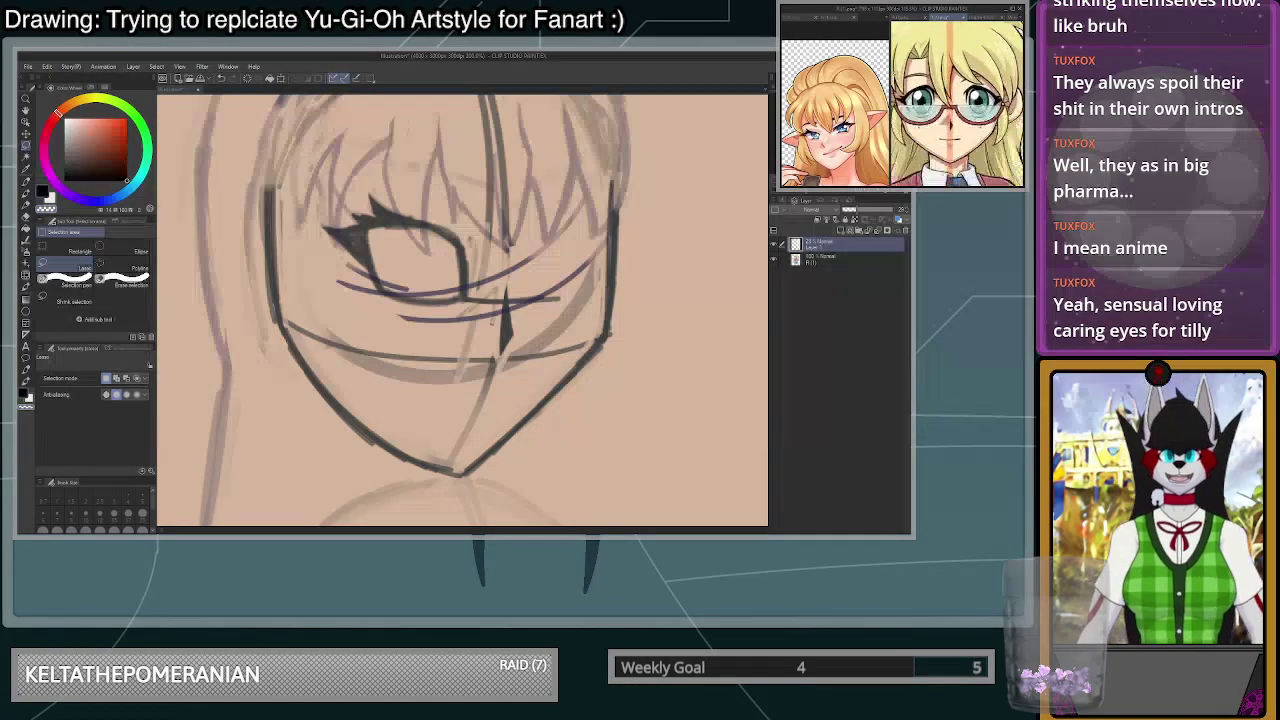
click(970, 17)
scroll(956, 105, up, 3)
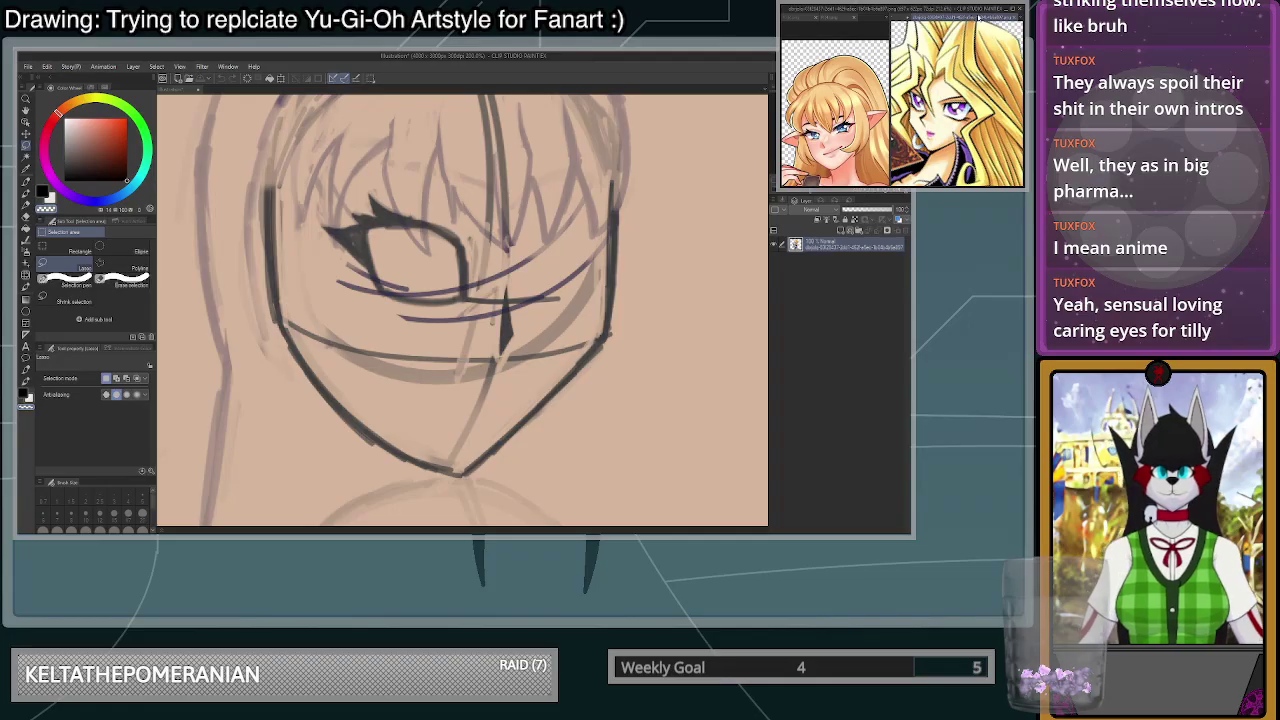
scroll(956, 105, up, 3)
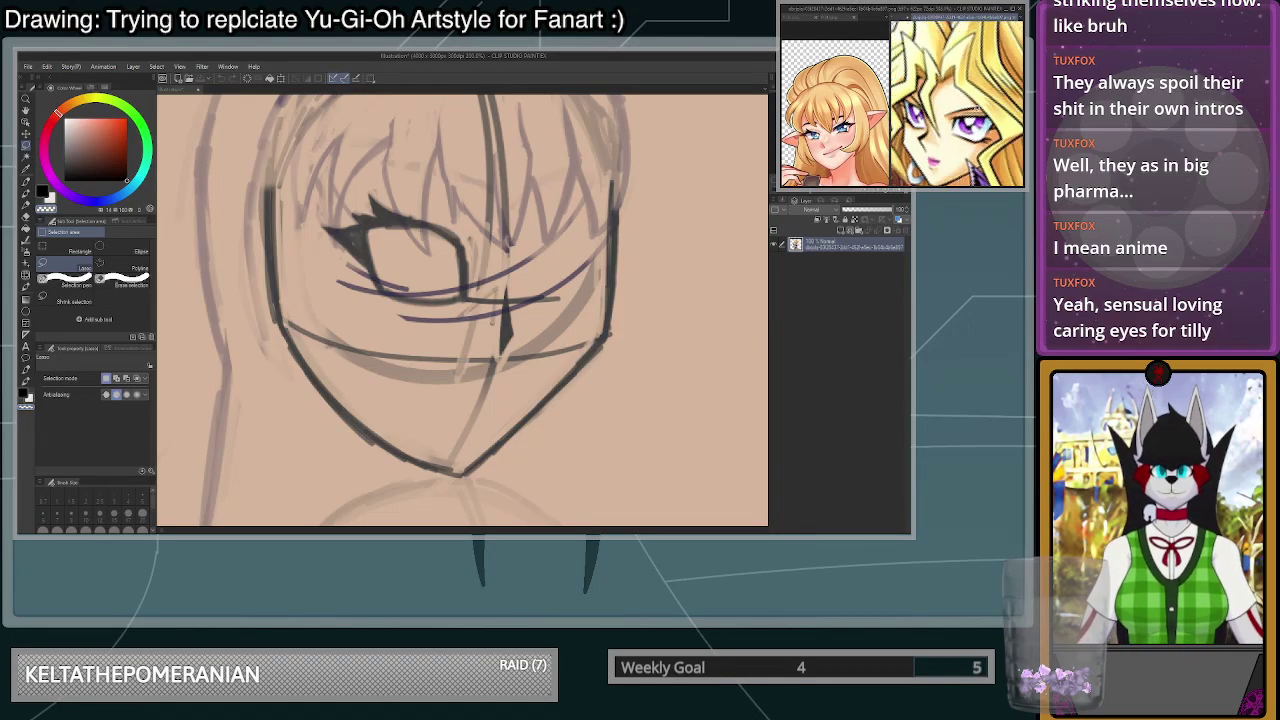
- Duplicate the selected eye as a horizontally flipped copy with the original kept, and place it on the opposite side of the face
click(428, 257)
scroll(458, 275, up, 1)
mouse_move(465, 307)
mouse_down()
mouse_move(478, 282)
mouse_move(464, 309)
mouse_up()
scroll(464, 309, down, 1)
key(ctrl+t)
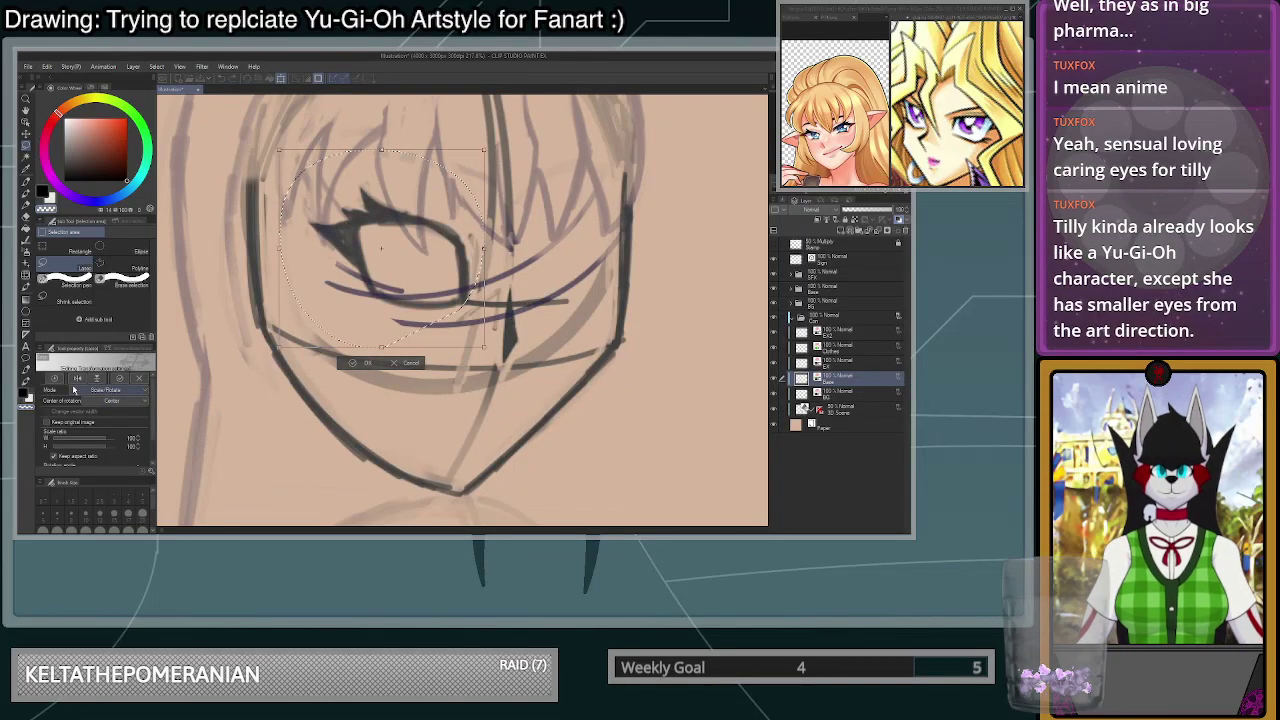
click(77, 380)
click(70, 423)
drag(440, 308, 657, 304)
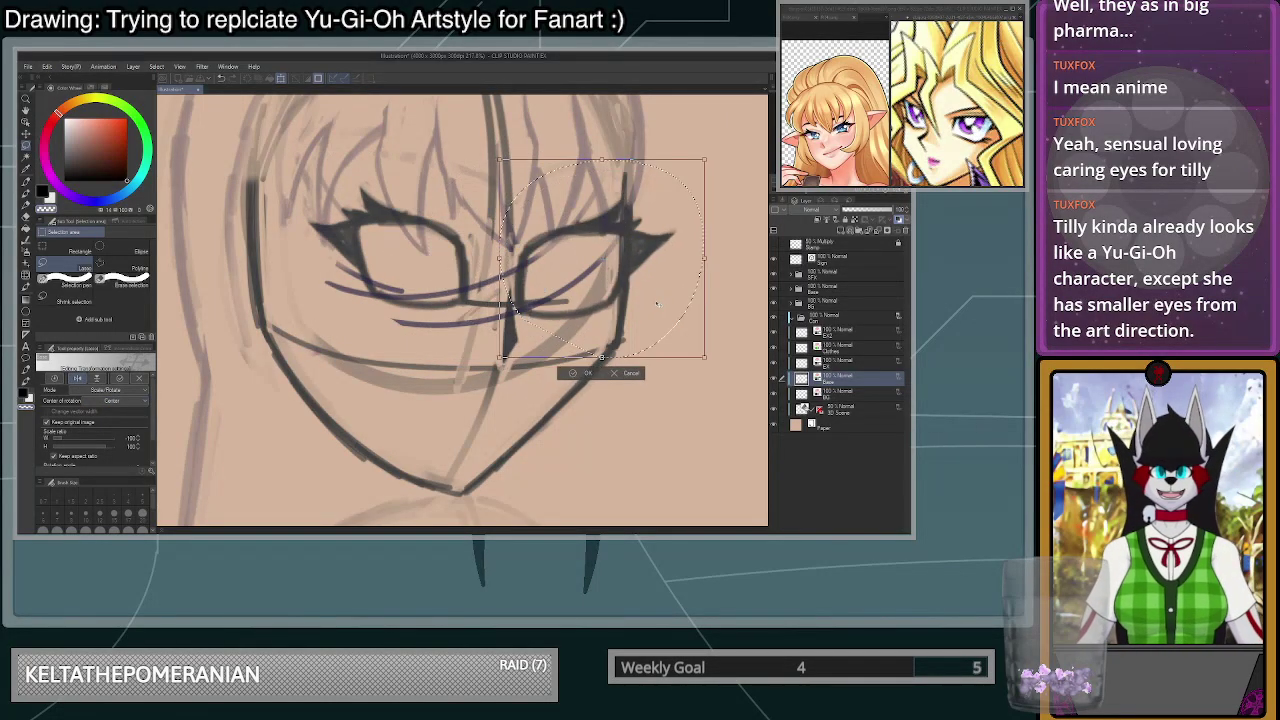
- Skew, narrow and shrink the mirrored eye to fit the far side of the face, check it on the flipped canvas, and deselect
drag(698, 234, 697, 229)
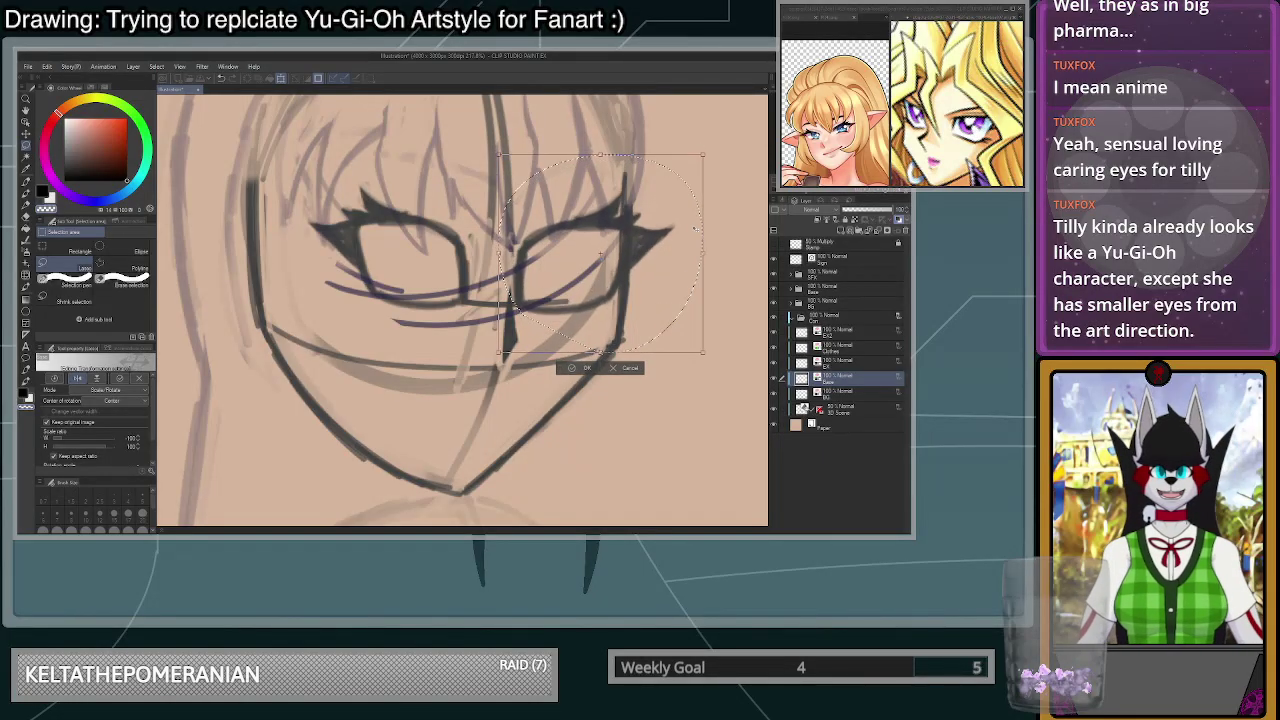
drag(702, 155, 684, 171)
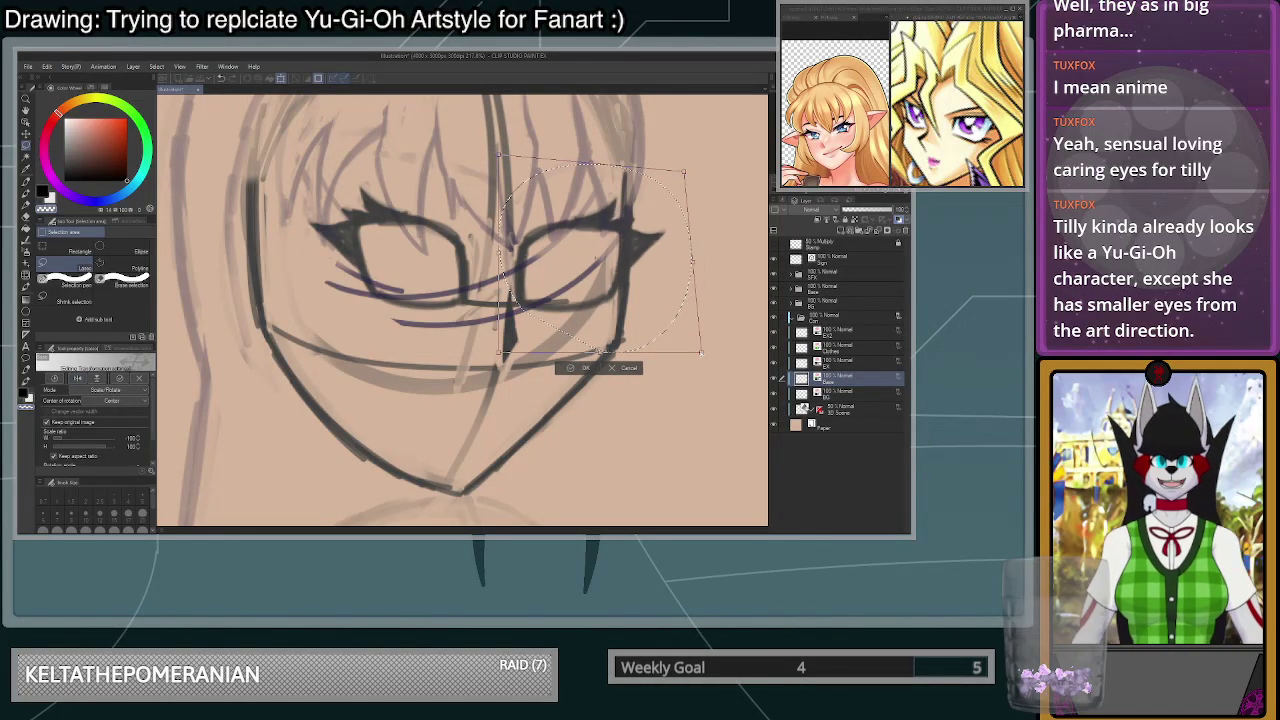
drag(700, 352, 670, 330)
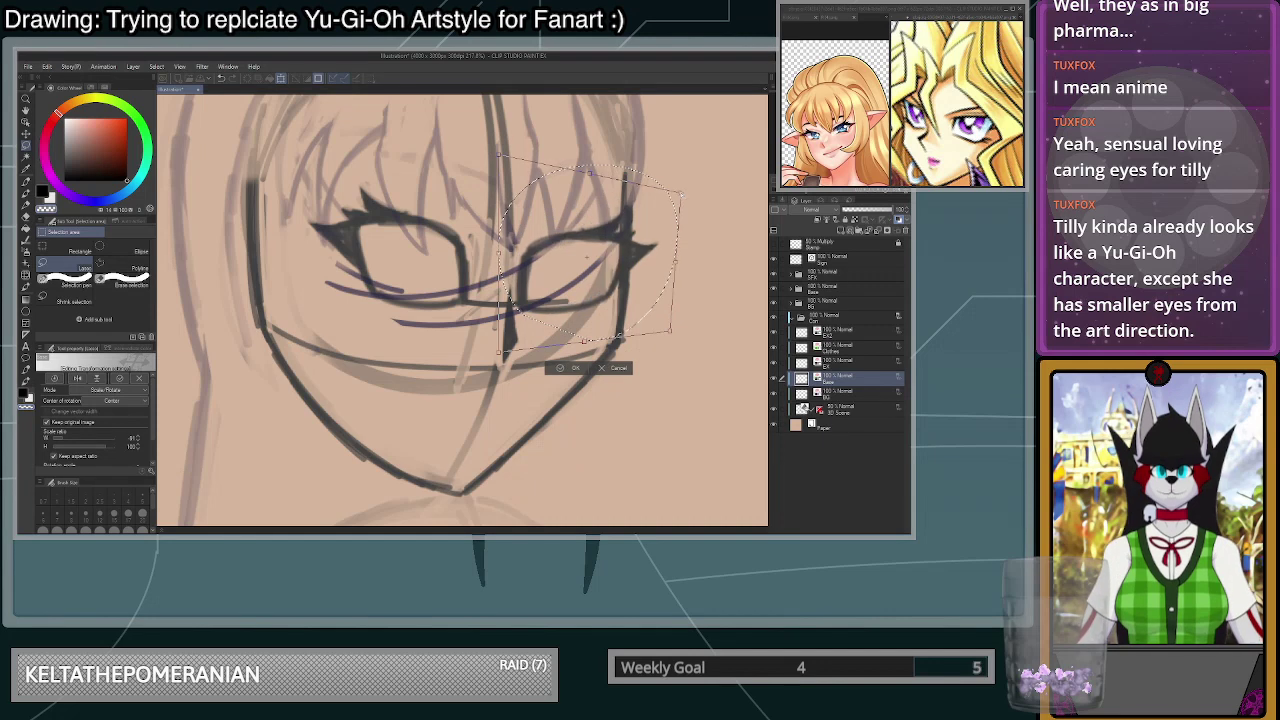
drag(678, 198, 670, 199)
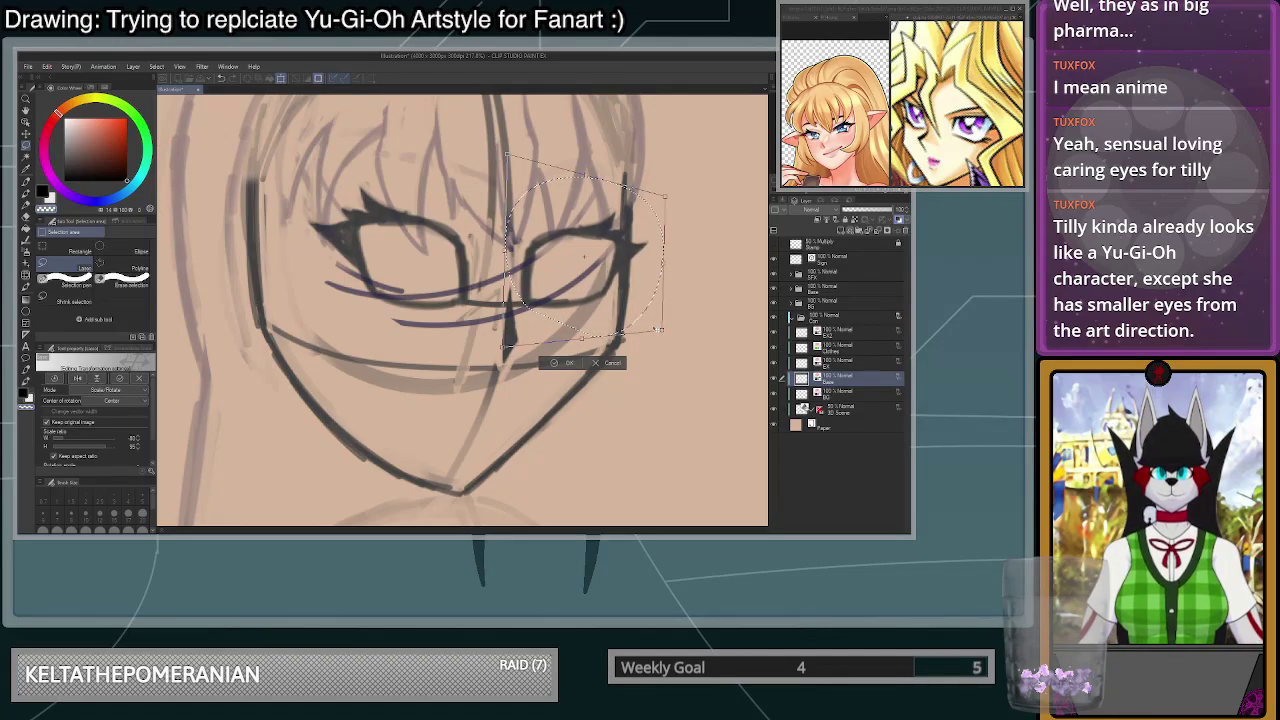
scroll(658, 330, down, 6)
scroll(675, 331, up, 5)
click(896, 192)
click(896, 192)
click(896, 192)
click(896, 192)
click(896, 192)
click(896, 192)
click(896, 192)
click(896, 192)
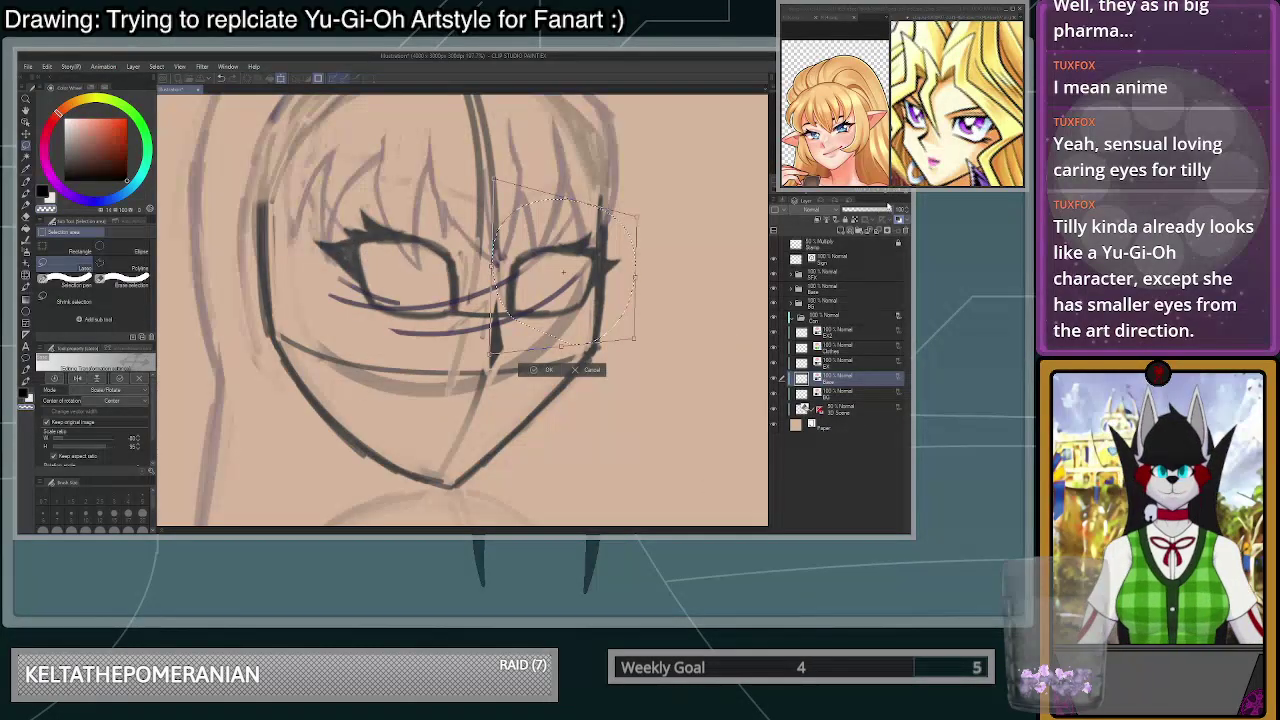
click(896, 192)
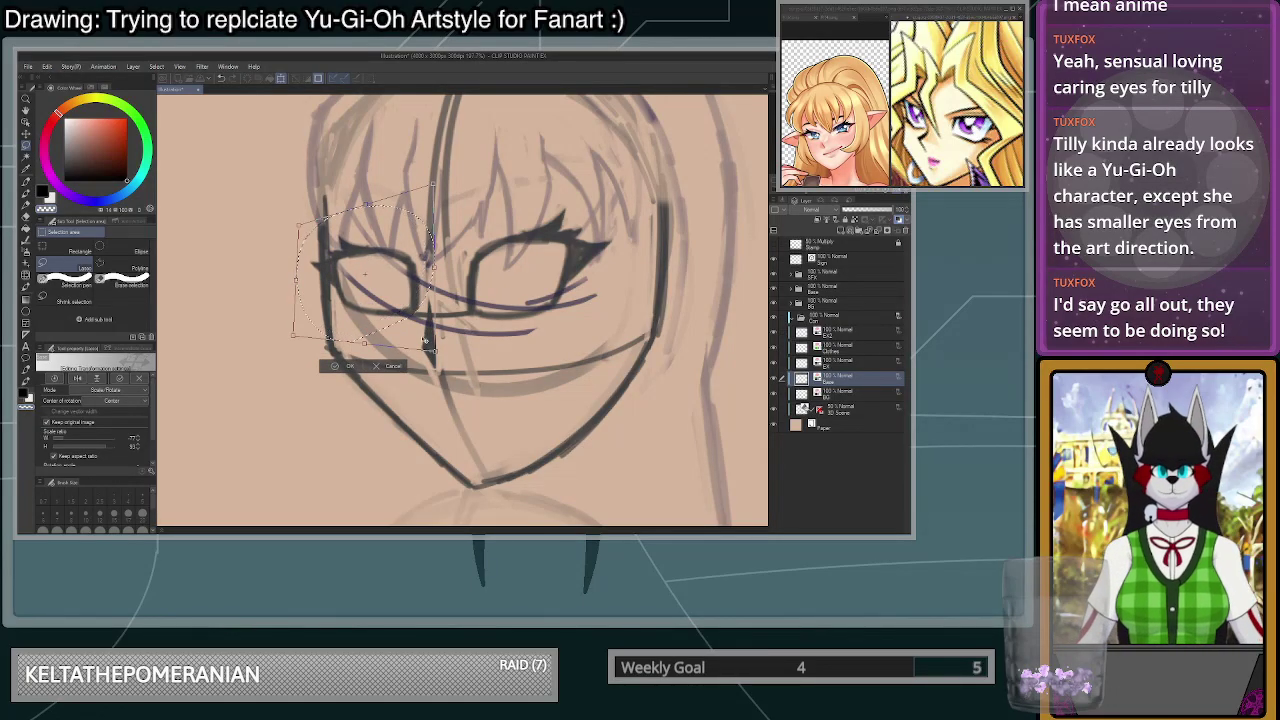
click(352, 370)
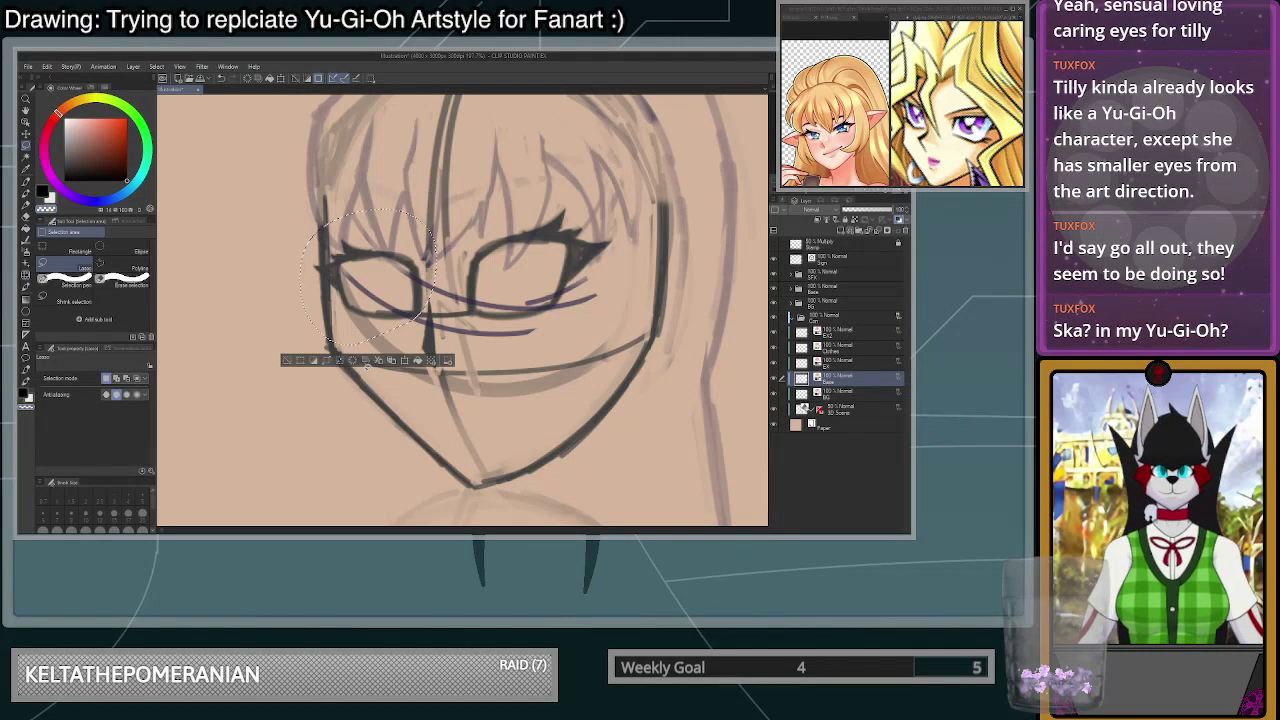
click(606, 392)
- Erase the dark angular jawline between both cheeks and the chin with transparent colour at brush size 100
scroll(607, 405, down, 5)
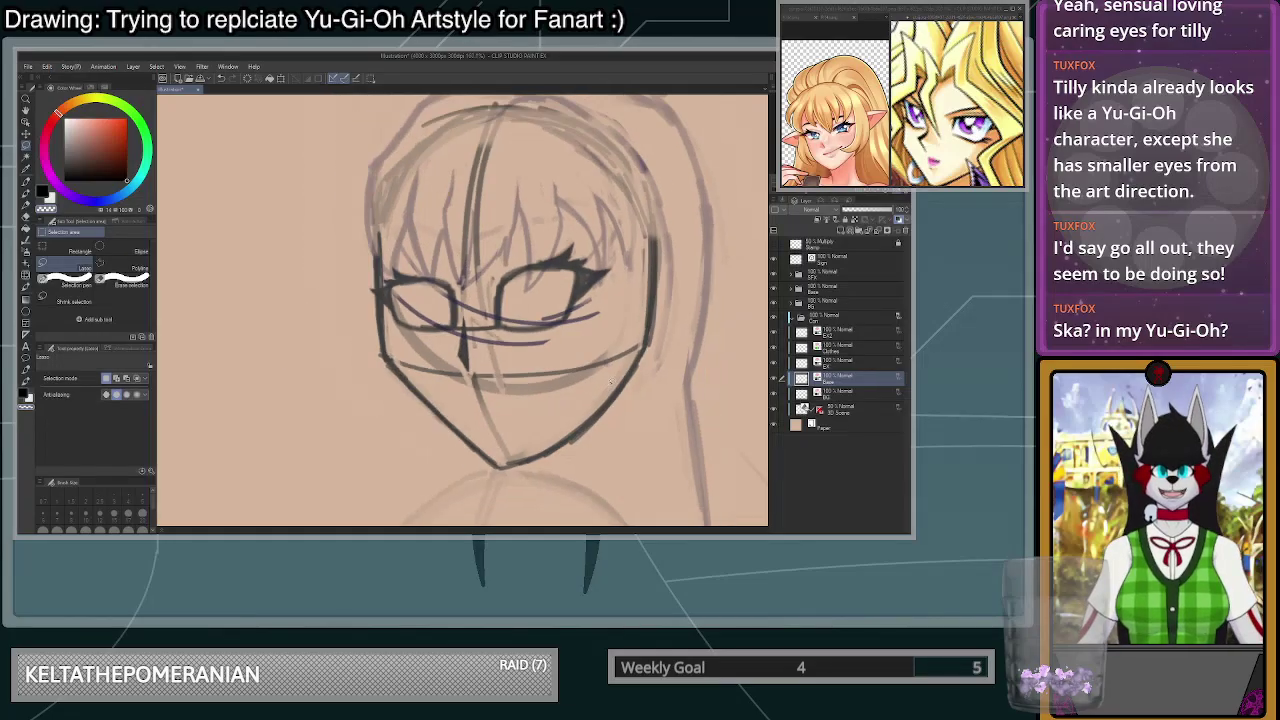
scroll(671, 420, up, 5)
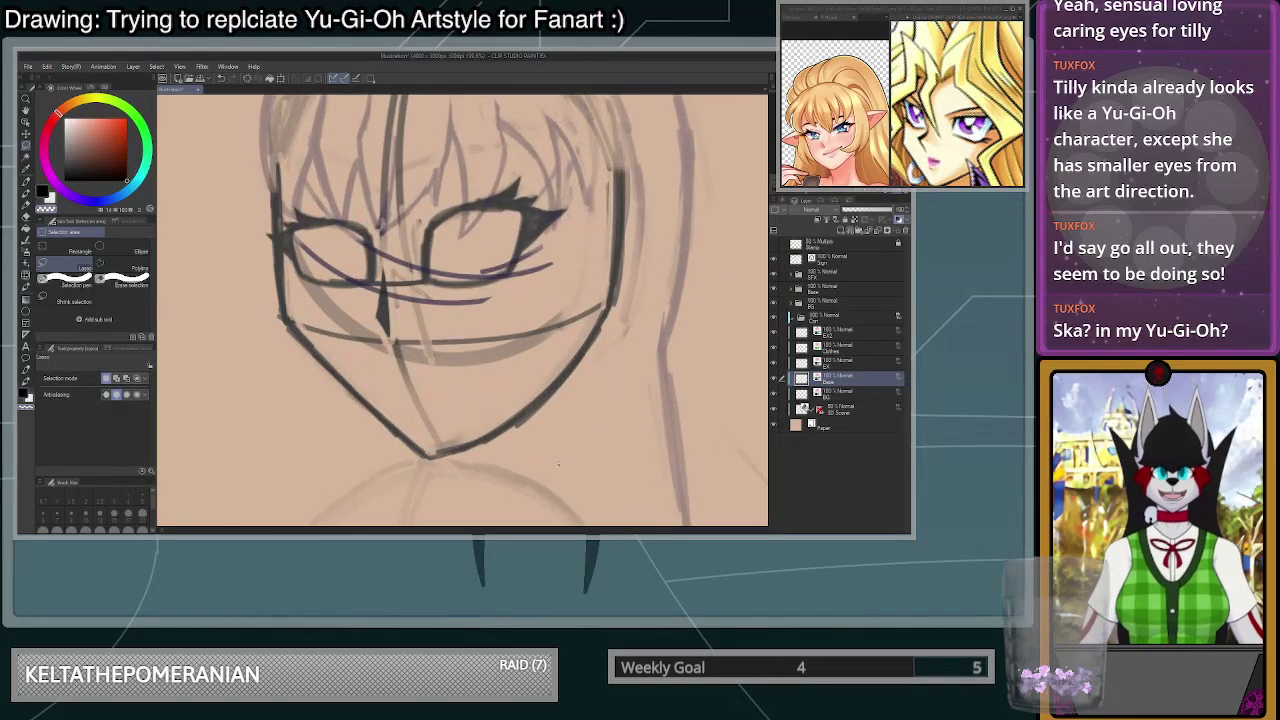
key(b)
key(])
key(])
key(])
key(])
key(])
key(])
key(])
key(])
key(])
key(])
key(])
drag(298, 338, 412, 446)
key(ctrl+z)
key(c)
drag(302, 338, 410, 440)
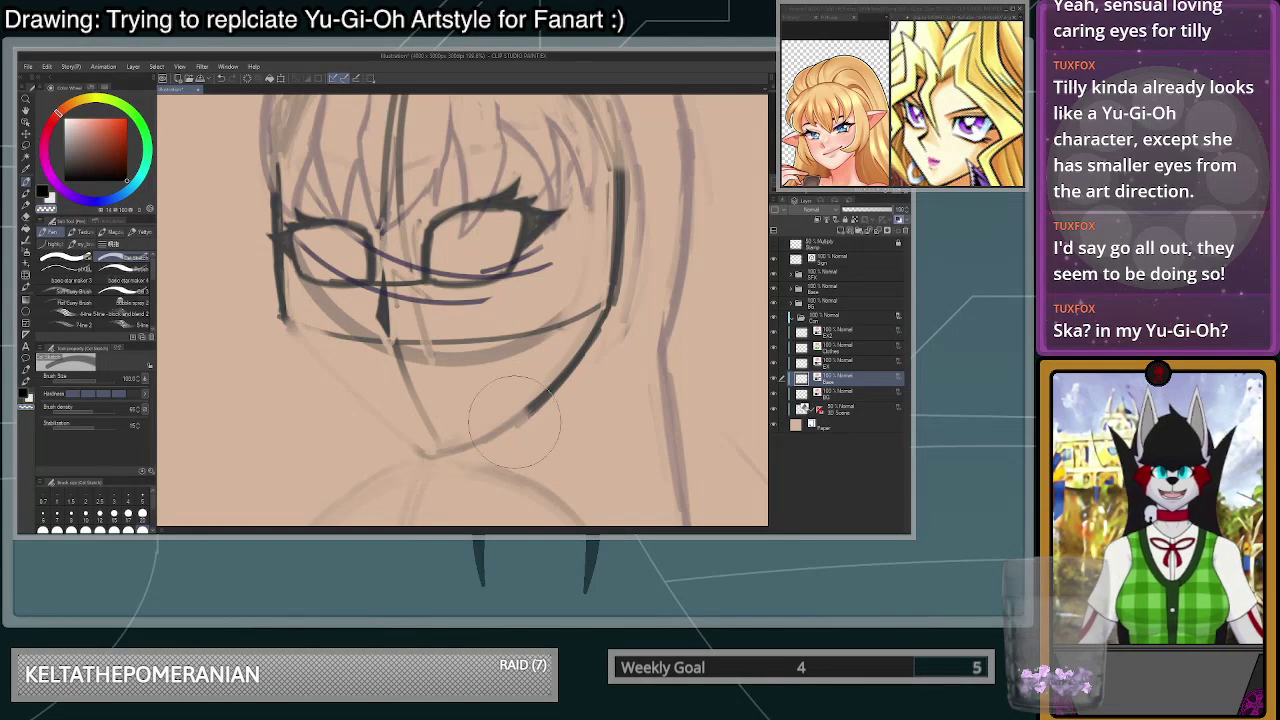
- Try a rounder jawline from the far cheek toward the chin at brush size 20, undoing each attempt
click(141, 513)
drag(283, 318, 364, 426)
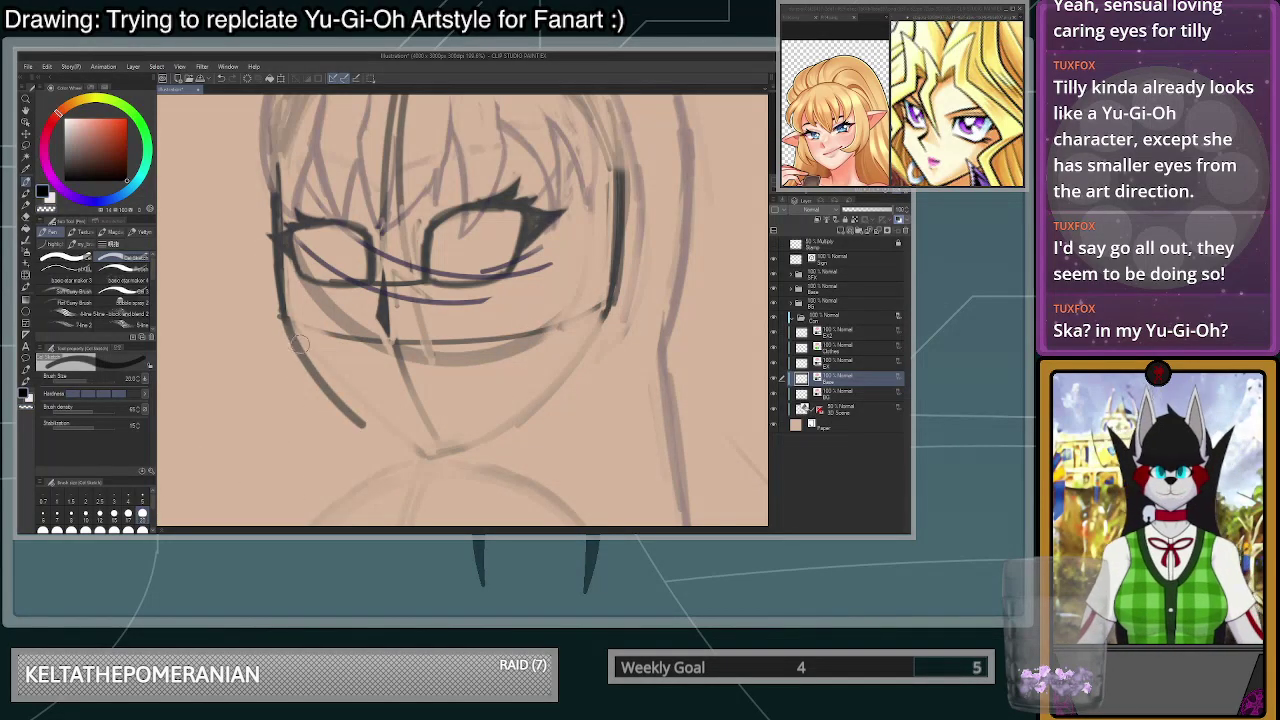
key(ctrl+z)
drag(283, 318, 368, 416)
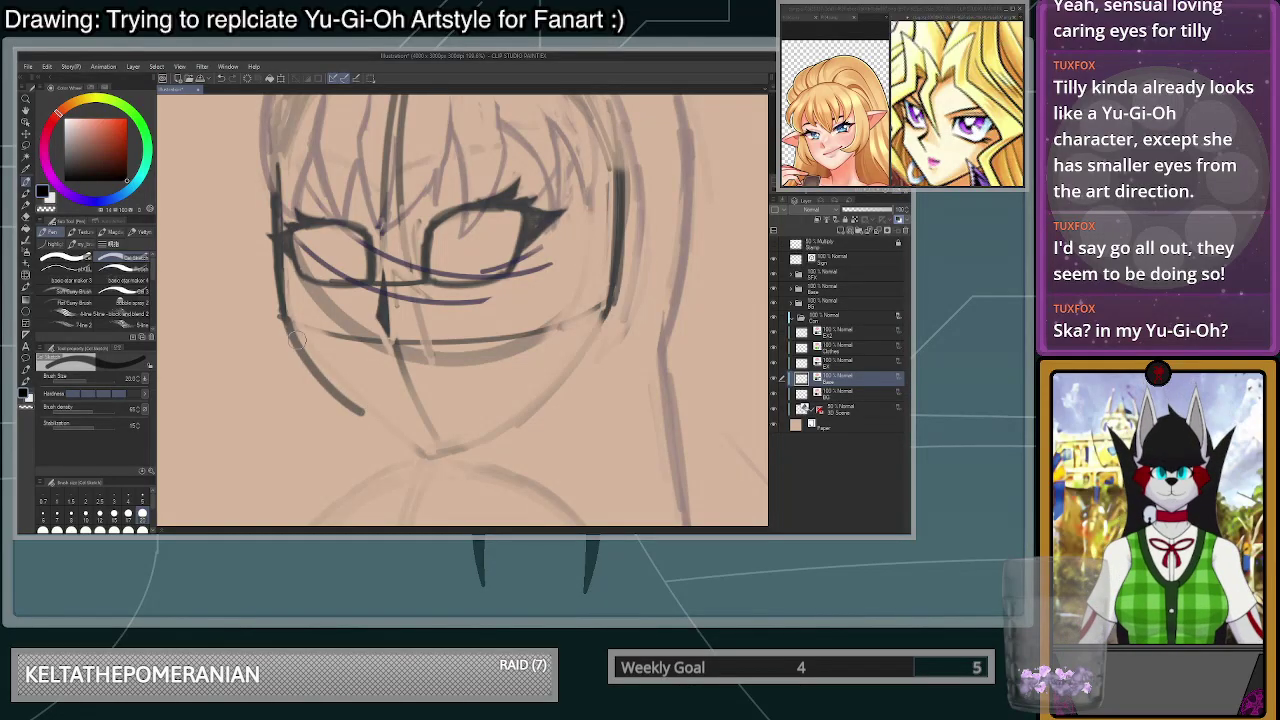
key(ctrl+z)
drag(281, 317, 379, 420)
drag(338, 382, 396, 439)
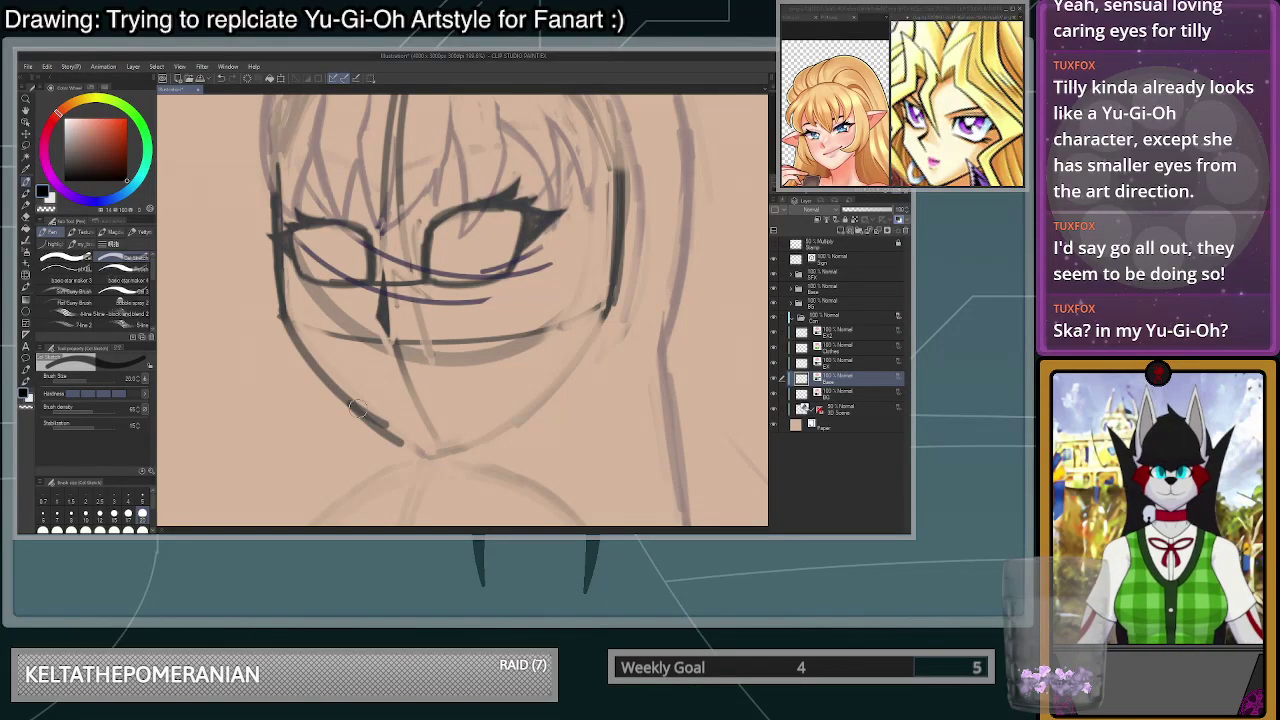
key(ctrl+z)
key(ctrl+z)
- Mark the bottom of the chin with a short horizontal stroke at brush size 12
click(99, 514)
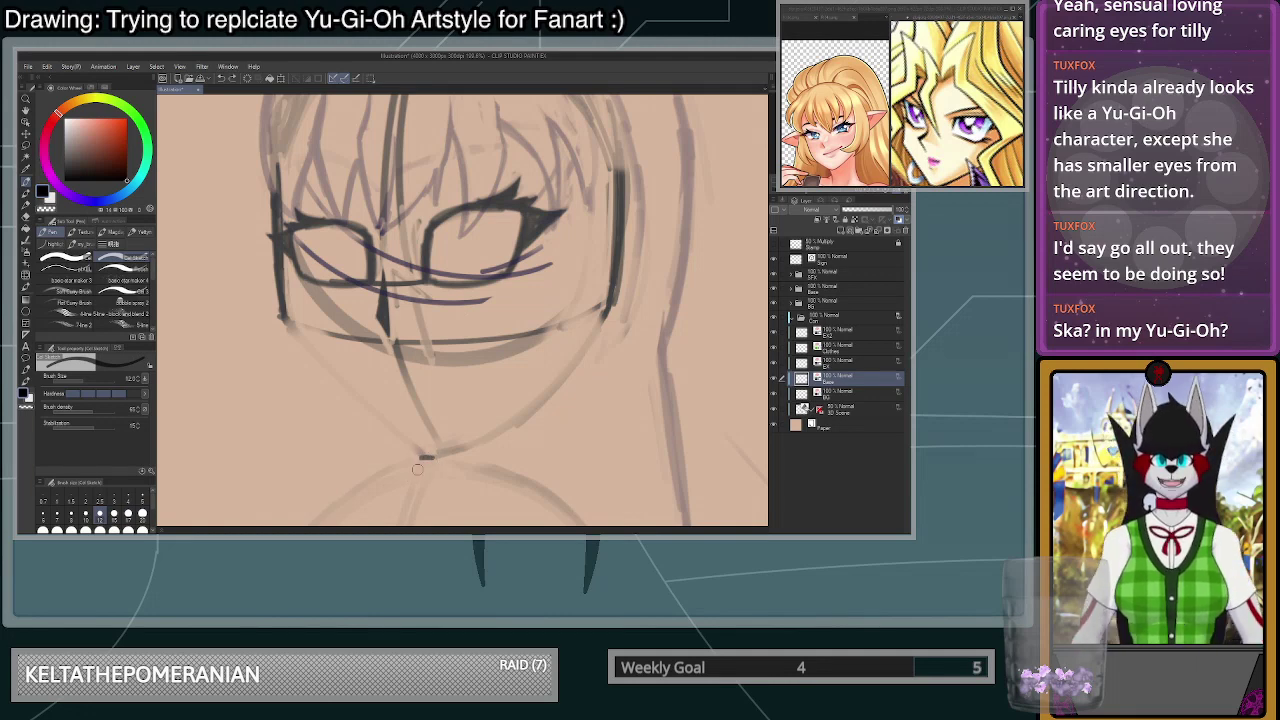
drag(416, 464, 432, 464)
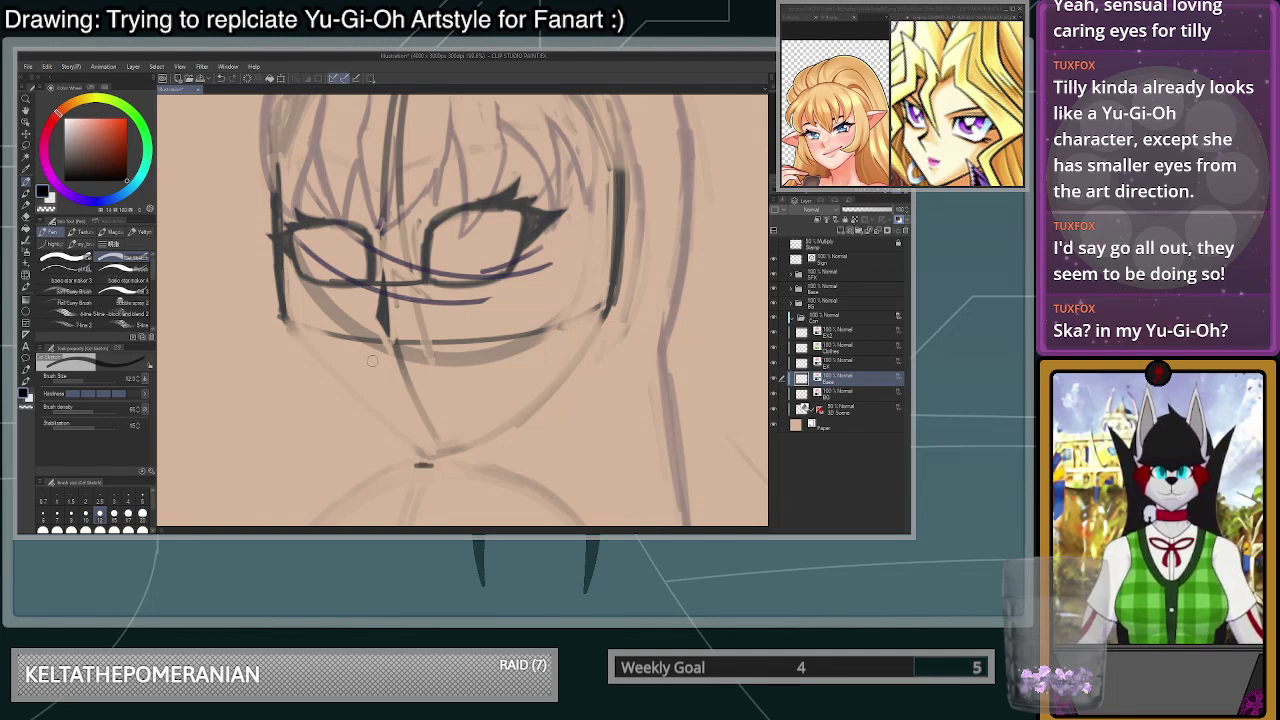
- Try a thinner curved jawline from the far cheek down to the chin mark, undoing each attempt
mouse_move(282, 320)
mouse_down()
mouse_move(344, 424)
mouse_move(392, 464)
mouse_move(354, 432)
mouse_move(420, 466)
mouse_up()
key(ctrl+z)
key(ctrl+z)
key(ctrl+z)
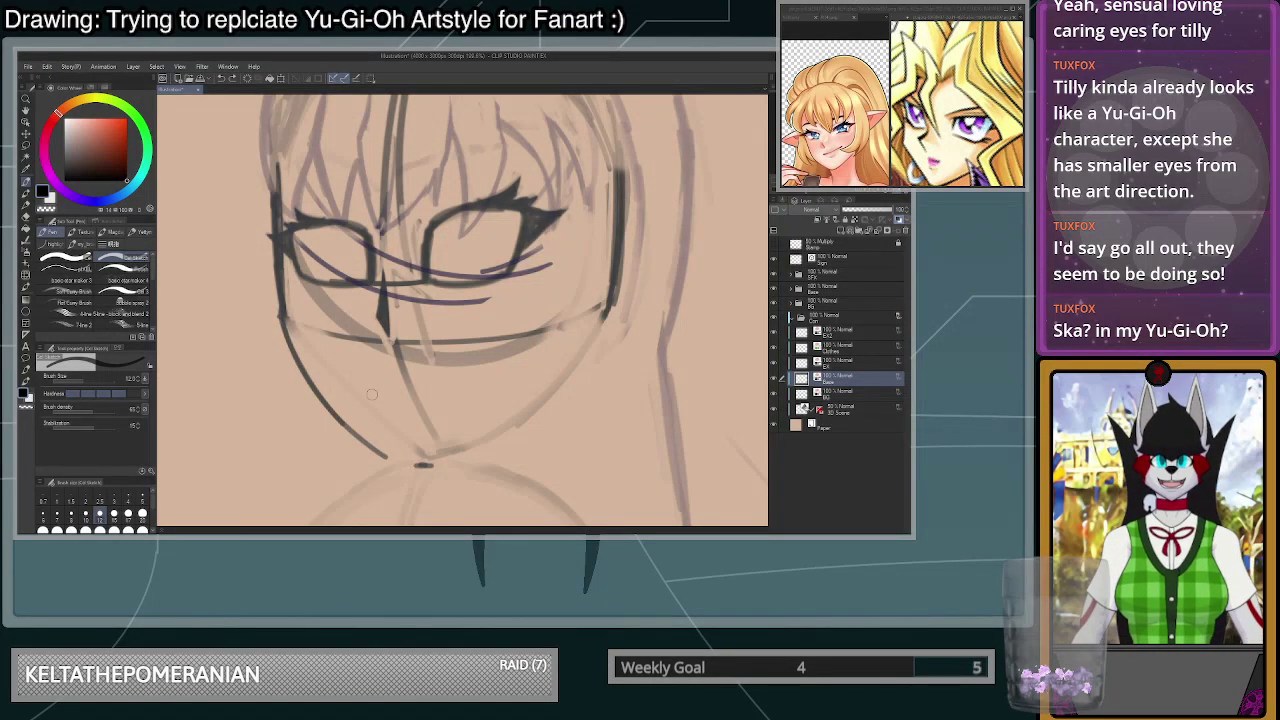
key(ctrl+z)
key(ctrl+z)
mouse_move(283, 317)
mouse_down()
mouse_move(332, 400)
mouse_move(319, 386)
mouse_move(422, 464)
mouse_up()
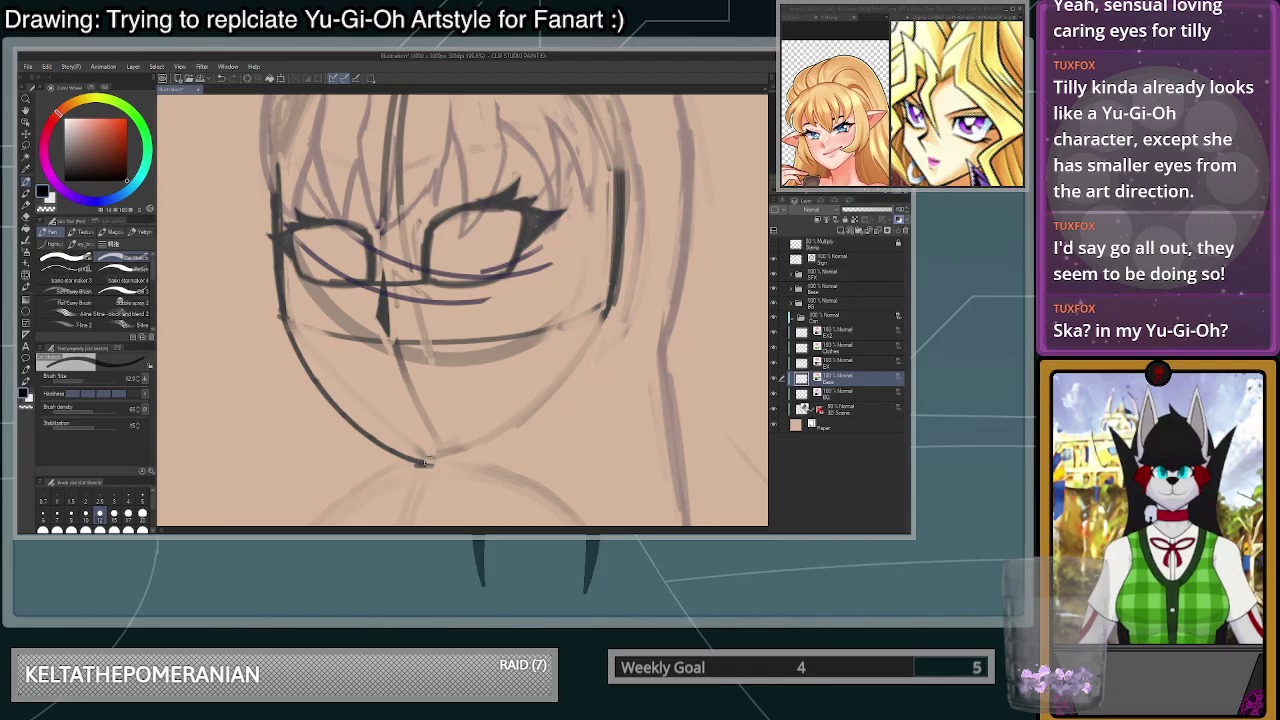
key(ctrl+z)
key(ctrl+z)
key(ctrl+z)
key(ctrl+z)
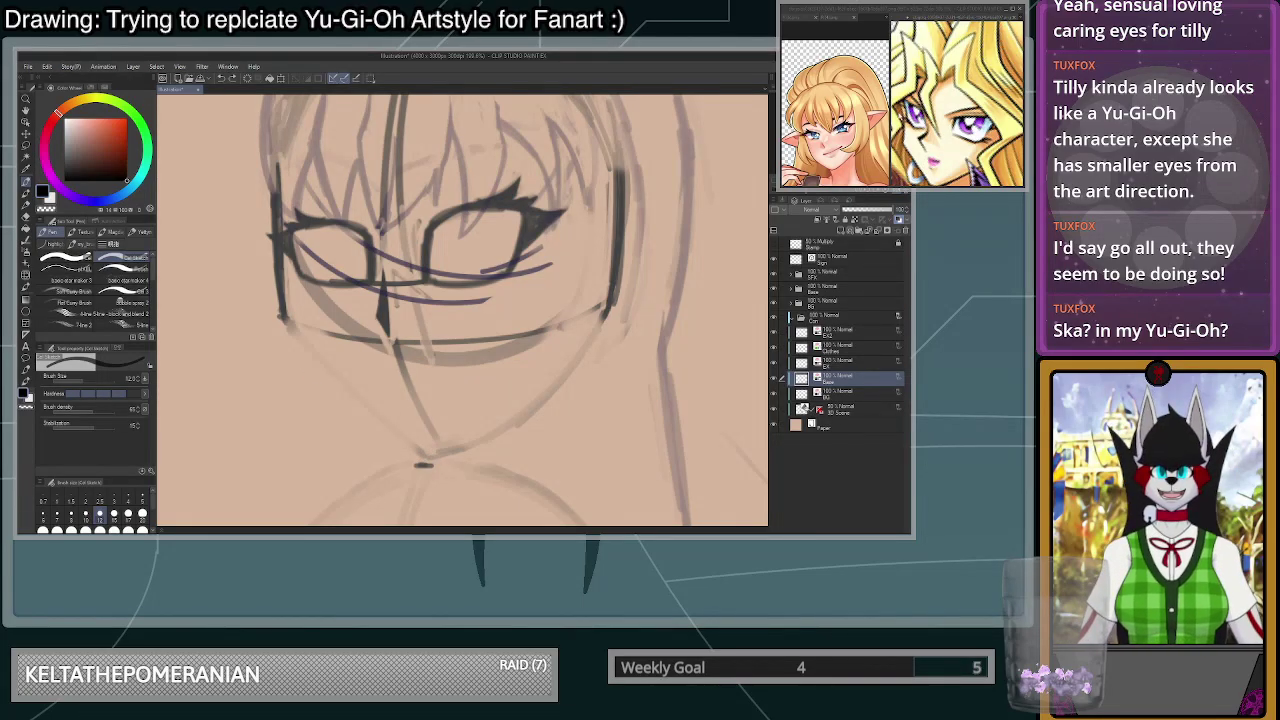
- Compare the jaw and chin shapes in the bespectacled and spiky-haired blonde references
click(952, 18)
click(912, 17)
scroll(908, 30, down, 2)
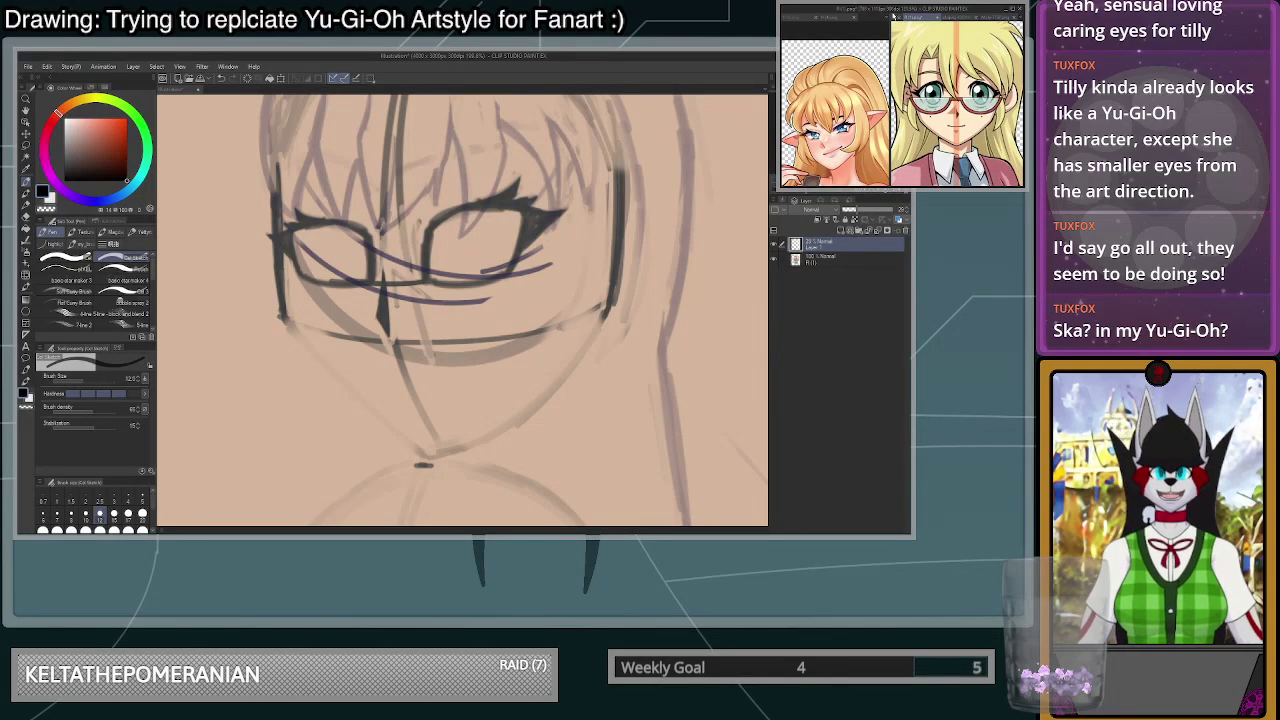
key(ctrl+Tab)
click(946, 17)
click(912, 17)
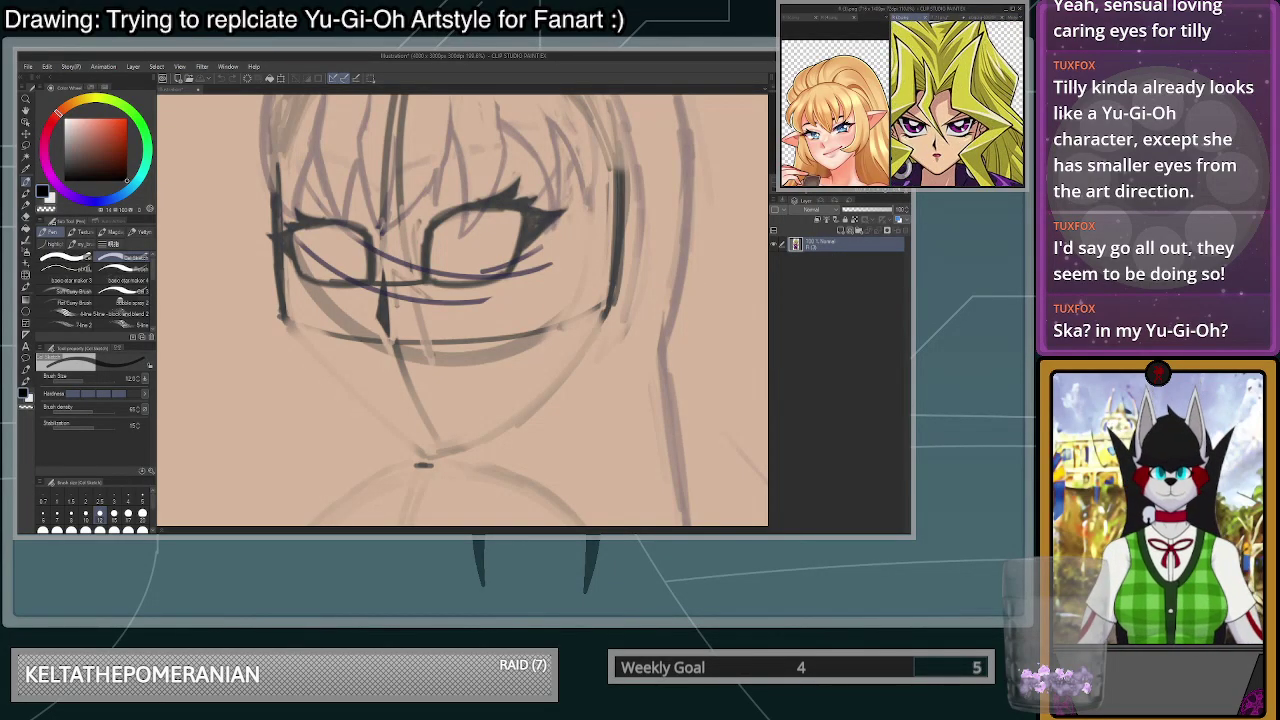
- Compare the face shapes in the blonde, spiky-haired and white-veiled character references
click(989, 17)
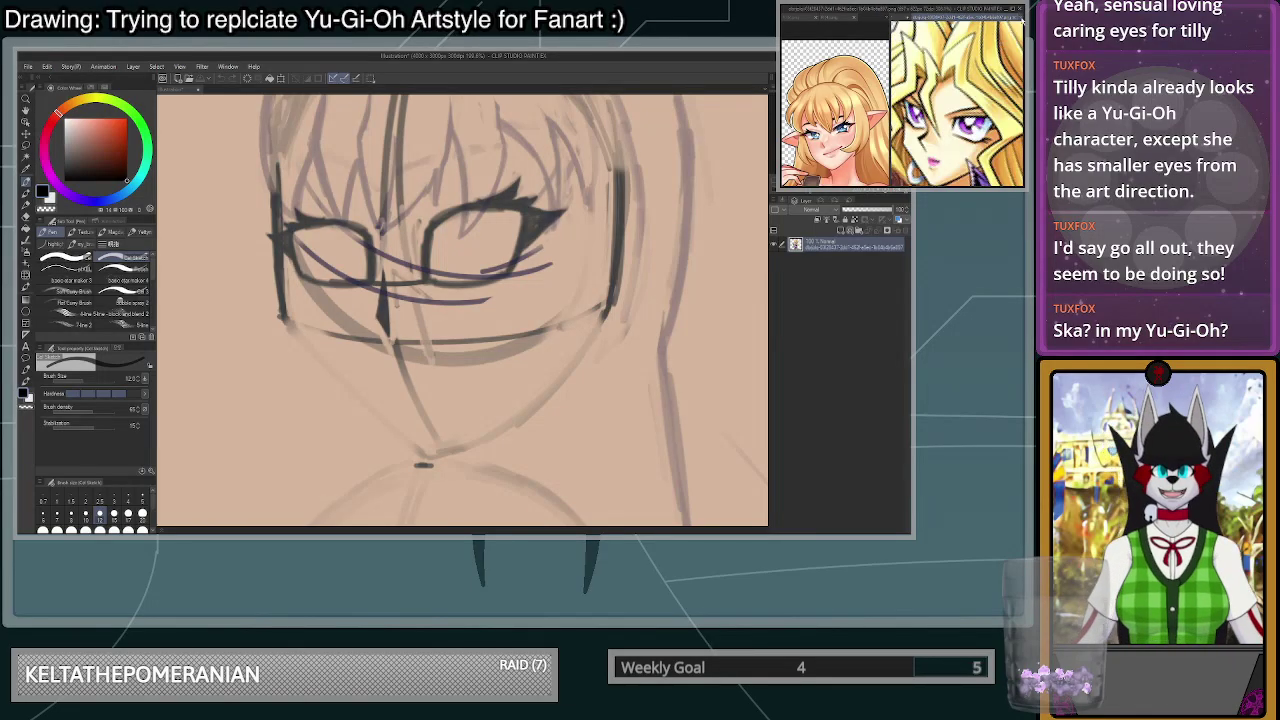
click(1021, 18)
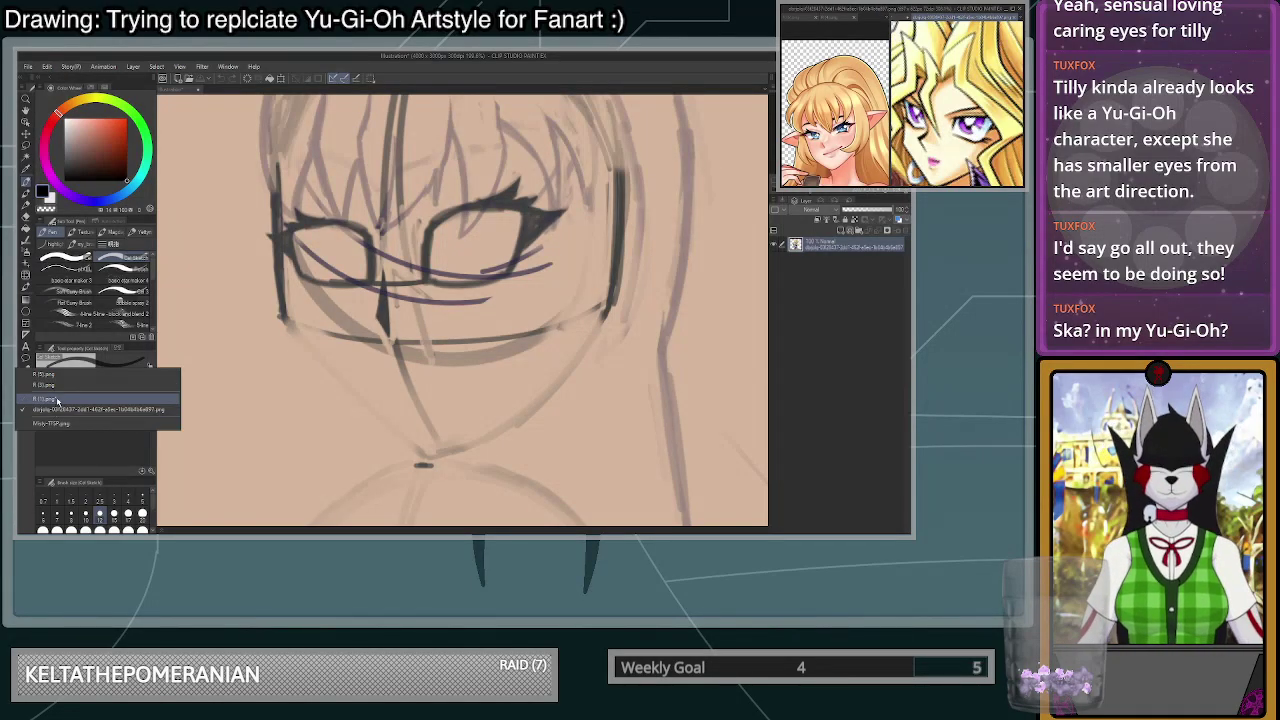
click(57, 401)
click(1021, 18)
click(50, 387)
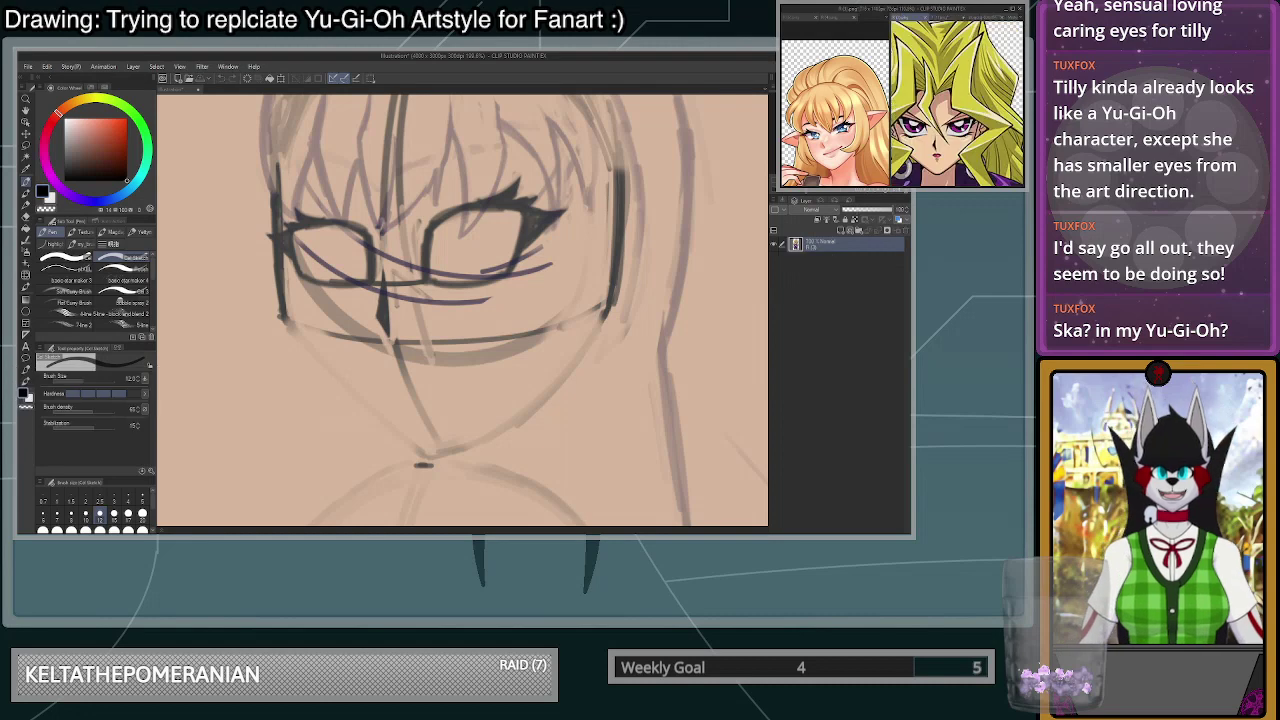
click(1021, 18)
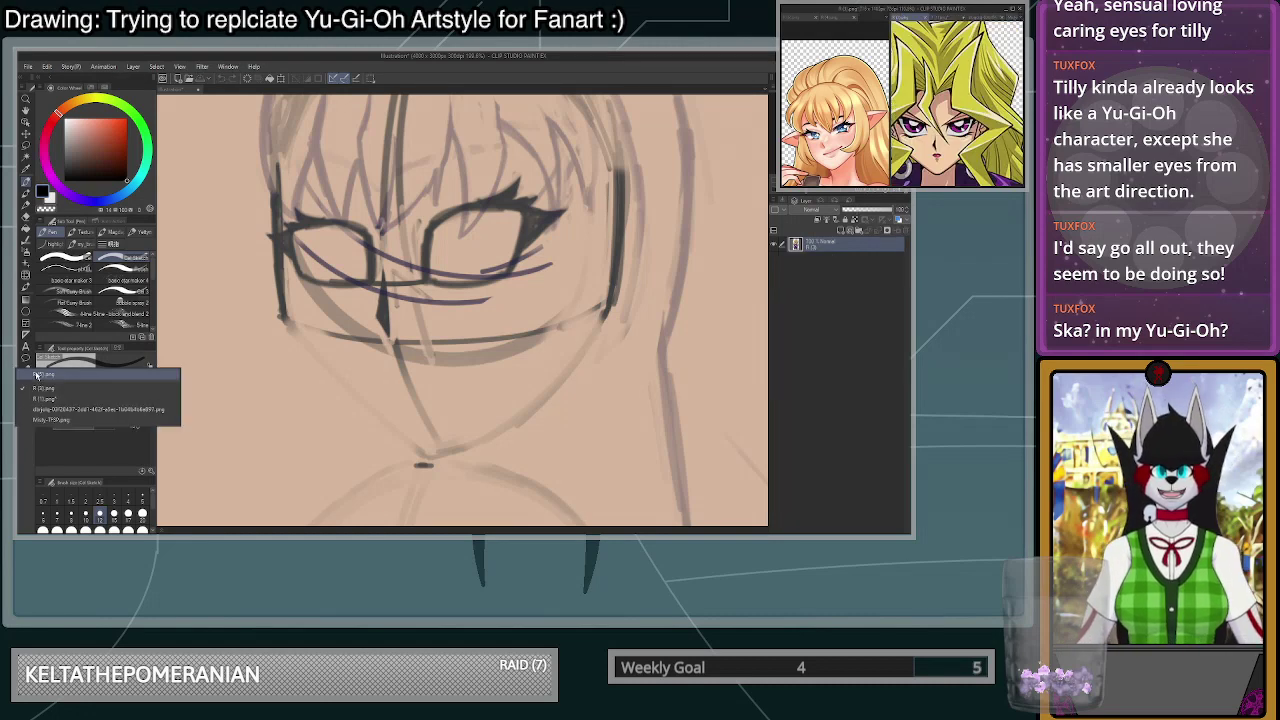
click(36, 375)
scroll(990, 55, up, 4)
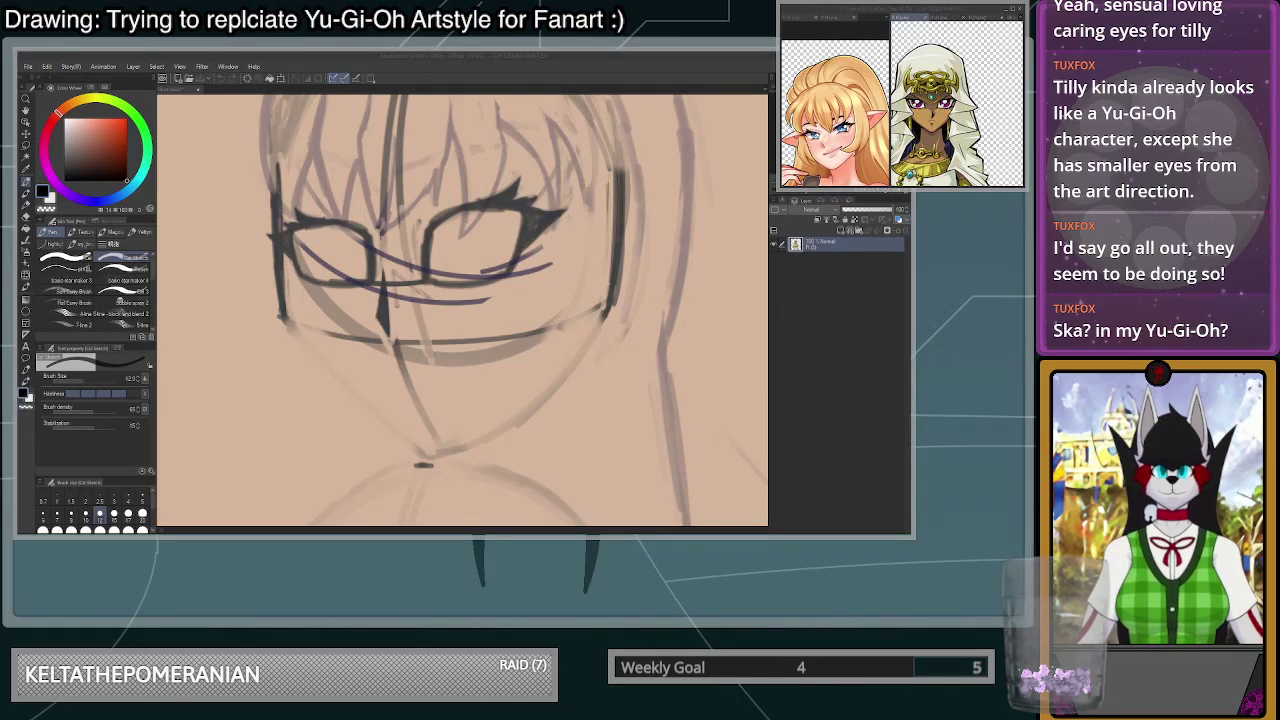
- Examine a close-up of the face in the red-haired character reference
click(1008, 17)
scroll(945, 80, up, 6)
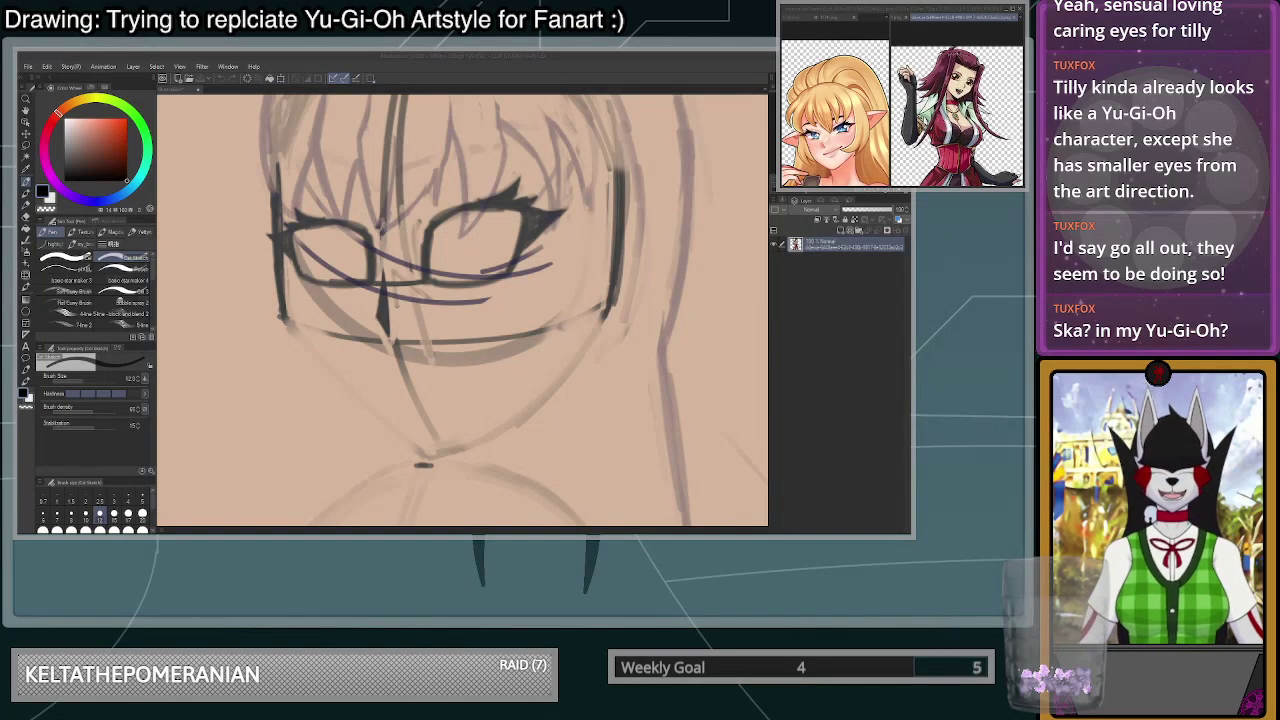
scroll(955, 78, up, 2)
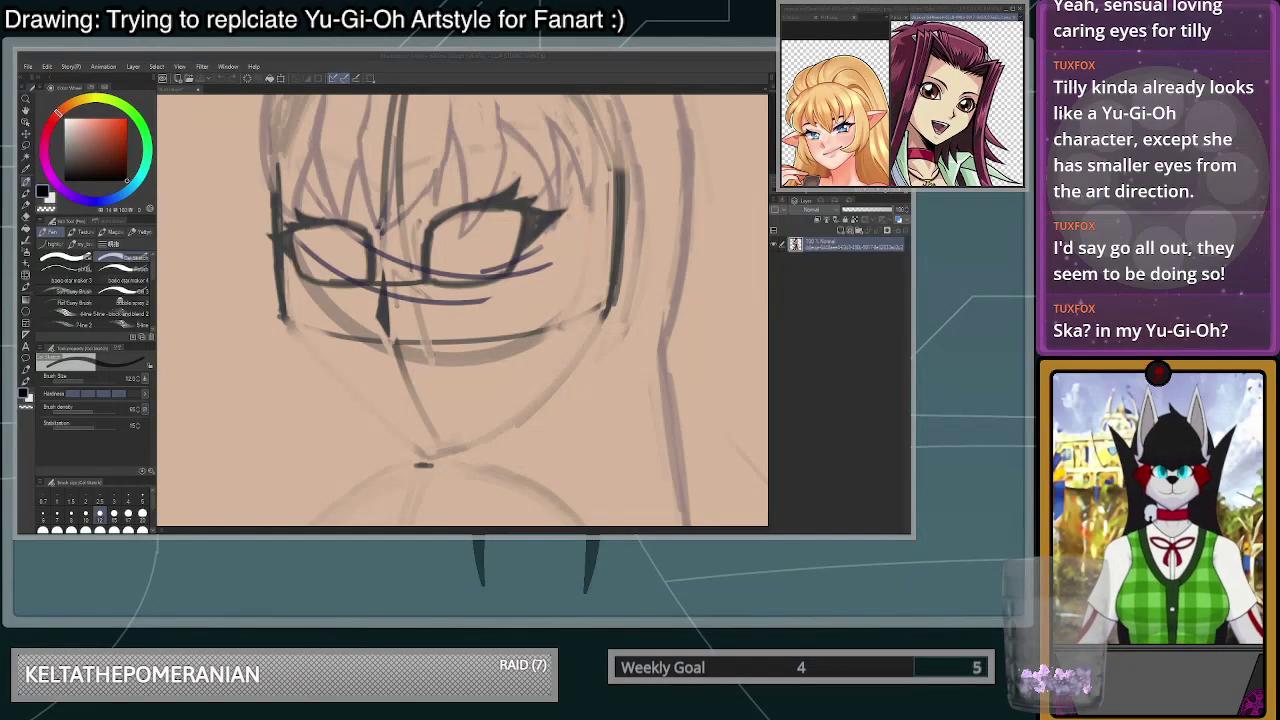
drag(978, 138, 994, 100)
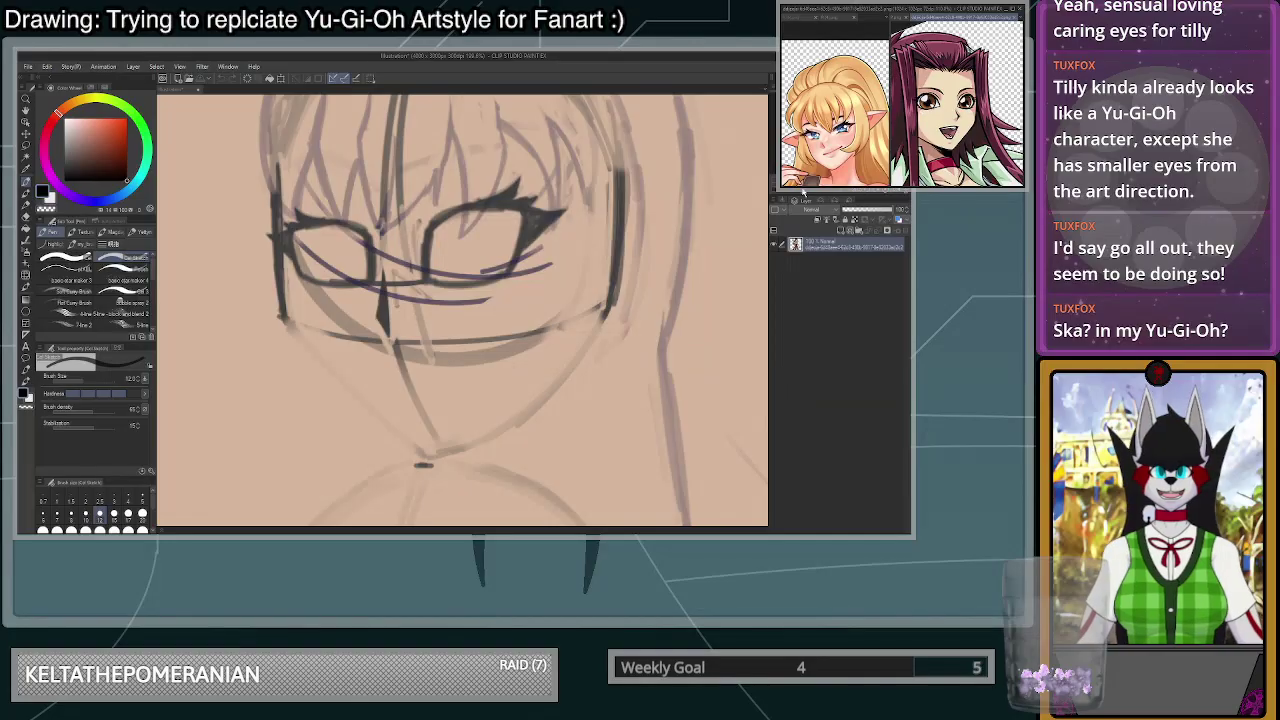
scroll(958, 132, up, 3)
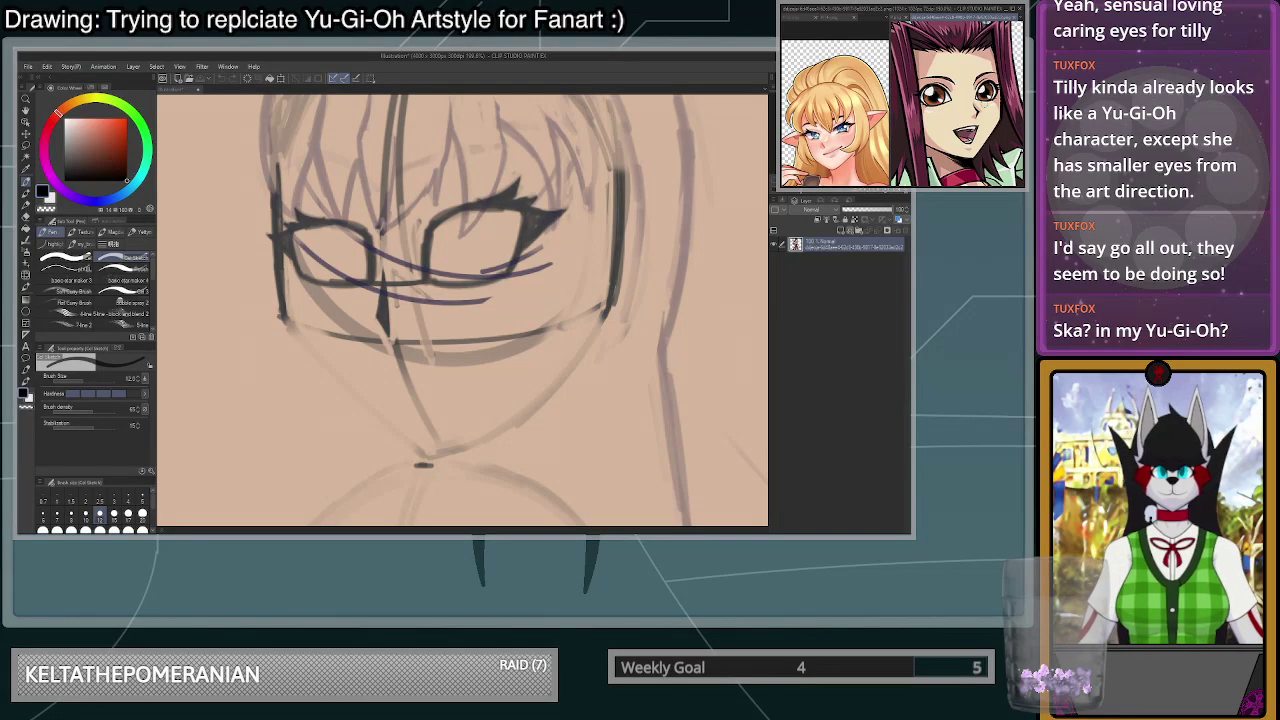
- Return to the illustration canvas and outline the cranium from the far temple over the crown to the near side of the face
click(569, 325)
scroll(569, 325, down, 4)
scroll(513, 267, up, 2)
drag(348, 181, 344, 273)
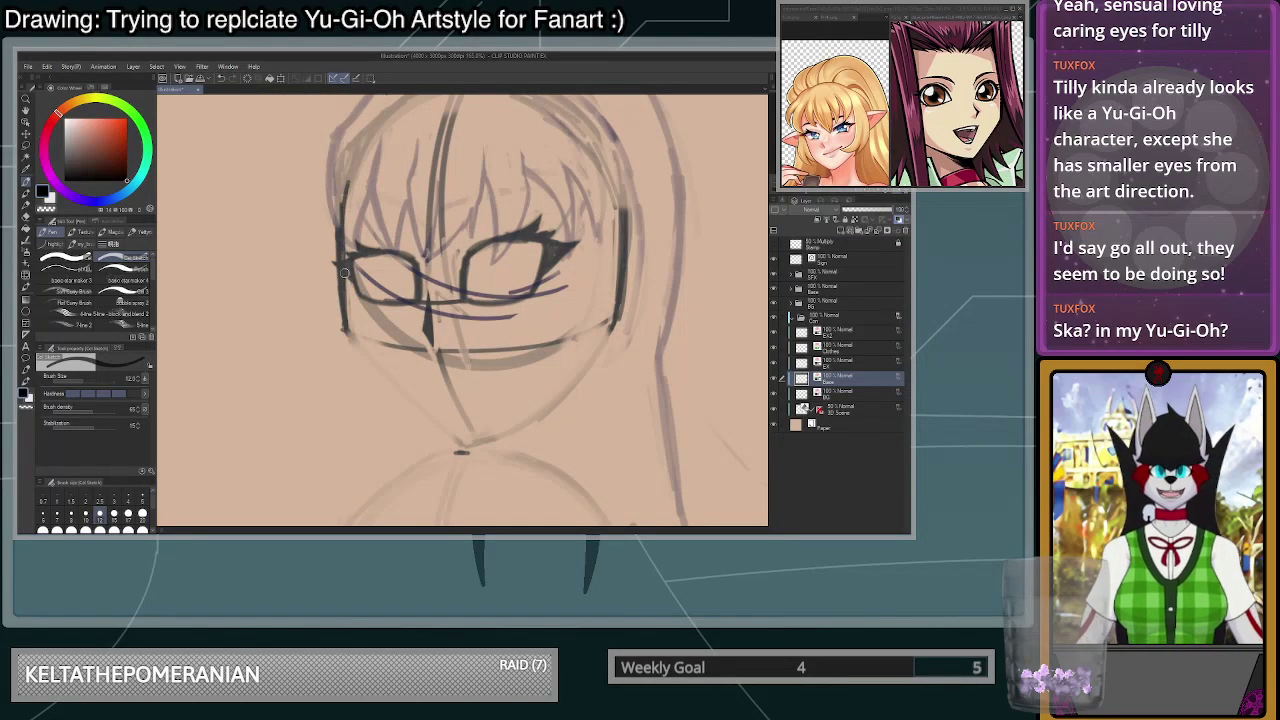
drag(357, 172, 344, 206)
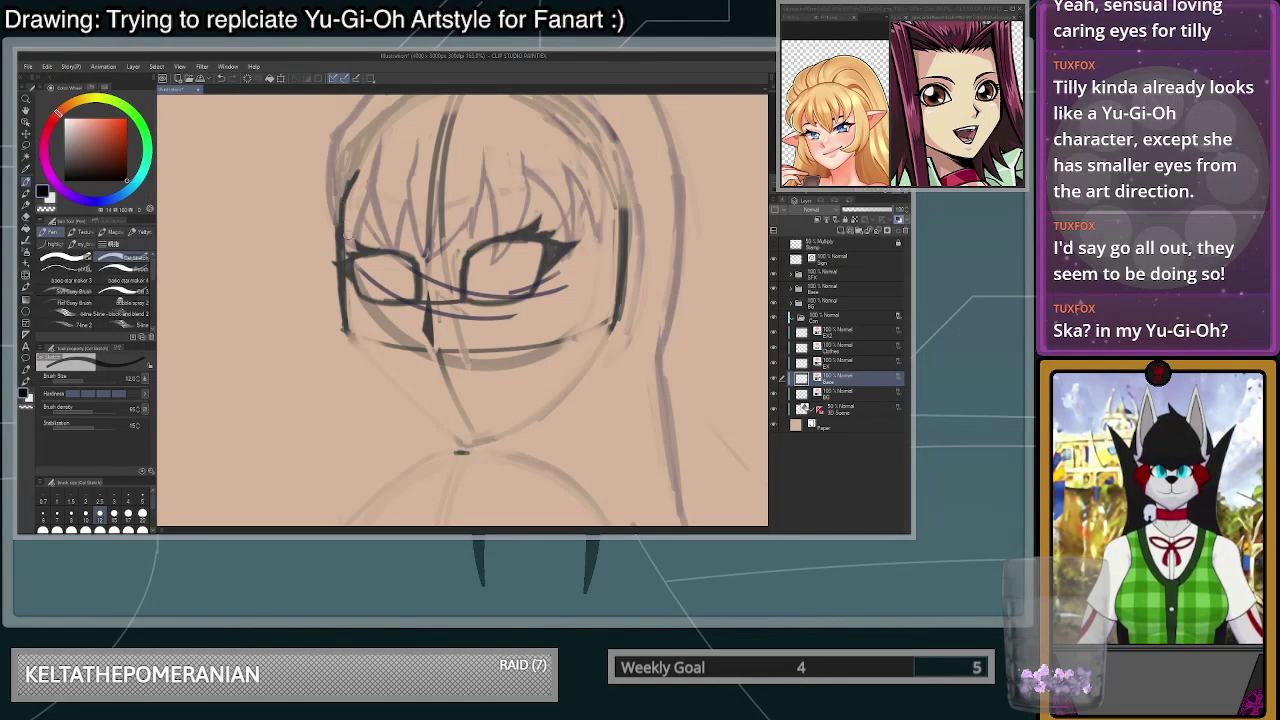
scroll(345, 223, down, 3)
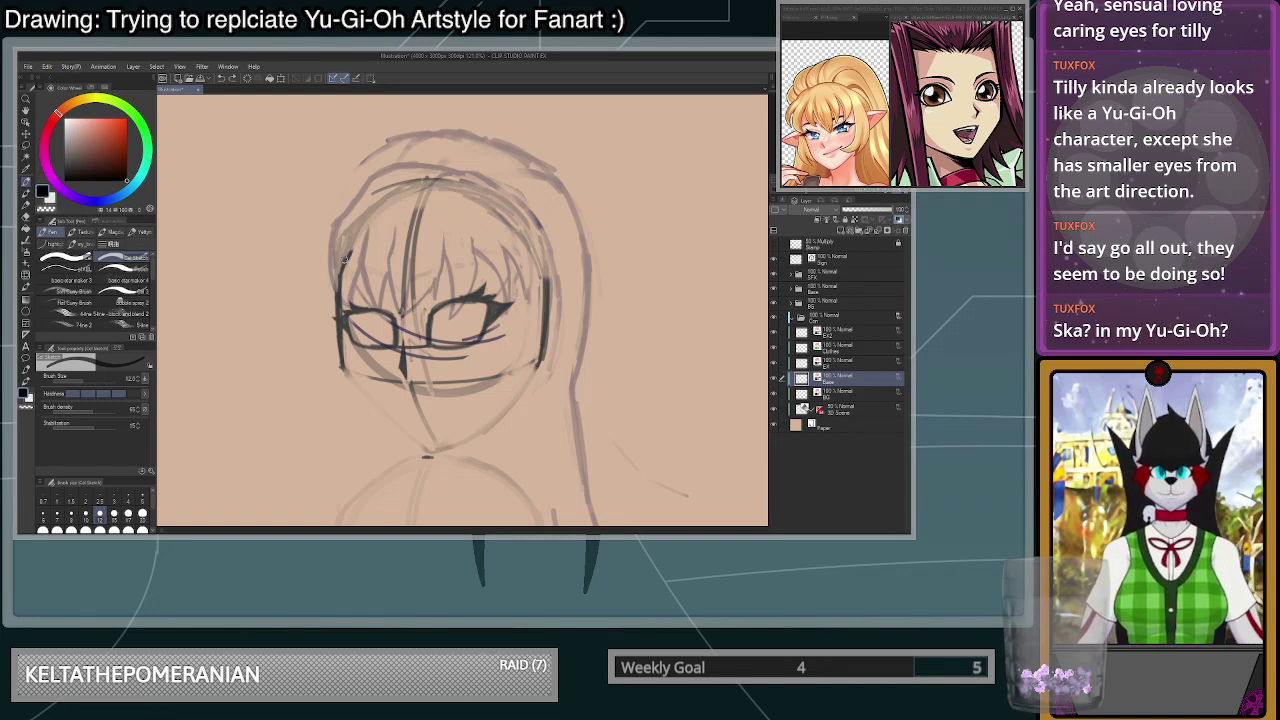
mouse_move(548, 286)
mouse_down()
mouse_move(515, 210)
mouse_move(453, 189)
mouse_move(358, 237)
mouse_move(378, 212)
mouse_move(344, 263)
mouse_move(386, 211)
mouse_move(445, 186)
mouse_move(537, 232)
mouse_move(546, 308)
mouse_up()
scroll(522, 232, down, 3)
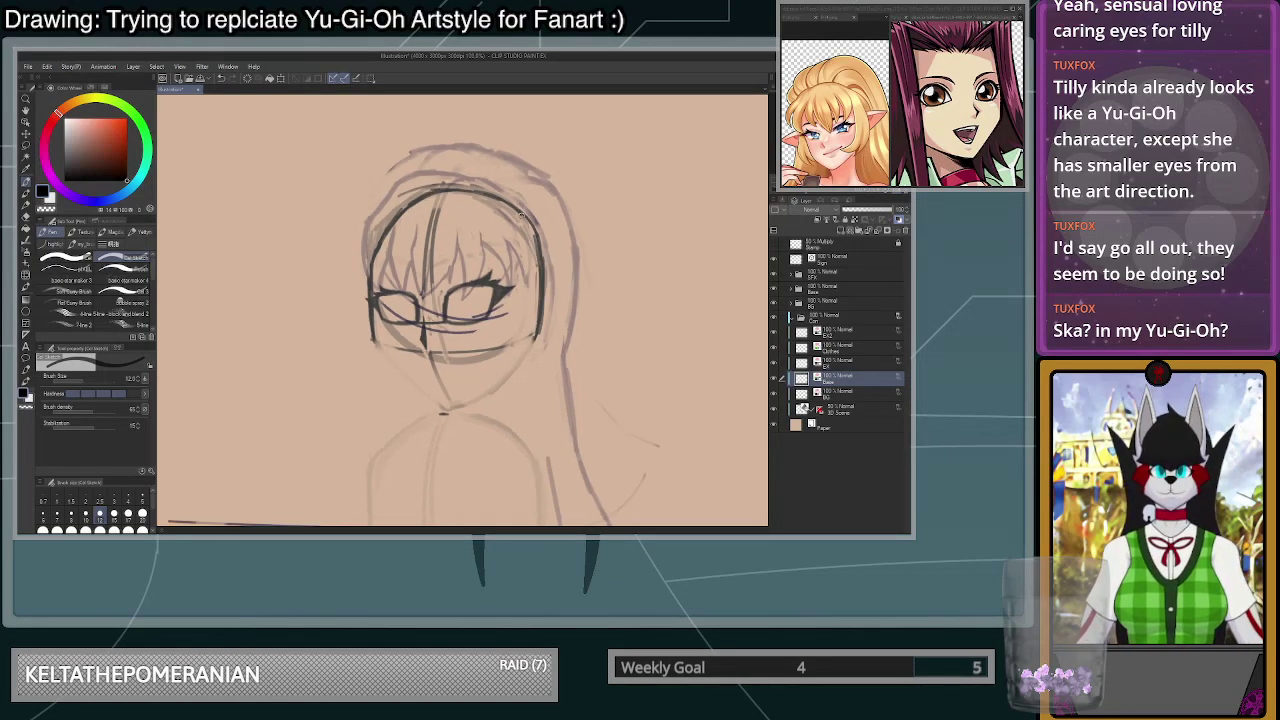
- Redraw the far side of the face as a smoother line from the temple past the eye to the cheek, erasing stray marks
scroll(524, 337, up, 2)
scroll(385, 268, up, 2)
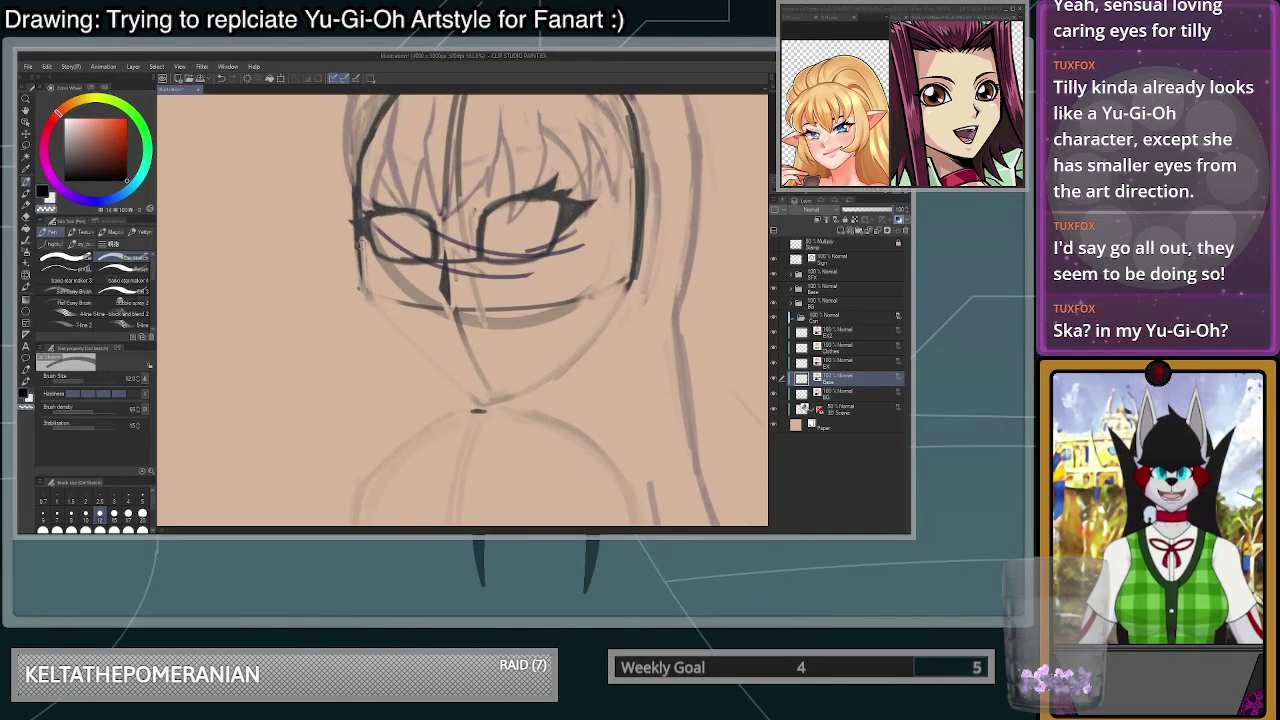
drag(358, 235, 363, 297)
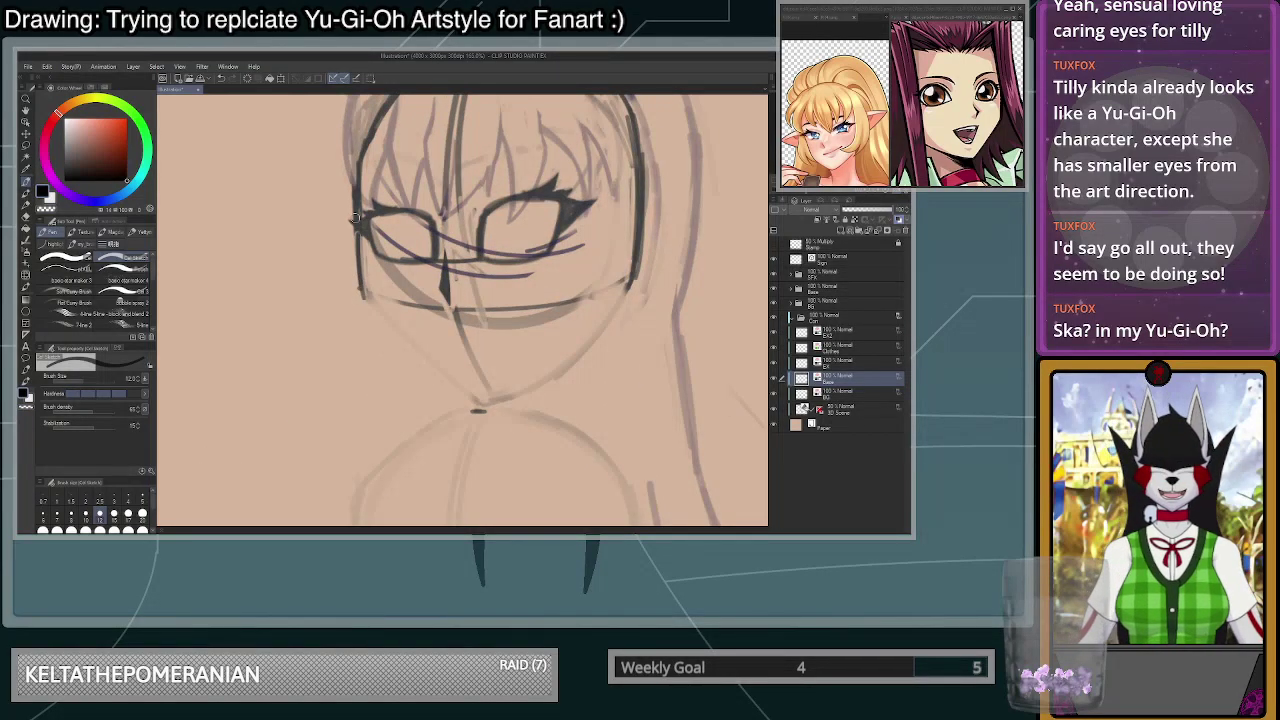
key(ctrl+z)
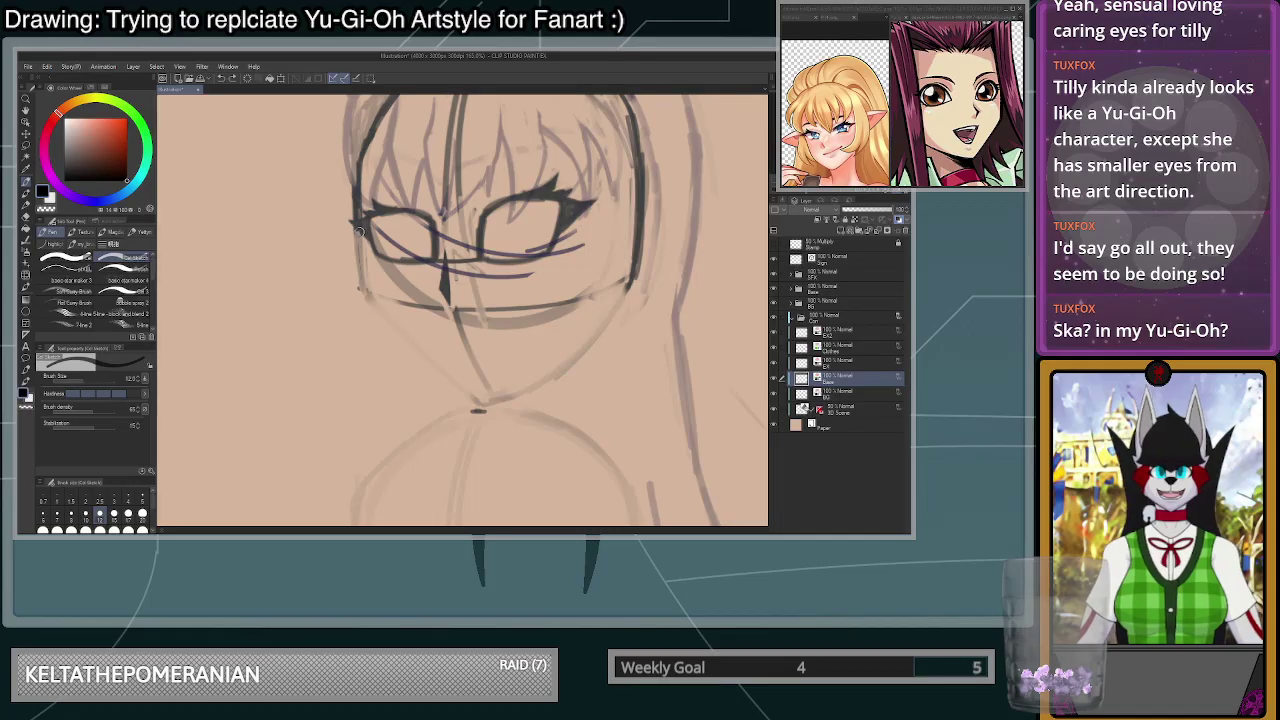
drag(358, 167, 362, 292)
key(ctrl+z)
drag(358, 178, 361, 279)
drag(358, 206, 368, 297)
key(c)
drag(363, 178, 369, 277)
scroll(369, 276, up, 2)
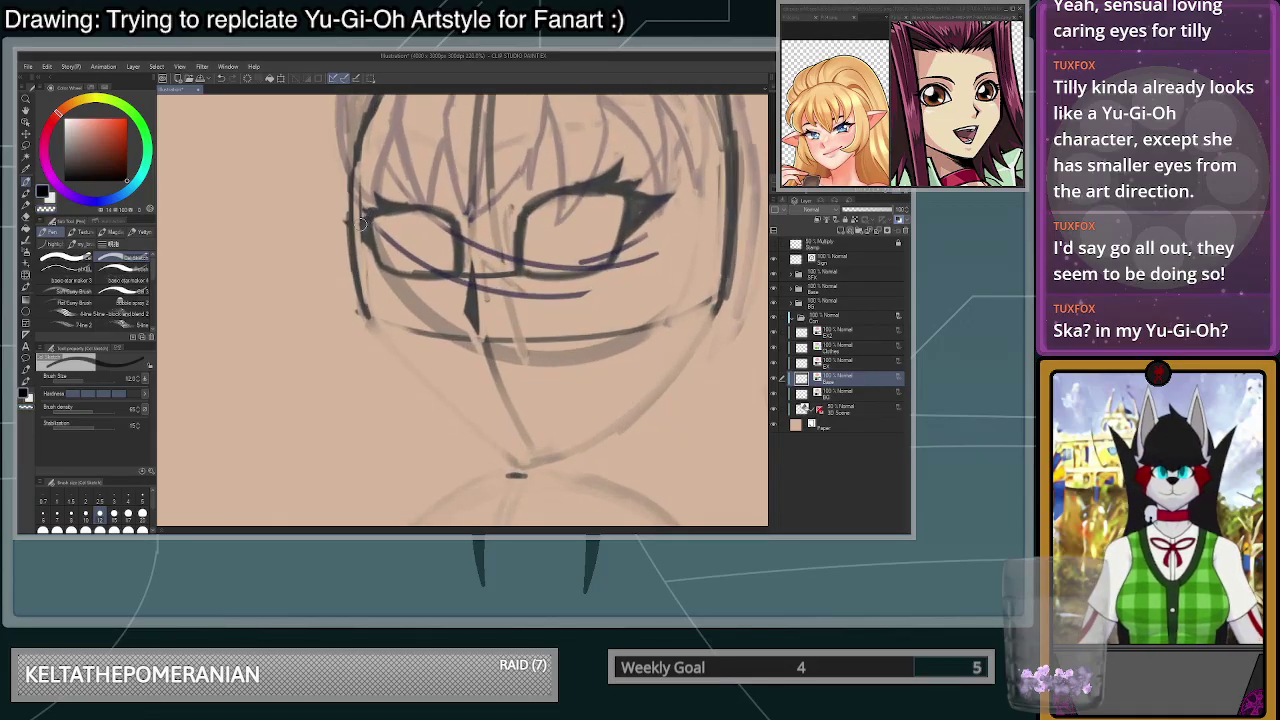
mouse_move(362, 221)
mouse_down()
mouse_move(349, 222)
mouse_move(364, 238)
mouse_up()
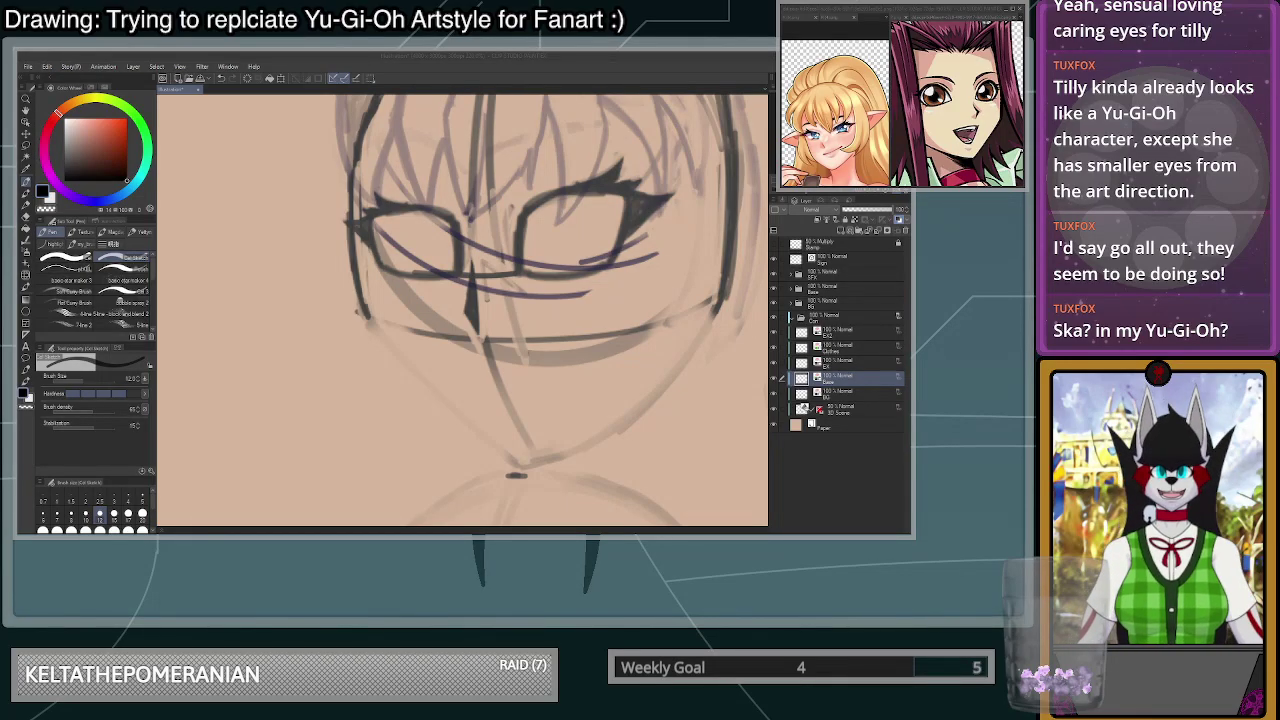
- Draw the far jawline from the cheek down to the chin mark, redoing strokes until it tapers cleanly
scroll(712, 432, up, 1)
scroll(712, 432, down, 2)
scroll(712, 432, up, 1)
scroll(712, 432, up, 1)
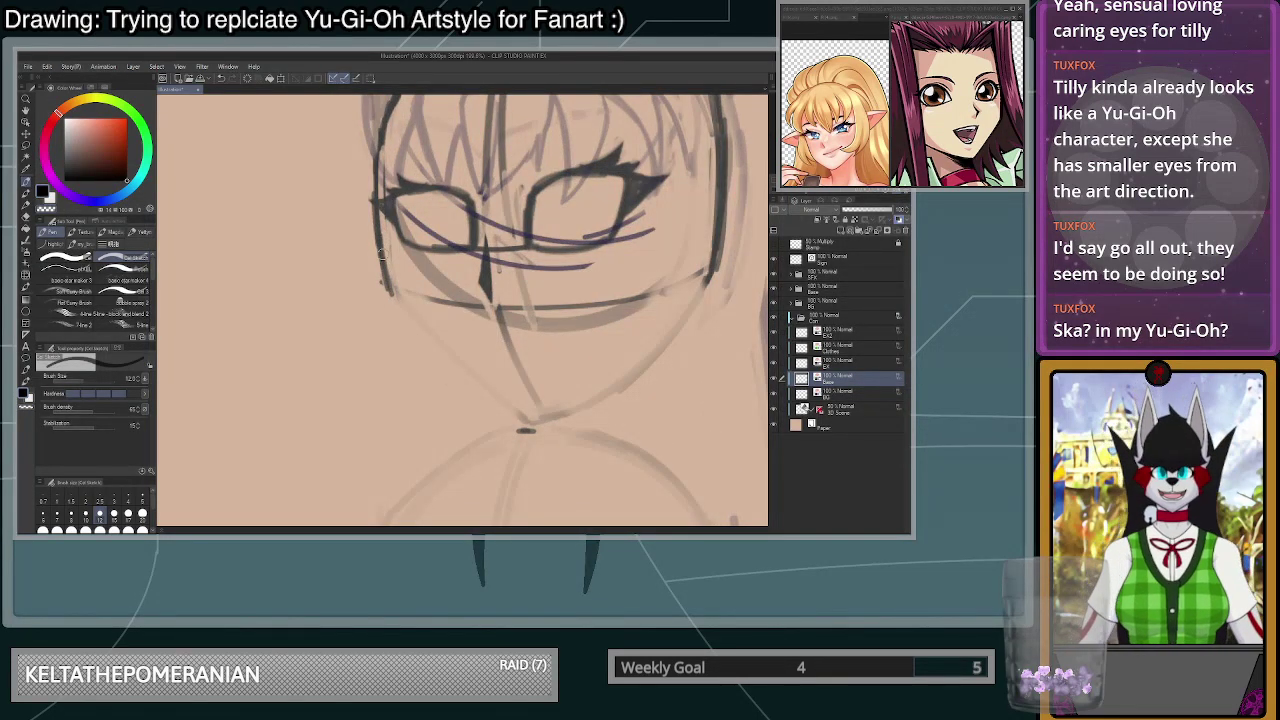
key(ctrl+z)
mouse_move(382, 243)
mouse_down()
mouse_move(391, 297)
mouse_move(416, 342)
mouse_up()
drag(402, 321, 463, 392)
key(ctrl+z)
drag(403, 312, 518, 428)
key(ctrl+z)
mouse_move(403, 314)
mouse_down()
mouse_move(511, 431)
mouse_move(416, 324)
mouse_move(496, 411)
mouse_up()
key(c)
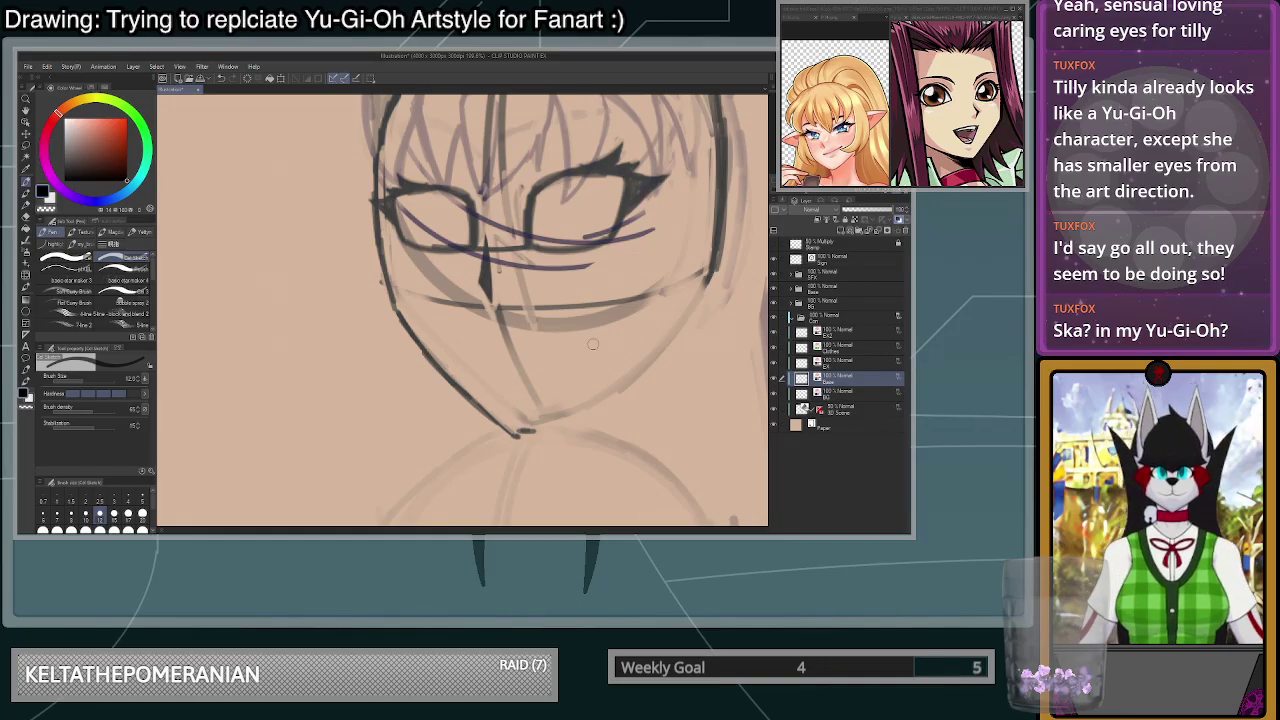
- Draw the near jawline from the chin up to the near cheek and clean up the pointed chin
mouse_move(719, 209)
mouse_down()
mouse_move(709, 296)
mouse_move(675, 343)
mouse_move(530, 432)
mouse_move(634, 362)
mouse_up()
key(ctrl+z)
drag(531, 439, 674, 330)
key(ctrl+z)
key(ctrl+z)
drag(541, 432, 702, 303)
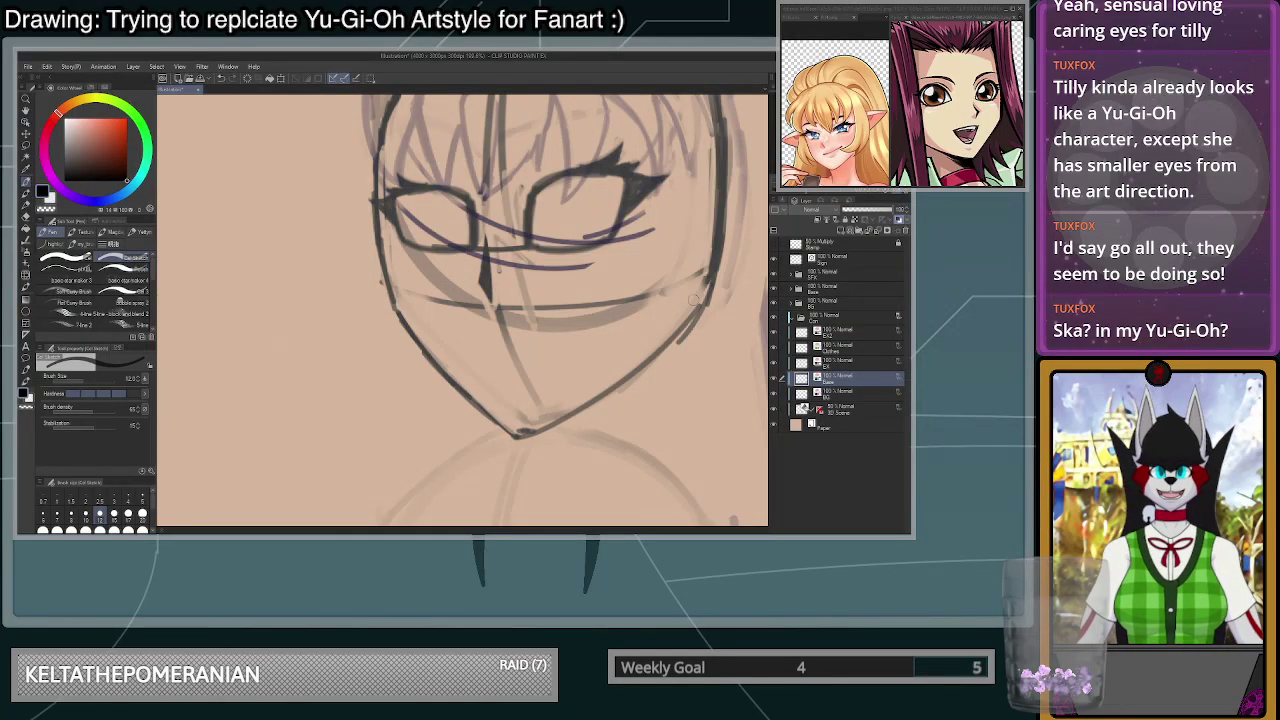
mouse_move(526, 433)
mouse_down()
mouse_move(626, 376)
mouse_move(704, 303)
mouse_up()
key(ctrl+z)
drag(518, 437, 677, 332)
mouse_move(596, 405)
mouse_down()
mouse_move(711, 291)
mouse_move(592, 402)
mouse_move(532, 436)
mouse_move(692, 330)
mouse_move(549, 442)
mouse_move(498, 444)
mouse_up()
key(c)
- Sketch a smiling mouth as two short curved strokes with a gap at the face's centre line
scroll(636, 412, down, 3)
scroll(652, 402, up, 3)
scroll(497, 443, down, 1)
scroll(497, 443, down, 3)
scroll(502, 385, up, 3)
scroll(462, 383, up, 3)
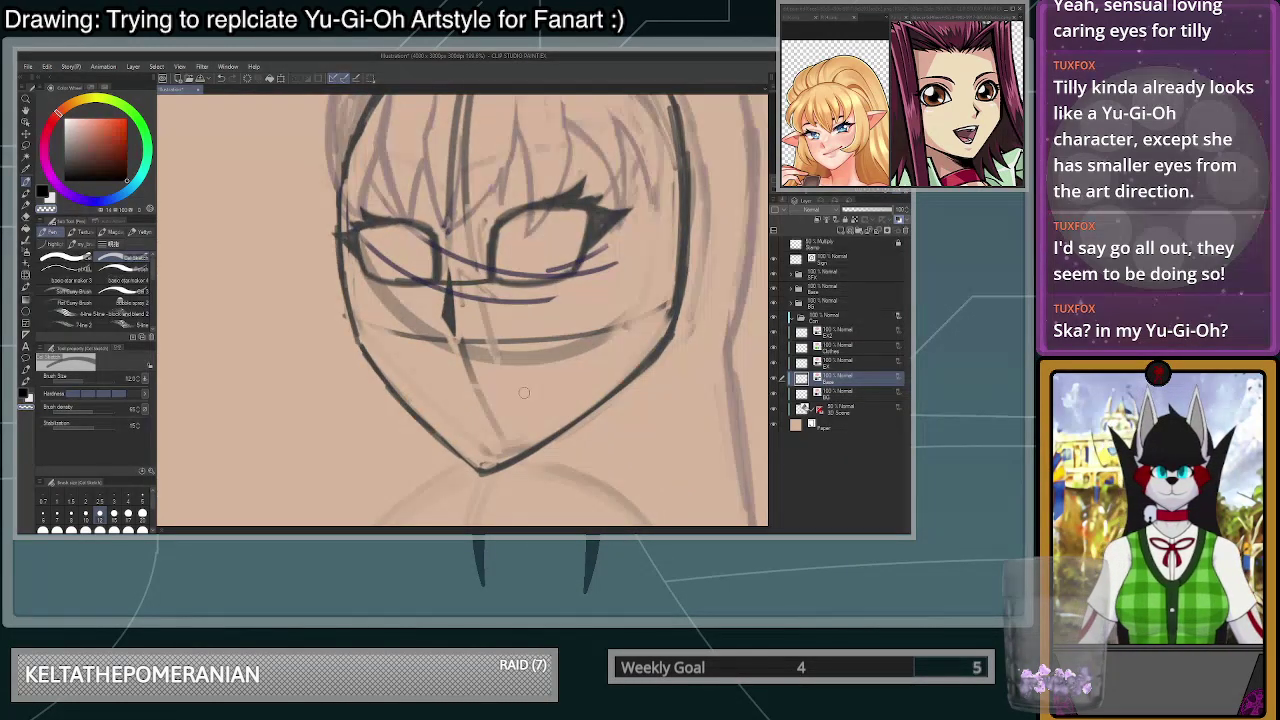
scroll(456, 395, up, 3)
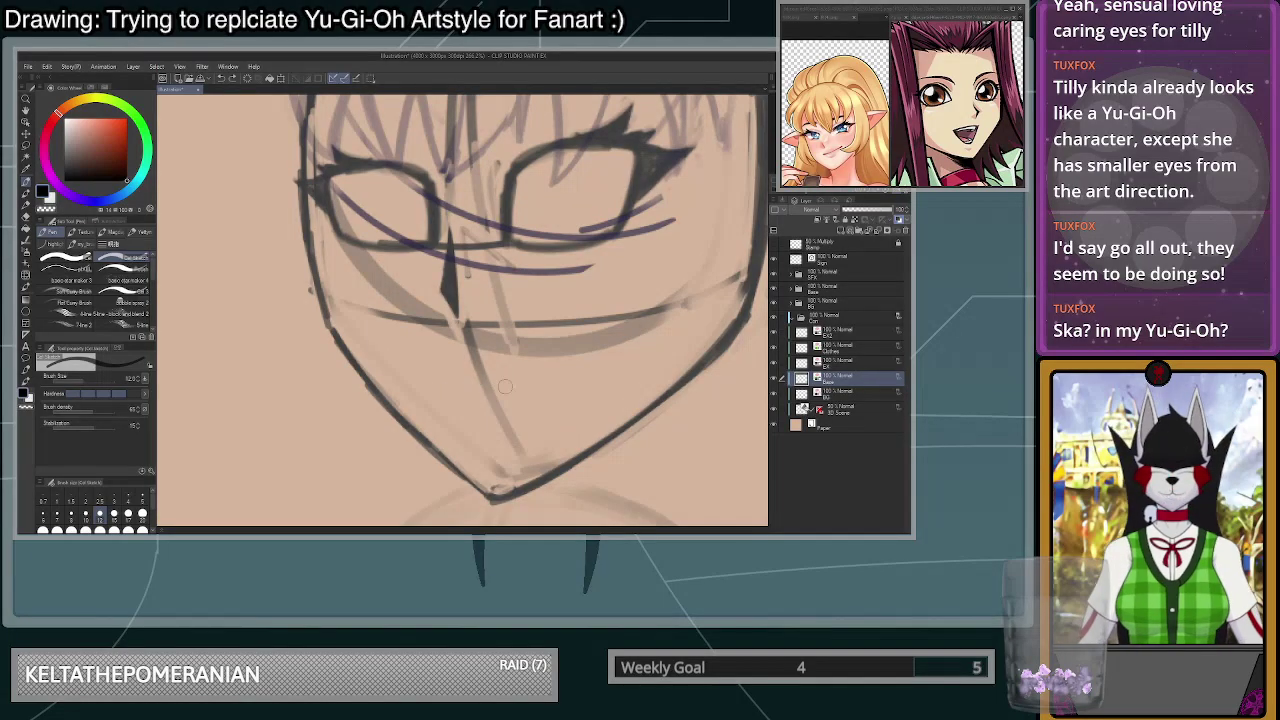
mouse_move(417, 388)
mouse_down()
mouse_move(507, 393)
mouse_move(570, 375)
mouse_up()
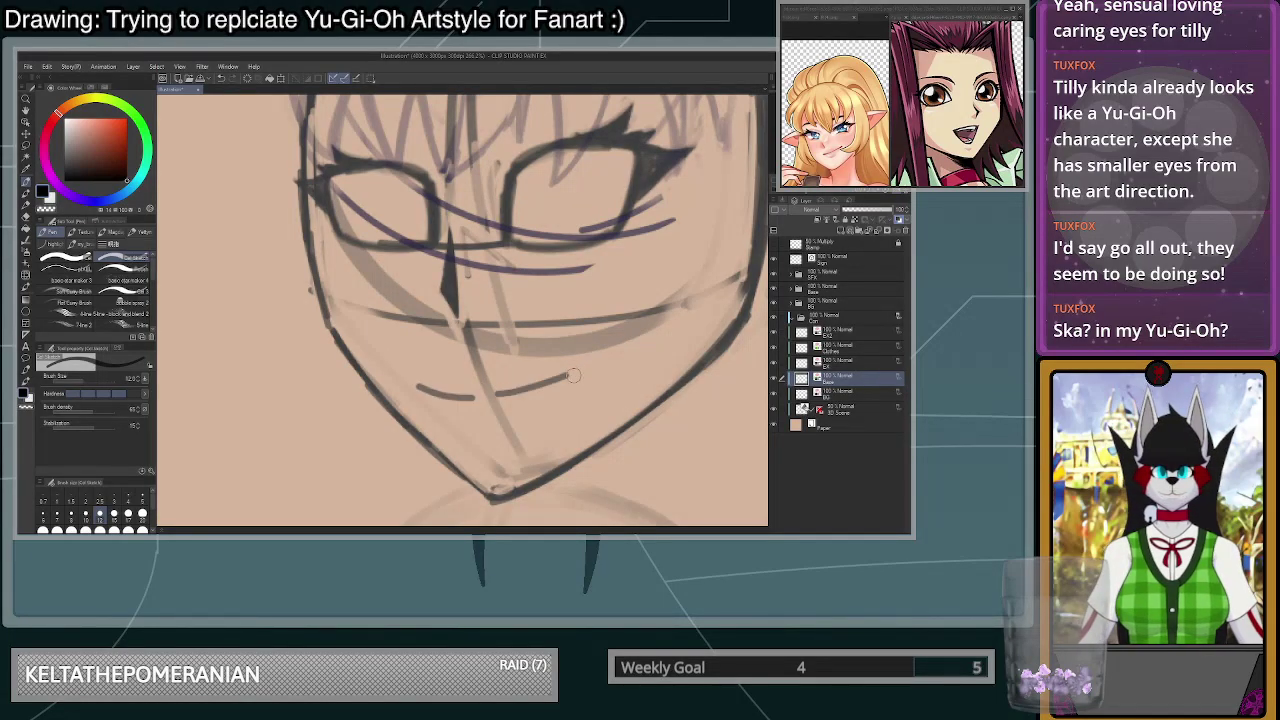
- Try a small curved lower lip and a dark lip shadow beneath the mouth, undoing unwanted strokes
mouse_move(457, 408)
mouse_down()
mouse_move(522, 408)
mouse_move(502, 412)
mouse_up()
key(ctrl+z)
scroll(489, 406, up, 2)
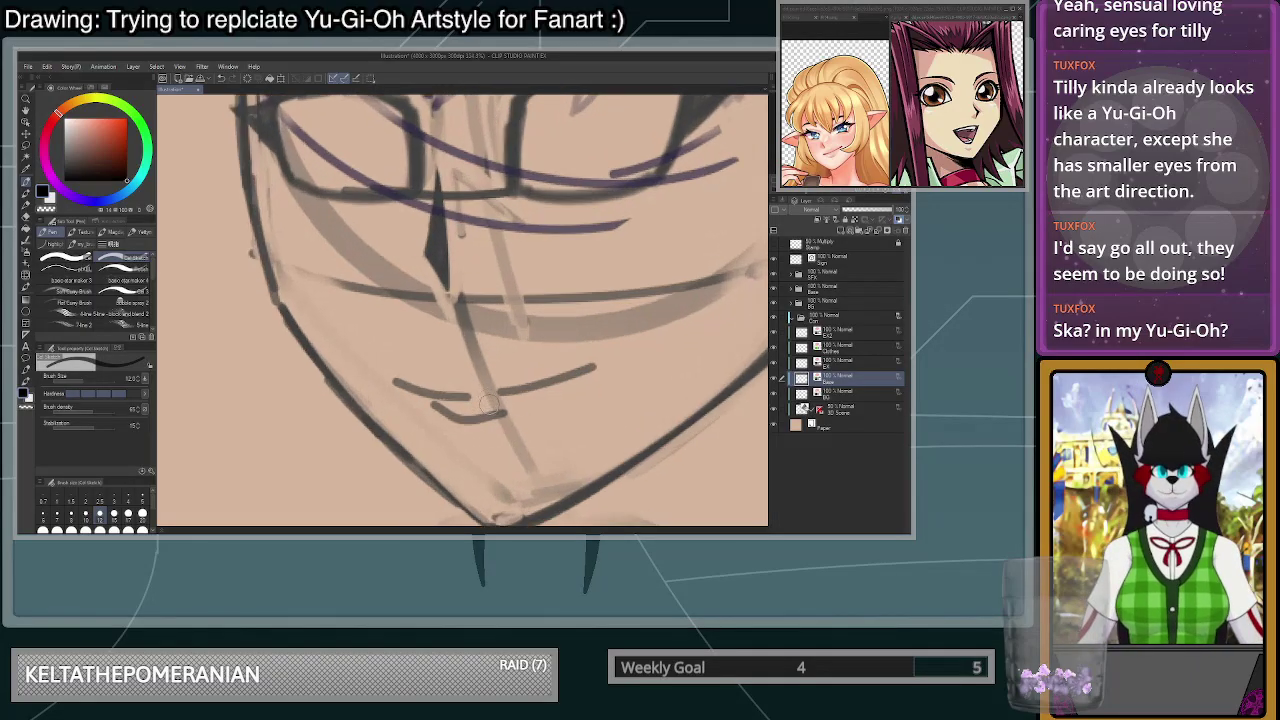
scroll(489, 406, up, 1)
key(ctrl+z)
scroll(486, 458, down, 2)
scroll(489, 462, up, 2)
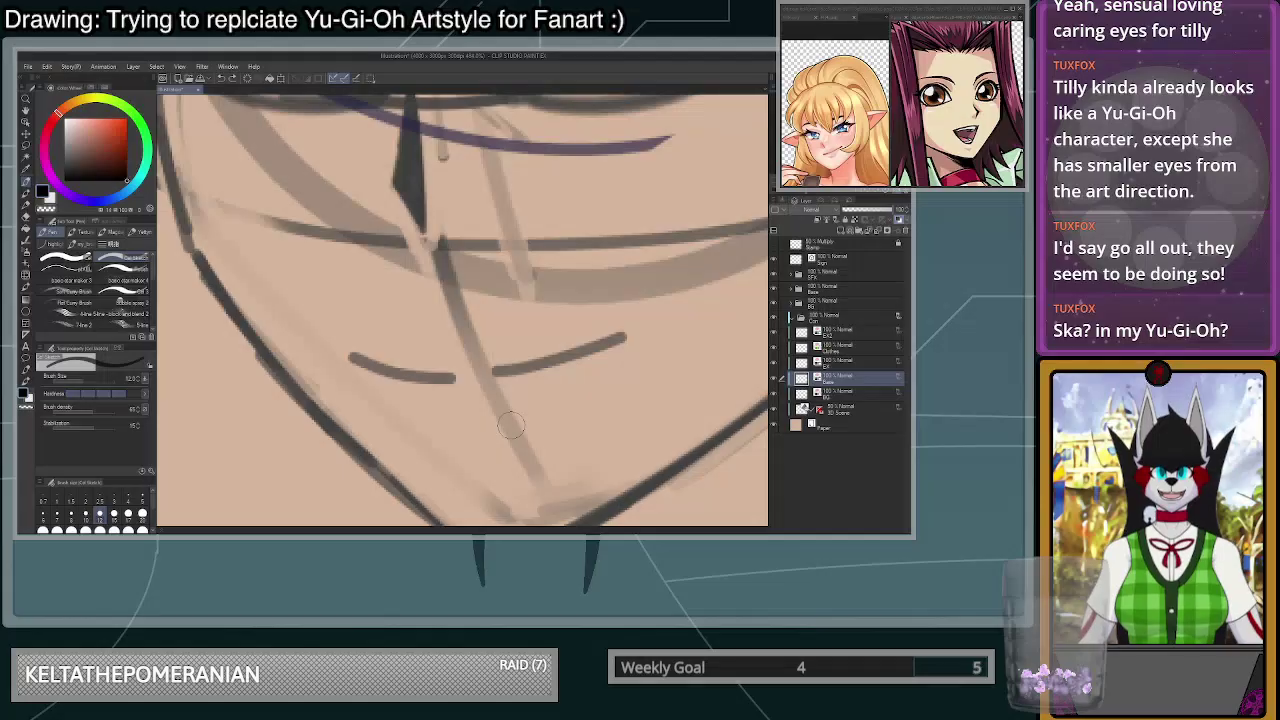
mouse_move(464, 420)
mouse_down()
mouse_move(452, 433)
mouse_move(514, 428)
mouse_move(458, 438)
mouse_up()
key(ctrl+z)
key(ctrl+z)
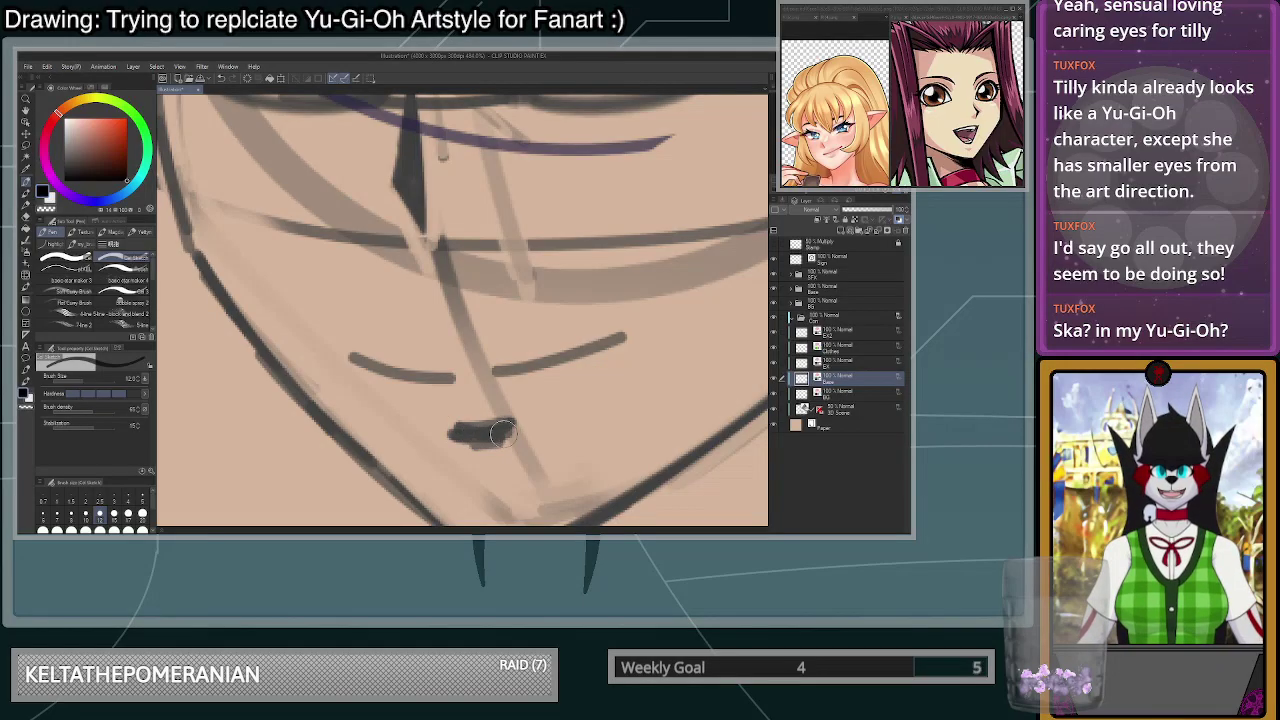
drag(390, 410, 578, 378)
key(ctrl+z)
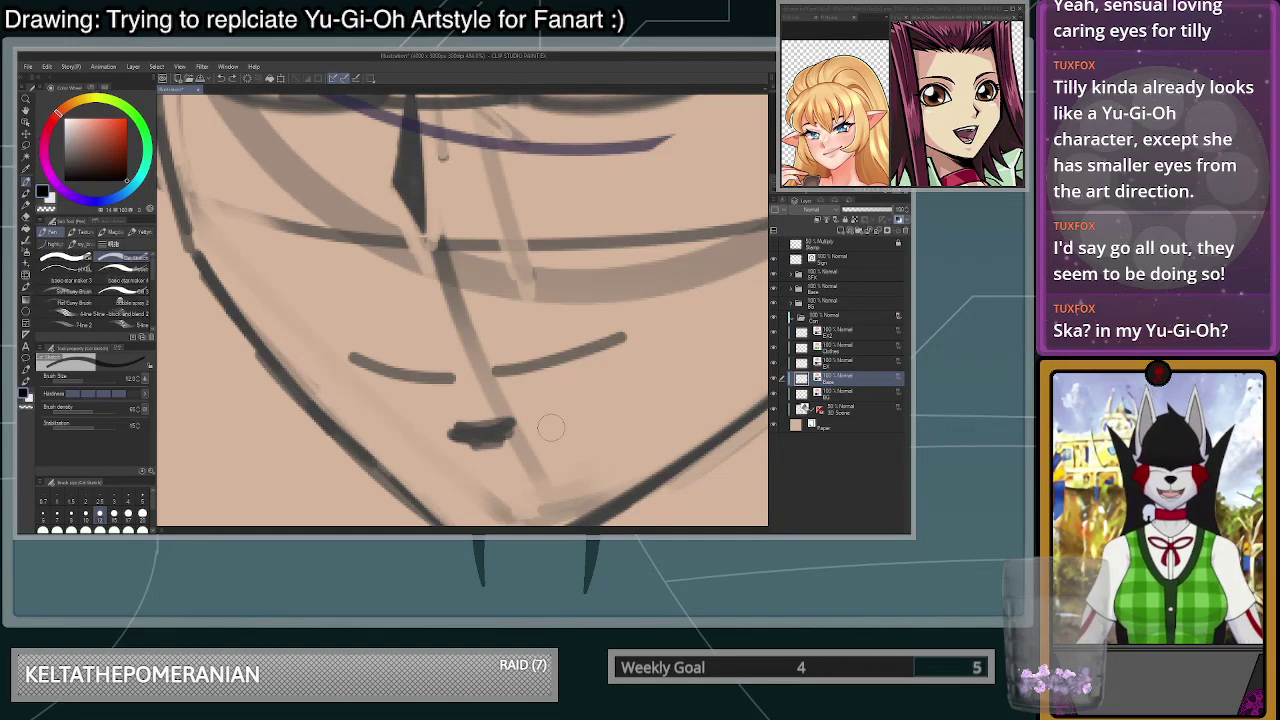
- Try a wider lower-lip line around the lip shadow, and undo the lip strokes back to the two-part mouth
scroll(520, 440, down, 4)
scroll(525, 441, up, 3)
drag(397, 420, 490, 432)
key(ctrl+z)
mouse_move(397, 430)
mouse_down()
mouse_move(538, 406)
mouse_move(488, 432)
mouse_up()
key(ctrl+z)
key(ctrl+z)
drag(395, 418, 526, 410)
key(ctrl+z)
drag(397, 424, 542, 403)
key(ctrl+z)
scroll(545, 383, down, 3)
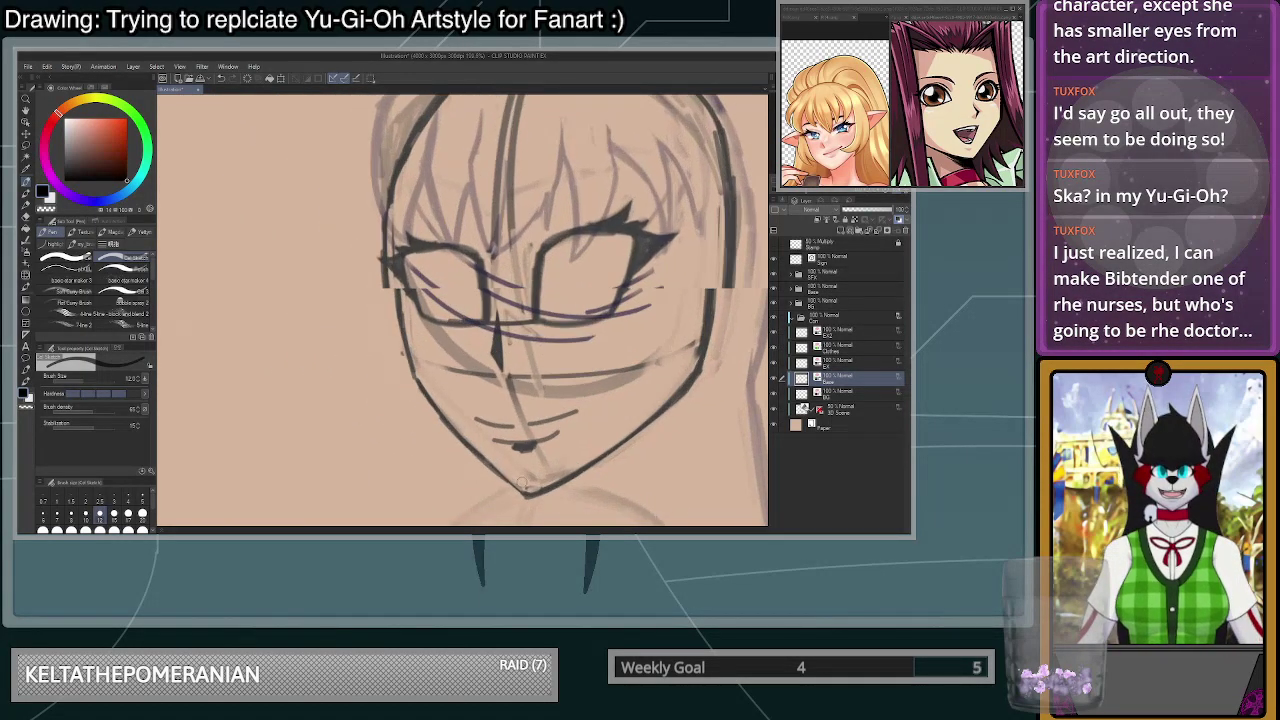
scroll(553, 430, up, 3)
key(ctrl+z)
key(ctrl+z)
key(ctrl+z)
key(ctrl+z)
key(ctrl+z)
key(ctrl+z)
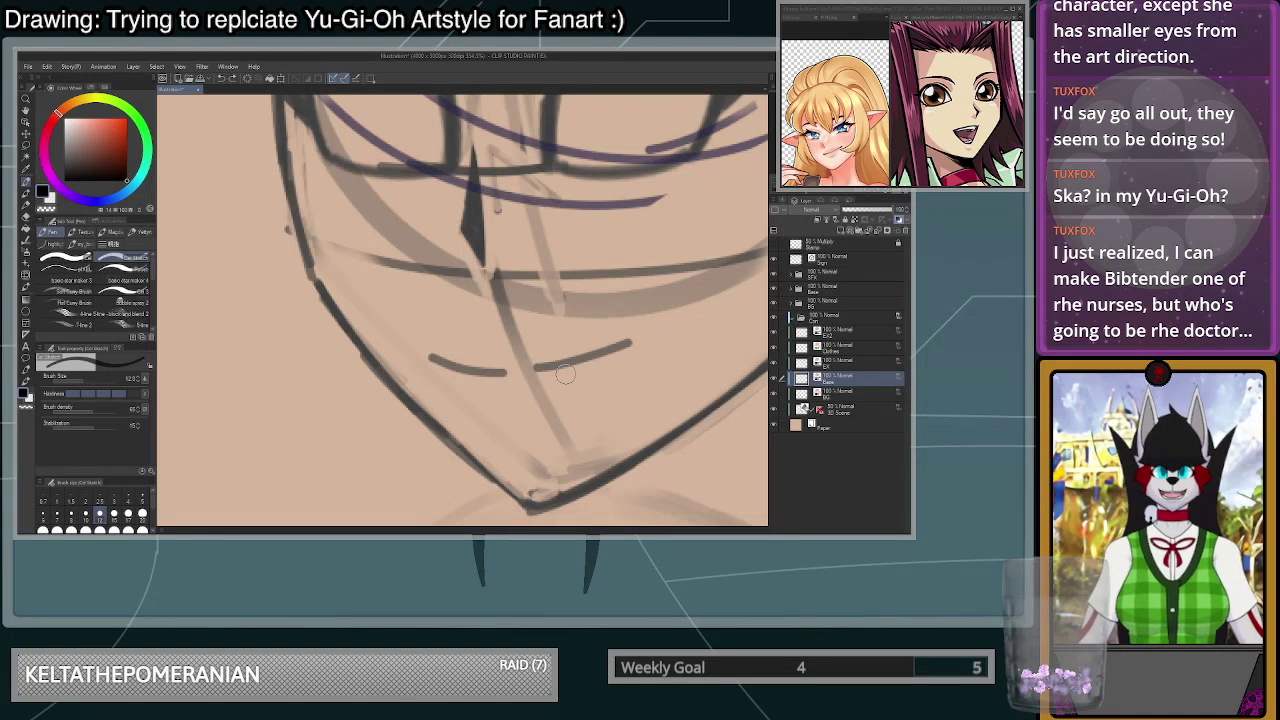
- Erase the dark wedge-shaped nose between the eyes, undoing the unwanted strokes over it
scroll(565, 374, down, 4)
scroll(575, 400, up, 2)
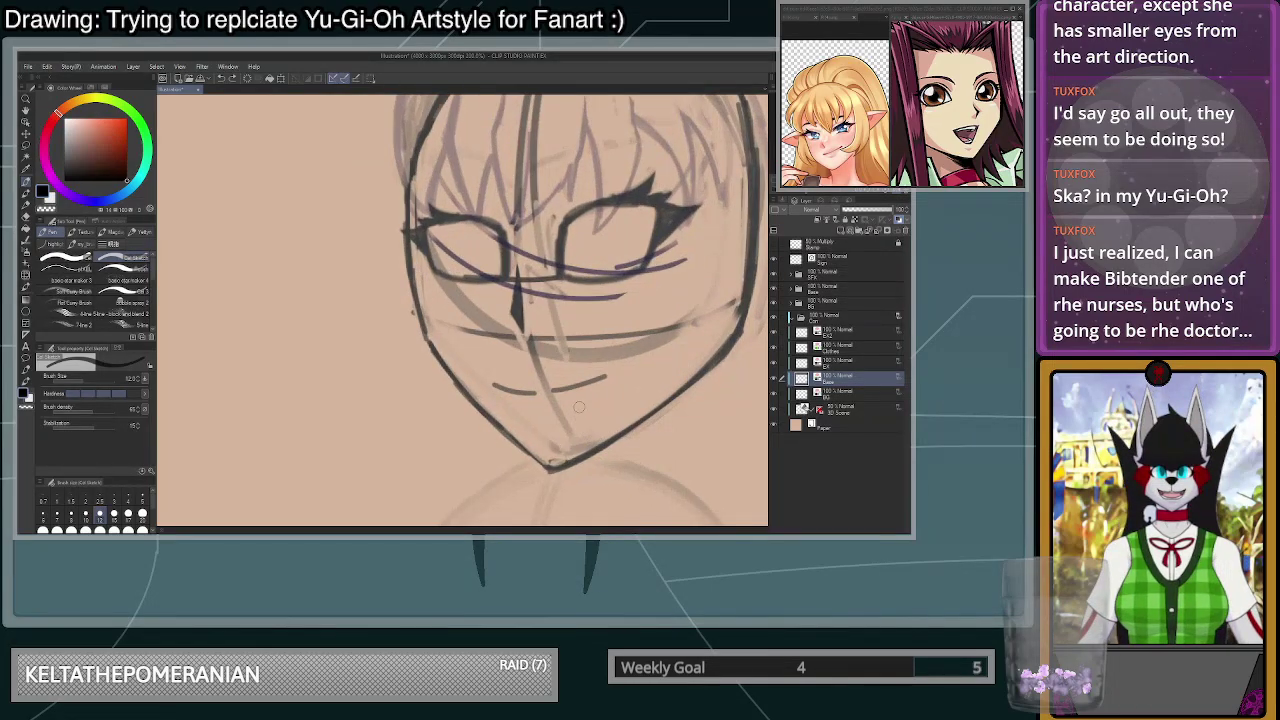
scroll(579, 407, up, 3)
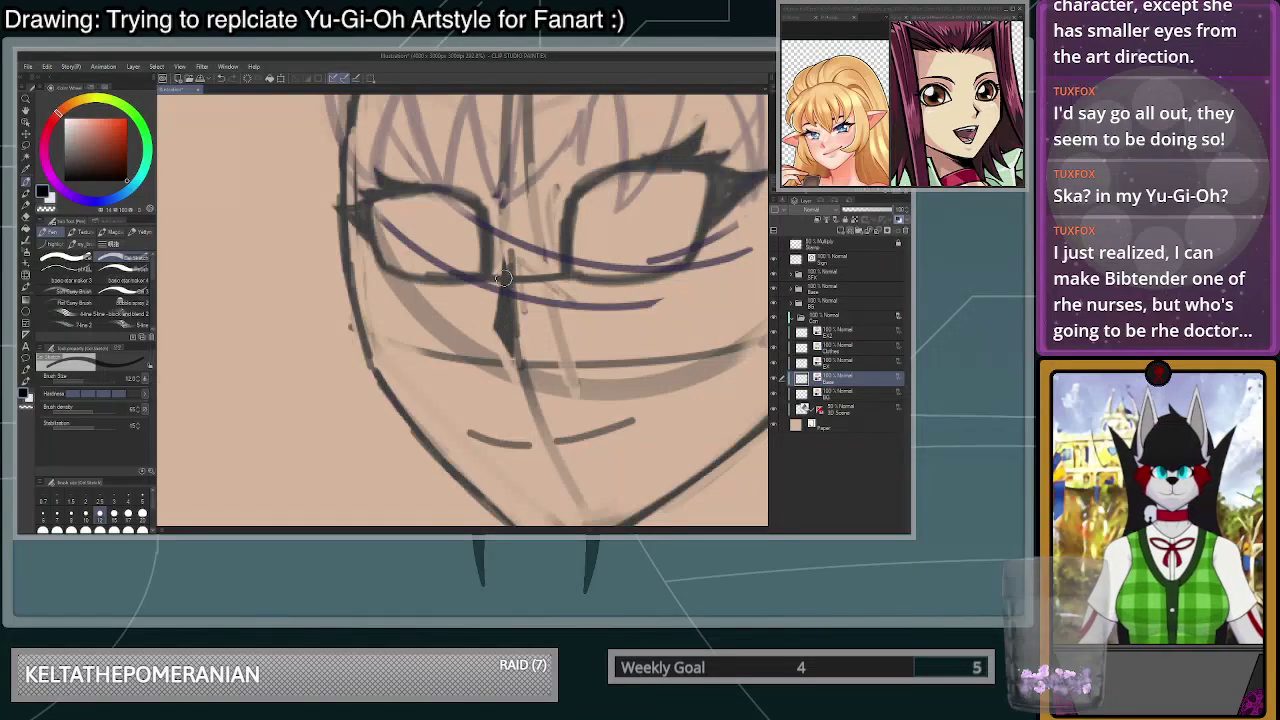
drag(503, 264, 502, 364)
key(ctrl+z)
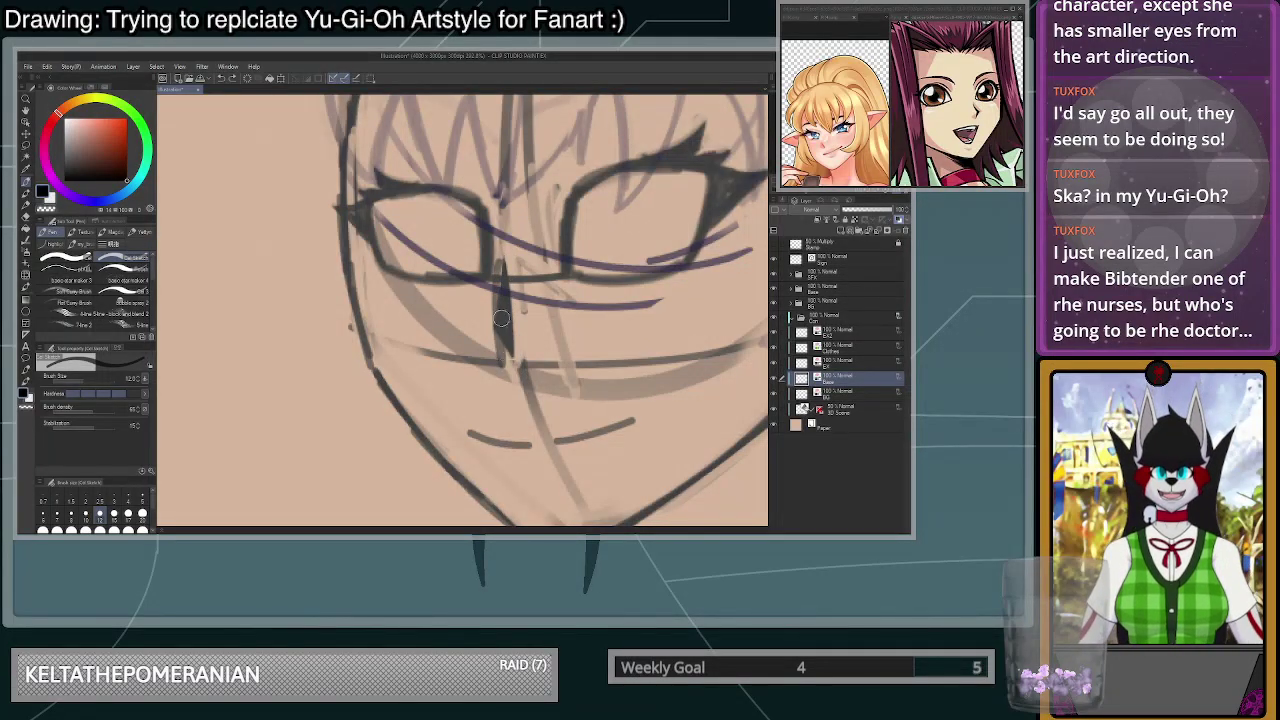
key(ctrl+z)
key(c)
mouse_move(503, 264)
mouse_down()
mouse_move(511, 334)
mouse_move(495, 345)
mouse_move(499, 317)
mouse_move(508, 361)
mouse_up()
key(c)
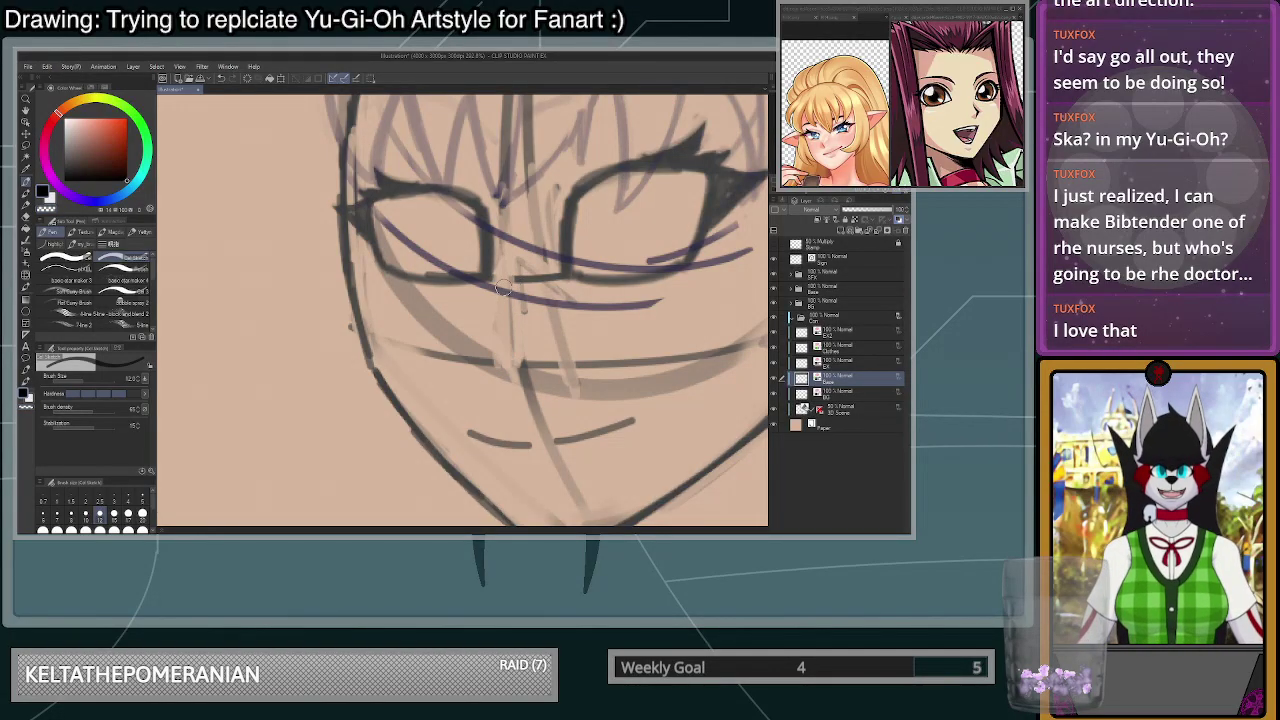
- Try an angular nose line with a pointed tip below the inner corner of the far eye
drag(508, 263, 500, 288)
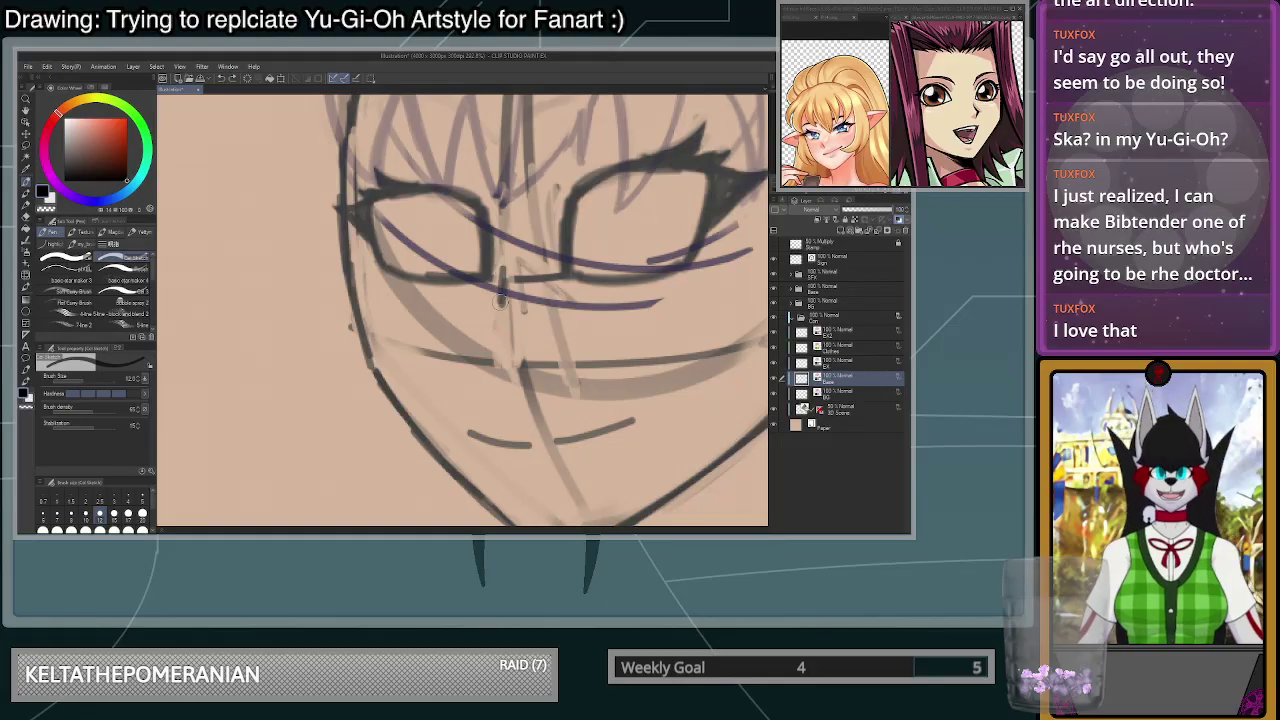
key(ctrl+z)
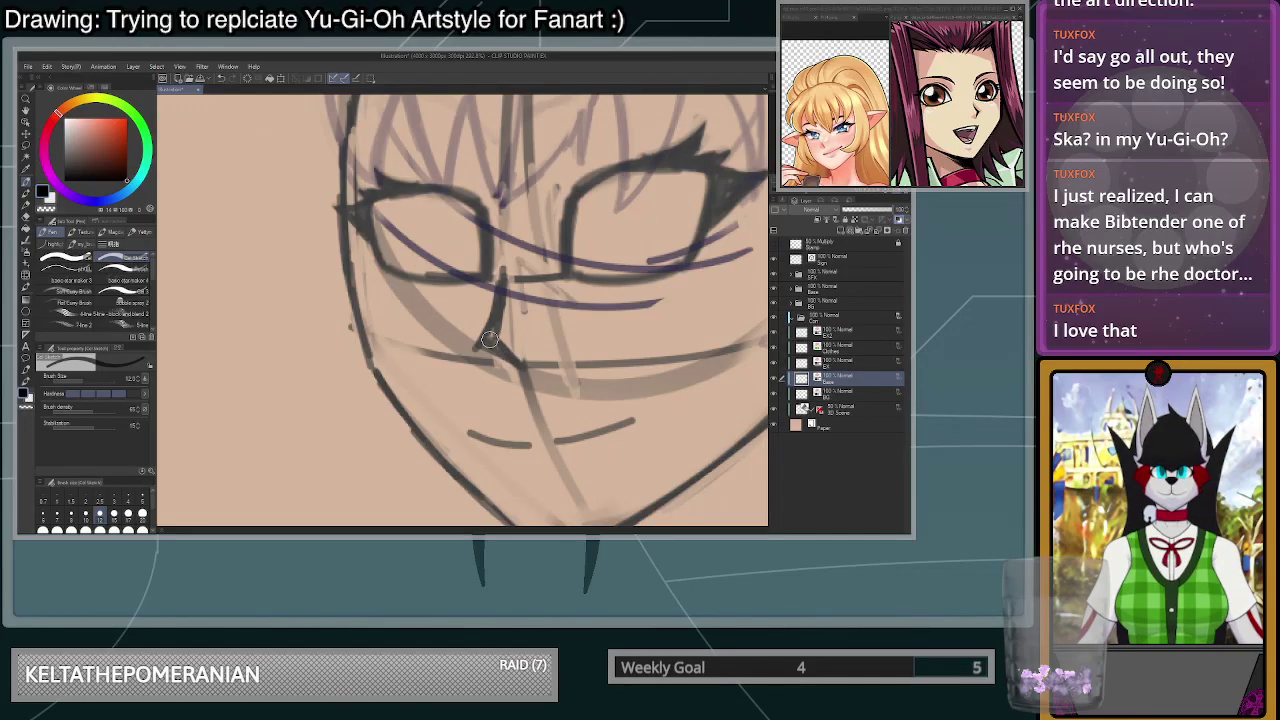
scroll(485, 352, down, 6)
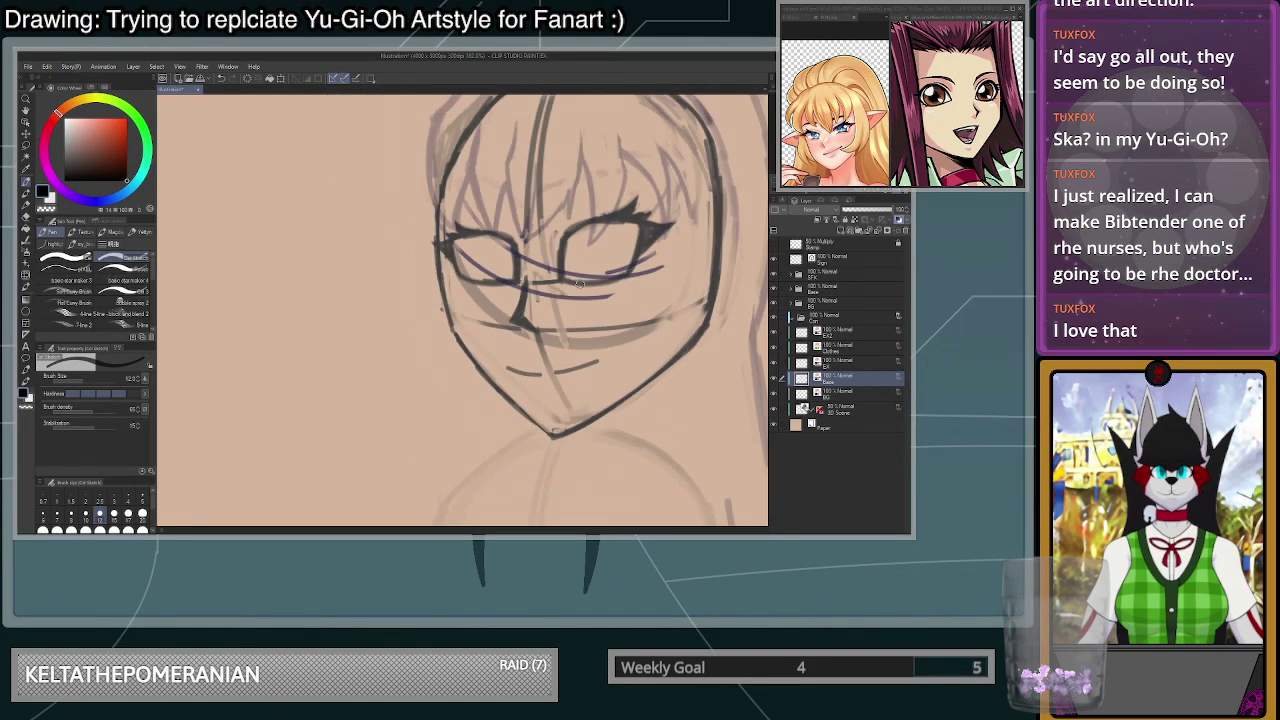
scroll(664, 328, up, 2)
scroll(594, 292, up, 3)
- Lasso the angular nose, try rotating it without keeping the original, and remove it from the sketch
key(m)
mouse_move(494, 286)
mouse_down()
mouse_move(468, 372)
mouse_move(496, 288)
mouse_up()
key(ctrl+t)
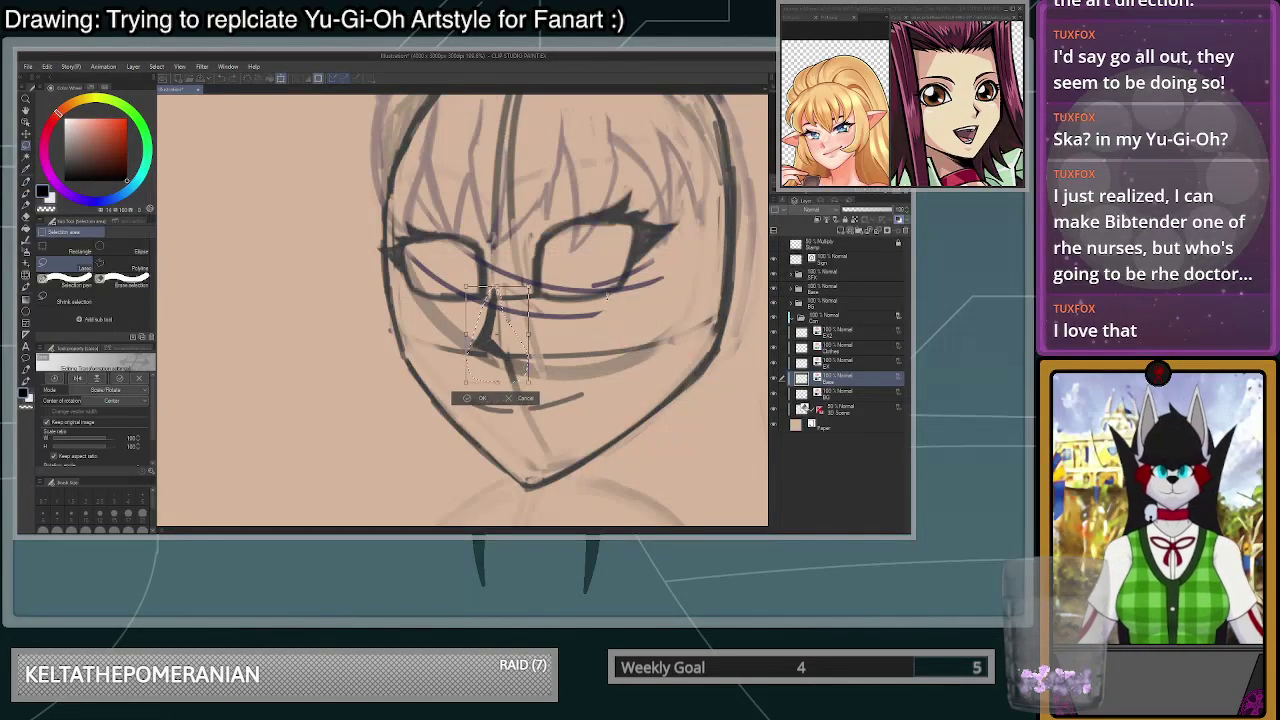
click(69, 426)
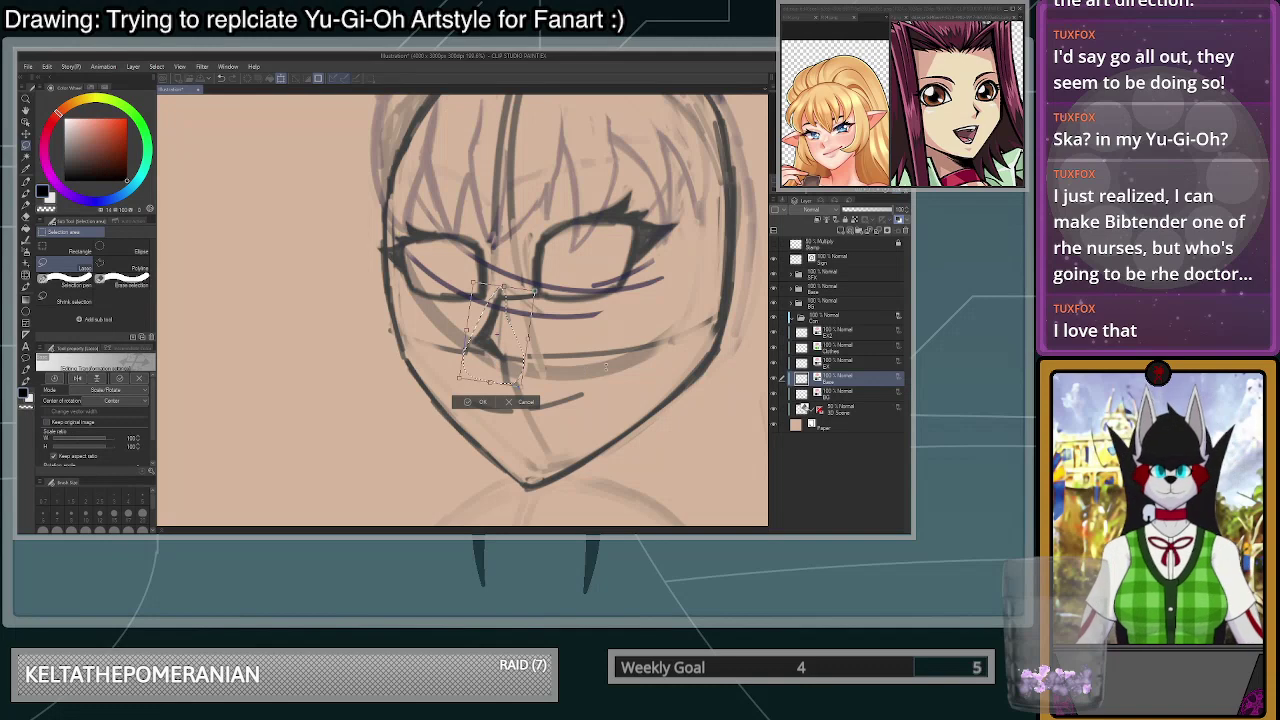
drag(545, 340, 581, 322)
click(485, 403)
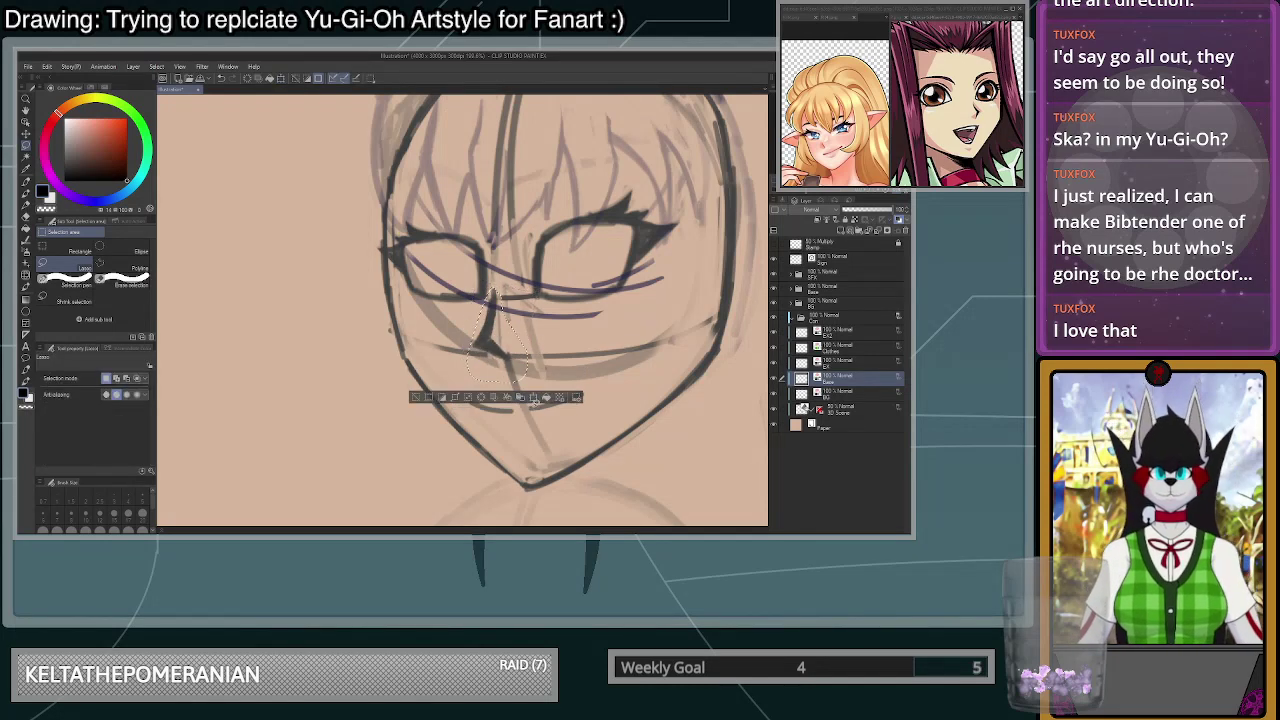
click(483, 401)
key(ctrl+d)
- Erase the forehead centre guideline and the upper head outline over the hair, using brush size 100
scroll(660, 341, up, 2)
key(p)
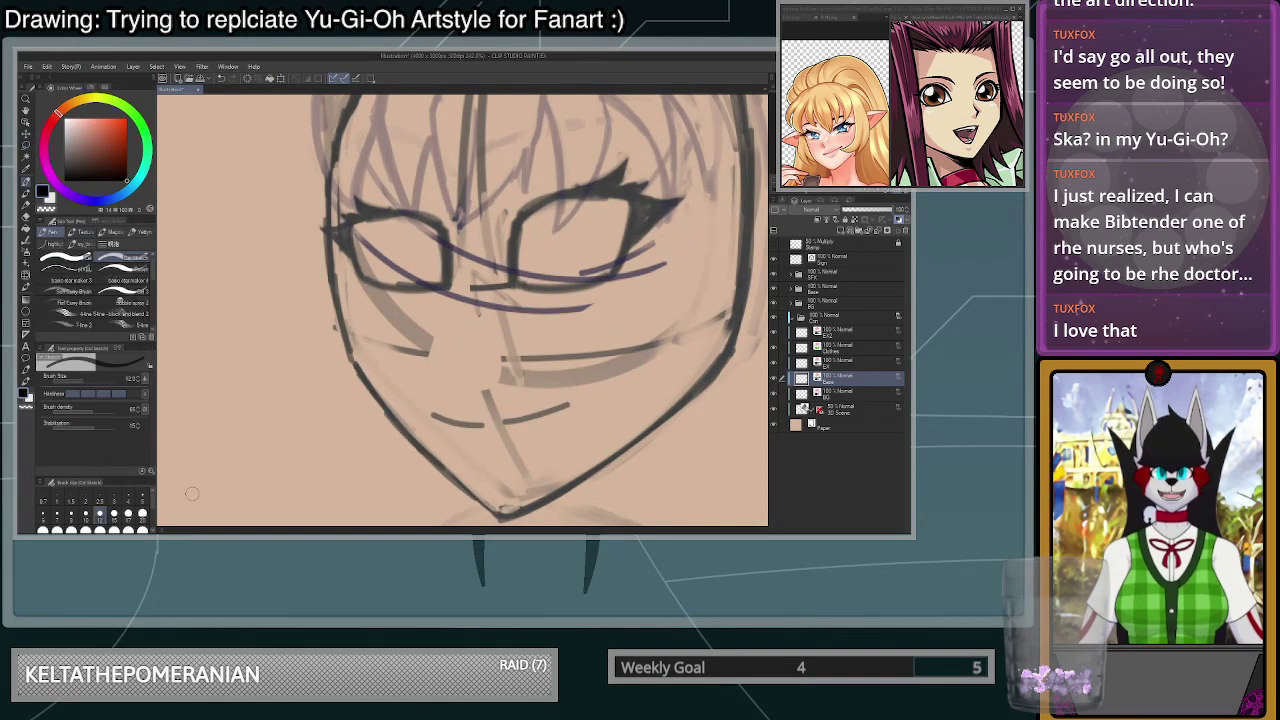
click(88, 519)
scroll(590, 342, down, 8)
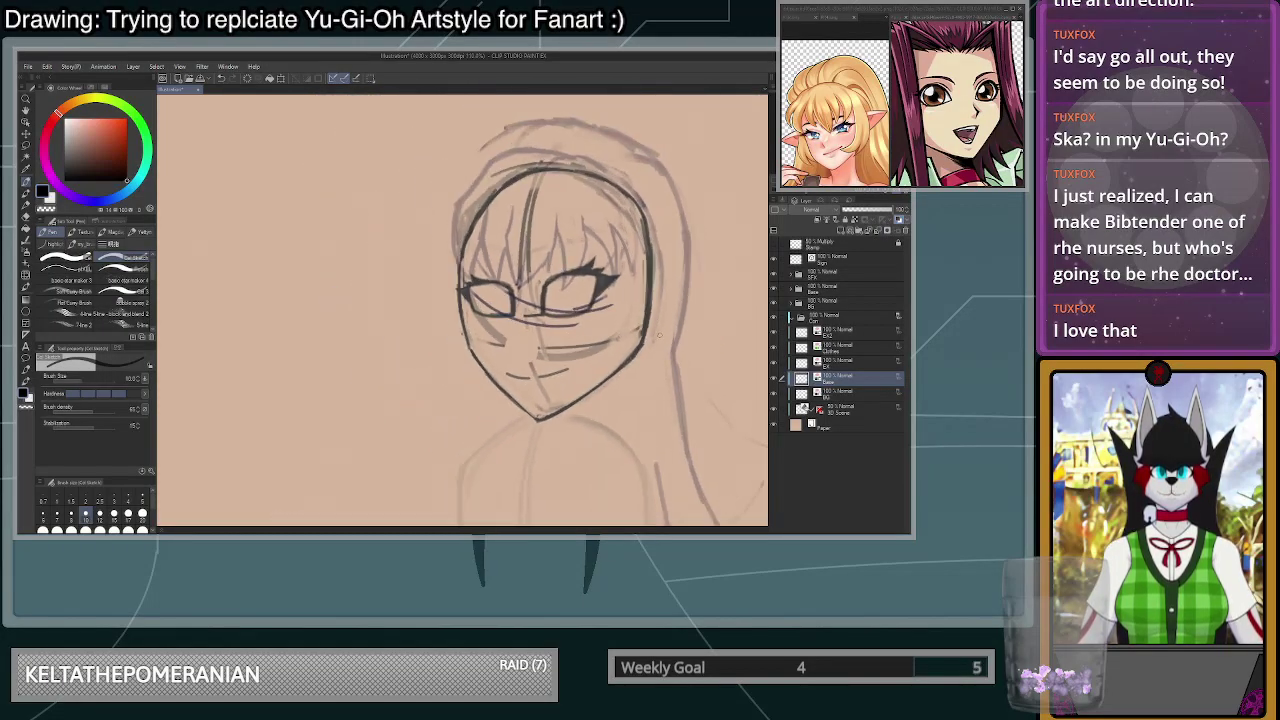
scroll(654, 329, up, 5)
scroll(645, 305, down, 1)
click(142, 529)
key(c)
mouse_move(633, 195)
mouse_down()
mouse_move(639, 226)
mouse_move(618, 178)
mouse_move(441, 190)
mouse_move(405, 232)
mouse_move(595, 168)
mouse_move(495, 162)
mouse_move(492, 195)
mouse_up()
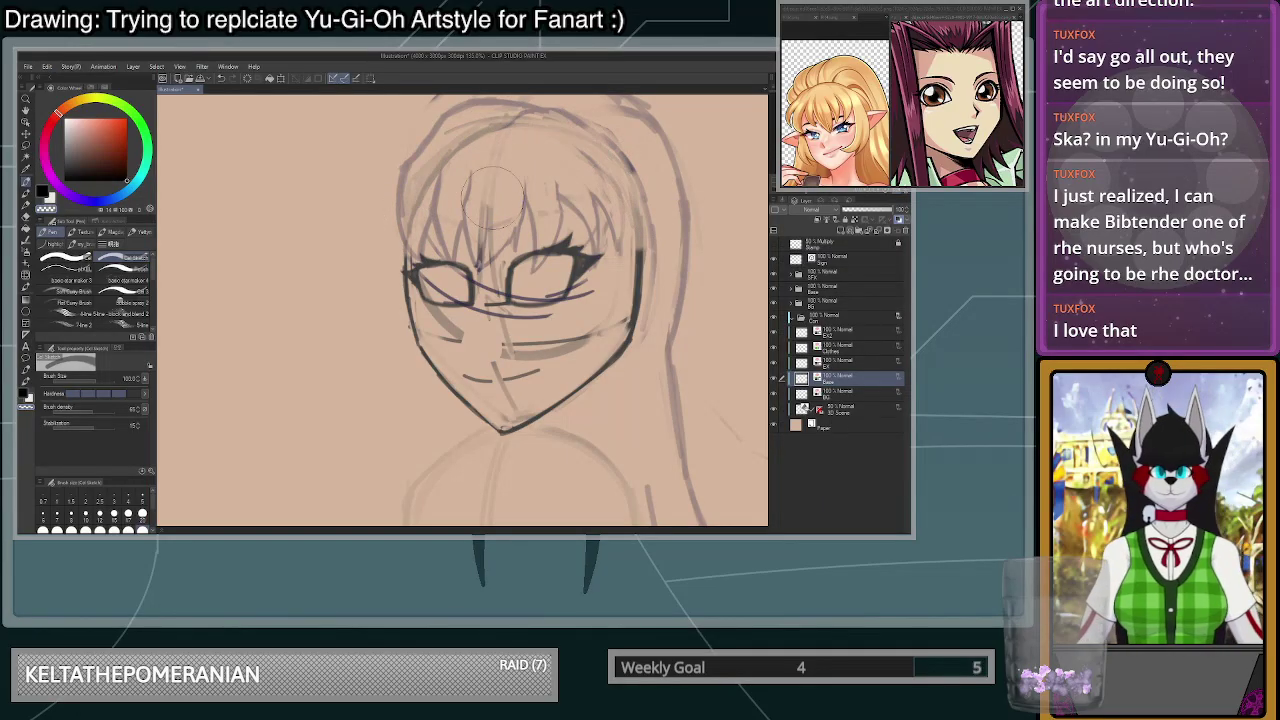
- Erase the old mouth and the leftover guidelines in the lower middle of the face
scroll(638, 251, down, 2)
scroll(638, 251, up, 3)
mouse_move(477, 383)
mouse_down()
mouse_move(460, 412)
mouse_move(492, 368)
mouse_move(488, 350)
mouse_move(468, 363)
mouse_up()
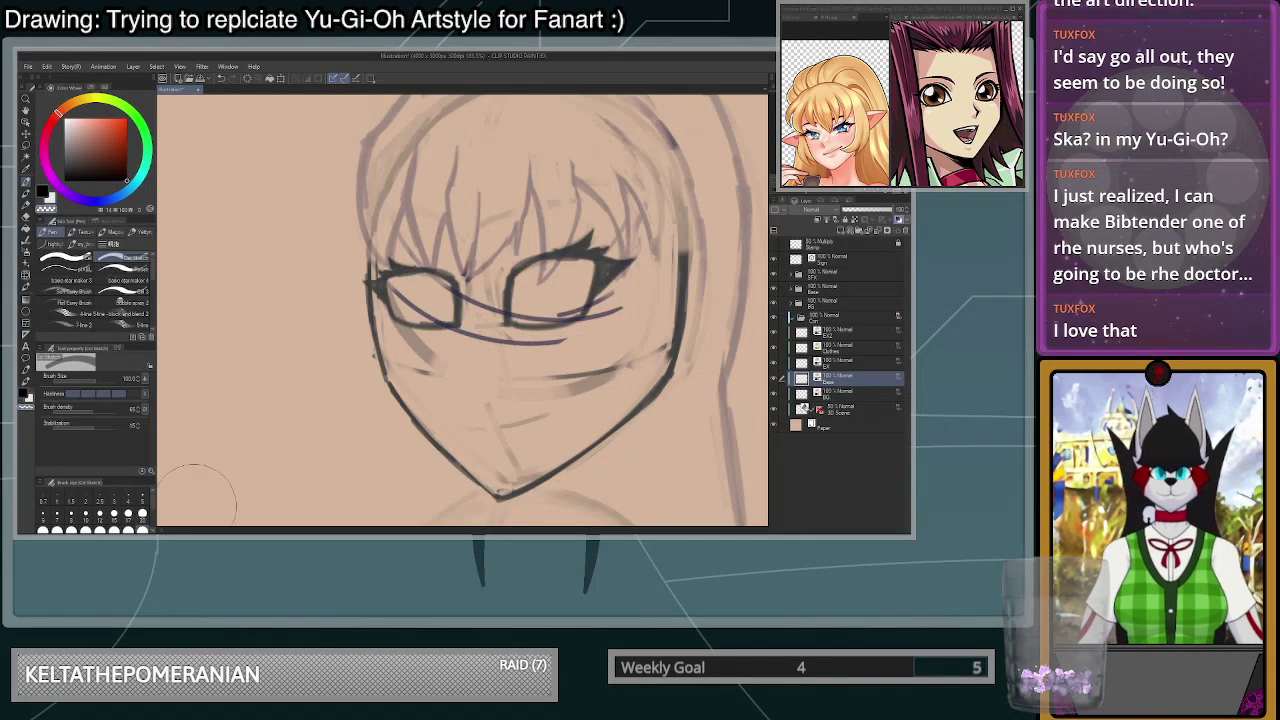
- Draw a thin nose line with a bent tip just below and between the eyes, using brush size 15
click(113, 514)
mouse_move(469, 336)
mouse_down()
mouse_move(461, 391)
mouse_move(485, 414)
mouse_move(462, 387)
mouse_move(478, 418)
mouse_up()
scroll(477, 361, up, 4)
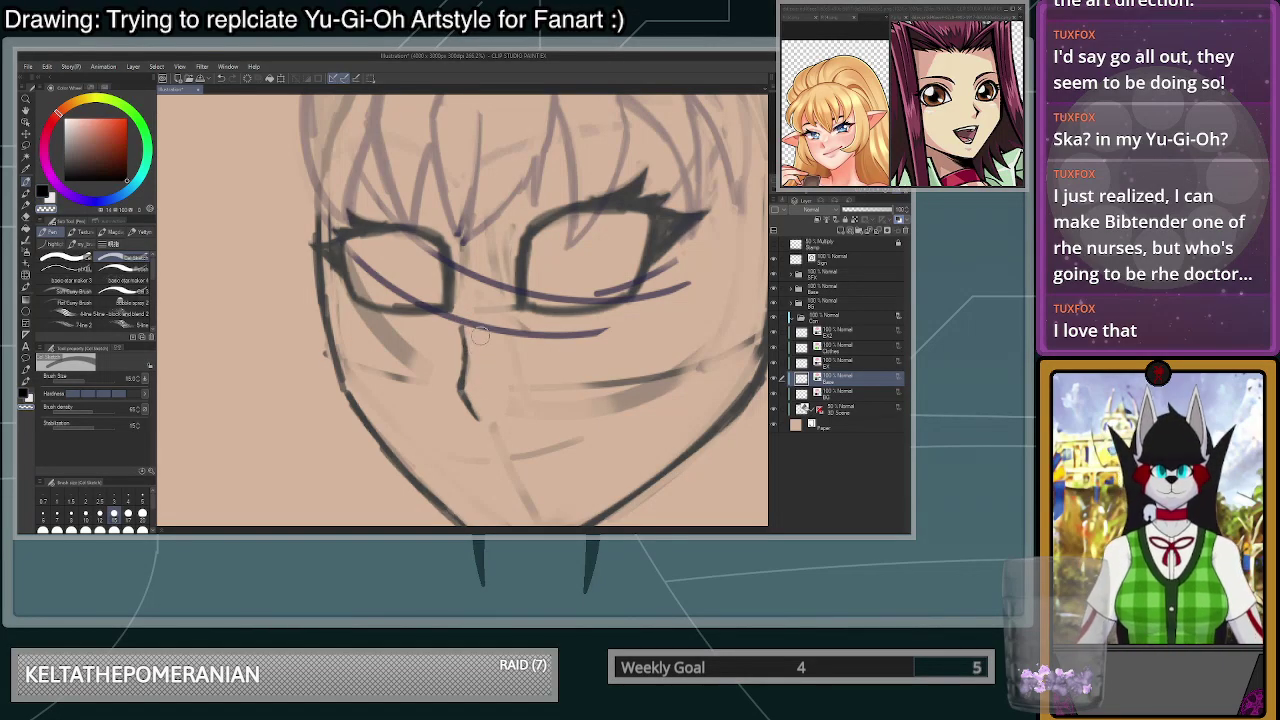
scroll(530, 325, down, 6)
scroll(550, 320, up, 5)
scroll(560, 325, down, 3)
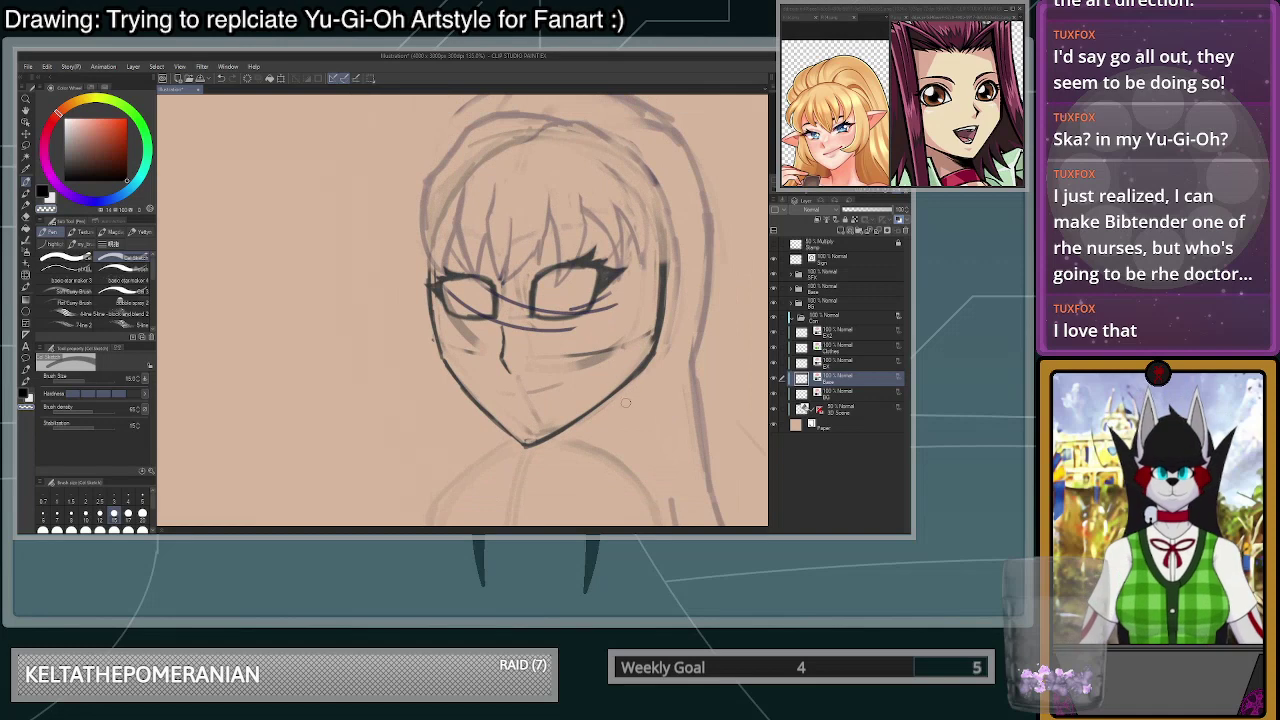
- Lasso the eyes and nose, turn off keeping the original image, and rotate and shift them slightly lower on the face
scroll(620, 392, up, 3)
scroll(640, 370, down, 3)
key(m)
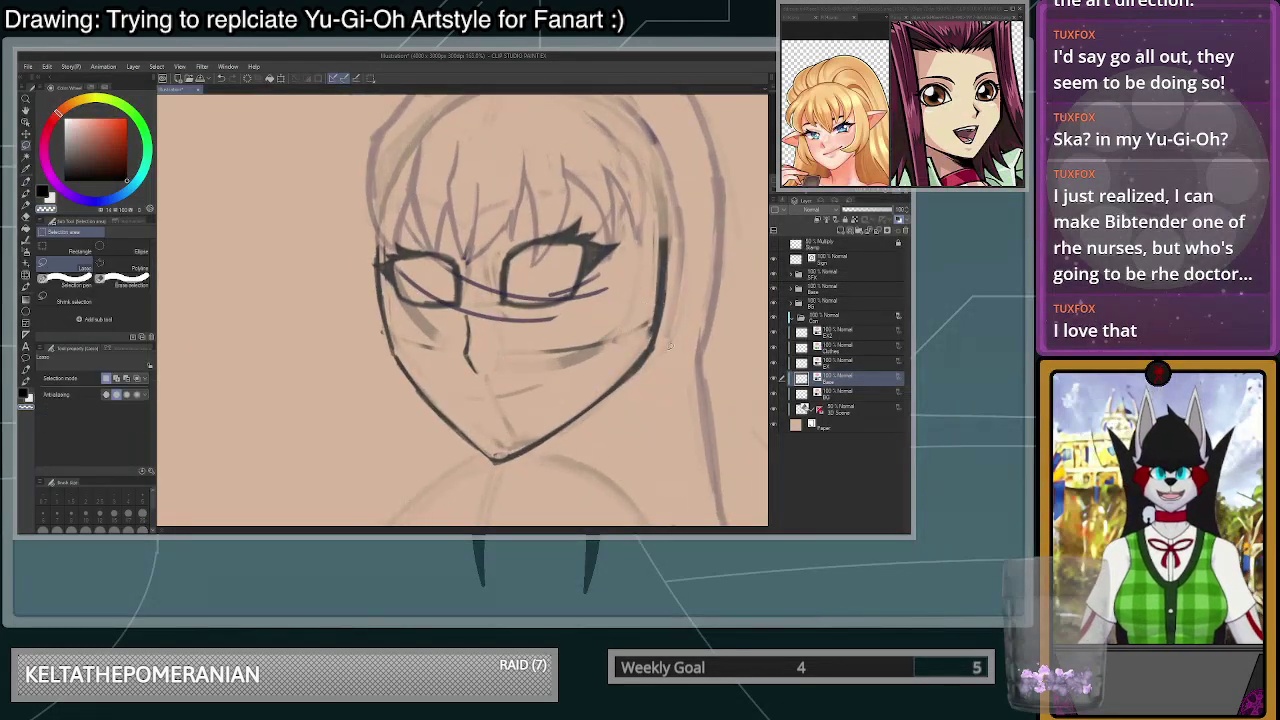
scroll(644, 377, up, 2)
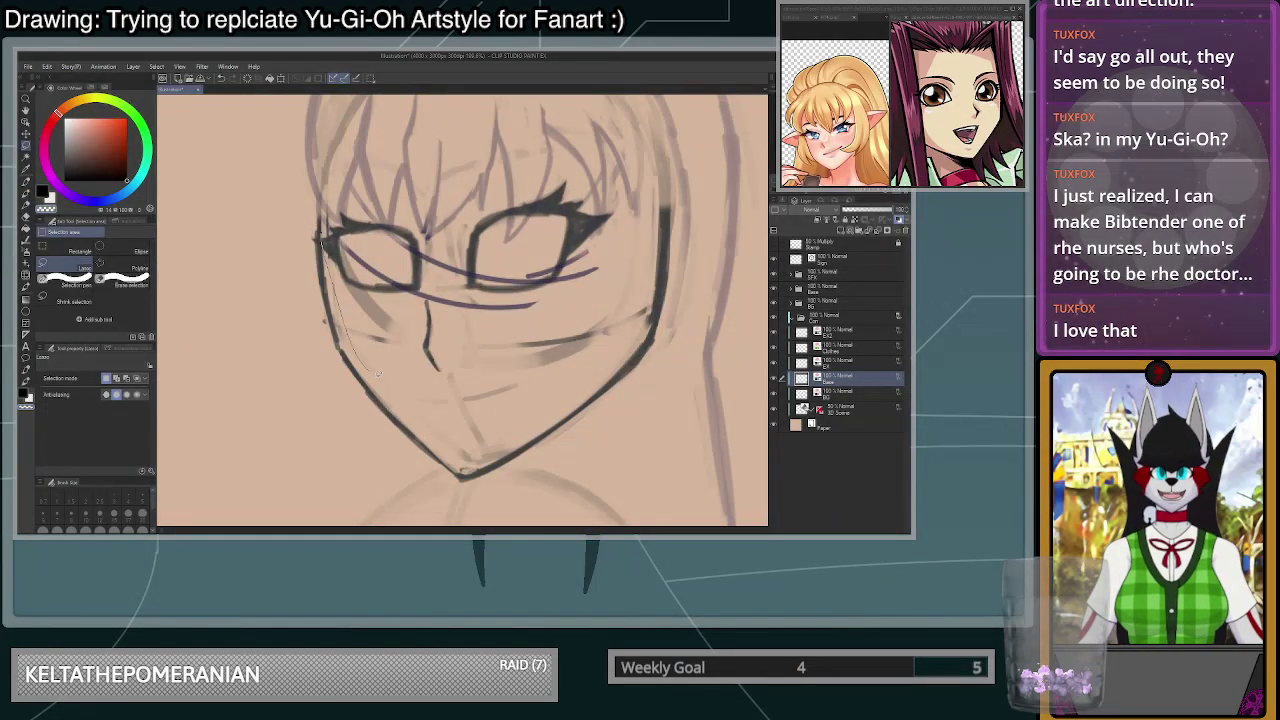
drag(592, 150, 322, 238)
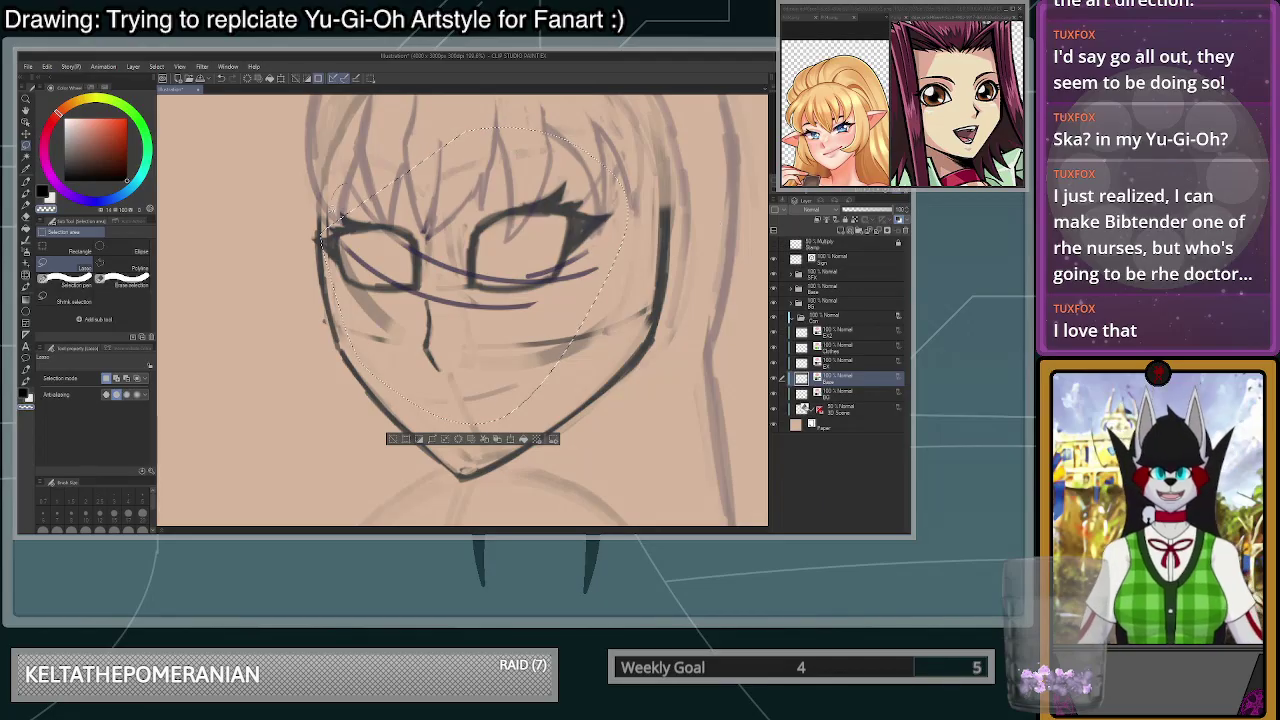
key(ctrl+t)
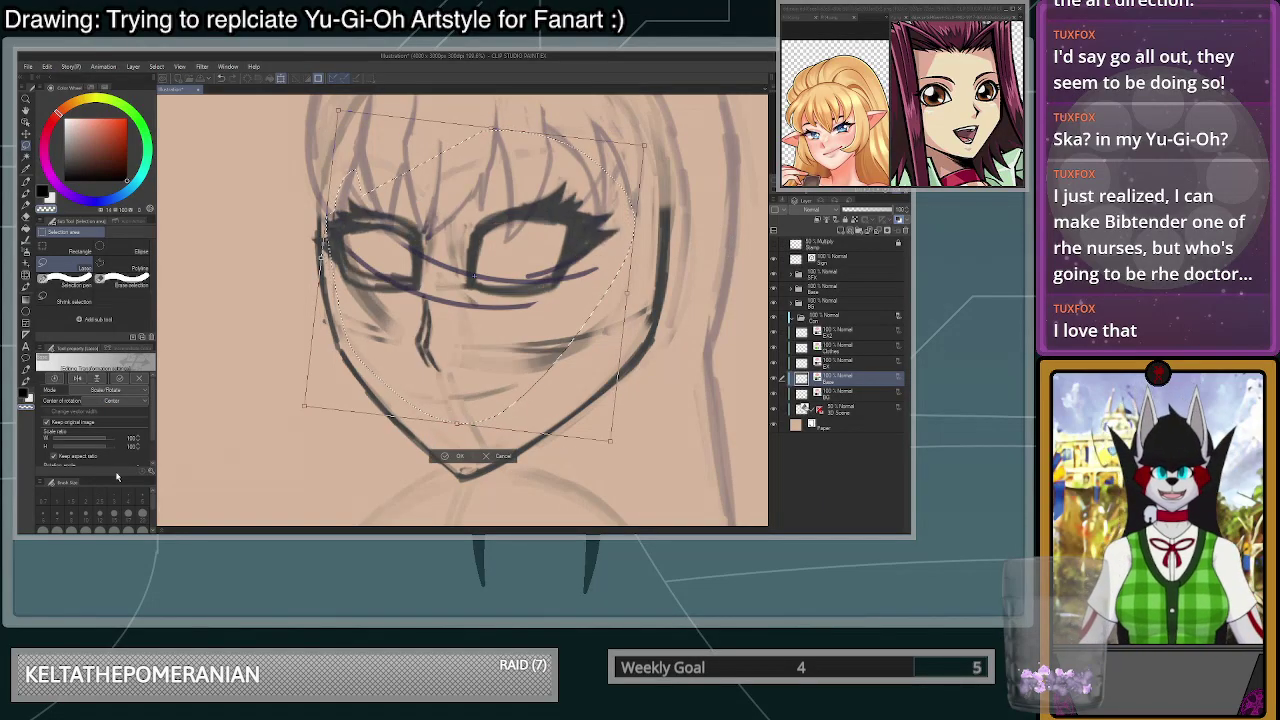
click(72, 424)
drag(583, 333, 590, 333)
drag(672, 300, 668, 293)
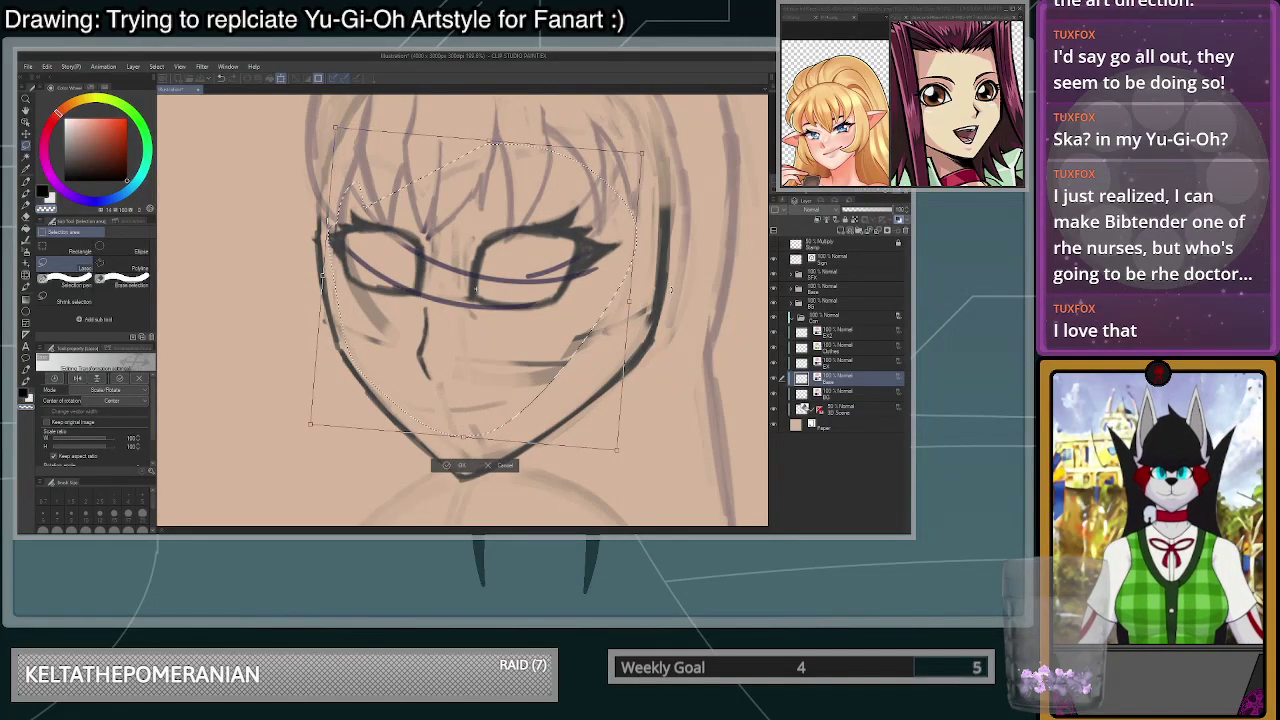
drag(591, 345, 603, 345)
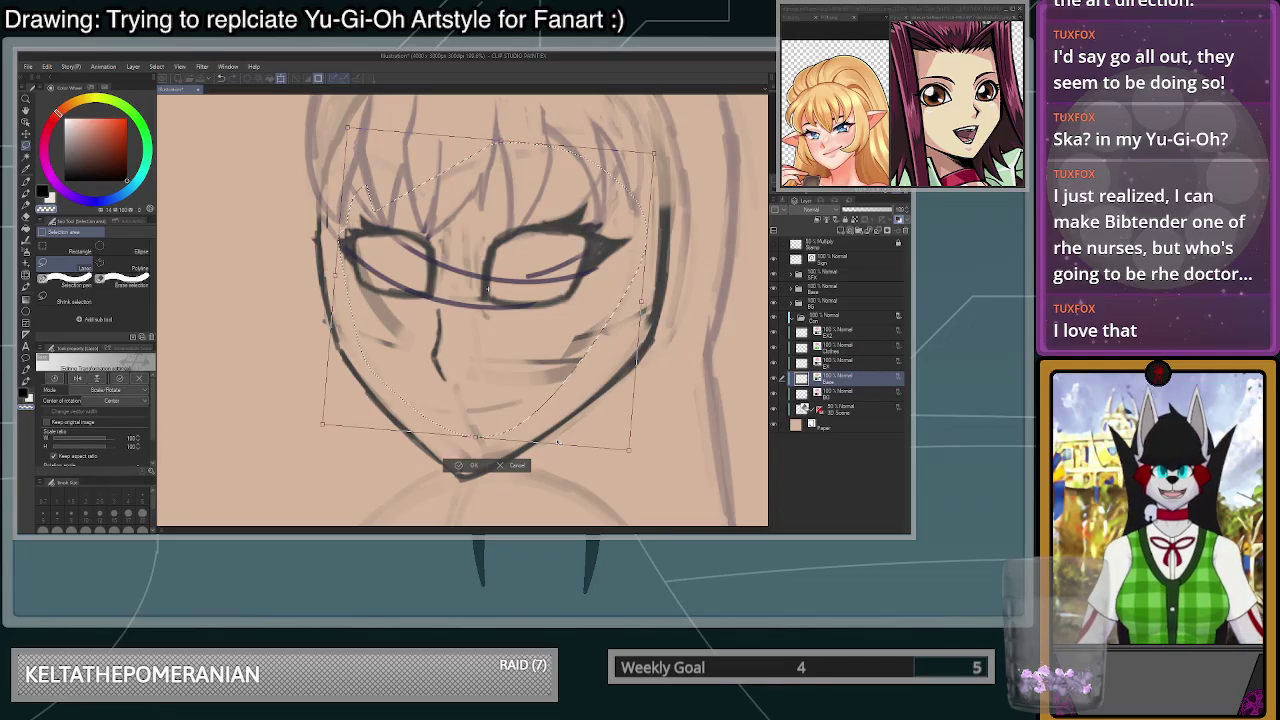
drag(608, 371, 600, 387)
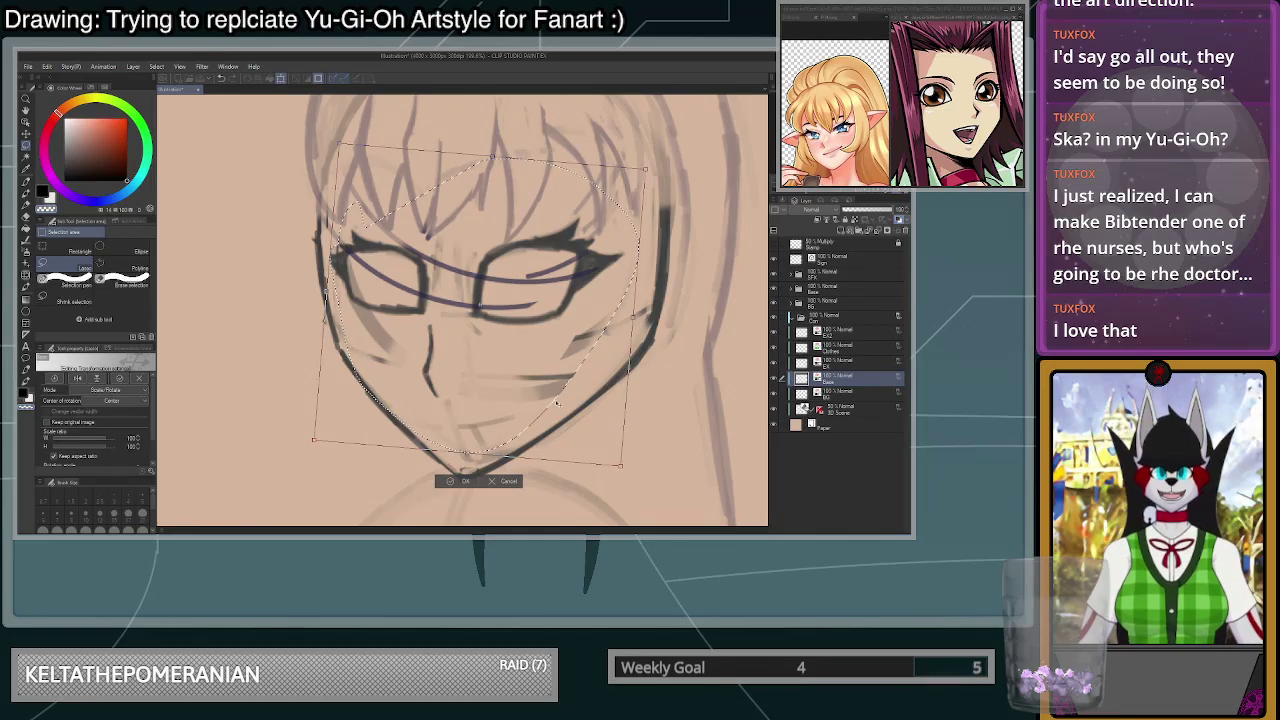
click(462, 481)
- Lasso the nose line alone and move it slightly lower beneath the eyes
drag(436, 316, 448, 346)
key(ctrl+t)
drag(578, 323, 573, 331)
scroll(600, 339, down, 3)
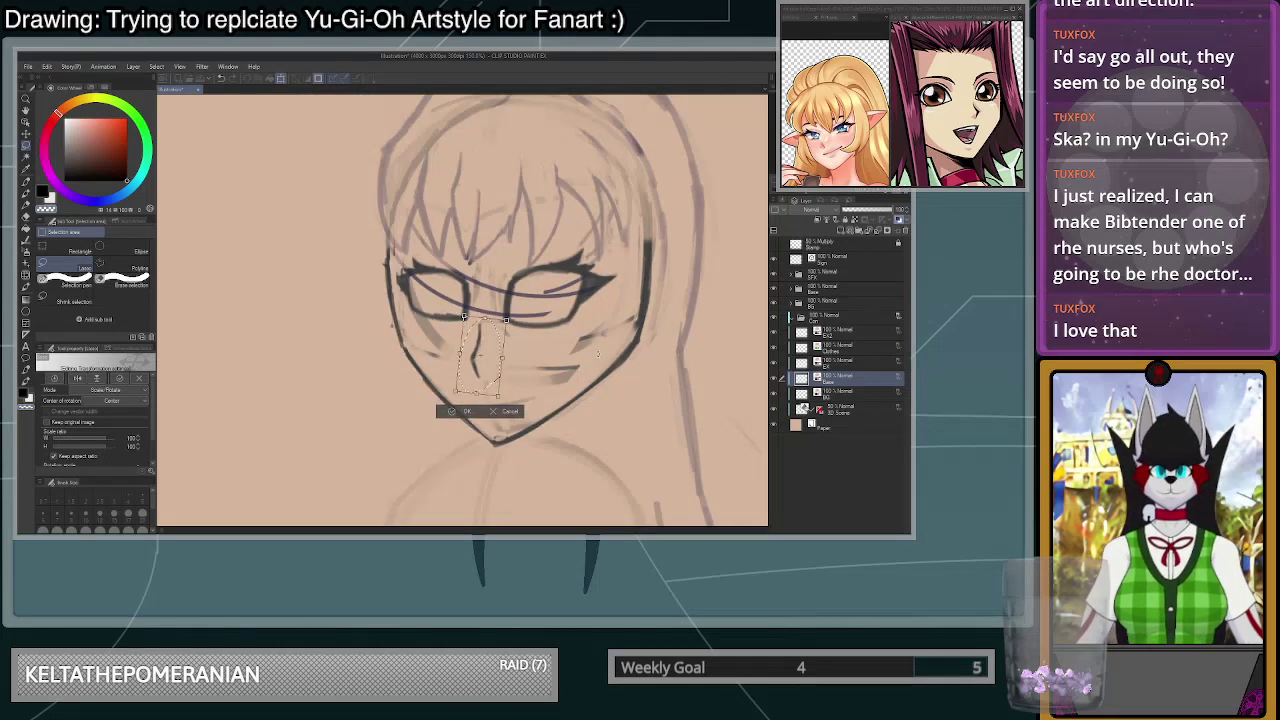
scroll(600, 342, up, 3)
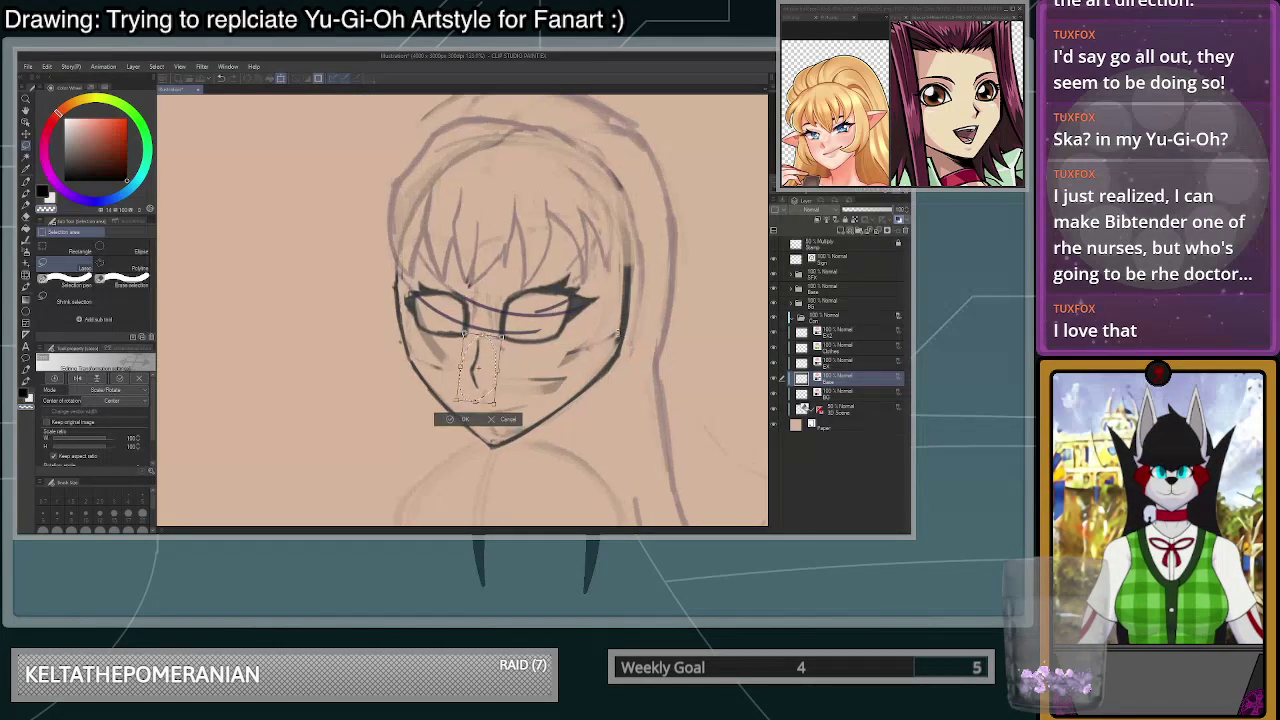
click(401, 444)
scroll(570, 376, down, 2)
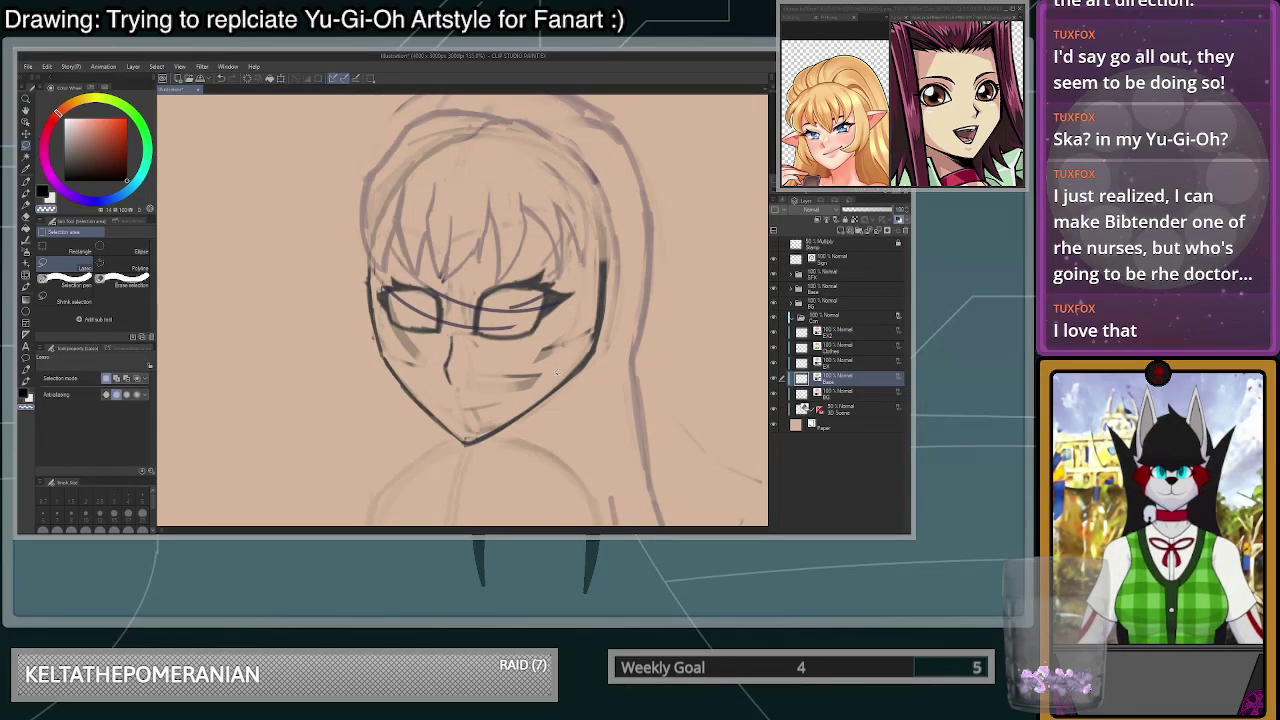
- Try a slanted mouth line below the nose and undo it
scroll(557, 372, up, 3)
key(b)
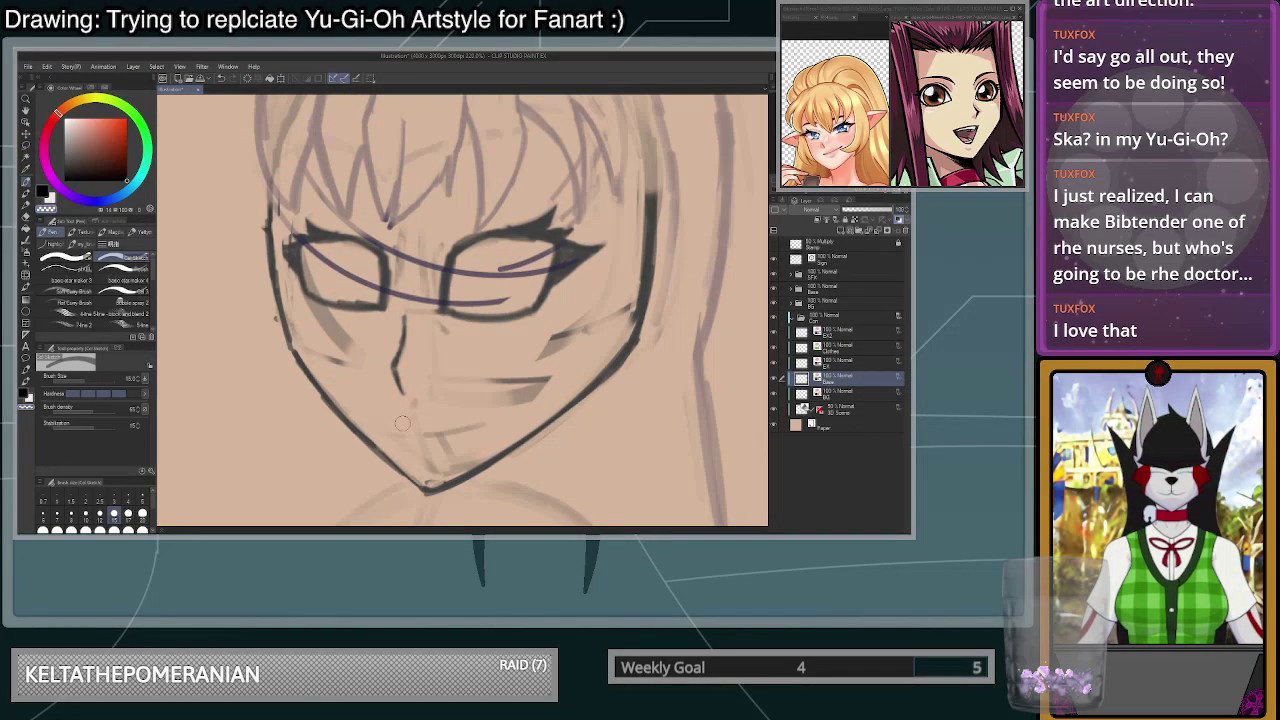
drag(422, 433, 501, 410)
key(ctrl+z)
key(ctrl+z)
- Reduce the brush size to 10 and draw a smiling mouth as two short strokes with a gap below the nose
key(bracketleft)
key(bracketleft)
drag(416, 429, 493, 412)
key(ctrl+z)
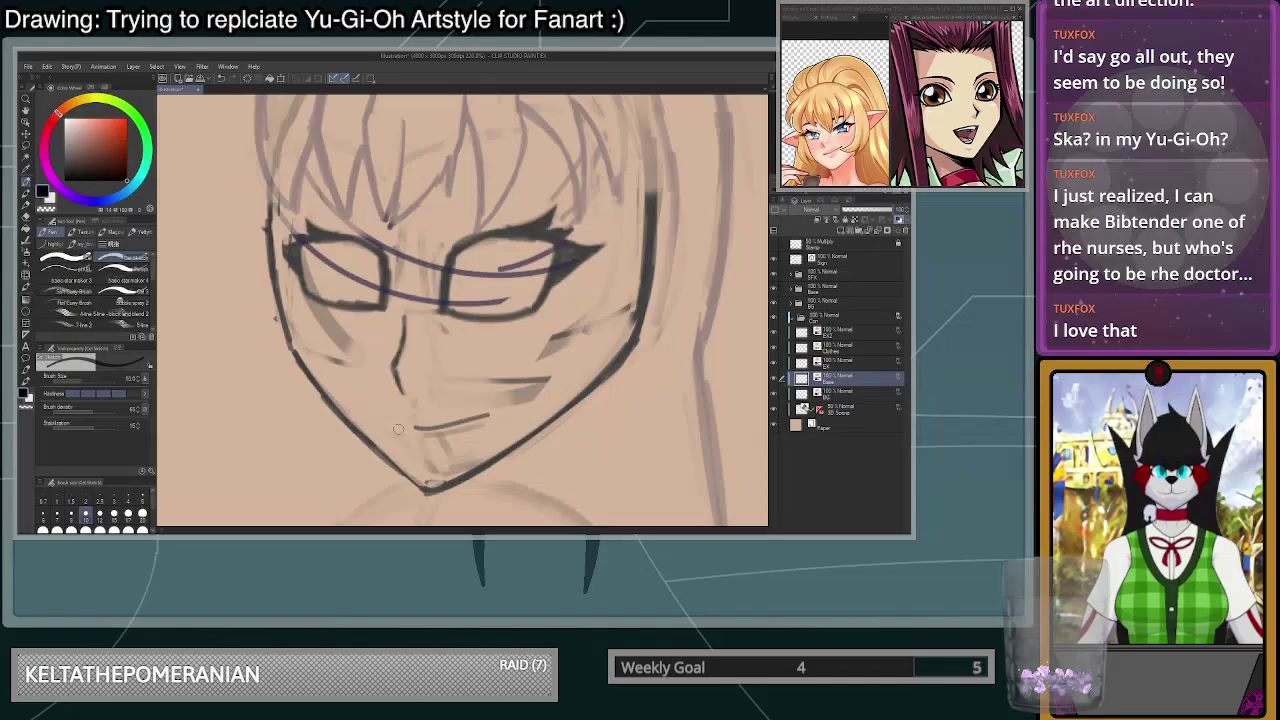
key(ctrl+z)
drag(412, 426, 503, 402)
mouse_move(399, 424)
mouse_down()
mouse_move(363, 419)
mouse_move(396, 421)
mouse_up()
key(ctrl+z)
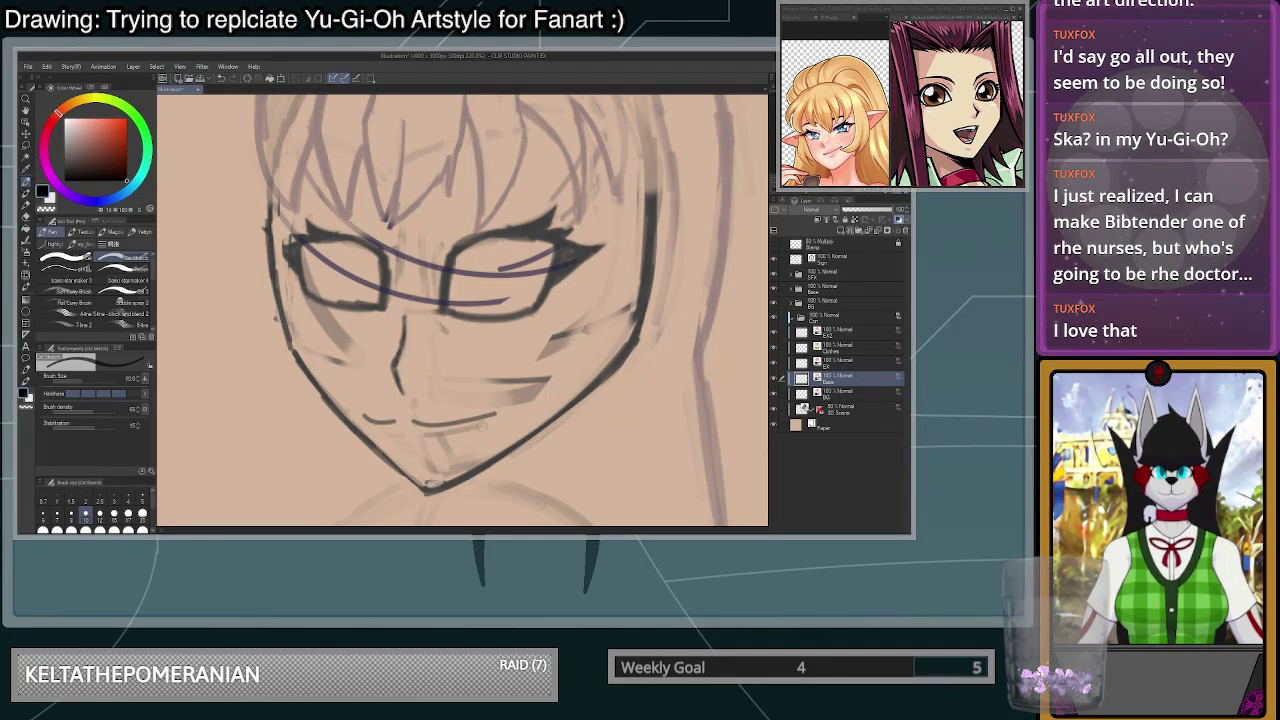
- Try a round iris and pupil inside the near eye, undoing unwanted strokes along the way
scroll(483, 427, down, 6)
scroll(500, 460, up, 3)
scroll(510, 462, down, 2)
scroll(516, 466, up, 2)
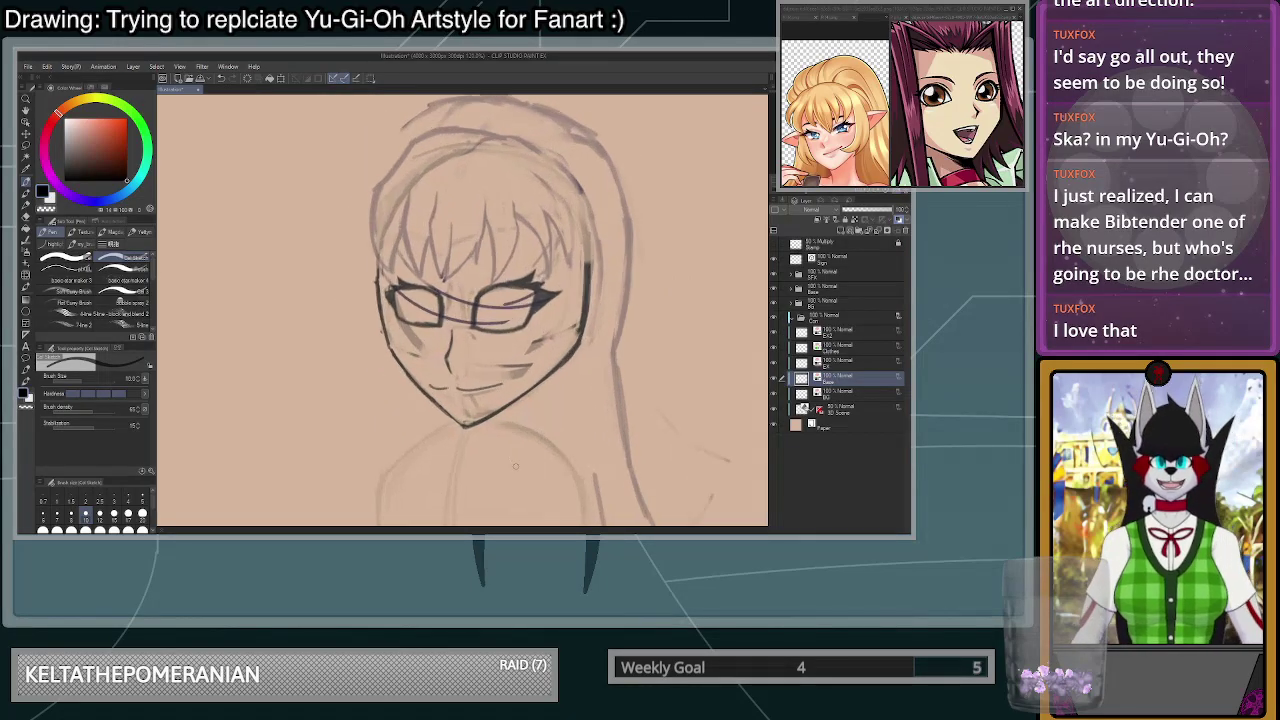
scroll(515, 465, up, 2)
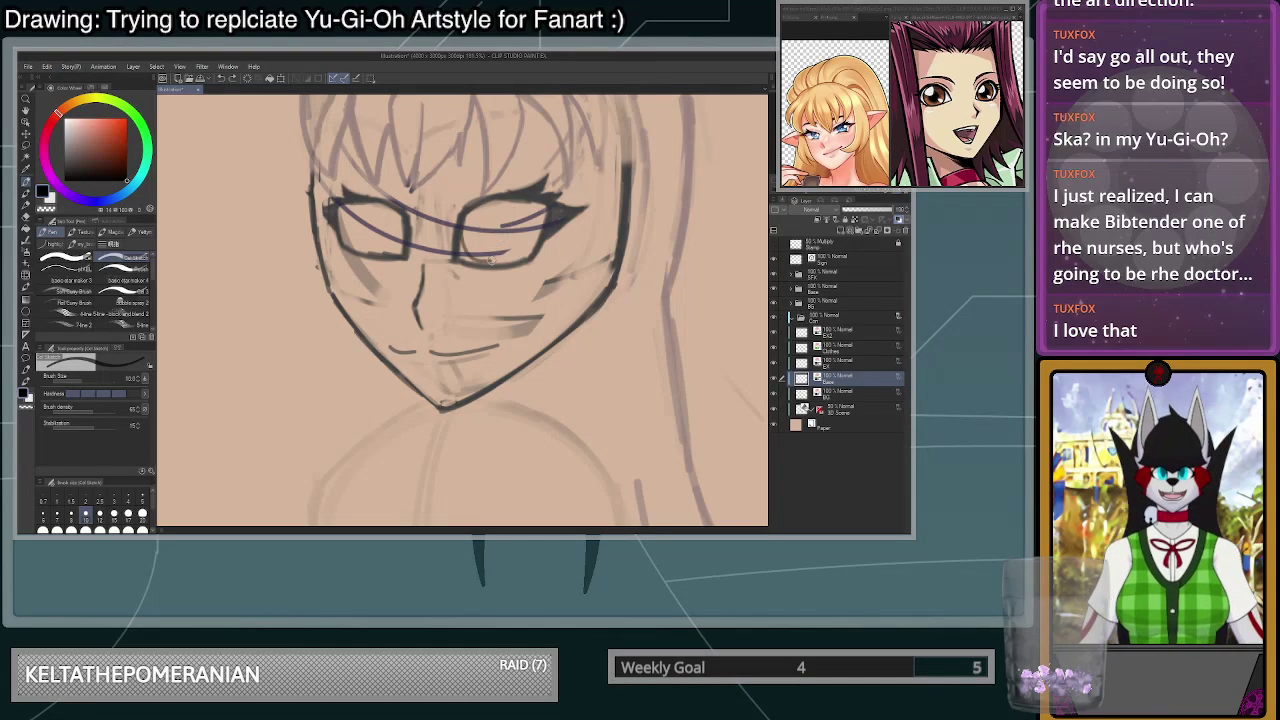
mouse_move(470, 228)
mouse_down()
mouse_move(501, 258)
mouse_move(530, 204)
mouse_up()
key(ctrl+z)
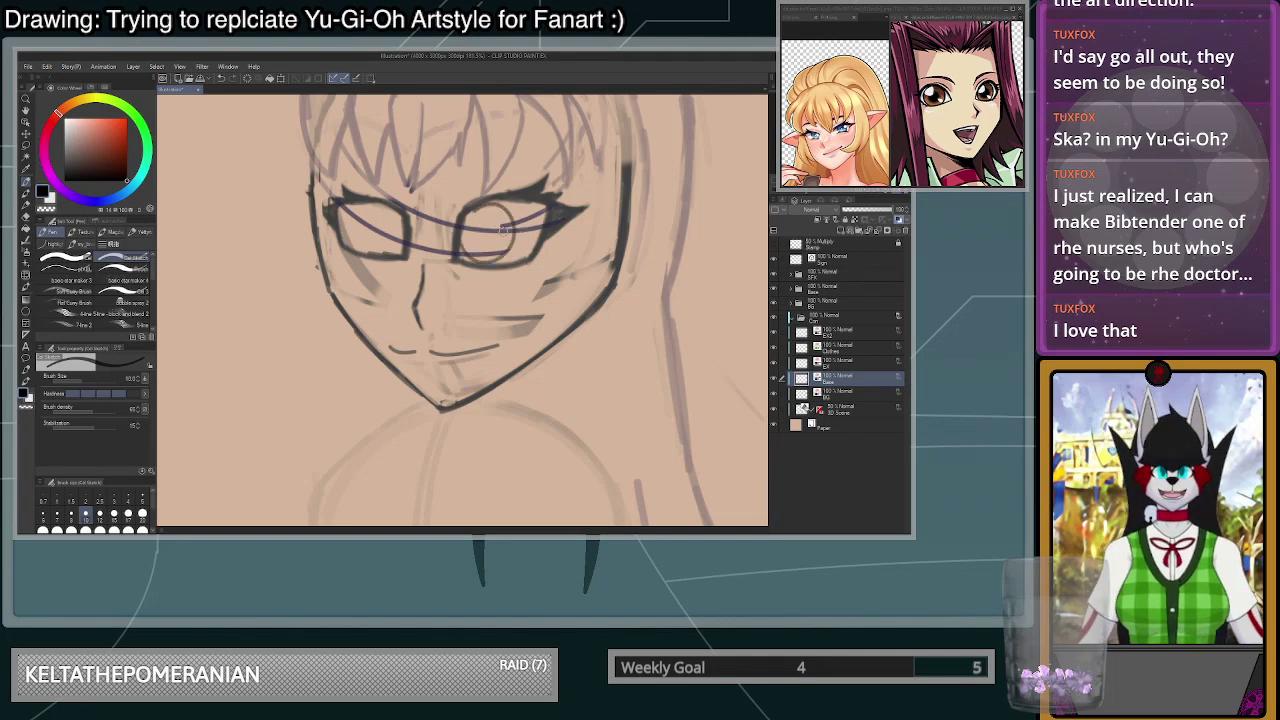
mouse_move(447, 226)
mouse_down()
mouse_move(496, 183)
mouse_move(504, 256)
mouse_move(499, 199)
mouse_move(523, 208)
mouse_move(469, 219)
mouse_move(510, 231)
mouse_move(480, 208)
mouse_move(514, 211)
mouse_move(488, 228)
mouse_up()
key(ctrl+z)
key(ctrl+z)
key(ctrl+z)
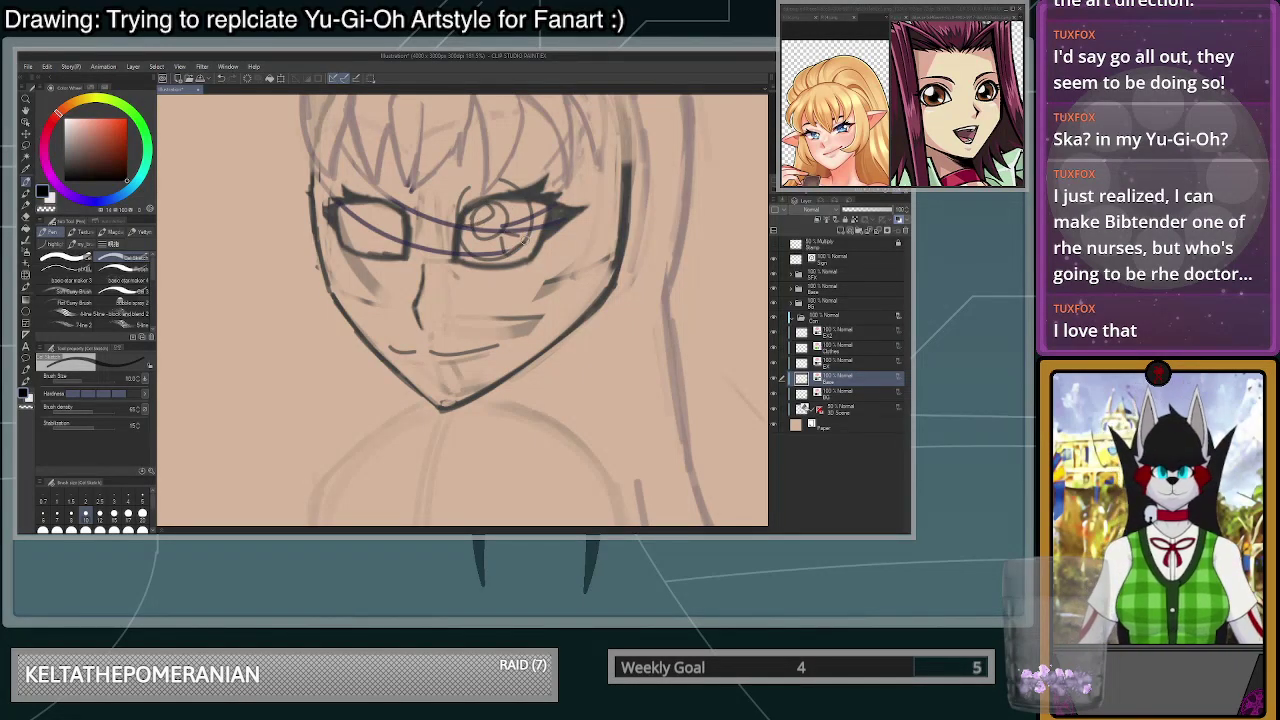
- Undo the iris and pupil strokes in the near eye
scroll(583, 235, down, 9)
scroll(583, 222, up, 8)
key(ctrl+z)
key(ctrl+z)
key(ctrl+z)
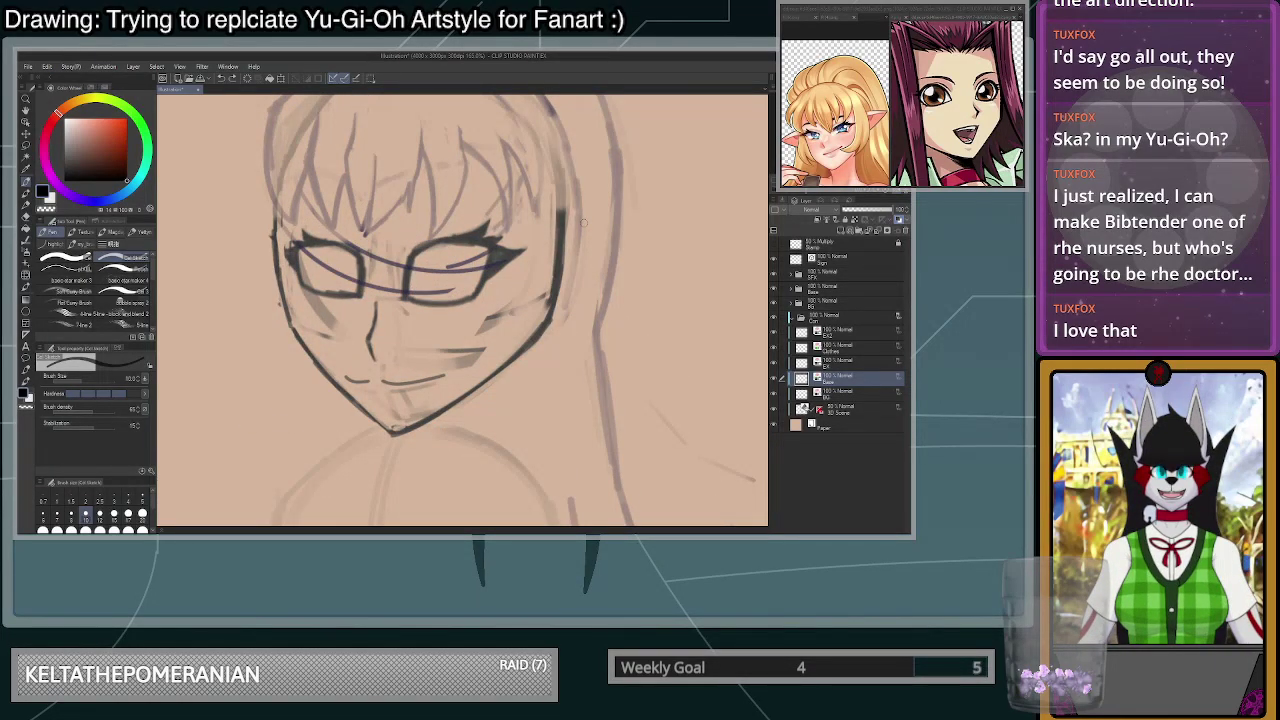
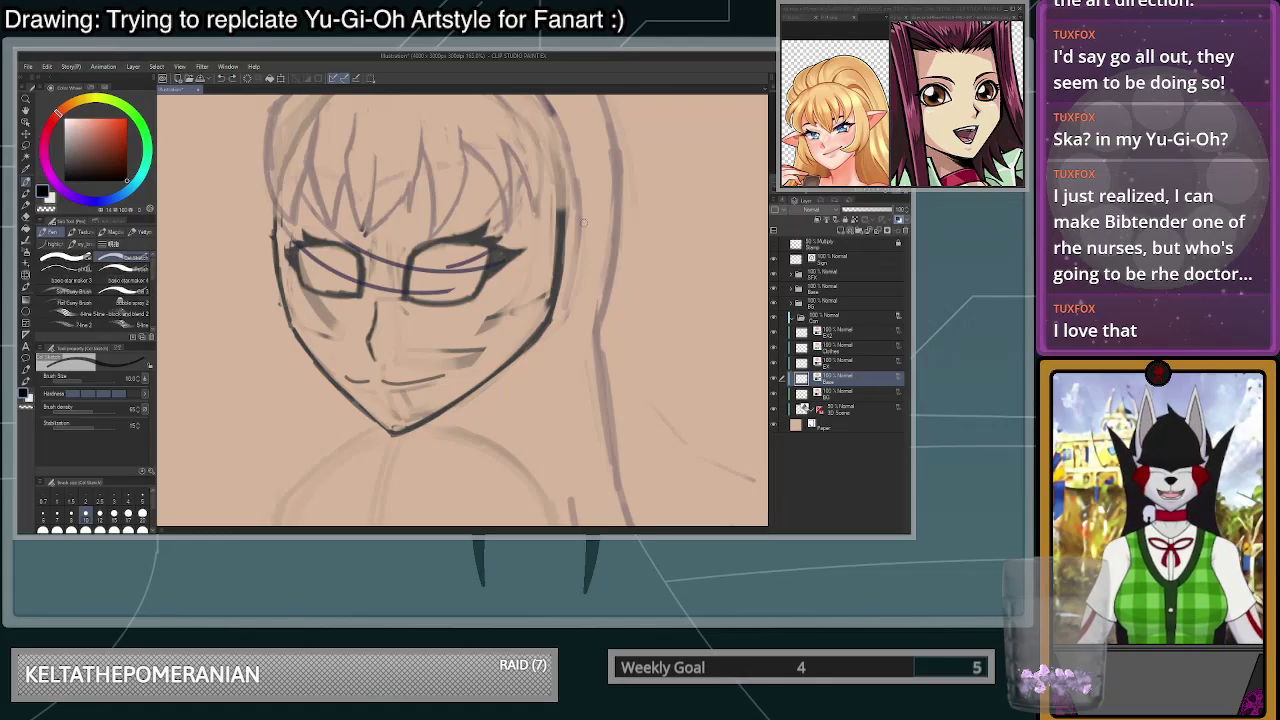
- Clear the purple guide curves crossing both eyes on the EX2 layer, and return to the Base layer with brush size 12
key(ctrl+z)
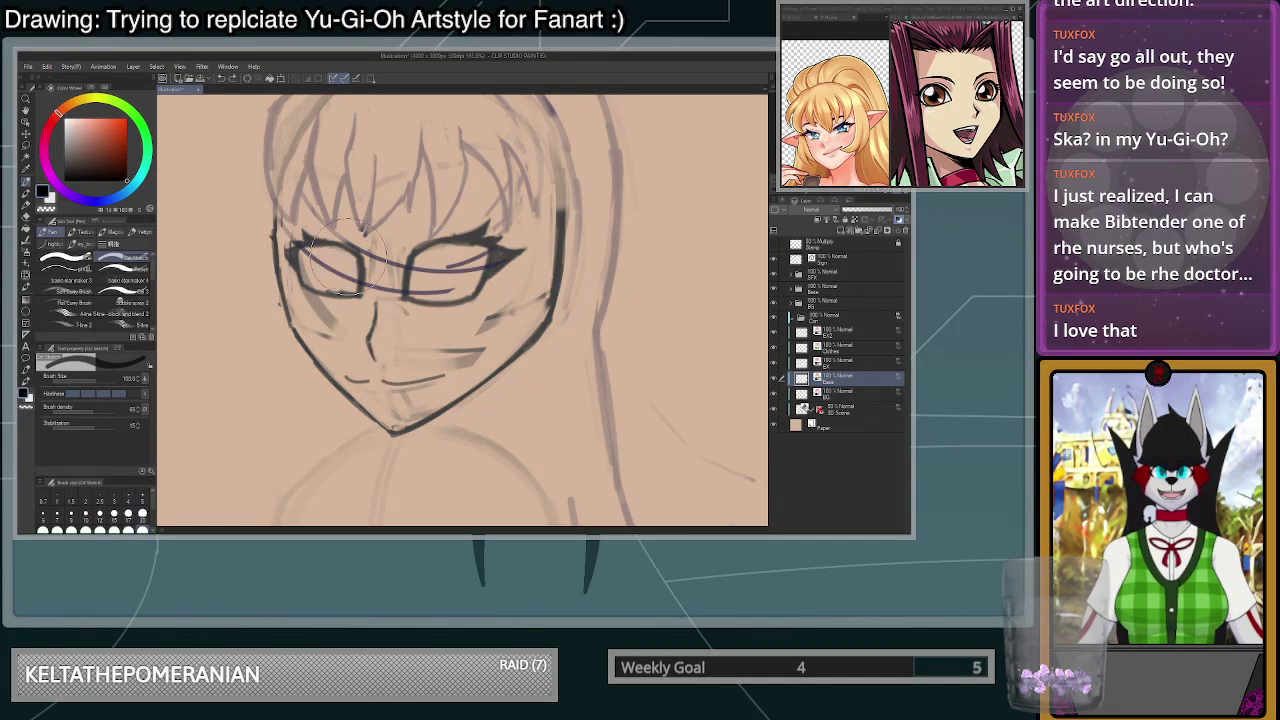
click(853, 335)
drag(452, 265, 440, 293)
key(ctrl+z)
key(c)
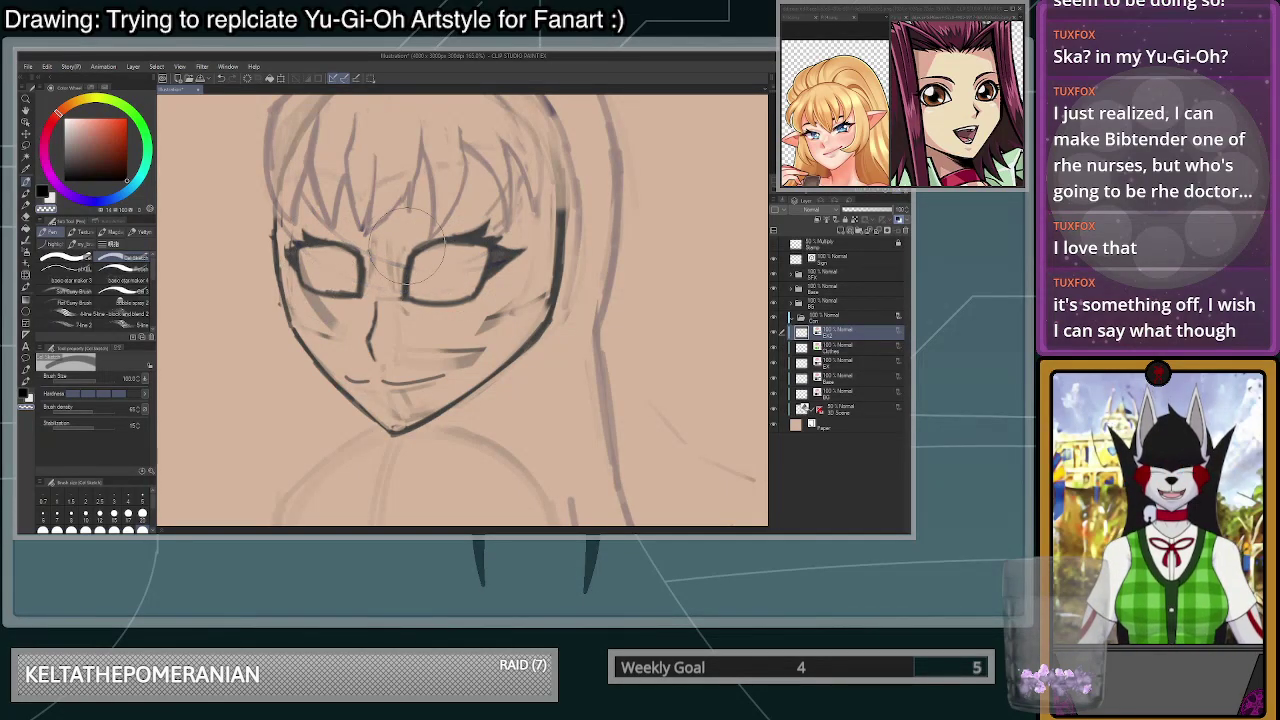
click(848, 377)
click(100, 515)
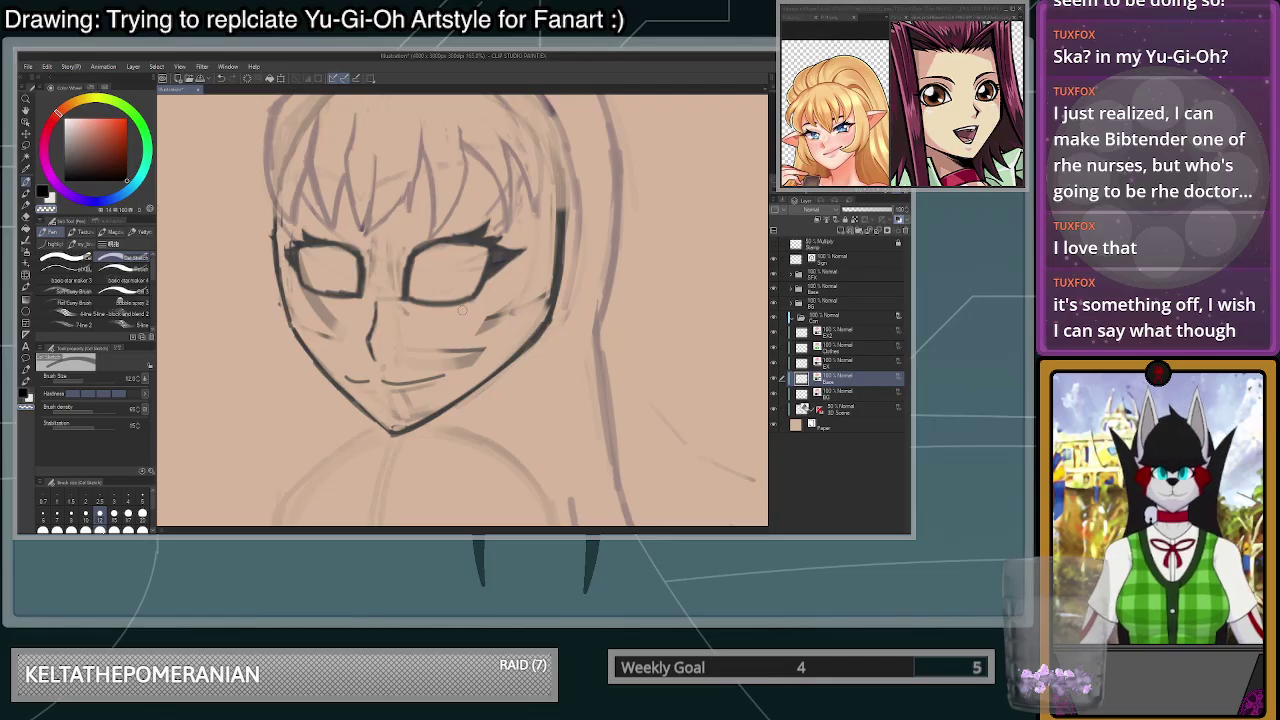
- Examine the proportions and placement of the facial features from near and far
scroll(117, 523, down, 1)
scroll(555, 325, down, 4)
scroll(466, 295, up, 4)
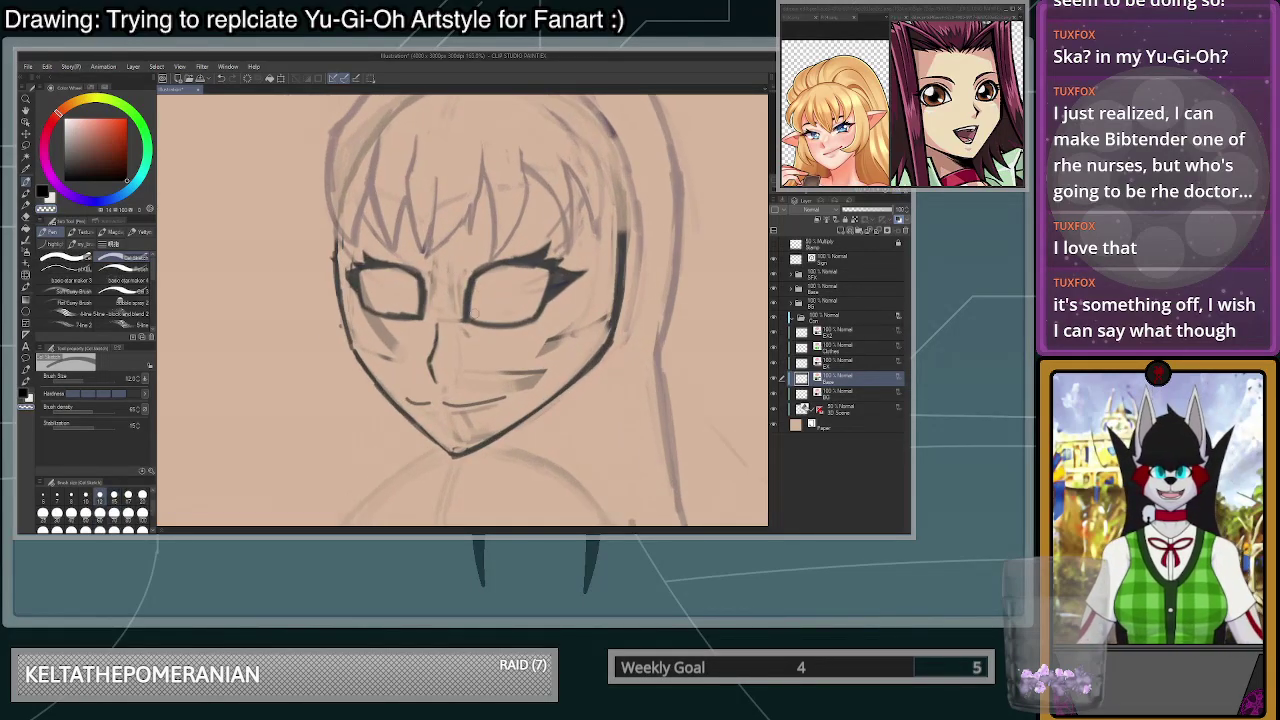
scroll(461, 416, up, 1)
scroll(461, 416, down, 1)
scroll(462, 415, up, 2)
scroll(482, 333, down, 3)
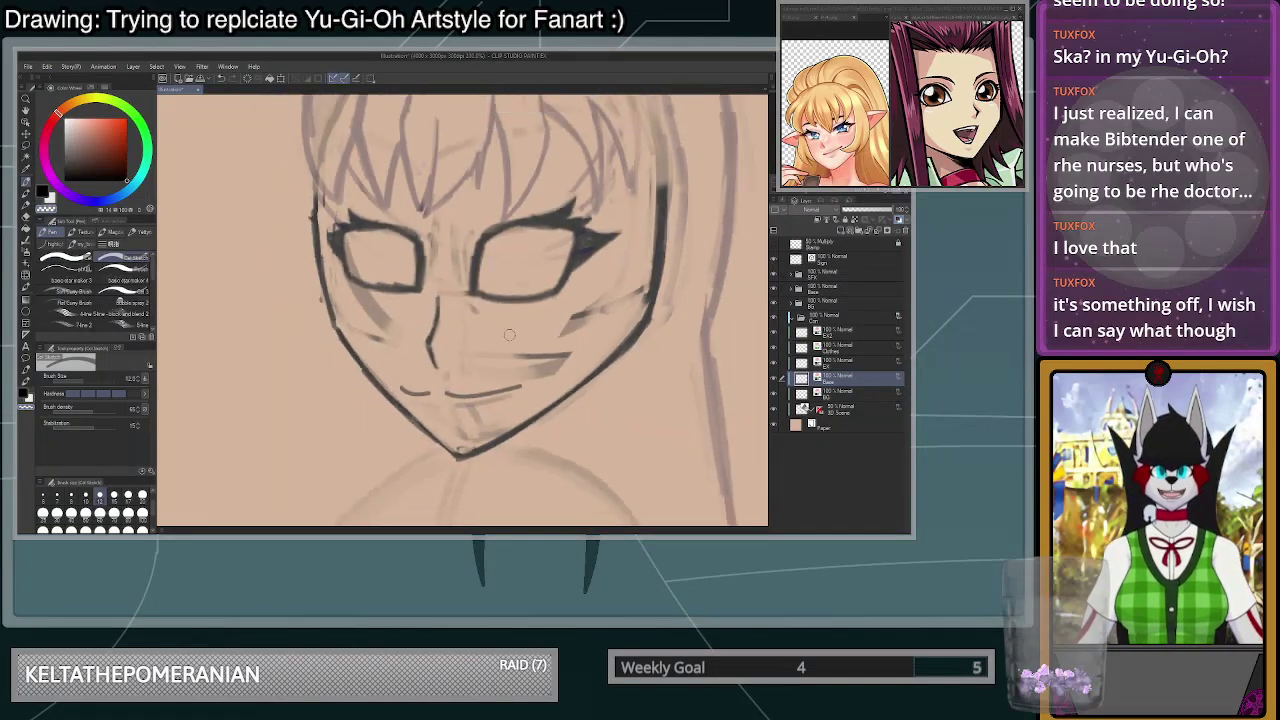
scroll(579, 281, up, 2)
- Mirror the canvas view horizontally and delete the far eye with a lasso selection
click(897, 192)
click(897, 192)
click(897, 192)
key(m)
scroll(606, 287, up, 1)
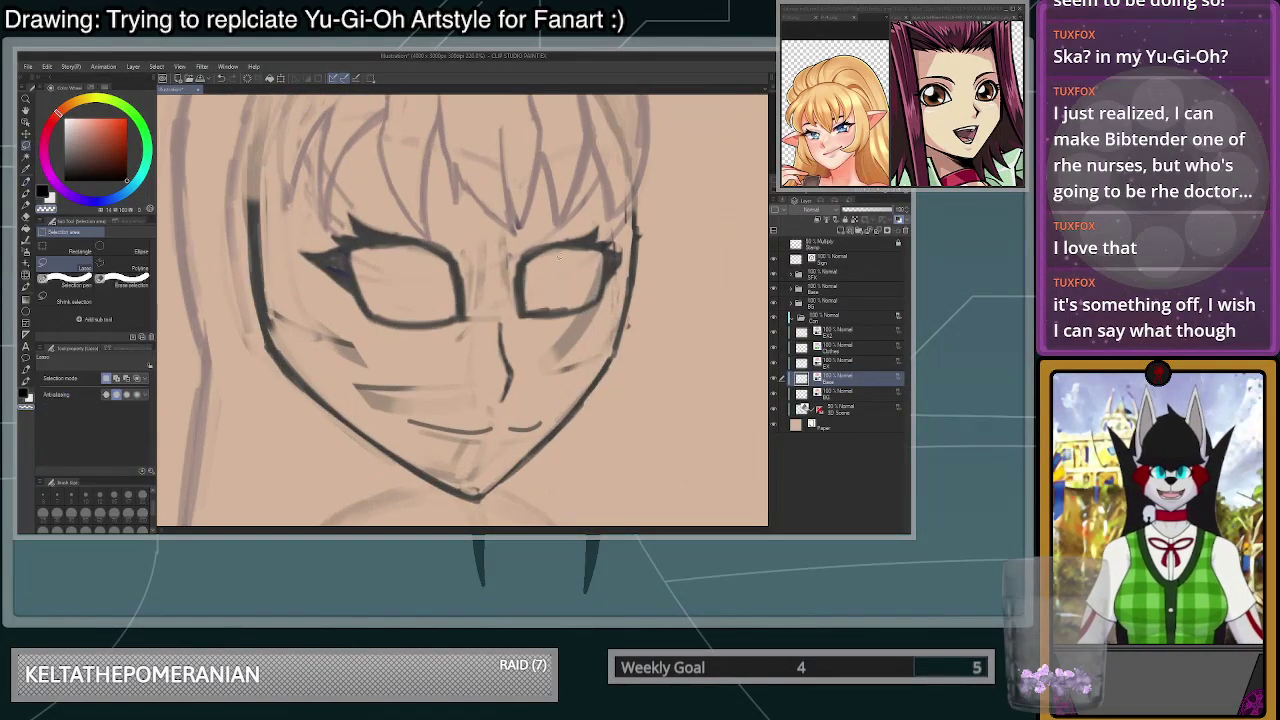
key(Delete)
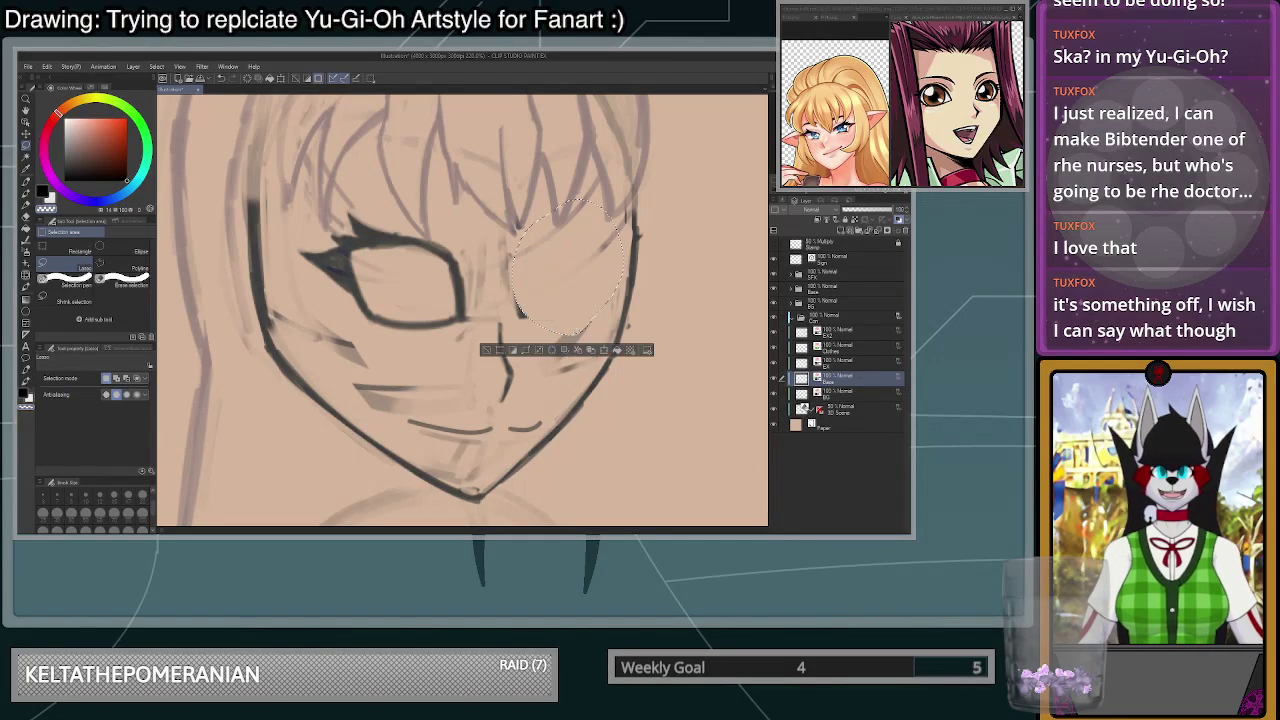
- Lasso and delete the leftover strokes around the removed far eye, clearing the selection at the end
drag(597, 217, 494, 239)
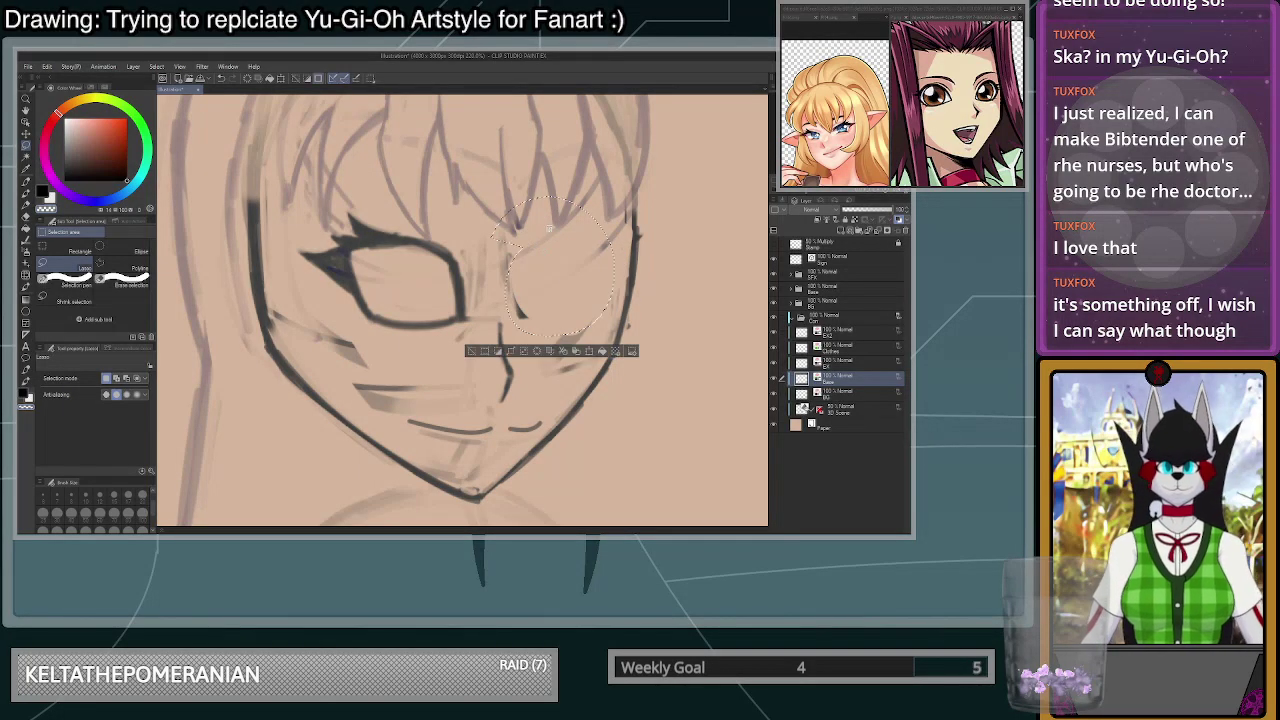
click(535, 353)
drag(552, 381, 588, 250)
drag(521, 220, 525, 272)
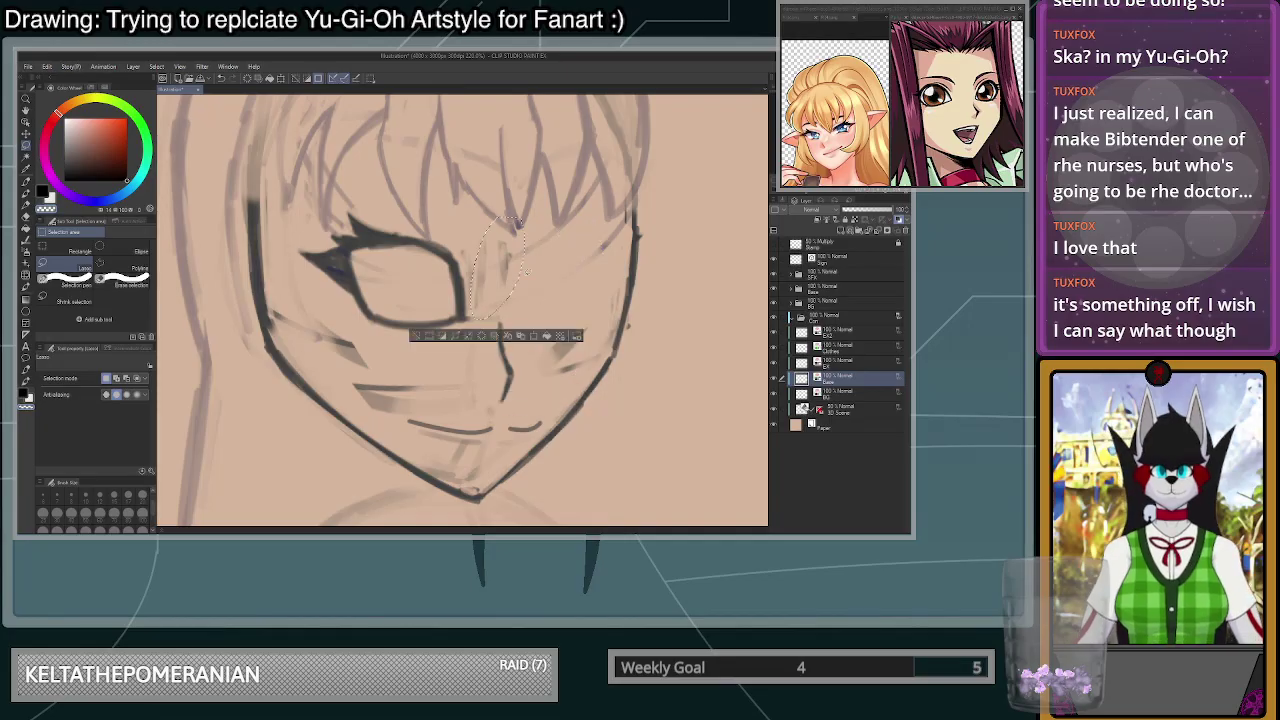
click(485, 338)
key(ctrl+d)
- Lasso the near eye with its lashes and rotate it slightly, using hard edges (nearest neighbor) interpolation
scroll(600, 220, down, 3)
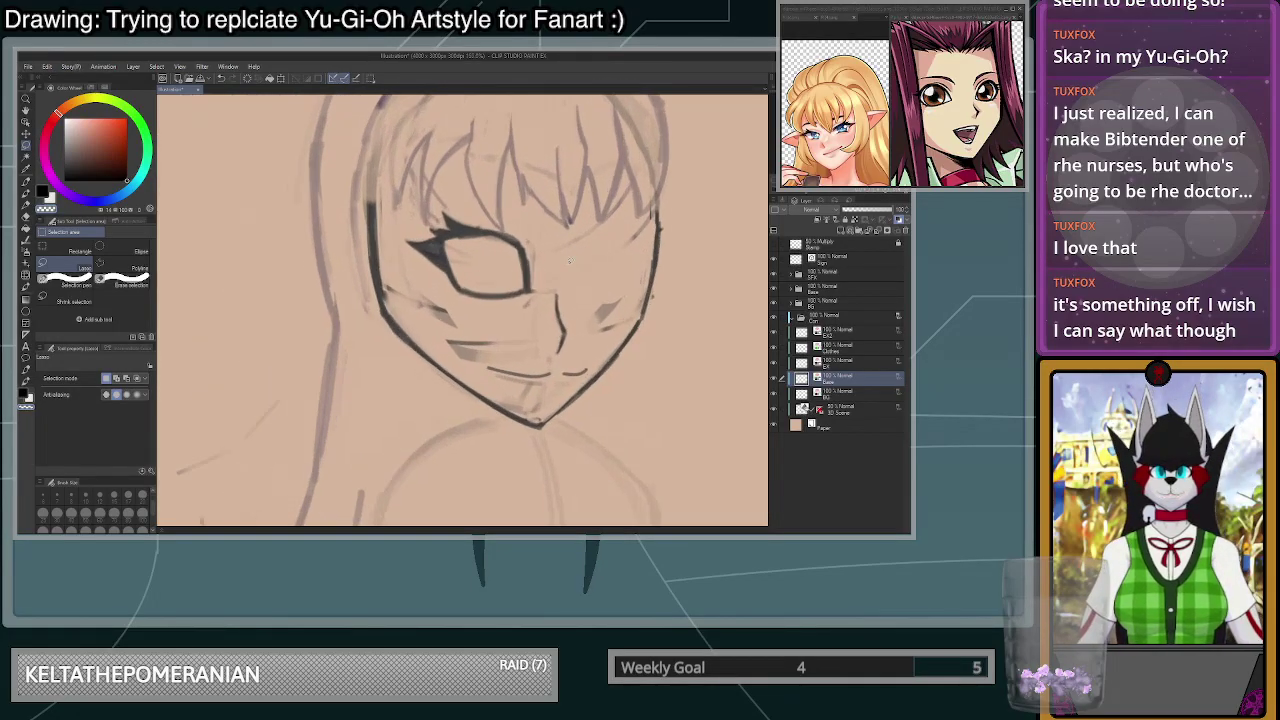
scroll(500, 270, up, 1)
drag(533, 308, 537, 217)
key(ctrl+t)
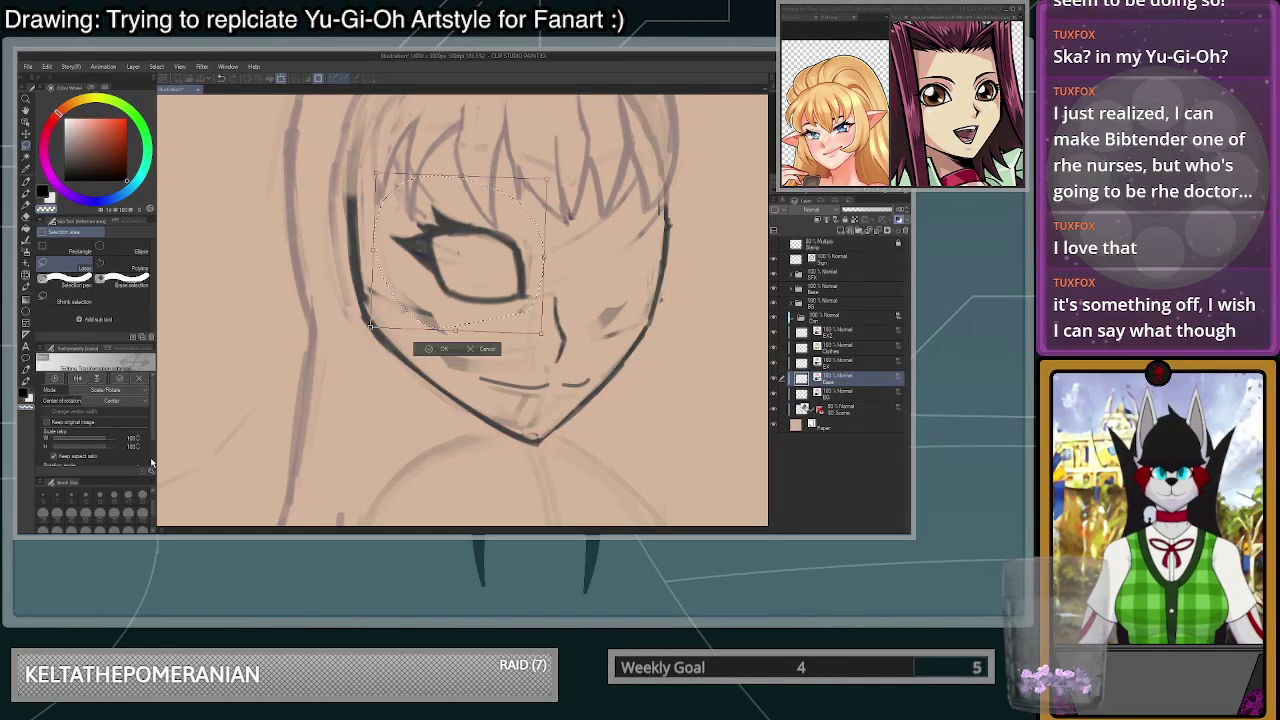
scroll(152, 465, down, 2)
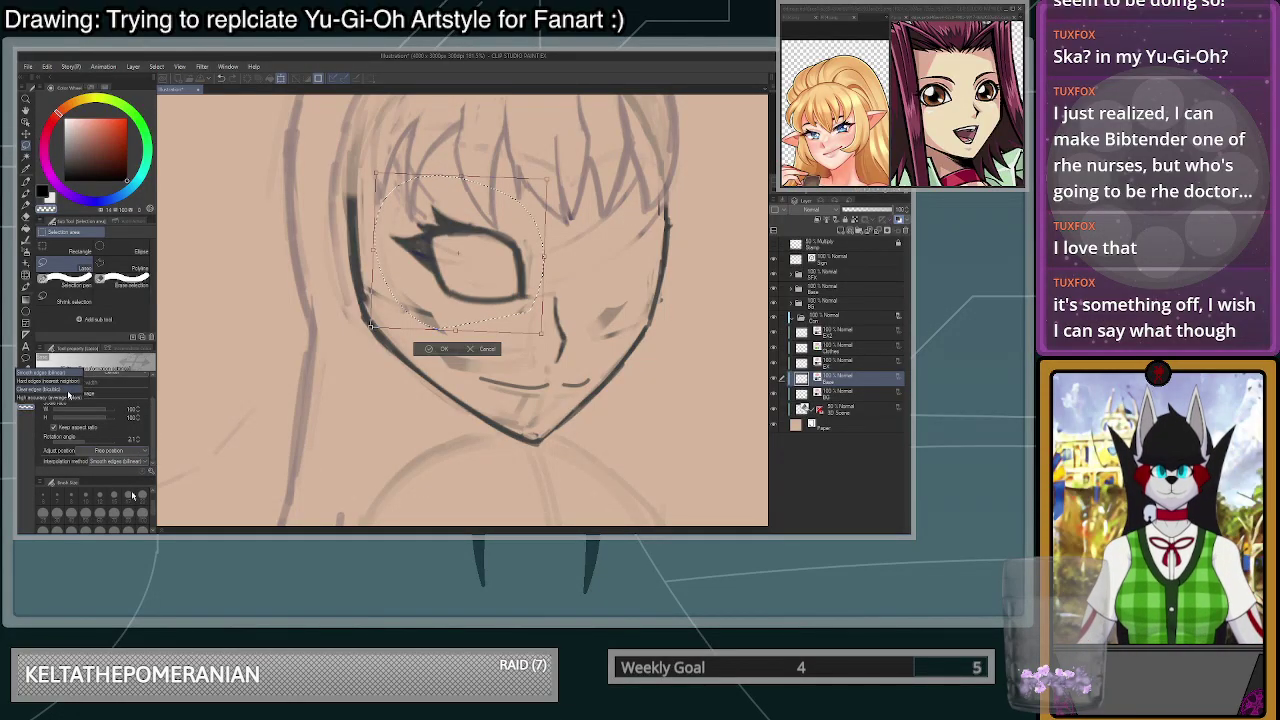
click(443, 350)
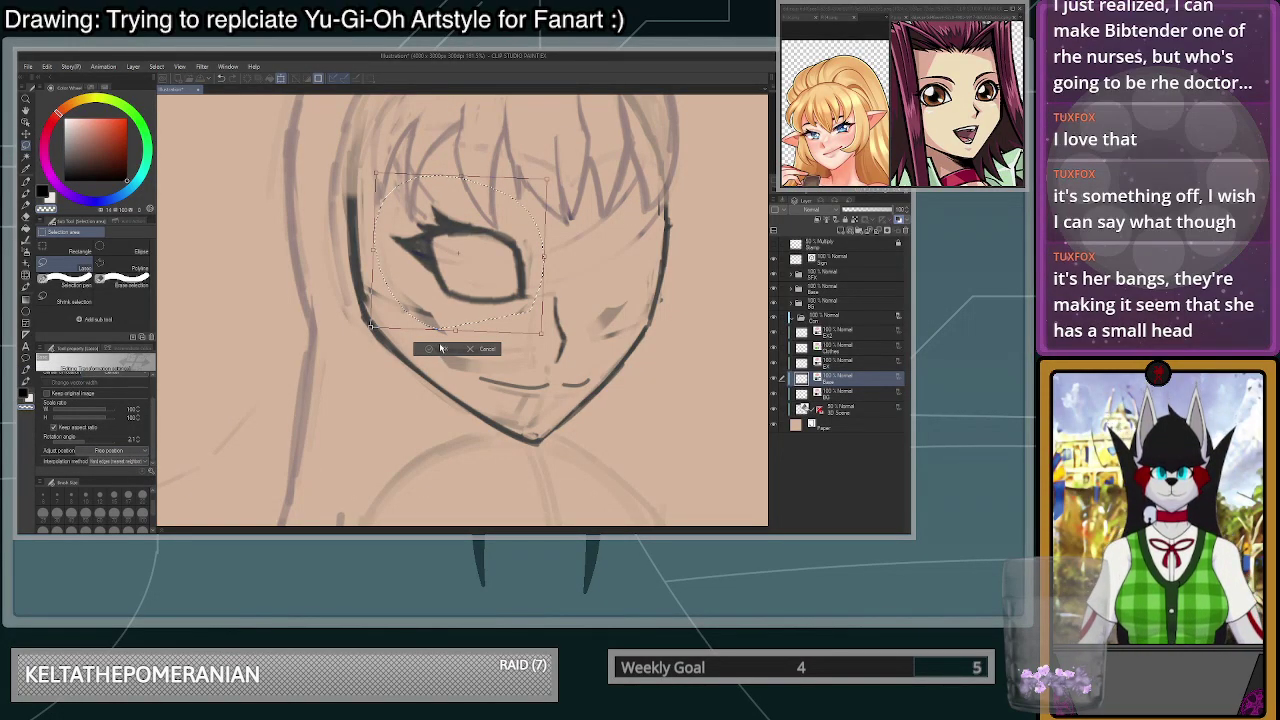
- Shift the selected near eye slightly upward and towards the nose, apply the transformation and deselect
key(ctrl+t)
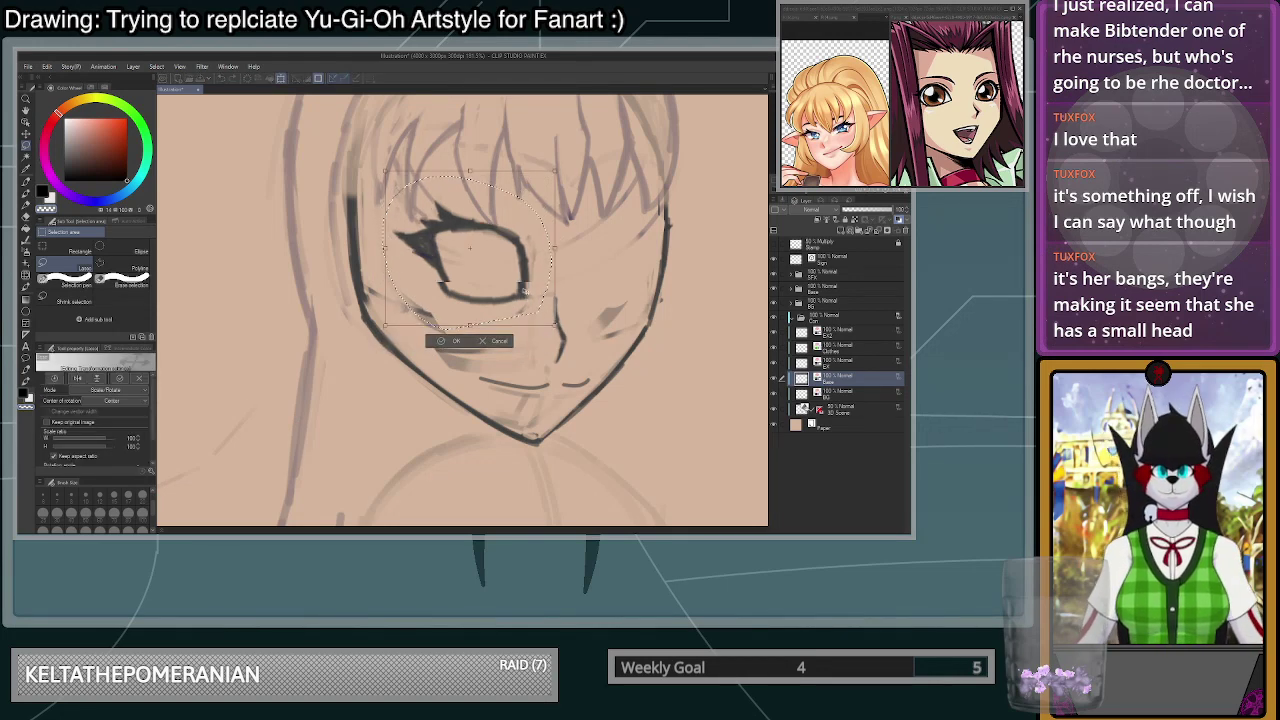
drag(541, 294, 540, 290)
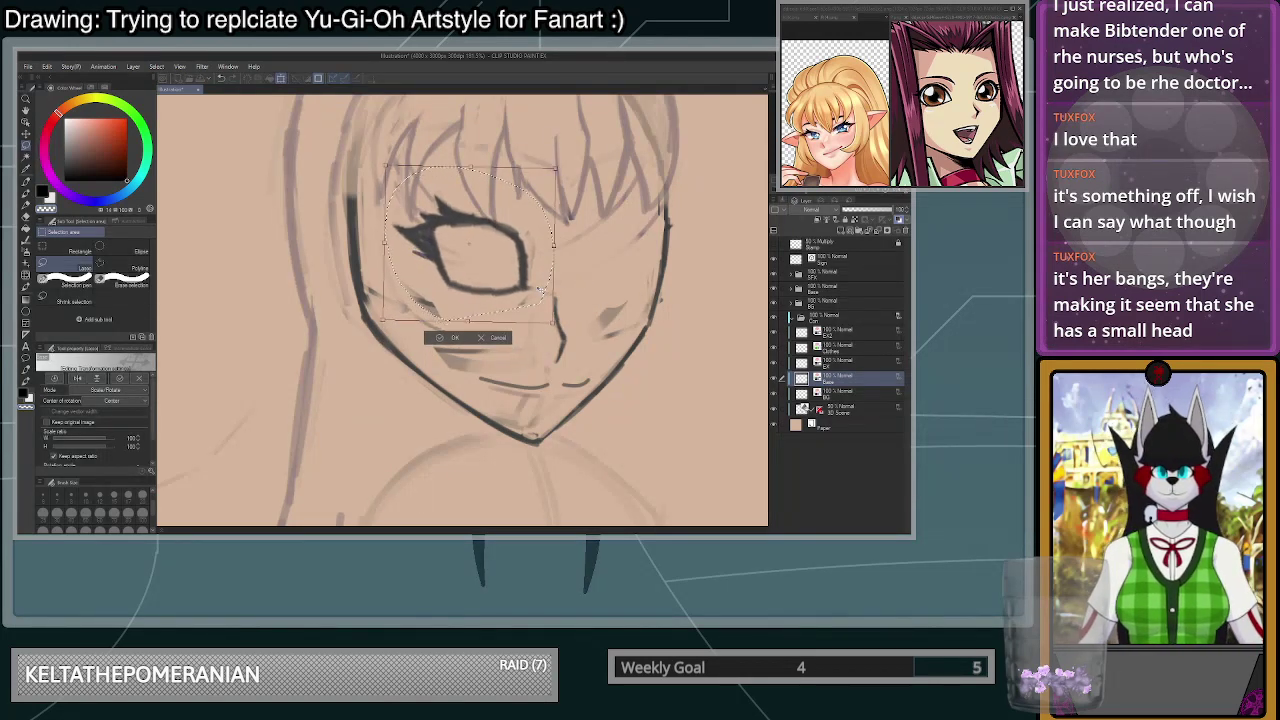
click(453, 337)
key(ctrl+d)
scroll(553, 304, down, 3)
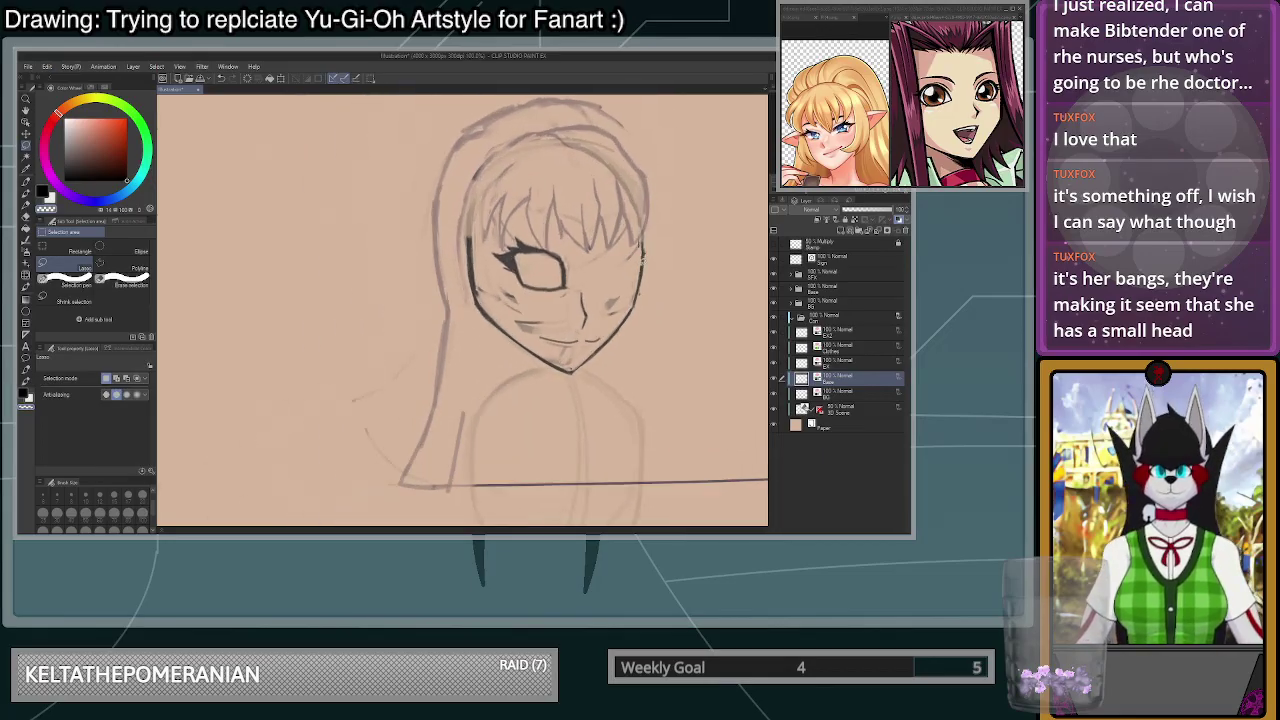
- Lasso the nose line and delete it
scroll(553, 304, up, 2)
drag(557, 277, 557, 293)
click(539, 374)
key(ctrl+d)
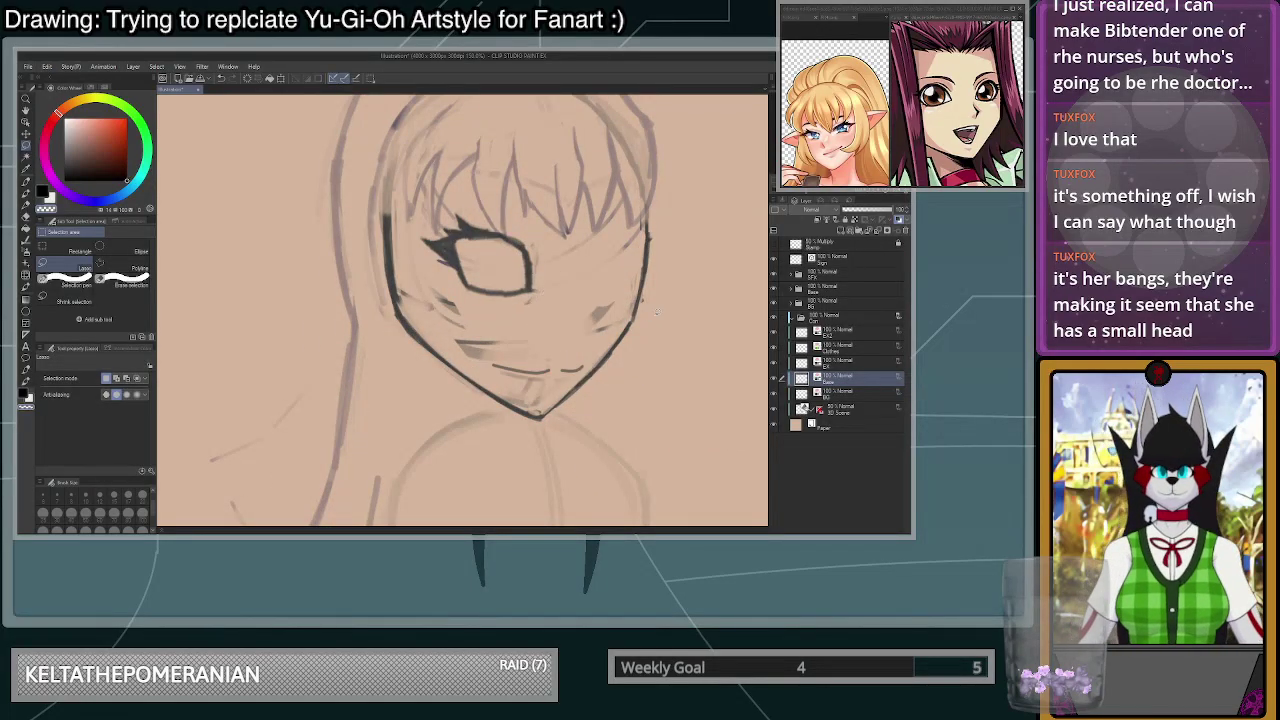
scroll(645, 331, down, 2)
scroll(645, 331, up, 1)
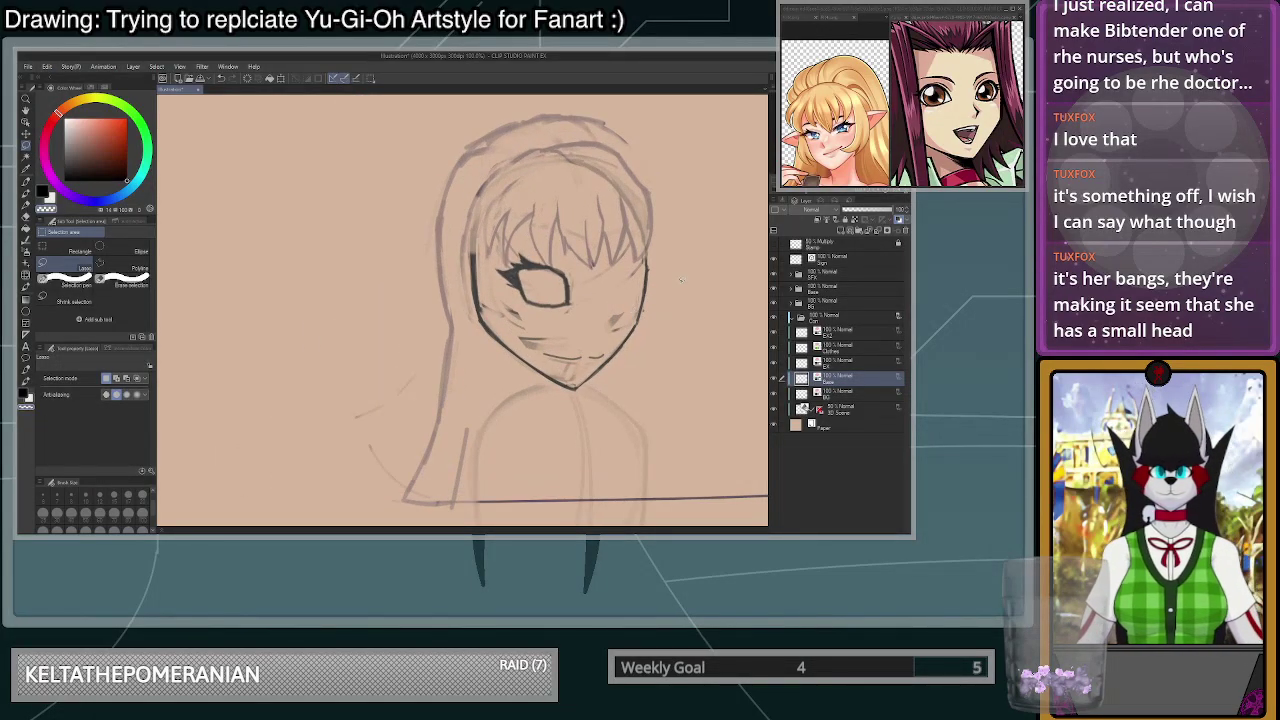
scroll(632, 316, up, 2)
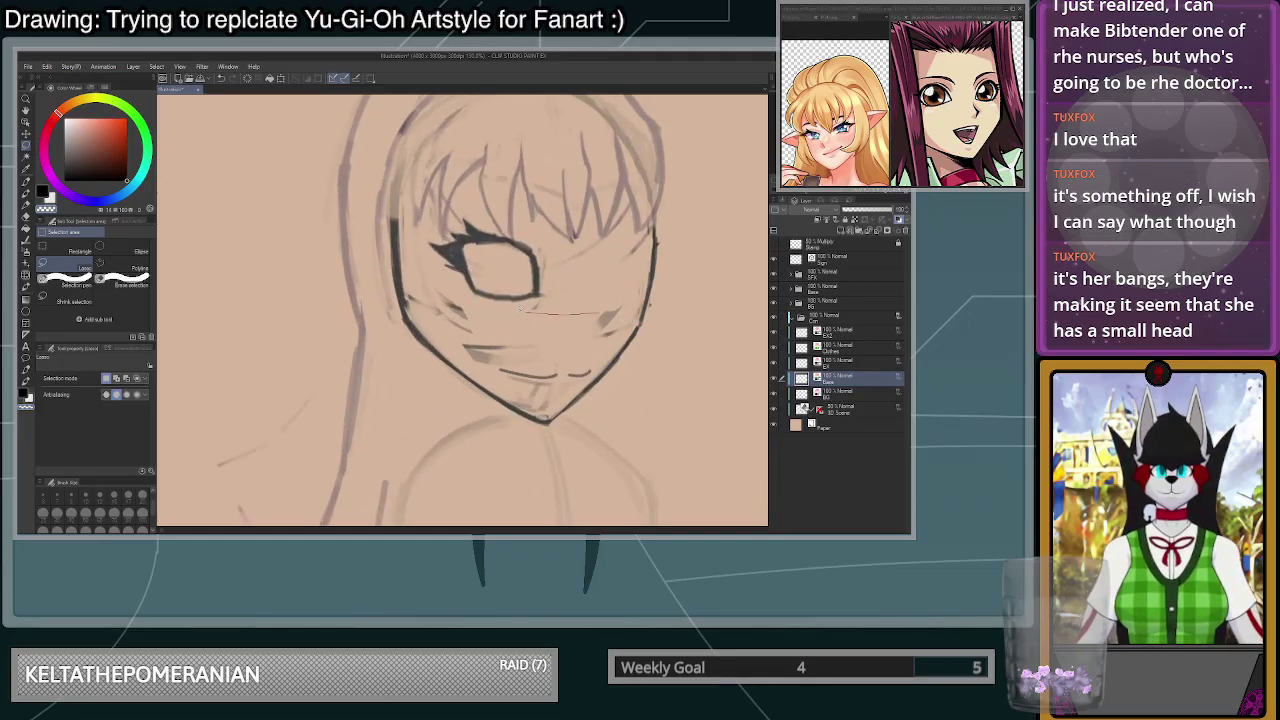
- Lasso and delete the mouth strokes and the shading marks on both cheeks
mouse_move(513, 394)
mouse_down()
mouse_move(610, 318)
mouse_move(565, 392)
mouse_up()
key(Delete)
key(ctrl+d)
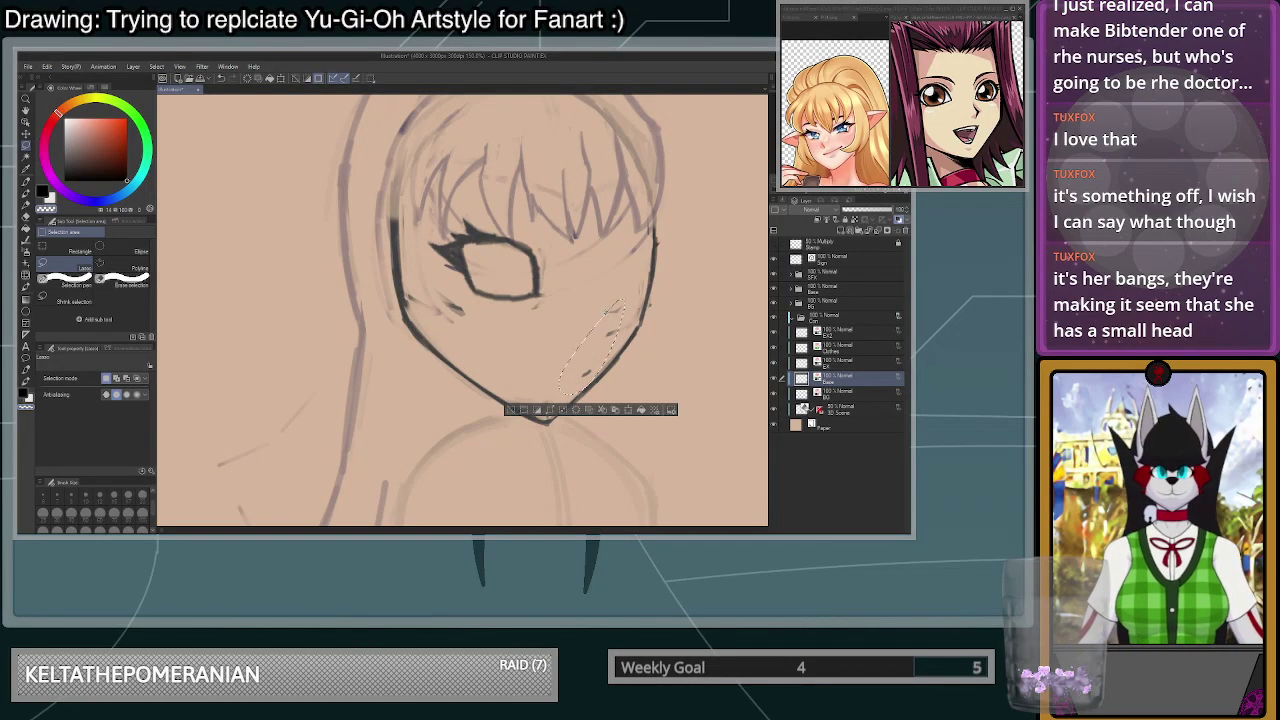
key(Delete)
key(ctrl+d)
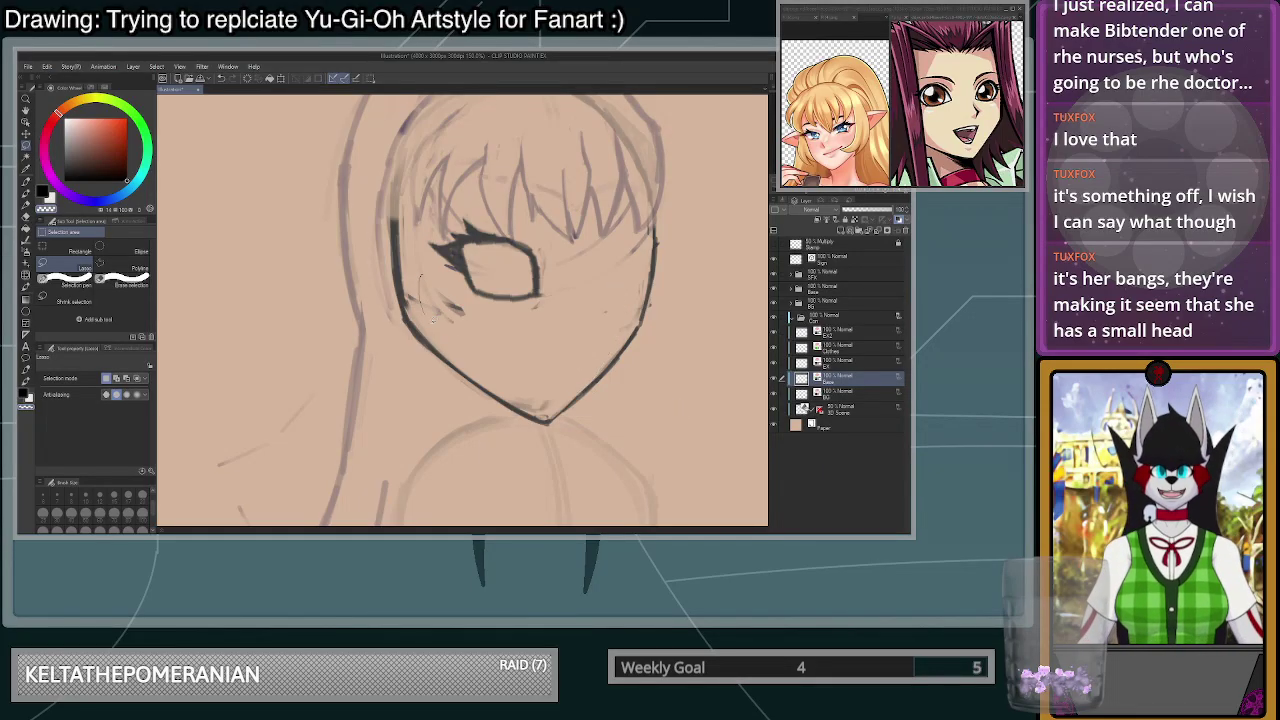
drag(420, 278, 434, 299)
key(Delete)
key(ctrl+d)
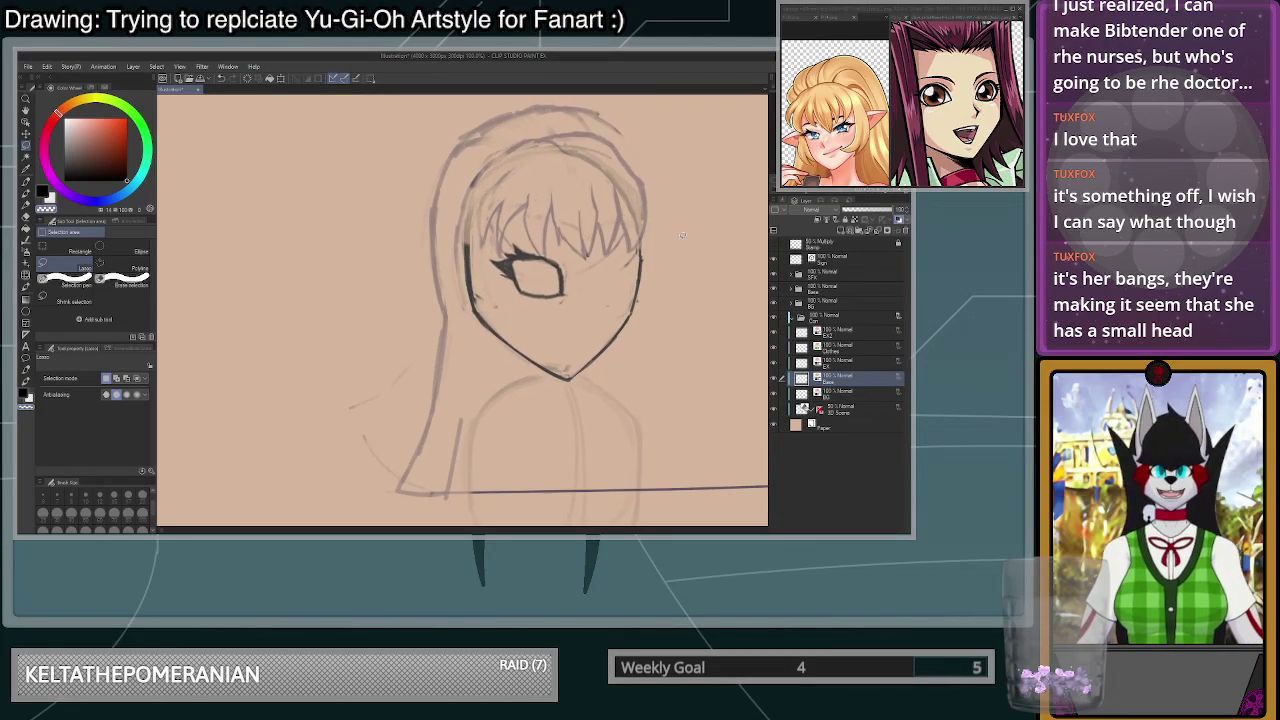
scroll(558, 402, up, 1)
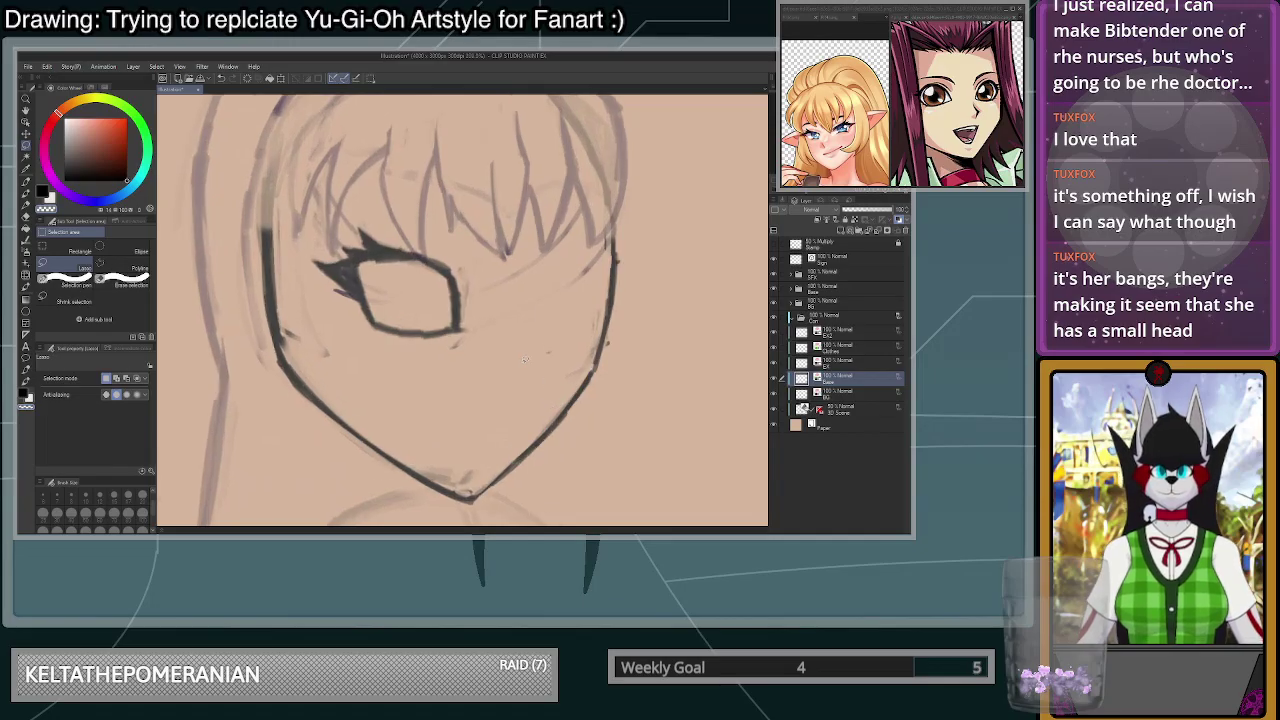
- Fade the near eye's outline and lashes to a faint guide with the brush at size 100
key(p)
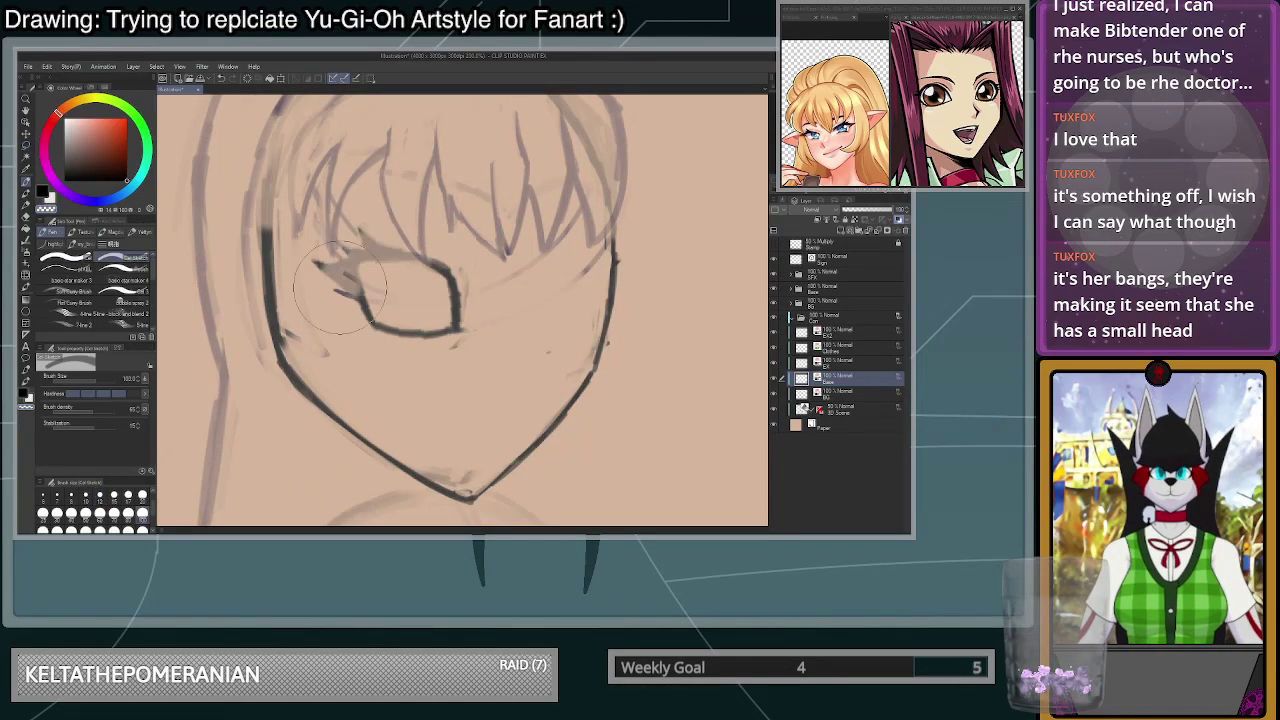
drag(344, 247, 450, 278)
scroll(450, 243, down, 1)
scroll(320, 320, up, 5)
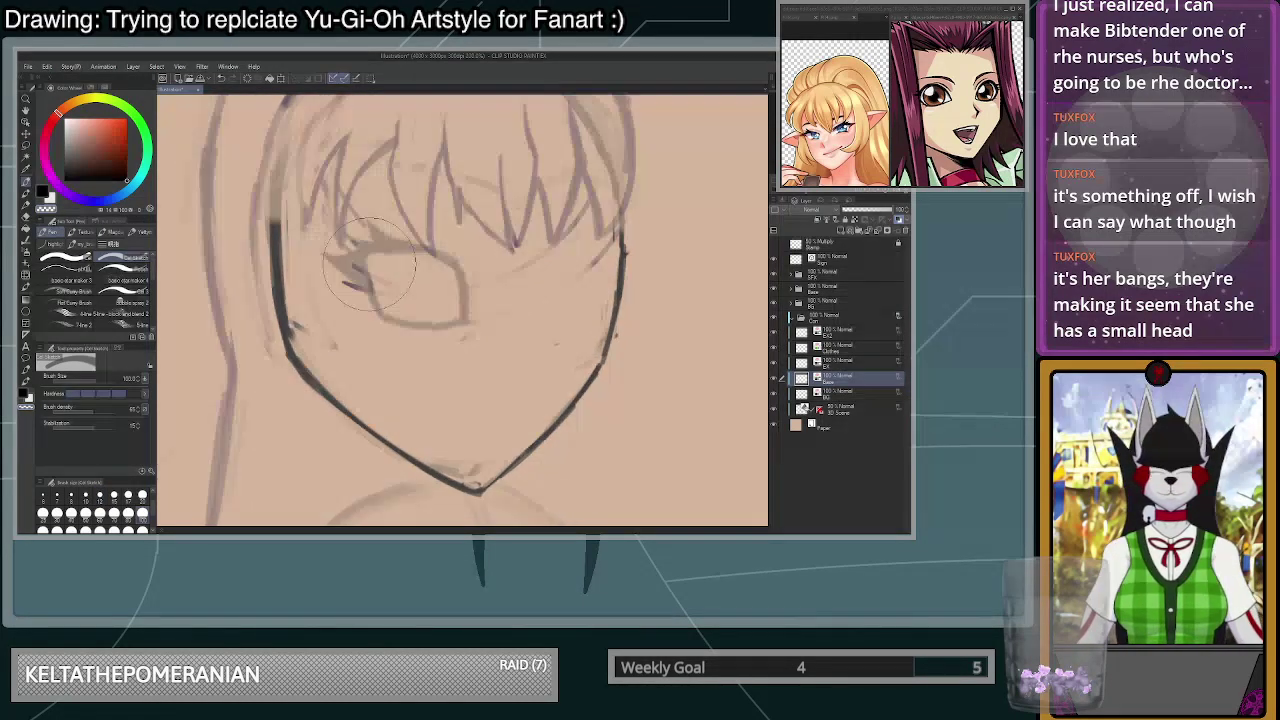
- Set the brush size to 15 and redraw the near eye's inner side and arched upper lid, undoing unwanted strokes
click(113, 494)
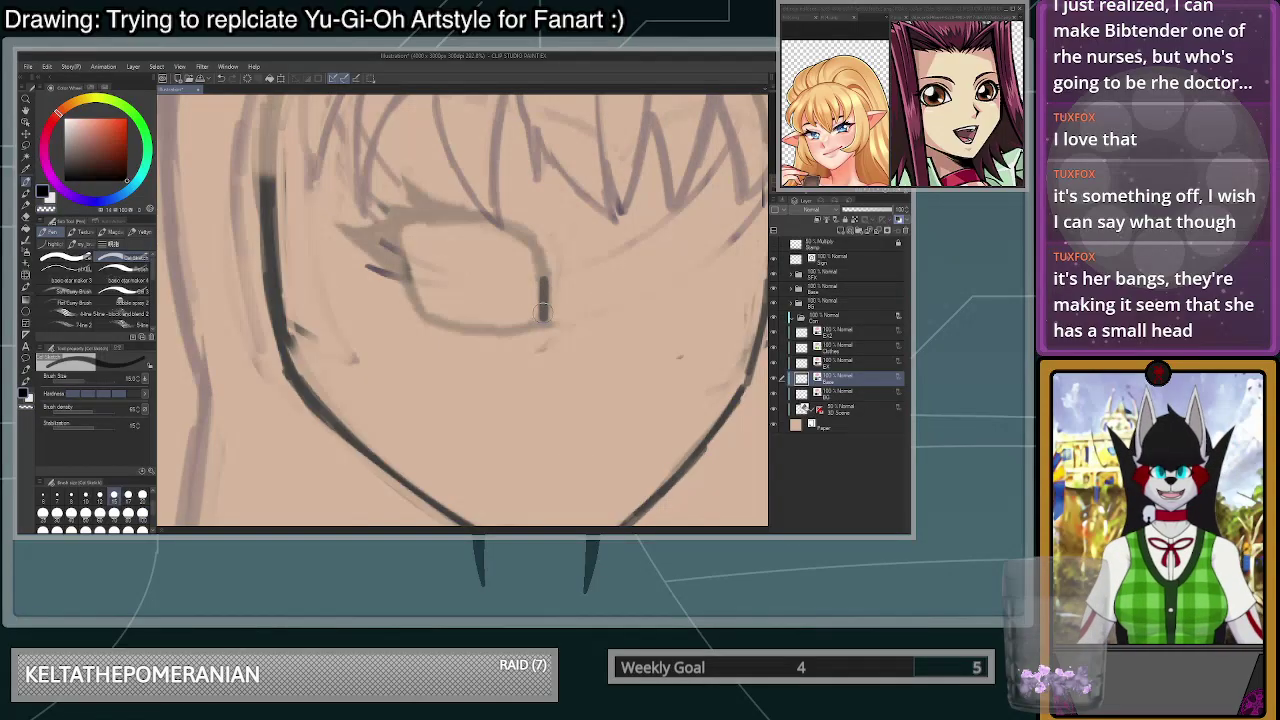
mouse_move(547, 301)
mouse_down()
mouse_move(553, 318)
mouse_move(525, 233)
mouse_move(474, 214)
mouse_move(405, 222)
mouse_up()
key(ctrl+z)
key(ctrl+z)
drag(532, 238, 420, 228)
key(ctrl+z)
mouse_move(534, 238)
mouse_down()
mouse_move(484, 217)
mouse_move(448, 224)
mouse_move(528, 233)
mouse_move(406, 235)
mouse_up()
key(ctrl+z)
key(ctrl+z)
- Draw the near eye's slanted outer side and lower lid to close the outline, redoing strokes that miss the shape
mouse_move(532, 234)
mouse_down()
mouse_move(470, 214)
mouse_move(423, 229)
mouse_move(409, 270)
mouse_move(427, 311)
mouse_up()
key(ctrl+z)
drag(405, 238, 440, 315)
key(ctrl+z)
mouse_move(404, 238)
mouse_down()
mouse_move(412, 303)
mouse_move(434, 326)
mouse_move(428, 308)
mouse_up()
key(ctrl+z)
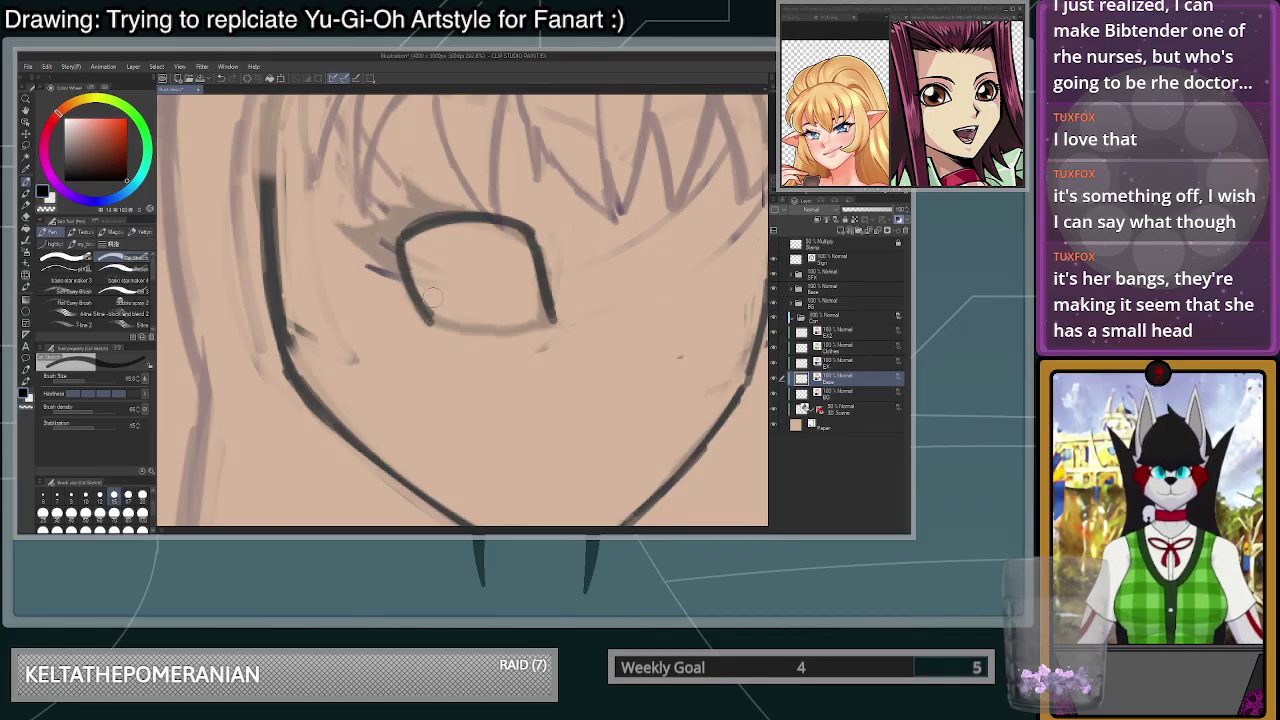
drag(554, 320, 482, 327)
key(ctrl+z)
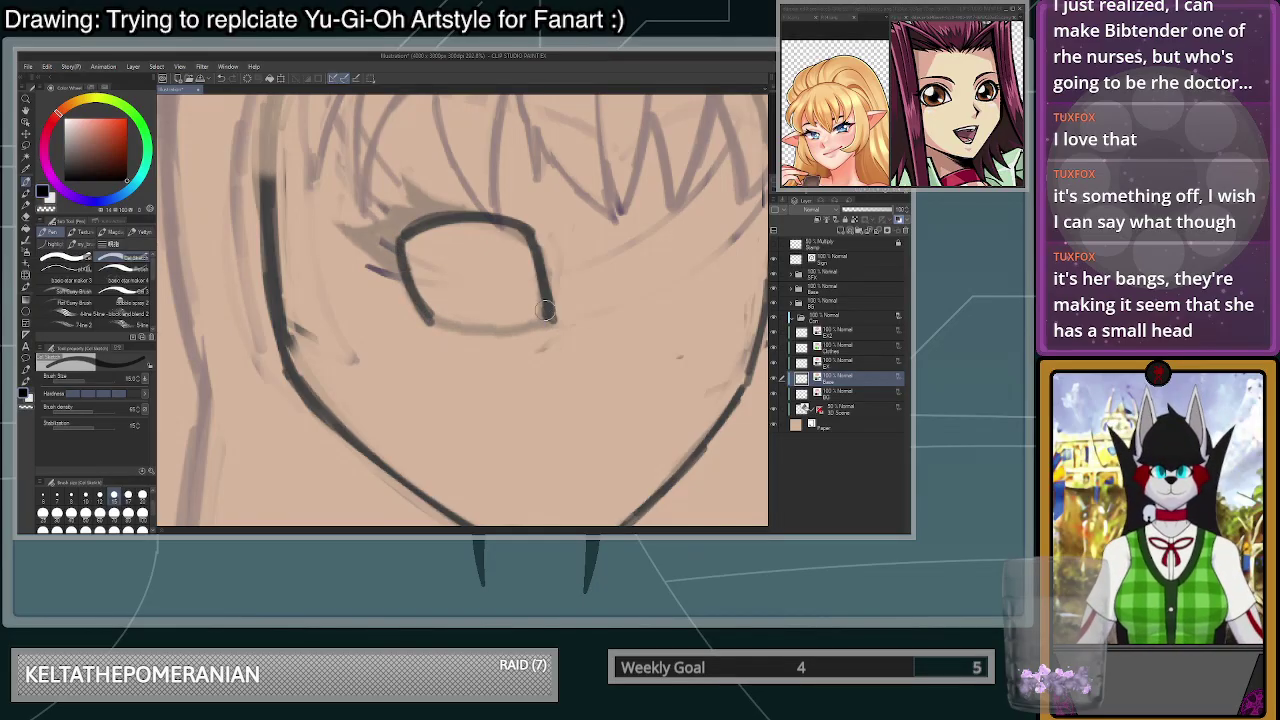
mouse_move(546, 319)
mouse_down()
mouse_move(456, 326)
mouse_move(546, 319)
mouse_up()
key(ctrl+z)
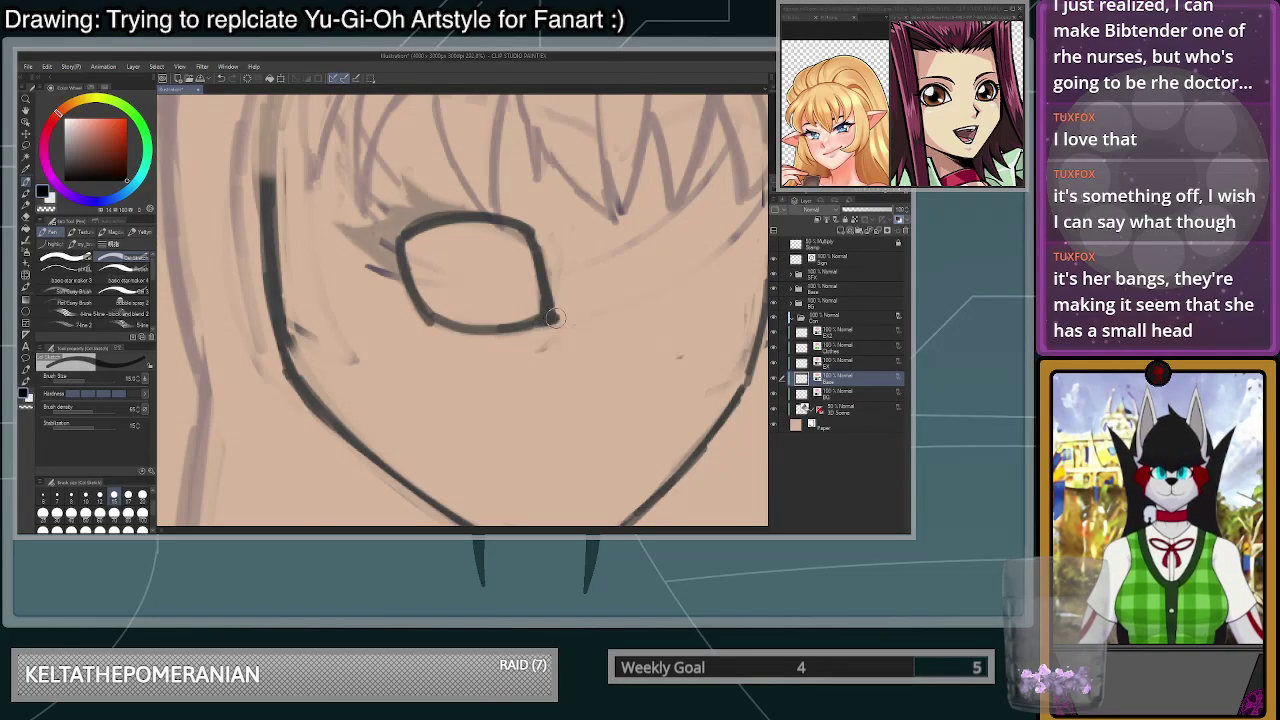
- Thicken the near eye's upper lid and extend it outward into a filled, pointed lash wing
mouse_move(530, 238)
mouse_down()
mouse_move(471, 220)
mouse_move(434, 230)
mouse_move(450, 215)
mouse_move(429, 232)
mouse_move(463, 227)
mouse_move(401, 245)
mouse_move(499, 225)
mouse_up()
mouse_move(396, 240)
mouse_down()
mouse_move(435, 214)
mouse_move(352, 230)
mouse_up()
key(ctrl+z)
key(ctrl+z)
key(ctrl+z)
mouse_move(432, 216)
mouse_down()
mouse_move(342, 224)
mouse_move(398, 262)
mouse_move(383, 236)
mouse_move(397, 251)
mouse_up()
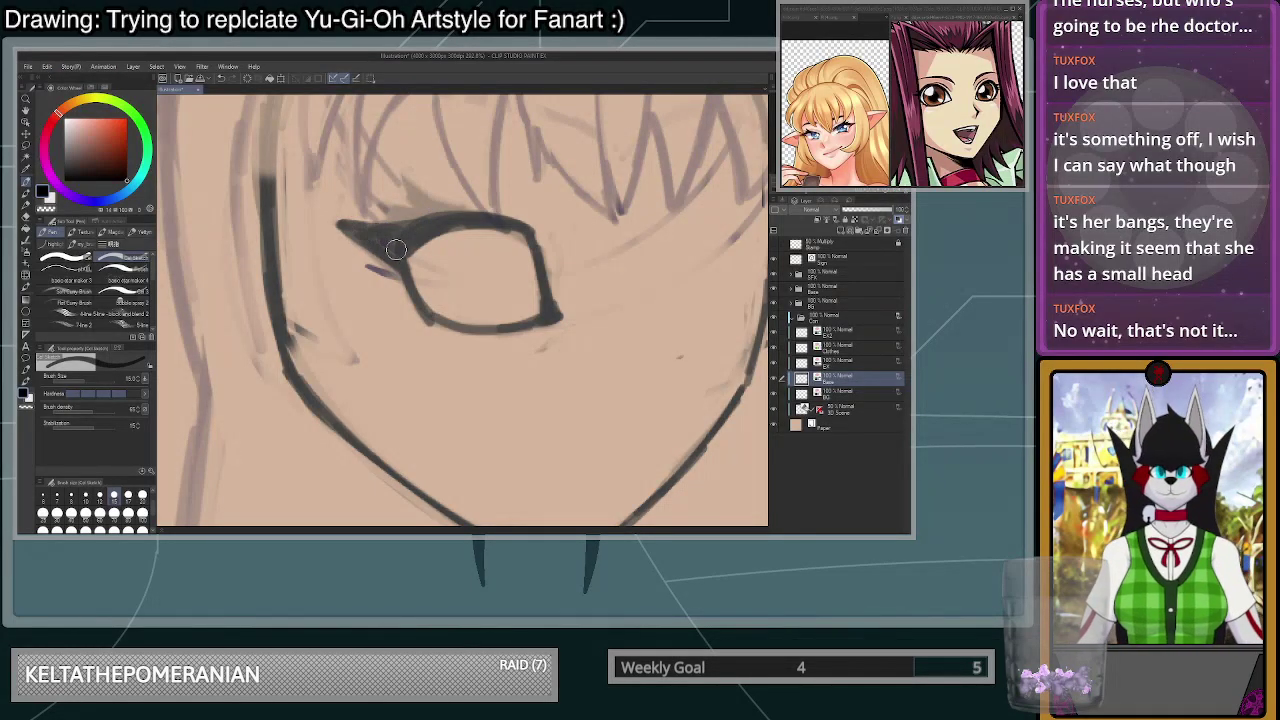
- Examine the redrawn near eye against the whole face at several distances
scroll(430, 235, down, 4)
scroll(448, 180, up, 4)
scroll(503, 203, down, 2)
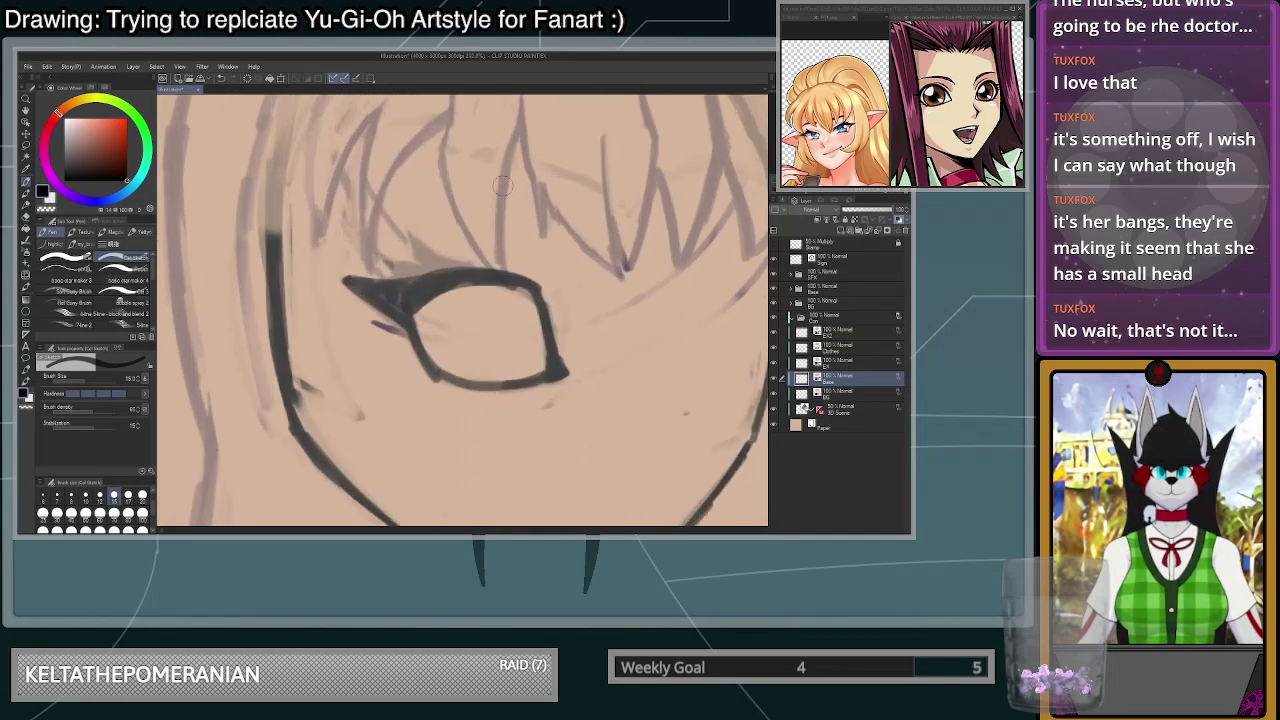
scroll(495, 240, up, 3)
scroll(490, 271, down, 4)
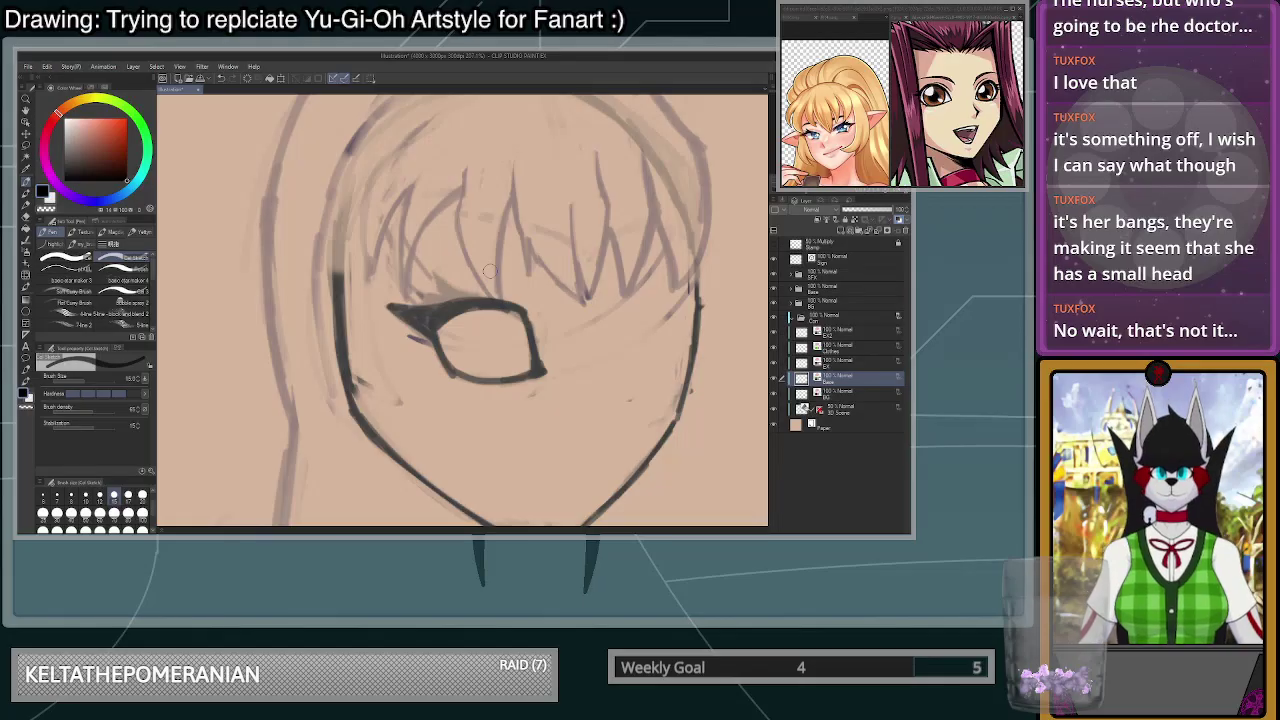
scroll(490, 271, down, 3)
scroll(490, 271, up, 1)
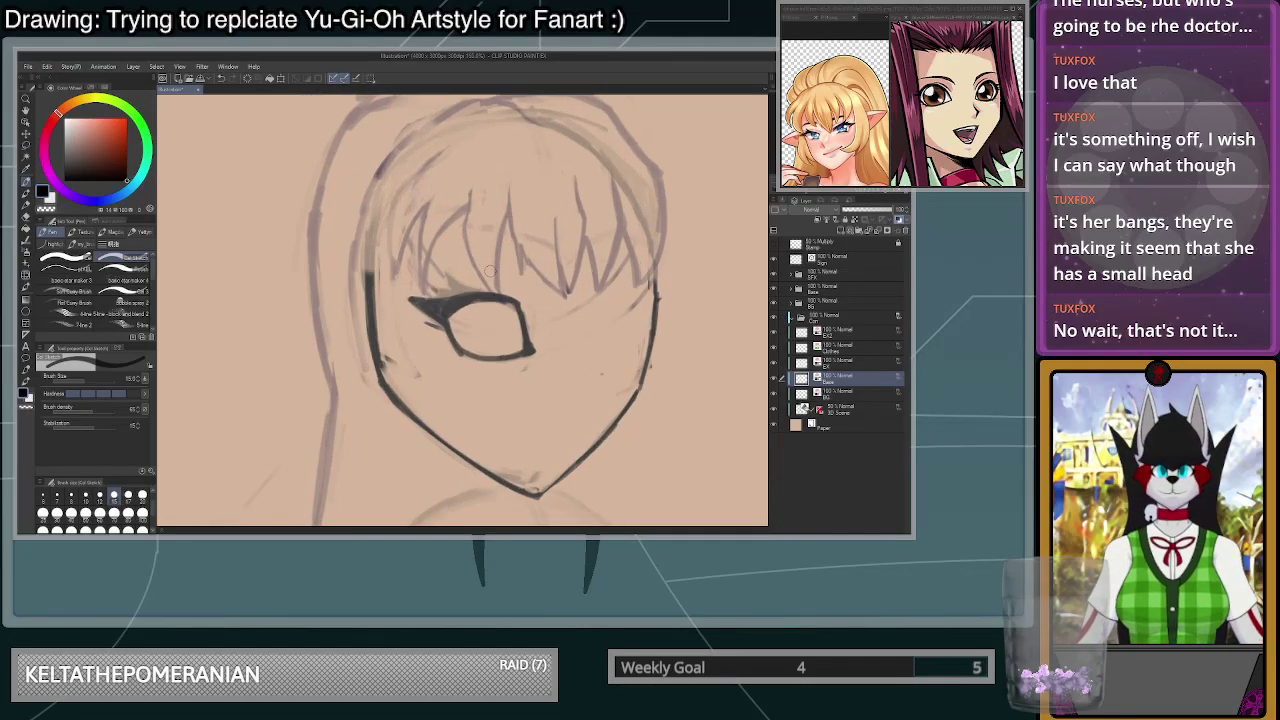
scroll(490, 270, up, 2)
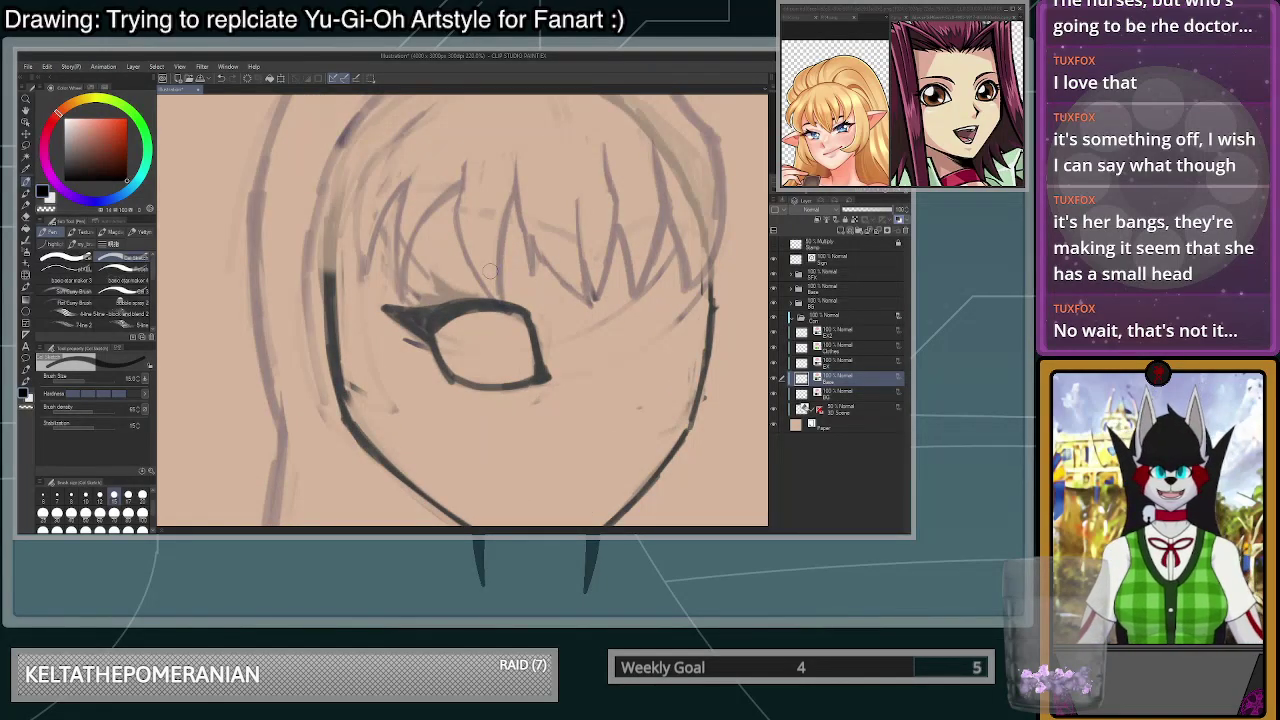
- Add two upward lash spikes above the outer part of the near eye's upper lid
scroll(490, 270, up, 3)
mouse_move(455, 320)
mouse_down()
mouse_move(380, 305)
mouse_move(383, 317)
mouse_up()
key(ctrl+z)
mouse_move(495, 316)
mouse_down()
mouse_move(424, 282)
mouse_move(410, 246)
mouse_move(424, 288)
mouse_move(453, 311)
mouse_up()
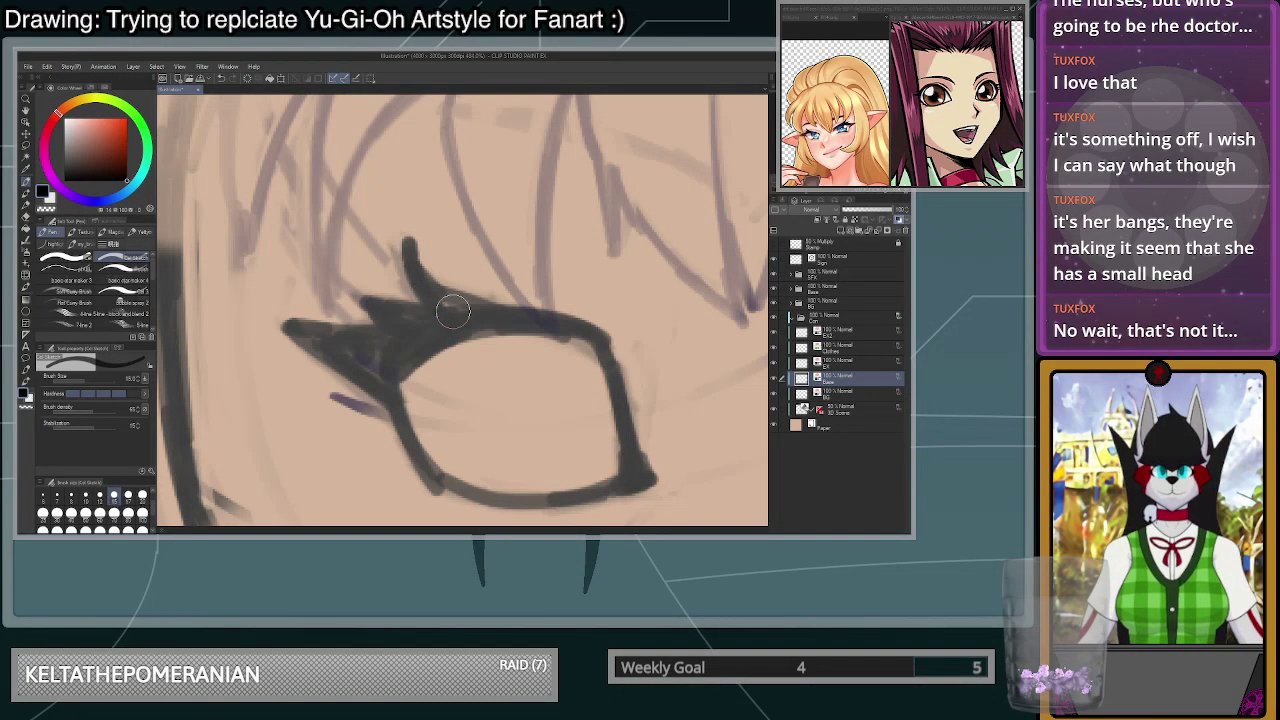
- Trim the near eye's lash spikes and outer wing to sharp points with the eraser
key(c)
mouse_move(426, 234)
mouse_down()
mouse_move(503, 281)
mouse_move(473, 293)
mouse_move(507, 297)
mouse_up()
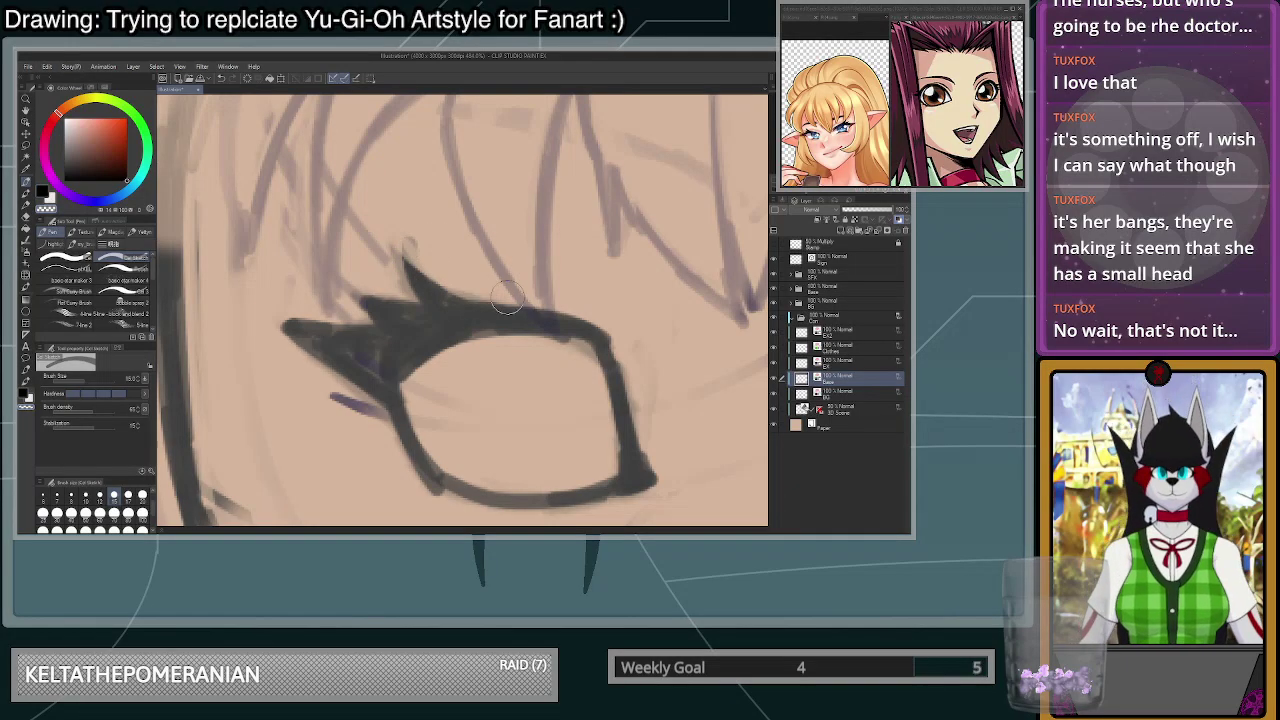
scroll(507, 297, down, 8)
scroll(500, 300, up, 7)
drag(290, 317, 358, 367)
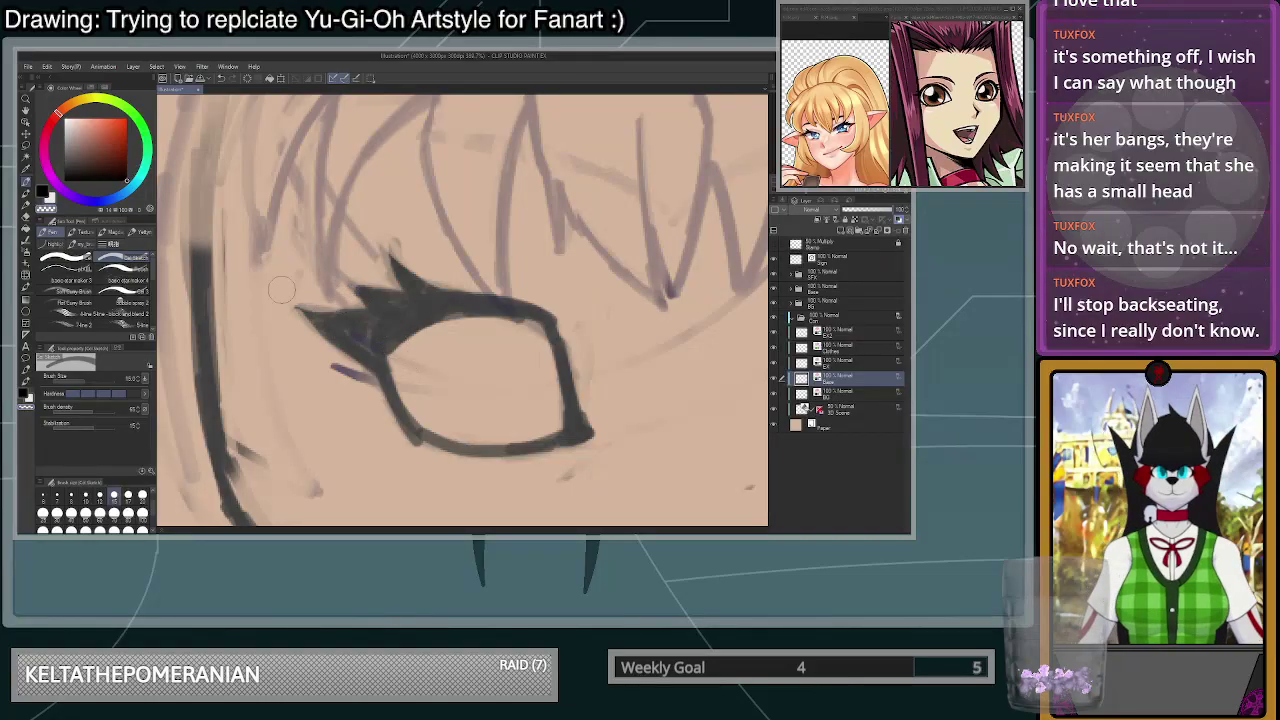
scroll(483, 266, down, 3)
scroll(483, 266, up, 2)
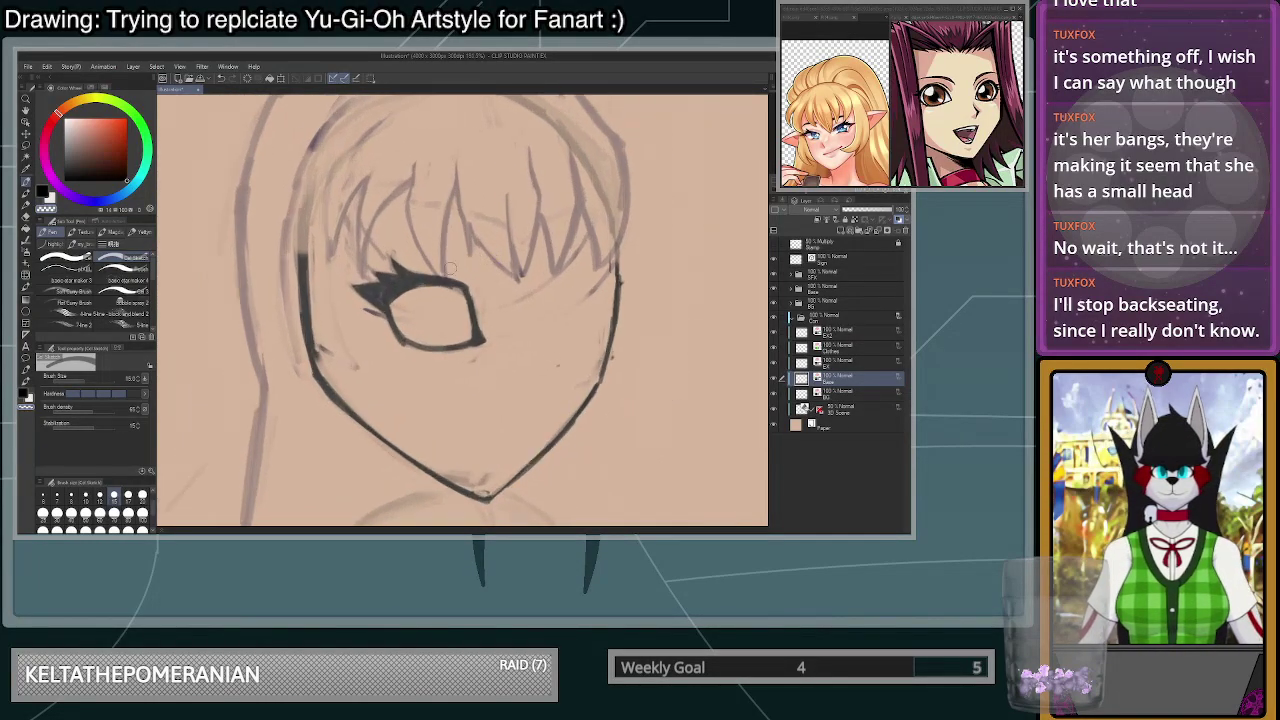
- Erase the near eye's lash spikes, outer wing and the outer part of its upper lid
scroll(401, 324, down, 2)
scroll(401, 324, up, 3)
click(142, 514)
mouse_move(397, 299)
mouse_down()
mouse_move(368, 308)
mouse_move(383, 290)
mouse_move(380, 311)
mouse_up()
key(ctrl+z)
key(c)
click(114, 497)
scroll(392, 292, up, 4)
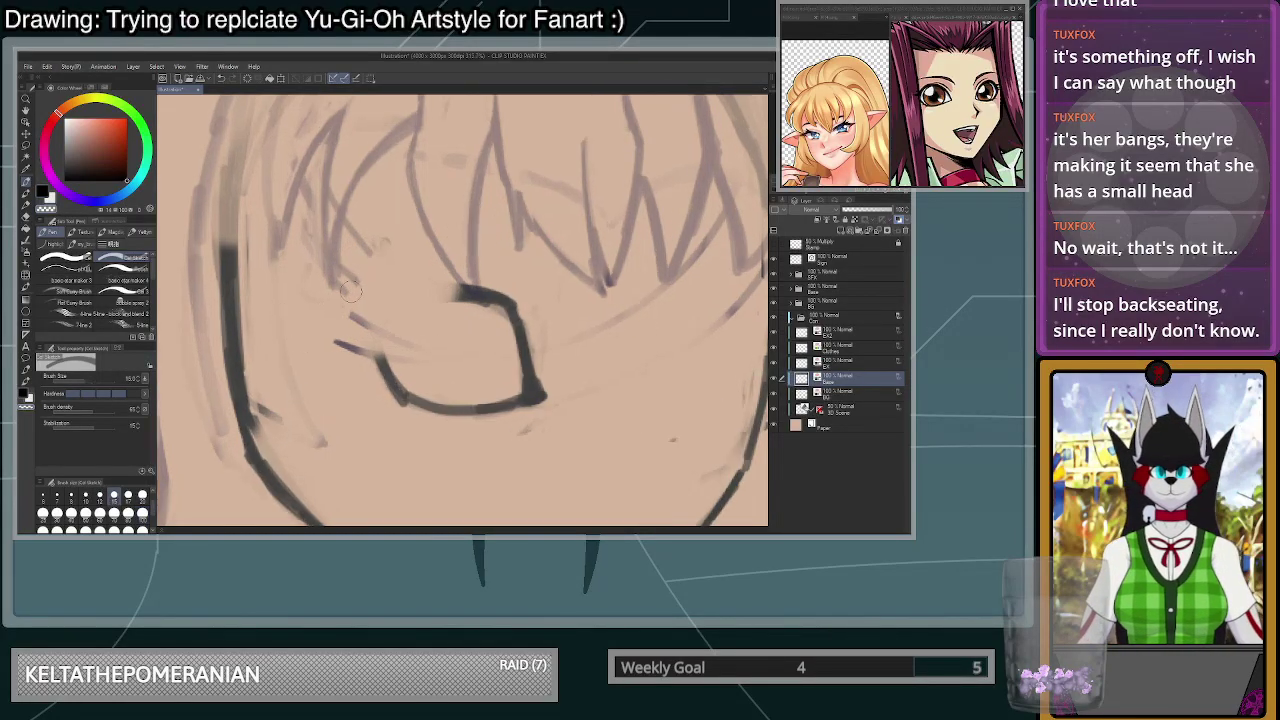
- Redraw the near eye's upper lid as a smooth arch extending outward, redoing strokes that miss the shape
key(c)
drag(499, 297, 413, 300)
key(ctrl+z)
mouse_move(512, 297)
mouse_down()
mouse_move(401, 300)
mouse_move(331, 337)
mouse_up()
key(ctrl+z)
key(ctrl+z)
mouse_move(443, 290)
mouse_down()
mouse_move(334, 336)
mouse_move(508, 292)
mouse_move(569, 340)
mouse_move(473, 334)
mouse_up()
- Redraw the near eye's outer side as a rounder curve joining the lower lid, erasing the excess line
key(c)
key(c)
mouse_move(333, 328)
mouse_down()
mouse_move(347, 430)
mouse_move(377, 474)
mouse_up()
drag(346, 388, 402, 491)
key(c)
mouse_move(332, 454)
mouse_down()
mouse_move(380, 491)
mouse_move(372, 499)
mouse_move(387, 497)
mouse_up()
scroll(397, 274, down, 2)
key(c)
key(ctrl+z)
- Draw a pointed lash wing from the upper lid's outer end down to the eye's outer side and shade it in
drag(403, 288, 296, 311)
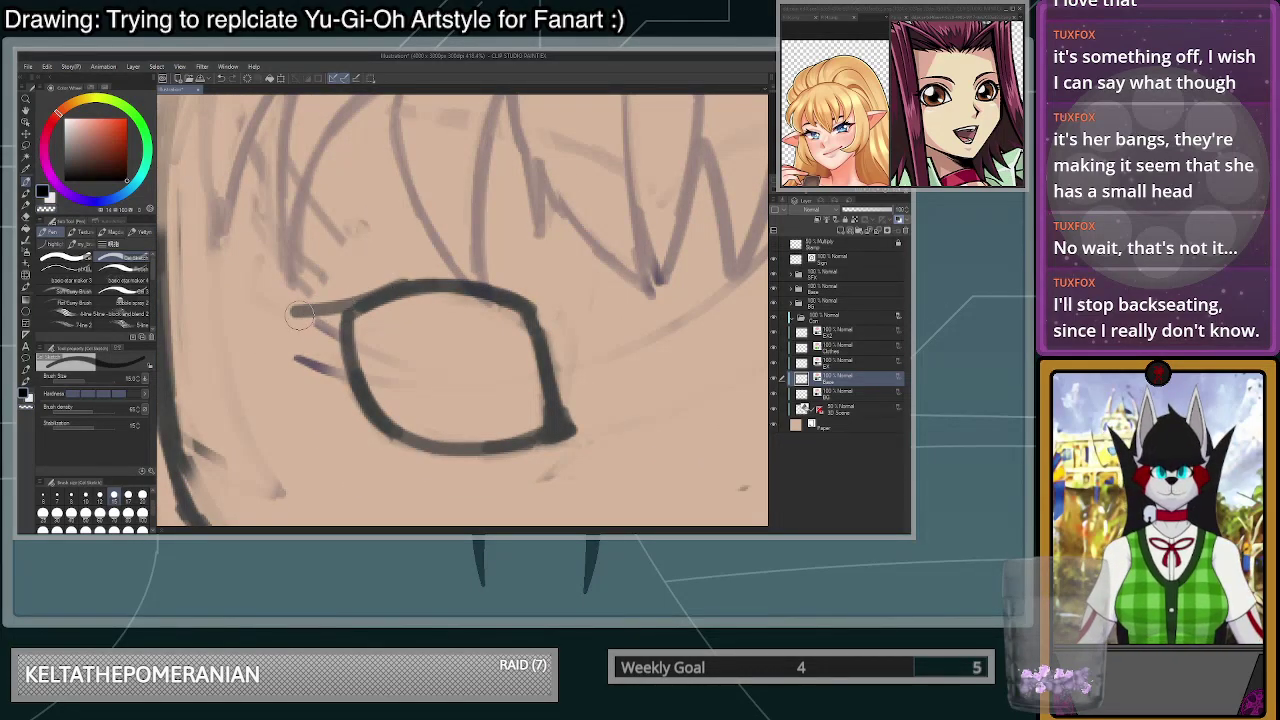
key(ctrl+z)
drag(397, 288, 292, 302)
mouse_move(370, 297)
mouse_down()
mouse_move(283, 297)
mouse_move(338, 366)
mouse_up()
mouse_move(302, 324)
mouse_down()
mouse_move(352, 388)
mouse_move(343, 368)
mouse_up()
key(ctrl+z)
key(ctrl+z)
key(ctrl+z)
drag(281, 297, 337, 368)
mouse_move(300, 322)
mouse_down()
mouse_move(356, 398)
mouse_move(332, 338)
mouse_move(345, 312)
mouse_move(328, 329)
mouse_up()
- Add two tapered lash spikes above the outer part of the upper lid and thicken the eye's outer side
mouse_move(437, 284)
mouse_down()
mouse_move(362, 260)
mouse_move(394, 291)
mouse_move(350, 264)
mouse_move(456, 286)
mouse_move(400, 231)
mouse_move(407, 248)
mouse_move(397, 210)
mouse_move(389, 259)
mouse_move(452, 276)
mouse_move(412, 272)
mouse_up()
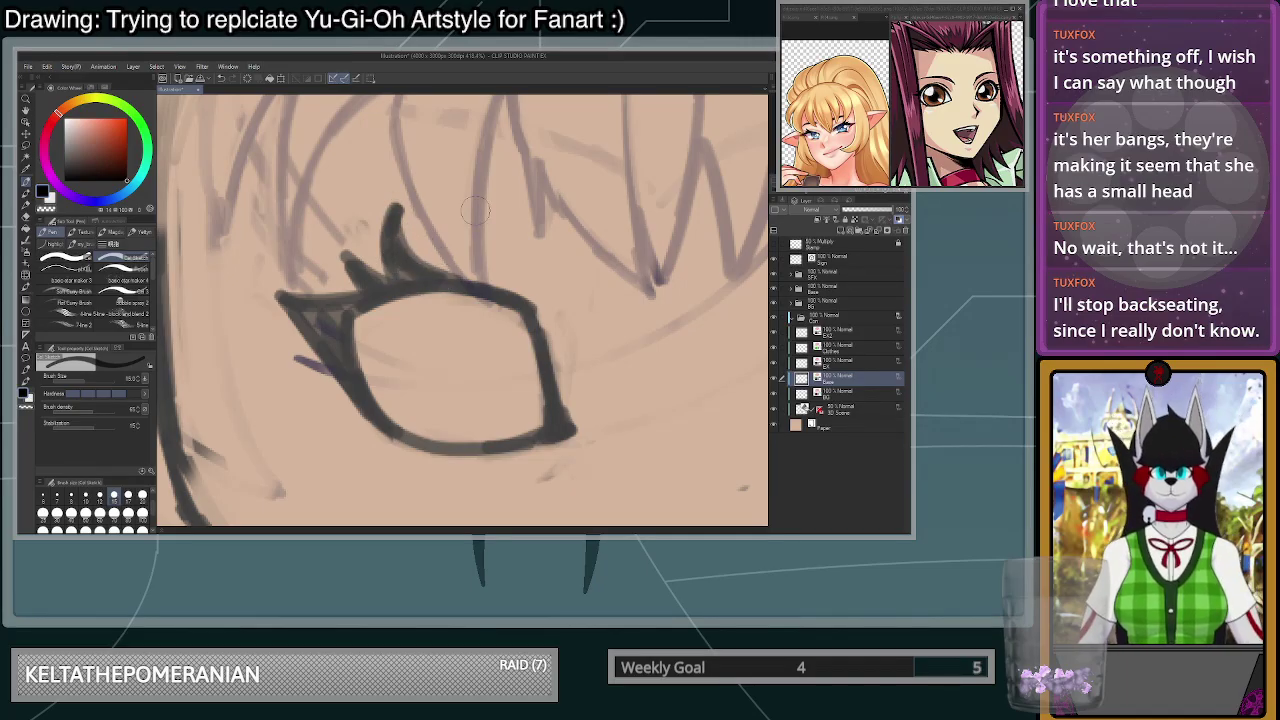
scroll(530, 155, down, 4)
scroll(490, 208, up, 5)
scroll(457, 238, down, 2)
scroll(452, 238, up, 3)
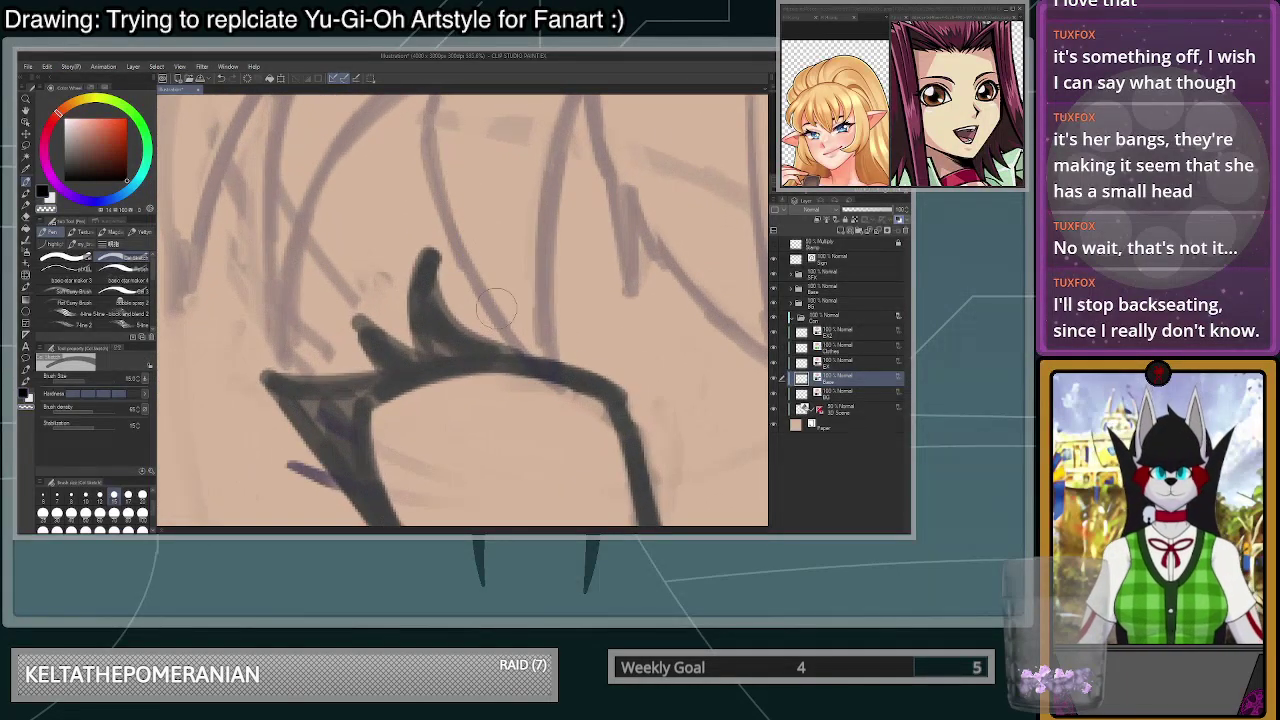
mouse_move(447, 242)
mouse_down()
mouse_move(498, 318)
mouse_move(430, 289)
mouse_move(483, 290)
mouse_move(518, 340)
mouse_up()
drag(466, 301, 552, 340)
key(ctrl+z)
scroll(480, 262, down, 2)
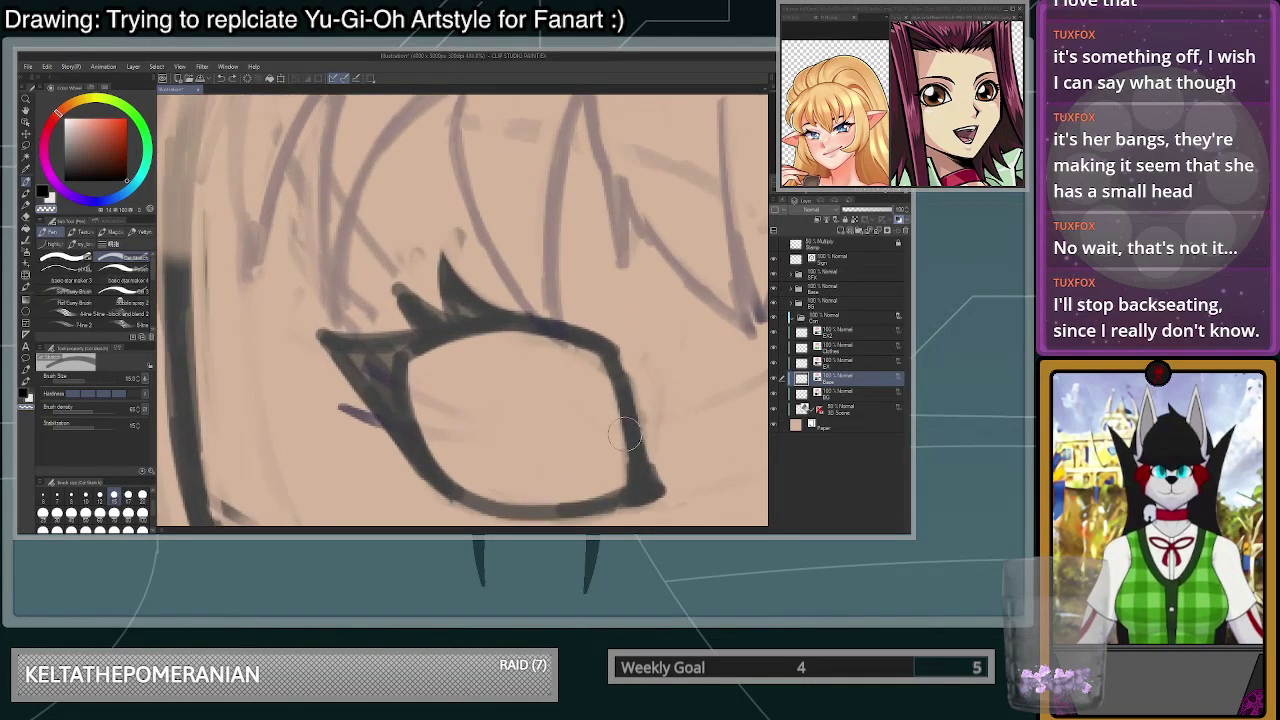
mouse_move(593, 348)
mouse_down()
mouse_move(440, 335)
mouse_move(424, 345)
mouse_move(406, 378)
mouse_move(410, 420)
mouse_move(465, 495)
mouse_up()
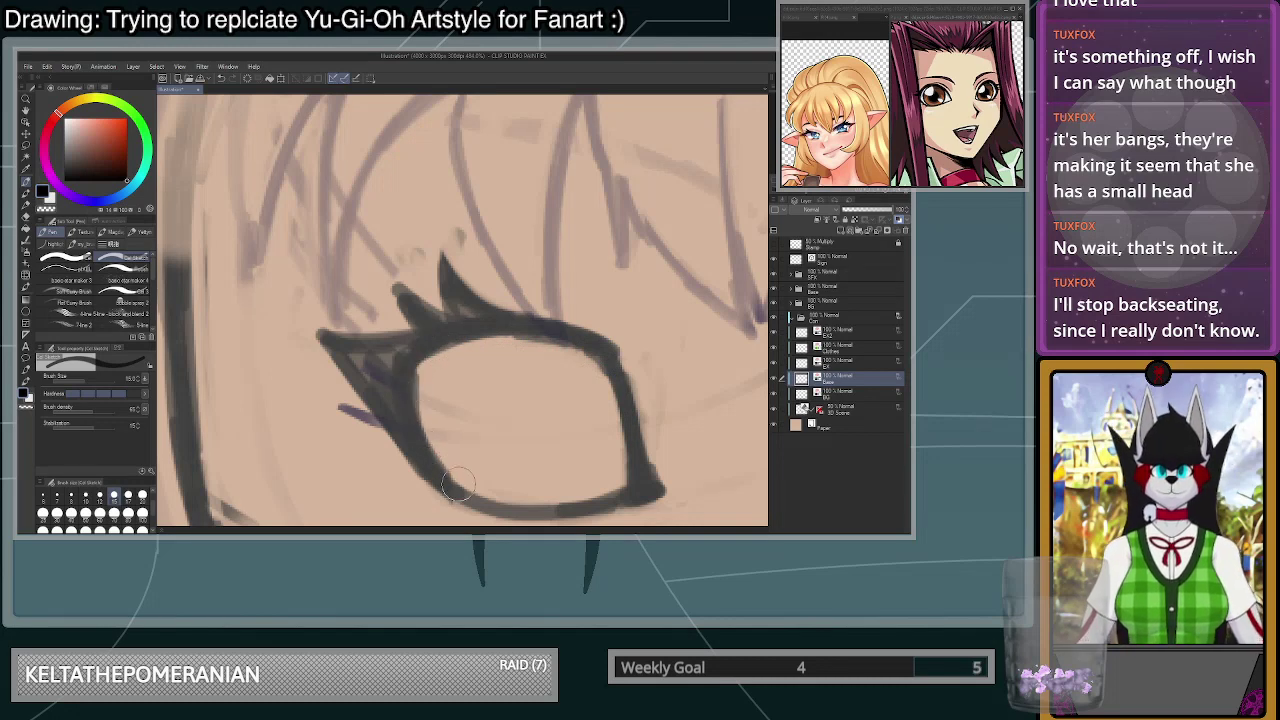
- Lasso the near eye and enlarge it slightly toward the outer cheek, using the Clear edges (bicubic) interpolation method
scroll(560, 400, down, 3)
drag(591, 411, 560, 379)
key(m)
scroll(575, 380, down, 2)
scroll(587, 426, up, 2)
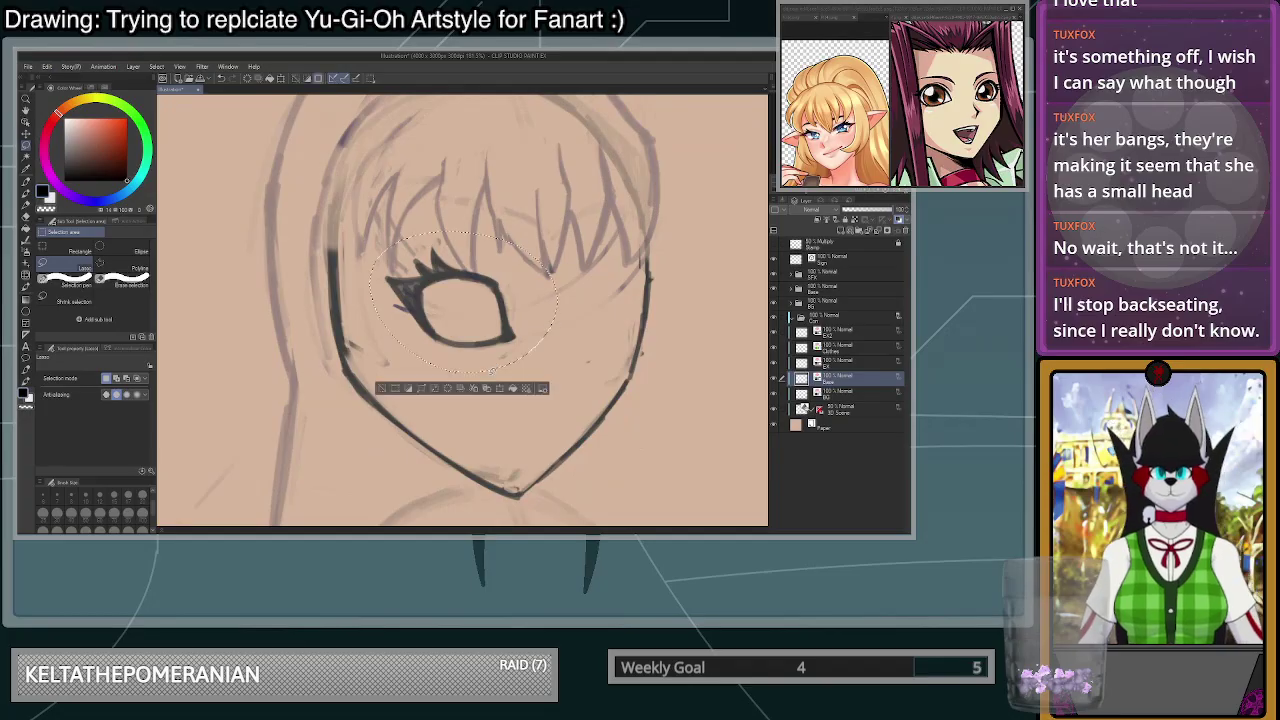
key(ctrl+t)
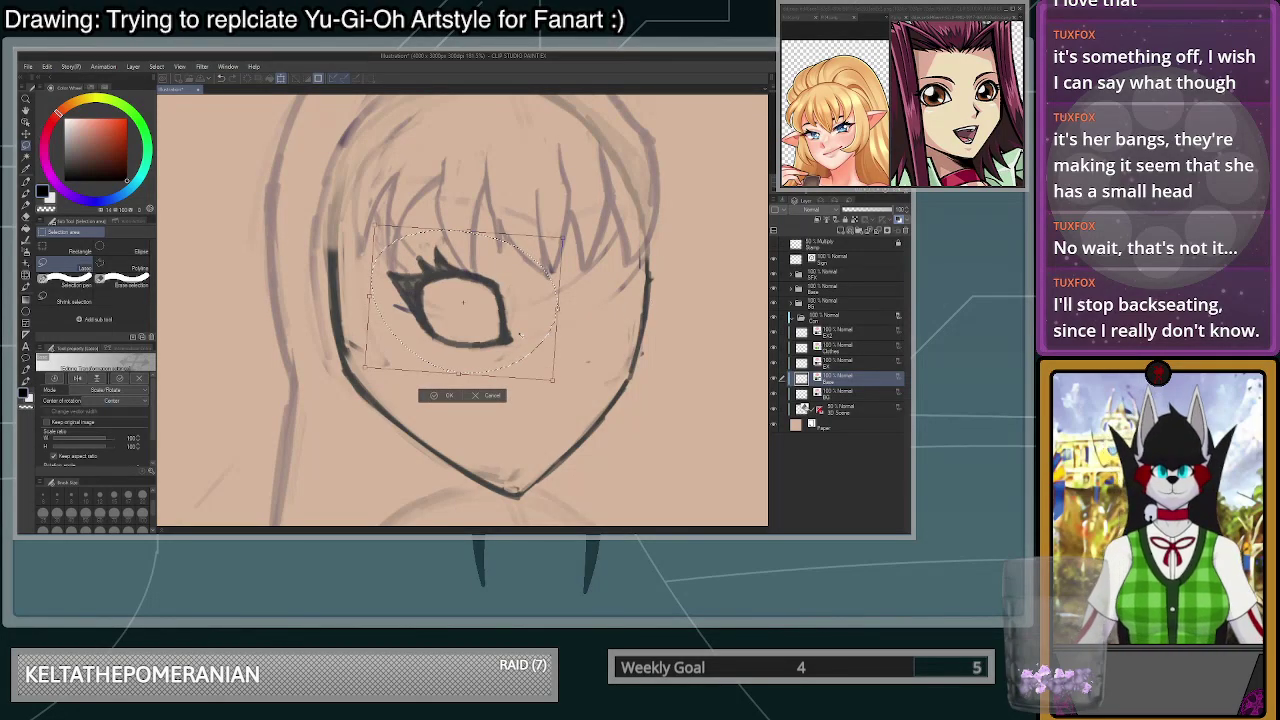
scroll(148, 440, down, 2)
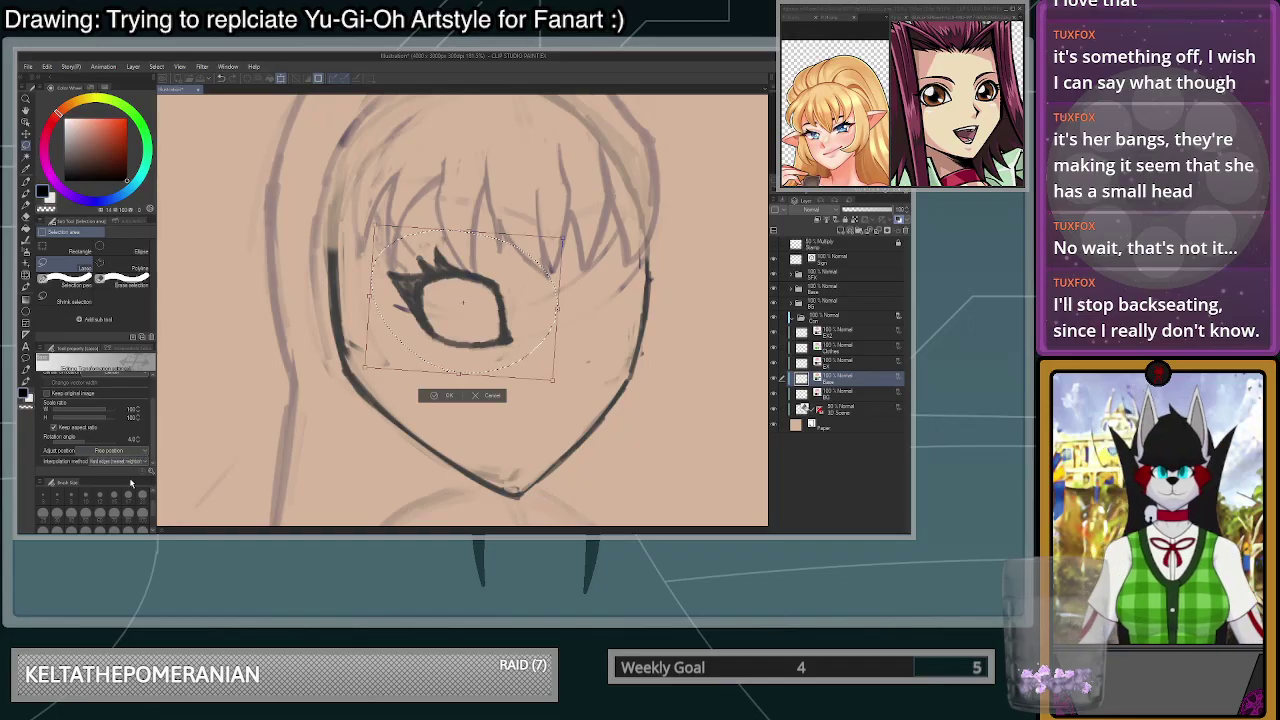
click(115, 461)
click(70, 390)
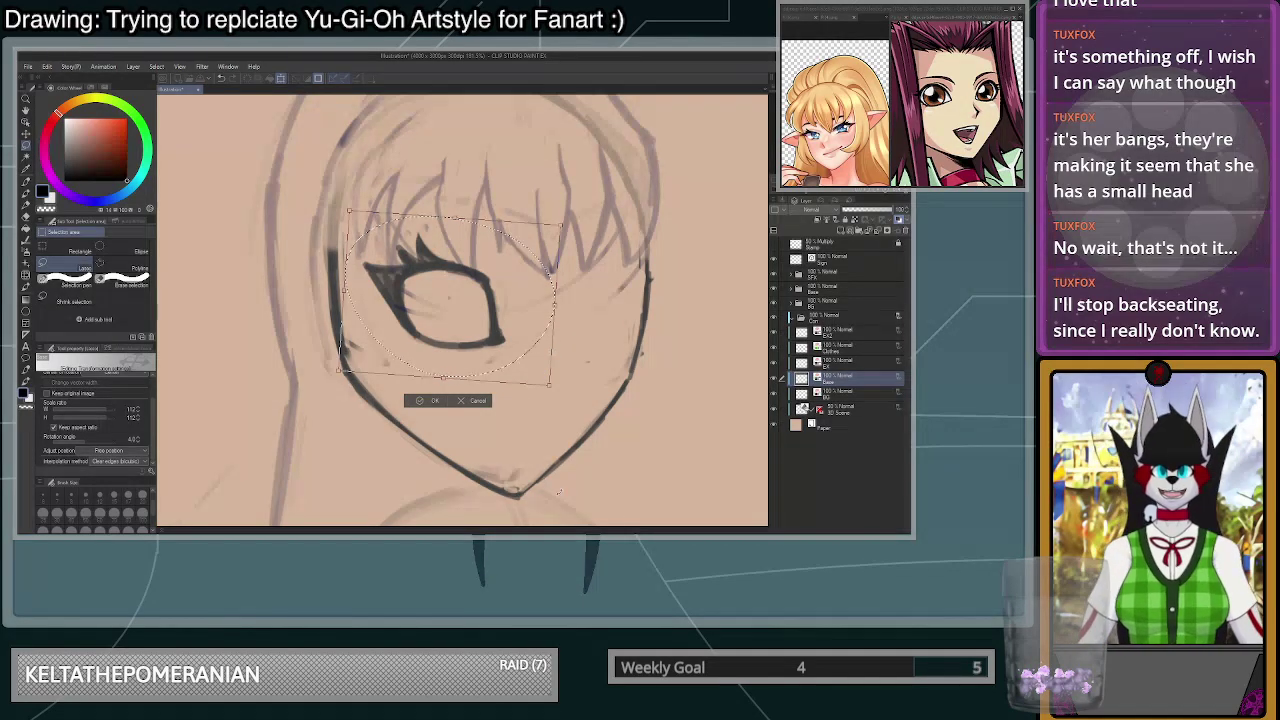
drag(549, 387, 546, 384)
click(434, 398)
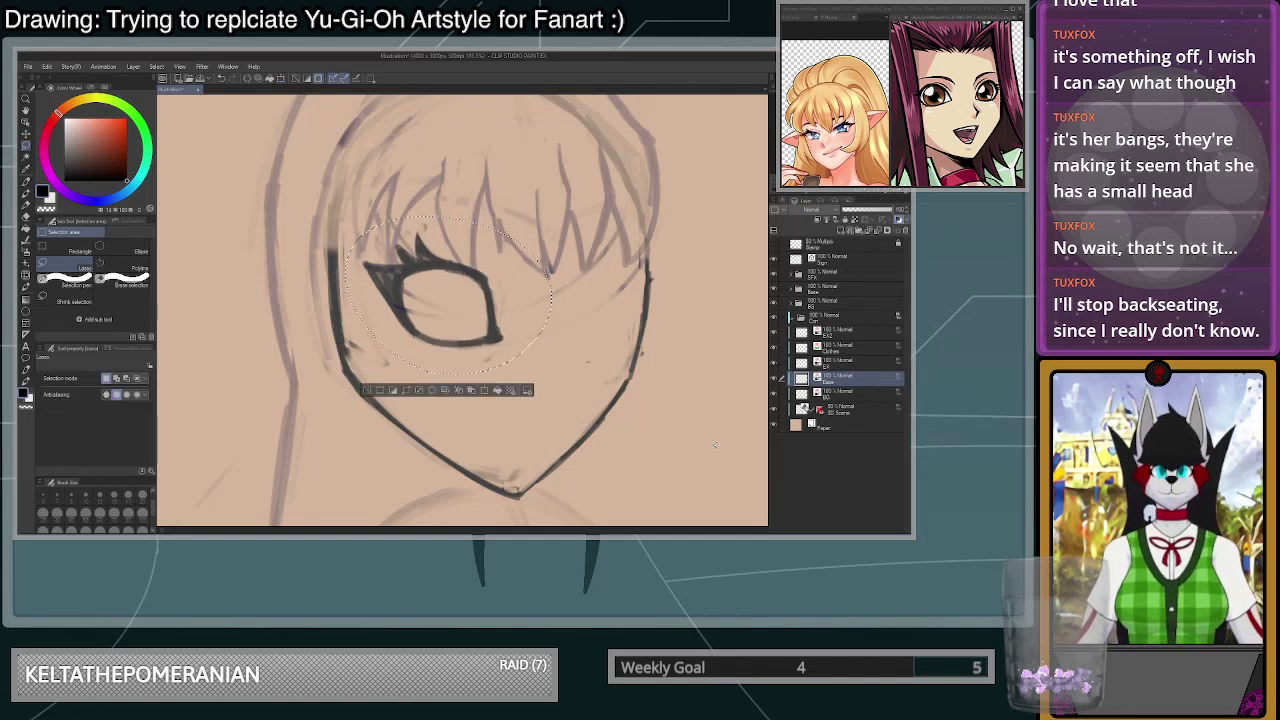
- Clear the selection and place a vertical symmetry ruler through the face on the Clothes layer
click(832, 349)
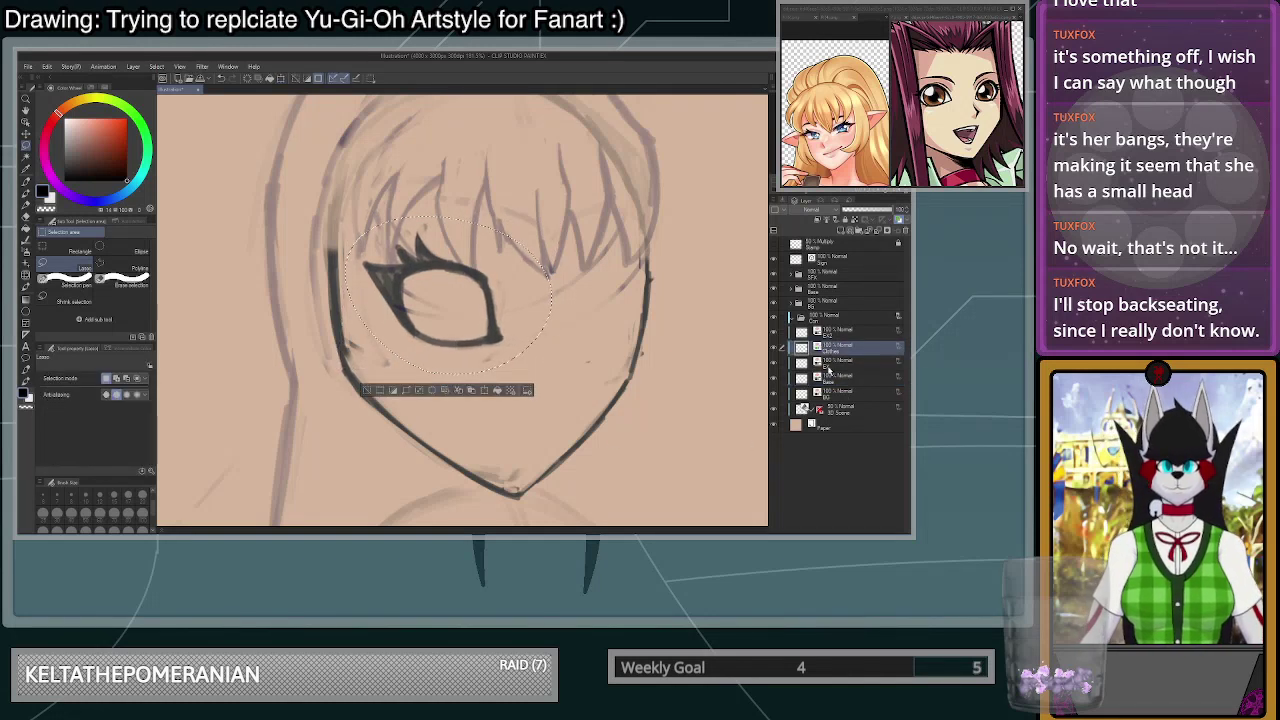
click(367, 392)
key(p)
click(26, 335)
drag(462, 368, 462, 428)
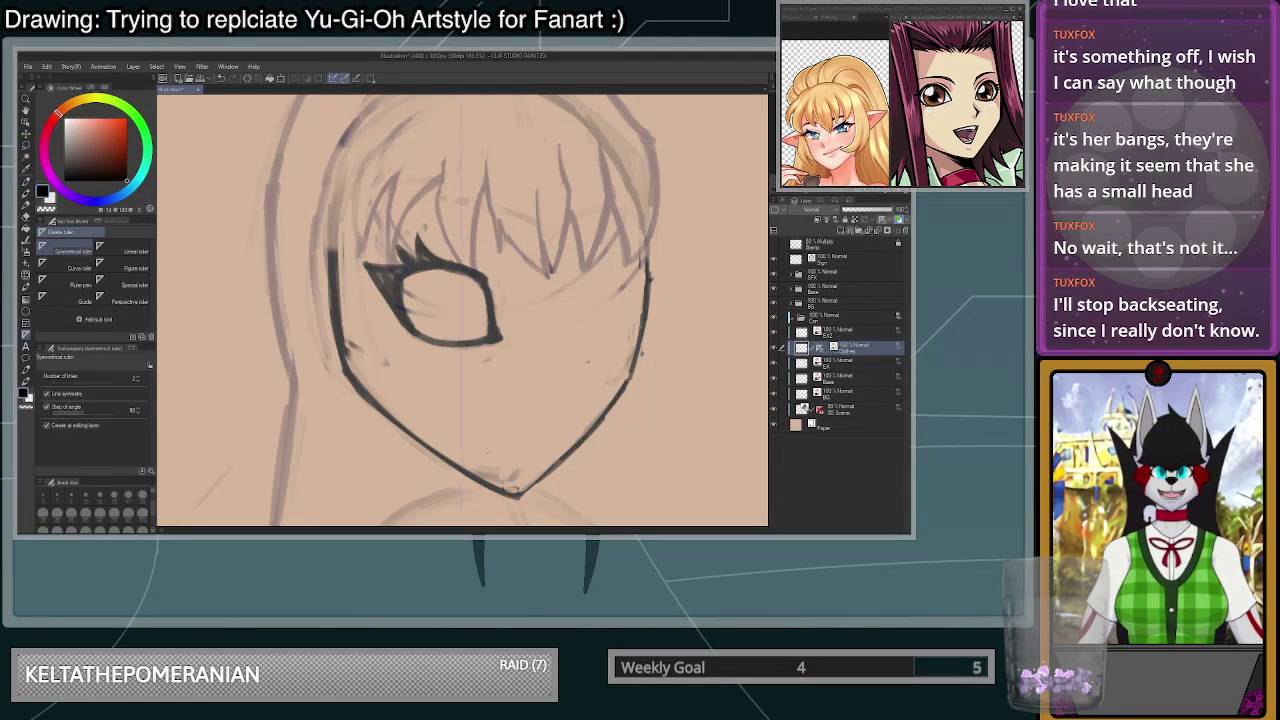
- Draw mirrored green cheek and jaw lines meeting at a pointed chin, redoing strokes that miss the shape
key(p)
drag(336, 218, 339, 368)
key(ctrl+z)
key(ctrl+z)
drag(672, 216, 655, 370)
key(ctrl+z)
mouse_move(645, 214)
mouse_down()
mouse_move(612, 402)
mouse_move(487, 509)
mouse_move(467, 511)
mouse_move(609, 395)
mouse_up()
key(ctrl+z)
drag(466, 514, 603, 416)
mouse_move(603, 412)
mouse_down()
mouse_move(633, 205)
mouse_move(612, 424)
mouse_up()
key(ctrl+z)
key(ctrl+z)
- Extend the mirrored green outline up the sides of the head and across the crown
mouse_move(621, 172)
mouse_down()
mouse_move(604, 408)
mouse_move(614, 177)
mouse_up()
key(ctrl+z)
key(ctrl+z)
key(ctrl+z)
drag(613, 390, 622, 192)
key(ctrl+z)
mouse_move(629, 330)
mouse_down()
mouse_move(613, 151)
mouse_move(452, 119)
mouse_up()
key(ctrl+z)
drag(594, 146, 456, 104)
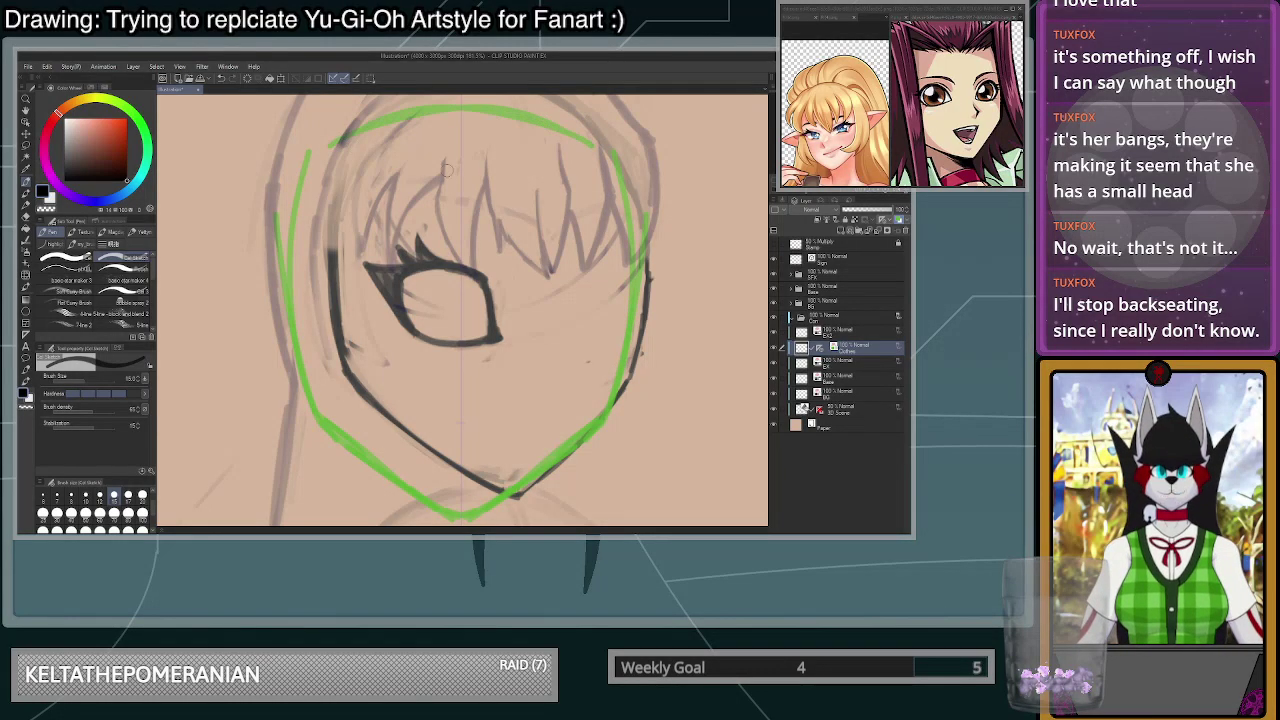
- Shrink the green head outline, move it over the drawn face and tilt it about the chin
scroll(563, 231, down, 5)
scroll(652, 311, up, 3)
key(ctrl+t)
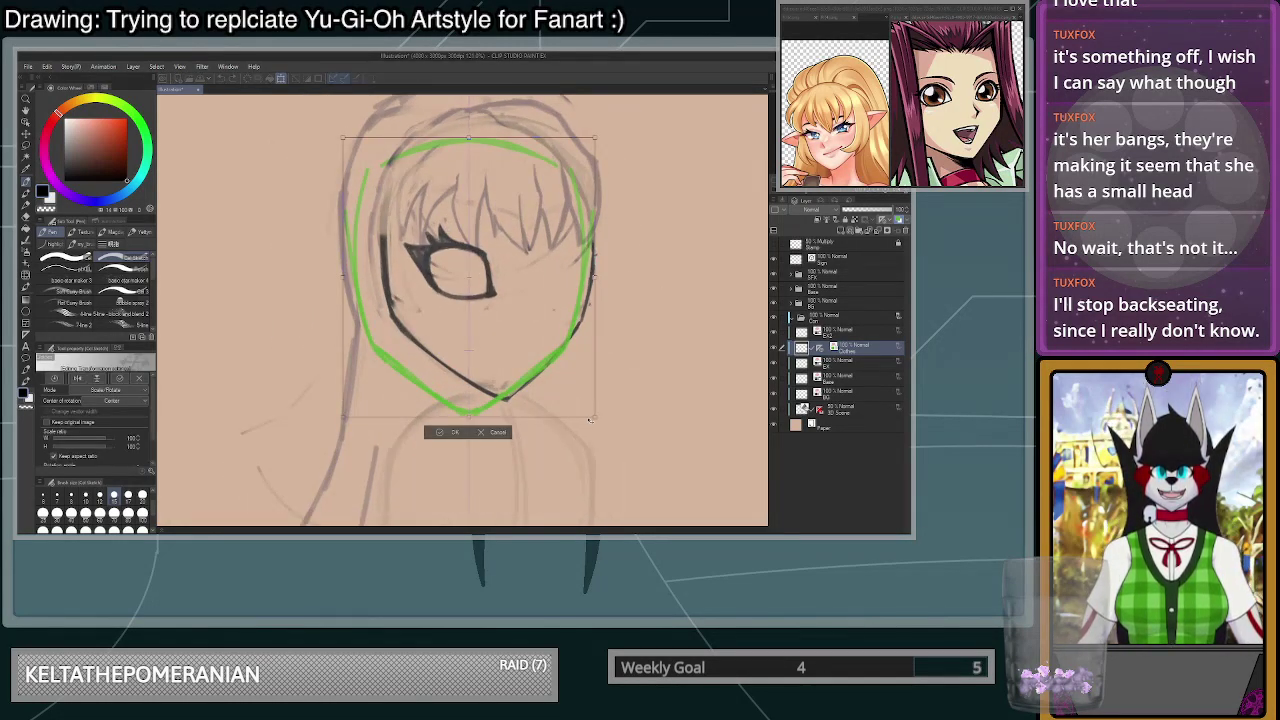
drag(591, 419, 546, 369)
drag(502, 320, 567, 353)
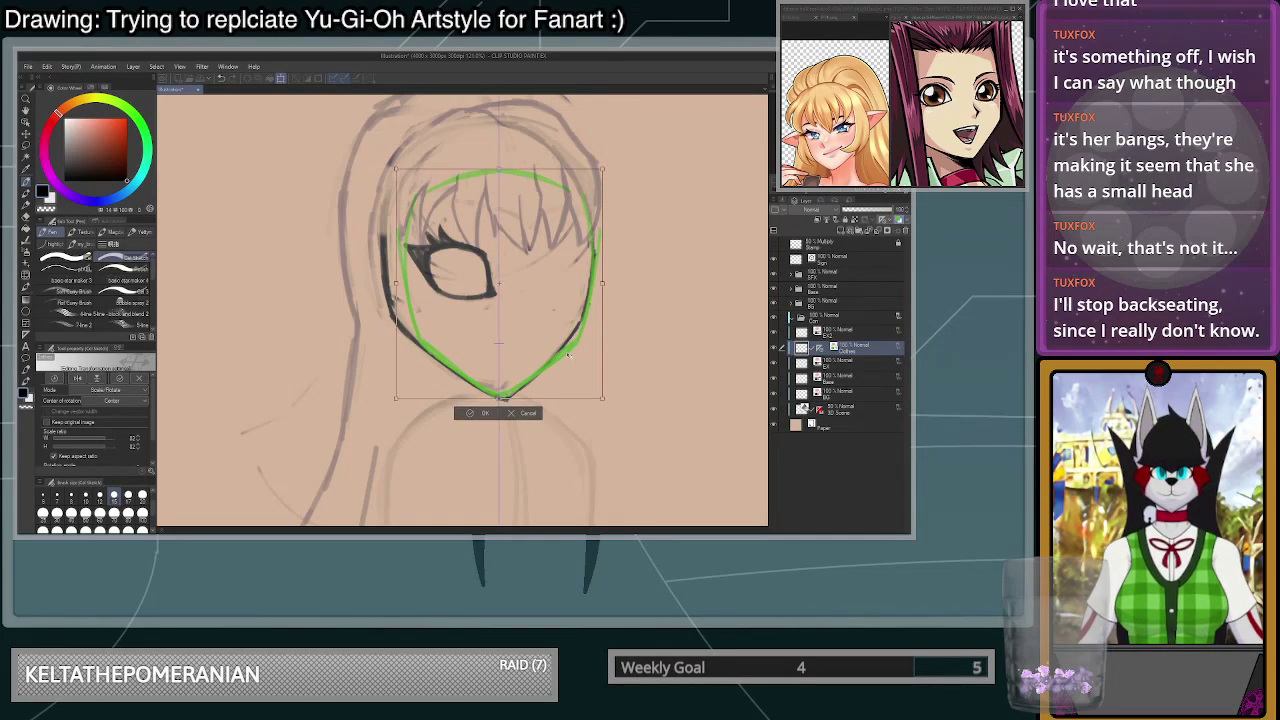
mouse_move(604, 396)
mouse_down()
mouse_move(619, 408)
mouse_move(594, 372)
mouse_move(618, 409)
mouse_up()
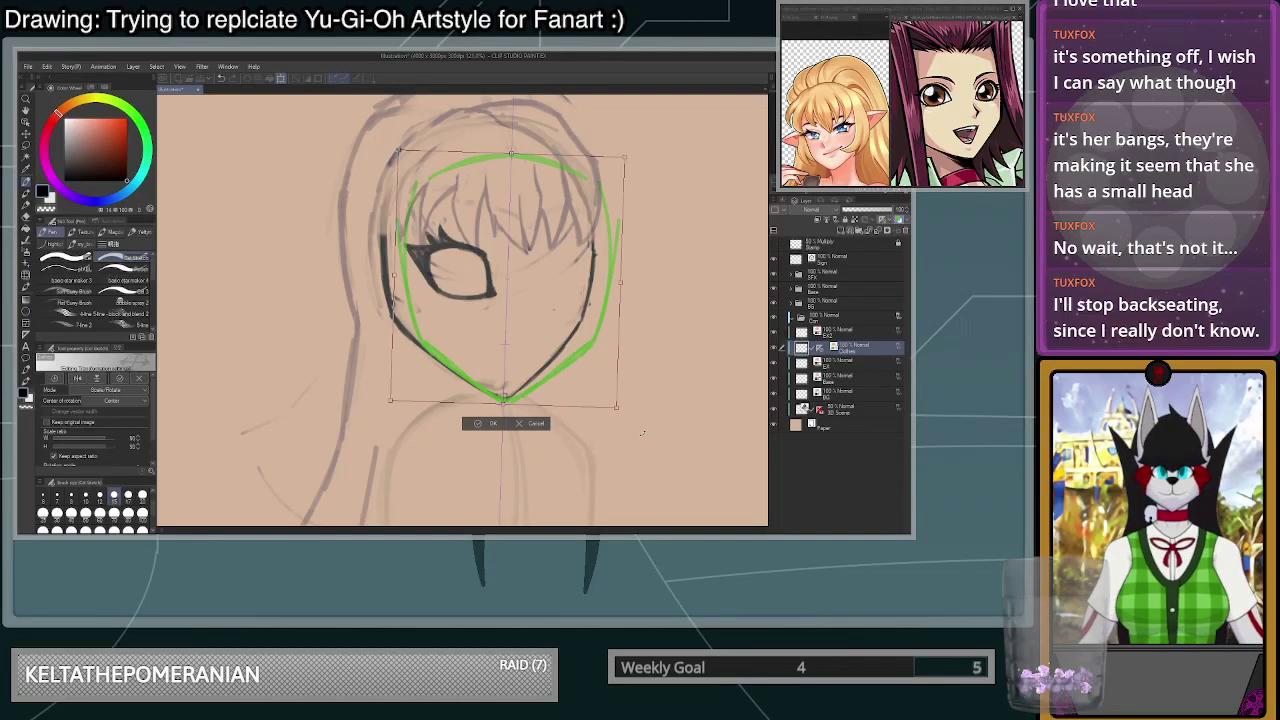
- Reset the green outline's rotation to 0 and refit its size and position over the sketched head
drag(154, 443, 154, 462)
click(138, 441)
click(138, 441)
drag(622, 408, 640, 426)
drag(620, 384, 615, 365)
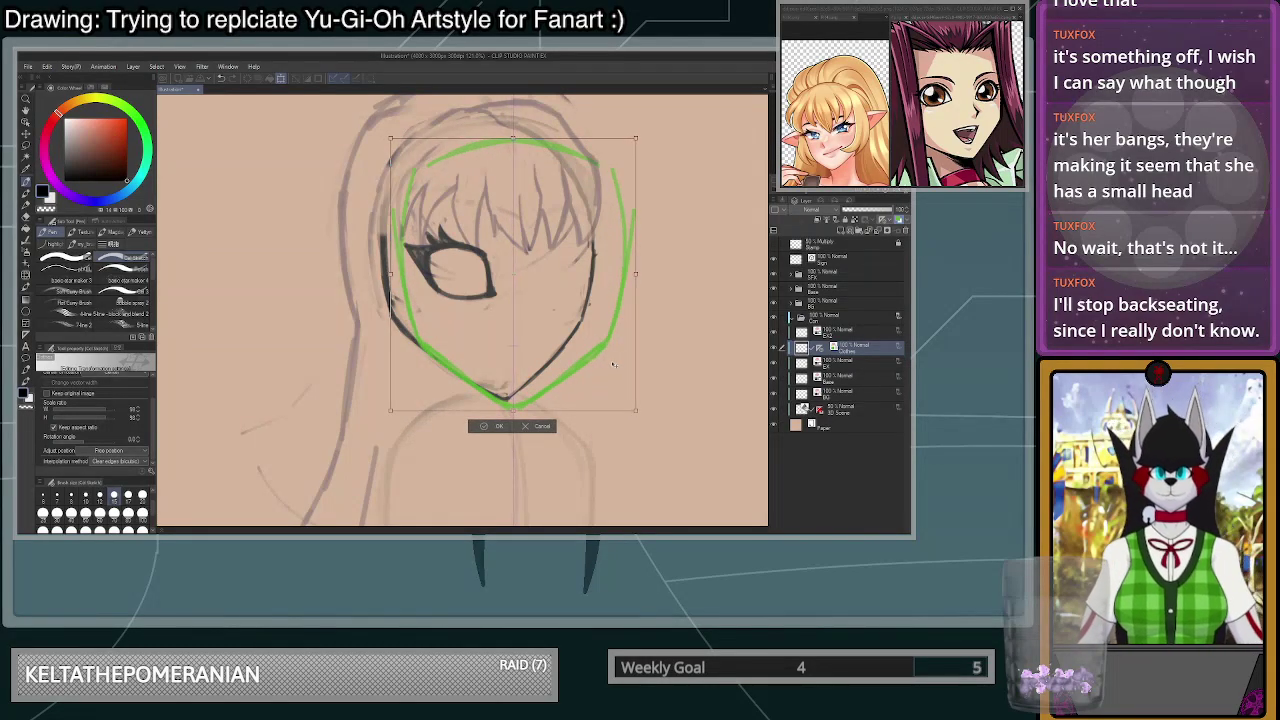
drag(604, 365, 578, 327)
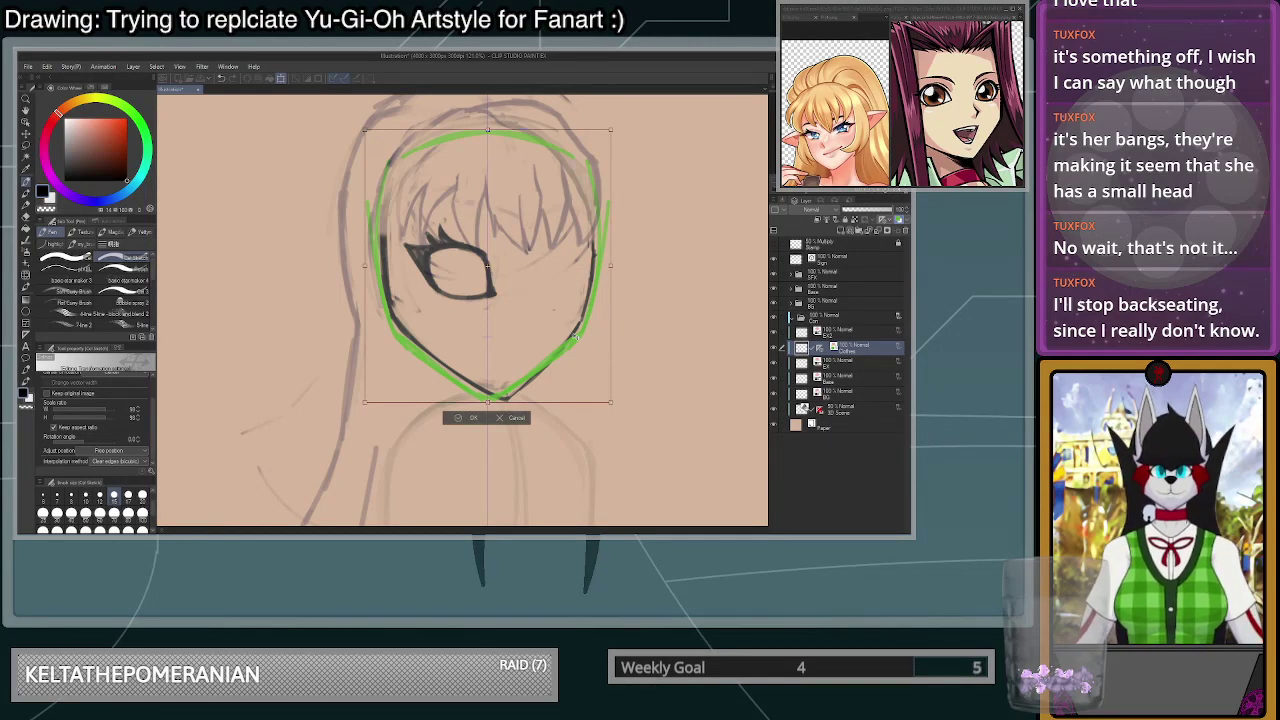
click(476, 418)
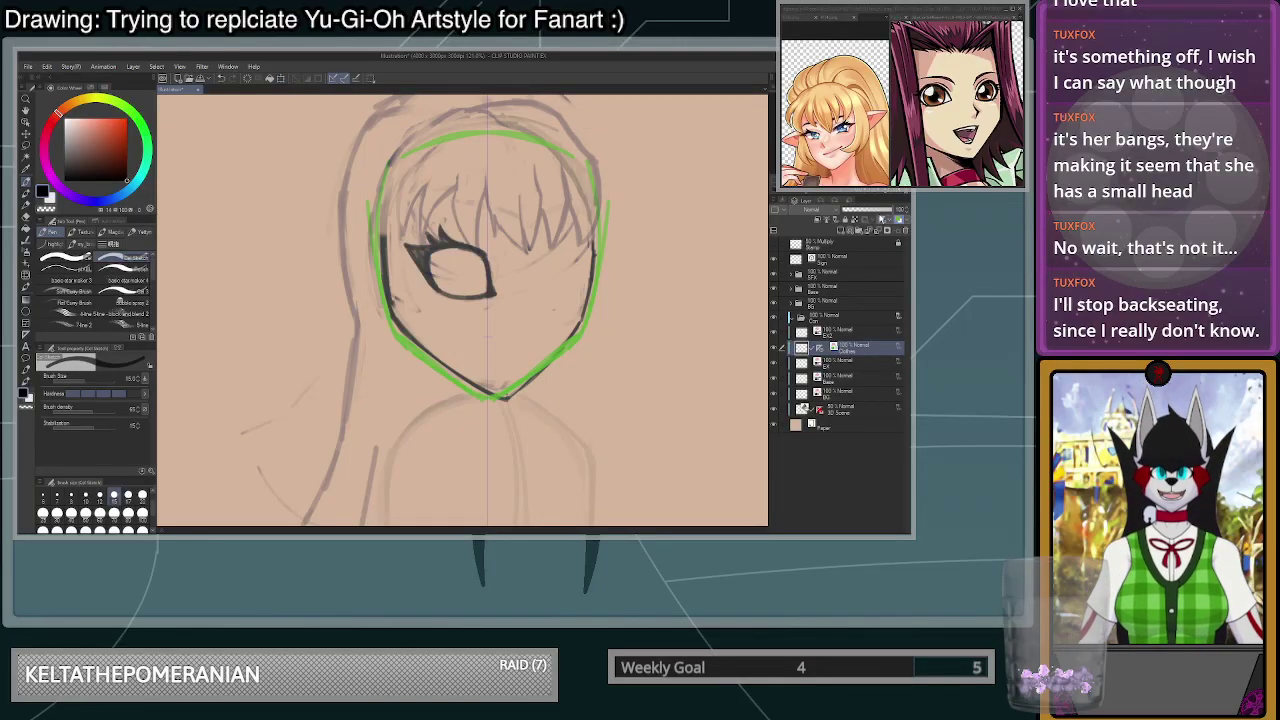
- Undo the green head outline and its symmetry ruler
key(ctrl+z)
key(ctrl+z)
key(ctrl+z)
key(ctrl+z)
key(ctrl+z)
key(ctrl+z)
key(ctrl+z)
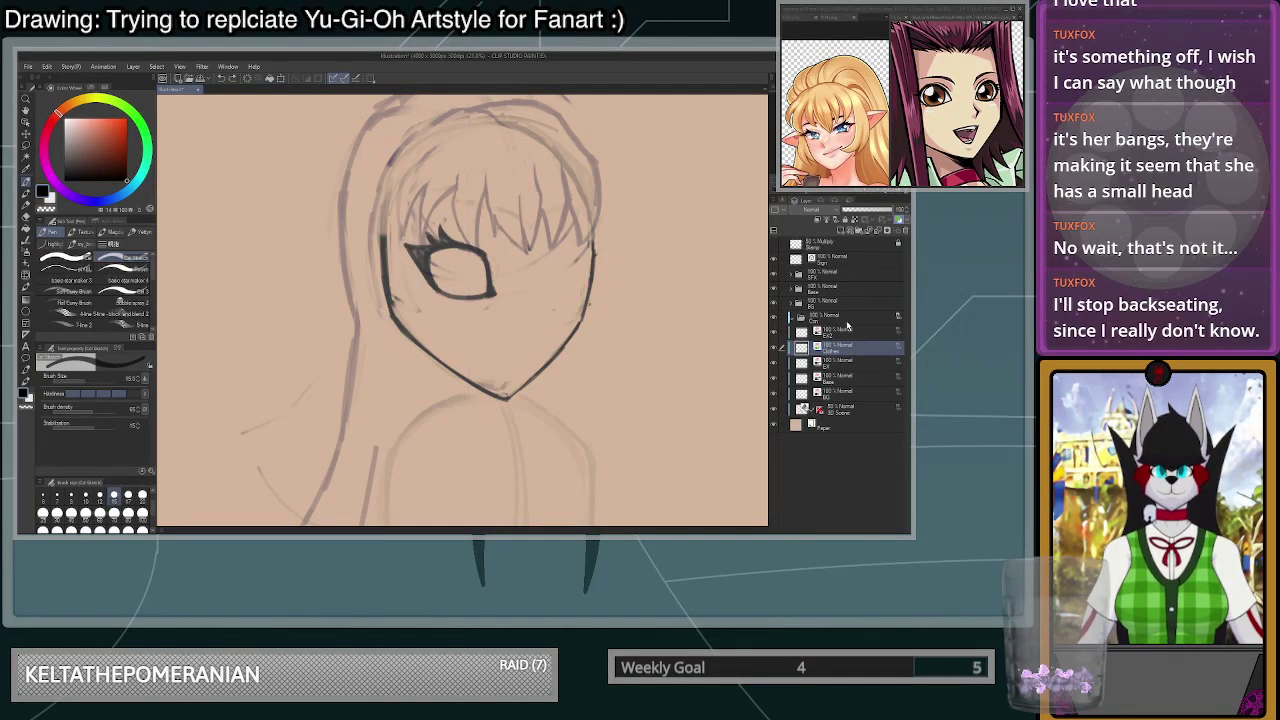
- Lasso the near eye on the Base layer, scale it down slightly and shift it a little lower
click(843, 362)
scroll(549, 278, up, 4)
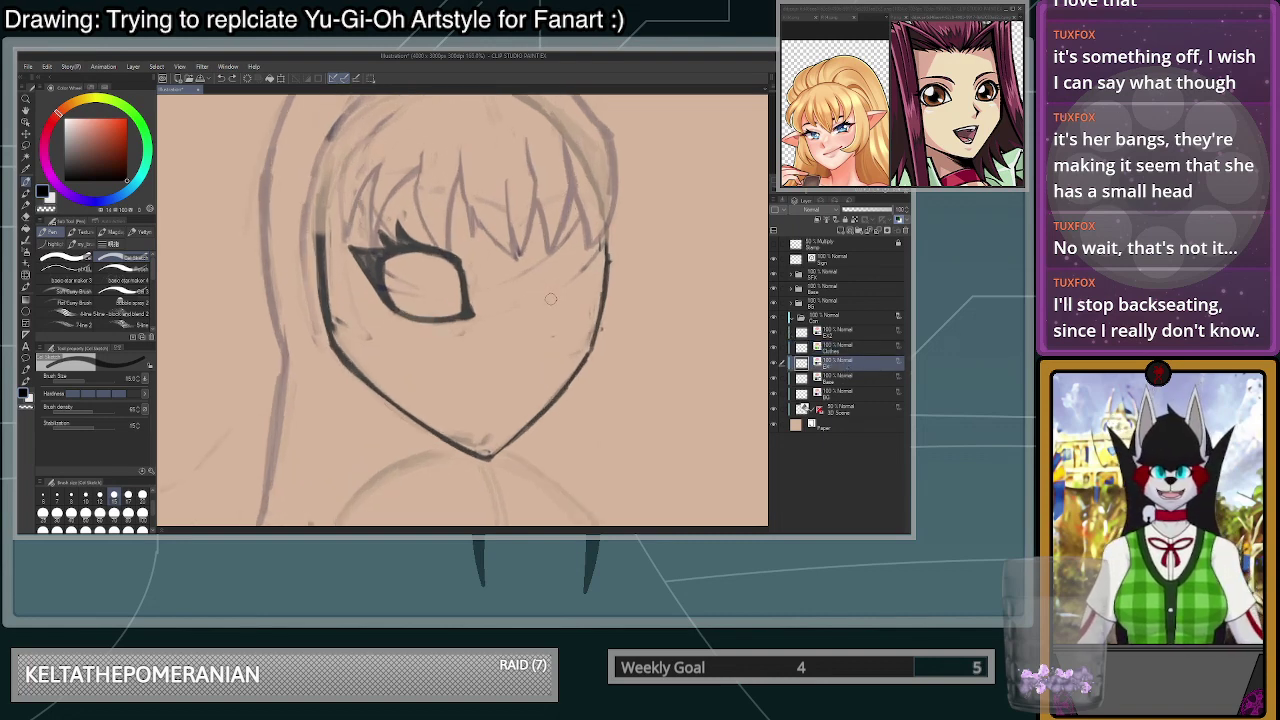
key(m)
mouse_move(515, 268)
mouse_down()
mouse_move(460, 338)
mouse_move(512, 245)
mouse_up()
key(ctrl+t)
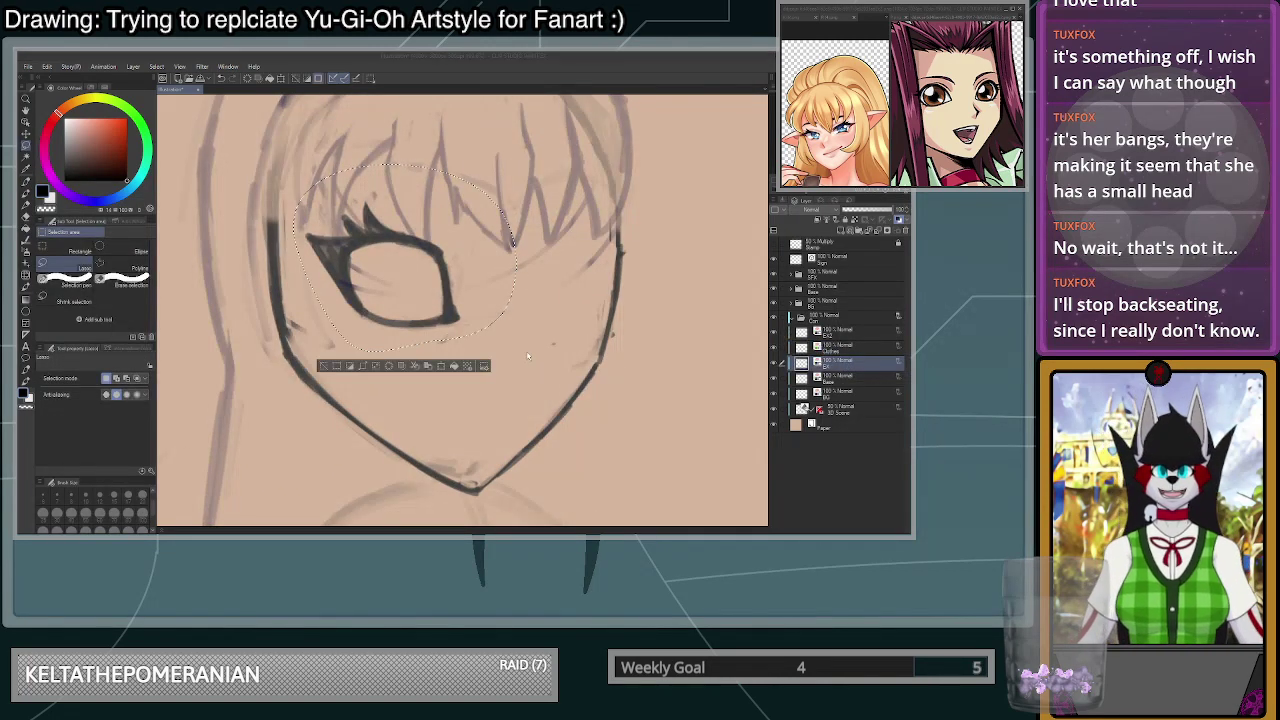
click(85, 405)
click(846, 380)
key(ctrl+t)
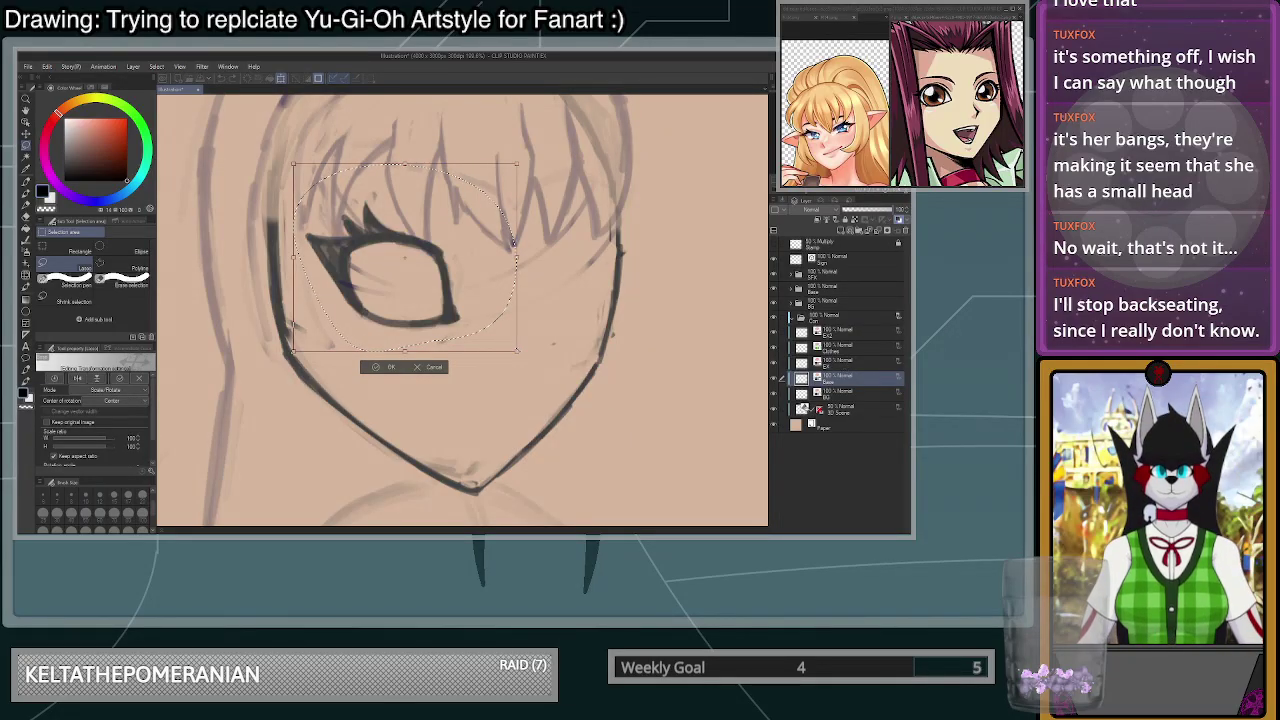
drag(517, 352, 497, 335)
mouse_move(479, 292)
mouse_down()
mouse_move(493, 323)
mouse_move(483, 309)
mouse_up()
key(Return)
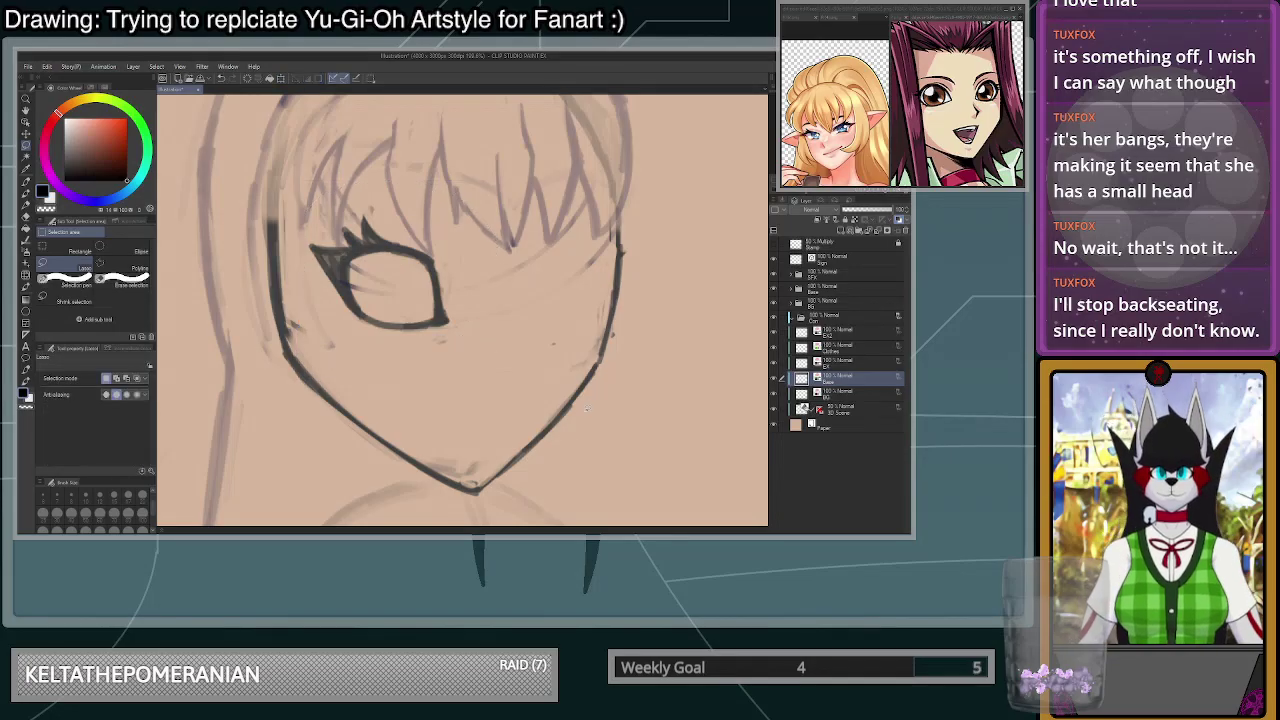
- Draw a long curved centre line from the chin to the top of the head, redoing it until it fits
key(p)
scroll(477, 255, down, 3)
mouse_move(477, 413)
mouse_down()
mouse_move(495, 330)
mouse_move(473, 104)
mouse_up()
key(ctrl+z)
mouse_move(476, 408)
mouse_down()
mouse_move(480, 292)
mouse_move(469, 96)
mouse_up()
key(ctrl+z)
drag(478, 412, 471, 96)
key(ctrl+minus)
key(ctrl+plus)
key(ctrl+plus)
key(ctrl+plus)
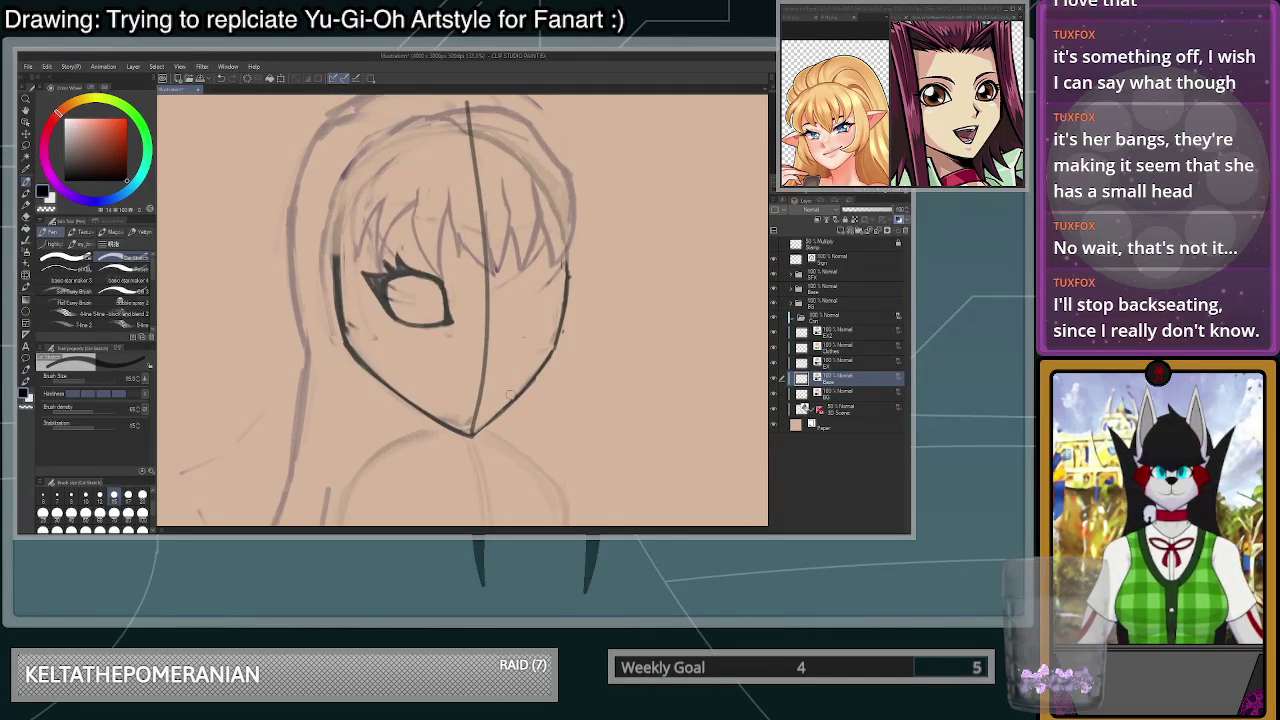
- Draw a pointed nose profile projecting from the centre line toward the far cheek and clean up the line around it
mouse_move(421, 292)
mouse_down()
mouse_move(498, 302)
mouse_move(521, 280)
mouse_move(478, 297)
mouse_move(465, 382)
mouse_up()
key(ctrl+z)
key(ctrl+z)
scroll(475, 336, up, 5)
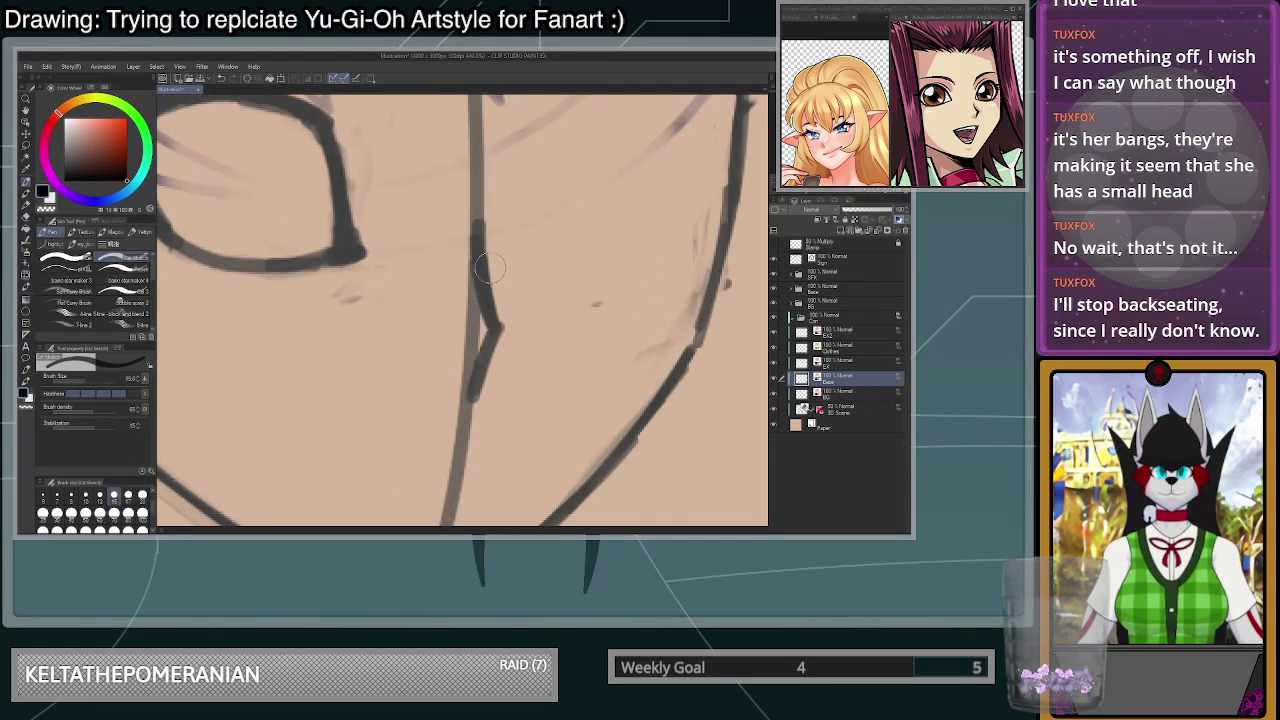
mouse_move(480, 244)
mouse_down()
mouse_move(518, 325)
mouse_move(492, 383)
mouse_up()
key(ctrl+z)
mouse_move(516, 324)
mouse_down()
mouse_move(487, 377)
mouse_move(518, 300)
mouse_move(482, 262)
mouse_up()
key(c)
drag(466, 219, 466, 284)
mouse_move(478, 198)
mouse_down()
mouse_move(464, 288)
mouse_move(507, 273)
mouse_move(504, 246)
mouse_move(505, 350)
mouse_move(467, 435)
mouse_up()
scroll(467, 435, down, 5)
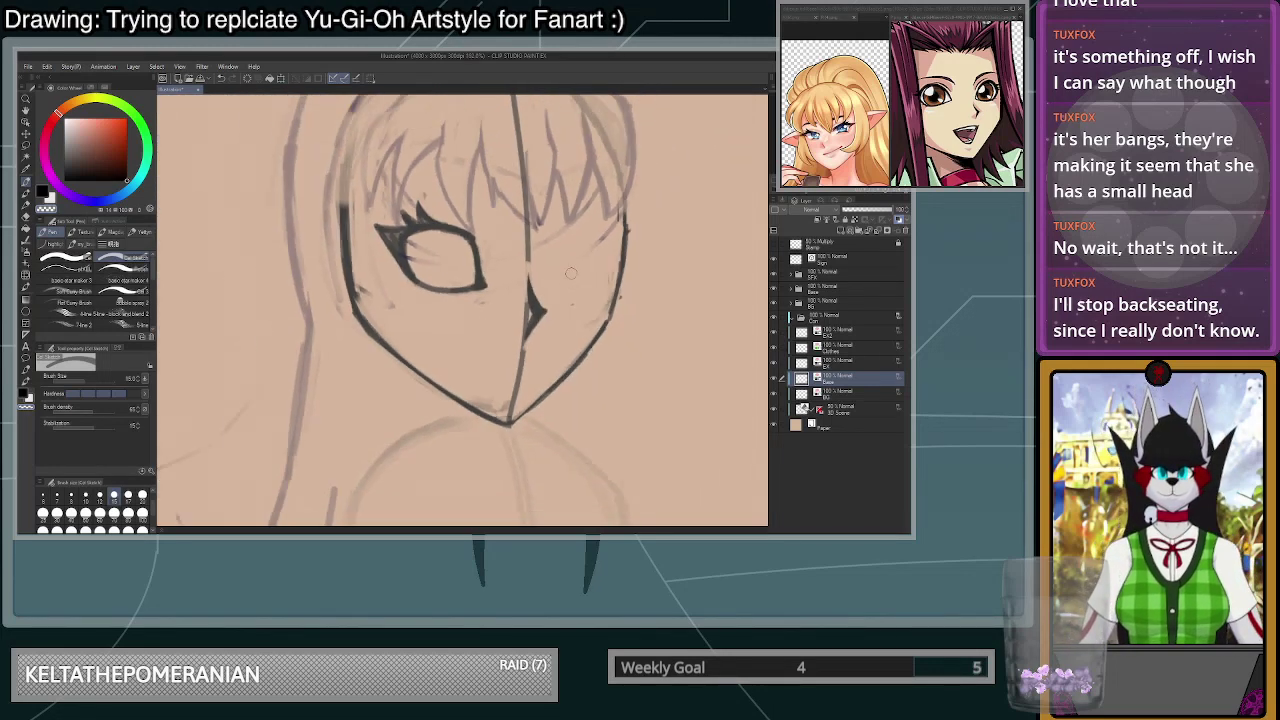
scroll(539, 292, up, 3)
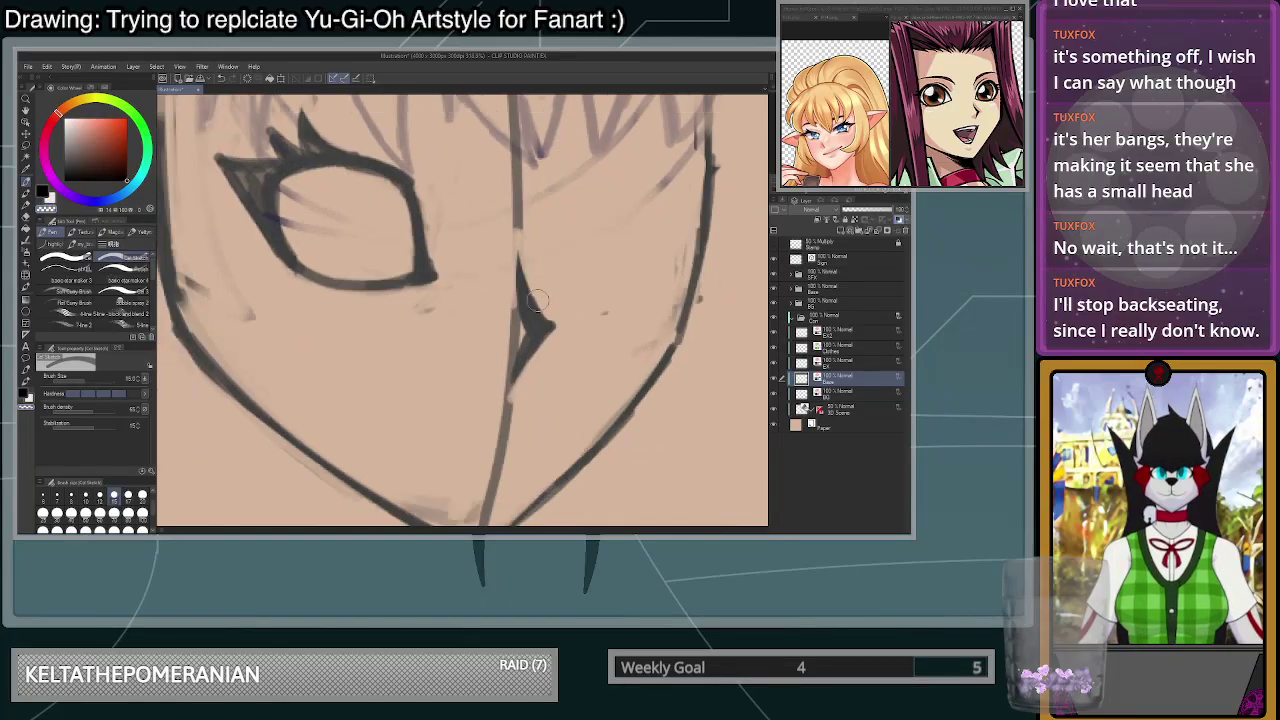
scroll(530, 290, down, 3)
- Erase the nose profile and redraw it smaller and slimmer with a finer brush
mouse_move(515, 287)
mouse_down()
mouse_move(512, 340)
mouse_move(534, 350)
mouse_up()
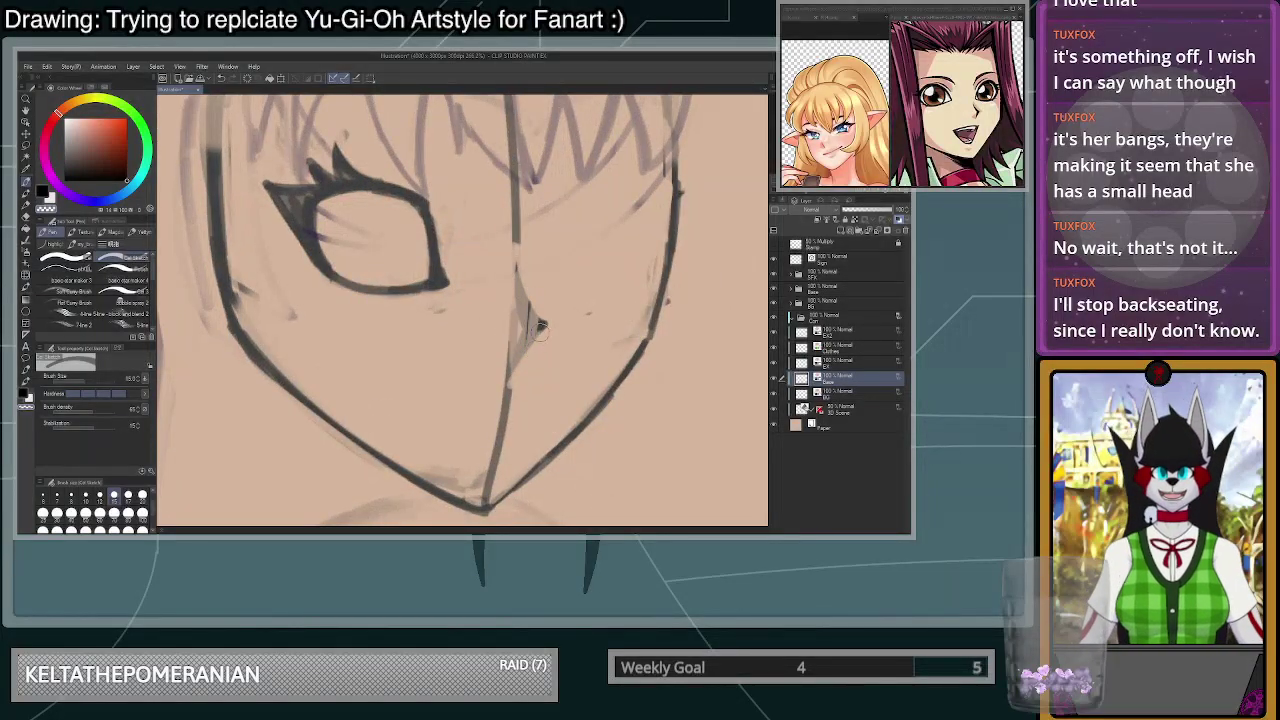
mouse_move(524, 284)
mouse_down()
mouse_move(531, 321)
mouse_move(513, 316)
mouse_move(520, 362)
mouse_up()
click(72, 497)
key(c)
drag(517, 260, 522, 323)
key(ctrl+z)
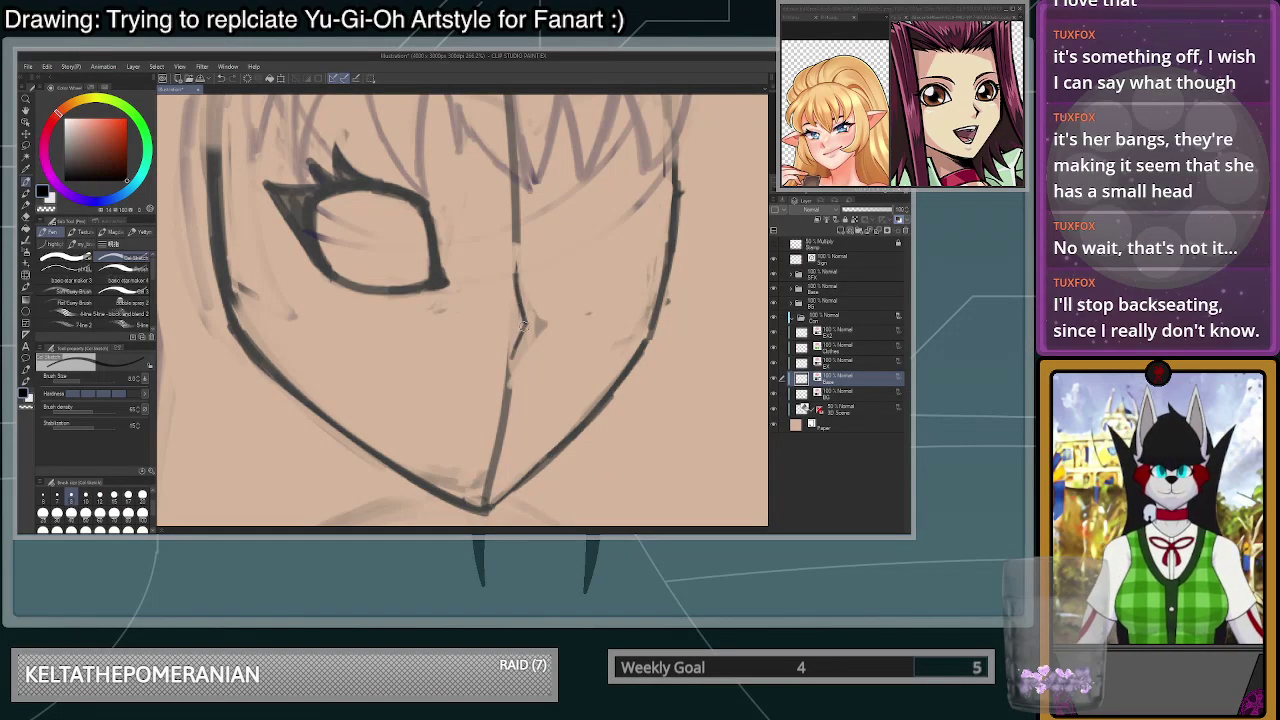
mouse_move(516, 285)
mouse_down()
mouse_move(526, 330)
mouse_move(525, 313)
mouse_move(534, 321)
mouse_move(513, 359)
mouse_up()
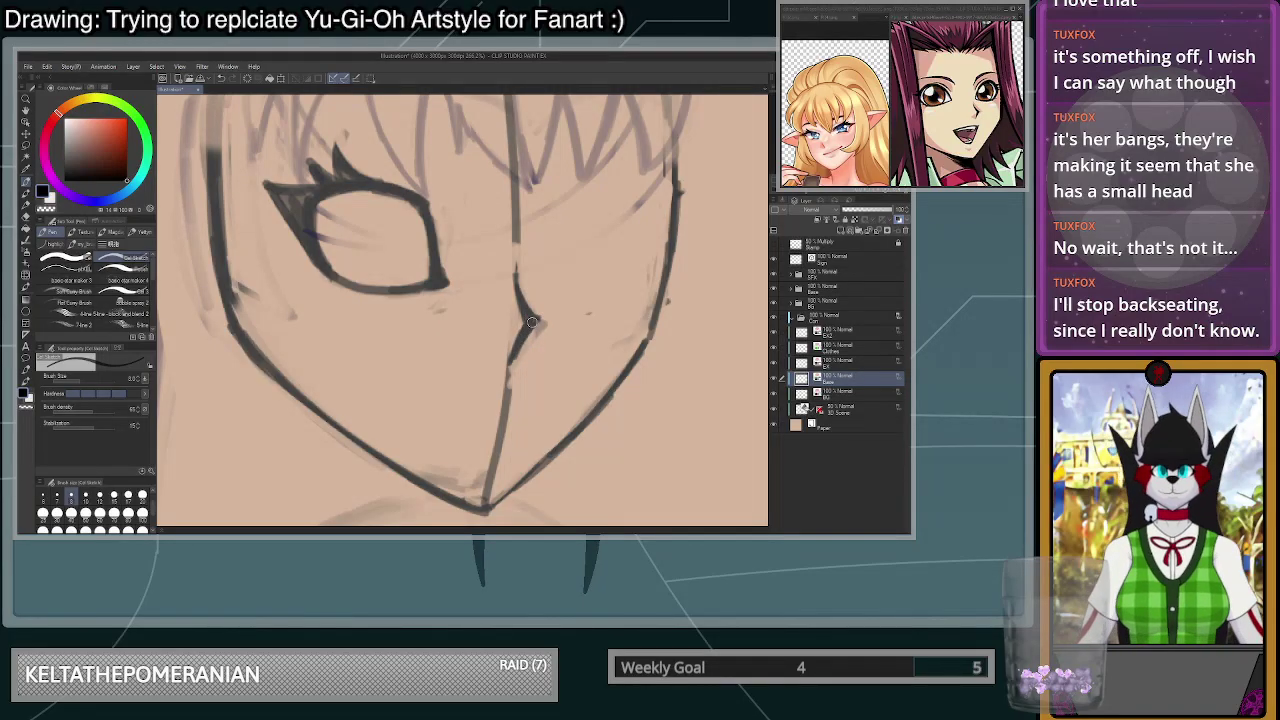
- Touch up the underside of the nose, then lasso the nose and scale it down slightly
drag(532, 334, 512, 362)
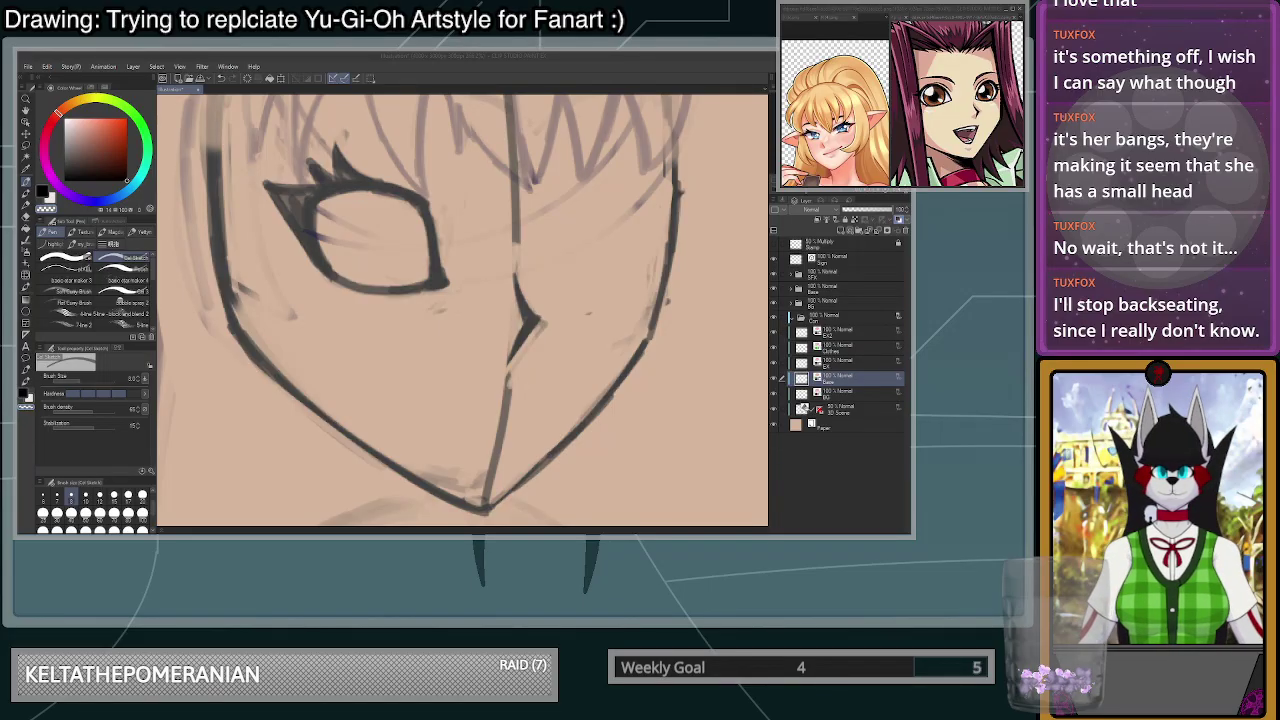
click(576, 346)
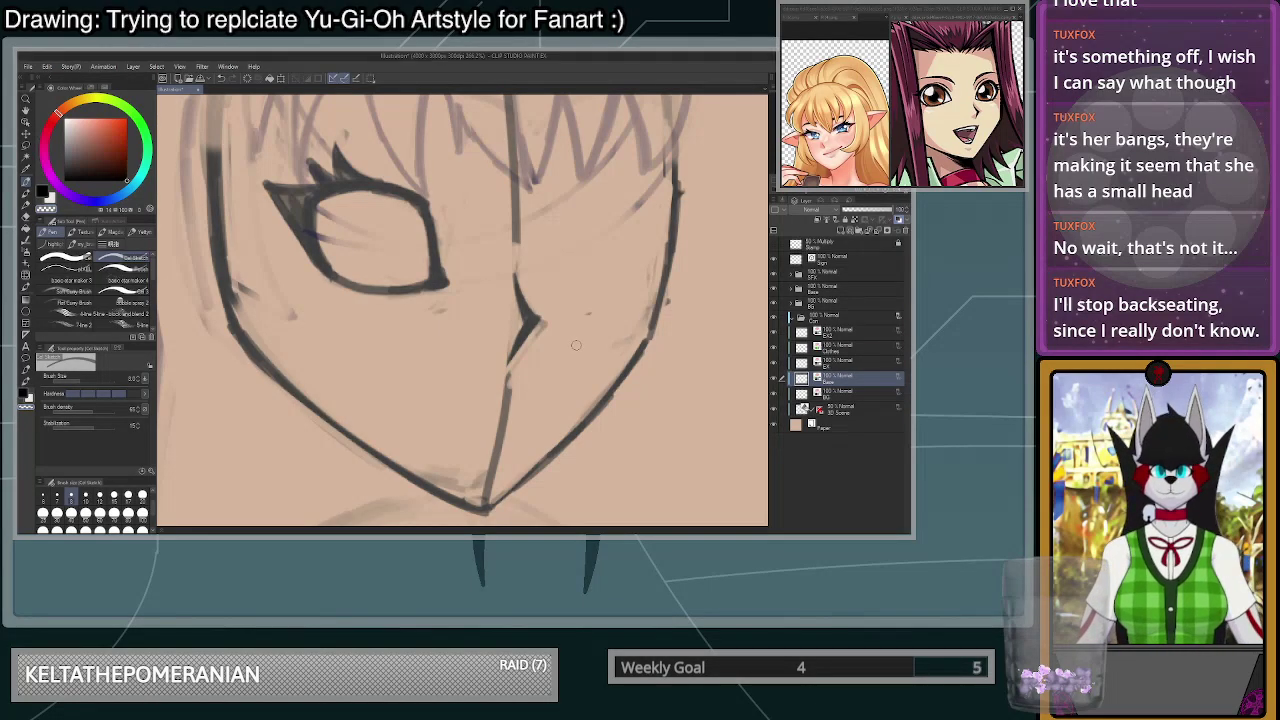
scroll(576, 346, down, 10)
scroll(577, 315, up, 9)
key(m)
mouse_move(516, 403)
mouse_down()
mouse_move(563, 325)
mouse_move(552, 385)
mouse_up()
key(ctrl+t)
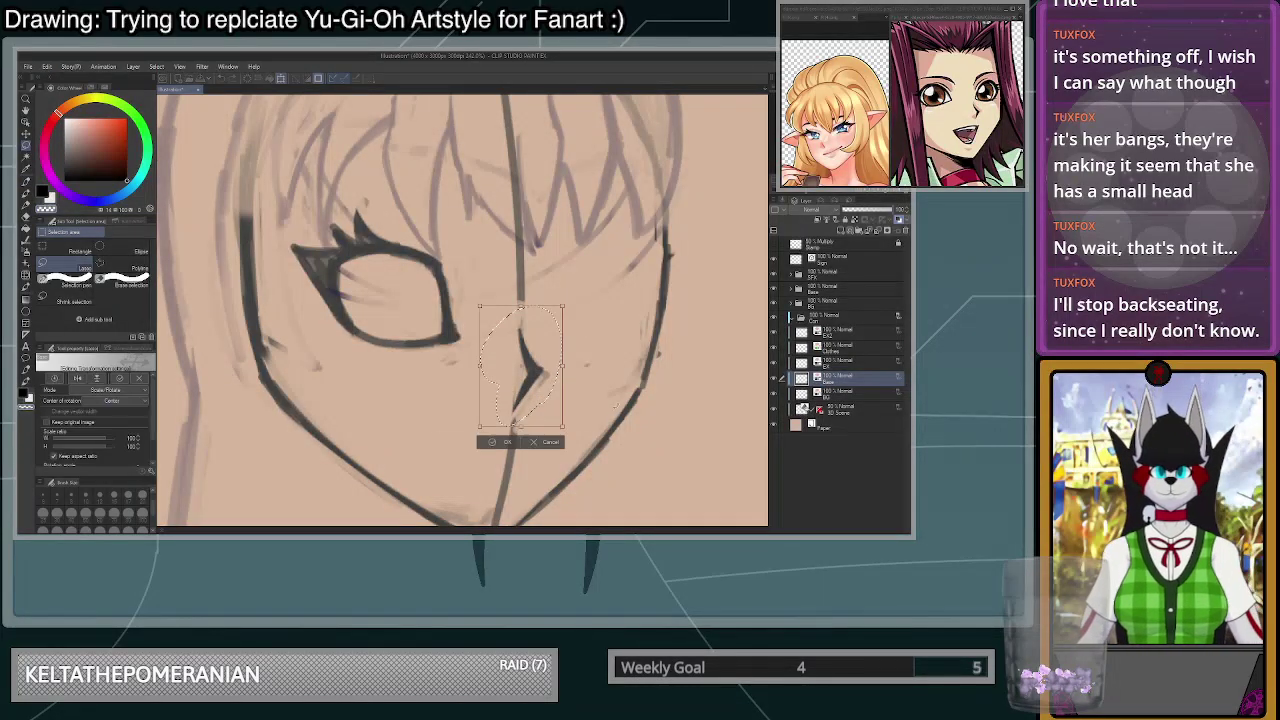
mouse_move(563, 428)
mouse_down()
mouse_move(534, 404)
mouse_move(547, 411)
mouse_up()
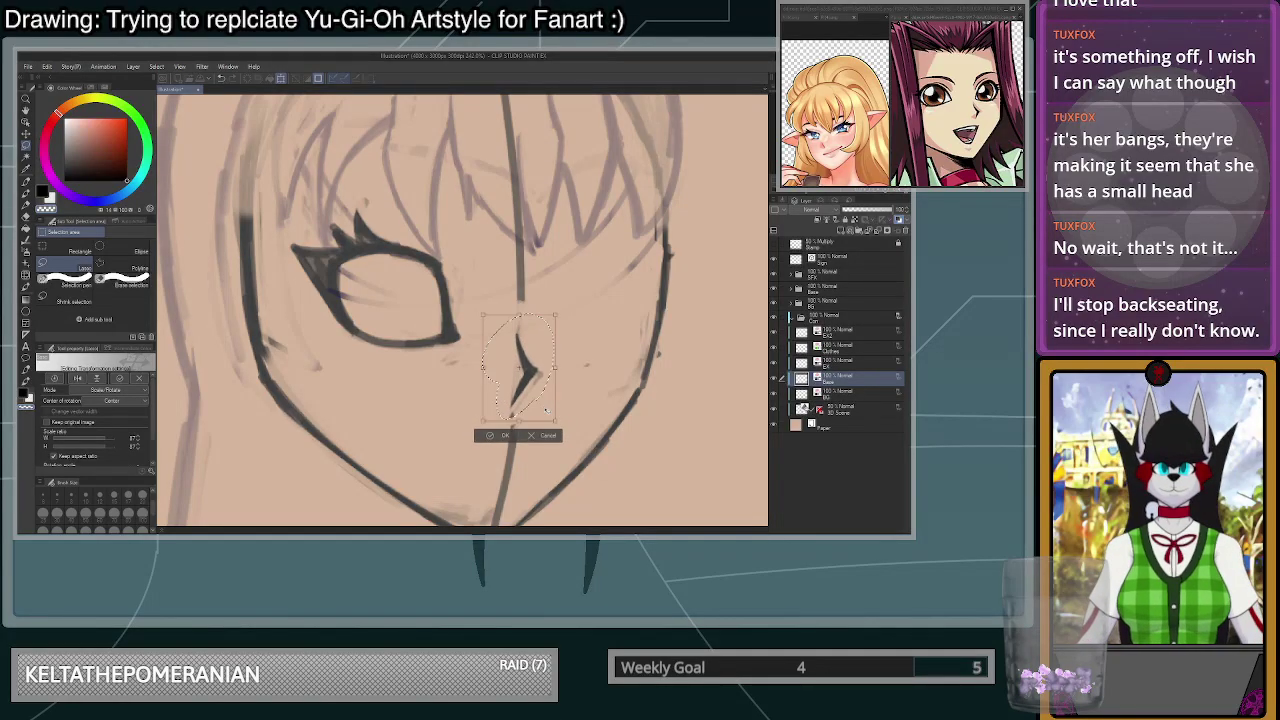
click(503, 440)
- Lasso the upper part of the far cheek outline and nudge it slightly inward
scroll(683, 297, down, 2)
click(900, 192)
click(900, 192)
click(901, 192)
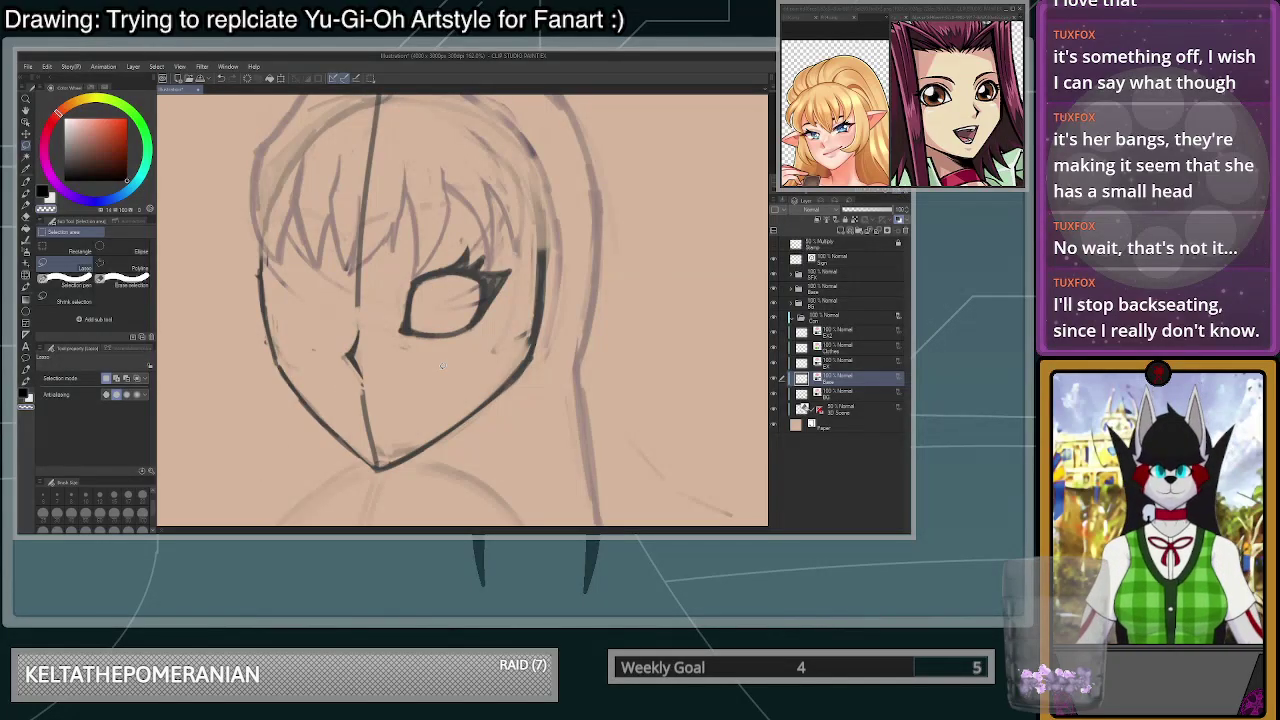
scroll(444, 366, up, 5)
key(p)
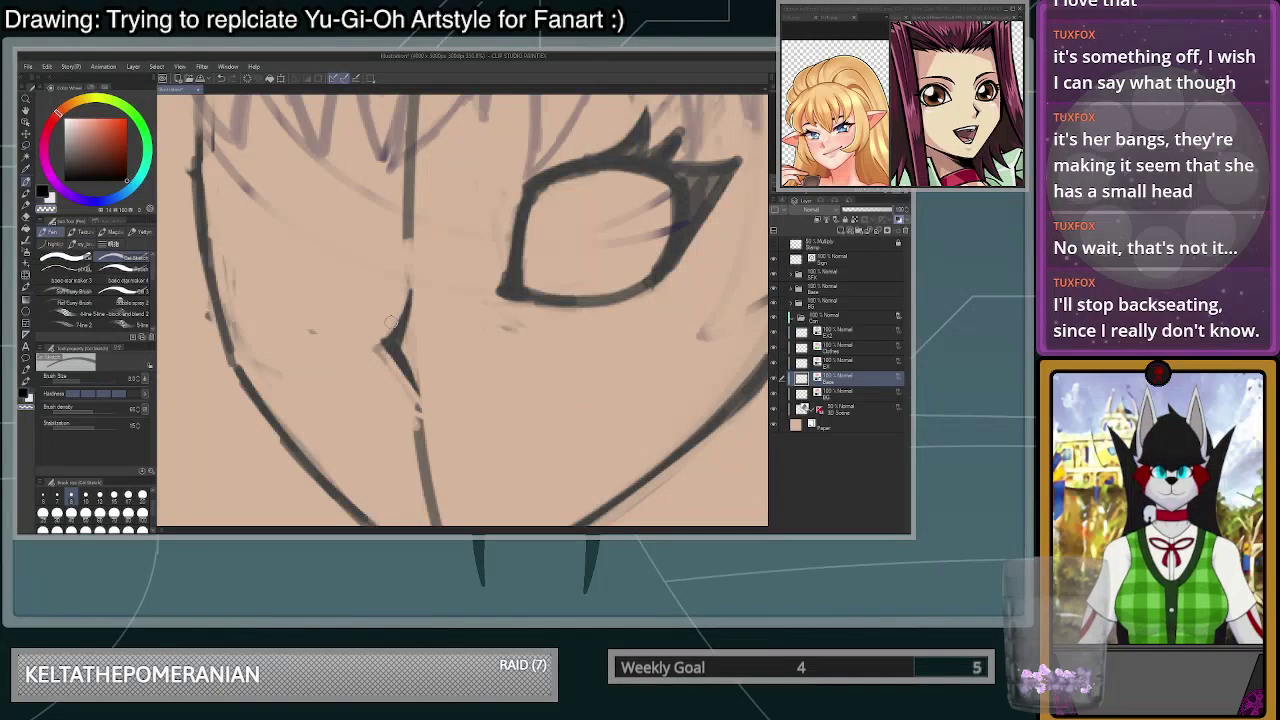
scroll(378, 340, down, 3)
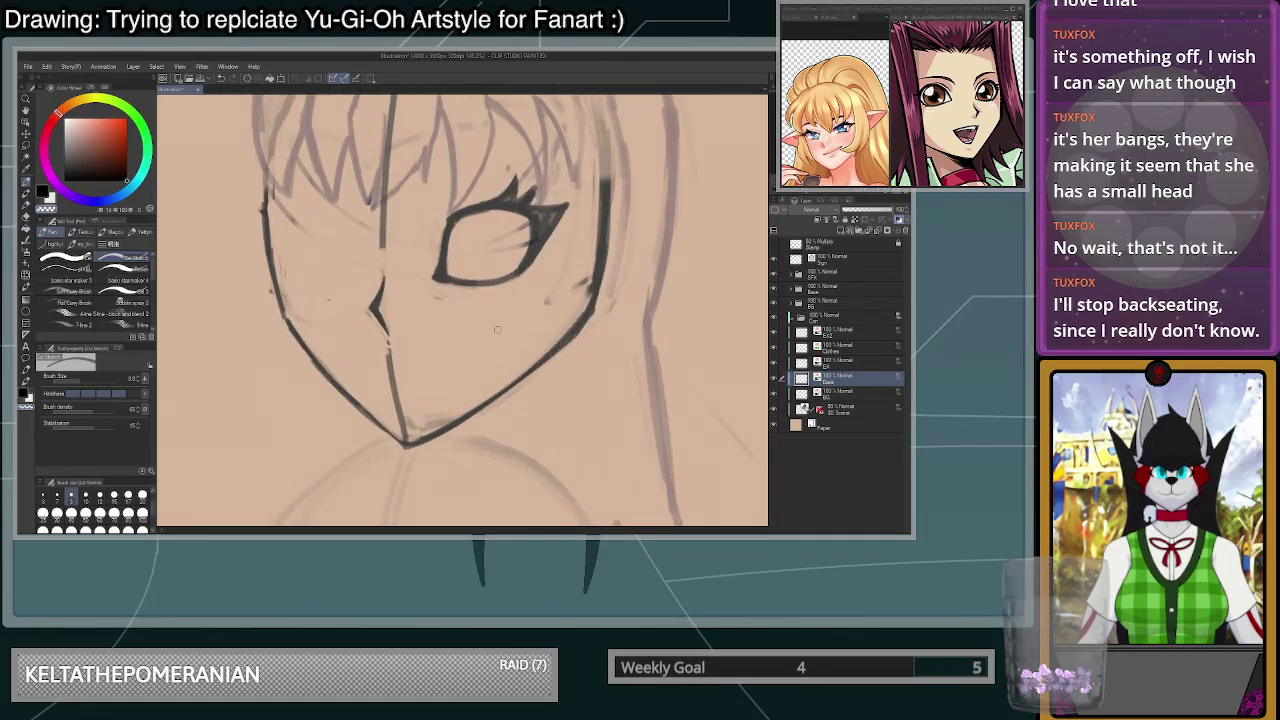
scroll(494, 288, up, 1)
key(m)
mouse_move(294, 203)
mouse_down()
mouse_move(323, 343)
mouse_move(336, 184)
mouse_up()
key(ctrl+t)
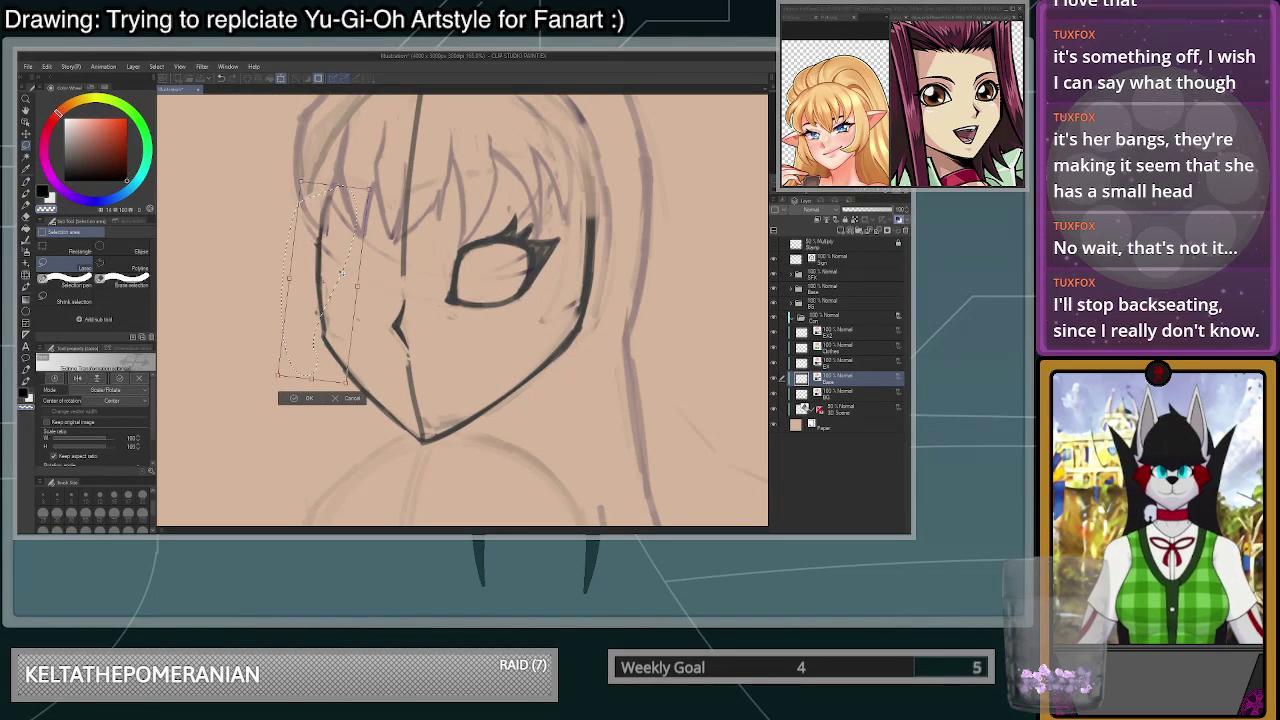
drag(341, 274, 344, 275)
click(304, 399)
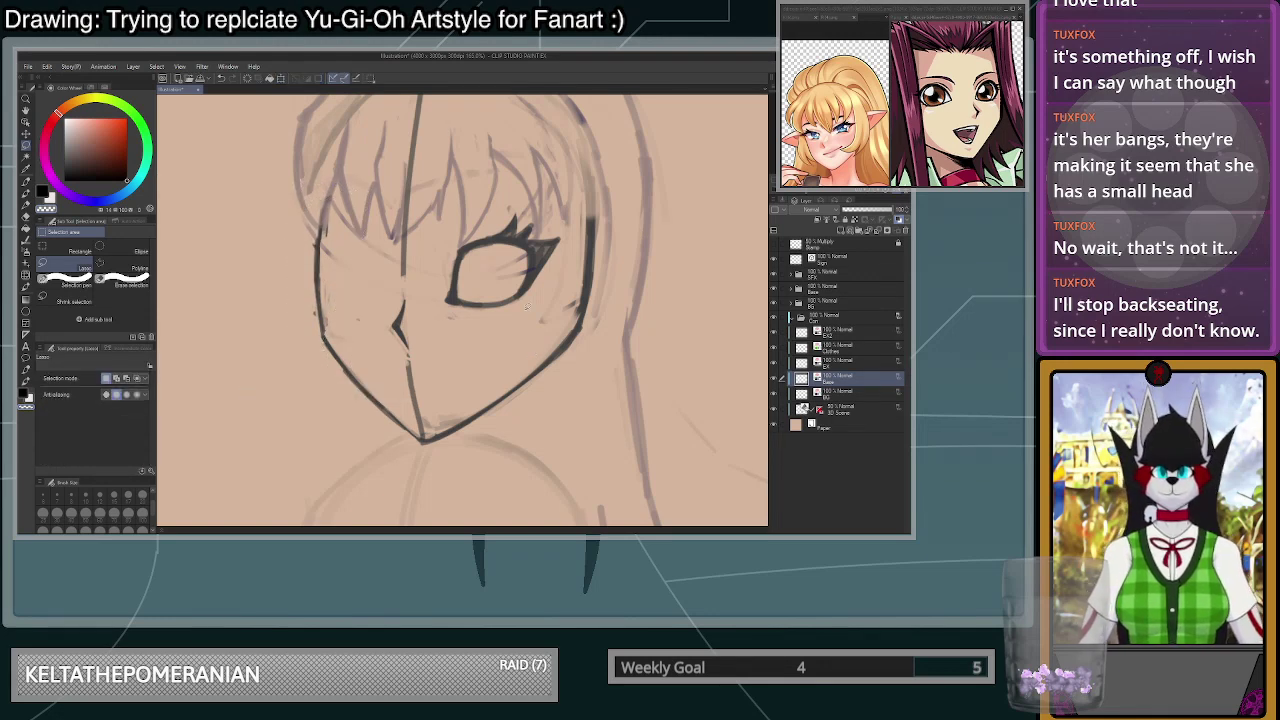
- Try to redraw the far side of the face from the hairline down the cheek to the chin
scroll(526, 306, down, 2)
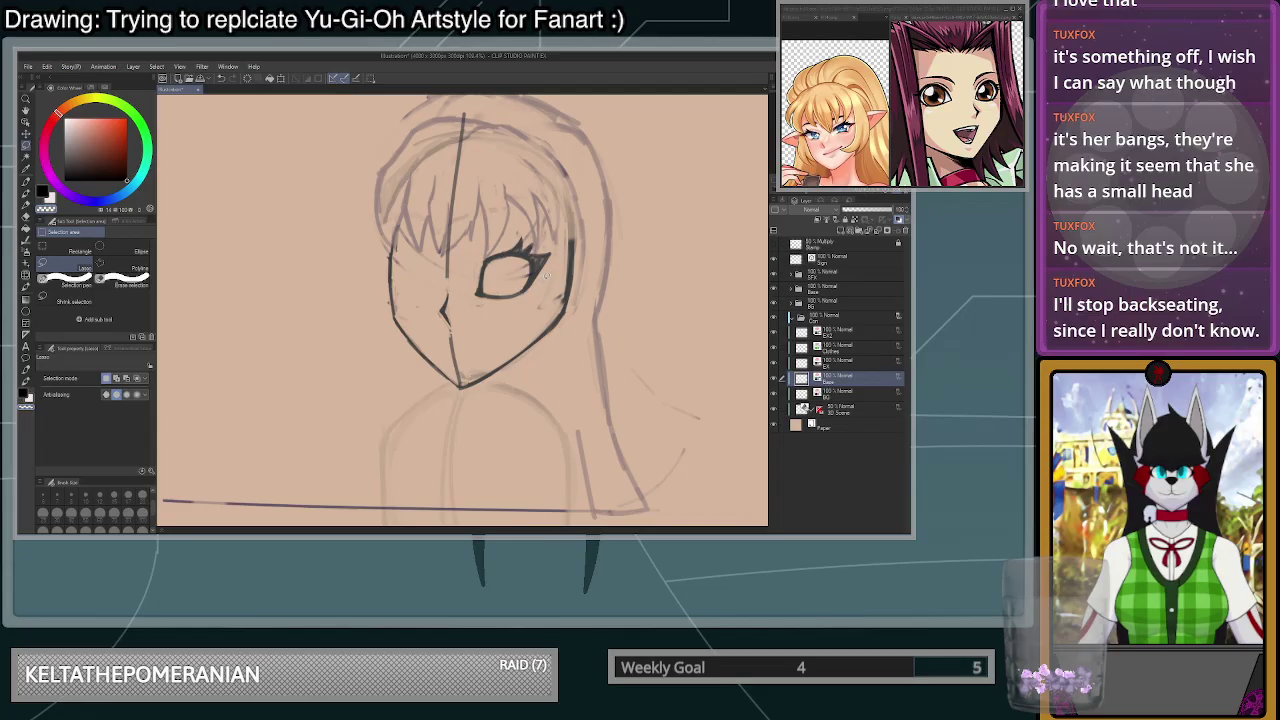
scroll(544, 276, up, 3)
key(p)
click(143, 517)
drag(318, 212, 326, 255)
key(ctrl+z)
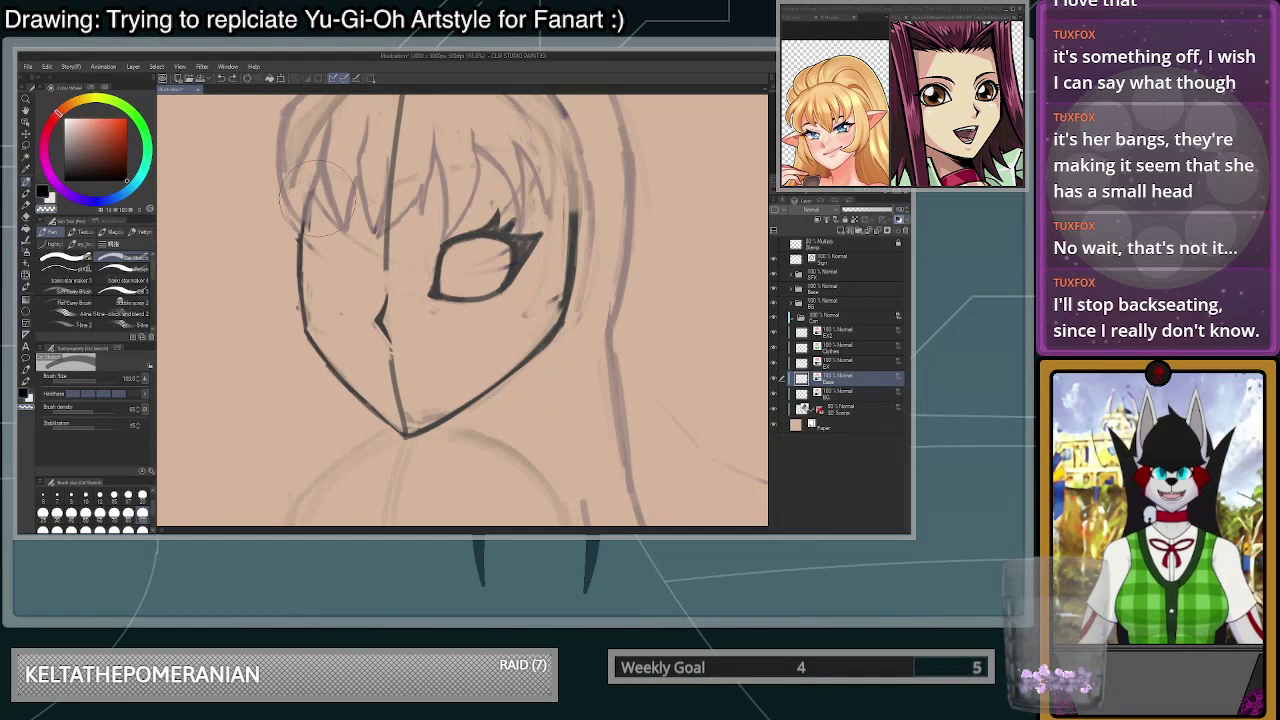
click(142, 501)
drag(303, 218, 302, 318)
key(ctrl+z)
click(100, 498)
drag(303, 196, 304, 316)
key(ctrl+z)
drag(304, 216, 306, 320)
key(ctrl+z)
drag(309, 176, 312, 333)
key(ctrl+z)
key(ctrl+z)
key(ctrl+z)
drag(308, 197, 306, 325)
drag(305, 222, 306, 325)
key(ctrl+z)
key(ctrl+z)
drag(313, 173, 307, 322)
mouse_move(305, 232)
mouse_down()
mouse_move(307, 334)
mouse_move(360, 394)
mouse_up()
key(ctrl+z)
drag(307, 330, 391, 430)
key(ctrl+z)
key(ctrl+z)
mouse_move(306, 324)
mouse_down()
mouse_move(338, 380)
mouse_move(398, 436)
mouse_move(322, 358)
mouse_move(305, 298)
mouse_up()
scroll(314, 222, down, 4)
scroll(325, 205, up, 2)
- Fade out the far cheek and jaw outline with a size 100 brush in transparent colour
click(146, 517)
key(c)
mouse_move(304, 222)
mouse_down()
mouse_move(294, 319)
mouse_move(361, 381)
mouse_up()
scroll(361, 381, down, 2)
scroll(252, 263, up, 4)
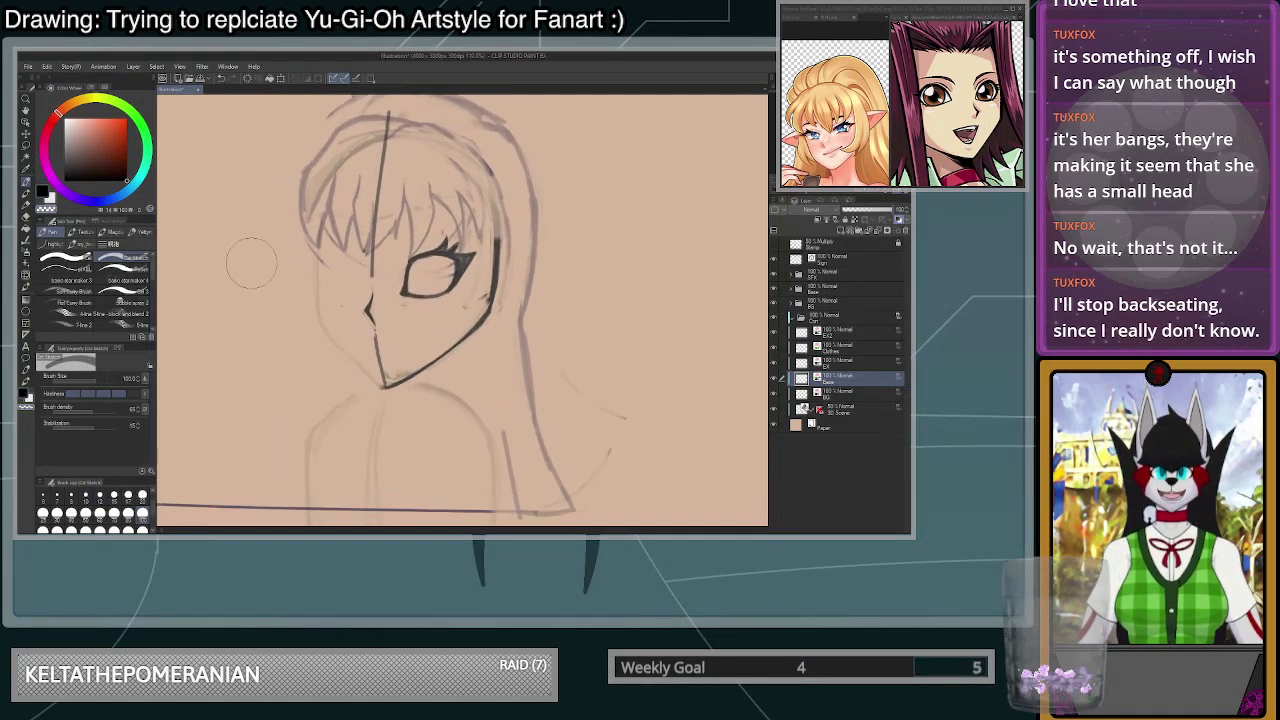
- Thin the near cheek outline and fade the near jaw line using a size 20 brush
mouse_move(554, 270)
mouse_down()
mouse_move(553, 316)
mouse_move(558, 264)
mouse_up()
key(ctrl+z)
click(143, 497)
key(ctrl+z)
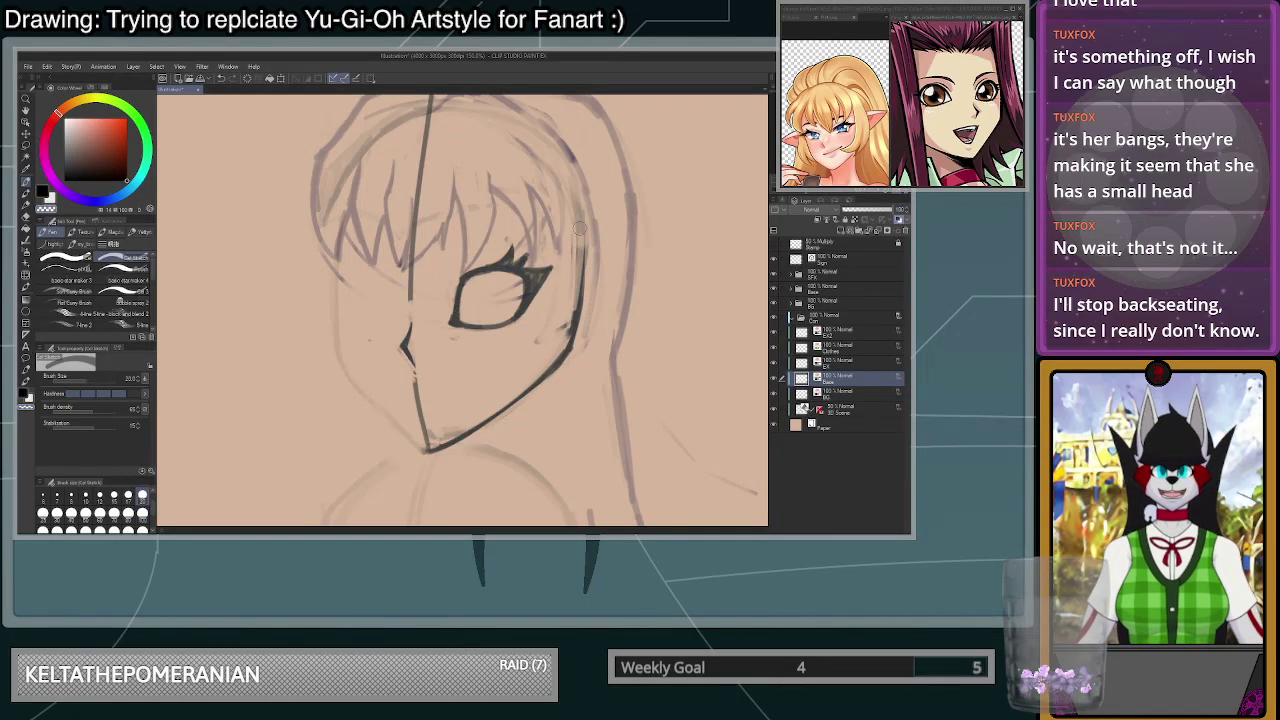
drag(582, 248, 575, 321)
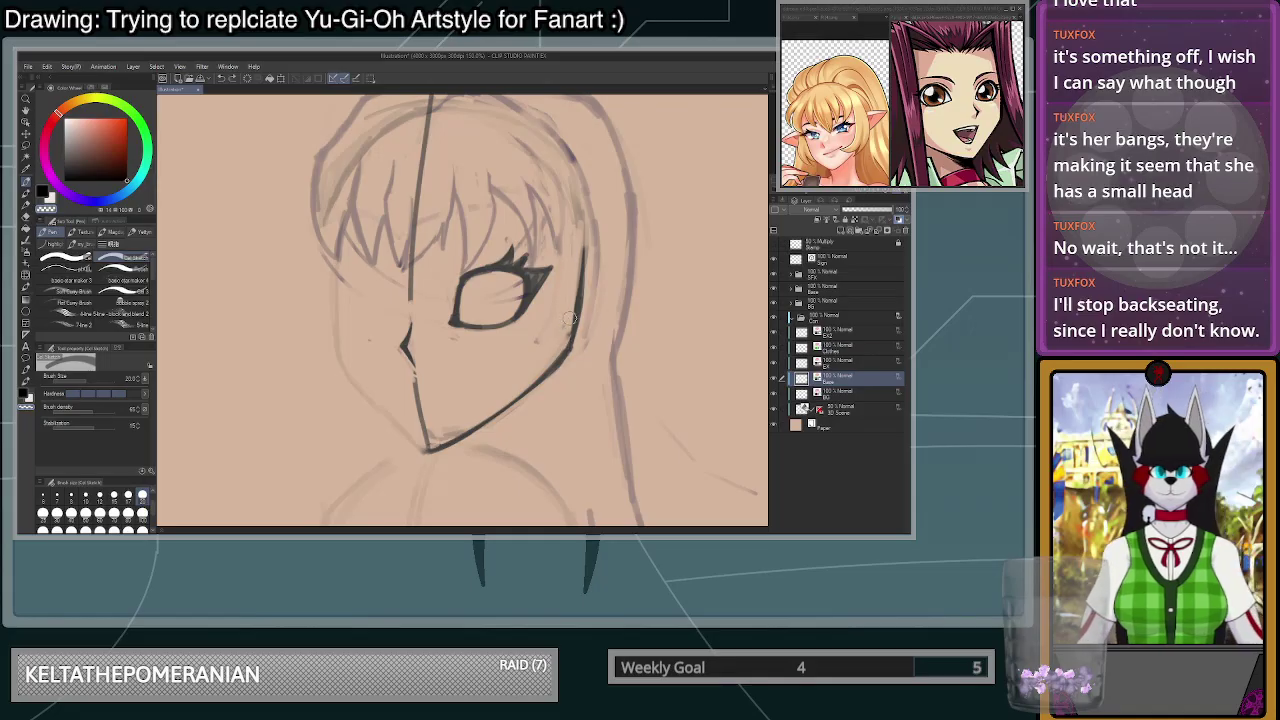
scroll(581, 263, down, 5)
scroll(600, 228, up, 3)
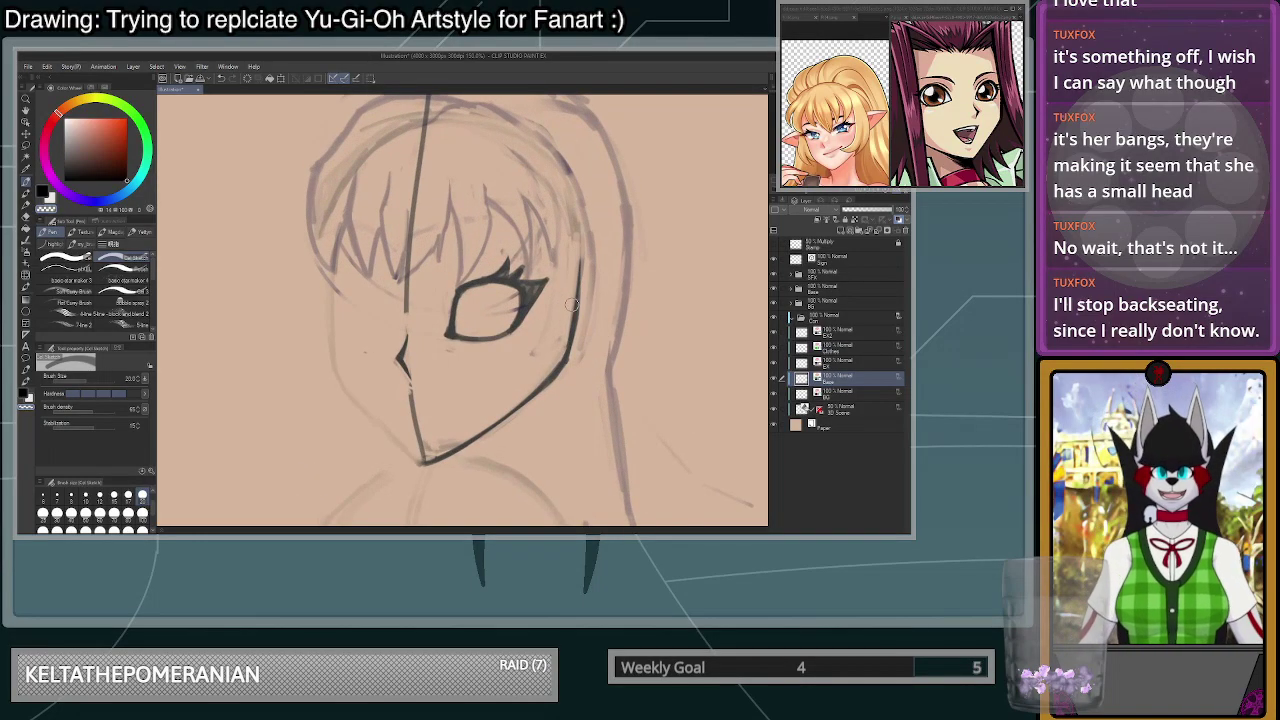
mouse_move(490, 428)
mouse_down()
mouse_move(562, 370)
mouse_move(562, 352)
mouse_move(546, 386)
mouse_up()
- Redraw the near jaw line from the chin up to the cheek with a finer brush
key(bracketleft)
key(bracketleft)
key(bracketleft)
key(bracketleft)
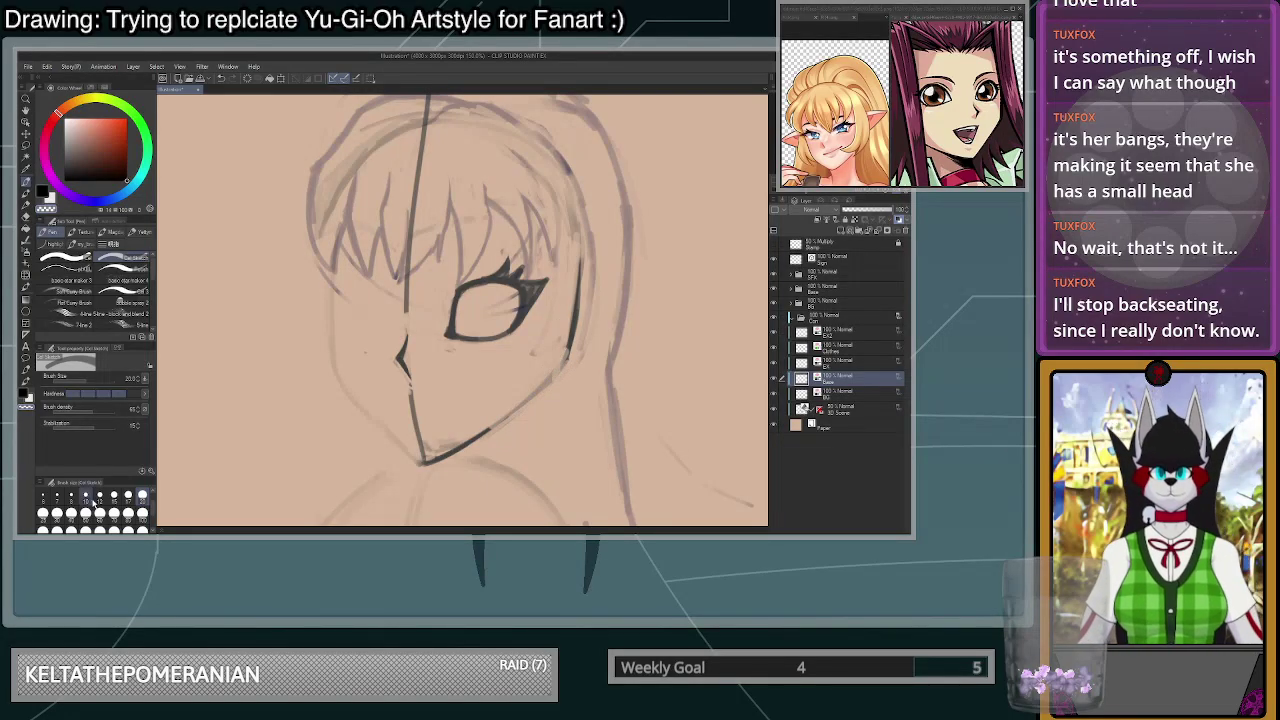
drag(438, 460, 544, 387)
mouse_move(503, 422)
mouse_down()
mouse_move(463, 445)
mouse_move(558, 372)
mouse_up()
key(ctrl+z)
key(ctrl+z)
key(ctrl+z)
mouse_move(507, 418)
mouse_down()
mouse_move(560, 378)
mouse_move(550, 386)
mouse_move(575, 313)
mouse_up()
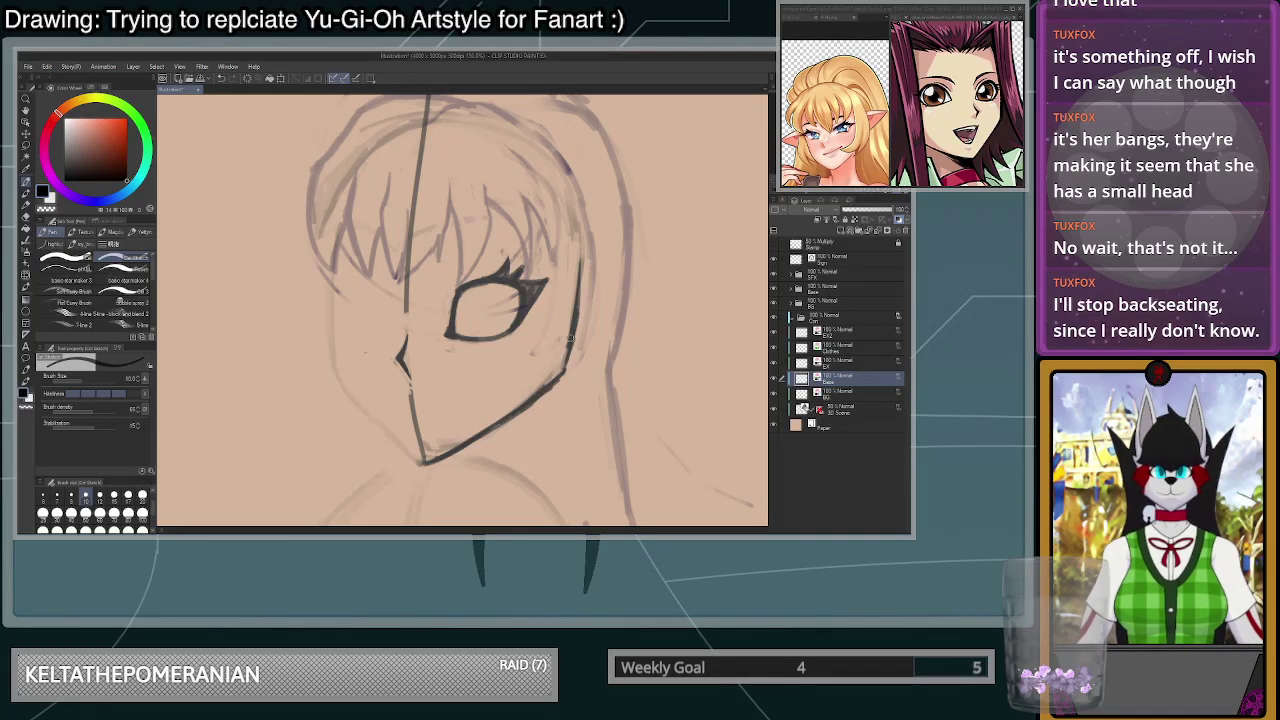
- Draw a new far cheek outline from the hairline to the chin and trim its edge along the jaw
scroll(576, 300, down, 3)
scroll(580, 308, up, 4)
drag(318, 236, 318, 354)
mouse_move(318, 292)
mouse_down()
mouse_move(328, 377)
mouse_move(367, 440)
mouse_move(351, 423)
mouse_move(401, 468)
mouse_move(326, 385)
mouse_move(319, 242)
mouse_up()
mouse_move(319, 242)
mouse_down()
mouse_move(322, 374)
mouse_move(388, 462)
mouse_up()
key(c)
drag(324, 384, 340, 412)
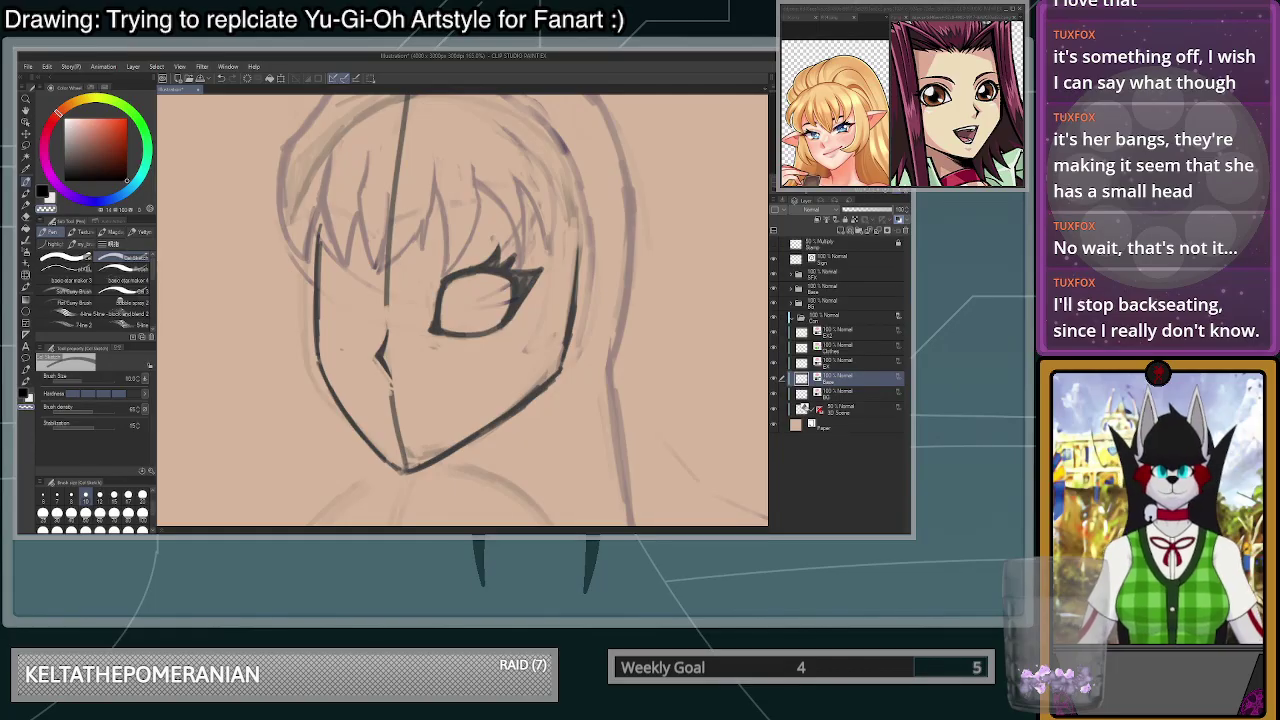
- Lasso the near eye, transform a horizontally flipped copy that keeps the original, shrink it and place it on the far side
scroll(455, 323, up, 2)
key(m)
mouse_move(412, 282)
mouse_down()
mouse_move(575, 278)
mouse_move(406, 262)
mouse_up()
key(ctrl+t)
click(78, 381)
click(80, 422)
drag(575, 368, 510, 338)
drag(480, 292, 321, 287)
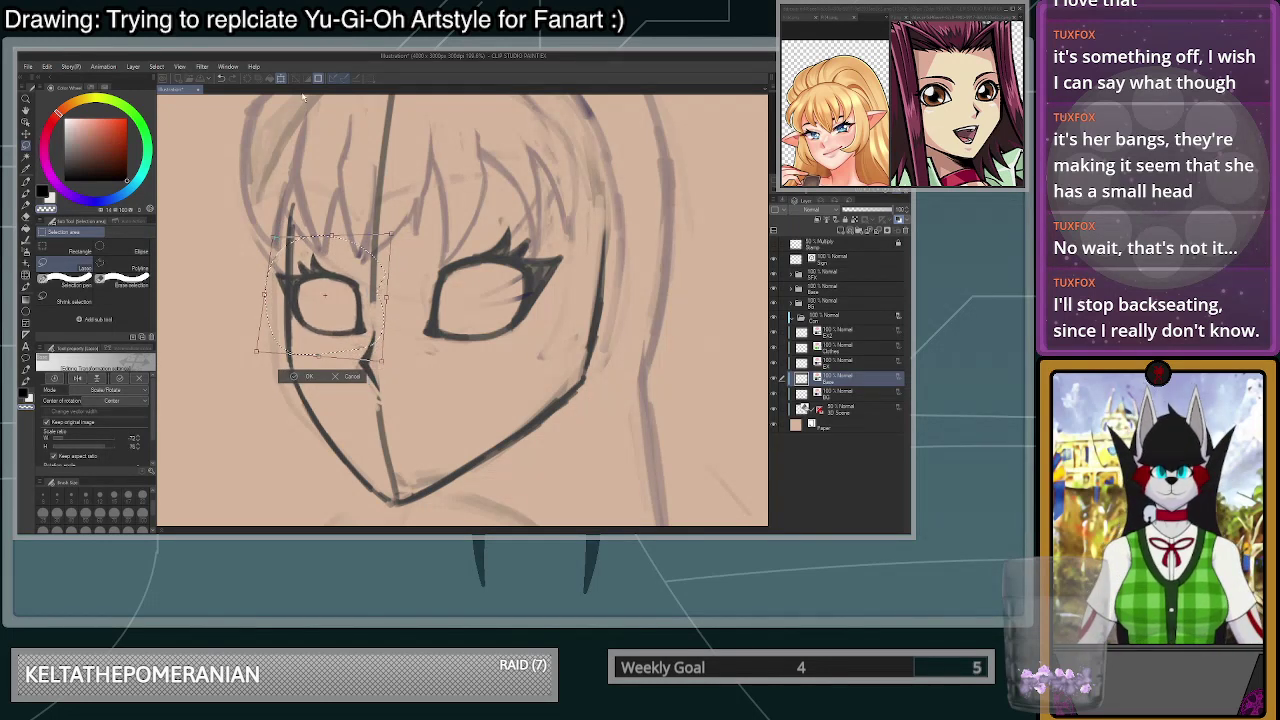
- Mirror the canvas view, fine-tune the size of the far eye copy and apply the transformation
click(898, 189)
click(898, 189)
click(898, 189)
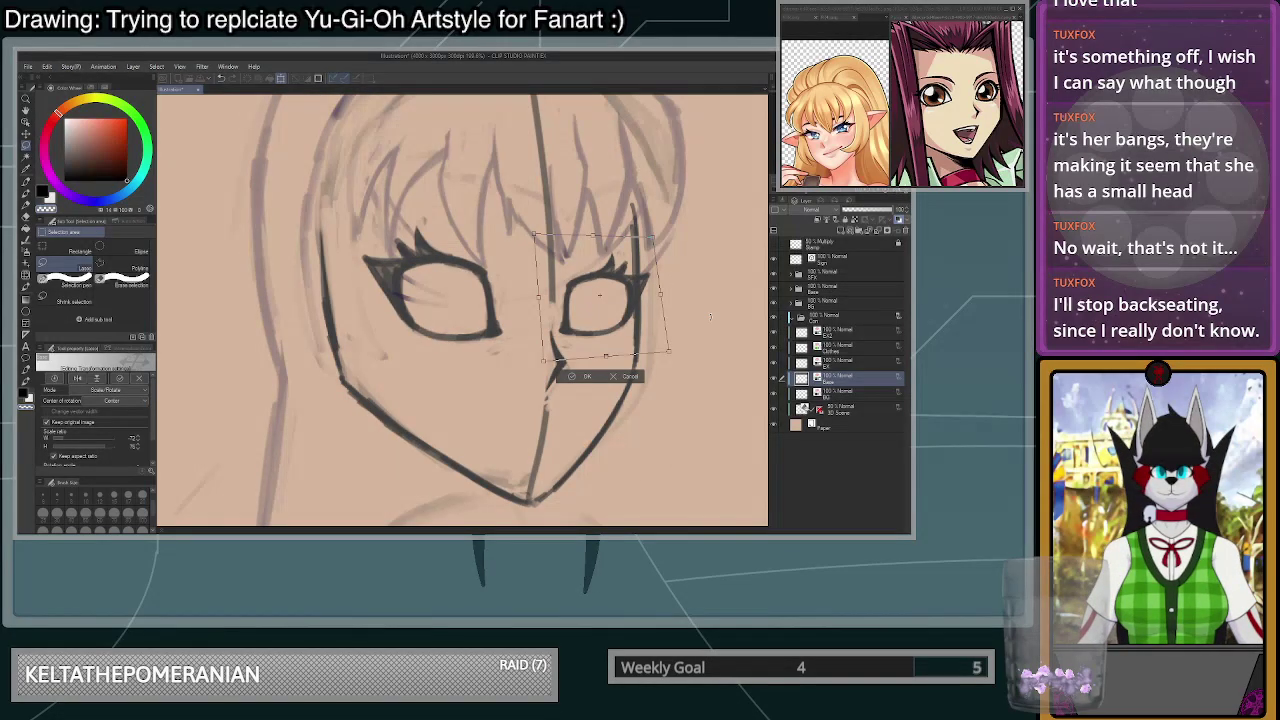
mouse_move(669, 351)
mouse_down()
mouse_move(678, 359)
mouse_move(648, 322)
mouse_up()
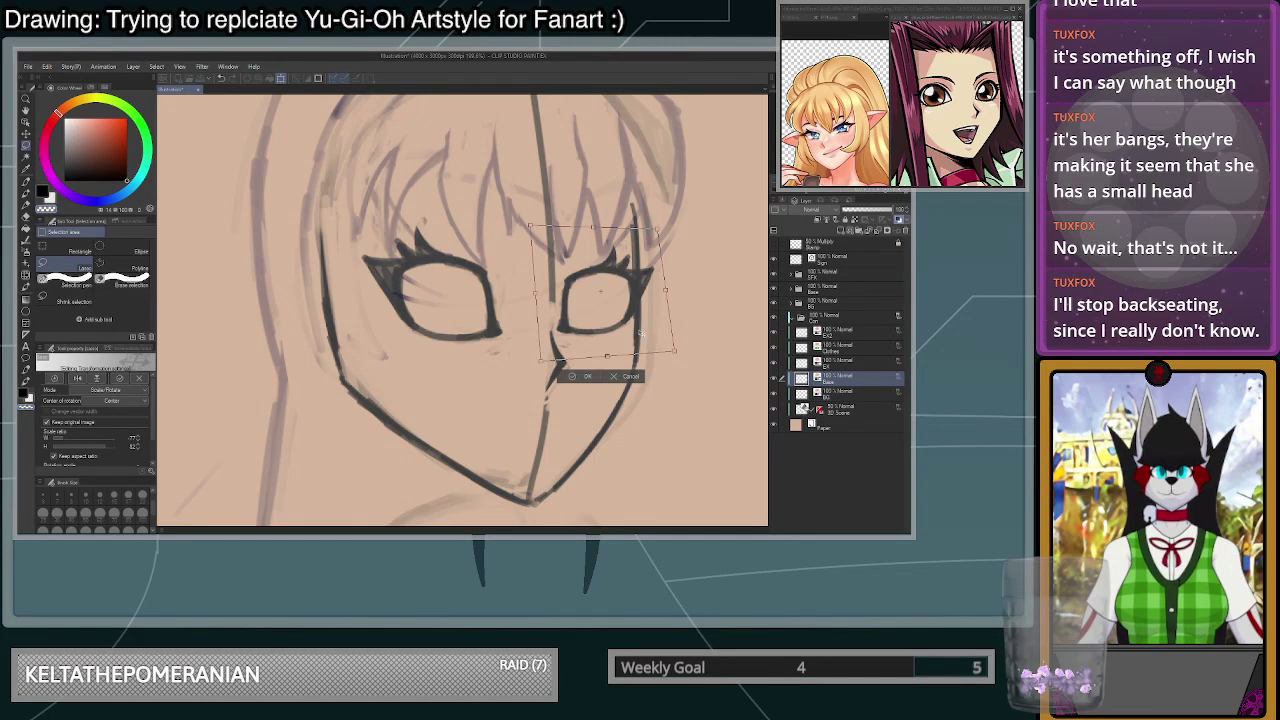
click(585, 378)
- Lasso the near eye, shift it slightly toward the nose, scale it down a little and deselect
mouse_move(530, 289)
mouse_down()
mouse_move(519, 262)
mouse_move(470, 381)
mouse_move(520, 330)
mouse_up()
key(ctrl+t)
click(72, 427)
drag(505, 351, 516, 349)
key(Down)
key(Down)
key(Down)
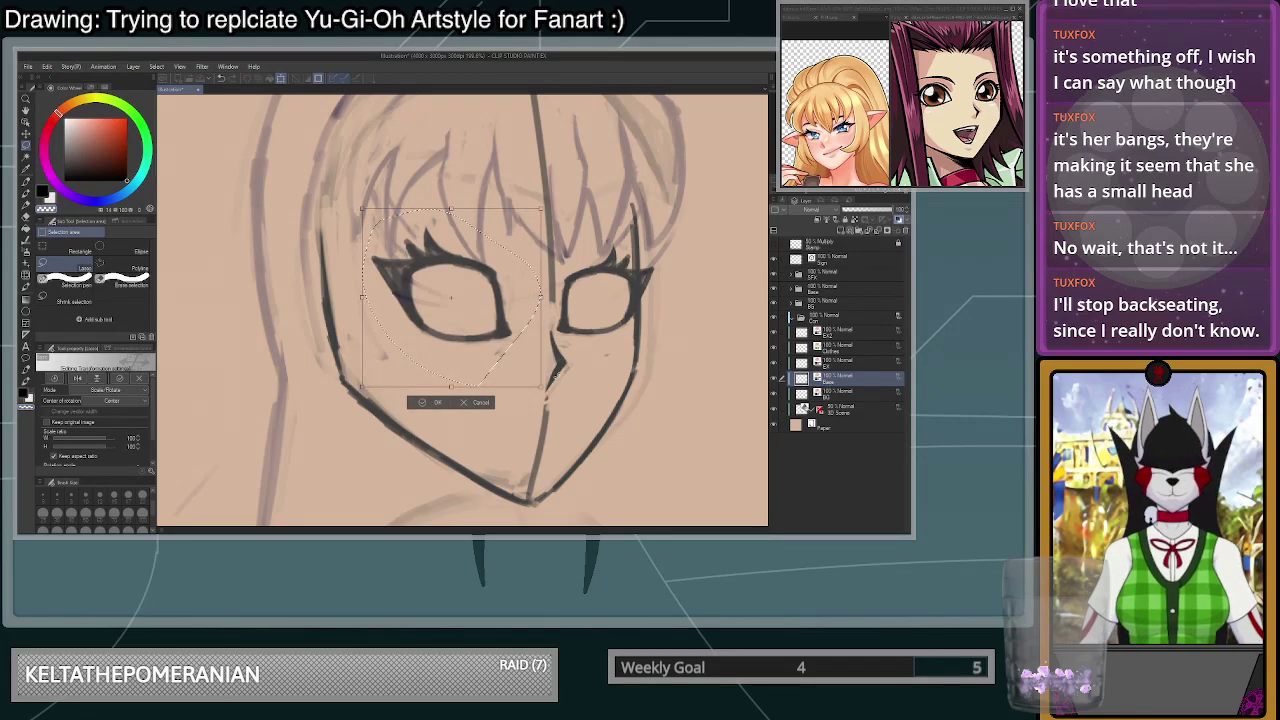
drag(535, 375, 532, 367)
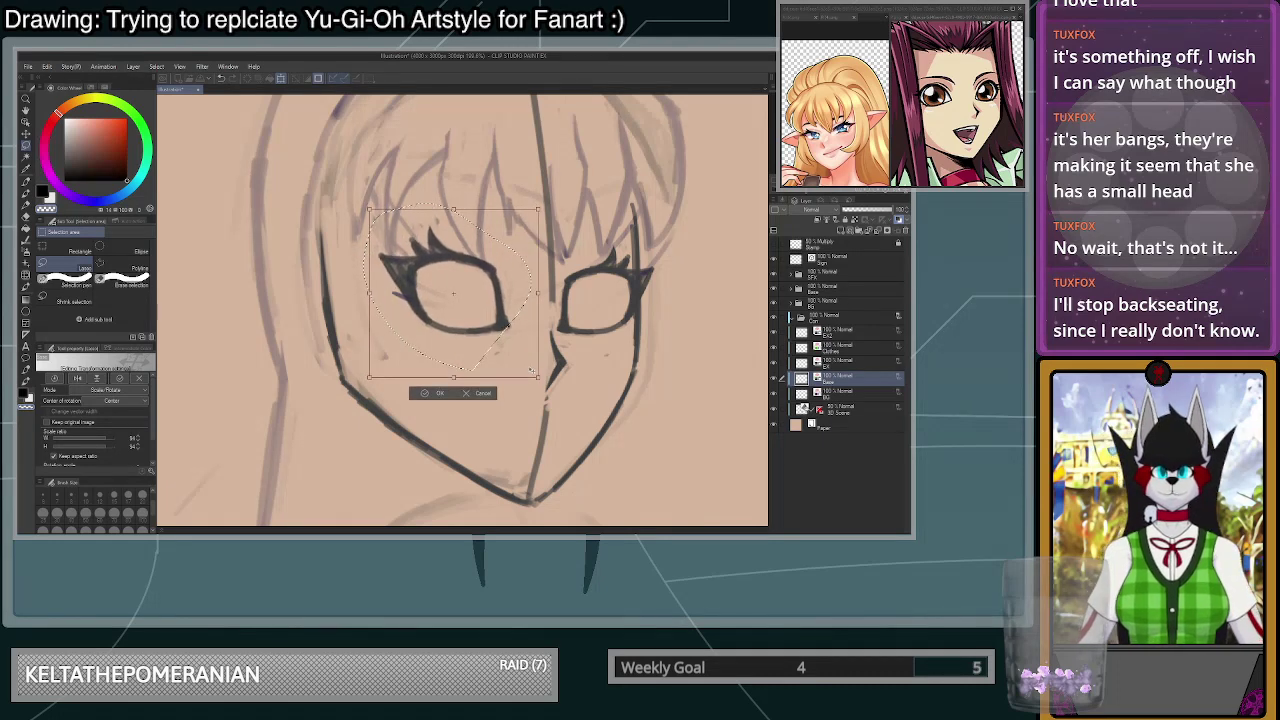
click(437, 393)
key(ctrl+d)
scroll(602, 330, down, 2)
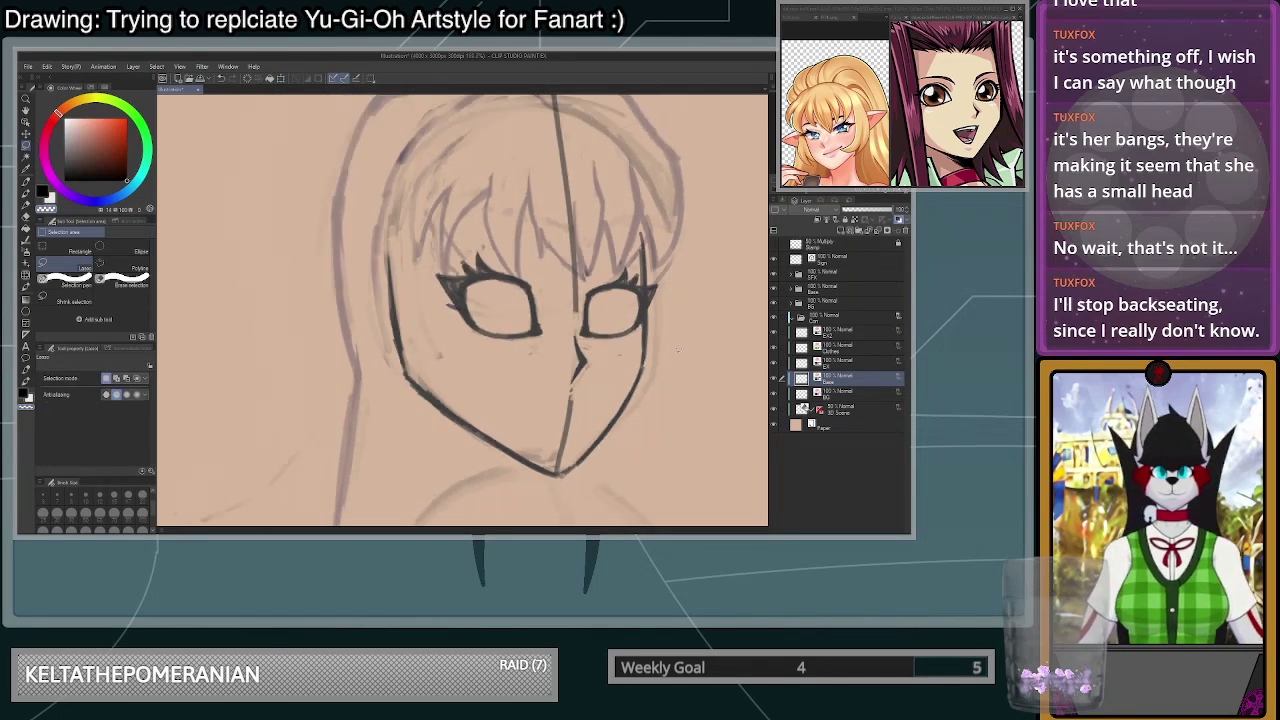
- Compare the size and placement of both eyes in the normal and mirrored canvas views
scroll(640, 310, up, 2)
scroll(688, 330, down, 3)
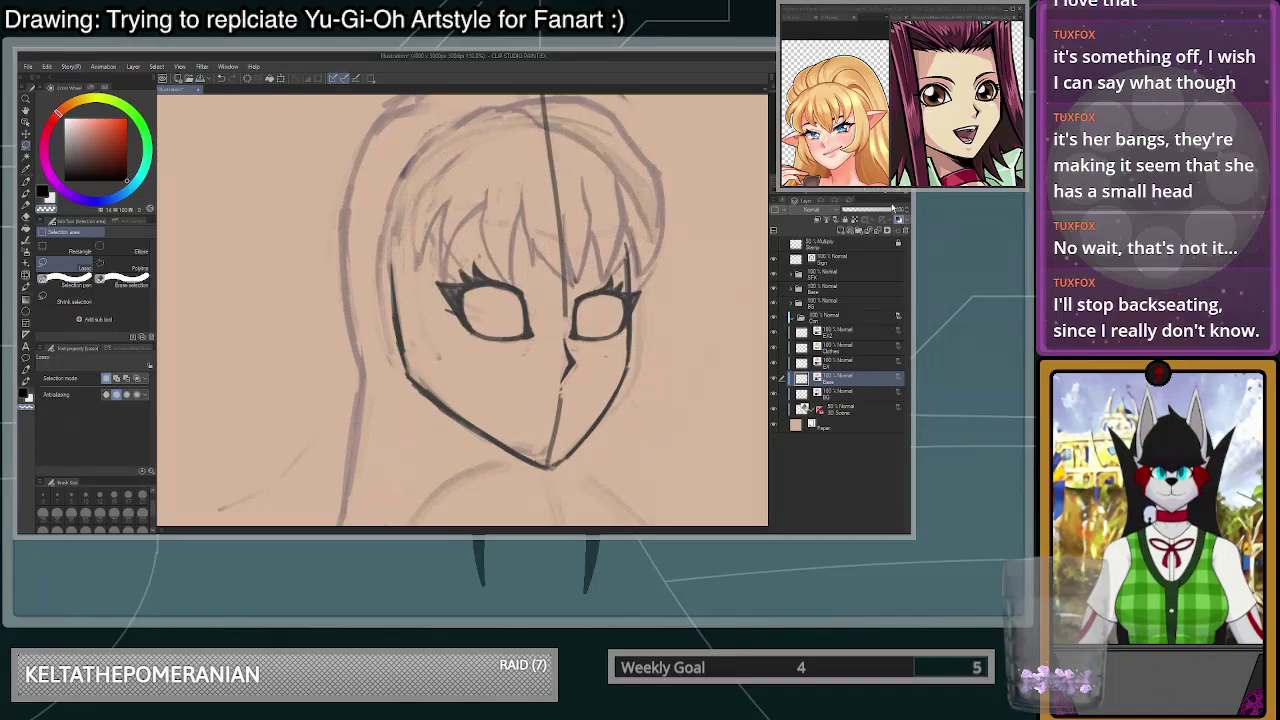
click(897, 193)
click(897, 193)
click(896, 193)
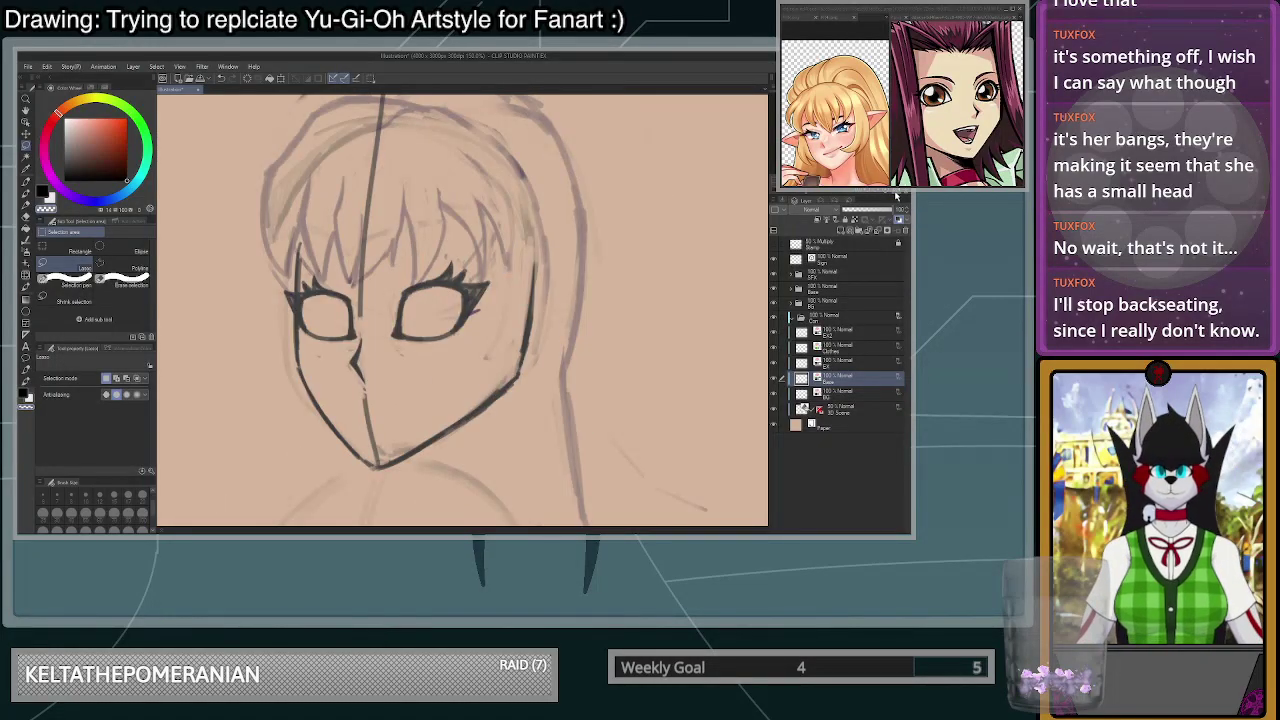
click(896, 194)
scroll(586, 445, up, 3)
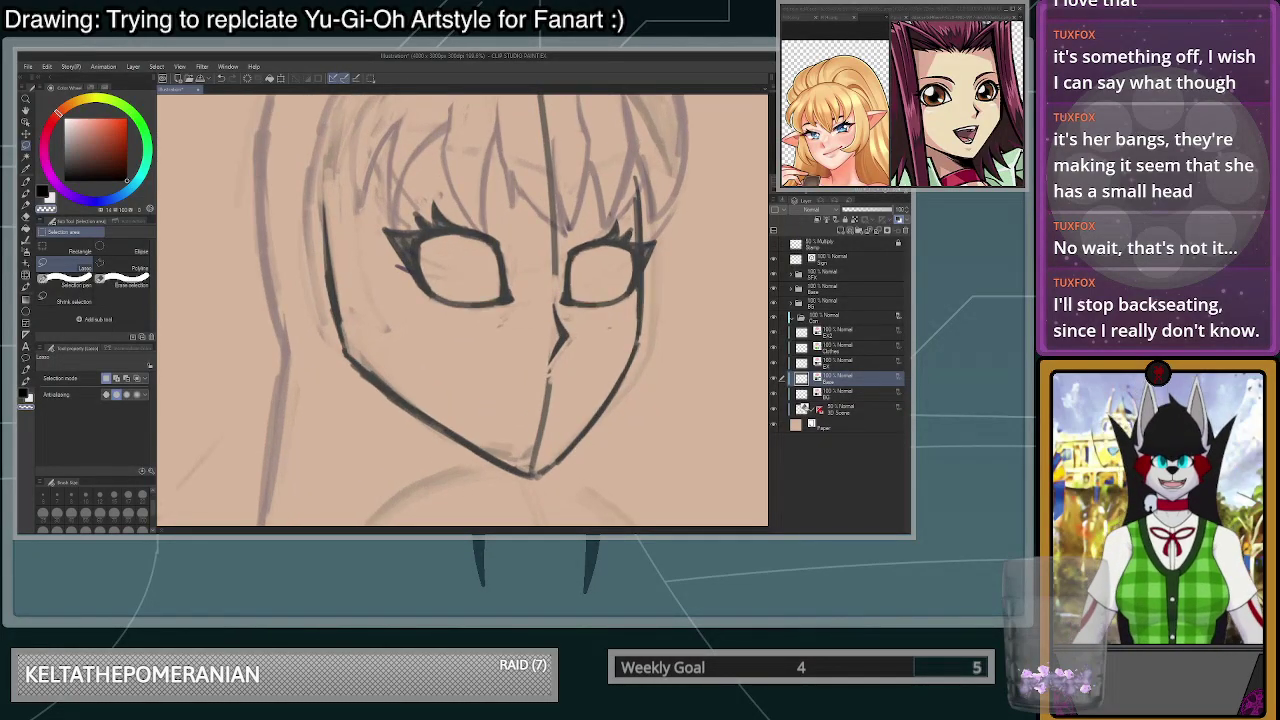
- Fade the face centre line between the nose and the chin
key(p)
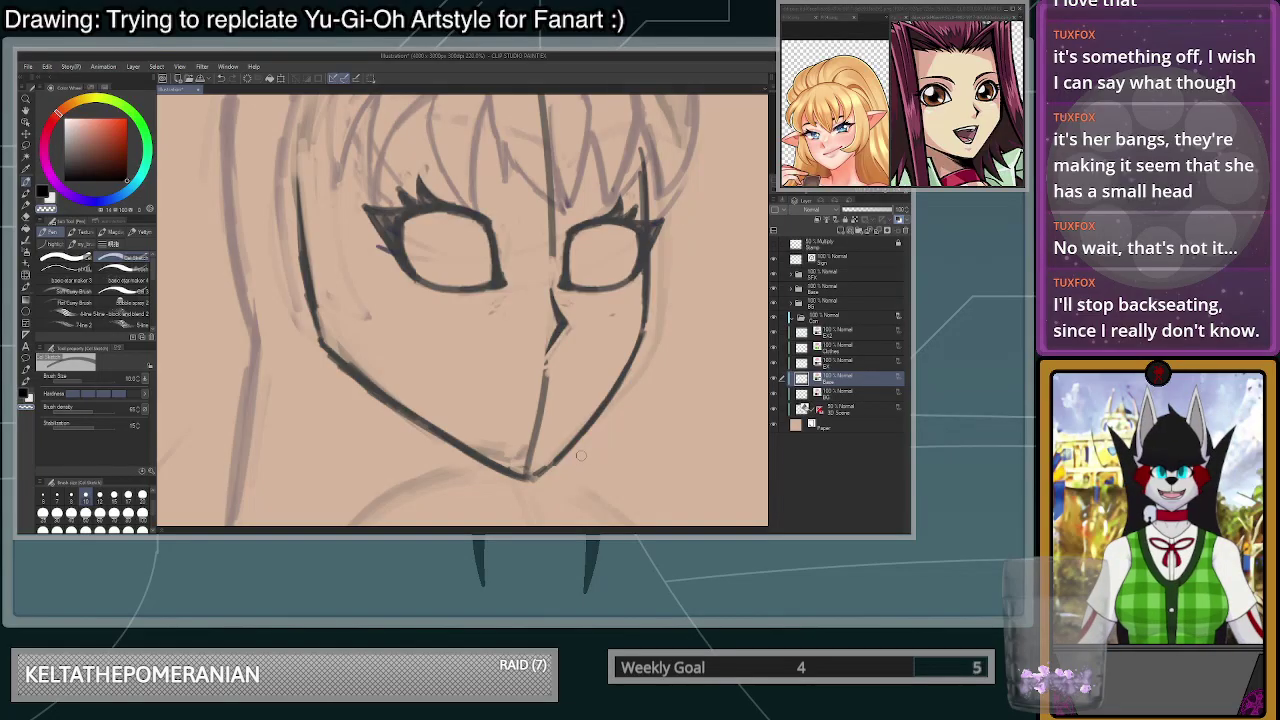
scroll(581, 455, up, 1)
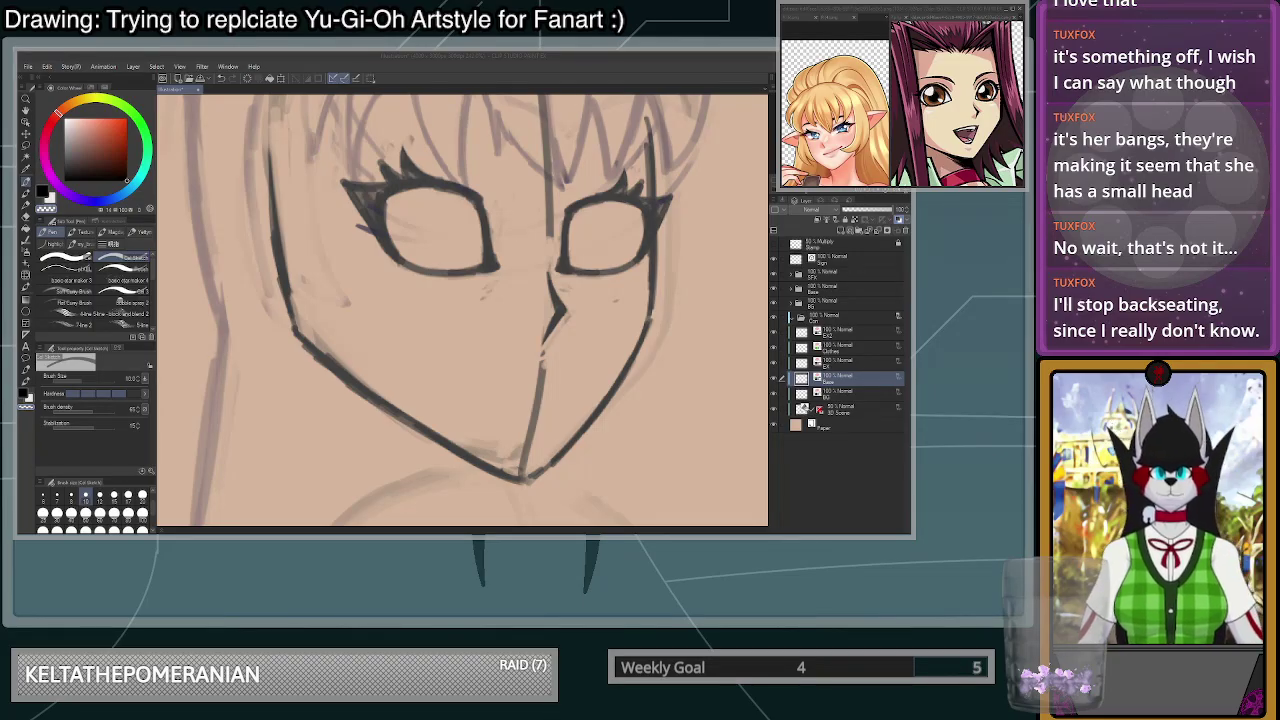
scroll(563, 400, up, 1)
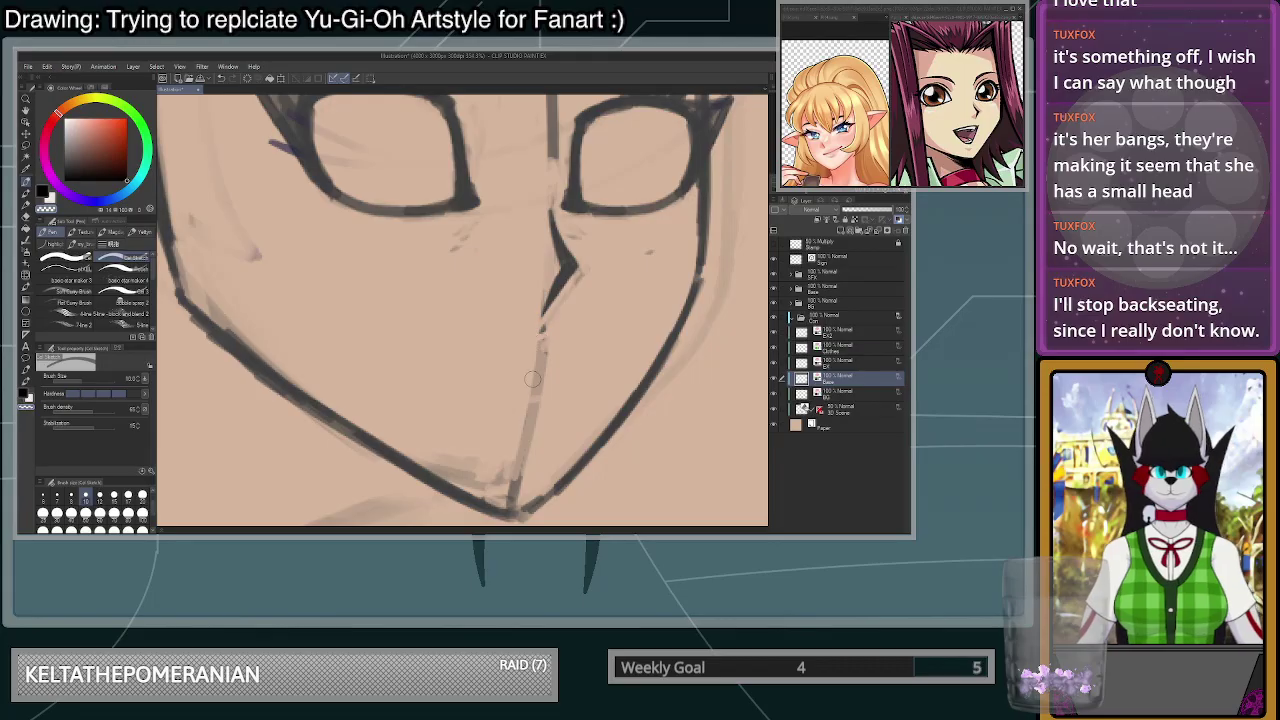
- Try a mouth made of two nearly flat strokes below the nose, leaving a gap between them
scroll(552, 380, up, 1)
mouse_move(564, 375)
mouse_down()
mouse_move(398, 361)
mouse_move(525, 377)
mouse_move(385, 349)
mouse_up()
key(ctrl+z)
key(ctrl+z)
drag(585, 366, 386, 345)
key(ctrl+z)
mouse_move(538, 370)
mouse_down()
mouse_move(421, 362)
mouse_move(466, 372)
mouse_up()
key(ctrl+z)
key(ctrl+z)
key(ctrl+z)
mouse_move(546, 368)
mouse_down()
mouse_move(484, 372)
mouse_move(343, 329)
mouse_up()
scroll(484, 393, down, 5)
scroll(555, 403, up, 4)
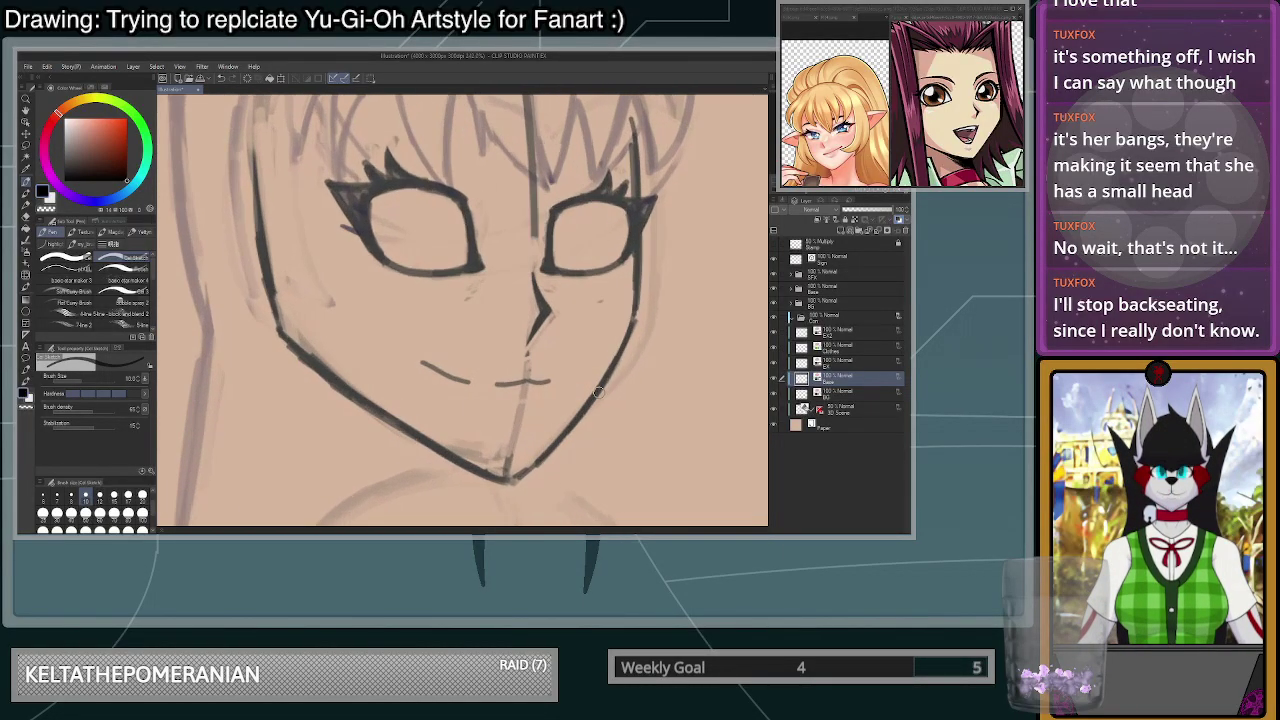
key(ctrl+z)
drag(450, 380, 338, 362)
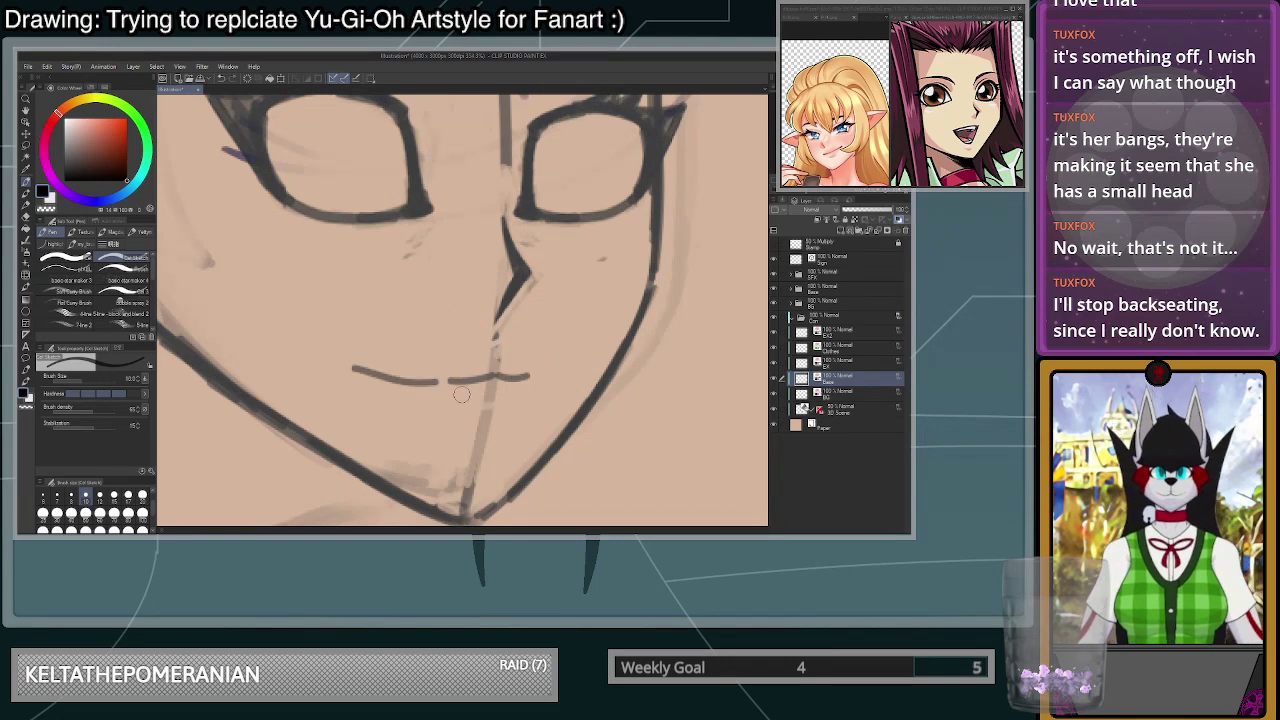
key(ctrl+z)
key(ctrl+z)
key(ctrl+z)
- Draw a gently curved smile below the nose, crossing the centre line, and soften its far end
mouse_move(497, 386)
mouse_down()
mouse_move(537, 387)
mouse_move(353, 363)
mouse_up()
key(ctrl+z)
mouse_move(481, 388)
mouse_down()
mouse_move(396, 383)
mouse_move(355, 361)
mouse_move(372, 376)
mouse_move(321, 333)
mouse_up()
key(ctrl+z)
key(c)
key(ctrl+z)
key(ctrl+z)
drag(529, 386, 557, 377)
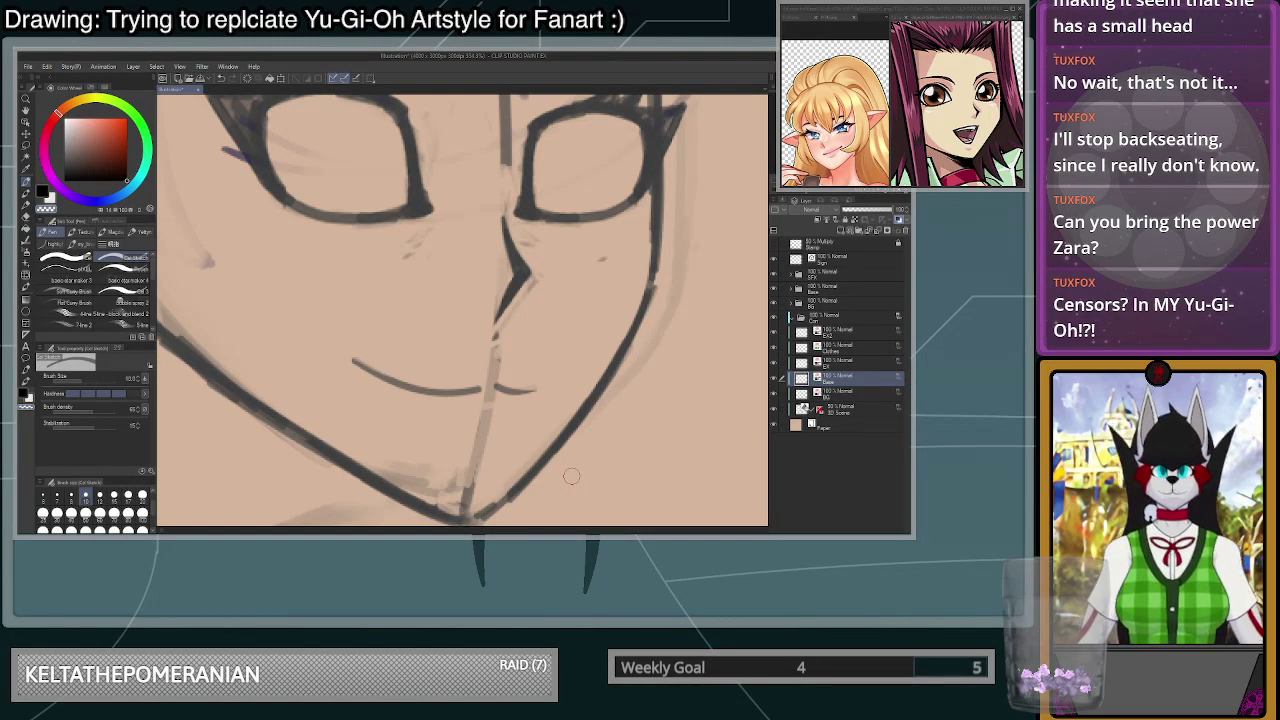
- Set the brush size to 7 and redraw the short far end of the smile as a thin, darker, upturned stroke
scroll(588, 418, down, 5)
scroll(566, 310, up, 2)
scroll(632, 345, up, 4)
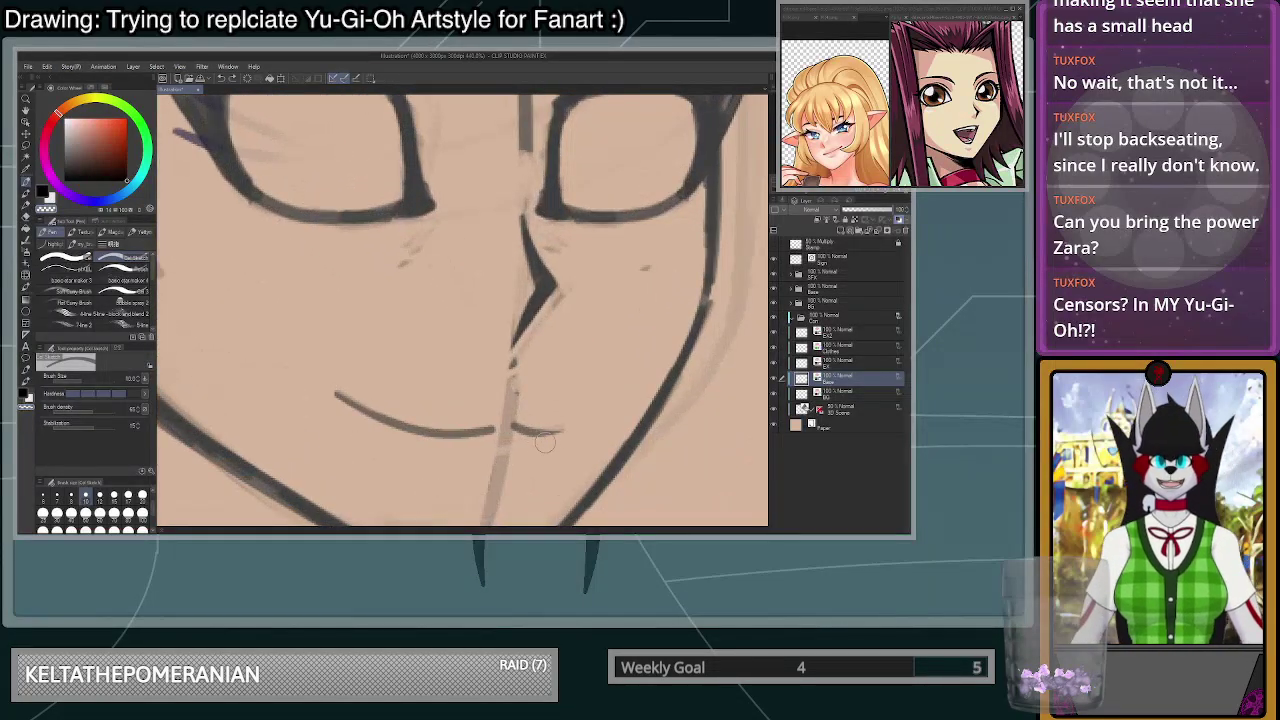
click(57, 494)
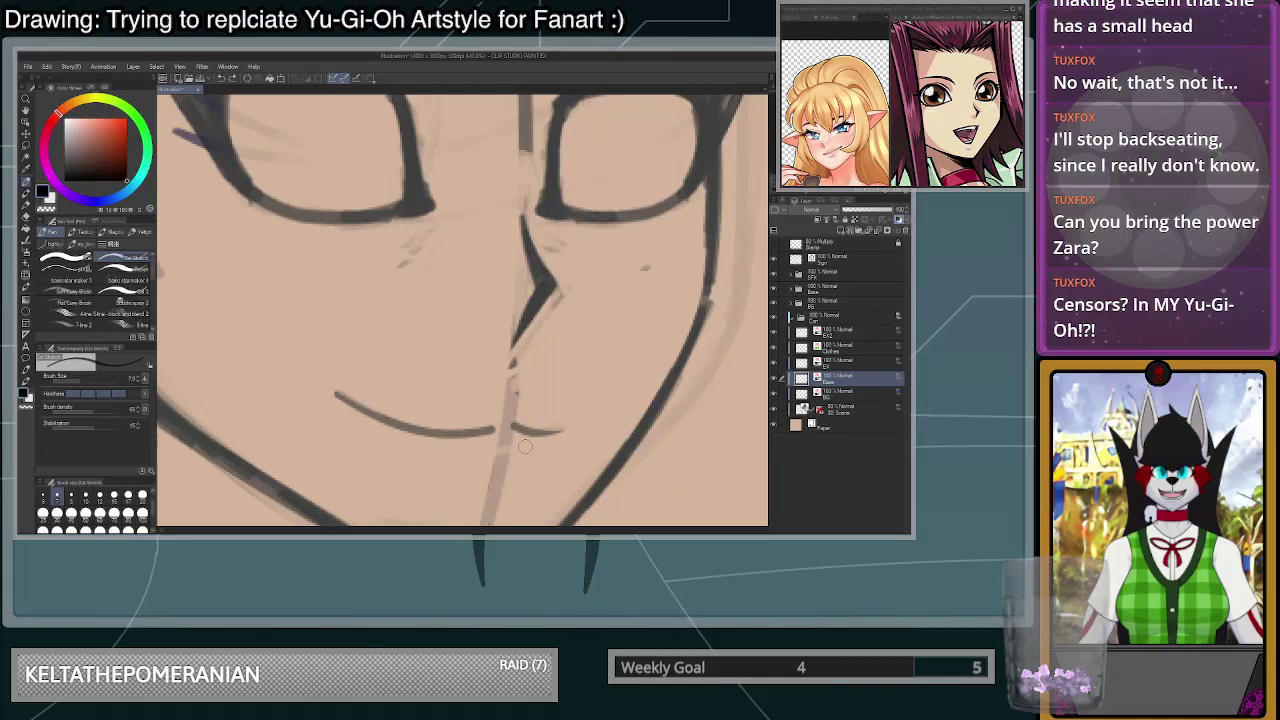
drag(527, 430, 587, 422)
key(ctrl+z)
key(ctrl+z)
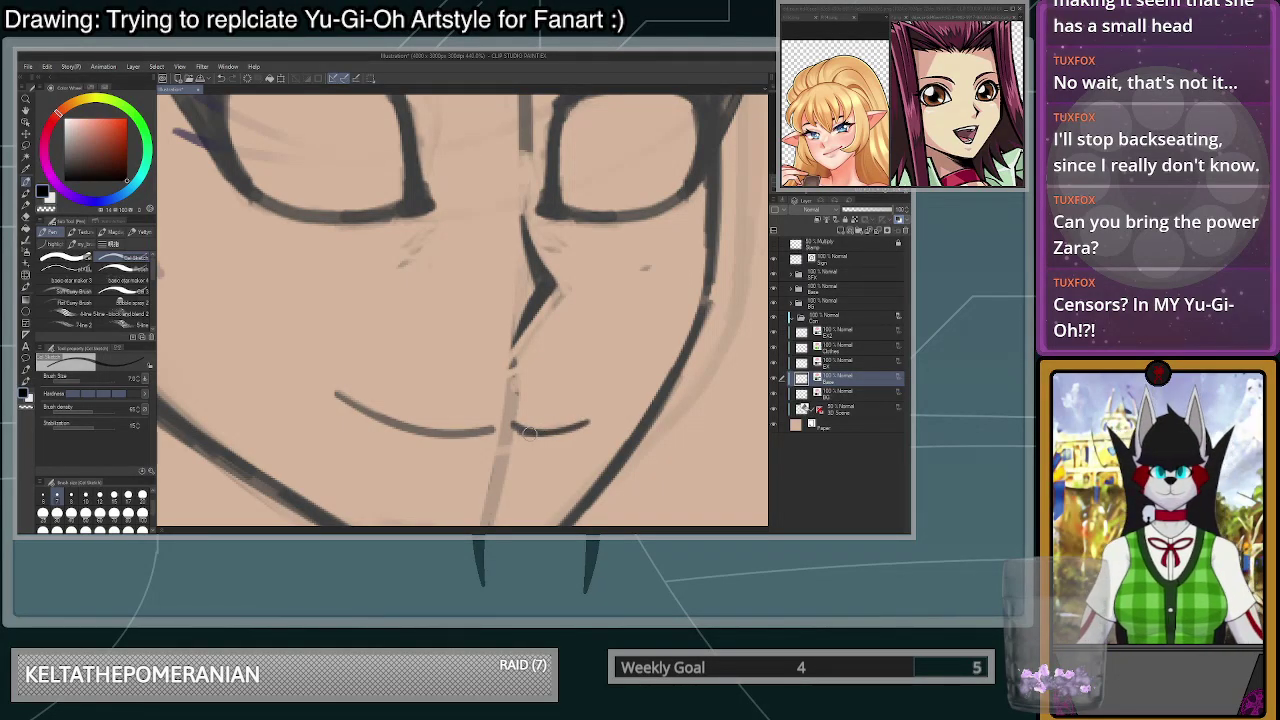
key(c)
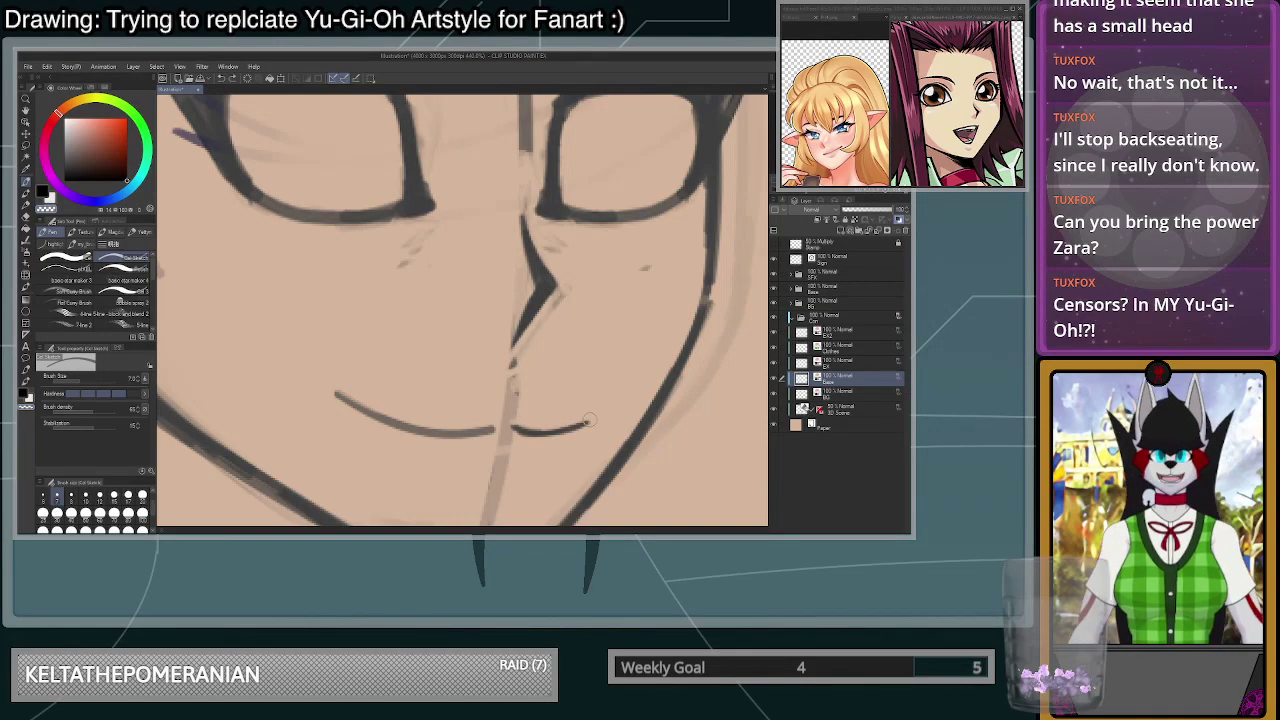
scroll(492, 386, up, 1)
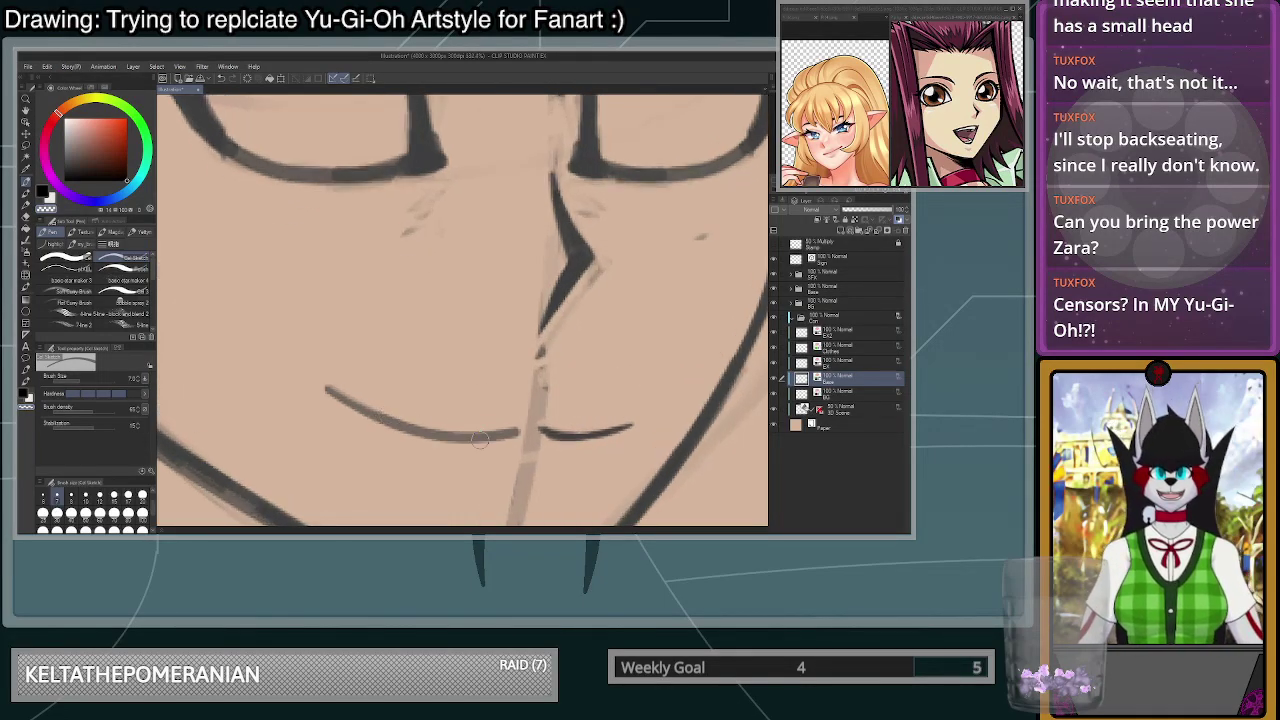
- Retrace the longer side of the smile with a thin dark line from the centre line out to the mouth corner
mouse_move(516, 430)
mouse_down()
mouse_move(434, 432)
mouse_move(336, 390)
mouse_up()
key(ctrl+z)
mouse_move(514, 431)
mouse_down()
mouse_move(466, 435)
mouse_move(336, 393)
mouse_up()
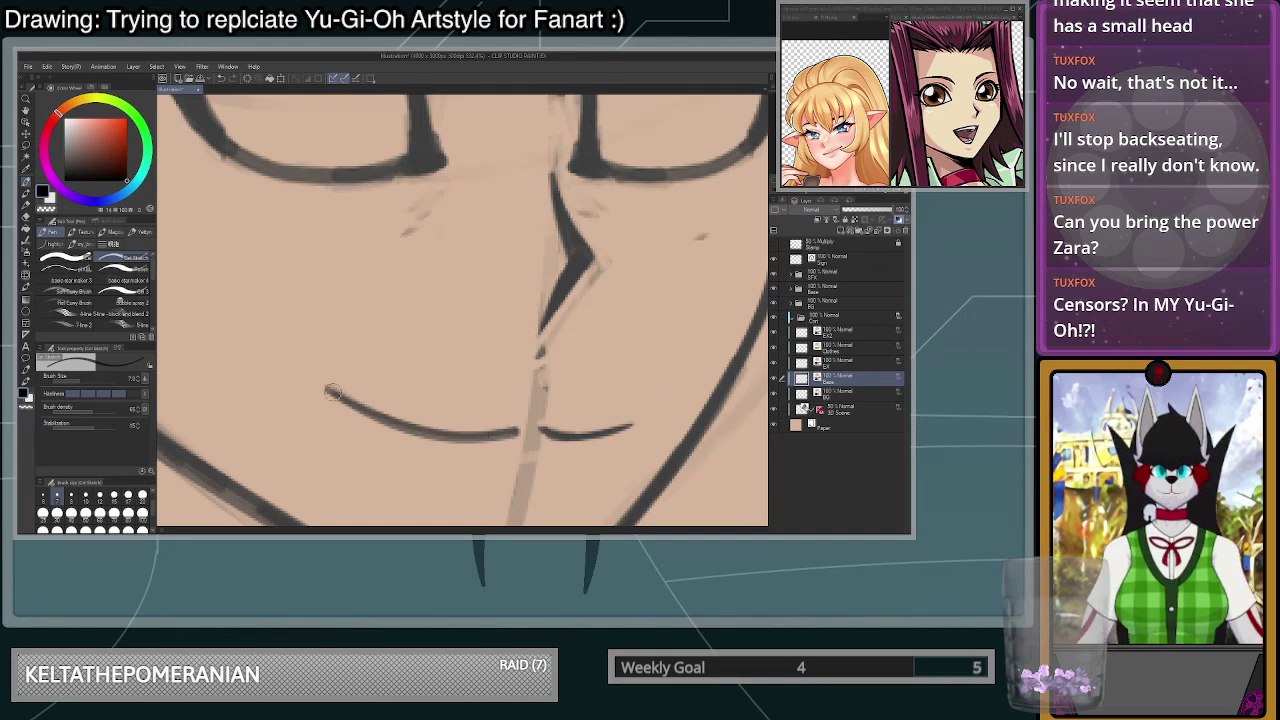
scroll(605, 440, down, 5)
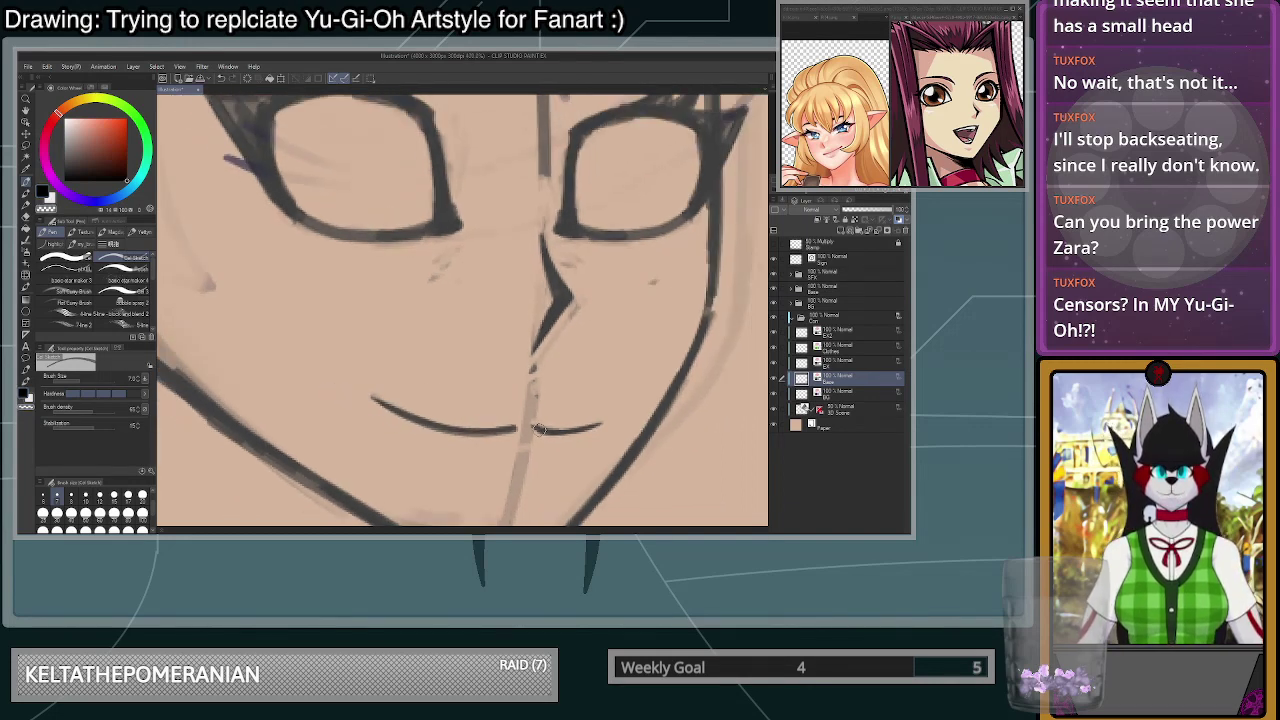
scroll(613, 455, up, 6)
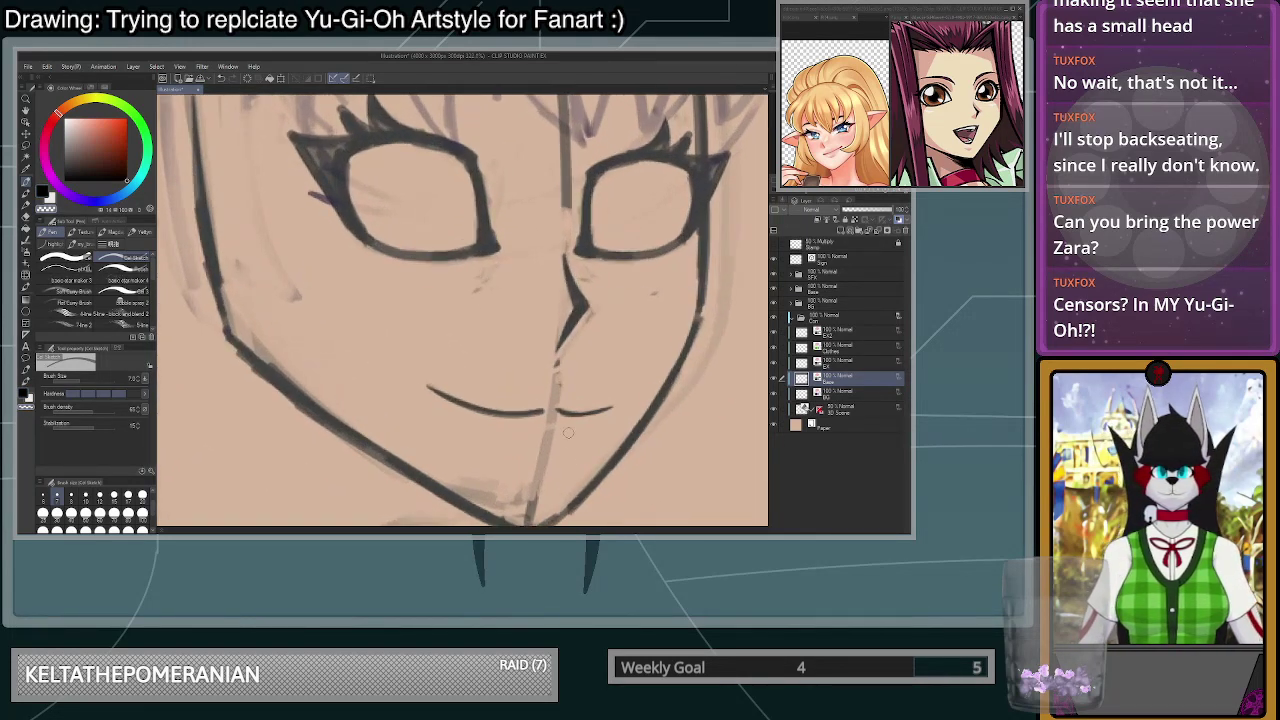
- Draw a short curved lower-lip line beneath the smile, across the centre line, and switch to the Ellipse tool
key(c)
mouse_move(507, 433)
mouse_down()
mouse_move(586, 430)
mouse_move(554, 441)
mouse_up()
key(ctrl+z)
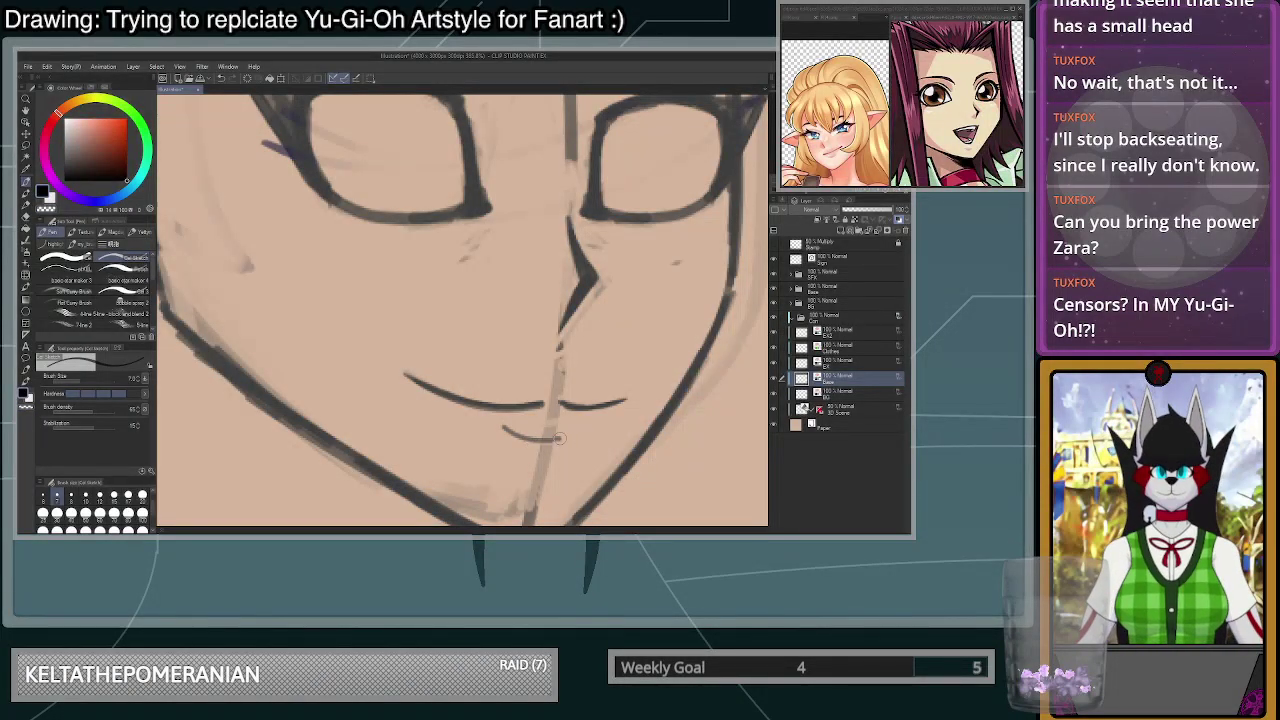
key(ctrl+z)
mouse_move(588, 421)
mouse_down()
mouse_move(553, 438)
mouse_move(584, 424)
mouse_move(504, 428)
mouse_up()
scroll(618, 446, down, 5)
scroll(624, 449, down, 3)
scroll(622, 446, up, 9)
scroll(592, 447, down, 5)
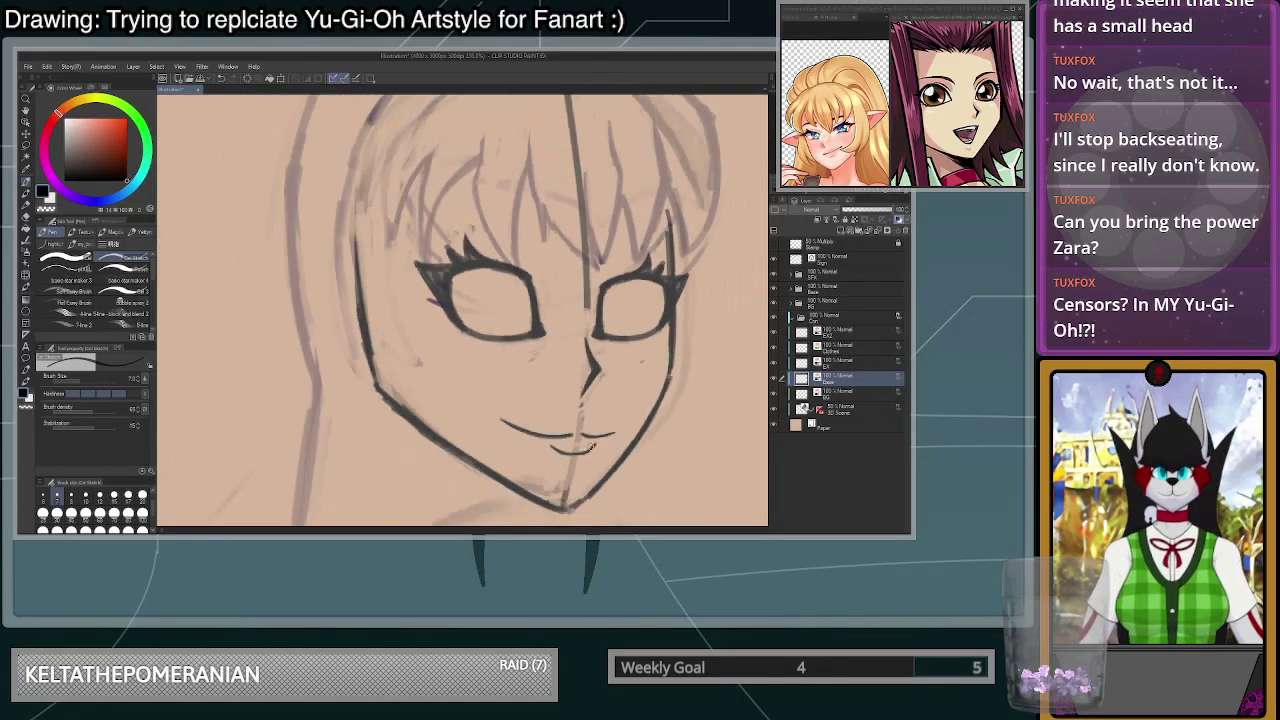
scroll(541, 241, up, 3)
click(28, 311)
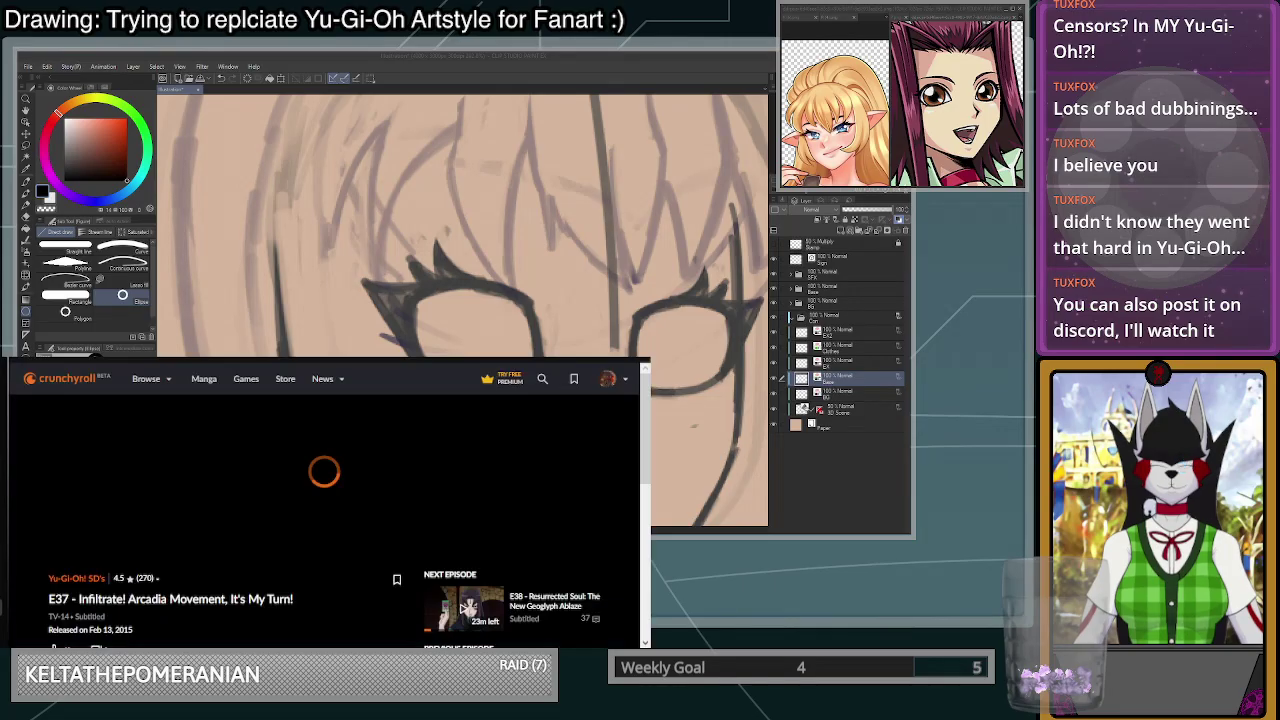
- Switch to Crunchyroll and skim Yu-Gi-Oh! 5D's episode E37, skipping to 16:47 and on towards the end
drag(62, 537, 438, 546)
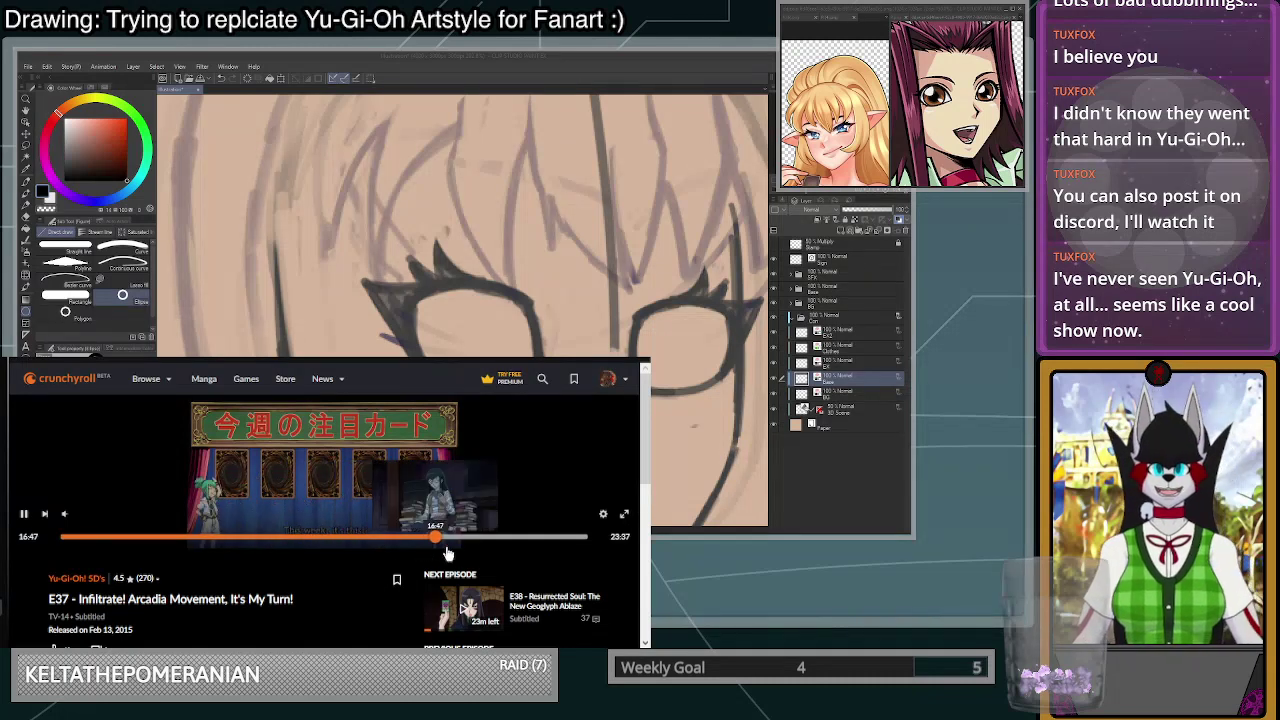
click(535, 545)
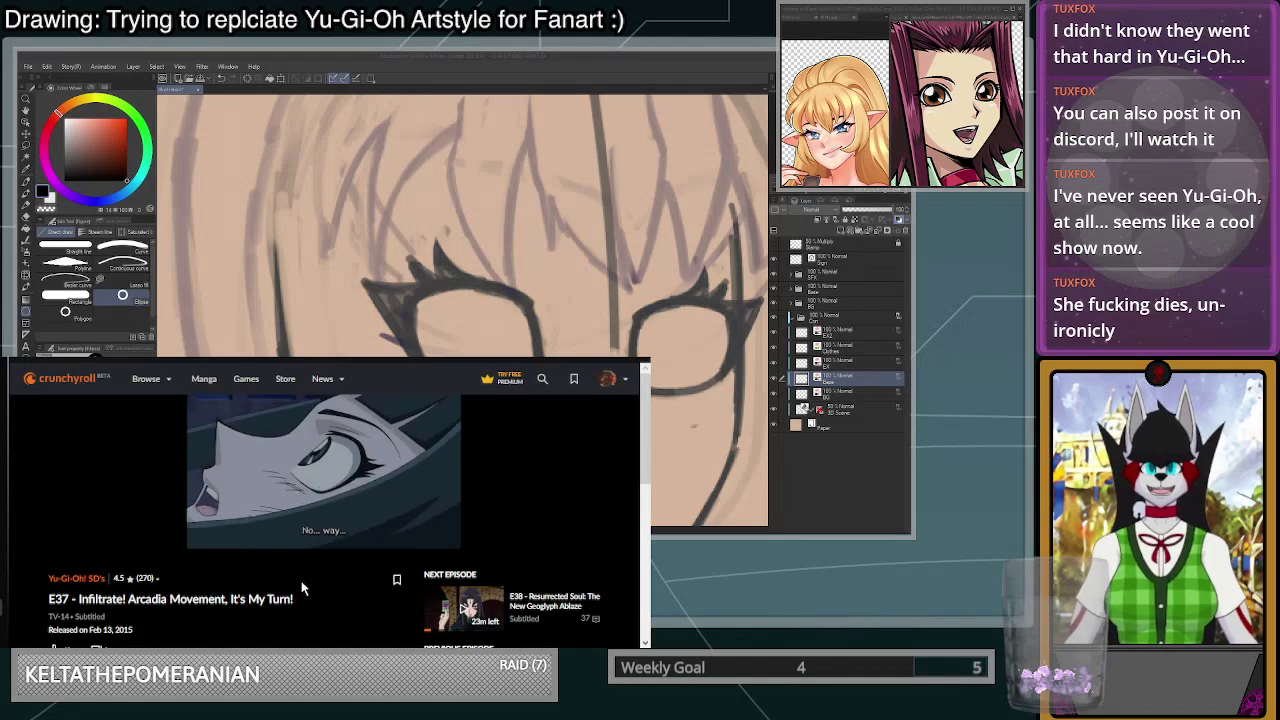
mouse_move(436, 478)
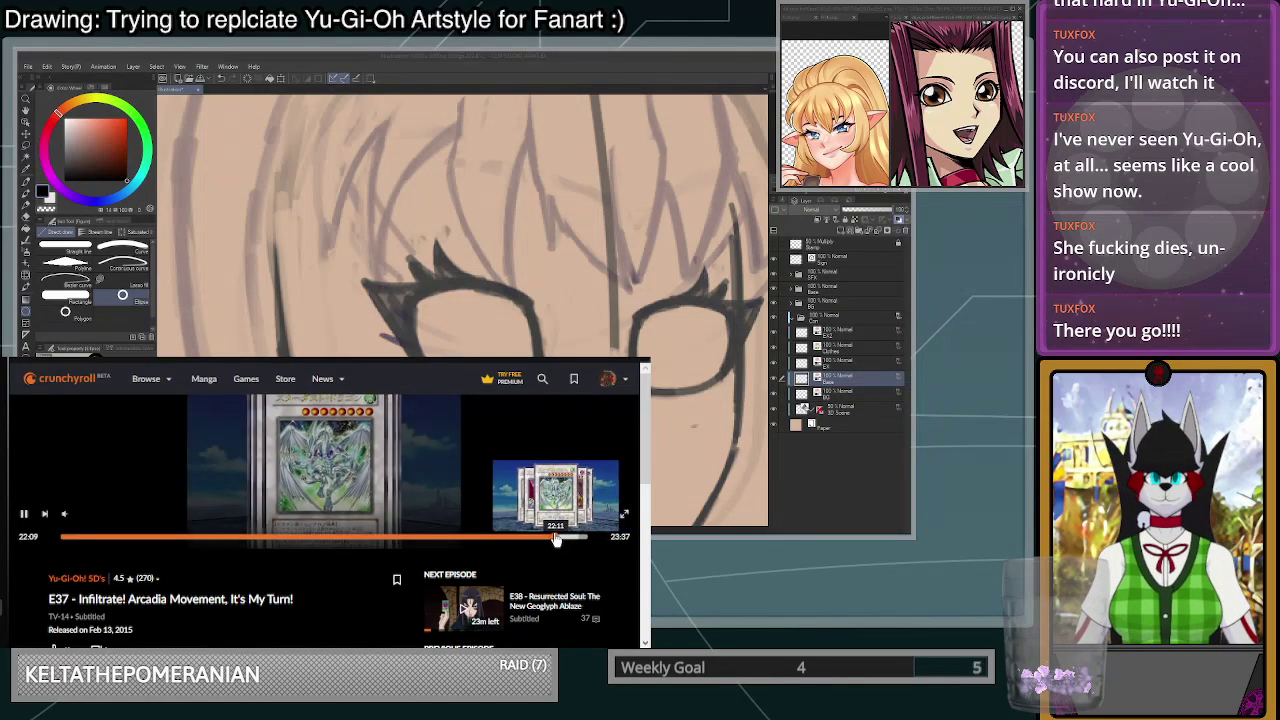
- Open the next episode, E38 - Resurrected Soul: The New Geoglyph Ablaze, and skip to about 3:48
click(451, 610)
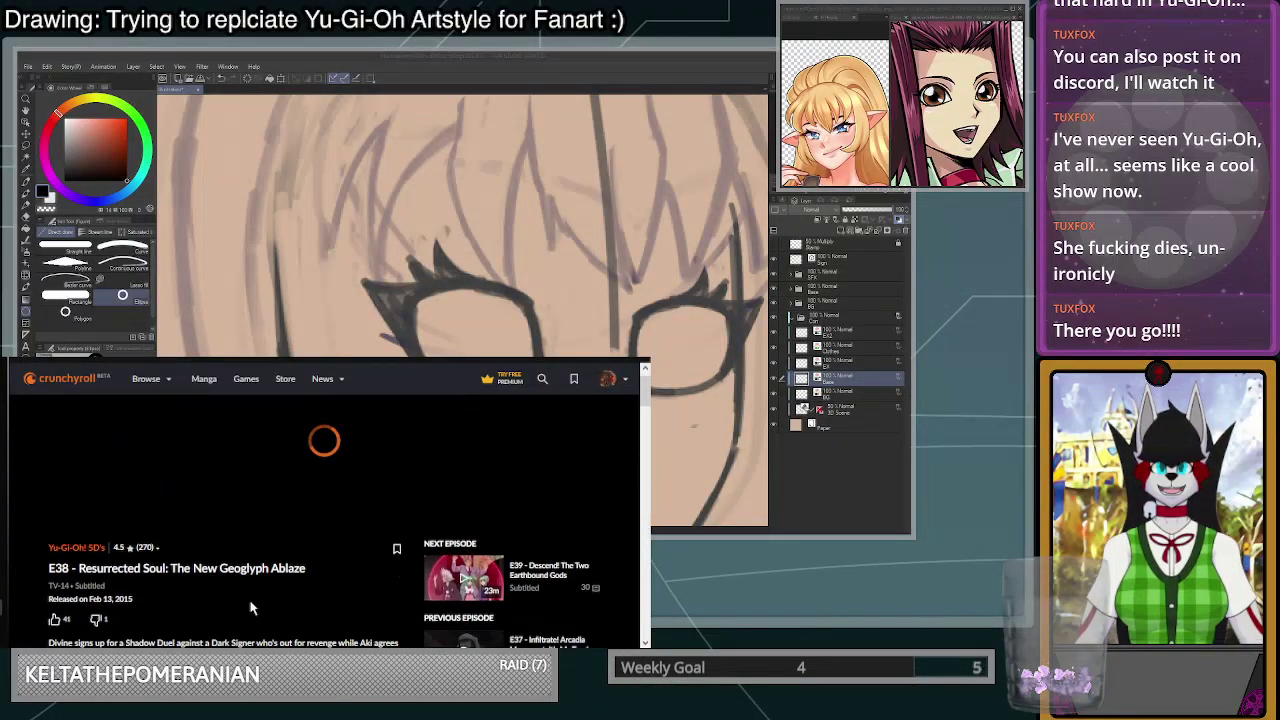
scroll(250, 607, down, 5)
scroll(245, 590, up, 5)
scroll(245, 598, down, 5)
scroll(245, 598, up, 5)
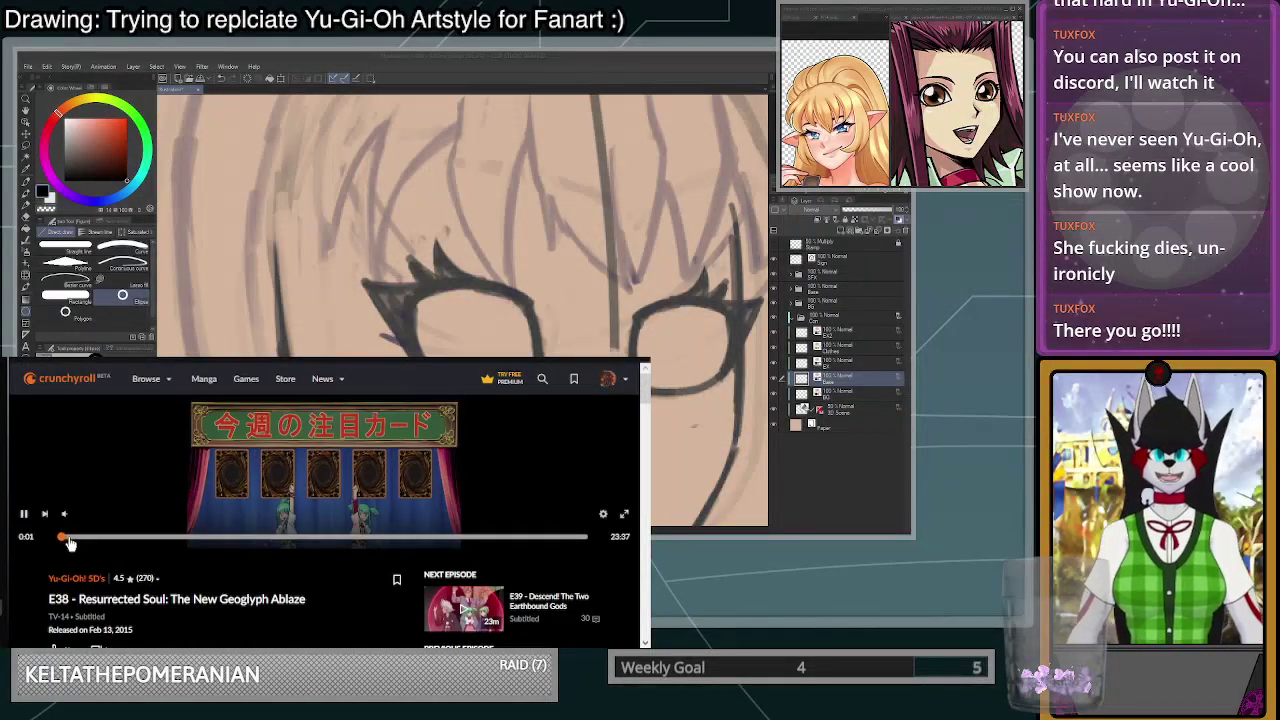
drag(90, 547, 157, 549)
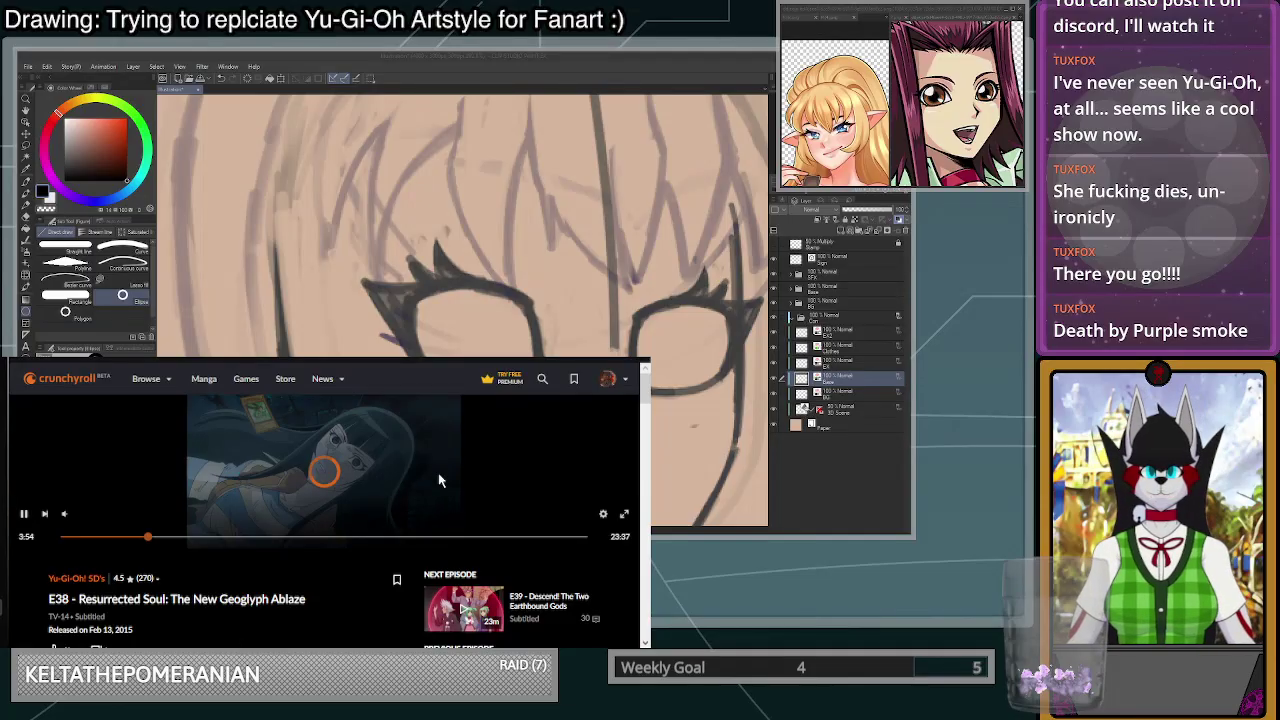
click(144, 538)
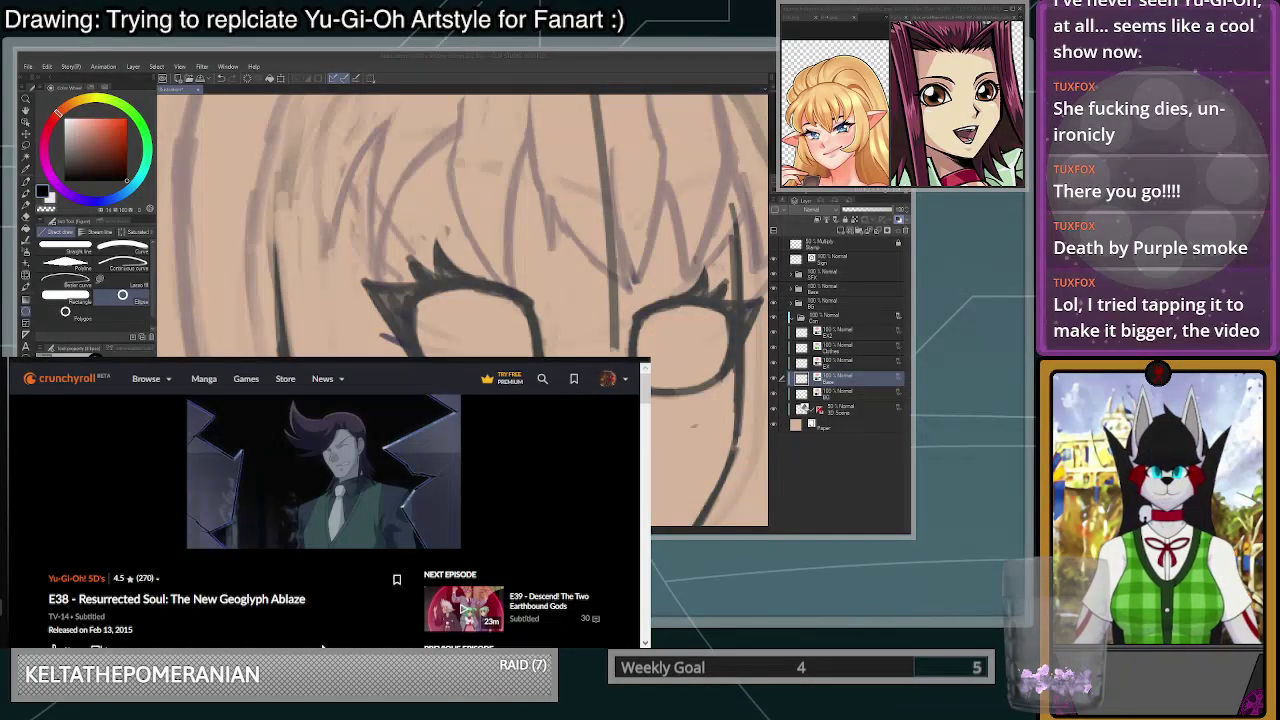
- Replay the episode's scene from about 3:47 in the enlarged player to study the characters' faces
click(368, 452)
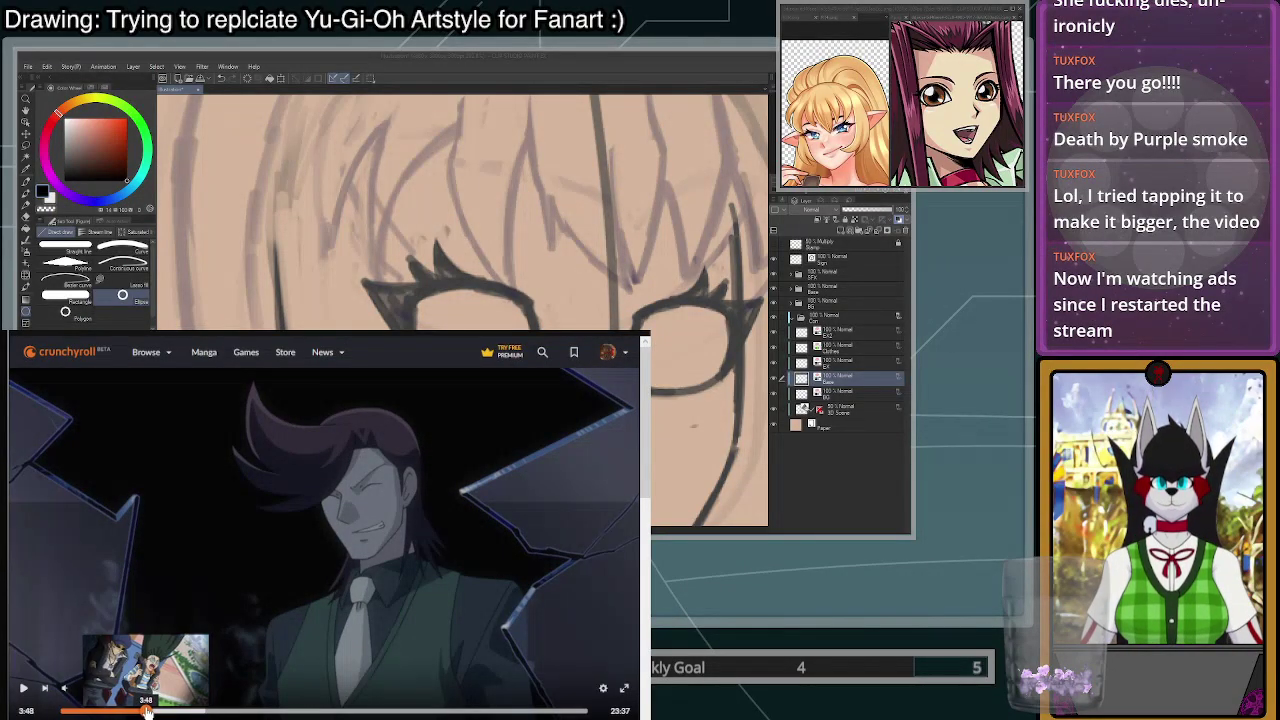
click(323, 545)
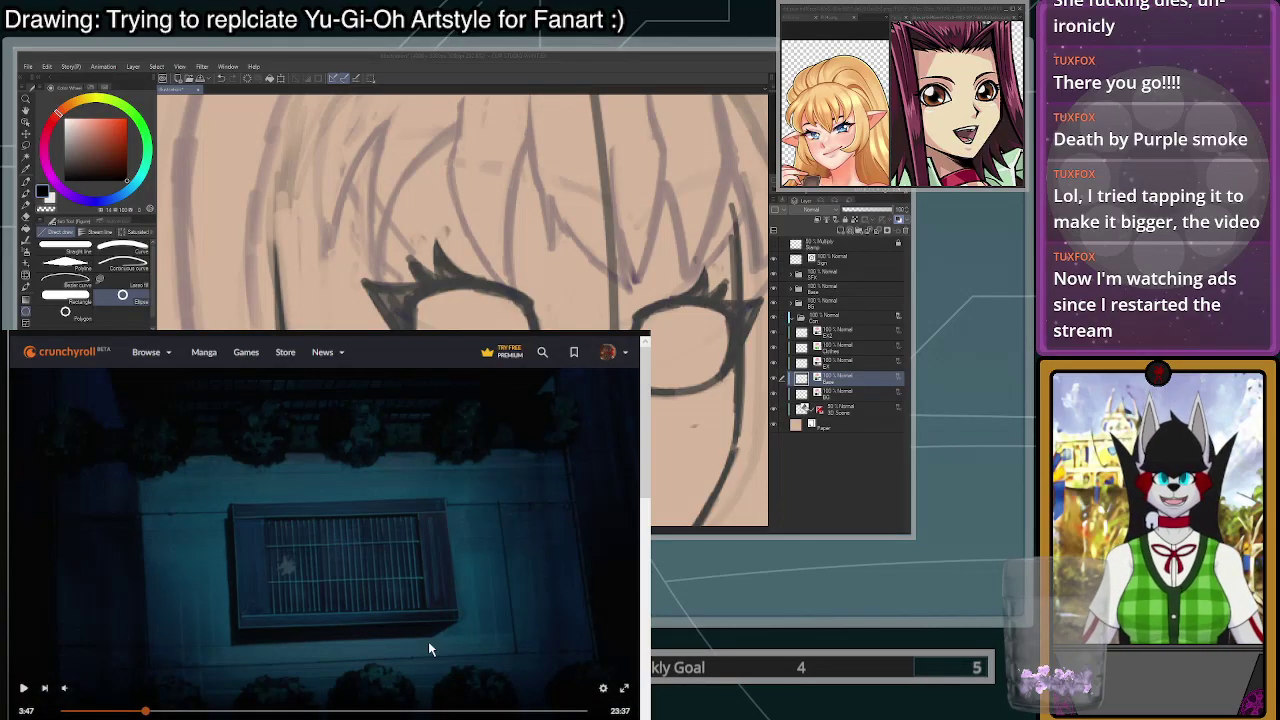
click(146, 711)
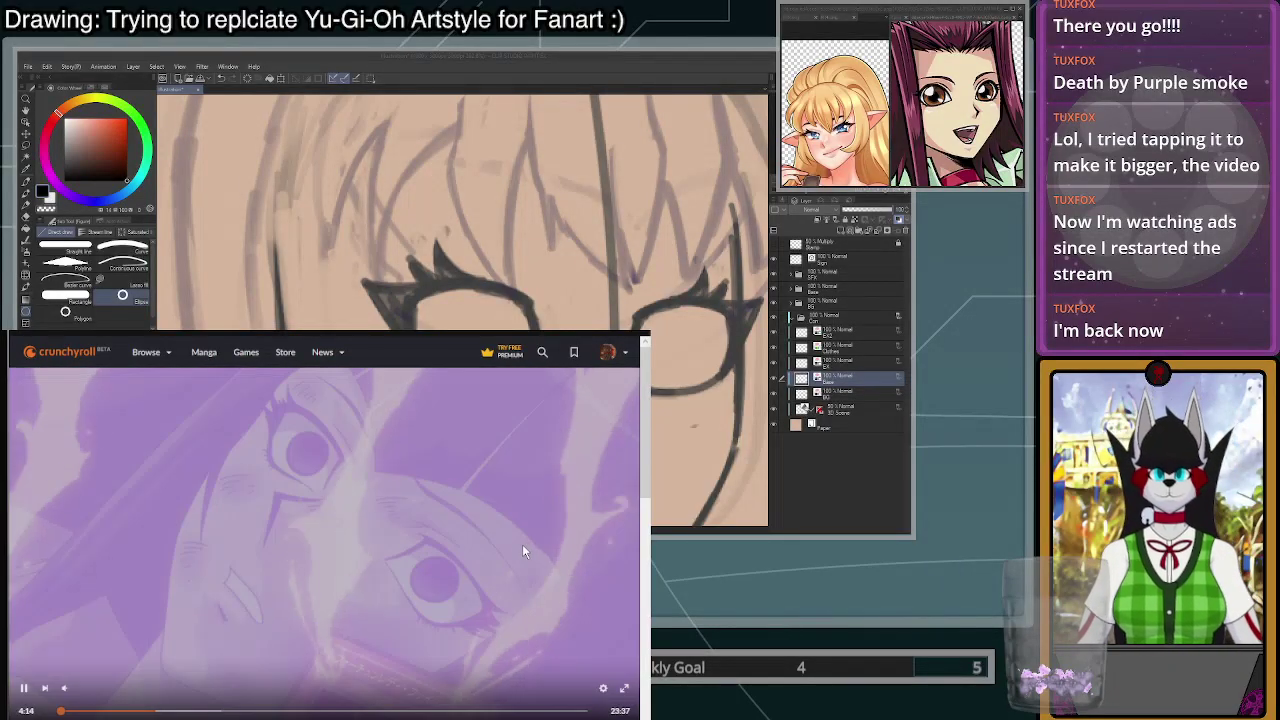
click(522, 544)
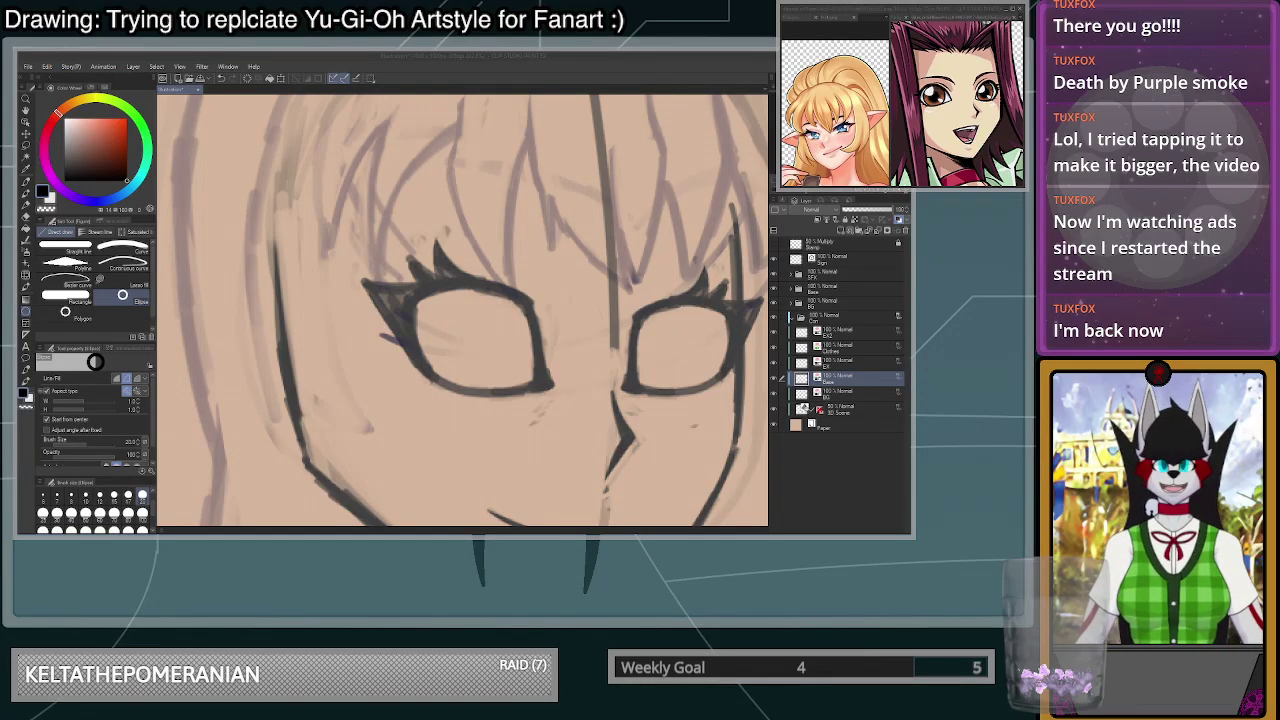
- Return to the drawing, try iris ellipses inside the near eye, and reduce the ellipse line size to 4
scroll(480, 310, up, 1)
scroll(480, 310, down, 1)
drag(478, 303, 500, 324)
key(ctrl+z)
scroll(272, 445, up, 1)
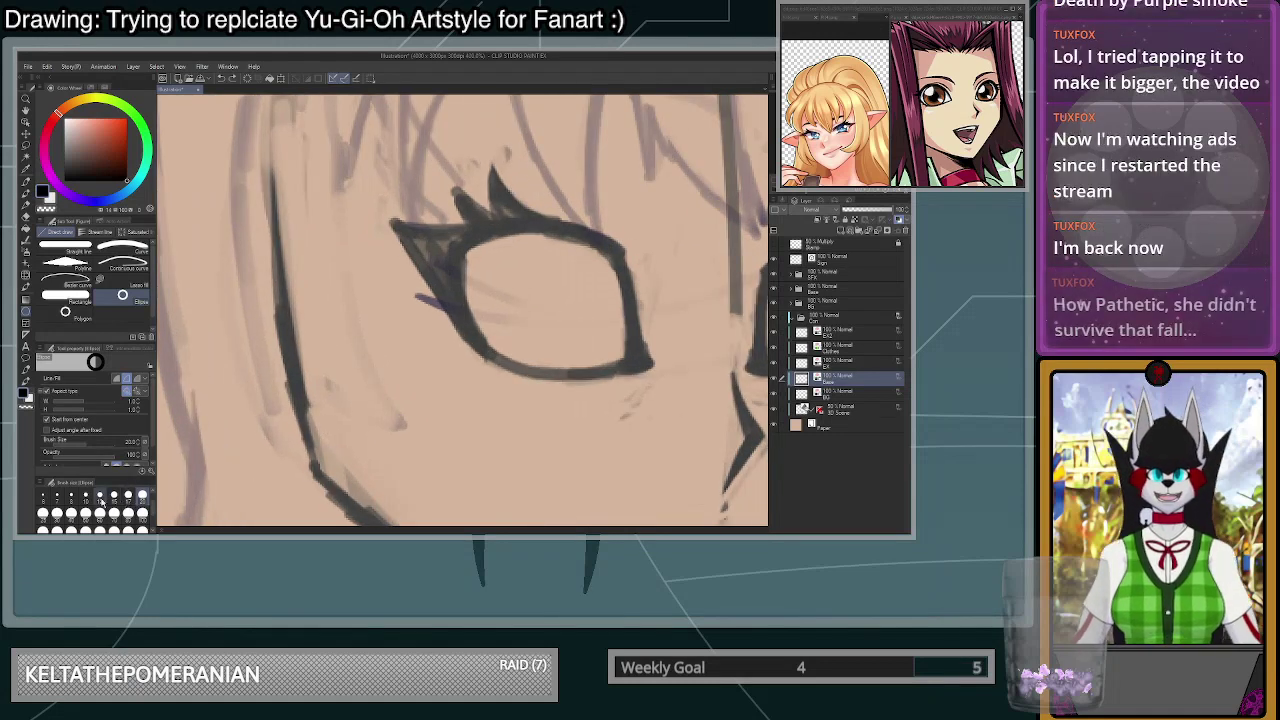
drag(559, 300, 618, 358)
key(ctrl+z)
scroll(134, 511, up, 1)
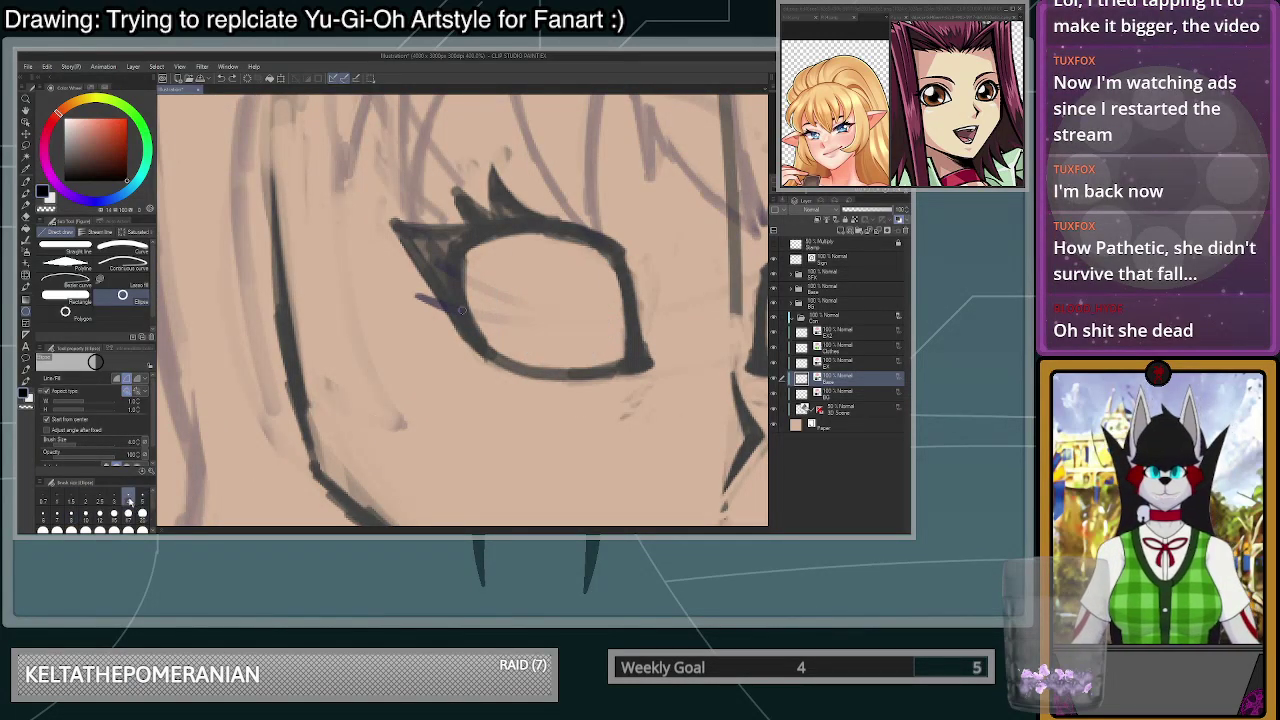
scroll(603, 296, down, 1)
scroll(690, 293, up, 1)
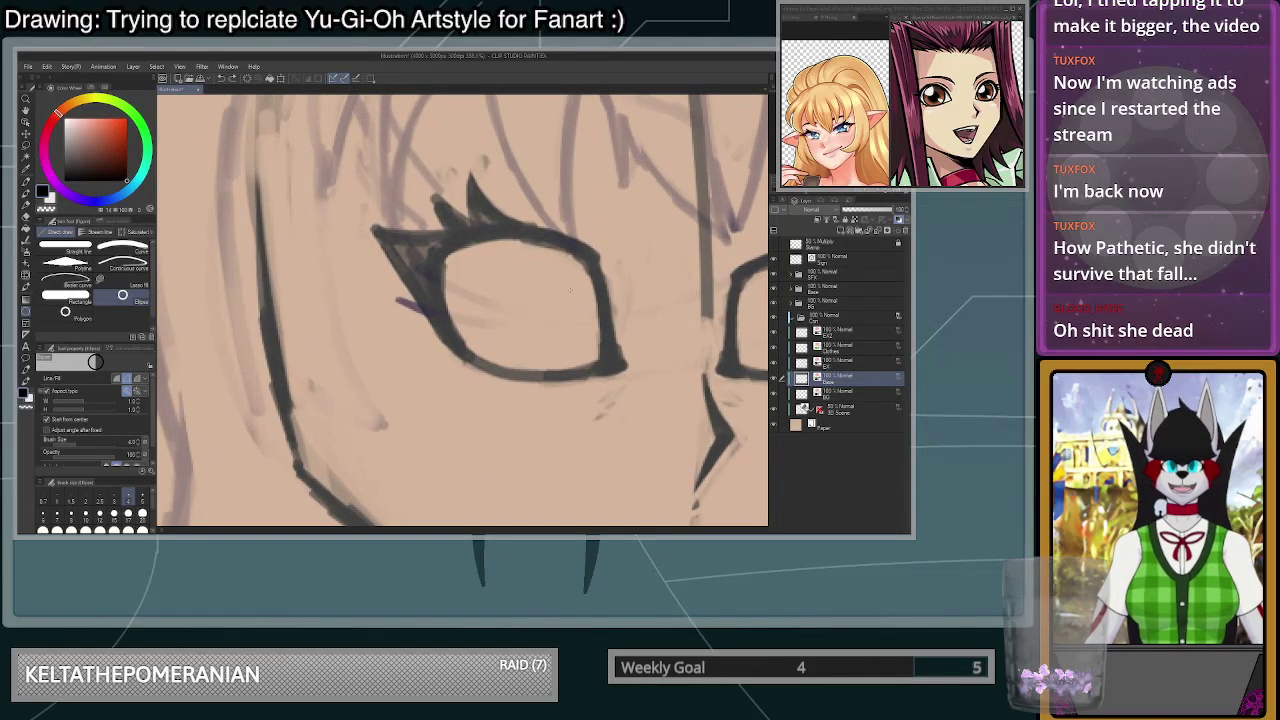
- Try several circular irises inside the near eye using the Ellipse tool with a line size of 4
drag(600, 341, 627, 366)
key(ctrl+z)
drag(552, 304, 602, 353)
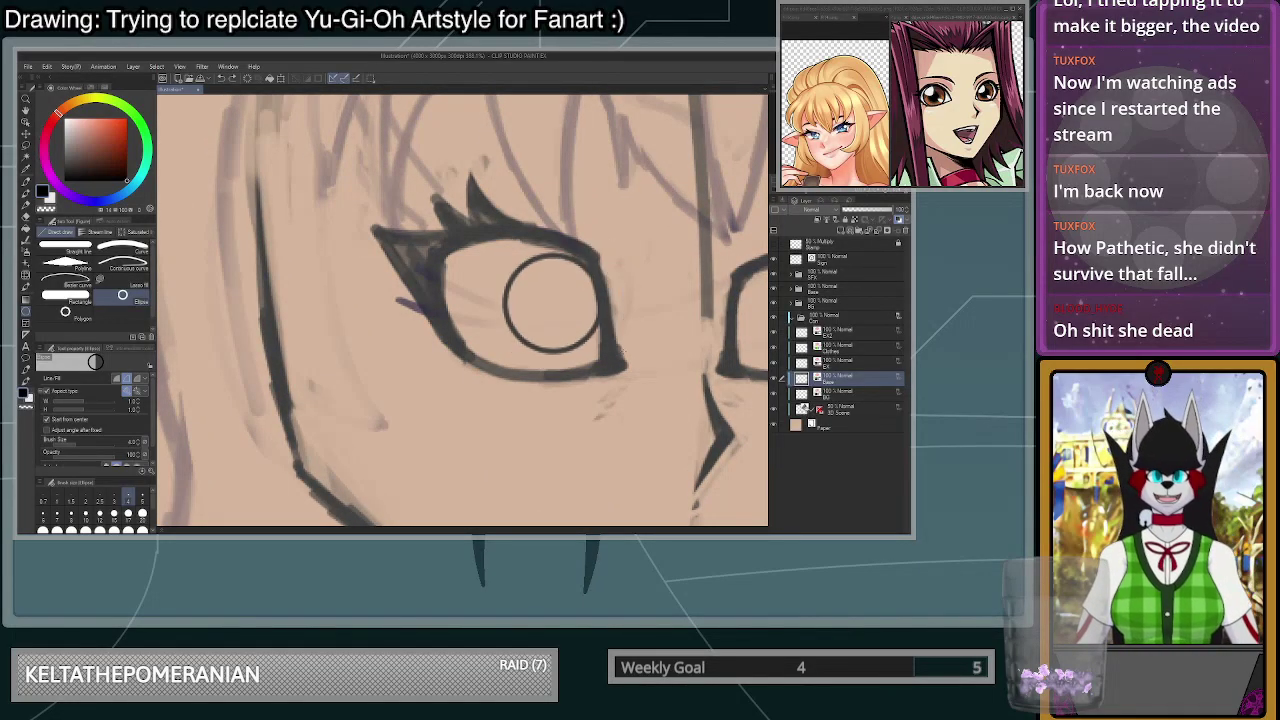
drag(540, 305, 632, 367)
key(ctrl+z)
drag(533, 300, 598, 358)
key(ctrl+z)
- Try an iris circle with a smaller inner circle in the near eye, reducing the ellipse line size to 2
drag(541, 291, 612, 355)
drag(541, 291, 588, 323)
scroll(570, 362, down, 6)
scroll(650, 355, up, 4)
key(ctrl+z)
scroll(484, 344, up, 2)
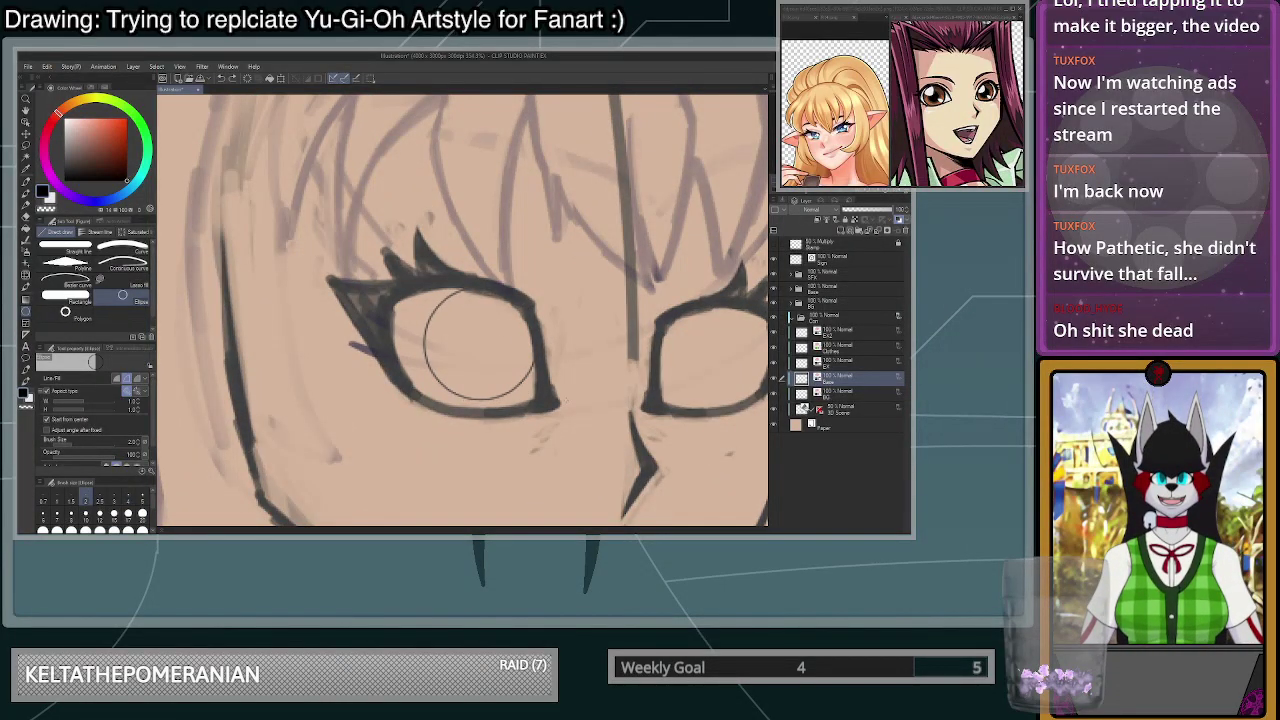
drag(557, 403, 555, 401)
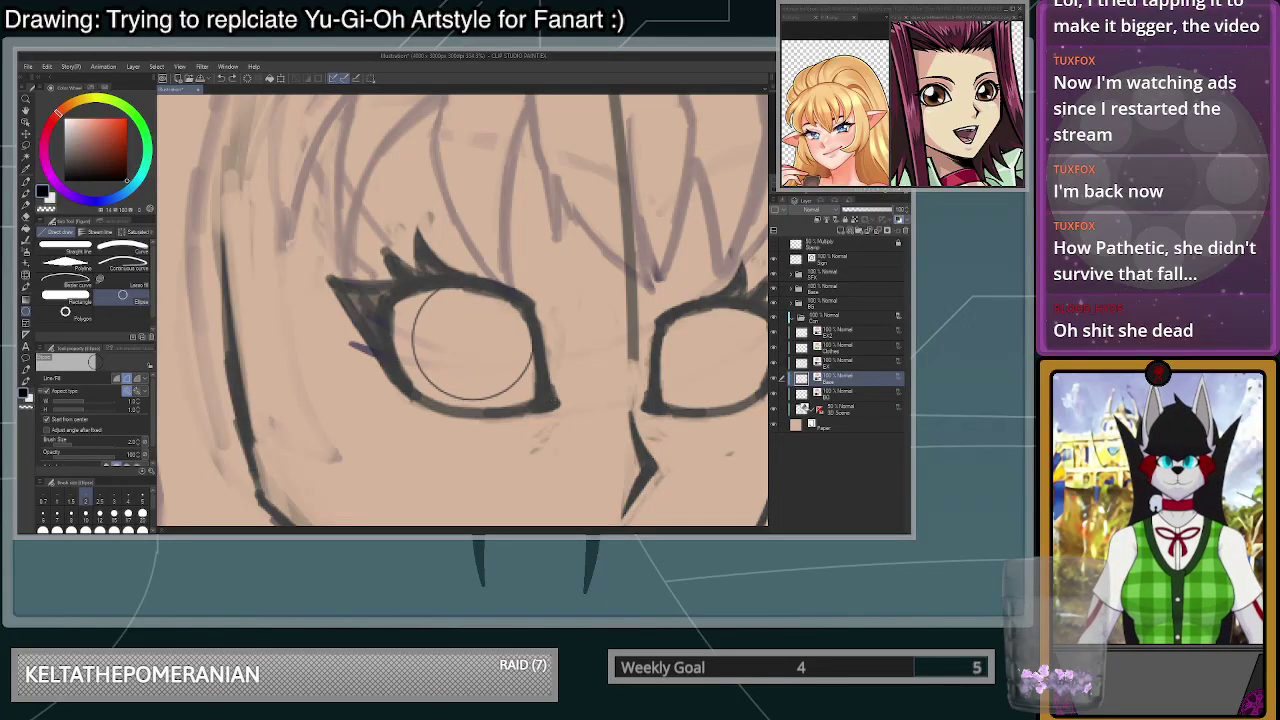
drag(473, 338, 546, 381)
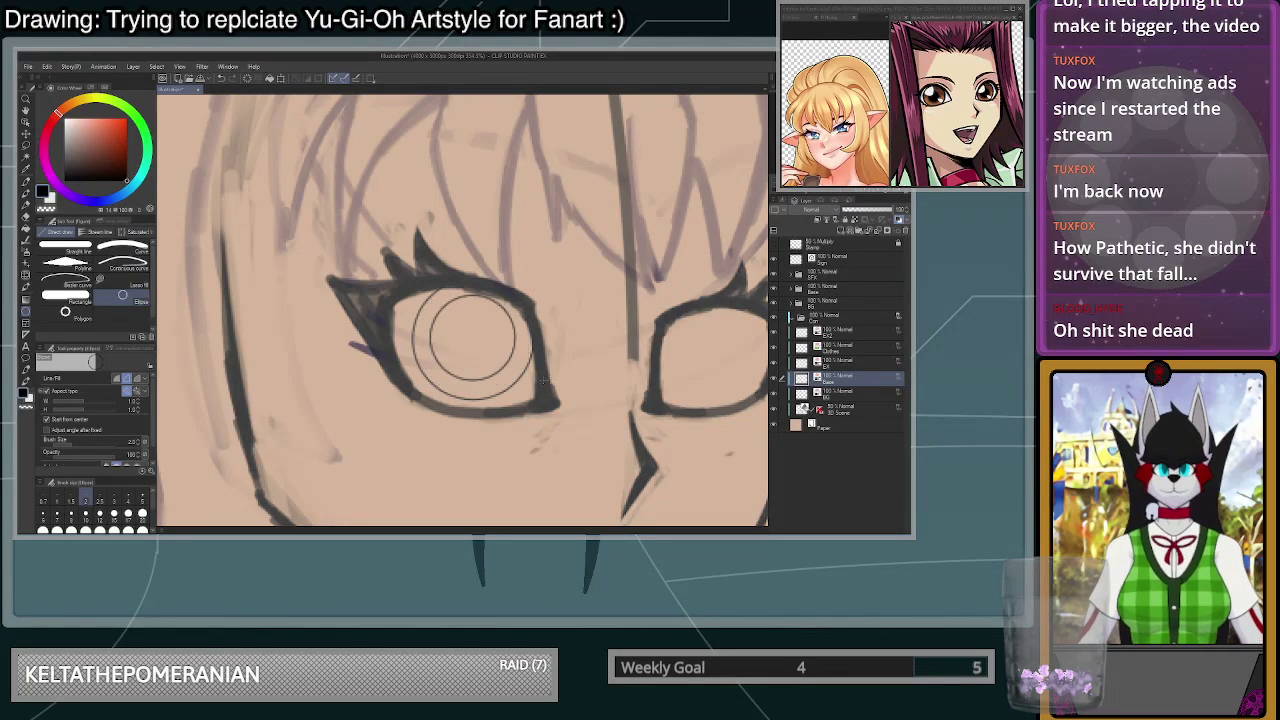
- Mark the near eye's centre with a dot and draw two concentric circles around it for iris and pupil, line size 2
key(p)
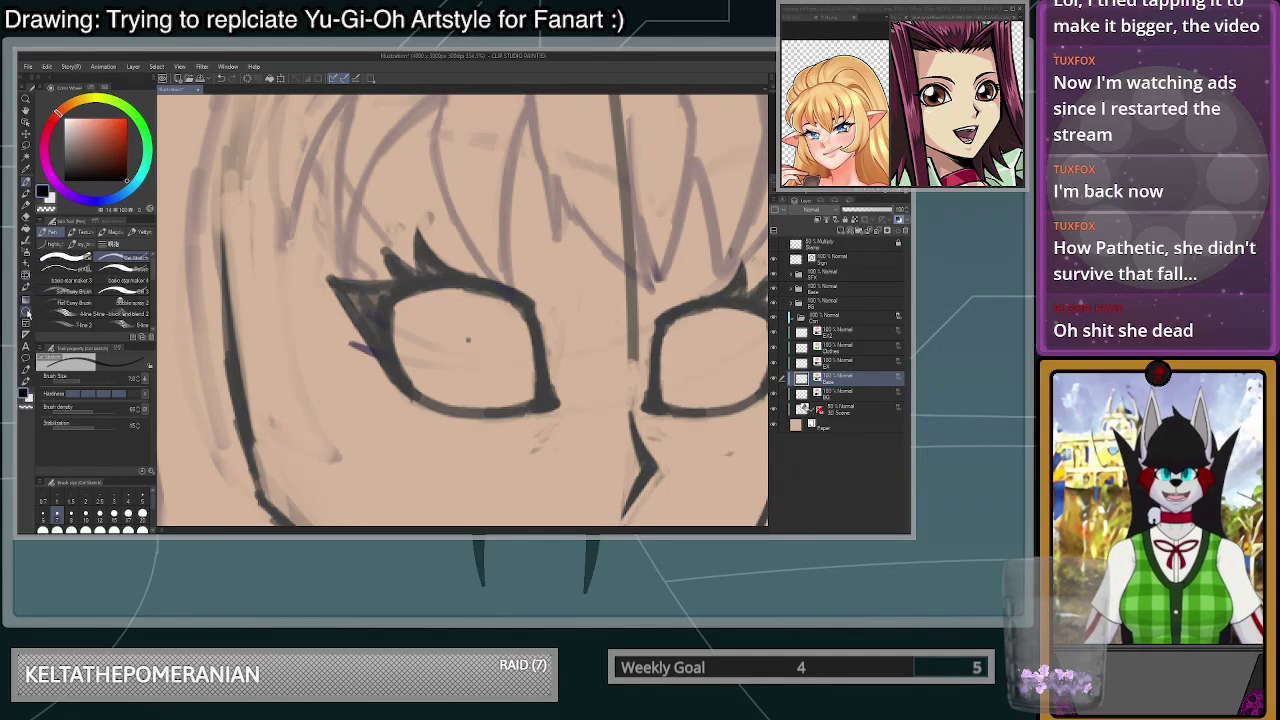
key(u)
drag(541, 402, 510, 382)
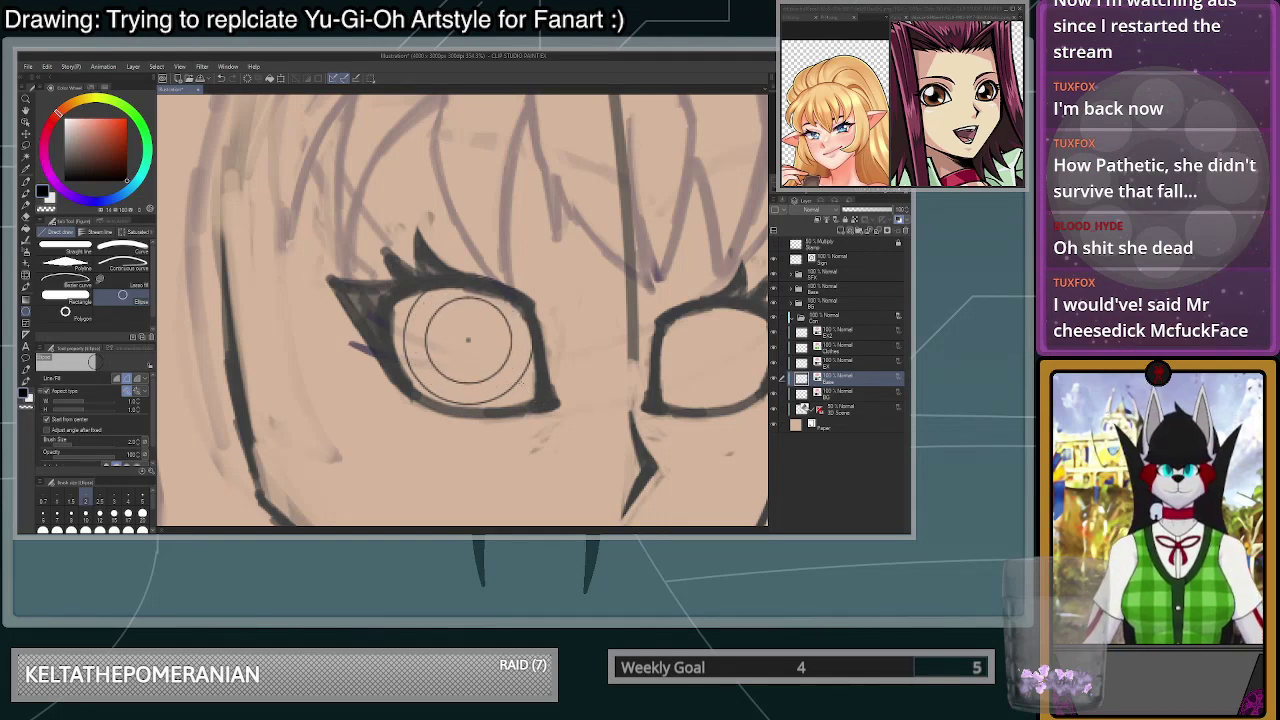
- Remove the dot at the centre of the eye's circles with the pen and check the circles against the whole face
scroll(570, 350, up, 4)
key(p)
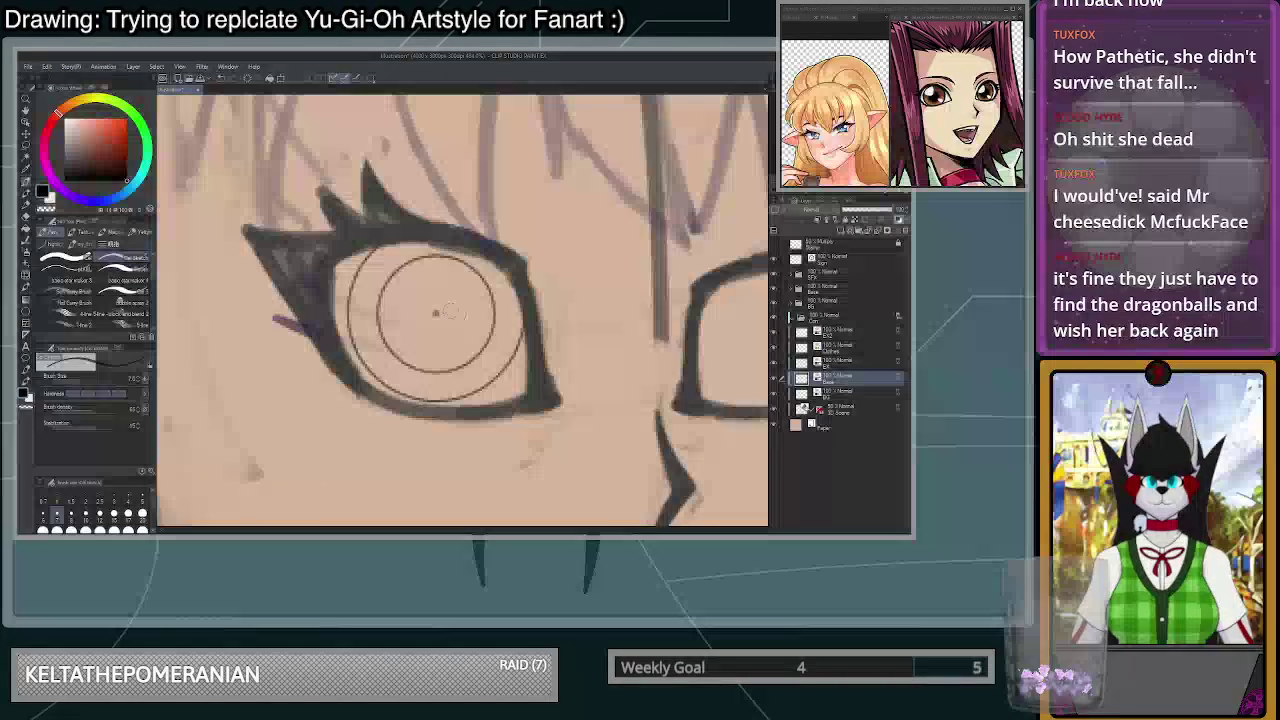
scroll(436, 307, down, 3)
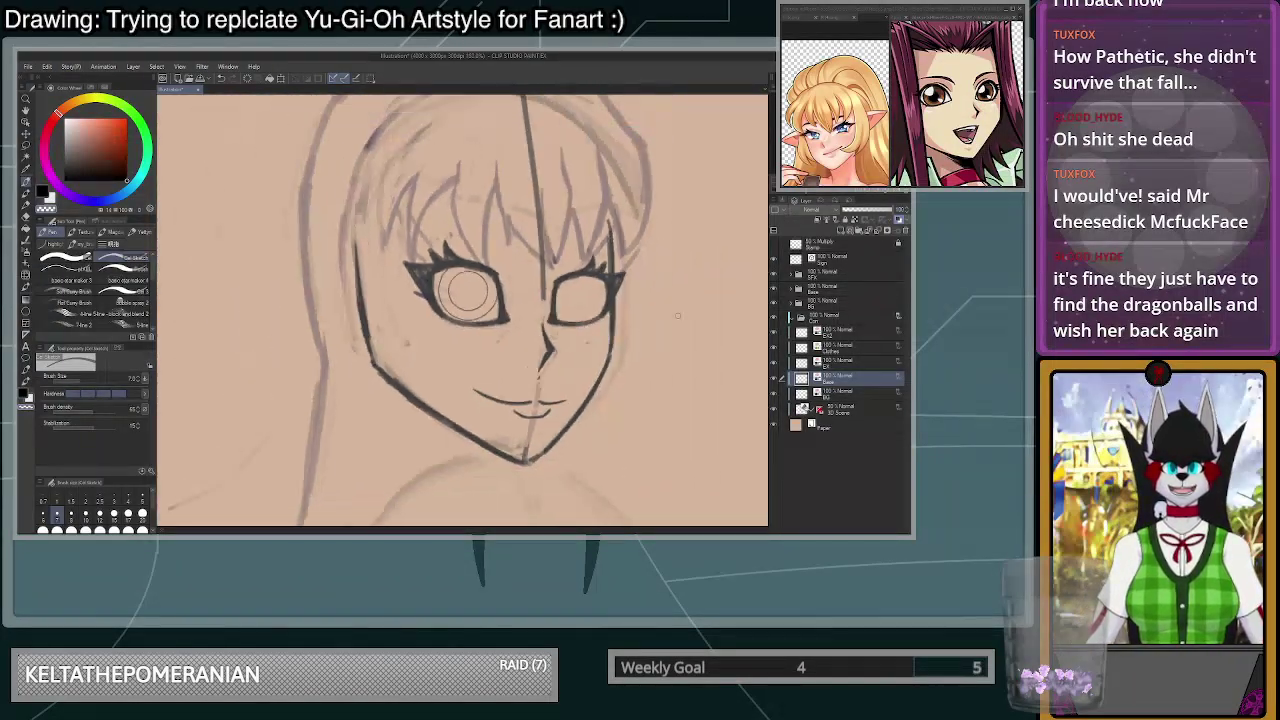
scroll(450, 280, up, 3)
scroll(456, 270, down, 2)
scroll(407, 304, up, 3)
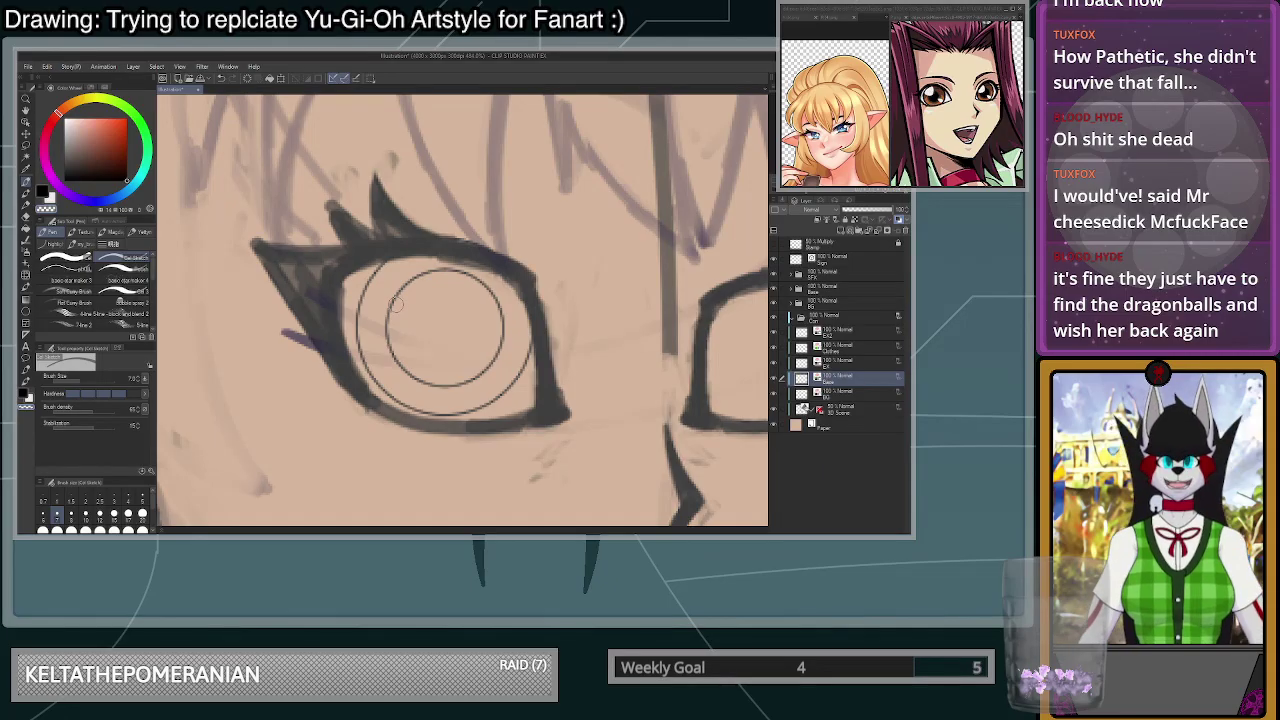
scroll(403, 264, up, 1)
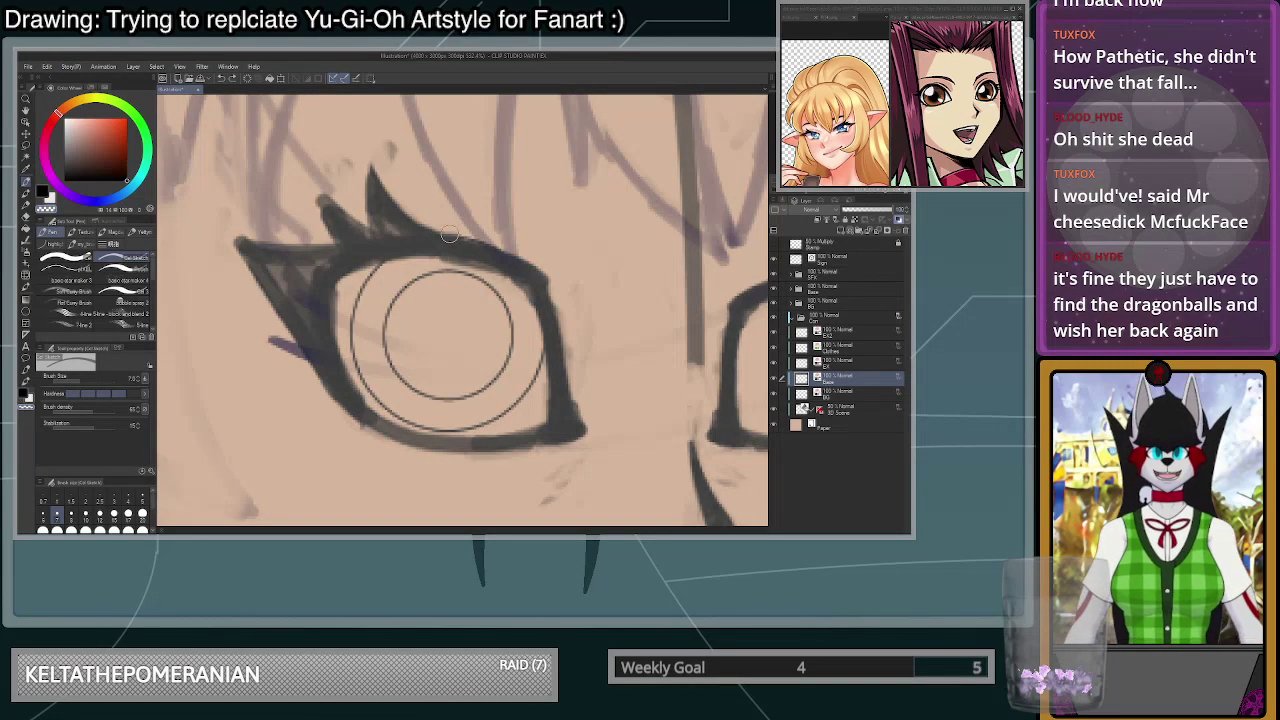
- Try several curved highlight strokes across the upper part of the near eye's iris with the pen
drag(363, 272, 456, 268)
key(ctrl+z)
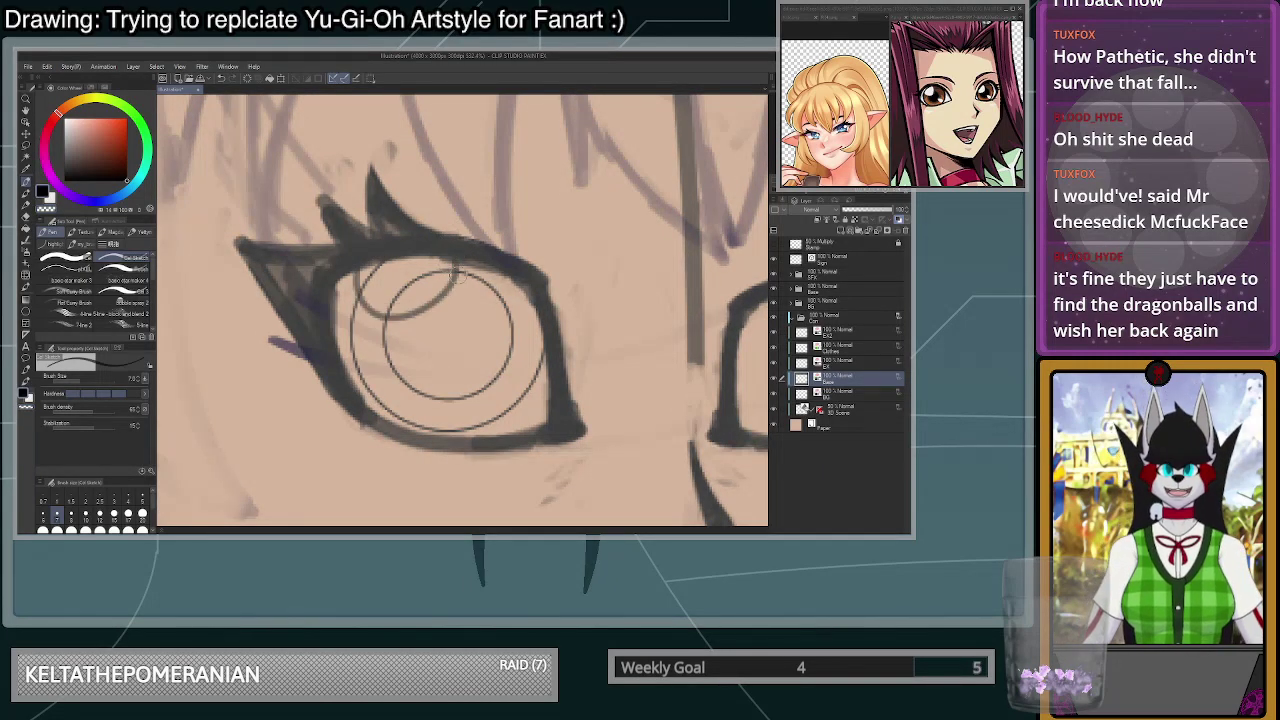
key(ctrl+z)
mouse_move(368, 275)
mouse_down()
mouse_move(409, 300)
mouse_move(421, 265)
mouse_move(453, 254)
mouse_up()
key(ctrl+z)
drag(361, 283, 453, 262)
key(ctrl+z)
key(ctrl+z)
mouse_move(366, 302)
mouse_down()
mouse_move(466, 262)
mouse_move(362, 300)
mouse_up()
key(ctrl+z)
mouse_move(464, 264)
mouse_down()
mouse_move(352, 297)
mouse_move(399, 309)
mouse_move(431, 284)
mouse_up()
key(ctrl+z)
mouse_move(356, 294)
mouse_down()
mouse_move(468, 260)
mouse_move(441, 290)
mouse_move(384, 310)
mouse_move(451, 296)
mouse_move(407, 306)
mouse_move(472, 261)
mouse_up()
key(ctrl+z)
key(ctrl+z)
- Draw a curved highlight across the upper part of the near eye's iris and erase the circle lines inside it
drag(397, 311, 472, 260)
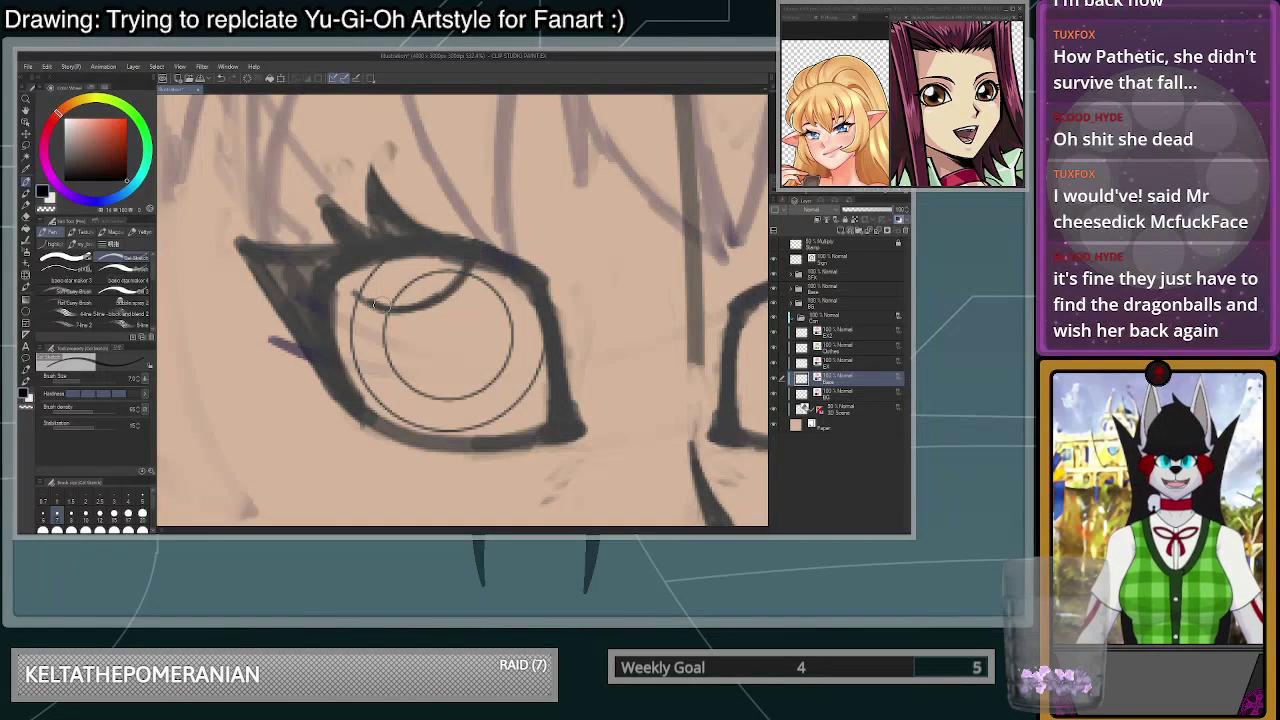
key(c)
drag(448, 275, 402, 289)
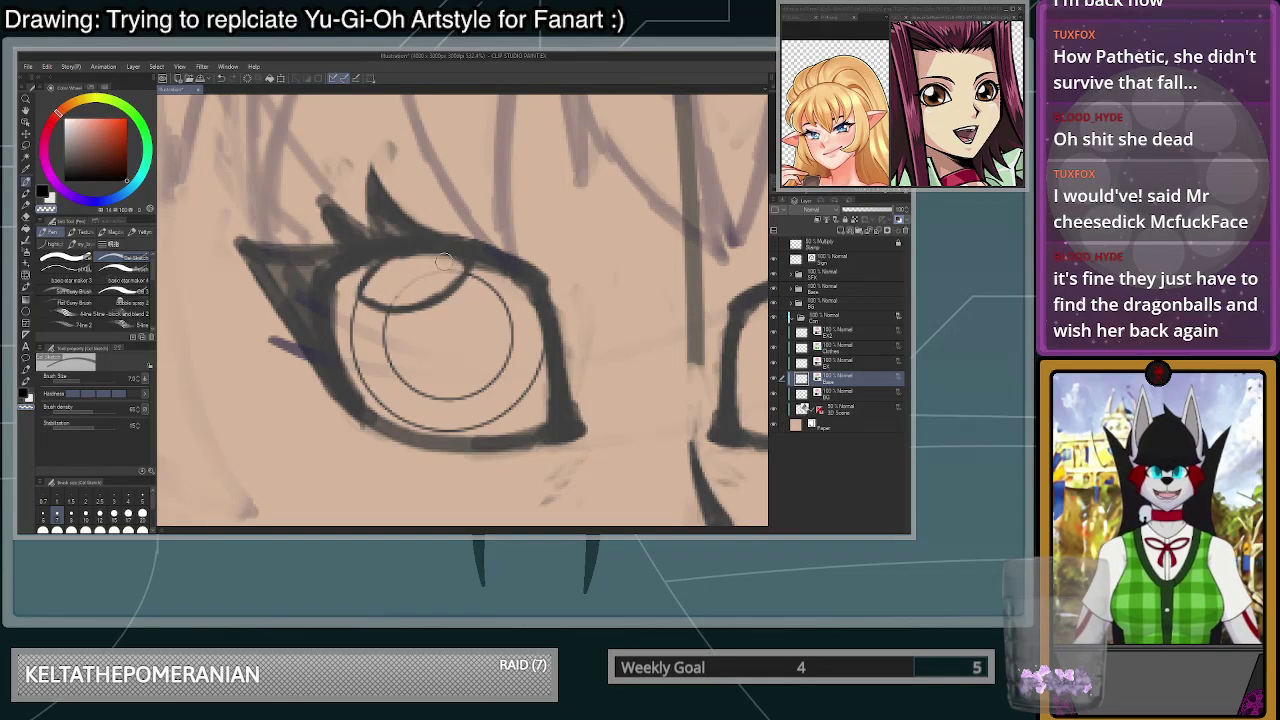
- Draw a small triangular highlight at the lower inner edge of the near eye's iris and clear the circle lines inside it
scroll(447, 266, down, 3)
scroll(490, 335, up, 3)
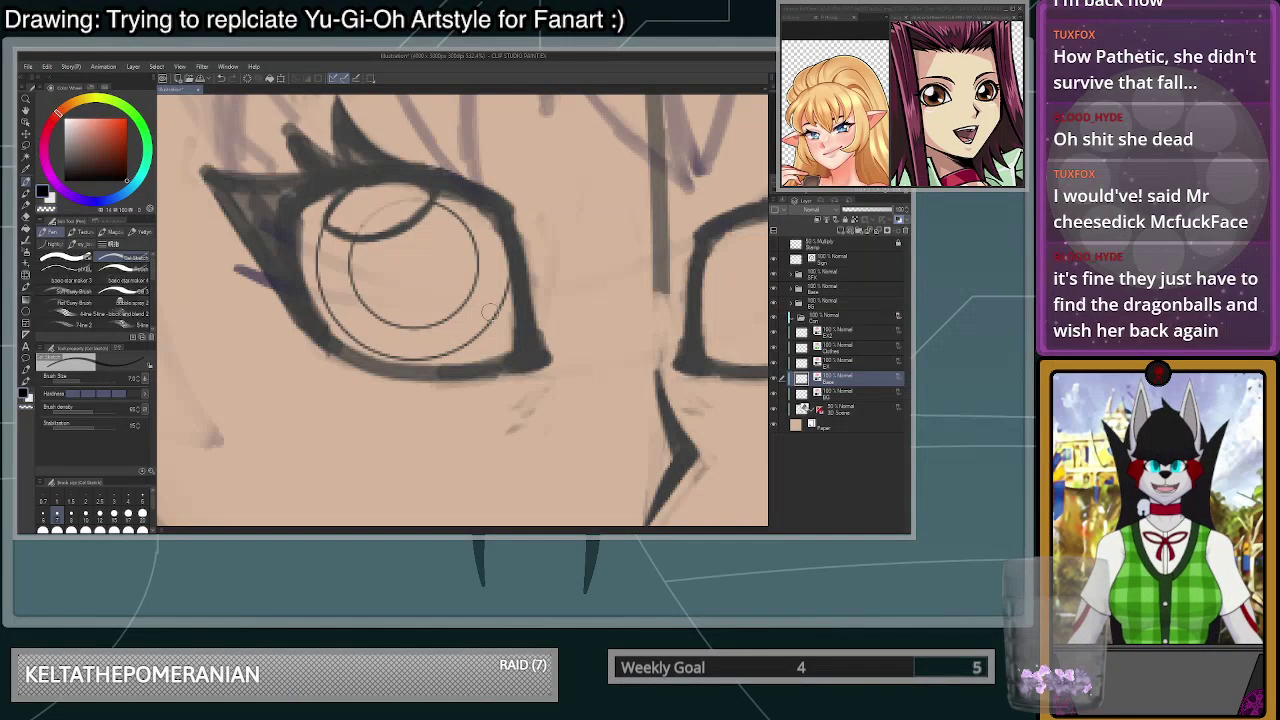
drag(490, 312, 434, 292)
mouse_move(437, 294)
mouse_down()
mouse_move(442, 328)
mouse_move(442, 305)
mouse_move(465, 340)
mouse_move(484, 308)
mouse_move(434, 289)
mouse_up()
key(ctrl+z)
drag(466, 342, 489, 318)
scroll(484, 310, down, 3)
scroll(424, 283, up, 3)
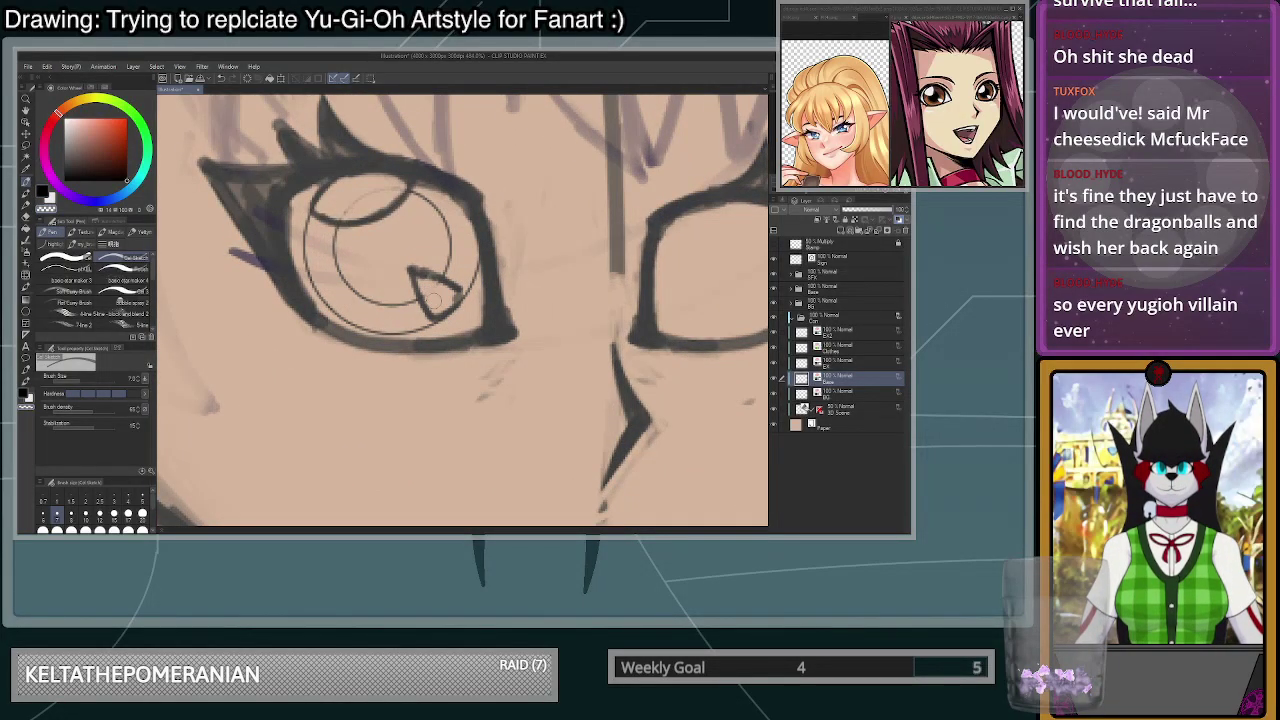
- Mark the far eye's centre with a dot and draw two concentric circles around it for iris and pupil, line size 2
scroll(428, 297, down, 3)
scroll(604, 307, up, 3)
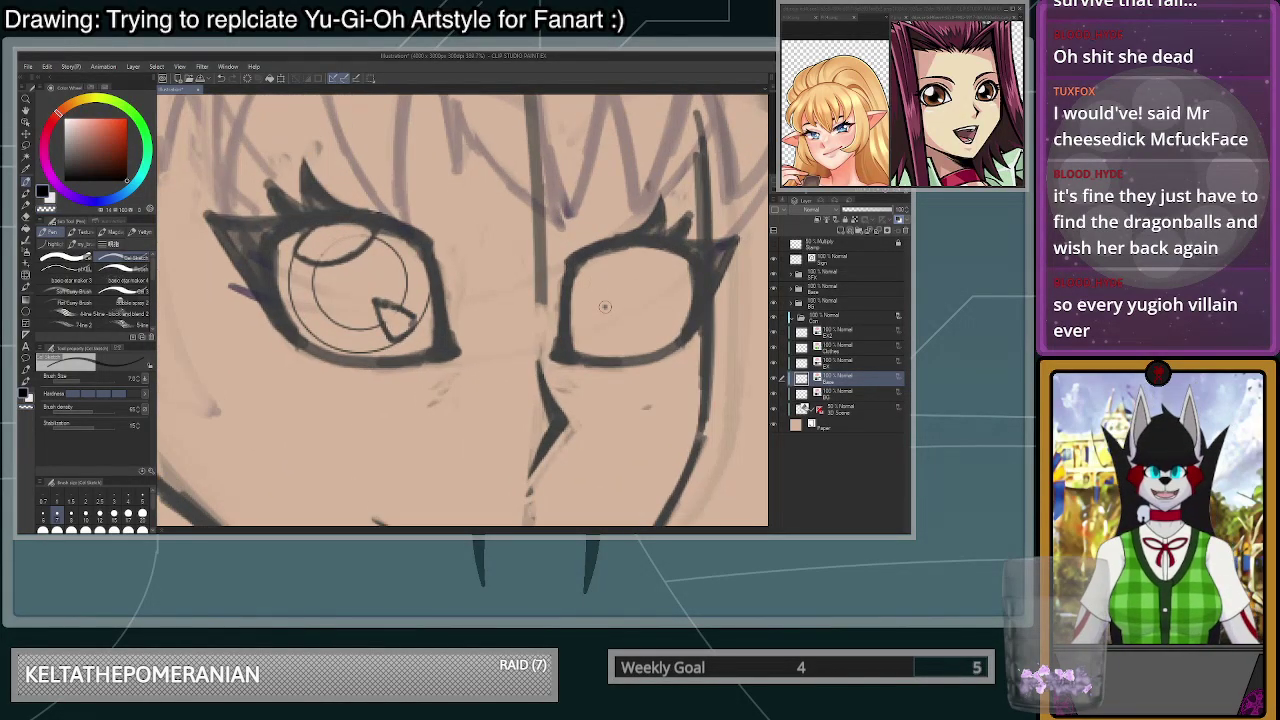
scroll(610, 313, down, 3)
scroll(613, 305, up, 3)
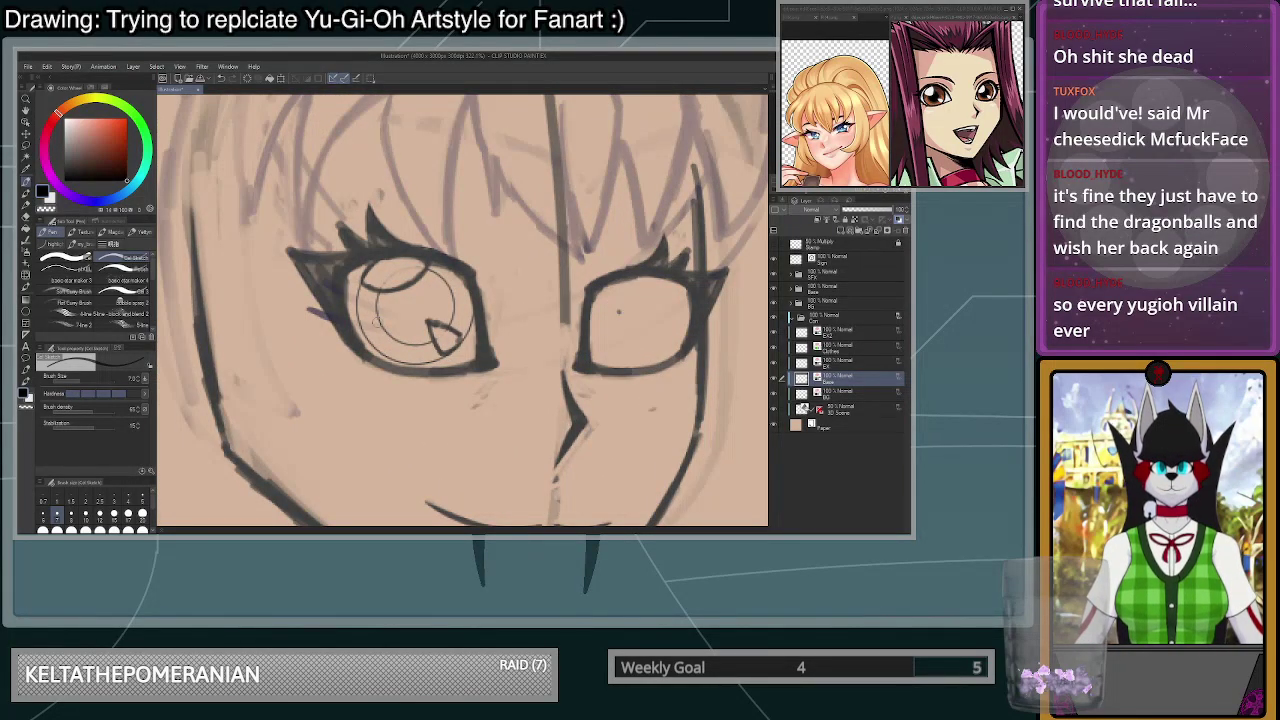
click(26, 313)
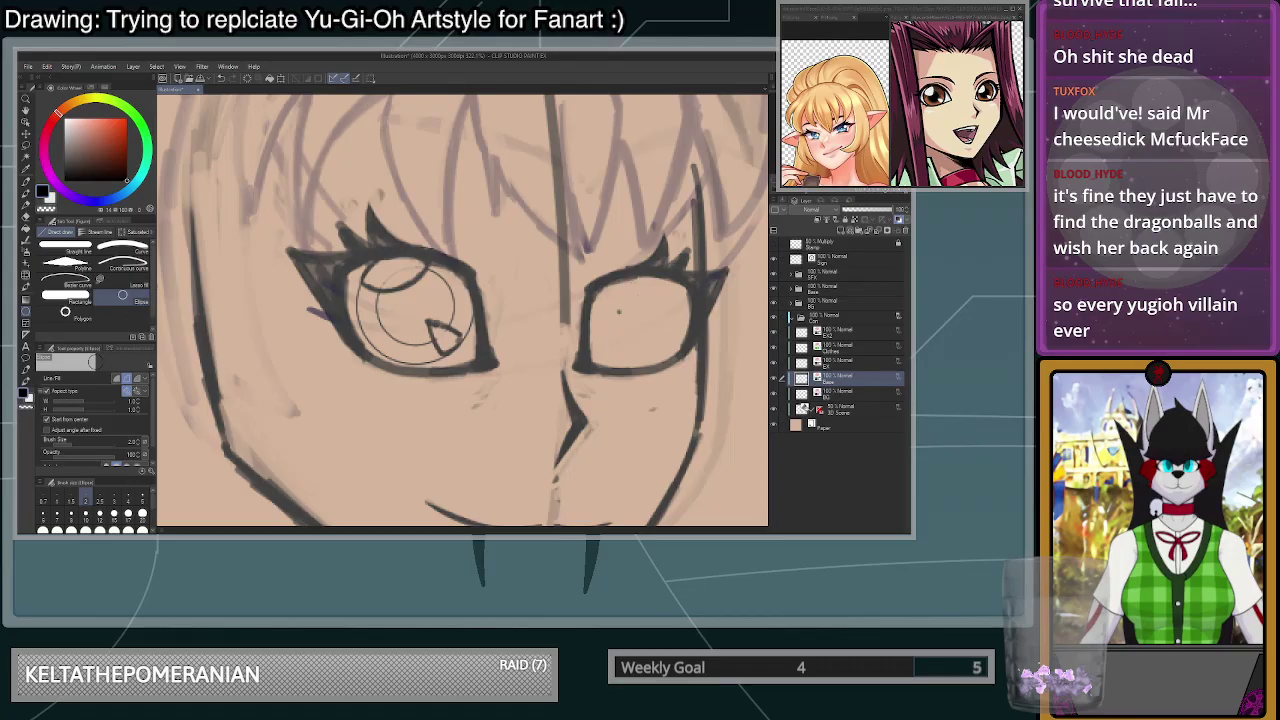
scroll(618, 312, up, 1)
drag(629, 327, 693, 391)
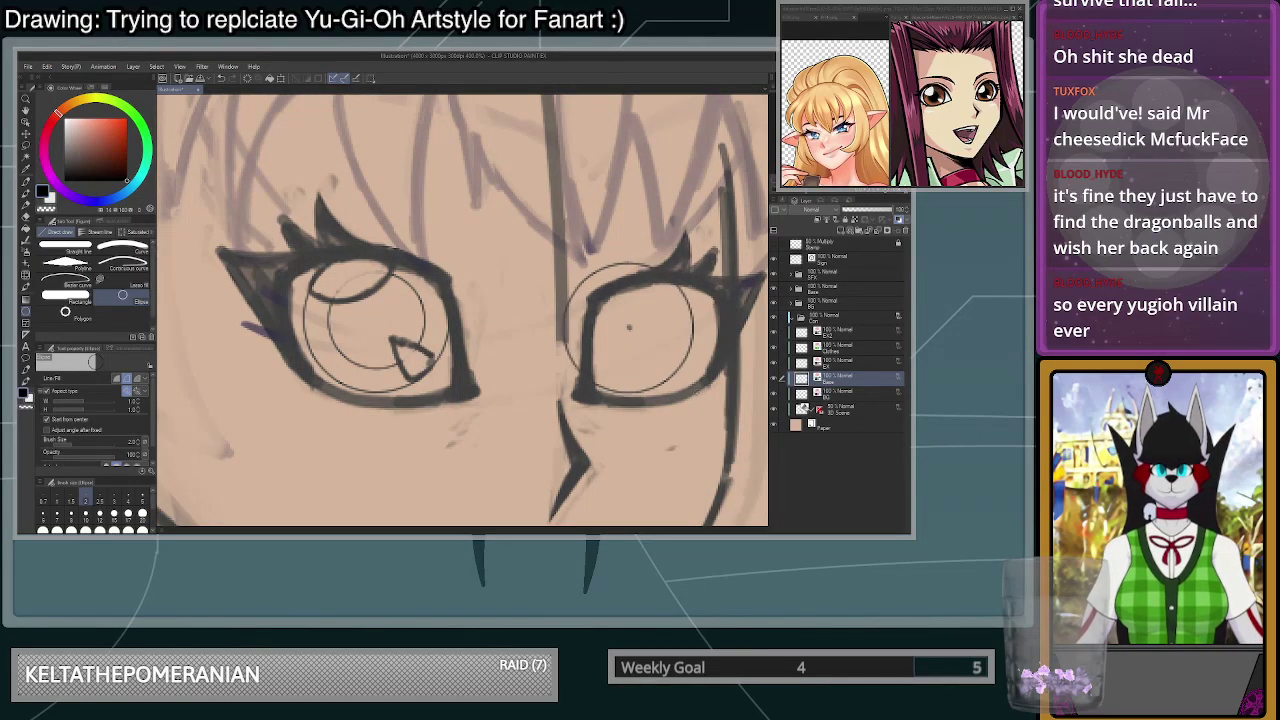
drag(629, 327, 672, 370)
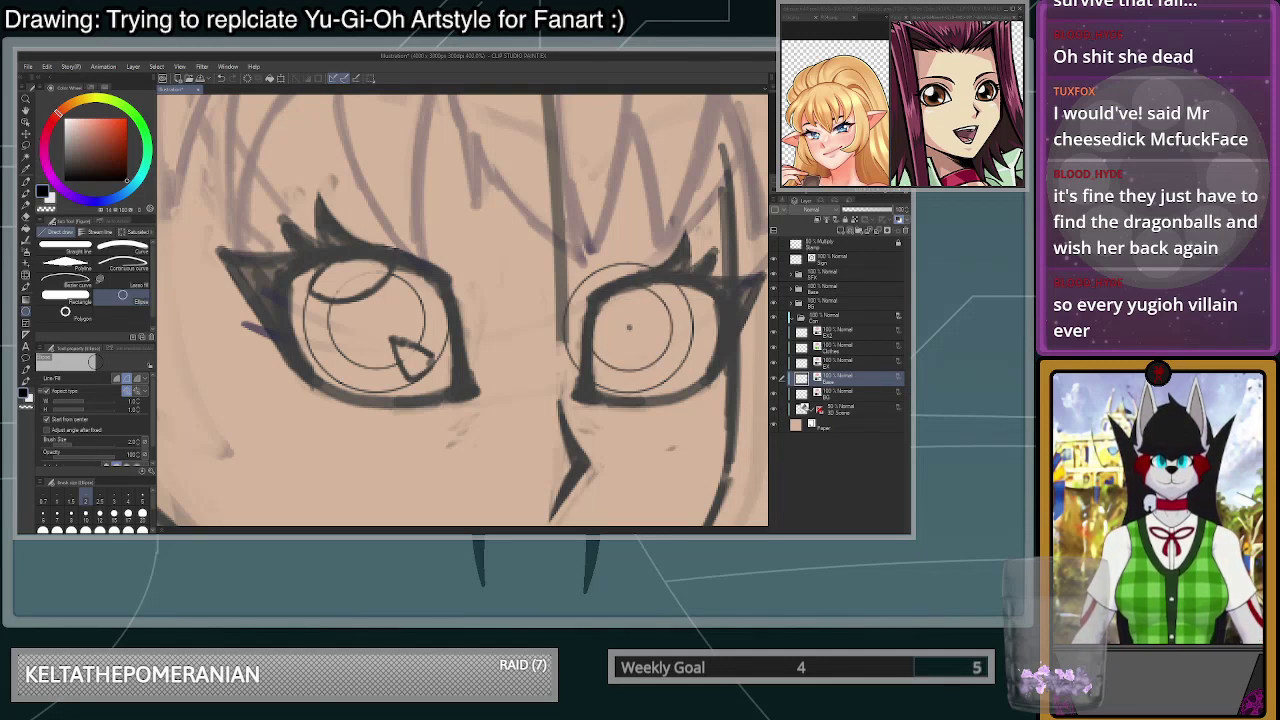
- Erase the parts of the iris circle outside the far eye and its centre dot, reducing the pen size to 12
key(p)
scroll(629, 327, up, 1)
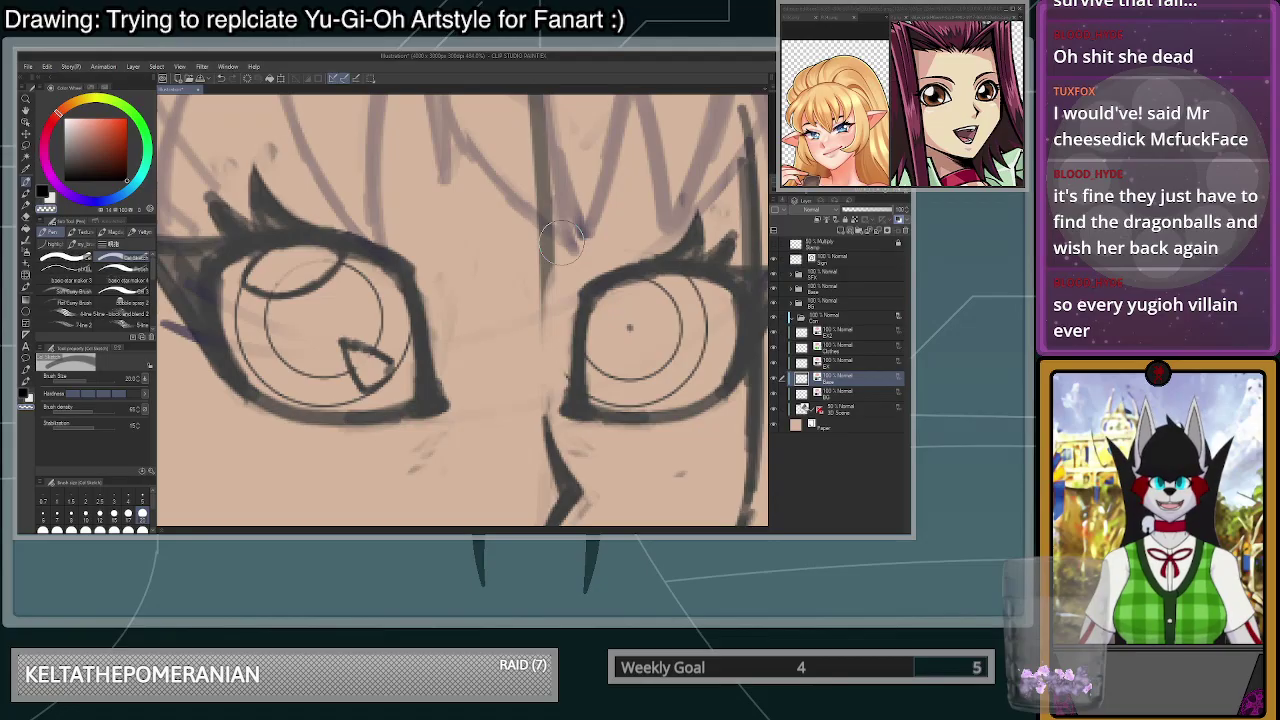
click(99, 513)
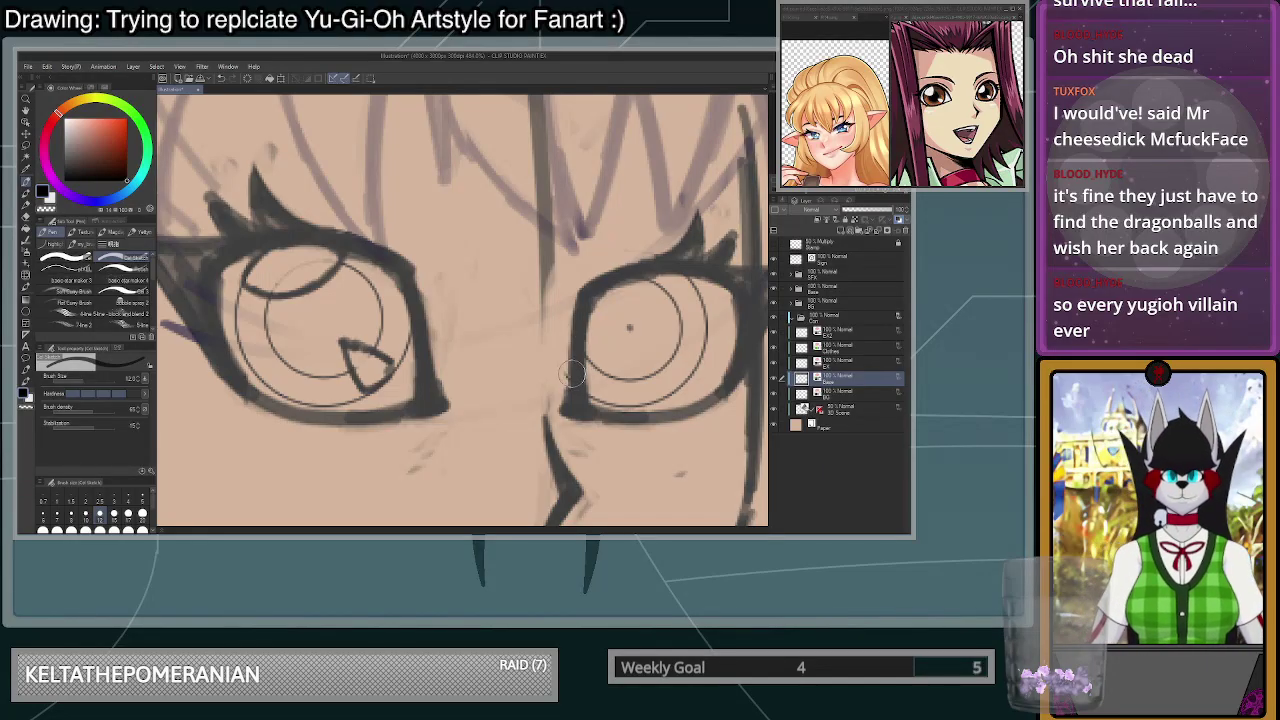
drag(629, 328, 627, 337)
key(c)
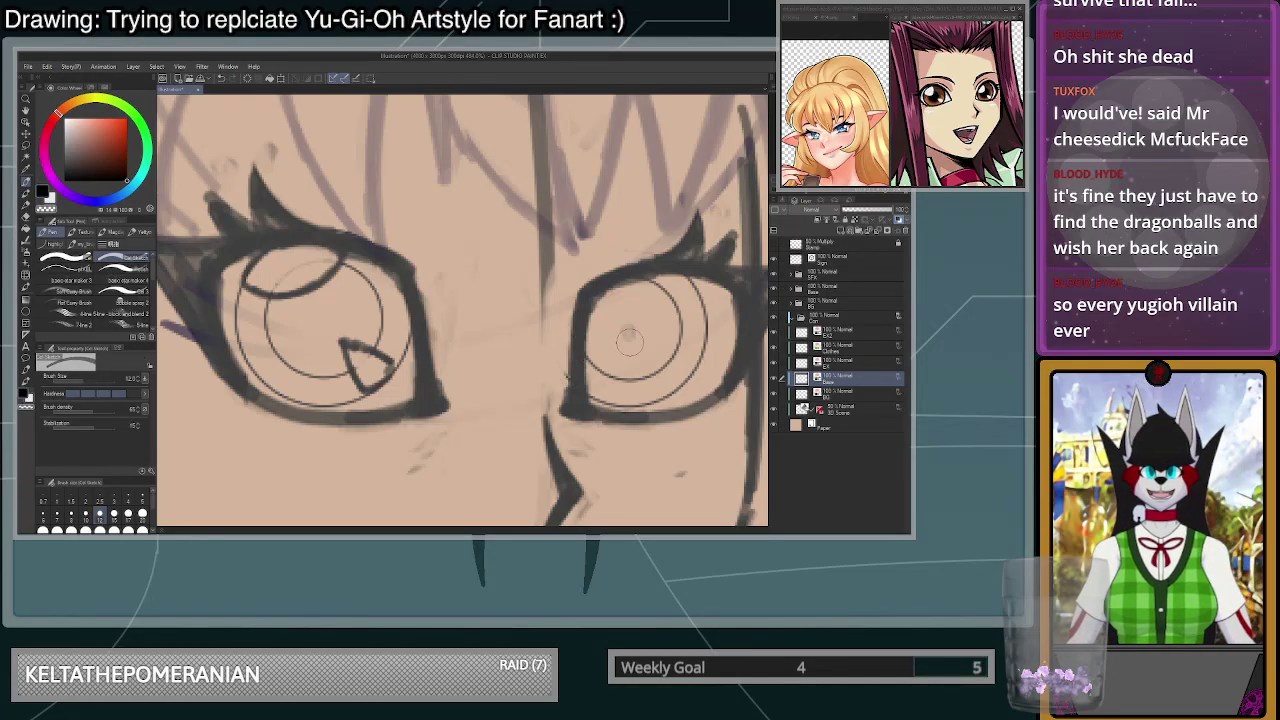
- Try a curved highlight and a triangular highlight in the far eye's iris with pen size 12
scroll(636, 340, down, 3)
scroll(620, 330, up, 4)
mouse_move(556, 332)
mouse_down()
mouse_move(609, 338)
mouse_move(621, 300)
mouse_up()
key(ctrl+z)
mouse_move(601, 342)
mouse_down()
mouse_move(629, 288)
mouse_move(559, 333)
mouse_move(605, 333)
mouse_move(636, 296)
mouse_up()
key(ctrl+z)
mouse_move(640, 378)
mouse_down()
mouse_move(671, 392)
mouse_move(642, 377)
mouse_move(641, 417)
mouse_move(643, 390)
mouse_move(646, 417)
mouse_move(685, 393)
mouse_up()
drag(685, 393, 658, 426)
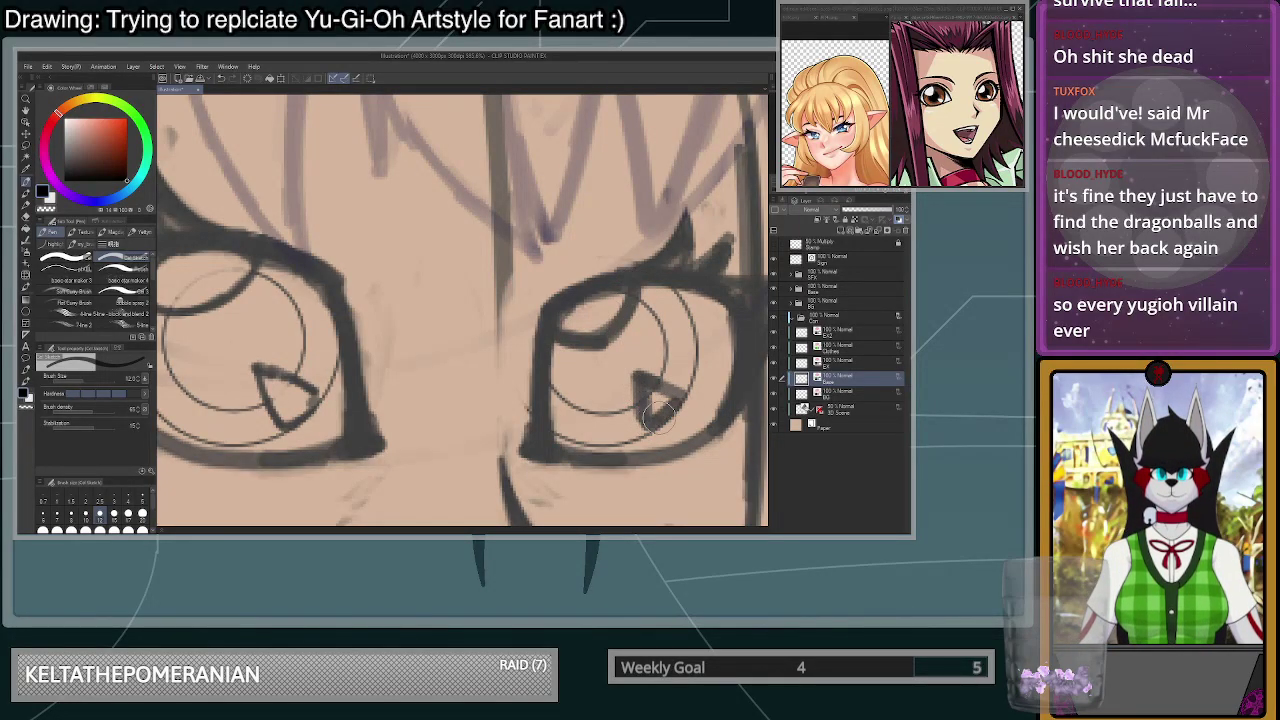
scroll(668, 405, down, 10)
scroll(668, 405, up, 2)
scroll(667, 404, up, 4)
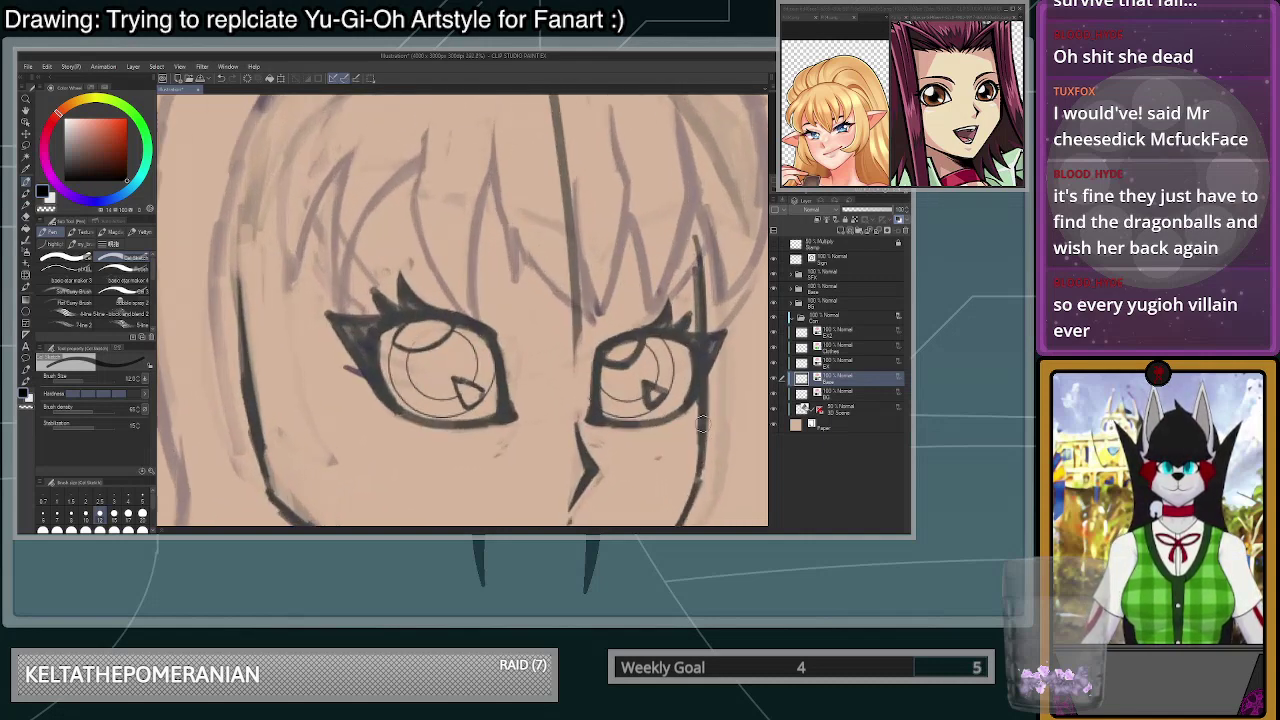
key(ctrl+z)
key(ctrl+z)
key(ctrl+z)
- Draw a curved upper highlight and a small triangular lower highlight in the far eye's iris with pen size 10
click(86, 515)
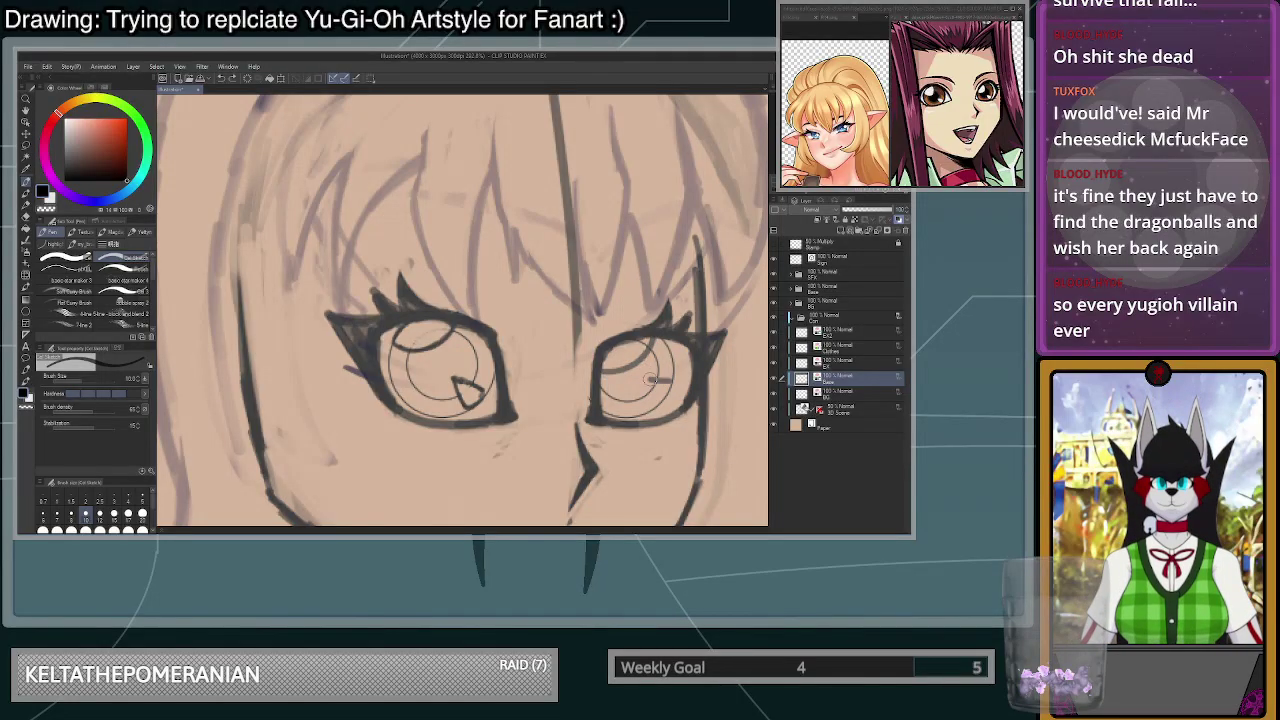
scroll(656, 384, down, 4)
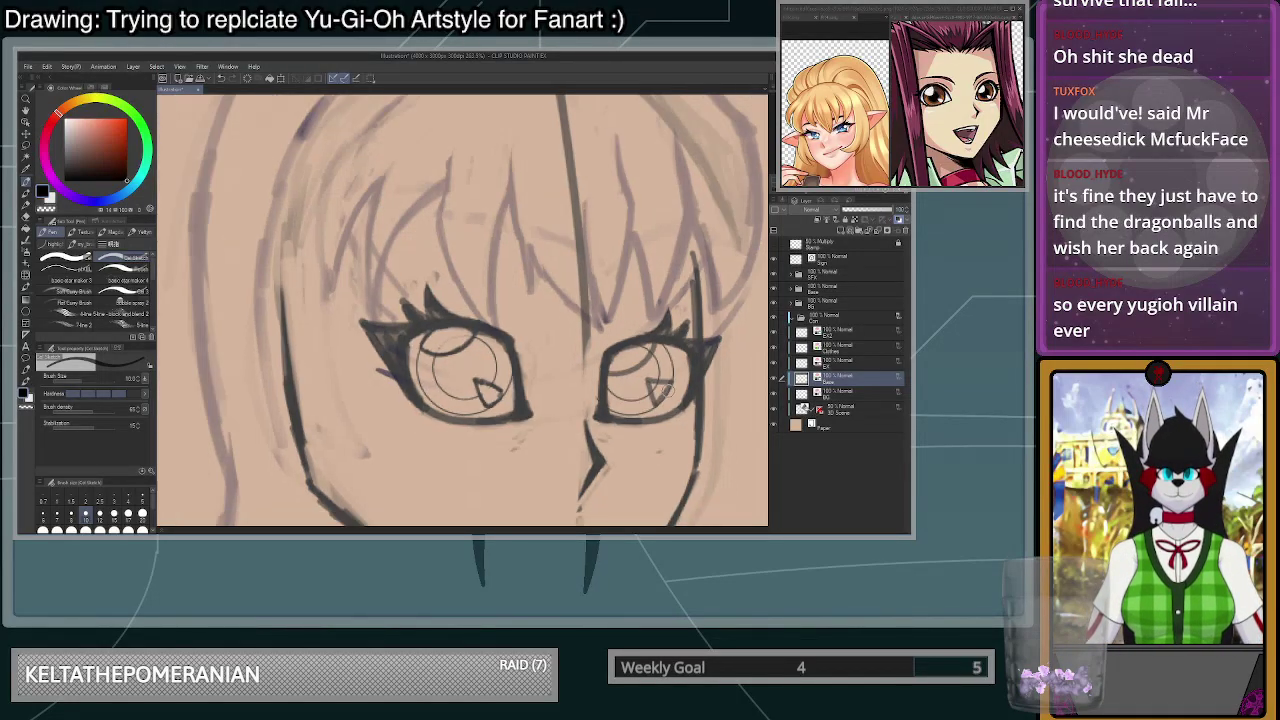
scroll(660, 396, up, 4)
scroll(664, 395, up, 1)
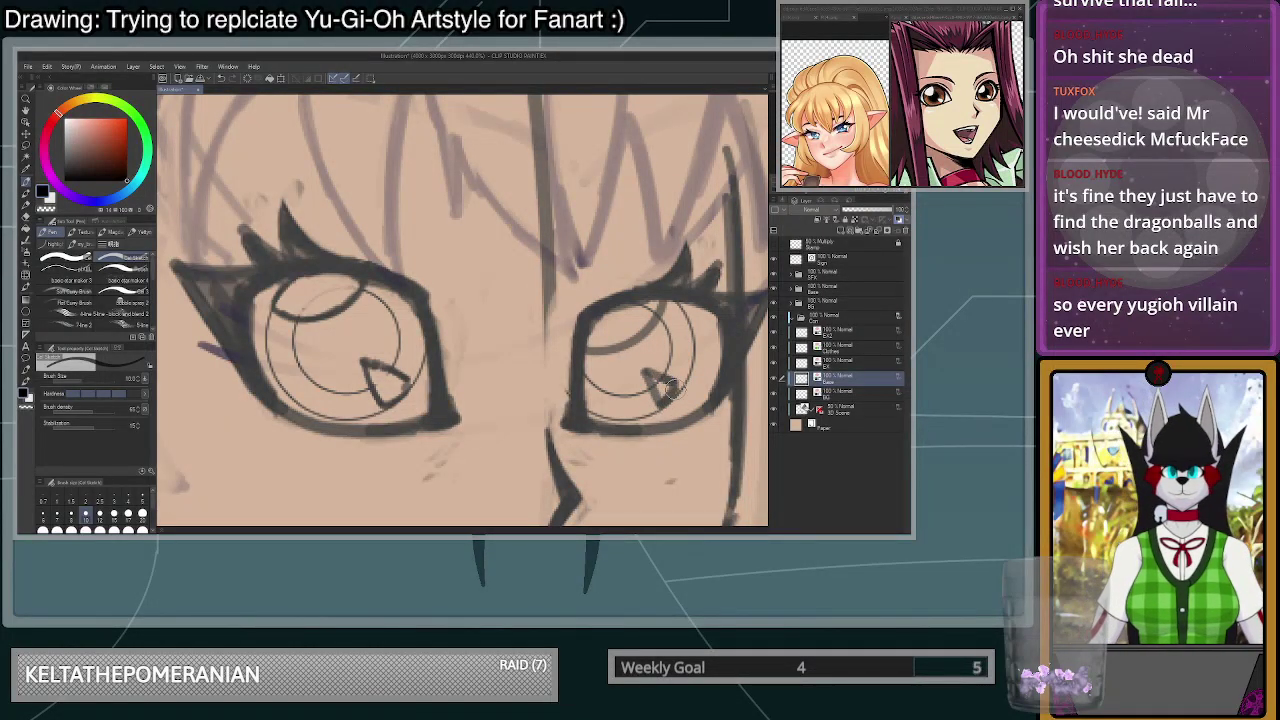
- Examine both eyes at different distances to judge them against the whole face and figure
scroll(650, 378, down, 8)
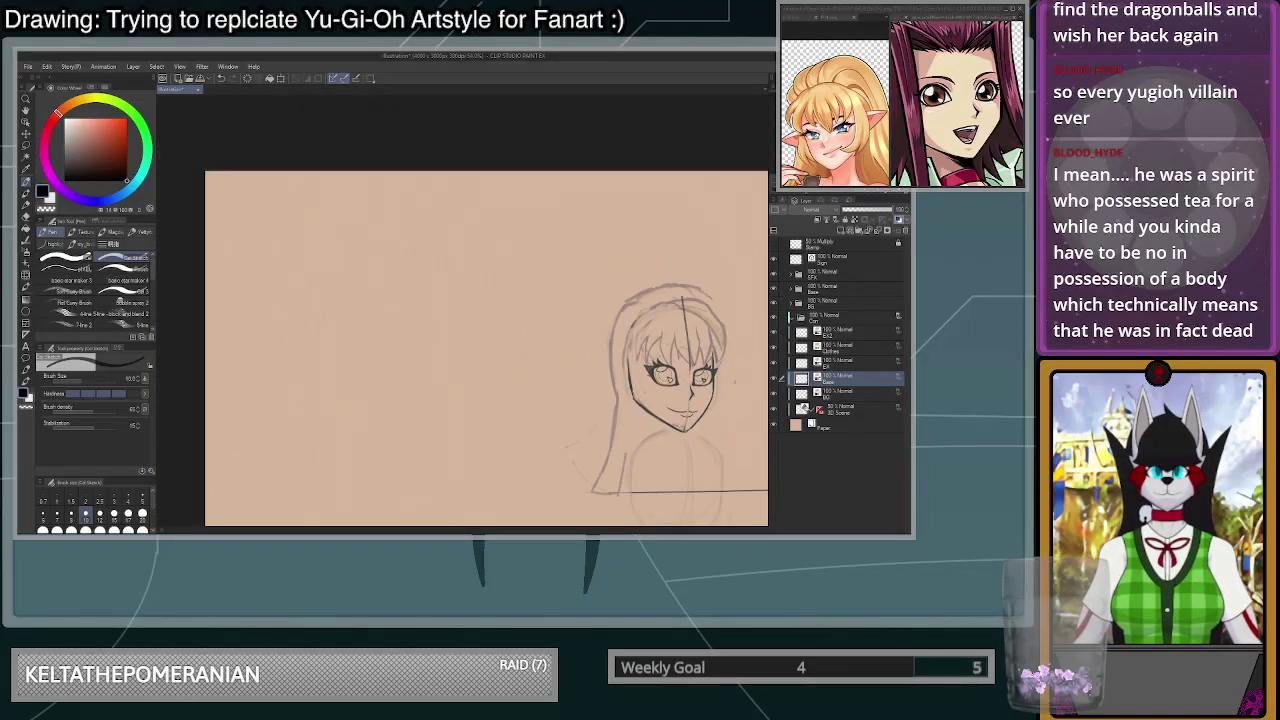
scroll(700, 395, down, 8)
scroll(708, 400, up, 9)
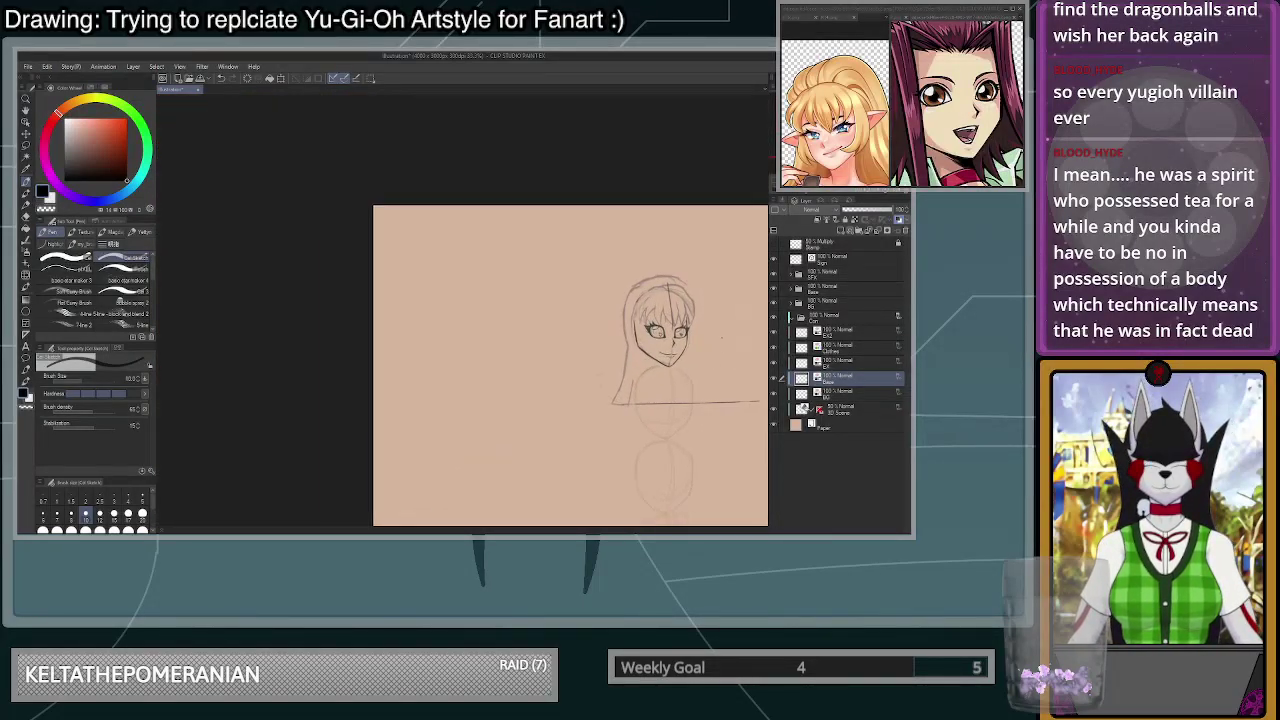
scroll(699, 316, up, 4)
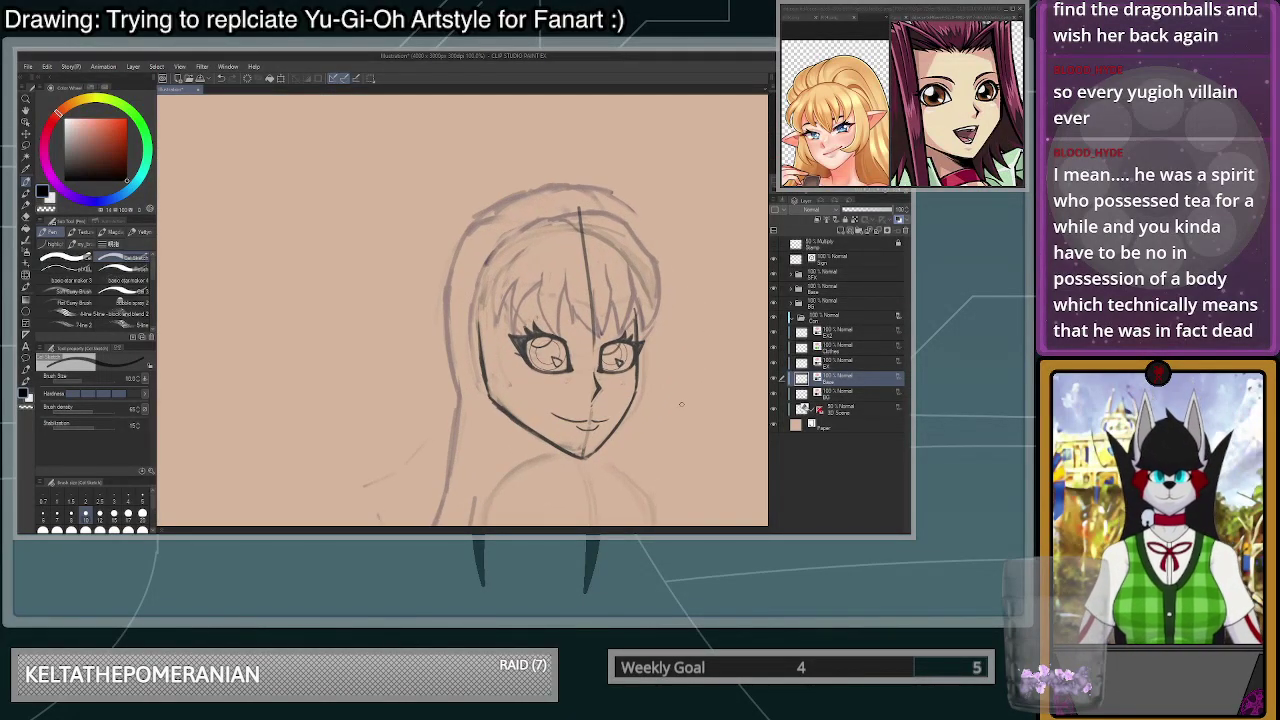
scroll(681, 404, down, 2)
scroll(638, 424, up, 3)
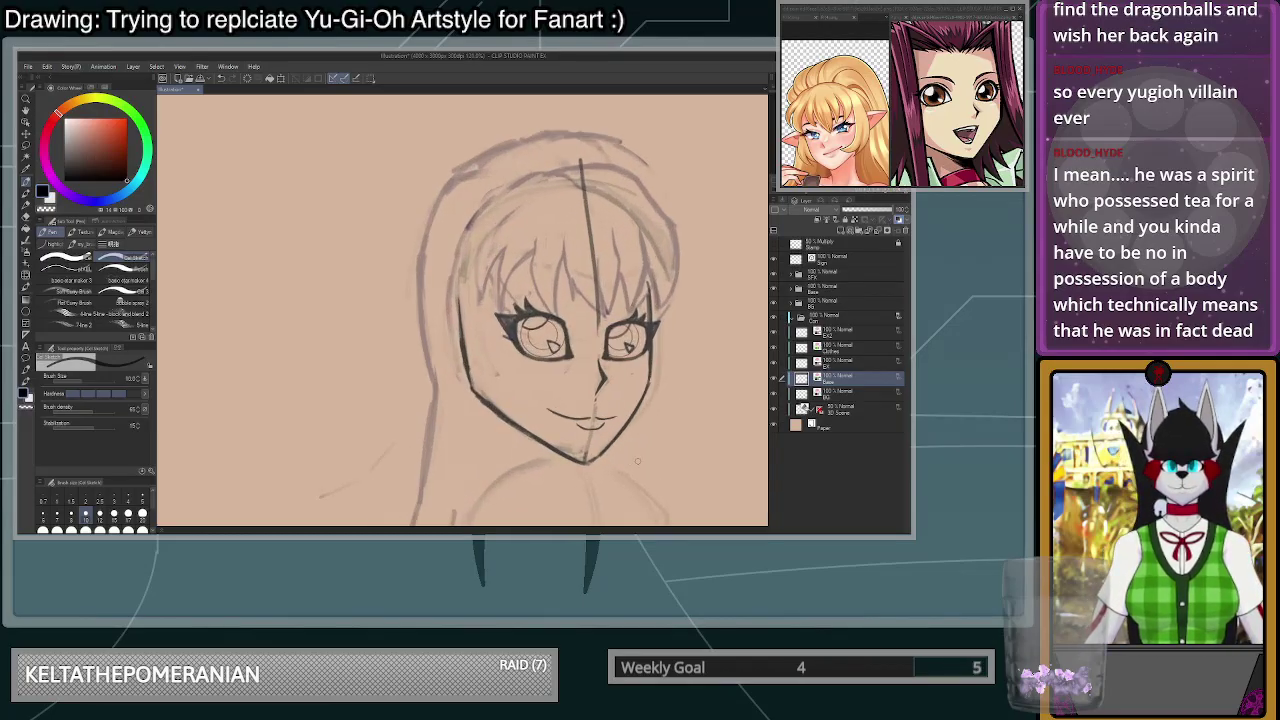
scroll(638, 424, up, 3)
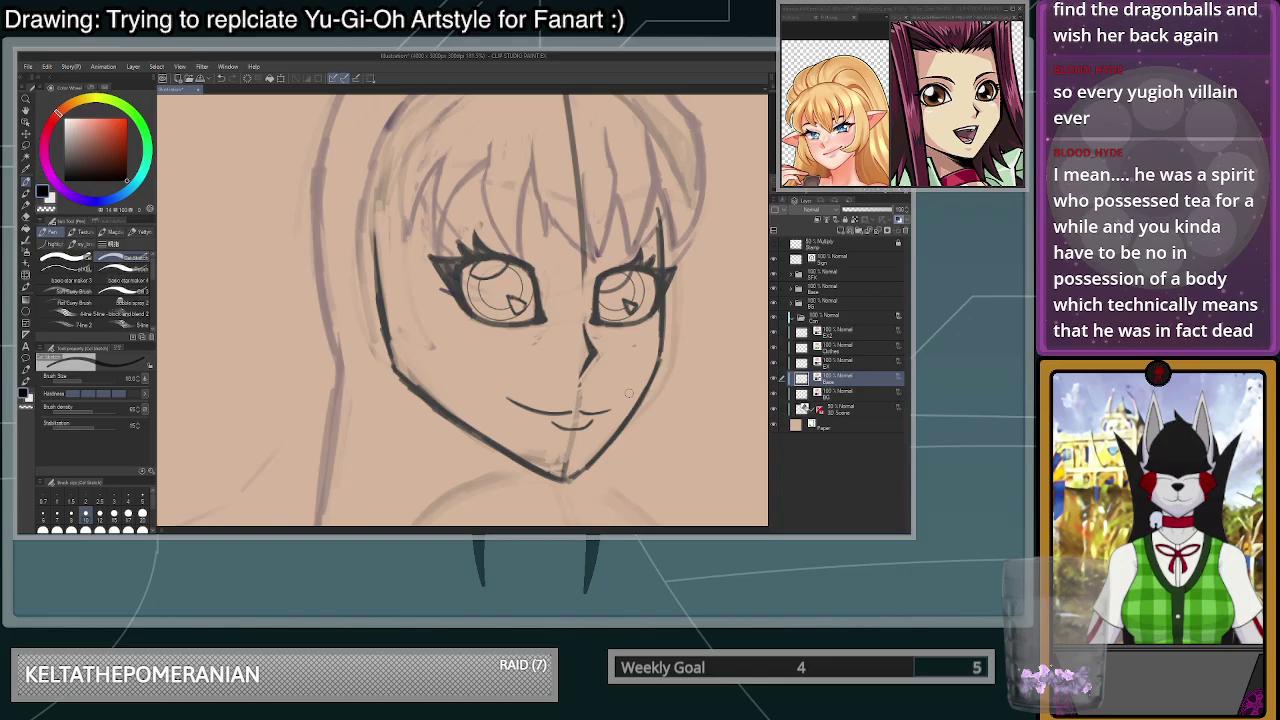
scroll(590, 425, up, 2)
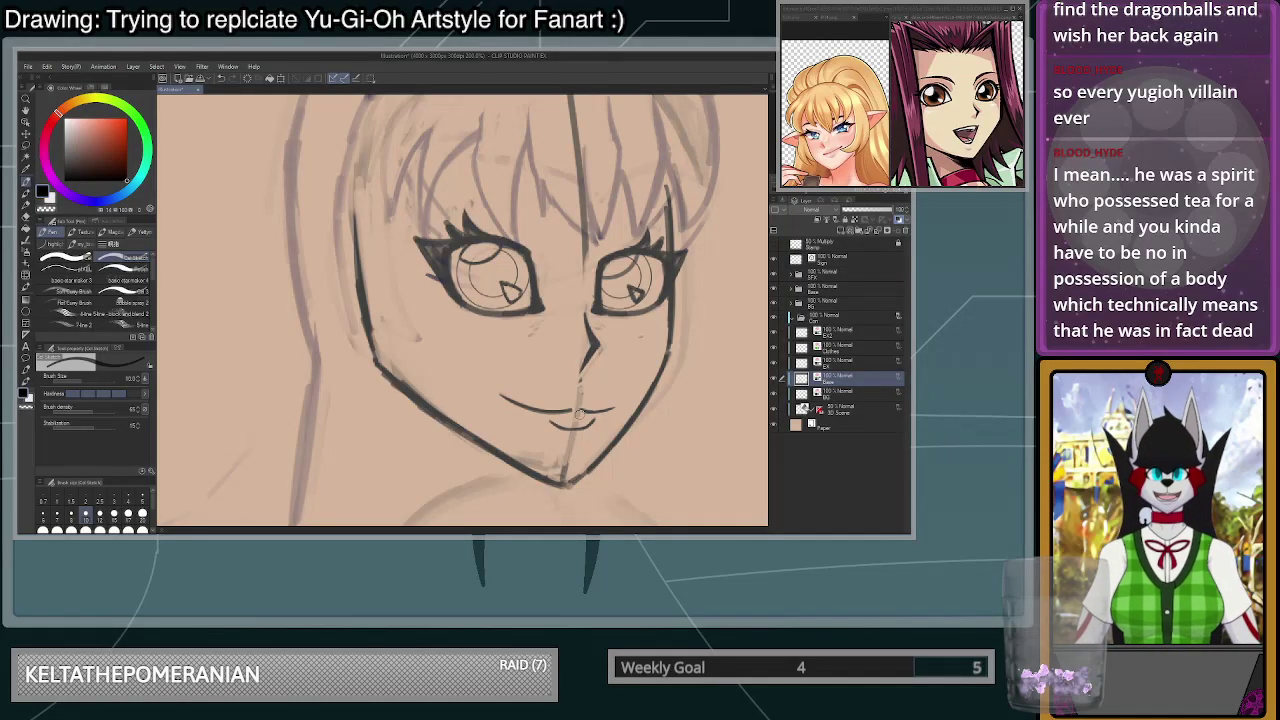
- Thin the lower lip line and taper both of its ends
scroll(603, 425, up, 5)
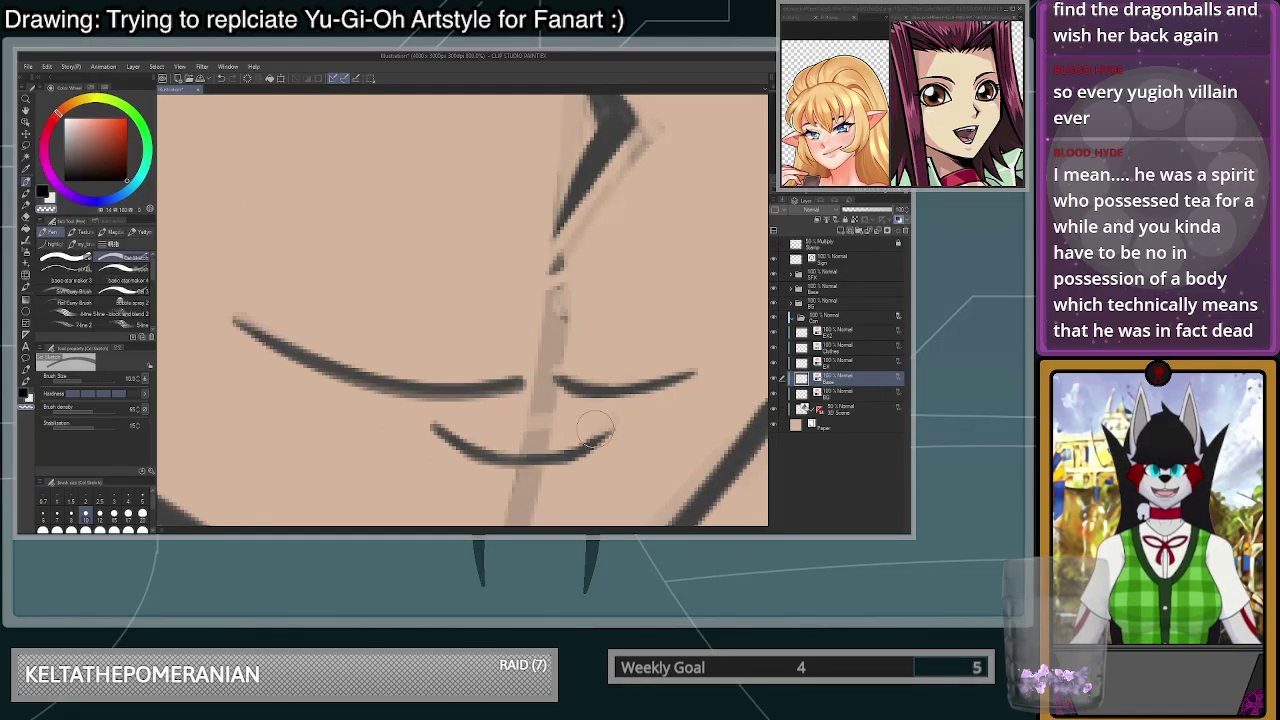
drag(507, 445, 428, 427)
key(ctrl+z)
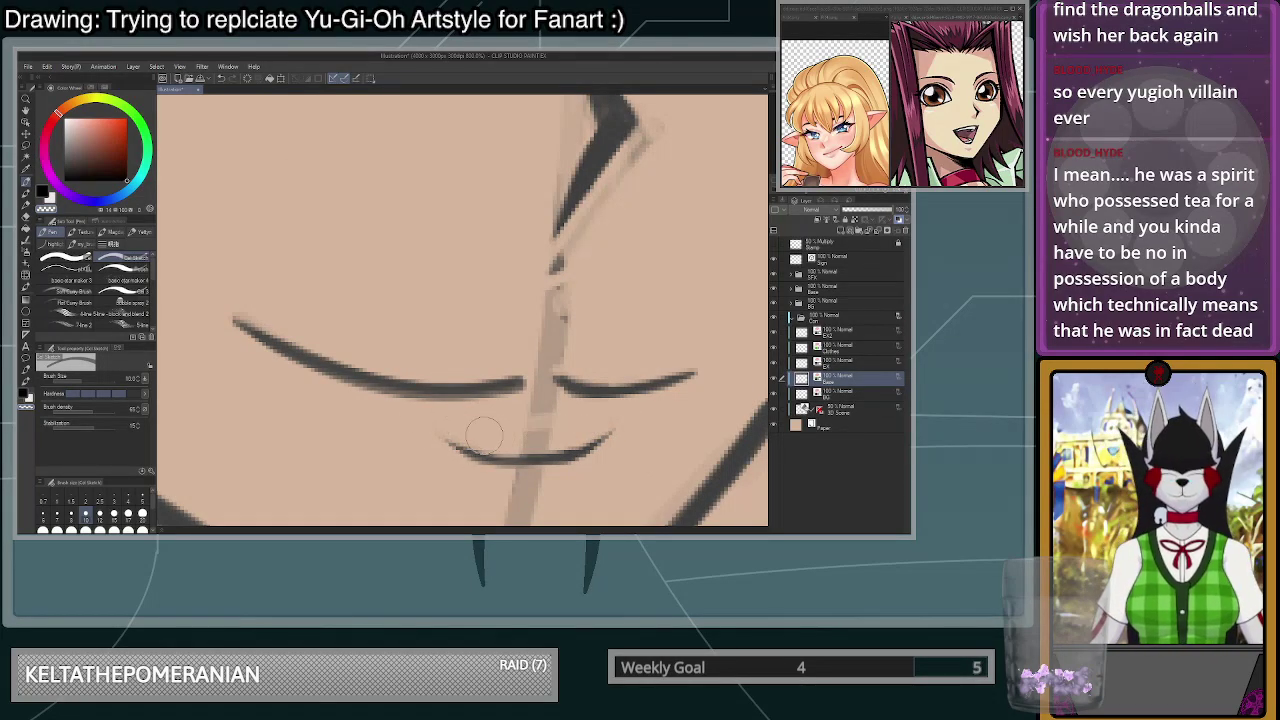
scroll(544, 350, down, 2)
scroll(544, 350, up, 2)
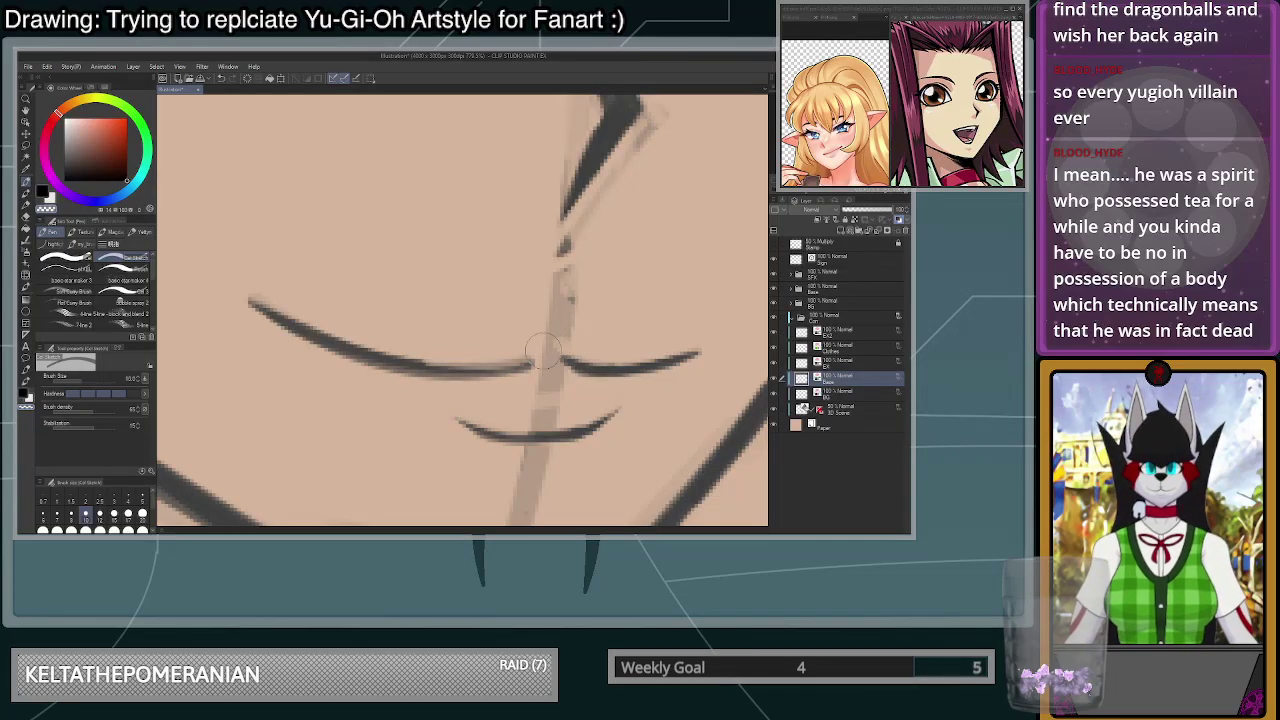
- Thin the near side of the smiling mouth line and taper it towards the gap at the centre
key(ctrl+z)
drag(521, 351, 345, 325)
scroll(464, 321, down, 4)
scroll(510, 348, down, 2)
- Erase the stray marks beneath the nose and sharpen the tapered ends of the nose line
scroll(510, 355, up, 5)
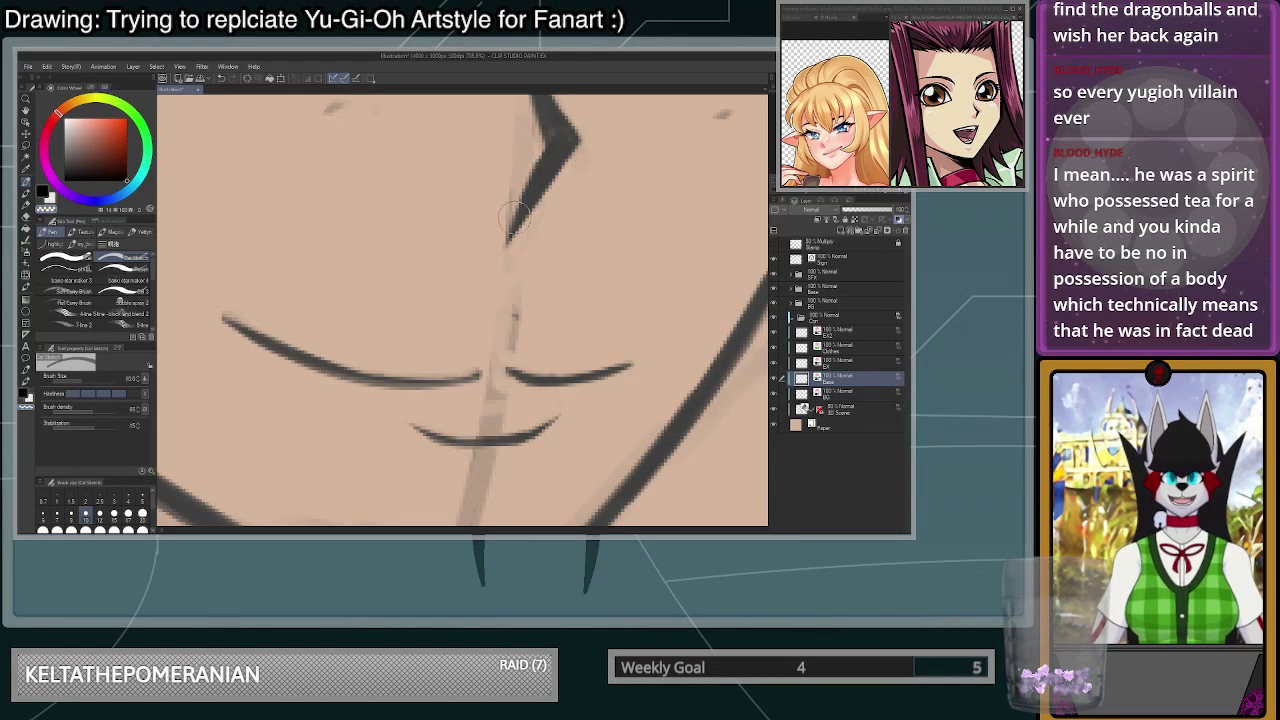
scroll(482, 303, down, 2)
scroll(482, 303, down, 1)
scroll(490, 270, up, 4)
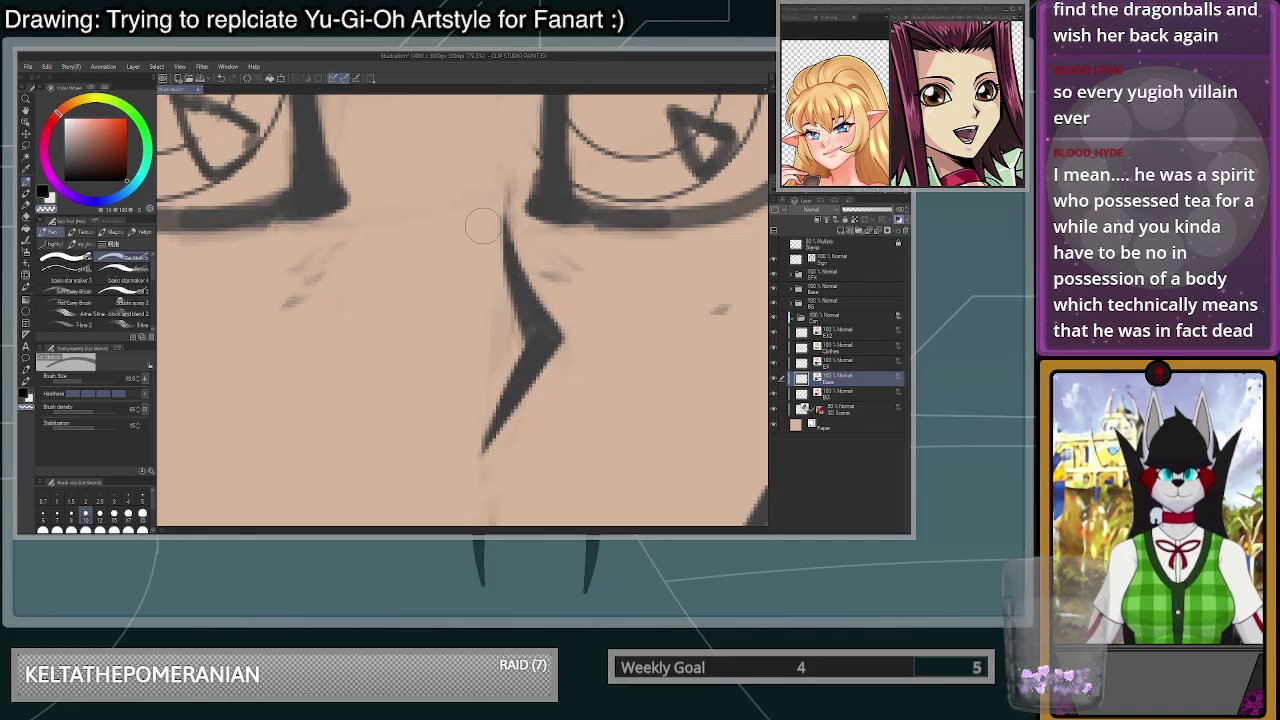
scroll(482, 227, down, 4)
scroll(482, 227, up, 3)
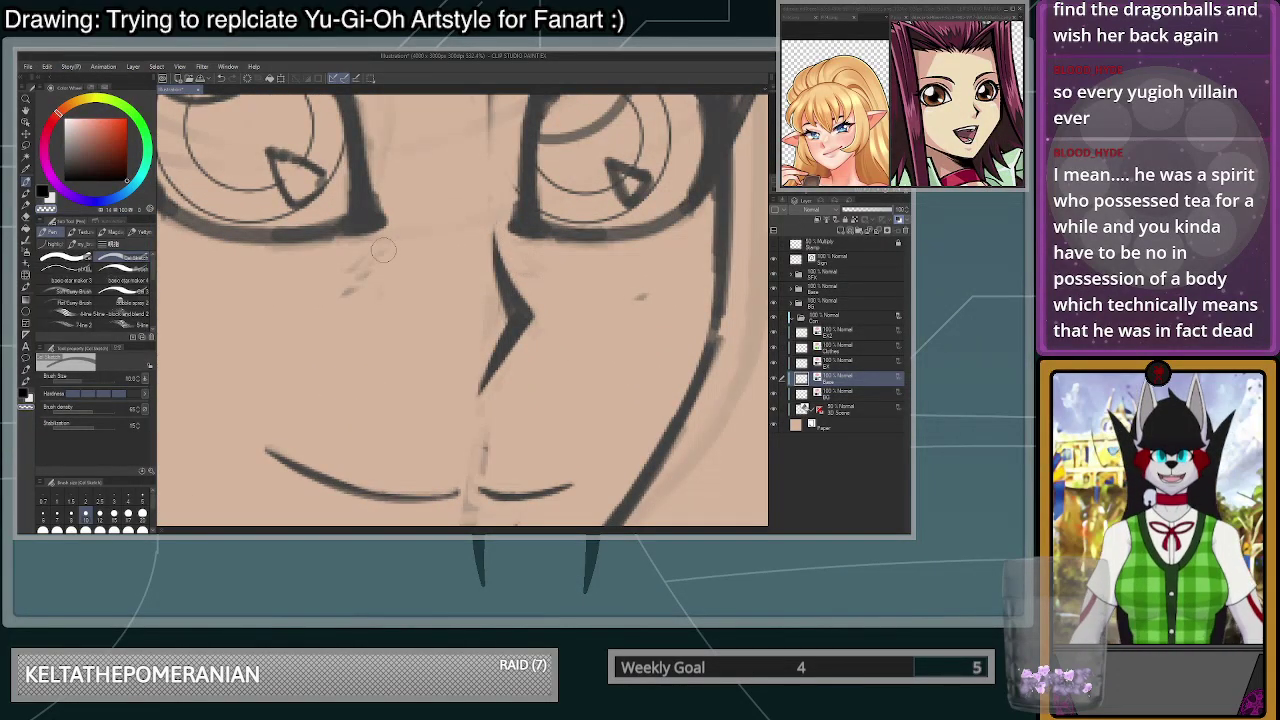
- Thin the lower eyelid outline of the near eye along its inner edge
scroll(360, 270, down, 5)
scroll(366, 250, up, 3)
scroll(420, 275, down, 3)
scroll(298, 197, up, 5)
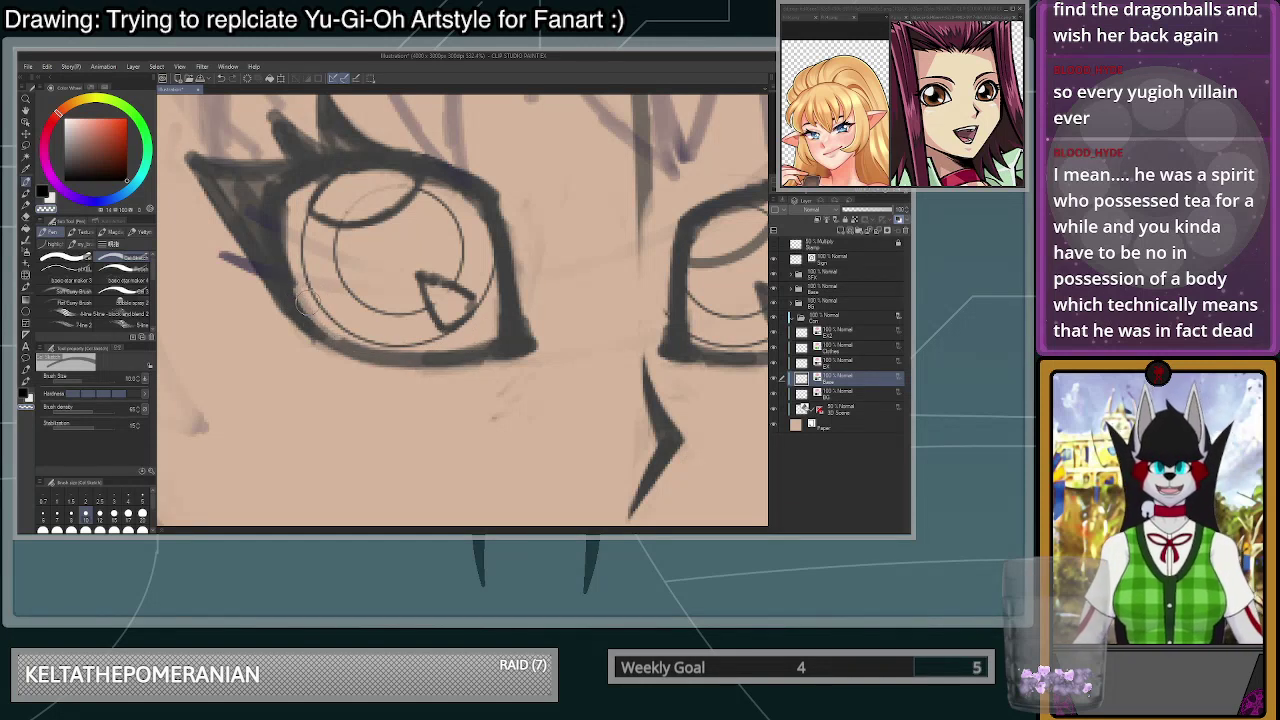
mouse_move(492, 338)
mouse_down()
mouse_move(430, 351)
mouse_move(370, 340)
mouse_up()
key(ctrl+z)
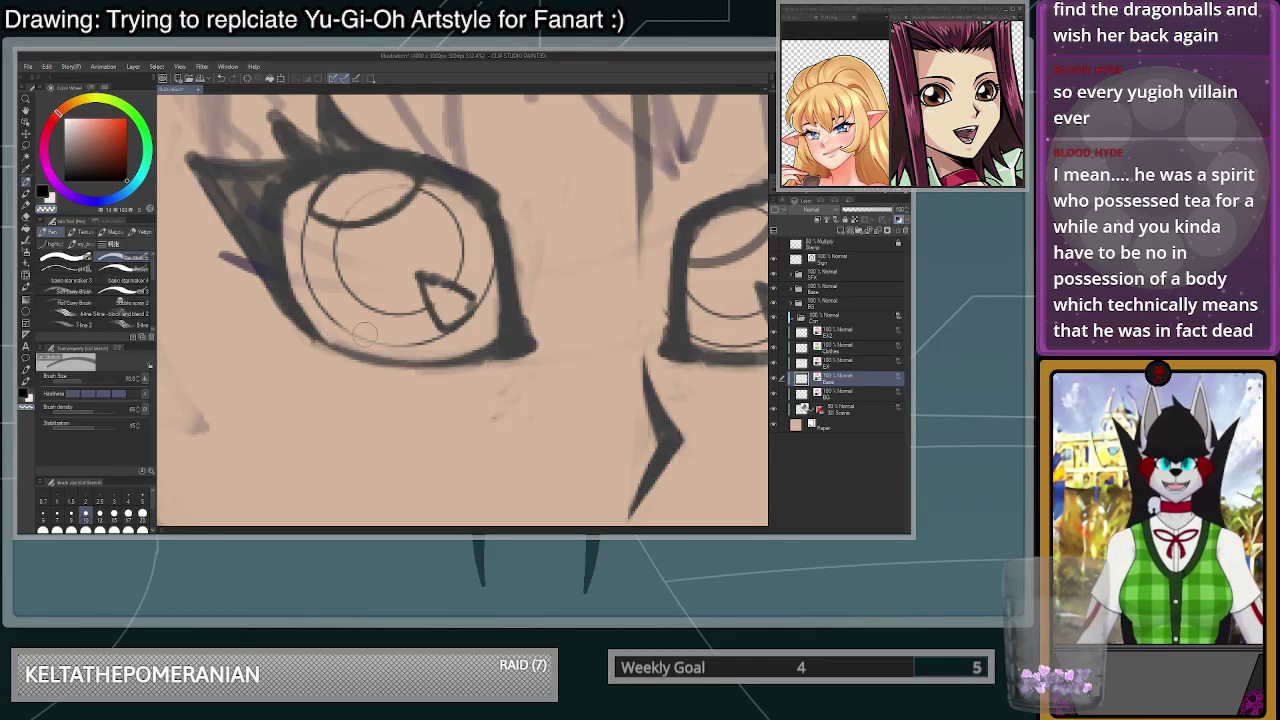
- Thin the lower eyelid line of the right-hand eye by erasing along its inner edge
scroll(462, 322, down, 5)
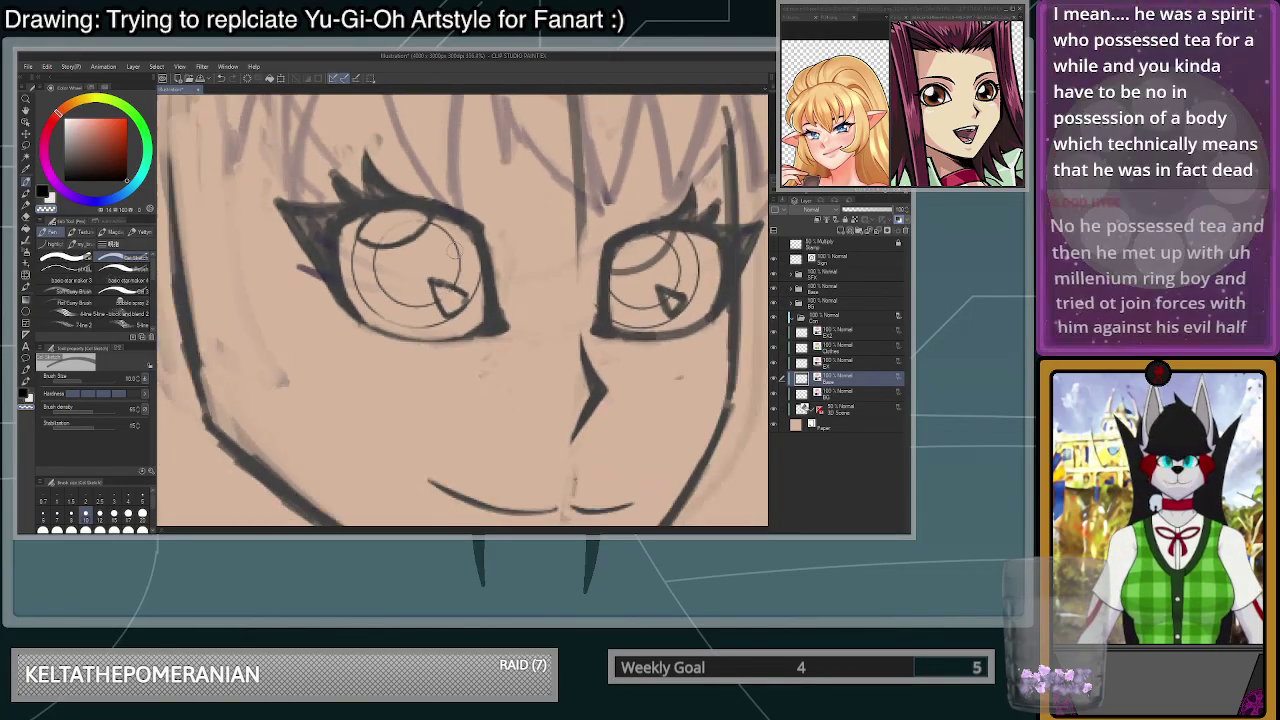
scroll(572, 307, up, 3)
scroll(567, 309, down, 2)
scroll(566, 308, up, 2)
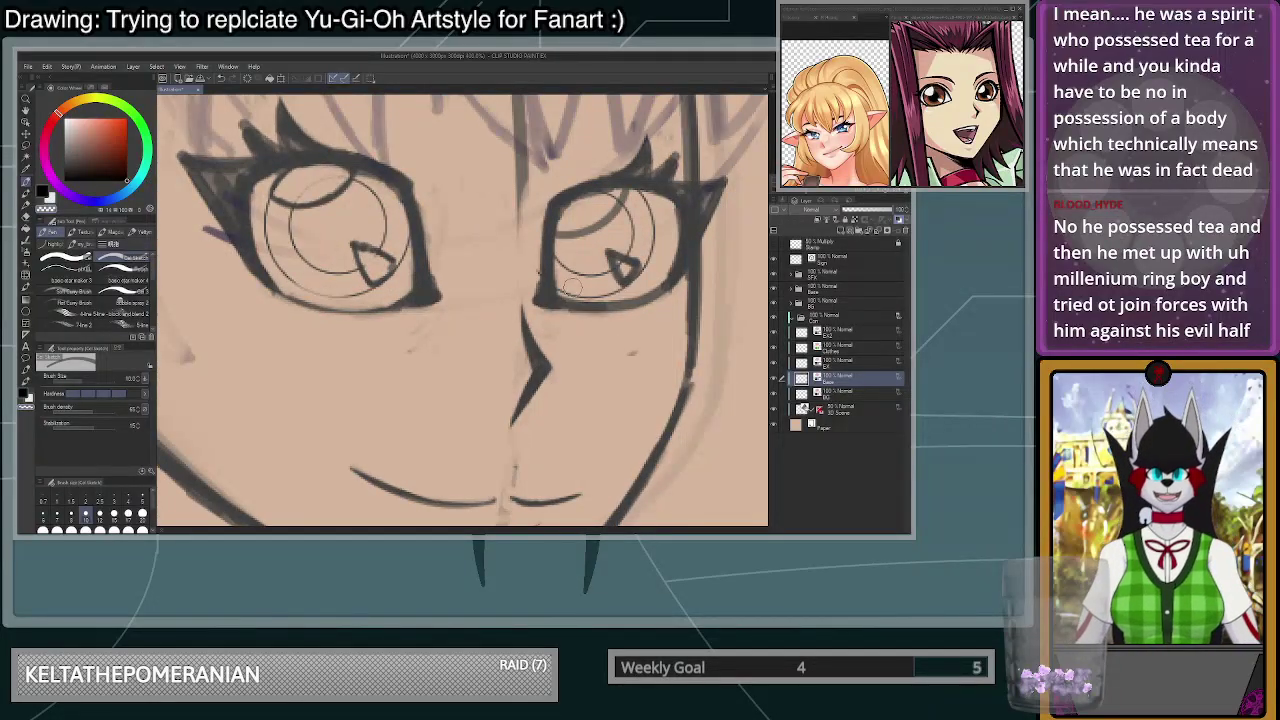
scroll(660, 284, up, 4)
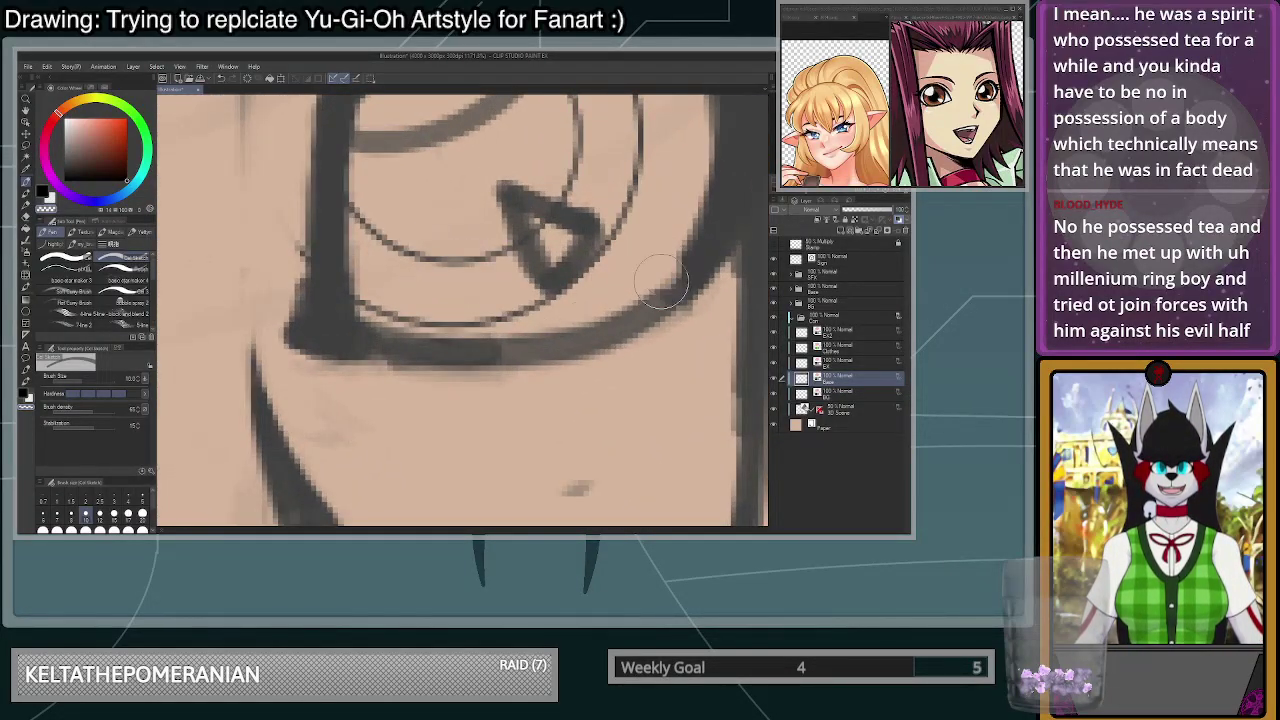
mouse_move(371, 323)
mouse_down()
mouse_move(463, 329)
mouse_move(604, 312)
mouse_up()
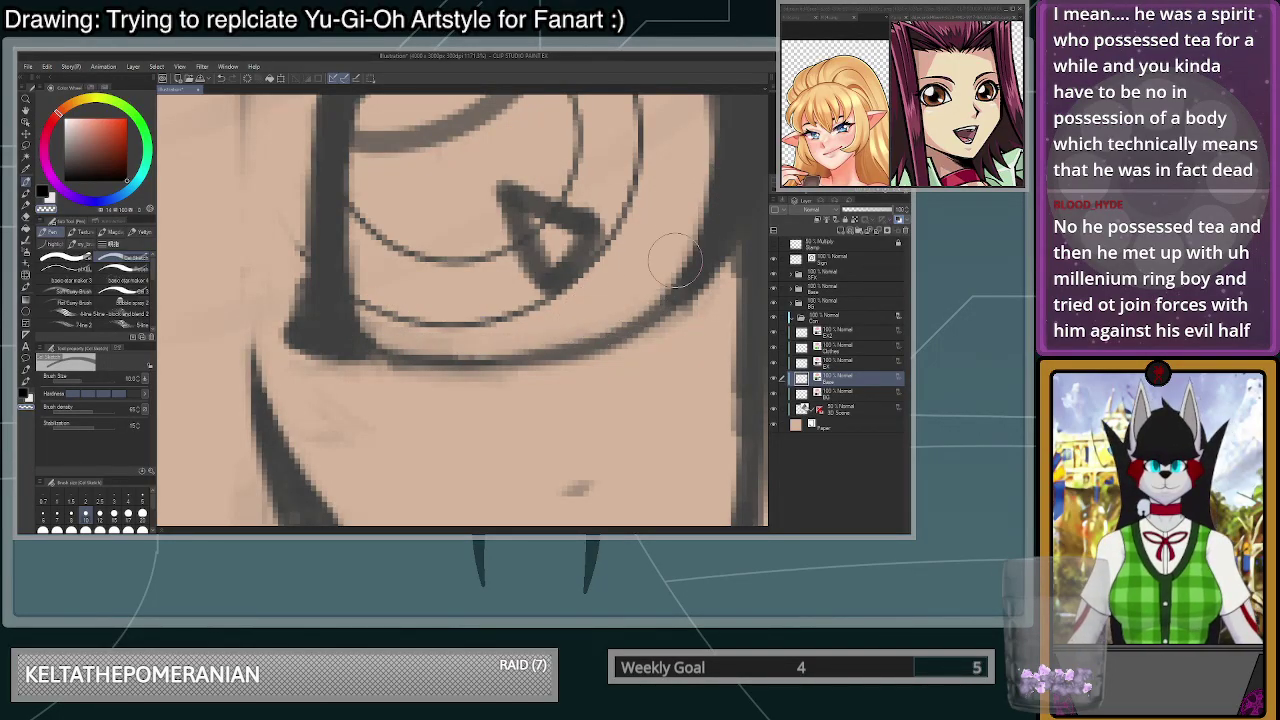
scroll(660, 280, down, 4)
scroll(655, 321, down, 3)
scroll(656, 300, up, 4)
scroll(619, 228, up, 3)
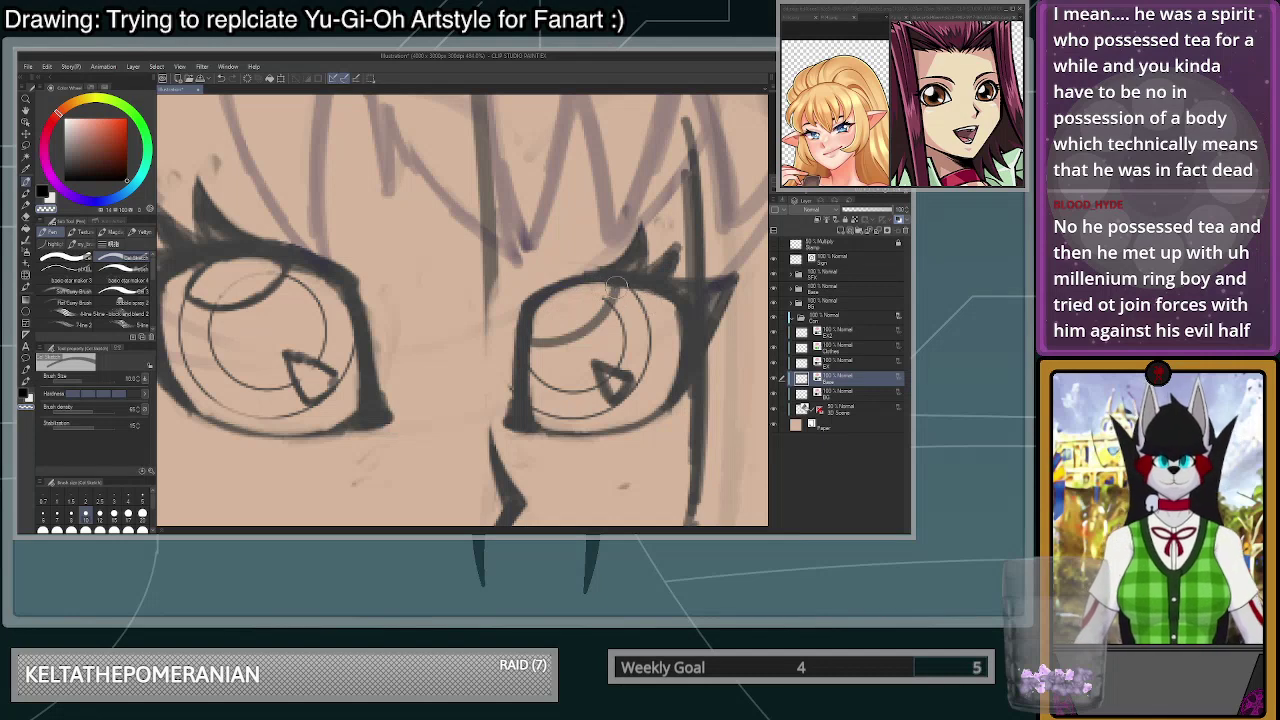
scroll(611, 276, down, 4)
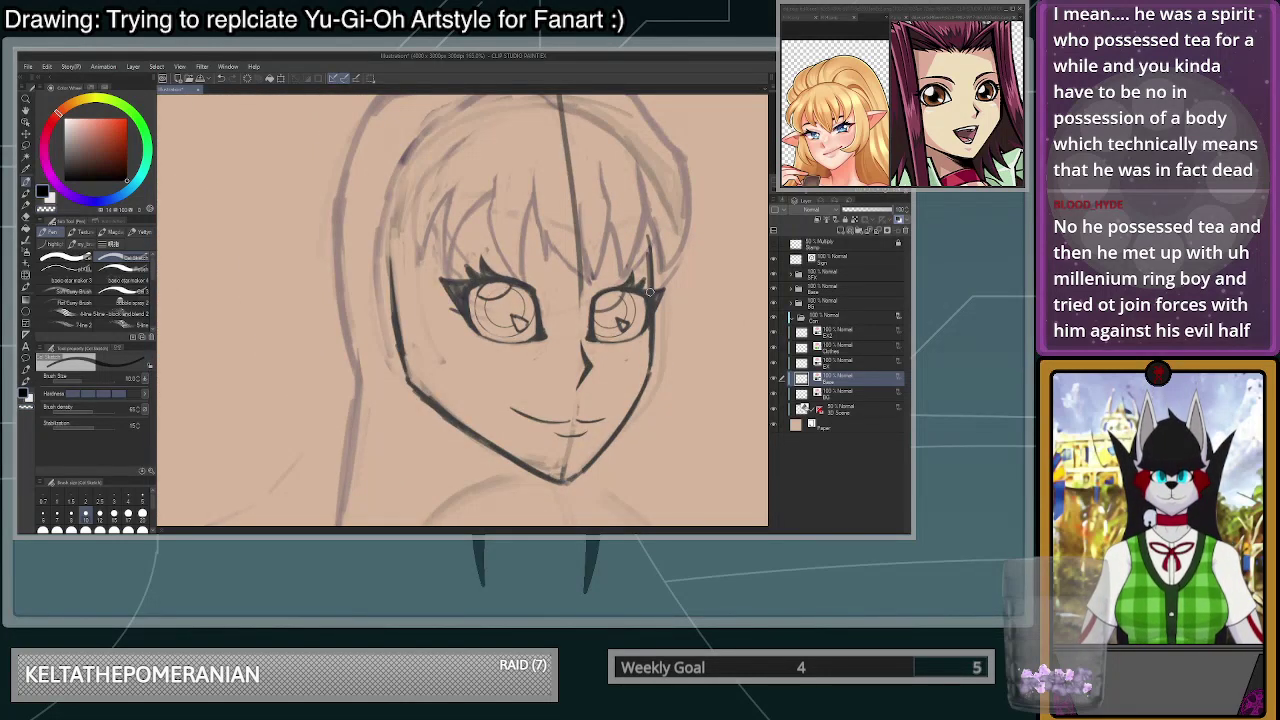
scroll(565, 293, up, 5)
mouse_move(455, 257)
mouse_down()
mouse_move(498, 340)
mouse_move(514, 341)
mouse_up()
key(ctrl+z)
key(ctrl+z)
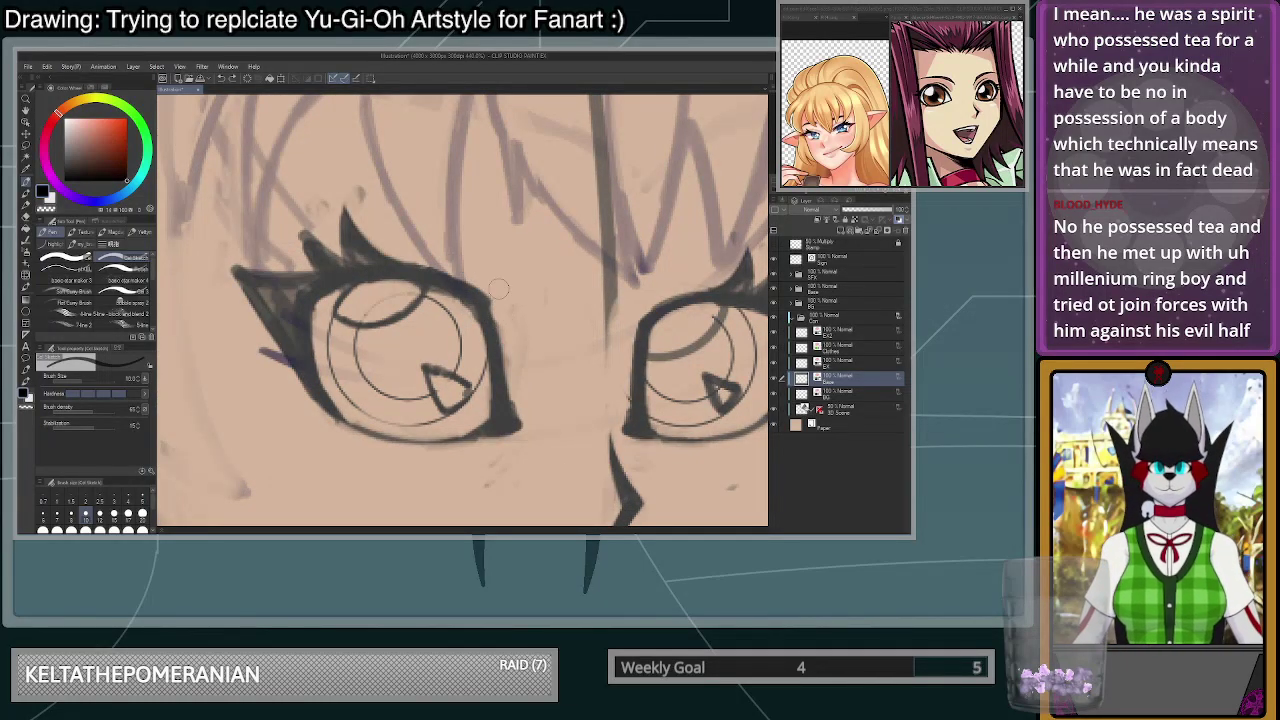
- Draw a thin eyelid crease curving around the inner upper corner of the left-hand eye with a smaller brush
click(43, 514)
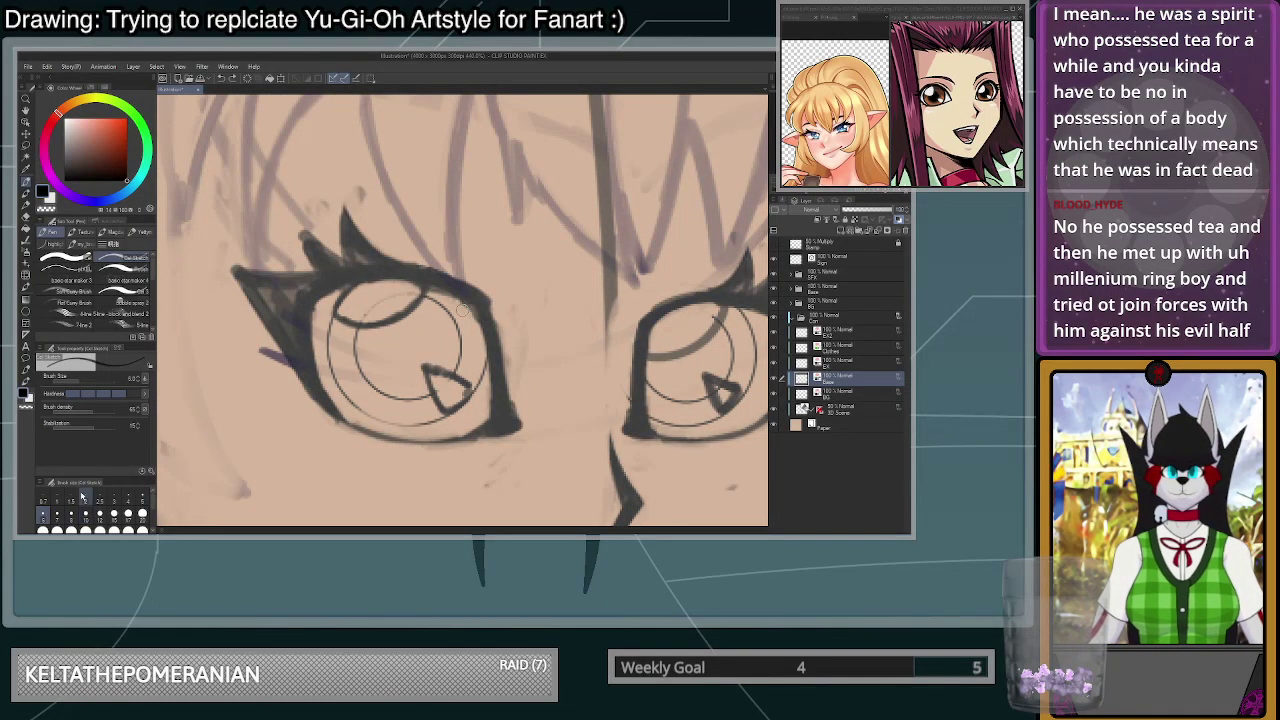
mouse_move(509, 343)
mouse_down()
mouse_move(489, 270)
mouse_move(468, 271)
mouse_move(491, 287)
mouse_move(451, 257)
mouse_move(509, 354)
mouse_move(492, 290)
mouse_move(445, 257)
mouse_move(504, 323)
mouse_up()
key(ctrl+z)
key(ctrl+z)
key(c)
key(c)
key(c)
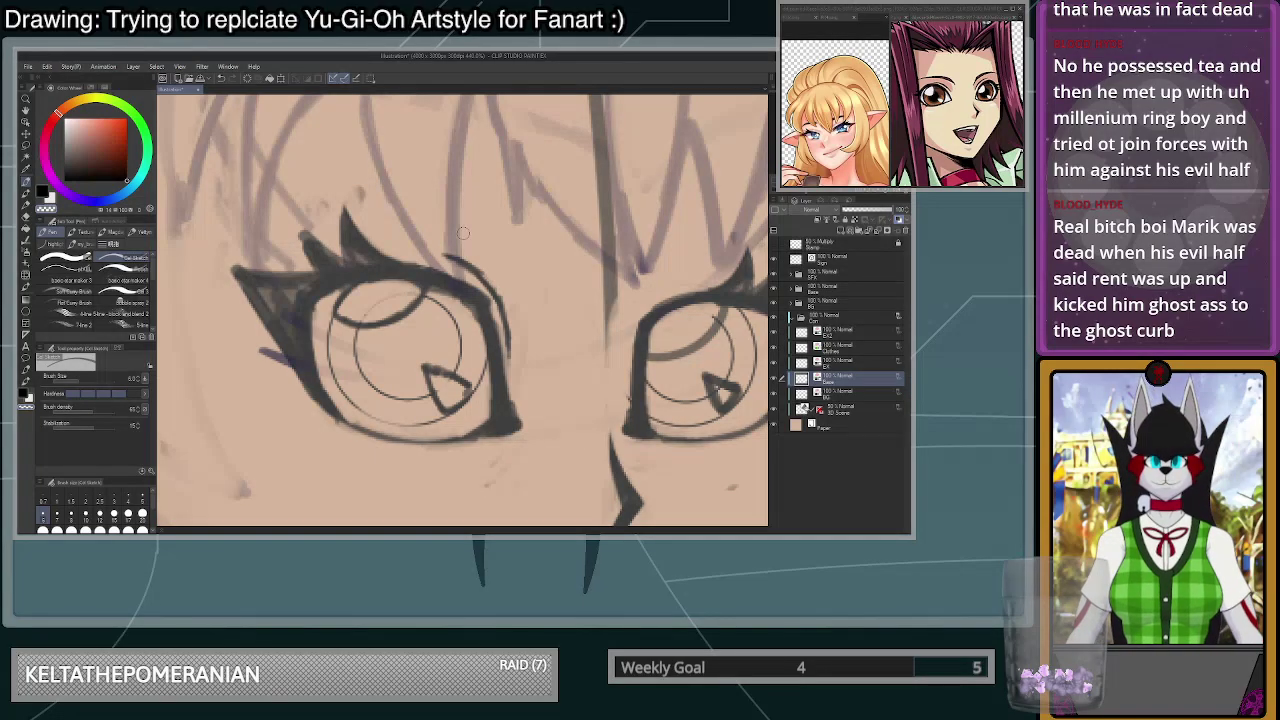
- Draw a matching thin eyelid crease around the inner upper corner of the right-hand eye and trim its edge
scroll(654, 281, up, 2)
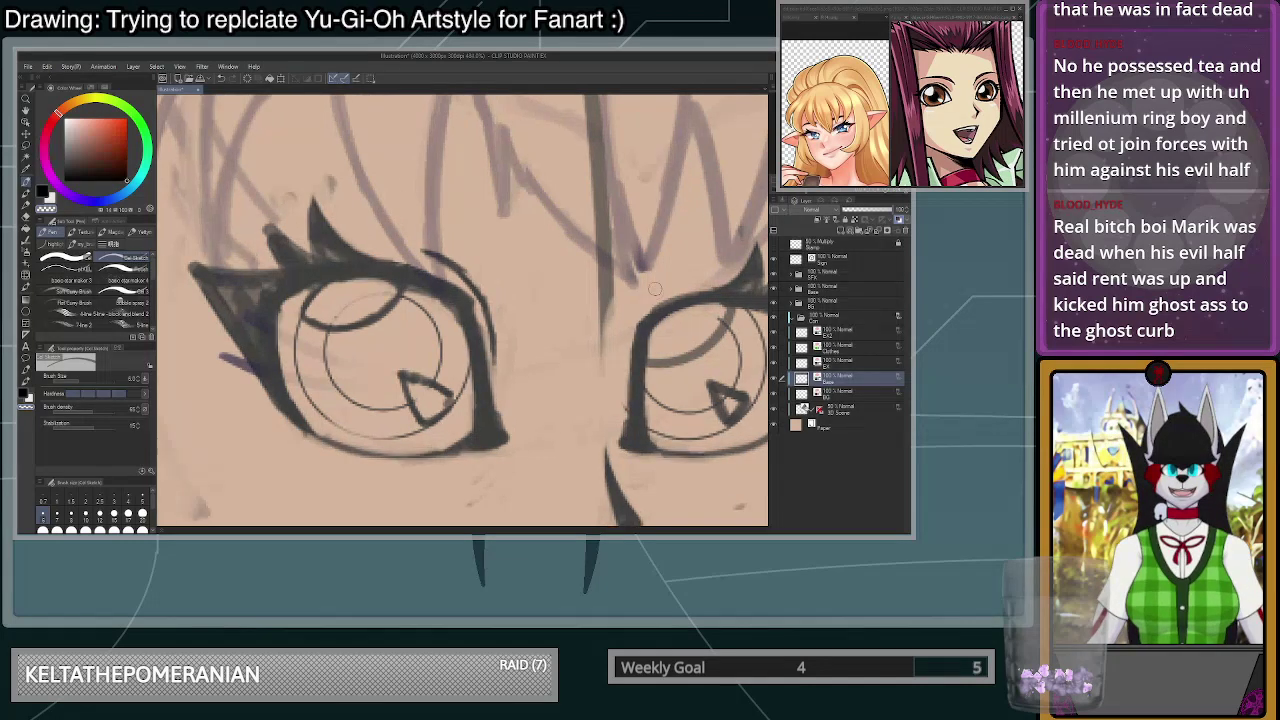
scroll(654, 240, up, 2)
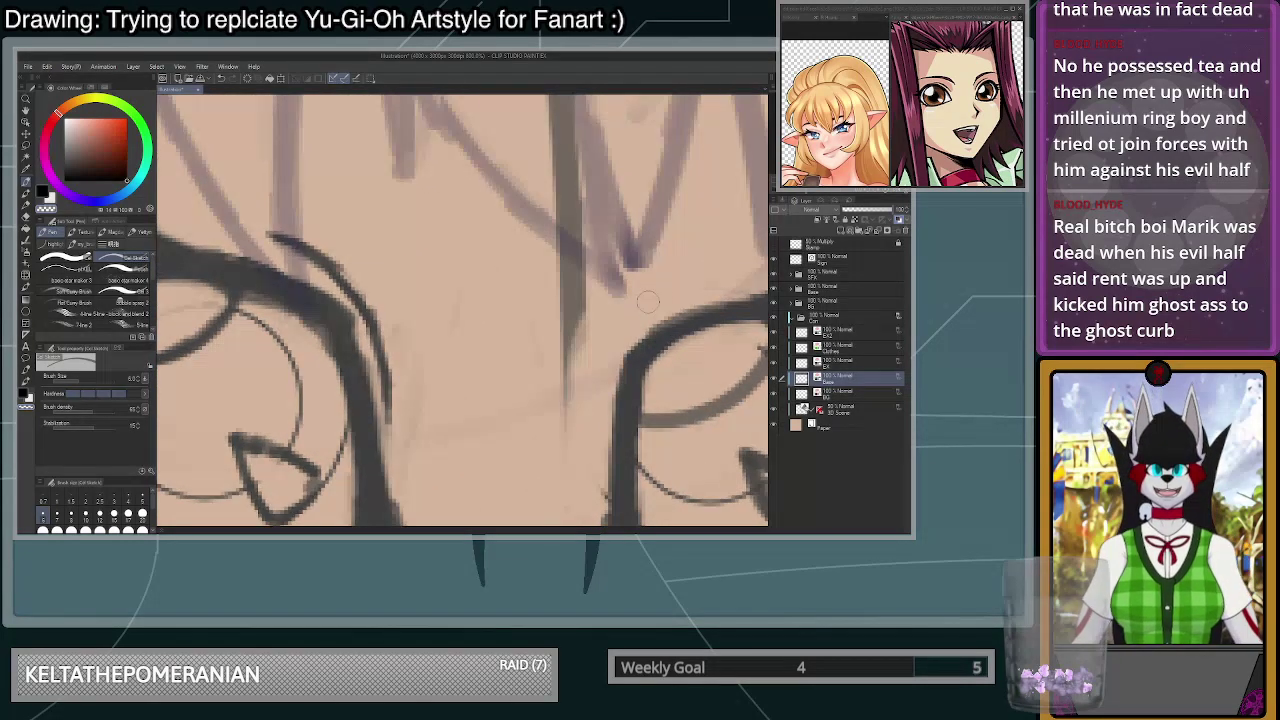
mouse_move(738, 283)
mouse_down()
mouse_move(670, 288)
mouse_move(615, 340)
mouse_move(598, 380)
mouse_move(708, 288)
mouse_move(738, 284)
mouse_move(618, 357)
mouse_up()
key(c)
mouse_move(663, 304)
mouse_down()
mouse_move(598, 385)
mouse_move(658, 311)
mouse_move(592, 413)
mouse_move(660, 322)
mouse_move(613, 389)
mouse_up()
scroll(672, 334, down, 5)
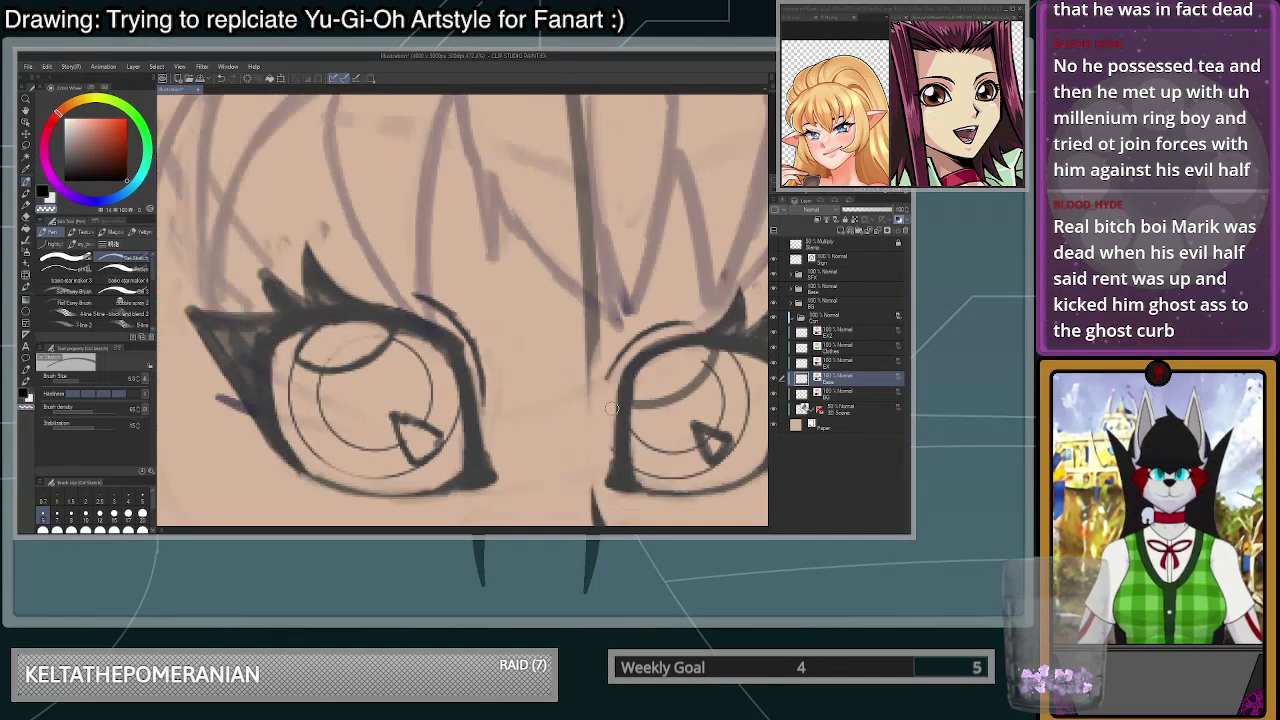
scroll(672, 334, up, 3)
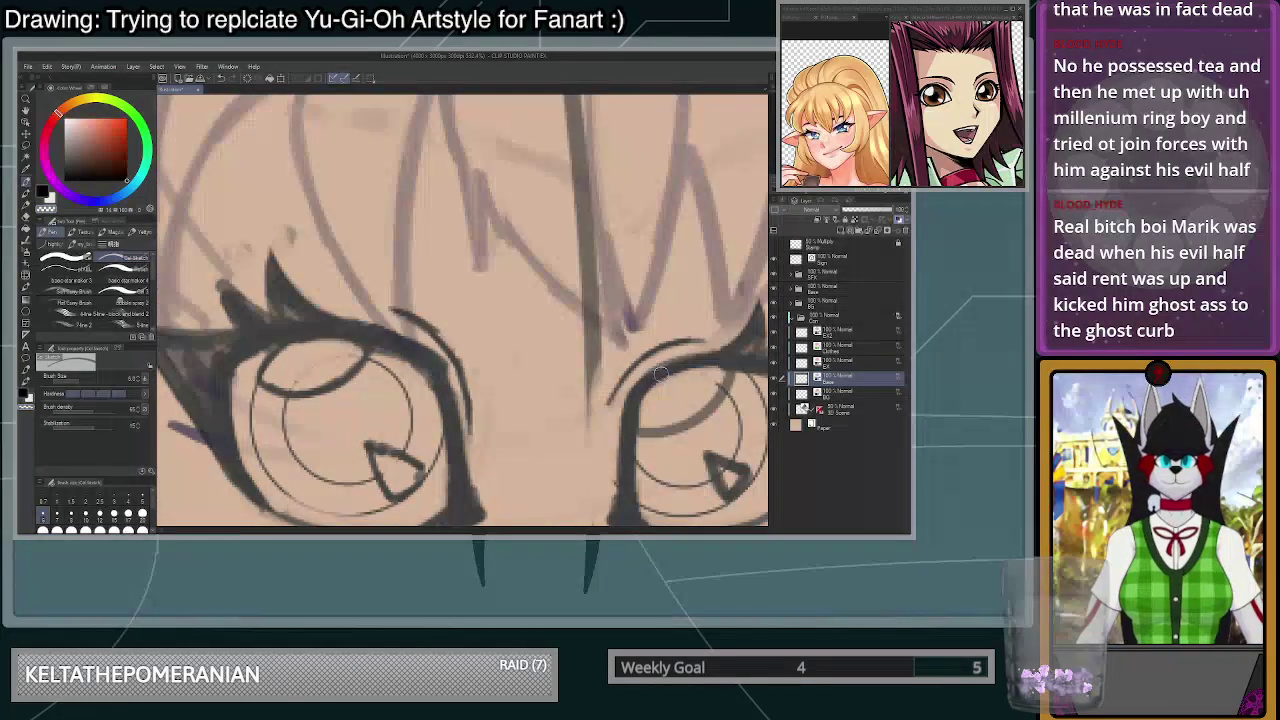
scroll(660, 373, down, 3)
scroll(690, 348, up, 2)
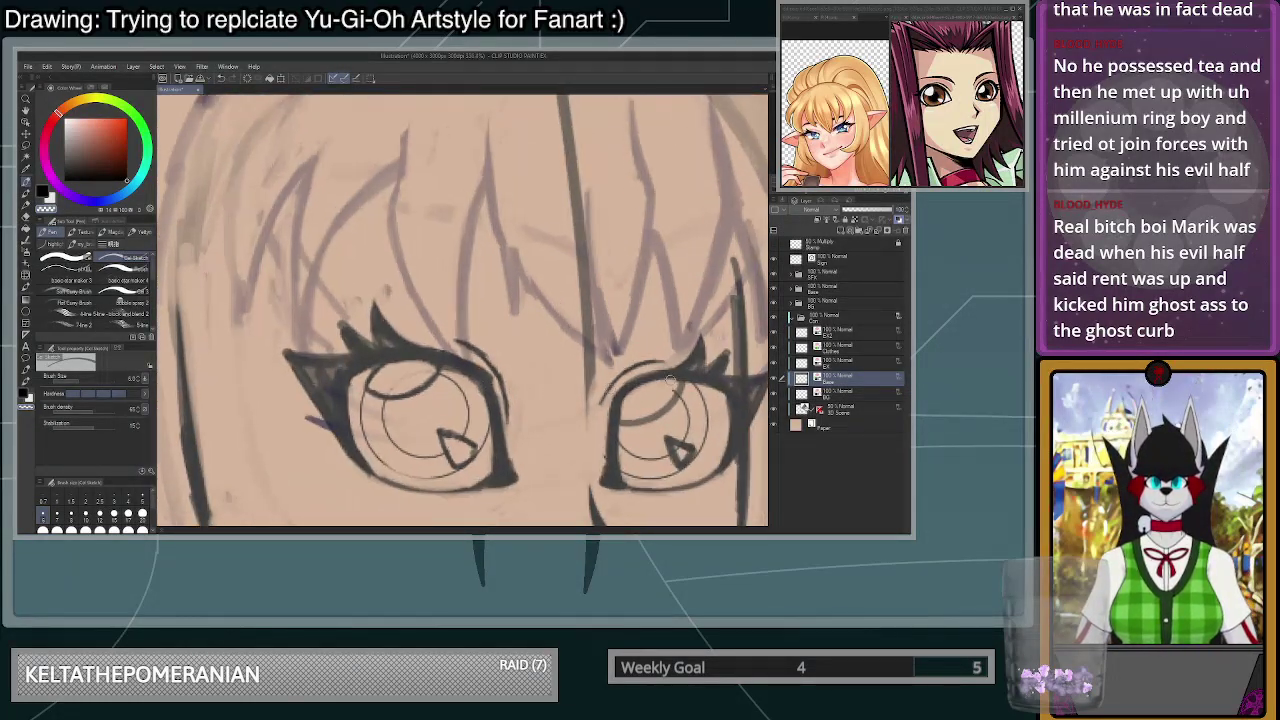
- Rework the right-hand eye's crease so it follows the upper lid, and erase its lower end to a taper
mouse_move(658, 359)
mouse_down()
mouse_move(637, 363)
mouse_move(690, 355)
mouse_up()
key(ctrl+z)
key(c)
drag(602, 378, 574, 412)
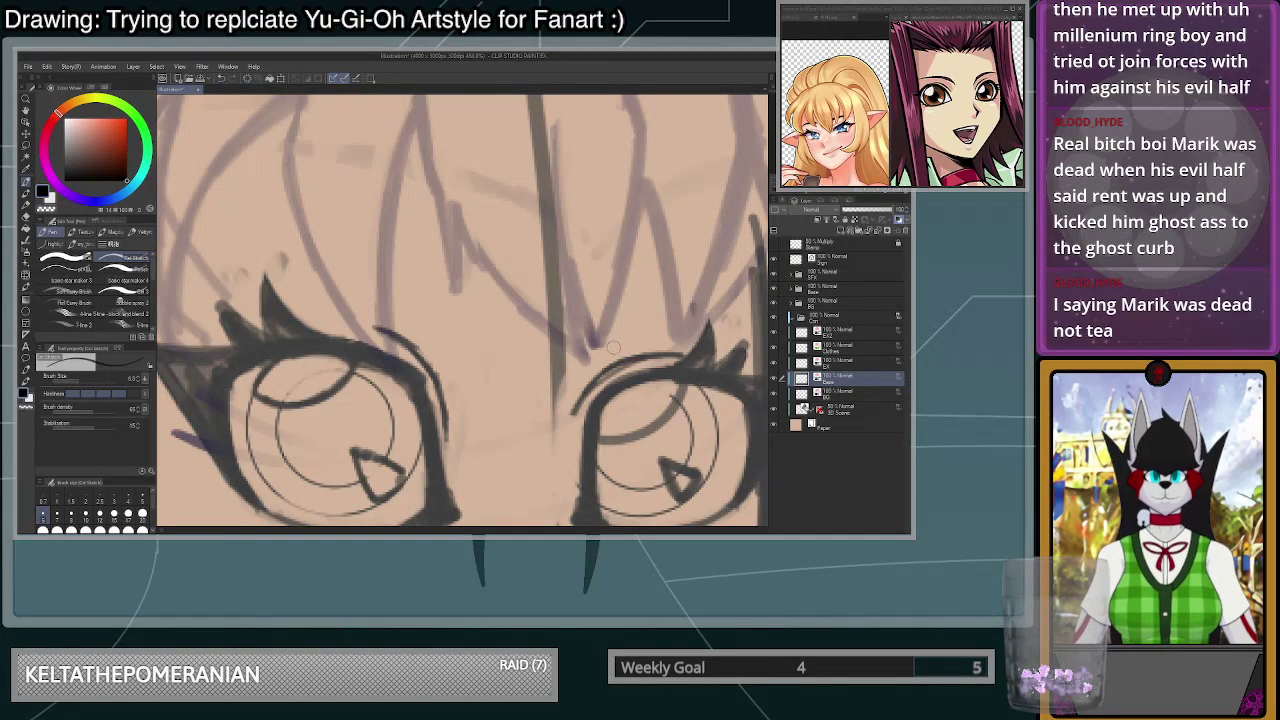
key(ctrl+z)
drag(612, 363, 568, 427)
key(c)
drag(593, 376, 572, 415)
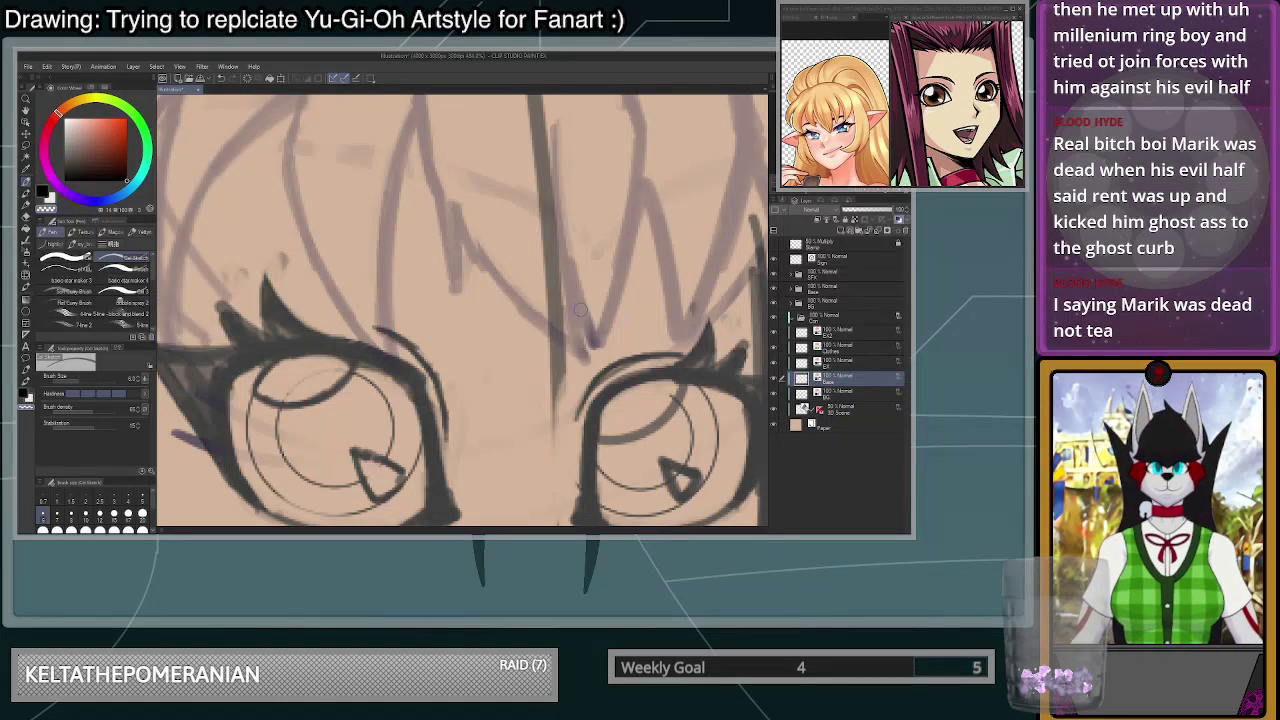
- Refine the lower end of the left-hand eye's crease beside the inner lid line
scroll(580, 311, down, 2)
scroll(578, 315, up, 5)
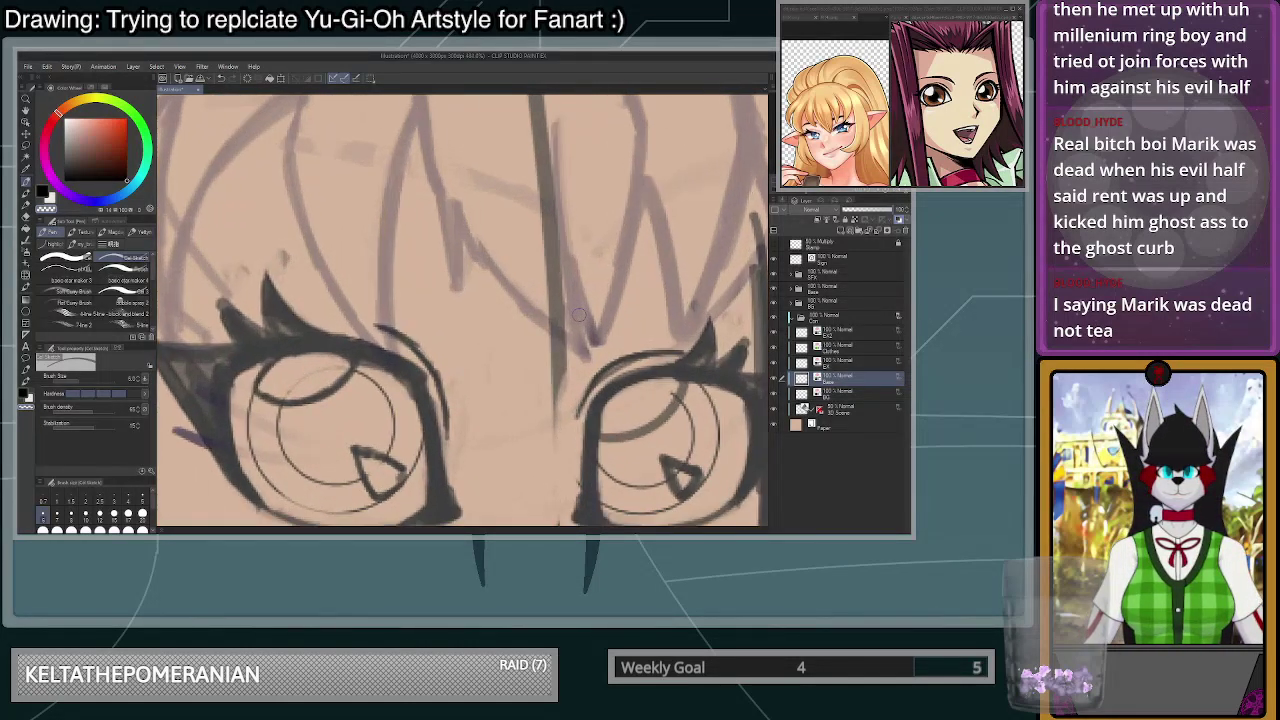
scroll(449, 502, down, 3)
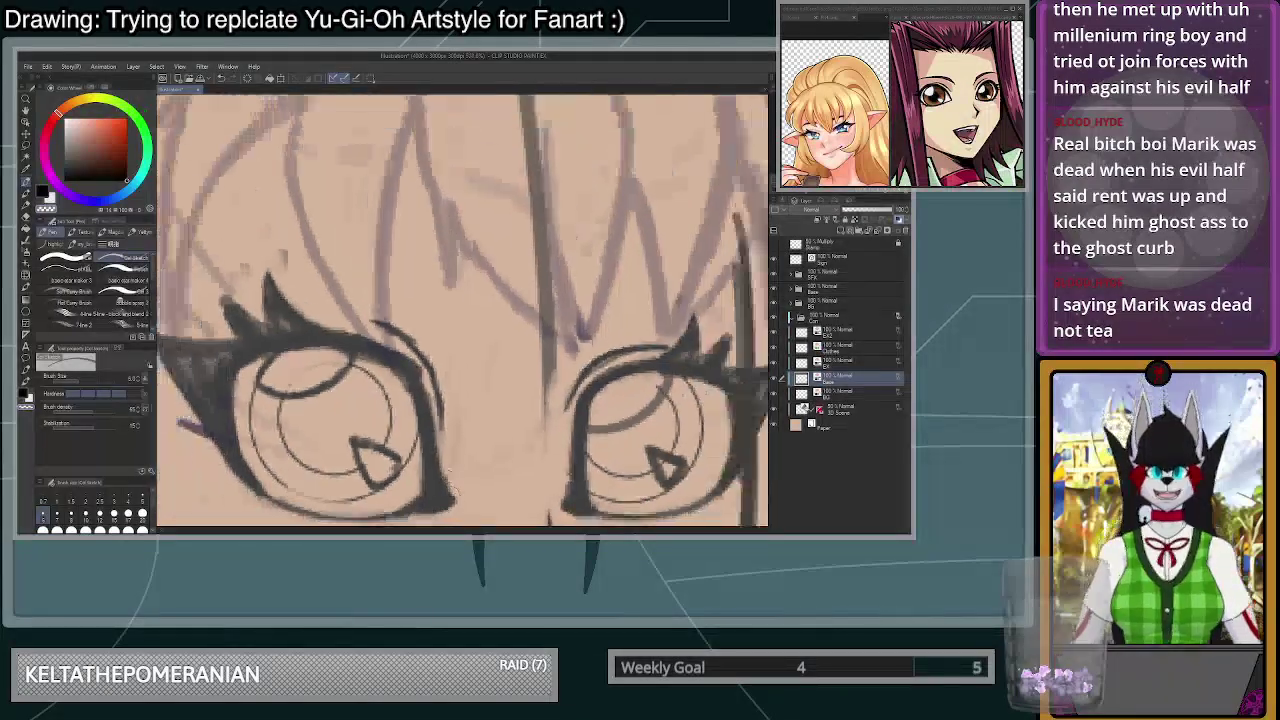
scroll(431, 413, up, 3)
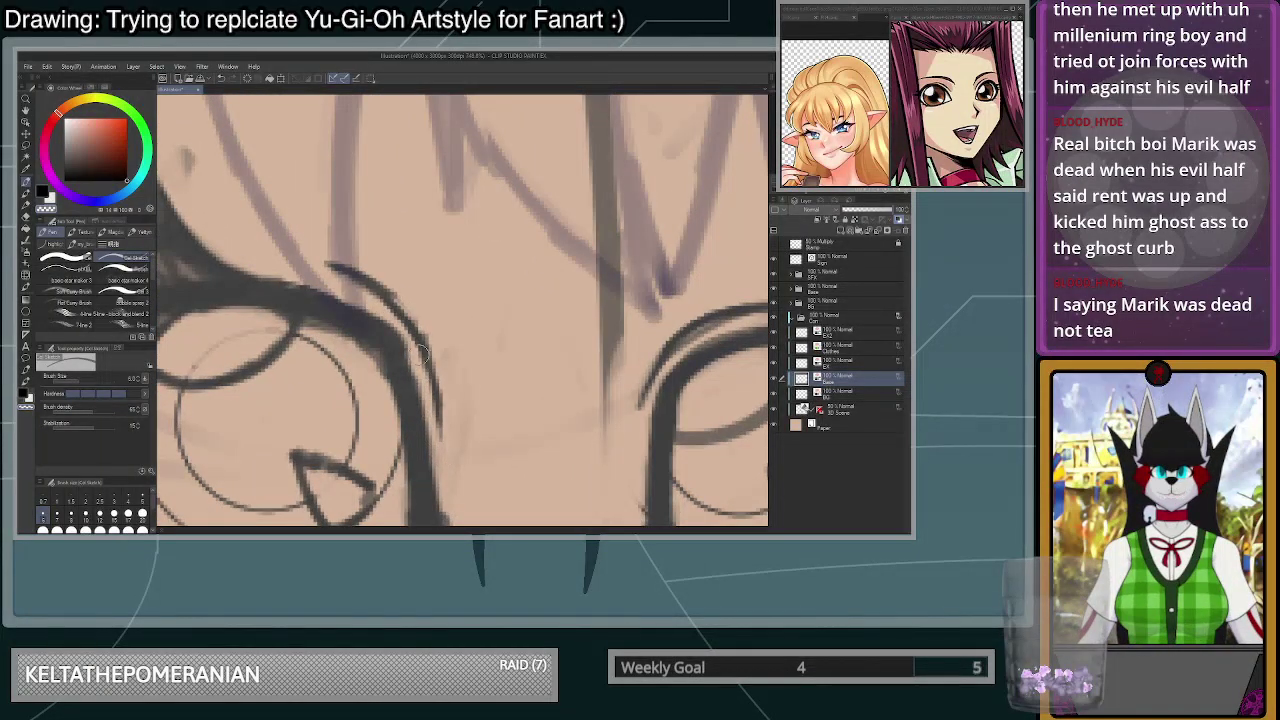
scroll(372, 275, down, 2)
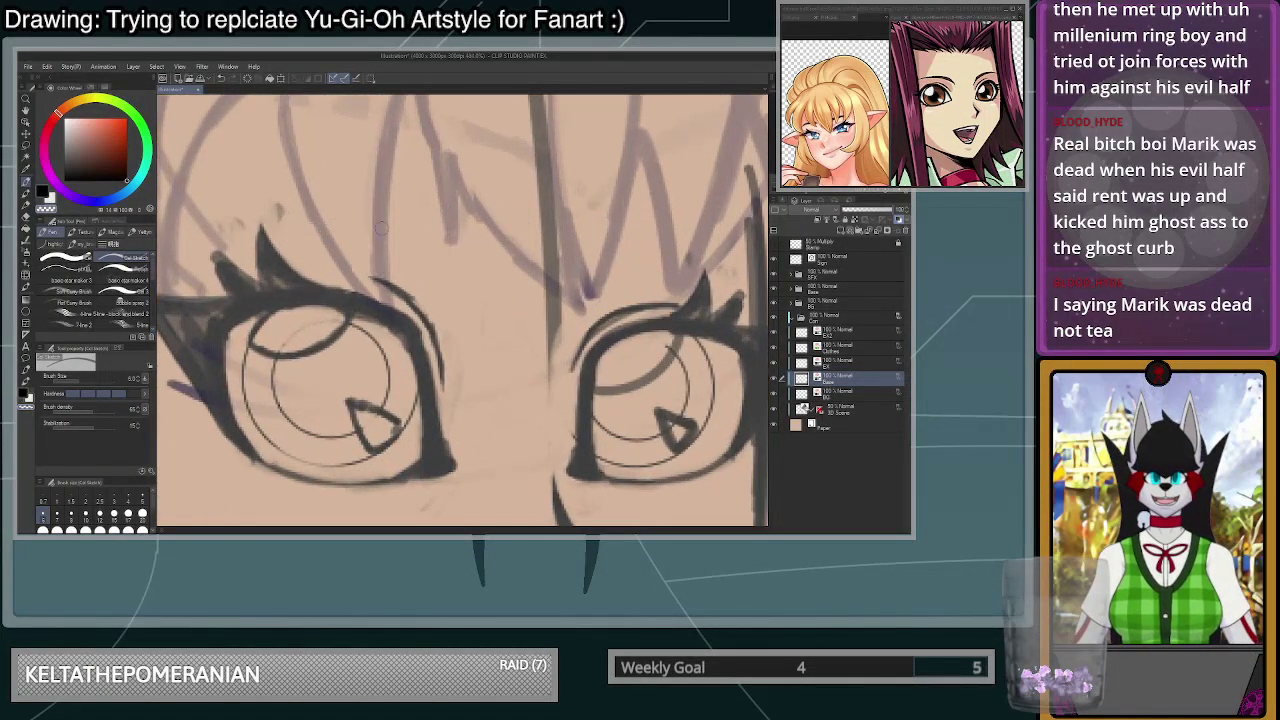
scroll(484, 236, down, 3)
scroll(485, 236, up, 4)
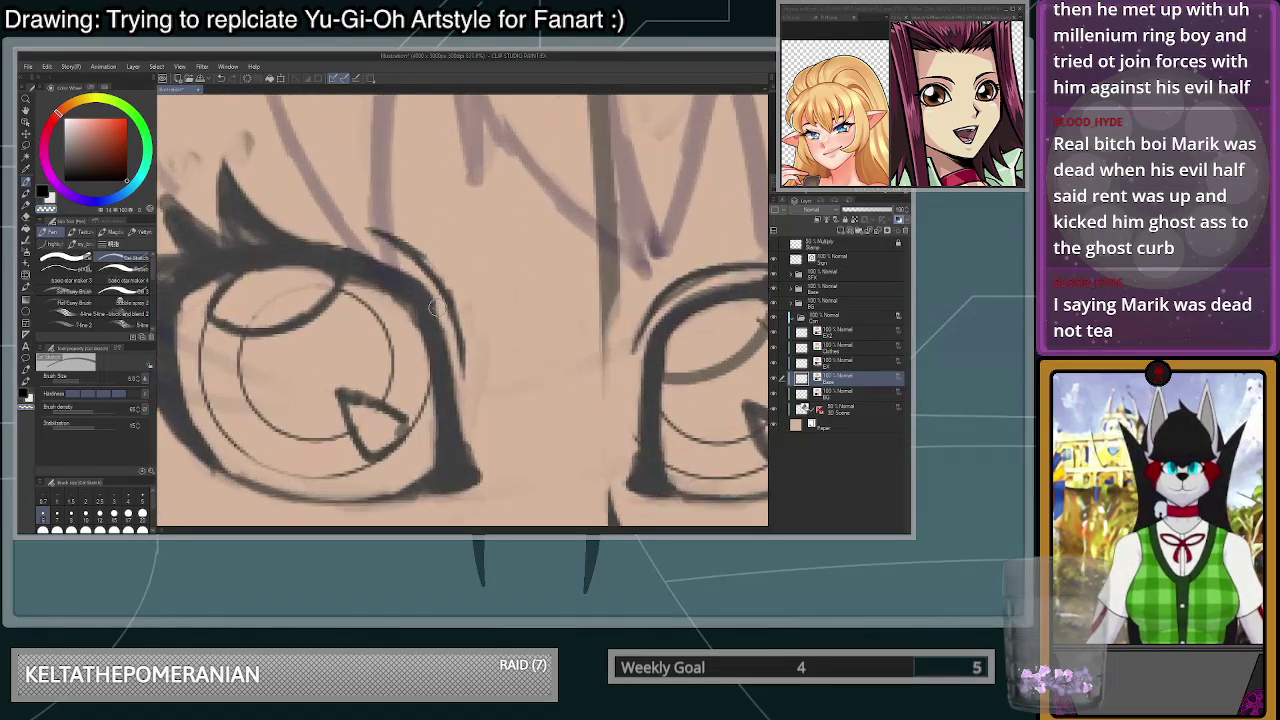
drag(445, 330, 449, 379)
- Strengthen the right-hand eye's crease with repeated curved strokes and trim its lower end
scroll(468, 330, down, 2)
scroll(655, 338, up, 3)
drag(571, 274, 513, 377)
drag(528, 312, 517, 405)
drag(525, 349, 515, 409)
mouse_move(576, 283)
mouse_down()
mouse_move(552, 304)
mouse_move(525, 403)
mouse_move(540, 338)
mouse_up()
drag(564, 293, 512, 427)
key(c)
drag(513, 369, 498, 440)
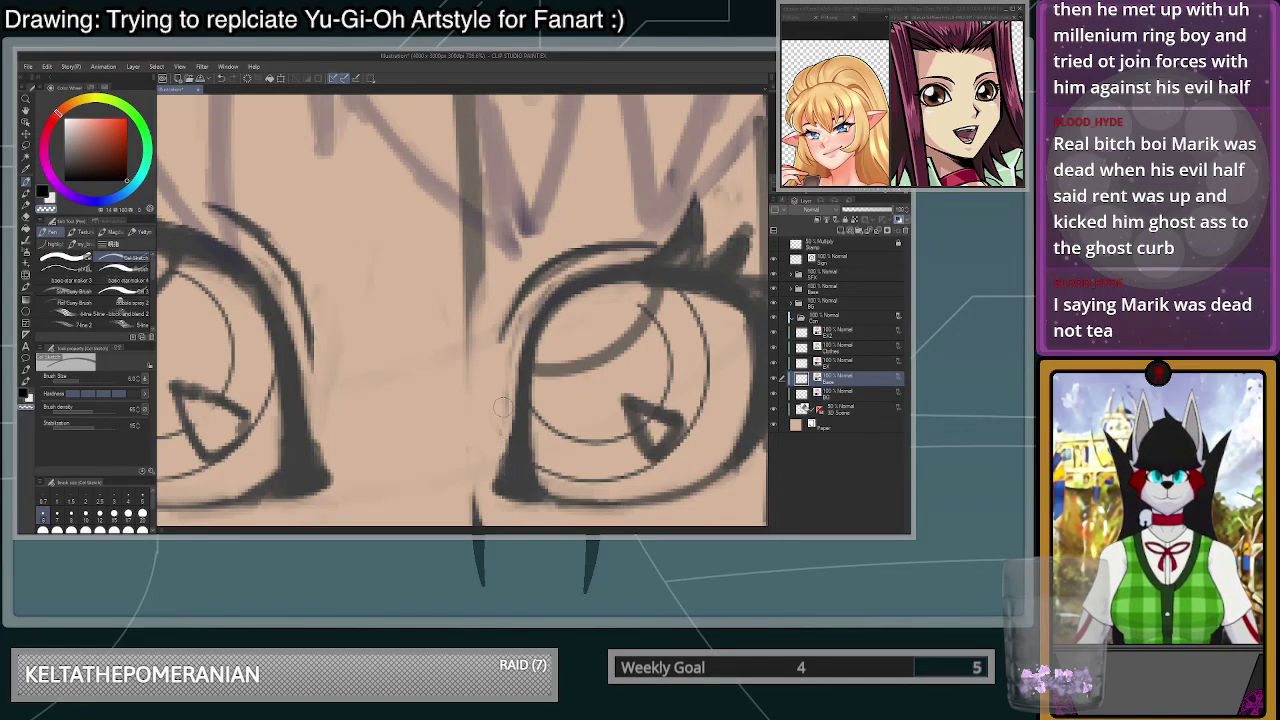
- Review the whole face sketch and compare its eyes with the different Yu-Gi-Oh reference images
scroll(505, 433, down, 5)
scroll(538, 337, down, 3)
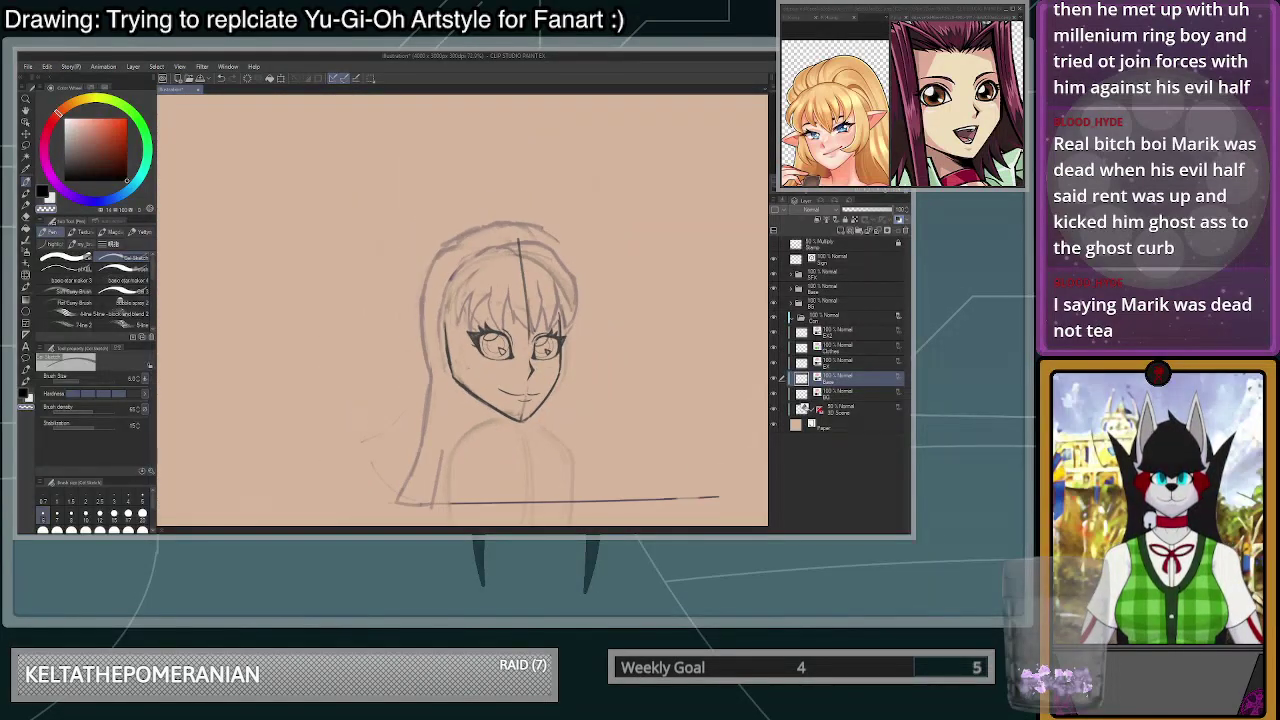
scroll(536, 337, up, 6)
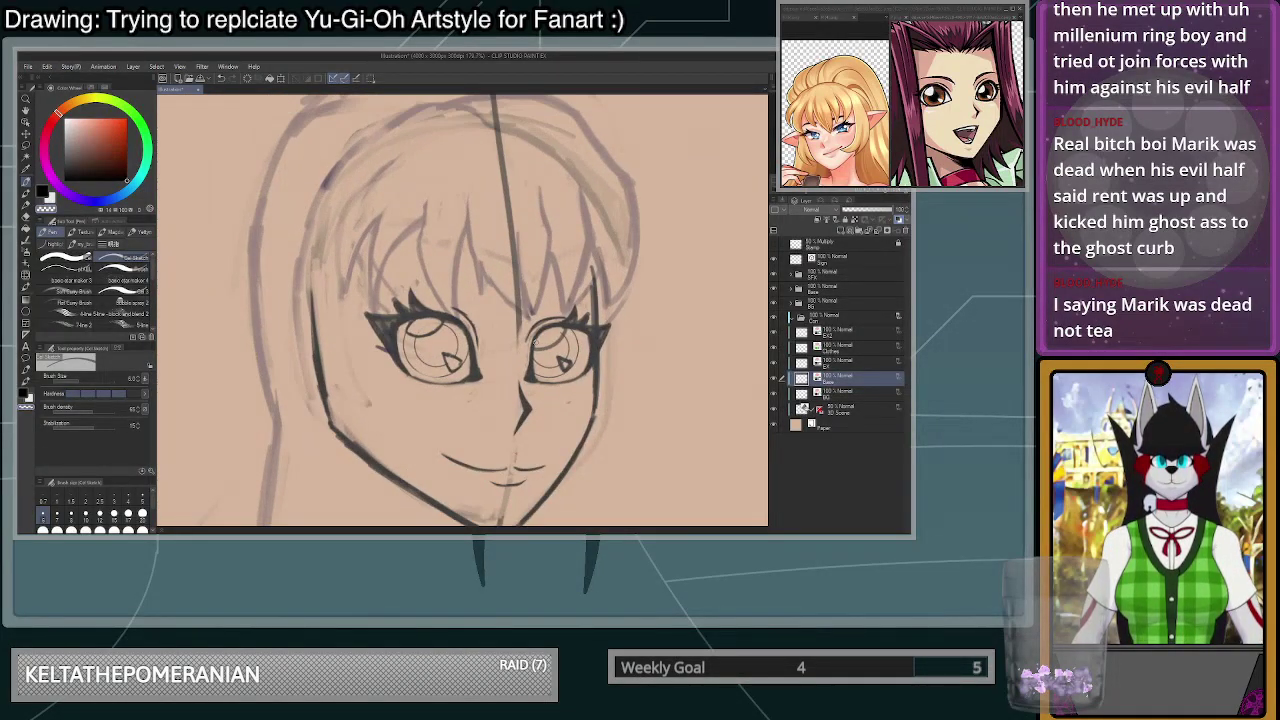
scroll(545, 336, down, 3)
scroll(583, 313, up, 3)
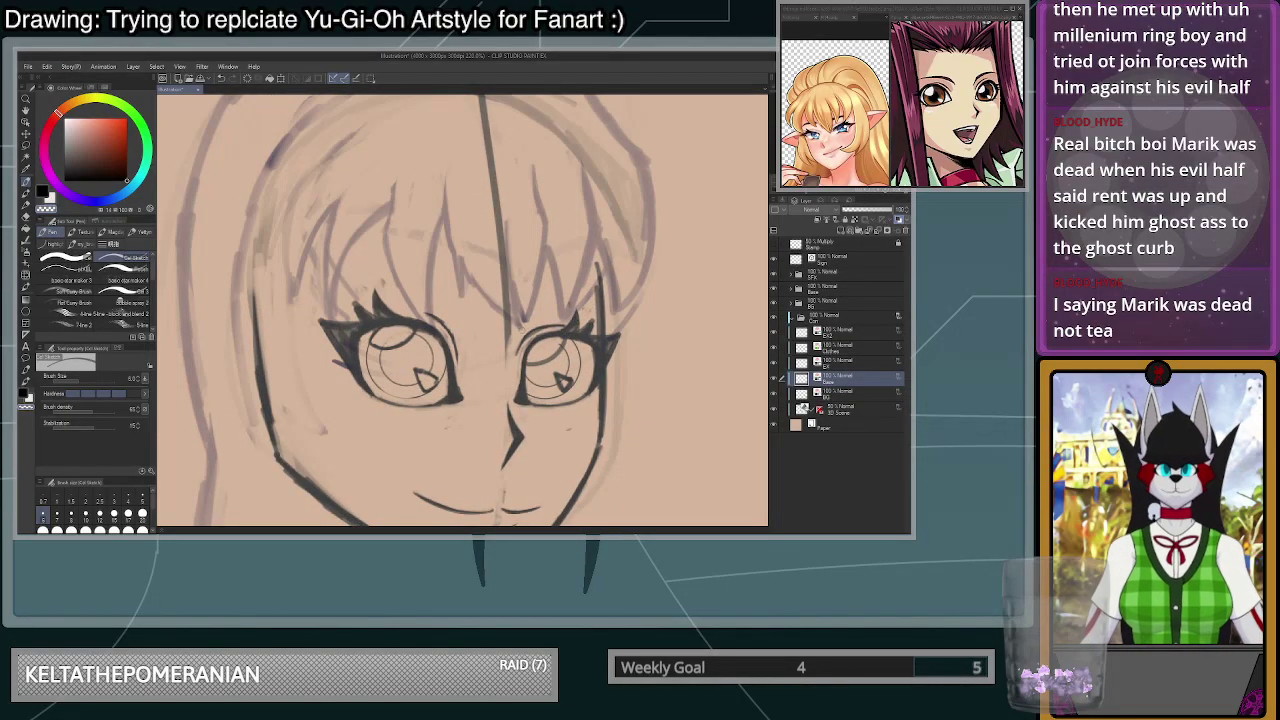
scroll(522, 337, down, 1)
scroll(522, 338, up, 1)
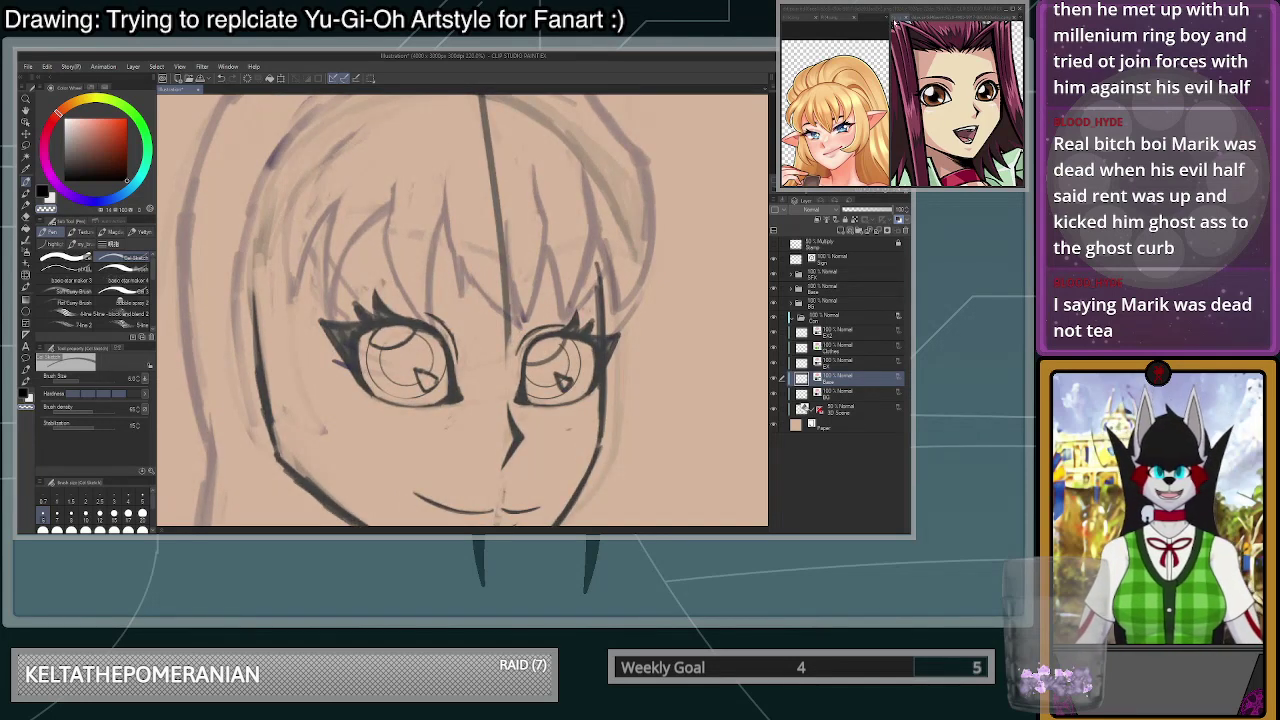
click(958, 17)
scroll(964, 88, down, 2)
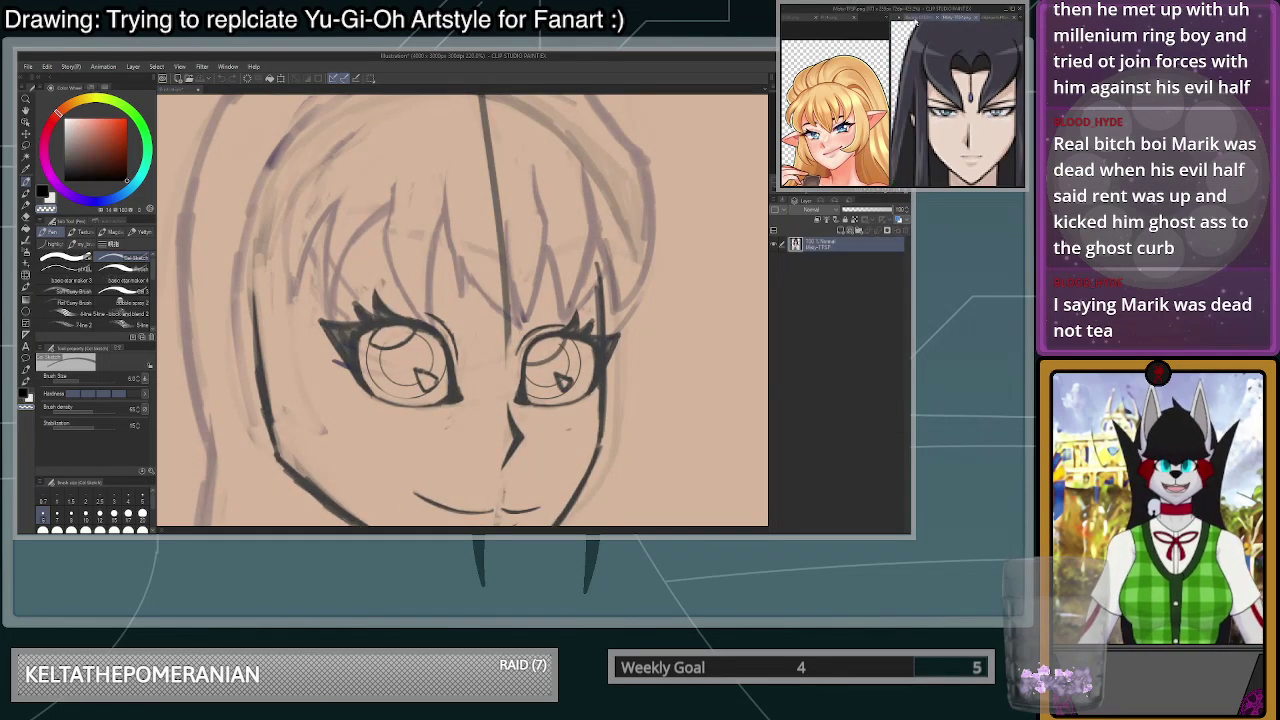
key(ctrl+Tab)
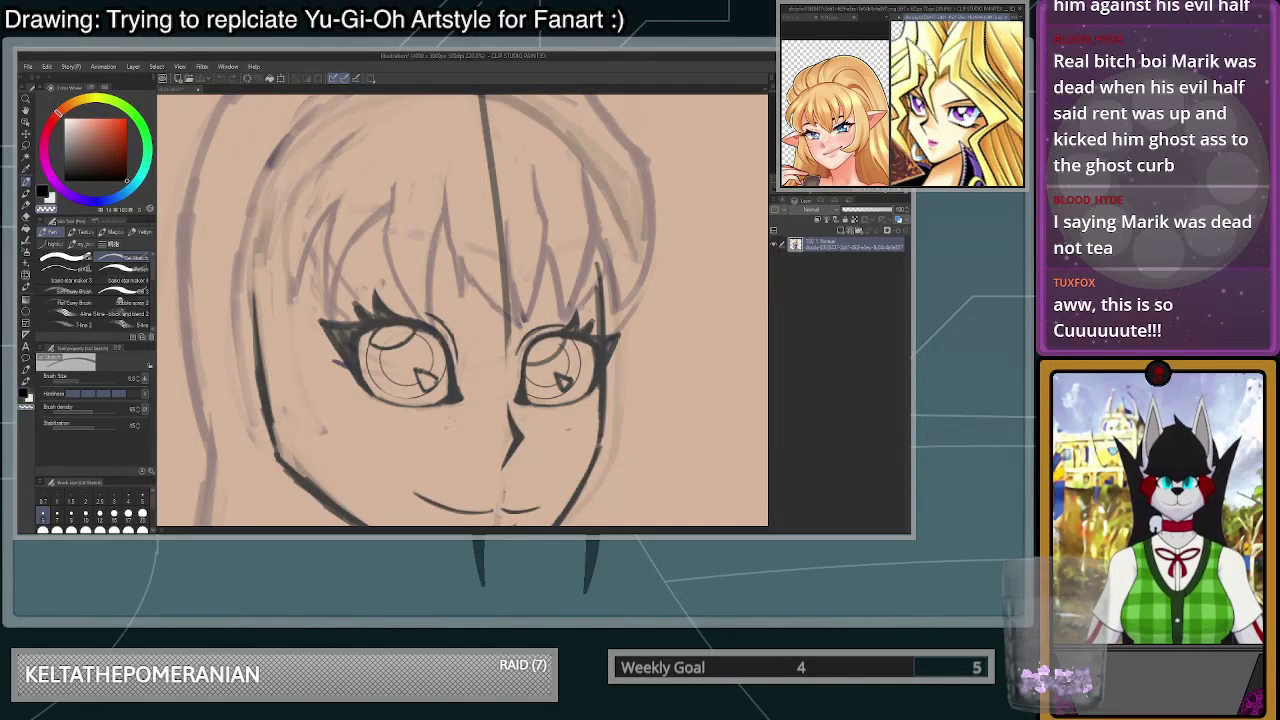
scroll(929, 60, up, 1)
scroll(957, 104, up, 1)
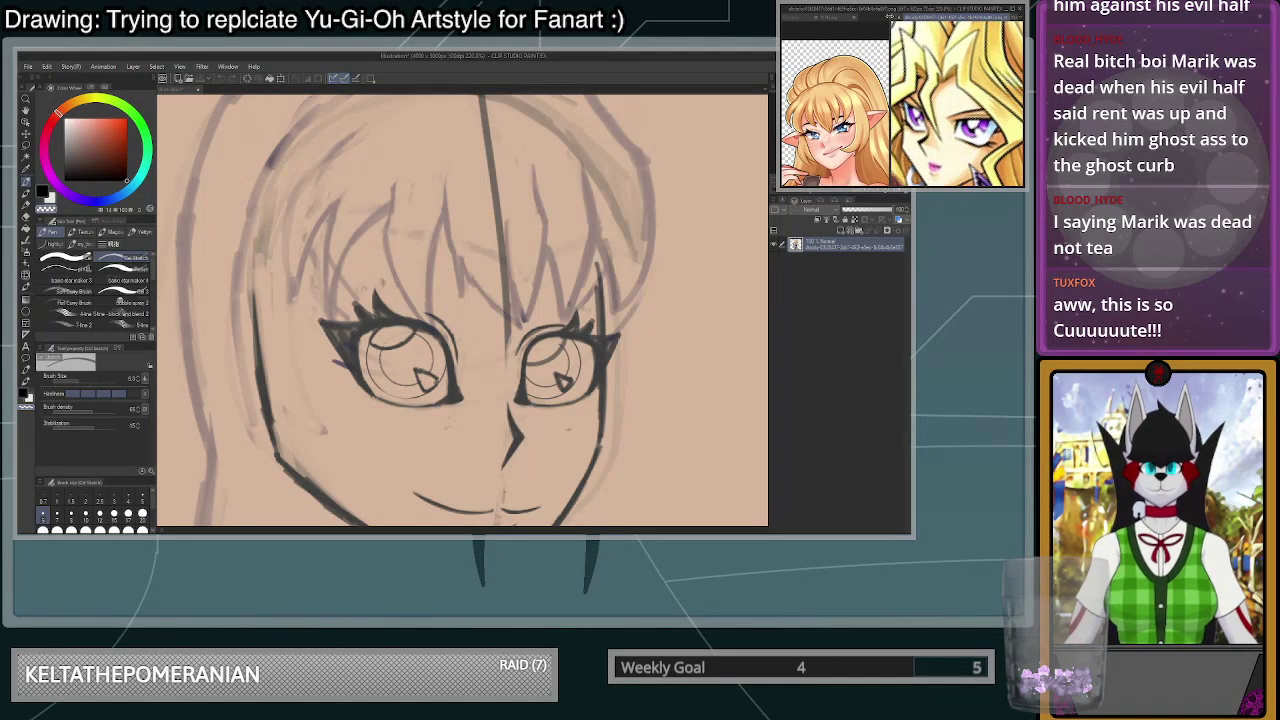
key(ctrl+Tab)
scroll(957, 104, up, 1)
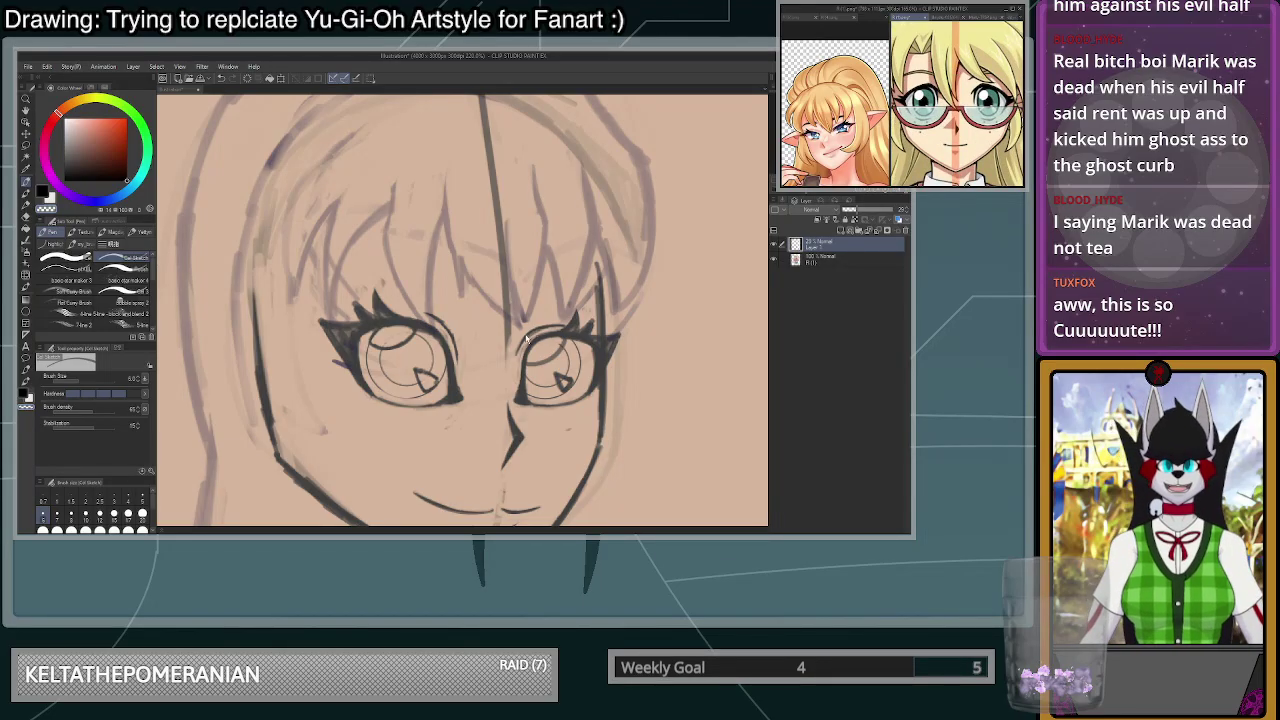
- Return to the face sketch and erase the crease lines above the inner corners of both eyes
key(ctrl+Tab)
scroll(527, 340, up, 3)
drag(346, 295, 405, 338)
key(ctrl+z)
key(c)
drag(350, 290, 407, 364)
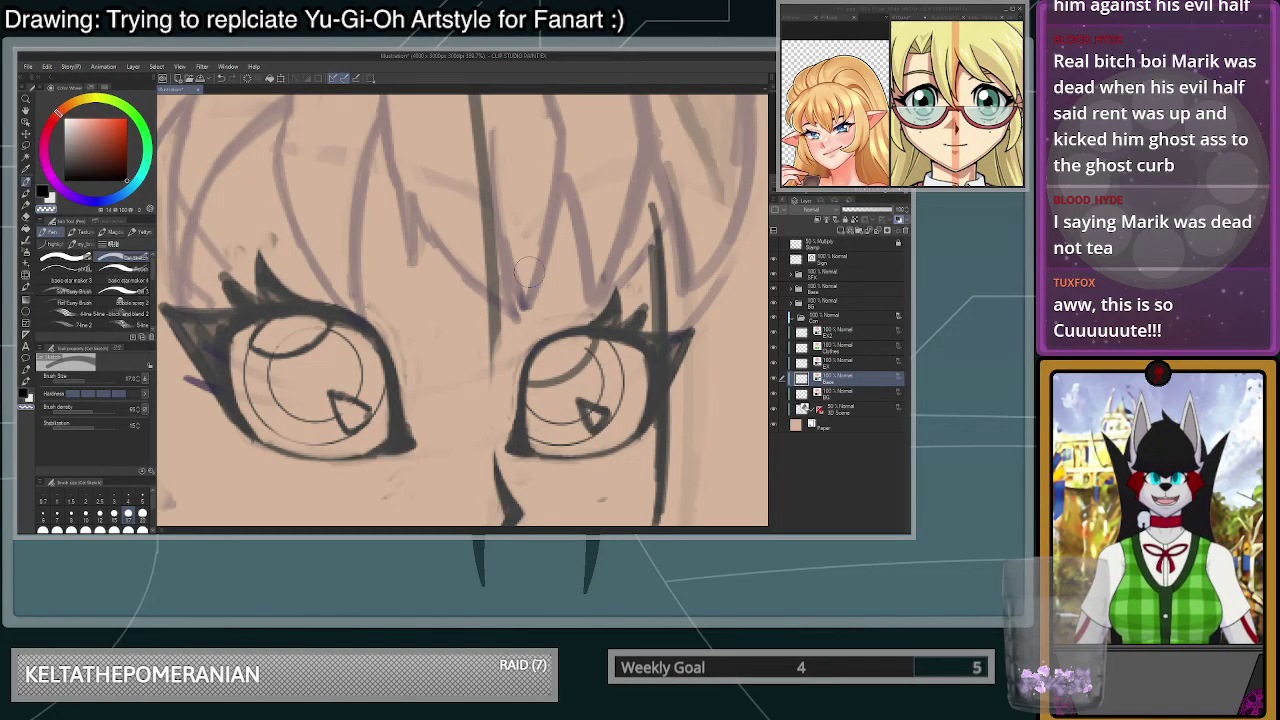
- Reduce the brush size to 10 and try short pointed accents on the inner upper lid lines of both eyes
key(bracketleft)
key(bracketleft)
key(bracketleft)
key(ctrl+z)
mouse_move(541, 347)
mouse_down()
mouse_move(512, 387)
mouse_move(525, 369)
mouse_up()
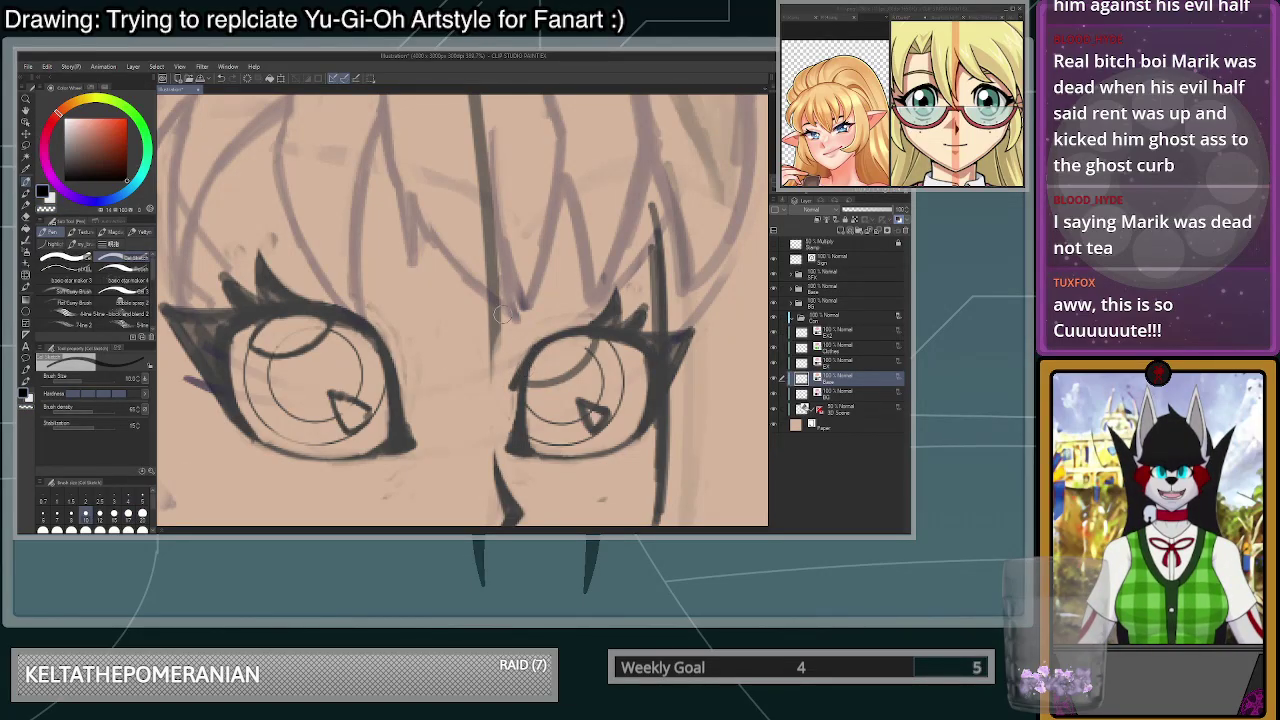
drag(380, 340, 400, 382)
key(ctrl+z)
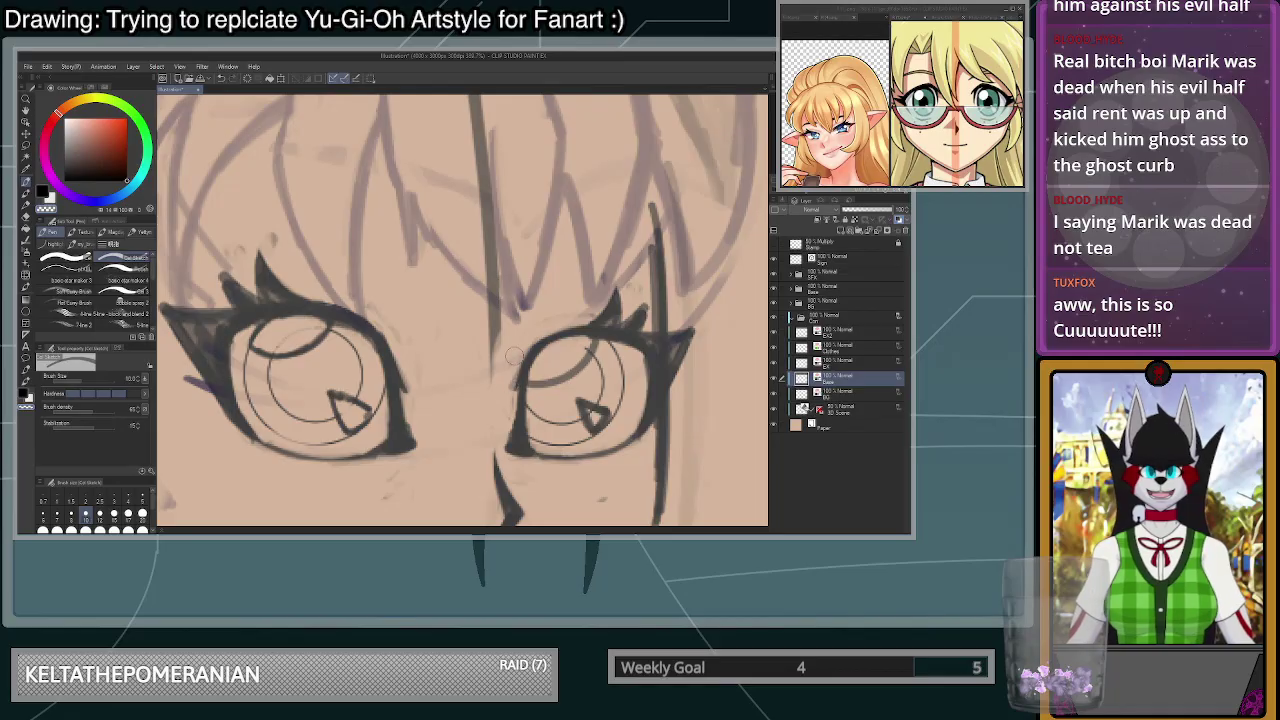
scroll(574, 358, down, 7)
scroll(571, 379, up, 5)
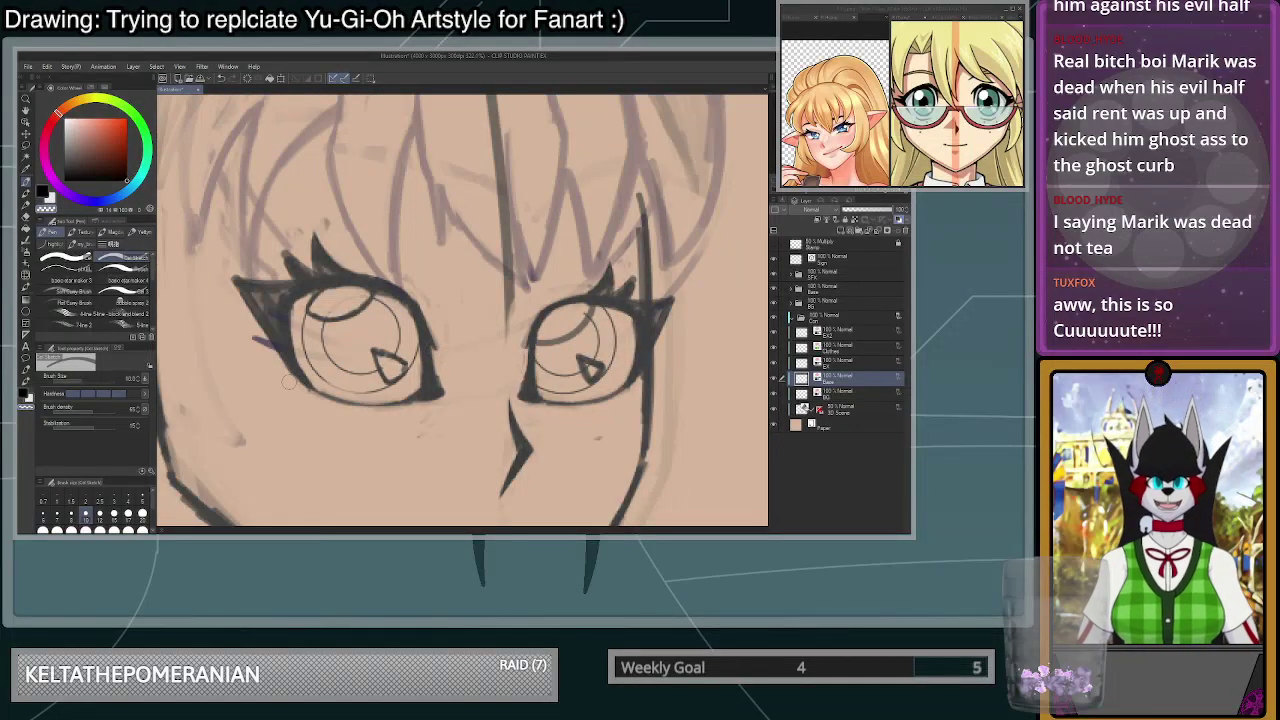
scroll(603, 385, down, 5)
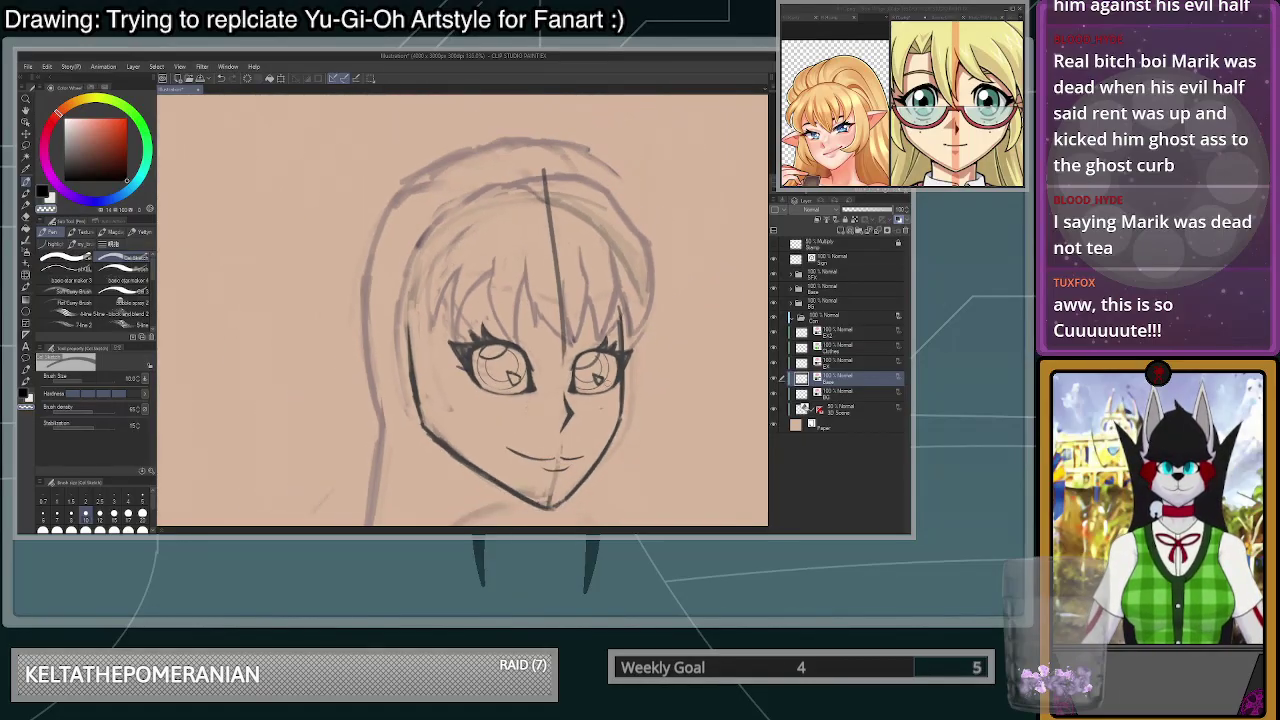
- Flip the canvas view horizontally several times to check the face sketch's balance and eye placement
click(898, 193)
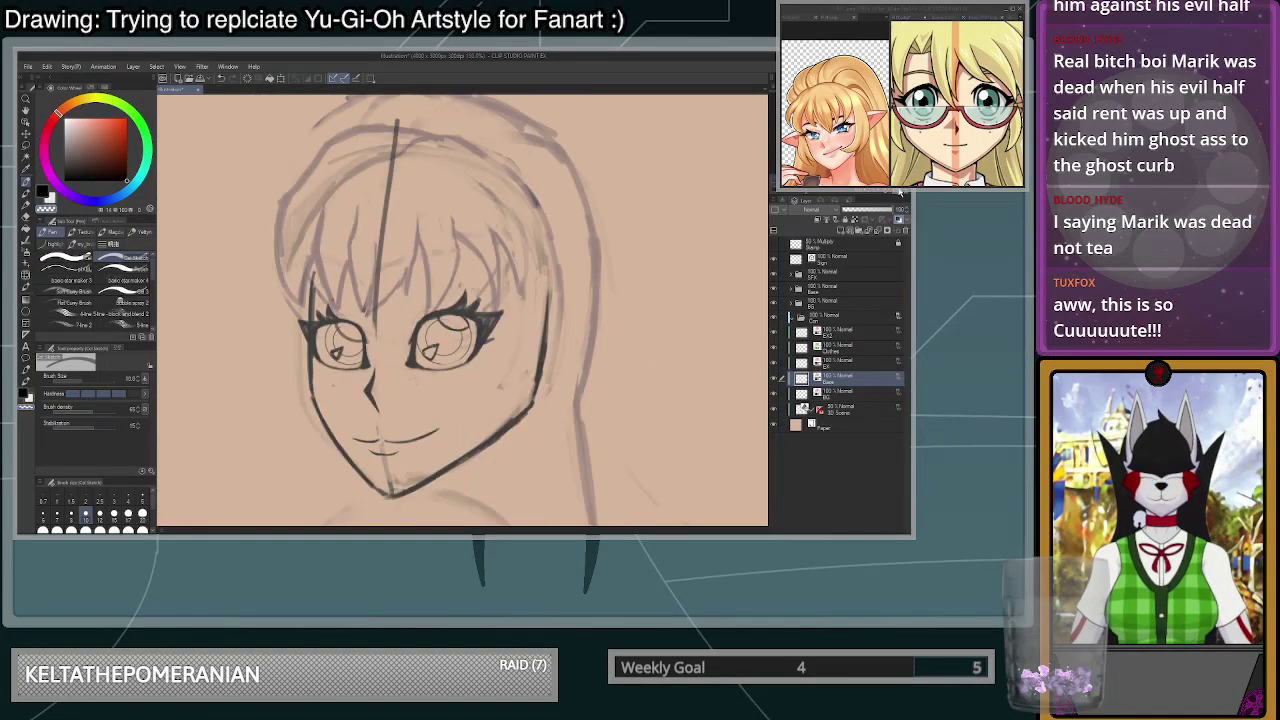
click(899, 193)
click(899, 193)
click(899, 193)
click(900, 193)
click(900, 193)
click(900, 193)
click(900, 193)
click(899, 193)
click(899, 193)
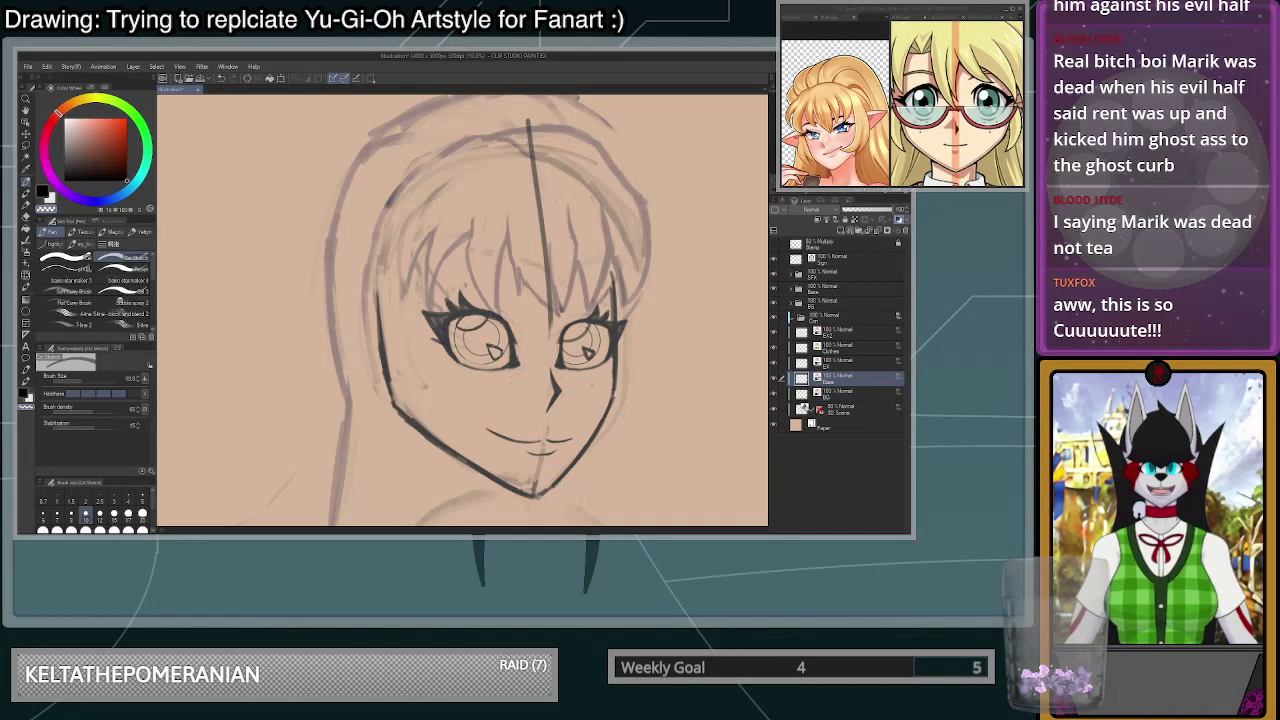
scroll(598, 354, up, 3)
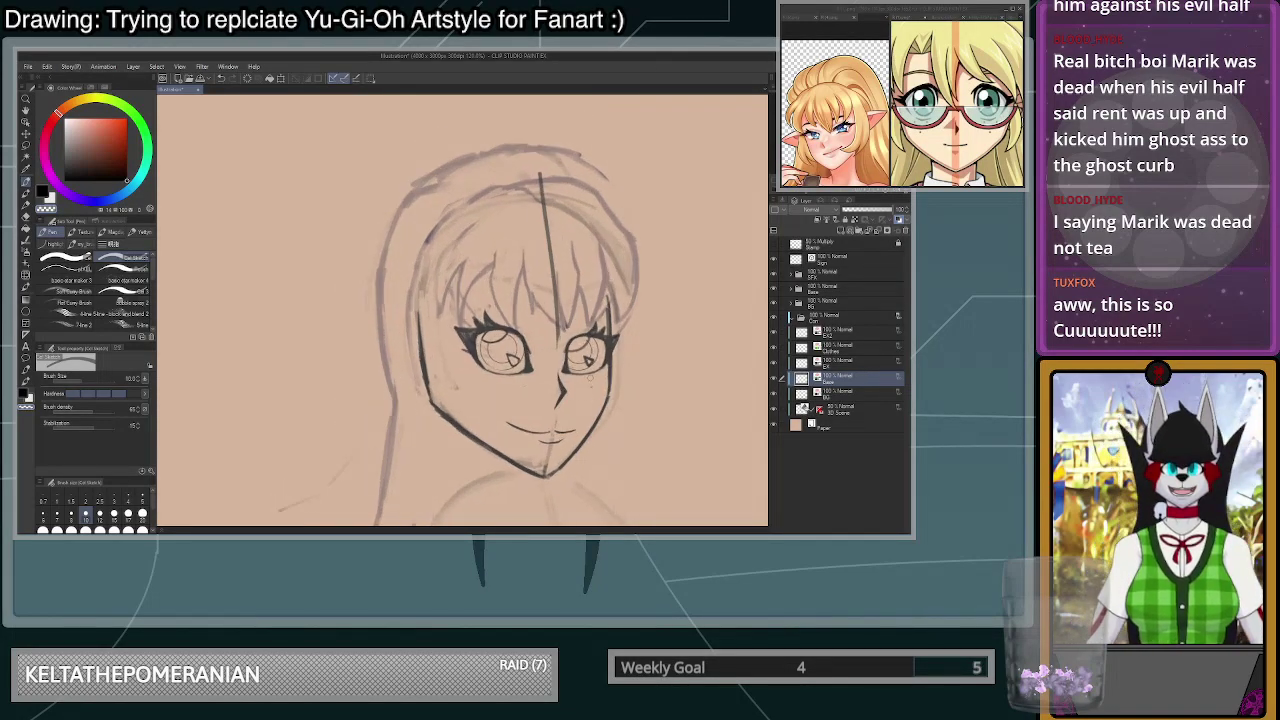
scroll(600, 333, down, 4)
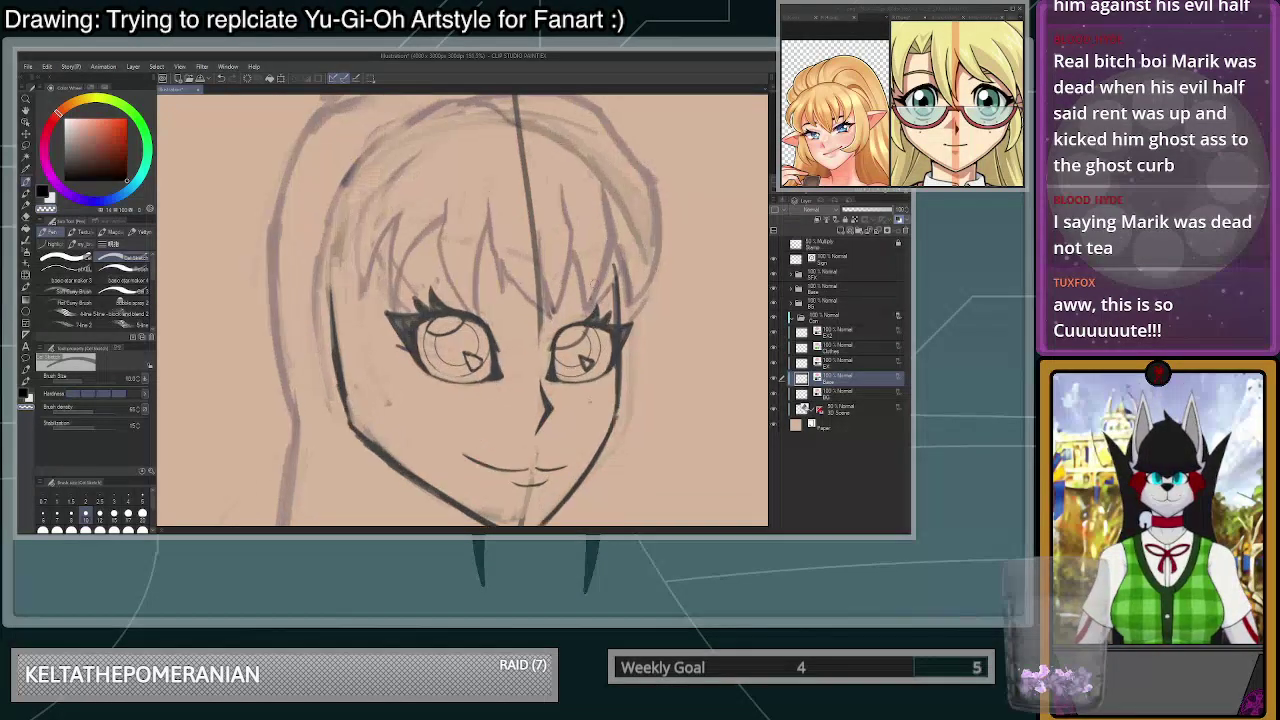
scroll(576, 300, up, 5)
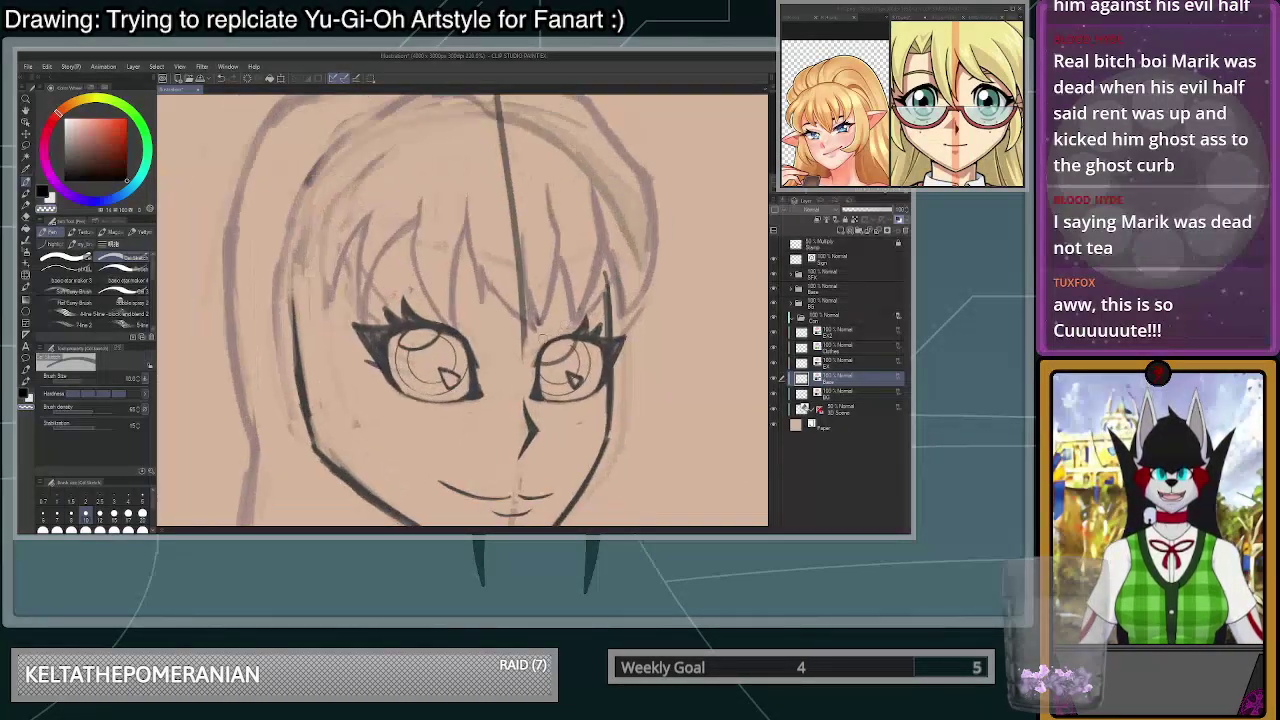
- Draw a thin arched eyebrow line above the right-hand eye, redrawing the stroke until its curve fits
drag(528, 328, 652, 296)
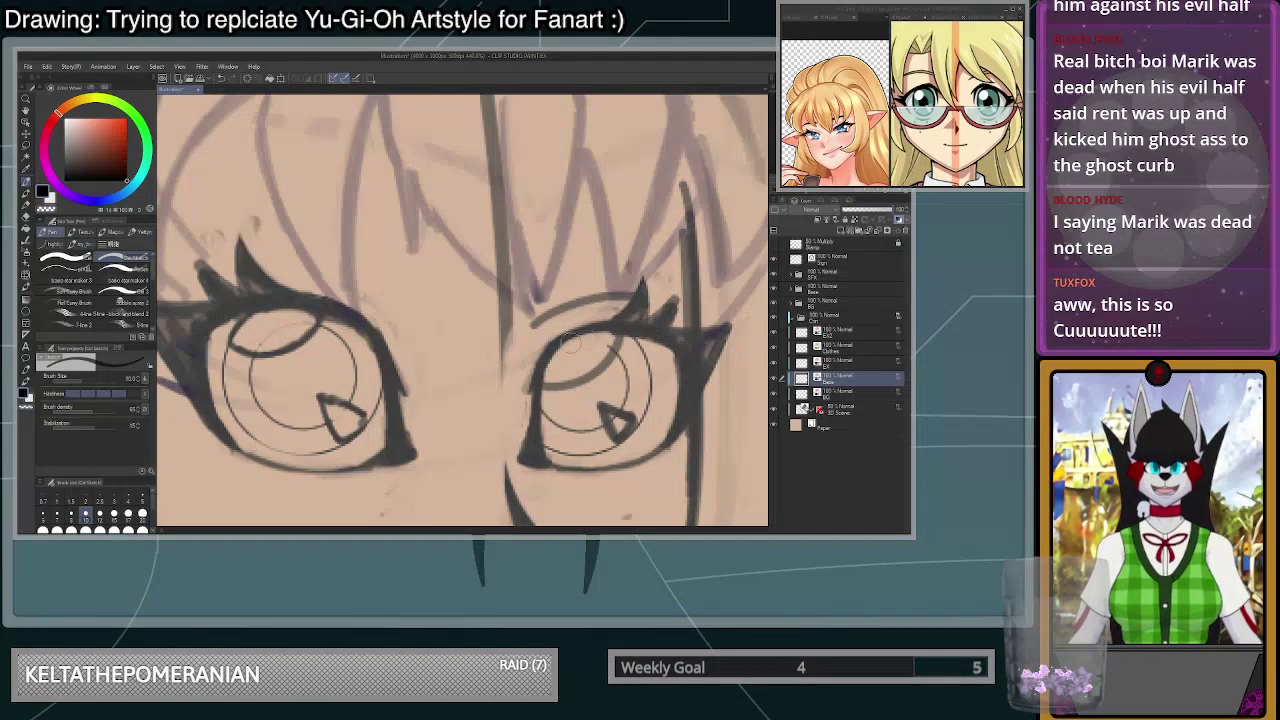
key(ctrl+z)
mouse_move(520, 294)
mouse_down()
mouse_move(568, 270)
mouse_move(683, 282)
mouse_move(578, 265)
mouse_move(690, 304)
mouse_up()
key(ctrl+z)
key(ctrl+z)
scroll(693, 322, down, 4)
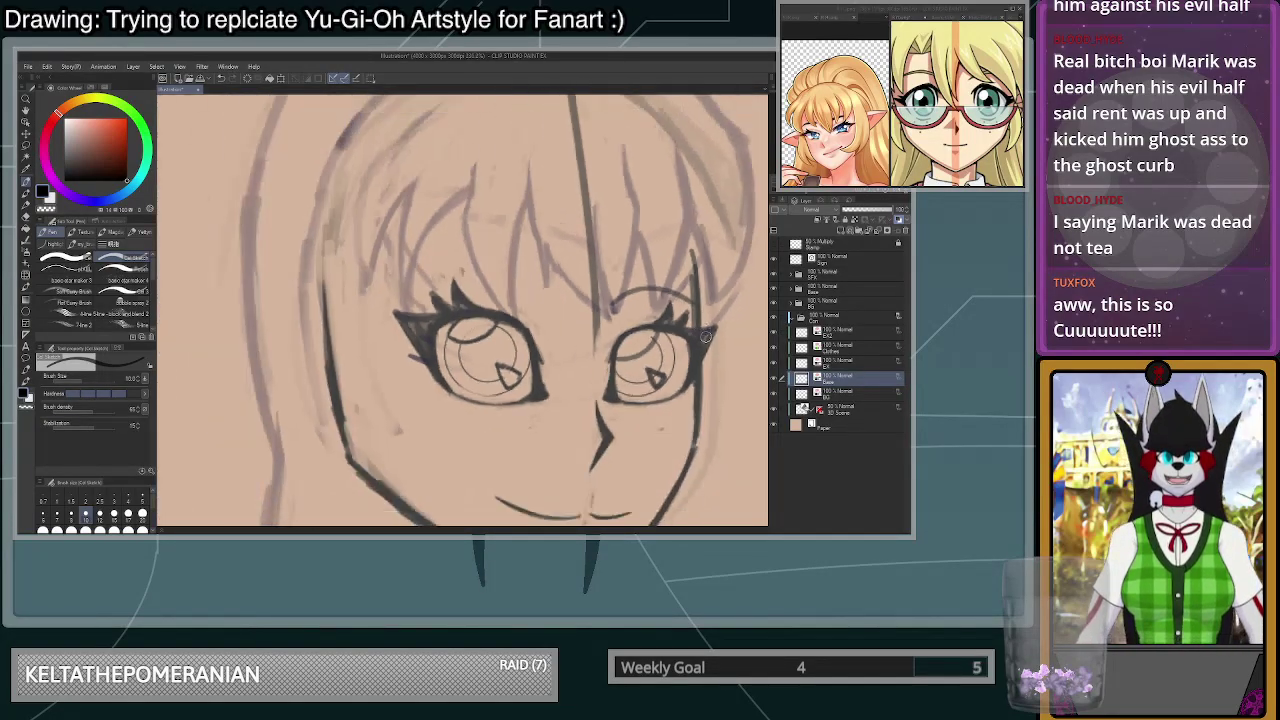
scroll(688, 392, up, 3)
scroll(560, 340, down, 1)
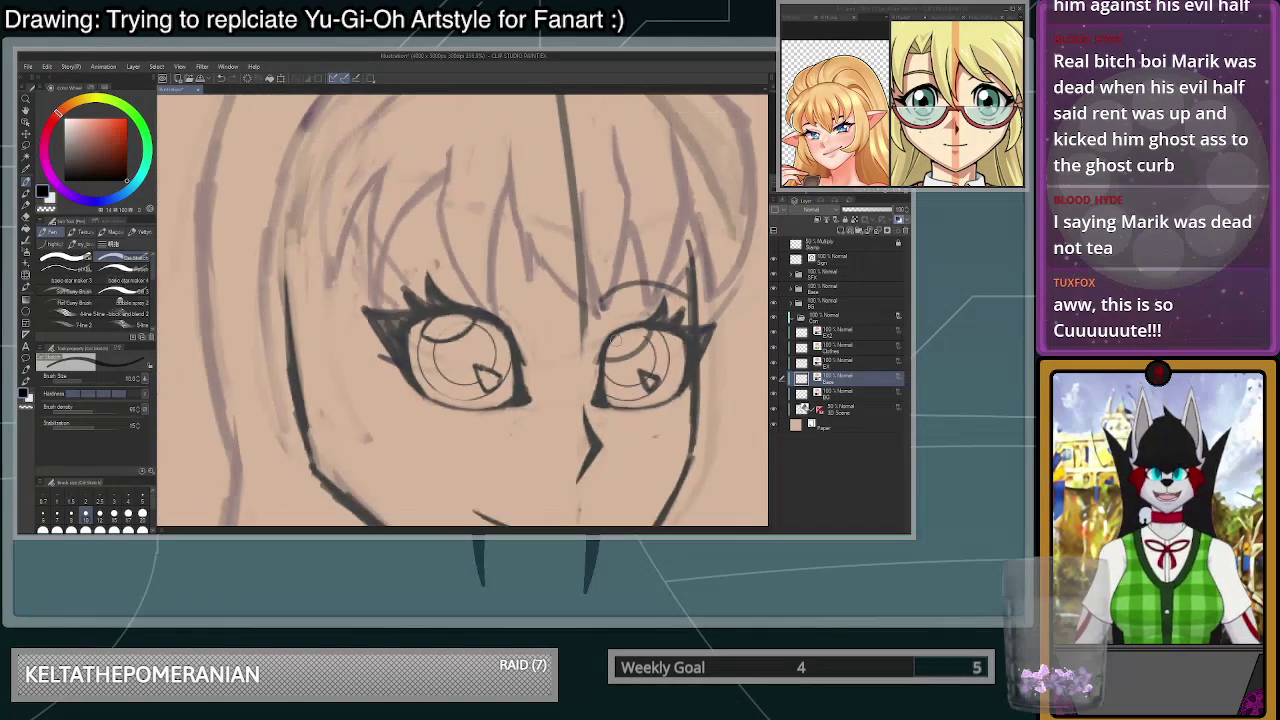
- Draw a matching thin arched eyebrow line above the left-hand eye
scroll(499, 309, up, 2)
drag(499, 309, 368, 243)
drag(508, 288, 344, 264)
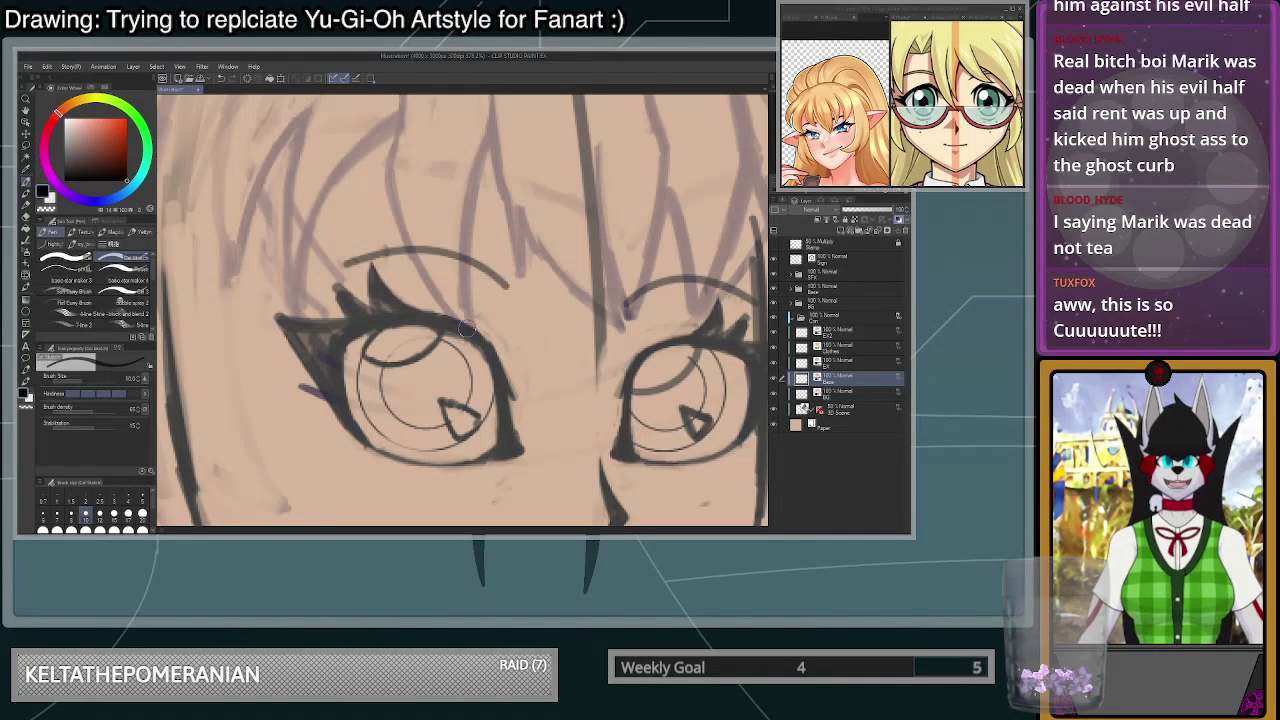
scroll(556, 399, down, 5)
scroll(580, 365, up, 5)
drag(577, 366, 570, 375)
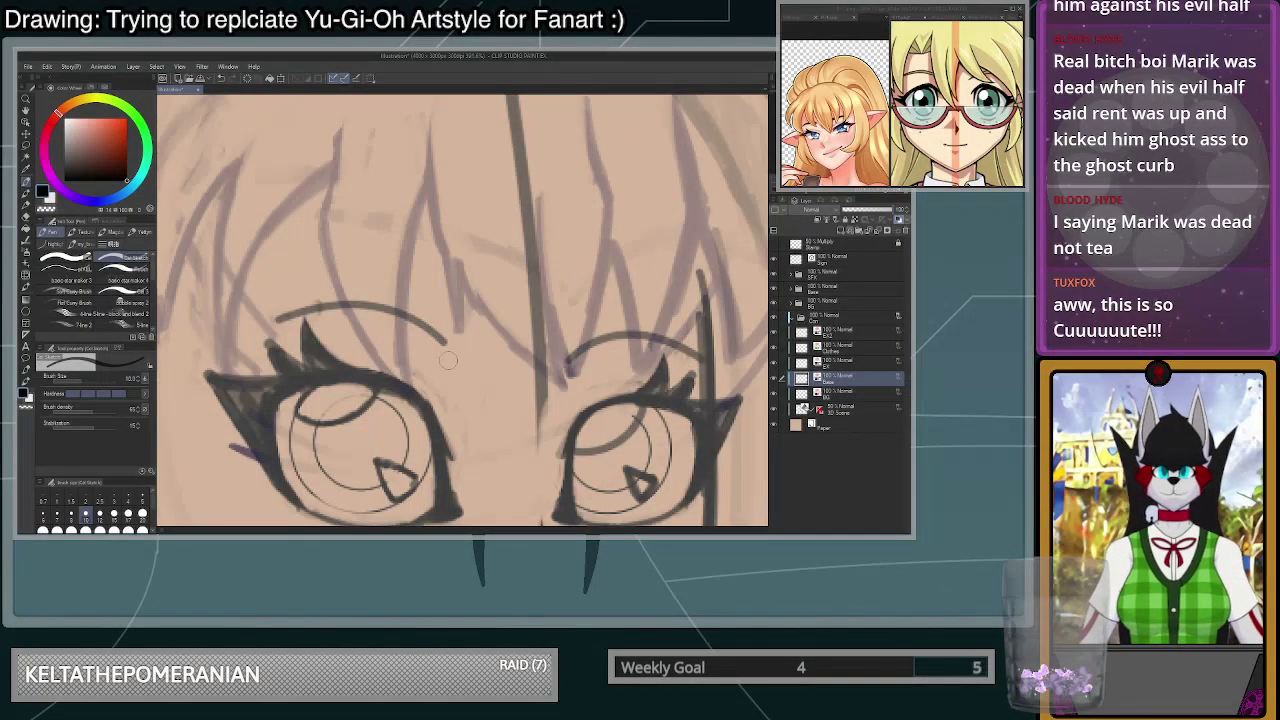
- Thicken both eyebrow arches with repeated strokes, making them heavier at the inner ends
mouse_move(445, 344)
mouse_down()
mouse_move(376, 320)
mouse_move(431, 352)
mouse_move(388, 315)
mouse_move(276, 320)
mouse_up()
mouse_move(276, 320)
mouse_down()
mouse_move(393, 315)
mouse_move(450, 357)
mouse_up()
drag(398, 318, 274, 320)
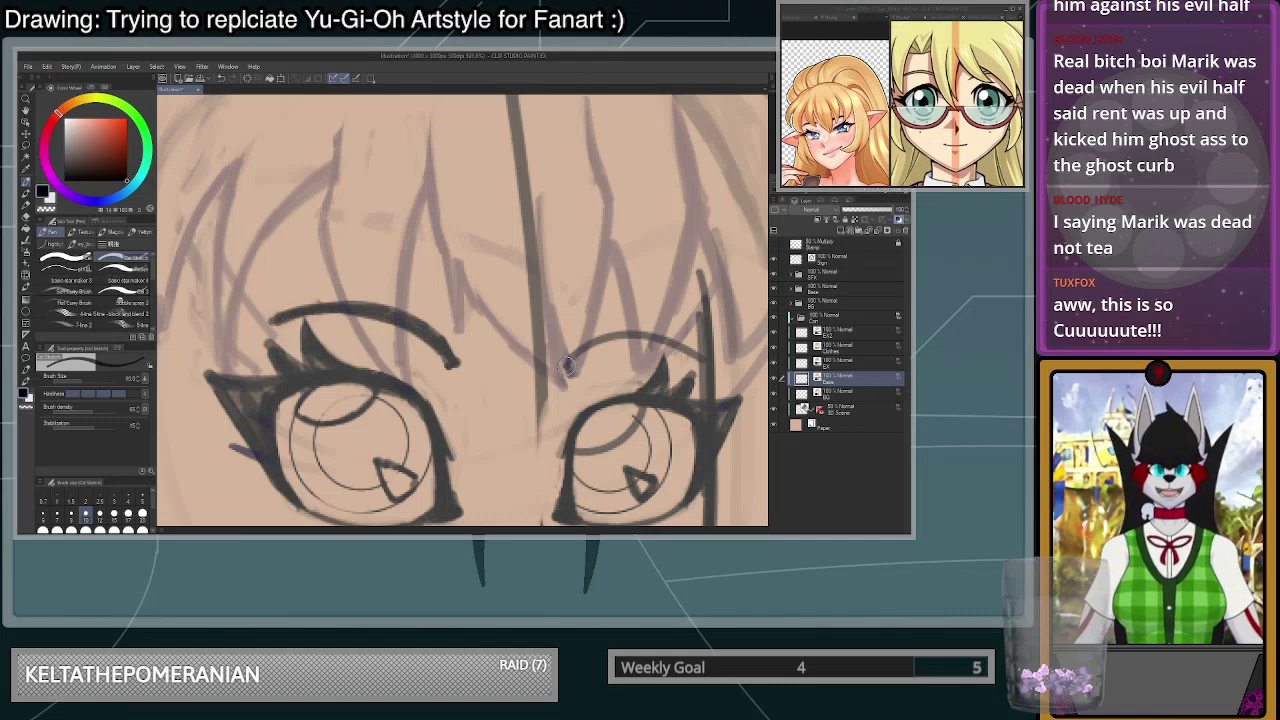
mouse_move(572, 367)
mouse_down()
mouse_move(604, 346)
mouse_move(704, 356)
mouse_up()
key(ctrl+z)
mouse_move(622, 340)
mouse_down()
mouse_move(661, 344)
mouse_move(633, 340)
mouse_move(574, 367)
mouse_move(596, 343)
mouse_move(651, 338)
mouse_move(695, 363)
mouse_move(649, 351)
mouse_move(710, 373)
mouse_up()
key(c)
key(ctrl+z)
mouse_move(645, 346)
mouse_down()
mouse_move(698, 370)
mouse_move(630, 347)
mouse_up()
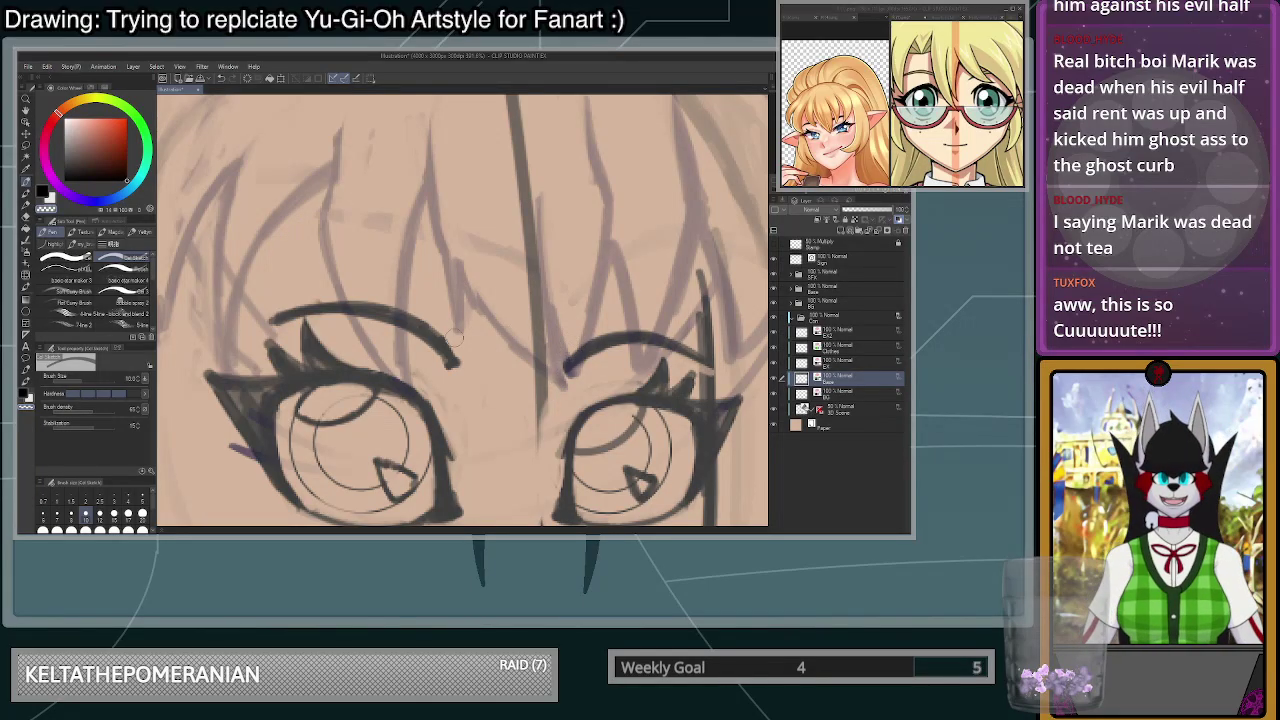
- Check the eyebrows against the whole face and retrace the outer half of the left-hand arch
scroll(474, 383, down, 6)
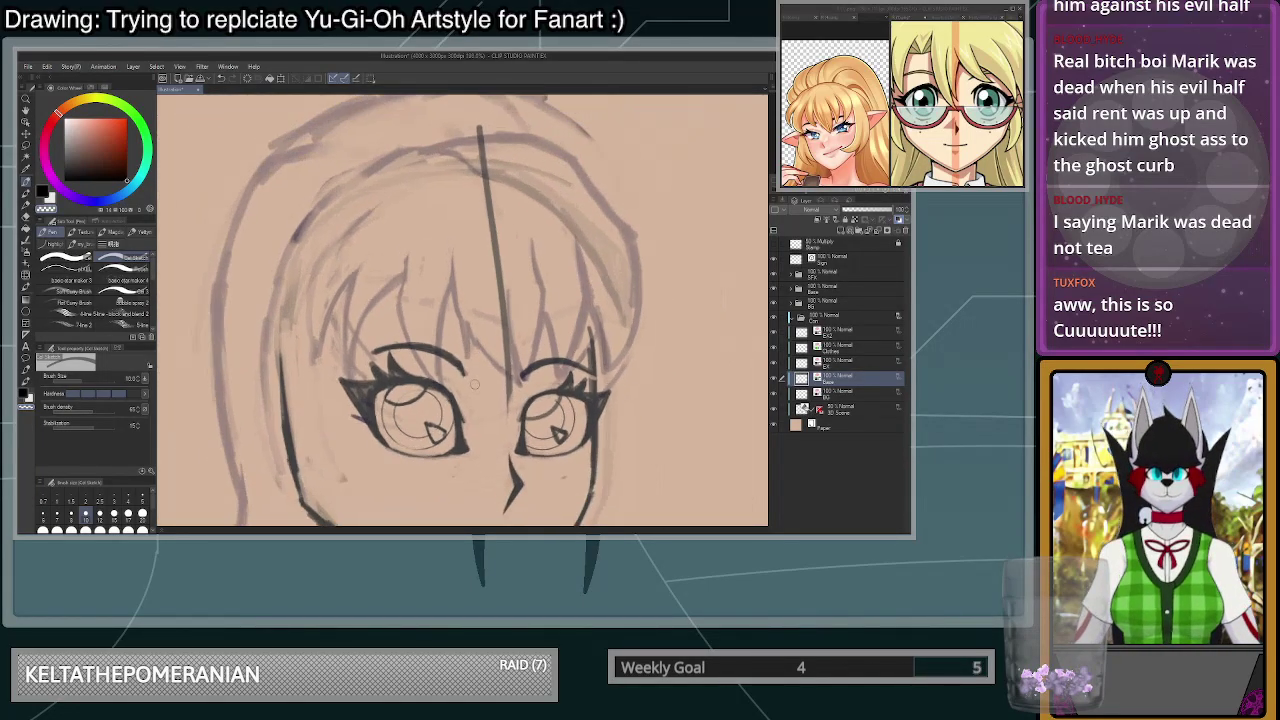
scroll(614, 411, up, 5)
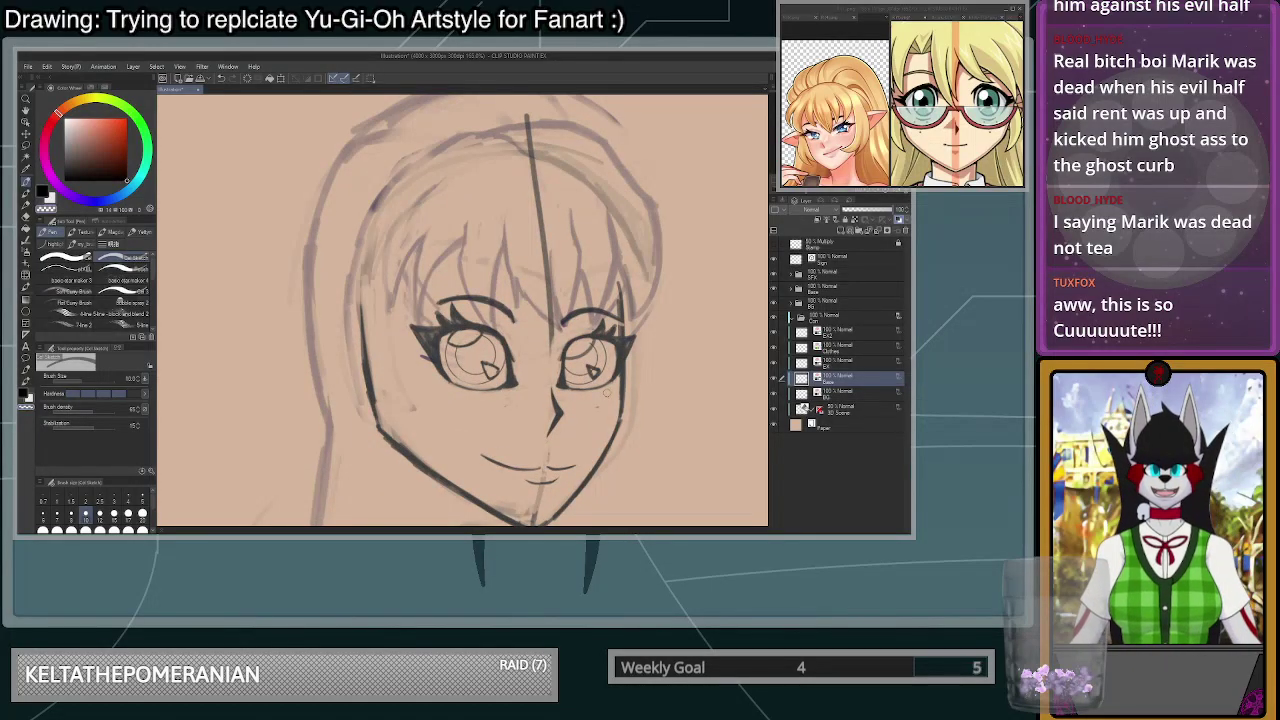
scroll(606, 393, up, 4)
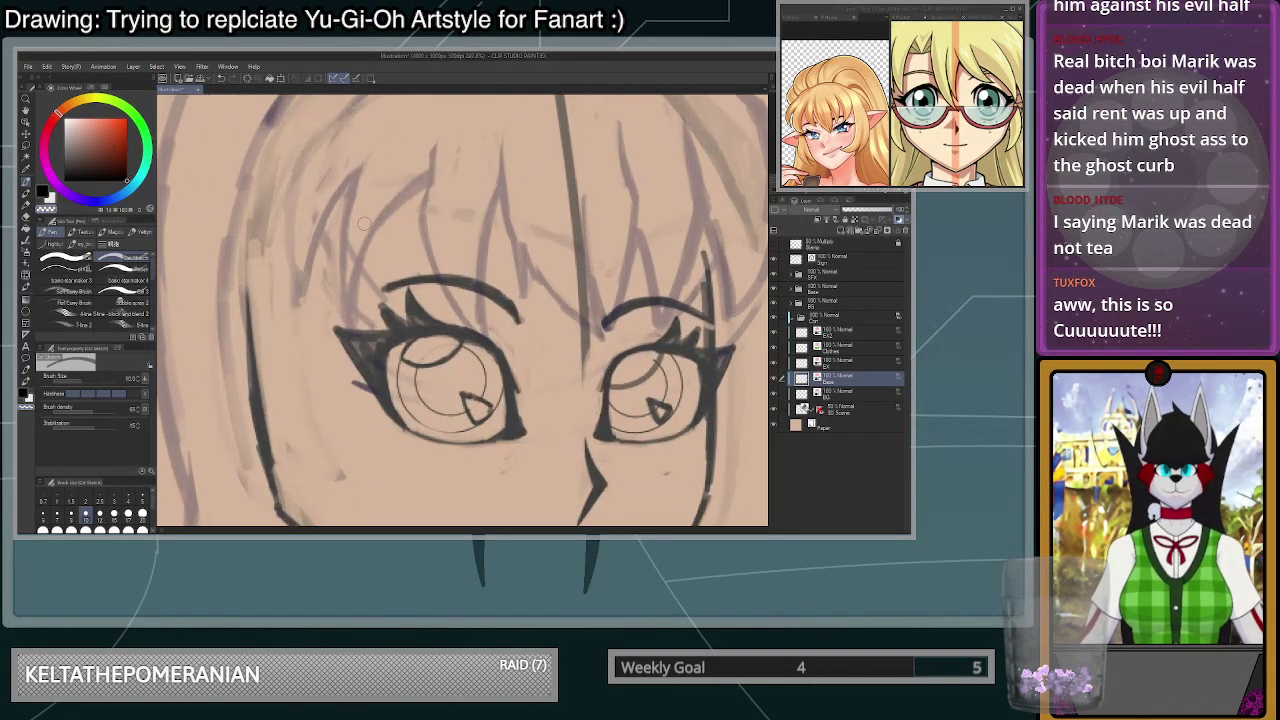
scroll(192, 277, up, 1)
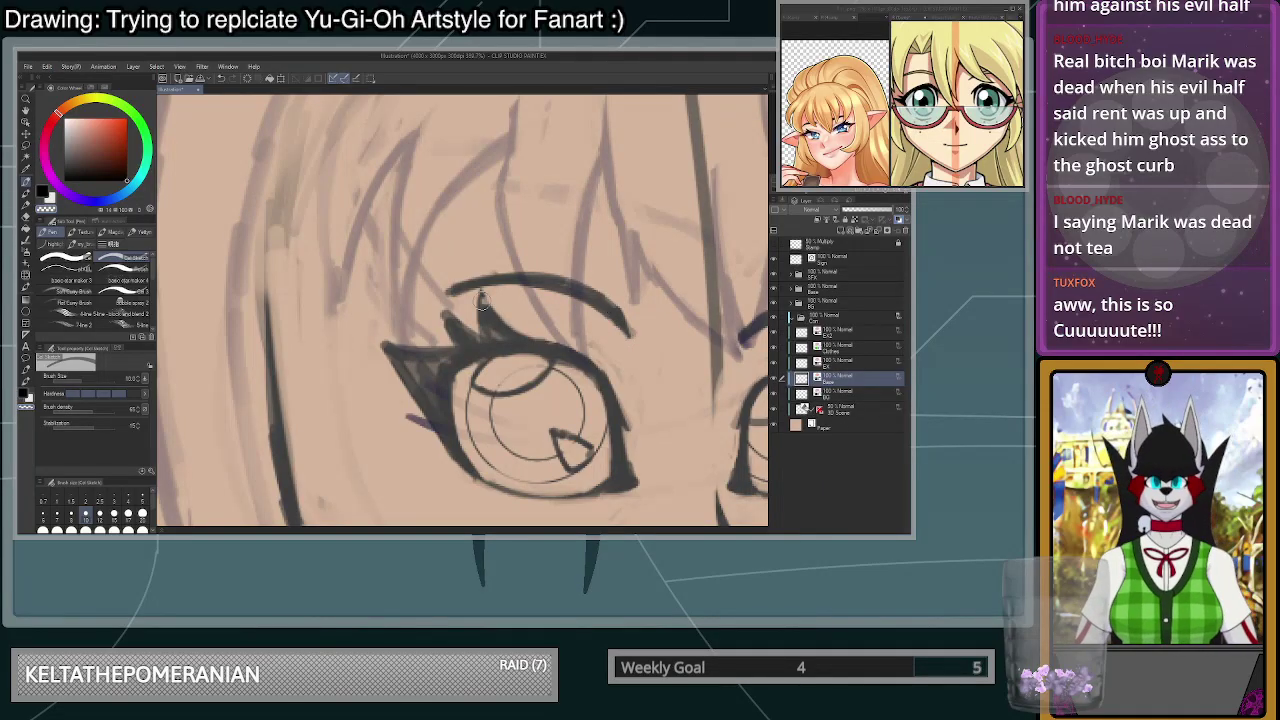
drag(545, 285, 460, 286)
- Select each arched eyebrow with the Lasso, delete both, and clear the selection
key(m)
mouse_move(628, 342)
mouse_down()
mouse_move(660, 282)
mouse_move(420, 300)
mouse_move(620, 343)
mouse_up()
key(Delete)
click(514, 432)
scroll(514, 436, down, 2)
scroll(655, 395, up, 3)
scroll(653, 395, down, 2)
mouse_move(640, 405)
mouse_down()
mouse_move(728, 390)
mouse_move(655, 345)
mouse_move(632, 404)
mouse_up()
key(Delete)
key(ctrl+d)
scroll(603, 403, up, 2)
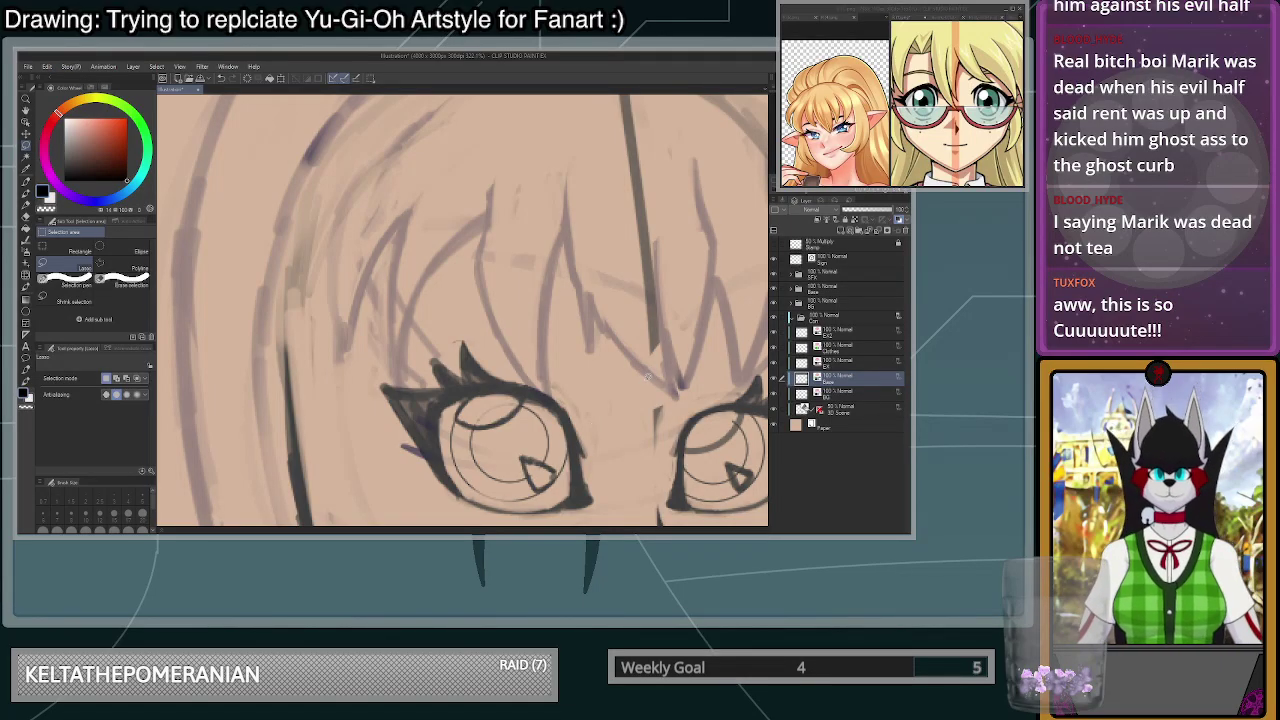
- With the Pen, draw an angular upper edge and short inner end for the left-hand eyebrow
scroll(648, 376, down, 4)
scroll(575, 422, up, 10)
key(p)
mouse_move(634, 353)
mouse_down()
mouse_move(626, 373)
mouse_move(638, 348)
mouse_move(412, 262)
mouse_move(334, 297)
mouse_up()
- Draw the left-hand eyebrow's lower edge from the outer tip to the inner end, retrying strokes until the outline closes
mouse_move(402, 267)
mouse_down()
mouse_move(329, 299)
mouse_move(530, 305)
mouse_up()
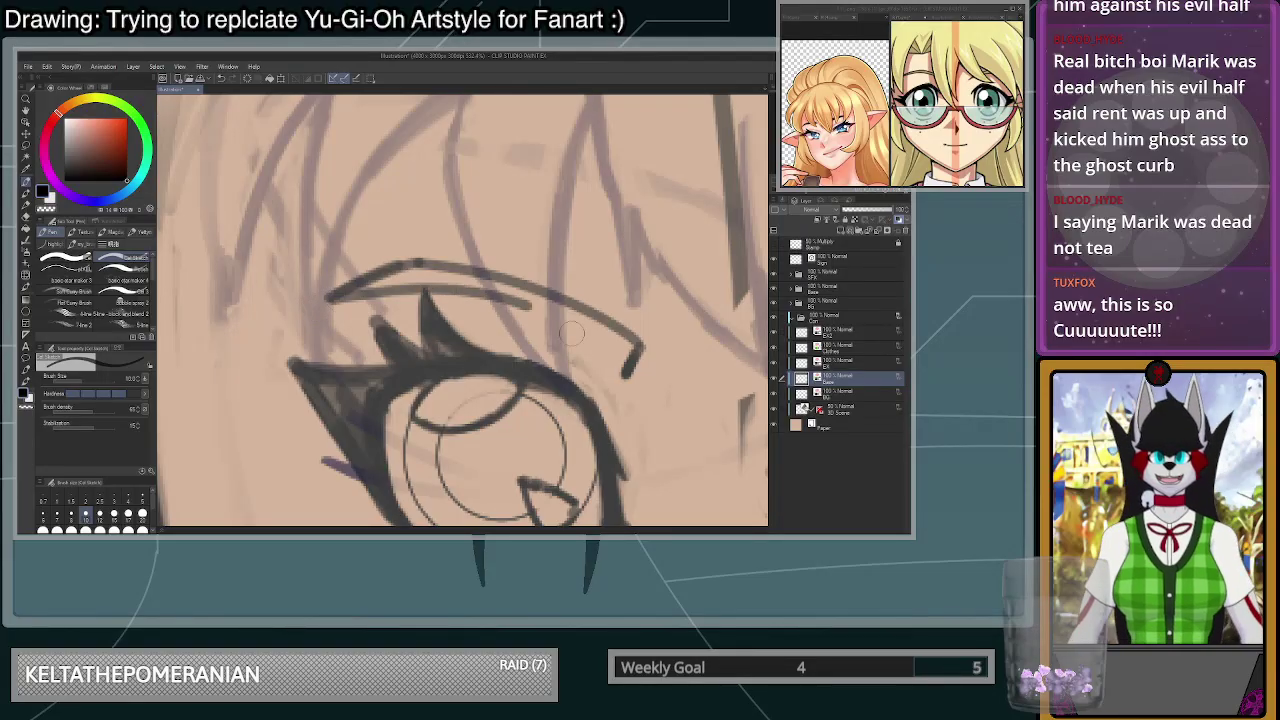
key(ctrl+z)
mouse_move(627, 374)
mouse_down()
mouse_move(548, 330)
mouse_move(352, 288)
mouse_up()
key(ctrl+z)
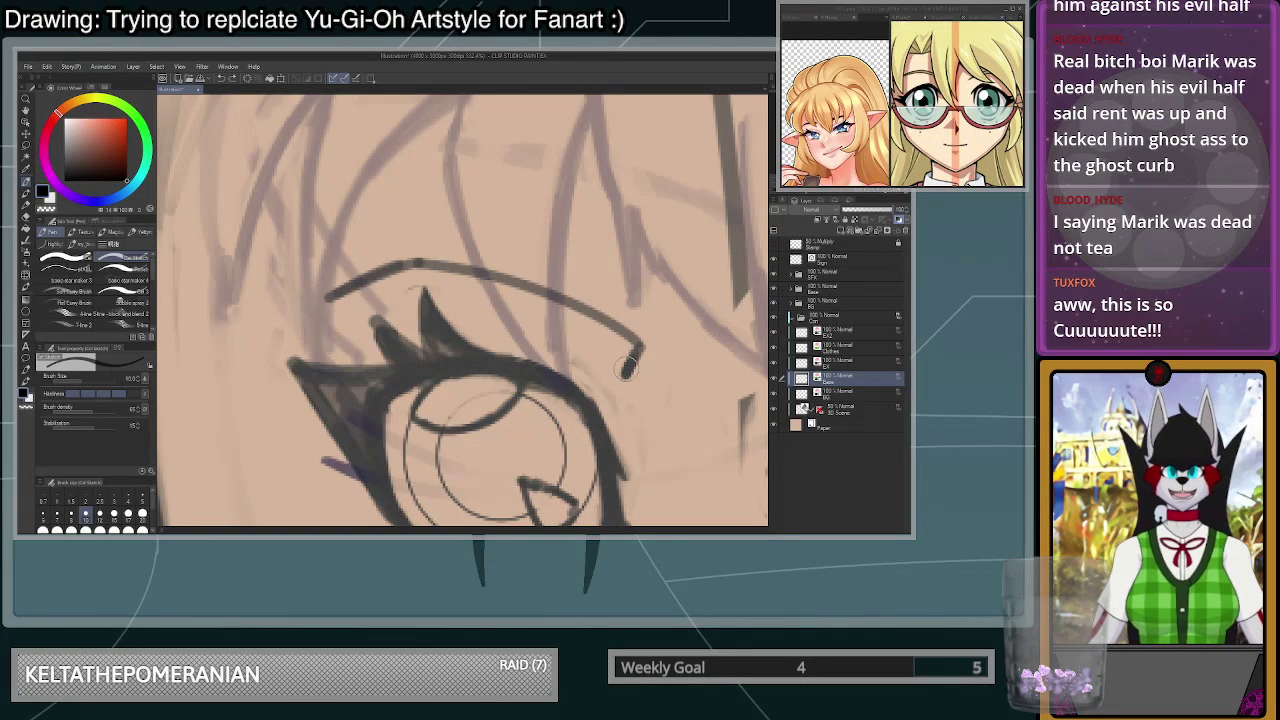
drag(627, 373, 540, 319)
mouse_move(622, 368)
mouse_down()
mouse_move(535, 318)
mouse_move(392, 290)
mouse_move(553, 313)
mouse_move(624, 369)
mouse_move(517, 307)
mouse_move(332, 300)
mouse_up()
key(ctrl+z)
key(ctrl+z)
mouse_move(332, 300)
mouse_down()
mouse_move(403, 287)
mouse_move(569, 327)
mouse_move(628, 377)
mouse_move(482, 296)
mouse_move(342, 290)
mouse_move(434, 277)
mouse_up()
key(ctrl+z)
key(ctrl+z)
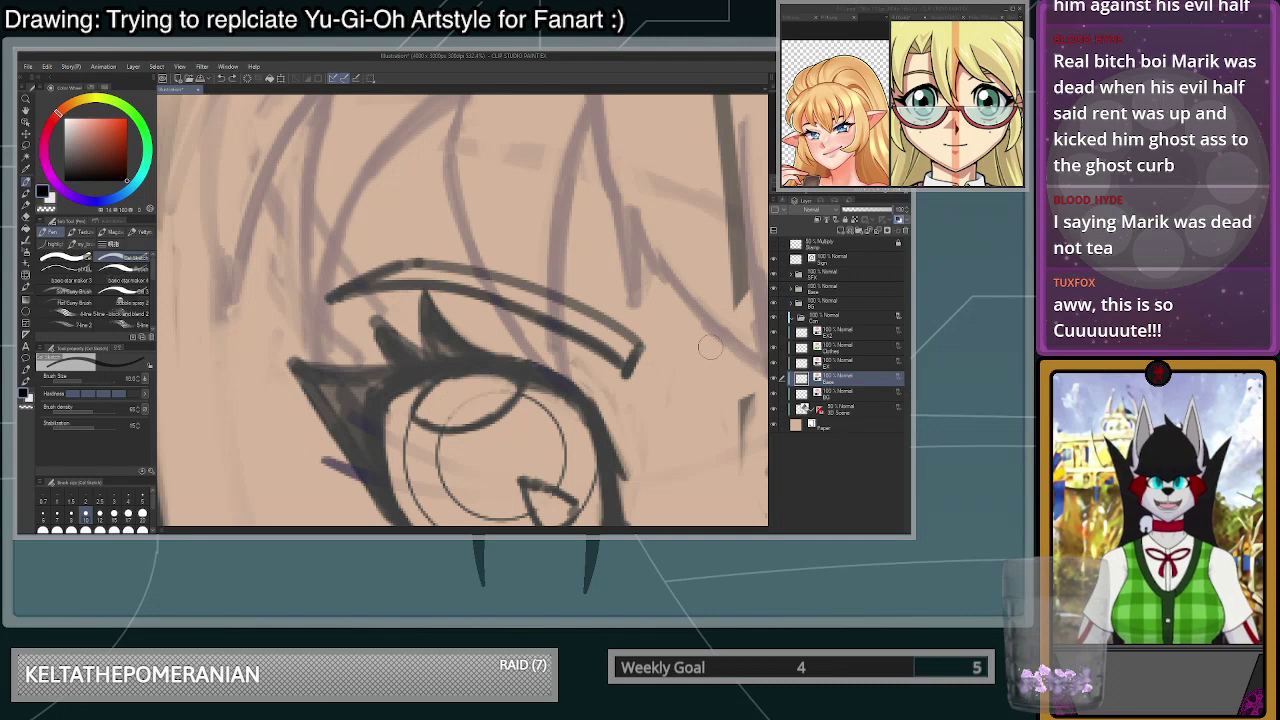
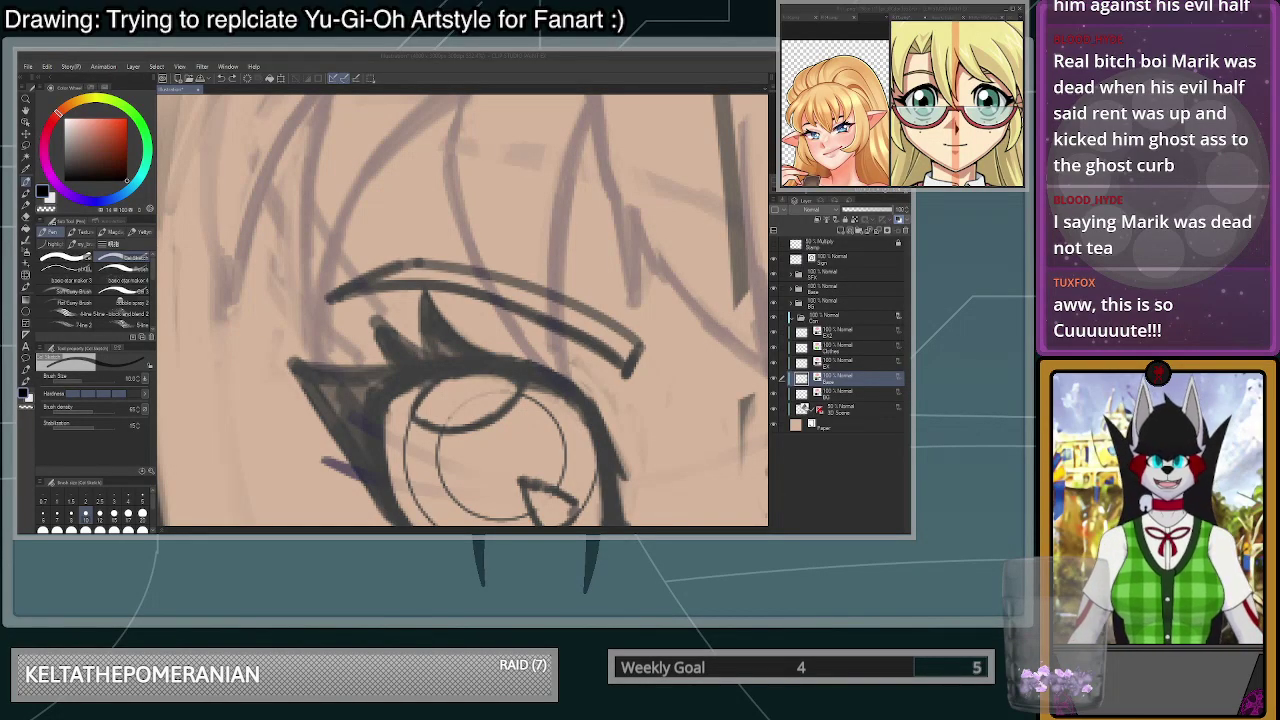
drag(619, 358, 630, 373)
- Try an angular eyebrow outline above the right-hand eye, starting at its inner end, and undo the strokes
scroll(620, 350, down, 5)
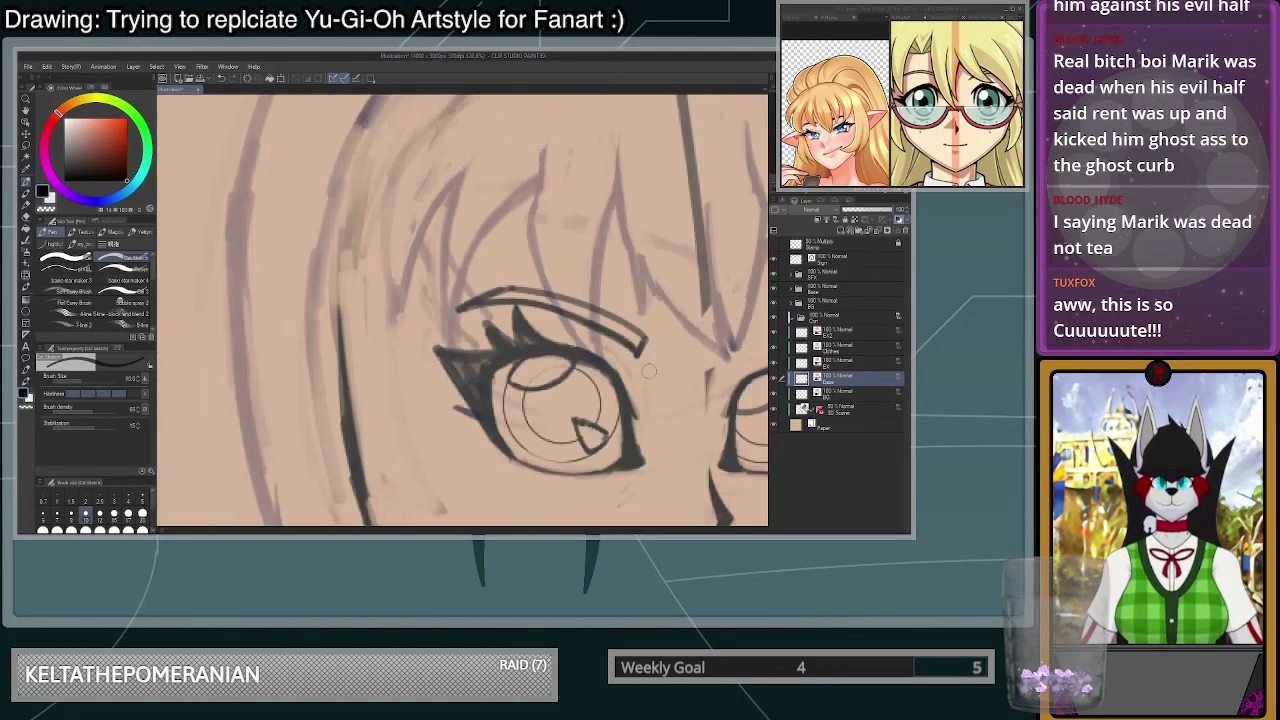
scroll(675, 413, up, 3)
scroll(560, 352, down, 4)
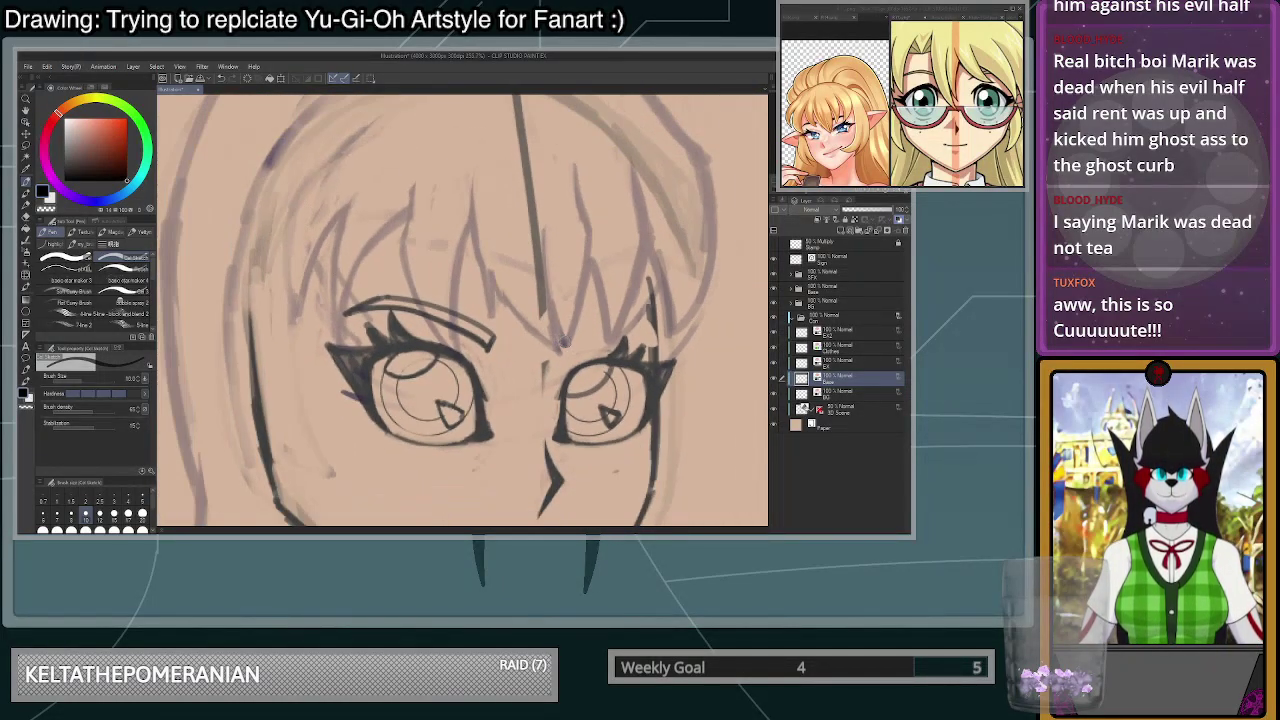
scroll(585, 352, up, 5)
scroll(585, 352, up, 1)
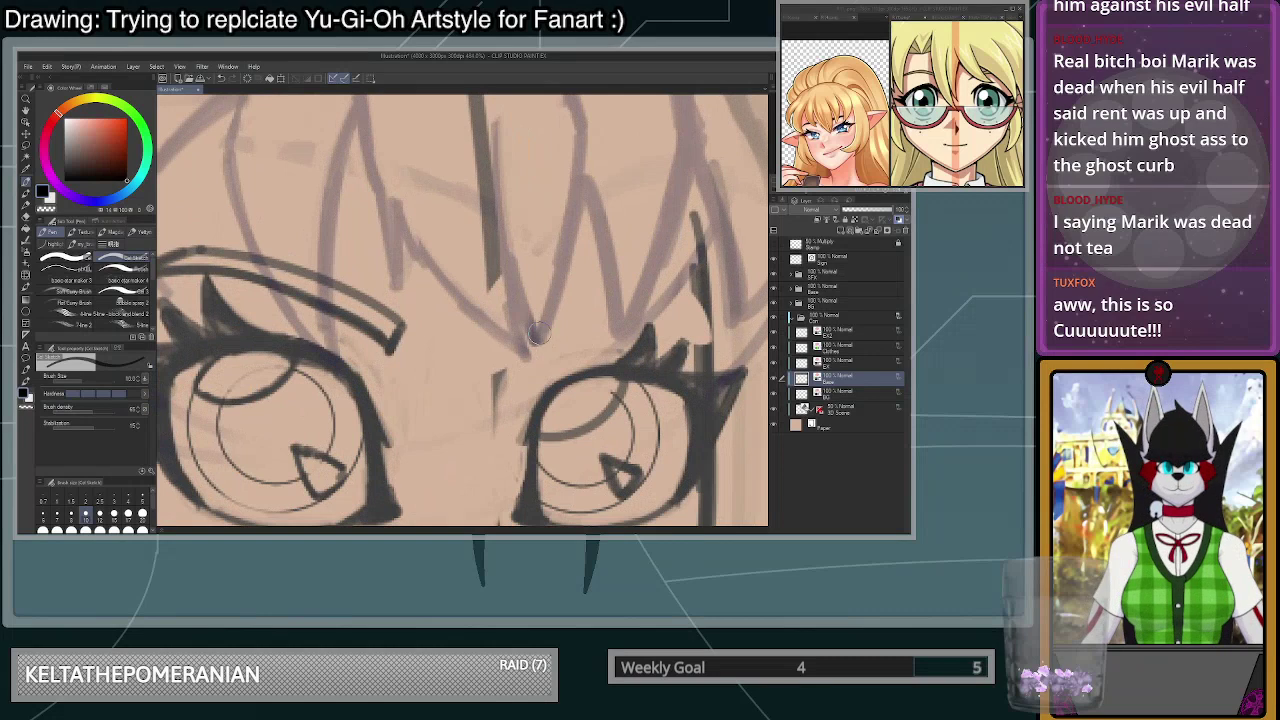
mouse_move(538, 341)
mouse_down()
mouse_move(546, 367)
mouse_move(693, 331)
mouse_up()
key(ctrl+z)
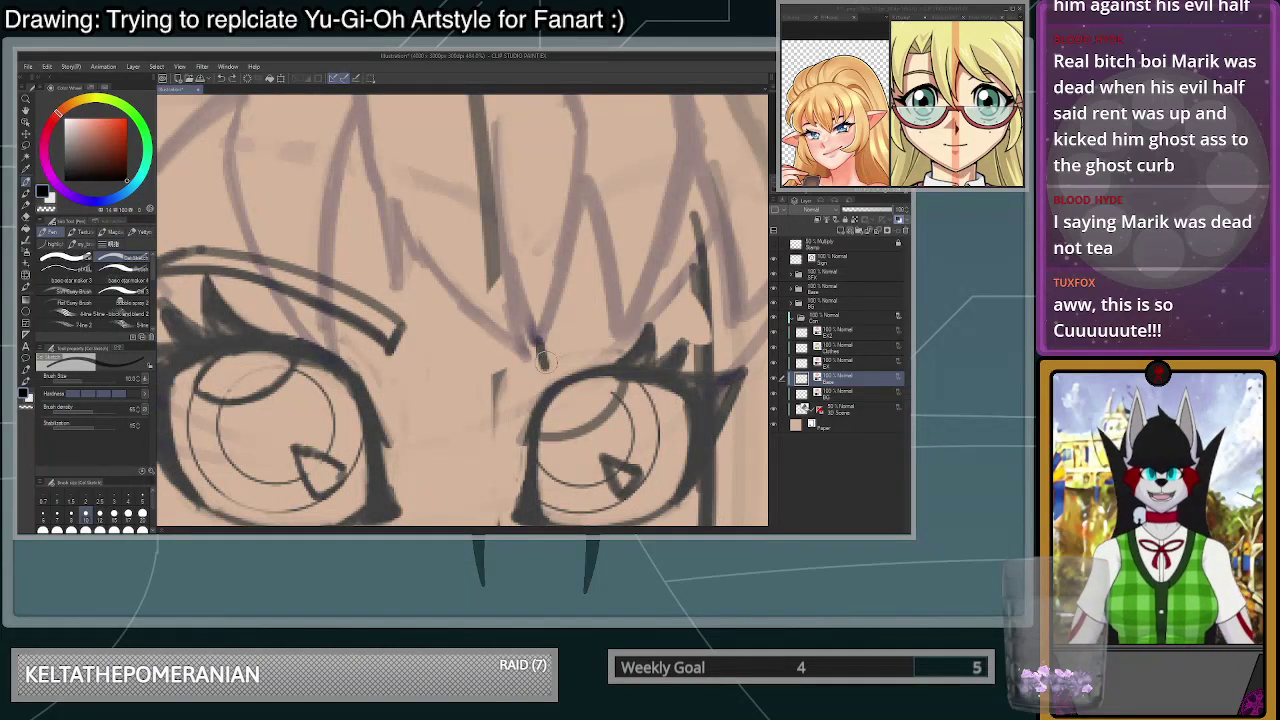
mouse_move(548, 364)
mouse_down()
mouse_move(660, 332)
mouse_move(692, 347)
mouse_move(670, 312)
mouse_move(545, 337)
mouse_move(668, 312)
mouse_up()
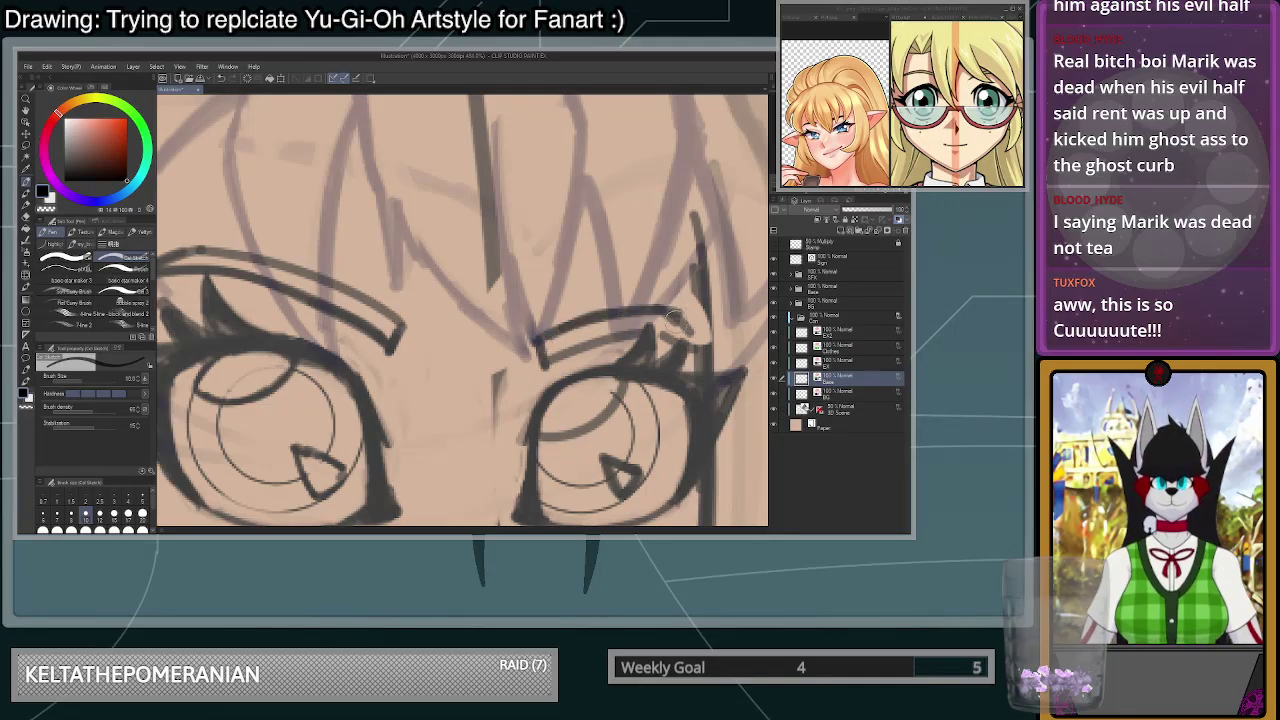
scroll(703, 365, down, 6)
scroll(702, 380, up, 8)
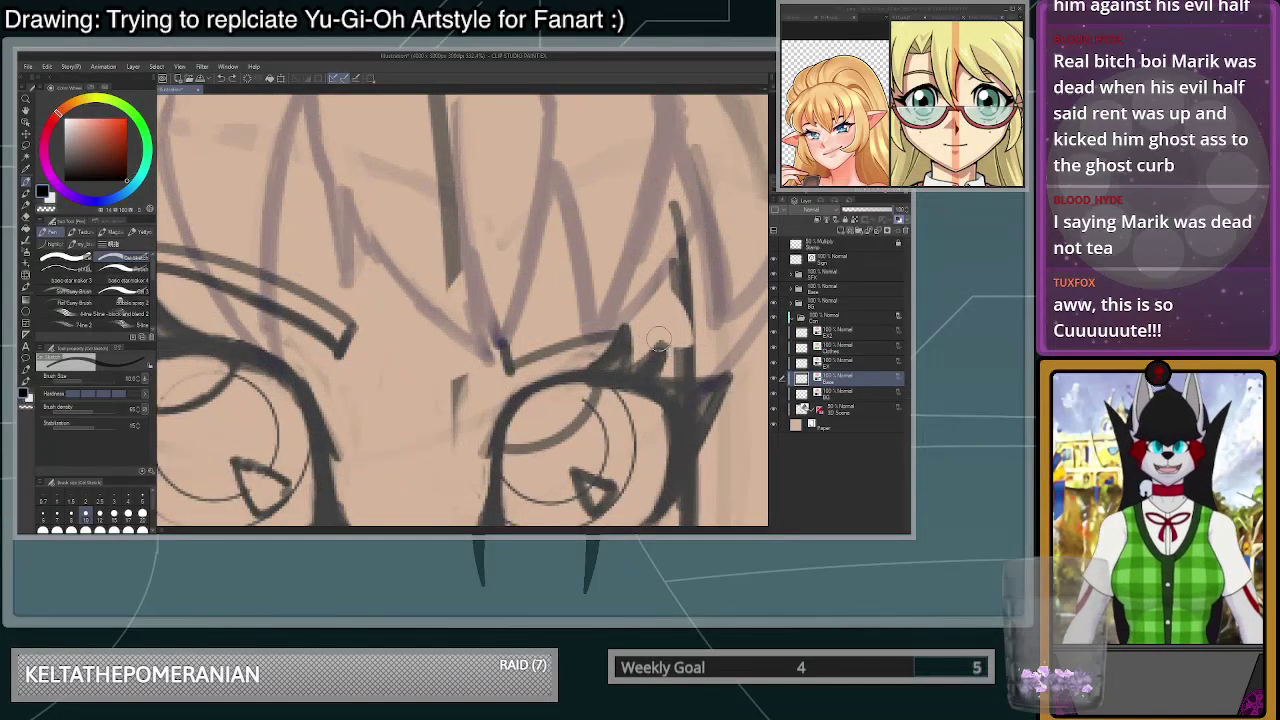
key(ctrl+z)
key(ctrl+z)
key(ctrl+z)
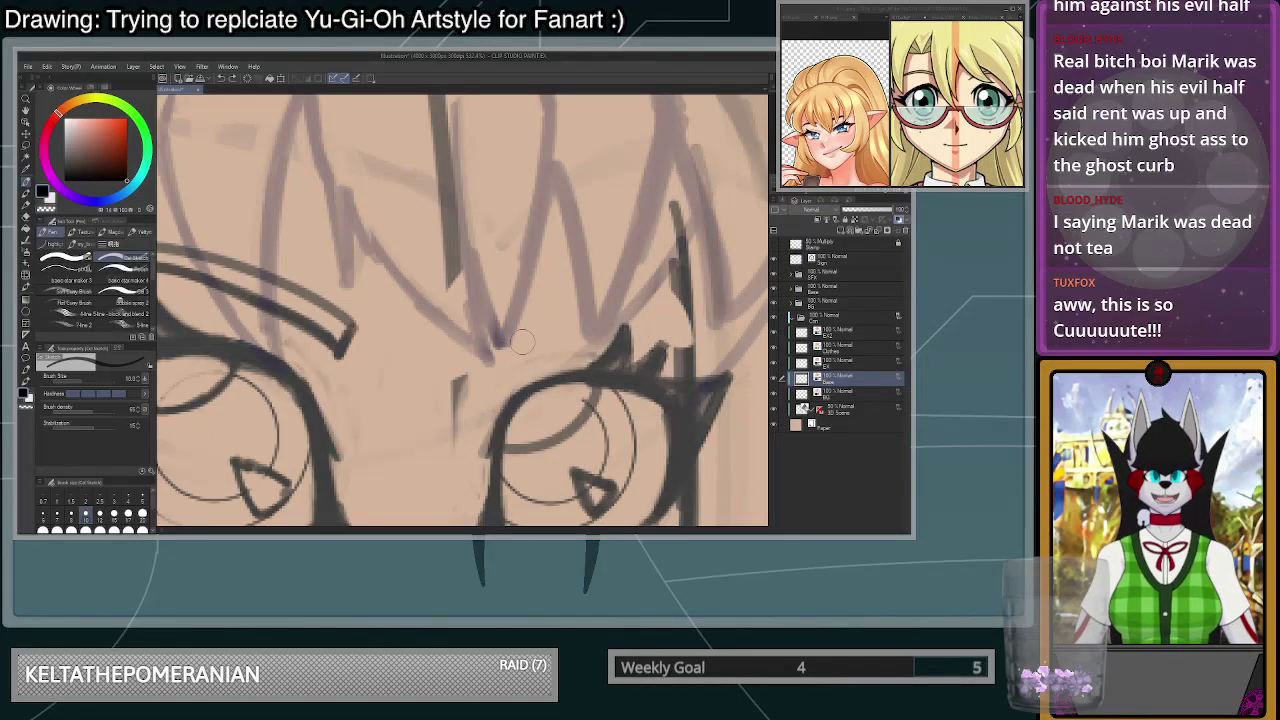
- Redraw the right-hand eyebrow as a slim angular outline from the inner end to a pointed outer tip
mouse_move(498, 342)
mouse_down()
mouse_move(528, 340)
mouse_move(524, 321)
mouse_move(630, 303)
mouse_move(679, 329)
mouse_move(641, 320)
mouse_move(515, 351)
mouse_move(587, 326)
mouse_move(653, 324)
mouse_move(618, 322)
mouse_move(500, 349)
mouse_move(606, 302)
mouse_move(686, 326)
mouse_up()
key(ctrl+z)
key(ctrl+z)
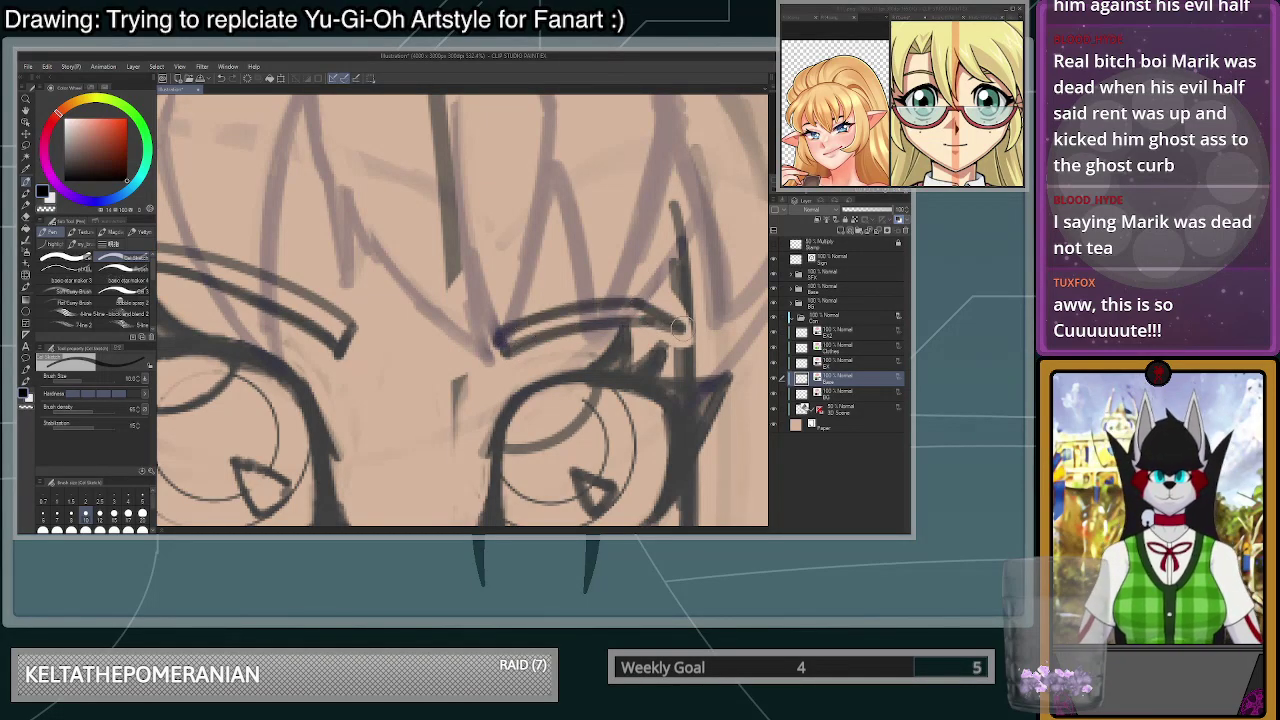
- Review the whole sketch with its outlined eyebrows and bring up the full-body reference of the blond character in the blue coat
scroll(690, 335, down, 8)
scroll(713, 353, down, 2)
scroll(711, 351, up, 4)
scroll(710, 350, up, 2)
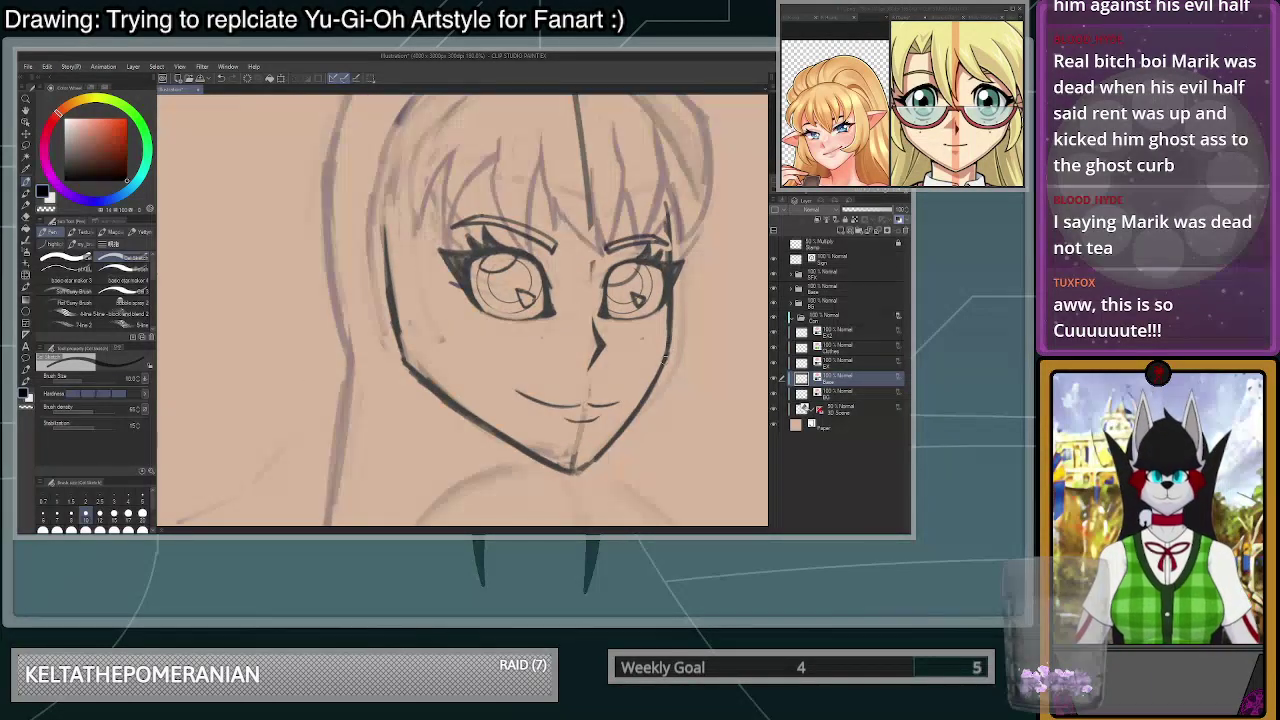
scroll(681, 328, down, 4)
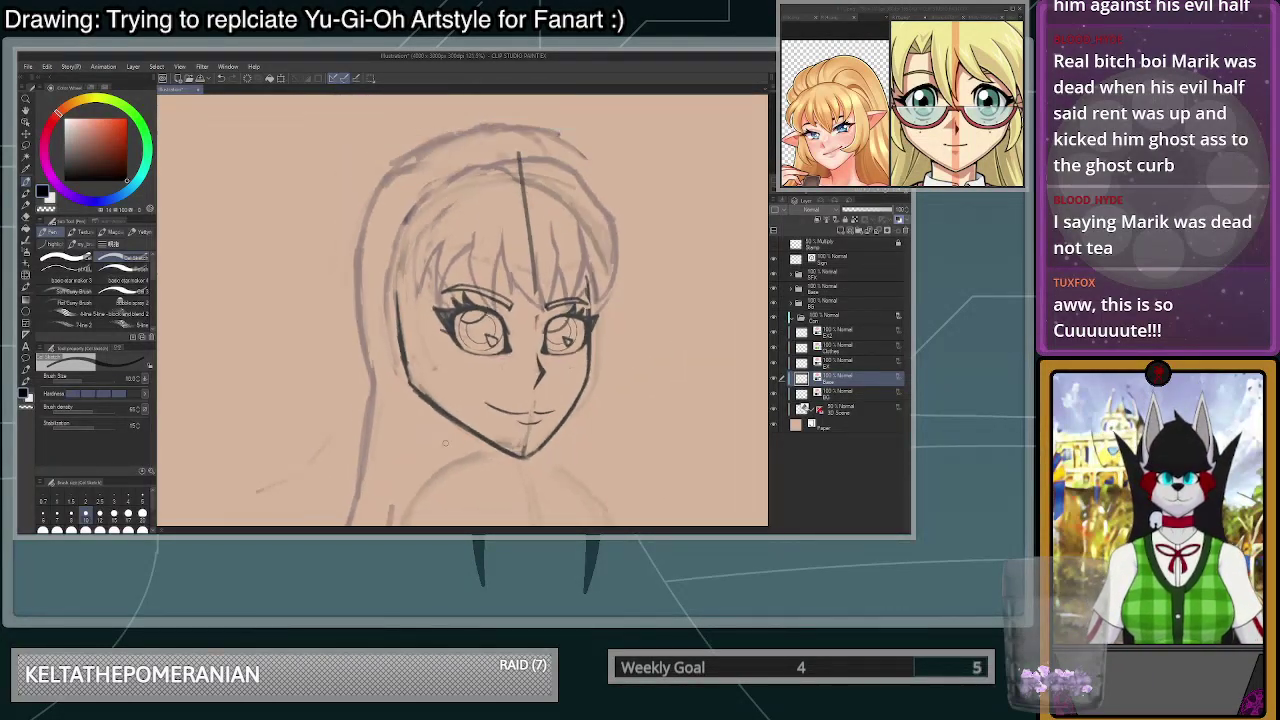
scroll(636, 393, up, 3)
scroll(632, 388, down, 8)
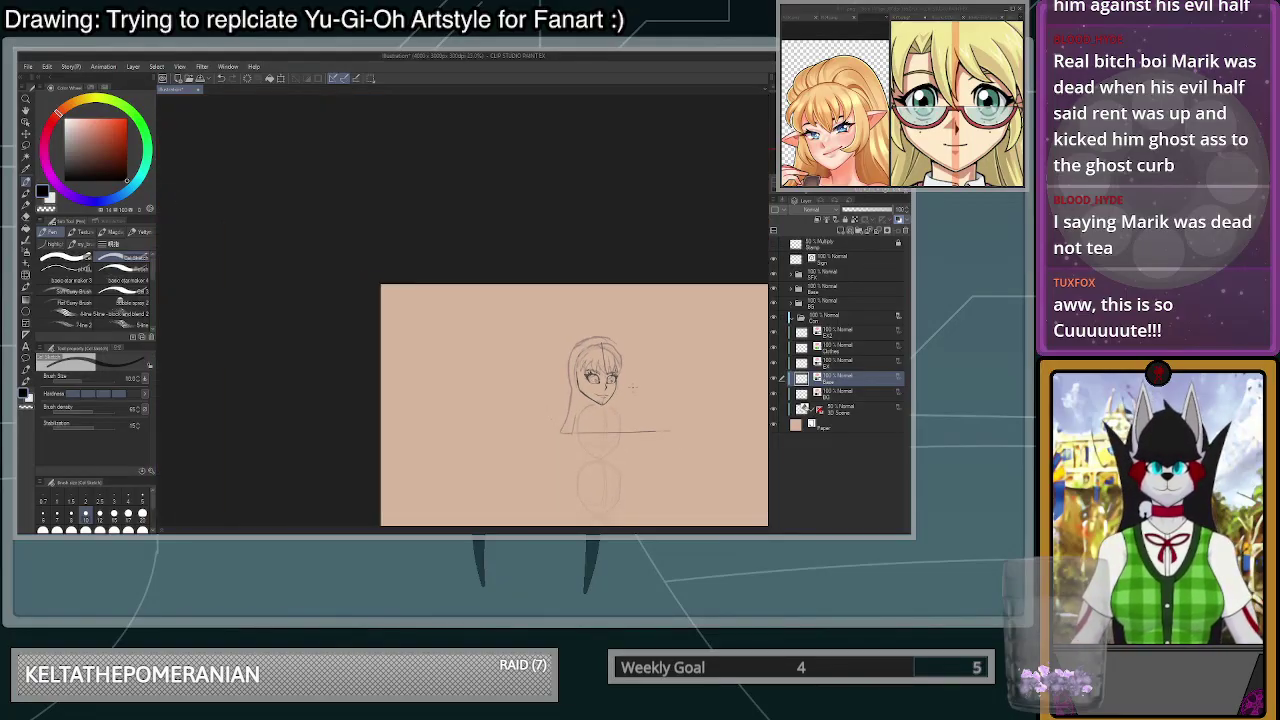
scroll(627, 382, up, 4)
scroll(627, 381, up, 1)
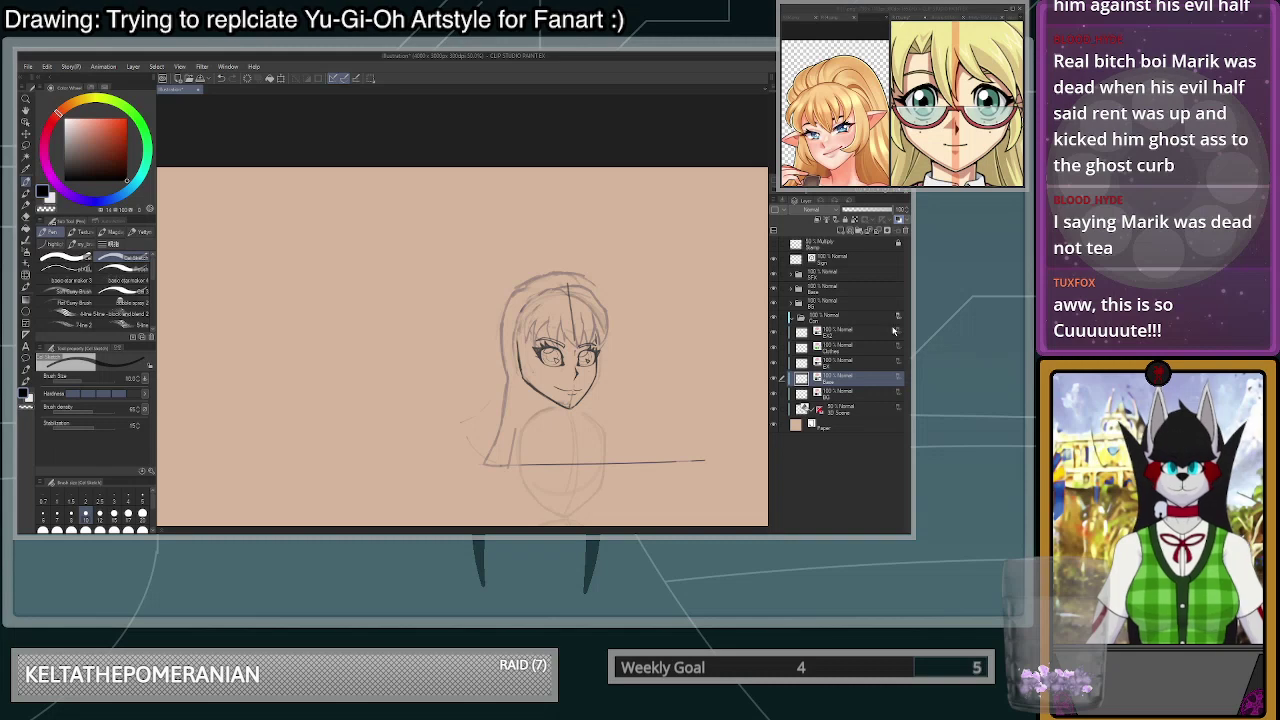
click(798, 17)
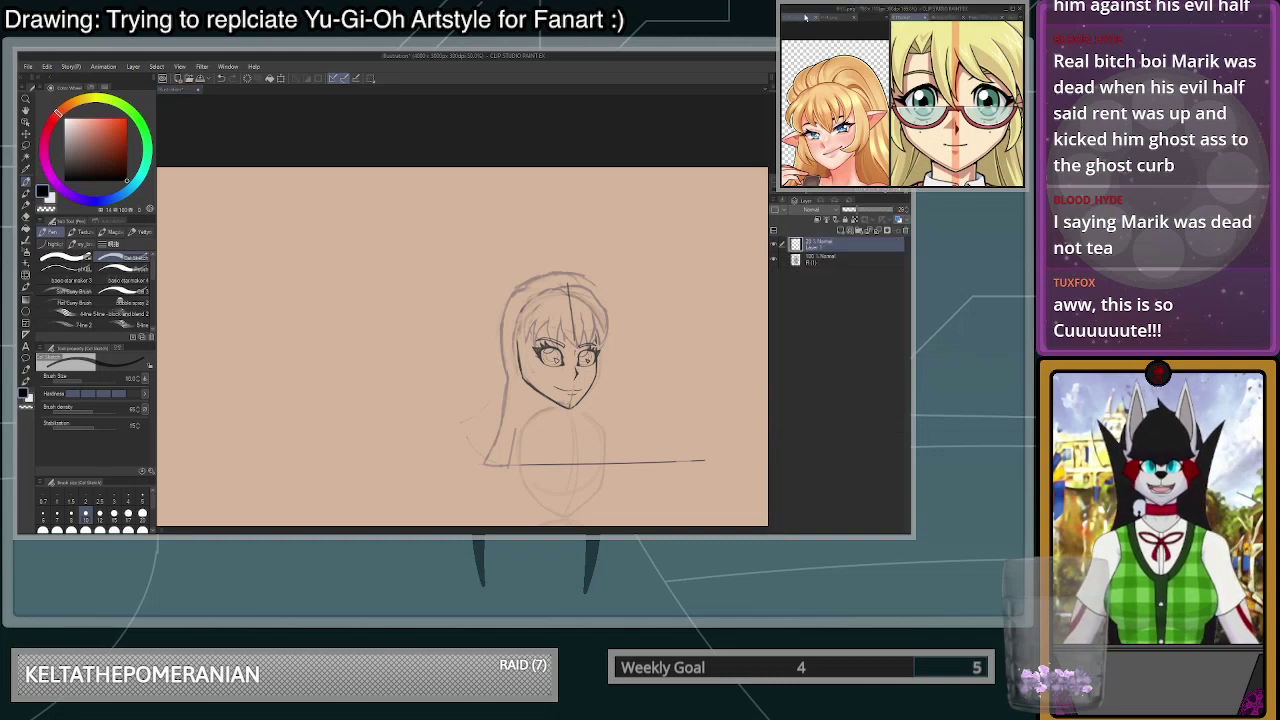
scroll(836, 112, down, 3)
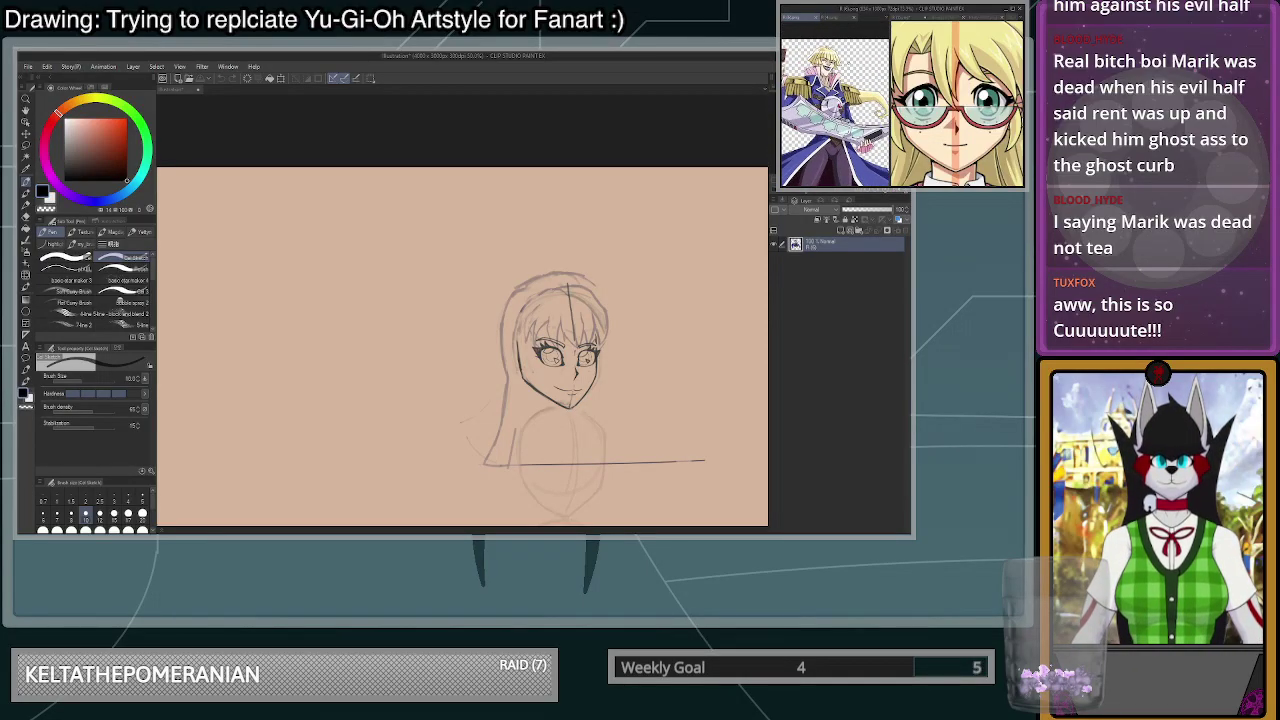
- Switch the left-hand reference to the blond elf portrait and activate the uppermost layer inside the sketch's open folder
click(837, 20)
click(543, 372)
scroll(661, 367, down, 2)
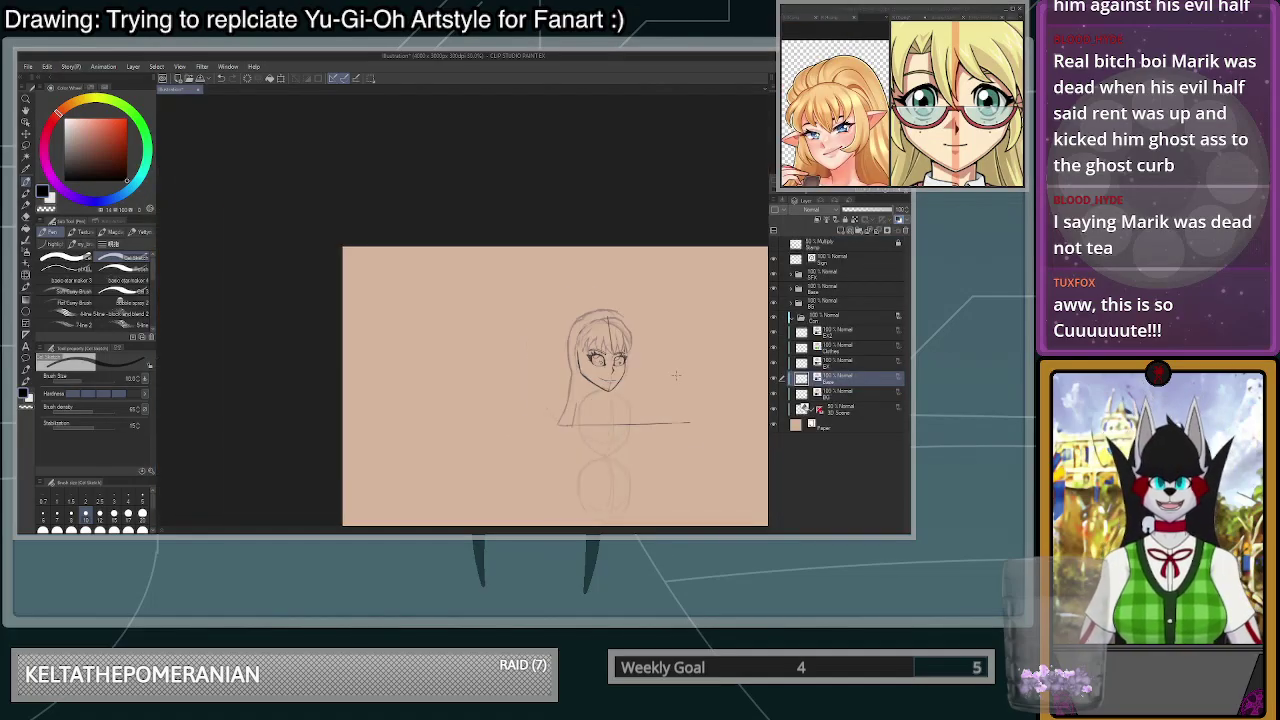
scroll(661, 483, up, 3)
click(845, 338)
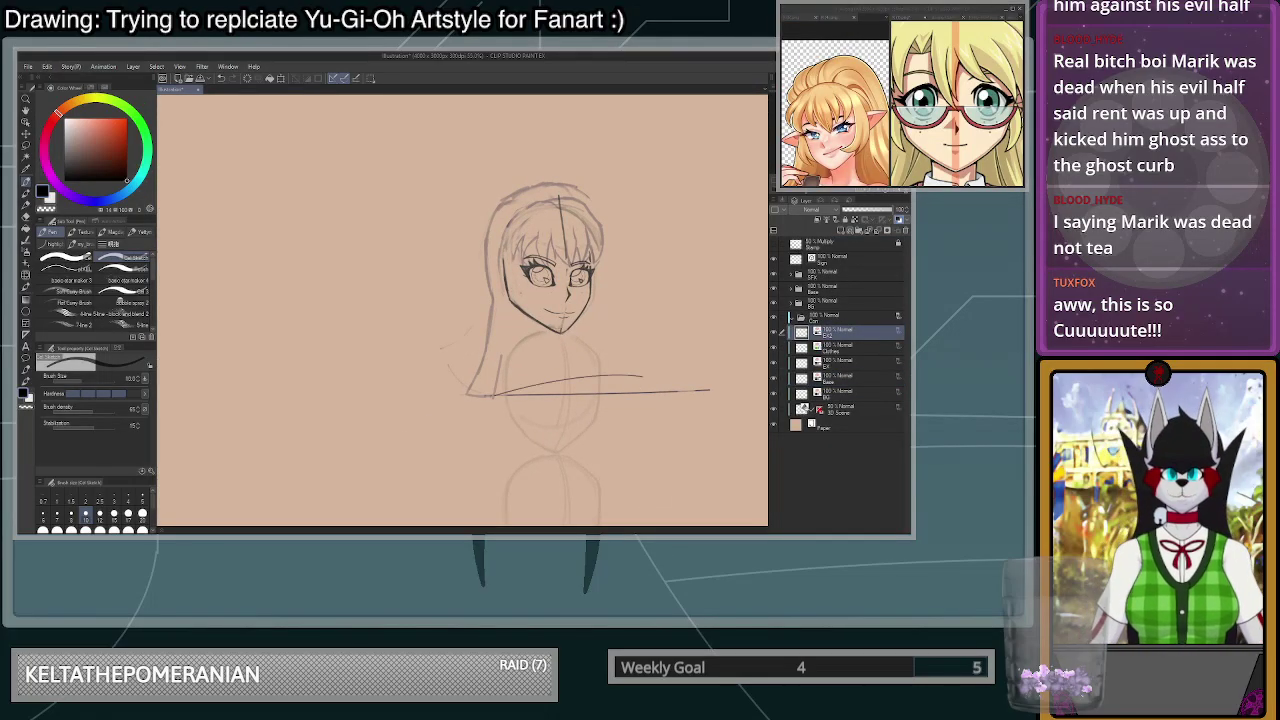
- Sketch a shallow arch above the straight baseline for the hair's lower edge, retrying strokes until it spans both shoulders
drag(446, 372, 635, 371)
key(ctrl+z)
mouse_move(447, 365)
mouse_down()
mouse_move(529, 353)
mouse_move(649, 393)
mouse_move(539, 347)
mouse_move(461, 381)
mouse_up()
key(ctrl+z)
key(ctrl+z)
mouse_move(650, 380)
mouse_down()
mouse_move(610, 352)
mouse_move(532, 348)
mouse_move(488, 368)
mouse_move(584, 348)
mouse_up()
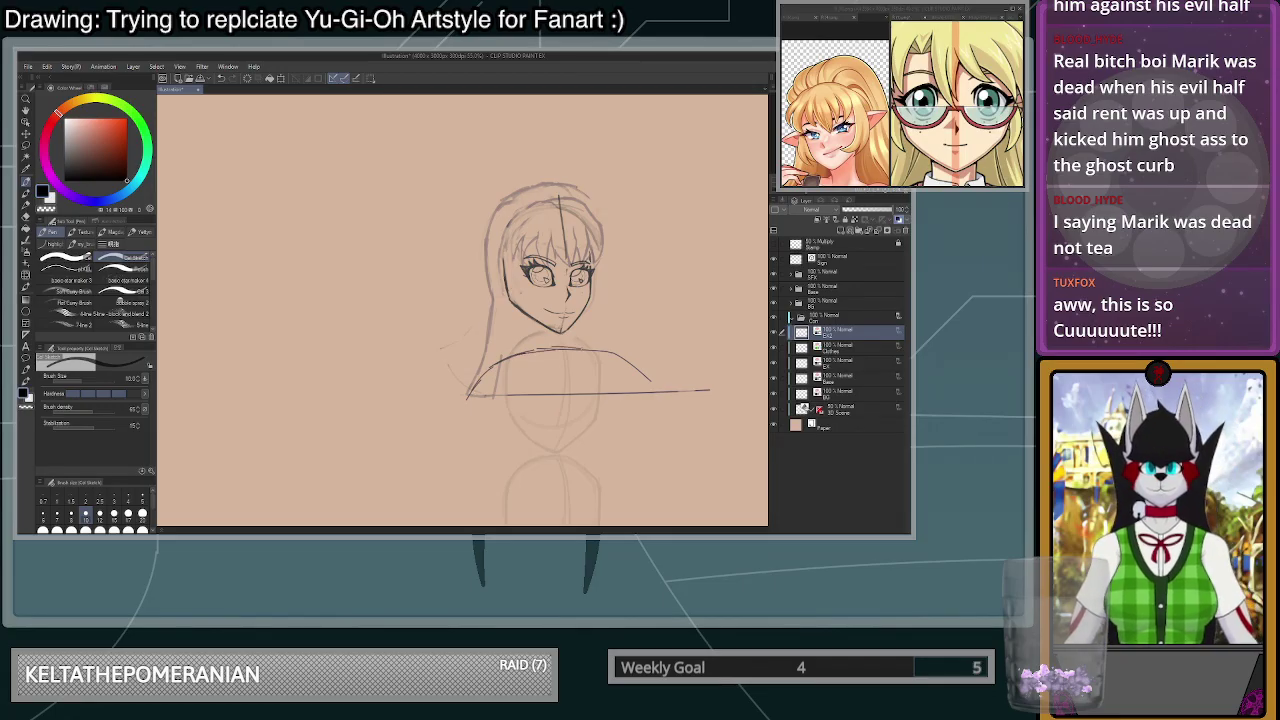
- Show the full-body pink-jacket reference and draw the left-hand hair edge from jaw level down to the arch's outer tip
scroll(675, 409, up, 2)
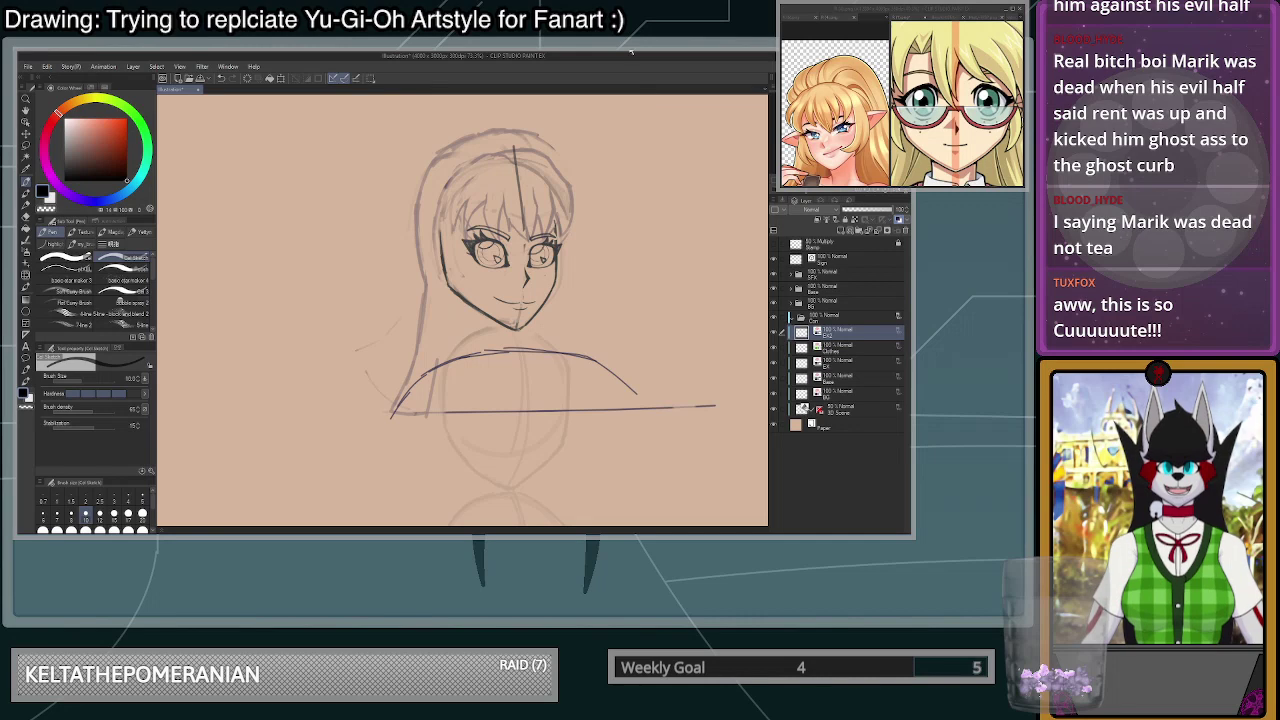
click(836, 110)
click(957, 105)
scroll(957, 105, down, 5)
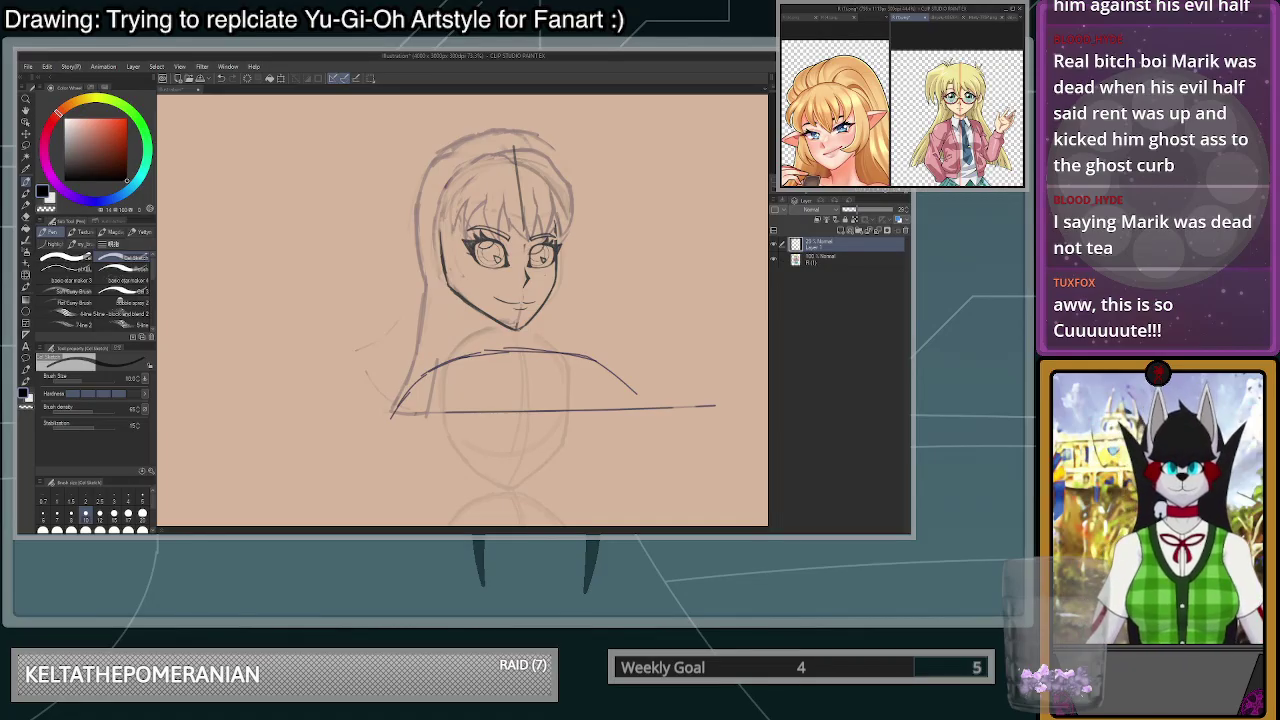
click(404, 405)
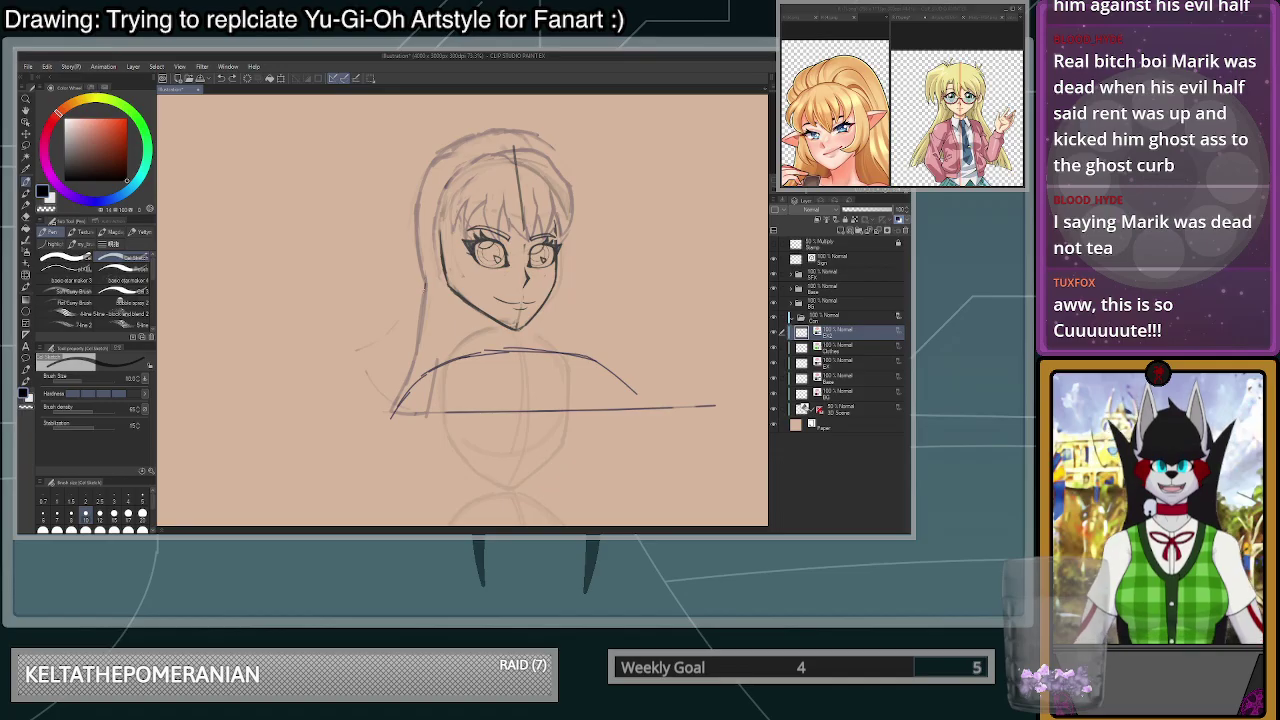
drag(430, 272, 409, 345)
key(ctrl+z)
drag(416, 323, 394, 402)
mouse_move(411, 357)
mouse_down()
mouse_move(391, 423)
mouse_move(429, 270)
mouse_up()
- Draw the right-hand hair edge with layered strokes flaring from beside the cheek down to the arch's outer end
drag(570, 288, 612, 360)
key(ctrl+z)
drag(585, 282, 630, 390)
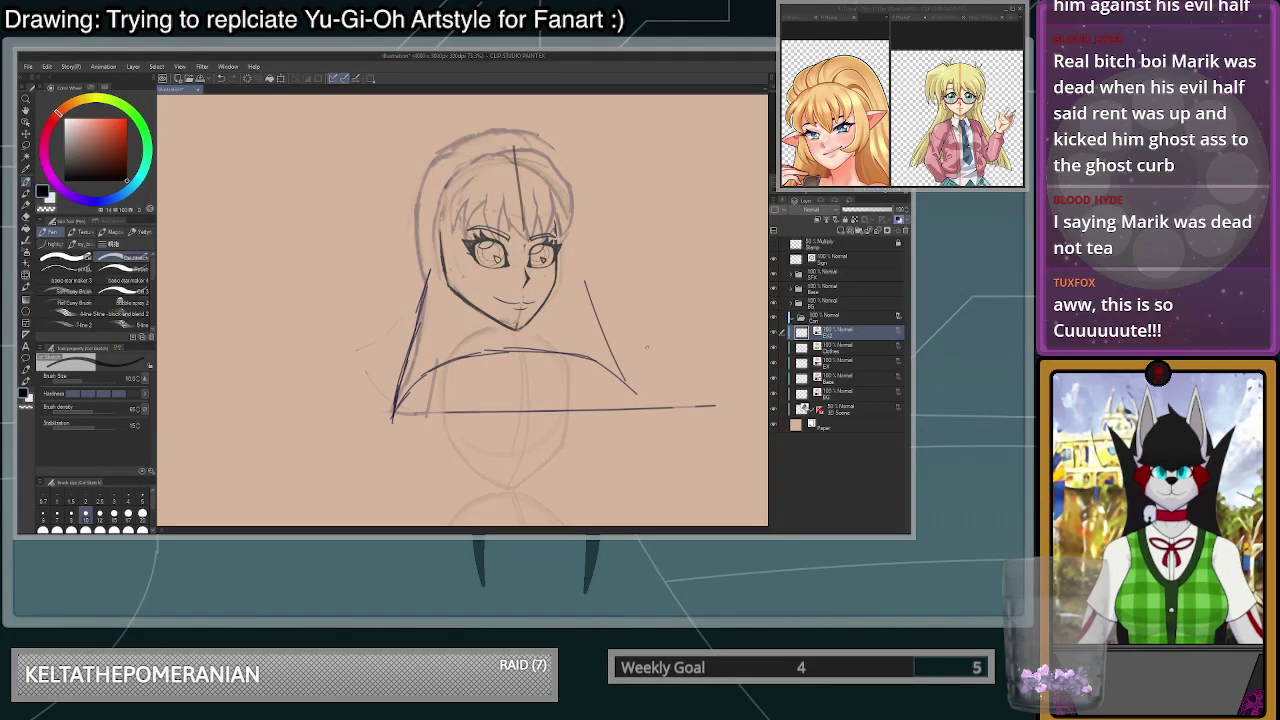
drag(590, 288, 630, 388)
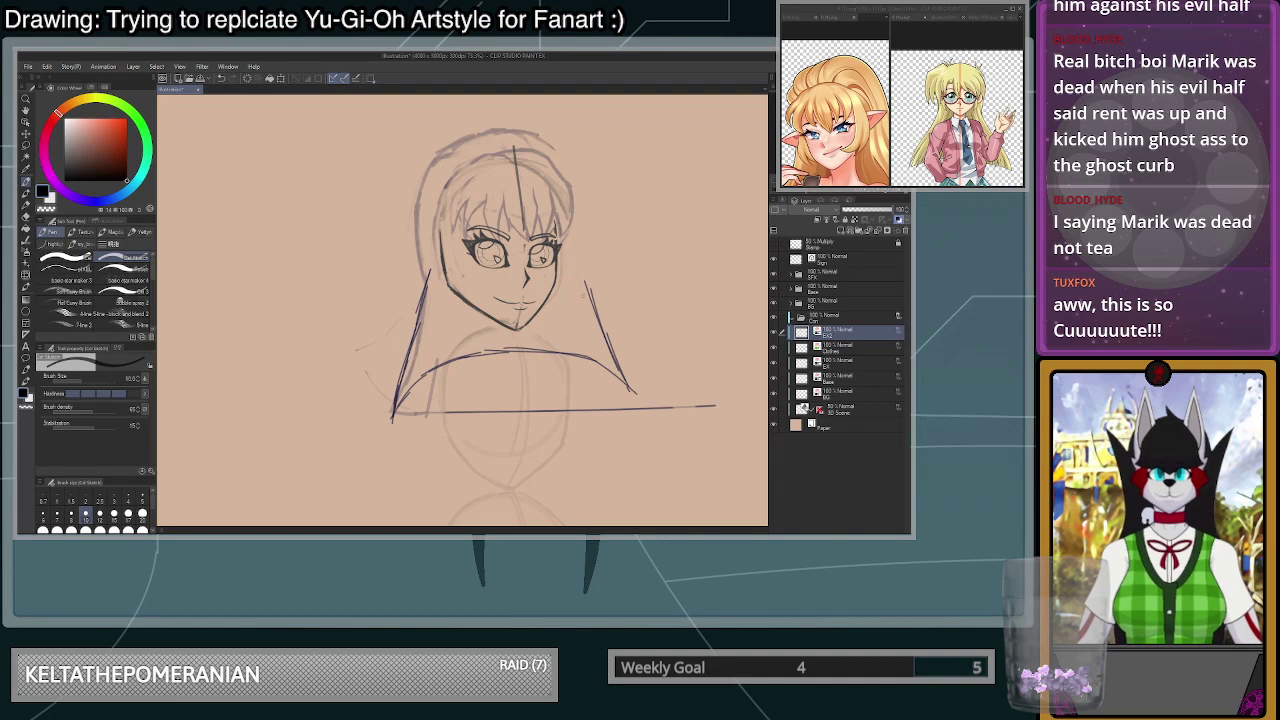
drag(573, 268, 626, 392)
- Add jagged inner strand tips where the right-hand hair meets the arch, undoing the strokes that miss
mouse_move(598, 342)
mouse_down()
mouse_move(624, 388)
mouse_move(590, 390)
mouse_move(616, 408)
mouse_up()
scroll(604, 345, up, 7)
key(ctrl+z)
mouse_move(546, 302)
mouse_down()
mouse_move(570, 352)
mouse_move(529, 287)
mouse_move(583, 407)
mouse_up()
key(ctrl+z)
drag(544, 297, 586, 396)
drag(554, 328, 571, 382)
mouse_move(555, 327)
mouse_down()
mouse_move(560, 384)
mouse_move(547, 310)
mouse_move(569, 391)
mouse_move(523, 379)
mouse_up()
key(ctrl+z)
key(ctrl+z)
mouse_move(566, 384)
mouse_down()
mouse_move(522, 314)
mouse_move(533, 378)
mouse_move(568, 382)
mouse_up()
scroll(620, 332, down, 6)
- Sketch pointed inner strands inside the left-hand hair edge, ending with a long stroke running down from the jaw
scroll(490, 352, up, 2)
scroll(462, 382, up, 4)
mouse_move(398, 392)
mouse_down()
mouse_move(389, 432)
mouse_move(452, 260)
mouse_move(416, 372)
mouse_up()
drag(432, 314, 430, 393)
key(ctrl+z)
mouse_move(431, 339)
mouse_down()
mouse_move(424, 383)
mouse_move(454, 334)
mouse_up()
key(ctrl+z)
mouse_move(456, 268)
mouse_down()
mouse_move(422, 385)
mouse_move(464, 263)
mouse_move(456, 294)
mouse_up()
key(ctrl+z)
key(ctrl+z)
drag(474, 242, 450, 314)
key(ctrl+z)
key(ctrl+z)
drag(492, 206, 438, 350)
scroll(463, 301, down, 4)
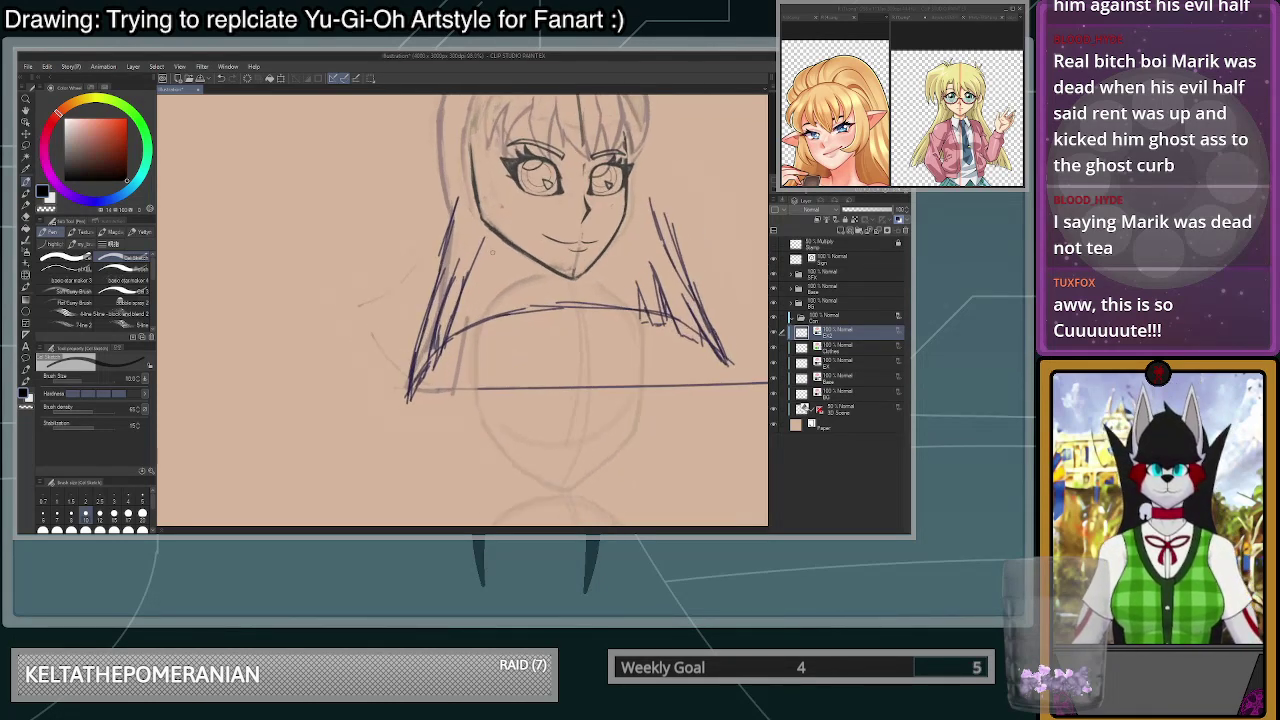
- Rework the left-hand inner strands as several parallel slanted strokes between the jaw and the arch
scroll(507, 318, up, 3)
scroll(507, 318, up, 2)
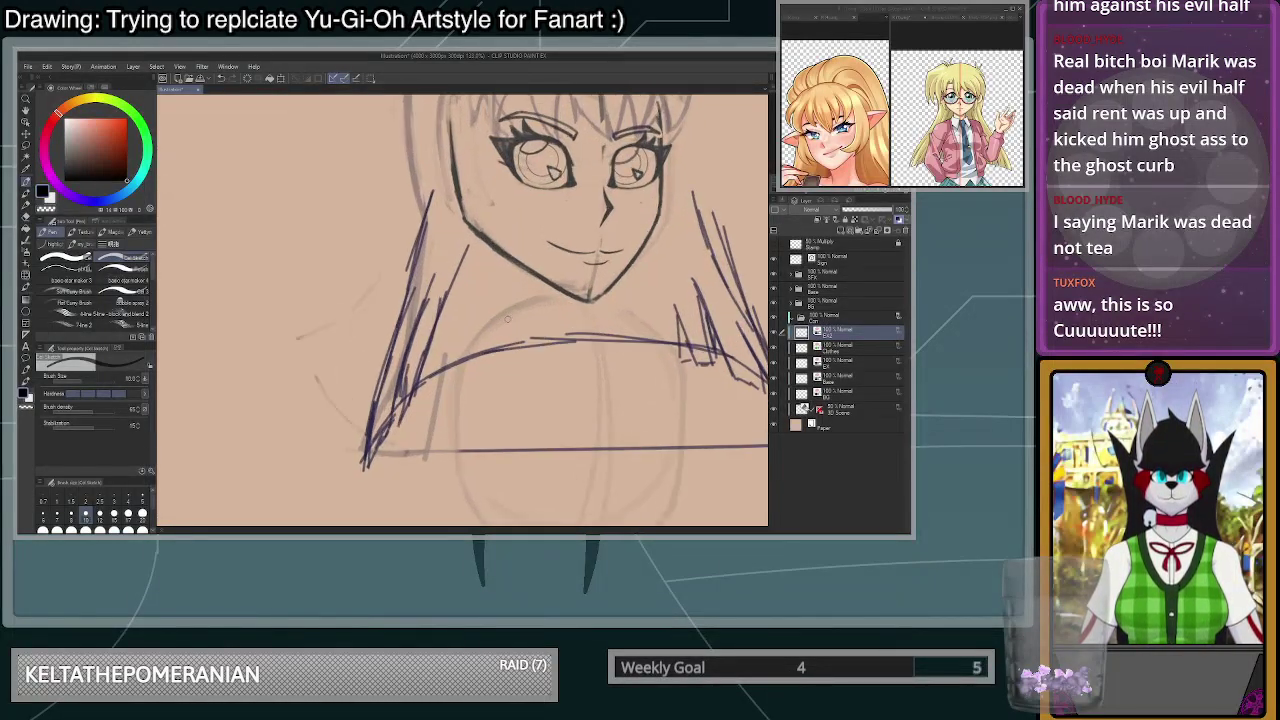
drag(422, 360, 411, 402)
key(ctrl+z)
mouse_move(412, 400)
mouse_down()
mouse_move(452, 375)
mouse_move(428, 389)
mouse_move(449, 379)
mouse_move(474, 266)
mouse_move(453, 357)
mouse_up()
key(ctrl+z)
key(ctrl+z)
key(ctrl+z)
key(ctrl+z)
drag(477, 253, 442, 362)
mouse_move(458, 310)
mouse_down()
mouse_move(442, 377)
mouse_move(412, 398)
mouse_up()
drag(456, 313, 447, 377)
key(ctrl+z)
drag(497, 253, 465, 323)
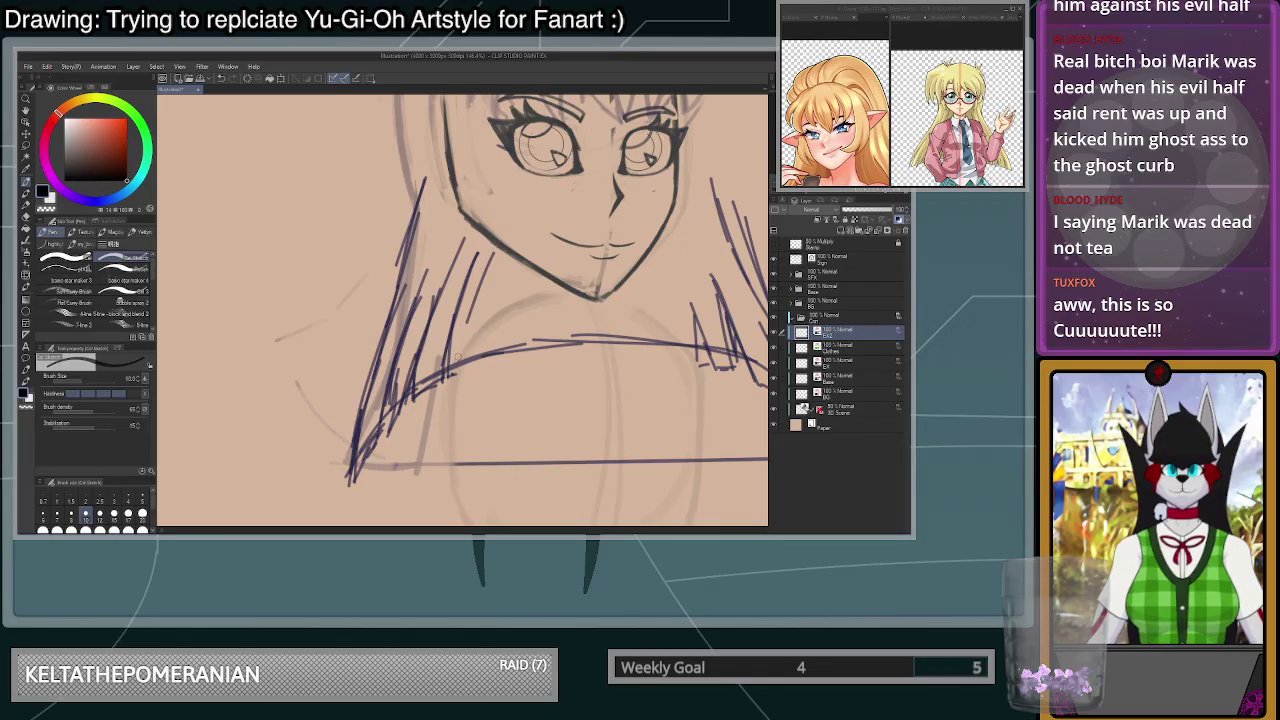
- Erase the upper parts of the left-hand inner strands with a size 100 transparent brush, keeping short tips on the arch
scroll(480, 384, down, 4)
scroll(577, 270, up, 2)
scroll(677, 409, down, 4)
scroll(740, 435, up, 3)
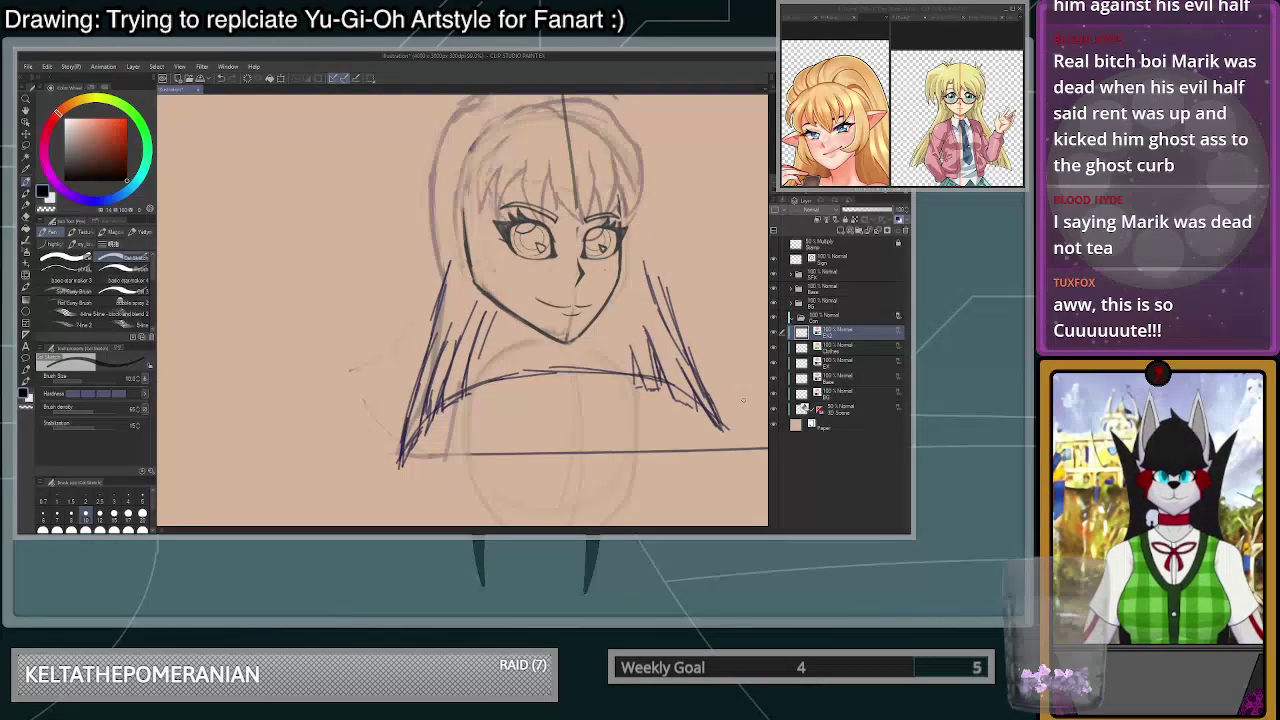
click(142, 530)
key(c)
mouse_move(361, 282)
mouse_down()
mouse_move(327, 380)
mouse_move(400, 270)
mouse_move(383, 355)
mouse_up()
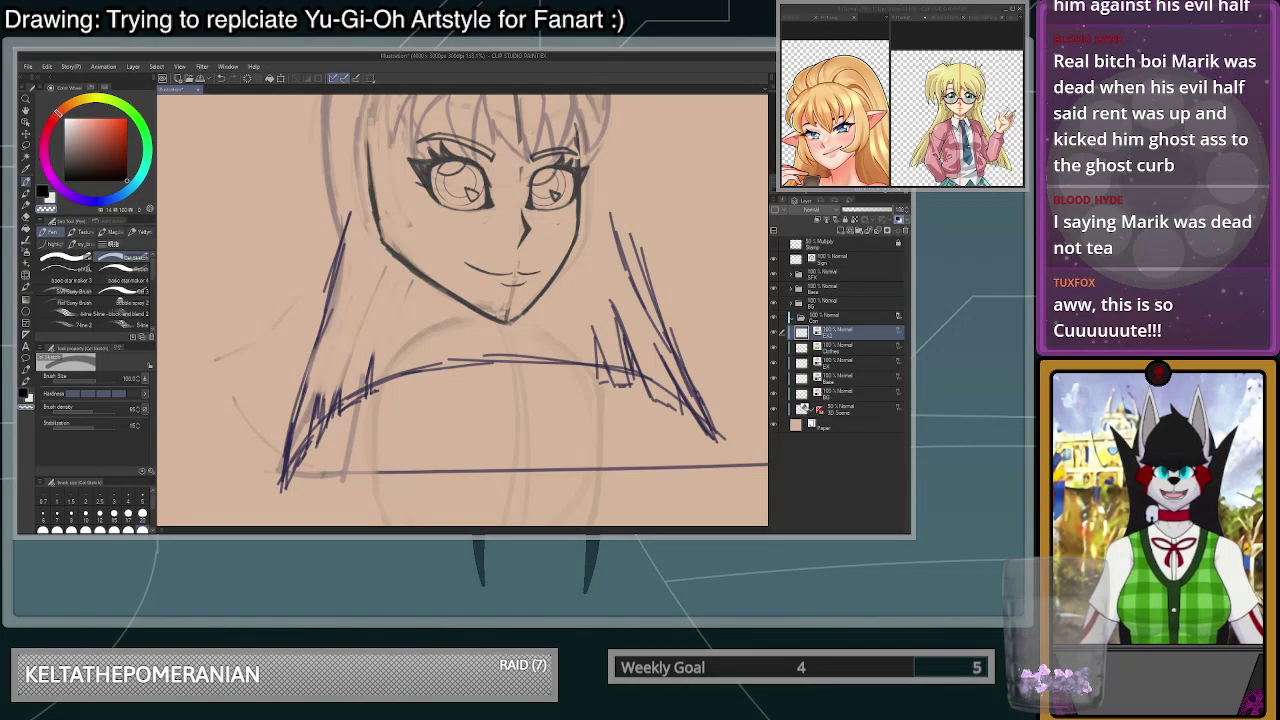
- Zoom the pink-jacket reference in on the long hair beside the sleeve, and erase the upper strokes of the right-hand hair
click(1003, 134)
scroll(1006, 134, up, 2)
scroll(992, 130, up, 1)
scroll(960, 126, down, 5)
scroll(955, 110, up, 5)
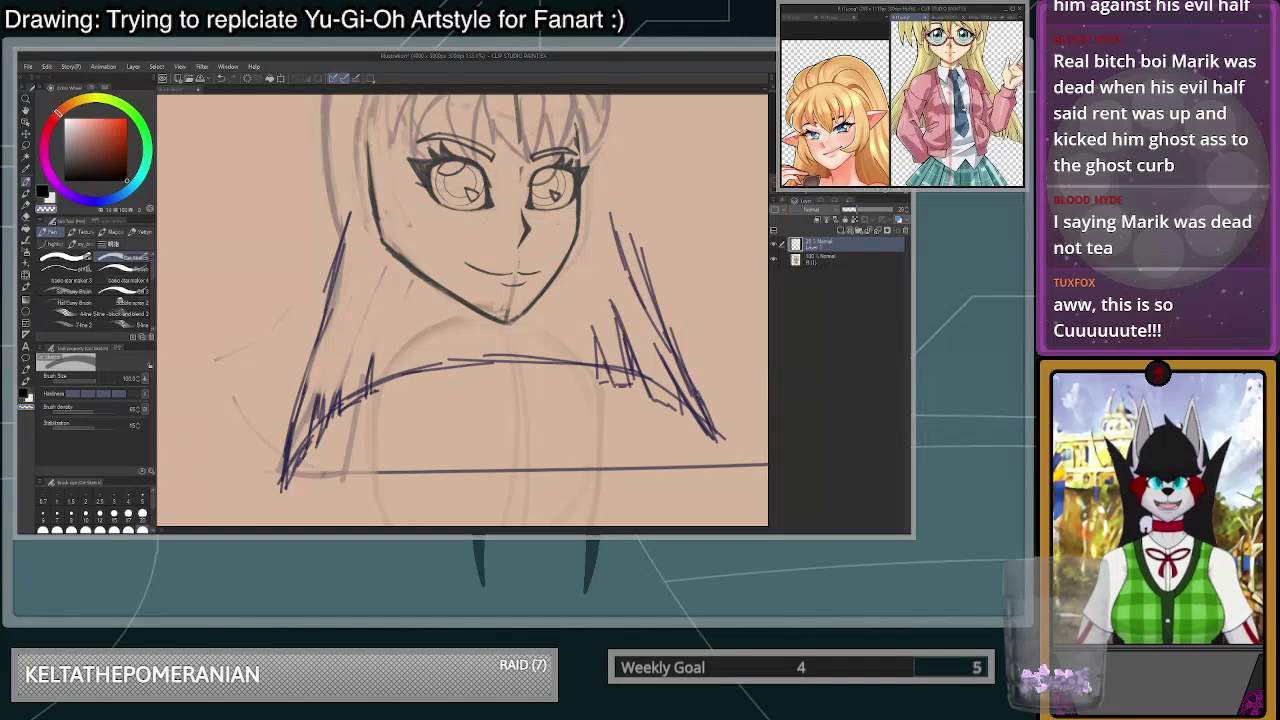
scroll(935, 92, down, 2)
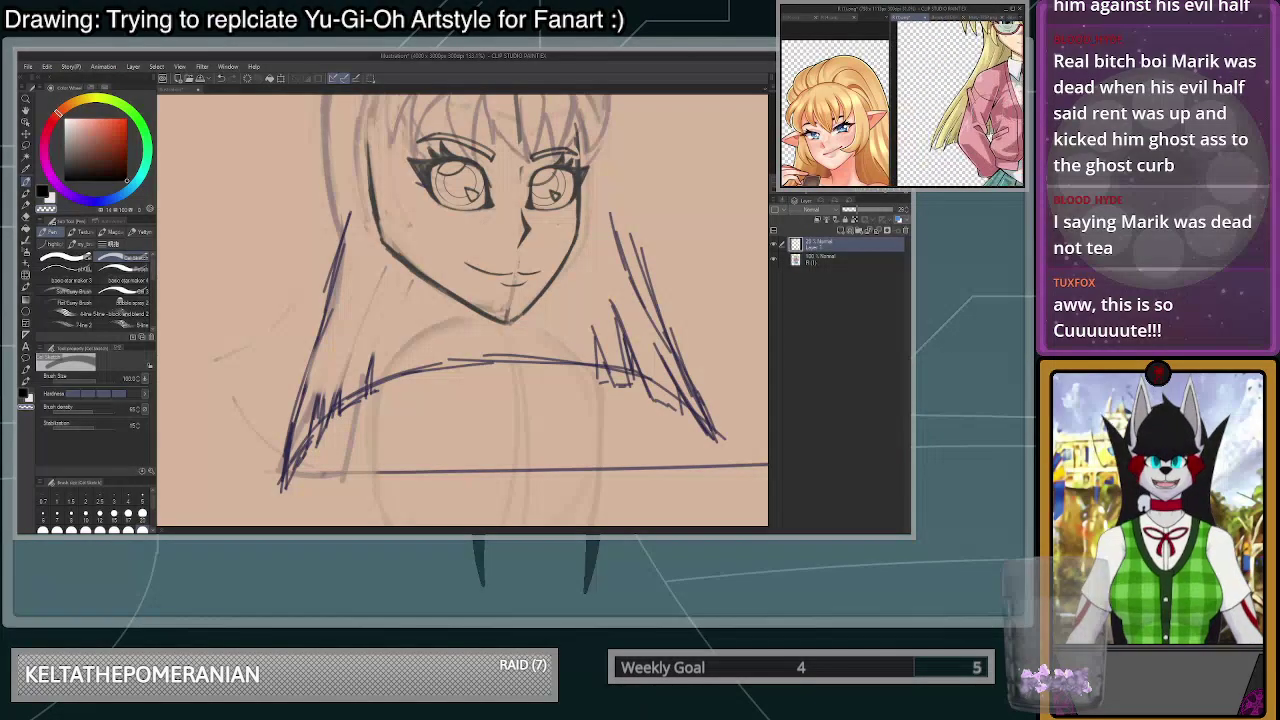
scroll(951, 62, up, 1)
scroll(990, 85, up, 1)
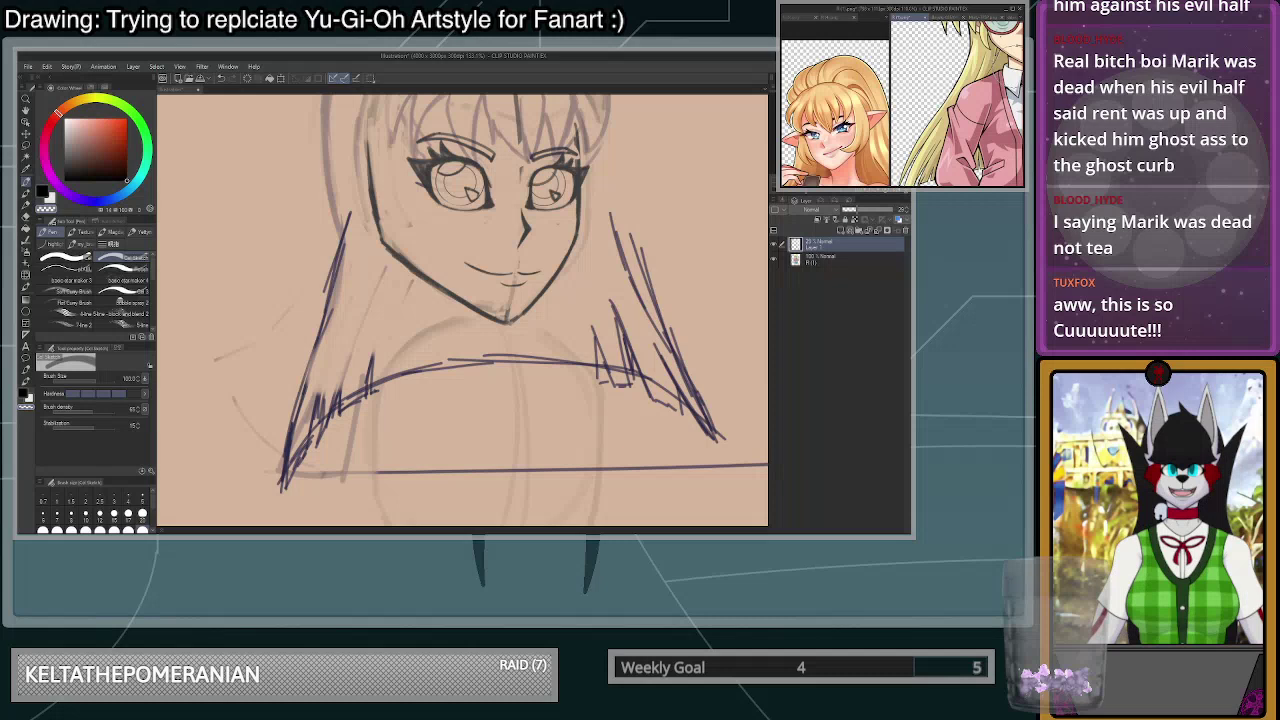
click(500, 301)
drag(380, 346, 332, 372)
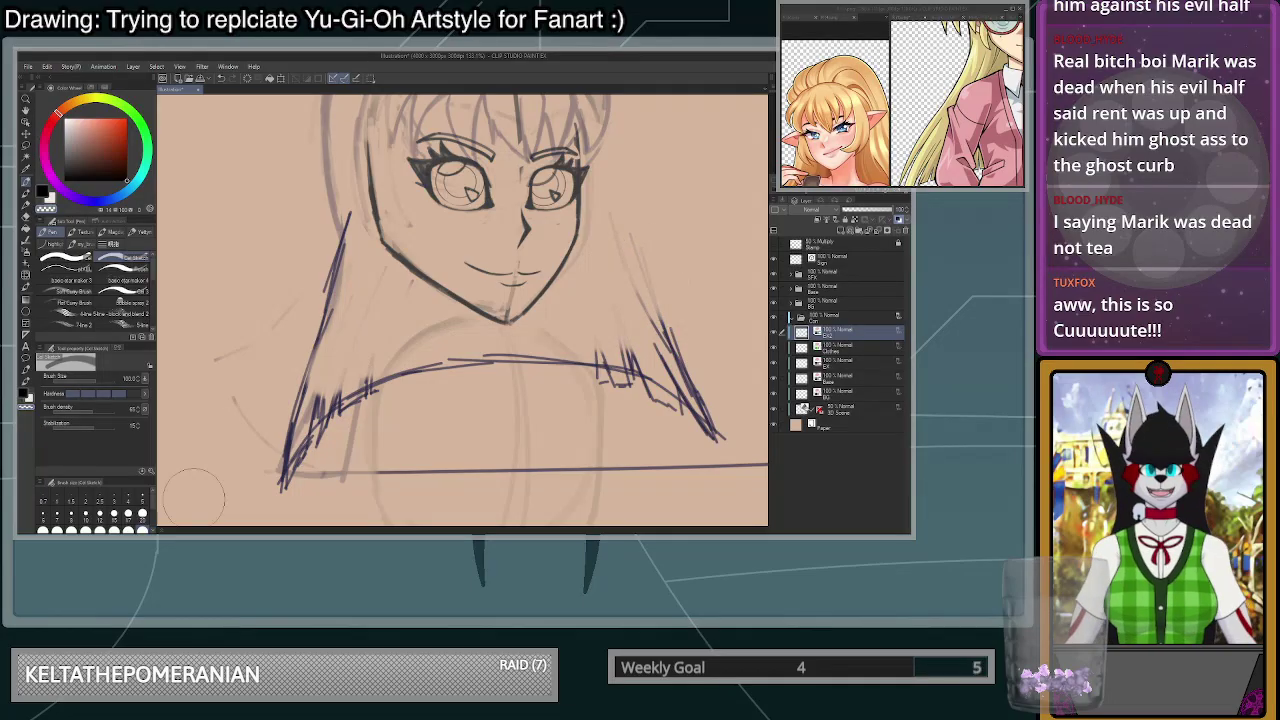
- Strengthen the left-hand hair's inner contour and lower tip with new strokes from a size 12 brush
click(99, 513)
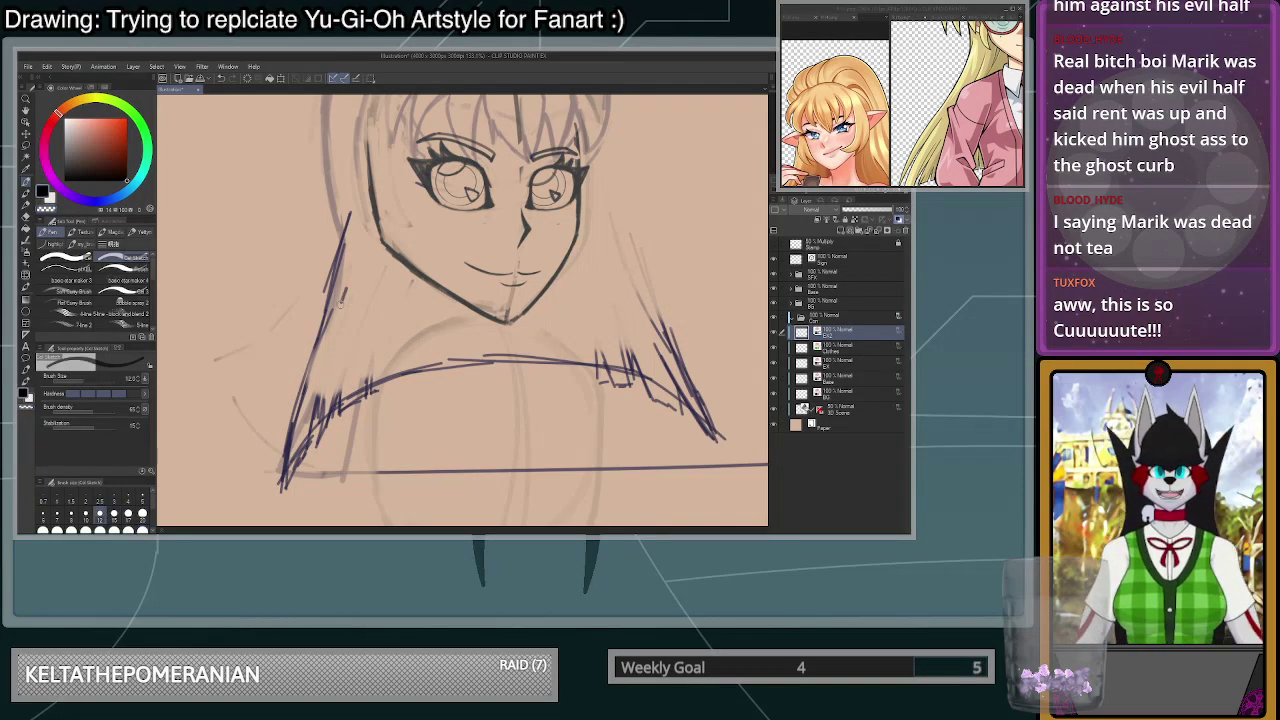
mouse_move(350, 279)
mouse_down()
mouse_move(315, 413)
mouse_move(342, 297)
mouse_move(317, 411)
mouse_up()
key(ctrl+z)
key(ctrl+z)
drag(354, 271, 304, 446)
key(ctrl+z)
drag(326, 360, 318, 430)
drag(322, 402, 318, 441)
scroll(400, 338, down, 3)
scroll(400, 338, up, 2)
- Redraw the right-hand hair edge with short lower strokes and one long curve running down from eye level
drag(520, 330, 414, 332)
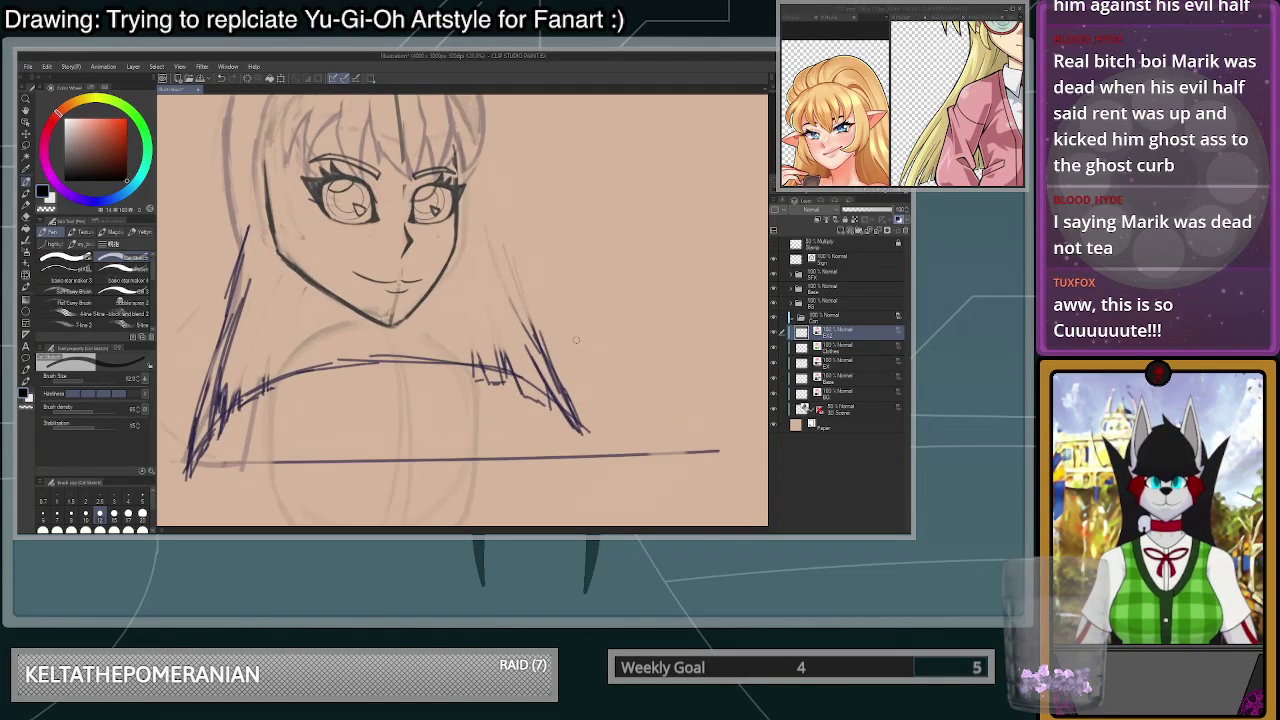
drag(516, 312, 531, 352)
drag(508, 301, 528, 352)
drag(509, 268, 541, 343)
key(ctrl+z)
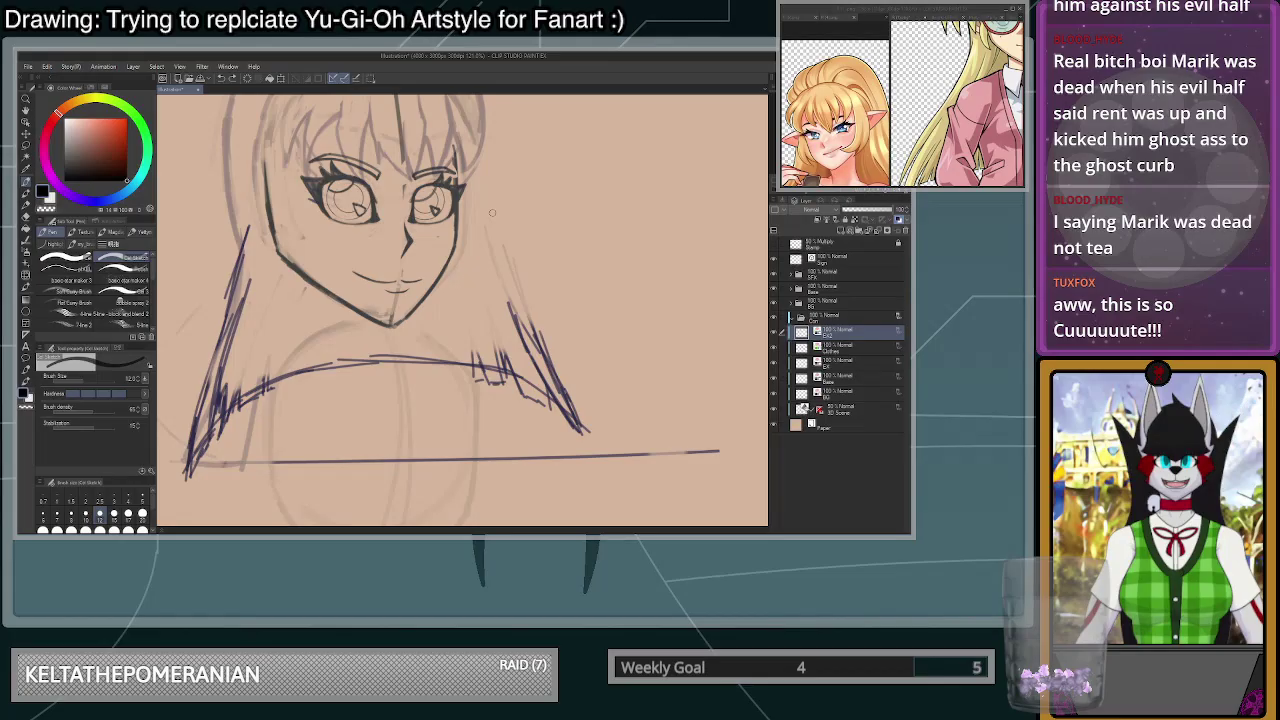
mouse_move(475, 150)
mouse_down()
mouse_move(497, 265)
mouse_move(544, 362)
mouse_up()
scroll(540, 360, down, 4)
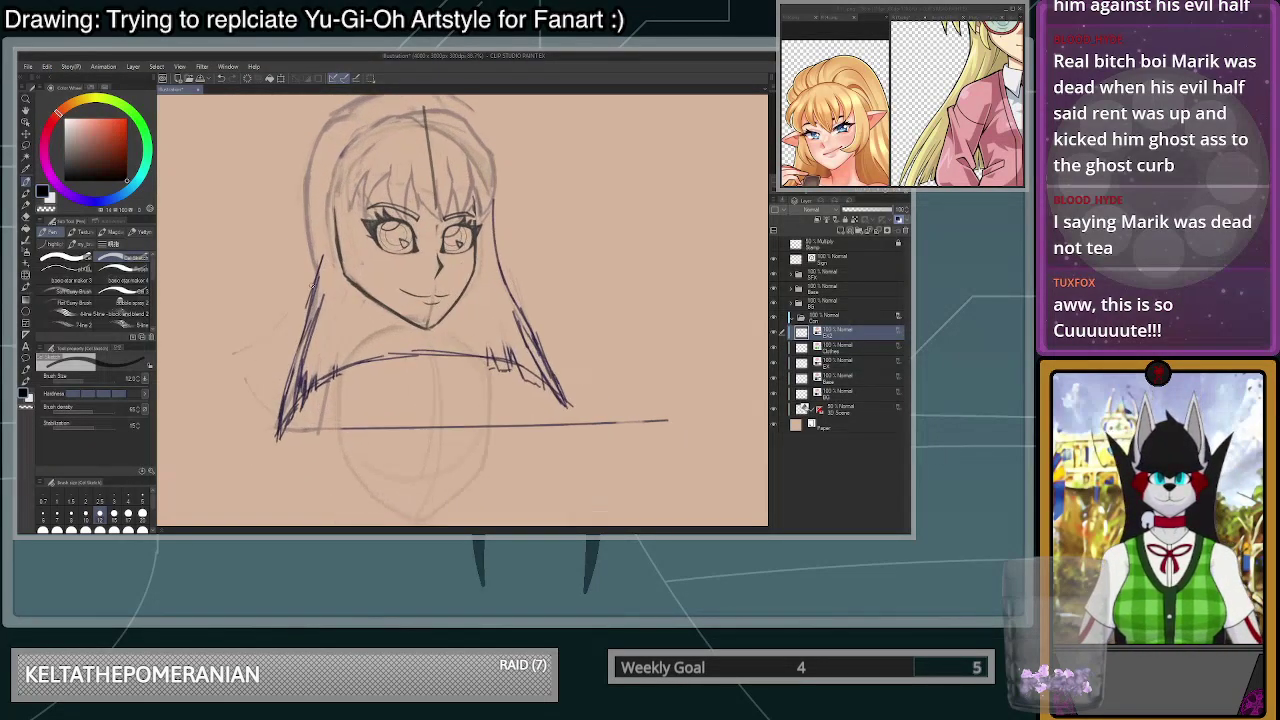
- Extend the left-hand hair edge upward beside the jaw and clean along the stroke with the transparent brush
scroll(322, 260, up, 5)
drag(327, 240, 300, 340)
key(c)
drag(321, 253, 297, 343)
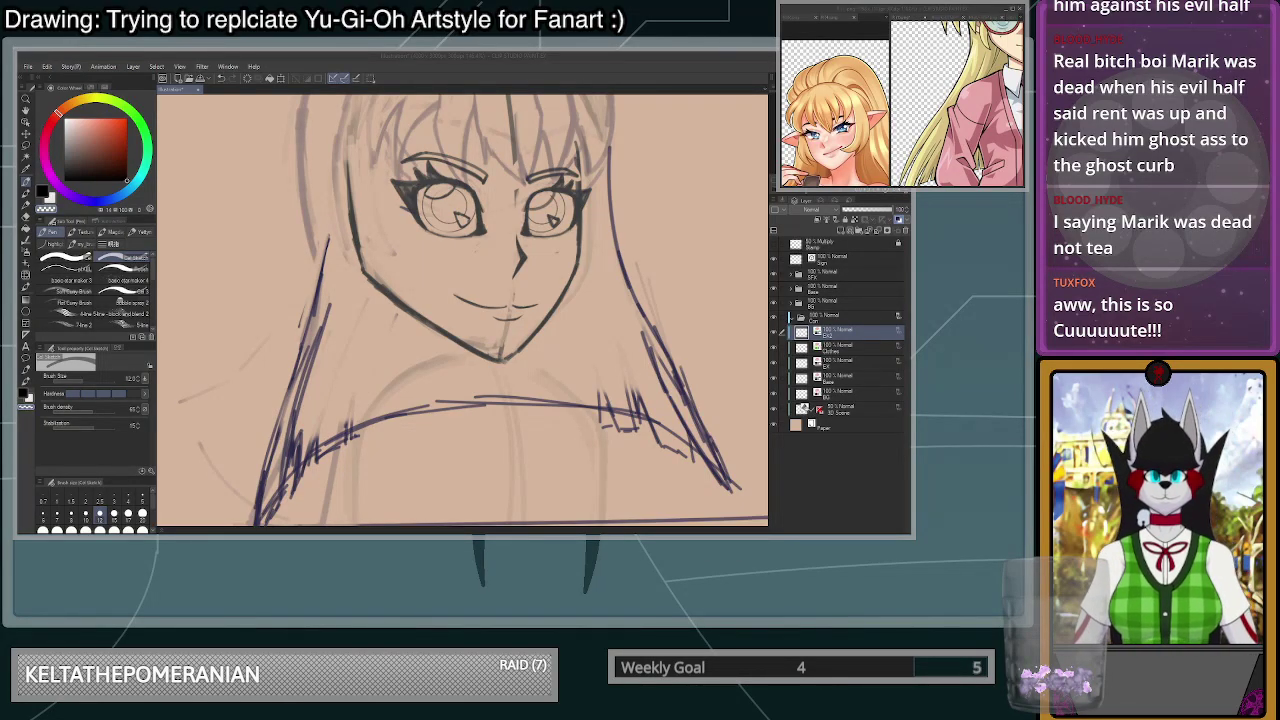
- Lasso the straight baseline under the hair, delete it, and clear the selection
drag(612, 345, 454, 367)
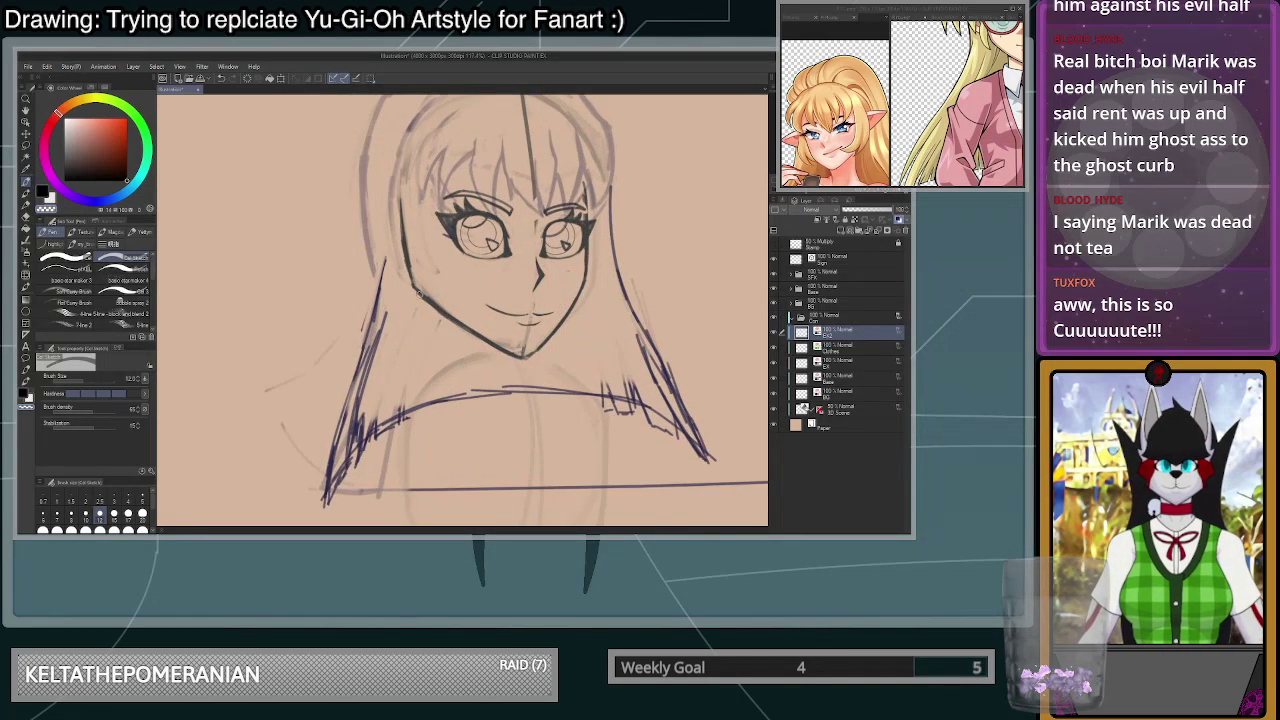
drag(578, 290, 385, 300)
mouse_move(629, 305)
mouse_down()
mouse_move(549, 320)
mouse_move(661, 352)
mouse_up()
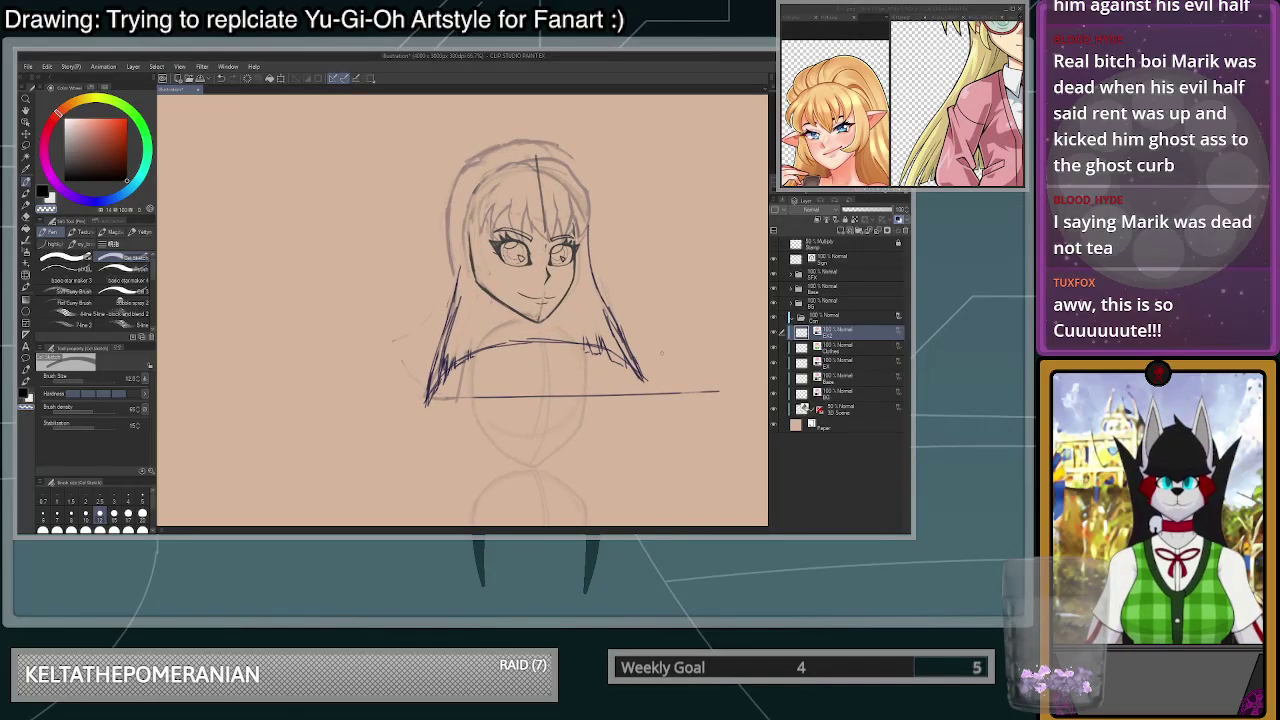
key(m)
mouse_move(727, 375)
mouse_down()
mouse_move(472, 380)
mouse_move(652, 464)
mouse_move(772, 411)
mouse_up()
key(Delete)
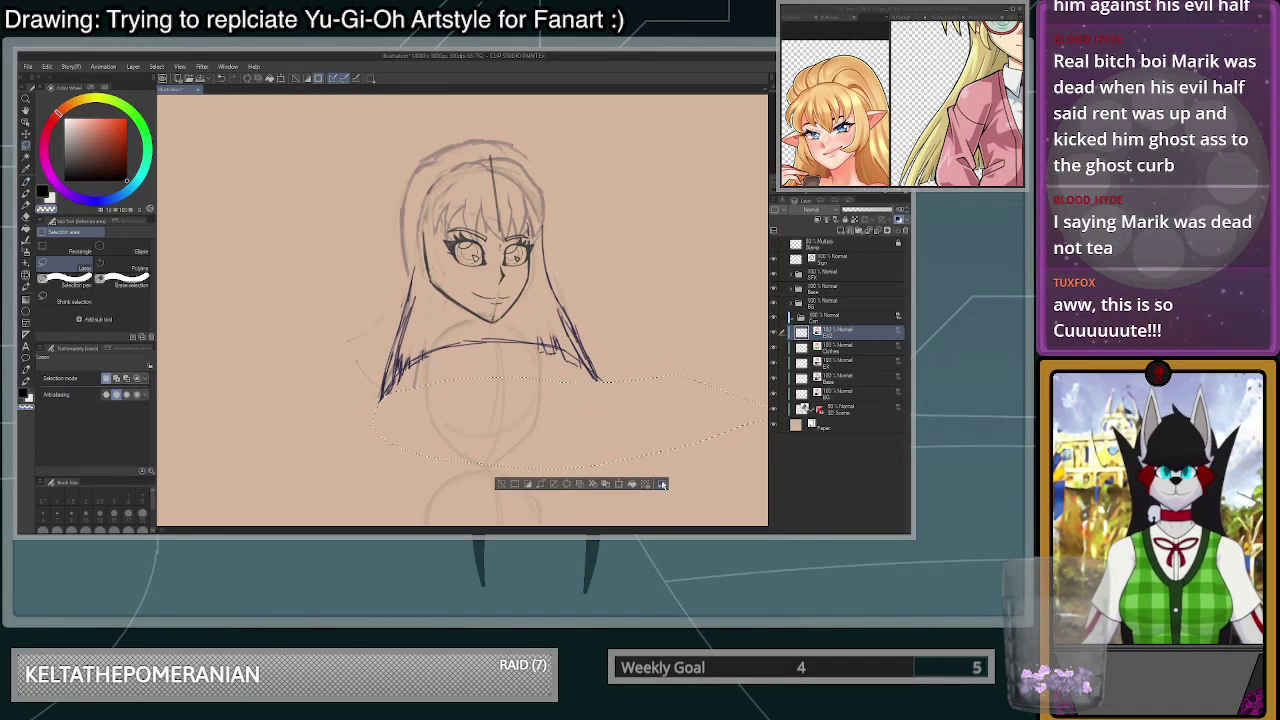
key(ctrl+d)
- Lasso the lower hair outline below the face, move it straight down to lengthen the hair, and clear the selection
mouse_move(578, 456)
mouse_down()
mouse_move(638, 416)
mouse_move(570, 212)
mouse_move(540, 290)
mouse_move(380, 252)
mouse_up()
drag(350, 322, 352, 420)
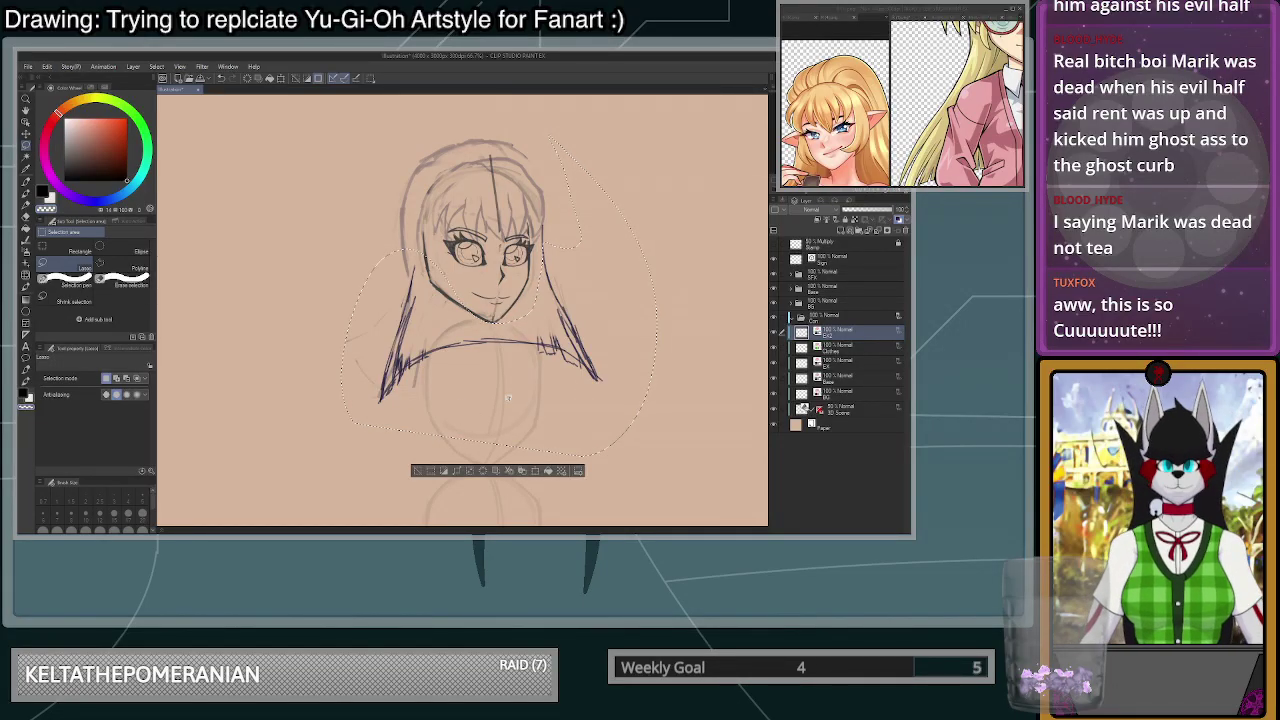
key(ctrl+t)
drag(445, 392, 445, 434)
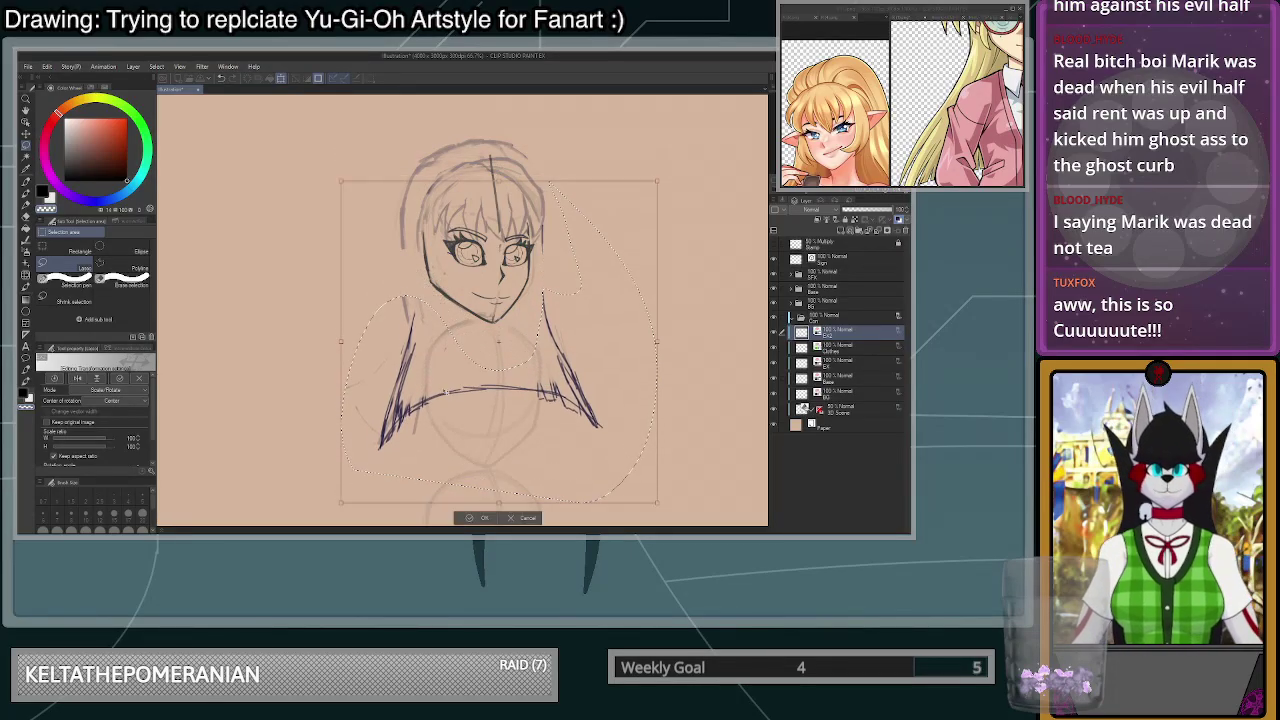
click(472, 518)
key(ctrl+d)
- Erase the upper parts of the lowered hair edges on both sides with a size 100 transparent brush
key(p)
click(142, 529)
drag(411, 311, 400, 355)
key(ctrl+z)
key(c)
drag(551, 304, 558, 345)
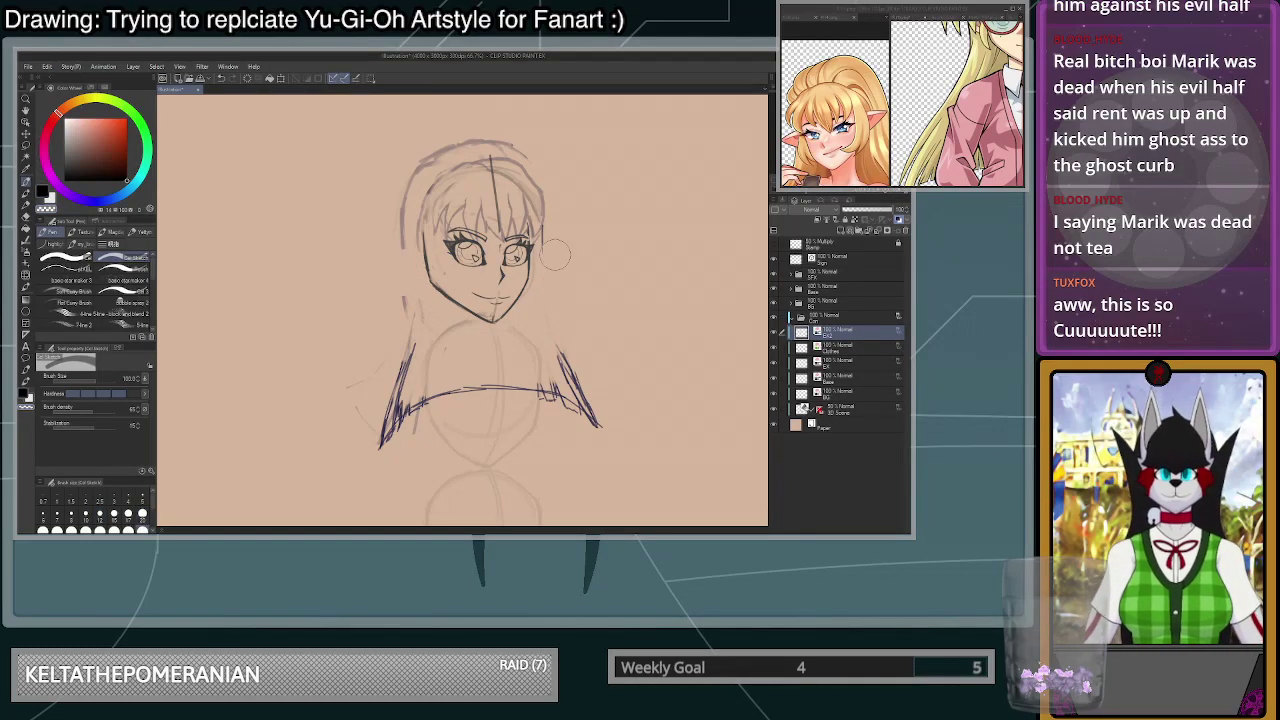
- Redraw the left-hand hair edge beside the jaw with a size 12 brush, retrying strokes until it joins the lowered section
click(99, 514)
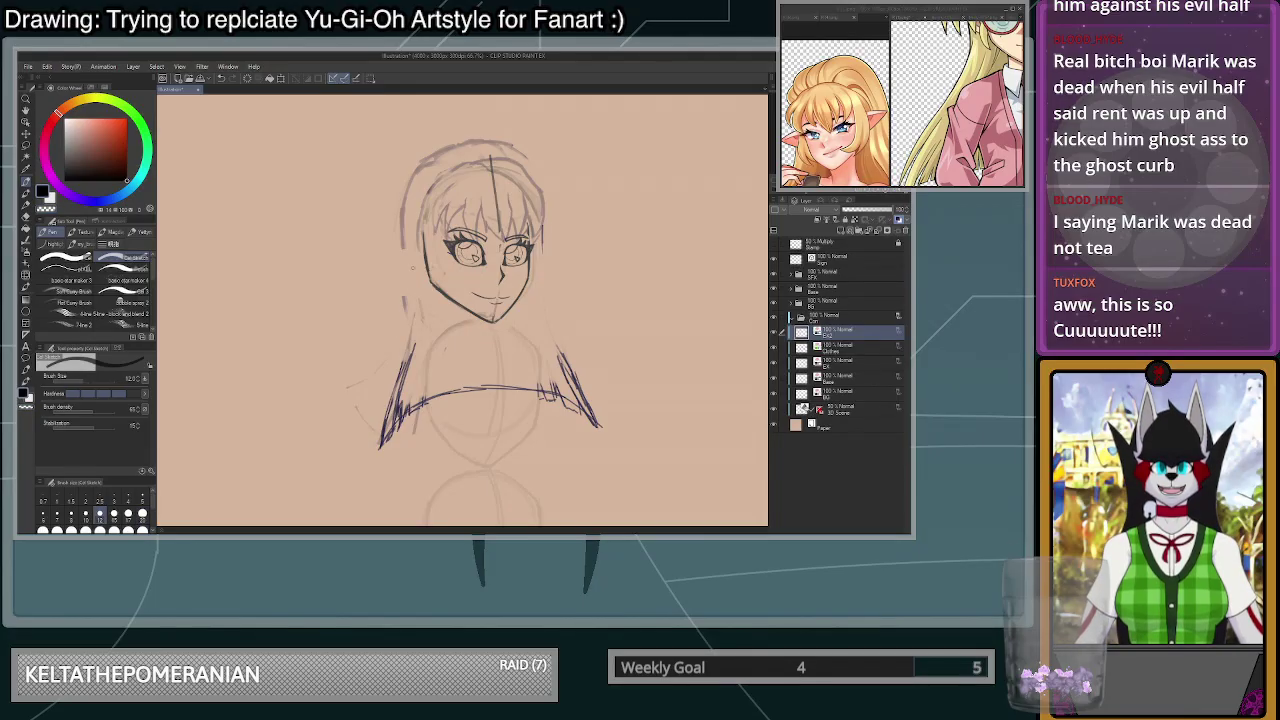
drag(412, 268, 405, 324)
drag(406, 322, 404, 356)
drag(404, 330, 398, 380)
key(ctrl+z)
key(ctrl+z)
key(ctrl+z)
scroll(396, 280, up, 1)
mouse_move(418, 268)
mouse_down()
mouse_move(408, 363)
mouse_move(420, 295)
mouse_move(418, 326)
mouse_up()
key(ctrl+z)
key(ctrl+z)
- Redraw the right-hand hair edge from the jaw to the lowered section with two overlapping curved strokes
drag(584, 272, 608, 348)
key(ctrl+z)
key(ctrl+z)
mouse_move(588, 299)
mouse_down()
mouse_move(618, 376)
mouse_move(612, 366)
mouse_up()
drag(583, 288, 614, 370)
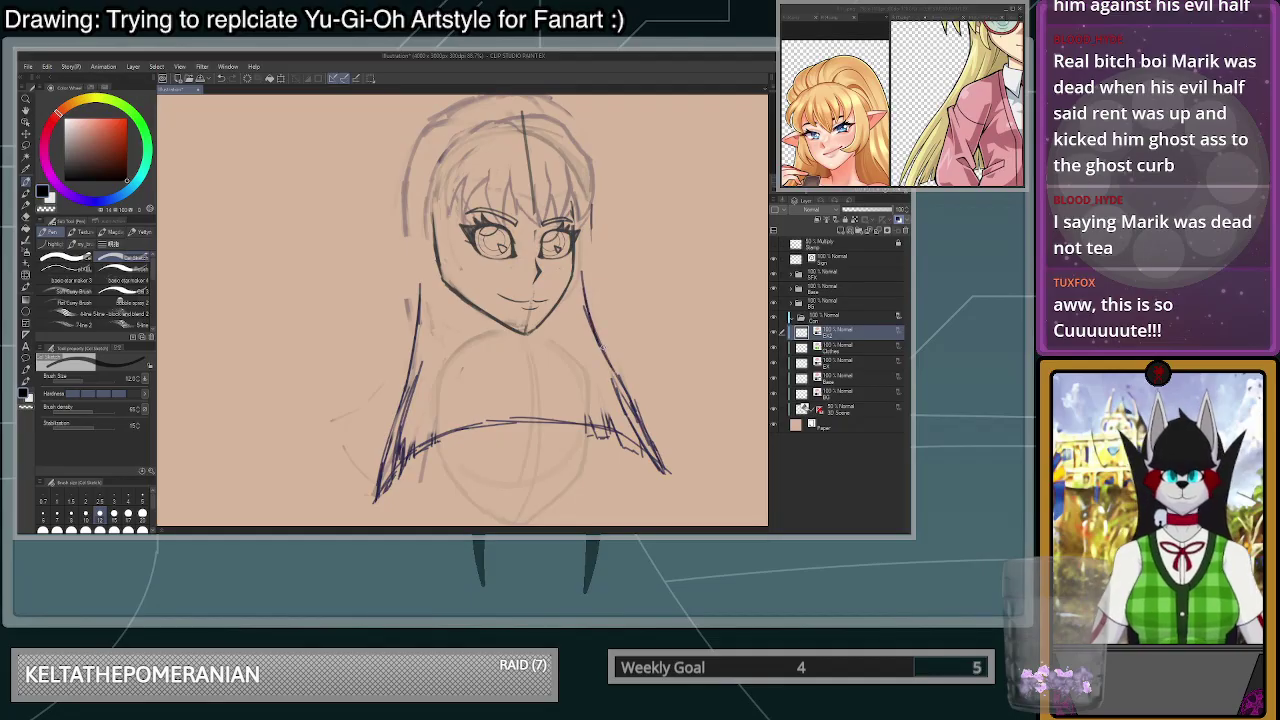
- Carry the right-hand hair edge up to the head outline and erase the stray overlap beside the jaw
mouse_move(593, 200)
mouse_down()
mouse_move(588, 312)
mouse_move(588, 275)
mouse_move(593, 319)
mouse_up()
key(c)
drag(583, 273, 585, 309)
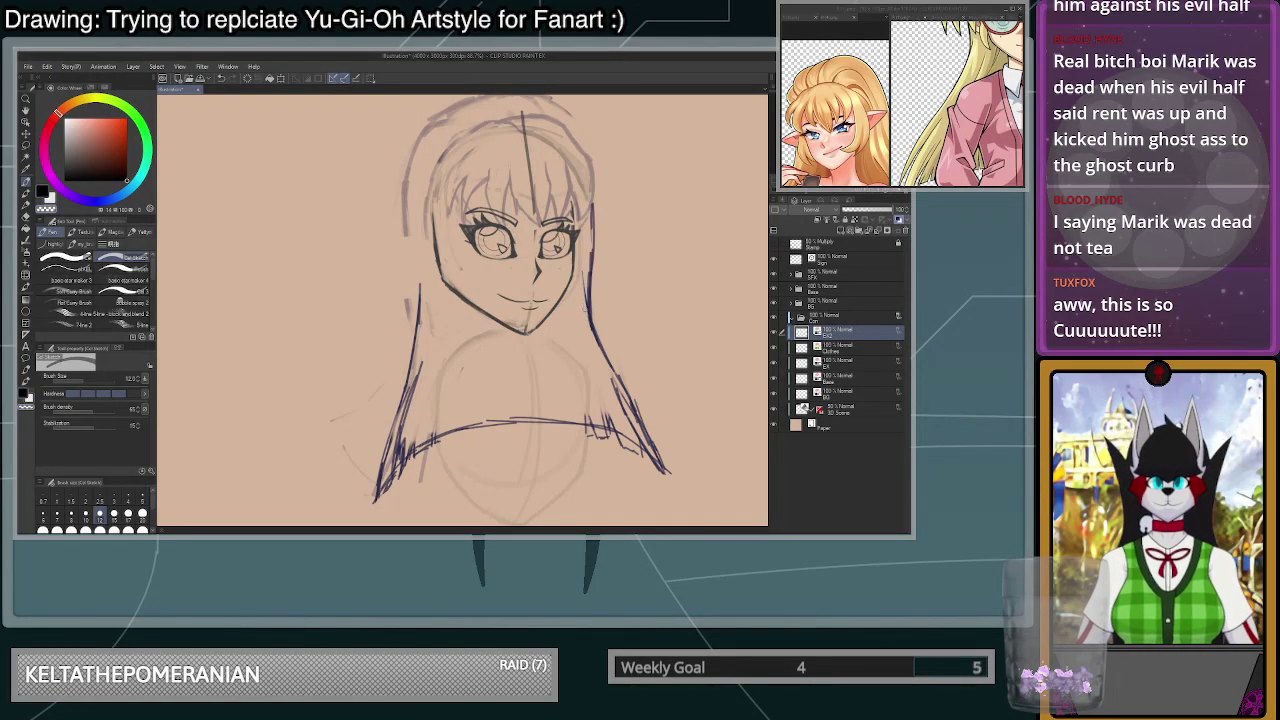
- Draw the left-hand hair edge from the head outline down past the cheek to meet the lower section
drag(402, 198, 416, 292)
mouse_move(409, 262)
mouse_down()
mouse_move(420, 317)
mouse_move(419, 296)
mouse_up()
key(c)
key(ctrl+z)
key(ctrl+z)
key(c)
key(c)
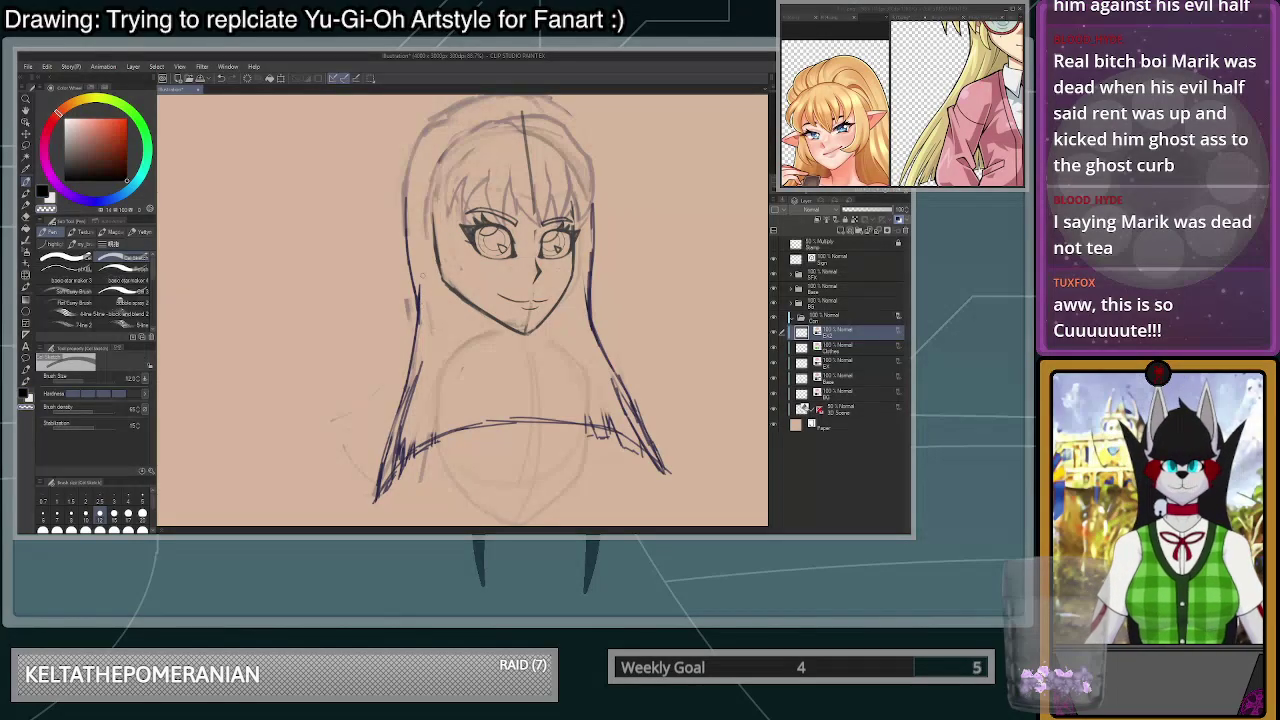
scroll(520, 318, down, 7)
scroll(520, 318, up, 3)
scroll(520, 318, down, 4)
scroll(577, 352, up, 3)
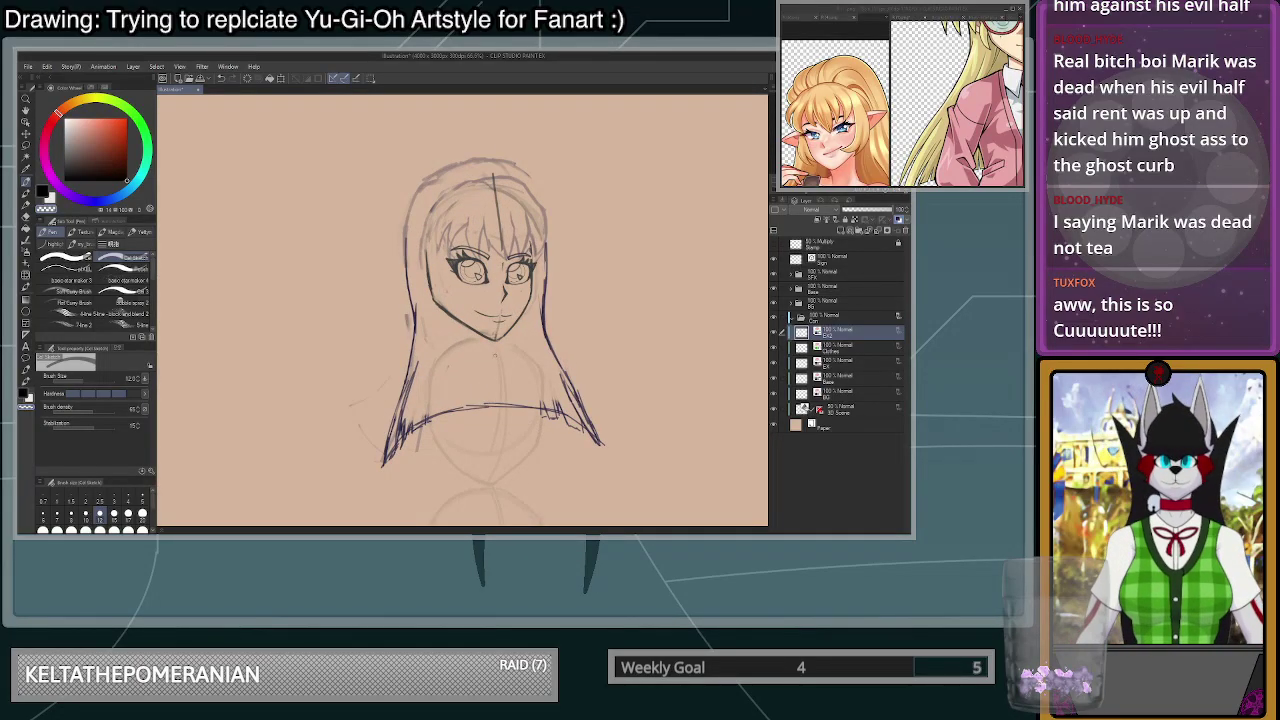
scroll(497, 350, up, 2)
mouse_move(531, 342)
mouse_down()
mouse_move(531, 362)
mouse_move(531, 261)
mouse_move(541, 397)
mouse_up()
key(c)
drag(536, 393, 519, 325)
key(ctrl+z)
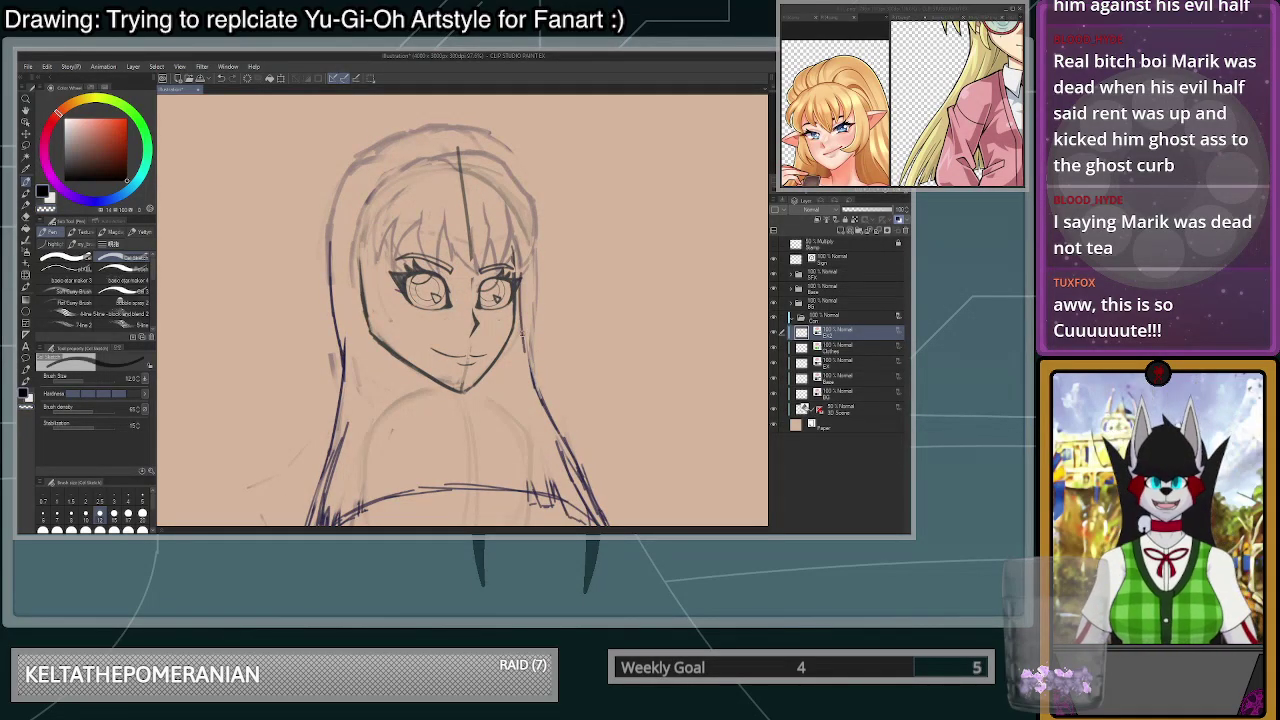
- Draw the left-hand neck line as a short curve running down from below the jaw, retrying the stroke once
scroll(551, 420, down, 2)
scroll(558, 425, down, 5)
scroll(566, 431, up, 5)
scroll(428, 460, up, 2)
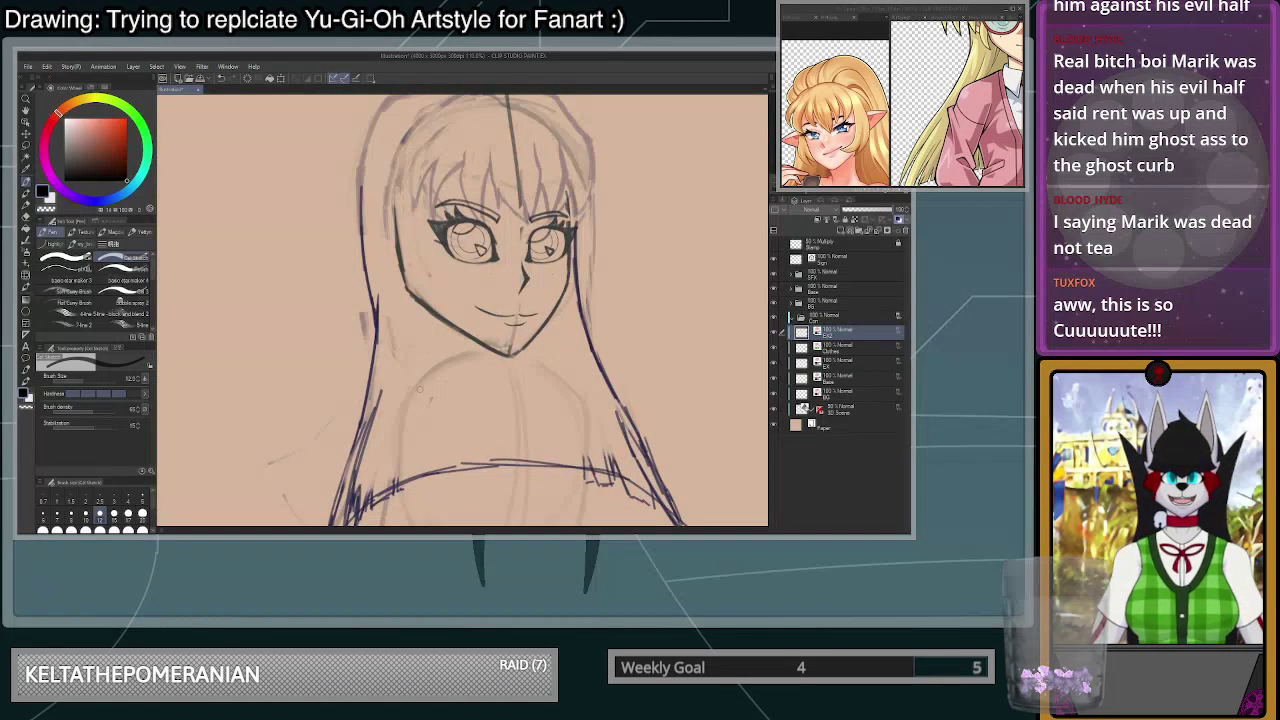
drag(422, 311, 407, 395)
key(ctrl+z)
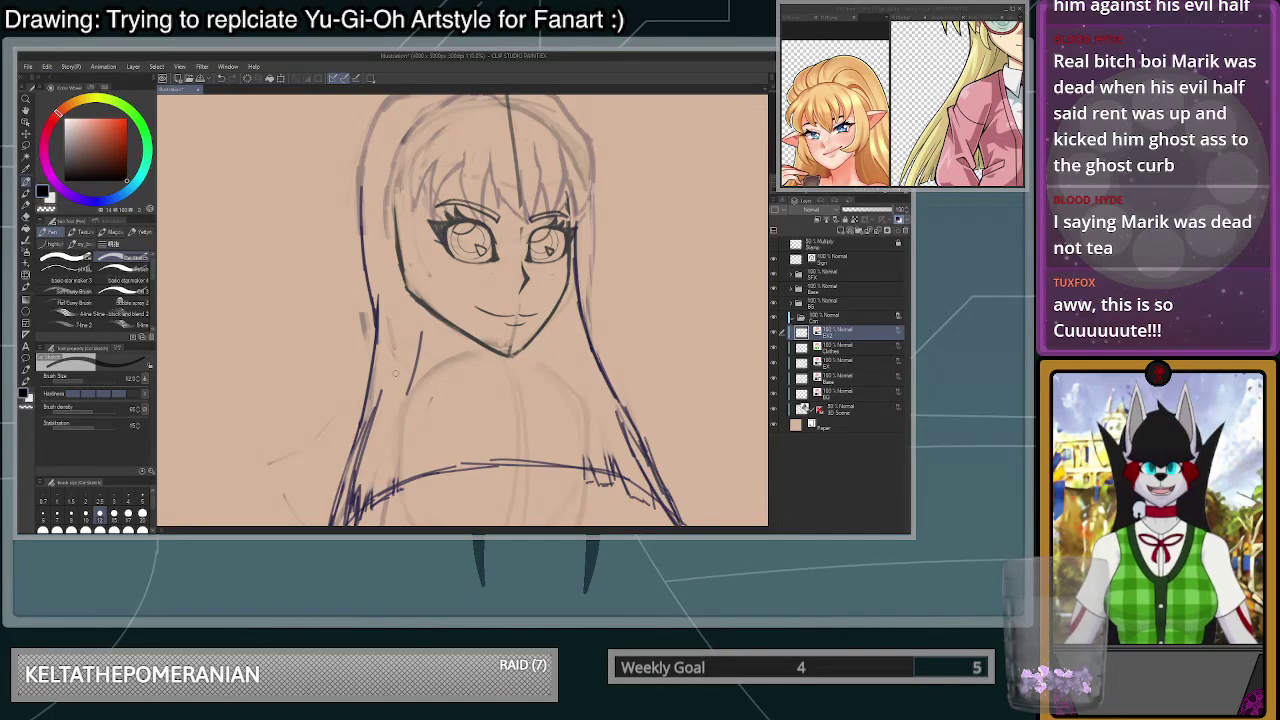
drag(422, 325, 405, 400)
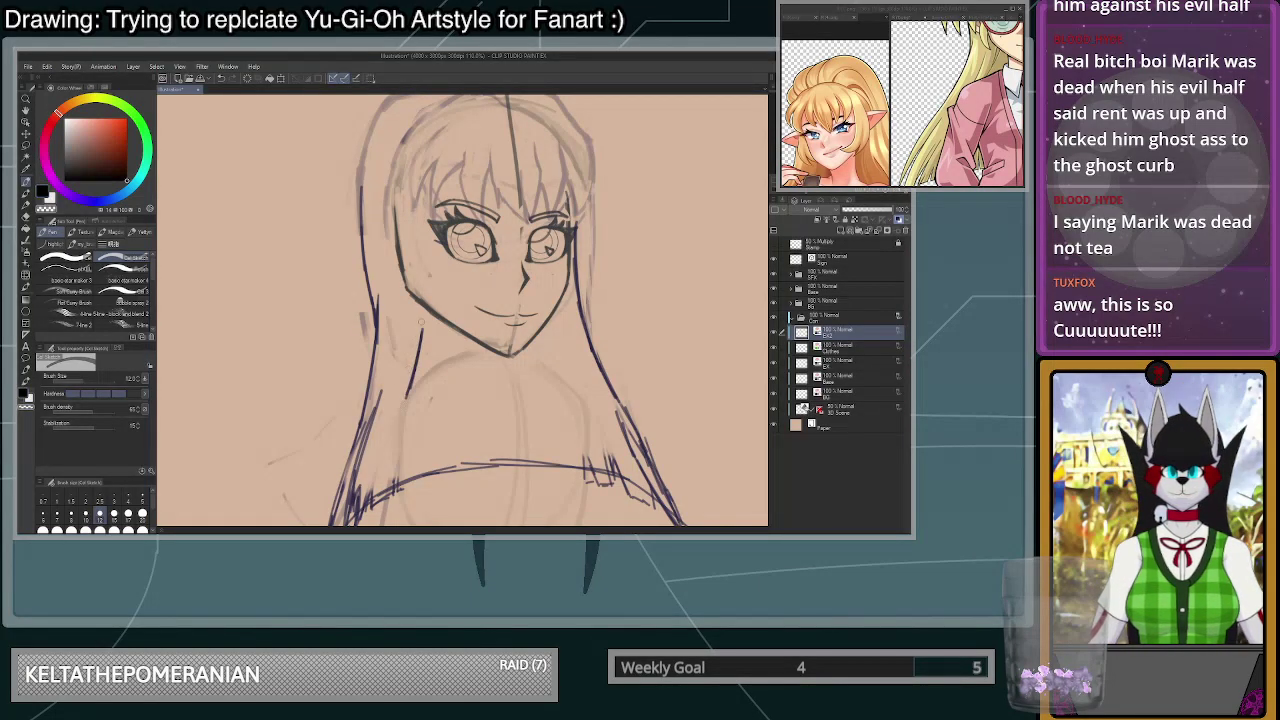
scroll(460, 370, down, 6)
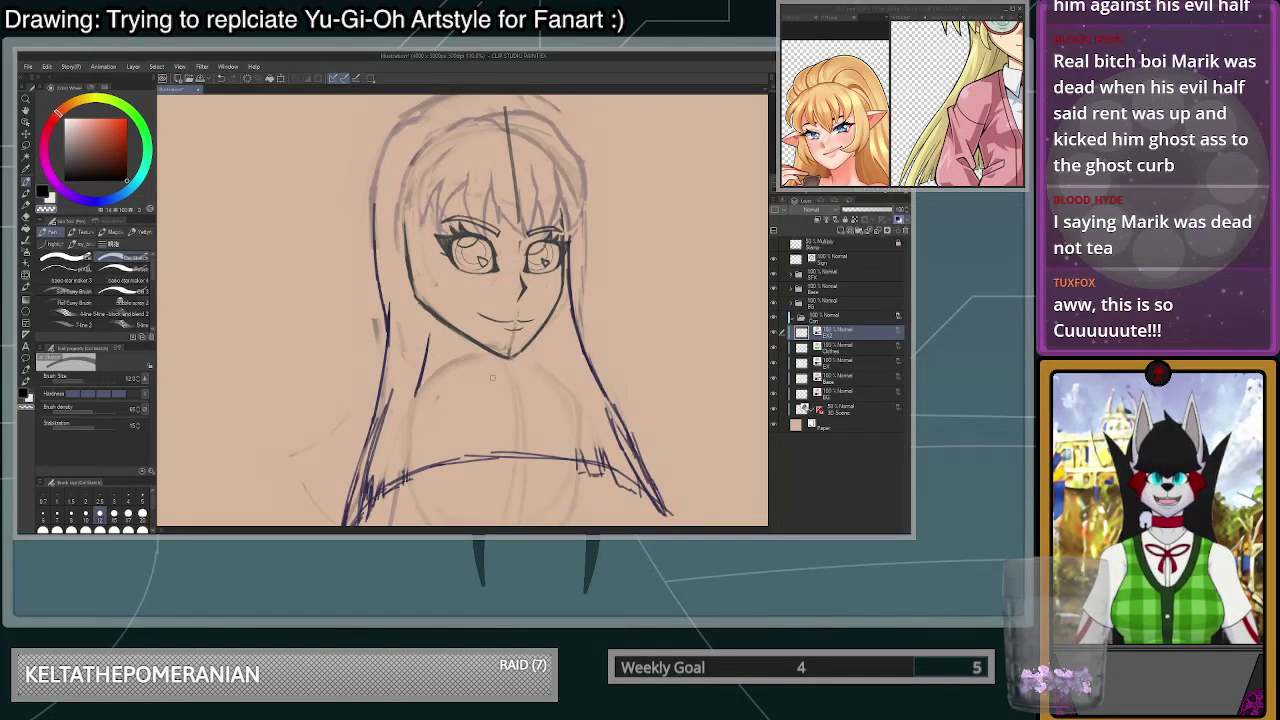
- Draw the right-hand neck line down from the jaw between the chin and the hair edge, cleaning up its overlap
scroll(522, 352, up, 5)
drag(463, 331, 467, 381)
scroll(466, 340, up, 3)
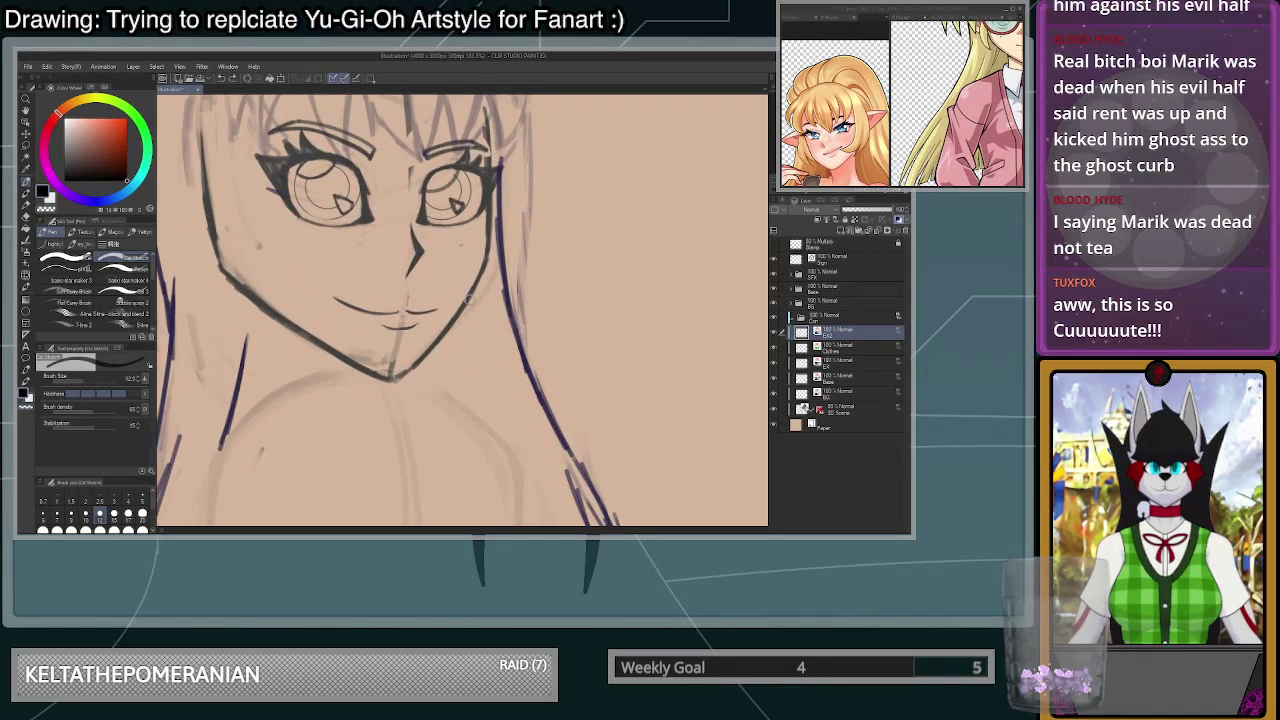
mouse_move(468, 298)
mouse_down()
mouse_move(464, 392)
mouse_move(478, 417)
mouse_move(472, 348)
mouse_move(483, 429)
mouse_move(472, 380)
mouse_up()
key(c)
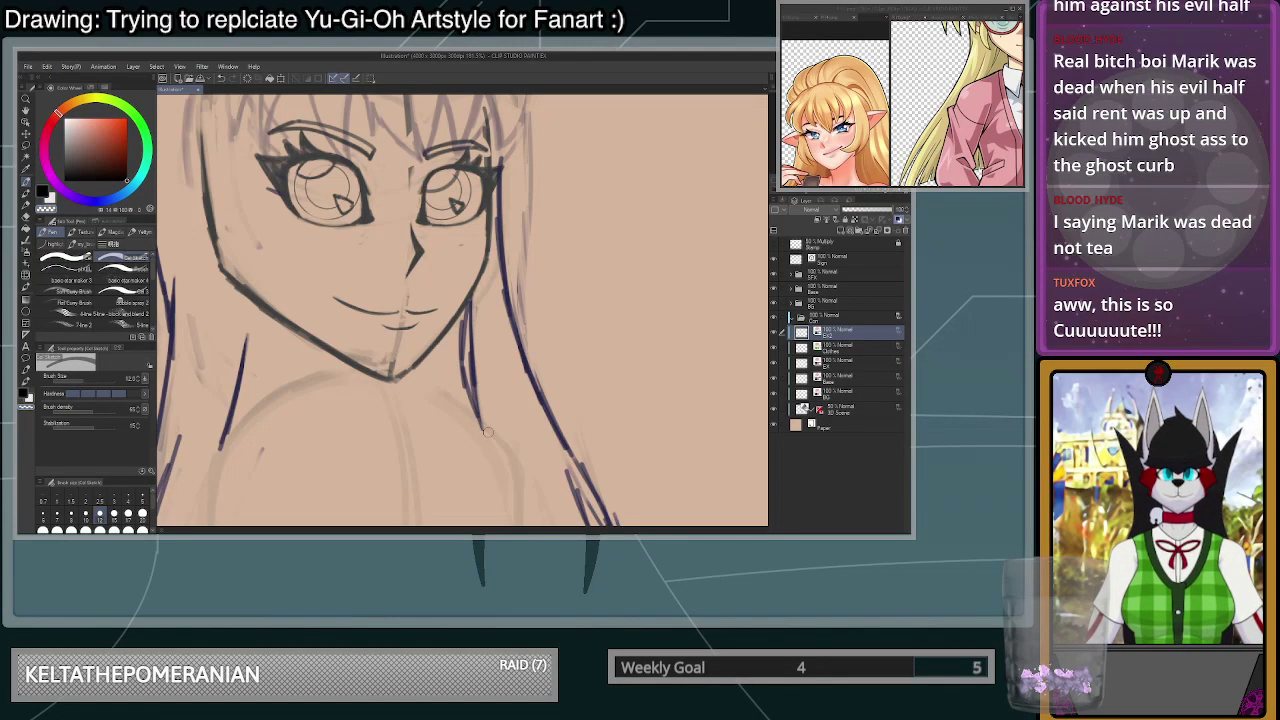
scroll(500, 350, down, 5)
scroll(500, 318, up, 4)
scroll(500, 318, down, 2)
scroll(500, 318, up, 2)
scroll(500, 318, down, 3)
scroll(500, 318, up, 3)
scroll(337, 333, down, 1)
scroll(337, 333, up, 3)
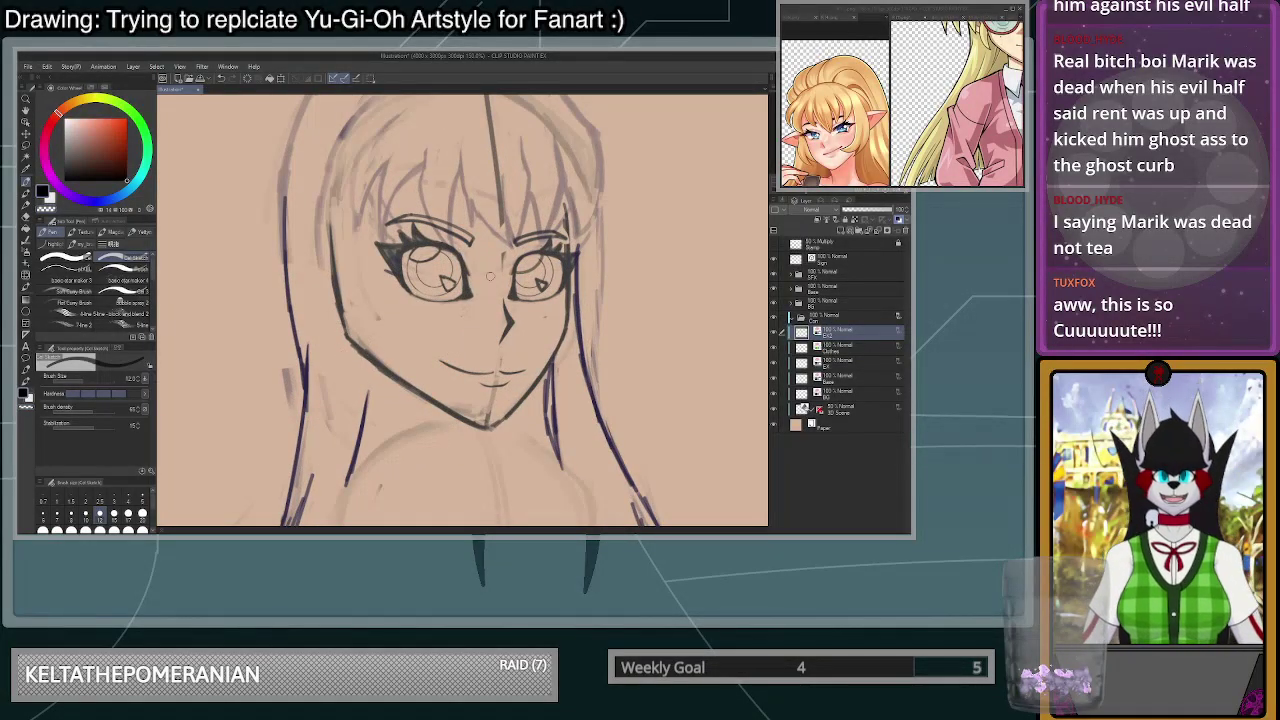
- View the blonde schoolgirl reference at a smaller scale to examine her hair and upper body
click(955, 140)
scroll(955, 140, down, 4)
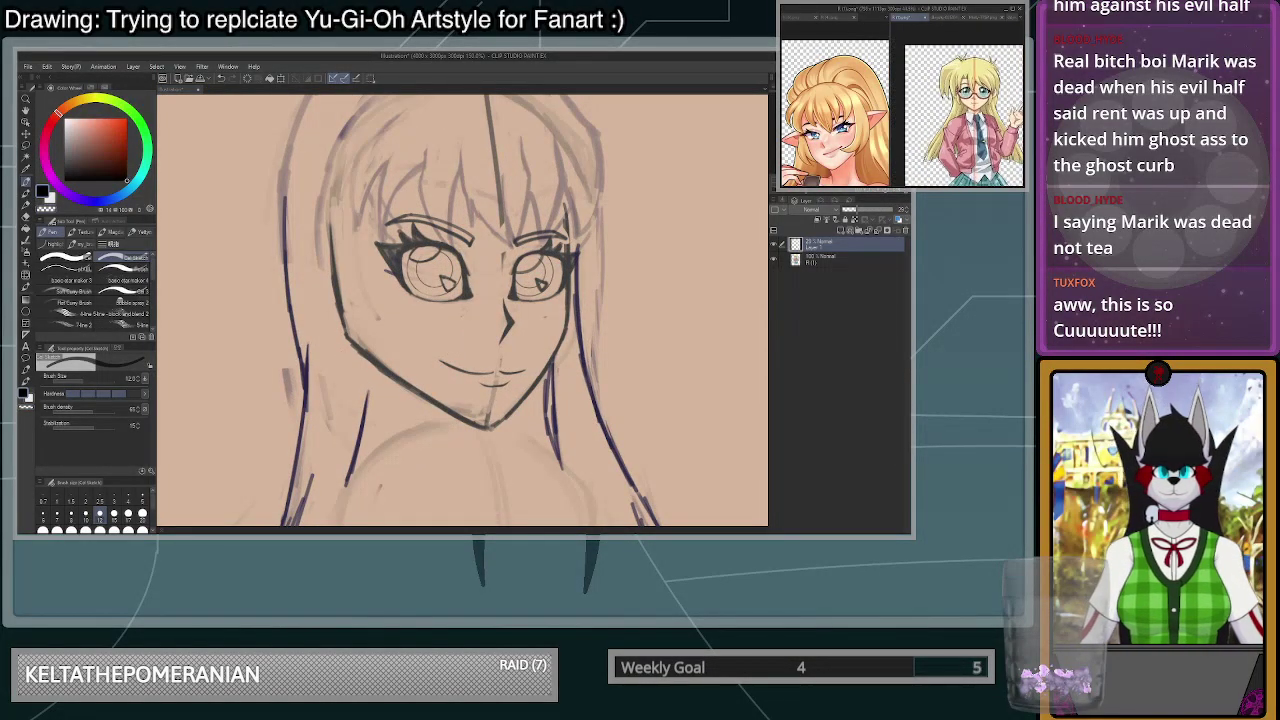
scroll(955, 140, up, 1)
scroll(983, 108, down, 1)
click(540, 325)
scroll(540, 325, down, 3)
scroll(510, 170, up, 2)
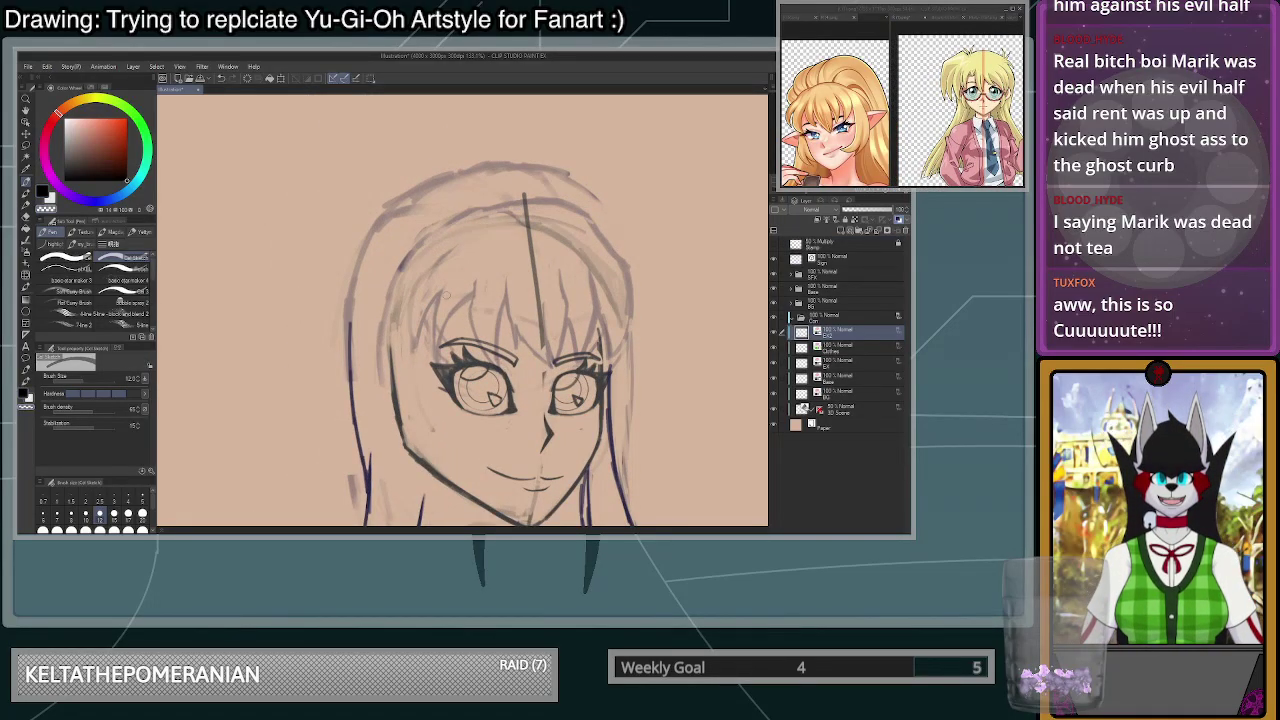
- Draw the curved hairline band across the top of the head, retrying until it follows the head outline
drag(405, 255, 595, 222)
key(ctrl+z)
drag(401, 263, 610, 245)
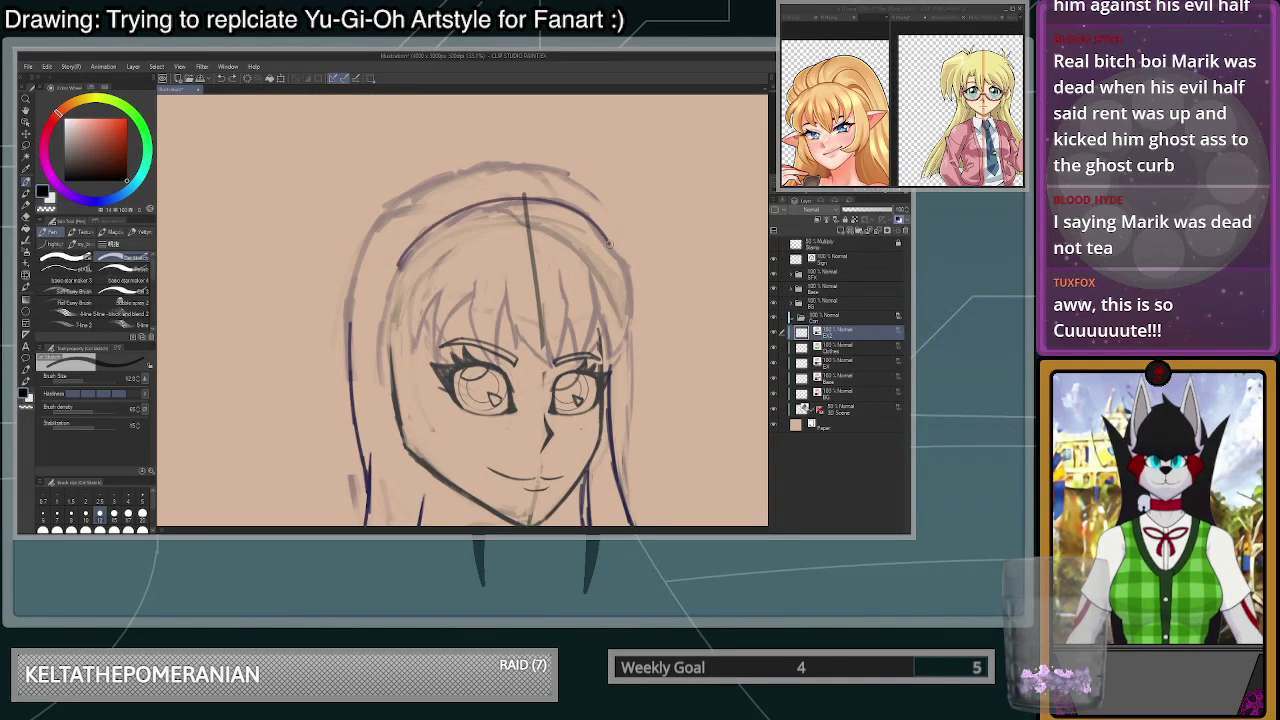
key(ctrl+z)
mouse_move(389, 266)
mouse_down()
mouse_move(455, 200)
mouse_move(617, 250)
mouse_up()
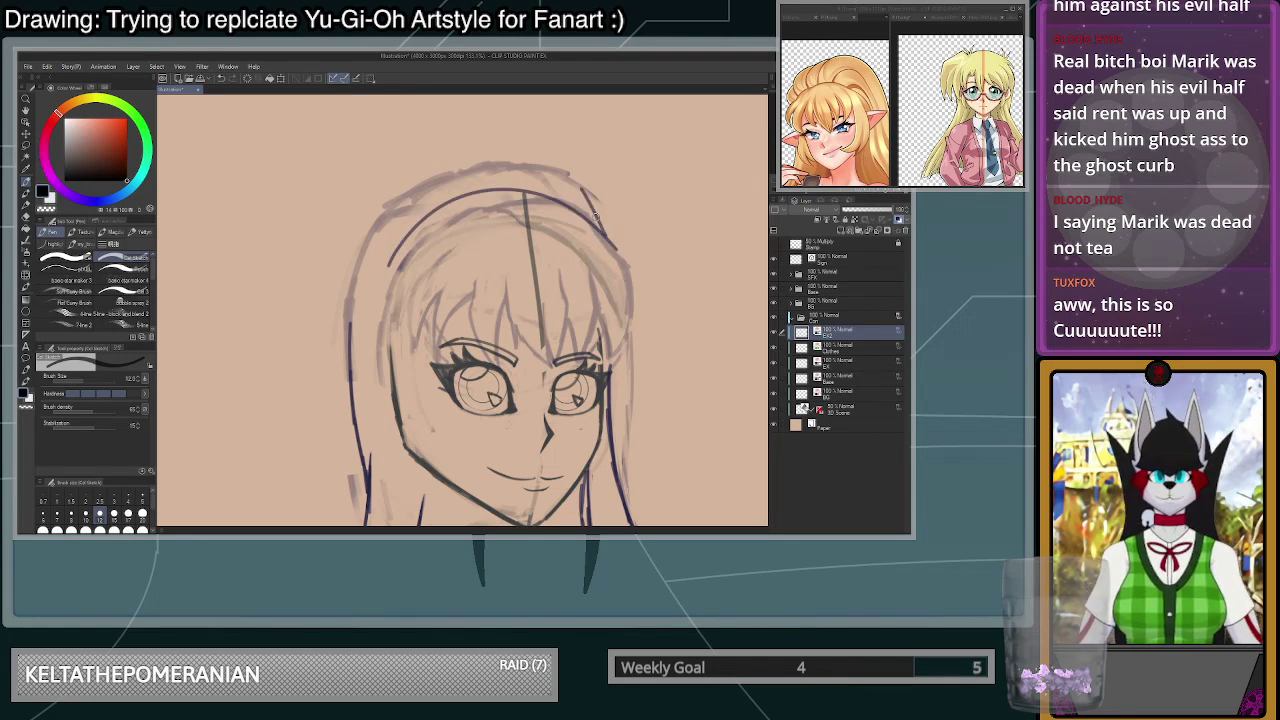
- Sketch overlapping rounded hair sections along the crown above the hairline band
mouse_move(592, 220)
mouse_down()
mouse_move(529, 161)
mouse_move(503, 160)
mouse_move(517, 159)
mouse_move(516, 179)
mouse_move(484, 160)
mouse_move(459, 176)
mouse_move(462, 191)
mouse_move(403, 192)
mouse_move(381, 224)
mouse_up()
drag(465, 194, 430, 180)
mouse_move(527, 188)
mouse_down()
mouse_move(466, 160)
mouse_move(434, 182)
mouse_up()
mouse_move(558, 172)
mouse_down()
mouse_move(598, 232)
mouse_move(556, 170)
mouse_move(508, 161)
mouse_up()
scroll(612, 150, down, 1)
drag(582, 96, 596, 130)
scroll(596, 129, up, 1)
scroll(412, 327, up, 2)
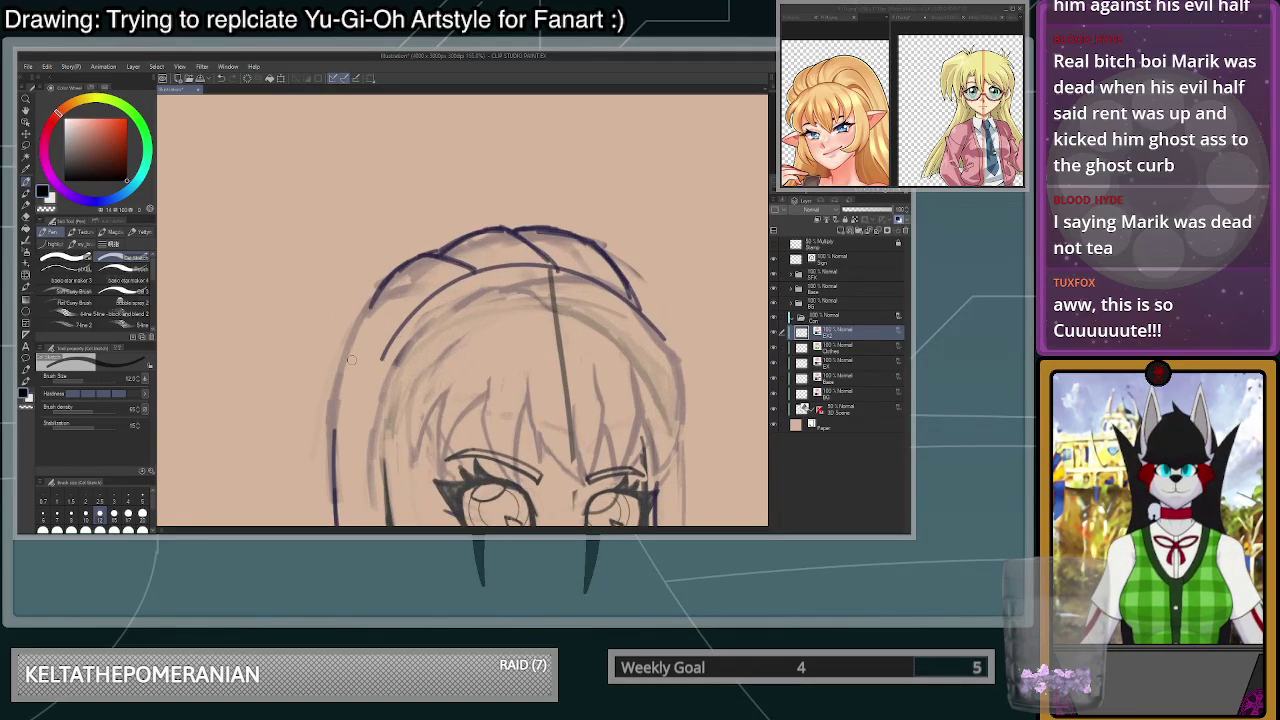
- Erase the outer outline of the crown sections with a size 100 eraser
click(142, 529)
key(c)
mouse_move(426, 232)
mouse_down()
mouse_move(356, 310)
mouse_move(445, 243)
mouse_move(641, 215)
mouse_move(664, 236)
mouse_up()
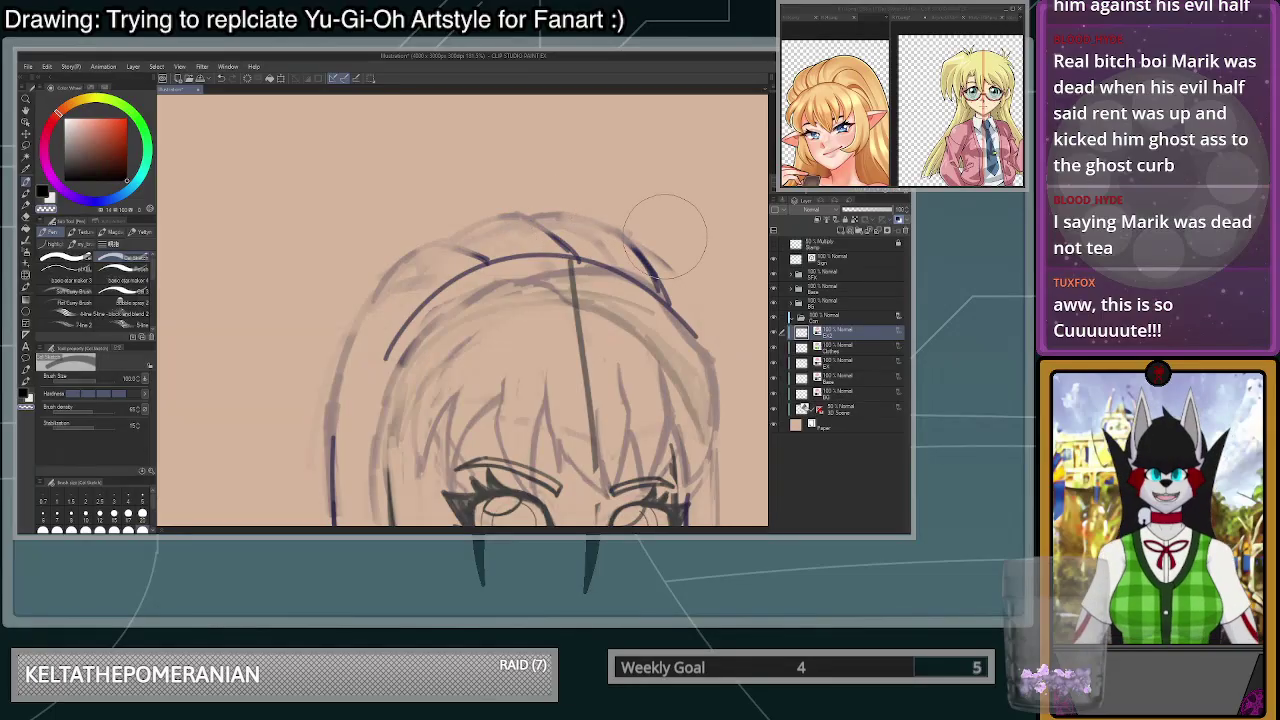
- Redraw the outer curves of the middle and right-hand crown sections with a finer brush and darken their divider
click(142, 514)
click(114, 513)
key(c)
mouse_move(645, 259)
mouse_down()
mouse_move(607, 226)
mouse_move(523, 219)
mouse_up()
key(ctrl+z)
drag(608, 225, 527, 215)
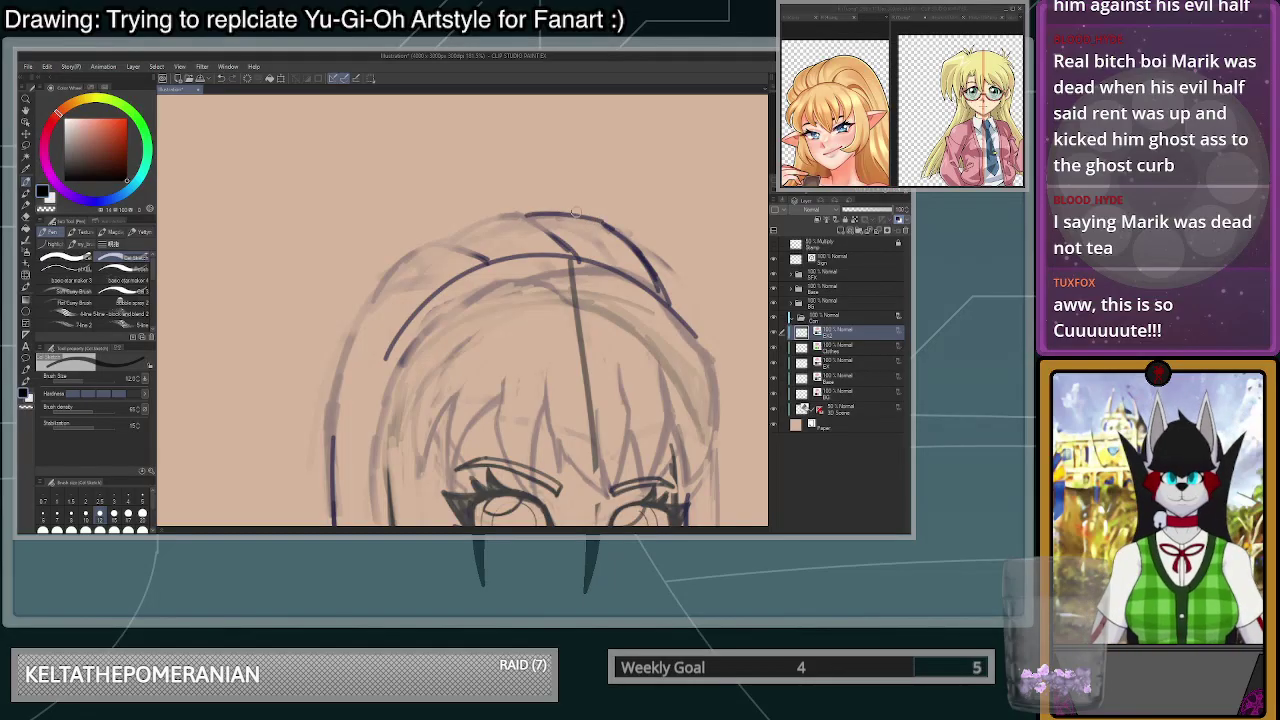
mouse_move(578, 258)
mouse_down()
mouse_move(531, 215)
mouse_move(452, 238)
mouse_up()
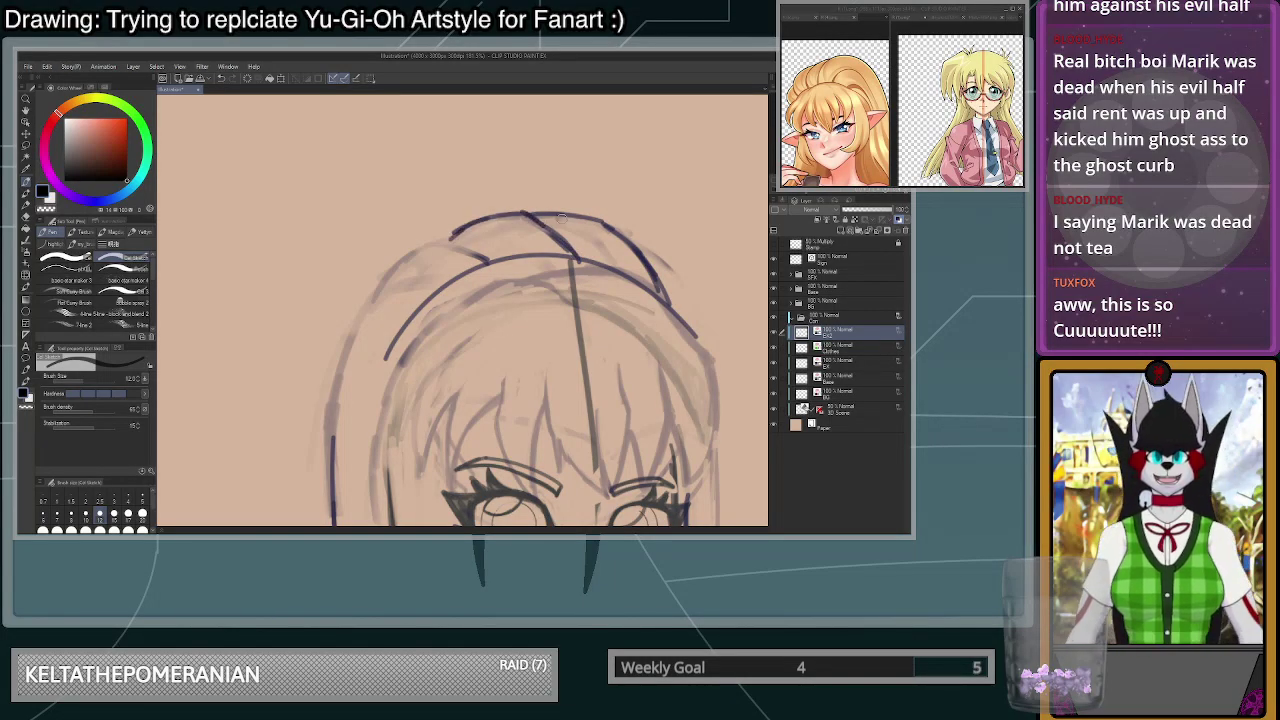
drag(578, 258, 542, 224)
scroll(562, 312, down, 5)
scroll(557, 320, up, 3)
scroll(555, 323, up, 2)
scroll(555, 323, down, 2)
scroll(555, 323, up, 2)
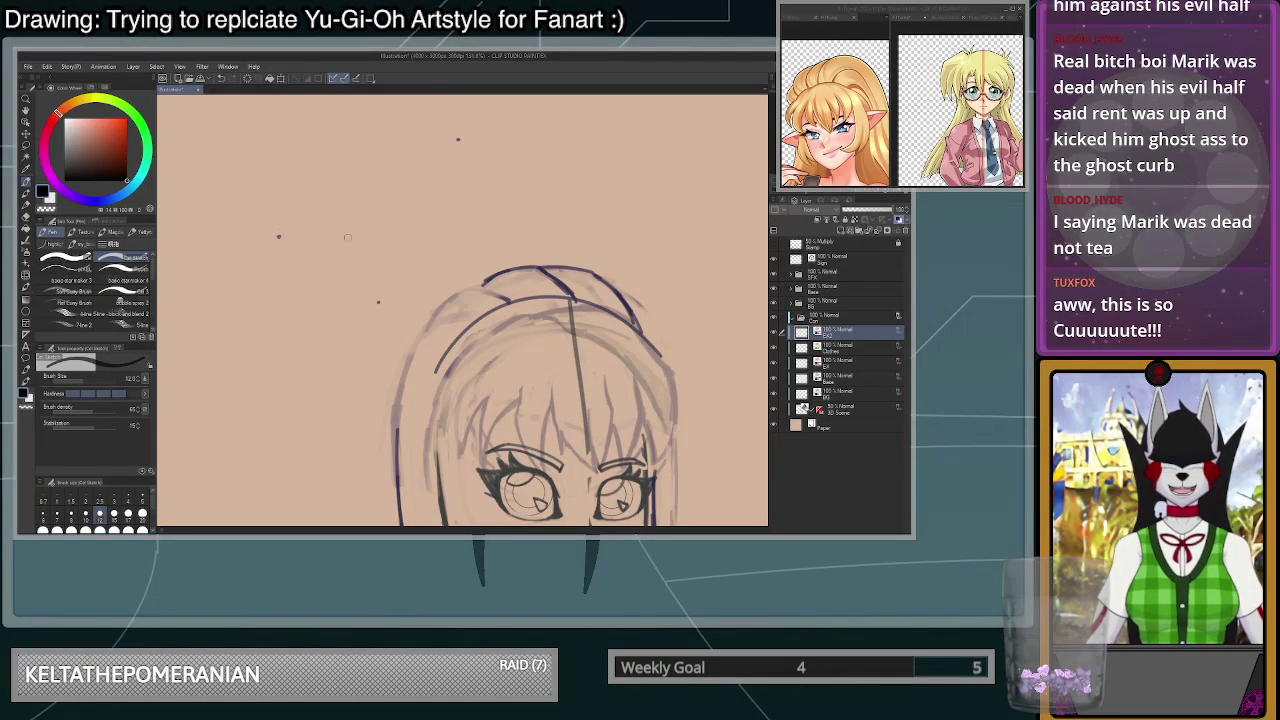
mouse_move(280, 234)
mouse_down()
mouse_move(384, 159)
mouse_move(488, 122)
mouse_up()
key(ctrl+z)
mouse_move(279, 237)
mouse_down()
mouse_move(460, 141)
mouse_move(451, 207)
mouse_move(376, 311)
mouse_move(293, 234)
mouse_move(398, 151)
mouse_move(463, 140)
mouse_move(393, 300)
mouse_up()
key(ctrl+z)
key(ctrl+z)
mouse_move(378, 302)
mouse_down()
mouse_move(286, 238)
mouse_move(340, 298)
mouse_move(299, 243)
mouse_up()
key(ctrl+z)
key(ctrl+z)
key(ctrl+z)
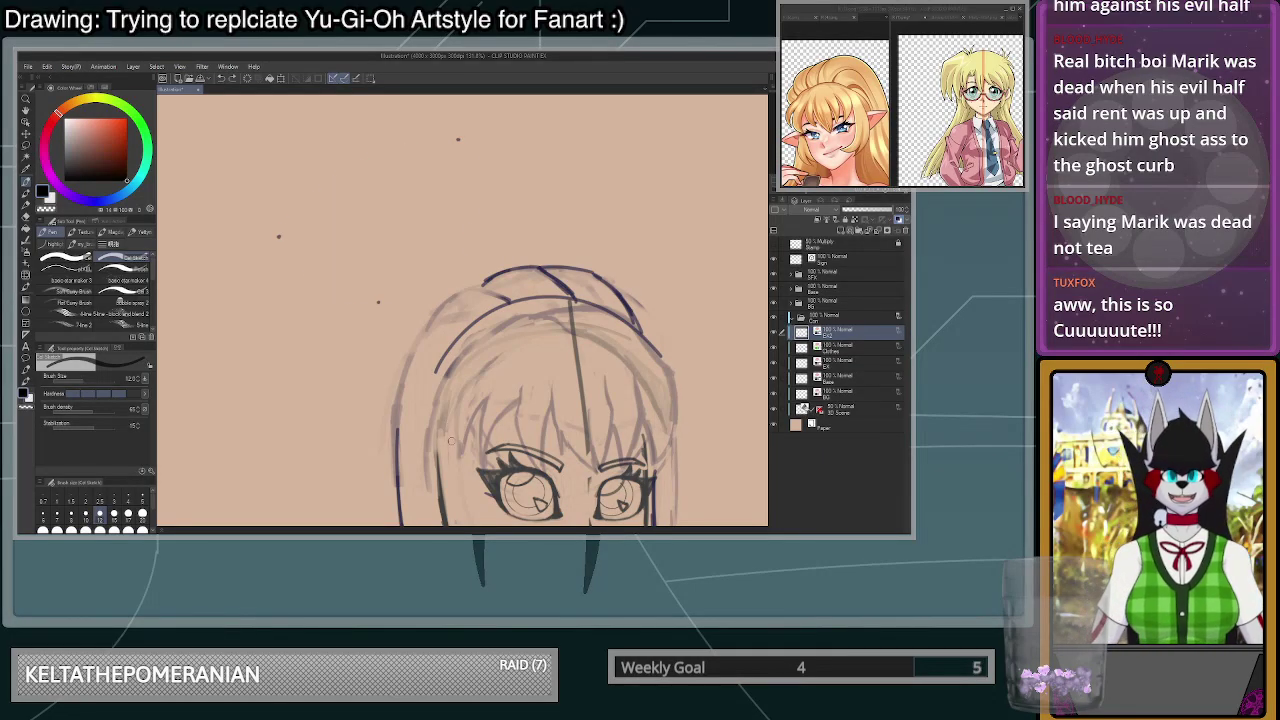
drag(280, 237, 458, 137)
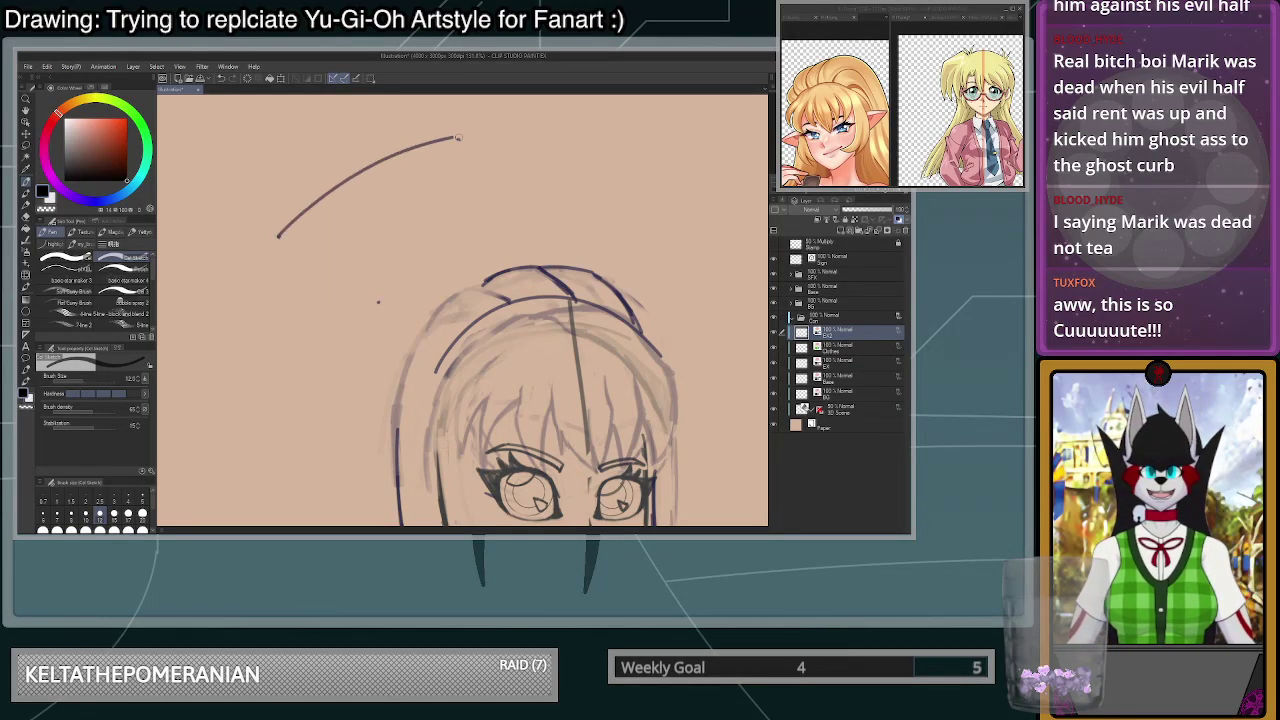
key(ctrl+z)
mouse_move(280, 237)
mouse_down()
mouse_move(414, 143)
mouse_move(458, 134)
mouse_move(376, 330)
mouse_up()
key(ctrl+z)
drag(457, 136, 386, 278)
key(ctrl+z)
drag(457, 136, 362, 318)
key(ctrl+z)
key(ctrl+z)
- Try to draw the left-hand hair outline curving down from the crown sections close to the head
scroll(296, 390, up, 3)
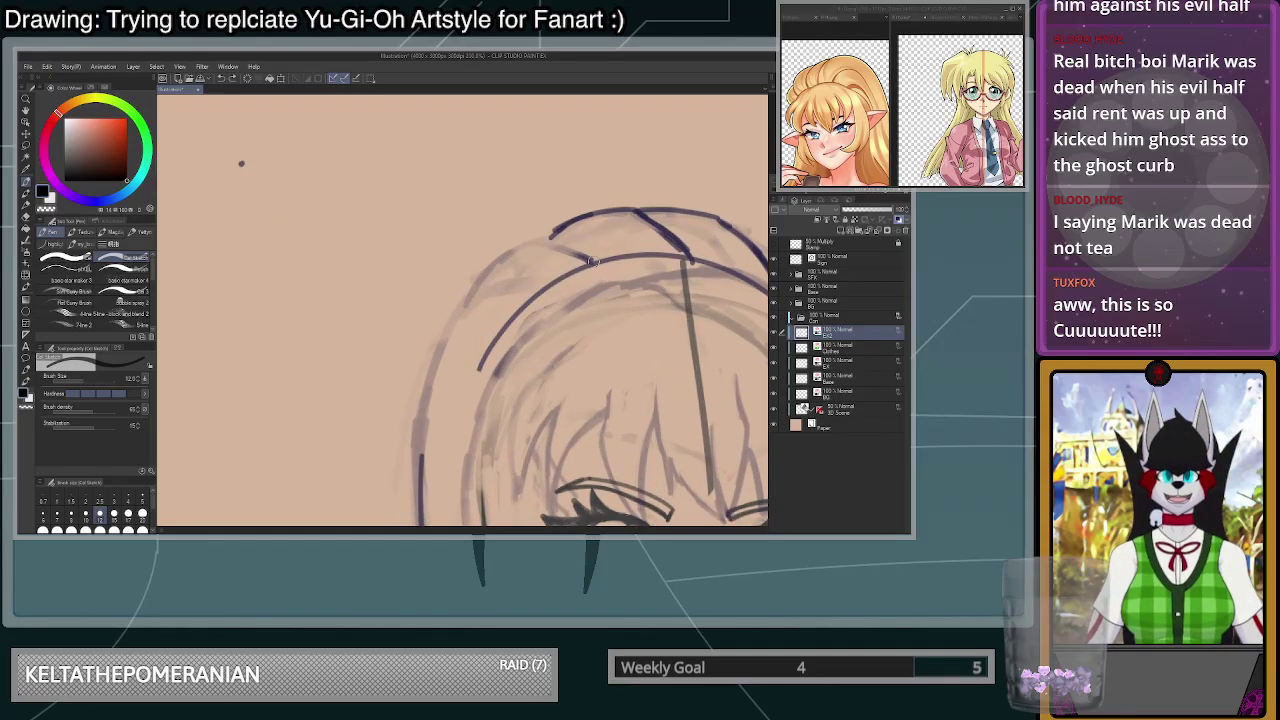
mouse_move(592, 262)
mouse_down()
mouse_move(537, 237)
mouse_move(488, 261)
mouse_up()
drag(533, 239, 441, 311)
key(ctrl+z)
key(ctrl+z)
key(ctrl+z)
mouse_move(544, 239)
mouse_down()
mouse_move(436, 303)
mouse_move(416, 358)
mouse_up()
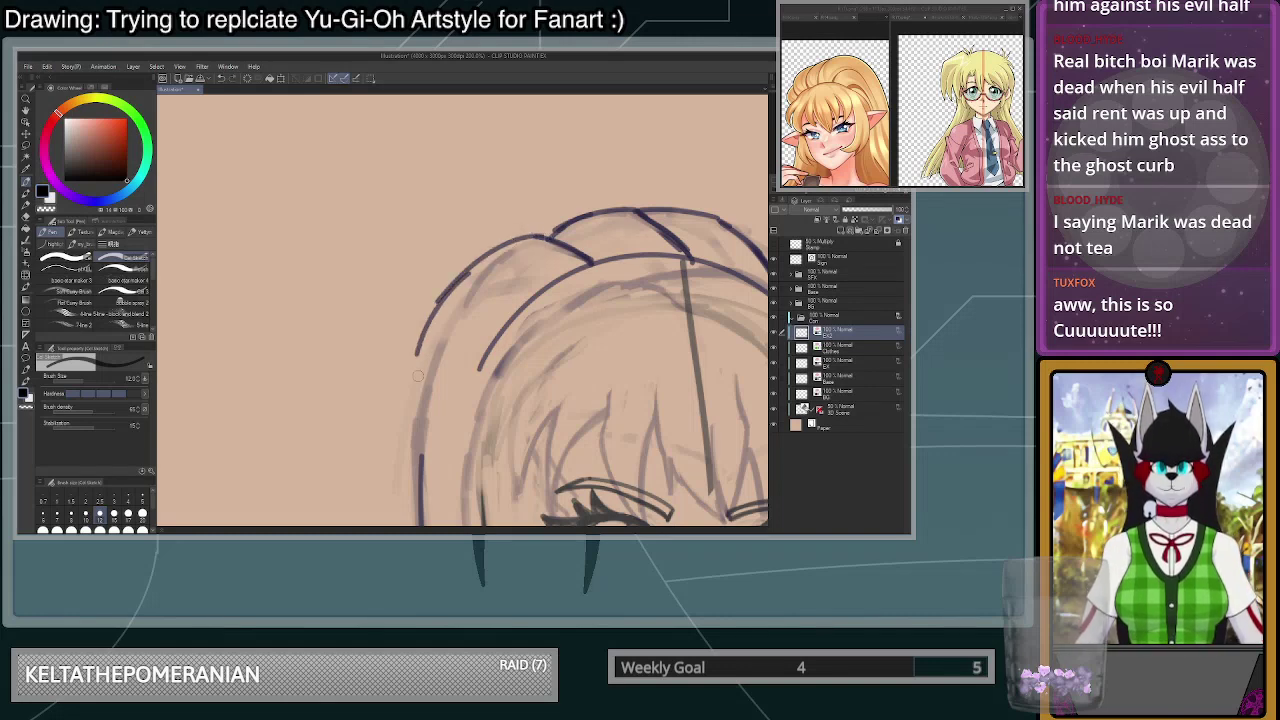
scroll(506, 224, down, 5)
scroll(623, 289, down, 6)
scroll(588, 279, up, 7)
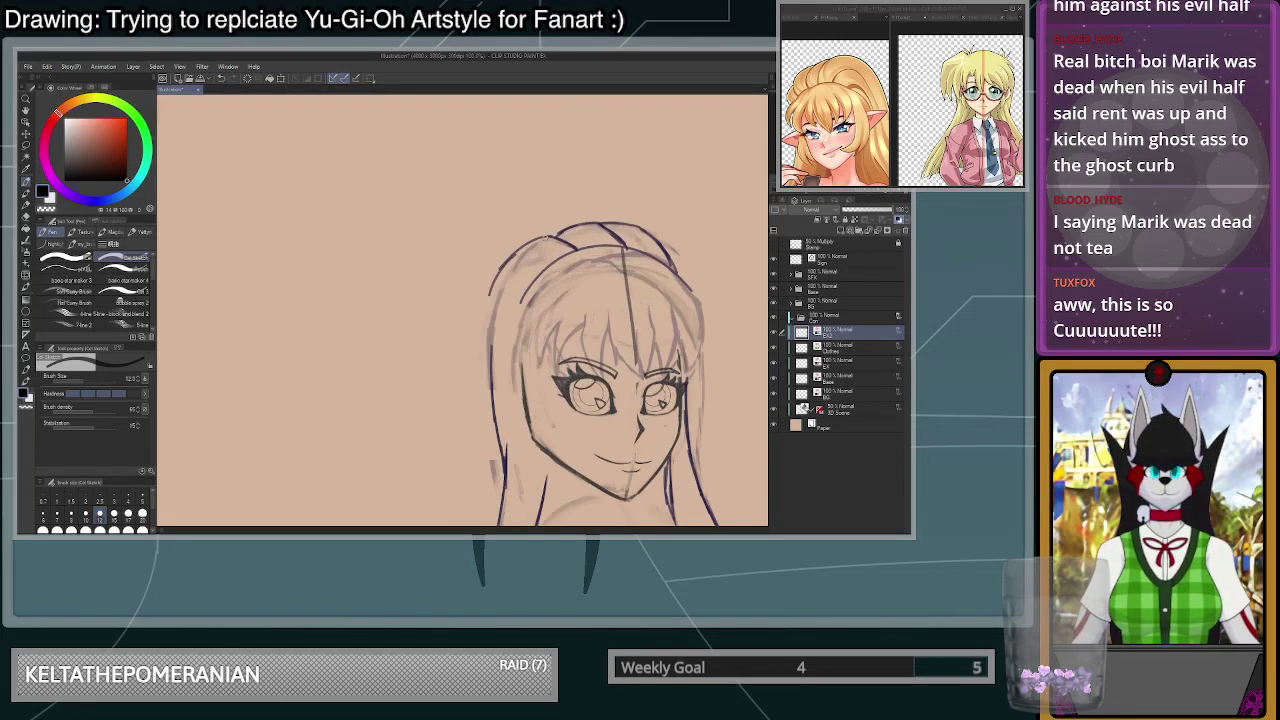
key(ctrl+z)
key(ctrl+z)
- Draw a wider left-hand hair outline from the hairline band down to the lower hair and clean up the join
mouse_move(548, 272)
mouse_down()
mouse_move(497, 263)
mouse_move(467, 295)
mouse_move(455, 355)
mouse_move(492, 508)
mouse_up()
scroll(600, 330, down, 4)
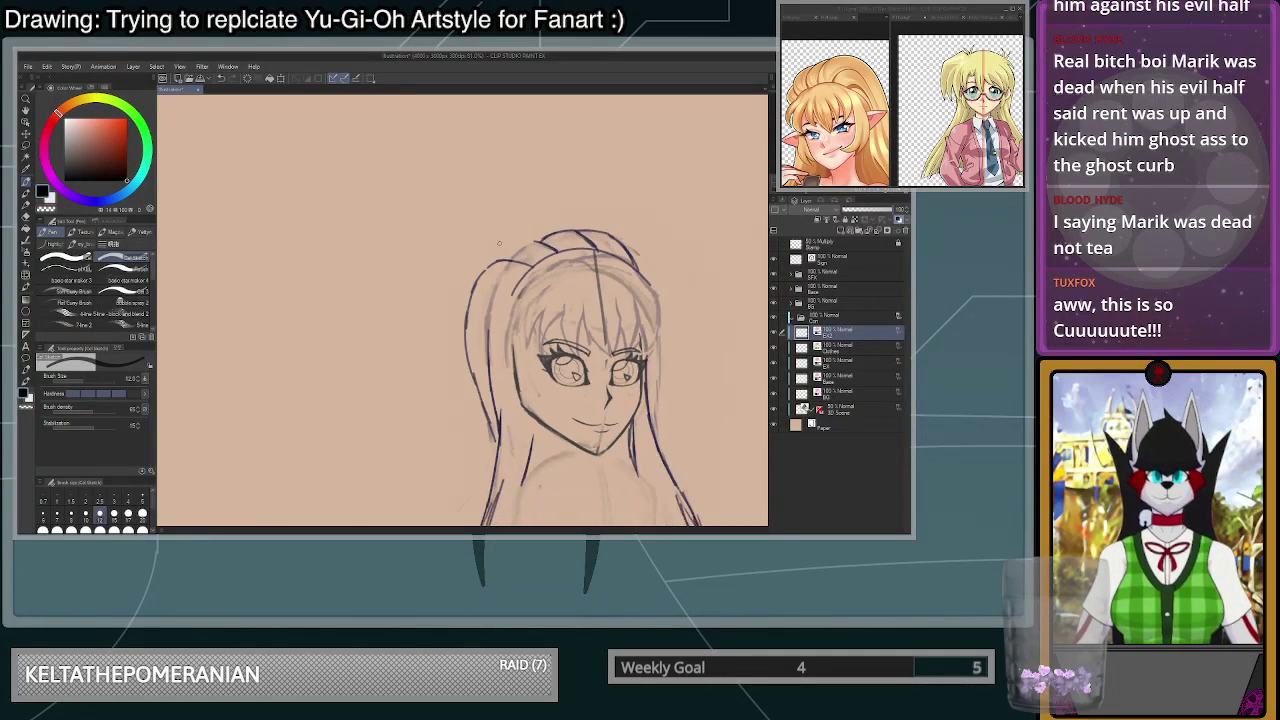
scroll(538, 470, up, 4)
drag(462, 332, 468, 430)
key(c)
drag(481, 314, 478, 418)
drag(482, 328, 473, 442)
scroll(480, 290, down, 2)
key(m)
mouse_move(465, 196)
mouse_down()
mouse_move(478, 338)
mouse_move(470, 204)
mouse_up()
click(462, 363)
key(ctrl+d)
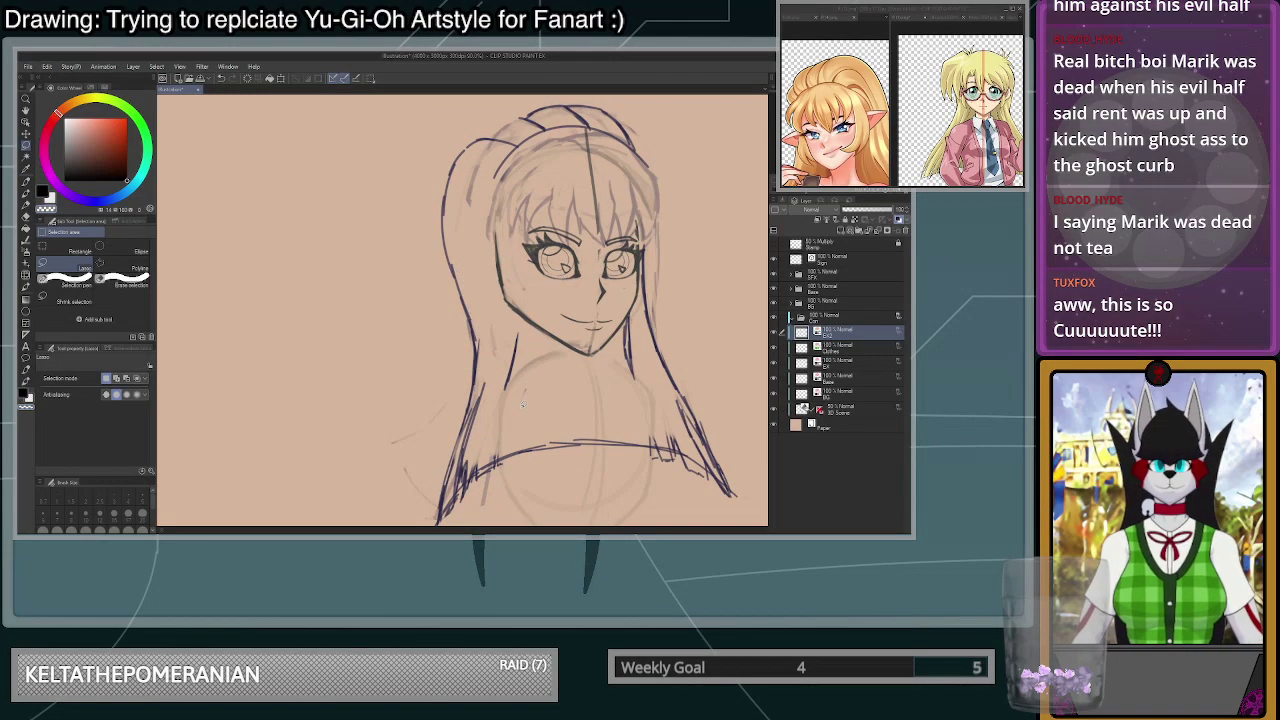
- Erase the raised crown sections above the hairline band with a size 100 eraser
scroll(520, 358, down, 3)
scroll(530, 205, up, 5)
key(p)
scroll(548, 282, down, 2)
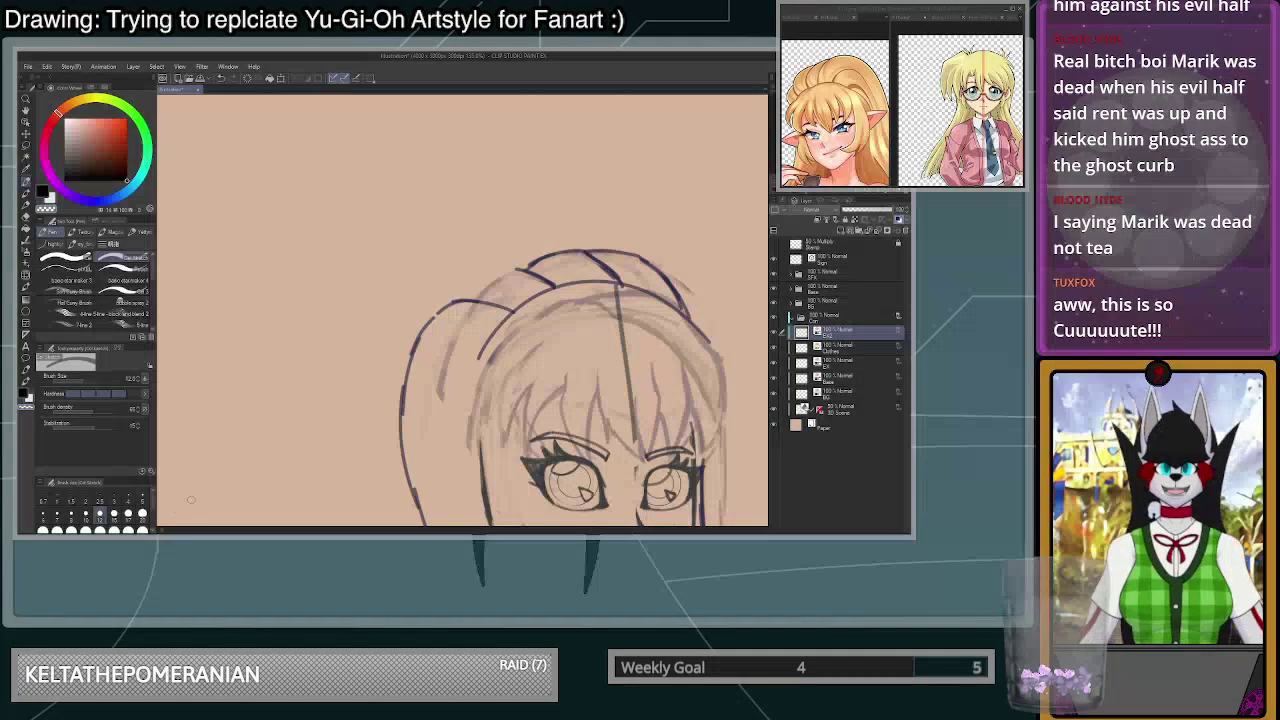
mouse_move(528, 283)
mouse_down()
mouse_move(670, 262)
mouse_move(527, 272)
mouse_move(639, 265)
mouse_move(555, 273)
mouse_move(681, 293)
mouse_up()
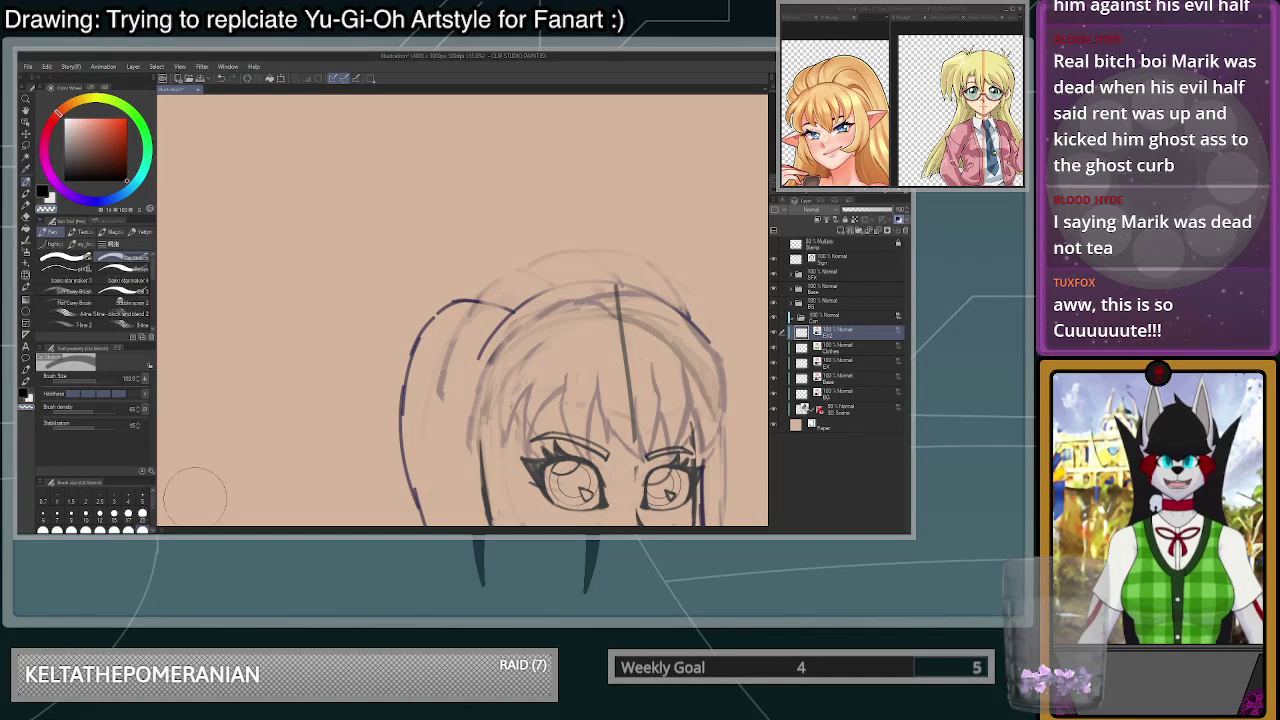
- Redraw the hairline band with a size 12 brush and add the crown section adjoining the left-hand hair outline
click(99, 515)
scroll(454, 261, up, 2)
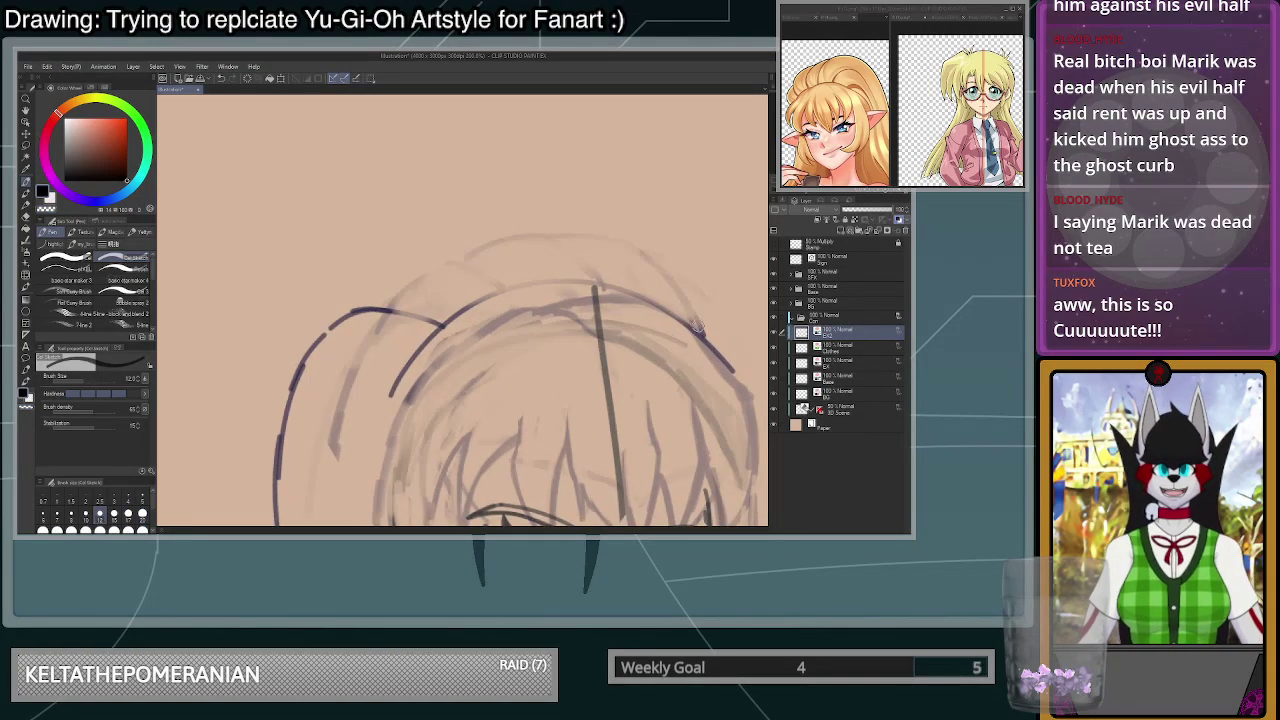
key(c)
mouse_move(722, 359)
mouse_down()
mouse_move(669, 315)
mouse_move(584, 282)
mouse_move(492, 296)
mouse_move(526, 286)
mouse_move(447, 327)
mouse_up()
drag(546, 283, 436, 261)
key(ctrl+z)
mouse_move(438, 261)
mouse_down()
mouse_move(364, 301)
mouse_move(409, 269)
mouse_move(362, 311)
mouse_up()
- Draw the remaining overlapping crown sections from the middle of the head to the band's right-hand end
mouse_move(357, 310)
mouse_down()
mouse_move(407, 266)
mouse_move(457, 249)
mouse_up()
key(ctrl+z)
mouse_move(608, 283)
mouse_down()
mouse_move(509, 237)
mouse_move(449, 257)
mouse_up()
mouse_move(698, 331)
mouse_down()
mouse_move(603, 240)
mouse_move(526, 236)
mouse_up()
scroll(642, 251, down, 4)
scroll(638, 310, down, 4)
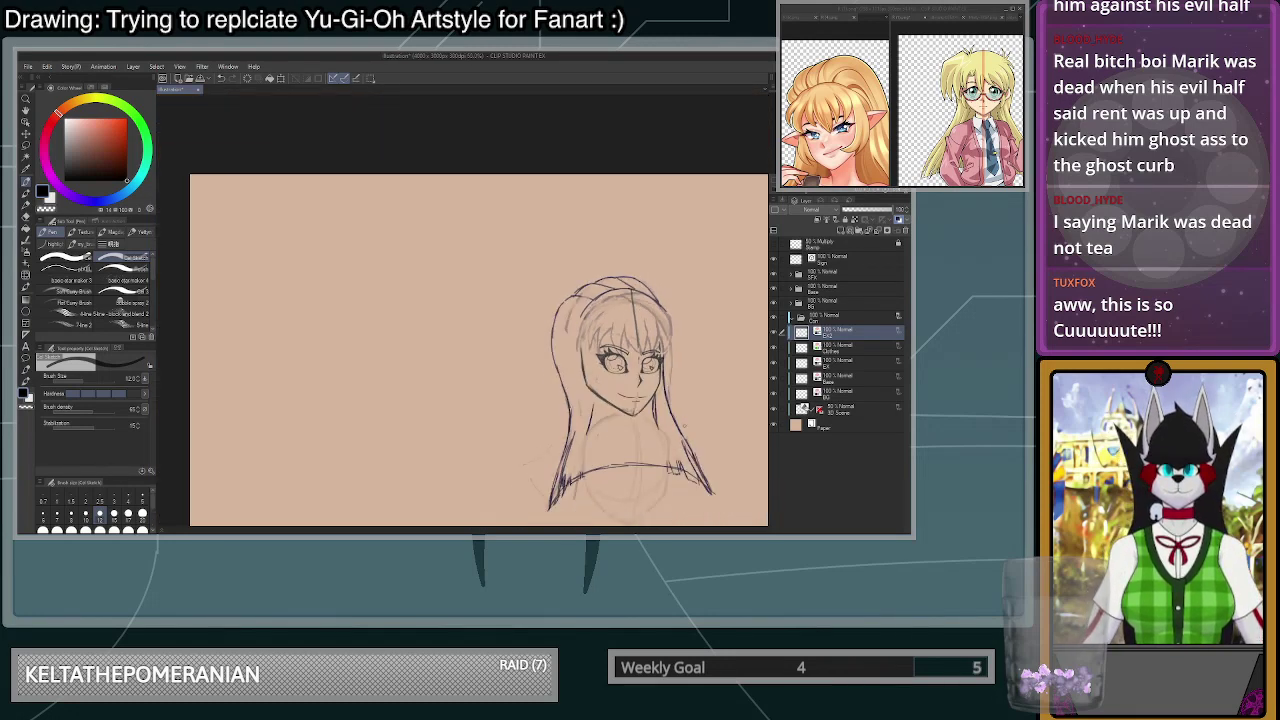
- Draw an inner curve inside the left-hand hair, from beside the fringe down toward the cheek, retrying the stroke
scroll(667, 402, up, 5)
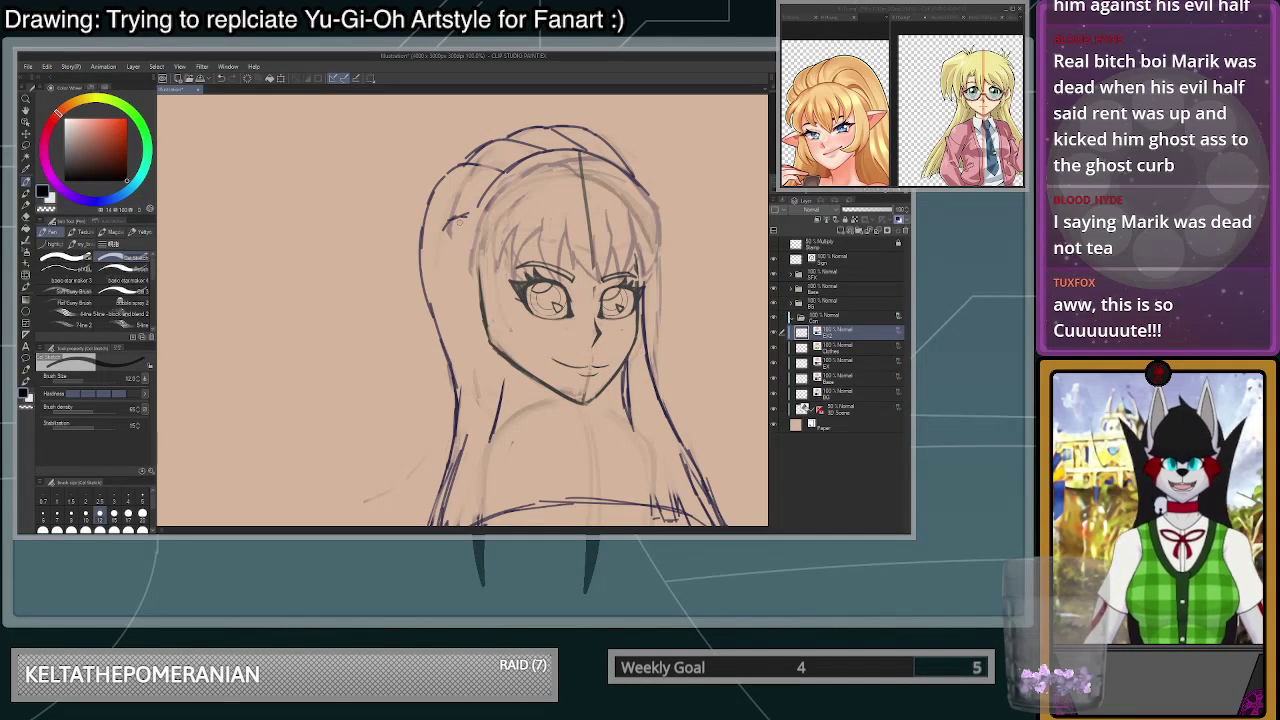
mouse_move(476, 218)
mouse_down()
mouse_move(445, 250)
mouse_move(454, 245)
mouse_move(442, 291)
mouse_move(460, 339)
mouse_up()
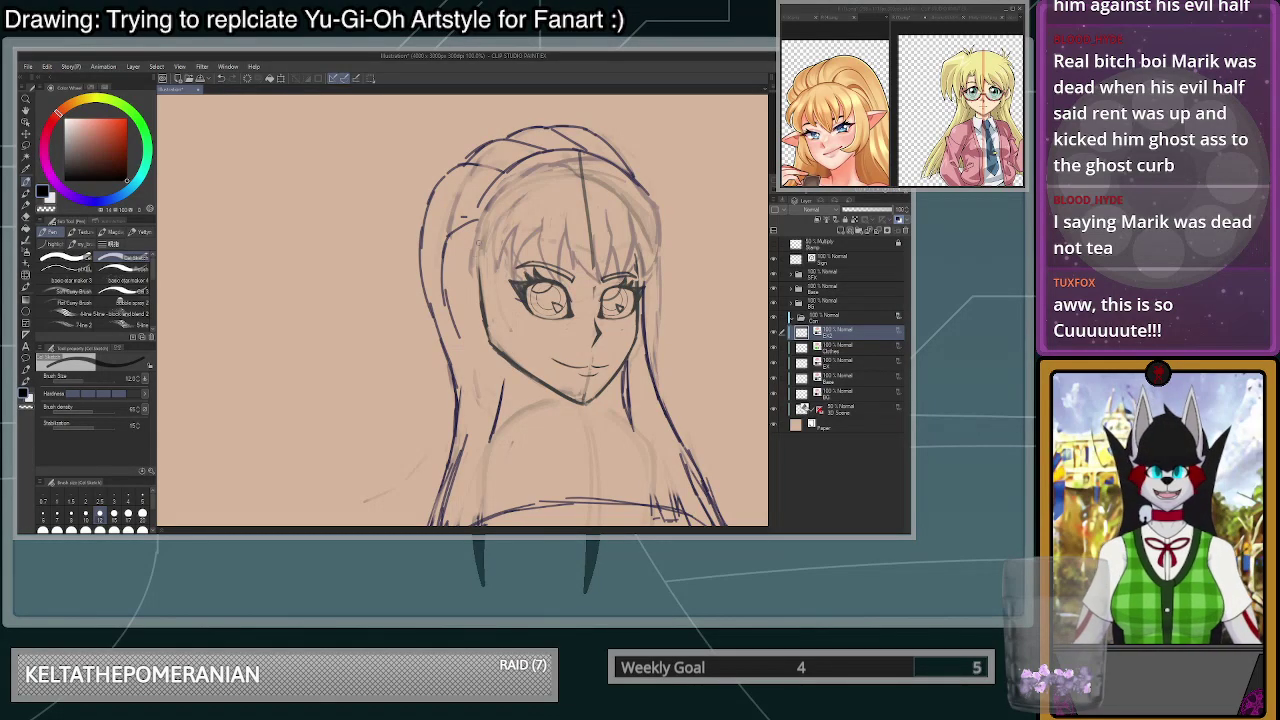
key(ctrl+z)
drag(480, 219, 457, 265)
key(ctrl+z)
key(ctrl+z)
drag(479, 219, 449, 316)
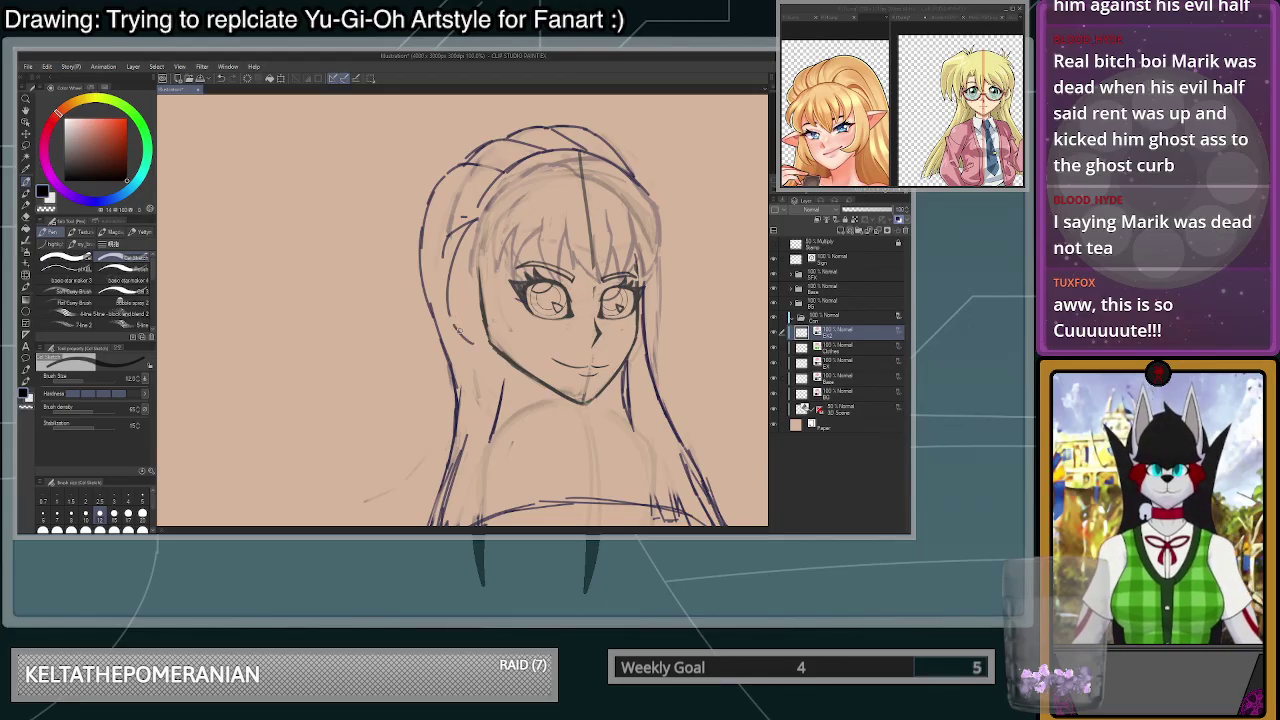
- Reinforce the inner curve beside the left-hand cheek and try one more stroke along it
mouse_move(486, 337)
mouse_down()
mouse_move(470, 354)
mouse_move(449, 315)
mouse_move(448, 260)
mouse_move(478, 220)
mouse_move(440, 266)
mouse_up()
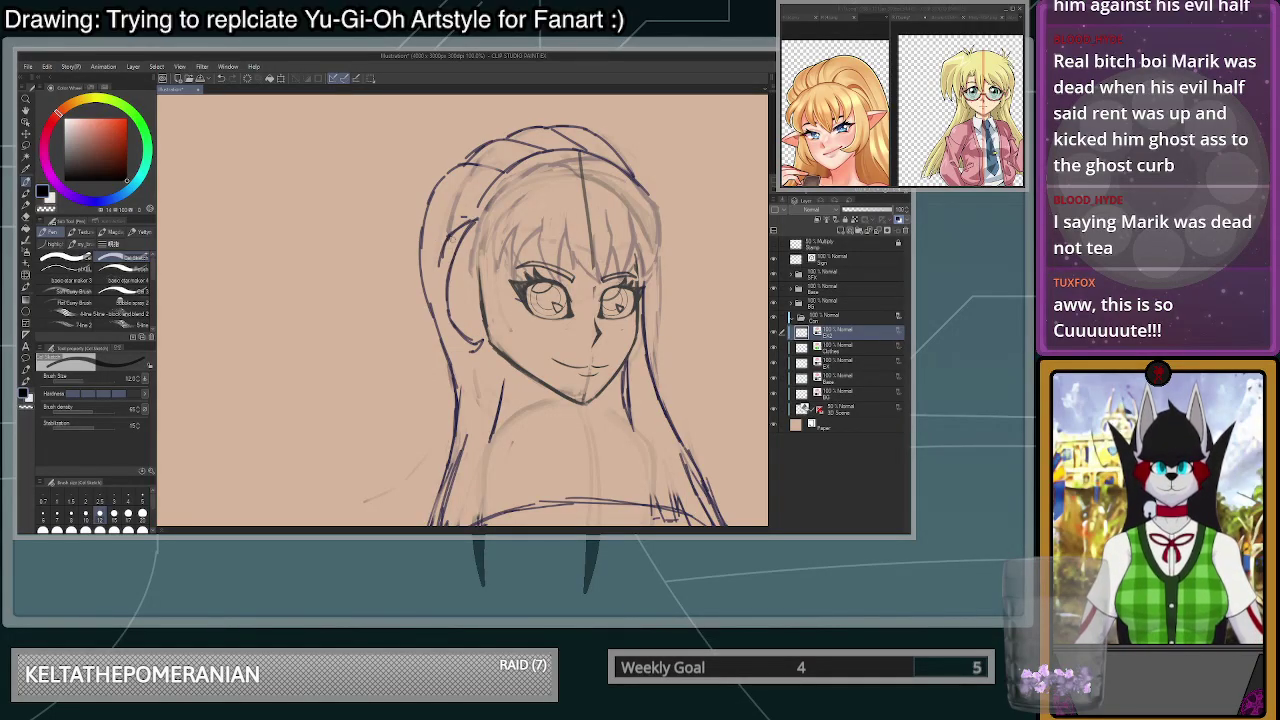
mouse_move(468, 242)
mouse_down()
mouse_move(450, 272)
mouse_move(450, 322)
mouse_up()
key(ctrl+z)
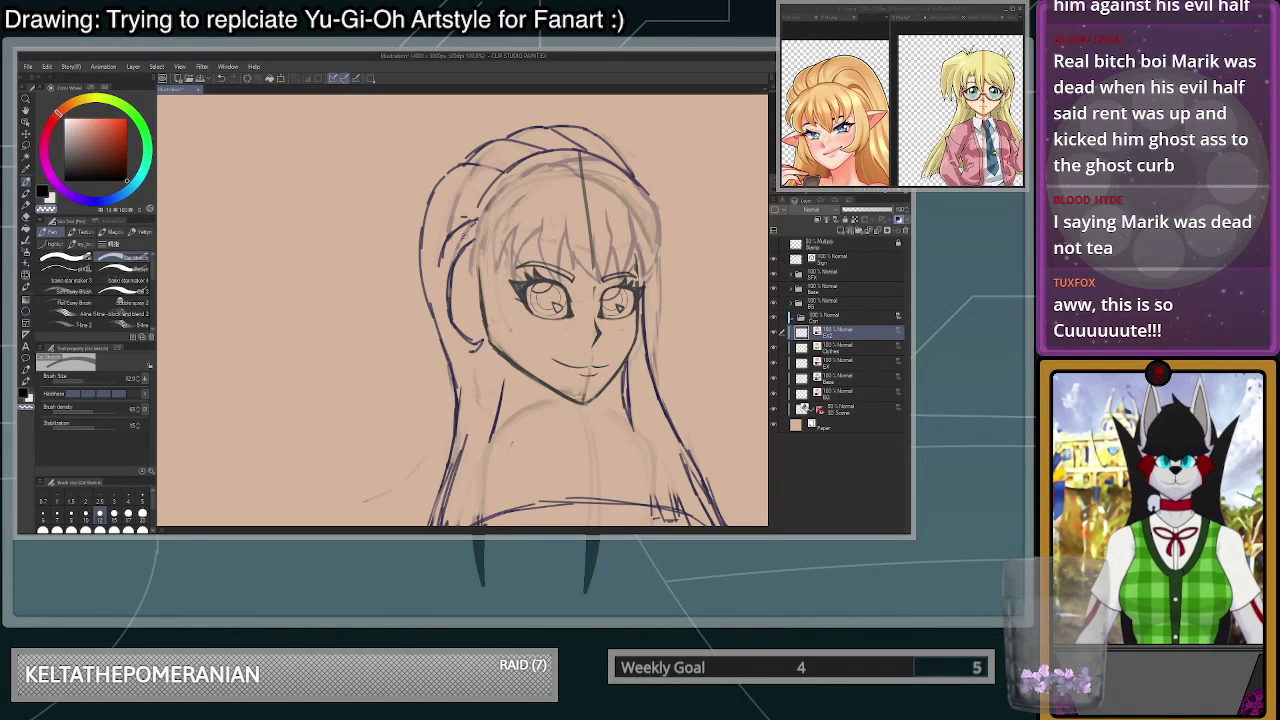
scroll(514, 202, down, 2)
scroll(510, 195, up, 4)
scroll(502, 175, down, 1)
scroll(540, 210, down, 5)
scroll(685, 420, up, 1)
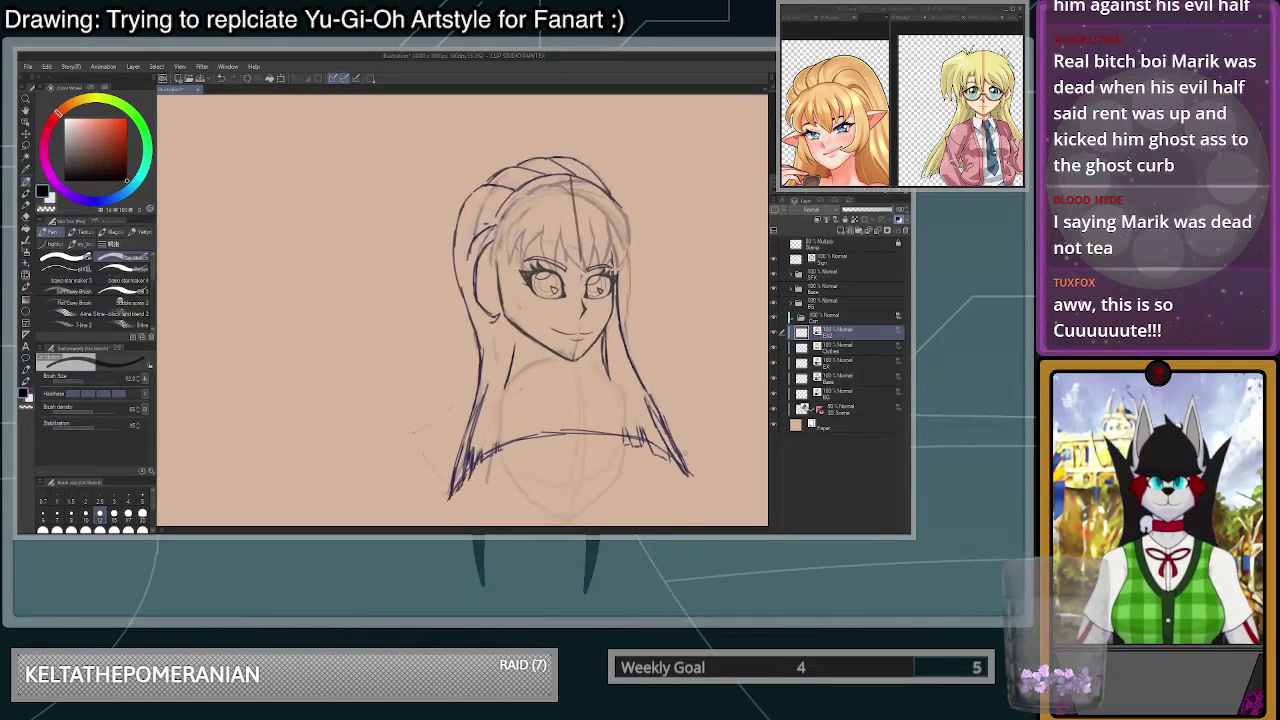
- Sketch a hair lock beside the right-hand cheek, running from the fringe down to pointed overlapping ends at the jaw
scroll(625, 313, up, 2)
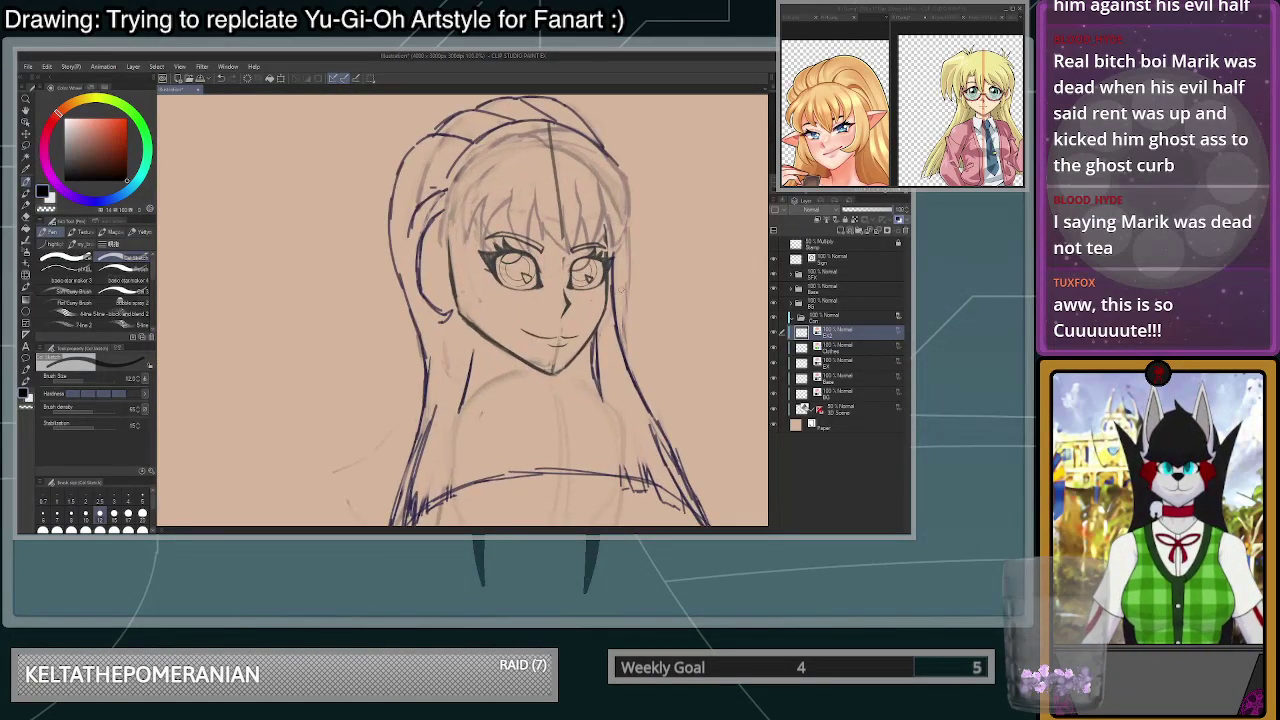
scroll(618, 292, up, 3)
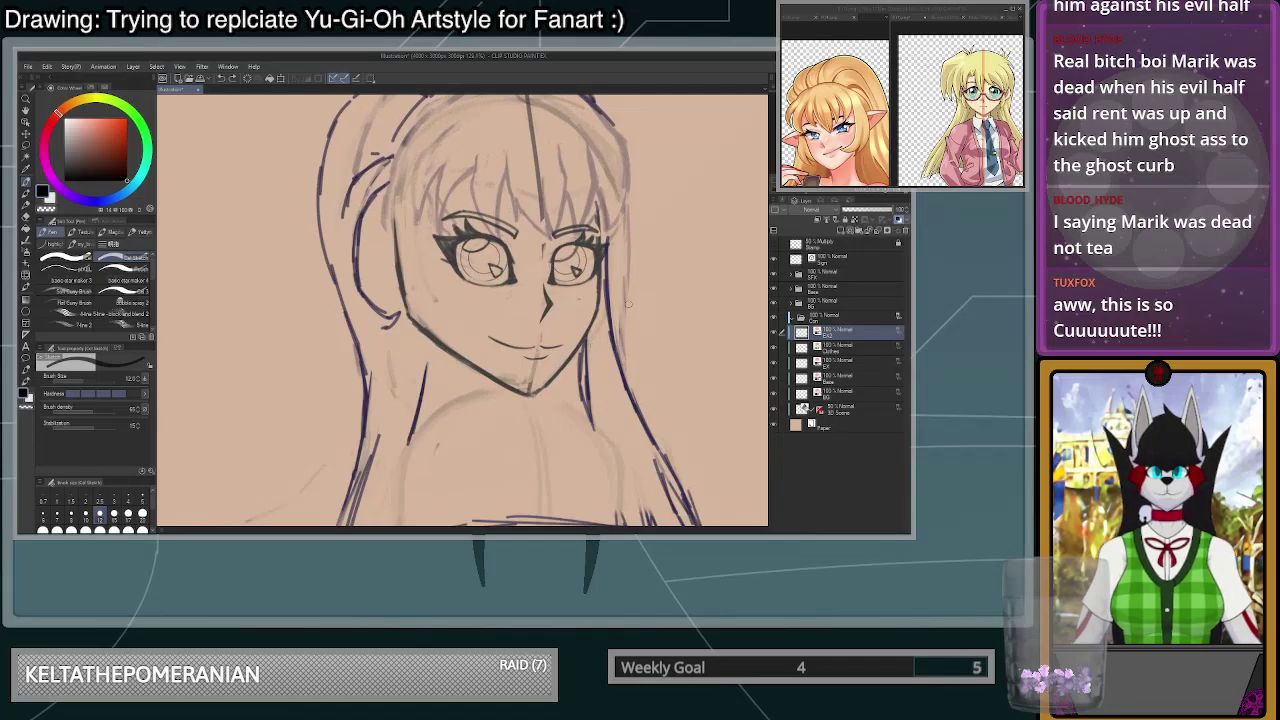
mouse_move(609, 237)
mouse_down()
mouse_move(623, 358)
mouse_move(611, 388)
mouse_move(614, 305)
mouse_up()
scroll(613, 267, up, 2)
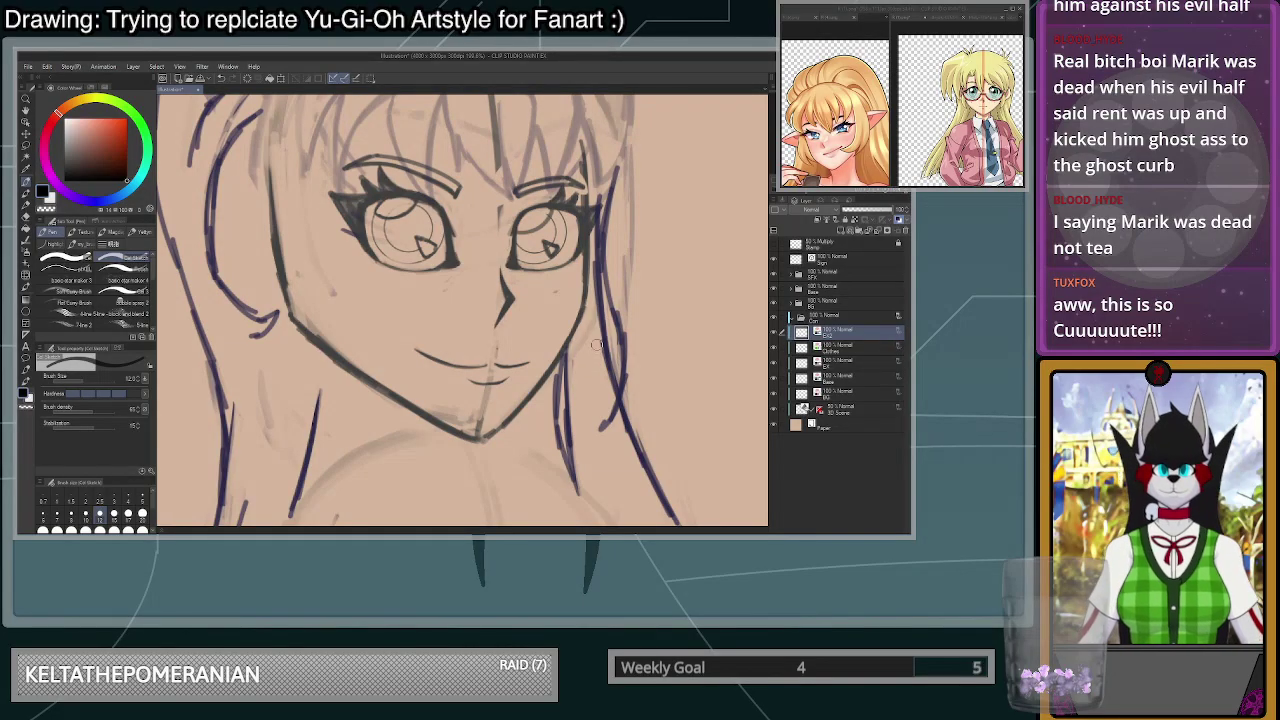
drag(600, 322, 556, 400)
drag(596, 324, 558, 422)
drag(620, 338, 556, 428)
mouse_move(612, 384)
mouse_down()
mouse_move(570, 422)
mouse_move(622, 332)
mouse_up()
mouse_move(582, 414)
mouse_down()
mouse_move(616, 370)
mouse_move(608, 175)
mouse_up()
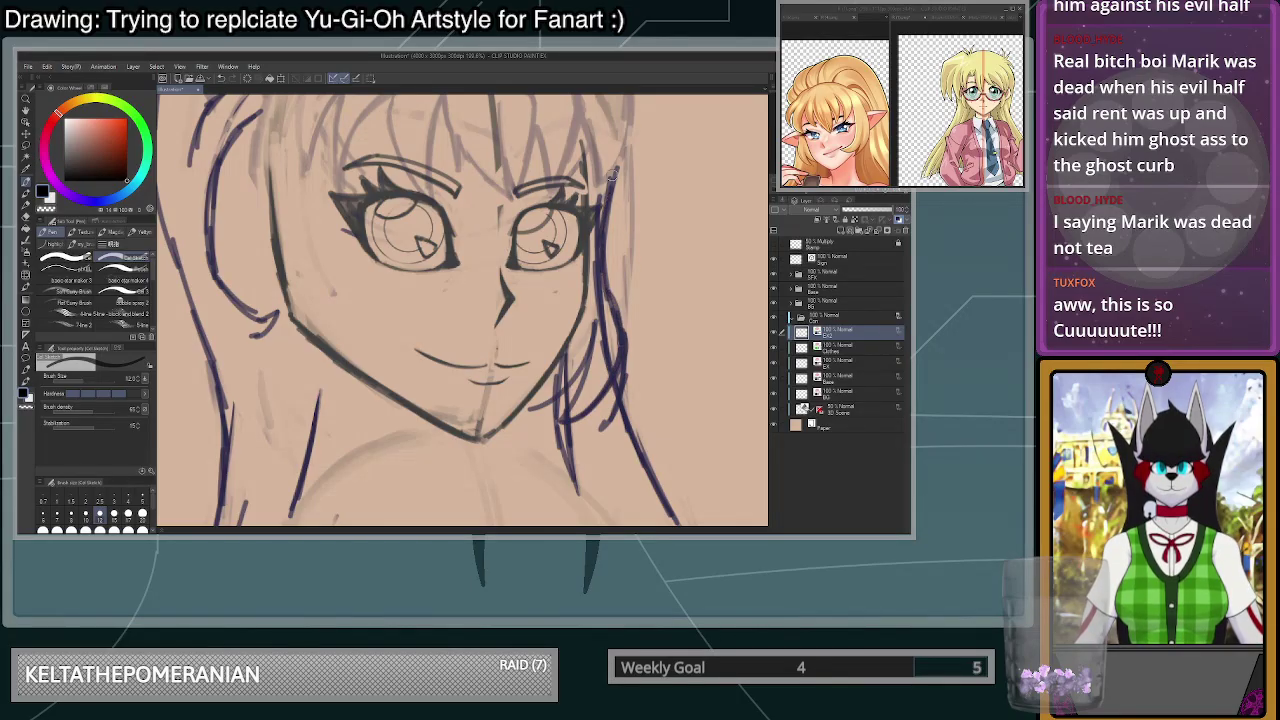
mouse_move(537, 400)
mouse_down()
mouse_move(563, 345)
mouse_move(536, 411)
mouse_up()
drag(587, 358, 562, 415)
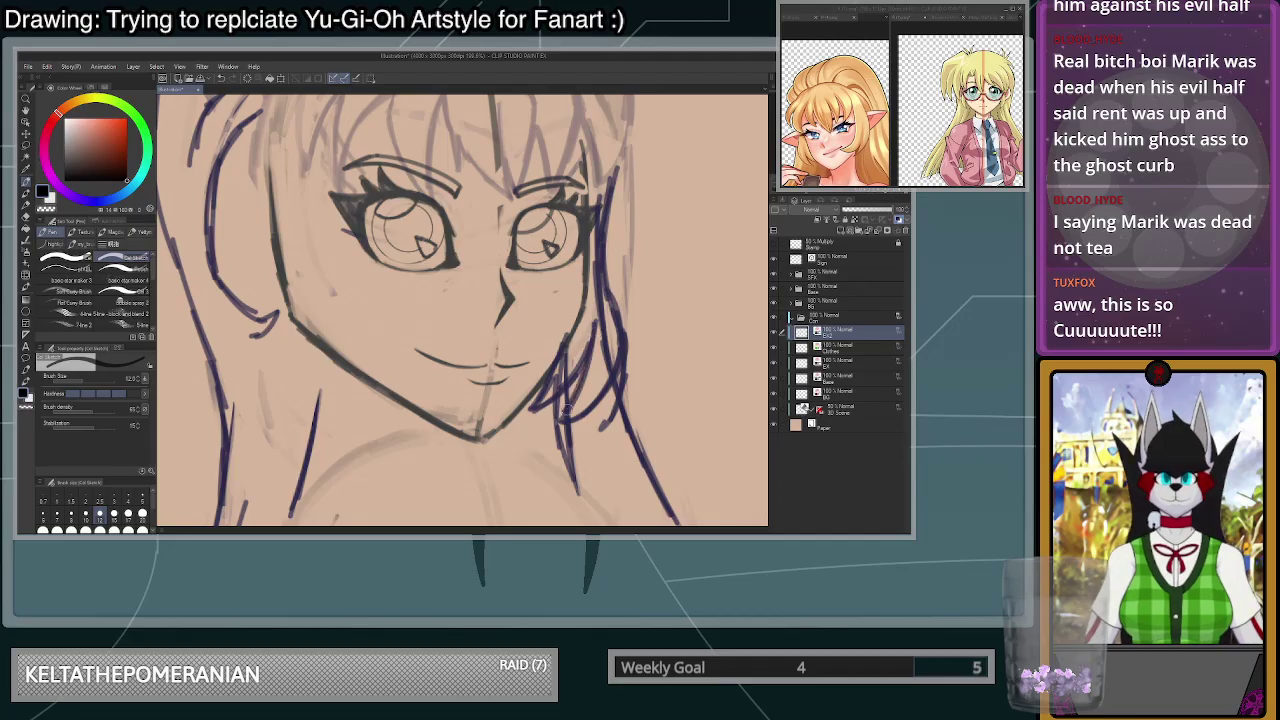
- Erase the long outer strokes of the new lock beside the right-hand cheek, keeping its pointed ends
scroll(621, 341, down, 3)
scroll(677, 345, down, 4)
scroll(700, 342, up, 5)
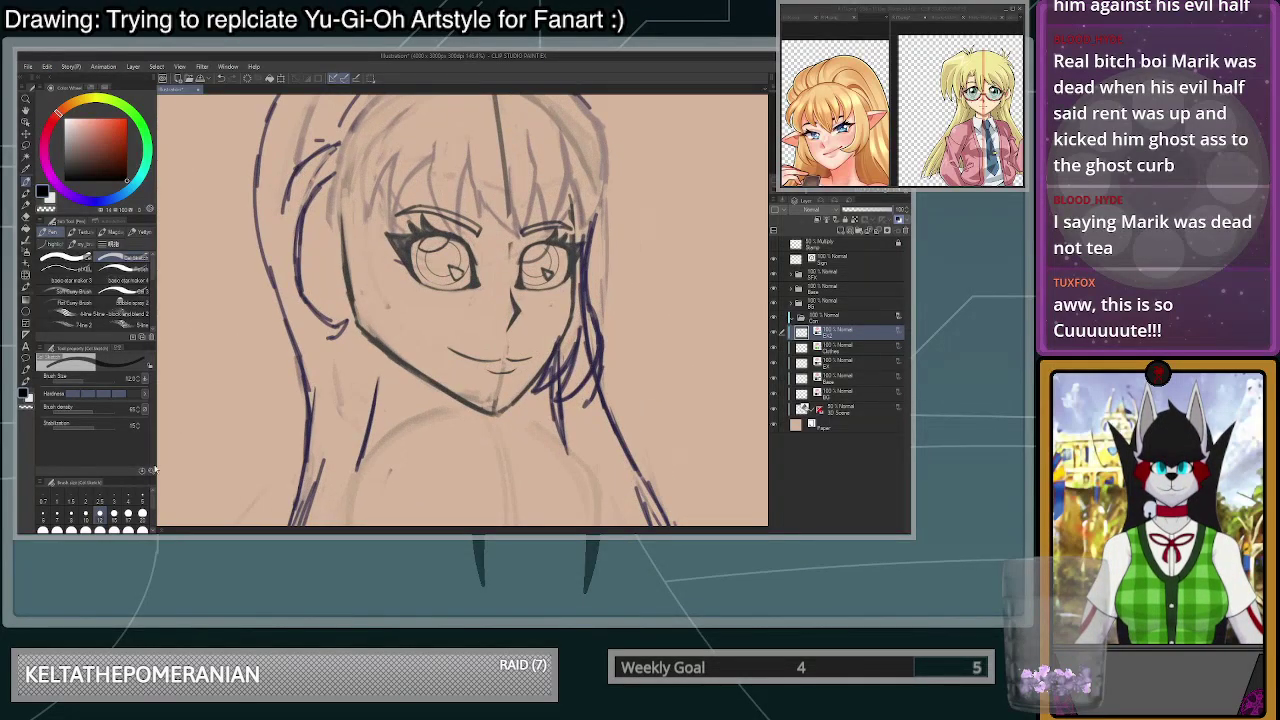
click(144, 530)
key(c)
mouse_move(590, 318)
mouse_down()
mouse_move(592, 367)
mouse_move(596, 229)
mouse_move(592, 284)
mouse_up()
click(100, 515)
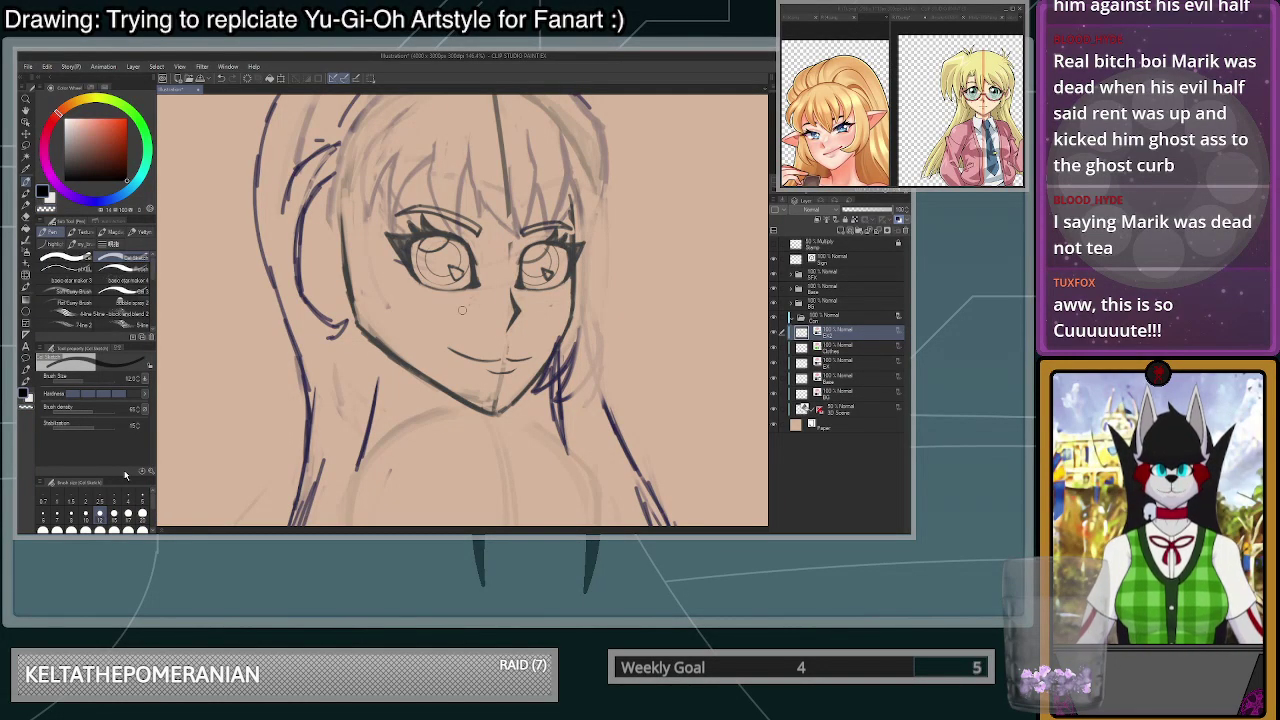
- Redraw the lock's outer edge from the fringe down to its pointed ends at the jaw, retrying the stroke
drag(605, 194, 597, 250)
key(ctrl+z)
mouse_move(605, 191)
mouse_down()
mouse_move(592, 286)
mouse_move(602, 340)
mouse_up()
key(ctrl+z)
key(ctrl+z)
mouse_move(604, 194)
mouse_down()
mouse_move(598, 360)
mouse_move(555, 400)
mouse_move(593, 362)
mouse_move(565, 395)
mouse_move(595, 350)
mouse_move(593, 316)
mouse_move(536, 394)
mouse_up()
mouse_move(582, 324)
mouse_down()
mouse_move(564, 386)
mouse_move(572, 360)
mouse_up()
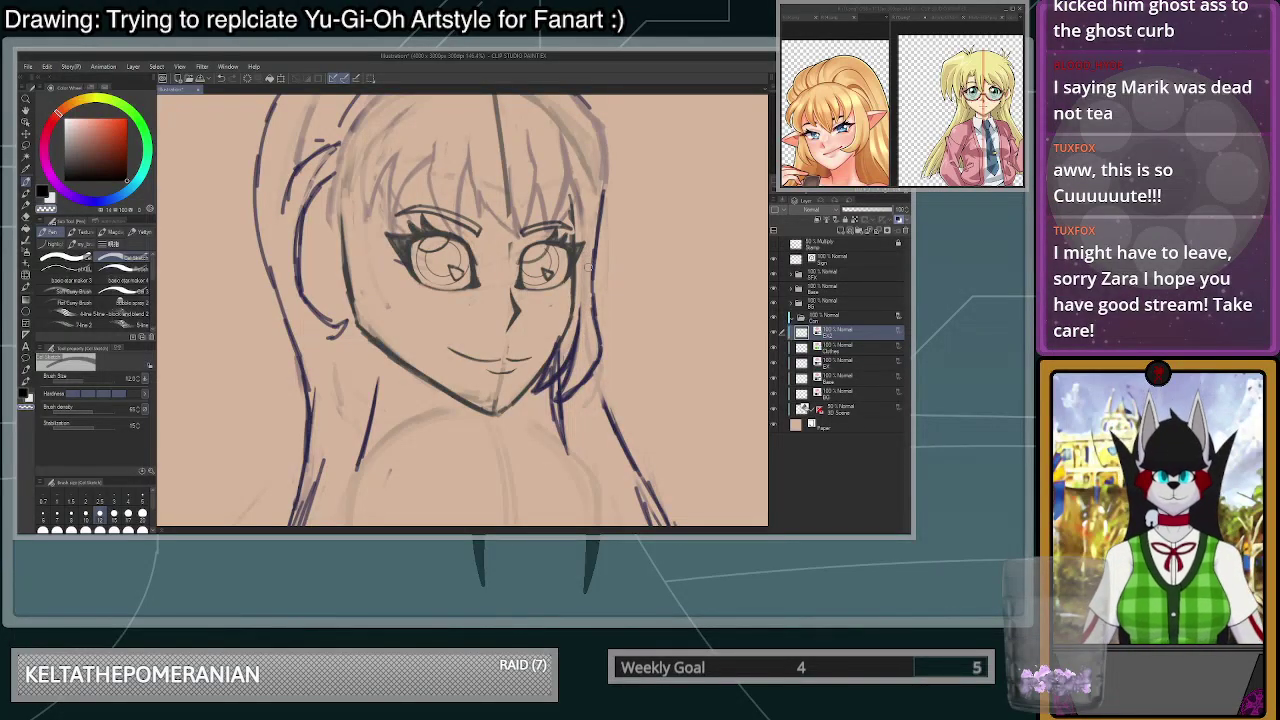
- Erase the upper part of the right-hand lock's outer line and redraw it closer to the eye
scroll(588, 298, down, 6)
scroll(588, 300, up, 6)
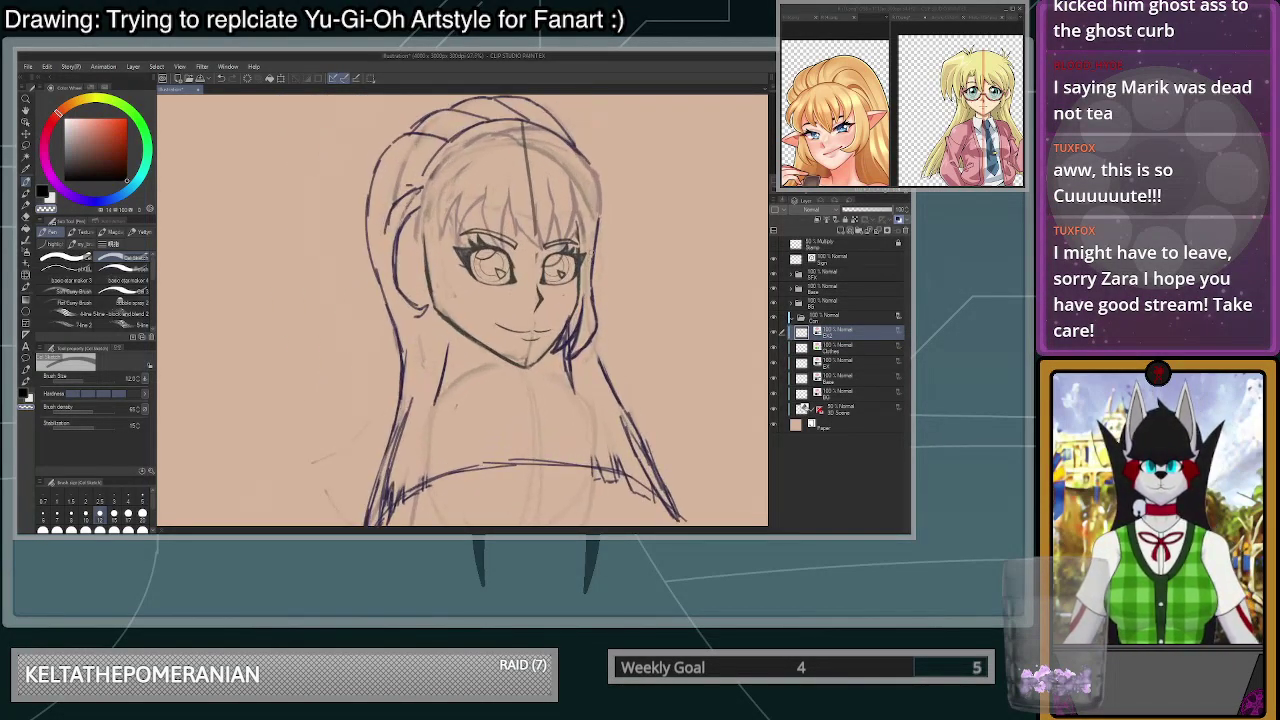
drag(590, 258, 587, 295)
key(c)
drag(589, 222, 588, 314)
key(c)
mouse_move(593, 270)
mouse_down()
mouse_move(599, 206)
mouse_move(589, 401)
mouse_move(575, 429)
mouse_move(587, 420)
mouse_move(544, 458)
mouse_up()
scroll(598, 310, down, 3)
scroll(600, 305, up, 4)
key(c)
key(ctrl+z)
scroll(560, 450, down, 4)
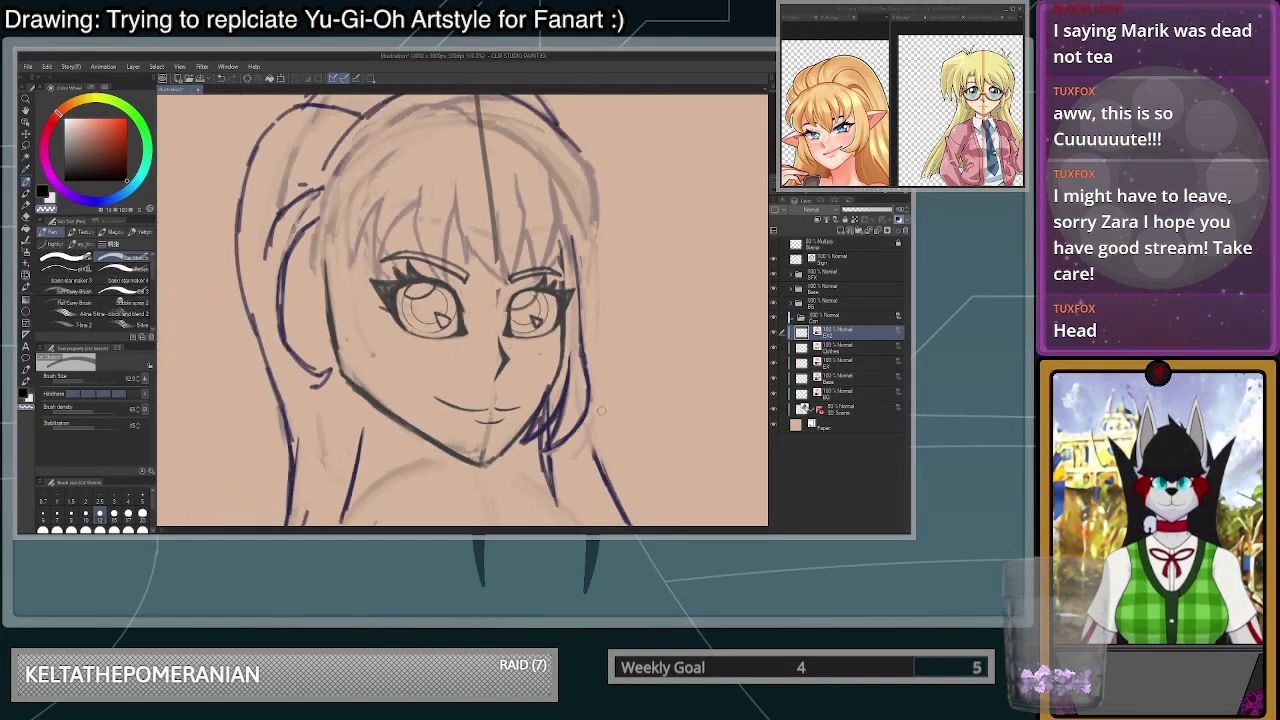
scroll(632, 386, up, 4)
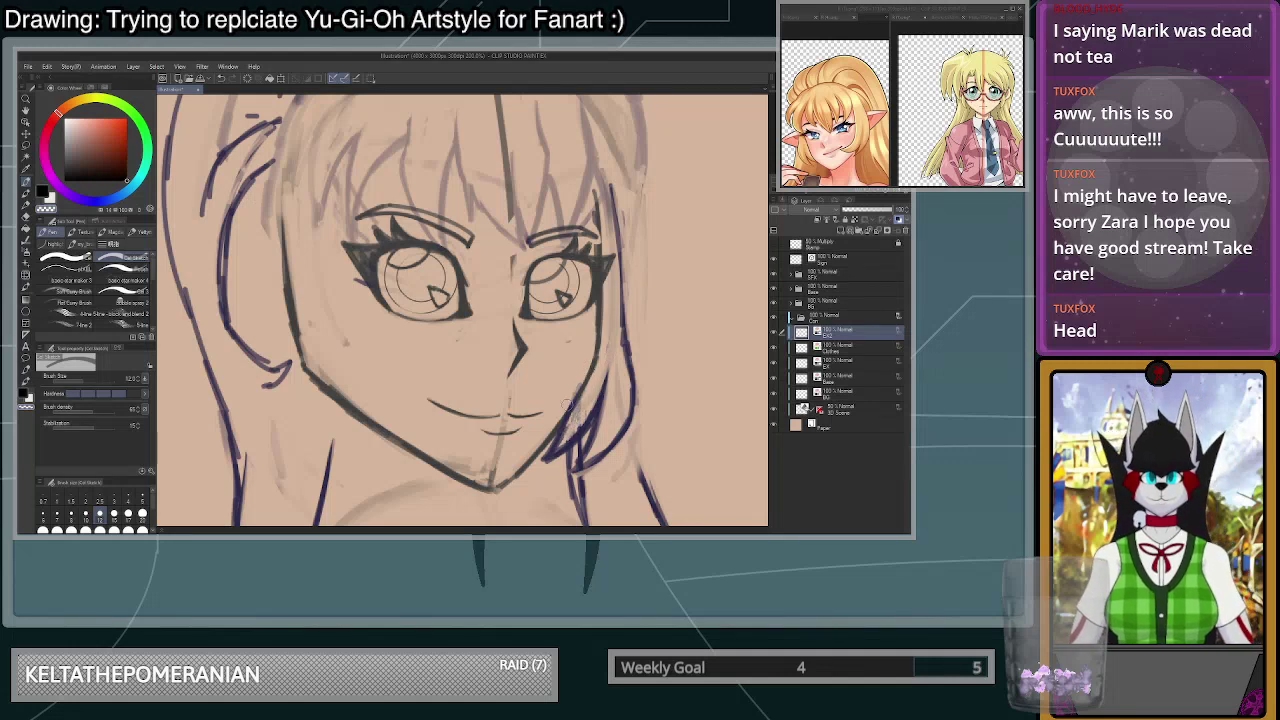
- Refine the right-hand lock's outer edge from beside the eye to the jaw, alternating erasing with new strokes
scroll(590, 385, down, 3)
scroll(609, 364, up, 1)
scroll(608, 364, up, 1)
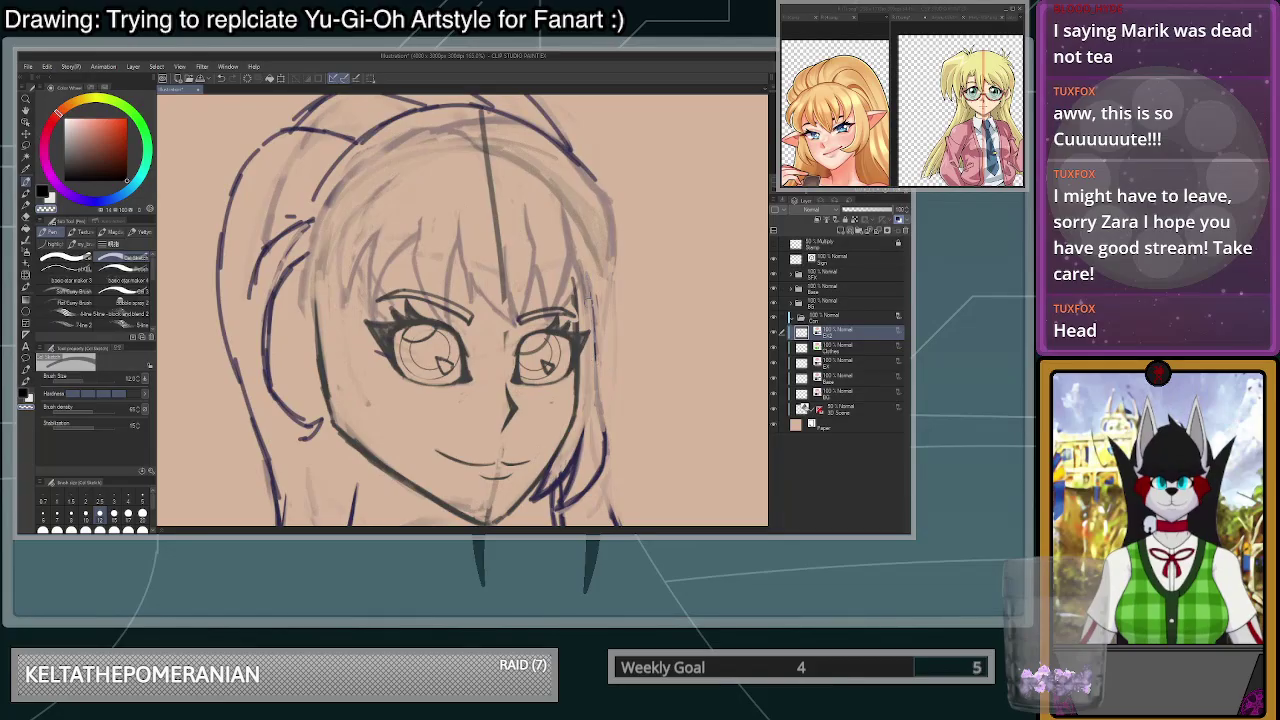
key(c)
drag(590, 299, 588, 378)
mouse_move(588, 332)
mouse_down()
mouse_move(600, 446)
mouse_move(584, 476)
mouse_up()
mouse_move(593, 455)
mouse_down()
mouse_move(565, 507)
mouse_move(579, 489)
mouse_up()
key(ctrl+z)
key(ctrl+z)
drag(601, 432, 588, 471)
key(c)
mouse_move(600, 398)
mouse_down()
mouse_move(603, 445)
mouse_move(570, 507)
mouse_up()
mouse_move(609, 440)
mouse_down()
mouse_move(591, 489)
mouse_move(609, 438)
mouse_move(594, 481)
mouse_move(565, 505)
mouse_move(602, 424)
mouse_move(592, 386)
mouse_up()
key(c)
scroll(594, 384, down, 6)
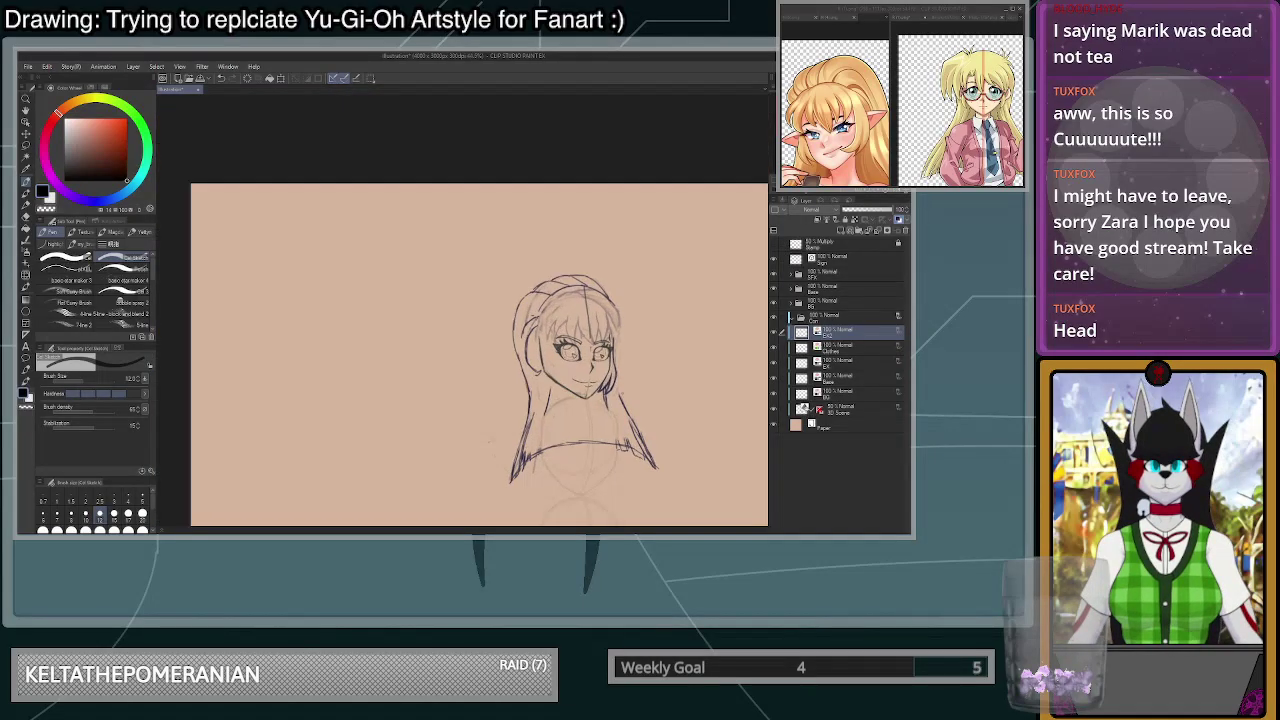
- Clean up the overlapping strokes inside the right-hand lock's tip and define its inner strand beside the jaw
scroll(640, 362, up, 5)
scroll(603, 400, up, 2)
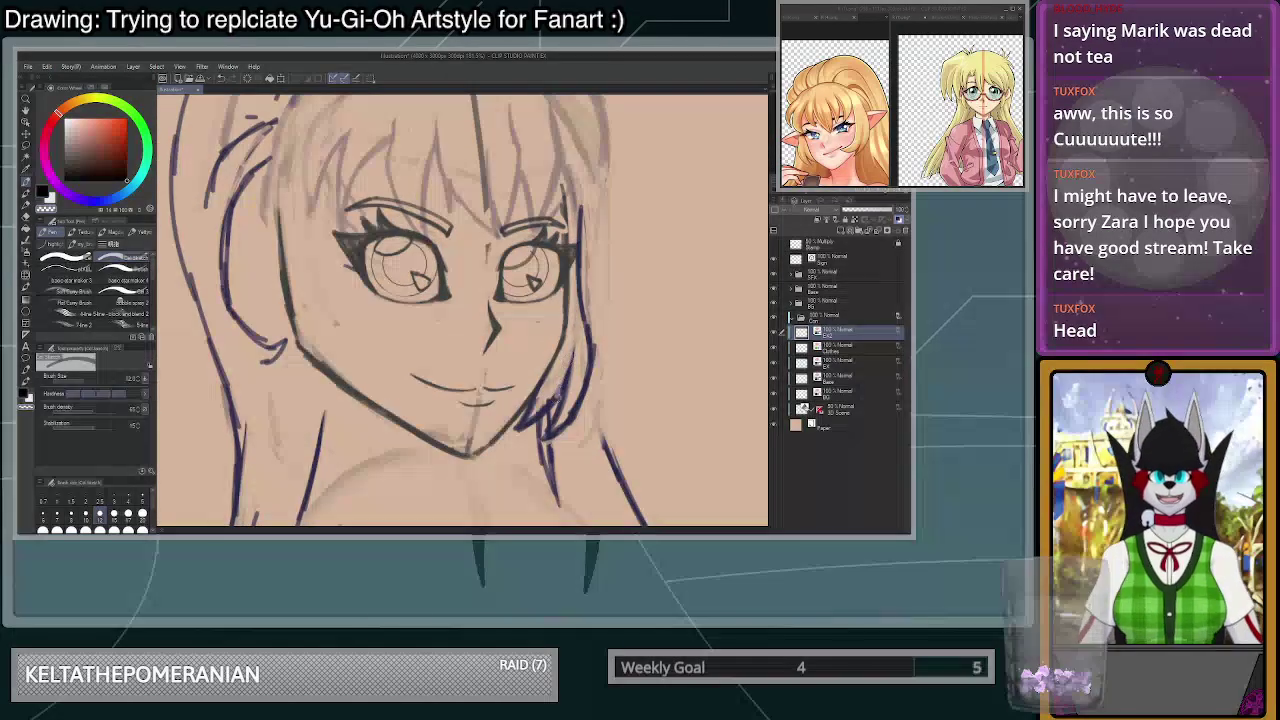
key(c)
mouse_move(574, 369)
mouse_down()
mouse_move(552, 430)
mouse_move(561, 373)
mouse_move(531, 439)
mouse_move(558, 431)
mouse_up()
key(ctrl+z)
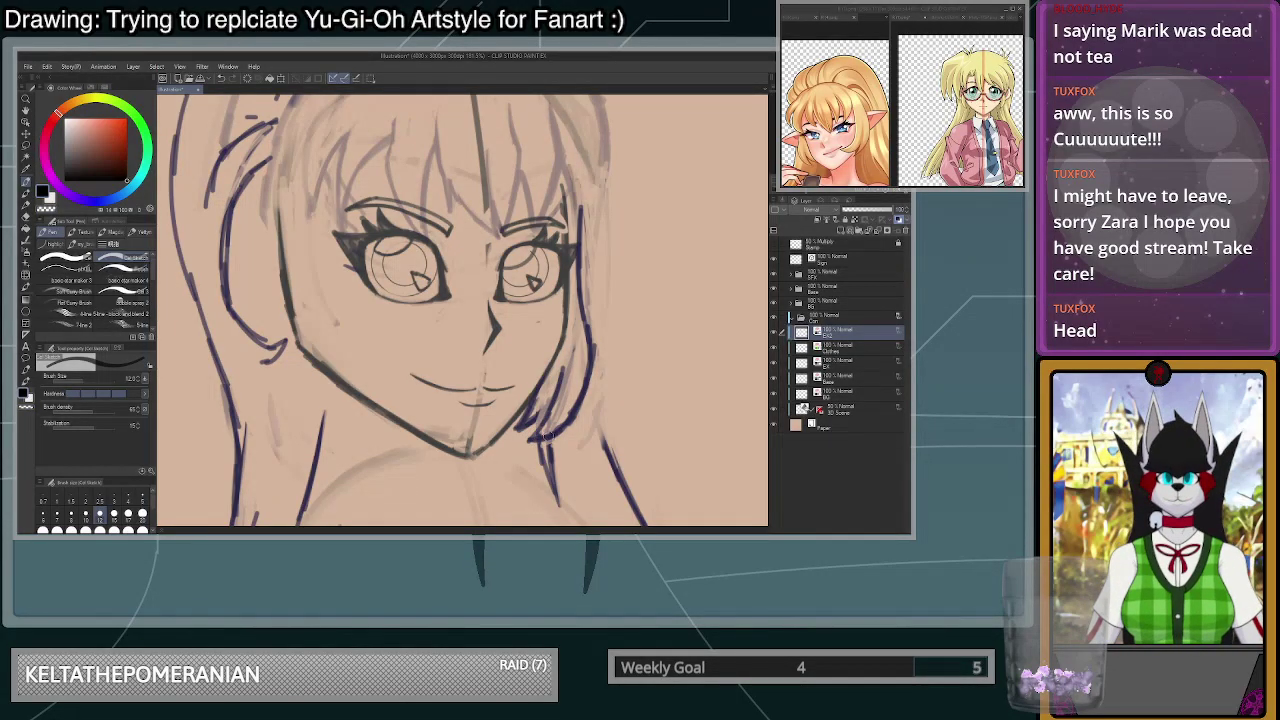
mouse_move(562, 371)
mouse_down()
mouse_move(533, 435)
mouse_move(560, 396)
mouse_move(556, 407)
mouse_up()
key(c)
scroll(577, 396, down, 1)
scroll(577, 396, down, 4)
scroll(622, 294, up, 4)
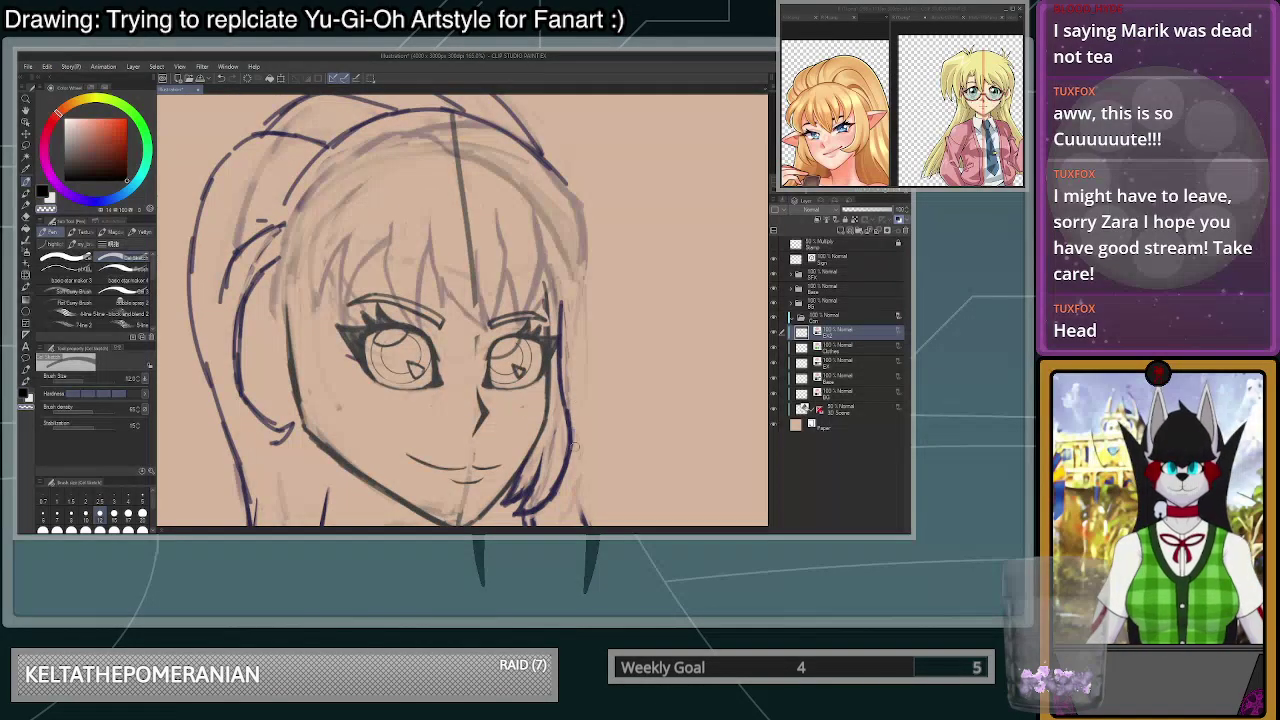
scroll(574, 440, down, 3)
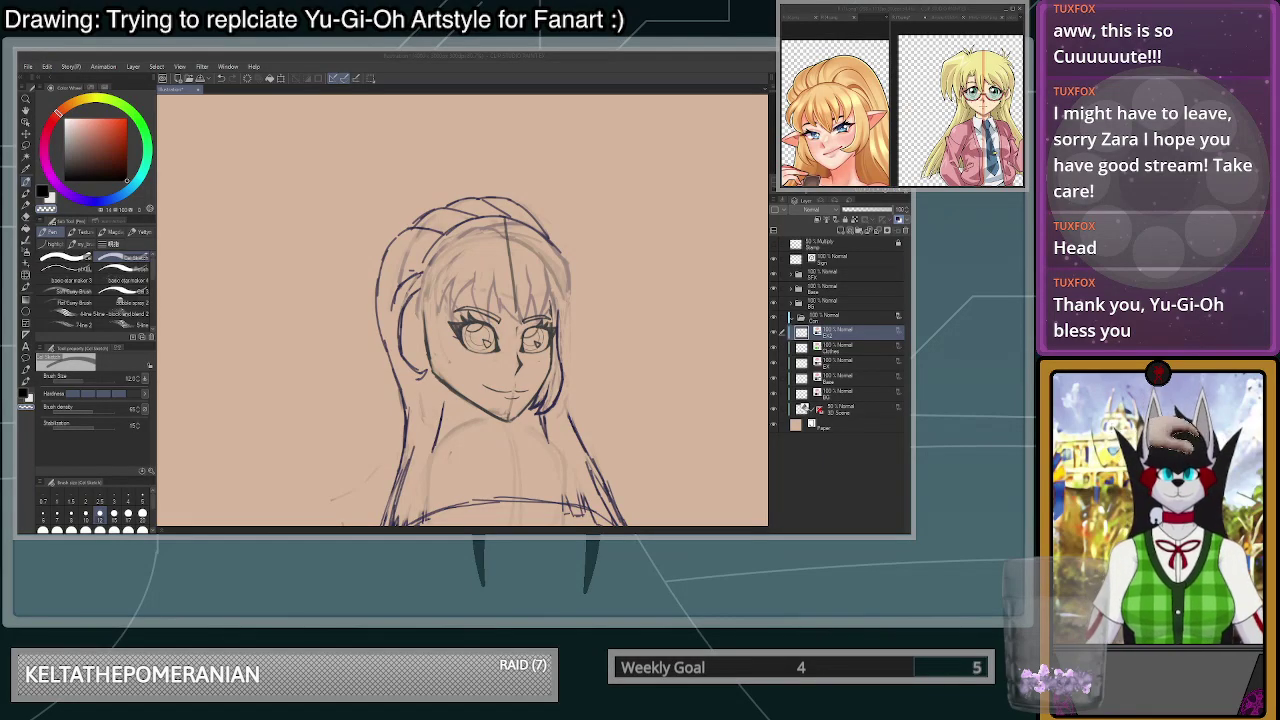
scroll(567, 239, up, 2)
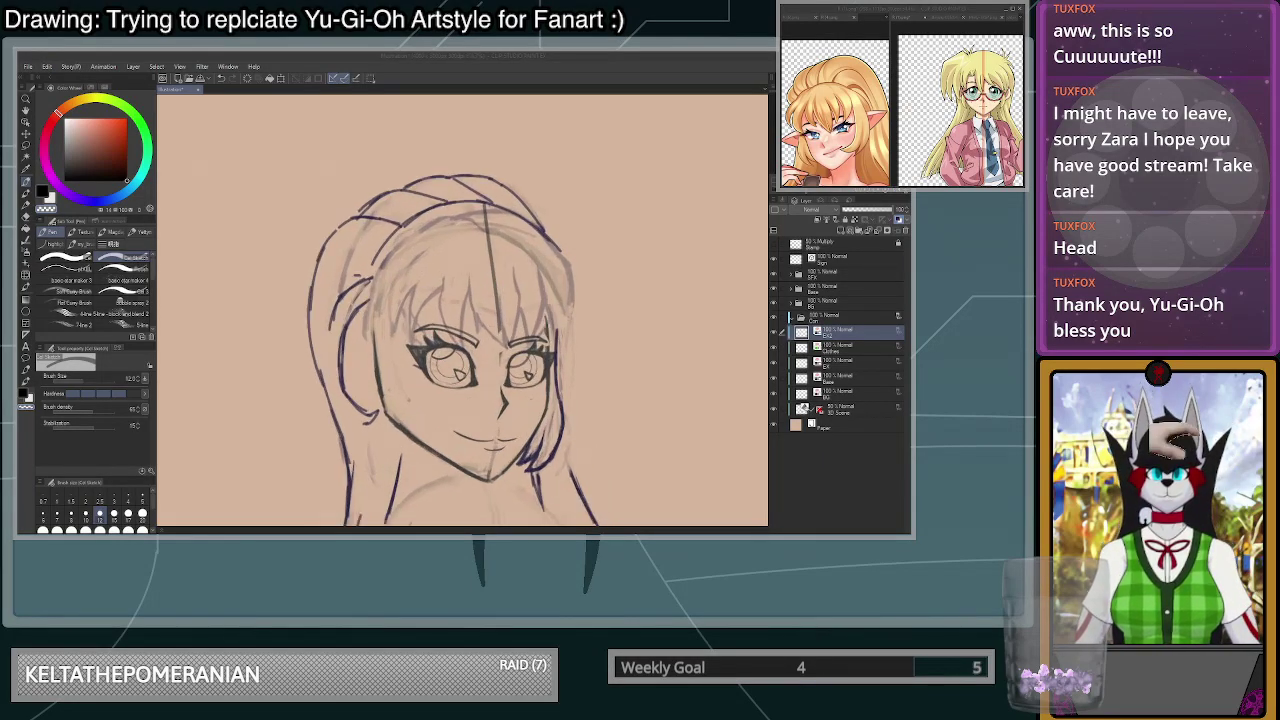
scroll(567, 239, down, 5)
scroll(525, 234, up, 4)
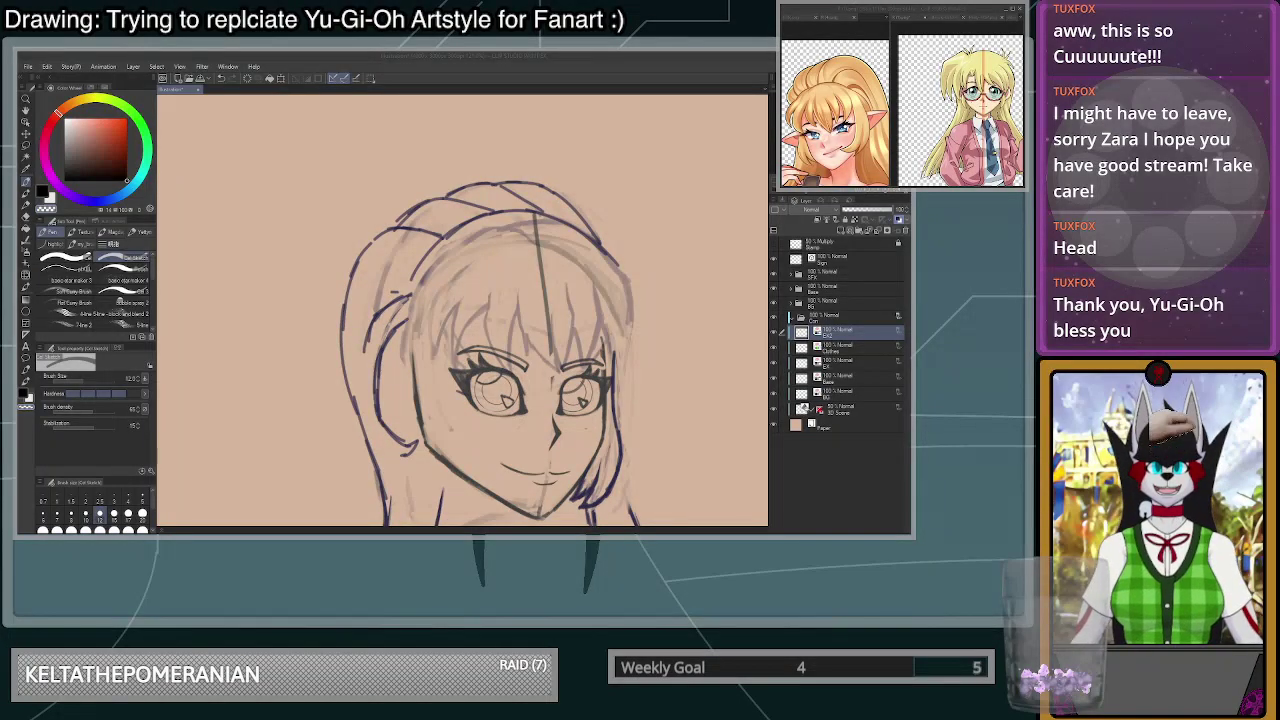
- Browse the open Yu-Gi-Oh character reference images and compare how their hair frames the face
click(985, 17)
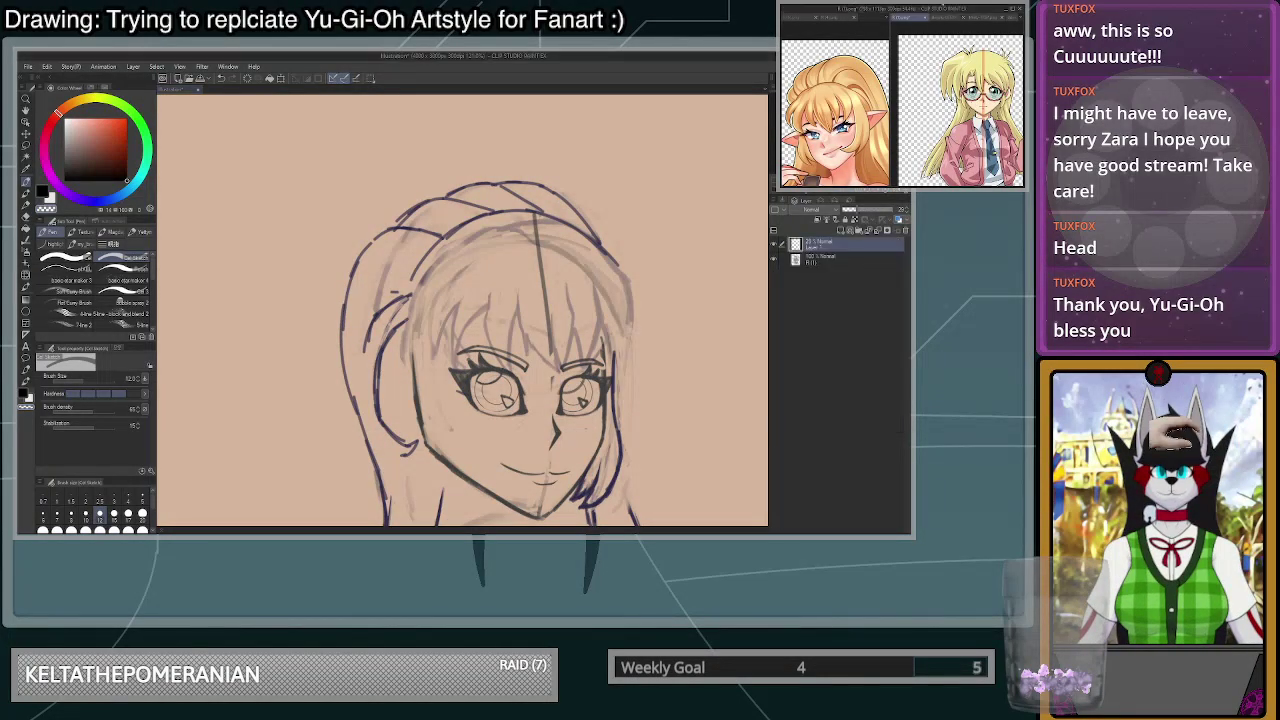
click(948, 17)
scroll(935, 110, down, 3)
scroll(925, 85, up, 3)
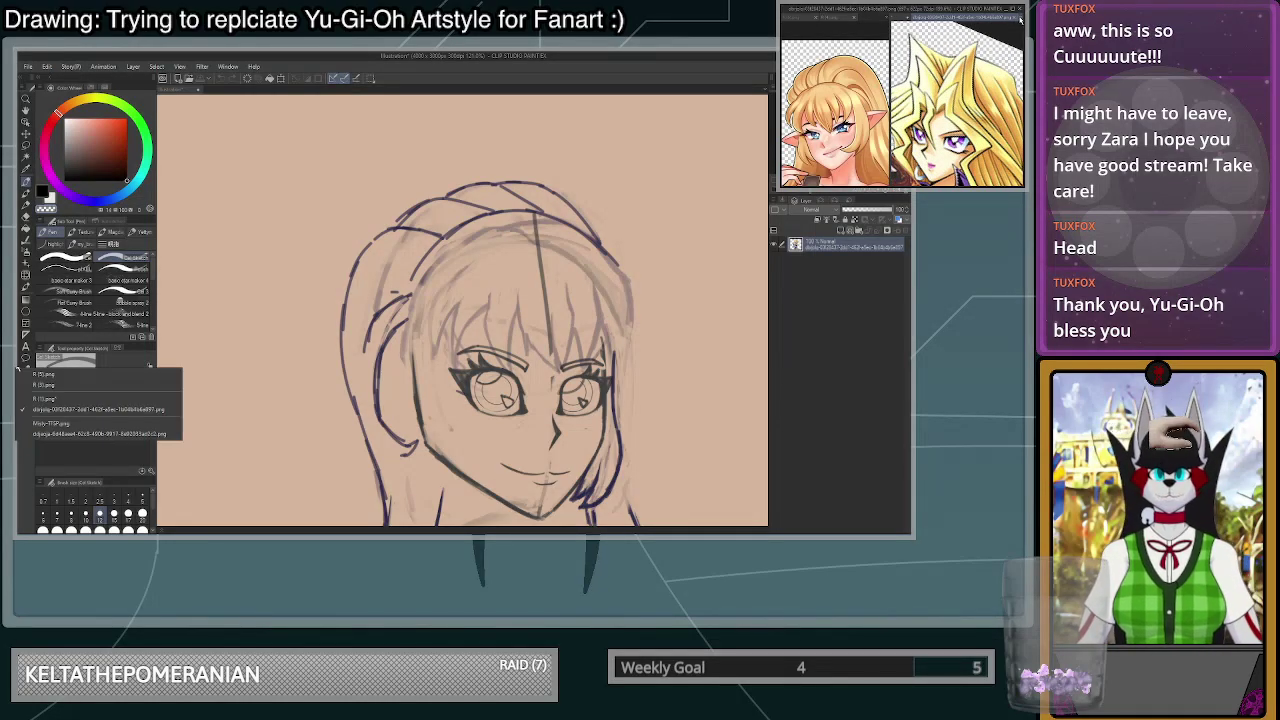
key(ctrl+Tab)
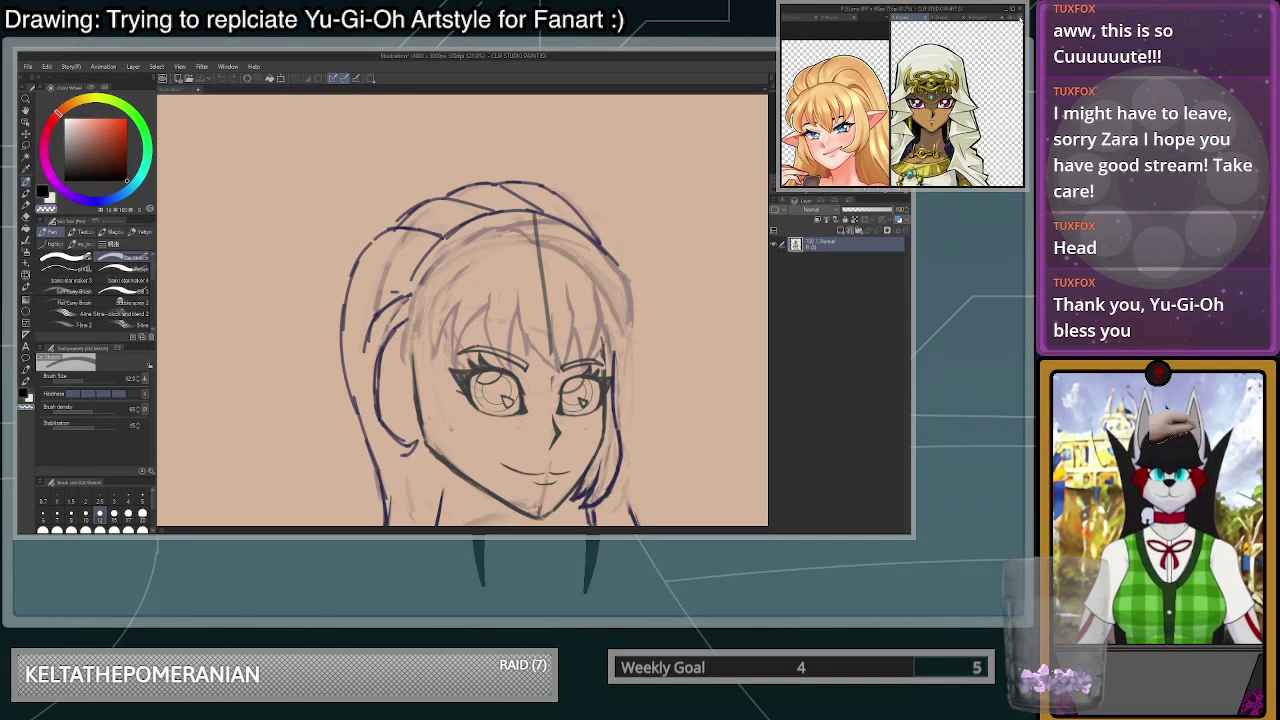
key(ctrl+Tab)
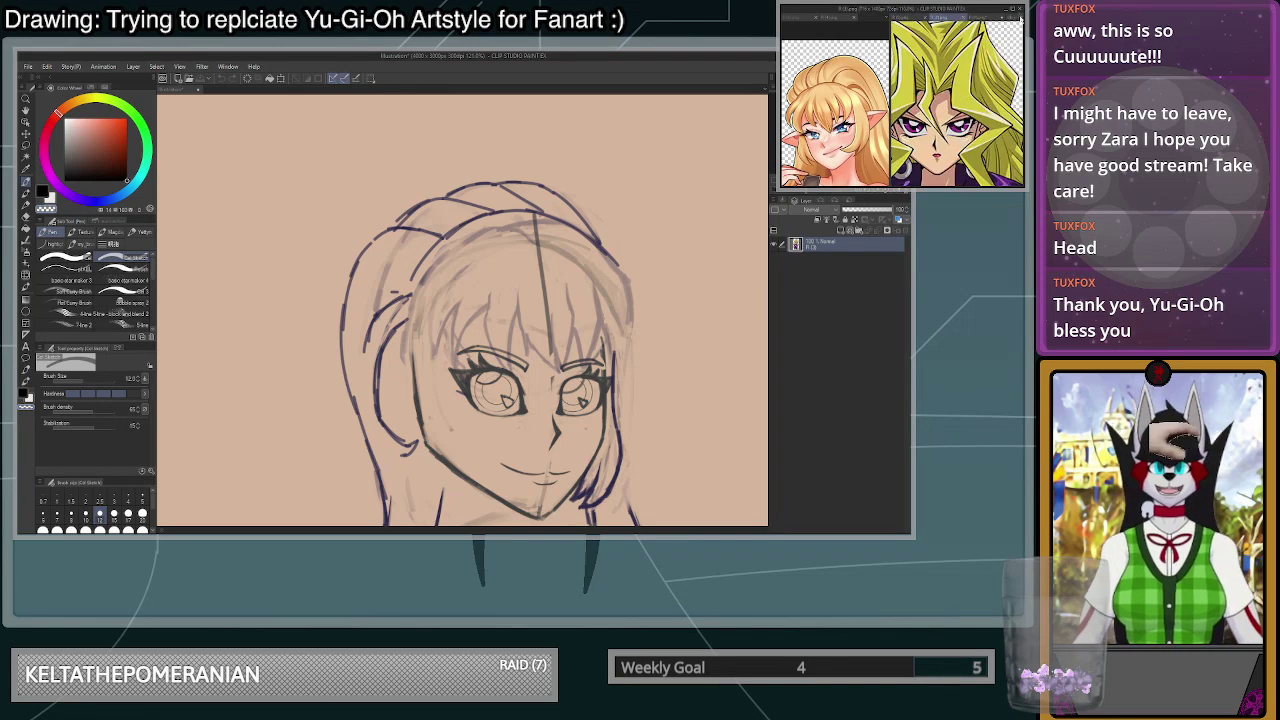
key(ctrl+Tab)
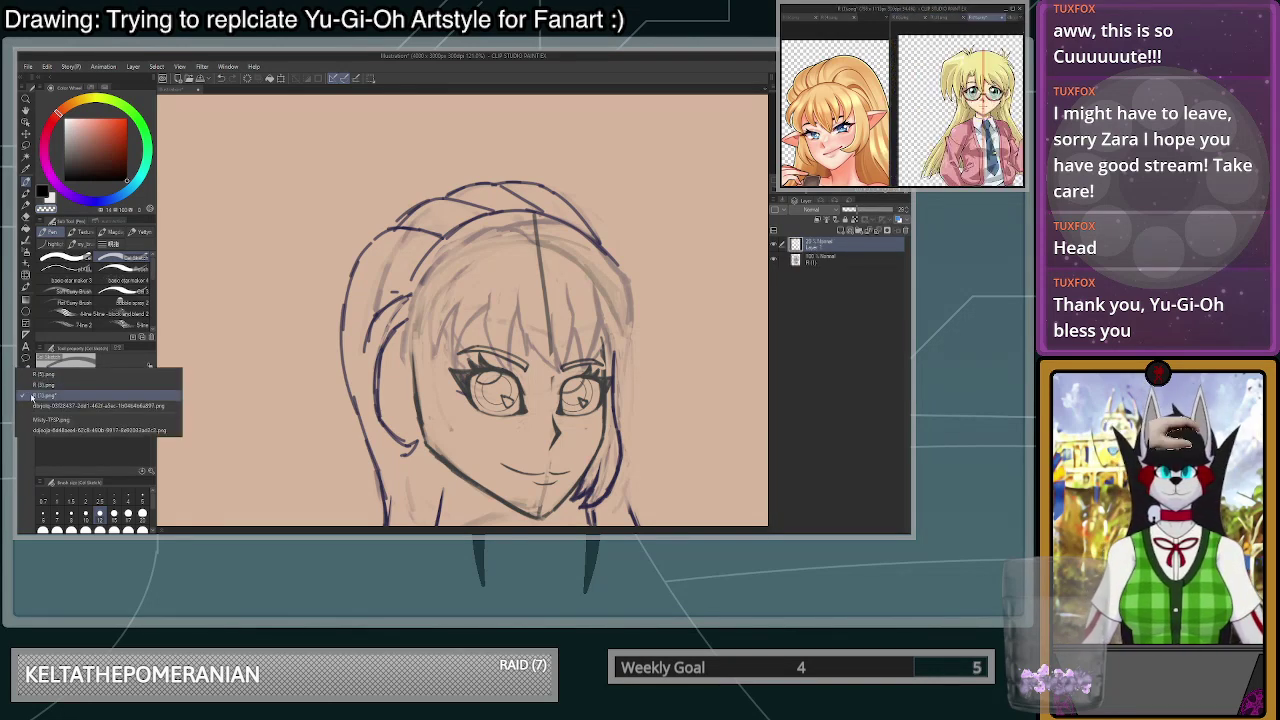
key(ctrl+Tab)
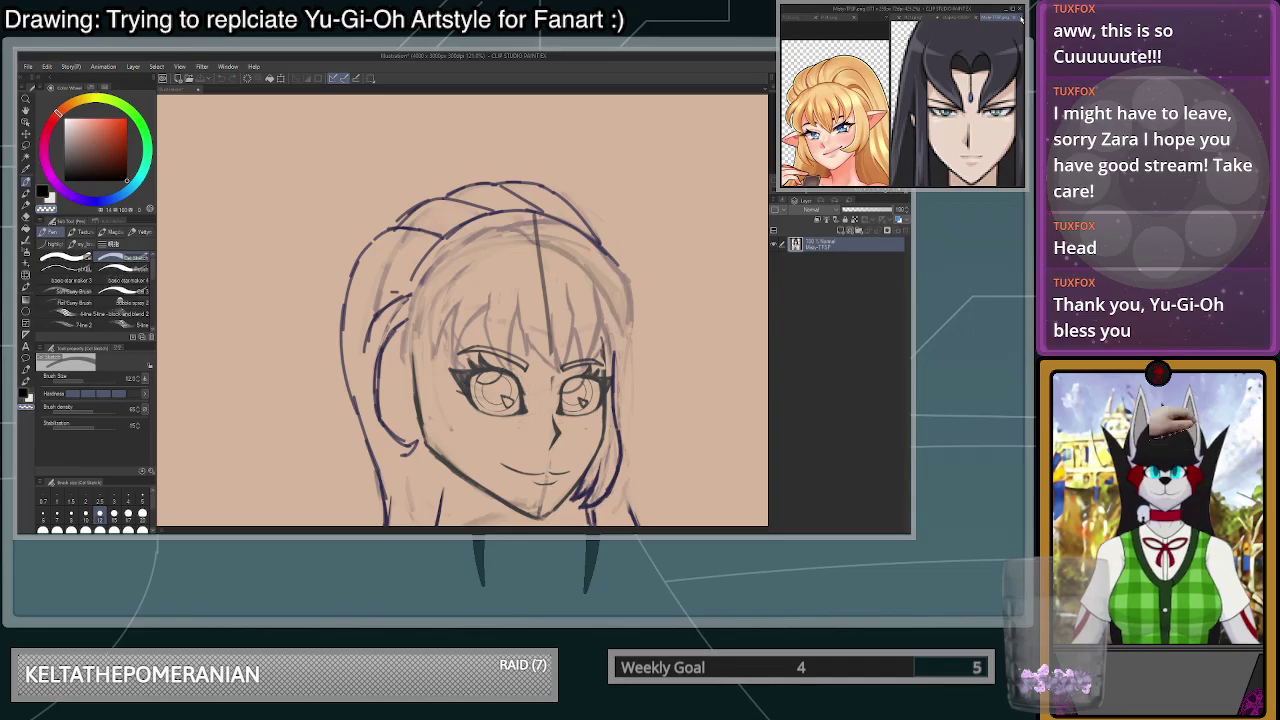
- Bring up the dark-red-haired character reference and examine its fringe and side hair up close
click(1021, 19)
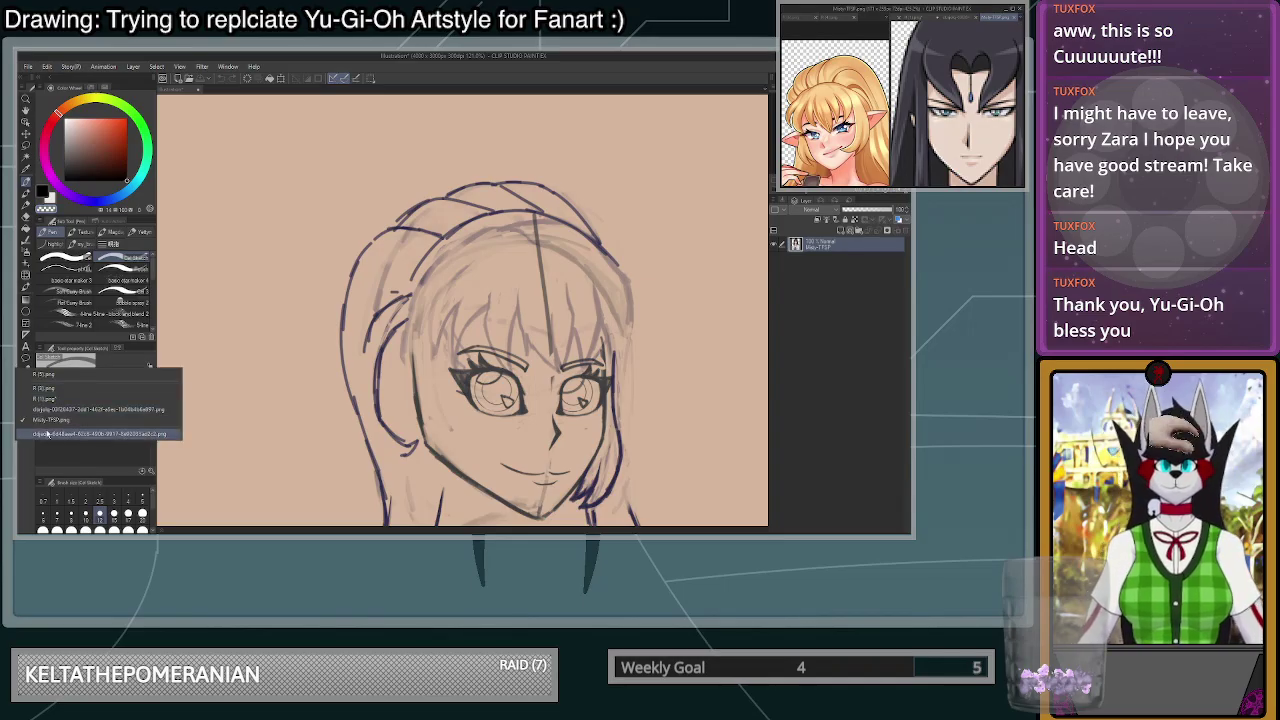
click(954, 127)
scroll(954, 127, down, 3)
scroll(953, 129, up, 2)
key(ctrl+Tab)
key(ctrl+Tab)
key(ctrl+Tab)
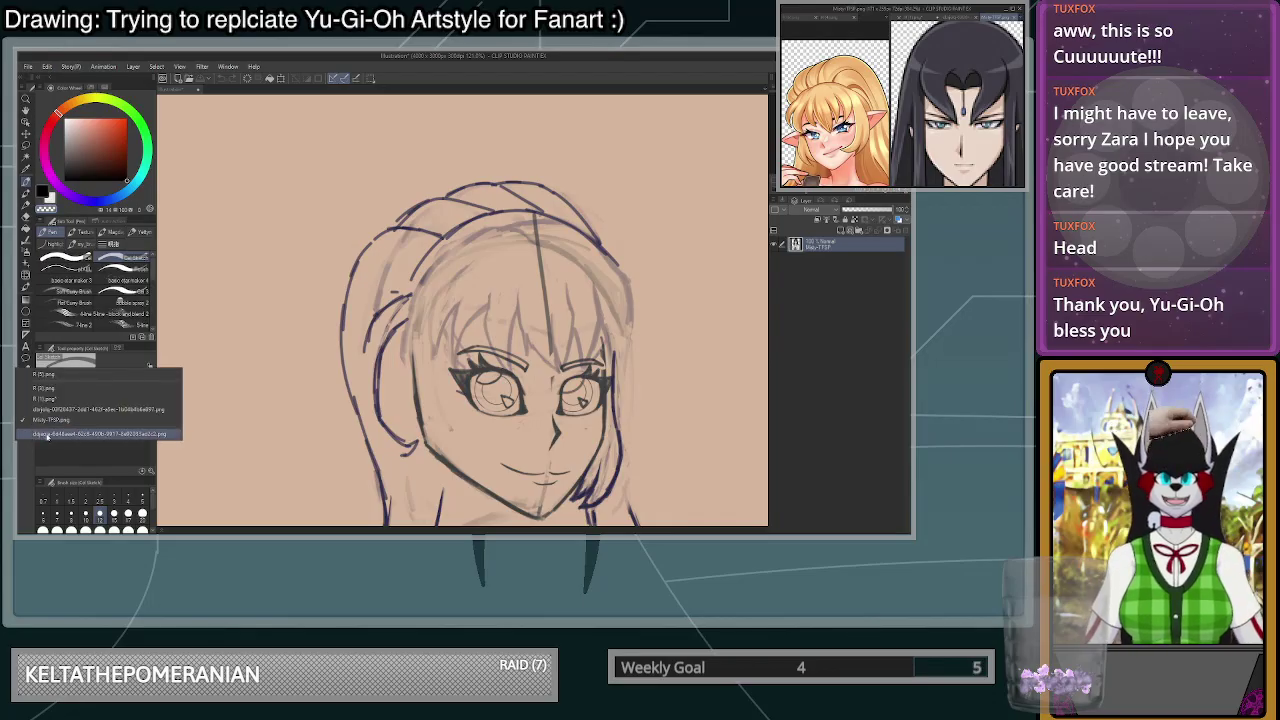
scroll(954, 115, down, 3)
scroll(935, 90, up, 4)
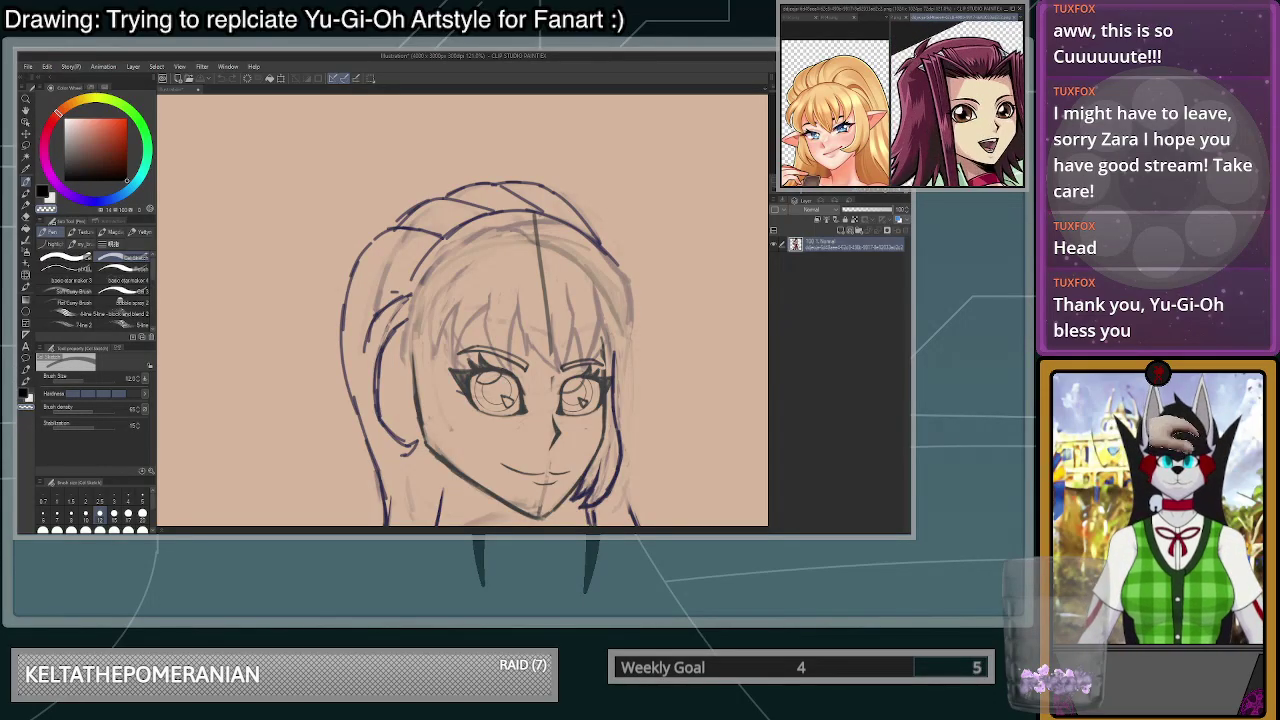
scroll(935, 90, up, 1)
scroll(935, 90, down, 4)
scroll(930, 80, up, 4)
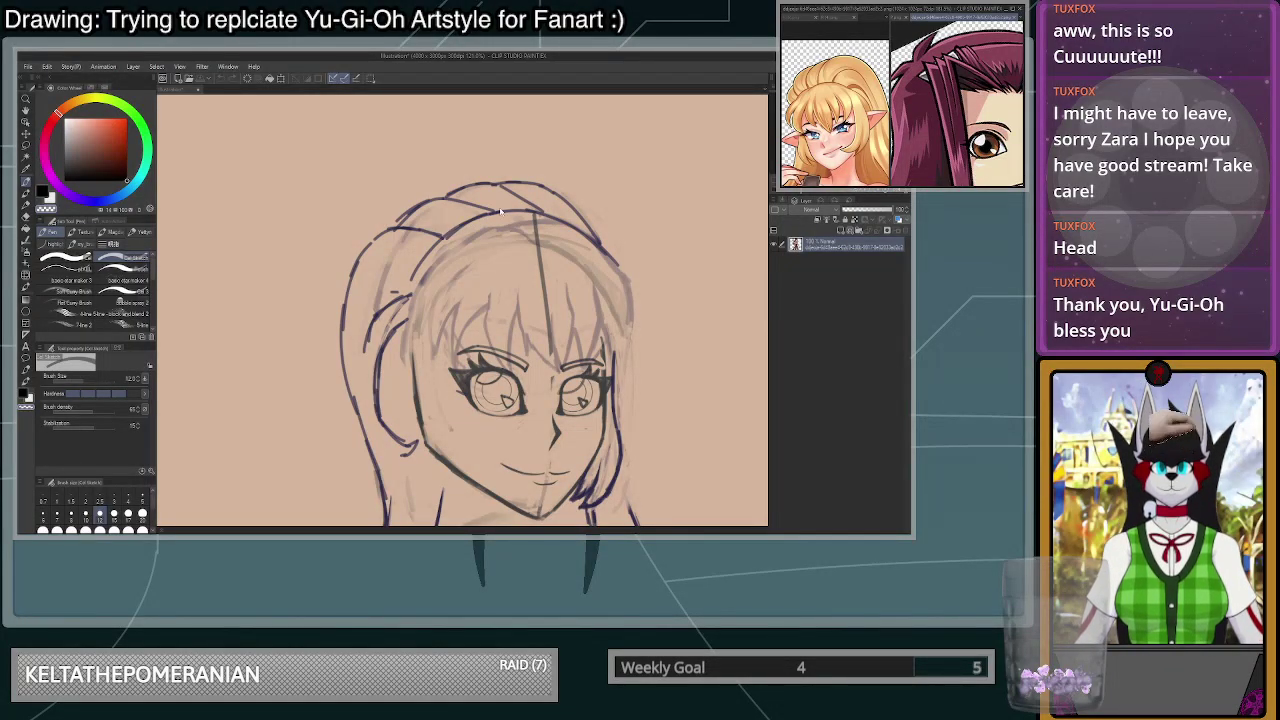
- Return to the drawing and create a new canvas from the copied photo of the short-haired performer in black, enlarging it
click(606, 260)
scroll(603, 258, up, 1)
scroll(570, 241, up, 2)
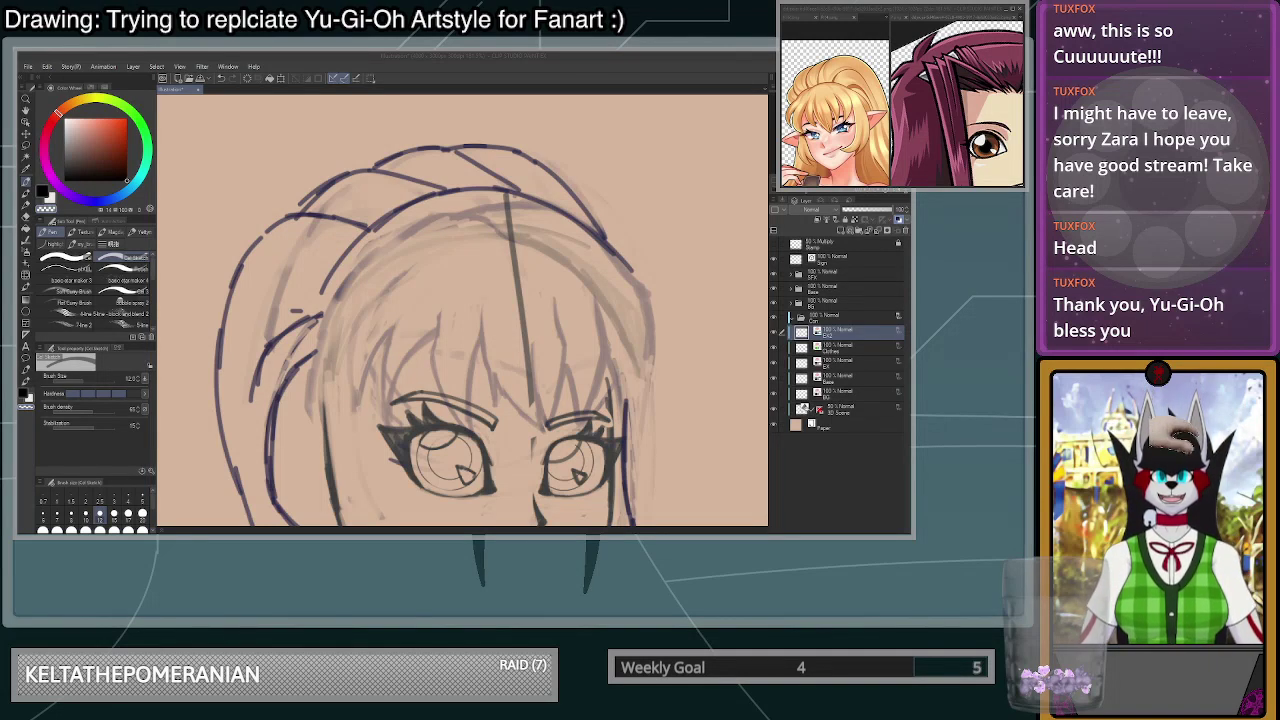
click(31, 67)
click(47, 91)
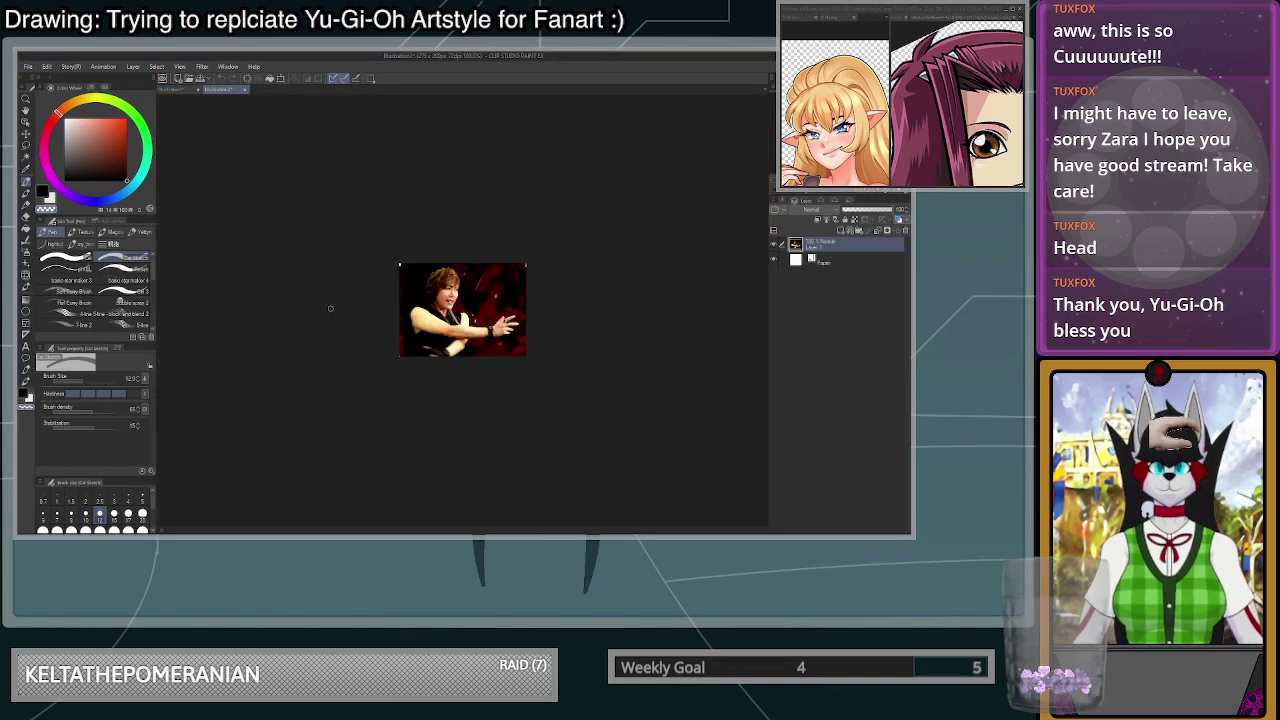
scroll(330, 308, up, 5)
scroll(413, 297, up, 4)
scroll(412, 167, down, 4)
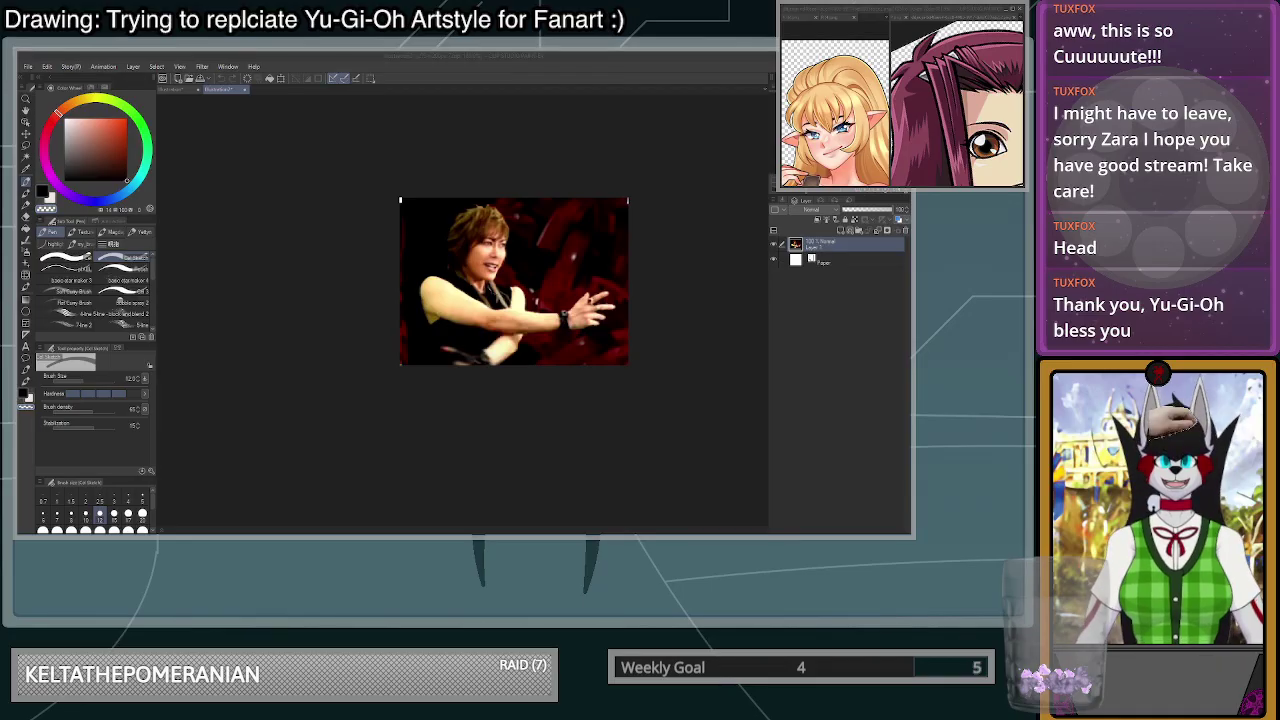
- Create another canvas from the copied long-haired portrait photo and place it side by side with the performer photo
click(28, 66)
click(34, 385)
drag(748, 257, 763, 252)
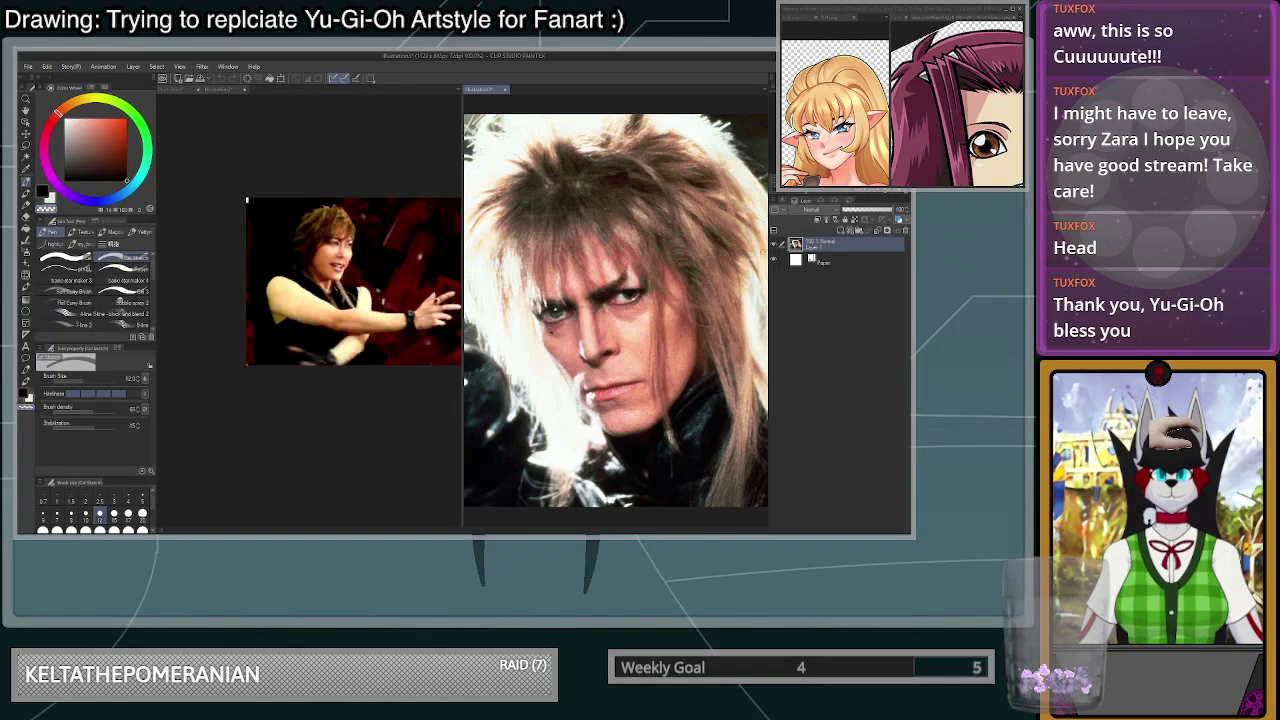
- Enlarge the performer photo to compare it with the portrait beside it
click(290, 426)
scroll(381, 281, up, 3)
scroll(376, 282, down, 5)
scroll(283, 264, up, 8)
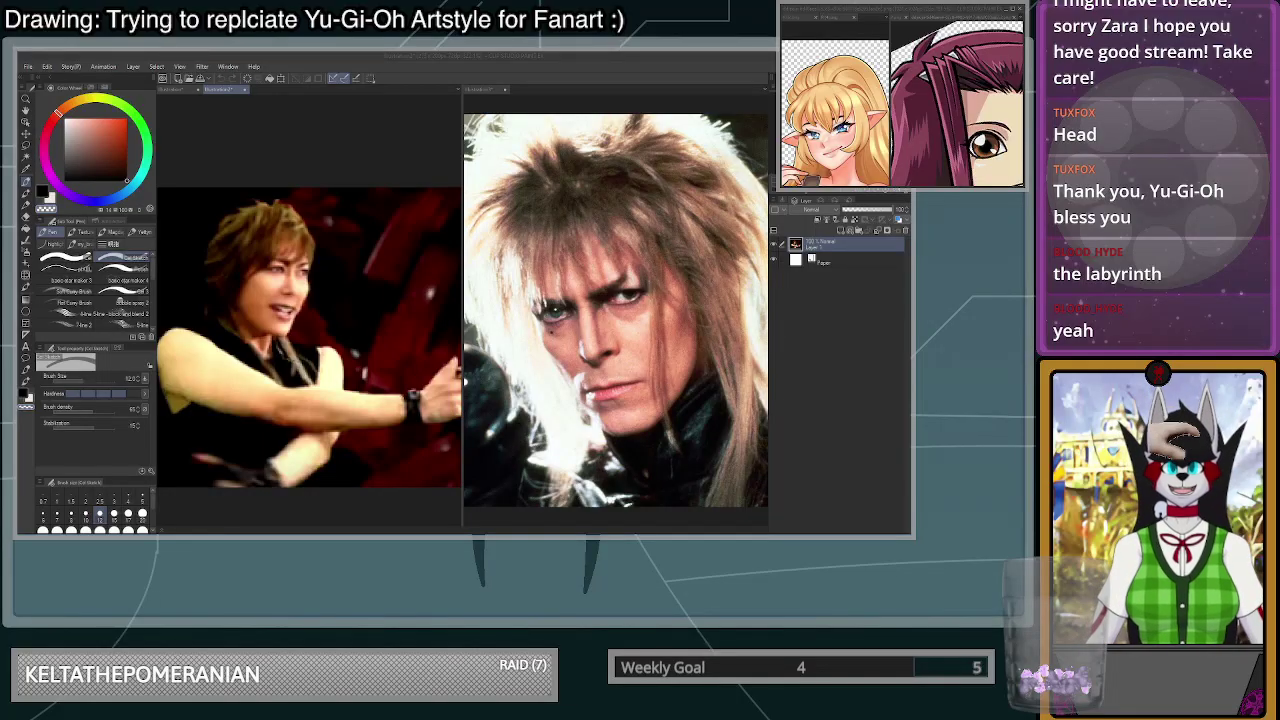
click(551, 332)
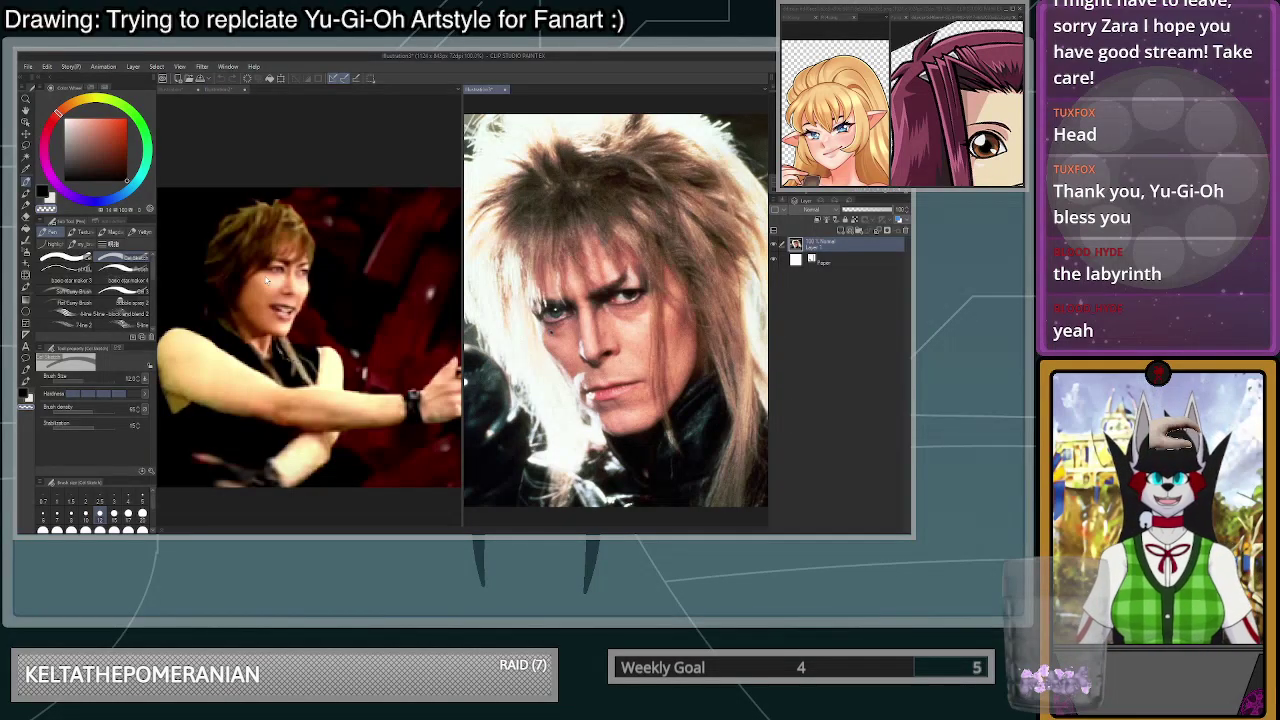
- Try marking a small dot on the performer's face, reducing the brush size to 8 and 5
click(265, 277)
click(265, 277)
click(266, 276)
key(ctrl+z)
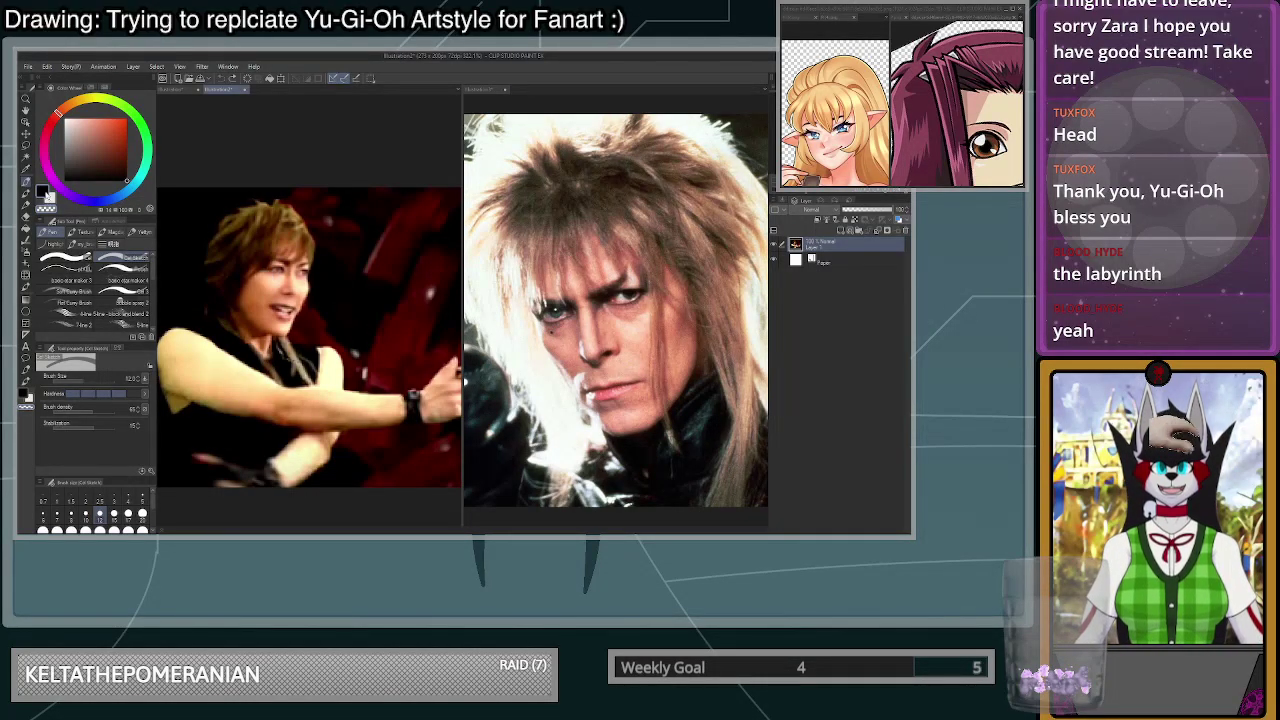
click(71, 514)
click(261, 275)
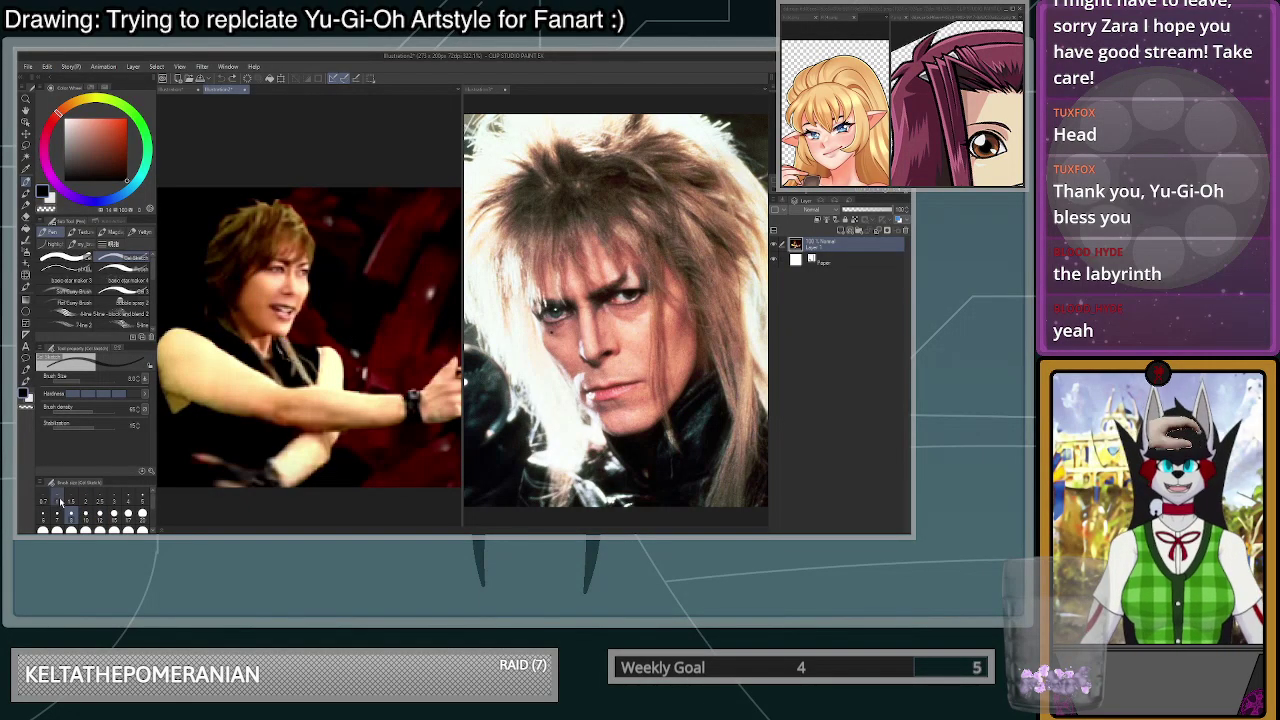
click(142, 506)
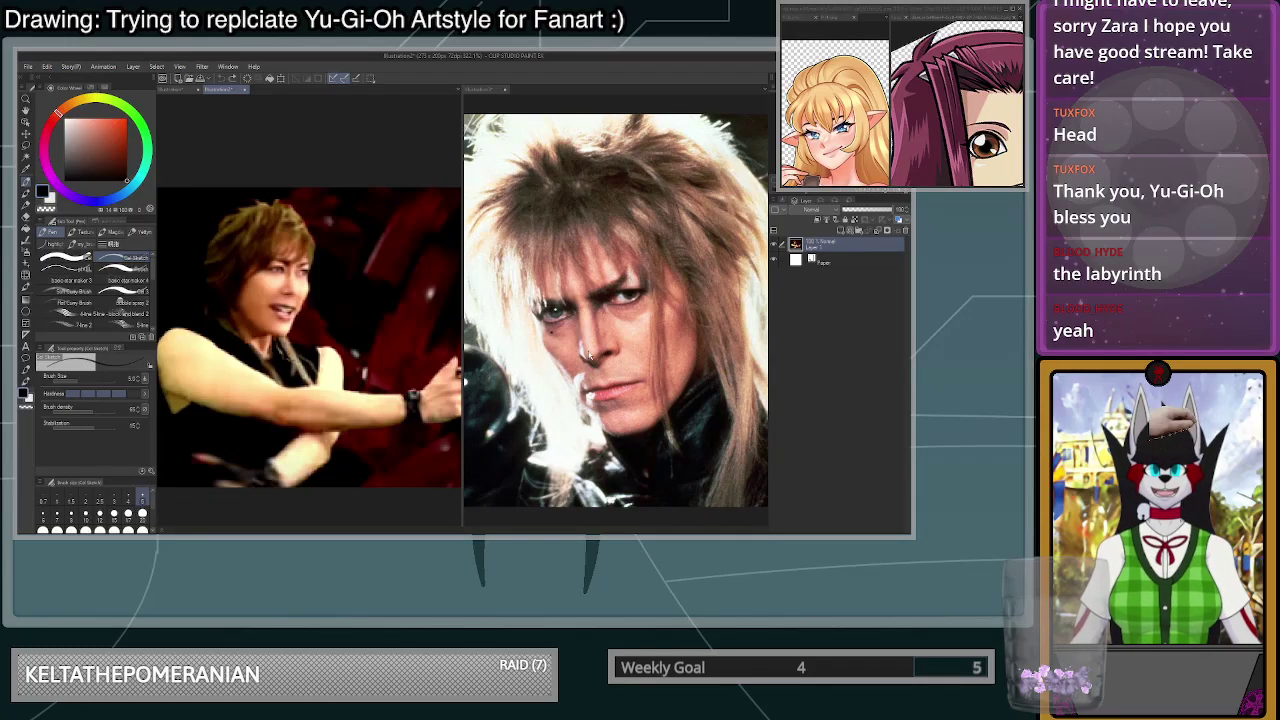
- Regroup the long-haired portrait with the other open canvases in a single view and return to the character drawing
click(485, 90)
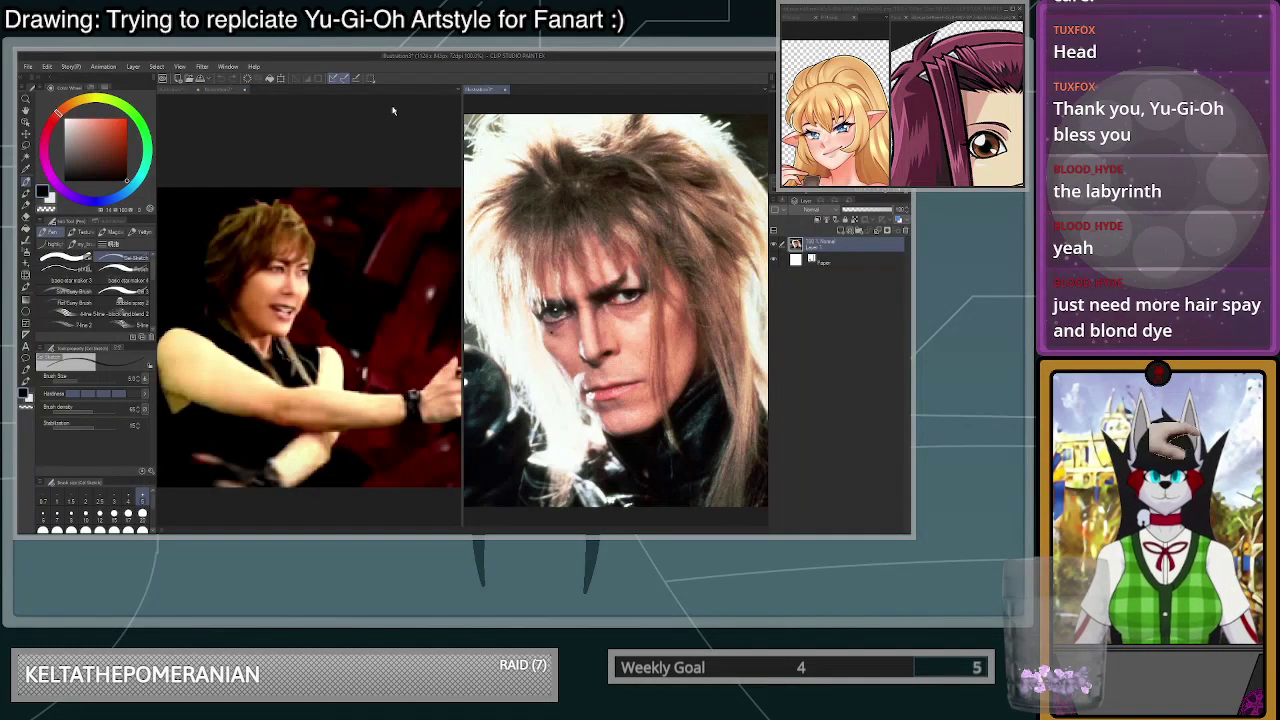
drag(393, 111, 392, 106)
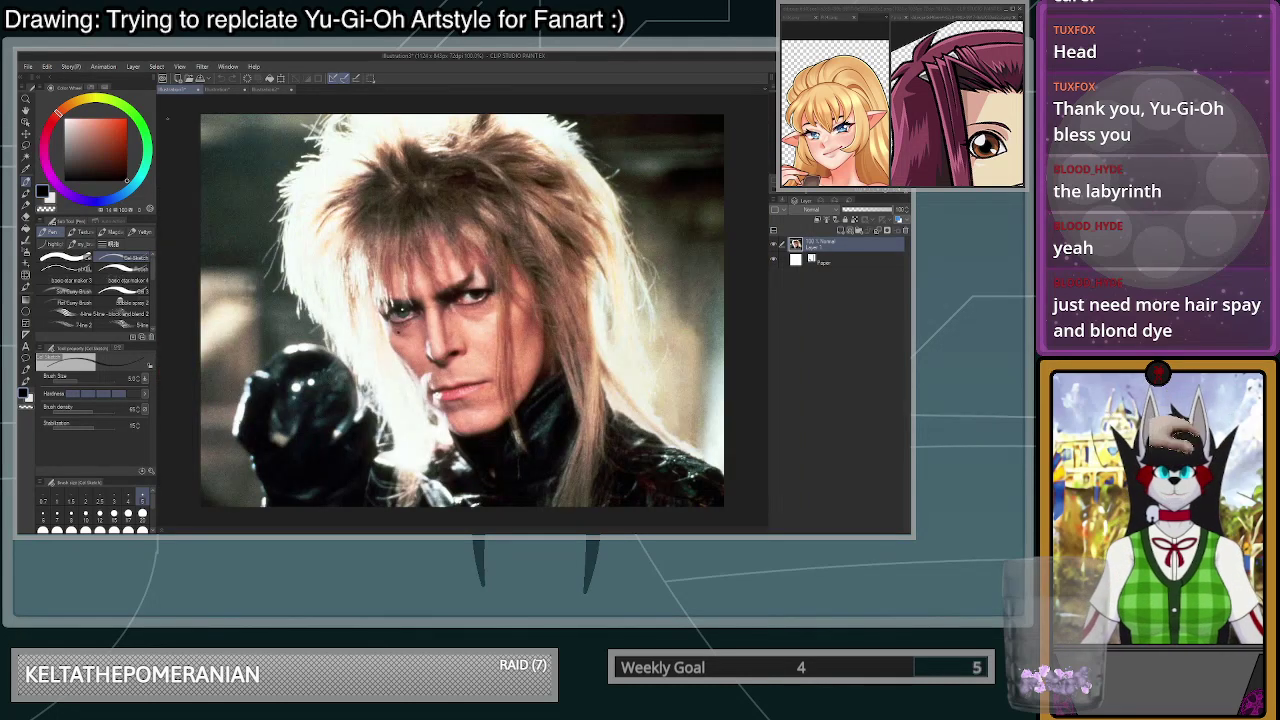
click(215, 89)
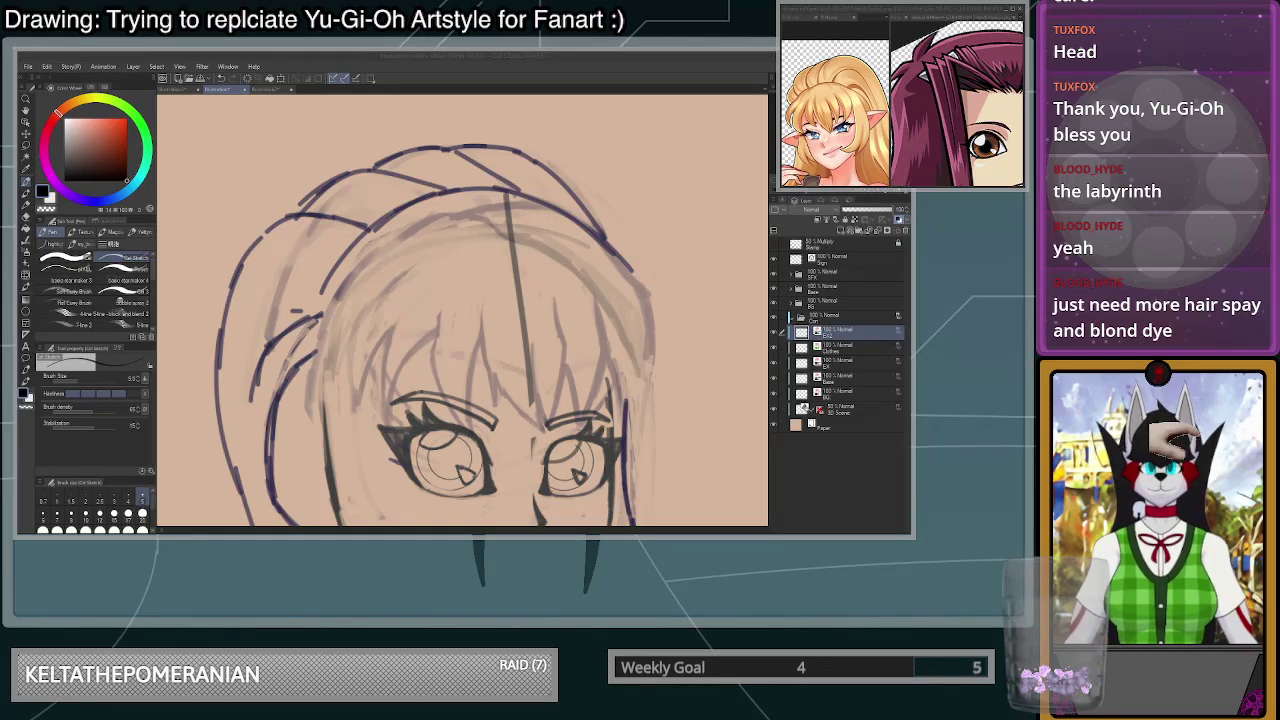
- Erase the end of the hair outline on the far side of the forehead and try redrawing it with a size 12 brush
click(642, 269)
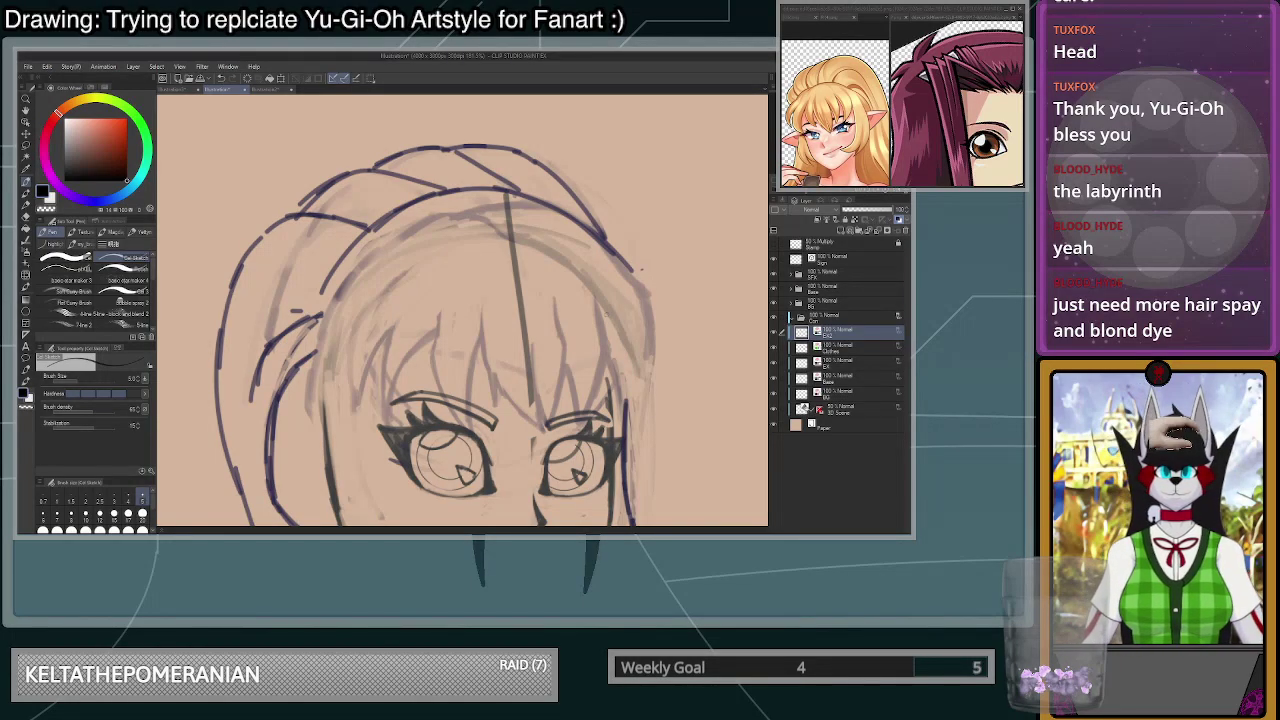
click(142, 529)
key(c)
mouse_move(637, 273)
mouse_down()
mouse_move(584, 240)
mouse_move(440, 228)
mouse_move(373, 262)
mouse_up()
drag(503, 219, 600, 250)
click(100, 515)
key(c)
mouse_move(642, 288)
mouse_down()
mouse_move(593, 226)
mouse_move(529, 196)
mouse_move(451, 190)
mouse_move(435, 199)
mouse_move(532, 205)
mouse_move(446, 196)
mouse_move(360, 222)
mouse_move(311, 318)
mouse_move(305, 372)
mouse_up()
key(ctrl+z)
key(ctrl+z)
- Draw the outer hair outline curving from the crown down the far side of the forehead
scroll(692, 360, down, 4)
scroll(702, 415, up, 2)
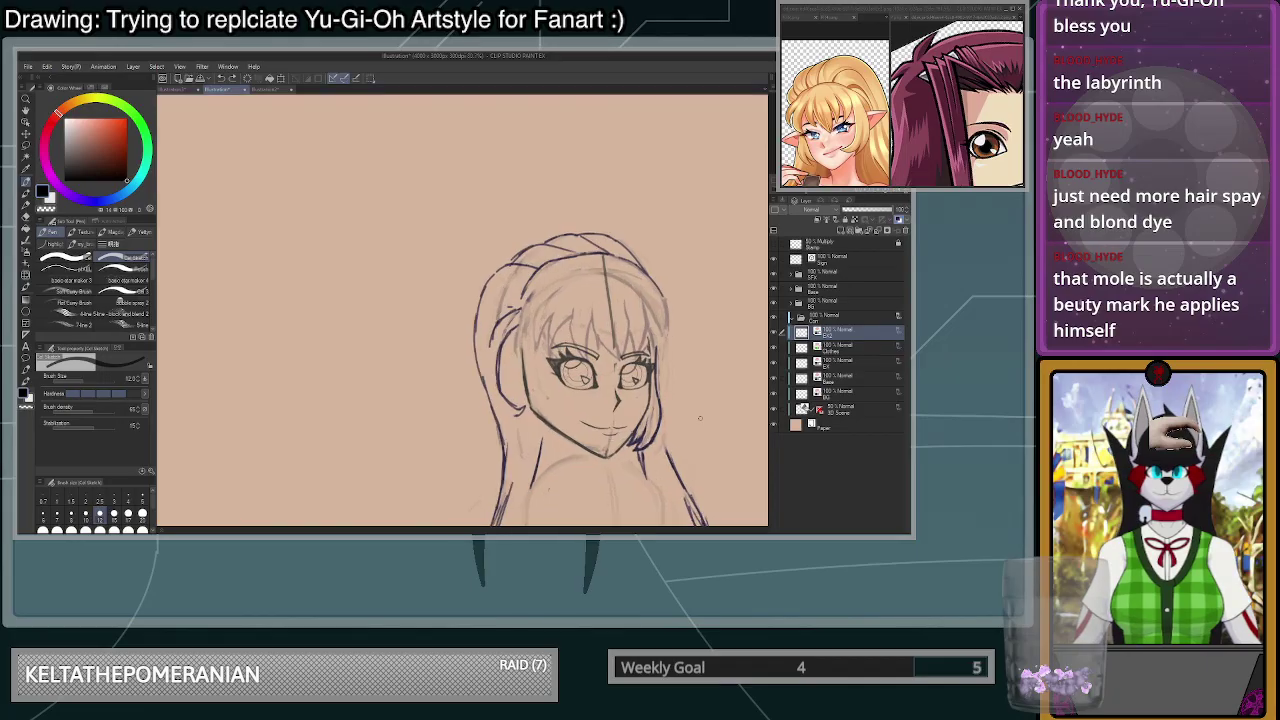
scroll(650, 253, up, 1)
drag(648, 238, 650, 299)
scroll(646, 300, down, 2)
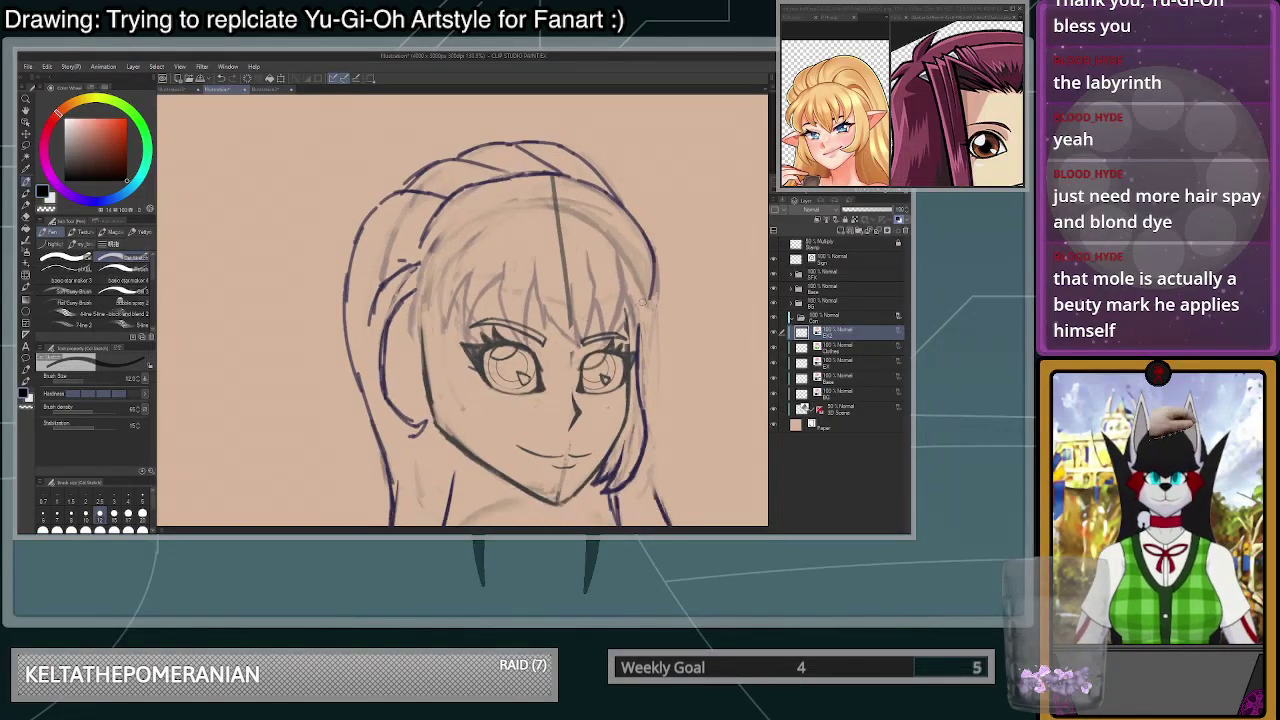
scroll(642, 302, up, 1)
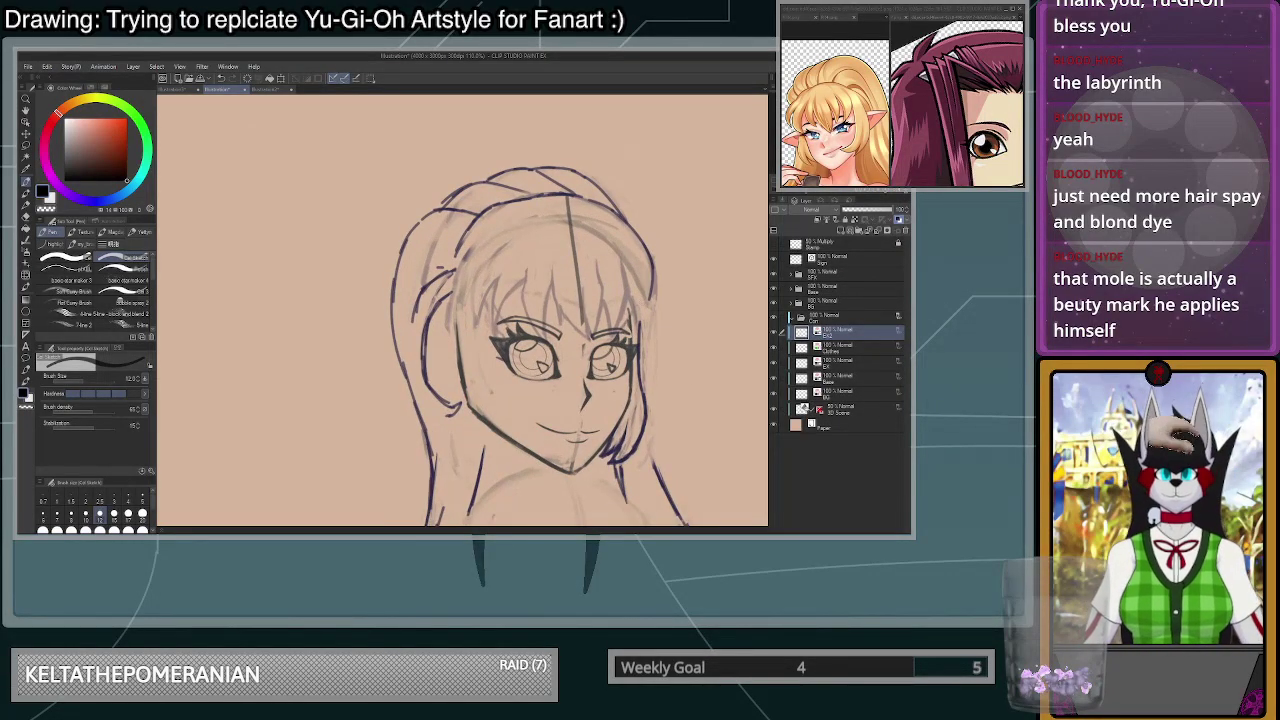
- Examine the long black-haired, spiky blonde and blonde elf references, comparing their fringes and crown hair
click(968, 18)
click(900, 18)
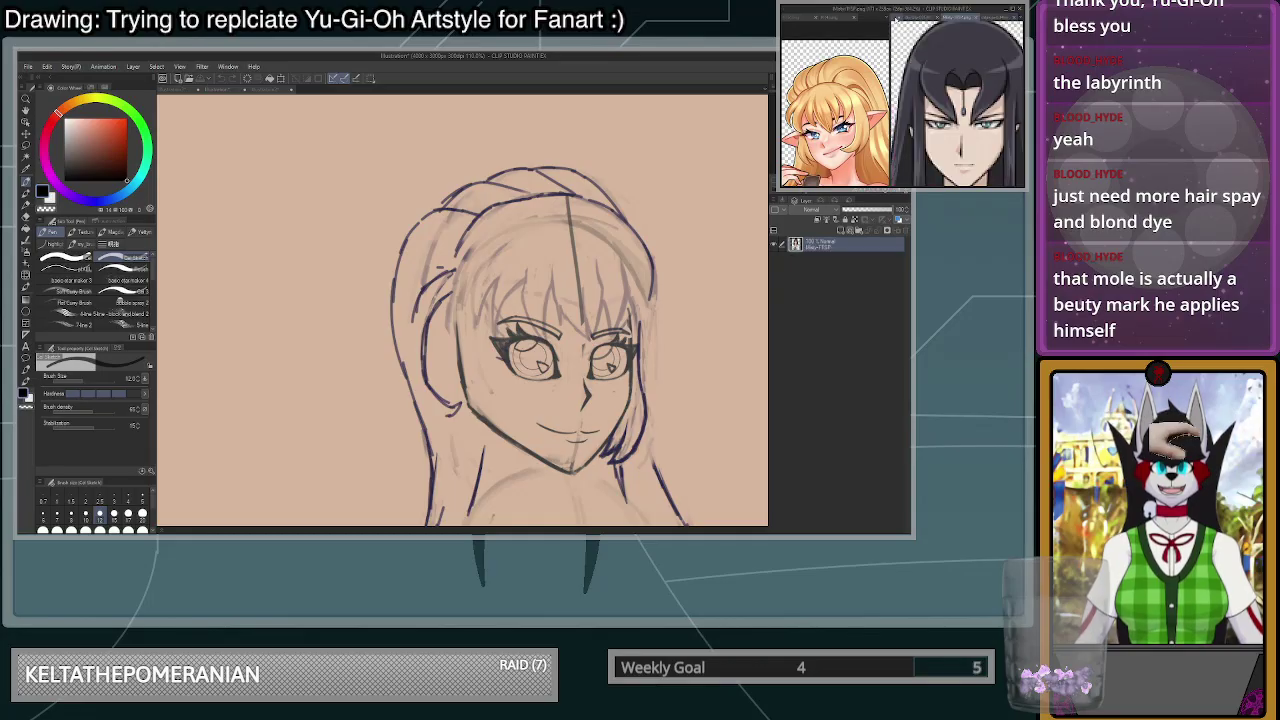
scroll(977, 81, down, 2)
scroll(965, 75, up, 1)
scroll(965, 74, down, 1)
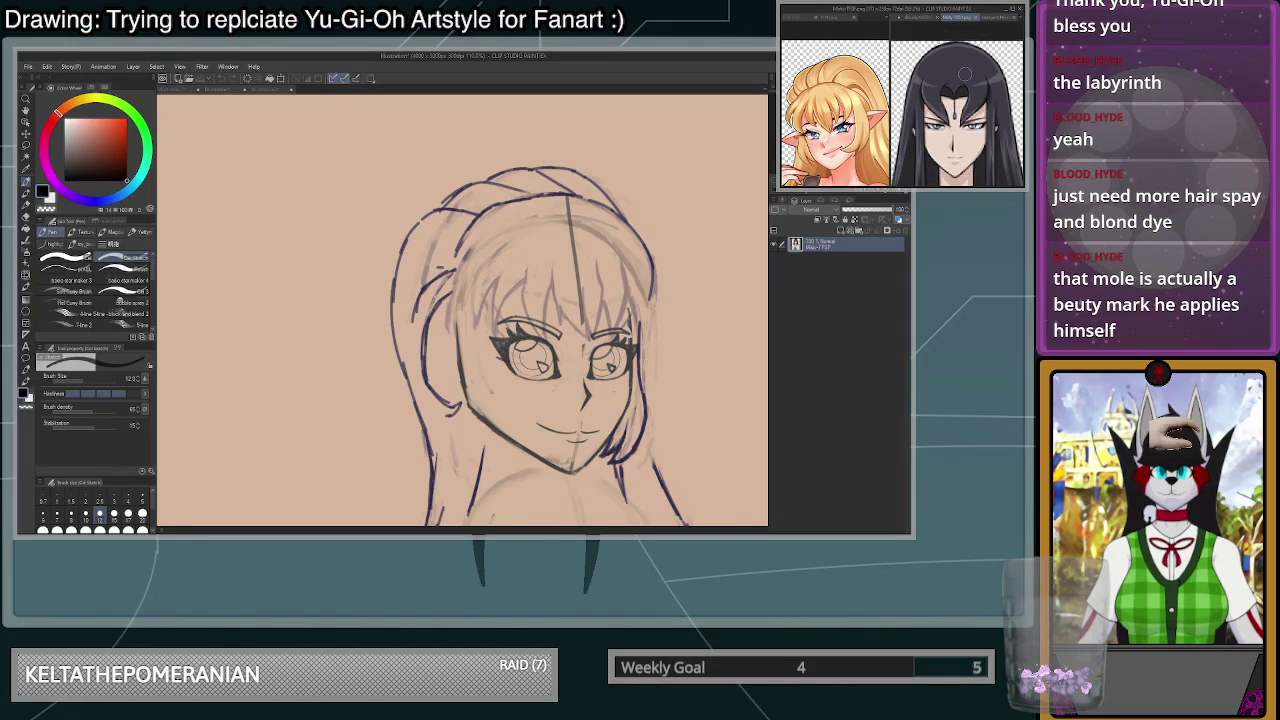
scroll(965, 74, down, 1)
scroll(985, 65, up, 2)
scroll(940, 60, down, 1)
click(921, 12)
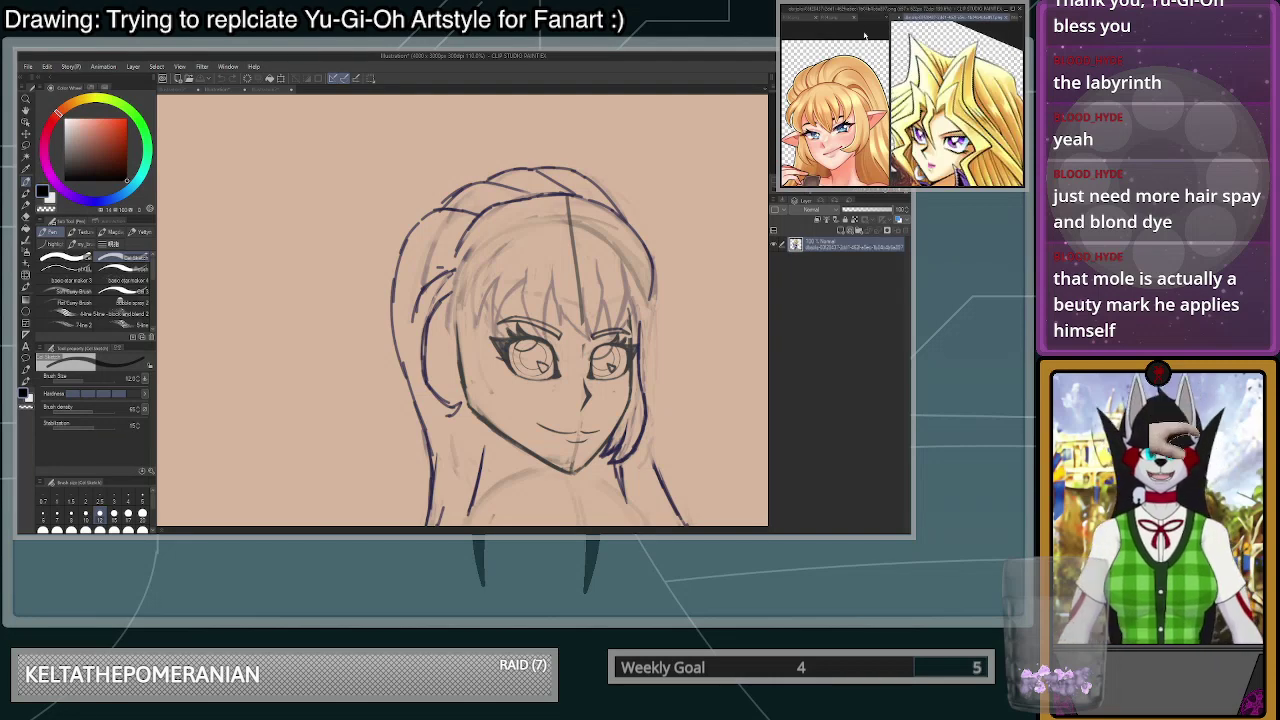
key(alt+Tab)
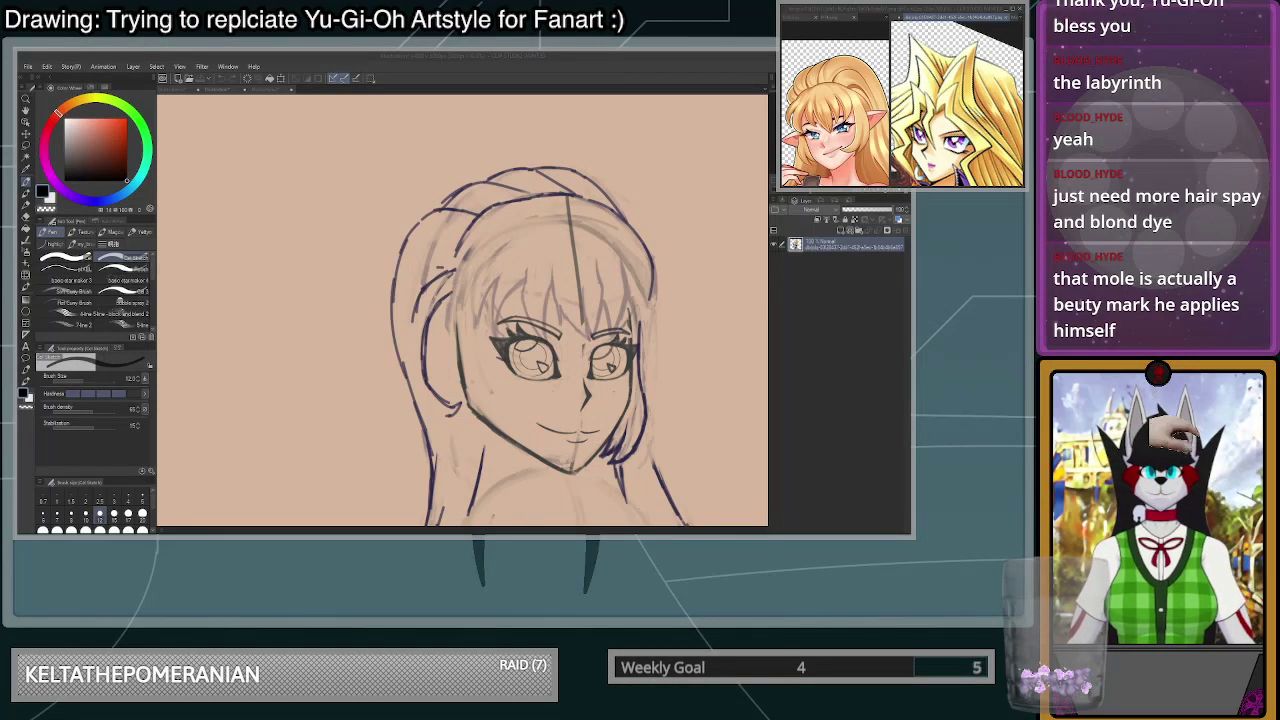
click(856, 100)
scroll(856, 100, down, 4)
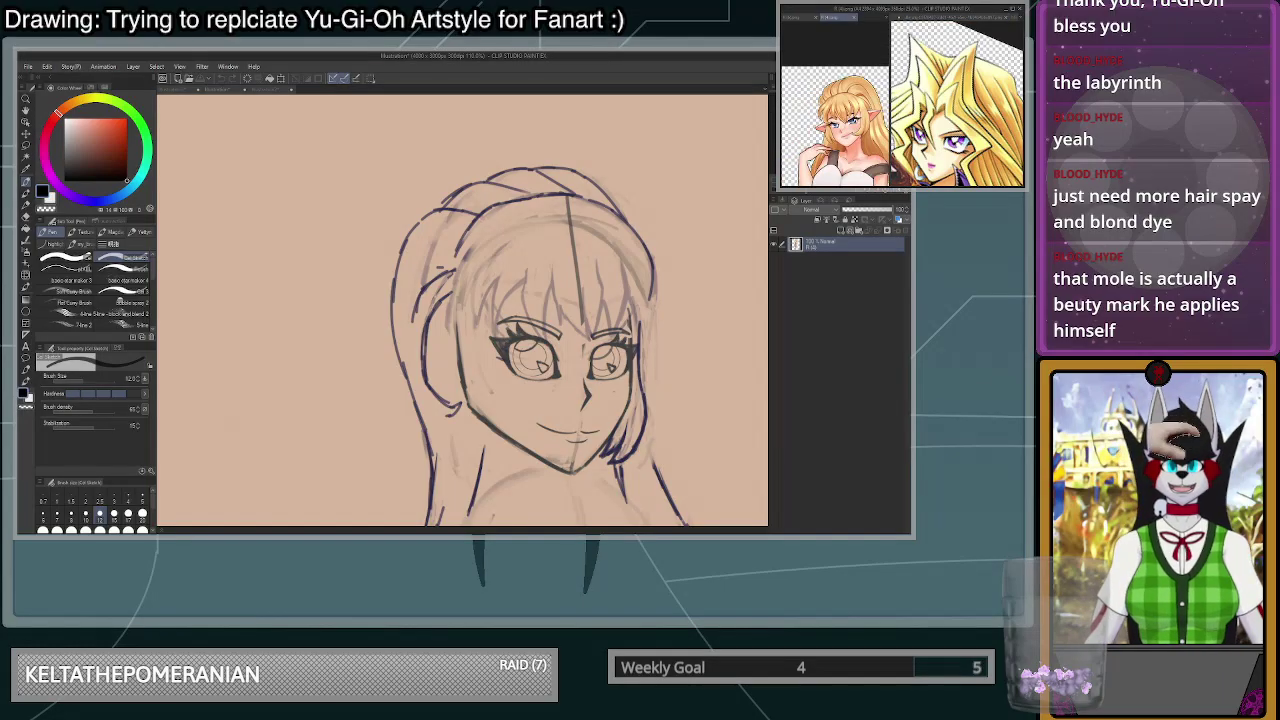
scroll(856, 98, up, 2)
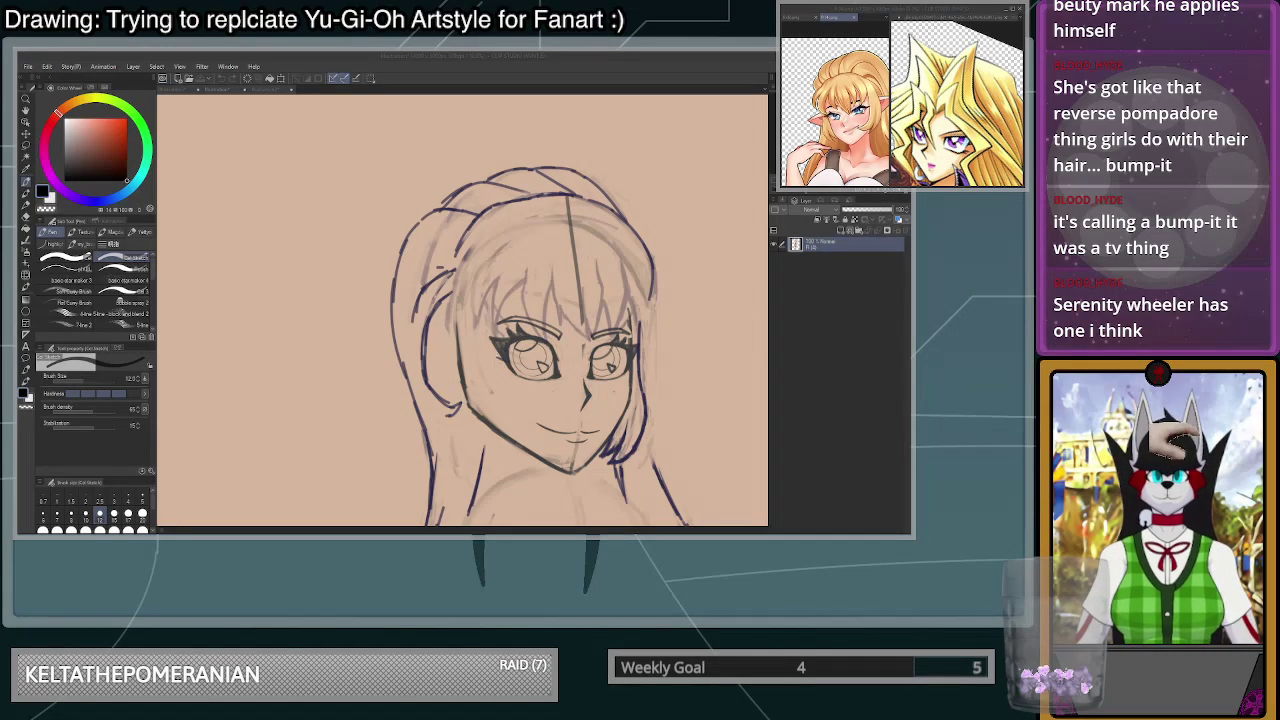
- Create a reference canvas from the copied picture of the brown-haired girl in a pink blouse and check her hair
click(942, 19)
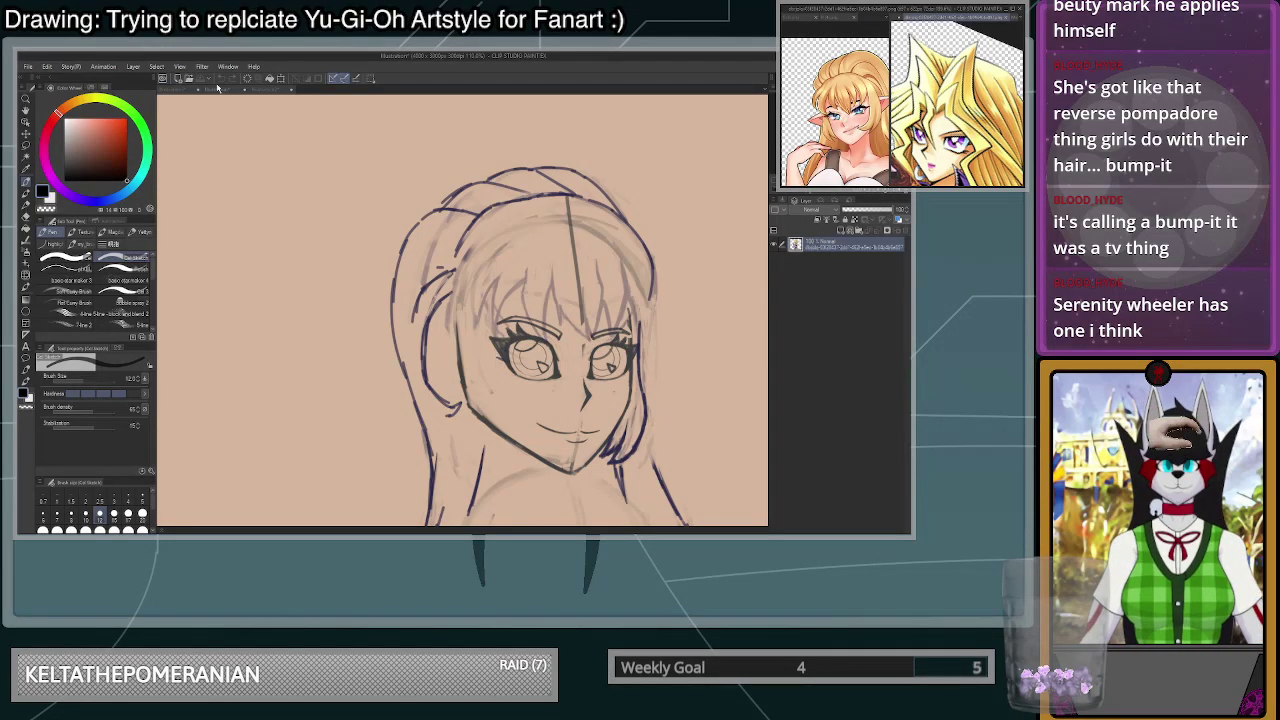
click(27, 65)
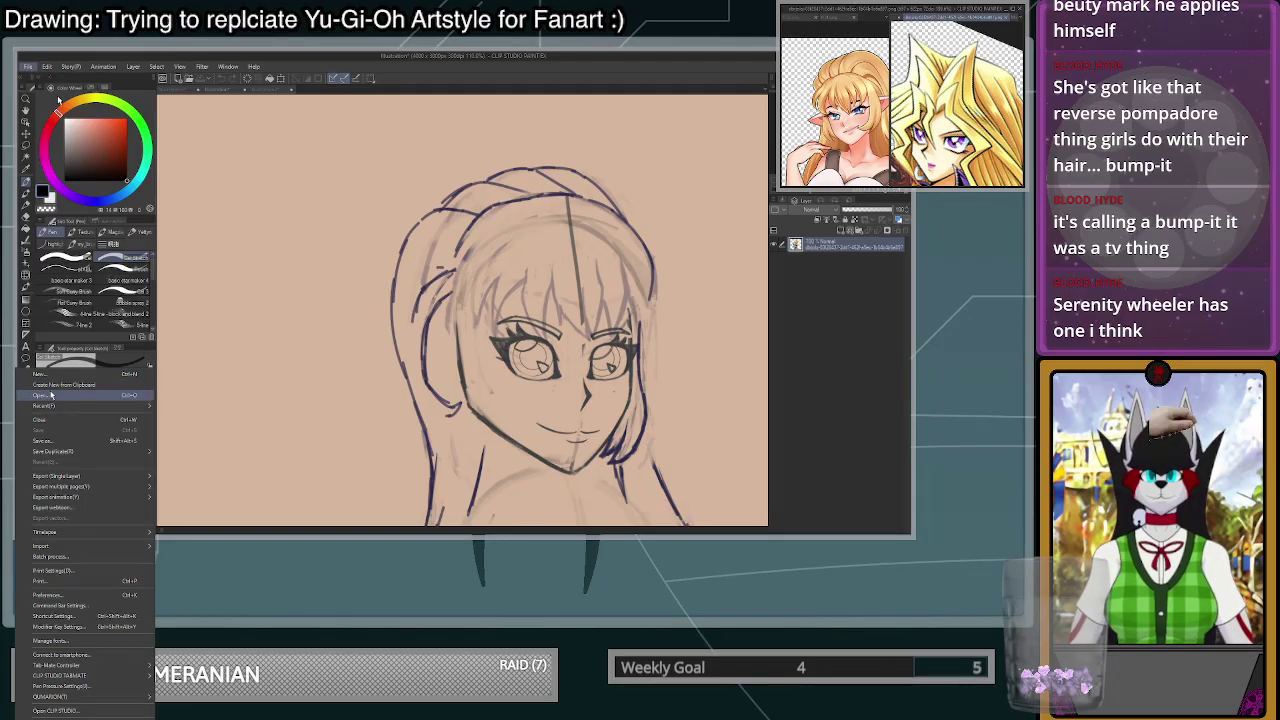
click(65, 95)
scroll(957, 105, up, 2)
scroll(957, 105, down, 3)
scroll(957, 105, up, 2)
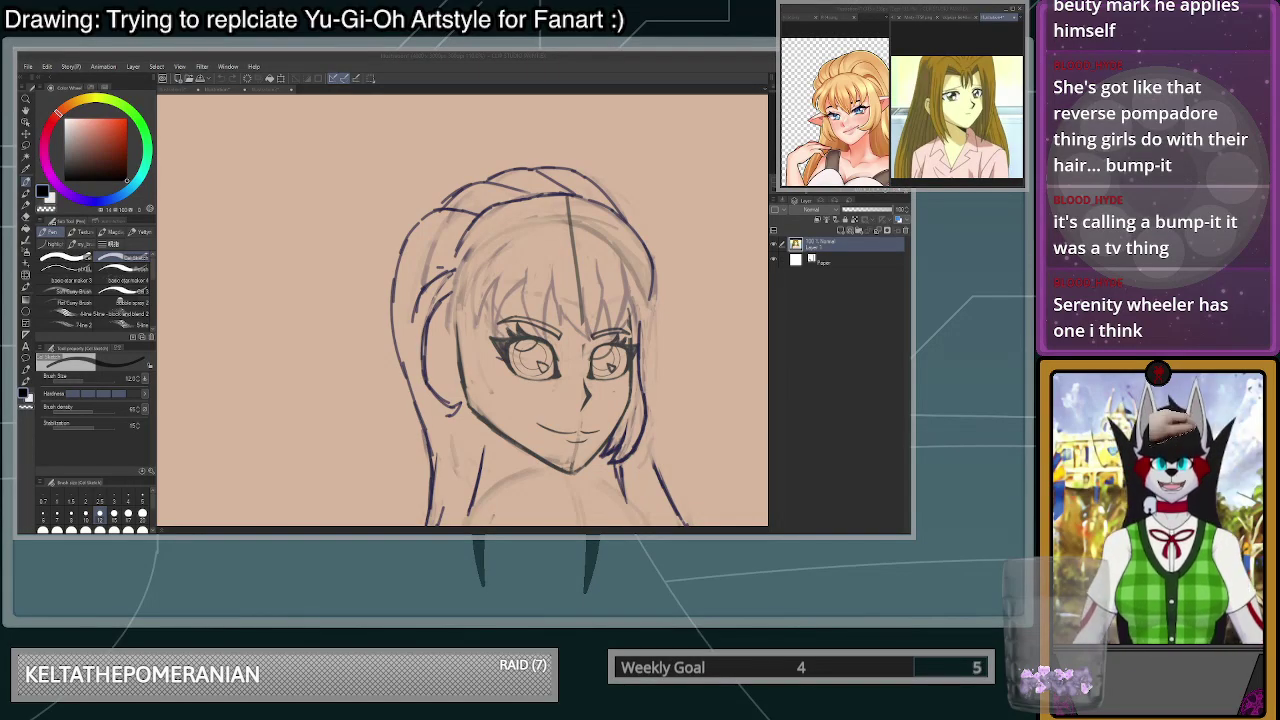
- Close the reference canvas of the girl in the pink blouse without saving it
click(1009, 30)
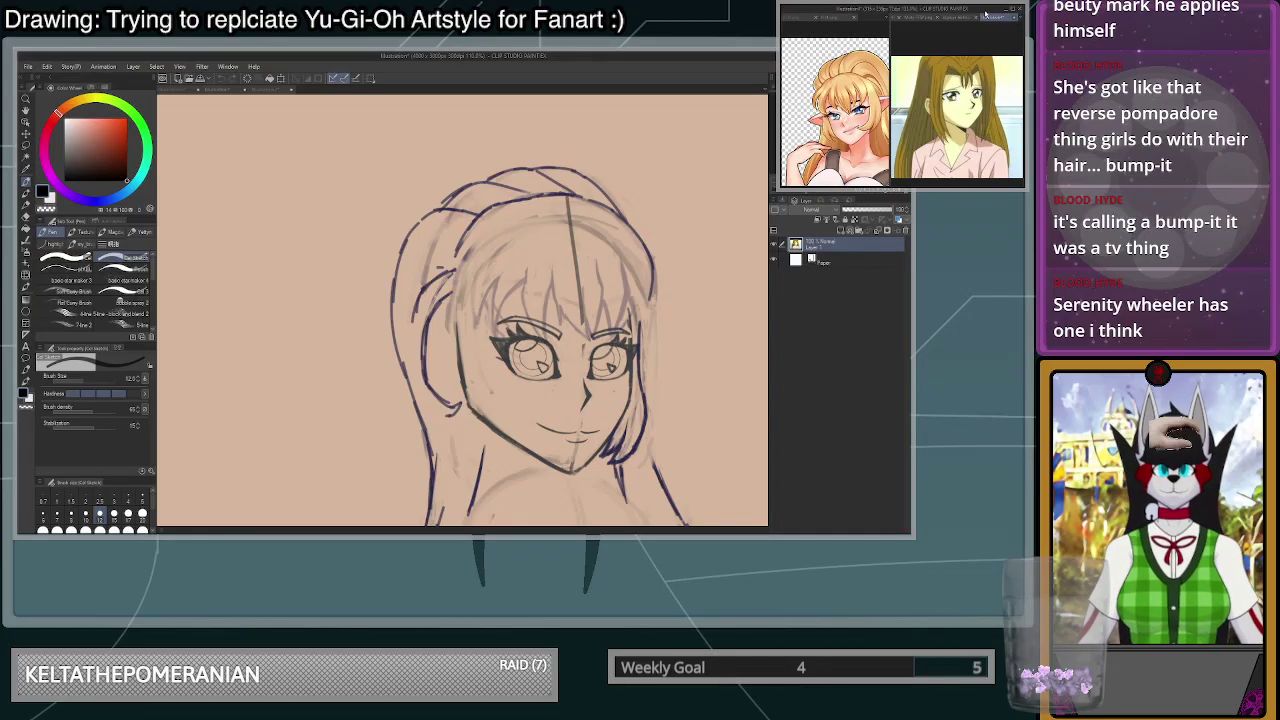
click(1014, 19)
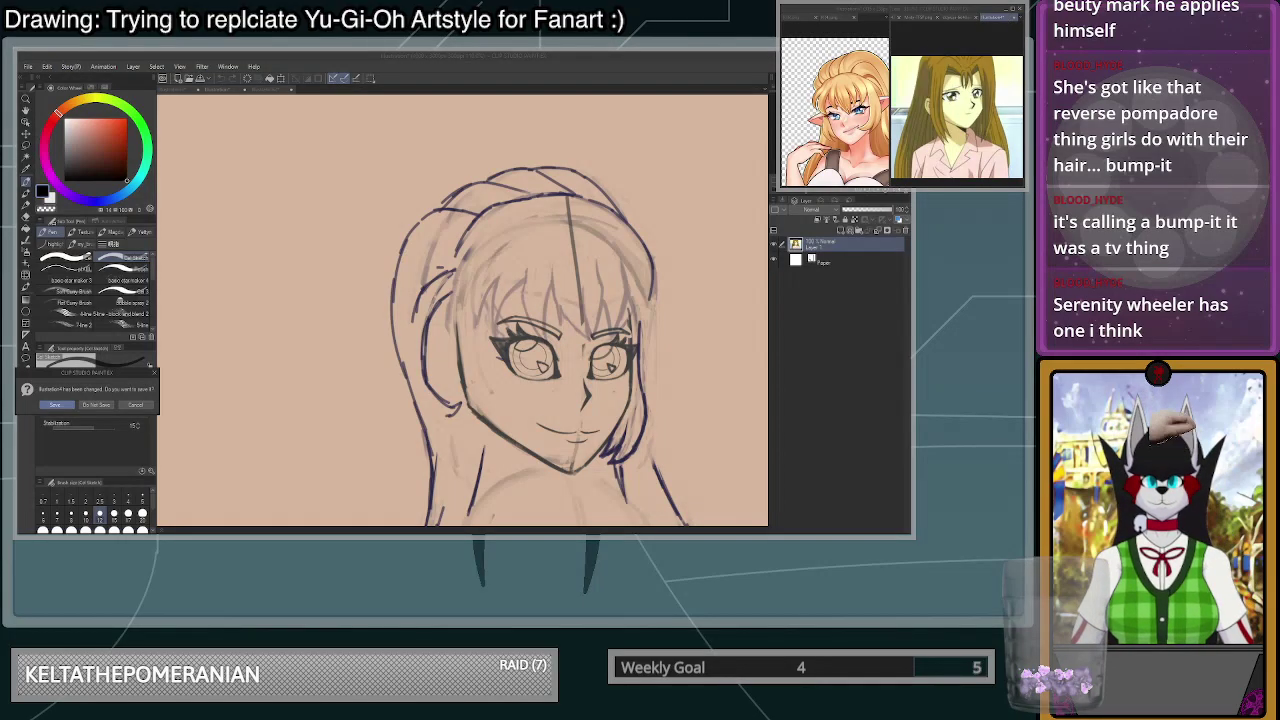
click(96, 406)
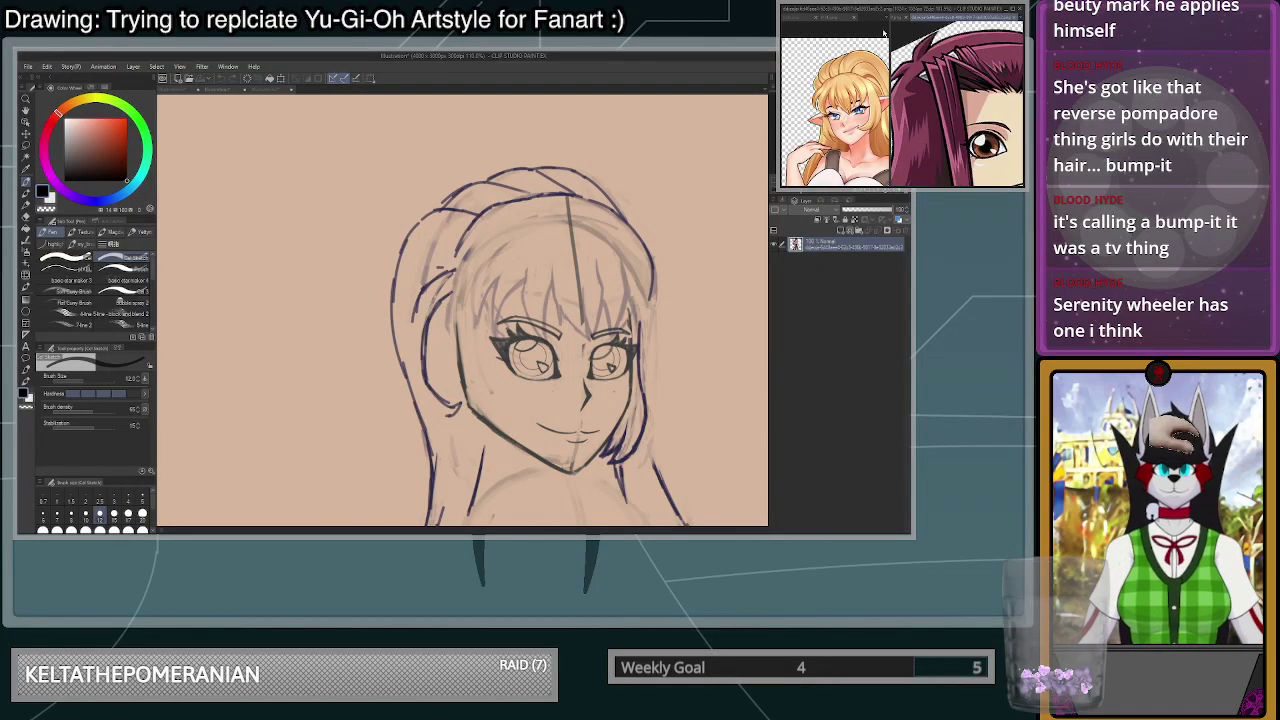
- Create a reference canvas from the copied full-body picture of the girl in a pink vest and enlarge her head and fringe
click(30, 68)
click(44, 385)
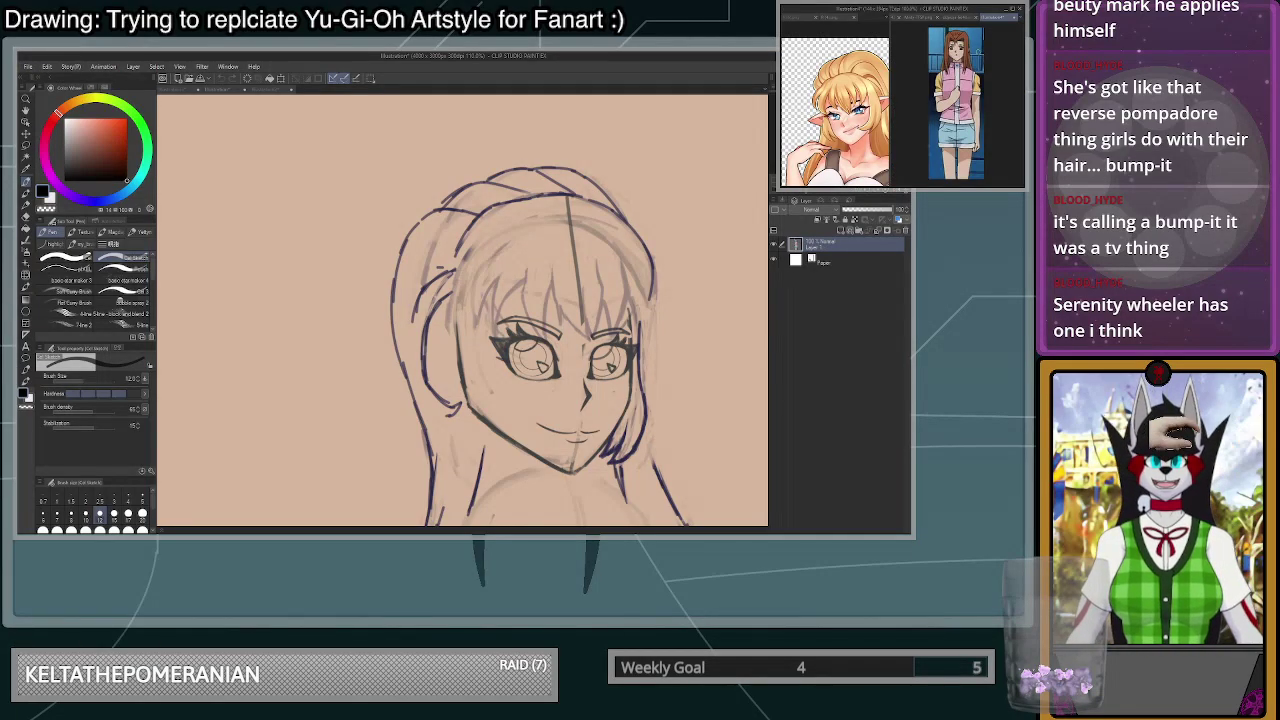
scroll(950, 46, up, 3)
scroll(950, 46, down, 2)
scroll(945, 44, up, 3)
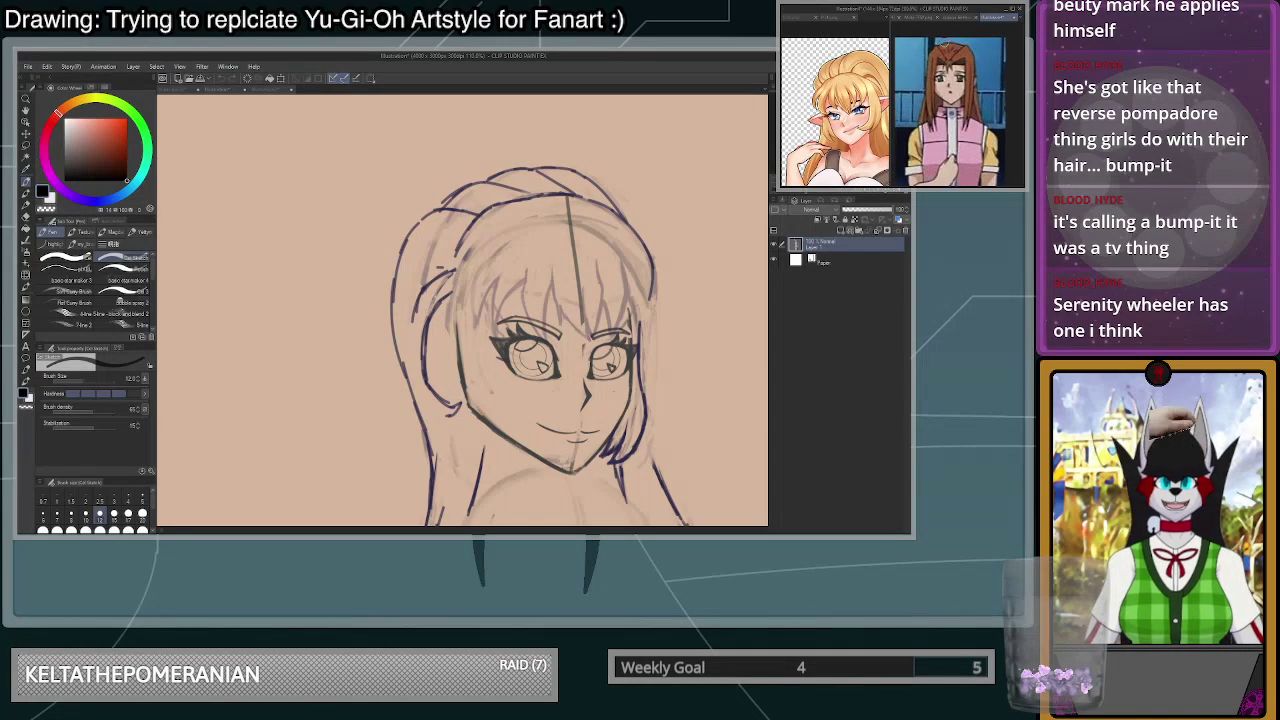
scroll(945, 44, up, 1)
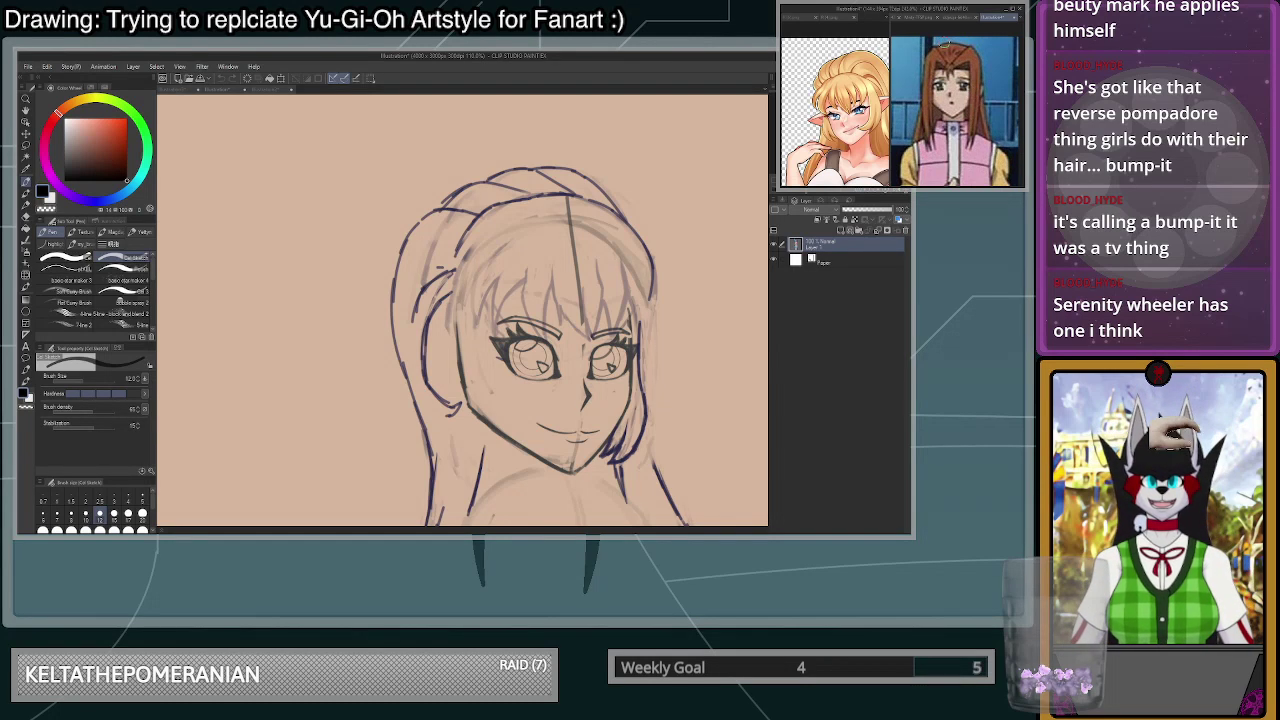
- Erase the outer hair outline beside the far side of the forehead in the drawing, using size 100
click(639, 308)
scroll(649, 298, up, 3)
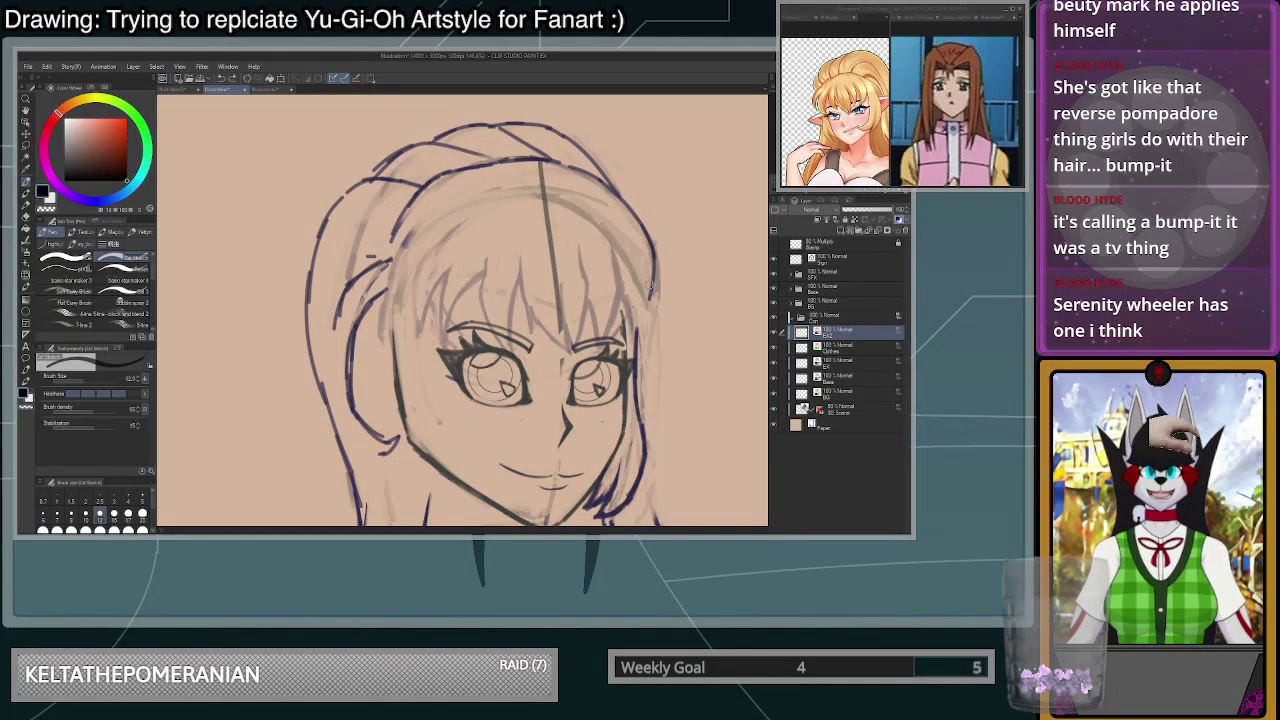
scroll(648, 284, down, 1)
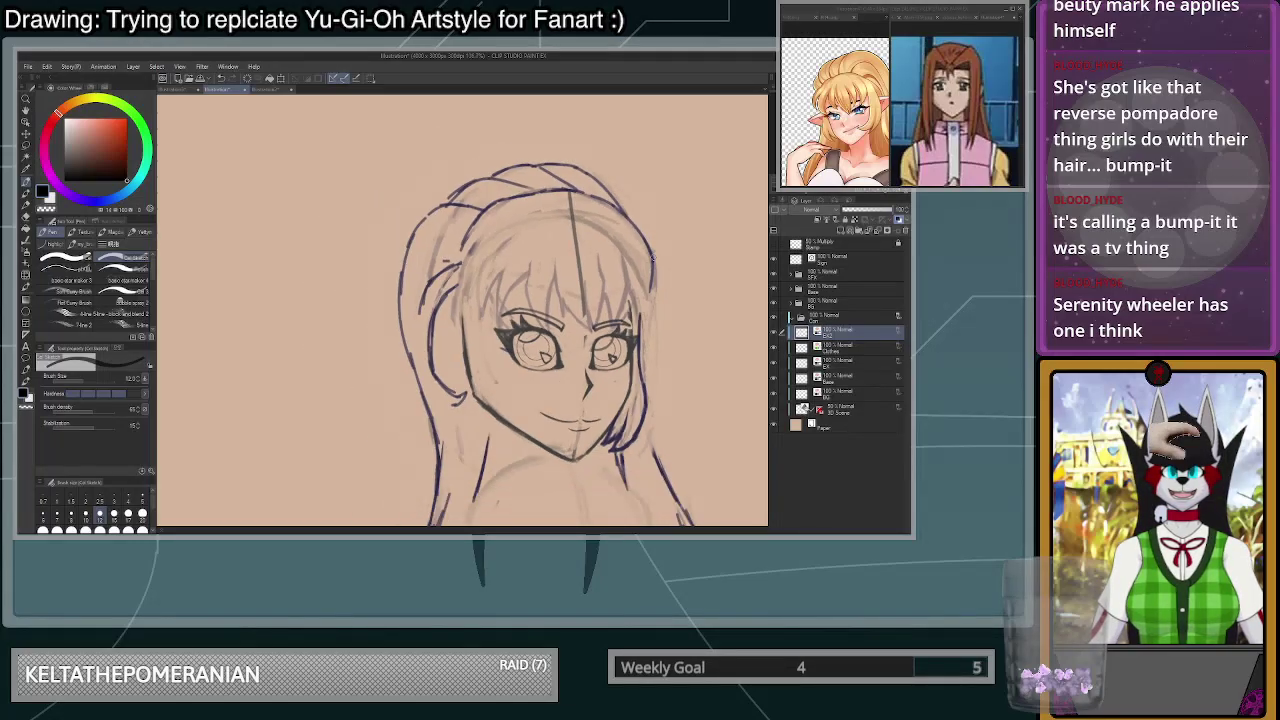
scroll(652, 258, up, 2)
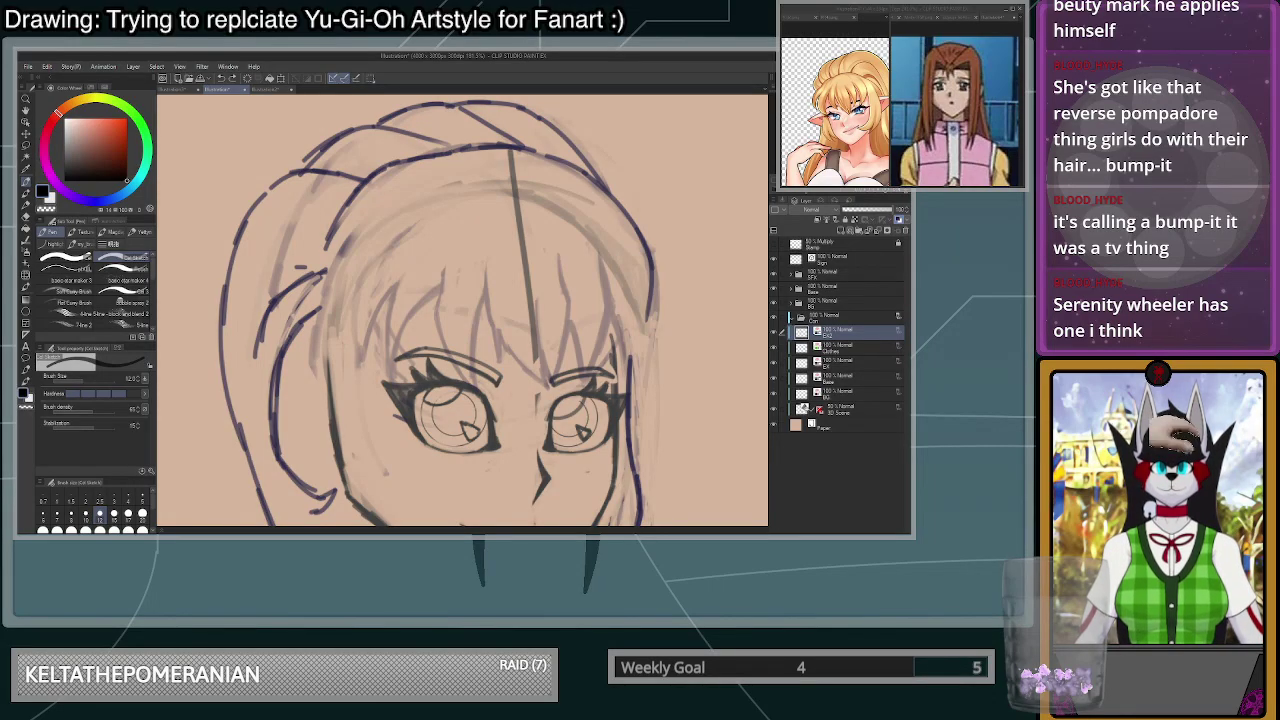
scroll(615, 371, down, 2)
scroll(636, 346, up, 1)
scroll(636, 342, down, 2)
scroll(640, 170, up, 1)
key(c)
mouse_move(643, 326)
mouse_down()
mouse_move(651, 306)
mouse_move(651, 328)
mouse_up()
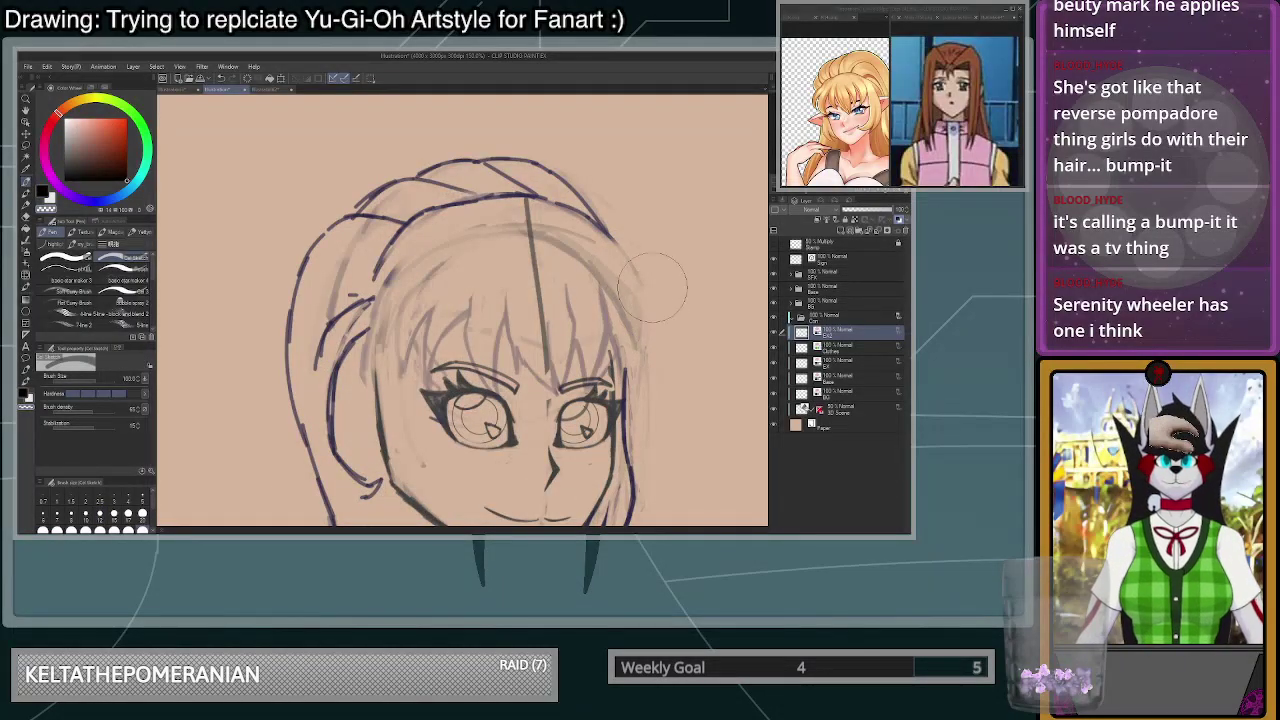
- Try drawing a hair strand down the near temple beside the face with a size 12 brush
click(101, 517)
key(c)
drag(383, 261, 366, 372)
key(ctrl+z)
scroll(489, 320, down, 3)
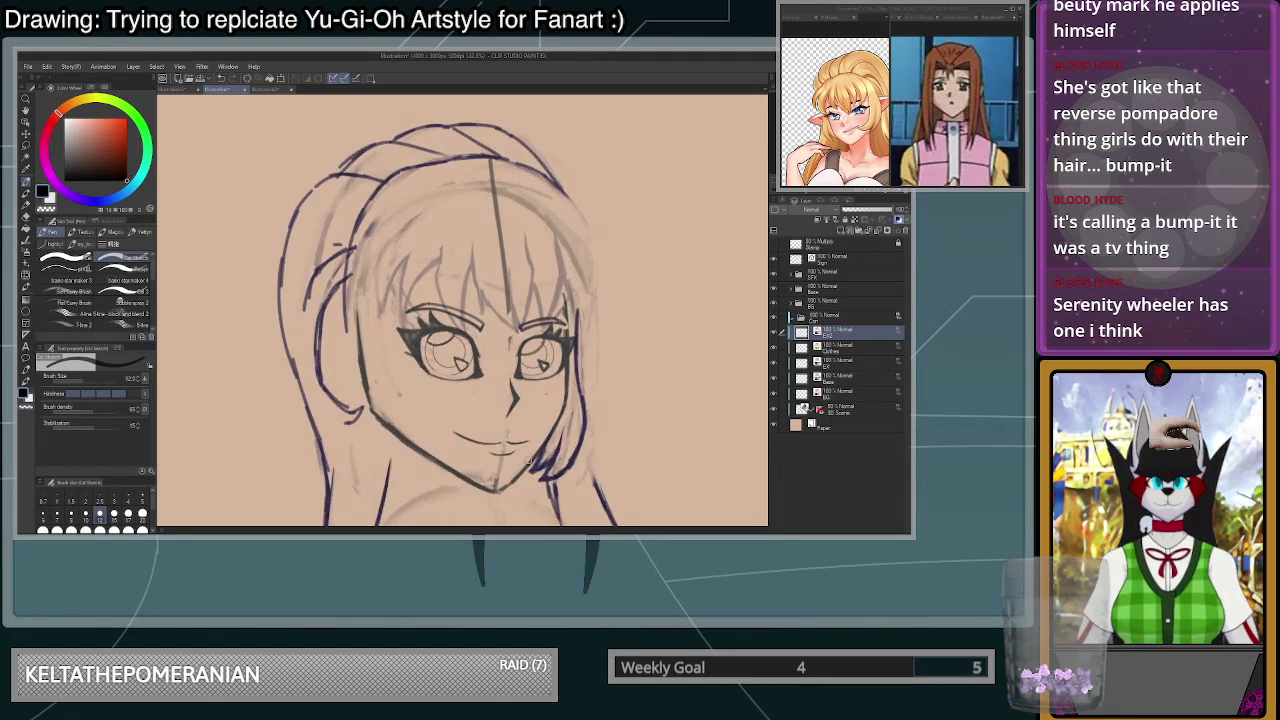
scroll(462, 310, up, 2)
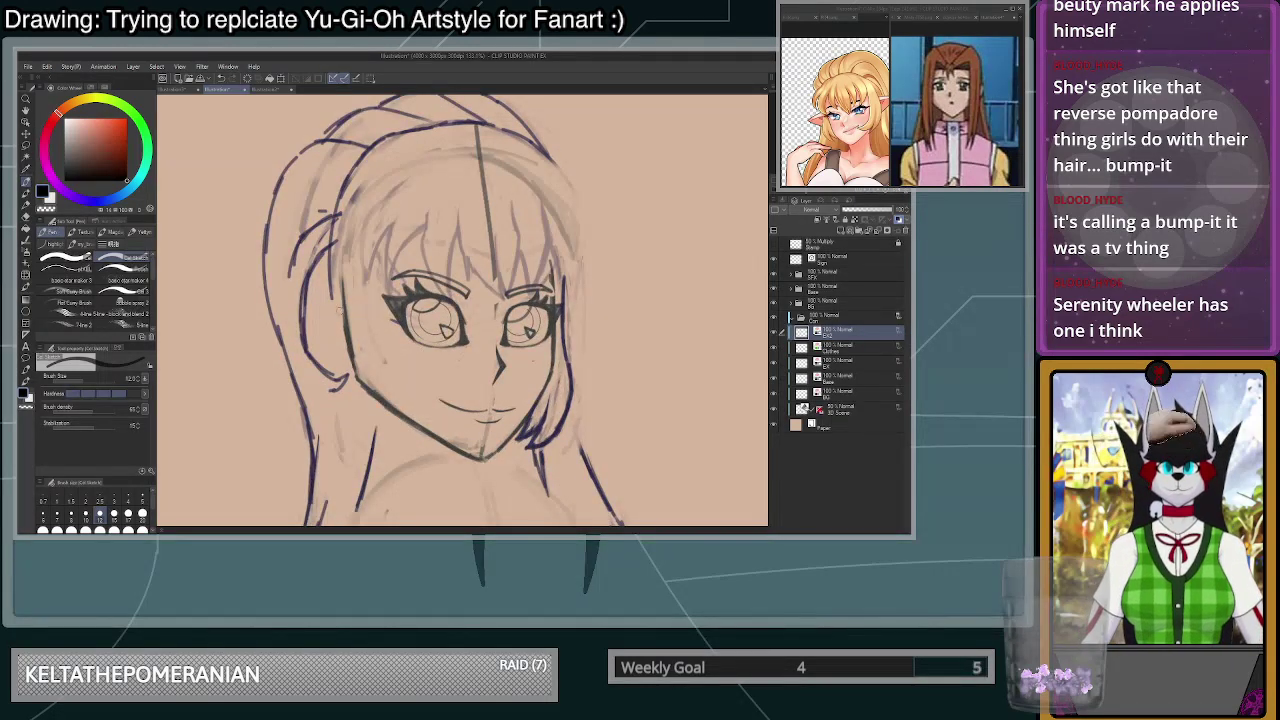
key(ctrl+z)
drag(361, 200, 351, 274)
key(ctrl+z)
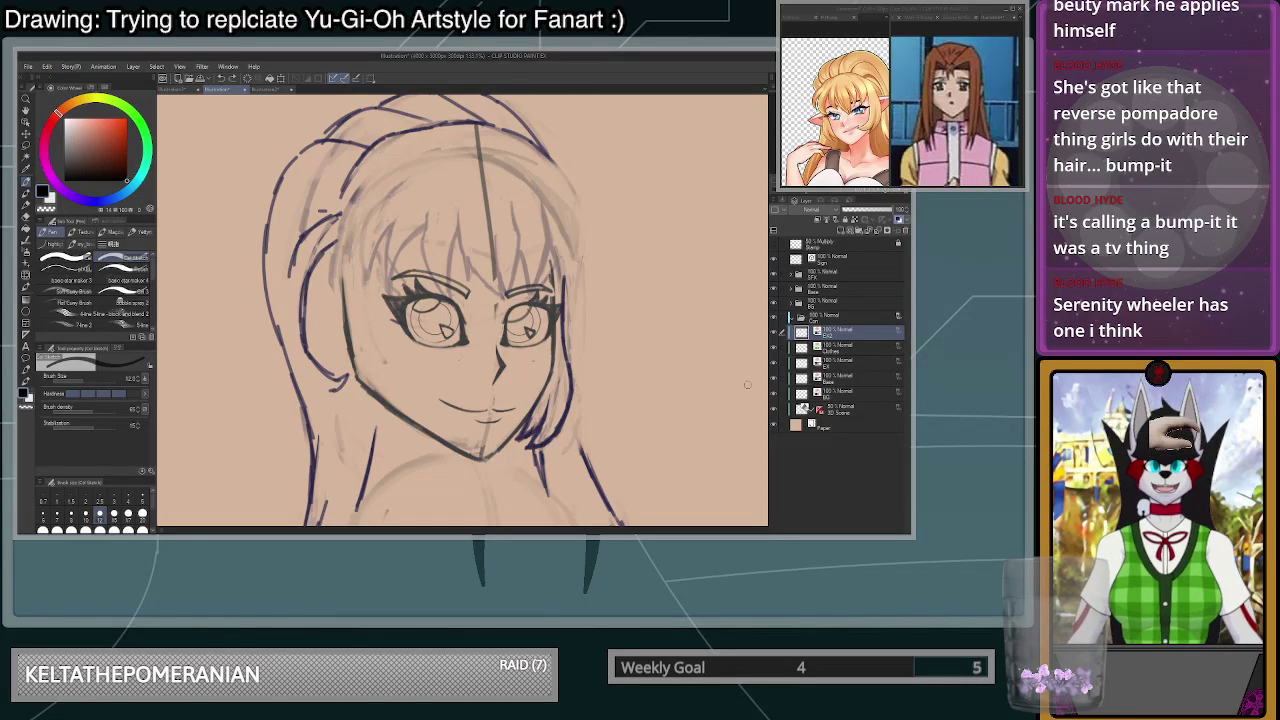
- On the Base layer, sketch a horizontal guide line at eye level from the near side of the face out past the hair
click(843, 382)
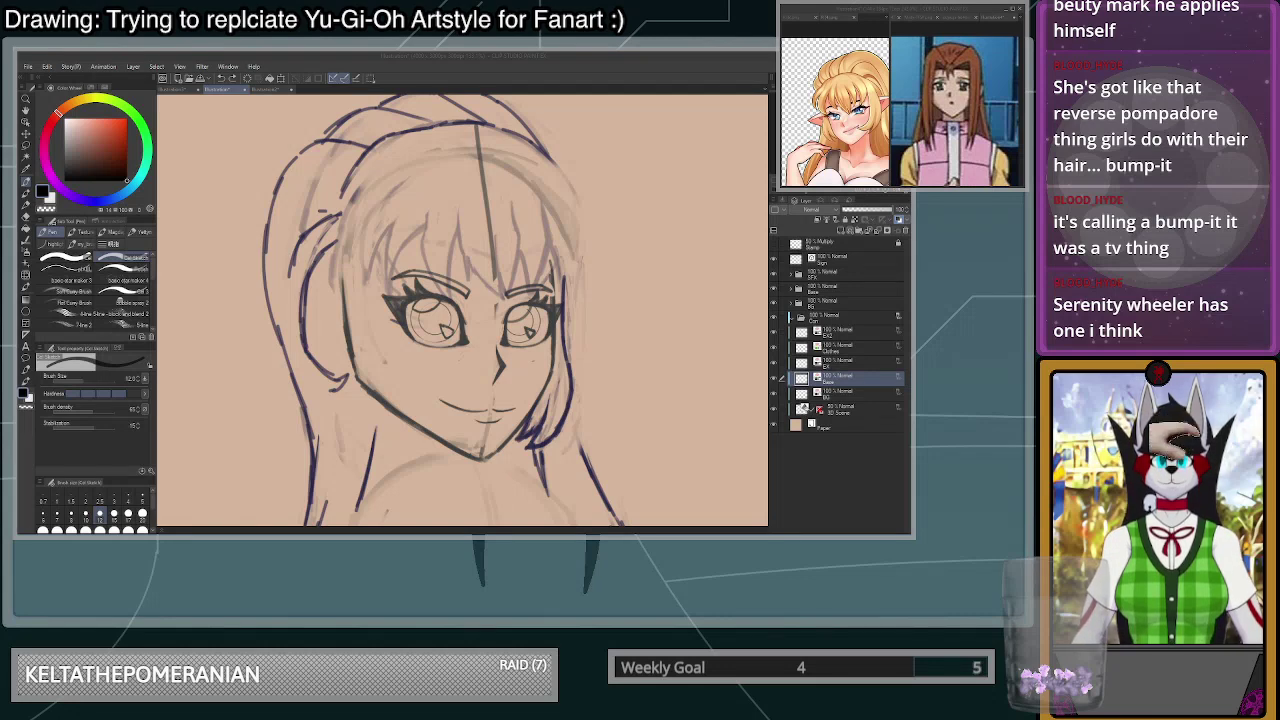
drag(308, 330, 352, 316)
key(ctrl+z)
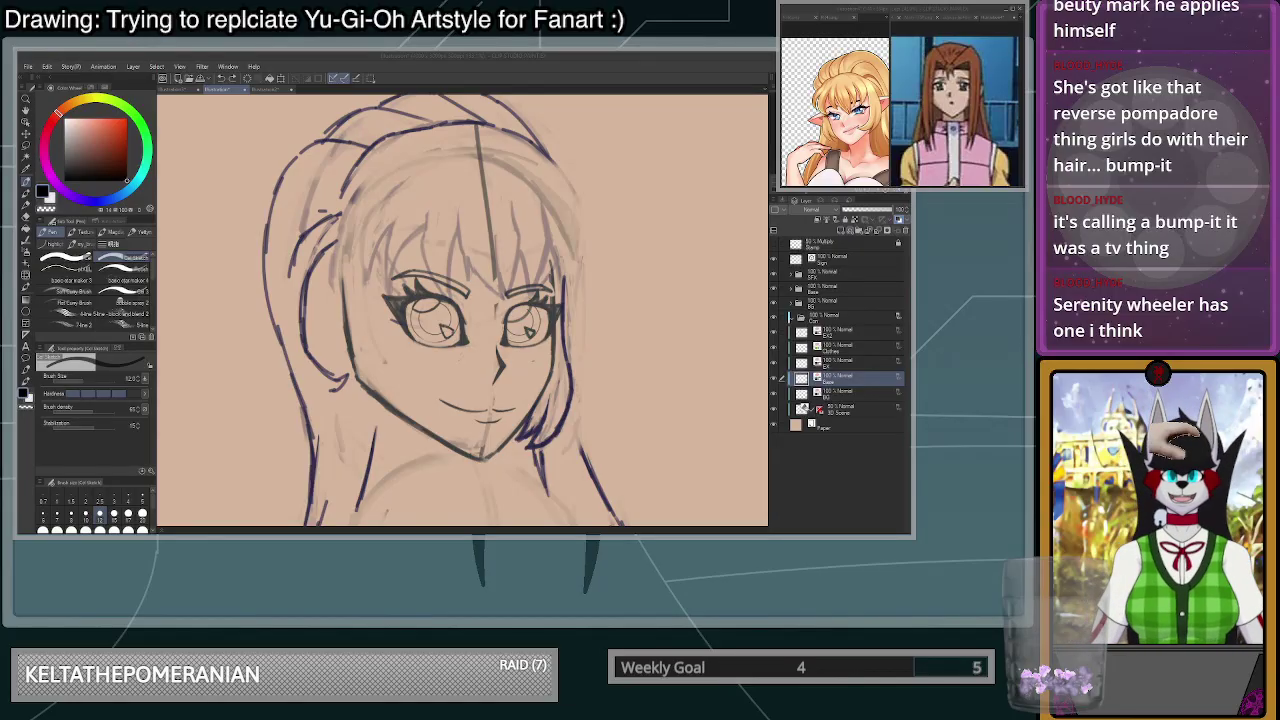
key(ctrl+z)
drag(345, 310, 316, 315)
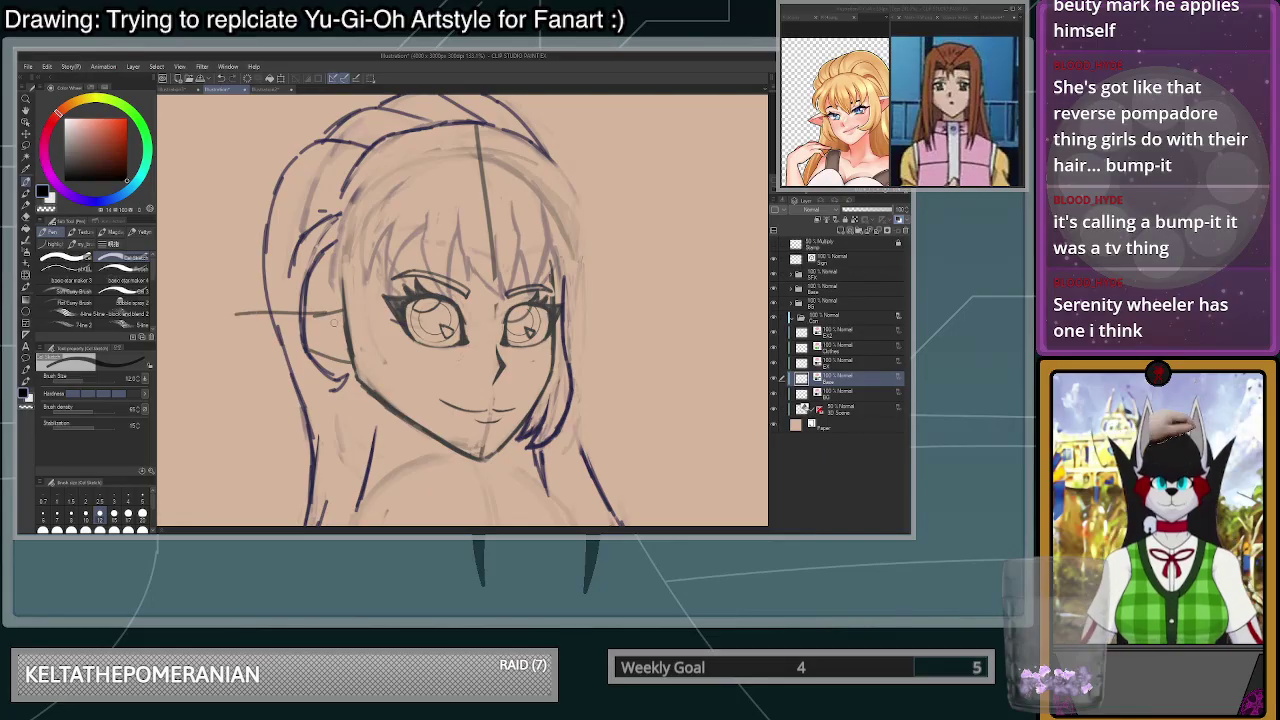
- Draw the near-side pointed elf ear extending outward past the hair, with fold lines inside it
mouse_move(343, 312)
mouse_down()
mouse_move(242, 322)
mouse_move(308, 351)
mouse_move(244, 321)
mouse_move(341, 312)
mouse_move(262, 316)
mouse_up()
drag(350, 363, 304, 349)
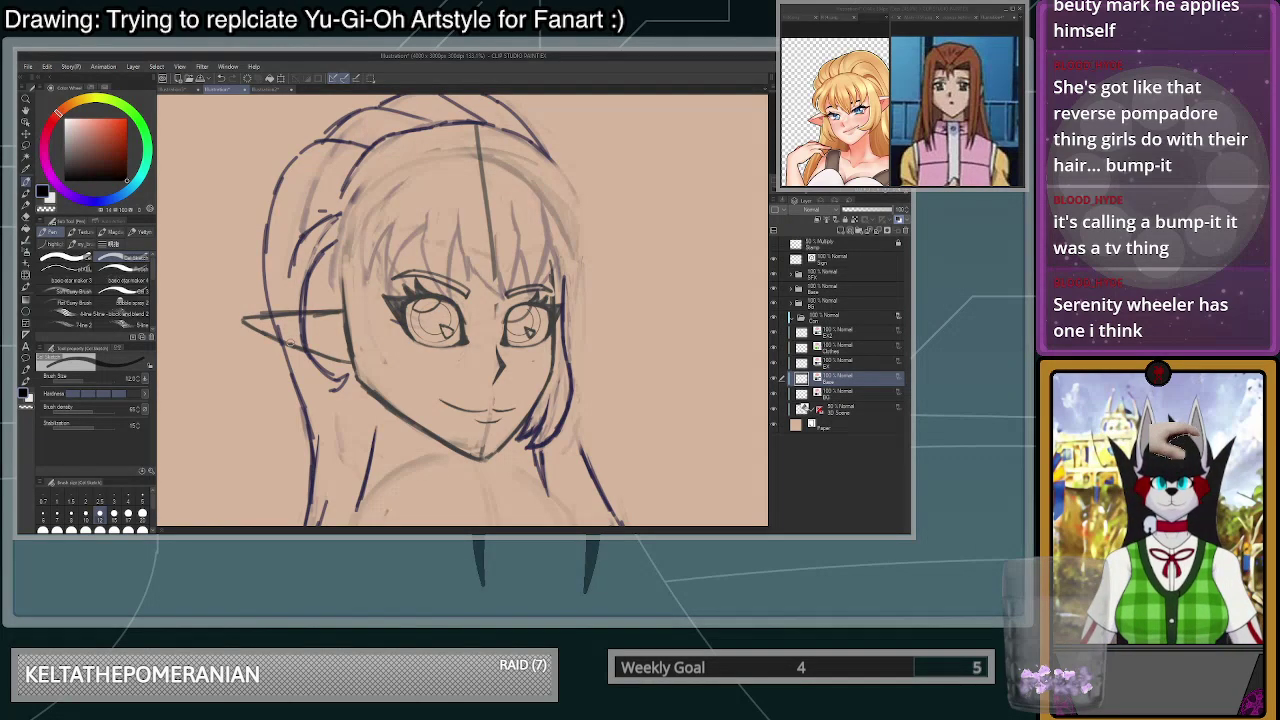
mouse_move(332, 324)
mouse_down()
mouse_move(299, 320)
mouse_move(337, 325)
mouse_move(265, 320)
mouse_move(345, 328)
mouse_move(268, 321)
mouse_up()
key(ctrl+z)
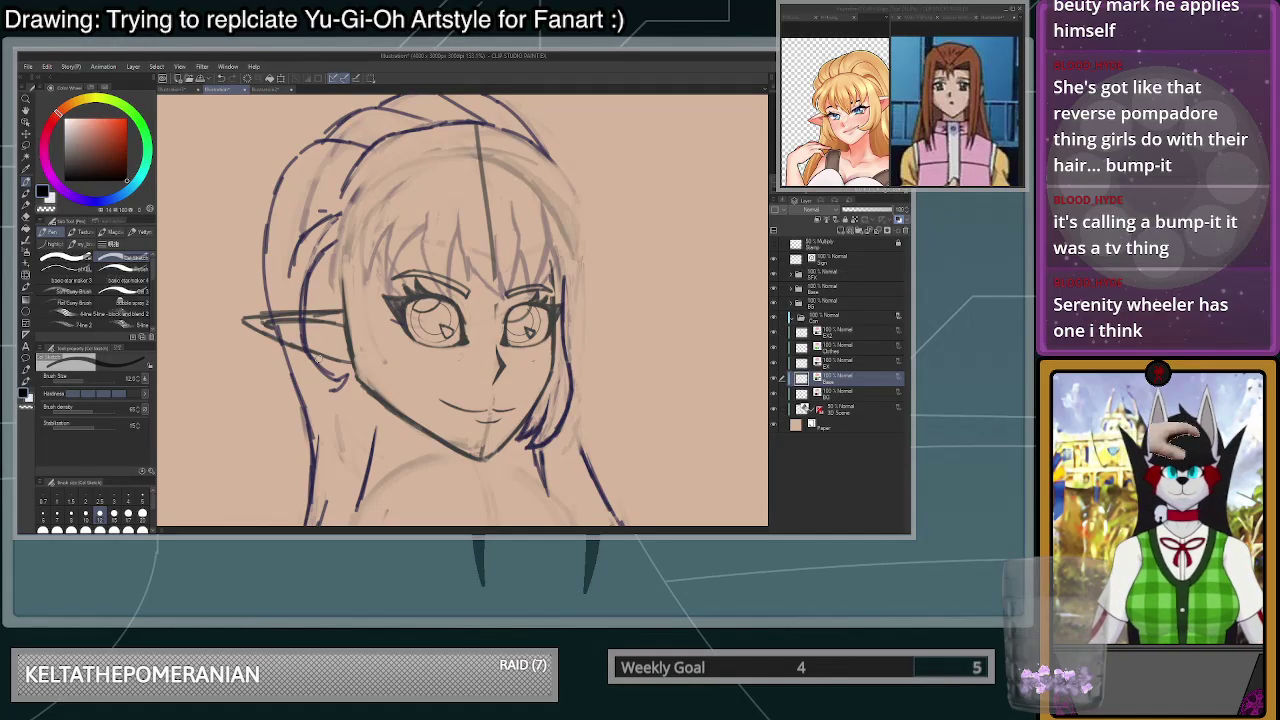
drag(295, 328, 302, 339)
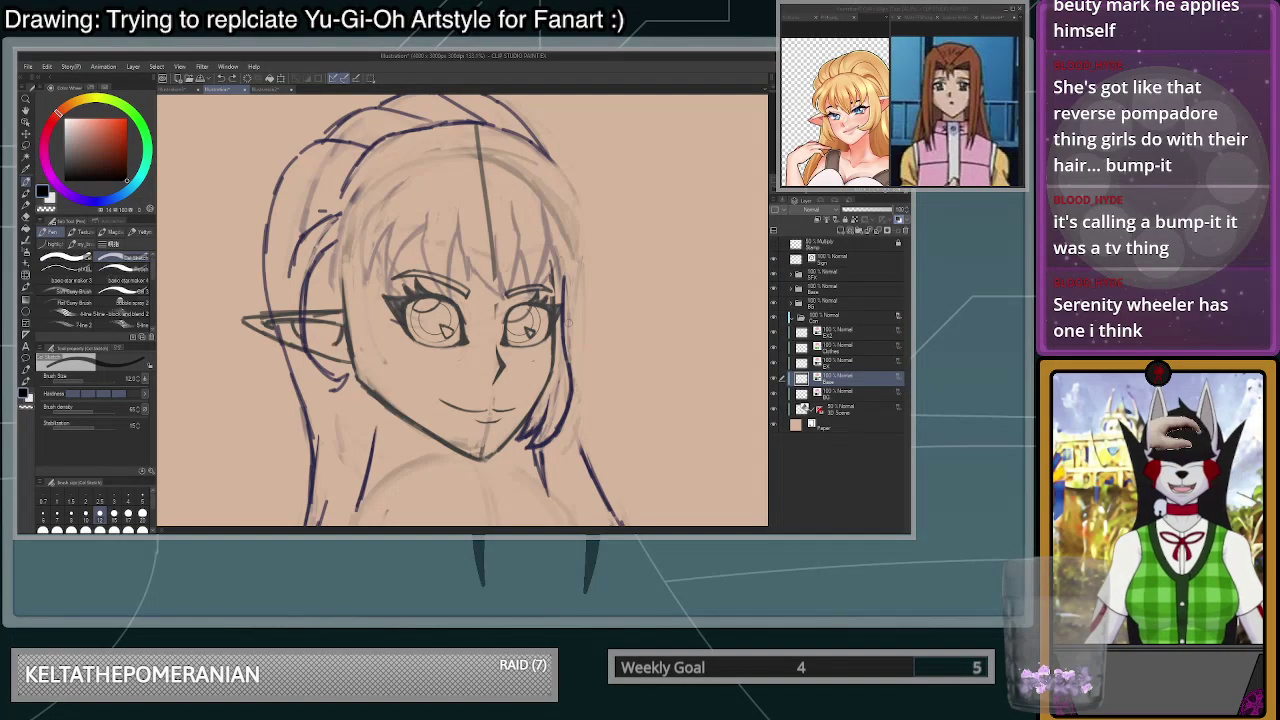
- Draw the matching pointed elf ear on the far side of the face, including its inner fold line
mouse_move(559, 315)
mouse_down()
mouse_move(615, 303)
mouse_move(562, 358)
mouse_up()
key(ctrl+z)
key(ctrl+z)
key(ctrl+z)
key(ctrl+z)
key(ctrl+z)
drag(615, 303, 558, 357)
mouse_move(558, 311)
mouse_down()
mouse_move(620, 299)
mouse_move(597, 303)
mouse_move(619, 298)
mouse_move(558, 352)
mouse_move(607, 310)
mouse_up()
key(ctrl+z)
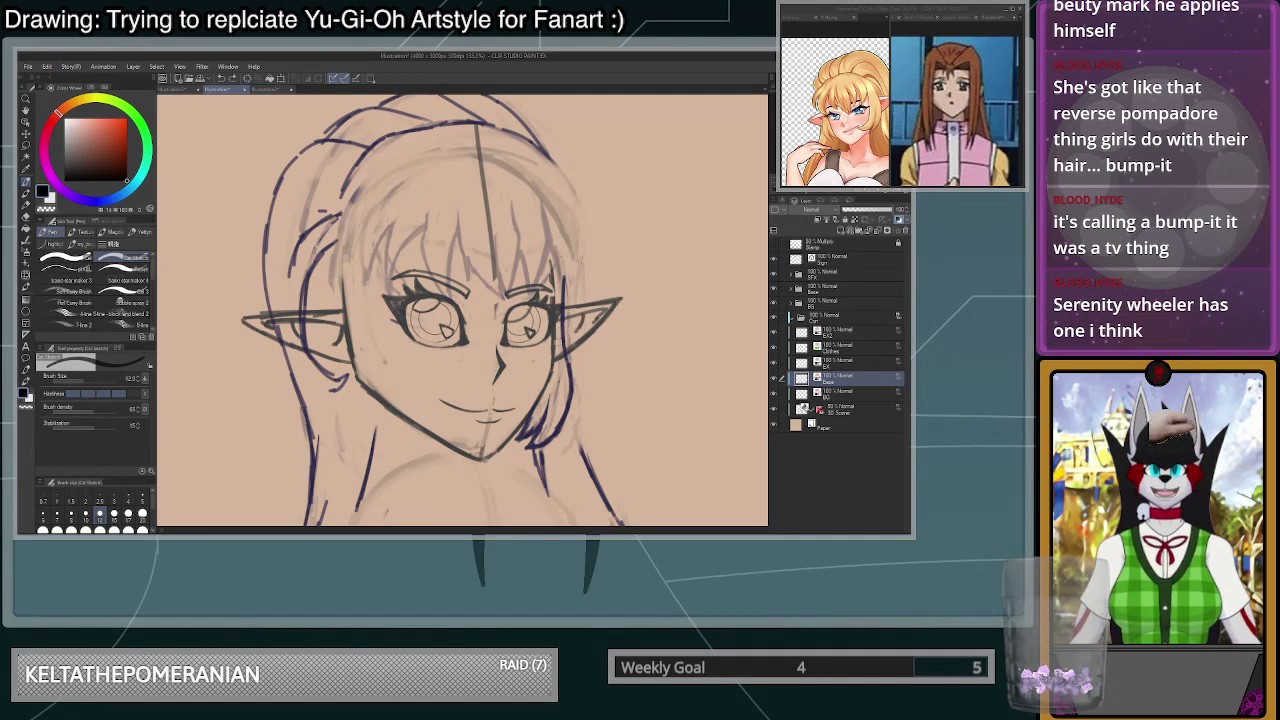
drag(590, 324, 550, 344)
key(ctrl+z)
- On the EX layer, draw a hair strand running down in front of the near ear to below the jaw
scroll(615, 347, down, 13)
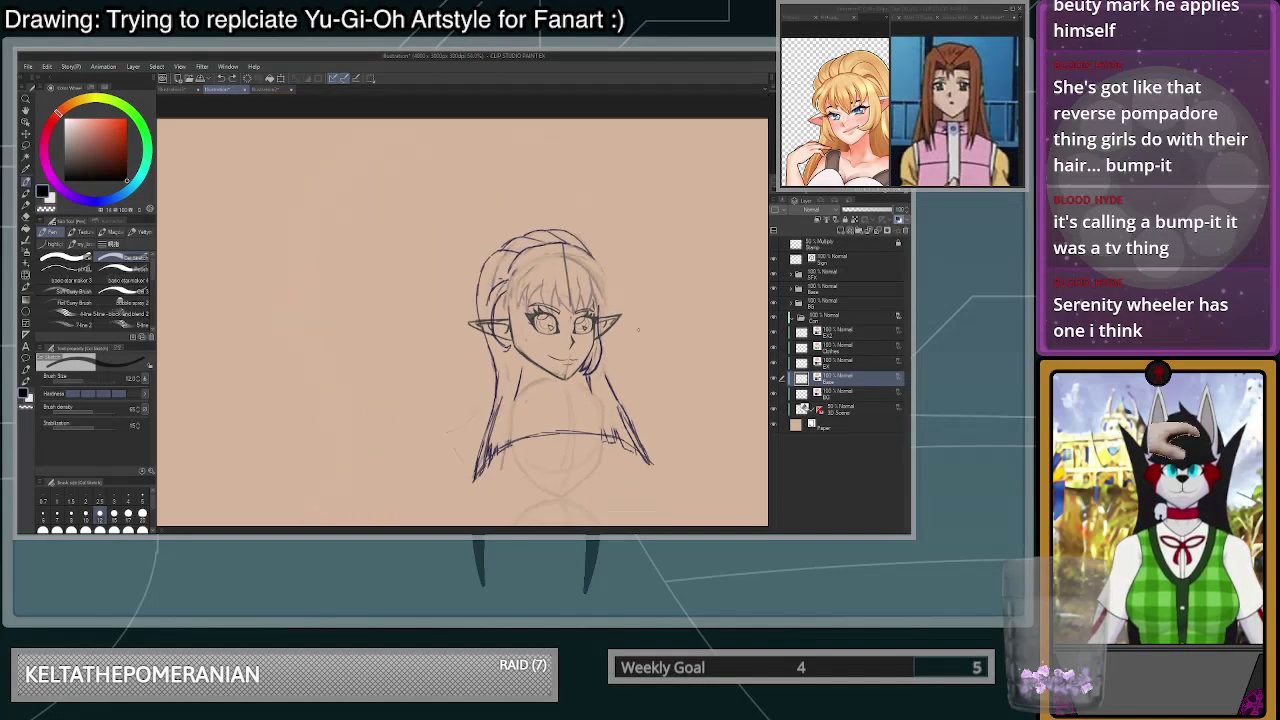
scroll(600, 370, up, 4)
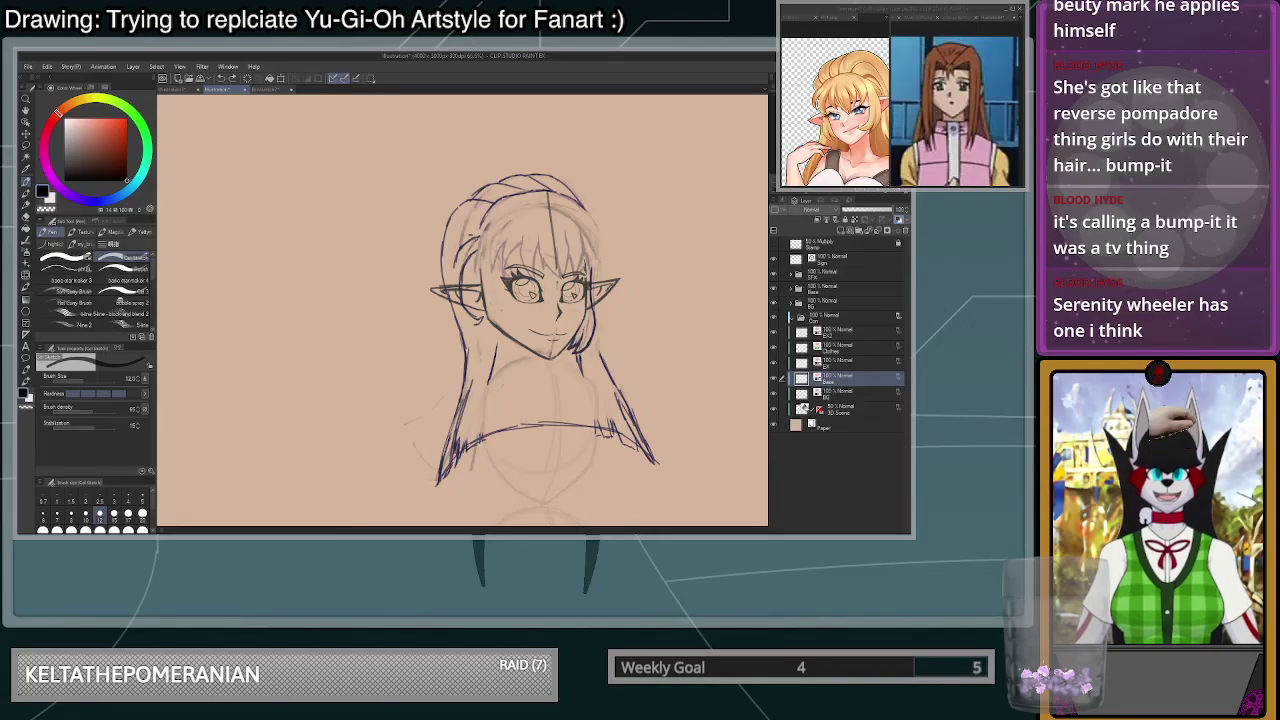
scroll(490, 225, up, 2)
click(847, 367)
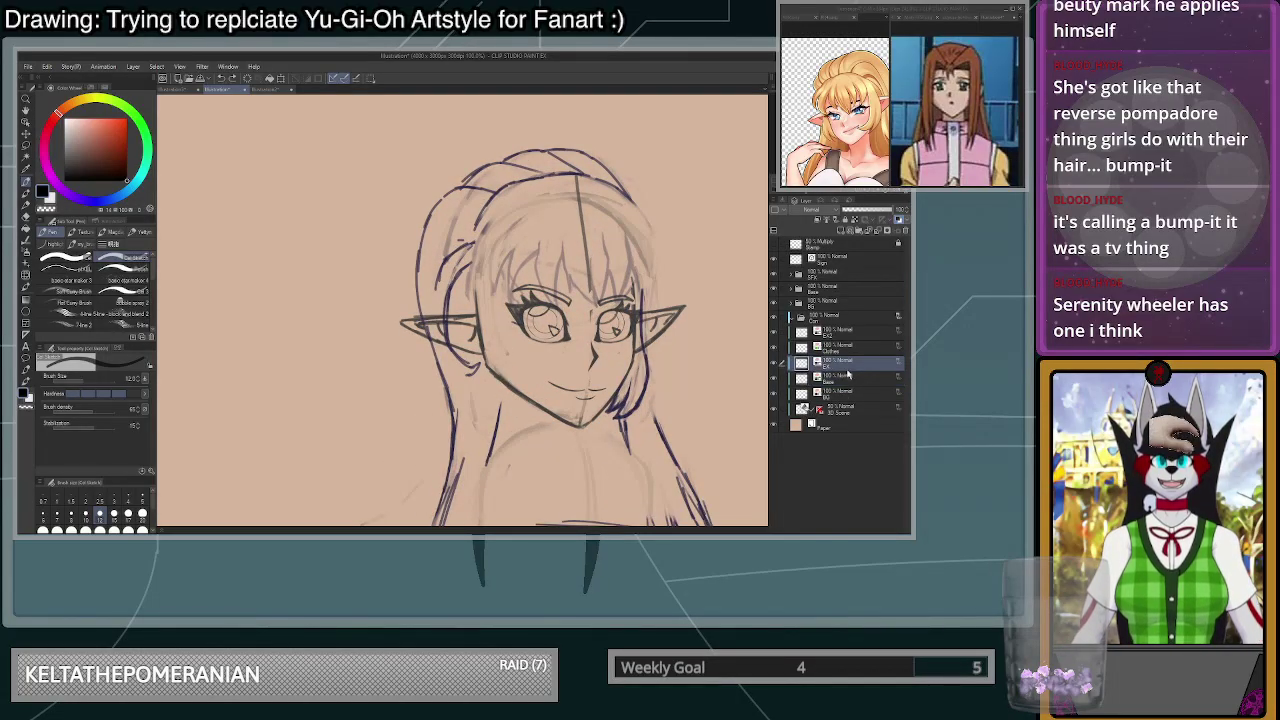
scroll(644, 321, up, 1)
mouse_move(431, 180)
mouse_down()
mouse_move(410, 220)
mouse_move(404, 319)
mouse_up()
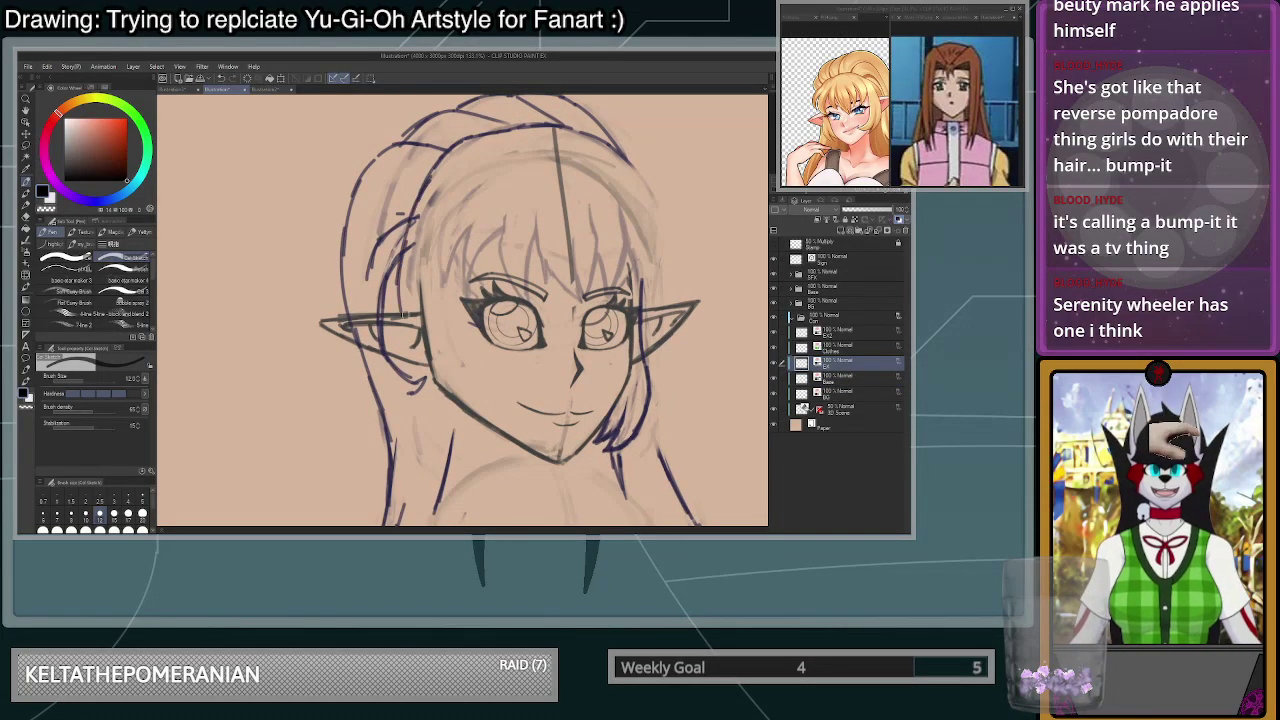
scroll(533, 327, up, 2)
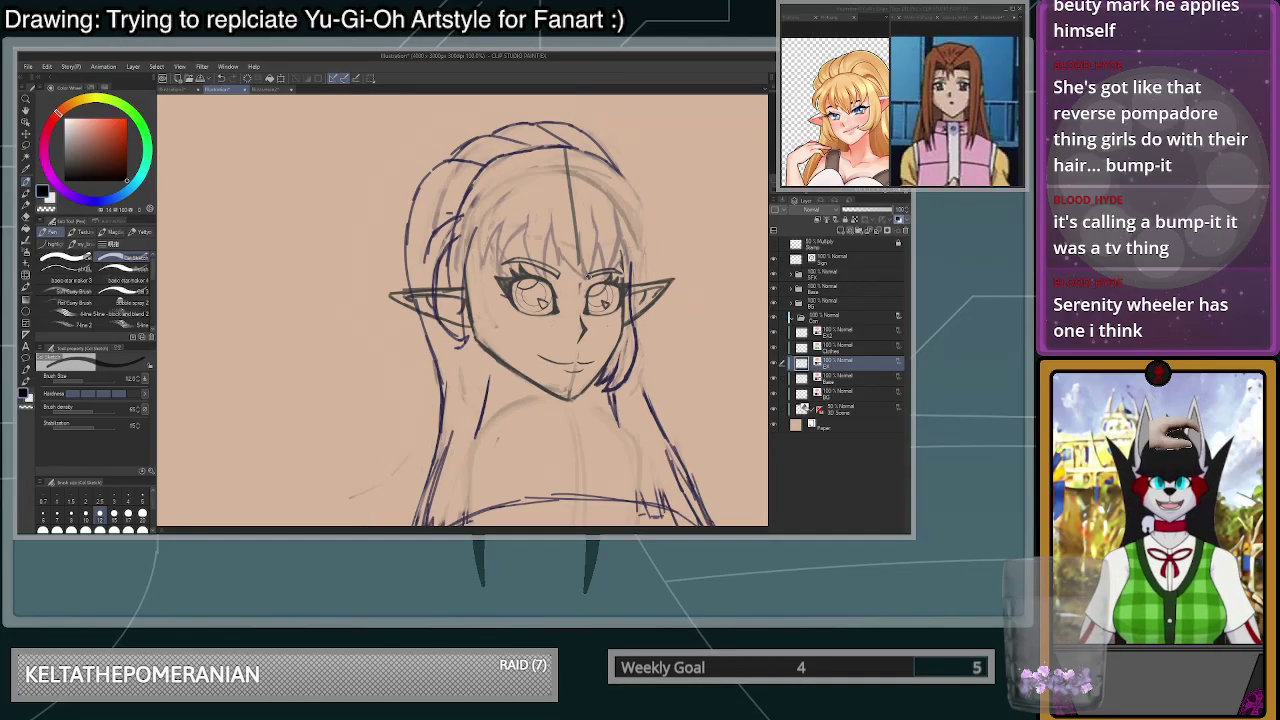
scroll(416, 209, up, 1)
key(ctrl+z)
mouse_move(360, 168)
mouse_down()
mouse_move(366, 346)
mouse_move(388, 424)
mouse_move(413, 447)
mouse_up()
mouse_move(386, 336)
mouse_down()
mouse_move(415, 456)
mouse_move(365, 340)
mouse_move(372, 390)
mouse_move(359, 350)
mouse_move(408, 452)
mouse_up()
mouse_move(362, 366)
mouse_down()
mouse_move(408, 459)
mouse_move(352, 278)
mouse_up()
drag(355, 332, 363, 190)
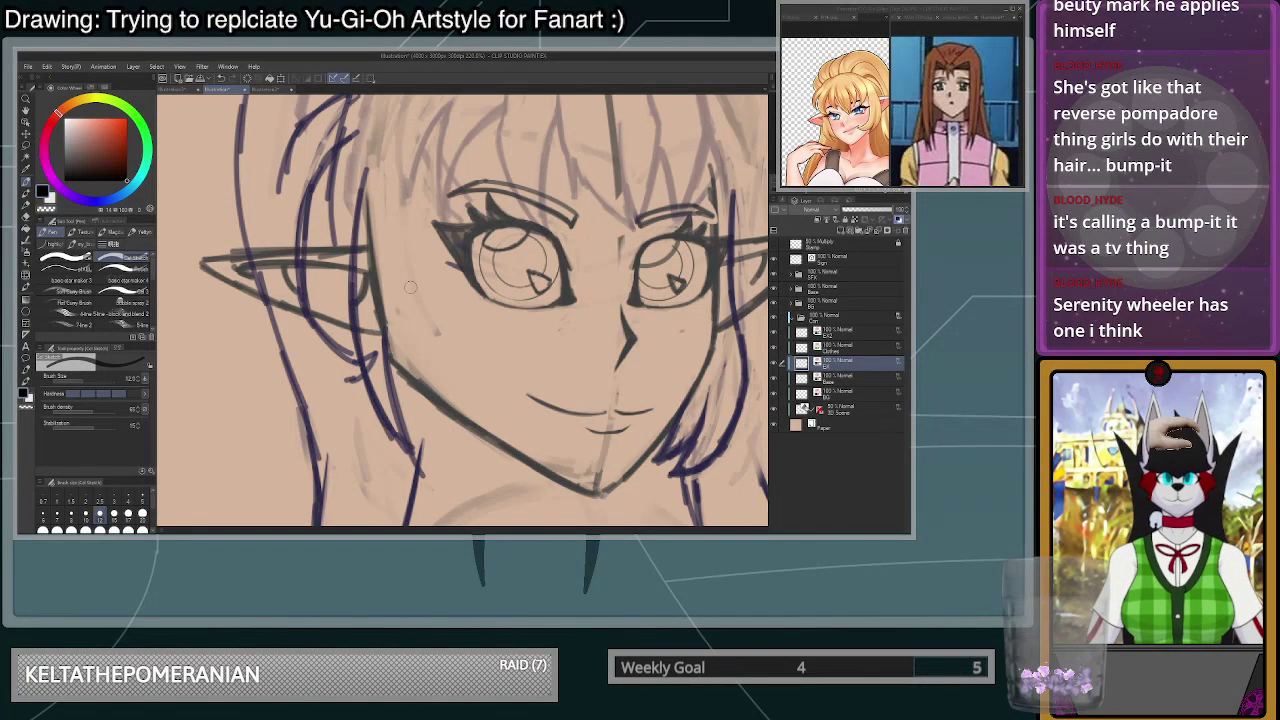
- Try drawing the inner edge of the side lock from the near temple down along the cheek to the jaw
drag(422, 136, 406, 246)
drag(408, 194, 413, 324)
key(ctrl+z)
key(ctrl+z)
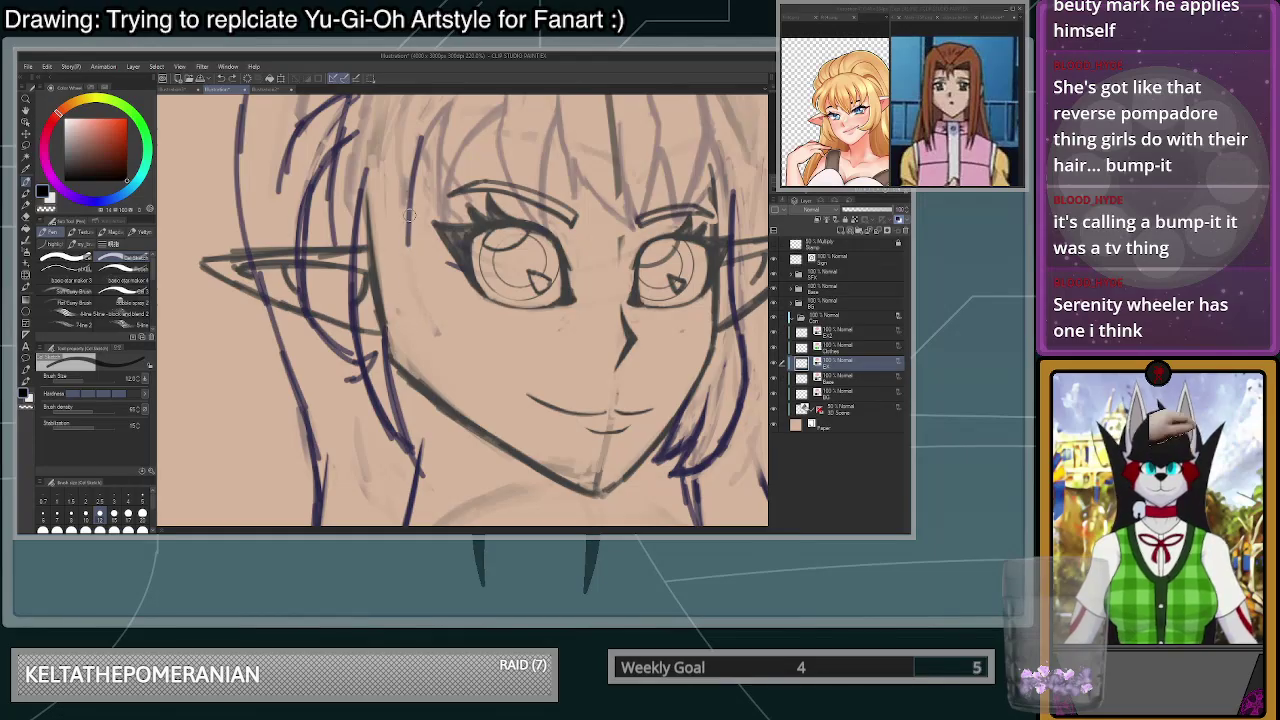
drag(415, 166, 411, 302)
mouse_move(407, 206)
mouse_down()
mouse_move(411, 304)
mouse_move(486, 423)
mouse_move(402, 398)
mouse_move(502, 438)
mouse_move(420, 352)
mouse_move(405, 300)
mouse_move(411, 172)
mouse_move(406, 248)
mouse_move(487, 420)
mouse_move(414, 412)
mouse_move(388, 370)
mouse_move(415, 402)
mouse_up()
key(c)
scroll(496, 400, down, 2)
scroll(558, 372, down, 4)
scroll(643, 388, up, 4)
scroll(617, 407, down, 3)
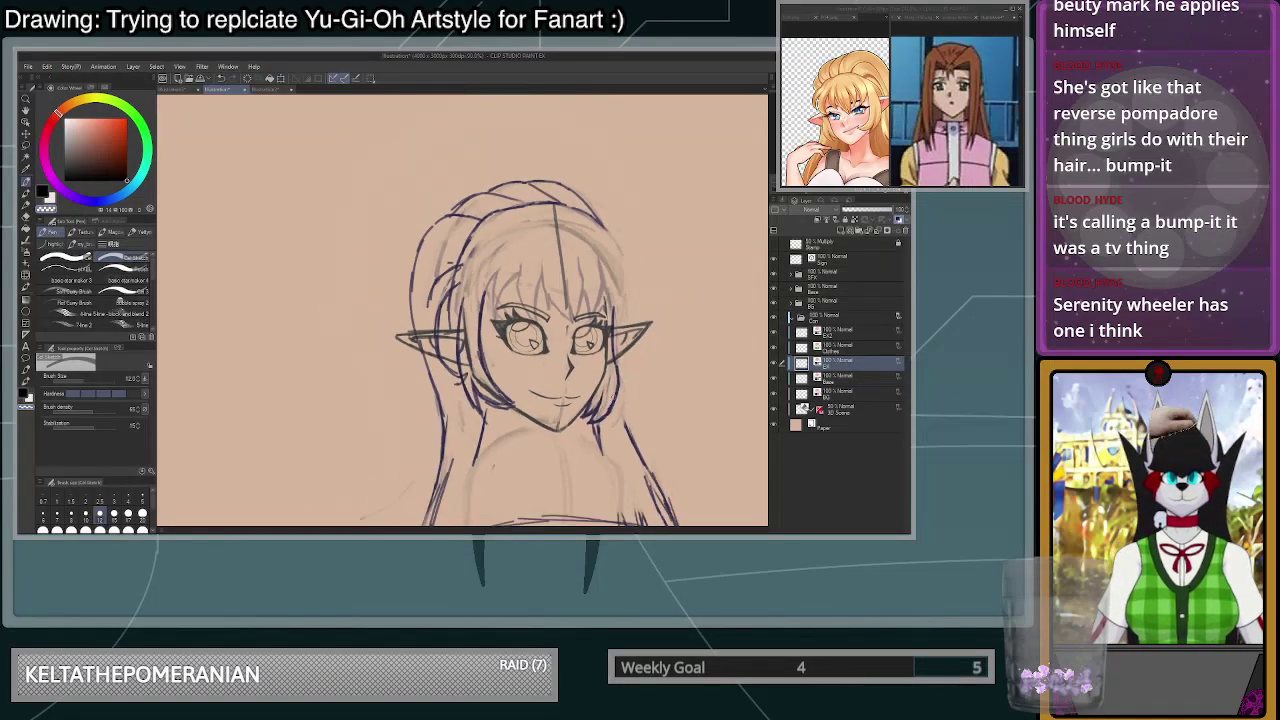
scroll(669, 413, up, 2)
scroll(669, 413, up, 1)
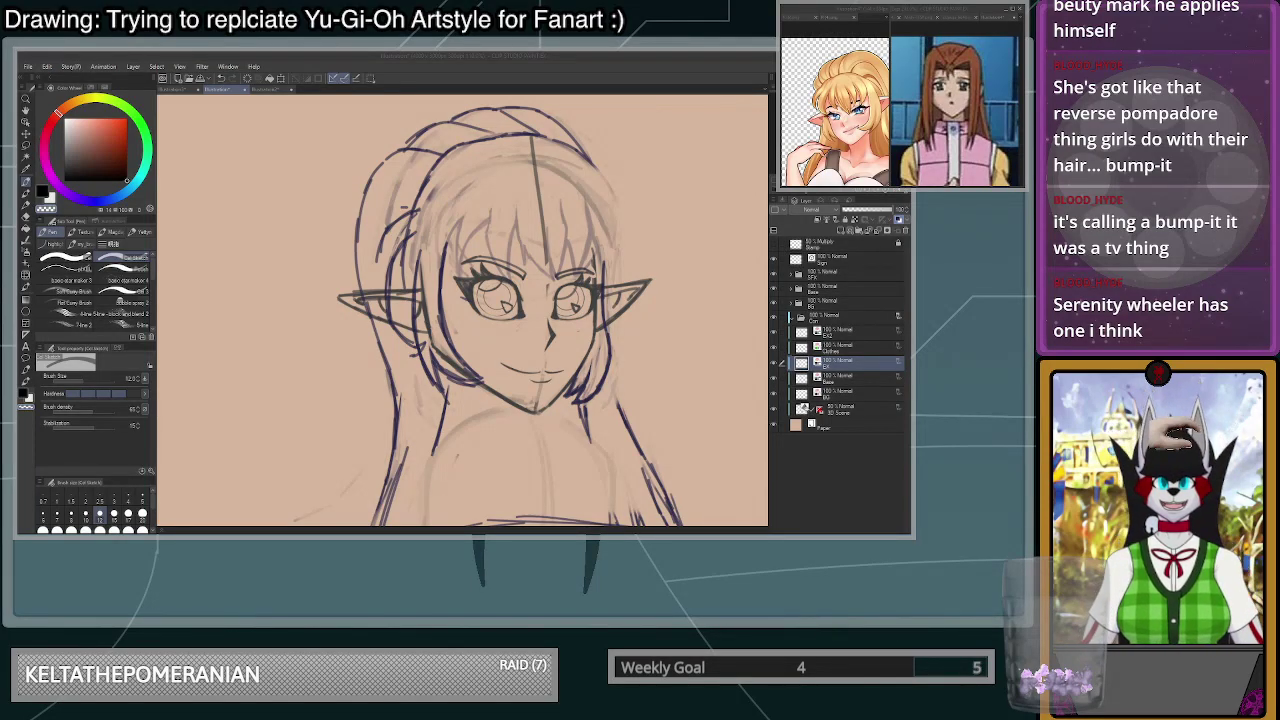
- Erase the inner edge line of the side lock over the near cheek, using size 100
scroll(459, 264, up, 3)
click(142, 528)
drag(430, 342, 433, 344)
key(ctrl+z)
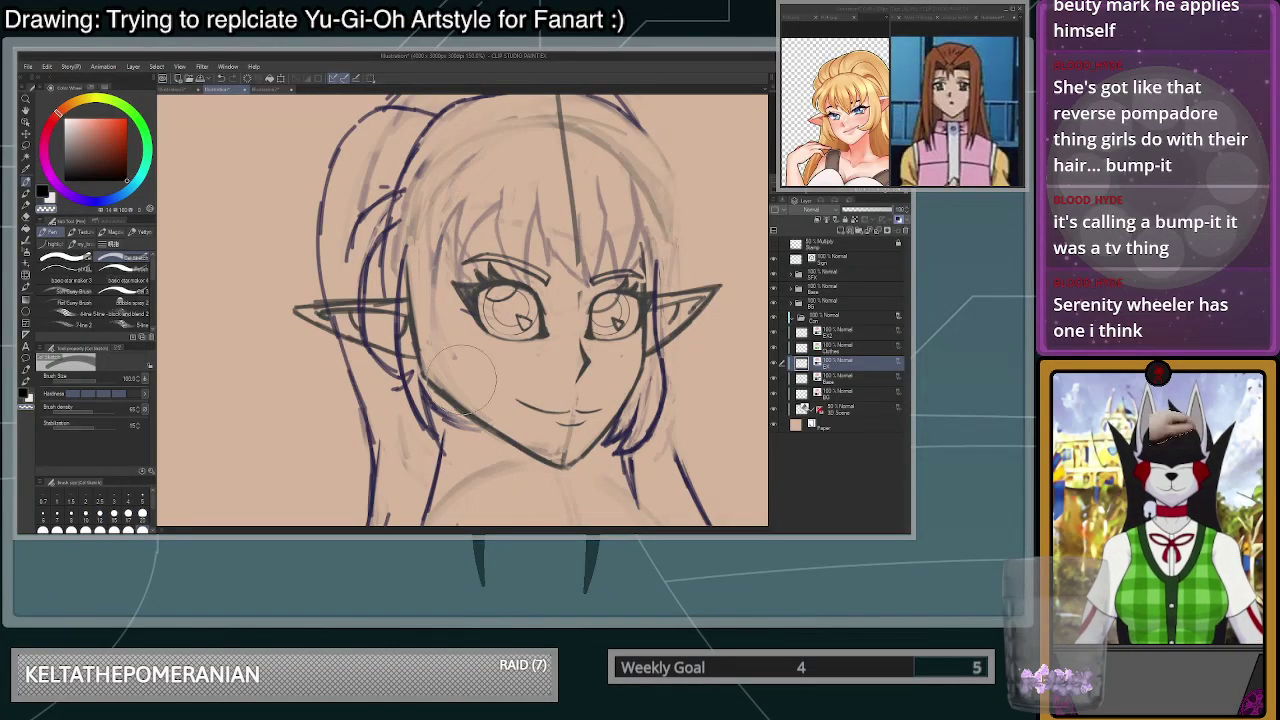
- With brush size 12, draw the side lock's inner edge curving from the near temple down the cheek to the jawline
click(99, 514)
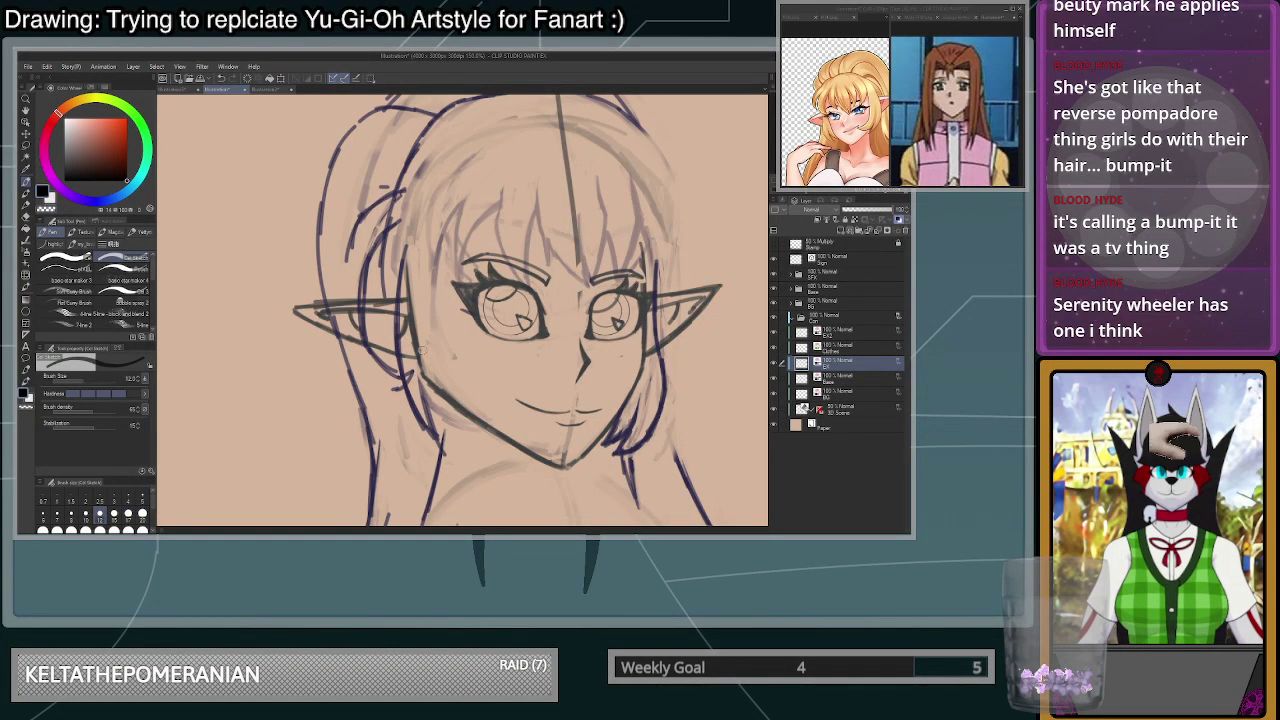
mouse_move(417, 363)
mouse_down()
mouse_move(460, 428)
mouse_move(497, 432)
mouse_move(455, 377)
mouse_up()
key(ctrl+z)
key(ctrl+z)
drag(495, 431, 449, 361)
key(ctrl+z)
drag(493, 430, 439, 341)
mouse_move(457, 386)
mouse_down()
mouse_move(436, 285)
mouse_move(466, 198)
mouse_move(434, 310)
mouse_move(468, 400)
mouse_up()
drag(454, 368, 496, 432)
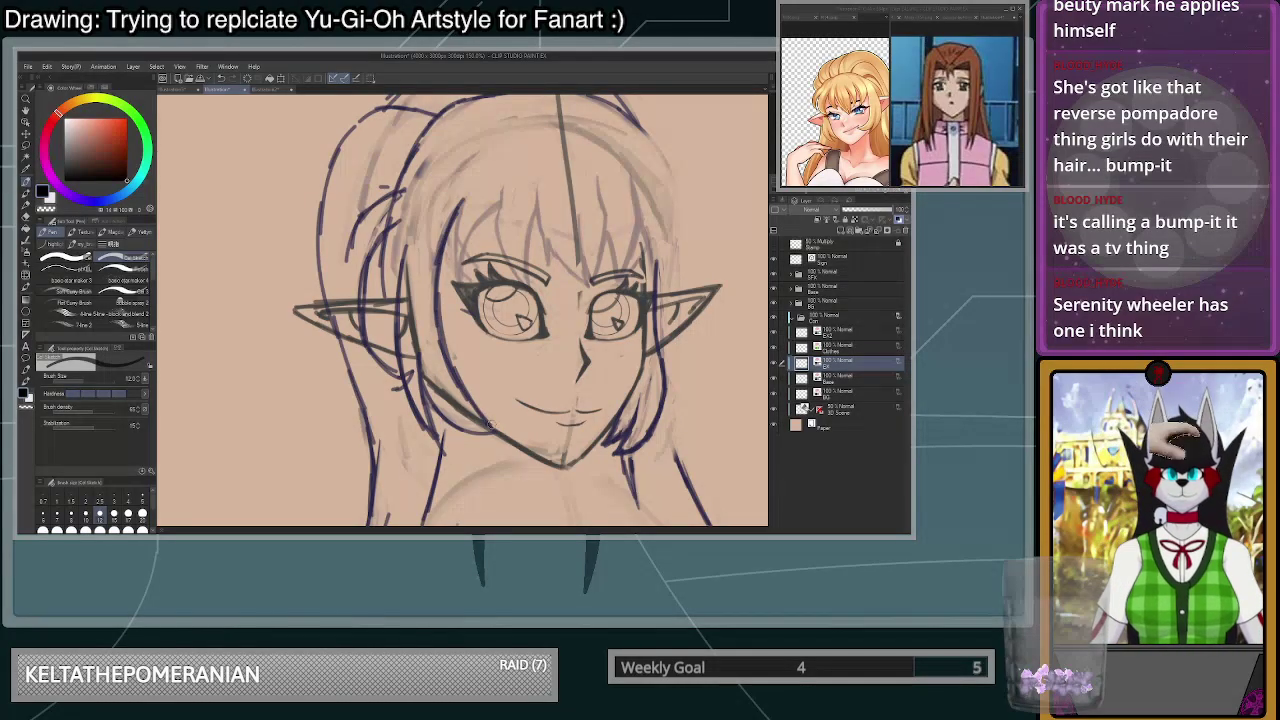
- Draw a curved hair strand sweeping from the upper forehead down to the near temple, inside the headband line
scroll(497, 329, down, 3)
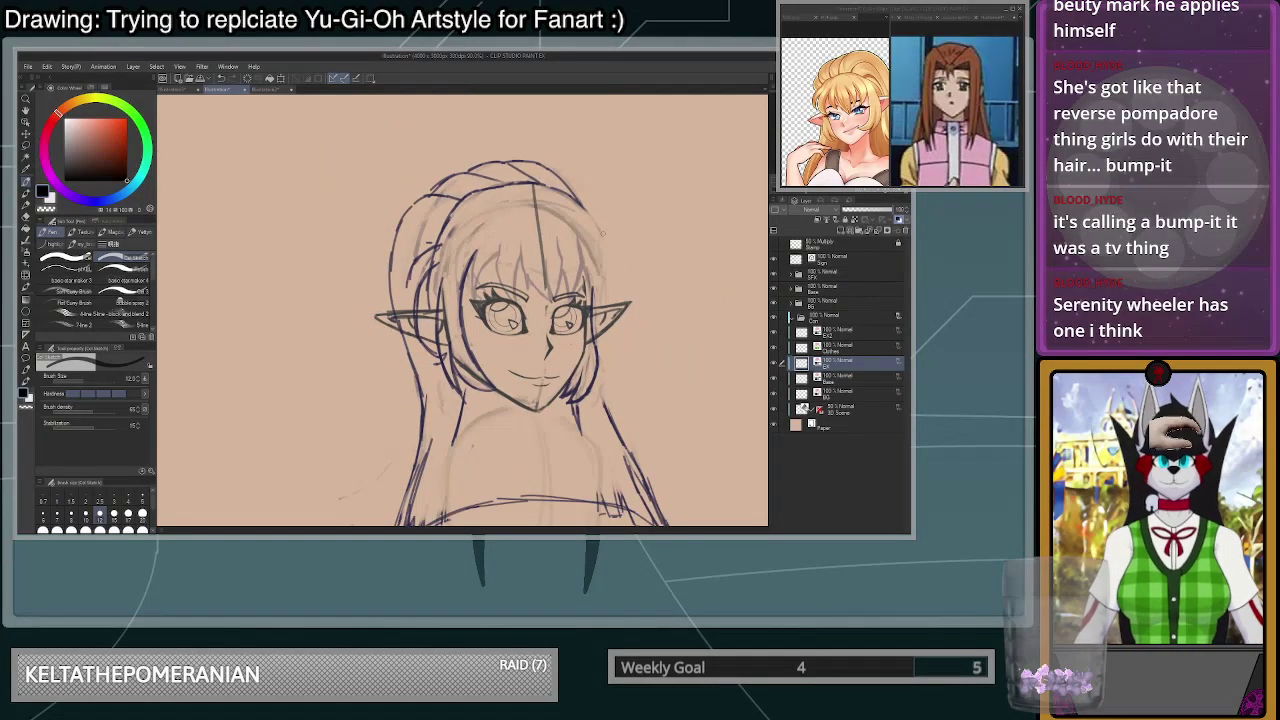
scroll(603, 233, up, 1)
scroll(477, 254, up, 2)
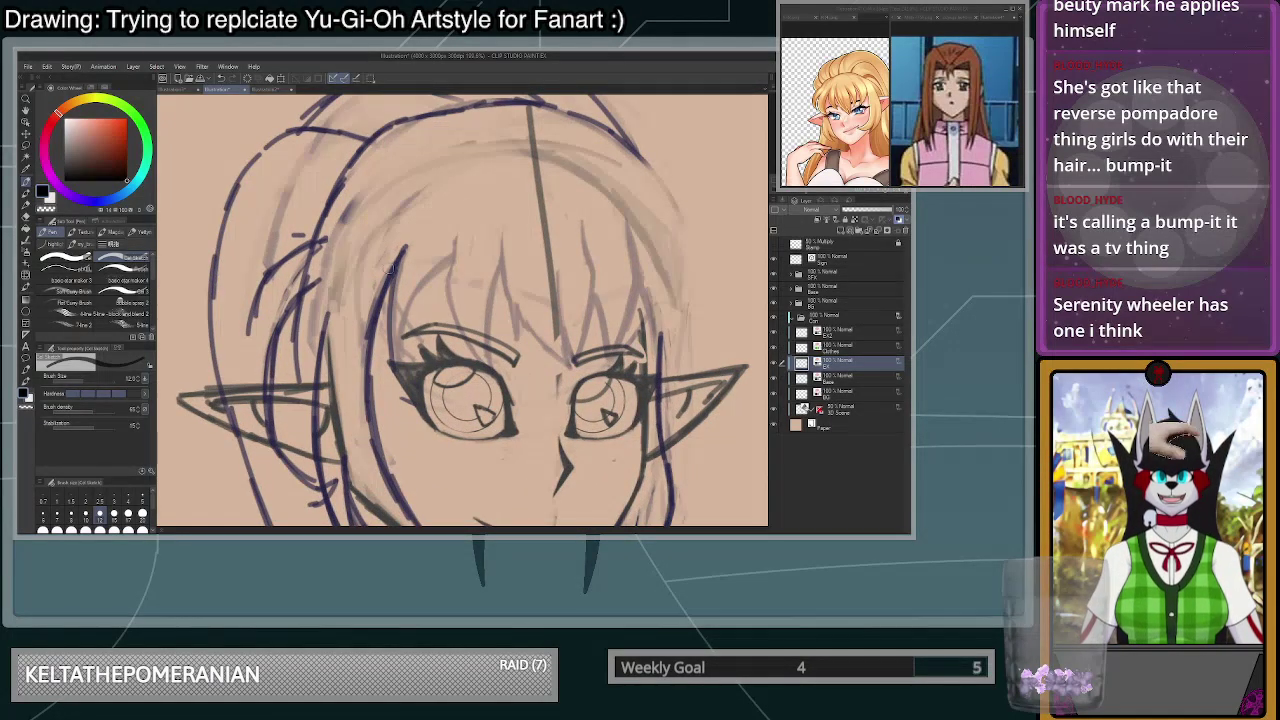
scroll(392, 275, up, 2)
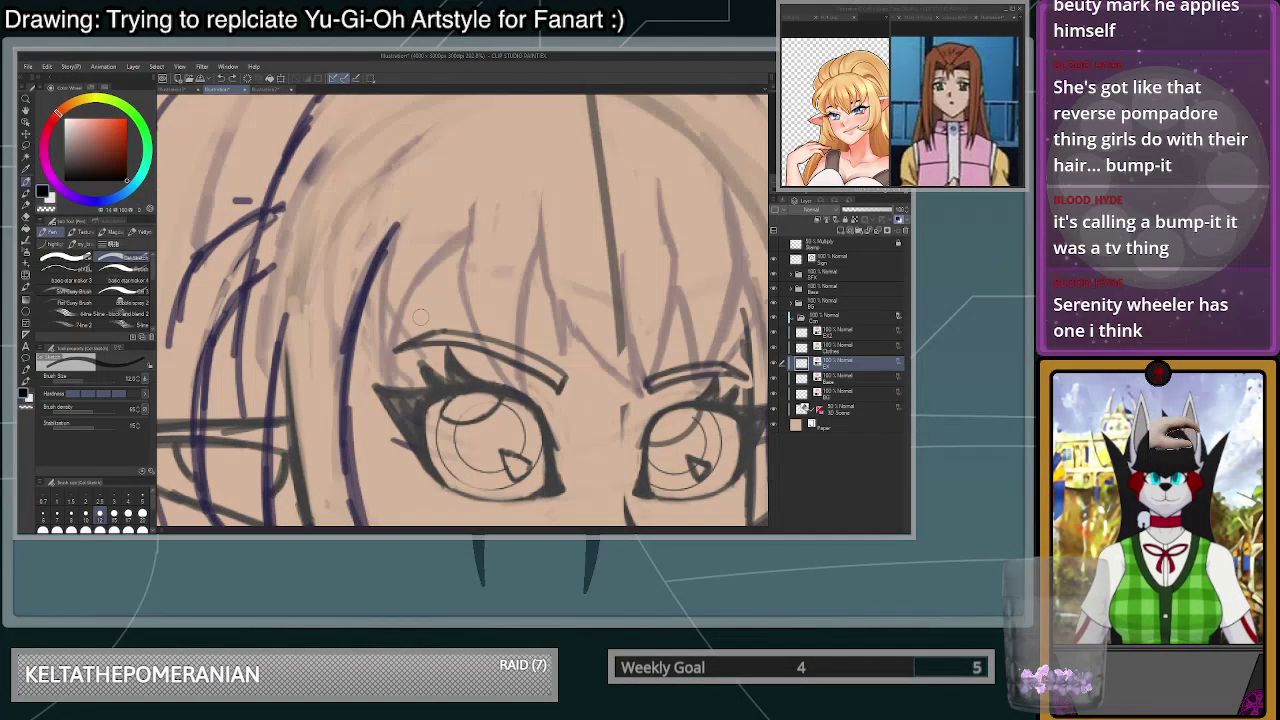
scroll(414, 302, down, 2)
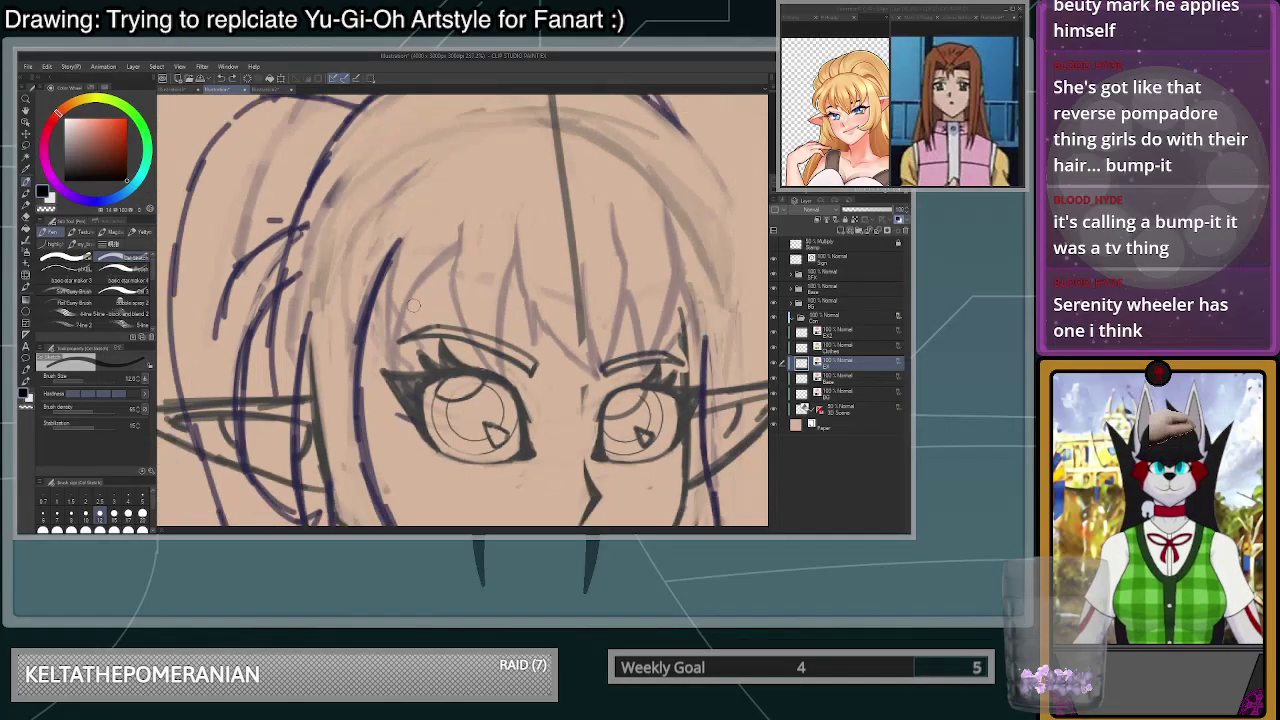
scroll(413, 306, up, 2)
scroll(413, 306, down, 1)
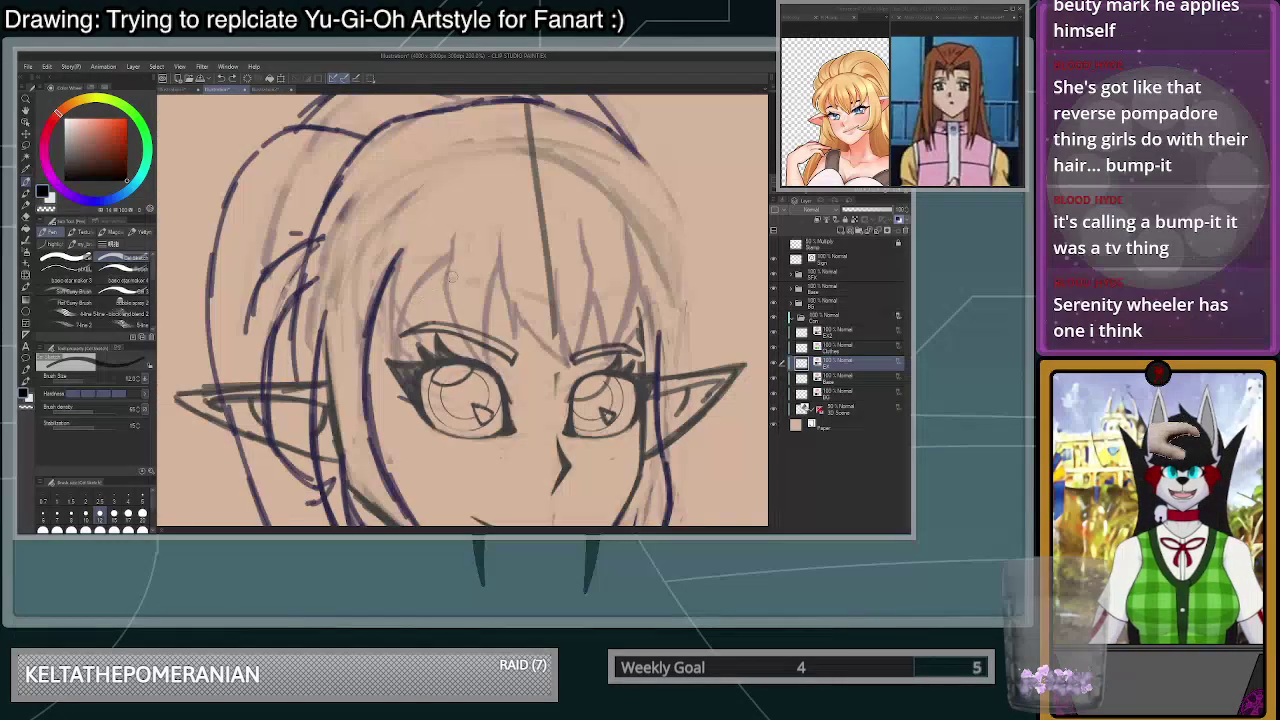
scroll(396, 226, up, 1)
scroll(316, 241, down, 1)
scroll(360, 220, up, 1)
scroll(420, 190, down, 1)
scroll(461, 171, up, 1)
scroll(500, 200, down, 1)
scroll(475, 170, up, 1)
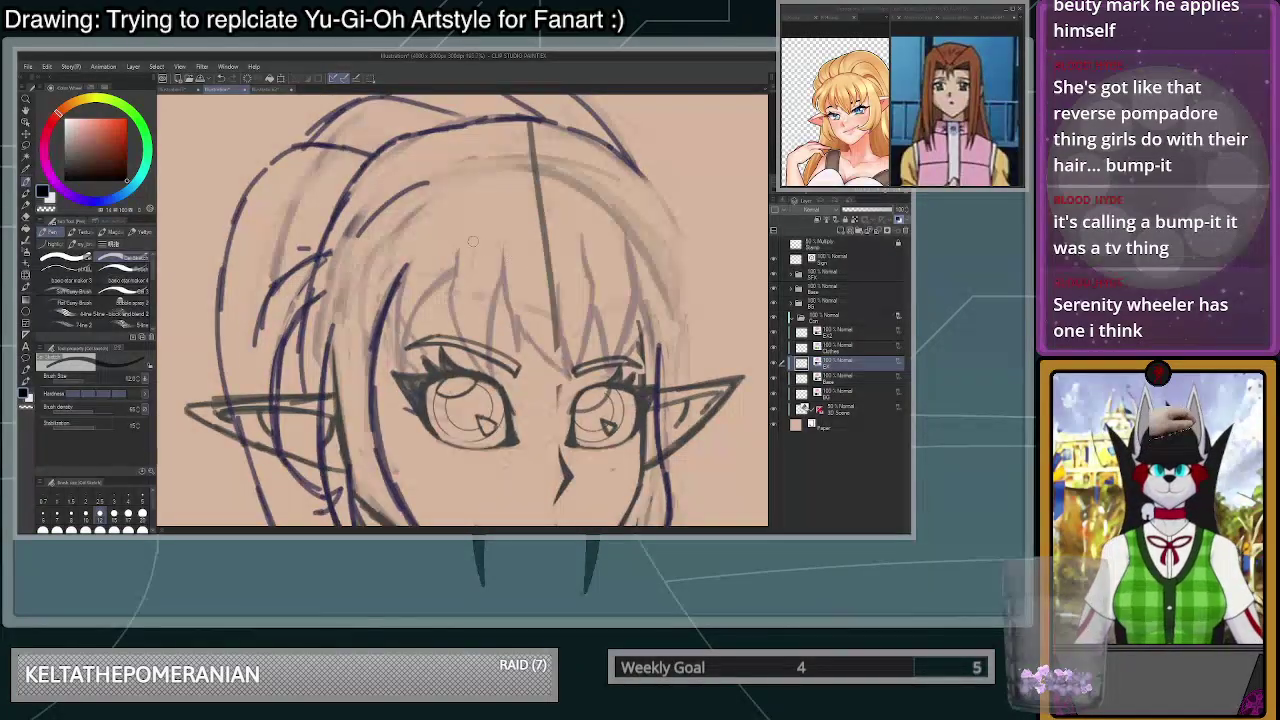
mouse_move(444, 180)
mouse_down()
mouse_move(400, 195)
mouse_move(436, 183)
mouse_move(386, 213)
mouse_move(348, 262)
mouse_move(347, 323)
mouse_up()
scroll(420, 190, down, 1)
key(ctrl+z)
scroll(430, 186, up, 1)
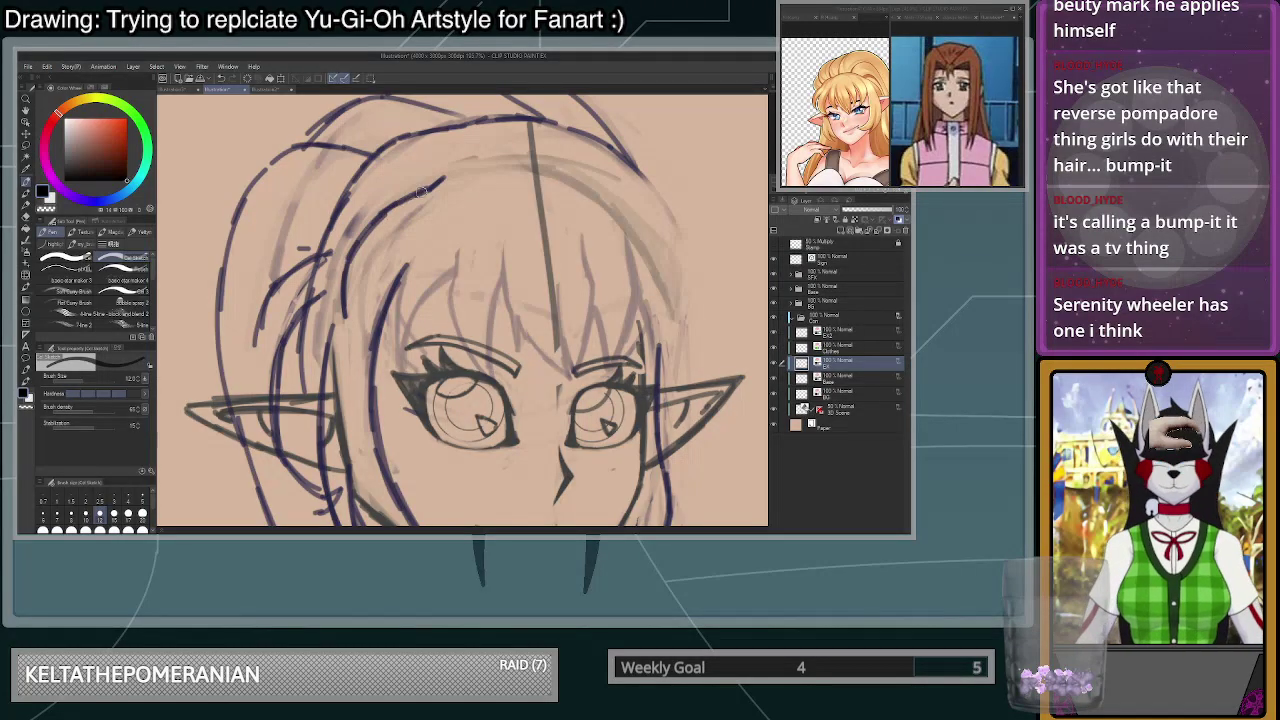
scroll(508, 250, down, 2)
scroll(438, 257, up, 3)
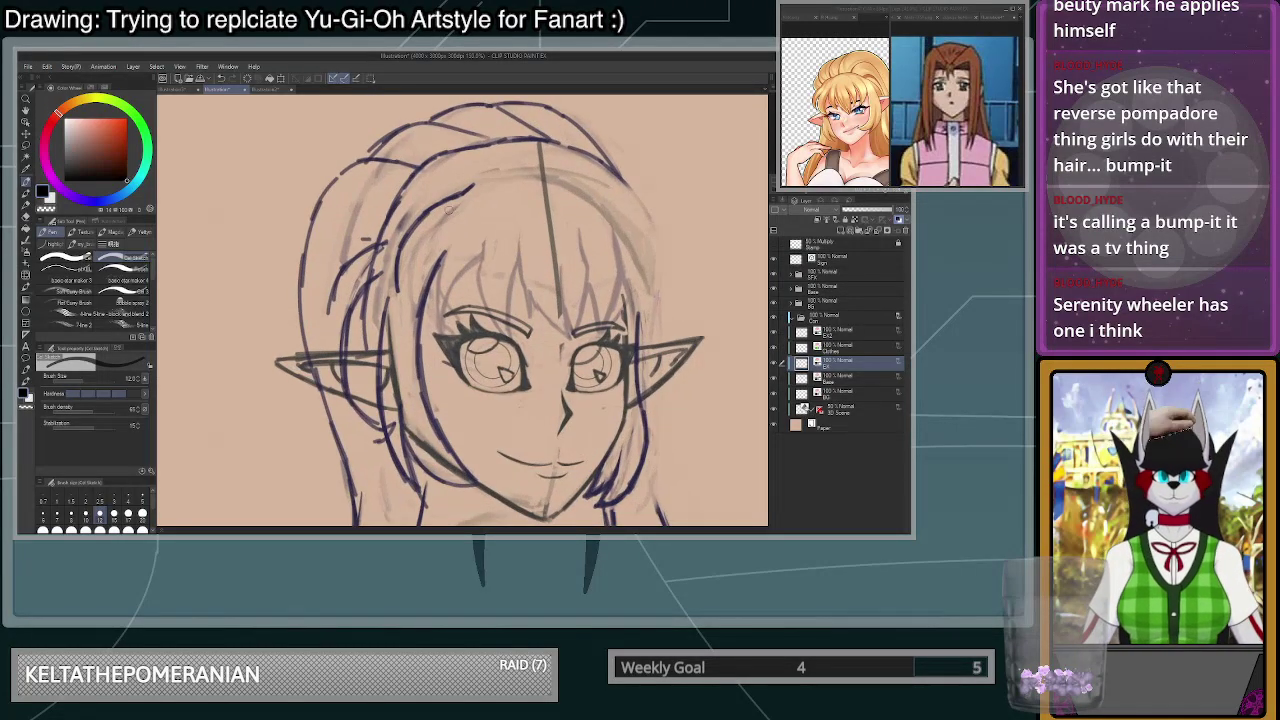
- Add shorter strands at the near temple between the sweeping hair curve and the side lock
mouse_move(387, 290)
mouse_down()
mouse_move(395, 324)
mouse_move(430, 238)
mouse_move(464, 215)
mouse_move(401, 296)
mouse_up()
drag(445, 234, 397, 326)
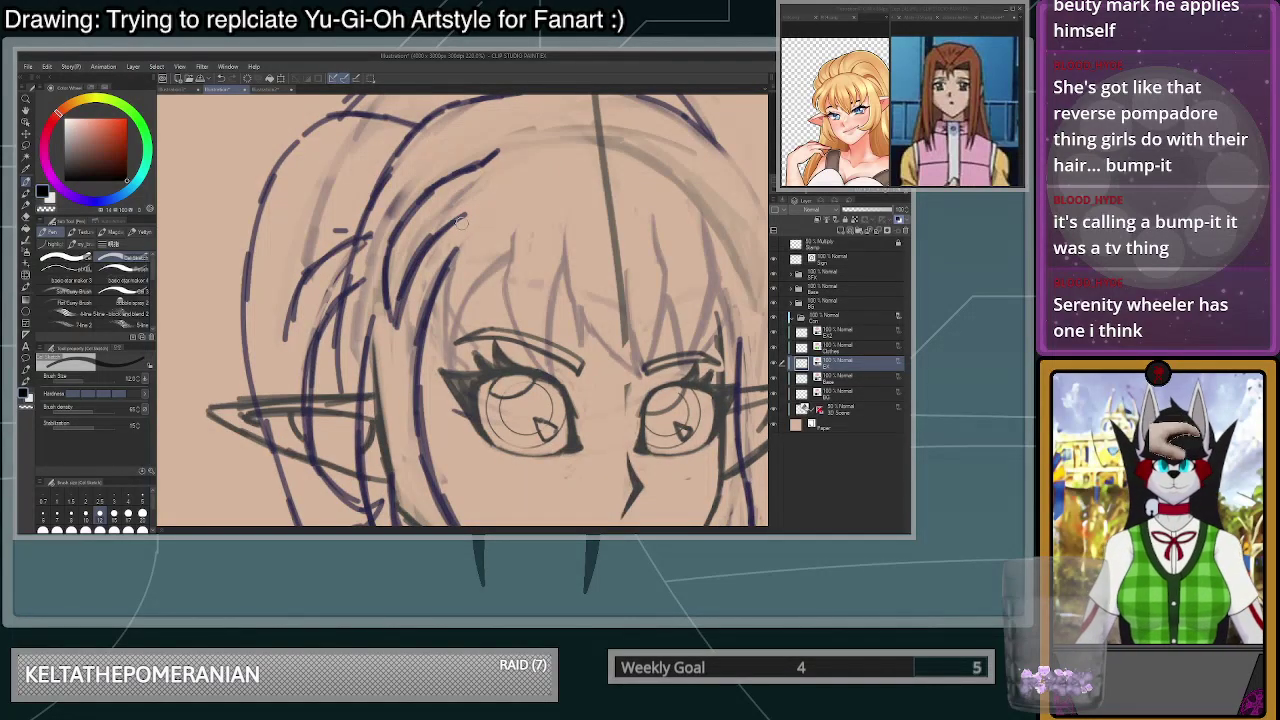
mouse_move(451, 234)
mouse_down()
mouse_move(423, 368)
mouse_move(420, 334)
mouse_move(431, 378)
mouse_move(409, 300)
mouse_move(437, 366)
mouse_move(457, 355)
mouse_move(447, 376)
mouse_move(433, 362)
mouse_move(451, 390)
mouse_move(452, 315)
mouse_up()
key(ctrl+z)
drag(449, 385, 457, 311)
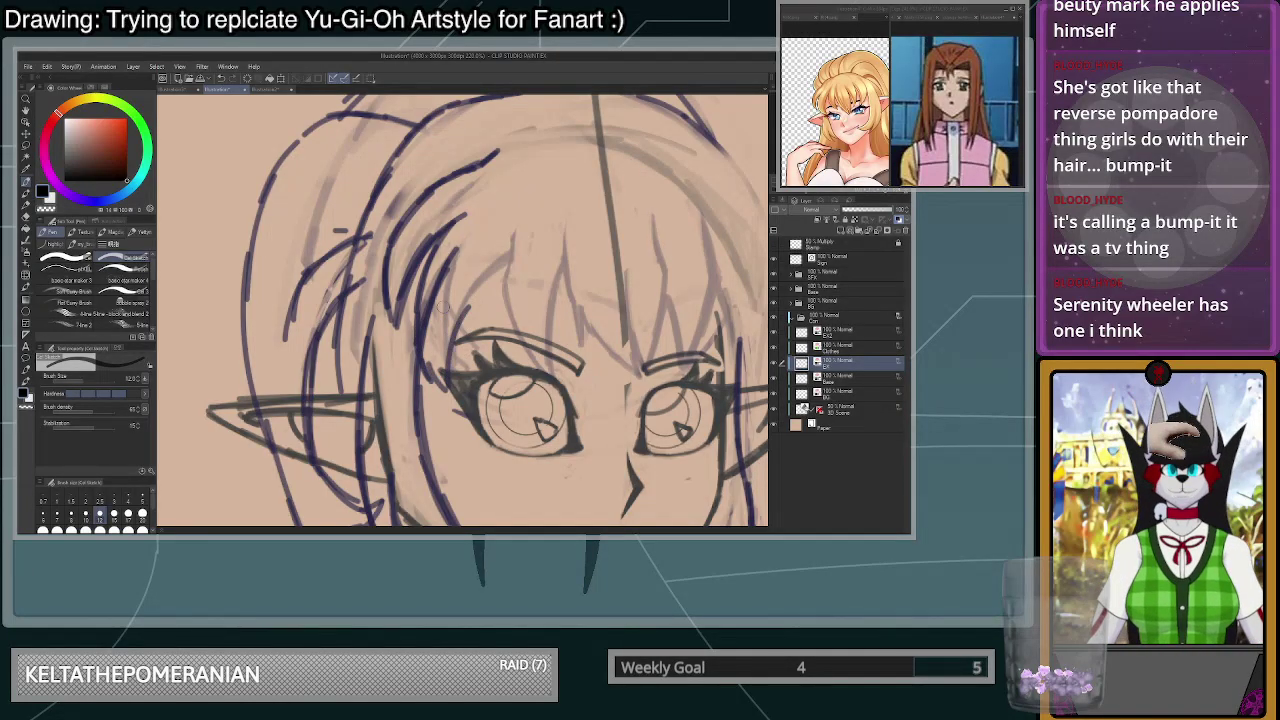
- Draw a curved fringe strand from the forehead down to the outer end of the near eyebrow and clean it up
key(ctrl+z)
mouse_move(500, 260)
mouse_down()
mouse_move(451, 357)
mouse_move(452, 397)
mouse_move(427, 280)
mouse_move(482, 151)
mouse_move(438, 265)
mouse_up()
key(ctrl+z)
key(ctrl+z)
key(c)
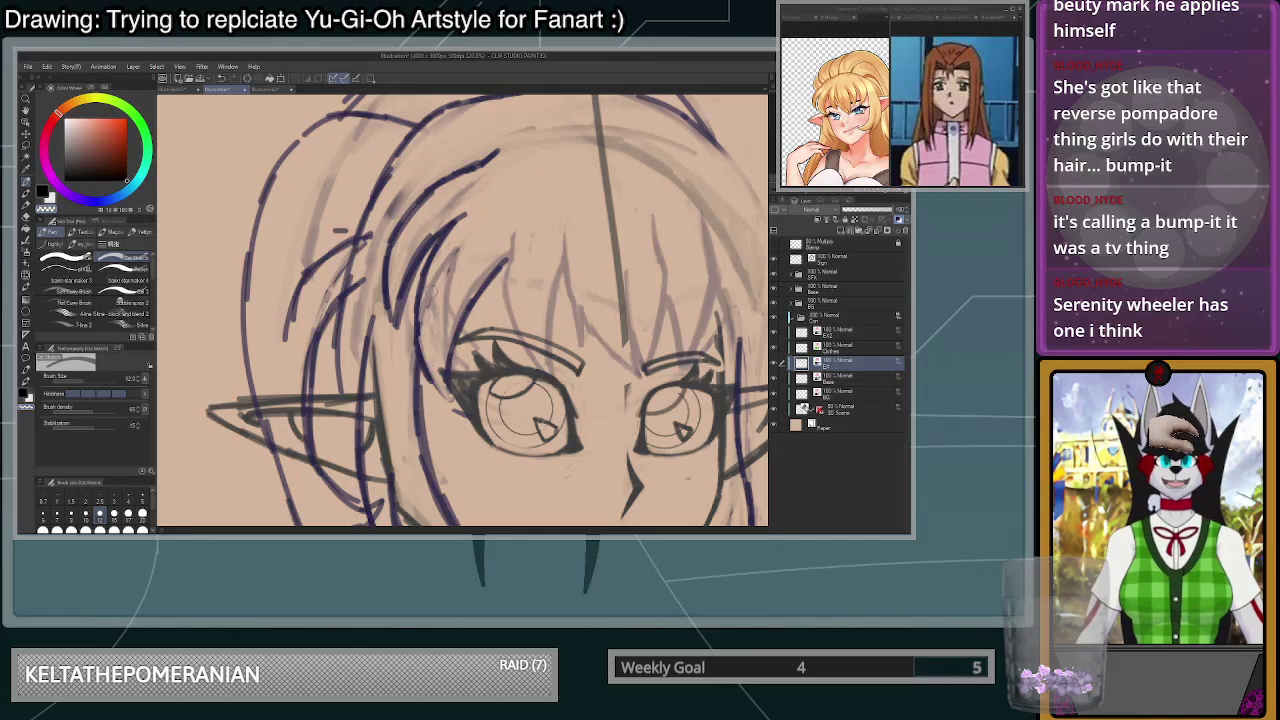
mouse_move(425, 345)
mouse_down()
mouse_move(455, 405)
mouse_move(452, 355)
mouse_move(508, 254)
mouse_move(480, 299)
mouse_up()
key(c)
scroll(510, 300, down, 5)
scroll(612, 240, up, 5)
scroll(425, 250, up, 1)
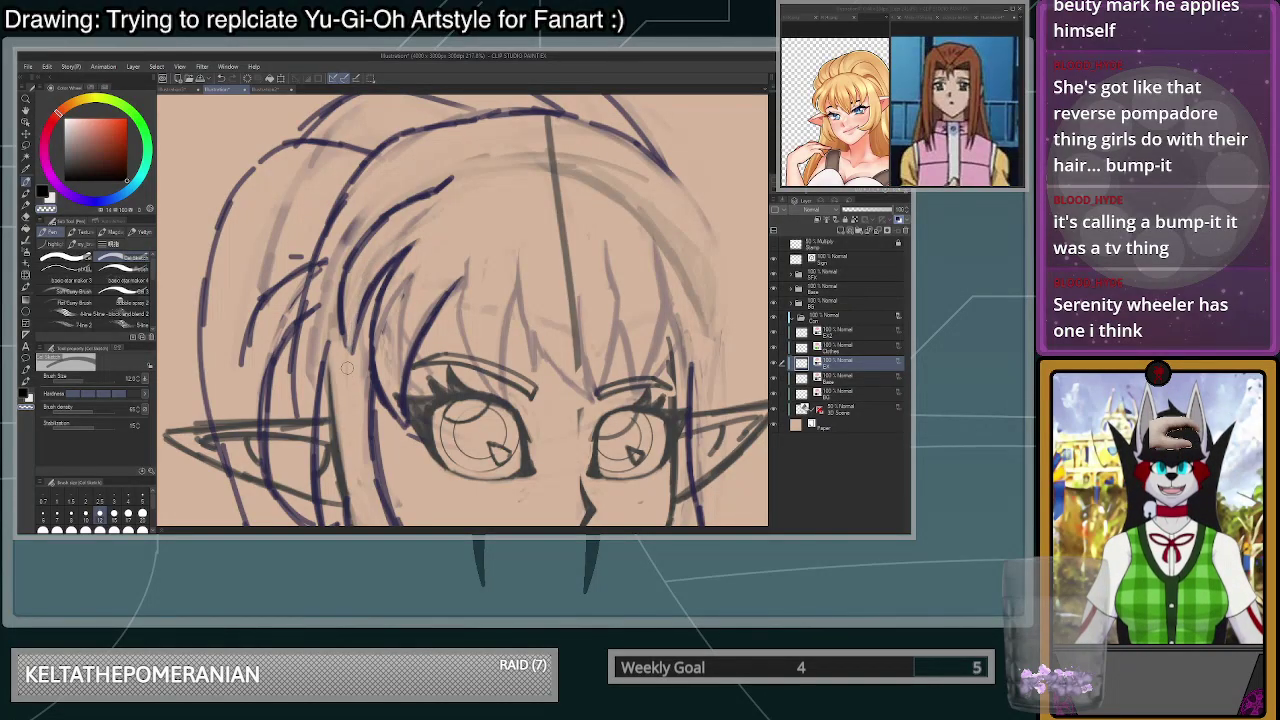
- Shape the lower end of the temple hair lock into a clean pointed tip
mouse_move(340, 320)
mouse_down()
mouse_move(352, 356)
mouse_move(363, 318)
mouse_move(351, 357)
mouse_move(369, 300)
mouse_move(362, 311)
mouse_move(420, 242)
mouse_up()
key(ctrl+z)
key(c)
drag(355, 316, 439, 222)
drag(371, 290, 425, 231)
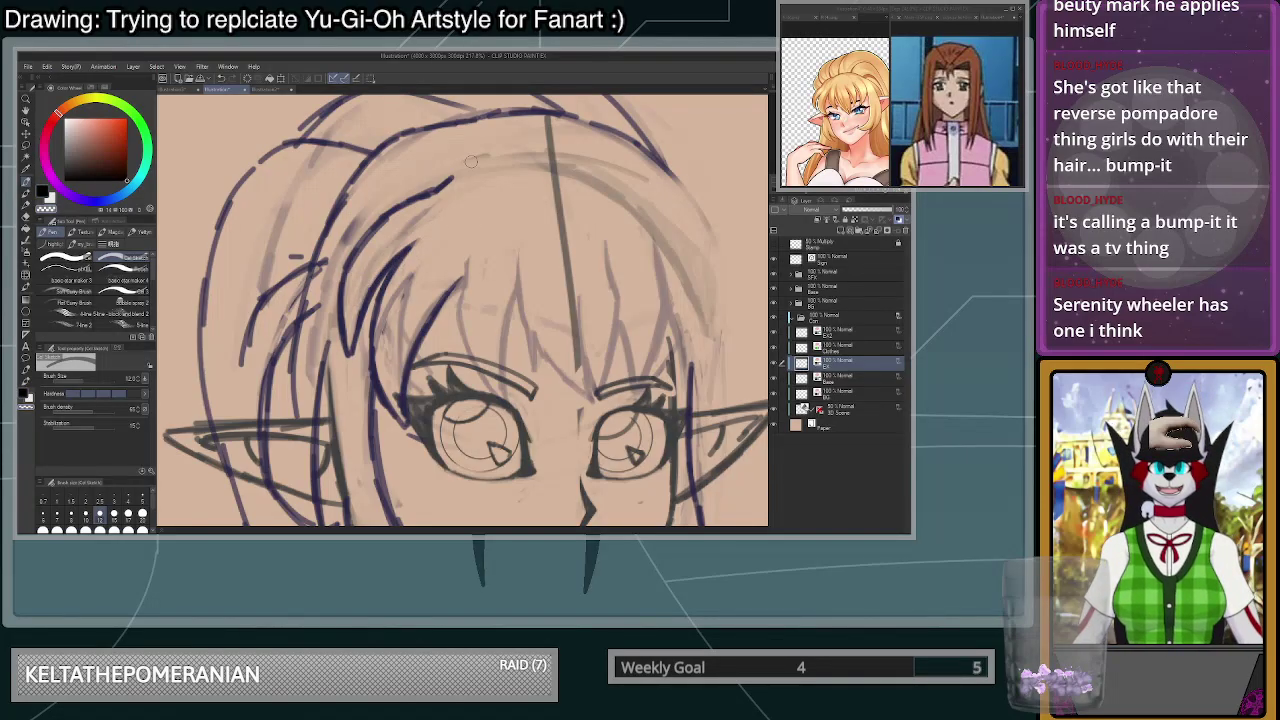
- Thin the upper part of the sweeping forehead strand by erasing along its edge
scroll(459, 220, down, 3)
scroll(420, 230, up, 6)
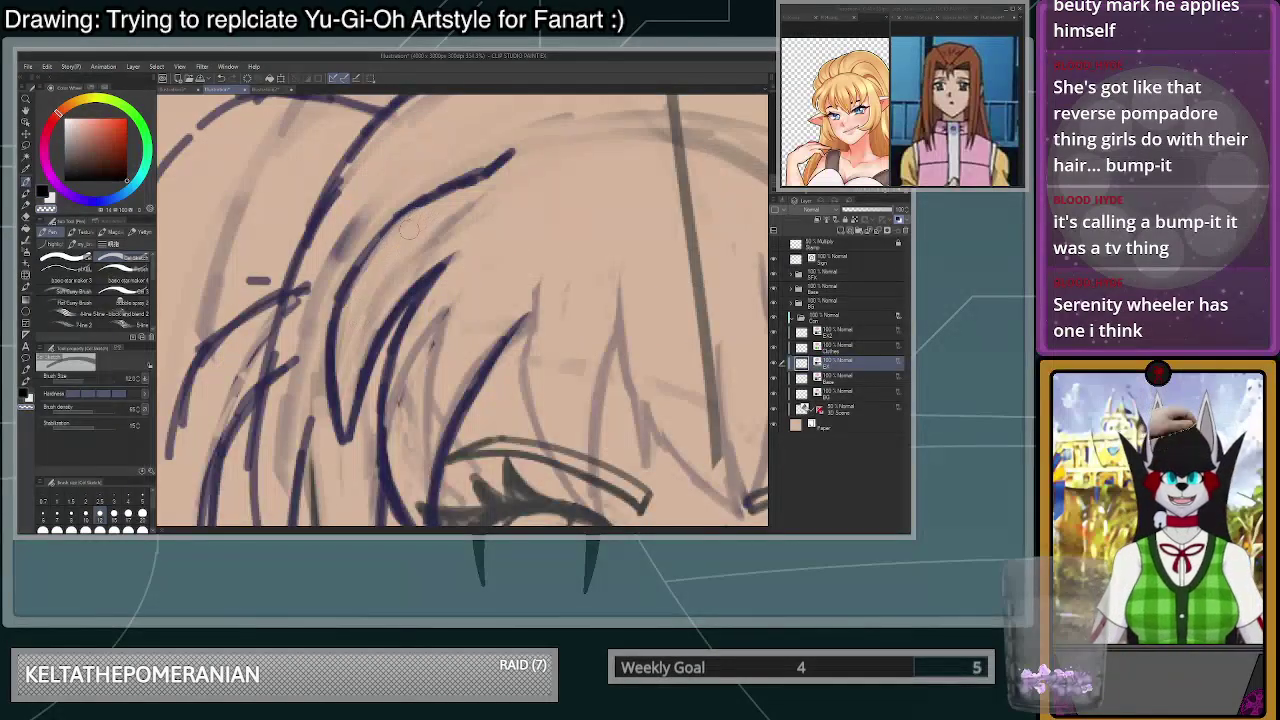
mouse_move(520, 149)
mouse_down()
mouse_move(464, 200)
mouse_move(502, 170)
mouse_move(397, 228)
mouse_up()
key(ctrl+z)
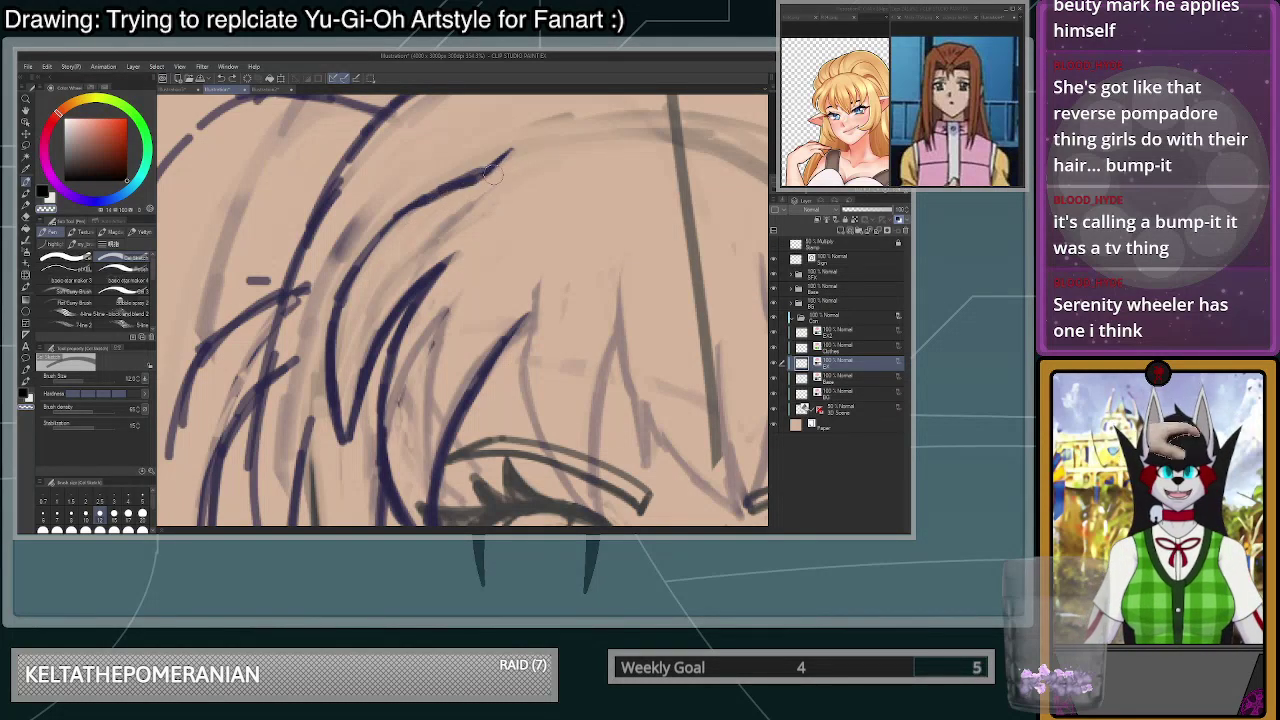
drag(489, 177, 427, 213)
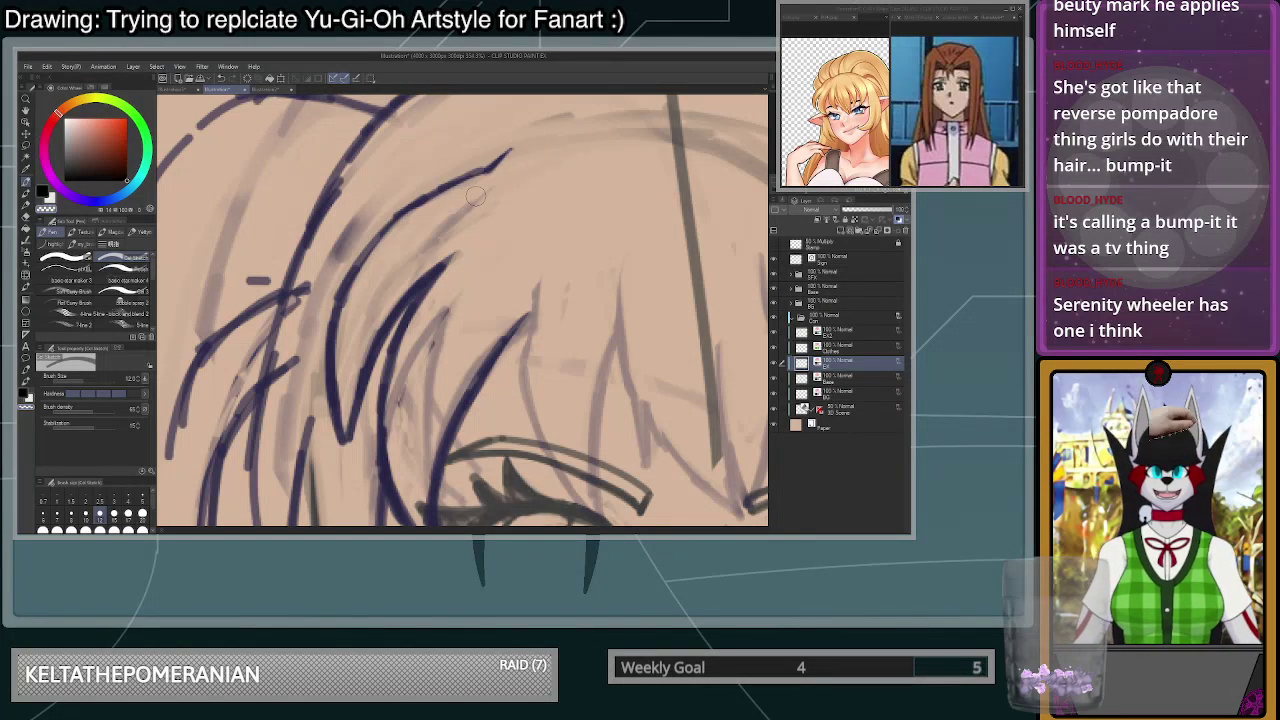
- Rework the fringe strand beside the near eyebrow, tapering it toward its upper end
scroll(491, 193, down, 4)
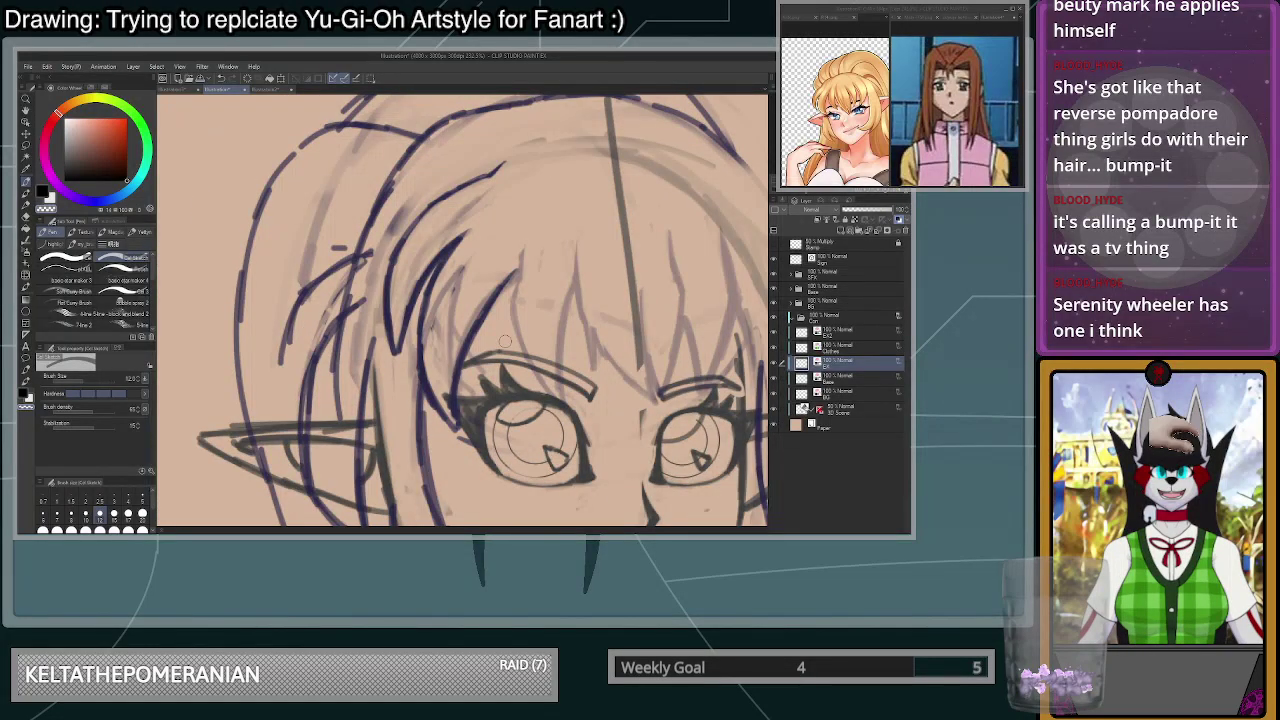
scroll(505, 341, down, 2)
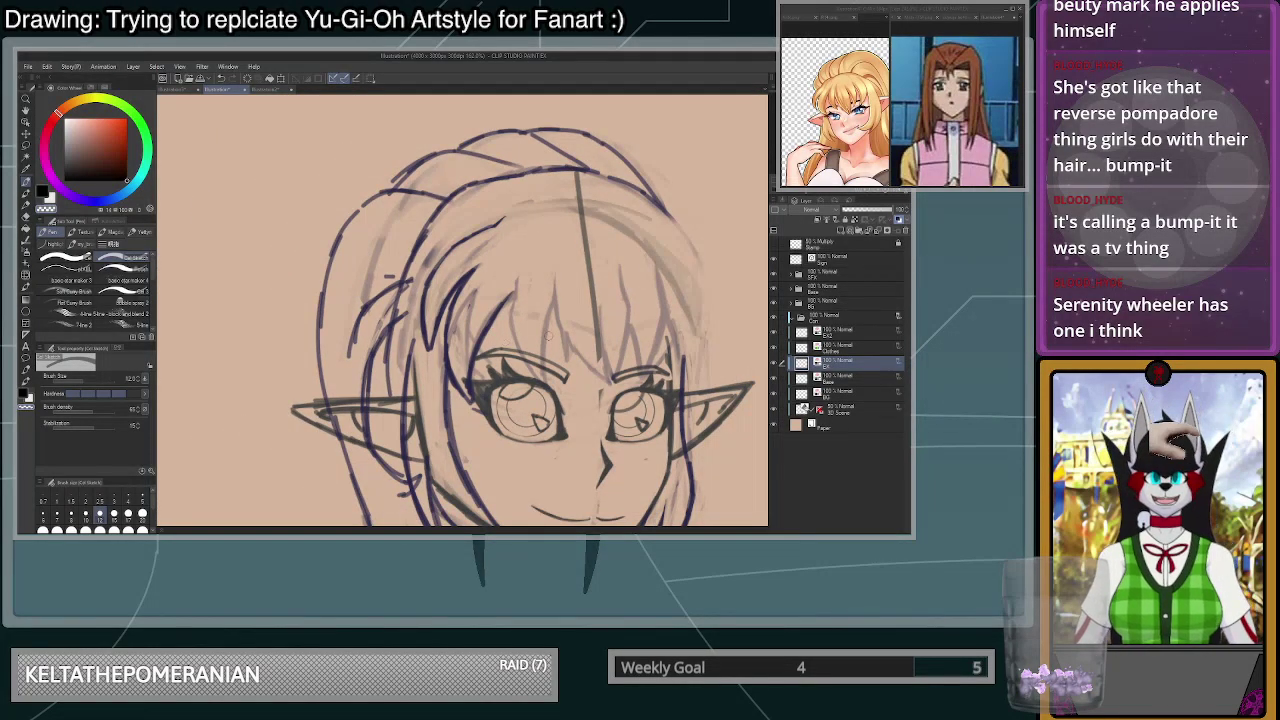
scroll(505, 341, up, 4)
mouse_move(455, 403)
mouse_down()
mouse_move(482, 289)
mouse_move(522, 242)
mouse_up()
key(c)
mouse_move(447, 443)
mouse_down()
mouse_move(447, 364)
mouse_move(518, 250)
mouse_up()
drag(478, 306, 518, 250)
scroll(556, 206, down, 3)
scroll(611, 338, down, 3)
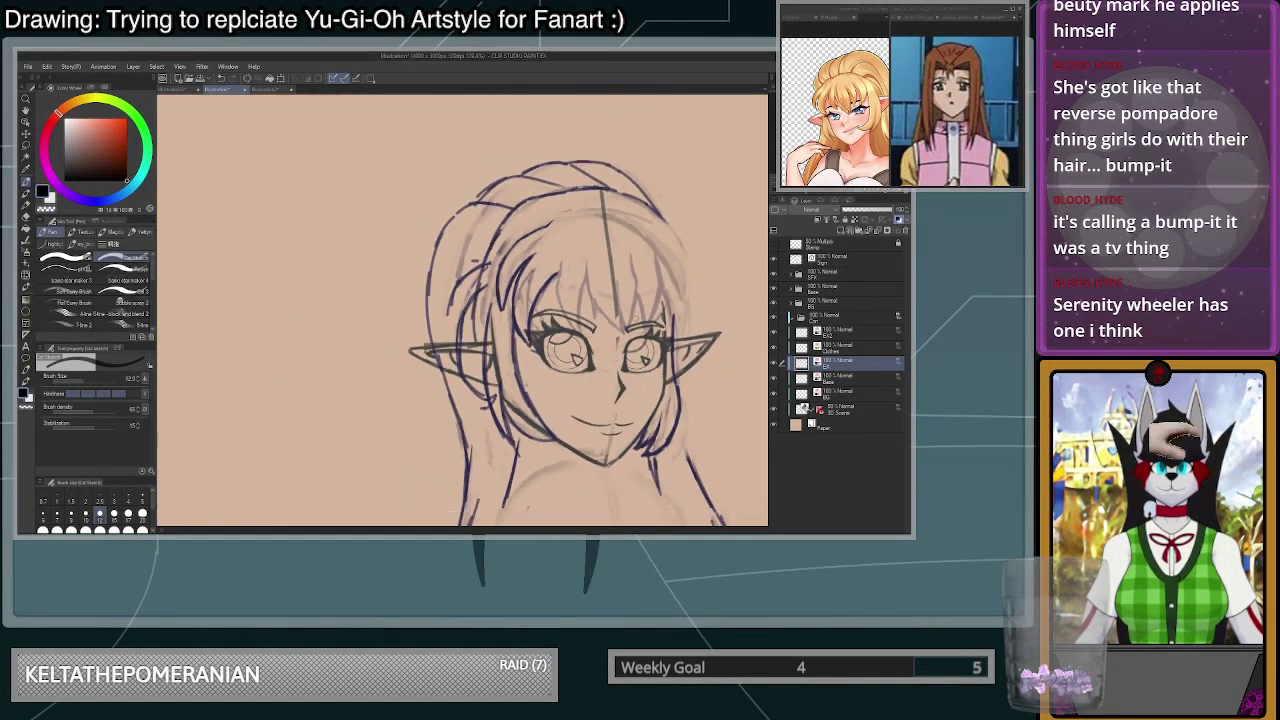
- Enlarge the blonde elf reference image to study how its fringe is drawn
scroll(628, 310, up, 5)
scroll(600, 368, down, 3)
scroll(620, 400, up, 3)
scroll(634, 441, down, 4)
scroll(686, 360, up, 2)
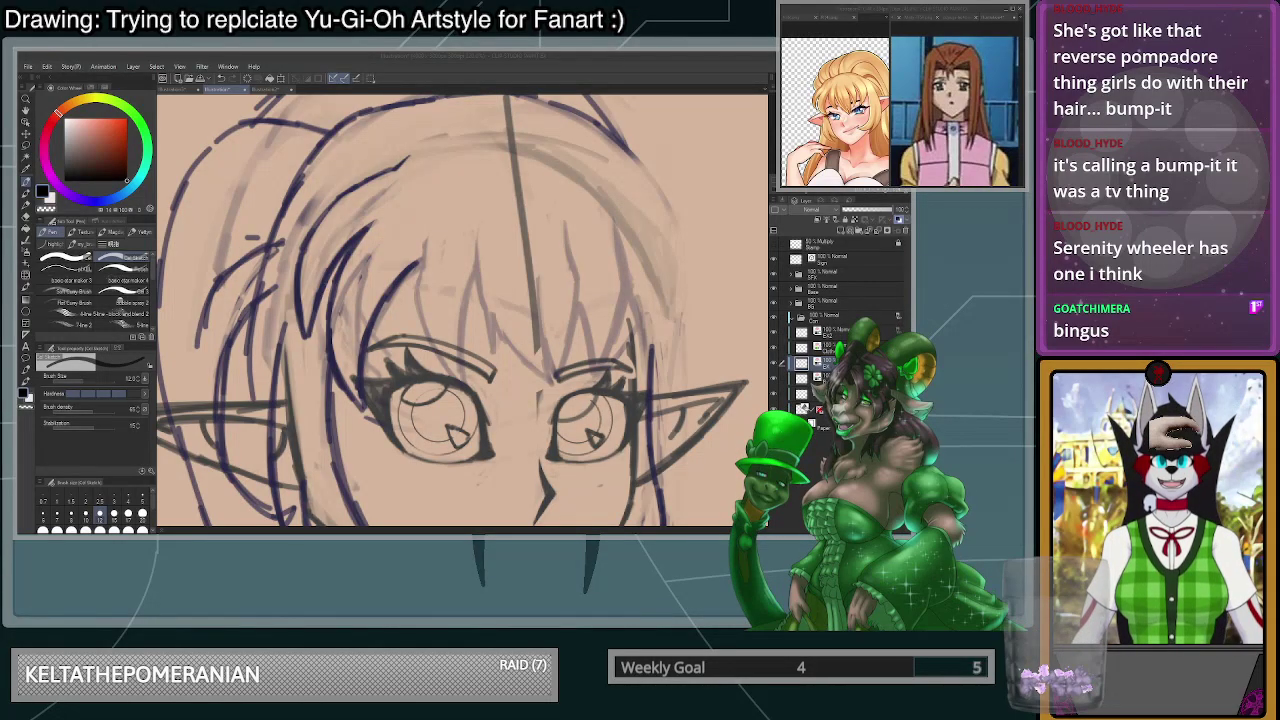
click(838, 112)
scroll(838, 112, up, 2)
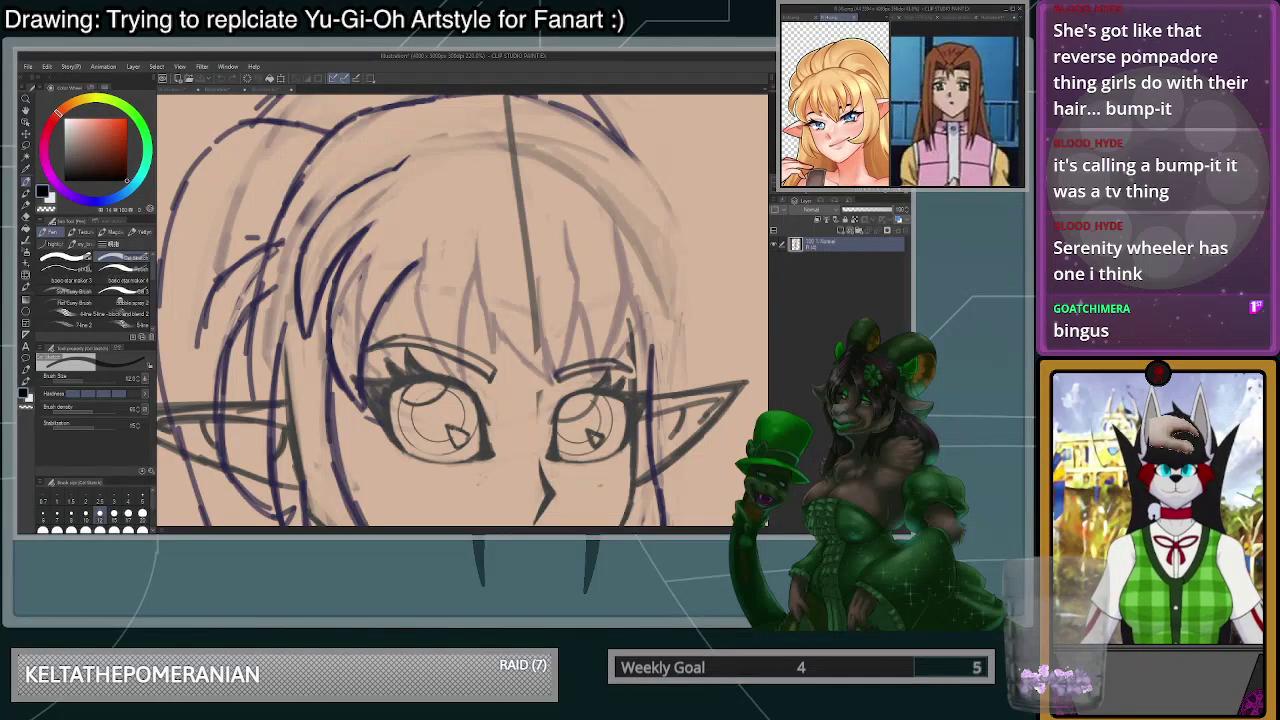
- Draw a curved fringe strand from the forehead down to the inner end of the far eyebrow
key(ctrl+Tab)
mouse_move(543, 212)
mouse_down()
mouse_move(562, 328)
mouse_move(566, 292)
mouse_move(546, 377)
mouse_move(561, 246)
mouse_move(558, 341)
mouse_up()
key(ctrl+z)
key(c)
drag(561, 250, 561, 302)
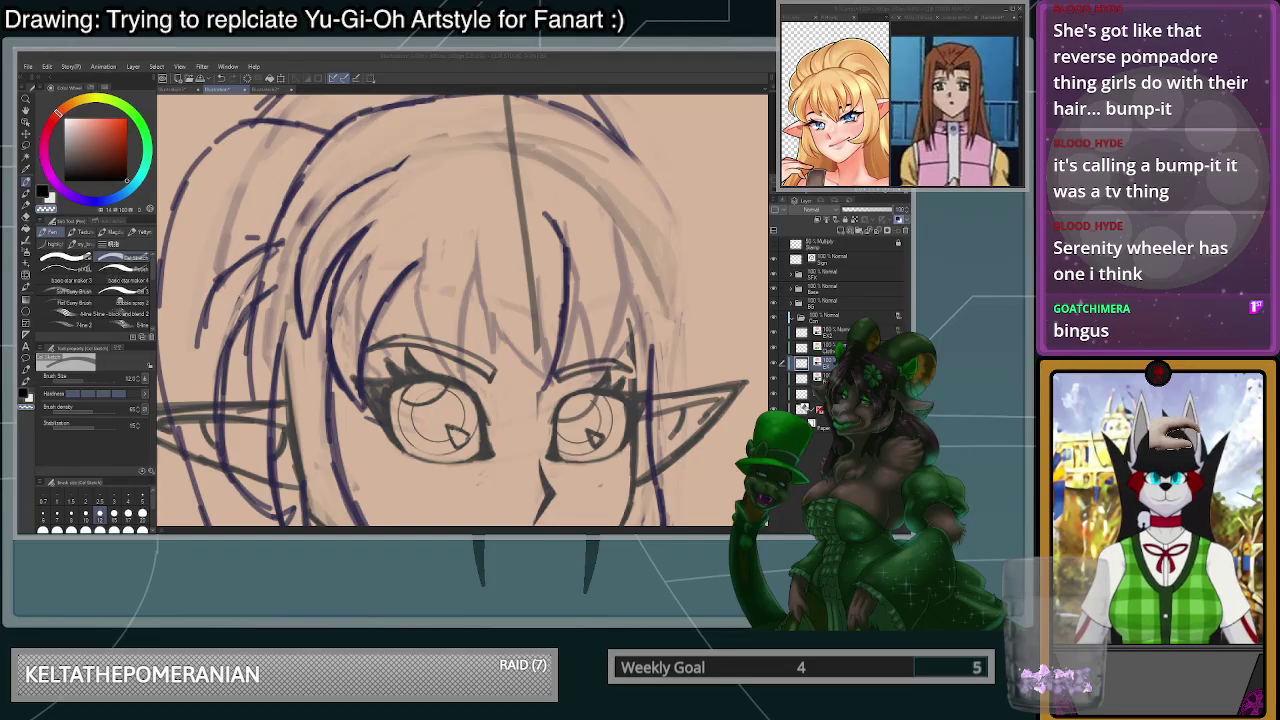
scroll(545, 303, up, 2)
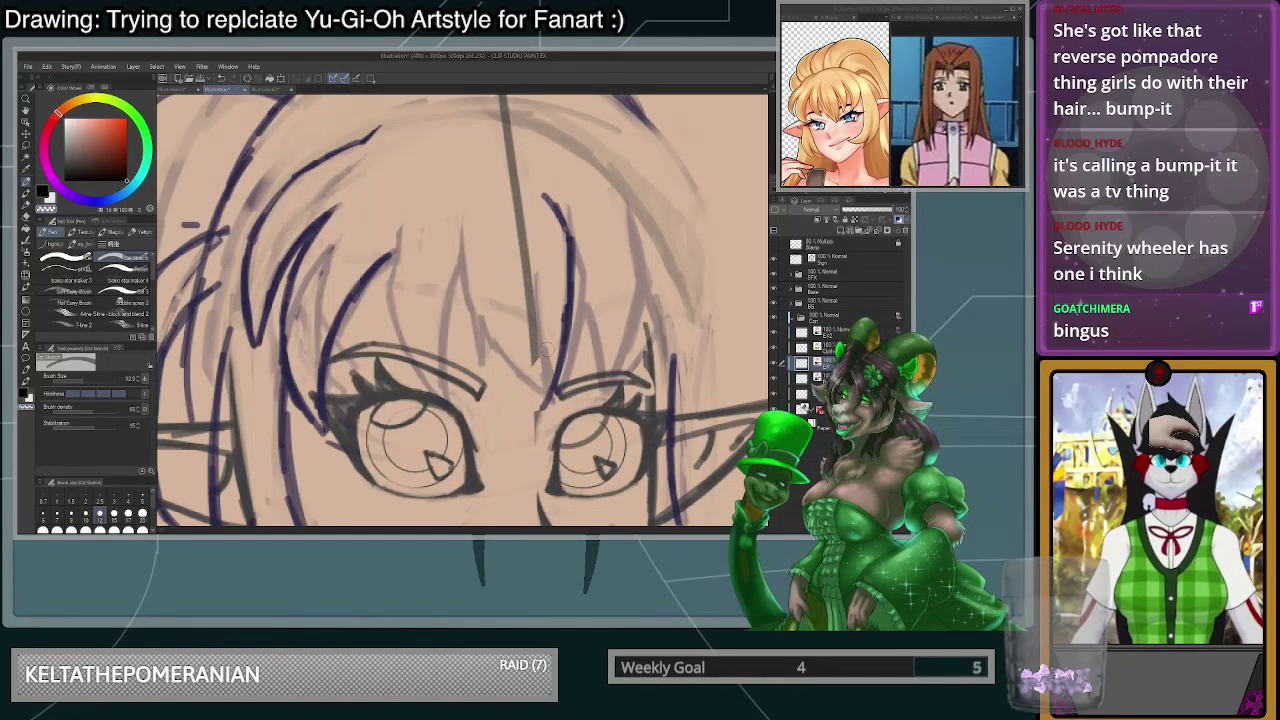
- Make the EX2 layer at the top of the character folder the active layer, keeping the original layer order
click(844, 338)
drag(842, 363, 844, 329)
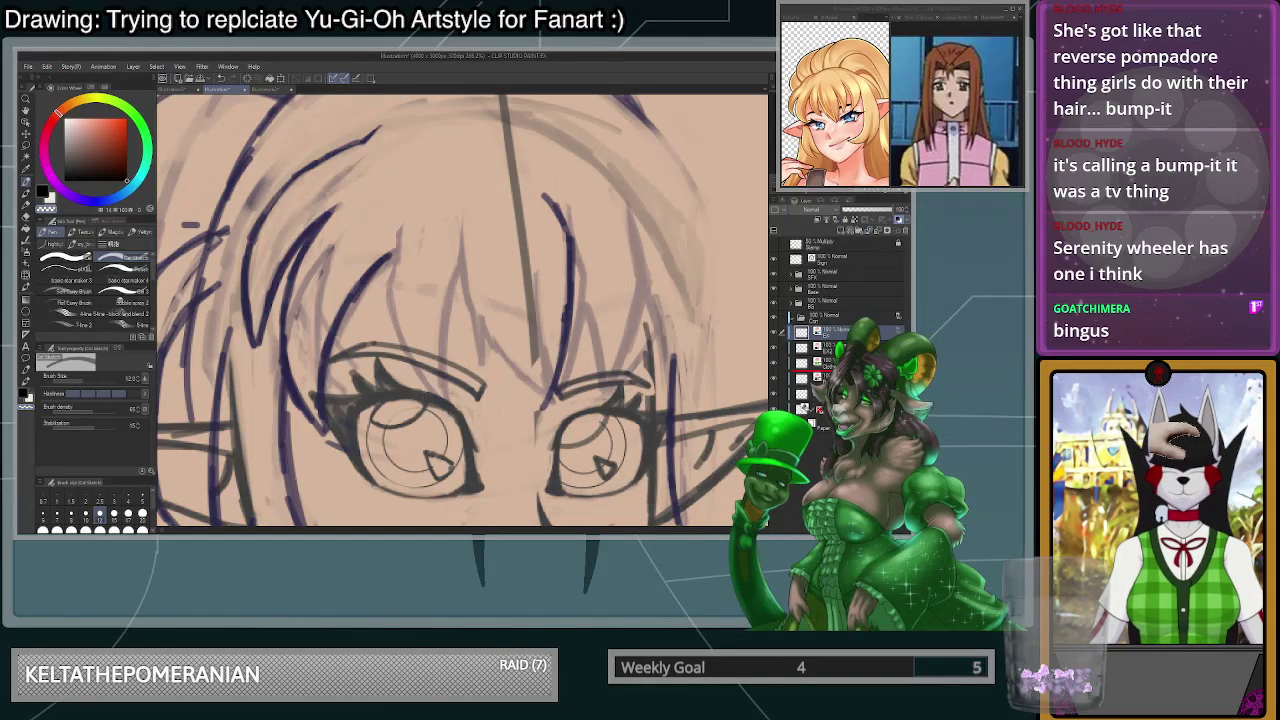
drag(832, 332, 832, 370)
click(830, 333)
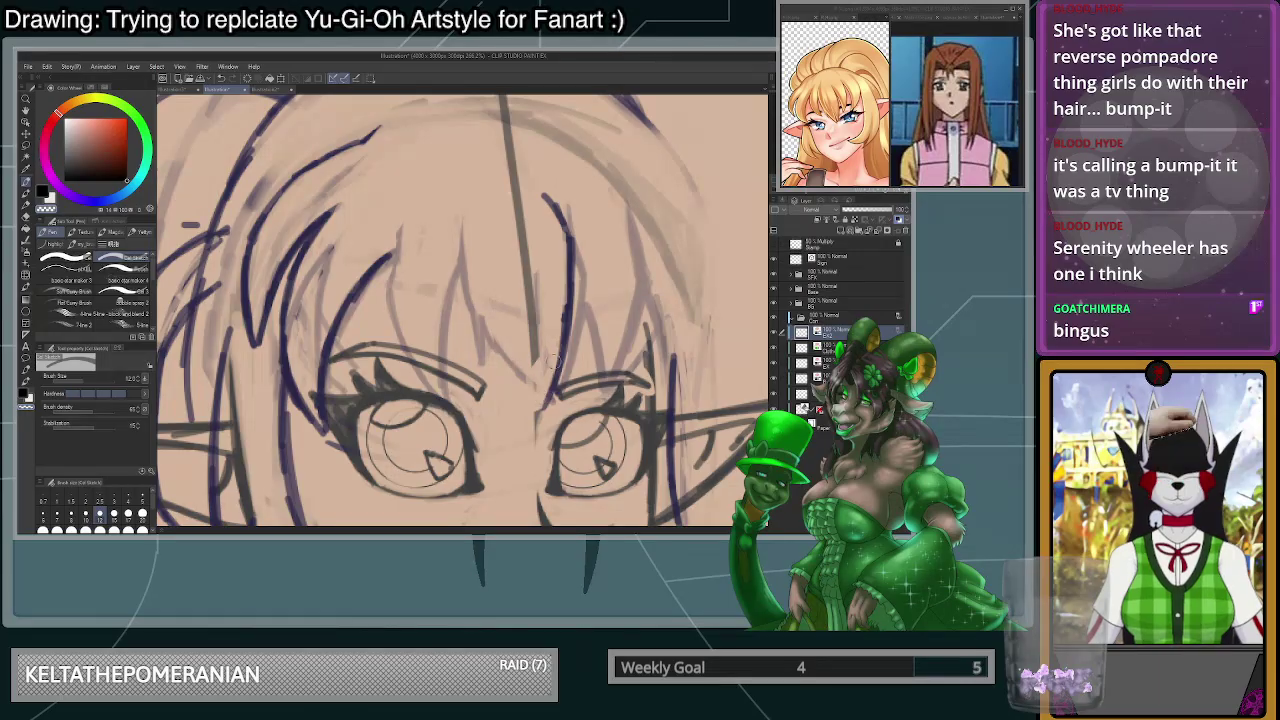
- Draw a short line beside the central fringe strand, converging with its lower tip between the eyebrows
scroll(530, 284, up, 2)
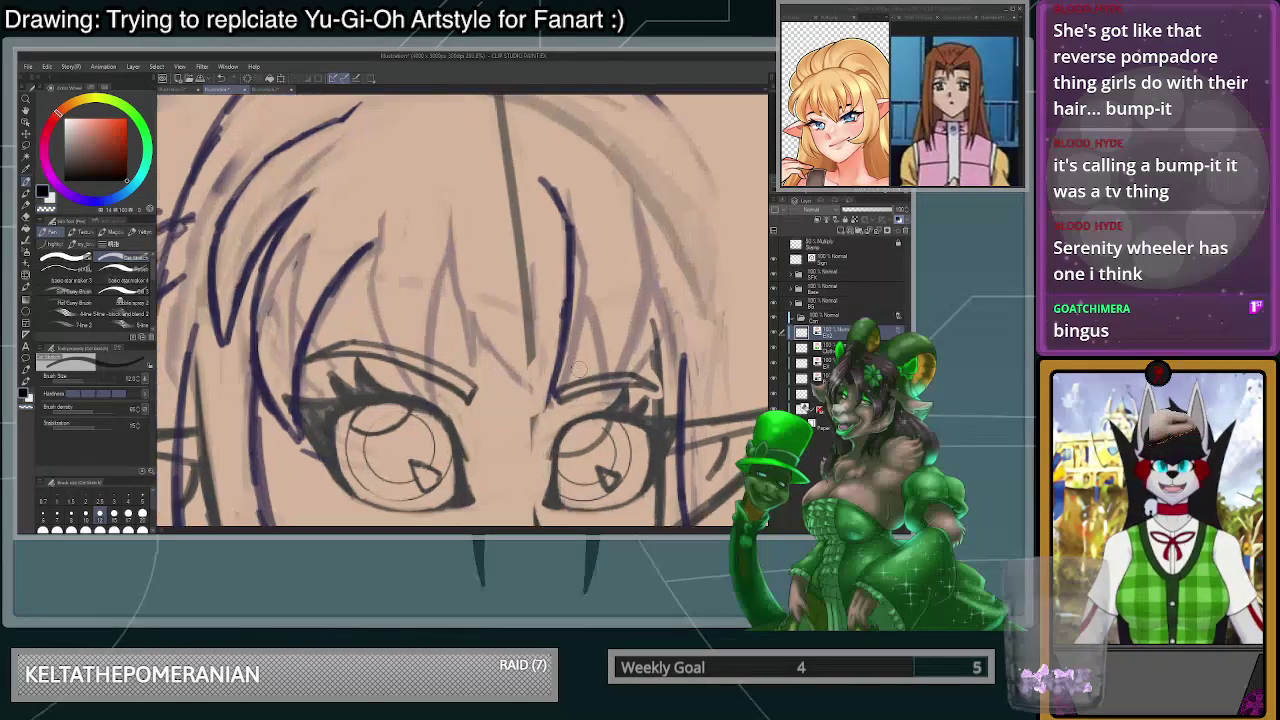
drag(523, 310, 534, 408)
key(ctrl+z)
key(ctrl+z)
key(ctrl+z)
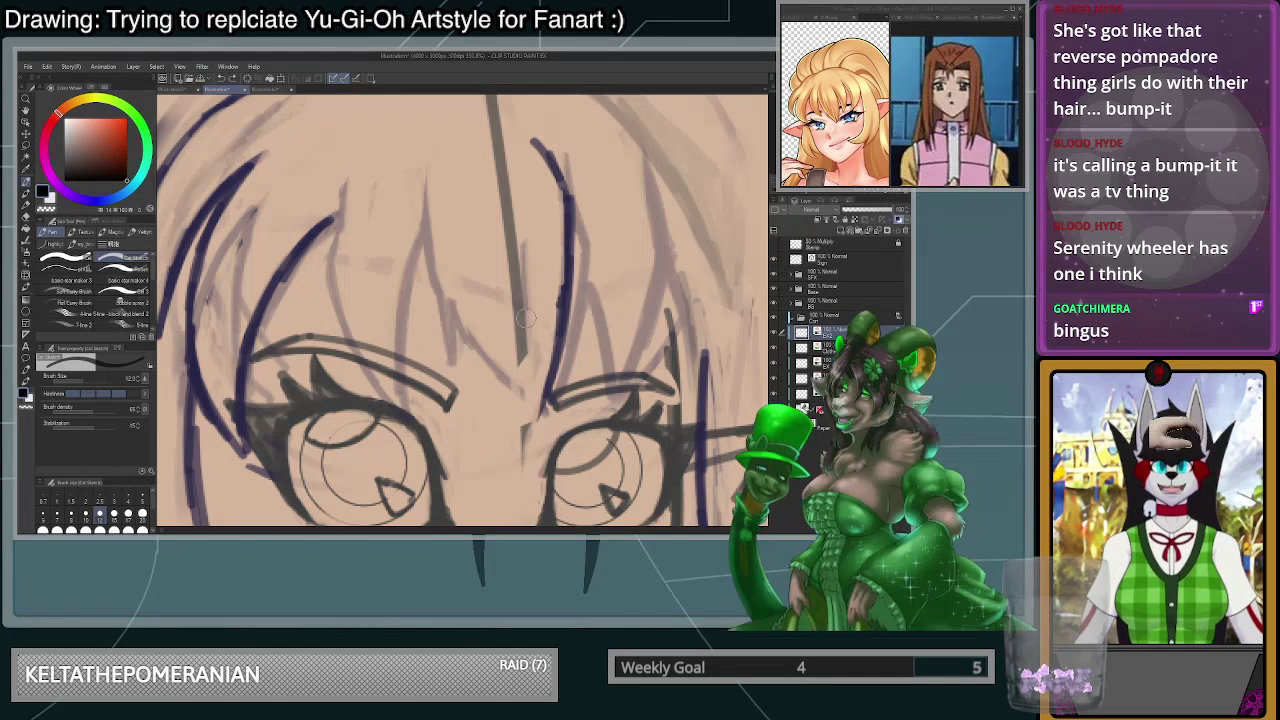
mouse_move(525, 309)
mouse_down()
mouse_move(539, 423)
mouse_move(531, 347)
mouse_move(537, 417)
mouse_up()
key(ctrl+z)
drag(525, 328, 533, 408)
mouse_move(525, 351)
mouse_down()
mouse_move(526, 414)
mouse_move(522, 404)
mouse_up()
key(ctrl+z)
key(ctrl+z)
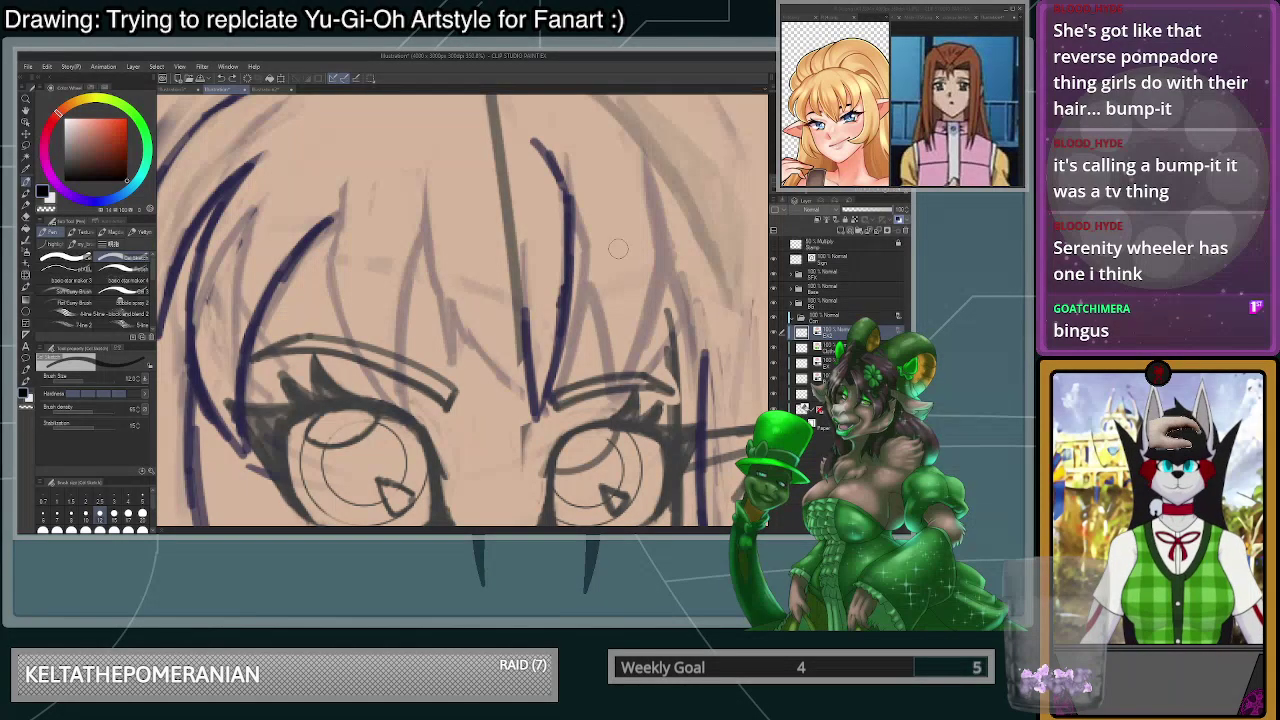
- Draw a long curved fringe line from the forehead above the near eyebrow's inner end down to the central tip
mouse_move(421, 210)
mouse_down()
mouse_move(428, 270)
mouse_move(474, 362)
mouse_up()
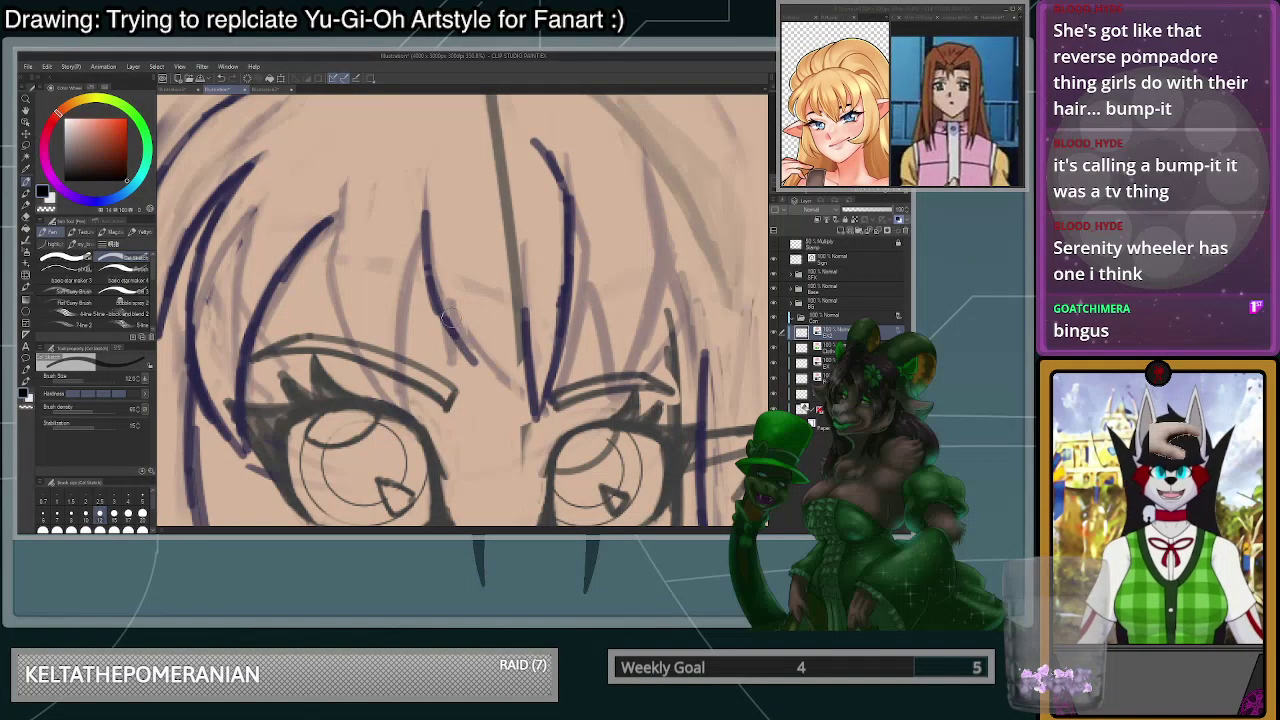
drag(447, 312, 513, 399)
key(ctrl+z)
drag(435, 308, 533, 431)
key(ctrl+z)
drag(524, 312, 523, 396)
mouse_move(521, 348)
mouse_down()
mouse_move(522, 412)
mouse_move(525, 392)
mouse_move(516, 408)
mouse_move(501, 395)
mouse_move(528, 415)
mouse_up()
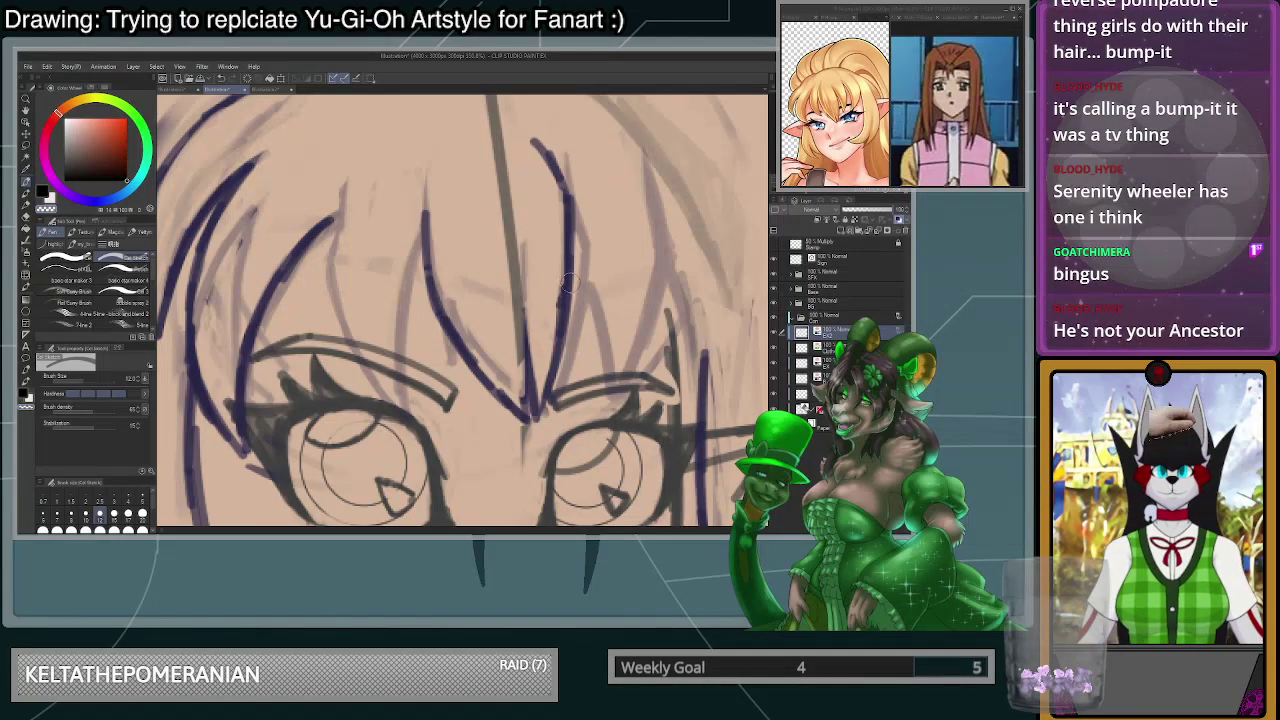
- Rework the shared tip between the eyebrows where the central fringe lines converge
scroll(510, 361, down, 3)
scroll(510, 361, up, 6)
drag(520, 382, 524, 438)
key(c)
drag(522, 347, 523, 424)
drag(523, 366, 520, 427)
- Erase a narrow gap inside the central fringe tip using a smaller brush size
key(bracketleft)
key(bracketleft)
key(bracketleft)
key(bracketleft)
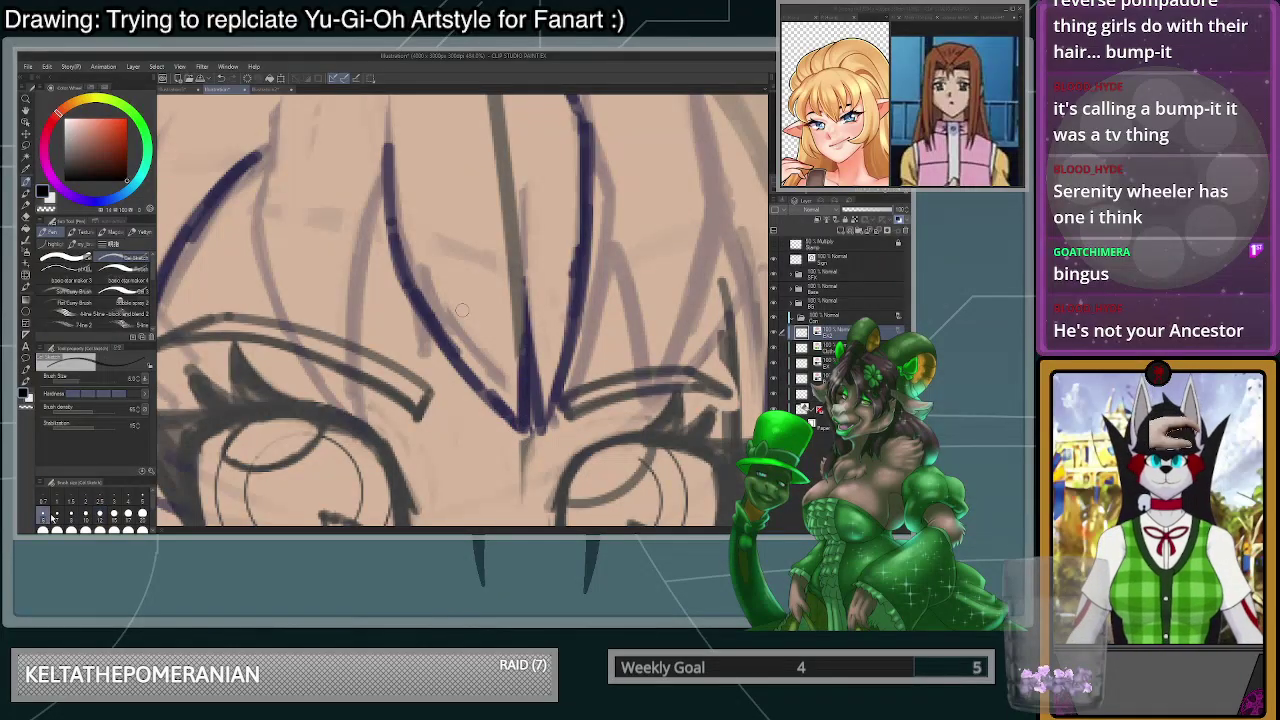
key(c)
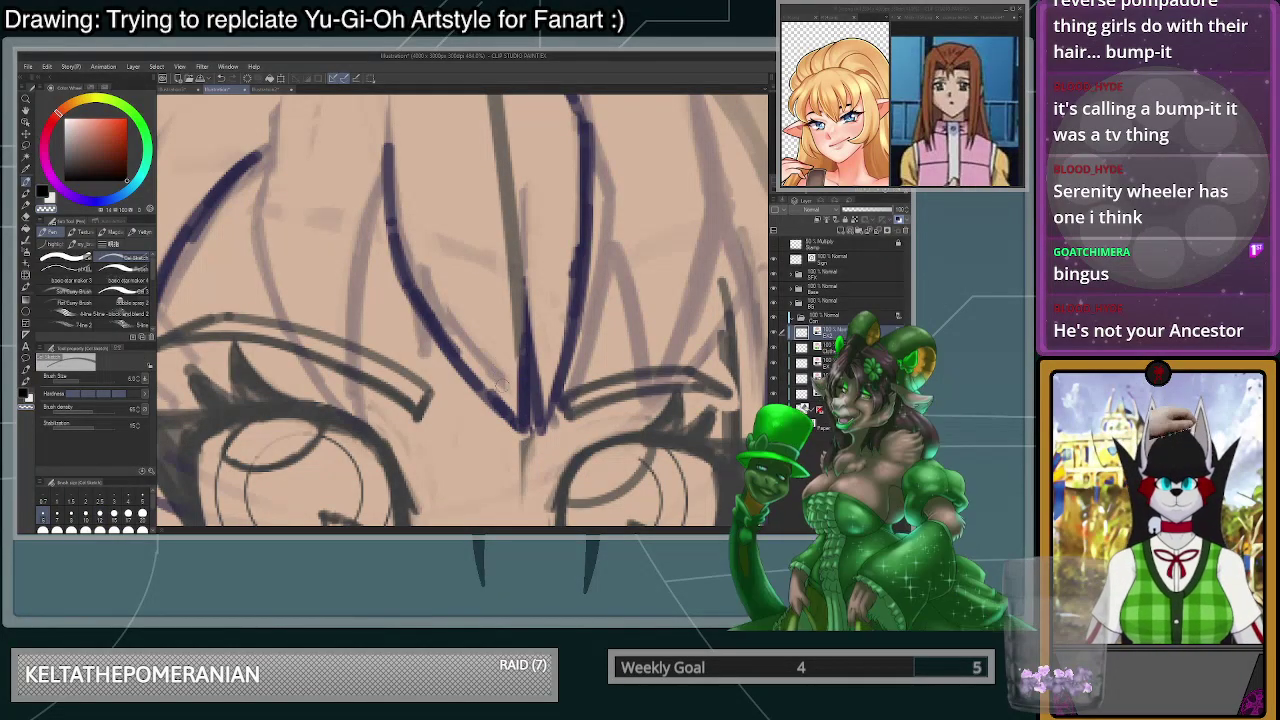
drag(528, 384, 529, 422)
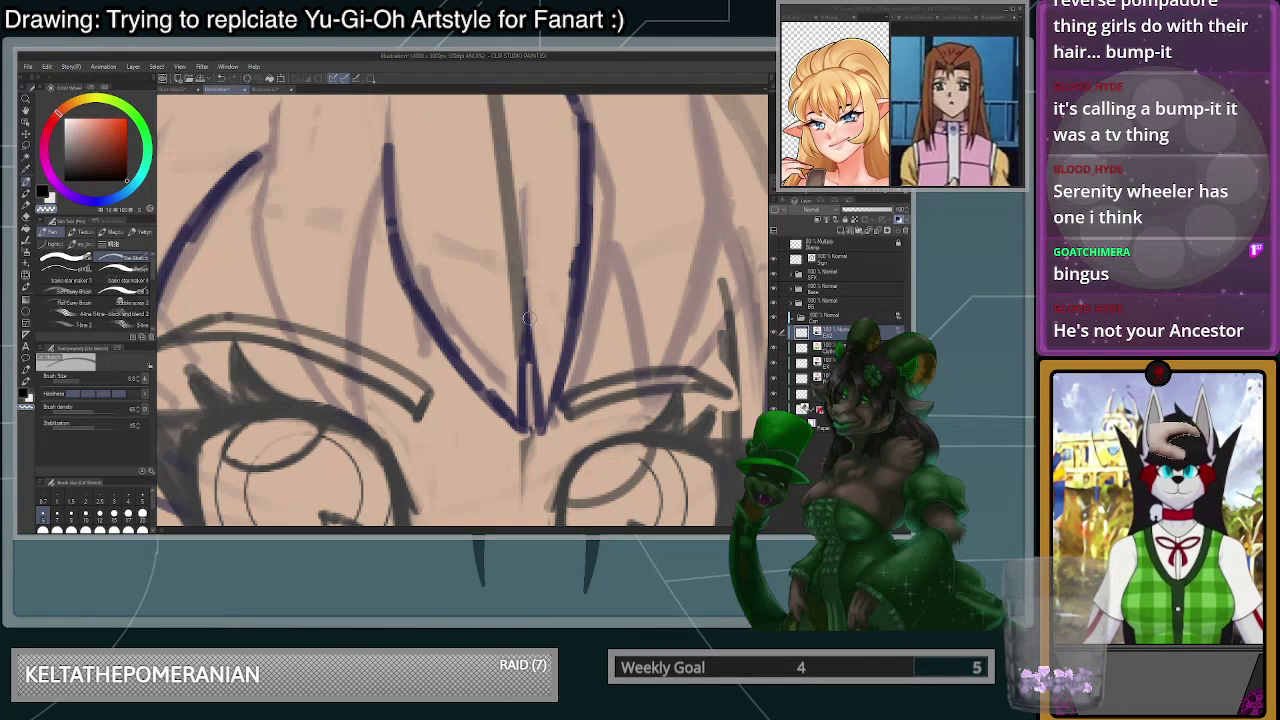
- Redraw the short middle line above the central tip and taper its upper end
key(c)
mouse_move(519, 390)
mouse_down()
mouse_move(521, 250)
mouse_move(524, 318)
mouse_up()
key(c)
key(c)
drag(517, 262, 519, 316)
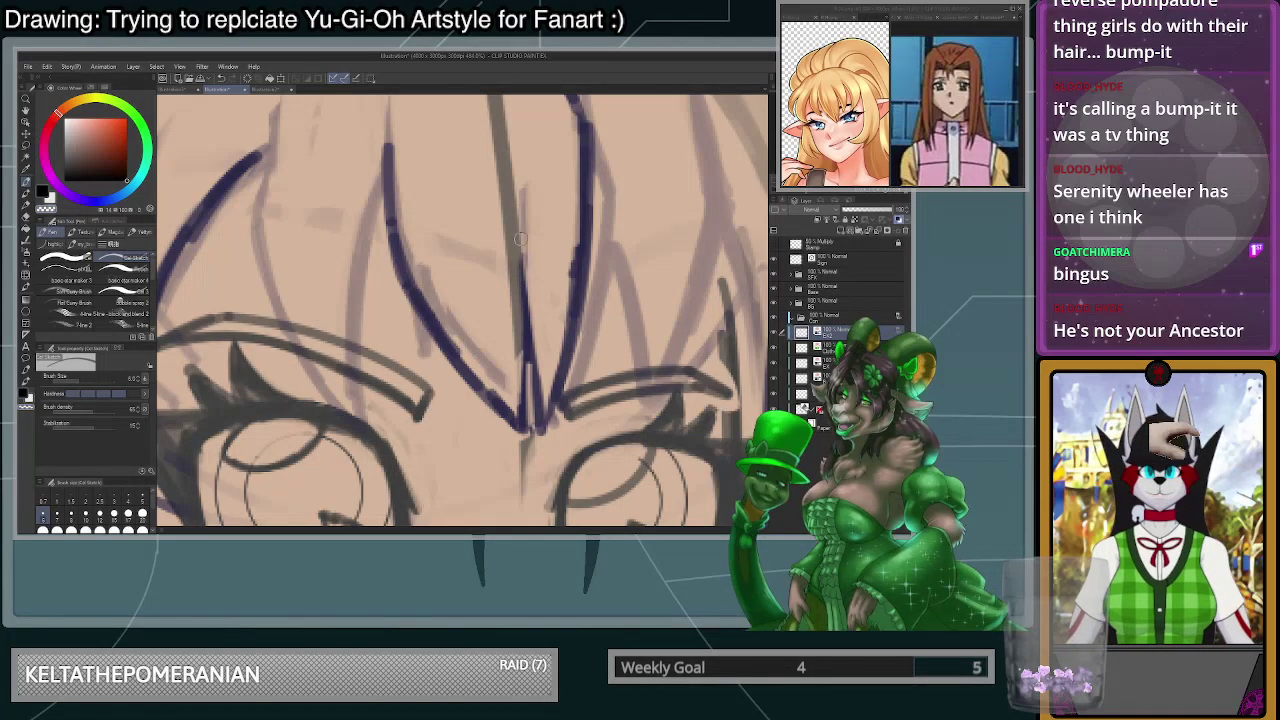
drag(522, 252, 528, 312)
scroll(536, 346, down, 8)
scroll(536, 346, up, 4)
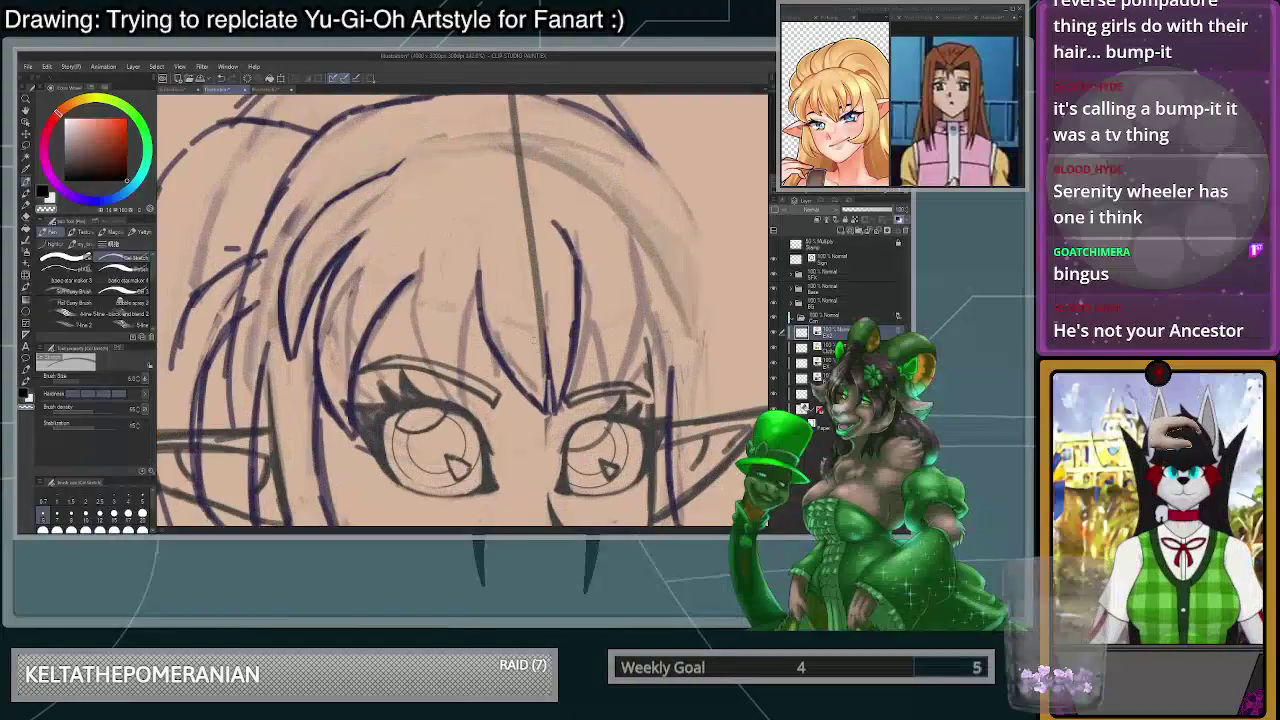
scroll(536, 346, up, 2)
scroll(480, 300, down, 2)
scroll(435, 268, up, 1)
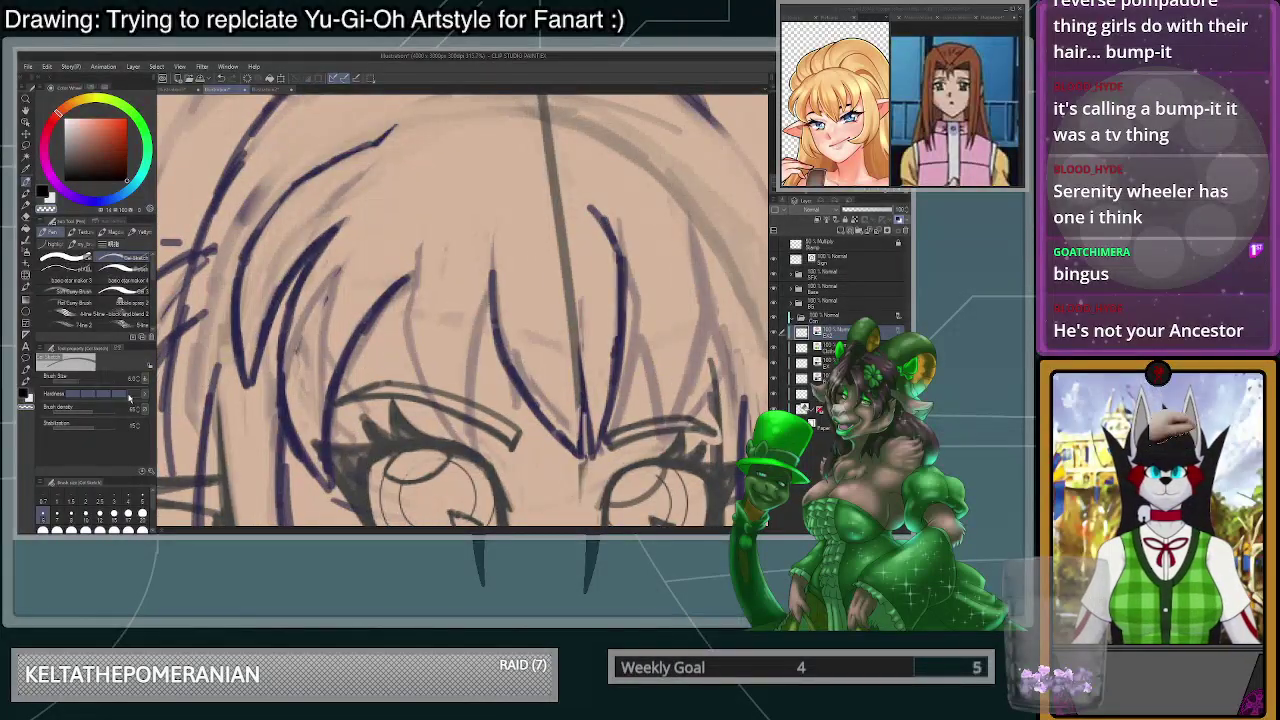
- Add a jagged notch to the lower part of the long fringe line on the near side of the central tip
click(142, 514)
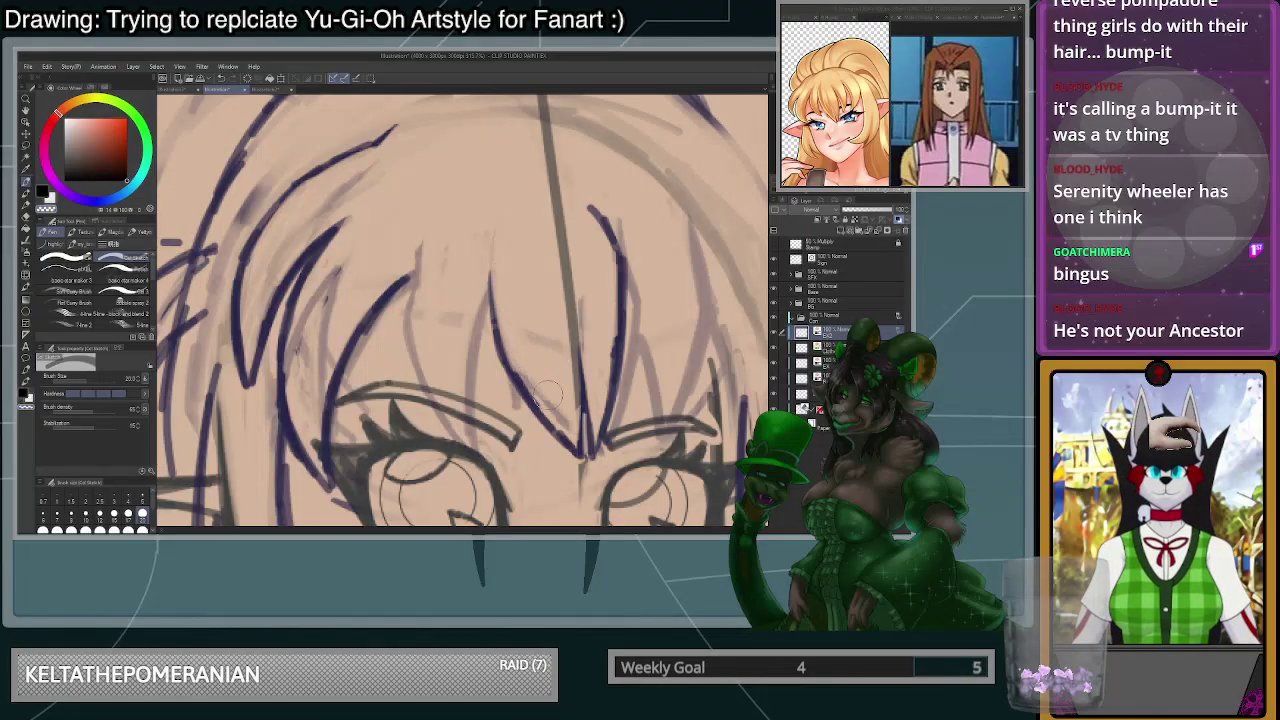
scroll(520, 352, down, 3)
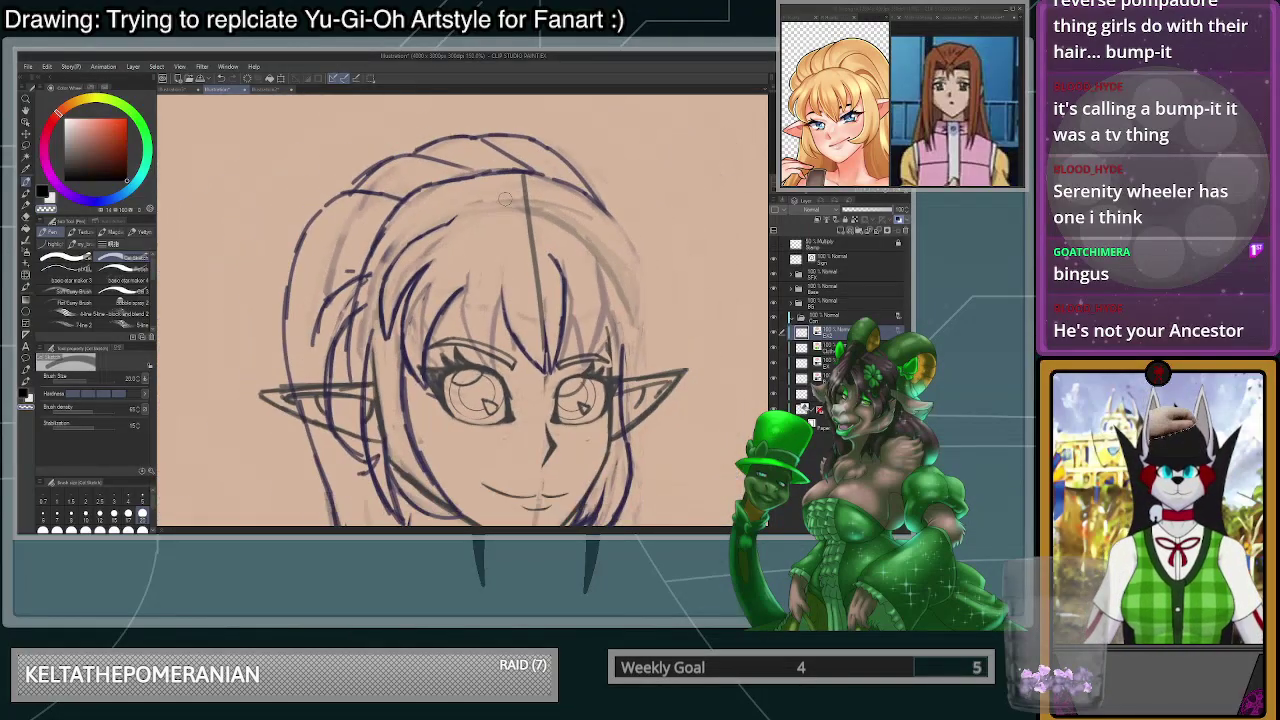
scroll(505, 200, up, 3)
scroll(517, 340, up, 2)
mouse_move(505, 396)
mouse_down()
mouse_move(531, 458)
mouse_move(508, 398)
mouse_up()
scroll(535, 410, down, 2)
scroll(625, 430, up, 4)
scroll(618, 438, up, 1)
- Clean up the notched fringe line by erasing along its edge with a smaller brush size
key([)
key([)
key([)
key([)
key(c)
scroll(398, 370, down, 1)
scroll(300, 315, up, 2)
mouse_move(292, 310)
mouse_down()
mouse_move(319, 429)
mouse_move(347, 470)
mouse_move(342, 405)
mouse_move(387, 459)
mouse_move(344, 422)
mouse_move(353, 473)
mouse_move(283, 285)
mouse_up()
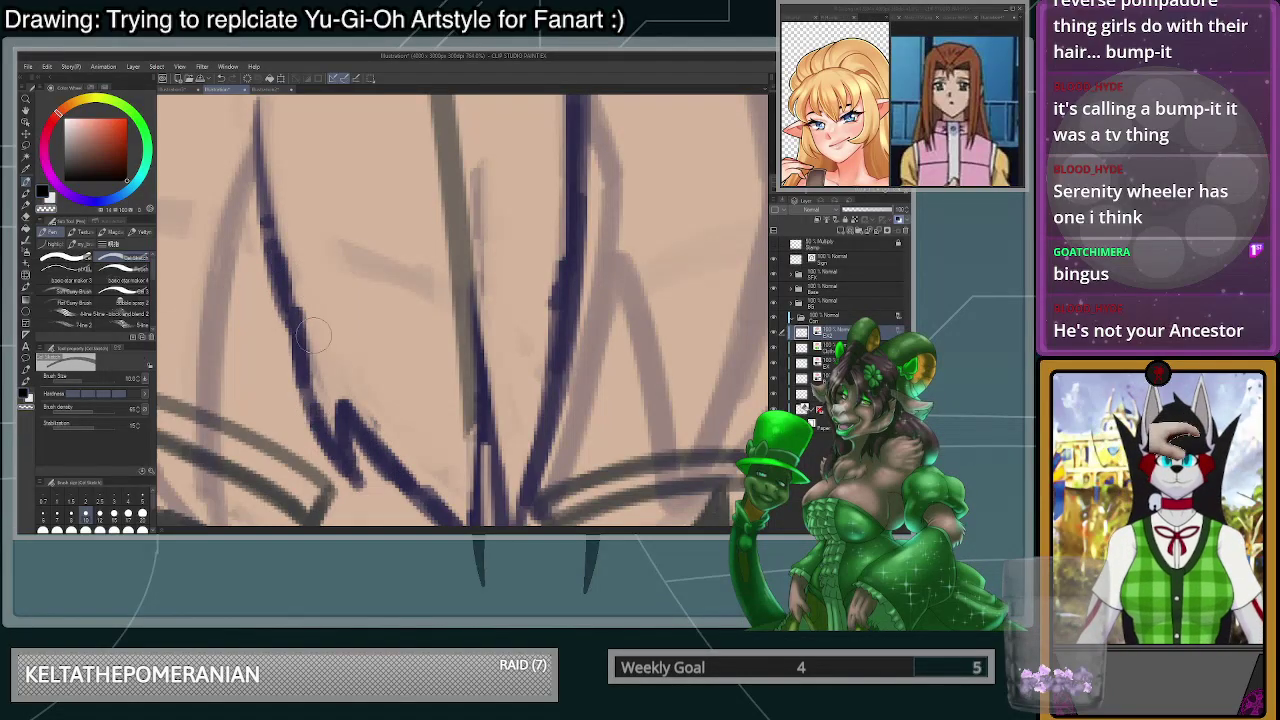
scroll(404, 260, down, 2)
scroll(404, 260, down, 2)
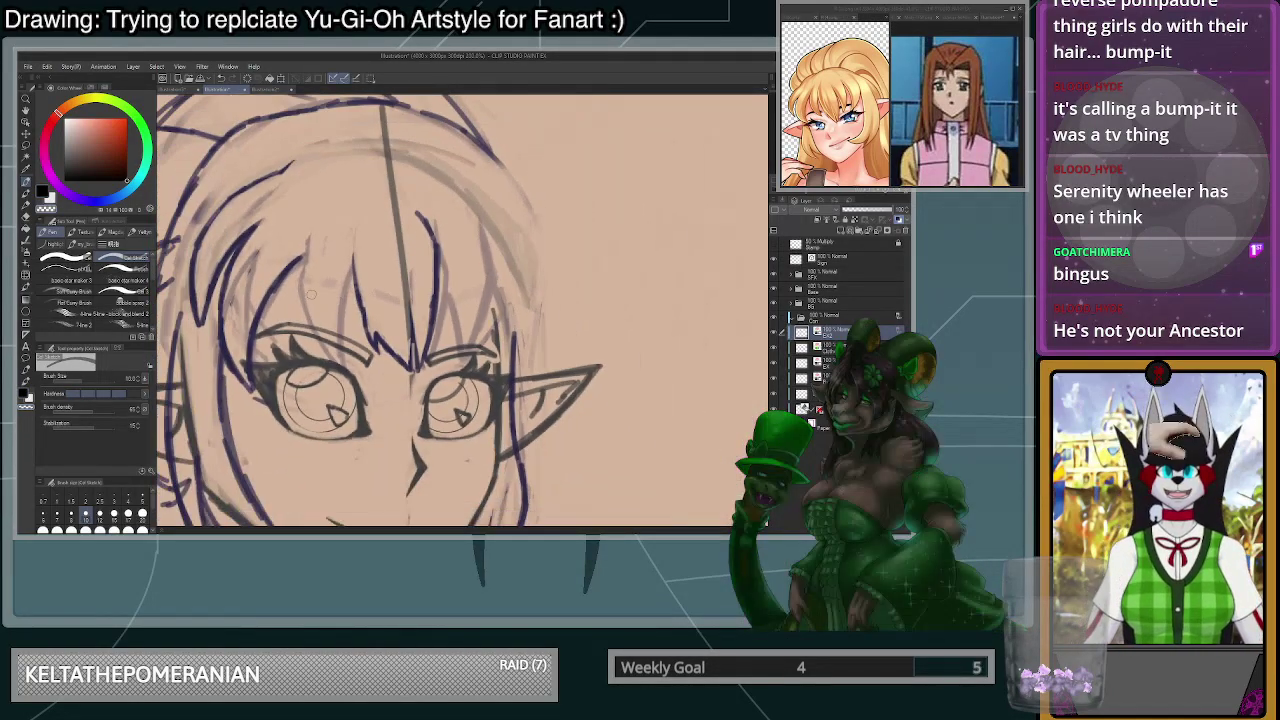
- Draw a curved fringe line from the forehead down across the middle of the near eyebrow
scroll(322, 258, up, 3)
drag(330, 210, 316, 285)
key(ctrl+z)
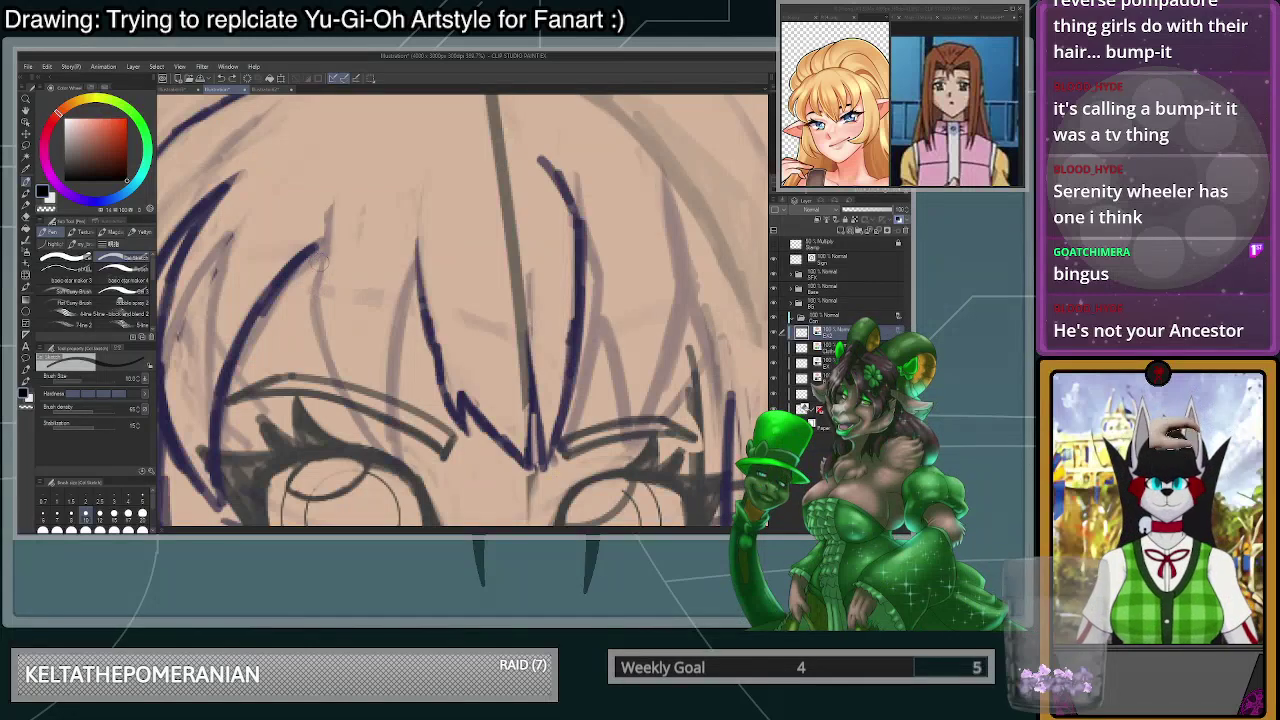
drag(332, 209, 324, 352)
key(ctrl+z)
drag(333, 204, 323, 340)
drag(322, 262, 384, 444)
key(ctrl+z)
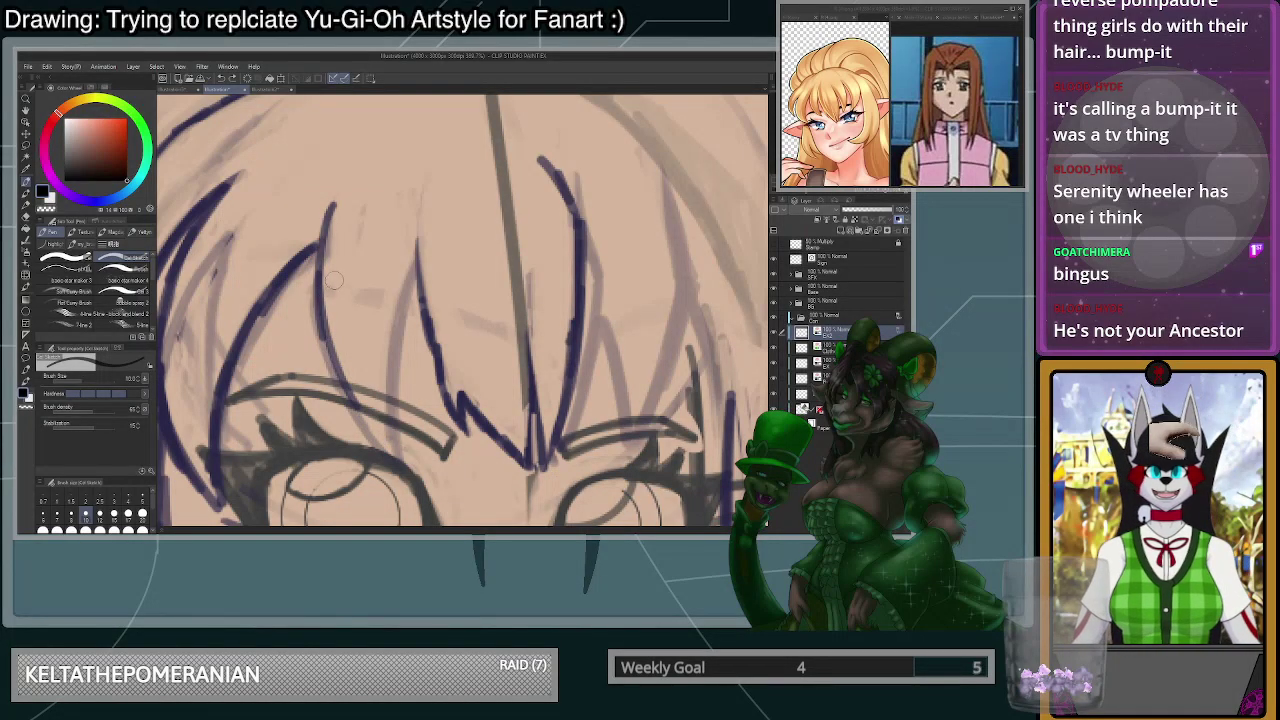
key(ctrl+z)
key(ctrl+z)
drag(331, 201, 327, 345)
mouse_move(318, 266)
mouse_down()
mouse_move(346, 376)
mouse_move(412, 446)
mouse_move(398, 373)
mouse_up()
- Draw the strand's opposite edge up from its tip to the notched line, and trim the overshooting top of the neighbouring line
mouse_move(406, 300)
mouse_down()
mouse_move(411, 442)
mouse_move(401, 328)
mouse_up()
key(ctrl+z)
key(ctrl+z)
mouse_move(403, 416)
mouse_down()
mouse_move(412, 284)
mouse_move(402, 324)
mouse_up()
key(ctrl+z)
mouse_move(417, 264)
mouse_down()
mouse_move(399, 366)
mouse_move(409, 441)
mouse_up()
scroll(408, 430, down, 2)
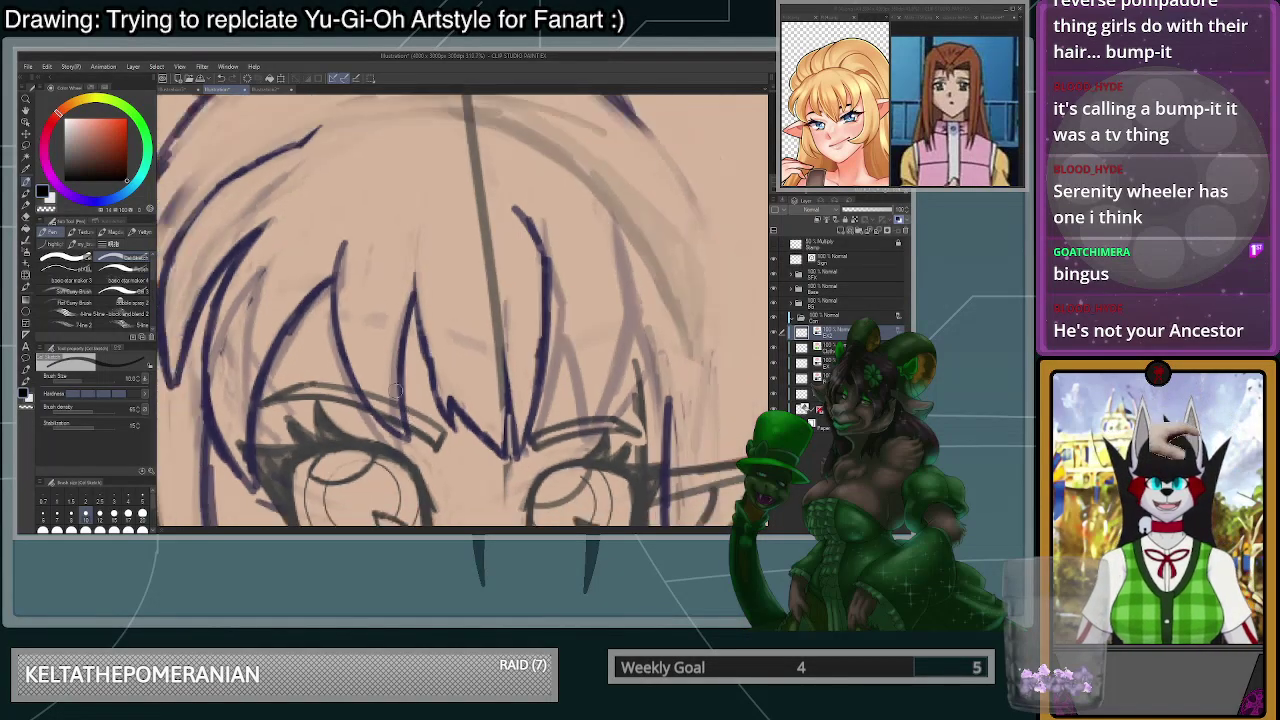
scroll(363, 280, up, 2)
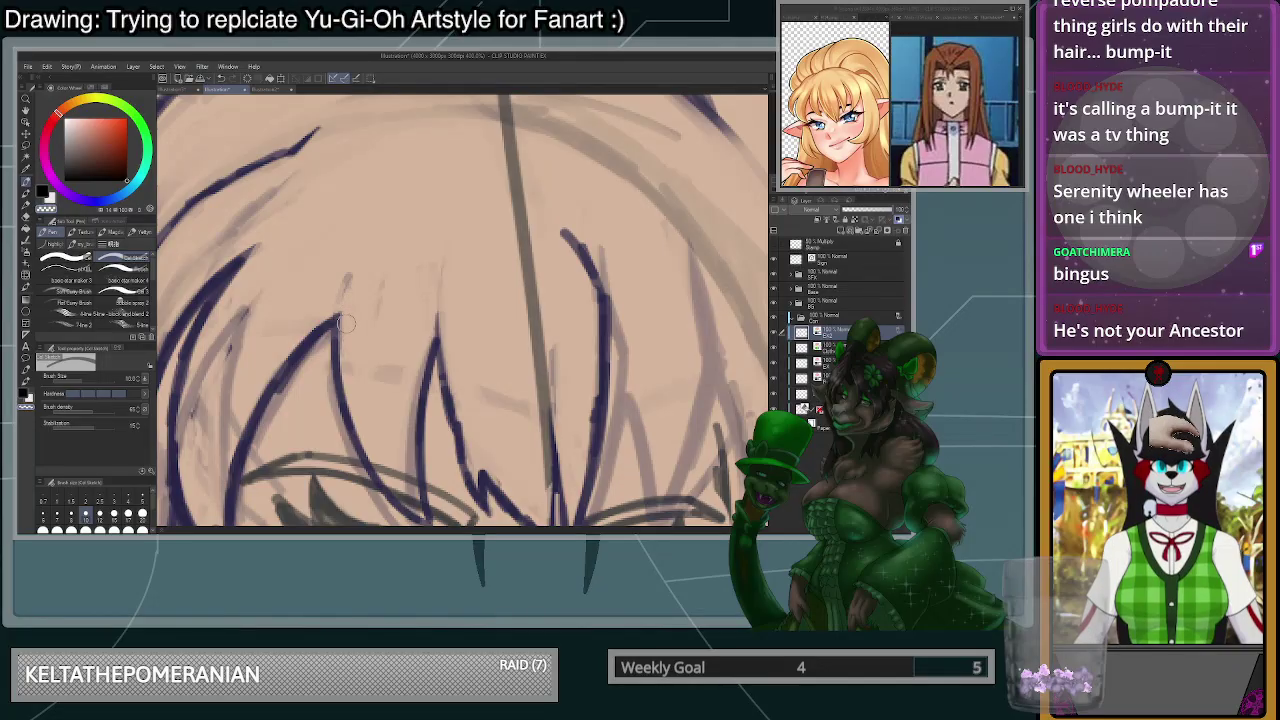
scroll(354, 330, down, 2)
scroll(424, 283, up, 2)
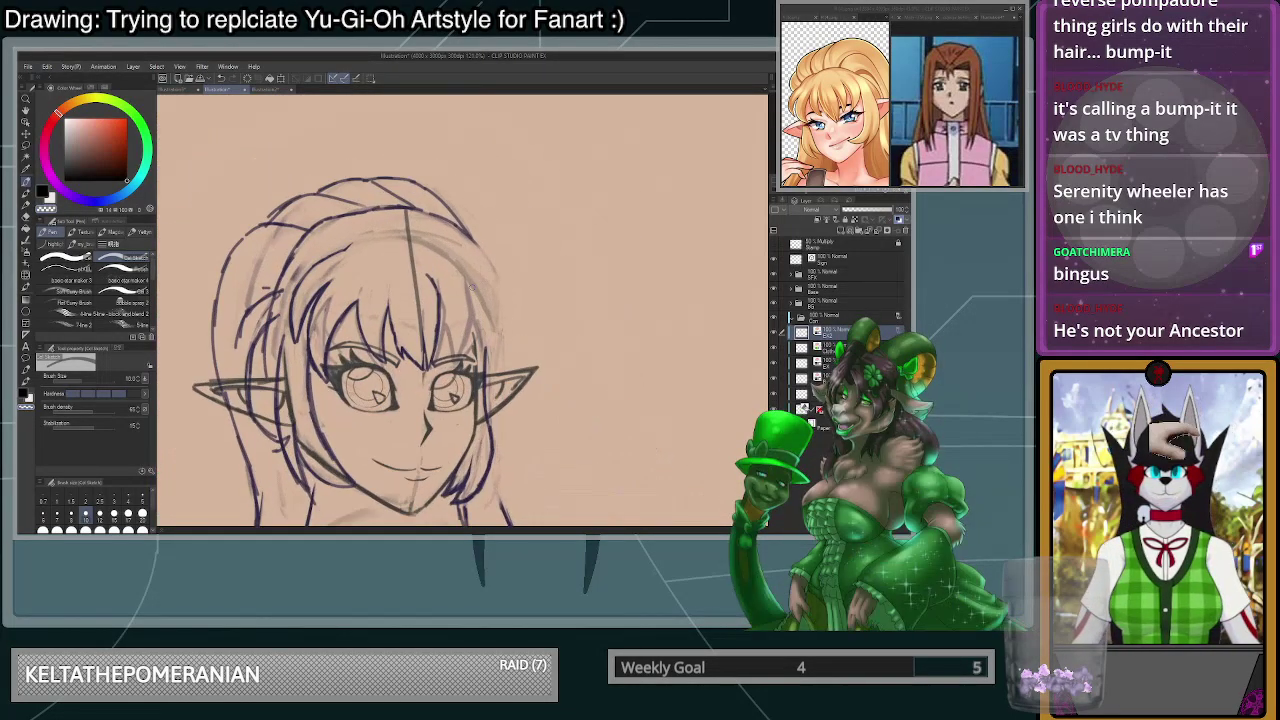
- Erase and redraw the notched fringe line from its peak down to the notch, bringing the peak to a point
scroll(424, 285, up, 1)
scroll(446, 371, down, 1)
scroll(405, 385, up, 3)
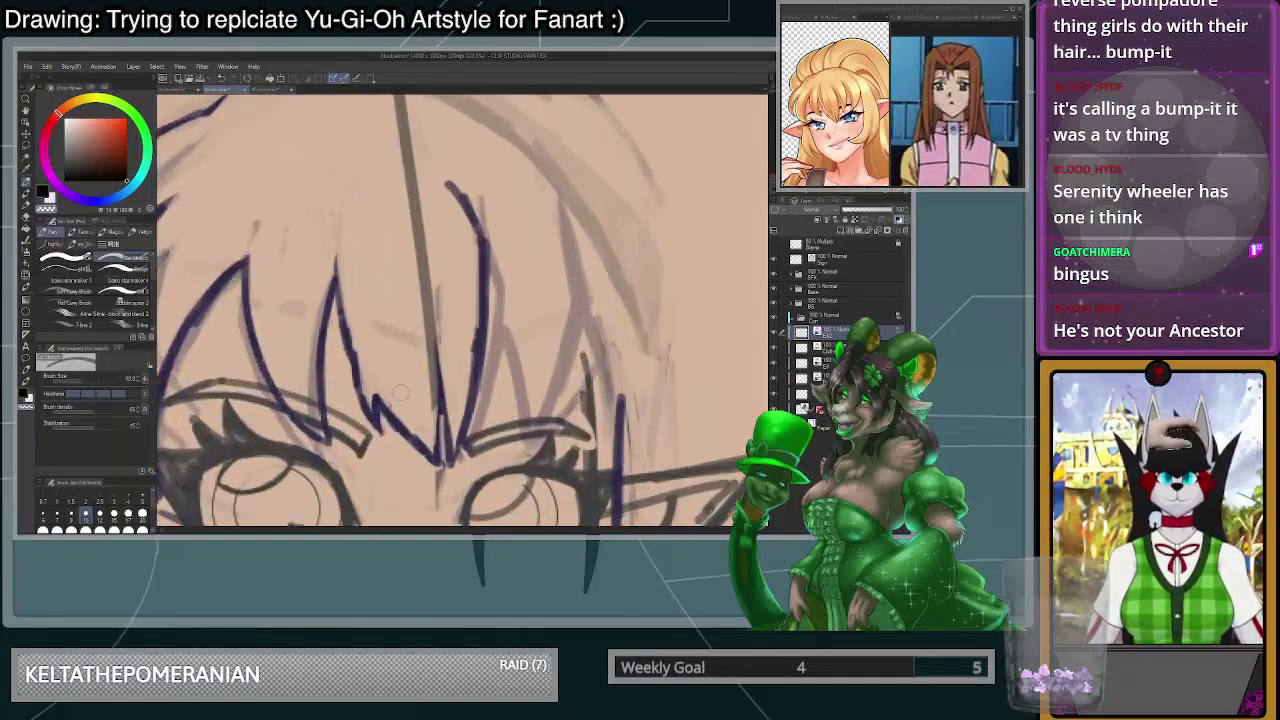
drag(372, 398, 381, 430)
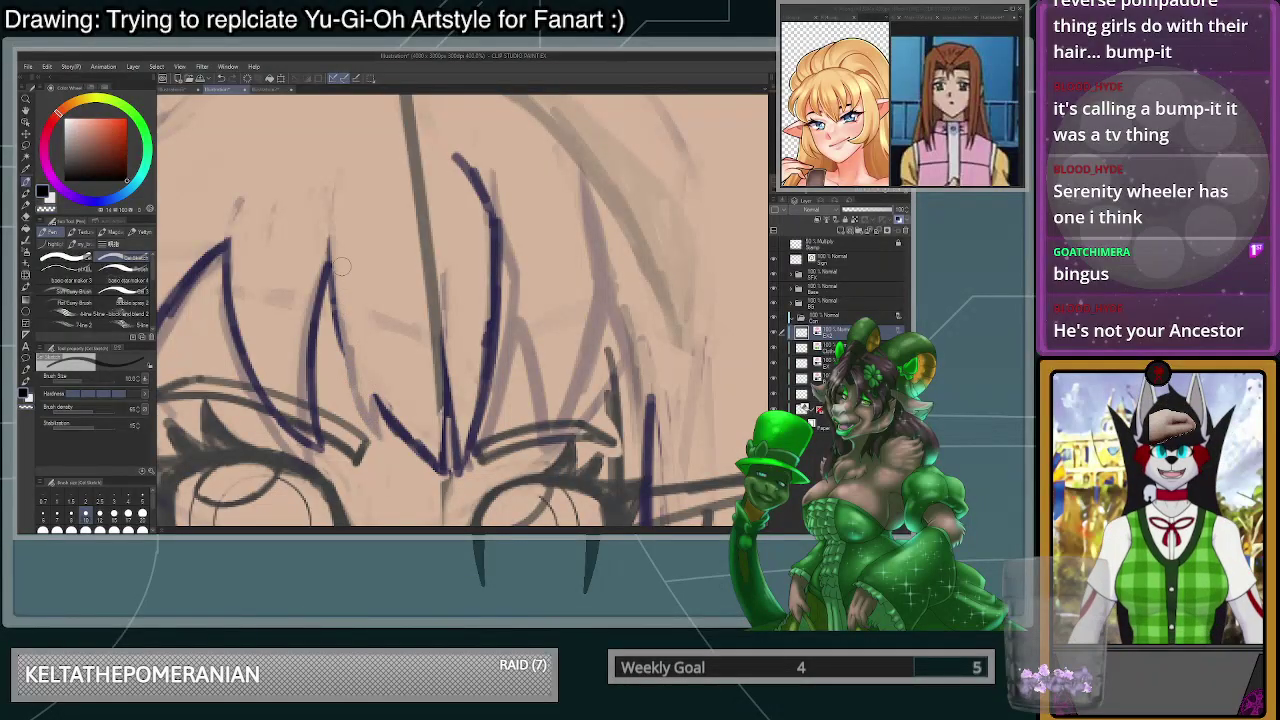
drag(338, 235, 368, 398)
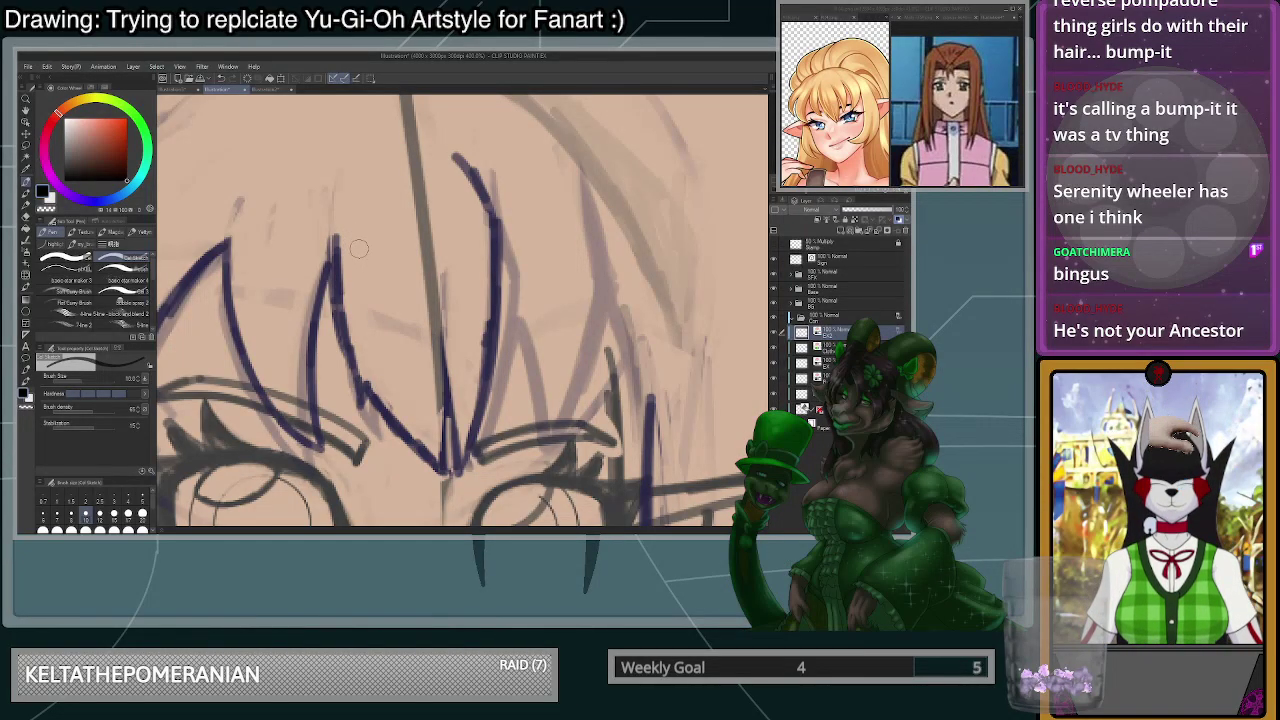
drag(338, 228, 347, 309)
key(ctrl+z)
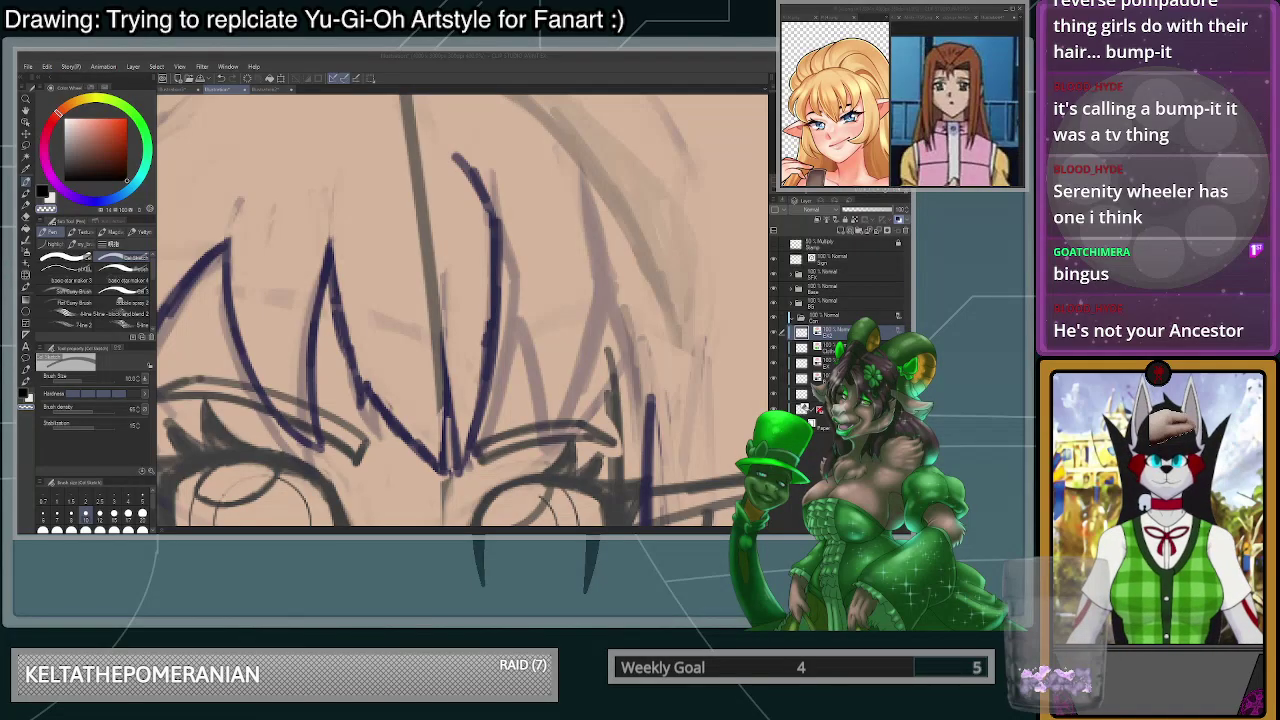
- Rework the upper end of the central fringe strand into a straighter, tapered point on the forehead
drag(453, 150, 488, 213)
key(ctrl+z)
key(ctrl+z)
drag(459, 137, 490, 211)
key(ctrl+z)
drag(457, 145, 491, 208)
key(ctrl+z)
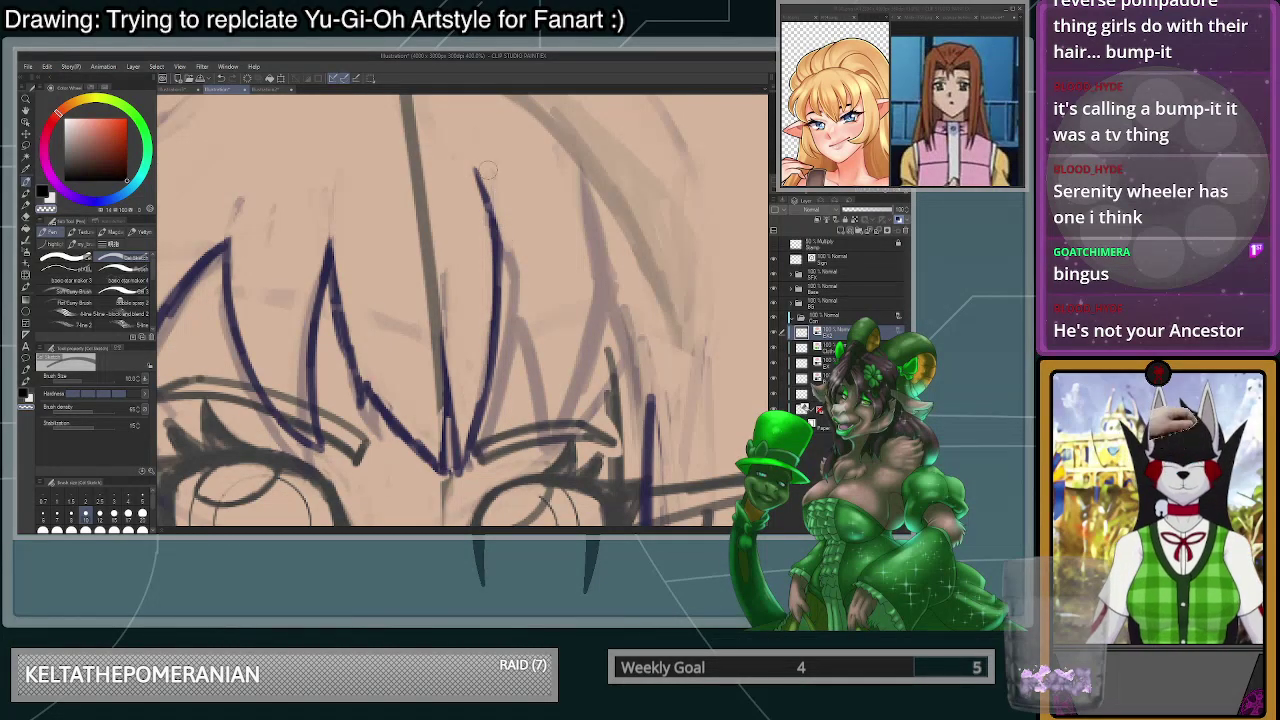
scroll(505, 215, down, 3)
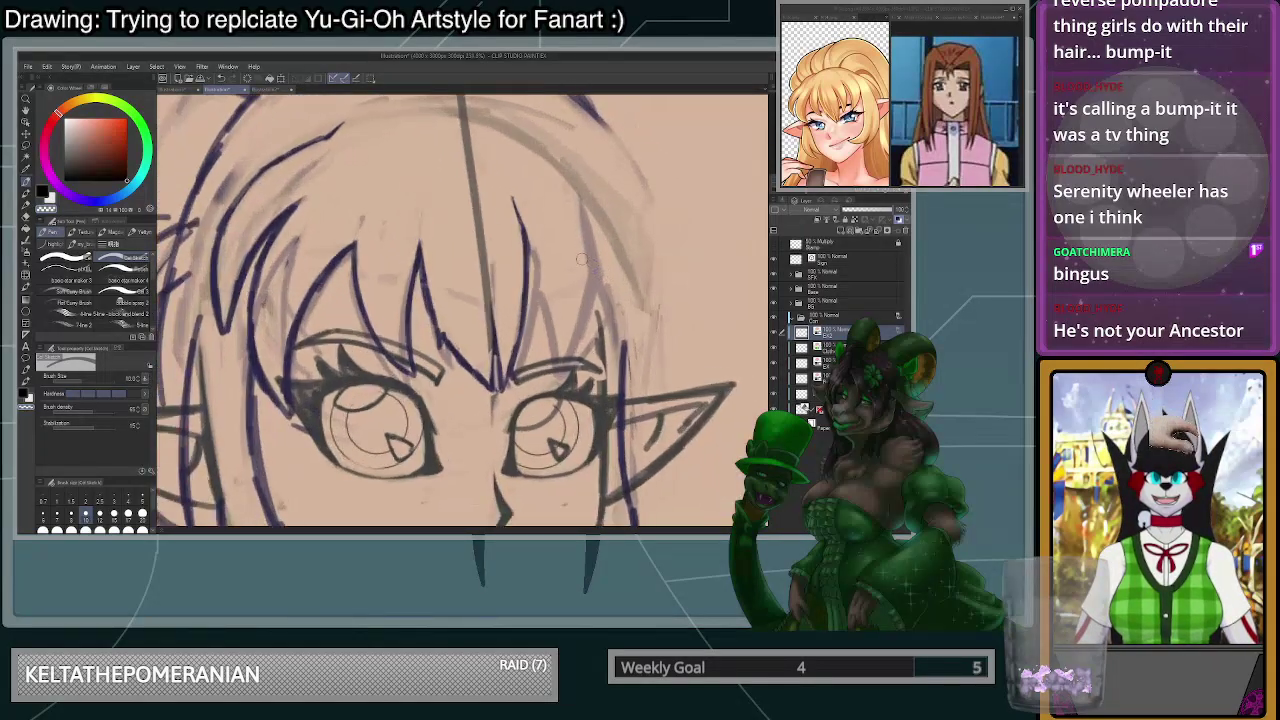
scroll(581, 259, up, 2)
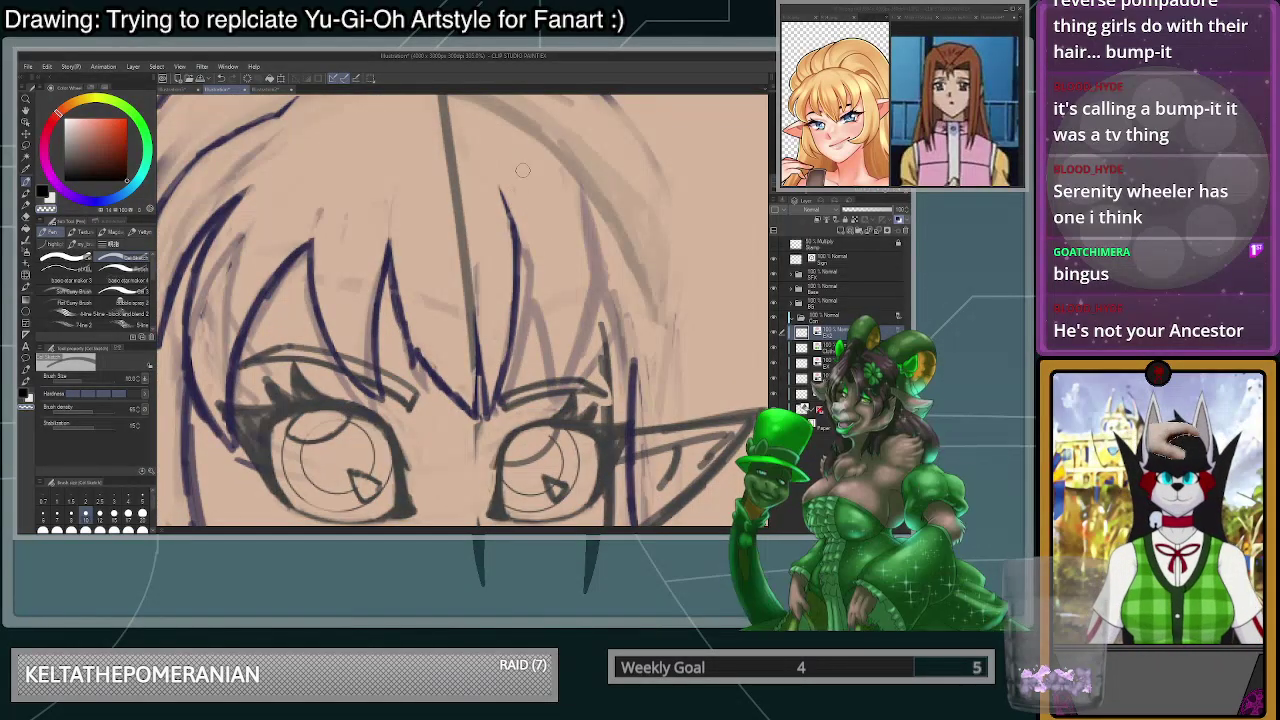
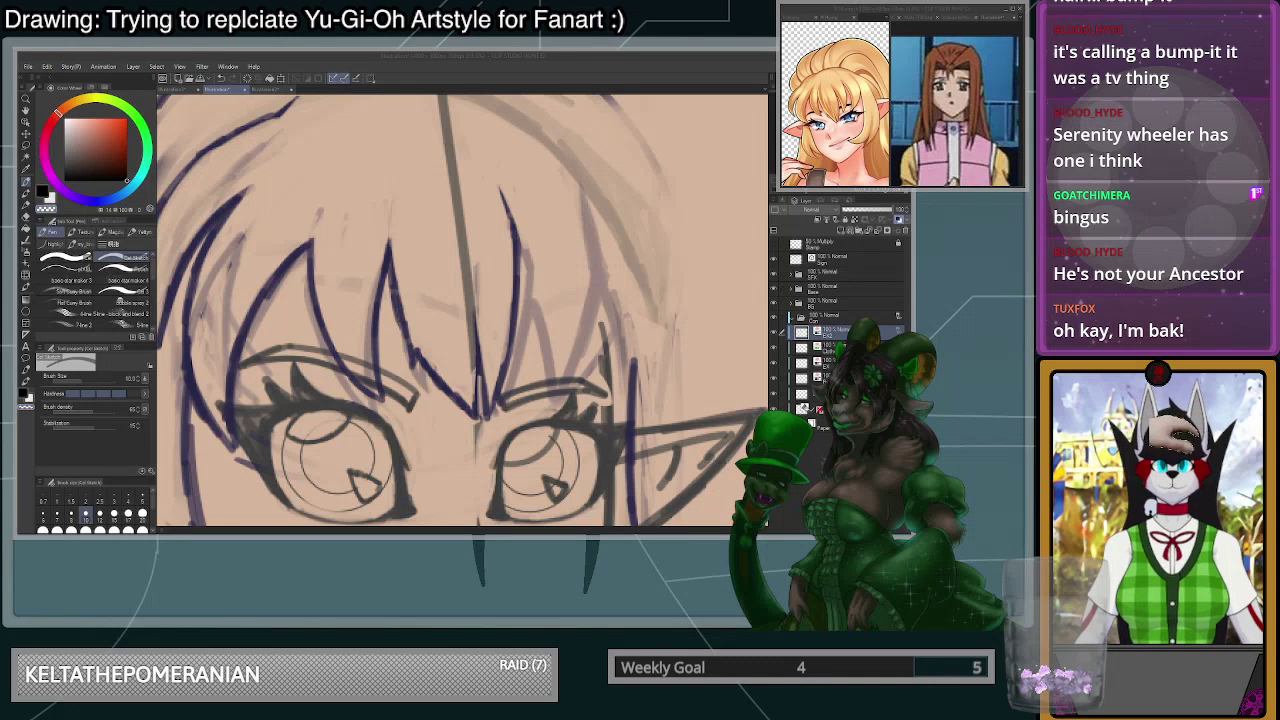
drag(465, 302, 471, 366)
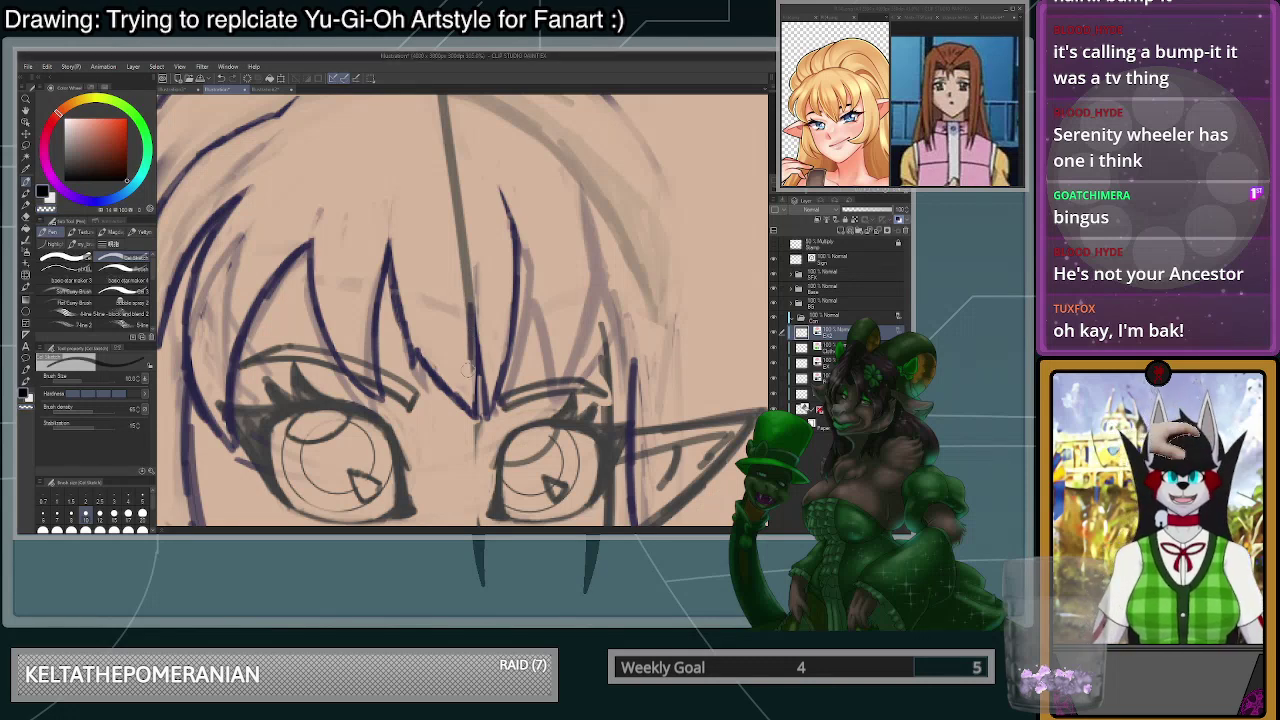
- Redraw the upper part of the central fringe strand's straight line so it runs cleanly down toward its tip
key(ctrl+z)
mouse_move(471, 294)
mouse_down()
mouse_move(474, 336)
mouse_move(468, 291)
mouse_move(469, 359)
mouse_move(464, 287)
mouse_move(472, 356)
mouse_up()
key(c)
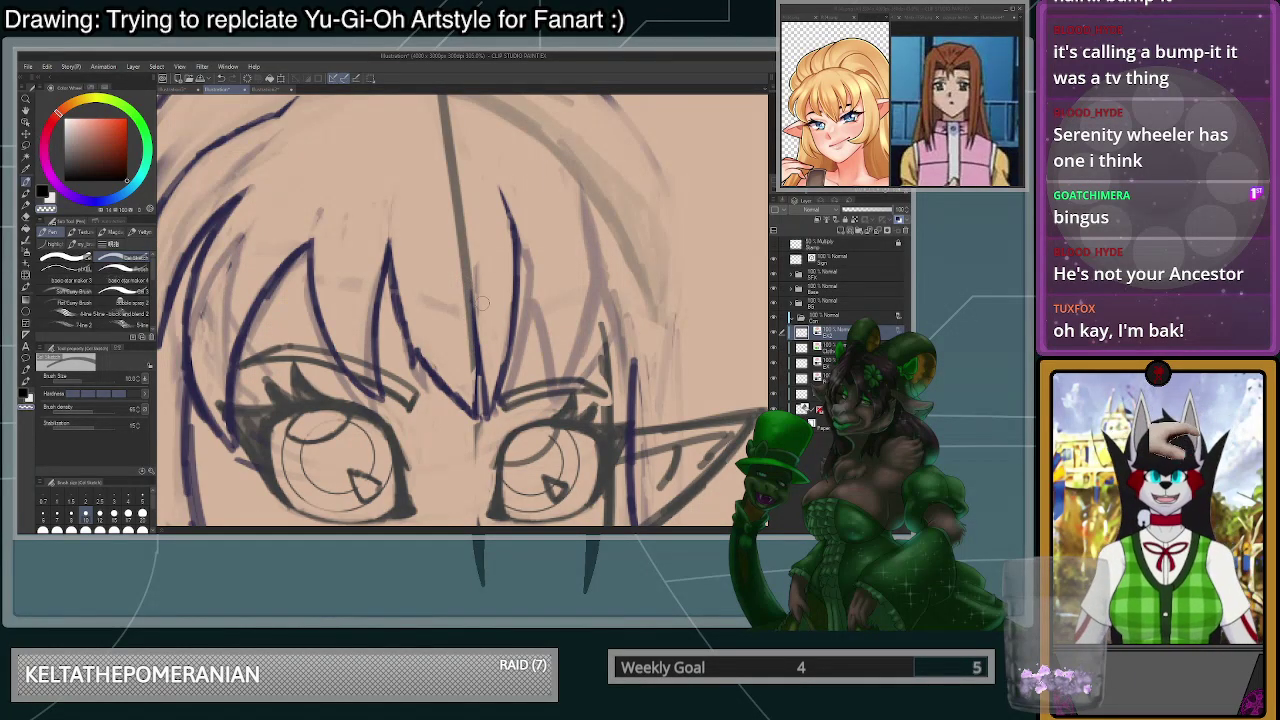
- Try a long curved fringe line sweeping up and outward from the inner end of the far eyebrow
scroll(484, 230, down, 5)
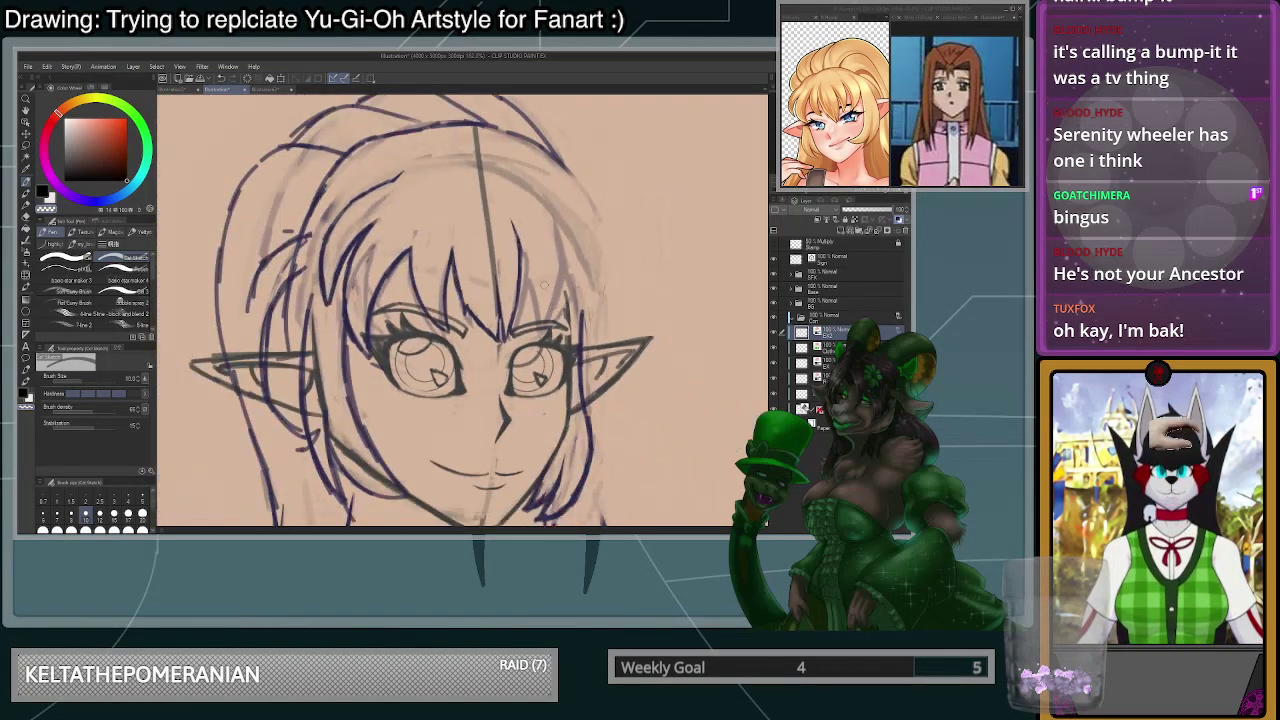
scroll(490, 240, up, 3)
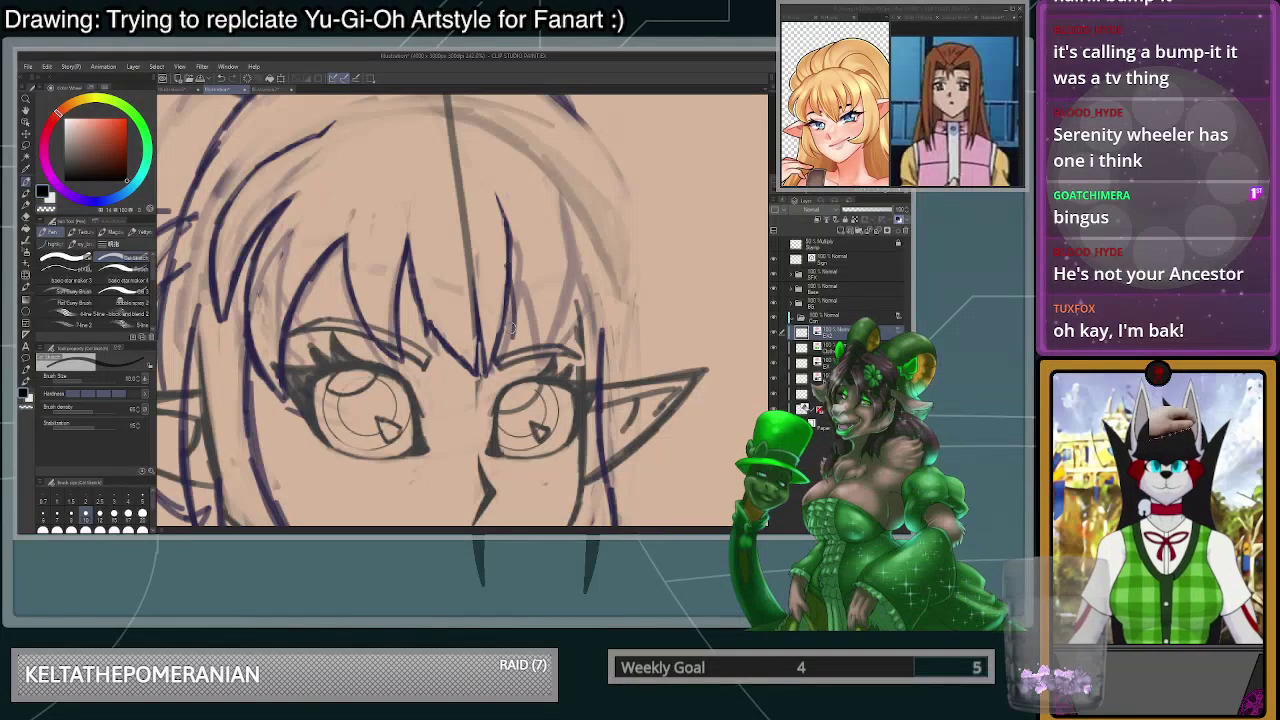
scroll(520, 290, down, 2)
scroll(532, 309, up, 2)
scroll(550, 270, down, 1)
scroll(567, 234, up, 2)
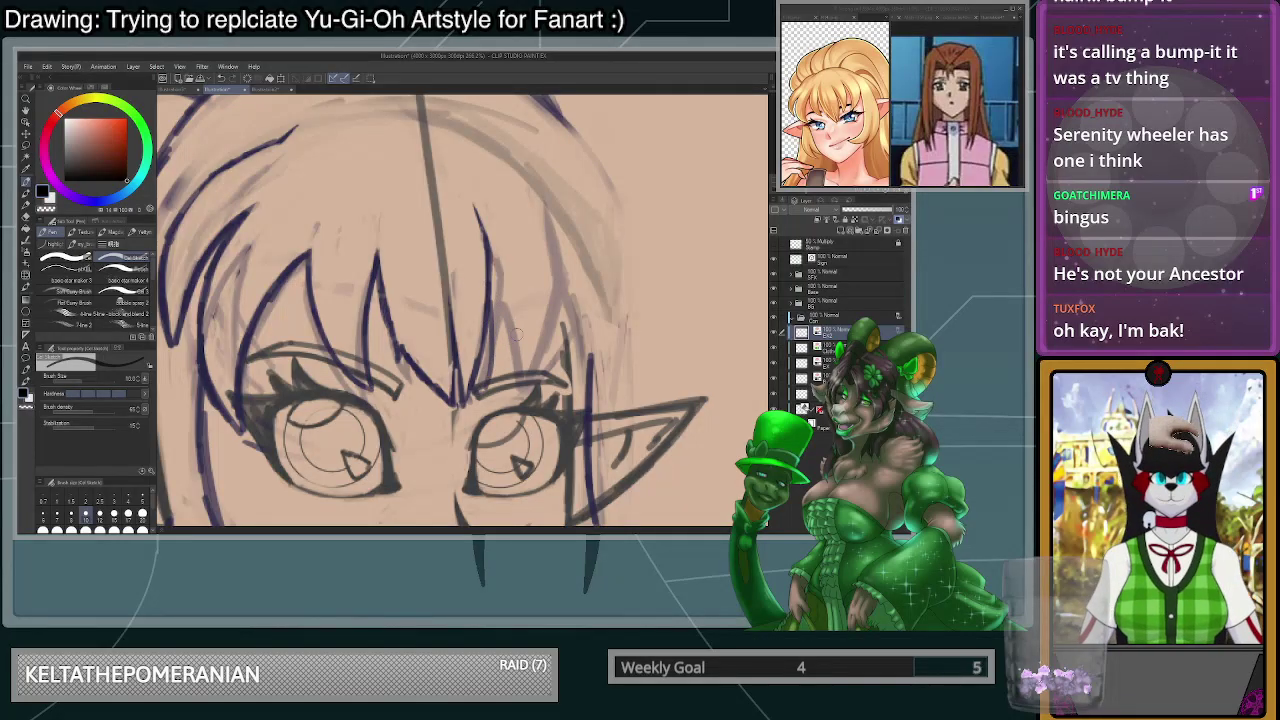
scroll(510, 333, up, 2)
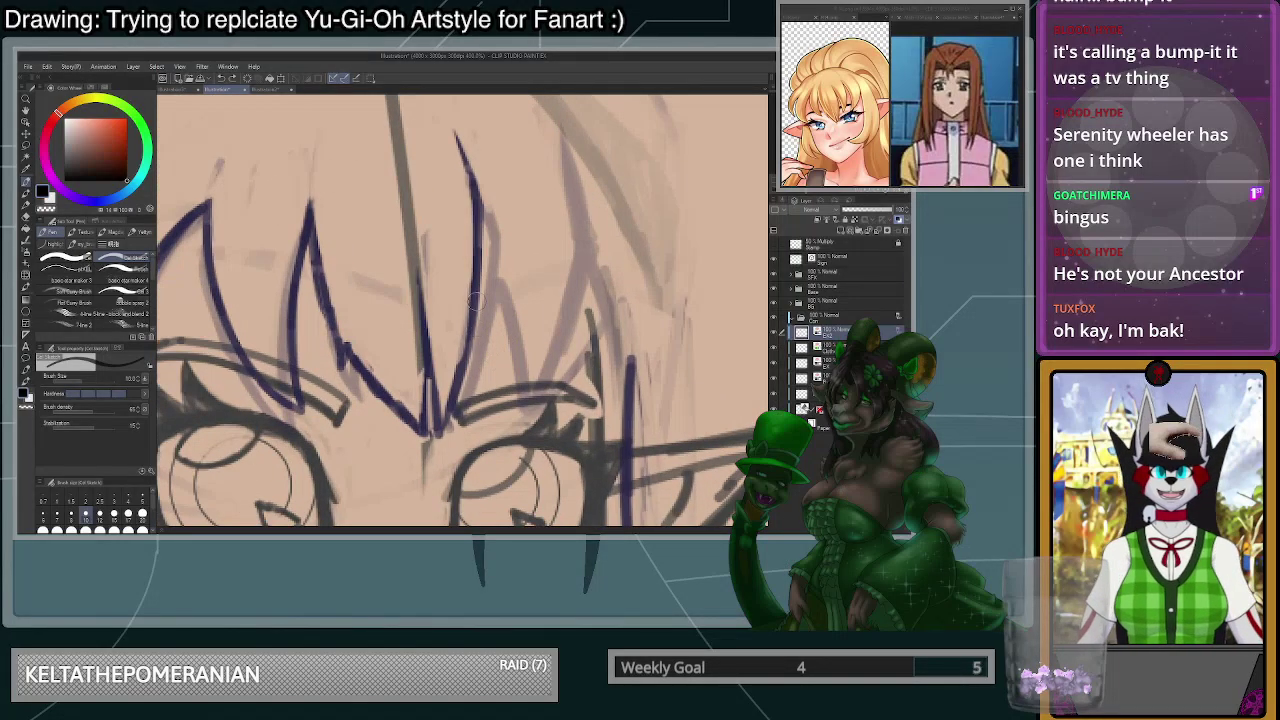
key(ctrl+z)
drag(478, 213, 469, 393)
key(ctrl+z)
mouse_move(477, 273)
mouse_down()
mouse_move(464, 406)
mouse_move(516, 325)
mouse_move(521, 200)
mouse_up()
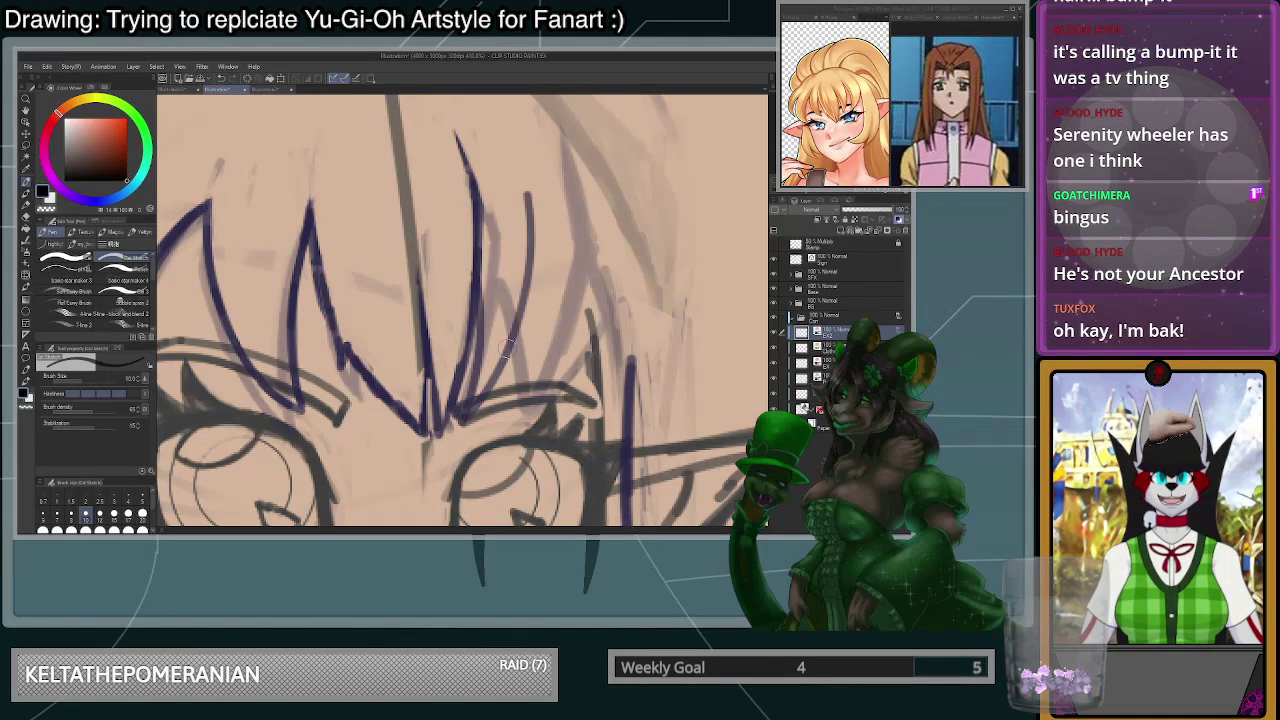
key(ctrl+z)
- Redraw the curved line beside the central strand from the far eyebrow's inner end and trim its upper end
mouse_move(466, 419)
mouse_down()
mouse_move(520, 330)
mouse_move(517, 238)
mouse_move(530, 264)
mouse_up()
key(ctrl+z)
mouse_move(518, 154)
mouse_down()
mouse_move(468, 405)
mouse_move(483, 390)
mouse_move(517, 155)
mouse_move(527, 286)
mouse_move(500, 360)
mouse_up()
key(ctrl+z)
drag(465, 416, 460, 423)
mouse_move(521, 304)
mouse_down()
mouse_move(516, 150)
mouse_move(515, 205)
mouse_up()
key(ctrl+z)
key(c)
drag(518, 130, 517, 222)
drag(534, 176, 529, 284)
key(ctrl+z)
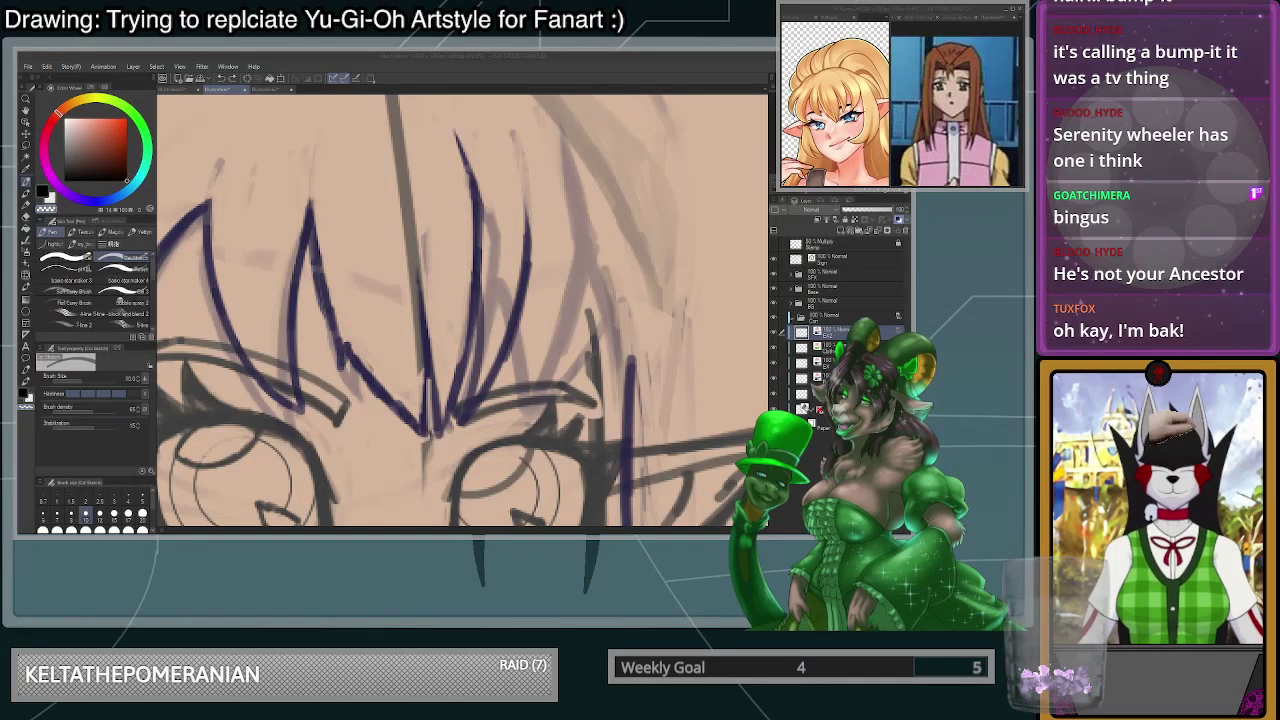
- Erase the curved line and try the inner edge of a shorter strand coming down onto the far eyebrow
mouse_move(524, 234)
mouse_down()
mouse_move(486, 394)
mouse_move(538, 233)
mouse_move(488, 395)
mouse_move(470, 410)
mouse_move(478, 380)
mouse_up()
drag(488, 292, 466, 440)
key(c)
drag(480, 295, 490, 393)
key(ctrl+z)
drag(483, 298, 489, 415)
key(ctrl+z)
- Try an outer edge for the short strand above the far eyebrow, curving between its tip and the forehead
mouse_move(480, 278)
mouse_down()
mouse_move(497, 397)
mouse_move(531, 300)
mouse_move(528, 178)
mouse_up()
key(ctrl+z)
mouse_move(500, 398)
mouse_down()
mouse_move(526, 289)
mouse_move(520, 128)
mouse_move(496, 380)
mouse_move(528, 184)
mouse_move(519, 150)
mouse_move(502, 400)
mouse_move(514, 124)
mouse_move(525, 156)
mouse_move(501, 372)
mouse_up()
key(ctrl+z)
key(ctrl+z)
key(ctrl+z)
key(ctrl+z)
key(ctrl+z)
key(ctrl+z)
drag(519, 132, 541, 239)
mouse_move(541, 238)
mouse_down()
mouse_move(491, 389)
mouse_move(528, 312)
mouse_up()
key(ctrl+z)
key(ctrl+z)
- Redraw the short strand's outer edge up from its tip to the forehead and taper its upper end
drag(504, 383, 538, 232)
key(ctrl+z)
key(ctrl+z)
mouse_move(518, 341)
mouse_down()
mouse_move(541, 210)
mouse_move(533, 298)
mouse_move(538, 220)
mouse_up()
key(ctrl+z)
key(ctrl+z)
key(ctrl+z)
key(ctrl+z)
drag(521, 331, 537, 220)
drag(534, 298, 522, 138)
key(c)
mouse_move(531, 186)
mouse_down()
mouse_move(526, 148)
mouse_move(560, 273)
mouse_up()
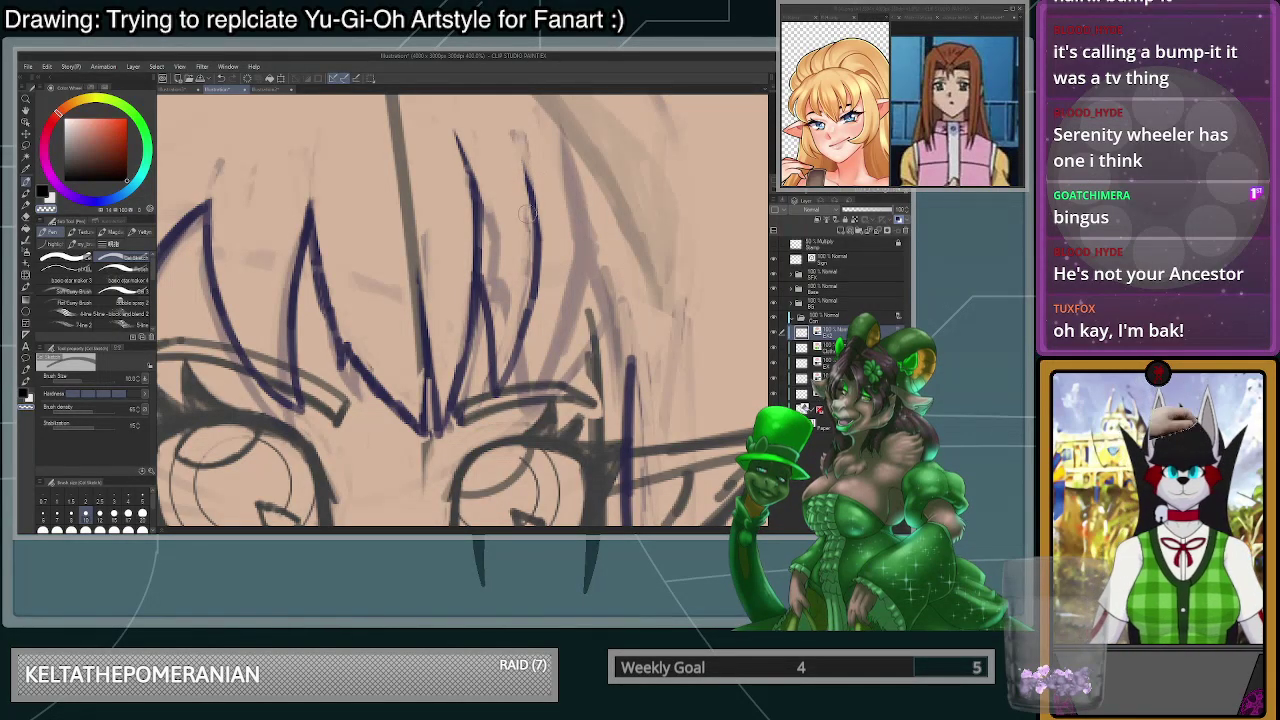
- Remove both edges of the short strand beside the central fringe strand
scroll(522, 185, down, 5)
scroll(550, 165, up, 4)
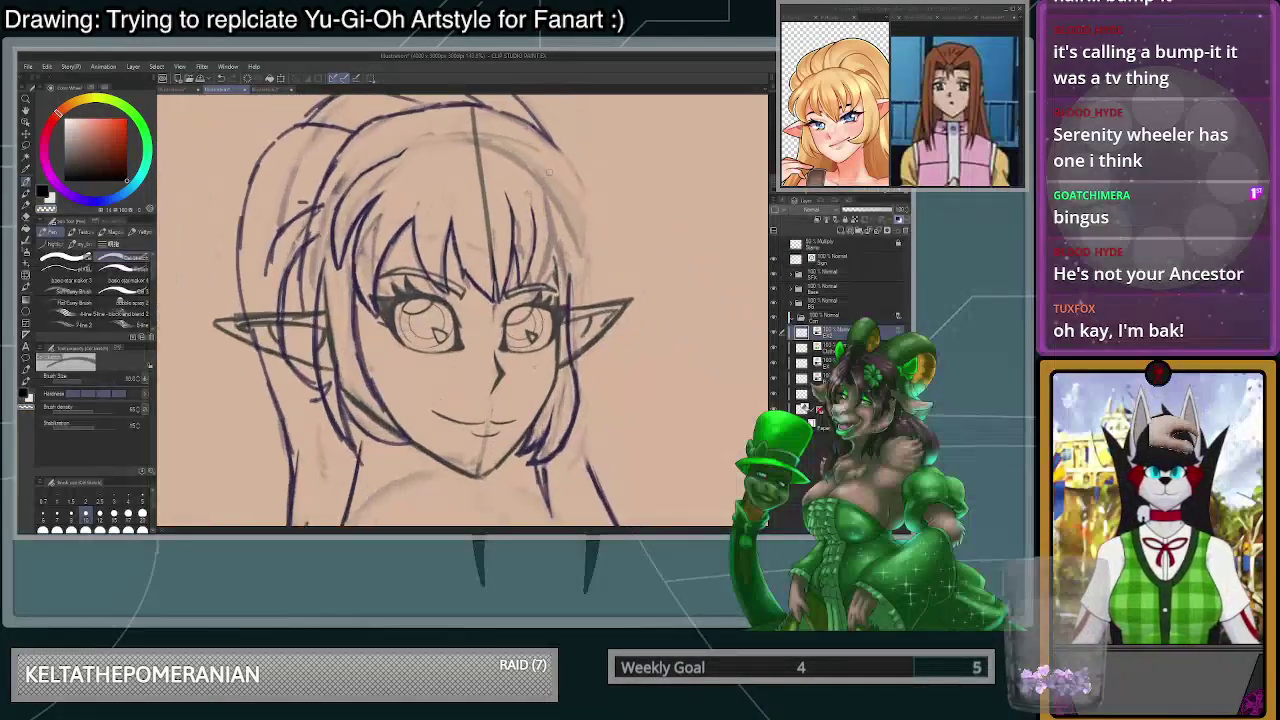
scroll(520, 263, down, 3)
scroll(525, 270, up, 4)
scroll(530, 275, down, 3)
scroll(536, 285, up, 3)
scroll(536, 285, down, 3)
scroll(500, 272, up, 3)
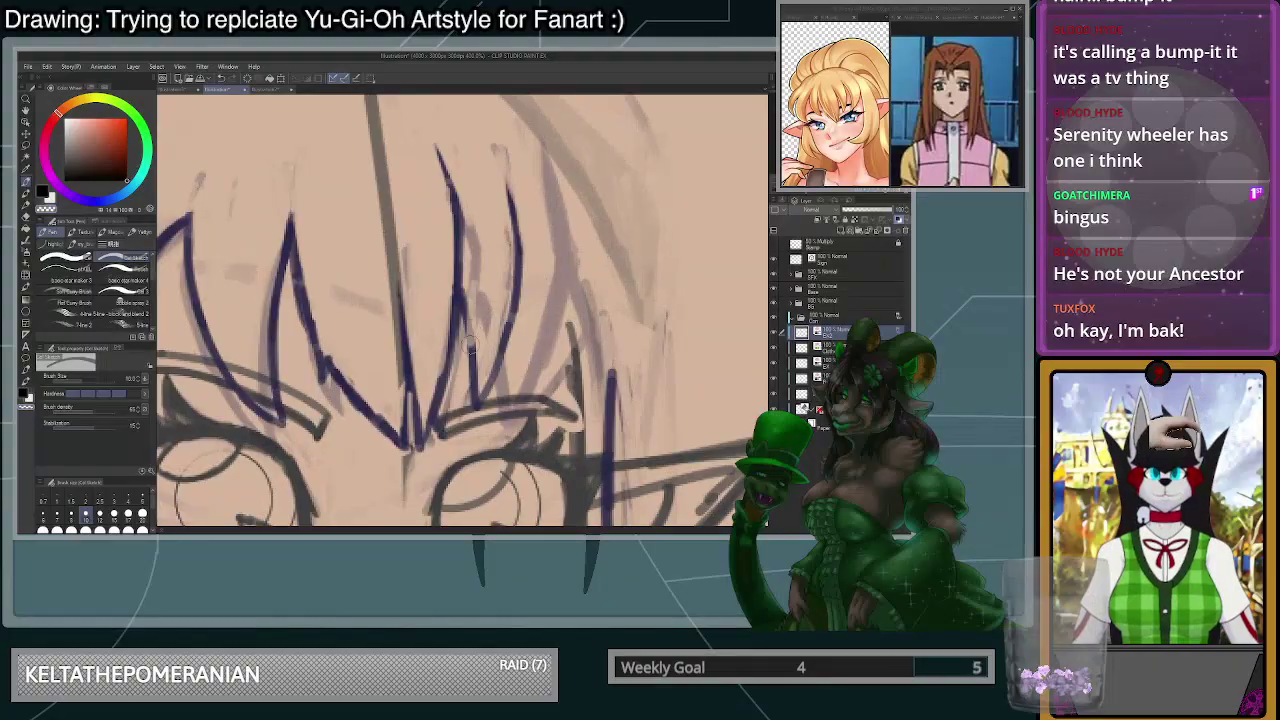
mouse_move(466, 296)
mouse_down()
mouse_move(474, 399)
mouse_move(484, 325)
mouse_up()
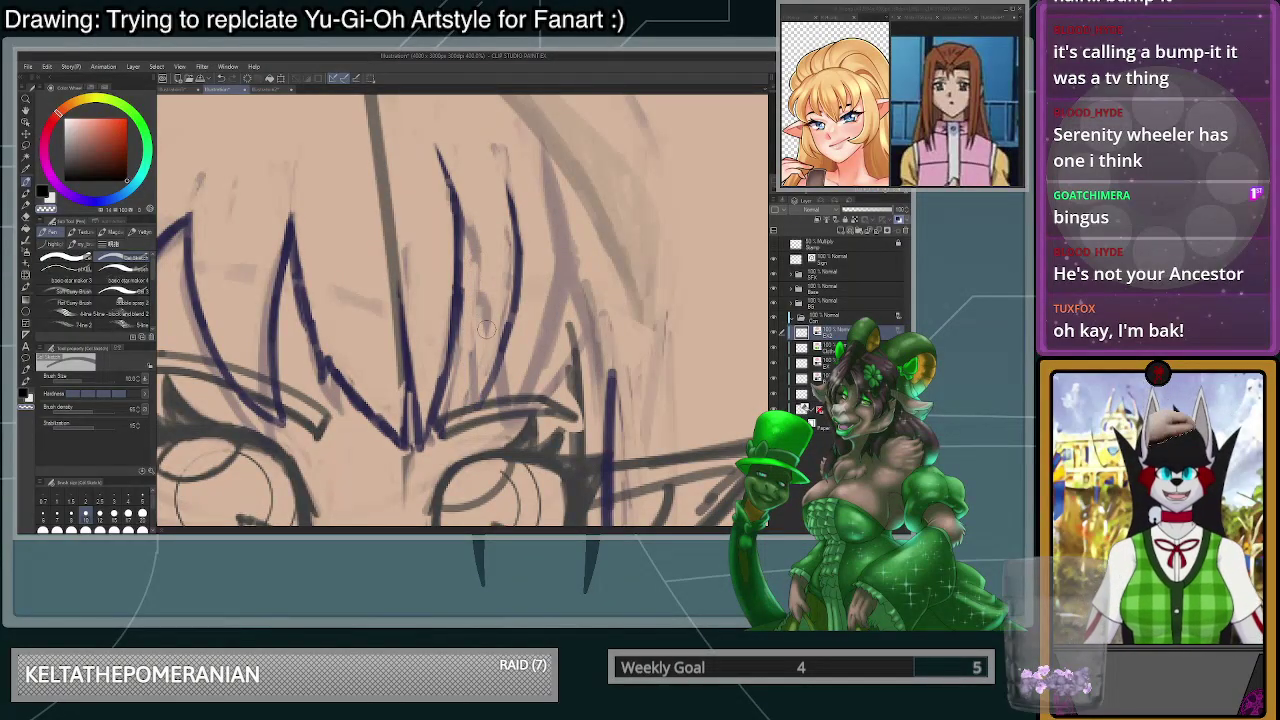
key(m)
mouse_move(468, 180)
mouse_down()
mouse_move(462, 380)
mouse_move(472, 180)
mouse_up()
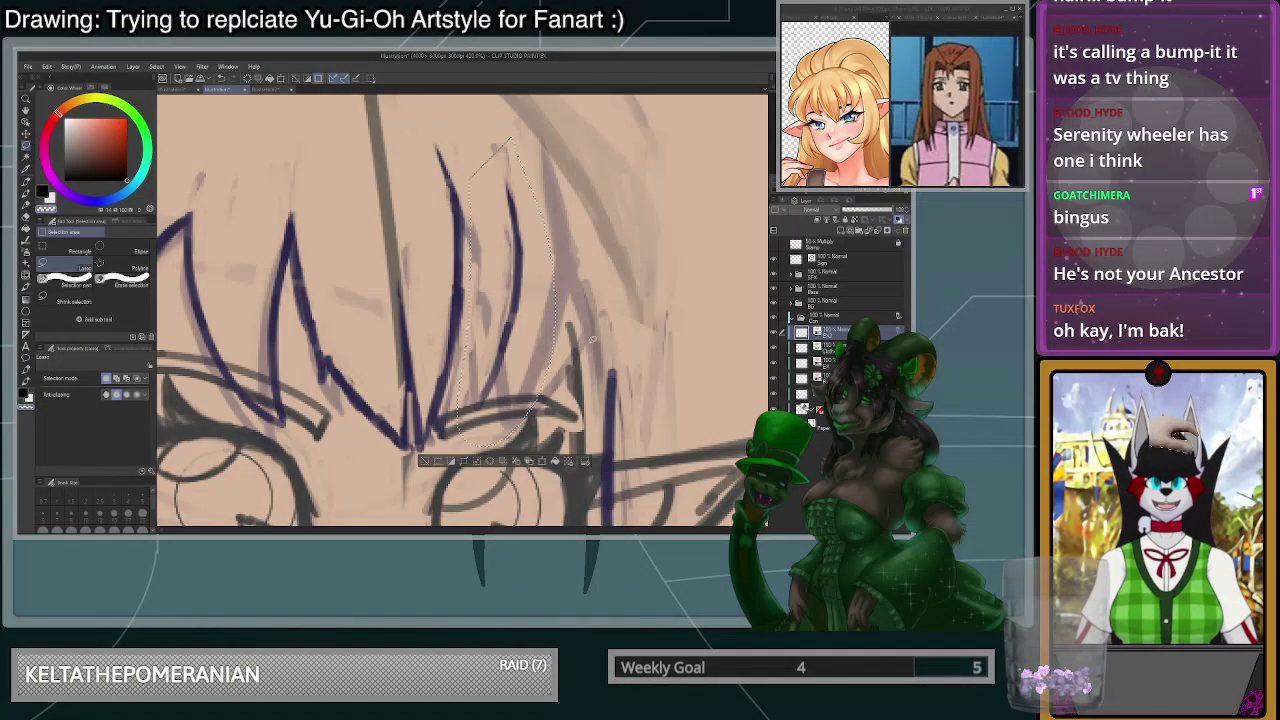
key(ctrl+d)
scroll(646, 377, down, 3)
scroll(640, 390, up, 3)
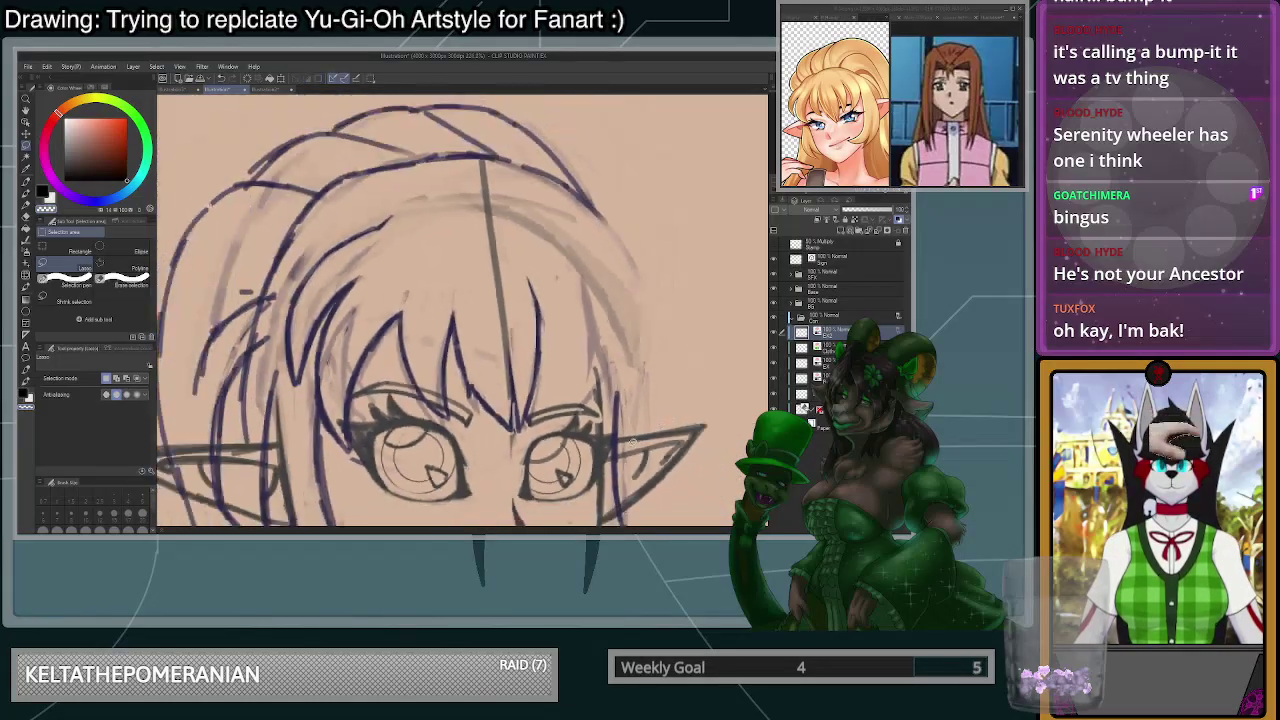
- Try the inner edge of a new strand branching off the central strand's outer line toward the far eyebrow
key(p)
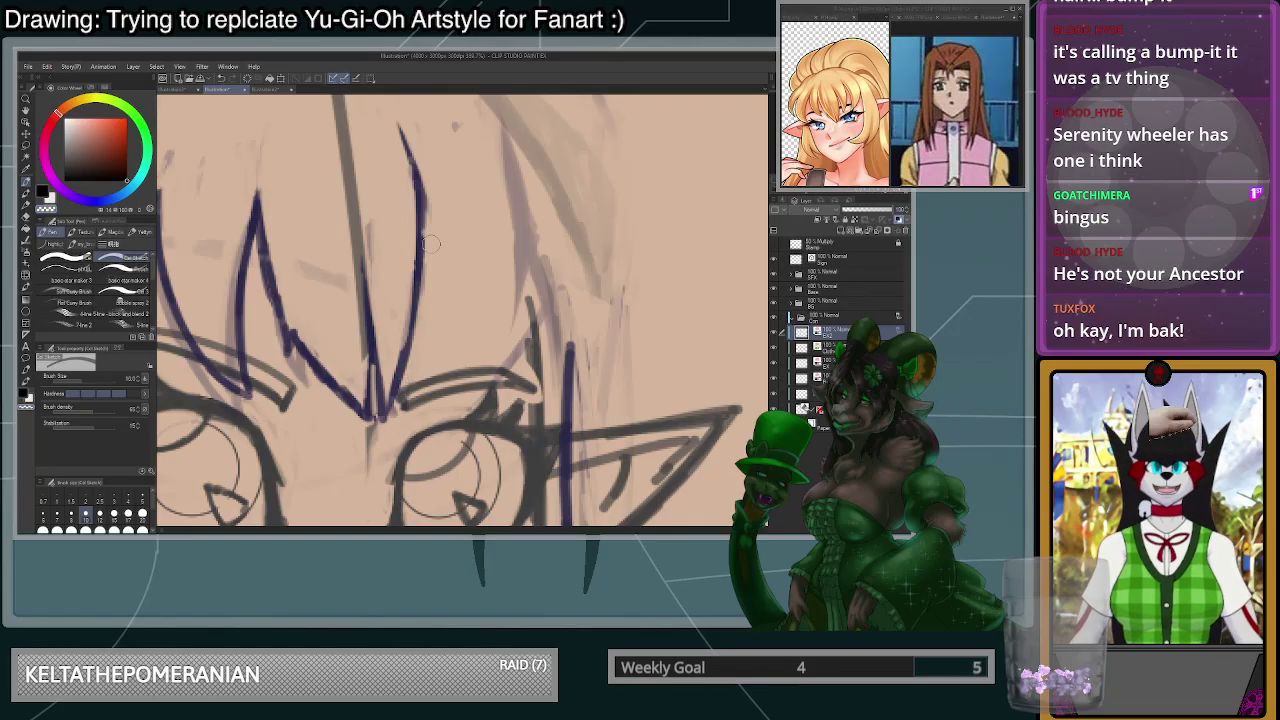
scroll(430, 315, down, 4)
scroll(530, 322, up, 4)
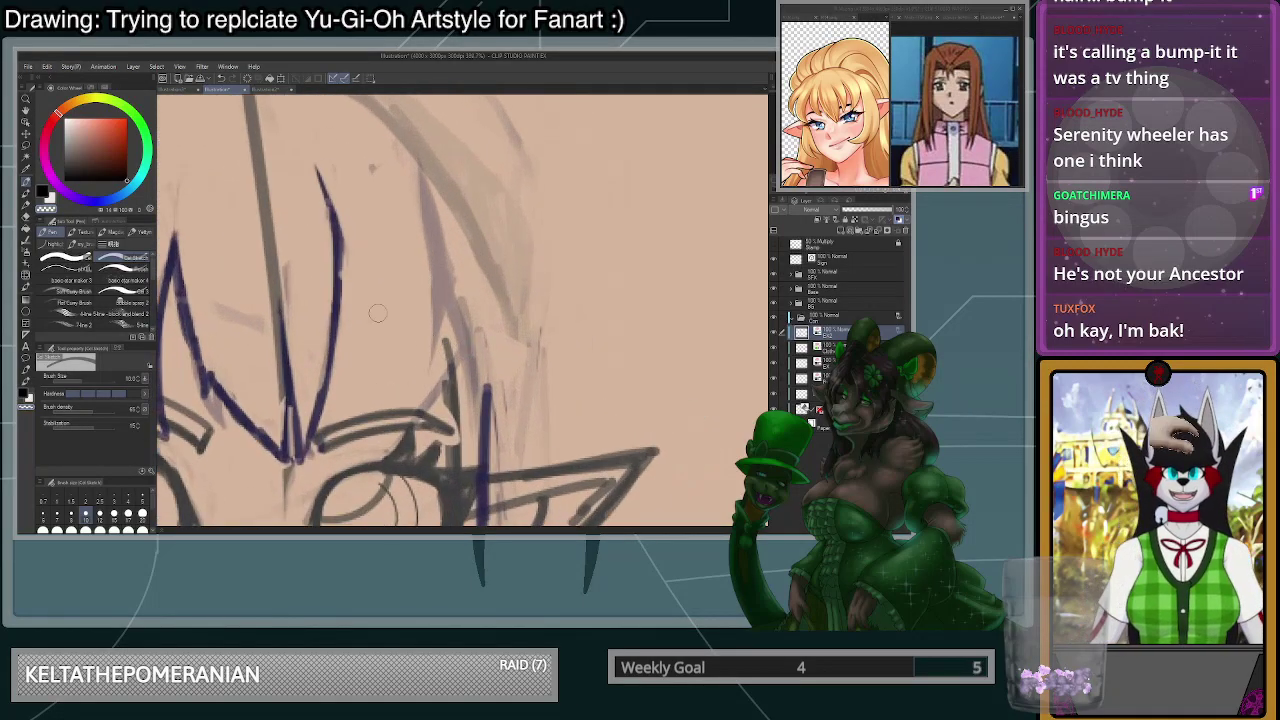
drag(338, 347, 365, 411)
key(ctrl+z)
mouse_move(340, 268)
mouse_down()
mouse_move(366, 424)
mouse_move(360, 412)
mouse_up()
key(ctrl+z)
mouse_move(346, 305)
mouse_down()
mouse_move(357, 401)
mouse_move(374, 414)
mouse_move(405, 258)
mouse_up()
key(ctrl+z)
key(ctrl+z)
- Draw the new strand's outer edge as a curve between its tip and the forehead, and trim the line's upper part
mouse_move(376, 426)
mouse_down()
mouse_move(410, 188)
mouse_move(400, 376)
mouse_up()
key(ctrl+z)
key(ctrl+z)
mouse_move(407, 164)
mouse_down()
mouse_move(380, 417)
mouse_move(399, 197)
mouse_move(380, 160)
mouse_move(412, 316)
mouse_up()
key(ctrl+z)
mouse_move(368, 438)
mouse_down()
mouse_move(410, 316)
mouse_move(388, 160)
mouse_move(407, 236)
mouse_up()
key(c)
drag(376, 142, 394, 215)
drag(402, 168, 416, 334)
- Draw the new strand's inner edge from the central strand down to the eyebrow and clean up the pointed tip
key(c)
drag(340, 279, 378, 466)
key(c)
mouse_move(401, 394)
mouse_down()
mouse_move(379, 443)
mouse_move(401, 358)
mouse_move(386, 412)
mouse_up()
key(c)
drag(402, 359, 376, 428)
- Erase along the upper end of the new strand's outer edge to thin it into a point
scroll(414, 336, down, 2)
scroll(417, 273, up, 3)
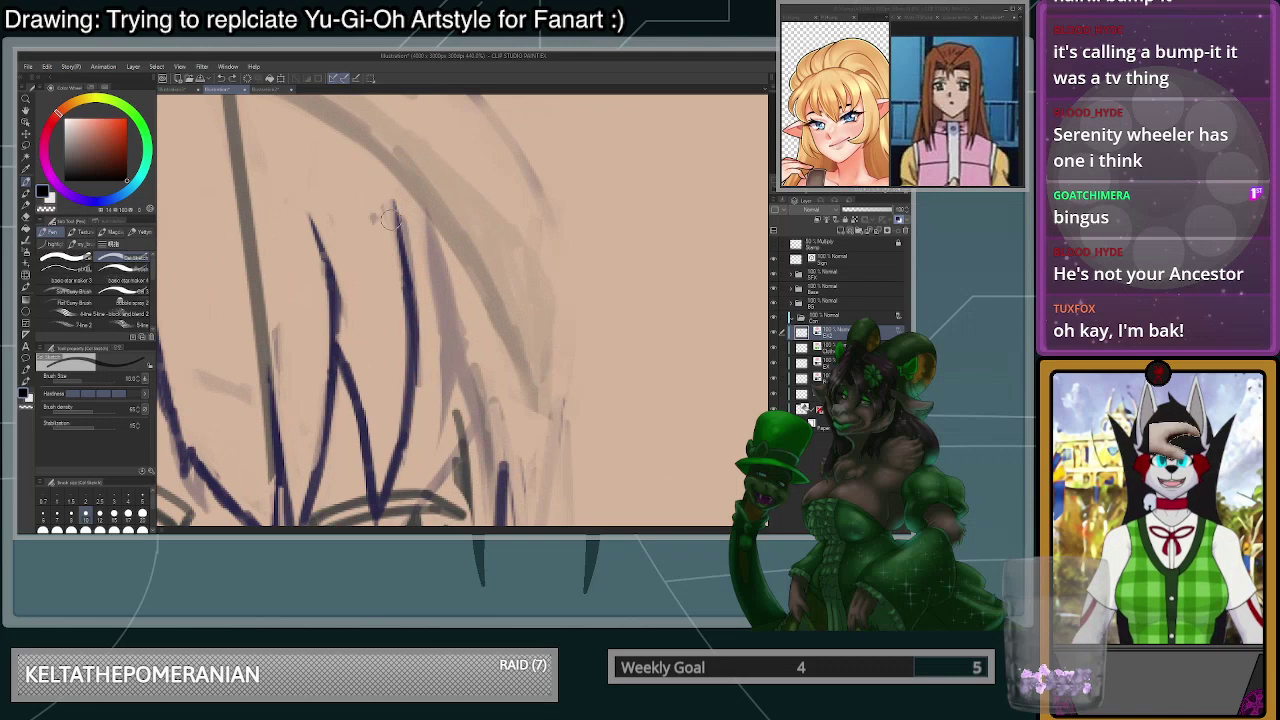
key(c)
mouse_move(382, 202)
mouse_down()
mouse_move(398, 294)
mouse_move(408, 266)
mouse_up()
- Draw the inner edge of an outermost fringe strand, branching off the new strand toward the far eyebrow's outer end
scroll(456, 333, down, 4)
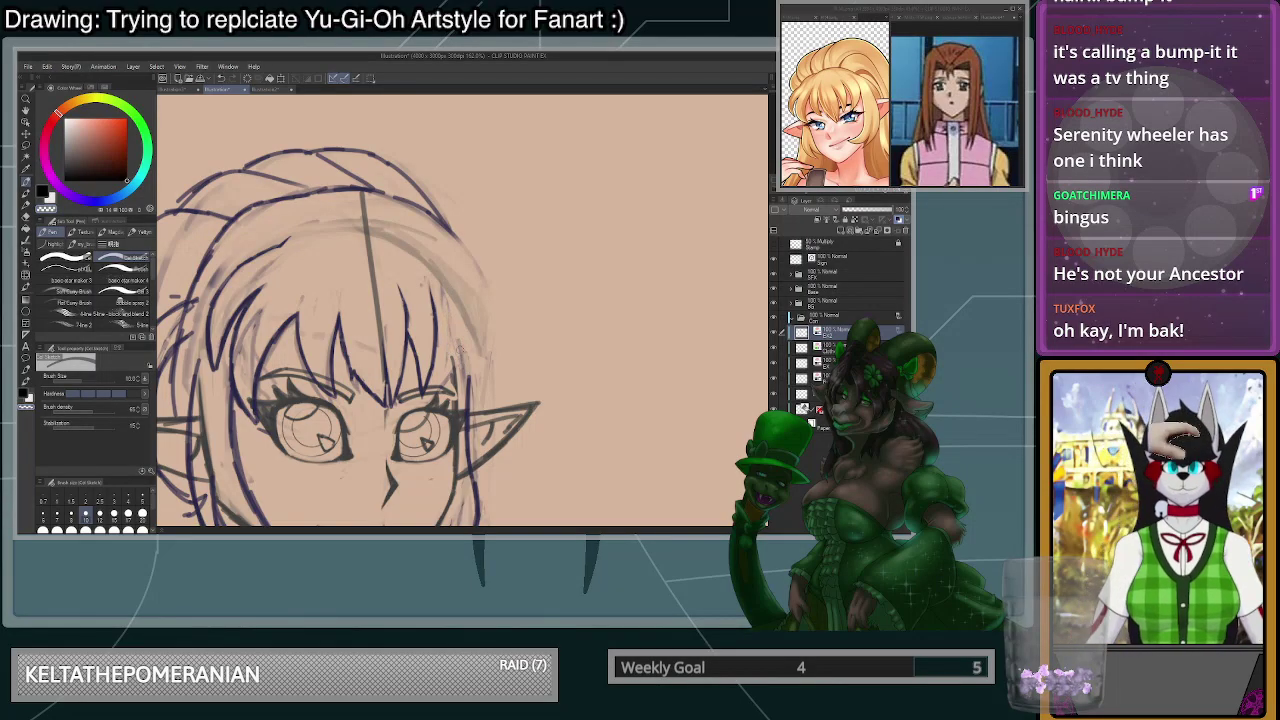
scroll(462, 355, down, 1)
scroll(470, 349, up, 2)
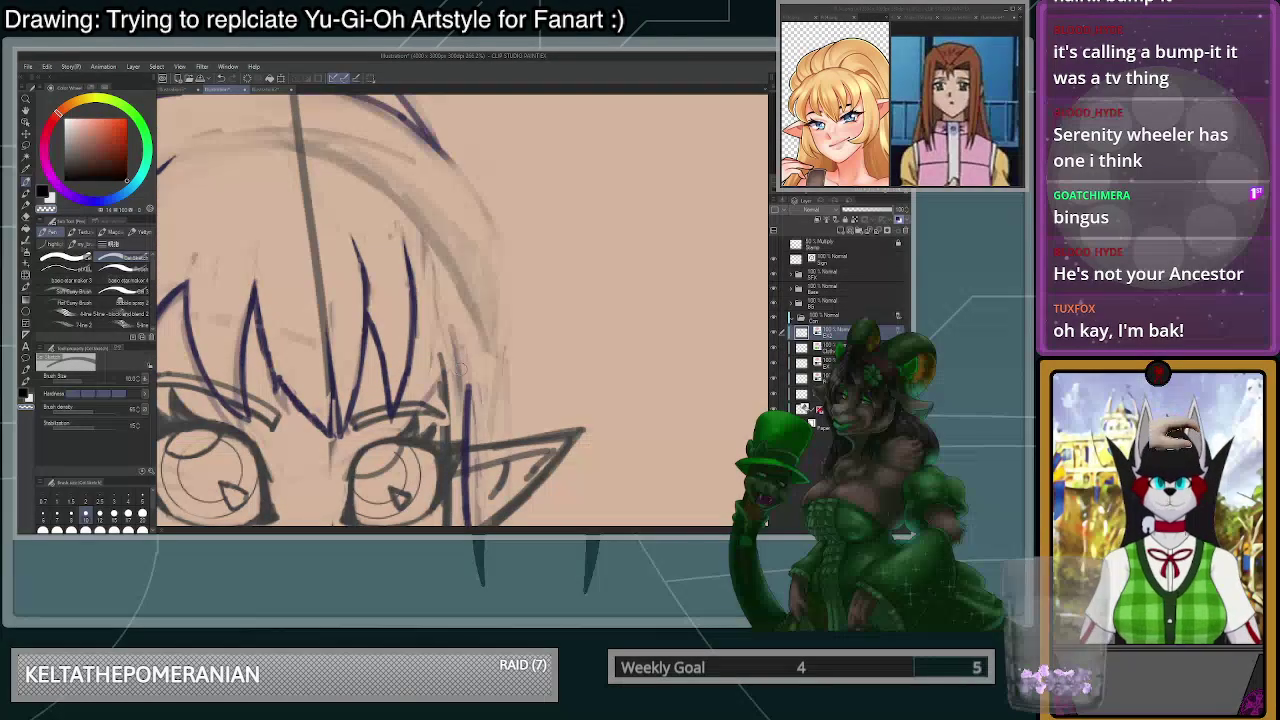
key(c)
mouse_move(415, 297)
mouse_down()
mouse_move(433, 360)
mouse_move(411, 292)
mouse_move(436, 384)
mouse_up()
key(ctrl+z)
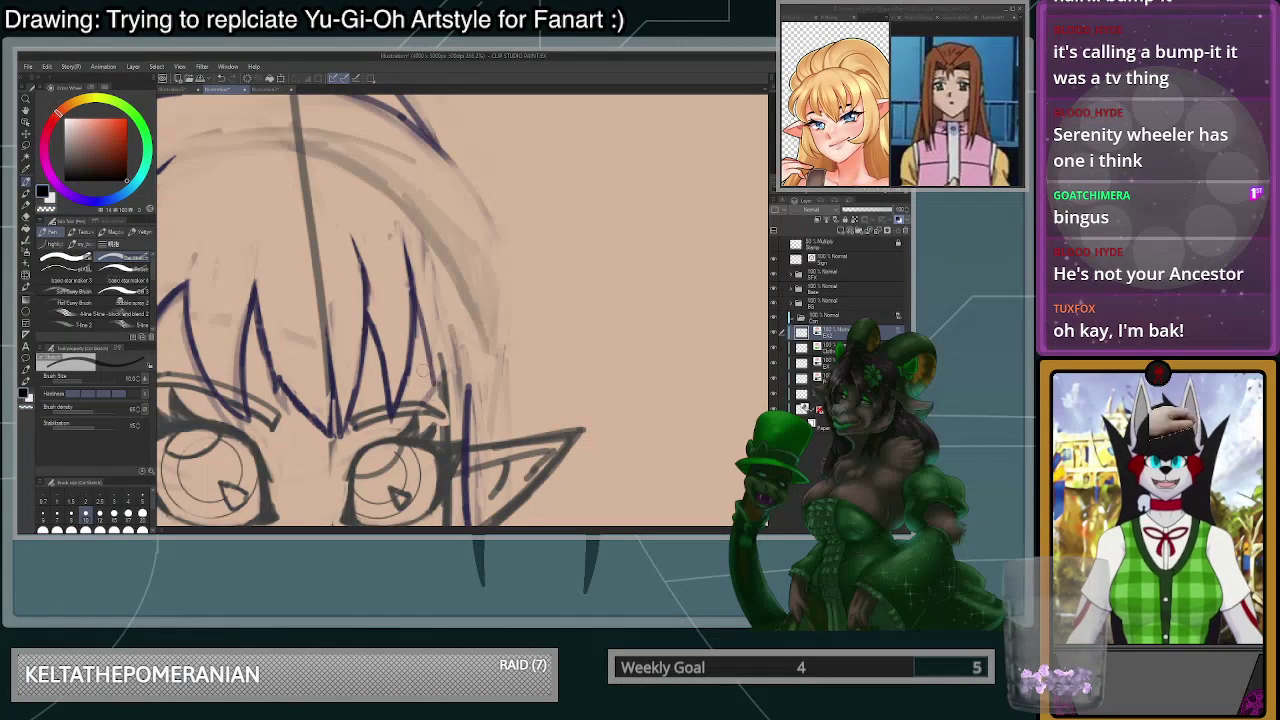
key(ctrl+z)
drag(414, 298, 431, 387)
key(ctrl+z)
mouse_move(421, 330)
mouse_down()
mouse_move(429, 398)
mouse_move(452, 316)
mouse_move(440, 341)
mouse_move(420, 317)
mouse_move(431, 388)
mouse_up()
key(ctrl+z)
key(ctrl+z)
drag(413, 297, 431, 386)
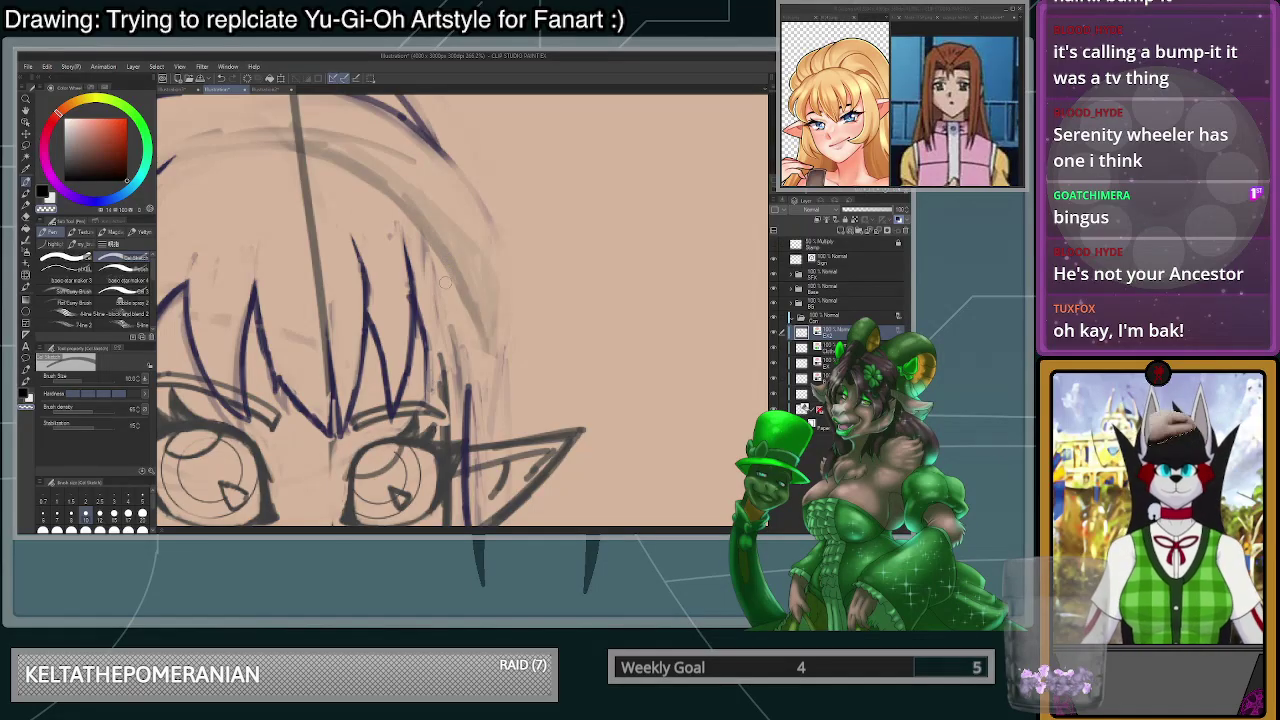
- Draw the outermost strand's curved outer edge from the far temple down to its tip
scroll(440, 335, down, 1)
scroll(440, 335, up, 3)
mouse_move(422, 413)
mouse_down()
mouse_move(444, 396)
mouse_move(456, 303)
mouse_up()
key(ctrl+z)
drag(450, 207, 463, 262)
mouse_move(448, 203)
mouse_down()
mouse_move(469, 284)
mouse_move(424, 408)
mouse_move(455, 328)
mouse_up()
- Rework the outer edge of the strand beside the central one and erase its upper part
scroll(440, 378, down, 6)
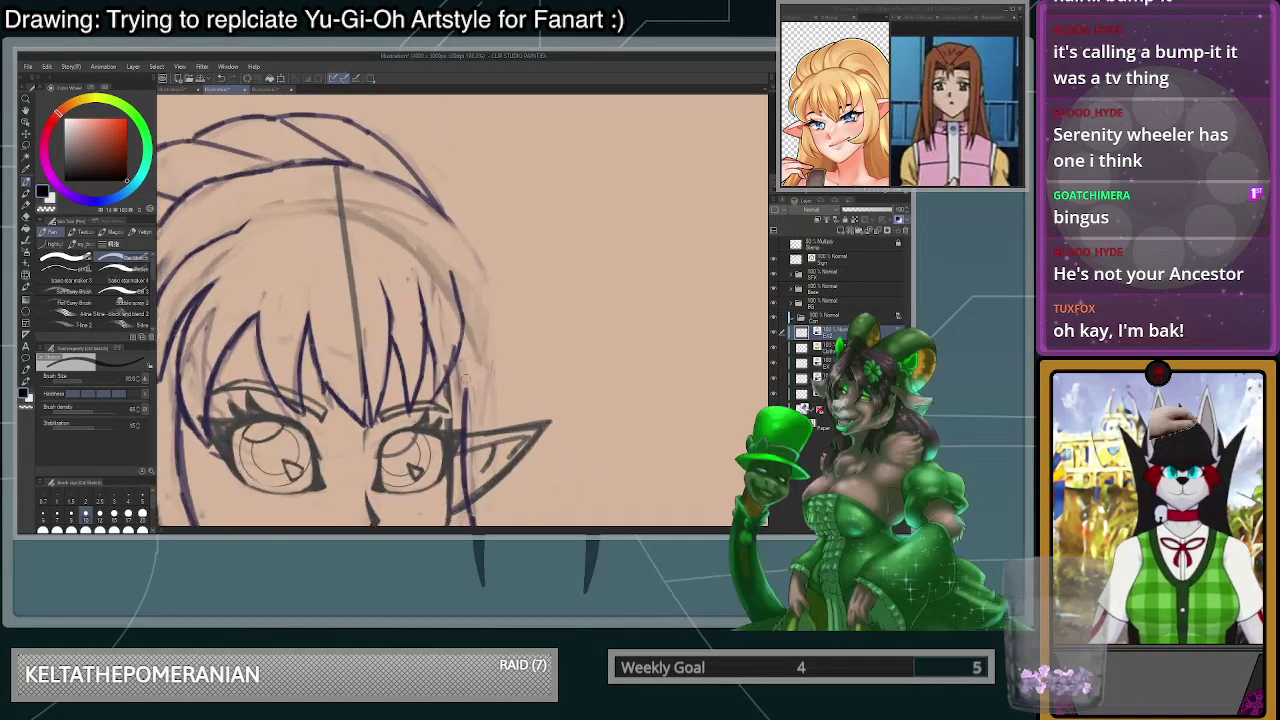
scroll(440, 378, up, 3)
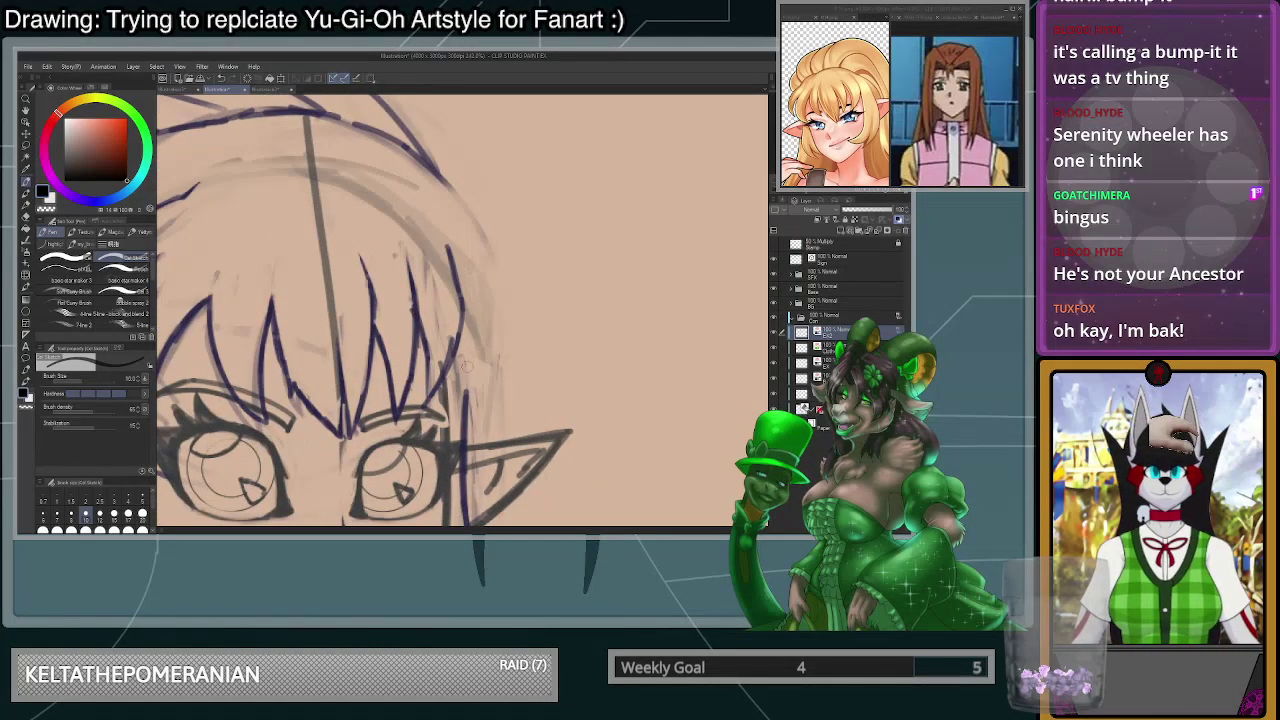
scroll(483, 312, down, 10)
scroll(483, 312, up, 6)
scroll(495, 350, down, 2)
scroll(506, 357, up, 2)
scroll(508, 385, up, 1)
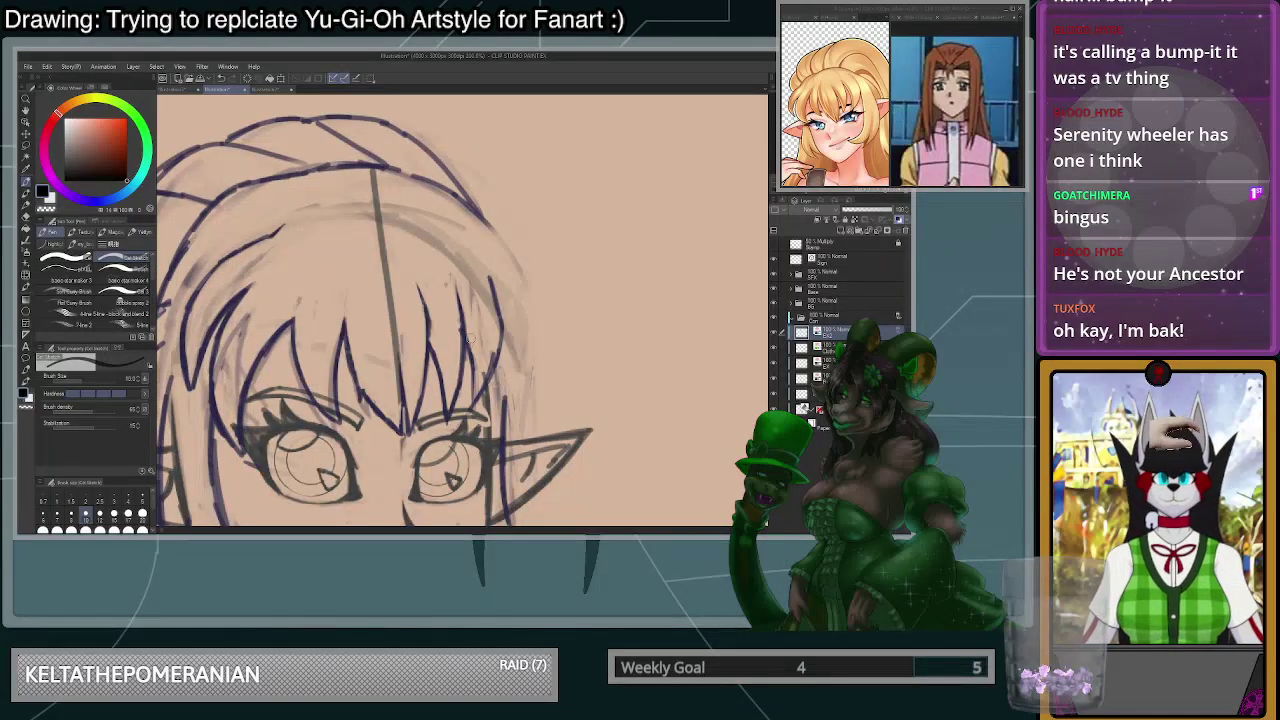
drag(450, 418, 466, 300)
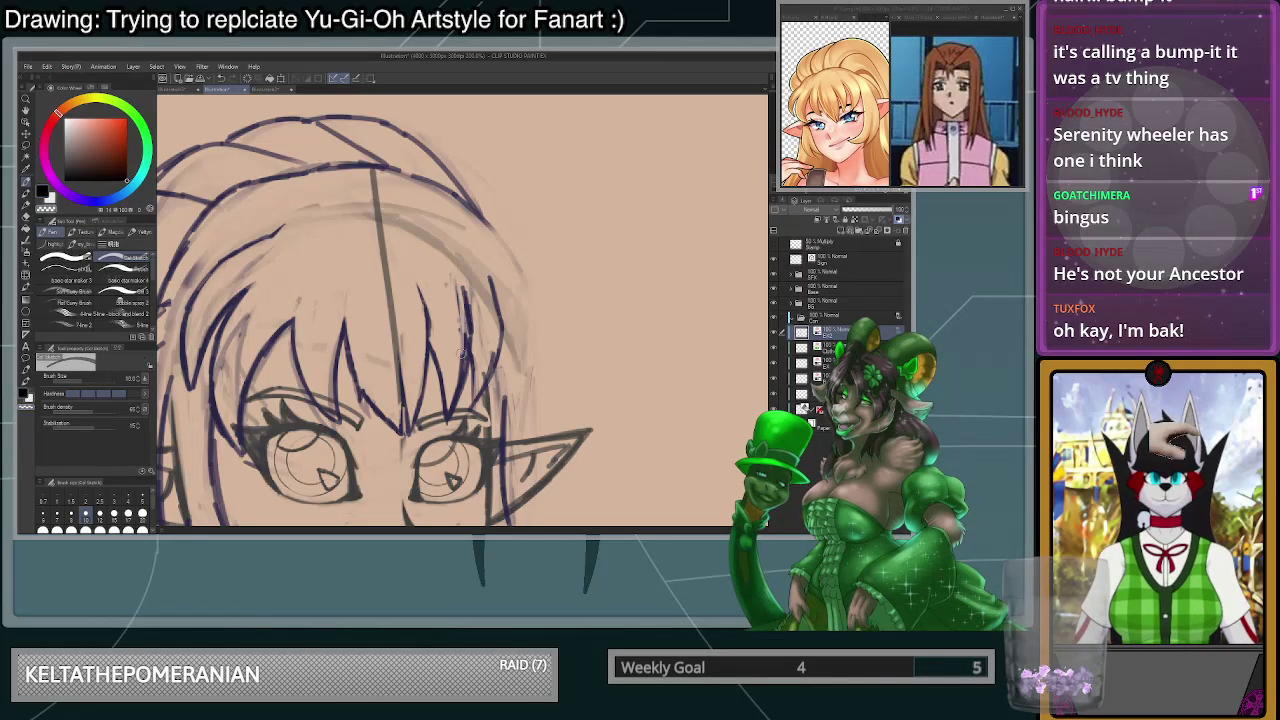
mouse_move(460, 362)
mouse_down()
mouse_move(463, 294)
mouse_move(475, 338)
mouse_move(474, 314)
mouse_up()
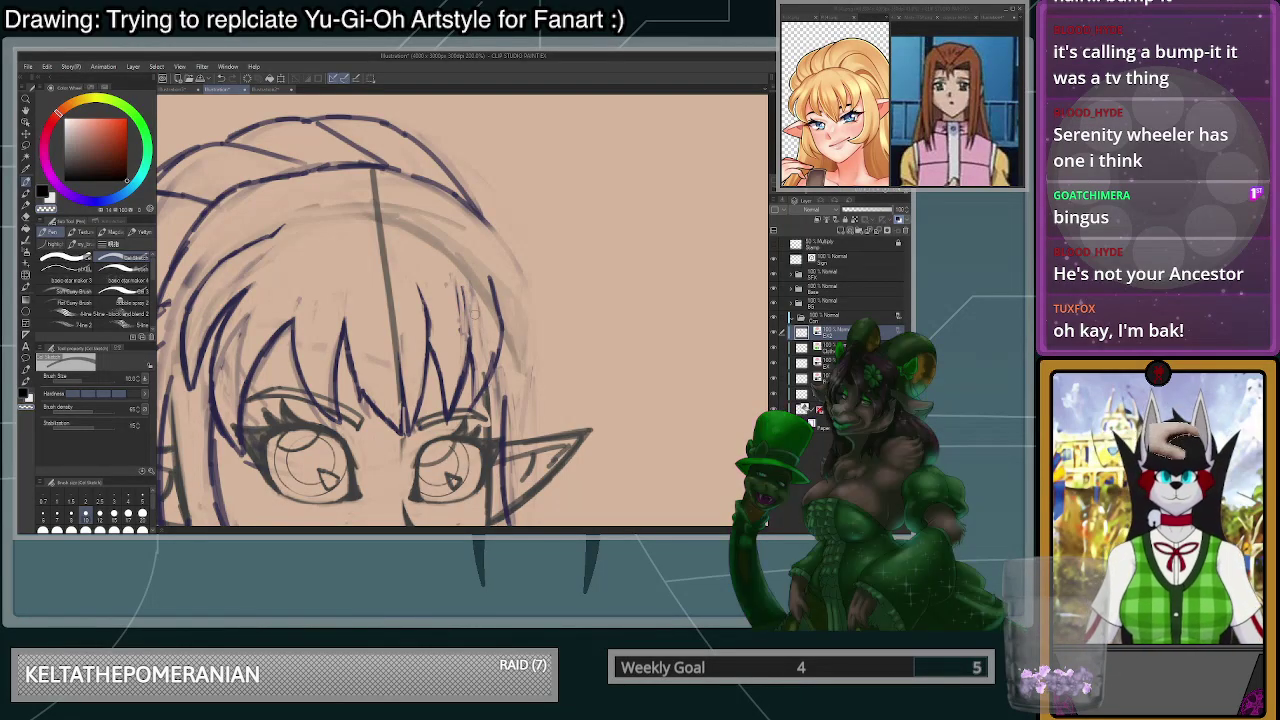
- Erase the outermost fringe strand beside the far temple
mouse_move(482, 392)
mouse_down()
mouse_move(478, 370)
mouse_move(502, 328)
mouse_up()
scroll(526, 370, up, 2)
scroll(528, 373, down, 3)
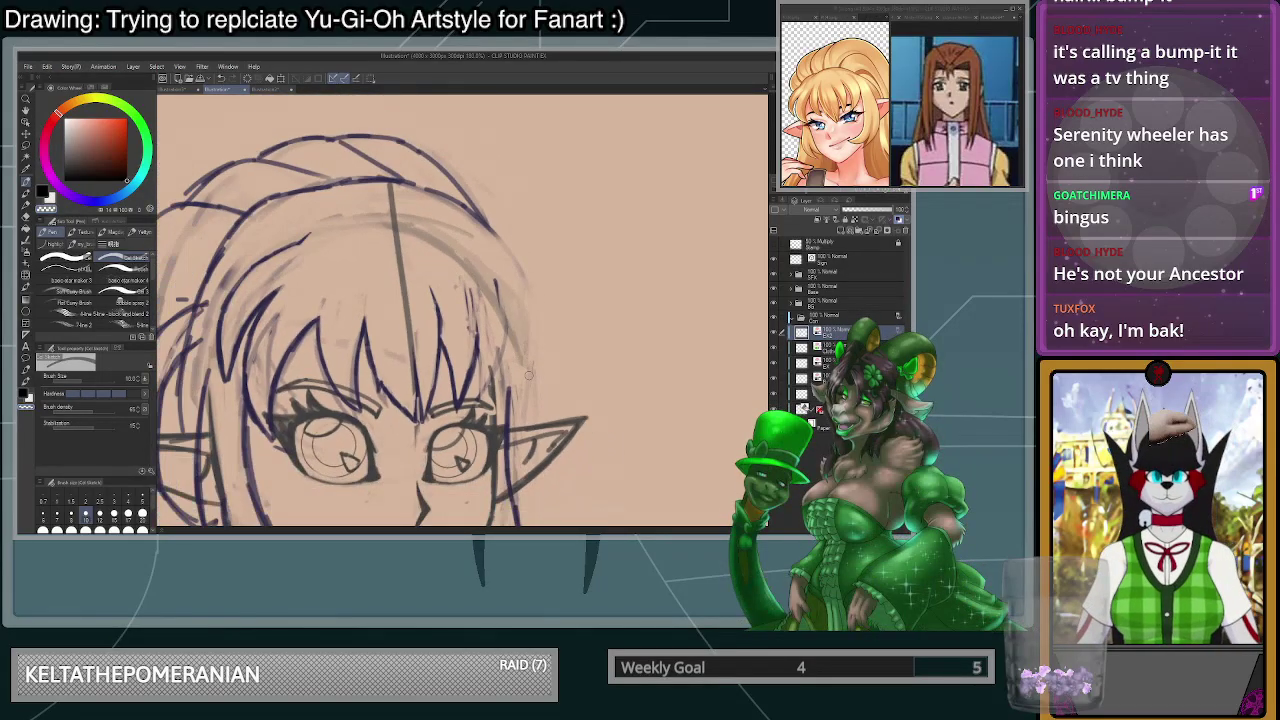
scroll(528, 376, up, 1)
scroll(527, 398, down, 1)
scroll(526, 406, down, 4)
scroll(528, 396, up, 6)
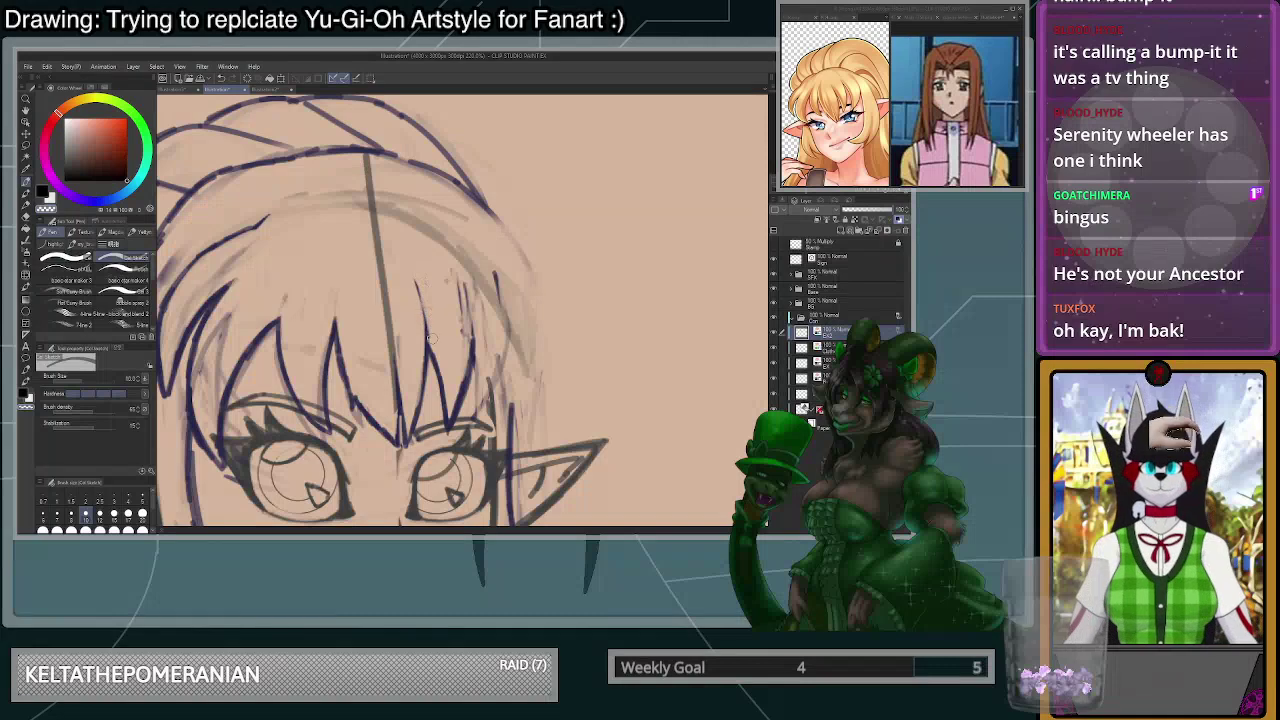
scroll(537, 345, down, 3)
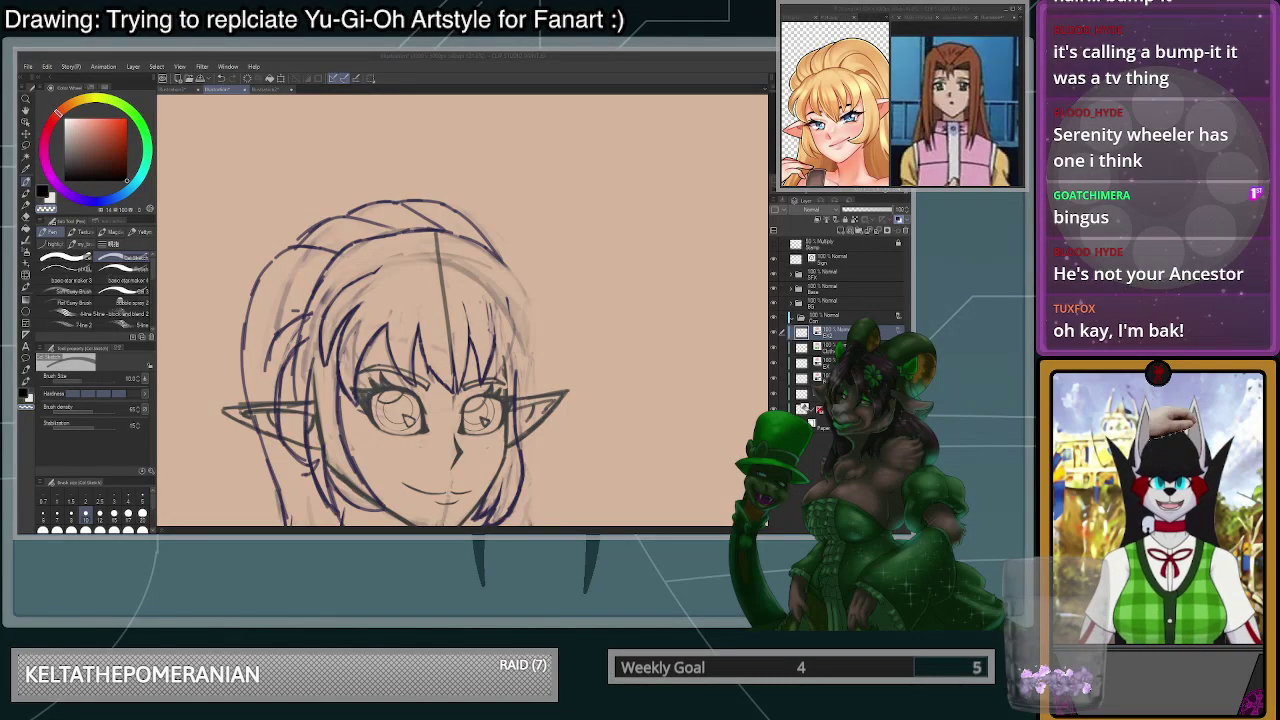
key(ctrl+z)
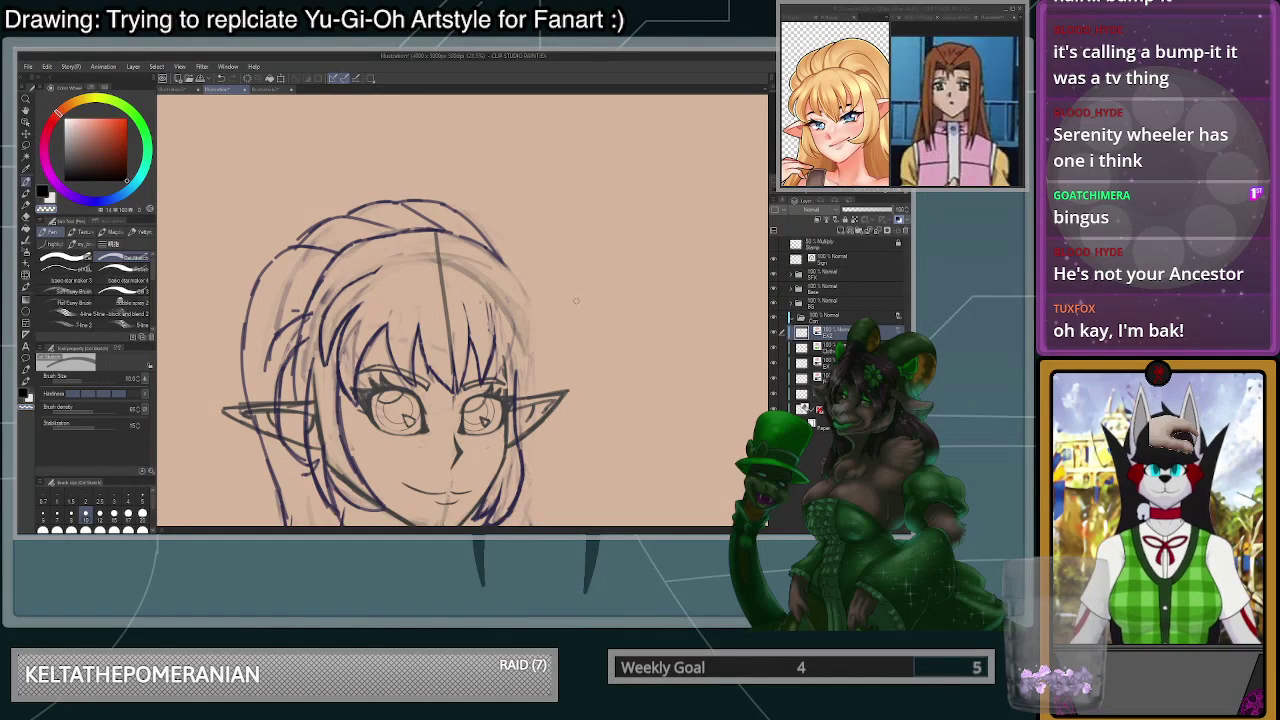
scroll(546, 326, up, 4)
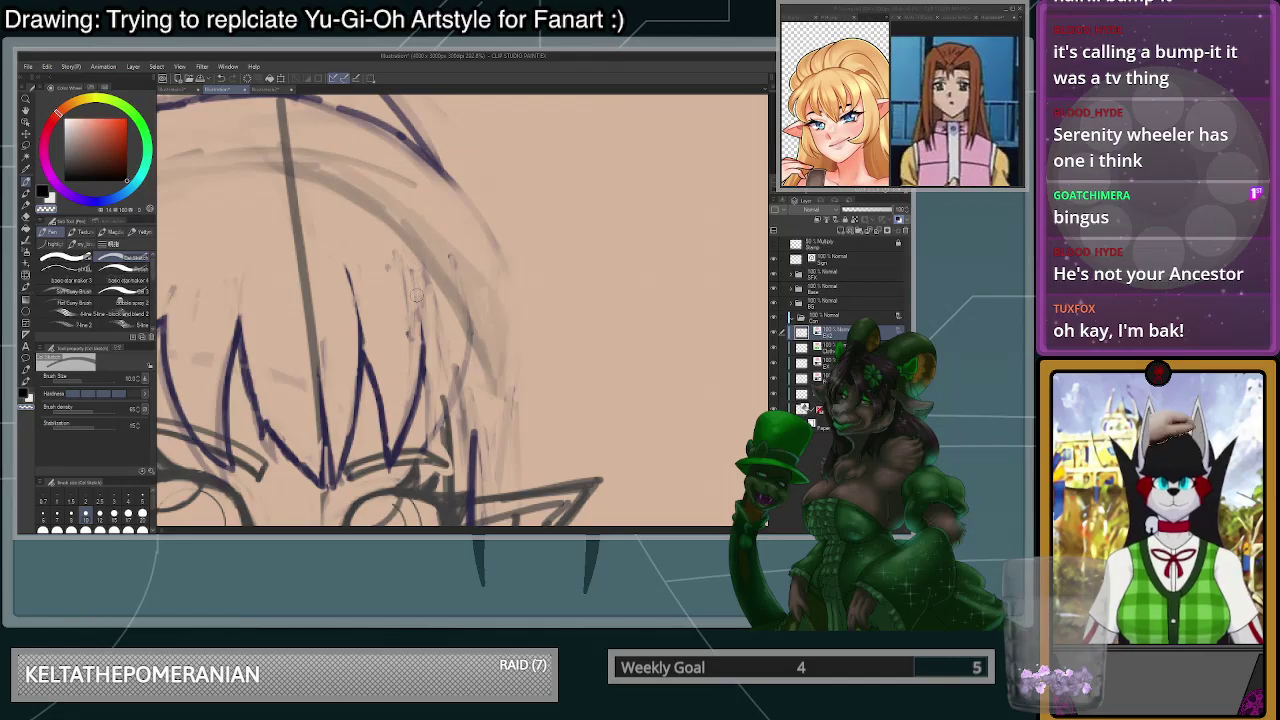
- Try a shorter outermost strand with its tip at the outer end of the far eyebrow
scroll(424, 243, down, 4)
scroll(482, 435, up, 4)
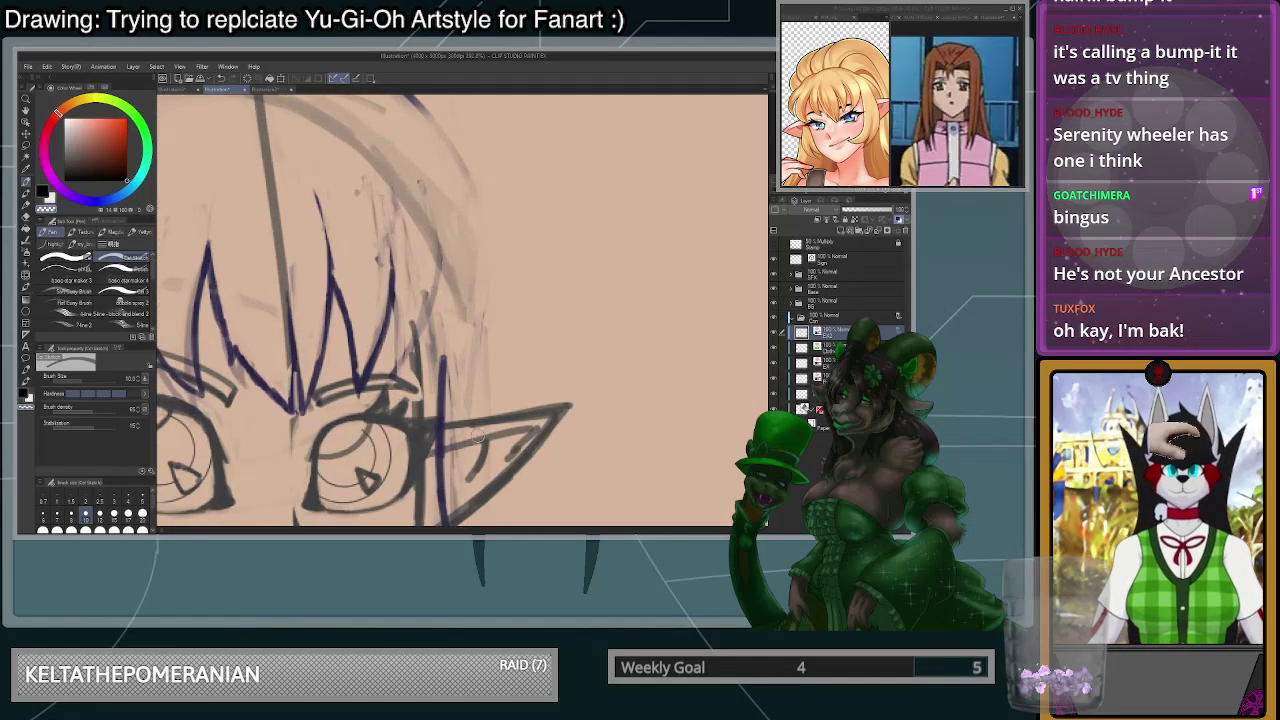
drag(392, 274, 398, 374)
key(ctrl+z)
mouse_move(392, 277)
mouse_down()
mouse_move(391, 393)
mouse_move(430, 288)
mouse_up()
key(ctrl+z)
drag(395, 394, 433, 326)
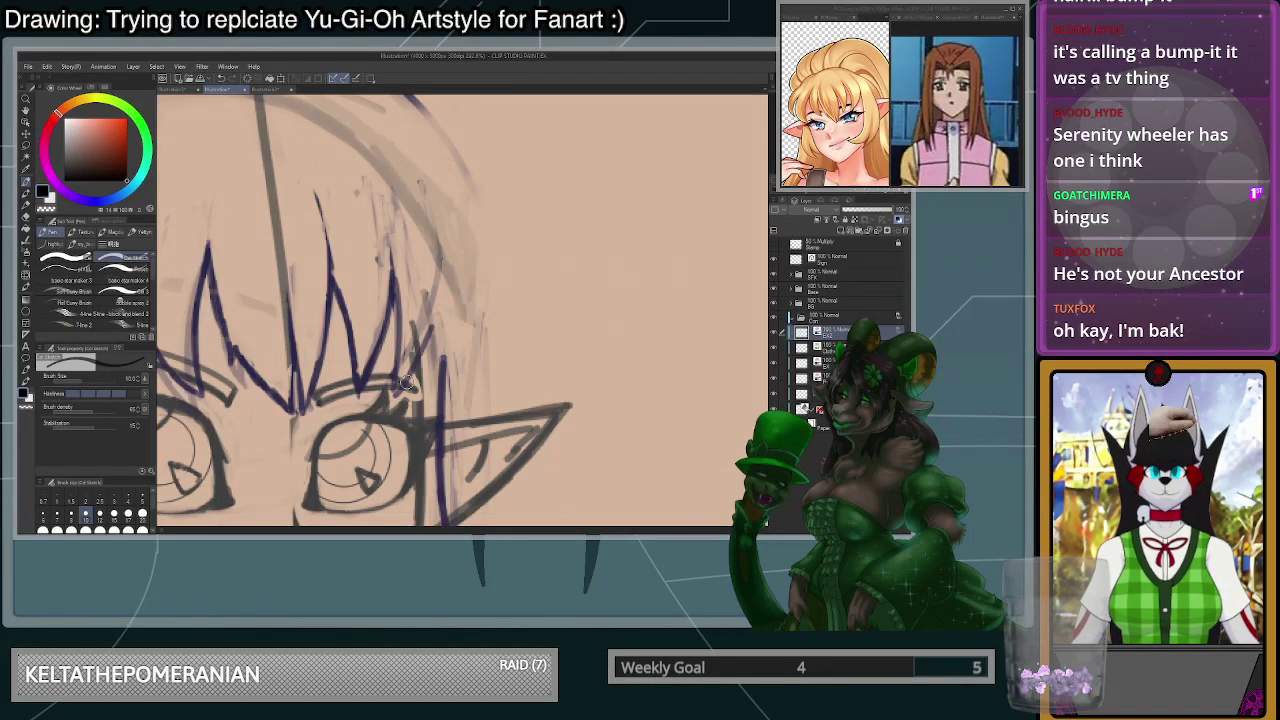
- Draw the far-side outline of the hair as a curve from the braid down past the temple to the side lock
scroll(406, 383, down, 3)
mouse_move(438, 400)
mouse_down()
mouse_move(457, 337)
mouse_move(441, 222)
mouse_up()
scroll(453, 254, down, 3)
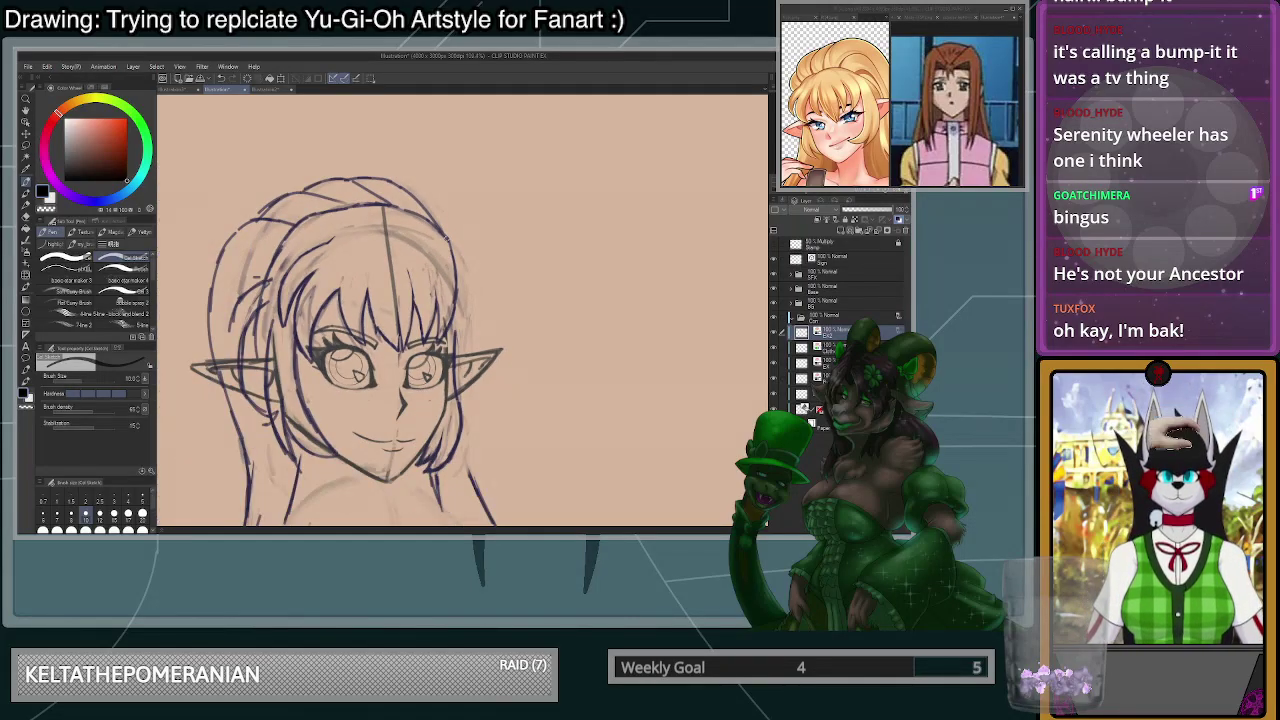
- Select the strand between the central fringe strand and the far temple, delete it, and clear the selection
scroll(442, 241, up, 2)
mouse_move(448, 238)
mouse_down()
mouse_move(457, 342)
mouse_move(437, 378)
mouse_move(406, 332)
mouse_move(430, 393)
mouse_up()
key(m)
key(Delete)
key(ctrl+d)
- Draw a new fringe line from the far side of the forehead down to the far eyebrow's outer end
key(p)
mouse_move(442, 228)
mouse_down()
mouse_move(456, 338)
mouse_move(466, 290)
mouse_move(452, 376)
mouse_up()
key(ctrl+z)
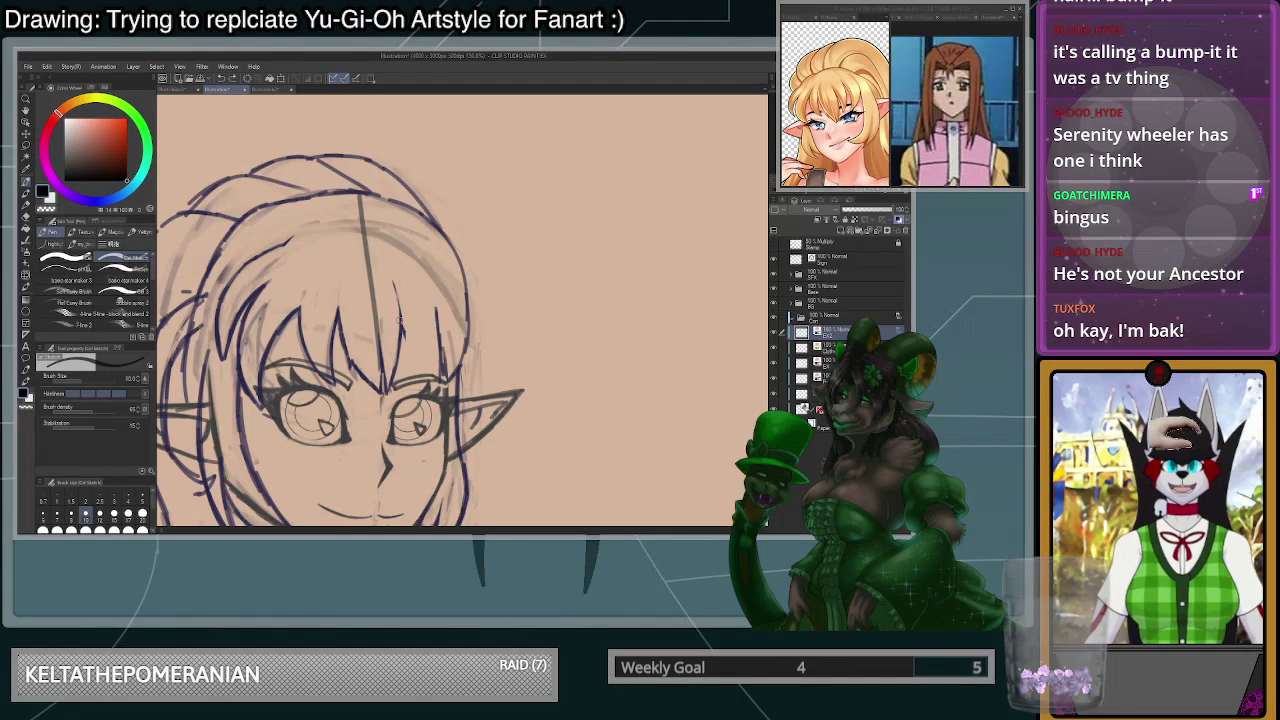
scroll(410, 330, up, 2)
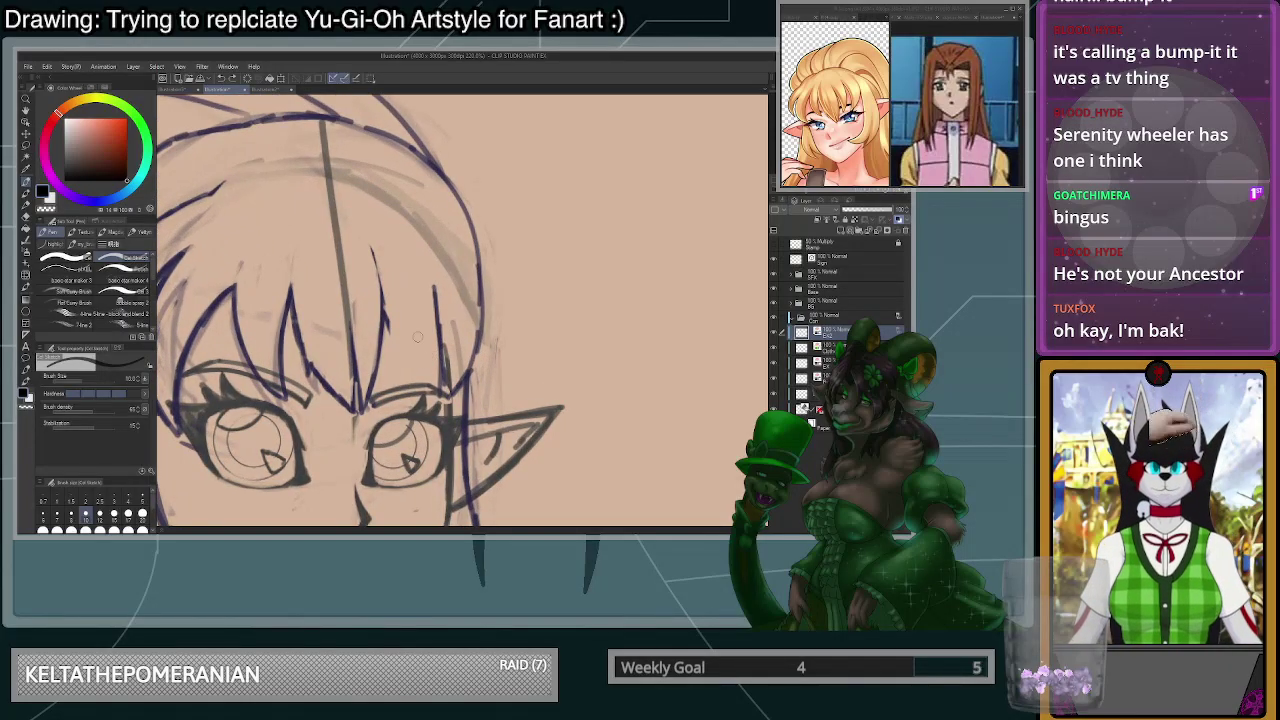
- Refine the outer fringe strand above the far eyebrow by trimming its upper end and cleaning up its tip
mouse_move(380, 298)
mouse_down()
mouse_move(400, 388)
mouse_move(438, 296)
mouse_move(420, 380)
mouse_move(434, 342)
mouse_move(399, 390)
mouse_move(437, 295)
mouse_move(434, 359)
mouse_up()
key(ctrl+z)
key(c)
drag(433, 293, 434, 311)
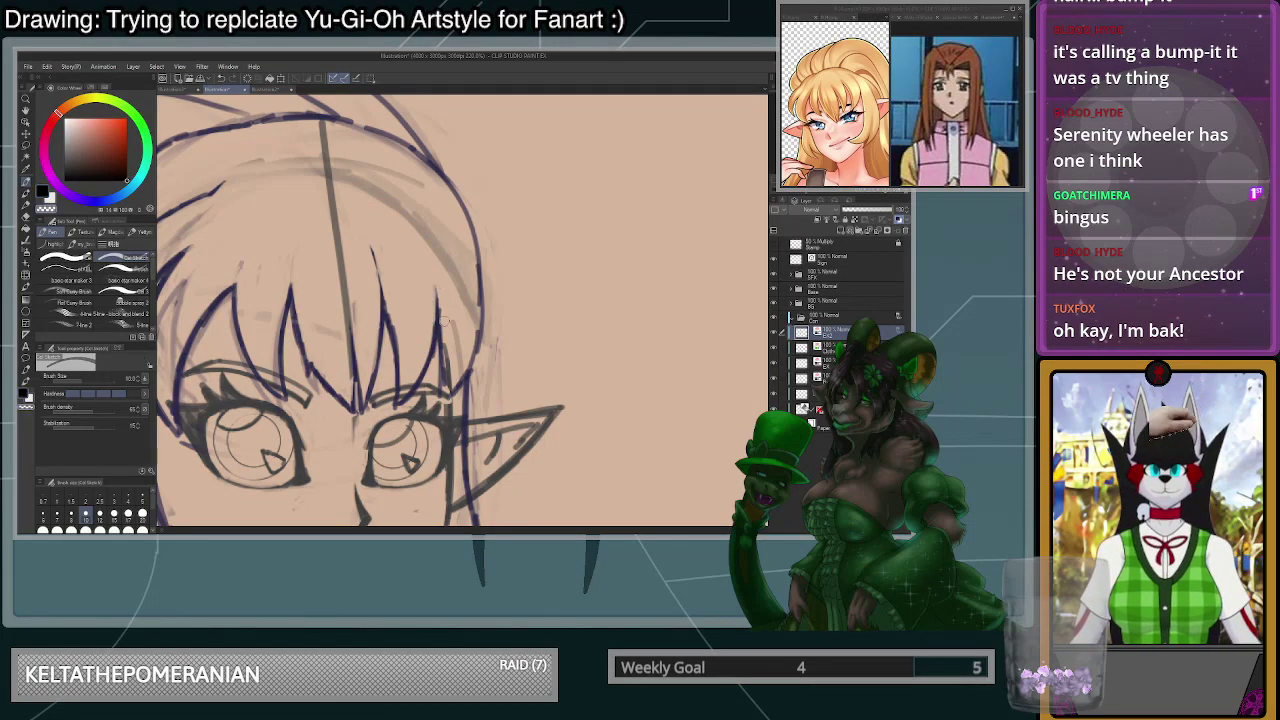
drag(448, 348, 444, 404)
key(c)
mouse_move(444, 403)
mouse_down()
mouse_move(467, 372)
mouse_move(453, 393)
mouse_move(482, 260)
mouse_up()
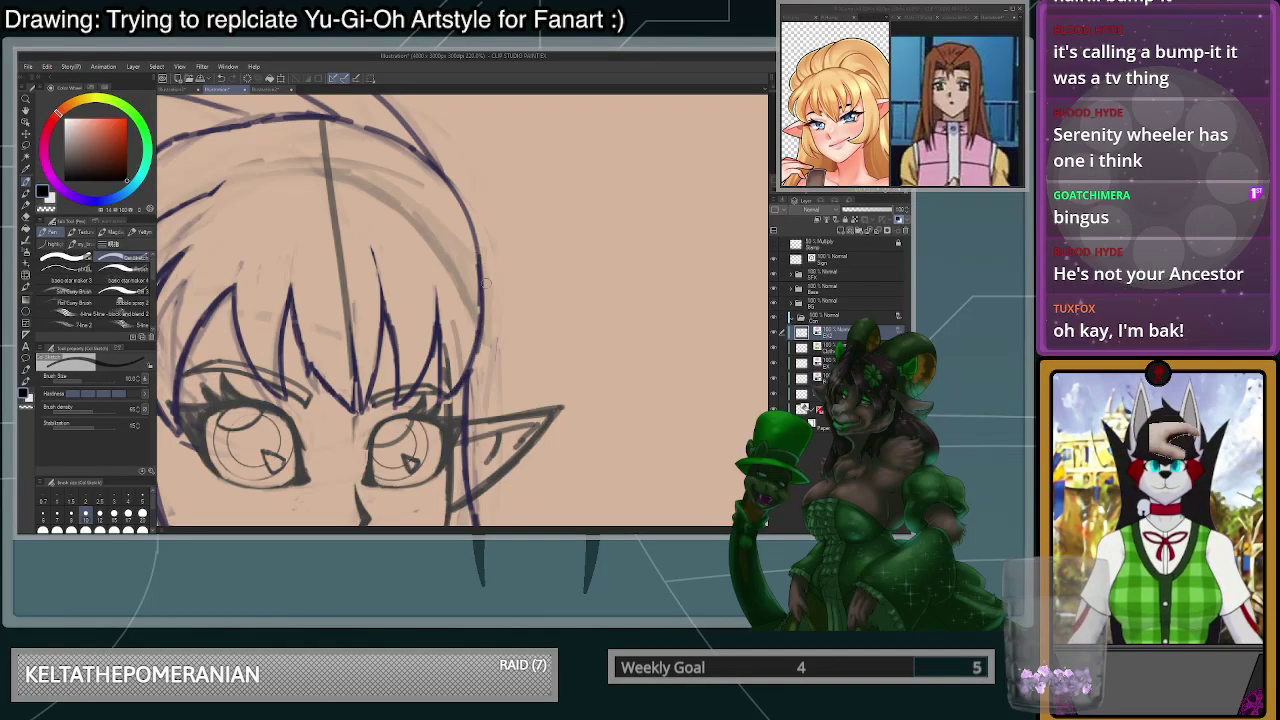
- Check the whole head sketch at different magnifications and mirror the canvas view horizontally
scroll(487, 290, down, 5)
scroll(482, 244, up, 1)
scroll(486, 262, up, 2)
scroll(465, 290, down, 5)
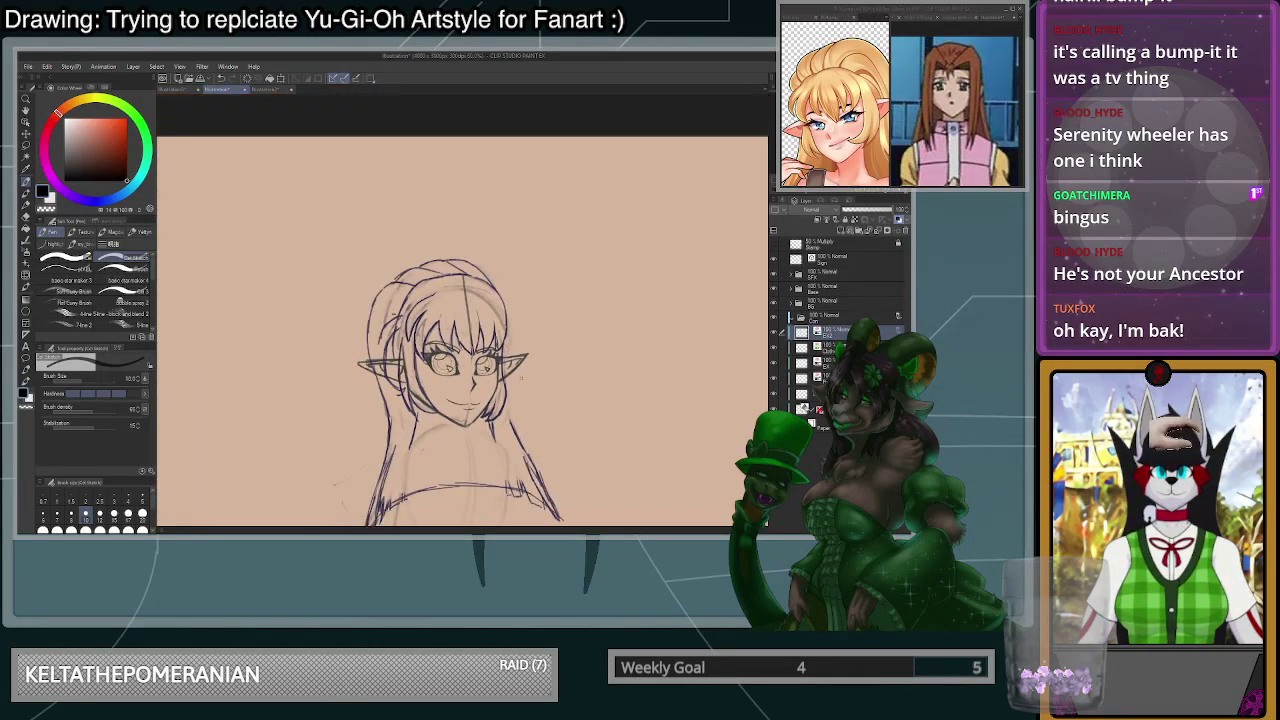
scroll(450, 325, up, 6)
click(897, 195)
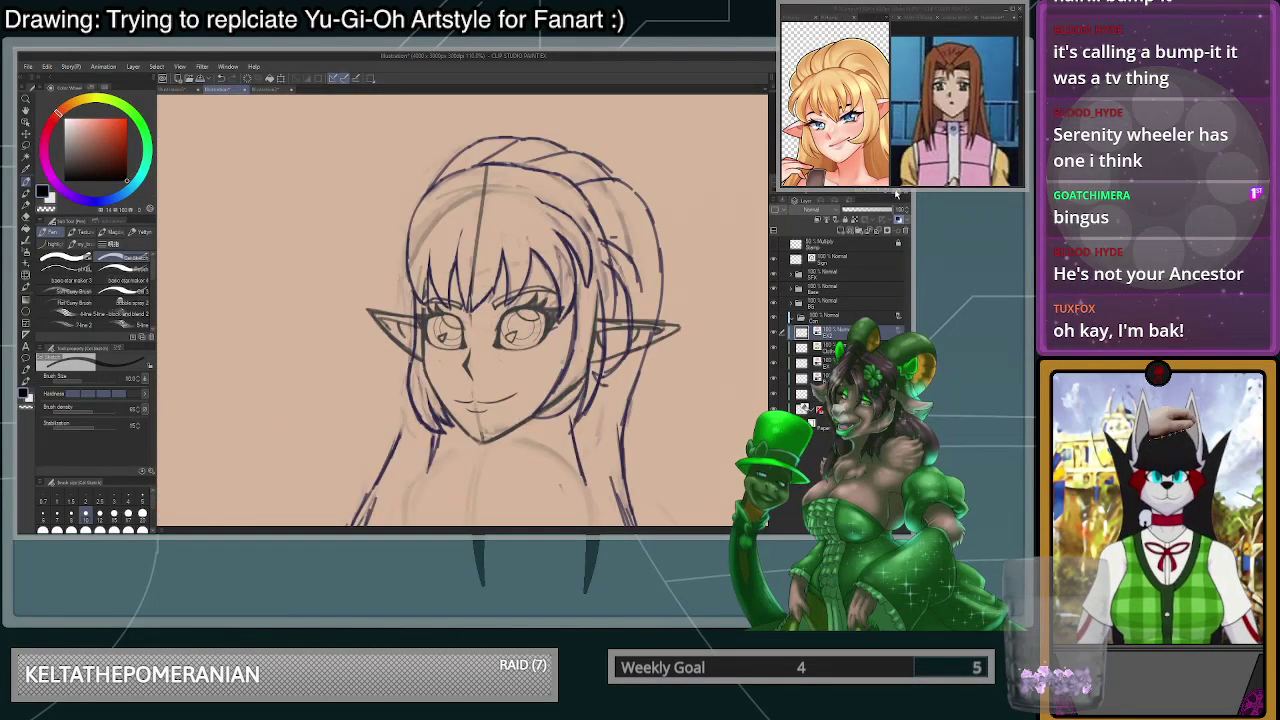
- Redraw the chin point on the face layer so the far jawline meets the near jawline
key(ctrl+plus)
key(ctrl+plus)
key(ctrl+plus)
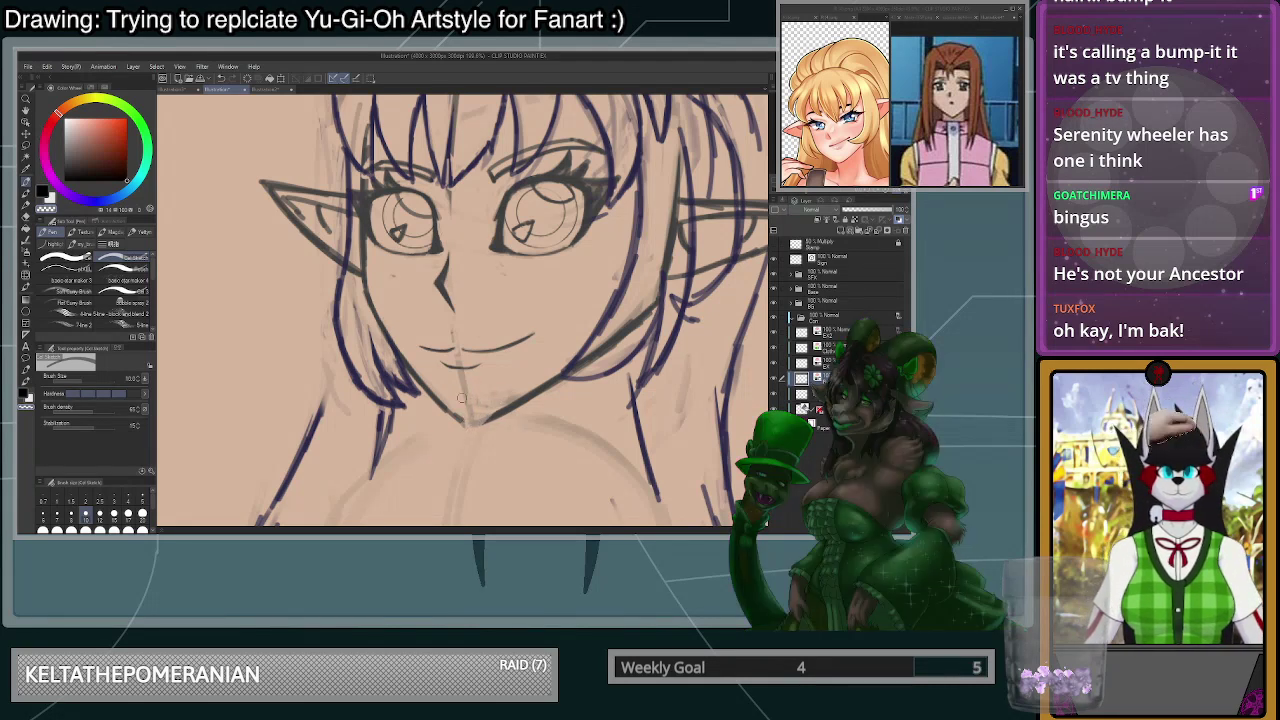
scroll(494, 433, up, 3)
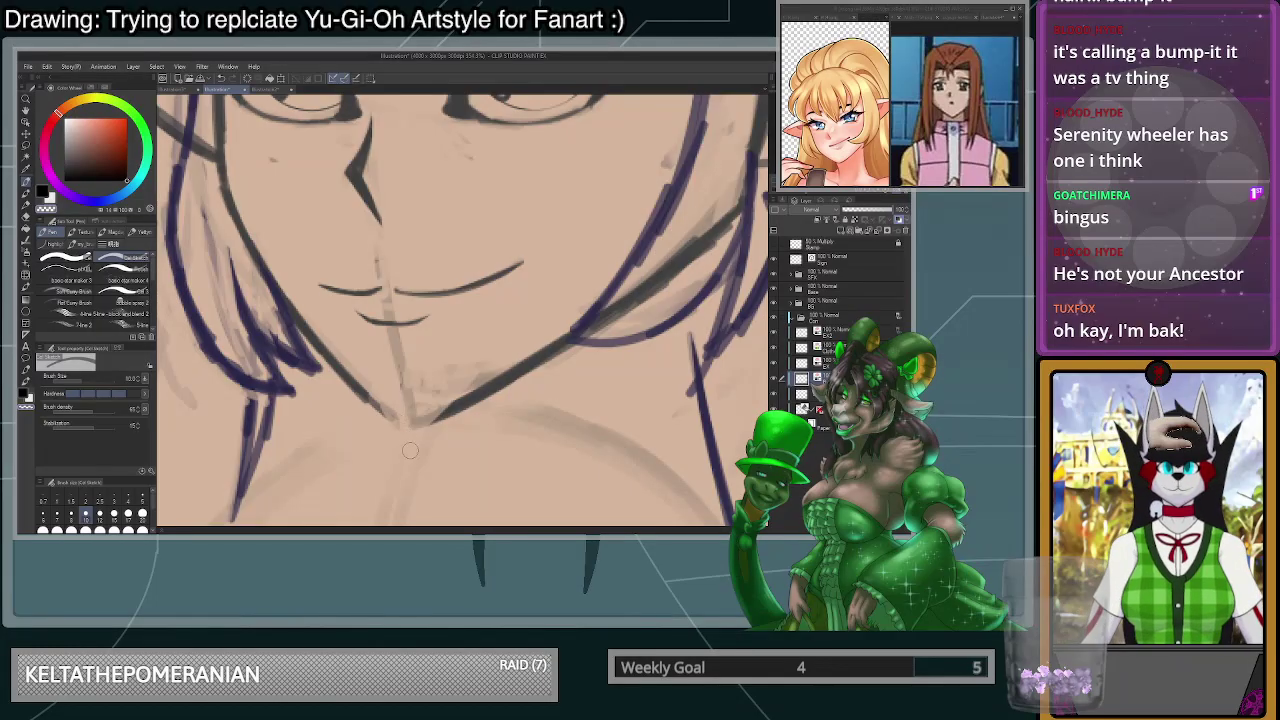
scroll(409, 441, up, 2)
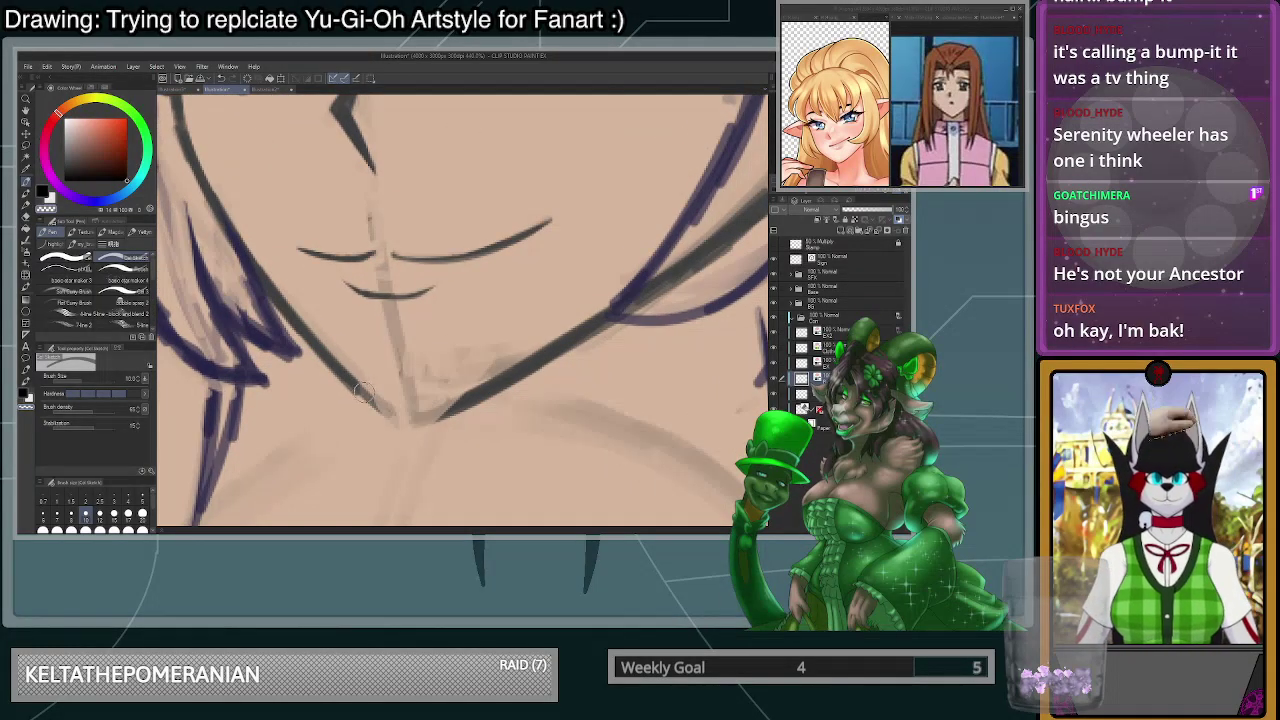
key(c)
drag(354, 384, 419, 440)
drag(367, 392, 416, 429)
mouse_move(416, 427)
mouse_down()
mouse_move(520, 365)
mouse_move(407, 426)
mouse_move(517, 362)
mouse_up()
key(ctrl+z)
scroll(517, 362, down, 3)
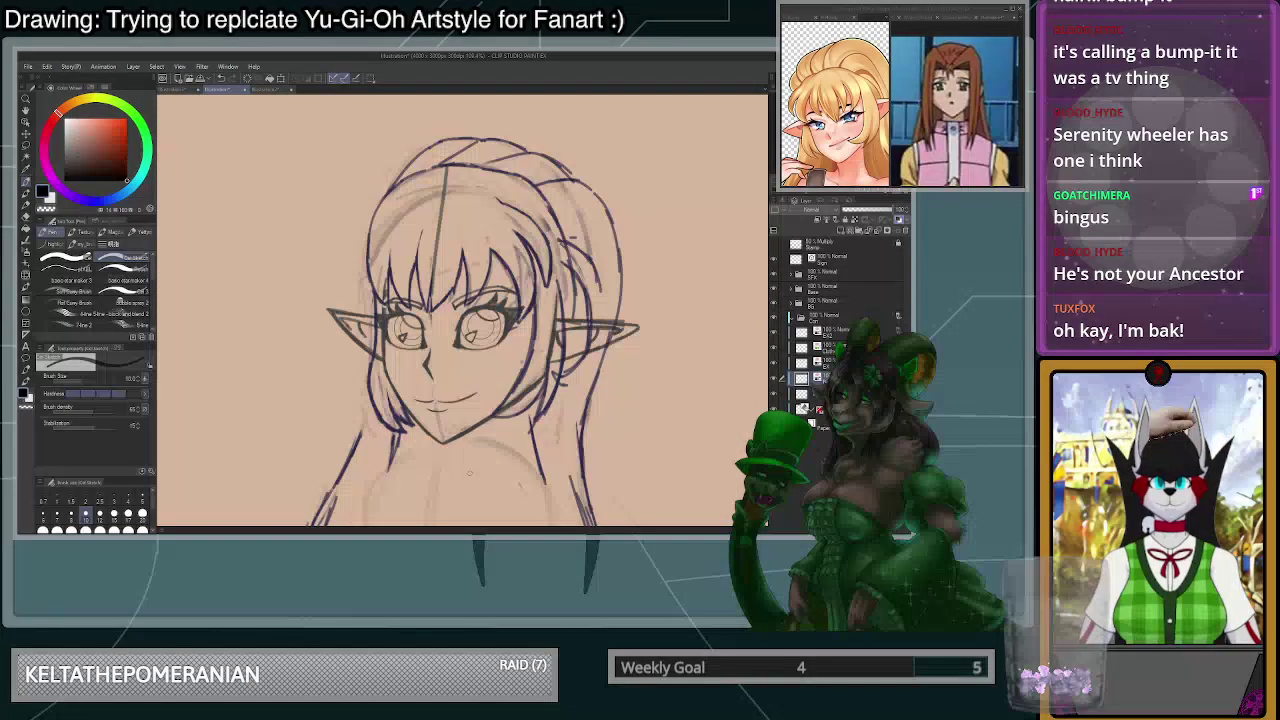
- Return to the hair sketch layer and erase the far-side hair outline from the crown to the temple with brush size 100
scroll(520, 485, down, 2)
scroll(500, 290, up, 3)
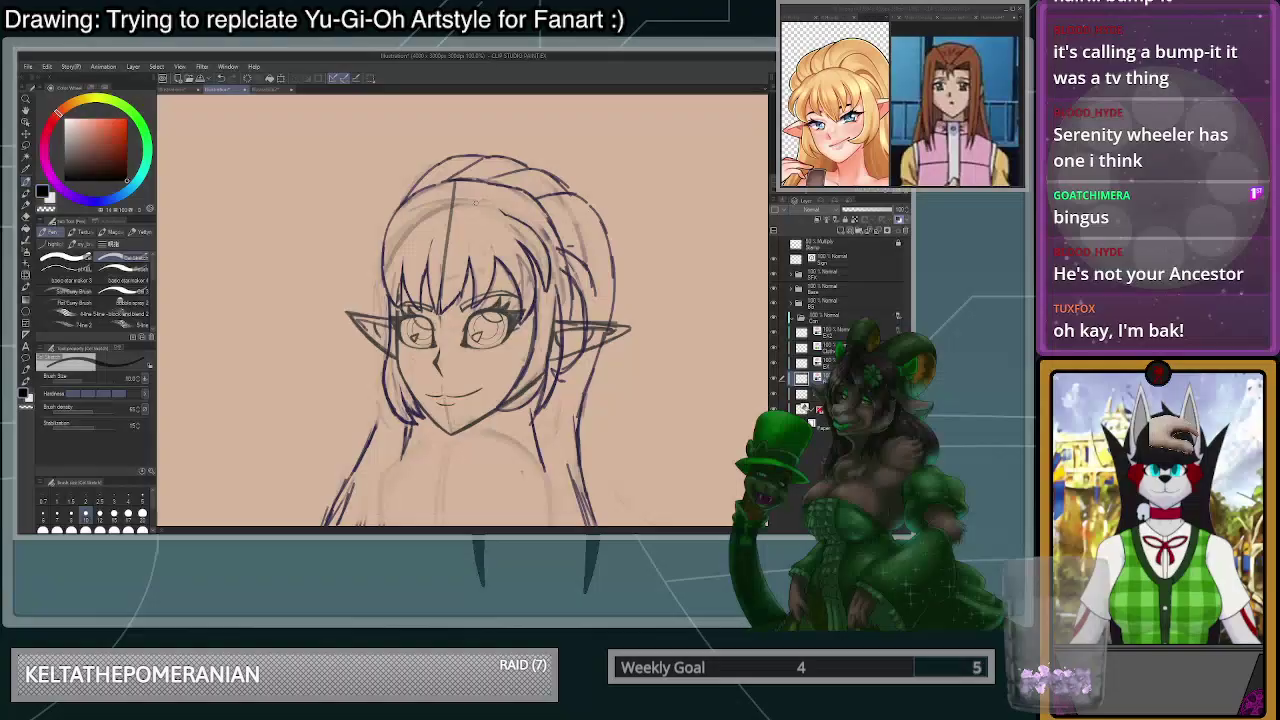
click(826, 395)
click(832, 364)
click(810, 331)
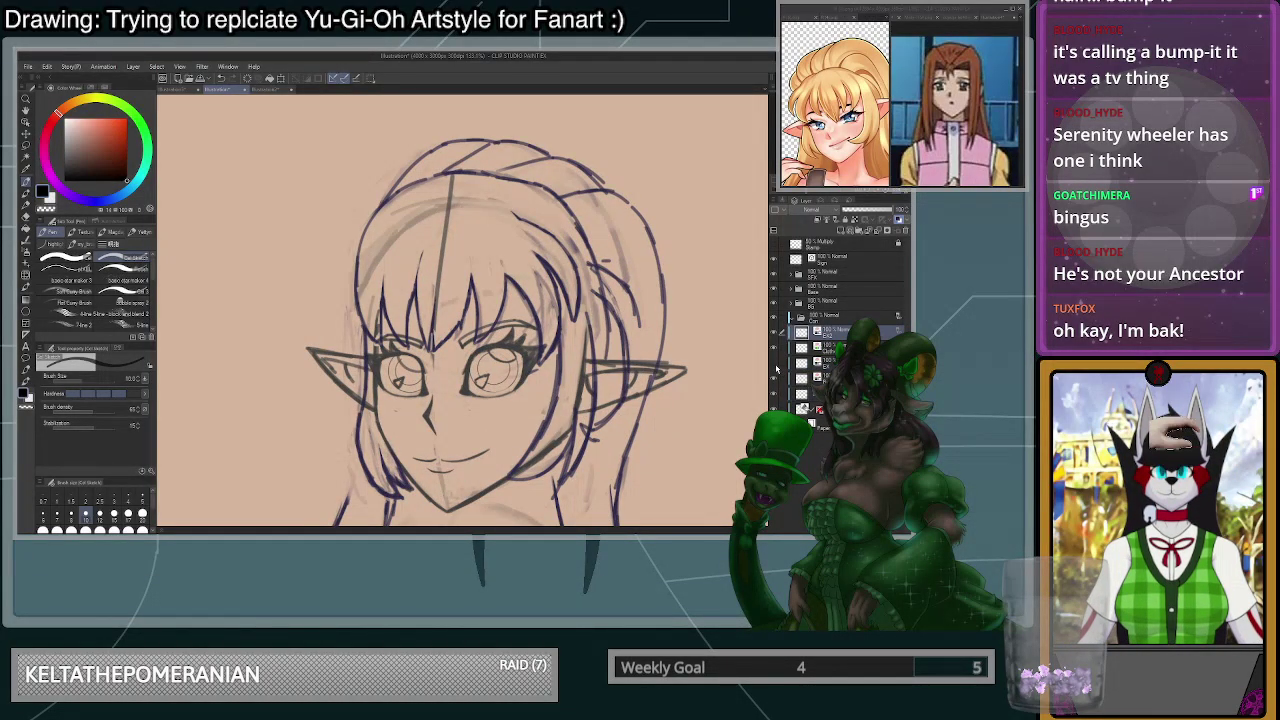
scroll(471, 469, up, 1)
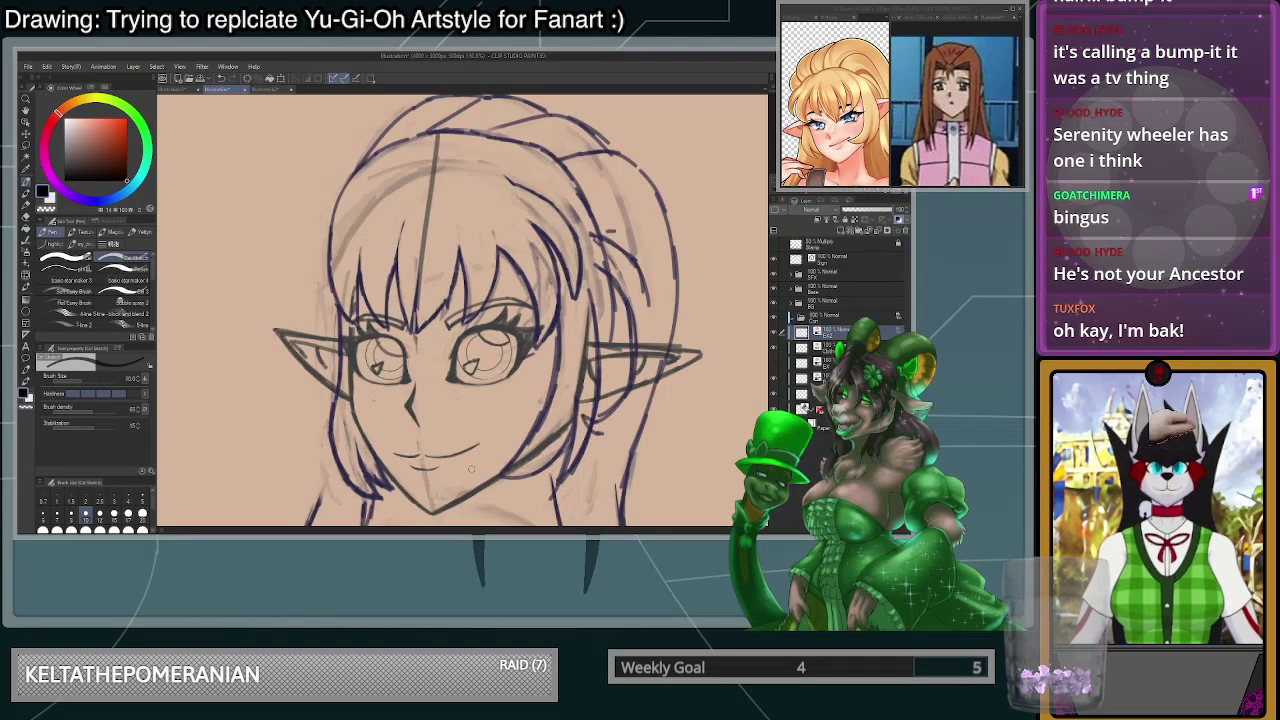
click(143, 529)
key(c)
mouse_move(395, 143)
mouse_down()
mouse_move(321, 276)
mouse_move(355, 181)
mouse_move(335, 298)
mouse_up()
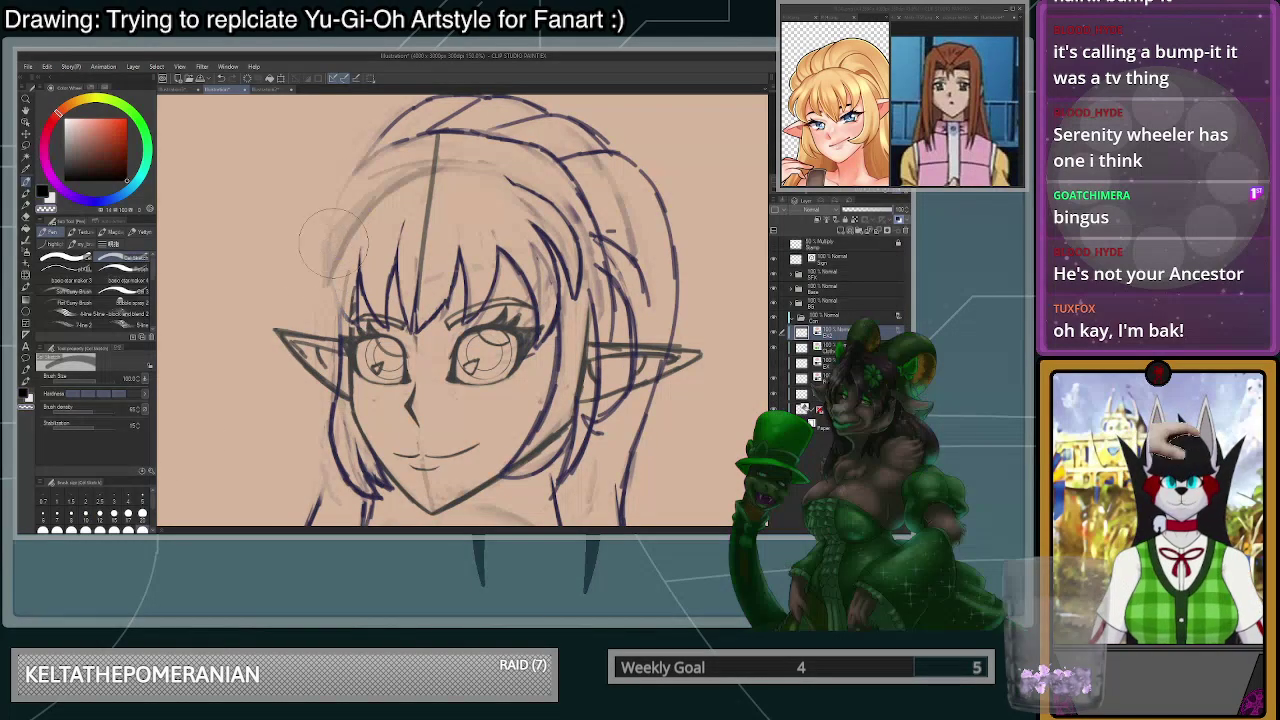
- Try a rounder hair outline from the braid over the crown down to the far temple with brush size 12
click(128, 514)
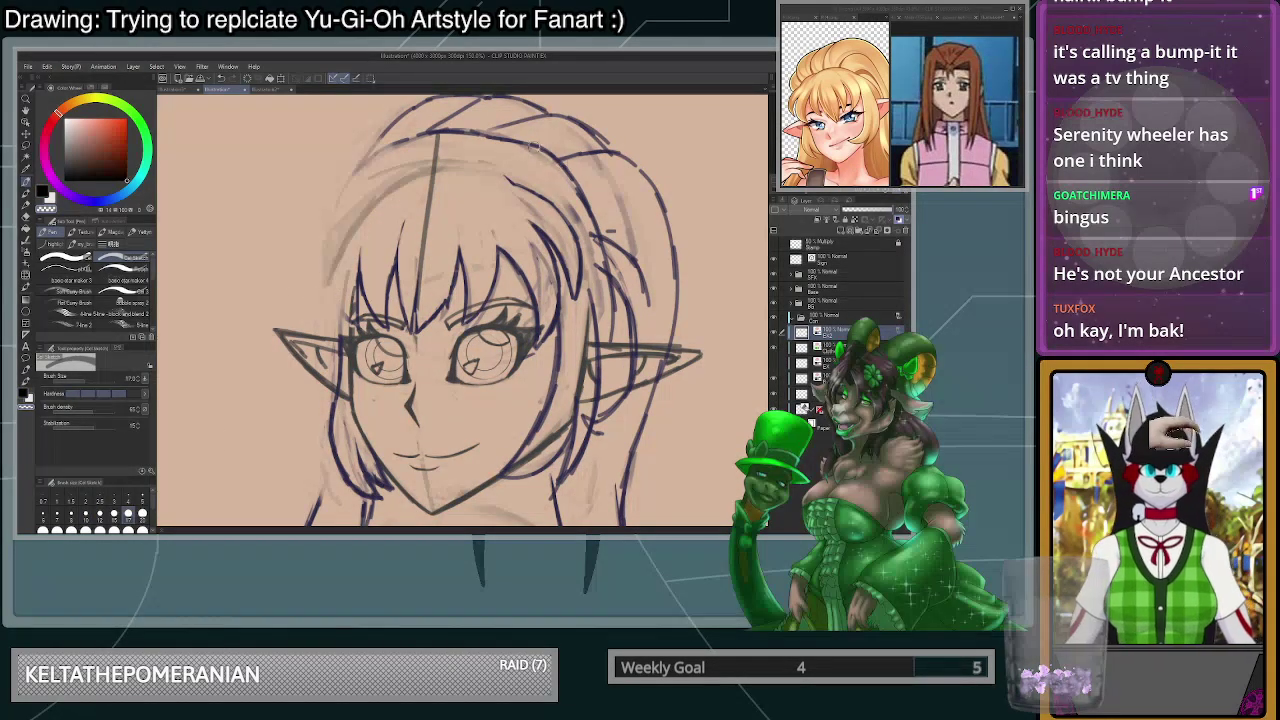
click(100, 514)
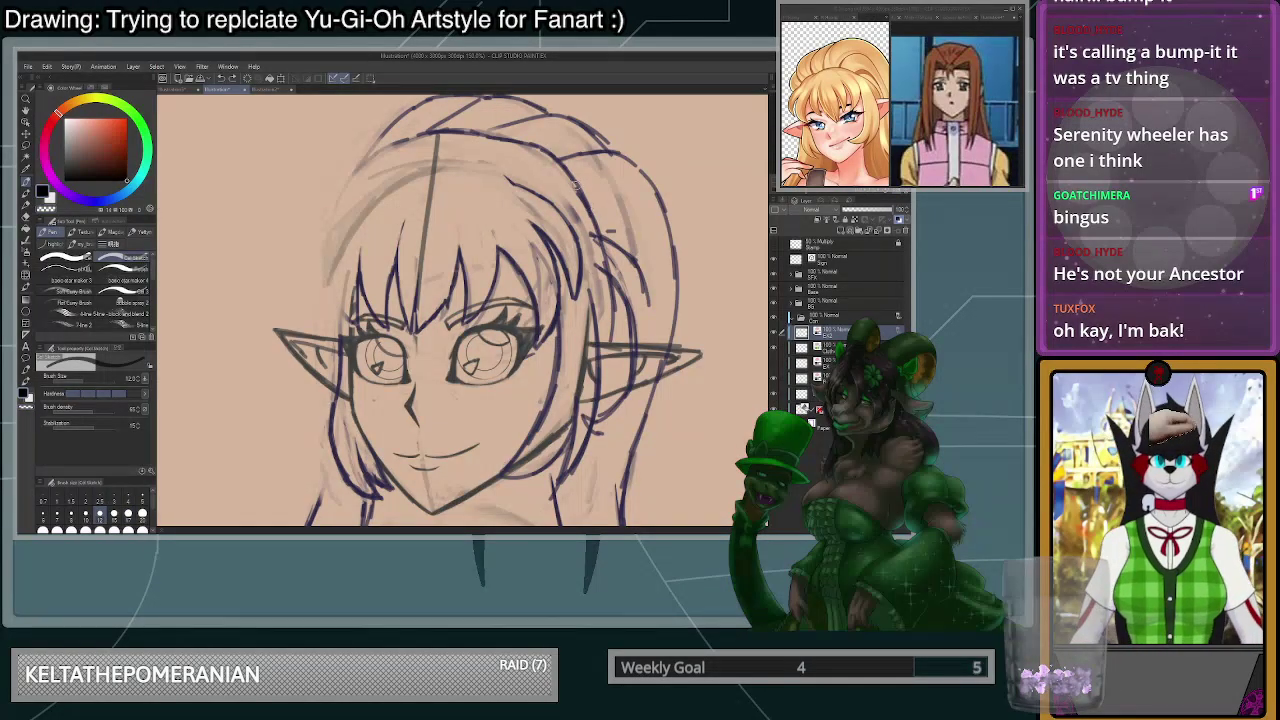
mouse_move(588, 206)
mouse_down()
mouse_move(538, 150)
mouse_move(477, 138)
mouse_move(510, 154)
mouse_move(428, 148)
mouse_move(381, 172)
mouse_move(408, 153)
mouse_move(350, 204)
mouse_up()
key(ctrl+z)
key(ctrl+z)
key(ctrl+z)
drag(427, 148, 334, 214)
mouse_move(374, 174)
mouse_down()
mouse_move(344, 224)
mouse_move(328, 291)
mouse_move(324, 267)
mouse_move(336, 320)
mouse_up()
scroll(385, 204, down, 3)
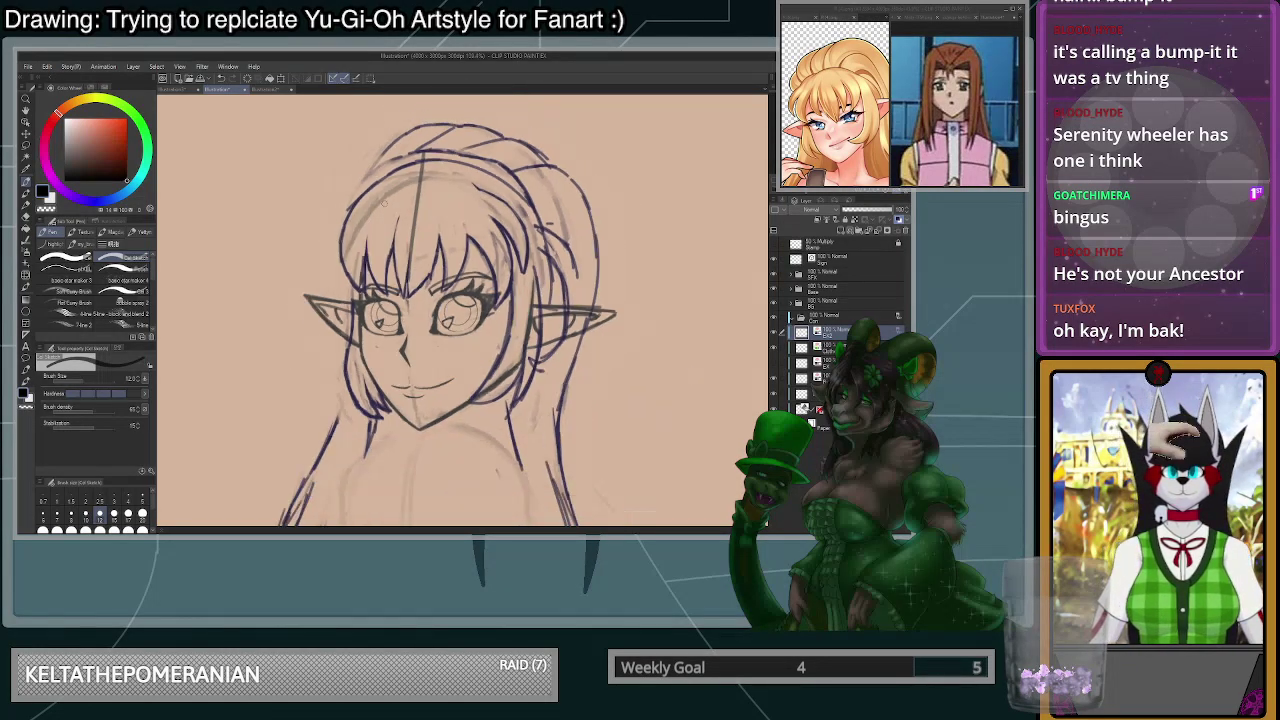
- Erase the surplus line along the crown beside the new hair outline with brush size 20
scroll(390, 186, up, 3)
click(142, 515)
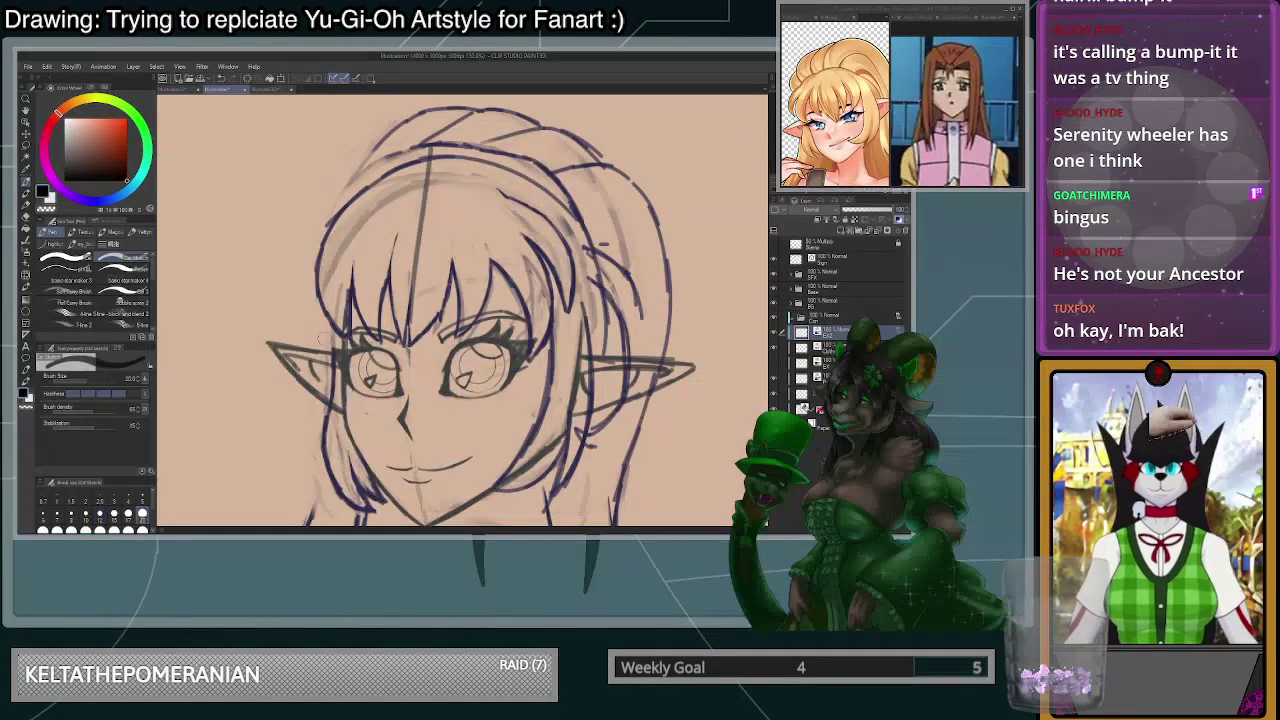
key(c)
mouse_move(581, 214)
mouse_down()
mouse_move(555, 178)
mouse_move(432, 146)
mouse_move(354, 180)
mouse_up()
mouse_move(566, 190)
mouse_down()
mouse_move(482, 152)
mouse_move(446, 151)
mouse_move(462, 153)
mouse_move(434, 170)
mouse_move(548, 154)
mouse_move(587, 193)
mouse_up()
scroll(573, 157, down, 3)
scroll(551, 154, up, 3)
scroll(551, 154, up, 1)
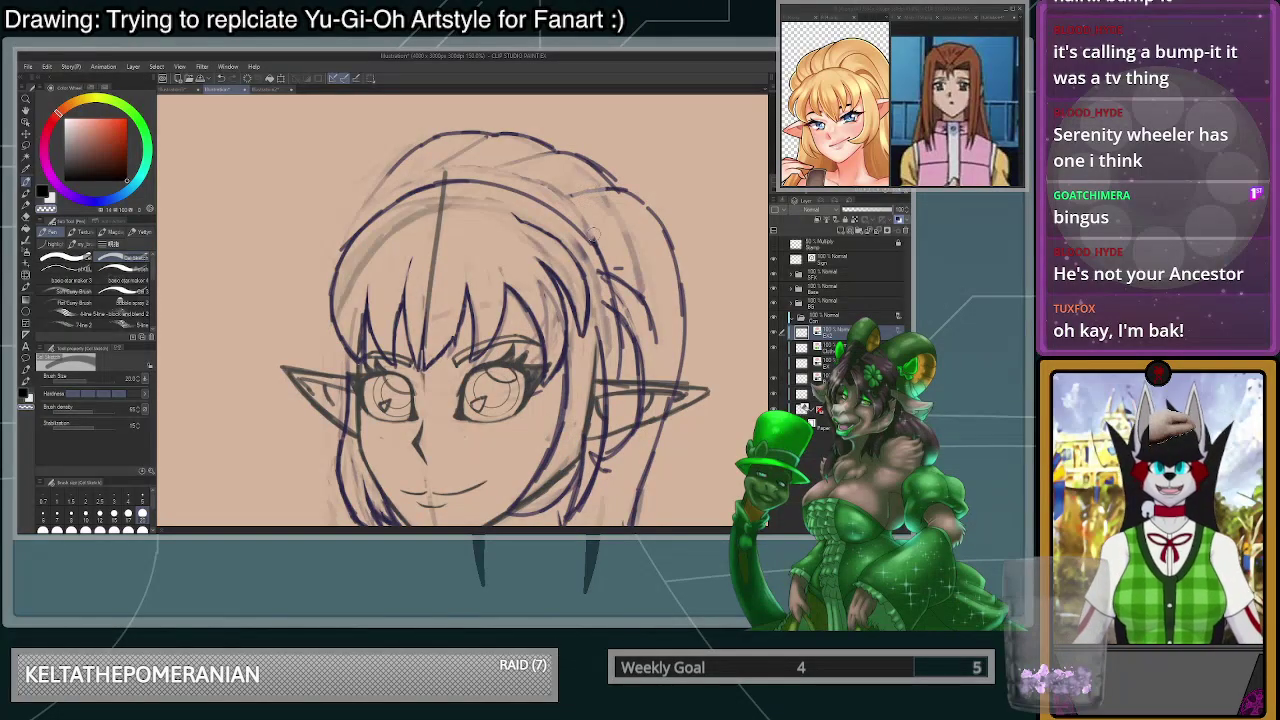
scroll(605, 210, down, 2)
- Erase the hair outline from the braid across the crown to the far temple at brush size 50, and tidy the outermost strand at size 15
click(86, 529)
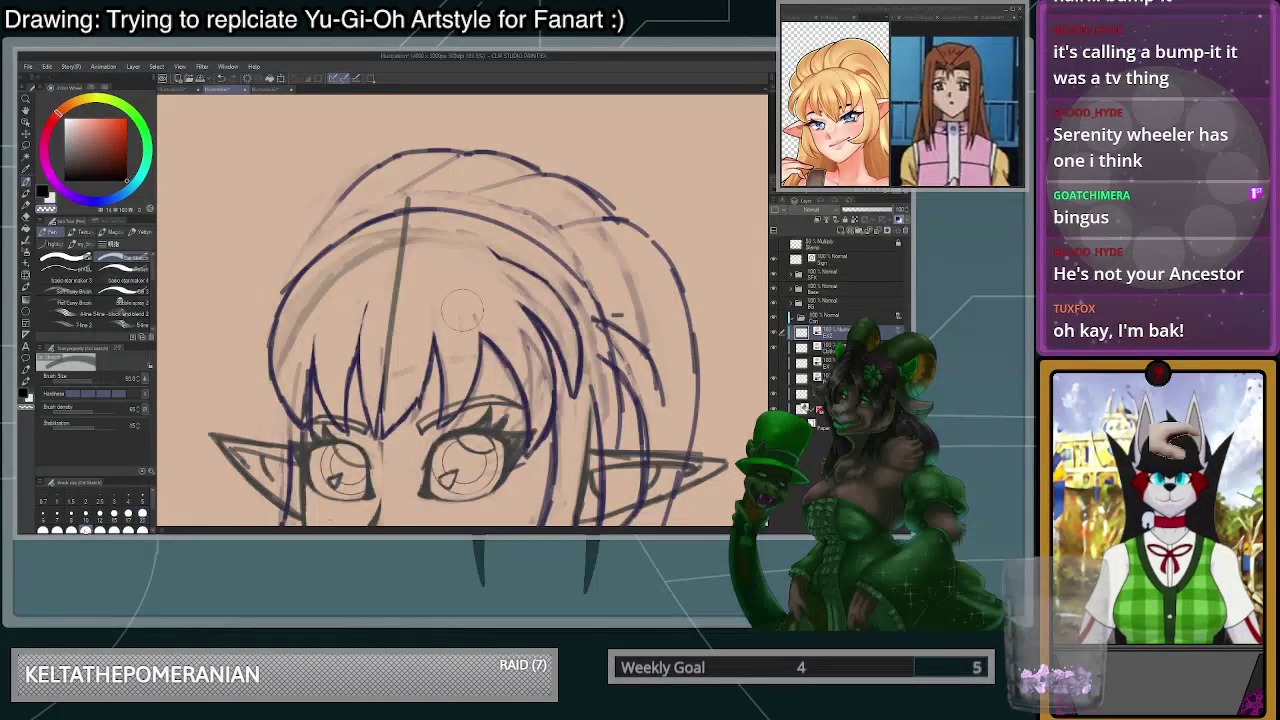
mouse_move(594, 286)
mouse_down()
mouse_move(446, 219)
mouse_move(378, 228)
mouse_up()
key(ctrl+z)
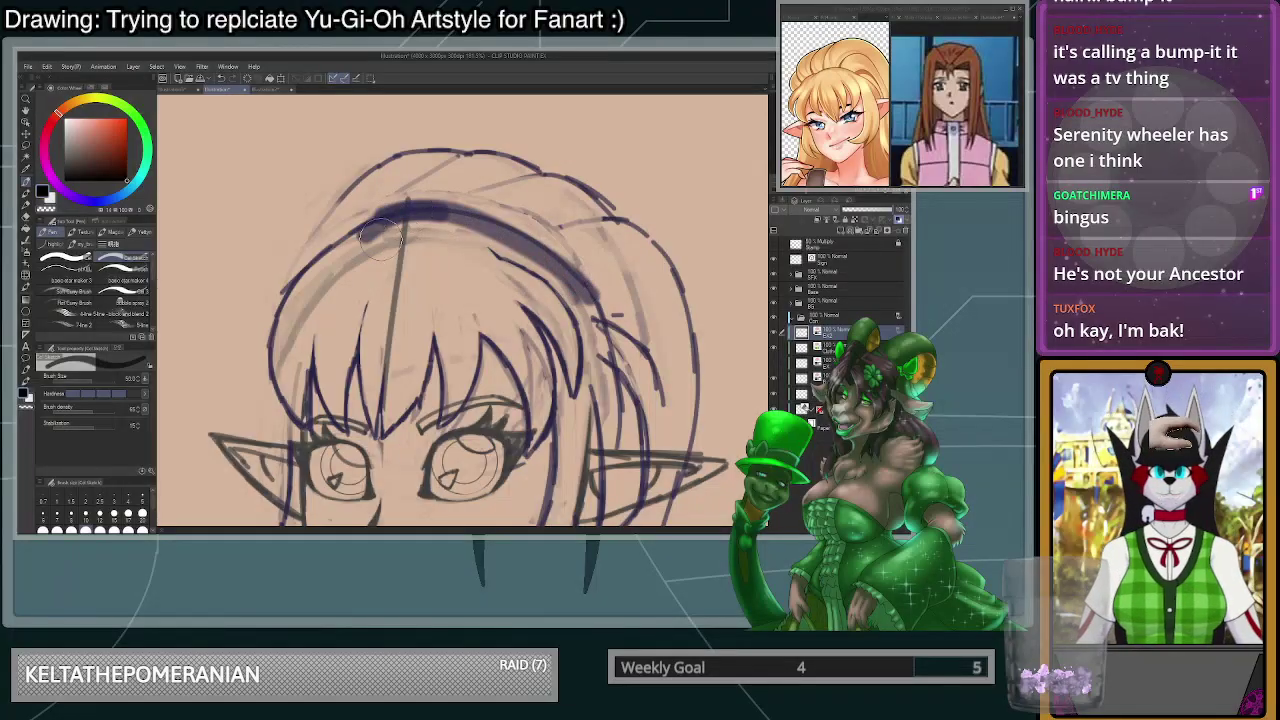
key(ctrl+z)
key(c)
mouse_move(603, 308)
mouse_down()
mouse_move(400, 207)
mouse_move(448, 210)
mouse_move(307, 295)
mouse_move(365, 230)
mouse_move(290, 345)
mouse_move(295, 290)
mouse_move(295, 425)
mouse_move(230, 392)
mouse_move(313, 384)
mouse_move(306, 421)
mouse_up()
click(114, 514)
key(c)
key(c)
drag(308, 373, 304, 383)
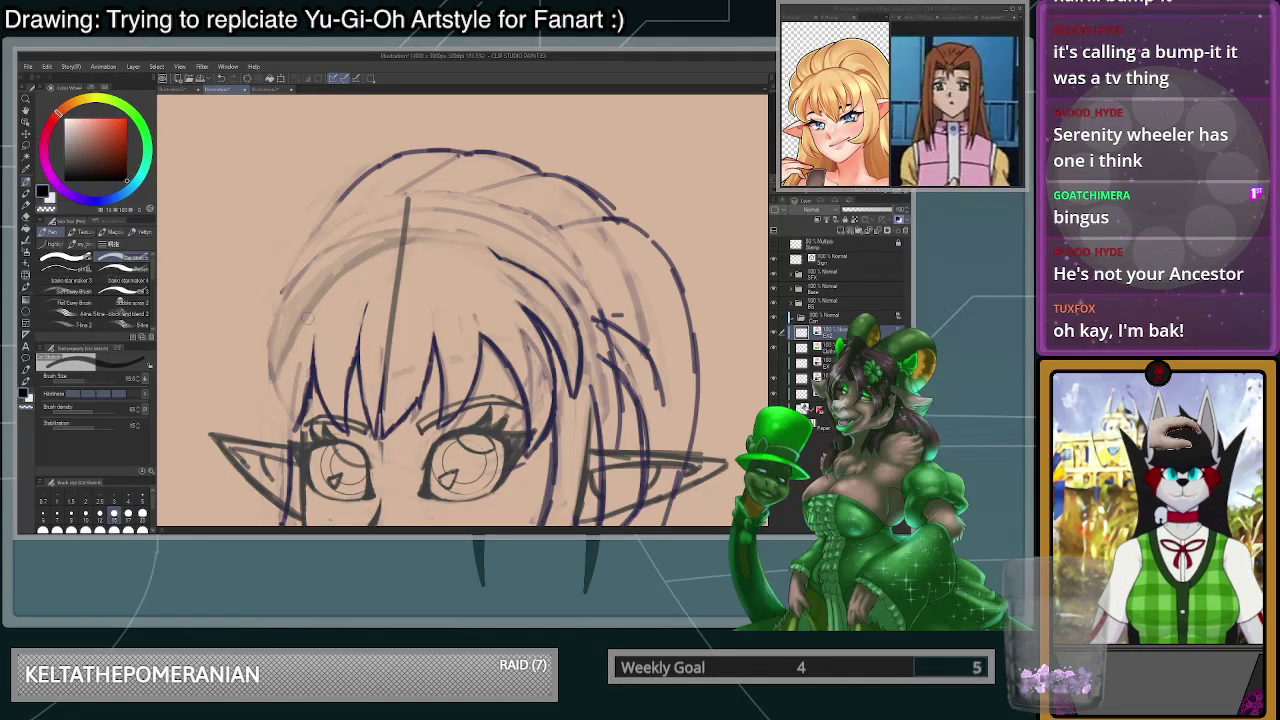
- Try short hair outline strokes at the far temple and beside the braid, and undo them
mouse_move(326, 242)
mouse_down()
mouse_move(300, 272)
mouse_move(278, 345)
mouse_up()
key(ctrl+z)
key(ctrl+z)
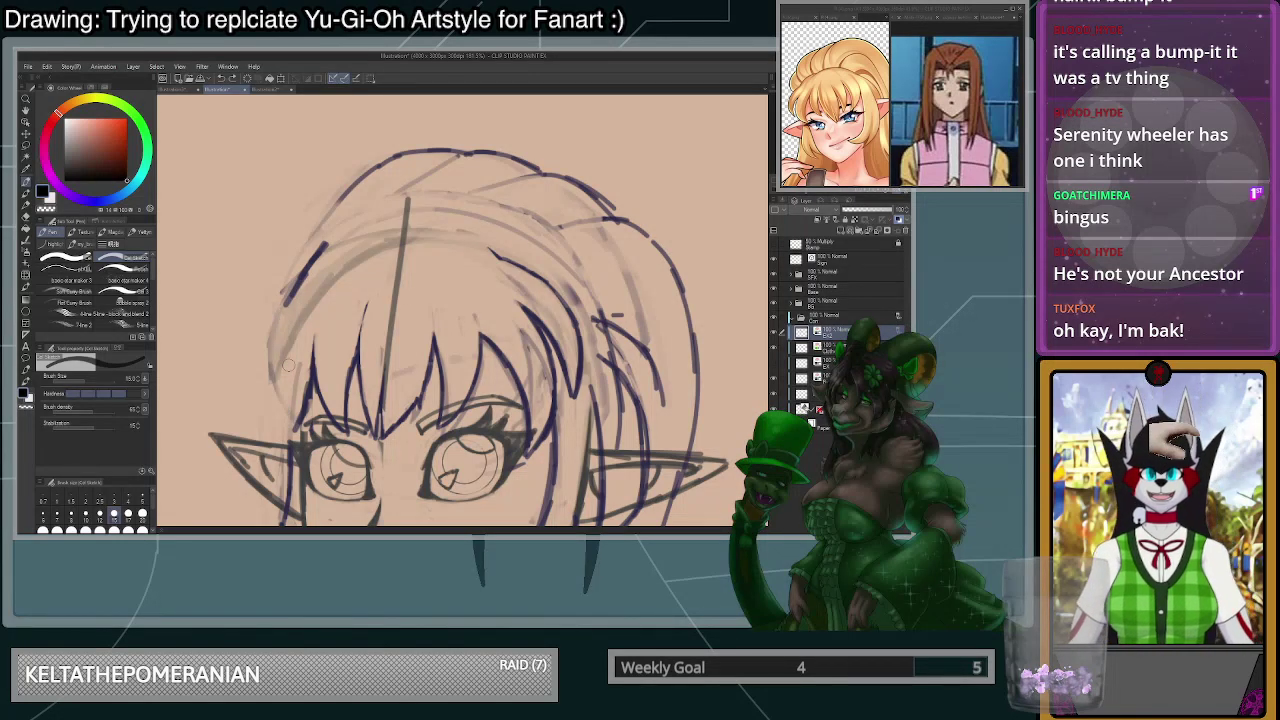
key(ctrl+z)
key(ctrl+z)
key(ctrl+z)
key(ctrl+z)
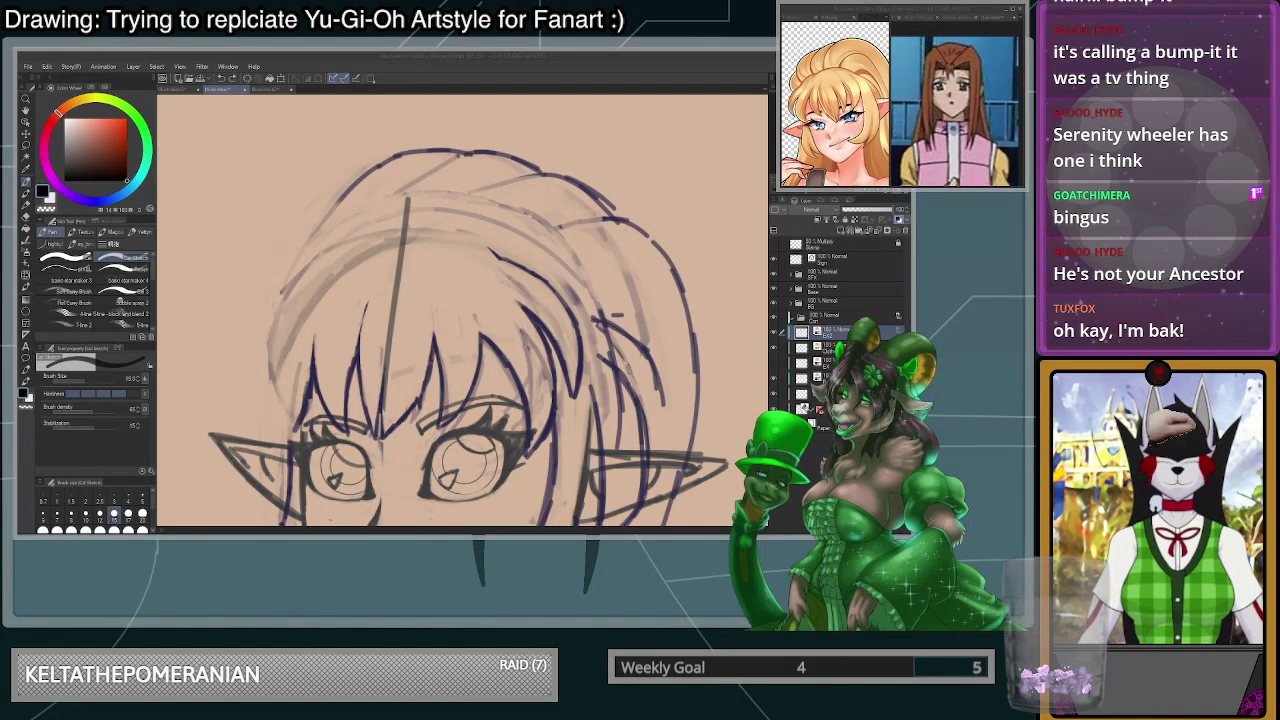
drag(567, 258, 586, 293)
key(ctrl+z)
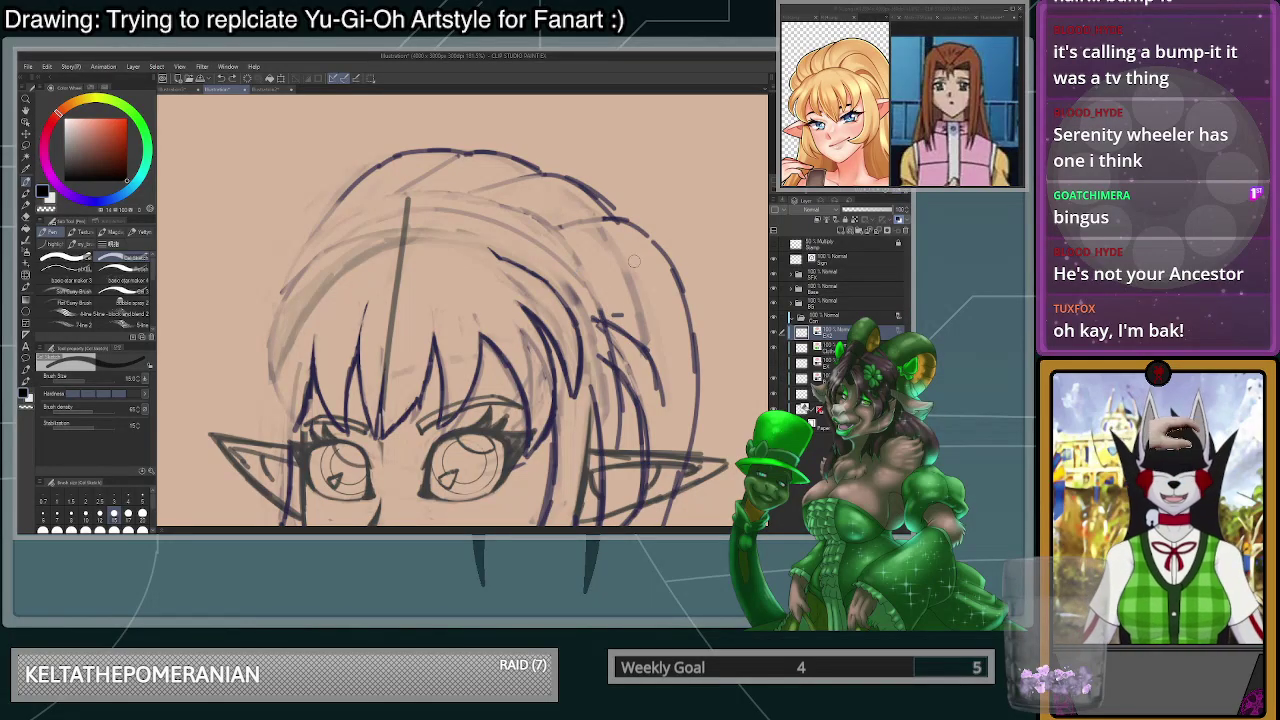
- Try several arcs for the hair outline from the near-side braid up to the crown, undoing each attempt
scroll(638, 265, down, 9)
scroll(638, 268, up, 8)
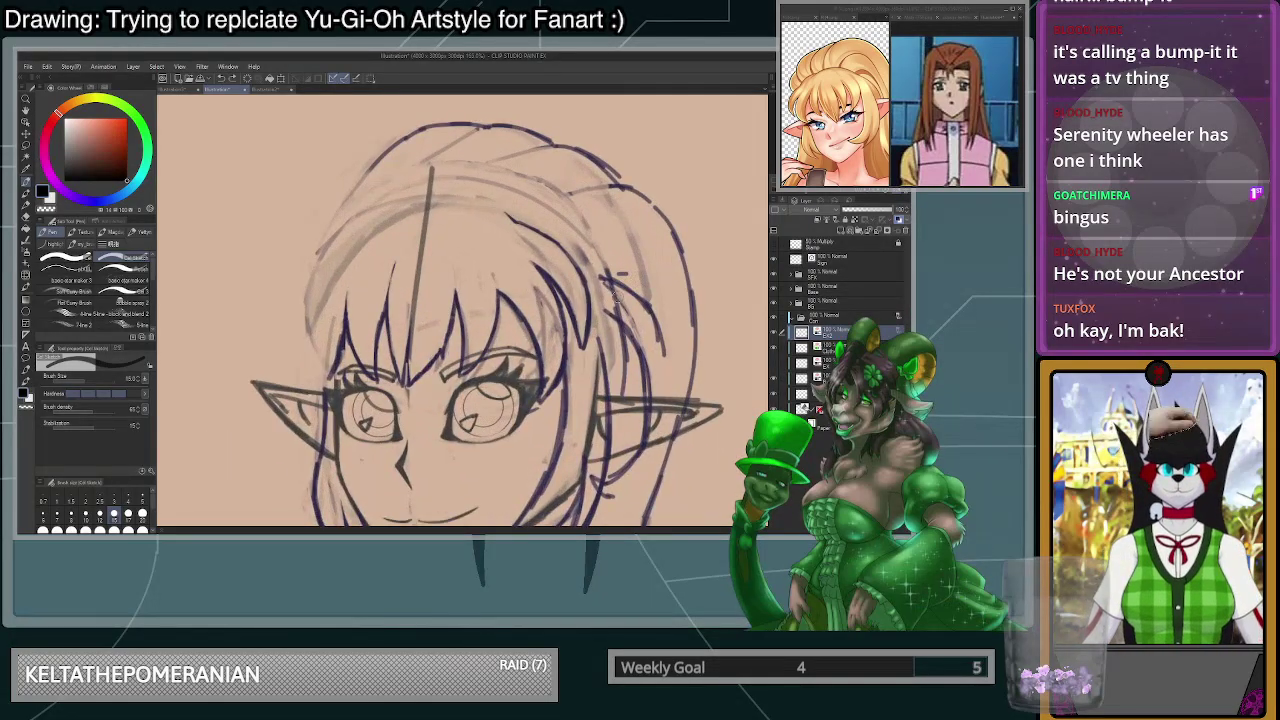
scroll(620, 300, down, 3)
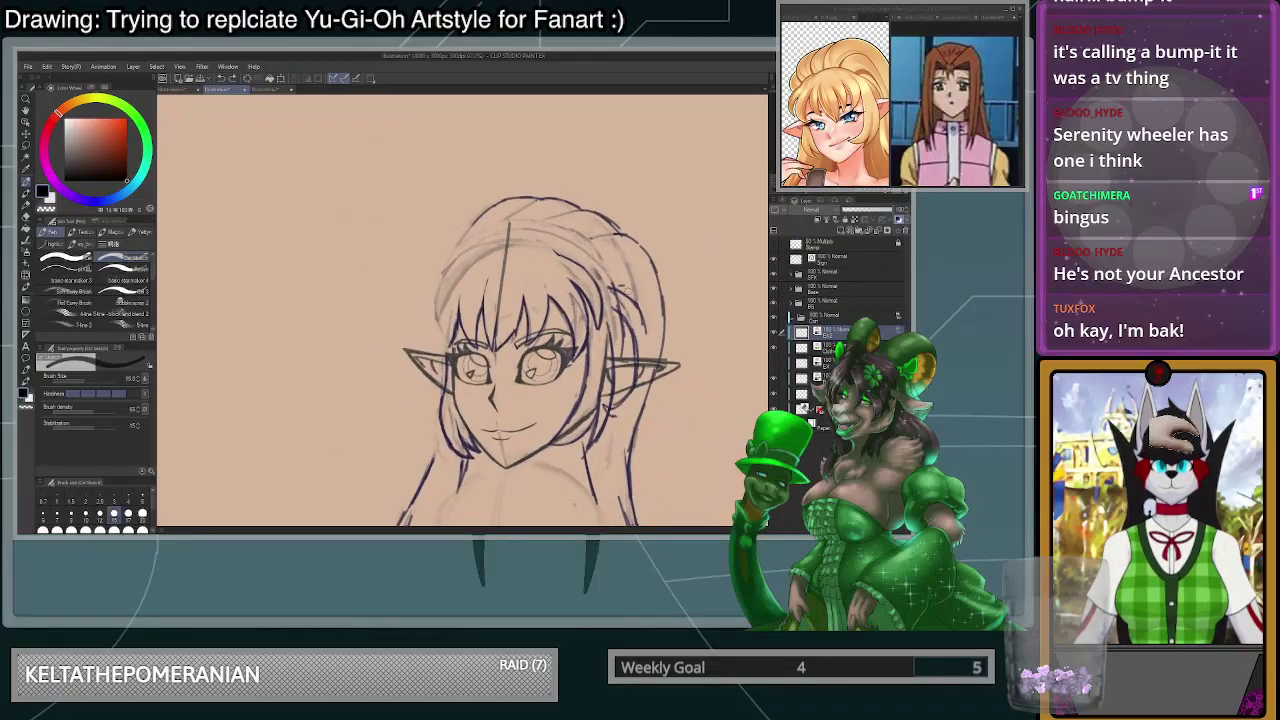
scroll(625, 291, up, 3)
drag(515, 168, 438, 152)
key(ctrl+z)
key(ctrl+z)
mouse_move(607, 270)
mouse_down()
mouse_move(580, 227)
mouse_move(478, 158)
mouse_move(578, 231)
mouse_move(620, 312)
mouse_move(598, 239)
mouse_move(502, 158)
mouse_up()
key(ctrl+z)
key(ctrl+z)
mouse_move(620, 314)
mouse_down()
mouse_move(532, 167)
mouse_move(482, 154)
mouse_move(535, 168)
mouse_move(483, 154)
mouse_up()
key(ctrl+z)
key(ctrl+z)
- Draw the front hair outline as one arc from the near-side braid over the crown toward the far temple
drag(609, 278, 430, 154)
key(ctrl+z)
mouse_move(562, 200)
mouse_down()
mouse_move(458, 165)
mouse_move(372, 169)
mouse_move(333, 187)
mouse_move(276, 290)
mouse_up()
drag(289, 232, 289, 374)
key(ctrl+z)
key(ctrl+z)
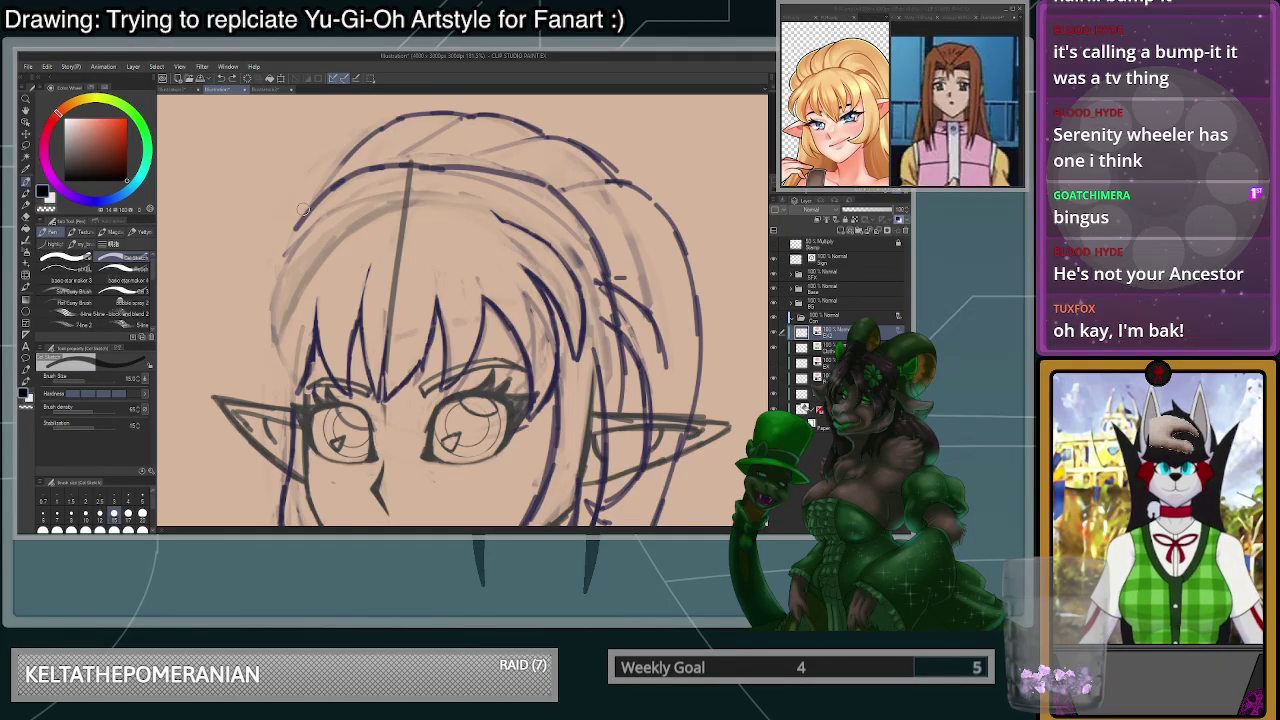
mouse_move(330, 192)
mouse_down()
mouse_move(291, 234)
mouse_move(268, 303)
mouse_up()
key(x)
key(x)
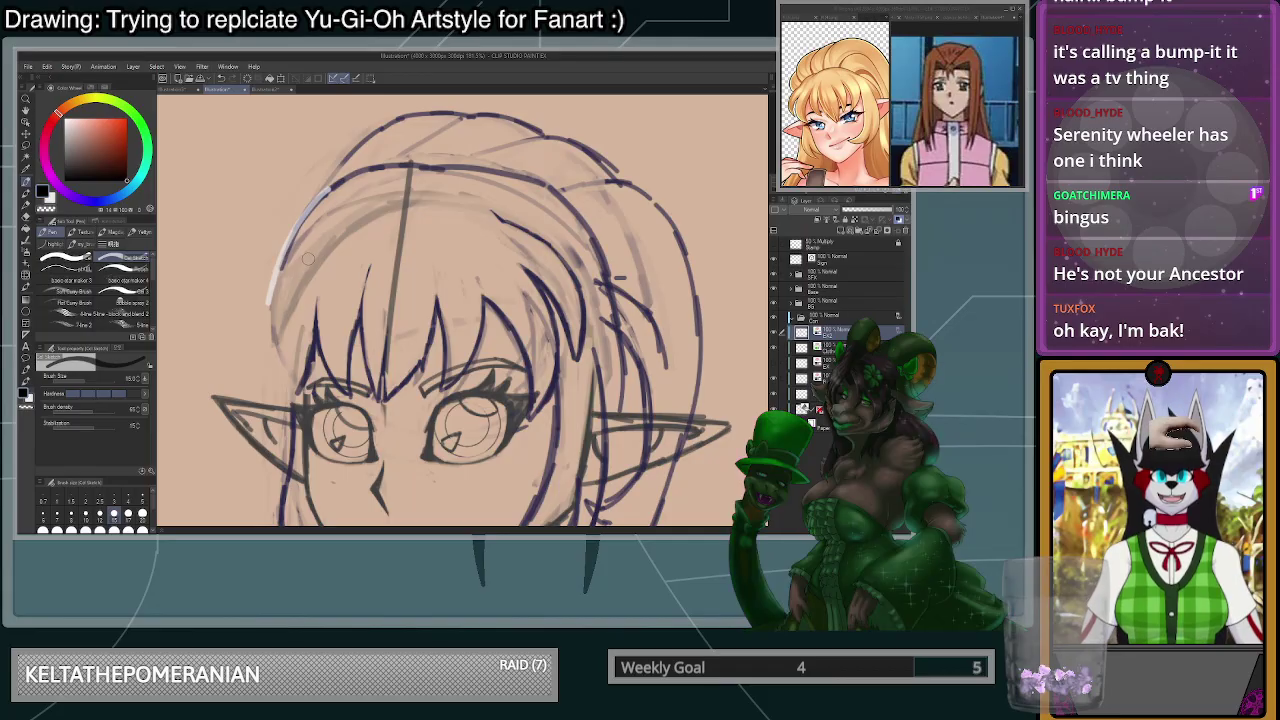
key(ctrl+z)
drag(331, 192, 273, 314)
drag(284, 246, 280, 364)
drag(274, 290, 294, 390)
scroll(297, 354, down, 2)
scroll(338, 342, up, 4)
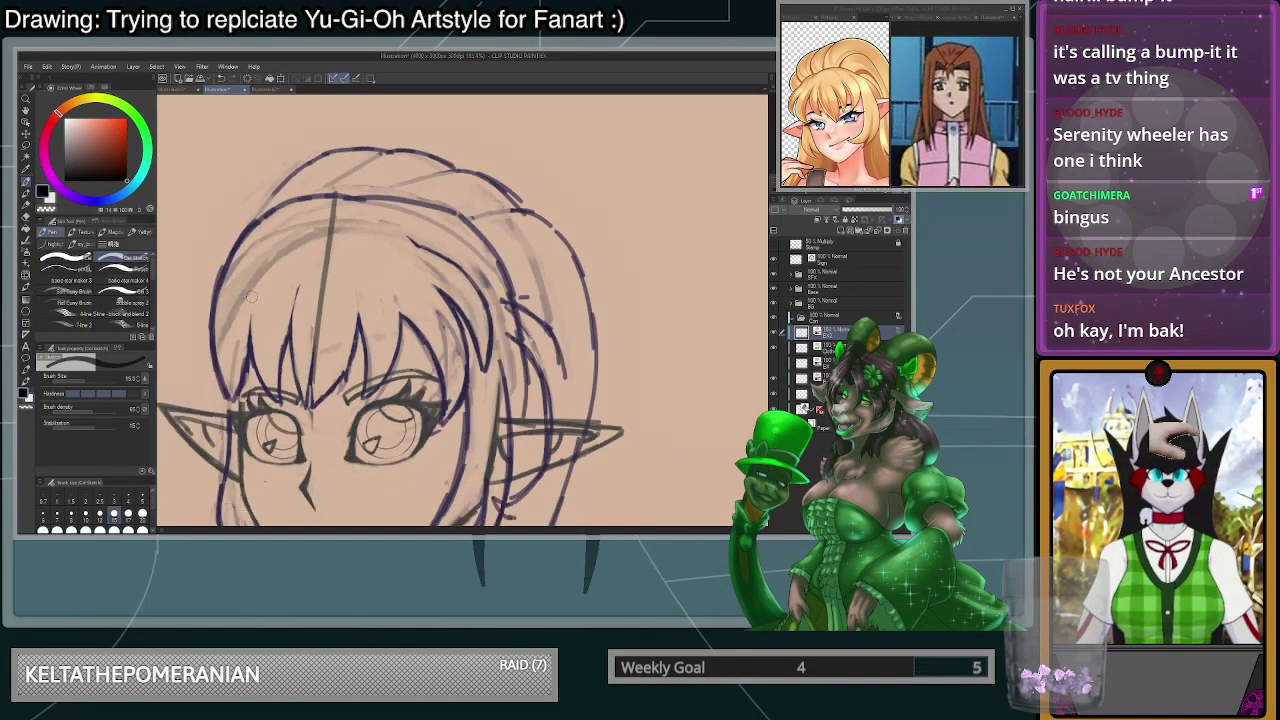
key(ctrl+z)
mouse_move(239, 239)
mouse_down()
mouse_move(222, 328)
mouse_move(258, 214)
mouse_move(286, 189)
mouse_move(249, 238)
mouse_move(226, 366)
mouse_move(247, 408)
mouse_move(255, 391)
mouse_up()
key(ctrl+z)
key(c)
key(c)
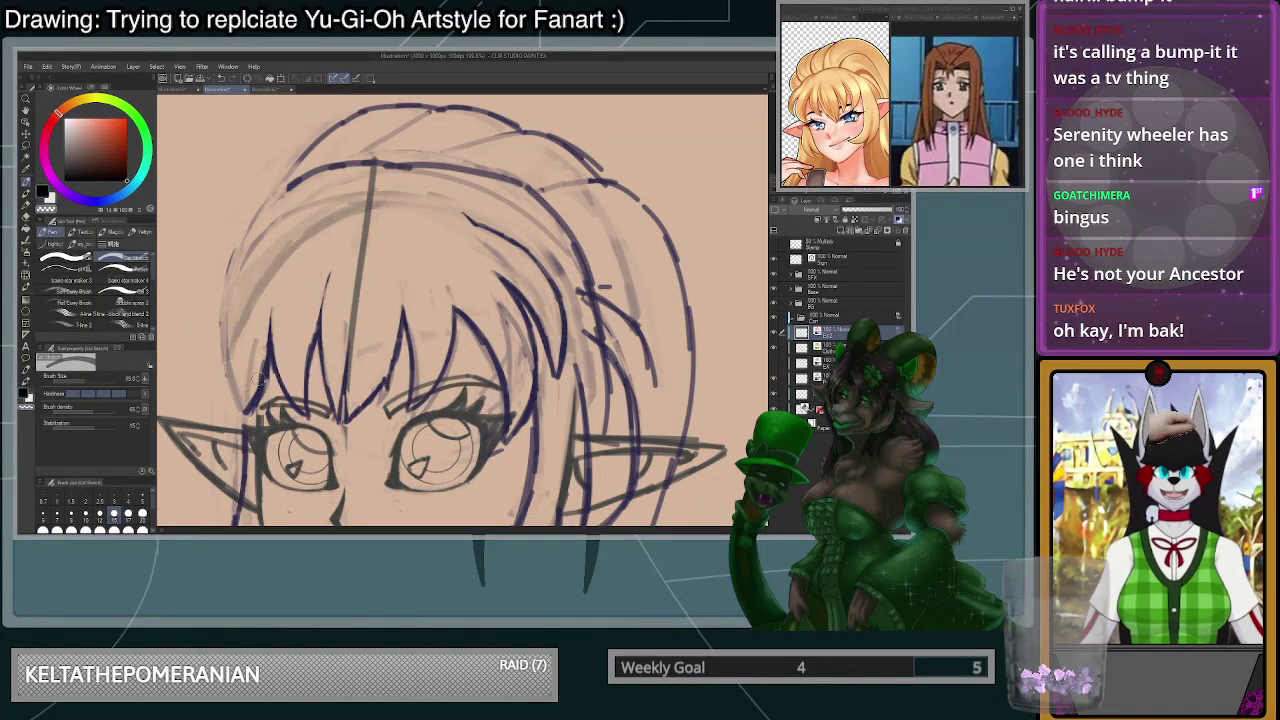
- Draw the hair outline on the head's left side, curving from the crown down to the tip of the outer bang
mouse_move(312, 175)
mouse_down()
mouse_move(273, 201)
mouse_move(298, 181)
mouse_move(245, 252)
mouse_move(250, 412)
mouse_up()
scroll(343, 154, down, 3)
scroll(343, 154, up, 3)
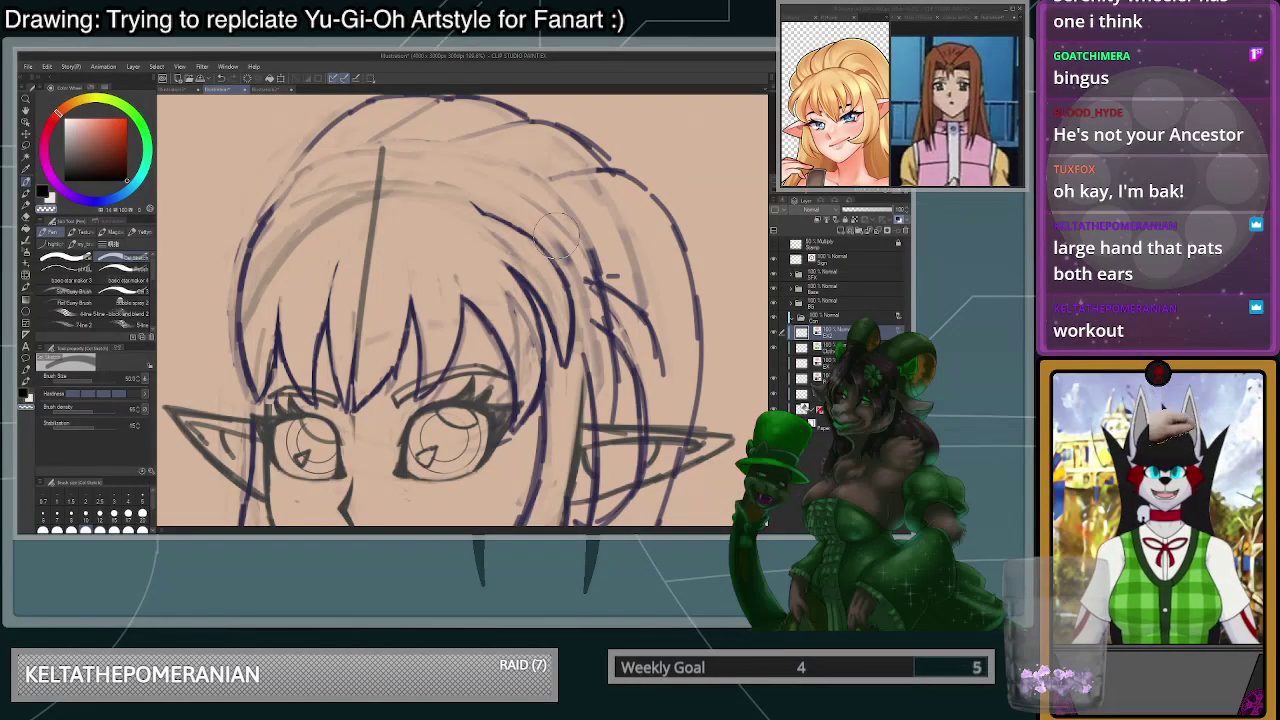
- Erase the leftover hairline stroke on the head's right side and set the brush size to 12
drag(582, 246, 593, 286)
click(86, 514)
click(100, 514)
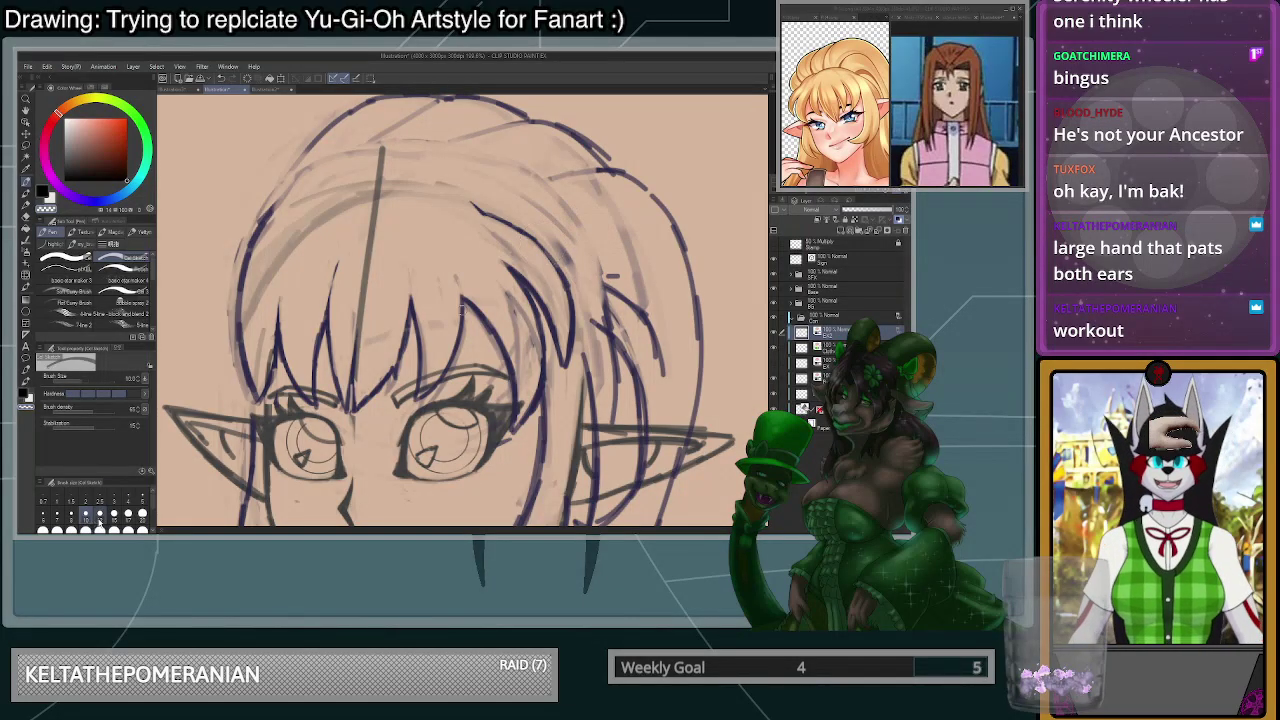
scroll(462, 310, down, 1)
drag(510, 180, 507, 228)
scroll(496, 312, down, 3)
mouse_move(499, 304)
mouse_down()
mouse_move(610, 306)
mouse_move(490, 228)
mouse_move(429, 246)
mouse_move(478, 235)
mouse_move(562, 246)
mouse_move(640, 332)
mouse_up()
scroll(610, 306, up, 6)
key(ctrl+z)
key(ctrl+z)
mouse_move(670, 382)
mouse_down()
mouse_move(612, 277)
mouse_move(459, 242)
mouse_move(480, 231)
mouse_move(428, 246)
mouse_move(406, 228)
mouse_move(354, 234)
mouse_move(297, 308)
mouse_up()
key(ctrl+z)
key(ctrl+z)
key(ctrl+z)
key(ctrl+z)
key(ctrl+z)
- Draw the hairline curve over the top of the head, joining the left outline to the right side at the parting
mouse_move(478, 234)
mouse_down()
mouse_move(394, 222)
mouse_move(314, 273)
mouse_up()
mouse_move(287, 327)
mouse_down()
mouse_move(350, 243)
mouse_move(460, 227)
mouse_up()
scroll(338, 302, down, 1)
mouse_move(338, 302)
mouse_down()
mouse_move(414, 287)
mouse_move(366, 321)
mouse_up()
key(c)
drag(399, 256, 371, 308)
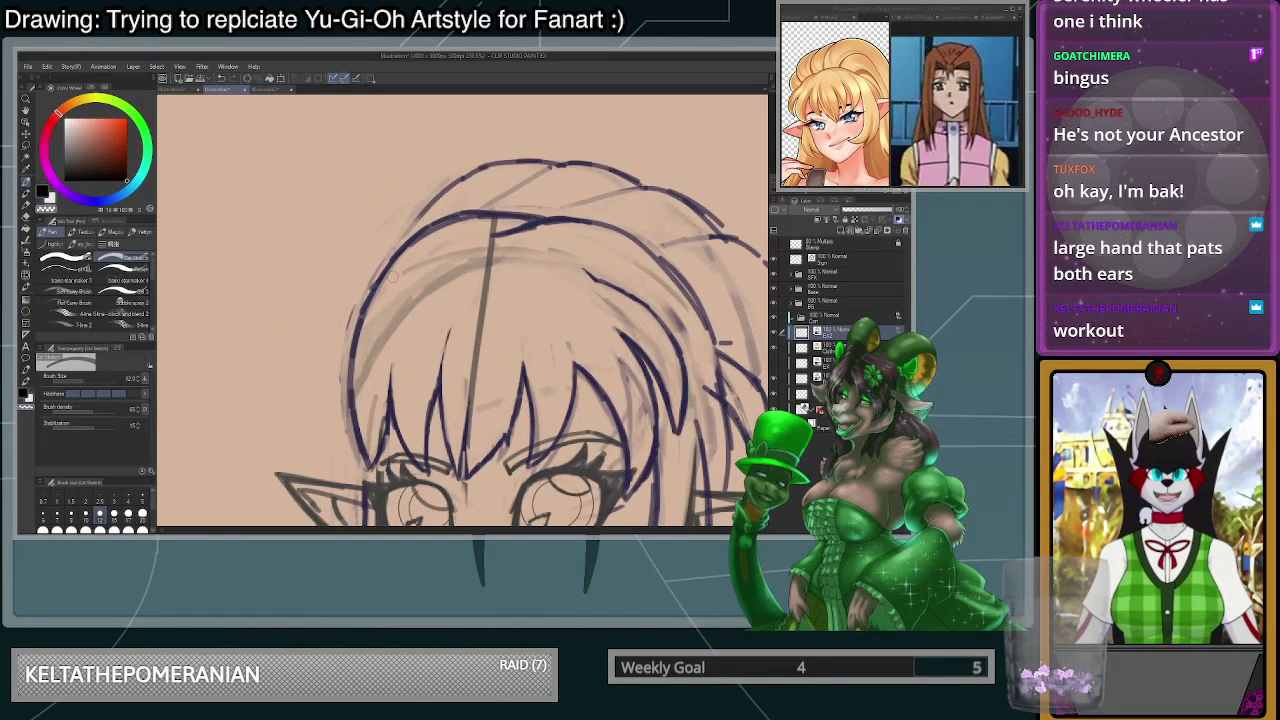
- Erase the left hair outline from the parting down to the bangs, and set the brush size to 15
scroll(465, 250, down, 1)
scroll(586, 485, up, 1)
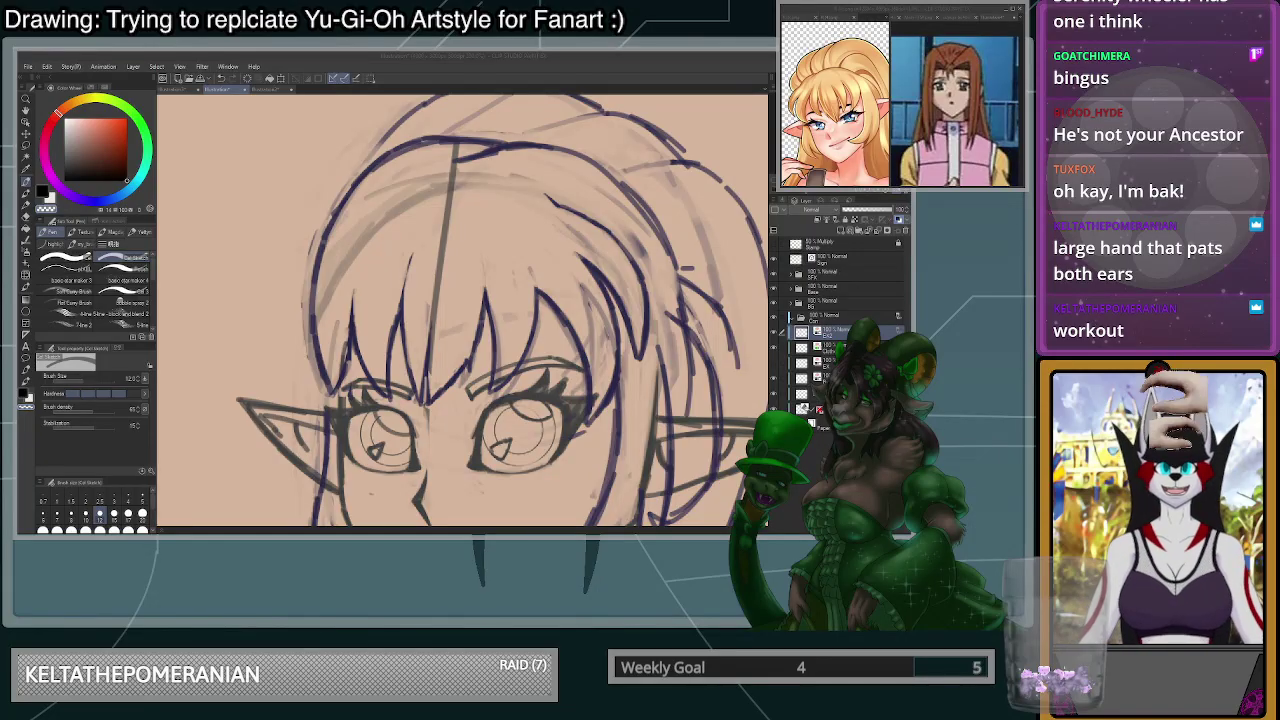
click(248, 515)
scroll(558, 260, down, 4)
scroll(490, 196, up, 3)
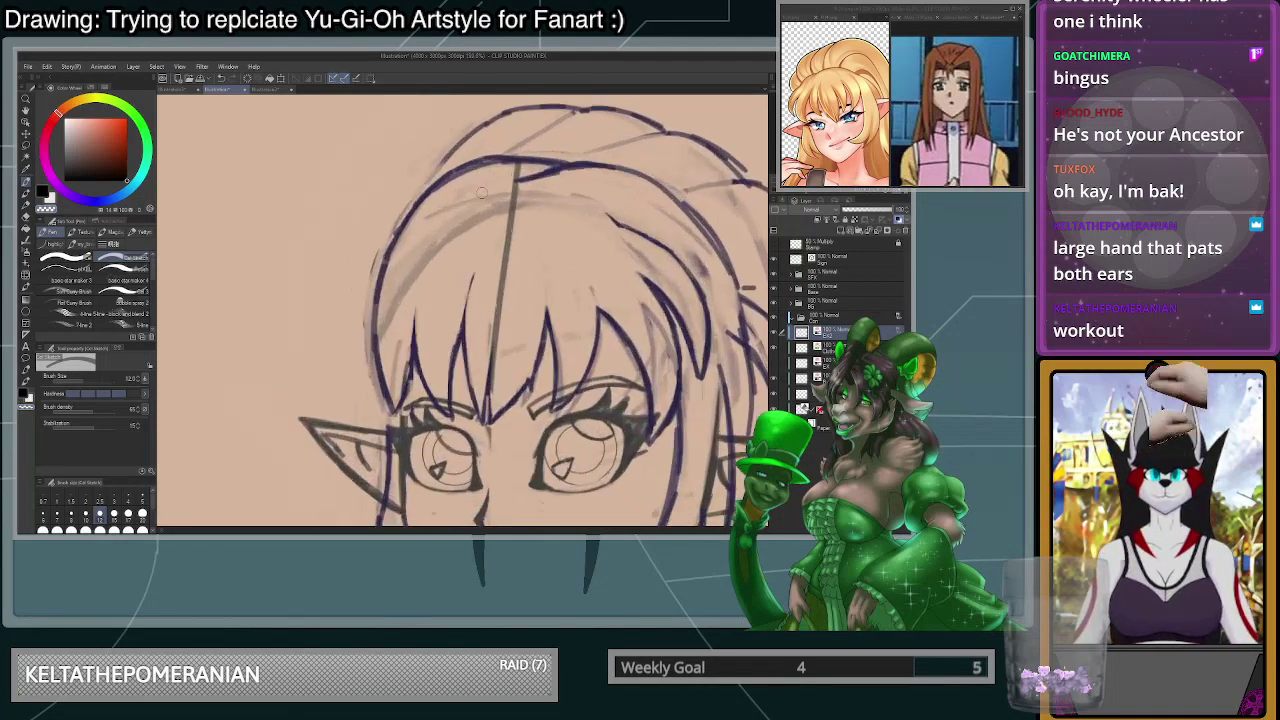
click(142, 529)
key(c)
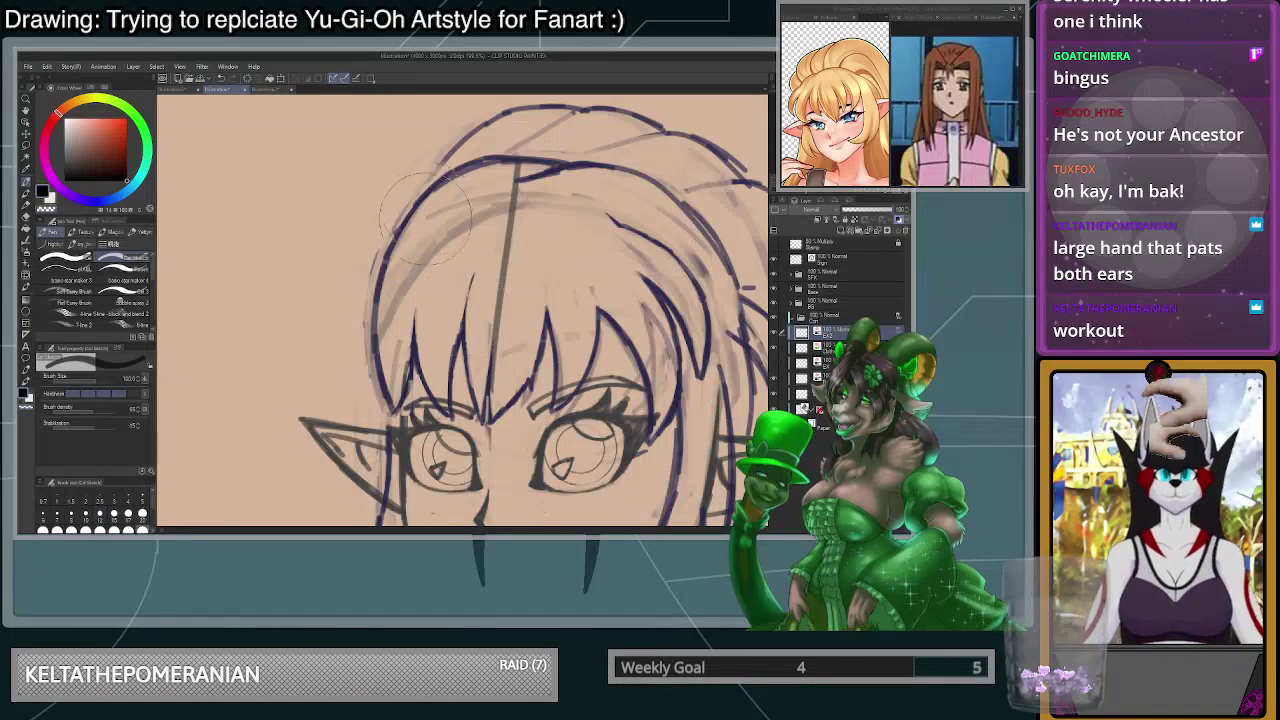
mouse_move(466, 184)
mouse_down()
mouse_move(422, 207)
mouse_move(414, 242)
mouse_up()
key(ctrl+z)
key(c)
mouse_move(533, 165)
mouse_down()
mouse_move(470, 177)
mouse_move(511, 158)
mouse_move(367, 310)
mouse_move(392, 250)
mouse_move(352, 334)
mouse_up()
click(114, 516)
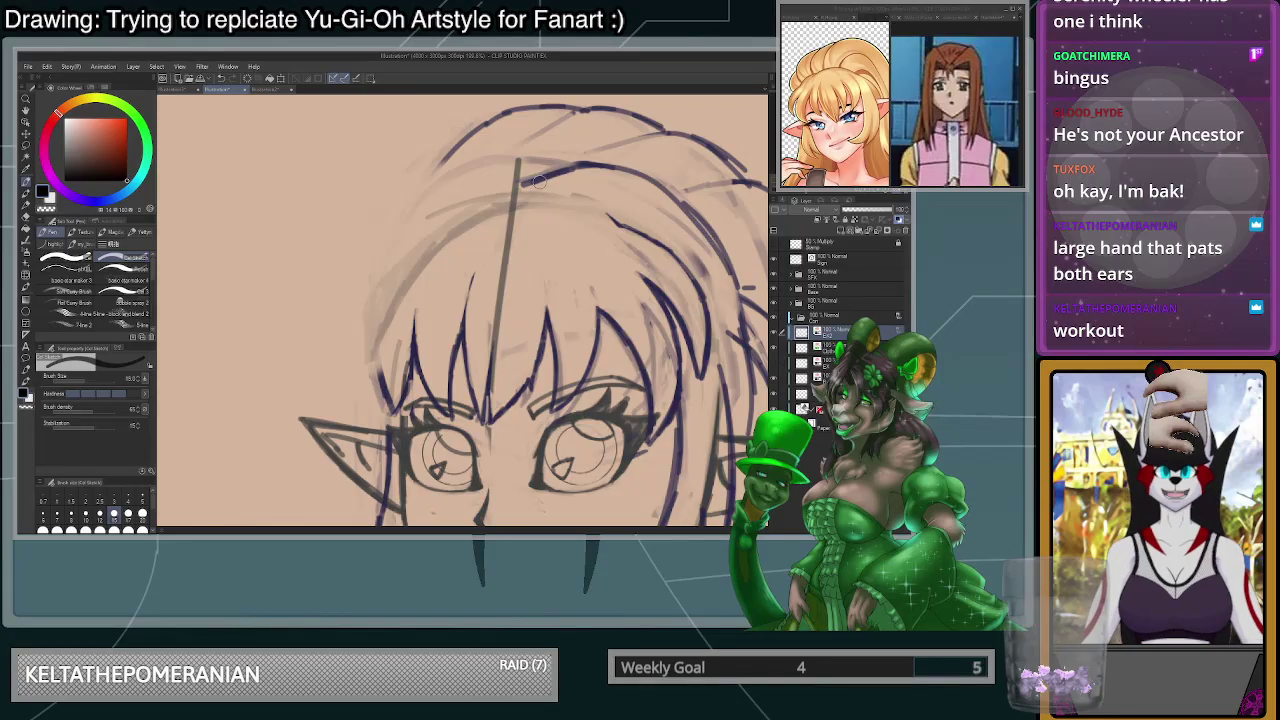
- Redraw the left hair outline as a thicker curve from the parting down to the outer bang
drag(548, 170, 465, 196)
key(ctrl+z)
mouse_move(566, 163)
mouse_down()
mouse_move(486, 176)
mouse_move(418, 241)
mouse_move(371, 362)
mouse_move(394, 407)
mouse_move(372, 323)
mouse_move(392, 271)
mouse_move(474, 181)
mouse_move(566, 166)
mouse_up()
scroll(615, 162, down, 2)
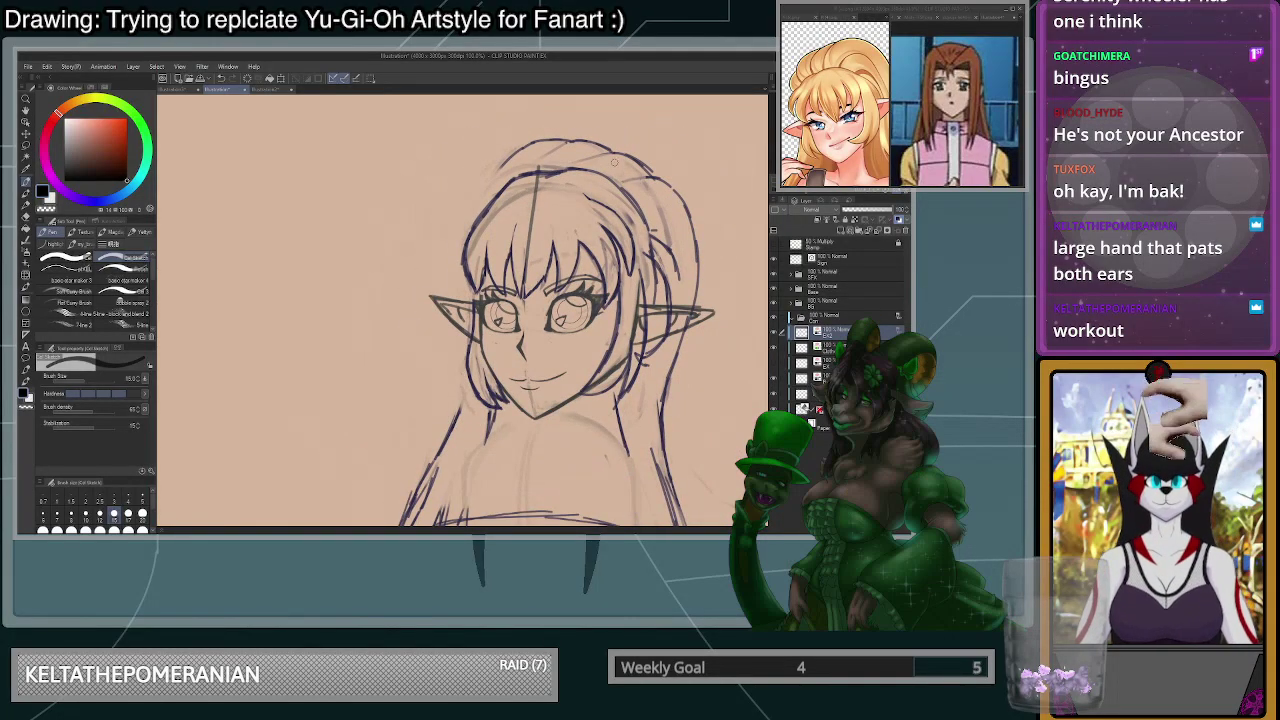
- Retrace the hairline curve from the head's right side up to the crown with a bolder stroke
scroll(615, 162, up, 4)
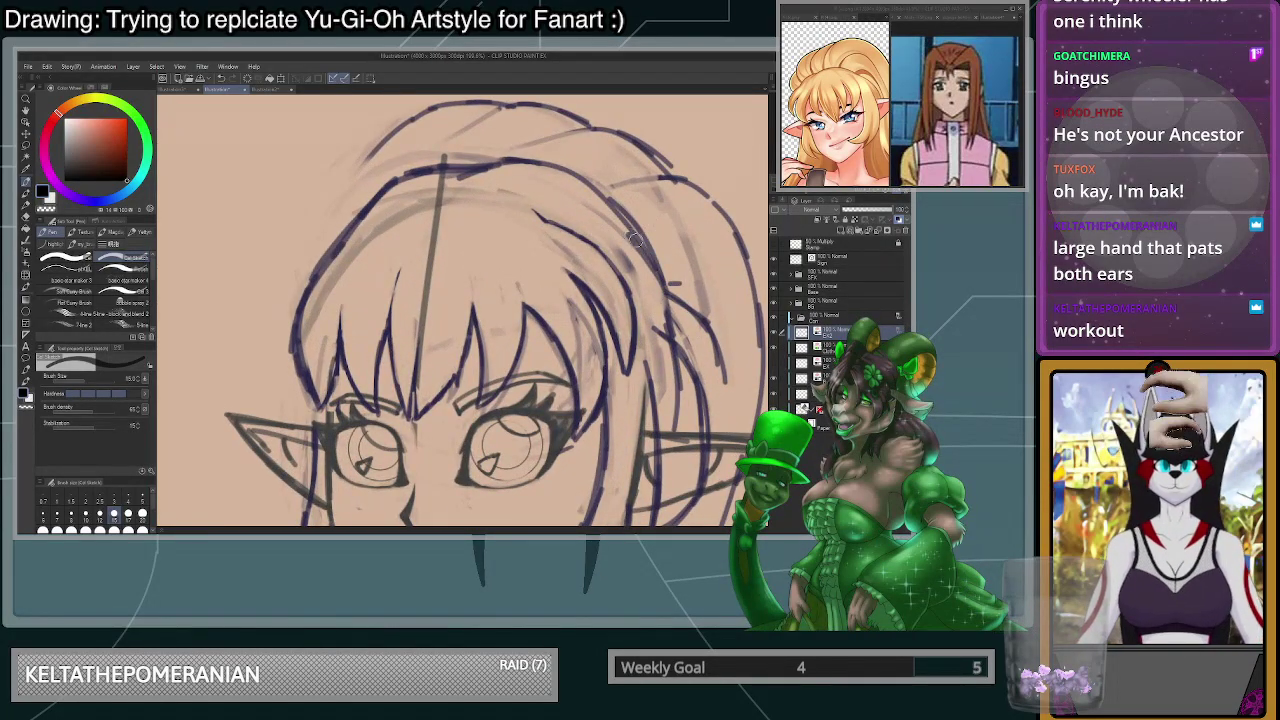
mouse_move(658, 268)
mouse_down()
mouse_move(564, 183)
mouse_move(477, 174)
mouse_move(491, 165)
mouse_move(444, 179)
mouse_move(610, 211)
mouse_up()
key(ctrl+z)
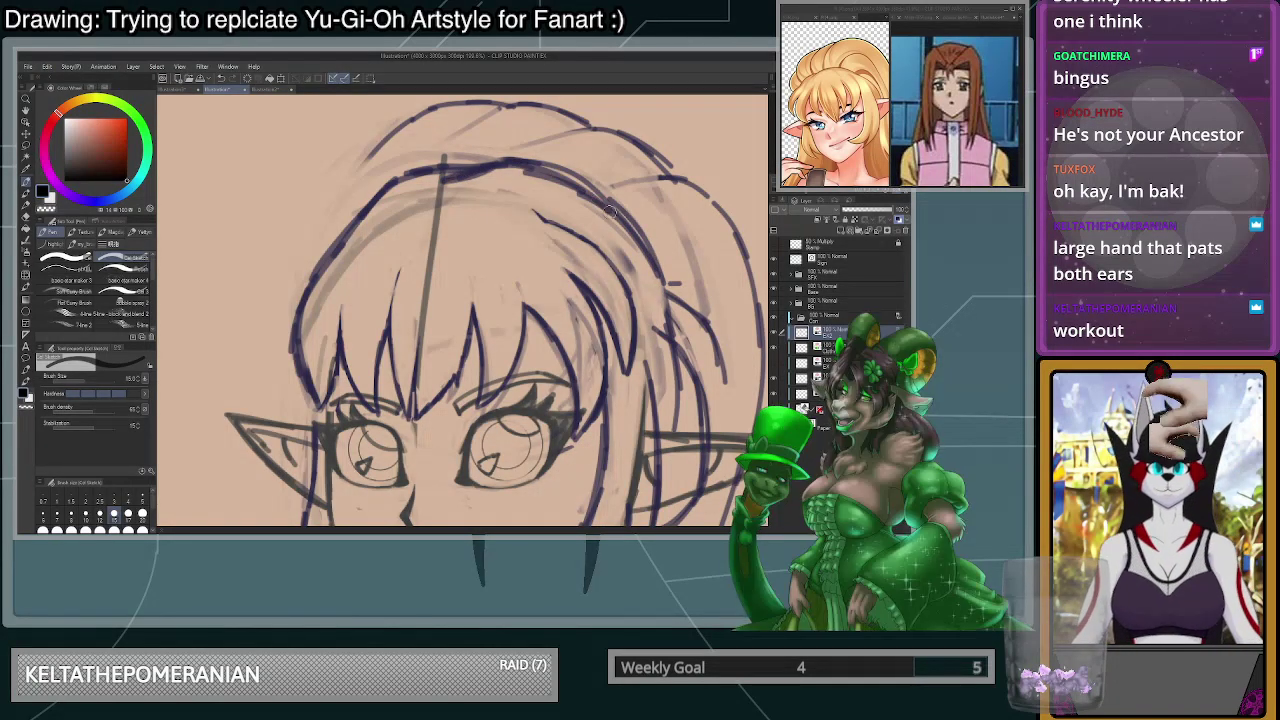
mouse_move(662, 276)
mouse_down()
mouse_move(593, 202)
mouse_move(508, 164)
mouse_up()
scroll(519, 160, down, 4)
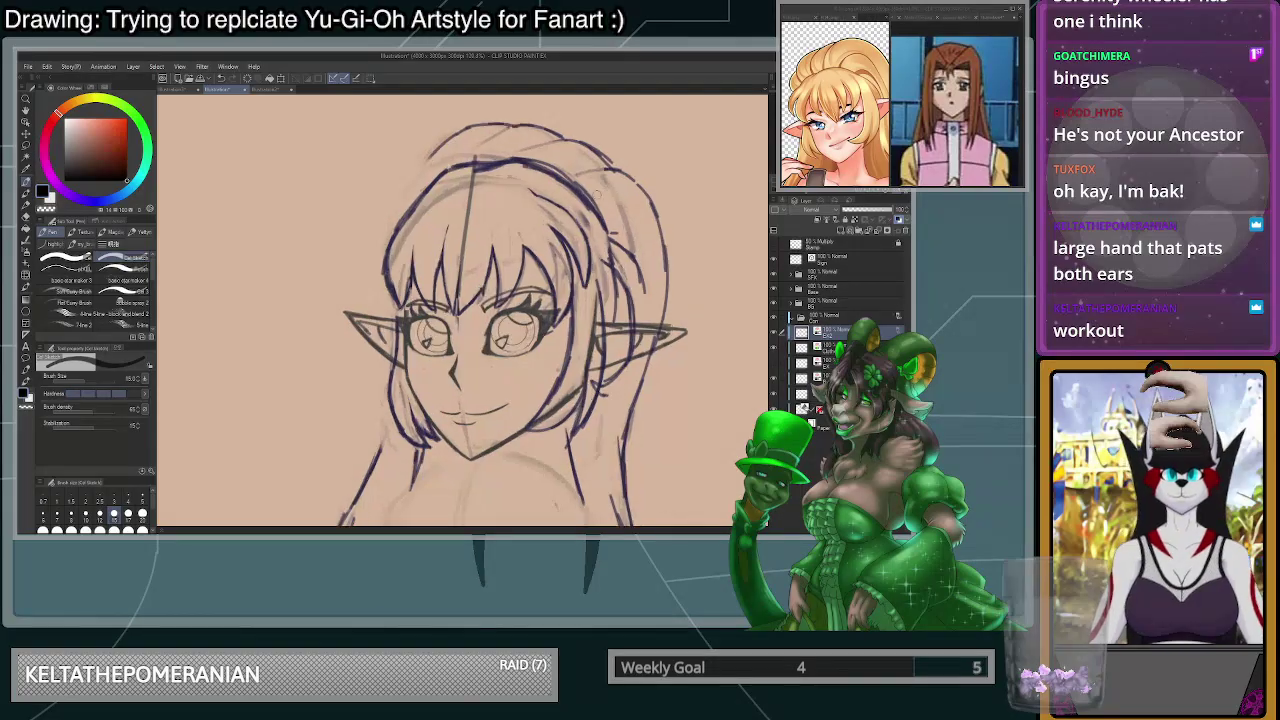
scroll(597, 191, up, 2)
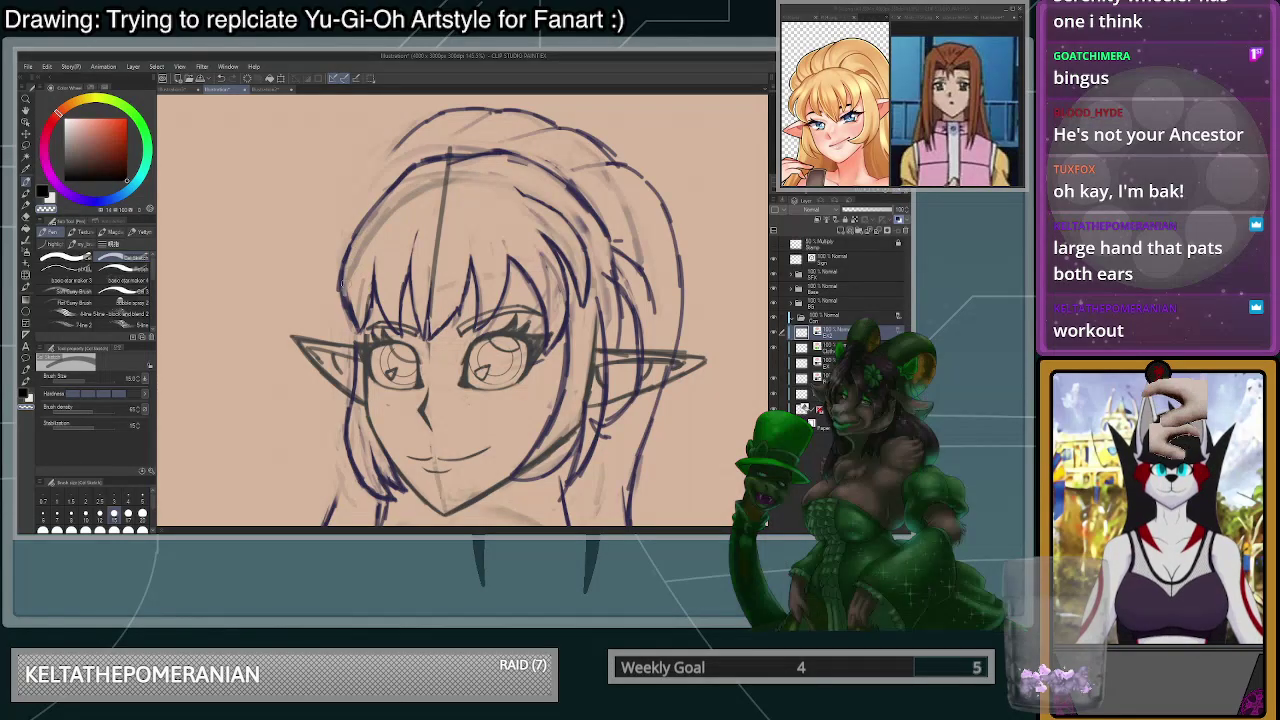
- Clean up the doubled strokes along the right part of the hairline curve
scroll(363, 290, down, 4)
scroll(428, 264, up, 3)
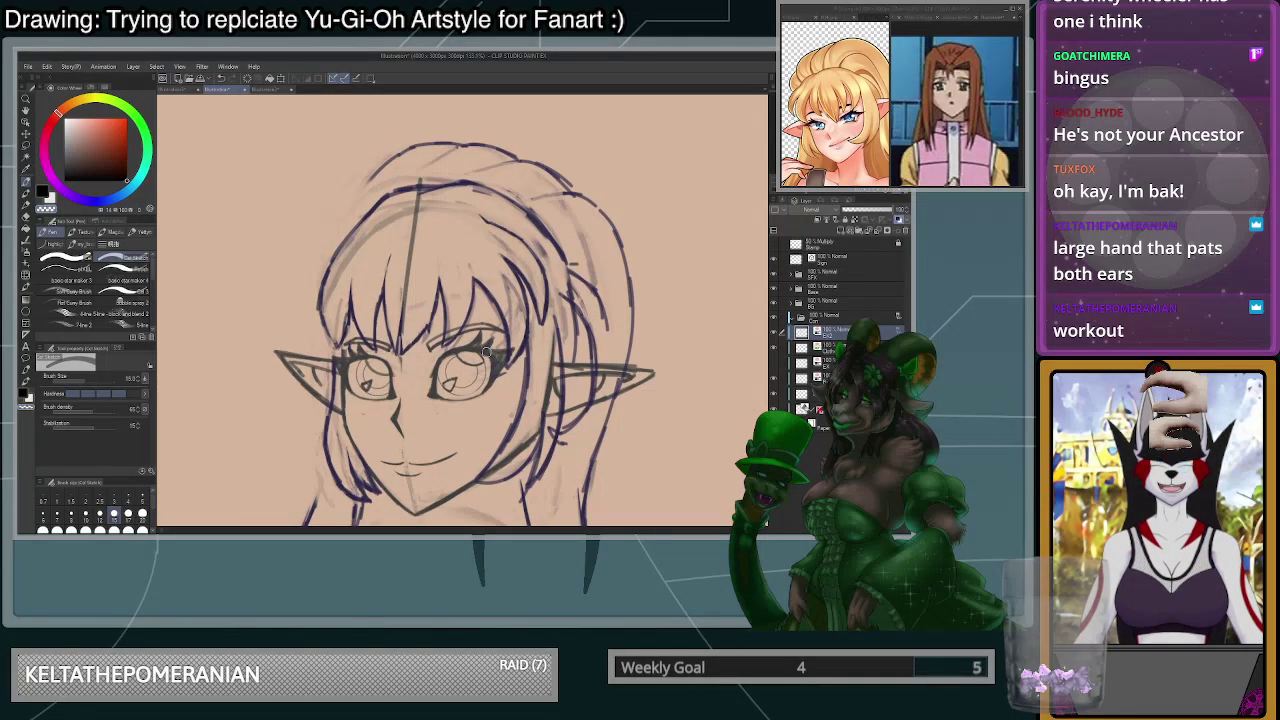
scroll(447, 123, up, 1)
scroll(404, 231, down, 2)
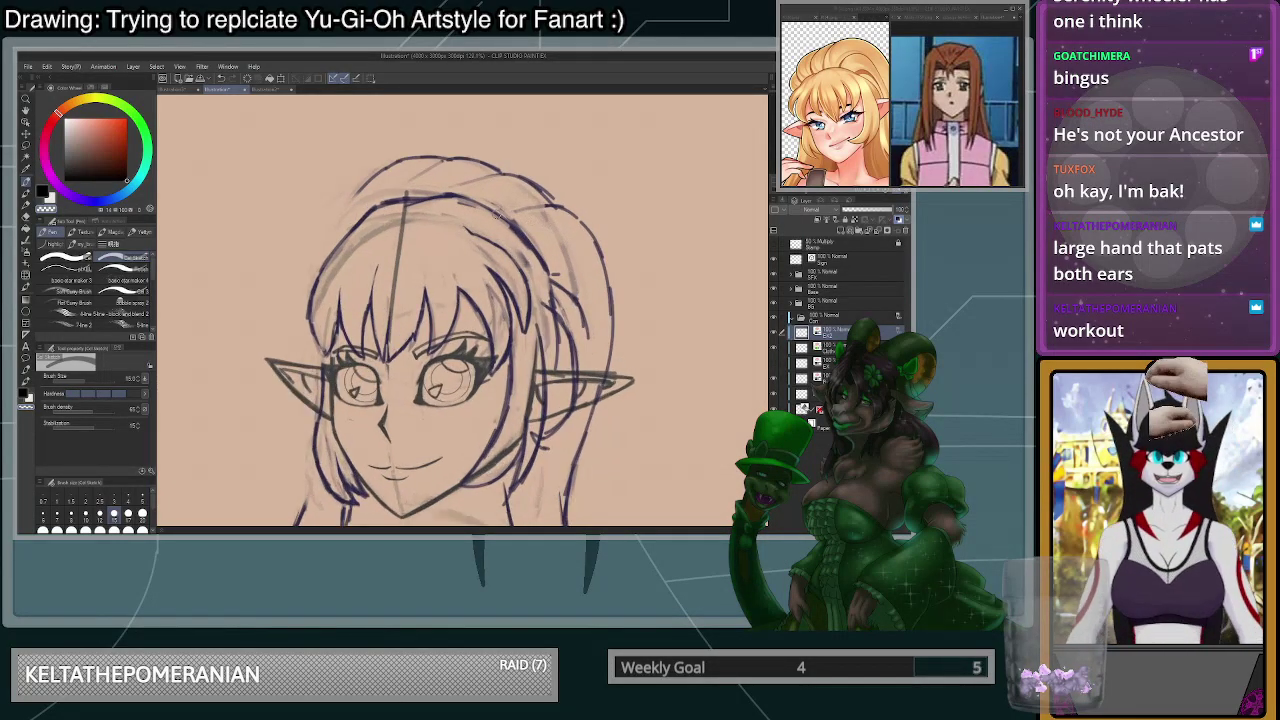
scroll(465, 207, up, 4)
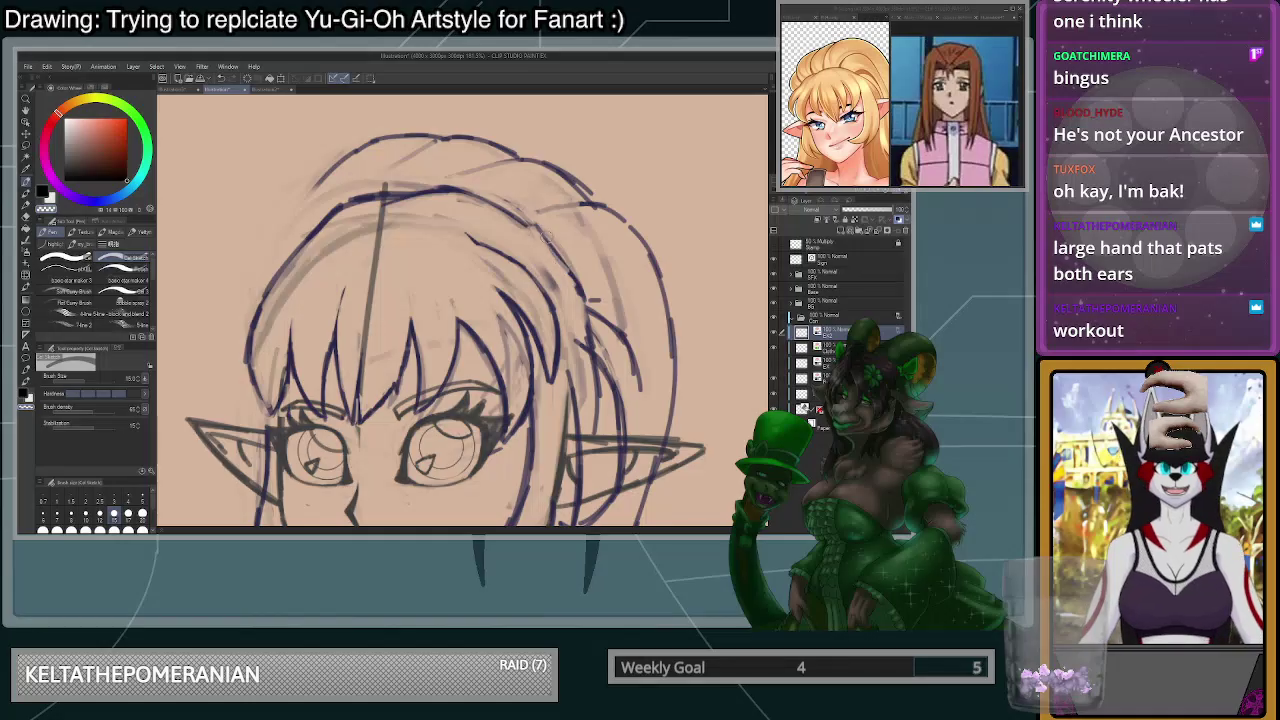
key(c)
drag(525, 228, 577, 298)
drag(563, 265, 587, 340)
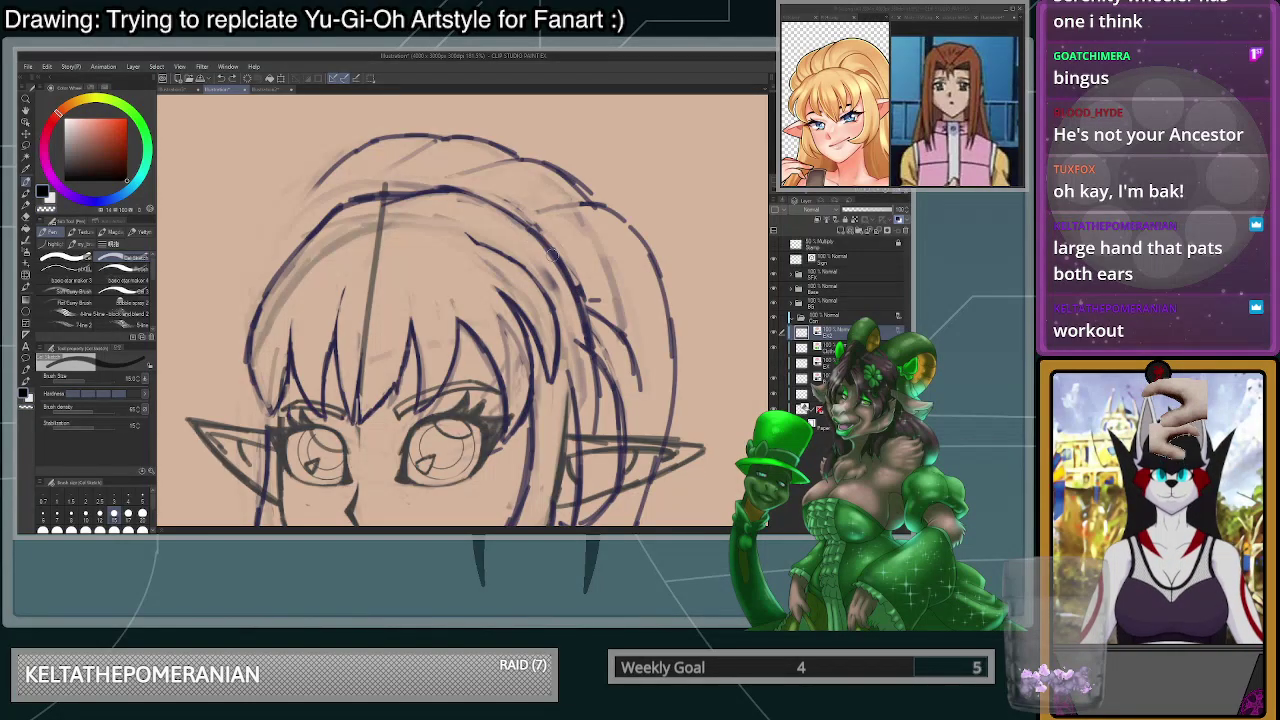
scroll(600, 278, down, 1)
scroll(599, 278, down, 3)
scroll(610, 320, up, 4)
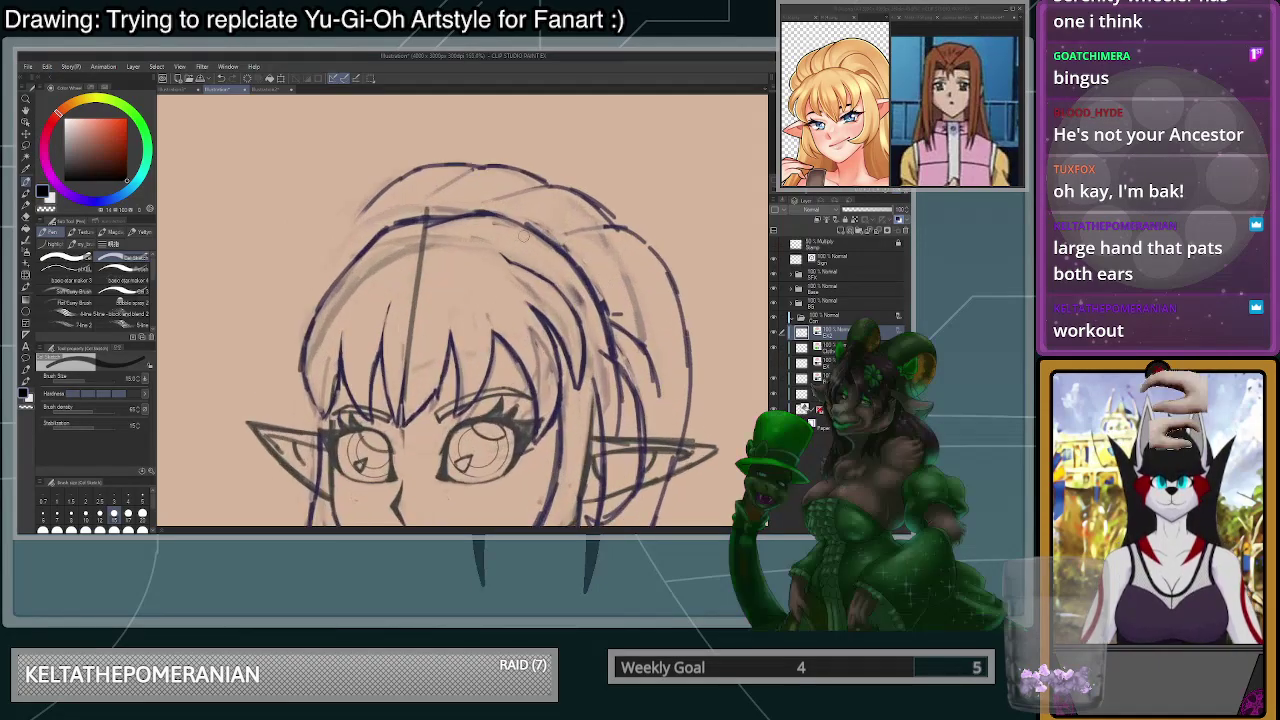
- Trim the left hair outline and retrace its upper curve with thicker strokes
mouse_move(617, 345)
mouse_down()
mouse_move(562, 249)
mouse_move(483, 210)
mouse_move(430, 220)
mouse_move(531, 216)
mouse_move(375, 224)
mouse_move(305, 296)
mouse_up()
drag(337, 254, 287, 345)
key(c)
drag(368, 236, 312, 304)
mouse_move(359, 250)
mouse_down()
mouse_move(291, 352)
mouse_move(379, 228)
mouse_move(335, 279)
mouse_move(414, 220)
mouse_move(342, 246)
mouse_move(320, 281)
mouse_up()
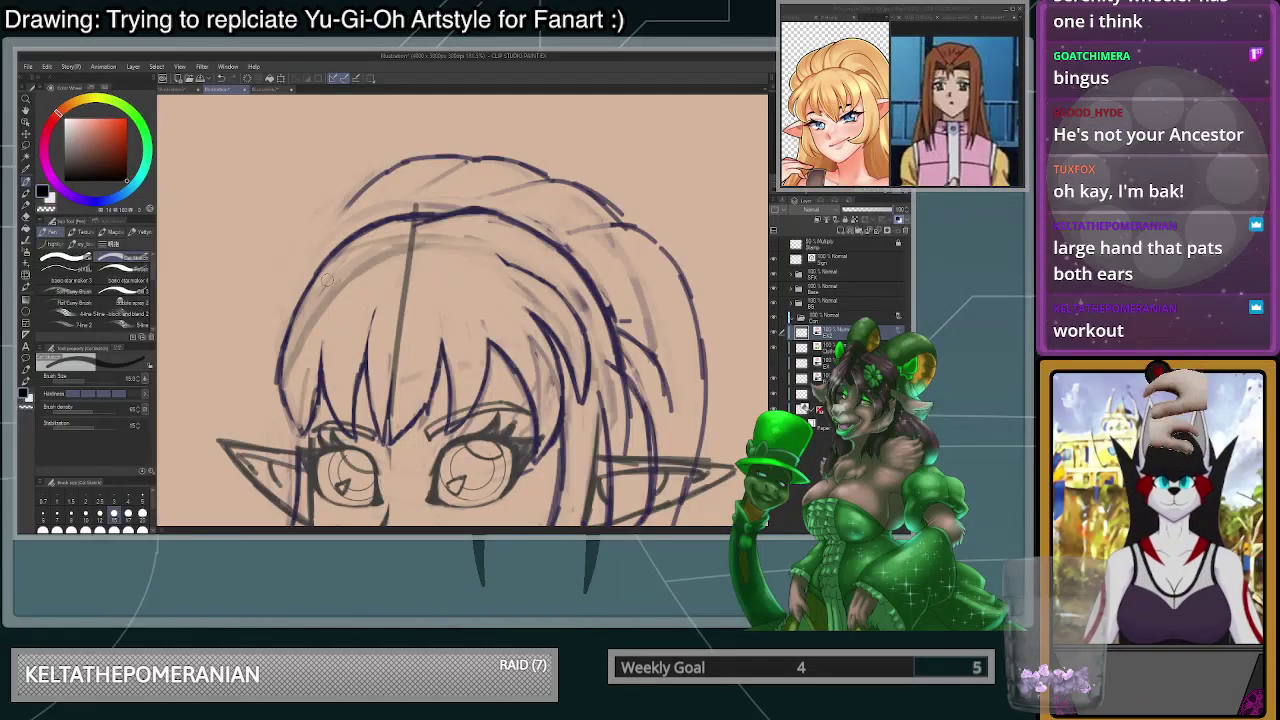
- Refine the top of the hairline where the left and right curves meet at the parting
key(c)
key(c)
key(ctrl+z)
drag(484, 211, 404, 232)
key(c)
mouse_move(472, 211)
mouse_down()
mouse_move(416, 230)
mouse_move(392, 221)
mouse_up()
- Thicken the right hairline curve from the crown down toward the ear
mouse_move(478, 210)
mouse_down()
mouse_move(541, 247)
mouse_move(542, 233)
mouse_move(621, 338)
mouse_move(573, 262)
mouse_up()
mouse_move(608, 306)
mouse_down()
mouse_move(571, 260)
mouse_move(496, 214)
mouse_move(447, 206)
mouse_up()
key(ctrl+z)
drag(612, 311, 490, 210)
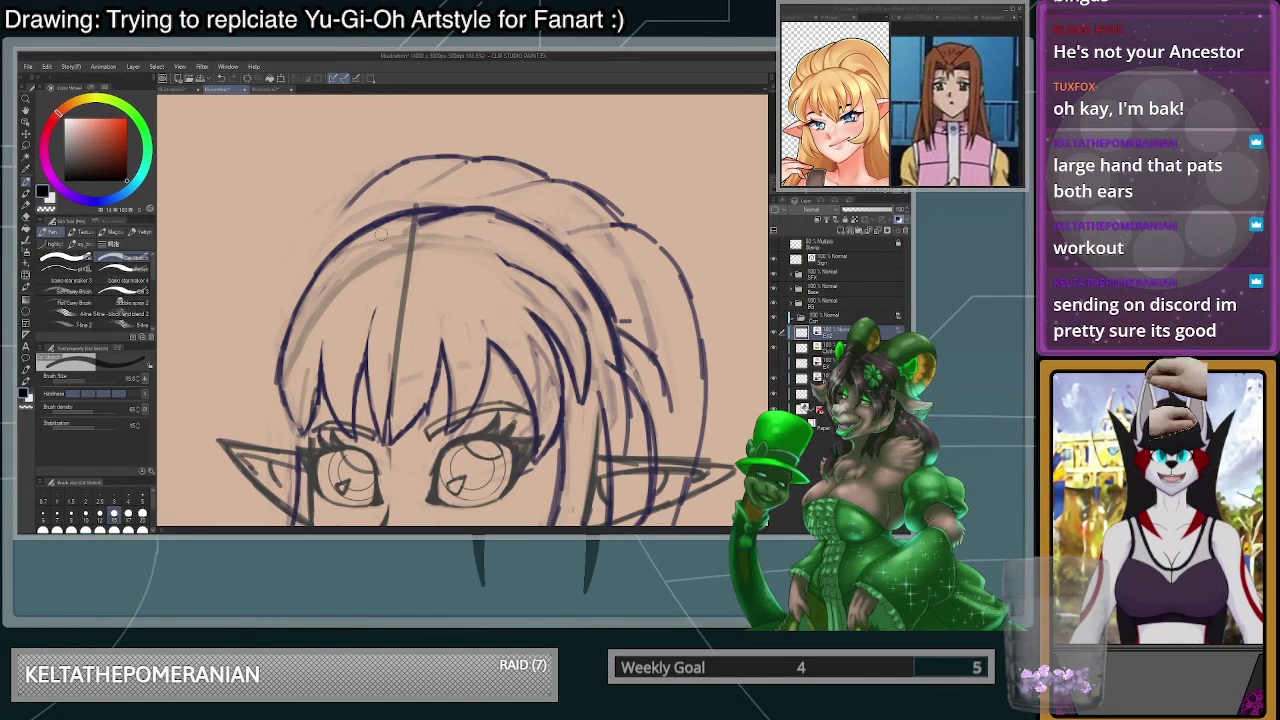
scroll(376, 224, down, 2)
scroll(385, 245, up, 1)
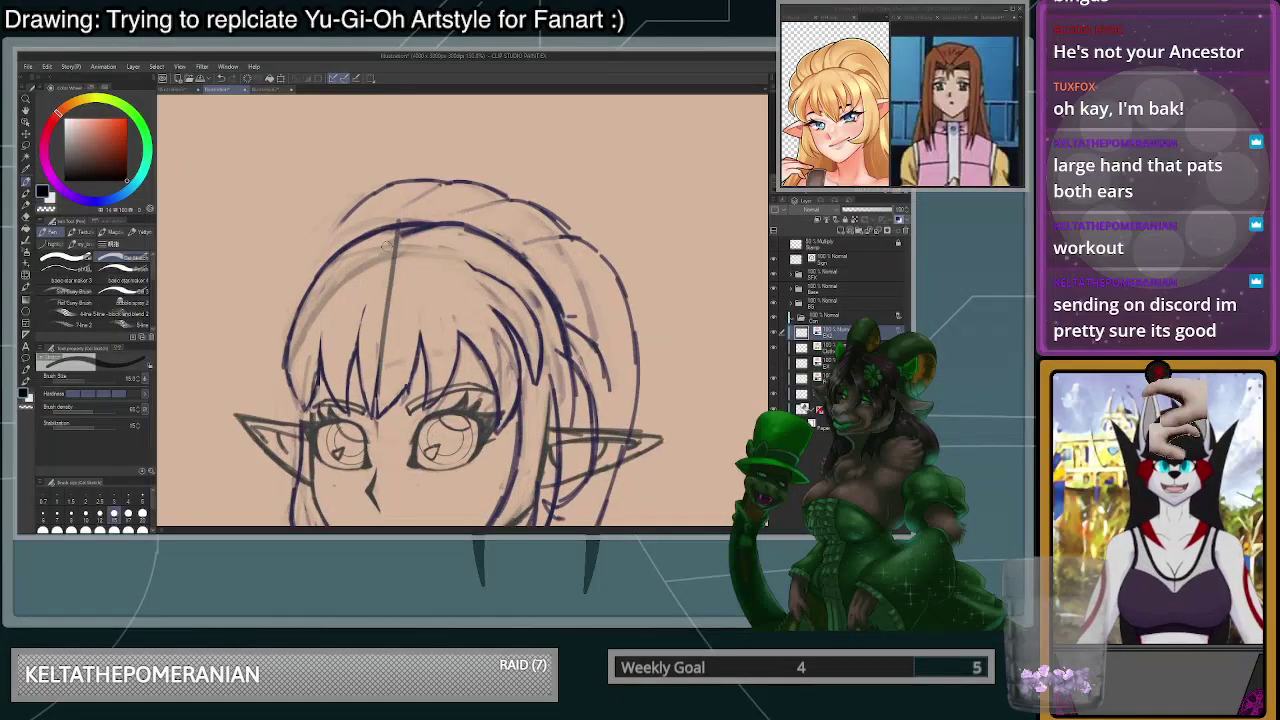
scroll(343, 299, up, 2)
drag(243, 425, 280, 499)
scroll(244, 436, down, 3)
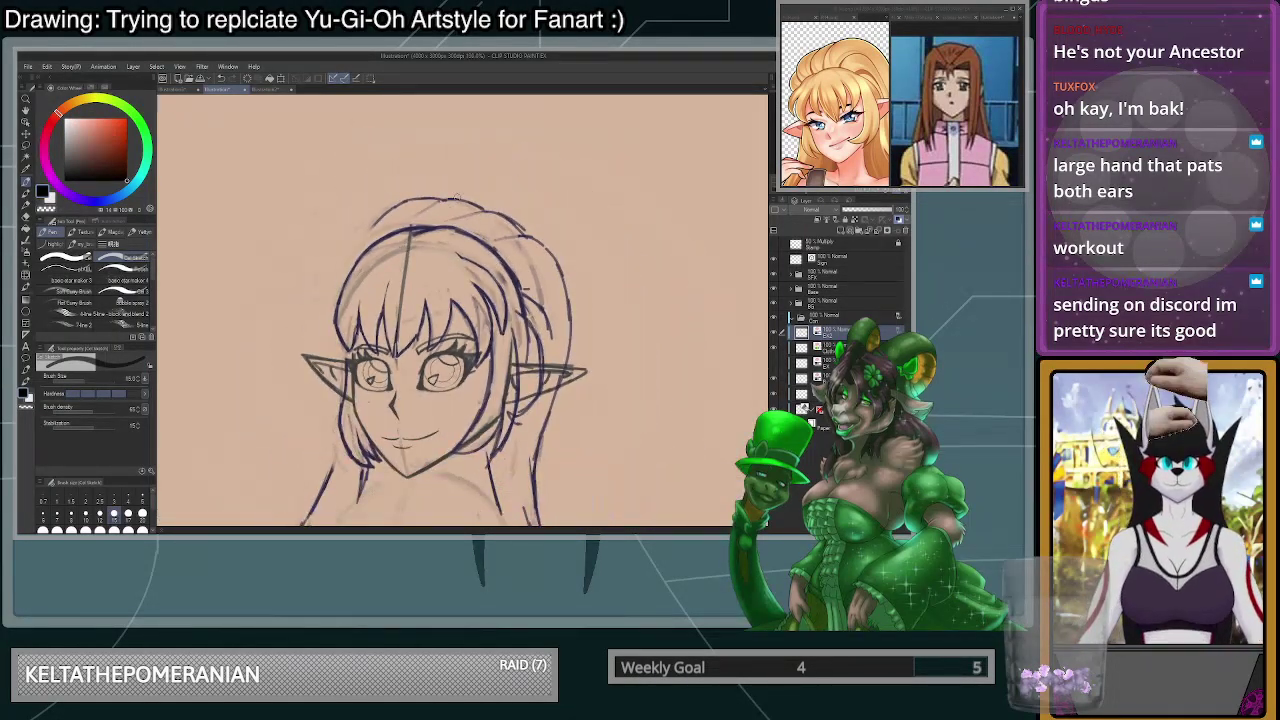
scroll(456, 197, up, 4)
drag(312, 400, 282, 338)
mouse_move(263, 314)
mouse_down()
mouse_move(292, 409)
mouse_move(313, 417)
mouse_move(316, 349)
mouse_move(334, 318)
mouse_move(313, 422)
mouse_move(312, 378)
mouse_up()
key(ctrl+z)
key(ctrl+z)
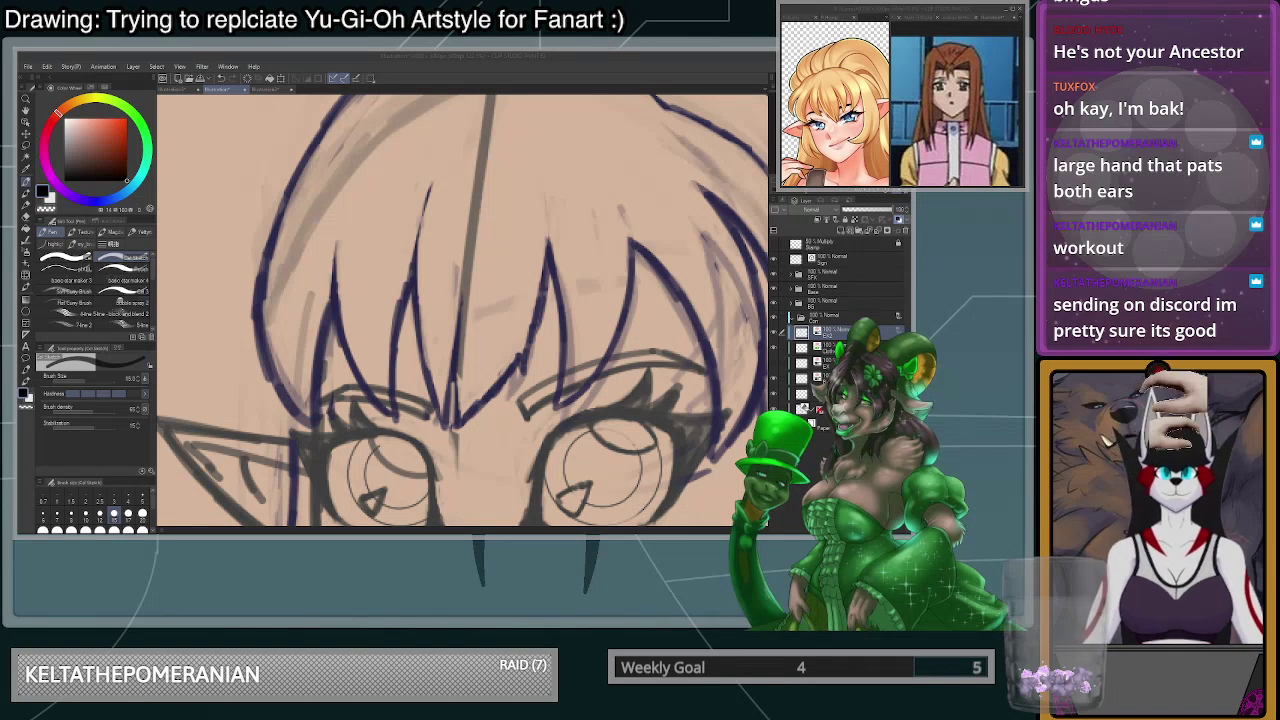
- Refine the pointed tip of the central bang between the eyes, using a brush size of 10
mouse_move(470, 378)
mouse_down()
mouse_move(457, 418)
mouse_move(470, 416)
mouse_up()
key(ctrl+z)
key(c)
mouse_move(511, 370)
mouse_down()
mouse_move(468, 433)
mouse_move(519, 337)
mouse_move(484, 402)
mouse_up()
scroll(499, 365, up, 2)
click(85, 514)
mouse_move(443, 437)
mouse_down()
mouse_move(520, 352)
mouse_move(445, 438)
mouse_up()
key(ctrl+z)
drag(522, 363, 443, 443)
key(ctrl+z)
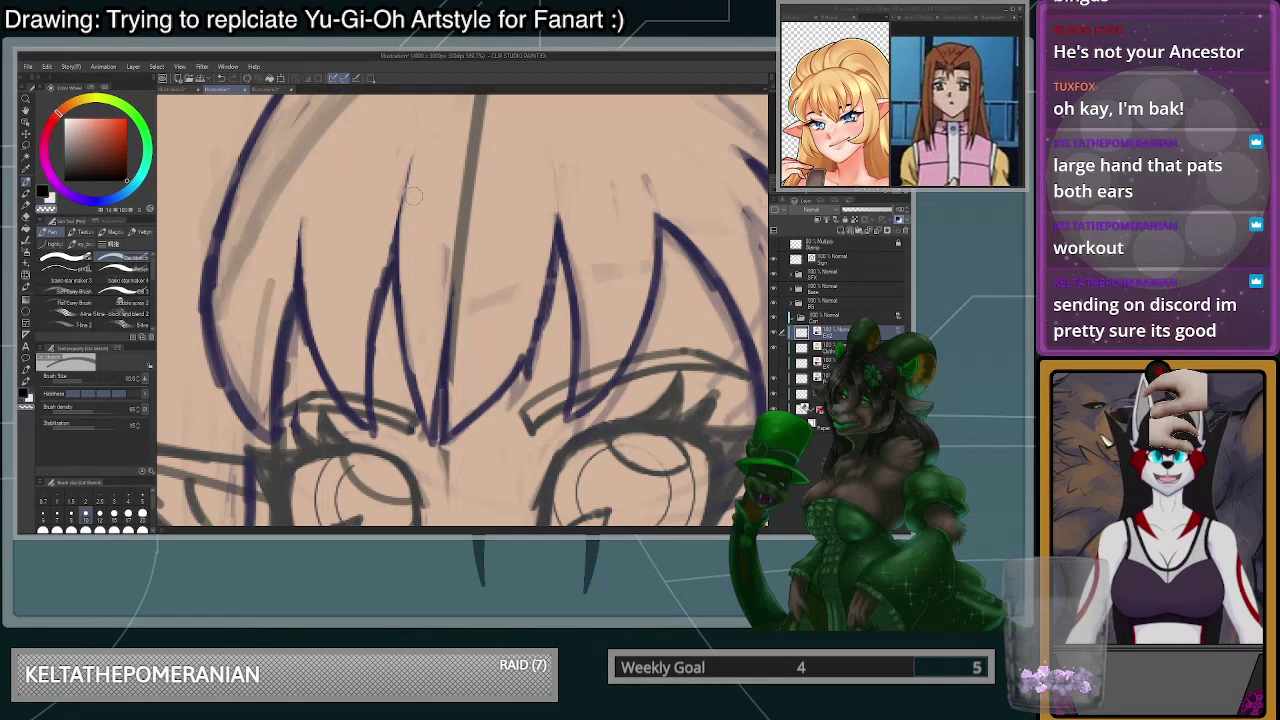
- Examine the whole head sketch and the proportions of the hair from several zoom levels
scroll(413, 199, down, 3)
scroll(450, 250, down, 2)
scroll(566, 144, up, 2)
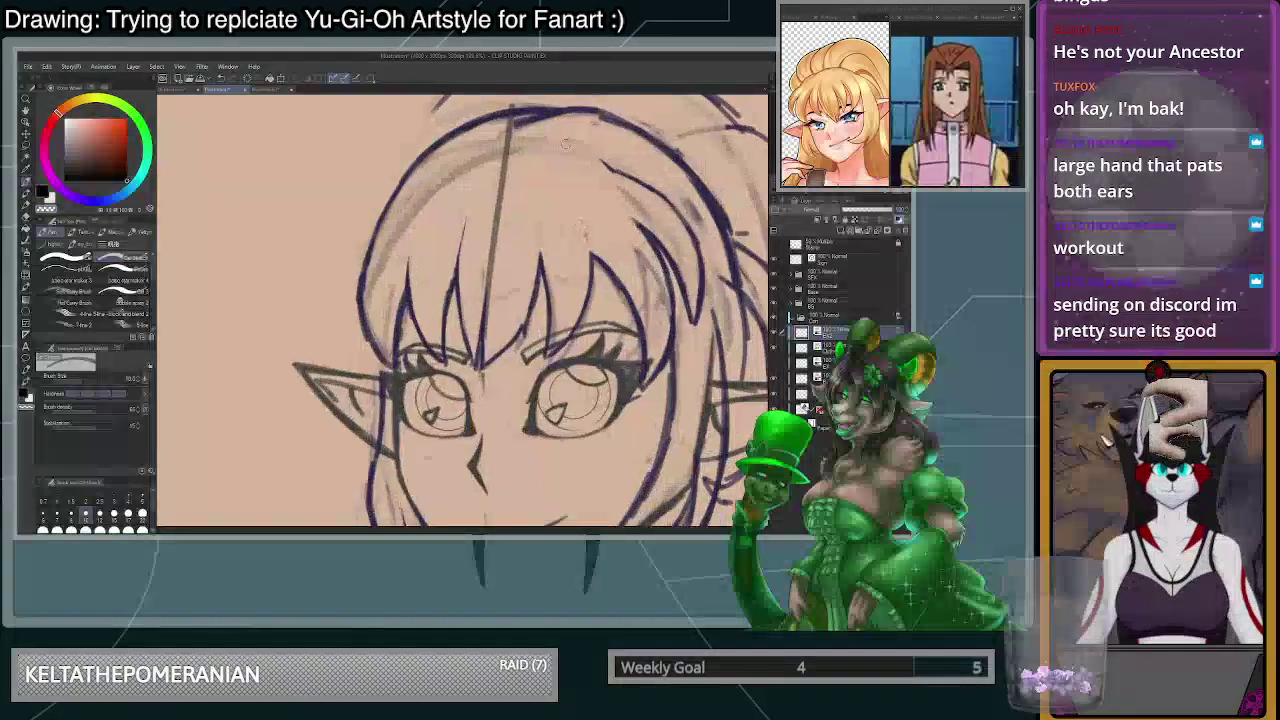
scroll(566, 144, down, 3)
scroll(572, 216, up, 2)
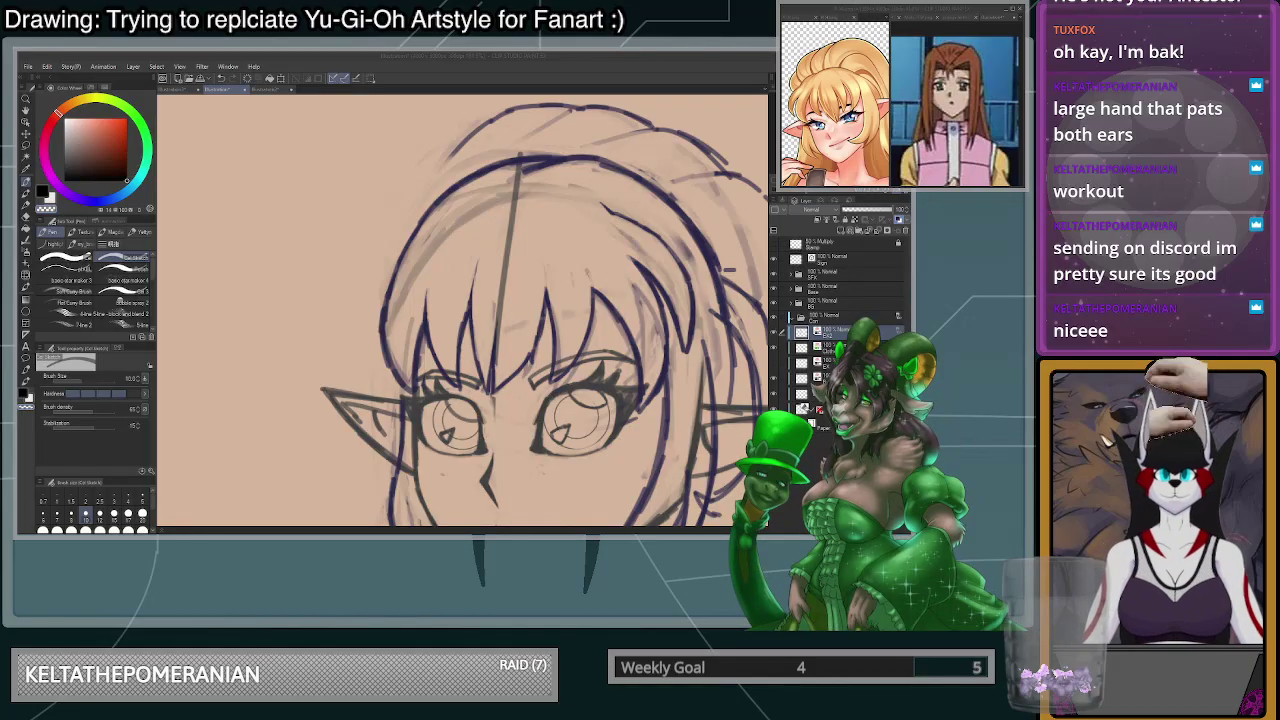
scroll(675, 222, down, 2)
scroll(708, 196, down, 4)
scroll(690, 175, up, 3)
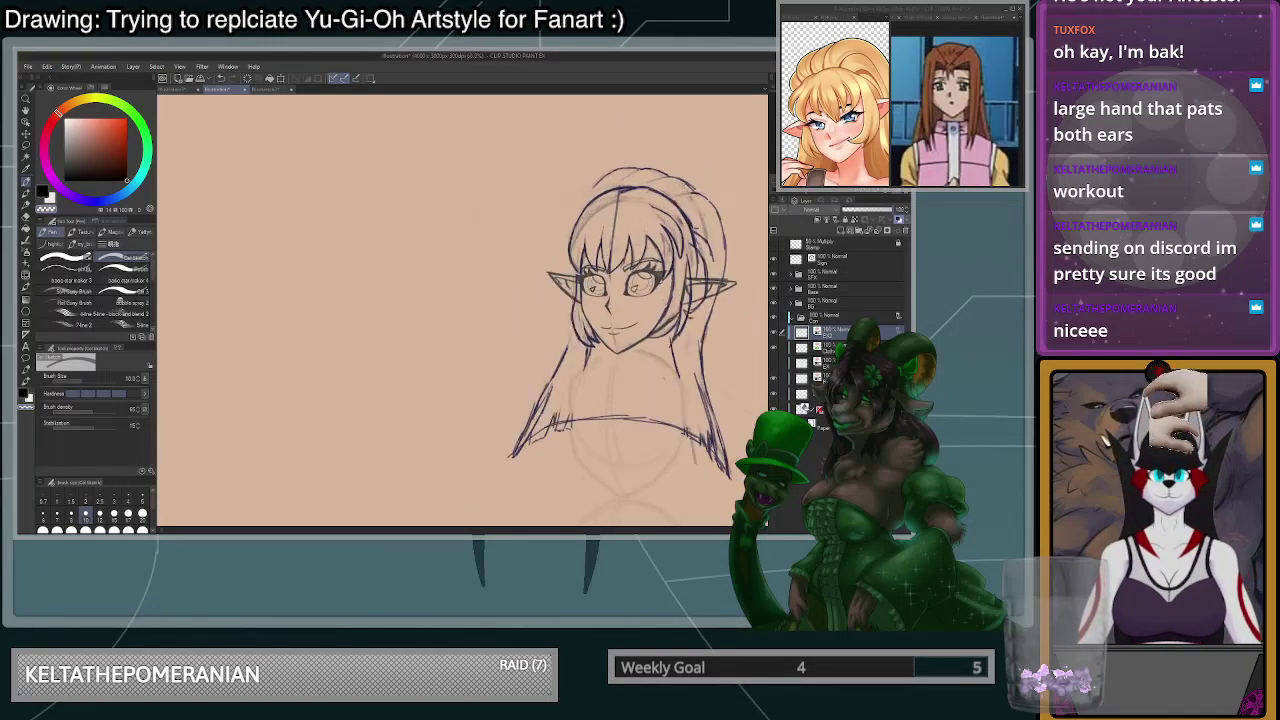
scroll(720, 230, down, 2)
scroll(640, 330, up, 5)
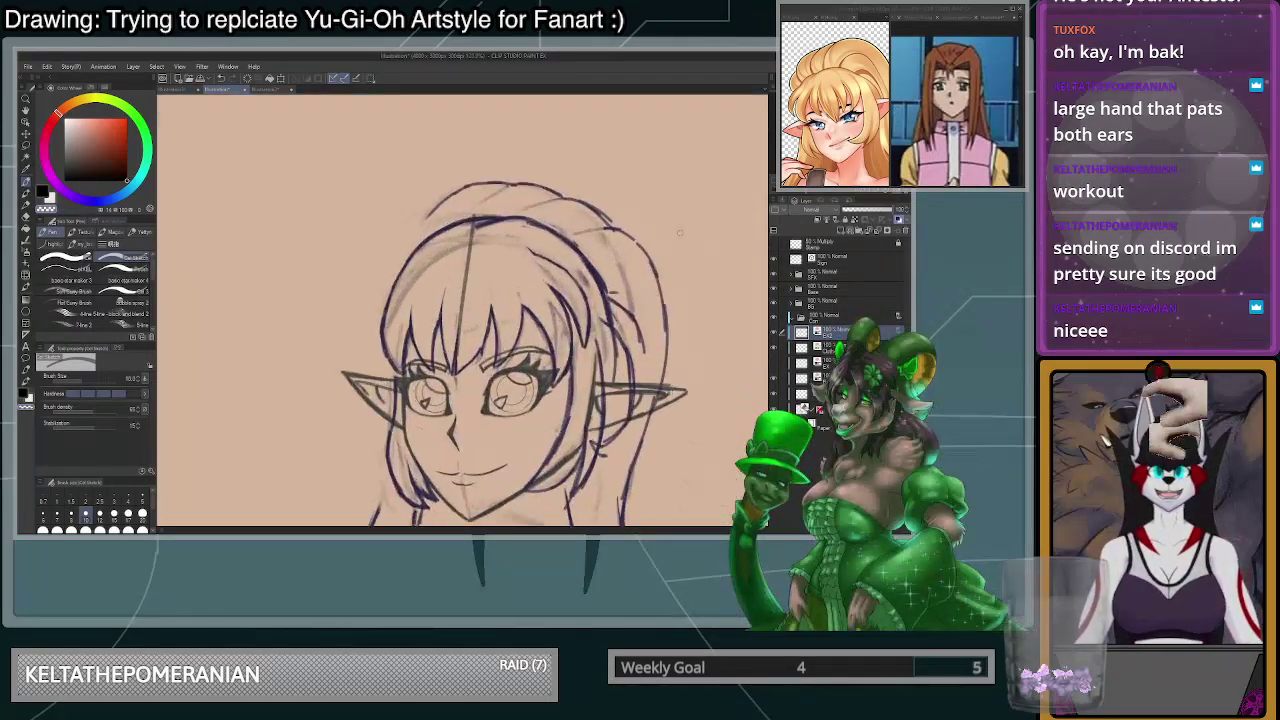
- Erase the rough outline of the raised hair behind the crown with a size 100 brush, and set the brush size to 10
click(142, 529)
scroll(190, 430, down, 3)
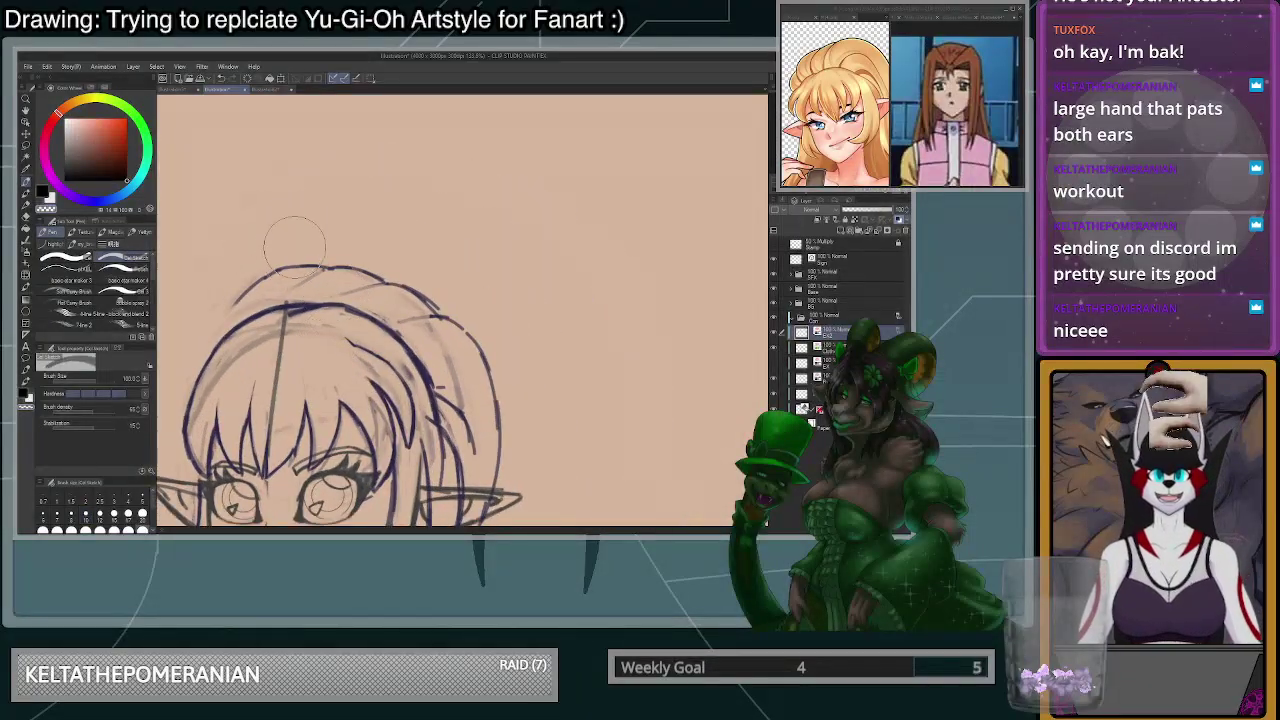
scroll(245, 271, up, 2)
mouse_move(473, 312)
mouse_down()
mouse_move(520, 335)
mouse_move(420, 274)
mouse_move(337, 257)
mouse_move(254, 294)
mouse_move(259, 329)
mouse_move(307, 301)
mouse_up()
key(ctrl+z)
key(c)
click(86, 515)
key(c)
key(ctrl+z)
drag(204, 359, 313, 273)
key(ctrl+z)
drag(188, 379, 297, 265)
key(ctrl+z)
drag(177, 400, 260, 282)
key(ctrl+z)
- Draw the outer curve of the raised hair above the left side of the crown
drag(194, 378, 280, 264)
mouse_move(225, 328)
mouse_down()
mouse_move(317, 253)
mouse_move(254, 286)
mouse_move(296, 259)
mouse_move(332, 257)
mouse_up()
key(ctrl+z)
drag(296, 261, 359, 259)
mouse_move(267, 273)
mouse_down()
mouse_move(317, 259)
mouse_move(221, 336)
mouse_up()
drag(247, 289, 208, 354)
- Draw the overlapping curved lock that sweeps back from the parting across the raised hair
mouse_move(293, 307)
mouse_down()
mouse_move(368, 259)
mouse_move(427, 284)
mouse_move(370, 258)
mouse_move(297, 307)
mouse_move(427, 277)
mouse_up()
key(ctrl+z)
key(ctrl+z)
mouse_move(346, 309)
mouse_down()
mouse_move(444, 281)
mouse_move(496, 311)
mouse_move(437, 278)
mouse_up()
scroll(481, 300, up, 2)
key(ctrl+z)
mouse_move(503, 318)
mouse_down()
mouse_move(441, 280)
mouse_move(331, 302)
mouse_up()
scroll(350, 252, down, 8)
scroll(601, 322, up, 4)
- Draw the outer curve of the rear lock, running over the back of the head and down behind the ear
mouse_move(421, 242)
mouse_down()
mouse_move(483, 227)
mouse_move(527, 247)
mouse_move(546, 317)
mouse_up()
key(ctrl+z)
mouse_move(520, 243)
mouse_down()
mouse_move(544, 299)
mouse_move(534, 267)
mouse_move(546, 403)
mouse_up()
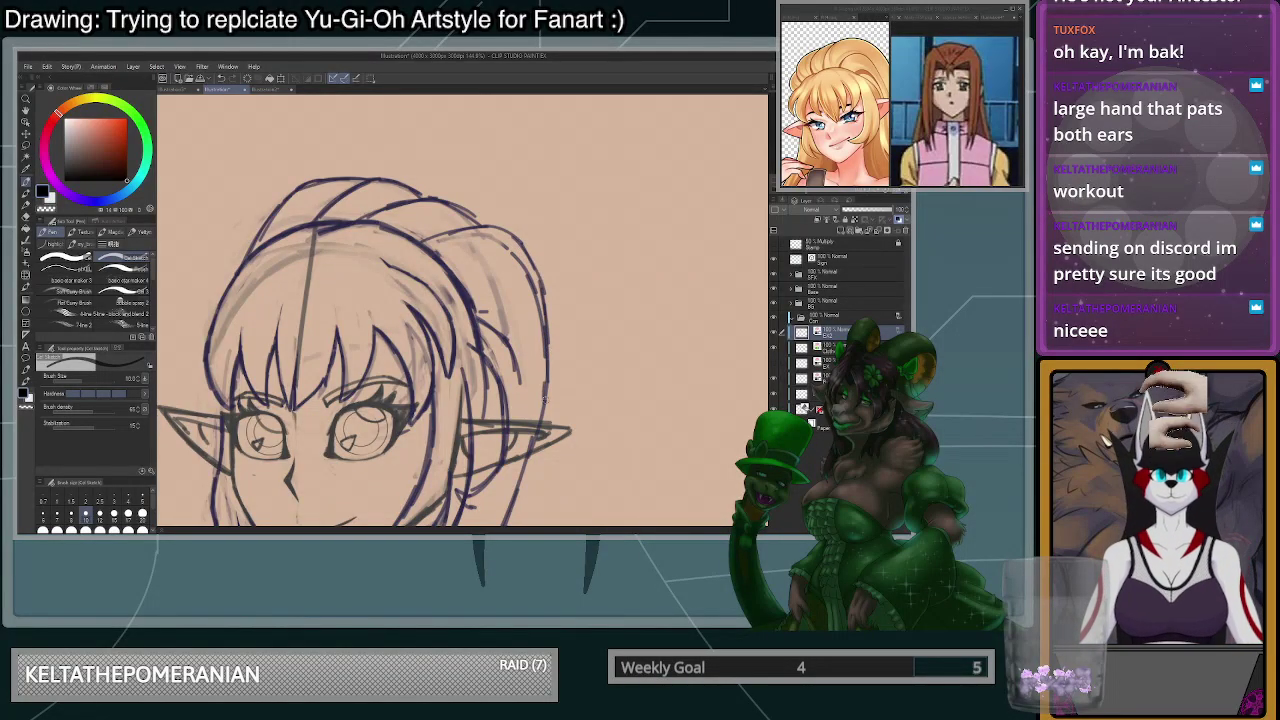
- Erase the rough strands between the right hairline and the rear lock above the ear, using brush sizes 100 and 20
click(142, 530)
key(c)
mouse_move(487, 264)
mouse_down()
mouse_move(521, 276)
mouse_move(509, 306)
mouse_move(517, 374)
mouse_move(495, 290)
mouse_up()
click(128, 514)
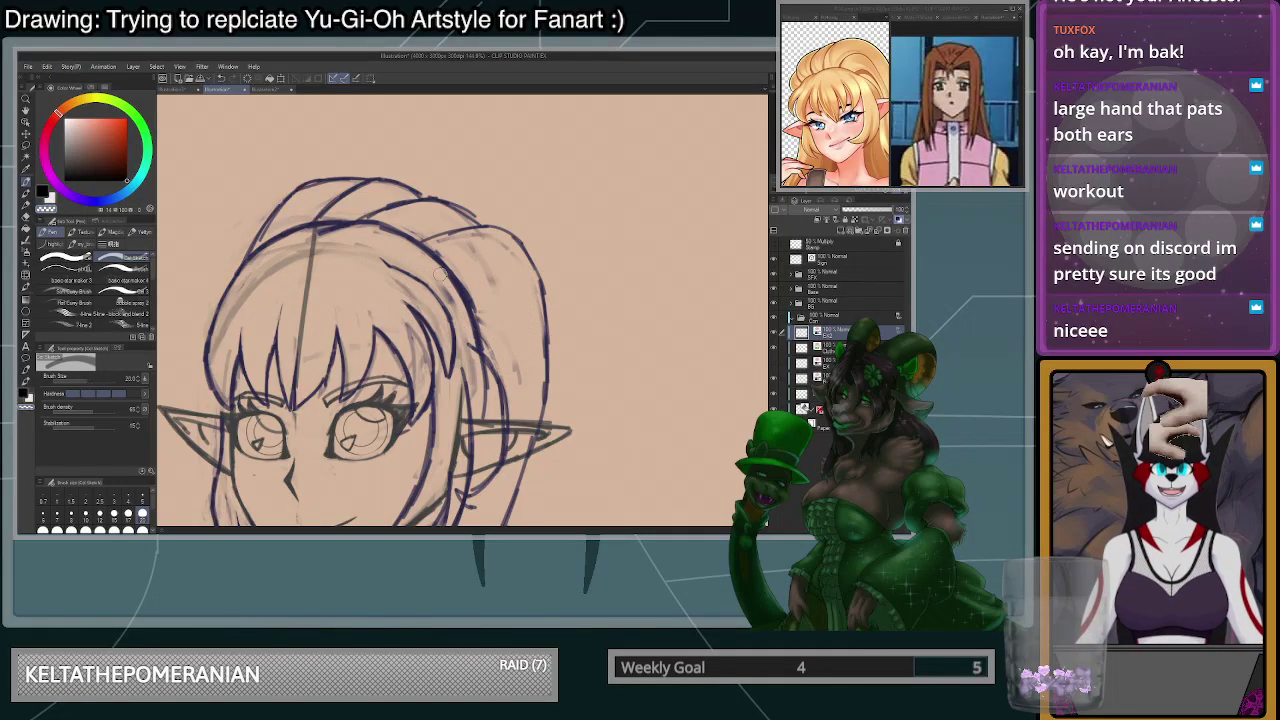
drag(464, 305, 471, 376)
scroll(490, 360, down, 7)
scroll(492, 380, up, 6)
scroll(492, 390, down, 4)
scroll(488, 390, up, 4)
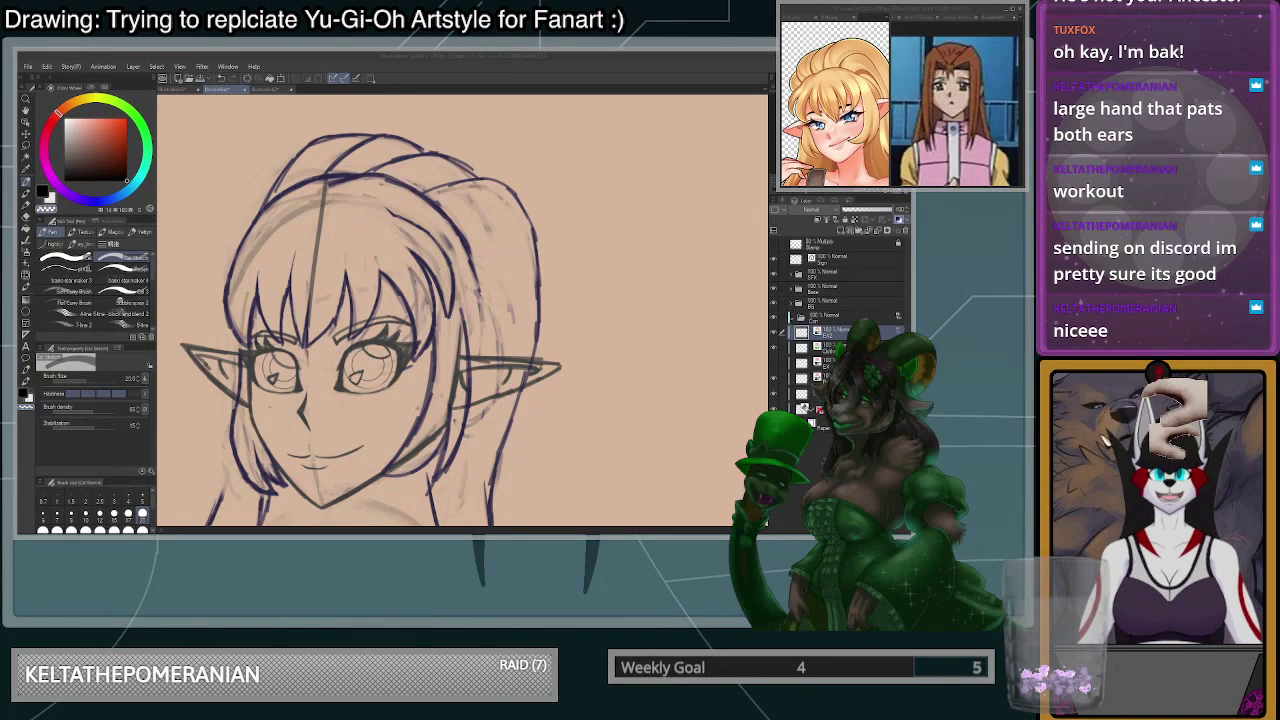
scroll(469, 157, up, 3)
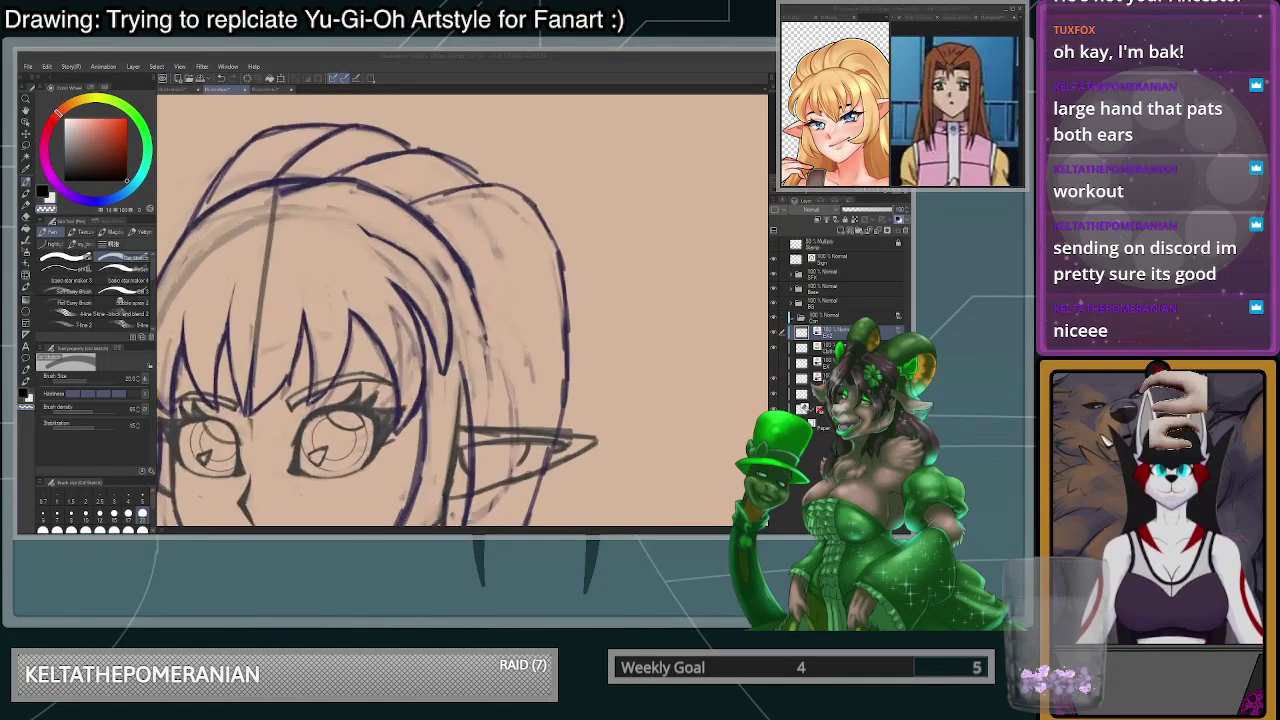
- Clean up the outer edge of the raised lock above the crown, reducing the brush size from 20 to 12 to refine its line
scroll(485, 170, down, 2)
scroll(389, 224, up, 3)
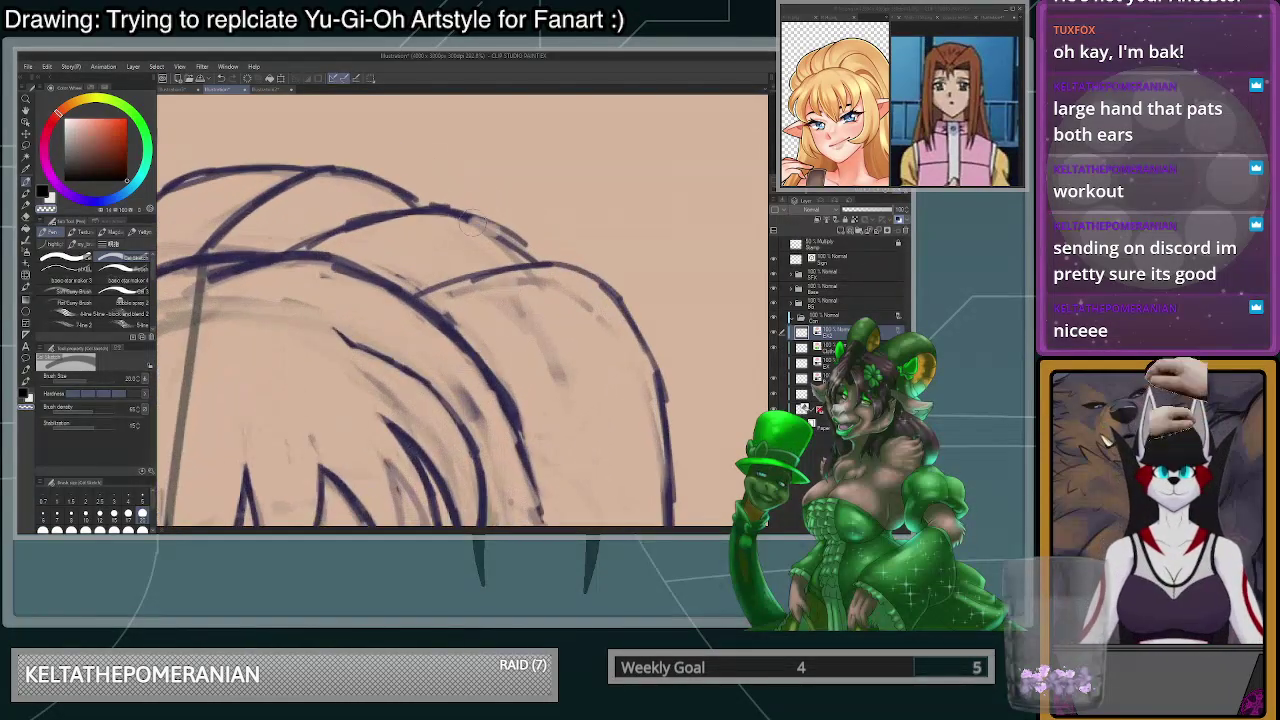
drag(389, 224, 440, 207)
click(100, 516)
key(c)
mouse_move(314, 246)
mouse_down()
mouse_move(432, 195)
mouse_move(482, 202)
mouse_move(528, 248)
mouse_move(475, 205)
mouse_move(398, 207)
mouse_move(304, 248)
mouse_up()
scroll(400, 245, down, 2)
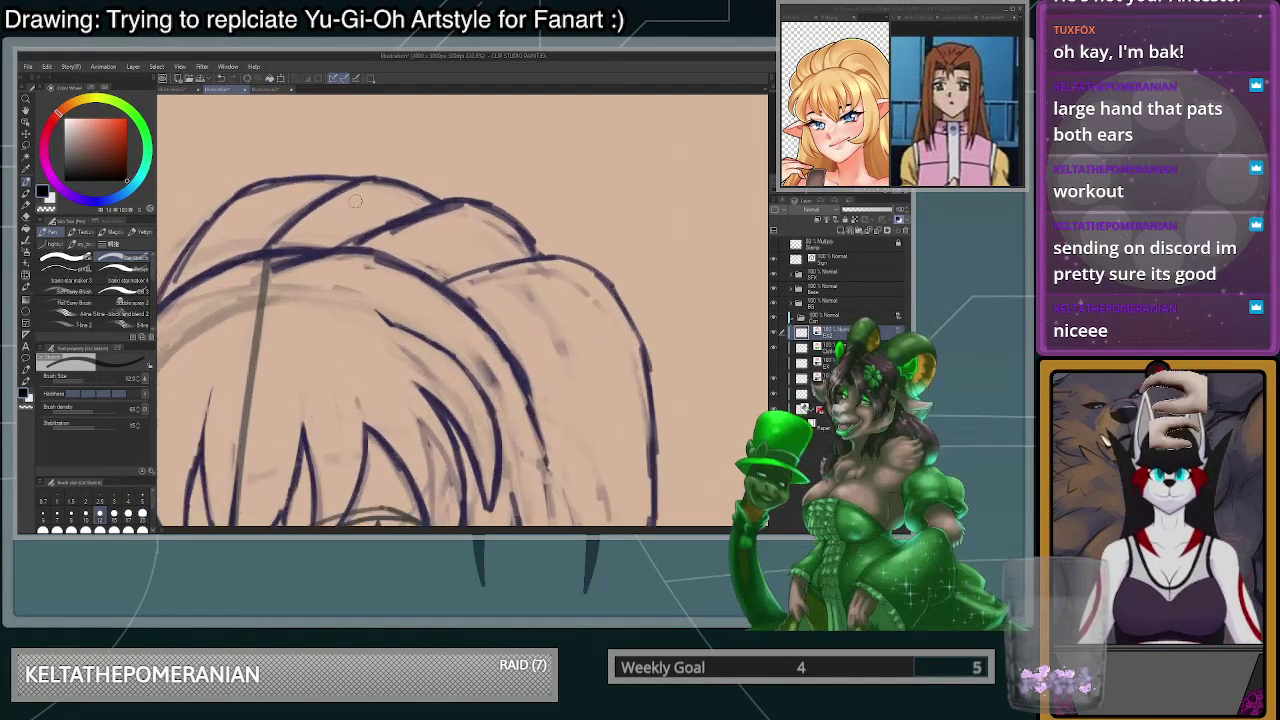
- Redraw the lower sweep of the overlapping raised lock toward the parting and erase its doubled edge
scroll(300, 225, up, 3)
drag(488, 206, 386, 261)
key(c)
mouse_move(456, 216)
mouse_down()
mouse_move(386, 257)
mouse_move(345, 256)
mouse_move(401, 236)
mouse_up()
drag(500, 205, 402, 256)
scroll(542, 208, down, 8)
scroll(580, 188, down, 3)
scroll(632, 262, up, 4)
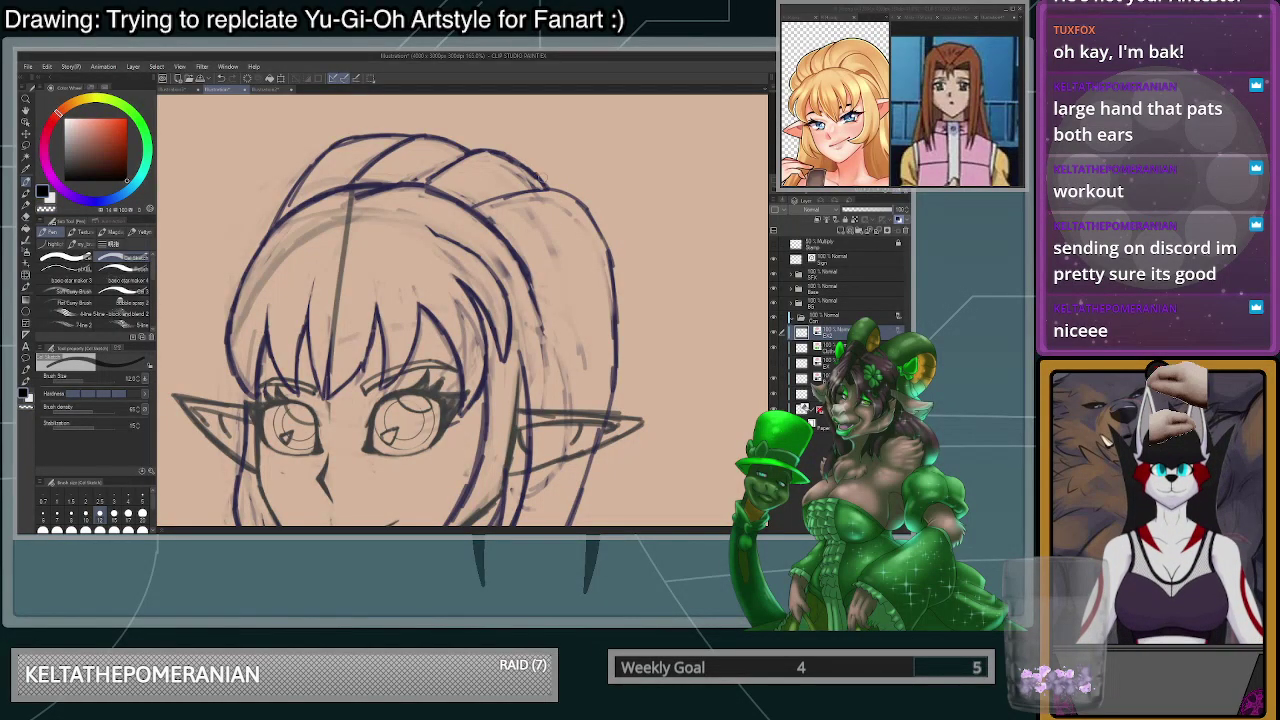
- Erase the outer line of the rear hair from the back of the head down behind the ear, using brush size 100
scroll(545, 180, down, 2)
scroll(602, 188, up, 2)
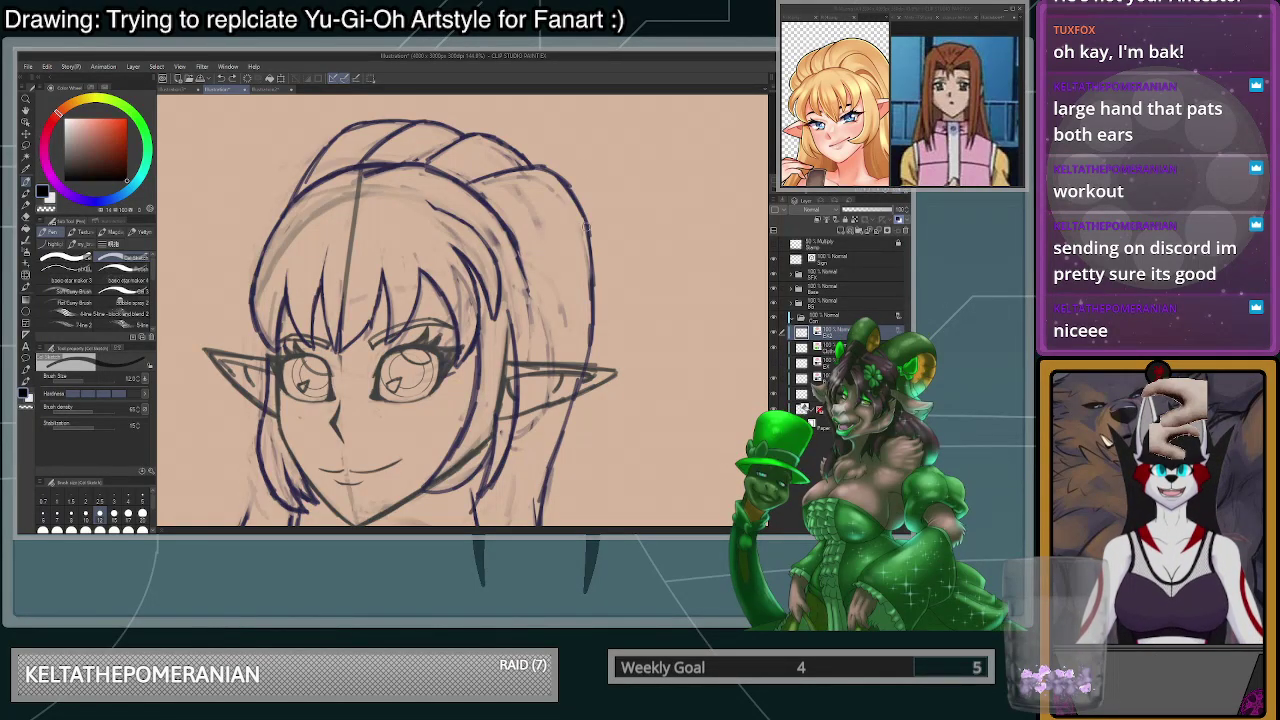
scroll(577, 220, down, 3)
scroll(629, 318, up, 1)
scroll(629, 318, up, 1)
scroll(629, 300, down, 2)
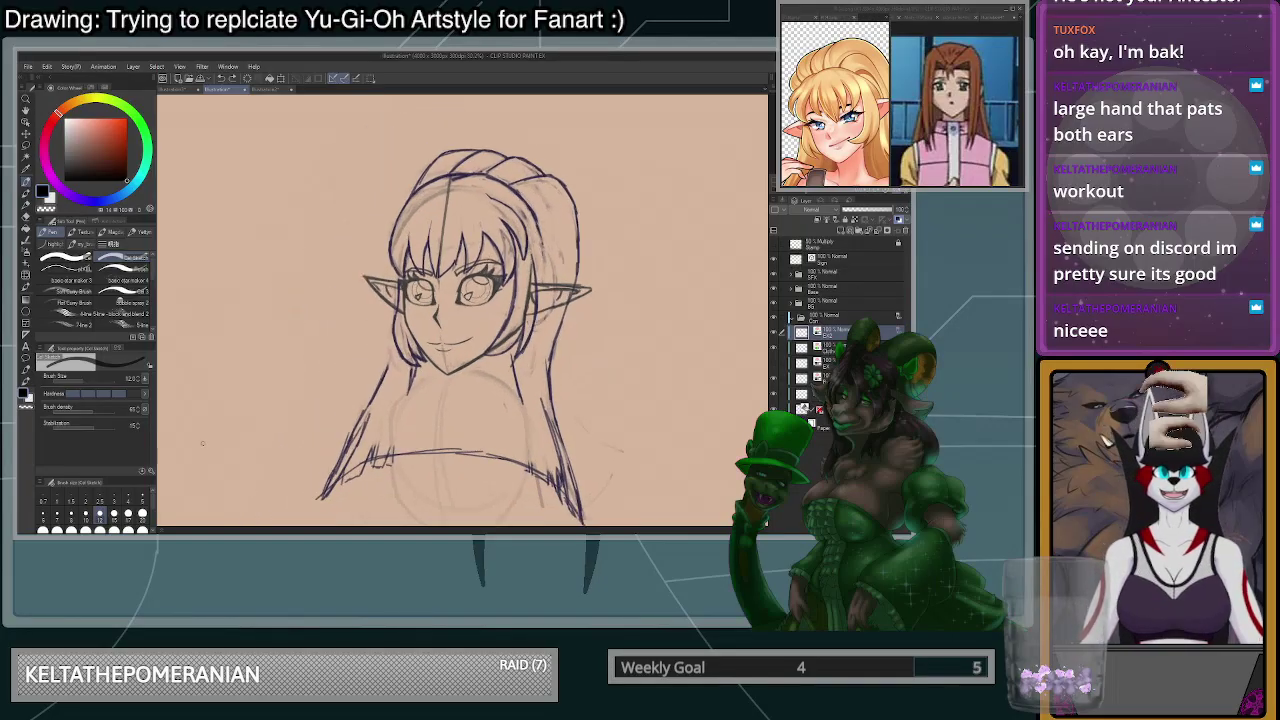
scroll(640, 290, up, 1)
key(])
key(])
key(])
key(])
key(])
key(])
key(])
key(])
key(])
key(])
key(])
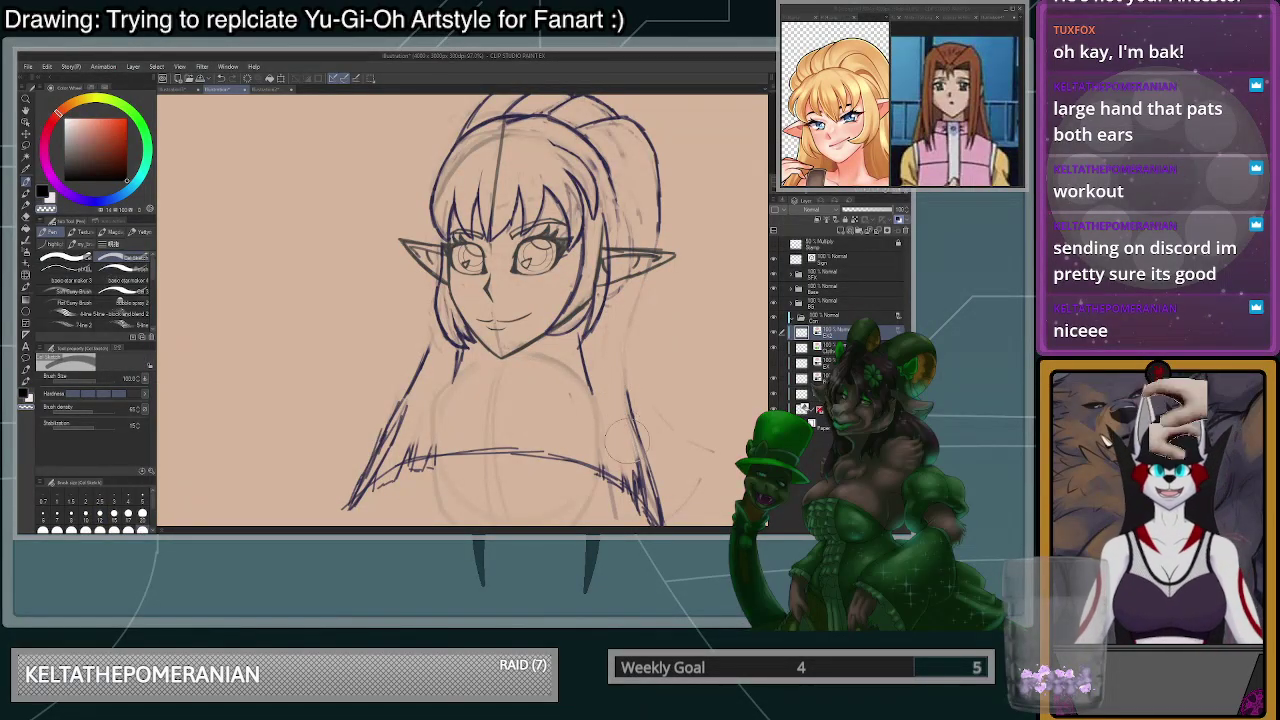
scroll(625, 365, down, 3)
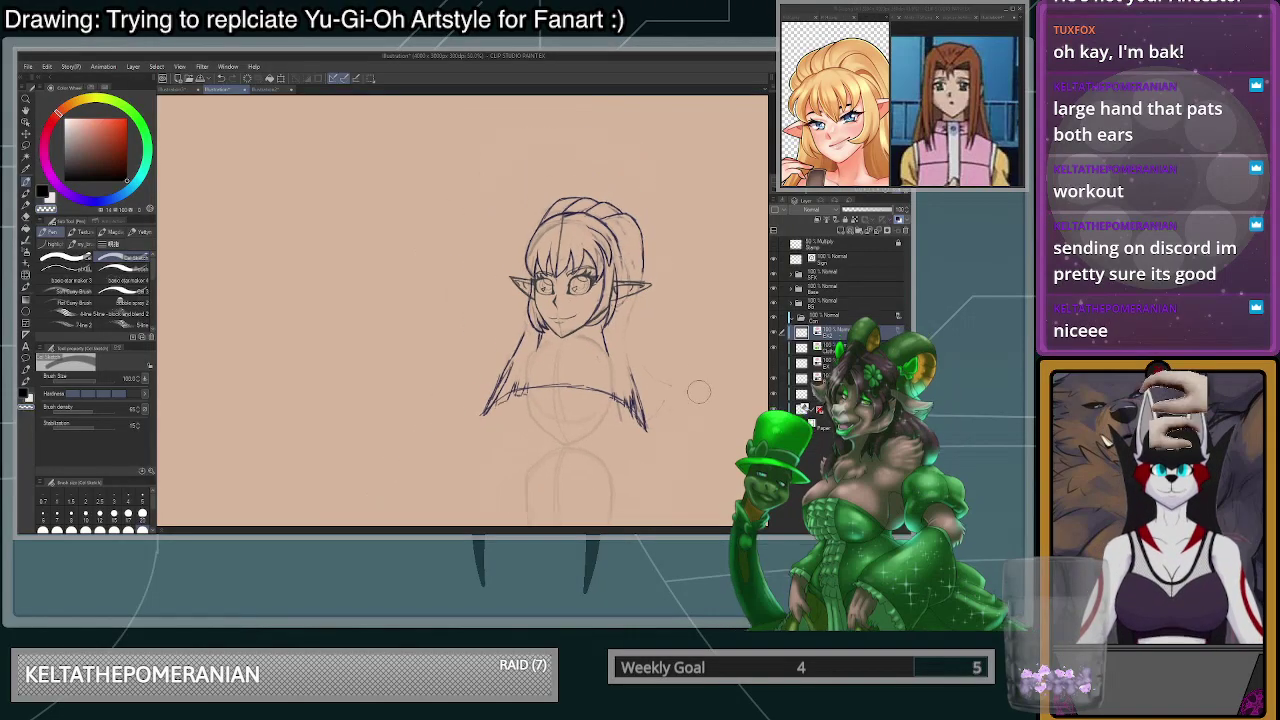
scroll(672, 411, up, 3)
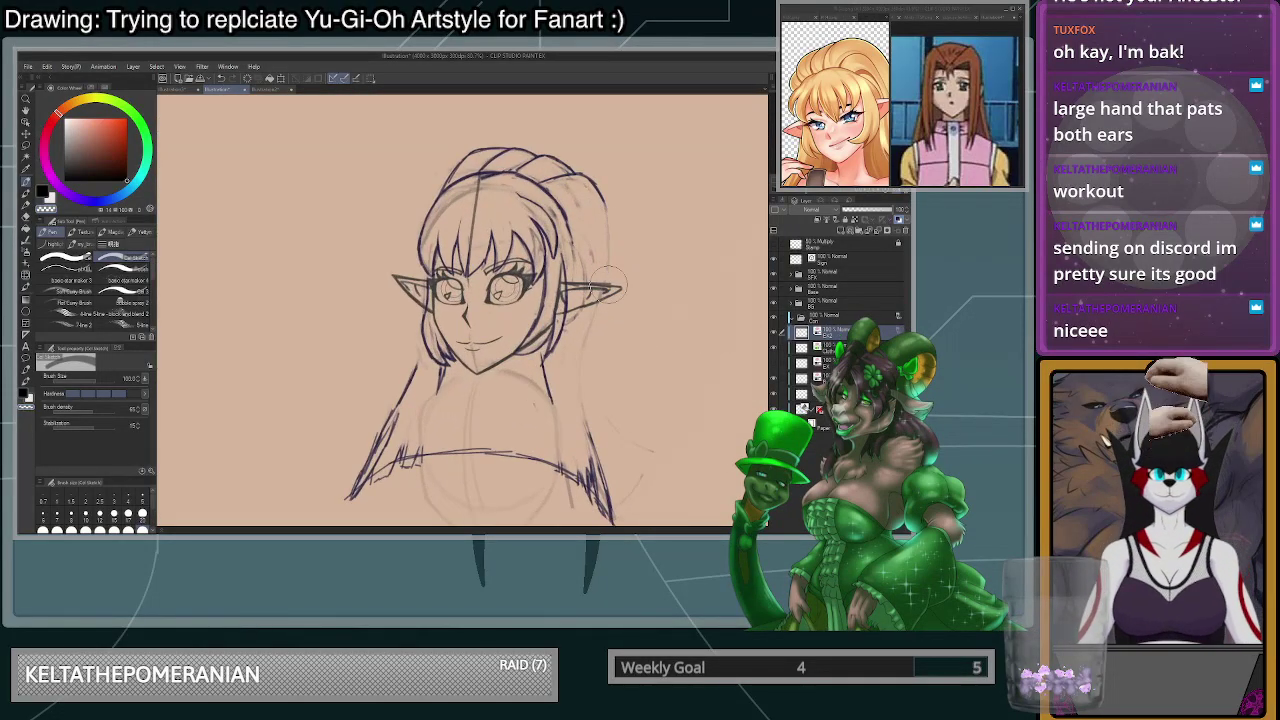
- Redraw the outer rear hair line from the back of the head down past the ear to the shoulder, with brush size 20
click(143, 513)
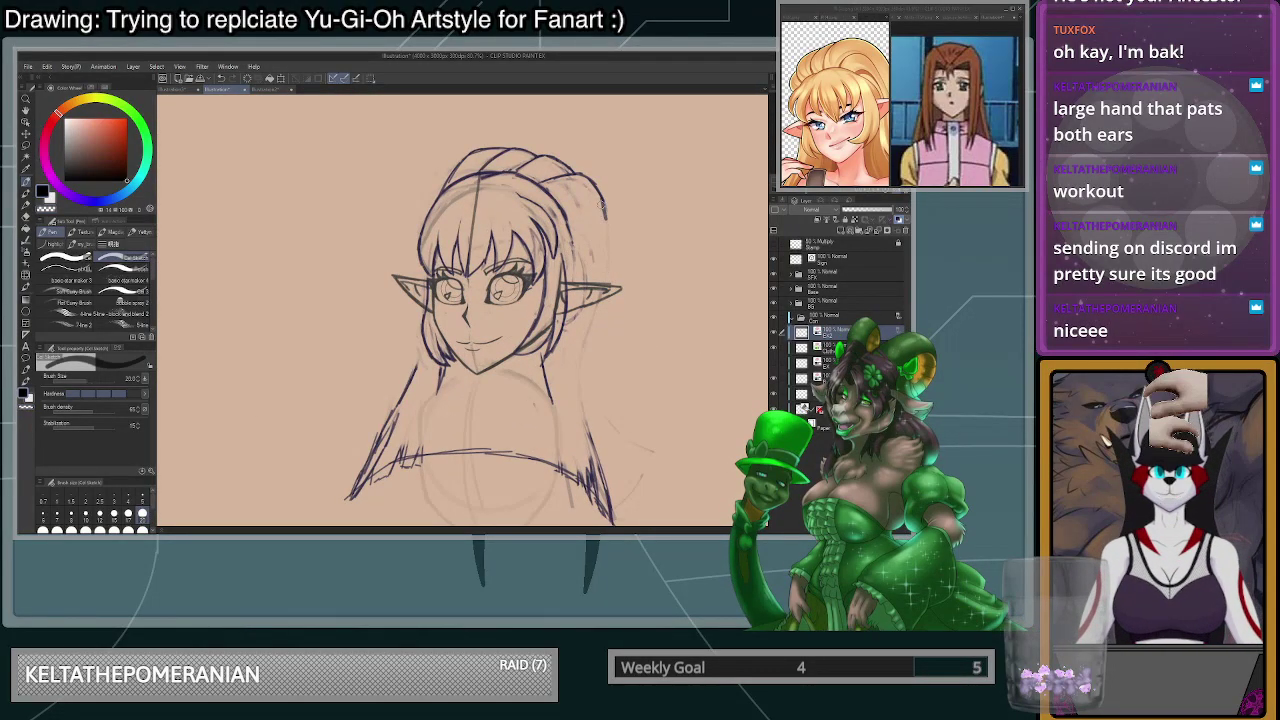
mouse_move(607, 228)
mouse_down()
mouse_move(580, 383)
mouse_move(605, 486)
mouse_up()
key(ctrl+z)
mouse_move(585, 410)
mouse_down()
mouse_move(604, 480)
mouse_move(580, 358)
mouse_up()
key(ctrl+z)
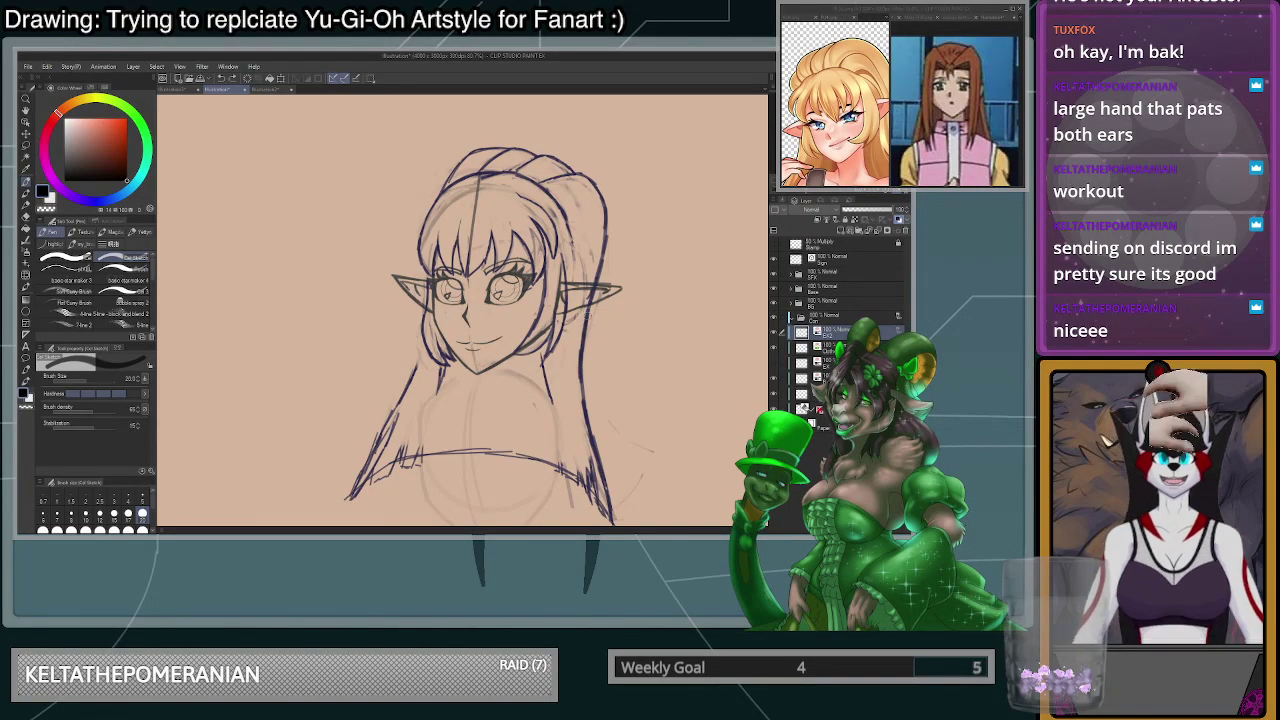
- Redraw the hair strand running down in front of the right ear and erase its stray edges
scroll(609, 238, down, 3)
scroll(609, 218, up, 4)
key(c)
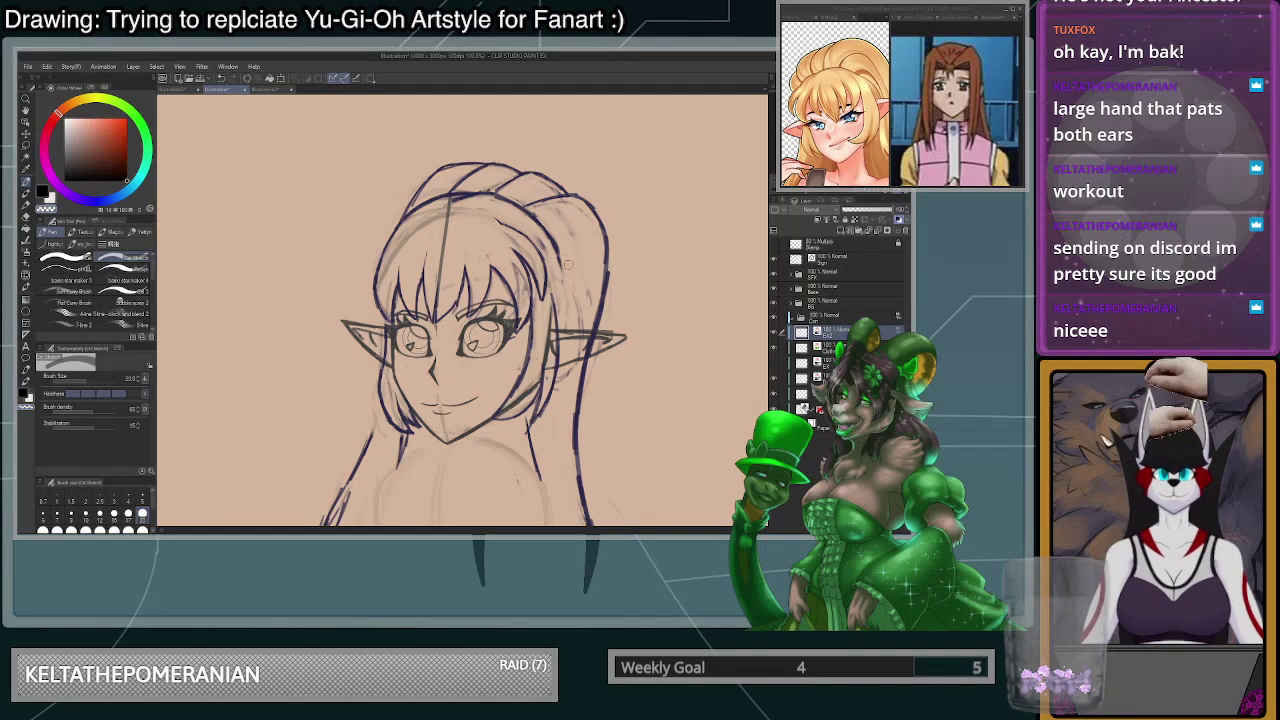
scroll(566, 262, up, 2)
key(c)
drag(555, 230, 557, 342)
key(c)
drag(551, 292, 550, 348)
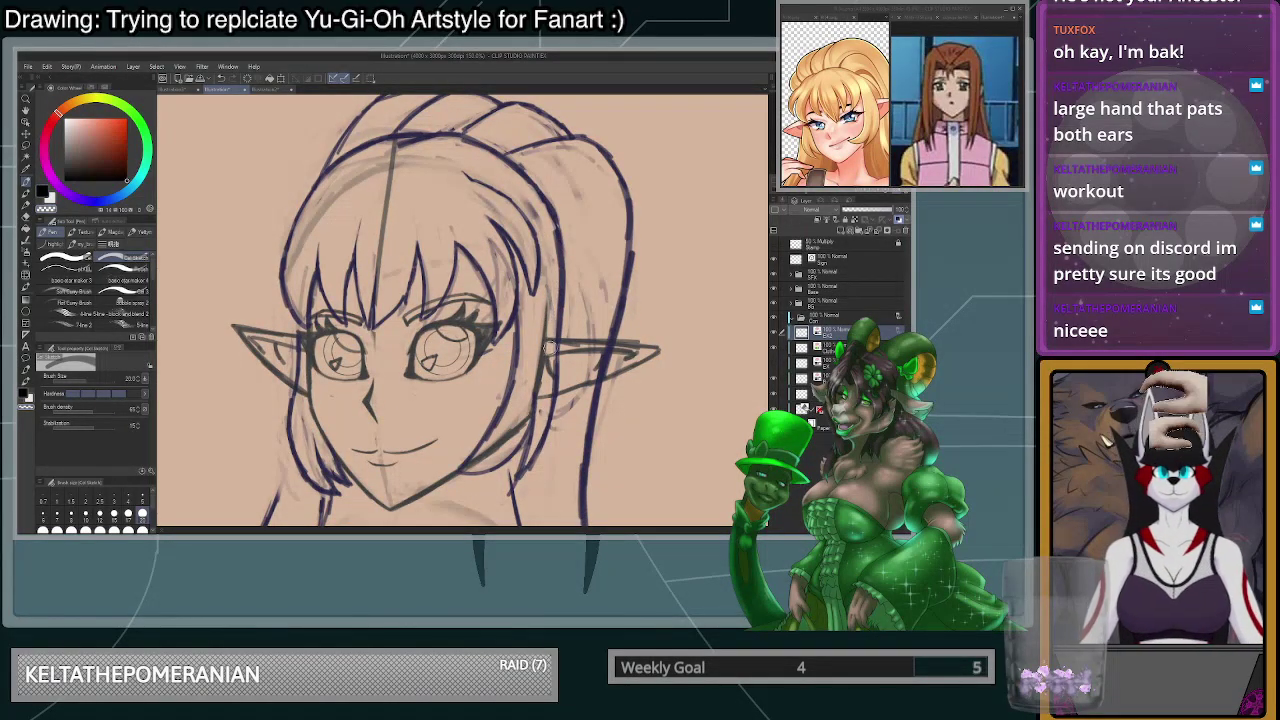
scroll(550, 348, down, 5)
scroll(534, 340, up, 3)
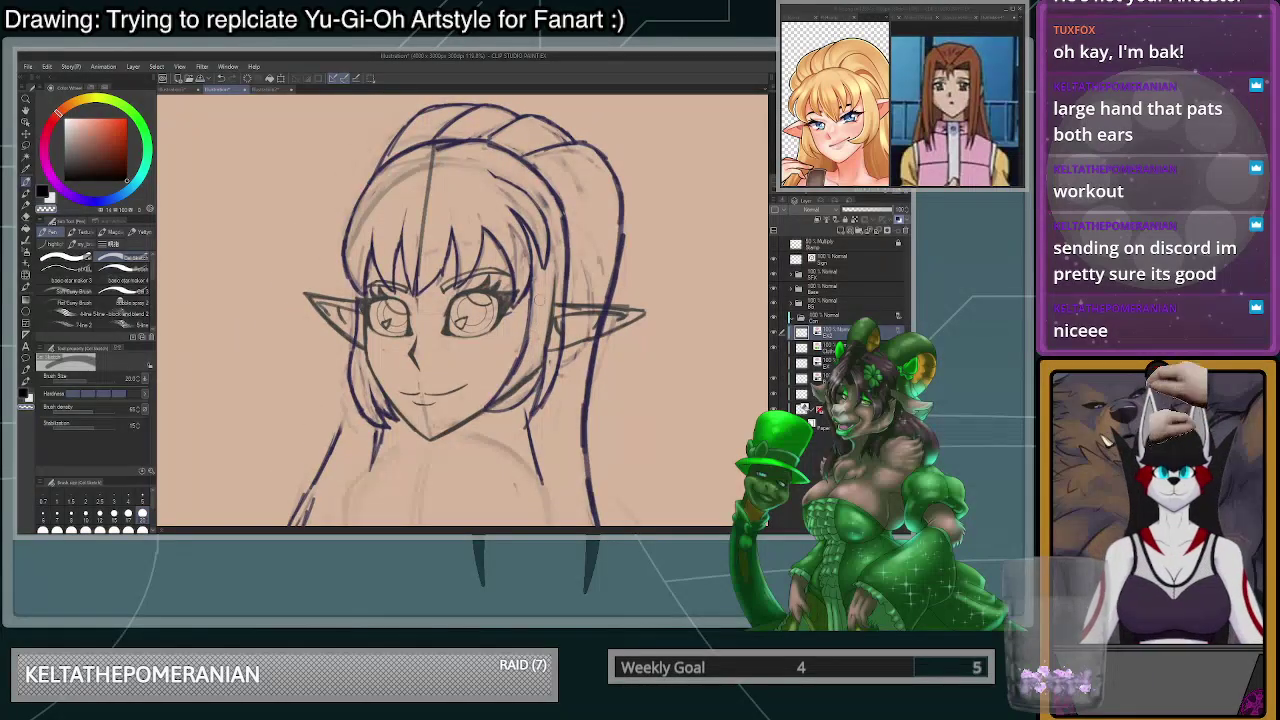
- Refine the inner edge of the side lock from beside the right eye down to the jaw, using brush sizes 20 and 12
drag(529, 318, 511, 381)
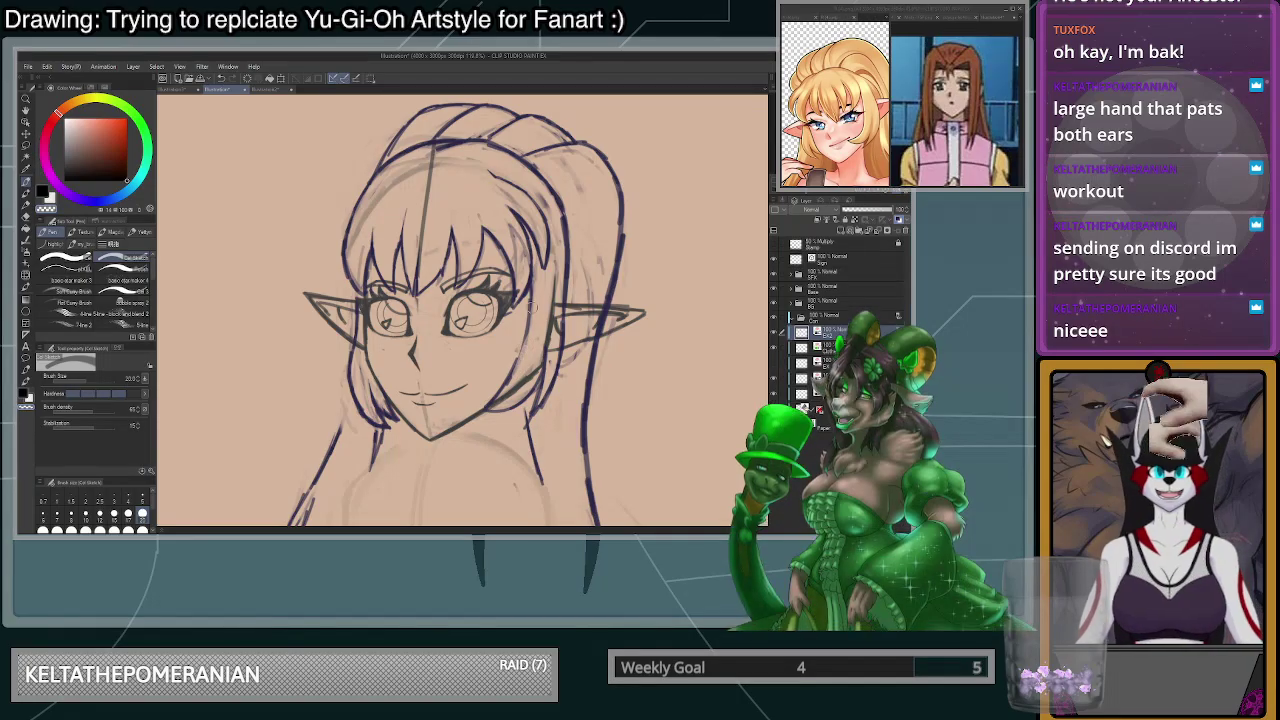
click(100, 516)
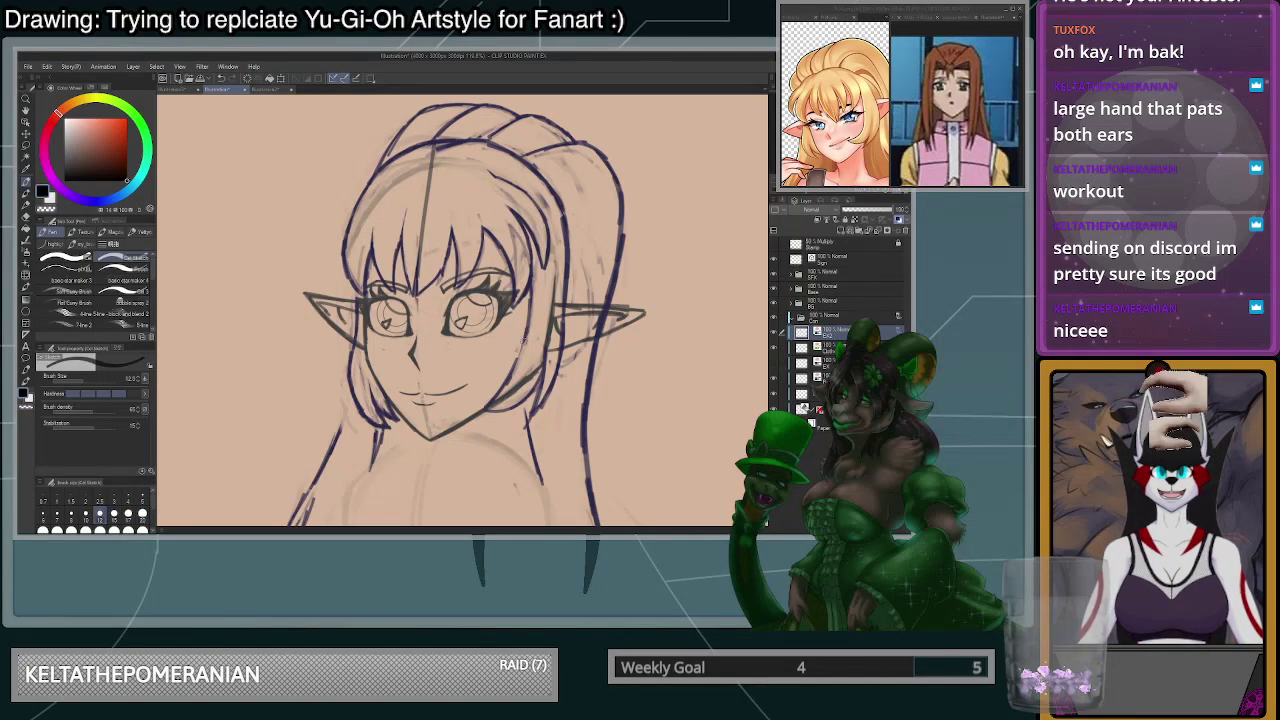
drag(522, 345, 490, 405)
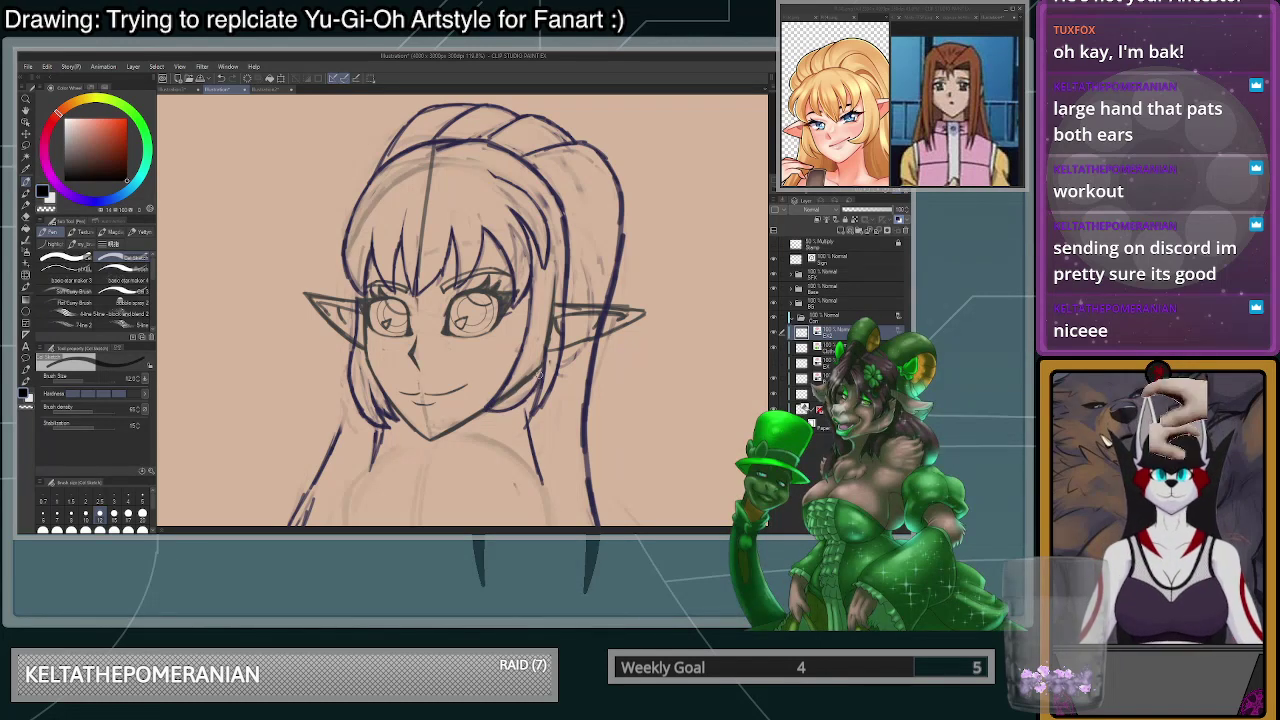
drag(531, 288, 524, 336)
scroll(572, 242, down, 8)
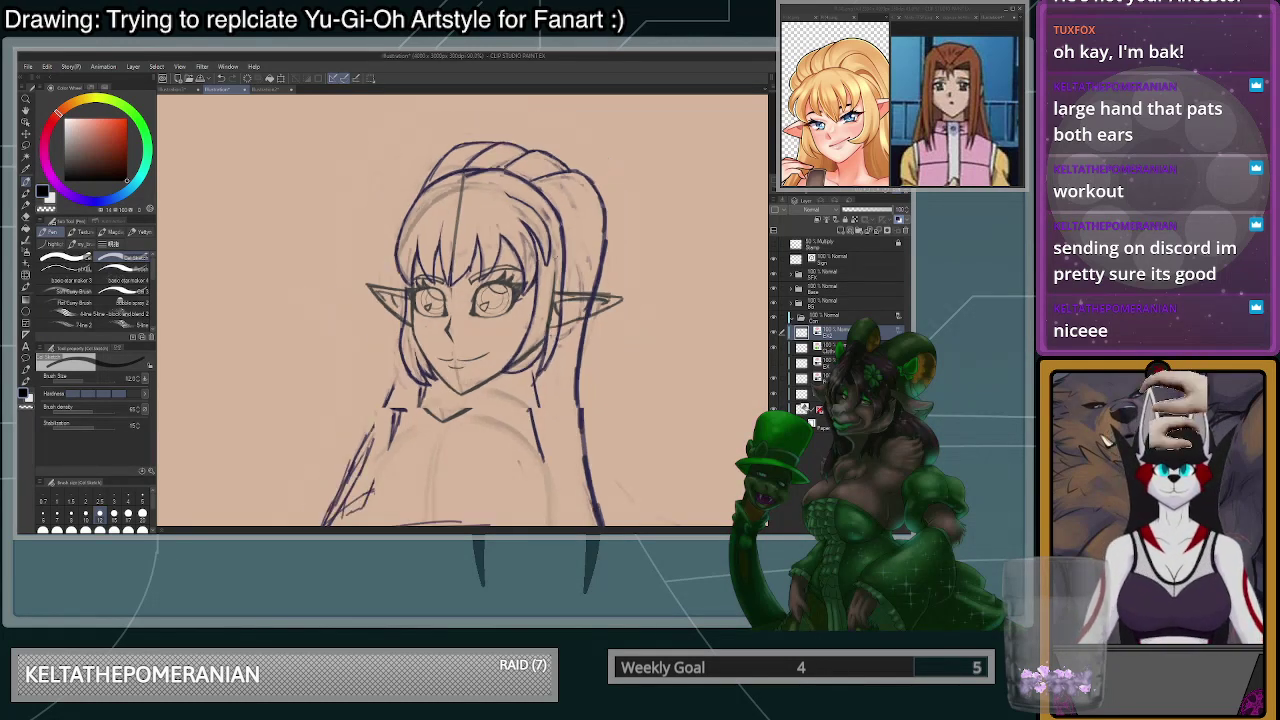
scroll(560, 235, up, 5)
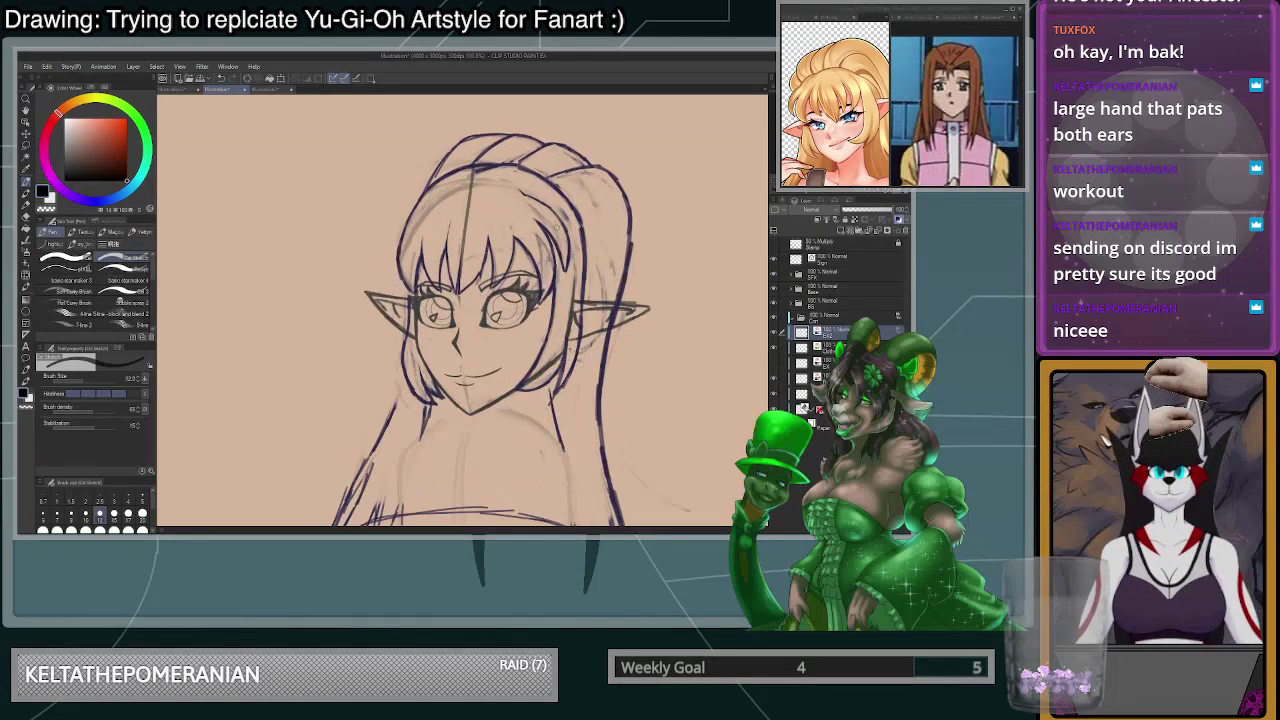
scroll(560, 226, down, 7)
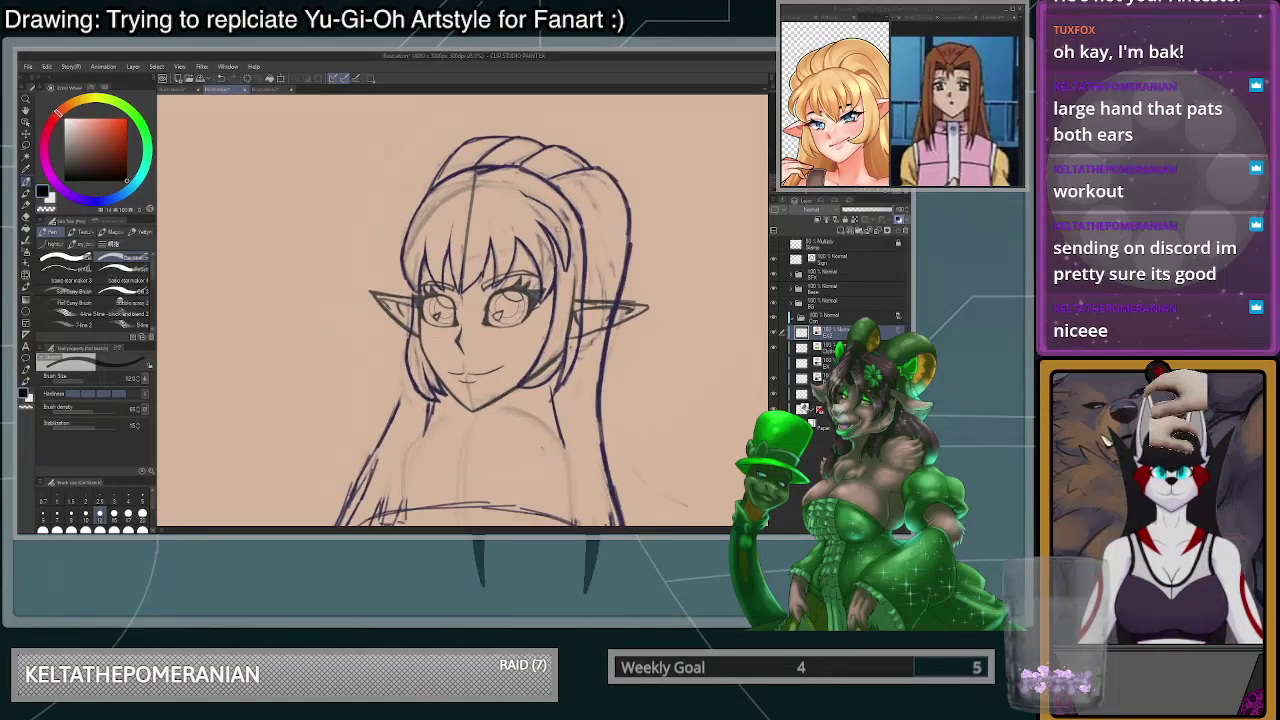
scroll(562, 224, up, 7)
scroll(566, 218, down, 1)
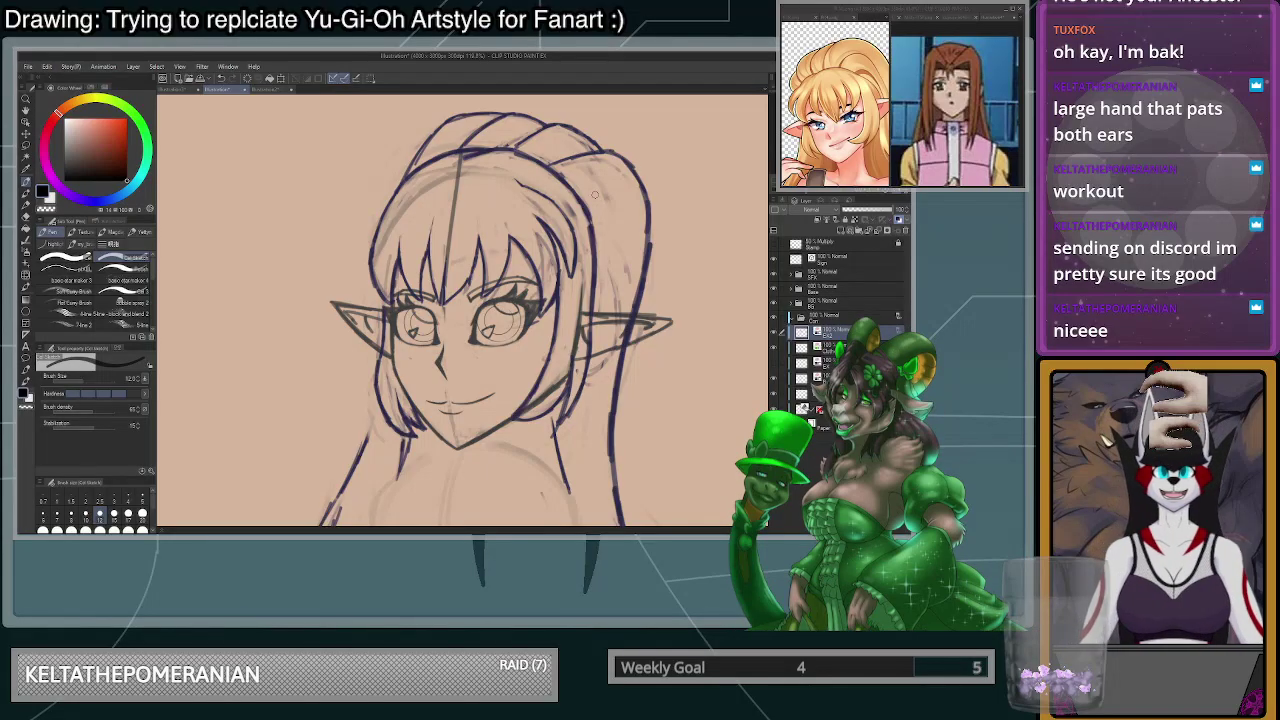
- Touch up the upper tip of the short strand inside the right hairline
scroll(570, 204, up, 3)
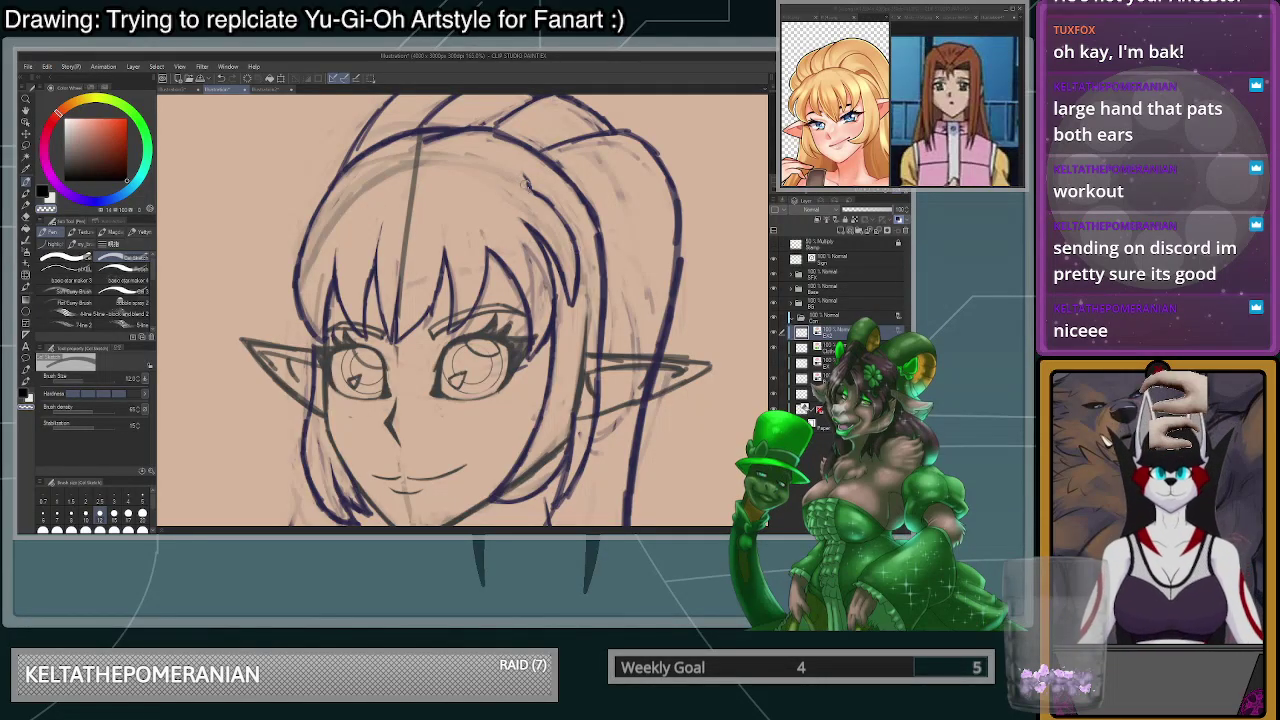
scroll(536, 155, down, 2)
scroll(527, 170, up, 2)
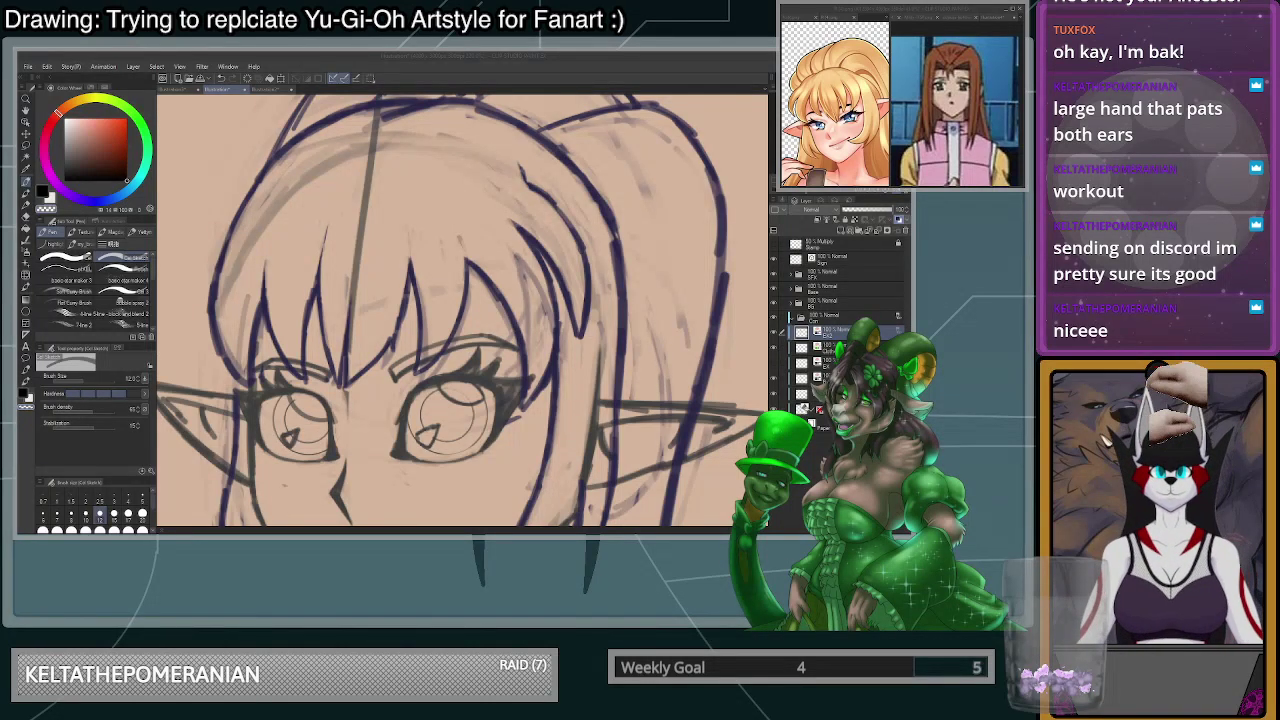
click(519, 151)
- Clean up the doubled stroke on the crown hairline where it crosses the parting
scroll(523, 187, down, 4)
scroll(515, 215, up, 5)
scroll(513, 222, up, 2)
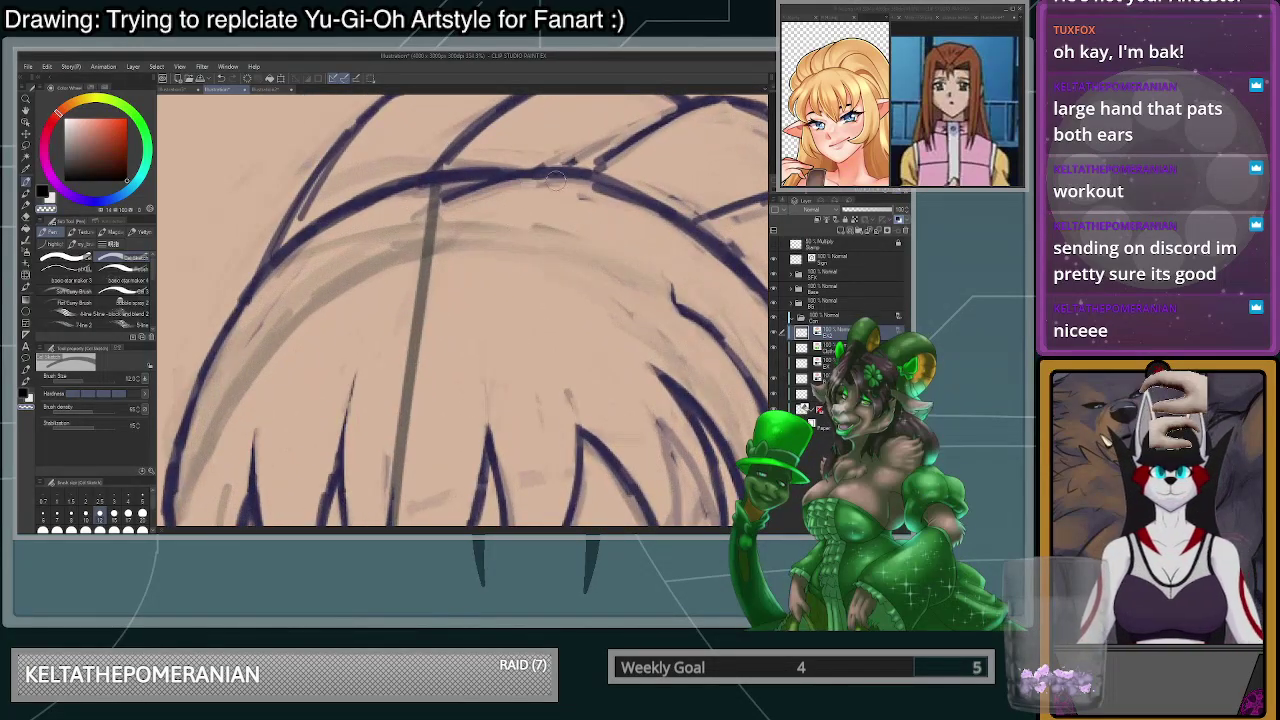
drag(417, 215, 523, 177)
key(c)
mouse_move(440, 209)
mouse_down()
mouse_move(521, 183)
mouse_move(409, 234)
mouse_up()
mouse_move(497, 198)
mouse_down()
mouse_move(585, 186)
mouse_move(638, 222)
mouse_move(400, 226)
mouse_up()
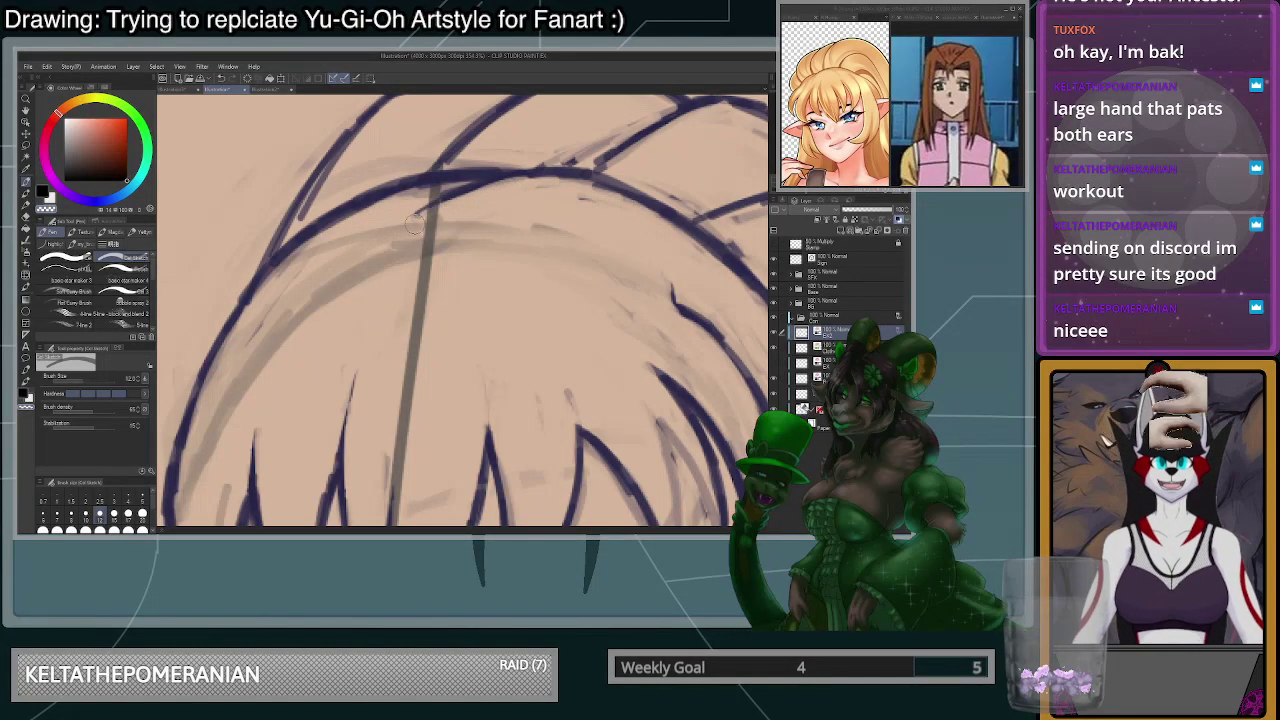
scroll(400, 226, down, 4)
scroll(472, 170, up, 3)
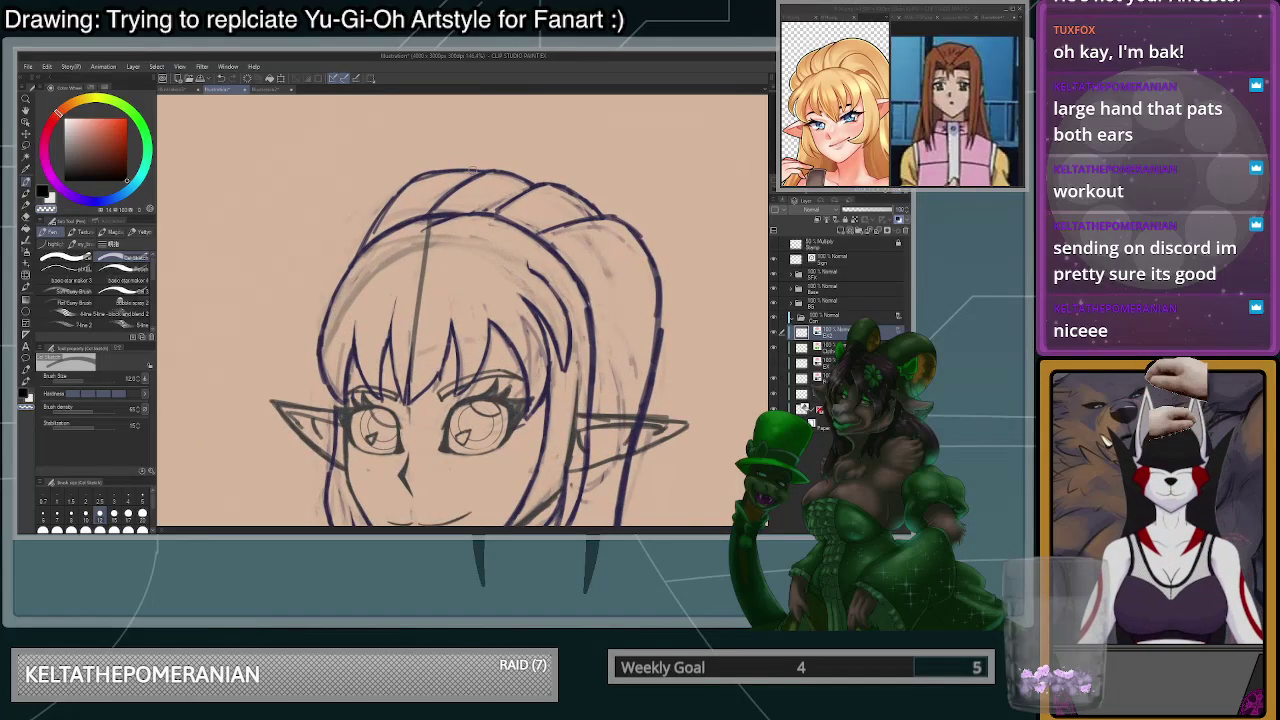
scroll(596, 258, up, 3)
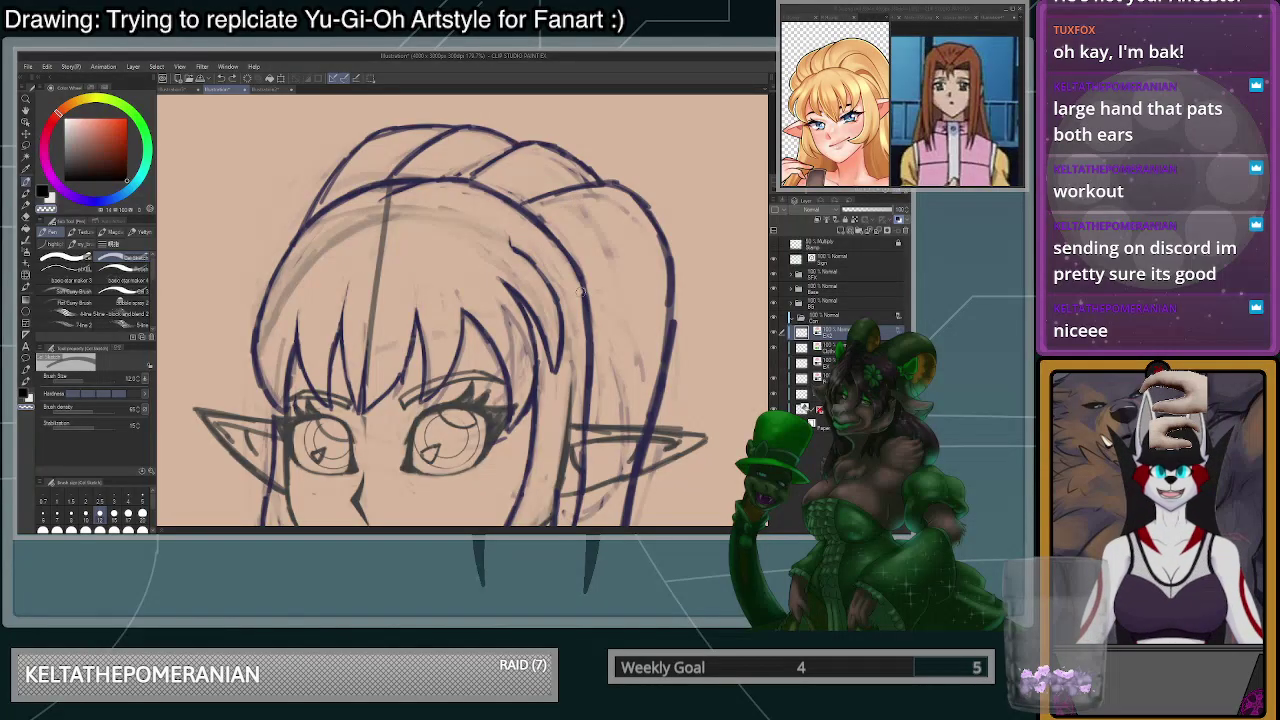
scroll(586, 286, down, 1)
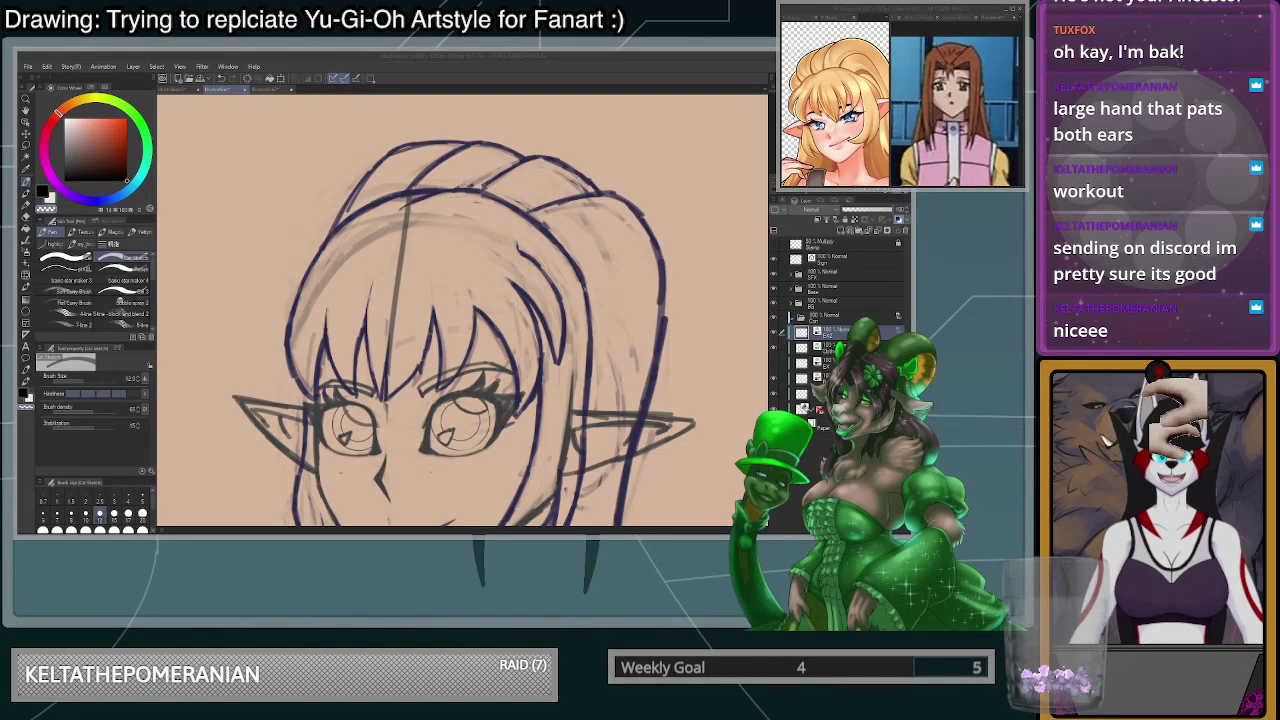
scroll(593, 346, down, 8)
scroll(587, 404, up, 9)
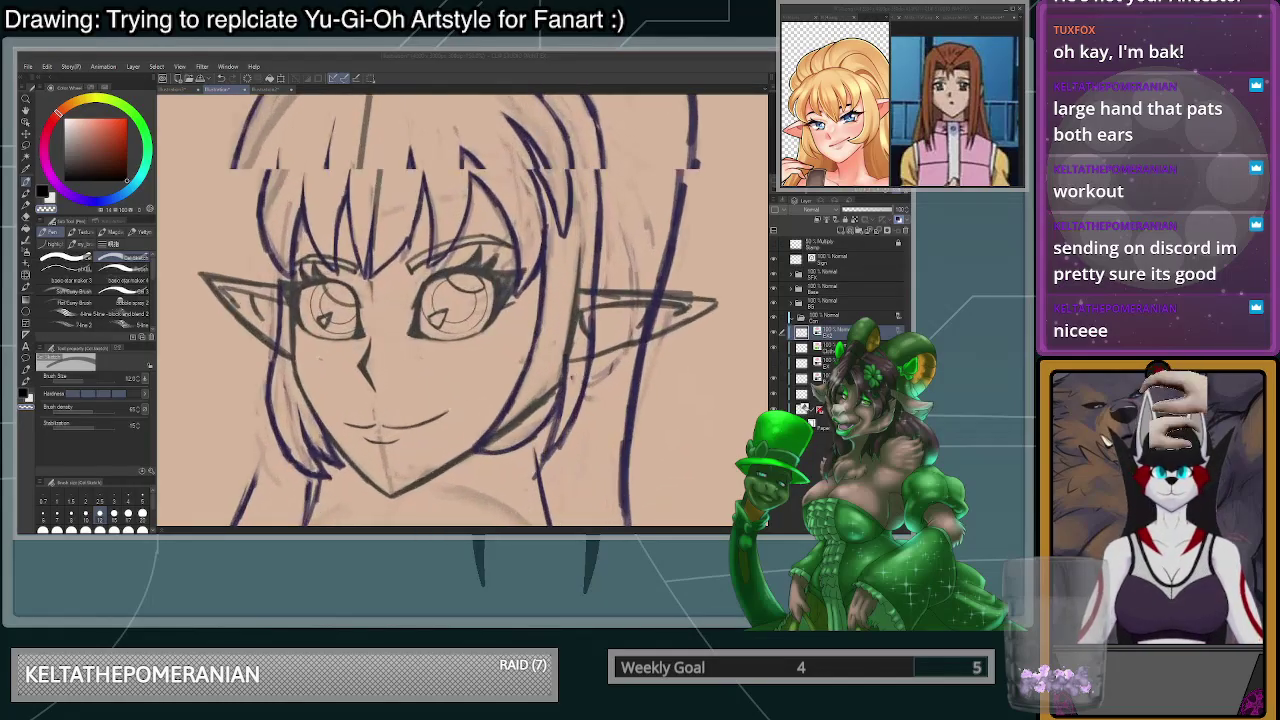
mouse_move(522, 370)
mouse_down()
mouse_move(476, 442)
mouse_move(522, 366)
mouse_move(508, 402)
mouse_up()
key(c)
drag(537, 320, 478, 440)
drag(508, 393, 478, 450)
key(ctrl+z)
key(ctrl+z)
key(ctrl+z)
mouse_move(532, 346)
mouse_down()
mouse_move(485, 470)
mouse_move(471, 463)
mouse_move(480, 446)
mouse_move(467, 470)
mouse_up()
key(ctrl+z)
- Rework the lower inner edge of the right face-framing lock where it curves over the jaw
key(c)
mouse_move(515, 380)
mouse_down()
mouse_move(469, 474)
mouse_move(462, 457)
mouse_up()
drag(509, 383, 486, 440)
scroll(505, 380, up, 2)
scroll(534, 314, down, 5)
scroll(568, 265, up, 3)
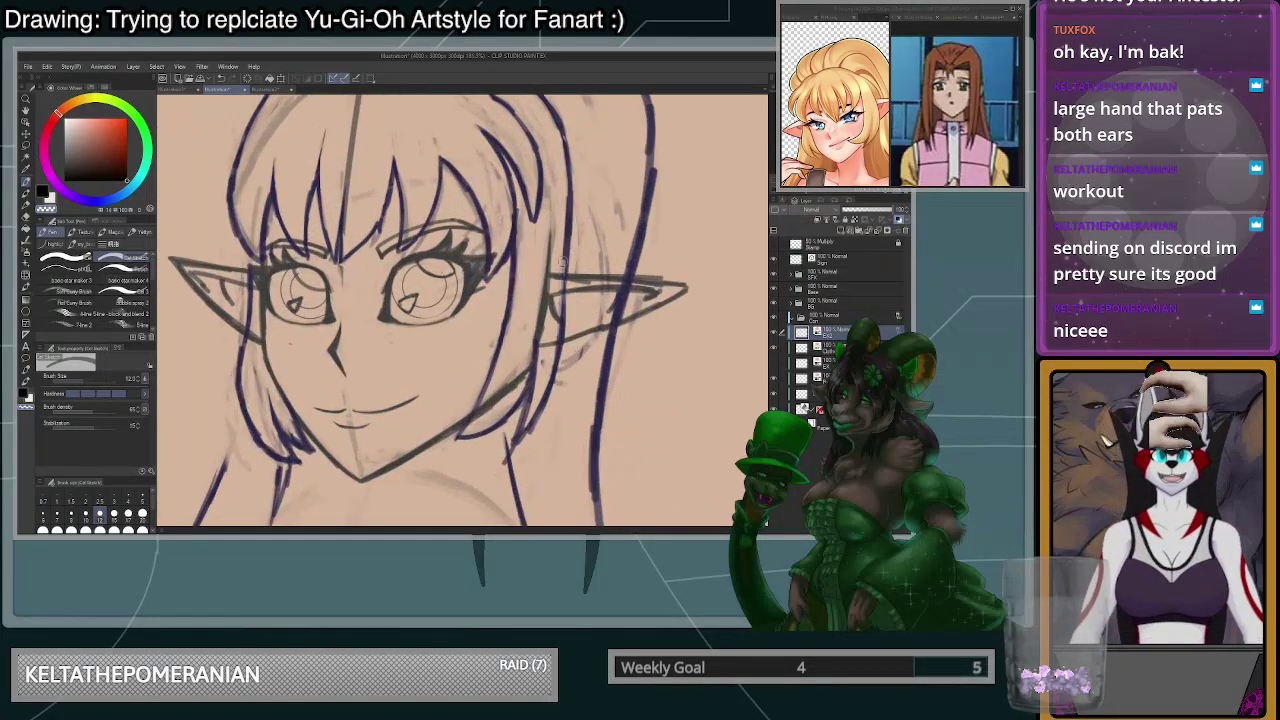
- Undo the last two strokes at the base of the right ear and rework the strand running down over it
scroll(568, 265, up, 1)
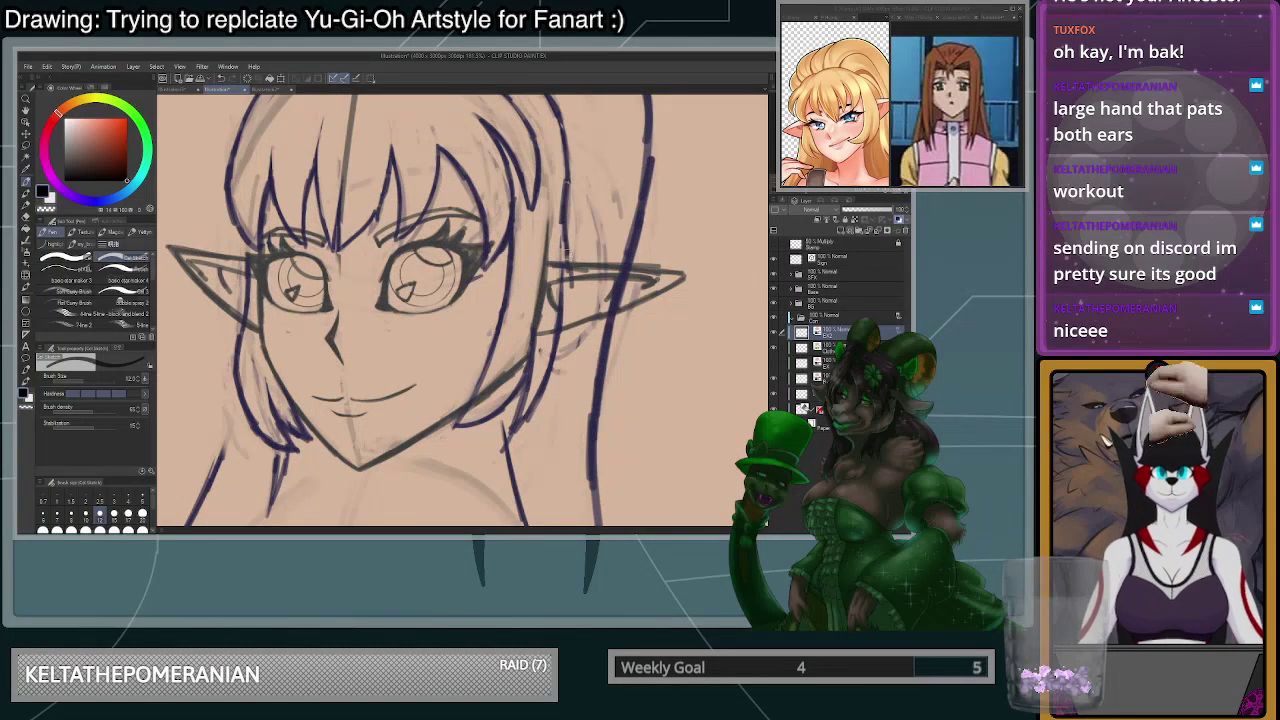
key(ctrl+z)
key(ctrl+z)
drag(567, 247, 558, 354)
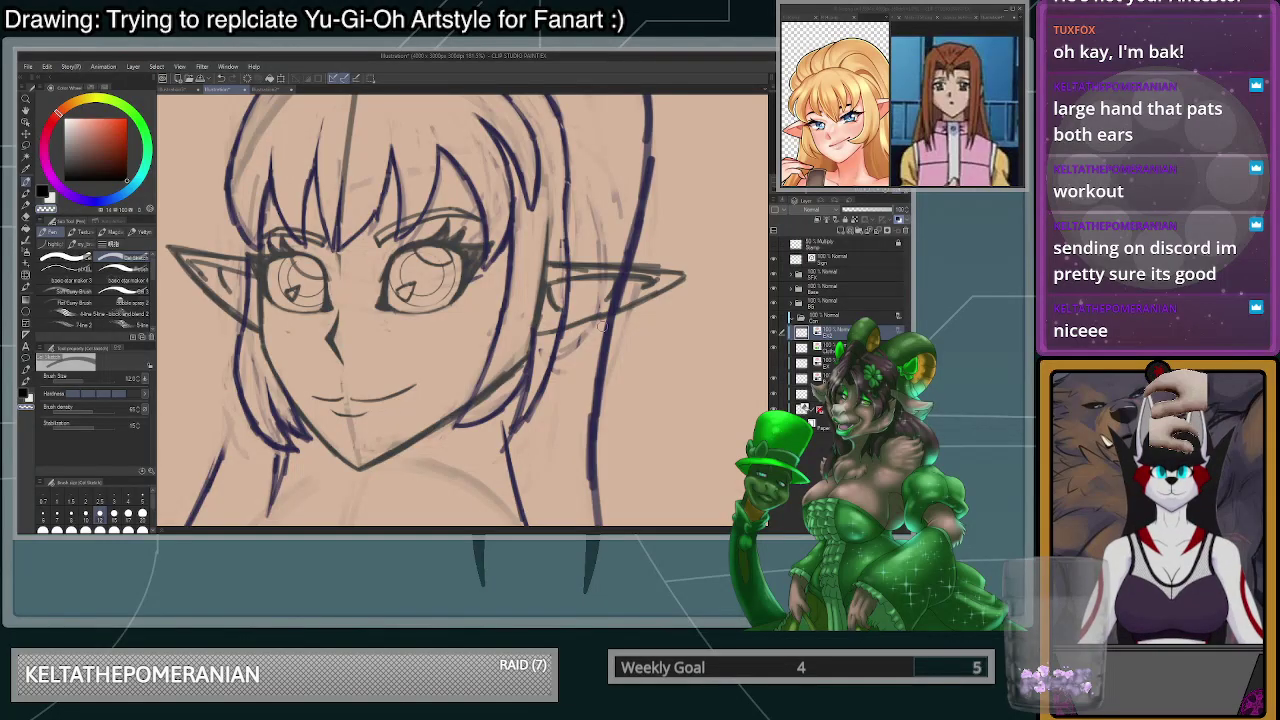
- Clean up the rough strands behind the right ear with brush size 20 and refine the outer rear hair line with size 12
scroll(565, 248, down, 2)
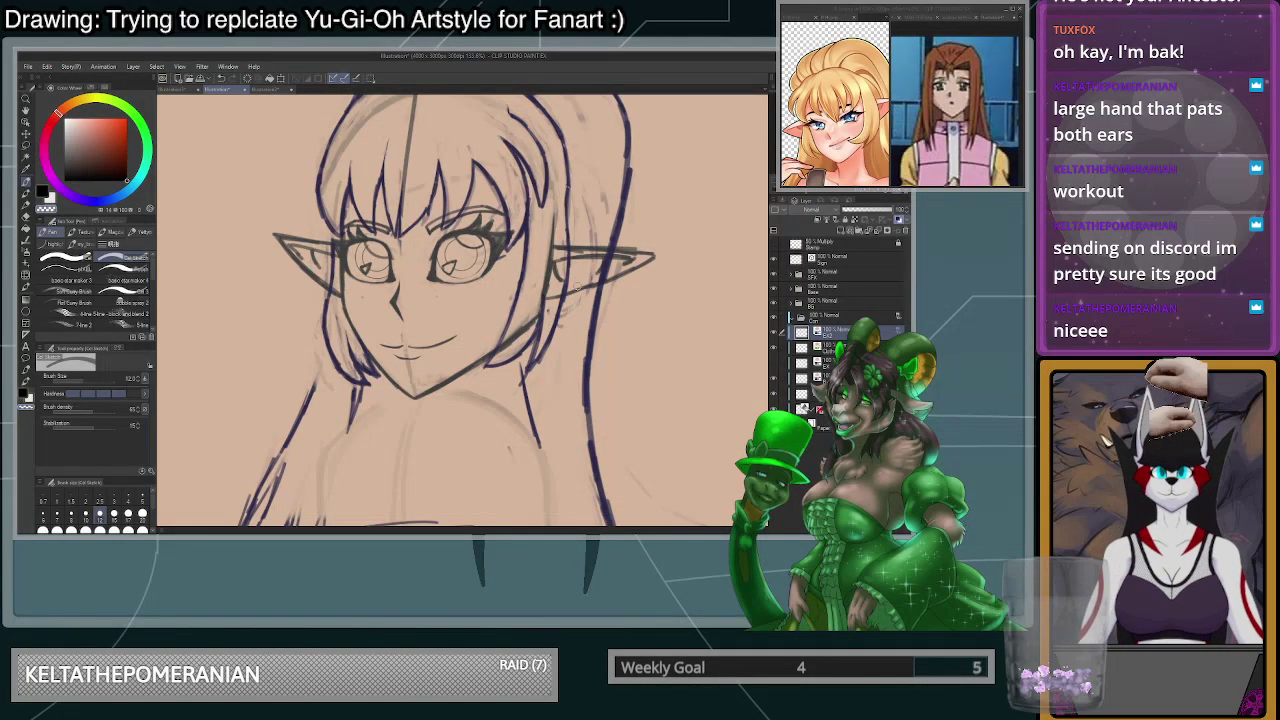
click(142, 516)
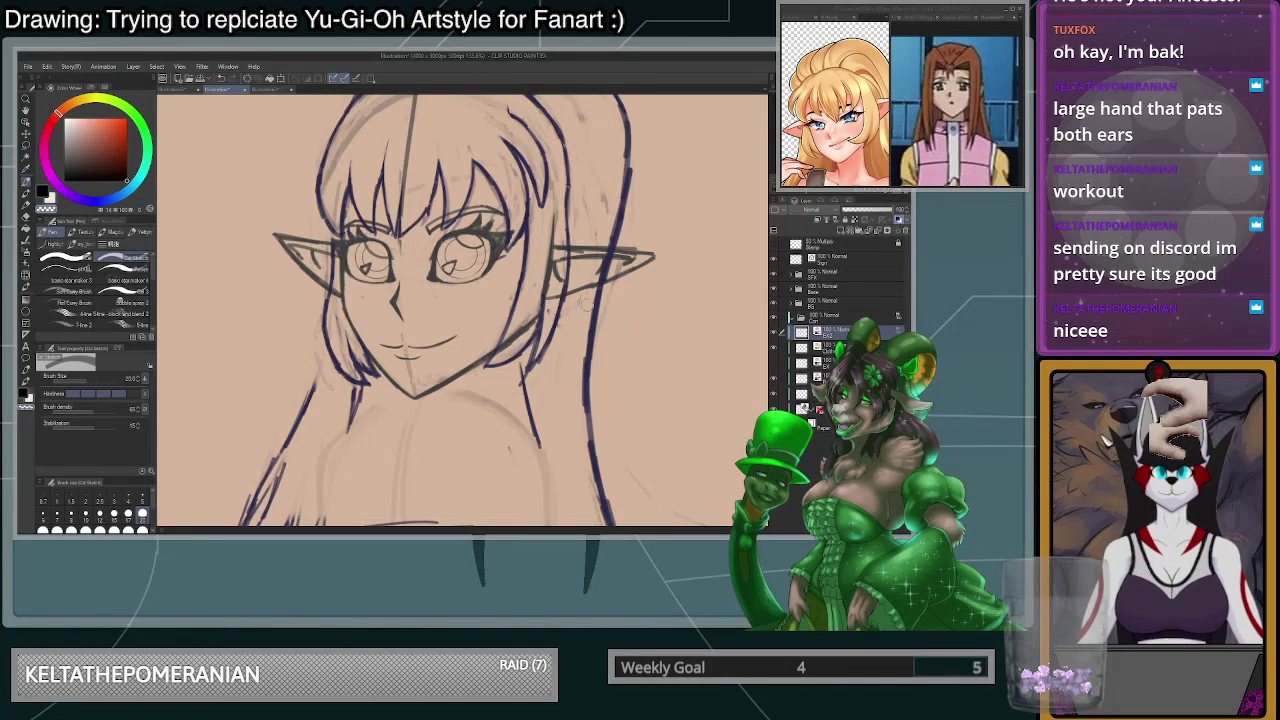
scroll(604, 222, down, 2)
scroll(609, 223, up, 2)
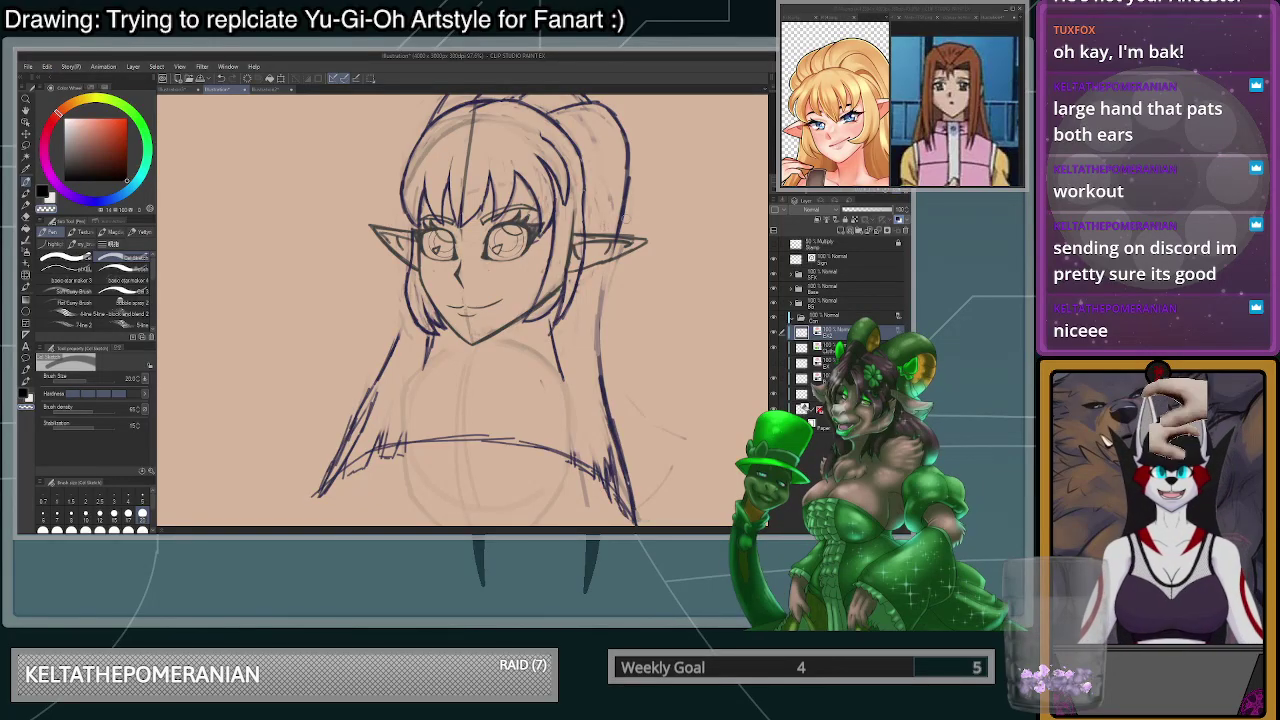
click(100, 515)
key(c)
drag(629, 176, 621, 201)
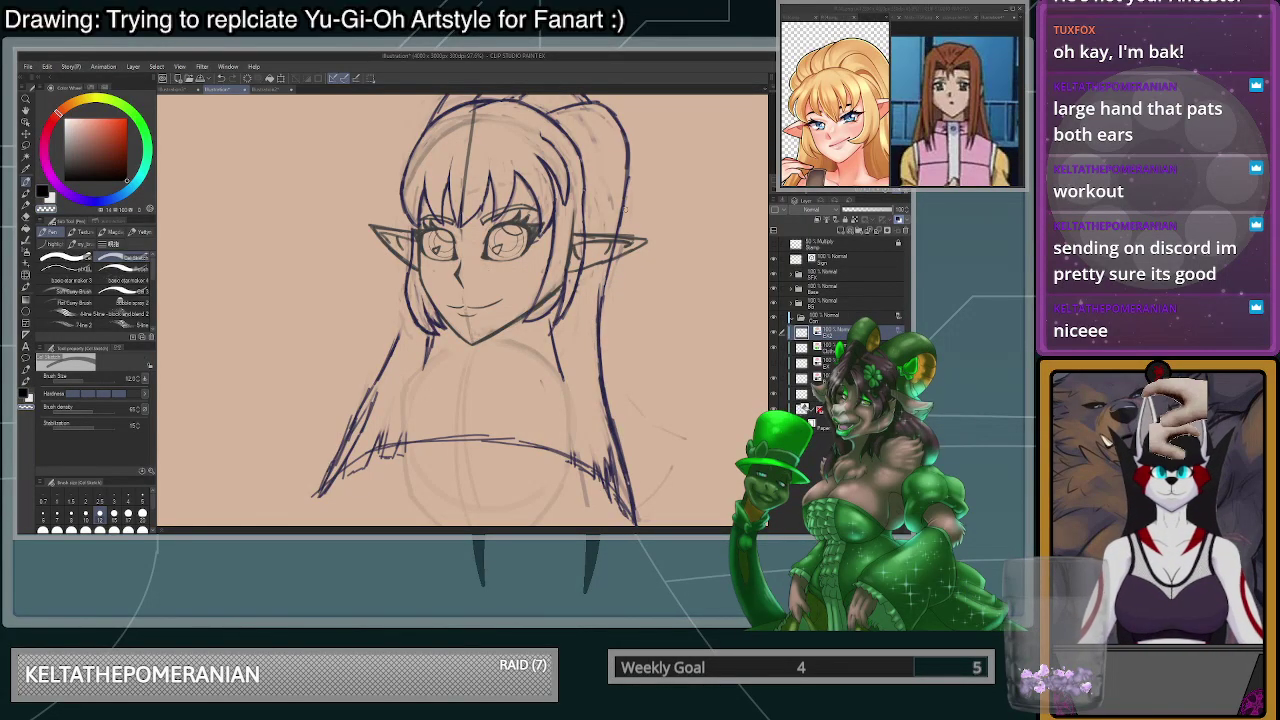
- Sketch an arched strand running from behind the crown down behind the right ear
scroll(627, 207, down, 3)
scroll(628, 164, up, 2)
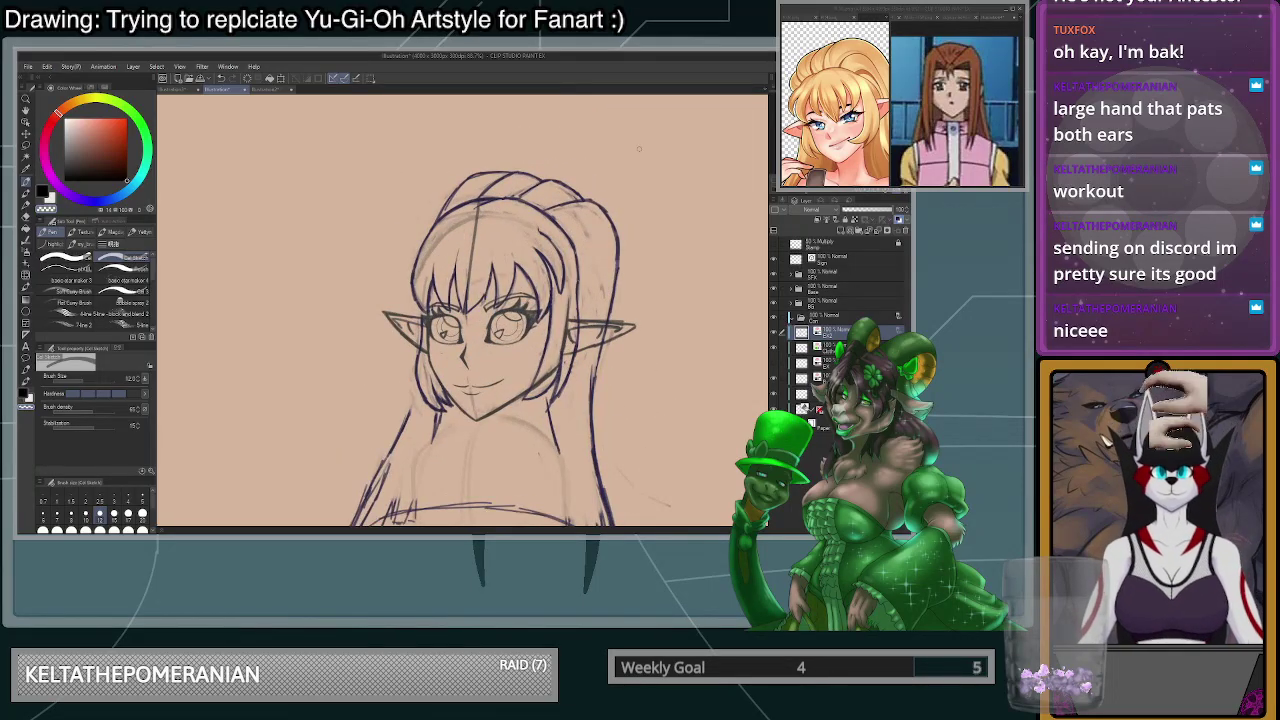
scroll(639, 148, up, 2)
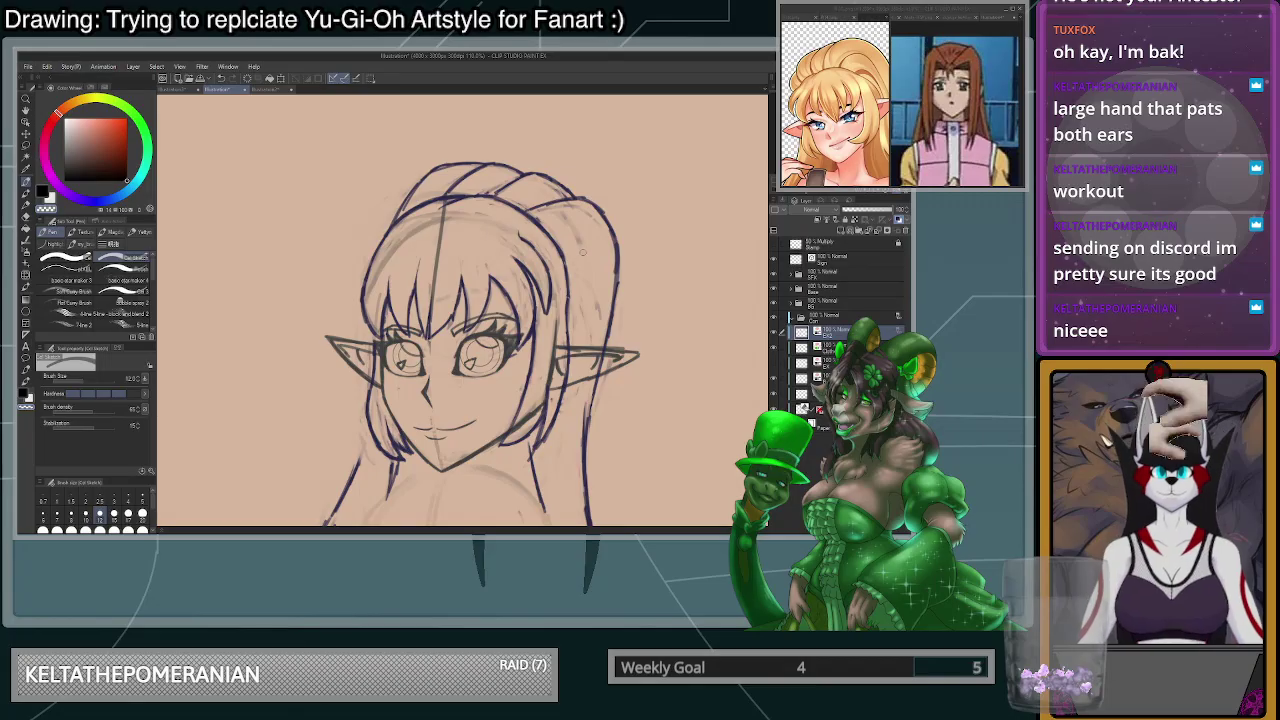
key(c)
mouse_move(567, 261)
mouse_down()
mouse_move(586, 267)
mouse_move(590, 301)
mouse_move(597, 258)
mouse_up()
key(ctrl+z)
key(ctrl+z)
drag(599, 260, 576, 430)
key(ctrl+z)
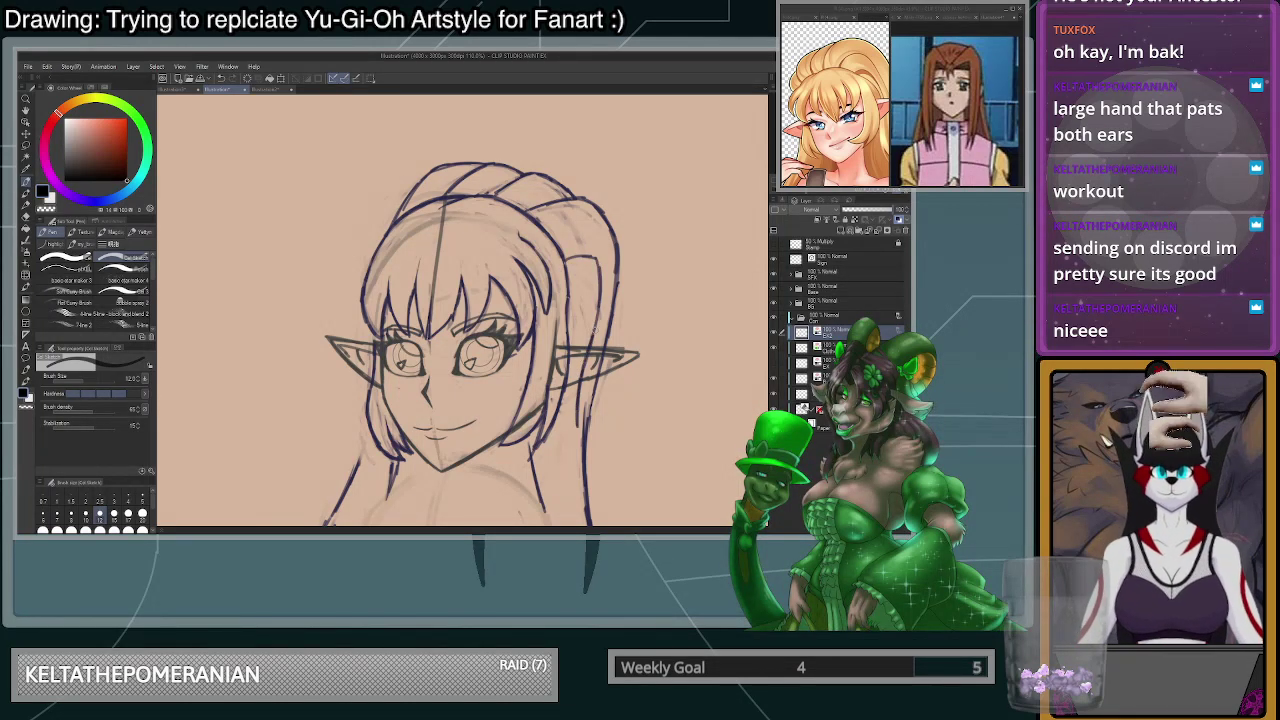
- Sketch and refine the narrow inner strand falling behind the right ear to below the jaw
drag(596, 346, 598, 310)
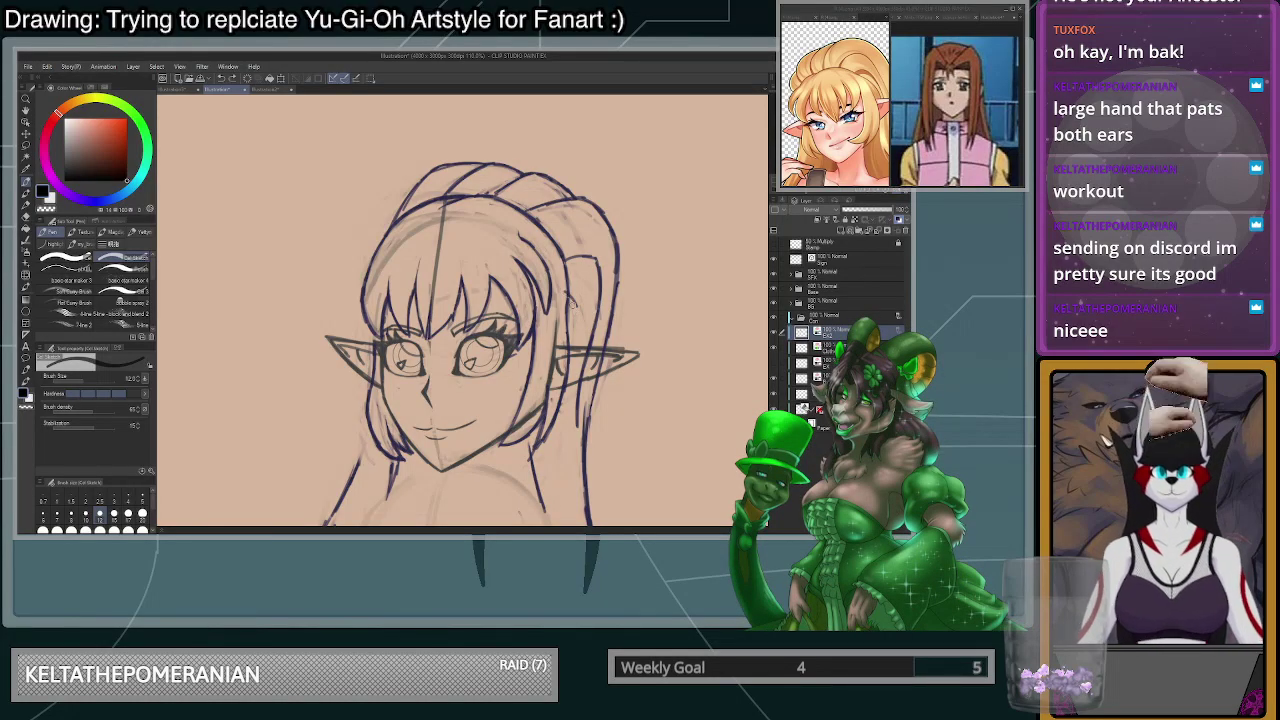
drag(581, 311, 570, 386)
mouse_move(578, 338)
mouse_down()
mouse_move(566, 400)
mouse_move(580, 314)
mouse_up()
scroll(591, 330, up, 1)
scroll(591, 330, down, 2)
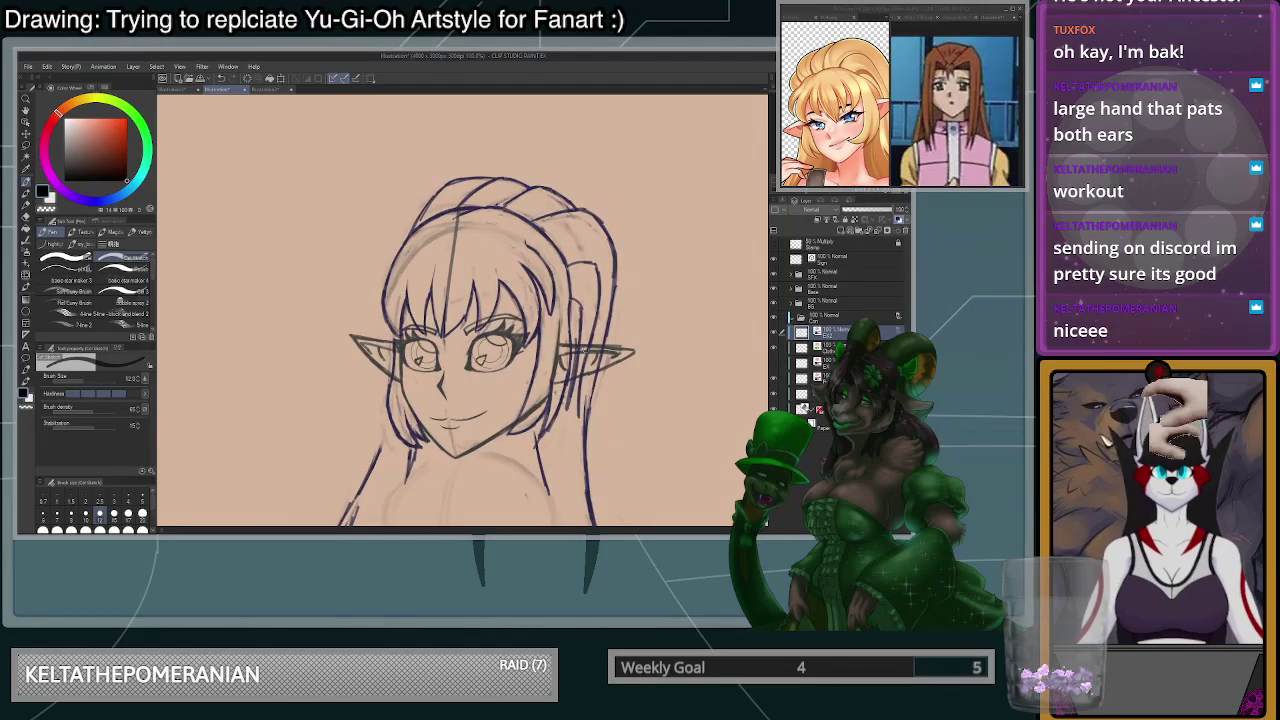
scroll(594, 433, up, 3)
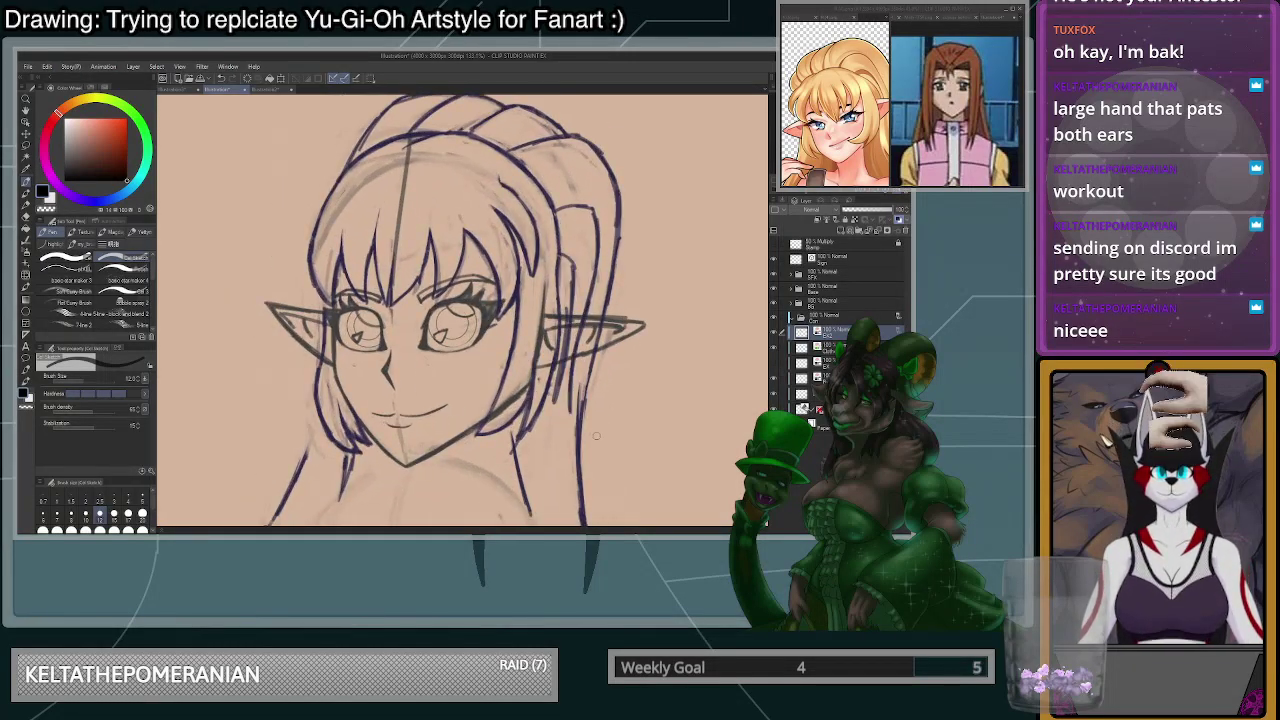
drag(574, 268, 556, 452)
drag(571, 294, 563, 381)
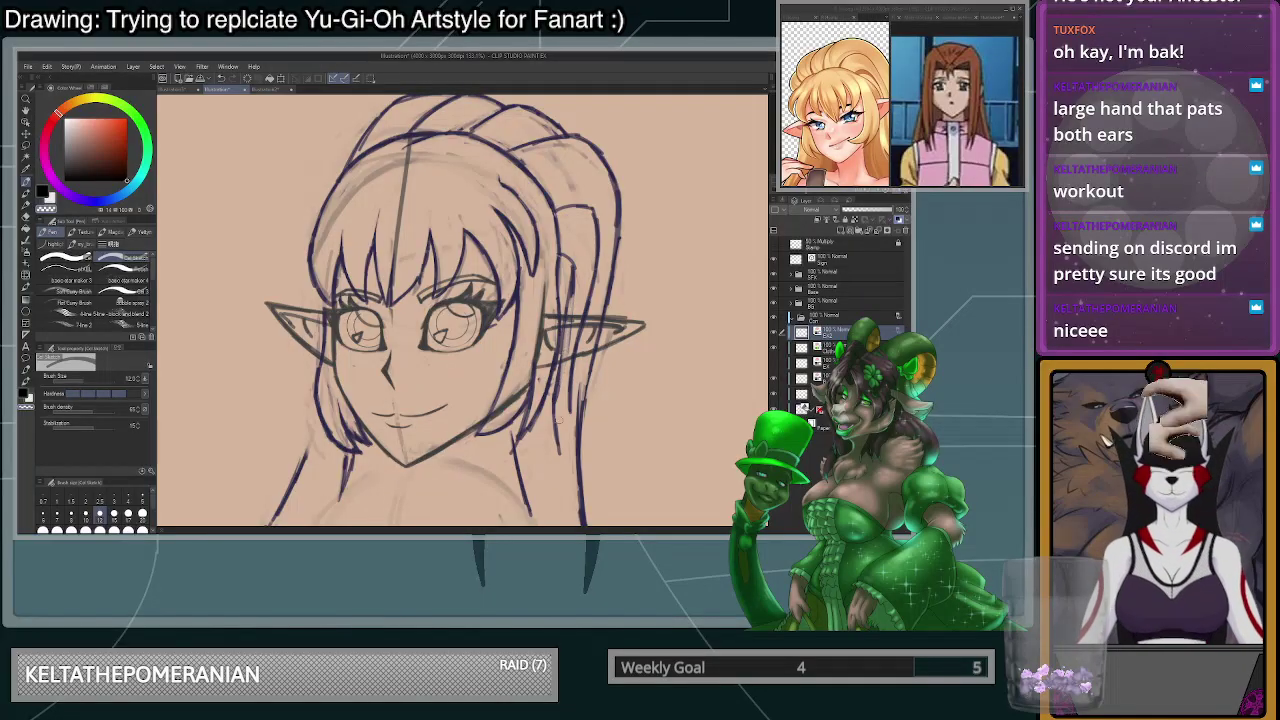
drag(573, 300, 573, 277)
mouse_move(571, 345)
mouse_down()
mouse_move(571, 408)
mouse_move(592, 250)
mouse_up()
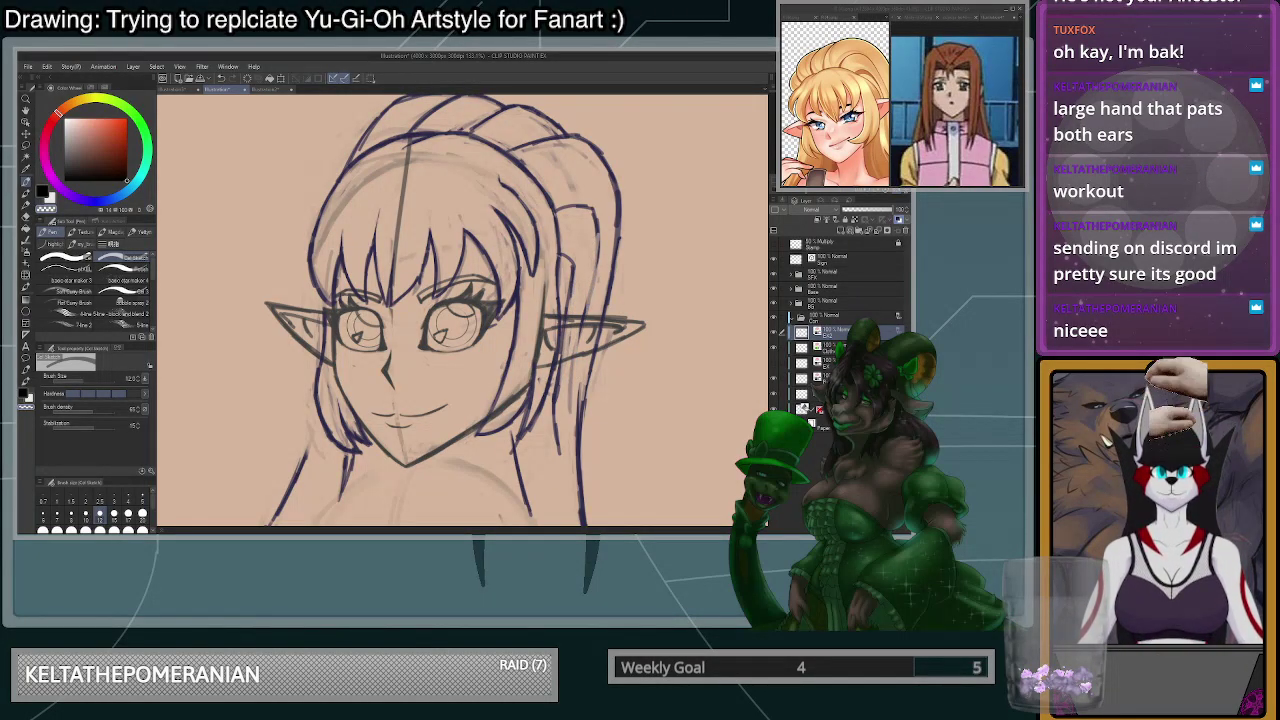
- Zoom the blonde elf reference out to view more of the character's hairstyle
click(838, 118)
scroll(838, 118, down, 2)
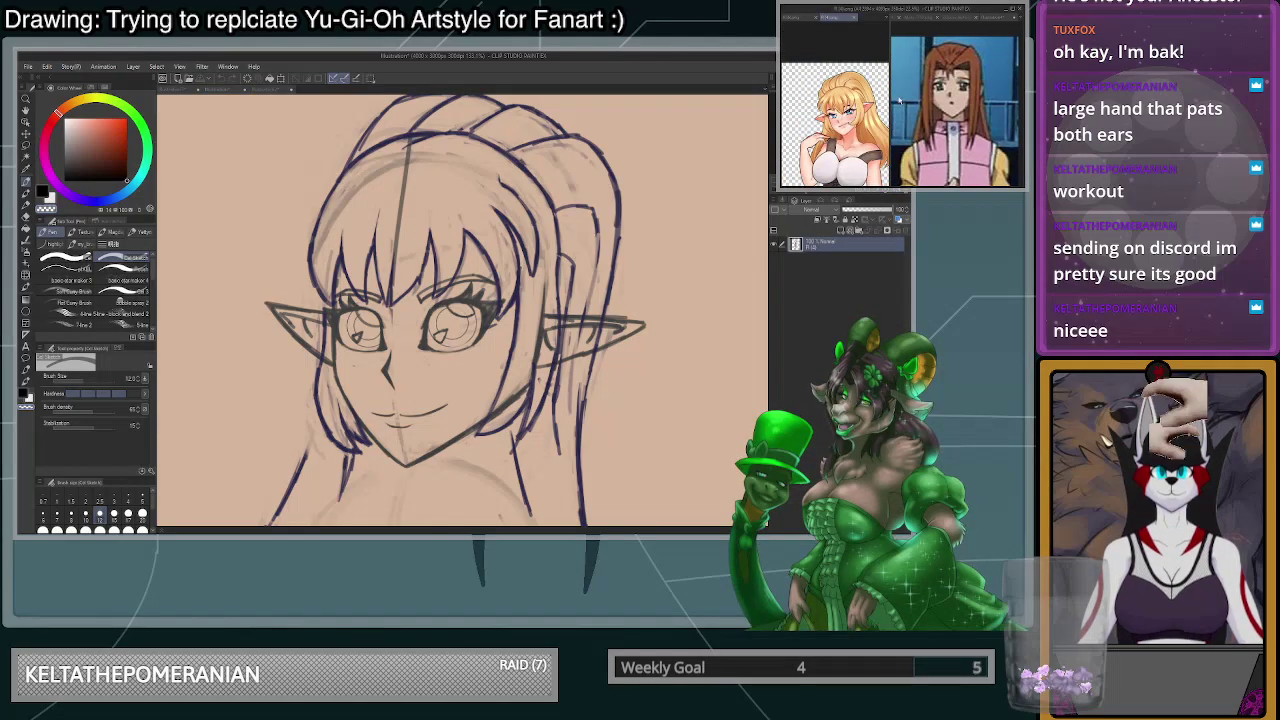
click(594, 260)
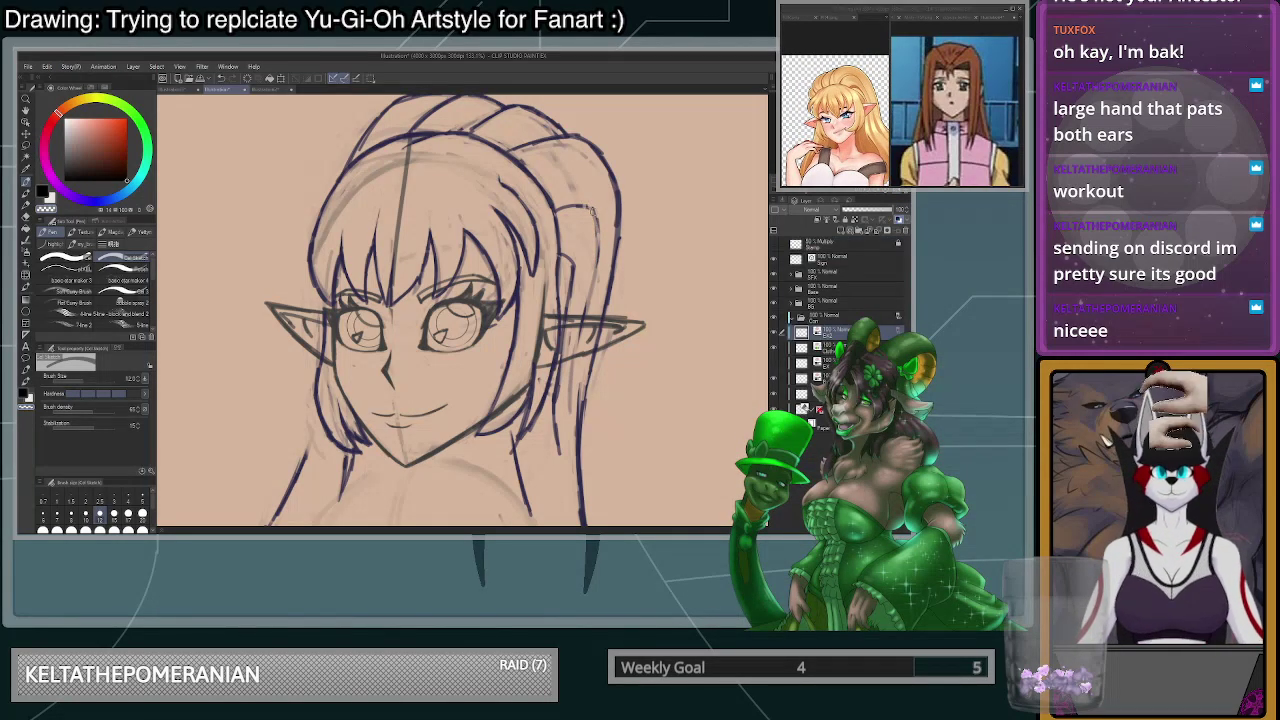
- Erase the arched strand behind the right ear with brush size 40, keeping the narrow inner strand
drag(595, 208, 598, 269)
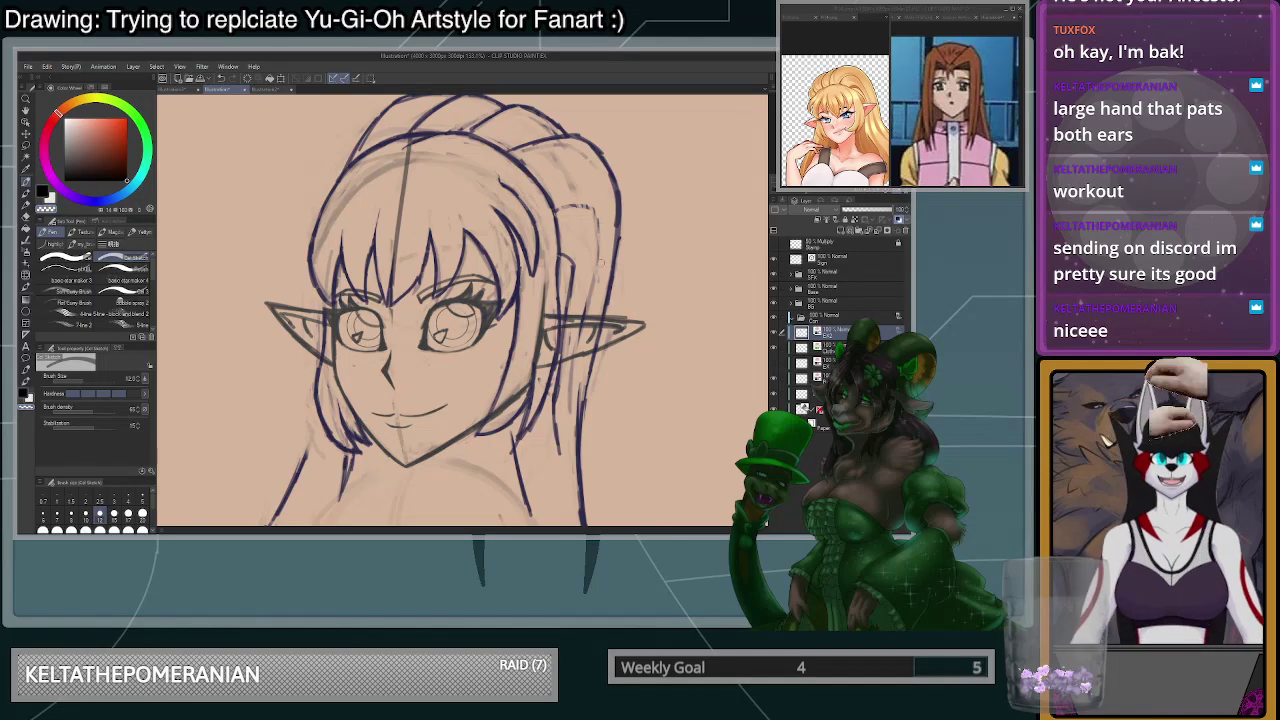
click(142, 530)
mouse_move(588, 212)
mouse_down()
mouse_move(594, 283)
mouse_move(592, 250)
mouse_move(560, 392)
mouse_up()
key(ctrl+z)
key(ctrl+z)
click(72, 529)
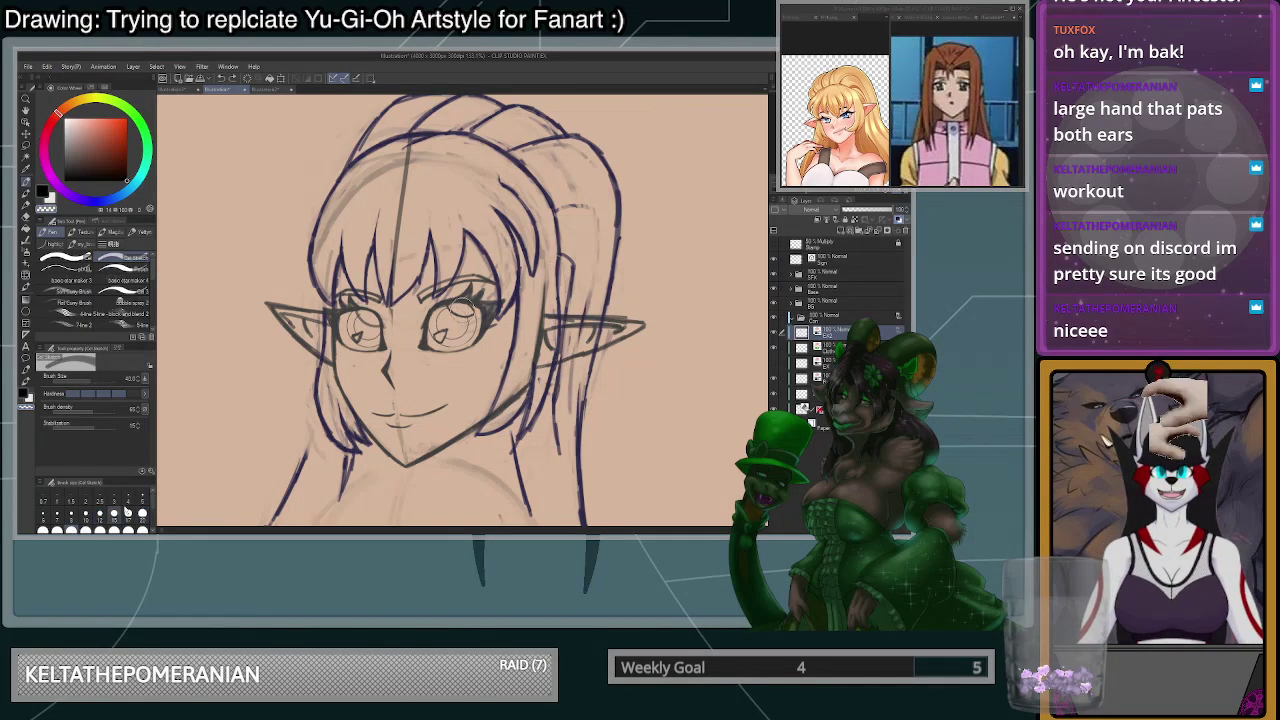
mouse_move(579, 302)
mouse_down()
mouse_move(569, 439)
mouse_move(580, 368)
mouse_up()
scroll(603, 258, down, 4)
scroll(598, 300, up, 3)
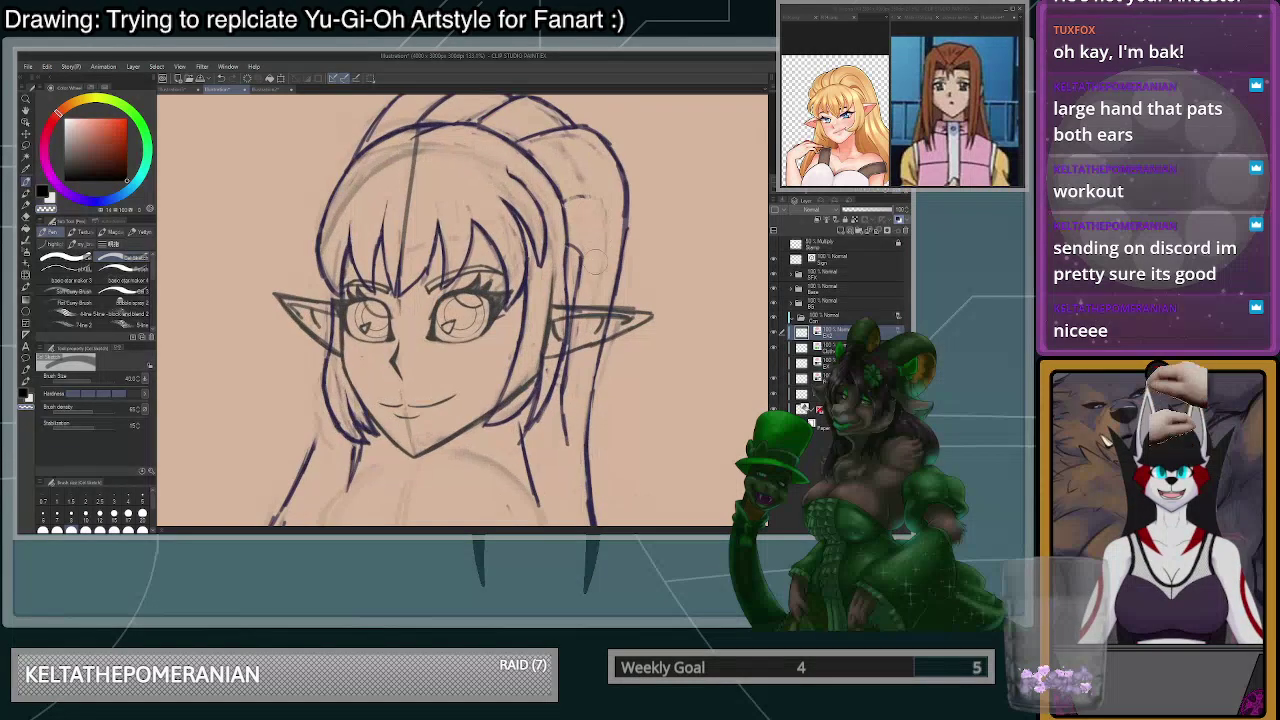
drag(597, 202, 607, 270)
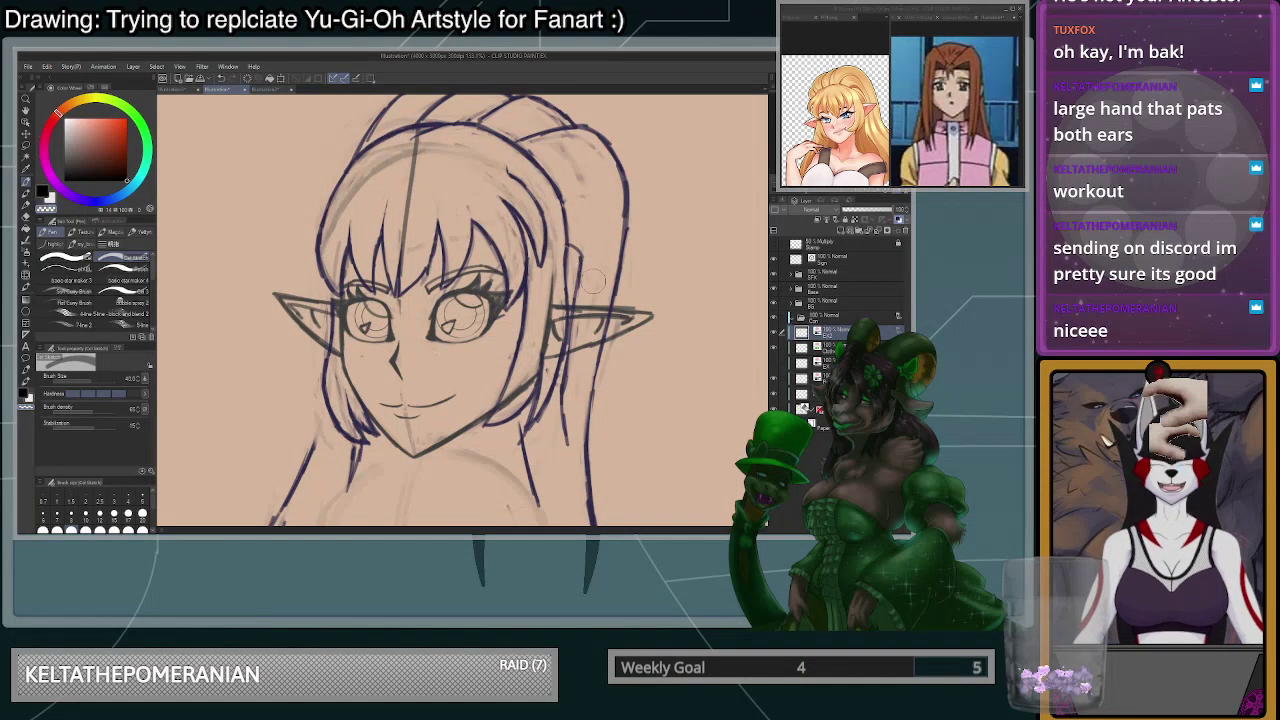
- Try to redraw the rear hair line below the right ear with brush size 12
click(100, 516)
key(c)
mouse_move(588, 402)
mouse_down()
mouse_move(586, 448)
mouse_move(588, 376)
mouse_move(587, 481)
mouse_move(579, 459)
mouse_move(588, 494)
mouse_up()
key(ctrl+z)
key(ctrl+z)
key(ctrl+z)
key(ctrl+z)
key(ctrl+z)
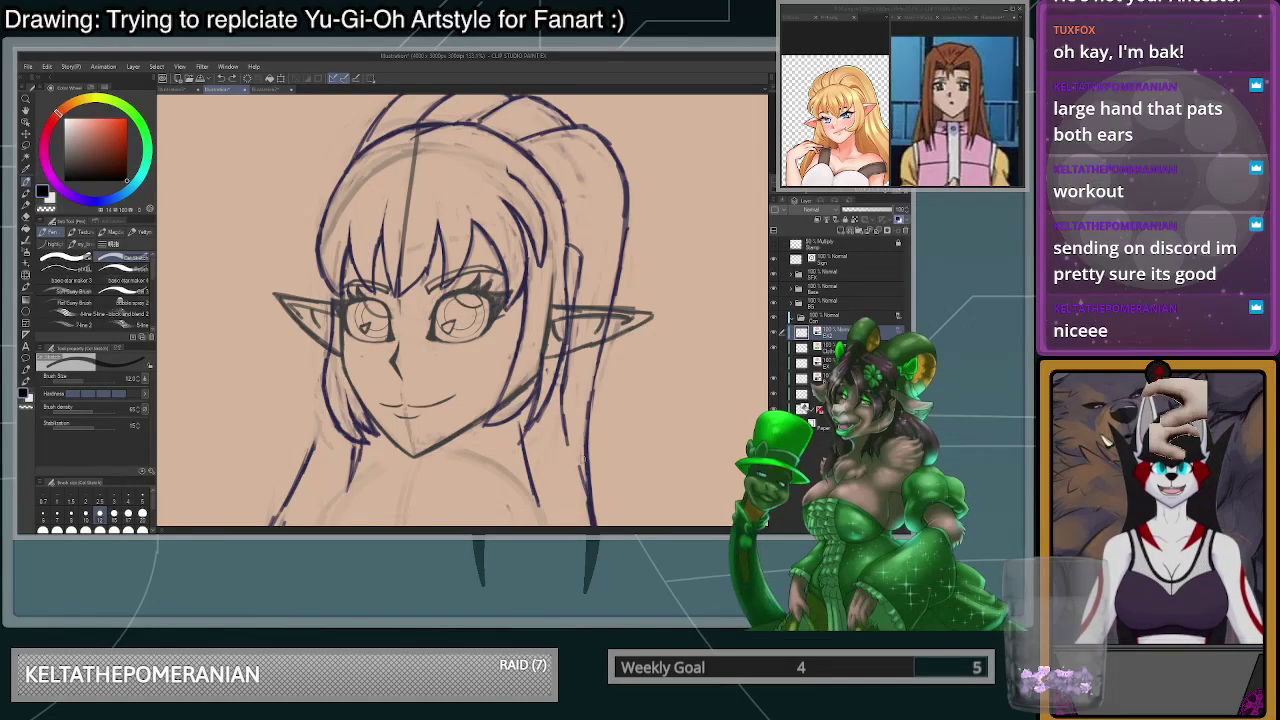
- Strengthen the outer rear hair line on the right where it falls from the neck toward the shoulder
scroll(587, 485, down, 2)
scroll(637, 489, up, 4)
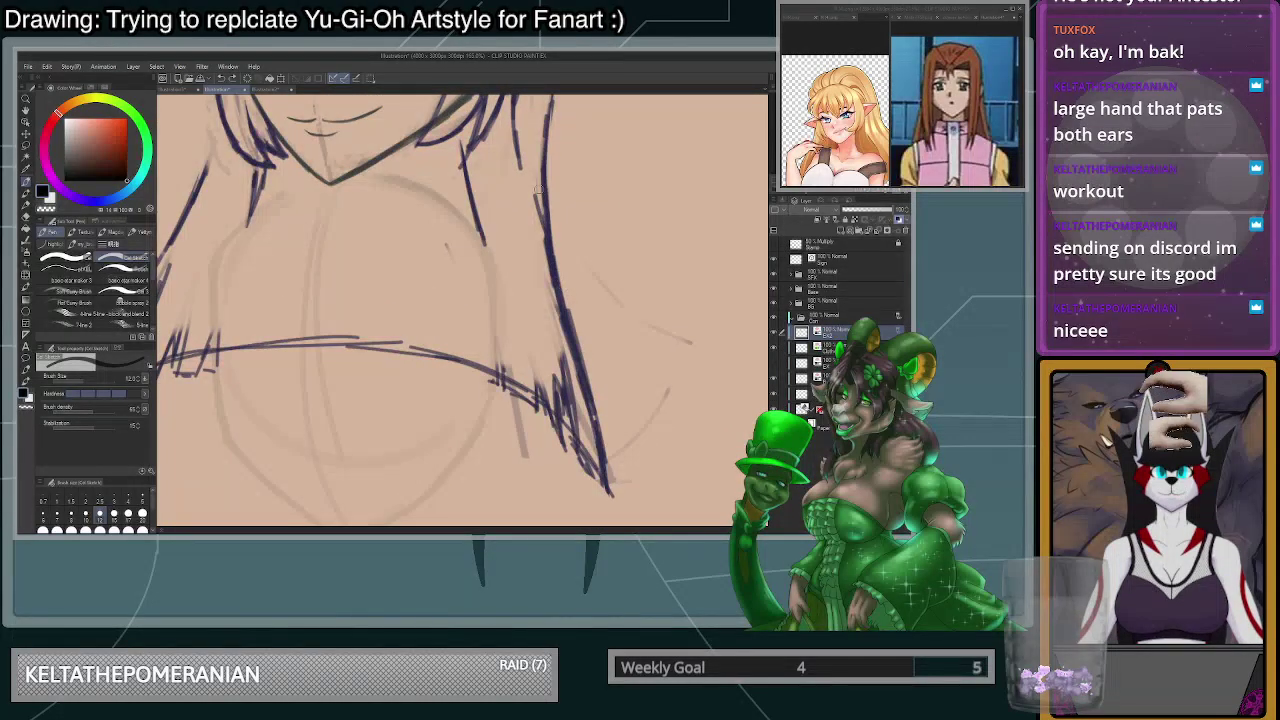
mouse_move(539, 160)
mouse_down()
mouse_move(556, 262)
mouse_move(556, 250)
mouse_up()
key(c)
scroll(555, 282, down, 2)
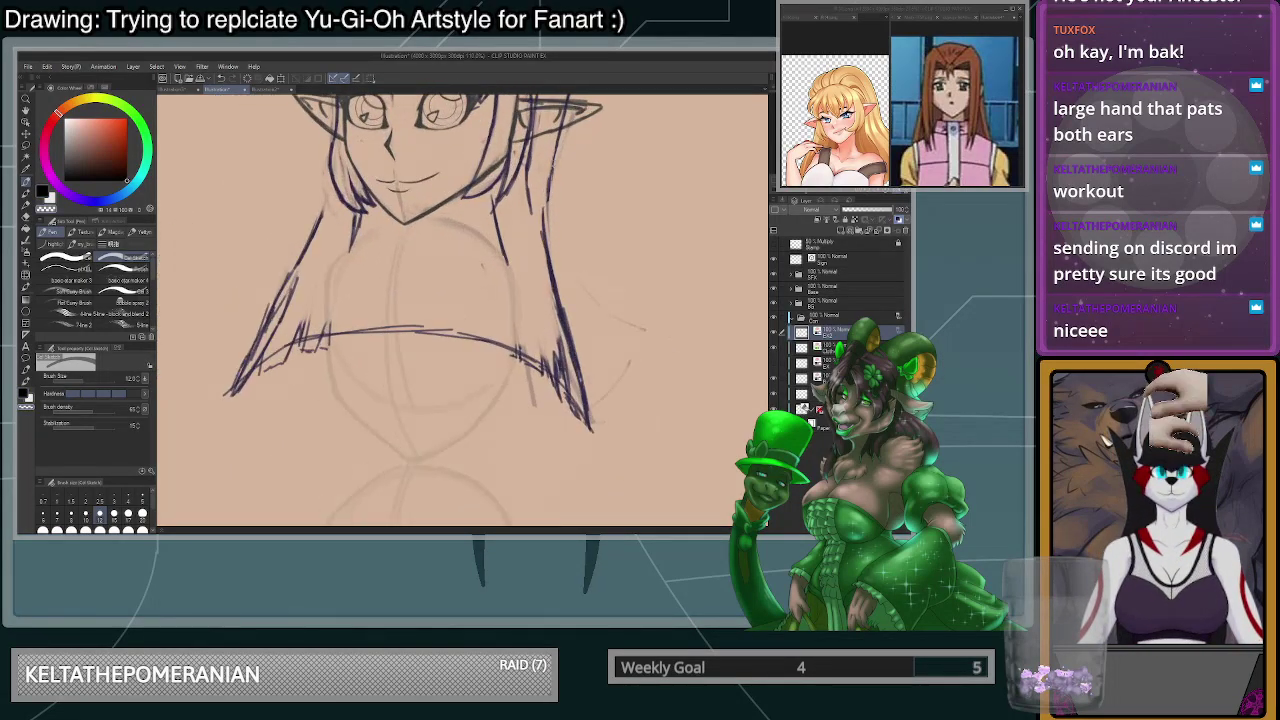
- Rework the right rear hair line beside the neck, undoing the unwanted strokes and cleaning its edge
scroll(546, 190, up, 4)
key(c)
drag(549, 174, 542, 336)
drag(541, 266, 547, 364)
key(ctrl+z)
key(ctrl+z)
drag(537, 240, 540, 381)
key(ctrl+z)
key(c)
drag(524, 292, 531, 361)
scroll(534, 359, down, 2)
scroll(535, 358, down, 8)
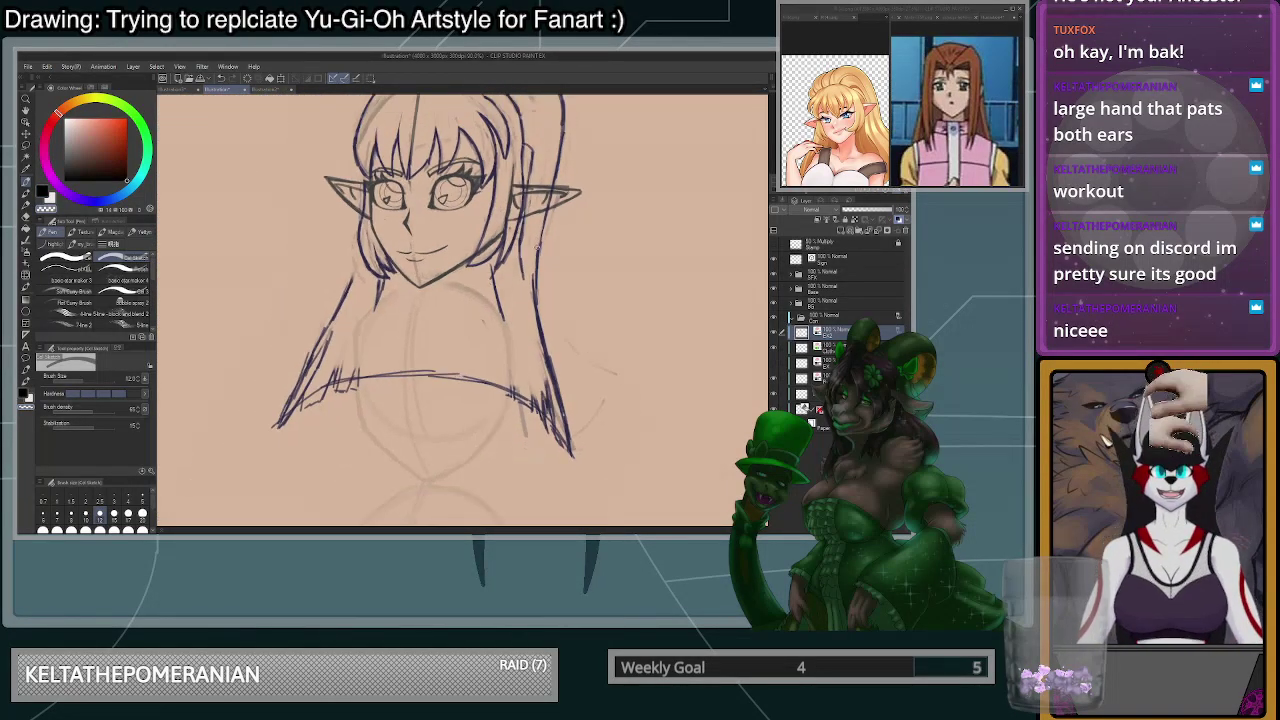
- Extend the inner strand below the right ear and trim the rear hair line beside it
scroll(495, 303, up, 3)
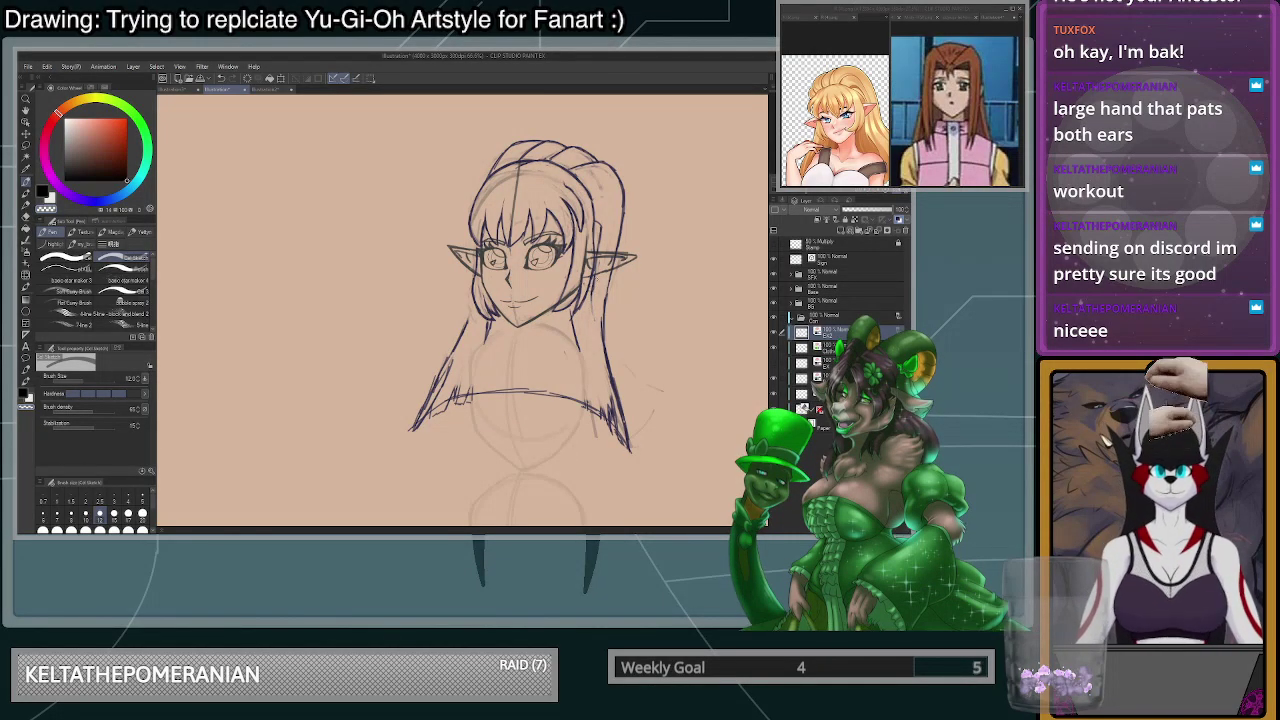
scroll(617, 267, up, 1)
drag(579, 287, 582, 347)
key(c)
mouse_move(587, 277)
mouse_down()
mouse_move(582, 345)
mouse_move(599, 383)
mouse_up()
key(c)
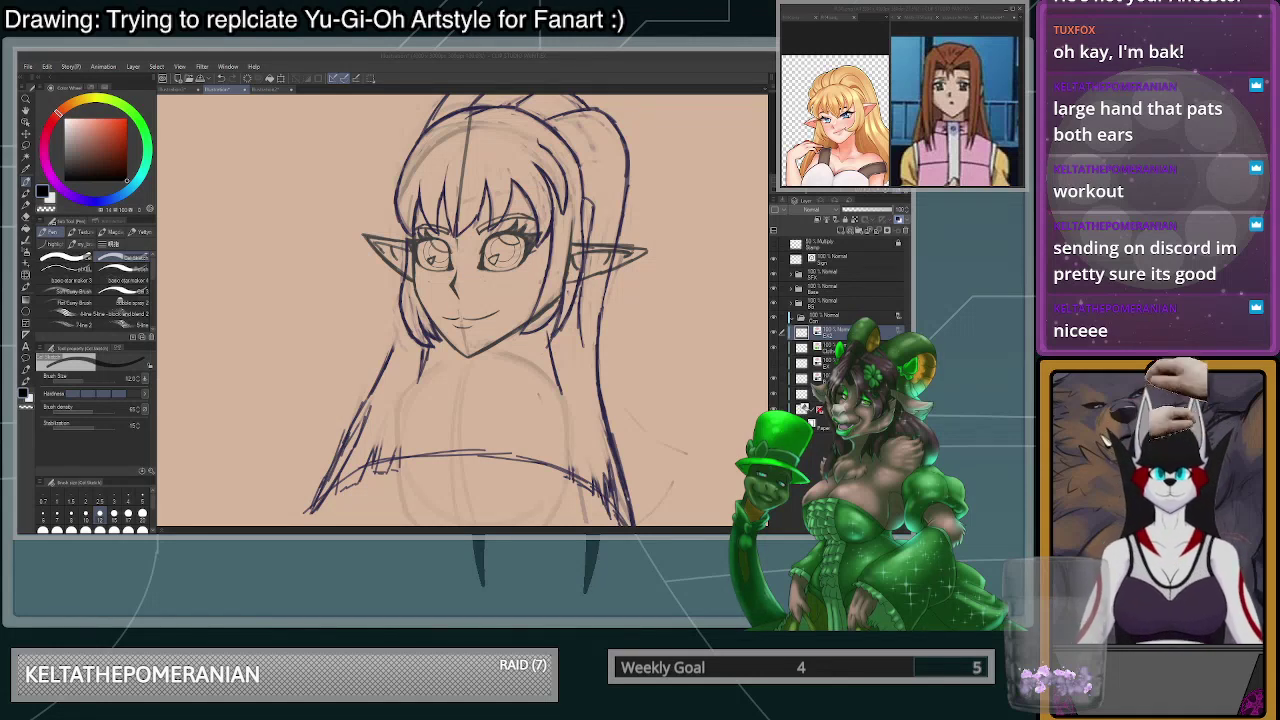
- Redraw the lower end of the inner strand under the right ear and thin its edges
drag(580, 300, 586, 349)
key(ctrl+z)
key(ctrl+z)
drag(581, 281, 586, 347)
key(c)
drag(579, 294, 586, 346)
mouse_move(583, 284)
mouse_down()
mouse_move(586, 342)
mouse_move(578, 305)
mouse_up()
key(c)
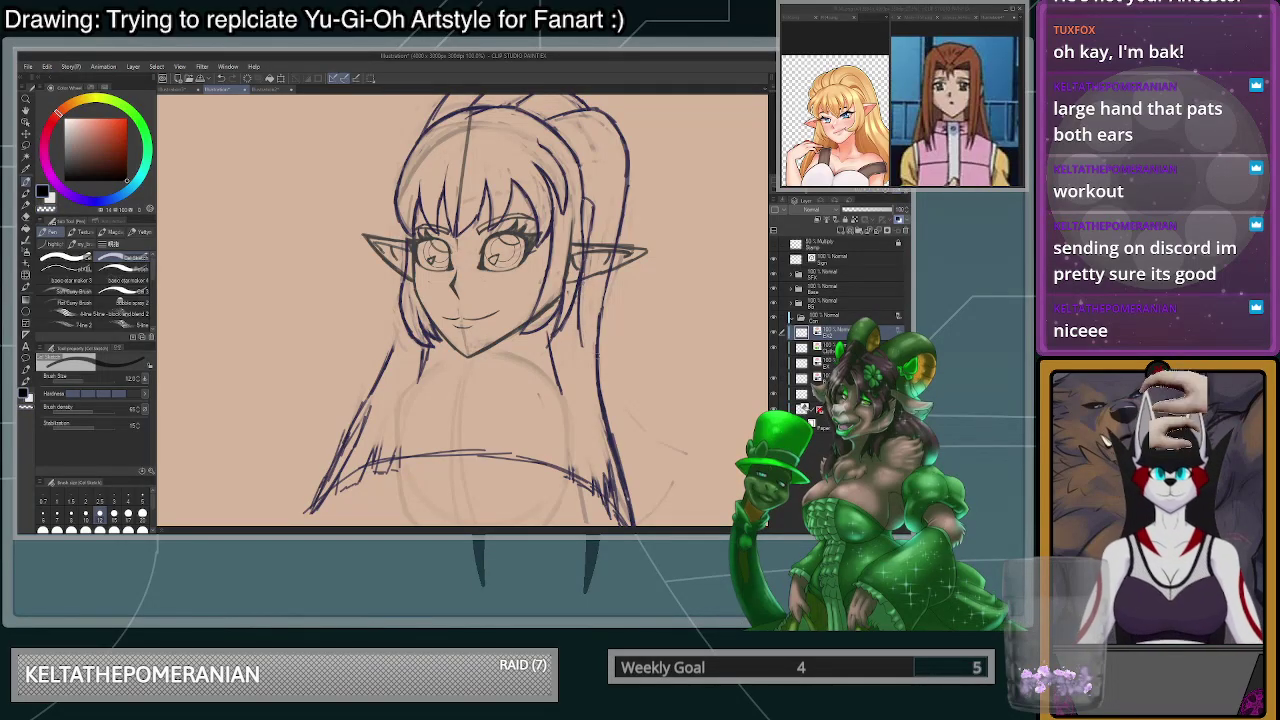
- Redraw the outer rear hair line between the right ear and the shoulder as one clean stroke
mouse_move(595, 350)
mouse_down()
mouse_move(600, 387)
mouse_move(597, 377)
mouse_up()
key(c)
drag(597, 318, 598, 356)
drag(601, 303, 597, 364)
key(c)
key(ctrl+z)
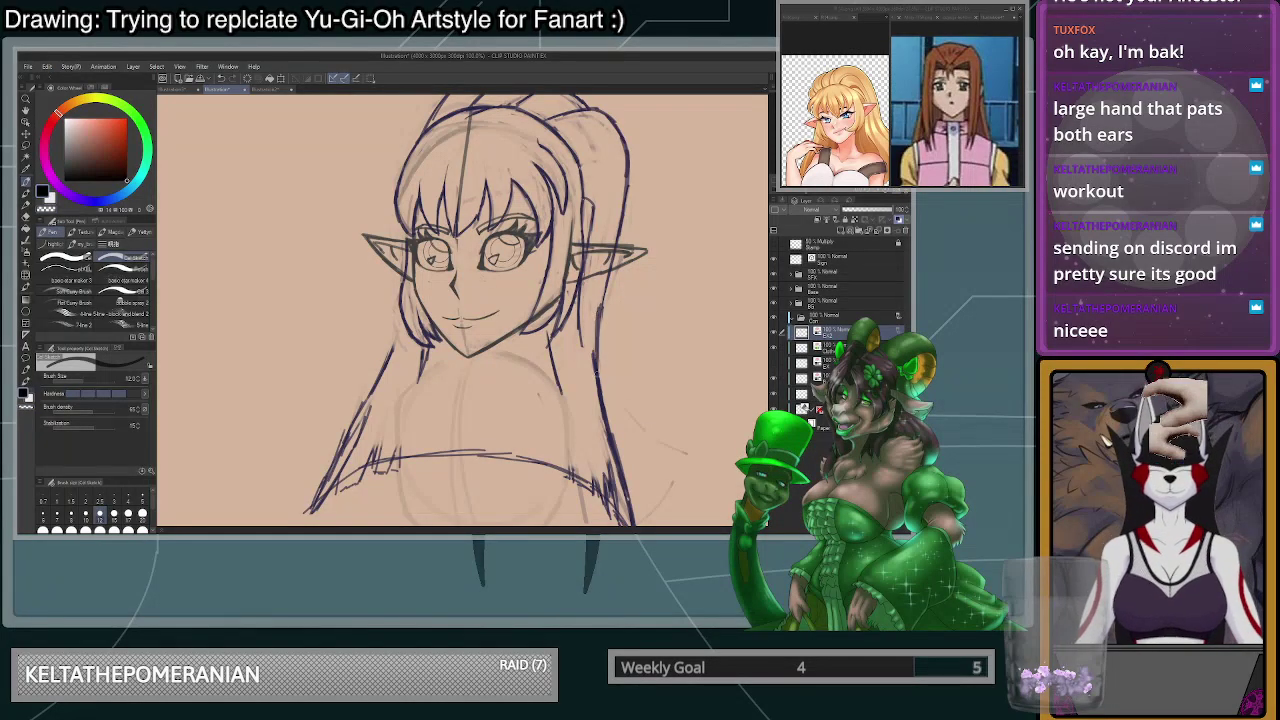
key(ctrl+z)
key(ctrl+z)
drag(603, 303, 598, 376)
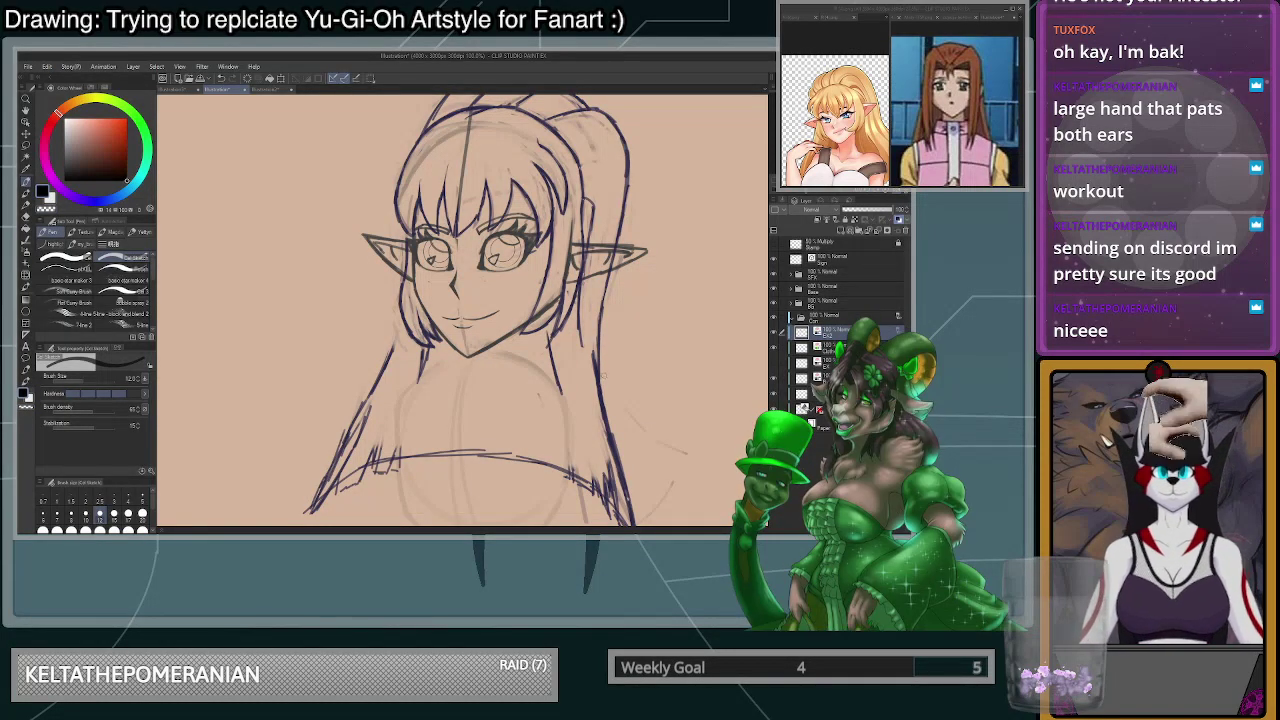
- Examine the hair silhouette against the whole figure at several zoom levels
scroll(604, 371, down, 2)
scroll(654, 406, down, 5)
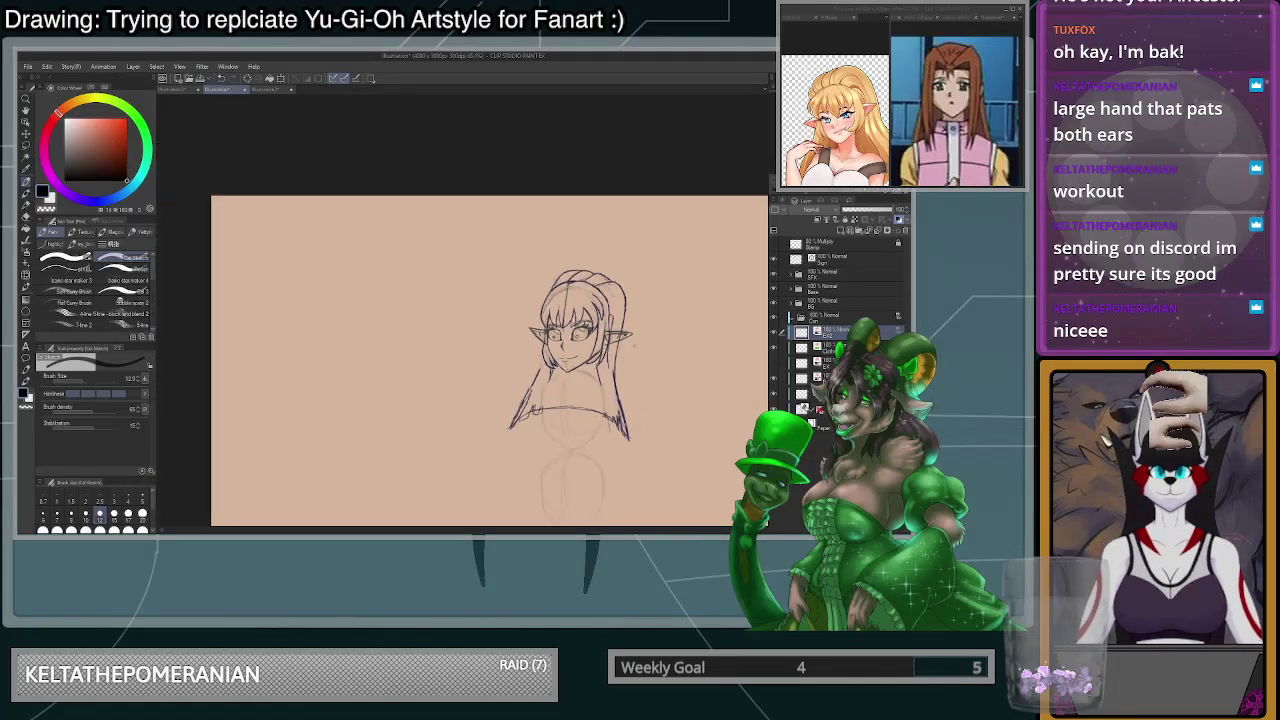
scroll(654, 406, up, 3)
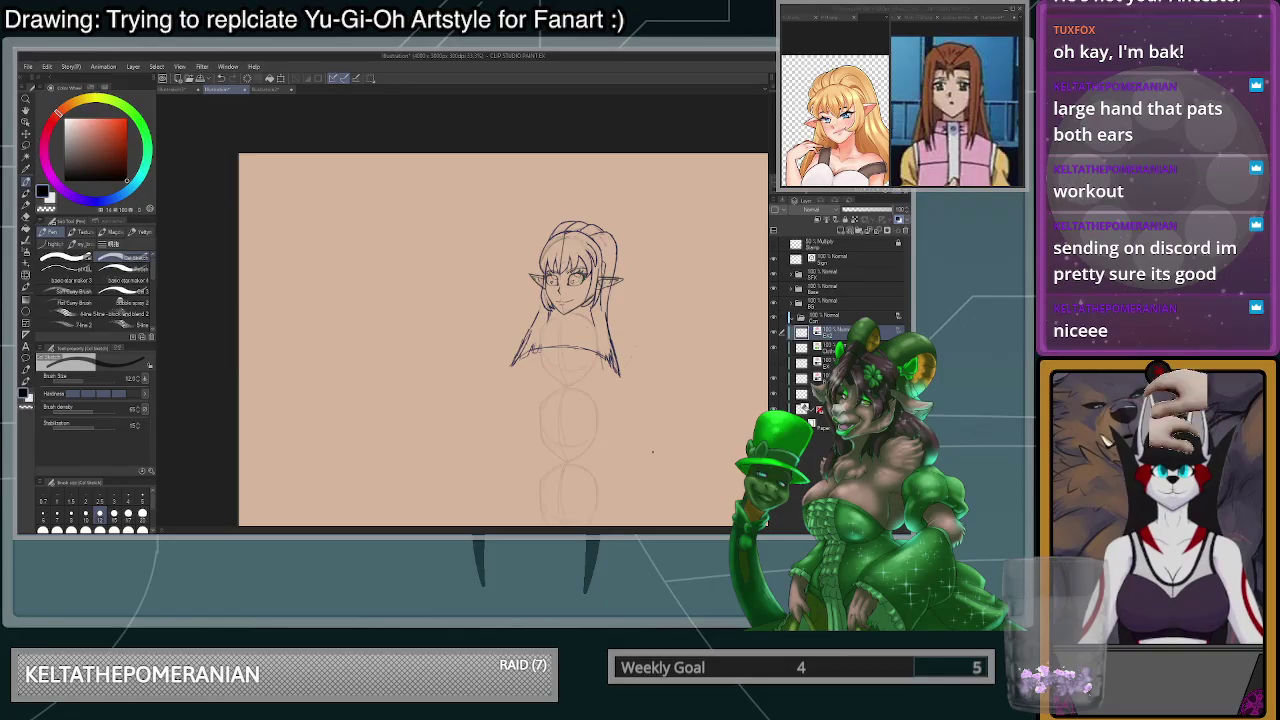
scroll(583, 306, up, 3)
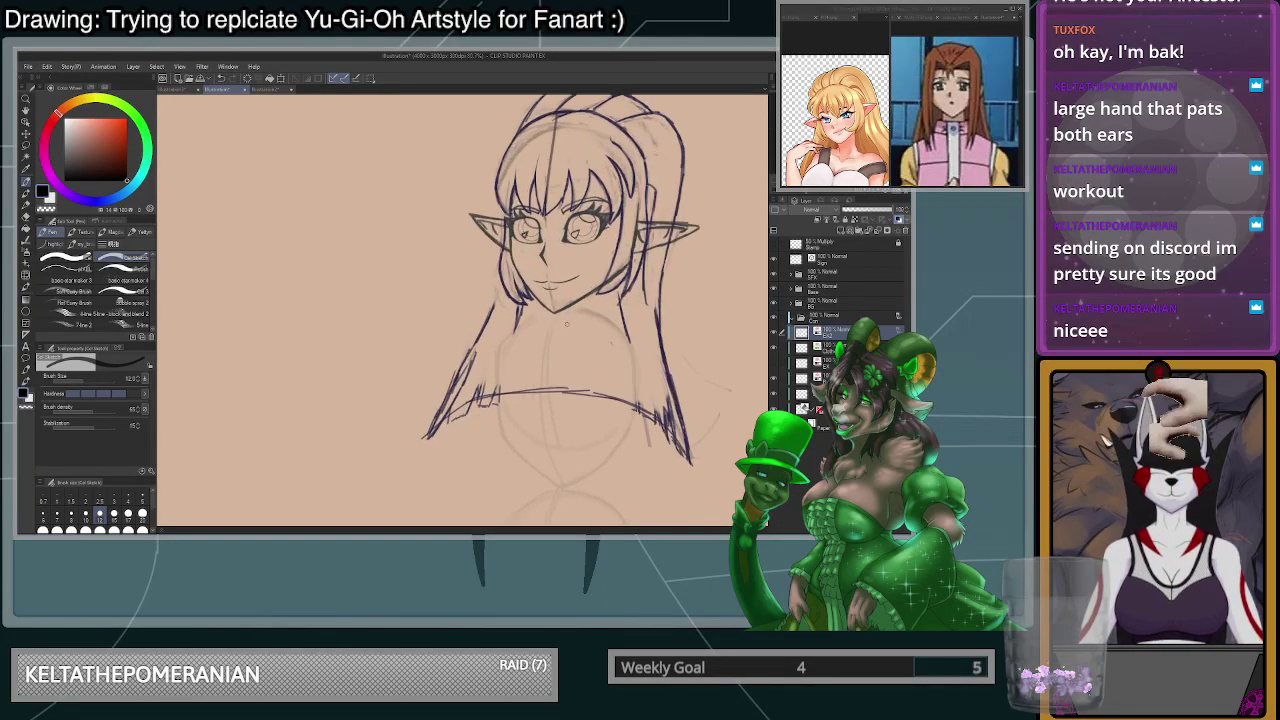
scroll(640, 257, down, 4)
scroll(667, 250, up, 4)
scroll(665, 295, down, 2)
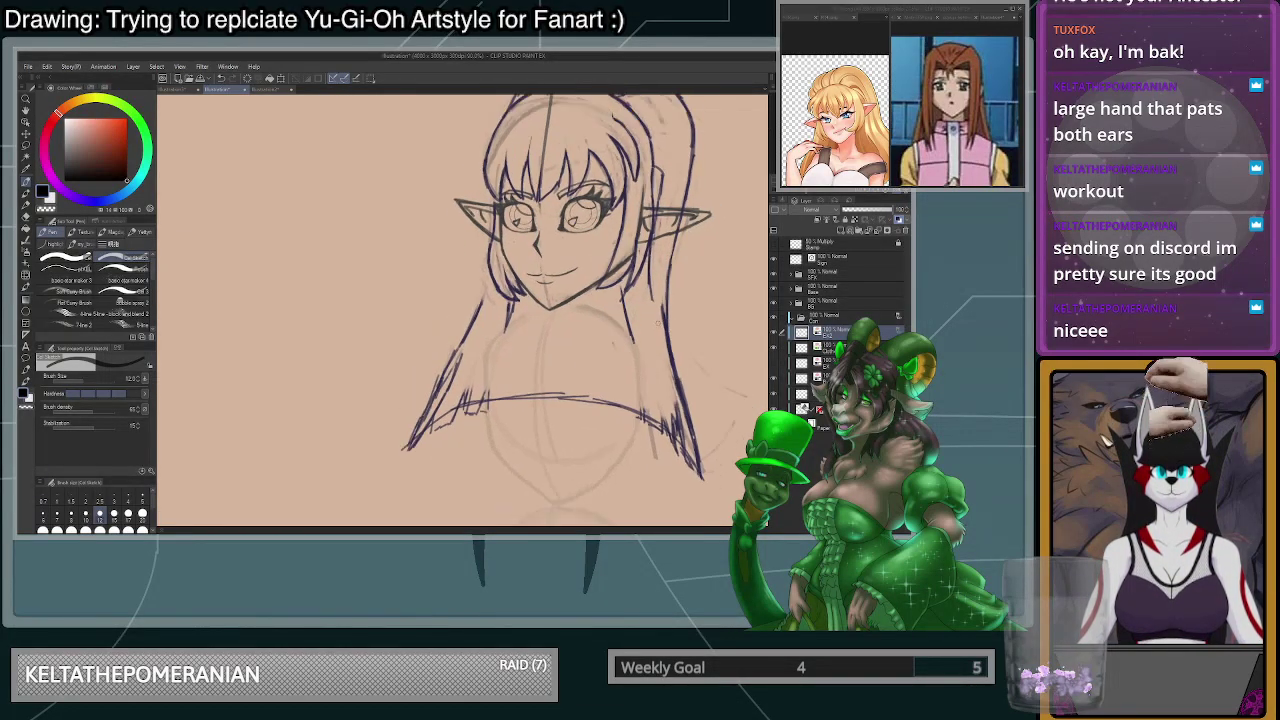
scroll(560, 315, up, 1)
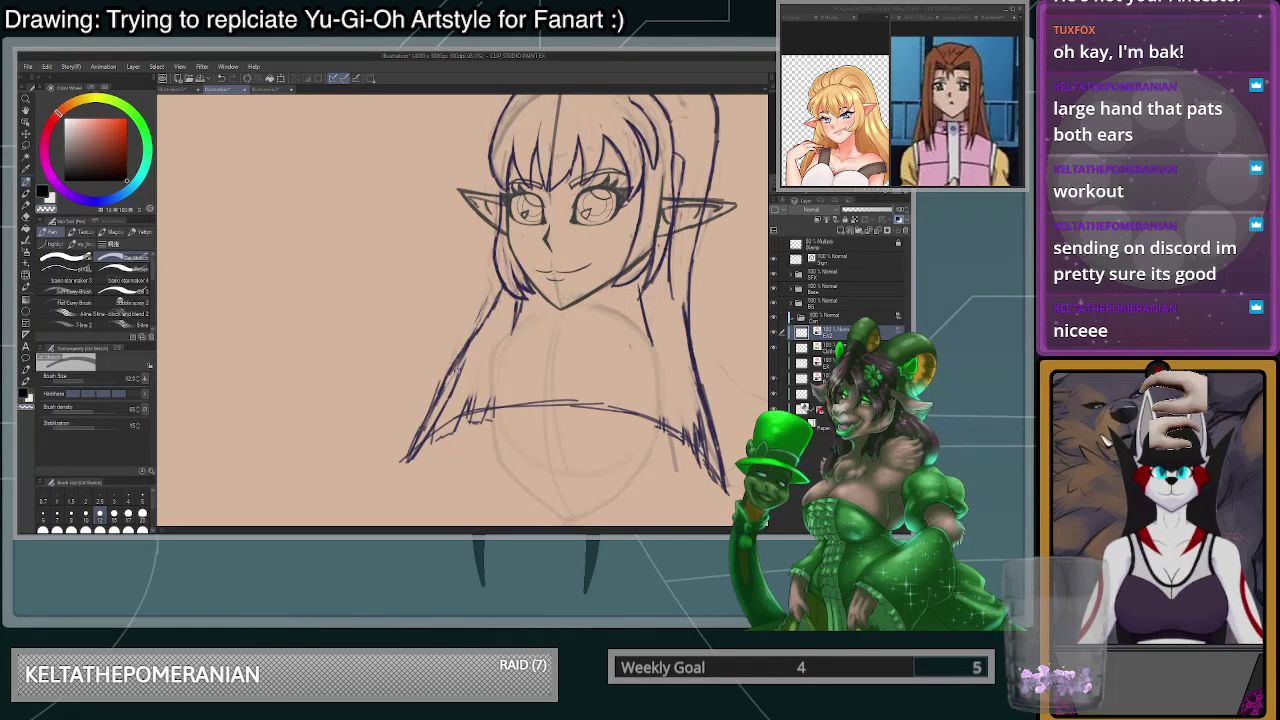
- Try to rework the pointed tip of the left rear hair section
key(c)
drag(447, 400, 410, 462)
key(ctrl+z)
key(ctrl+z)
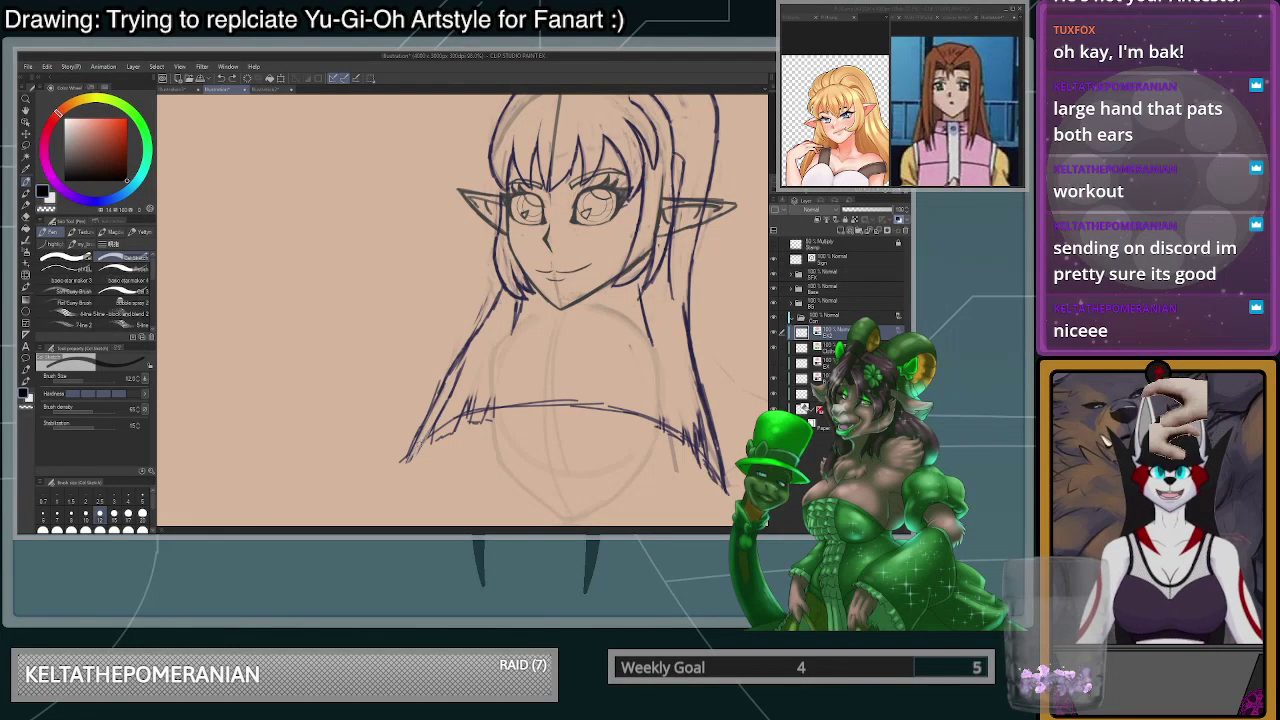
- Clean up the left rear hair section and rework its jagged lower ends above the chest
mouse_move(408, 460)
mouse_down()
mouse_move(471, 354)
mouse_move(447, 396)
mouse_move(477, 374)
mouse_up()
key(c)
key(ctrl+z)
key(ctrl+z)
key(ctrl+z)
mouse_move(457, 425)
mouse_down()
mouse_move(482, 369)
mouse_move(469, 423)
mouse_move(488, 421)
mouse_move(493, 395)
mouse_move(483, 418)
mouse_move(432, 440)
mouse_up()
key(ctrl+z)
key(ctrl+z)
key(ctrl+z)
key(ctrl+z)
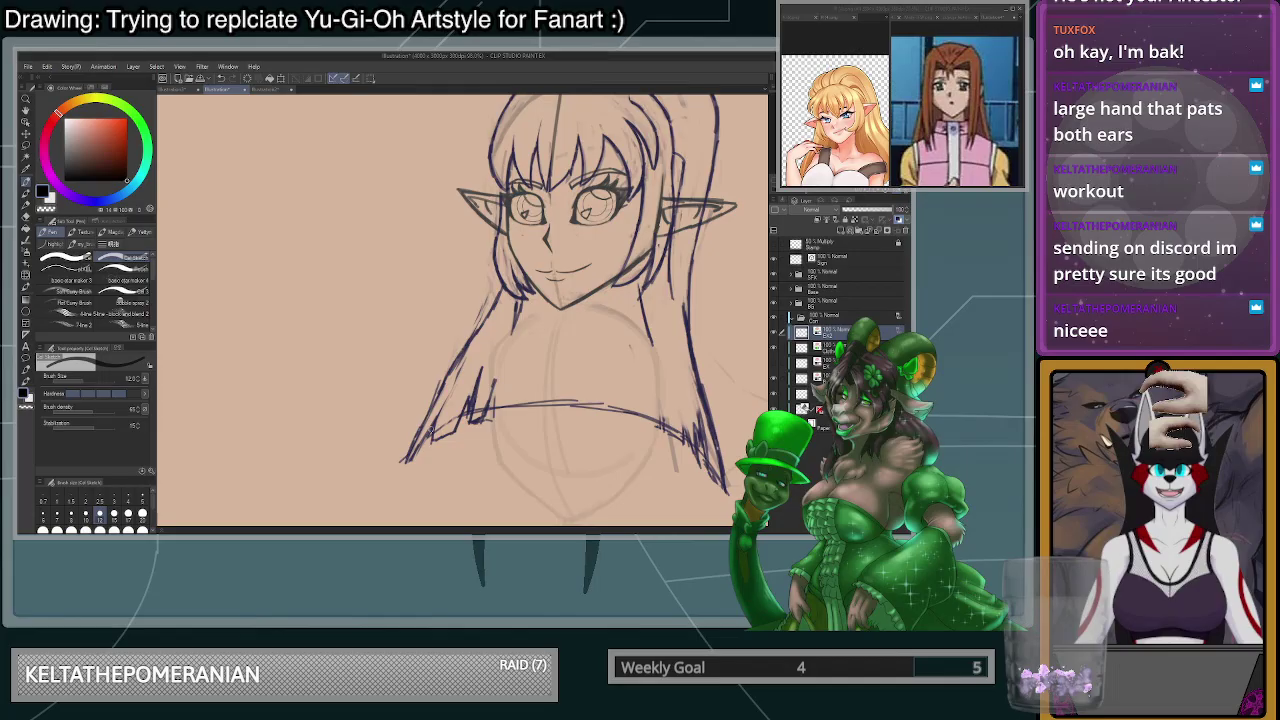
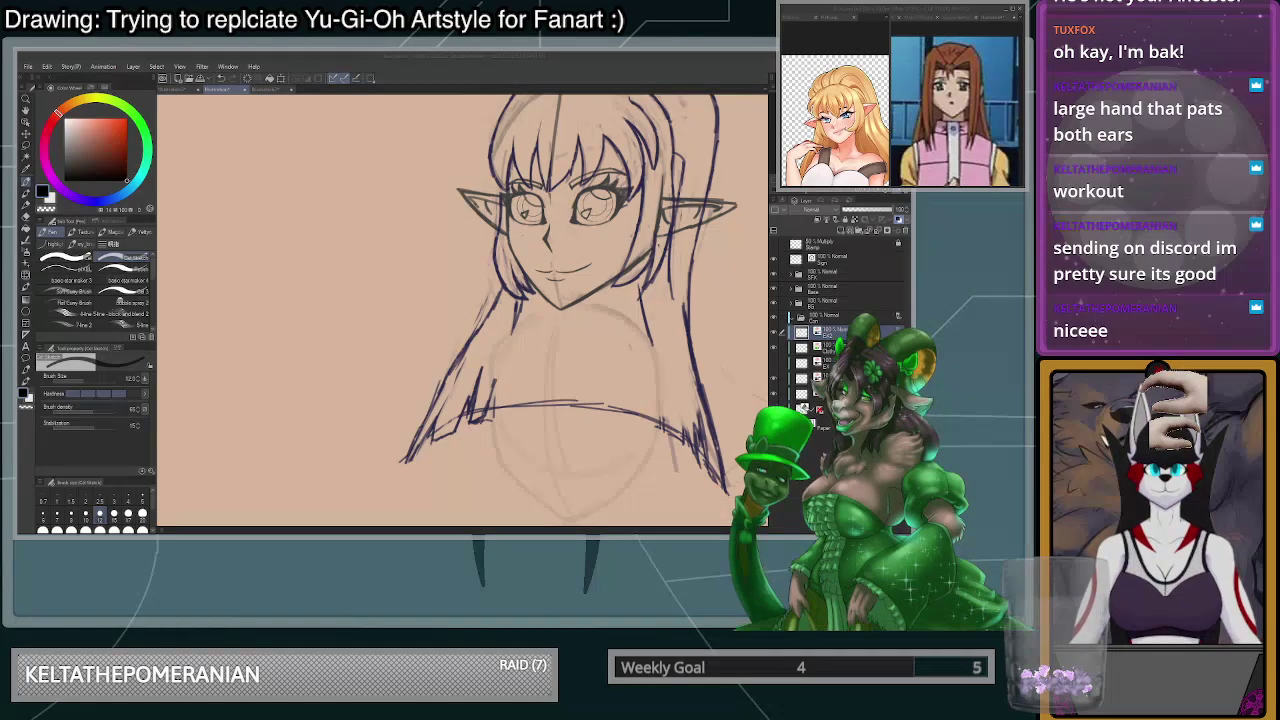
- Redraw the outer contour of the left rear hair from beside the jaw down to its pointed tip
click(498, 300)
key(ctrl+z)
drag(503, 291, 473, 341)
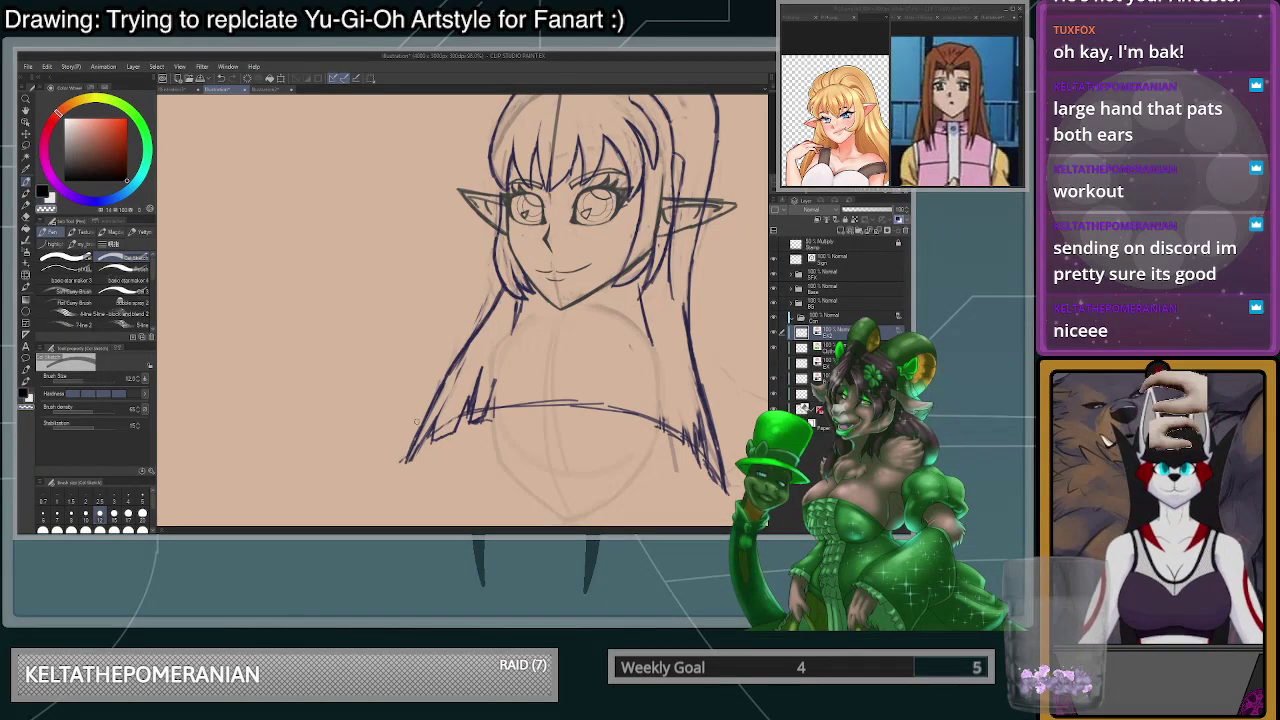
drag(418, 445, 405, 462)
scroll(430, 445, up, 1)
key(c)
scroll(519, 371, down, 3)
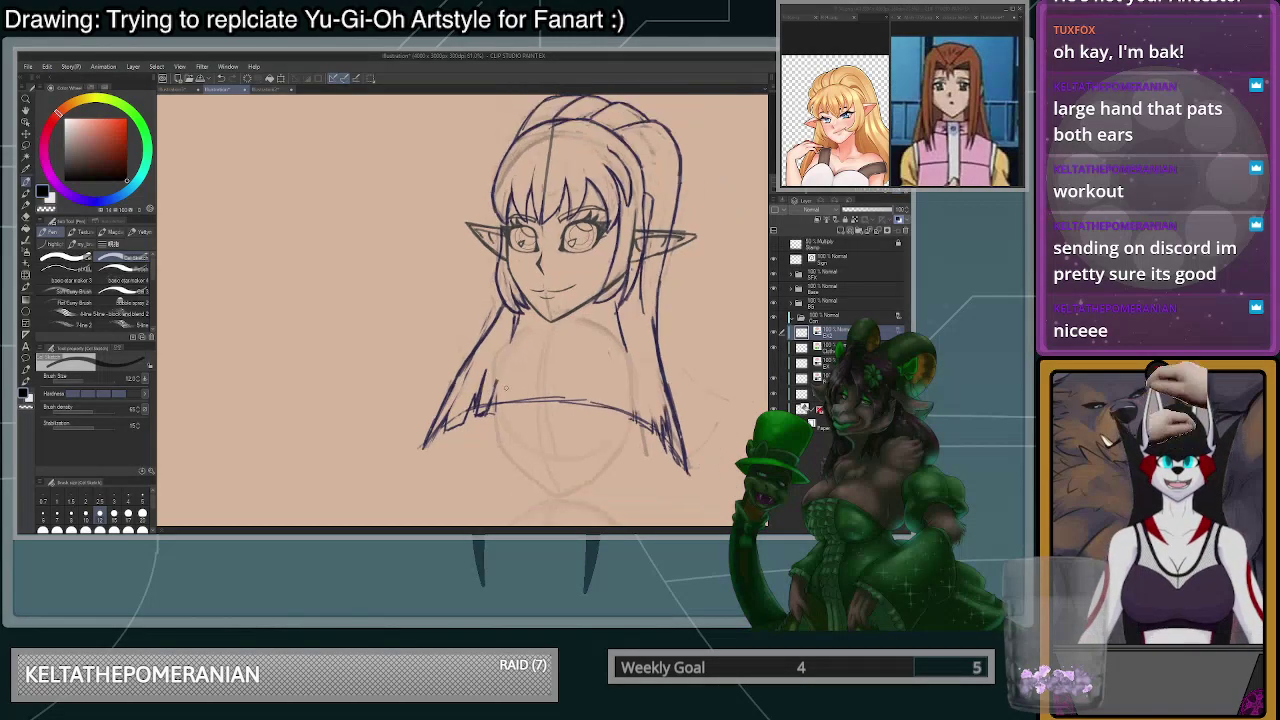
- Erase the stray strokes along the outer edge of the left rear hair section
scroll(474, 381, up, 5)
key(c)
drag(472, 340, 456, 383)
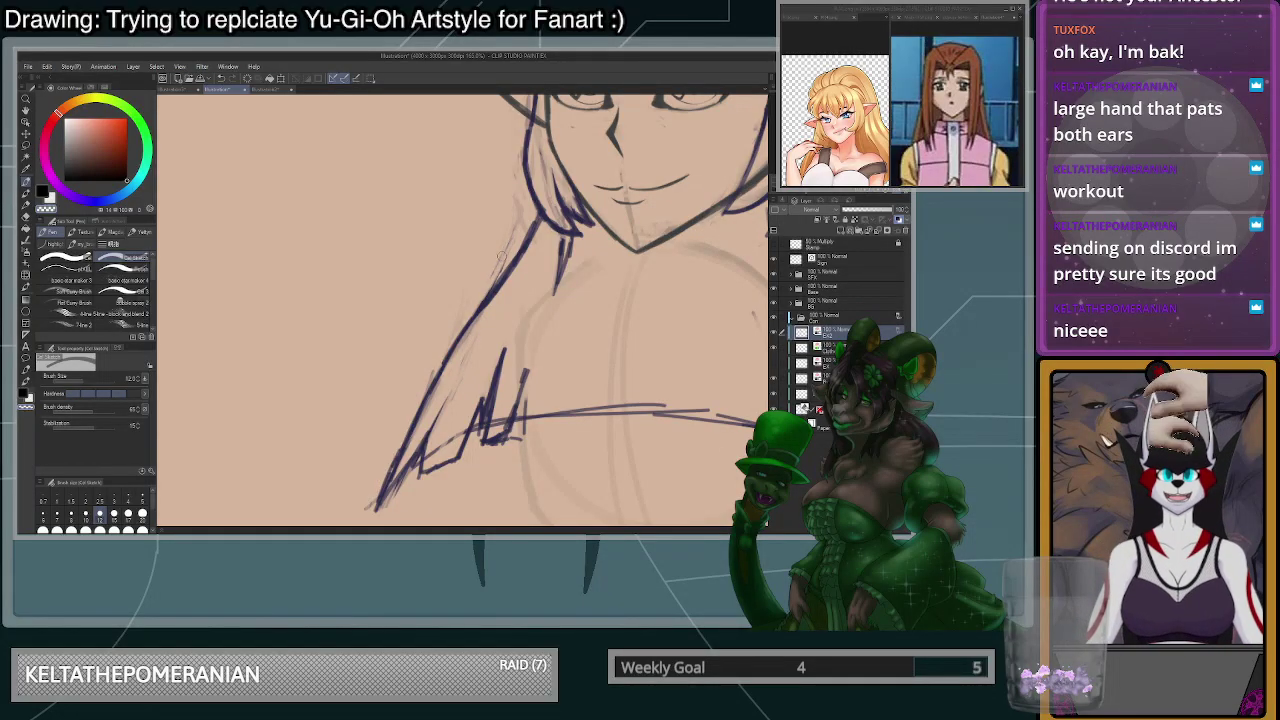
scroll(550, 205, down, 8)
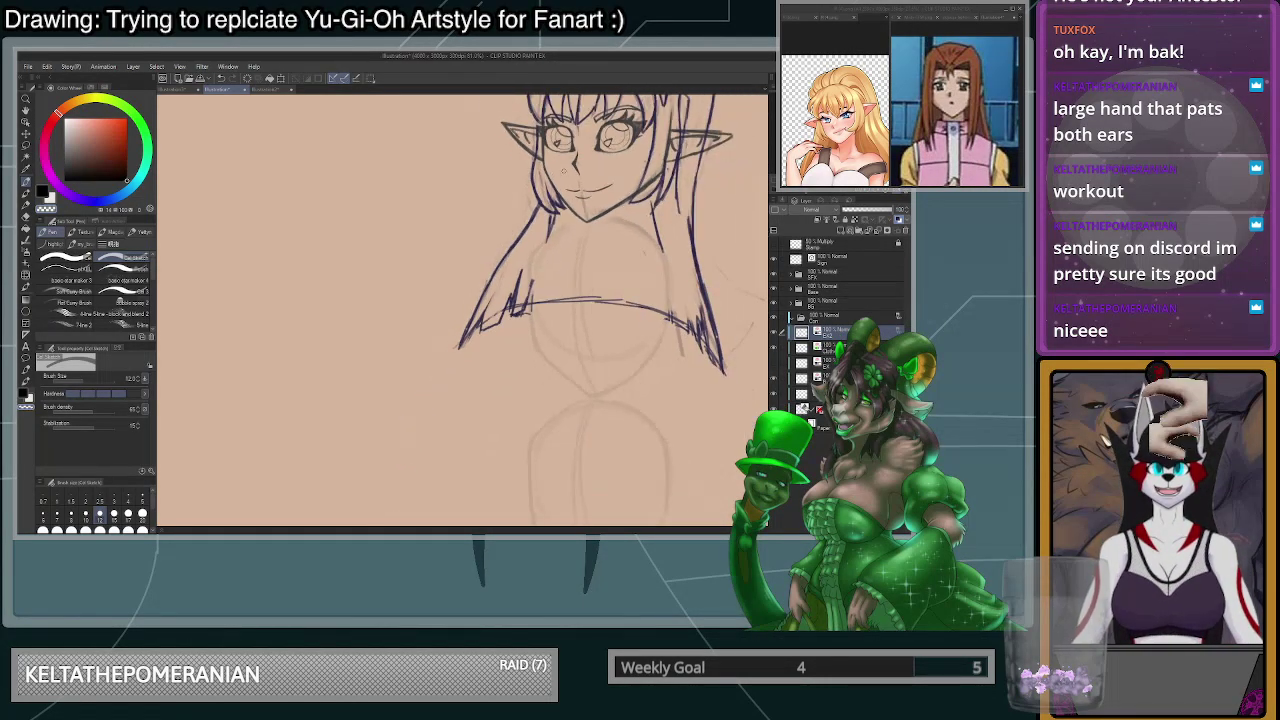
- Check the hair sketch and its proportions against the faint body guides, both close up and across the whole canvas
scroll(628, 290, up, 6)
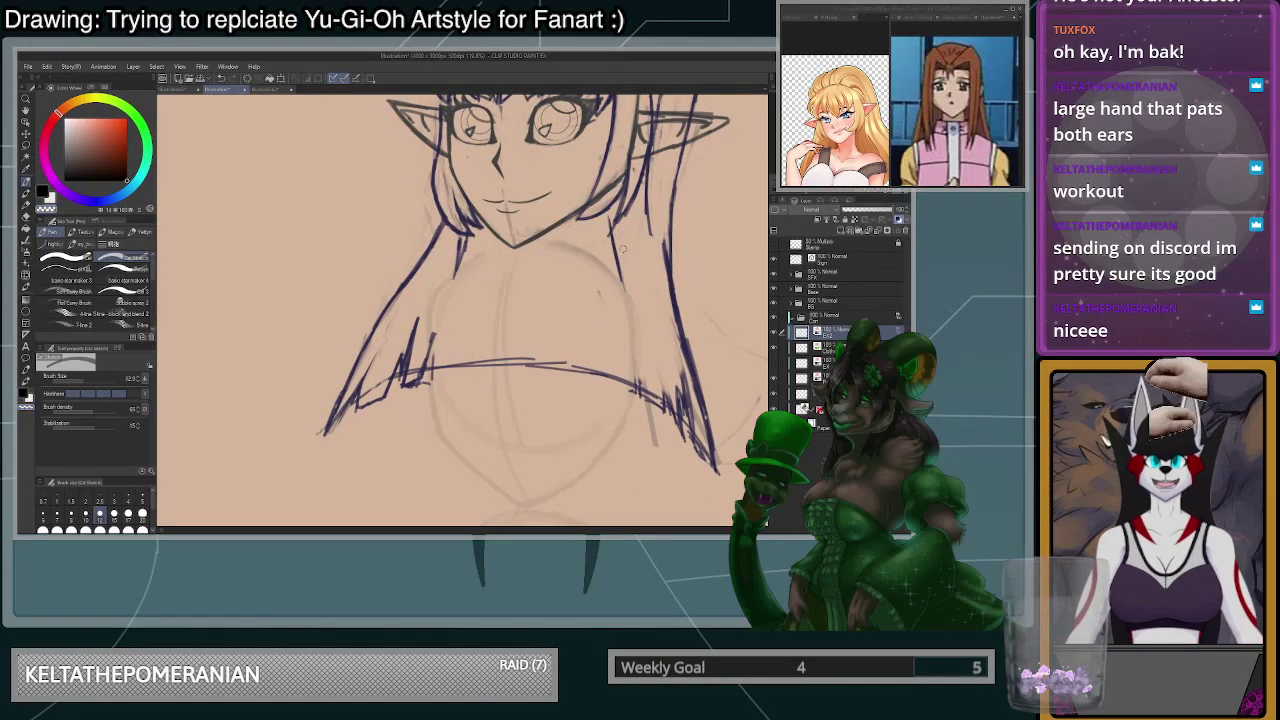
scroll(632, 306, down, 4)
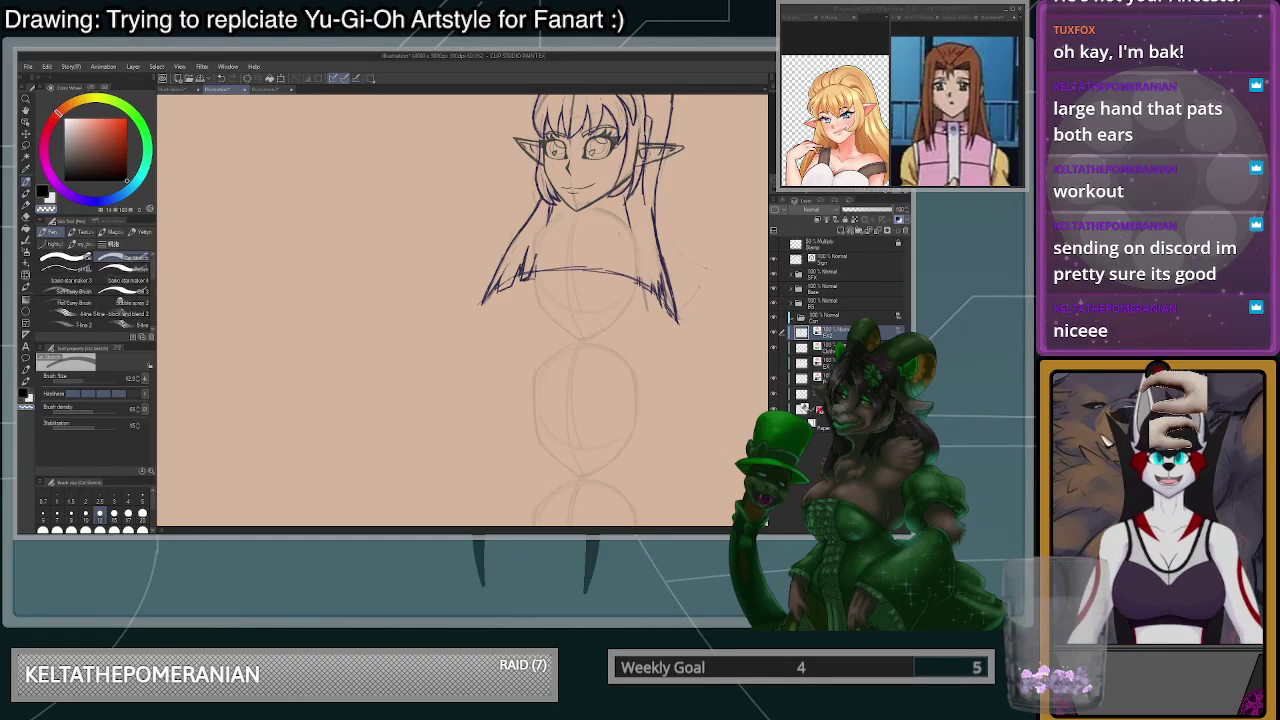
scroll(600, 300, down, 4)
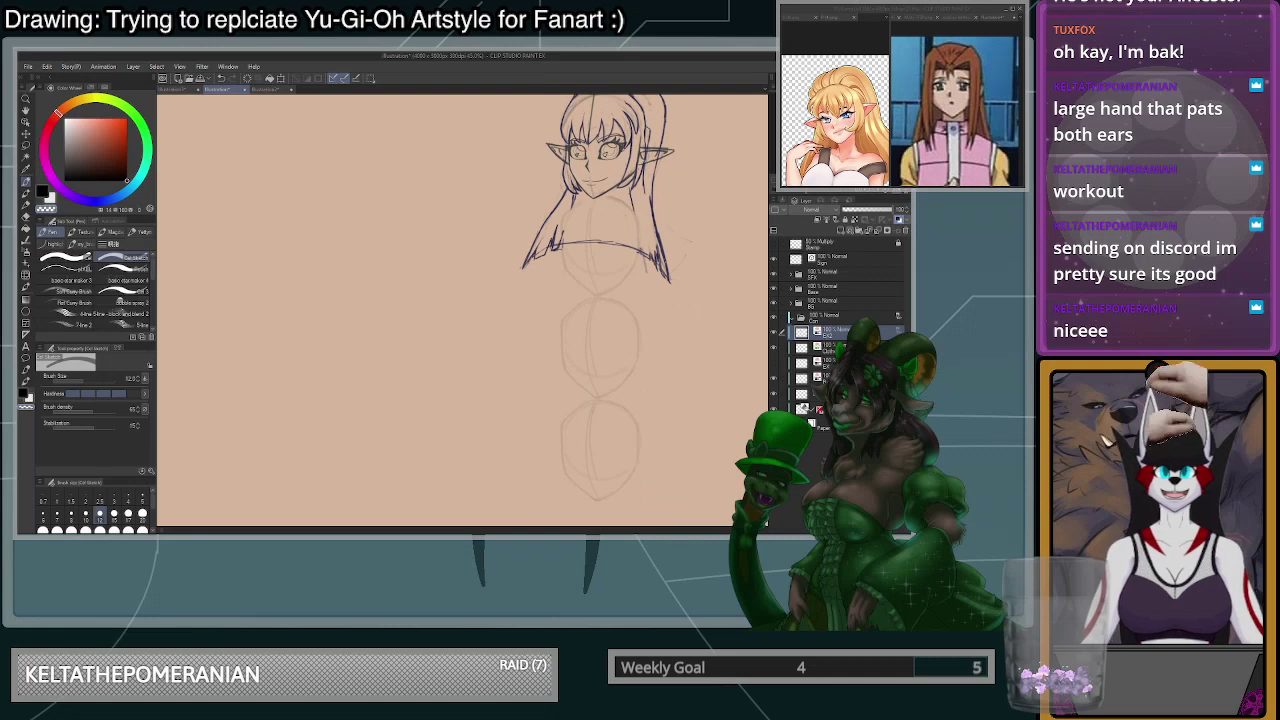
scroll(533, 310, up, 5)
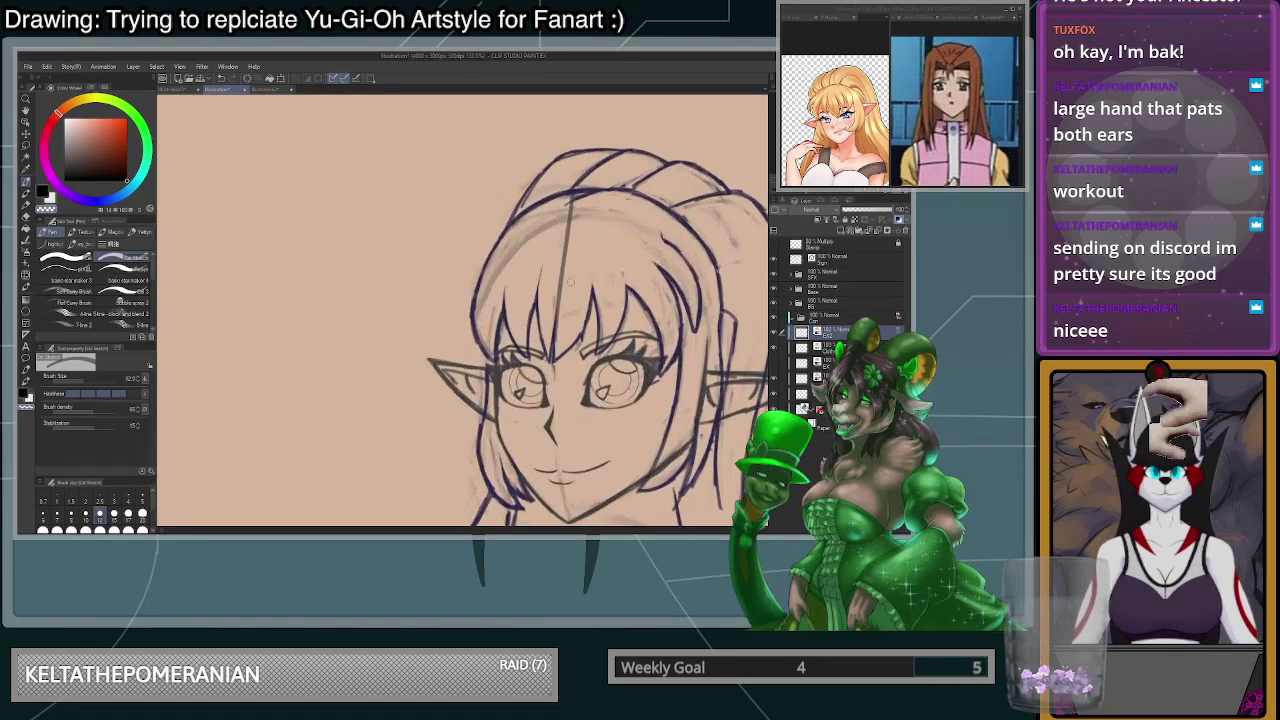
scroll(533, 308, down, 5)
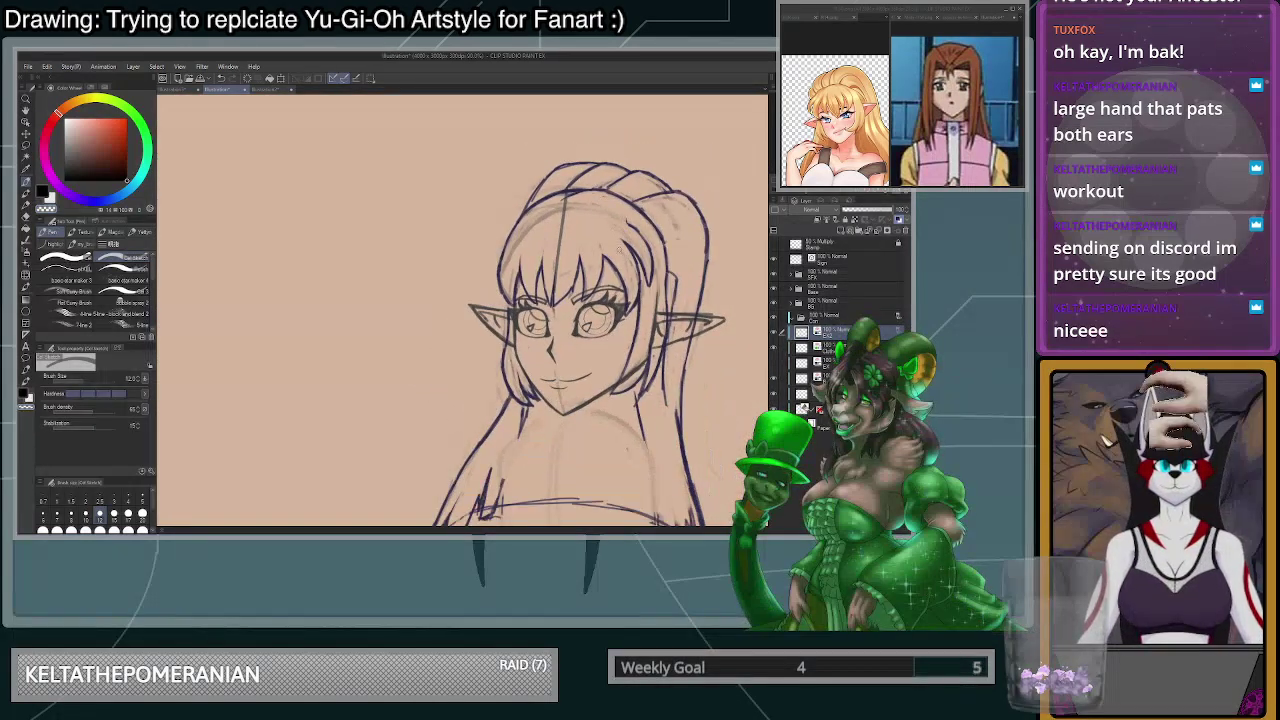
scroll(700, 385, down, 1)
scroll(700, 385, up, 1)
scroll(705, 385, down, 2)
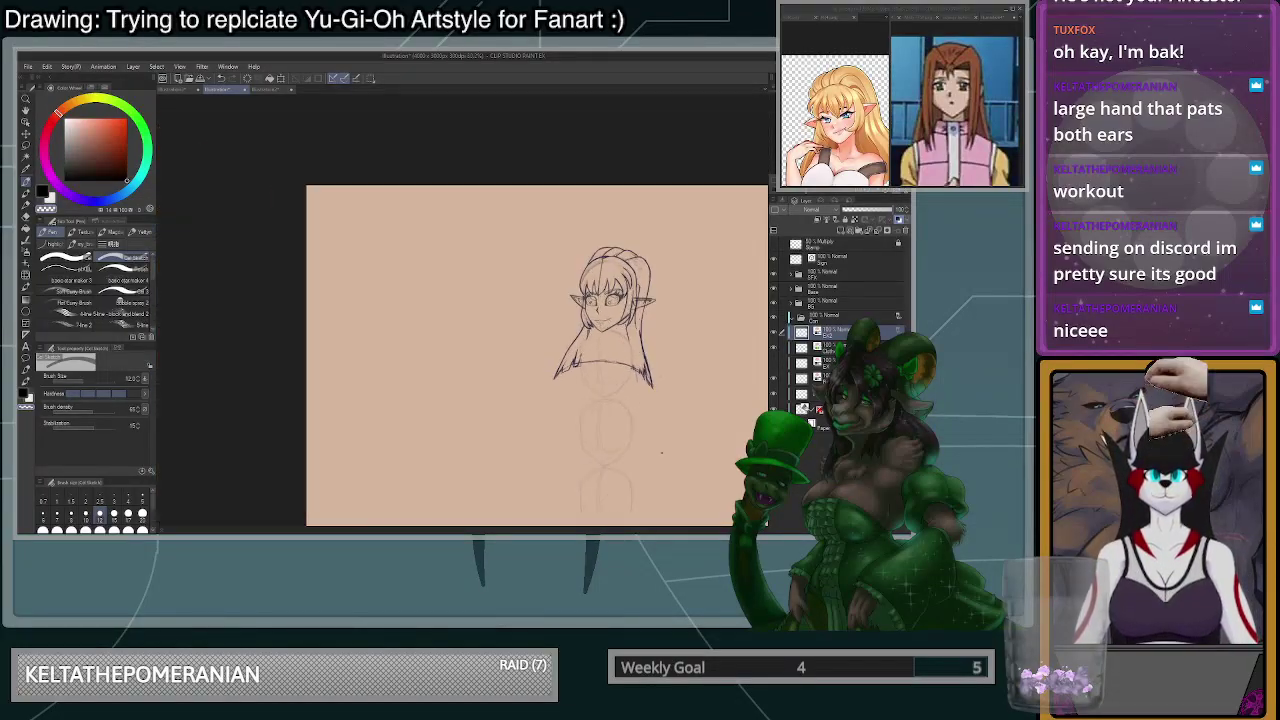
scroll(710, 390, up, 3)
- Study the full-body view of the blonde elf reference and the blond swordsman reference in the floating reference window
click(836, 122)
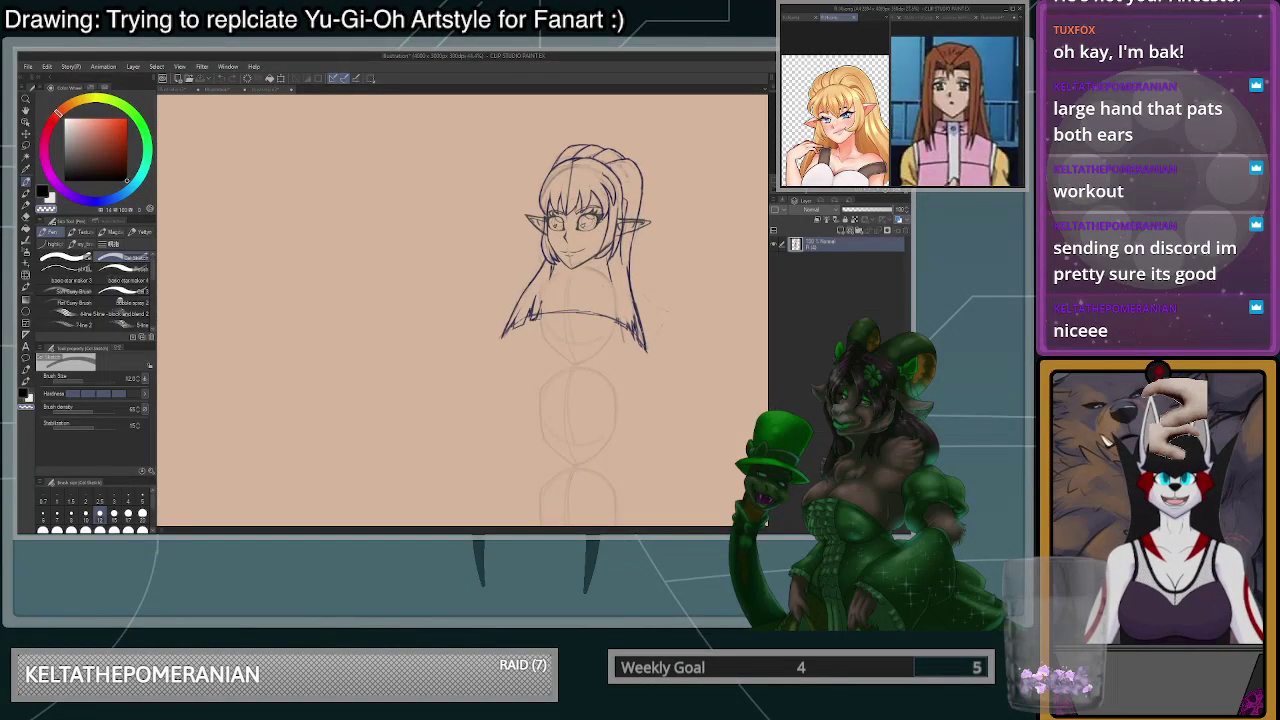
scroll(836, 122, down, 4)
scroll(836, 122, up, 3)
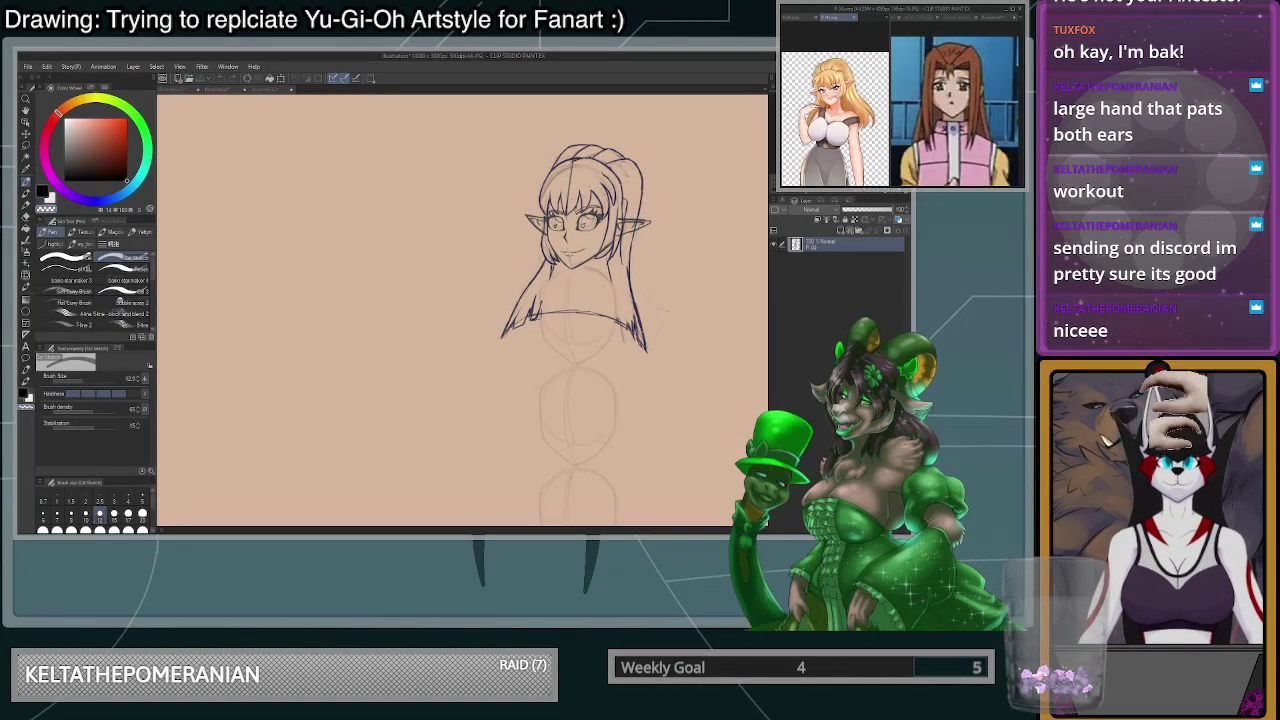
click(797, 17)
scroll(836, 115, down, 3)
scroll(836, 115, up, 3)
scroll(836, 115, down, 2)
click(600, 298)
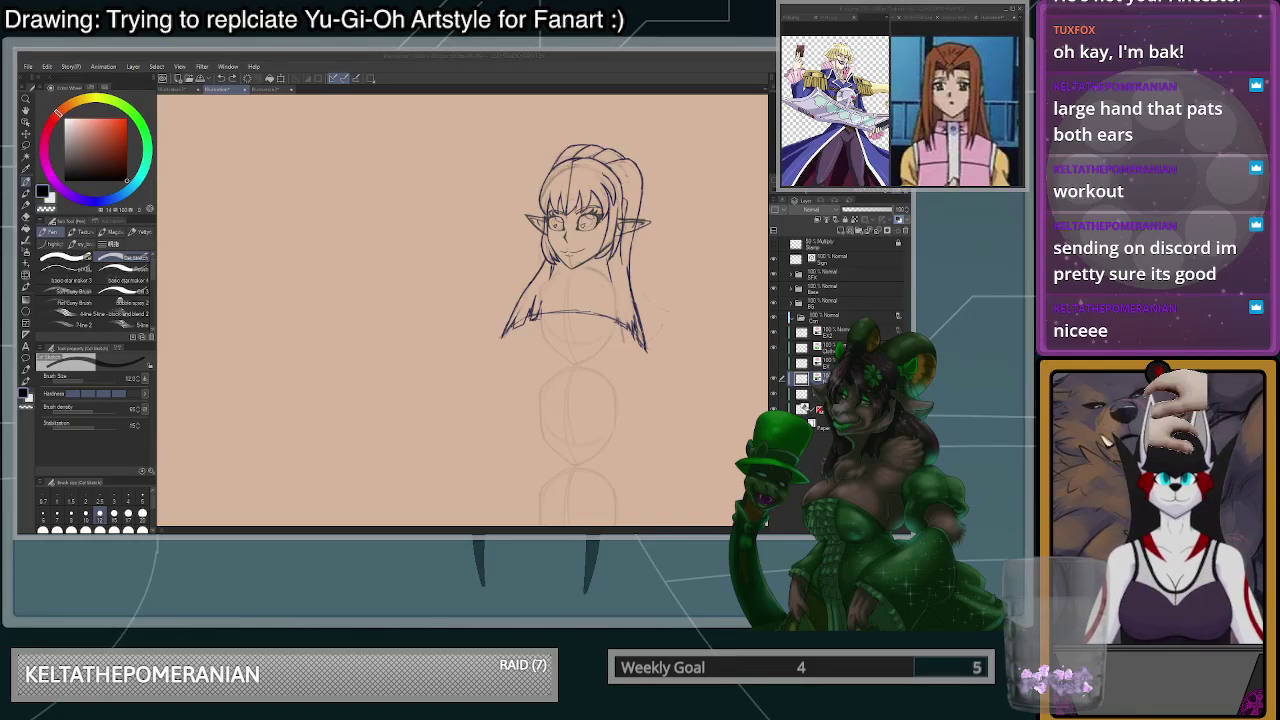
- Try to sketch the two side lines of the neck below the chin
scroll(609, 235, down, 2)
scroll(609, 235, up, 5)
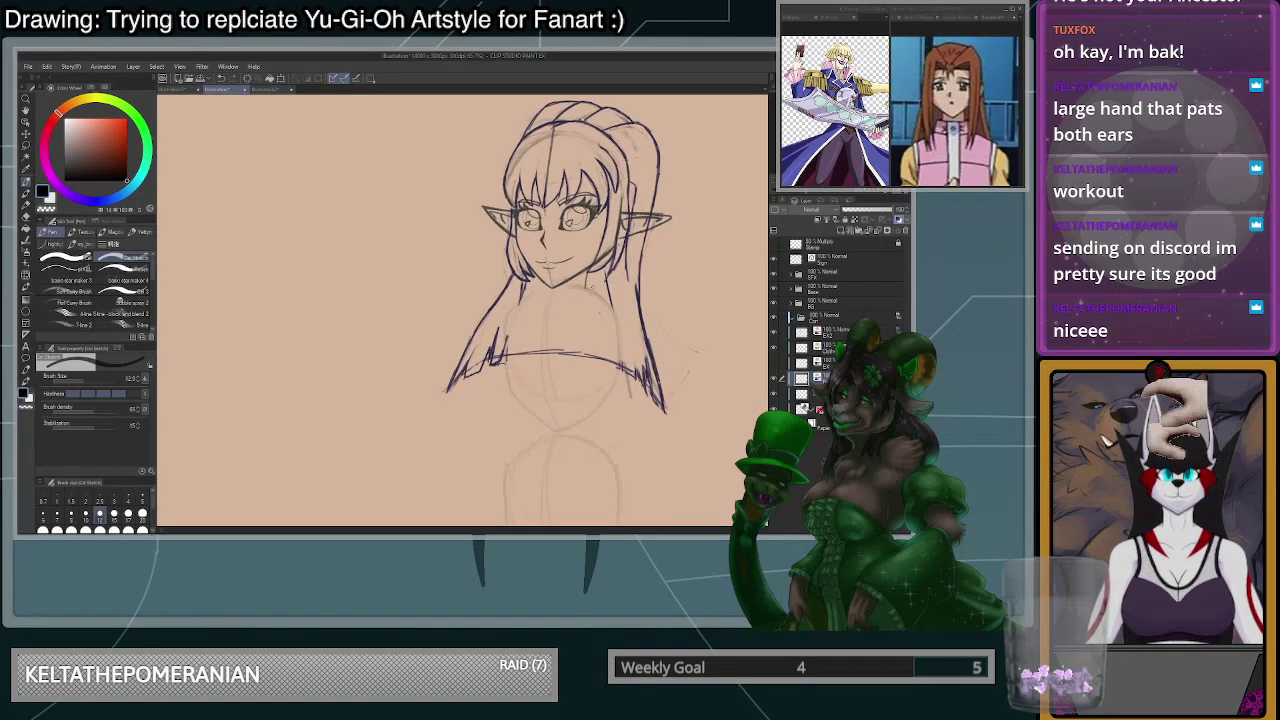
scroll(586, 281, up, 3)
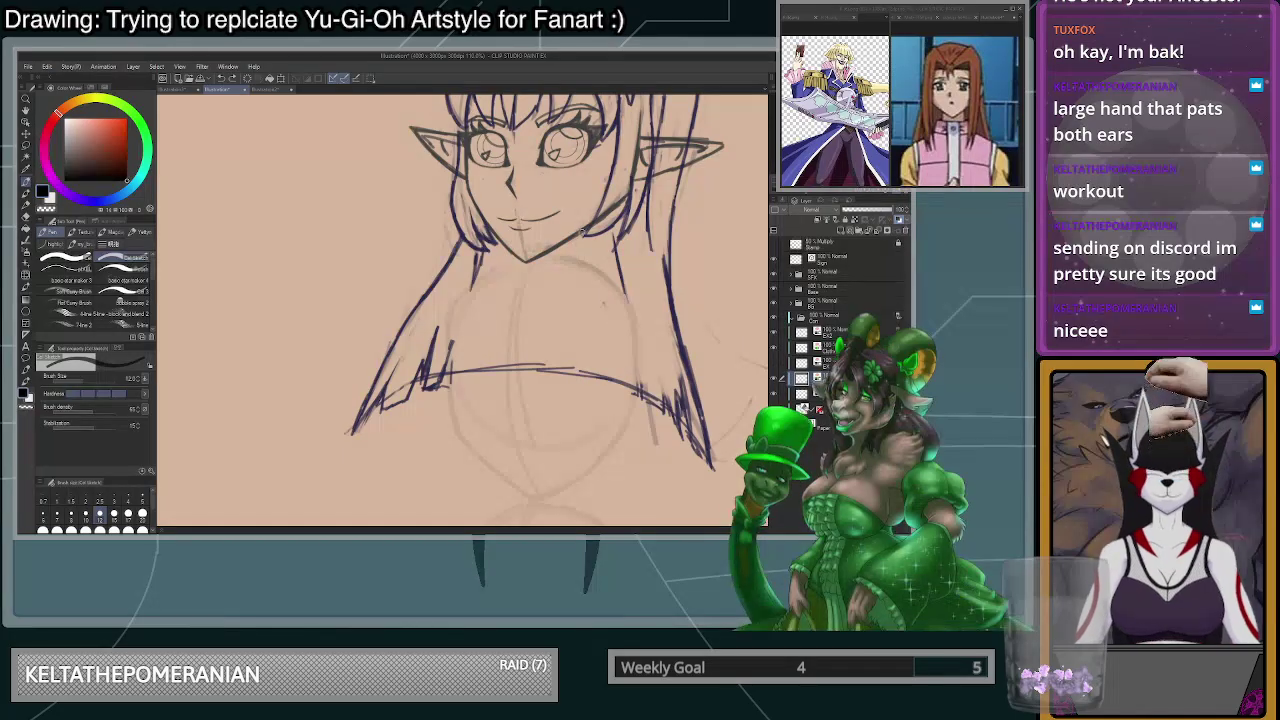
key(ctrl+z)
drag(575, 241, 573, 315)
drag(575, 238, 573, 306)
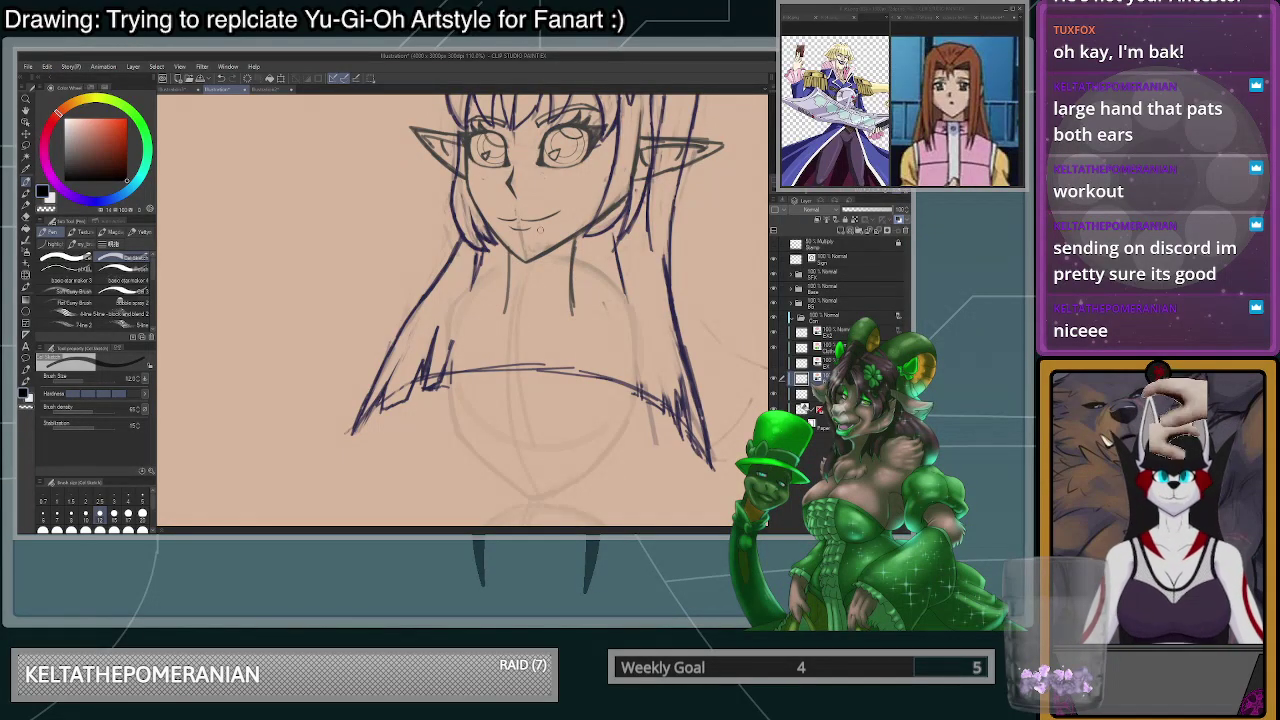
- Select the layer directly below the current one for the body lines and show the colour set in place of the colour wheel
click(828, 394)
click(841, 231)
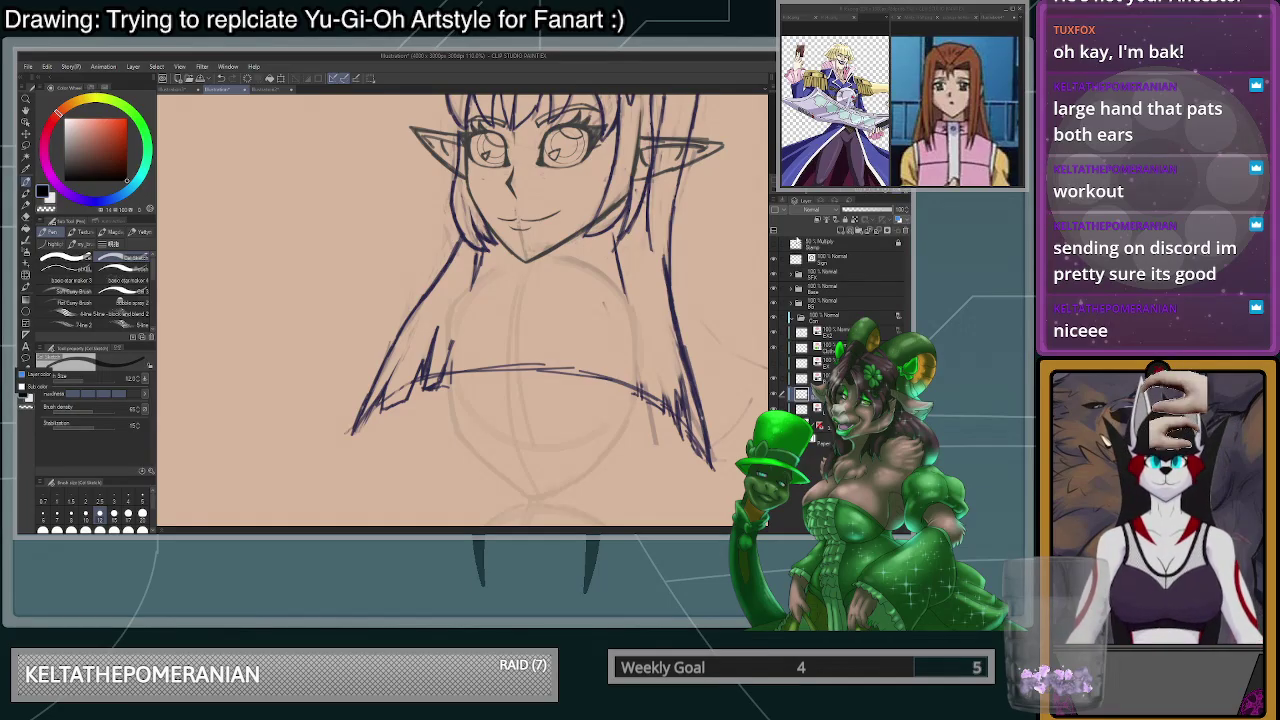
click(94, 89)
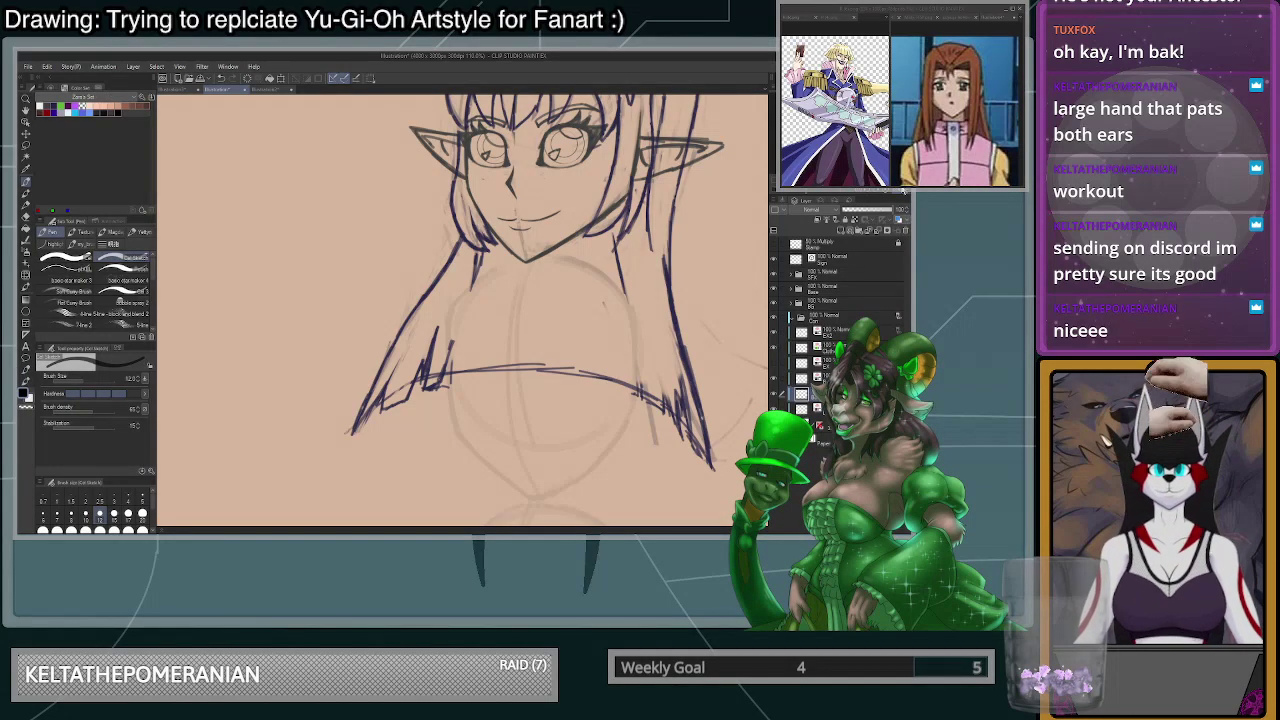
click(906, 220)
click(51, 404)
click(232, 388)
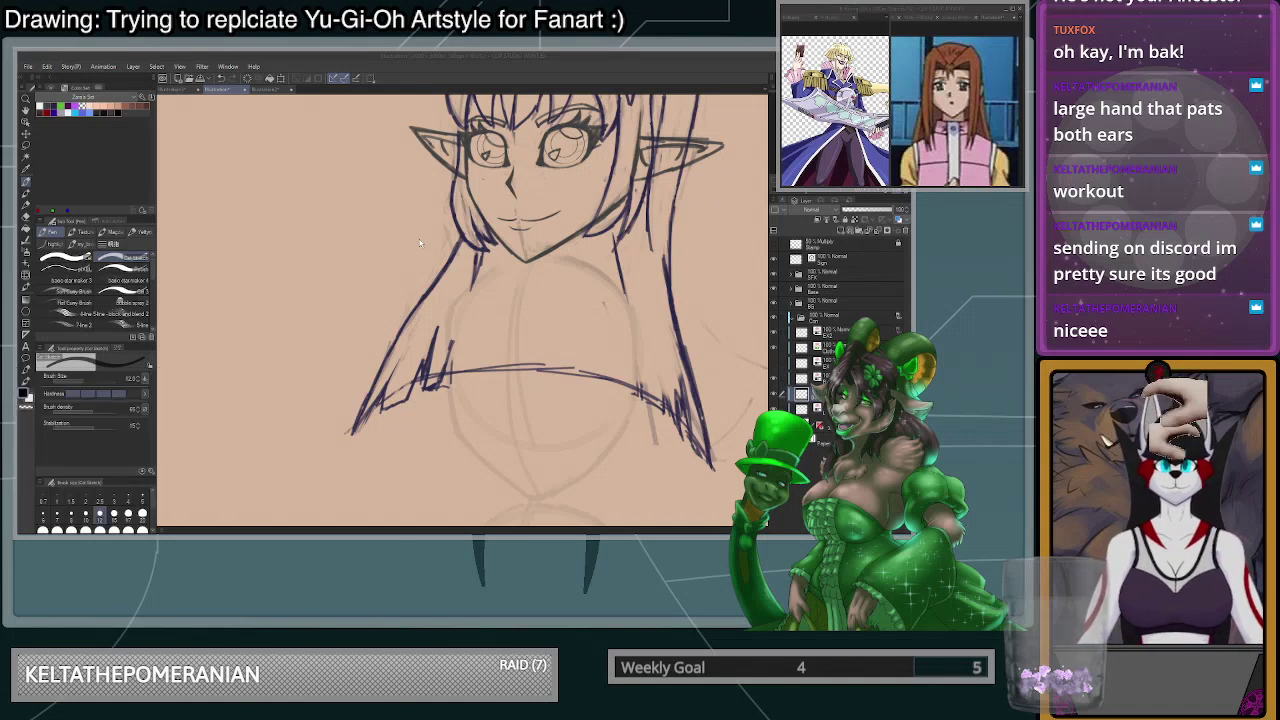
- Reframe the blond swordsman reference to show more of the figure for studying the neck and shoulders
scroll(549, 231, down, 3)
scroll(757, 328, up, 2)
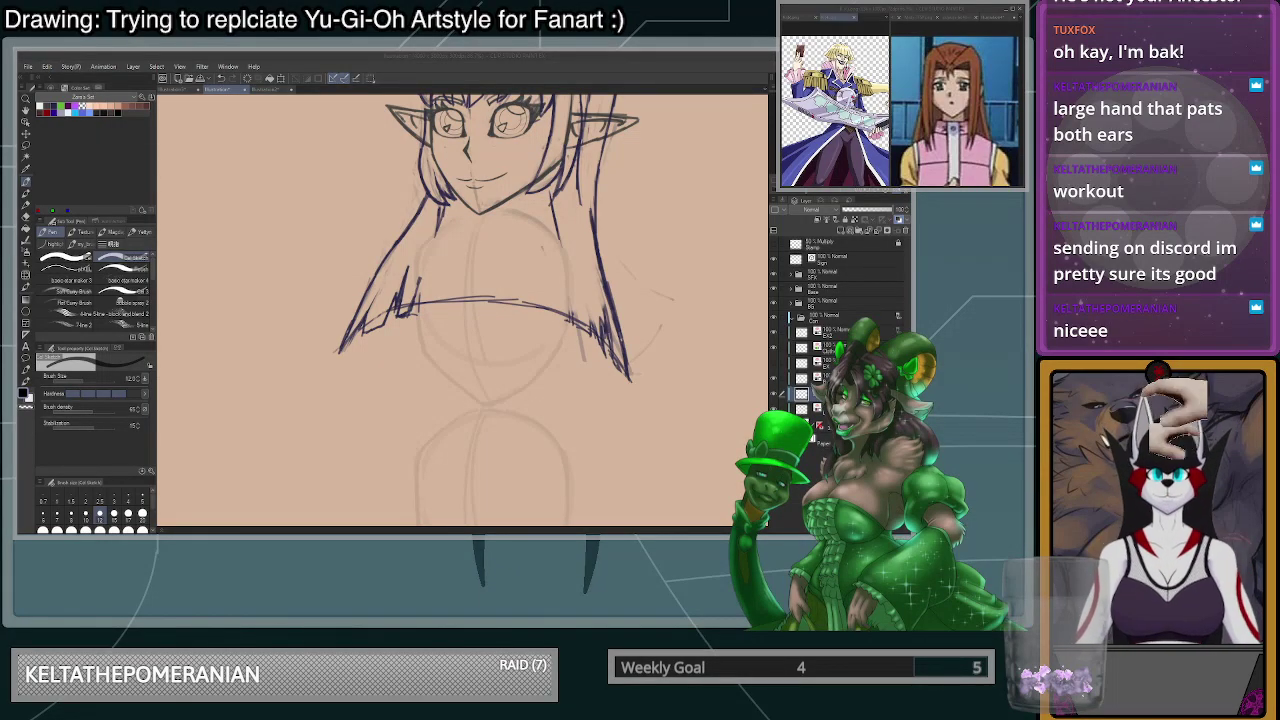
click(836, 12)
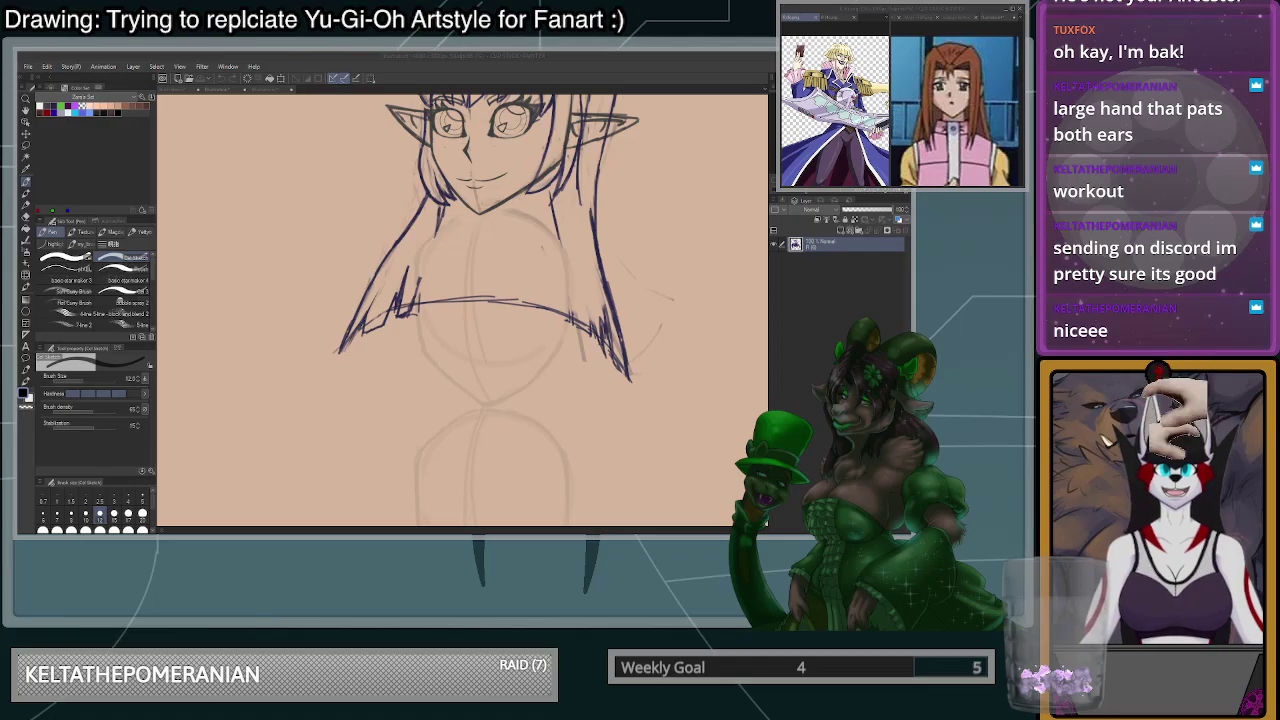
click(932, 13)
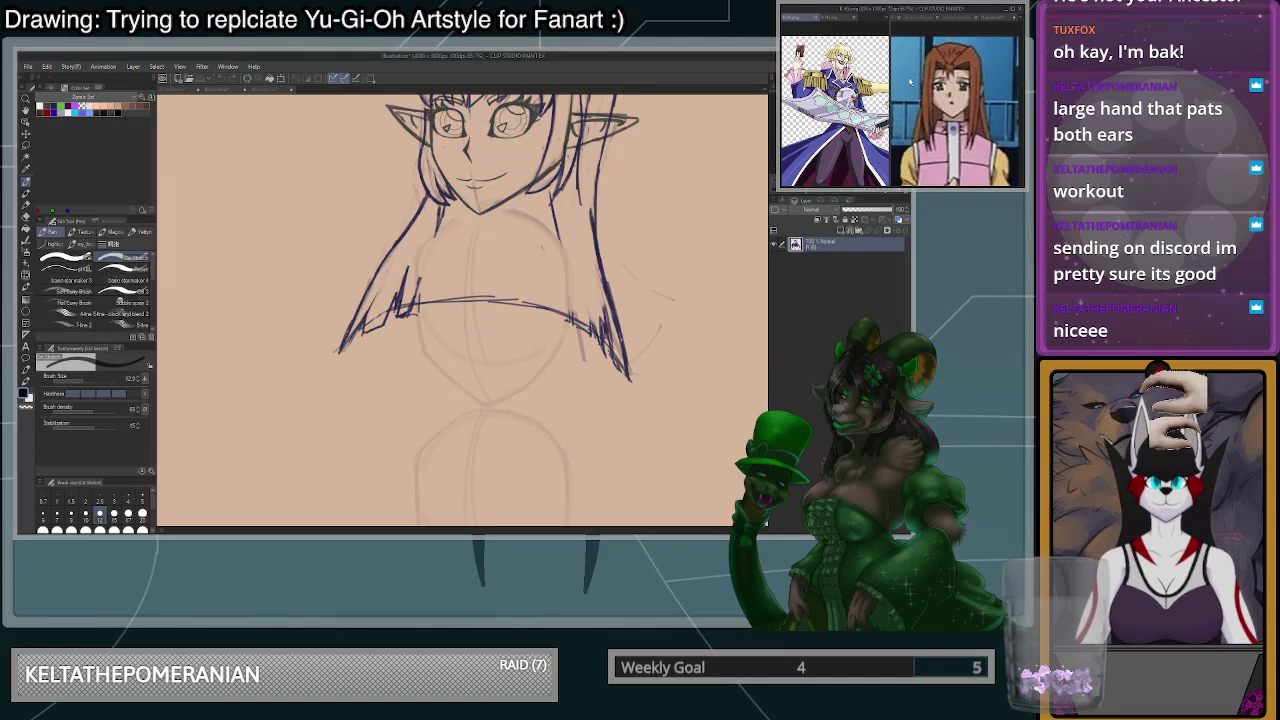
scroll(835, 120, down, 2)
drag(830, 118, 848, 118)
scroll(835, 120, up, 2)
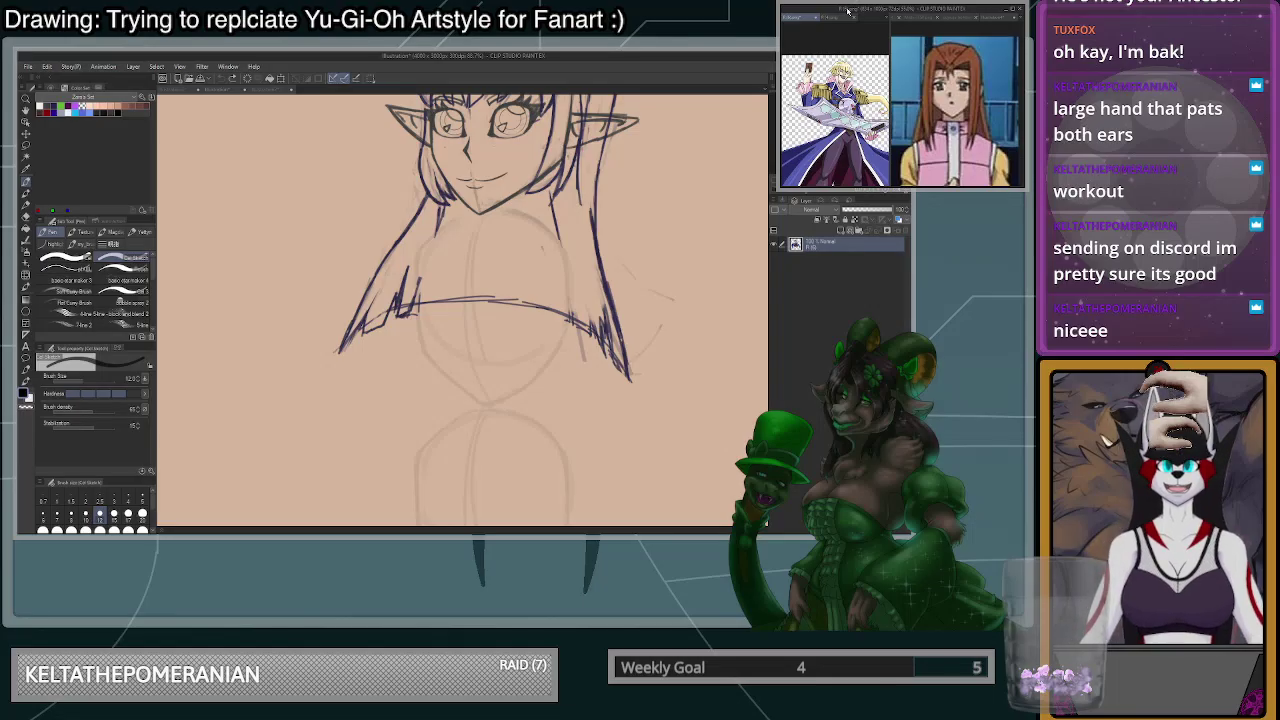
- Sketch short side lines for the neck, running down from both sides of the jaw
click(470, 207)
drag(470, 206, 466, 251)
key(ctrl+z)
scroll(466, 251, down, 1)
scroll(478, 220, down, 2)
scroll(442, 257, up, 3)
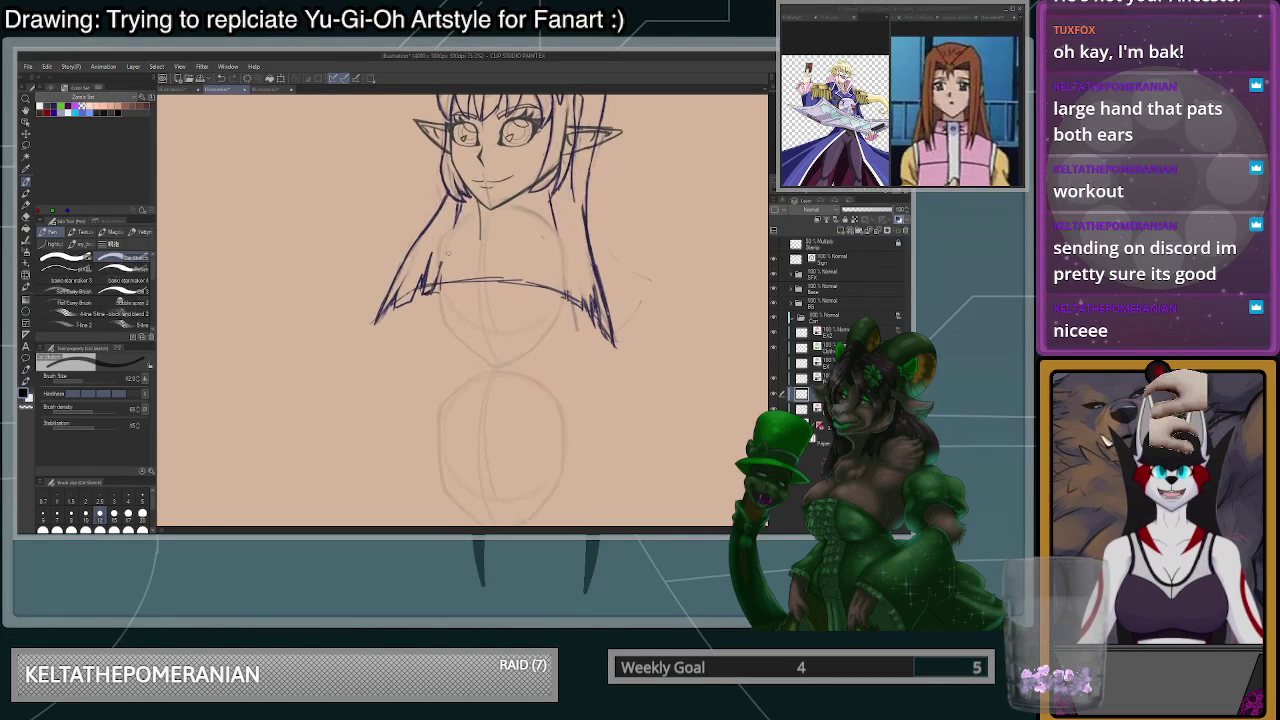
key(ctrl+z)
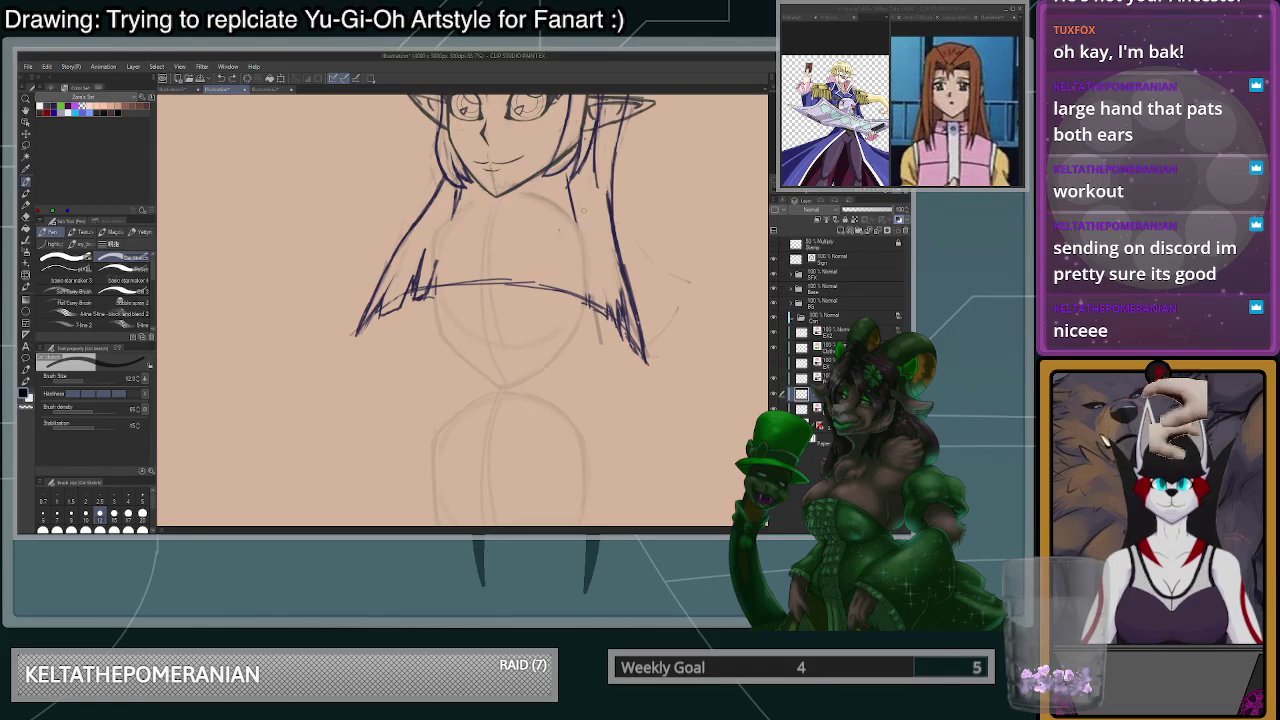
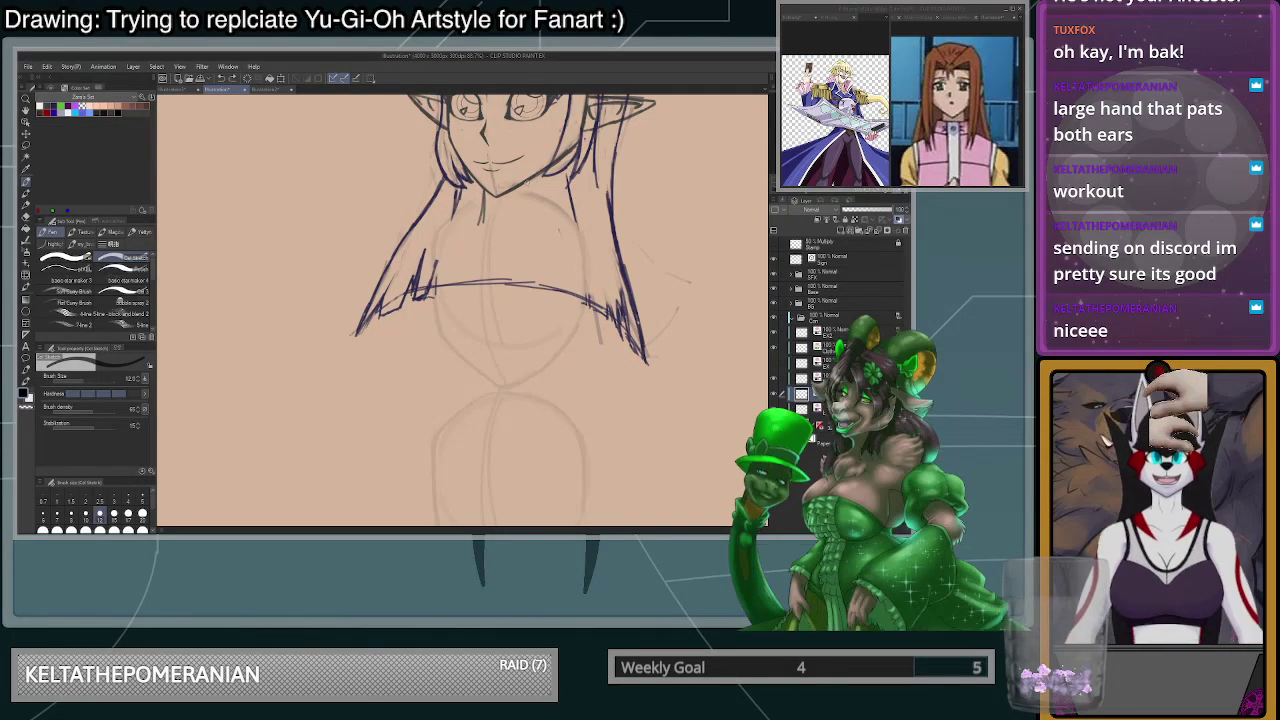
drag(531, 182, 533, 227)
mouse_move(531, 180)
mouse_down()
mouse_move(533, 224)
mouse_move(476, 227)
mouse_up()
key(ctrl+z)
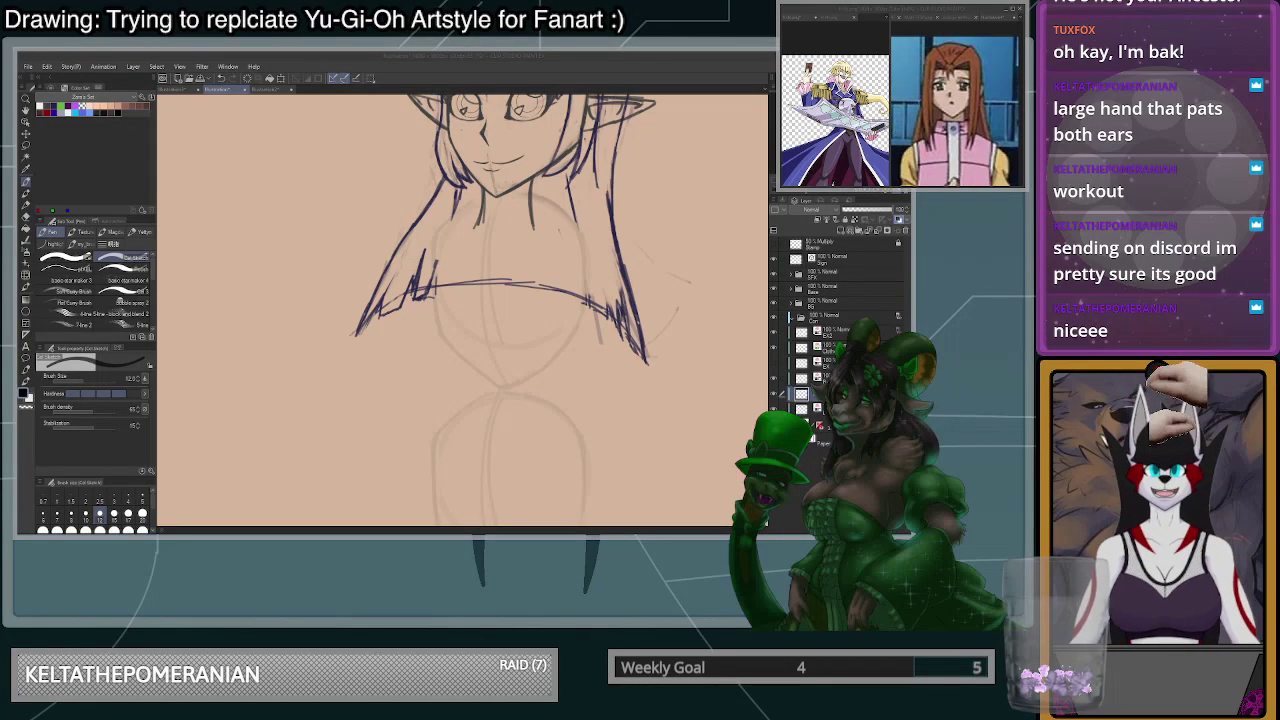
- Sketch the nearly horizontal shoulder line across the base of the neck, between the two rear hair sections
scroll(548, 245, down, 5)
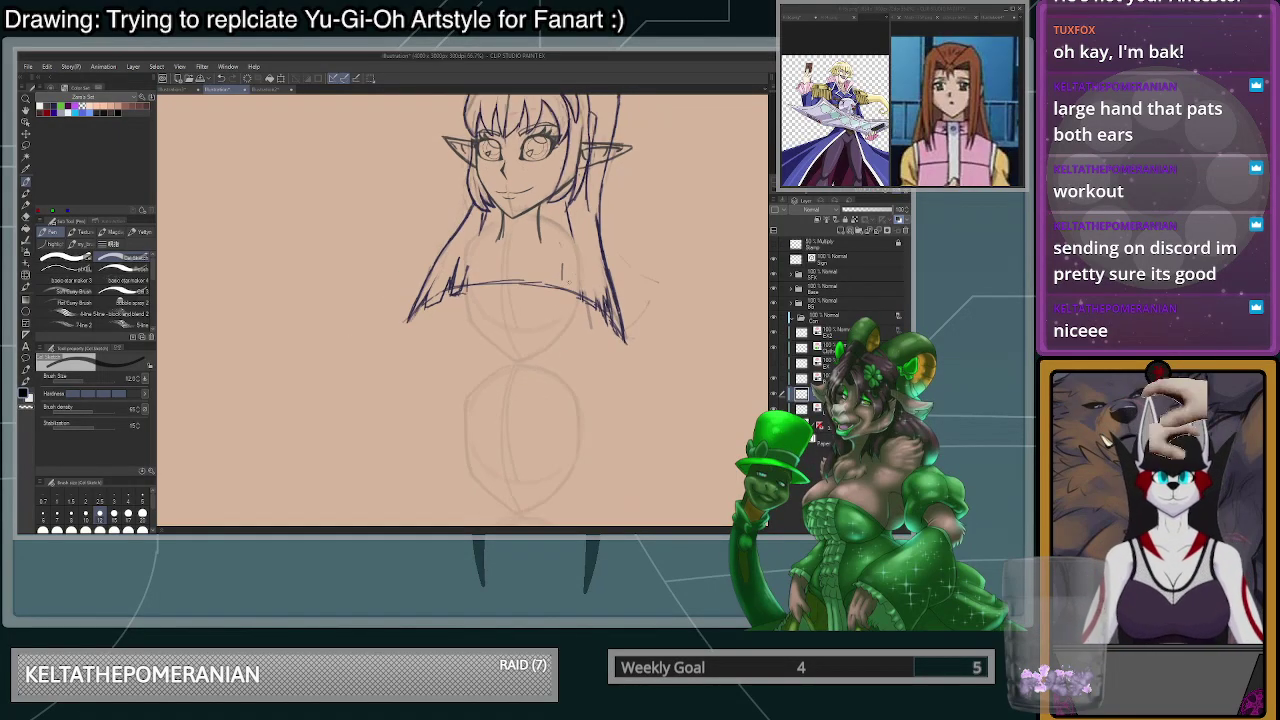
scroll(548, 245, up, 2)
scroll(592, 243, up, 2)
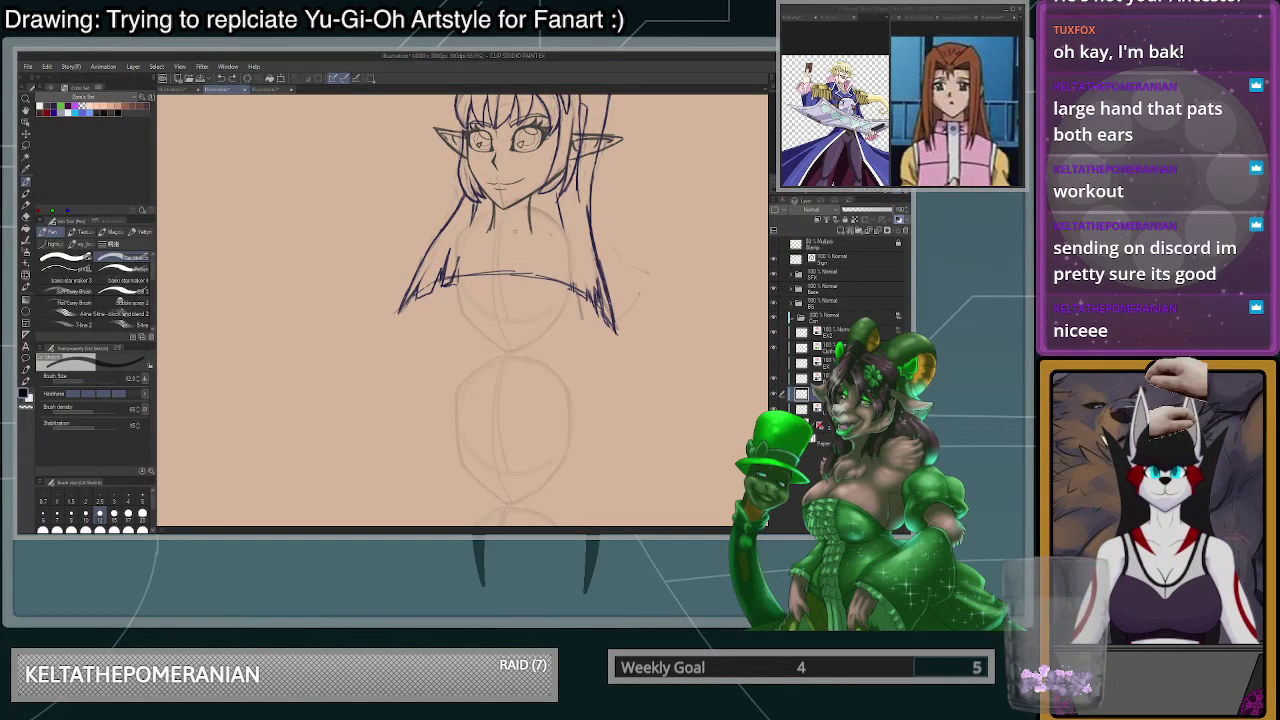
drag(455, 238, 585, 212)
key(ctrl+z)
key(ctrl+z)
mouse_move(500, 235)
mouse_down()
mouse_move(582, 226)
mouse_move(580, 270)
mouse_up()
key(ctrl+z)
- Try to sketch a line down from the right end of the shoulder line for the side of the torso
drag(580, 226, 558, 309)
key(ctrl+z)
drag(580, 228, 572, 295)
key(ctrl+z)
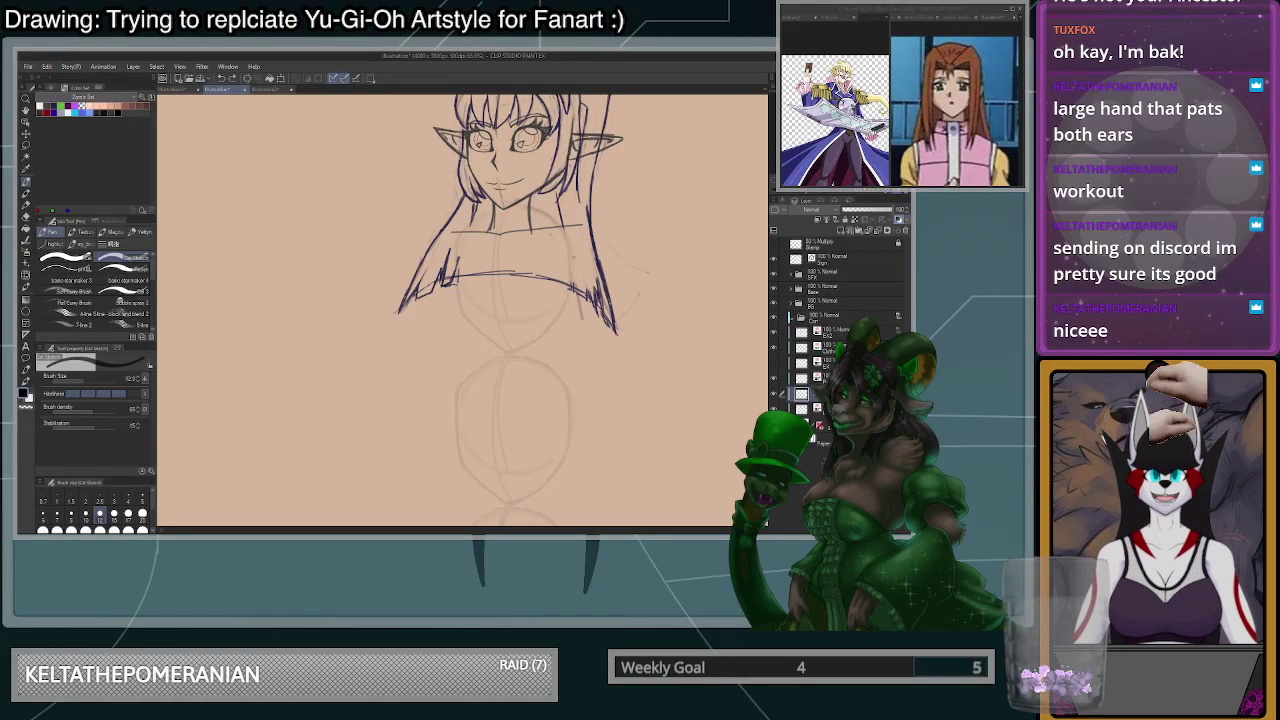
scroll(525, 195, up, 1)
scroll(560, 195, down, 1)
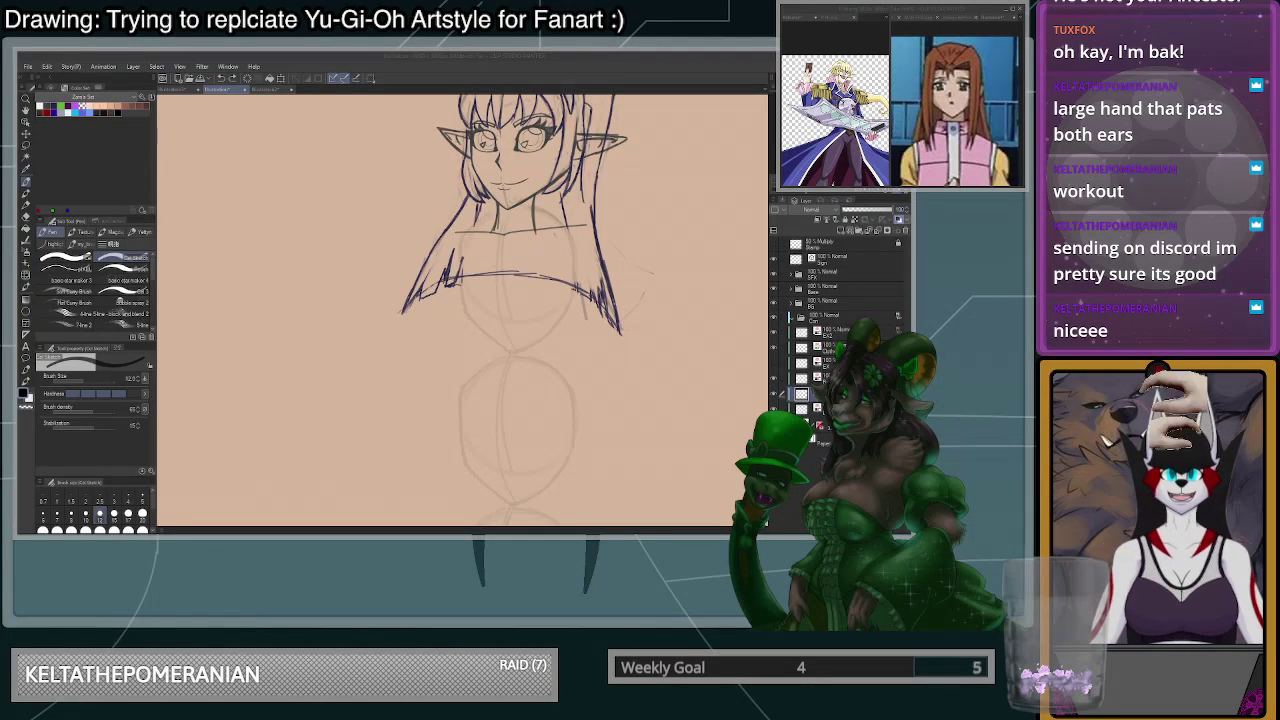
- Sketch a small circle for the shoulder joint at the right end of the shoulder line
click(940, 10)
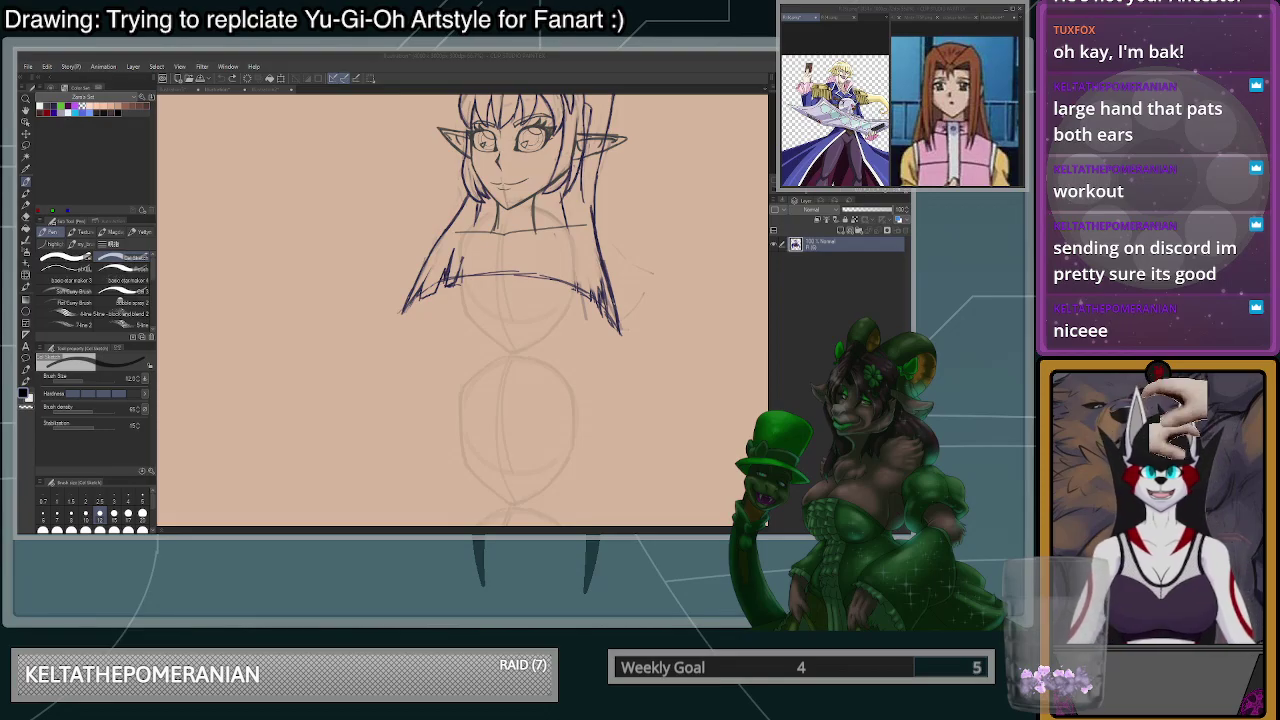
click(556, 228)
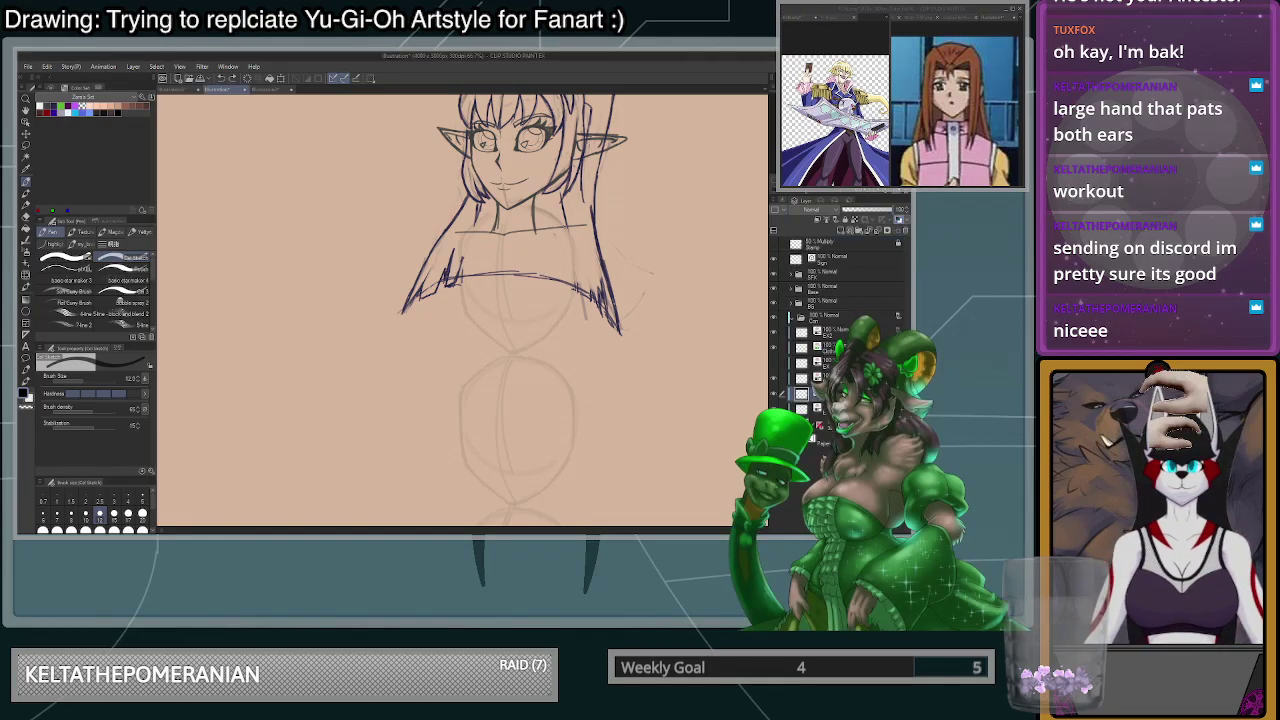
mouse_move(556, 226)
mouse_down()
mouse_move(554, 250)
mouse_move(556, 224)
mouse_up()
key(ctrl+z)
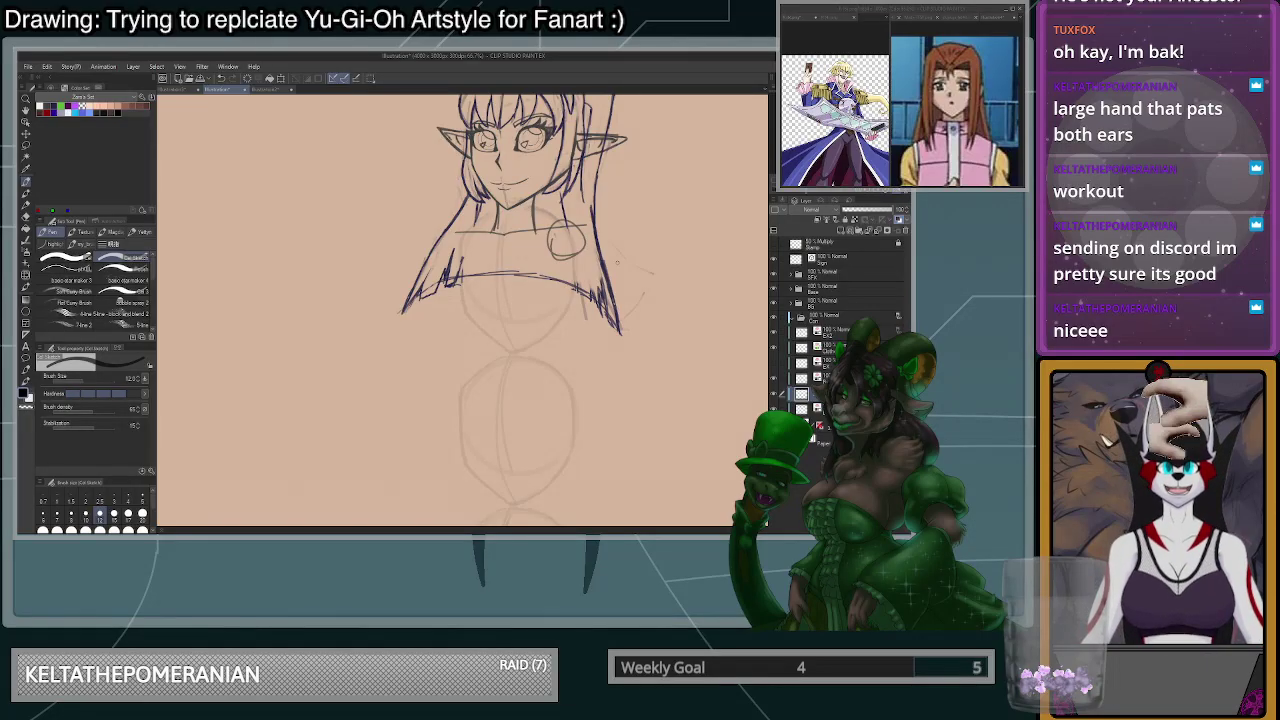
scroll(617, 262, down, 4)
scroll(637, 297, up, 4)
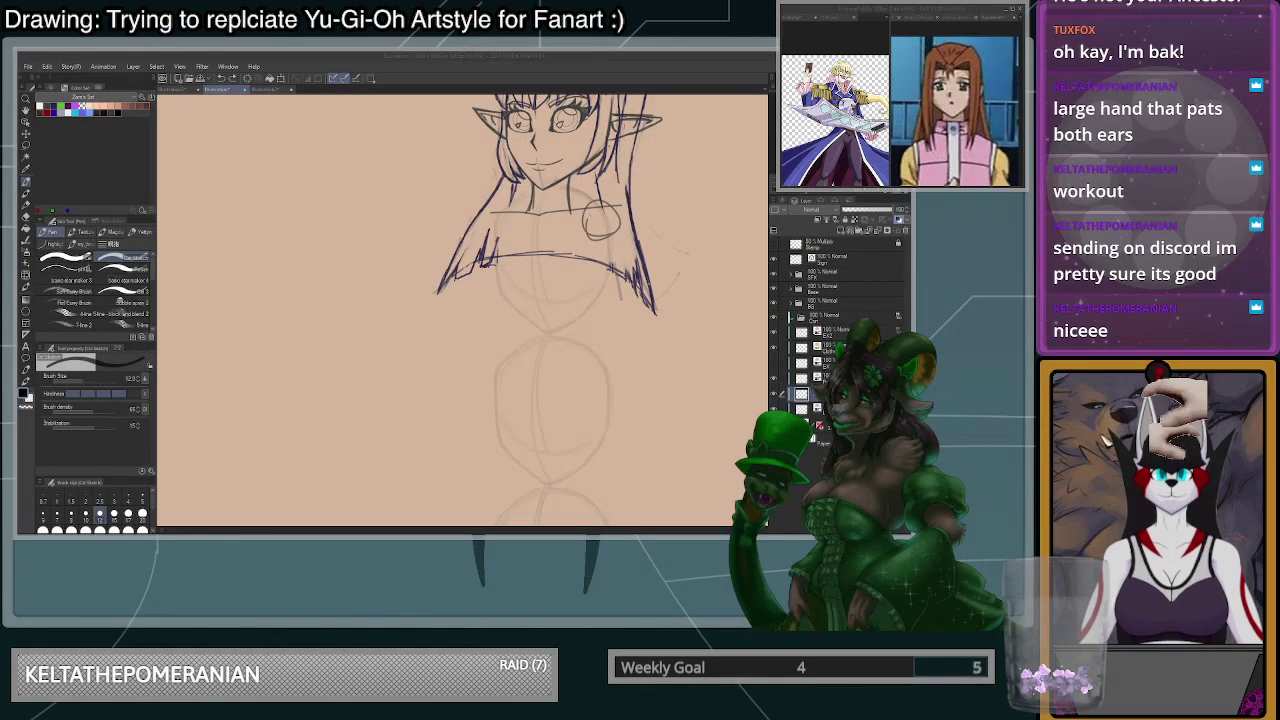
- On the mirrored canvas, sketch the opposite shoulder circle and two lines running down from the shoulders for the torso sides
scroll(600, 205, down, 2)
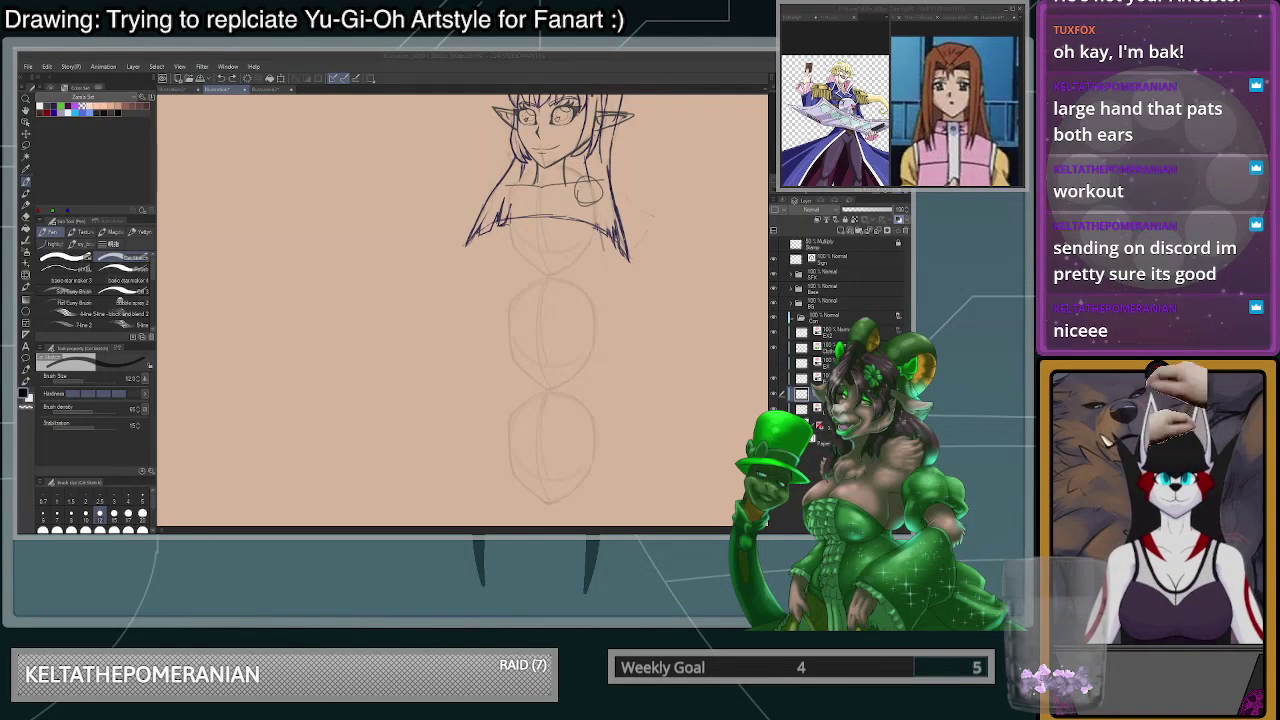
scroll(631, 265, down, 3)
scroll(631, 265, up, 3)
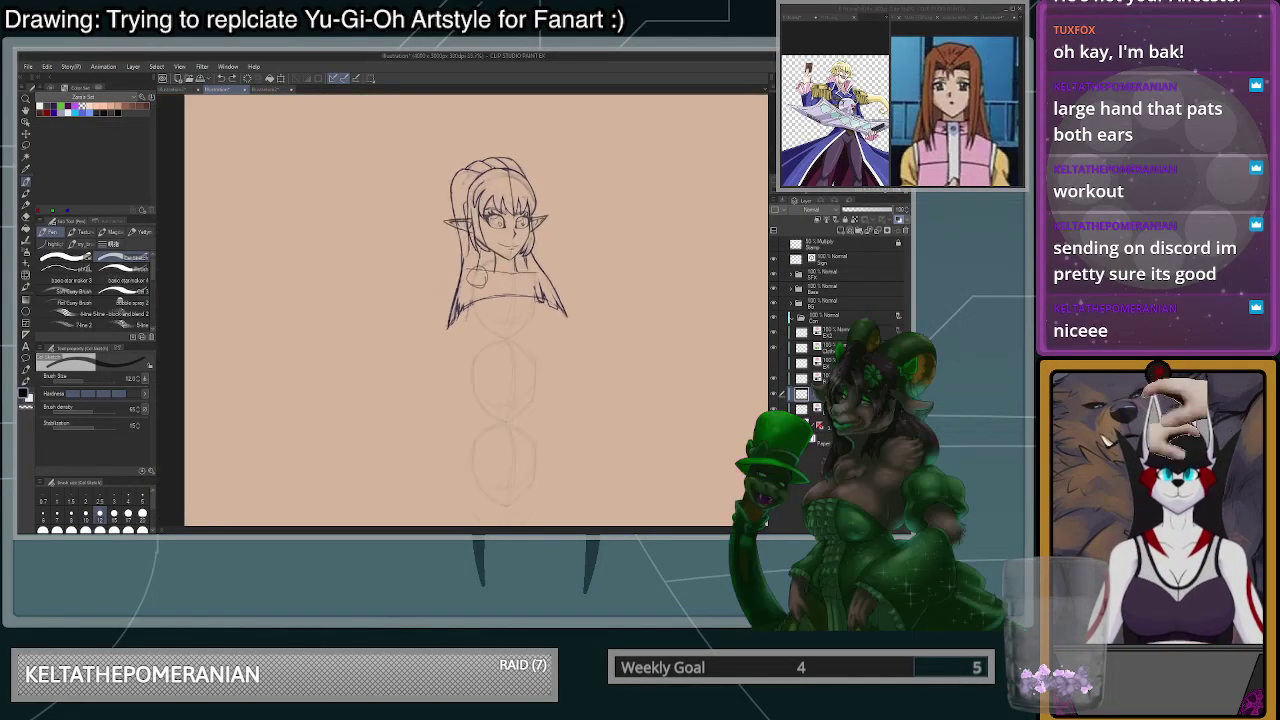
mouse_move(441, 280)
mouse_down()
mouse_move(459, 303)
mouse_move(541, 307)
mouse_move(526, 304)
mouse_up()
key(ctrl+z)
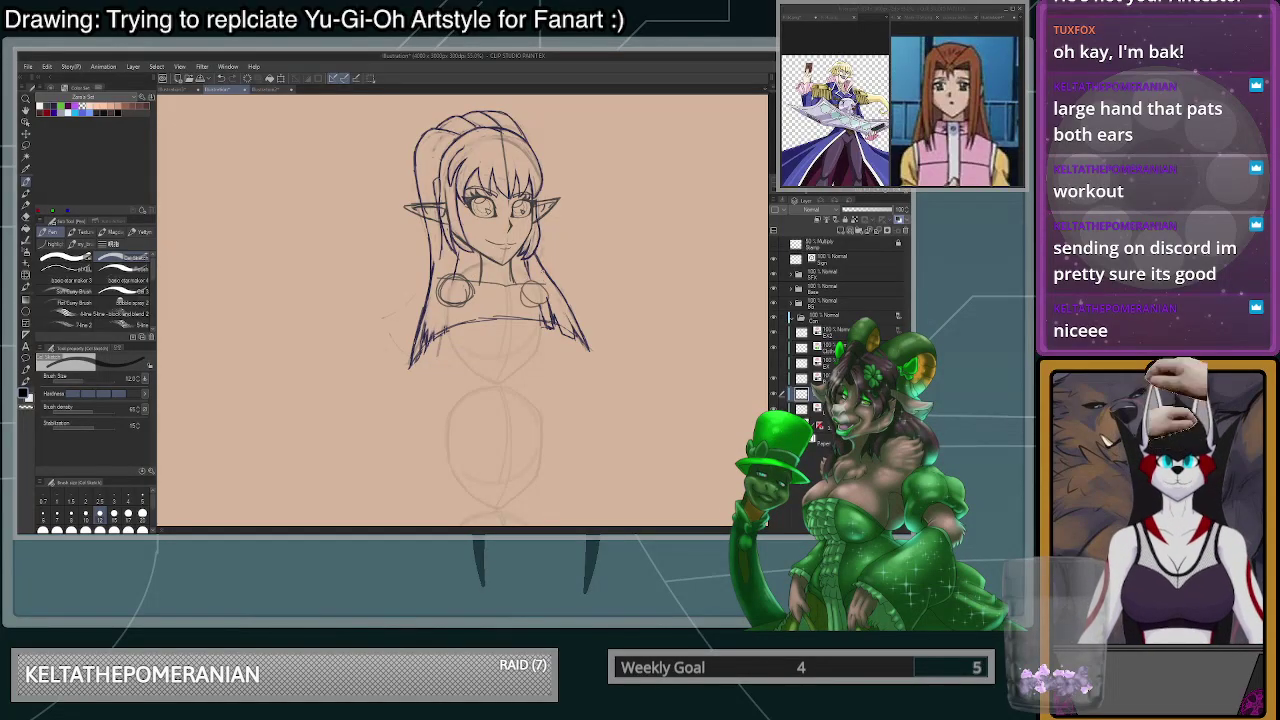
mouse_move(523, 291)
mouse_down()
mouse_move(538, 302)
mouse_move(523, 380)
mouse_up()
drag(450, 304, 465, 378)
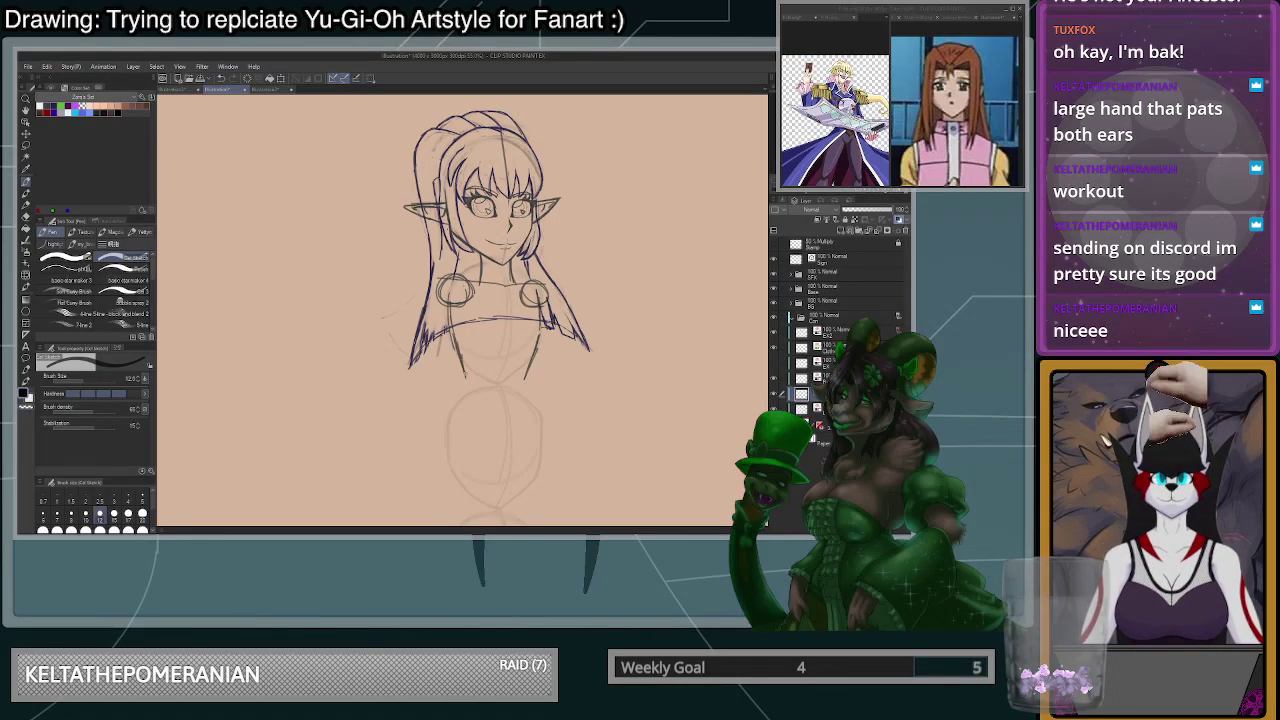
- Examine the reference of the long-haired girl in the pink vest, from her full figure down to her waist and hips
scroll(541, 223, down, 5)
scroll(533, 460, up, 4)
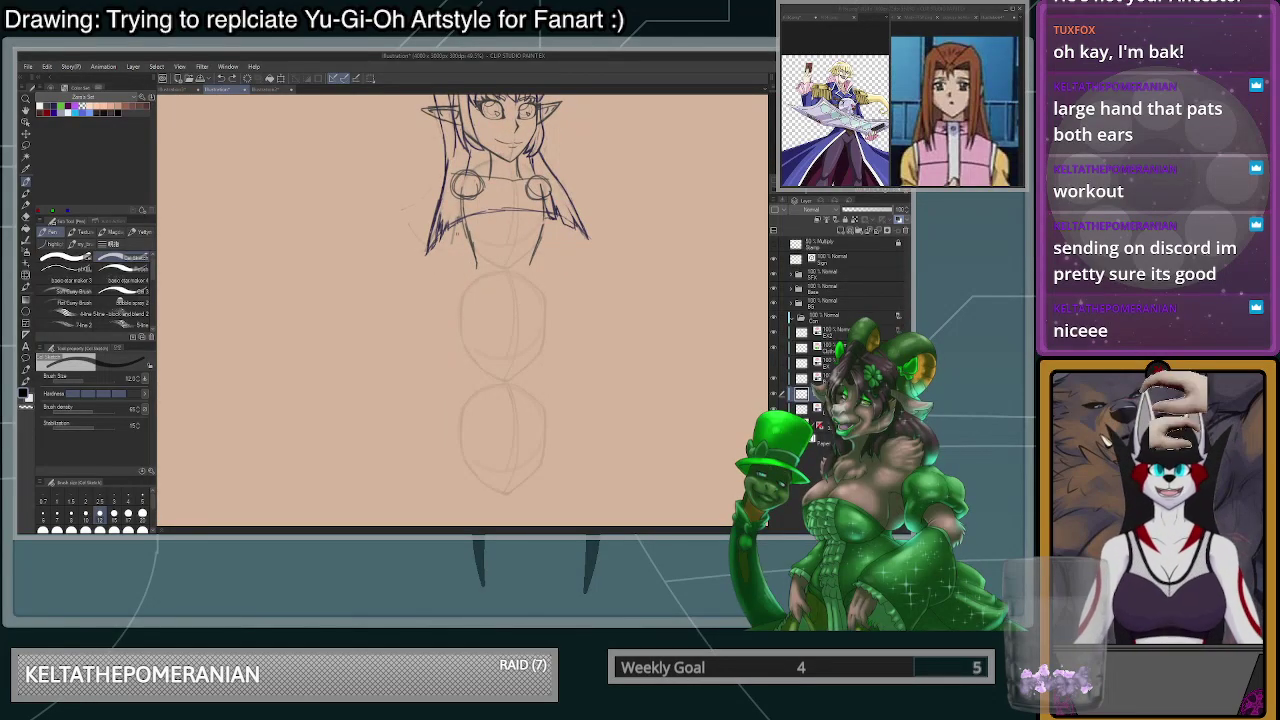
click(985, 136)
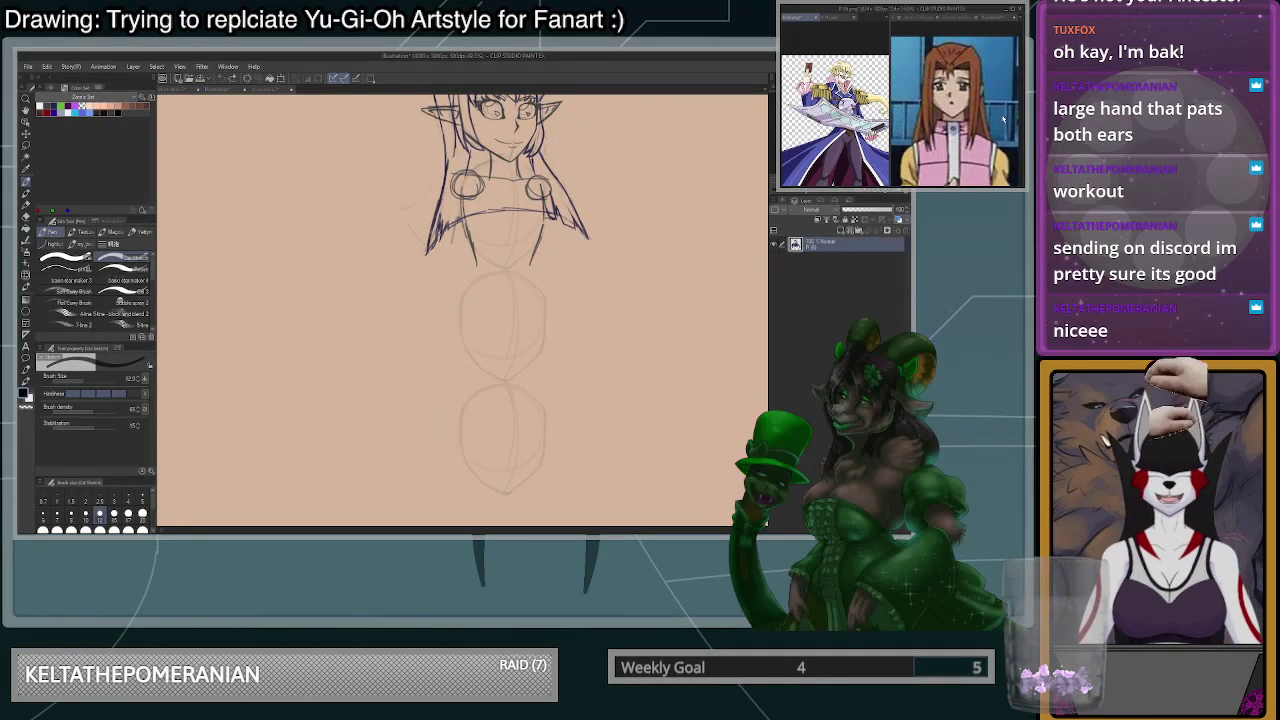
scroll(985, 136, down, 5)
scroll(994, 149, up, 1)
scroll(994, 149, down, 2)
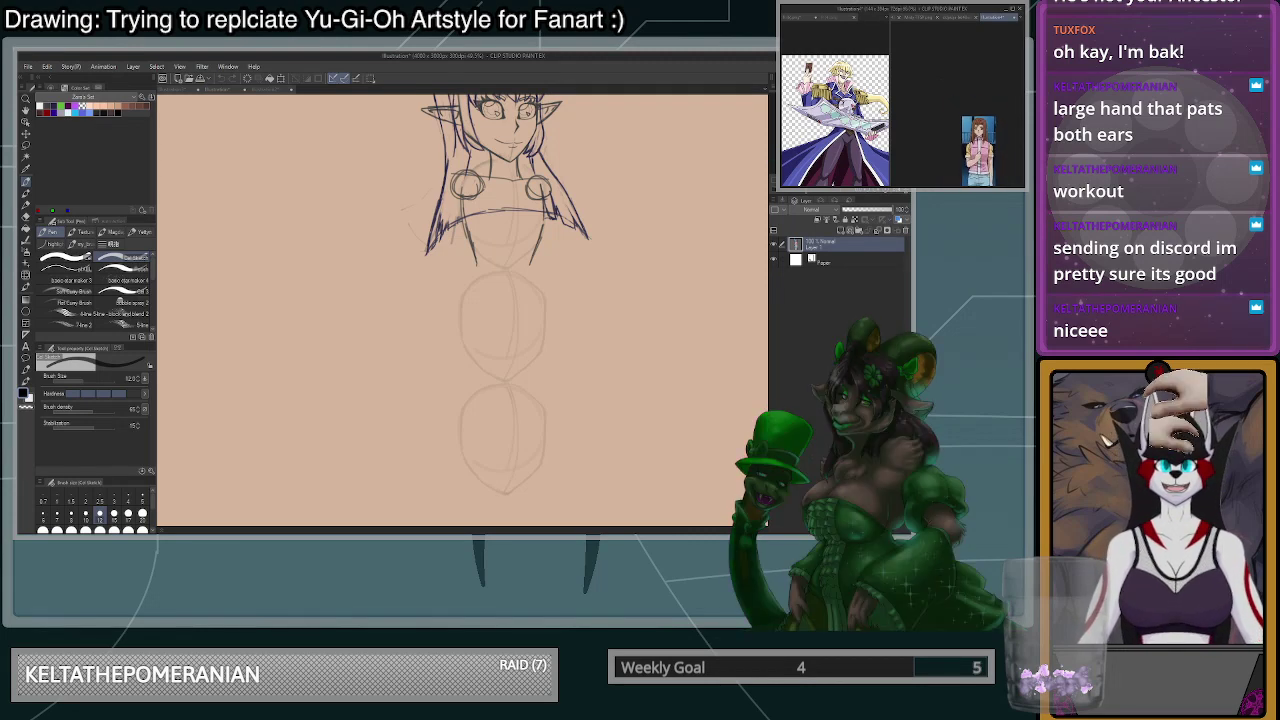
scroll(994, 149, up, 4)
scroll(994, 152, up, 3)
scroll(998, 160, down, 4)
scroll(966, 155, down, 2)
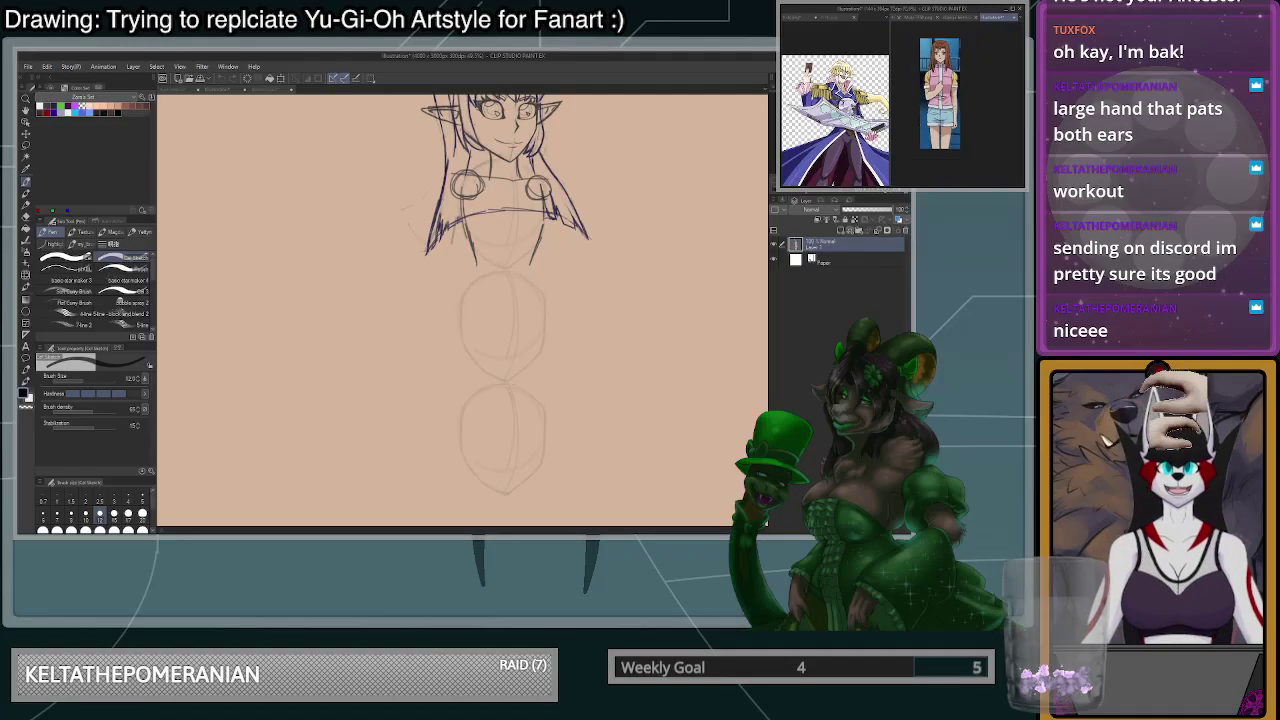
scroll(966, 155, up, 4)
scroll(966, 155, down, 2)
scroll(966, 155, up, 2)
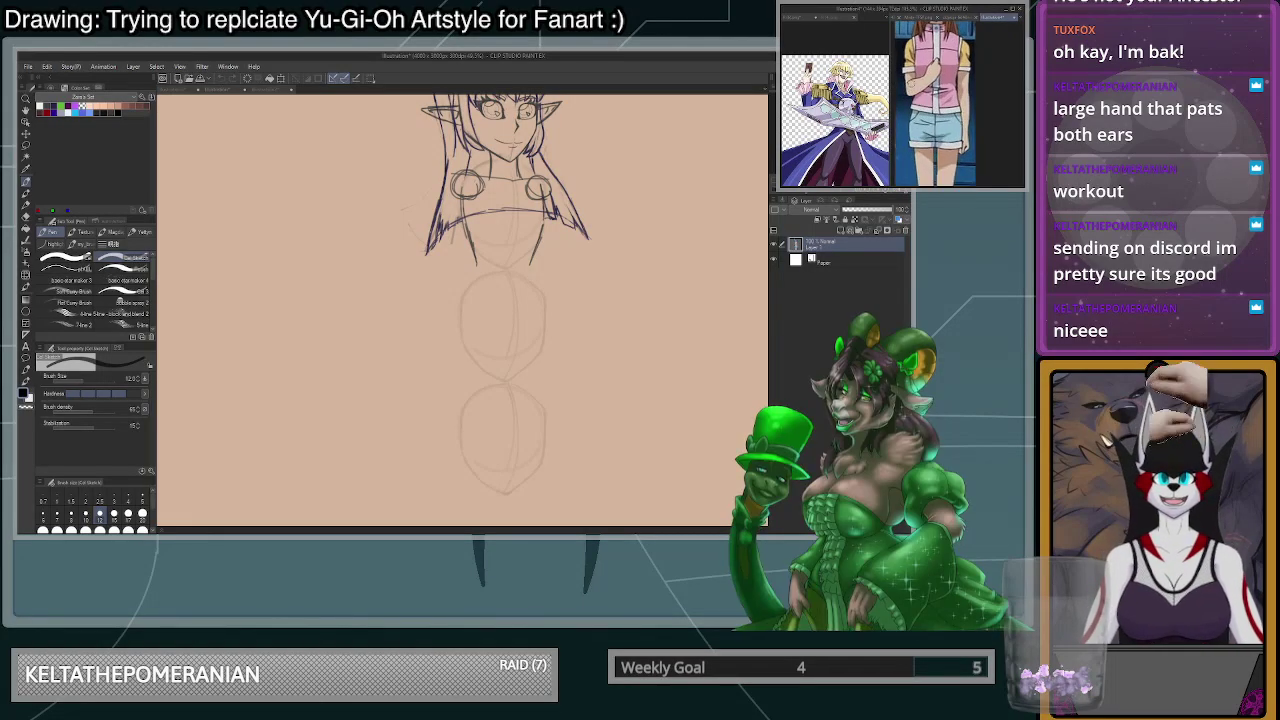
- Try to sketch the left torso side from the chest, curving in at the waist and out over the middle body guide shape
click(467, 232)
drag(467, 231, 470, 263)
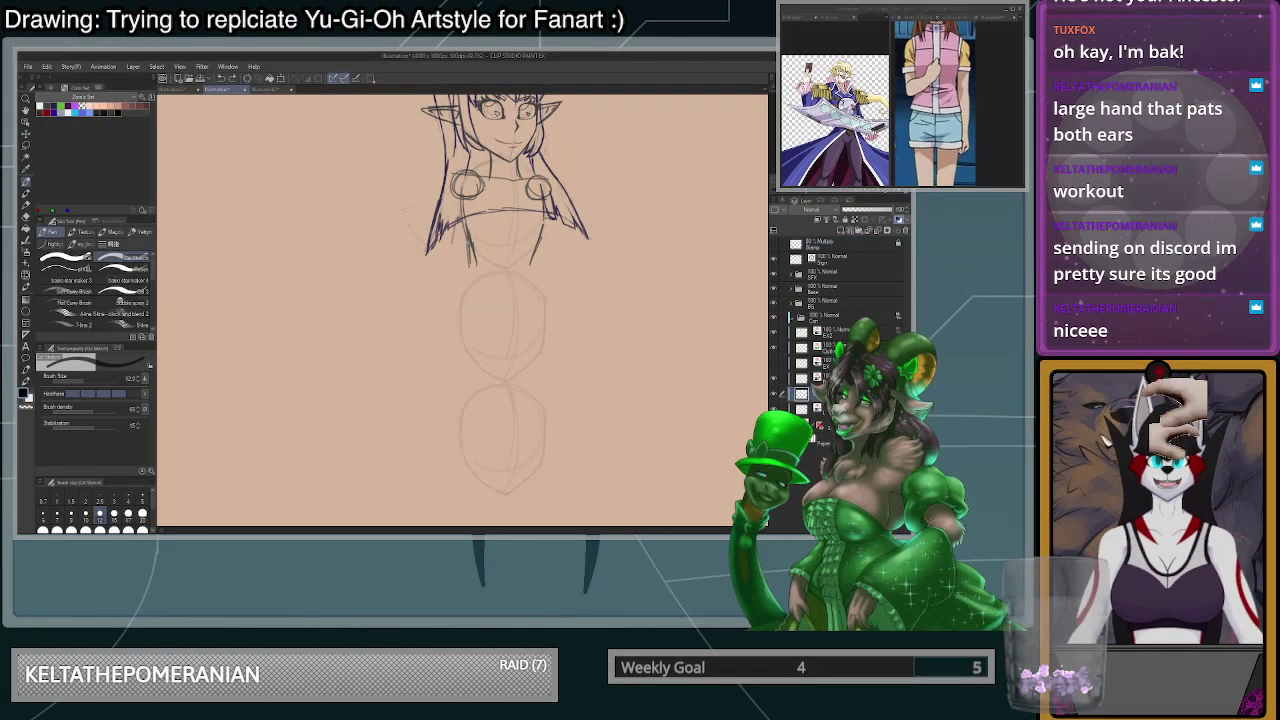
drag(457, 321, 466, 362)
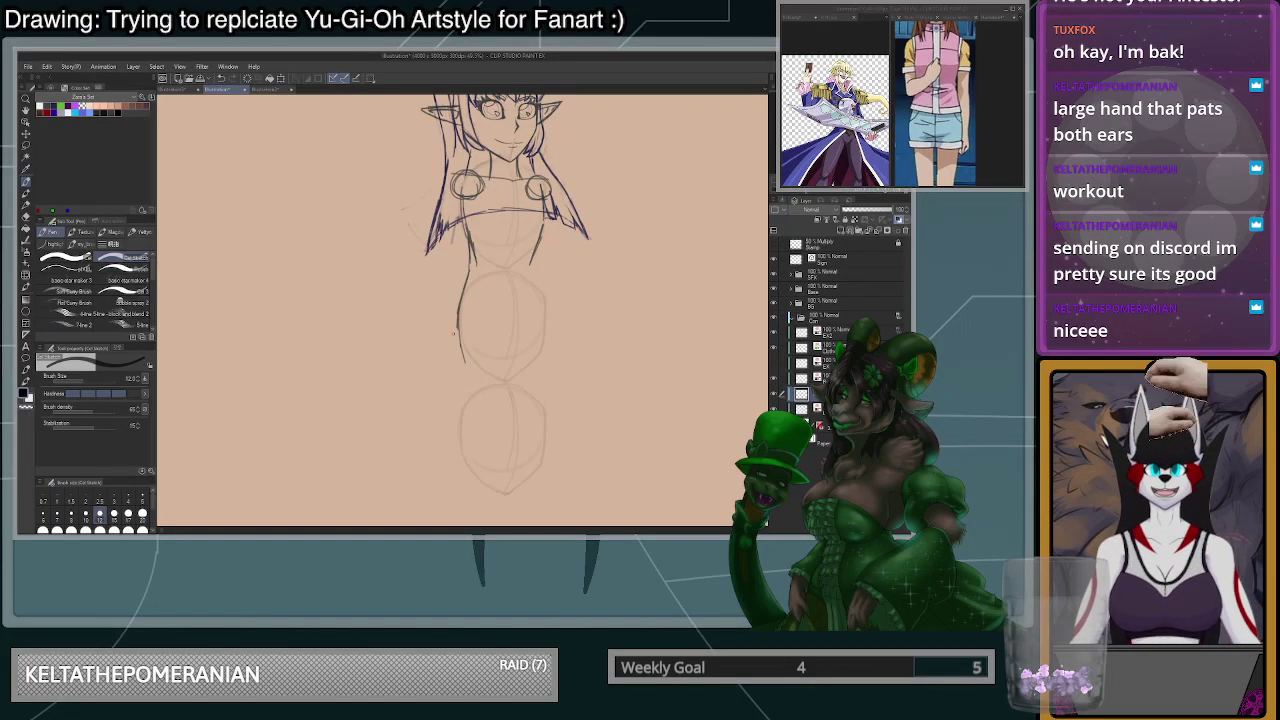
- Bring up the reference image of the white-robed character with gold jewellery and frame her upper body and waist
click(1018, 18)
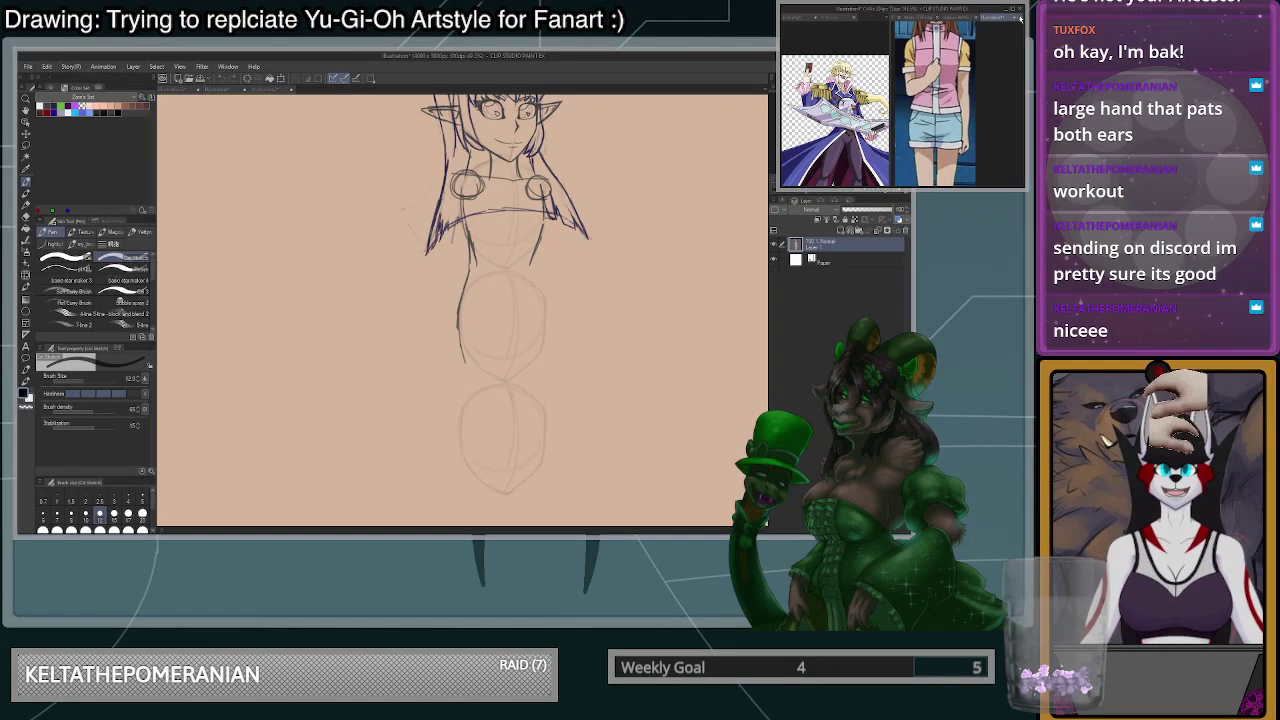
click(1020, 18)
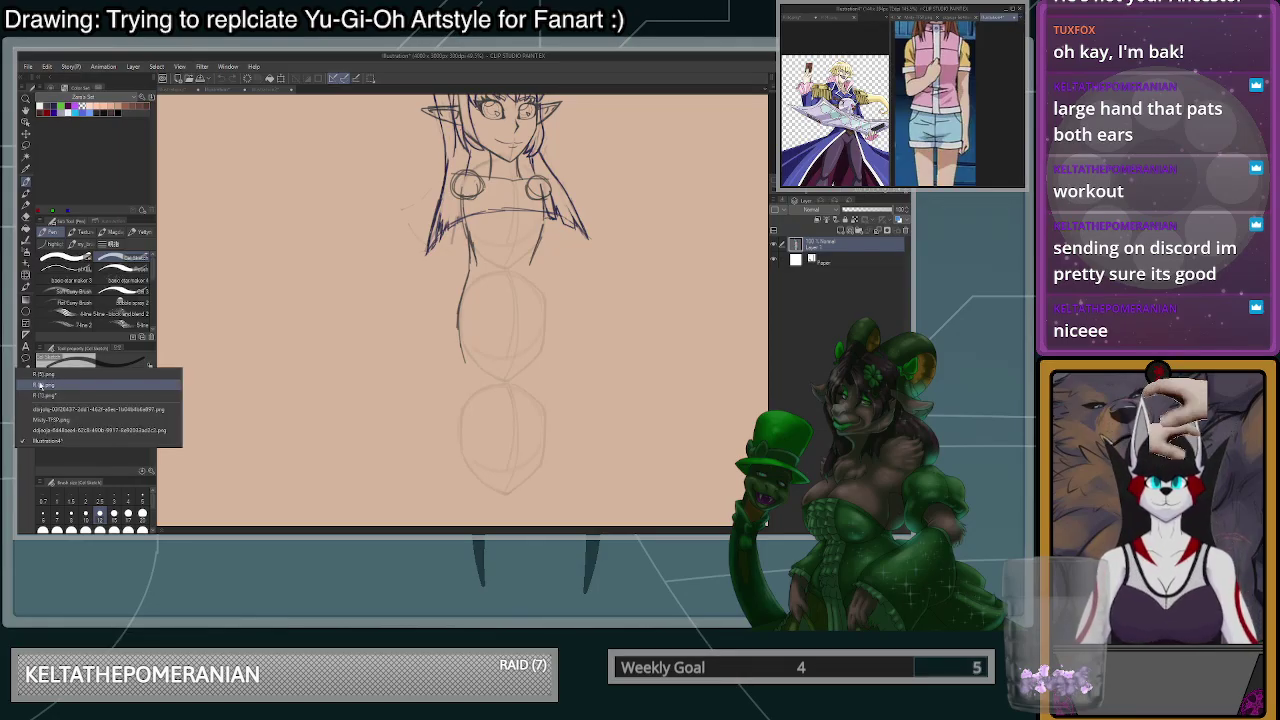
click(42, 386)
scroll(955, 105, down, 4)
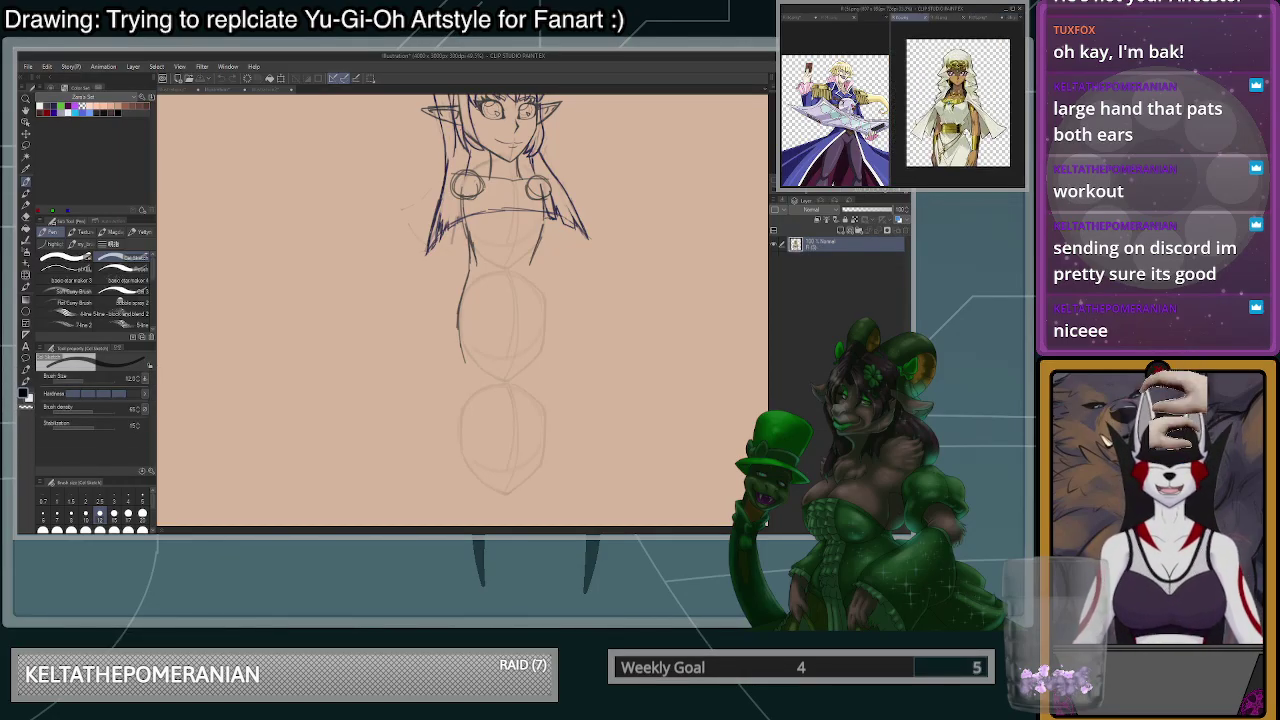
scroll(966, 130, up, 3)
scroll(969, 131, down, 3)
scroll(957, 100, up, 2)
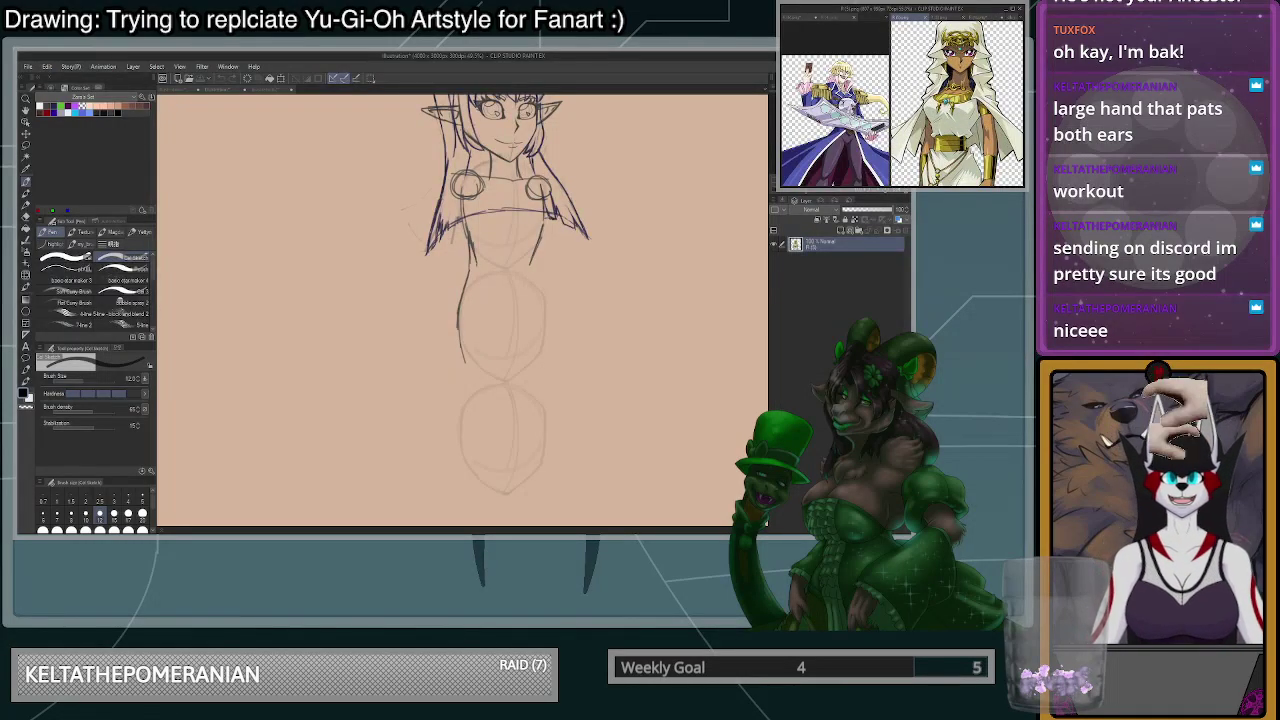
- Try to replace the upper left torso line with one long stroke from the shoulder circle through the waist to the hip
click(468, 234)
drag(462, 202, 468, 240)
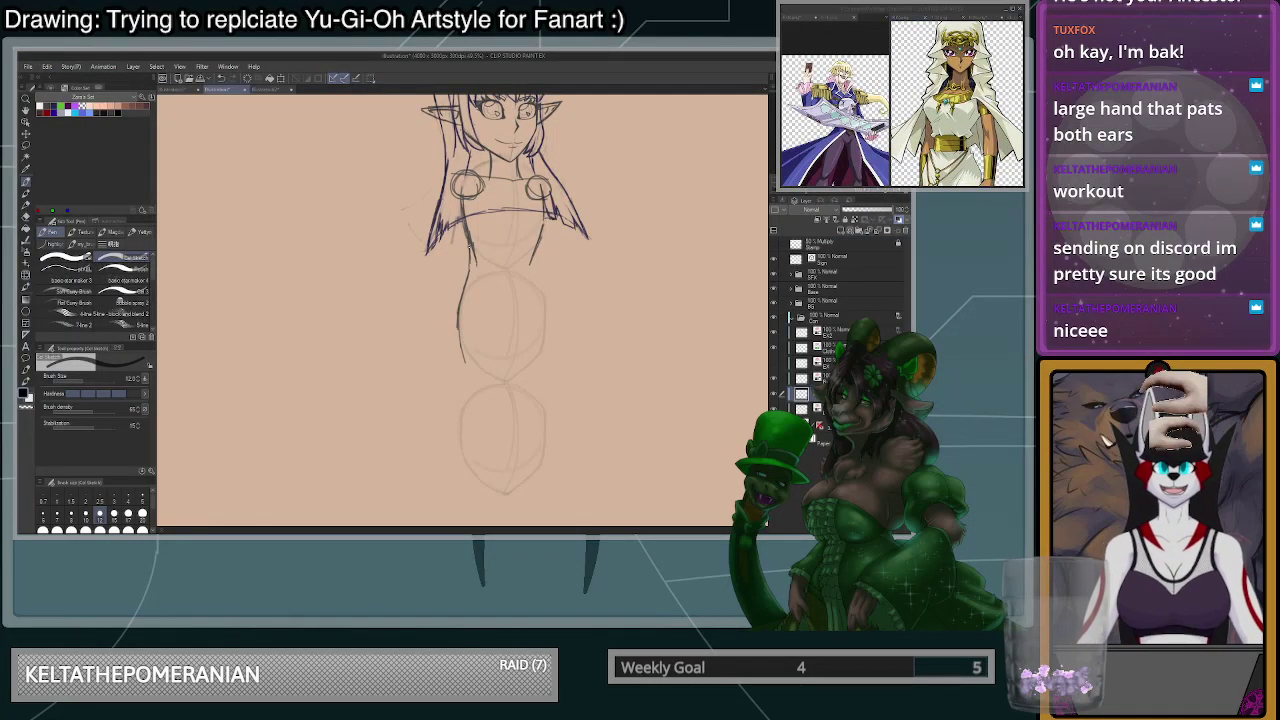
click(143, 530)
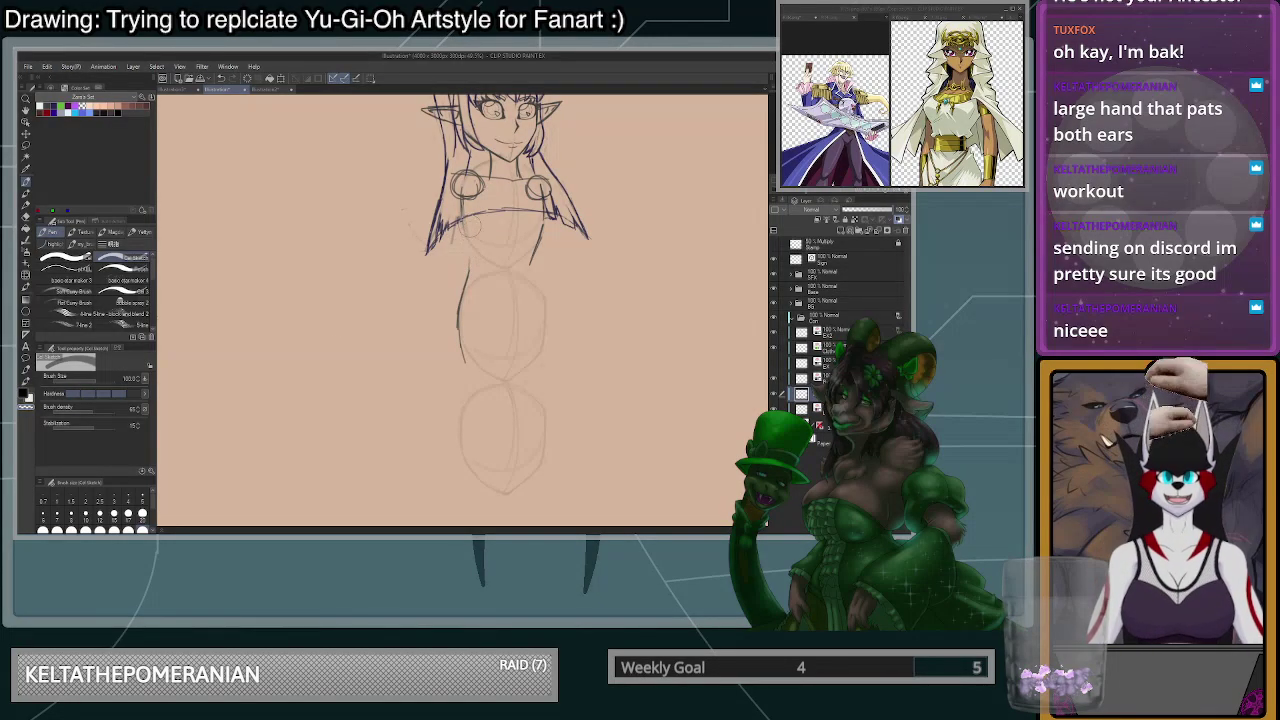
click(142, 515)
drag(462, 197, 461, 364)
click(143, 529)
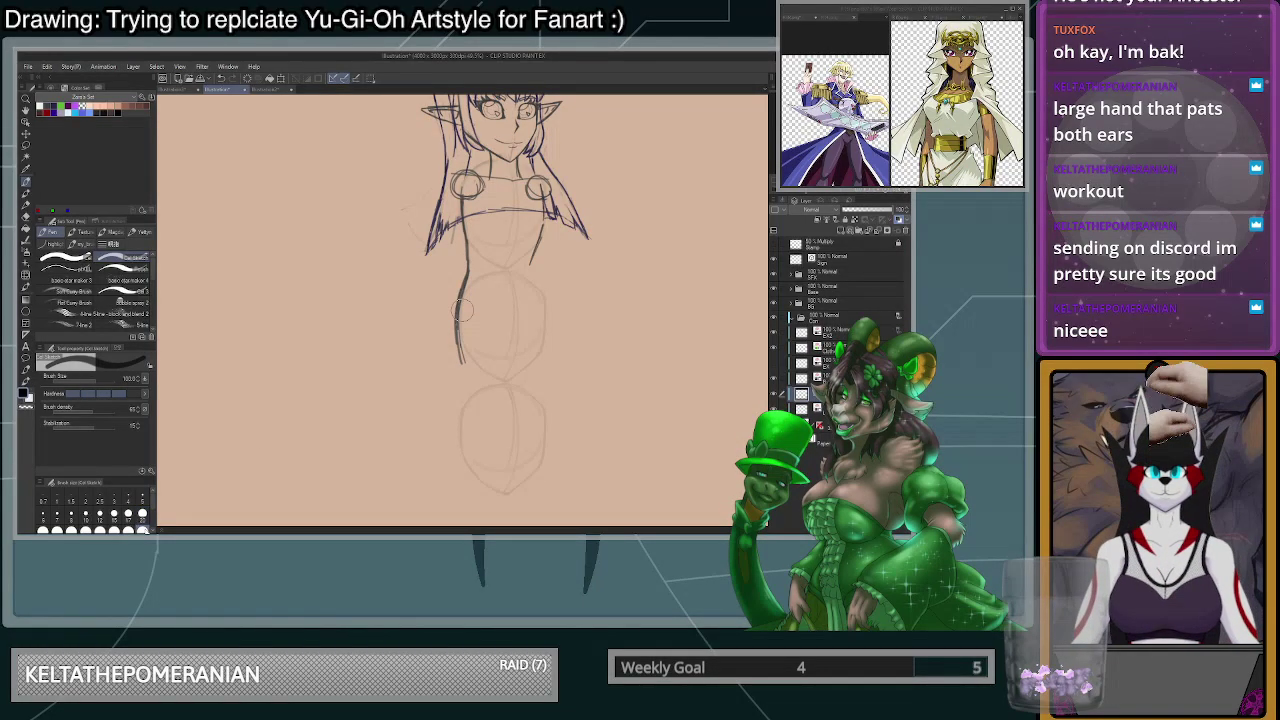
- Clean up the doubled stroke along the left hip and erase the short torso line beneath the opposite shoulder circle
key(c)
drag(470, 288, 475, 319)
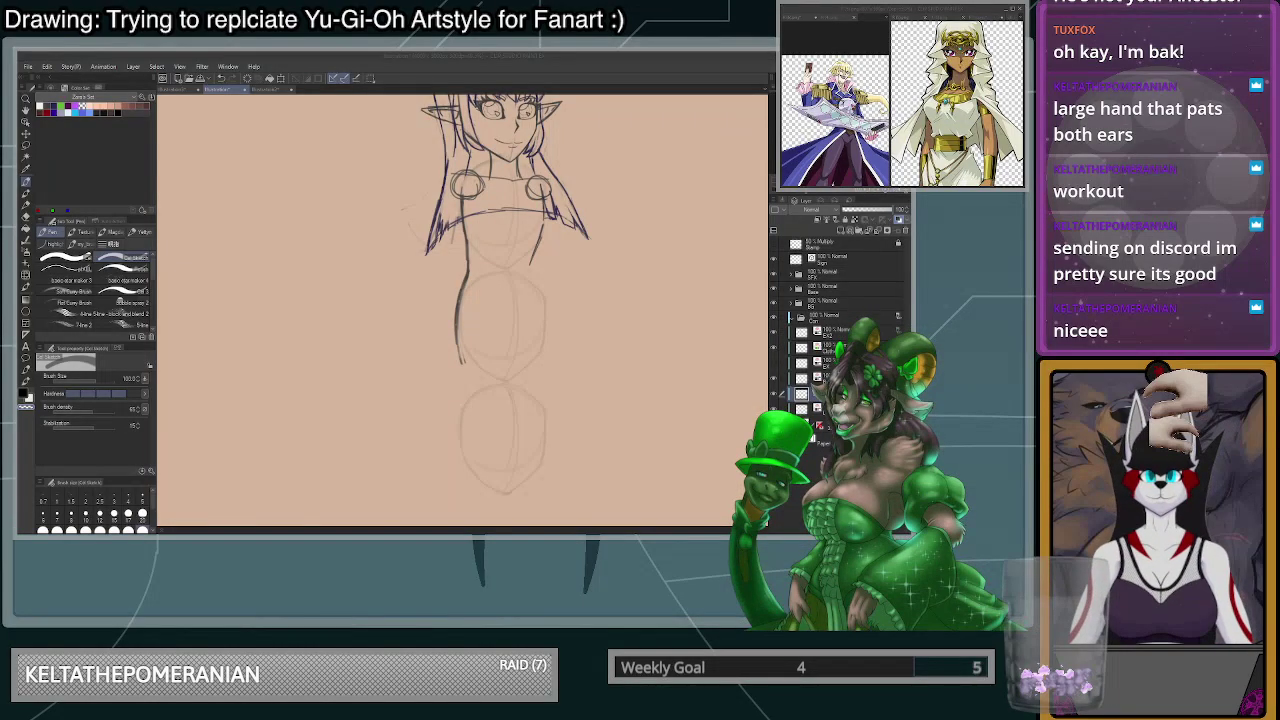
click(466, 323)
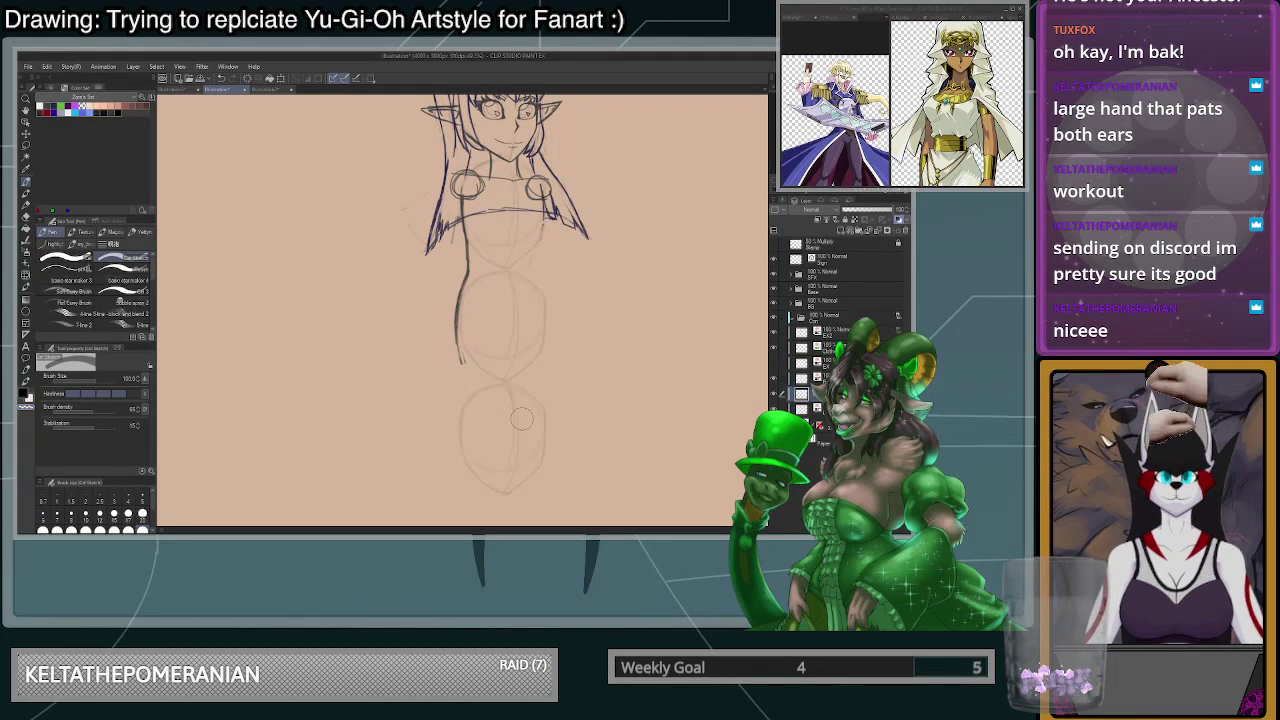
- Try to rework the left waist and hip line with new strokes at brush size 25
click(142, 514)
drag(466, 238, 468, 273)
key(ctrl+z)
scroll(553, 270, down, 1)
scroll(555, 291, up, 1)
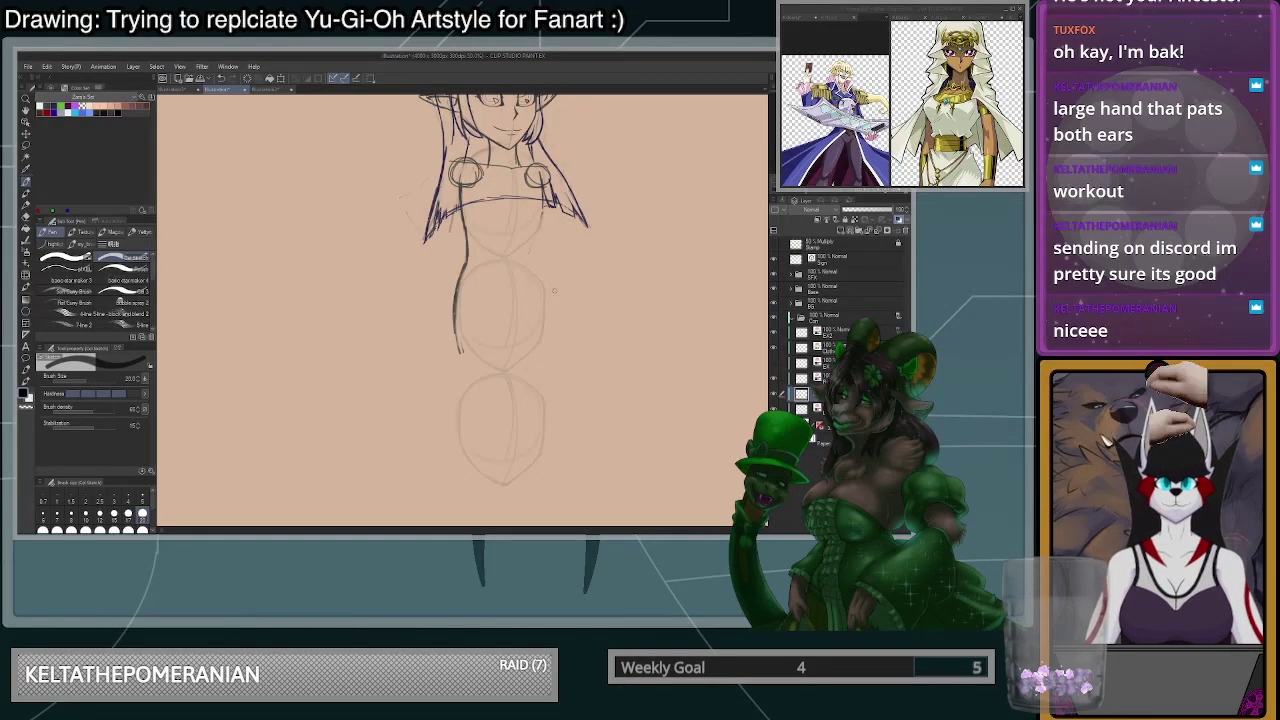
drag(454, 300, 451, 356)
key(ctrl+z)
drag(455, 306, 460, 359)
scroll(477, 249, down, 1)
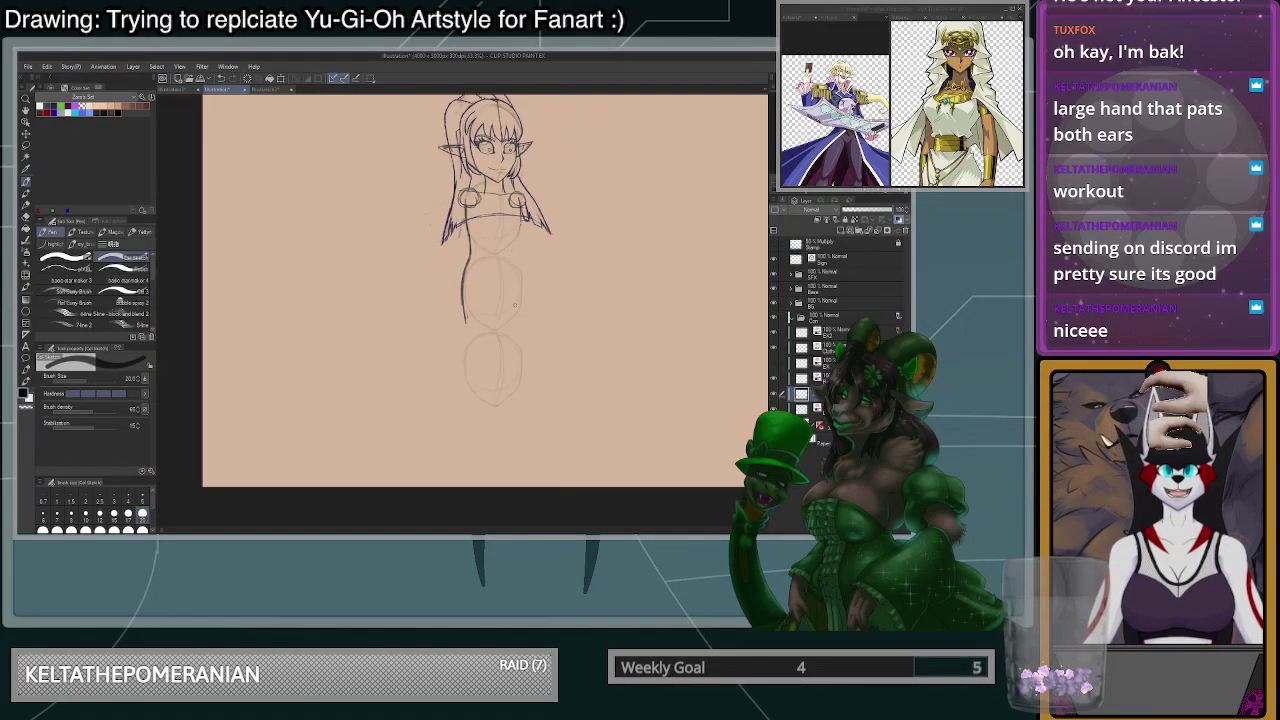
key(ctrl+minus)
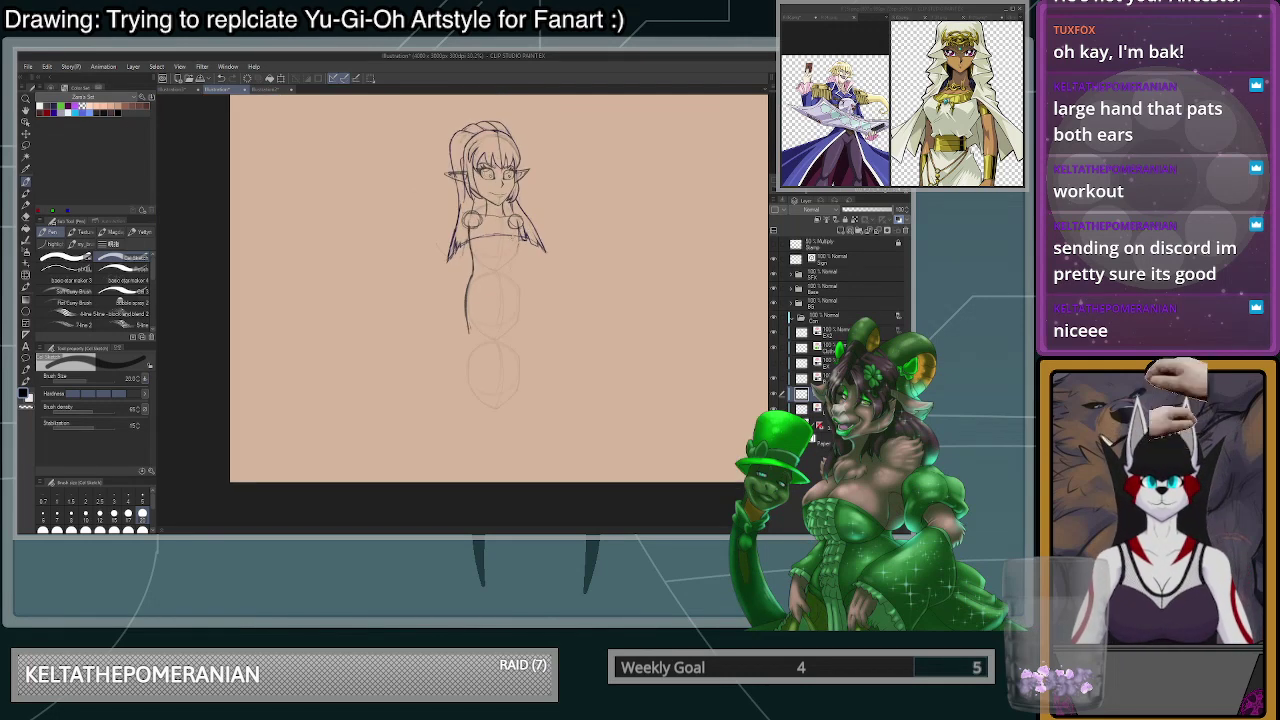
scroll(514, 242, down, 1)
scroll(538, 251, up, 2)
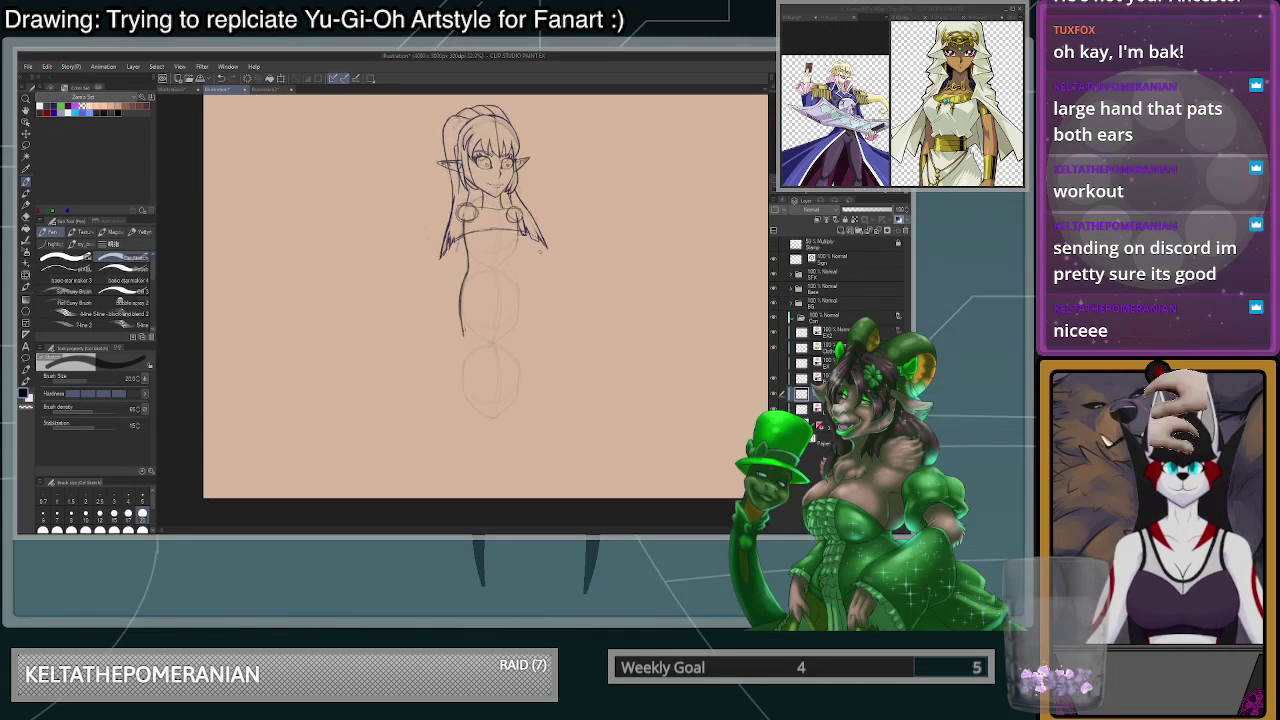
- Compare the open character references, ending on the blonde girl in the pink jacket framed from head to skirt
click(1008, 16)
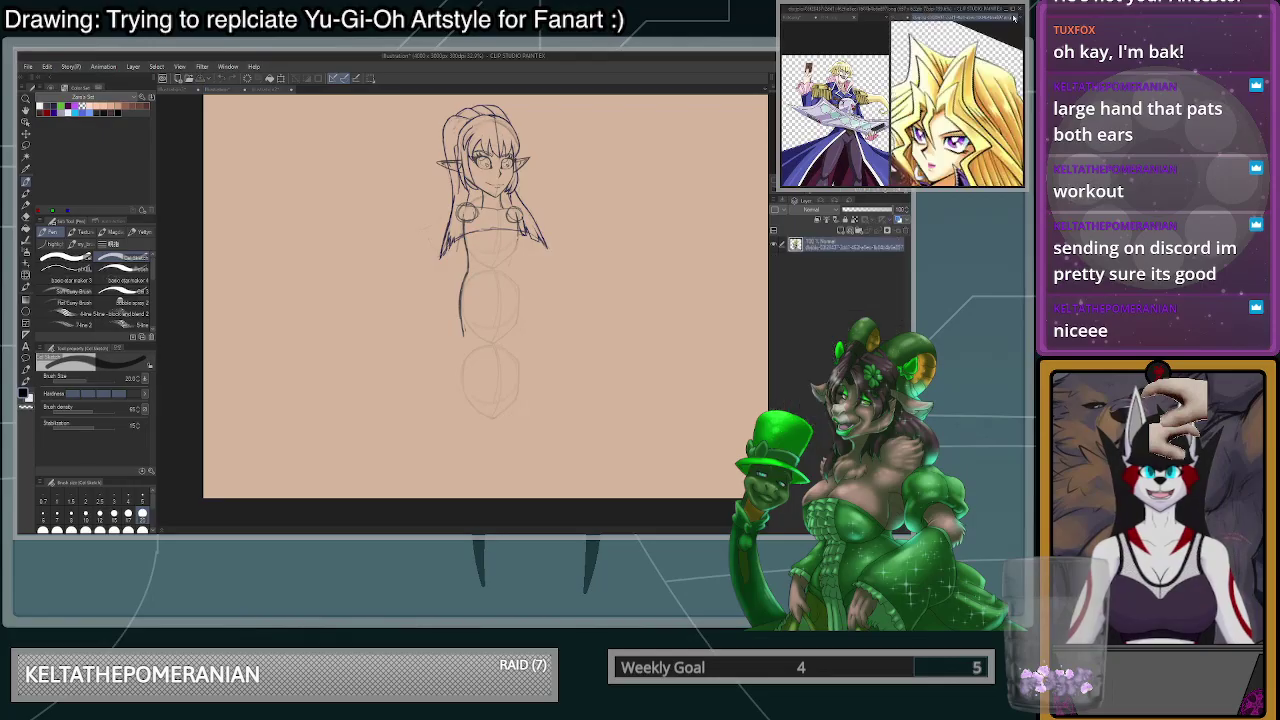
click(1006, 18)
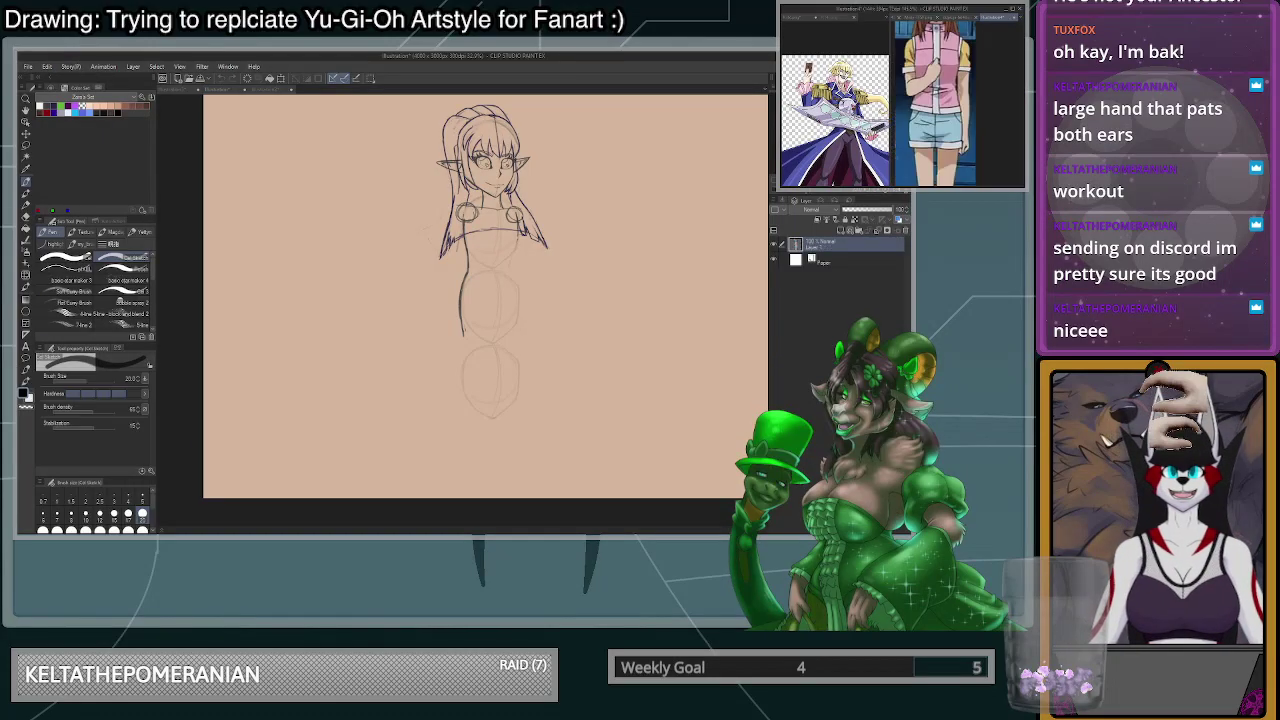
scroll(994, 58, down, 5)
scroll(993, 60, up, 2)
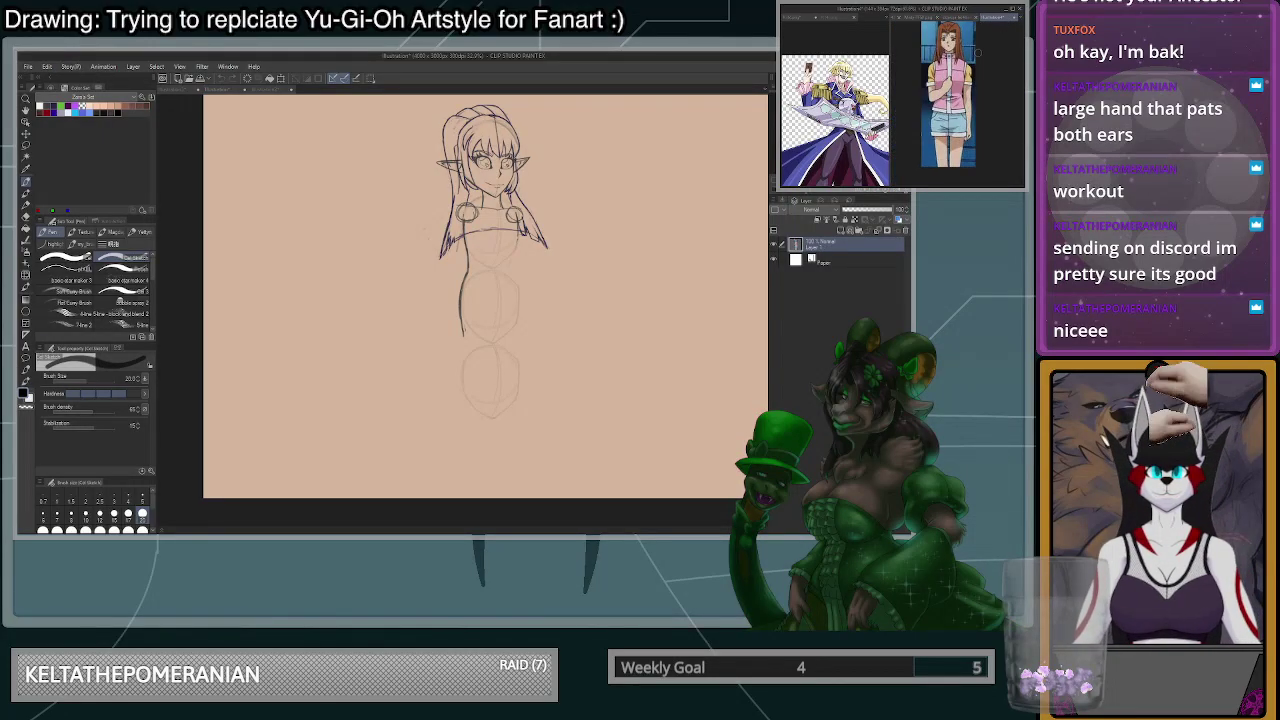
click(964, 18)
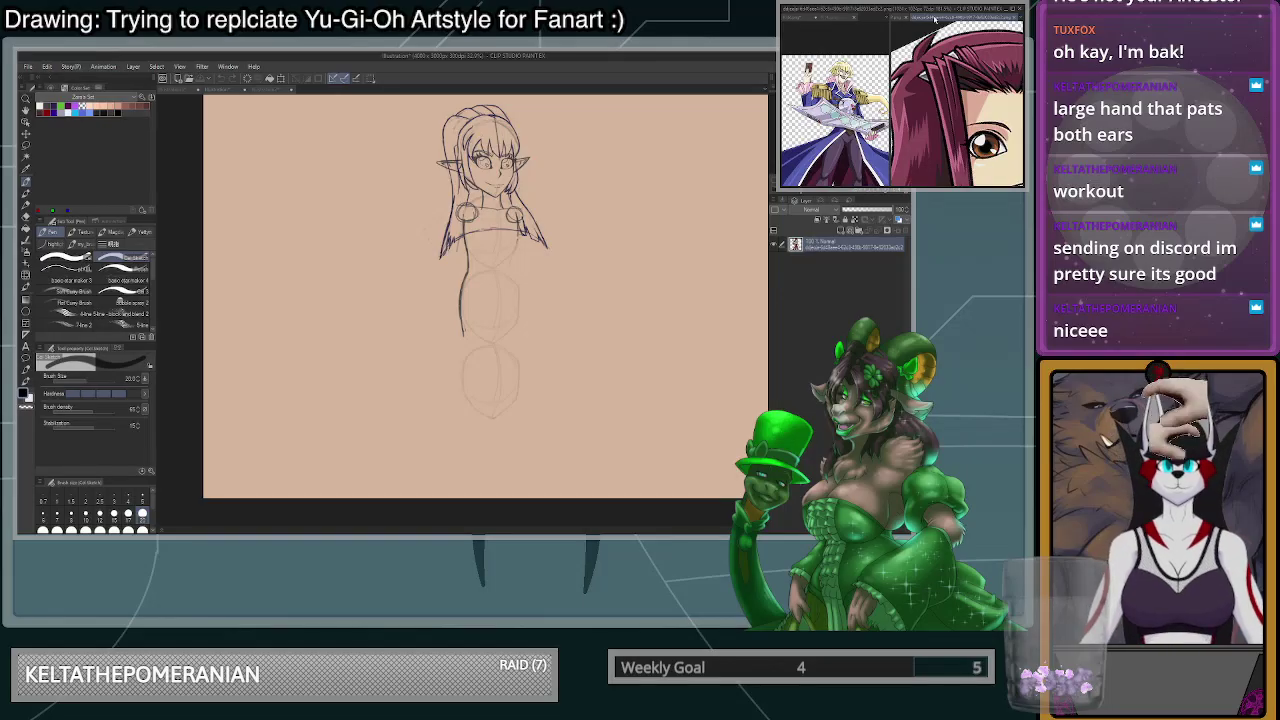
click(903, 18)
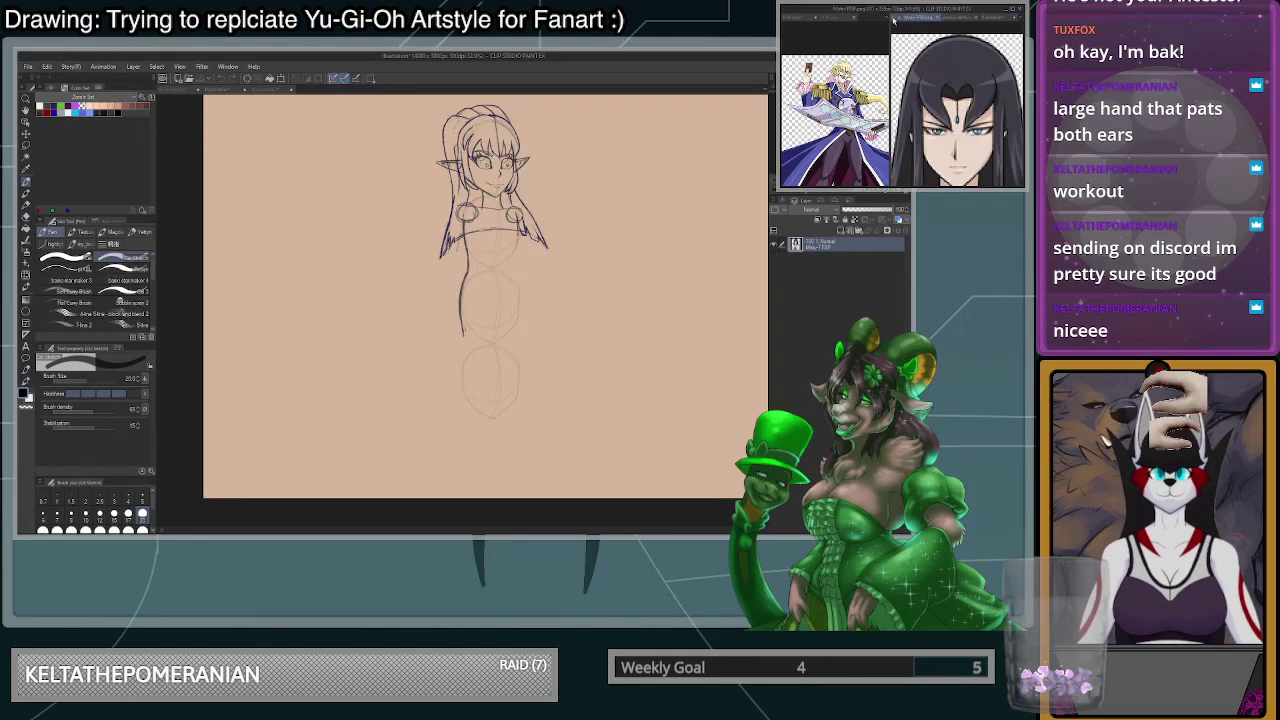
click(1002, 18)
click(1020, 18)
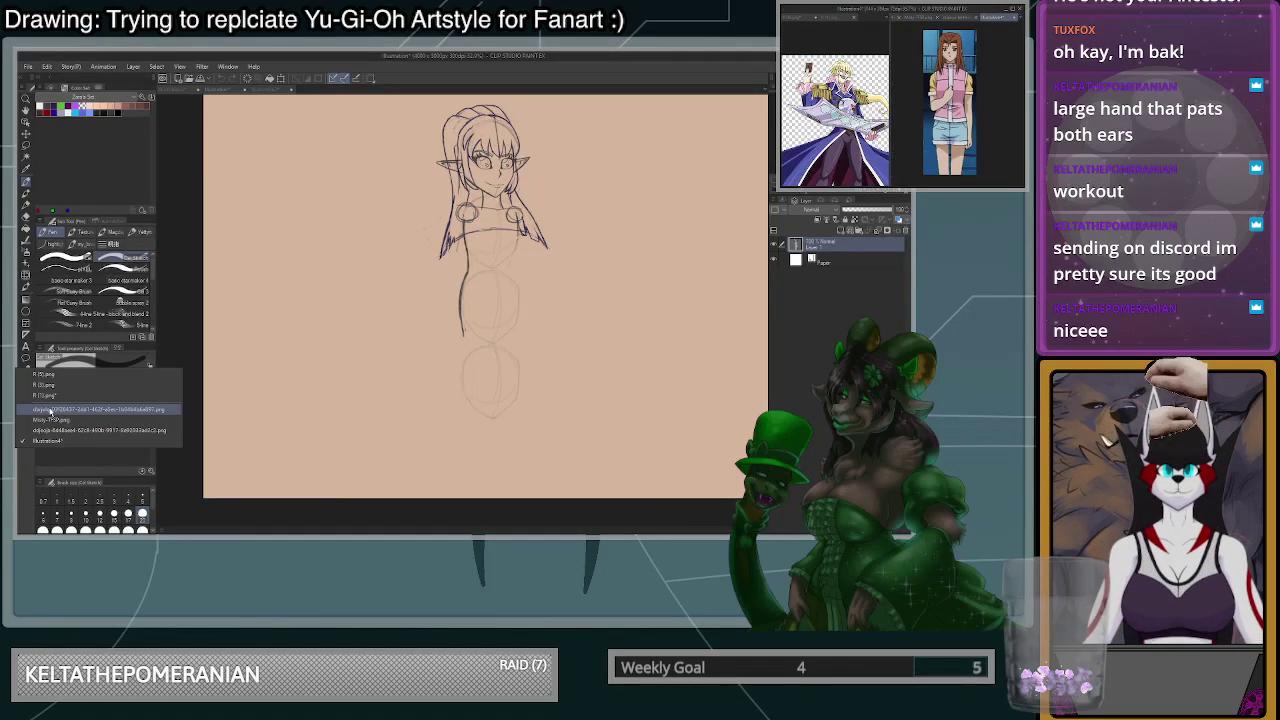
click(50, 411)
click(904, 18)
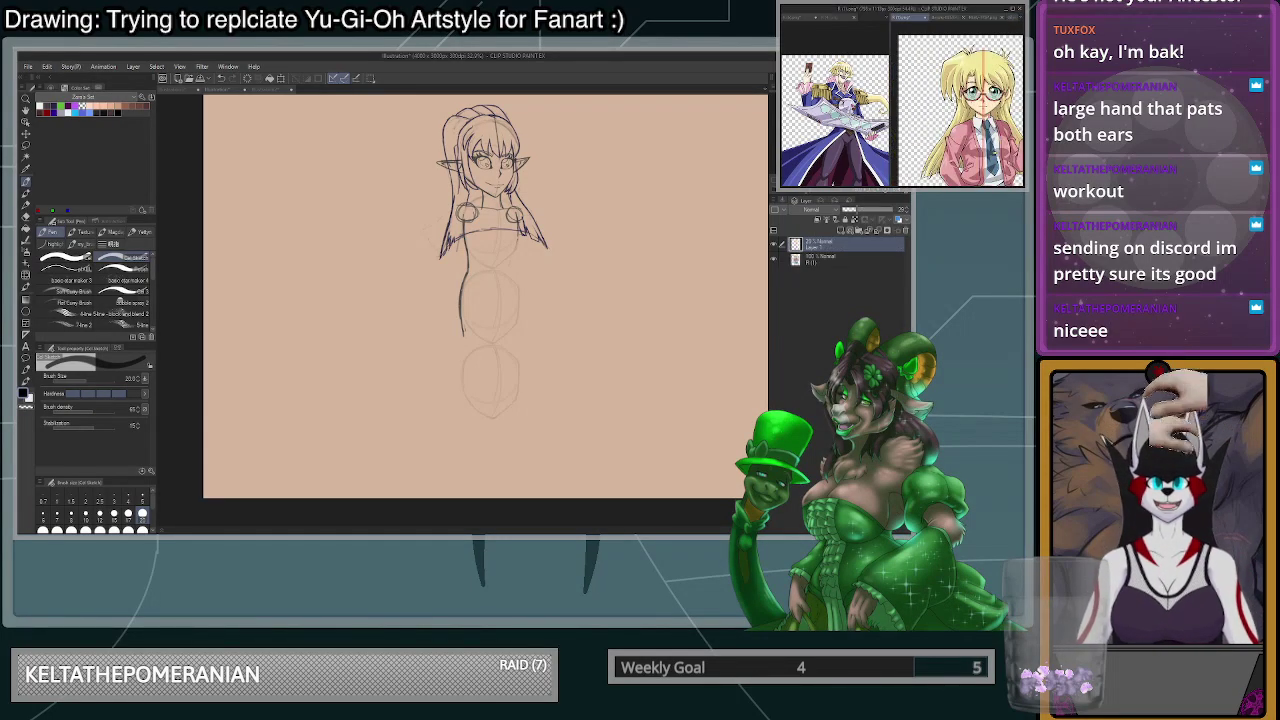
scroll(972, 115, down, 4)
scroll(968, 120, up, 2)
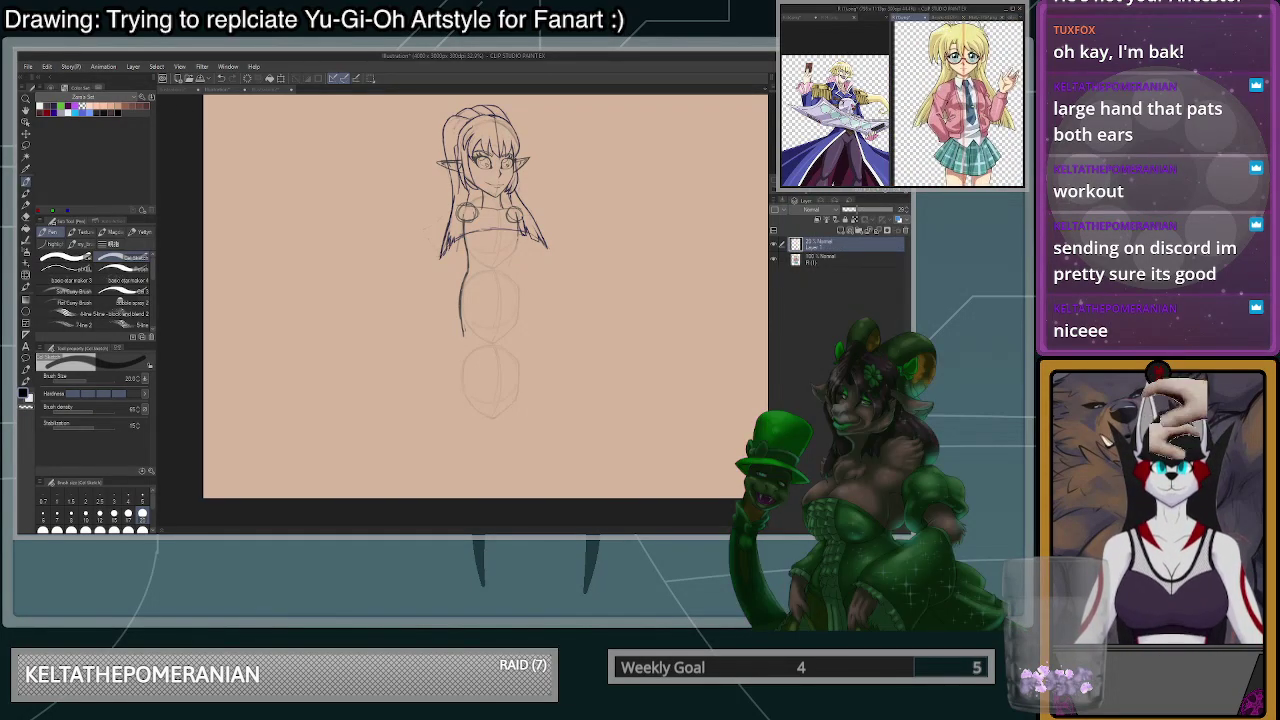
scroll(983, 103, up, 2)
scroll(968, 100, up, 1)
scroll(966, 100, down, 3)
scroll(960, 102, up, 1)
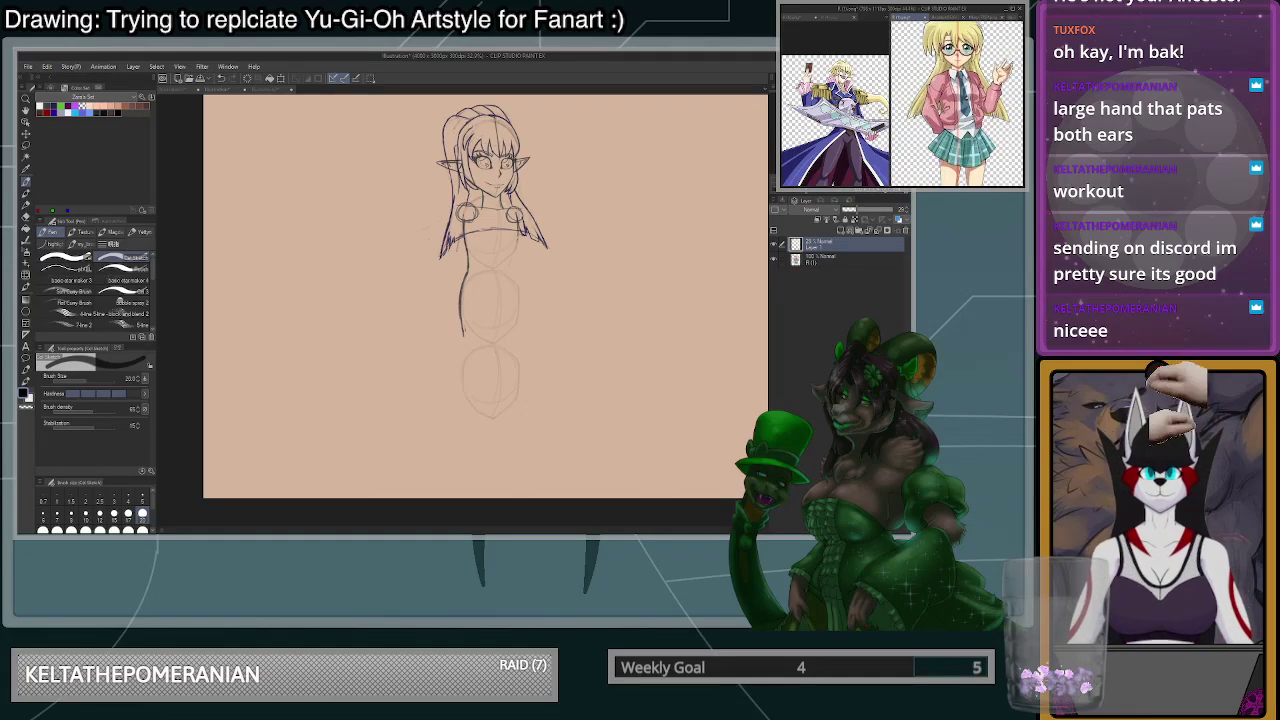
- Erase the left torso line from below the chest down to the hip
drag(466, 252, 467, 311)
key(ctrl+z)
click(142, 530)
key(ctrl+z)
key(c)
drag(467, 240, 461, 314)
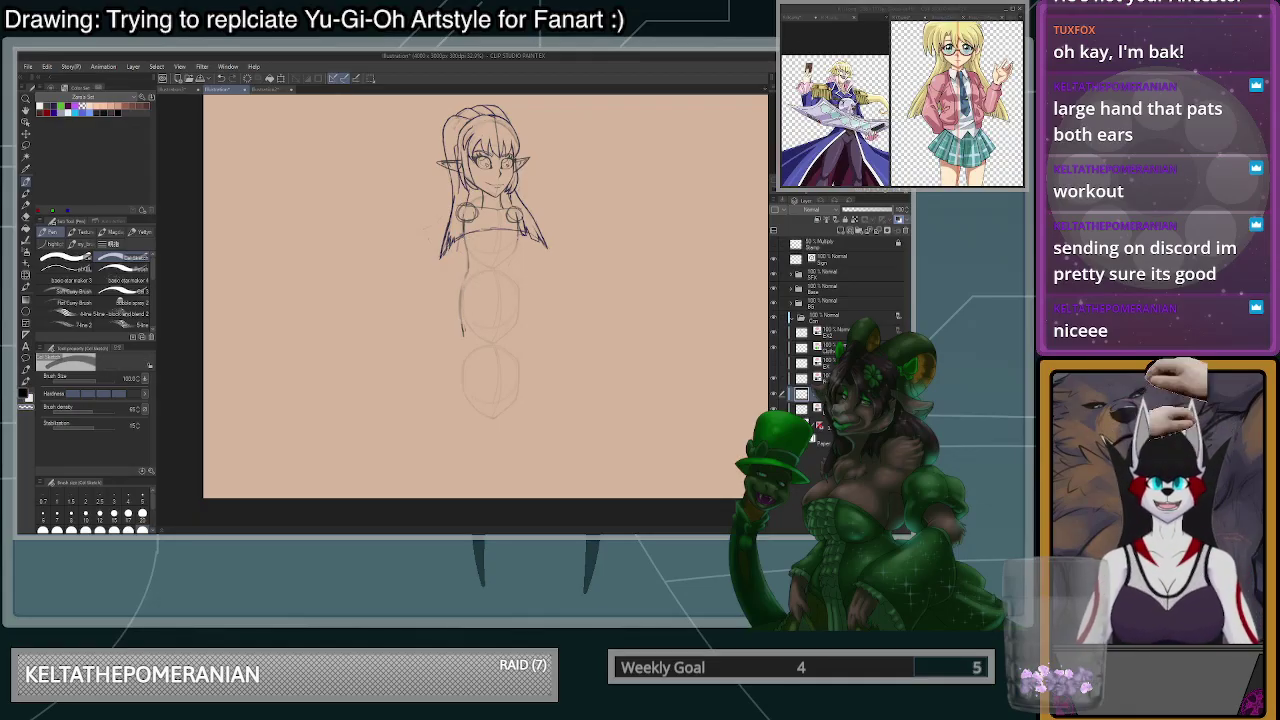
drag(463, 288, 463, 347)
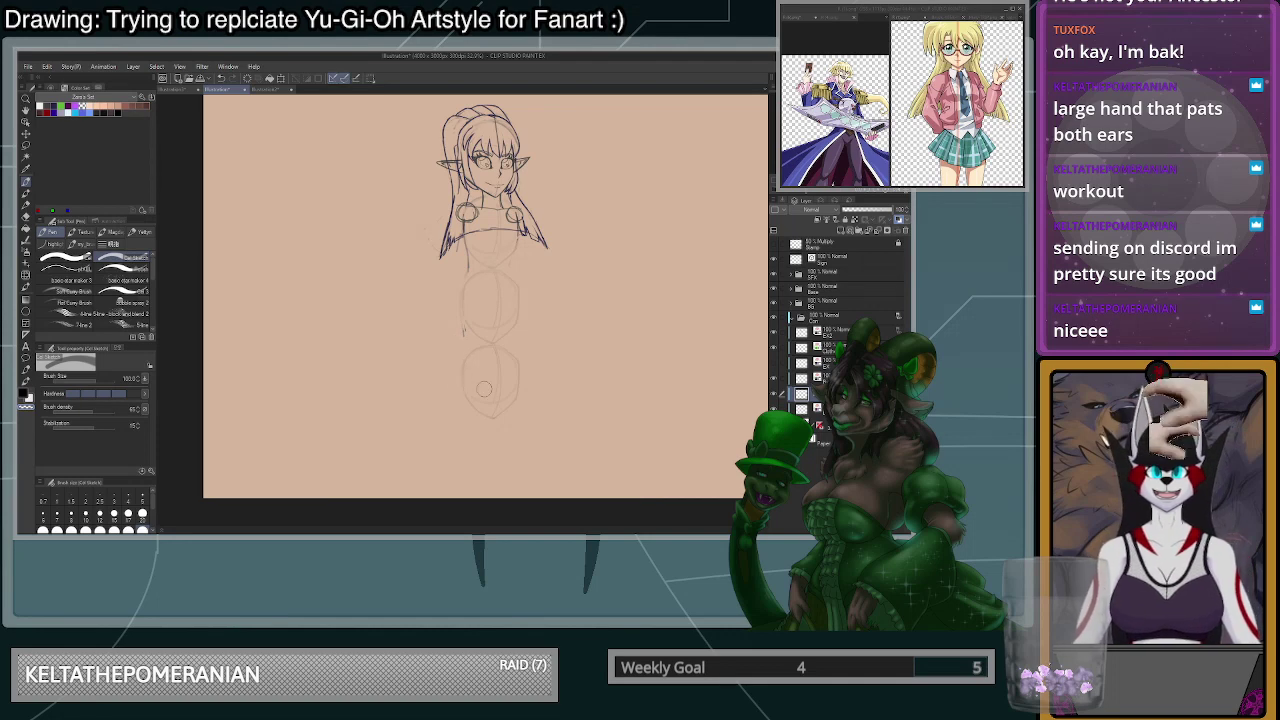
- Show the blue-coated reference full length and sketch the left torso side from beneath the shoulder through the waist to the hip
click(835, 120)
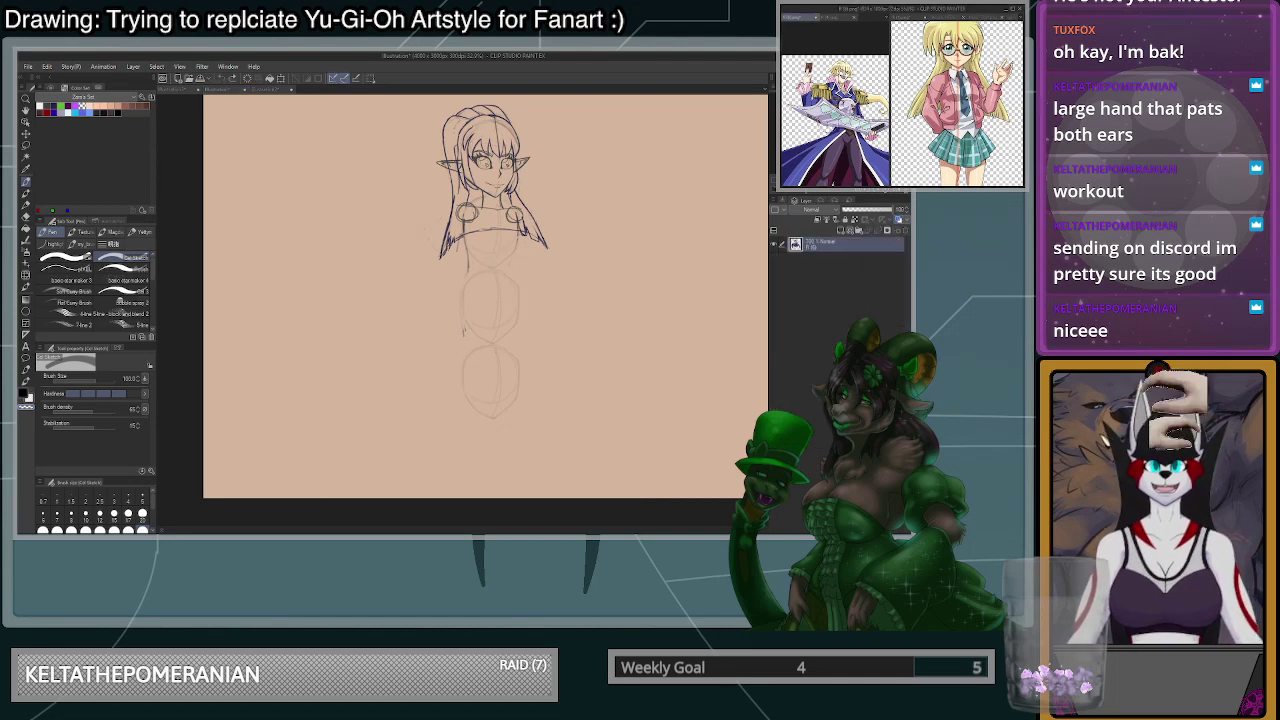
scroll(835, 110, up, 2)
scroll(835, 110, down, 2)
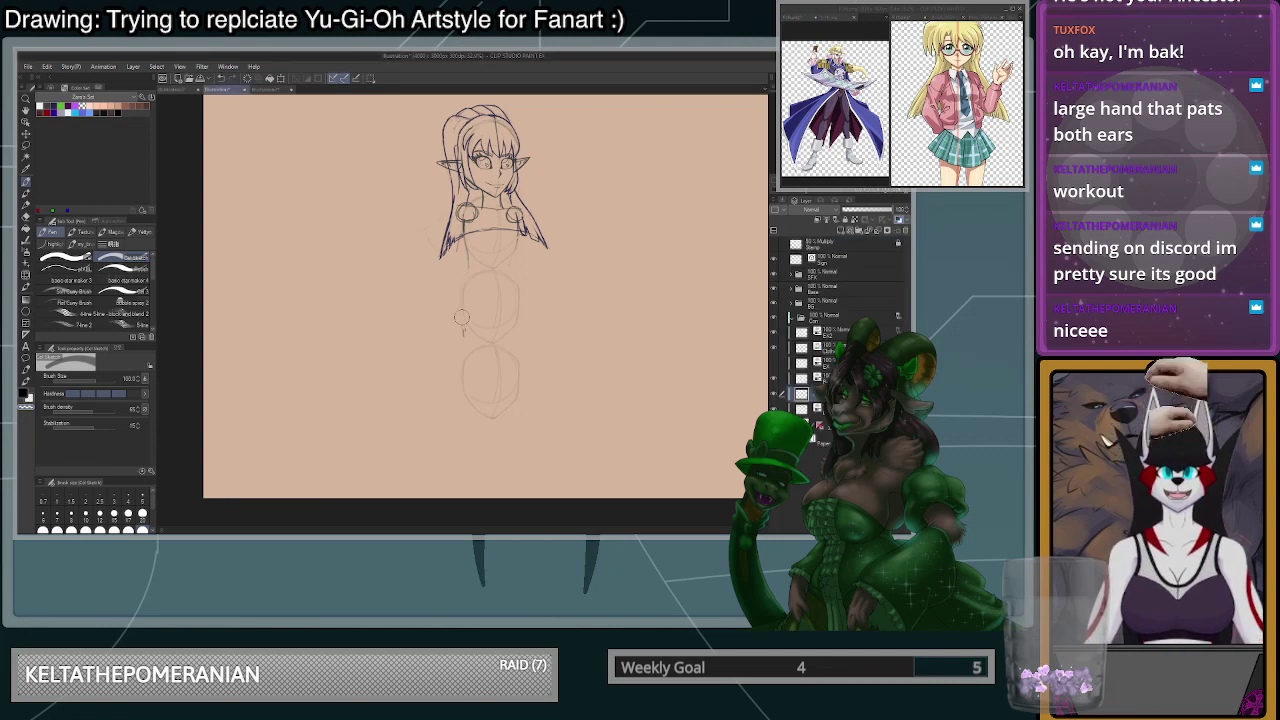
click(142, 515)
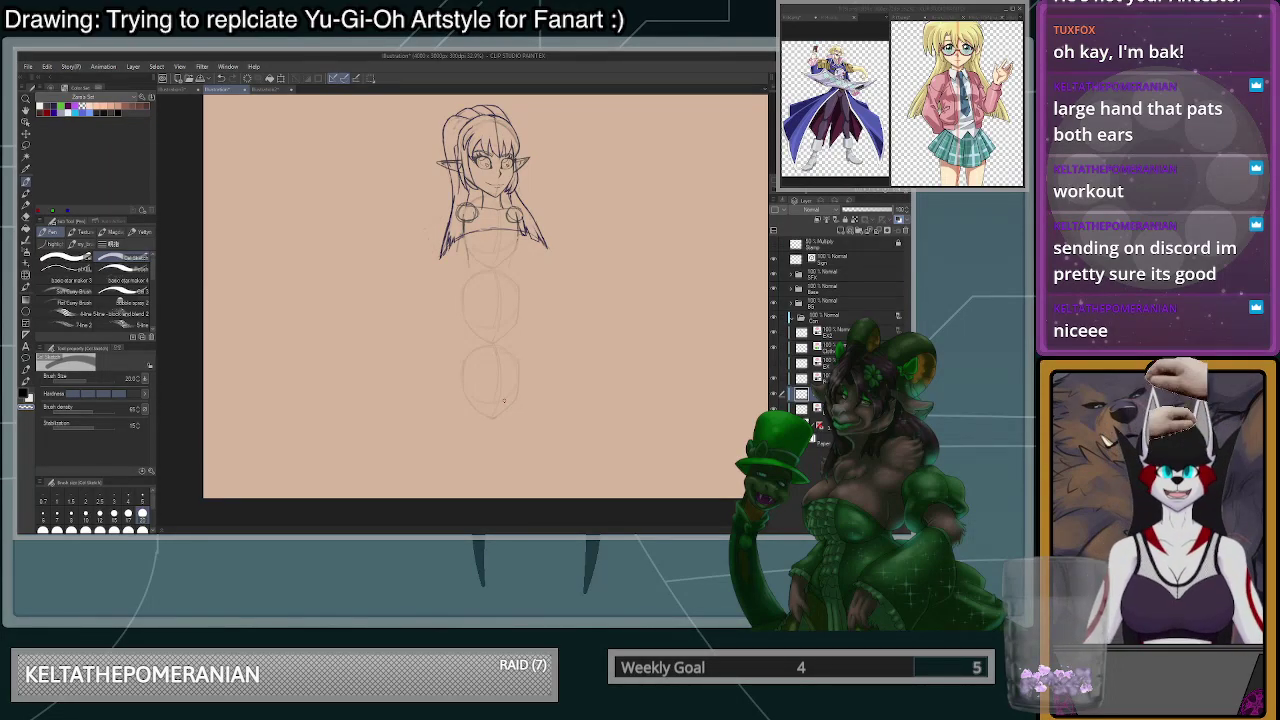
key(c)
drag(465, 236, 469, 269)
key(ctrl+z)
drag(465, 237, 461, 352)
- Sketch the right torso side from beneath the shoulder, curving in at the waist and out beside the middle body guide shape
drag(518, 234, 520, 325)
key(ctrl+z)
key(ctrl+z)
scroll(511, 270, down, 3)
scroll(552, 275, up, 4)
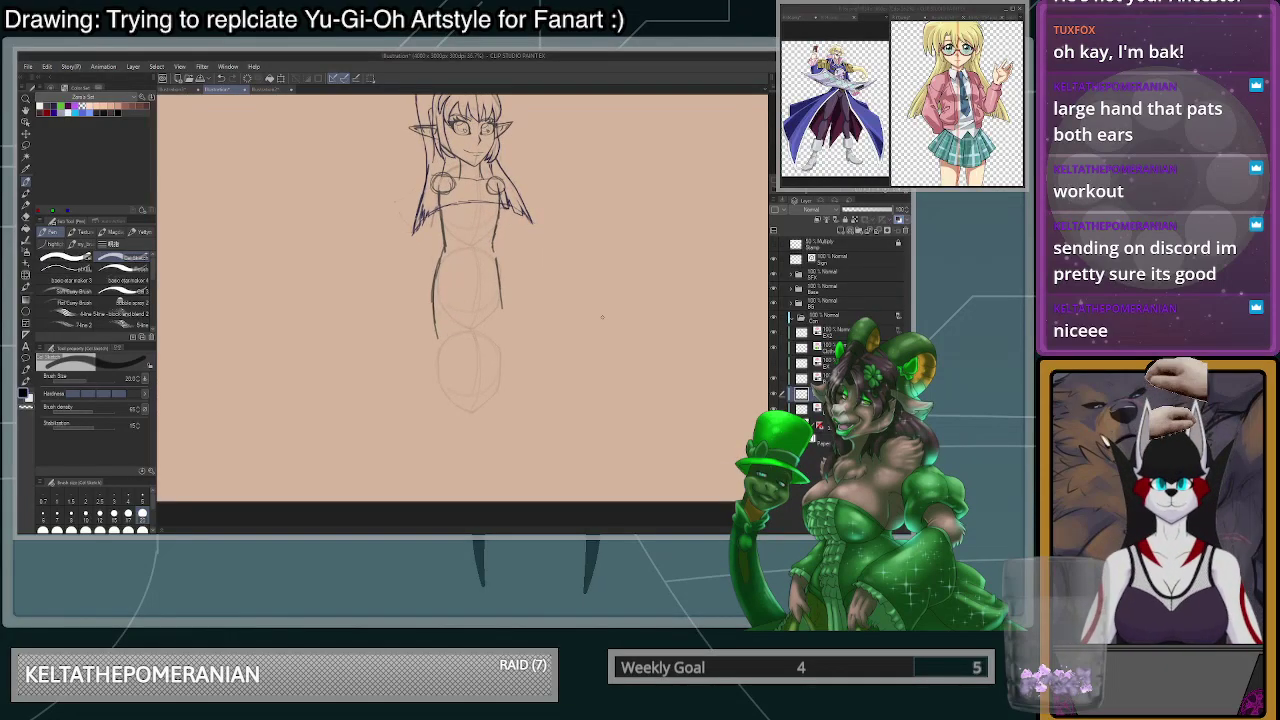
- Try sketching a short navel mark on the middle body guide and a long oval on each side of the torso
drag(467, 297, 484, 292)
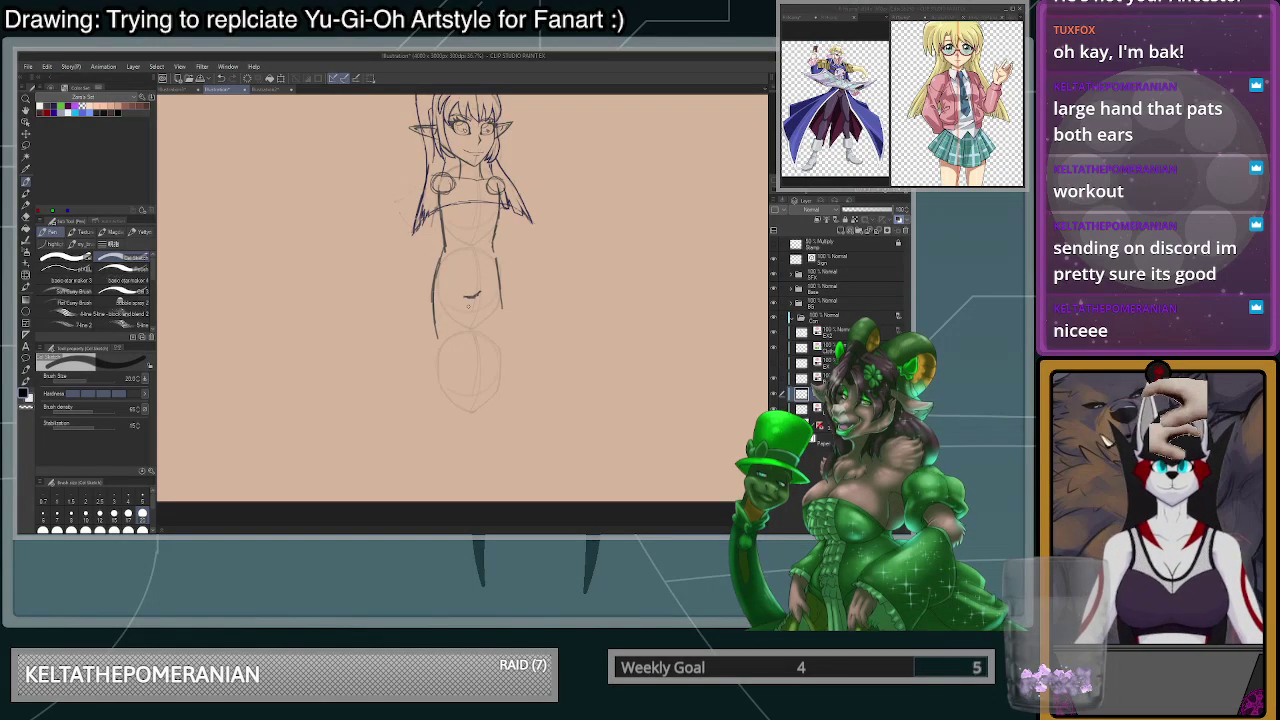
mouse_move(440, 302)
mouse_down()
mouse_move(419, 393)
mouse_move(463, 257)
mouse_move(432, 310)
mouse_move(466, 288)
mouse_move(437, 296)
mouse_up()
key(ctrl+z)
key(ctrl+z)
key(ctrl+z)
drag(484, 254, 500, 344)
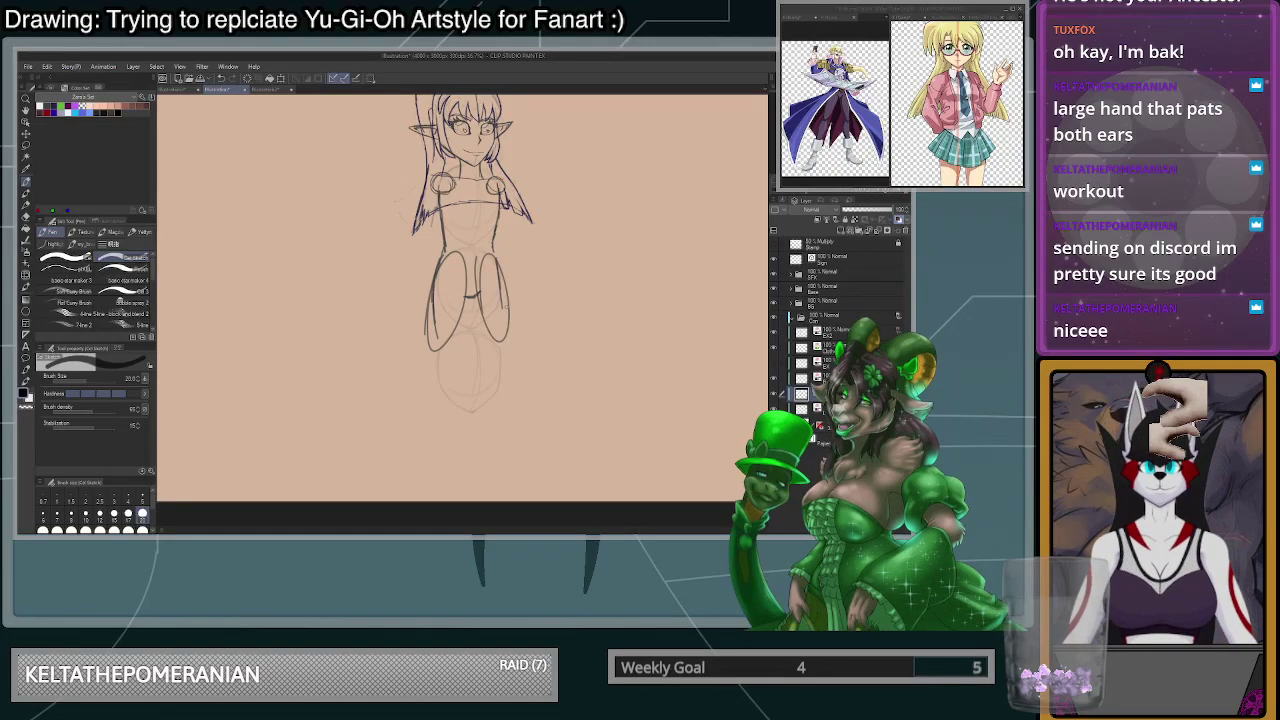
- Remove the ovals, the navel mark and both torso side lines beneath the chest, leaving only the faint body guides
scroll(507, 307, down, 2)
key(ctrl+z)
key(ctrl+z)
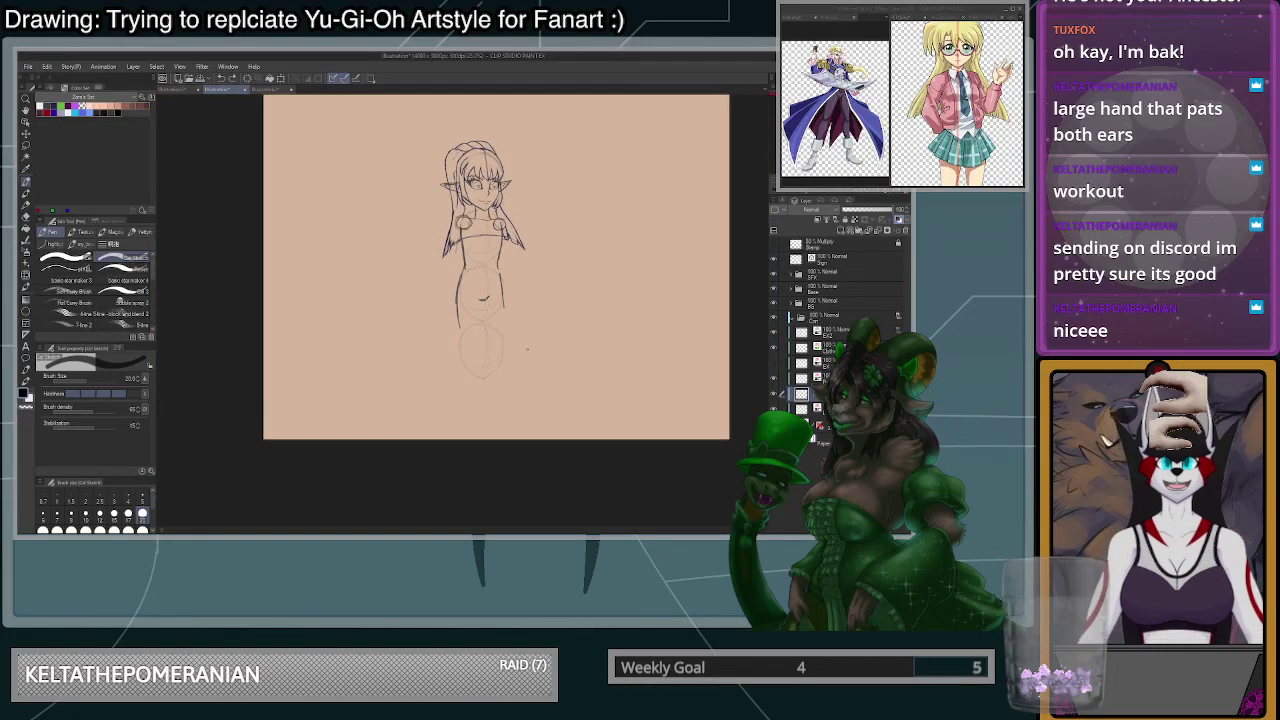
key(ctrl+z)
key(ctrl+z)
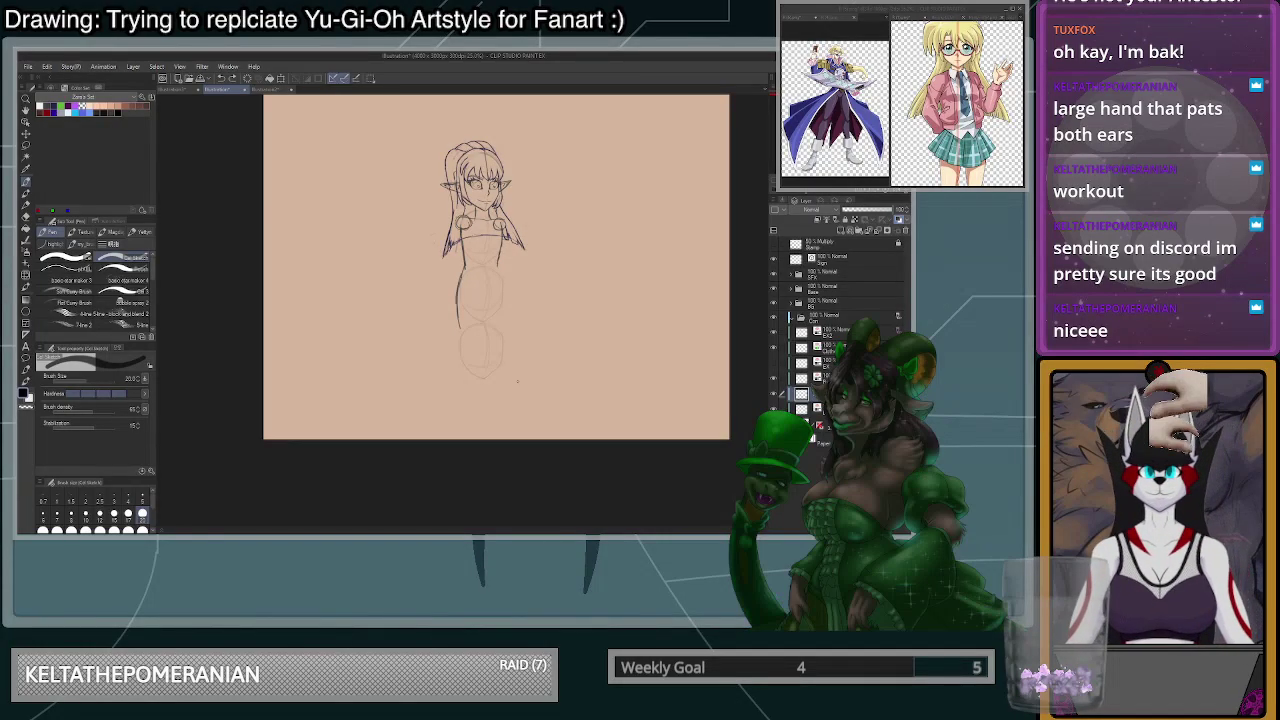
click(143, 530)
key(c)
drag(467, 277, 459, 322)
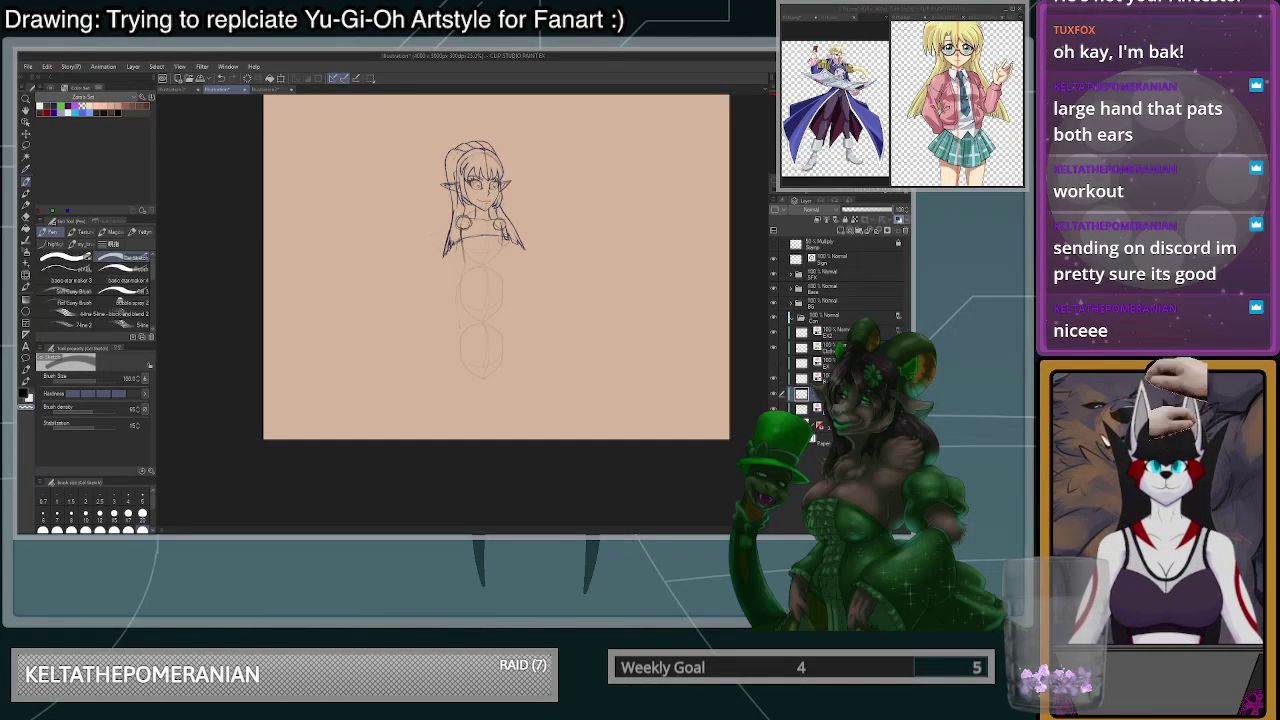
scroll(510, 236, up, 2)
key(ctrl+t)
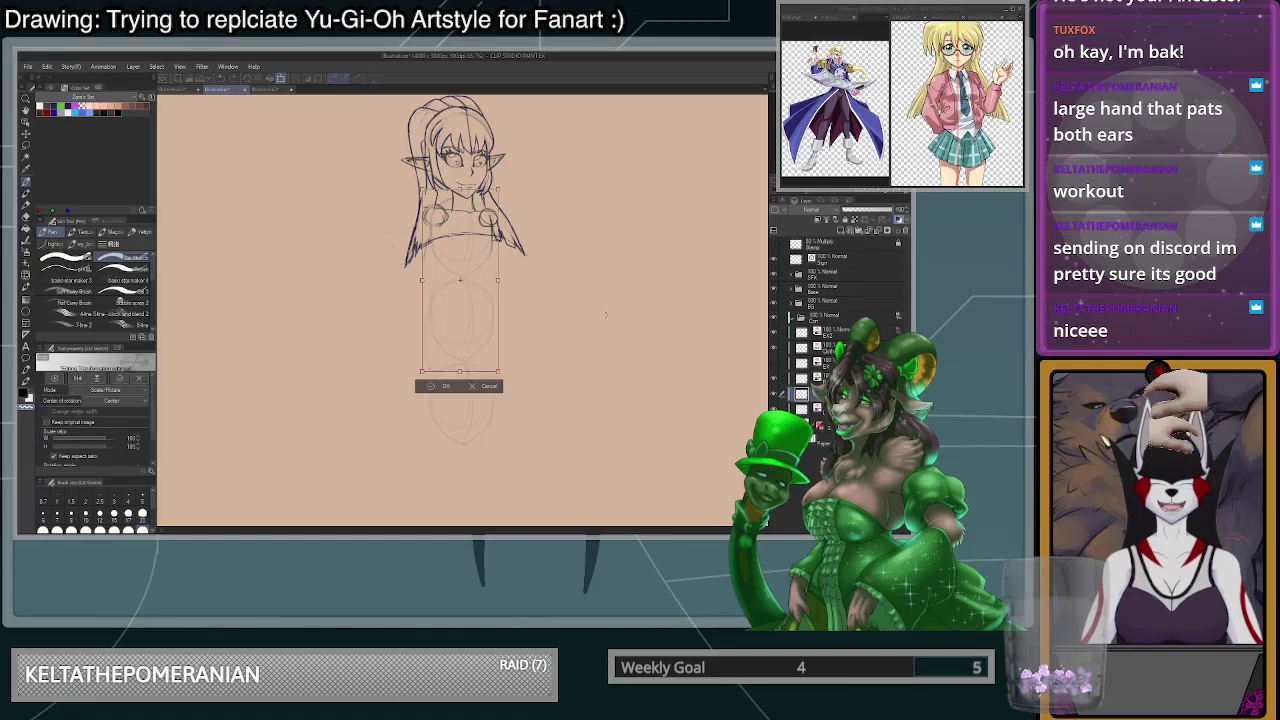
drag(498, 282, 534, 282)
key(Escape)
- Lasso the shoulder and chest guides and scale them up slightly
key(m)
mouse_move(476, 208)
mouse_down()
mouse_move(470, 219)
mouse_move(428, 193)
mouse_move(520, 177)
mouse_move(492, 194)
mouse_up()
scroll(540, 206, up, 1)
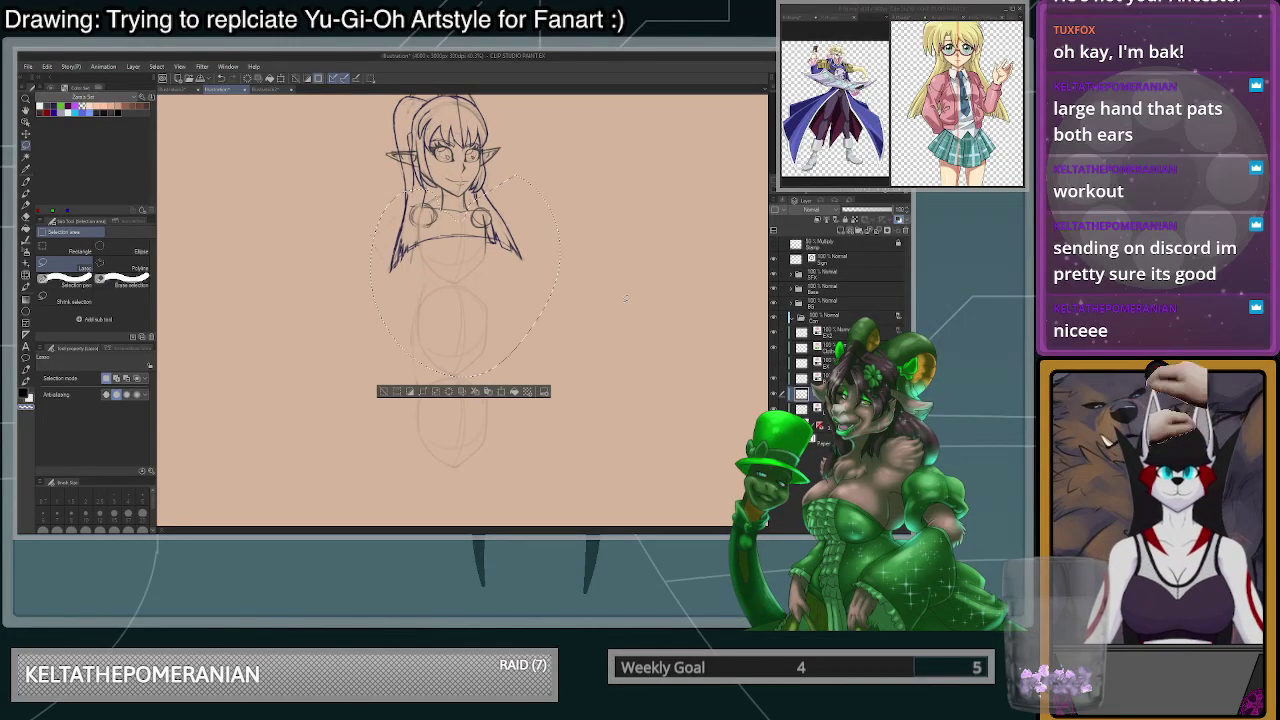
key(ctrl+t)
scroll(563, 350, down, 1)
mouse_move(562, 376)
mouse_down()
mouse_move(582, 397)
mouse_move(555, 358)
mouse_up()
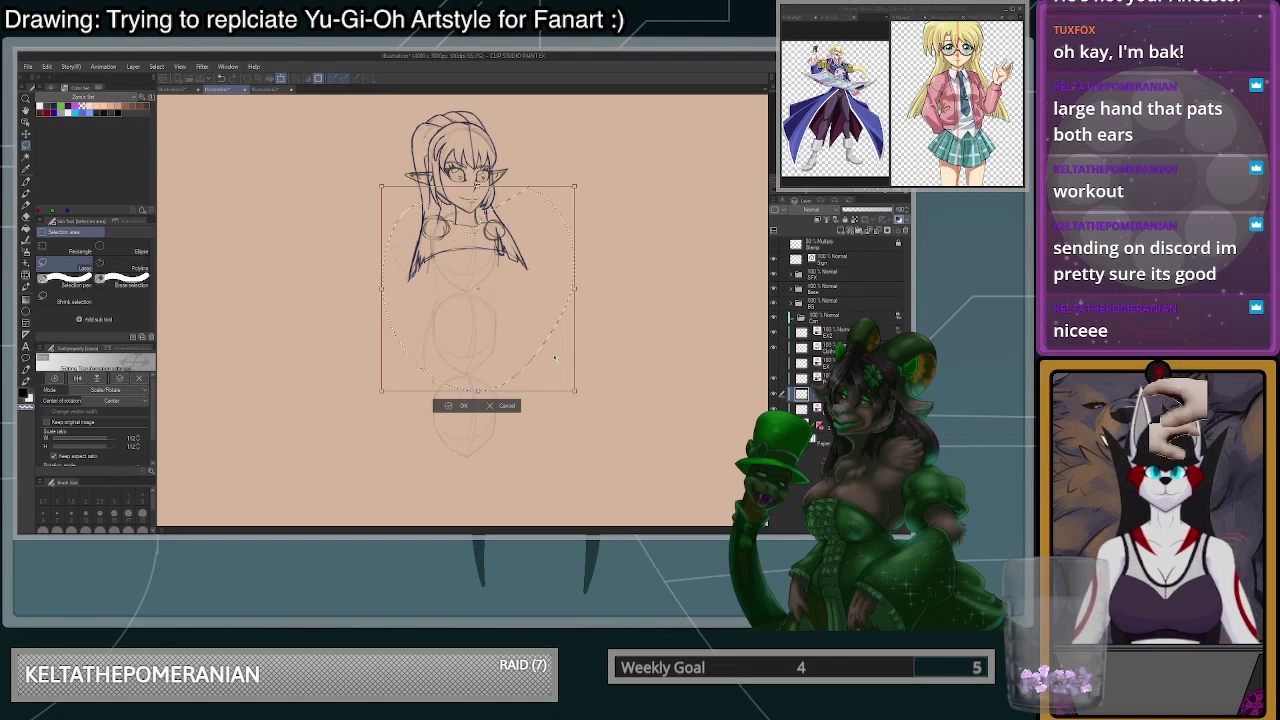
drag(577, 390, 560, 367)
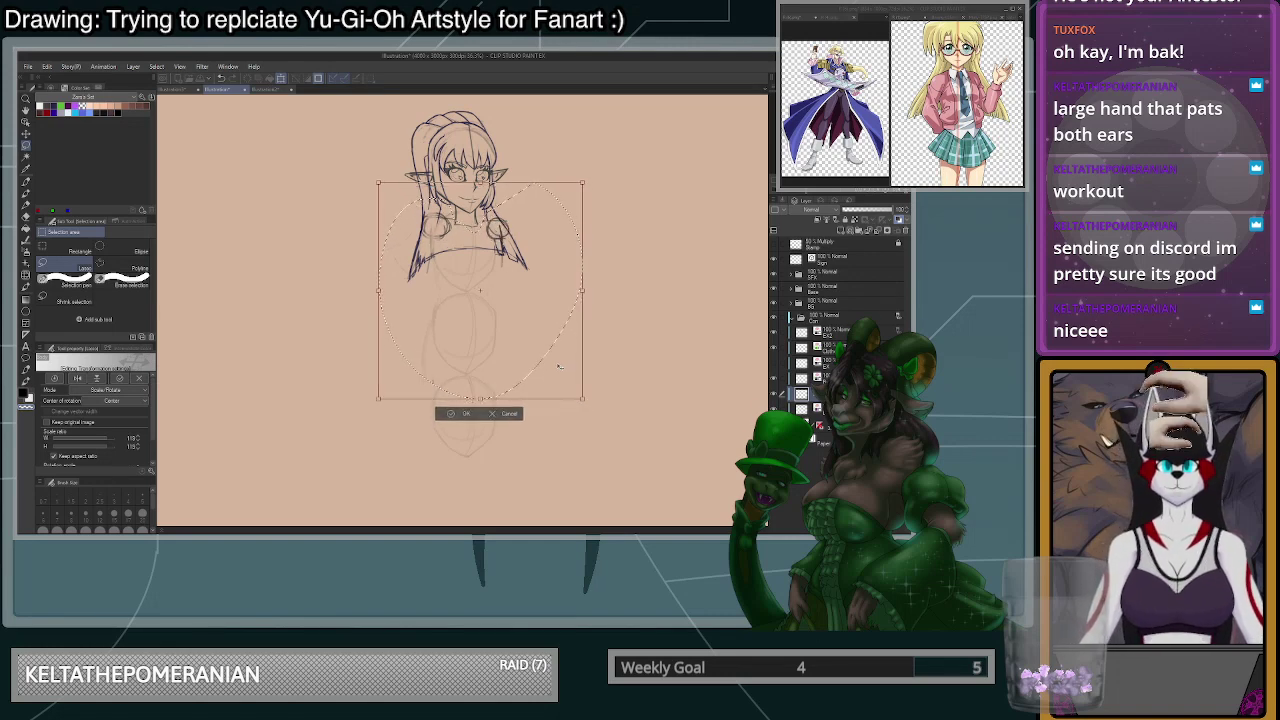
click(470, 417)
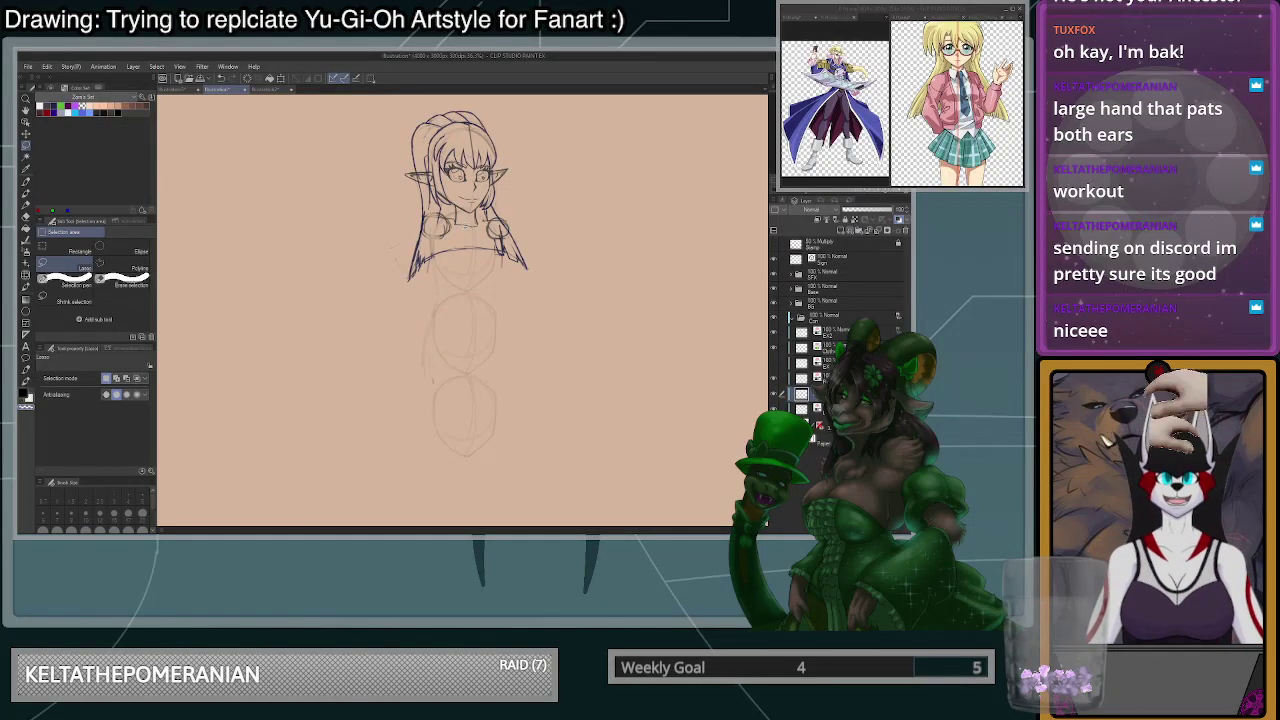
- Lasso the left shoulder guide circle and shift it slightly outward from the neck
mouse_move(465, 232)
mouse_down()
mouse_move(473, 208)
mouse_move(436, 200)
mouse_up()
key(ctrl+d)
key(ctrl+t)
mouse_move(442, 244)
mouse_down()
mouse_move(469, 273)
mouse_move(443, 259)
mouse_up()
click(406, 297)
- Lasso the right shoulder guide circle, nudge it slightly outward and clear the selection
key(ctrl+d)
drag(478, 202, 523, 279)
key(ctrl+t)
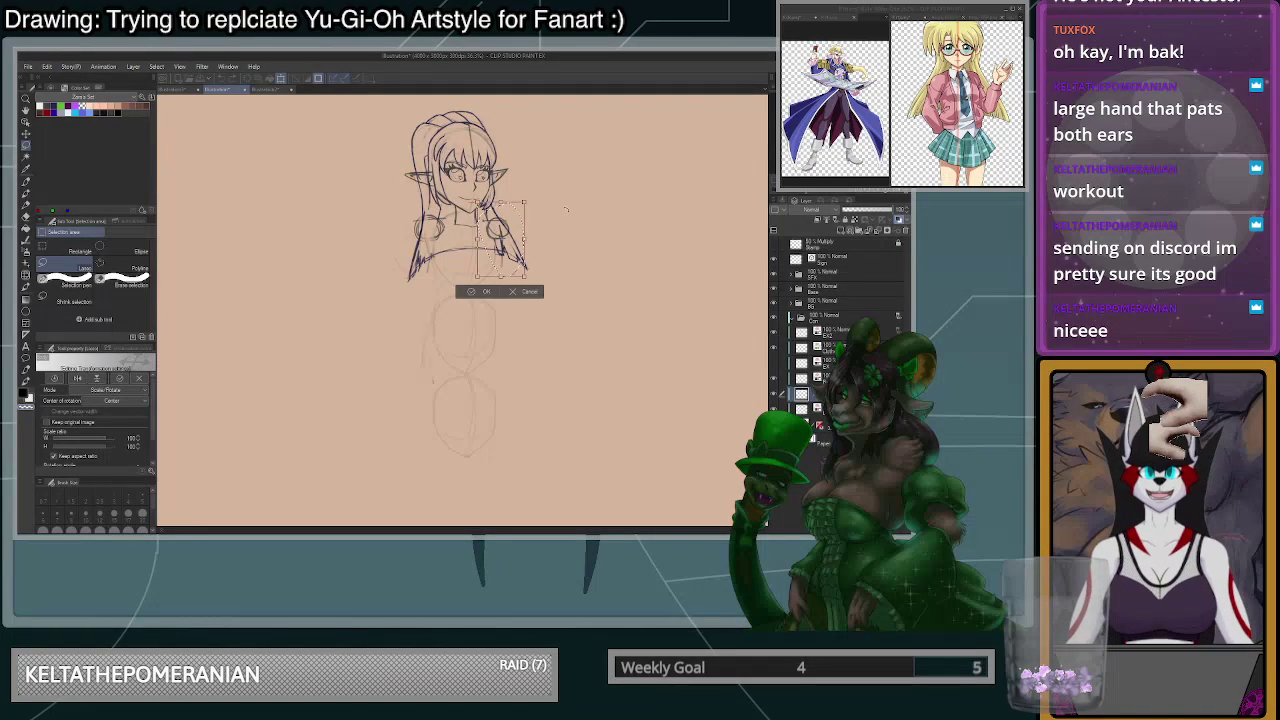
drag(521, 240, 525, 241)
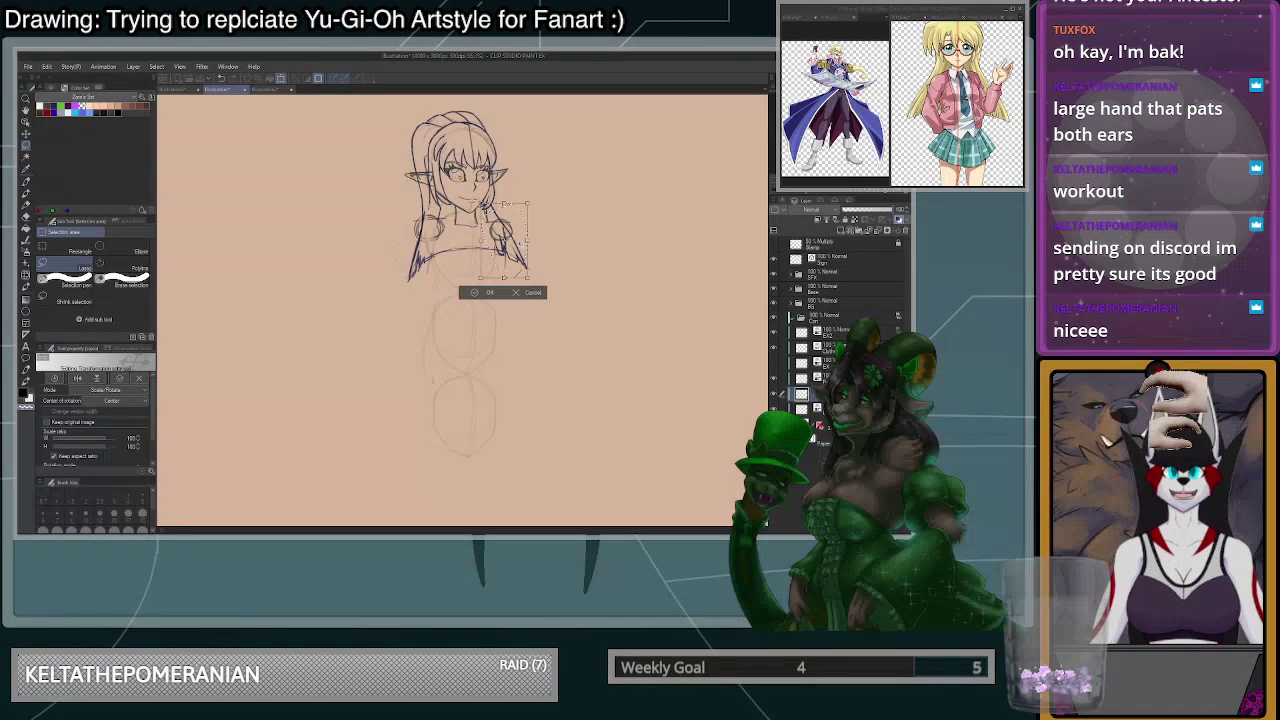
click(490, 293)
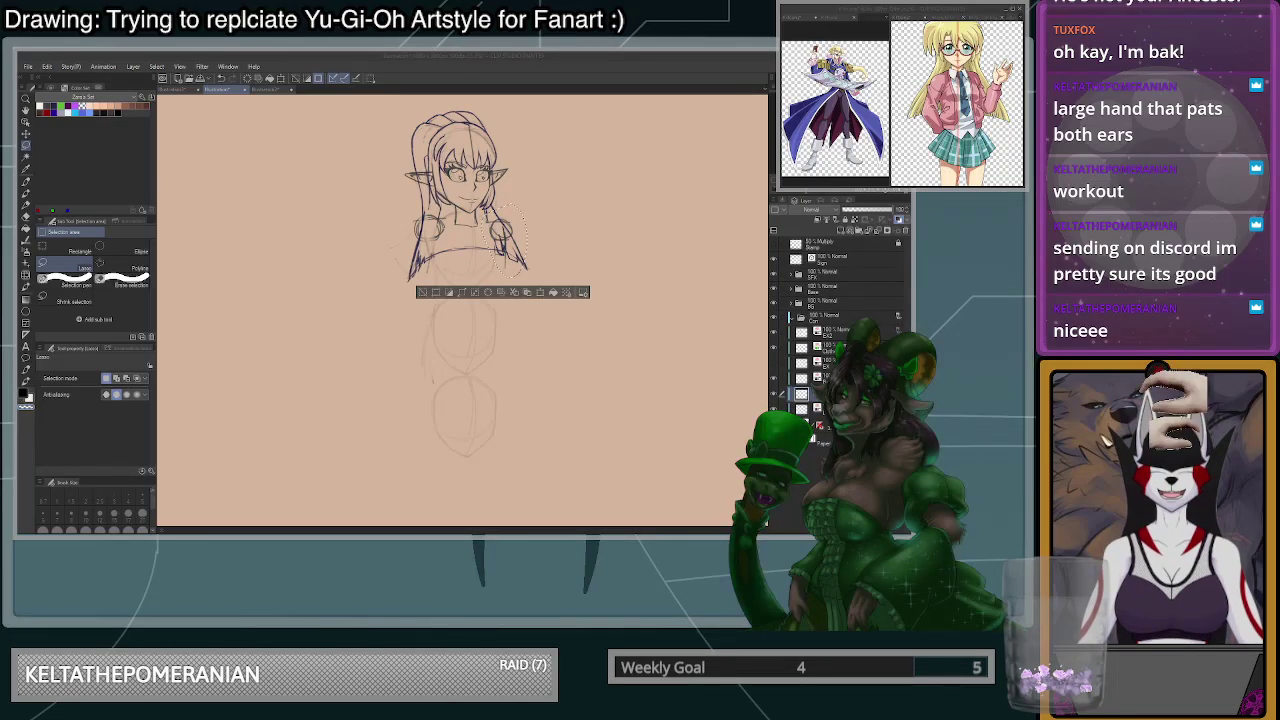
click(630, 361)
- Sketch the line from the neck down over the left shoulder guide circle with a size 20 brush
key(p)
scroll(460, 219, up, 4)
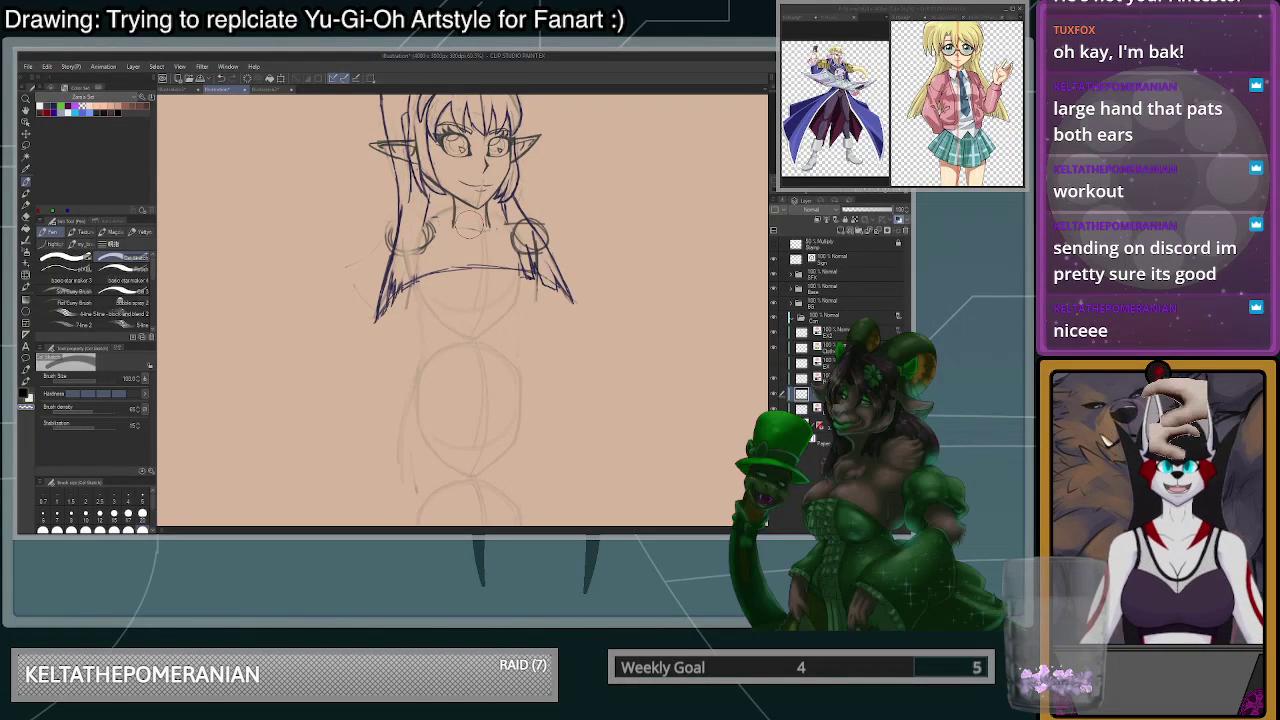
click(142, 515)
key(c)
mouse_move(455, 208)
mouse_down()
mouse_move(401, 242)
mouse_move(398, 293)
mouse_up()
mouse_move(428, 250)
mouse_down()
mouse_move(390, 285)
mouse_move(396, 254)
mouse_up()
key(ctrl+z)
key(ctrl+z)
drag(426, 278, 398, 284)
- Try a shoulder line from the neck toward the right shoulder guide circle, and undo it
drag(488, 213, 520, 234)
key(ctrl+z)
key(ctrl+z)
key(ctrl+z)
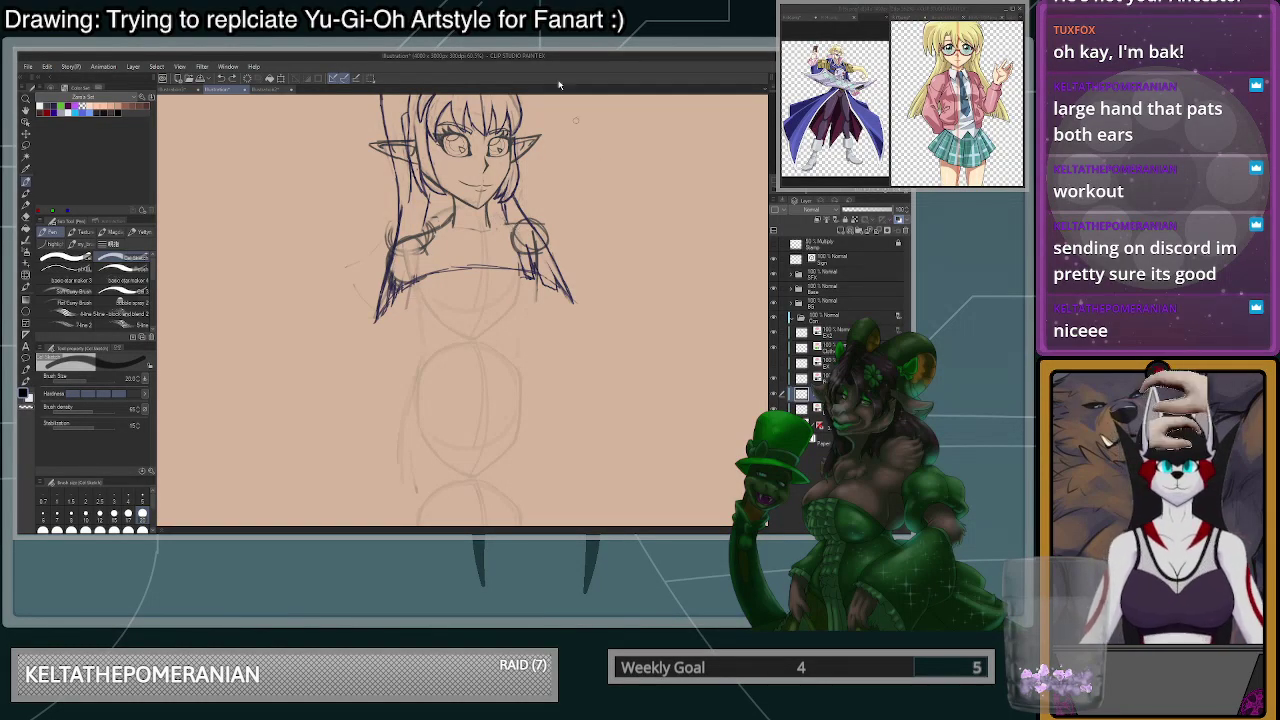
- Compare how the shoulders are drawn on the red-haired woman and the blonde blue-coated reference, viewing the latter close up and wider
click(1012, 18)
scroll(995, 62, down, 4)
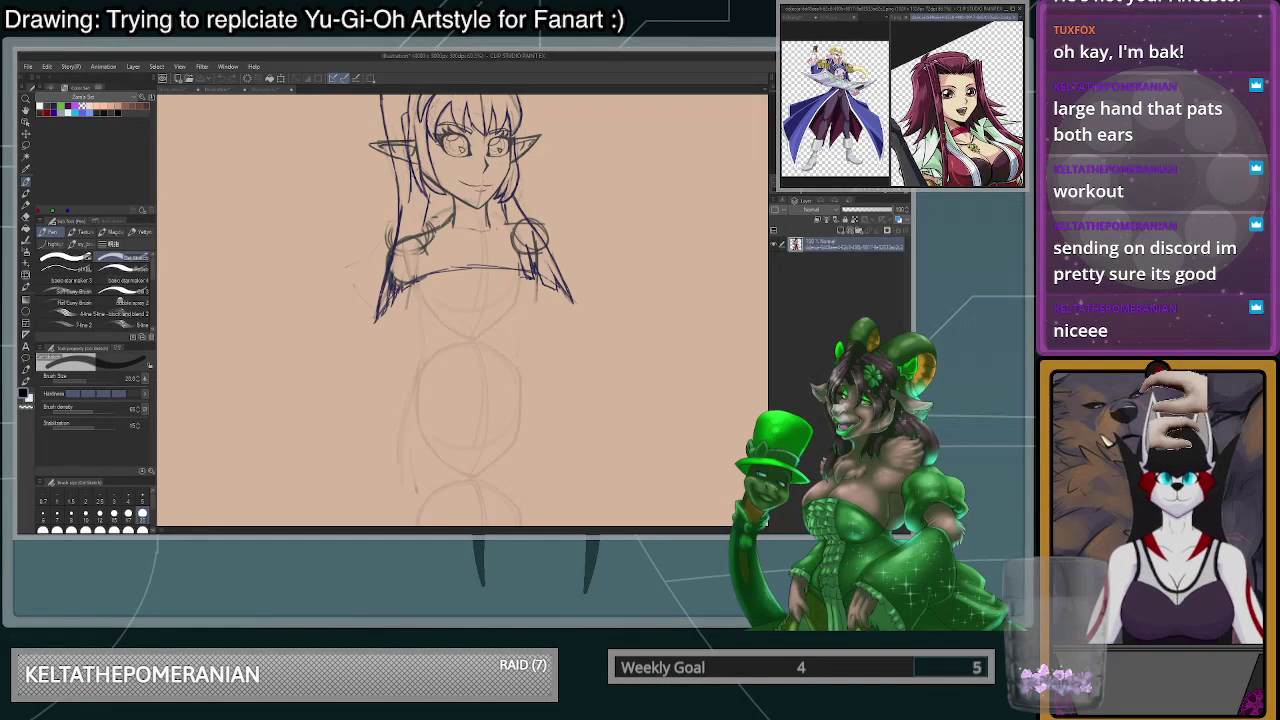
click(450, 222)
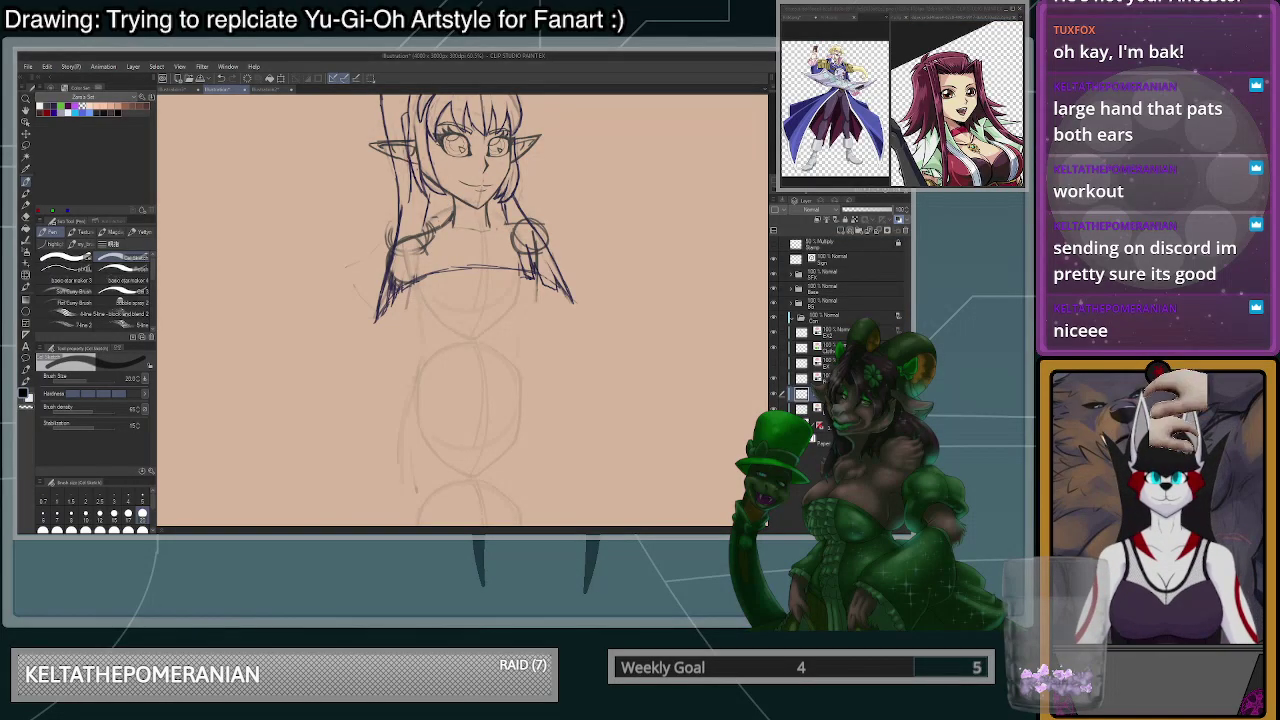
click(836, 62)
scroll(836, 62, up, 3)
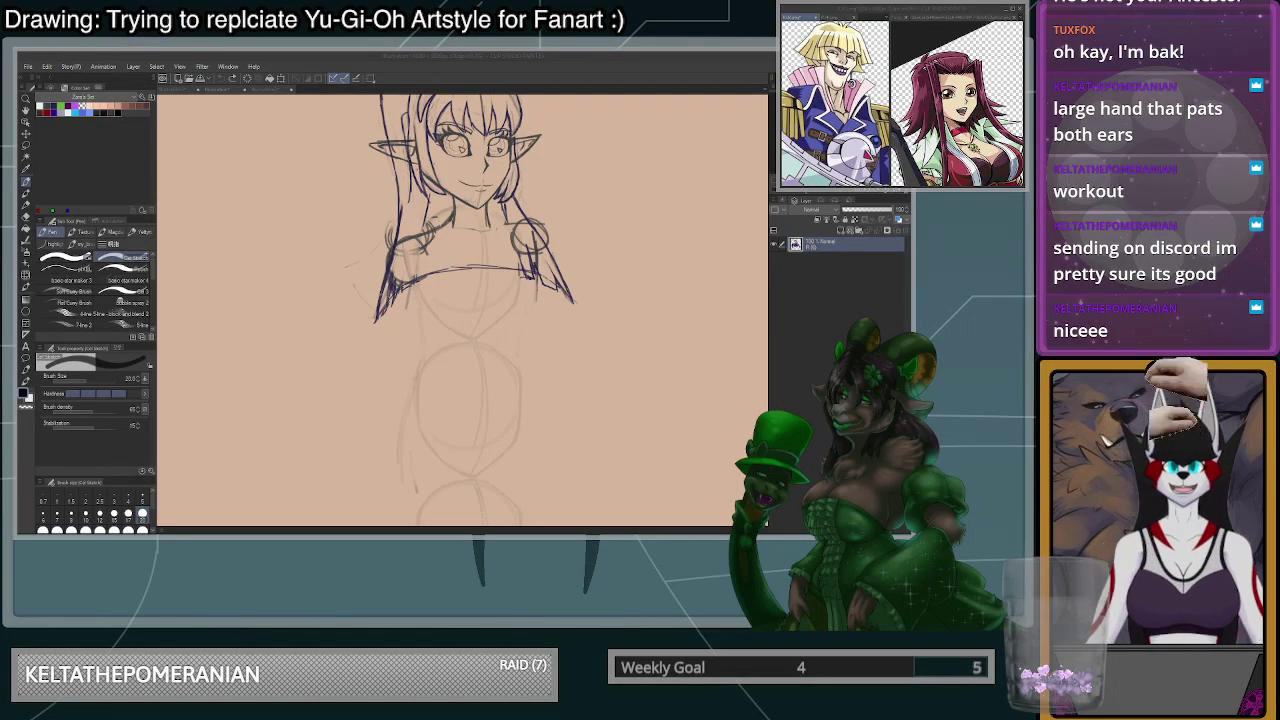
click(684, 242)
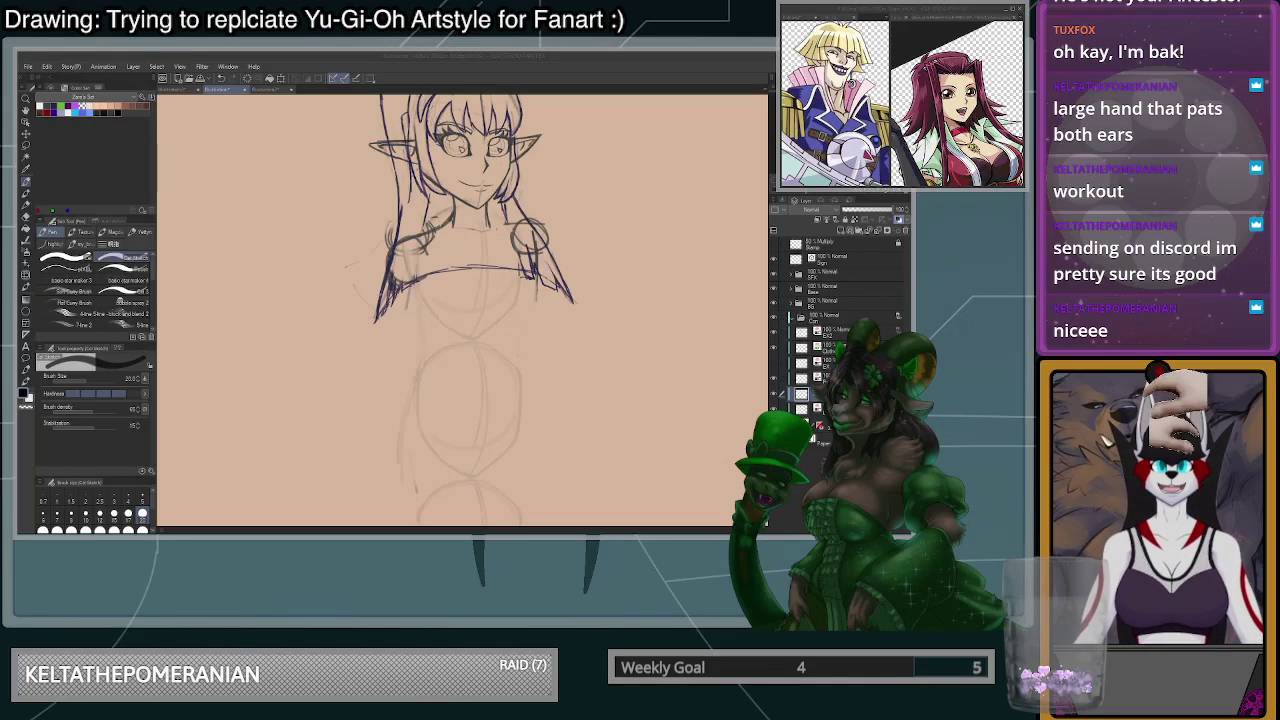
click(848, 88)
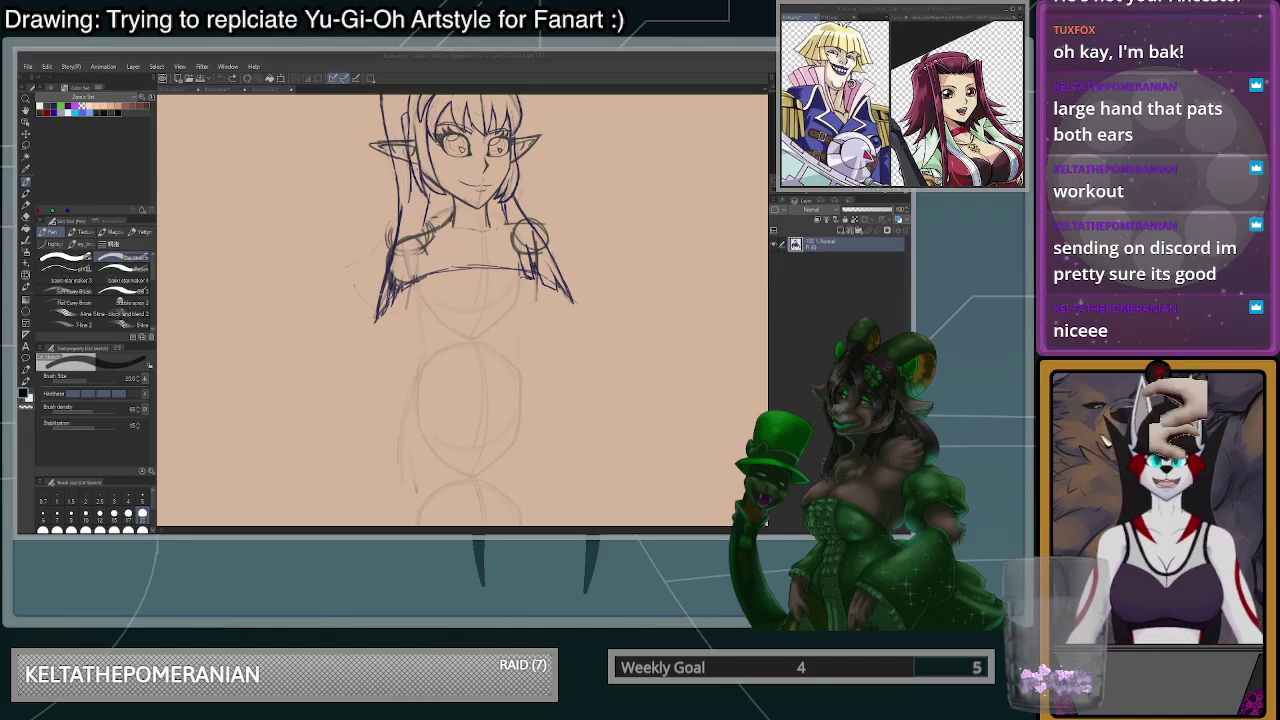
scroll(837, 95, down, 3)
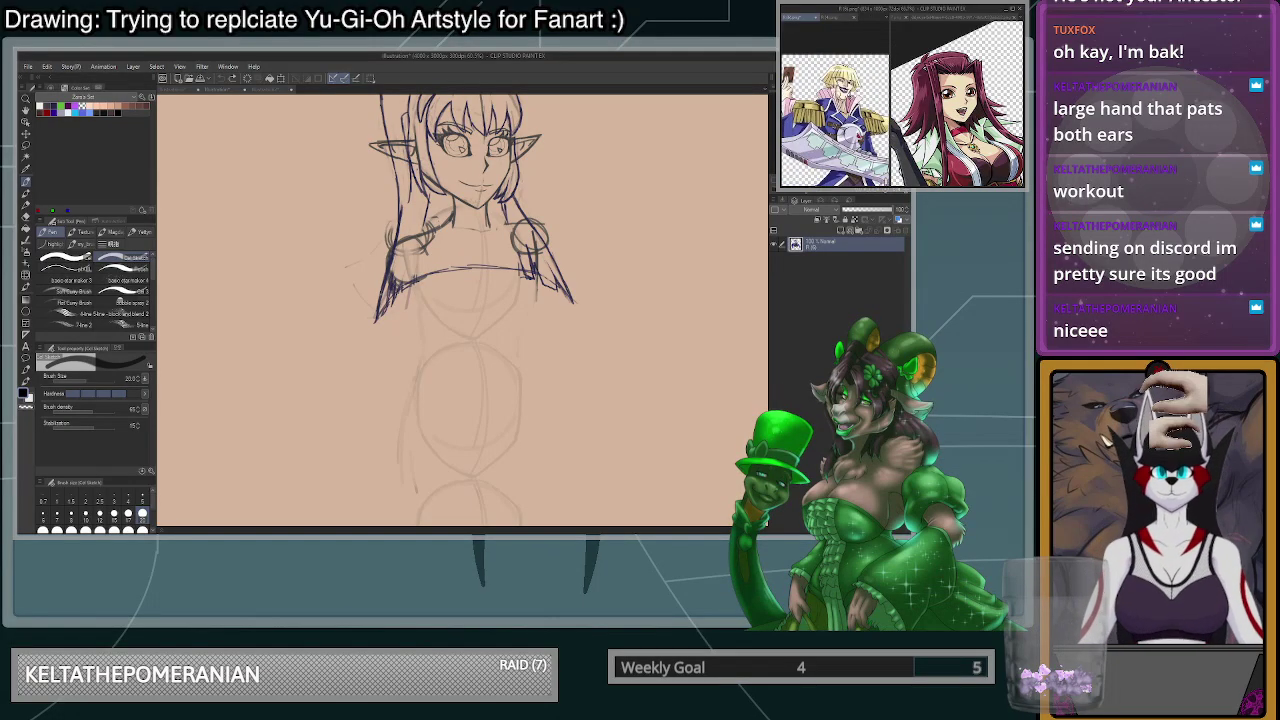
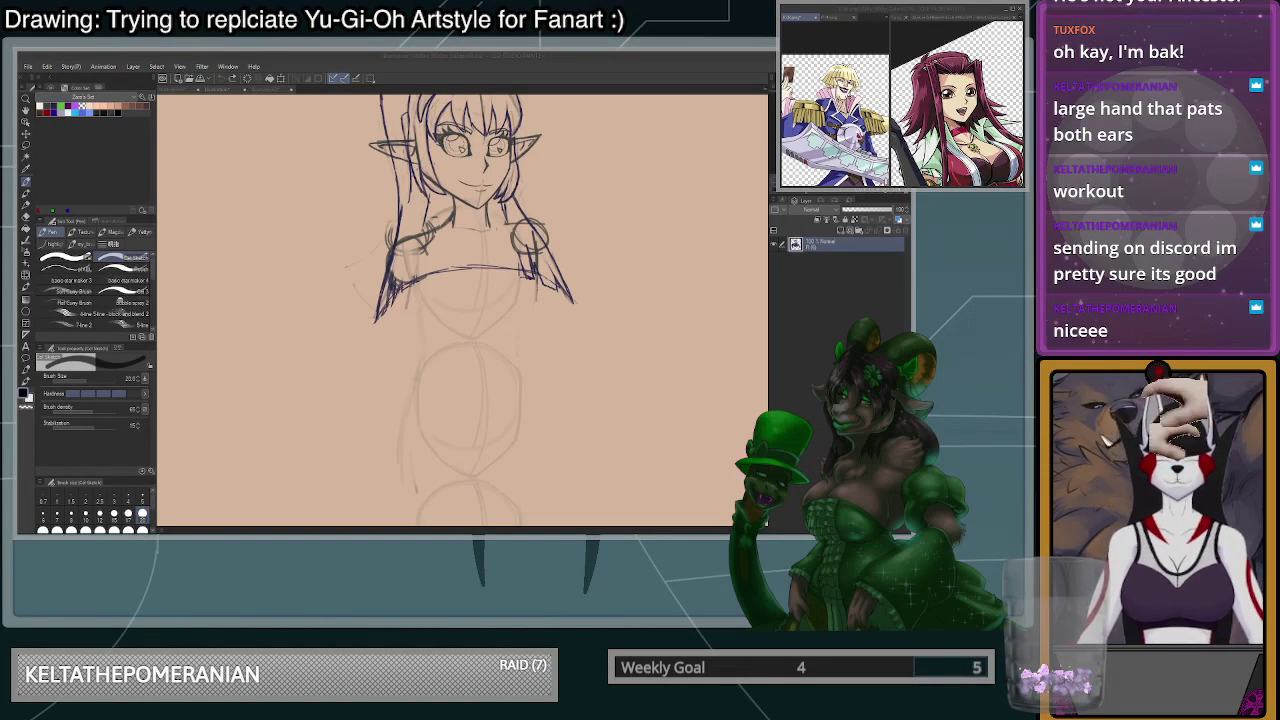
- Sketch the line from the right side of the neck out to the right shoulder guide circle
click(531, 225)
scroll(531, 225, up, 3)
drag(542, 239, 494, 219)
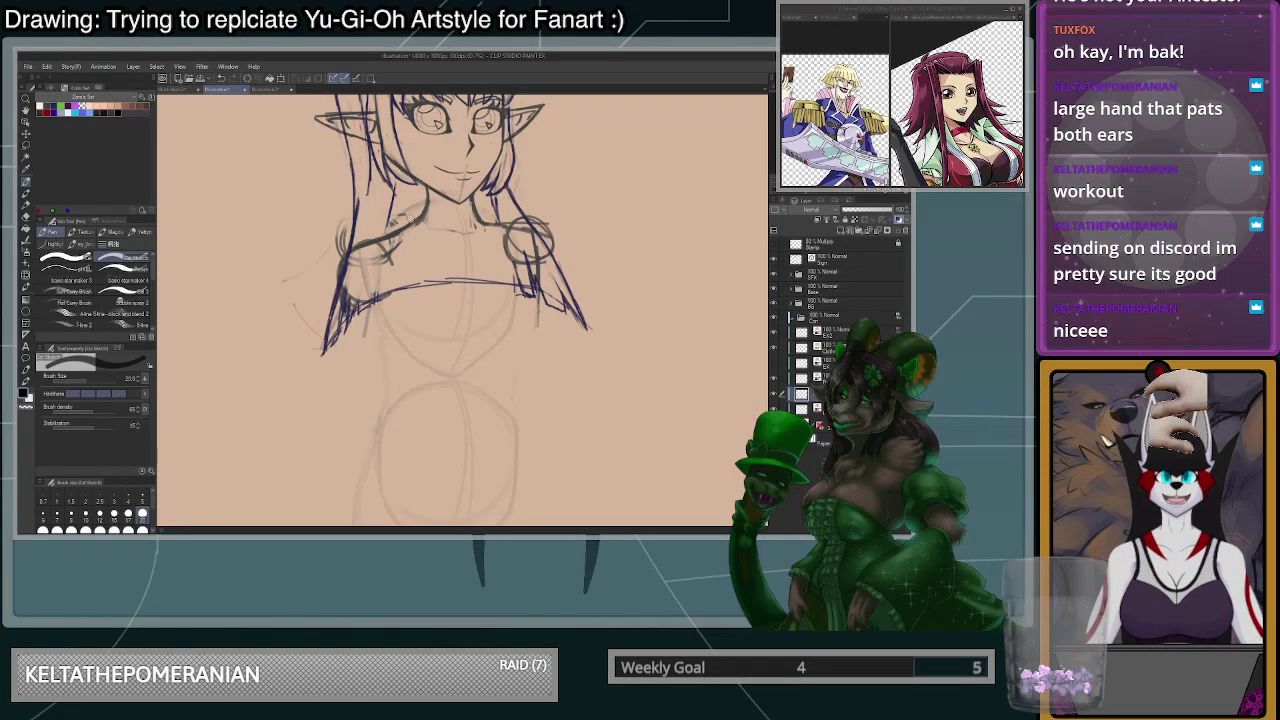
scroll(448, 182, down, 2)
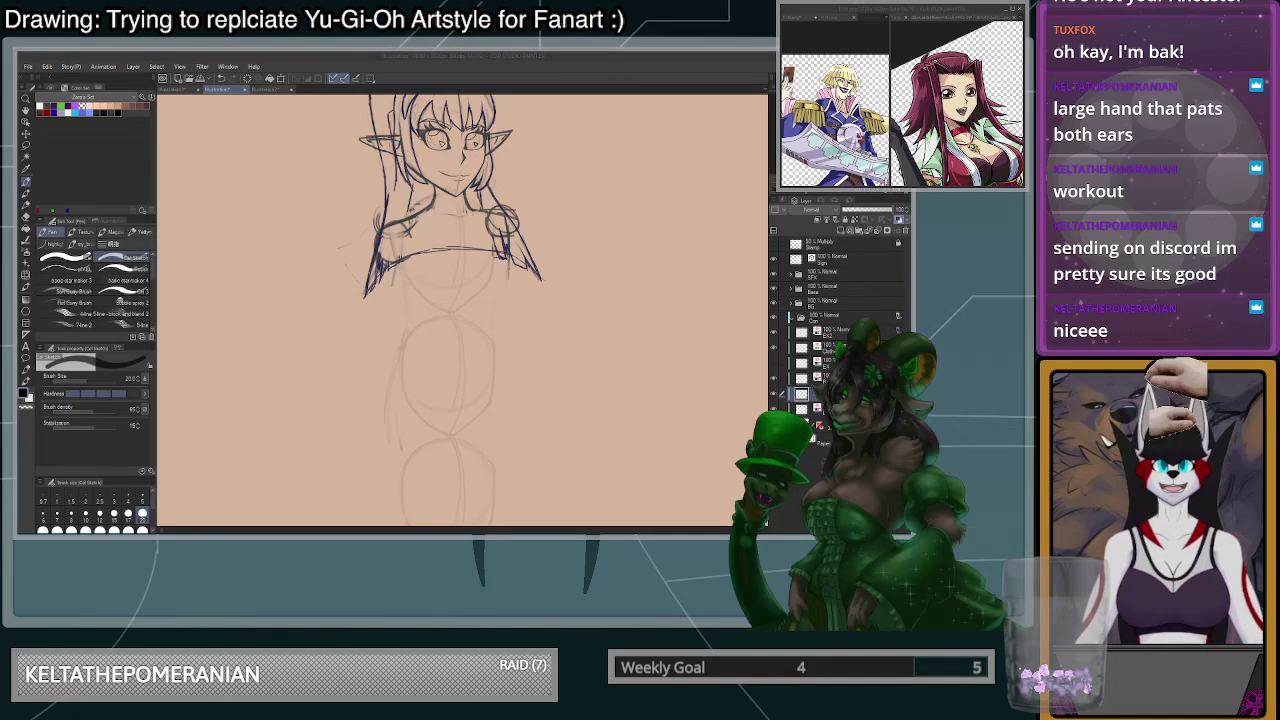
scroll(473, 187, up, 5)
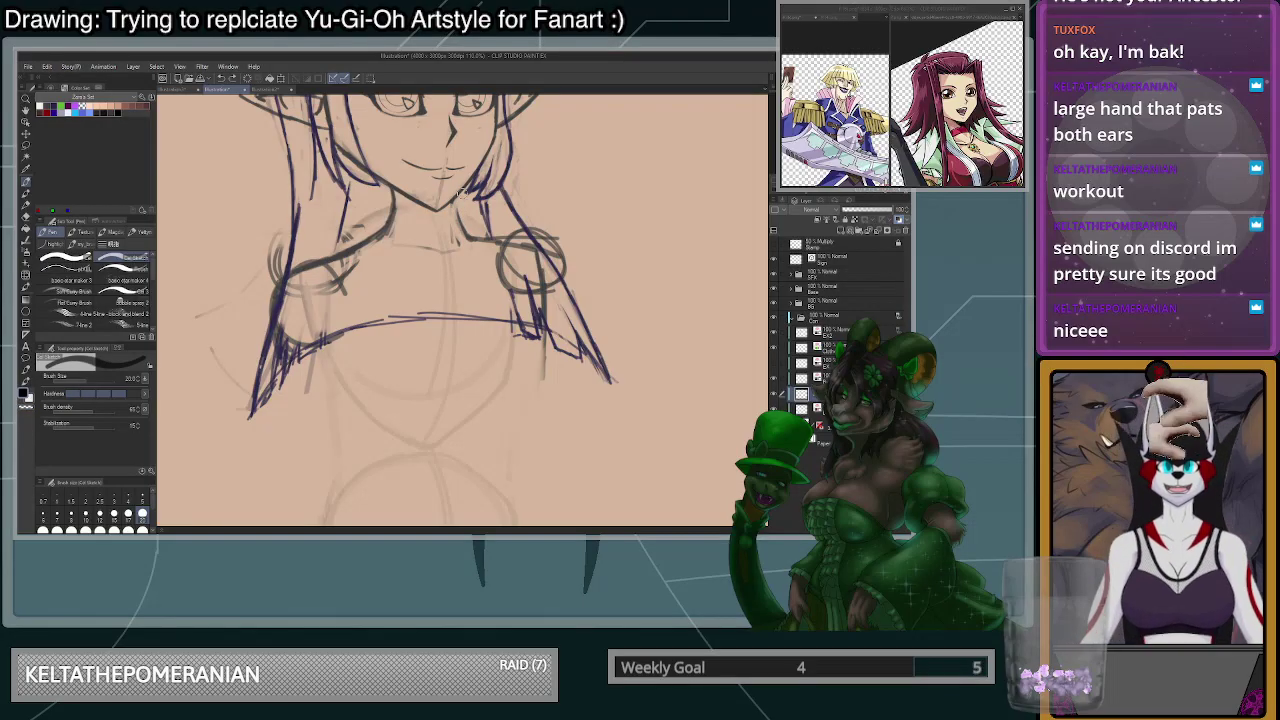
- Erase most of the left shoulder guide circle and the rough lines around it
scroll(463, 168, down, 6)
scroll(463, 168, up, 3)
scroll(463, 168, down, 2)
scroll(427, 117, up, 3)
click(129, 530)
key(c)
mouse_move(431, 244)
mouse_down()
mouse_move(380, 271)
mouse_move(425, 248)
mouse_move(413, 246)
mouse_up()
- Sketch a left shoulder line sloping from the neck out to the hair with a size 12 brush
click(114, 515)
key(bracketleft)
scroll(445, 228, up, 3)
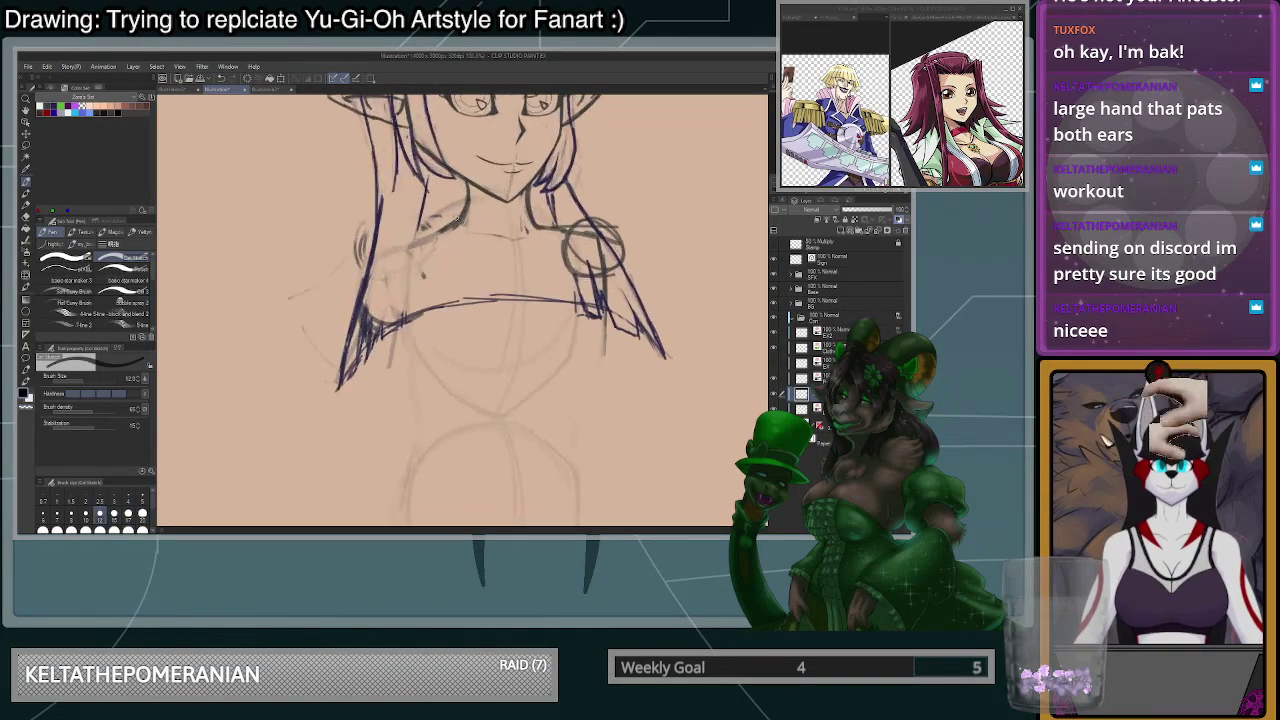
mouse_move(437, 229)
mouse_down()
mouse_move(368, 256)
mouse_move(350, 296)
mouse_up()
scroll(360, 282, down, 4)
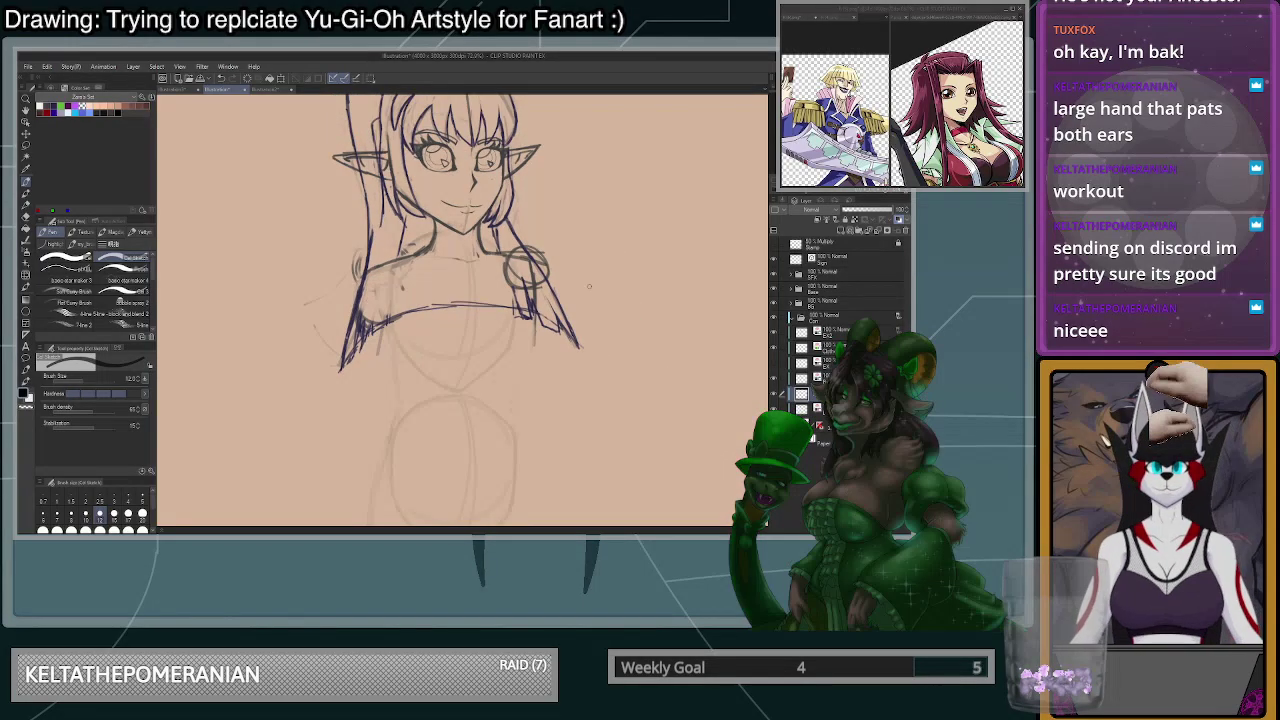
- Erase the left shoulder line and most of the right shoulder guide circle with brush size 100
scroll(556, 302, up, 3)
click(142, 513)
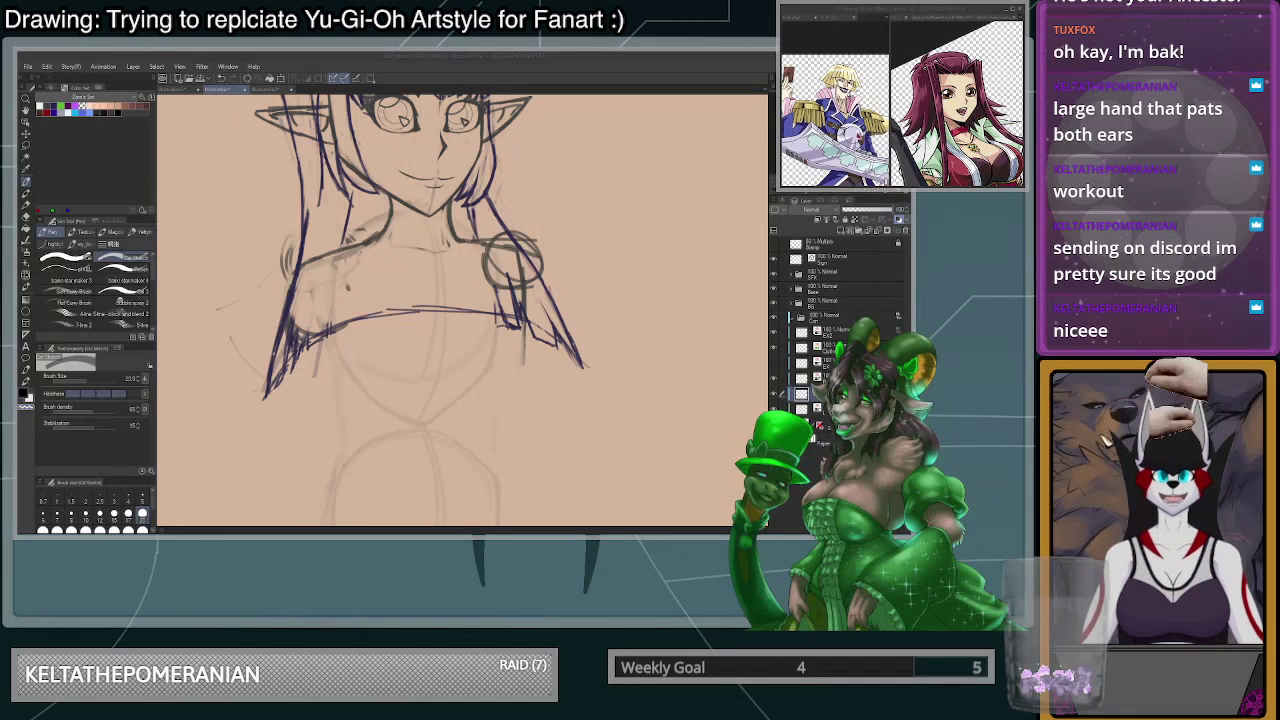
click(835, 120)
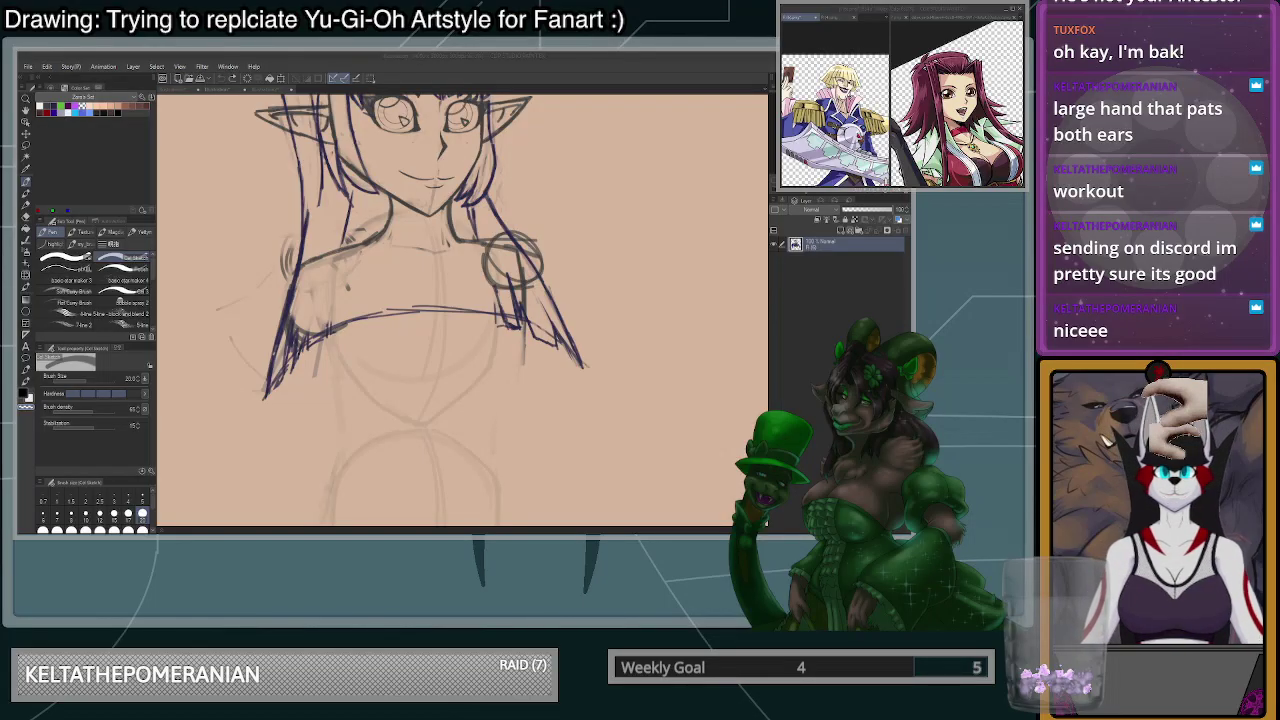
click(520, 254)
key(ctrl+z)
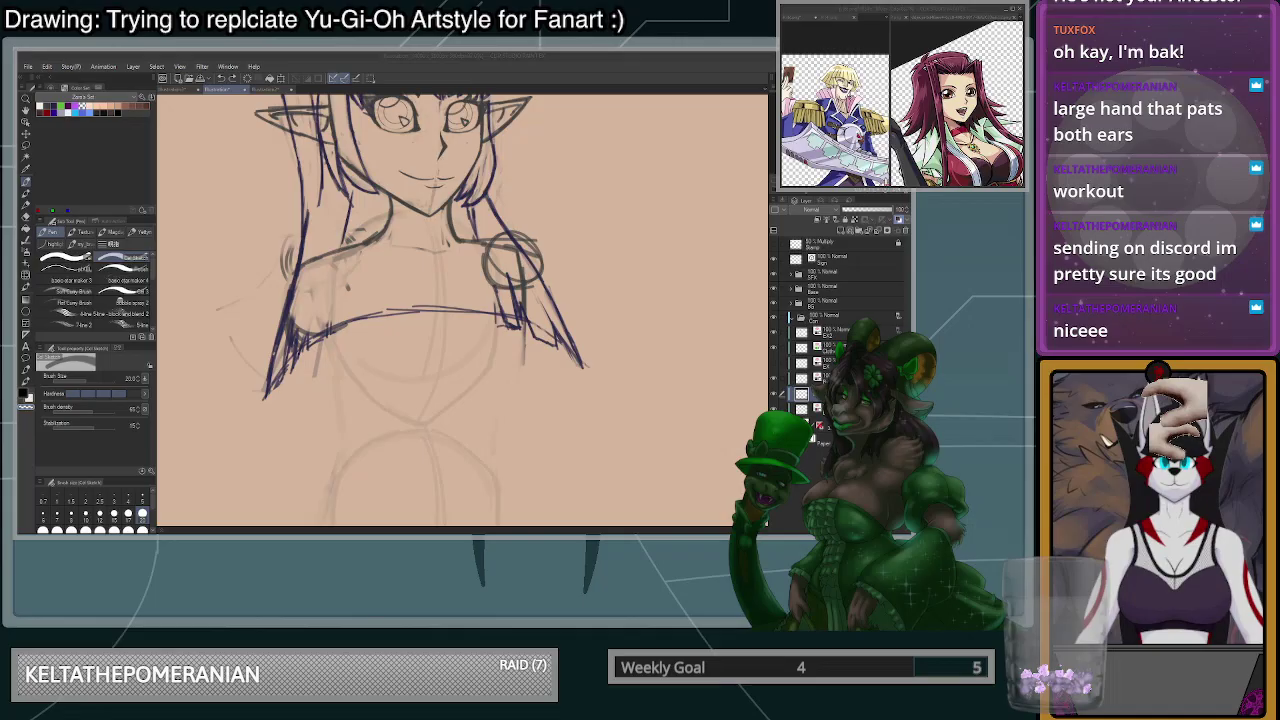
click(142, 529)
drag(363, 246, 317, 279)
key(ctrl+z)
key(c)
mouse_move(367, 246)
mouse_down()
mouse_move(342, 253)
mouse_move(304, 336)
mouse_move(325, 285)
mouse_up()
mouse_move(485, 258)
mouse_down()
mouse_move(535, 265)
mouse_move(535, 285)
mouse_move(530, 268)
mouse_move(533, 283)
mouse_move(565, 280)
mouse_up()
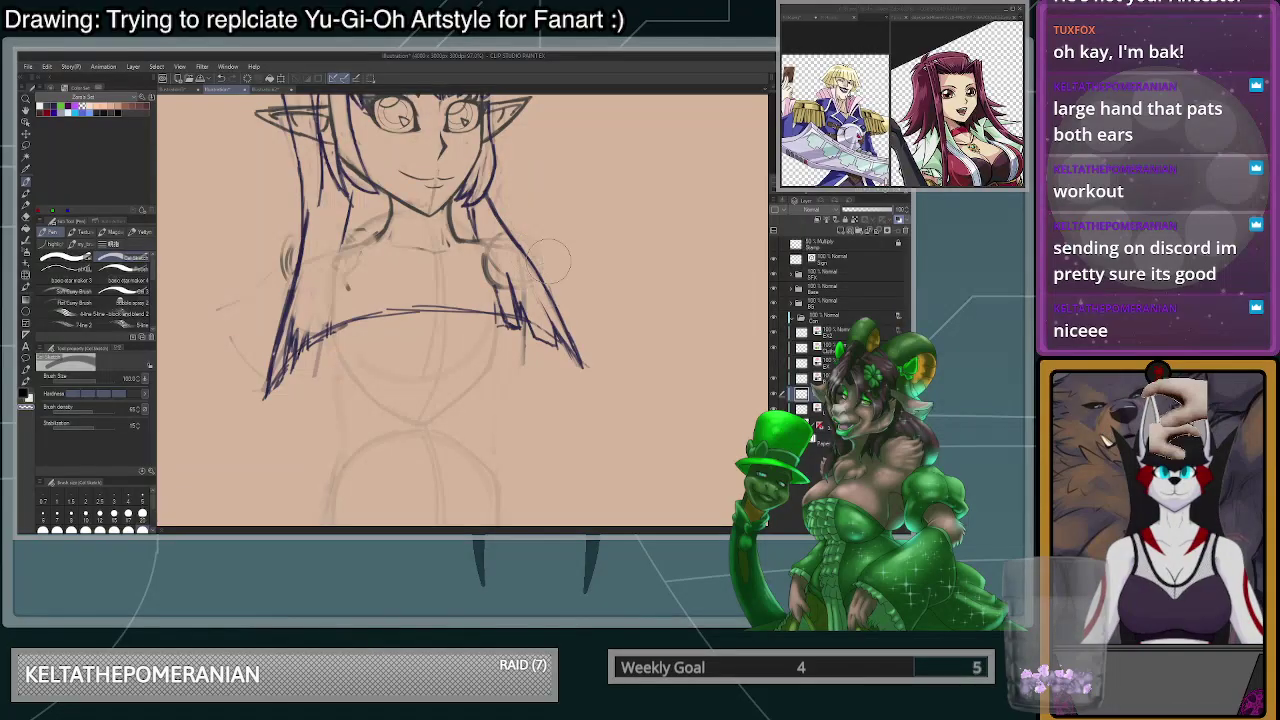
- Redraw the left shoulder line from the base of the neck out to the hair with a size 20 brush
click(142, 514)
key(c)
mouse_move(376, 237)
mouse_down()
mouse_move(314, 259)
mouse_move(328, 255)
mouse_up()
key(ctrl+z)
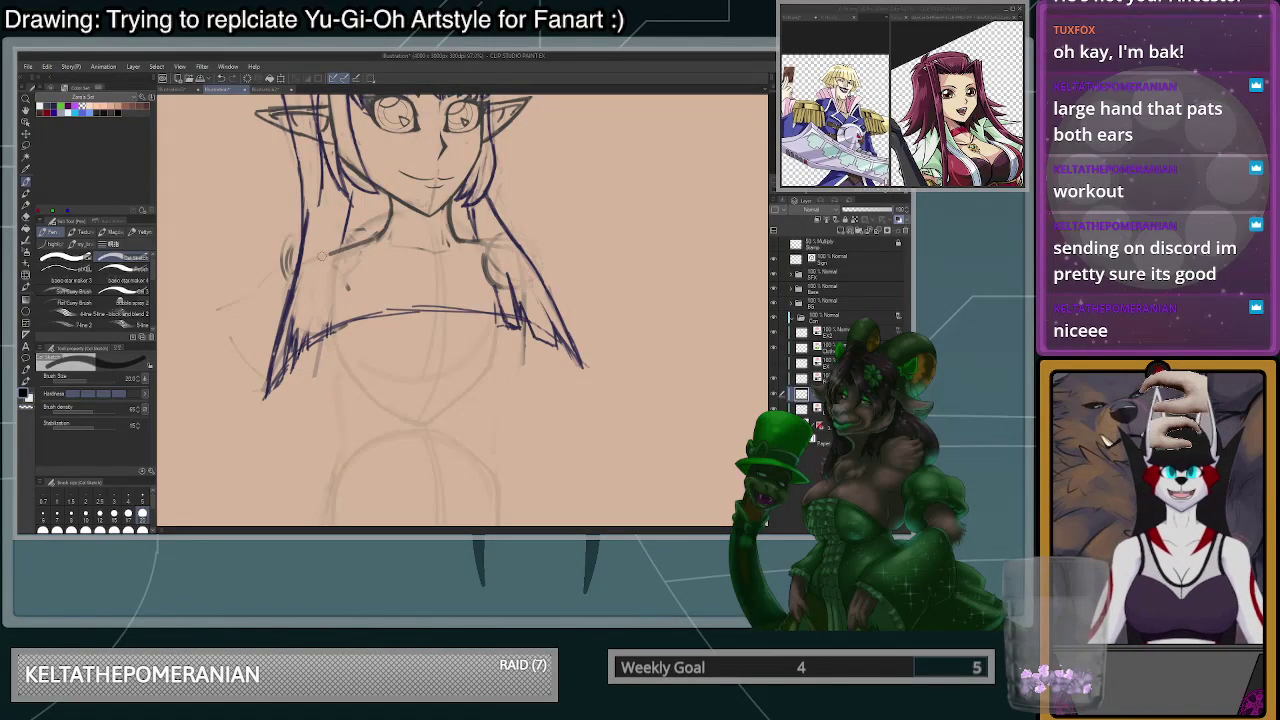
key(ctrl+z)
mouse_move(376, 238)
mouse_down()
mouse_move(298, 273)
mouse_move(291, 334)
mouse_up()
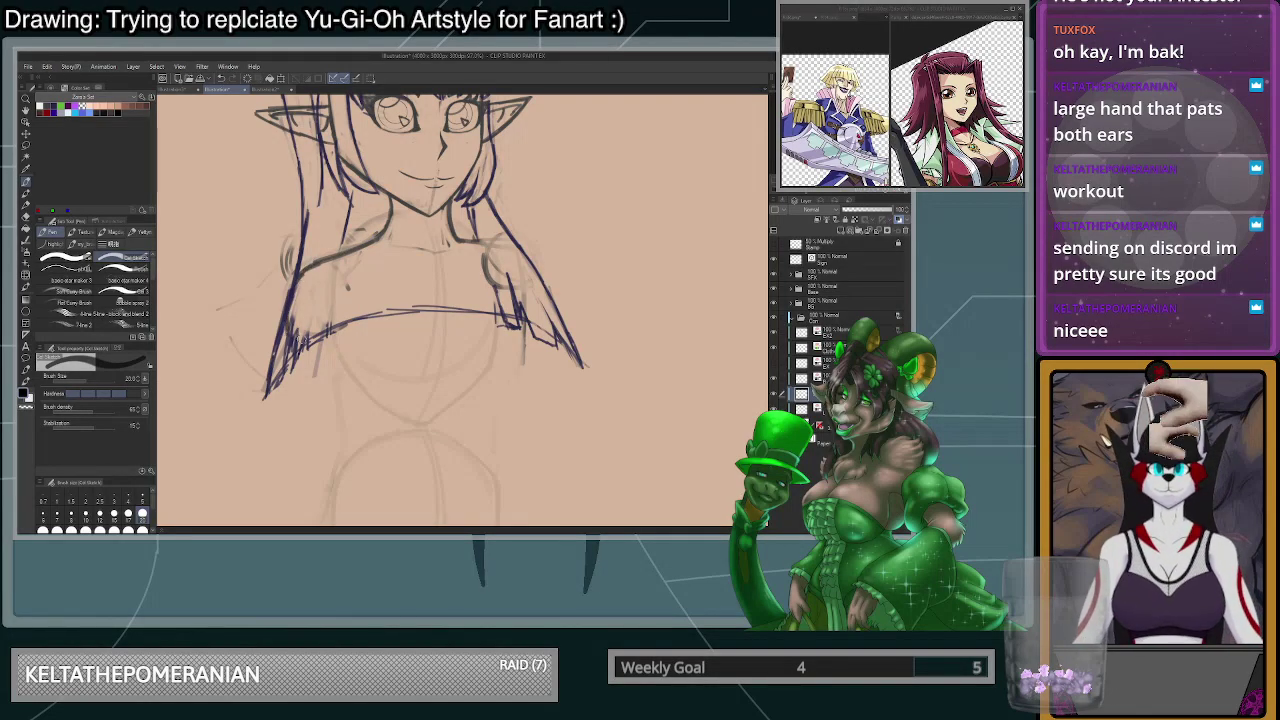
- Draw the right shoulder line sloping out from the neck and turning down into the upper arm
scroll(331, 260, down, 1)
scroll(358, 178, down, 4)
scroll(445, 234, up, 5)
drag(367, 192, 425, 215)
key(ctrl+z)
mouse_move(364, 186)
mouse_down()
mouse_move(432, 212)
mouse_move(438, 263)
mouse_up()
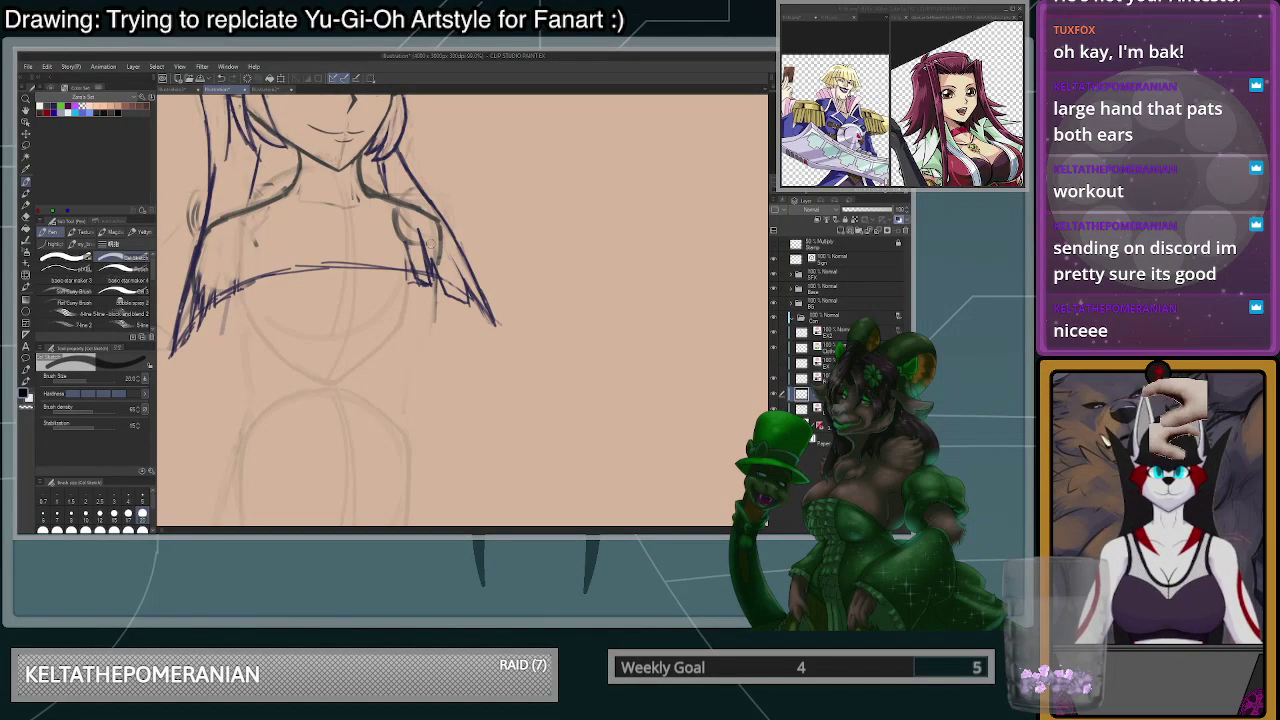
key(ctrl+z)
key(ctrl+z)
drag(440, 225, 439, 262)
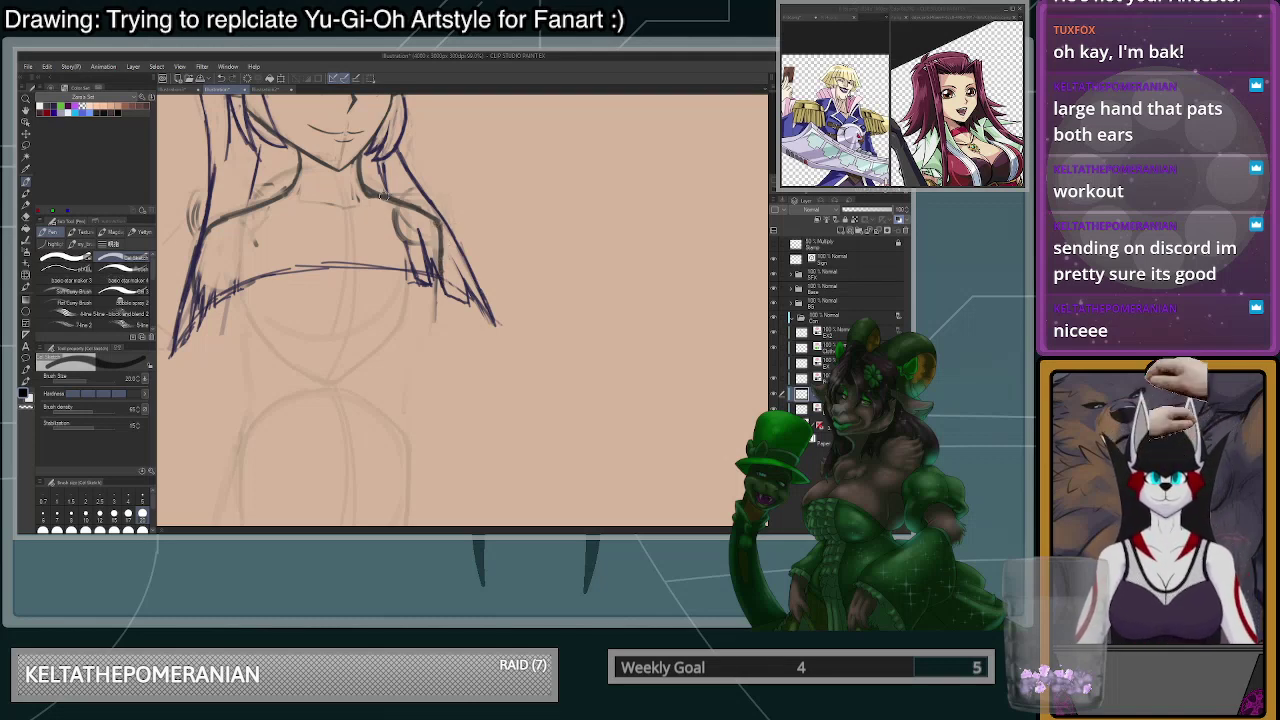
scroll(440, 225, down, 1)
scroll(453, 222, down, 1)
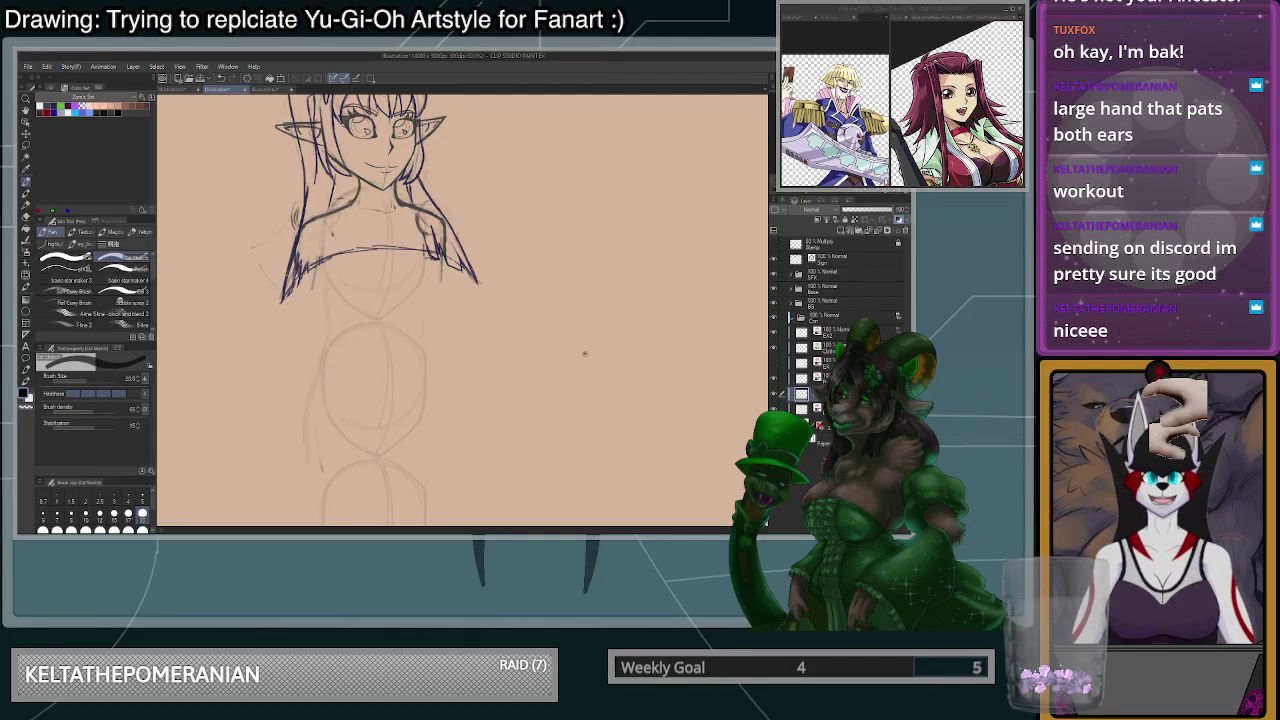
scroll(584, 355, down, 2)
scroll(584, 355, up, 1)
drag(584, 355, 638, 391)
key(e)
key(p)
mouse_move(404, 273)
mouse_down()
mouse_move(427, 293)
mouse_move(407, 293)
mouse_move(426, 279)
mouse_move(411, 268)
mouse_move(395, 301)
mouse_up()
key(ctrl+z)
key(ctrl+z)
key(ctrl+z)
key(ctrl+z)
key(ctrl+z)
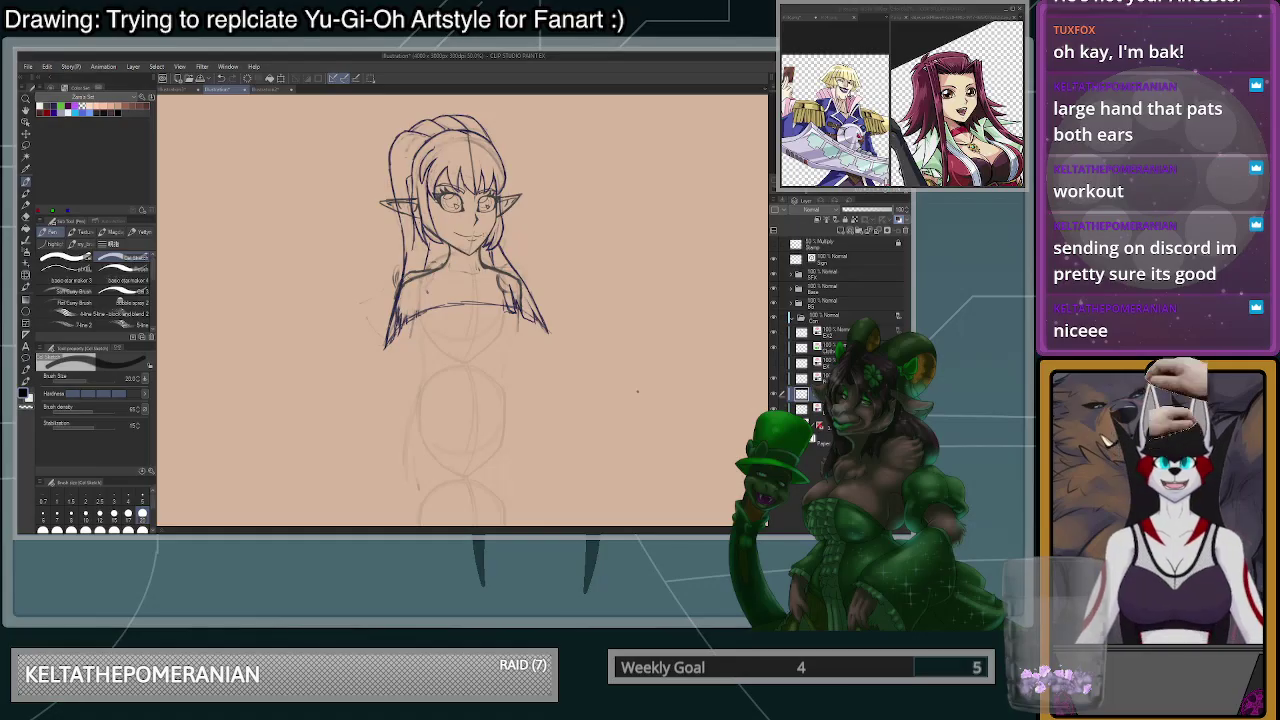
- Fade the left shoulder line beside the neck with a transparent size 100 brush
click(142, 530)
key(c)
mouse_move(427, 283)
mouse_down()
mouse_move(391, 325)
mouse_move(408, 290)
mouse_move(457, 273)
mouse_up()
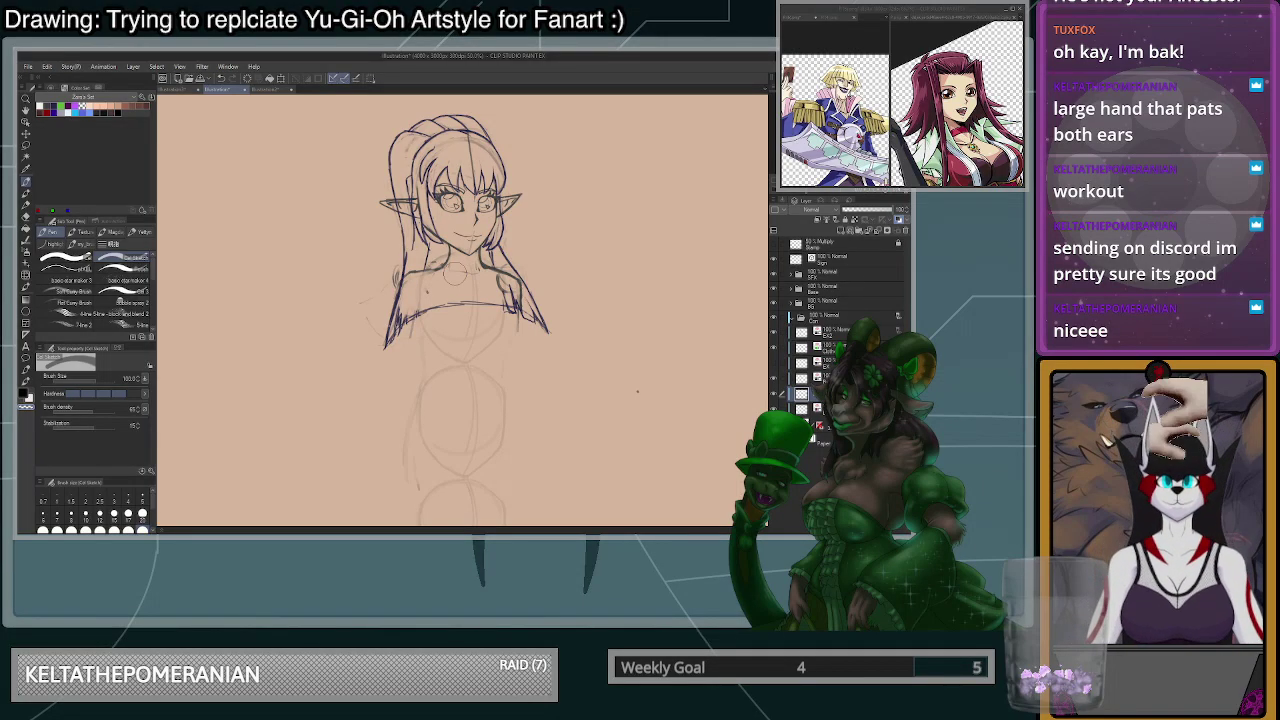
- Sketch a round guide for the left shoulder joint with a size 20 brush
click(142, 515)
key(c)
mouse_move(401, 291)
mouse_down()
mouse_move(411, 274)
mouse_move(412, 303)
mouse_move(405, 279)
mouse_up()
key(ctrl+z)
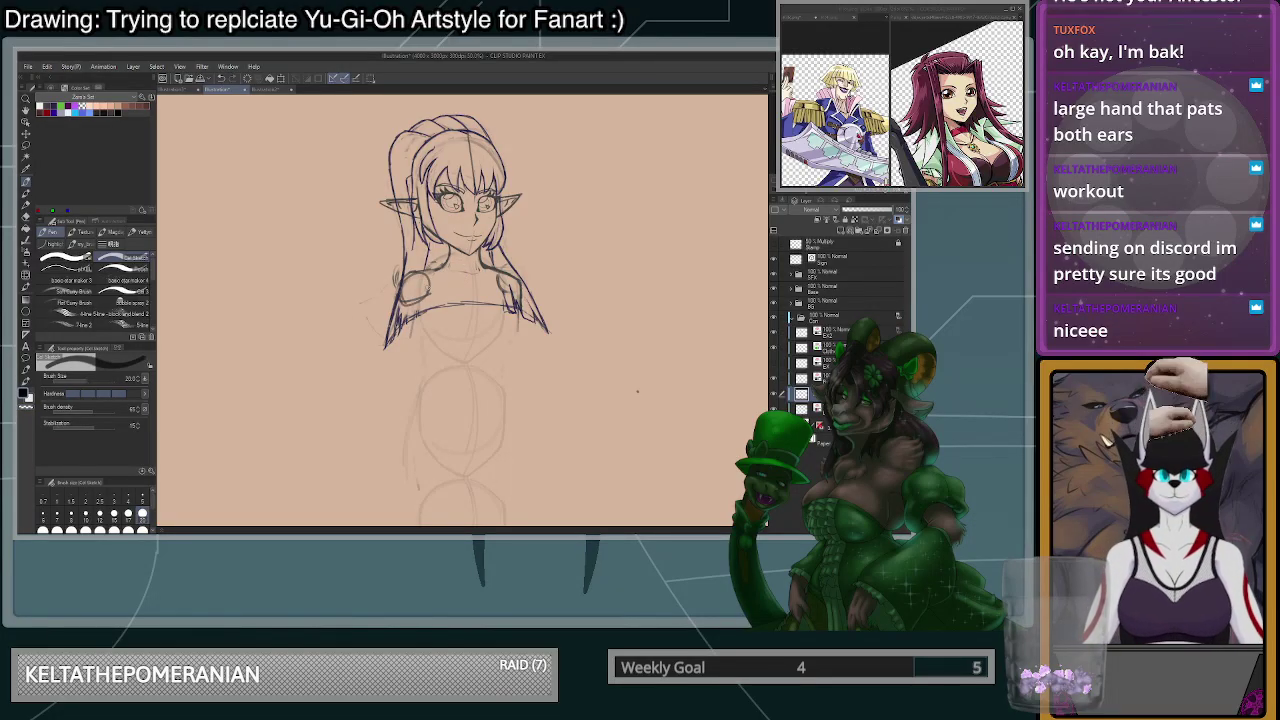
scroll(449, 269, down, 3)
scroll(445, 262, up, 5)
key(ctrl+z)
mouse_move(389, 291)
mouse_down()
mouse_move(436, 328)
mouse_move(398, 280)
mouse_move(416, 333)
mouse_move(411, 380)
mouse_up()
scroll(455, 254, down, 3)
key(ctrl+z)
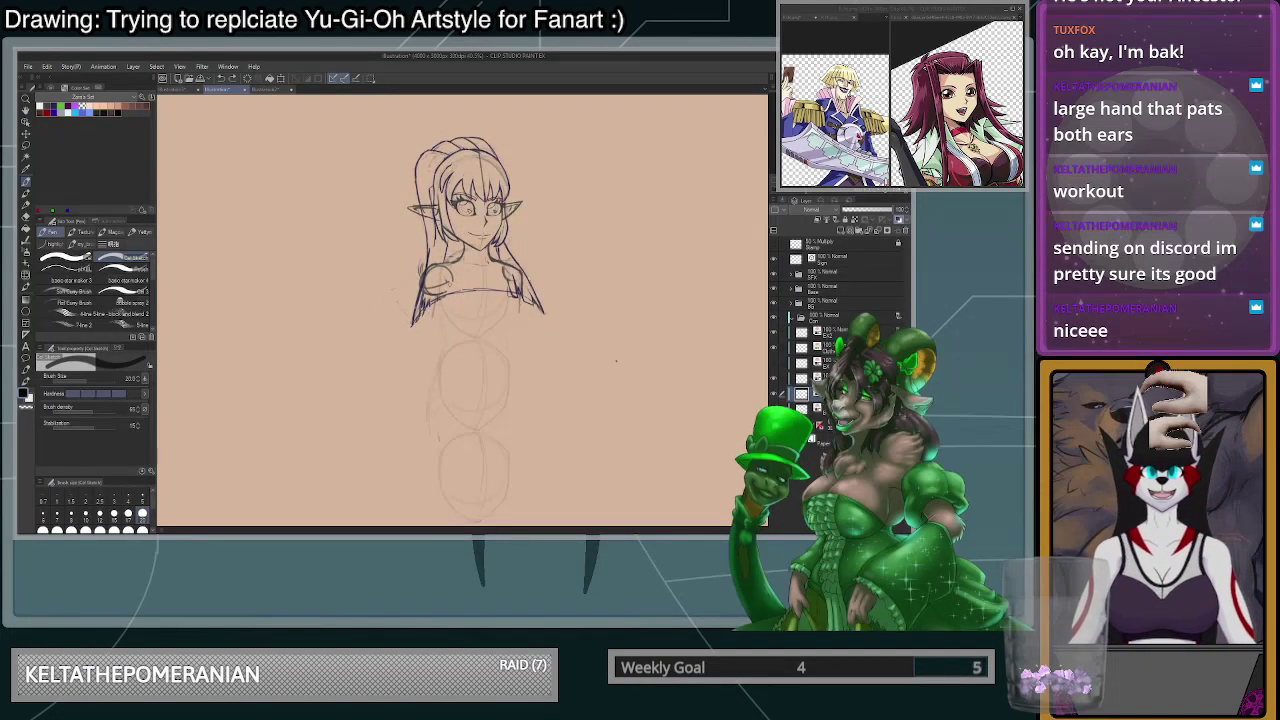
- Draw the outer line of the left arm slanting down and outward from the shoulder circle
scroll(460, 300, down, 2)
scroll(460, 250, up, 2)
drag(432, 266, 398, 346)
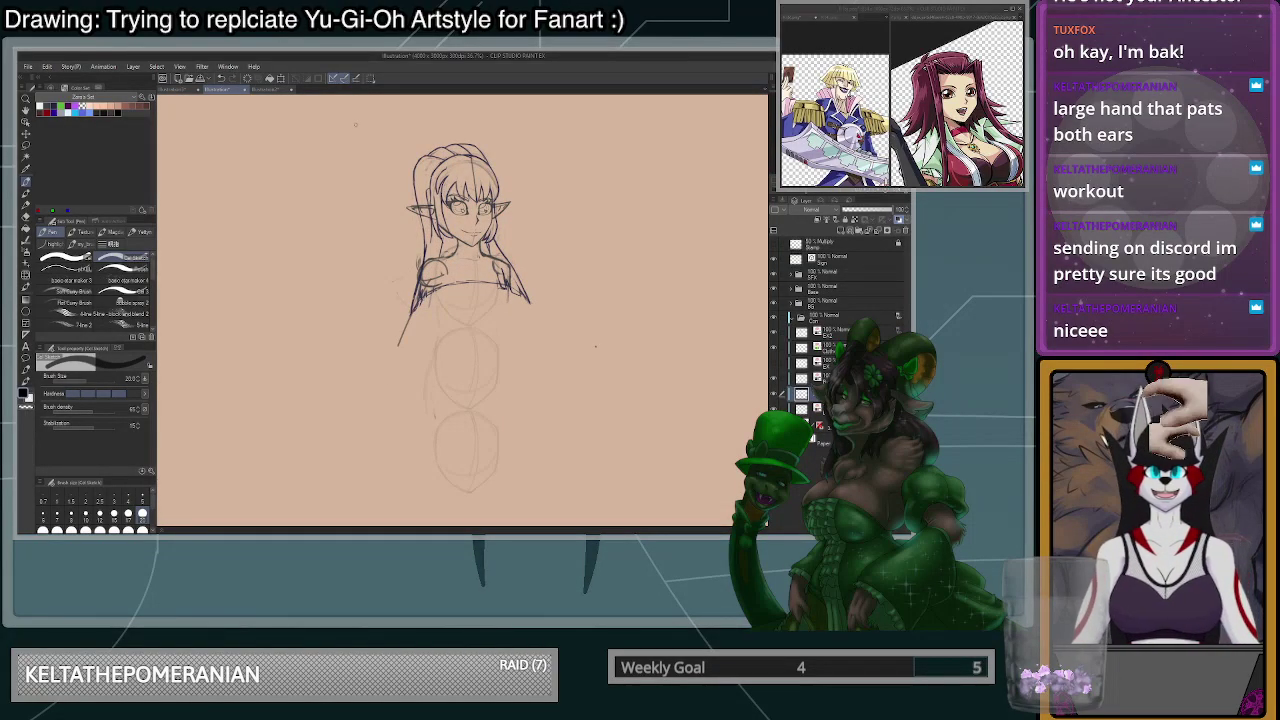
- Examine the blond character in the reference image, from the upper-body pose to the full figure
click(837, 106)
scroll(837, 106, down, 2)
scroll(820, 110, up, 5)
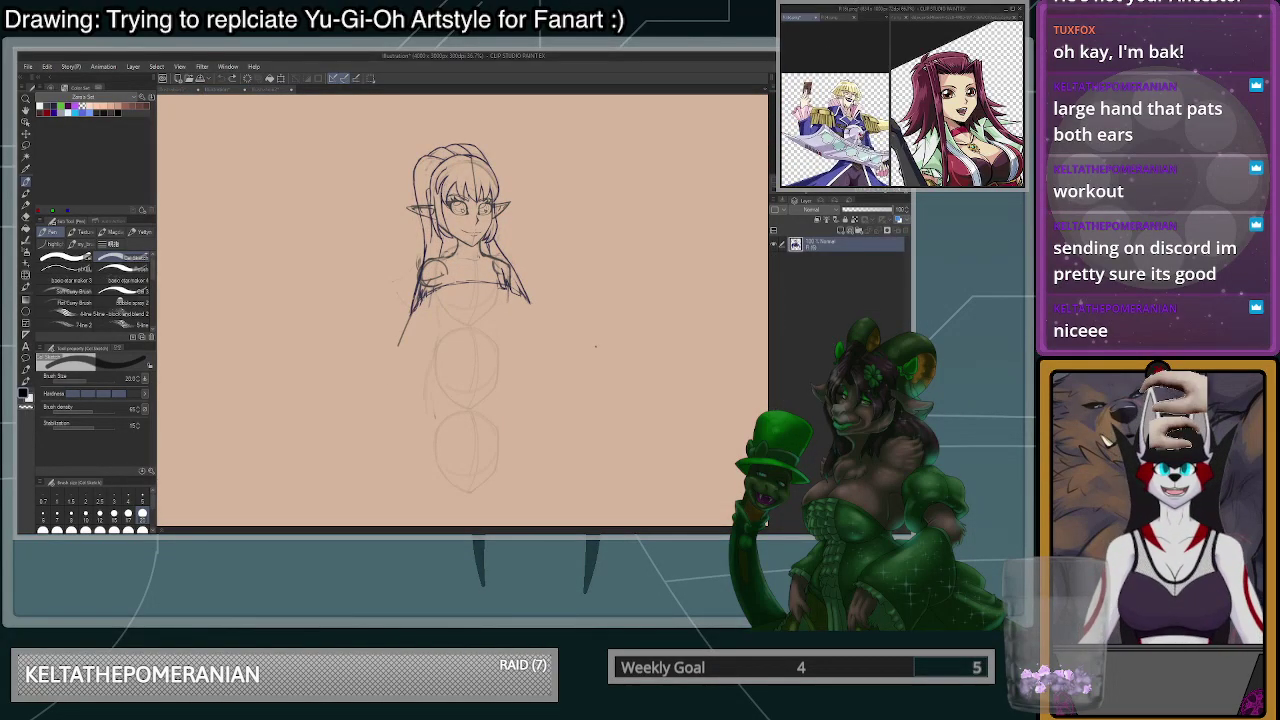
scroll(835, 115, down, 2)
scroll(835, 115, up, 1)
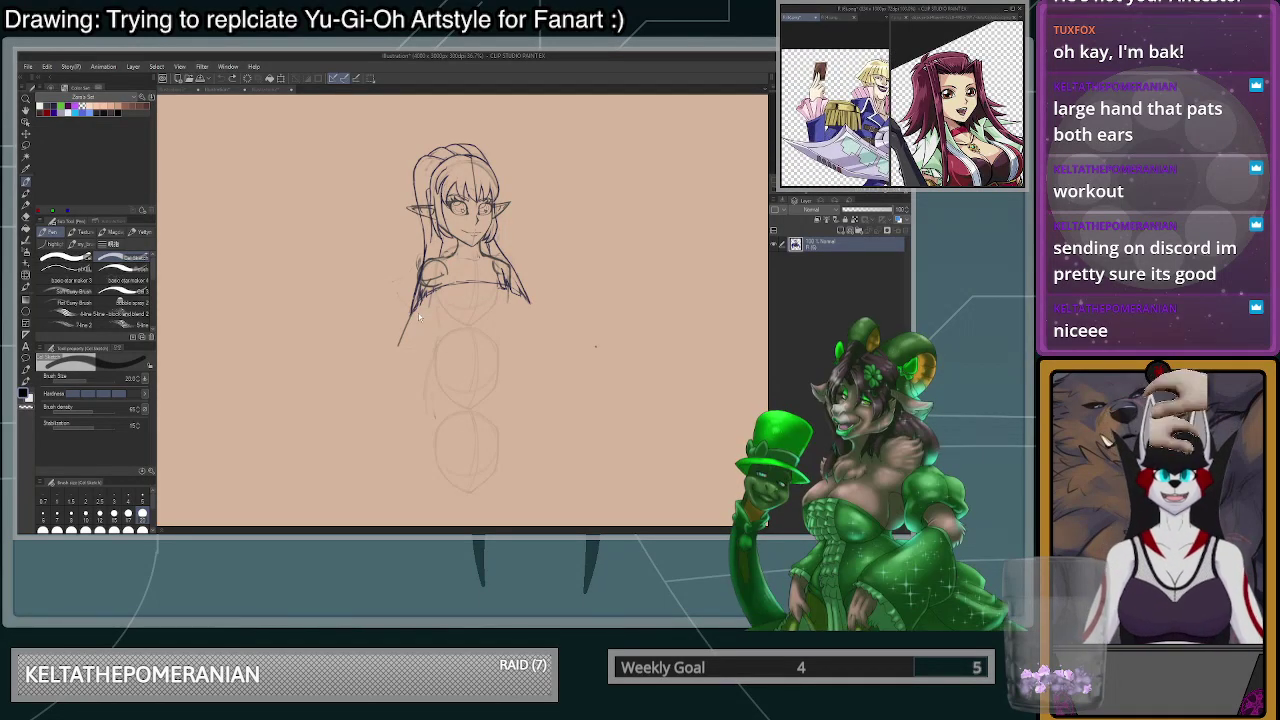
mouse_move(408, 314)
mouse_down()
mouse_move(394, 328)
mouse_move(409, 315)
mouse_up()
key(ctrl+z)
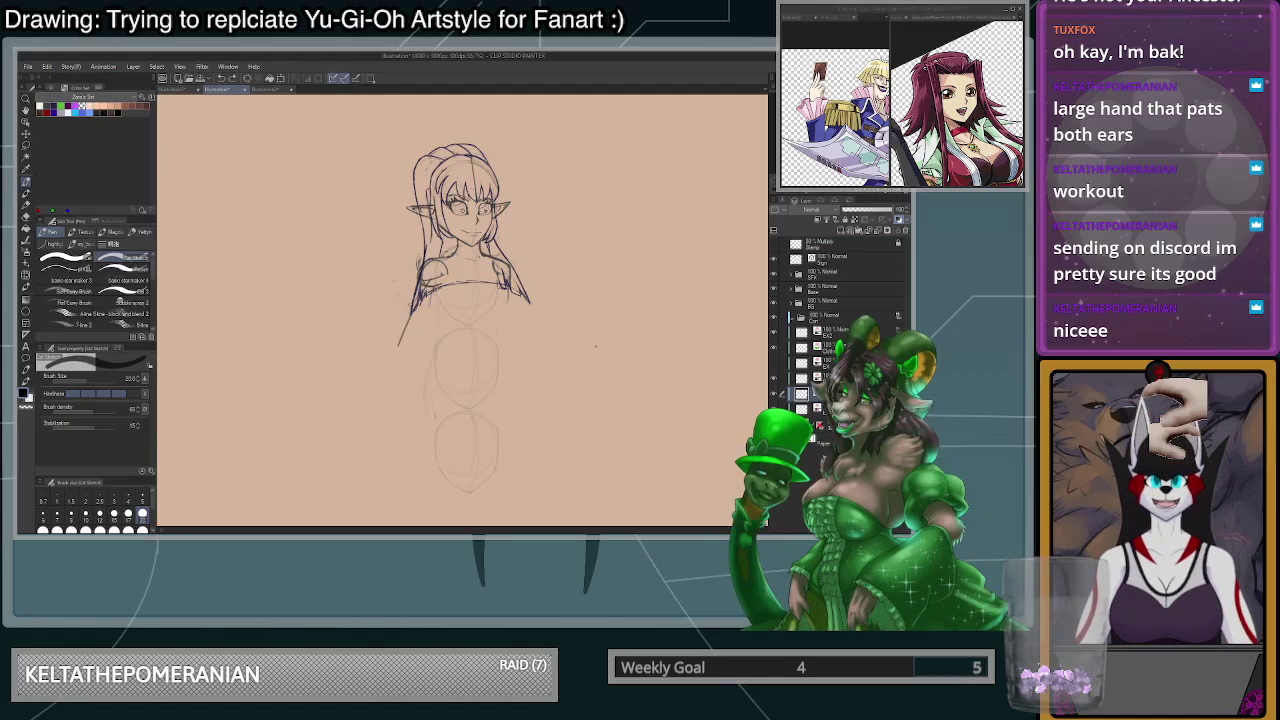
scroll(405, 418, down, 2)
scroll(538, 413, up, 3)
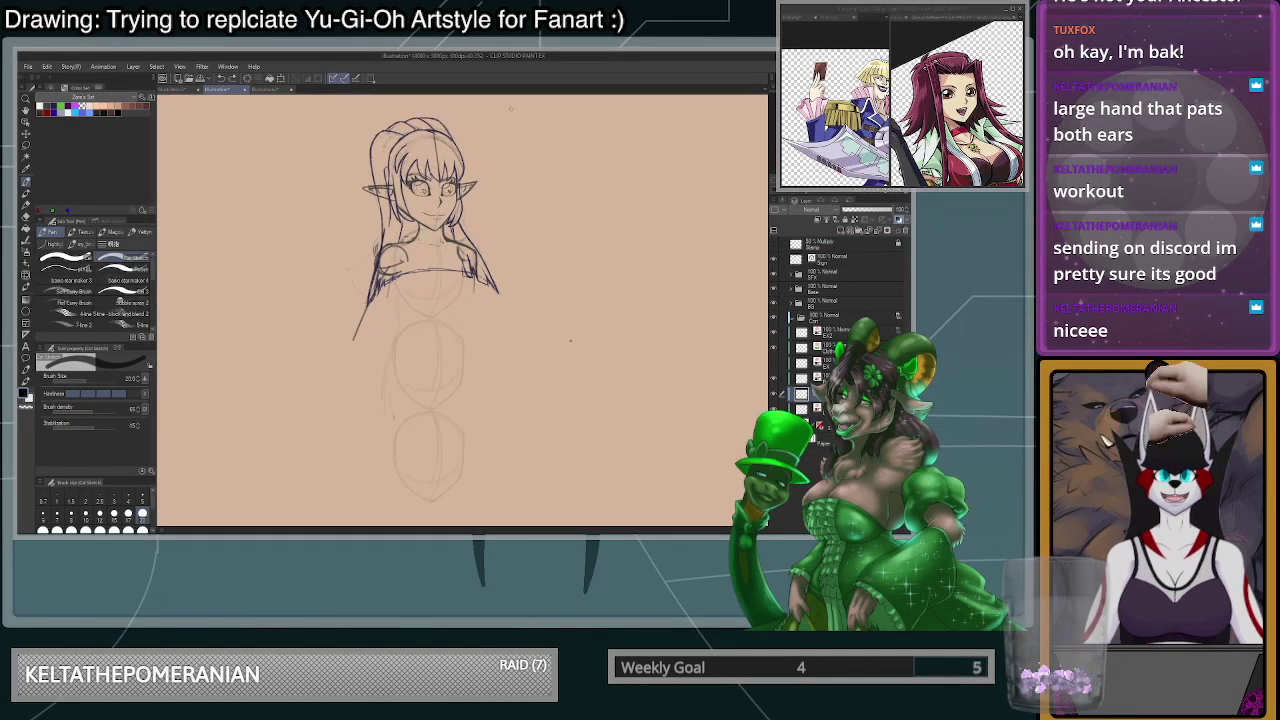
key(ctrl+Tab)
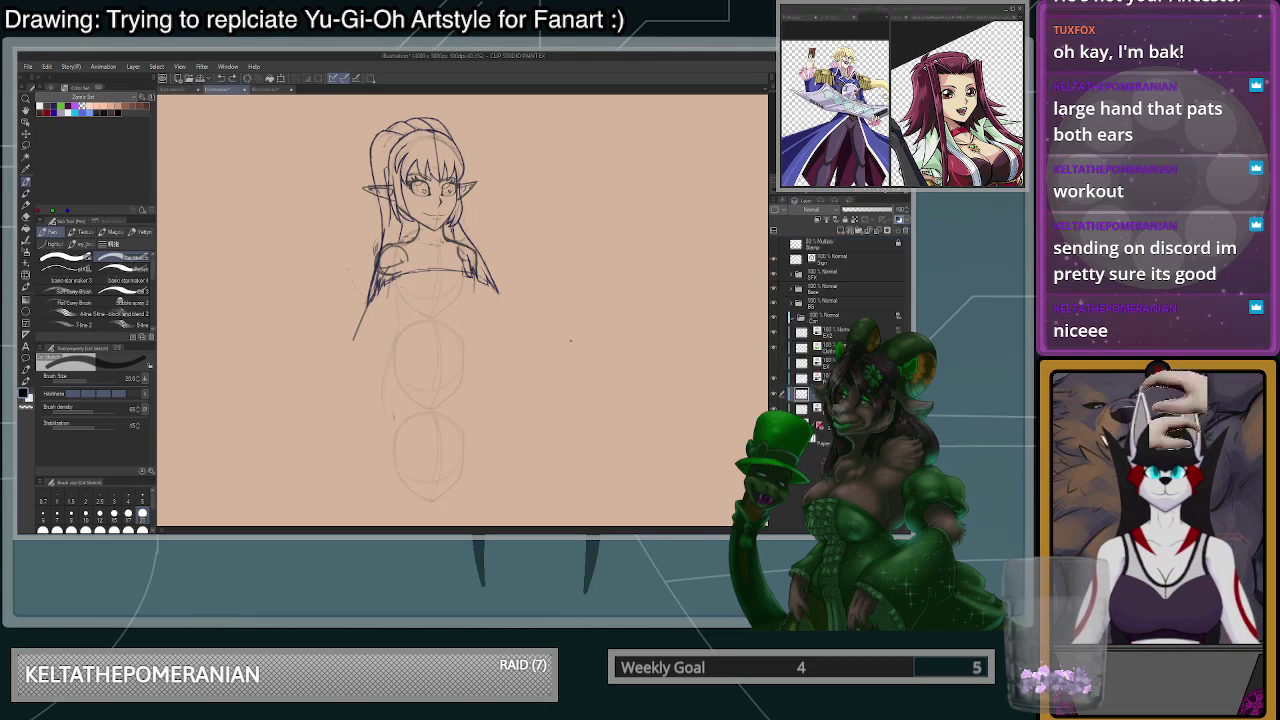
scroll(408, 265, up, 4)
drag(385, 237, 392, 364)
key(ctrl+z)
key(ctrl+z)
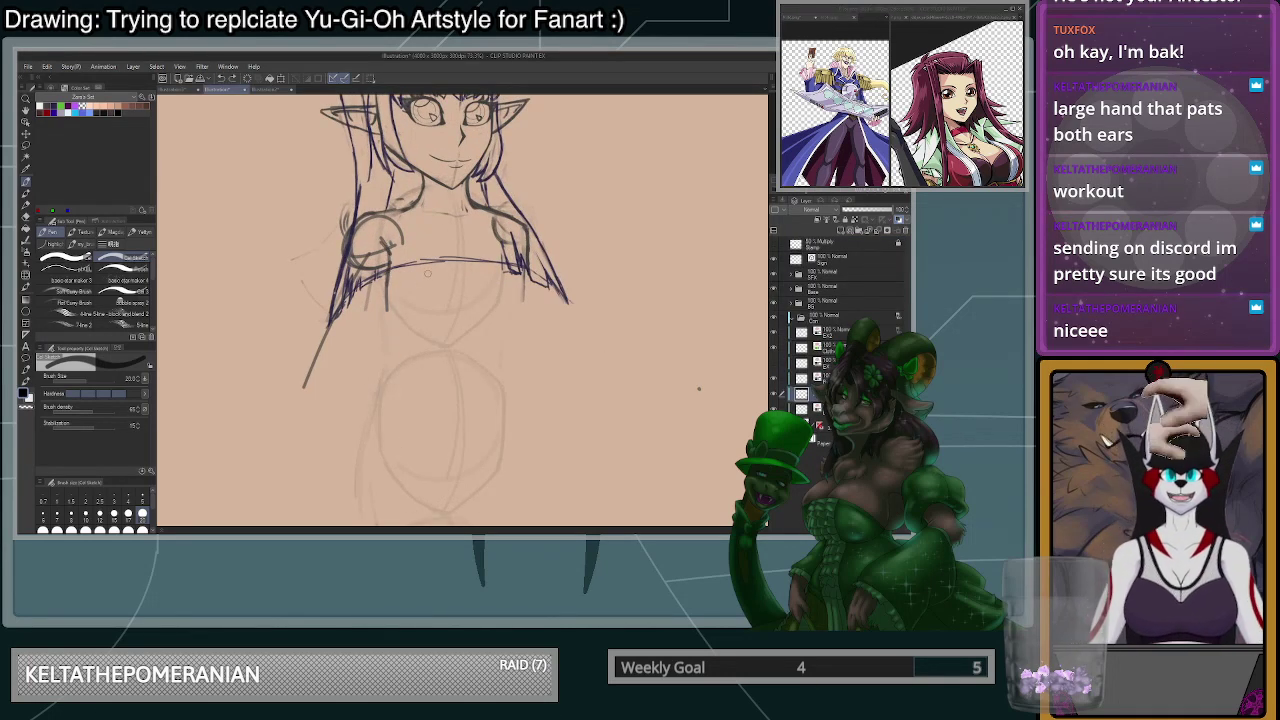
drag(386, 252, 393, 404)
key(ctrl+z)
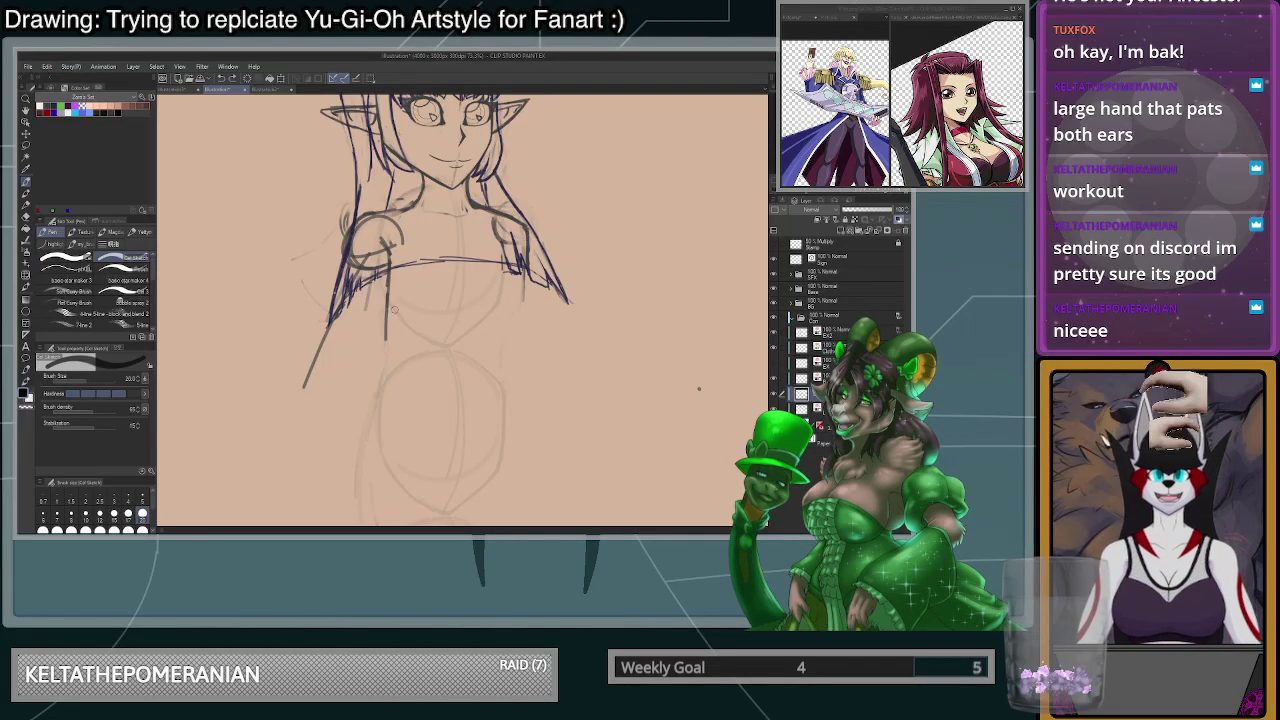
- Sketch the torso as a V shape, with a short waist mark and both sides tapering down to it from the chest
drag(437, 408, 453, 409)
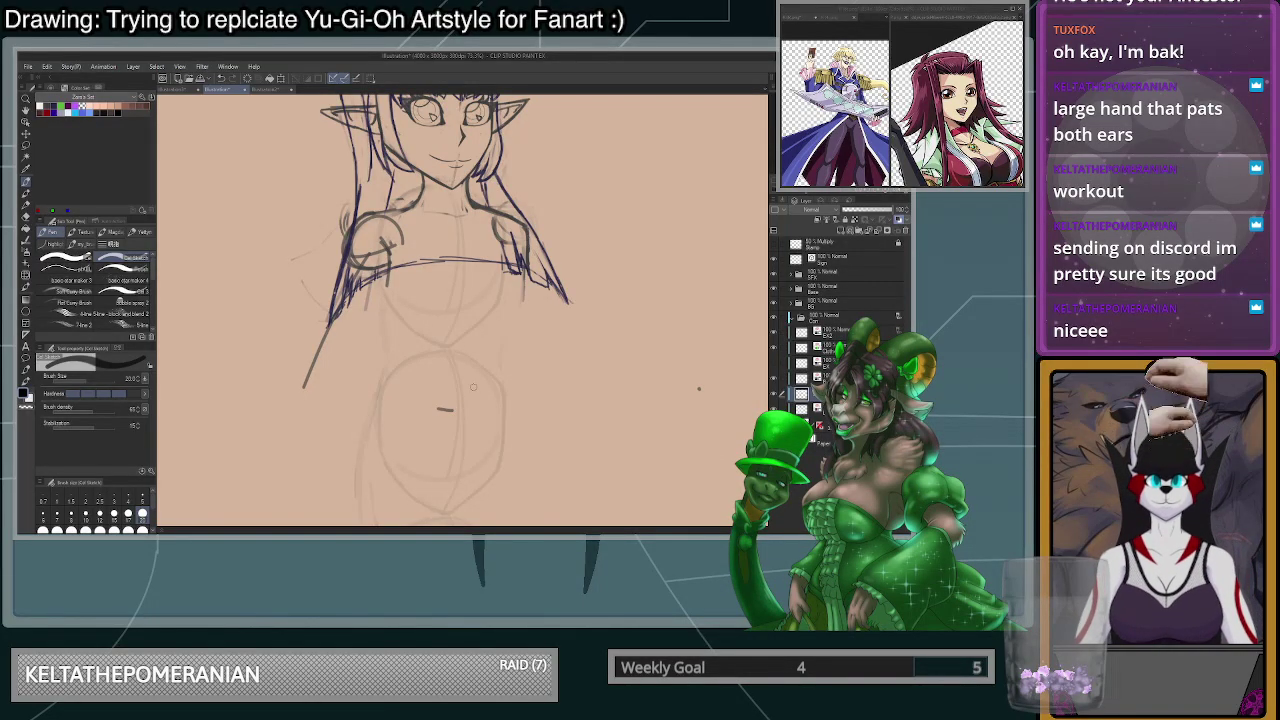
mouse_move(388, 282)
mouse_down()
mouse_move(436, 430)
mouse_move(438, 405)
mouse_up()
key(ctrl+z)
key(ctrl+z)
drag(387, 276, 438, 400)
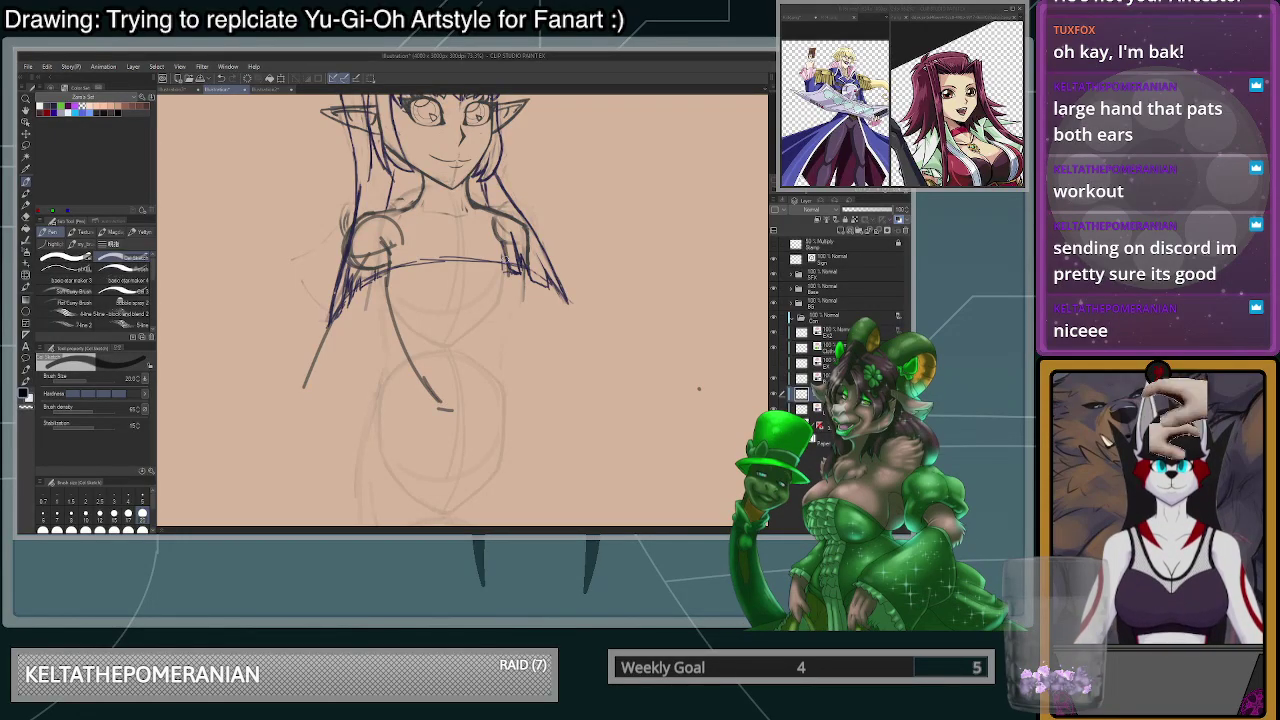
drag(506, 288, 453, 404)
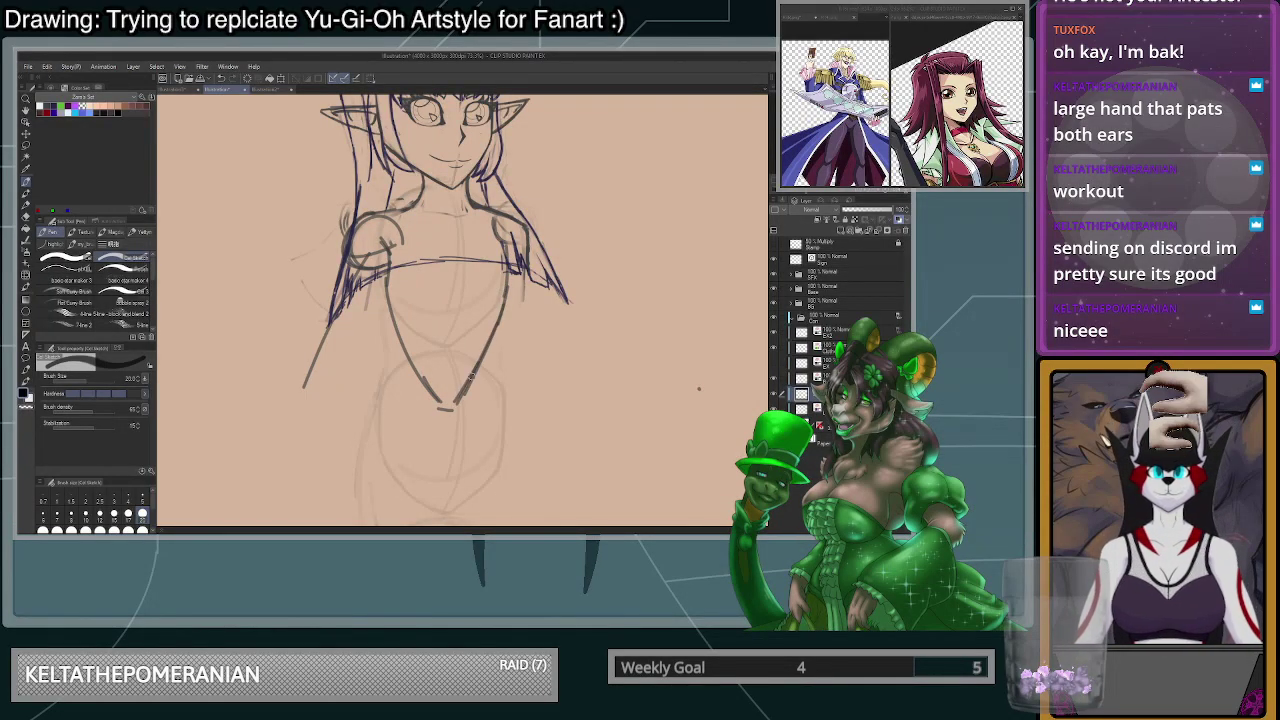
key(ctrl+z)
mouse_move(503, 304)
mouse_down()
mouse_move(505, 253)
mouse_move(453, 416)
mouse_up()
scroll(473, 376, down, 3)
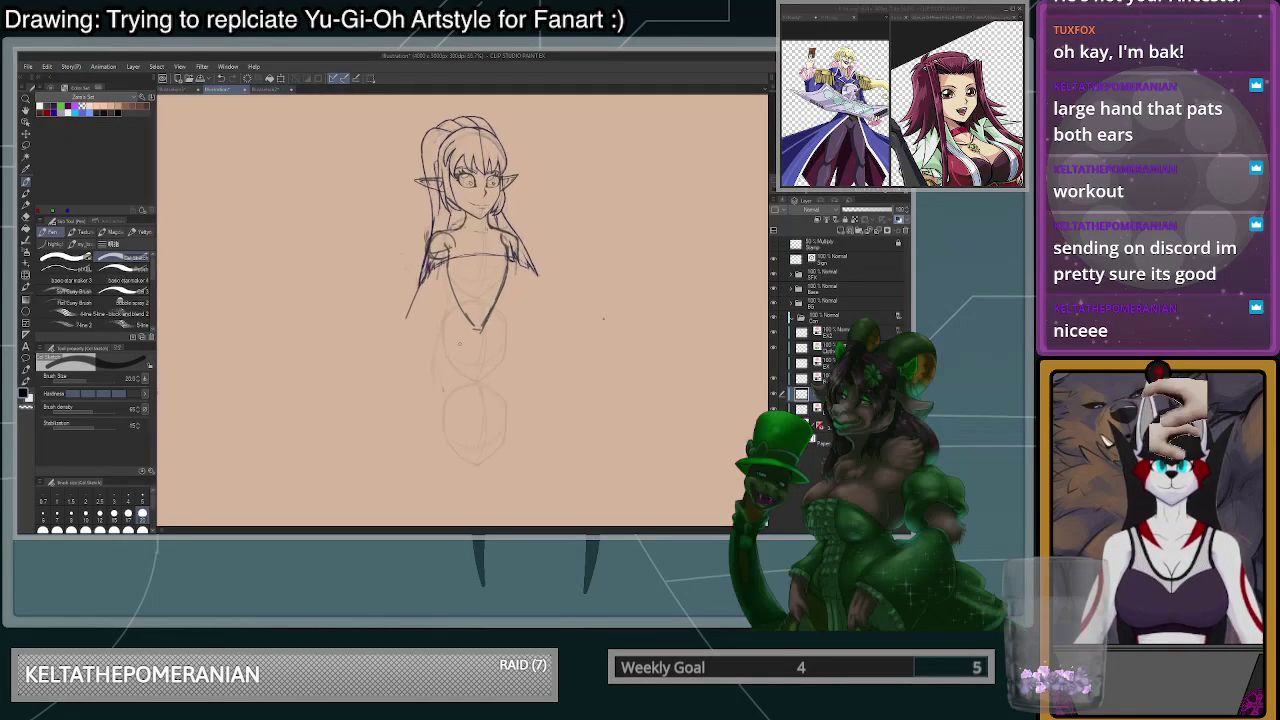
mouse_move(456, 308)
mouse_down()
mouse_move(440, 374)
mouse_move(491, 390)
mouse_up()
key(ctrl+z)
drag(501, 295, 504, 364)
key(ctrl+z)
key(ctrl+z)
drag(447, 386, 513, 381)
key(ctrl+z)
drag(504, 309, 512, 370)
key(ctrl+z)
- Draw the hip section below the torso with two flaring sides and a curved line closing it underneath
drag(501, 298, 513, 386)
drag(452, 298, 435, 373)
drag(445, 321, 434, 377)
drag(441, 382, 479, 388)
scroll(545, 388, down, 5)
scroll(635, 519, up, 2)
scroll(635, 519, up, 1)
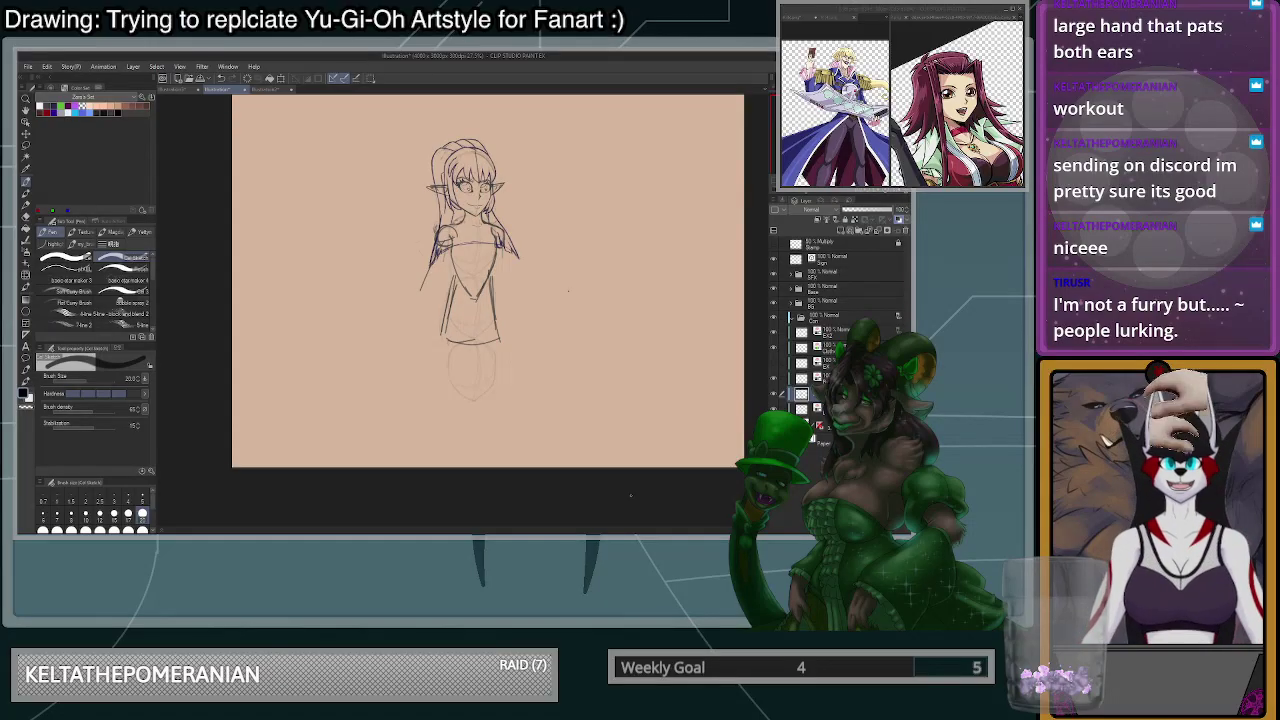
- Fade the side lines of the hip section with a transparent size 100 brush
scroll(505, 281, down, 2)
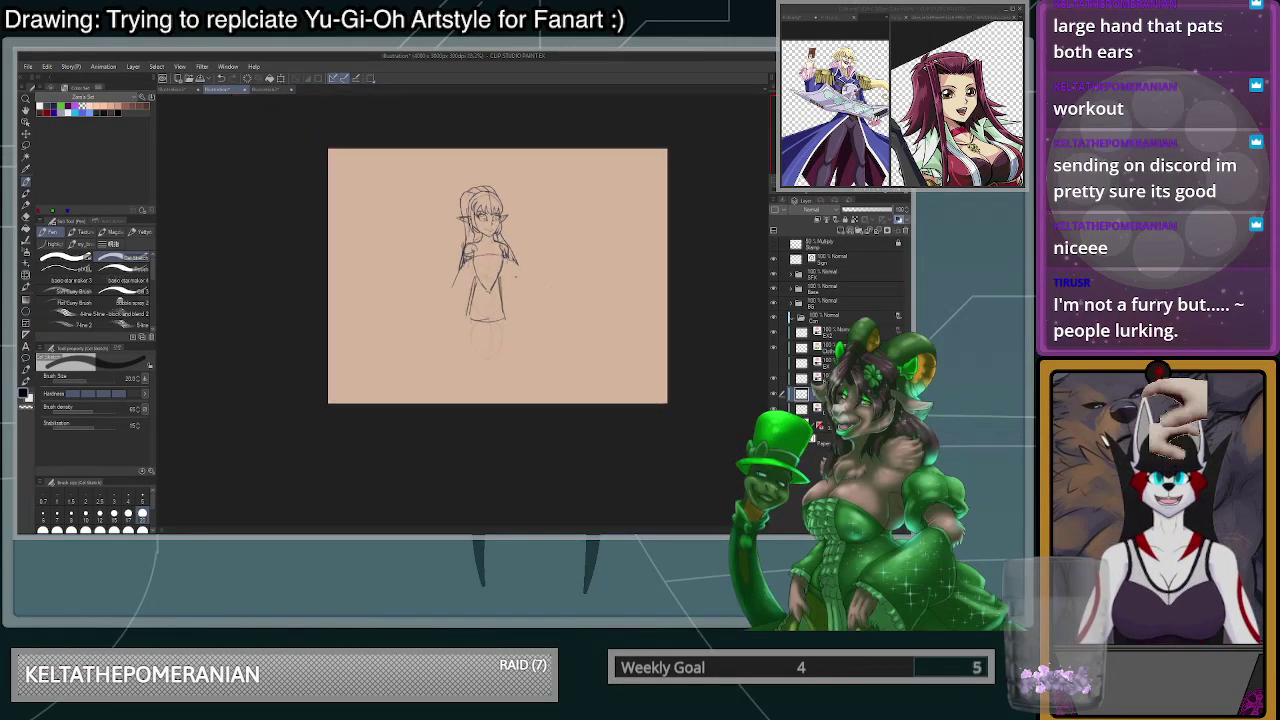
scroll(496, 288, up, 3)
click(142, 529)
scroll(350, 325, up, 1)
drag(487, 254, 472, 335)
key(ctrl+z)
key(c)
mouse_move(486, 256)
mouse_down()
mouse_move(481, 332)
mouse_move(478, 295)
mouse_up()
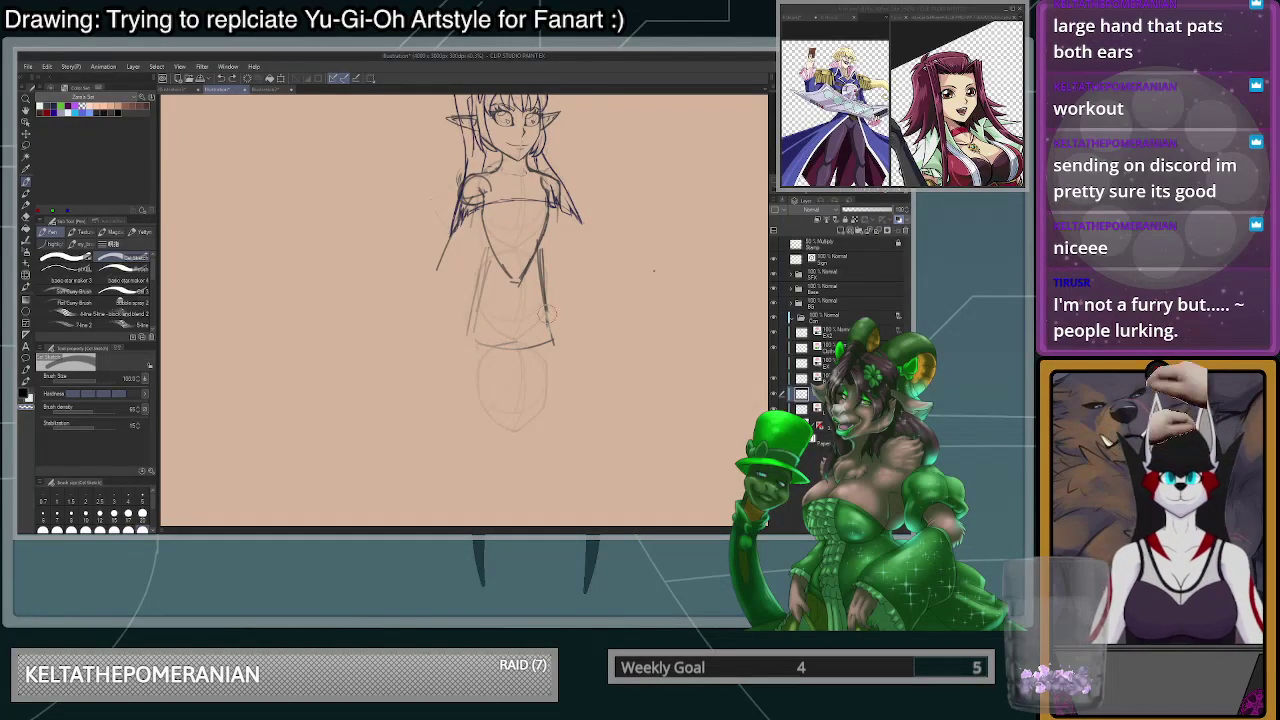
scroll(542, 282, down, 2)
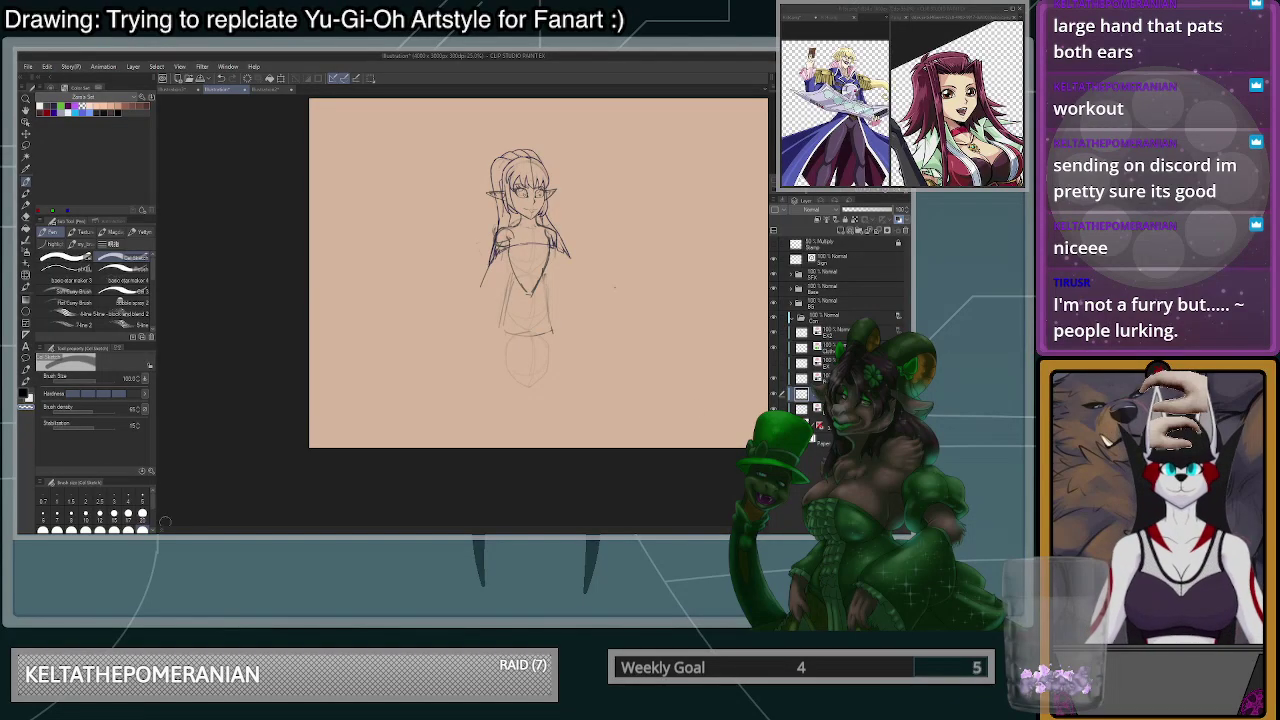
scroll(575, 331, up, 2)
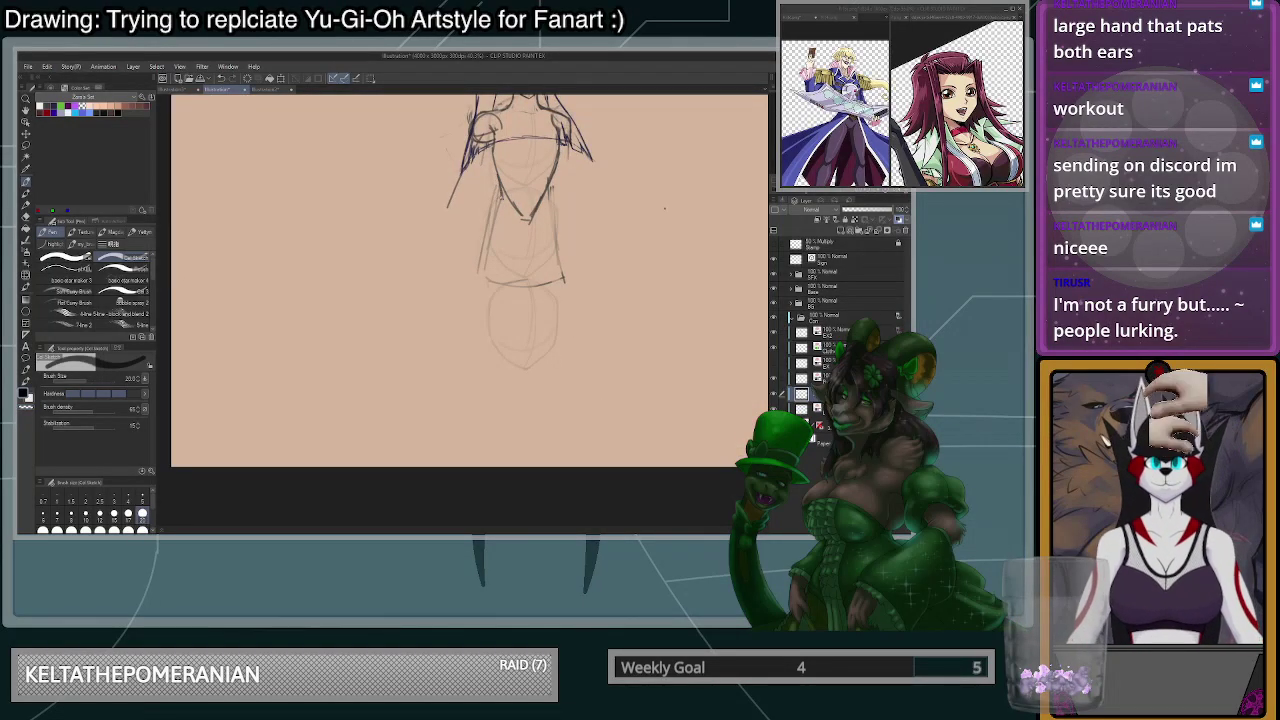
key(ctrl+z)
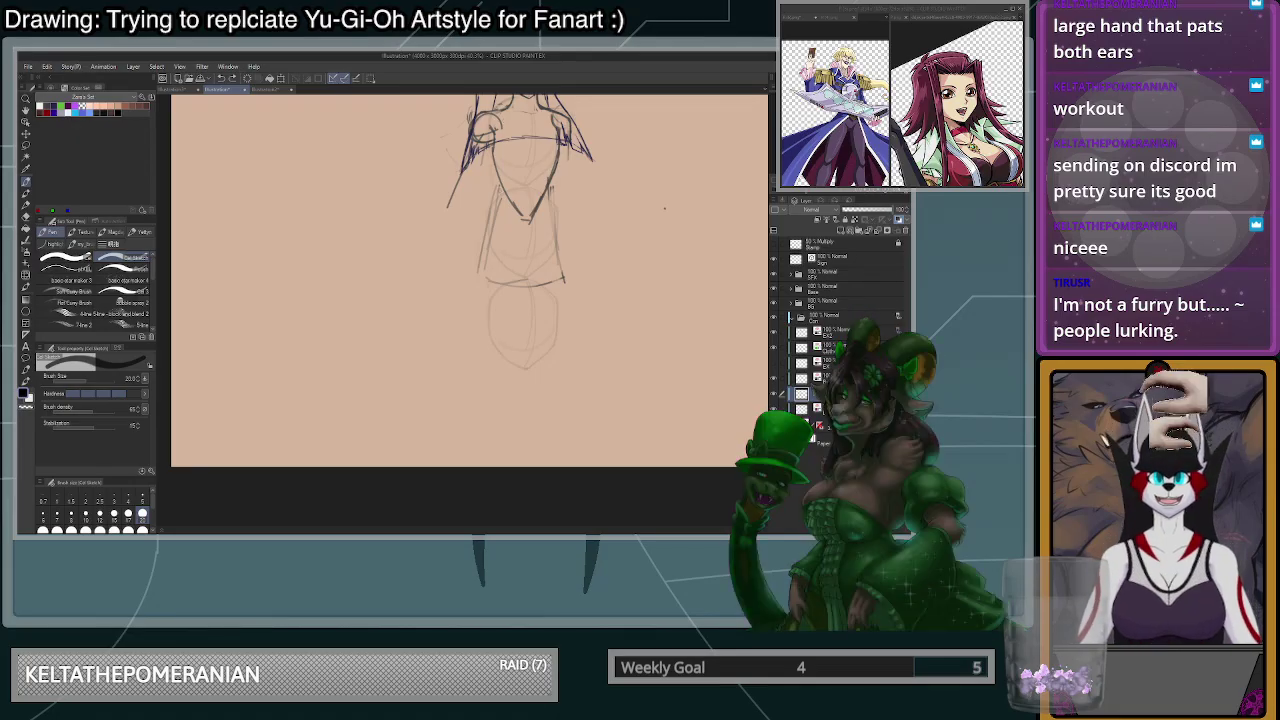
mouse_move(497, 174)
mouse_down()
mouse_move(484, 265)
mouse_move(518, 241)
mouse_move(519, 272)
mouse_move(549, 209)
mouse_up()
key(ctrl+z)
mouse_move(528, 268)
mouse_down()
mouse_move(543, 246)
mouse_move(472, 340)
mouse_move(465, 425)
mouse_move(512, 330)
mouse_move(500, 377)
mouse_up()
key(ctrl+z)
key(ctrl+z)
- Sketch the left thigh with an inner line from the crotch, an outer line from the hip and a knee line
mouse_move(522, 252)
mouse_down()
mouse_move(503, 376)
mouse_move(527, 380)
mouse_move(481, 398)
mouse_up()
drag(477, 265, 467, 396)
mouse_move(468, 395)
mouse_down()
mouse_move(491, 390)
mouse_move(521, 261)
mouse_move(537, 353)
mouse_up()
scroll(547, 255, down, 4)
scroll(561, 244, up, 4)
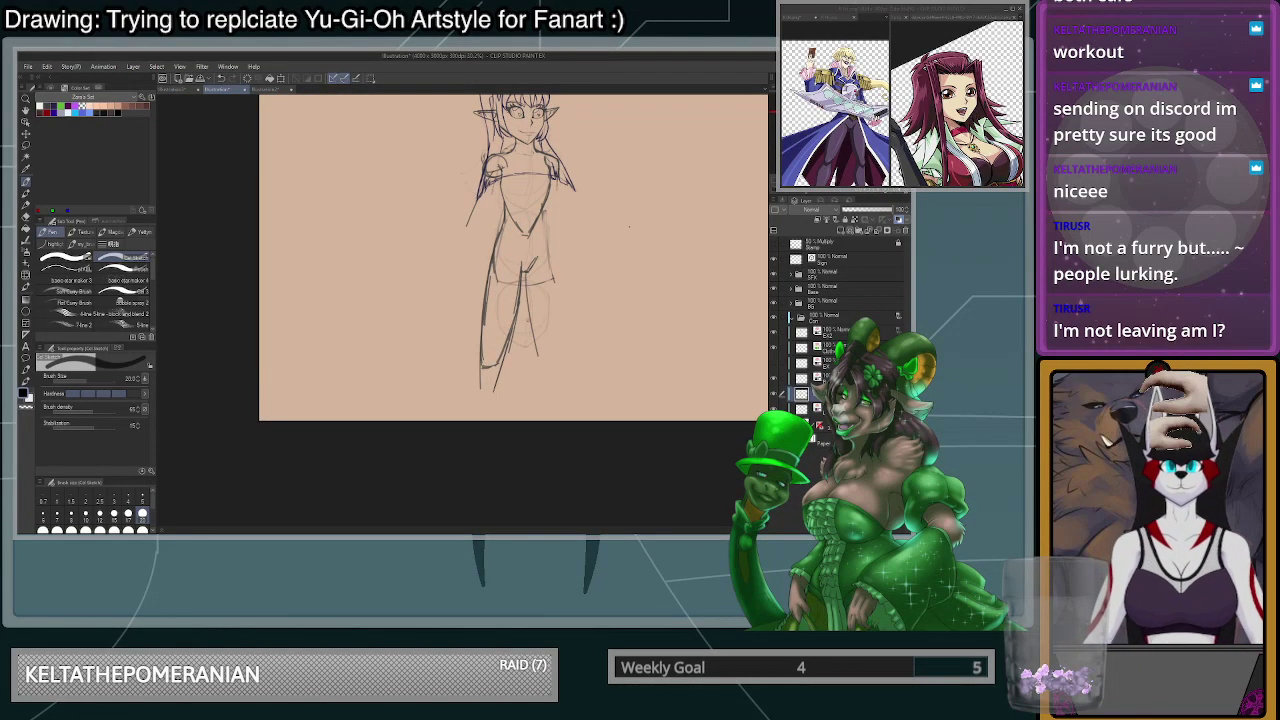
key(ctrl+z)
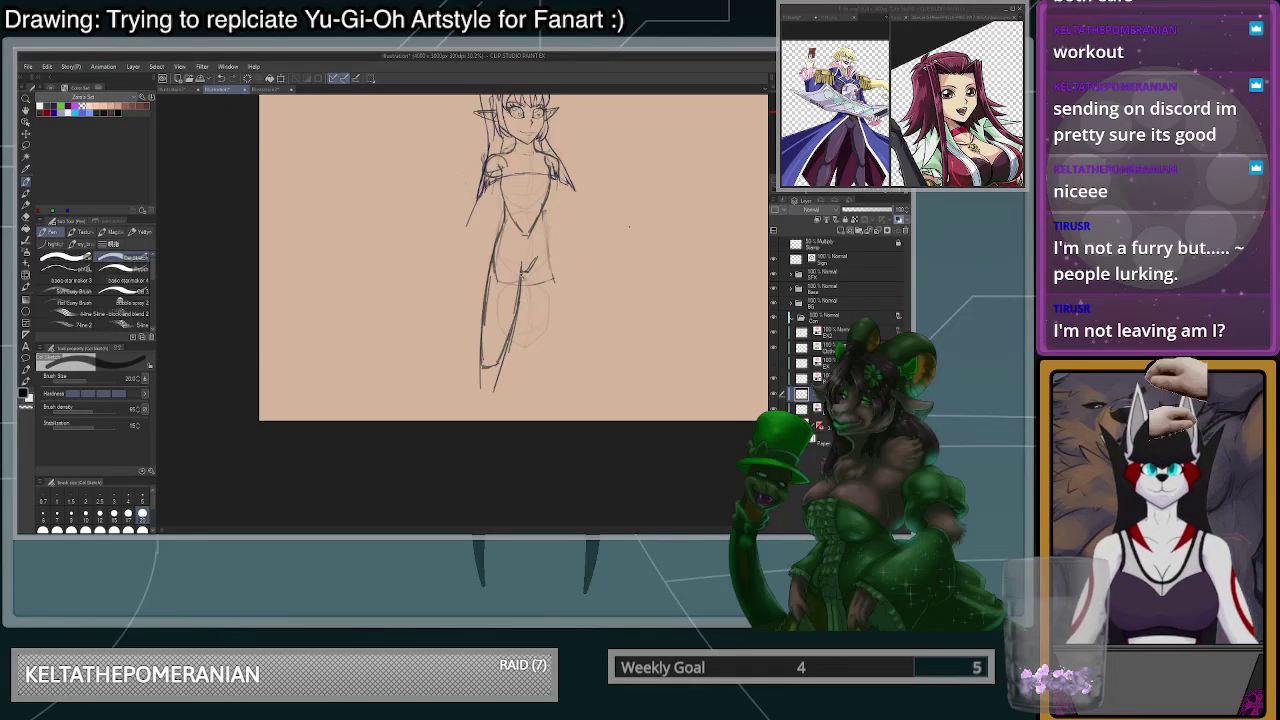
drag(524, 277, 537, 335)
key(ctrl+z)
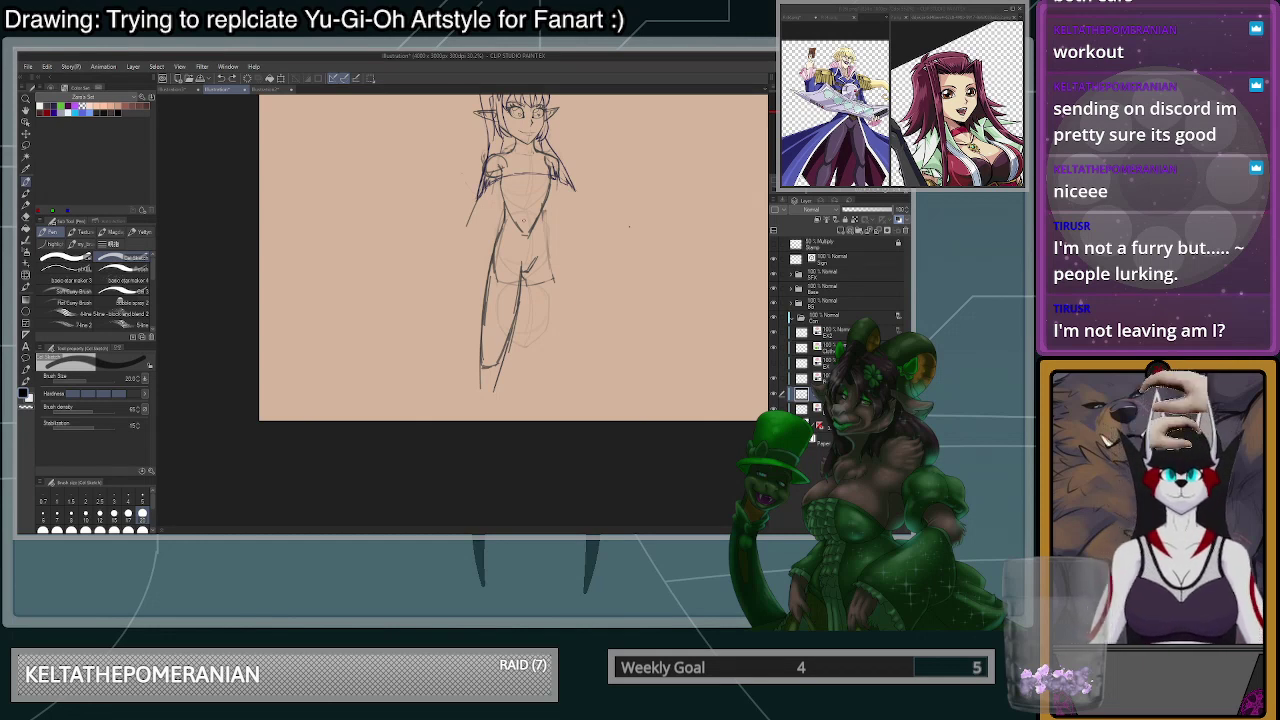
drag(525, 285, 542, 363)
key(ctrl+z)
- Sketch the right leg from the hip and crotch down to a closing line at the knee
drag(543, 220, 563, 356)
scroll(597, 333, down, 3)
scroll(605, 320, up, 2)
scroll(535, 255, up, 1)
scroll(535, 255, down, 3)
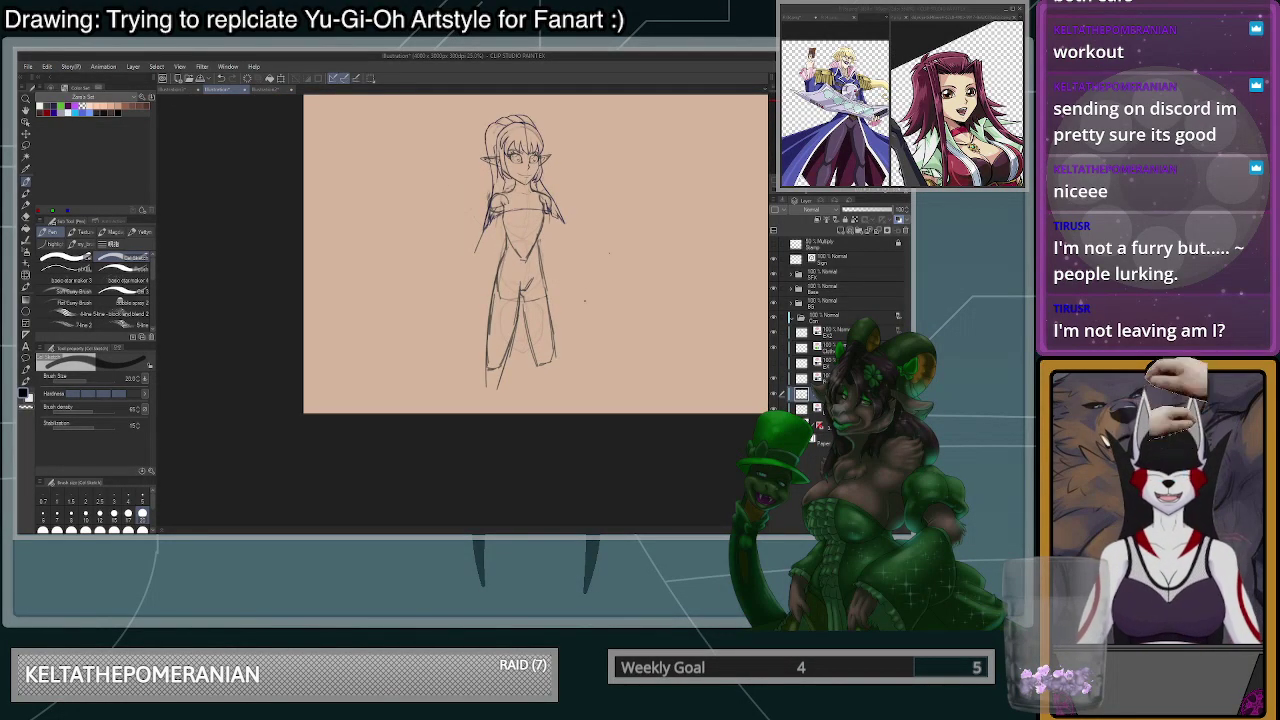
- Sketch an oval for the left knee and a lower-leg line running down to the canvas edge
scroll(535, 255, up, 3)
scroll(566, 352, down, 2)
scroll(566, 370, up, 3)
scroll(566, 390, down, 1)
scroll(567, 406, up, 2)
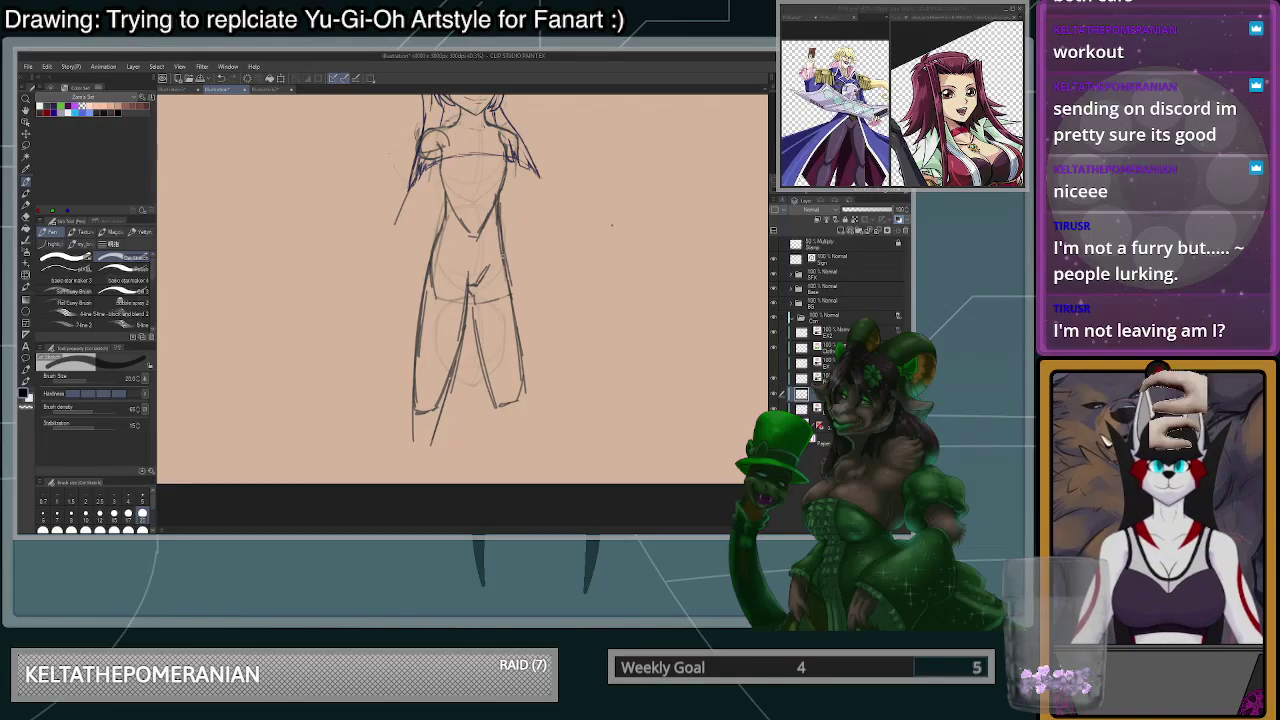
scroll(612, 225, down, 3)
scroll(593, 262, up, 2)
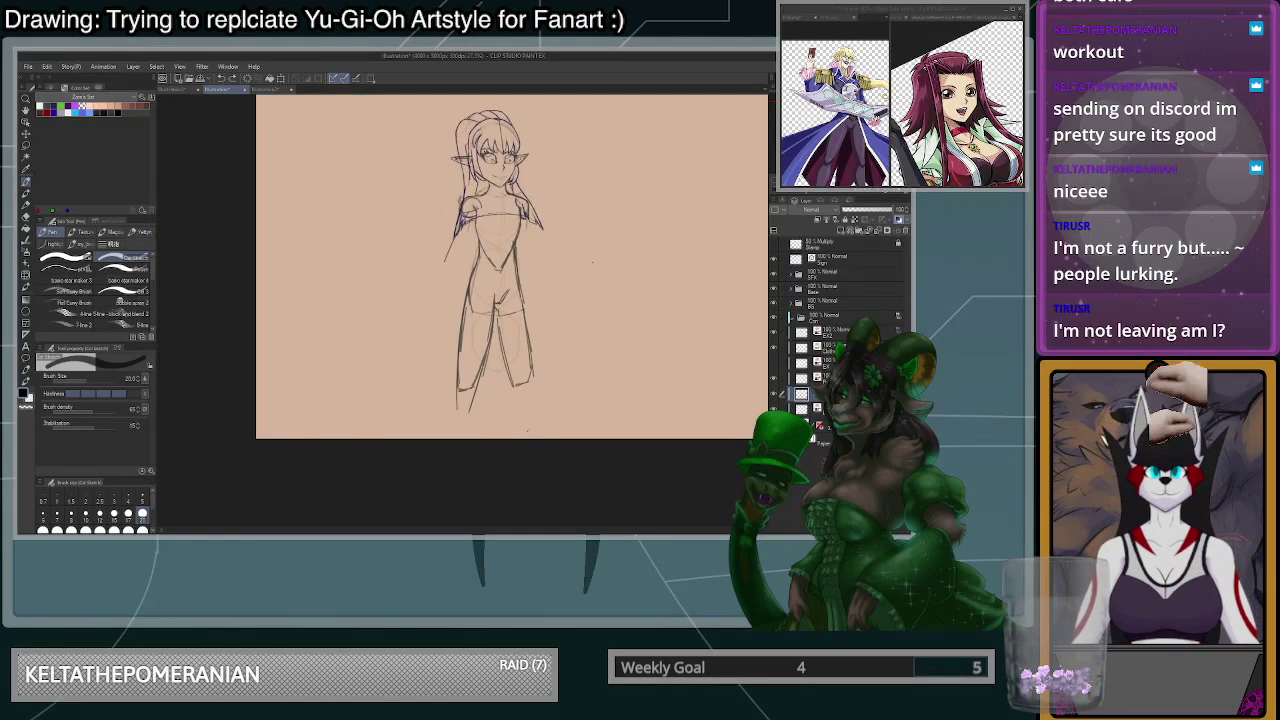
drag(462, 382, 463, 398)
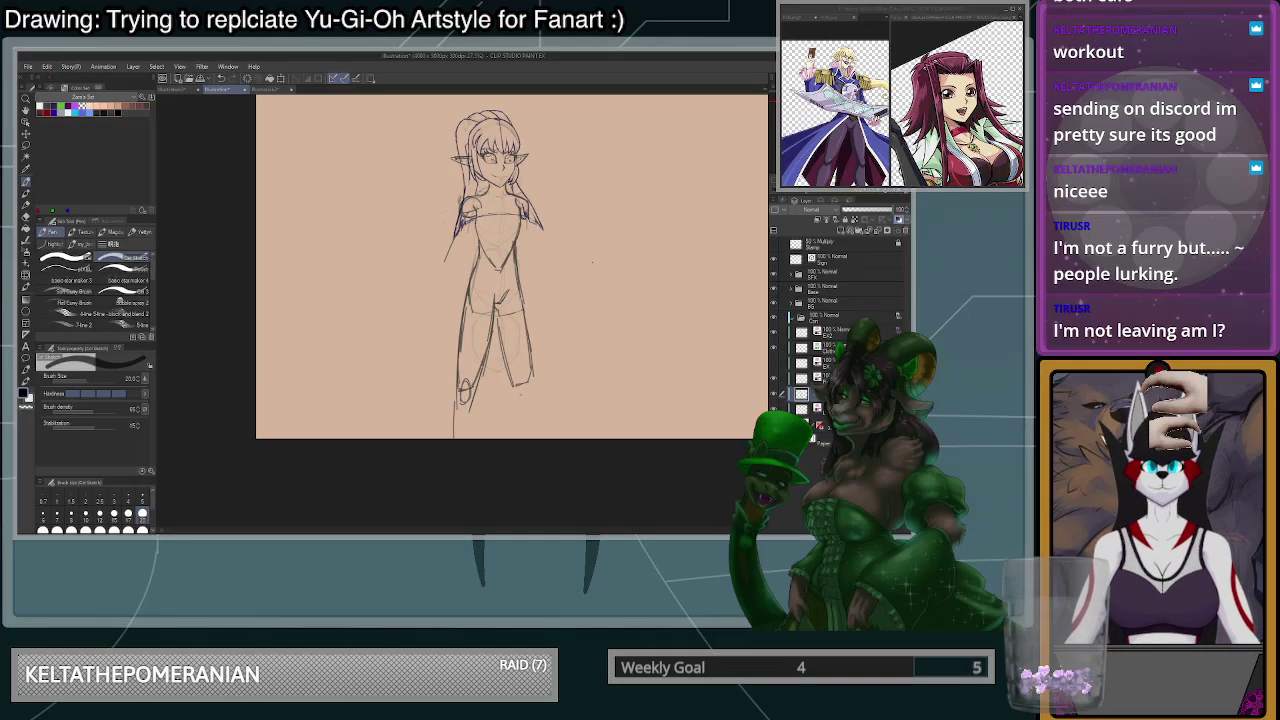
scroll(542, 332, down, 4)
scroll(562, 334, up, 4)
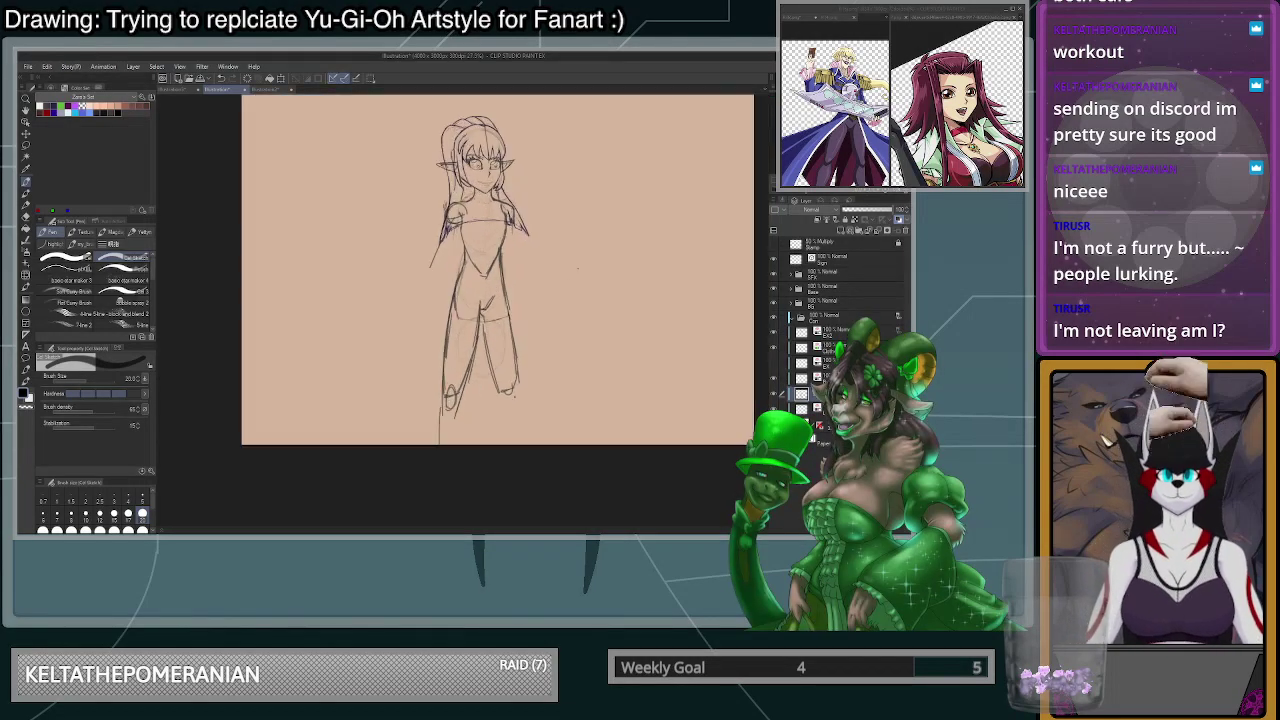
- Fade the torso, hip and leg sketch lines with a transparent size 250 brush
click(143, 530)
scroll(139, 513, down, 2)
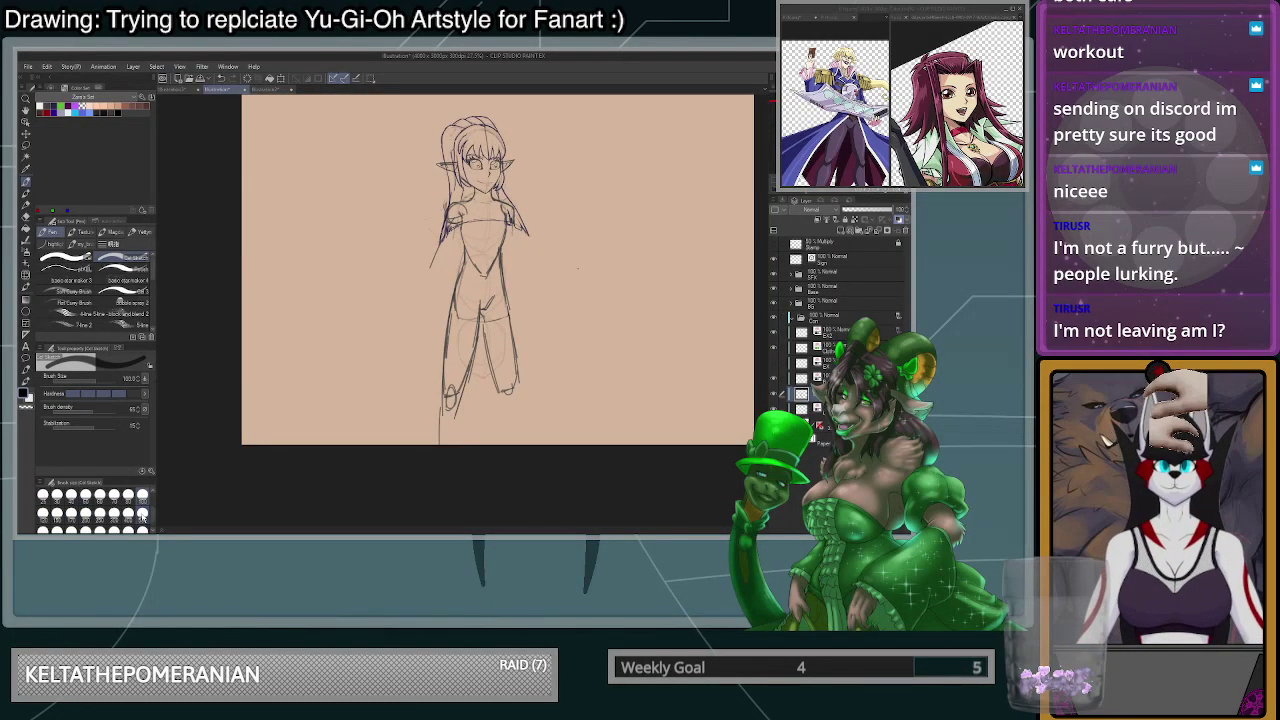
click(98, 519)
mouse_move(461, 274)
mouse_down()
mouse_move(474, 302)
mouse_move(470, 370)
mouse_move(496, 402)
mouse_move(512, 382)
mouse_move(496, 282)
mouse_move(479, 291)
mouse_move(481, 238)
mouse_move(502, 281)
mouse_up()
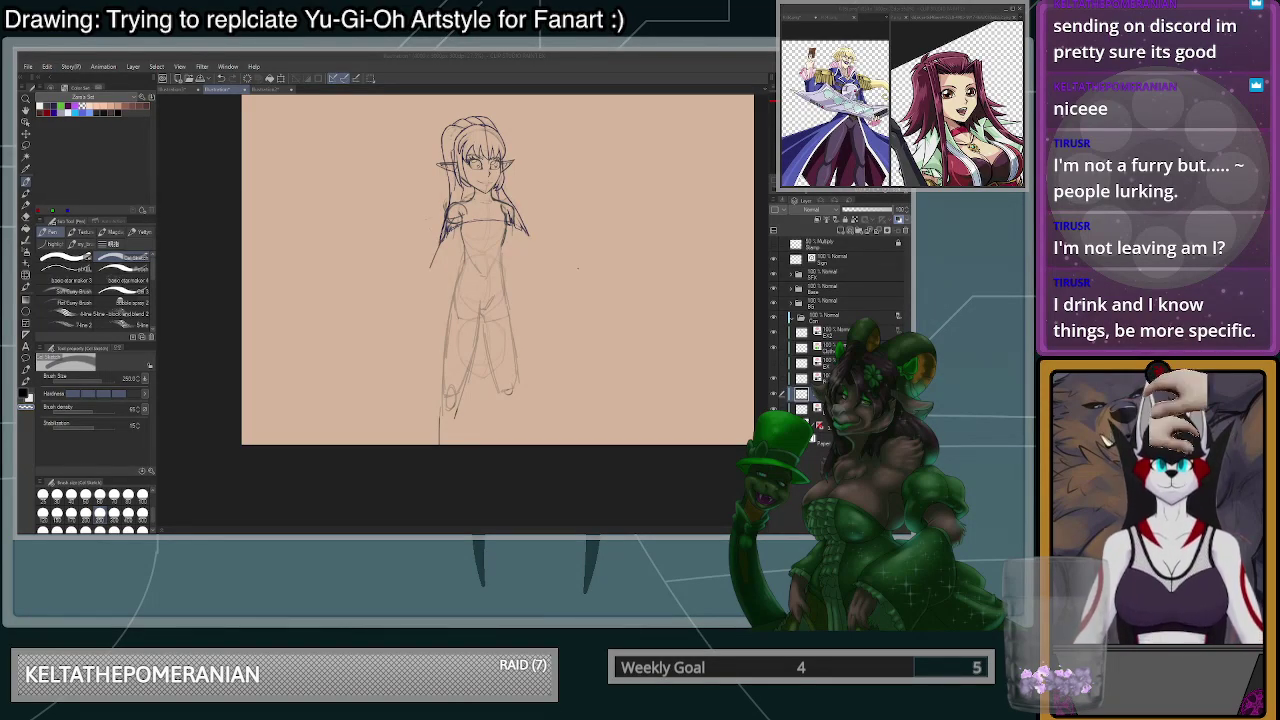
- Open the full-body picture of the character in the red suit as a new canvas and move it into the reference window
click(28, 66)
click(57, 385)
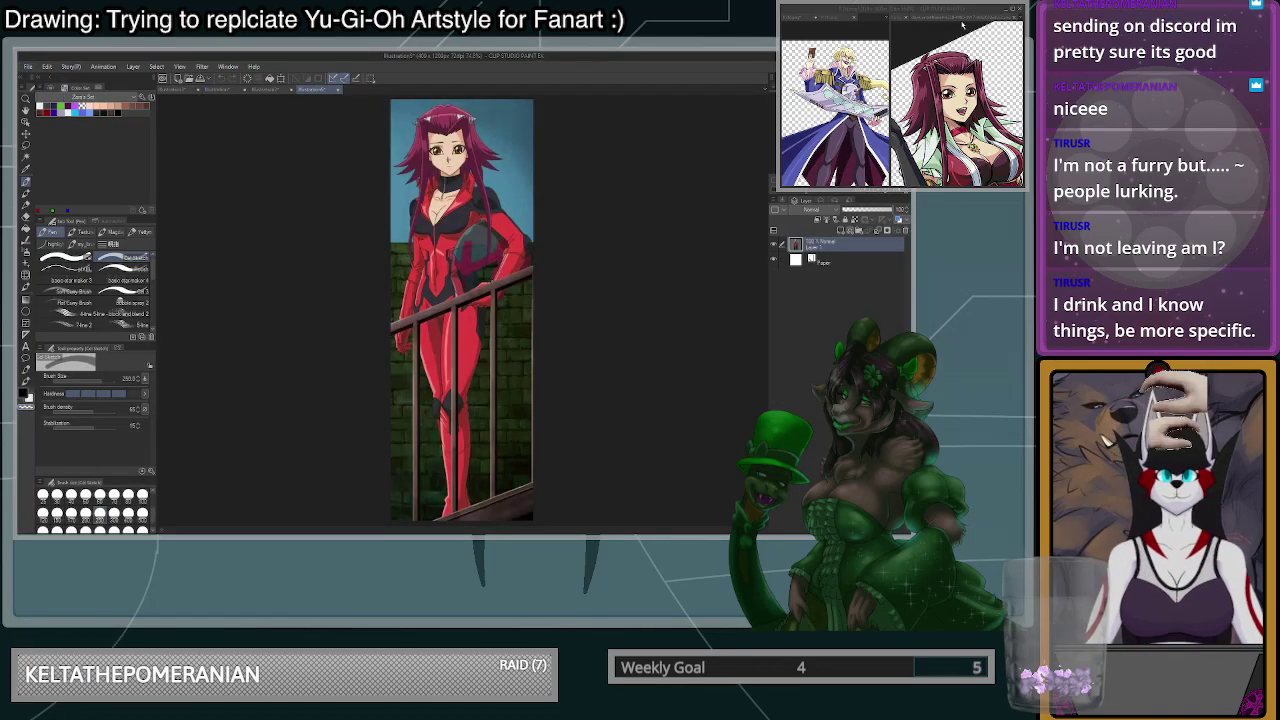
drag(971, 17, 971, 18)
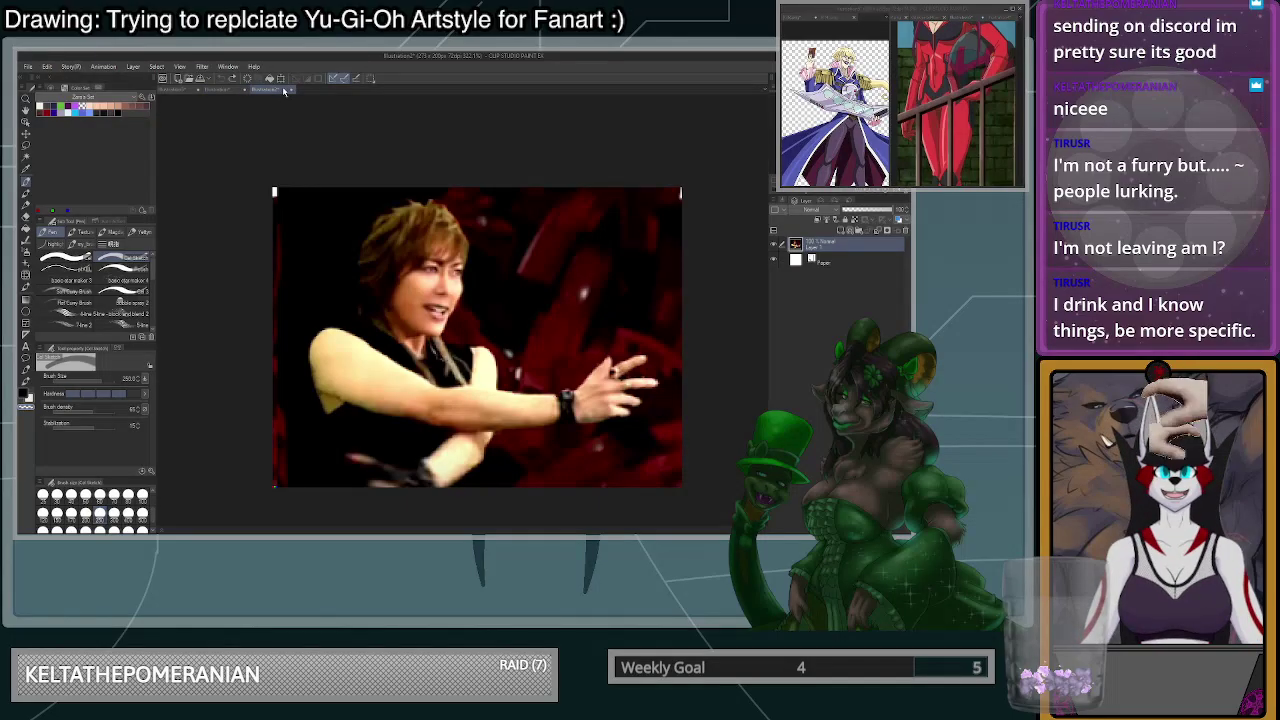
- Return to the elf character sketch and save it as a named file
click(213, 90)
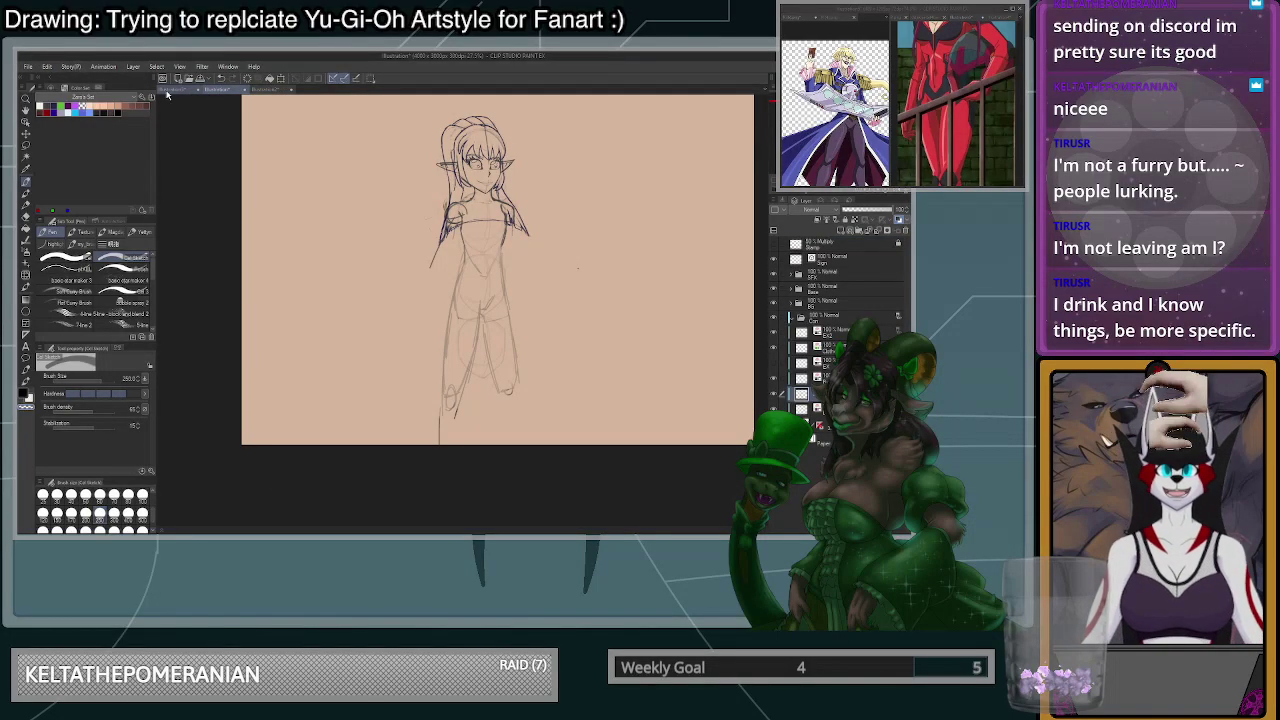
click(262, 90)
drag(289, 100, 303, 93)
drag(248, 190, 306, 310)
scroll(251, 254, down, 2)
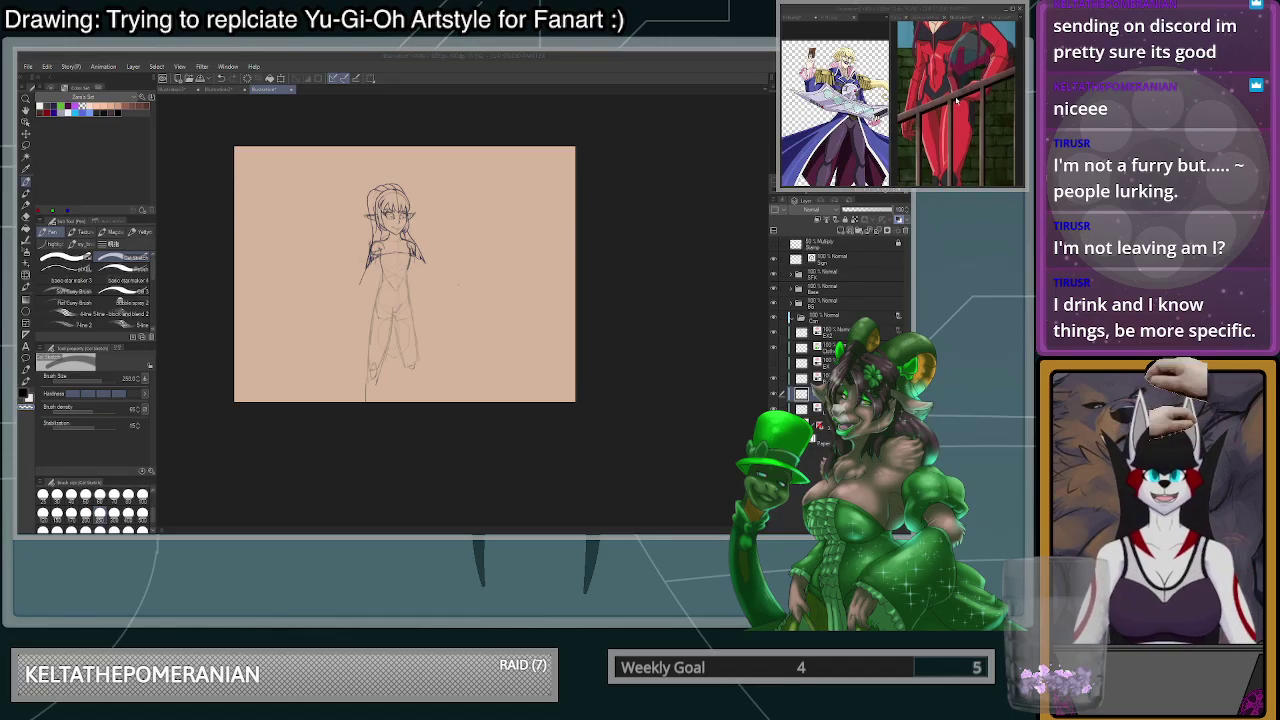
key(Return)
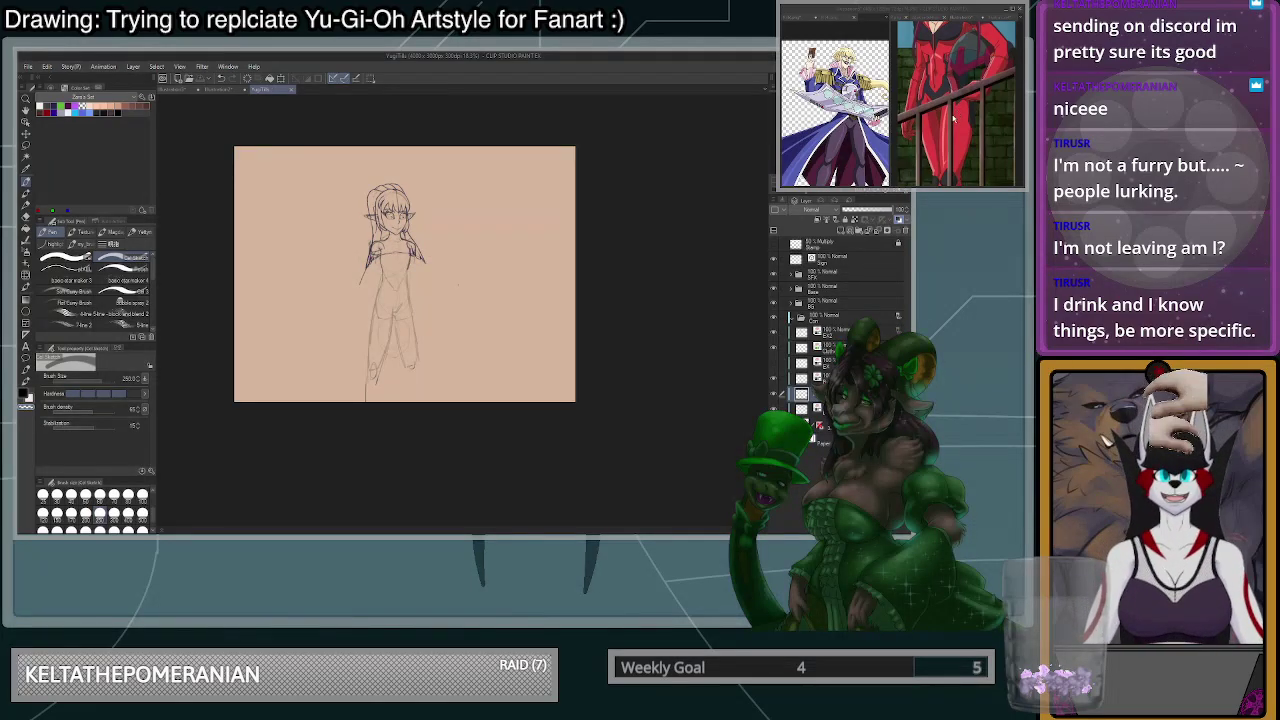
- Frame the red-suited character's head and upper body in the reference window
click(953, 118)
scroll(953, 118, down, 4)
scroll(953, 118, up, 3)
scroll(953, 110, up, 1)
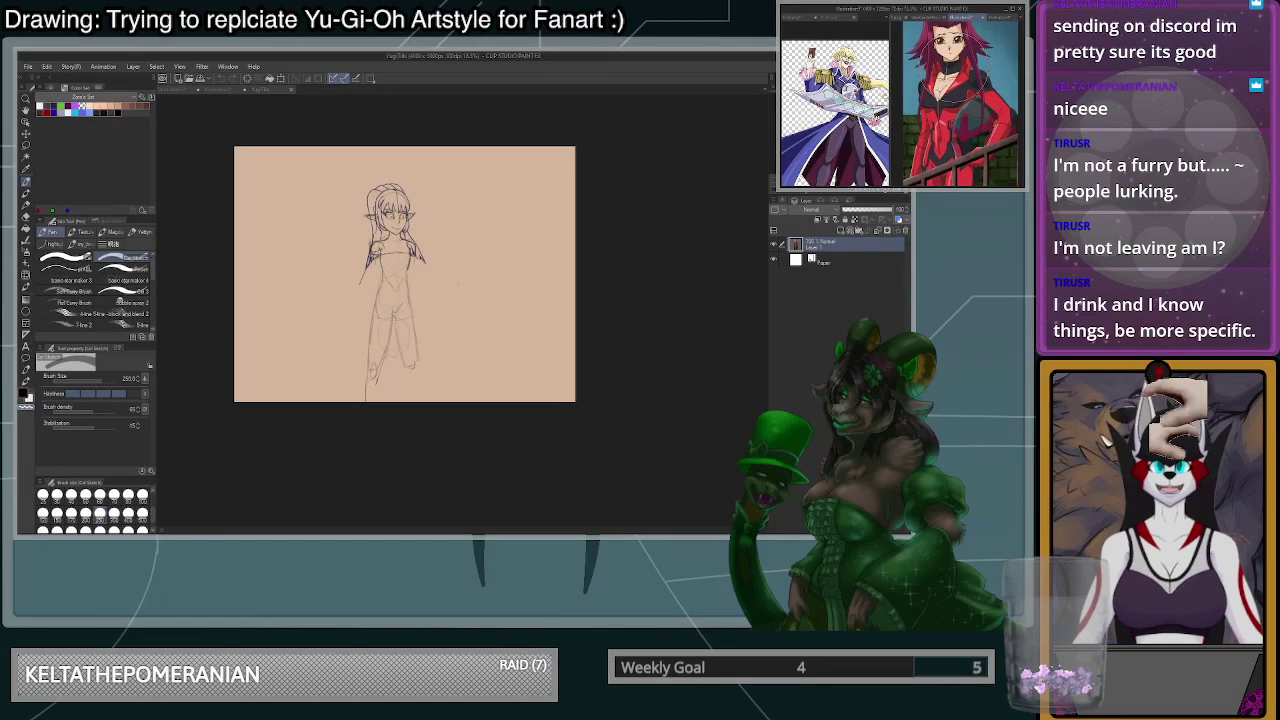
- Fade the torso's side lines beneath the chest line with the transparent size 250 brush
click(398, 265)
scroll(398, 262, up, 3)
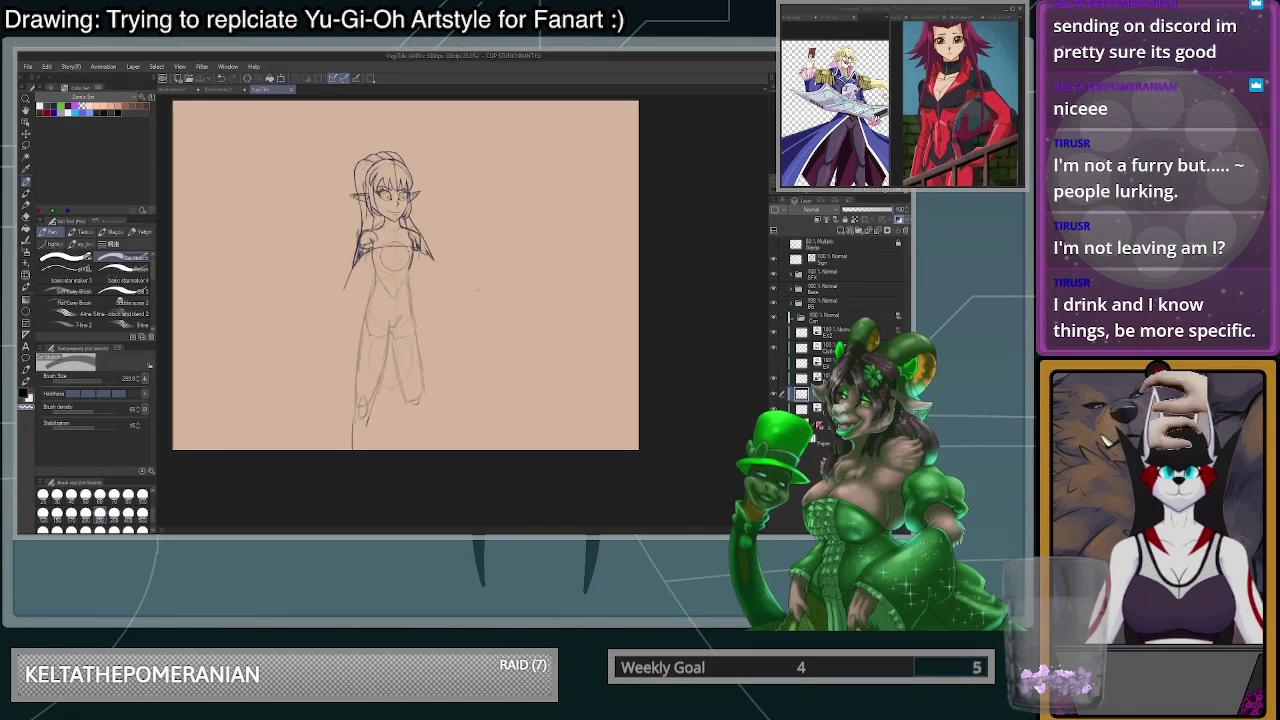
scroll(395, 228, up, 3)
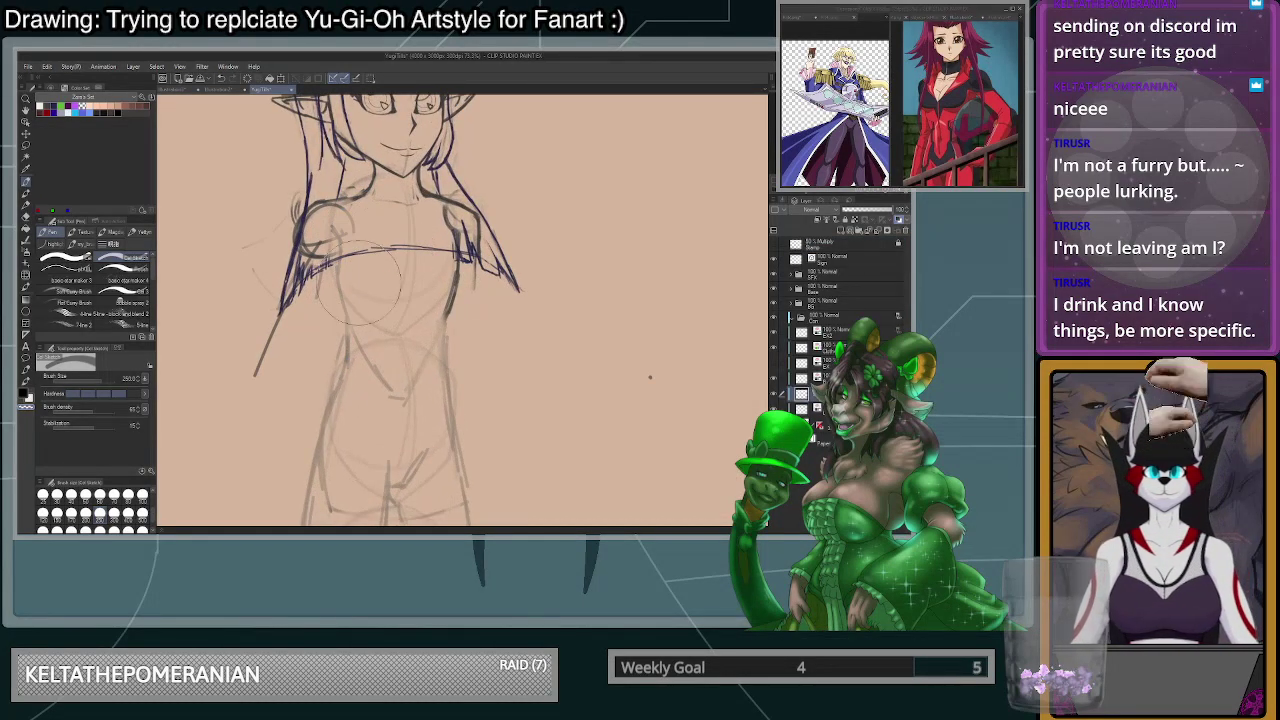
drag(421, 242, 427, 303)
scroll(146, 511, up, 1)
scroll(140, 510, up, 1)
- Sketch an elbow circle at the end of the left upper-arm line and a straight forearm line rising from it, at brush size 15
click(113, 513)
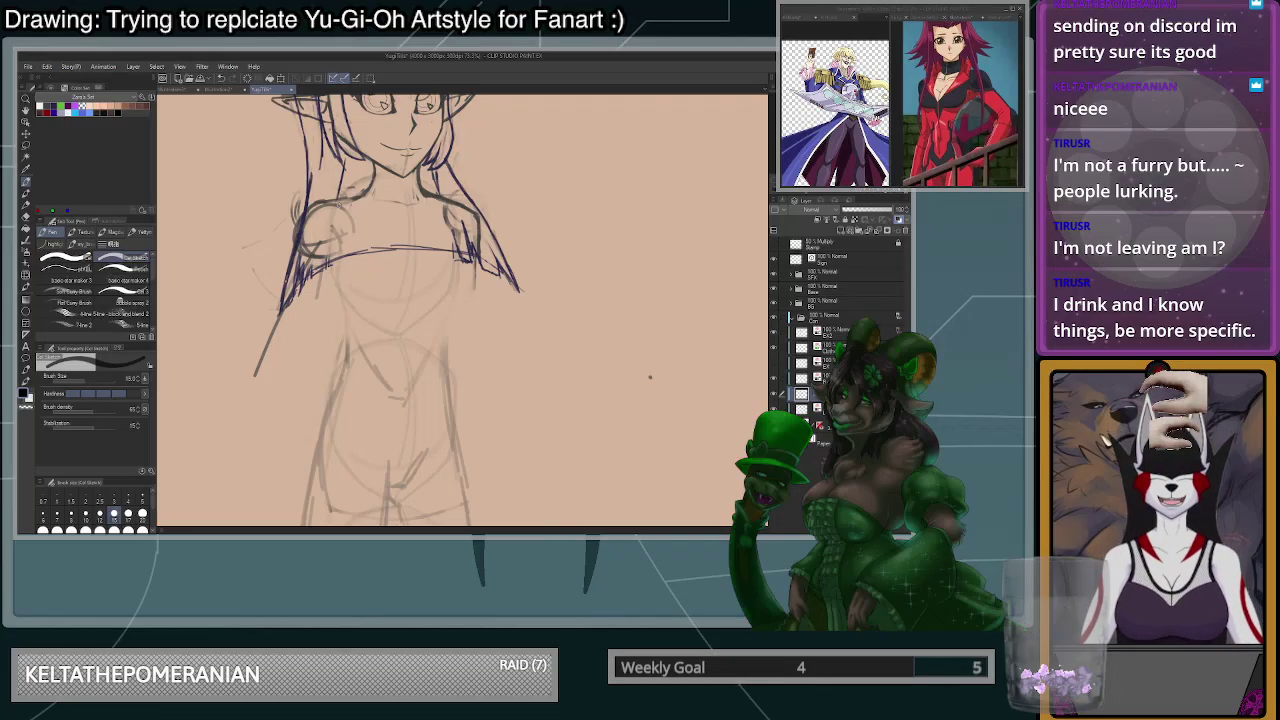
mouse_move(272, 360)
mouse_down()
mouse_move(248, 388)
mouse_move(276, 354)
mouse_up()
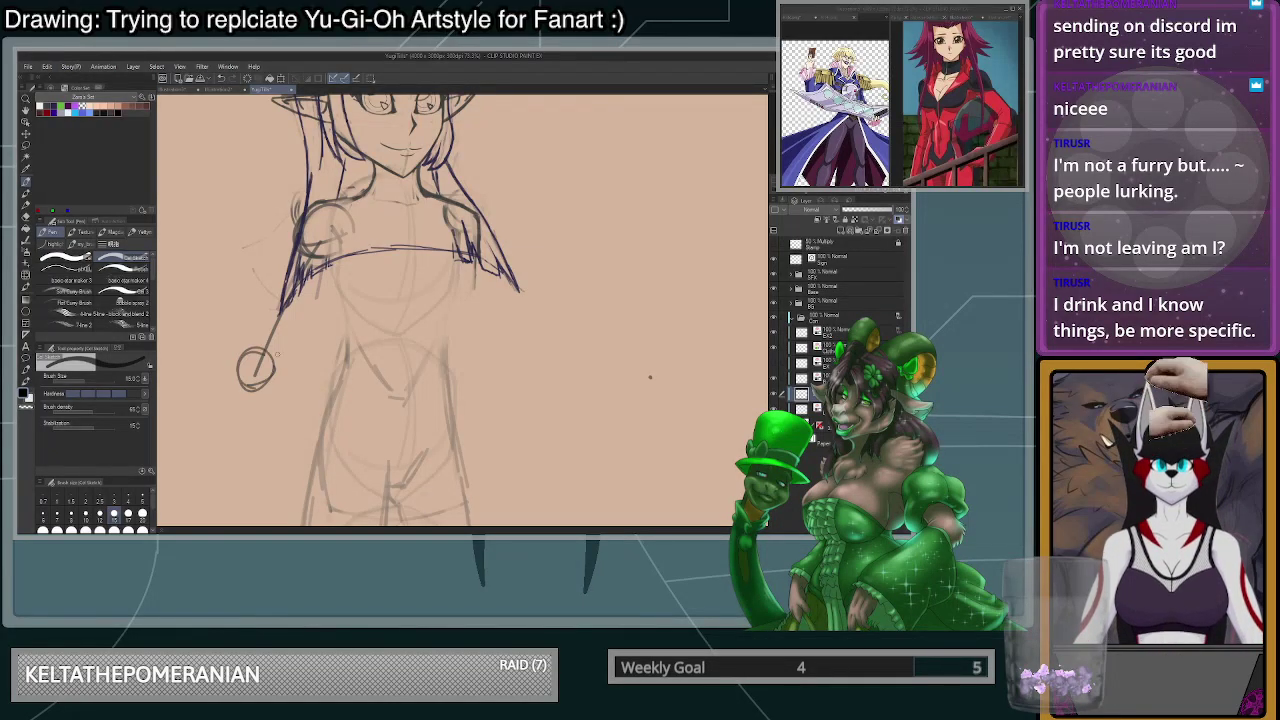
scroll(368, 305, down, 12)
scroll(346, 265, up, 11)
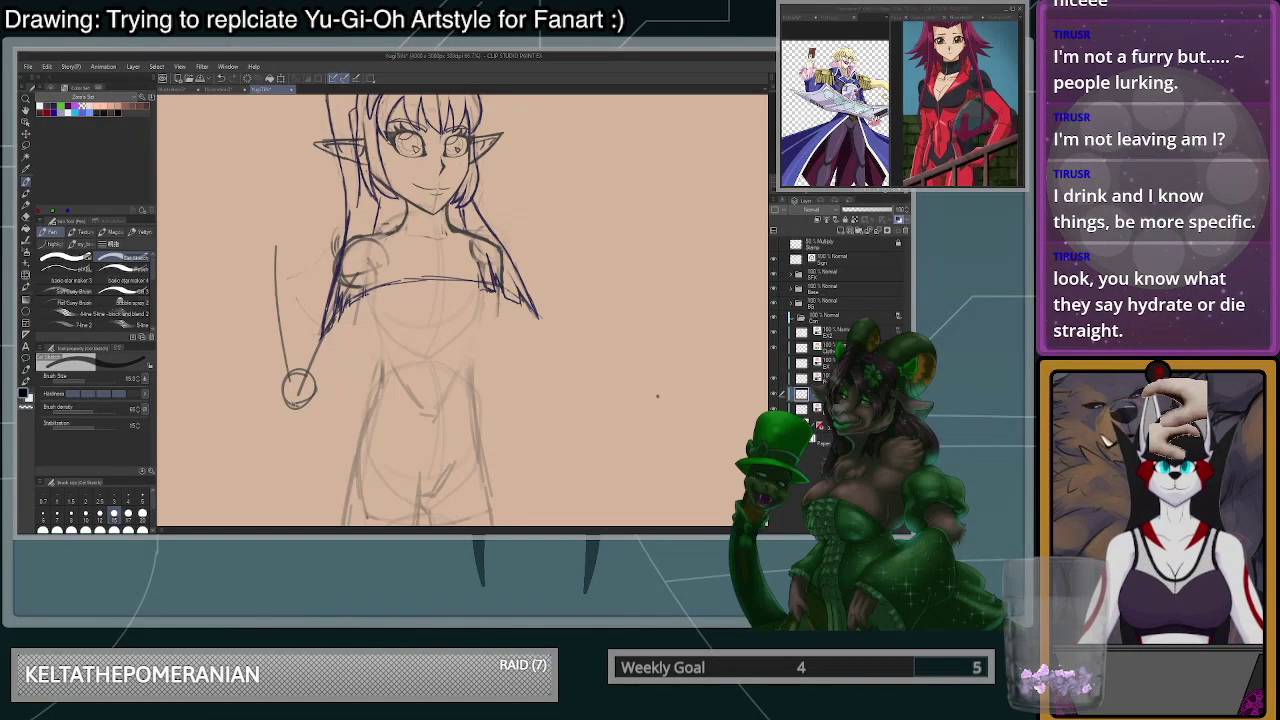
drag(279, 237, 292, 372)
drag(280, 242, 298, 384)
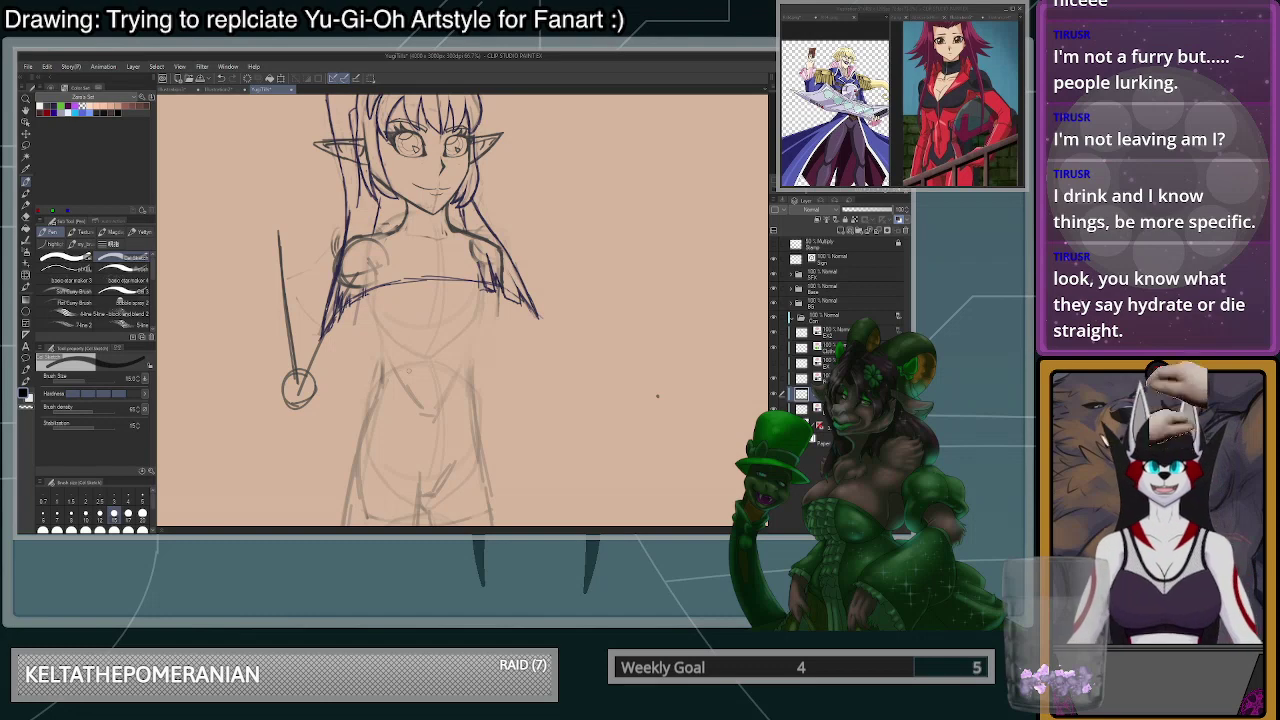
- Sketch the raised left hand as a tapering box with a slanted top face above the forearm line
drag(265, 202, 278, 265)
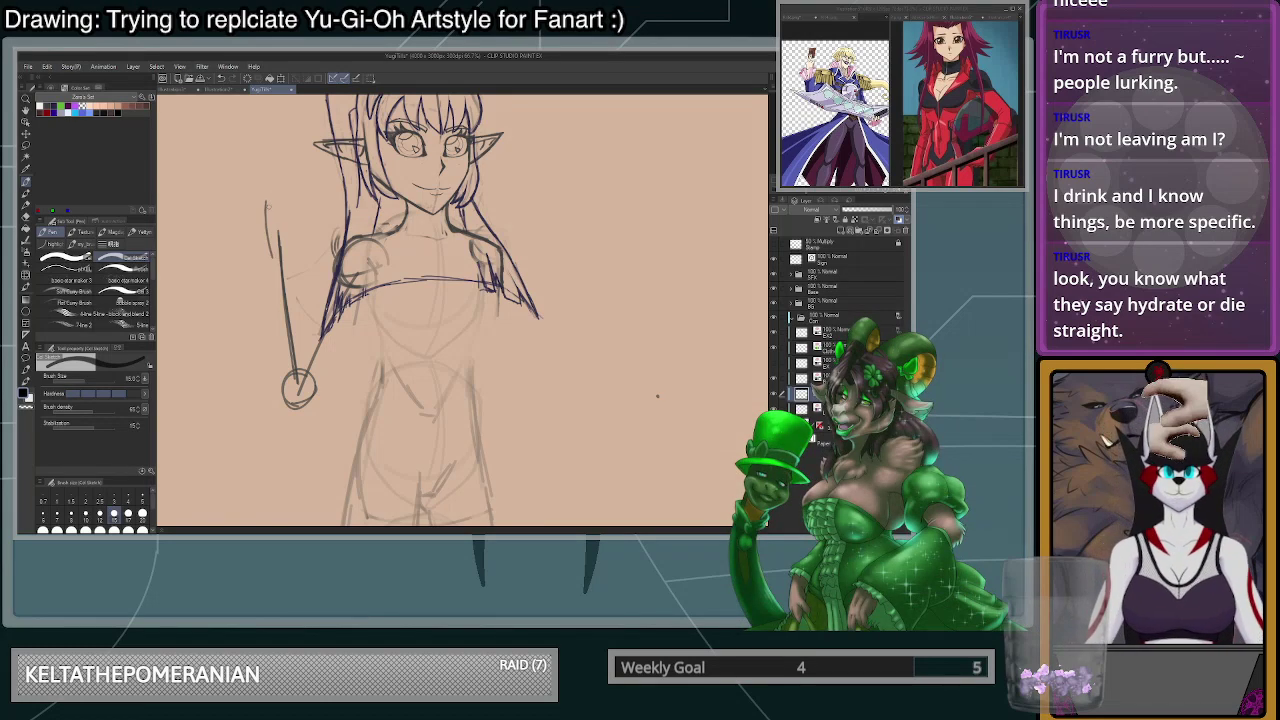
mouse_move(266, 203)
mouse_down()
mouse_move(295, 225)
mouse_move(294, 278)
mouse_up()
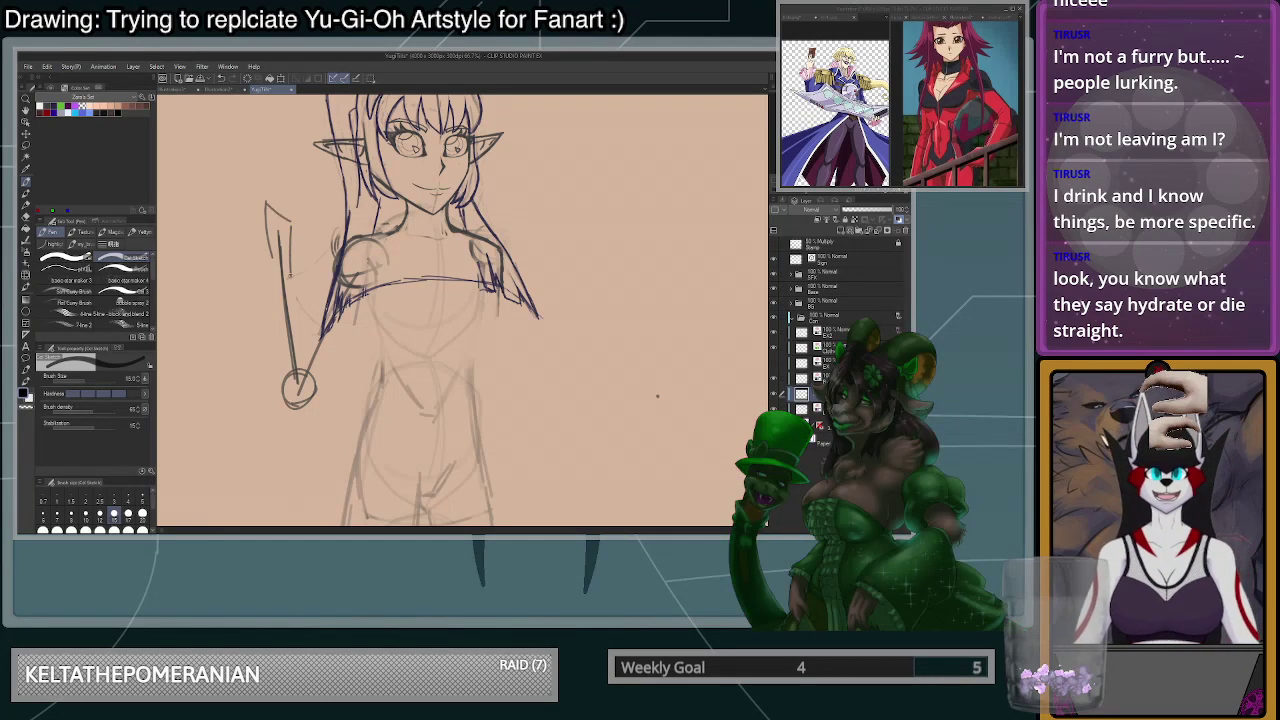
mouse_move(292, 224)
mouse_down()
mouse_move(300, 210)
mouse_move(280, 196)
mouse_move(264, 205)
mouse_move(310, 240)
mouse_up()
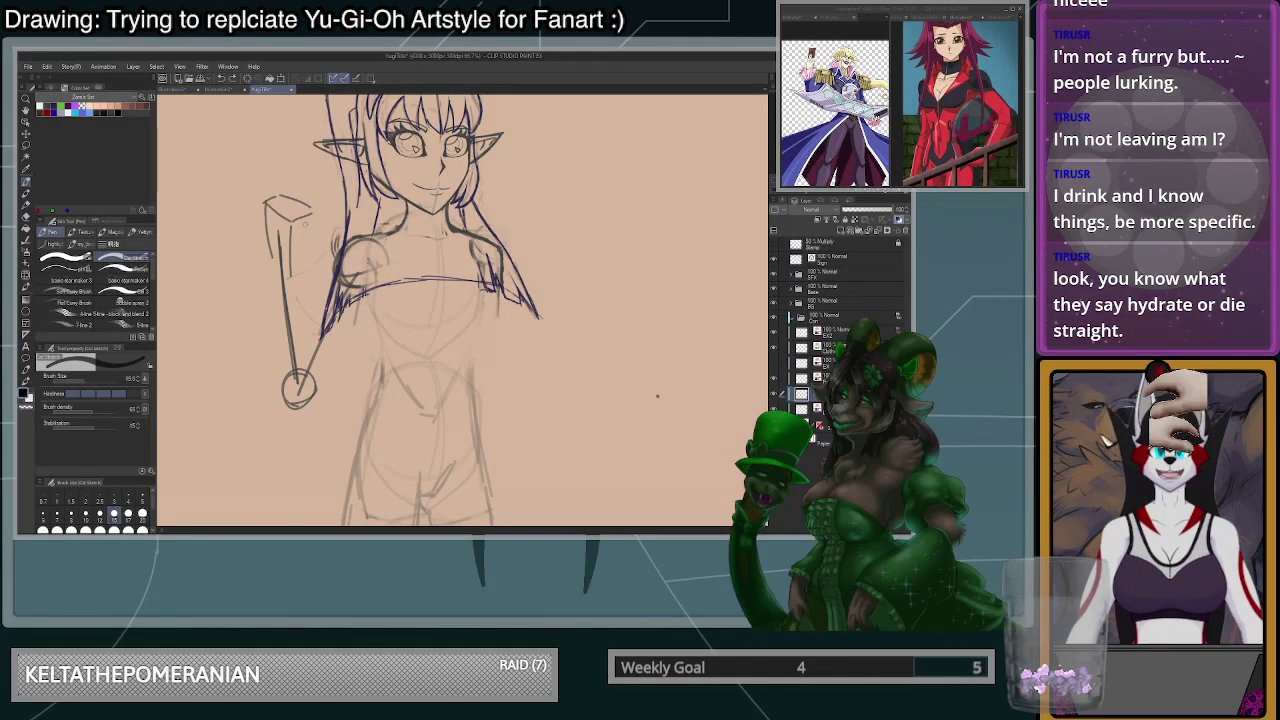
scroll(303, 217, up, 3)
drag(299, 213, 287, 307)
key(ctrl+z)
mouse_move(301, 212)
mouse_down()
mouse_move(289, 309)
mouse_move(318, 193)
mouse_up()
key(ctrl+z)
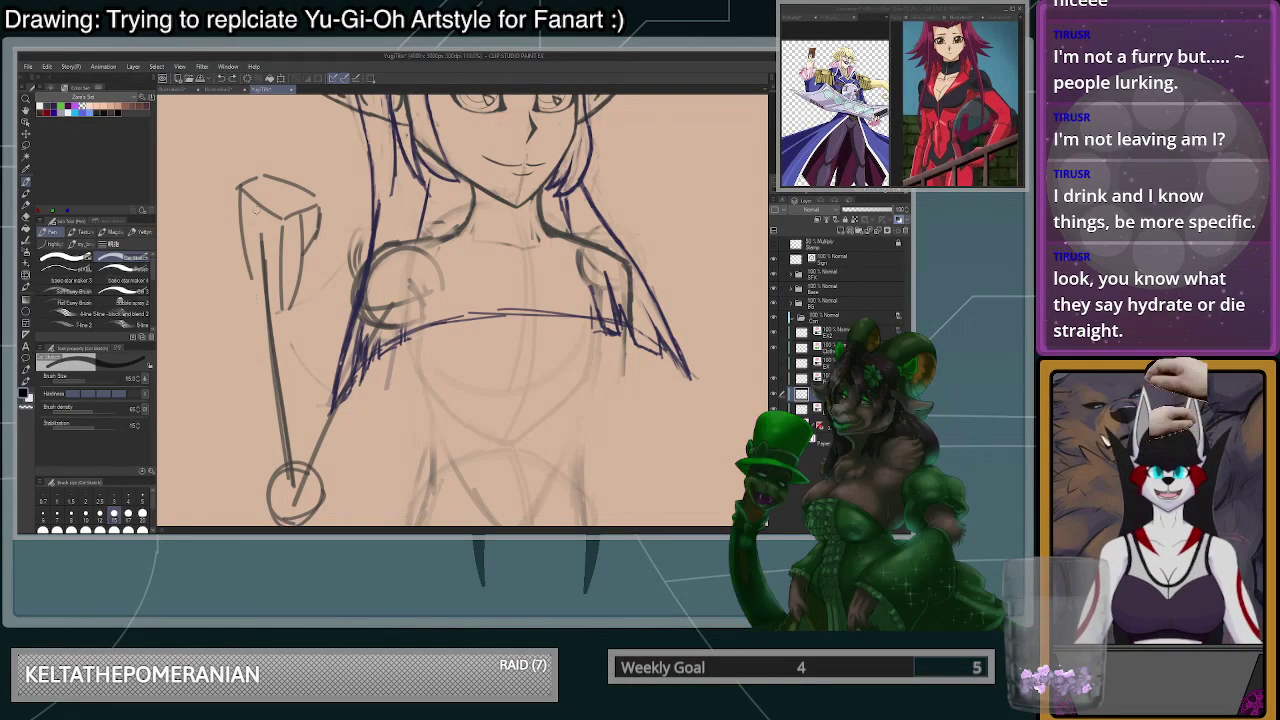
- Try outlining the forearm's outer edge from the raised hand down around the elbow circle
scroll(250, 278, down, 1)
mouse_move(246, 228)
mouse_down()
mouse_move(254, 466)
mouse_move(283, 503)
mouse_up()
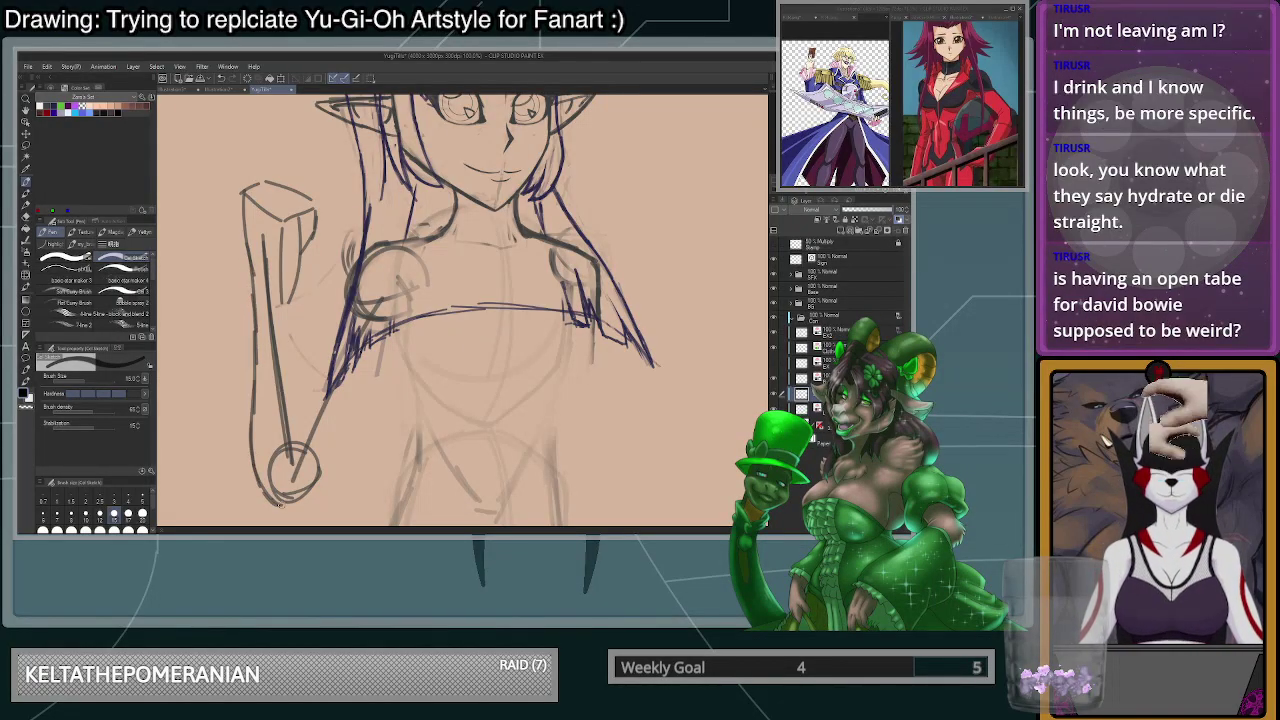
key(ctrl+z)
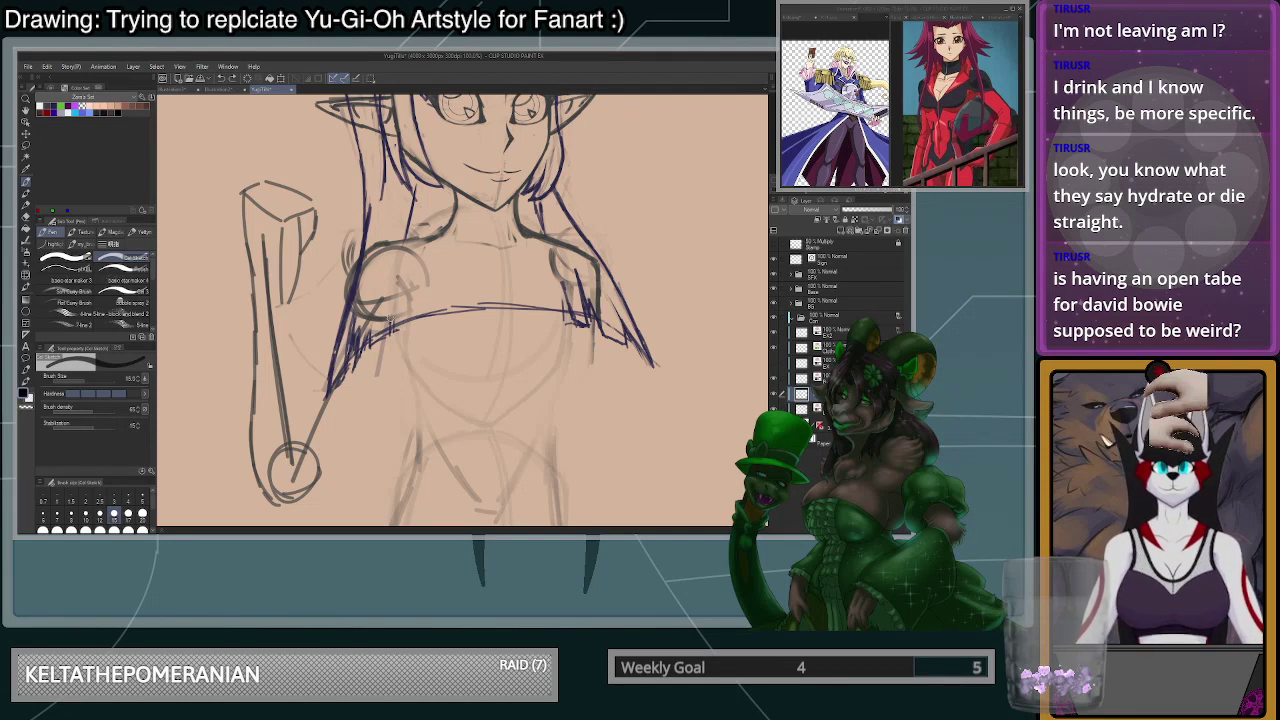
key(ctrl+z)
key(ctrl+z)
key(ctrl+z)
key(ctrl+z)
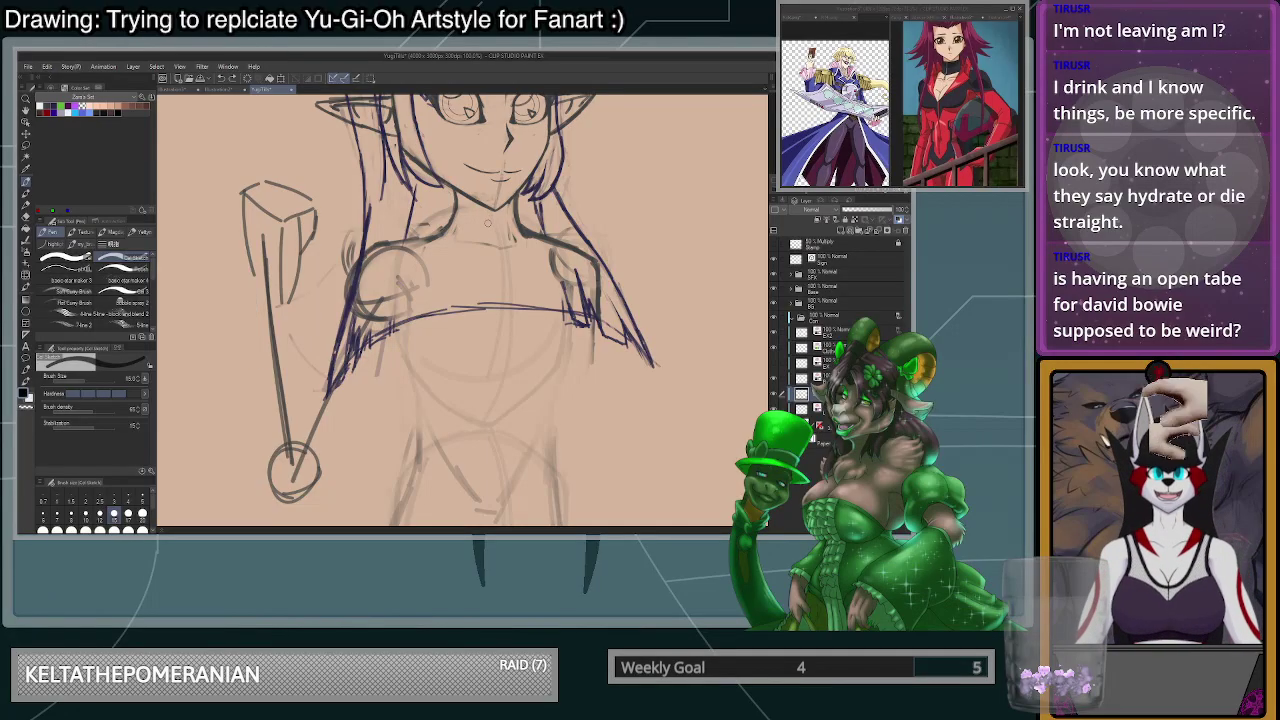
- Close the lower edge of the raised hand's box shape into a point on the forearm line
drag(251, 267, 290, 313)
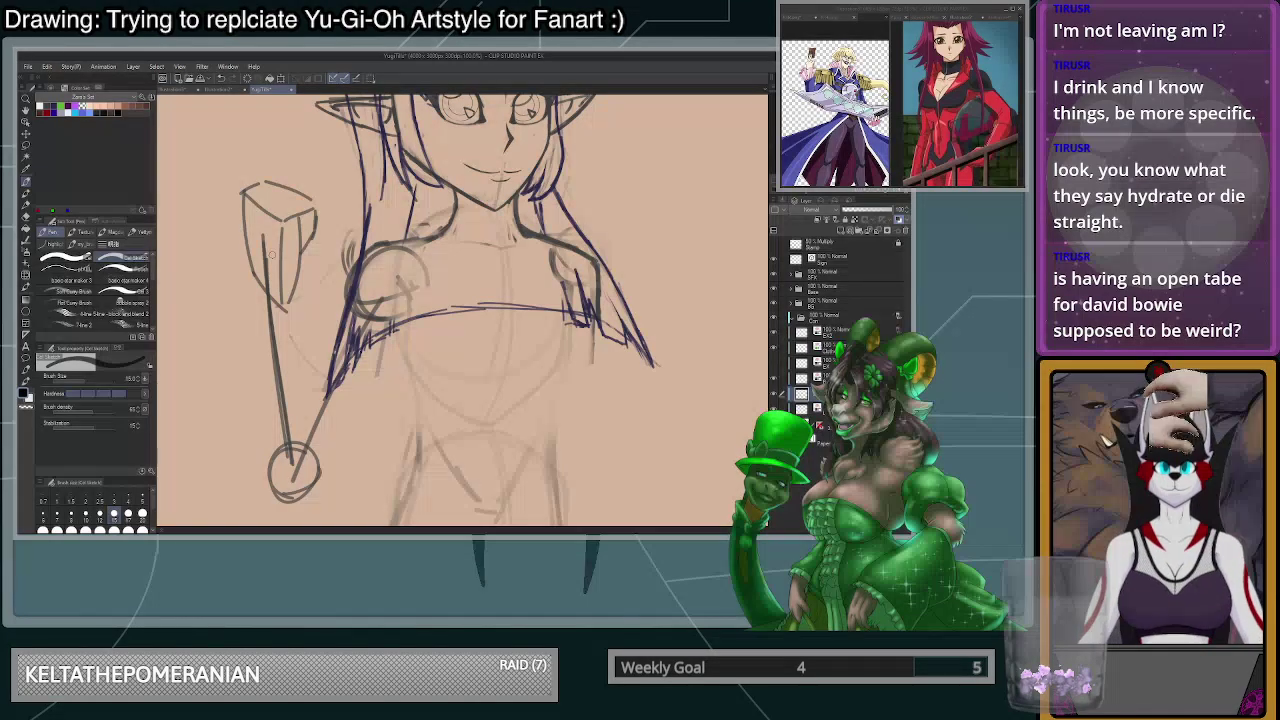
scroll(274, 257, down, 5)
scroll(311, 299, up, 2)
scroll(310, 298, up, 3)
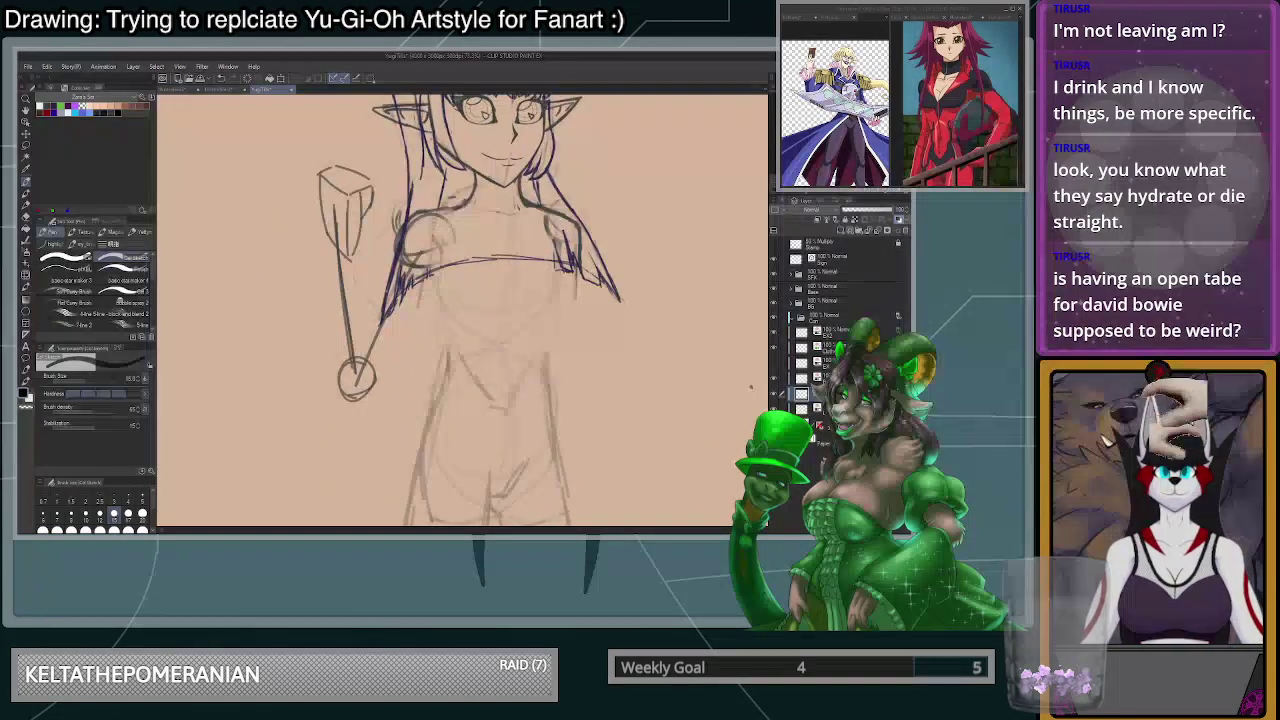
- Fade the inner sketch lines of the left shoulder with a larger transparent brush and return to drawing at size 20
click(143, 529)
key(c)
mouse_move(414, 245)
mouse_down()
mouse_move(377, 326)
mouse_move(411, 285)
mouse_move(401, 262)
mouse_up()
click(143, 515)
key(c)
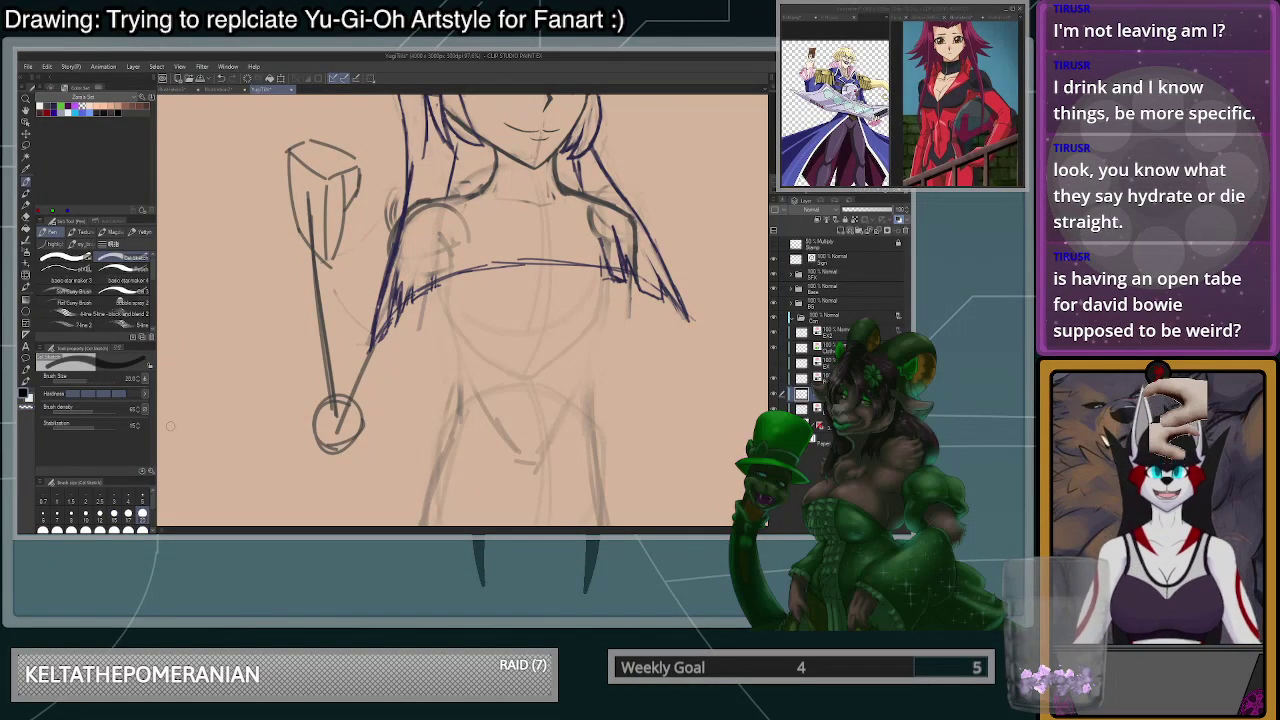
- Sketch the left upper arm's outer contour from the shoulder down around the elbow circle
scroll(448, 322, up, 1)
mouse_move(394, 208)
mouse_down()
mouse_move(306, 402)
mouse_move(304, 462)
mouse_move(345, 455)
mouse_move(386, 372)
mouse_up()
key(ctrl+z)
drag(324, 463, 447, 279)
key(ctrl+z)
key(ctrl+z)
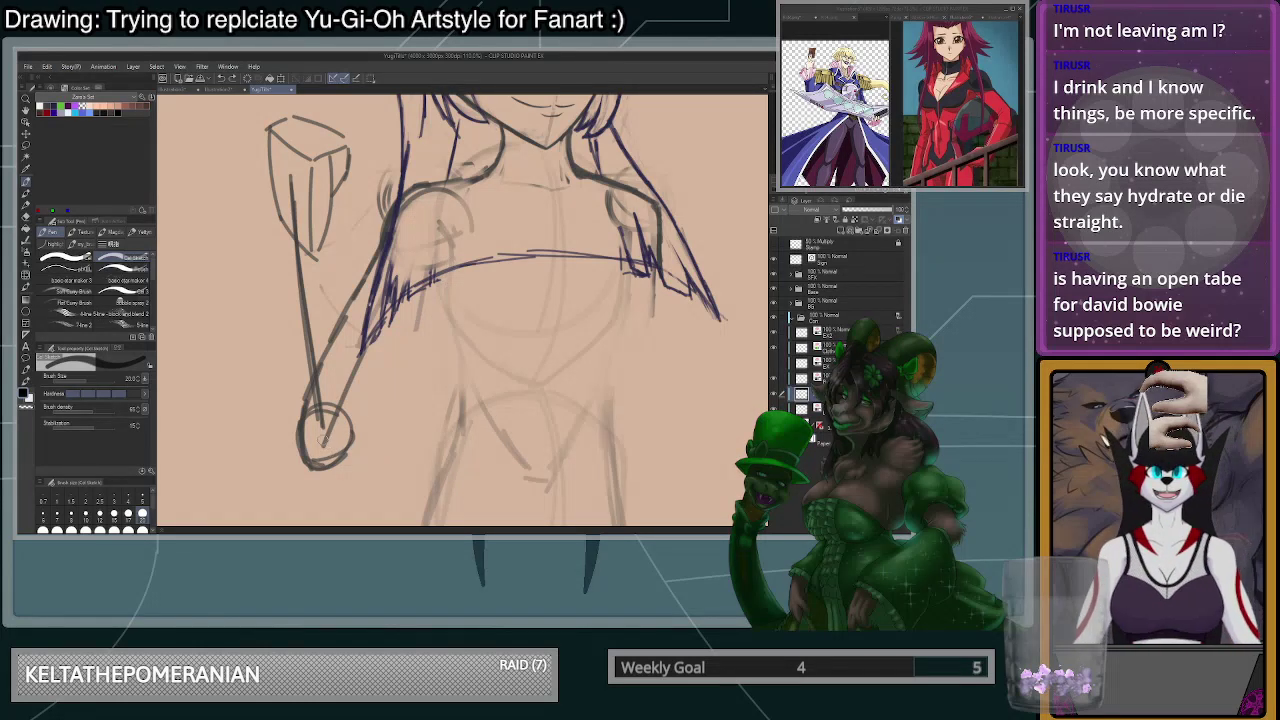
- Clean up the upper arm's outer contour and sketch its inner contour from the elbow up to the armpit
key(c)
mouse_move(354, 299)
mouse_down()
mouse_move(302, 413)
mouse_move(386, 251)
mouse_move(377, 302)
mouse_move(380, 245)
mouse_move(359, 290)
mouse_up()
key(c)
key(ctrl+z)
drag(383, 238, 319, 362)
key(ctrl+z)
key(ctrl+z)
mouse_move(378, 256)
mouse_down()
mouse_move(305, 408)
mouse_move(297, 435)
mouse_move(310, 458)
mouse_move(352, 436)
mouse_move(405, 348)
mouse_up()
drag(358, 425, 455, 258)
- Fade the construction lines inside the left elbow with a transparent size 100 brush
scroll(453, 255, down, 2)
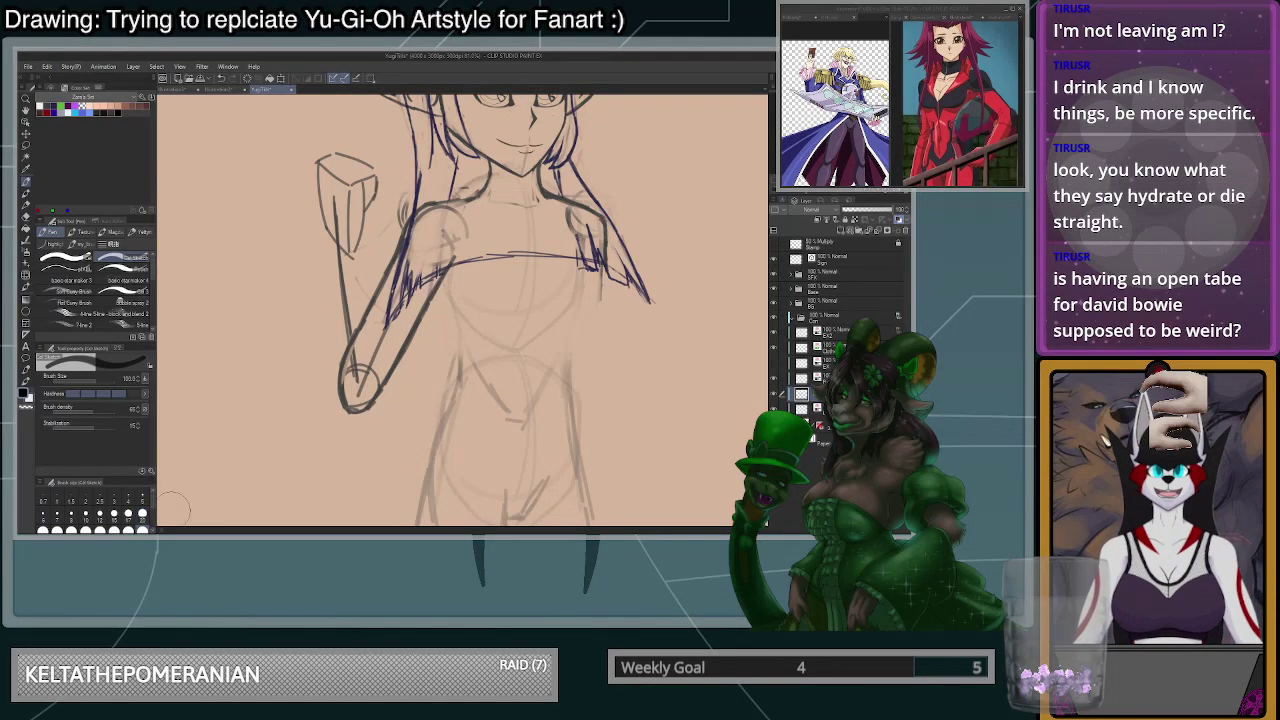
scroll(360, 335, up, 2)
drag(351, 349, 354, 376)
- Try a short size 12 stroke on the left upper arm near the shoulder
click(100, 515)
mouse_move(404, 231)
mouse_down()
mouse_move(330, 374)
mouse_move(404, 240)
mouse_up()
key(ctrl+z)
key(ctrl+z)
scroll(432, 201, down, 3)
scroll(432, 206, up, 1)
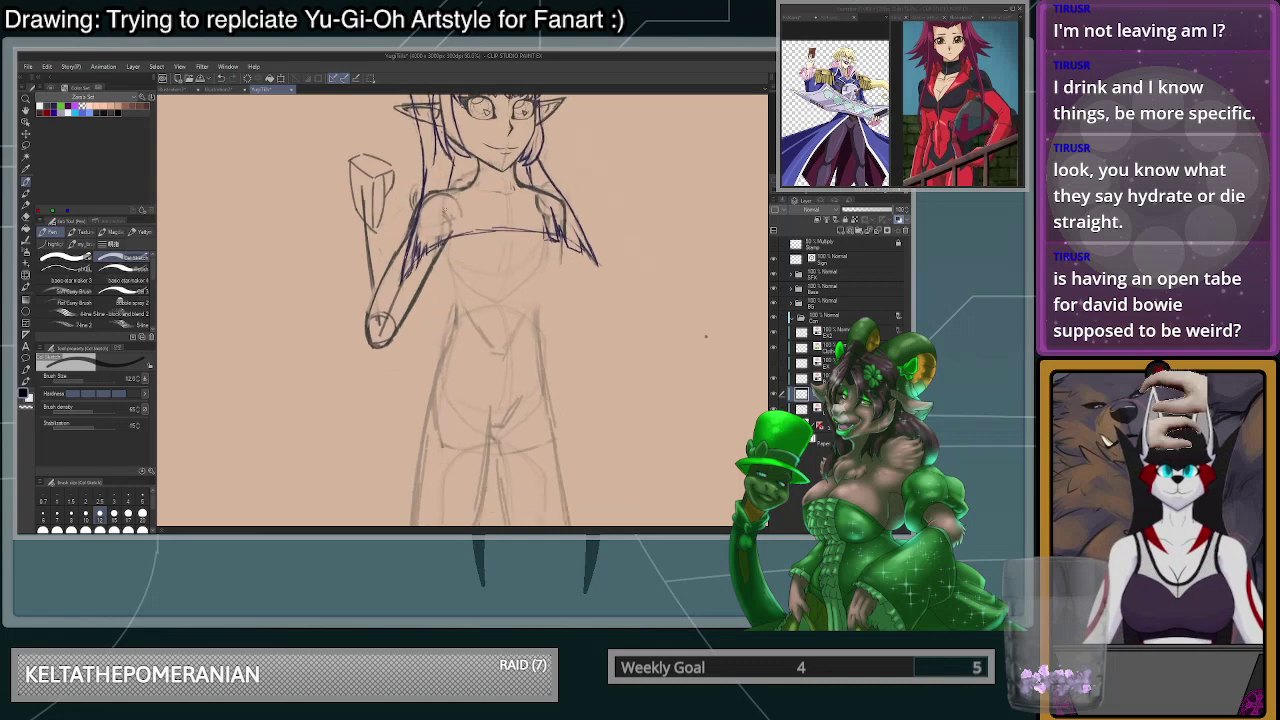
scroll(432, 400, down, 2)
scroll(440, 300, up, 1)
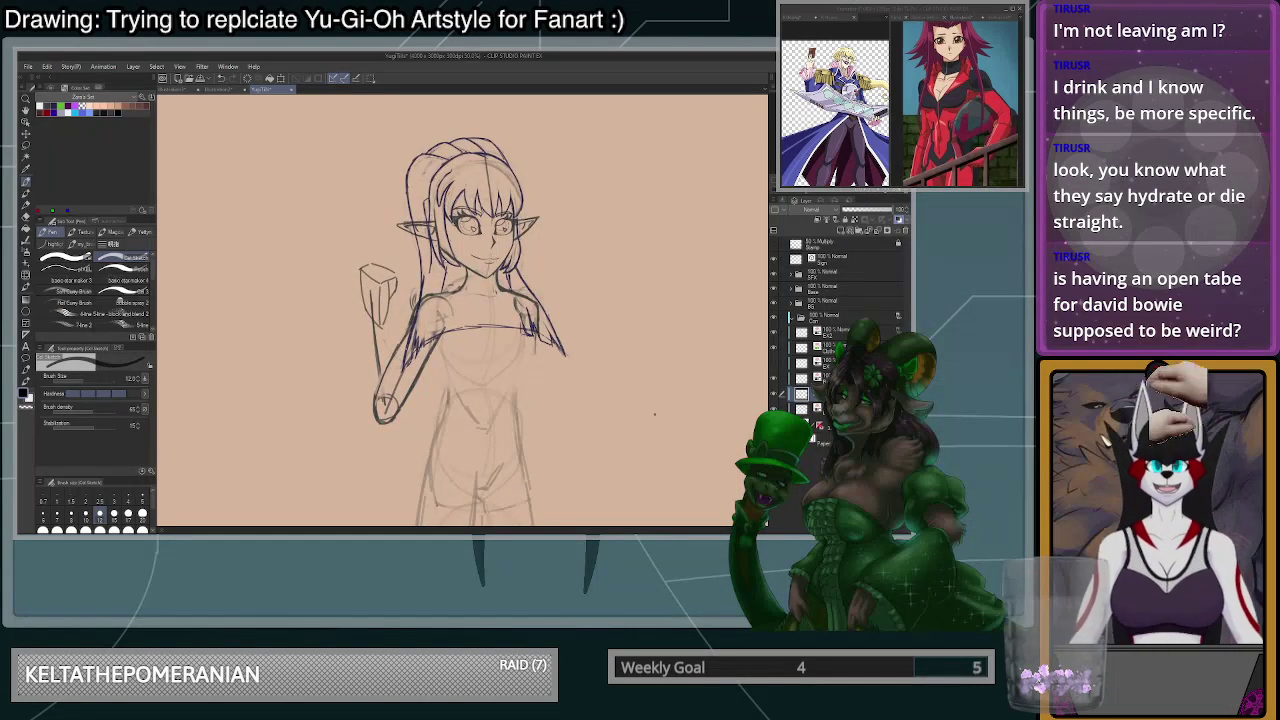
- Try redrawing the outer edge of the raised hand and forearm with the size 20 brush
scroll(429, 327, up, 2)
click(142, 515)
scroll(330, 425, down, 1)
scroll(385, 452, up, 1)
drag(283, 264, 289, 324)
key(ctrl+z)
drag(279, 232, 287, 338)
key(ctrl+z)
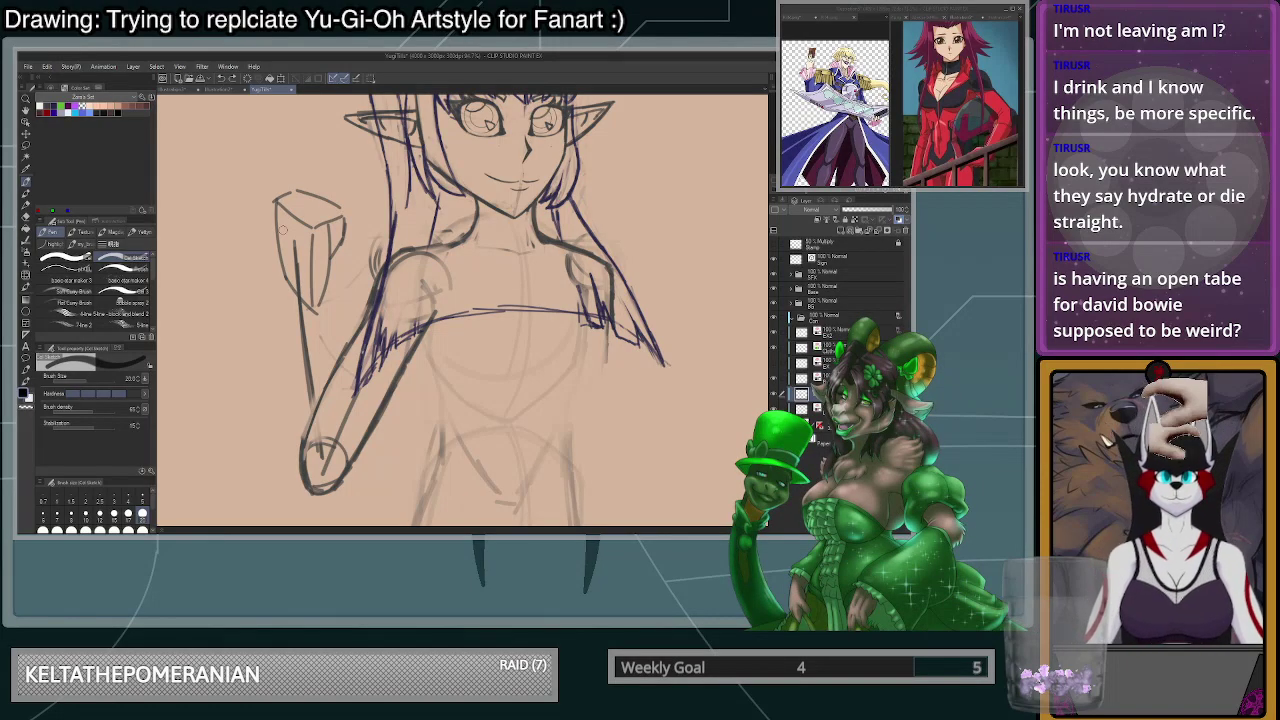
- Lasso the raised hand shape, move it slightly higher above the forearm line, deselect it and return to the pen
scroll(283, 229, up, 2)
scroll(283, 229, down, 3)
scroll(318, 287, up, 2)
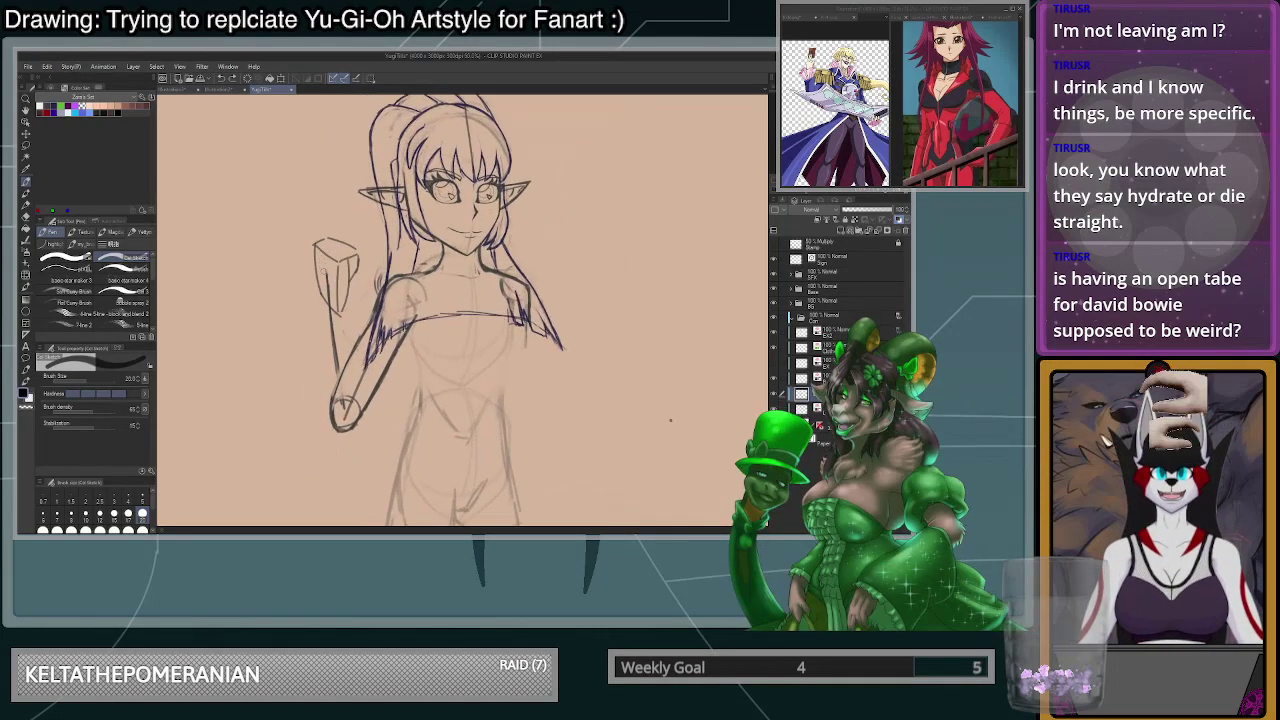
key(m)
mouse_move(314, 324)
mouse_down()
mouse_move(300, 204)
mouse_move(330, 332)
mouse_up()
key(ctrl+t)
drag(366, 261, 364, 252)
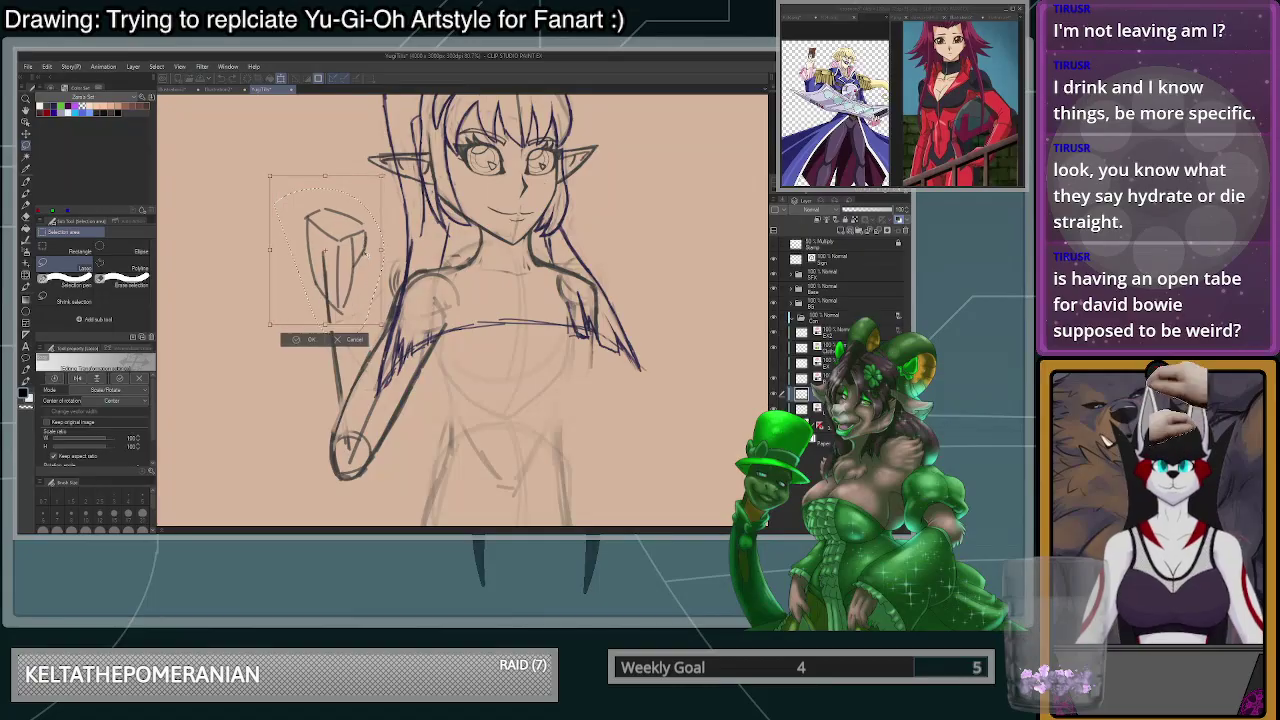
key(Escape)
key(ctrl+t)
drag(367, 336, 369, 313)
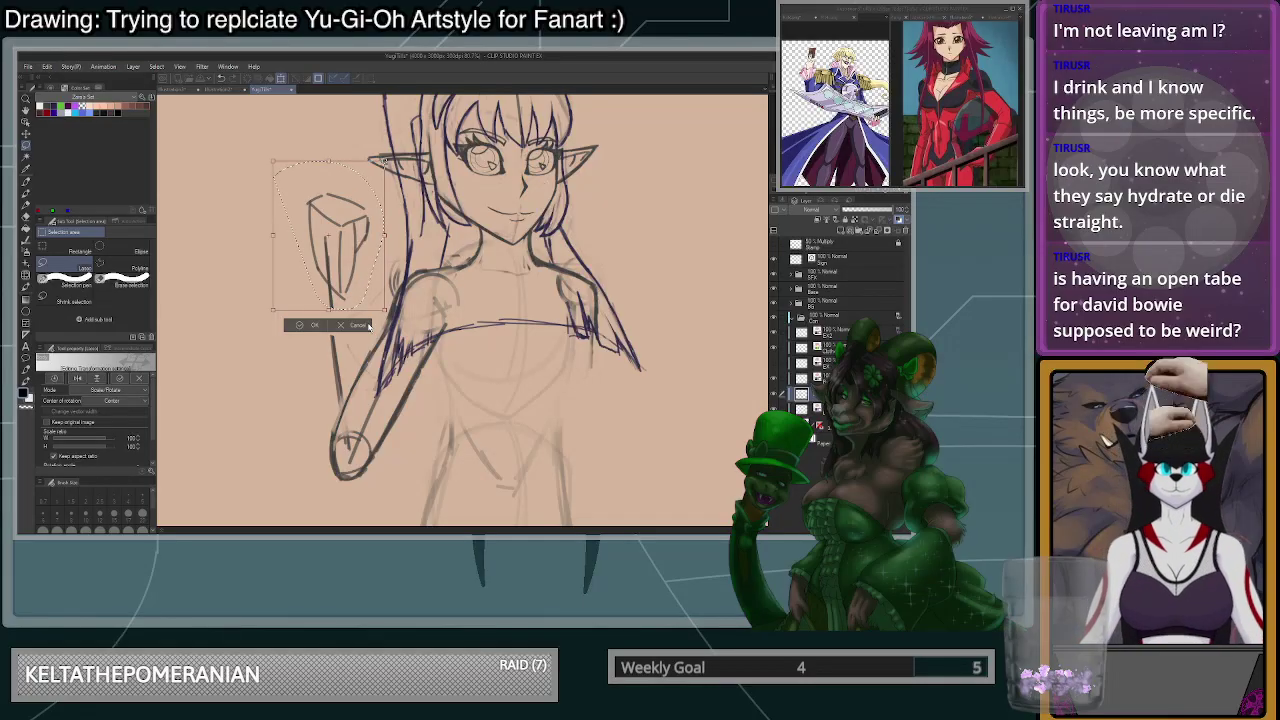
click(313, 326)
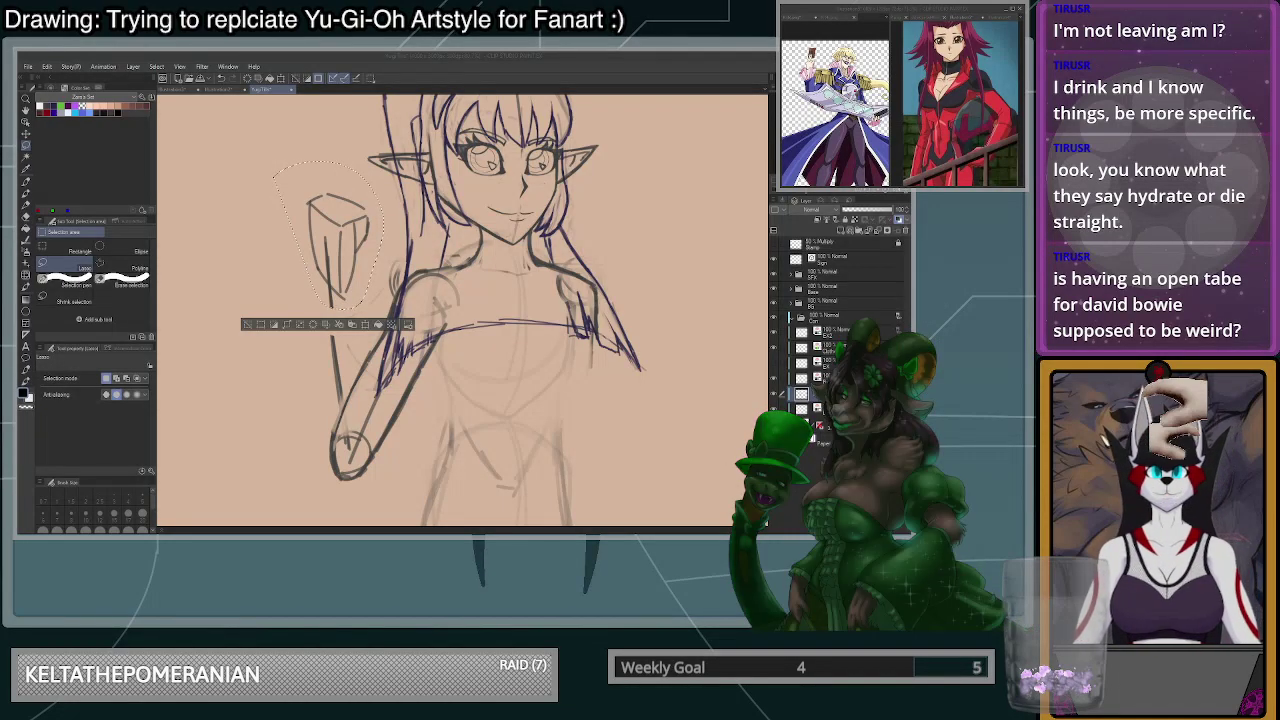
key(ctrl+d)
key(p)
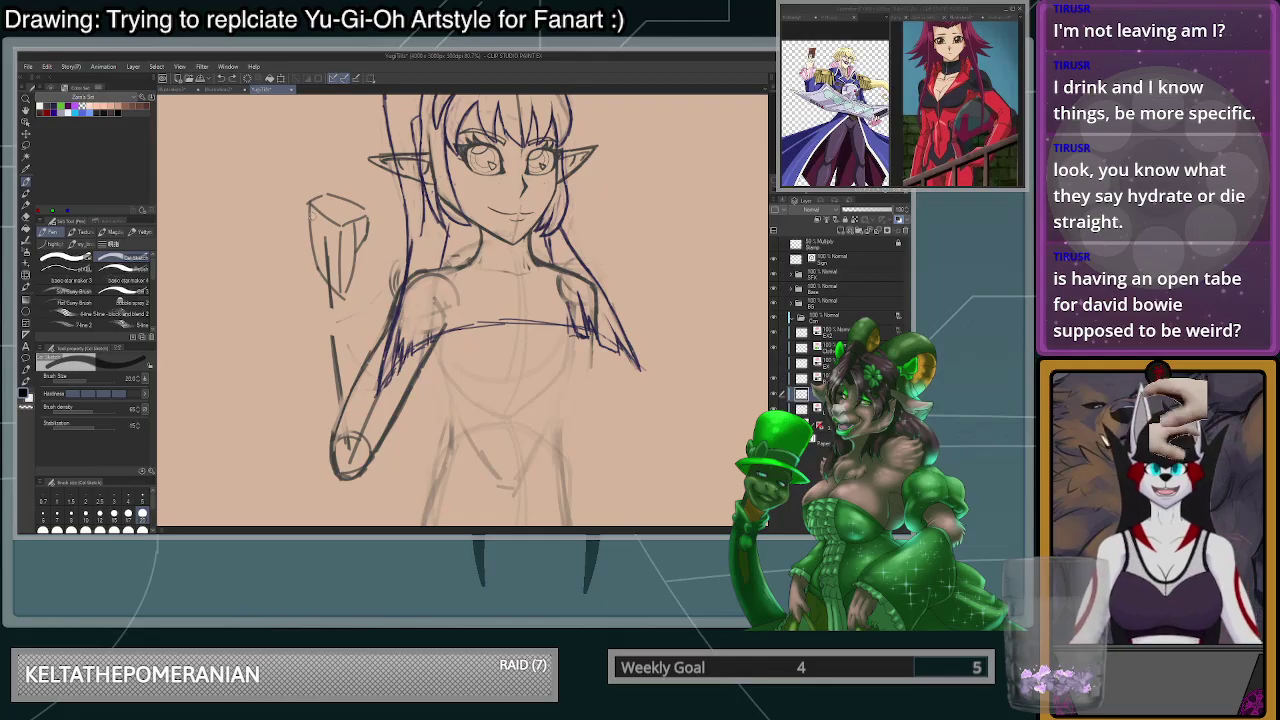
- Erase and redraw the outer upper corner of the raised hand's box shape
scroll(294, 180, up, 1)
scroll(312, 200, up, 3)
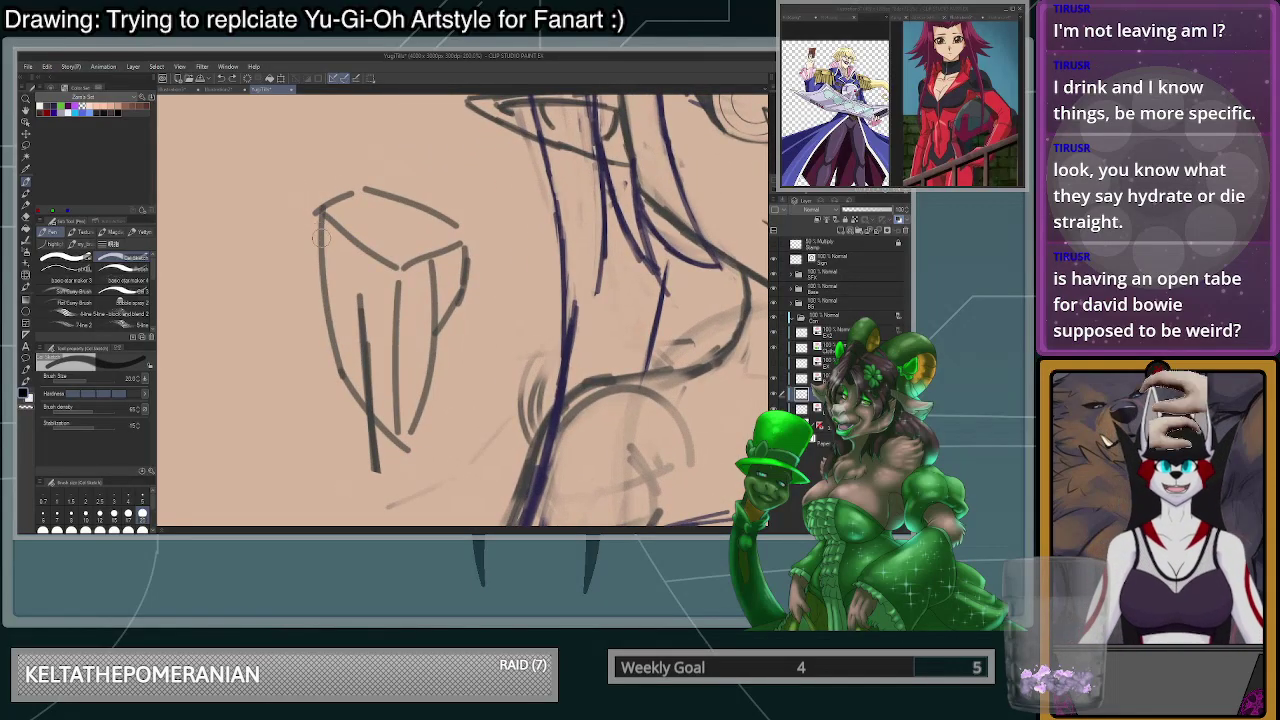
mouse_move(315, 207)
mouse_down()
mouse_move(328, 190)
mouse_move(327, 258)
mouse_up()
key(ctrl+z)
key(c)
- Sketch the left forearm's outer edge from the raised hand down to the elbow with the size 10 brush
click(86, 515)
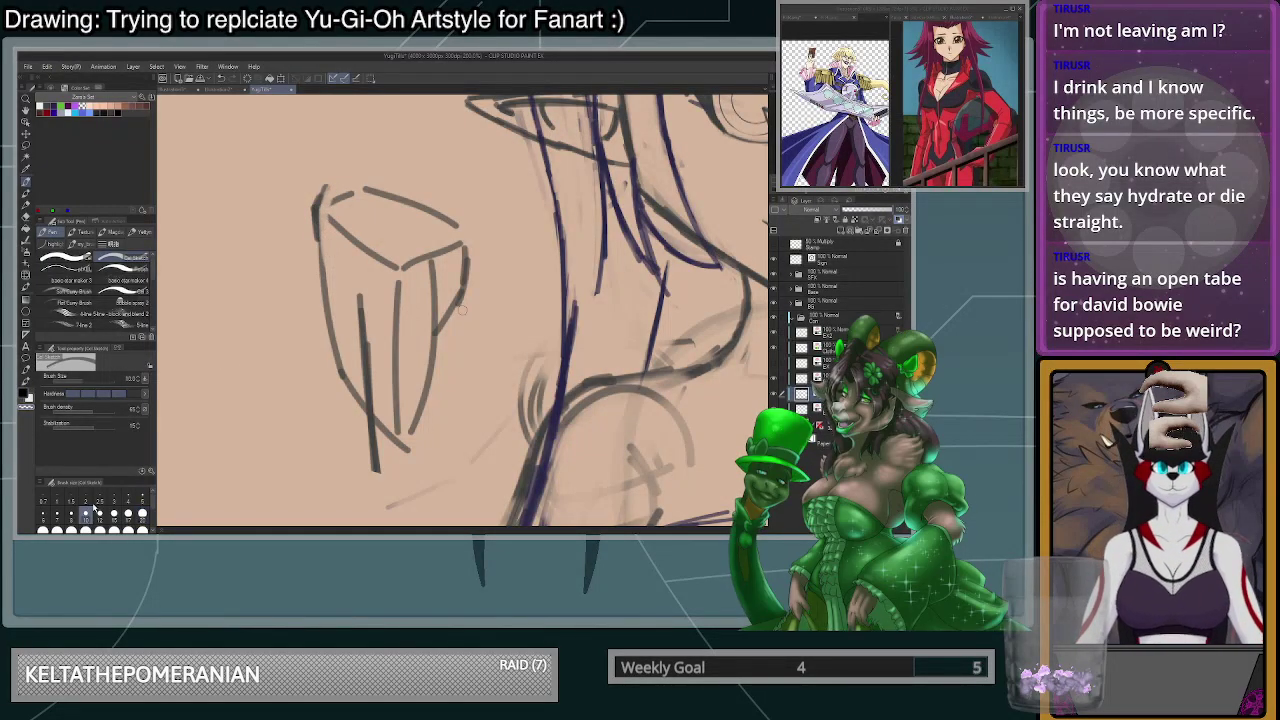
scroll(384, 253, down, 1)
scroll(384, 253, down, 2)
scroll(430, 436, down, 4)
scroll(461, 442, up, 3)
scroll(461, 442, down, 3)
scroll(443, 435, up, 2)
scroll(385, 283, up, 1)
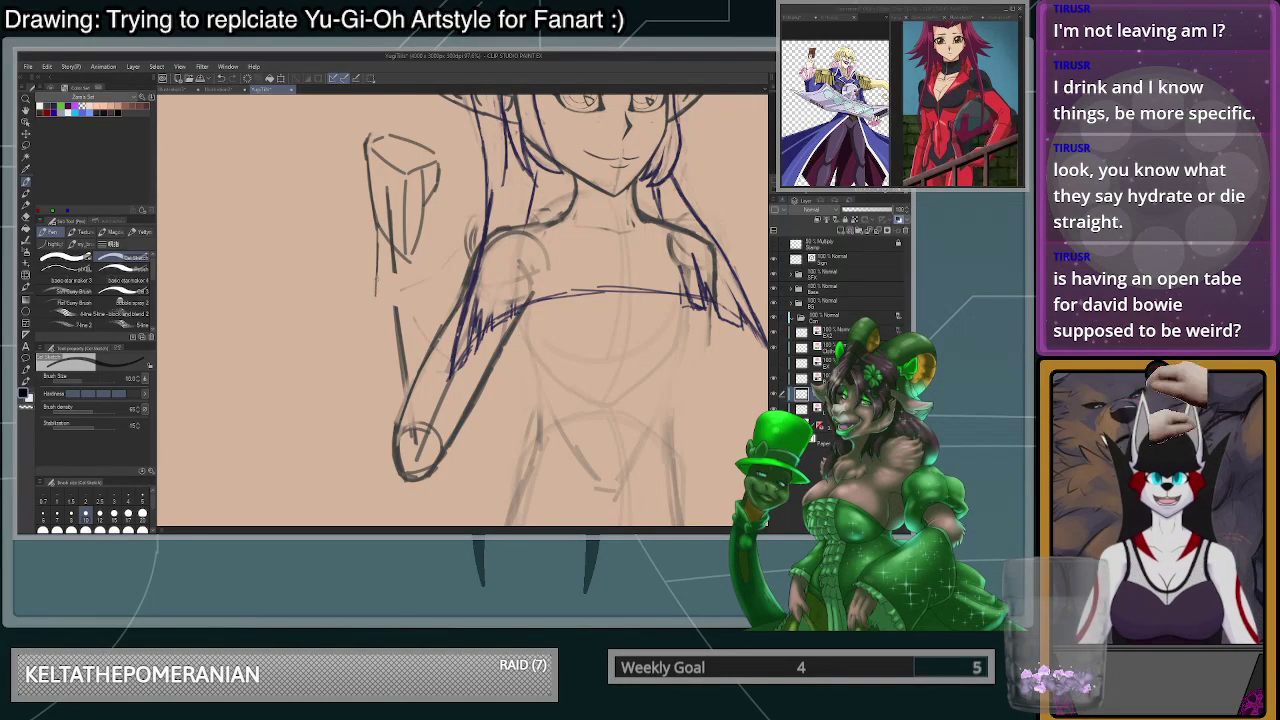
drag(376, 290, 377, 380)
key(ctrl+z)
mouse_move(377, 228)
mouse_down()
mouse_move(392, 466)
mouse_move(406, 478)
mouse_move(442, 430)
mouse_up()
key(ctrl+z)
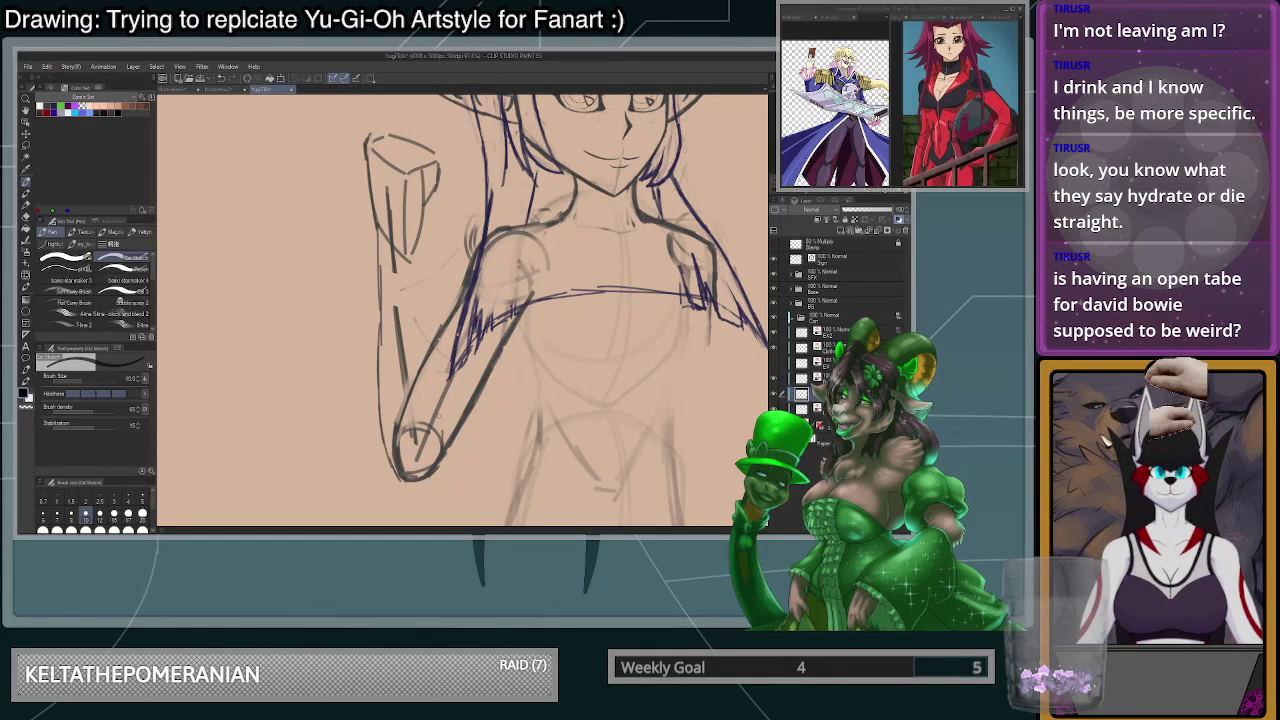
key(ctrl+z)
drag(425, 216, 411, 302)
key(ctrl+z)
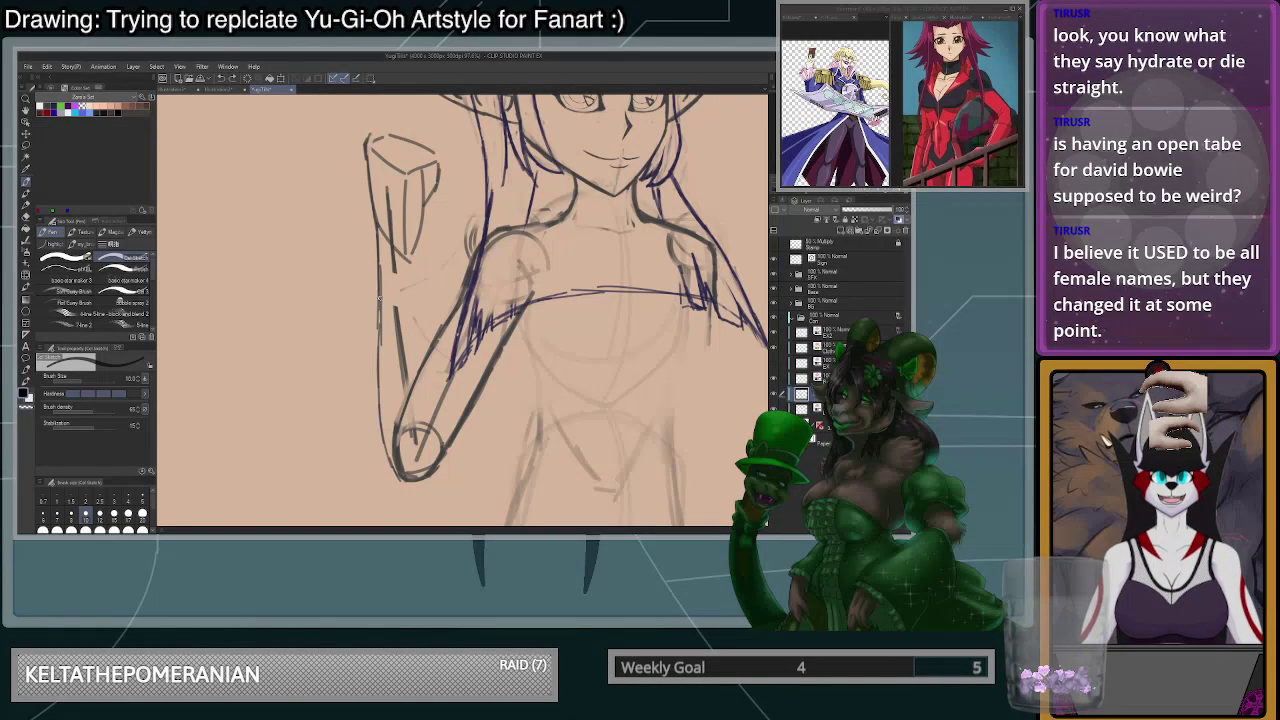
- Darken the raised forearm's outer edge, and fade the overlapping lines inside the forearm with the transparent size 100 brush
drag(379, 270, 379, 362)
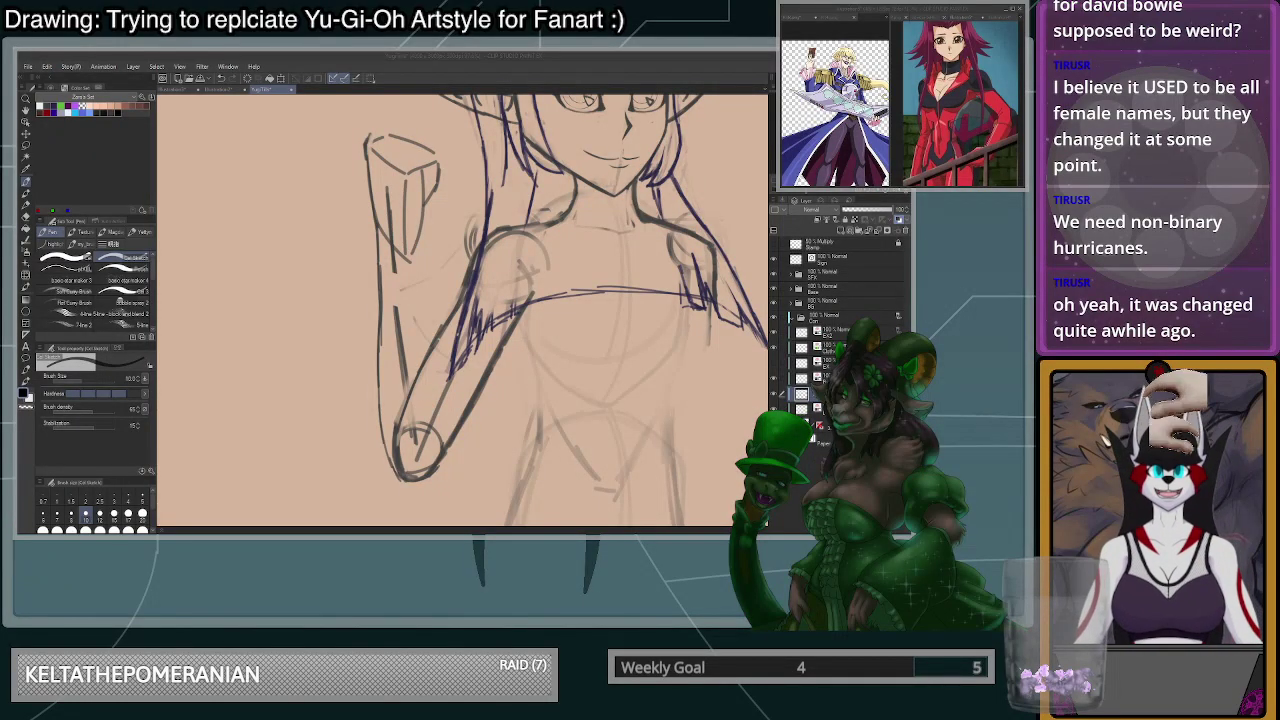
click(142, 529)
key(c)
mouse_move(388, 279)
mouse_down()
mouse_move(386, 266)
mouse_move(402, 357)
mouse_move(399, 179)
mouse_move(391, 311)
mouse_up()
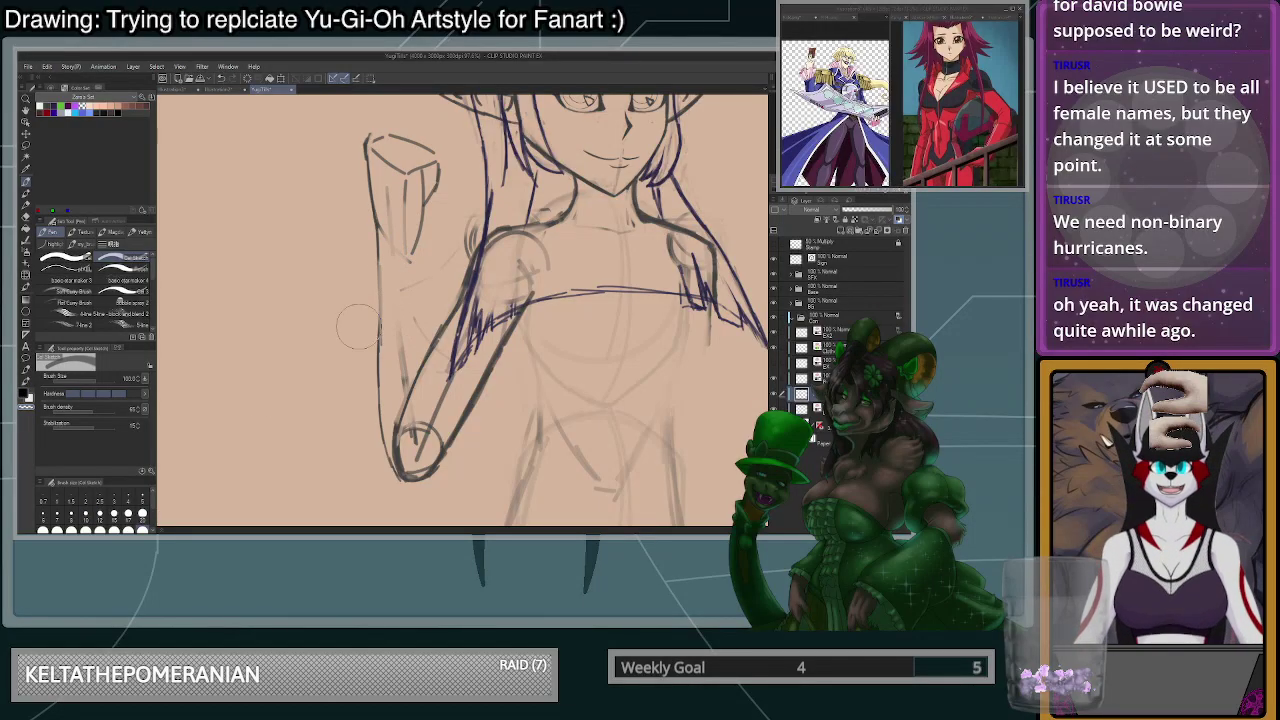
- Redraw the raised forearm's outer edge below the hand with the size 20 brush and try out its inner edge down to the elbow
click(142, 515)
drag(380, 234, 380, 320)
key(ctrl+z)
drag(376, 218, 379, 325)
key(ctrl+z)
mouse_move(420, 245)
mouse_down()
mouse_move(416, 300)
mouse_move(438, 404)
mouse_up()
key(ctrl+z)
key(ctrl+z)
key(ctrl+z)
drag(420, 244, 445, 423)
key(ctrl+z)
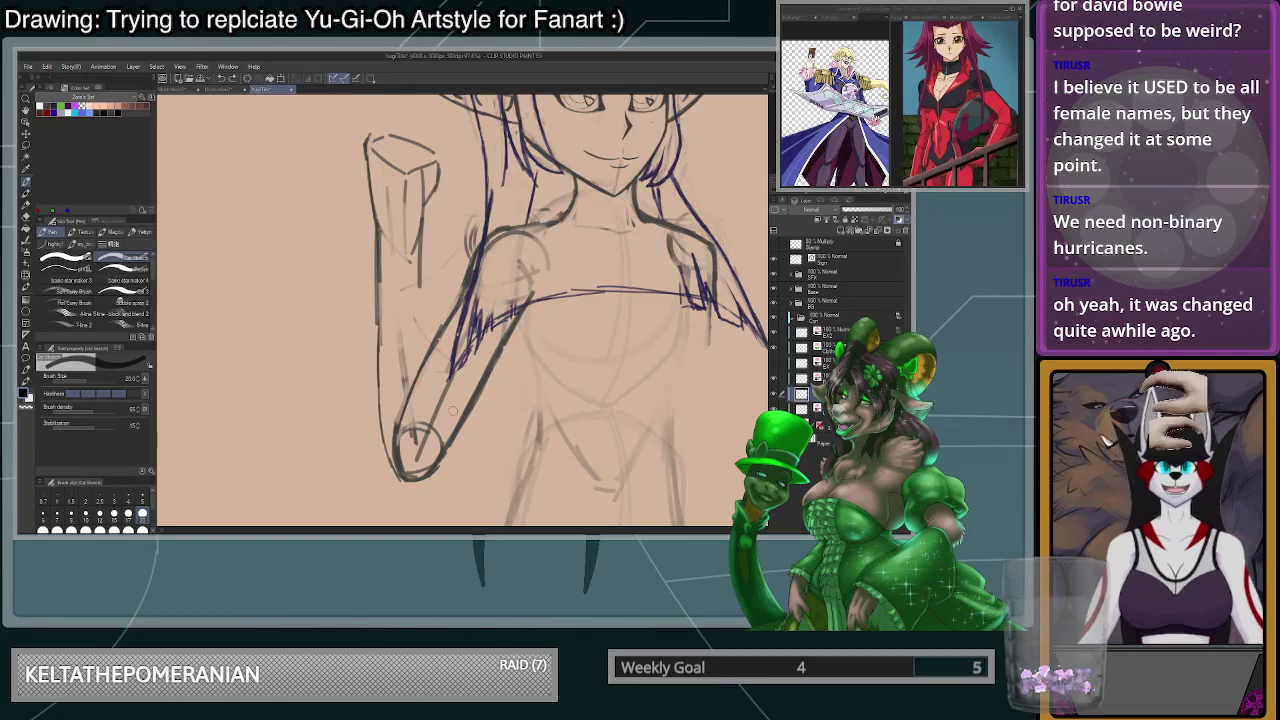
- Sketch the inner edge of the raised hand, tapering down to the wrist, with the size 20 brush
scroll(452, 410, down, 5)
scroll(535, 382, up, 3)
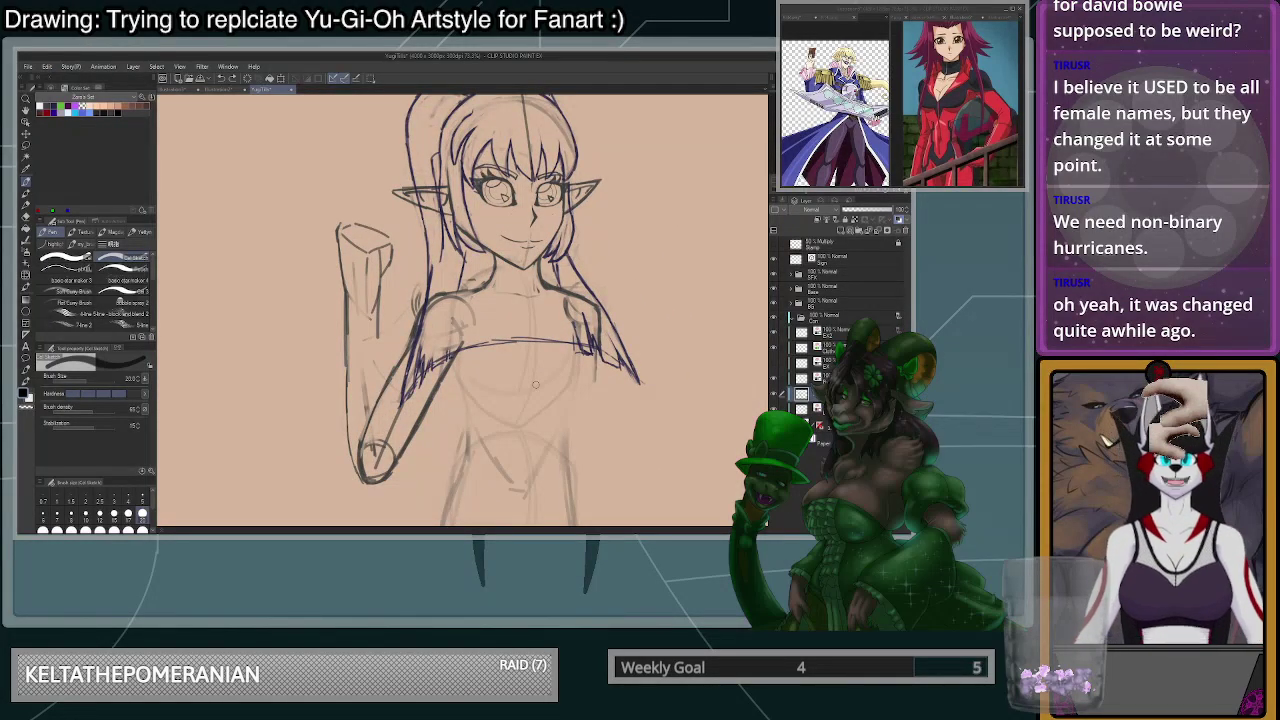
scroll(536, 384, down, 3)
scroll(496, 436, up, 3)
scroll(430, 250, up, 2)
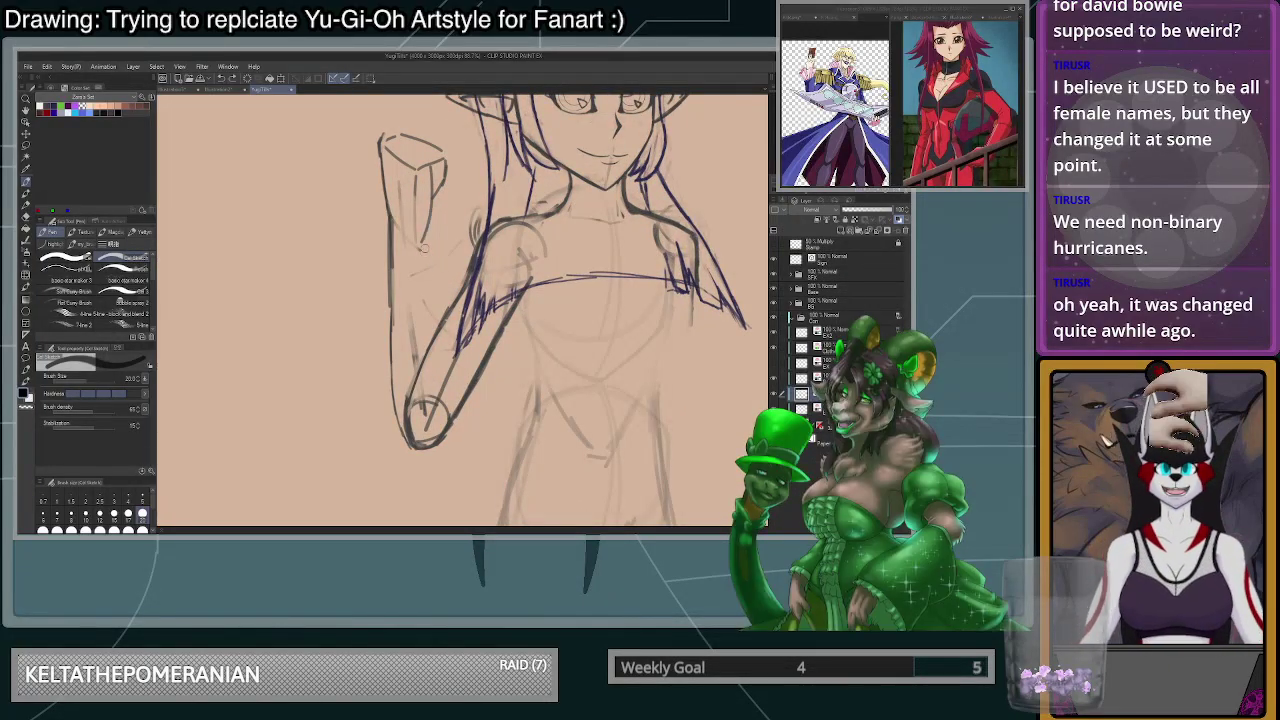
mouse_move(432, 170)
mouse_down()
mouse_move(425, 226)
mouse_move(407, 233)
mouse_move(396, 219)
mouse_move(420, 239)
mouse_up()
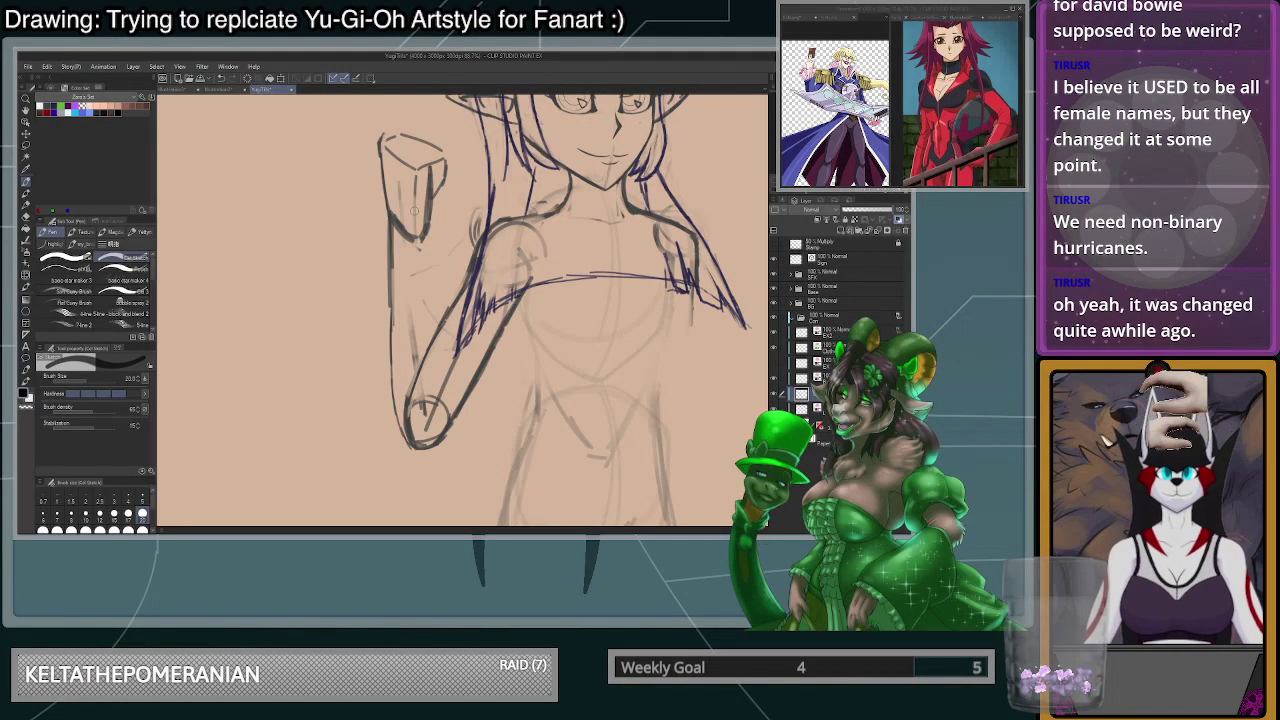
scroll(414, 211, down, 3)
scroll(441, 303, up, 4)
- Fade the raised forearm, elbow circle and outer upper-arm lines with the transparent size 100 brush
mouse_move(375, 180)
mouse_down()
mouse_move(382, 247)
mouse_move(398, 195)
mouse_move(380, 367)
mouse_move(374, 322)
mouse_move(406, 343)
mouse_move(397, 408)
mouse_up()
click(142, 529)
key(ctrl+z)
key(c)
mouse_move(384, 290)
mouse_down()
mouse_move(396, 408)
mouse_move(436, 362)
mouse_up()
drag(409, 432, 426, 410)
scroll(519, 260, down, 11)
scroll(575, 282, up, 10)
drag(364, 290, 403, 197)
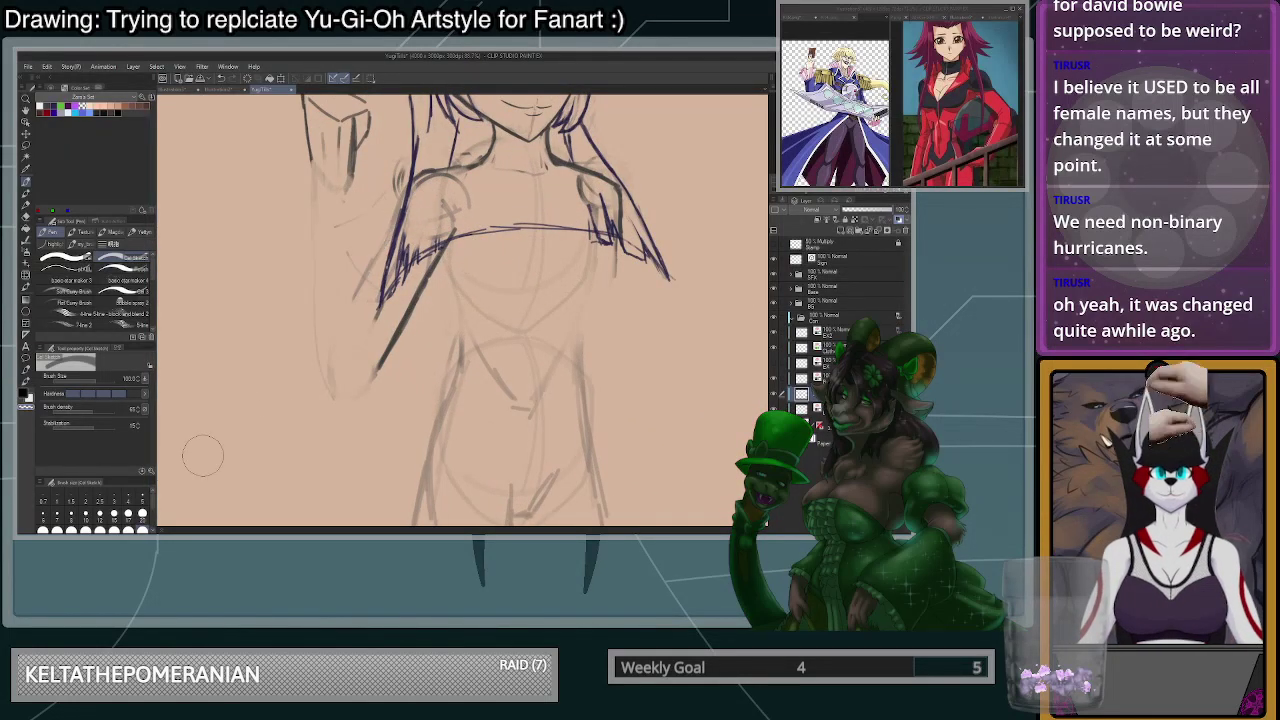
- Redraw the bent arm's upper arm from the shoulder to a rounded elbow with the size 20 brush
click(141, 514)
mouse_move(416, 176)
mouse_down()
mouse_move(350, 310)
mouse_move(336, 376)
mouse_move(356, 388)
mouse_move(388, 356)
mouse_up()
scroll(395, 339, down, 3)
scroll(395, 339, up, 4)
scroll(395, 339, down, 1)
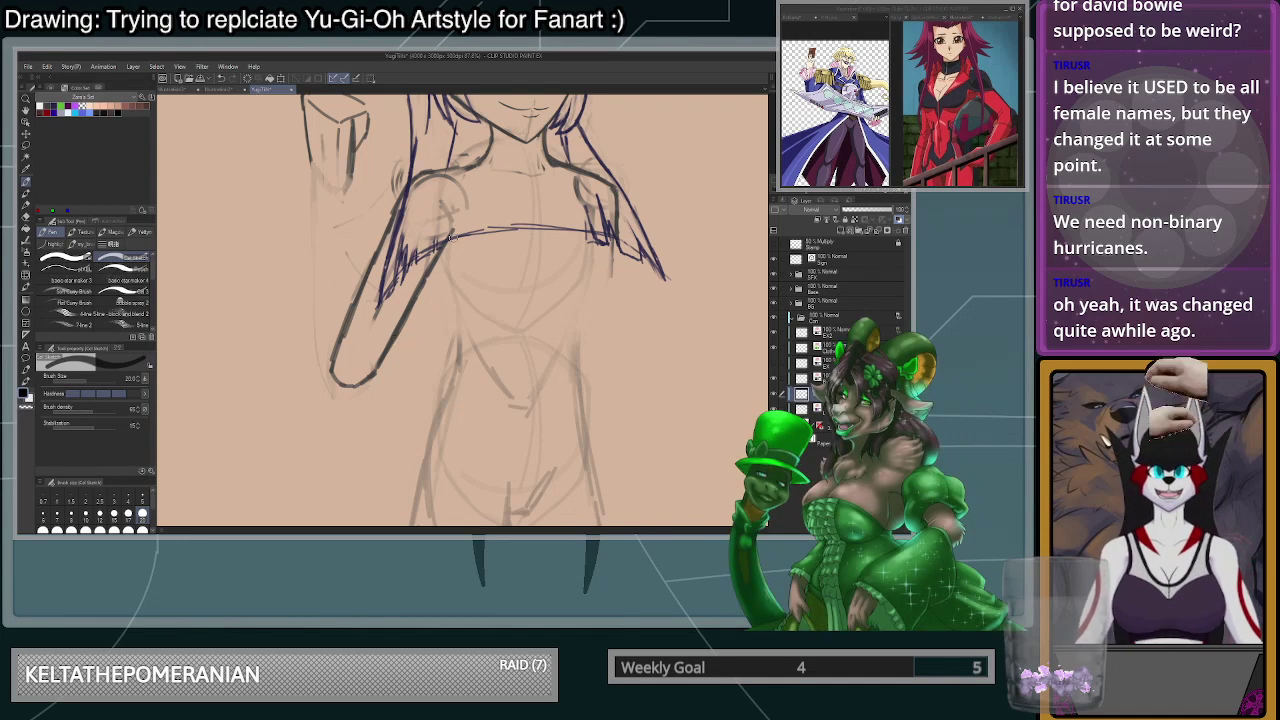
- Sketch a short armpit crease and the torso's side contour from the raised arm's armpit down to the waist
scroll(441, 248, down, 1)
scroll(441, 247, up, 2)
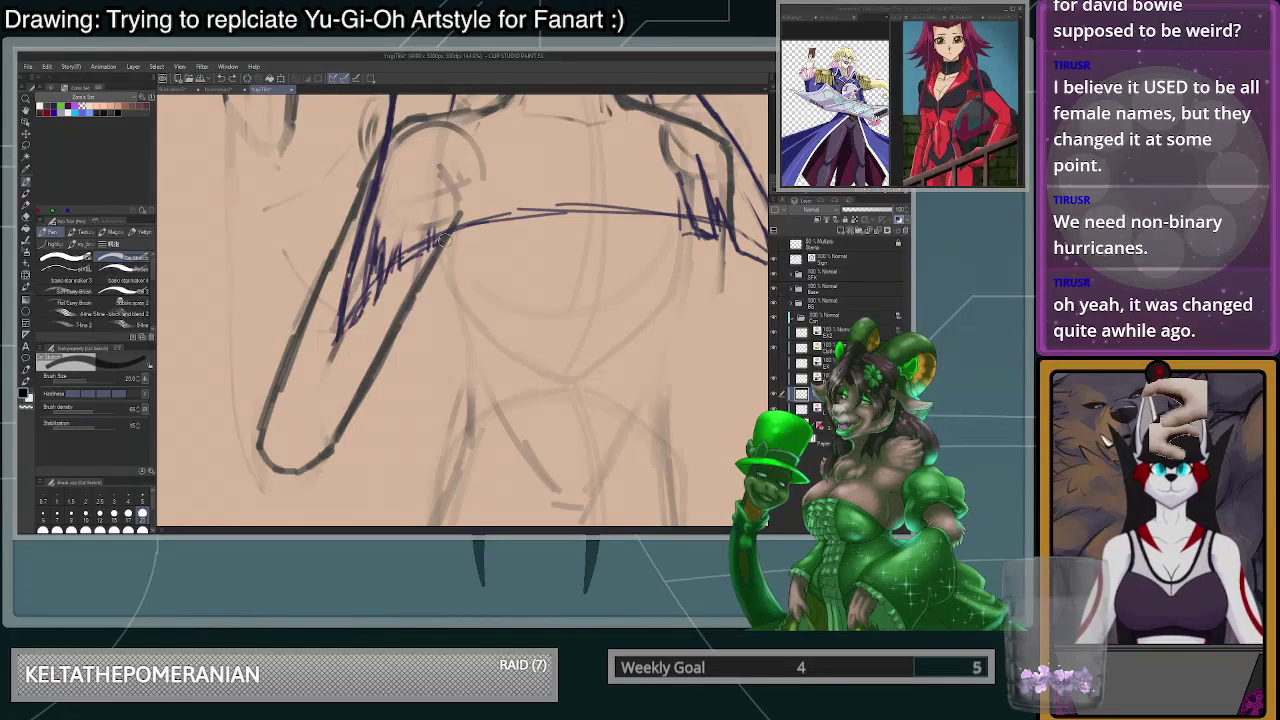
drag(446, 245, 473, 271)
key(ctrl+z)
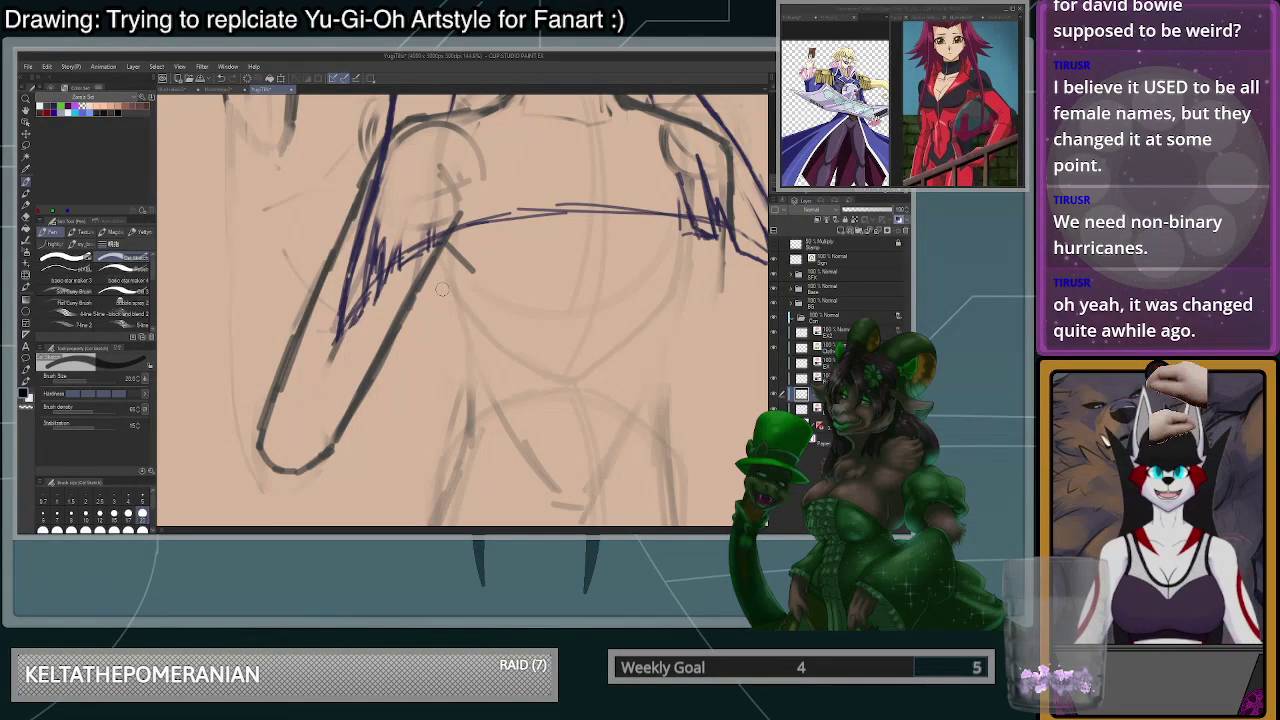
drag(433, 260, 466, 406)
scroll(472, 204, down, 1)
scroll(472, 204, down, 3)
scroll(482, 294, up, 2)
key(ctrl+z)
key(ctrl+z)
drag(447, 165, 462, 252)
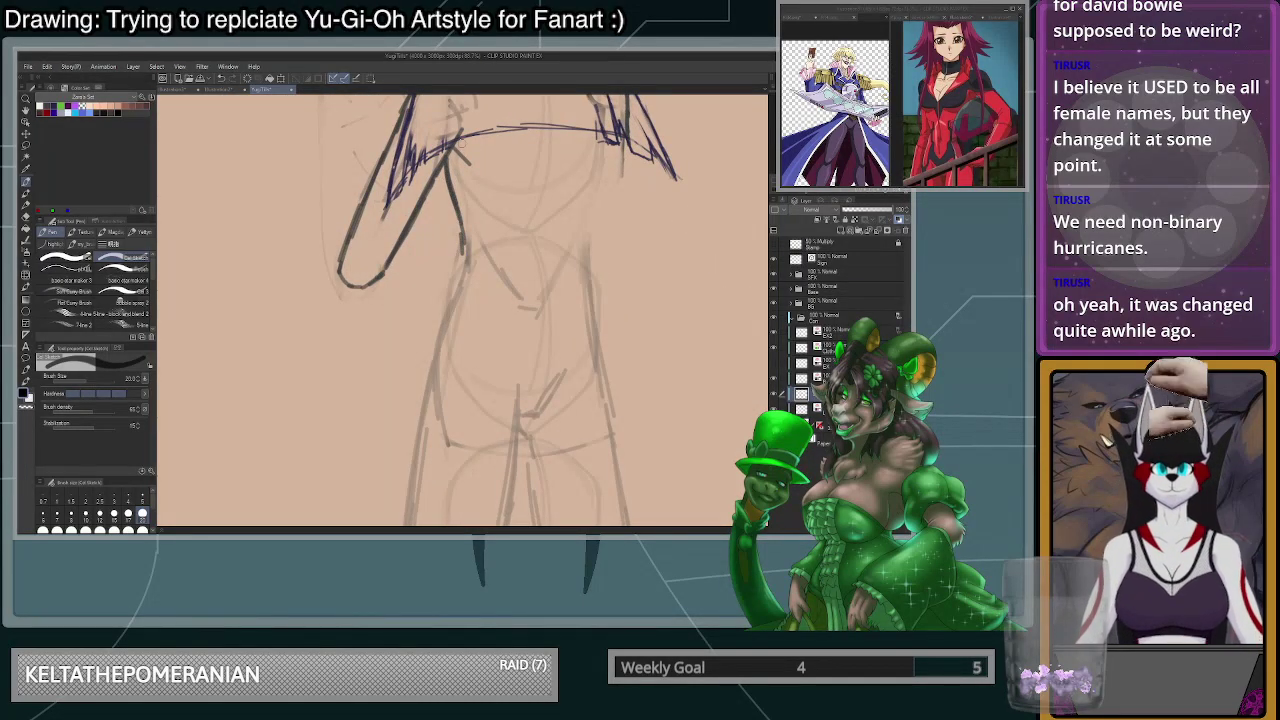
- Try a hip contour from the waist to the upper thigh on the raised arm's side, and erase it with the size 100 brush
scroll(460, 142, down, 3)
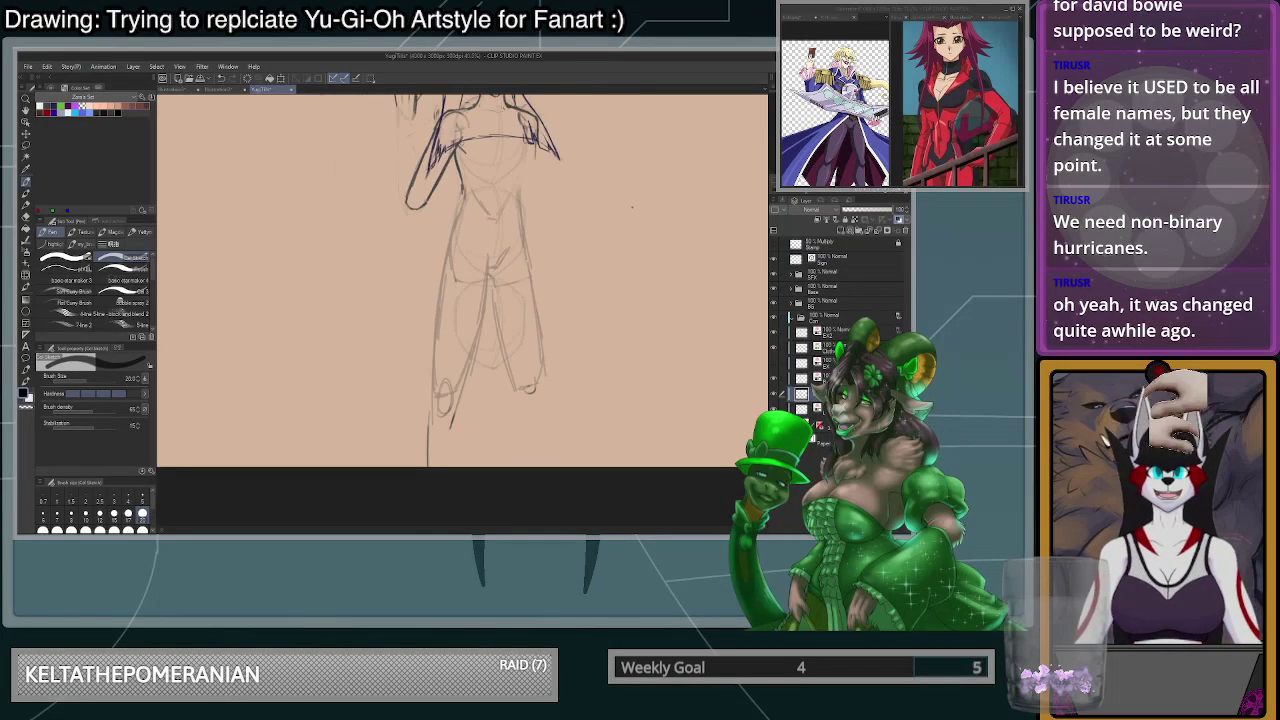
scroll(462, 300, up, 1)
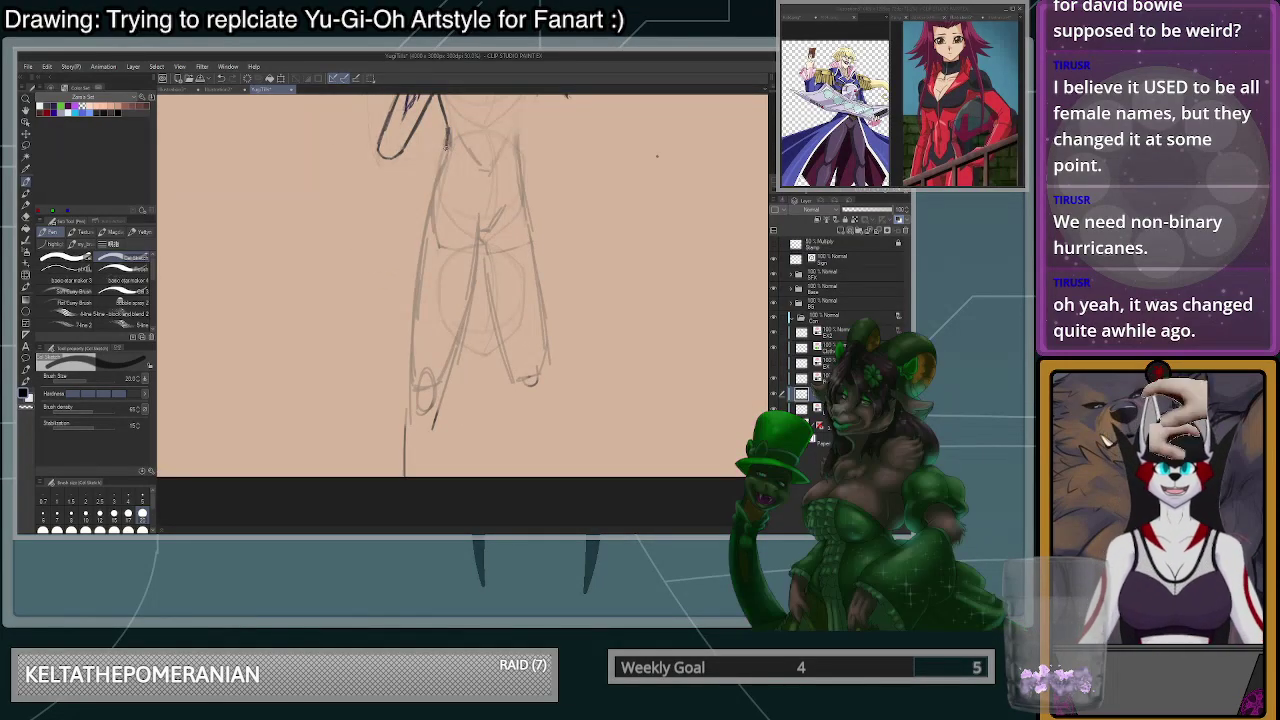
drag(446, 150, 421, 256)
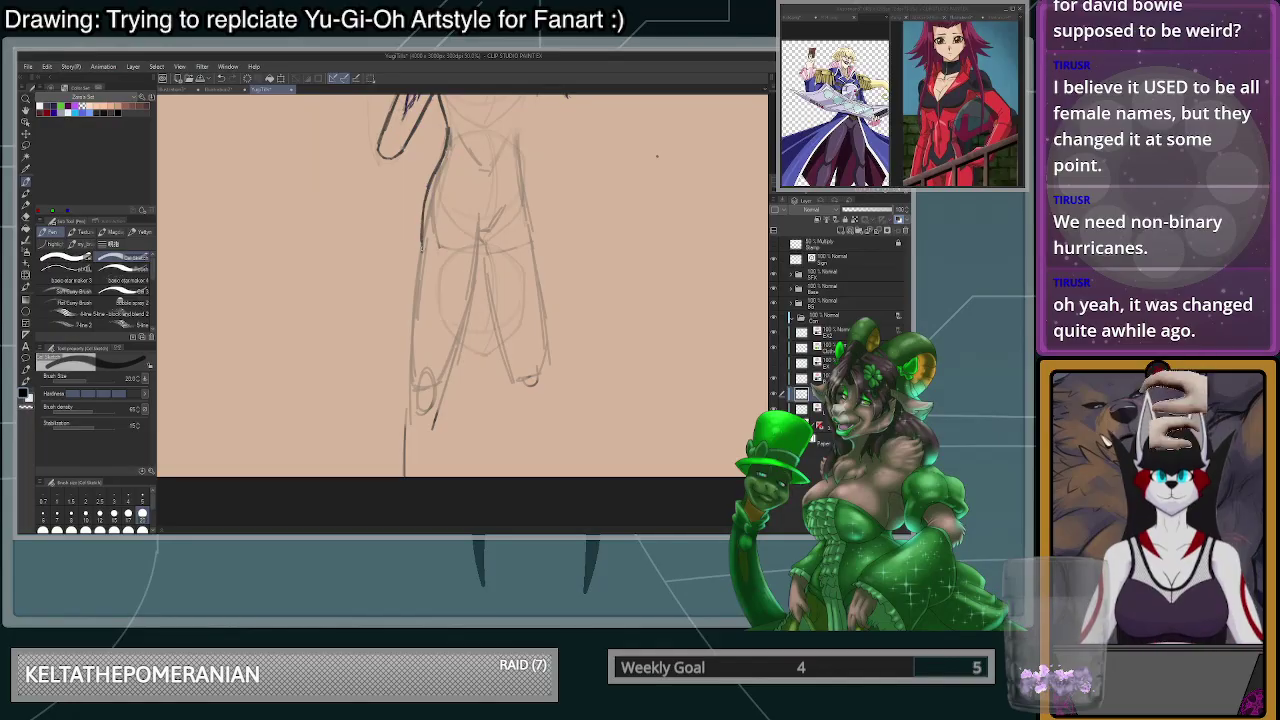
scroll(460, 250, down, 2)
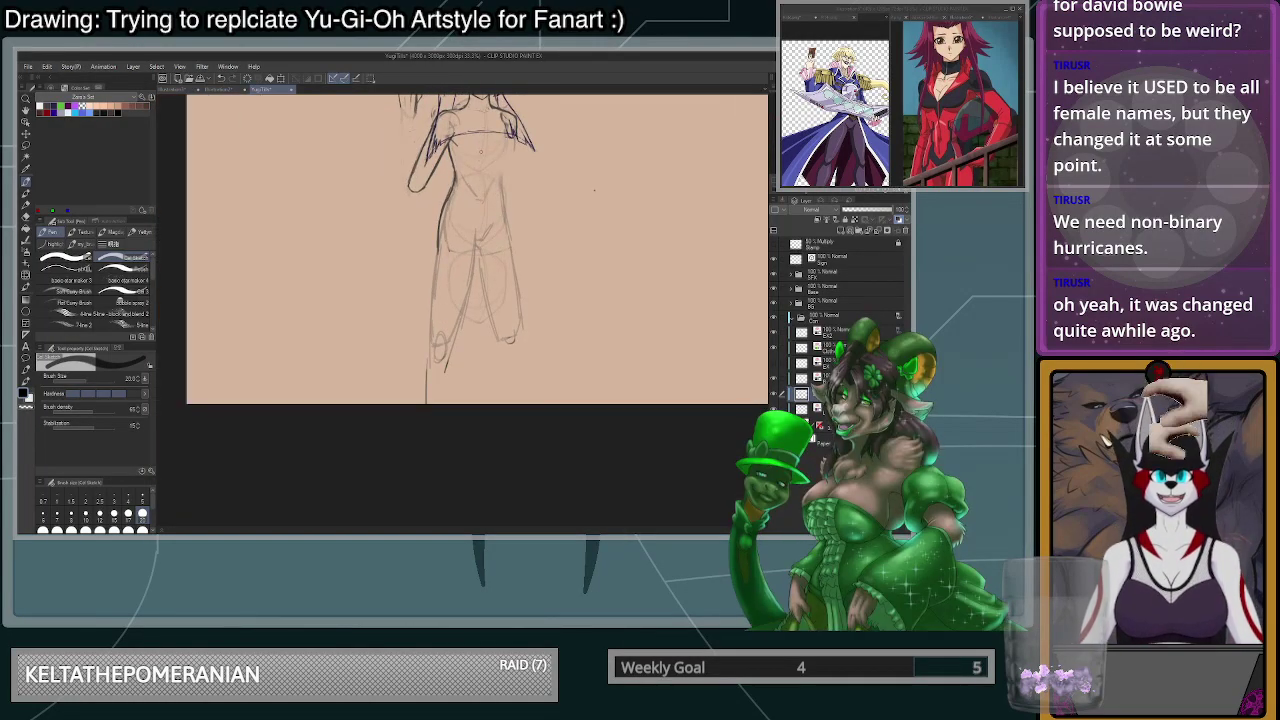
scroll(594, 188, up, 3)
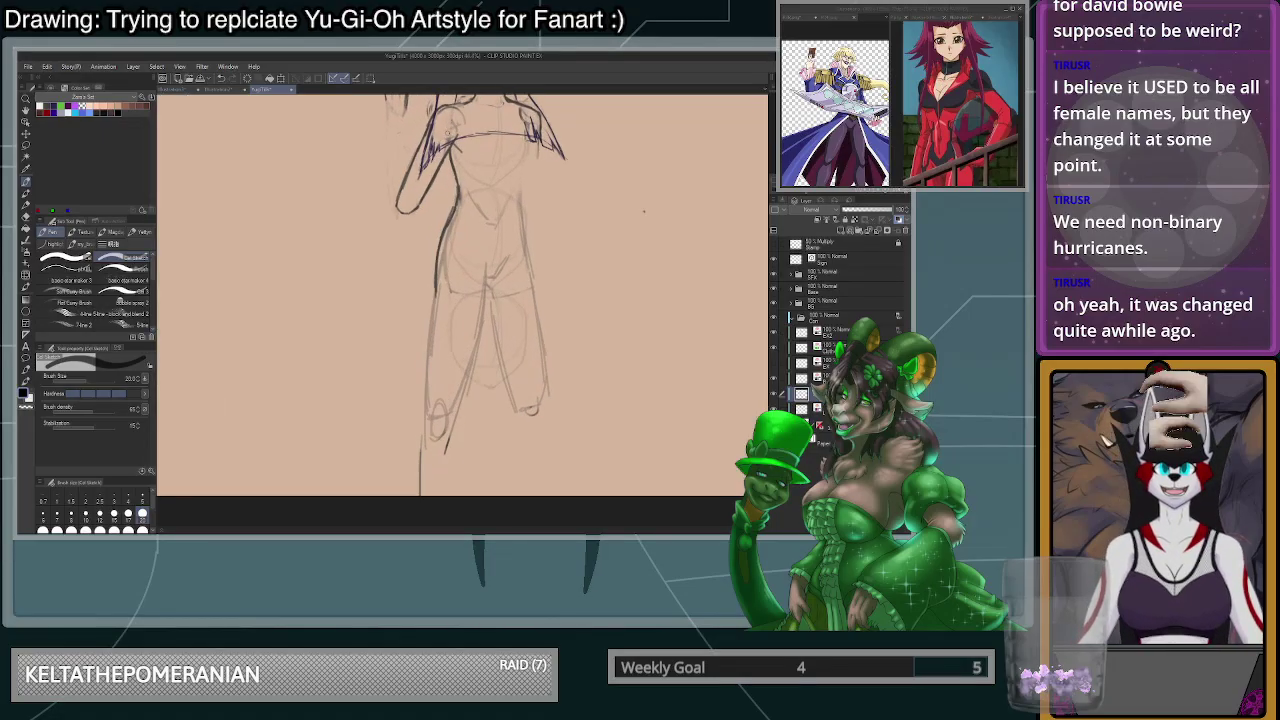
click(143, 529)
key(c)
drag(454, 262, 420, 348)
mouse_move(469, 210)
mouse_down()
mouse_move(435, 312)
mouse_move(404, 426)
mouse_up()
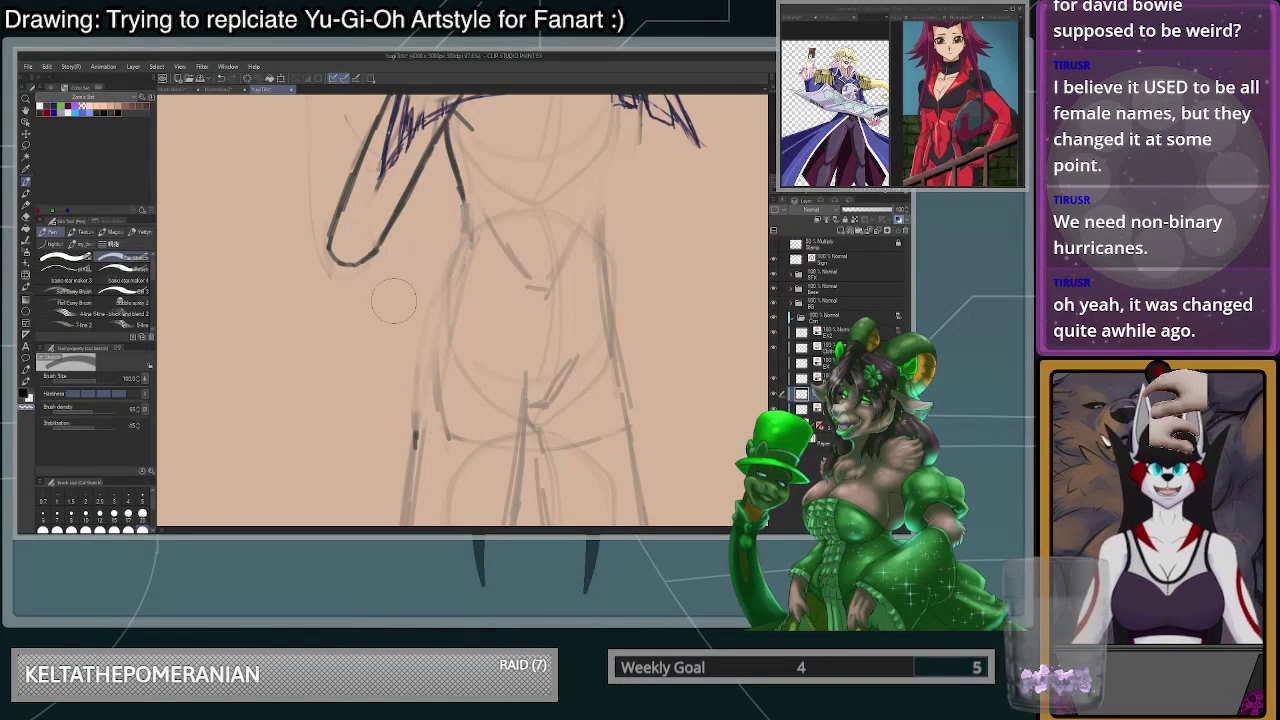
- Sketch an arched line across the abdomen for the lower edge of the ribcage with the size 15 brush
click(114, 515)
key(c)
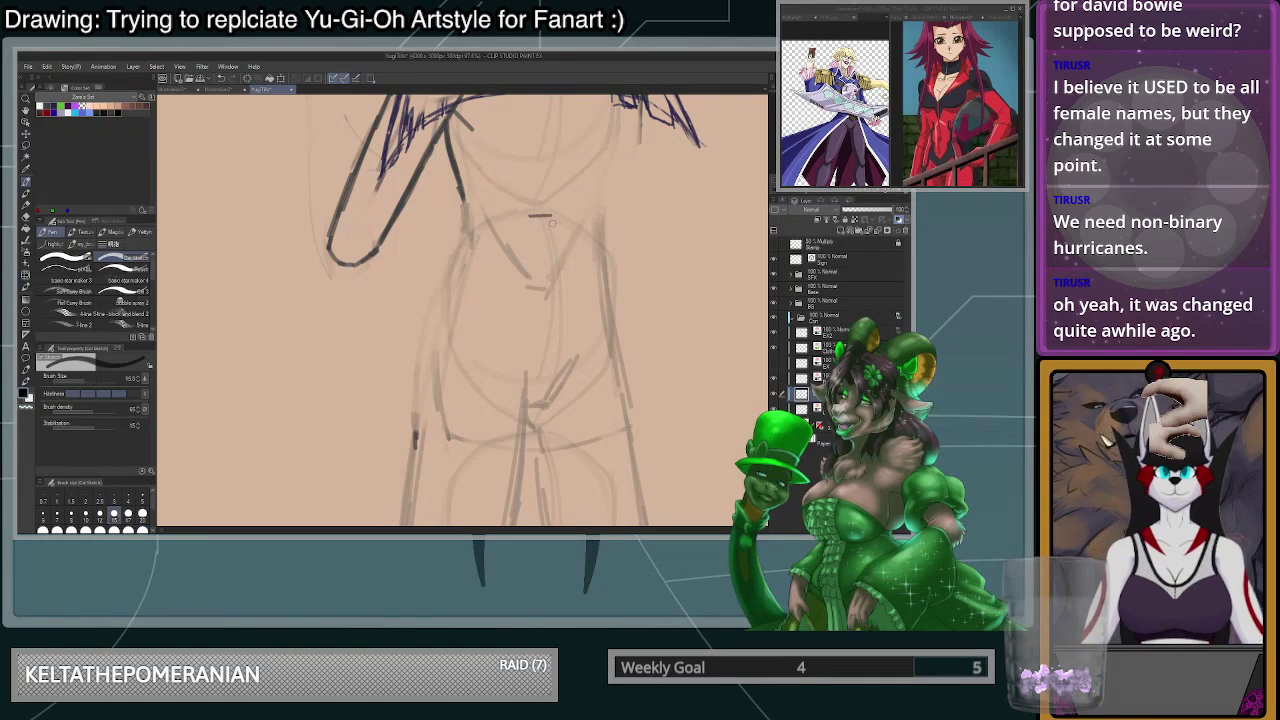
scroll(552, 223, up, 1)
drag(535, 217, 482, 258)
drag(557, 216, 601, 251)
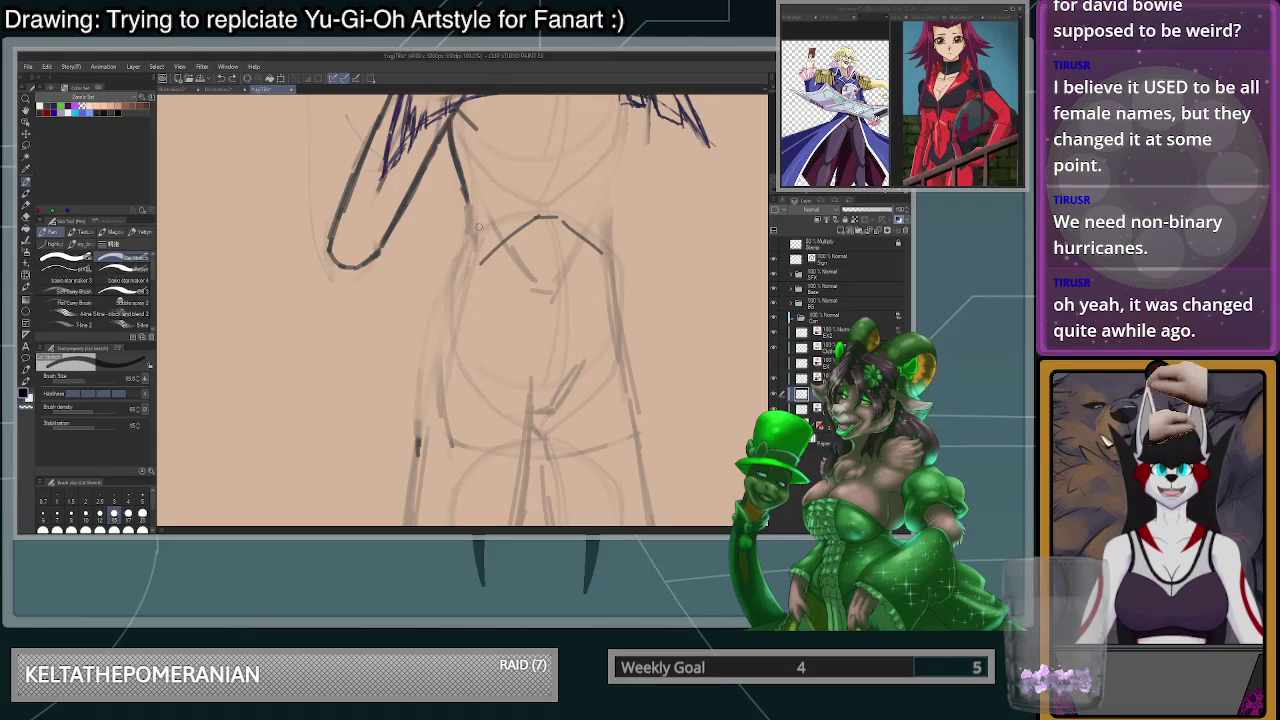
- Extend the torso contour on the raised arm's side down through the waist towards the hip
scroll(586, 336, down, 2)
scroll(547, 281, up, 2)
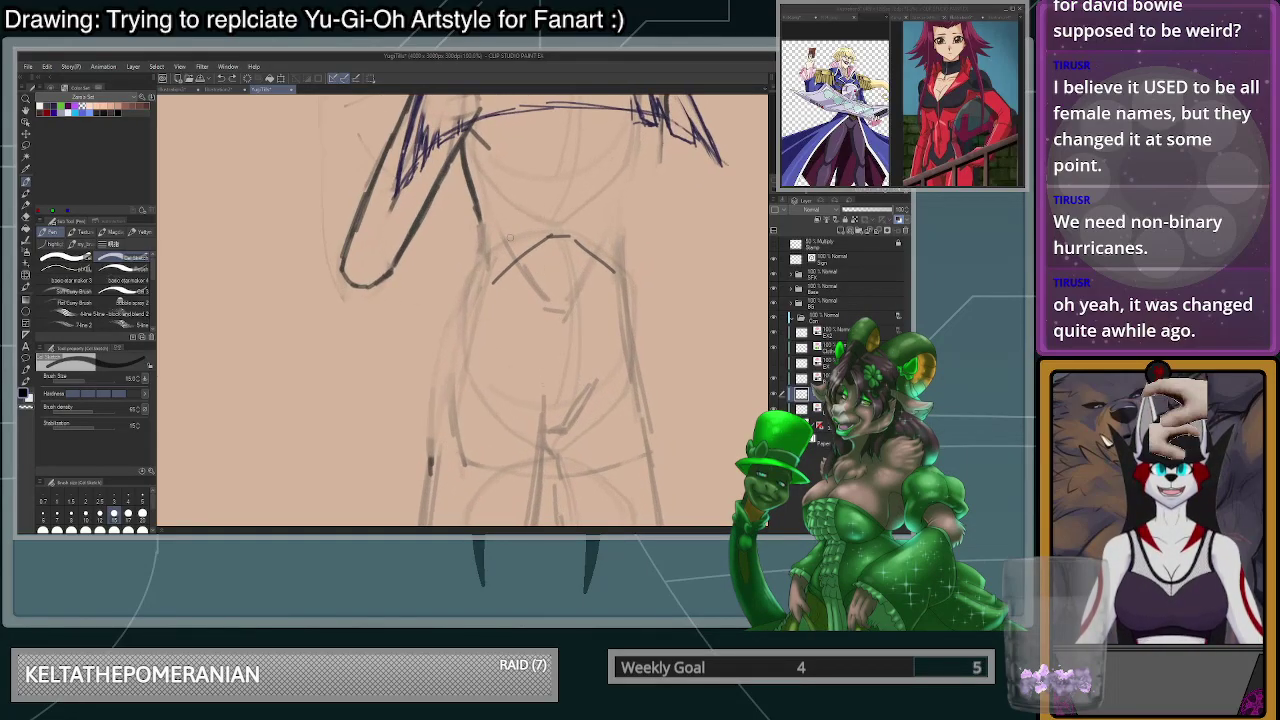
scroll(509, 238, up, 2)
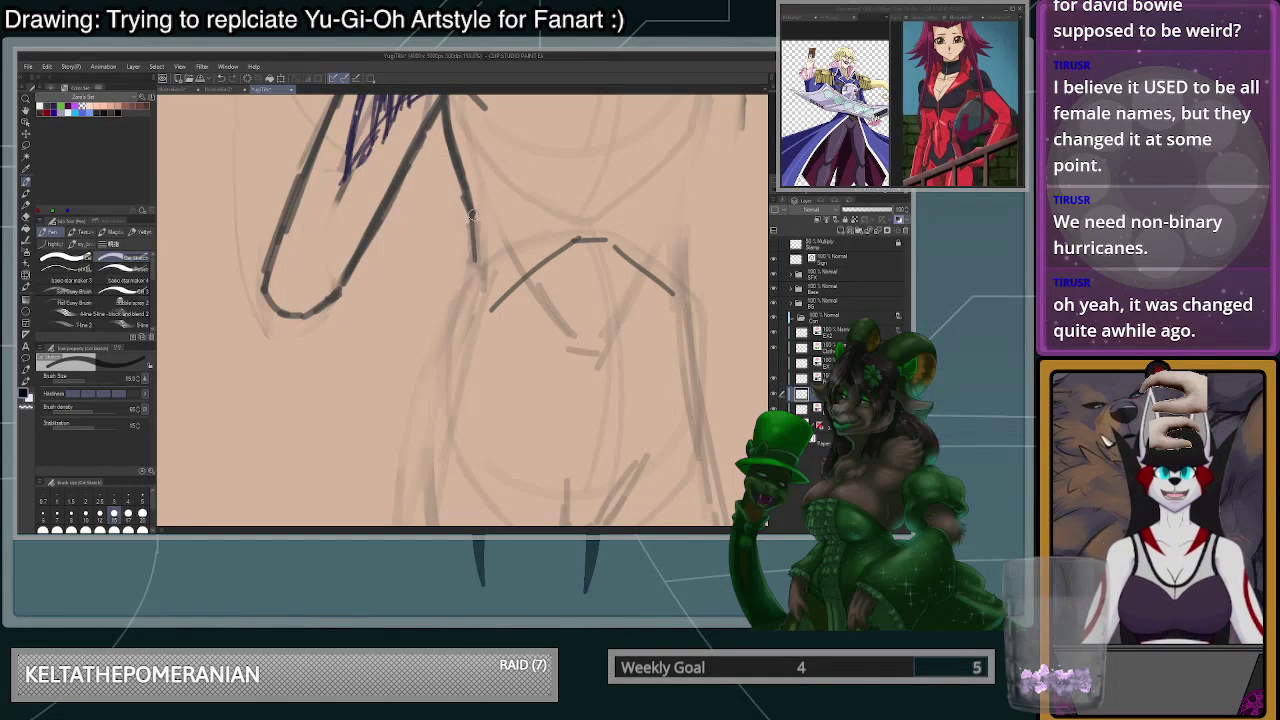
drag(474, 238, 466, 295)
scroll(478, 186, down, 1)
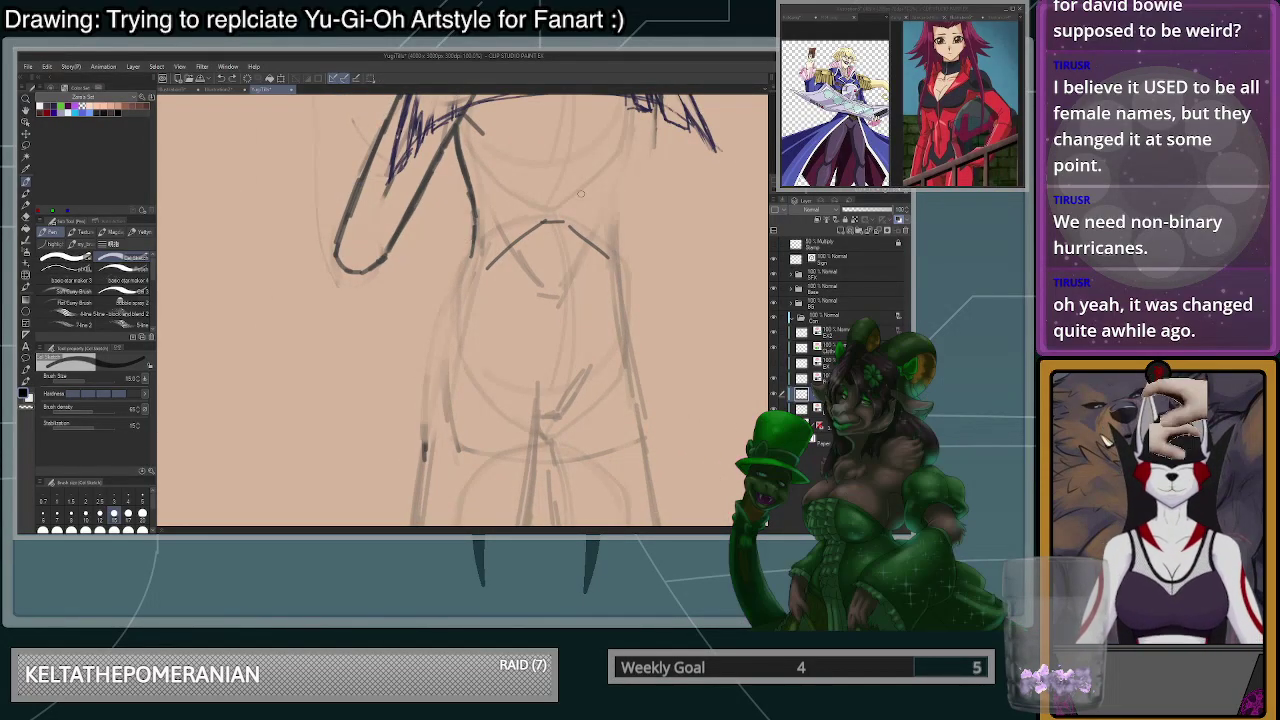
scroll(474, 236, down, 1)
scroll(639, 280, down, 1)
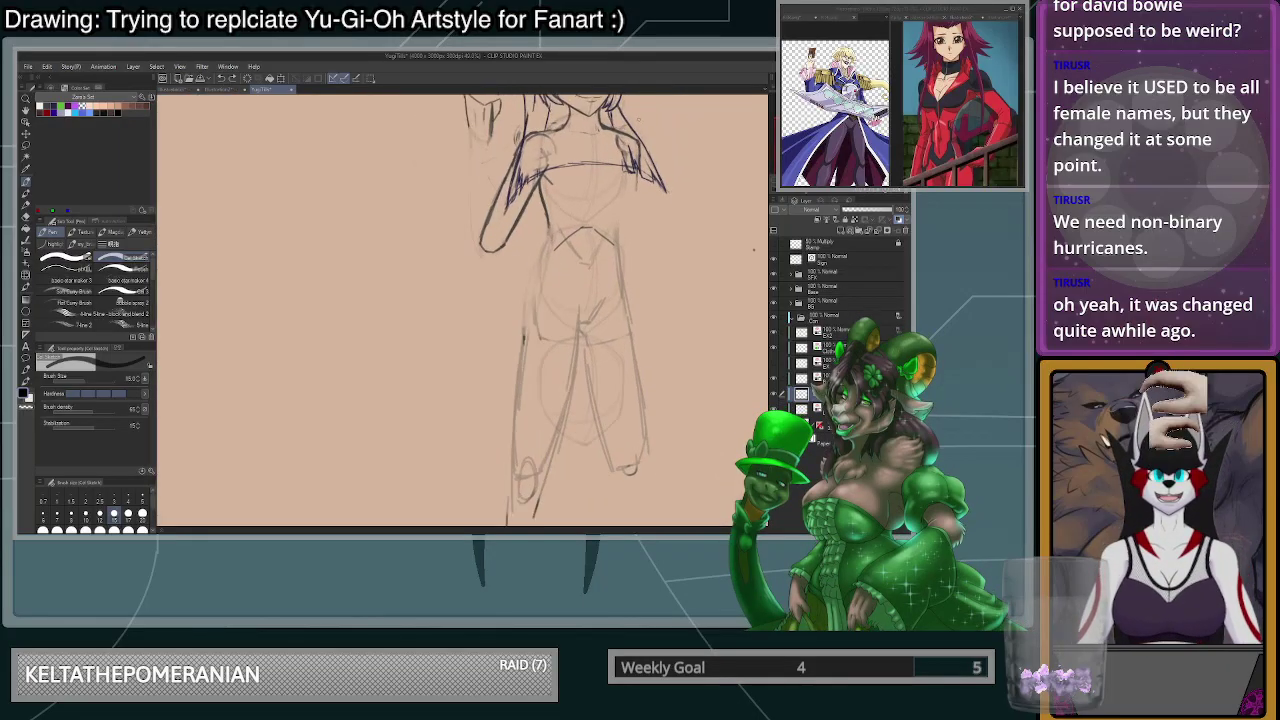
- Sketch the opposite side of the torso from the armpit through the waist to the hip with the size 15 brush
scroll(648, 155, up, 1)
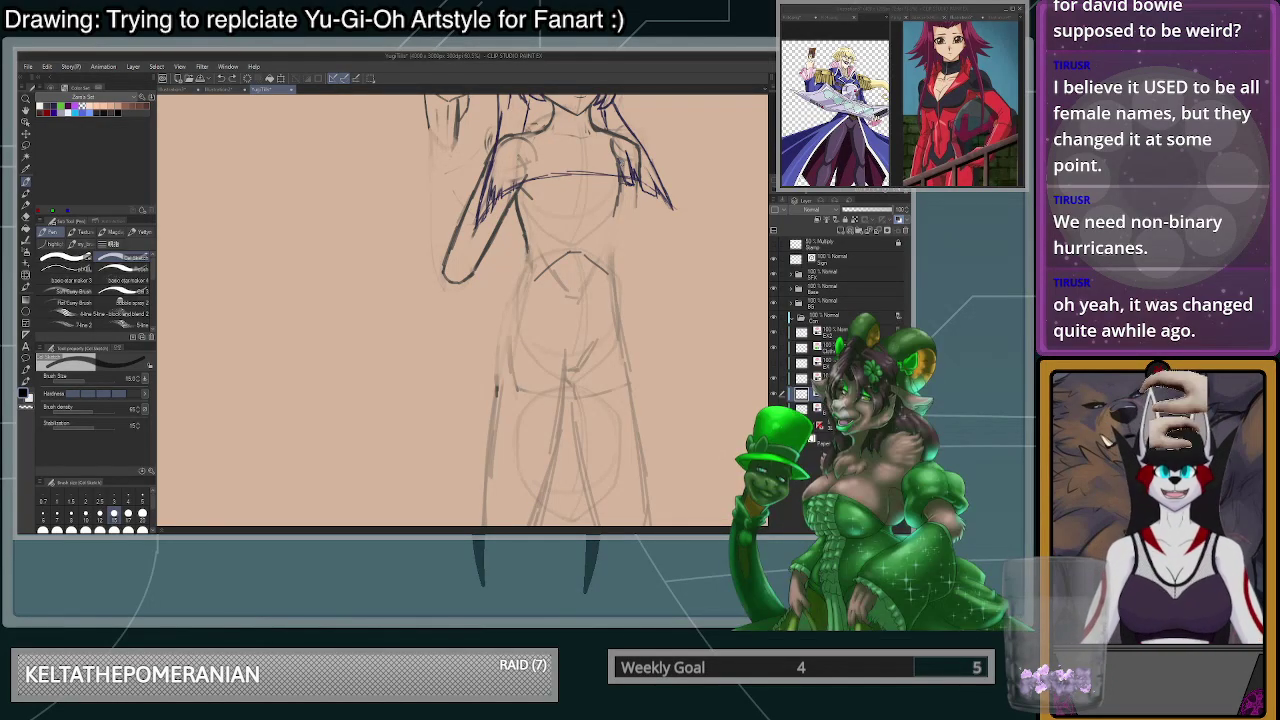
mouse_move(616, 168)
mouse_down()
mouse_move(610, 258)
mouse_move(615, 190)
mouse_move(612, 246)
mouse_up()
key(ctrl+z)
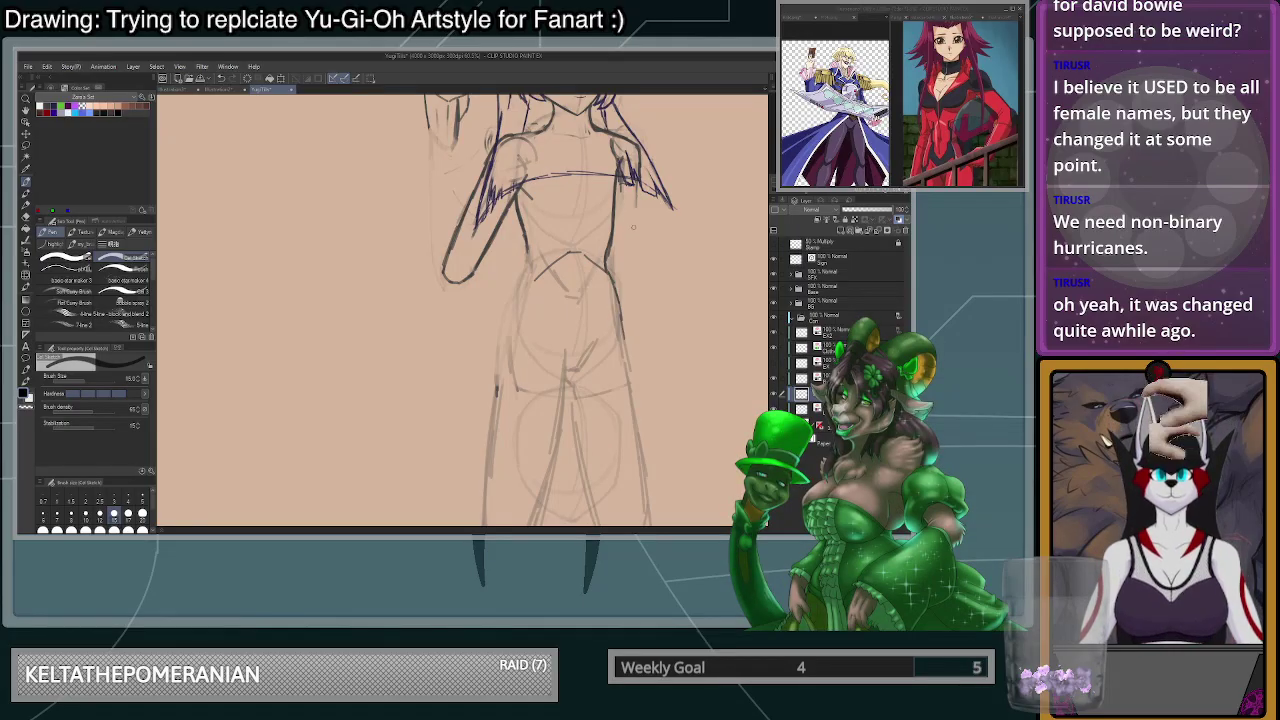
- Soften the waist line opposite the raised arm with the size 100 brush, and redraw the waist and hip contour at size 20
scroll(637, 248, up, 3)
click(142, 514)
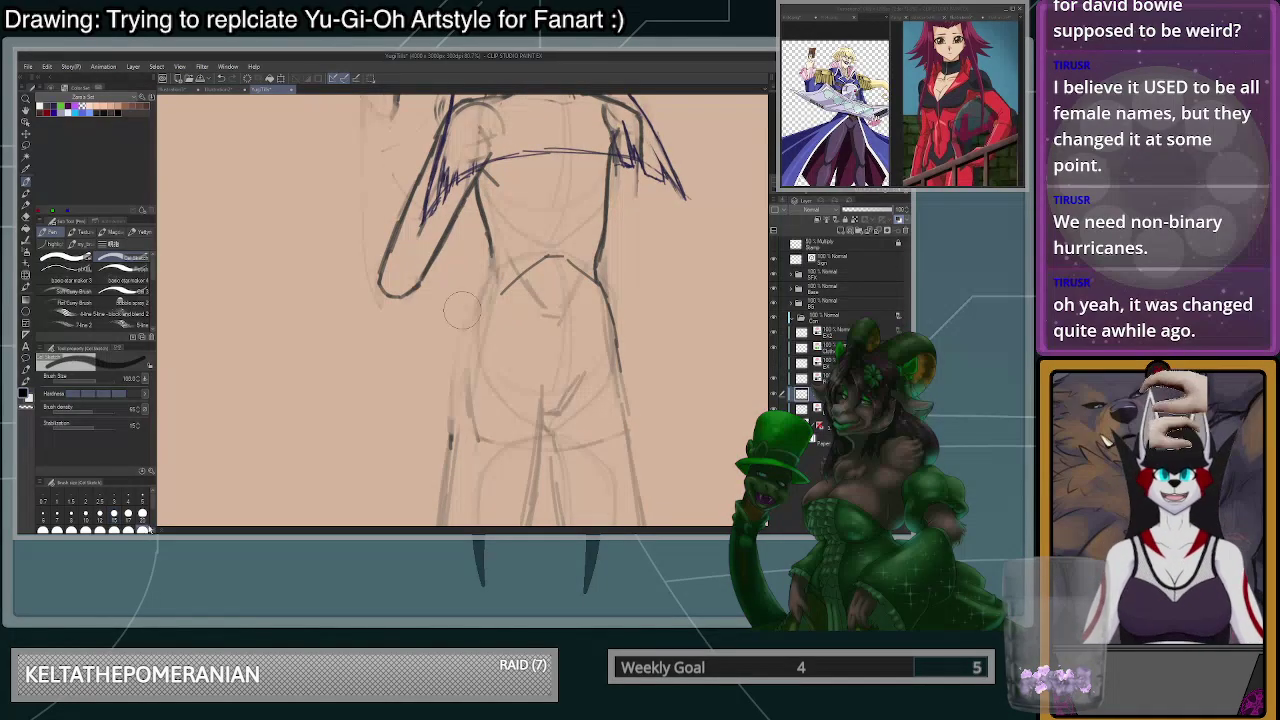
drag(602, 278, 603, 232)
click(142, 514)
key(c)
drag(607, 200, 600, 283)
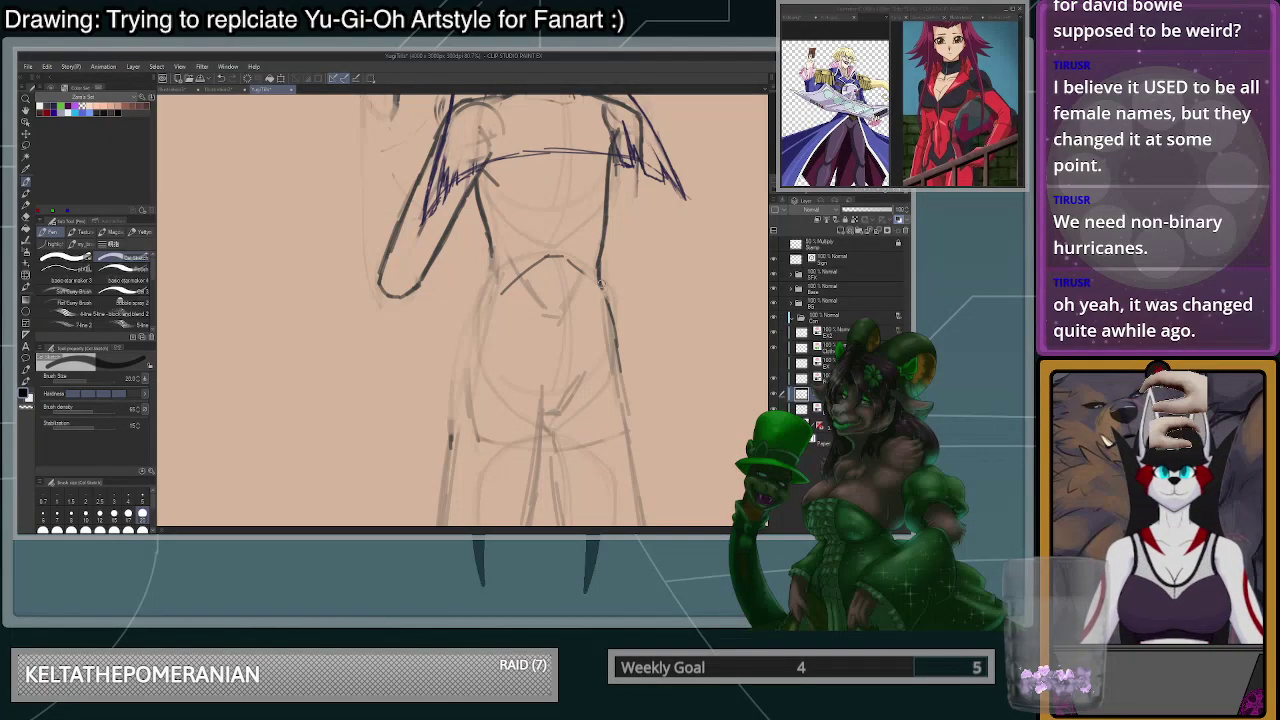
drag(601, 290, 624, 408)
scroll(622, 341, down, 6)
scroll(621, 341, down, 3)
scroll(610, 440, up, 4)
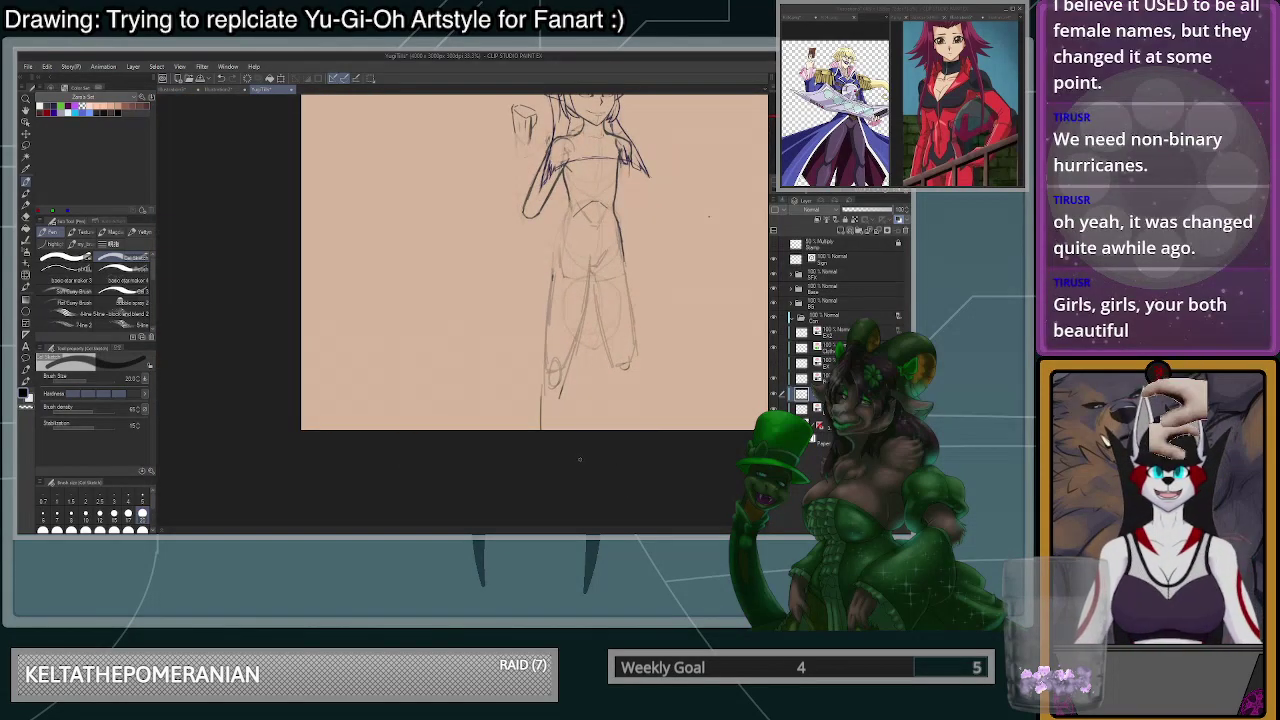
- Erase the upper part of the hip line just below the waist with the transparent size 20 brush
scroll(708, 214, up, 3)
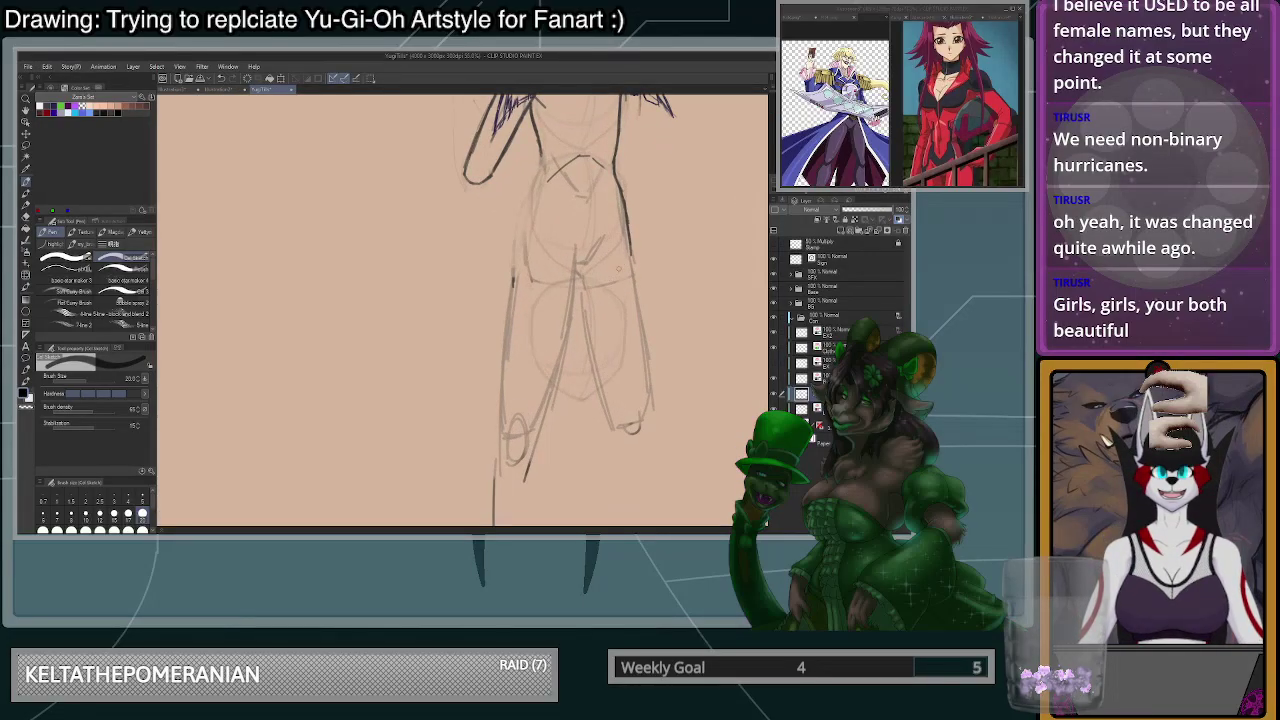
scroll(624, 264, down, 4)
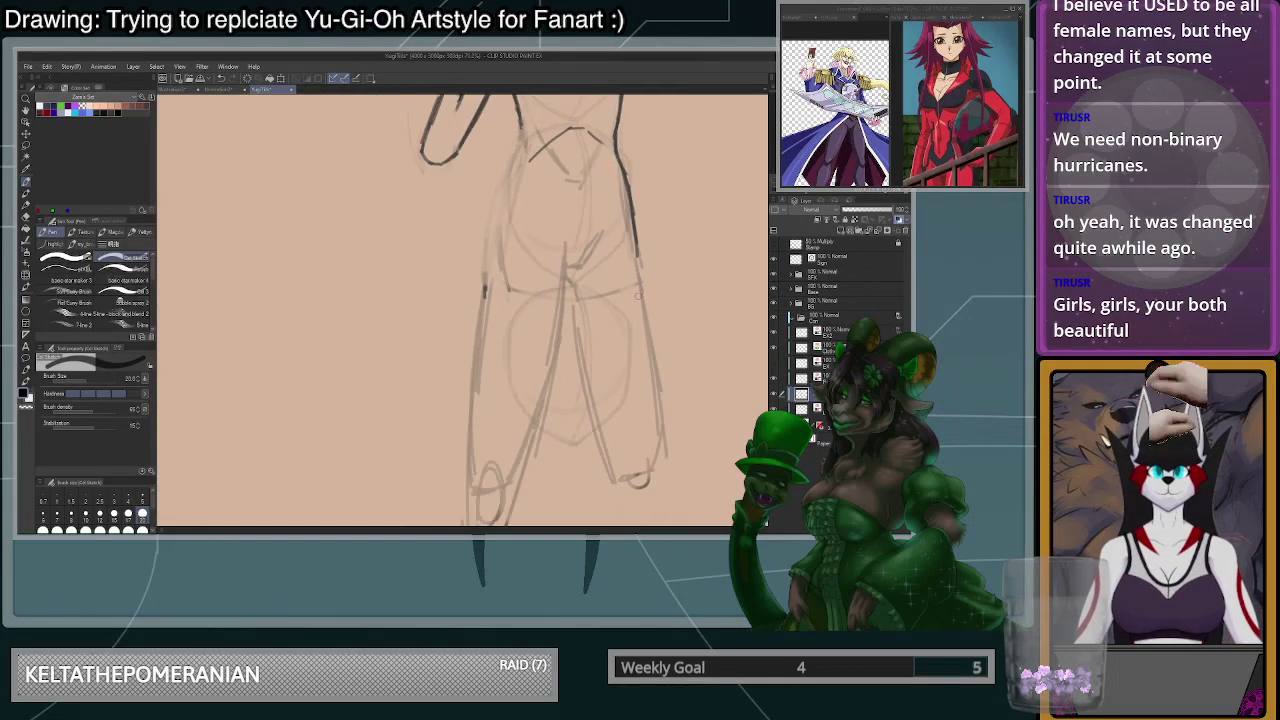
scroll(618, 171, up, 6)
drag(618, 172, 632, 232)
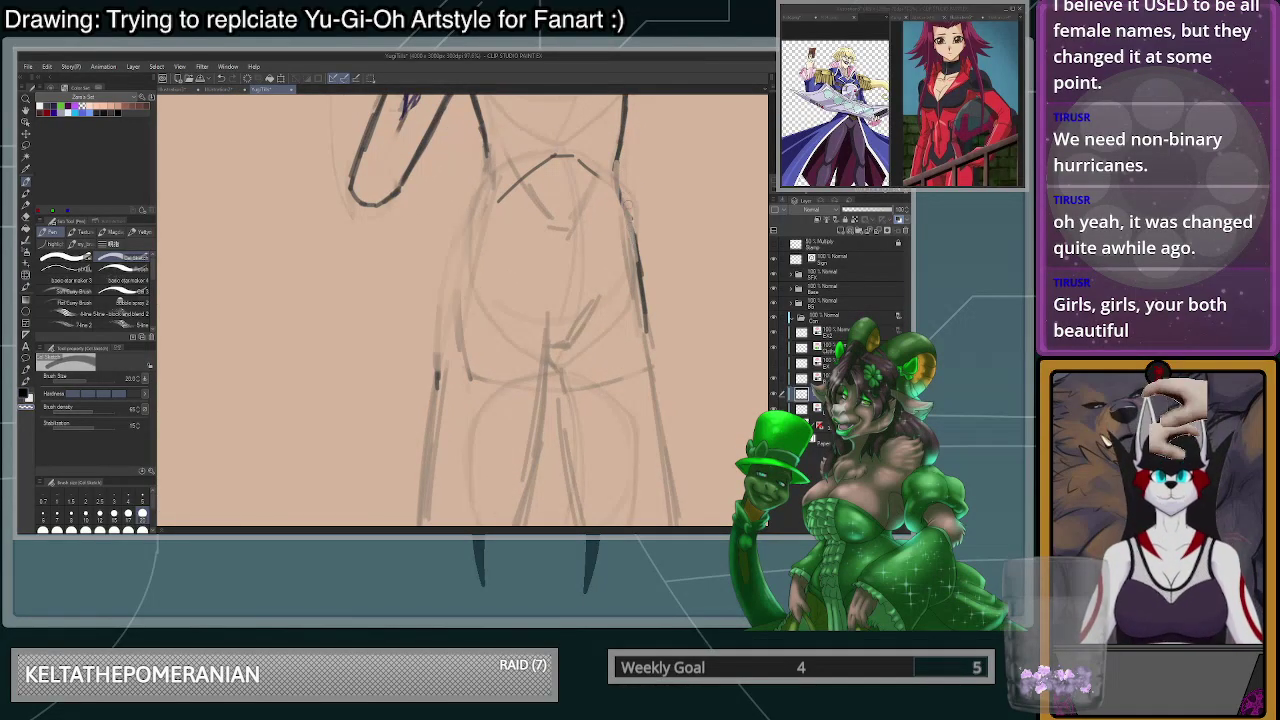
drag(621, 142, 613, 202)
key(ctrl+z)
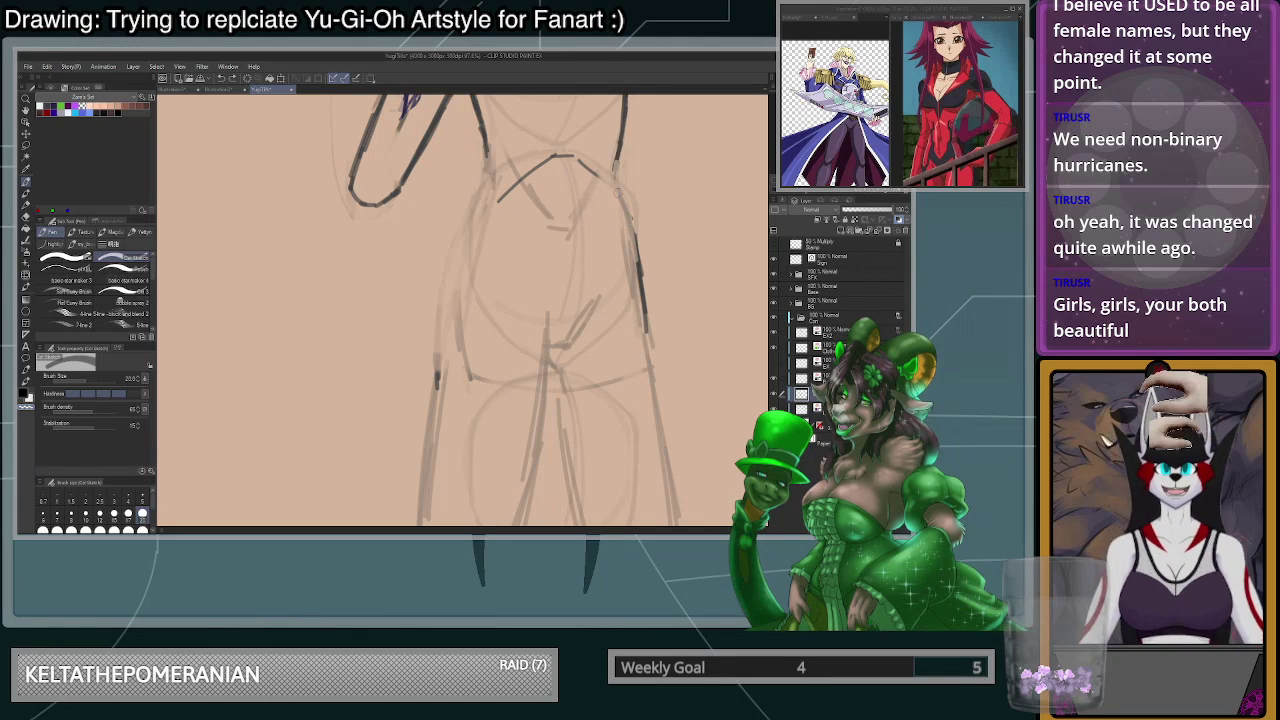
- Redraw the curve from the waist into the hip opposite the raised arm, and add a short vertical centre line on the abdomen
scroll(616, 196, down, 8)
scroll(676, 107, up, 3)
scroll(675, 107, up, 2)
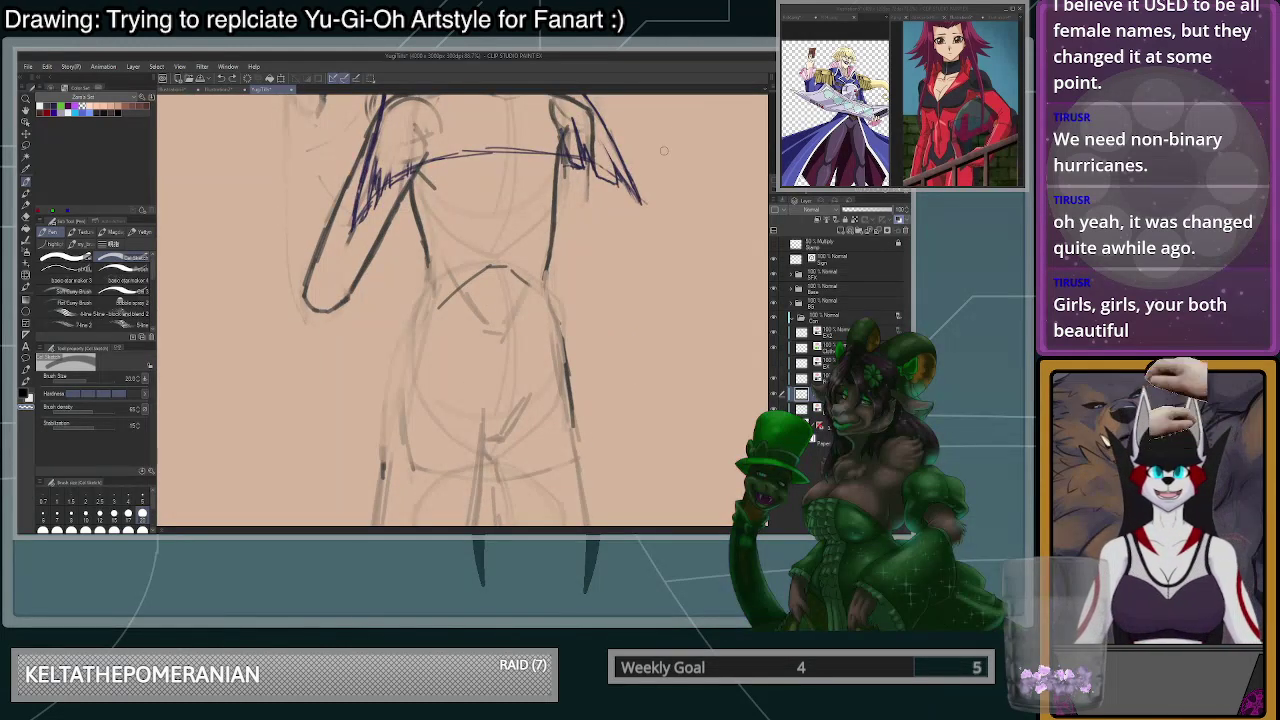
scroll(660, 170, up, 1)
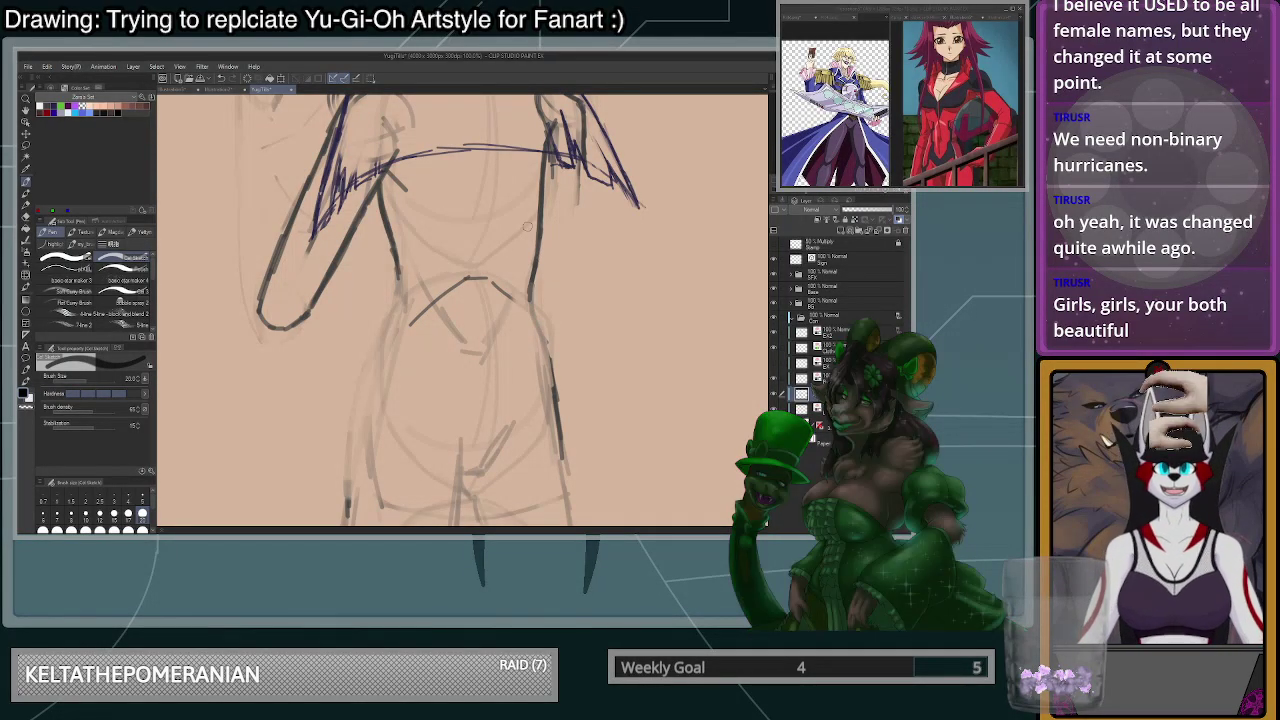
drag(530, 300, 547, 346)
drag(477, 320, 480, 378)
drag(539, 331, 565, 466)
- Erase the lower end of the redrawn hip line with the transparent size 20 brush
key(c)
drag(556, 404, 562, 468)
drag(555, 380, 562, 442)
scroll(565, 428, down, 1)
scroll(558, 385, down, 5)
scroll(620, 430, up, 2)
scroll(630, 360, down, 2)
scroll(673, 283, up, 3)
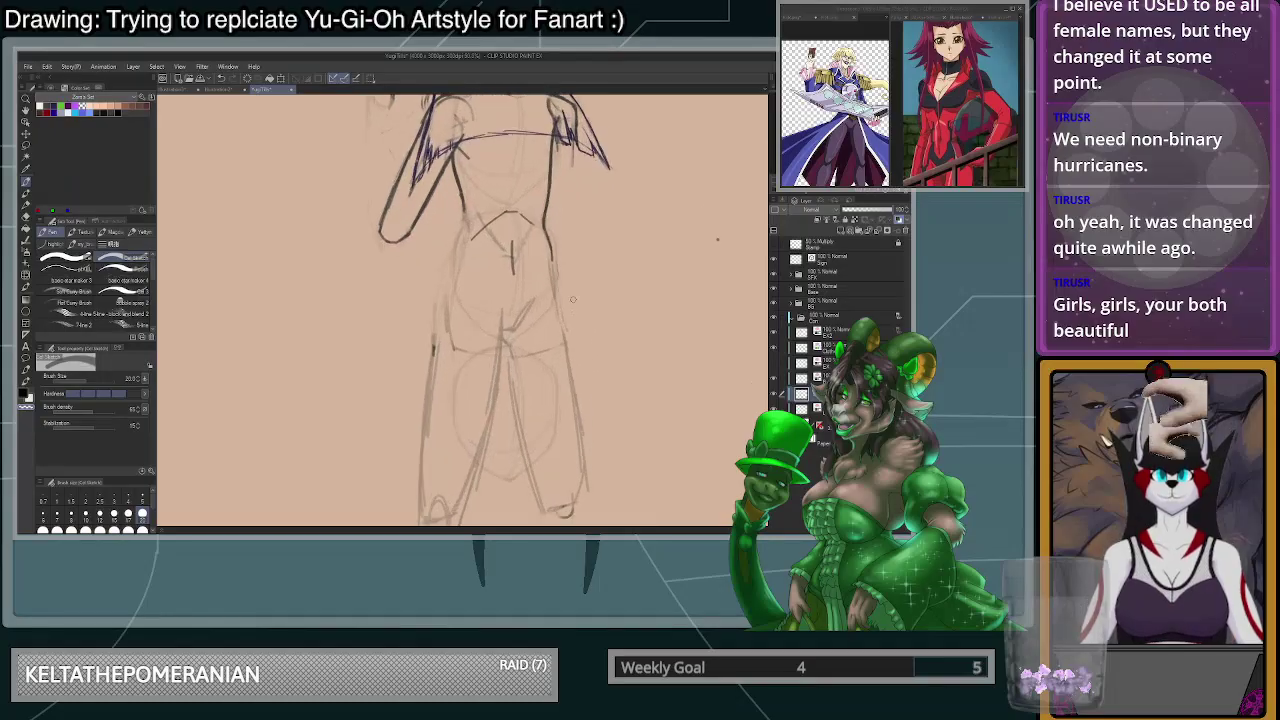
- Redraw the hip contour opposite the raised arm as one dark line from below the waist to the top of the thigh
key(ctrl+z)
key(ctrl+z)
drag(548, 257, 561, 324)
key(ctrl+z)
key(ctrl+z)
drag(554, 278, 560, 328)
drag(551, 270, 561, 339)
key(c)
mouse_move(544, 256)
mouse_down()
mouse_move(554, 325)
mouse_move(554, 288)
mouse_move(561, 336)
mouse_up()
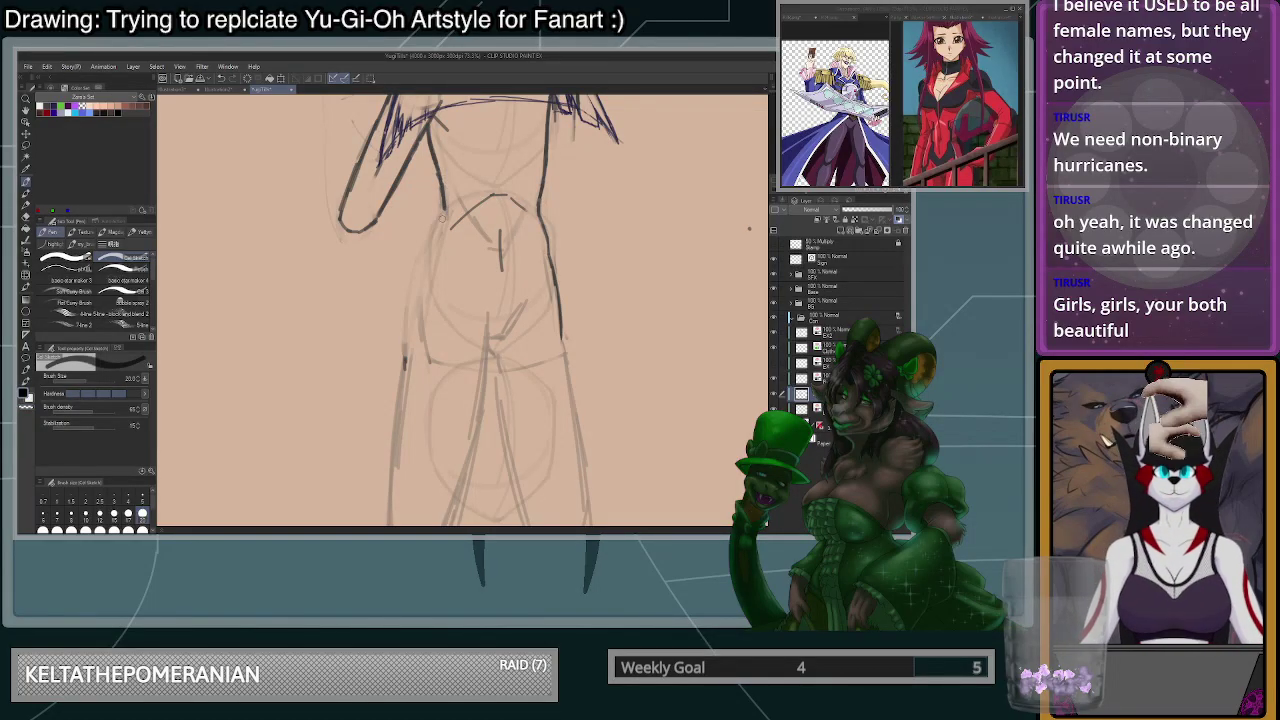
- Redraw the hip curve on the raised-arm side, flaring outward from the waist toward the thigh
drag(432, 236, 405, 336)
key(ctrl+z)
key(ctrl+z)
key(ctrl+z)
key(ctrl+z)
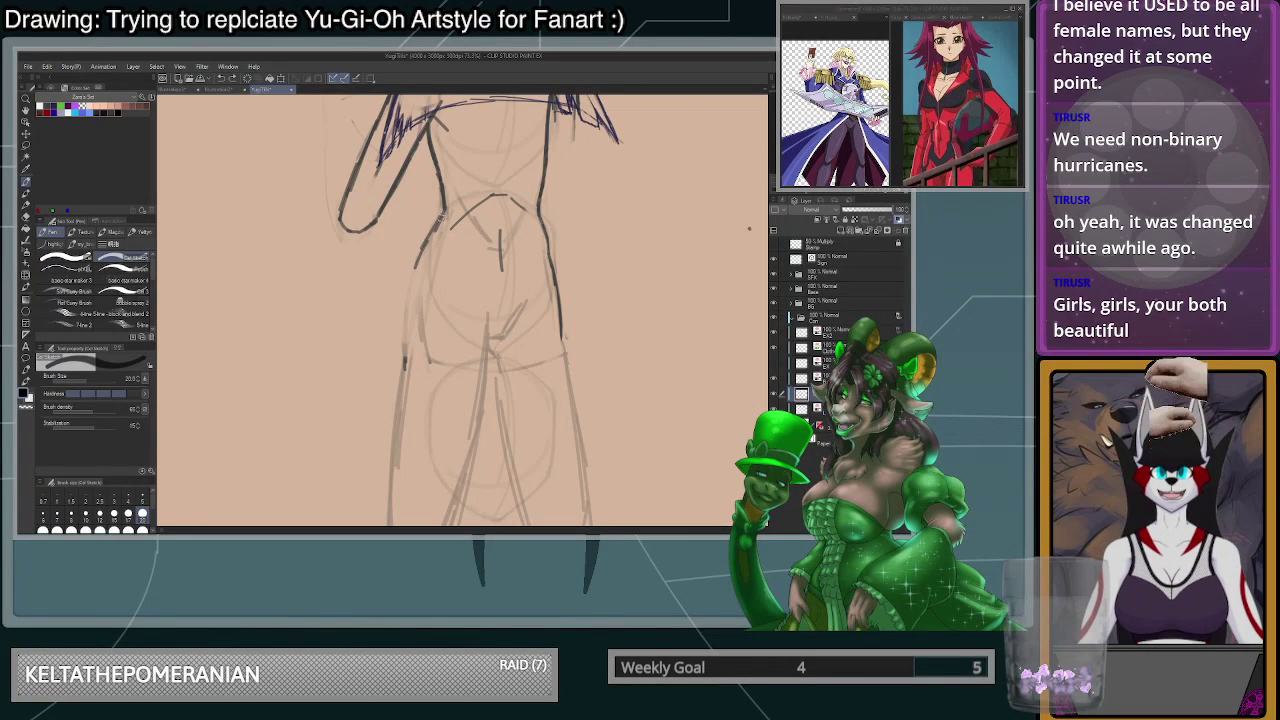
mouse_move(445, 210)
mouse_down()
mouse_move(423, 243)
mouse_move(410, 340)
mouse_move(420, 252)
mouse_up()
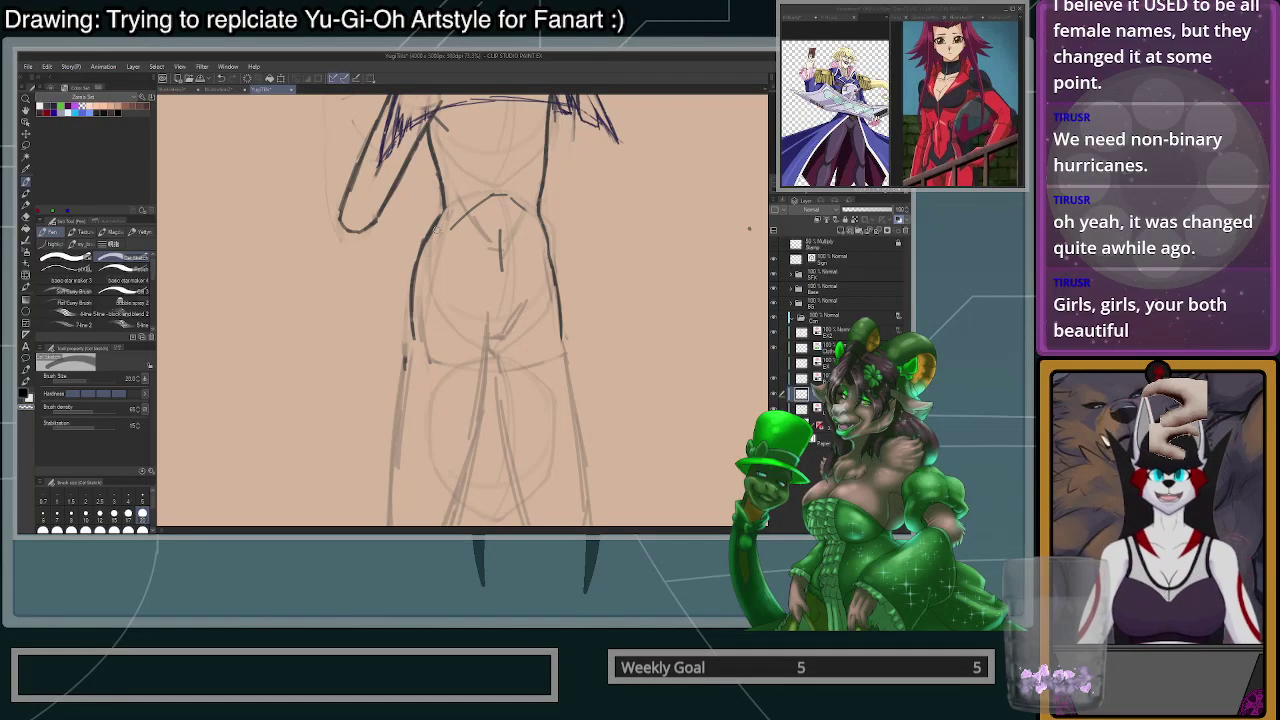
- Rework the lower part of the hip curve on the raised-arm side down to the top of the thigh
scroll(446, 245, down, 2)
scroll(450, 232, up, 2)
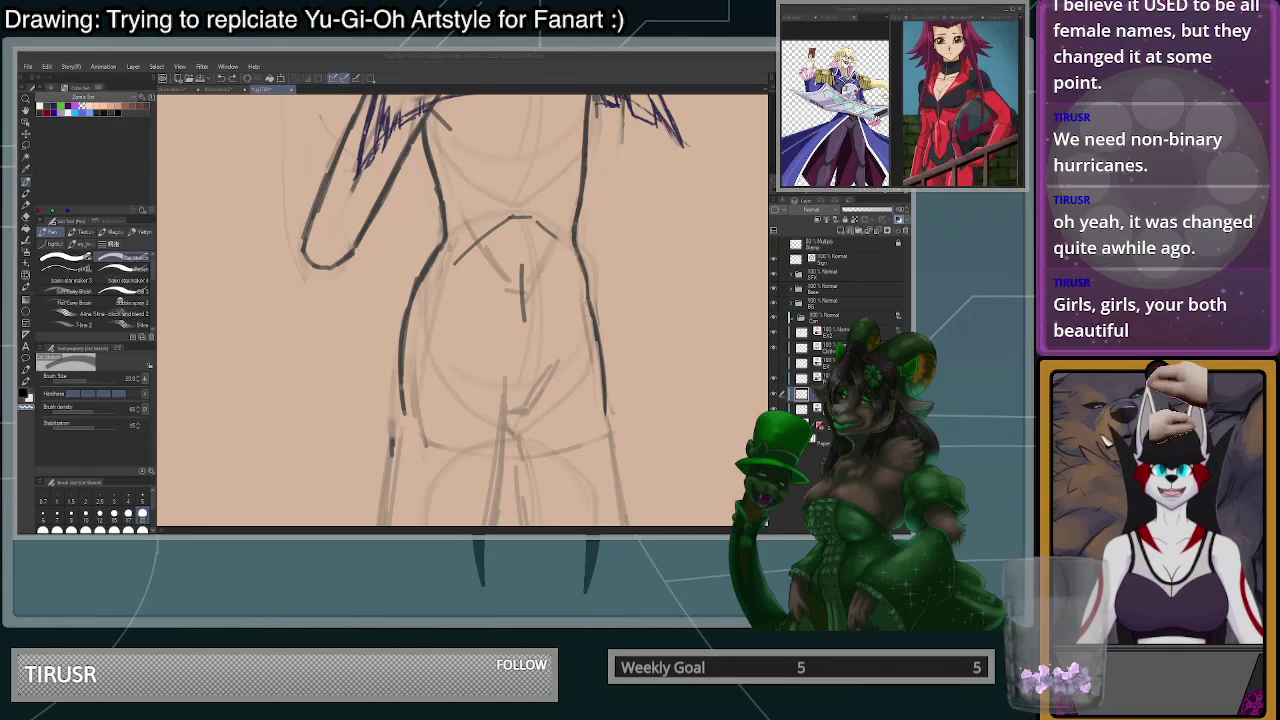
mouse_move(440, 251)
mouse_down()
mouse_move(420, 288)
mouse_move(427, 275)
mouse_move(409, 450)
mouse_up()
drag(422, 290, 415, 466)
scroll(462, 210, down, 2)
scroll(642, 225, up, 1)
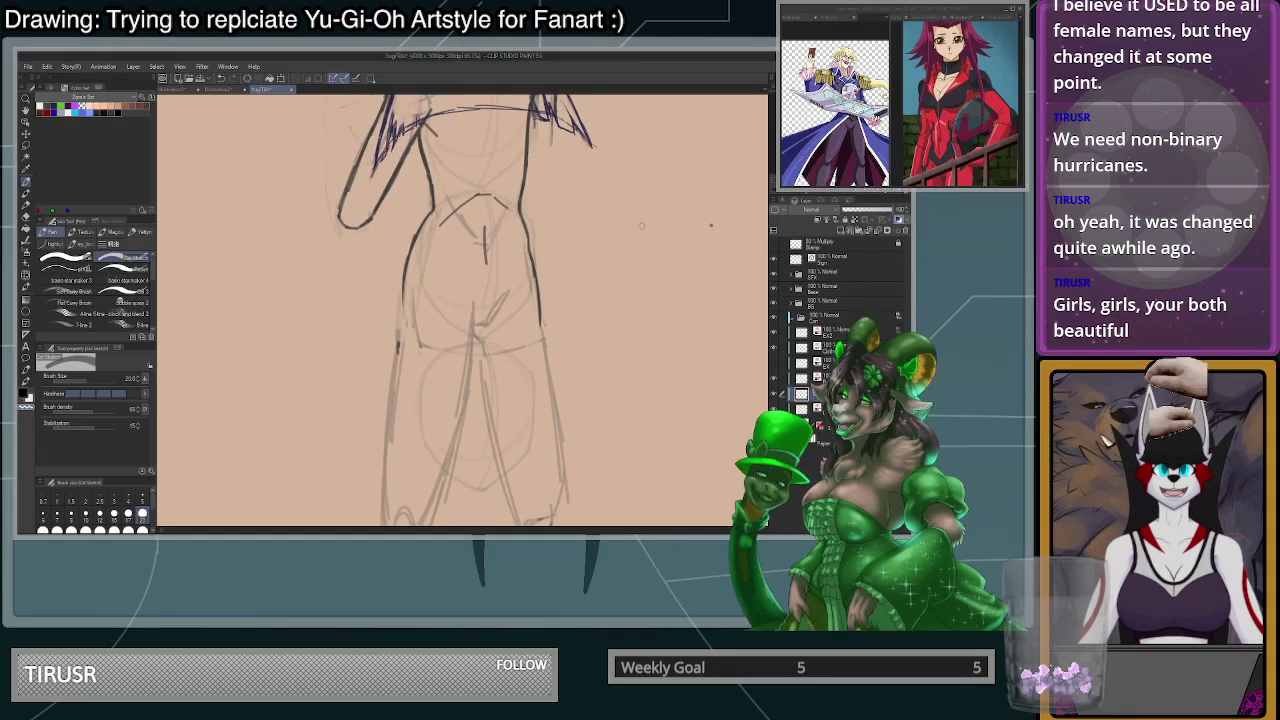
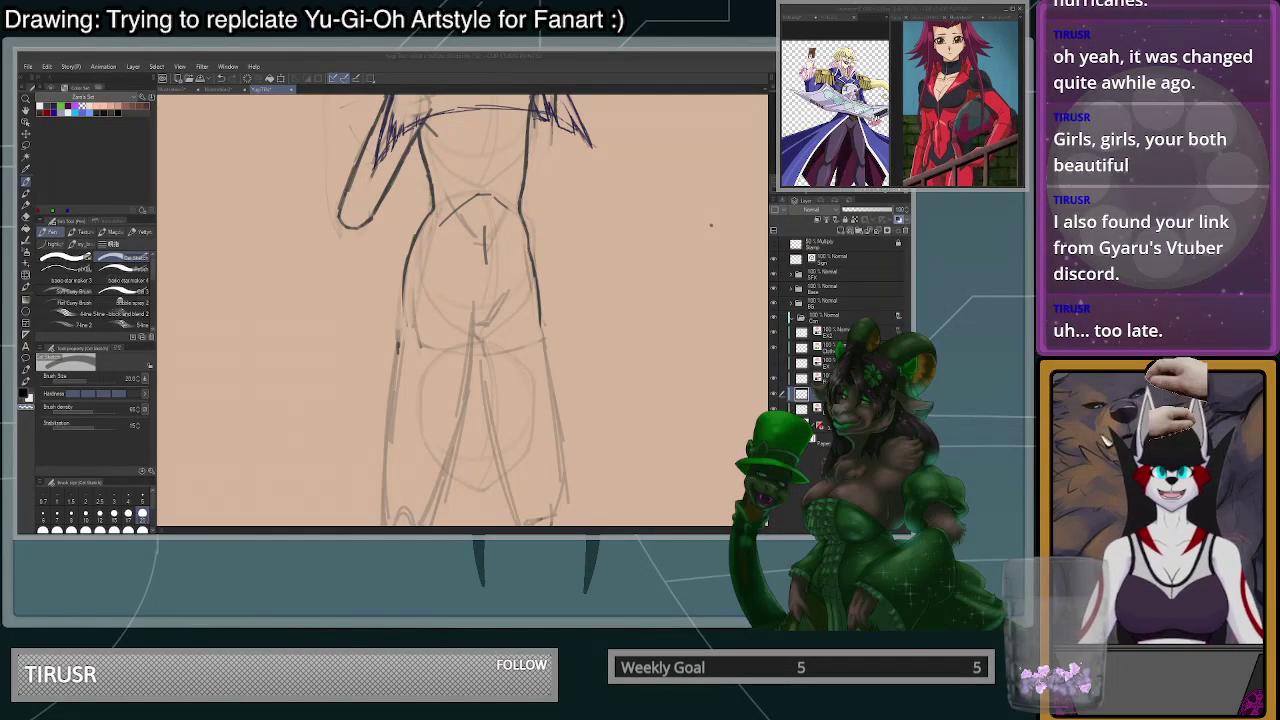
drag(410, 271, 404, 315)
key(ctrl+z)
key(c)
drag(408, 264, 404, 326)
scroll(440, 225, down, 2)
scroll(459, 330, up, 1)
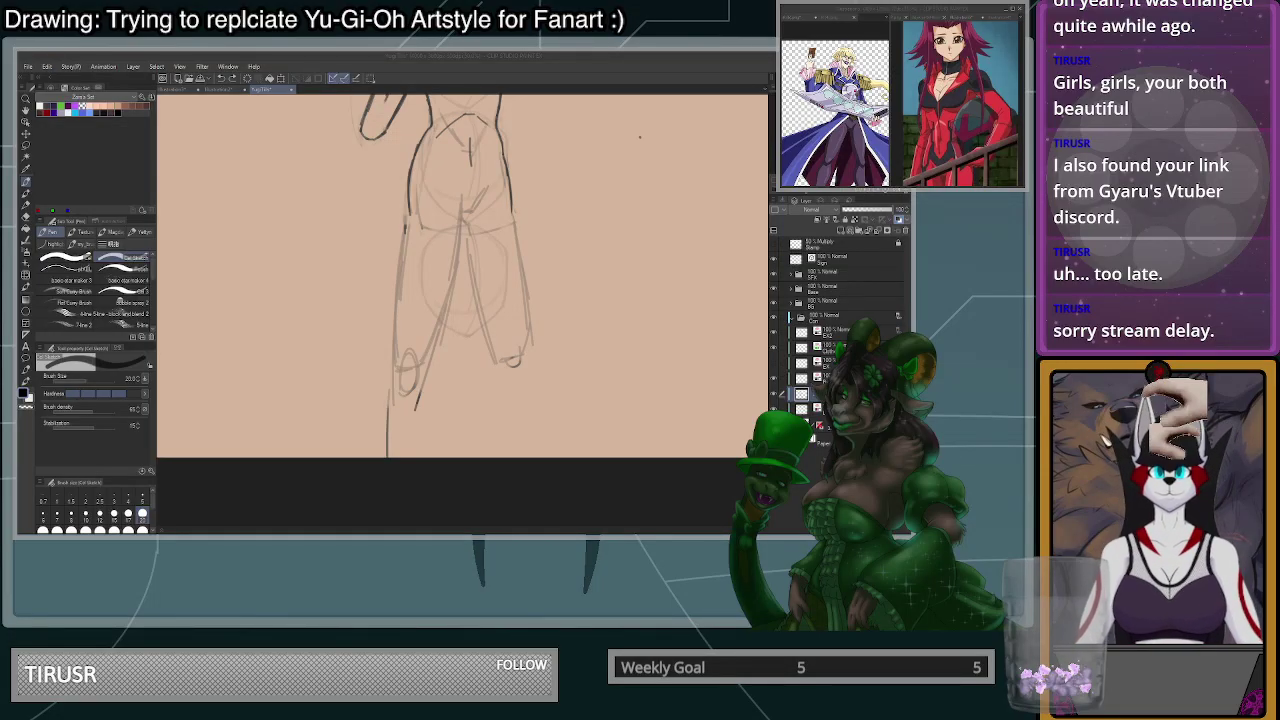
- Darken the upper outer thigh line on the raised-arm side, then undo the last stroke joining it to the hip
mouse_move(408, 212)
mouse_down()
mouse_move(391, 342)
mouse_move(410, 218)
mouse_move(390, 347)
mouse_up()
key(ctrl+z)
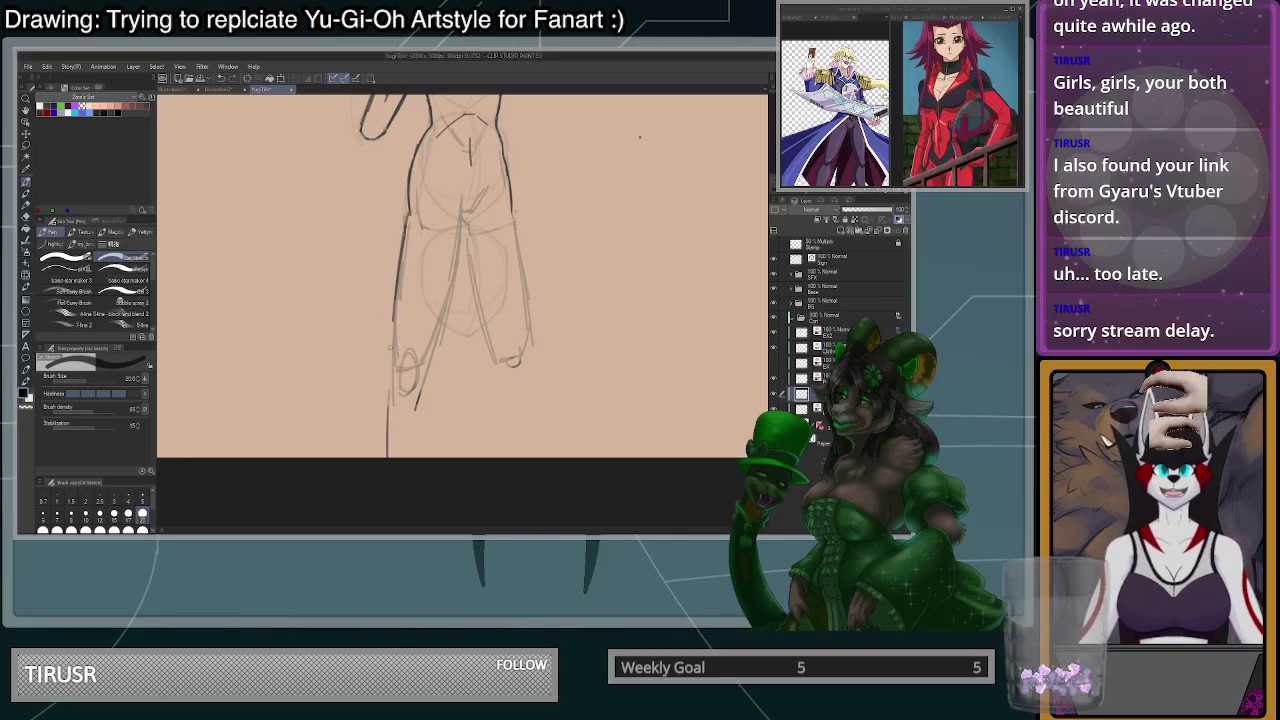
key(ctrl+z)
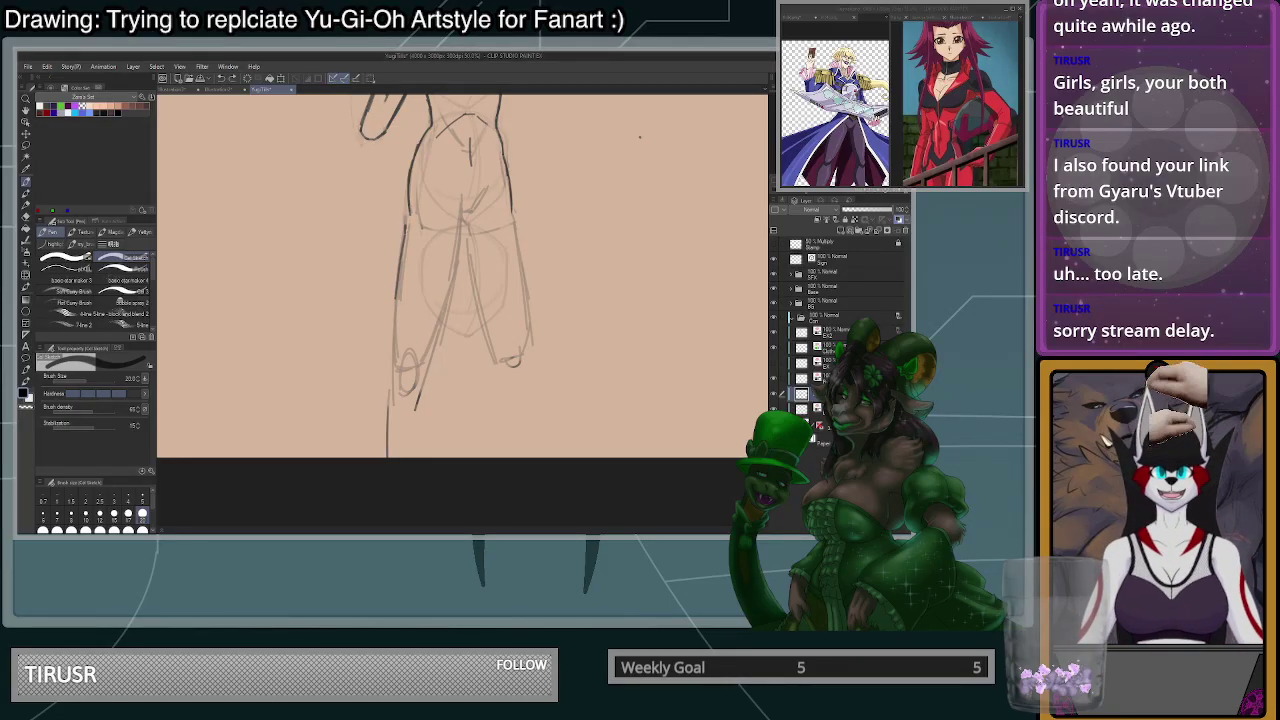
- Bring the hips and legs of the red-suited reference character into view
click(977, 85)
scroll(977, 85, down, 4)
scroll(977, 85, up, 1)
click(466, 204)
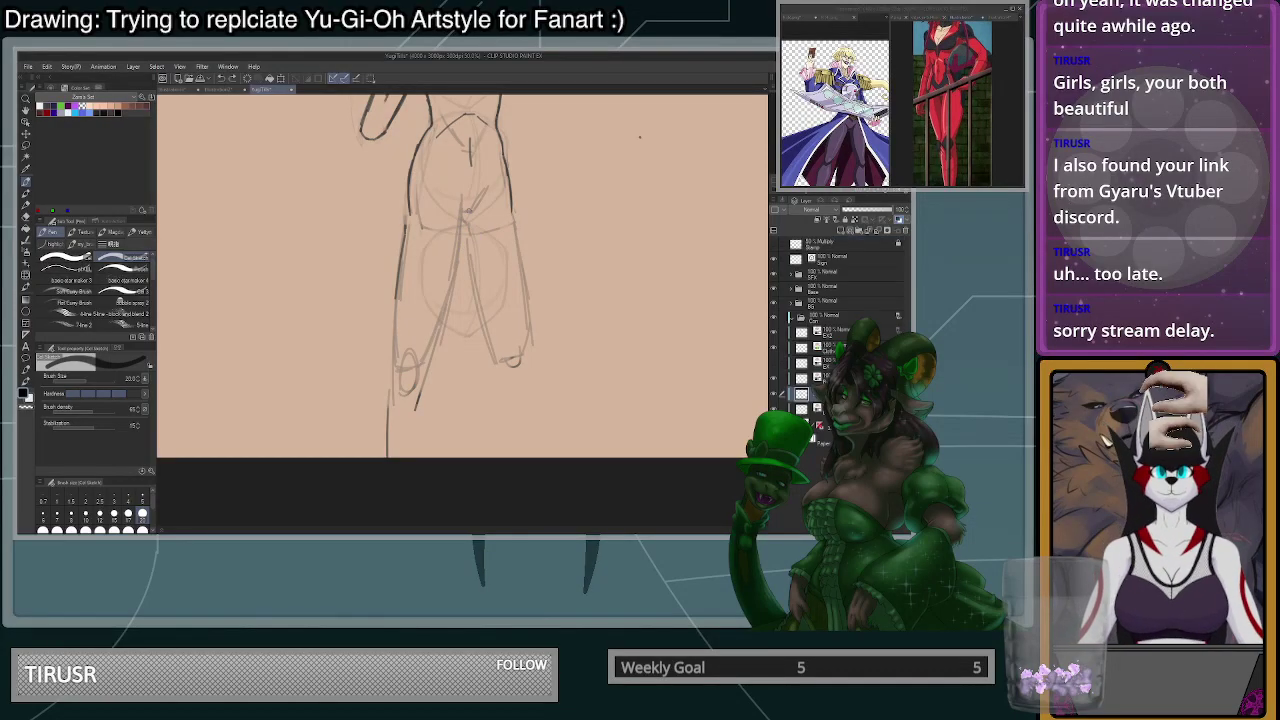
scroll(475, 172, up, 3)
scroll(435, 250, down, 3)
scroll(427, 190, up, 2)
mouse_move(409, 208)
mouse_down()
mouse_move(417, 256)
mouse_move(444, 302)
mouse_move(414, 248)
mouse_move(460, 332)
mouse_up()
key(ctrl+z)
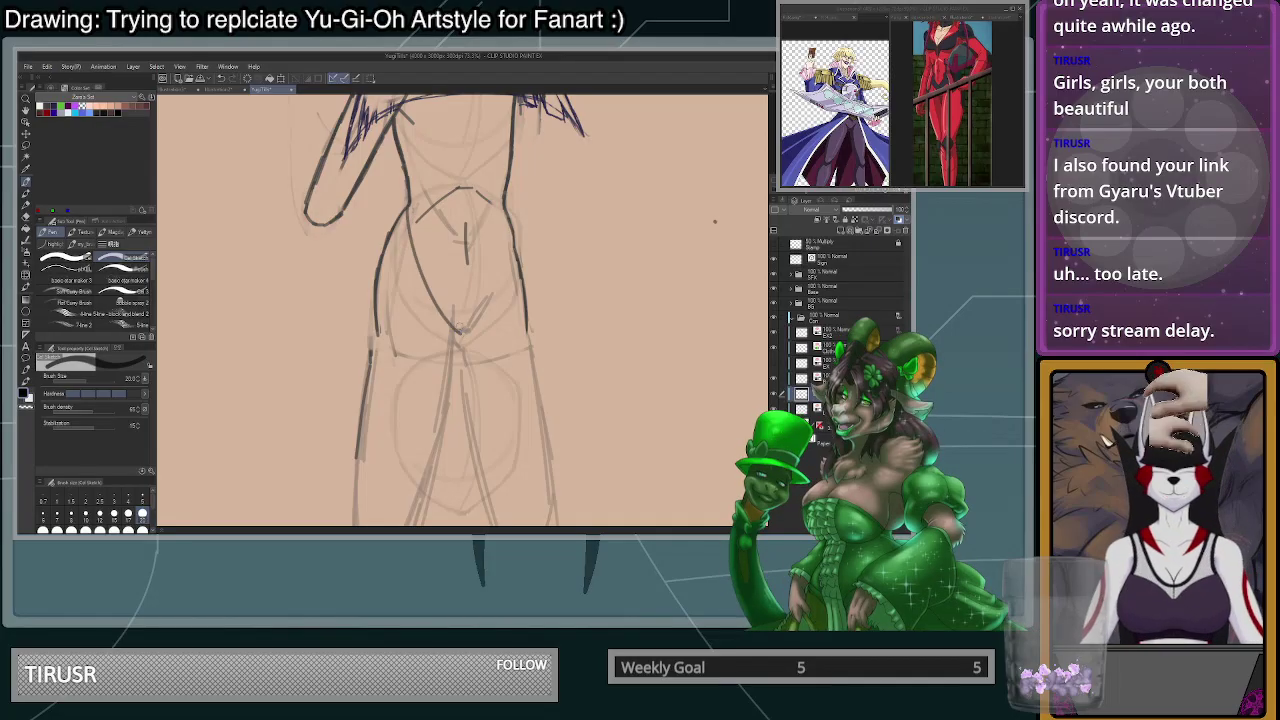
key(ctrl+z)
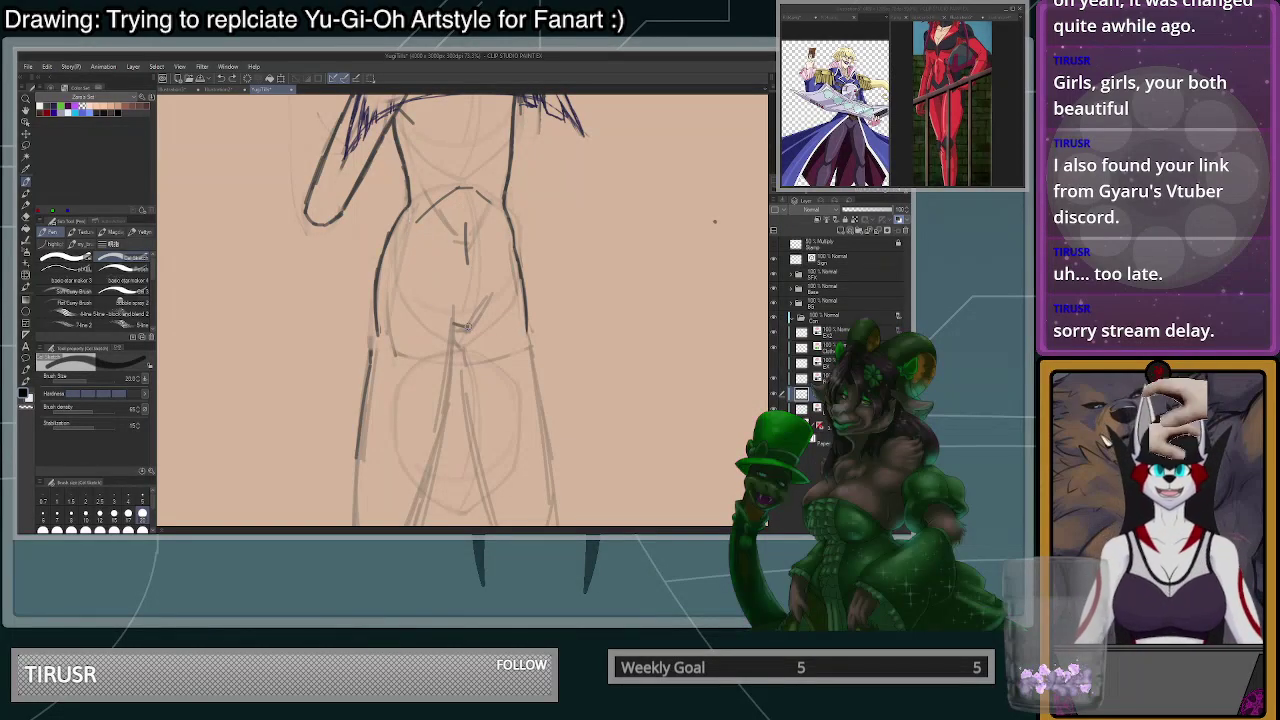
- Draw a V-shaped pelvis contour running from both sides of the waist down to a short curved line at the crotch
mouse_move(455, 316)
mouse_down()
mouse_move(478, 312)
mouse_move(510, 254)
mouse_up()
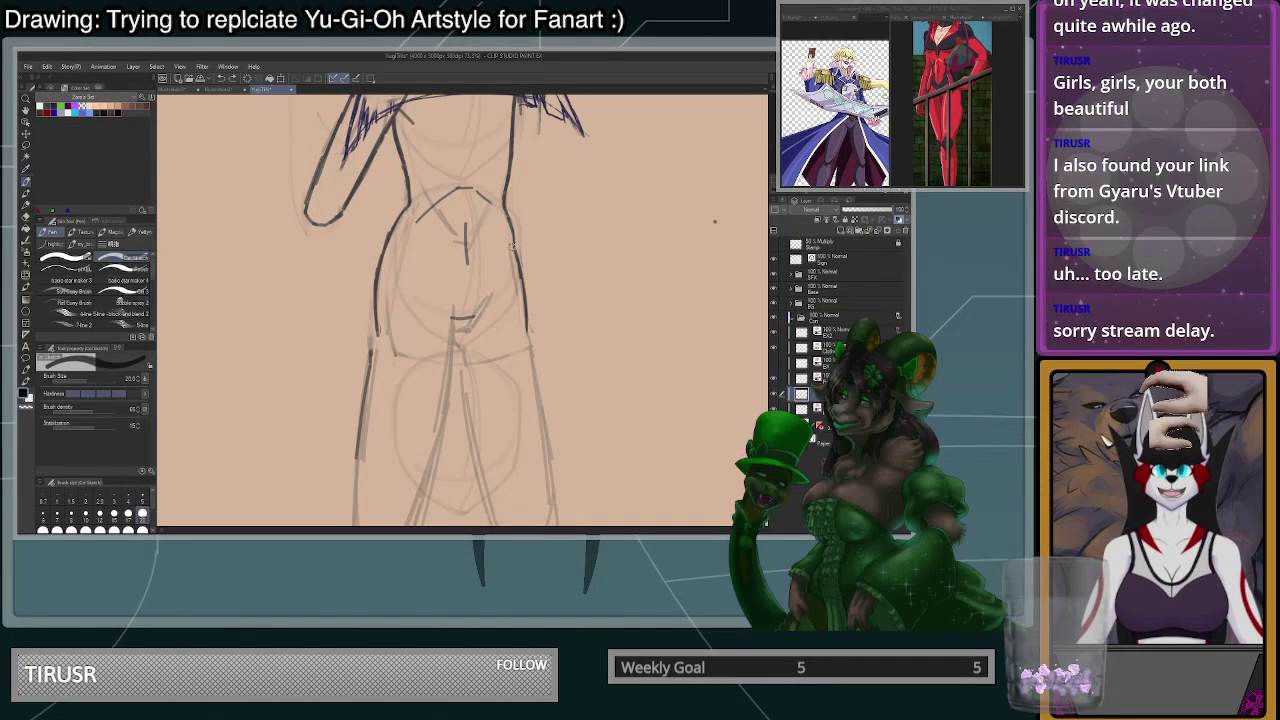
scroll(495, 229, up, 2)
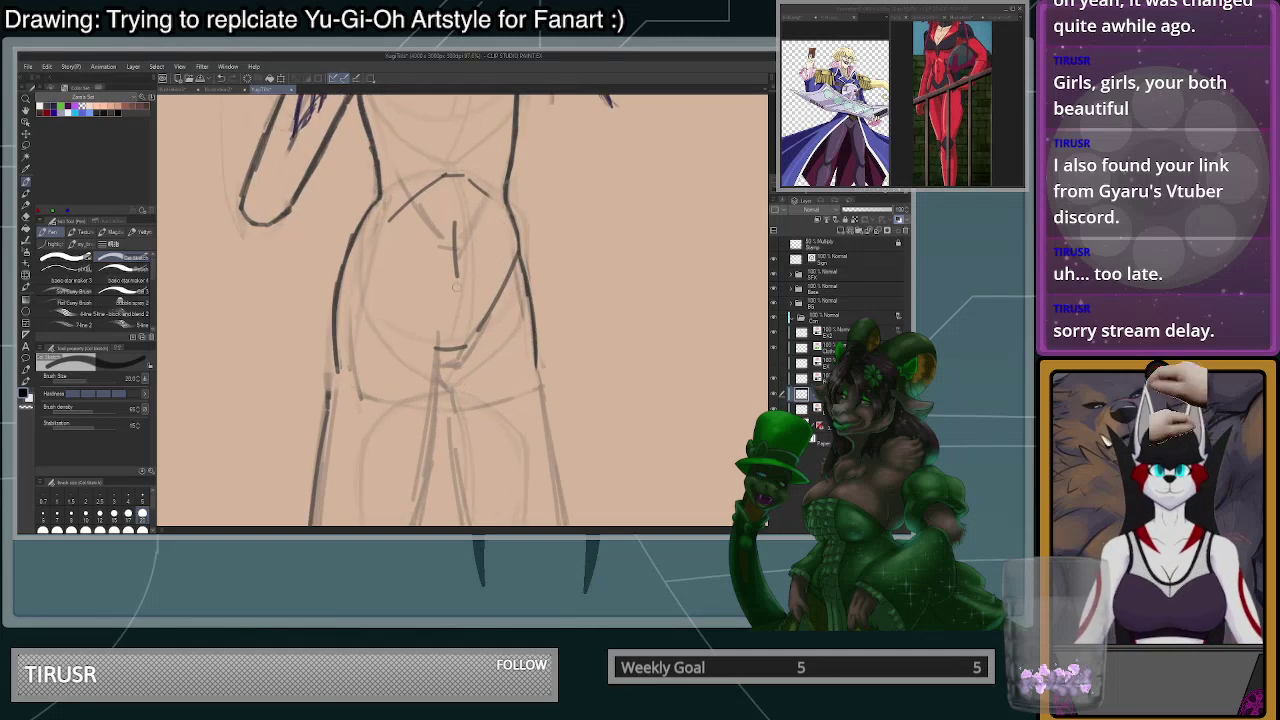
drag(381, 199, 432, 344)
mouse_move(380, 207)
mouse_down()
mouse_move(434, 349)
mouse_move(466, 347)
mouse_move(501, 293)
mouse_up()
key(ctrl+z)
mouse_move(467, 343)
mouse_down()
mouse_move(494, 248)
mouse_move(482, 323)
mouse_up()
key(ctrl+z)
scroll(500, 282, down, 5)
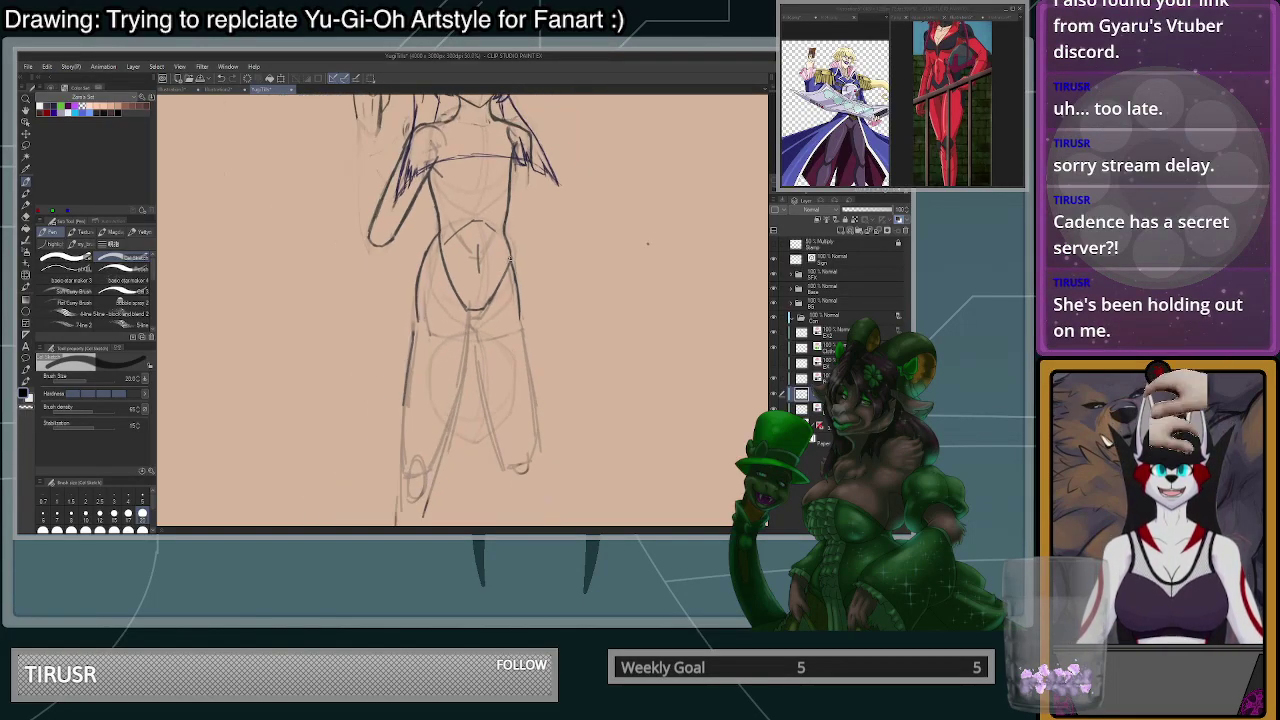
scroll(450, 424, up, 2)
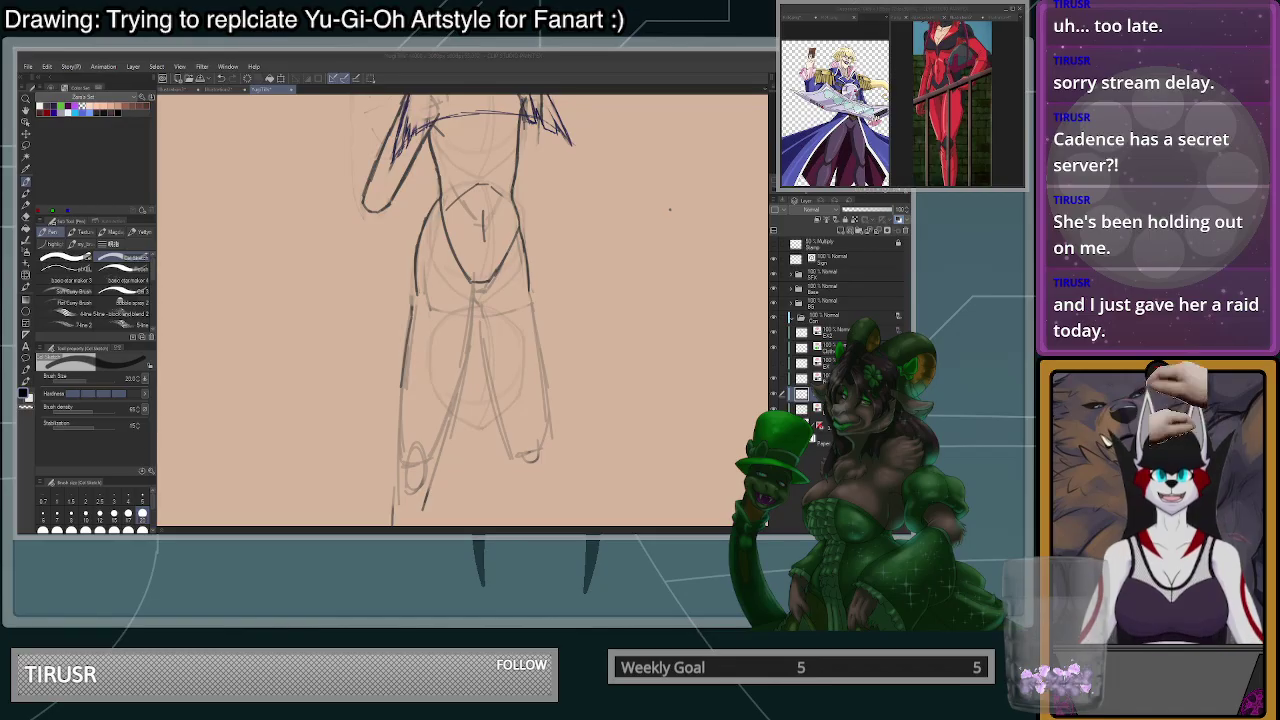
- Connect the hip curve on the raised-arm side to the outer thigh with a dark, gently sloping line
drag(416, 272, 401, 388)
key(ctrl+z)
key(ctrl+z)
key(ctrl+z)
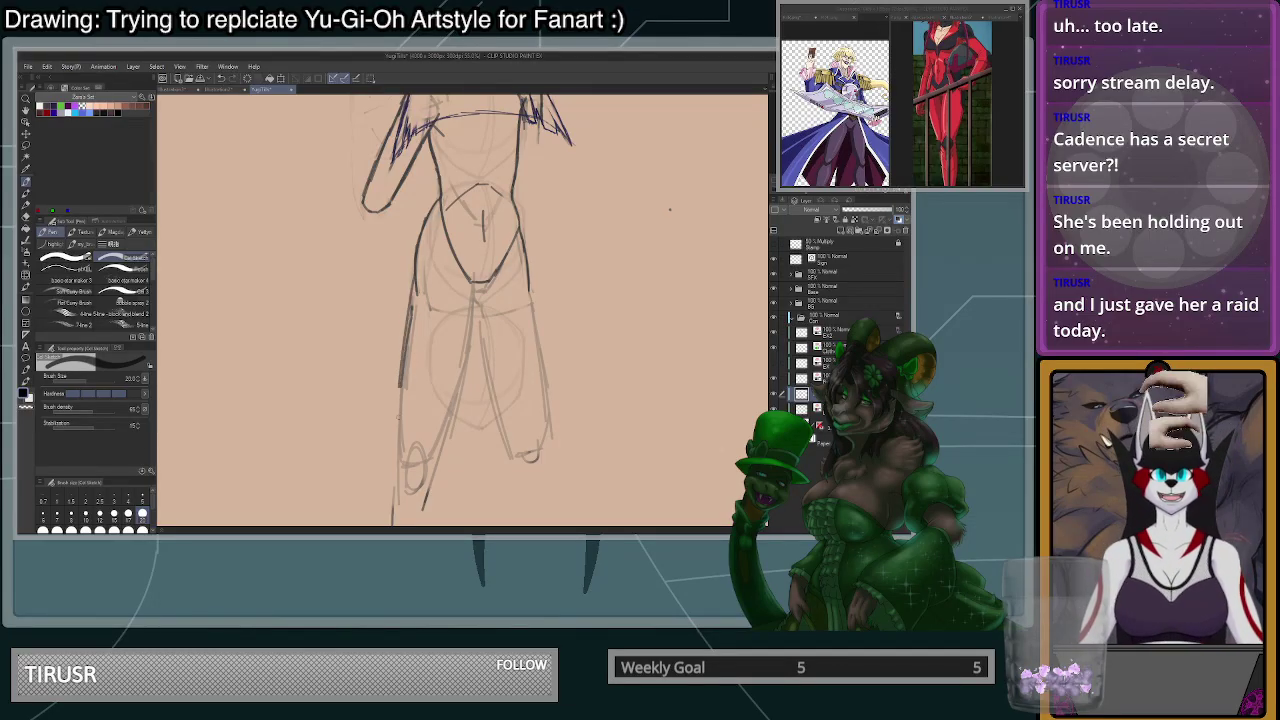
drag(415, 278, 400, 389)
key(ctrl+z)
mouse_move(412, 306)
mouse_down()
mouse_move(401, 386)
mouse_move(403, 363)
mouse_up()
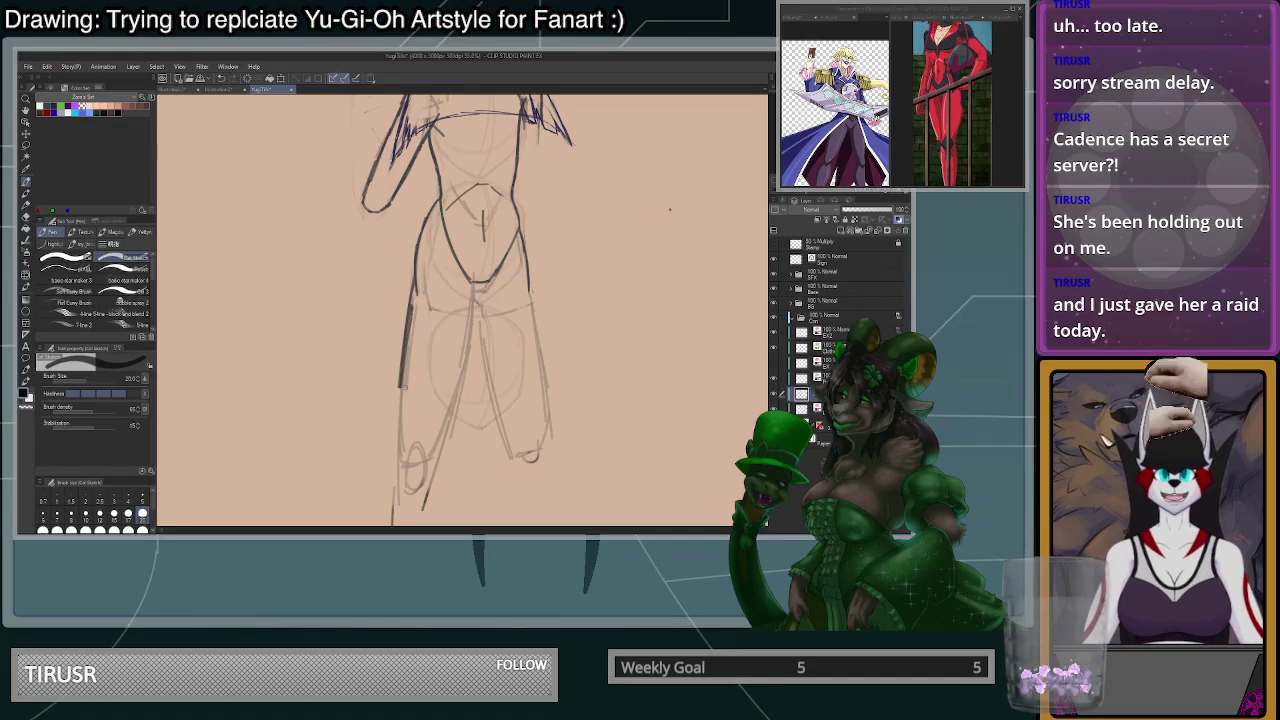
- Thin the inner edge of the outer thigh line on the raised-arm side with the transparent size 100 brush
click(142, 530)
key(c)
drag(417, 309, 408, 405)
drag(412, 336, 410, 403)
drag(425, 283, 420, 319)
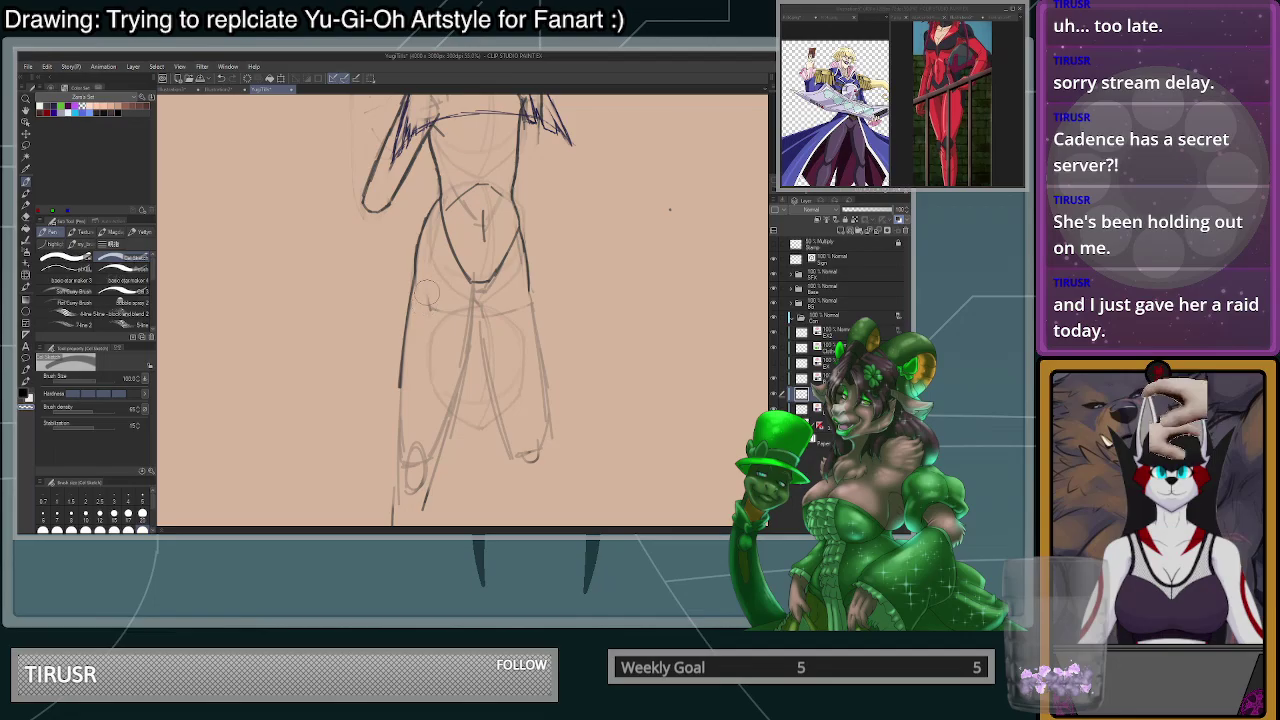
- Draw a dark oval for the knee of the leg on the raised-arm side with the size 20 brush
scroll(486, 184, down, 5)
key(ctrl+minus)
key(ctrl+minus)
key(ctrl+plus)
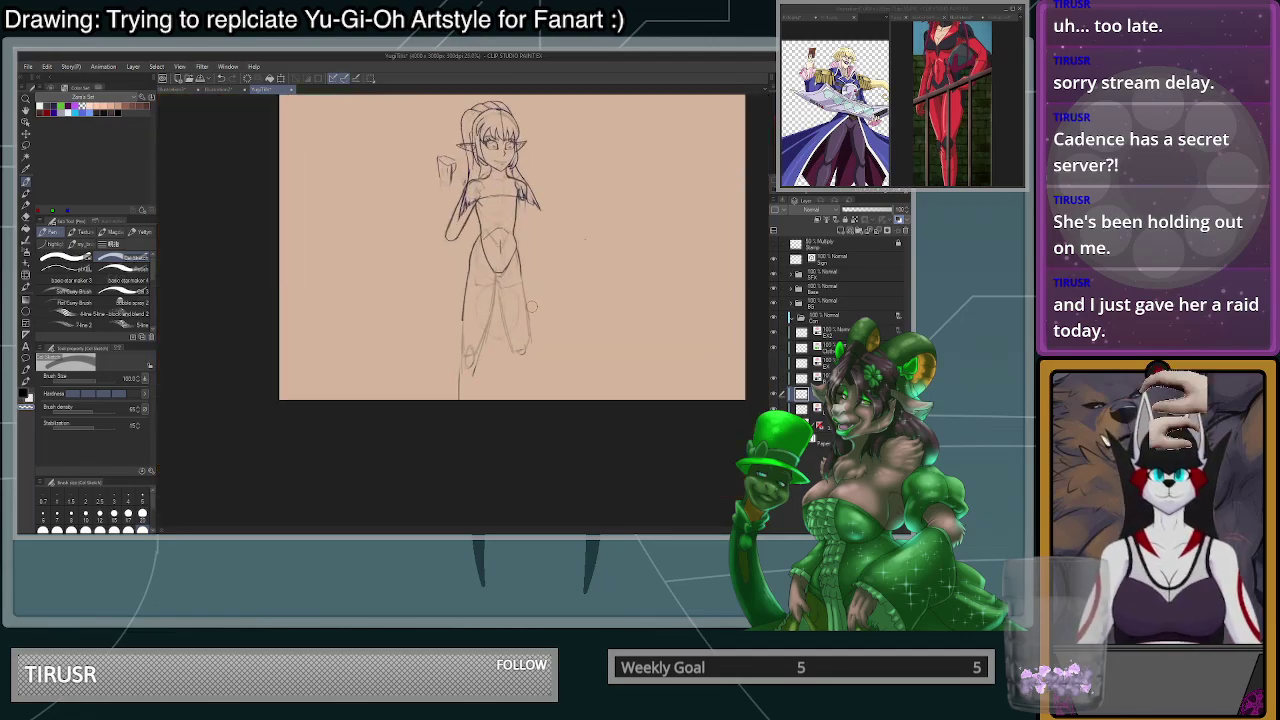
key(ctrl+plus)
key(ctrl+plus)
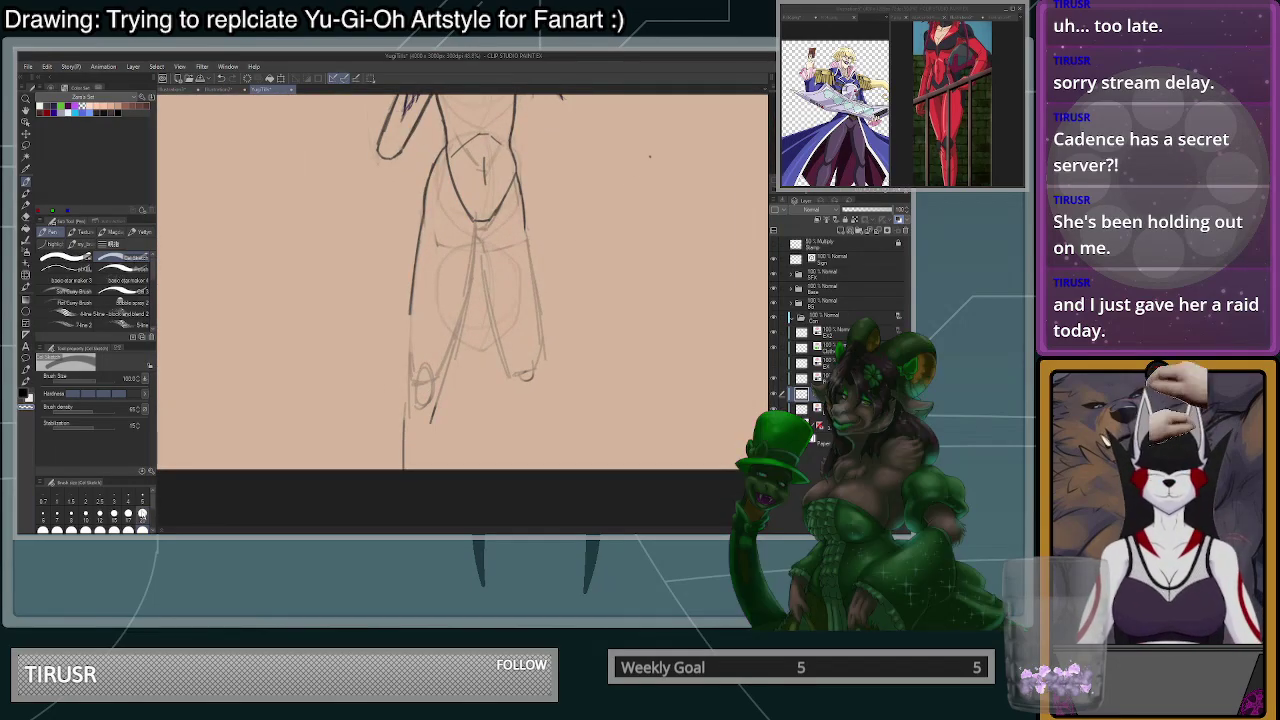
click(142, 515)
key(c)
mouse_move(413, 385)
mouse_down()
mouse_move(430, 402)
mouse_move(432, 374)
mouse_move(430, 398)
mouse_up()
key(ctrl+z)
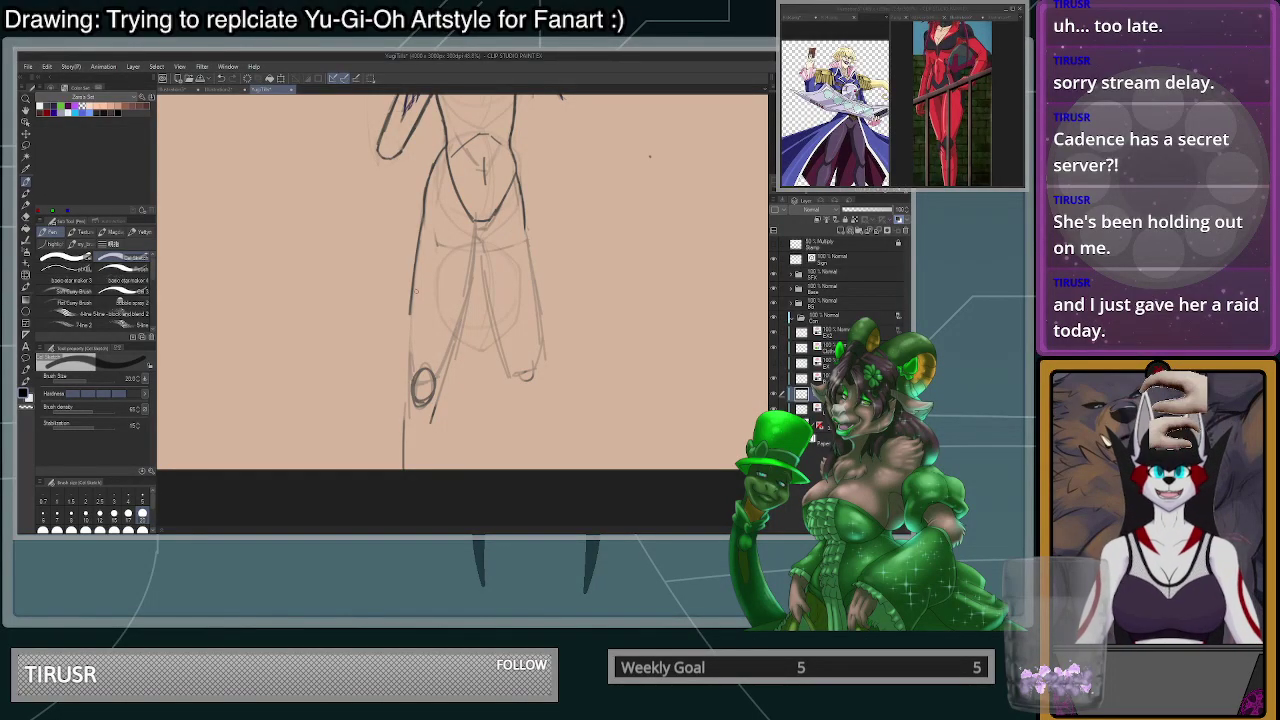
- Extend the outer thigh line to the knee oval, and draw the inner thigh line from the crotch down to the same knee
mouse_move(410, 292)
mouse_down()
mouse_move(417, 403)
mouse_move(432, 396)
mouse_move(470, 284)
mouse_up()
key(ctrl+z)
drag(476, 220, 467, 294)
drag(477, 216, 458, 324)
key(ctrl+z)
key(ctrl+z)
scroll(472, 286, down, 3)
scroll(472, 240, down, 1)
scroll(512, 321, up, 2)
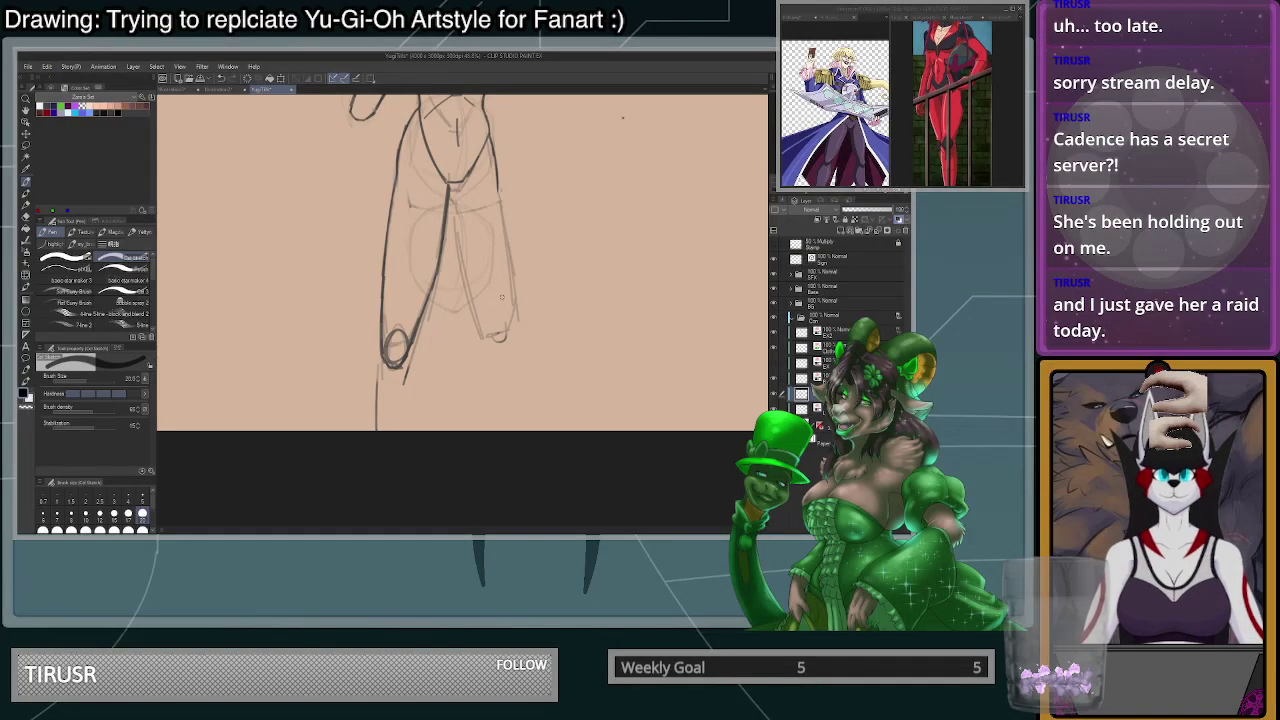
- Draw a smaller dark oval for the knee of the leg opposite the raised arm
mouse_move(505, 312)
mouse_down()
mouse_move(496, 345)
mouse_move(506, 314)
mouse_move(508, 354)
mouse_move(500, 334)
mouse_move(514, 338)
mouse_move(497, 326)
mouse_move(498, 344)
mouse_up()
key(ctrl+z)
key(ctrl+z)
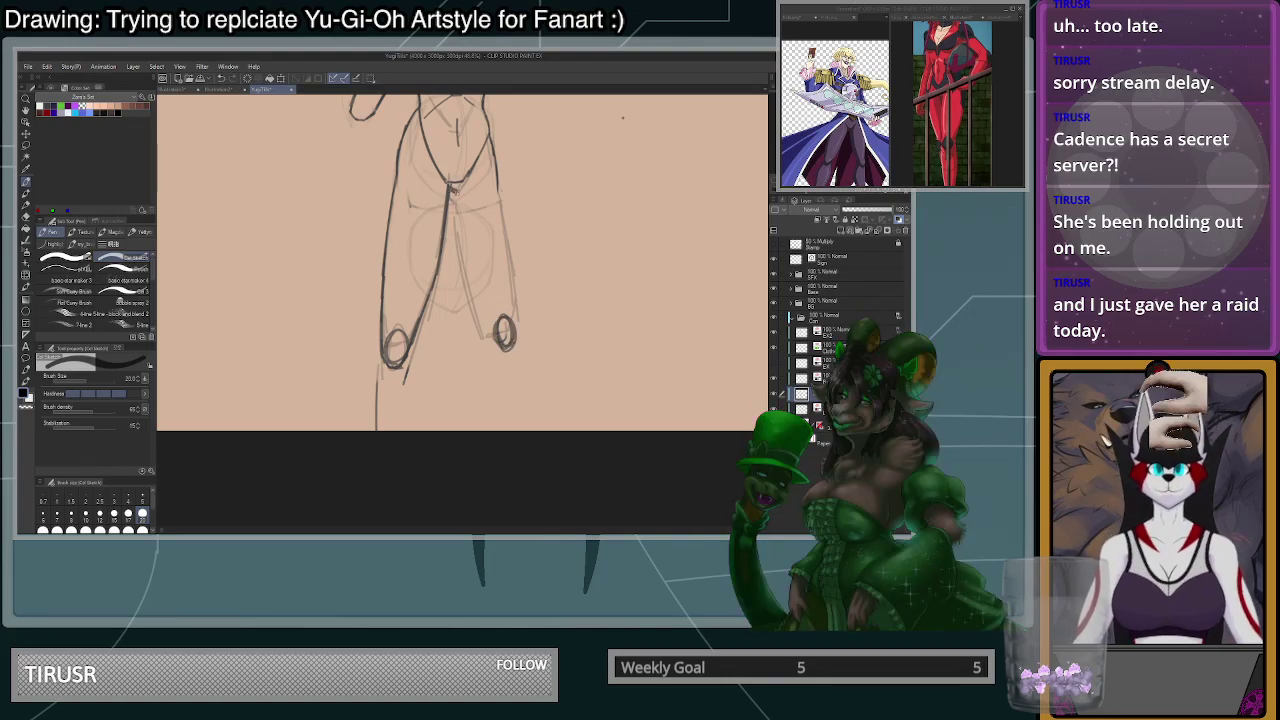
- Draw the inner thigh line of the leg on the right from the crotch to the knee circle, redoing strokes until the curve fits
drag(458, 210, 478, 303)
key(ctrl+z)
drag(463, 242, 487, 336)
drag(470, 284, 493, 344)
key(ctrl+z)
key(ctrl+z)
key(ctrl+z)
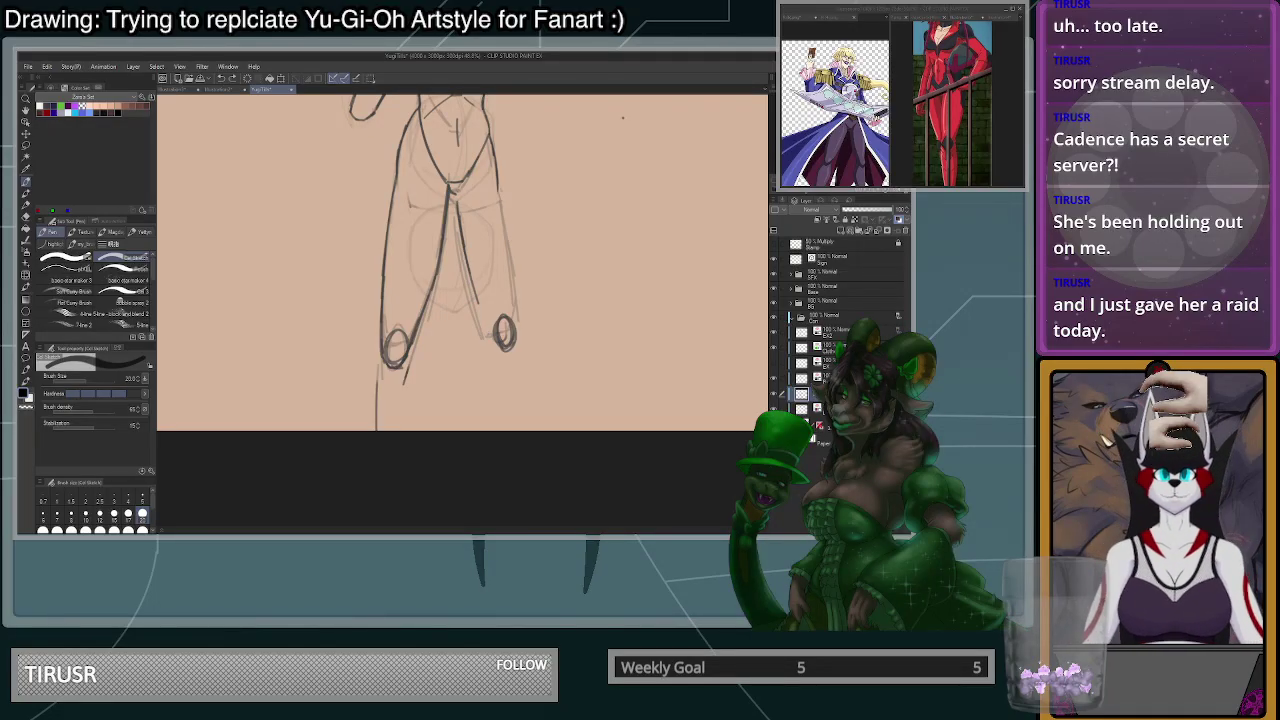
key(ctrl+z)
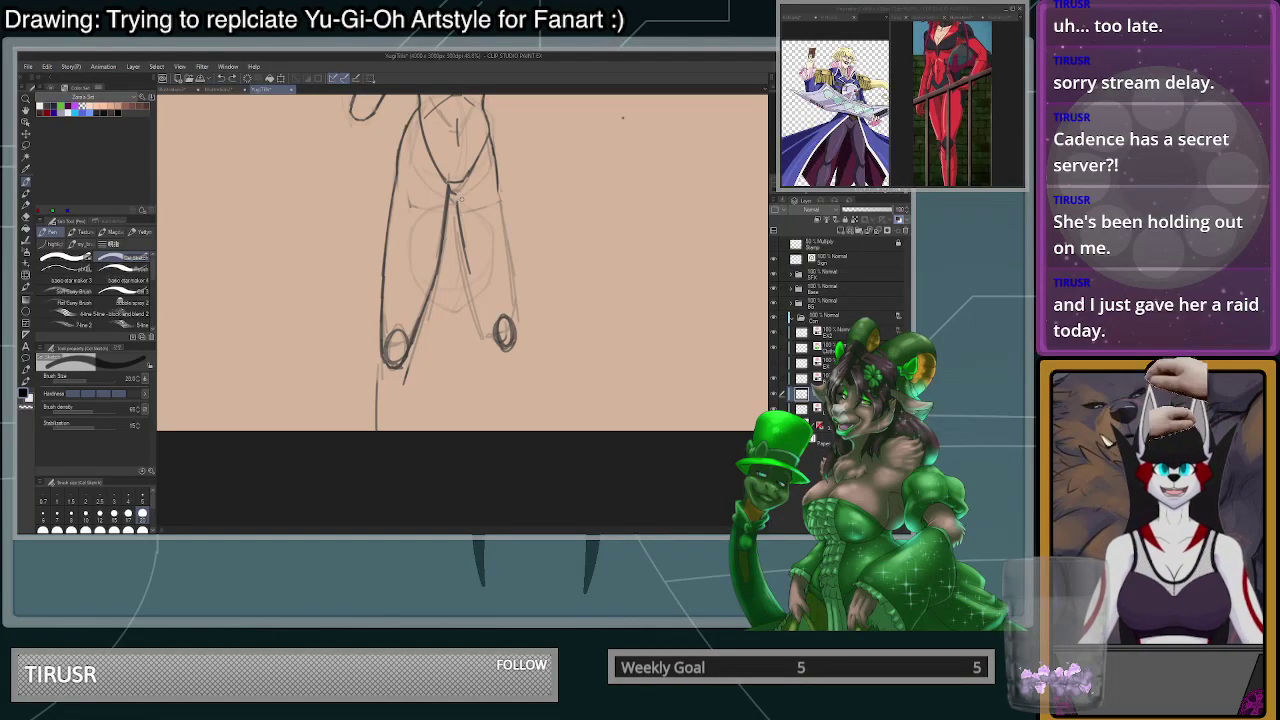
key(ctrl+z)
drag(454, 197, 461, 241)
key(ctrl+z)
key(ctrl+z)
mouse_move(456, 192)
mouse_down()
mouse_move(465, 268)
mouse_move(494, 339)
mouse_up()
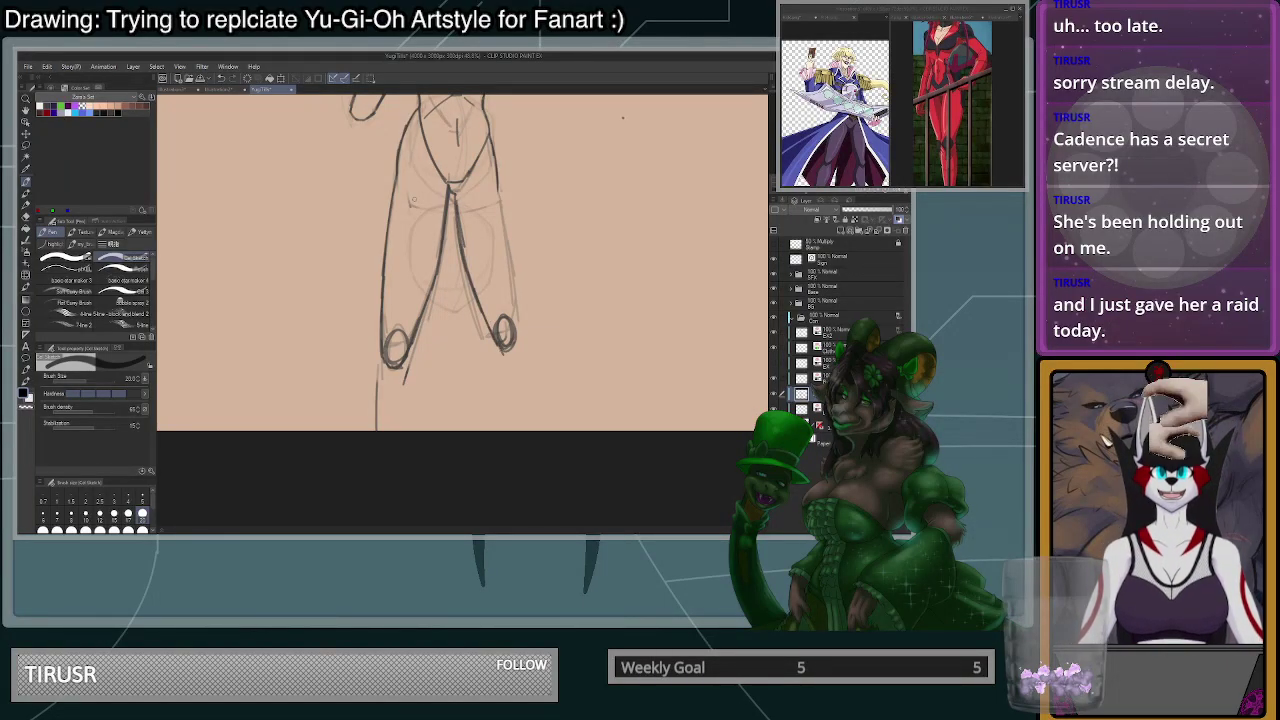
- Clean up the overlapping inner thigh strokes of the right leg with a large transparent brush, and return to brush size 20
click(142, 530)
mouse_move(469, 239)
mouse_down()
mouse_move(464, 208)
mouse_move(459, 258)
mouse_up()
click(142, 515)
key(c)
drag(455, 201, 468, 271)
key(ctrl+z)
- Strengthen the outer thigh line of the right leg from the hip down to the knee
drag(498, 190, 509, 257)
drag(501, 206, 517, 338)
scroll(505, 268, down, 3)
scroll(529, 203, down, 5)
scroll(525, 155, up, 7)
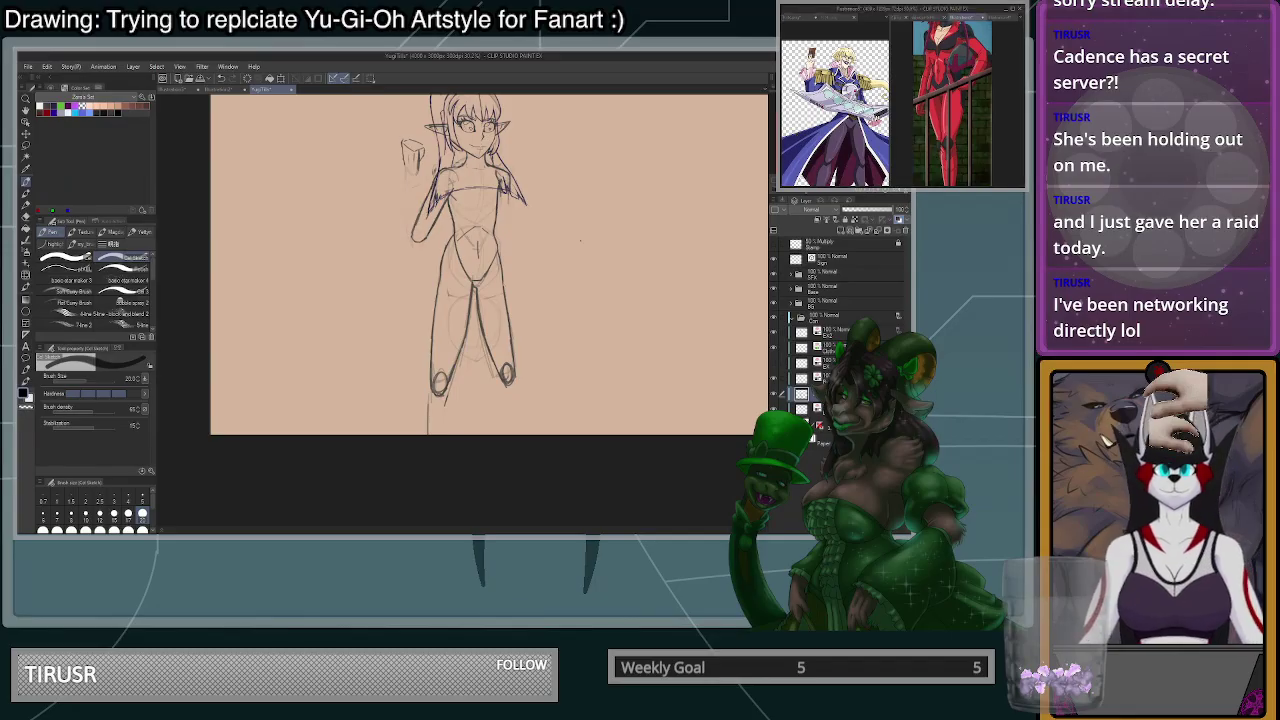
- Using the legs in the reference picture as a guide, draw the right leg's inner calf line from the knee to the canvas edge
click(850, 125)
scroll(856, 125, up, 4)
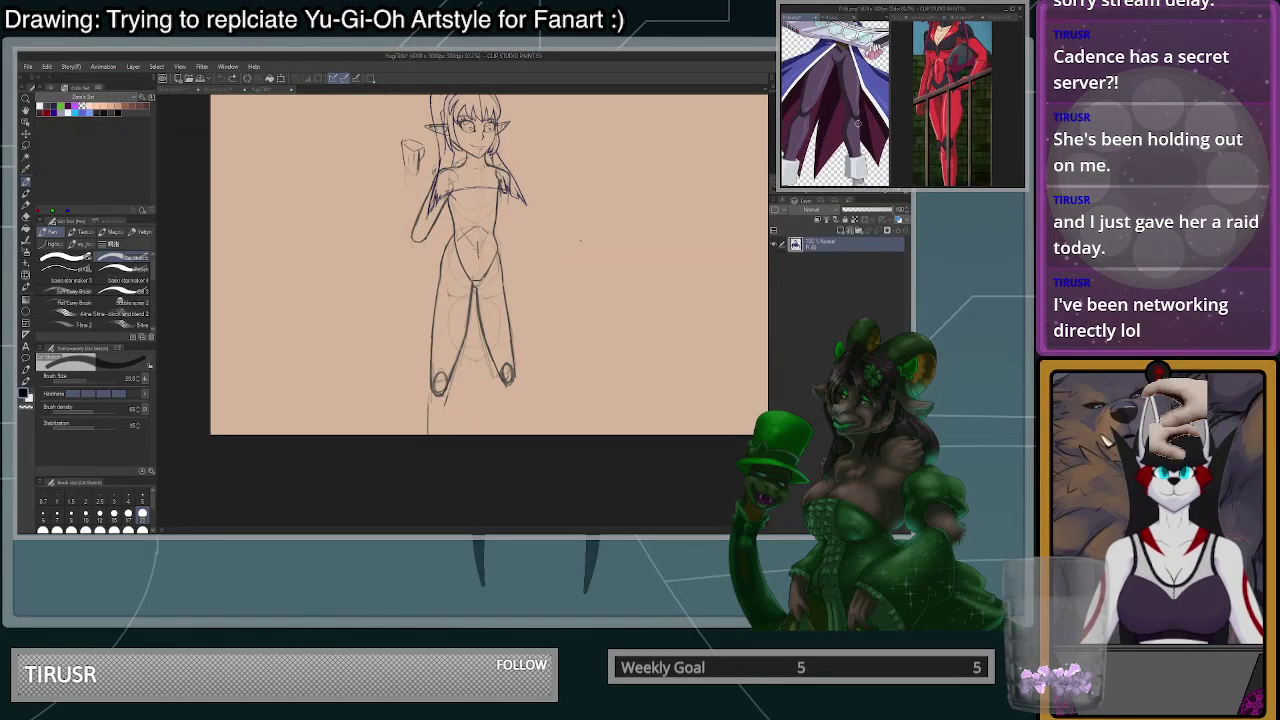
scroll(504, 388, up, 5)
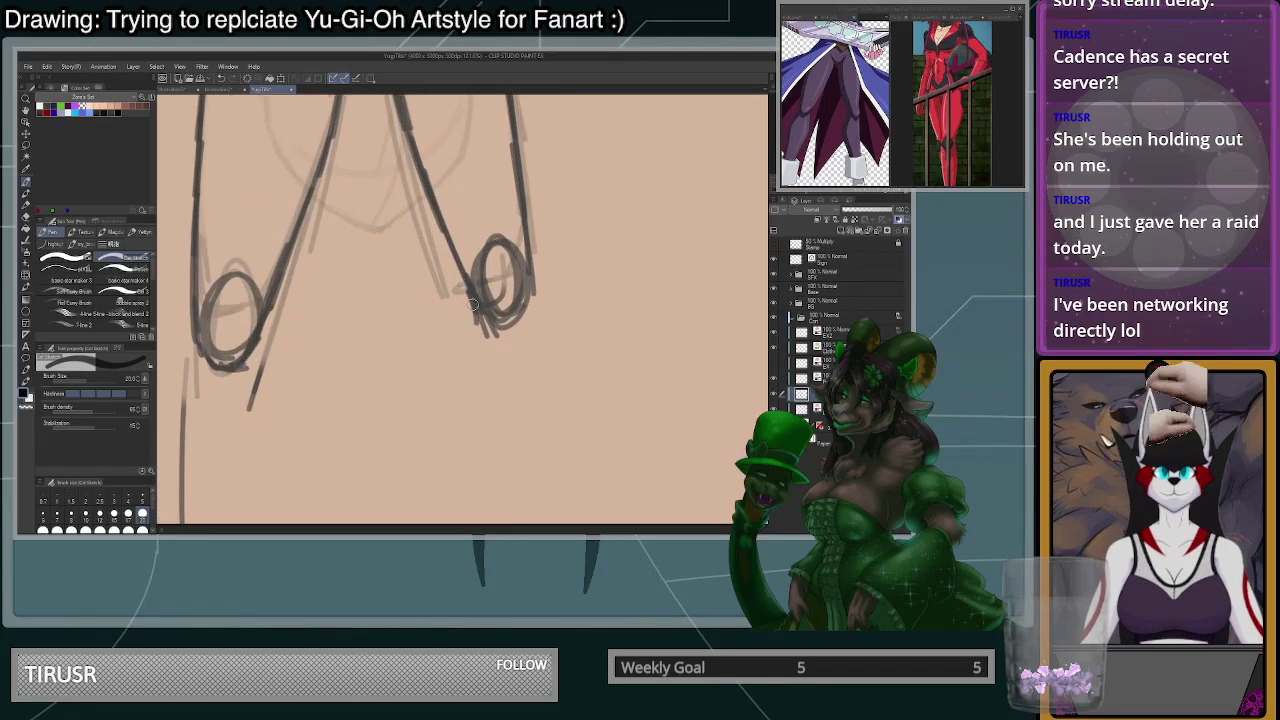
scroll(480, 315, down, 2)
mouse_move(478, 316)
mouse_down()
mouse_move(470, 346)
mouse_move(495, 443)
mouse_up()
drag(477, 311, 492, 441)
key(c)
drag(473, 360, 489, 432)
key(c)
mouse_move(476, 318)
mouse_down()
mouse_move(478, 416)
mouse_move(495, 436)
mouse_up()
scroll(497, 348, down, 1)
scroll(497, 307, up, 5)
key(ctrl+z)
key(ctrl+z)
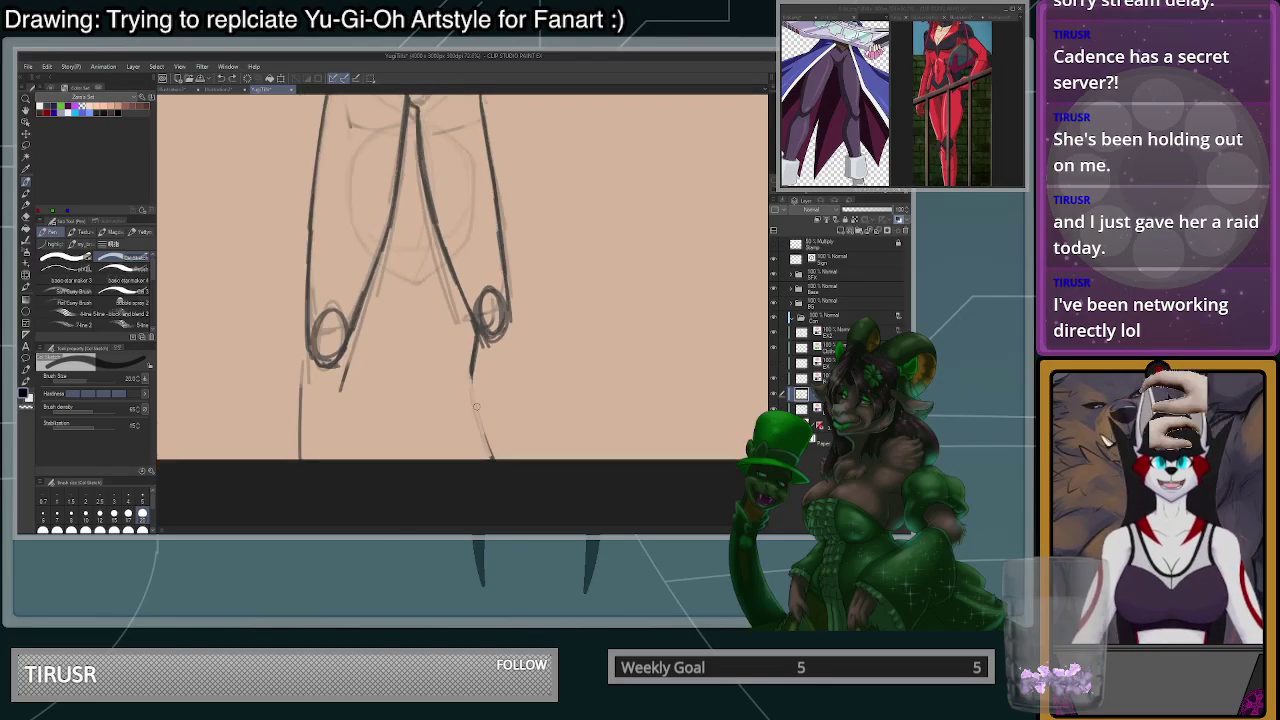
- Erase the inner side of the right knee circle and redraw the lower end of the inner thigh line
scroll(488, 345, up, 1)
click(143, 529)
key(c)
mouse_move(474, 318)
mouse_down()
mouse_move(420, 158)
mouse_move(467, 305)
mouse_move(433, 170)
mouse_move(466, 303)
mouse_up()
click(142, 516)
key(c)
mouse_move(400, 112)
mouse_down()
mouse_move(414, 194)
mouse_move(463, 317)
mouse_up()
key(ctrl+z)
key(ctrl+z)
key(ctrl+z)
key(ctrl+z)
key(ctrl+z)
drag(436, 250, 463, 320)
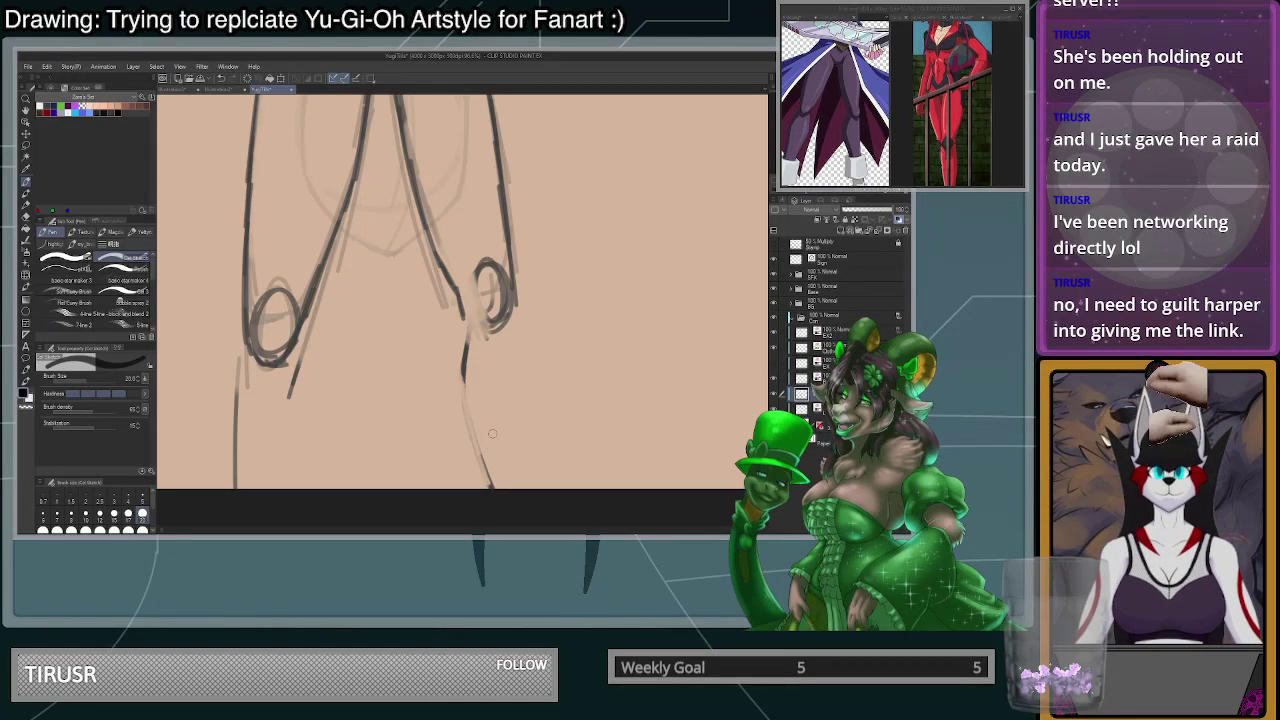
- Extend the right leg's inner thigh line with a smooth stroke down to the knee
scroll(492, 435, down, 2)
scroll(488, 398, up, 1)
drag(413, 148, 448, 290)
scroll(449, 290, down, 3)
scroll(433, 172, up, 2)
scroll(430, 163, up, 2)
- Thin the right leg's inner thigh and upper calf lines around the knee using the transparent colour
key(c)
drag(416, 161, 427, 263)
drag(416, 188, 440, 330)
key(ctrl+z)
drag(423, 212, 442, 332)
drag(438, 309, 458, 360)
scroll(464, 208, down, 4)
scroll(504, 377, up, 4)
drag(451, 316, 446, 350)
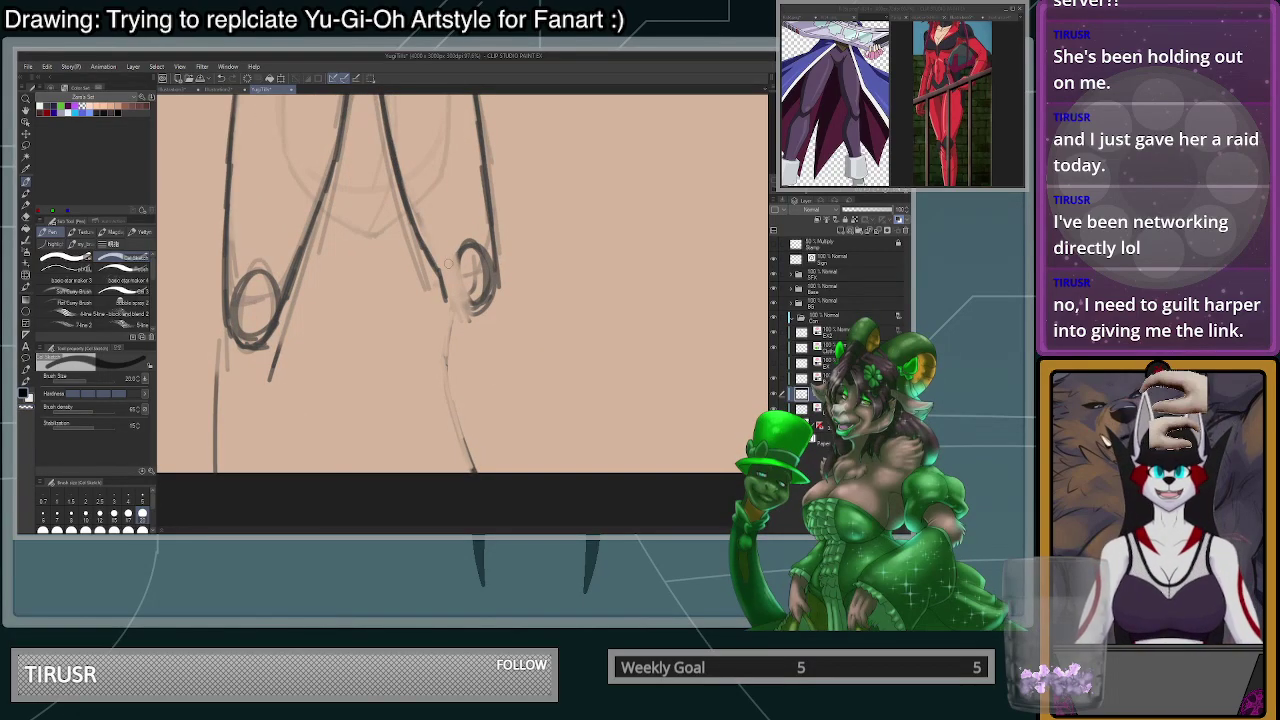
- Redraw the right leg's inner calf line from the inner knee down to the canvas edge with a darker stroke
mouse_move(448, 298)
mouse_down()
mouse_move(438, 354)
mouse_move(474, 462)
mouse_up()
drag(457, 411, 479, 472)
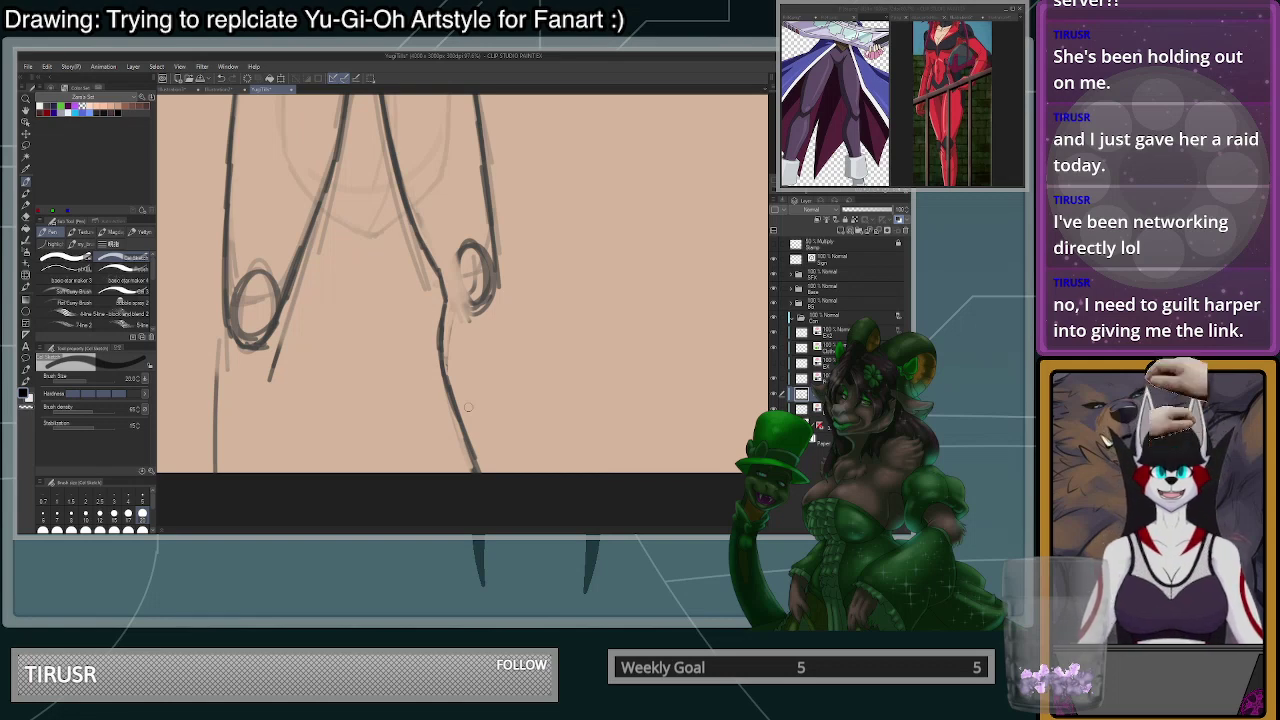
drag(441, 285, 438, 358)
key(ctrl+z)
key(ctrl+z)
key(ctrl+z)
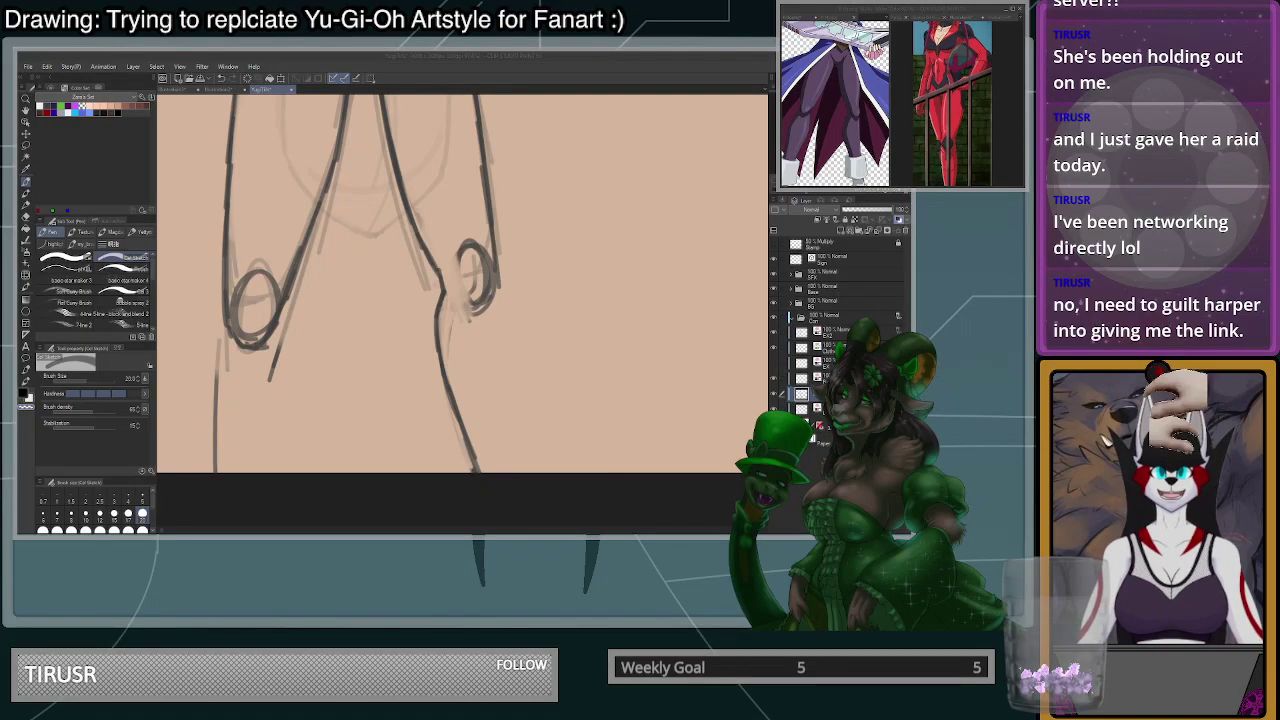
- Trim the lower inner thigh line of the right leg and redraw where it meets the calf at the inner knee
mouse_move(443, 280)
mouse_down()
mouse_move(413, 210)
mouse_move(434, 267)
mouse_up()
key(c)
key(ctrl+z)
key(ctrl+z)
drag(410, 215, 430, 262)
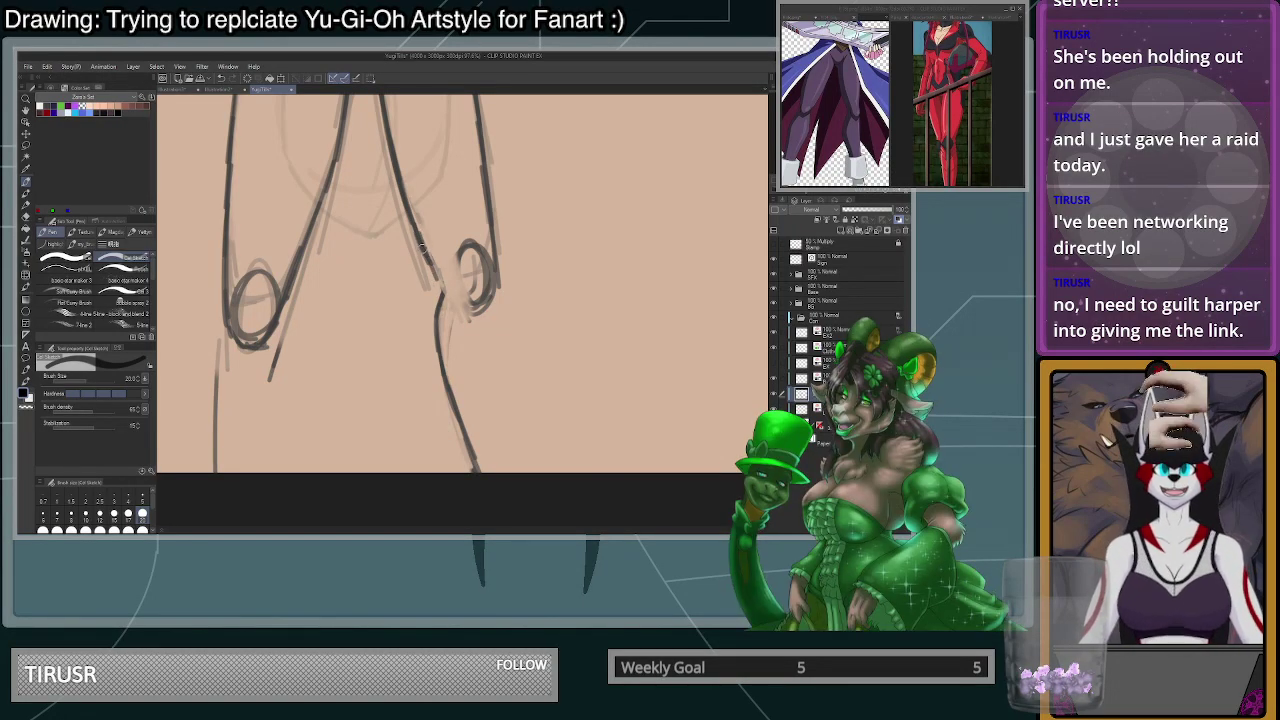
drag(404, 196, 438, 277)
key(c)
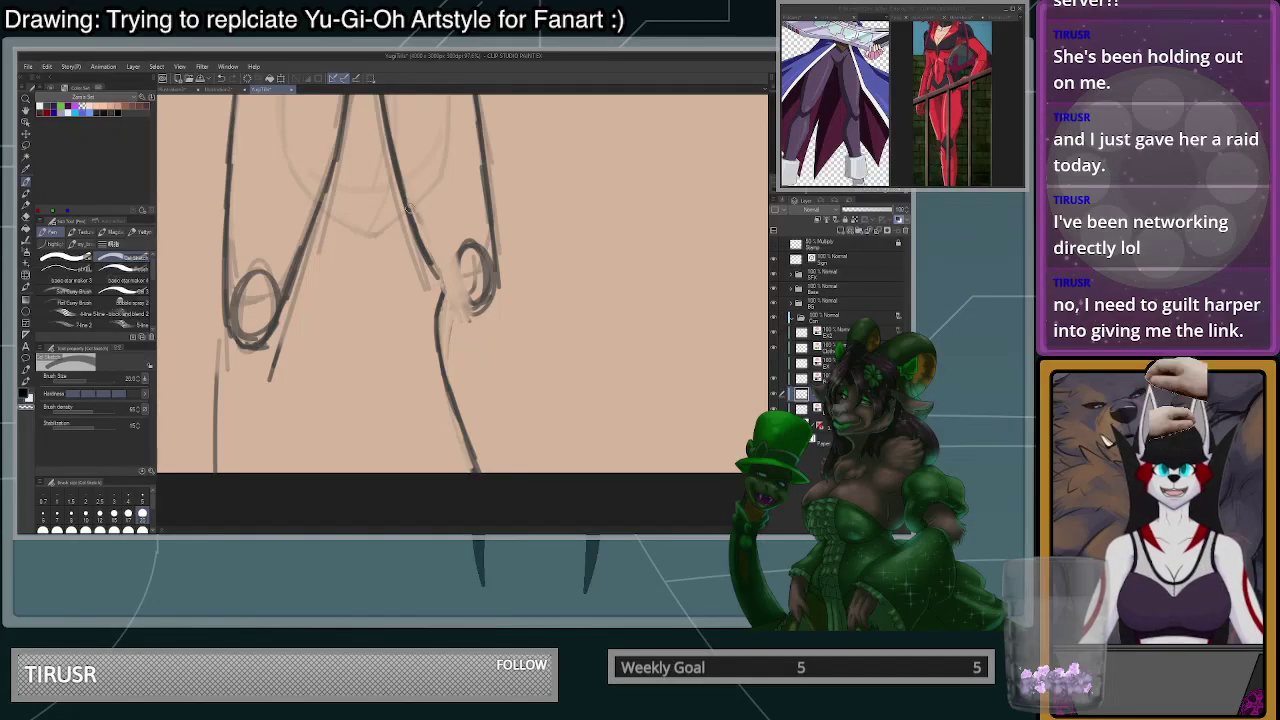
drag(412, 212, 436, 268)
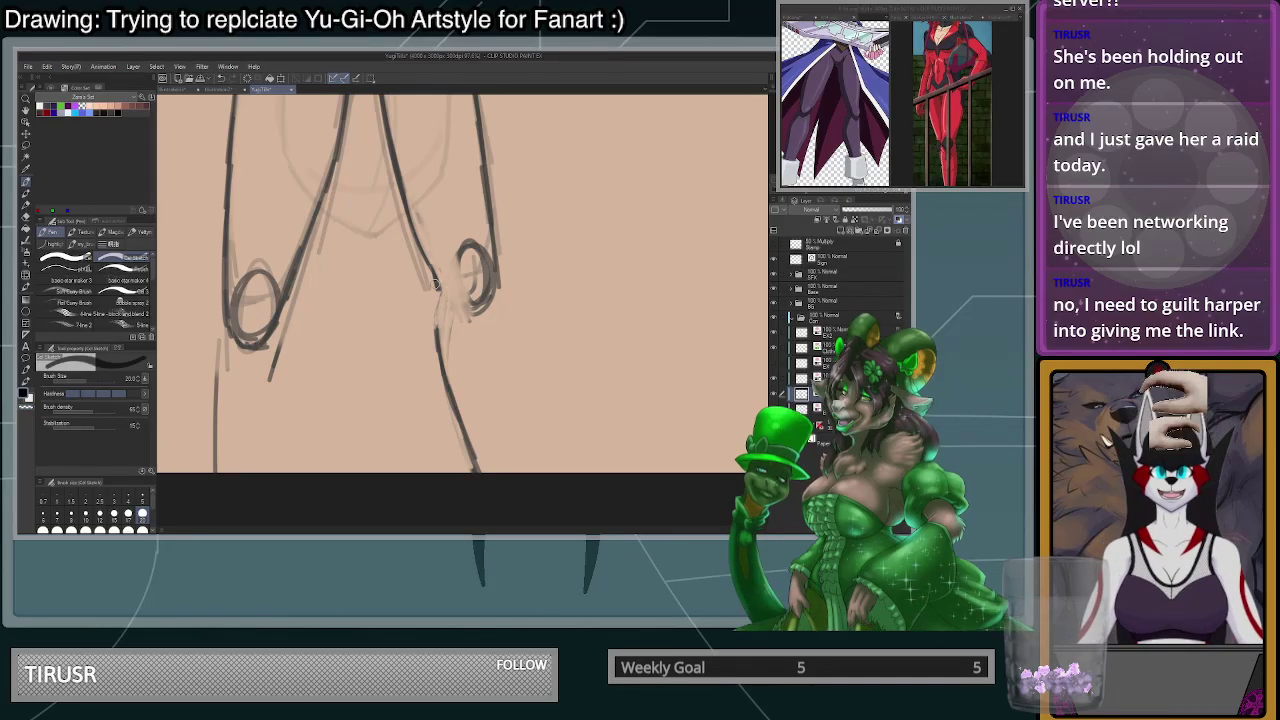
drag(438, 284, 447, 383)
- Erase the right knee circle and inner calf line with a size 100 transparent brush, and set the brush size back to 20
scroll(504, 283, down, 5)
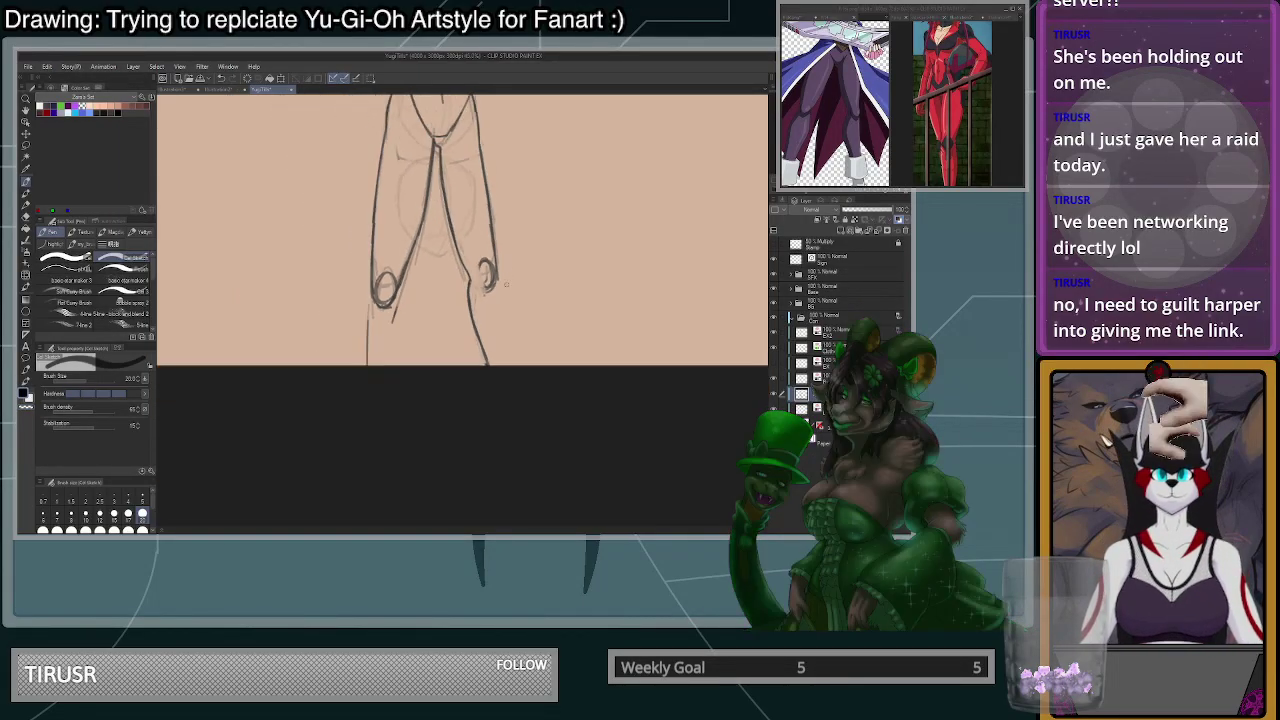
scroll(506, 284, up, 2)
click(142, 531)
key(c)
mouse_move(453, 288)
mouse_down()
mouse_move(457, 331)
mouse_move(478, 270)
mouse_move(482, 292)
mouse_move(482, 248)
mouse_up()
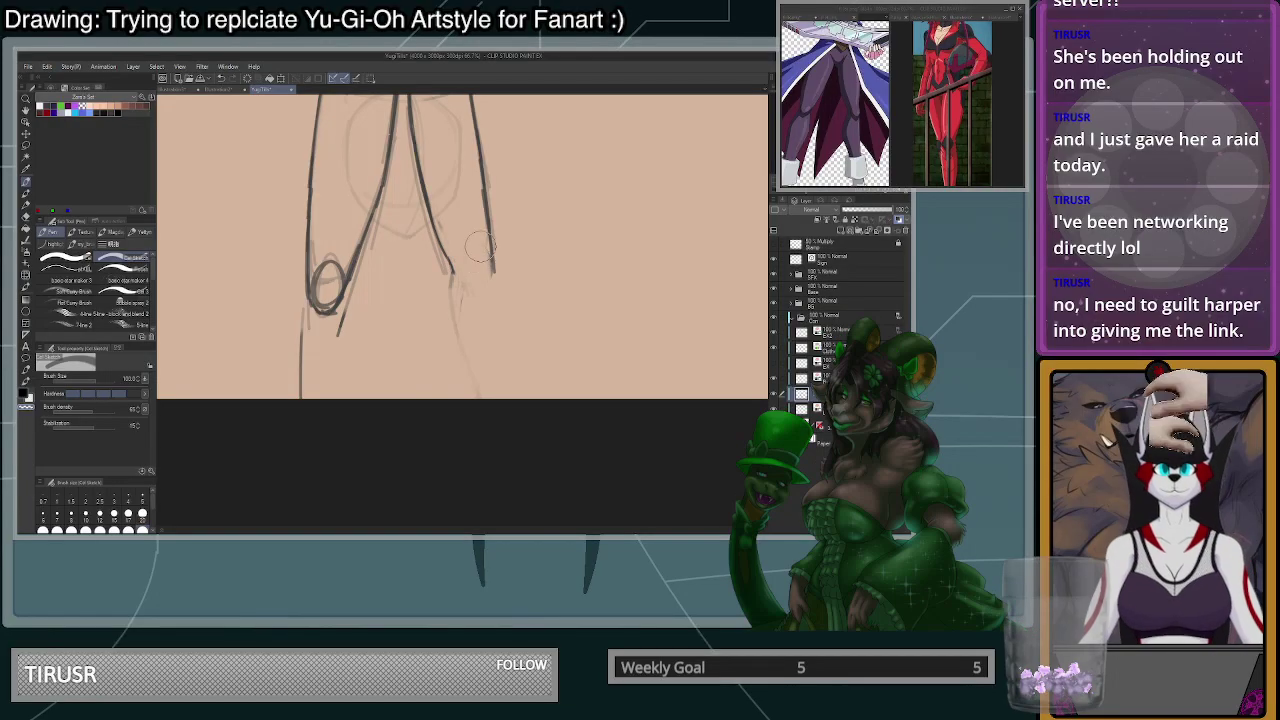
click(142, 514)
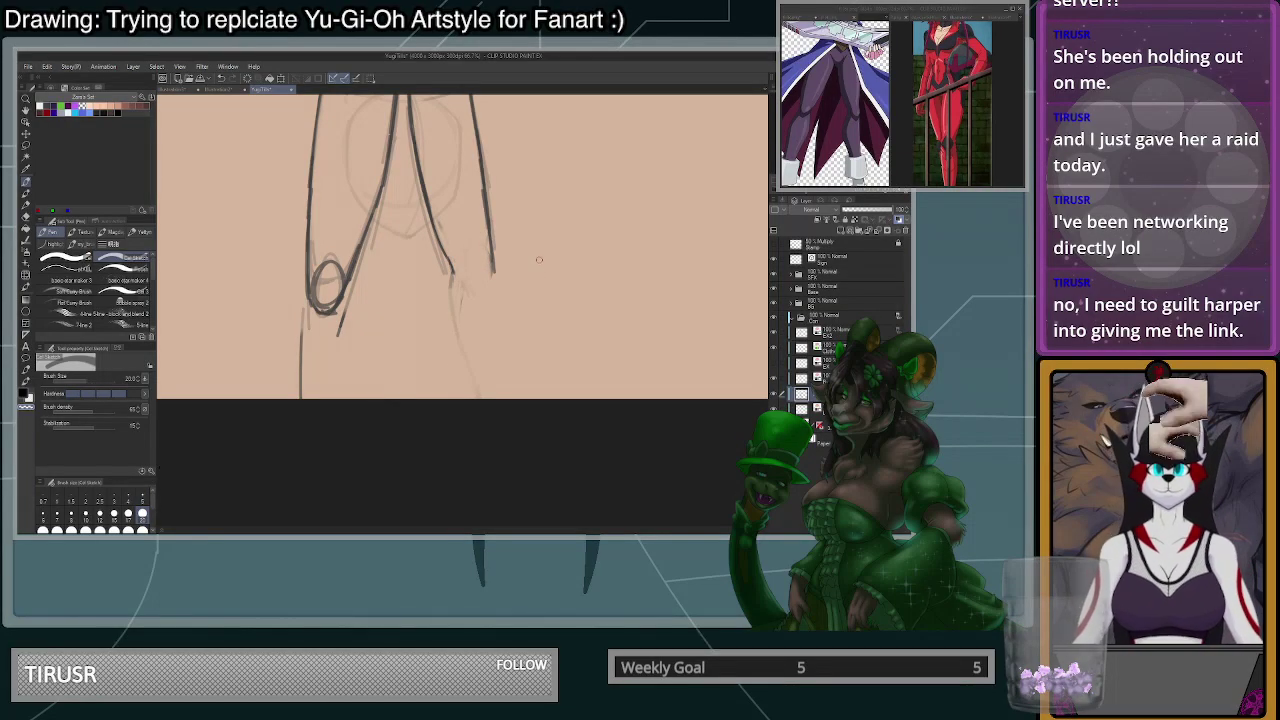
- Draw the outer knee contour of the right leg and a short curved kneecap line inside it
scroll(538, 260, up, 3)
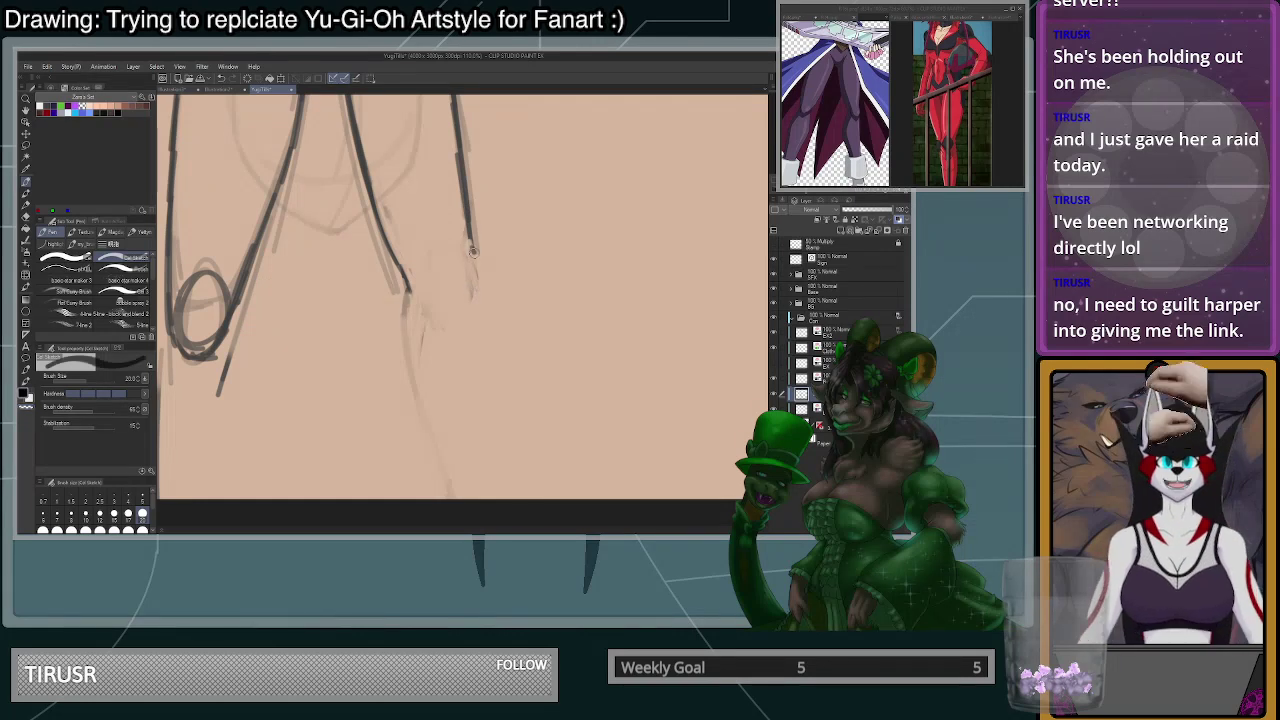
drag(478, 270, 500, 470)
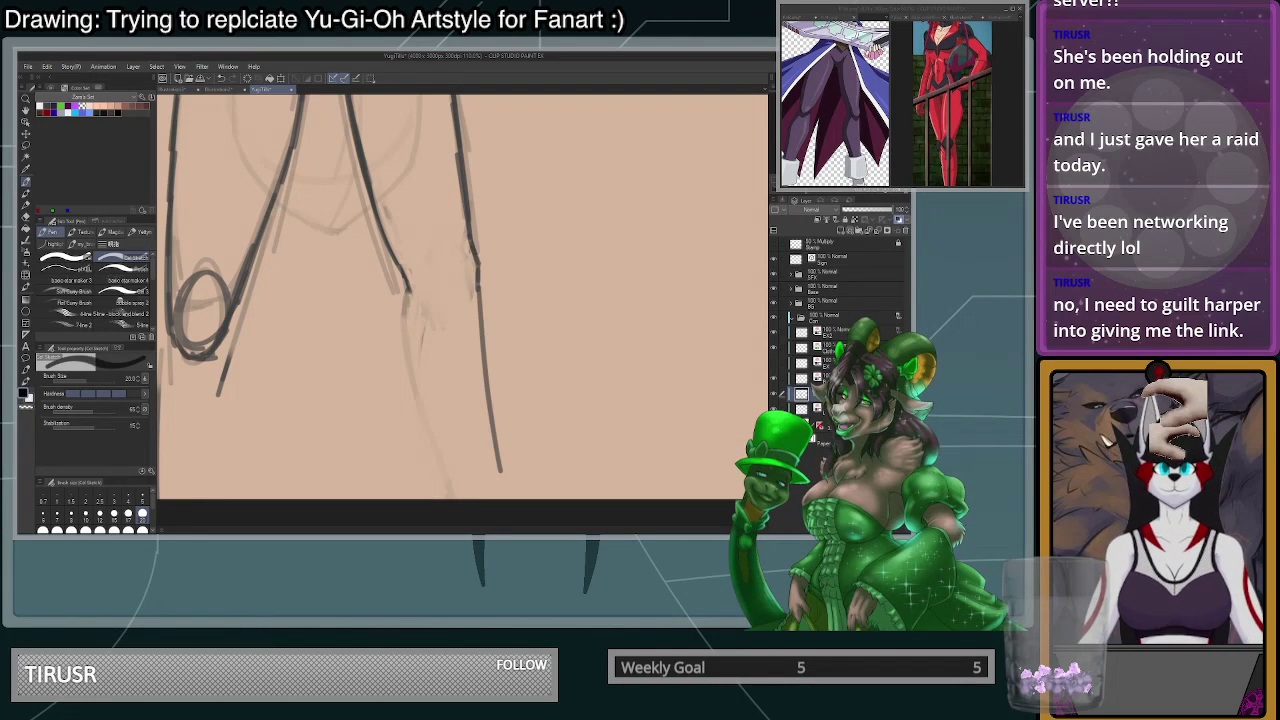
key(ctrl+z)
key(ctrl+z)
mouse_move(480, 268)
mouse_down()
mouse_move(473, 304)
mouse_move(448, 315)
mouse_up()
key(ctrl+z)
drag(417, 274, 455, 321)
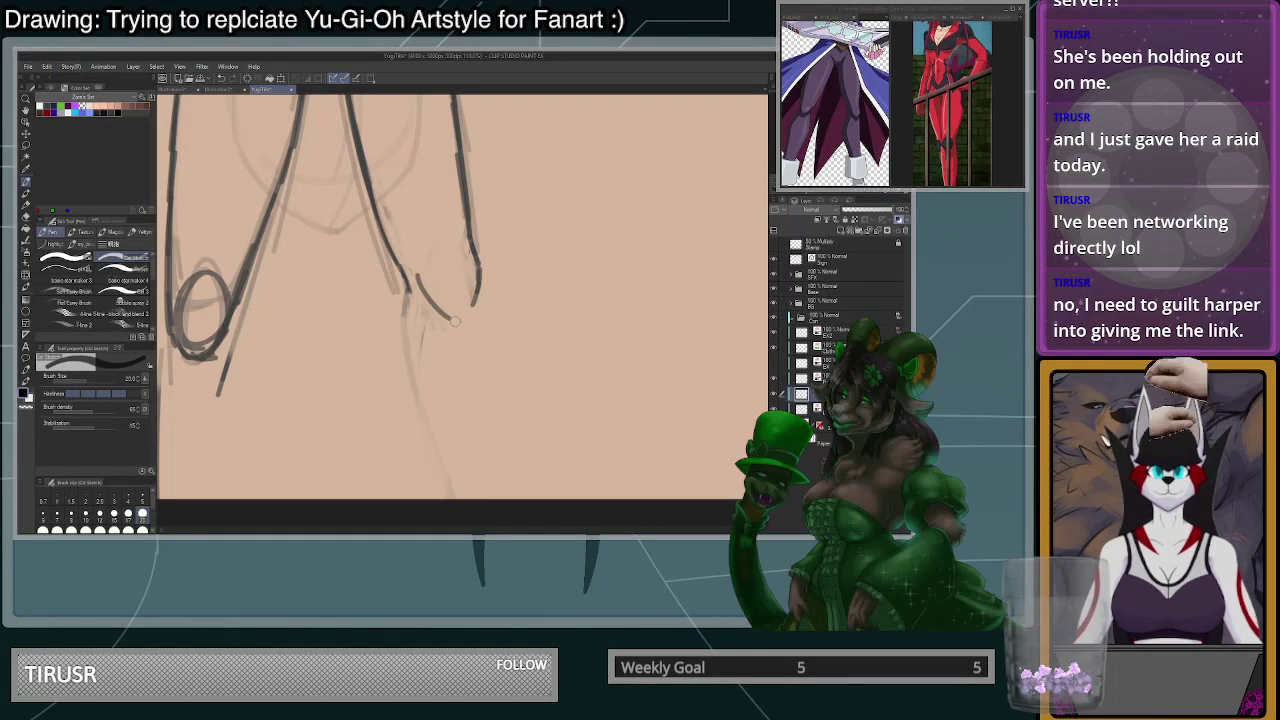
- Draw the right leg's outer calf line from the knee down to the canvas edge
scroll(474, 310, down, 3)
scroll(504, 326, up, 2)
mouse_move(477, 268)
mouse_down()
mouse_move(487, 370)
mouse_move(541, 519)
mouse_up()
key(ctrl+z)
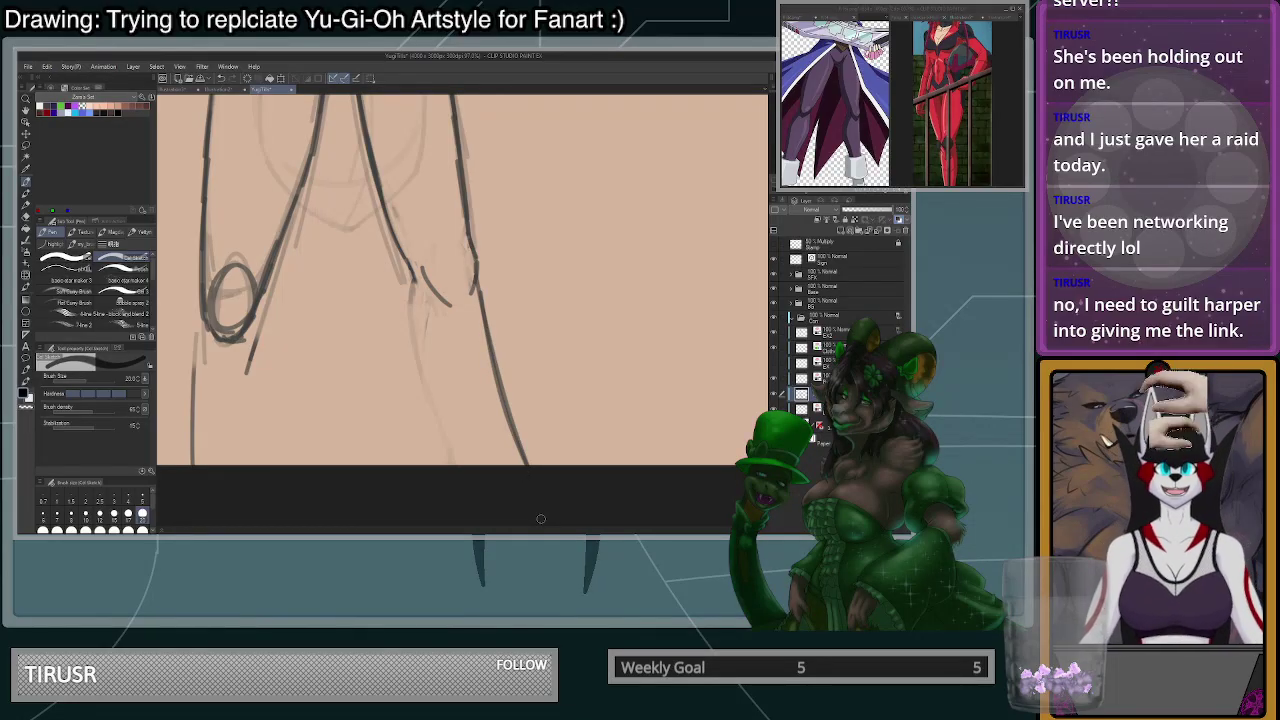
- Try several inner calf strokes on the right leg, curving from the inner knee to the canvas edge
mouse_move(410, 282)
mouse_down()
mouse_move(402, 338)
mouse_move(455, 460)
mouse_up()
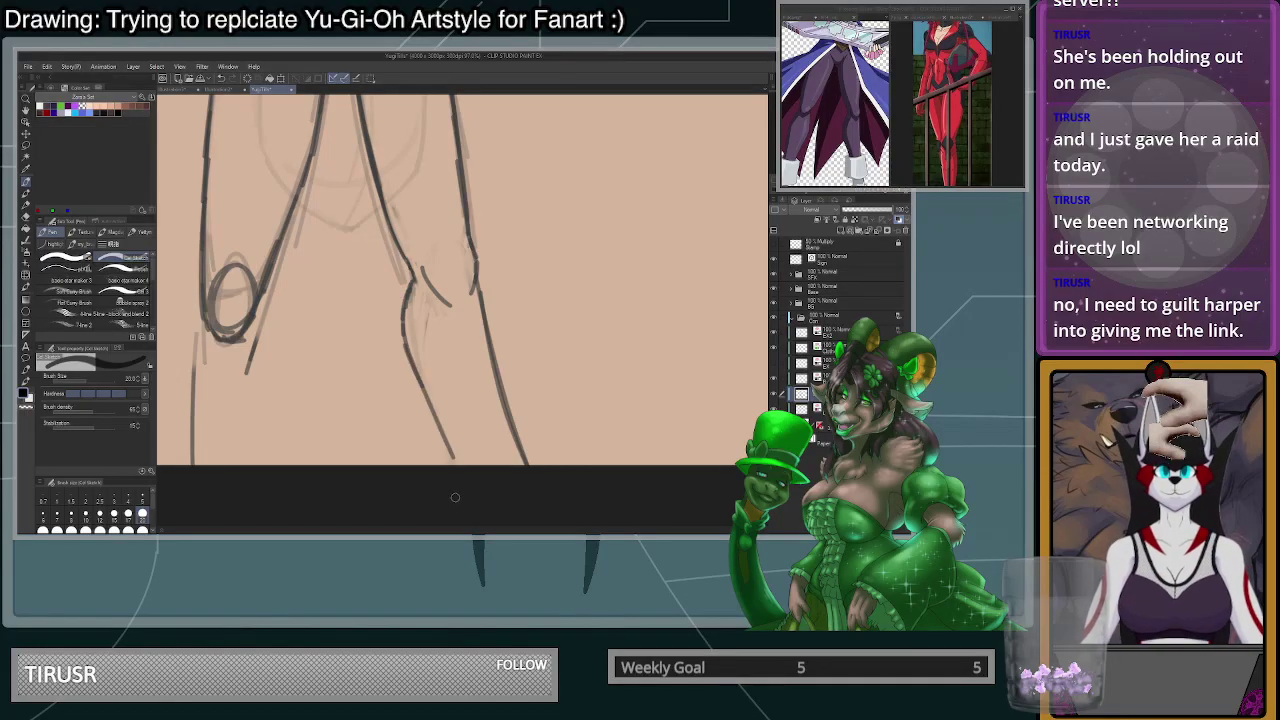
key(ctrl+z)
key(ctrl+z)
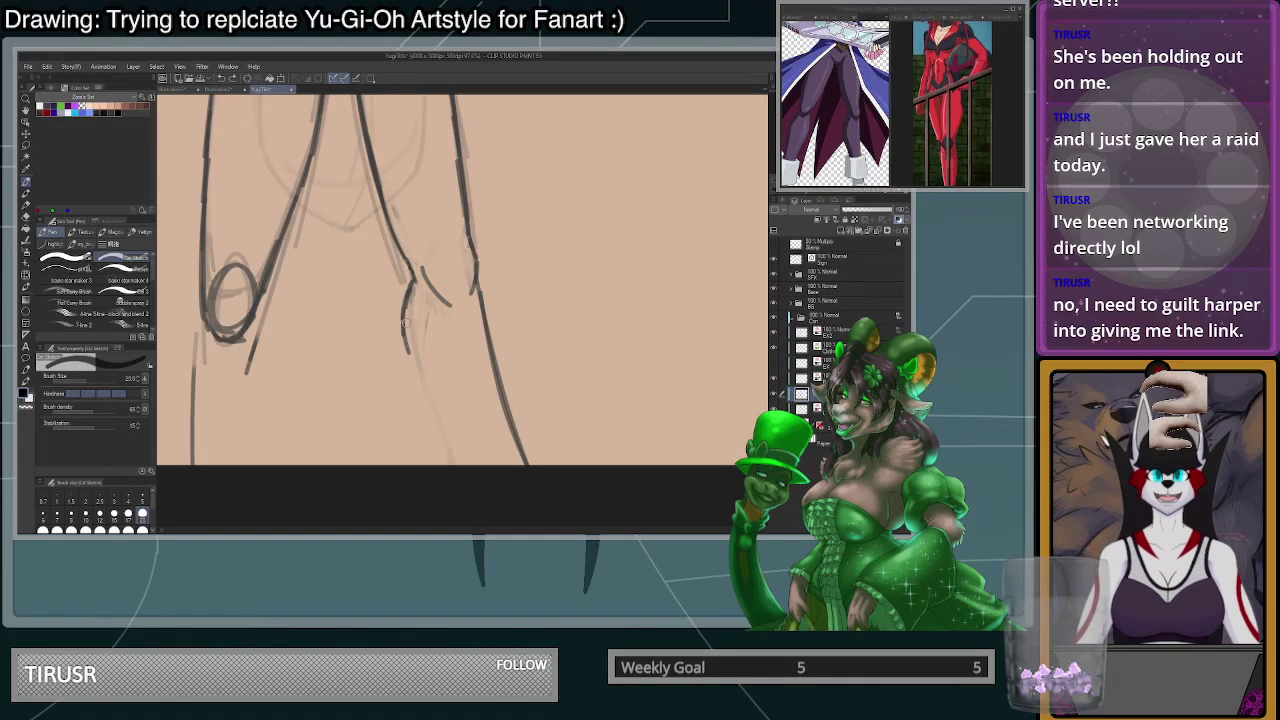
drag(406, 324, 412, 371)
key(ctrl+z)
mouse_move(411, 288)
mouse_down()
mouse_move(404, 356)
mouse_move(421, 392)
mouse_up()
drag(413, 376, 455, 457)
key(ctrl+z)
key(ctrl+z)
drag(411, 374, 473, 488)
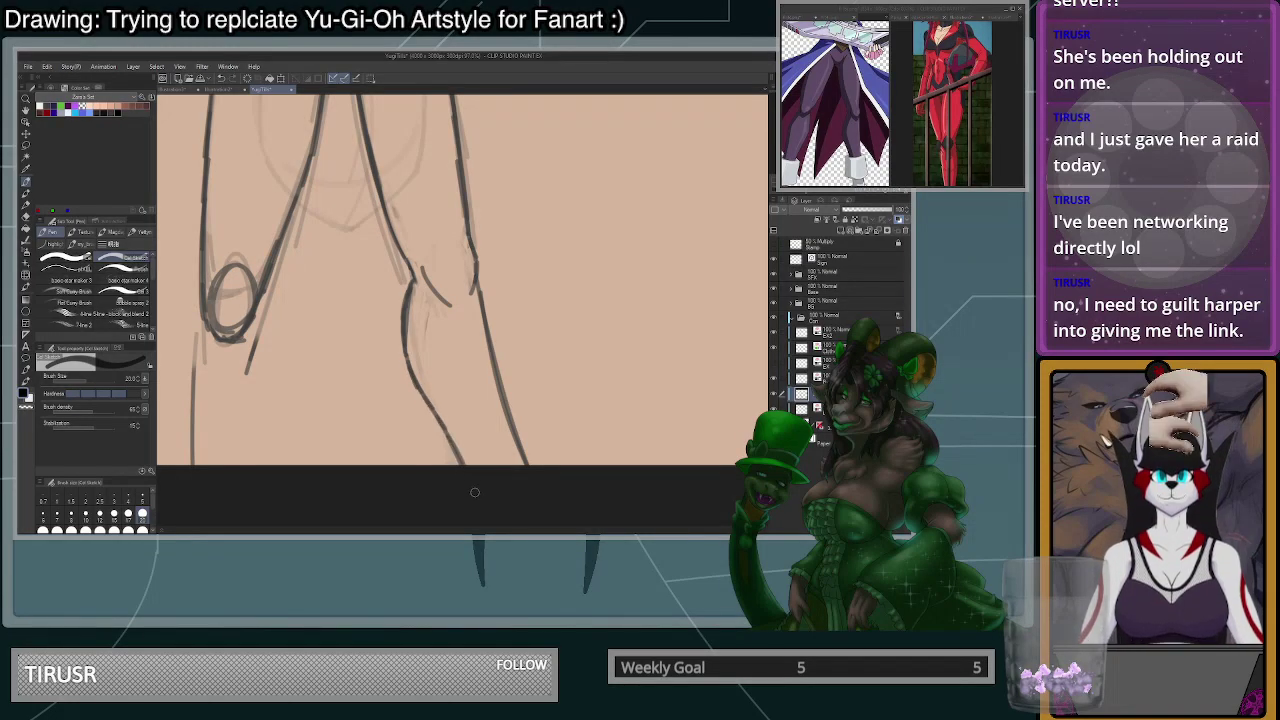
- Undo the latest inner calf strokes on the right leg
scroll(512, 450, down, 5)
scroll(513, 447, down, 2)
scroll(527, 411, up, 3)
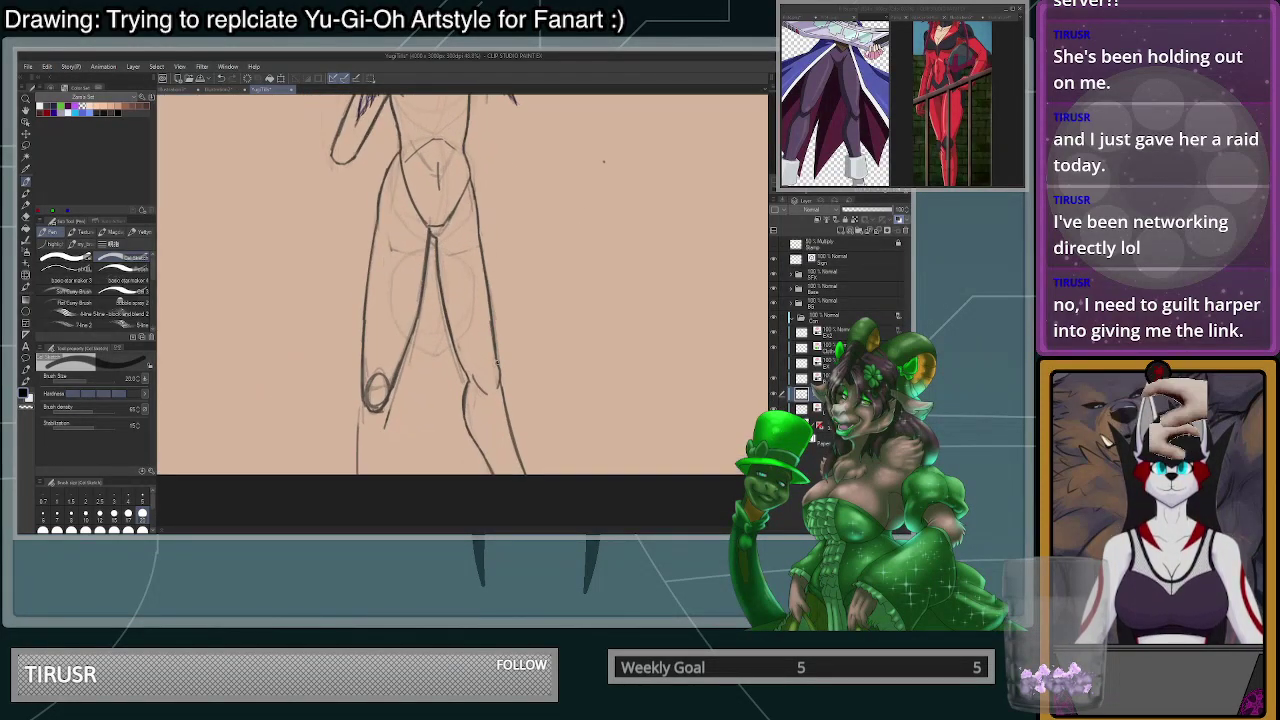
key(ctrl+z)
key(ctrl+z)
key(ctrl+z)
key(ctrl+z)
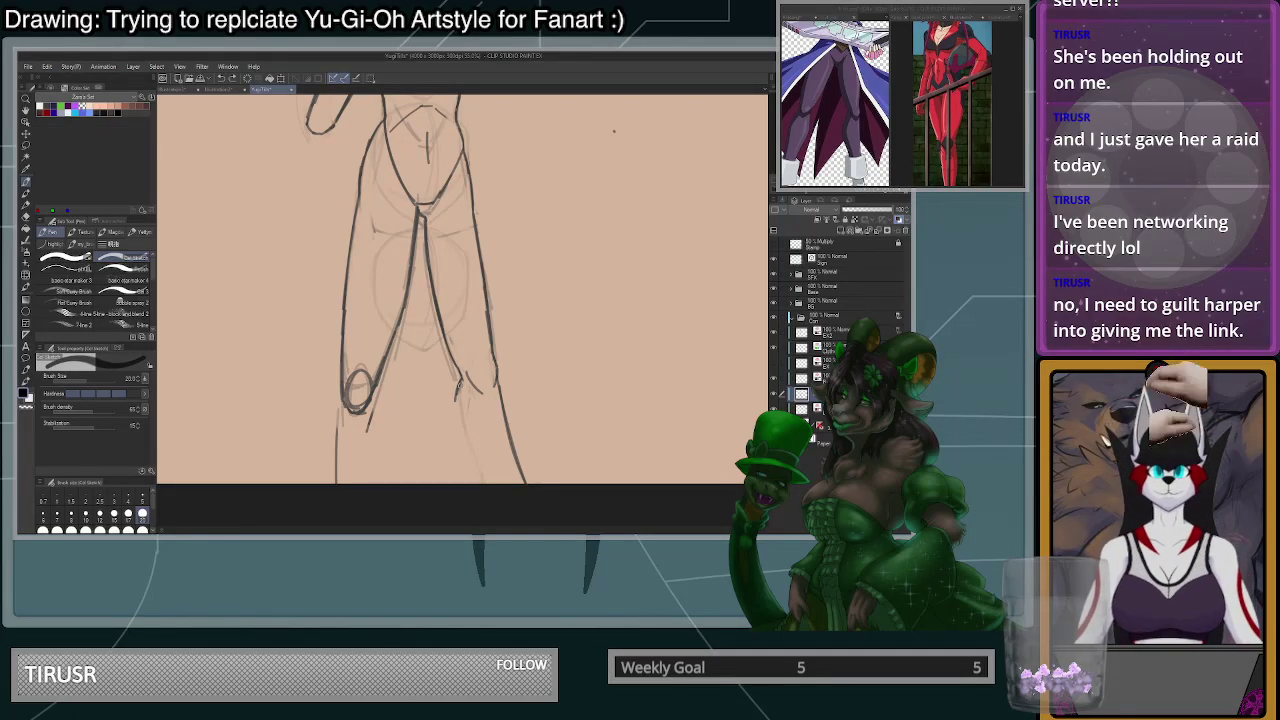
- Select the whole right leg with the Lasso, from the hip and crotch down to the canvas edge
scroll(521, 418, down, 3)
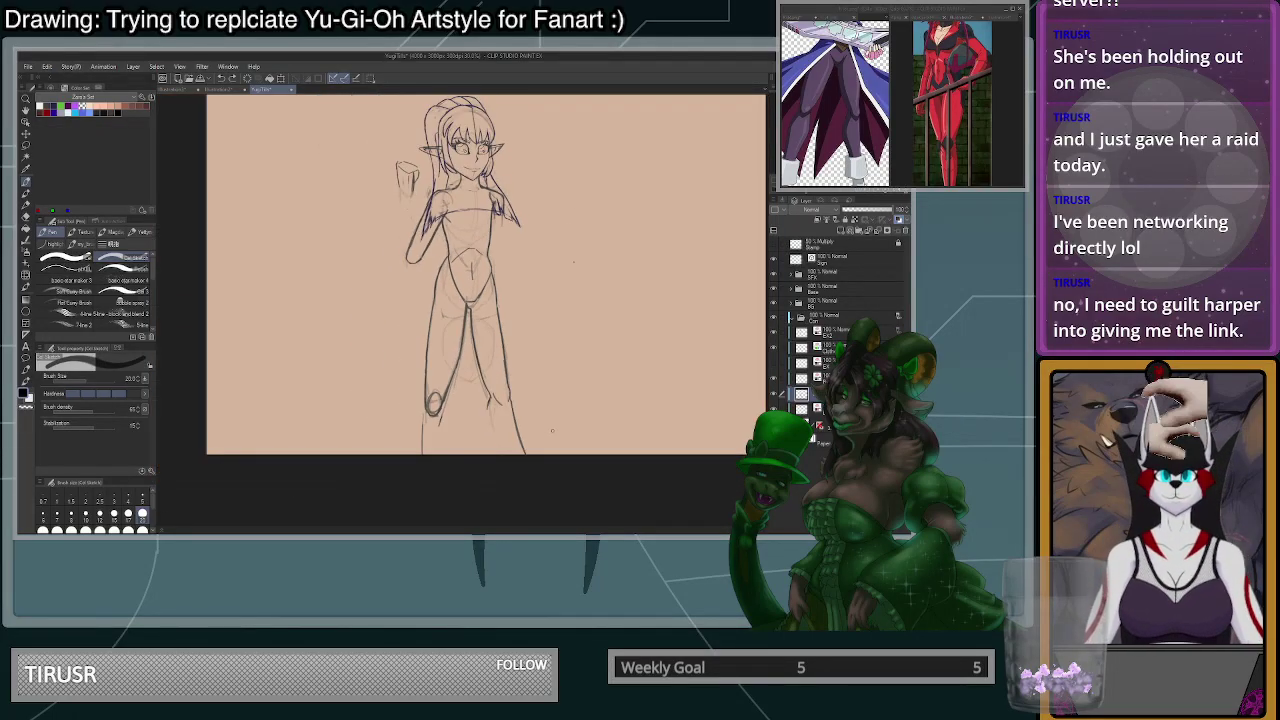
scroll(550, 398, up, 1)
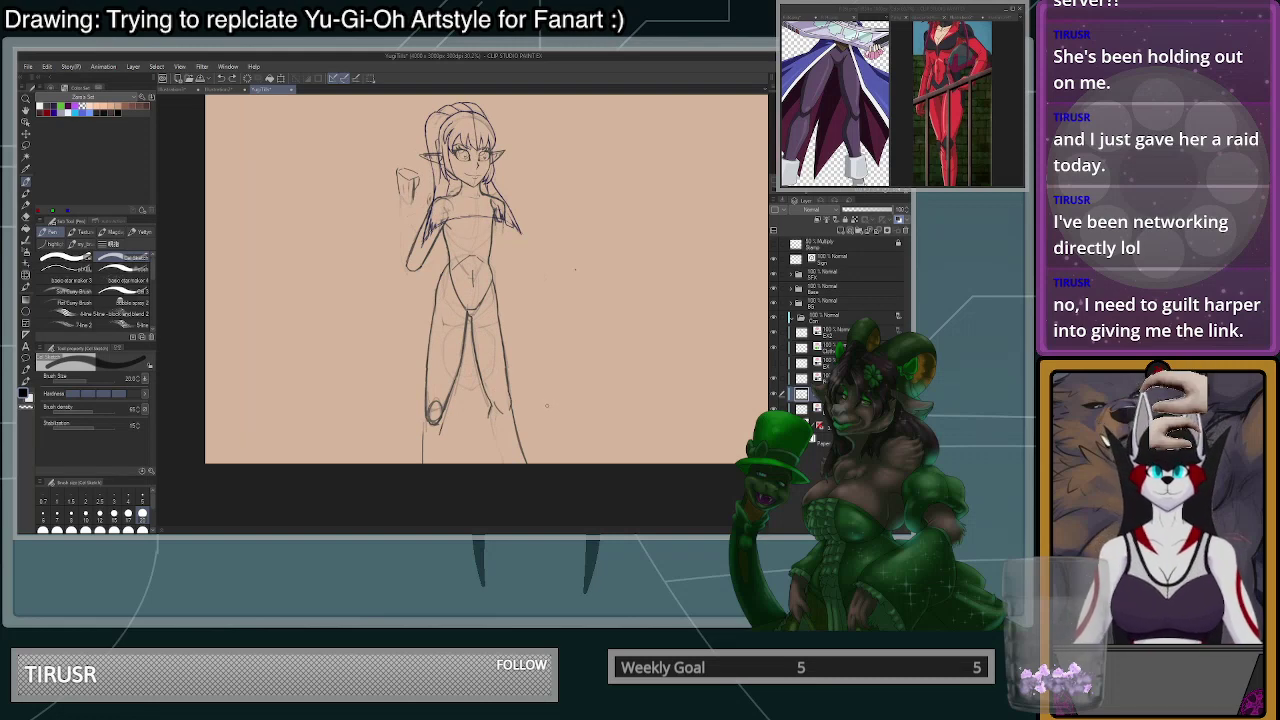
scroll(548, 408, up, 1)
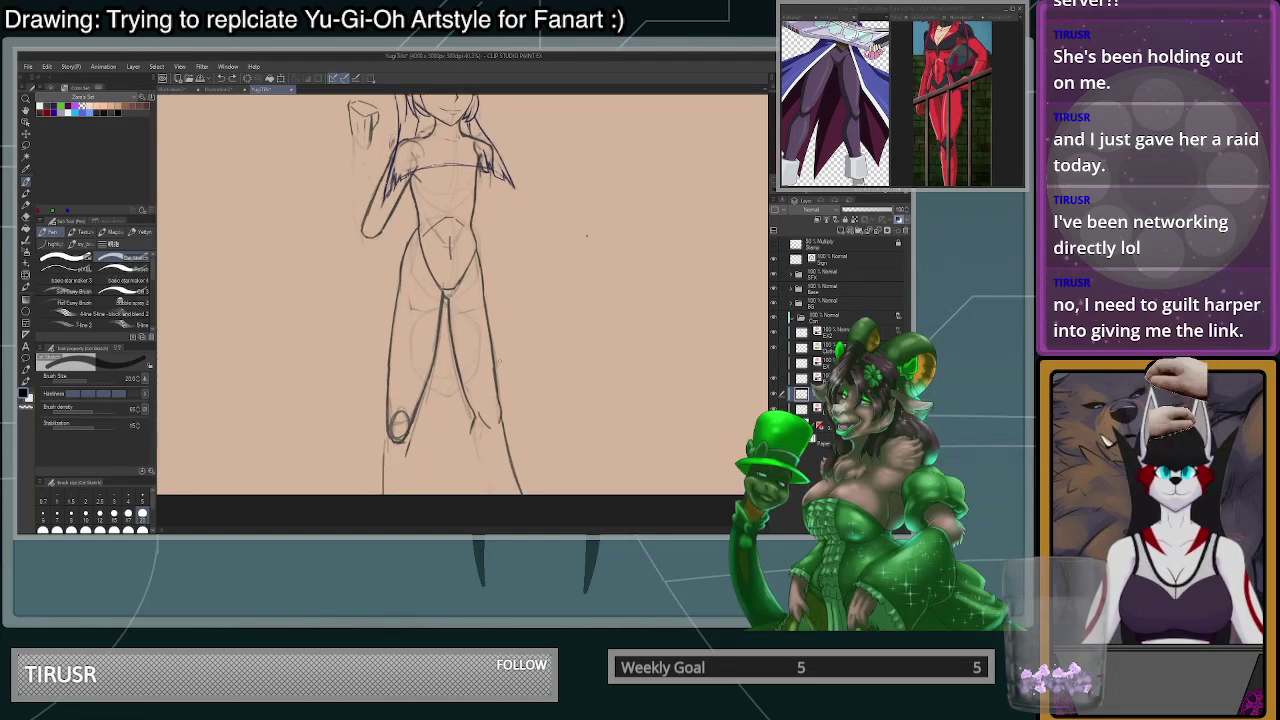
key(m)
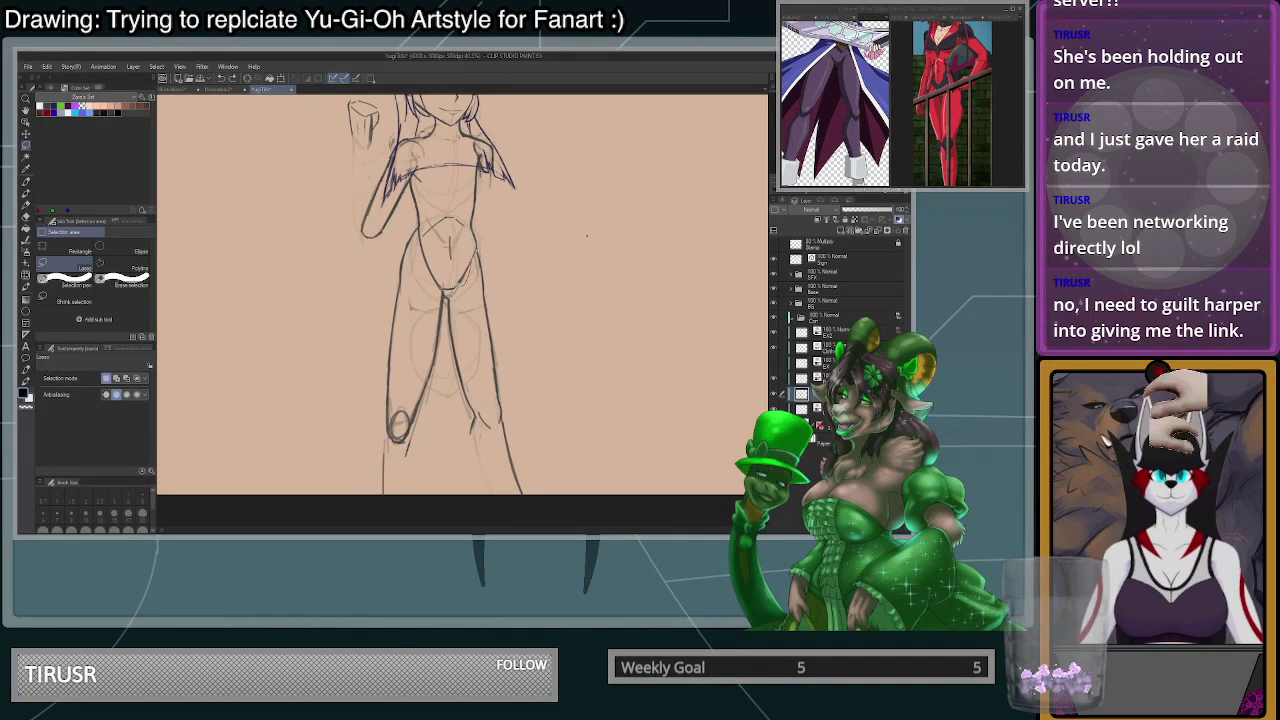
drag(455, 290, 439, 398)
drag(563, 484, 551, 422)
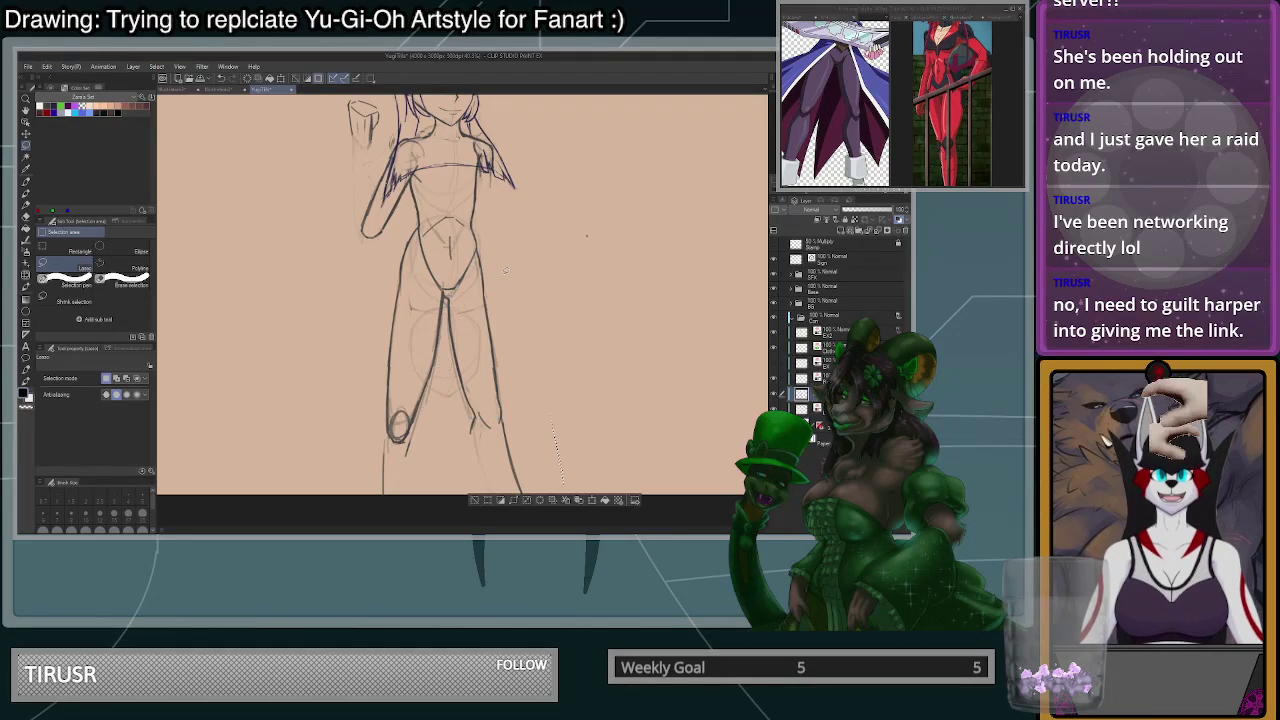
mouse_move(445, 293)
mouse_down()
mouse_move(475, 497)
mouse_move(584, 467)
mouse_move(549, 282)
mouse_up()
scroll(561, 295, down, 2)
scroll(636, 160, up, 2)
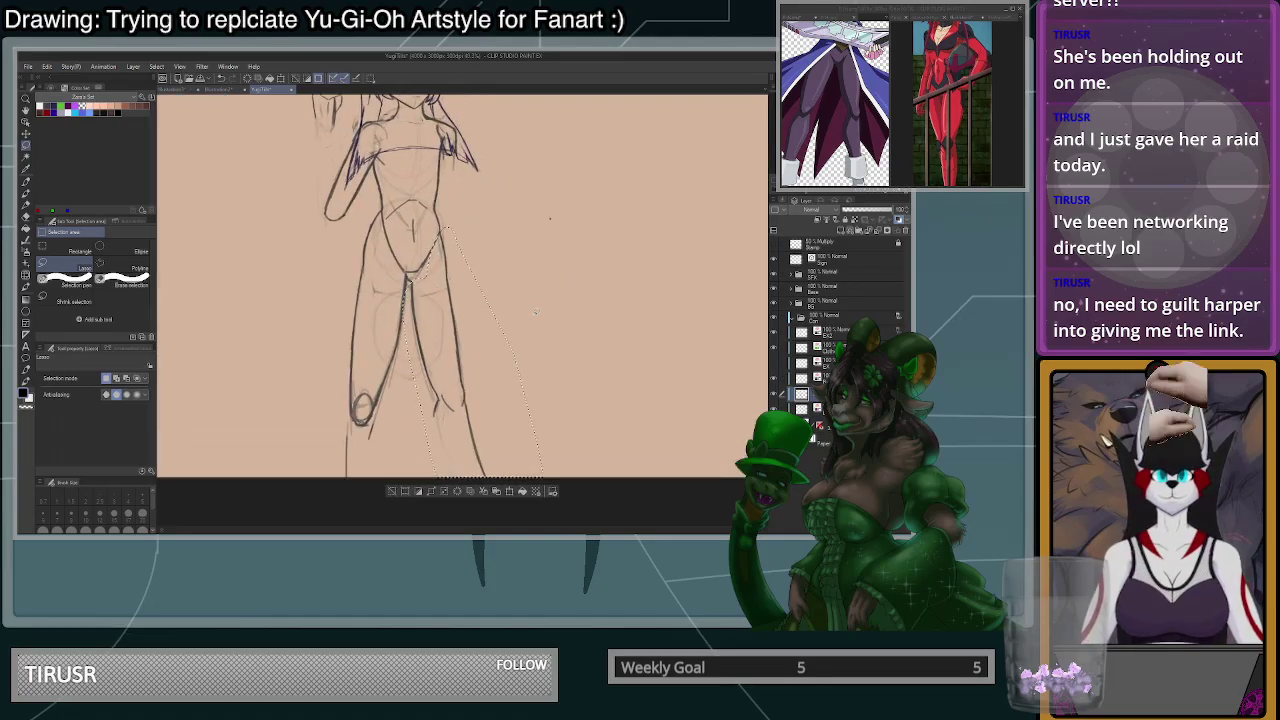
- Rotate the selected right leg slightly outward, reposition it against the hip, and deselect it
key(ctrl+t)
drag(585, 282, 583, 265)
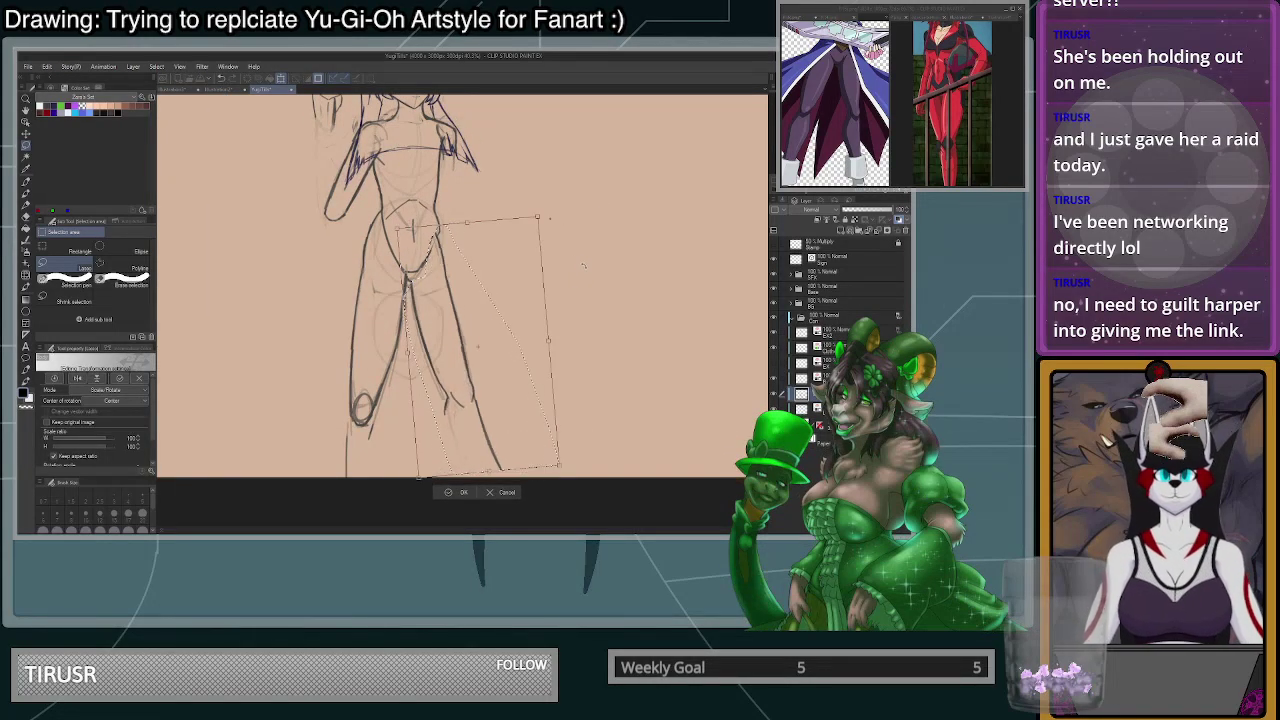
drag(529, 301, 531, 298)
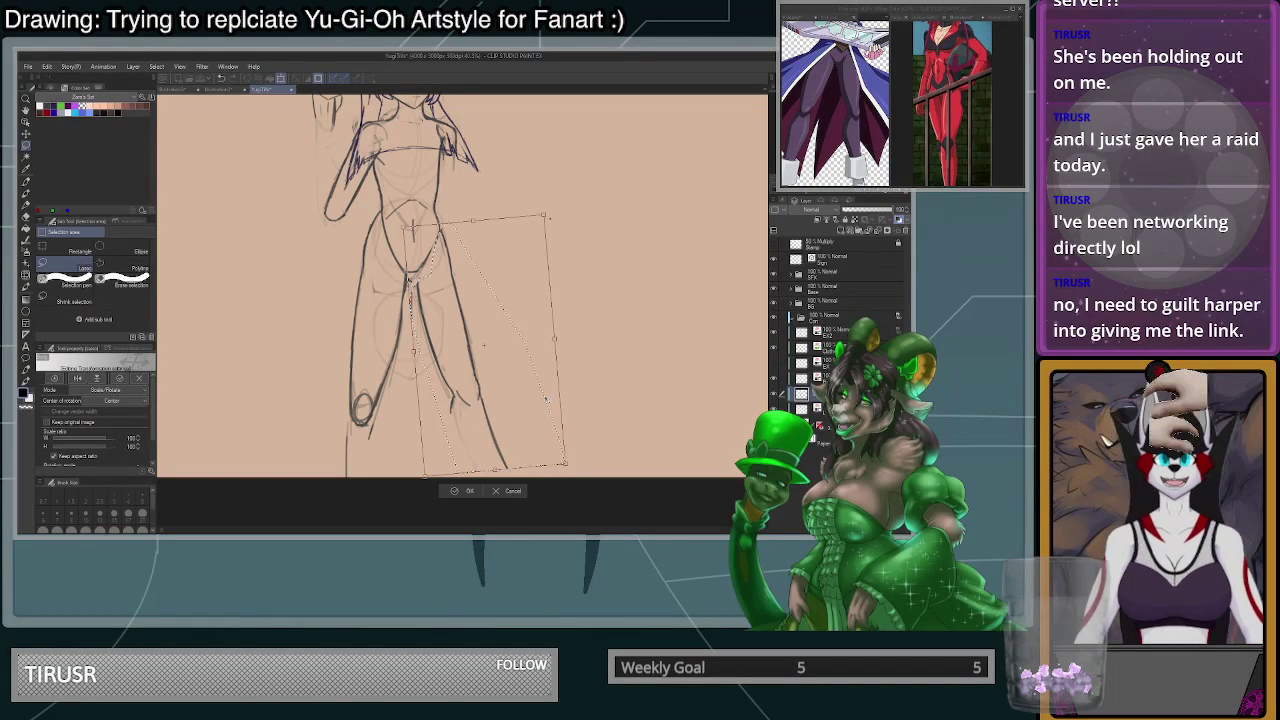
drag(533, 365, 532, 353)
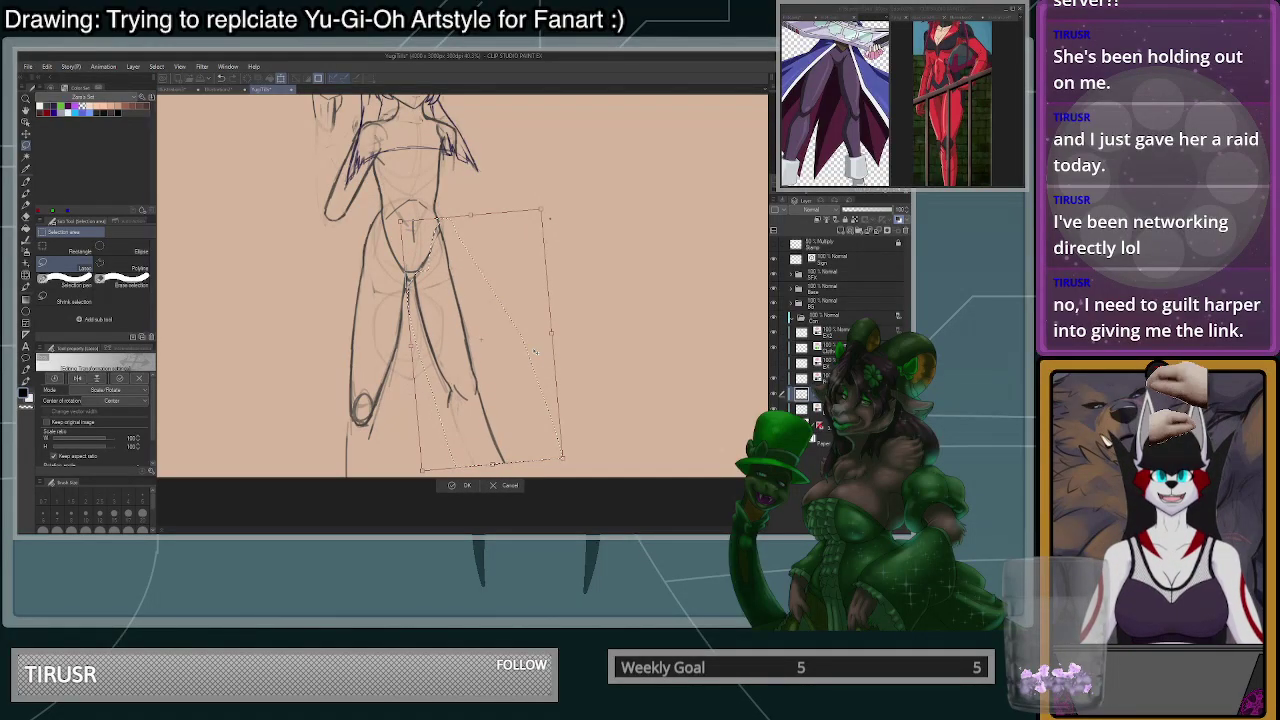
key(Return)
key(ctrl+d)
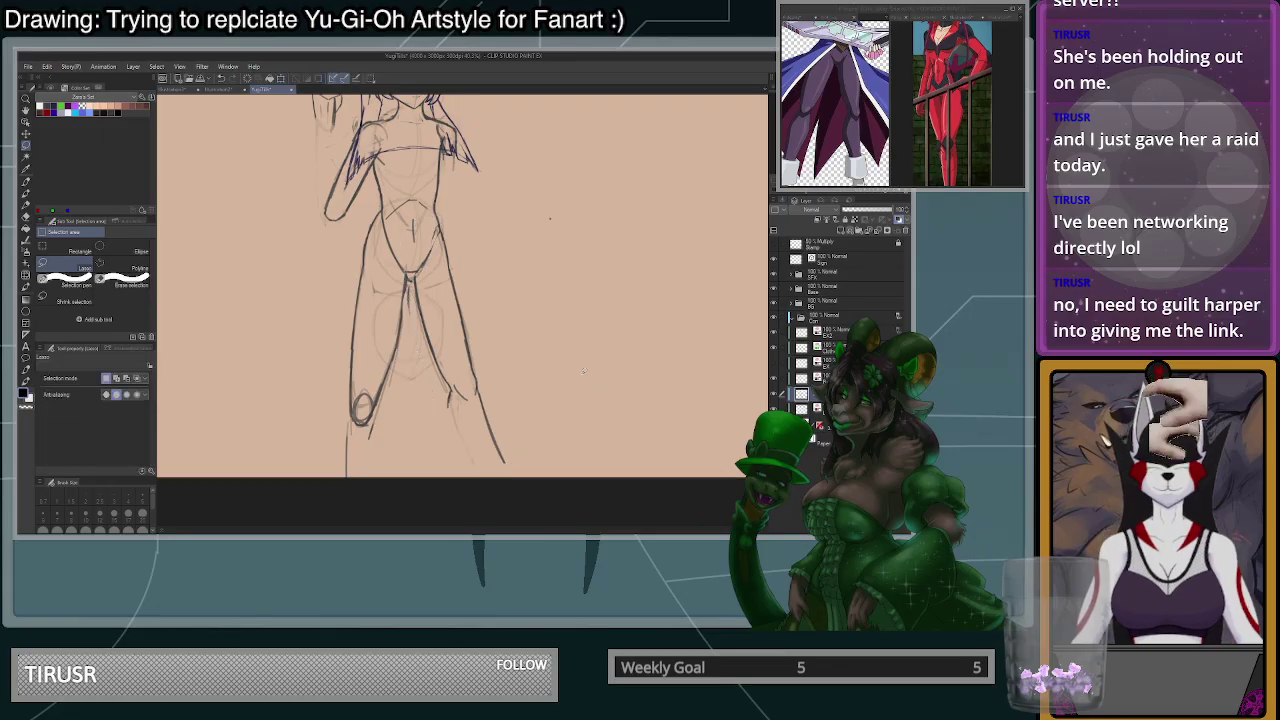
- Join the right inner thigh line to the crotch with the pen and erase the stray vertical strokes between the thighs
scroll(418, 282, up, 5)
key(p)
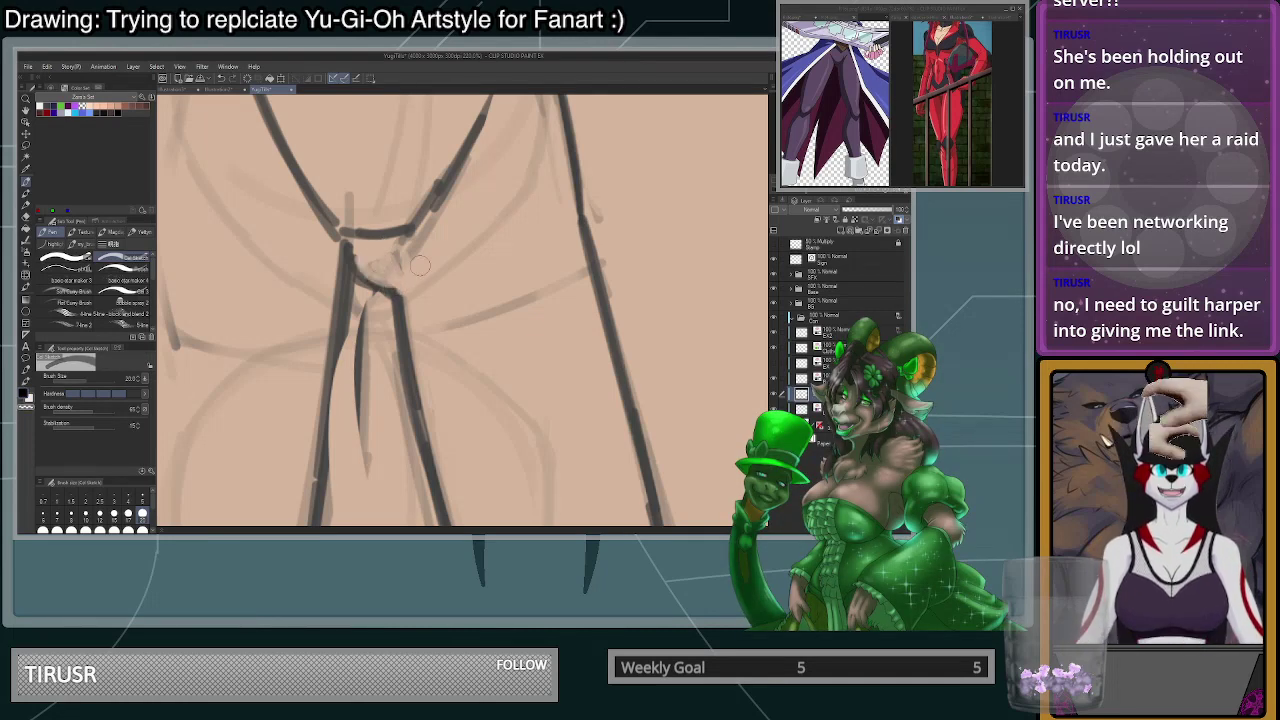
scroll(405, 305, down, 4)
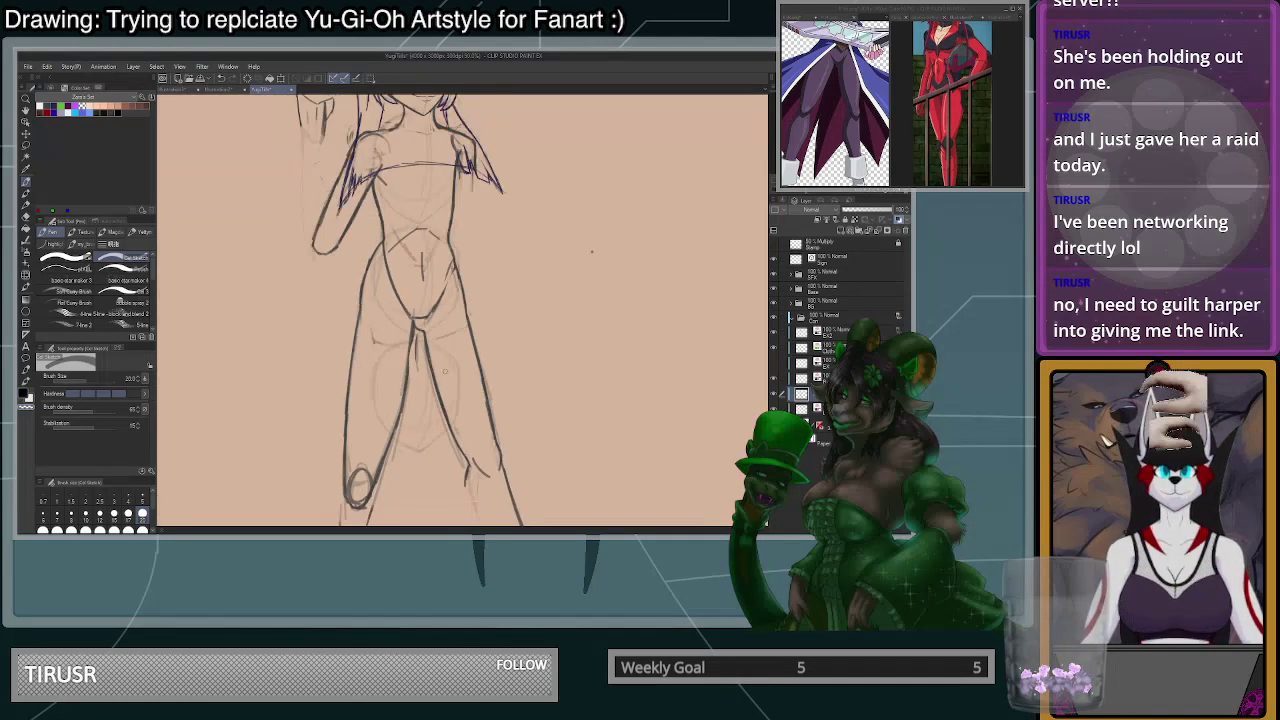
scroll(394, 290, up, 4)
key(c)
mouse_move(378, 304)
mouse_down()
mouse_move(376, 318)
mouse_move(409, 323)
mouse_move(418, 362)
mouse_up()
key(c)
drag(408, 332, 380, 436)
drag(378, 368, 380, 446)
scroll(379, 384, down, 4)
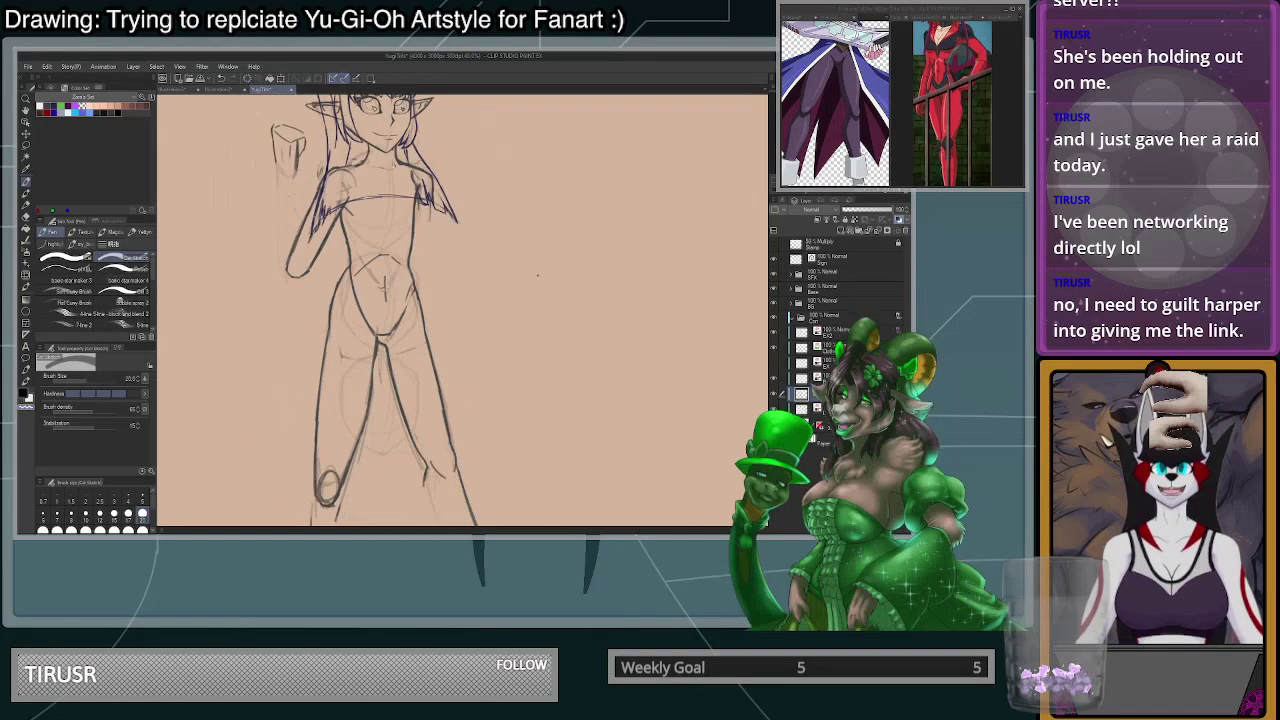
- Redraw the top of the left inner thigh line from the crotch downward
scroll(377, 343, up, 3)
key(c)
drag(379, 308, 359, 460)
scroll(360, 430, down, 2)
scroll(404, 288, down, 4)
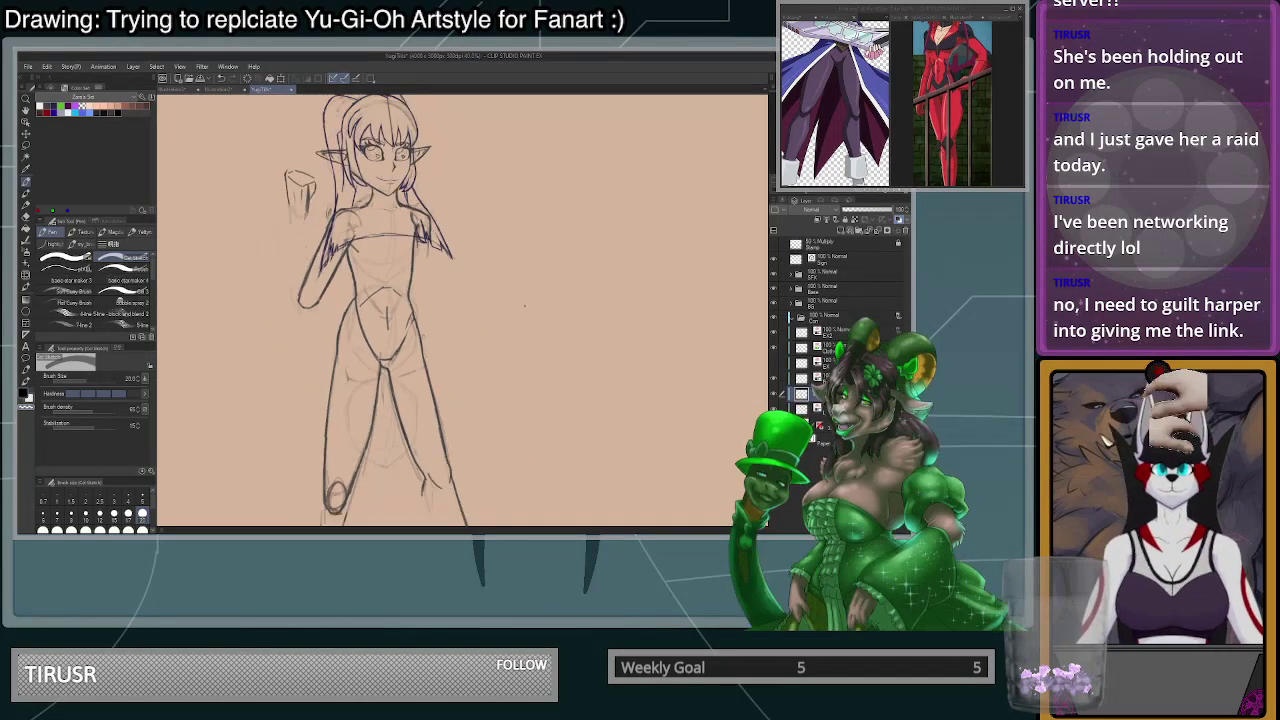
- Draw the right side of the waist curving out into the top of the hip, redoing the stroke until it fits
scroll(410, 294, up, 4)
scroll(540, 286, up, 2)
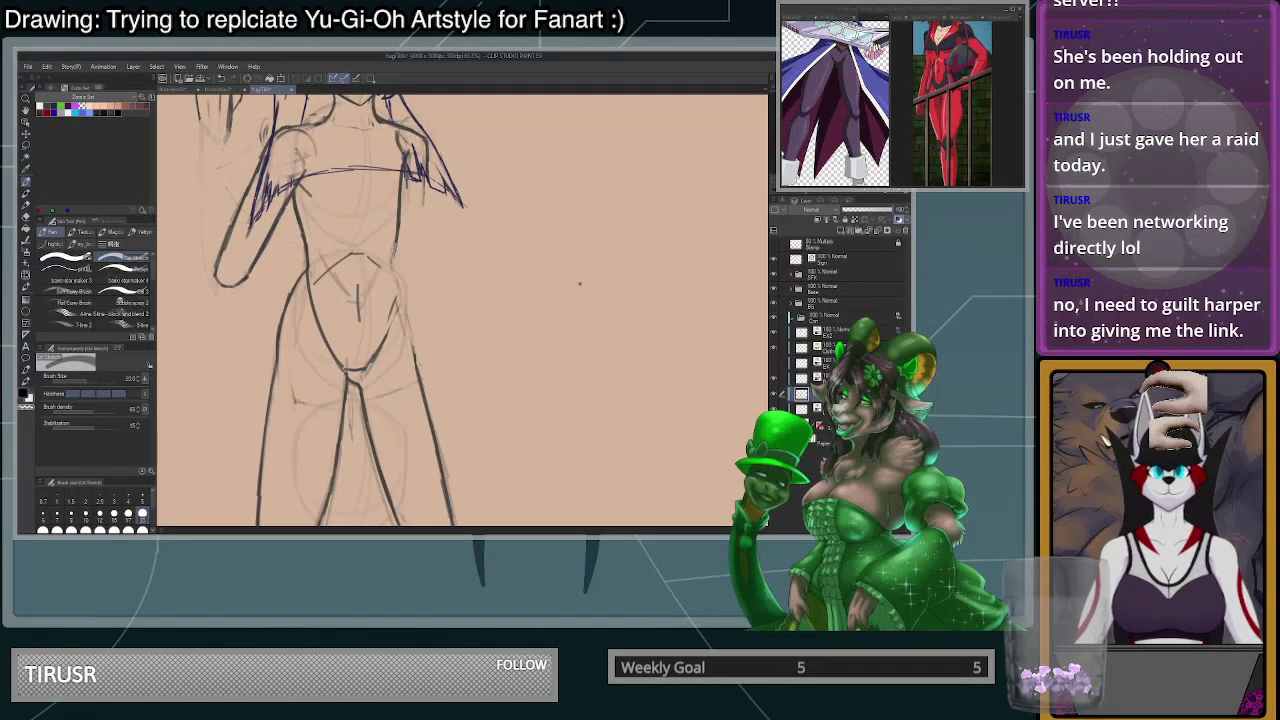
scroll(393, 282, up, 3)
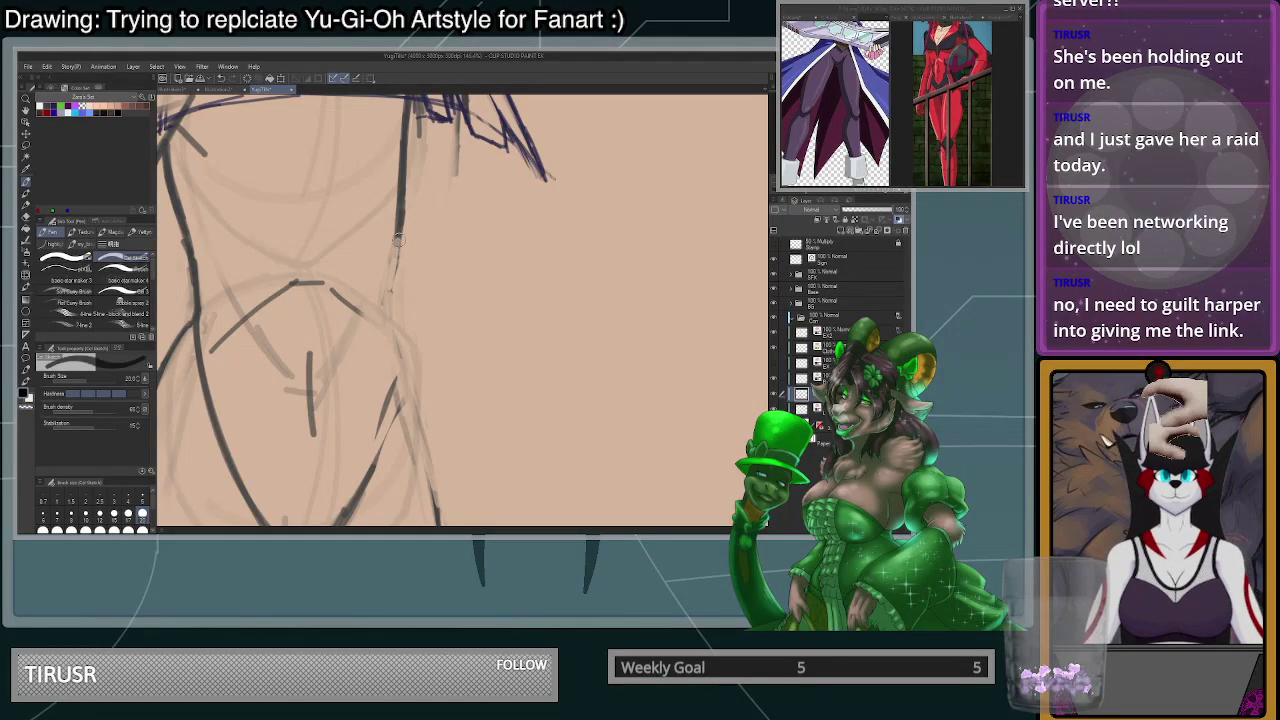
mouse_move(396, 238)
mouse_down()
mouse_move(390, 302)
mouse_move(405, 362)
mouse_up()
key(ctrl+z)
key(ctrl+z)
drag(389, 295, 407, 362)
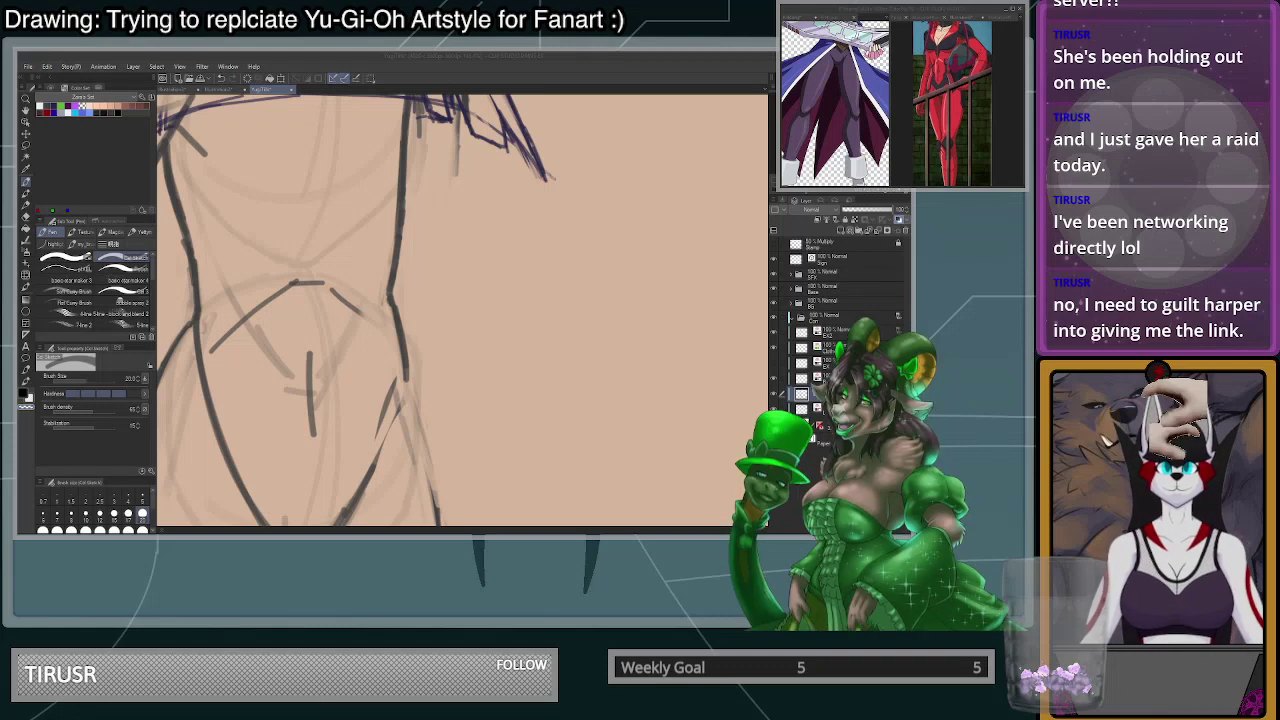
scroll(389, 311, up, 2)
mouse_move(387, 309)
mouse_down()
mouse_move(391, 367)
mouse_move(377, 317)
mouse_move(401, 379)
mouse_move(384, 304)
mouse_move(403, 401)
mouse_move(391, 312)
mouse_move(402, 366)
mouse_up()
key(ctrl+z)
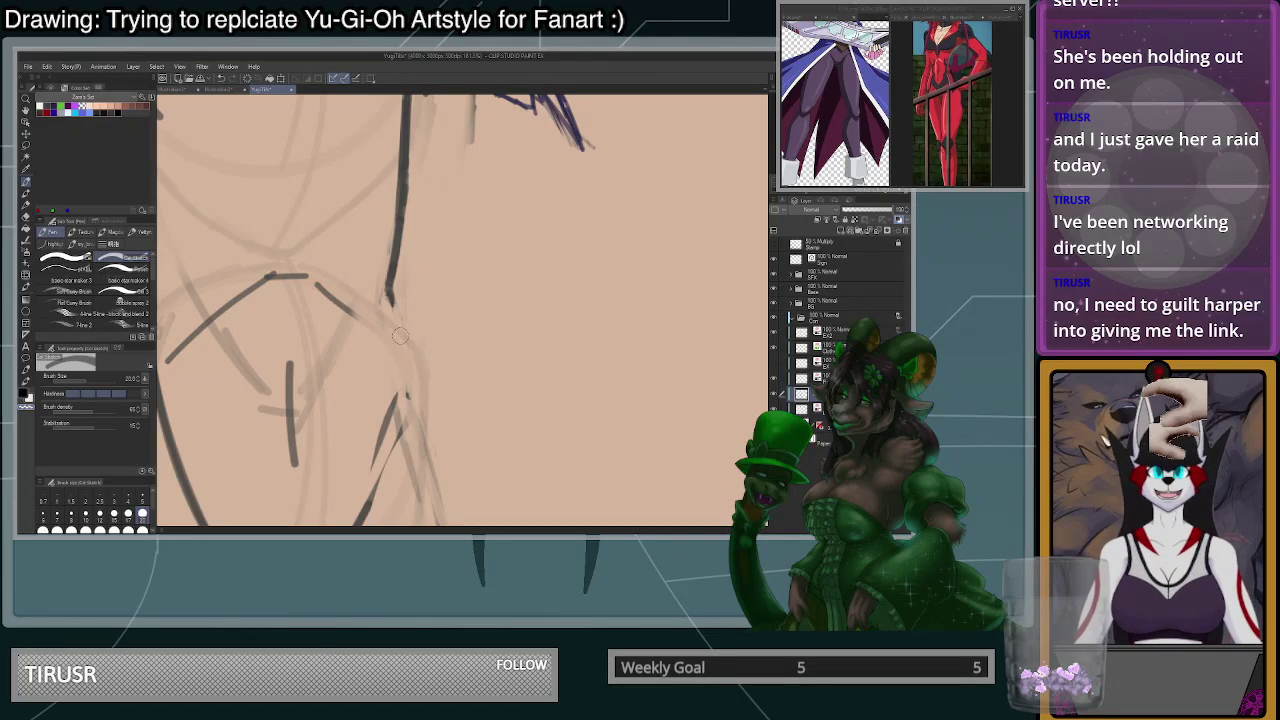
drag(390, 298, 407, 385)
drag(391, 298, 406, 393)
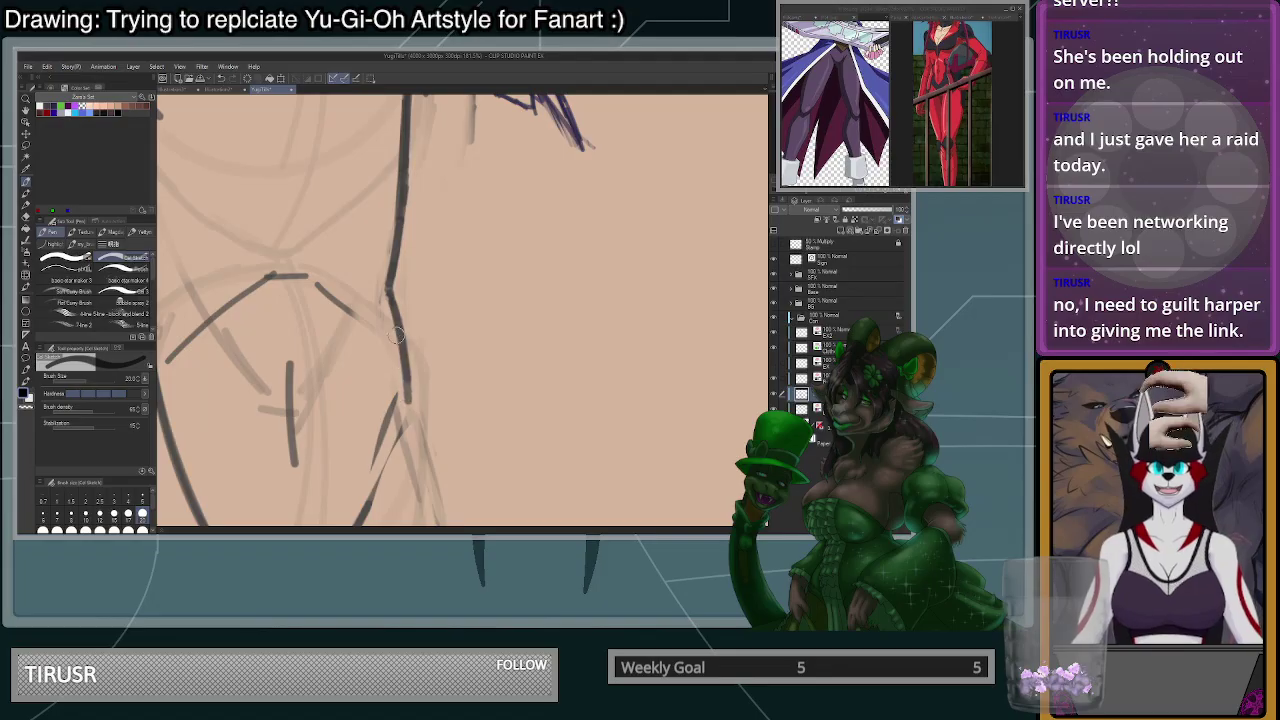
- Refine the right outer hip line so the waist connects to the outer thigh
scroll(386, 244, down, 6)
scroll(482, 377, up, 5)
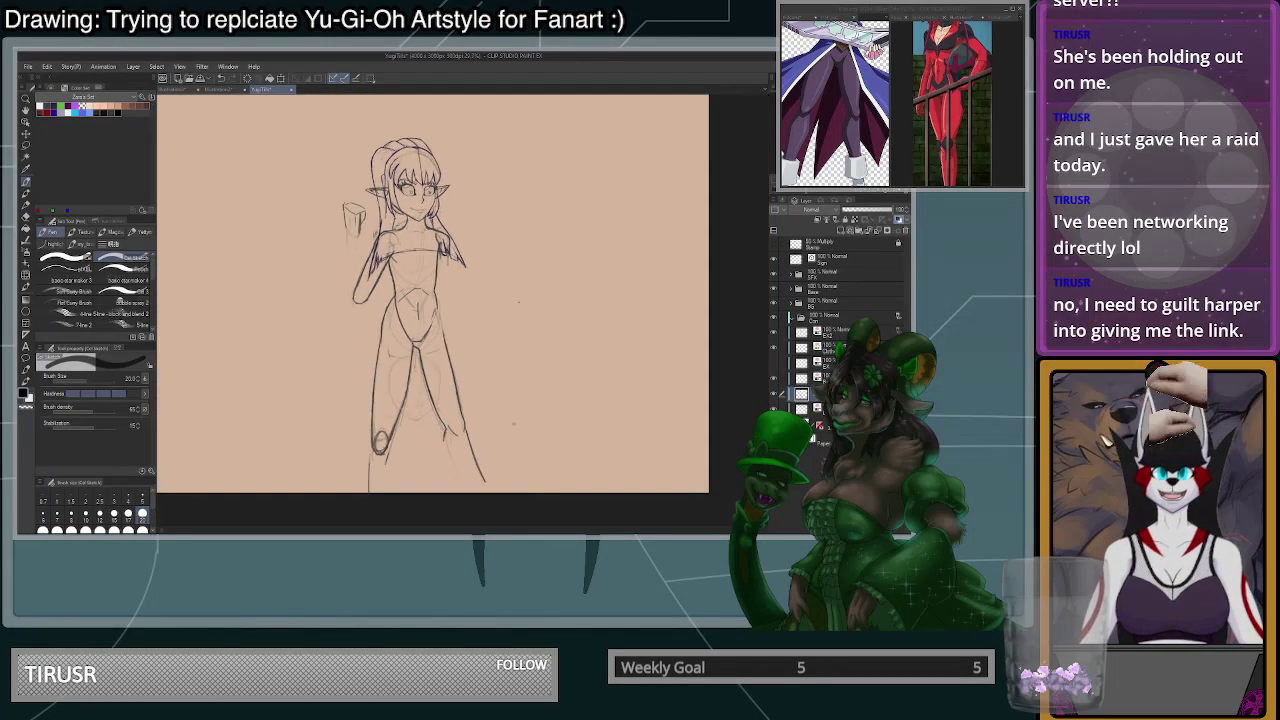
key(ctrl+z)
drag(425, 274, 447, 381)
key(ctrl+z)
- Erase the extra strokes at the top of the right groin line and redraw it as one thin line
key(c)
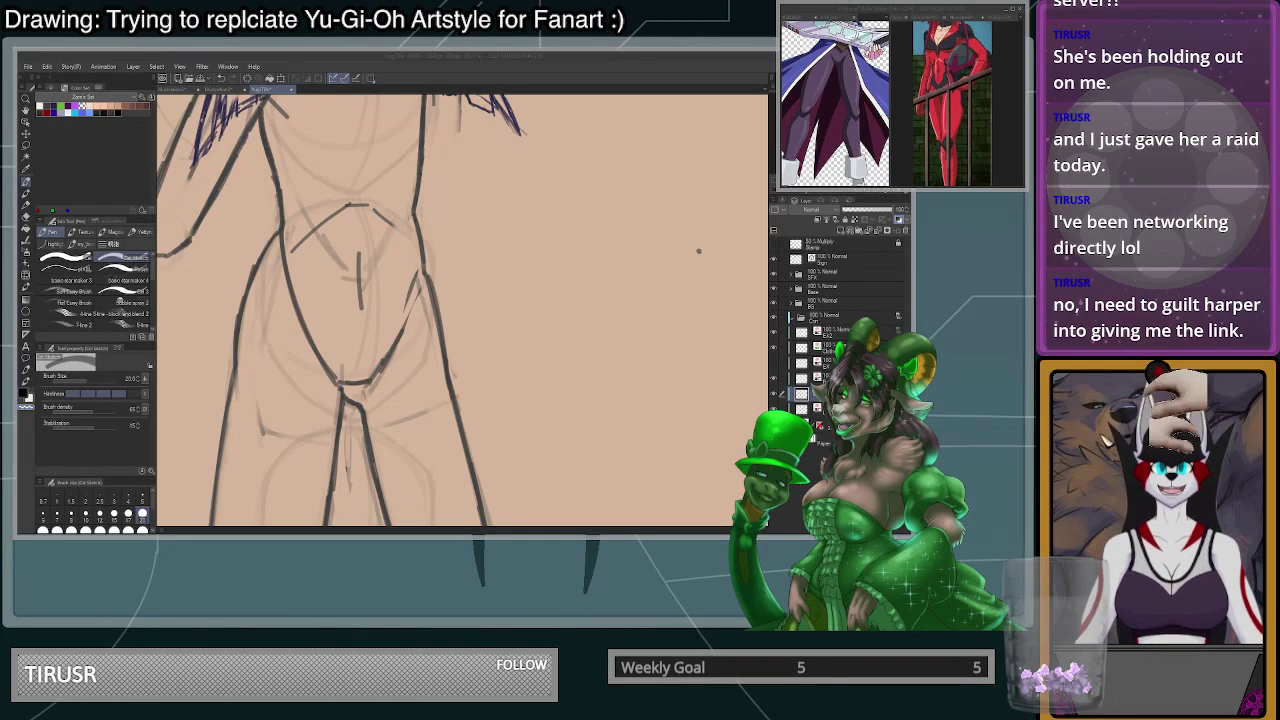
drag(418, 270, 404, 311)
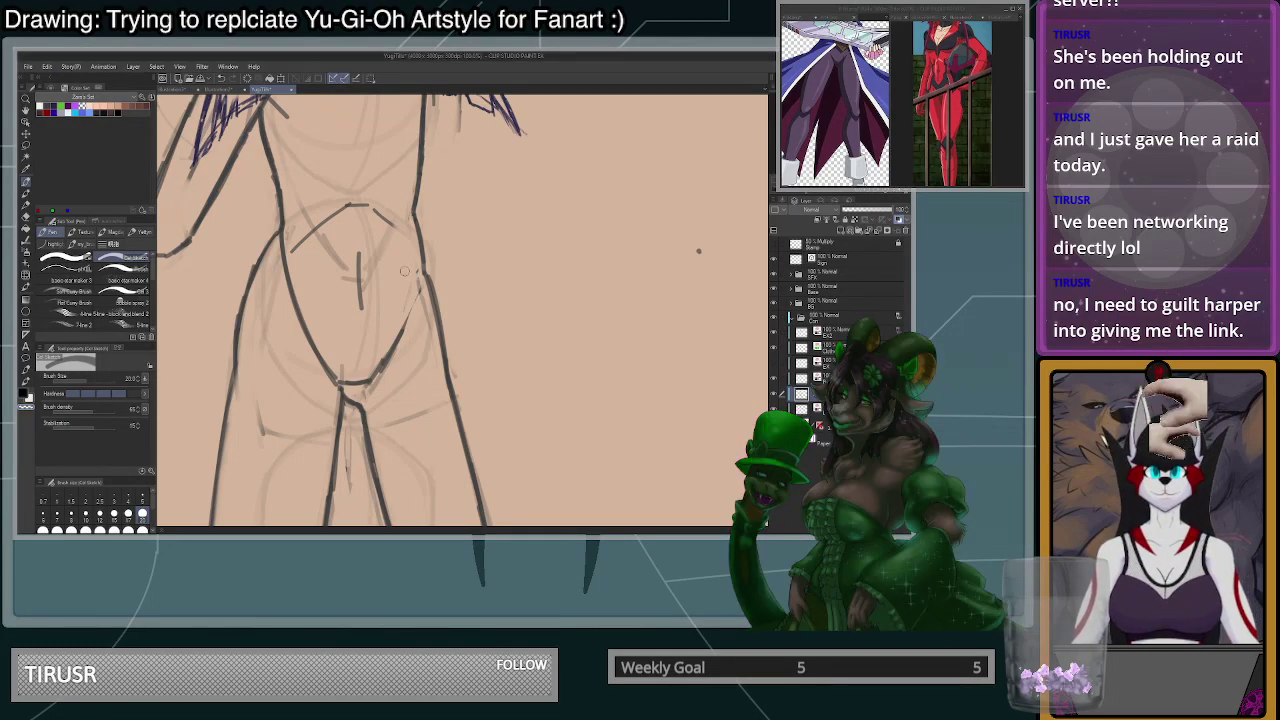
scroll(405, 272, up, 4)
mouse_move(415, 300)
mouse_down()
mouse_move(348, 443)
mouse_move(379, 411)
mouse_move(346, 420)
mouse_move(383, 362)
mouse_up()
key(c)
drag(350, 419, 410, 326)
key(c)
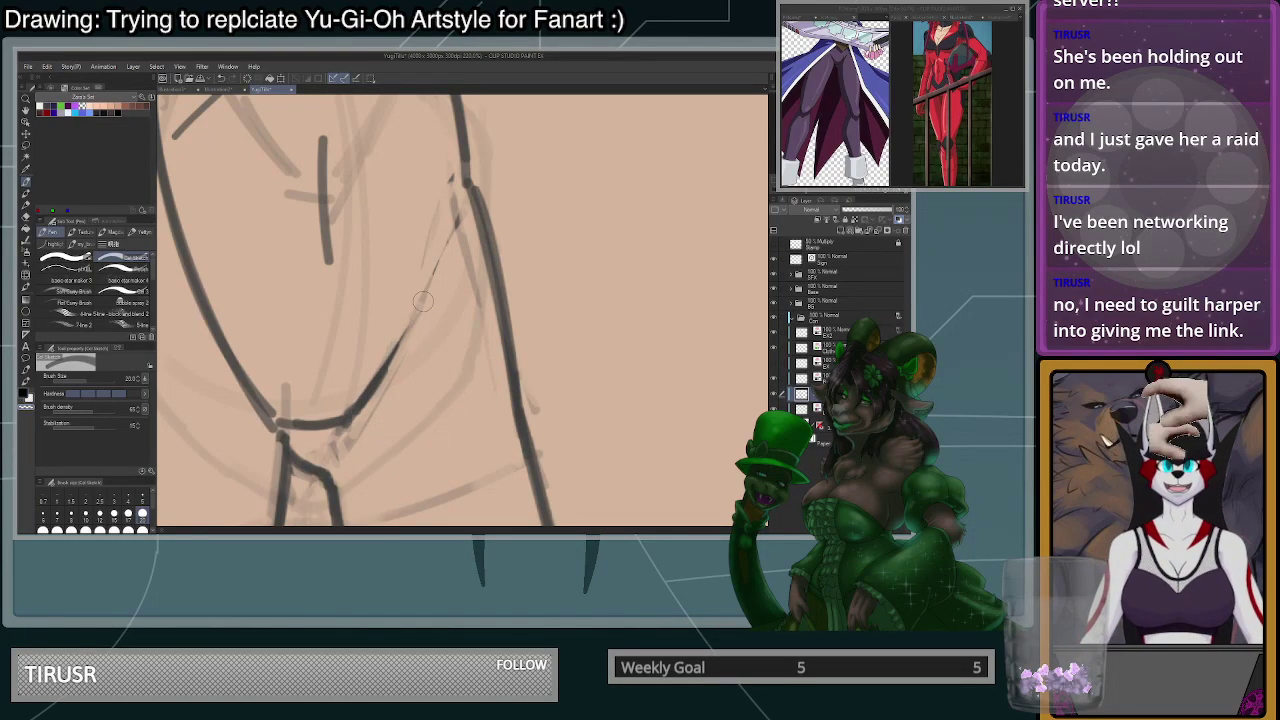
- Extend the left inner thigh line up to the groin and thin the left groin line near the crotch
scroll(255, 365, down, 2)
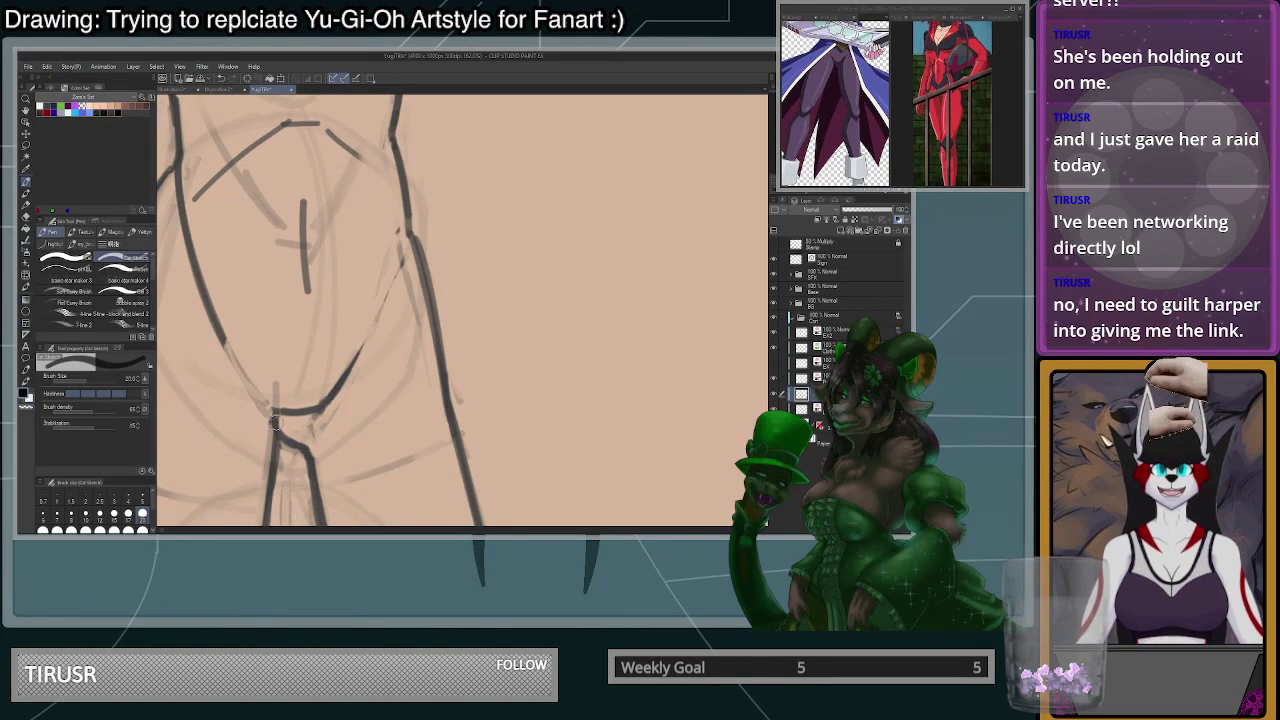
scroll(274, 426, down, 2)
scroll(272, 424, up, 3)
key(c)
drag(276, 409, 275, 448)
key(c)
drag(268, 400, 265, 450)
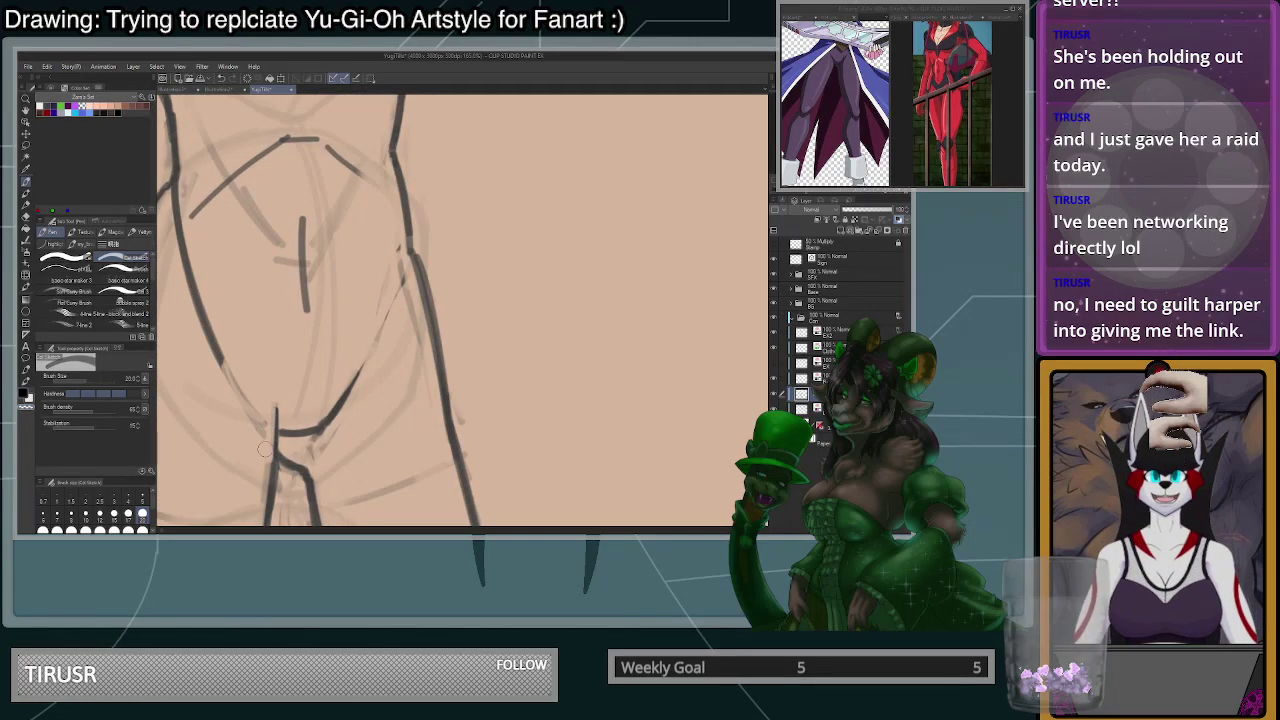
- Examine the proportions of the whole figure, comparing the hips and legs with the upper body
scroll(276, 395, down, 2)
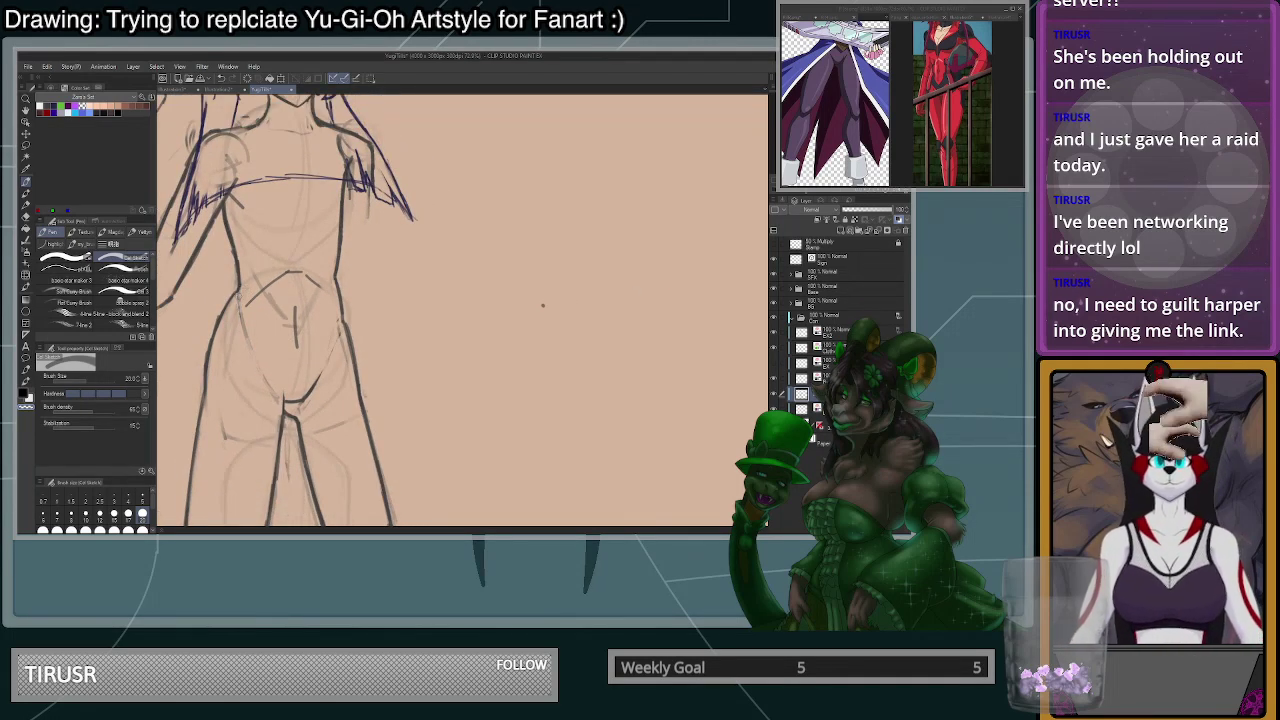
scroll(542, 305, down, 3)
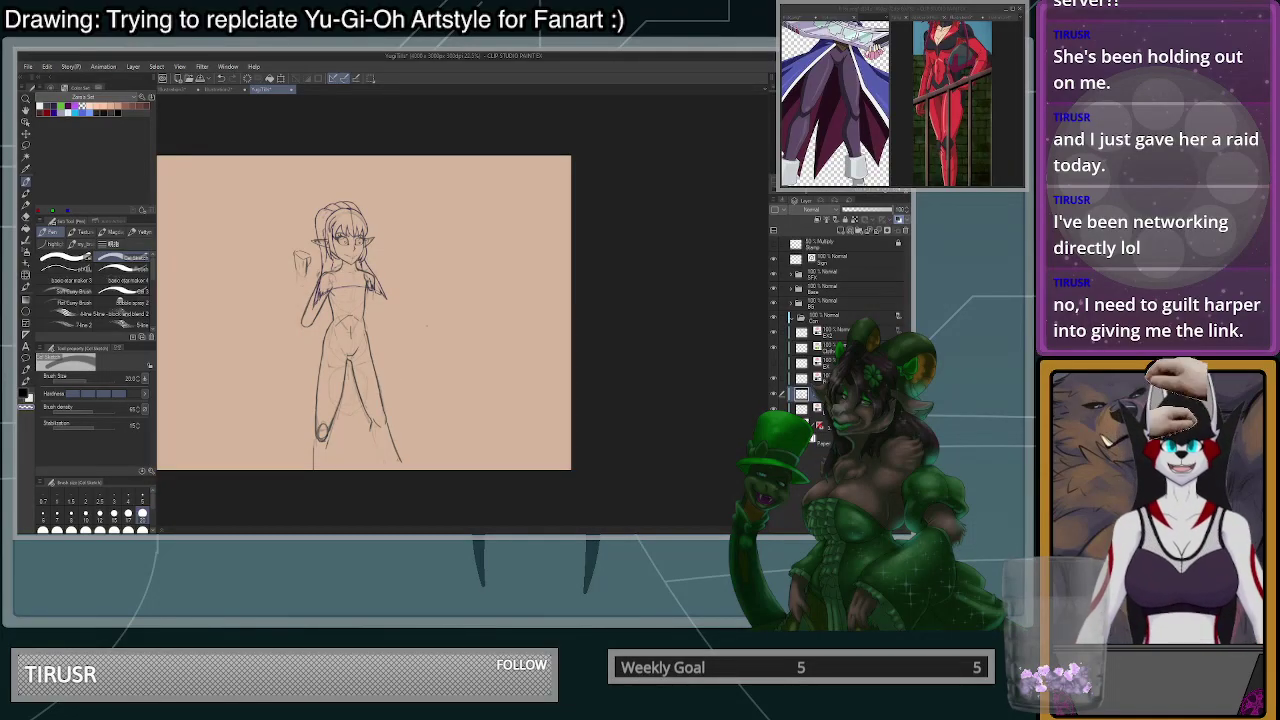
scroll(378, 387, up, 3)
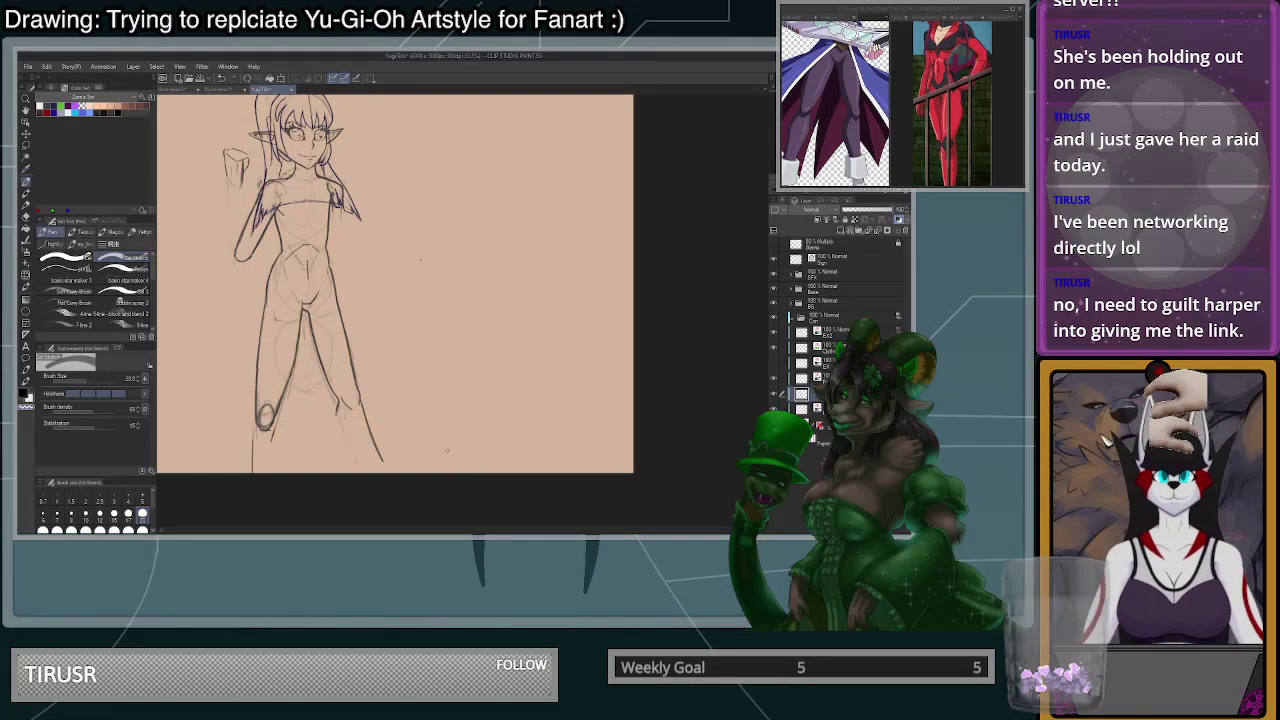
scroll(330, 355, up, 1)
scroll(340, 358, up, 4)
scroll(325, 375, down, 6)
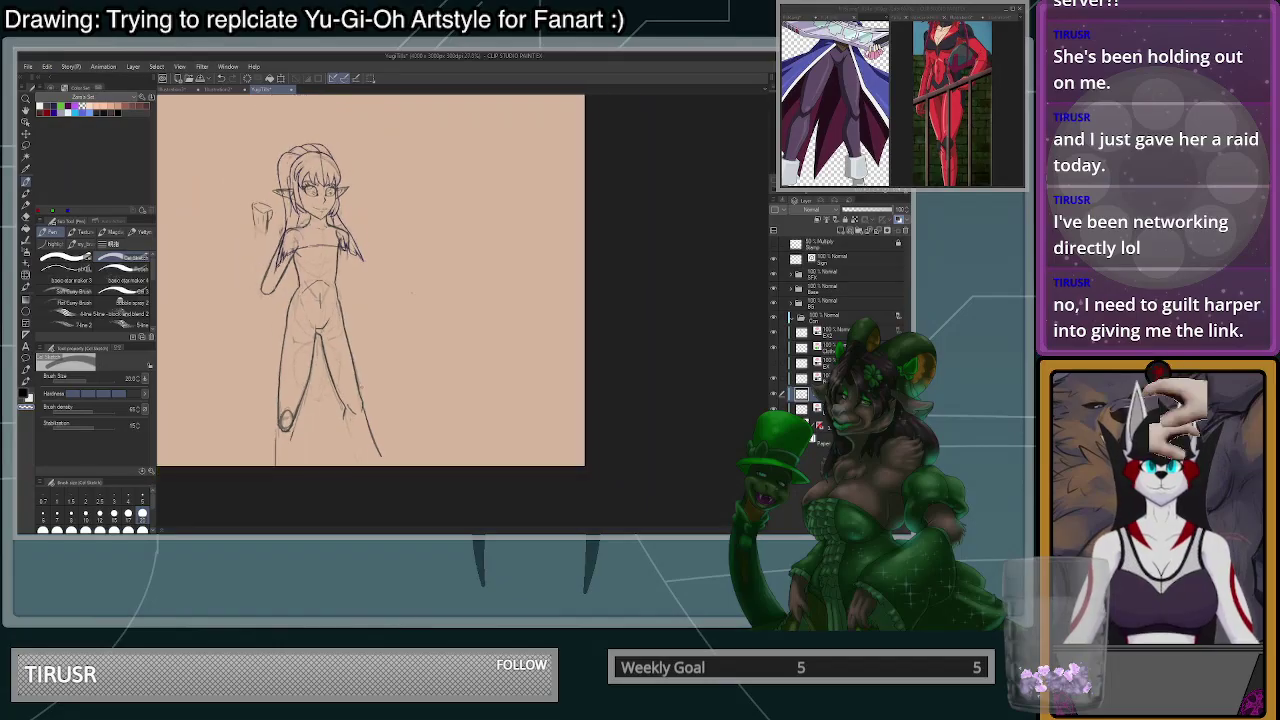
scroll(300, 350, up, 3)
scroll(437, 249, up, 1)
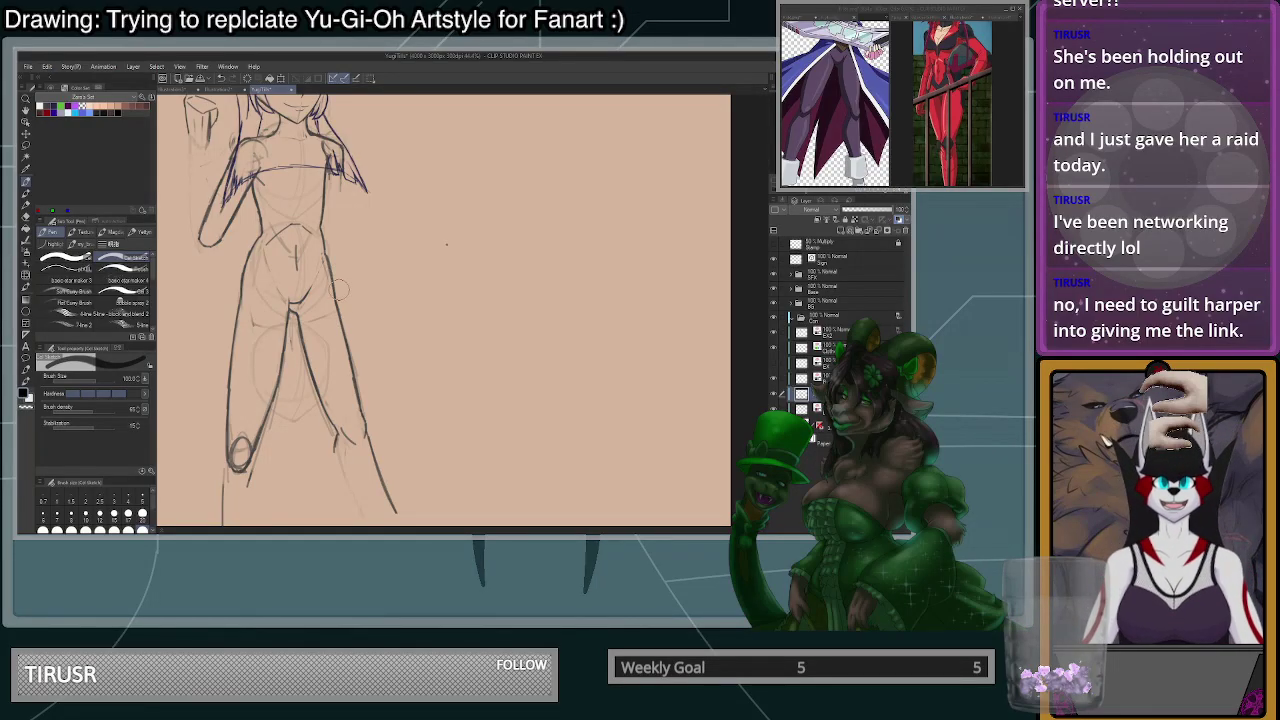
- Erase the right leg's outer thigh line from the hip to the knee using brush size 100
drag(338, 290, 346, 348)
key(ctrl+z)
drag(331, 260, 352, 375)
key(ctrl+z)
key(c)
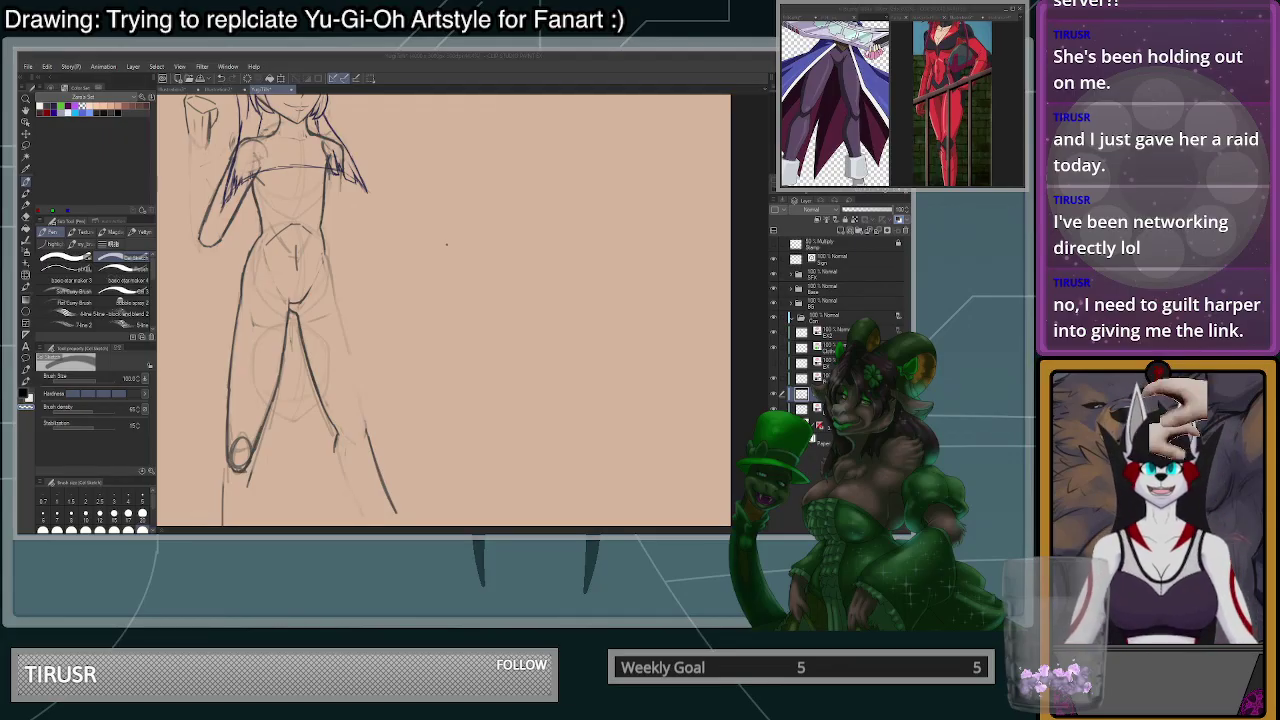
- Erase the left leg's outer thigh line, fade the knee circle, and set the brush size to 20
scroll(400, 265, down, 3)
scroll(325, 350, up, 2)
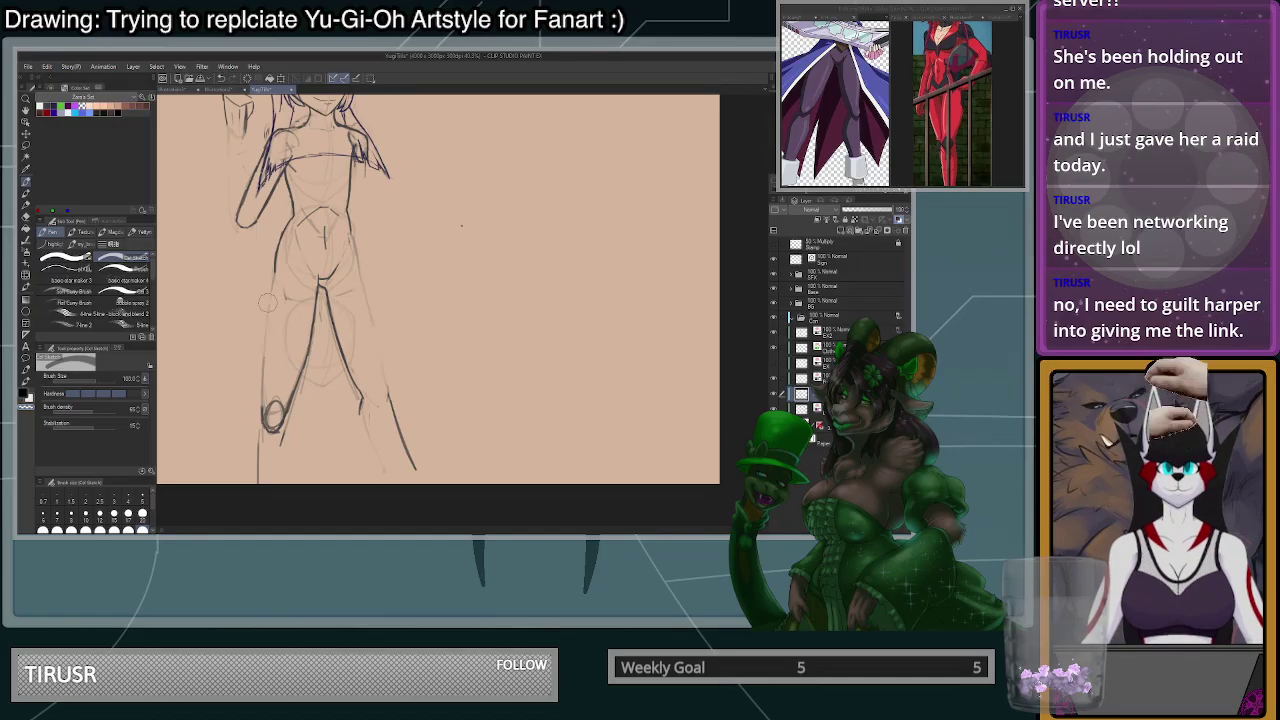
click(142, 513)
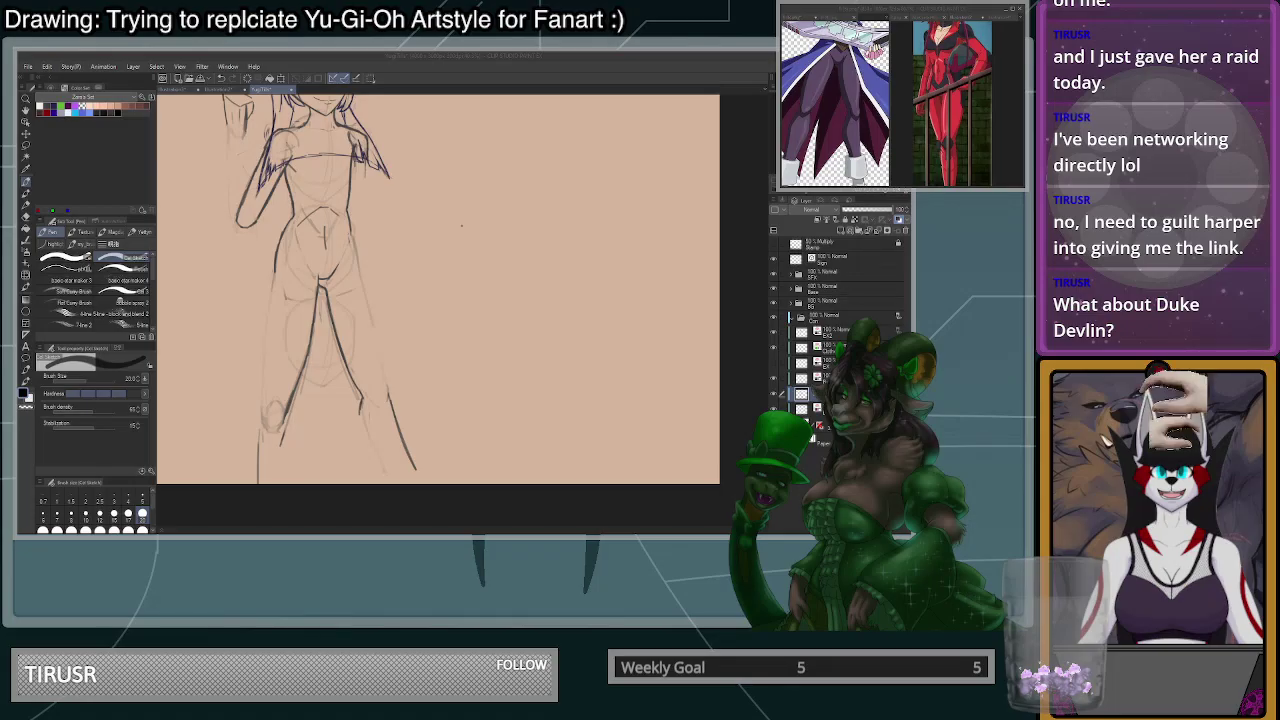
- Try several long strokes for the left leg's outer thigh from the hip toward the knee
scroll(450, 240, down, 1)
scroll(312, 347, up, 2)
drag(323, 215, 303, 377)
key(ctrl+z)
key(ctrl+z)
key(ctrl+z)
drag(323, 212, 304, 358)
key(ctrl+z)
key(ctrl+z)
mouse_move(324, 212)
mouse_down()
mouse_move(299, 290)
mouse_move(303, 379)
mouse_up()
key(ctrl+z)
key(ctrl+z)
key(ctrl+z)
- Redraw the left leg's outer contour from the hip down to the knee, retrying the thigh curve until it fits
drag(323, 212, 302, 327)
key(ctrl+z)
drag(304, 293, 308, 395)
key(ctrl+z)
drag(304, 326, 308, 403)
key(ctrl+z)
mouse_move(304, 300)
mouse_down()
mouse_move(305, 352)
mouse_move(310, 254)
mouse_up()
mouse_move(310, 260)
mouse_down()
mouse_move(323, 207)
mouse_move(300, 324)
mouse_up()
key(ctrl+z)
key(ctrl+z)
key(ctrl+z)
key(ctrl+z)
key(ctrl+z)
drag(306, 259, 303, 326)
key(ctrl+z)
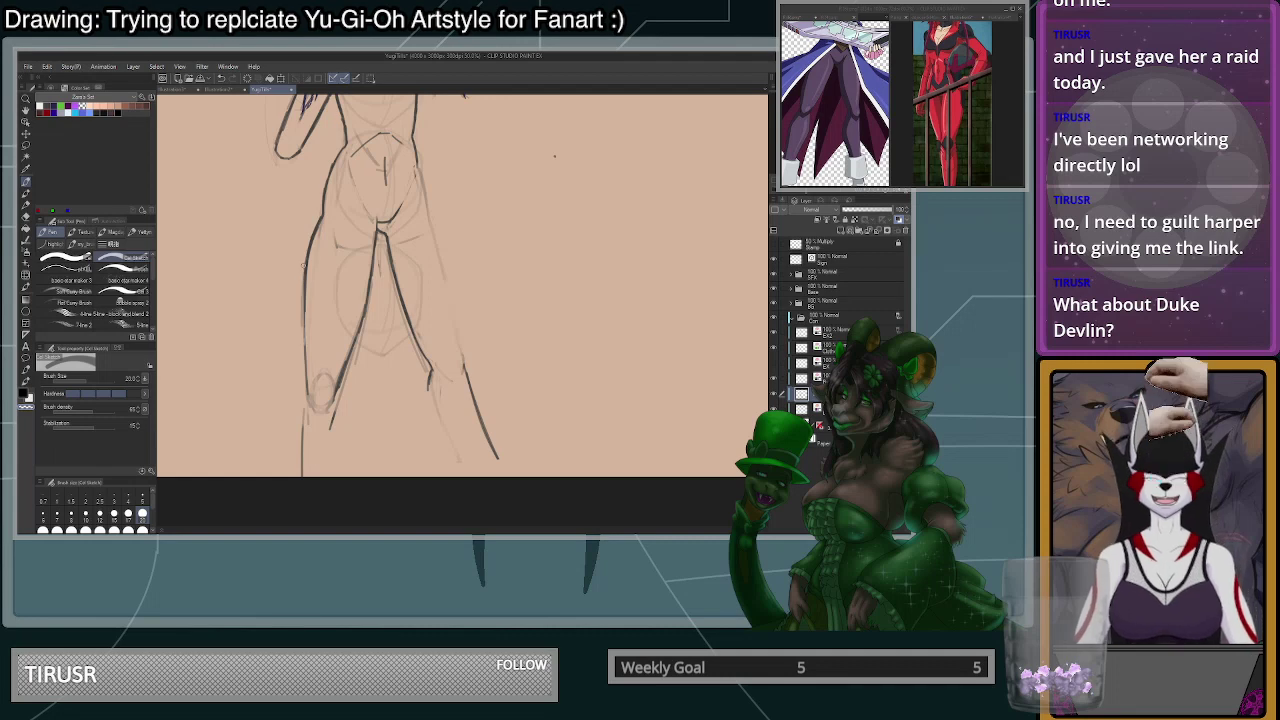
- Clean up the left outer thigh line and trim its lower end beside the knee
scroll(359, 204, down, 5)
scroll(340, 188, up, 6)
key(c)
drag(320, 282, 320, 382)
key(c)
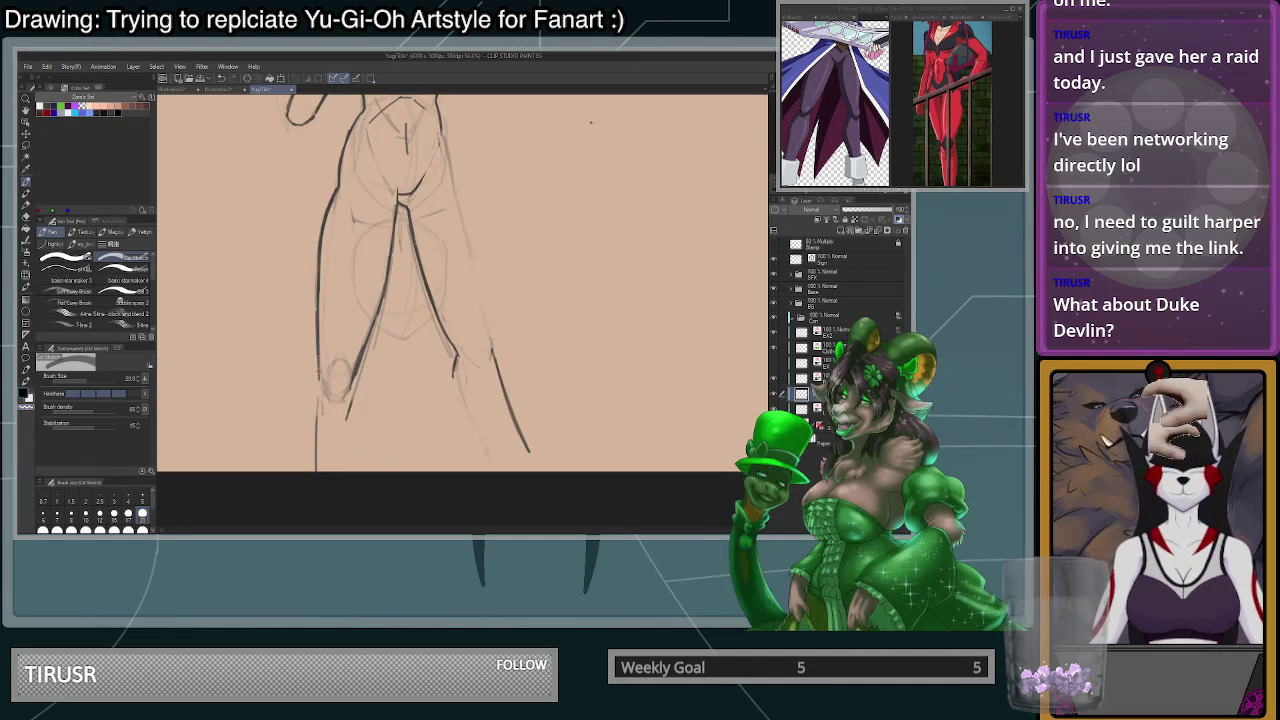
- Fade the lower end of the left leg's inner line beside the knee
scroll(366, 391, down, 2)
scroll(368, 393, up, 2)
drag(359, 379, 346, 418)
drag(365, 335, 349, 384)
key(ctrl+z)
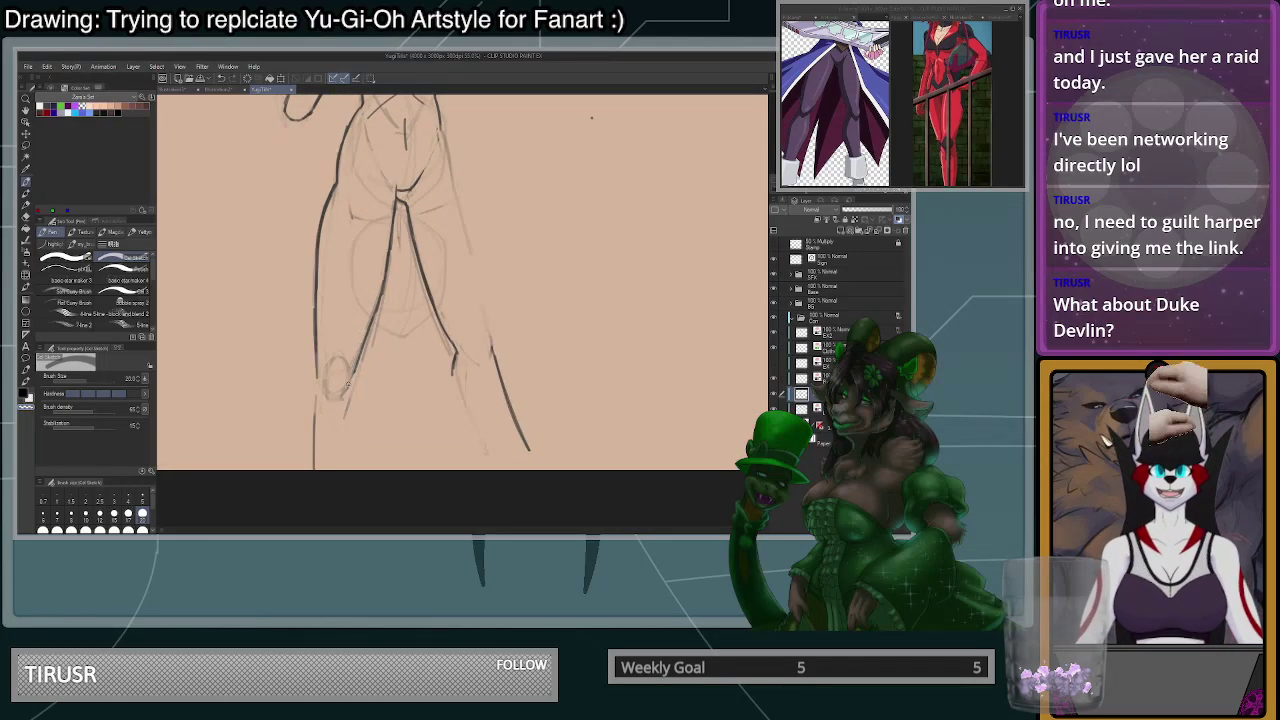
- Redraw the lower part of the left inner thigh line down to the knee and thin its edge
scroll(352, 272, down, 2)
scroll(408, 340, up, 1)
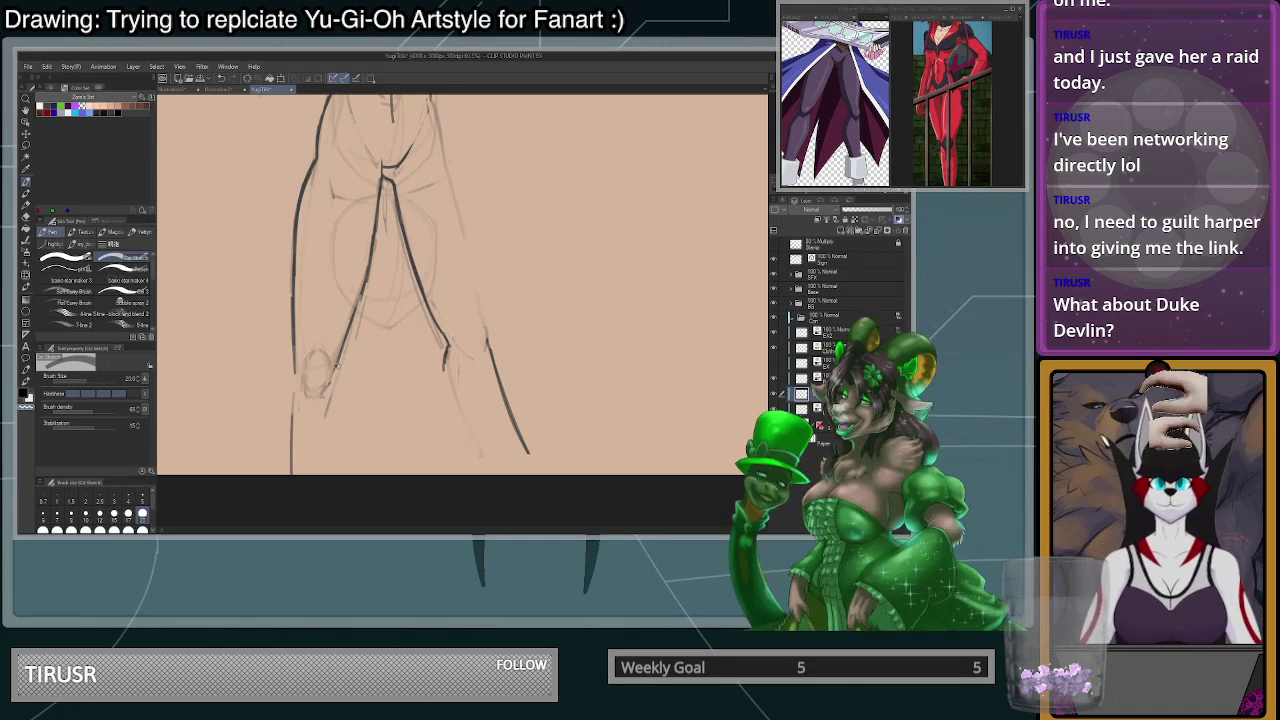
key(ctrl+z)
mouse_move(356, 294)
mouse_down()
mouse_move(340, 349)
mouse_move(358, 289)
mouse_move(337, 370)
mouse_move(355, 305)
mouse_up()
key(ctrl+z)
key(c)
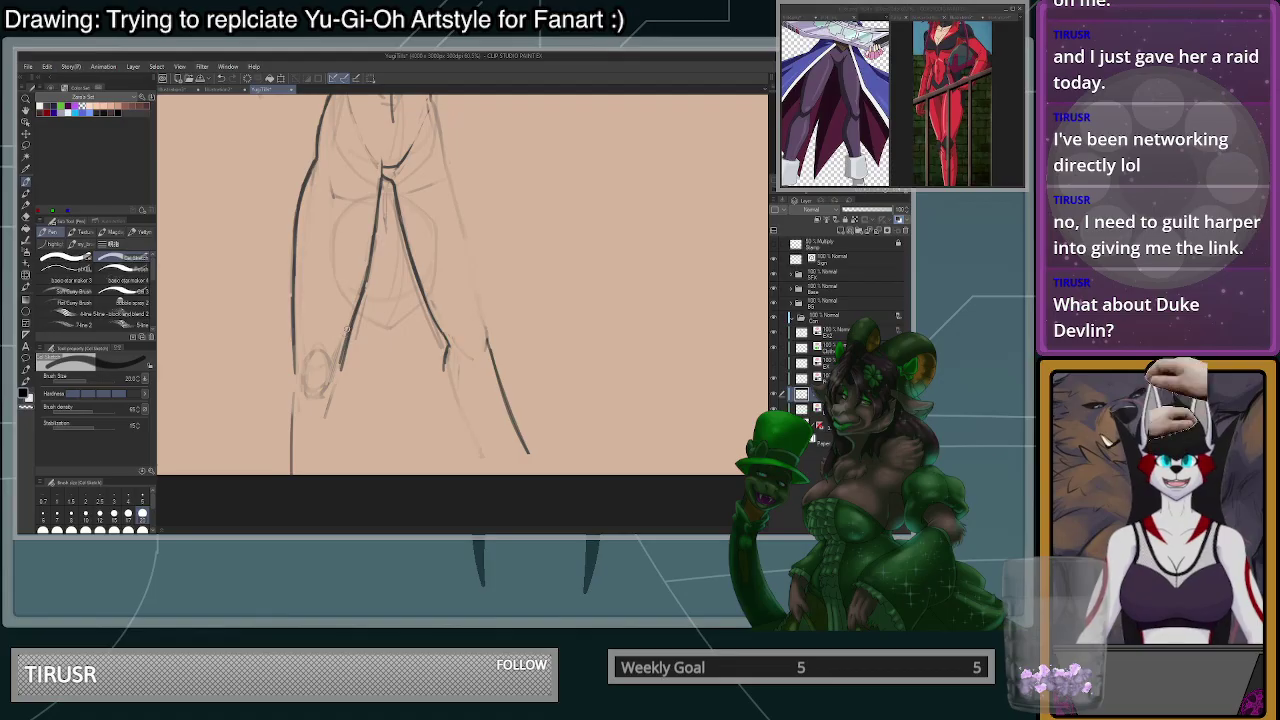
key(c)
drag(355, 311, 336, 372)
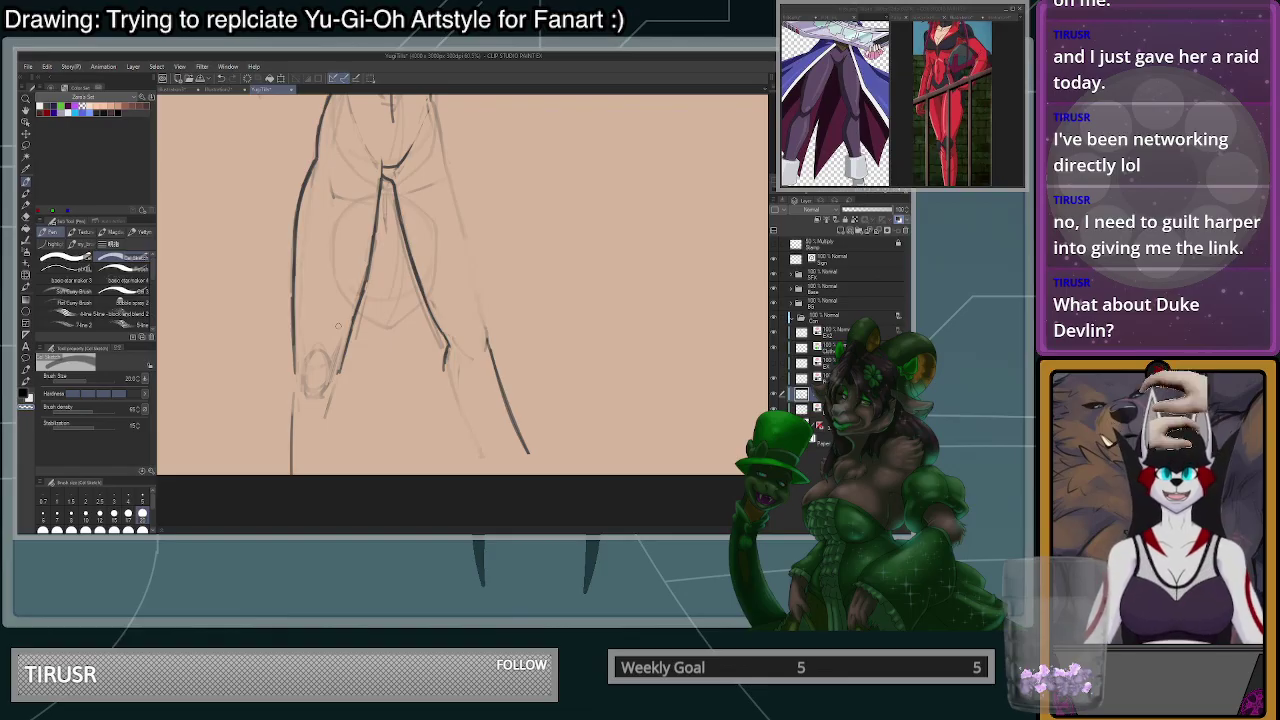
- Draw two short curved strokes under the left knee oval to mark the kneecap's lower edge
scroll(338, 325, up, 5)
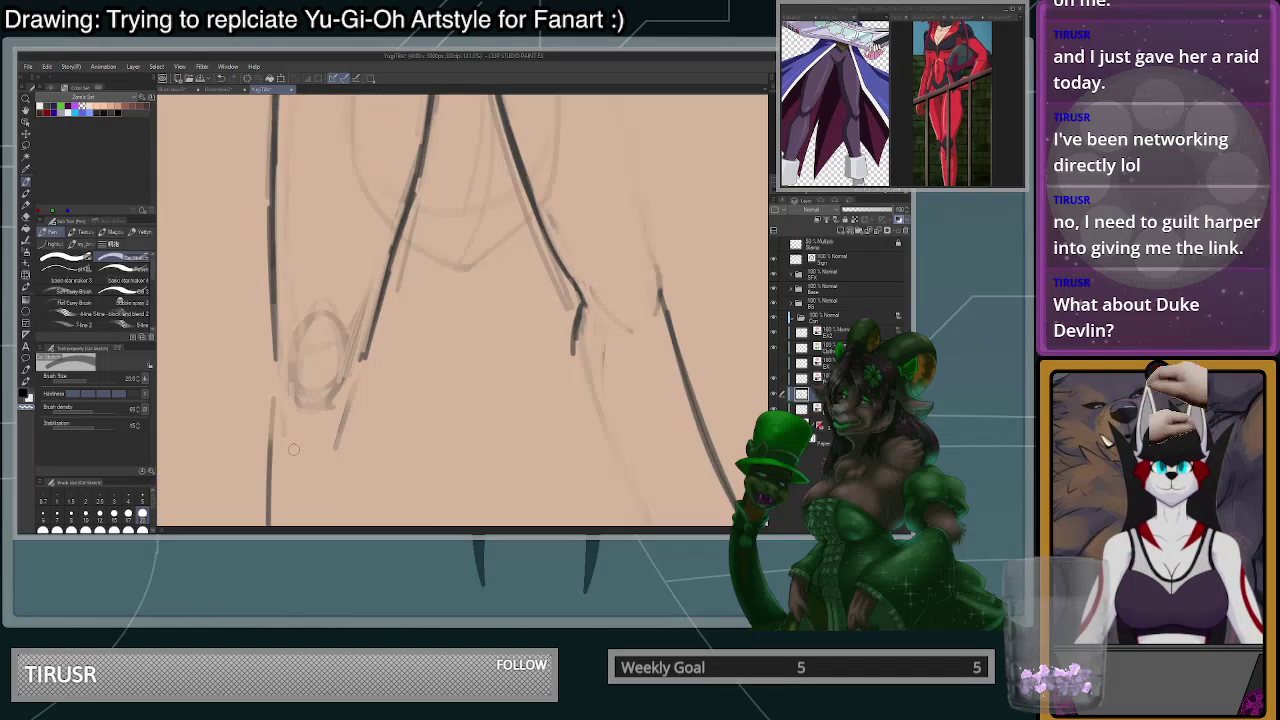
mouse_move(286, 373)
mouse_down()
mouse_move(296, 402)
mouse_move(288, 373)
mouse_move(302, 410)
mouse_move(340, 386)
mouse_move(322, 408)
mouse_move(343, 374)
mouse_up()
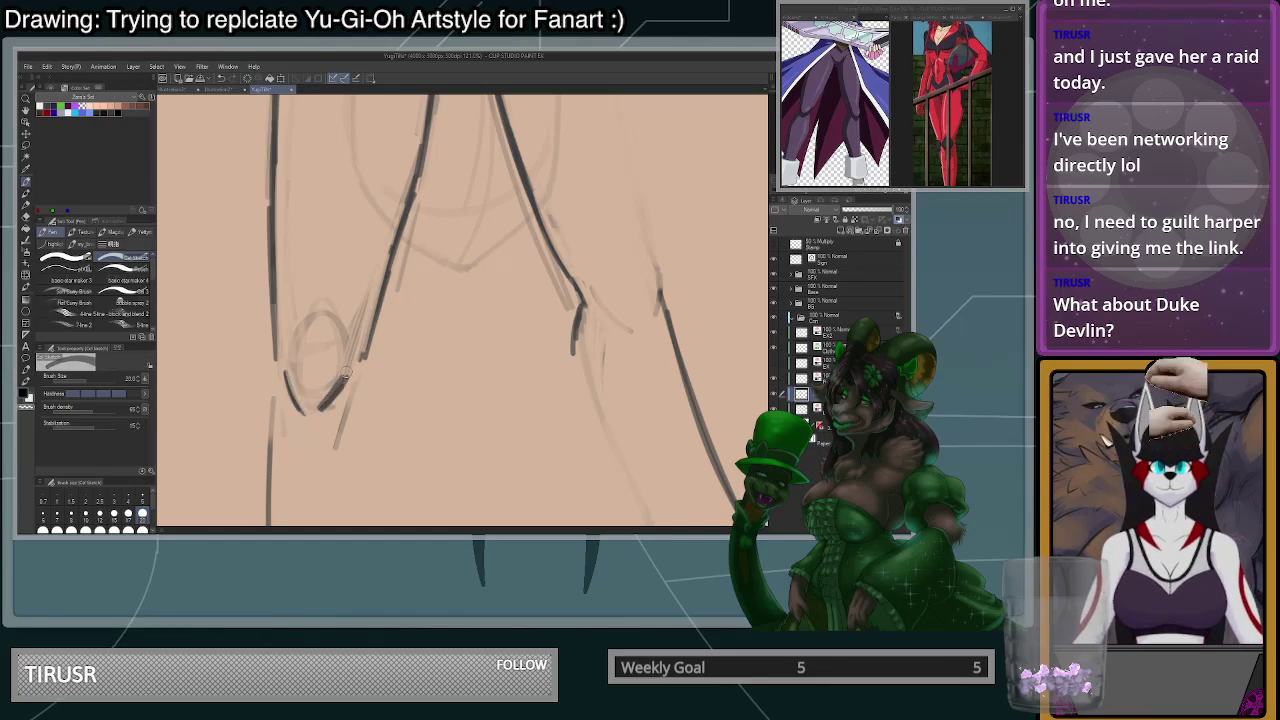
scroll(343, 375, down, 1)
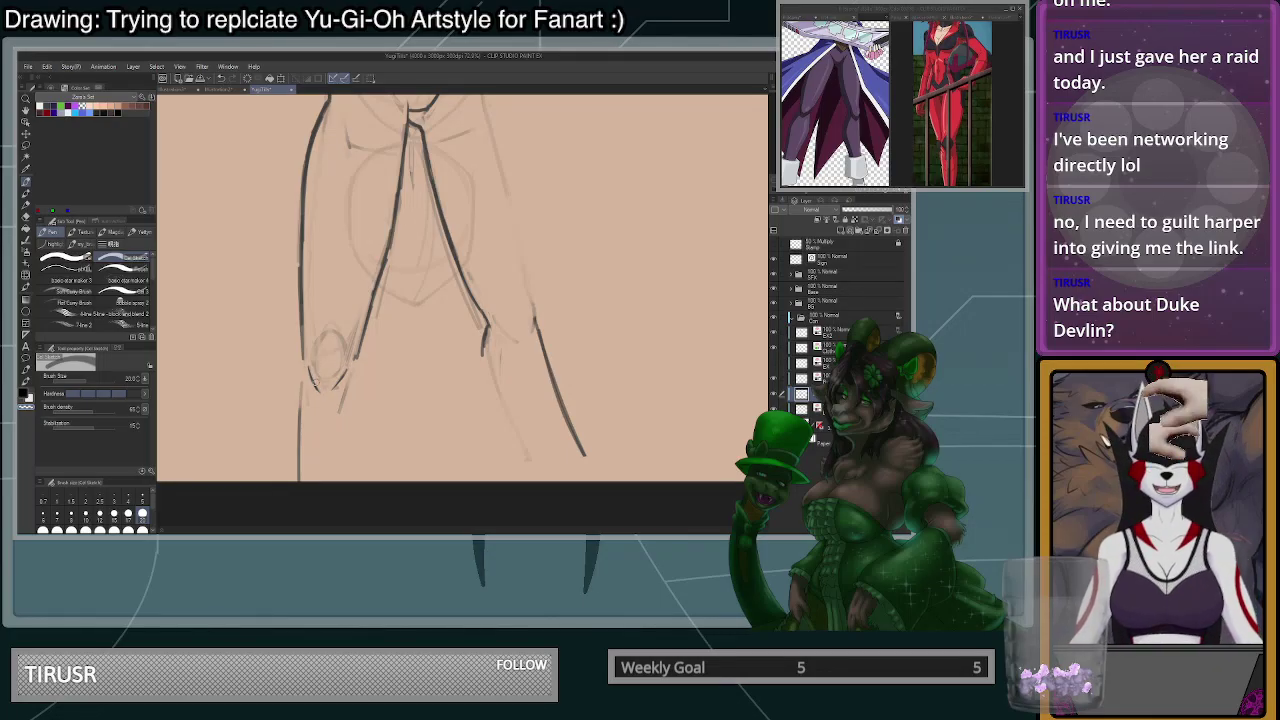
scroll(330, 394, down, 1)
scroll(343, 450, up, 2)
scroll(343, 406, down, 1)
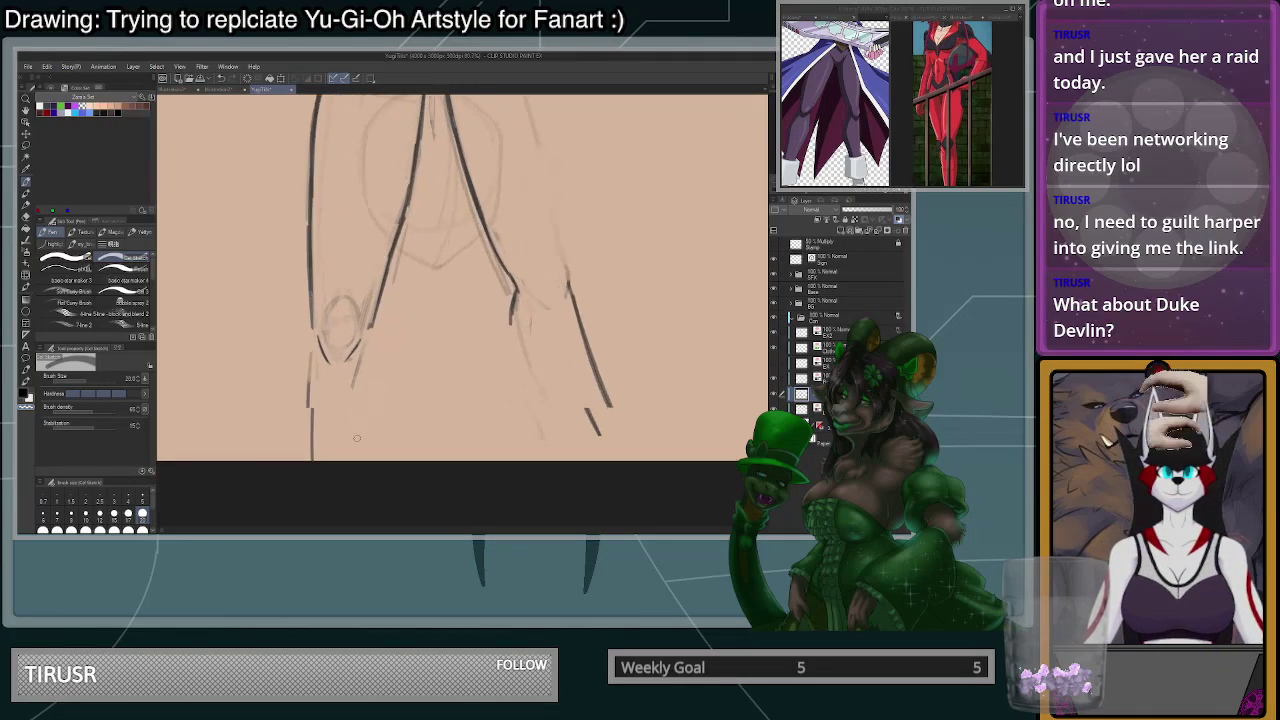
scroll(325, 455, up, 1)
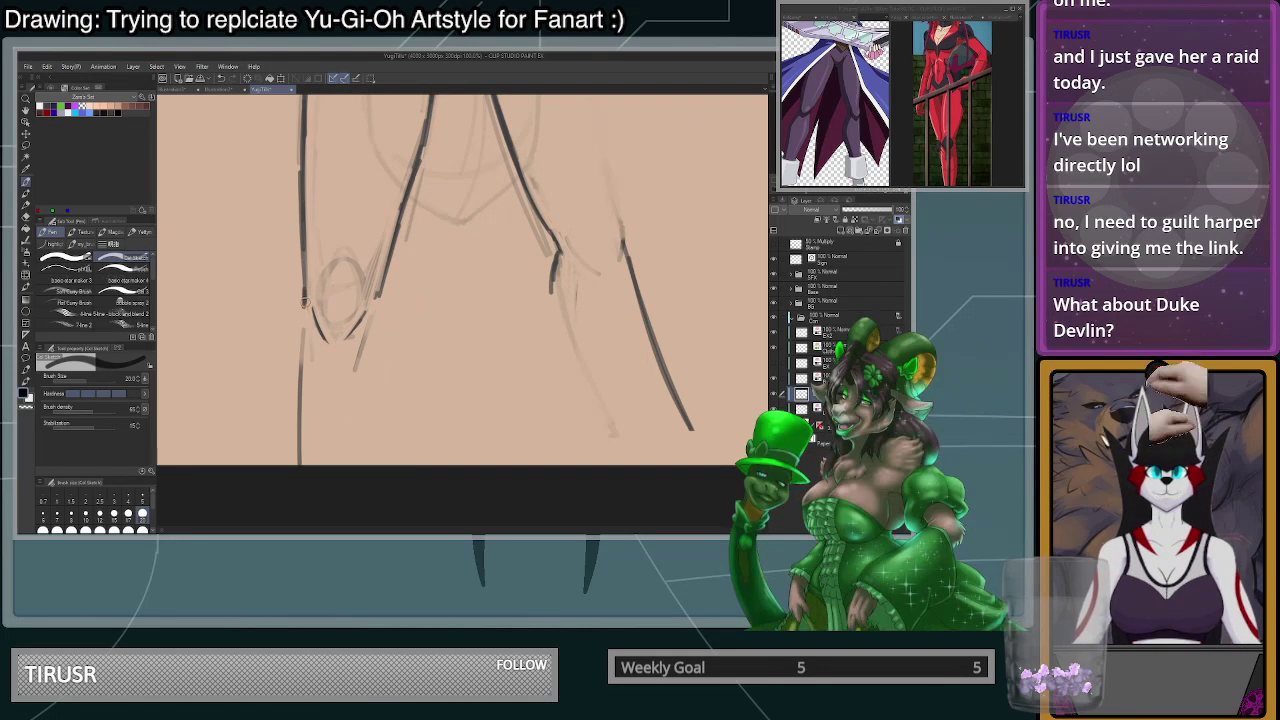
scroll(305, 313, up, 2)
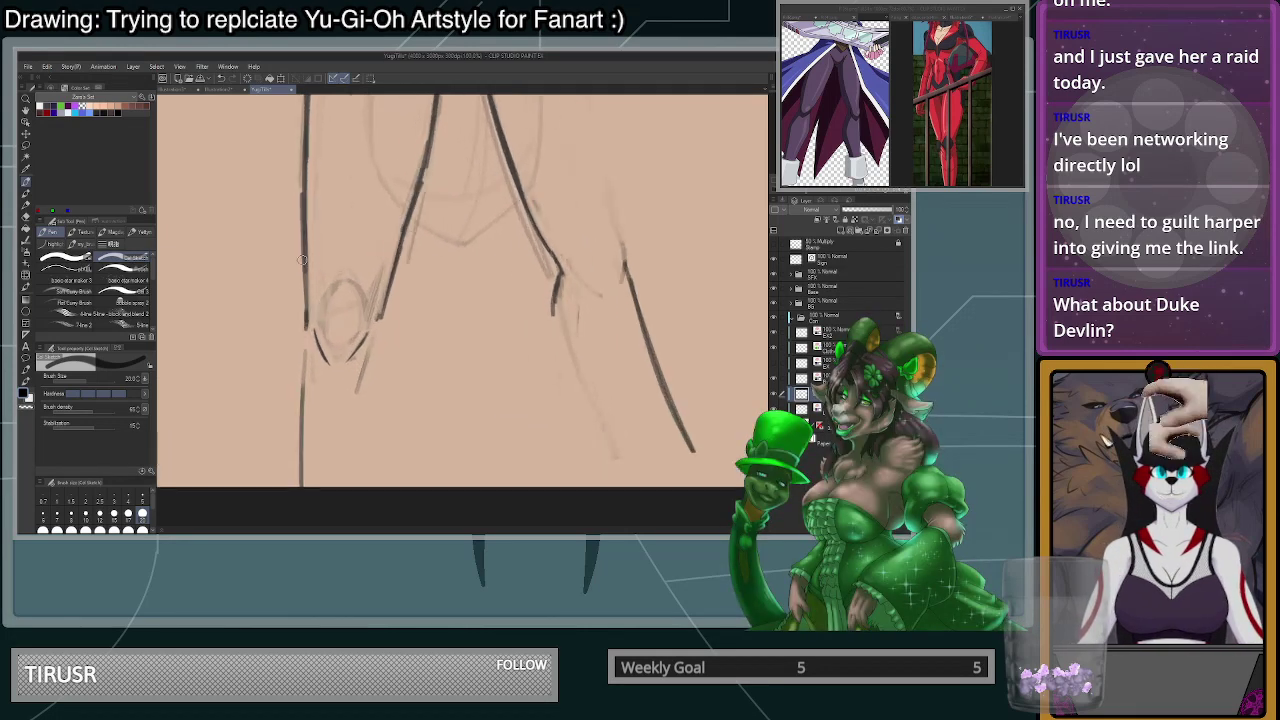
- Clean up and redraw the lower part of the left outer thigh line where it reaches the knee
key(ctrl+z)
key(c)
mouse_move(306, 208)
mouse_down()
mouse_move(309, 358)
mouse_move(304, 180)
mouse_move(306, 293)
mouse_up()
key(c)
drag(304, 244, 305, 320)
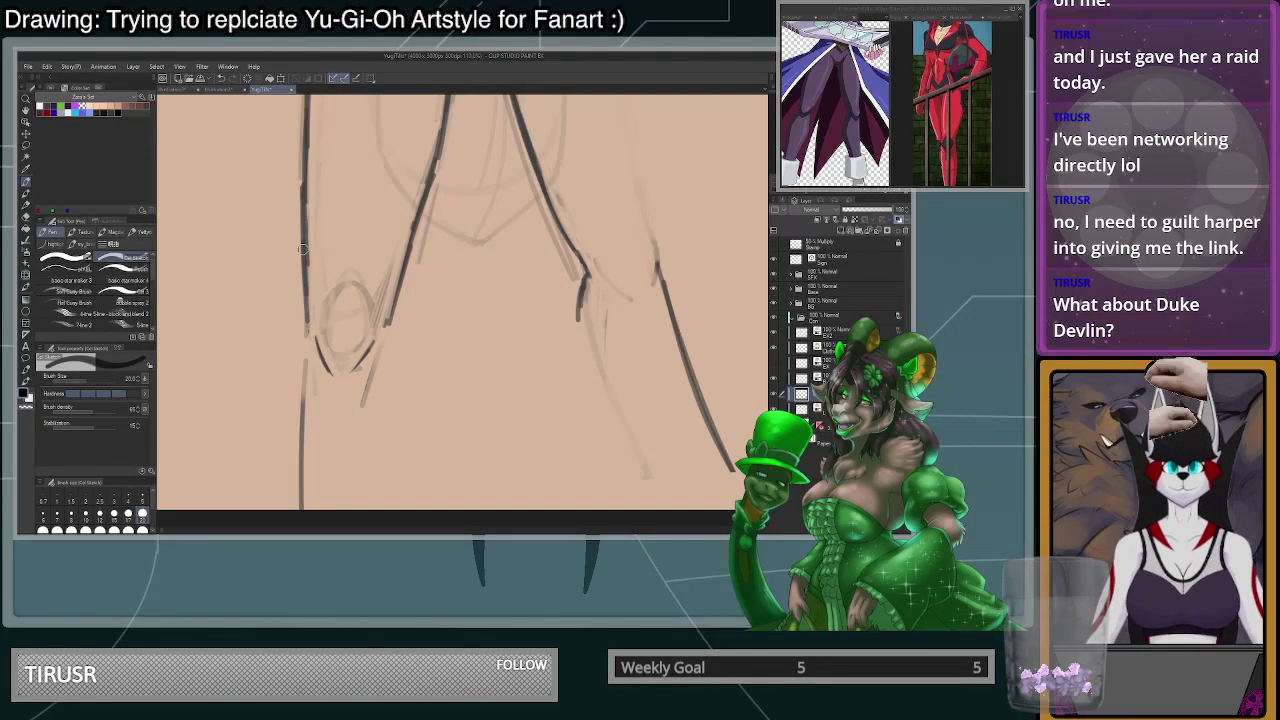
key(ctrl+z)
key(ctrl+z)
drag(304, 190, 306, 297)
- Draw the left calf's outer contour bulging outward from the knee to the canvas's lower edge, retrying the curve until it fits
drag(305, 246, 291, 430)
key(ctrl+z)
drag(303, 318, 283, 508)
drag(281, 426, 282, 508)
key(ctrl+z)
key(ctrl+z)
drag(299, 342, 279, 452)
drag(286, 382, 280, 483)
drag(279, 421, 279, 509)
key(ctrl+z)
key(ctrl+z)
key(ctrl+z)
mouse_move(306, 315)
mouse_down()
mouse_move(286, 363)
mouse_move(279, 508)
mouse_up()
key(ctrl+z)
key(ctrl+z)
drag(287, 362, 288, 508)
mouse_move(283, 384)
mouse_down()
mouse_move(296, 531)
mouse_move(287, 425)
mouse_move(293, 520)
mouse_move(290, 488)
mouse_move(292, 510)
mouse_move(302, 498)
mouse_up()
key(ctrl+z)
key(c)
key(ctrl+z)
key(ctrl+z)
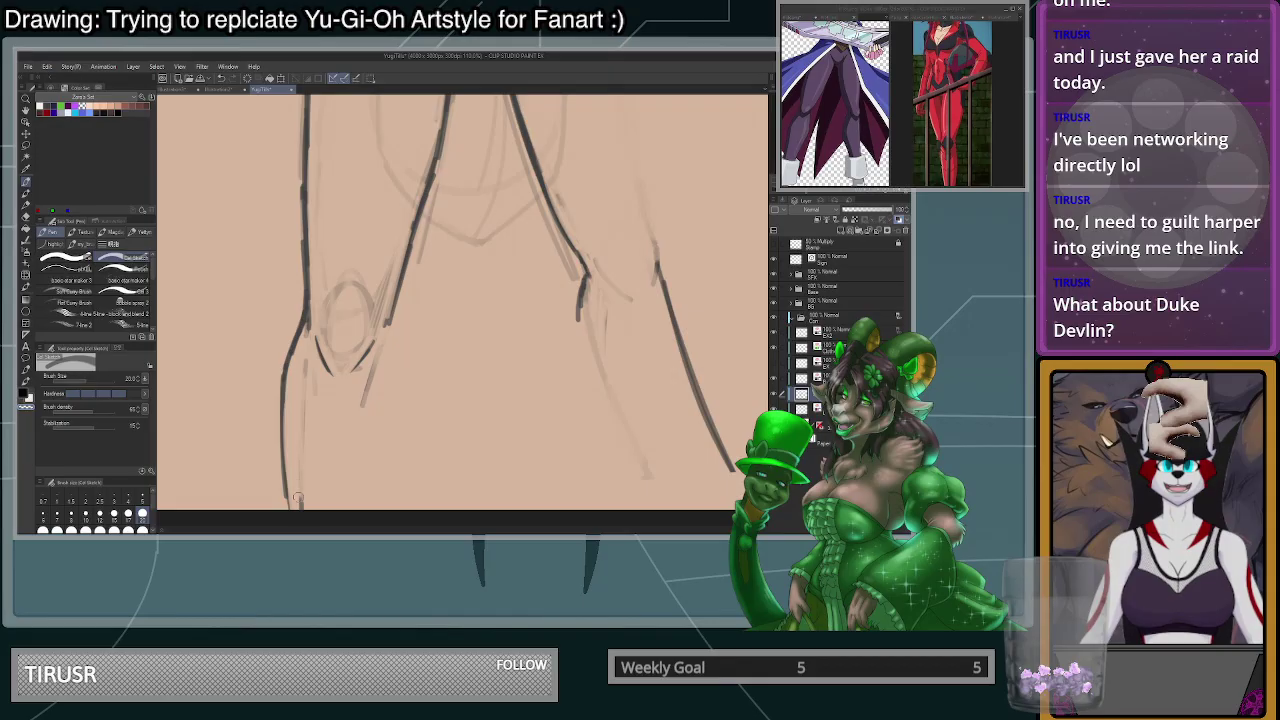
- Erase the stray lower ends of the left calf line and redraw its last stretch to the canvas edge
drag(291, 458, 290, 530)
key(c)
drag(283, 447, 287, 522)
key(ctrl+z)
drag(284, 440, 279, 521)
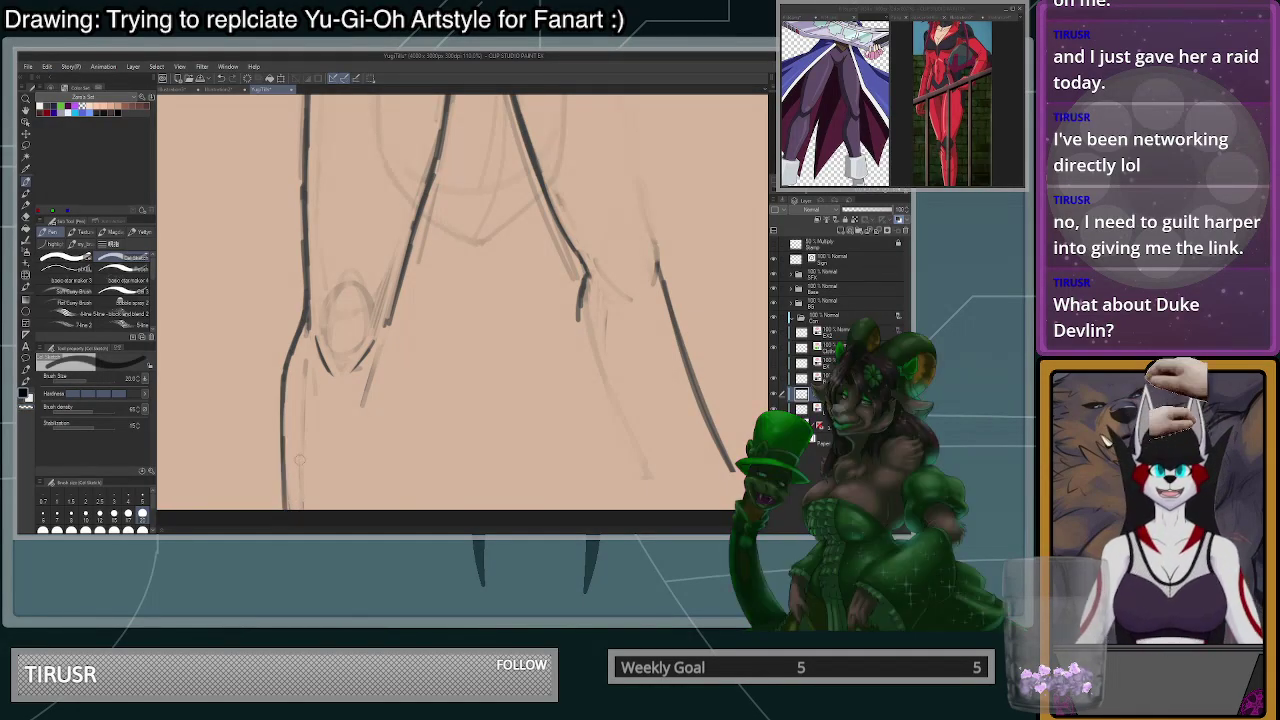
- Try a short downward bend at the left leg's inner knee and clear the lower end of the inner thigh line
scroll(317, 418, down, 3)
scroll(320, 476, up, 2)
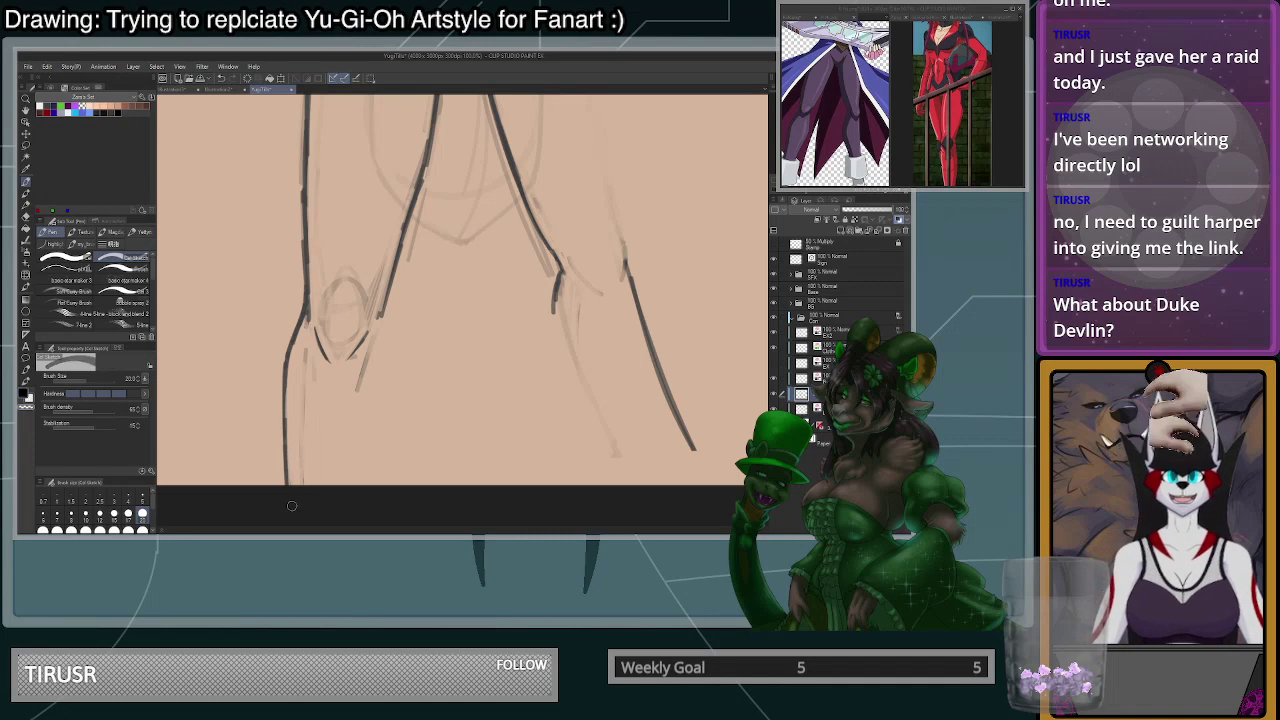
mouse_move(382, 312)
mouse_down()
mouse_move(388, 377)
mouse_move(384, 327)
mouse_move(386, 359)
mouse_move(368, 428)
mouse_up()
key(ctrl+z)
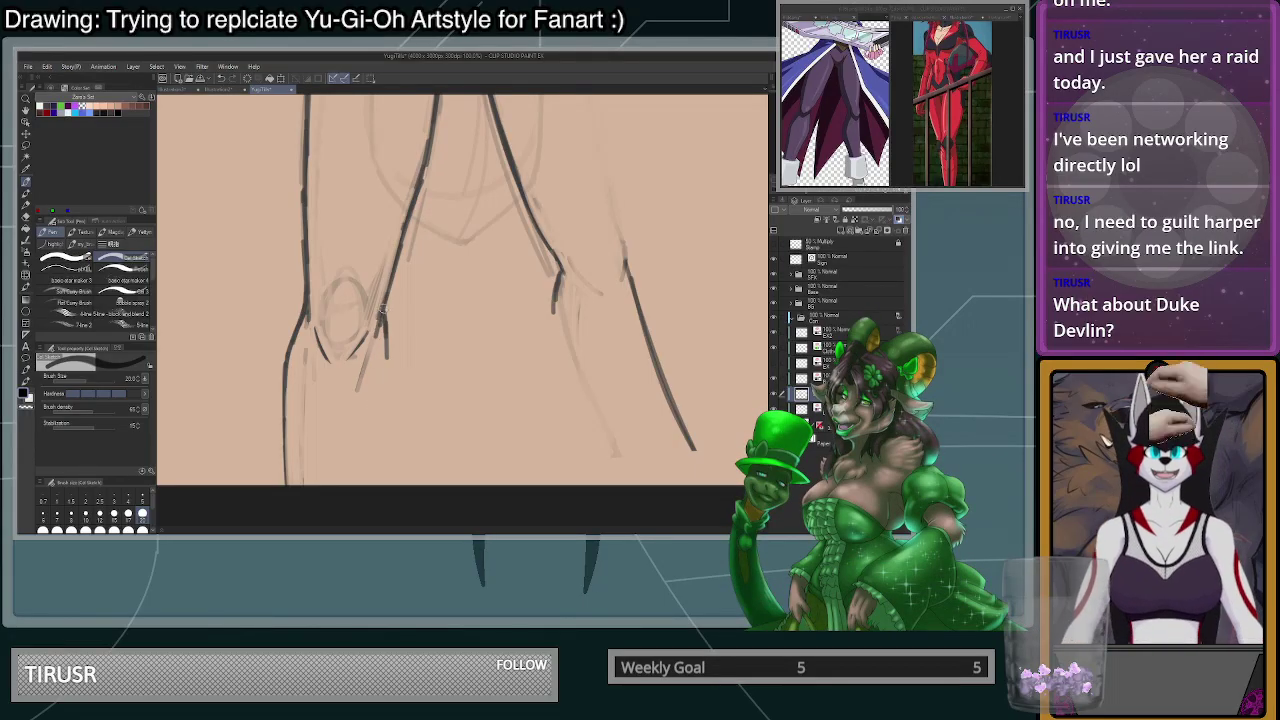
scroll(390, 318, up, 1)
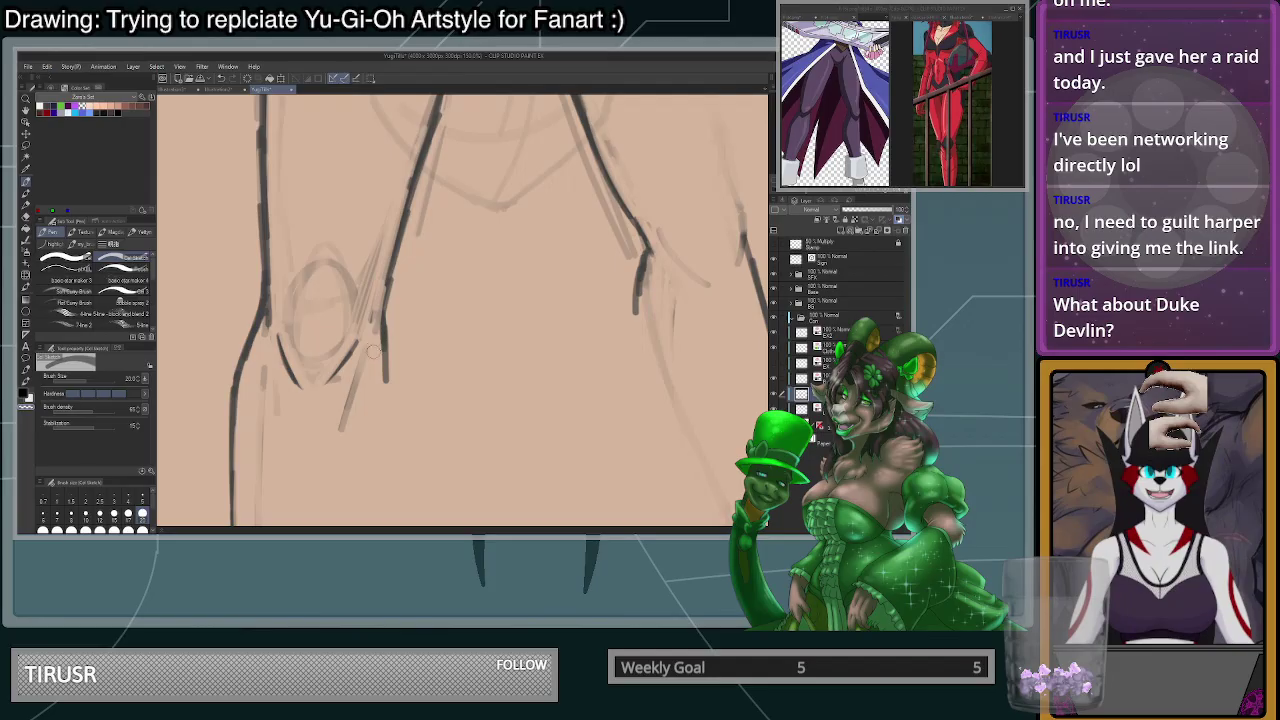
scroll(382, 327, down, 1)
scroll(384, 320, down, 1)
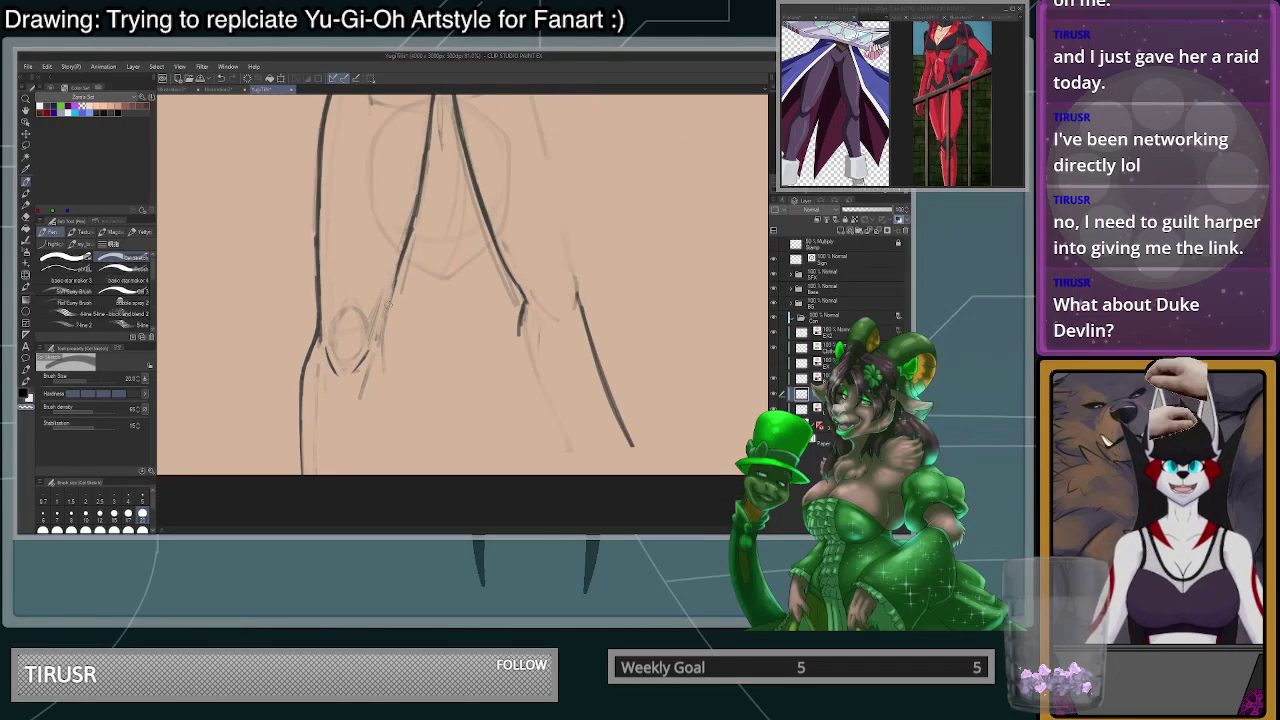
key(c)
key(ctrl+z)
- Draw the left leg's inner contour past the knee and down the calf to the canvas edge, retrying until it fits
drag(407, 241, 368, 442)
drag(378, 397, 360, 473)
key(ctrl+z)
key(ctrl+z)
mouse_move(384, 367)
mouse_down()
mouse_move(375, 418)
mouse_move(383, 368)
mouse_move(370, 467)
mouse_up()
key(ctrl+z)
key(ctrl+z)
drag(384, 368, 349, 513)
key(ctrl+z)
drag(385, 365, 346, 505)
- Examine the whole figure's proportions and compare them with the full reference character
scroll(398, 334, down, 10)
scroll(385, 363, up, 4)
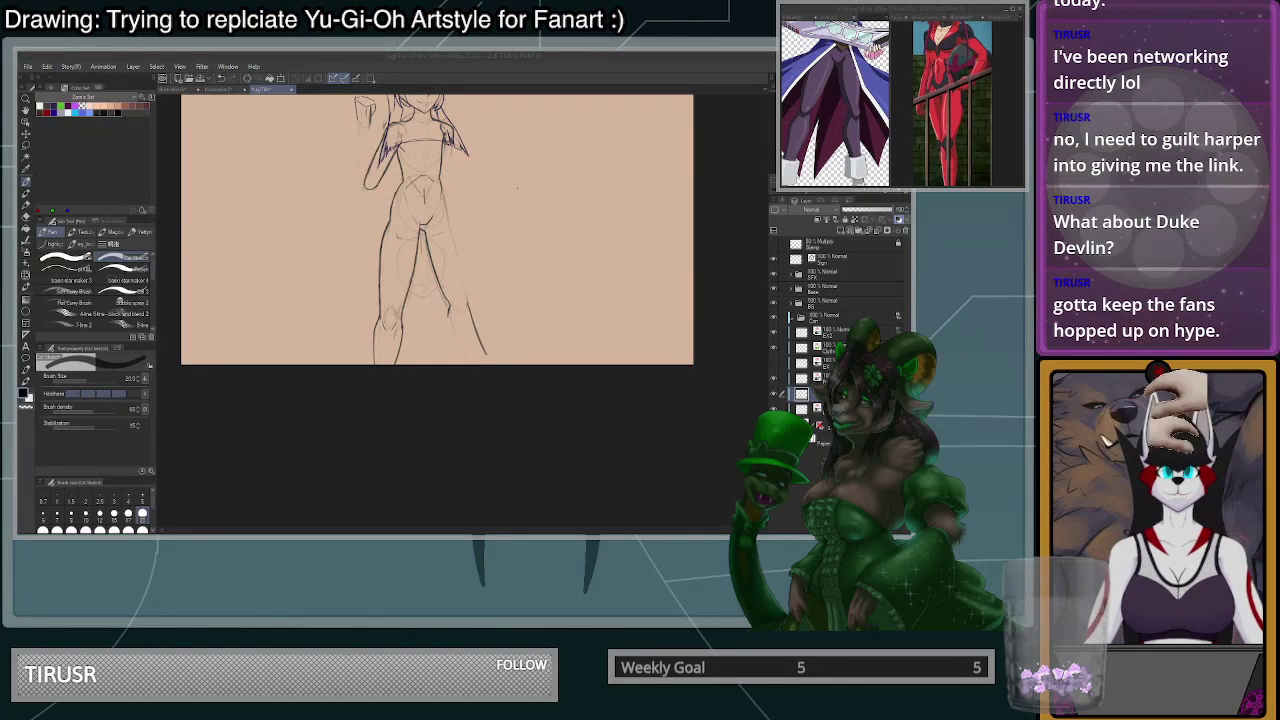
scroll(447, 350, down, 3)
scroll(430, 282, up, 4)
scroll(428, 312, down, 3)
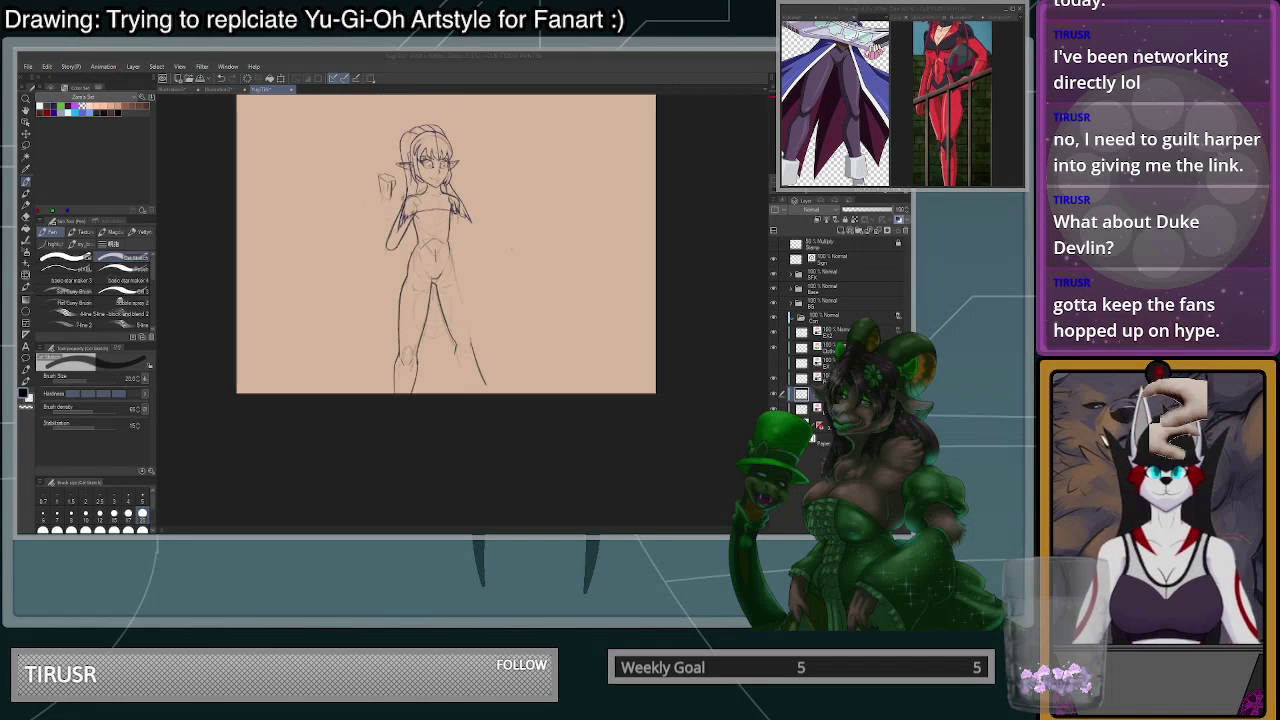
scroll(442, 244, up, 1)
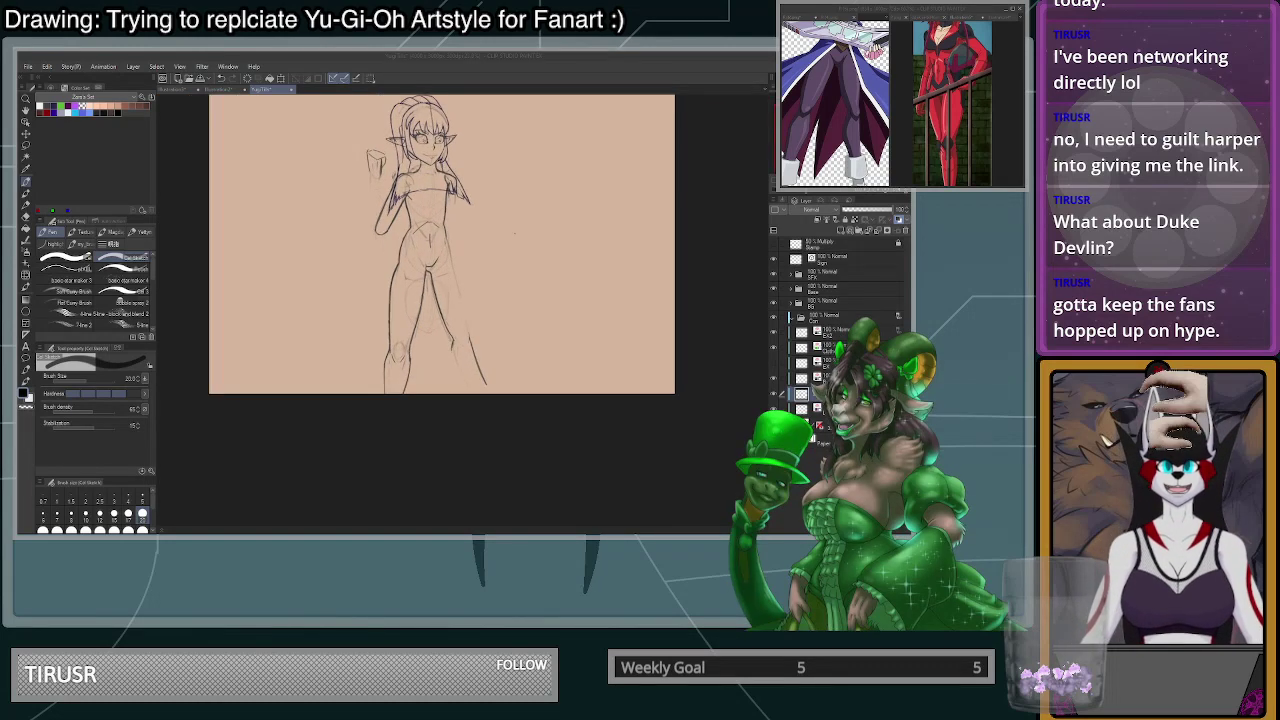
scroll(442, 244, up, 3)
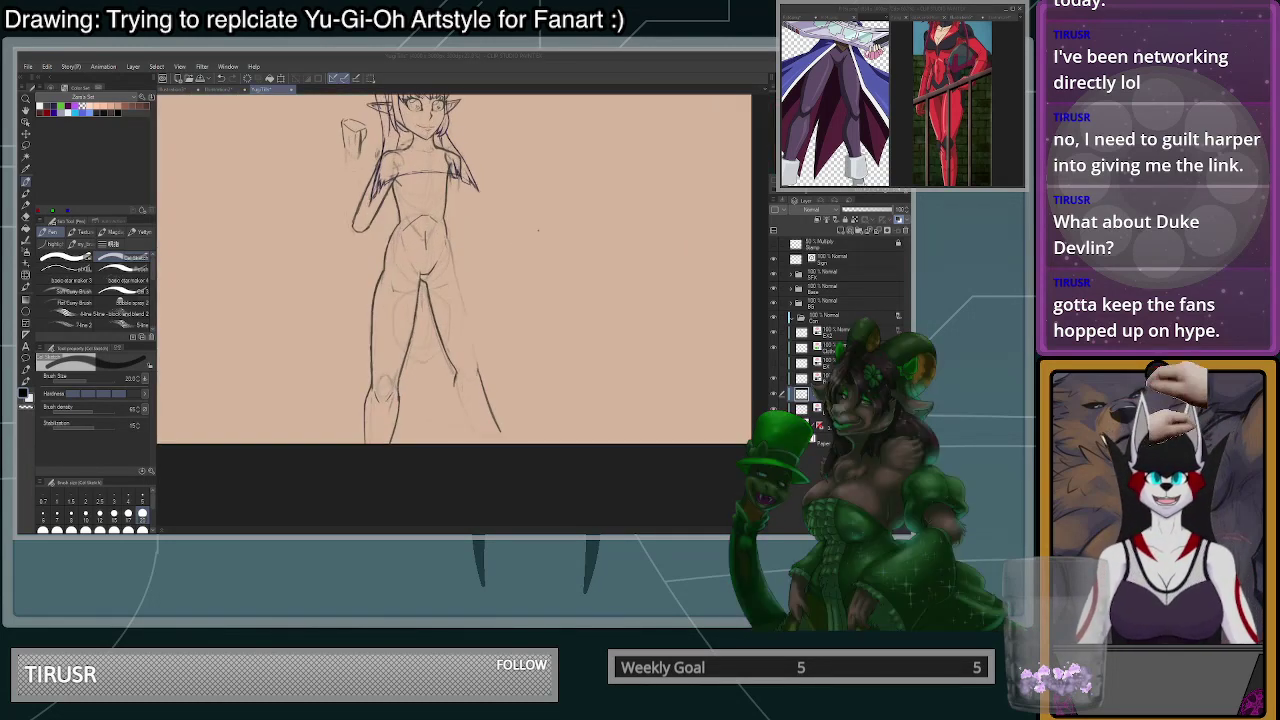
scroll(442, 244, down, 2)
scroll(442, 244, up, 1)
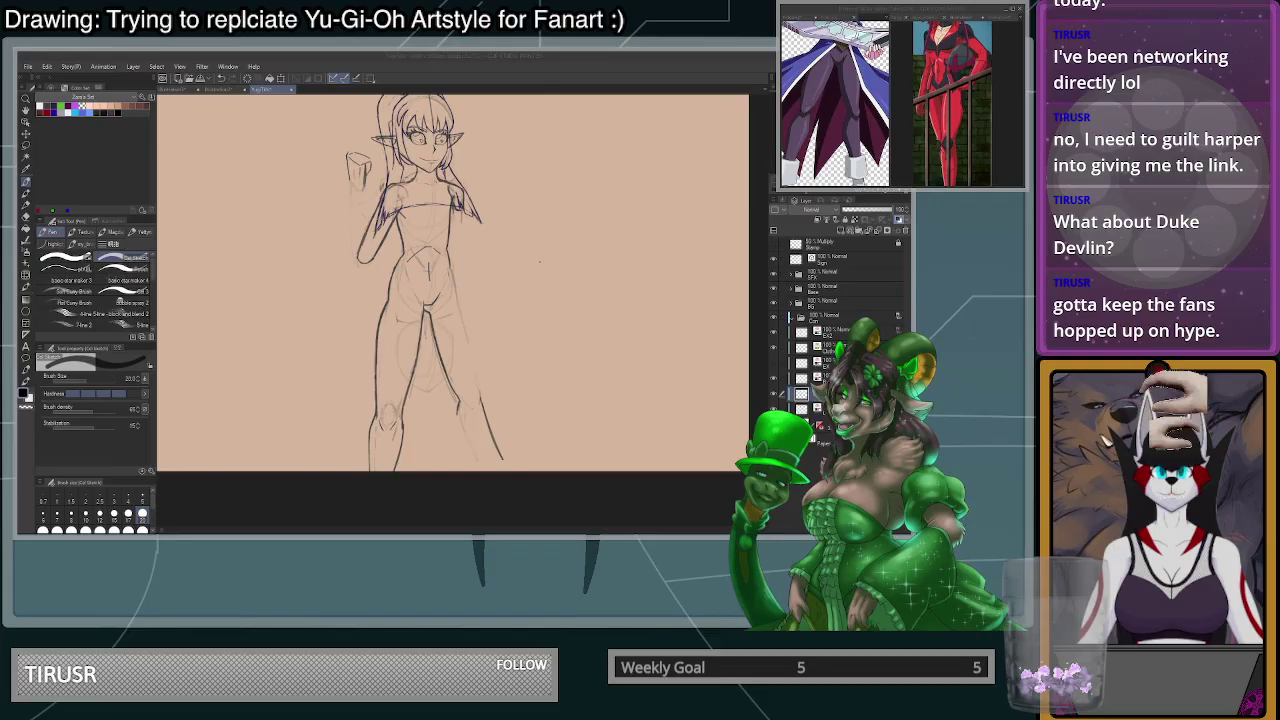
click(836, 110)
scroll(836, 110, down, 3)
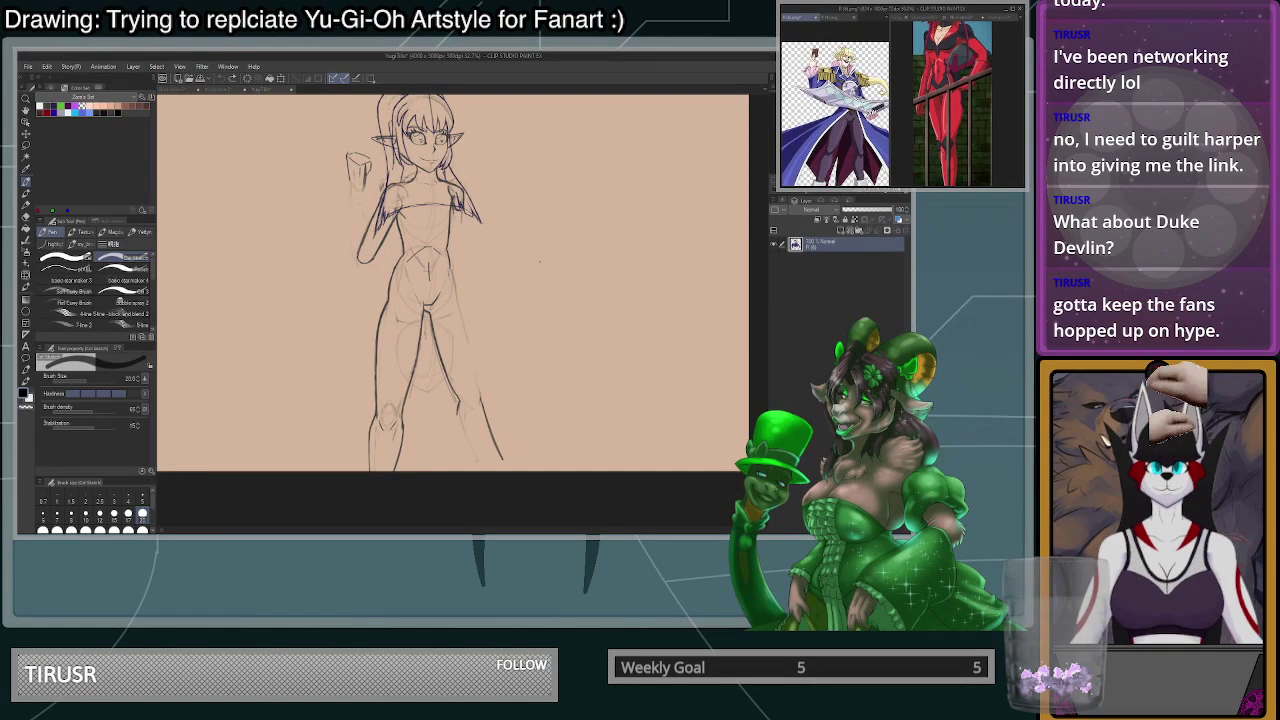
- Lasso the hips and legs and shift them slightly down from the torso with a transform
key(m)
key(ctrl+Tab)
mouse_move(454, 244)
mouse_down()
mouse_move(403, 247)
mouse_move(340, 404)
mouse_move(568, 424)
mouse_move(500, 270)
mouse_up()
key(ctrl+d)
mouse_move(430, 235)
mouse_down()
mouse_move(418, 262)
mouse_move(438, 217)
mouse_move(368, 262)
mouse_move(578, 331)
mouse_move(570, 318)
mouse_up()
key(ctrl+d)
key(ctrl+t)
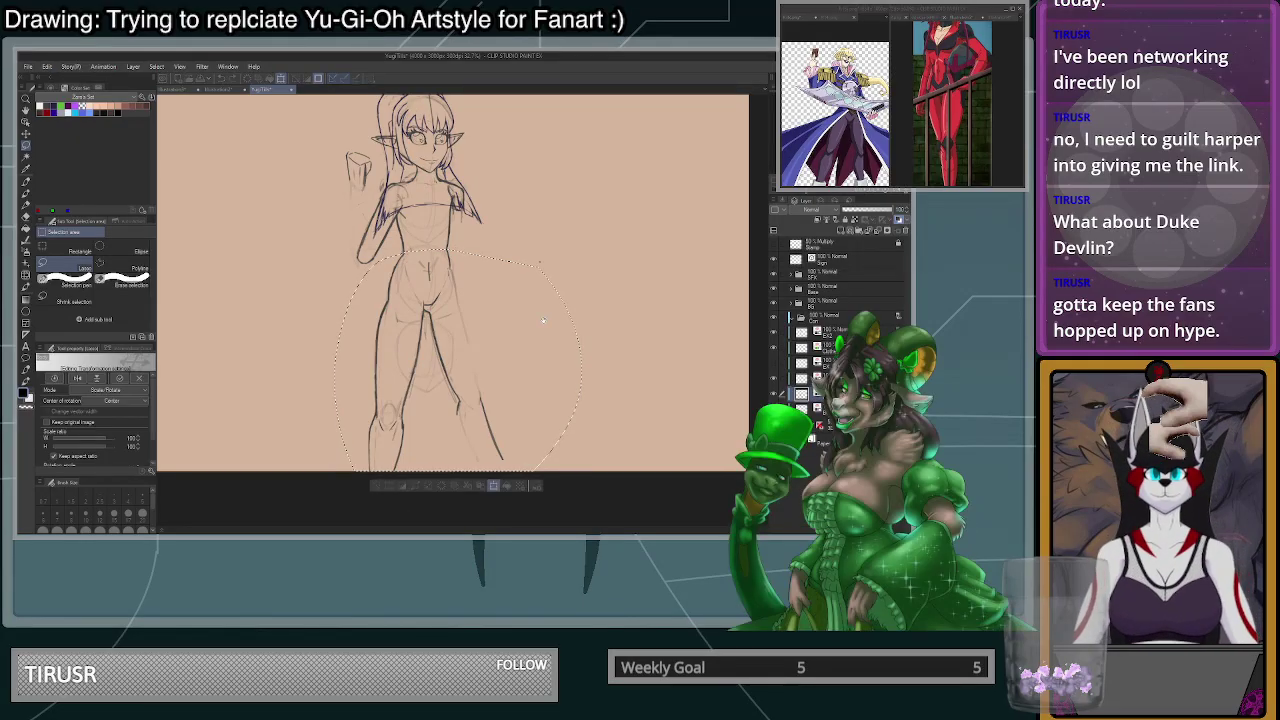
key(Down)
key(Down)
key(Right)
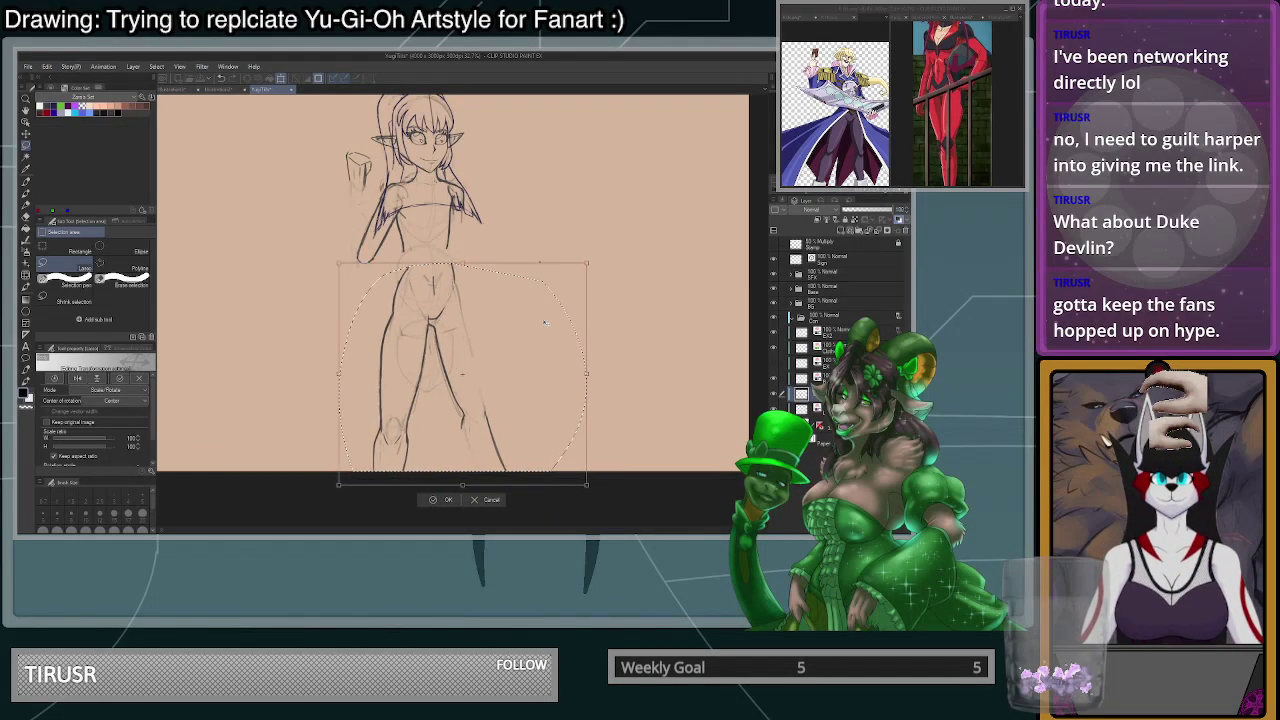
key(Left)
key(Left)
key(Right)
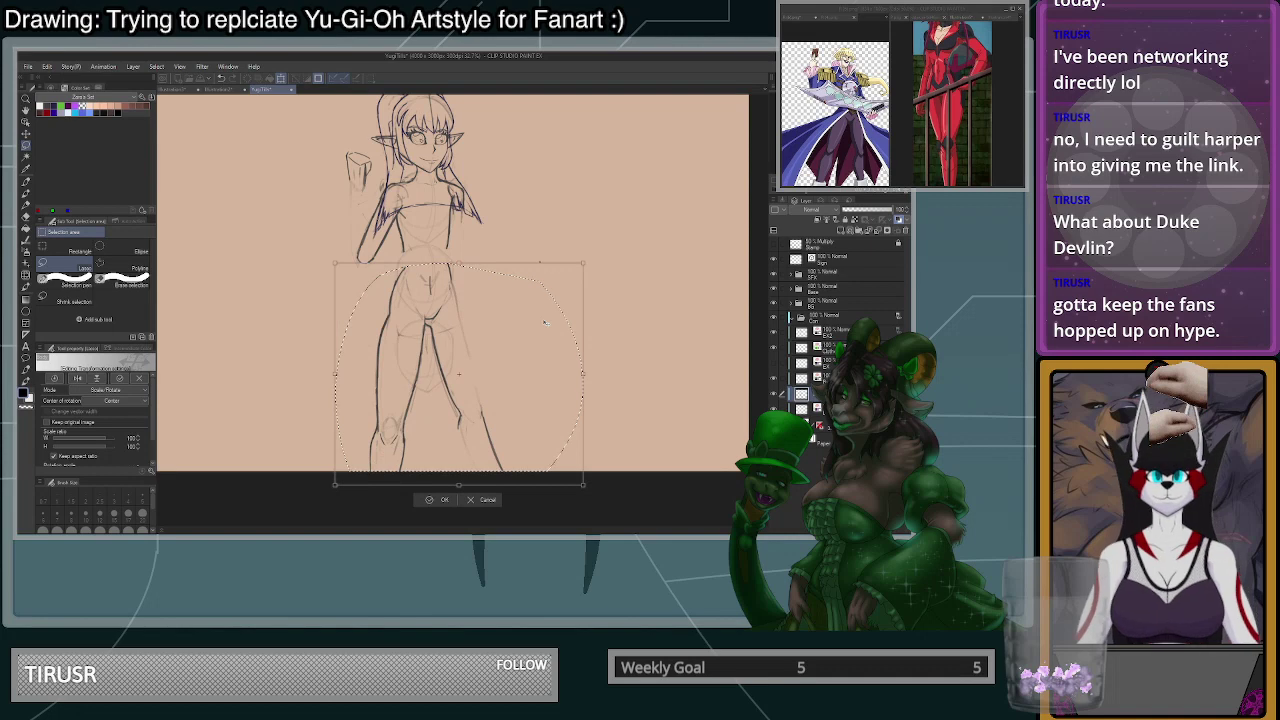
drag(545, 322, 545, 318)
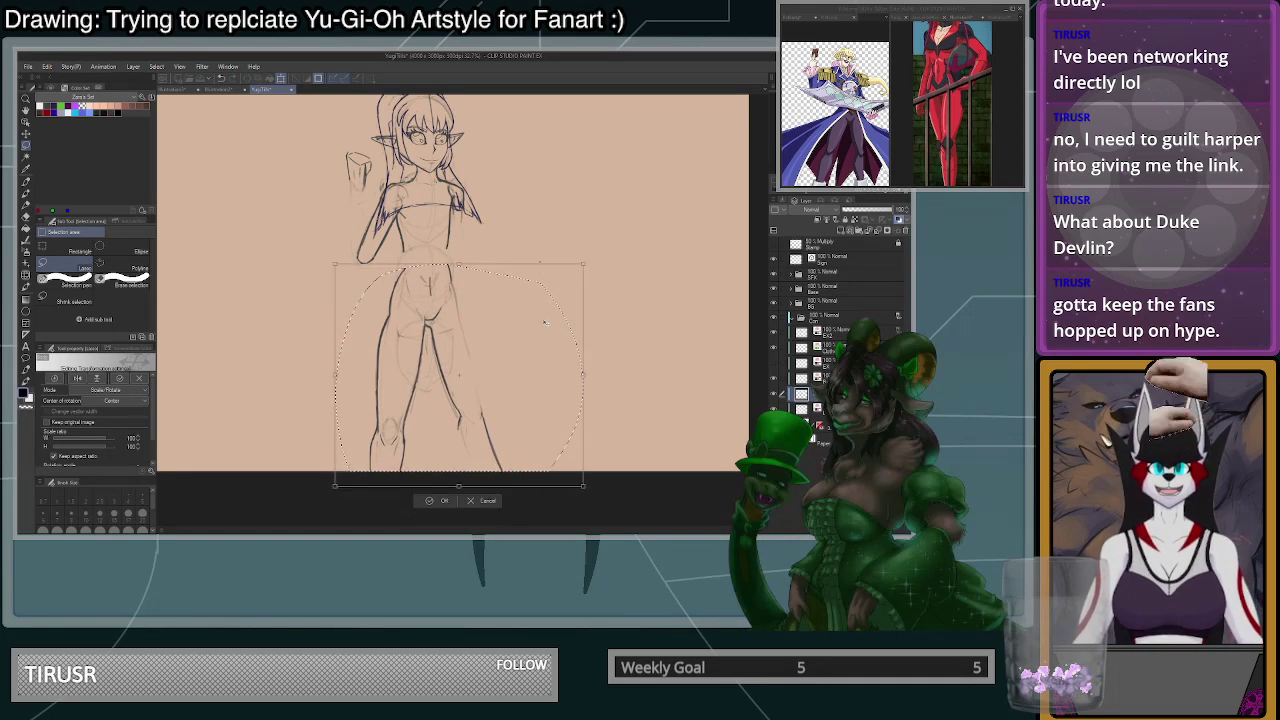
click(440, 498)
- Erase the old torso side lines between the chest and the hips using a large transparent brush
scroll(616, 355, down, 2)
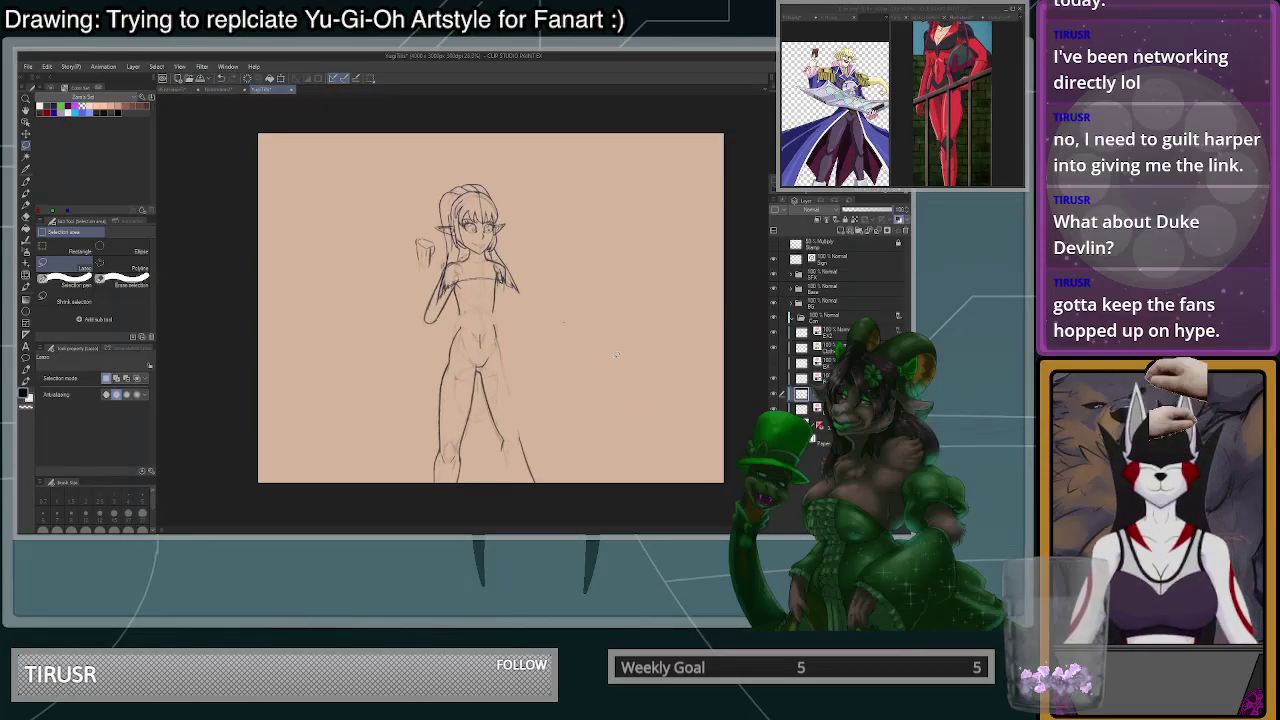
scroll(540, 293, up, 3)
key(p)
scroll(460, 315, up, 2)
scroll(496, 392, down, 1)
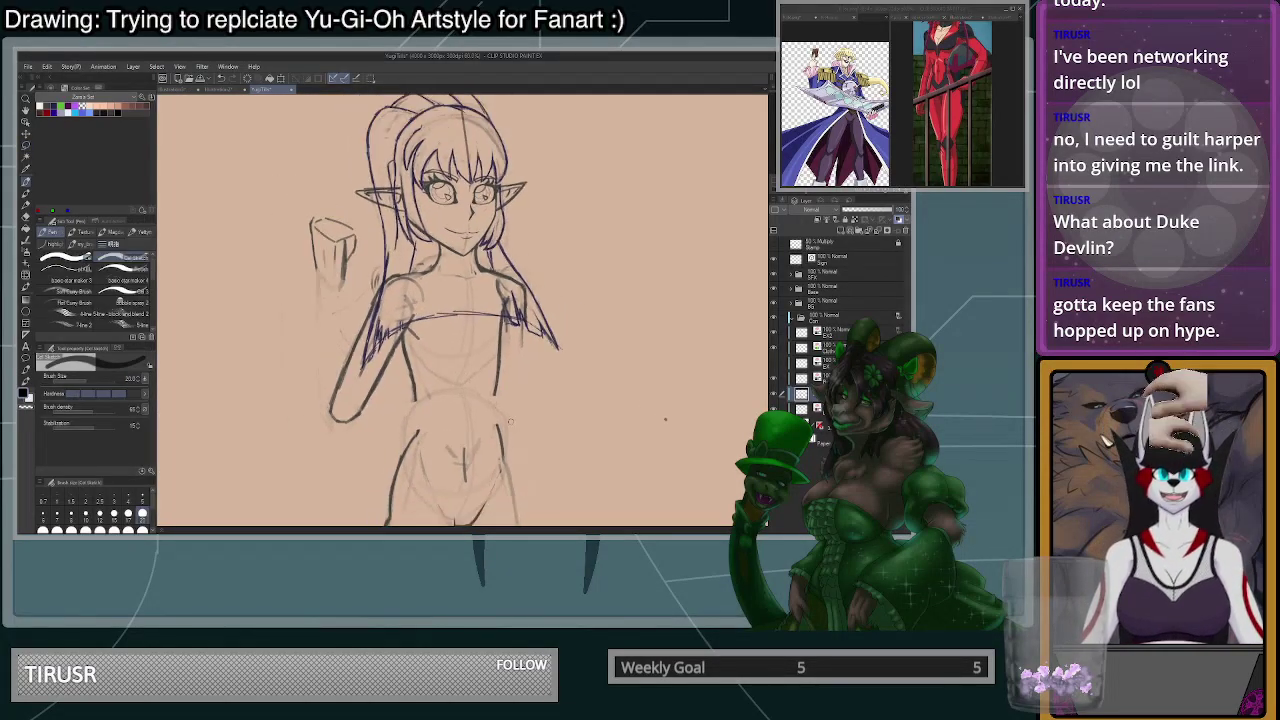
scroll(510, 421, up, 2)
mouse_move(373, 273)
mouse_down()
mouse_move(373, 338)
mouse_move(384, 304)
mouse_up()
mouse_move(490, 268)
mouse_down()
mouse_move(483, 318)
mouse_move(489, 286)
mouse_up()
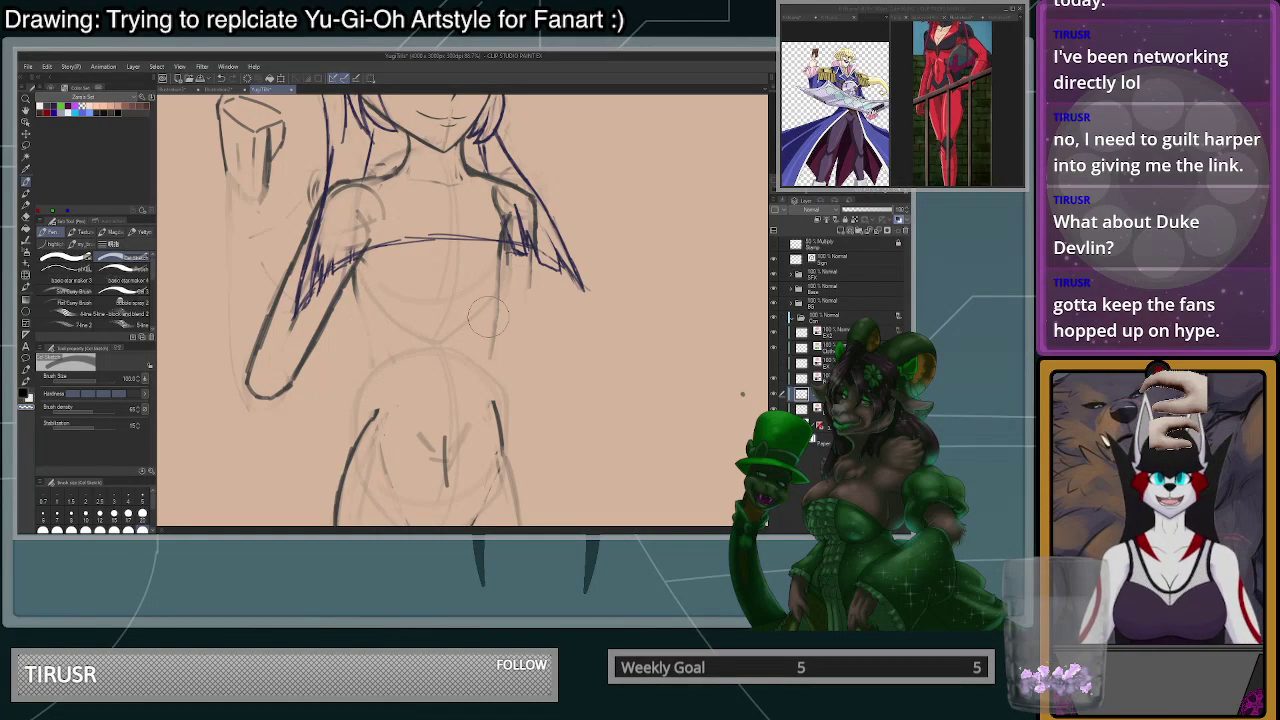
scroll(485, 430, down, 3)
scroll(518, 328, up, 3)
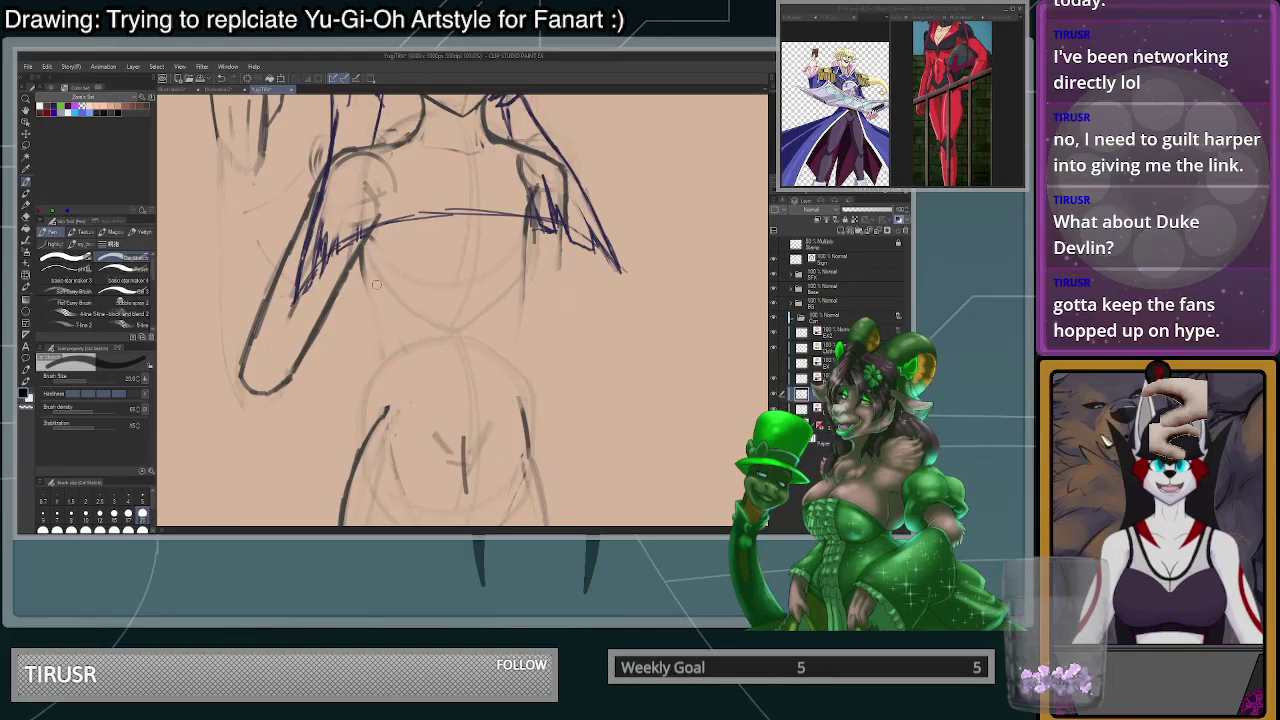
- Draw the left waist contour from the armpit in to the waist and join it to the hip line
drag(362, 272, 388, 410)
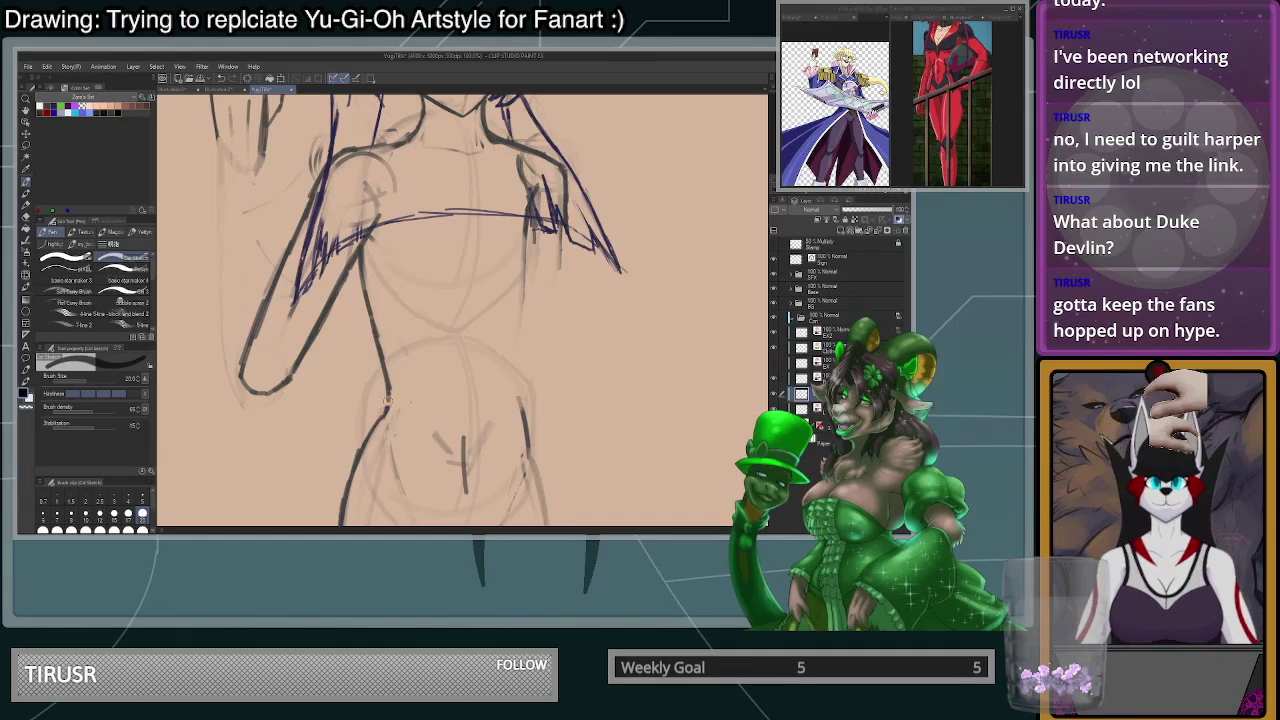
drag(361, 247, 391, 381)
key(c)
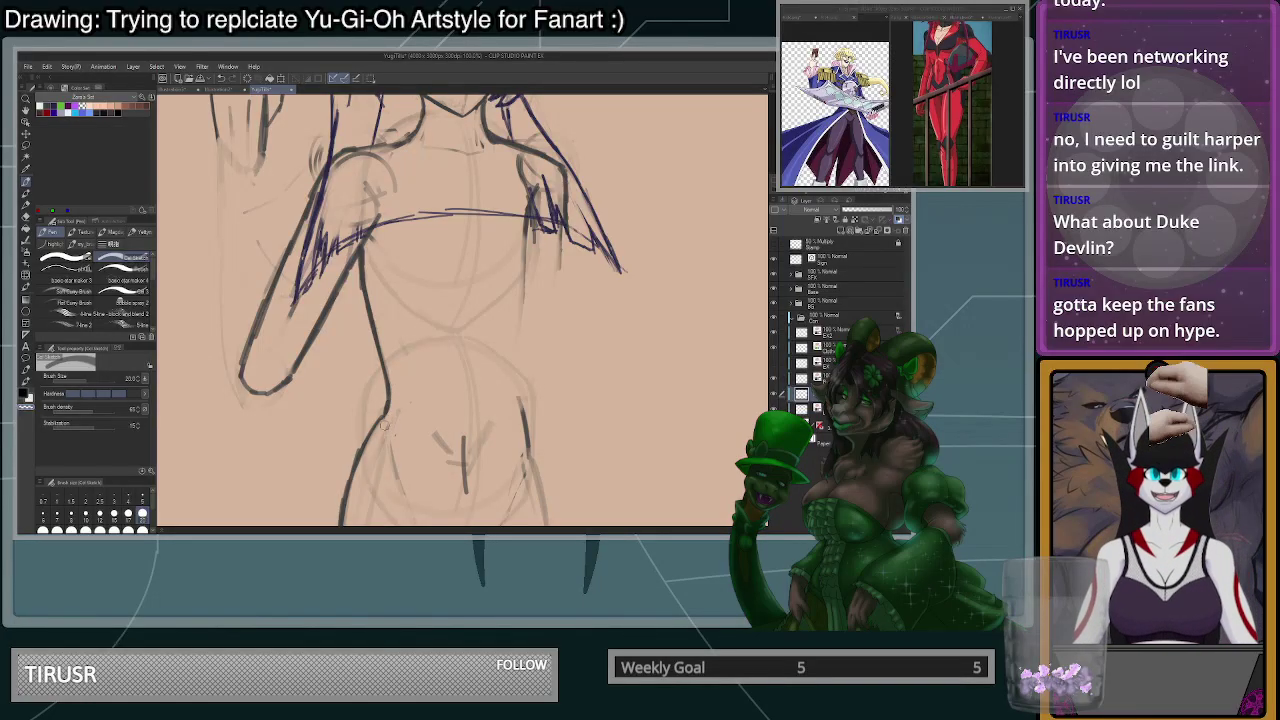
scroll(456, 320, down, 4)
scroll(494, 351, up, 4)
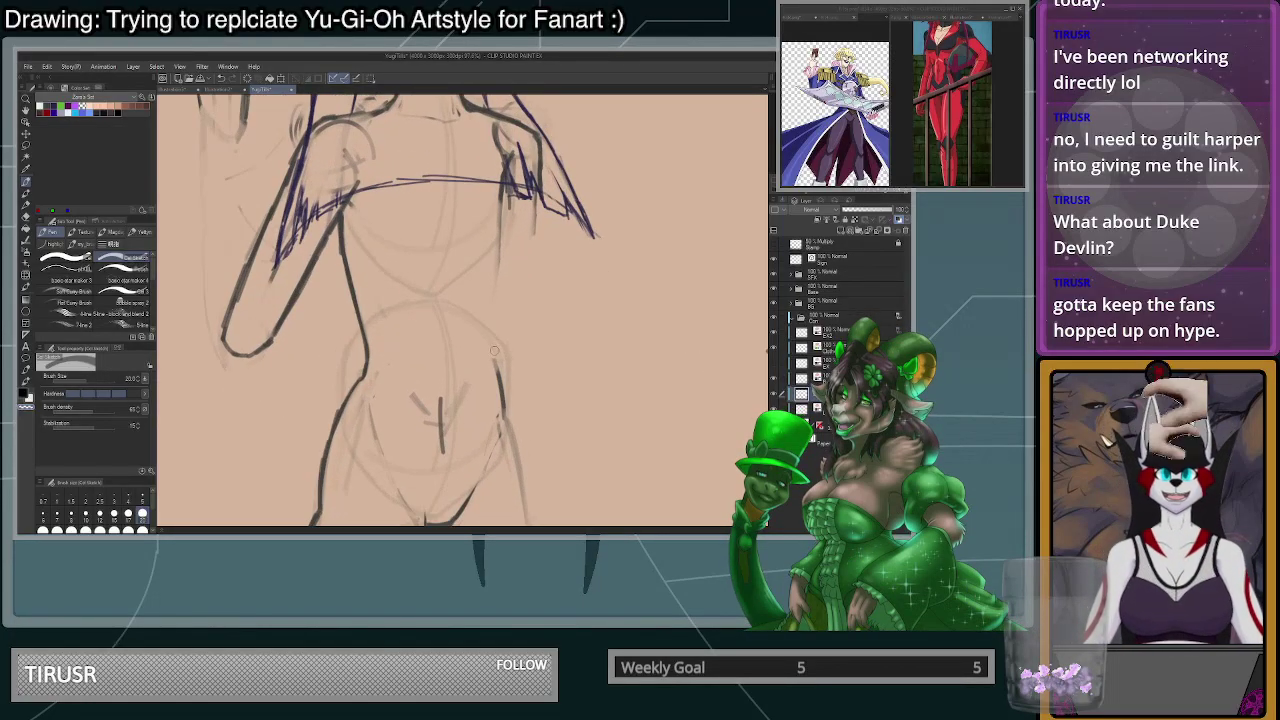
- Erase the dark contour line at the top of the right hip
key(c)
drag(497, 362, 502, 410)
key(c)
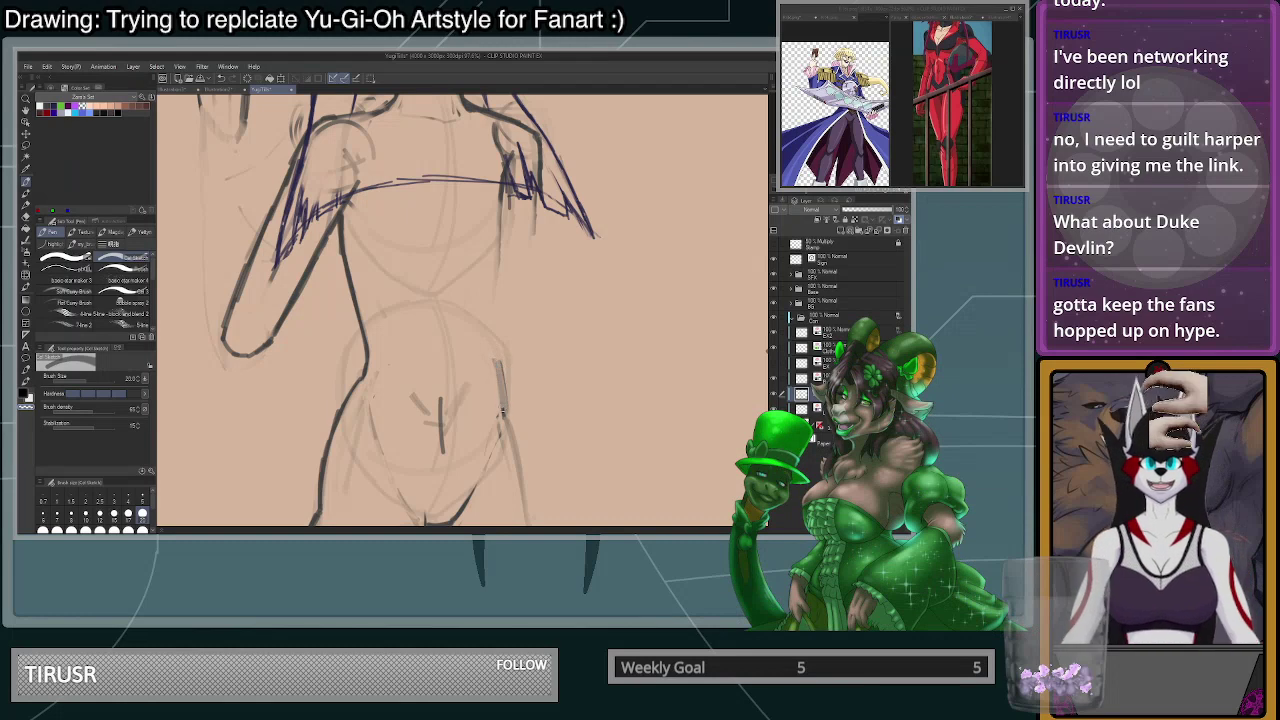
mouse_move(504, 362)
mouse_down()
mouse_move(504, 414)
mouse_move(502, 398)
mouse_up()
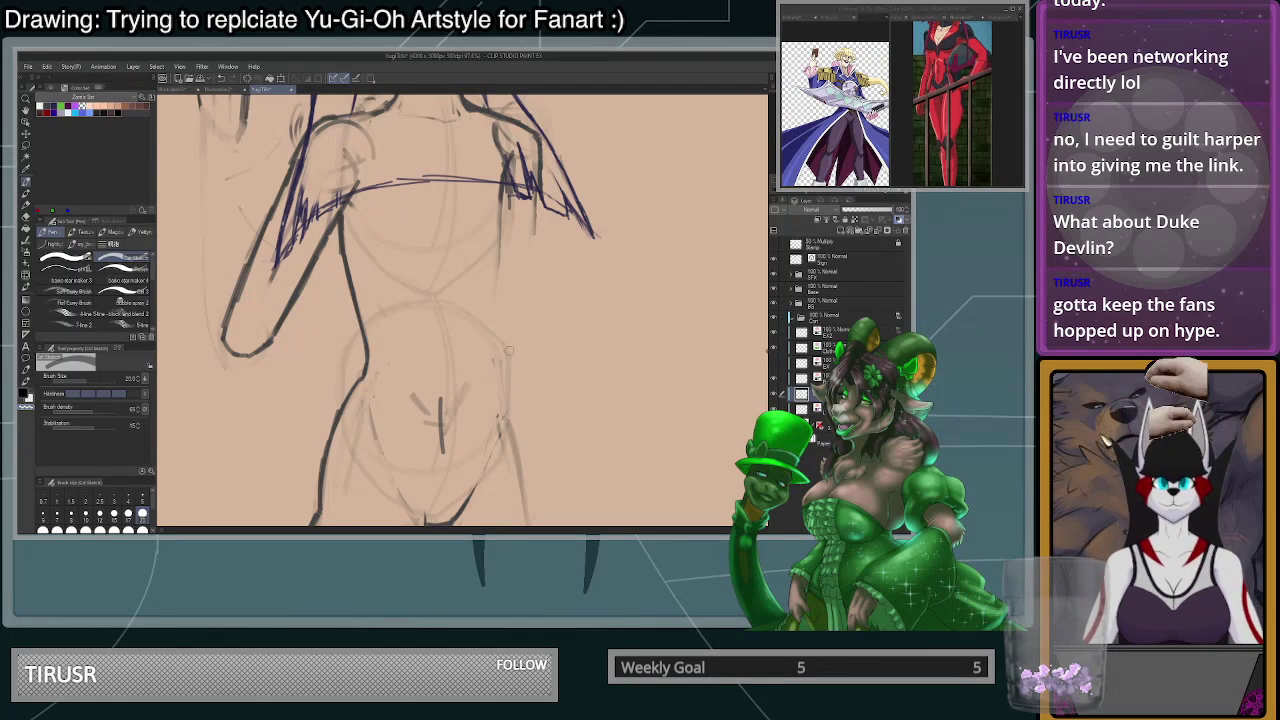
scroll(515, 411, down, 3)
scroll(421, 422, up, 4)
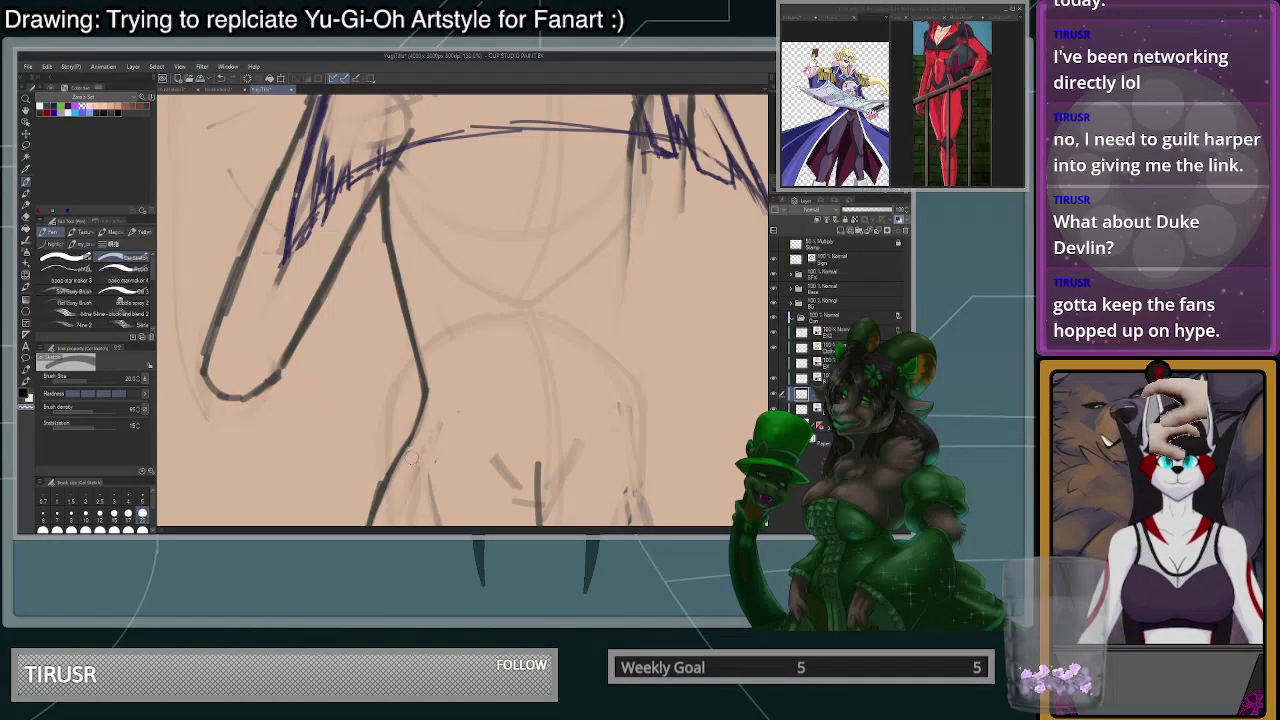
scroll(428, 400, down, 3)
scroll(556, 369, up, 3)
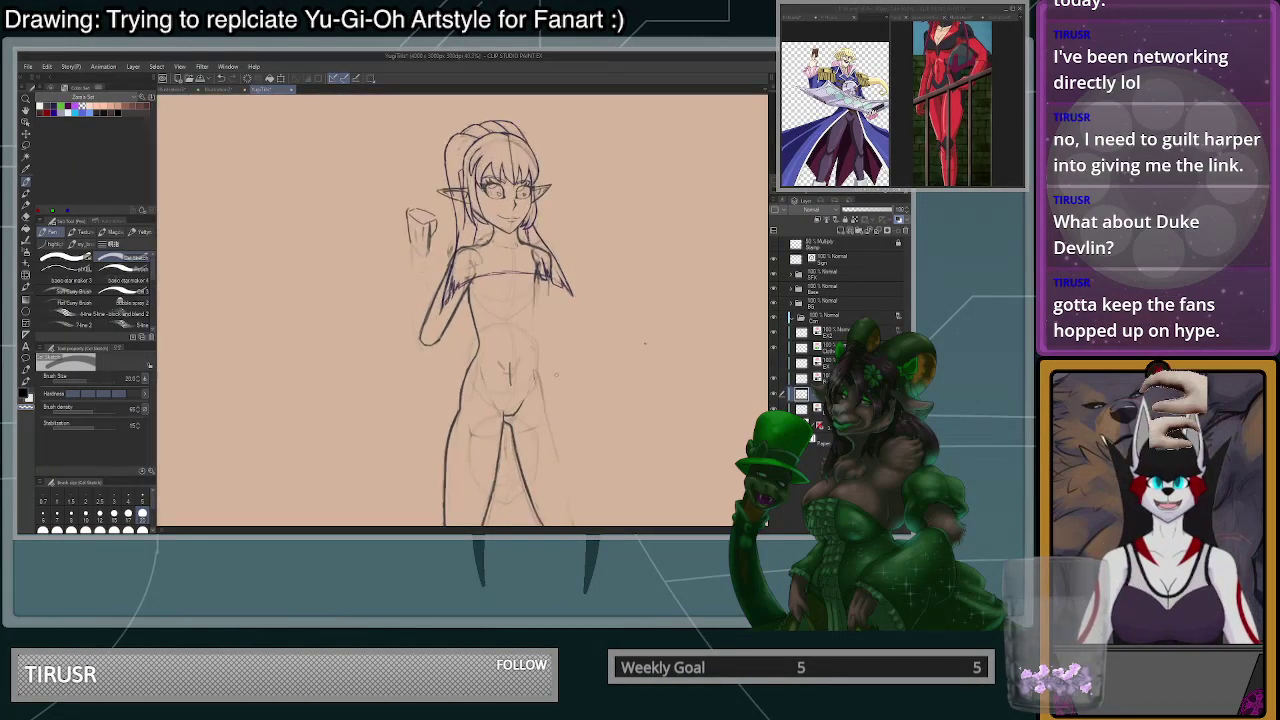
scroll(576, 308, down, 2)
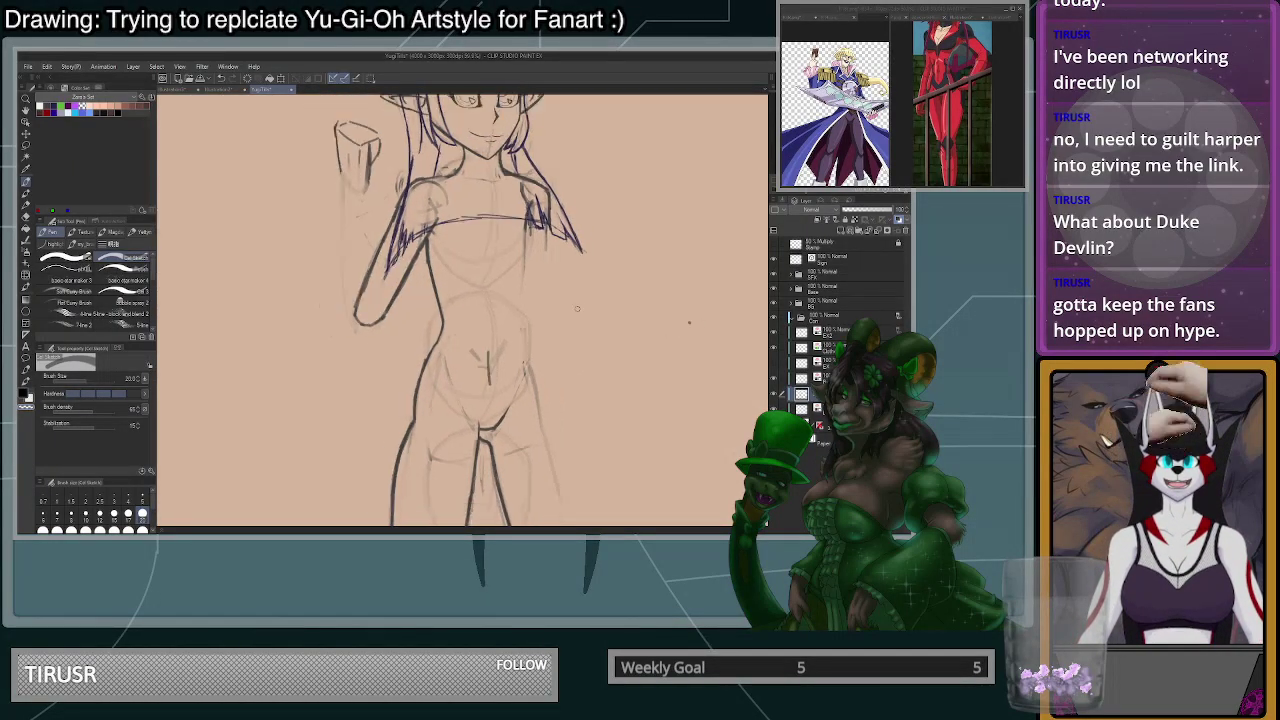
- Erase and redraw the join between the left waist contour and the hip line, checking the caped character reference
scroll(584, 317, up, 2)
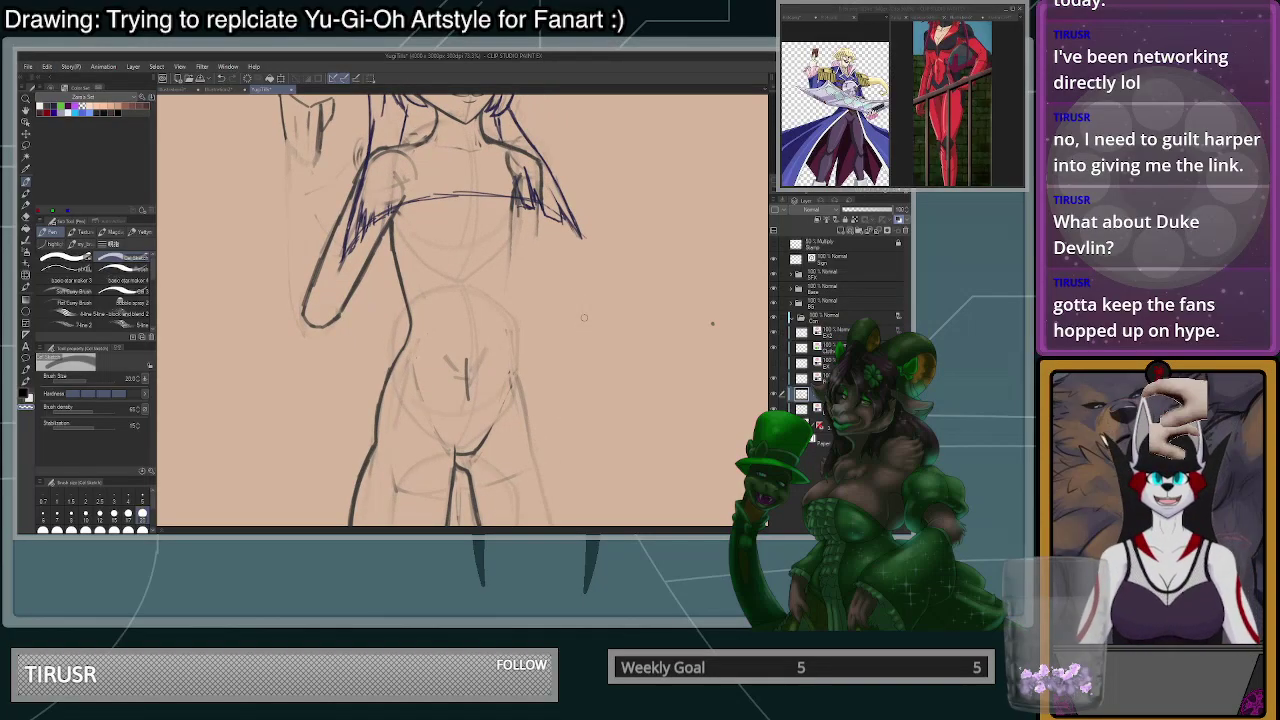
scroll(584, 317, down, 2)
scroll(584, 317, up, 2)
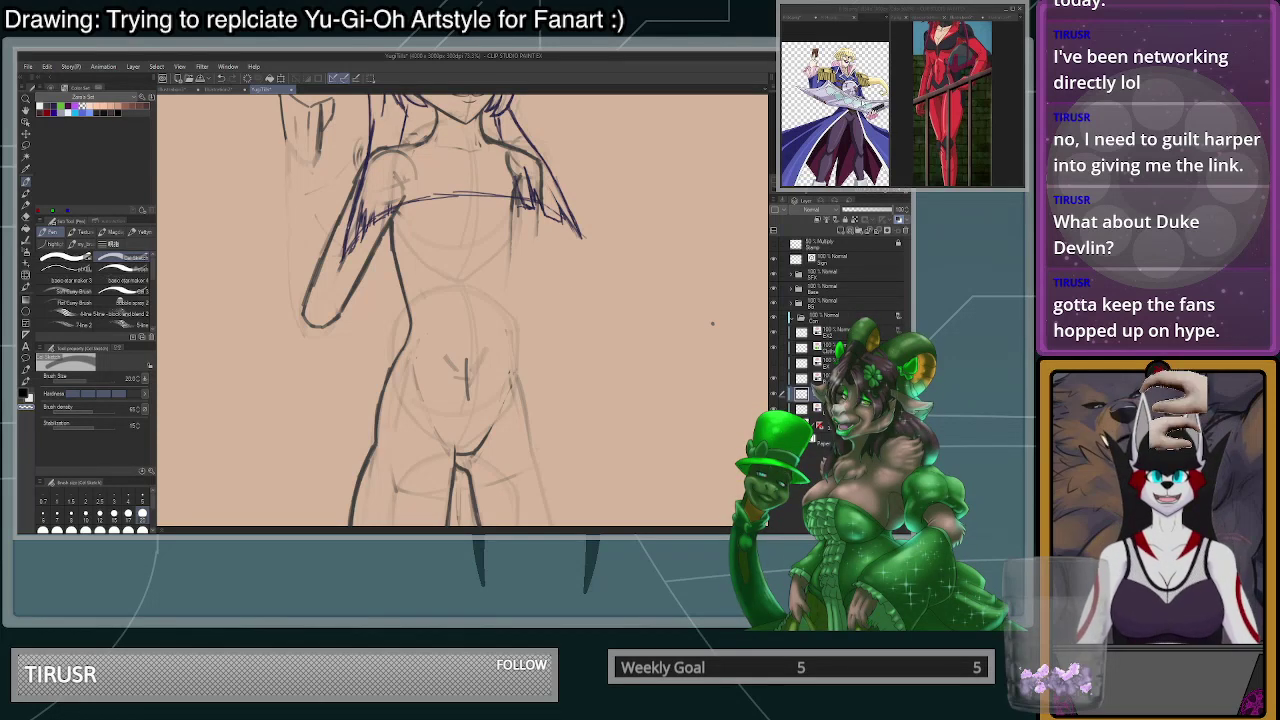
click(835, 100)
scroll(835, 90, up, 4)
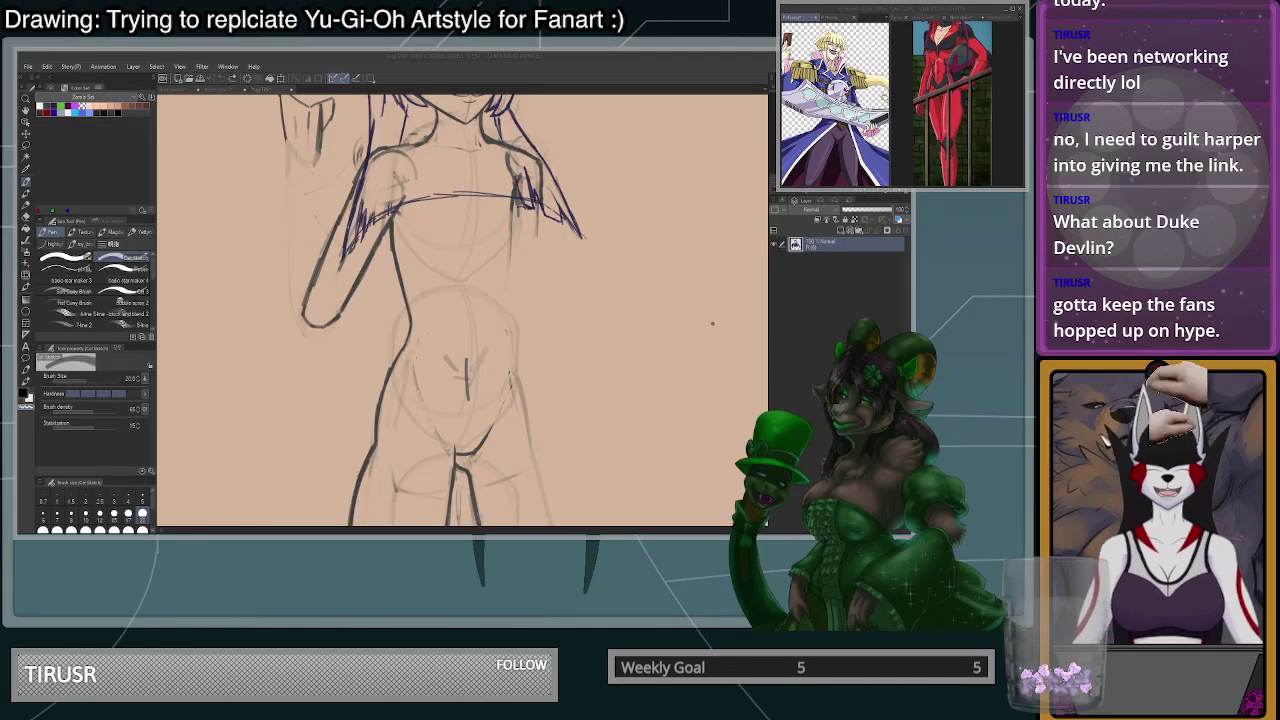
click(398, 354)
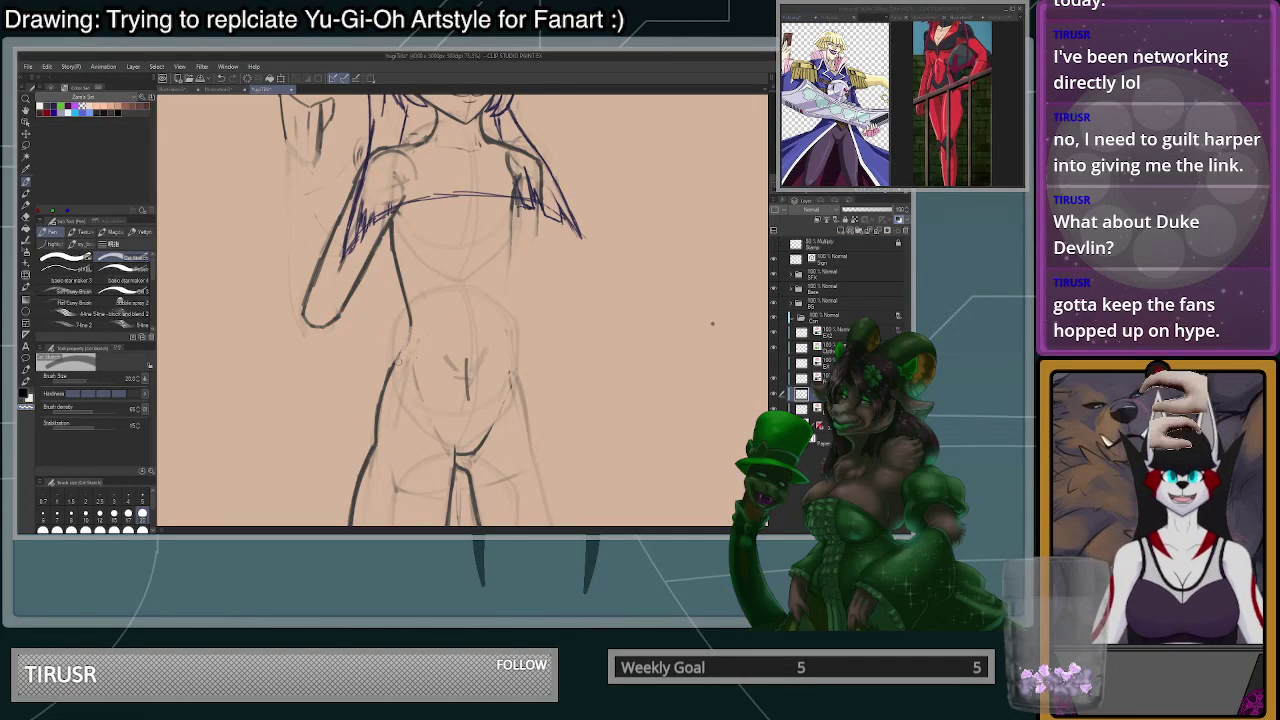
mouse_move(407, 330)
mouse_down()
mouse_move(373, 440)
mouse_move(409, 332)
mouse_up()
key(c)
key(ctrl+z)
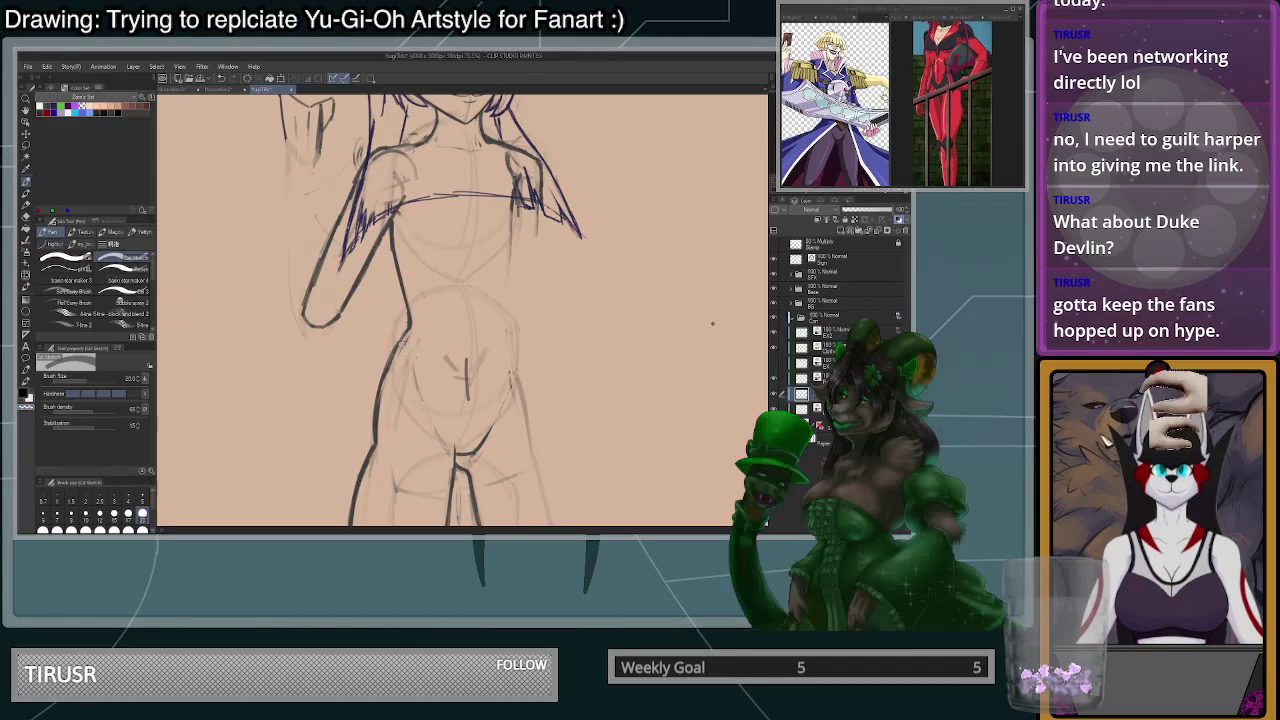
- Draw the torso's right side contour from the armpit in to the waist
scroll(462, 240, down, 4)
scroll(530, 284, up, 4)
key(p)
mouse_move(479, 186)
mouse_down()
mouse_move(464, 297)
mouse_move(481, 352)
mouse_up()
- Redraw the right contour from the waist out to the top of the hip as a smooth curve
scroll(437, 266, up, 3)
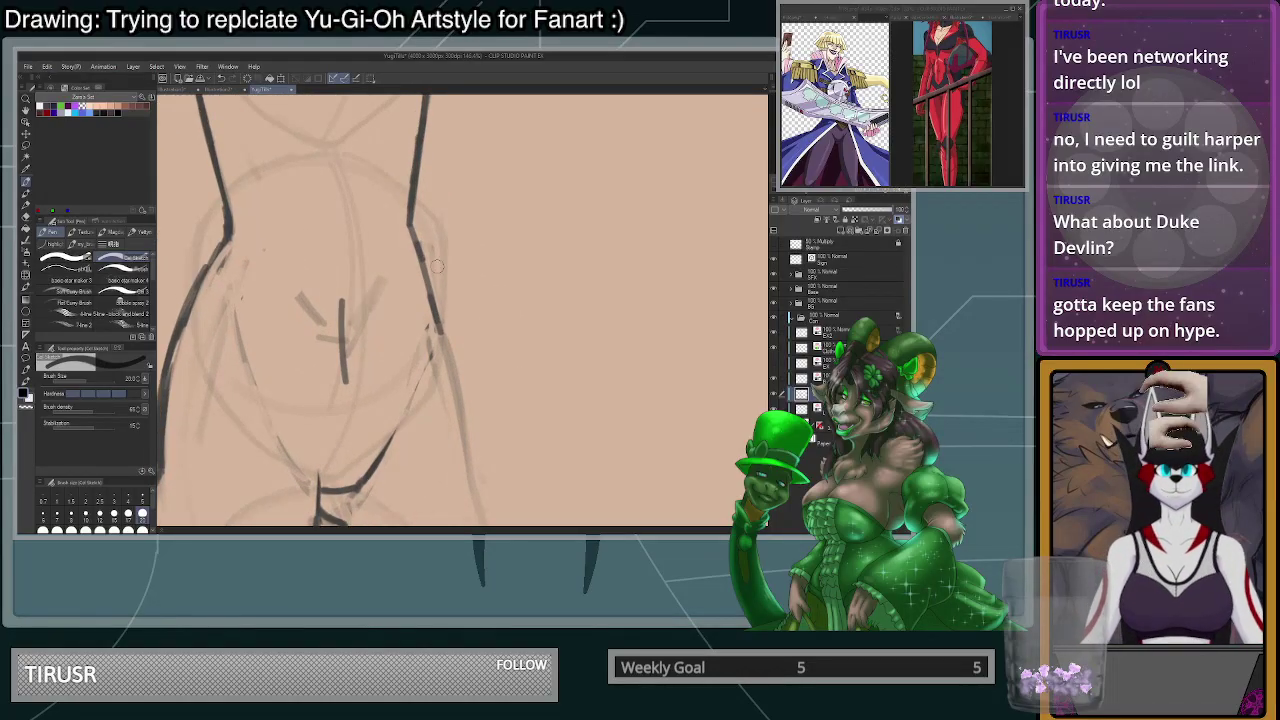
key(ctrl+z)
key(ctrl+z)
drag(410, 226, 436, 317)
mouse_move(413, 242)
mouse_down()
mouse_move(435, 331)
mouse_move(427, 318)
mouse_up()
key(c)
key(ctrl+z)
drag(415, 240, 433, 344)
key(ctrl+z)
drag(420, 300, 428, 327)
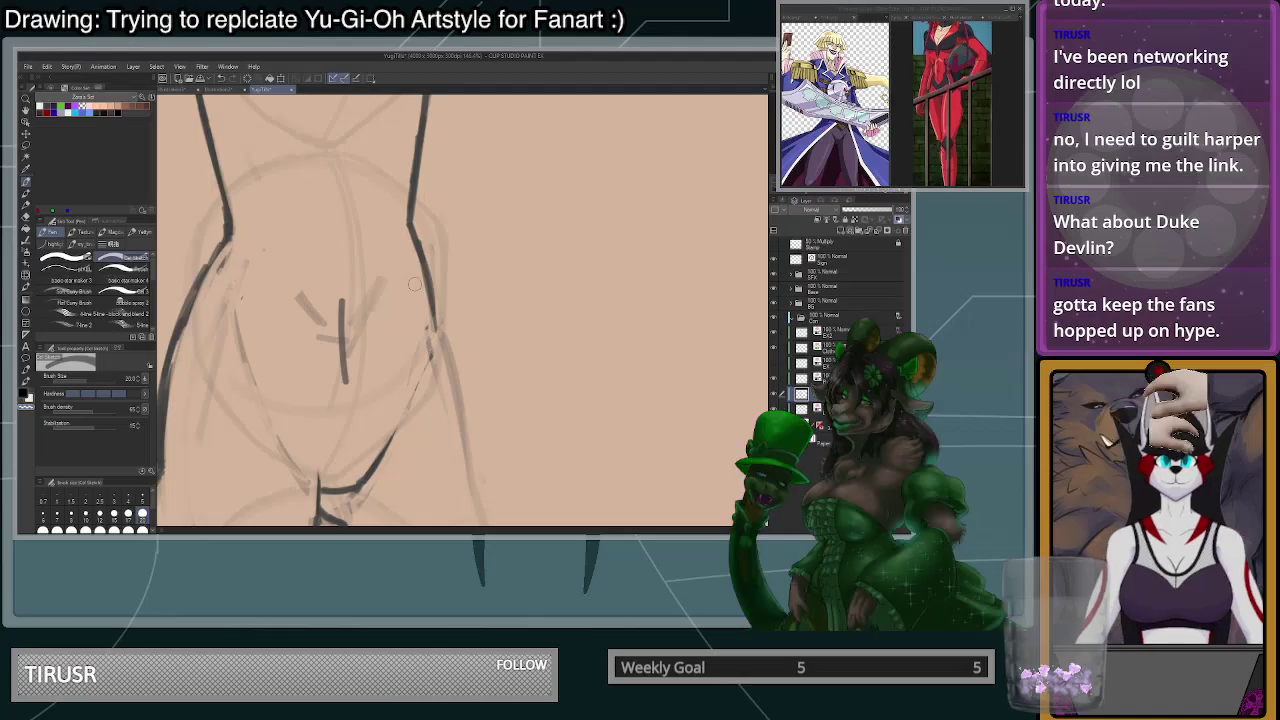
scroll(415, 299, down, 2)
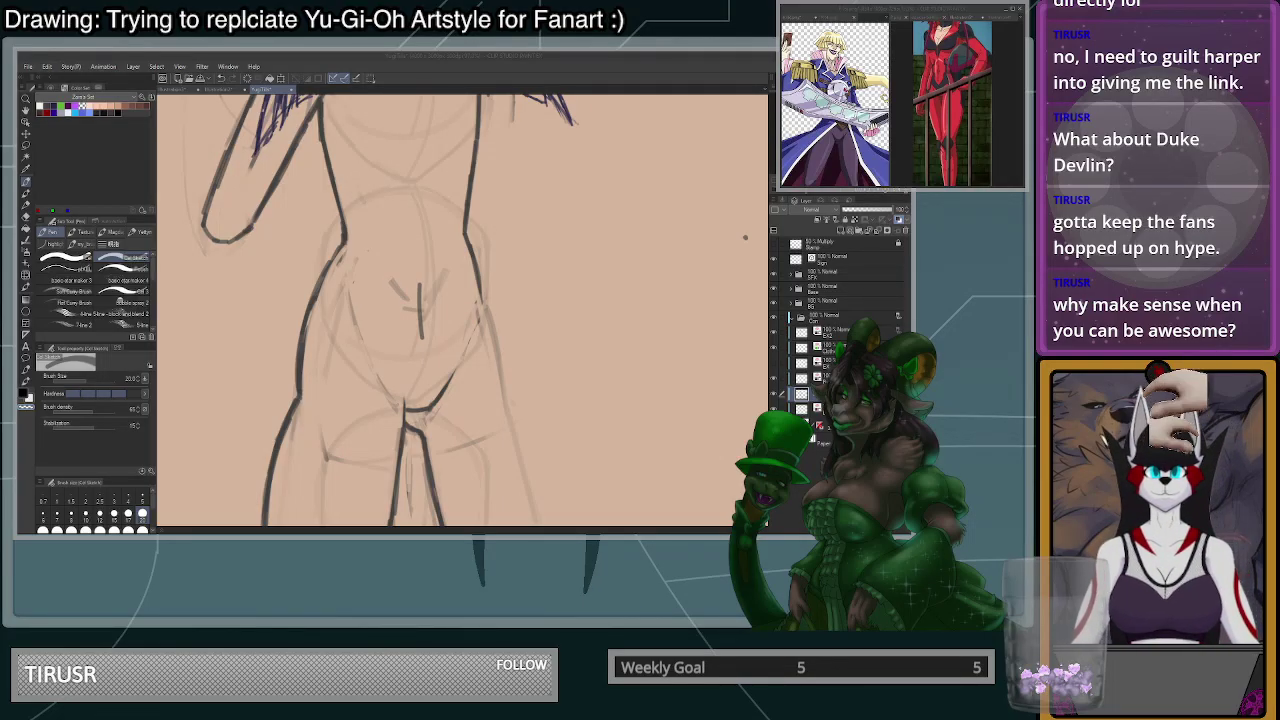
- Extend the right hip contour down to the upper thigh, retrying the stroke and trimming it until it curves cleanly
click(475, 350)
drag(480, 293, 507, 393)
key(ctrl+z)
key(c)
drag(478, 287, 501, 417)
key(ctrl+z)
key(ctrl+z)
drag(480, 294, 500, 424)
key(ctrl+z)
mouse_move(480, 296)
mouse_down()
mouse_move(507, 392)
mouse_move(497, 400)
mouse_up()
key(ctrl+z)
mouse_move(480, 290)
mouse_down()
mouse_move(501, 420)
mouse_move(489, 315)
mouse_move(502, 402)
mouse_up()
key(ctrl+z)
drag(495, 340, 502, 411)
key(c)
drag(476, 299, 497, 403)
drag(485, 324, 497, 410)
drag(482, 306, 492, 422)
key(ctrl+z)
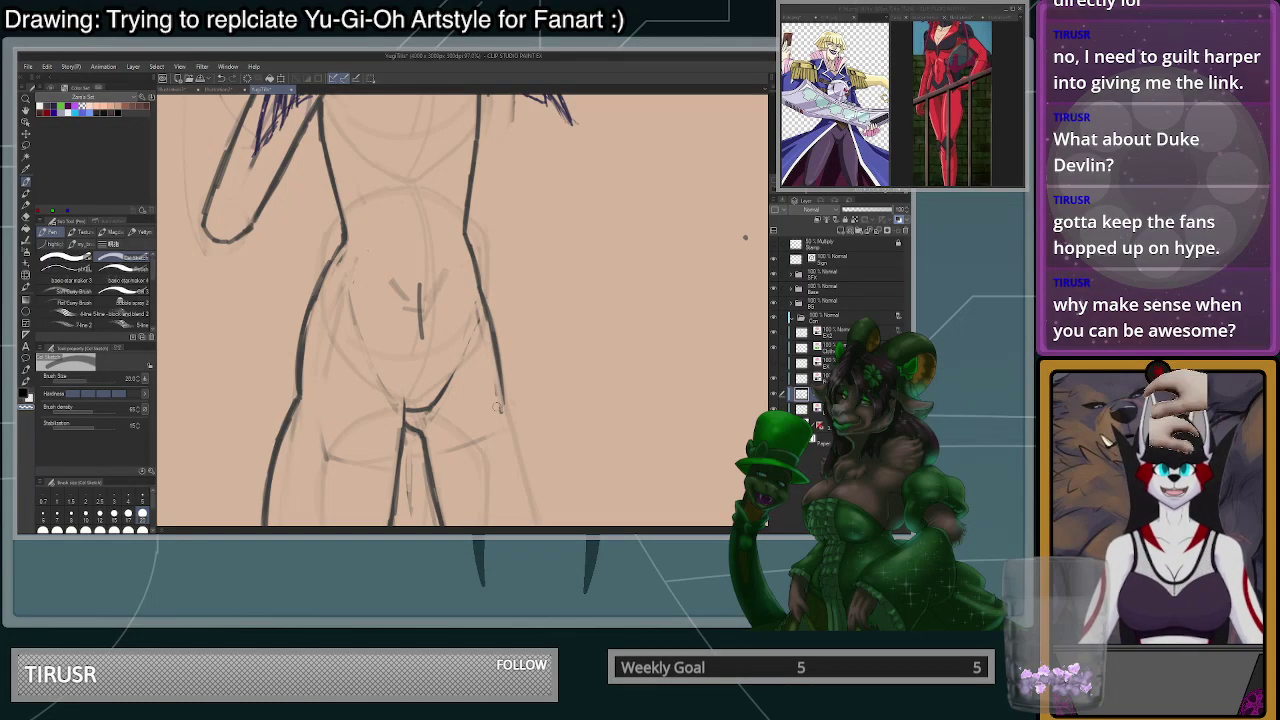
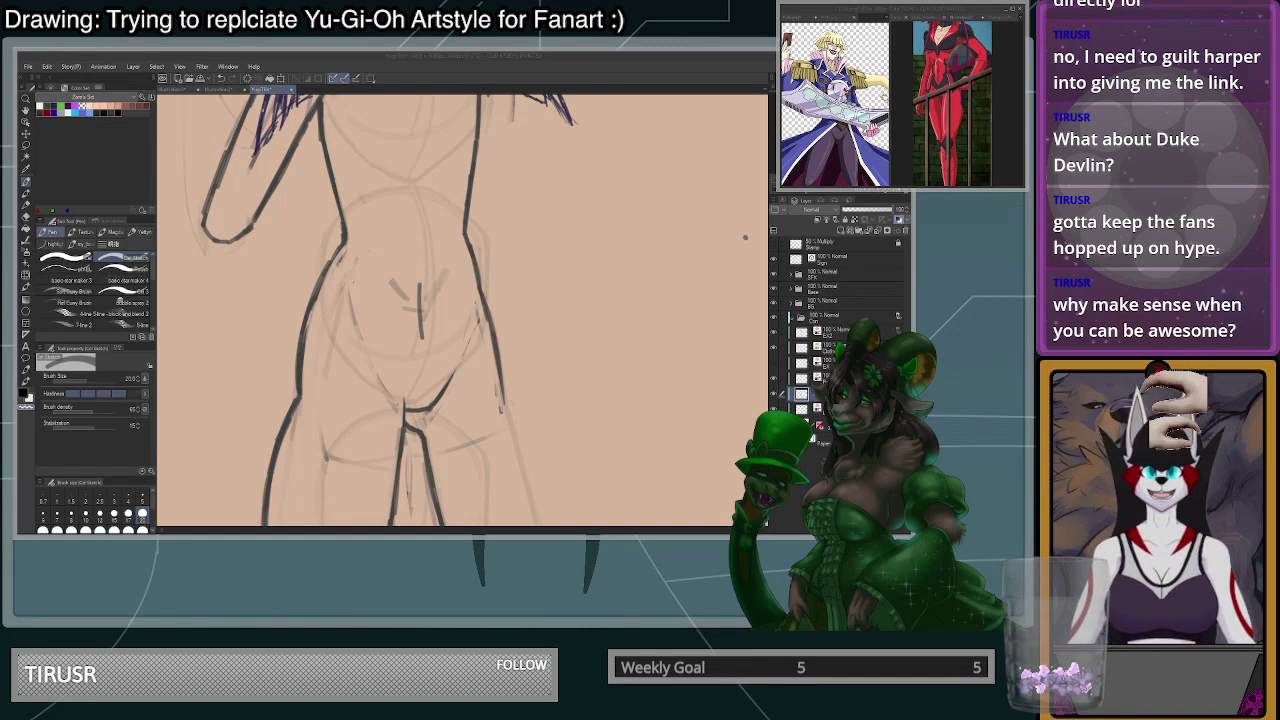
- Erase the old dark lines of the right leg below the hip using a size 100 transparent brush
scroll(466, 306, down, 6)
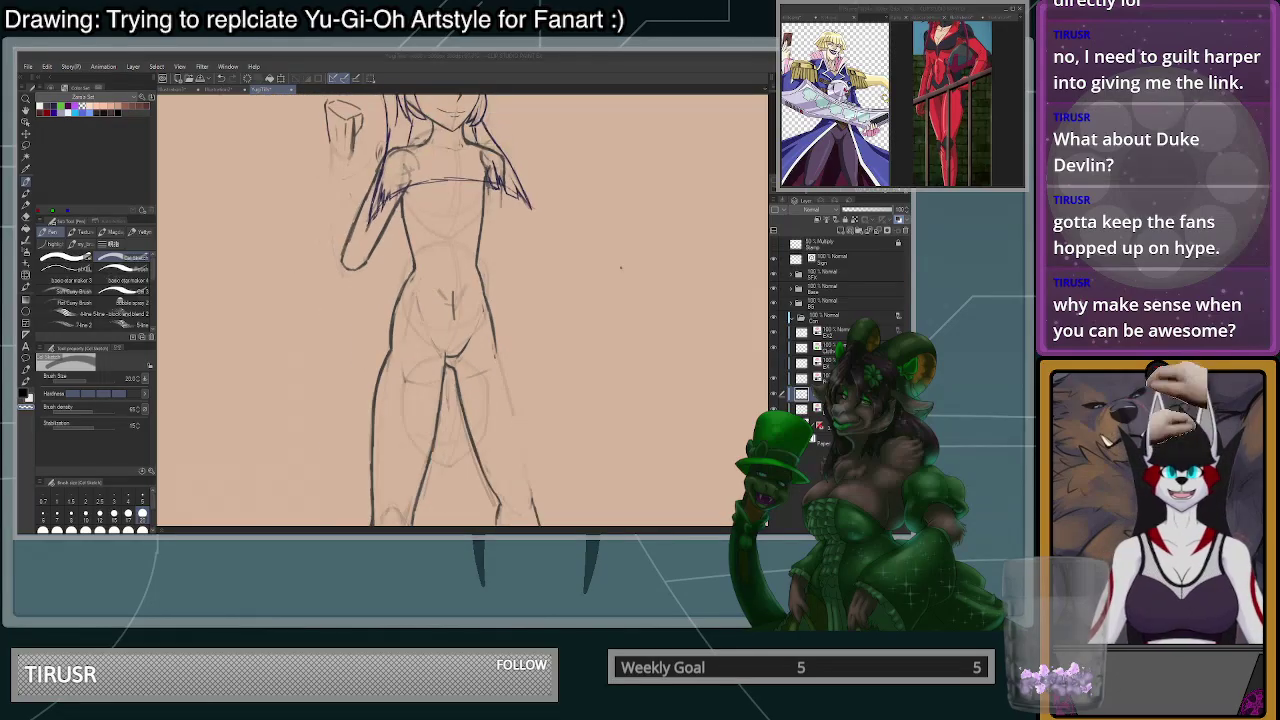
scroll(466, 306, up, 2)
key(ctrl+z)
click(143, 530)
key(c)
mouse_move(459, 343)
mouse_down()
mouse_move(482, 432)
mouse_move(527, 486)
mouse_up()
key(c)
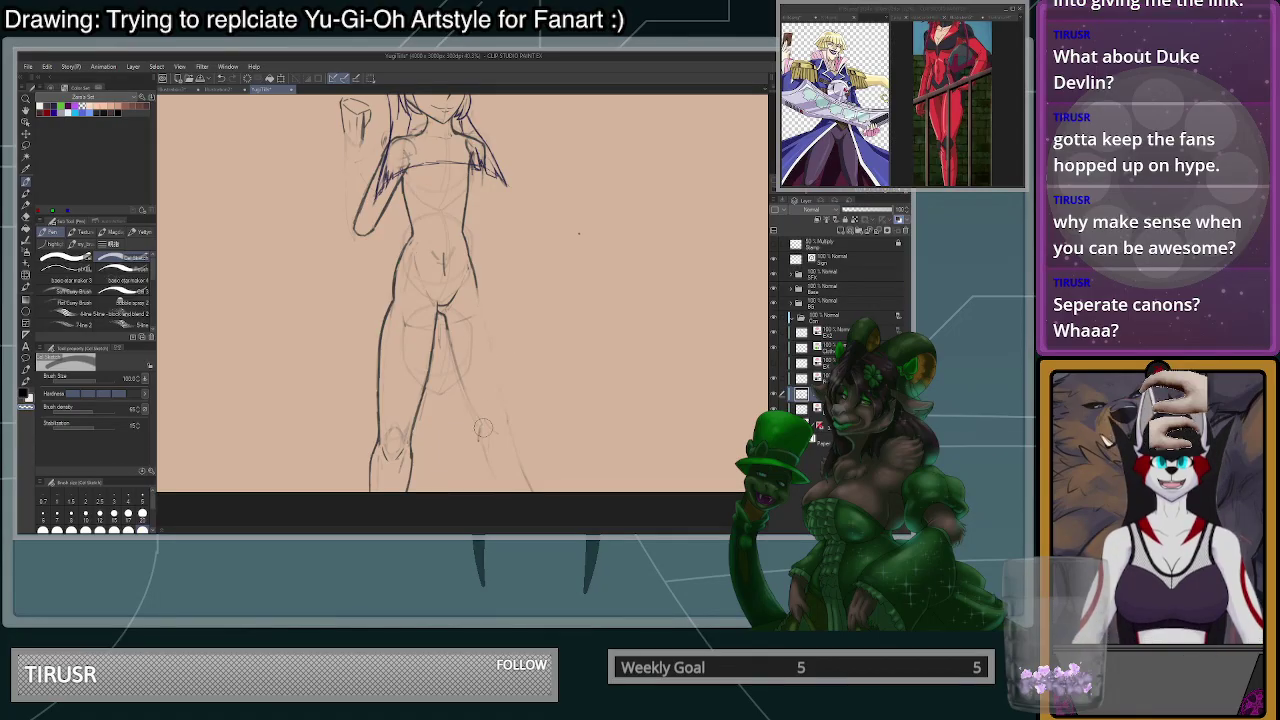
scroll(486, 376, down, 3)
scroll(558, 428, up, 2)
scroll(548, 450, up, 2)
scroll(408, 425, up, 1)
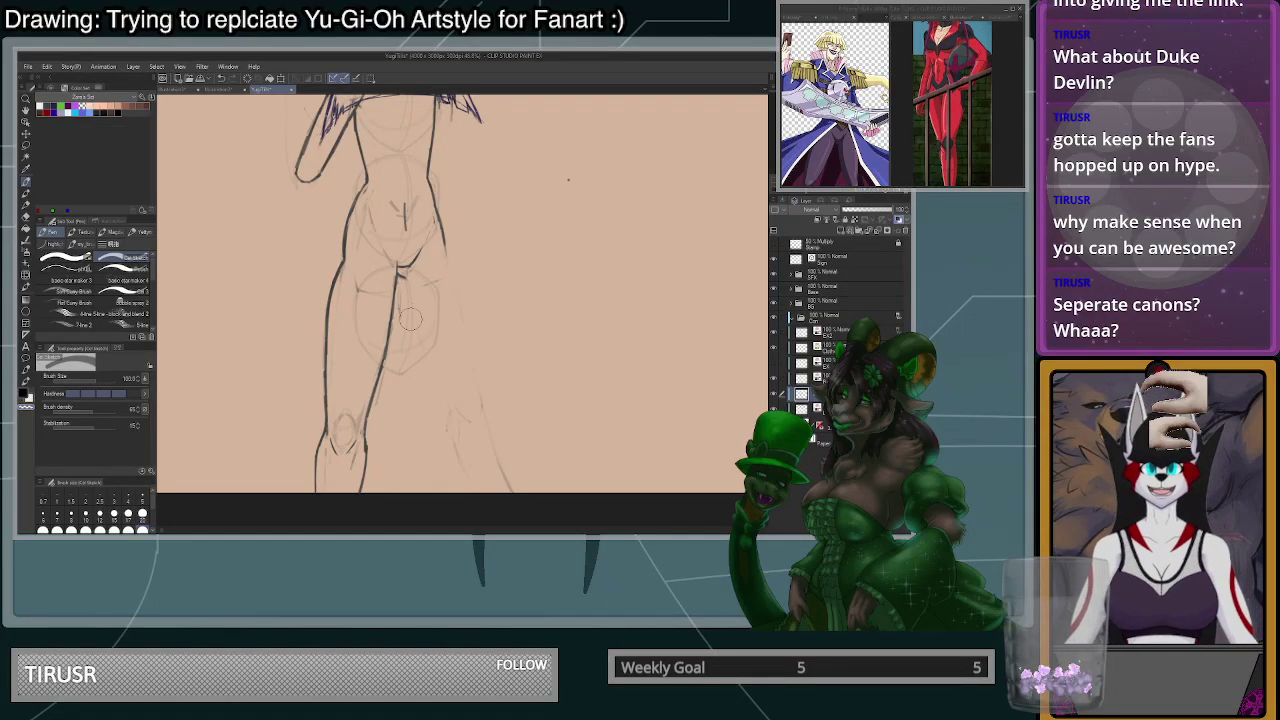
scroll(540, 290, down, 2)
scroll(590, 338, up, 1)
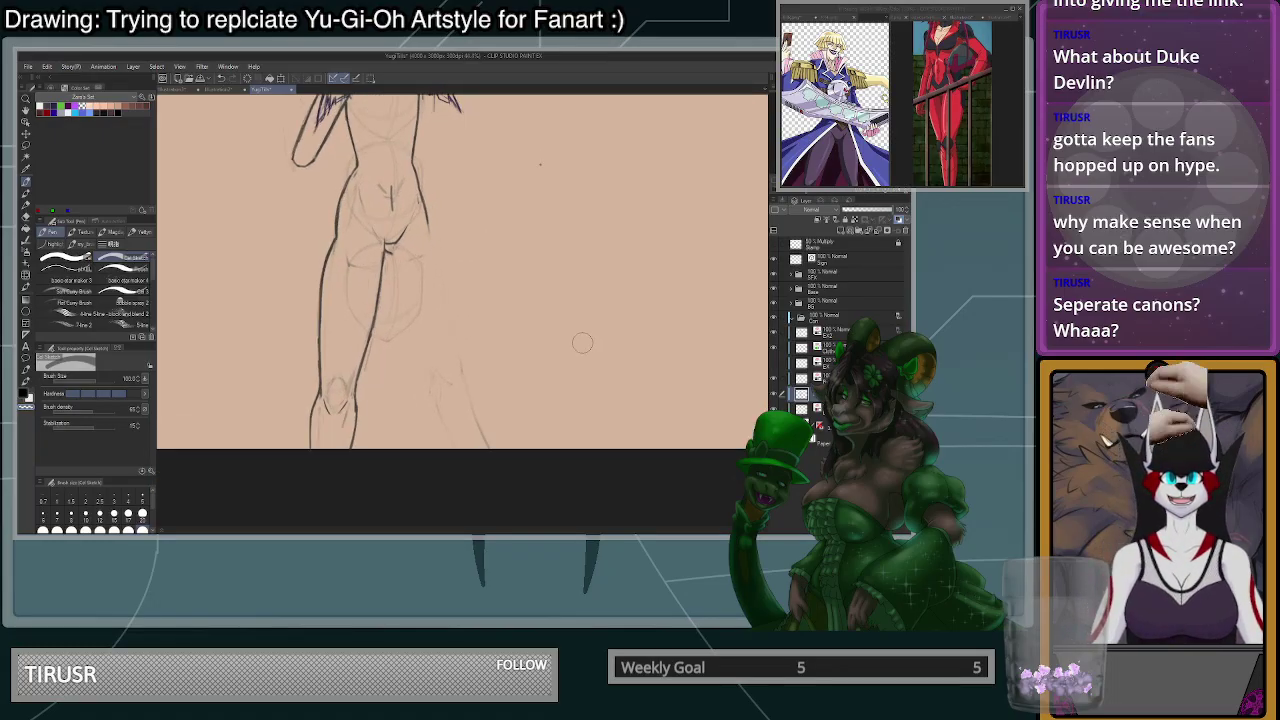
scroll(572, 358, down, 1)
scroll(564, 350, up, 3)
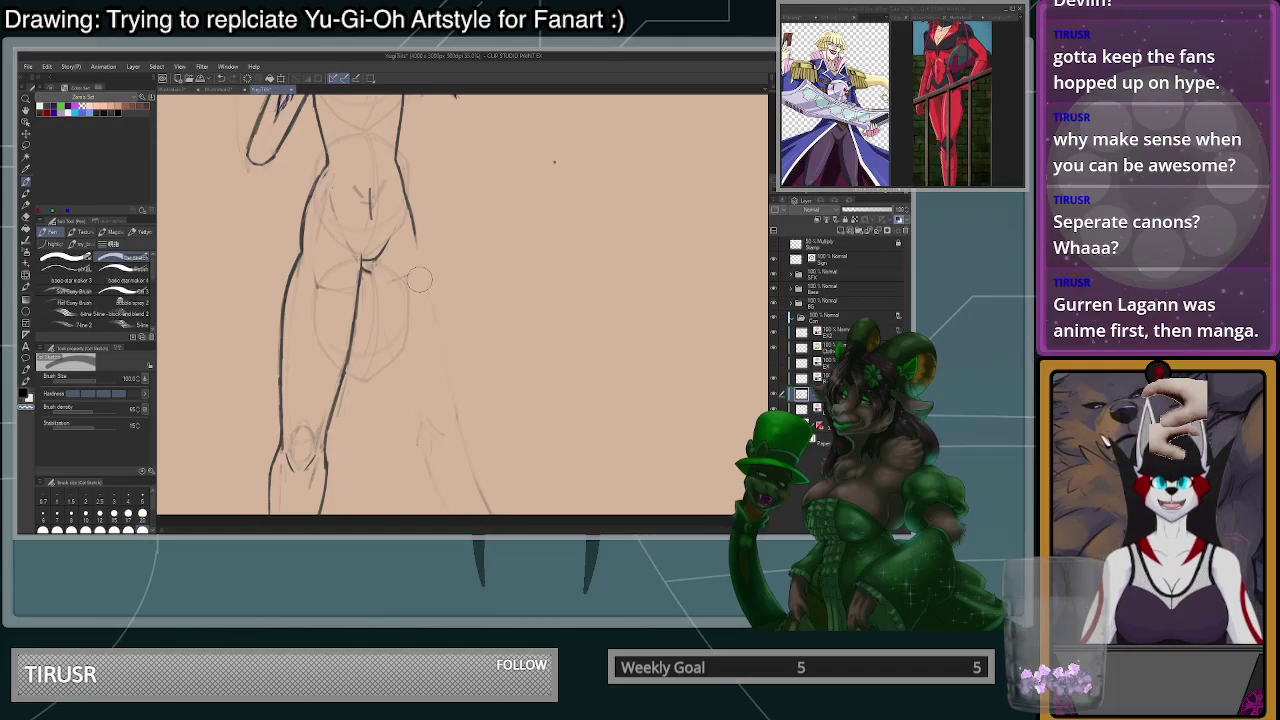
- Draw the right leg's inner thigh contour from crotch to knee at brush size 20 and erase the faint outer guide line
click(142, 515)
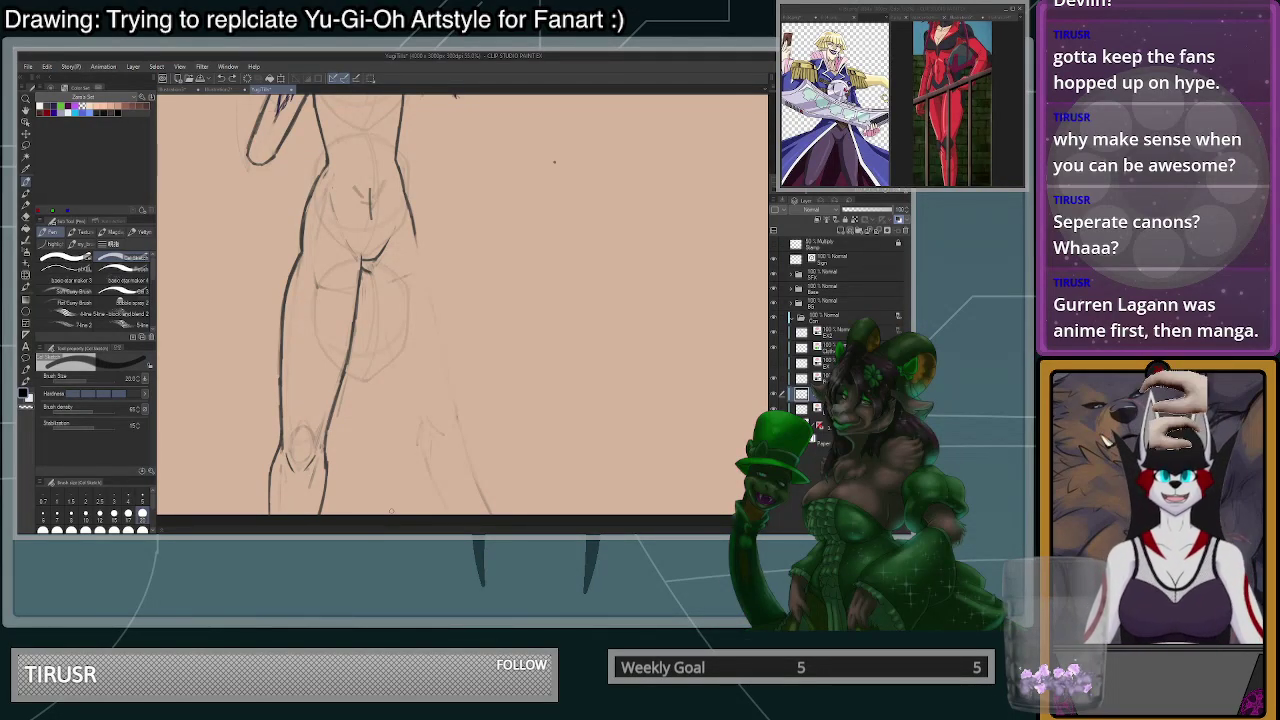
mouse_move(366, 272)
mouse_down()
mouse_move(382, 354)
mouse_move(418, 432)
mouse_up()
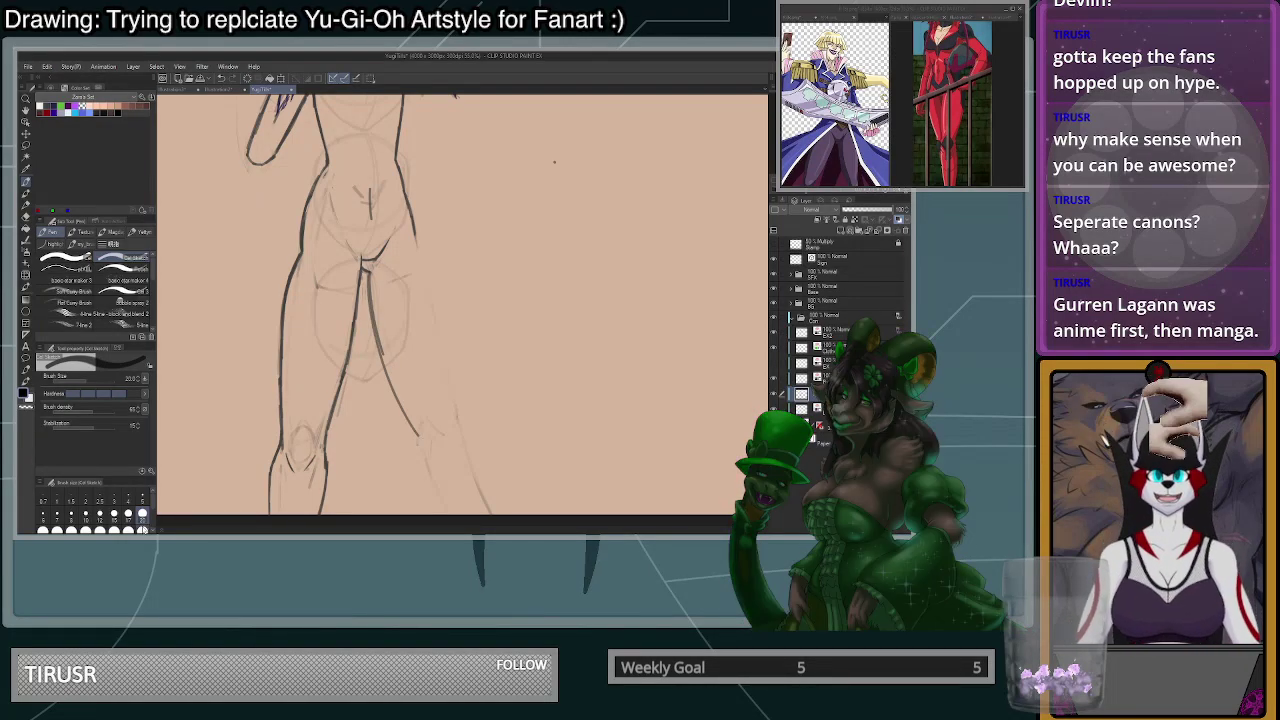
click(143, 530)
drag(386, 292, 393, 350)
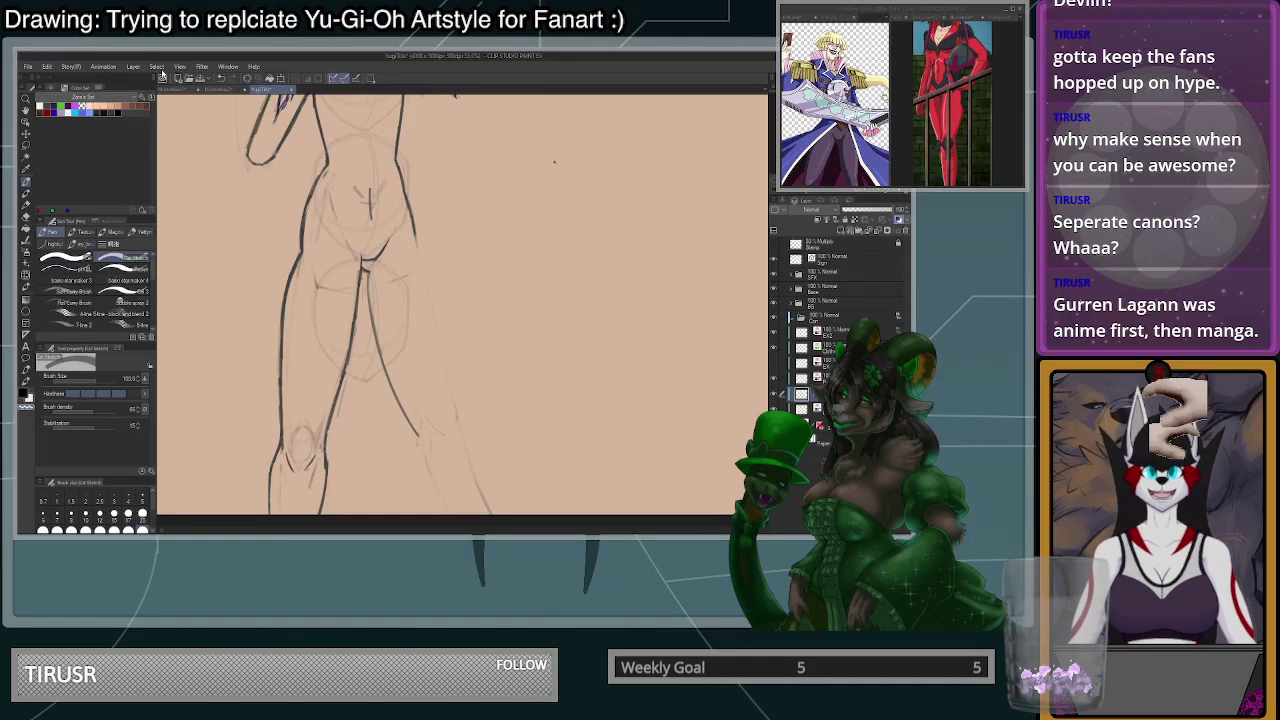
drag(426, 368, 488, 510)
scroll(453, 335, down, 2)
scroll(490, 380, up, 2)
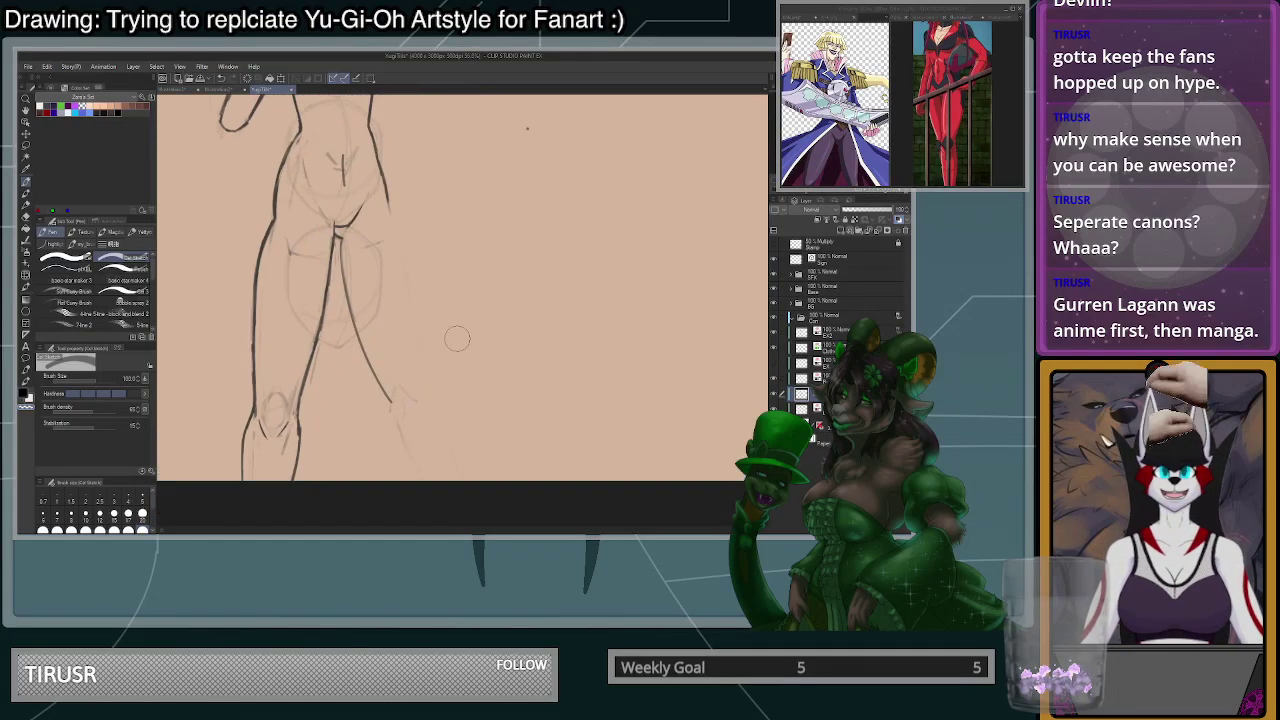
- Draw the right leg's inner calf contour from the knee down to the canvas edge with the size 20 brush
click(142, 518)
drag(391, 403, 406, 452)
drag(400, 432, 417, 474)
key(ctrl+z)
key(ctrl+z)
key(ctrl+z)
drag(391, 403, 416, 482)
- Draw the right leg's outer thigh contour from the hip to the knee and trim its lower end
drag(388, 200, 430, 415)
key(ctrl+z)
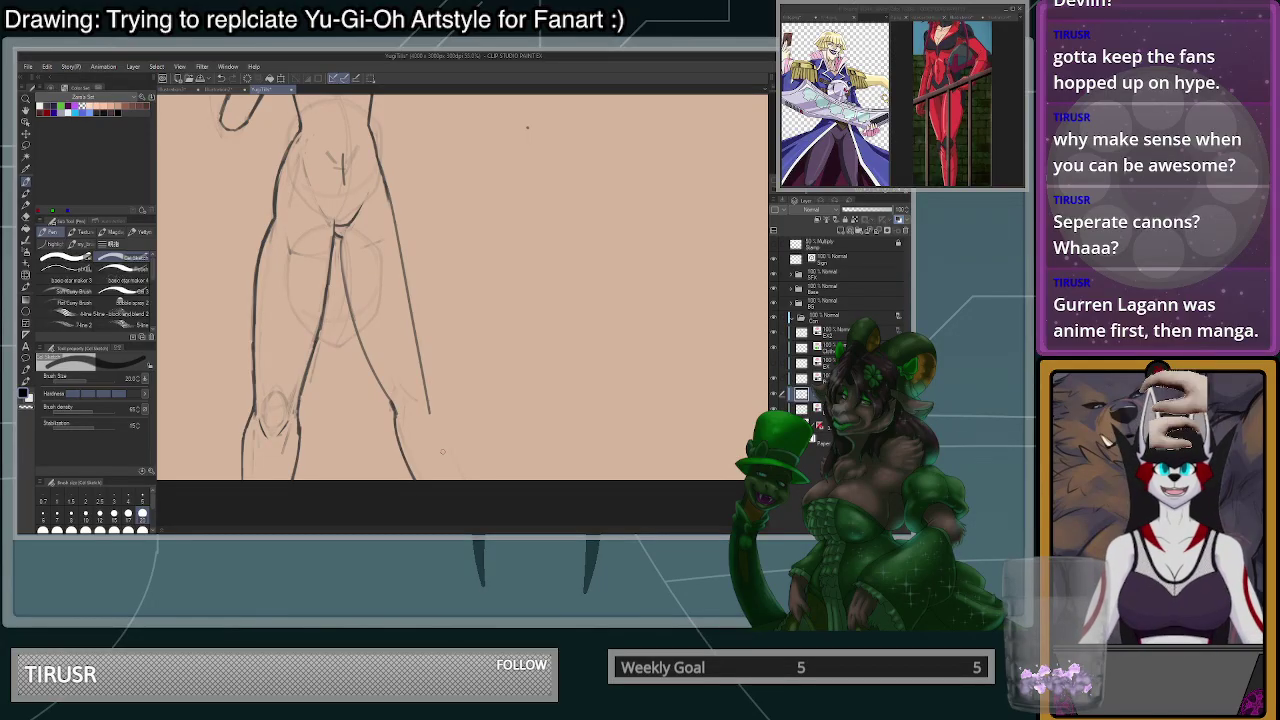
click(143, 529)
key(c)
mouse_move(431, 397)
mouse_down()
mouse_move(449, 457)
mouse_move(433, 421)
mouse_up()
key(c)
click(143, 515)
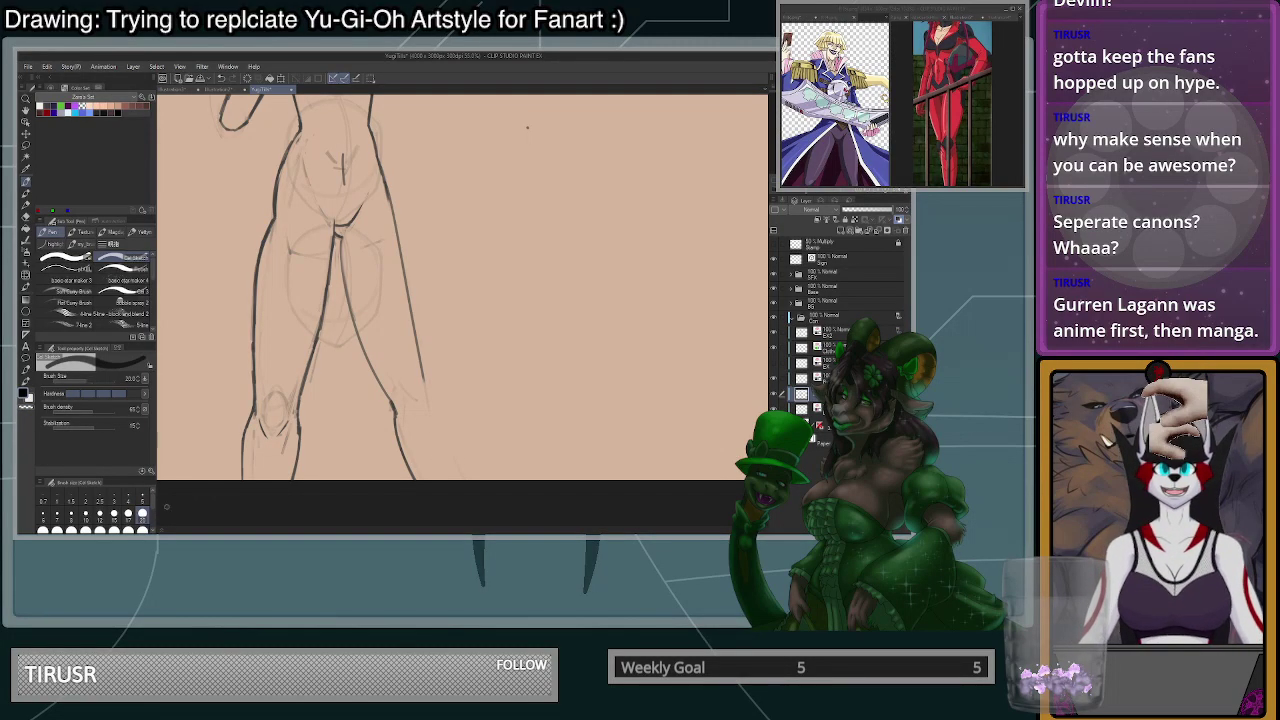
- Draw the right leg's outer calf contour from the knee to the canvas edge, using the legs in the caped character reference
scroll(468, 443, up, 3)
drag(856, 176, 845, 124)
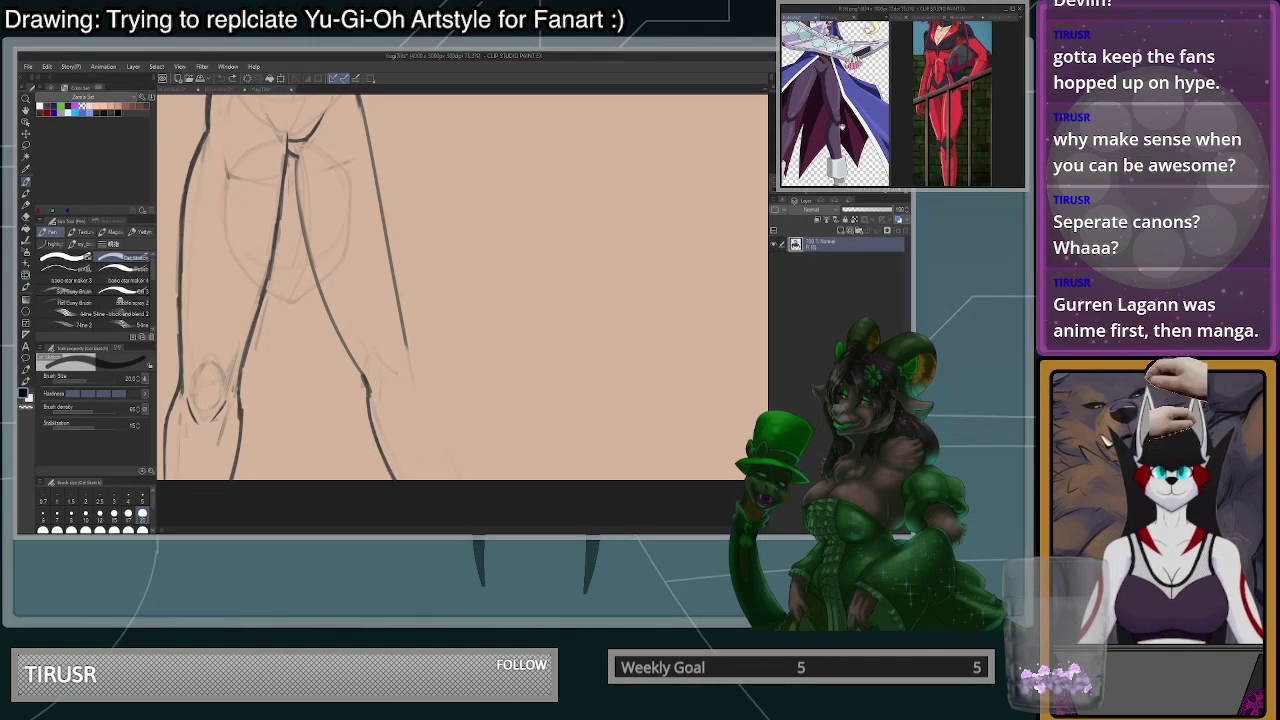
click(410, 362)
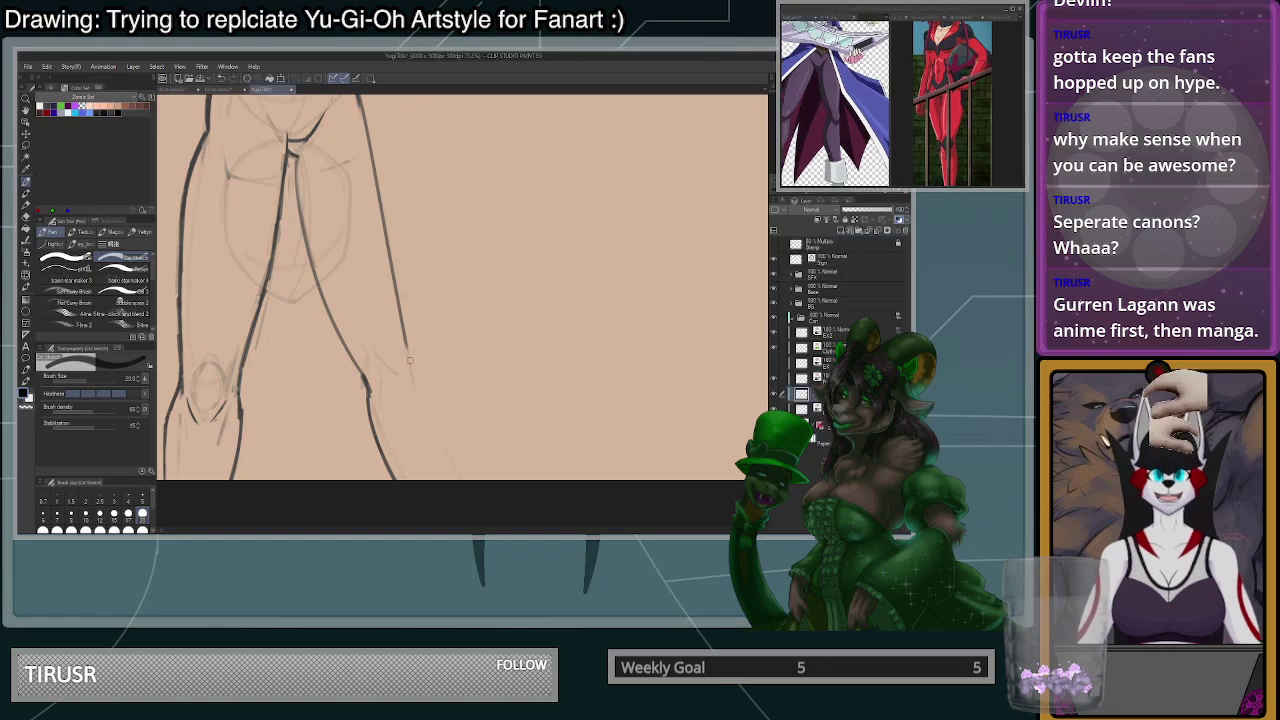
drag(407, 349, 447, 472)
key(ctrl+z)
drag(420, 387, 459, 518)
key(ctrl+z)
drag(418, 380, 450, 484)
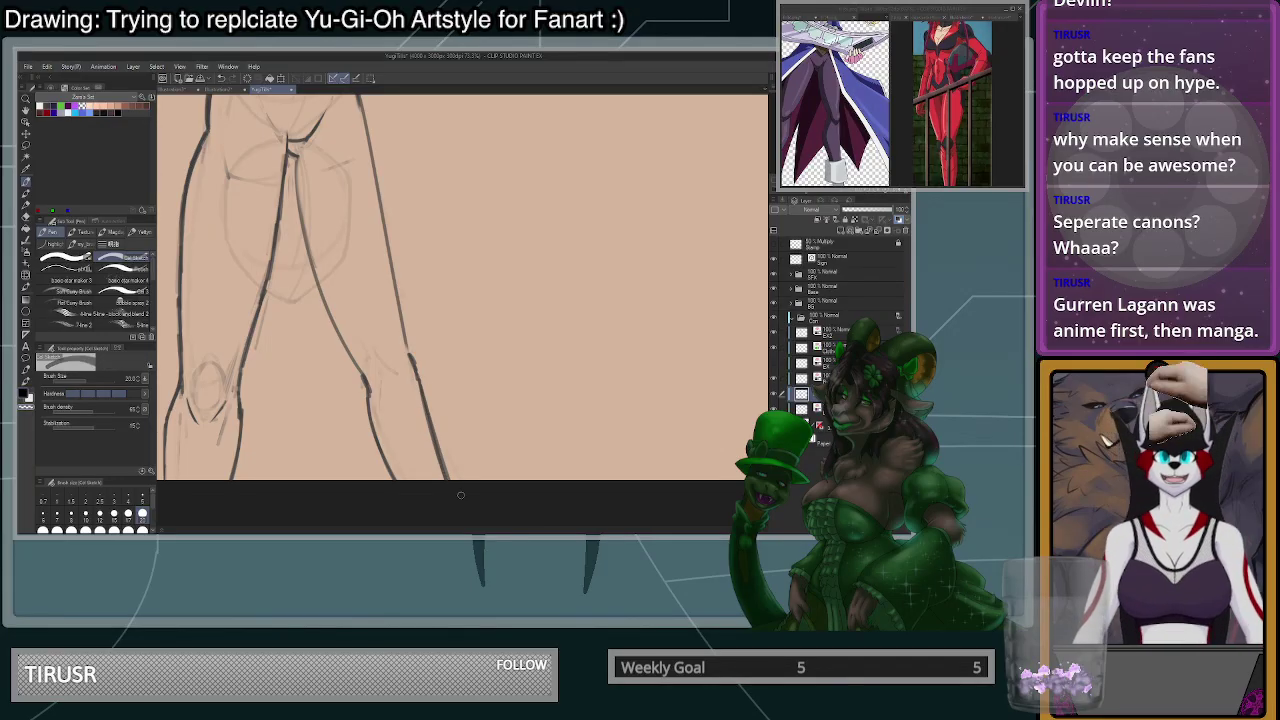
key(ctrl+z)
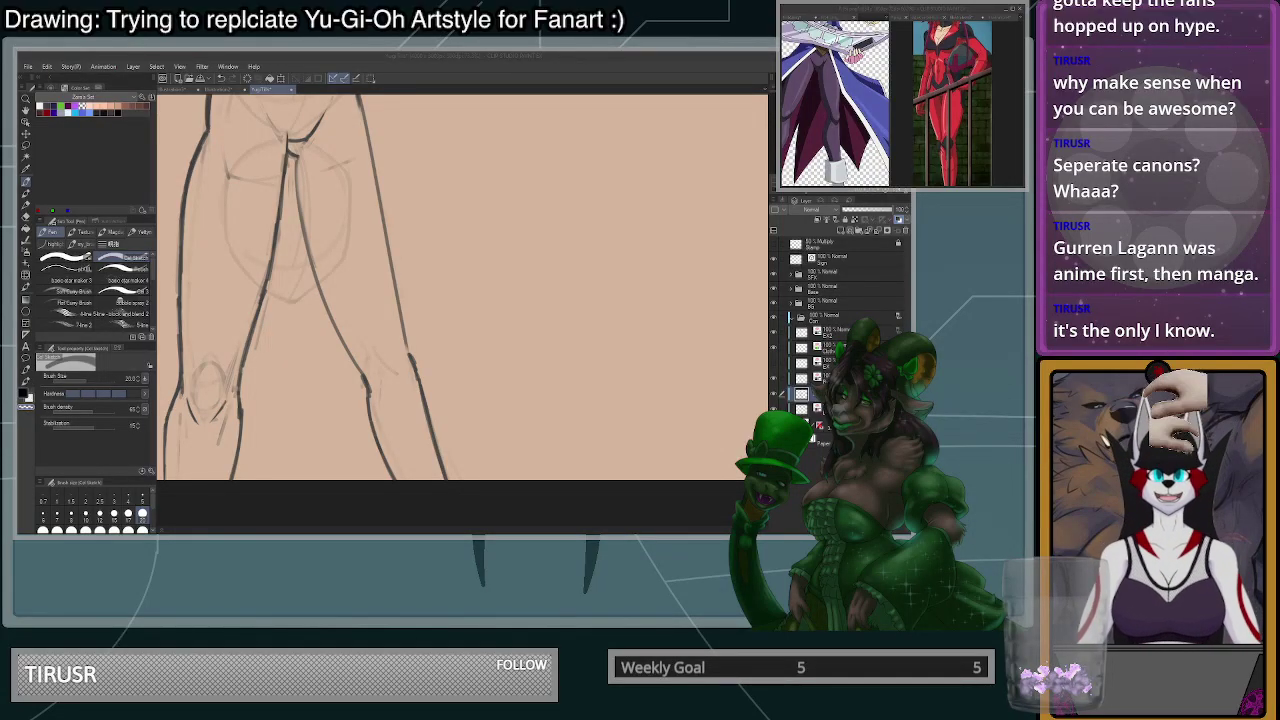
- Refine the right leg's outer knee corner and clean up the outer calf contour below it
mouse_move(410, 376)
mouse_down()
mouse_move(418, 386)
mouse_move(398, 341)
mouse_move(427, 462)
mouse_up()
scroll(420, 375, up, 3)
key(c)
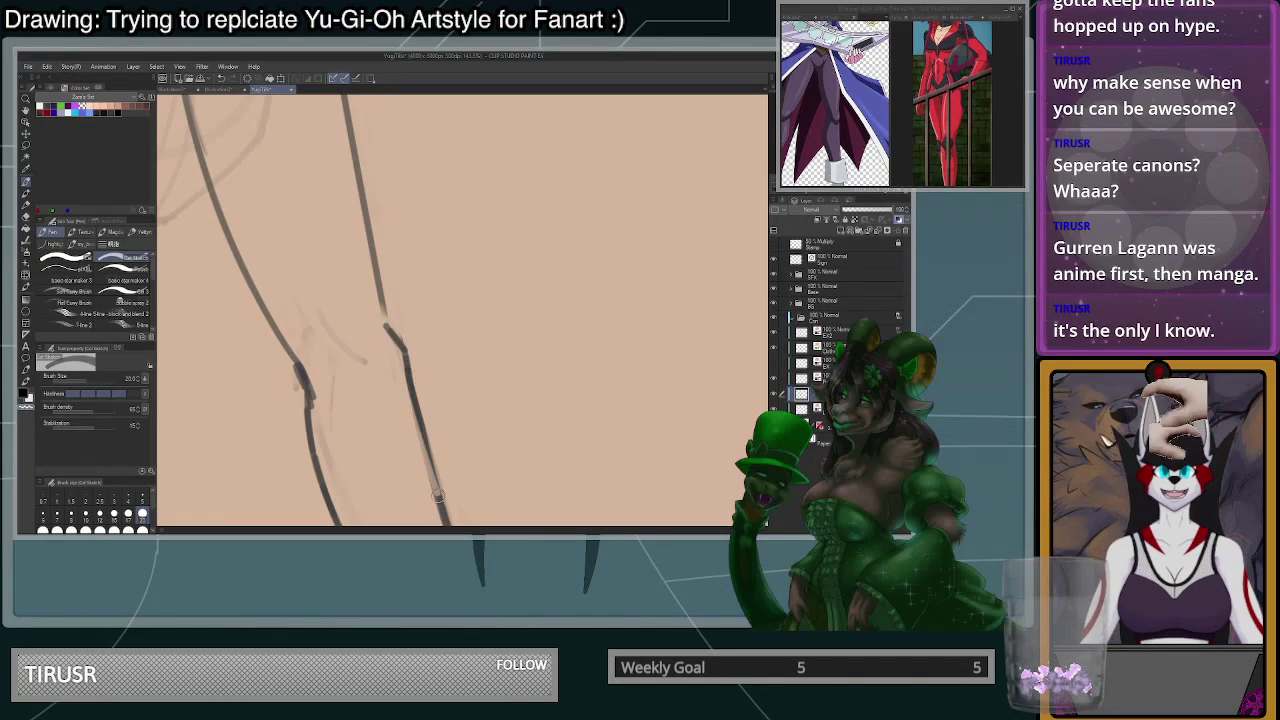
scroll(427, 462, down, 3)
scroll(492, 220, down, 3)
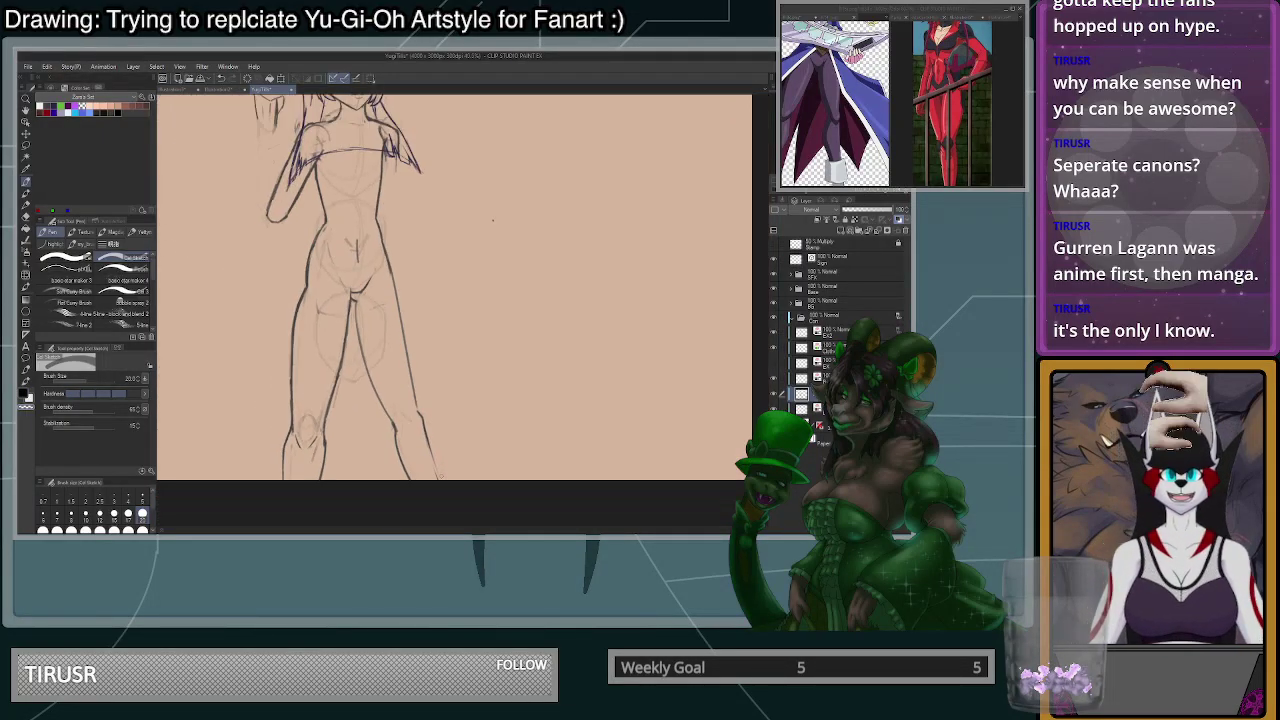
scroll(440, 466, up, 3)
key(c)
drag(423, 429, 439, 478)
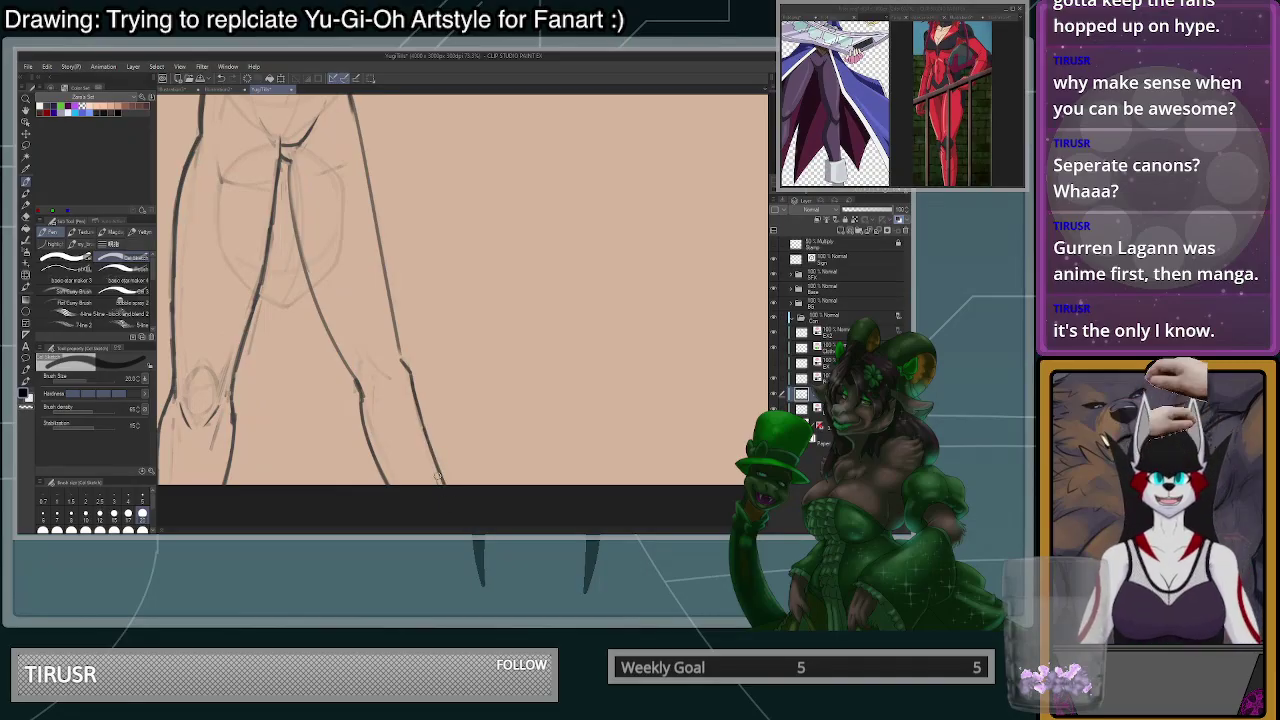
scroll(437, 478, down, 4)
scroll(533, 153, up, 4)
scroll(407, 434, down, 4)
scroll(430, 430, up, 4)
scroll(458, 423, down, 1)
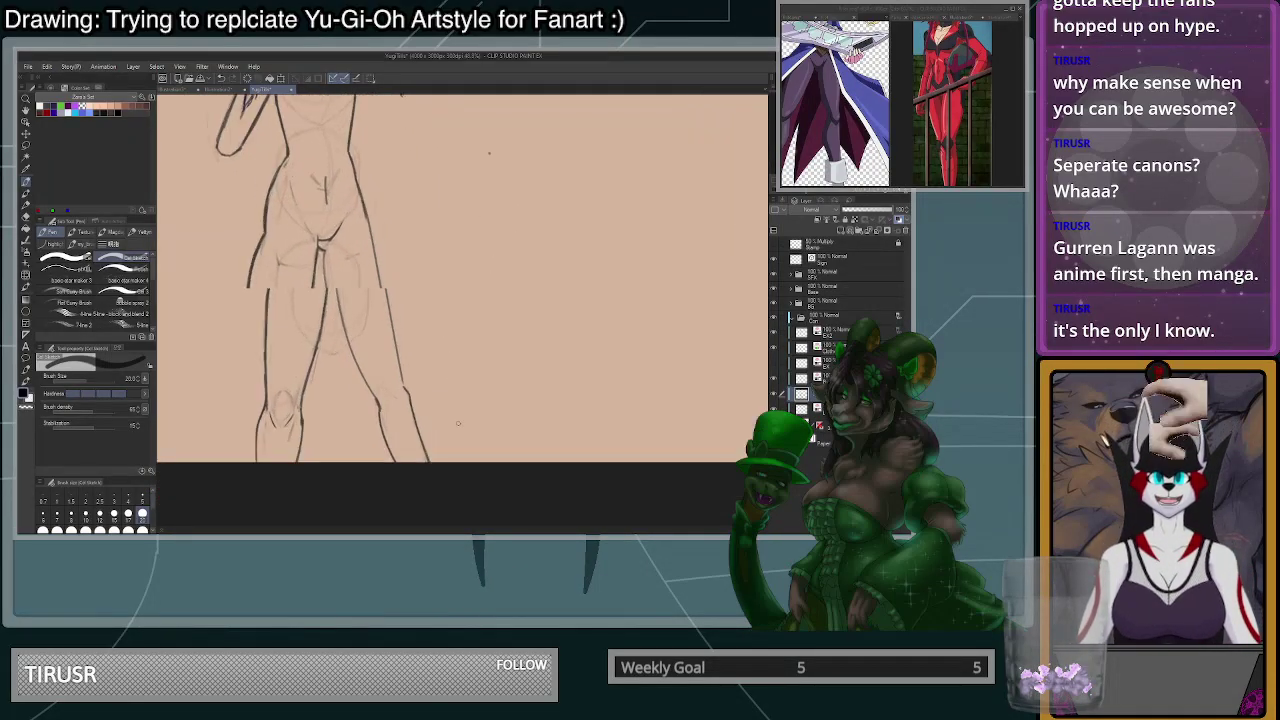
- Erase the right leg's inner contour with a large transparent brush and redraw the inner thigh as a fuller curve from crotch to knee
scroll(458, 423, up, 1)
click(142, 530)
key(c)
mouse_move(343, 364)
mouse_down()
mouse_move(376, 447)
mouse_move(321, 268)
mouse_move(338, 335)
mouse_up()
key(c)
click(142, 514)
drag(305, 226, 313, 282)
scroll(309, 255, up, 3)
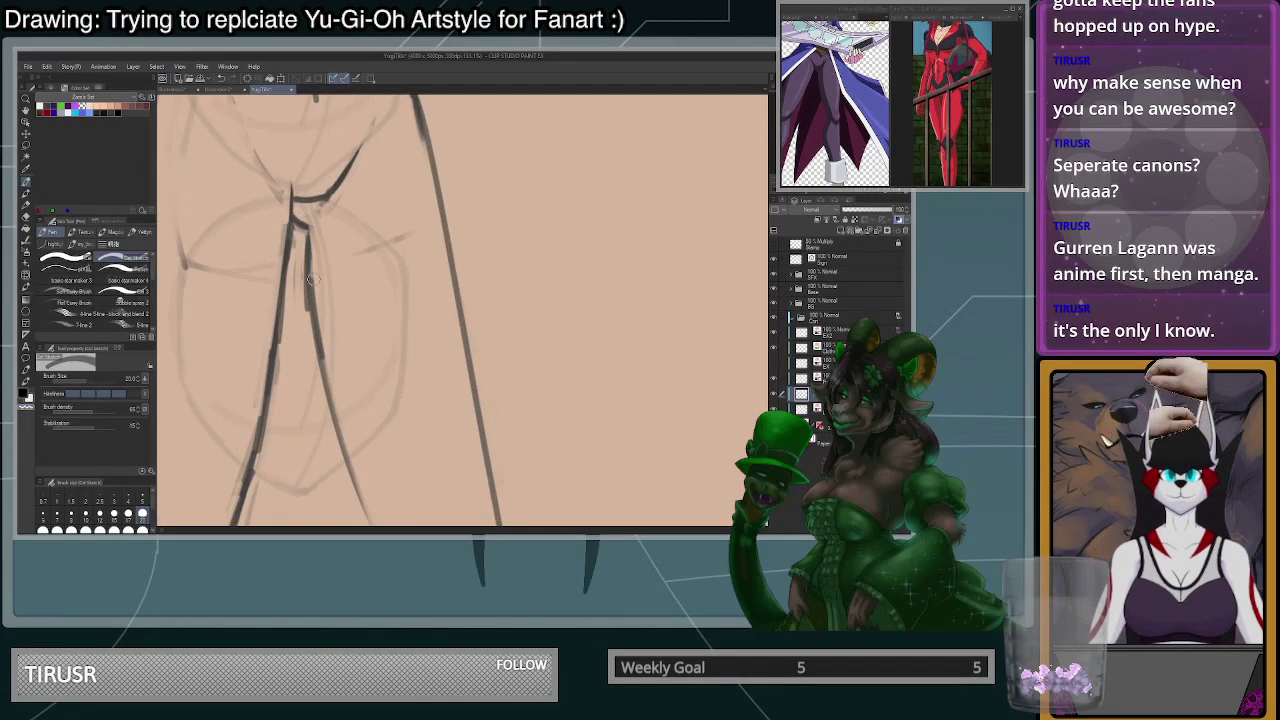
scroll(318, 310, down, 4)
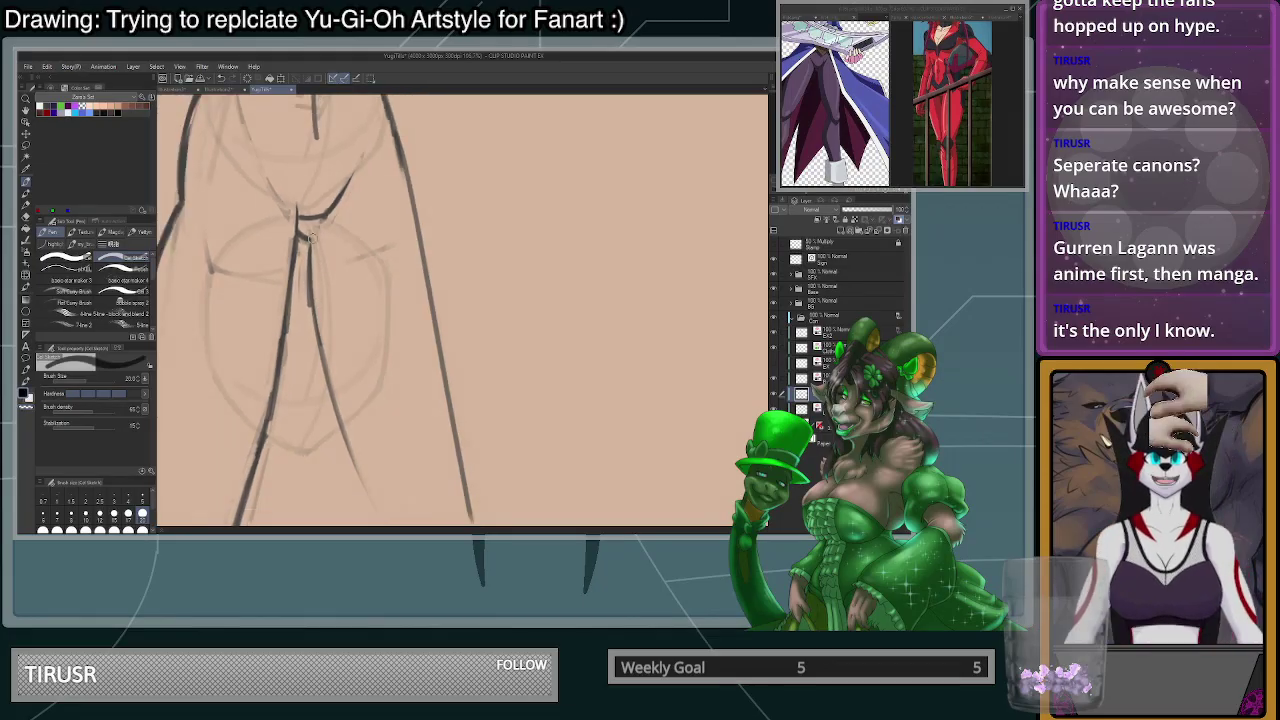
mouse_move(311, 238)
mouse_down()
mouse_move(345, 362)
mouse_move(323, 298)
mouse_move(361, 386)
mouse_move(395, 409)
mouse_up()
scroll(382, 398, up, 2)
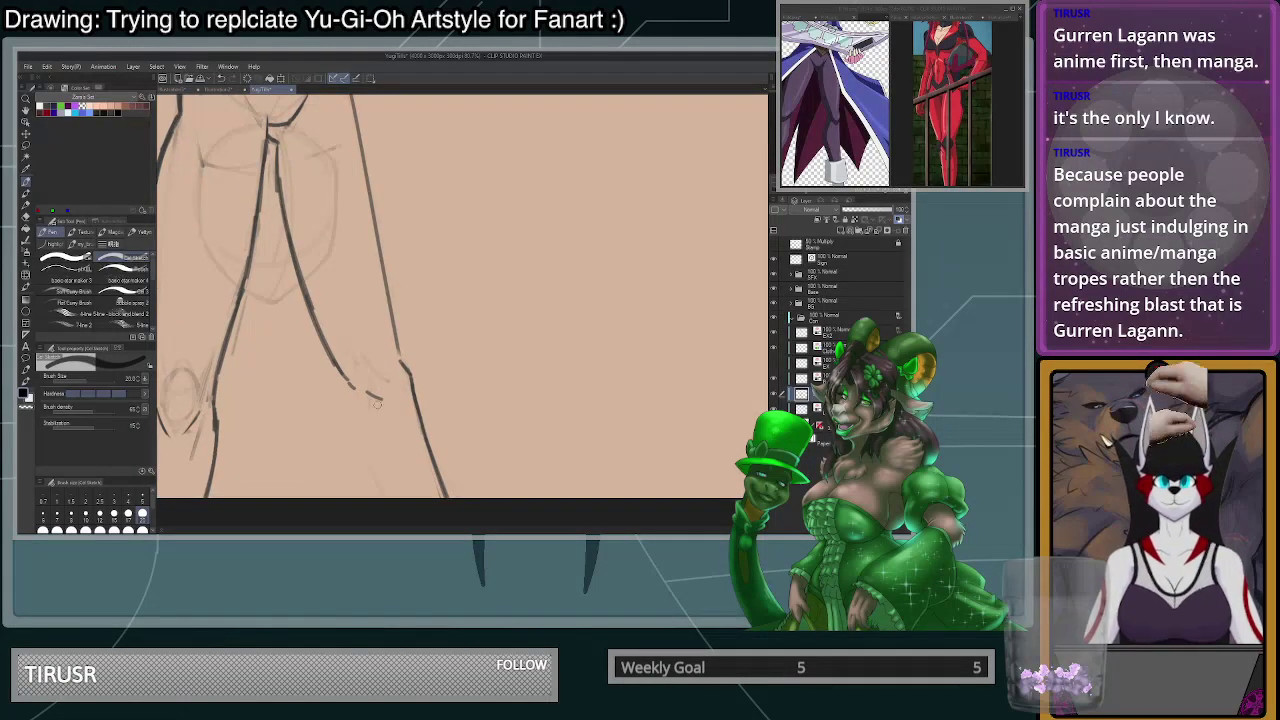
- Smooth the right leg's outer knee corner into the calf line and mark the kneecap with a short angled stroke
drag(399, 351, 413, 407)
key(c)
scroll(366, 345, down, 2)
scroll(373, 400, up, 2)
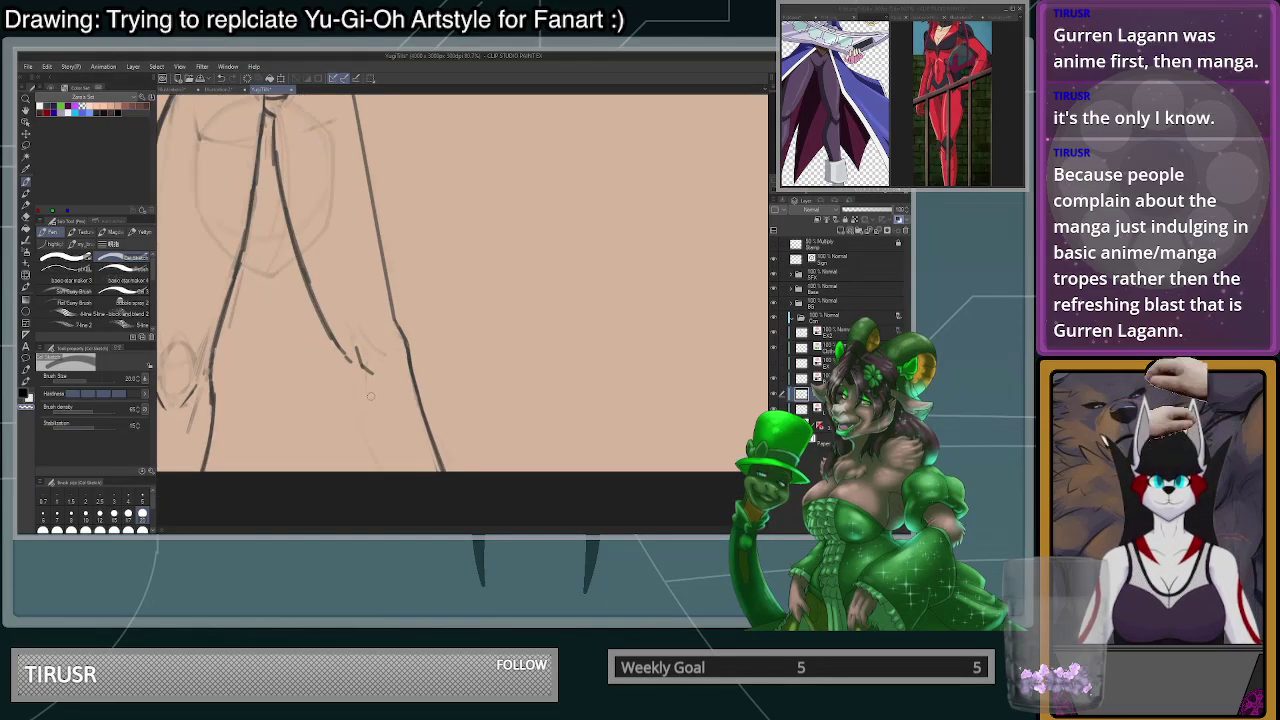
- Redraw the right leg's inner calf contour from the new knee point down to the canvas edge
scroll(369, 397, up, 1)
key(c)
drag(345, 352, 367, 460)
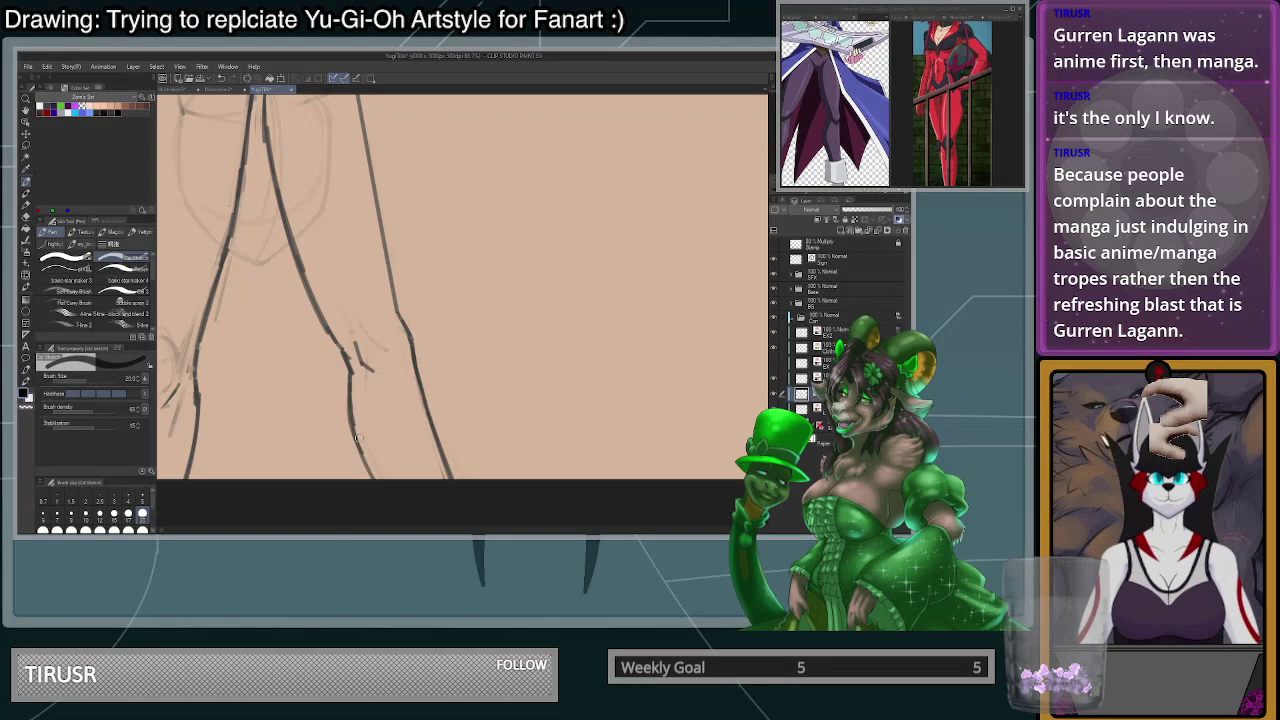
scroll(368, 462, up, 1)
scroll(375, 440, down, 5)
scroll(412, 395, up, 3)
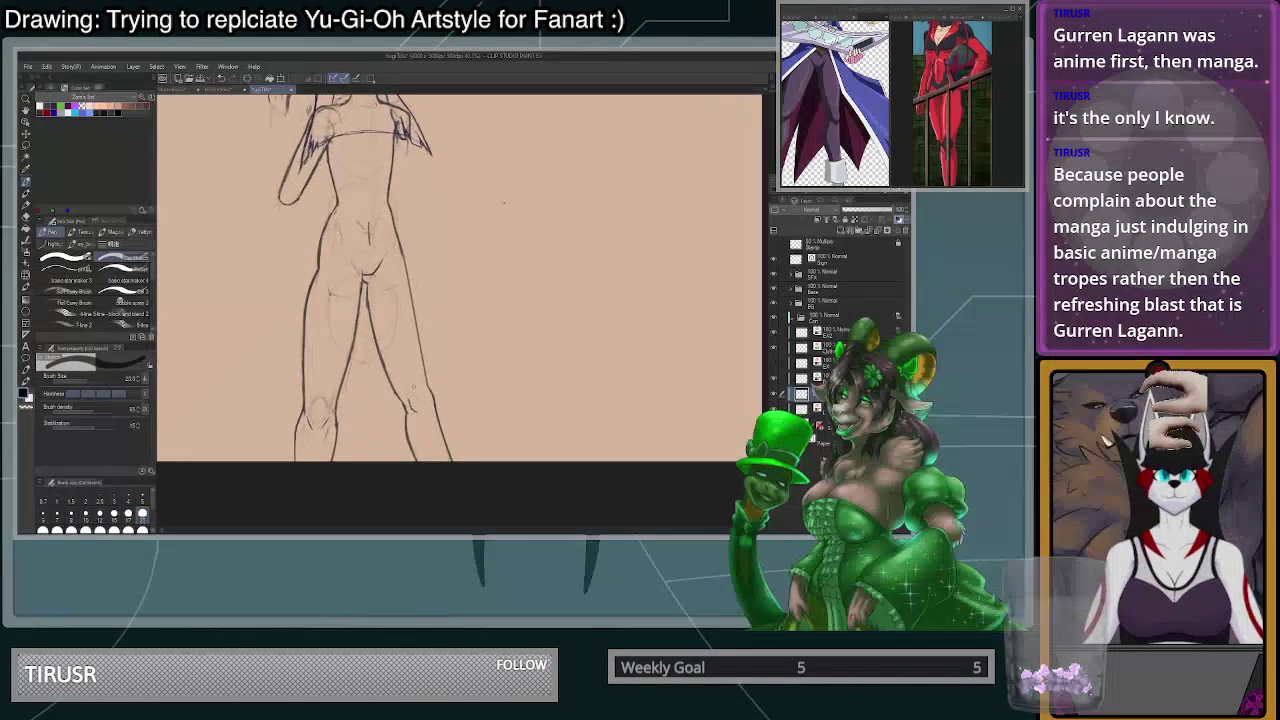
- Replace the right leg's inner thigh contour with a straighter line running from the crotch down to the knee
scroll(360, 245, up, 3)
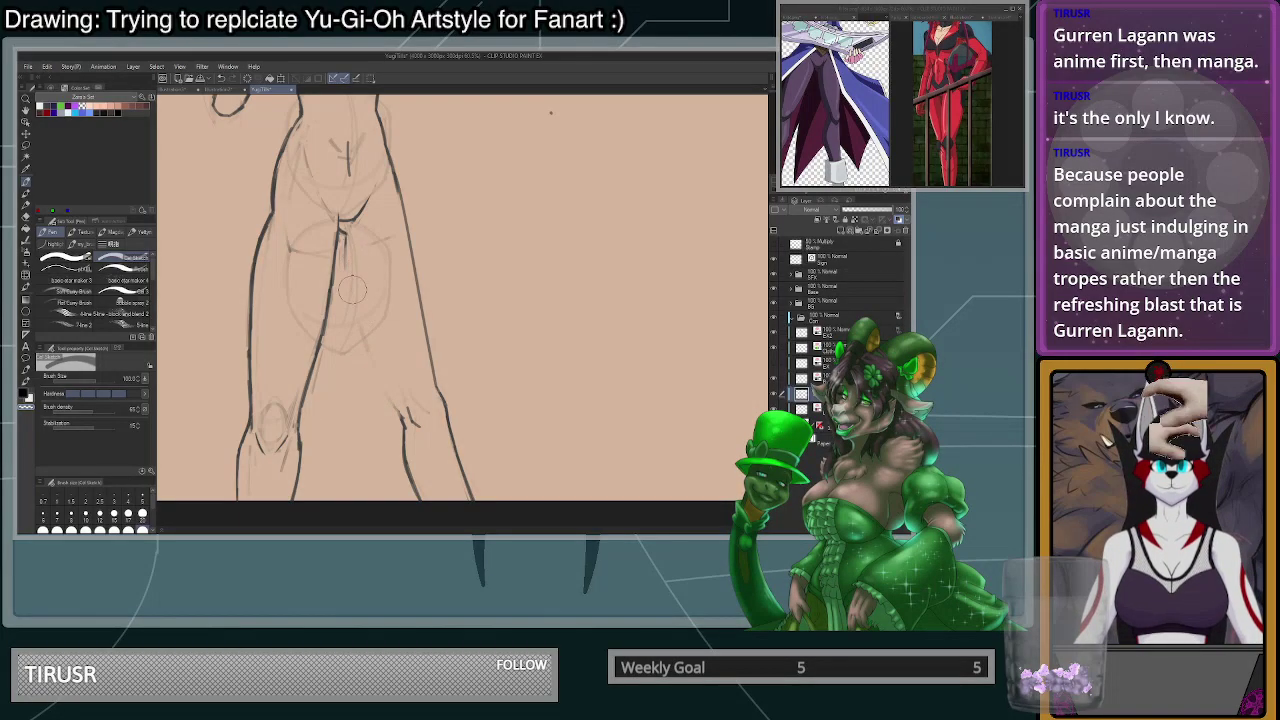
click(142, 515)
drag(343, 240, 346, 292)
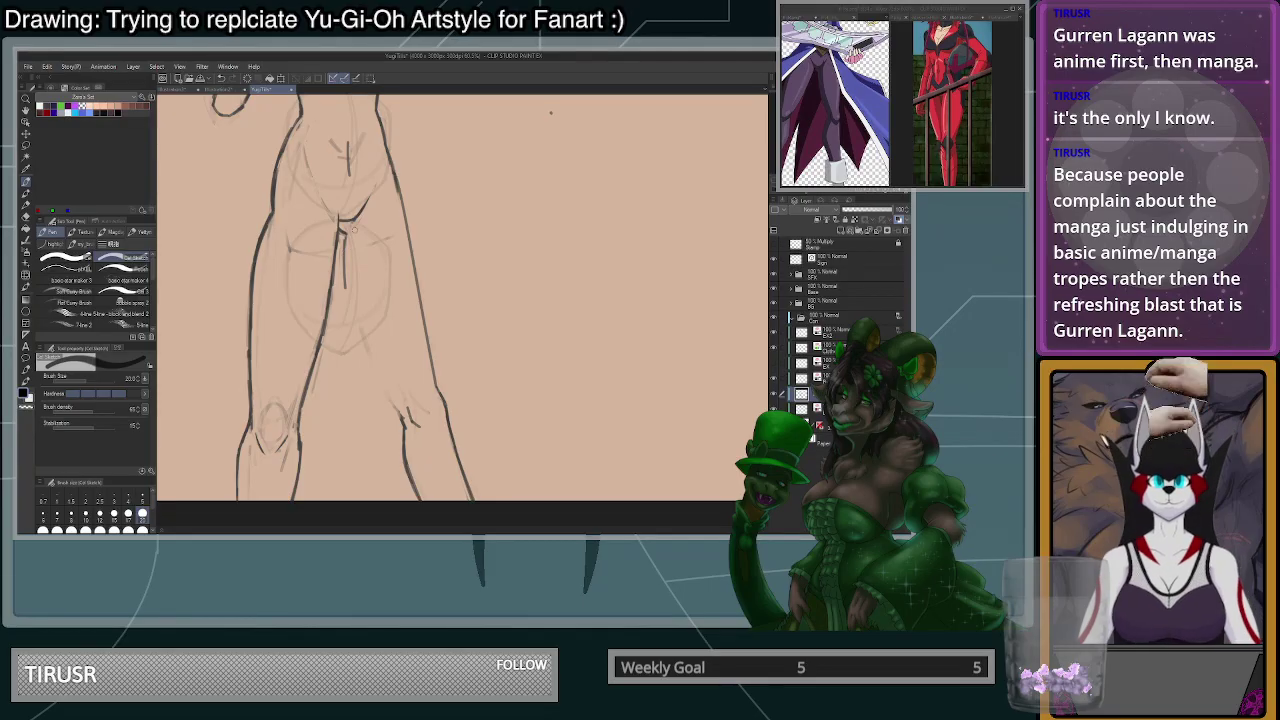
key(ctrl+z)
mouse_move(343, 238)
mouse_down()
mouse_move(362, 355)
mouse_move(405, 426)
mouse_move(392, 410)
mouse_up()
key(ctrl+z)
key(ctrl+z)
key(c)
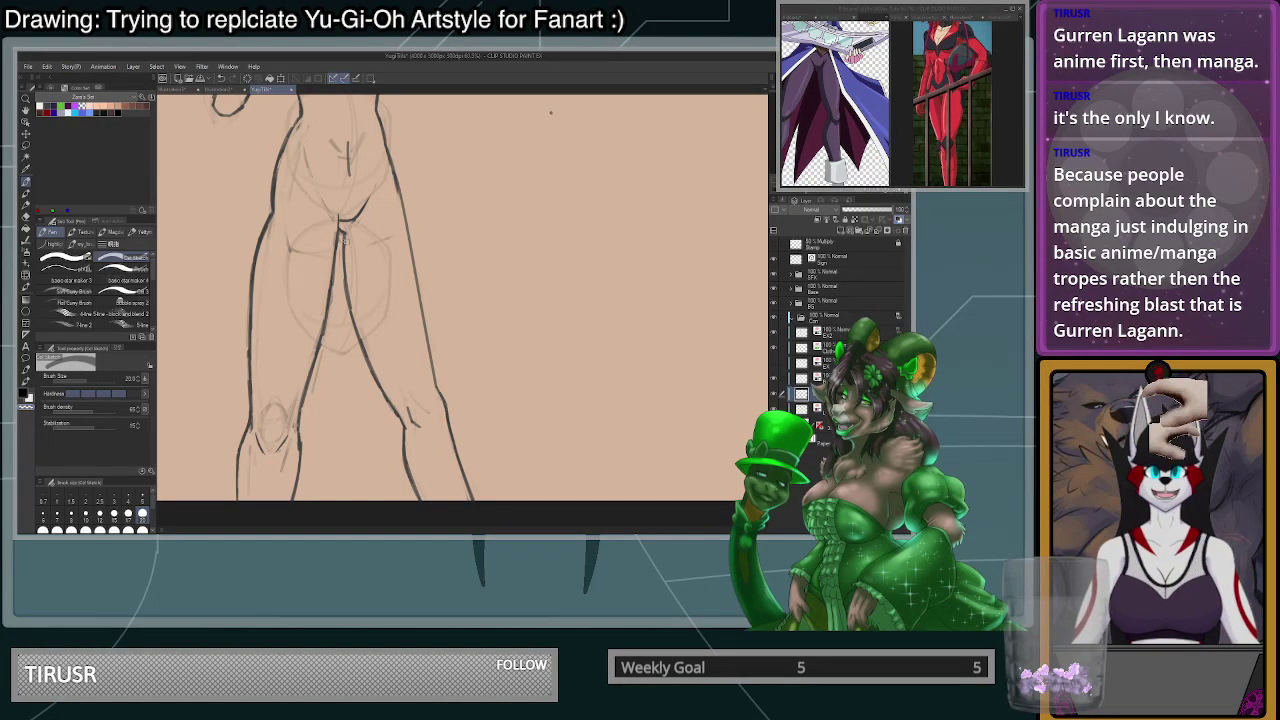
- Erase the right leg's inner thigh and inner calf lines with a large transparent brush
scroll(340, 182, down, 11)
scroll(336, 180, up, 6)
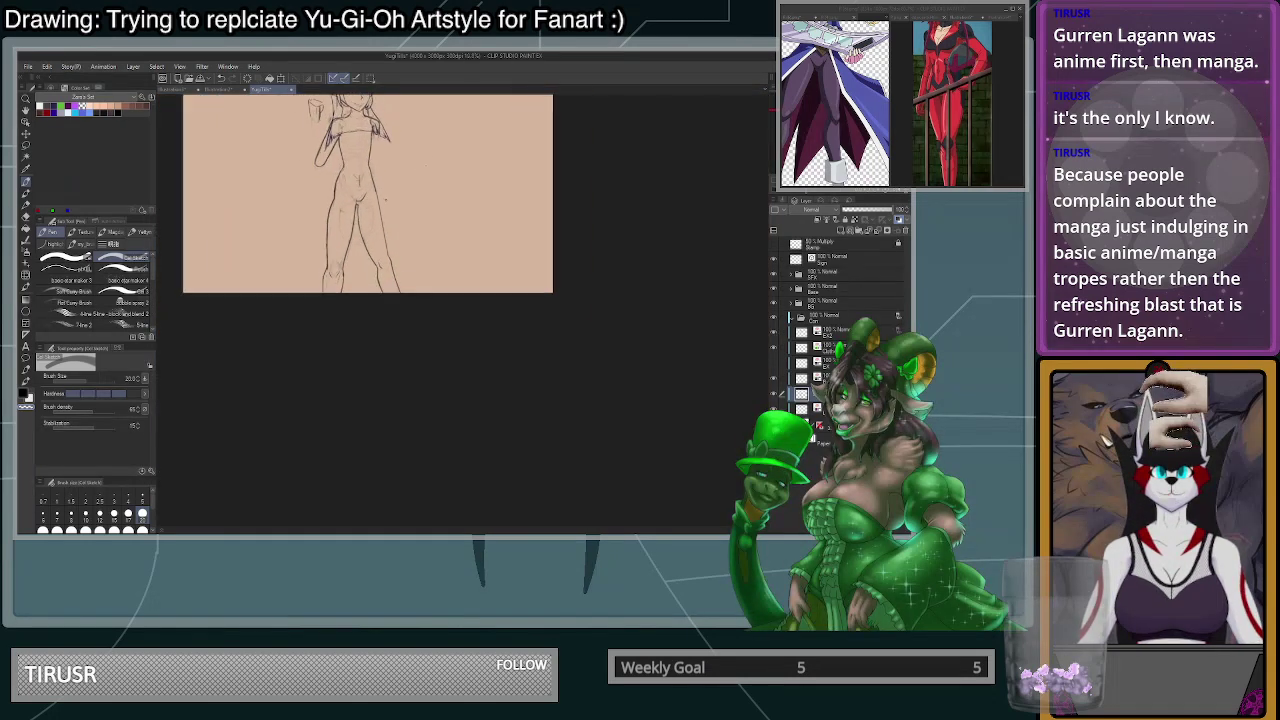
scroll(404, 270, down, 2)
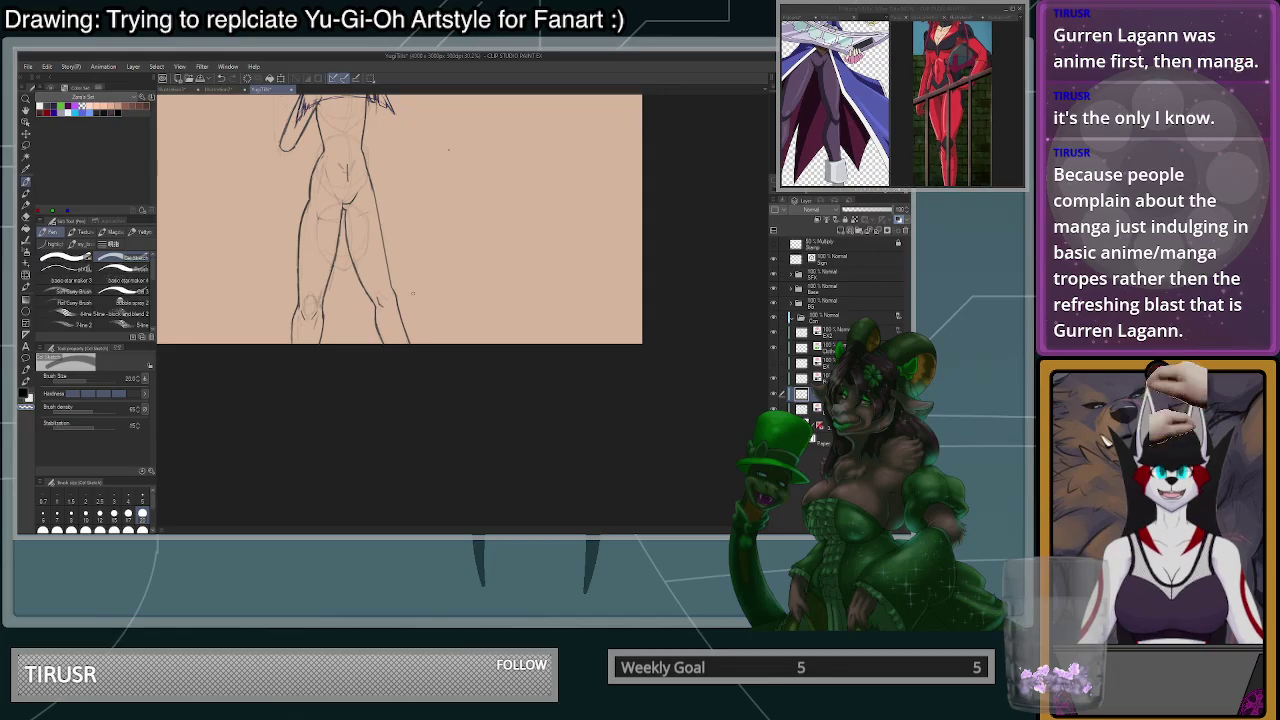
scroll(412, 292, down, 4)
scroll(390, 234, up, 8)
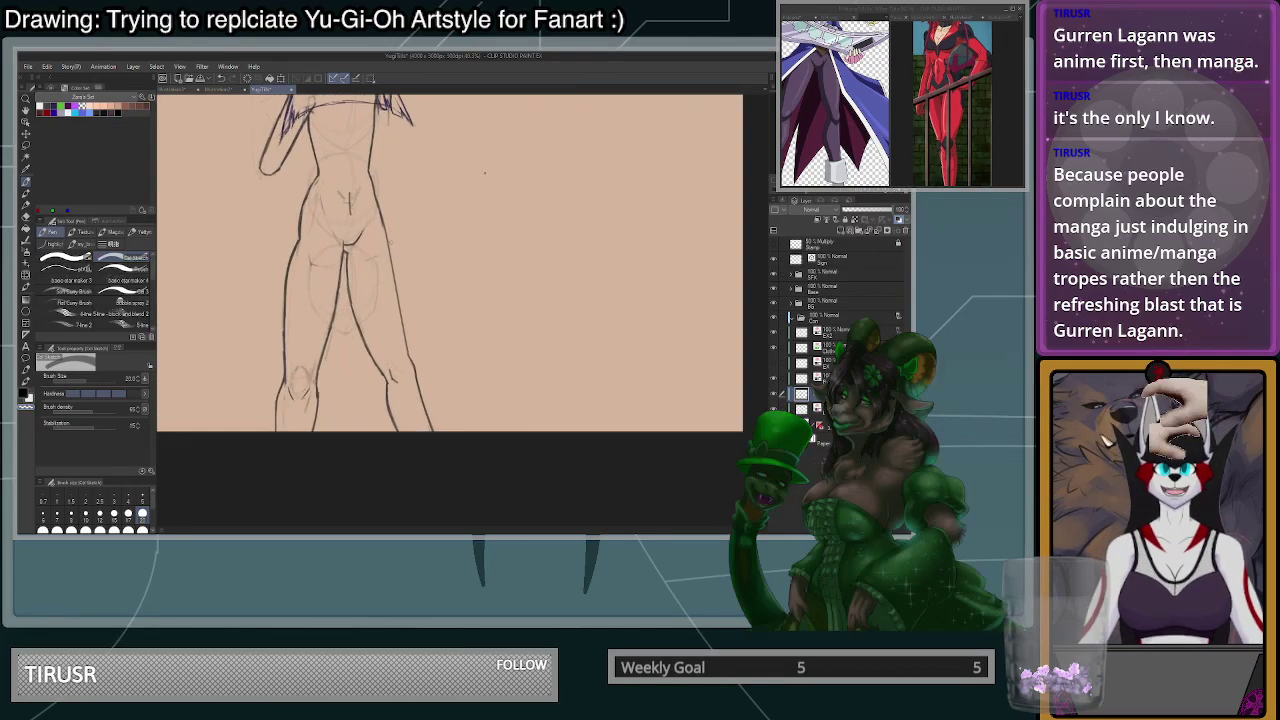
scroll(384, 280, down, 2)
scroll(384, 285, up, 2)
click(142, 530)
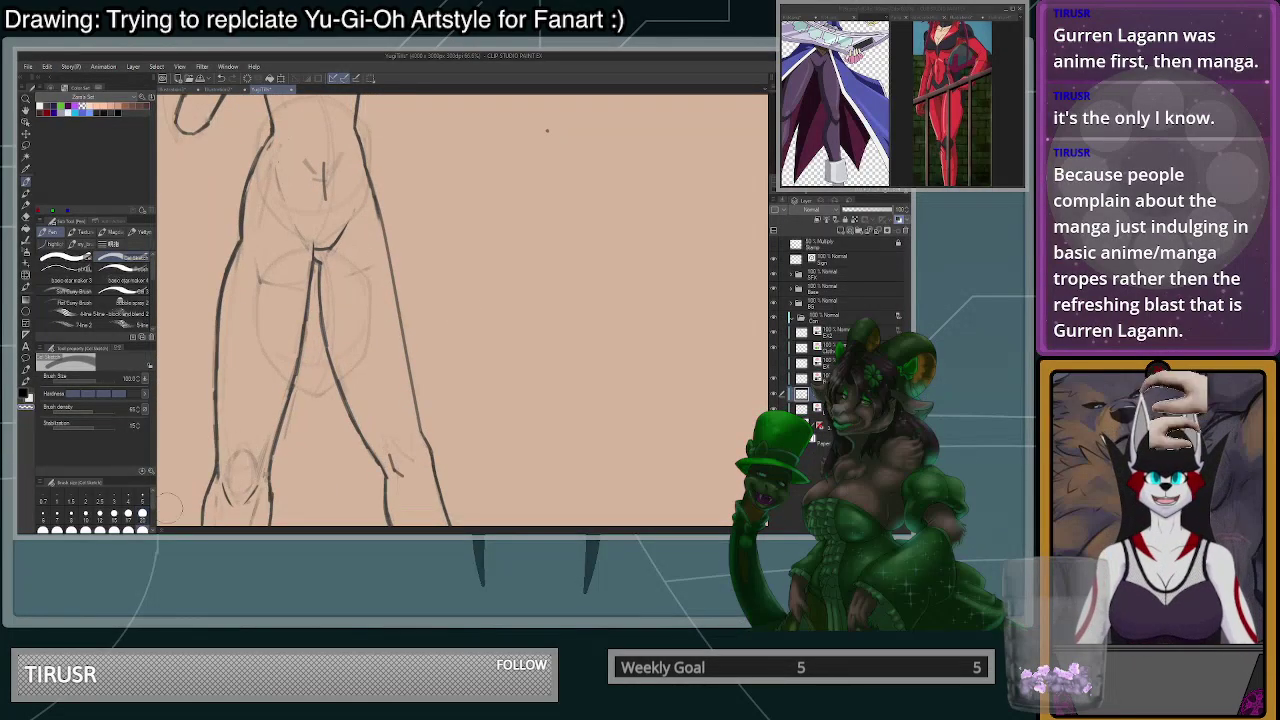
mouse_move(318, 278)
mouse_down()
mouse_move(342, 394)
mouse_move(350, 445)
mouse_up()
key(ctrl+z)
scroll(345, 300, down, 3)
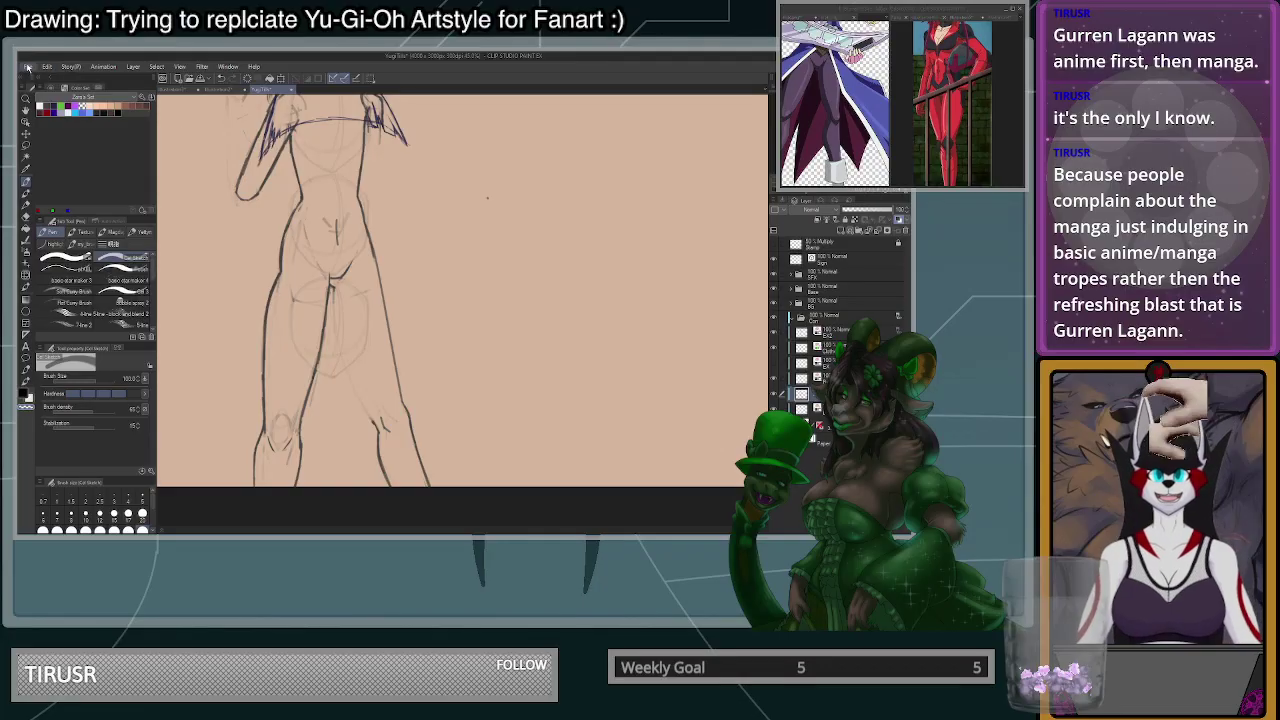
click(31, 67)
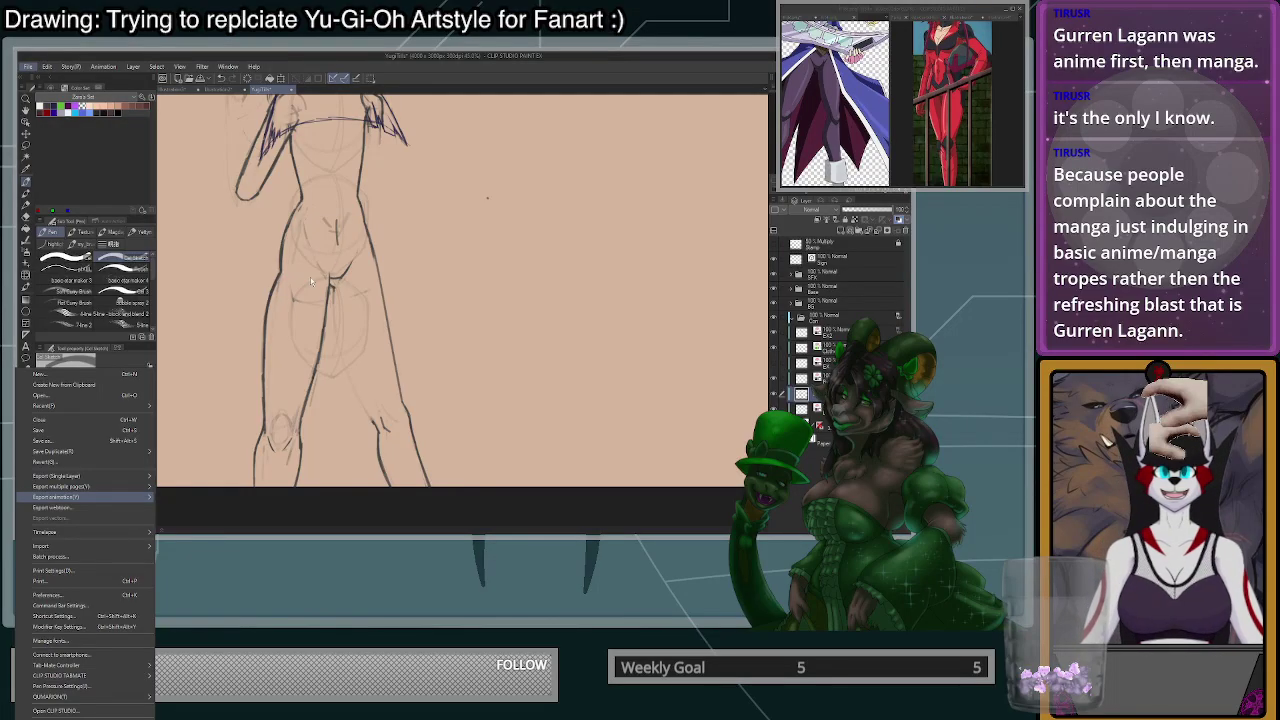
click(279, 233)
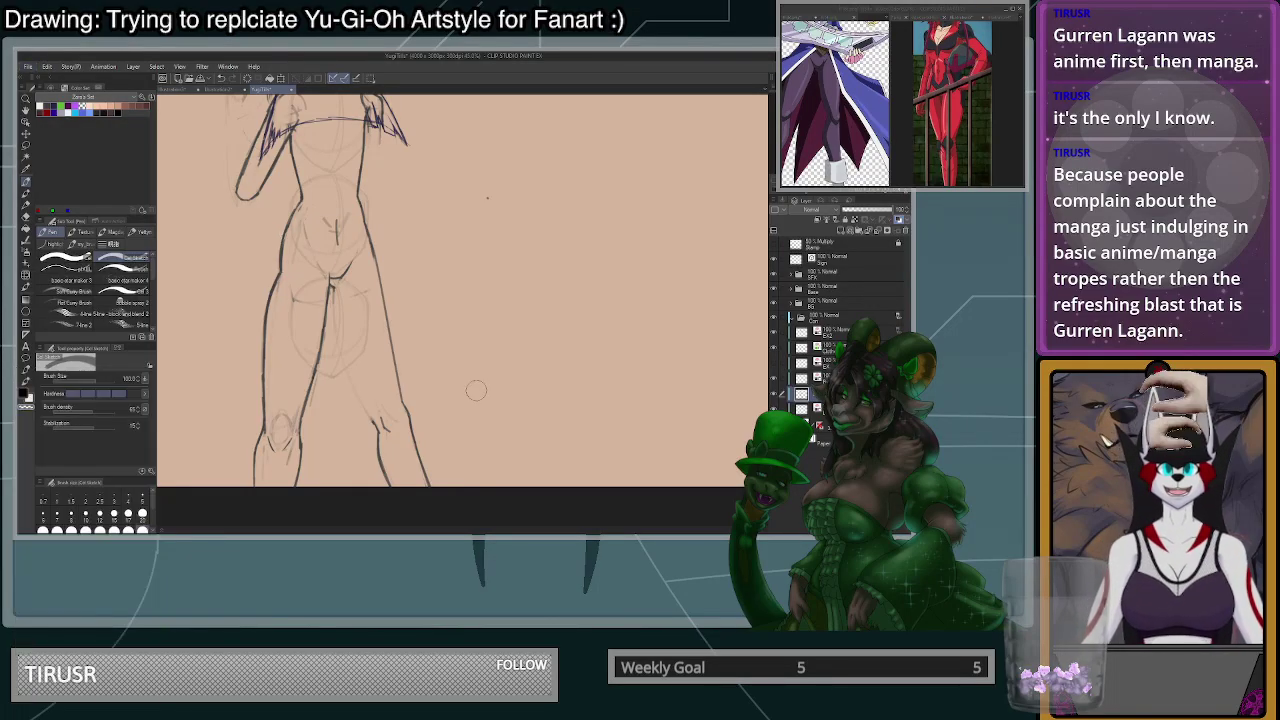
scroll(333, 492, up, 2)
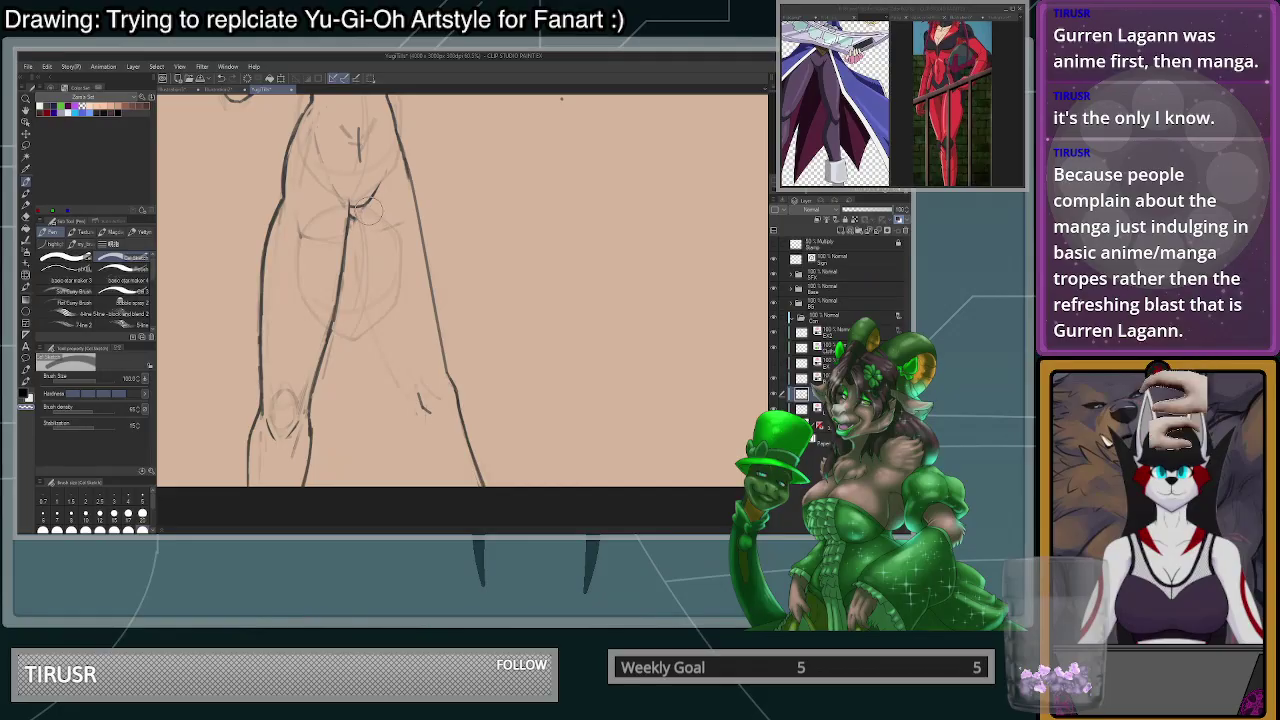
- Draw a new curved inner thigh contour on the right leg from the crotch to just above the knee
key(c)
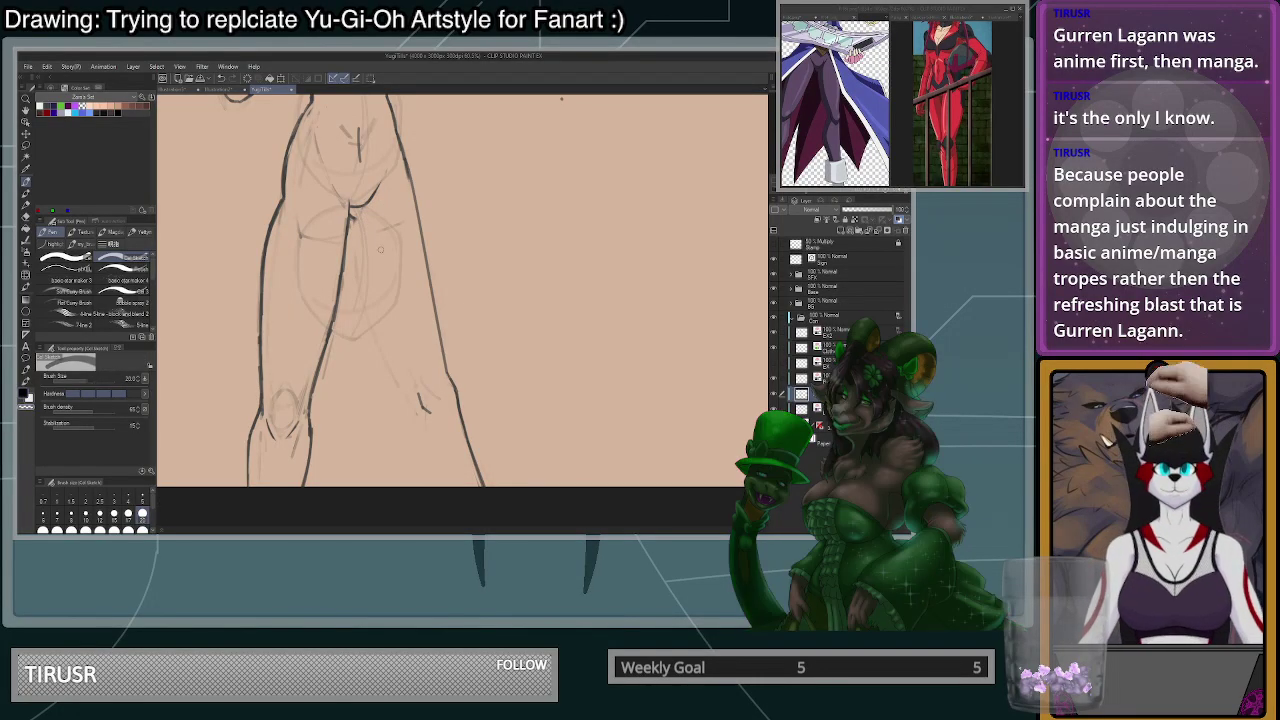
mouse_move(355, 222)
mouse_down()
mouse_move(362, 296)
mouse_move(383, 350)
mouse_up()
drag(356, 258, 391, 361)
key(ctrl+z)
drag(362, 293, 408, 390)
- Redraw the right leg's inner knee and calf contour from the end of the thigh line down to the canvas edge
key(c)
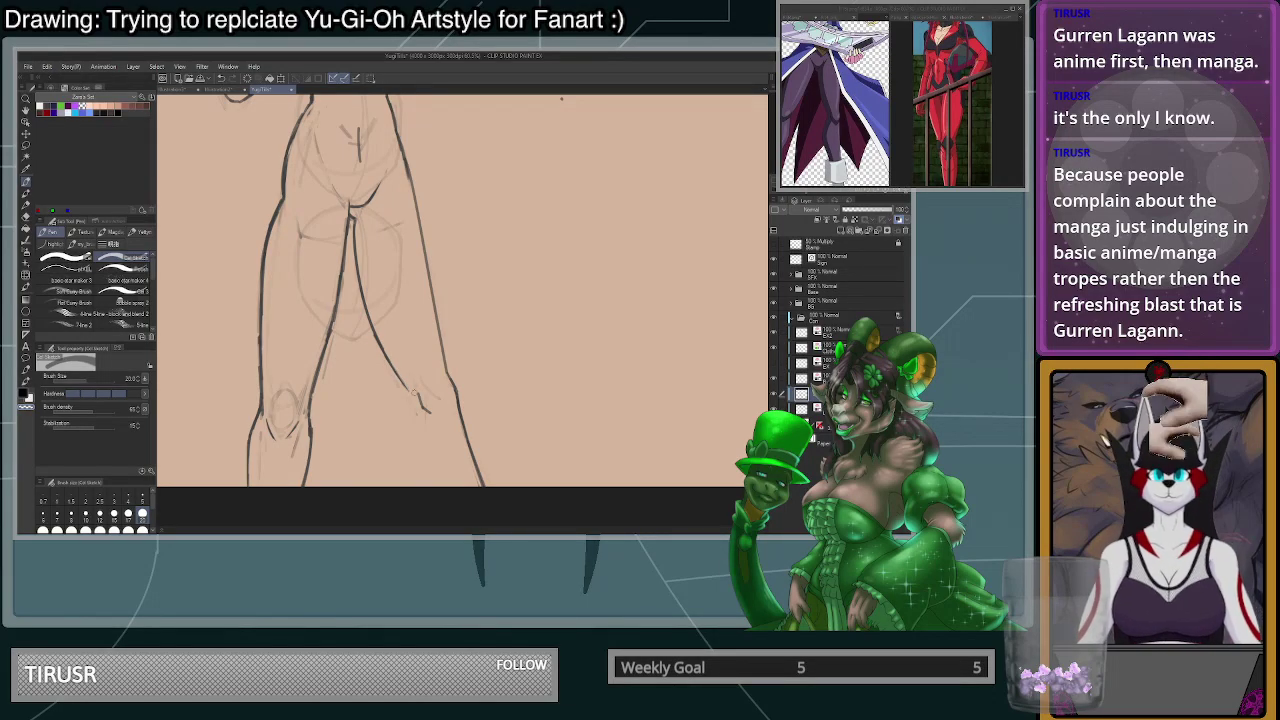
scroll(438, 420, up, 2)
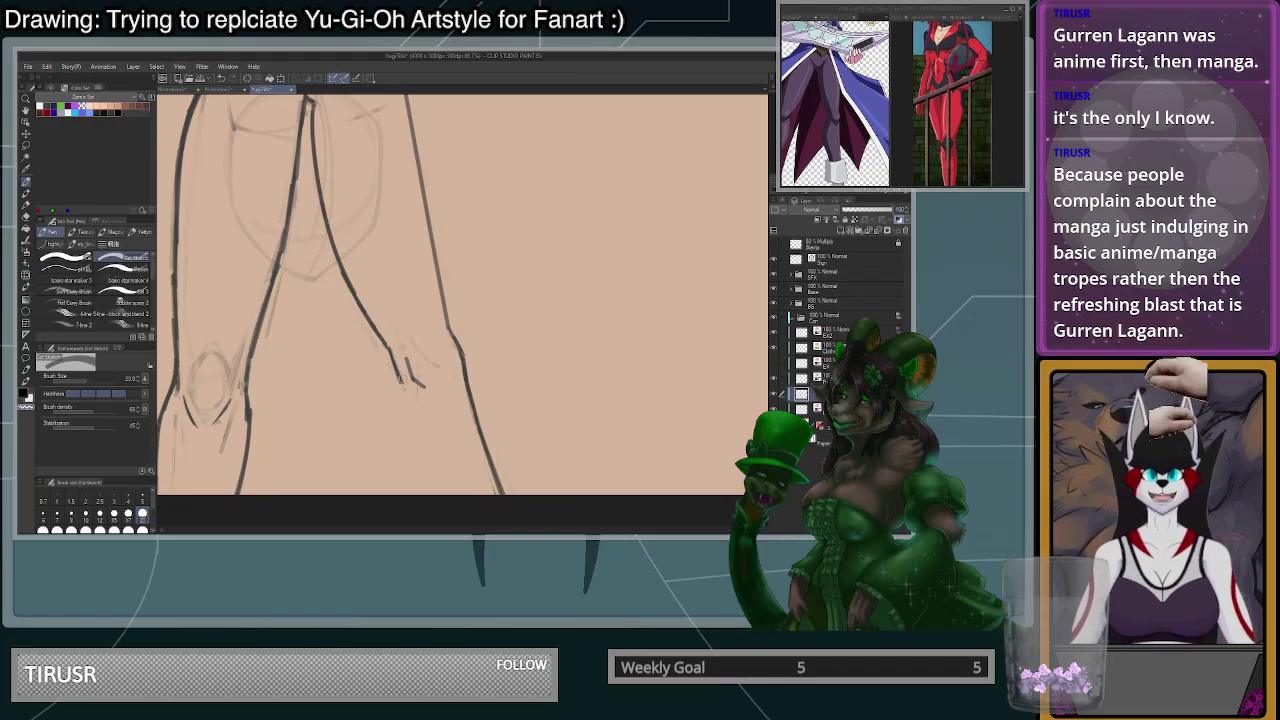
key(c)
drag(400, 380, 397, 408)
key(ctrl+z)
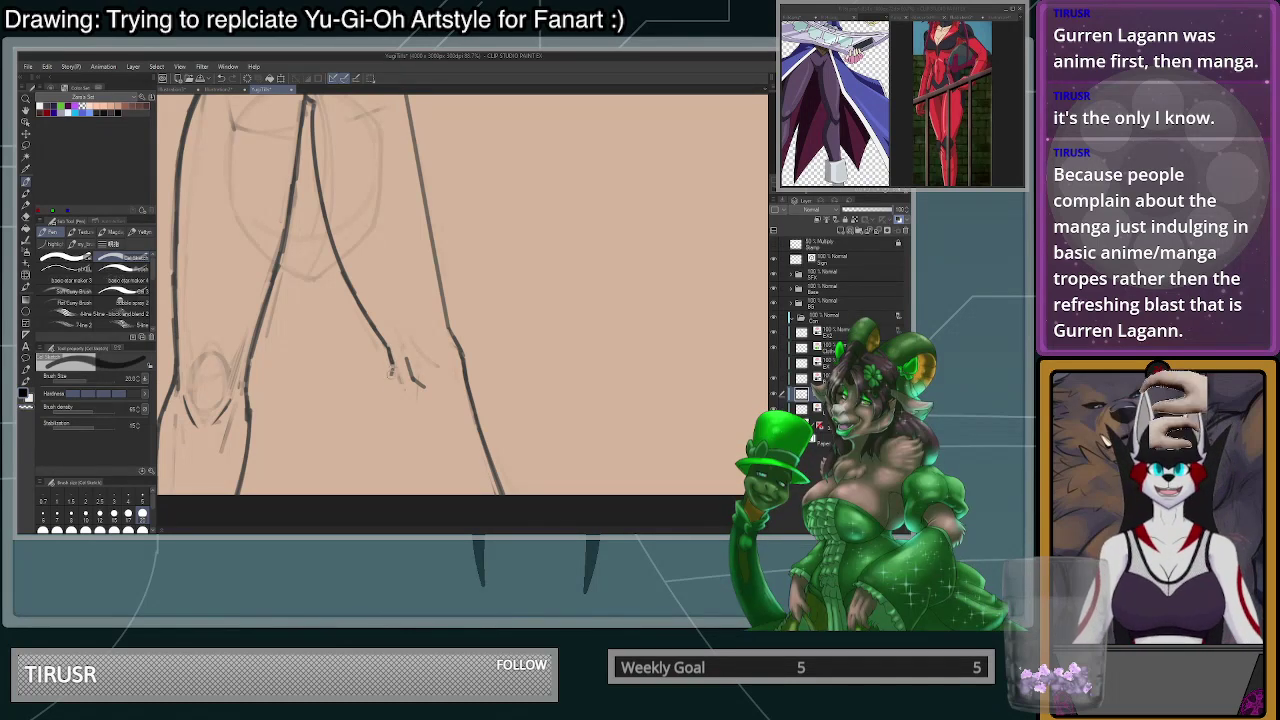
drag(391, 368, 394, 405)
key(ctrl+z)
drag(393, 402, 414, 458)
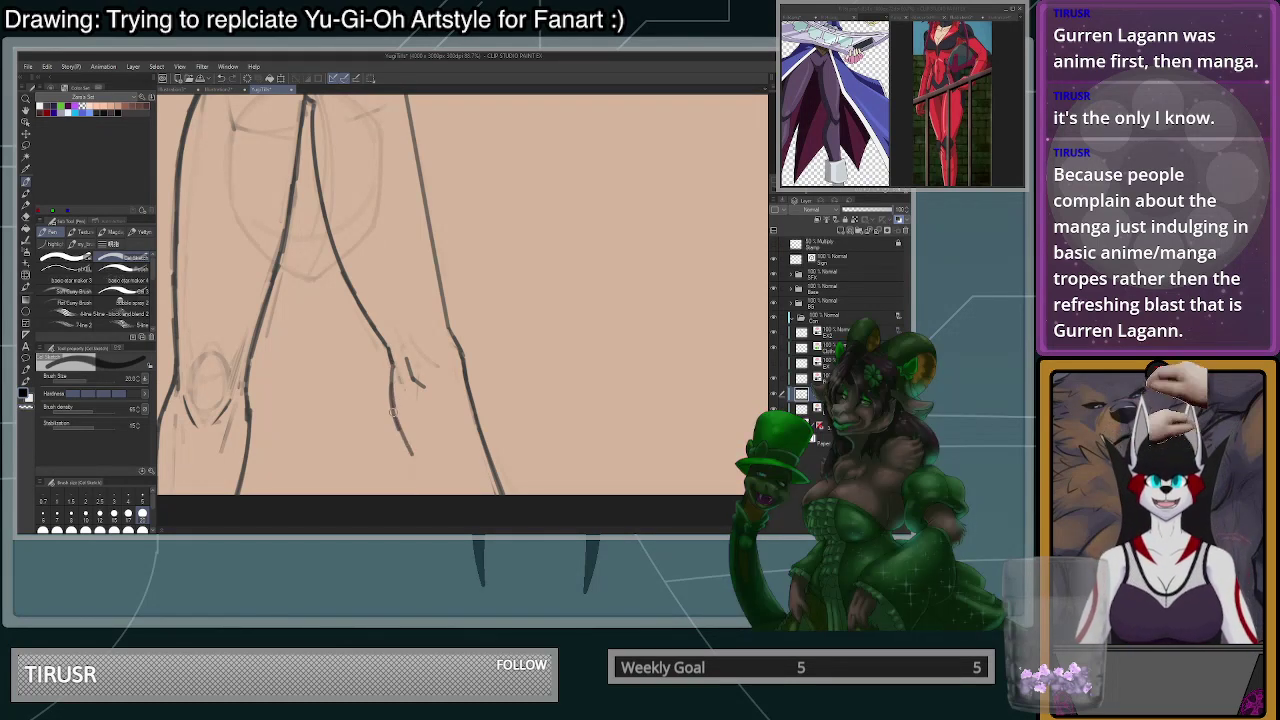
key(ctrl+z)
drag(391, 374, 430, 502)
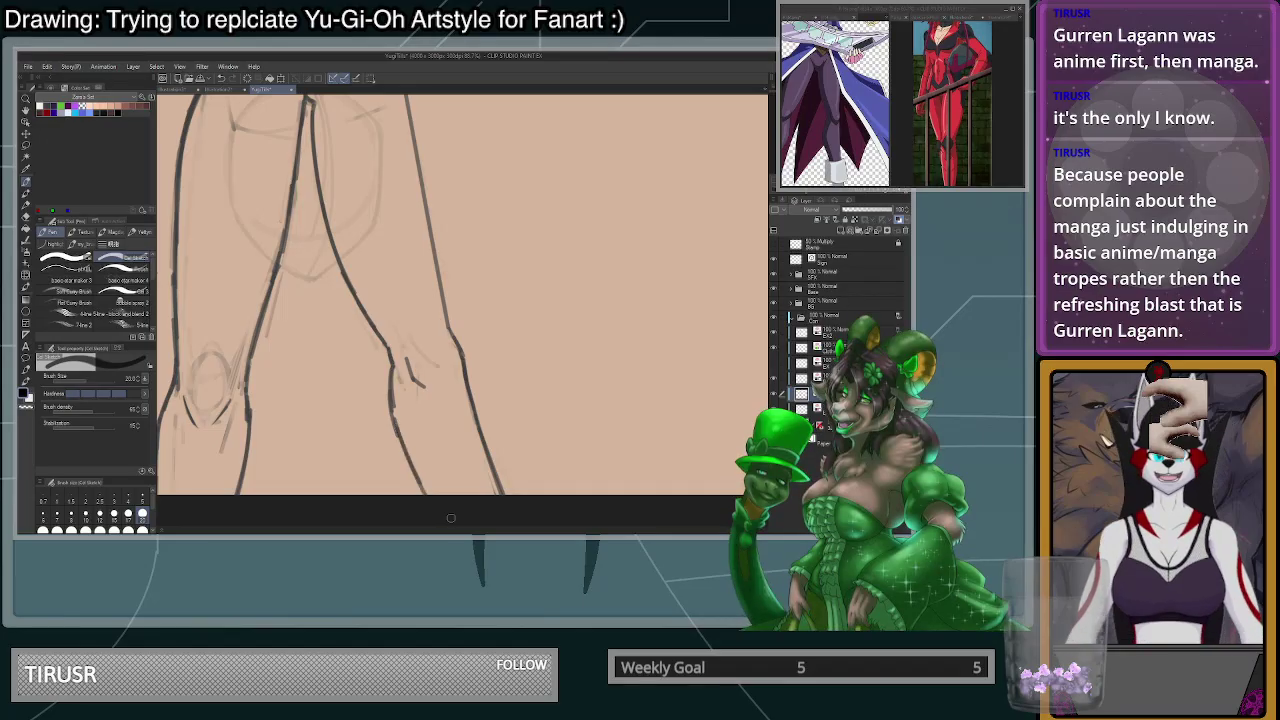
scroll(461, 503, down, 3)
scroll(410, 425, up, 3)
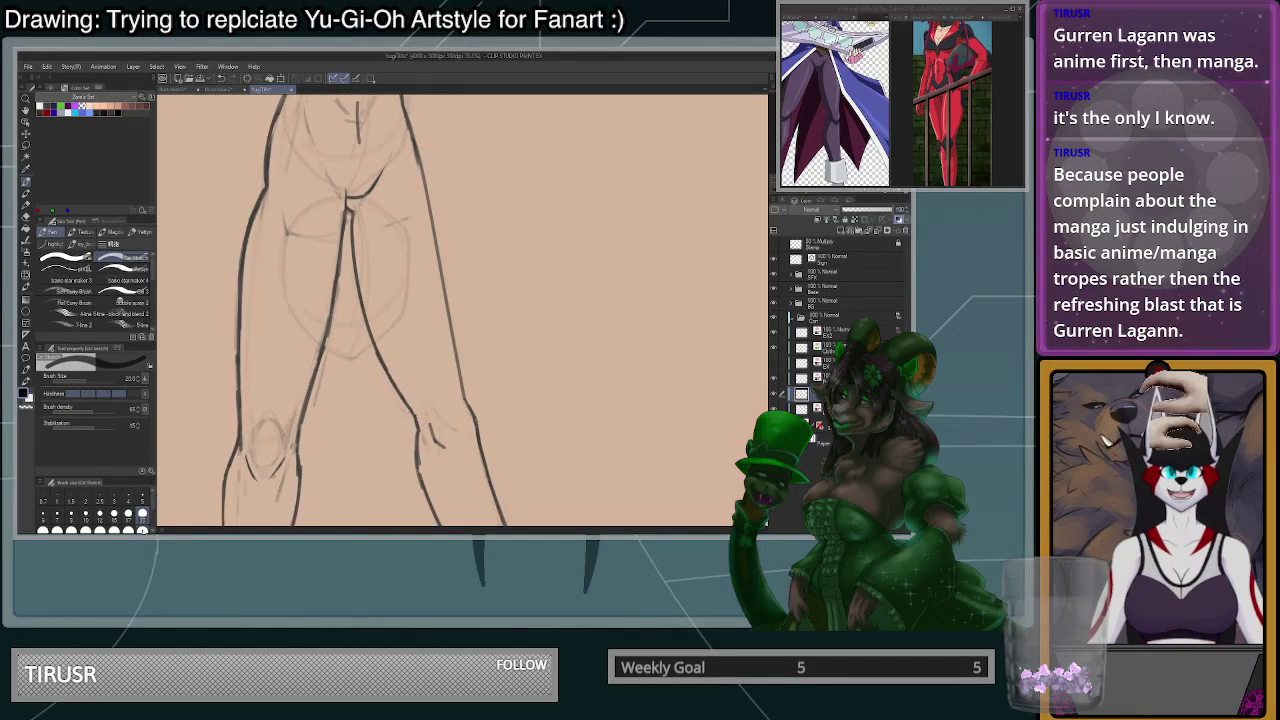
- Erase the lower end of the right leg's inner thigh line just above the knee
drag(407, 396, 424, 452)
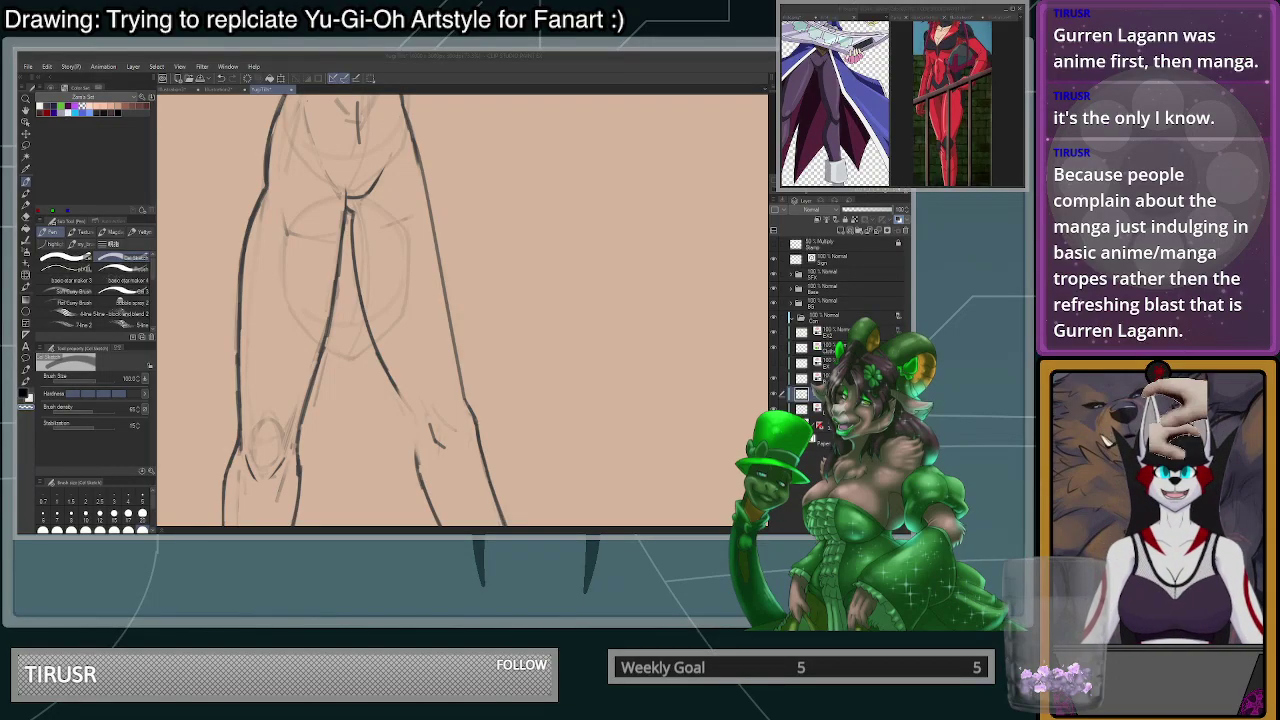
click(400, 372)
drag(399, 390, 411, 411)
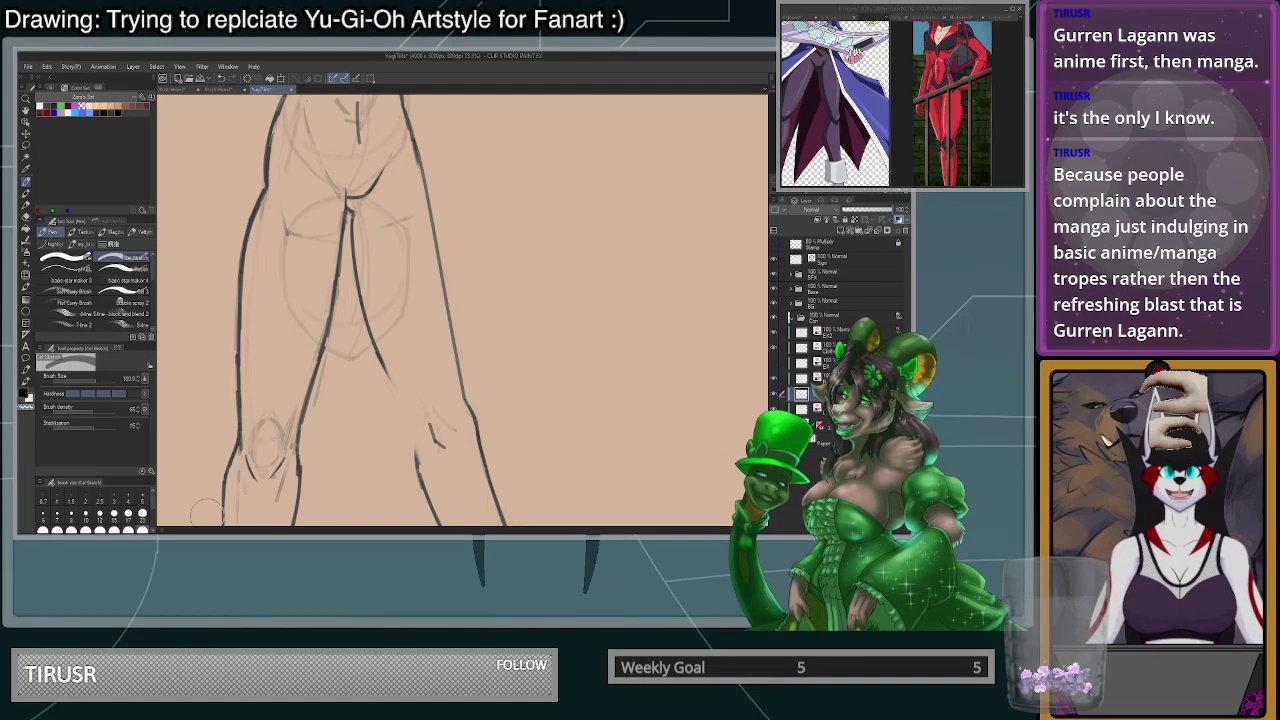
- Redraw the lower half of the right leg's inner thigh as a smooth curve reaching the knee
click(142, 515)
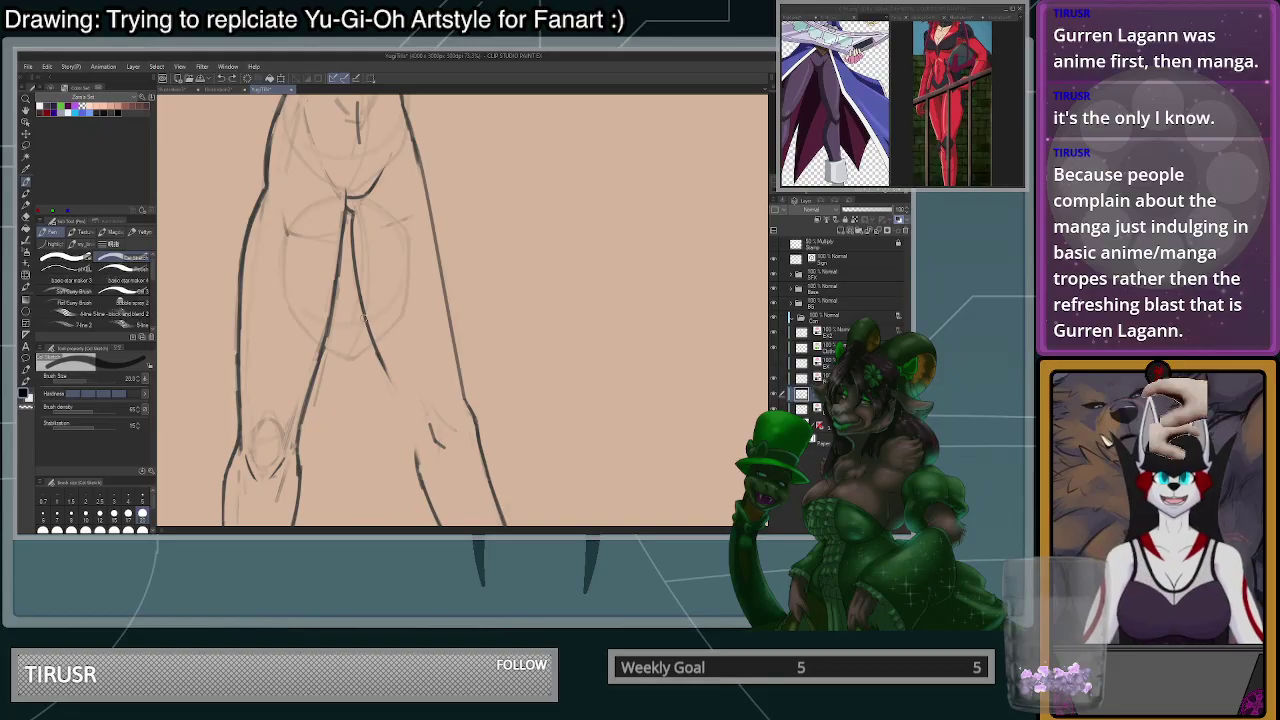
drag(354, 284, 400, 397)
drag(361, 314, 409, 417)
key(ctrl+z)
key(ctrl+z)
key(ctrl+z)
drag(356, 280, 393, 390)
drag(364, 322, 392, 388)
drag(388, 384, 414, 428)
drag(376, 352, 414, 423)
- Thin the redrawn lower inner thigh line of the right leg by trimming along its edge with transparent colour
key(c)
drag(379, 344, 411, 420)
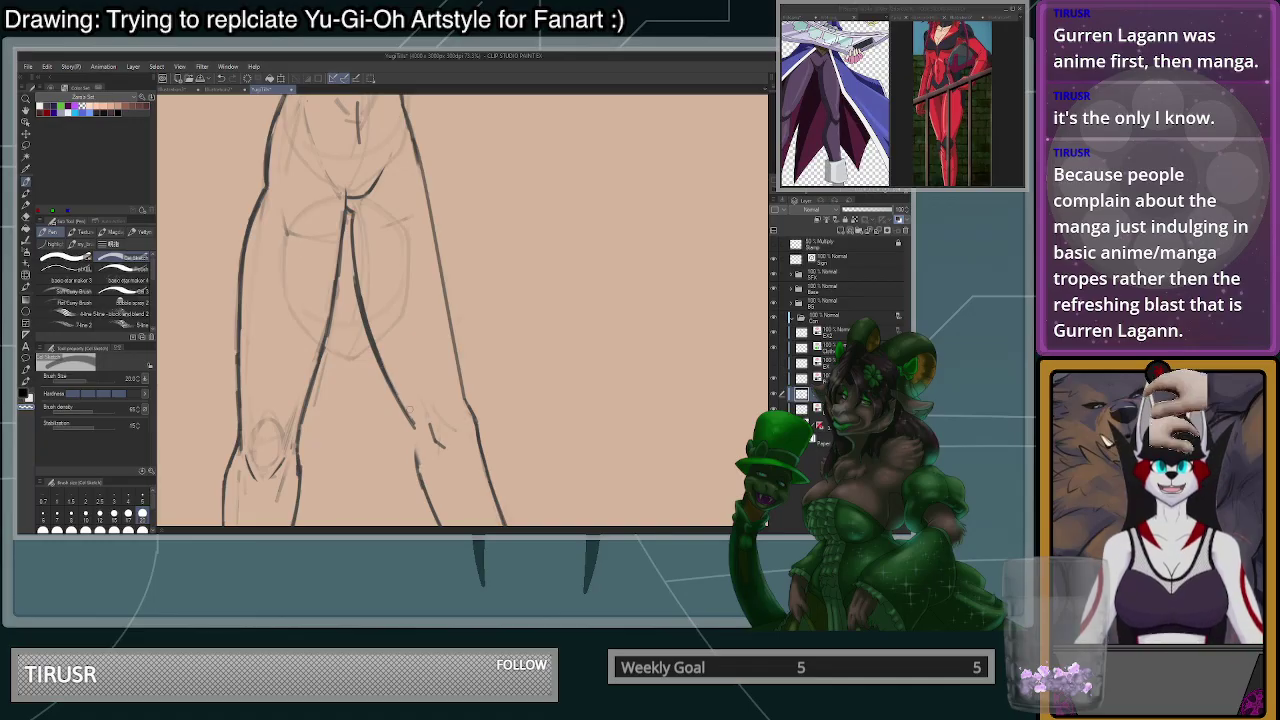
drag(365, 306, 411, 424)
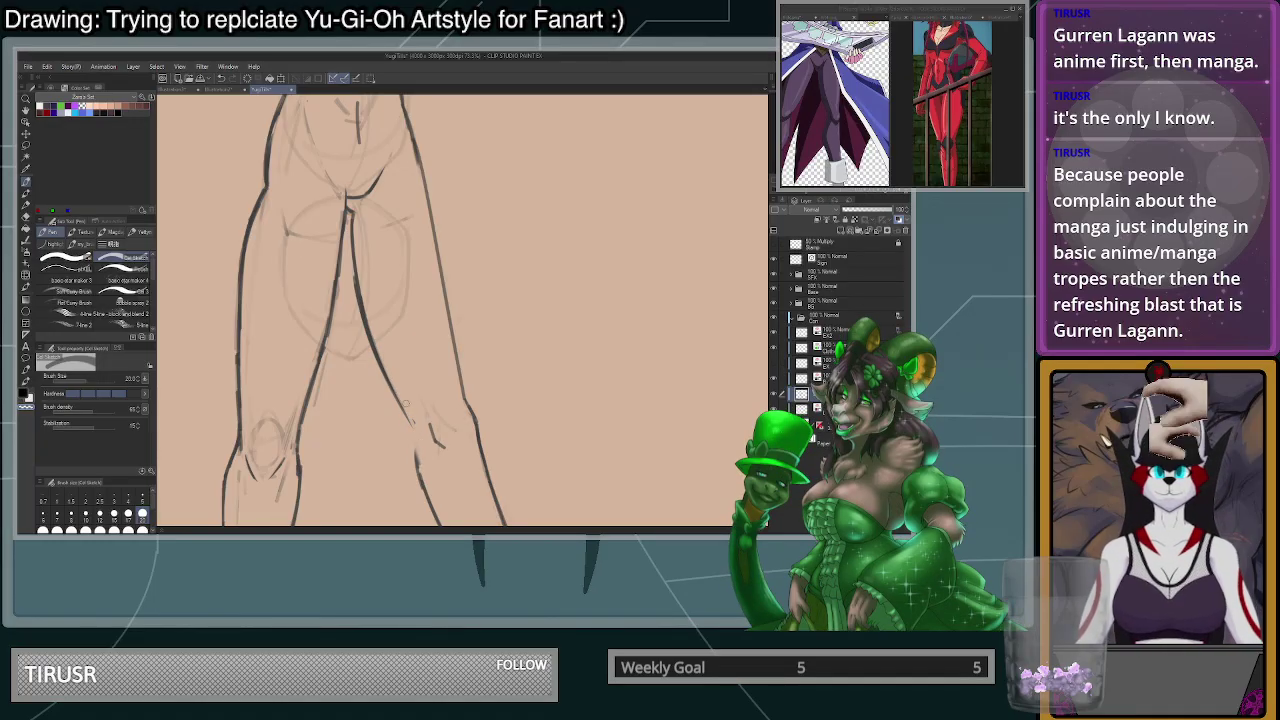
- Connect the right leg's inner thigh to the knee and draw a fuller inner calf contour down to the canvas edge
scroll(392, 355, down, 1)
scroll(392, 352, up, 4)
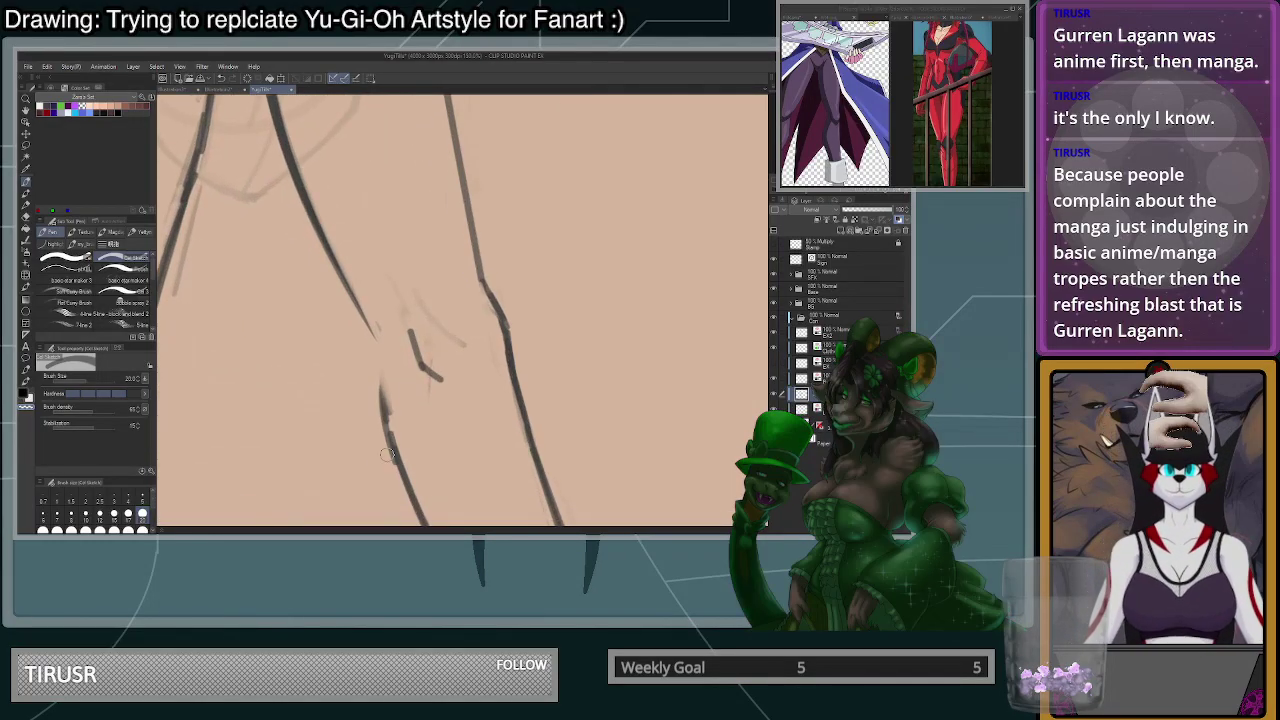
drag(374, 334, 375, 453)
key(ctrl+z)
key(ctrl+z)
key(ctrl+z)
mouse_move(375, 358)
mouse_down()
mouse_move(384, 470)
mouse_move(411, 519)
mouse_up()
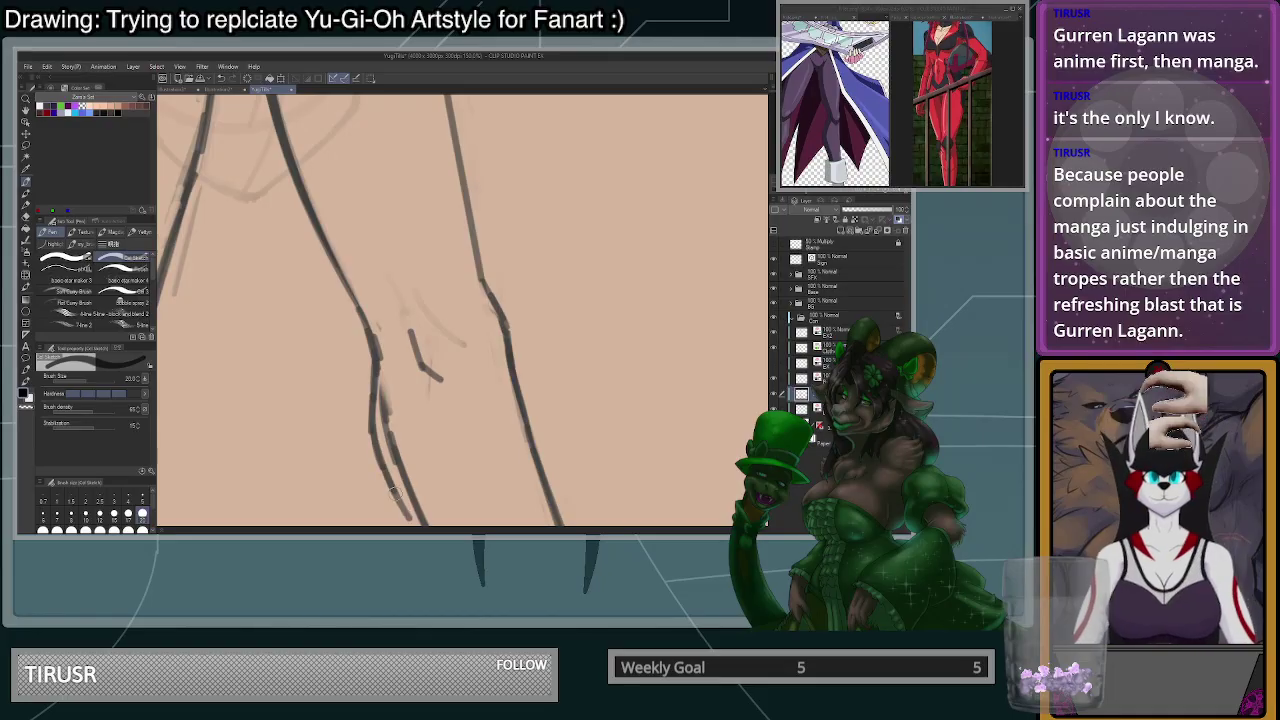
scroll(407, 406, down, 2)
scroll(413, 350, down, 1)
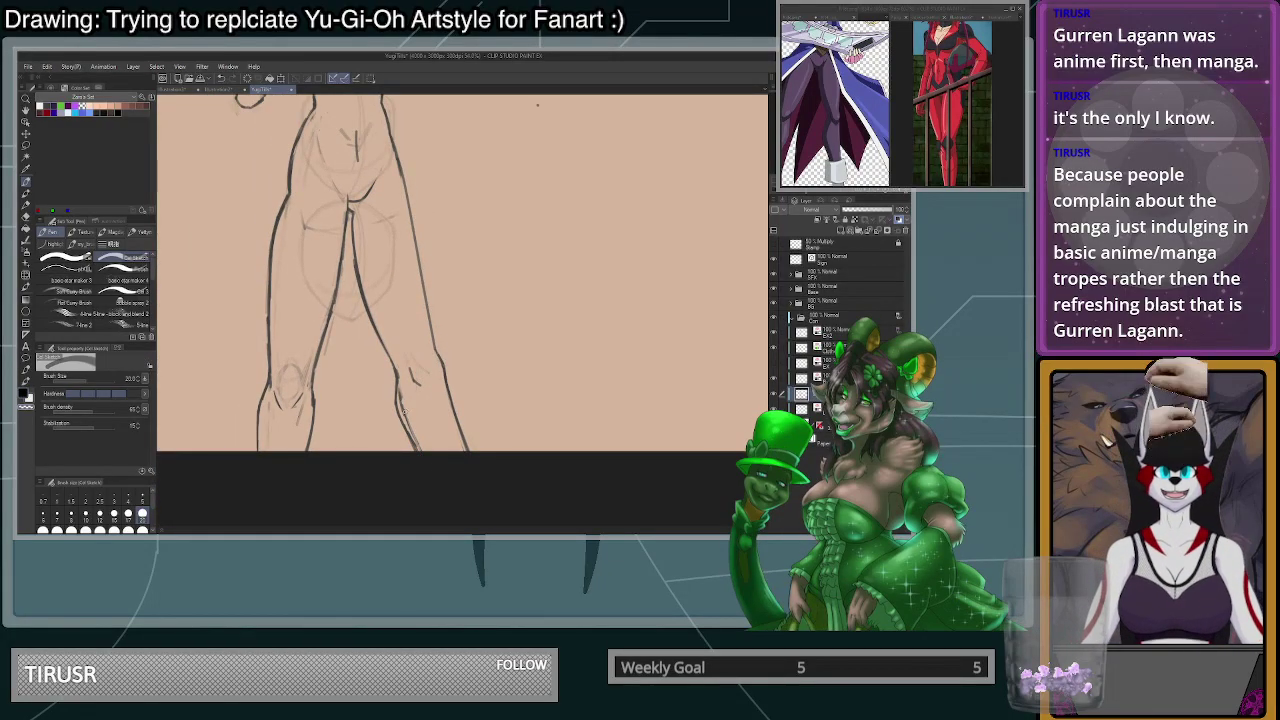
drag(404, 420, 415, 450)
- Erase the right leg's knee marks and both calf contours with a large transparent brush
scroll(441, 450, down, 2)
scroll(438, 412, up, 1)
key(c)
mouse_move(409, 386)
mouse_down()
mouse_move(413, 446)
mouse_move(408, 400)
mouse_up()
drag(464, 460, 452, 397)
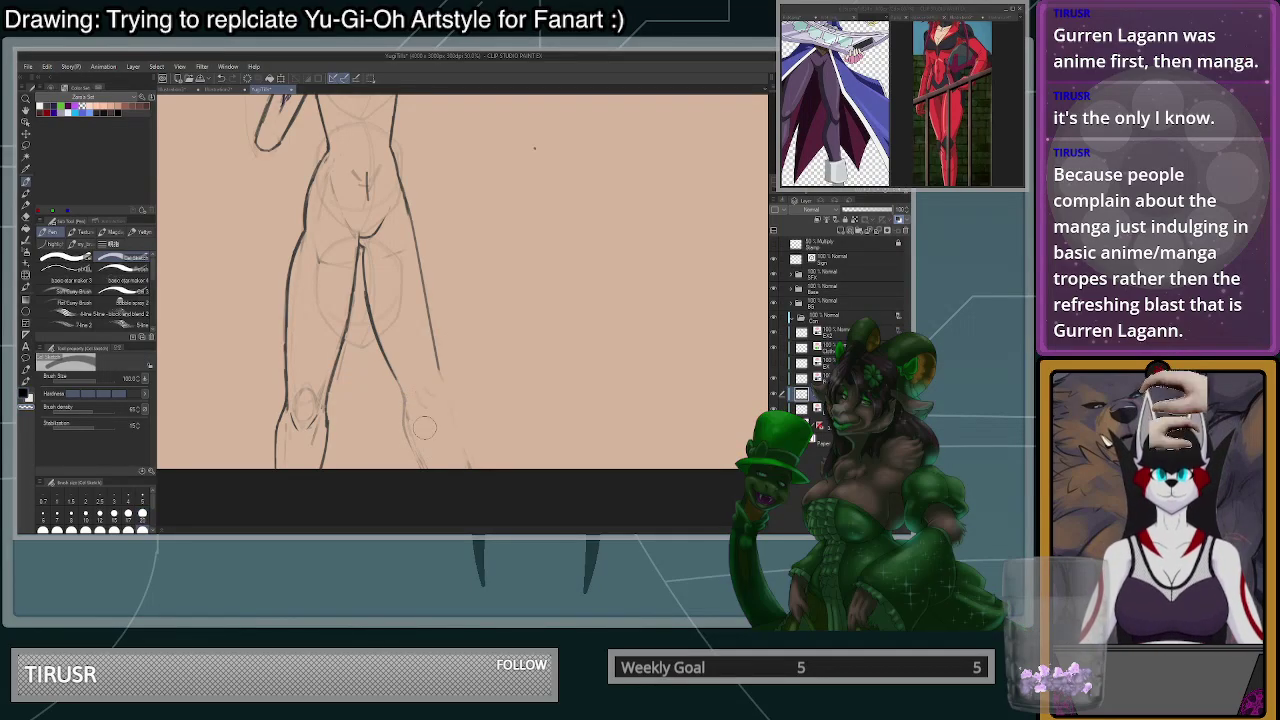
scroll(445, 392, down, 3)
scroll(440, 385, up, 2)
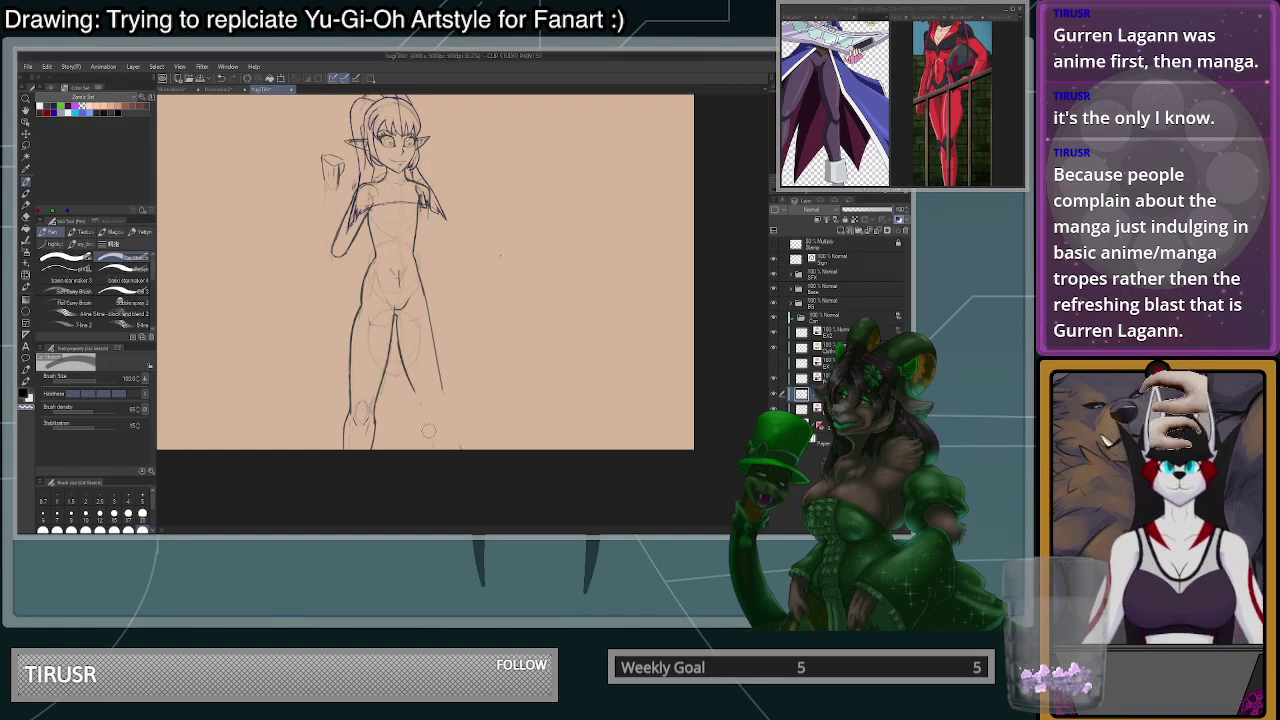
- Sketch a small upright oval for the right kneecap beside the lower end of the outer thigh line
scroll(454, 456, up, 3)
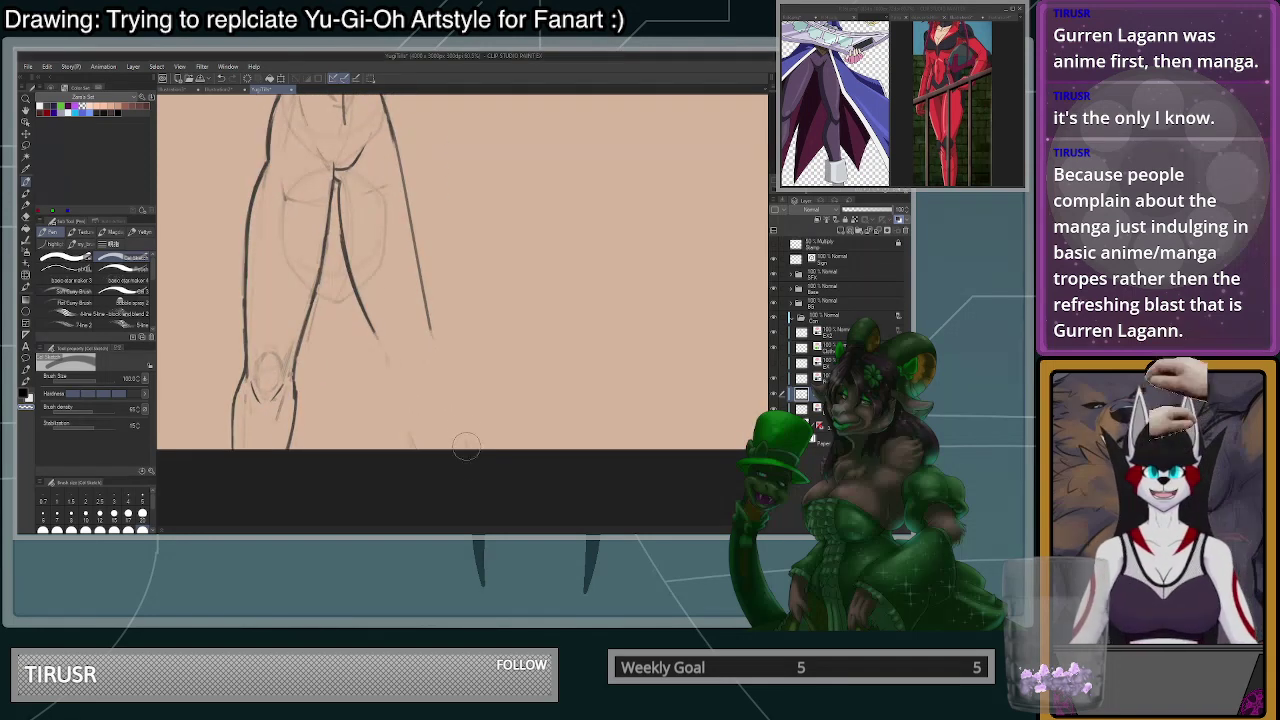
click(142, 515)
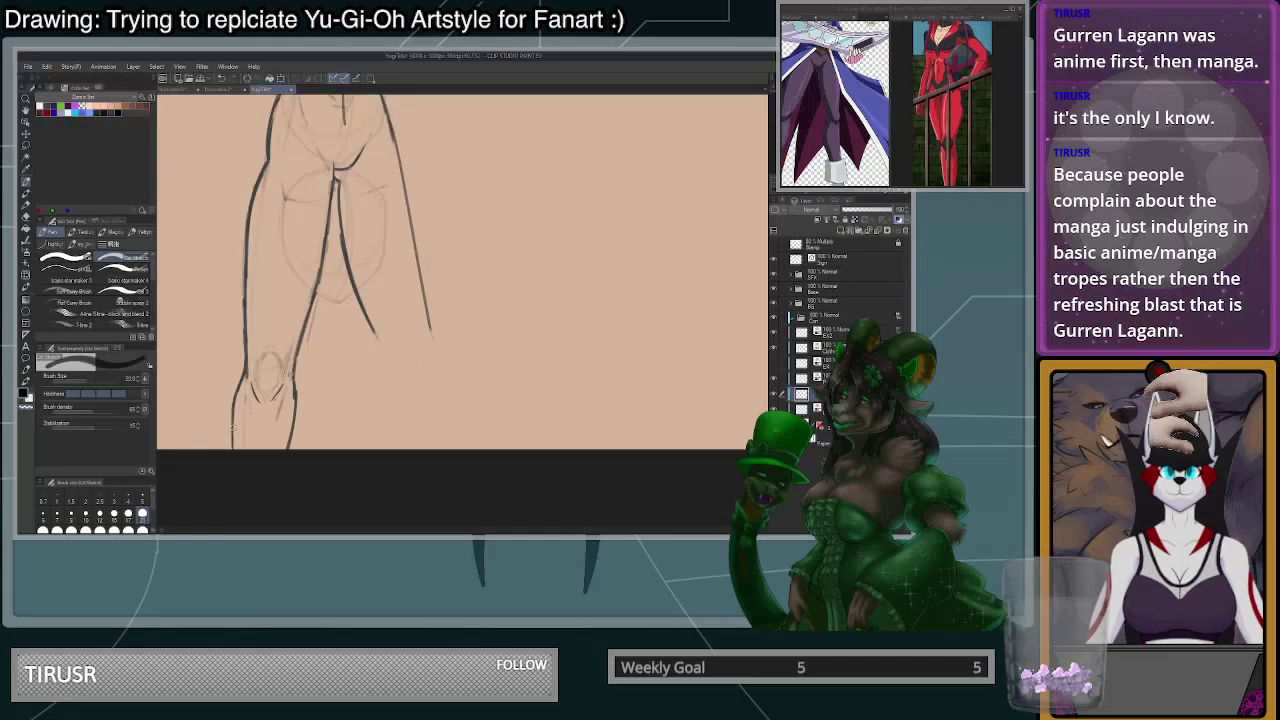
mouse_move(412, 341)
mouse_down()
mouse_move(404, 348)
mouse_move(430, 341)
mouse_up()
key(ctrl+z)
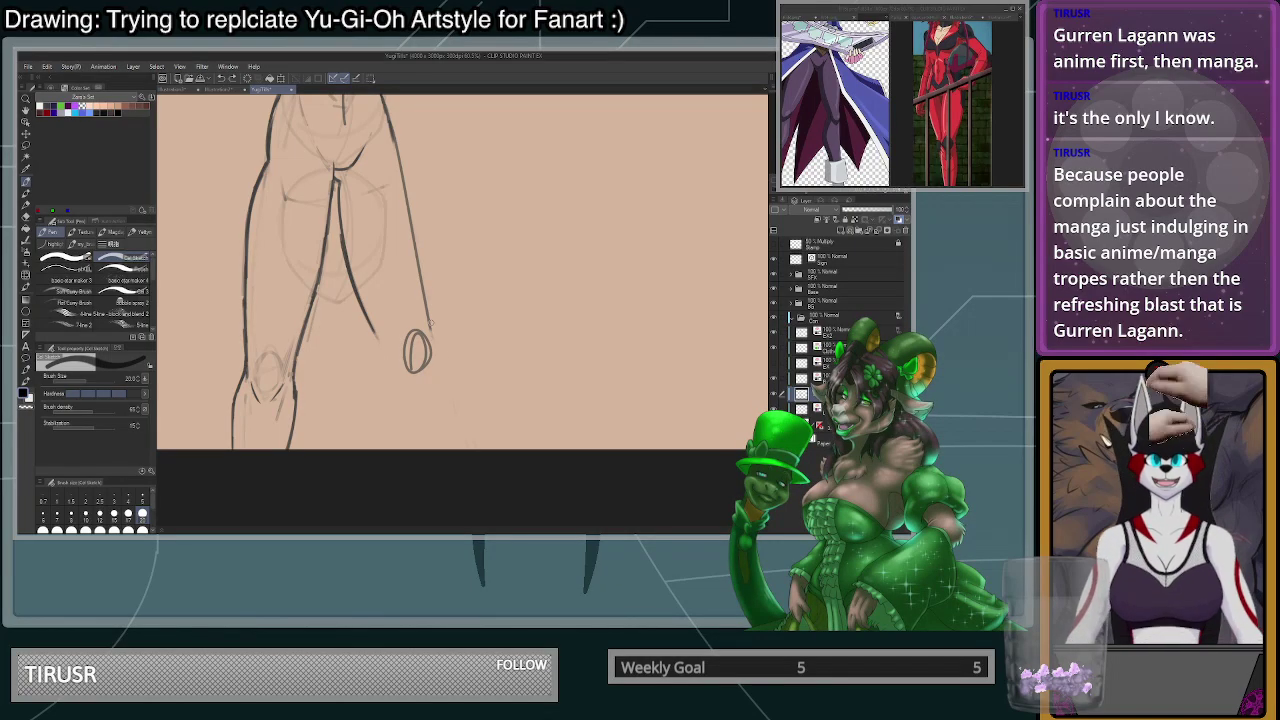
- Draw the right leg's outer and inner knee and calf contours from the thigh lines down to the canvas edge
scroll(395, 400, up, 2)
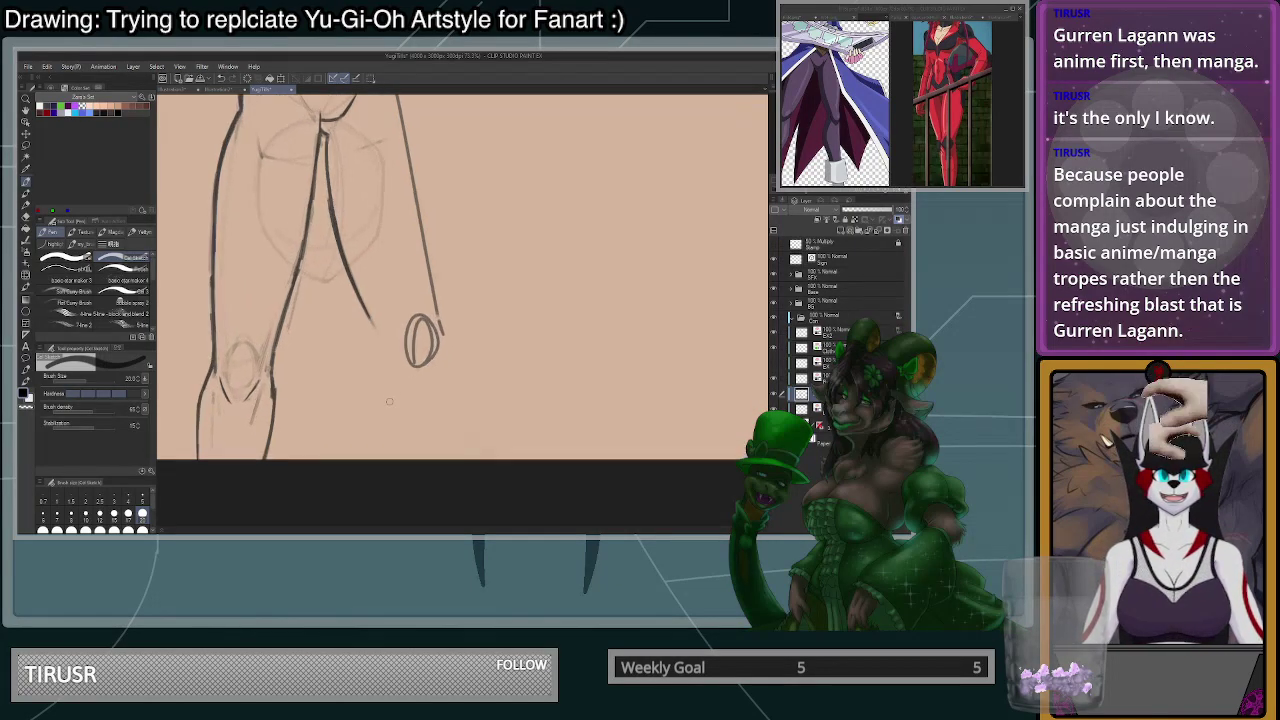
scroll(457, 346, up, 1)
key(ctrl+z)
mouse_move(438, 288)
mouse_down()
mouse_move(450, 352)
mouse_move(435, 521)
mouse_up()
key(ctrl+z)
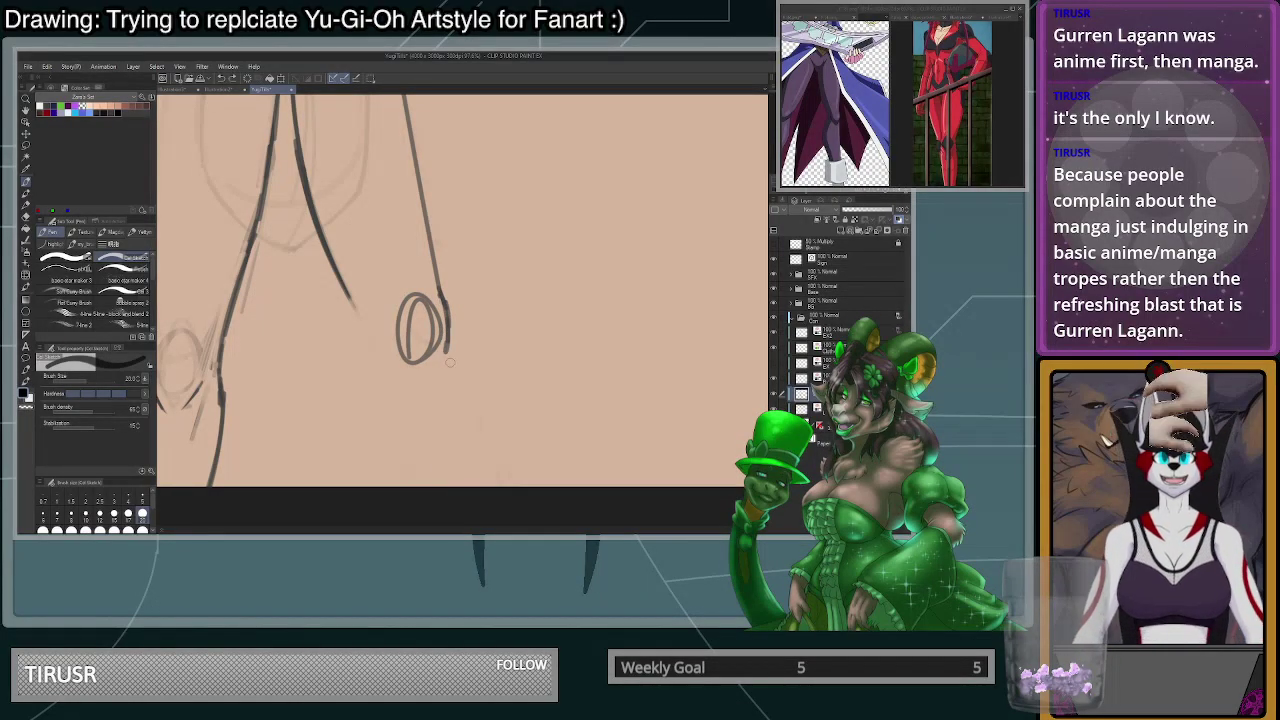
drag(444, 338, 458, 488)
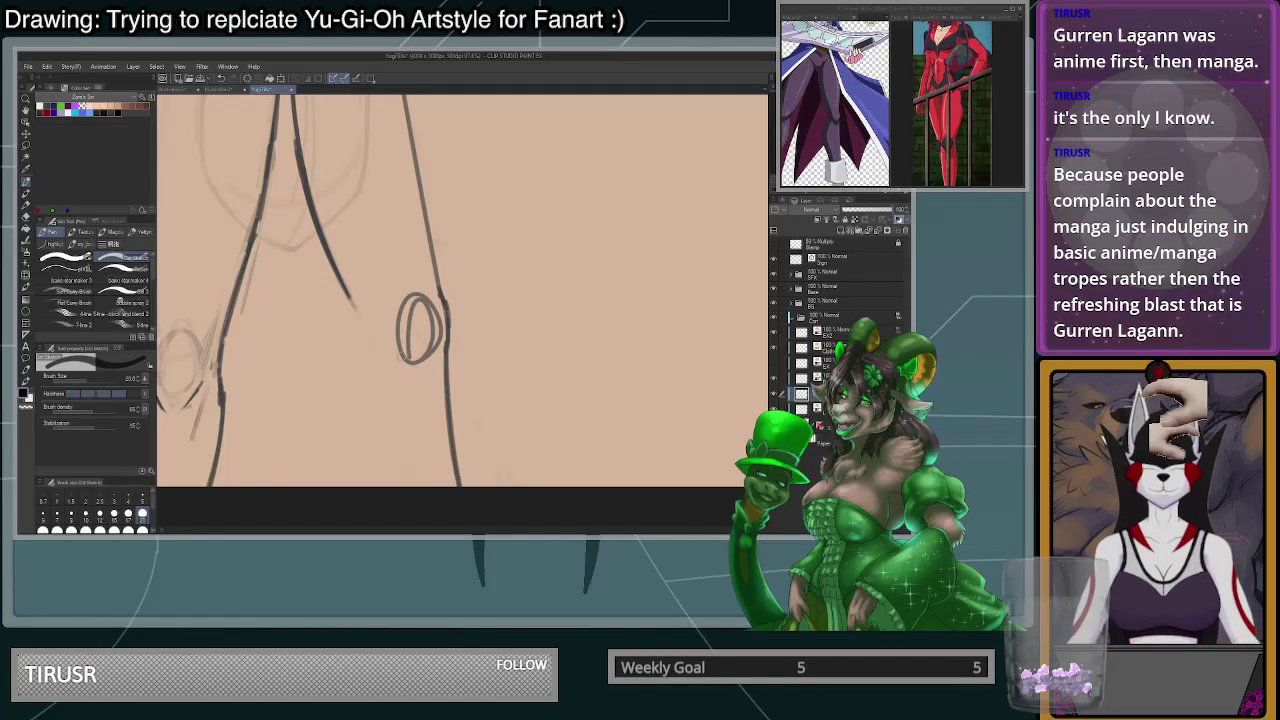
mouse_move(350, 297)
mouse_down()
mouse_move(374, 457)
mouse_move(386, 493)
mouse_up()
scroll(449, 470, down, 4)
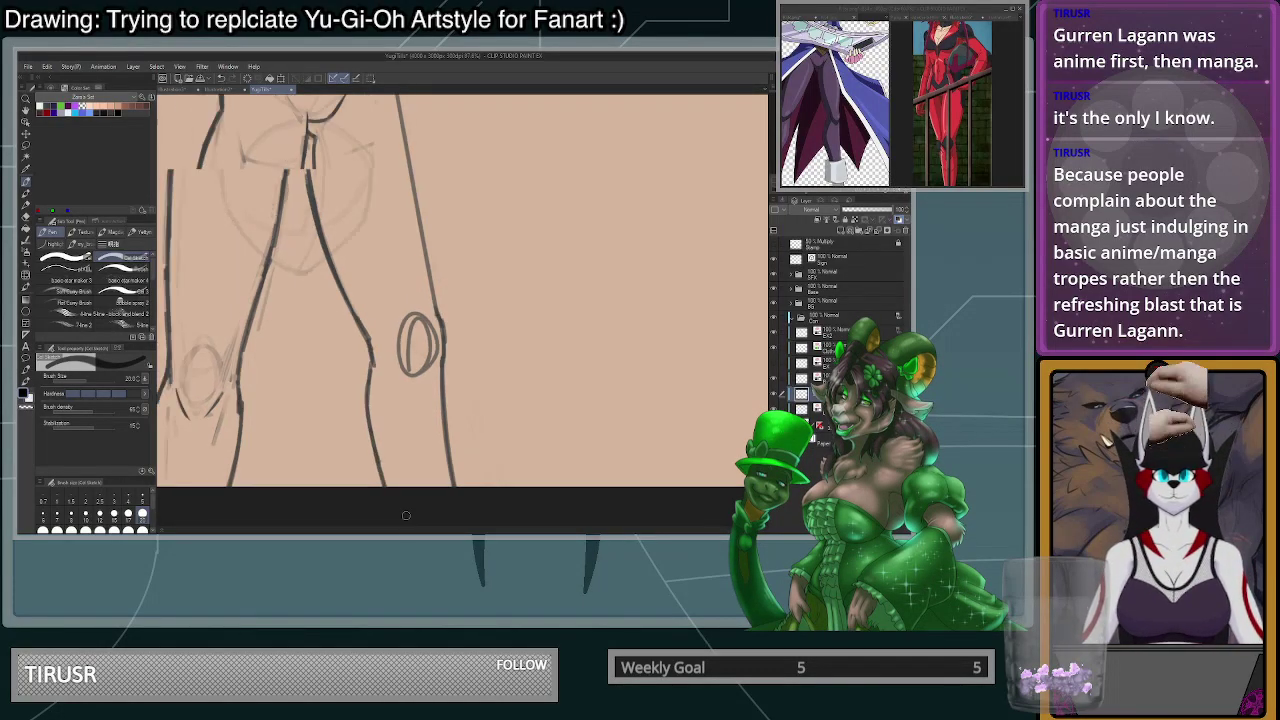
- Compare the whole figure's leg proportions with the full-body view of the blue-coated reference character
key(ctrl+minus)
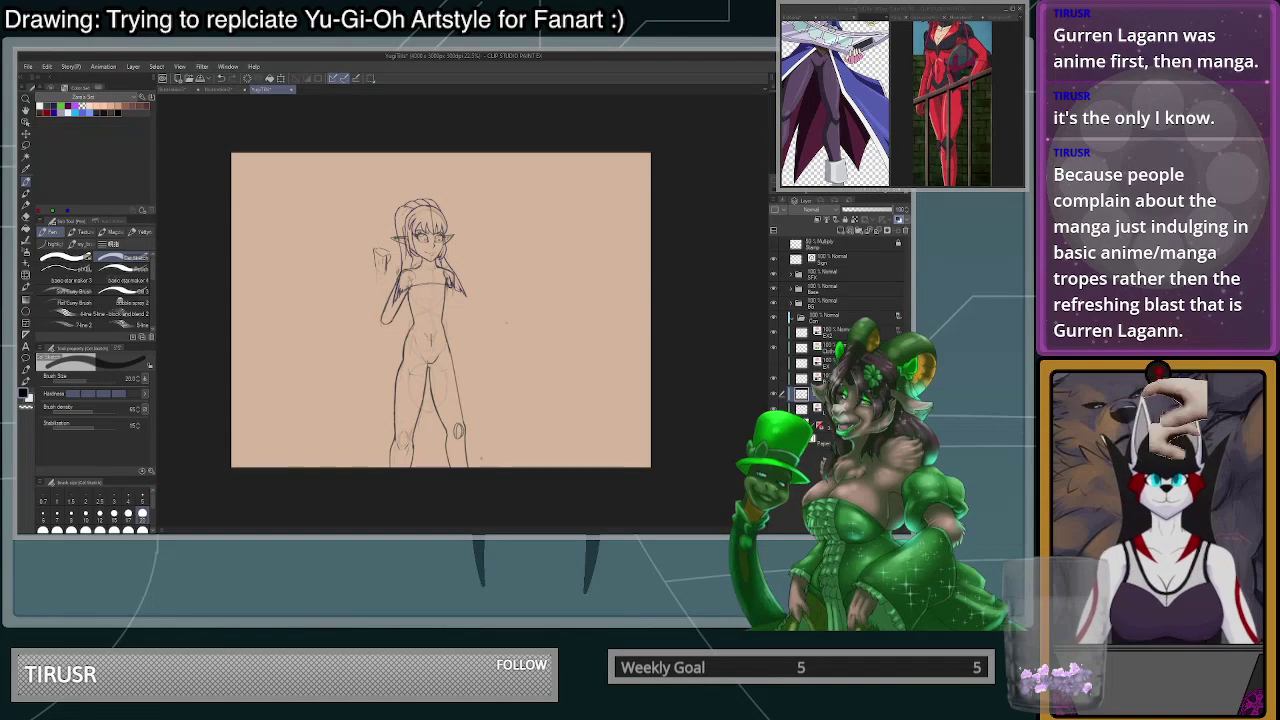
scroll(481, 460, up, 6)
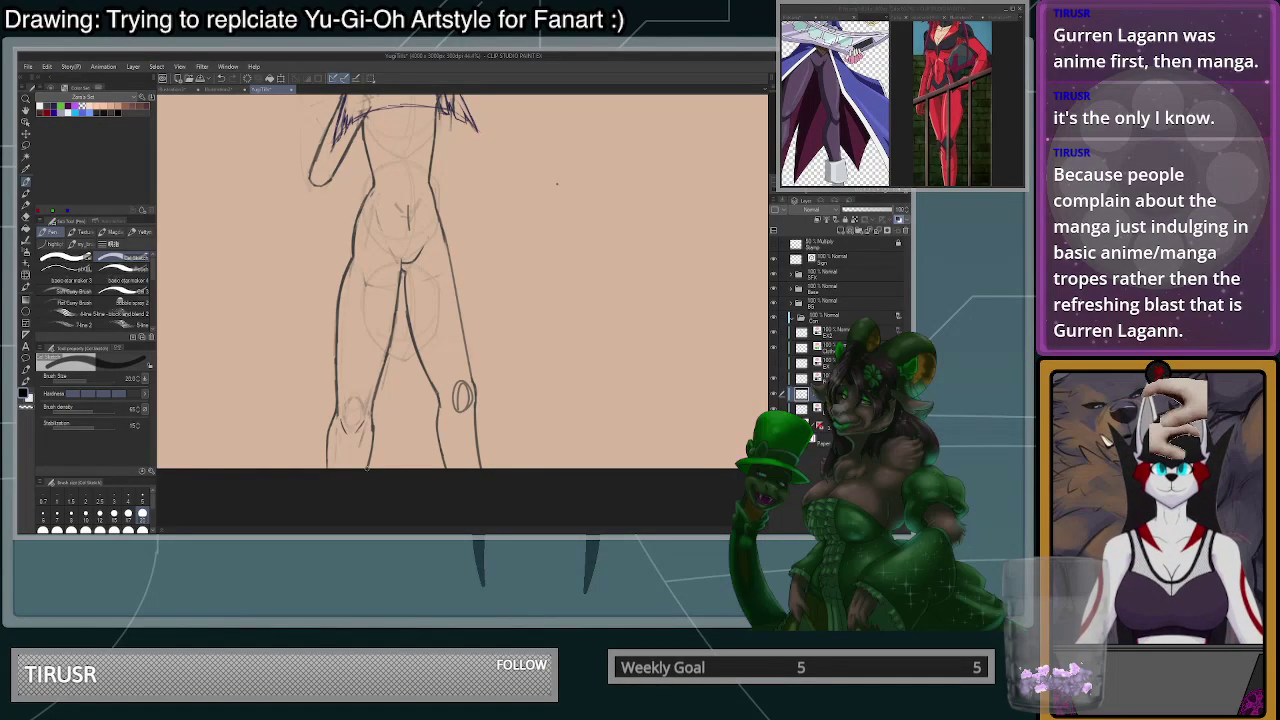
scroll(557, 183, down, 5)
scroll(538, 210, up, 4)
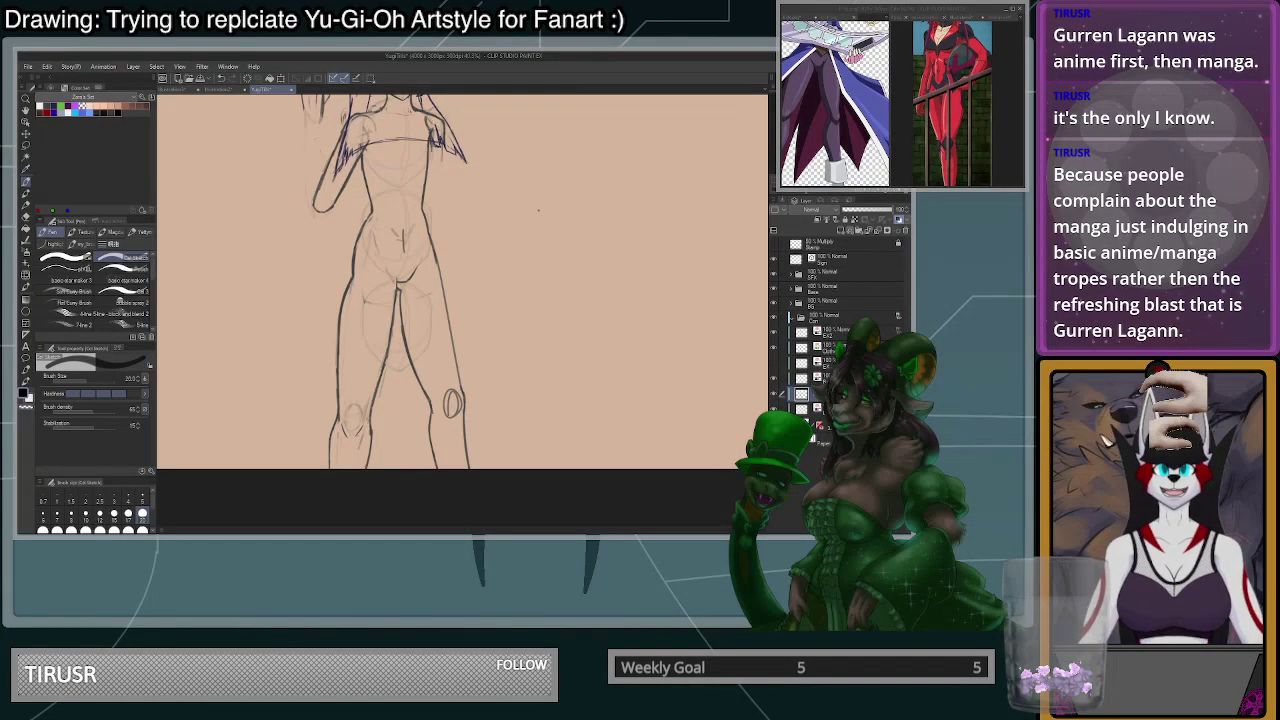
click(825, 120)
scroll(813, 122, down, 3)
scroll(813, 122, down, 3)
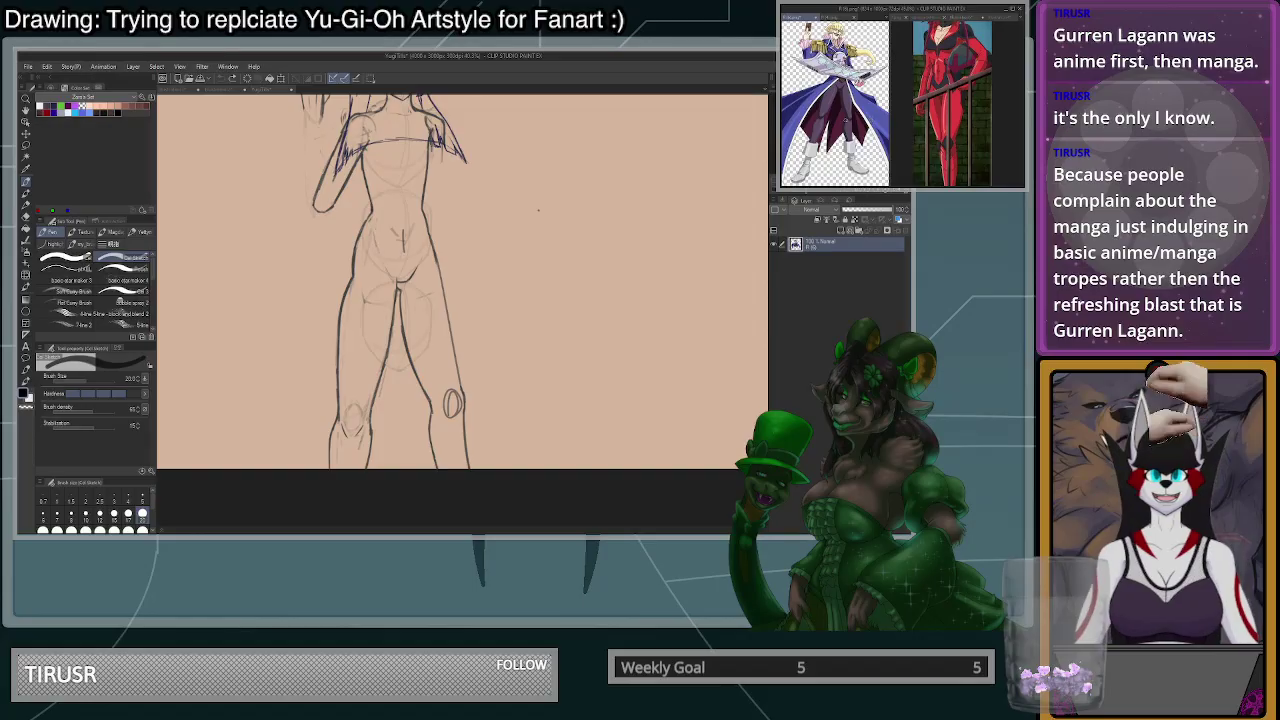
scroll(802, 89, up, 2)
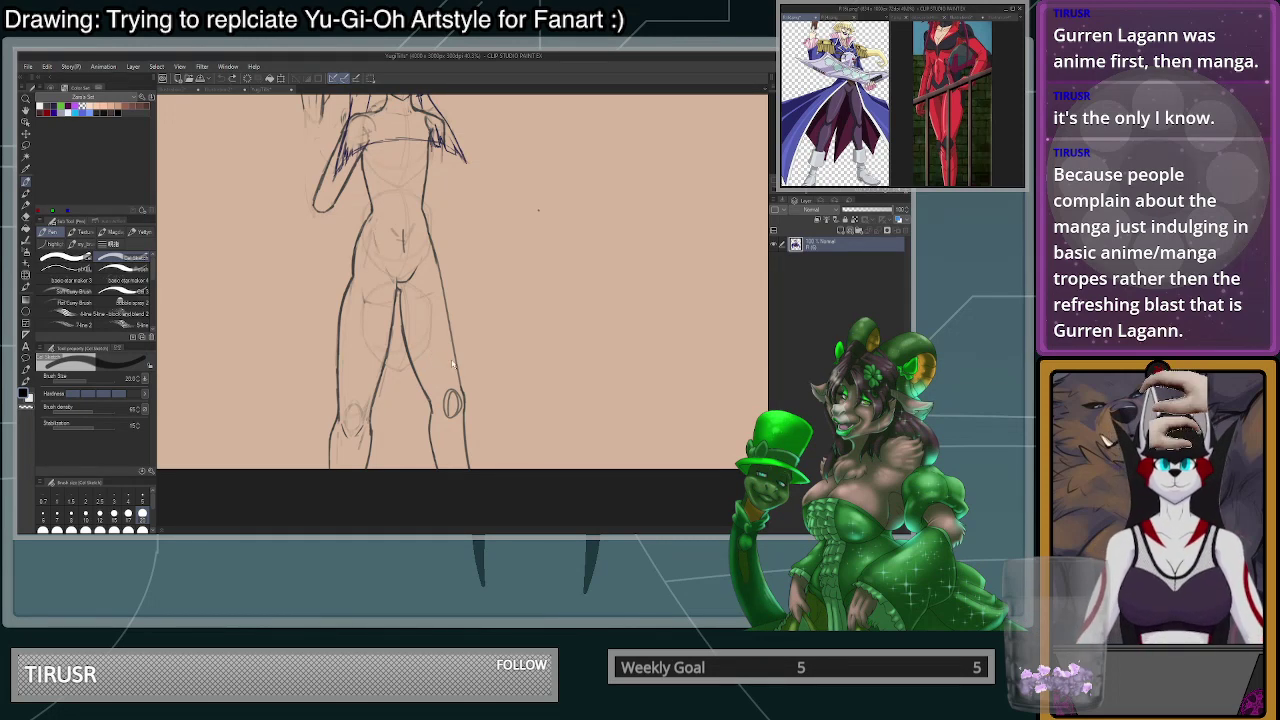
click(488, 418)
scroll(488, 419, down, 2)
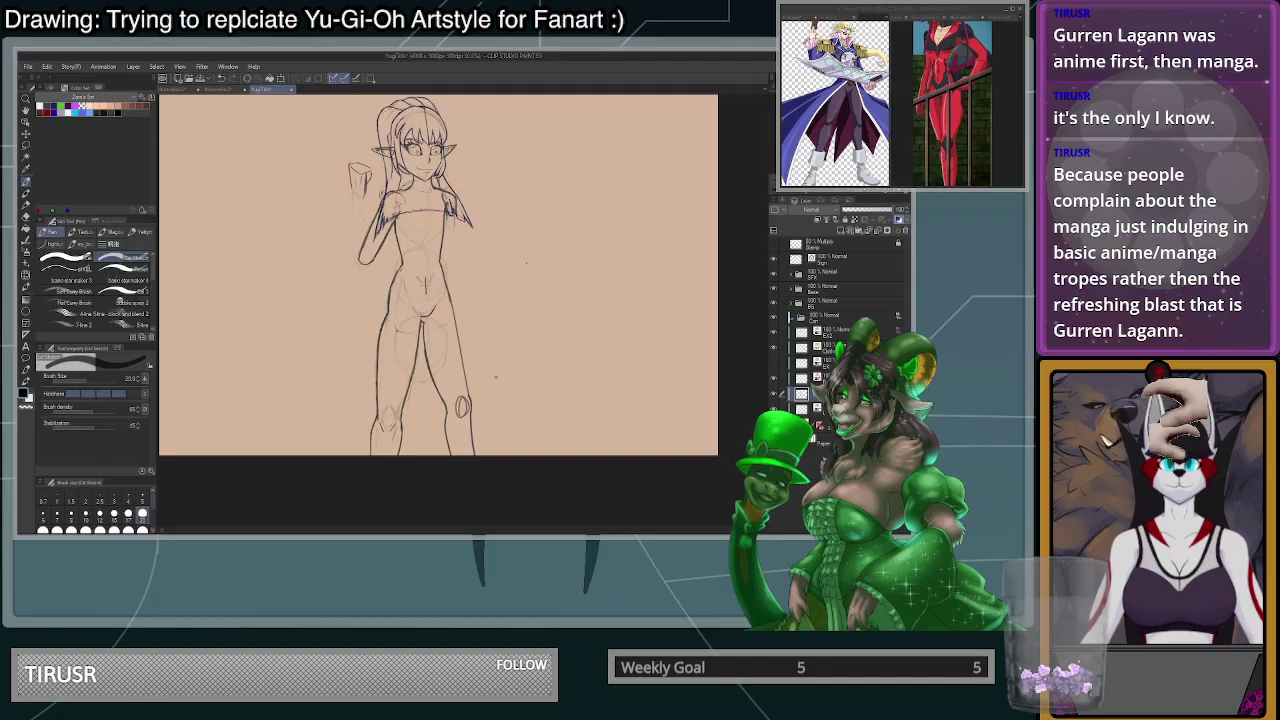
scroll(491, 363, up, 2)
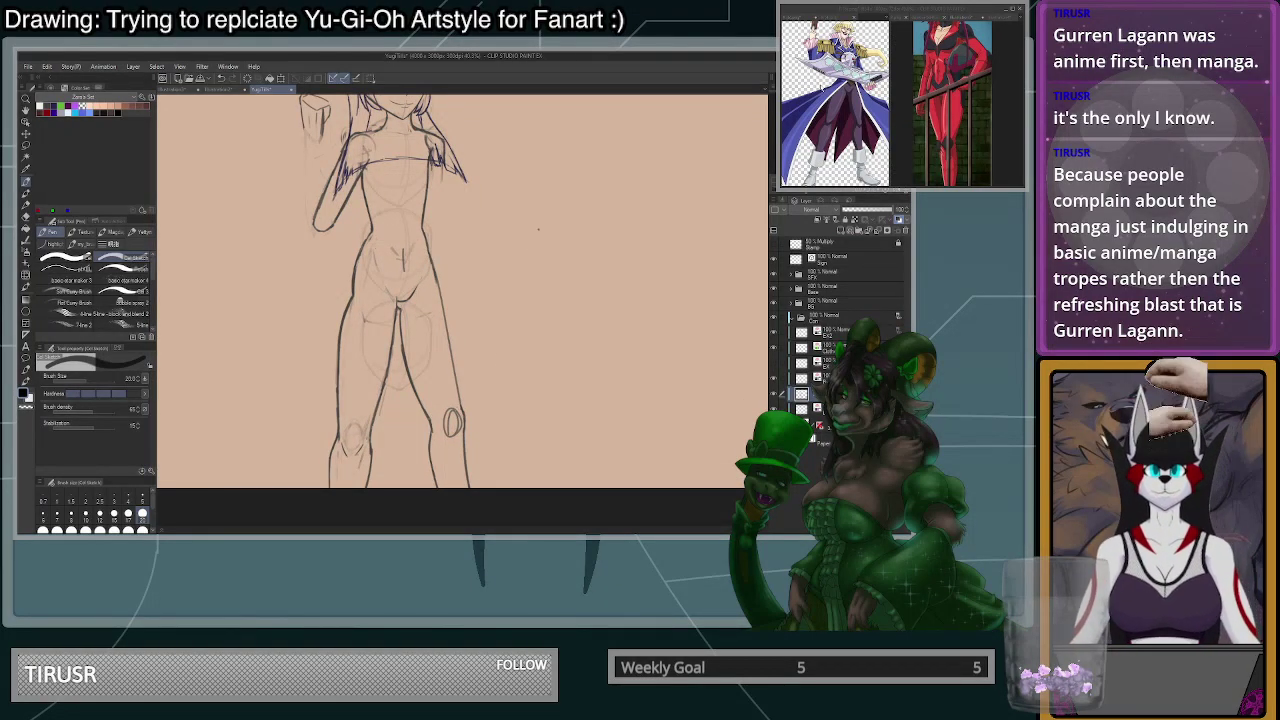
click(855, 84)
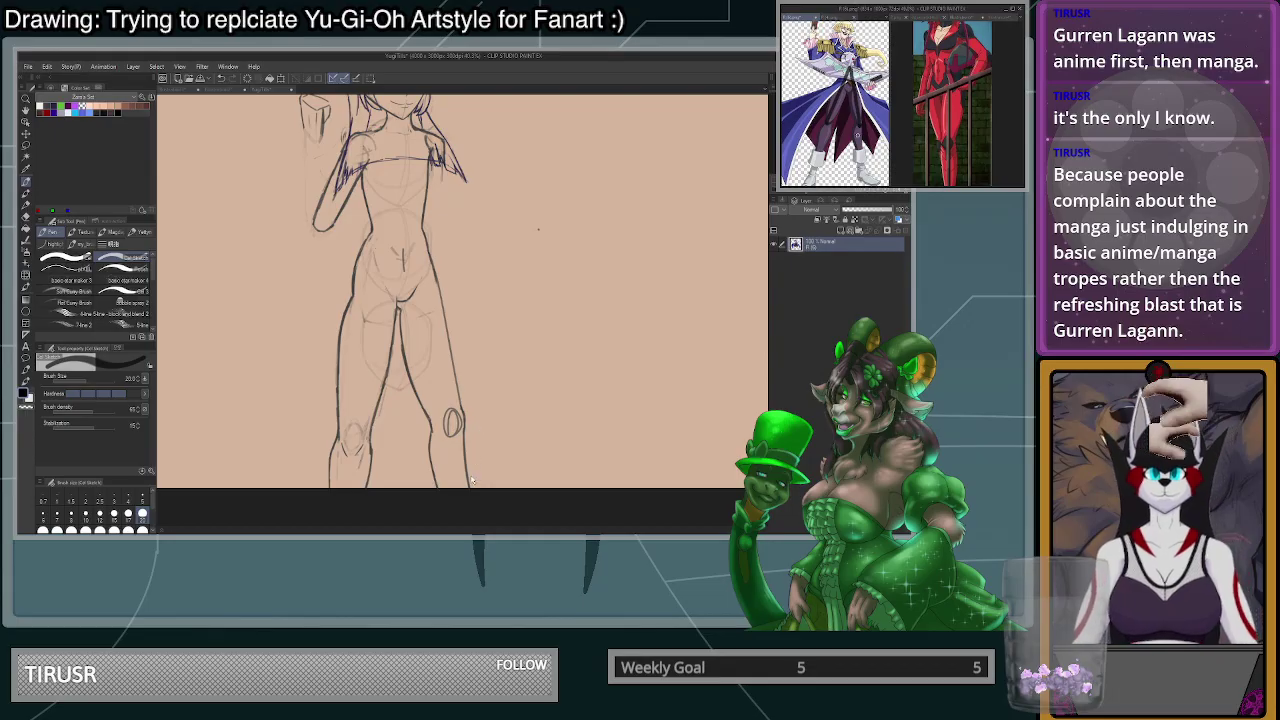
- Lasso the right leg, try rotating it inward and shifting it slightly lower, and clear the selected leg lines
click(488, 409)
key(m)
mouse_move(434, 260)
mouse_down()
mouse_move(399, 312)
mouse_move(526, 494)
mouse_move(450, 180)
mouse_up()
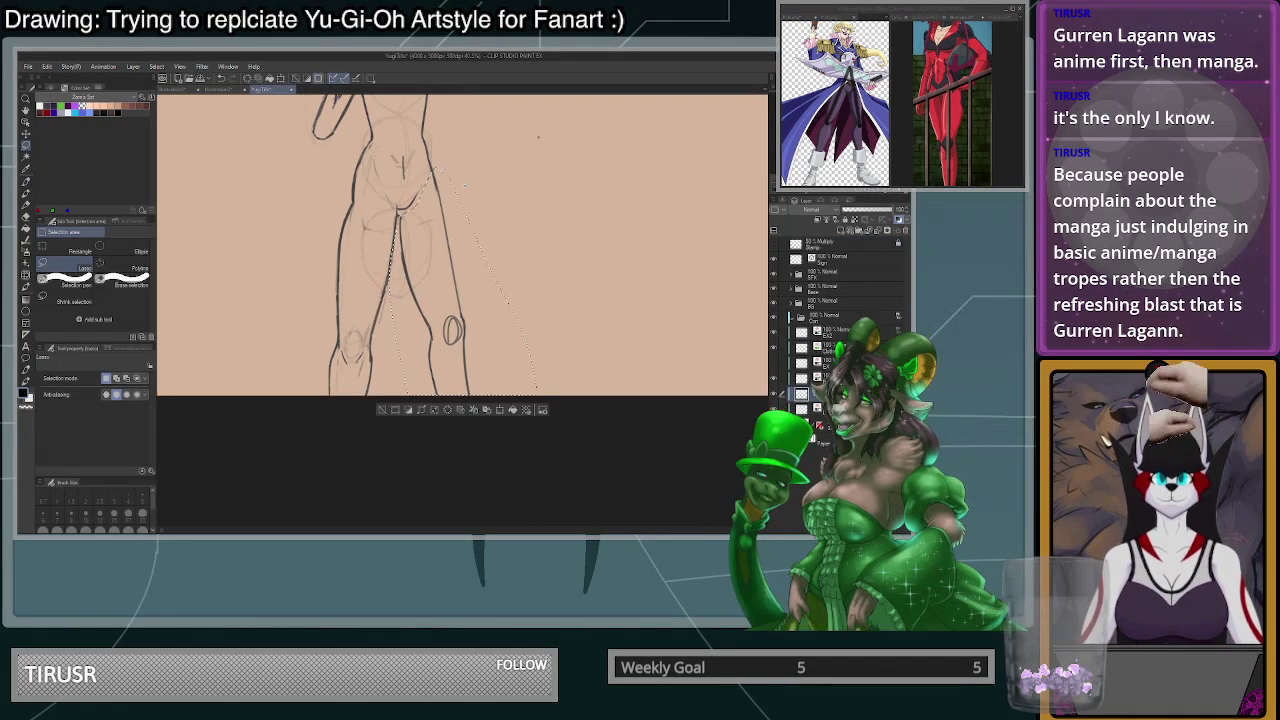
key(ctrl+t)
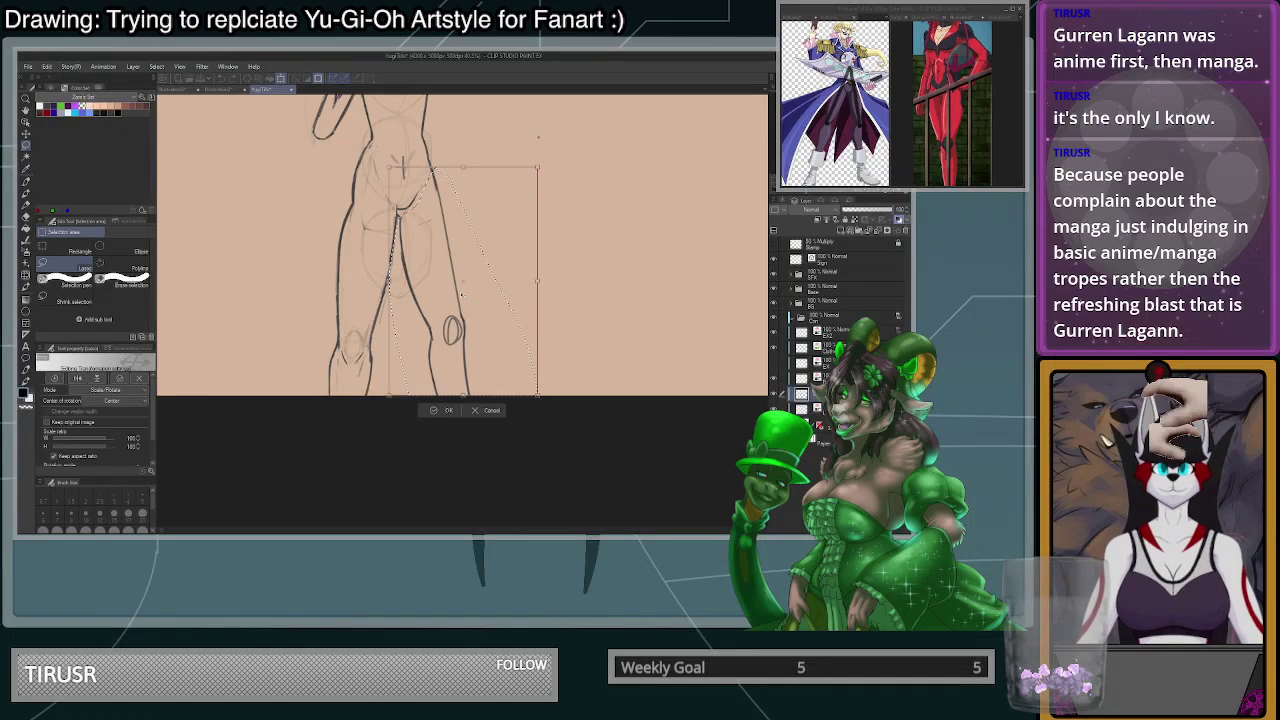
drag(463, 281, 436, 194)
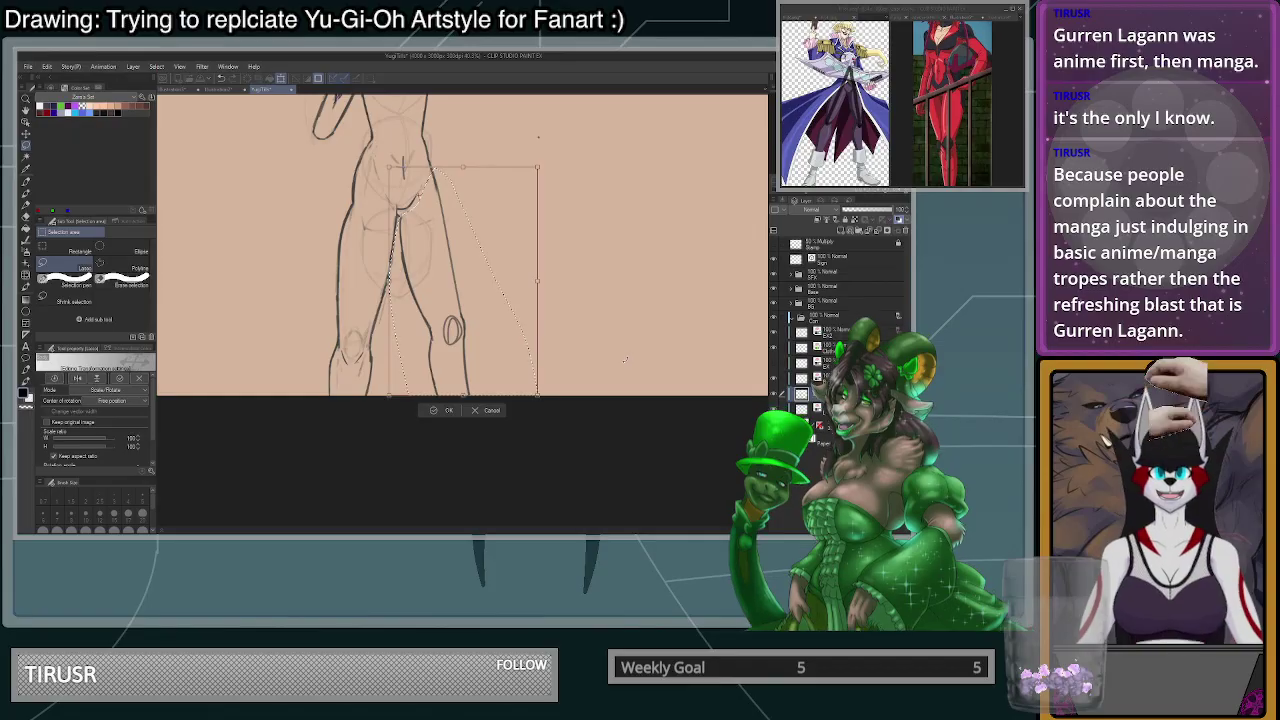
mouse_move(579, 410)
mouse_down()
mouse_move(561, 421)
mouse_move(577, 404)
mouse_up()
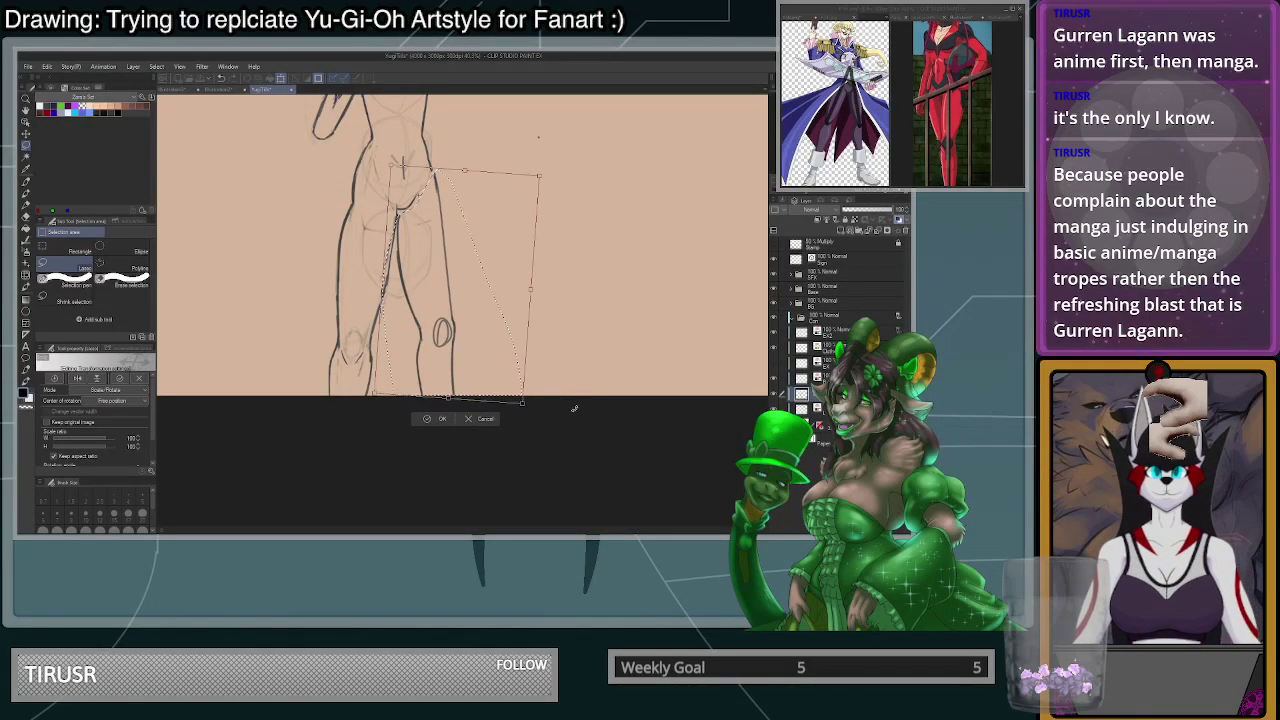
drag(515, 378, 513, 388)
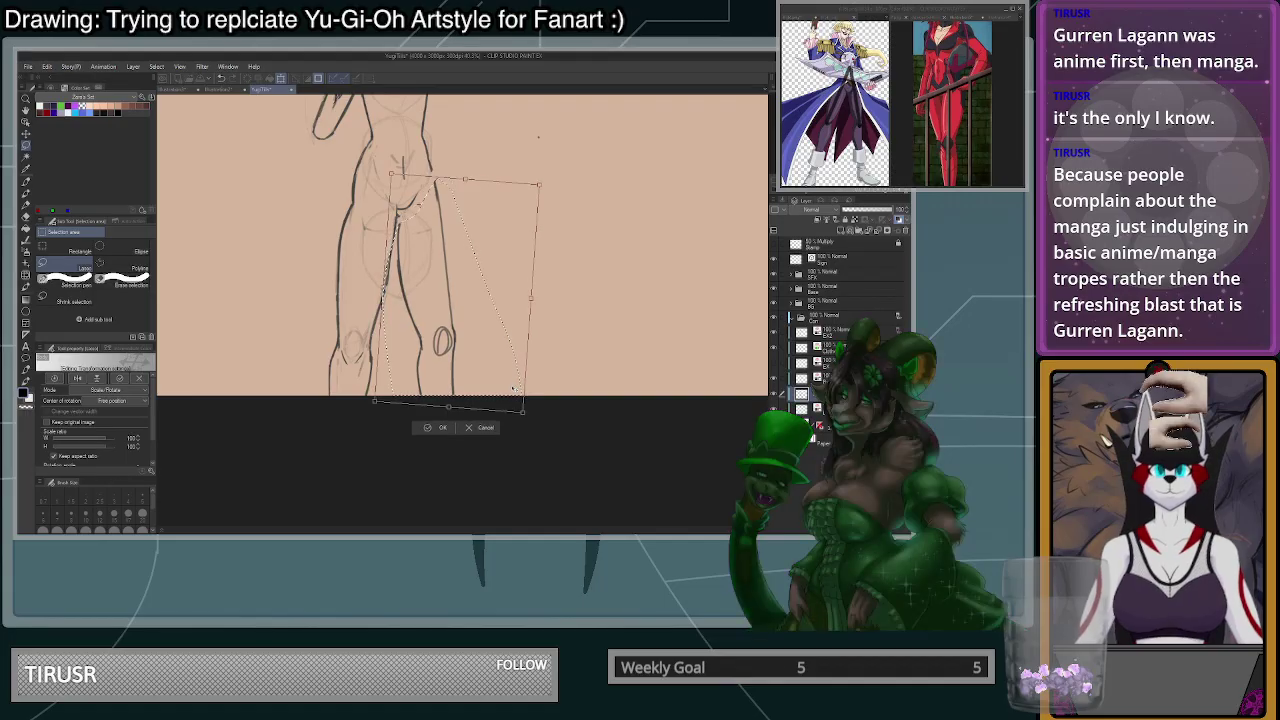
drag(515, 393, 514, 402)
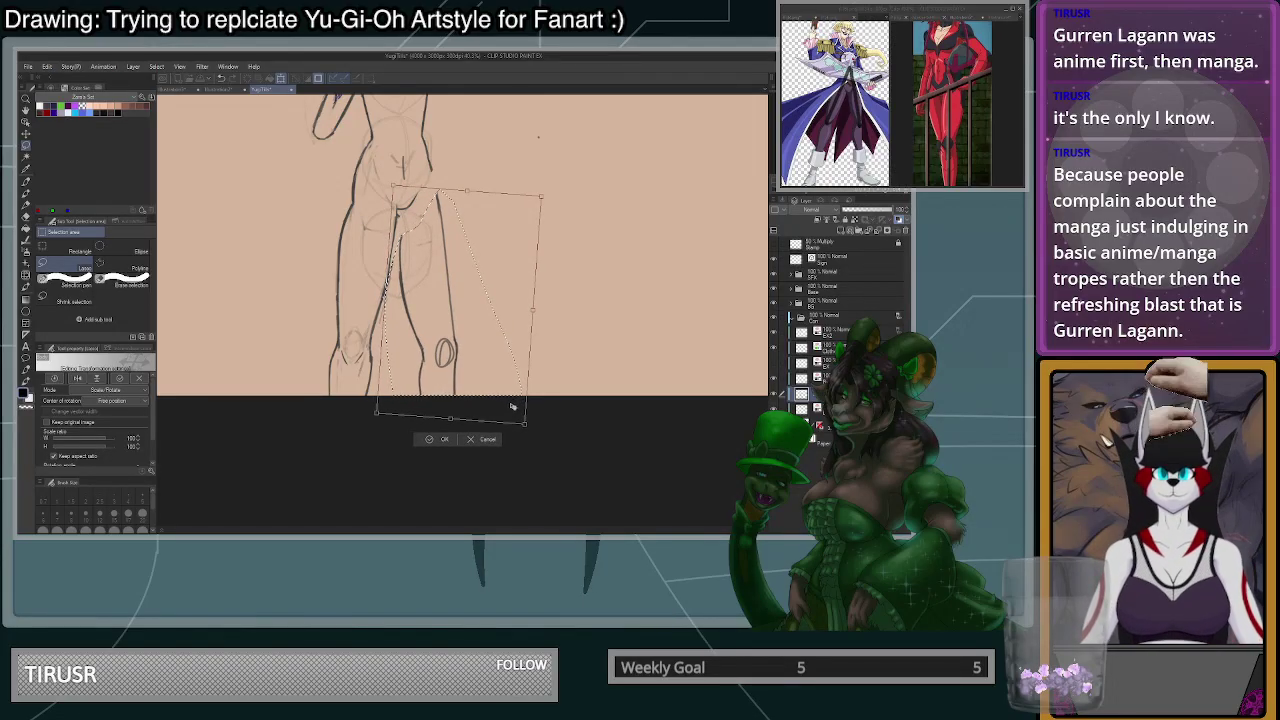
scroll(514, 402, down, 3)
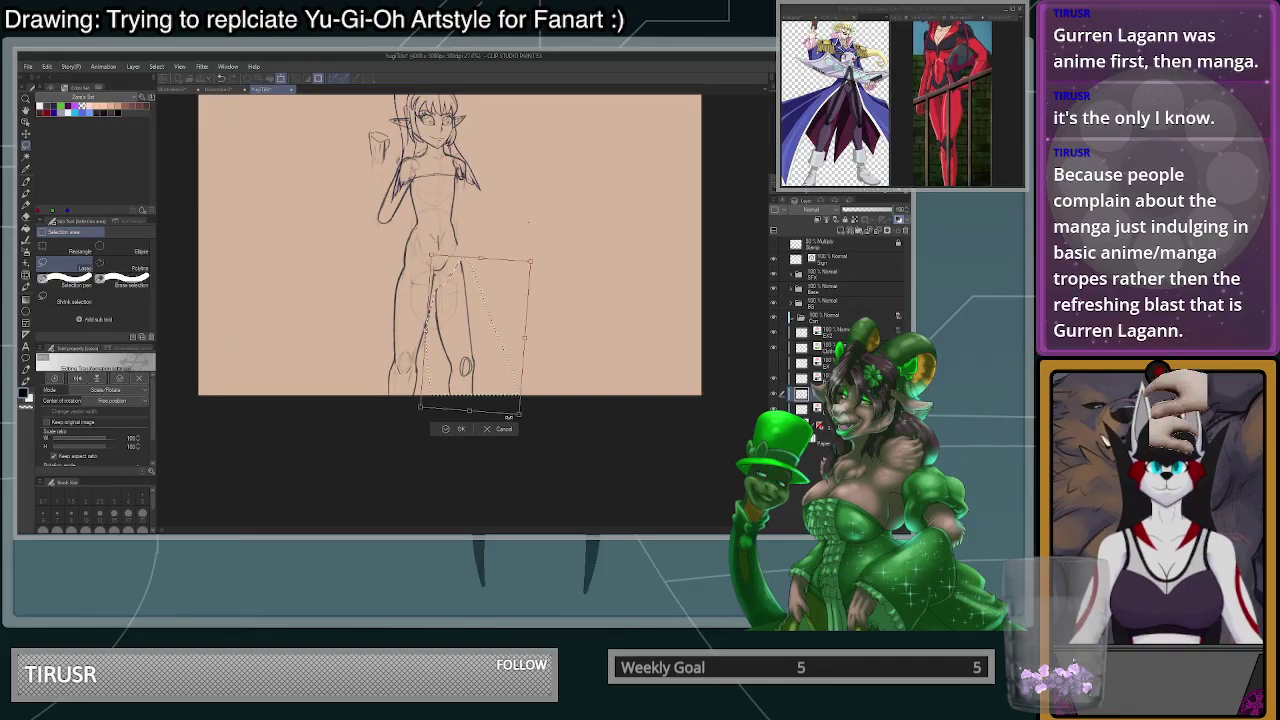
scroll(514, 398, up, 3)
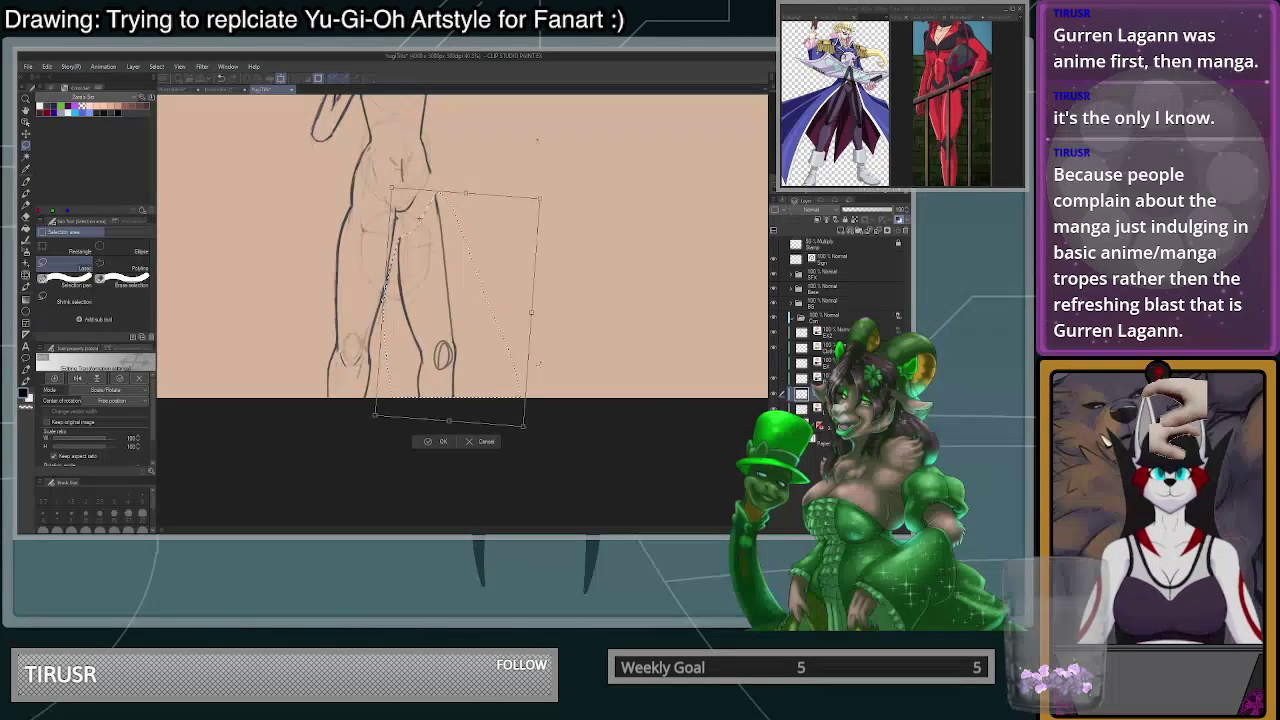
drag(518, 363, 521, 363)
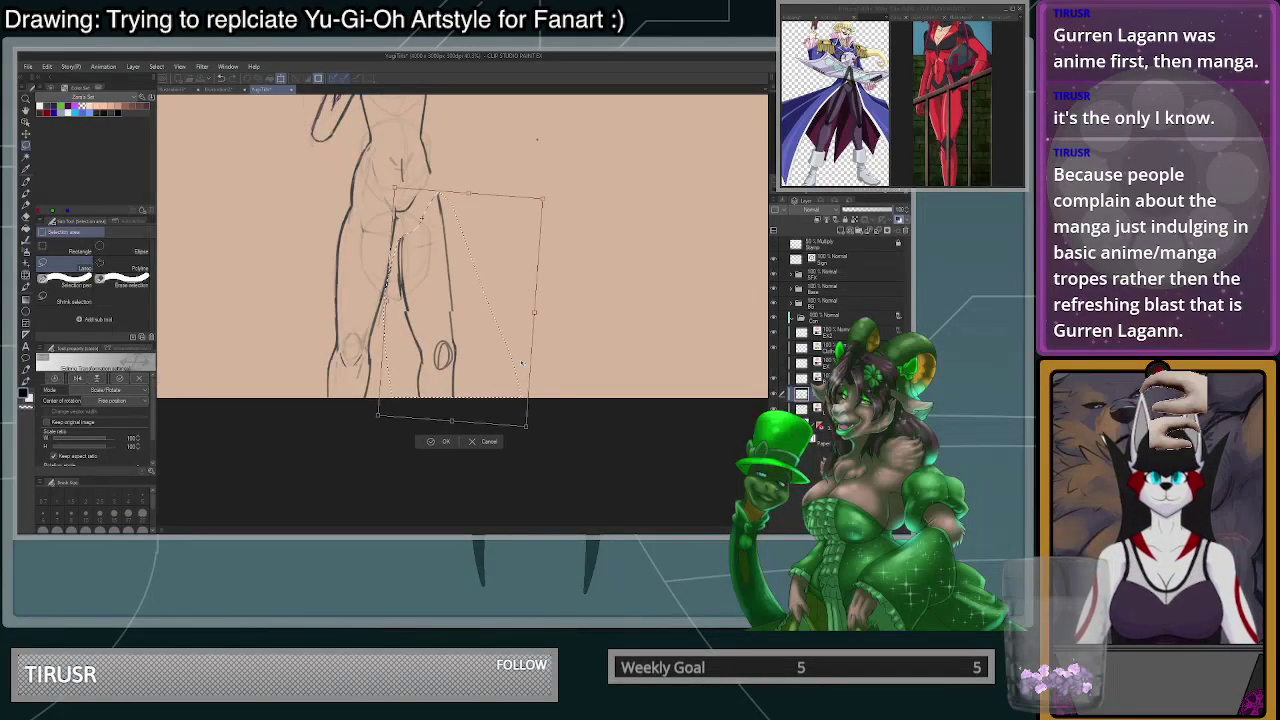
click(481, 441)
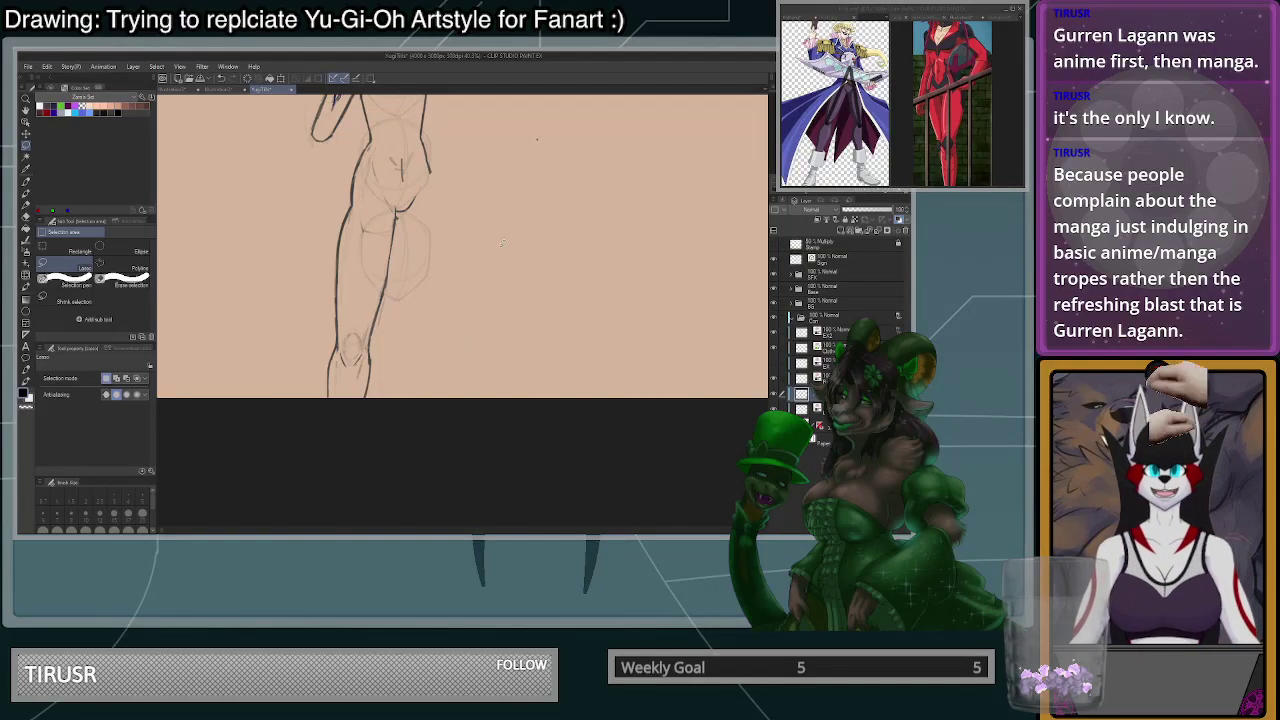
- Draw a straight thin guide line from the pelvis down through the left thigh to the left kneecap
key(p)
mouse_move(423, 207)
mouse_down()
mouse_move(420, 369)
mouse_move(427, 244)
mouse_move(437, 353)
mouse_up()
key(ctrl+z)
key(ctrl+z)
drag(390, 194, 352, 318)
key(ctrl+z)
drag(398, 186, 342, 340)
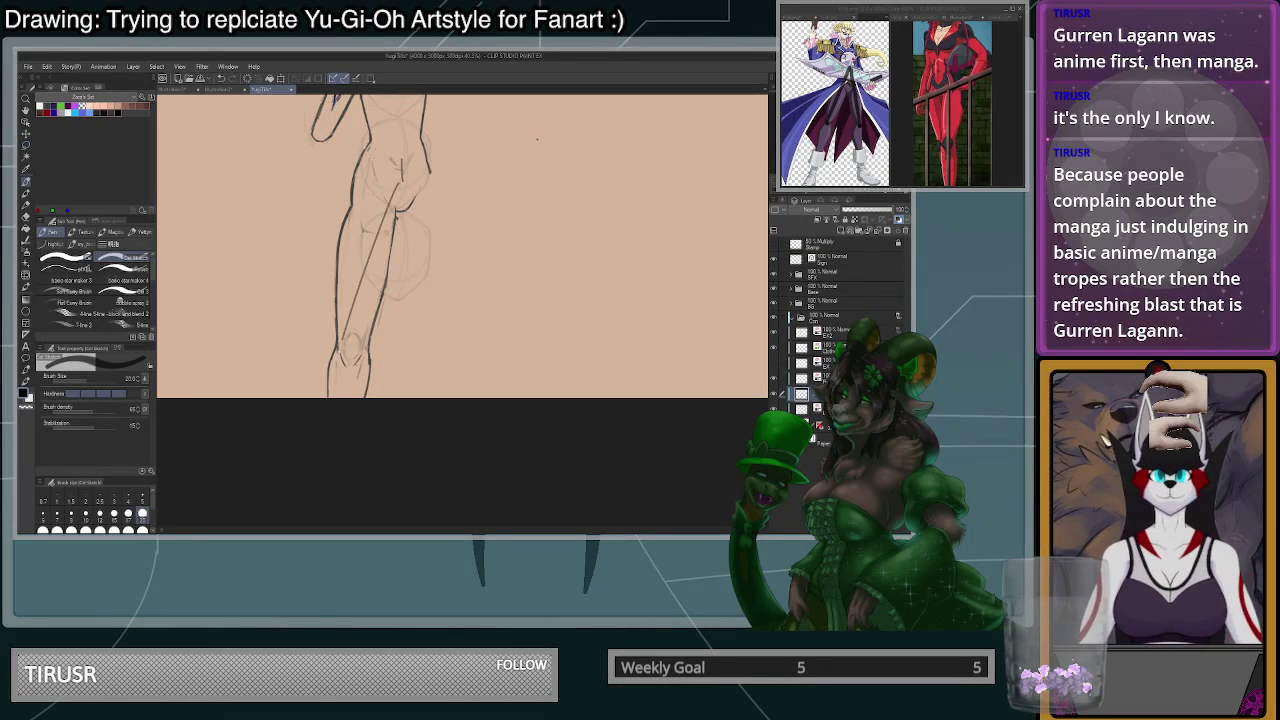
- Sketch the right leg's straight guide line from the pelvis to a round knee circle and add the thigh contours
drag(401, 208, 437, 352)
key(ctrl+z)
mouse_move(404, 188)
mouse_down()
mouse_move(466, 354)
mouse_move(450, 369)
mouse_up()
key(ctrl+z)
drag(430, 174, 456, 340)
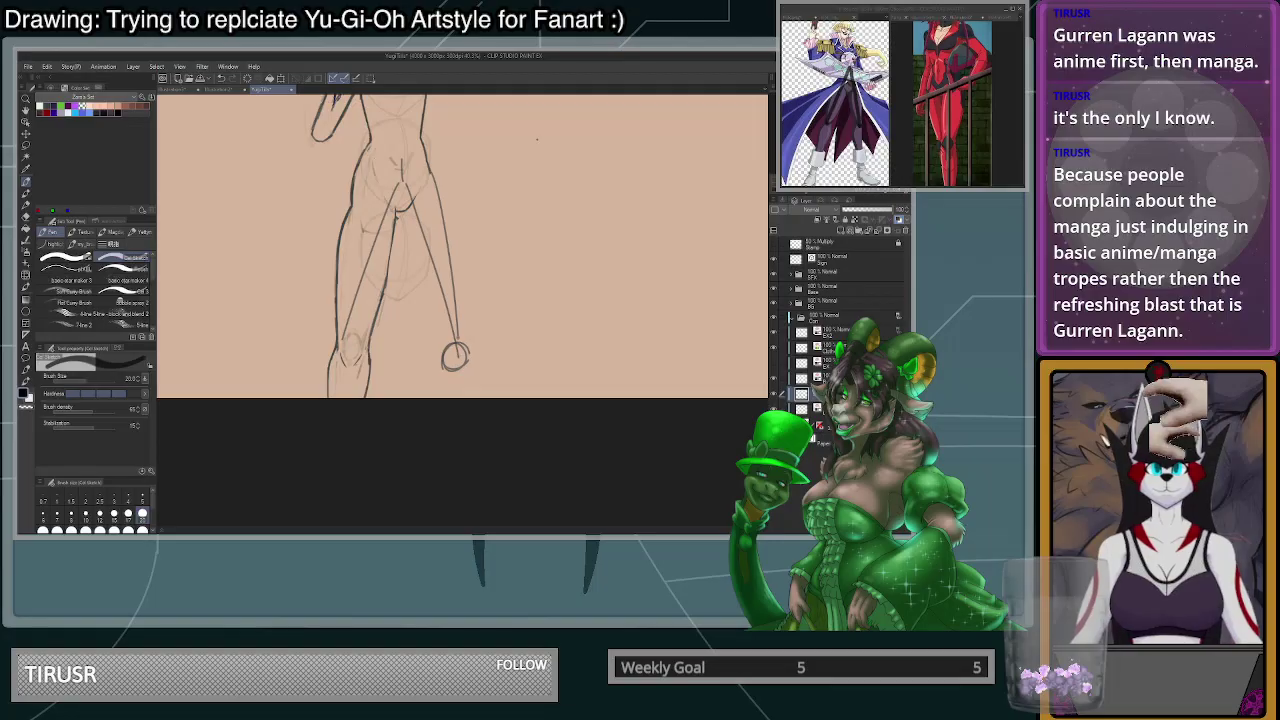
drag(401, 224, 445, 368)
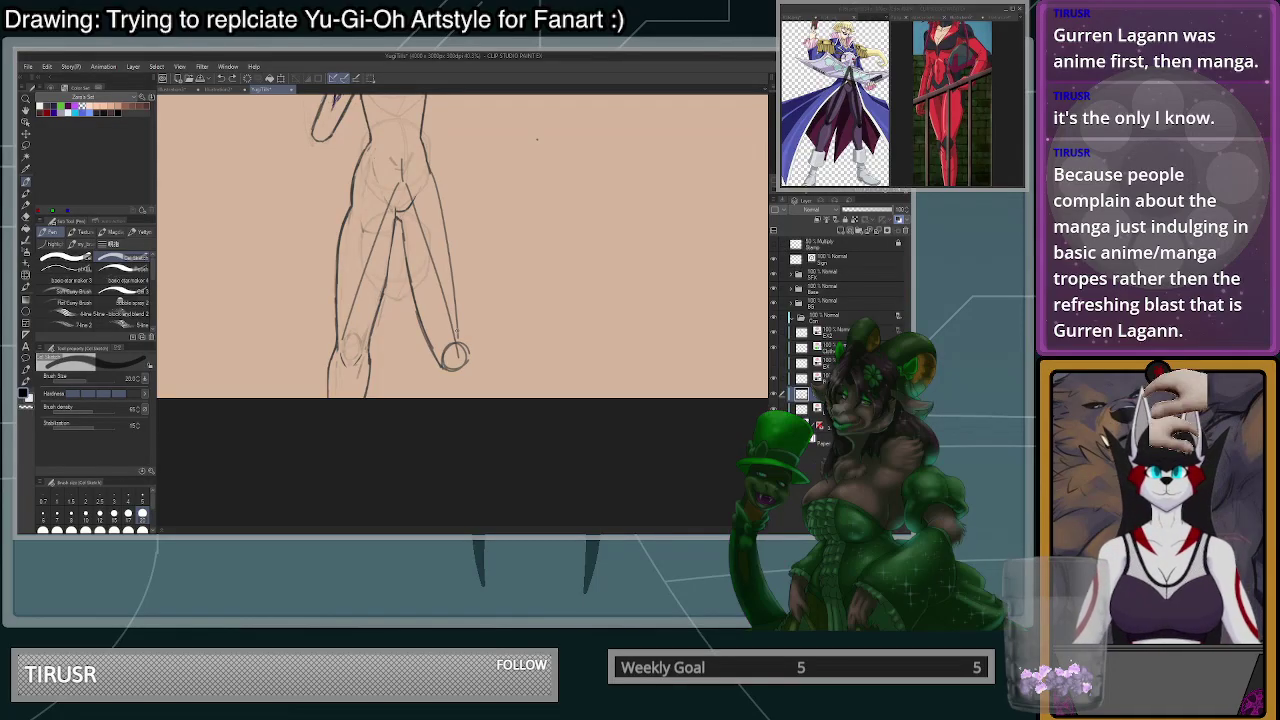
- Redraw the right leg's outer thigh line from the hip to the knee circle and thicken its lower part
drag(429, 171, 457, 316)
key(ctrl+z)
drag(431, 168, 472, 355)
key(ctrl+z)
drag(431, 174, 460, 332)
key(ctrl+z)
drag(435, 174, 462, 322)
key(ctrl+z)
drag(432, 172, 464, 338)
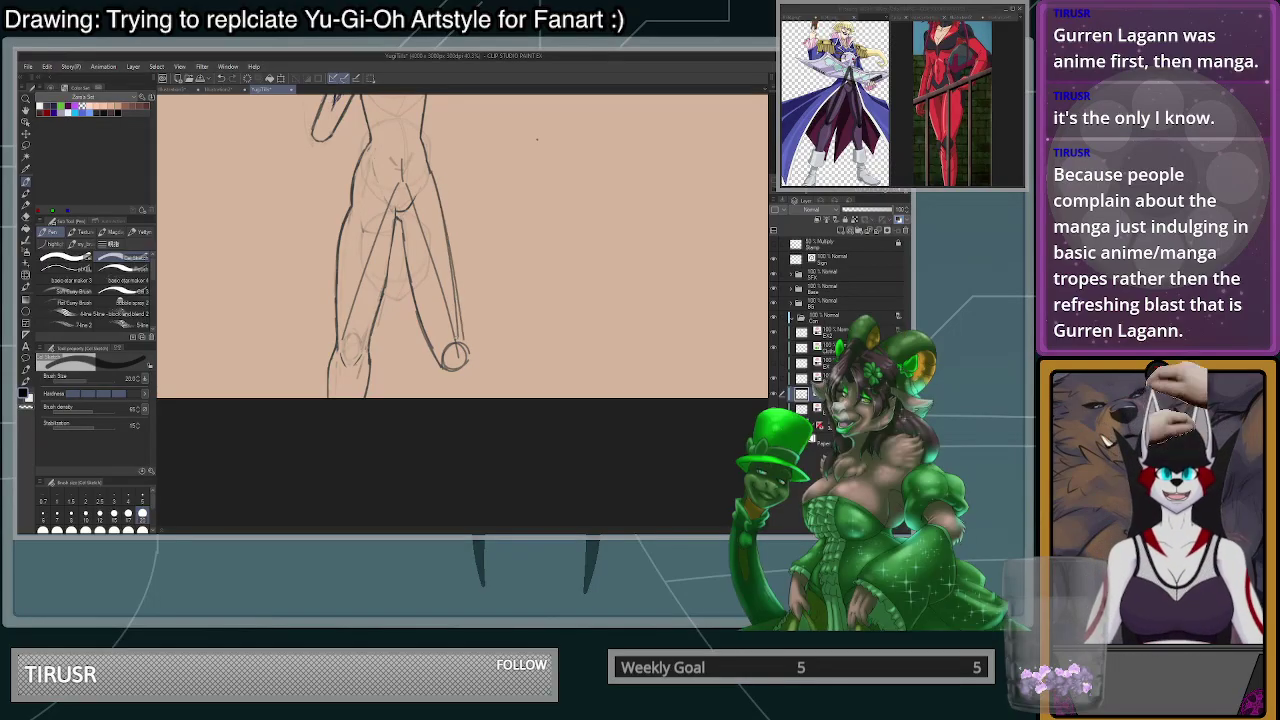
drag(456, 272, 466, 349)
drag(460, 305, 467, 352)
drag(460, 313, 463, 334)
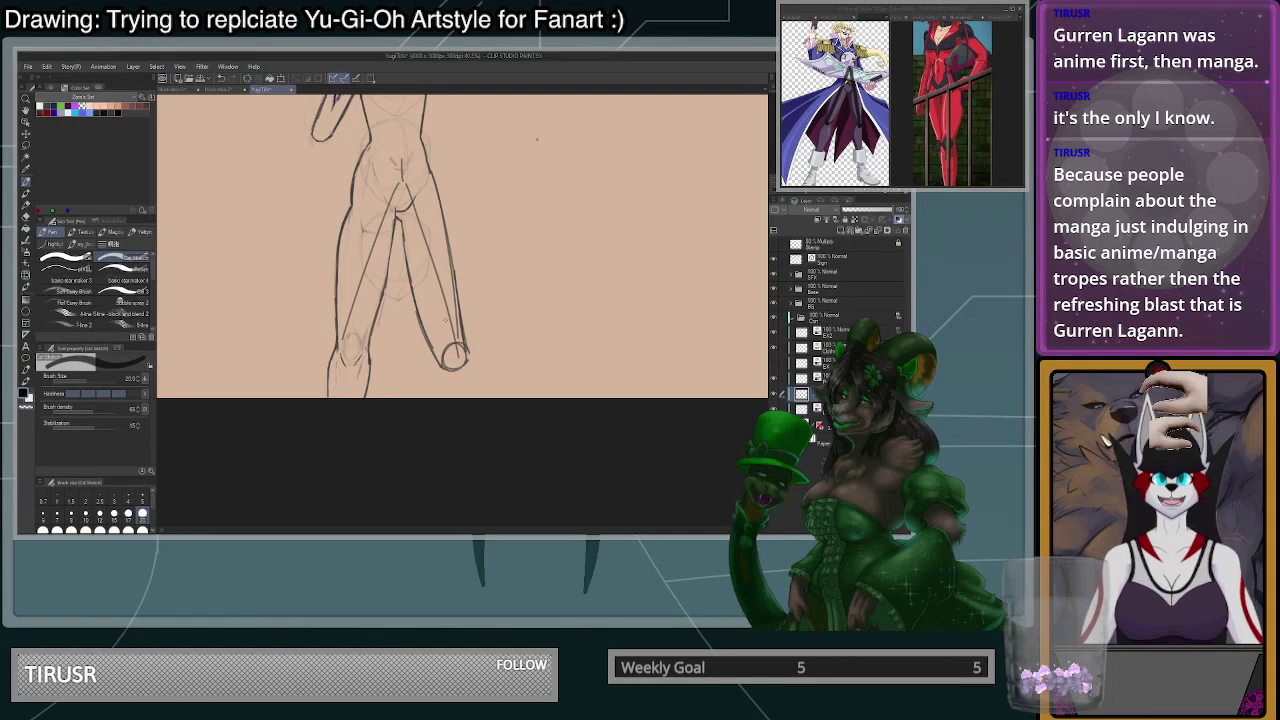
- Erase the knee circle, the upper right outer thigh line and the left hip line with a size 100 transparent brush
click(143, 529)
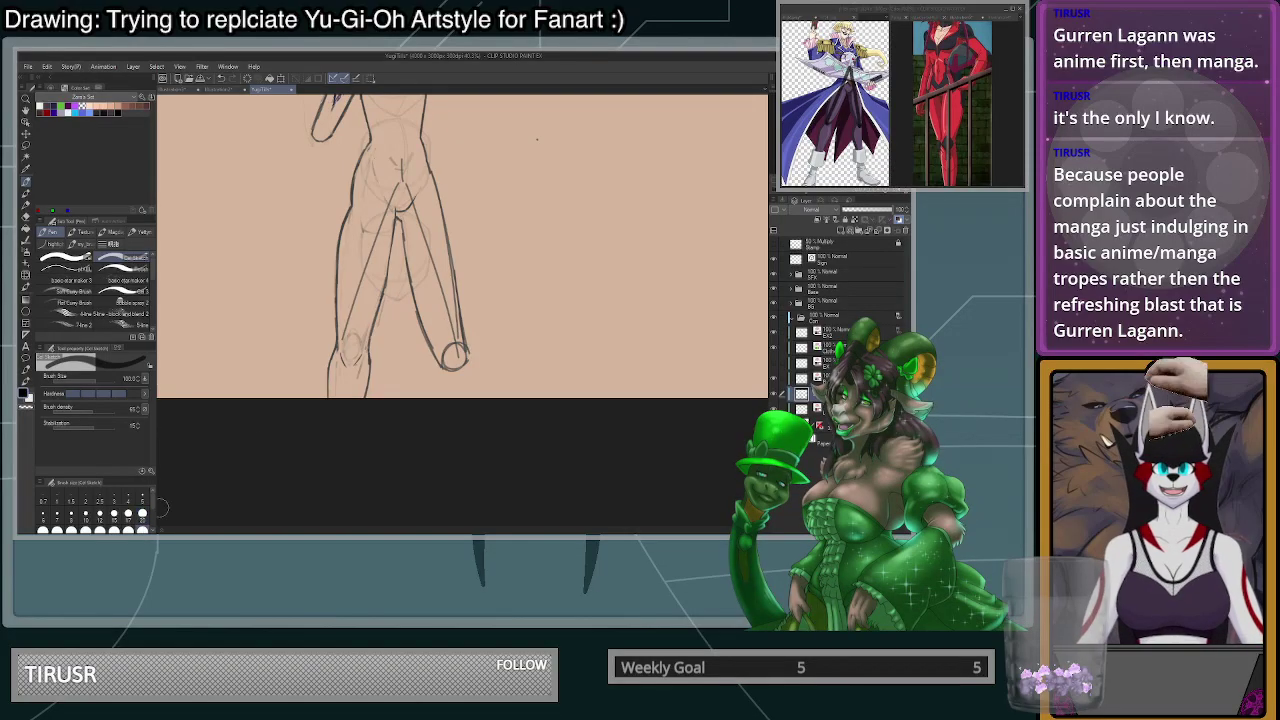
drag(453, 277, 458, 331)
key(ctrl+z)
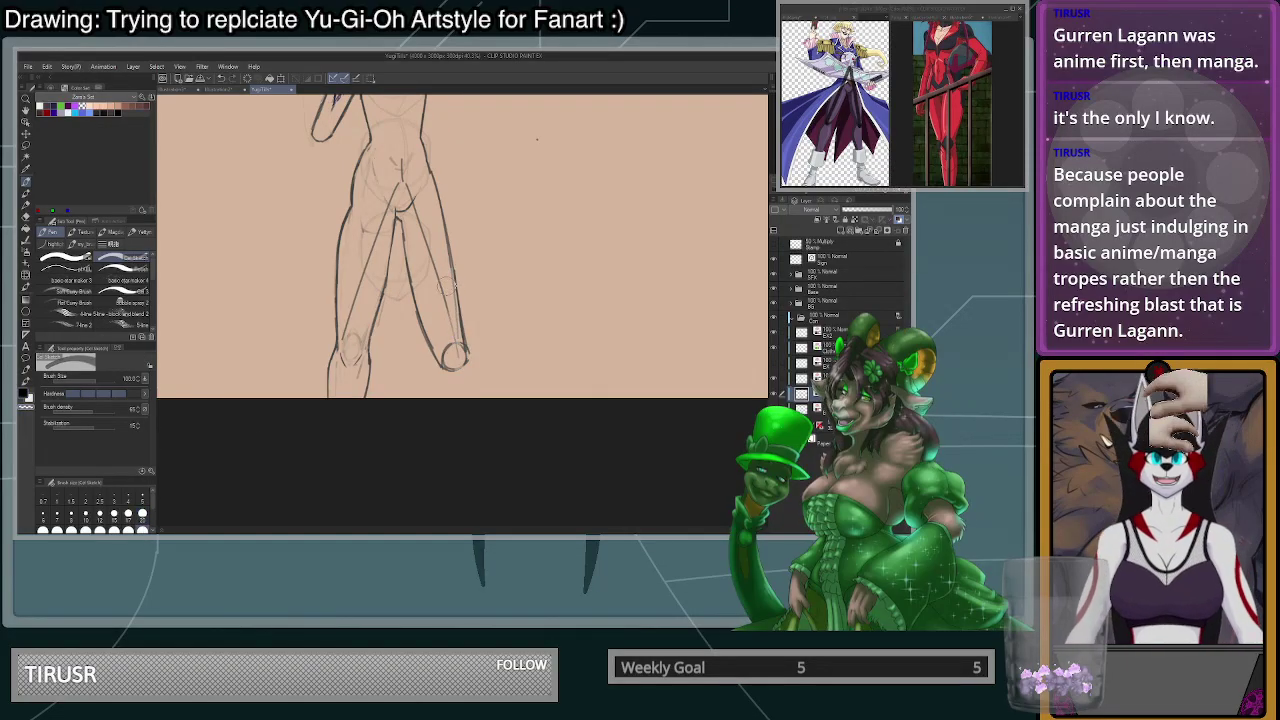
scroll(453, 324, down, 4)
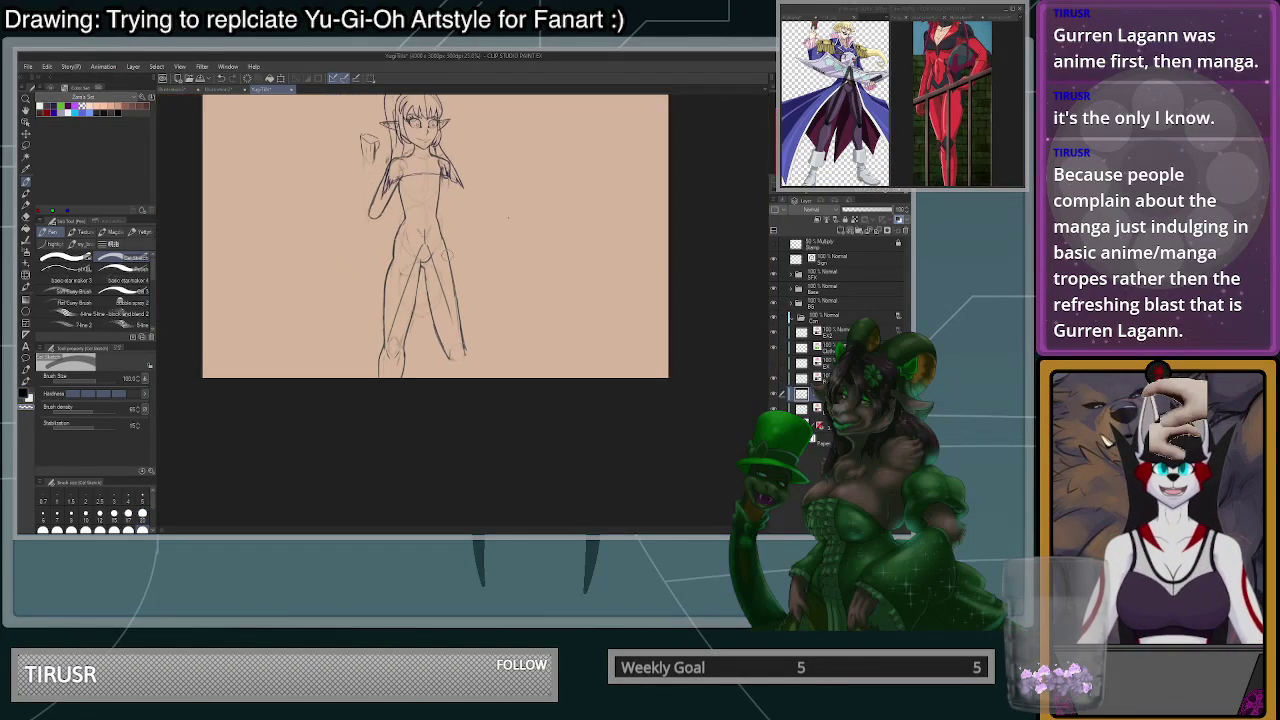
scroll(442, 256, up, 5)
drag(441, 210, 446, 230)
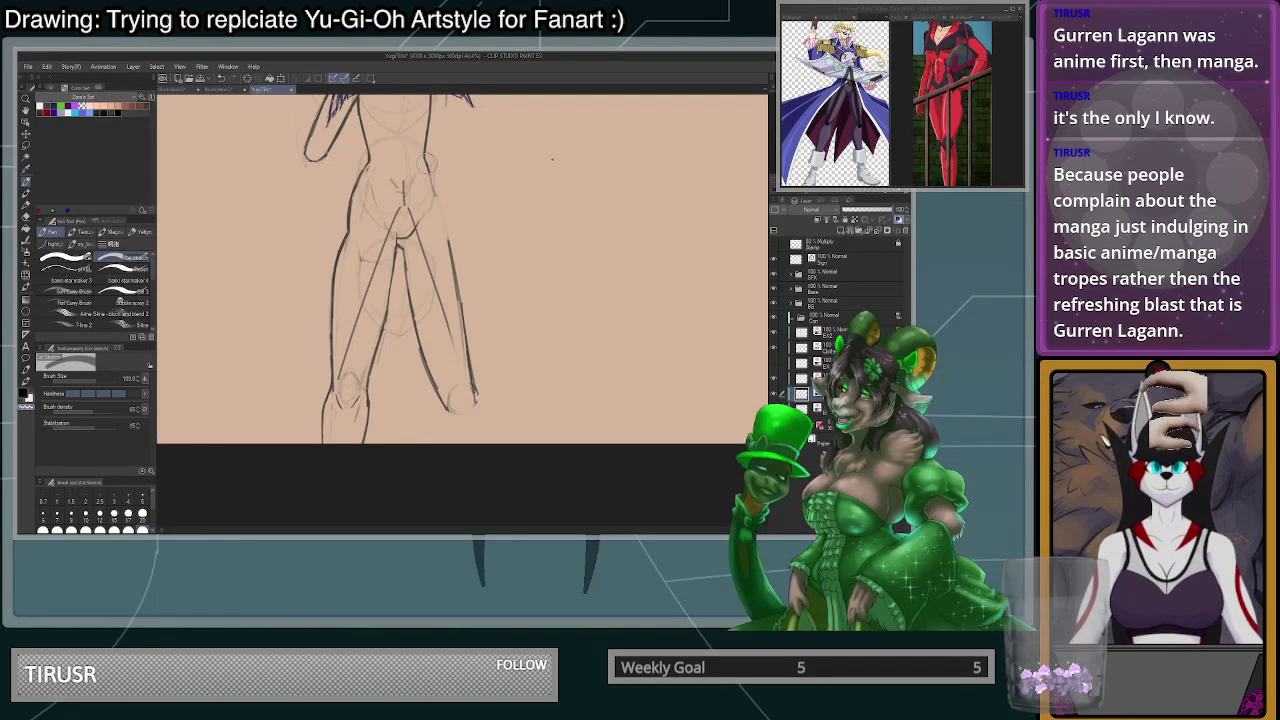
scroll(357, 183, up, 5)
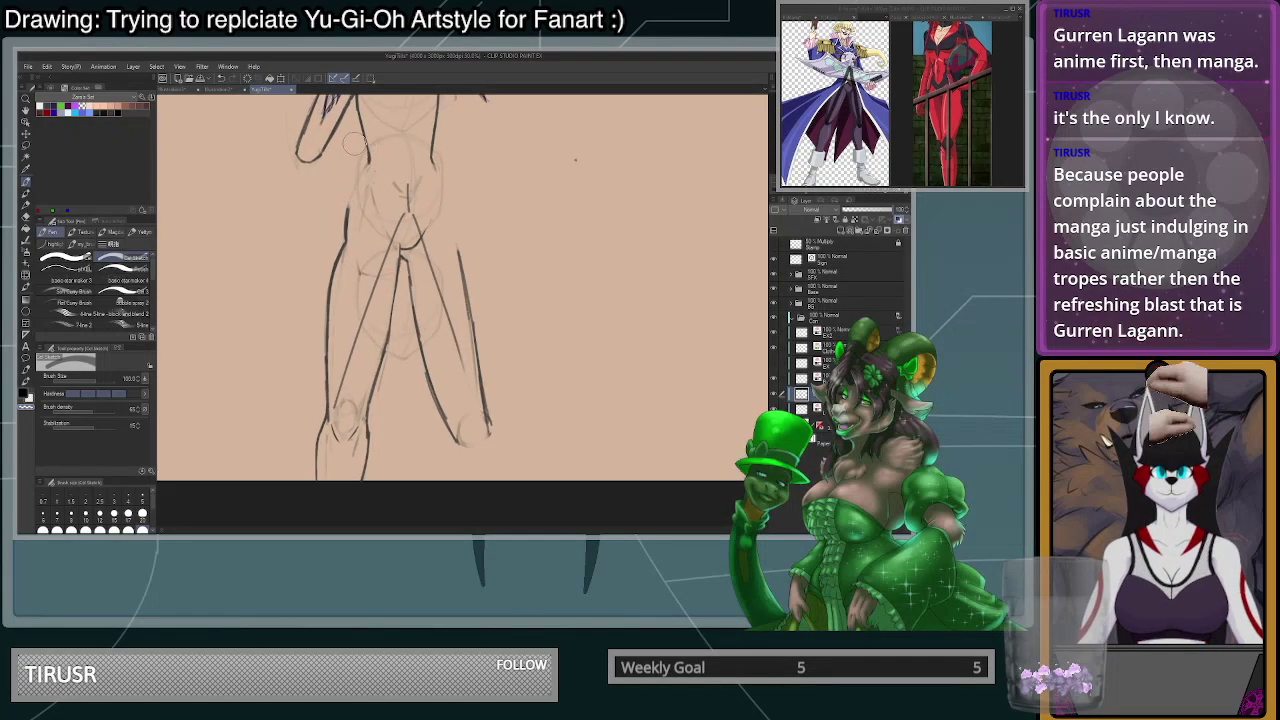
- Redraw the left hip contour from the waist into the outer thigh with a size 20 brush
mouse_move(389, 160)
mouse_down()
mouse_move(352, 238)
mouse_move(357, 218)
mouse_up()
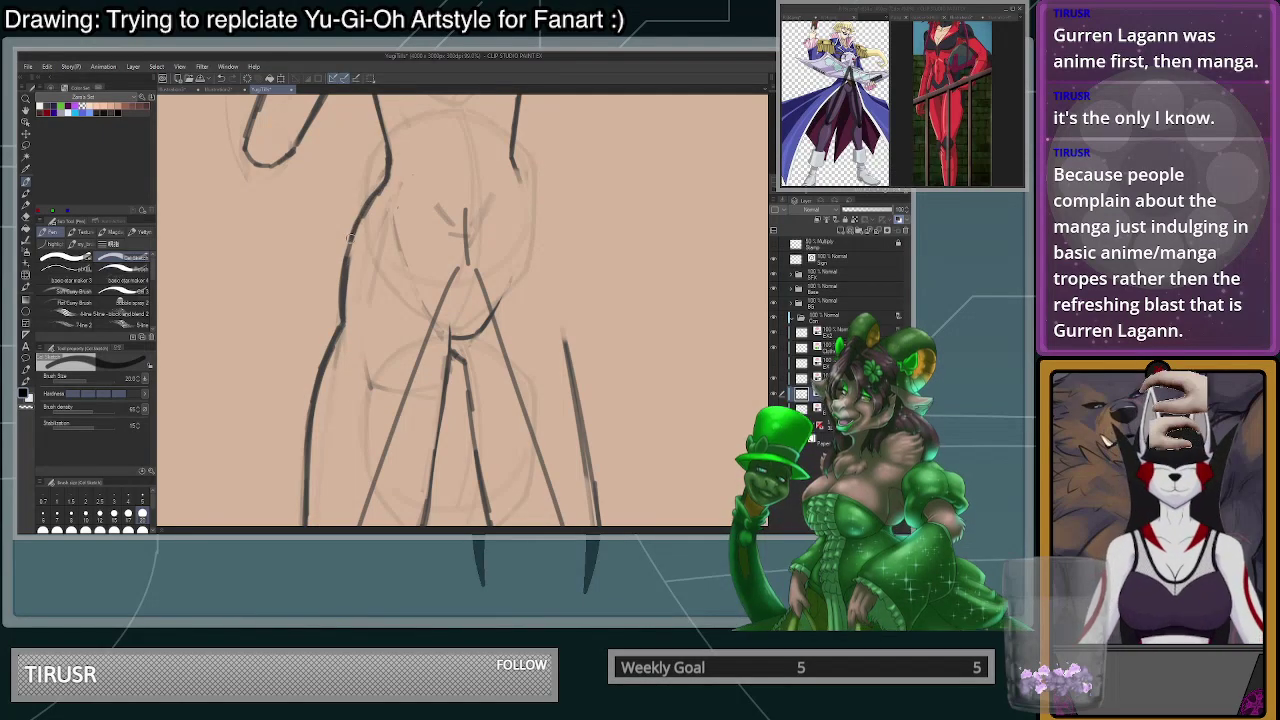
scroll(470, 255, down, 5)
scroll(414, 263, up, 4)
mouse_move(402, 284)
mouse_down()
mouse_move(388, 338)
mouse_move(396, 330)
mouse_up()
key(c)
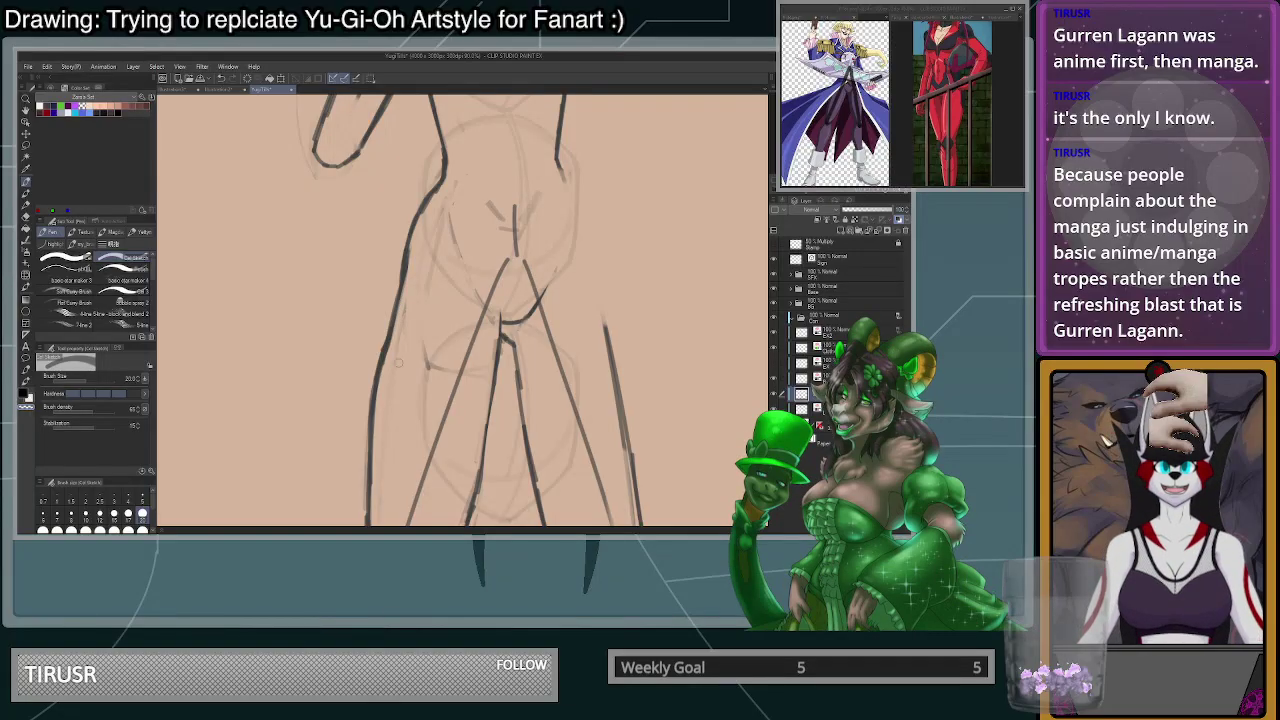
- Smooth the left hip and outer thigh contour by alternating between drawing strokes and transparent trimming strokes
scroll(452, 288, down, 4)
scroll(440, 270, up, 3)
drag(409, 279, 396, 346)
mouse_move(409, 278)
mouse_down()
mouse_move(401, 311)
mouse_move(412, 262)
mouse_move(388, 362)
mouse_up()
key(c)
drag(403, 299, 385, 385)
key(c)
drag(430, 234, 395, 360)
drag(416, 256, 401, 310)
- Examine the reworked left hip curve up close and within the whole figure
scroll(435, 294, down, 2)
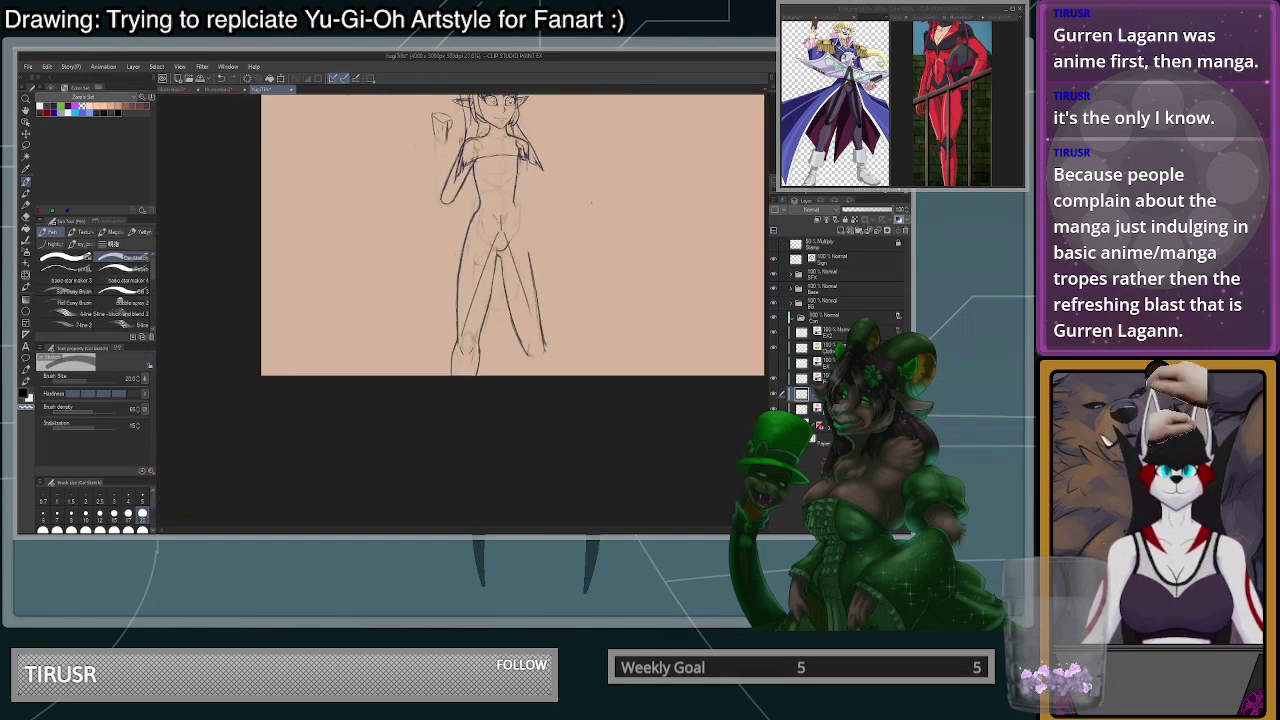
scroll(470, 300, down, 3)
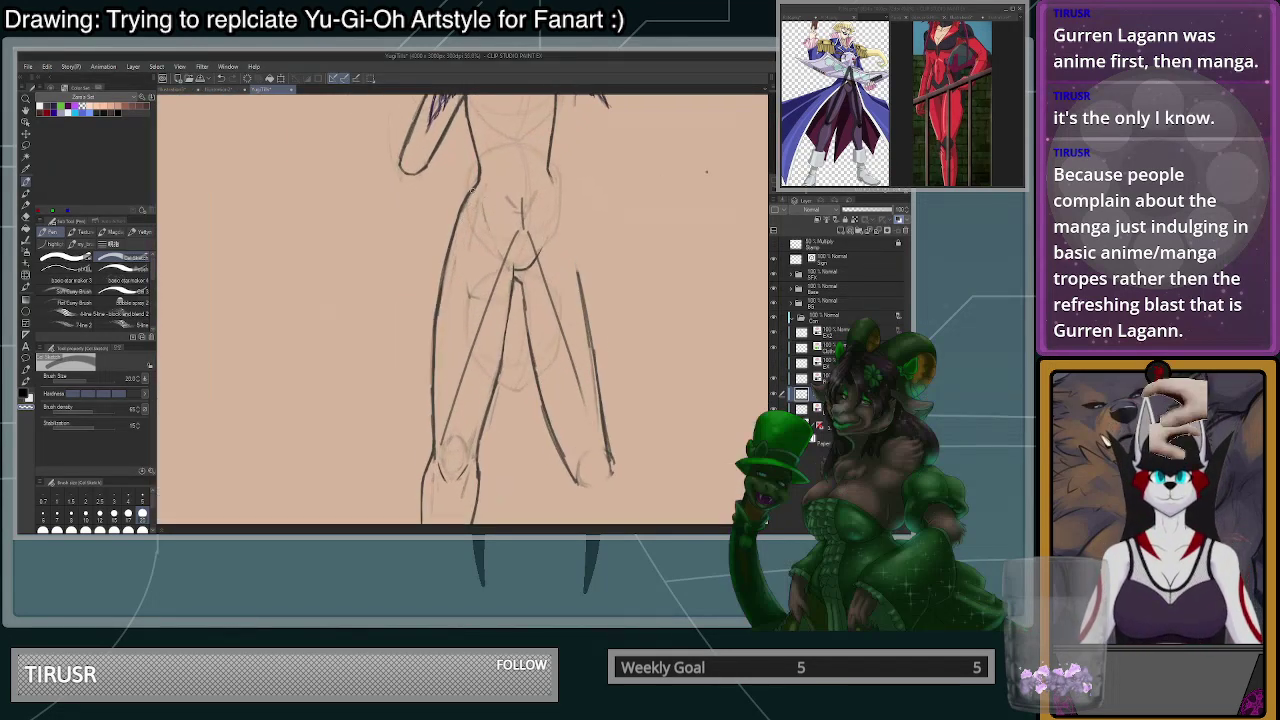
scroll(465, 339, up, 4)
scroll(463, 340, up, 2)
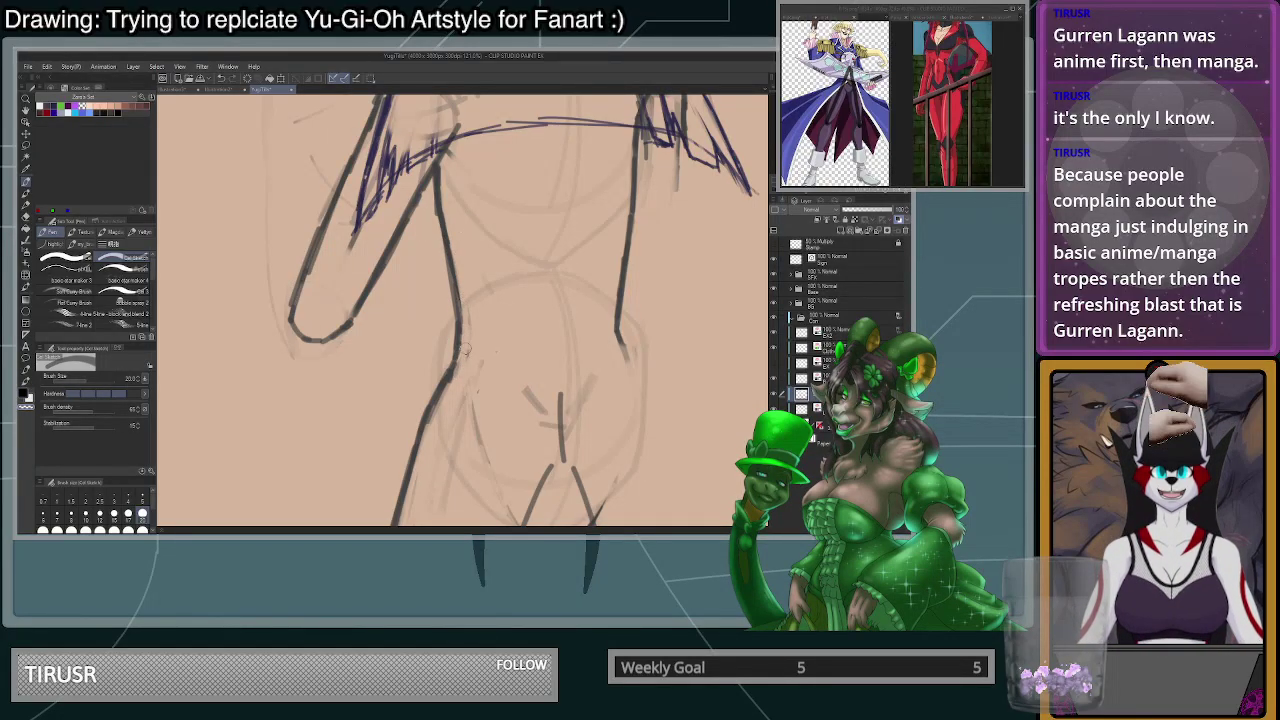
scroll(518, 207, down, 7)
scroll(627, 242, up, 1)
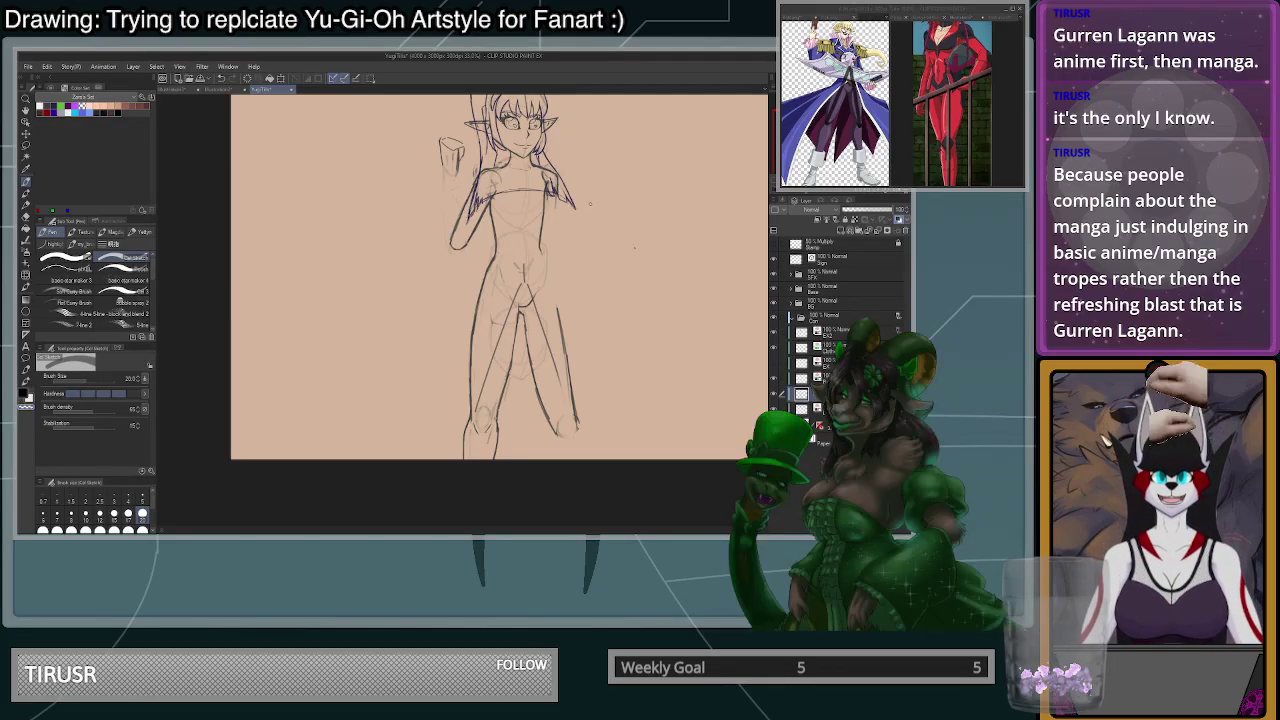
scroll(498, 256, up, 8)
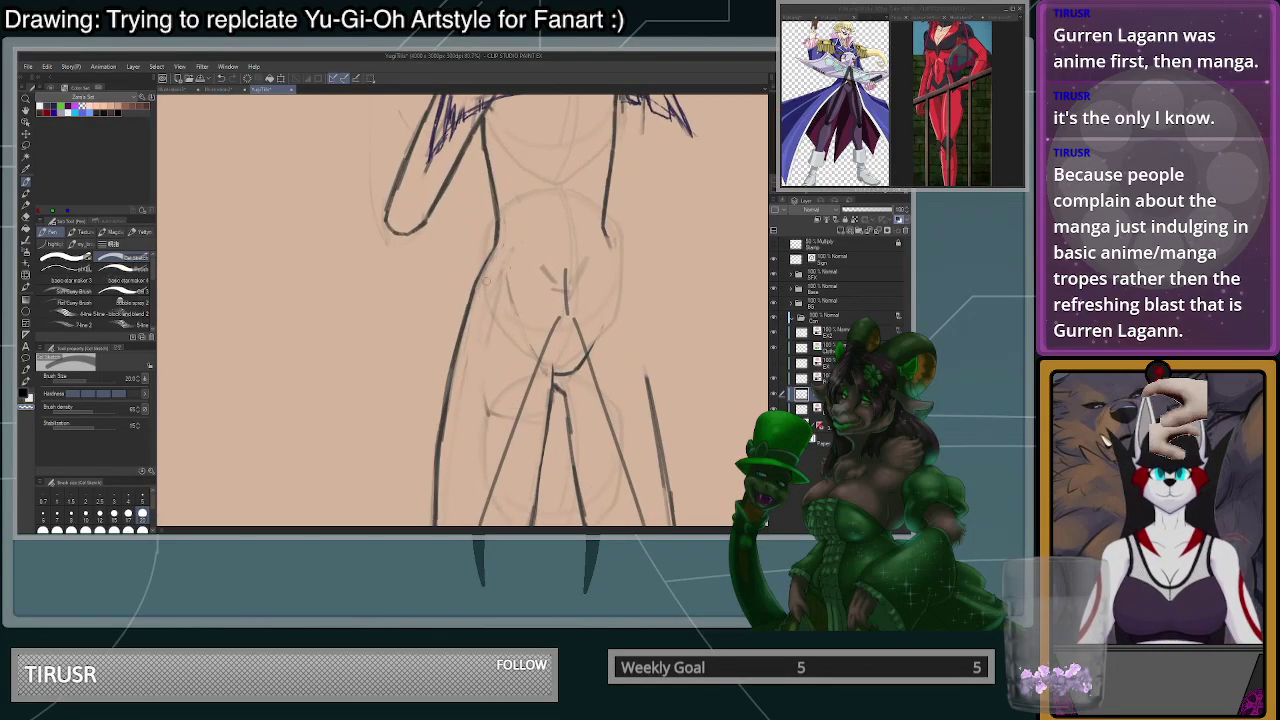
- Try to erase and redraw the left hip and outer thigh line, using a transparent brush and a size 20 brush
scroll(480, 310, up, 3)
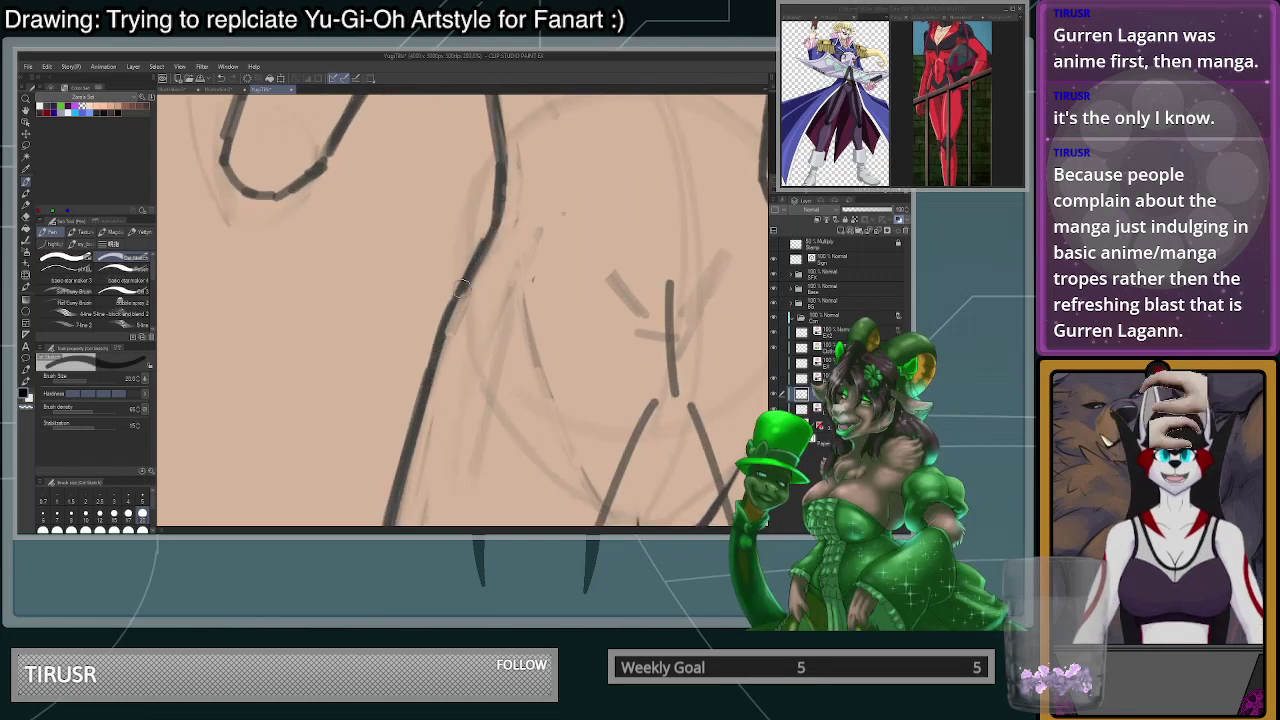
scroll(473, 268, down, 6)
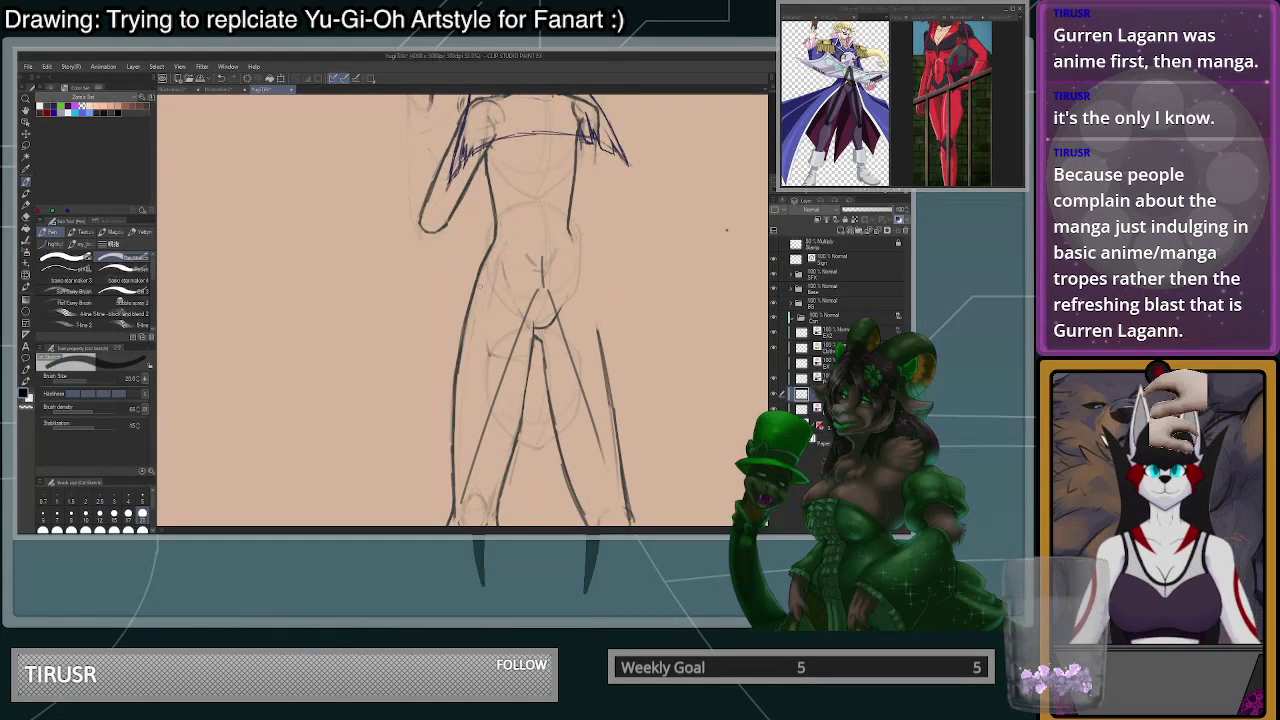
click(142, 529)
key(c)
mouse_move(477, 284)
mouse_down()
mouse_move(480, 265)
mouse_move(459, 371)
mouse_up()
click(142, 514)
drag(484, 264, 464, 307)
key(ctrl+z)
mouse_move(492, 240)
mouse_down()
mouse_move(465, 288)
mouse_move(454, 384)
mouse_up()
key(ctrl+z)
drag(468, 292, 455, 384)
key(ctrl+z)
key(ctrl+z)
- Examine the hips and legs up close and the proportions of the whole figure
scroll(568, 245, down, 5)
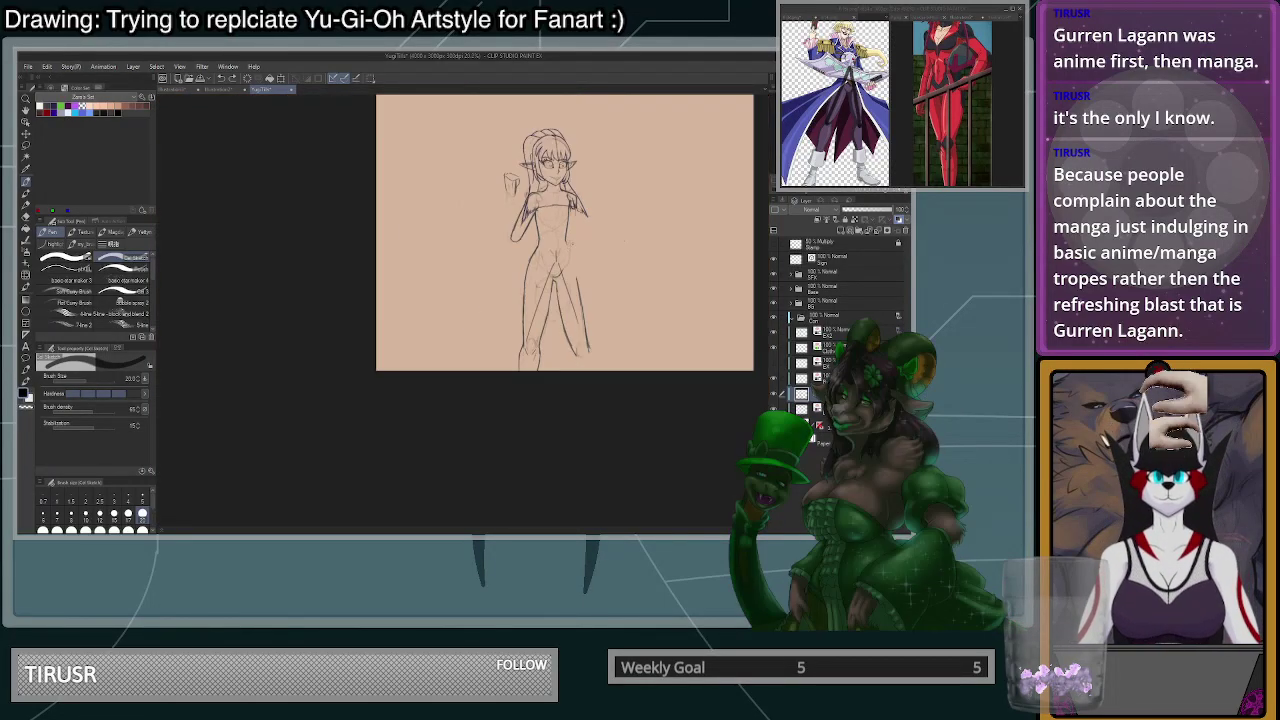
scroll(625, 236, up, 5)
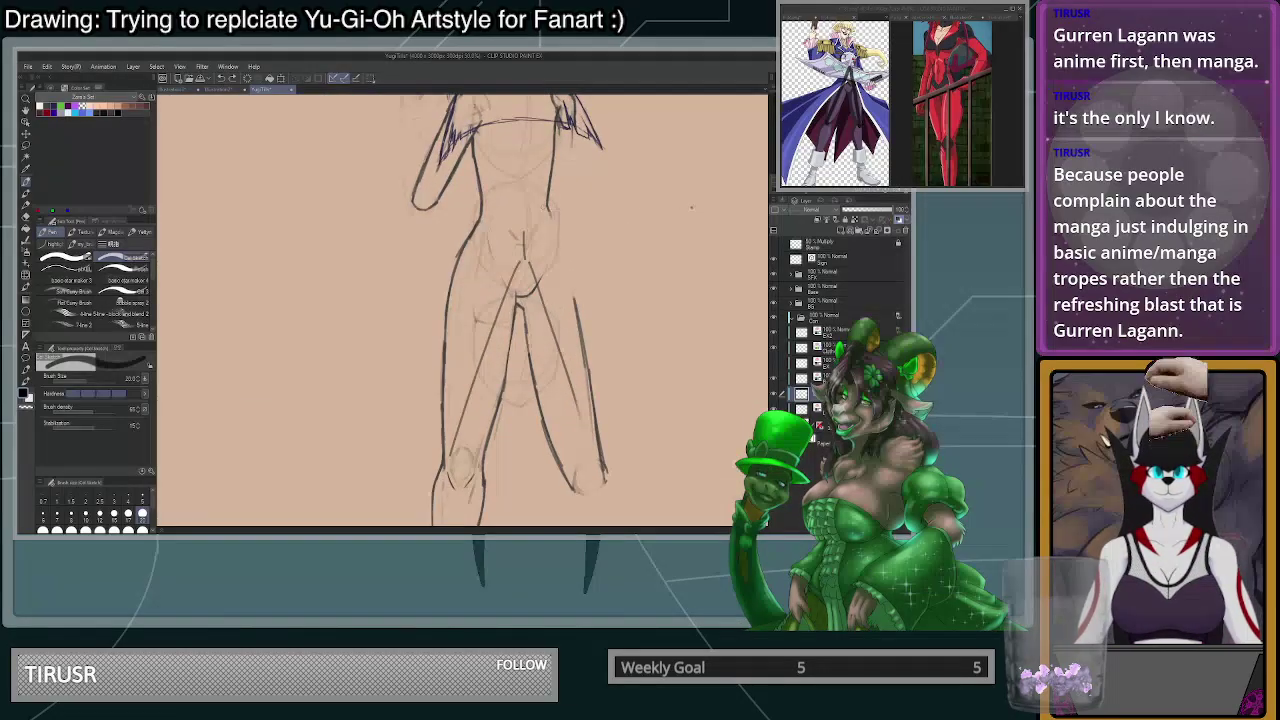
scroll(691, 207, up, 3)
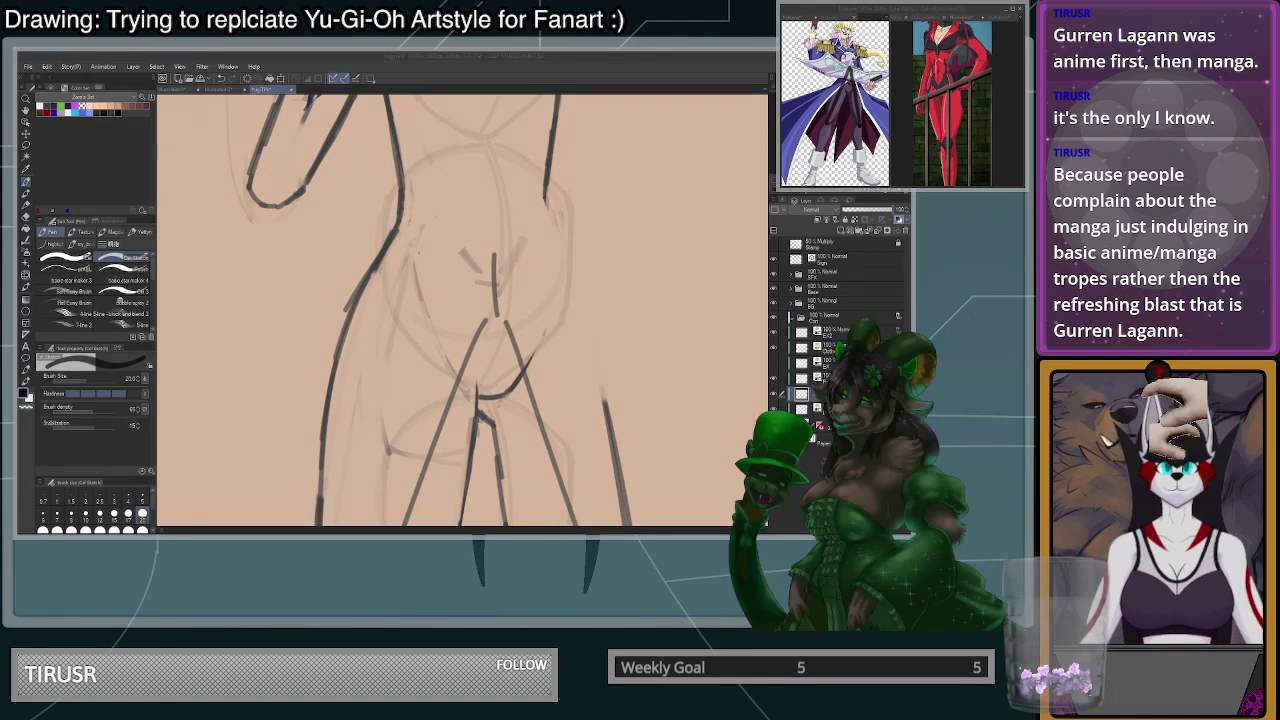
scroll(598, 180, down, 4)
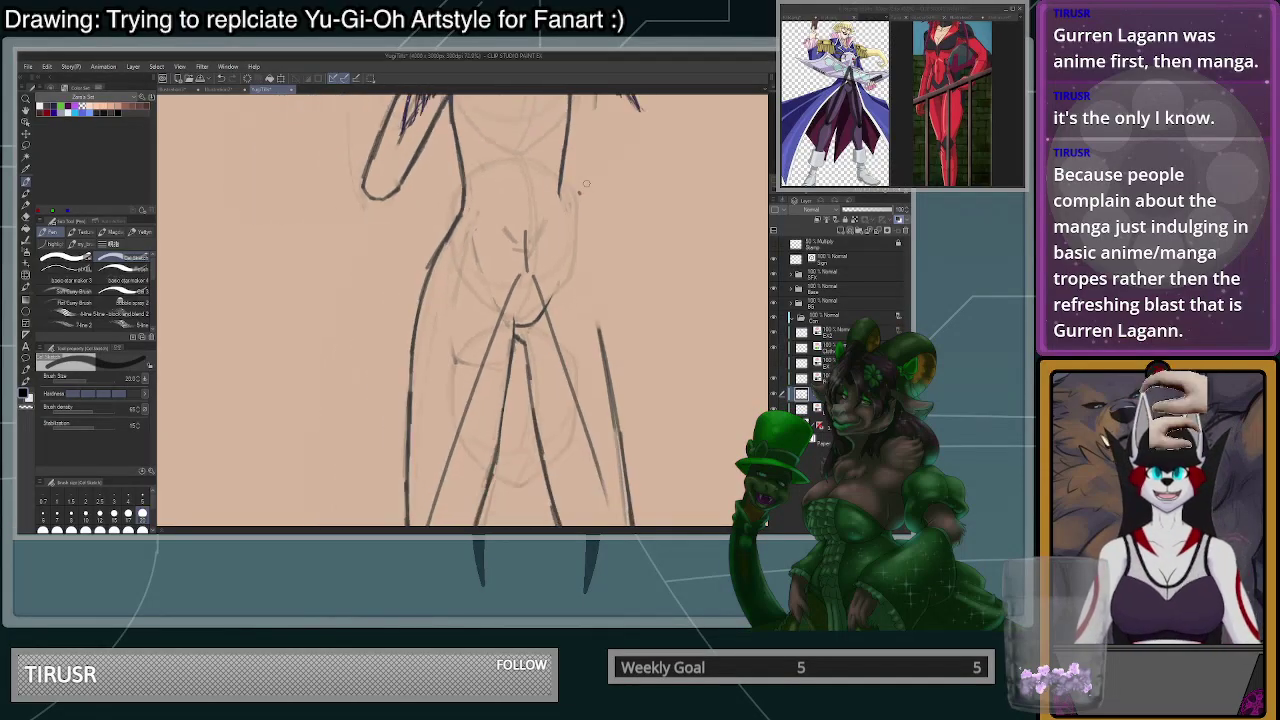
scroll(640, 215, up, 2)
scroll(577, 240, down, 1)
scroll(480, 250, down, 2)
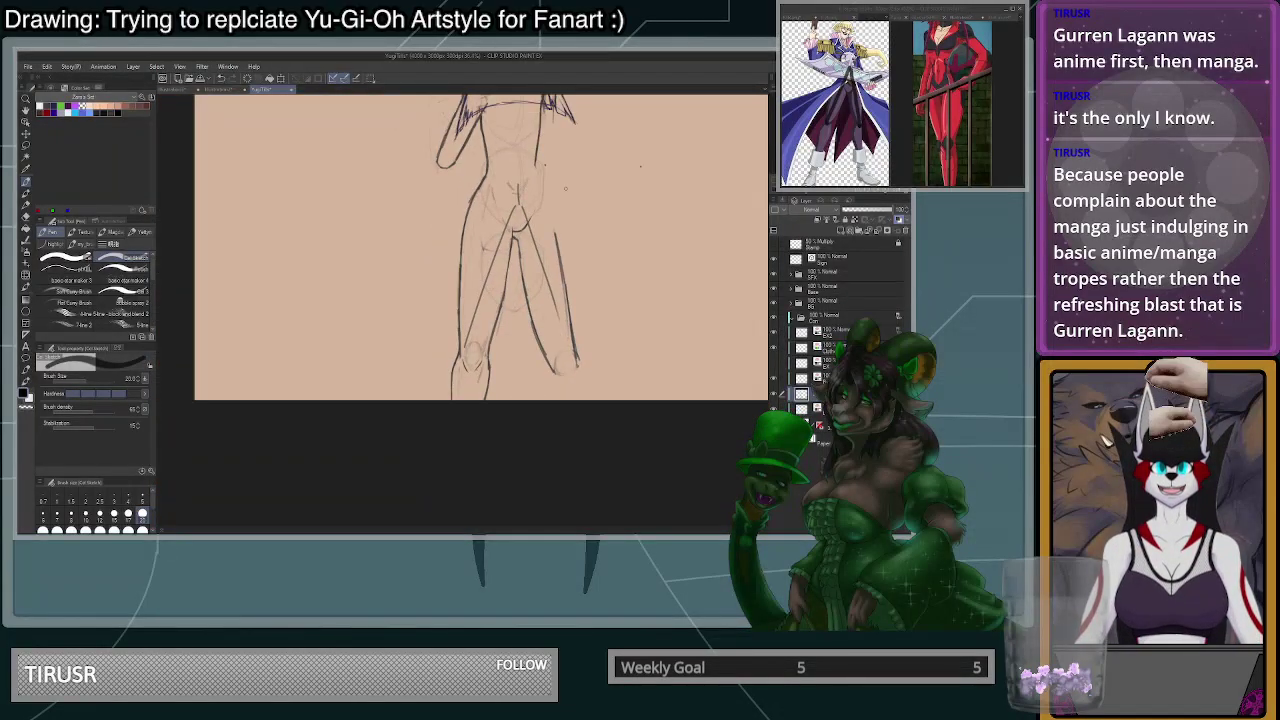
scroll(565, 189, up, 2)
- Erase the stray mark beside the right waist with a size 100 transparent brush
click(142, 530)
key(c)
click(665, 159)
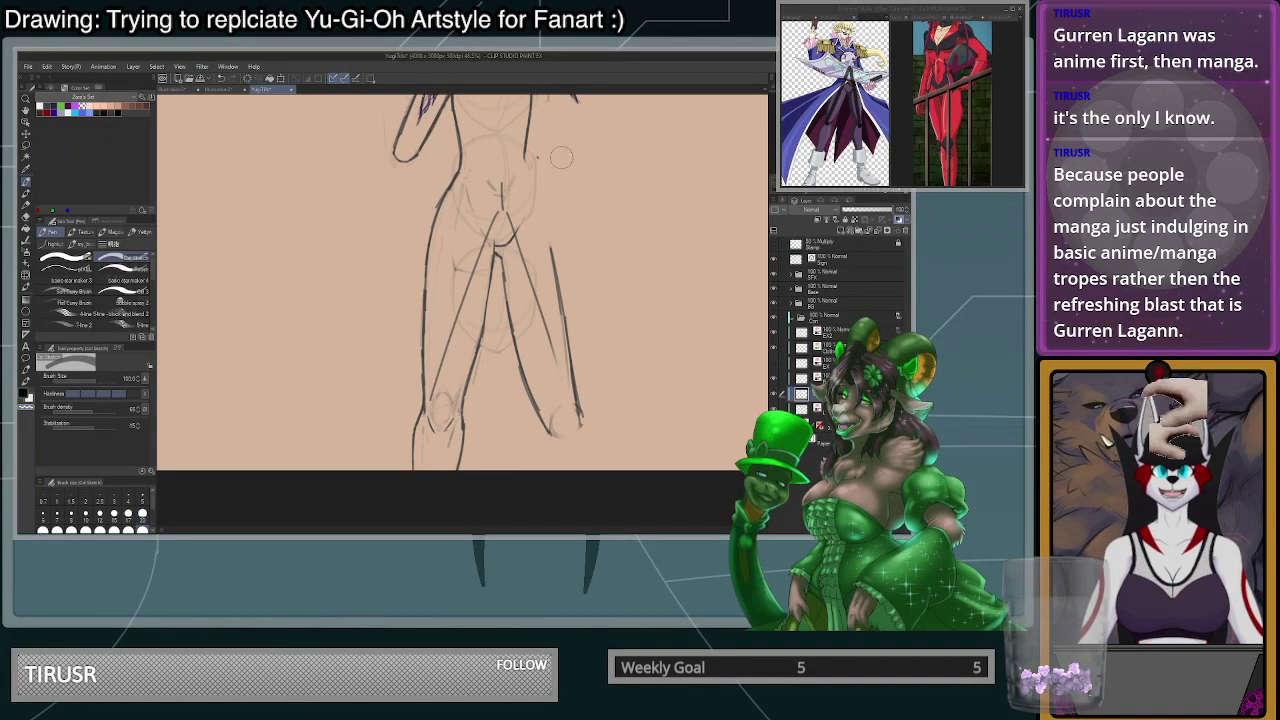
scroll(540, 205, down, 3)
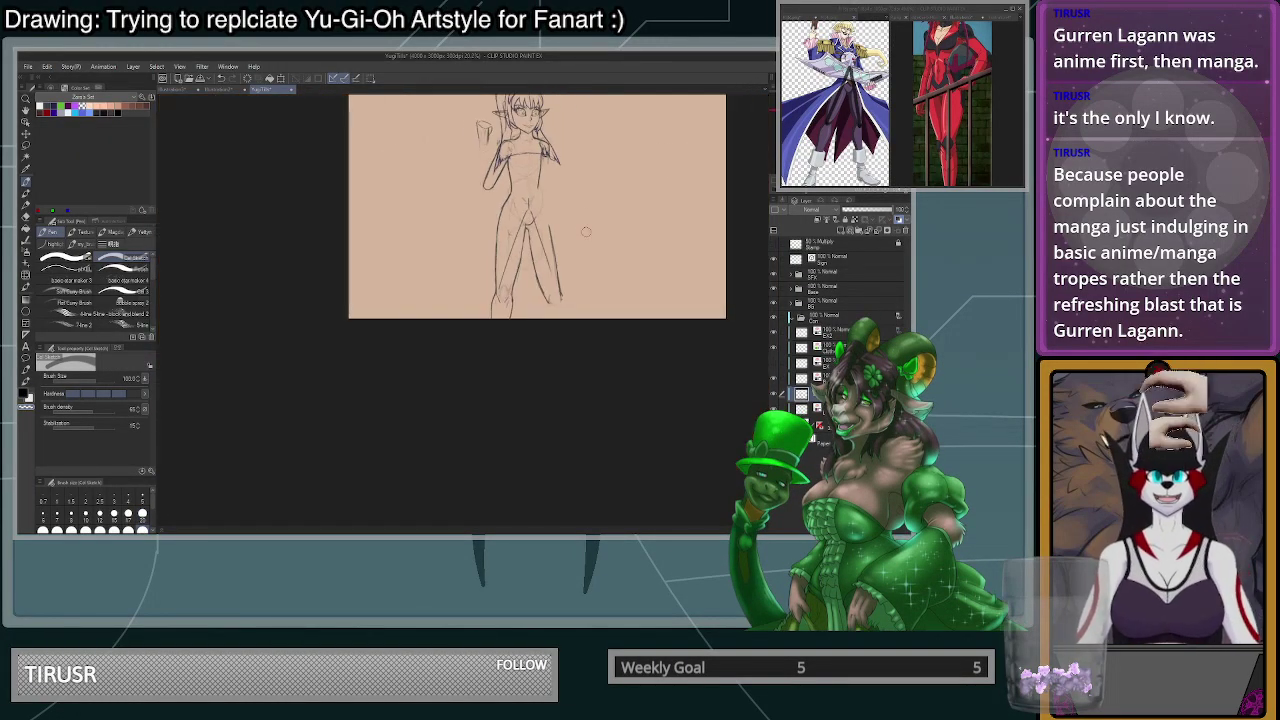
scroll(586, 232, up, 3)
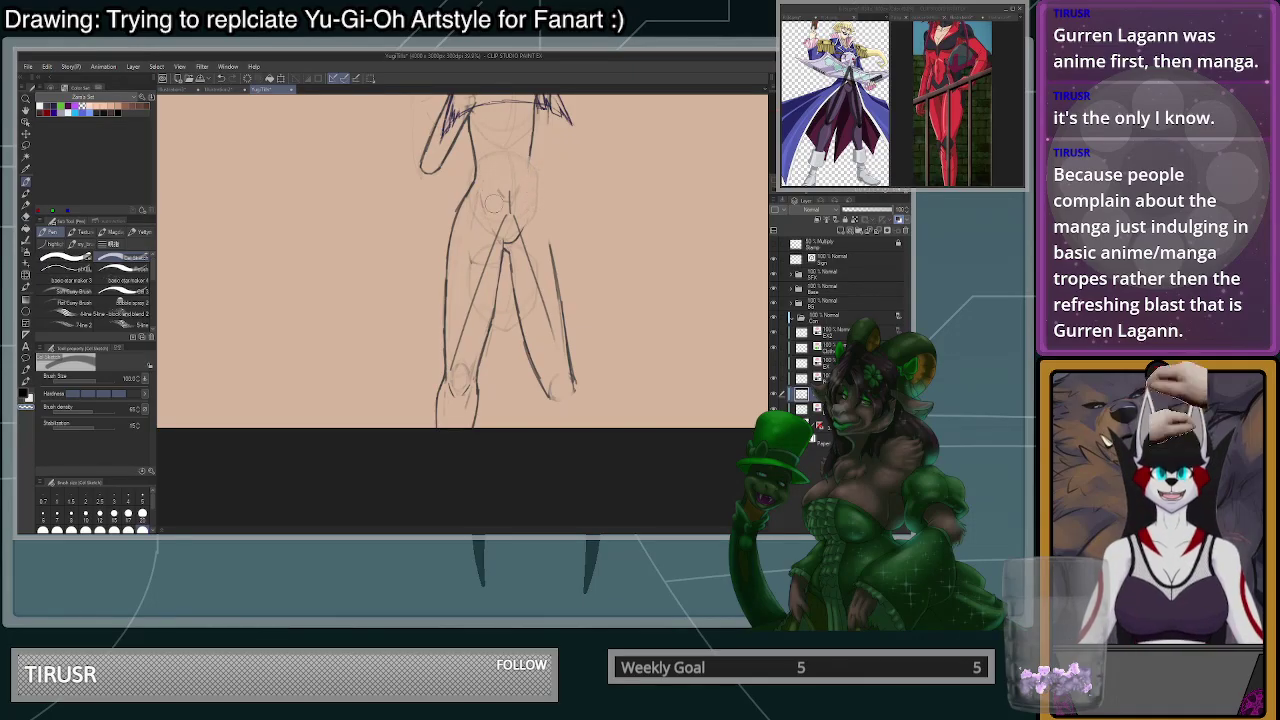
- Draw the right hip contour from the waist down to the outer thigh with a size 20 brush
click(142, 516)
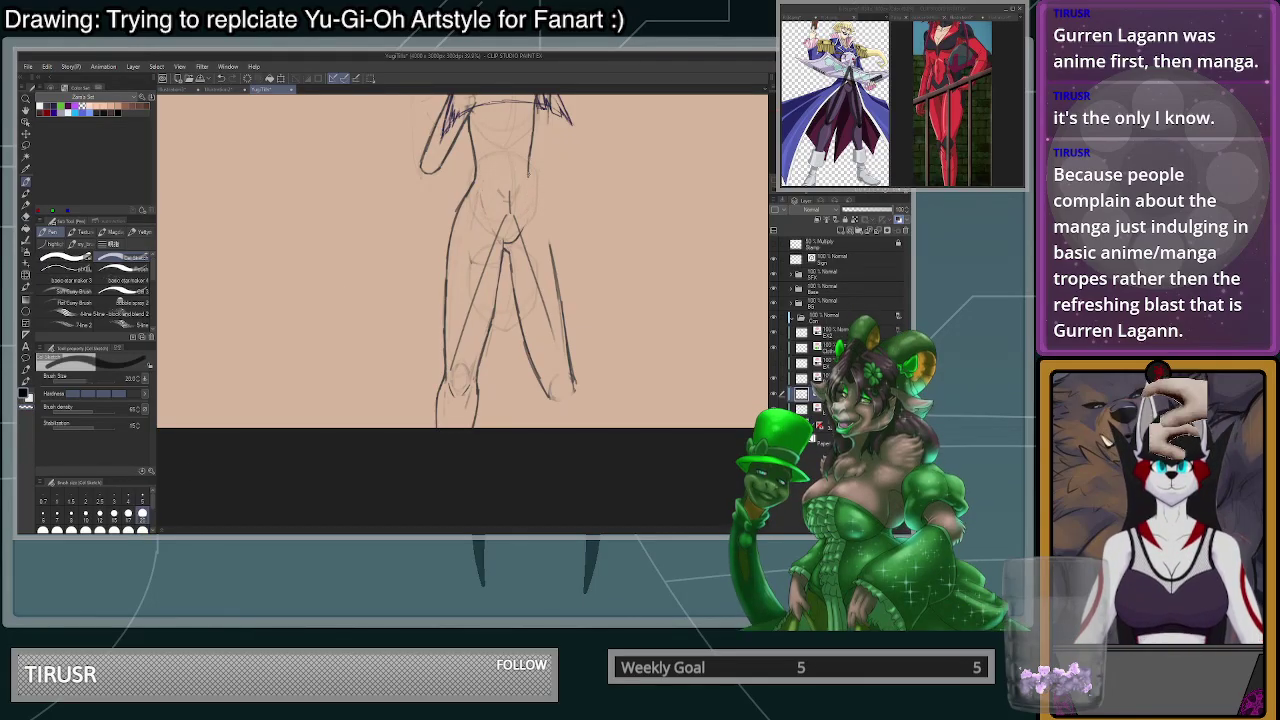
key(ctrl+z)
drag(530, 182, 555, 260)
key(ctrl+z)
drag(531, 187, 551, 255)
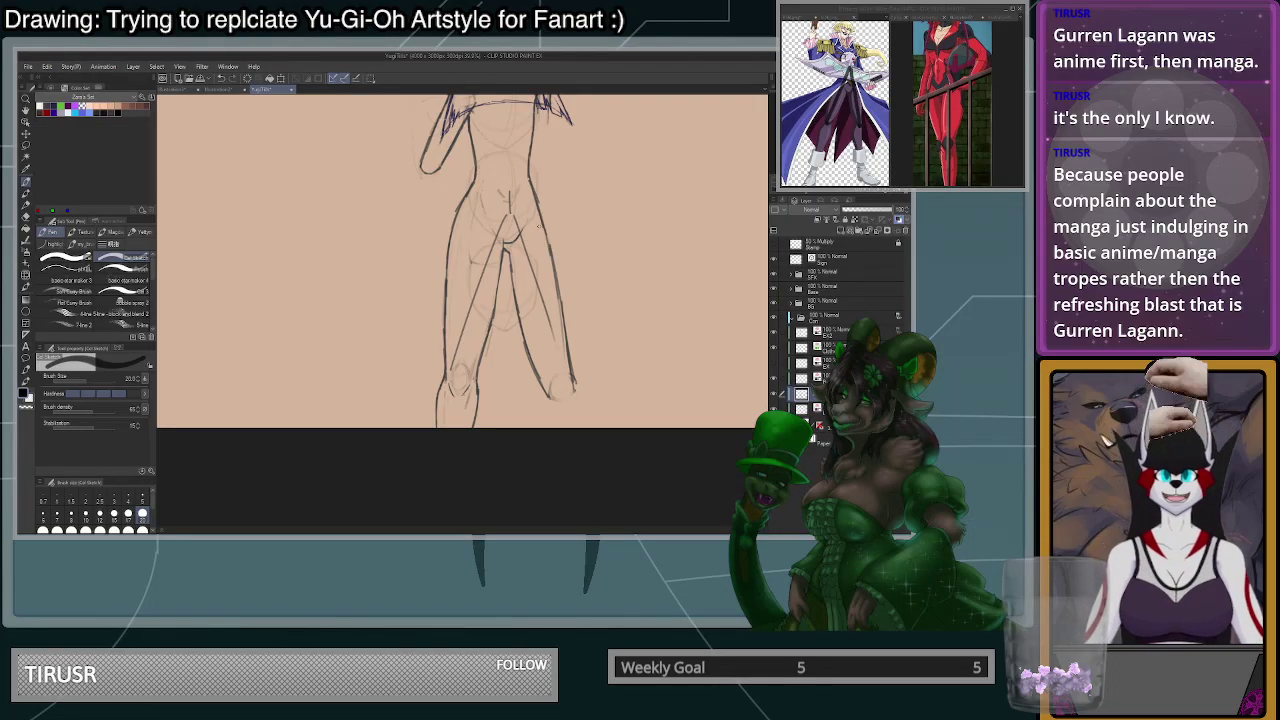
drag(541, 209, 550, 248)
key(ctrl+z)
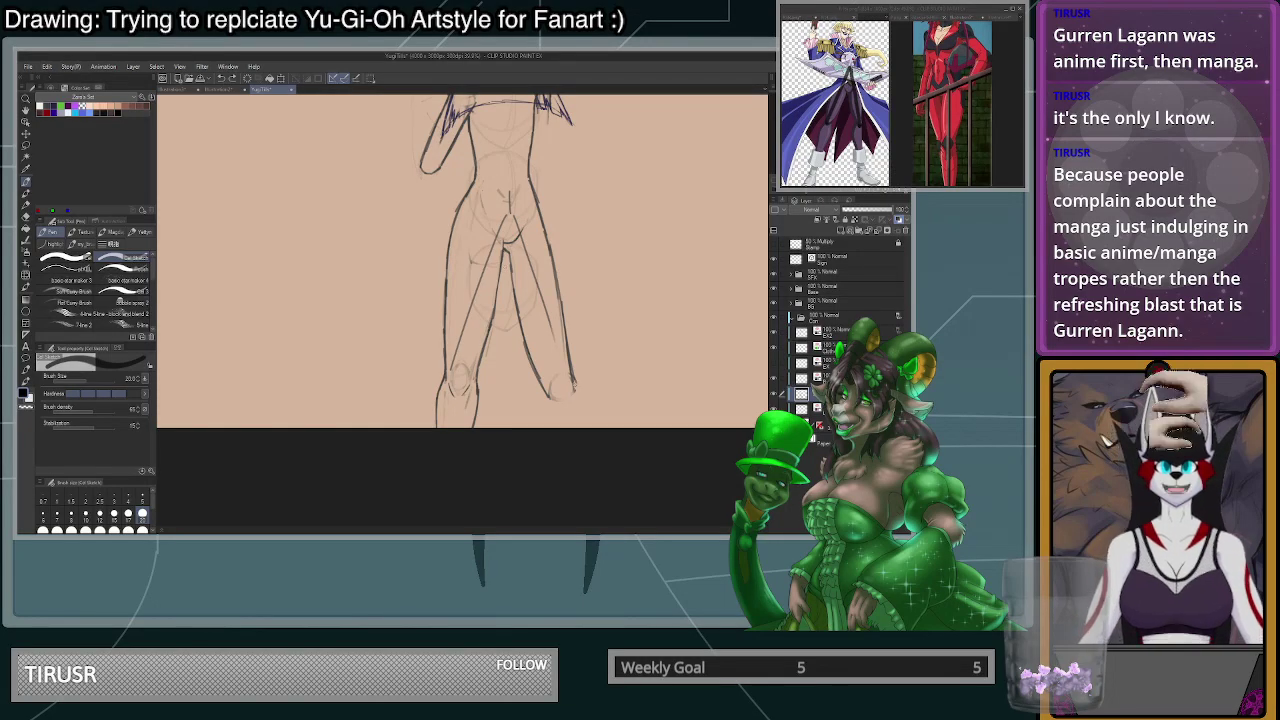
- Erase the right leg's old inner and outer thigh lines with a size 100 transparent brush
scroll(462, 300, up, 1)
click(142, 530)
key(c)
drag(558, 246, 599, 399)
mouse_move(600, 236)
mouse_down()
mouse_move(624, 397)
mouse_move(609, 350)
mouse_up()
key(c)
- Sketch the right leg's guide line, knee oval and new outer thigh line with a size 20 brush
drag(580, 221, 591, 377)
key(ctrl+z)
click(142, 516)
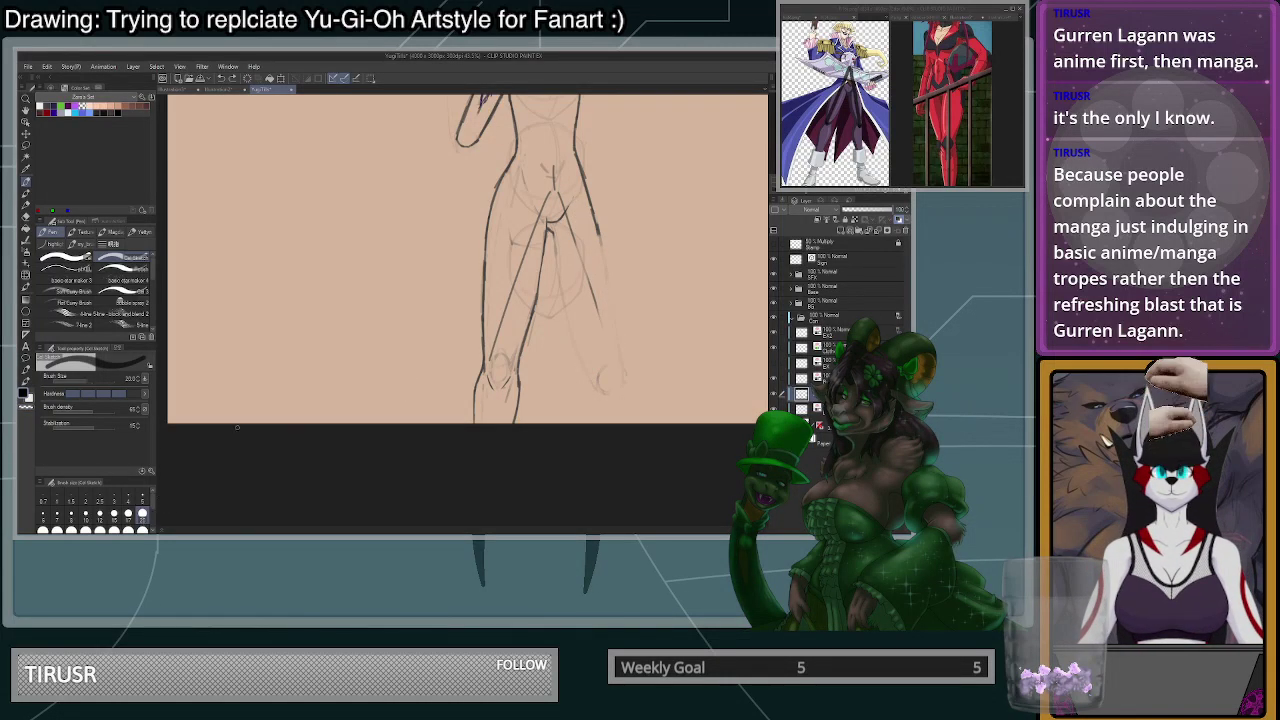
drag(561, 220, 596, 378)
key(ctrl+z)
mouse_move(586, 373)
mouse_down()
mouse_move(590, 387)
mouse_move(588, 362)
mouse_up()
drag(597, 229, 603, 321)
drag(601, 253, 603, 375)
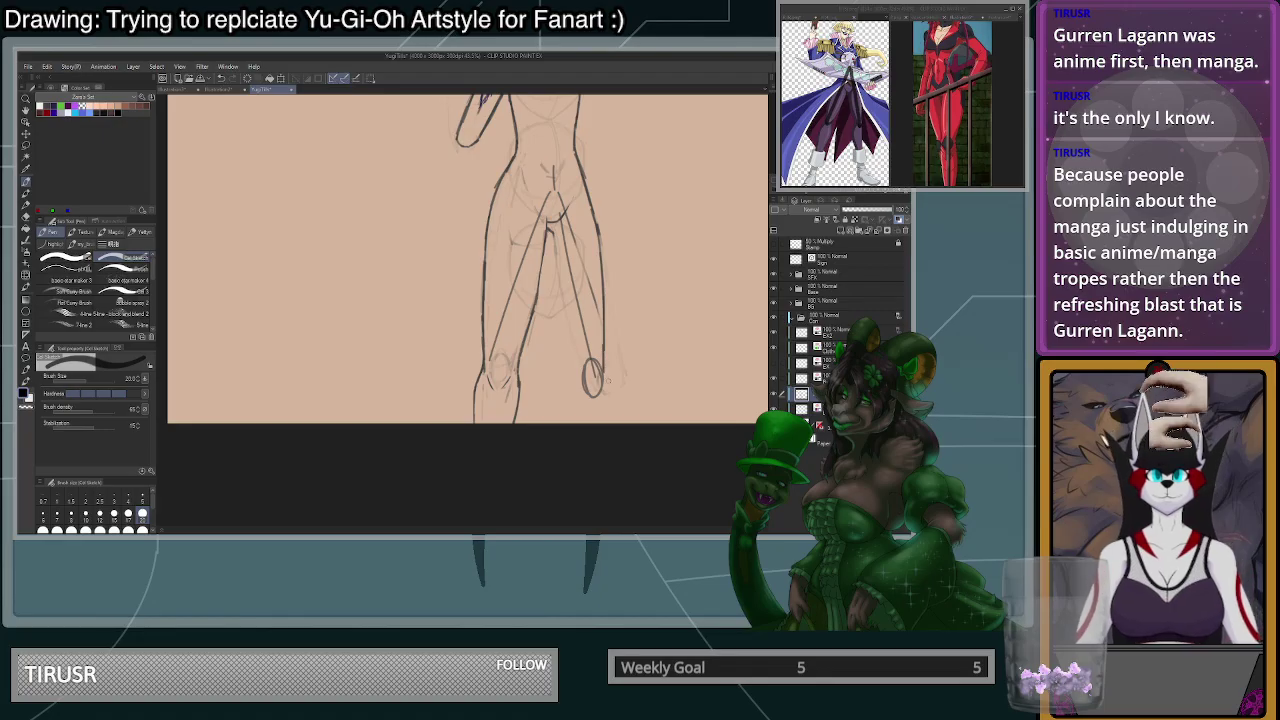
- Draw the right leg's inner thigh line from the crotch down to the knee oval
key(ctrl+z)
drag(550, 236, 554, 336)
key(ctrl+z)
drag(550, 286, 564, 366)
key(ctrl+z)
drag(548, 234, 572, 366)
mouse_move(548, 270)
mouse_down()
mouse_move(580, 380)
mouse_move(562, 328)
mouse_up()
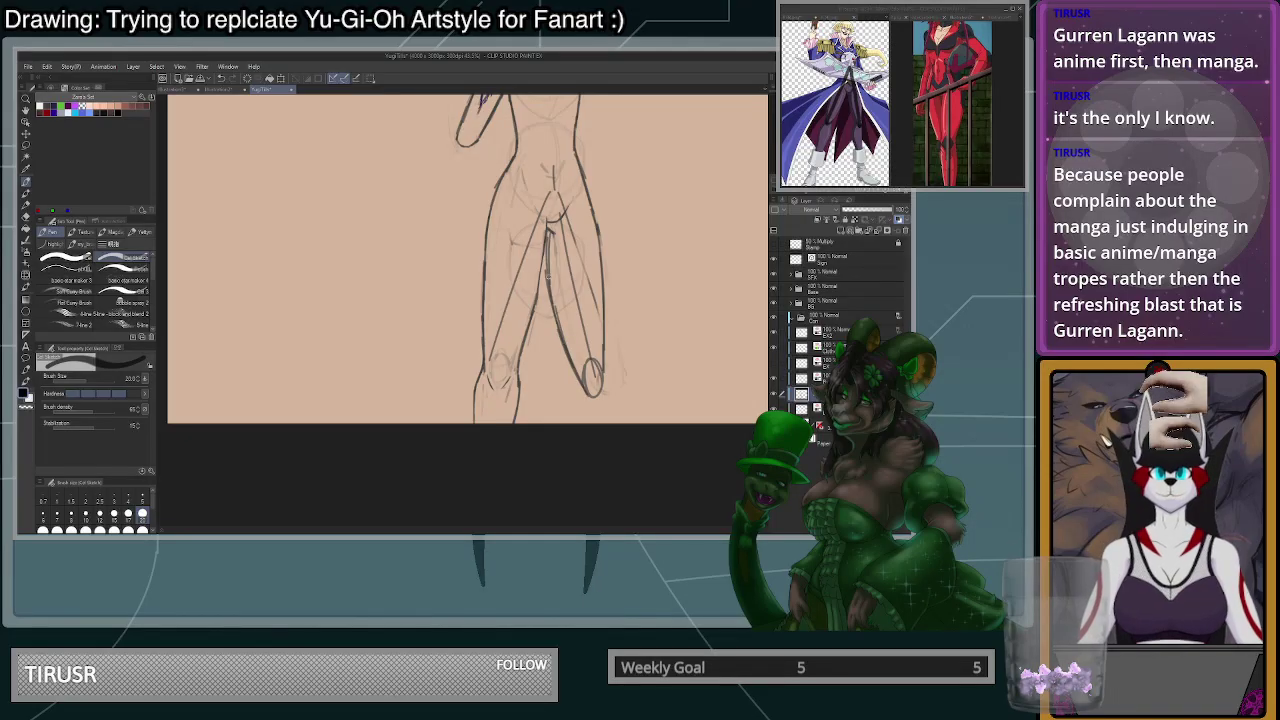
- Erase the upper inner thigh lines of both legs and the outer edge of the right knee oval with the transparent brush
key(c)
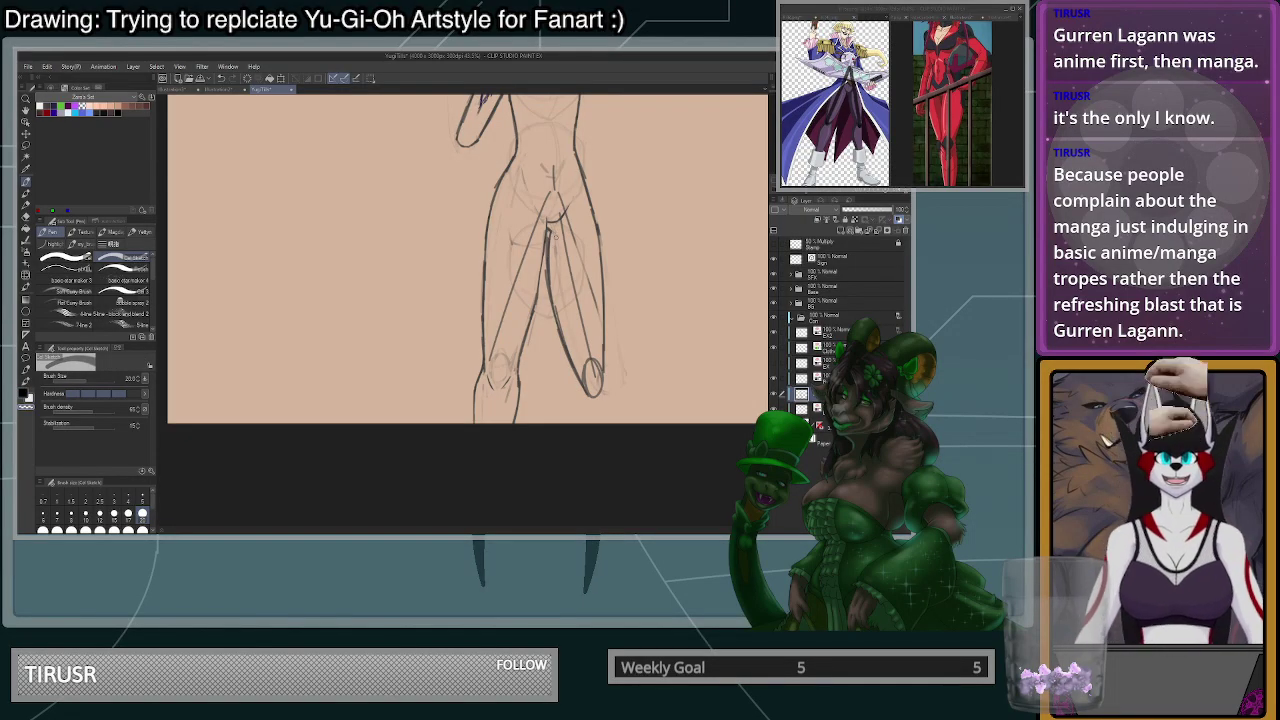
scroll(556, 237, down, 4)
scroll(600, 245, up, 4)
scroll(598, 245, down, 4)
scroll(636, 240, up, 4)
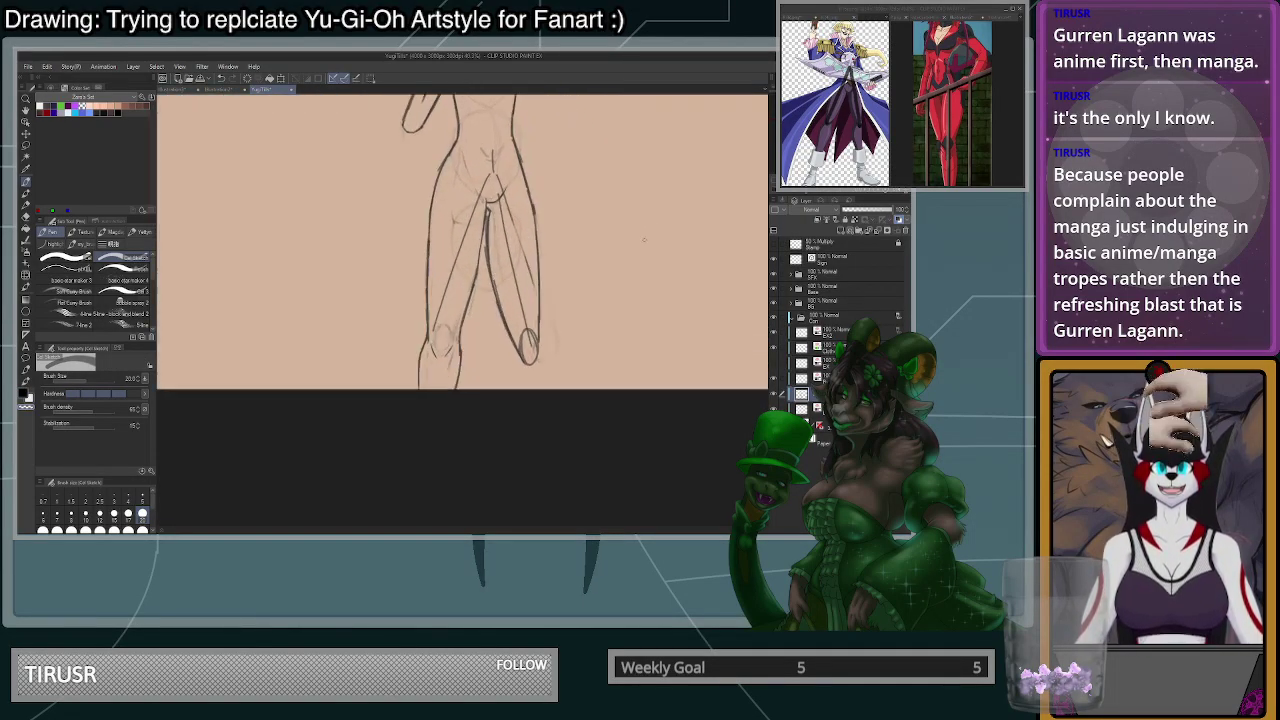
scroll(644, 239, up, 2)
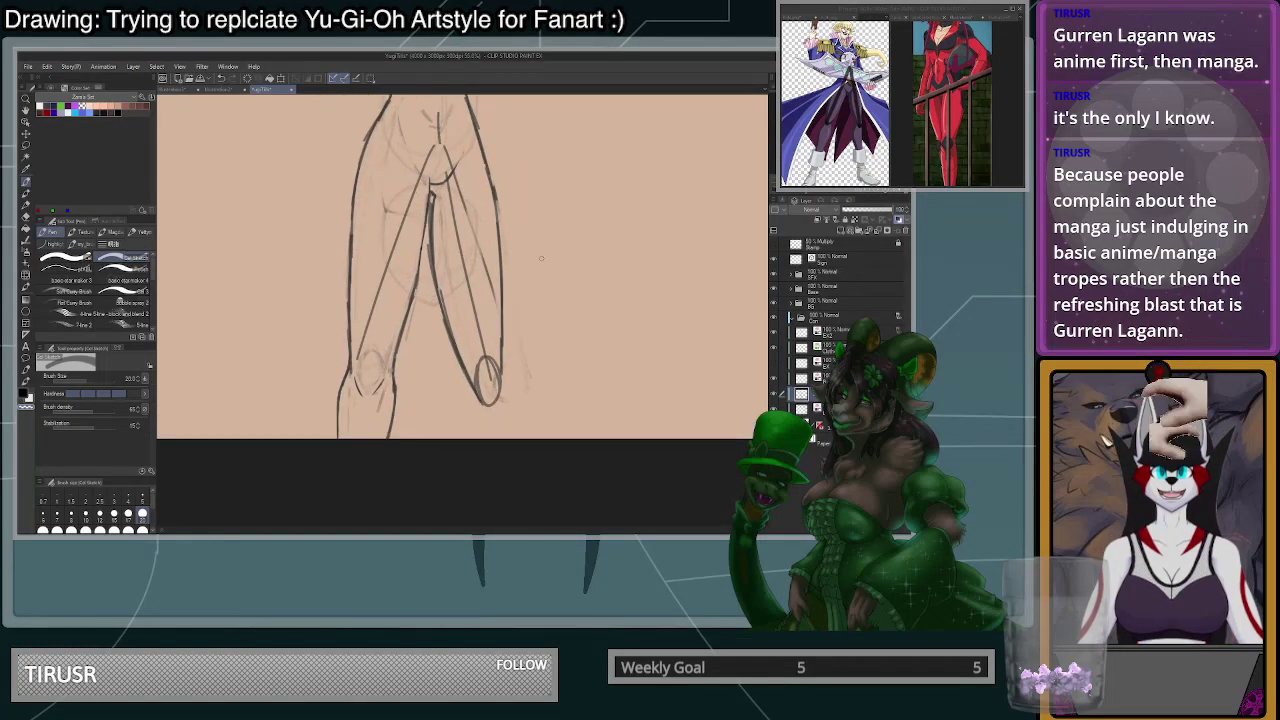
click(142, 529)
drag(490, 319, 508, 390)
drag(496, 342, 474, 390)
mouse_move(452, 237)
mouse_down()
mouse_move(436, 260)
mouse_move(430, 200)
mouse_move(416, 250)
mouse_move(428, 188)
mouse_up()
- Redraw the left leg's upper inner thigh line from the crotch into the remaining lower thigh line
scroll(428, 186, up, 2)
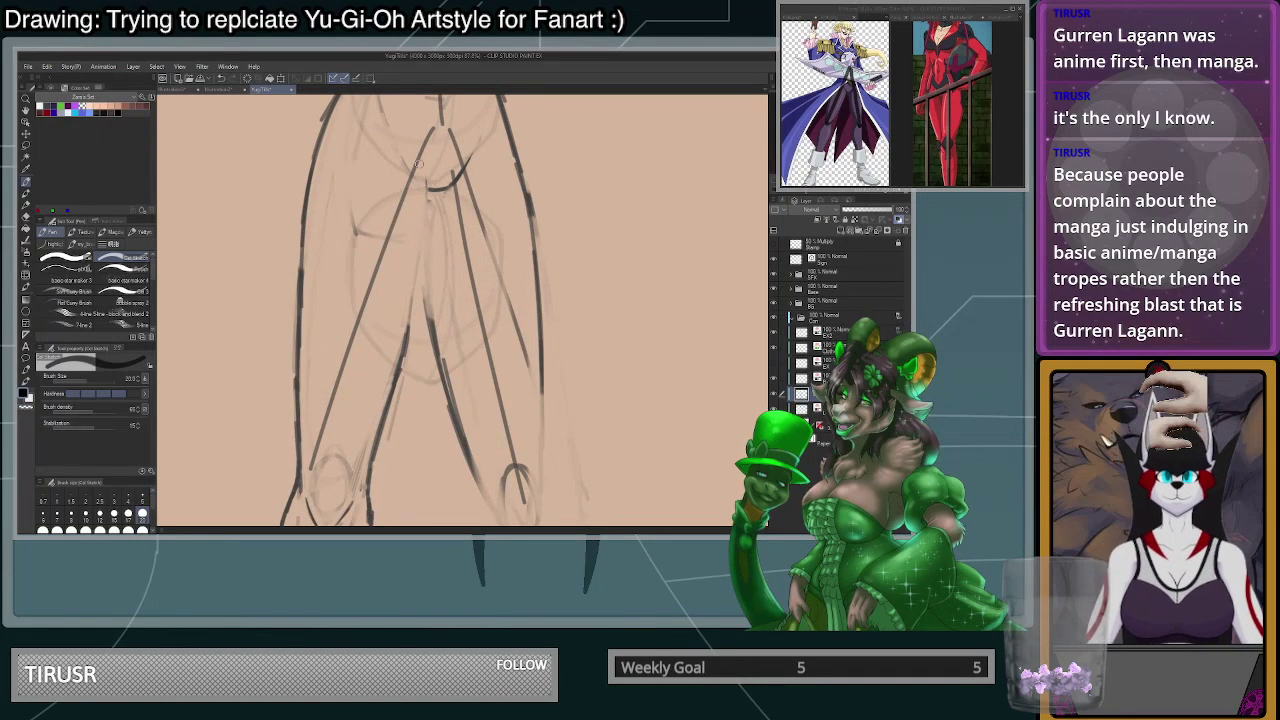
drag(412, 170, 398, 365)
key(ctrl+z)
drag(411, 284, 379, 400)
key(ctrl+z)
key(c)
drag(413, 304, 400, 388)
drag(410, 304, 403, 376)
key(ctrl+z)
drag(416, 302, 402, 376)
- Trim the overlapping lines where the left inner thigh meets the crotch curve with transparent strokes
scroll(420, 183, up, 4)
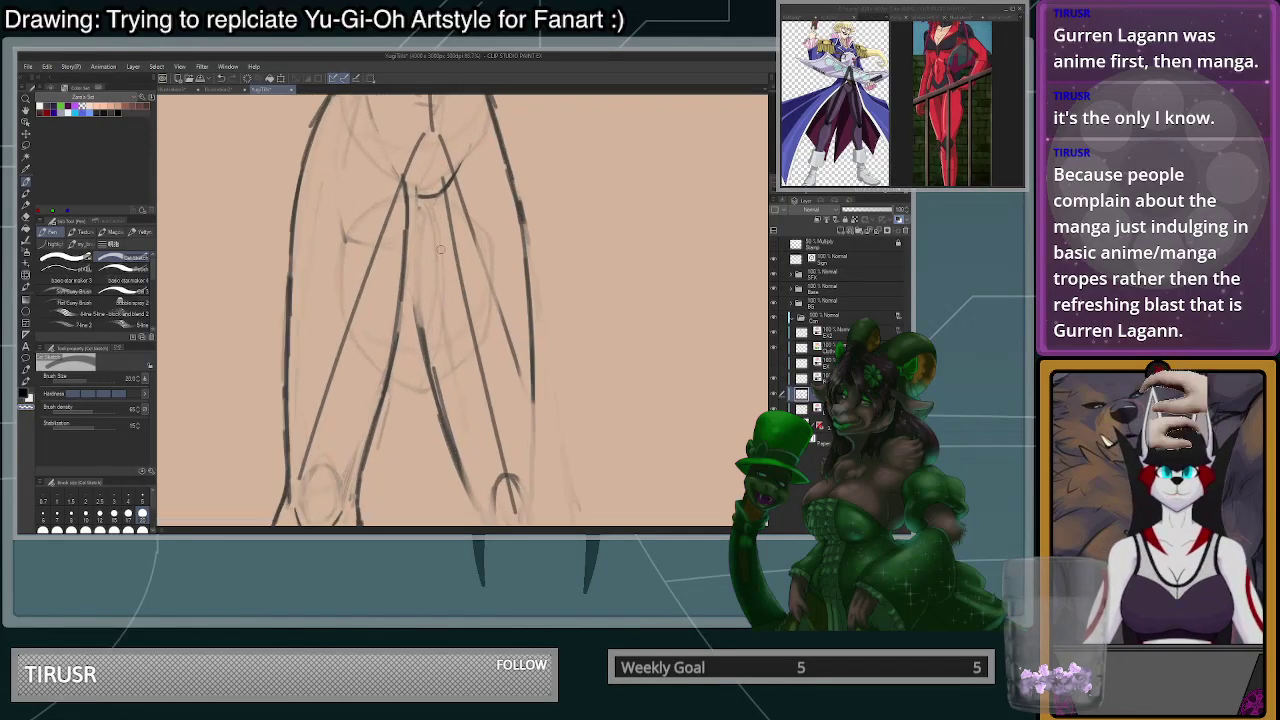
key(c)
mouse_move(422, 183)
mouse_down()
mouse_move(388, 171)
mouse_move(385, 134)
mouse_move(379, 178)
mouse_up()
key(c)
scroll(384, 214, down, 3)
scroll(467, 142, up, 8)
- Try to redraw and clean up the crotch curve between the two thighs
mouse_move(464, 143)
mouse_down()
mouse_move(398, 234)
mouse_move(318, 234)
mouse_move(320, 256)
mouse_move(392, 245)
mouse_move(464, 150)
mouse_move(424, 214)
mouse_up()
key(c)
key(ctrl+z)
mouse_move(306, 235)
mouse_down()
mouse_move(404, 234)
mouse_move(391, 238)
mouse_move(484, 130)
mouse_move(402, 234)
mouse_up()
key(ctrl+z)
key(ctrl+z)
mouse_move(476, 132)
mouse_down()
mouse_move(398, 236)
mouse_move(311, 240)
mouse_move(418, 220)
mouse_up()
key(ctrl+z)
- Redraw the crotch curve from the left inner thigh line and trim its upper edge with transparent strokes
mouse_move(328, 237)
mouse_down()
mouse_move(445, 180)
mouse_move(476, 132)
mouse_move(440, 172)
mouse_up()
key(c)
mouse_move(478, 123)
mouse_down()
mouse_move(413, 204)
mouse_move(374, 231)
mouse_move(344, 223)
mouse_move(400, 222)
mouse_up()
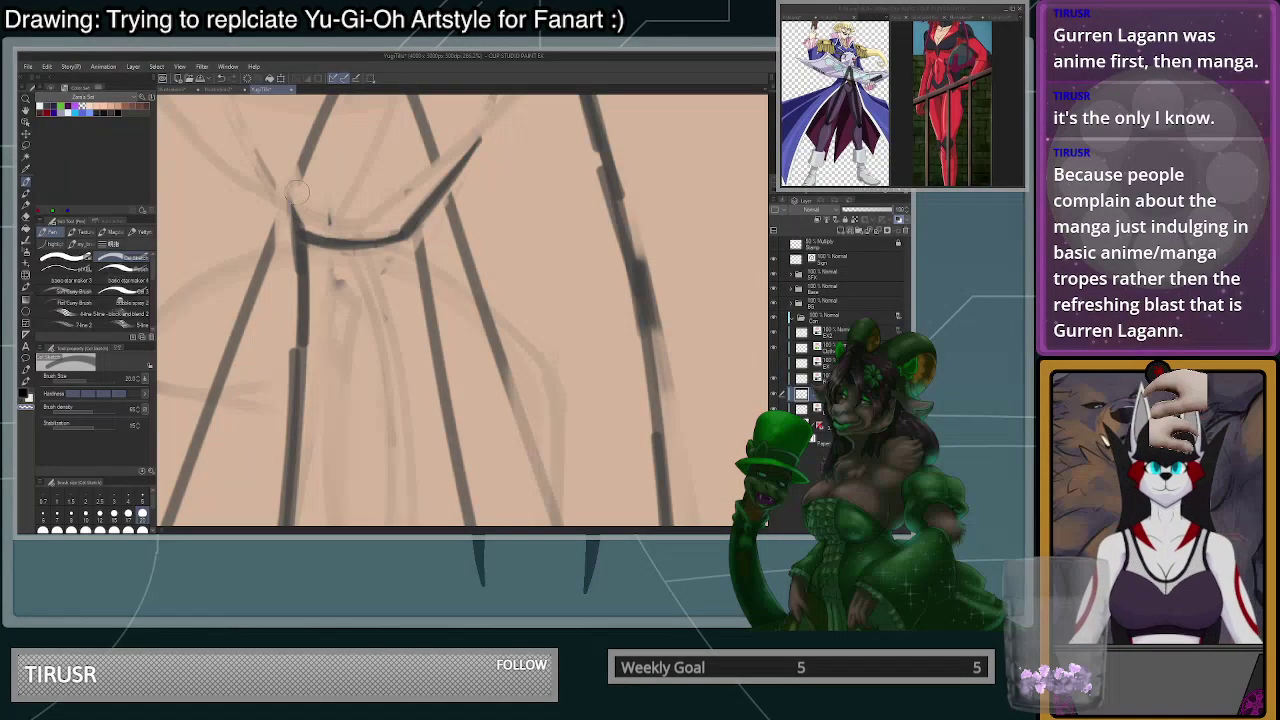
scroll(312, 224, down, 3)
scroll(430, 160, up, 2)
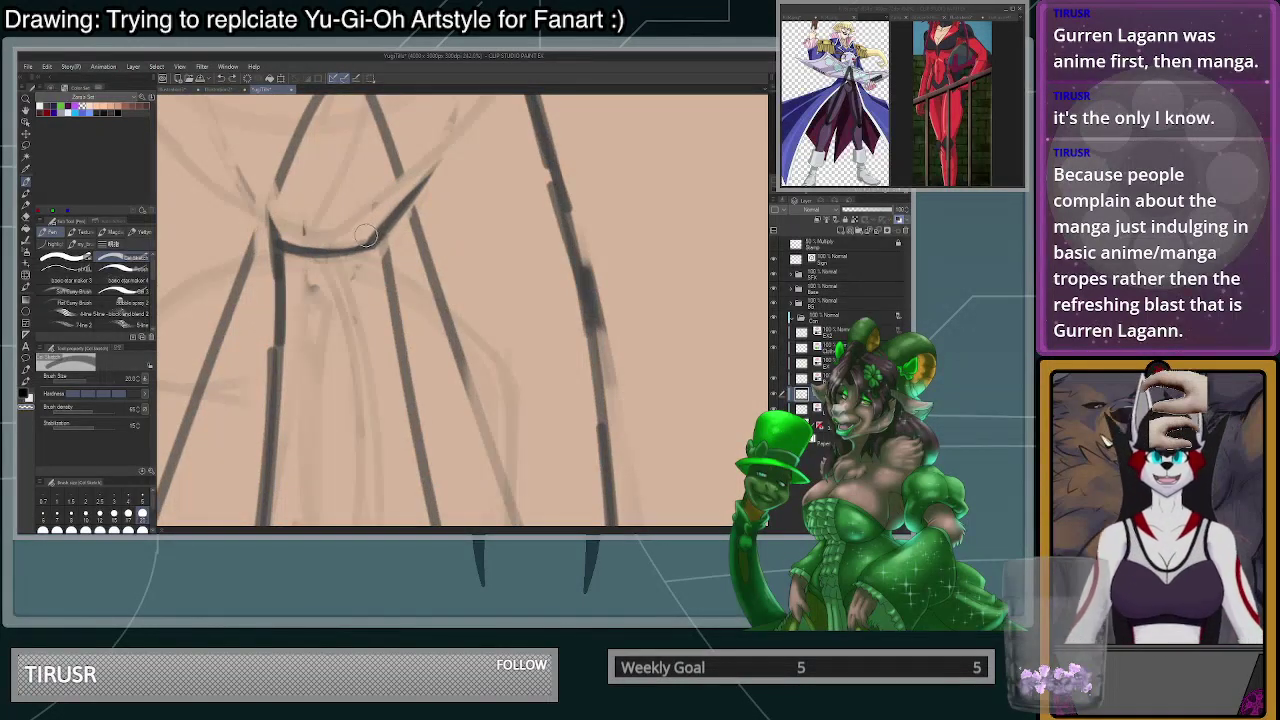
scroll(430, 182, down, 6)
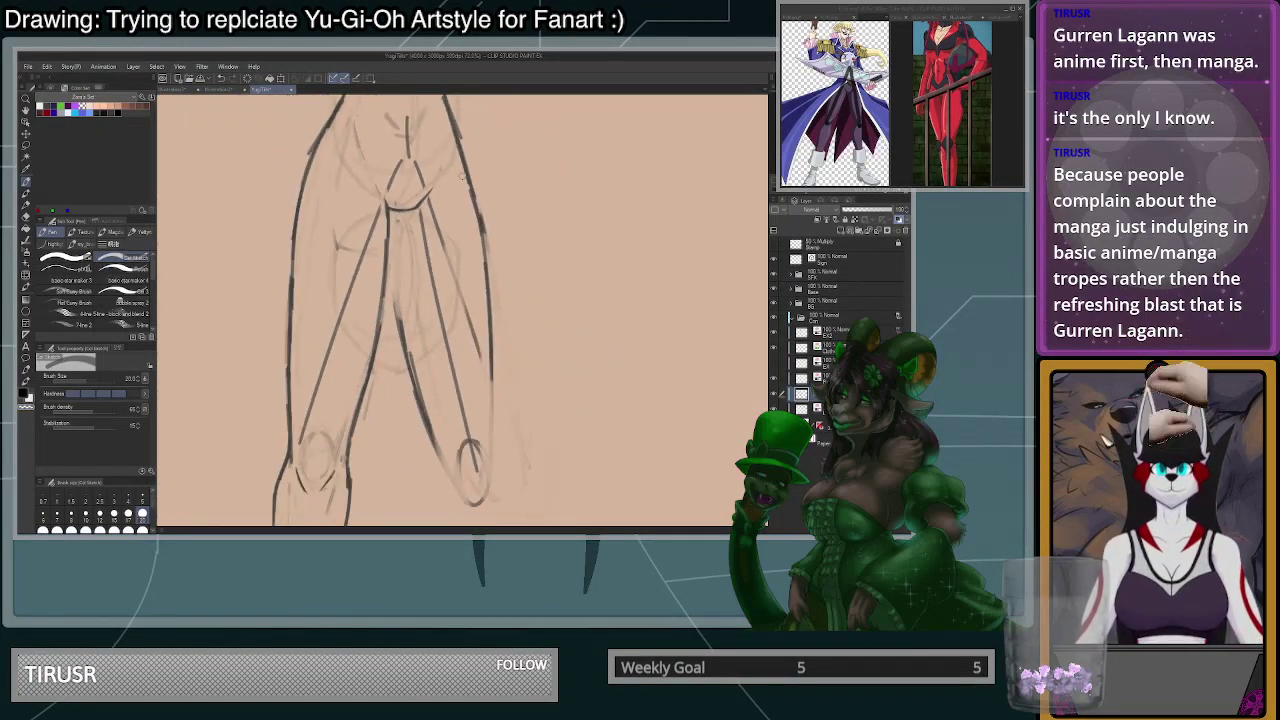
- Erase the right leg's inner thigh line and redraw it as one curve from below the crotch to the knee
scroll(474, 240, up, 3)
mouse_move(411, 282)
mouse_down()
mouse_move(411, 226)
mouse_move(425, 330)
mouse_up()
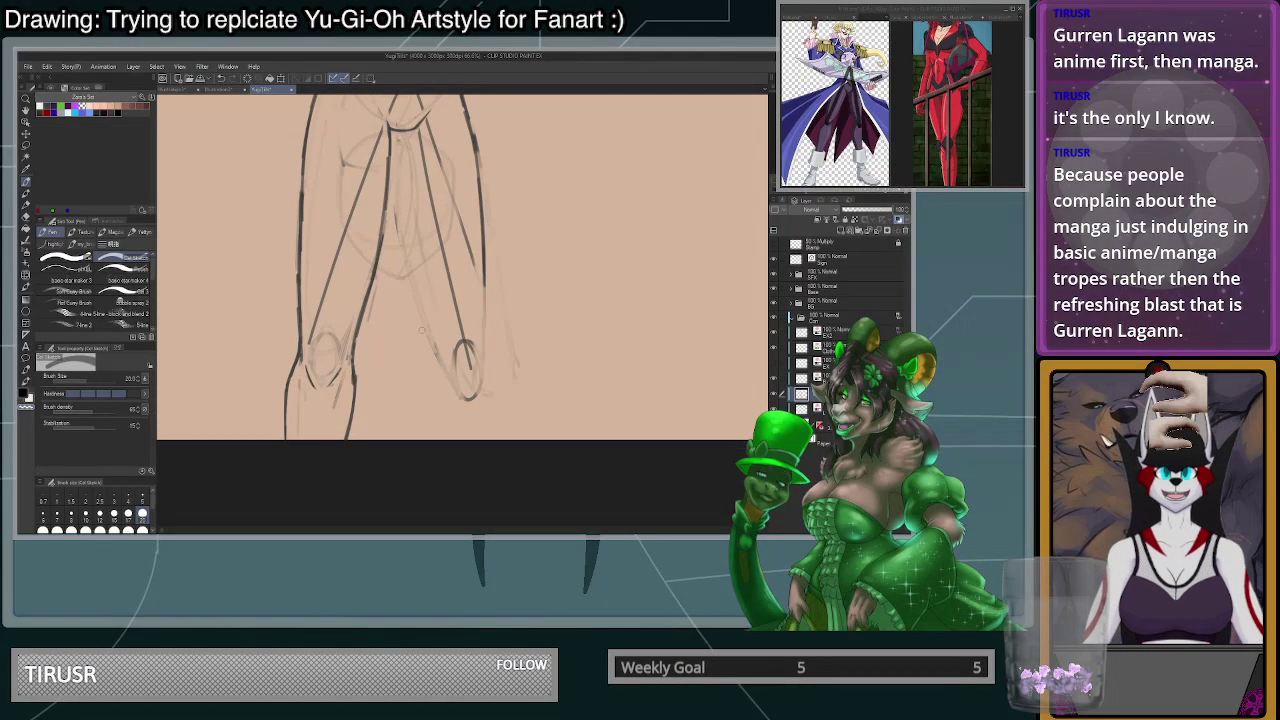
key(c)
drag(399, 138, 404, 228)
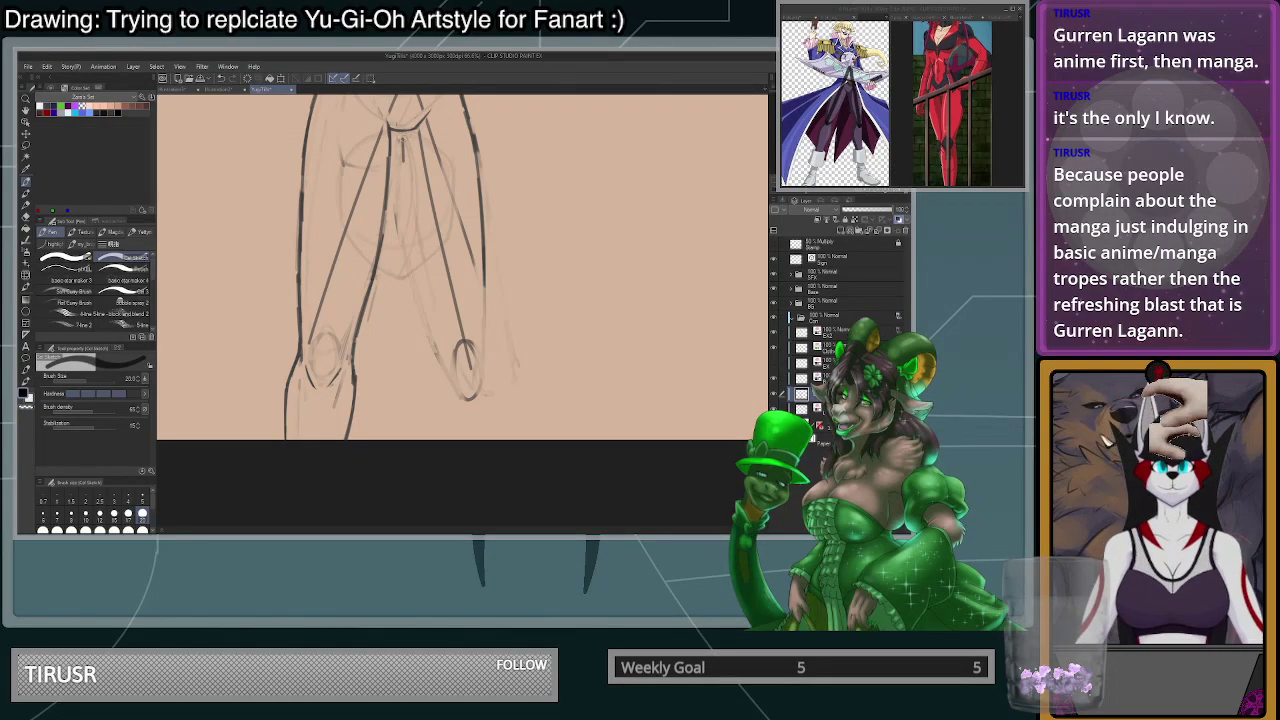
drag(399, 152, 404, 226)
key(ctrl+z)
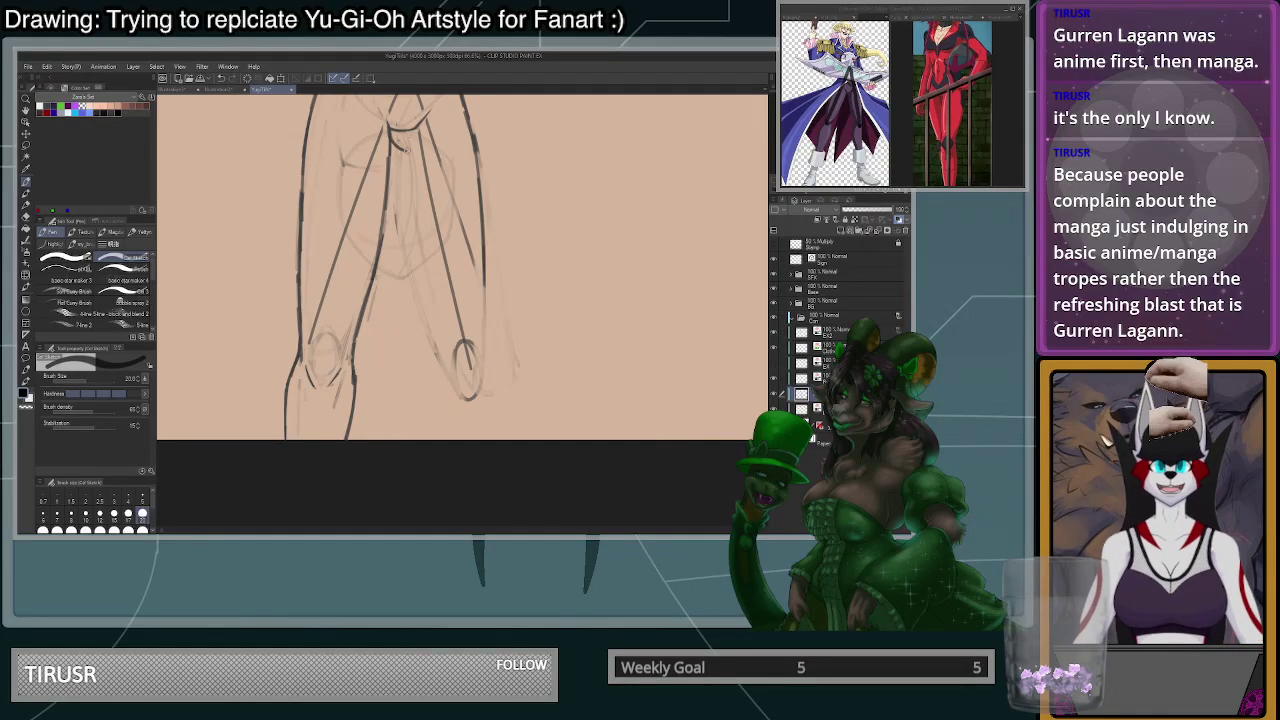
drag(404, 162, 410, 258)
key(ctrl+z)
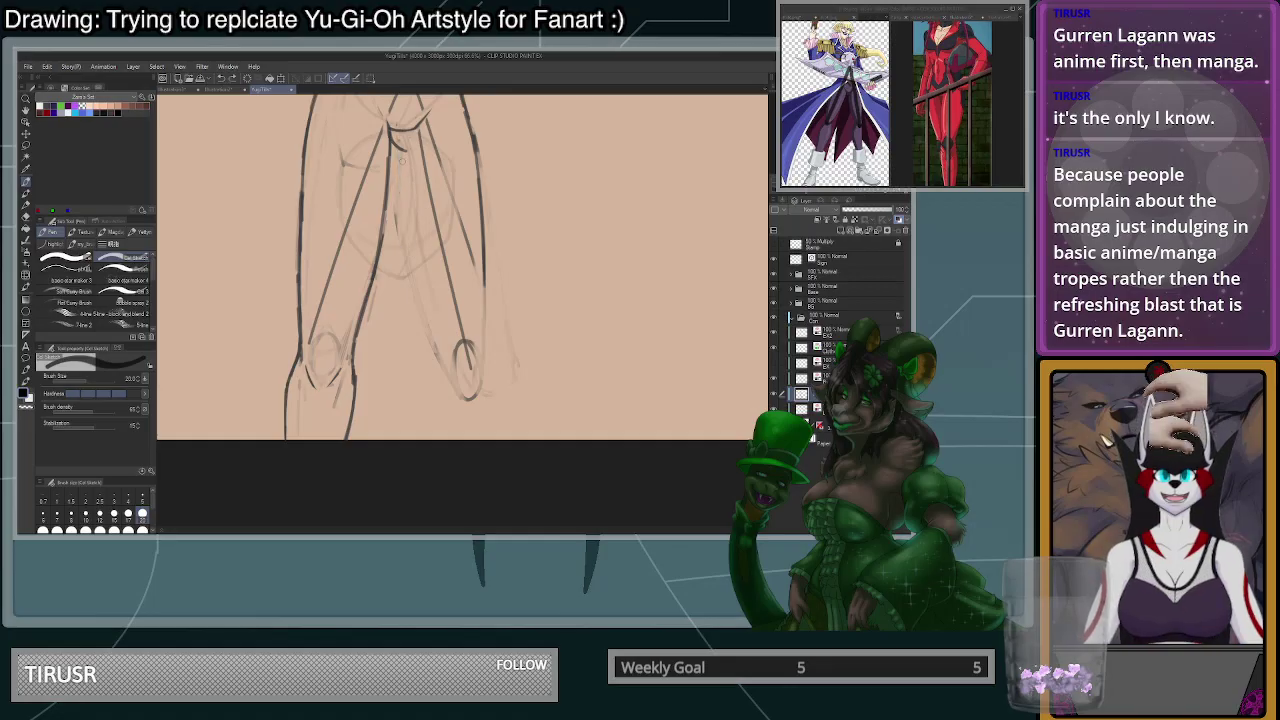
mouse_move(402, 146)
mouse_down()
mouse_move(410, 256)
mouse_move(456, 384)
mouse_up()
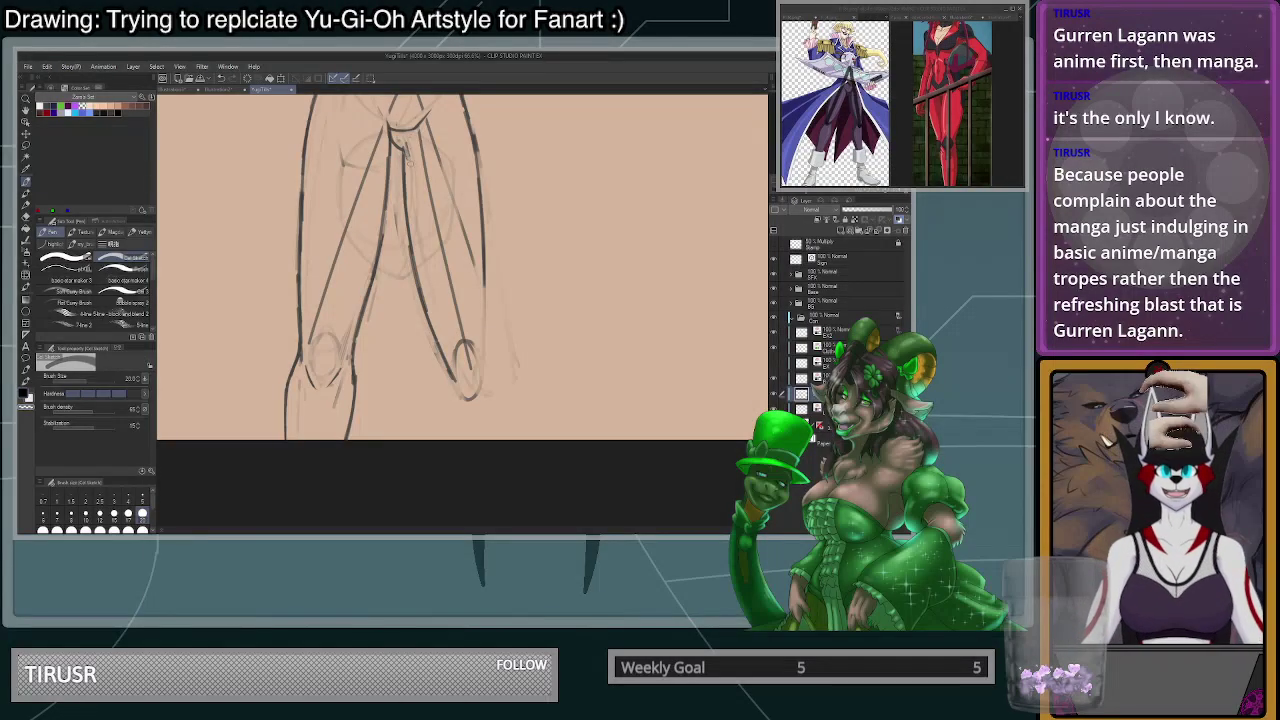
- Lasso the right hip and outer thigh contour and rotate it slightly inward toward the knee
scroll(445, 215, down, 4)
scroll(455, 115, up, 3)
key(m)
mouse_move(440, 140)
mouse_down()
mouse_move(456, 260)
mouse_move(525, 200)
mouse_move(480, 160)
mouse_up()
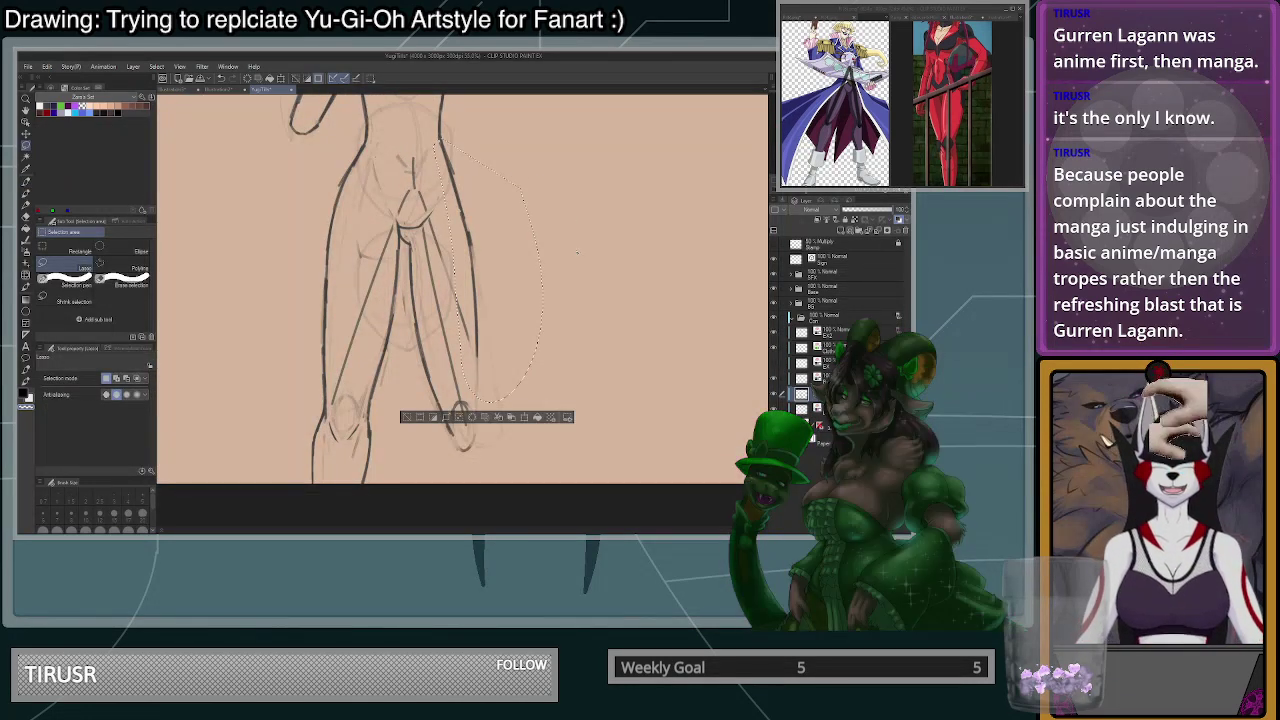
key(ctrl+t)
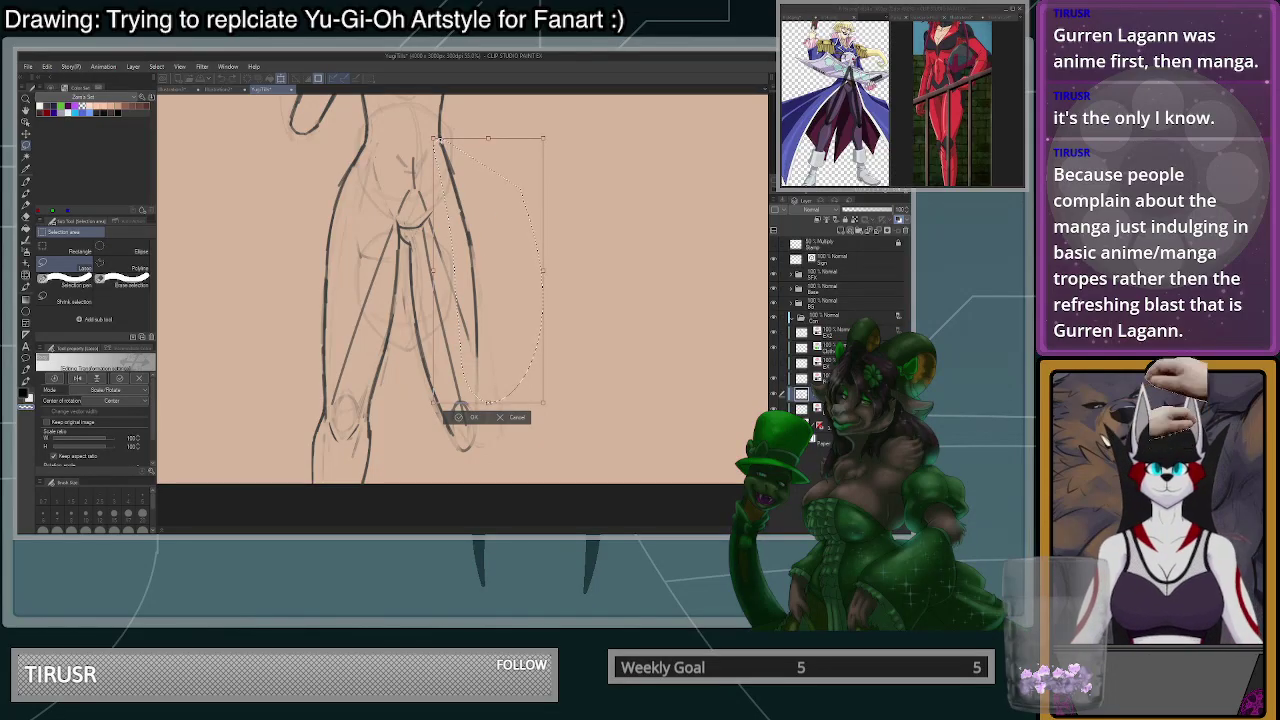
drag(605, 211, 629, 237)
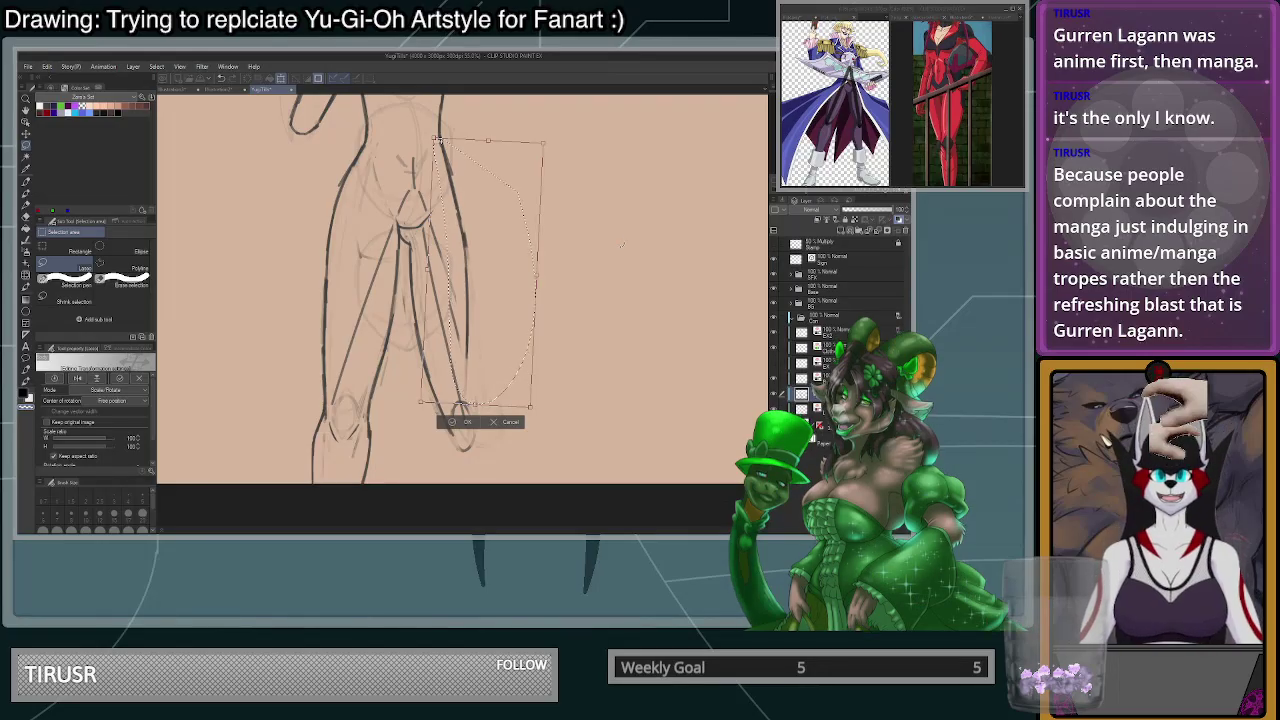
click(462, 421)
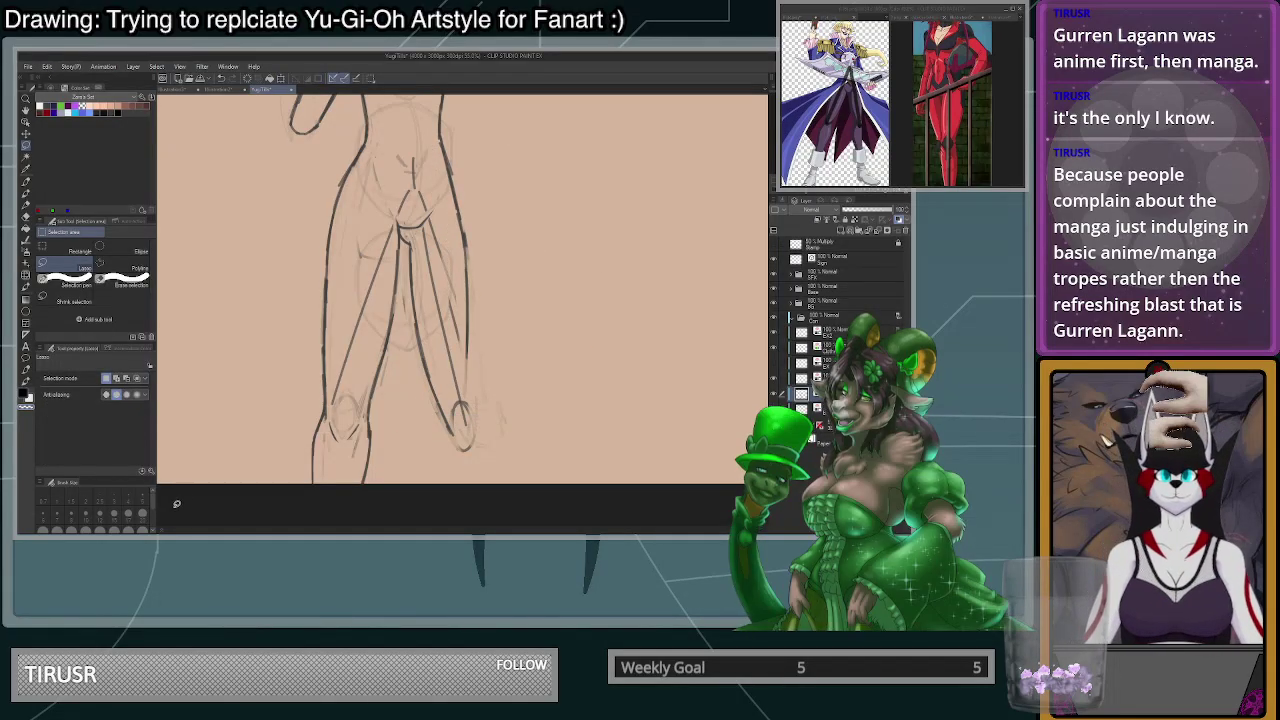
- Erase the right knee oval, the leg's lower guide line and the lower inner thigh with a size 100 transparent brush
key(p)
mouse_move(462, 282)
mouse_down()
mouse_move(471, 388)
mouse_move(450, 420)
mouse_move(461, 423)
mouse_up()
key(ctrl+z)
key(c)
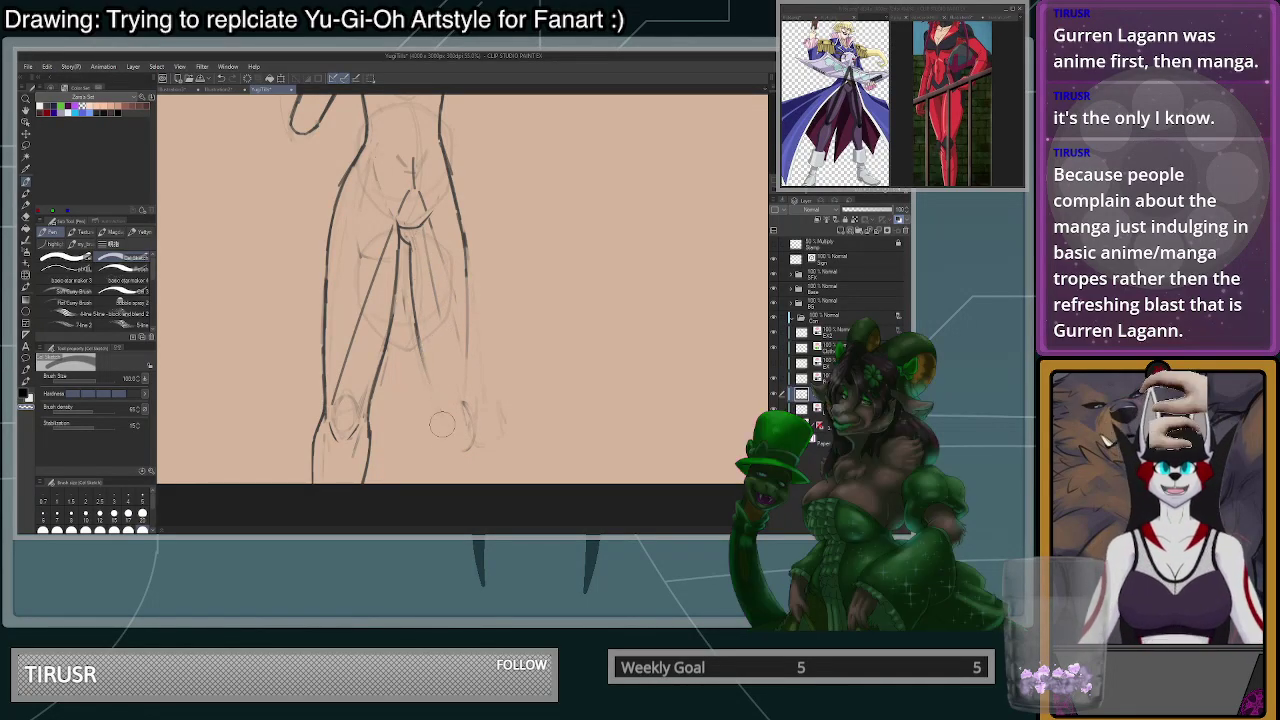
- Redraw the right leg's lower inner thigh line down to the knee with a size 20 brush
click(141, 514)
drag(415, 322, 439, 431)
key(ctrl+z)
drag(417, 360, 432, 408)
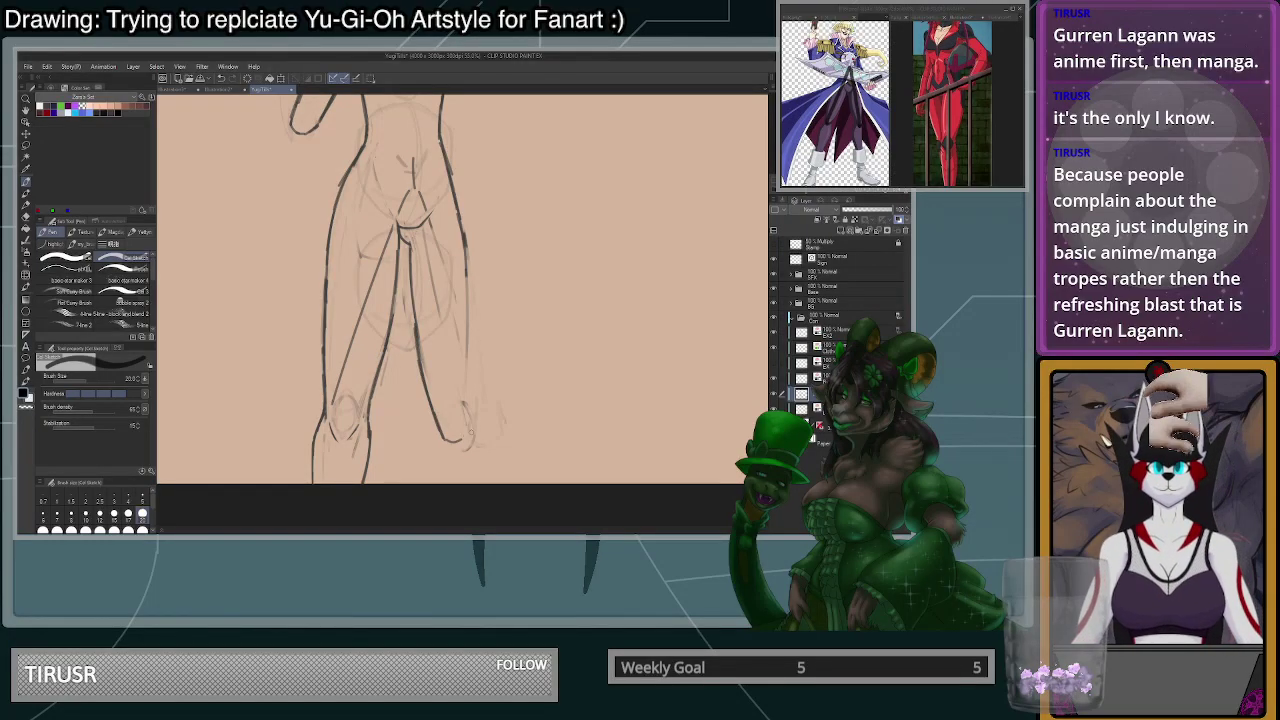
- Redraw the right leg's outer thigh line from the hip down to the knee with overlapping size 20 strokes
drag(470, 433, 470, 338)
key(ctrl+z)
drag(466, 264, 469, 397)
mouse_move(469, 340)
mouse_down()
mouse_move(467, 418)
mouse_move(466, 258)
mouse_up()
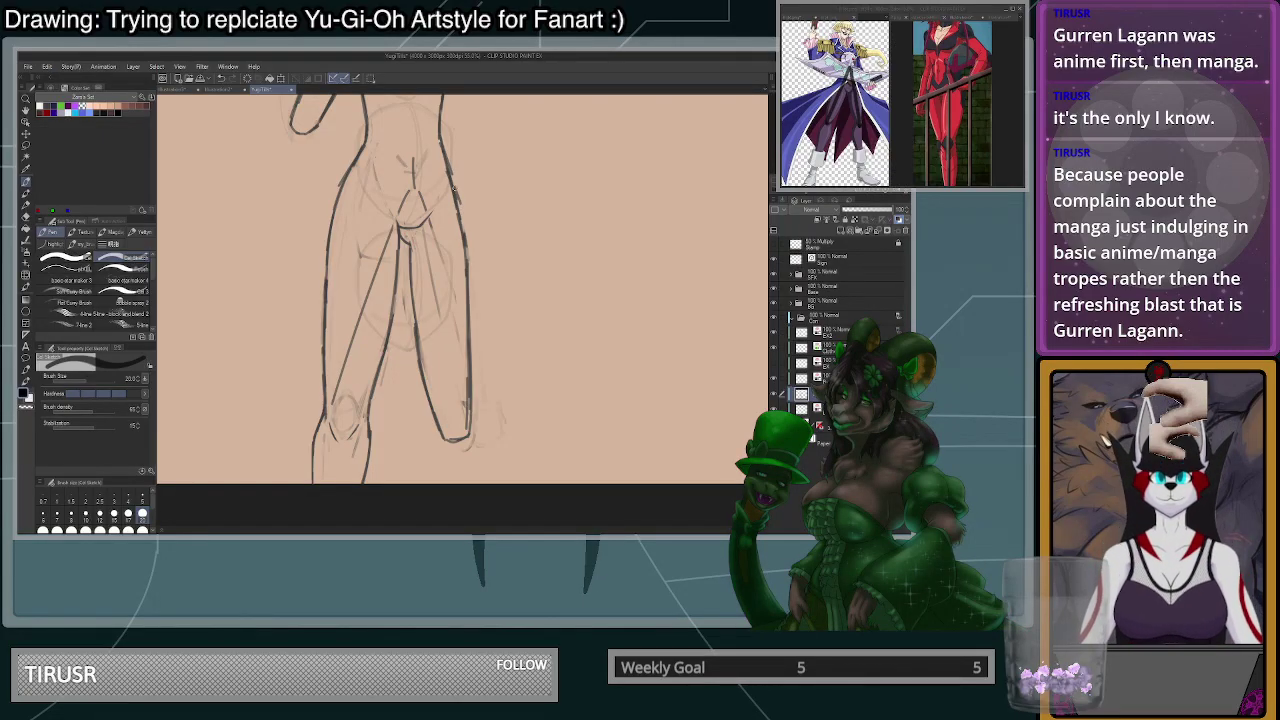
drag(452, 185, 466, 436)
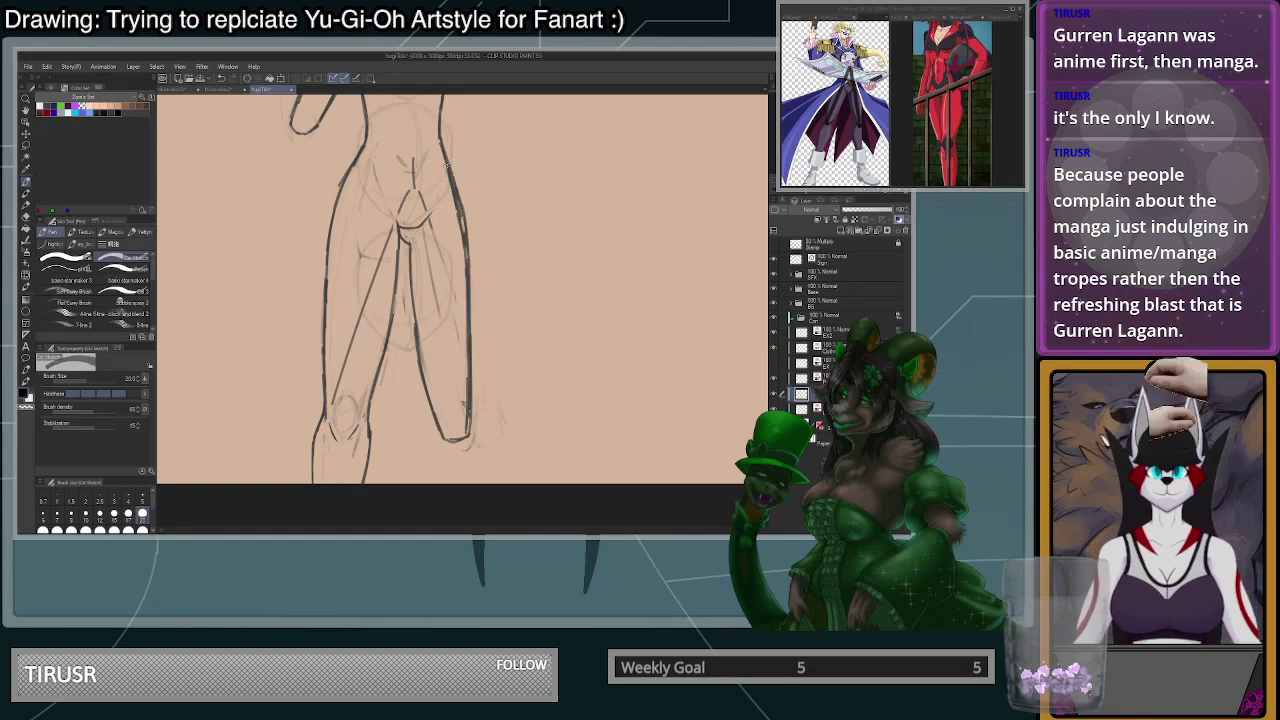
scroll(467, 270, down, 1)
drag(463, 238, 456, 366)
scroll(475, 430, up, 3)
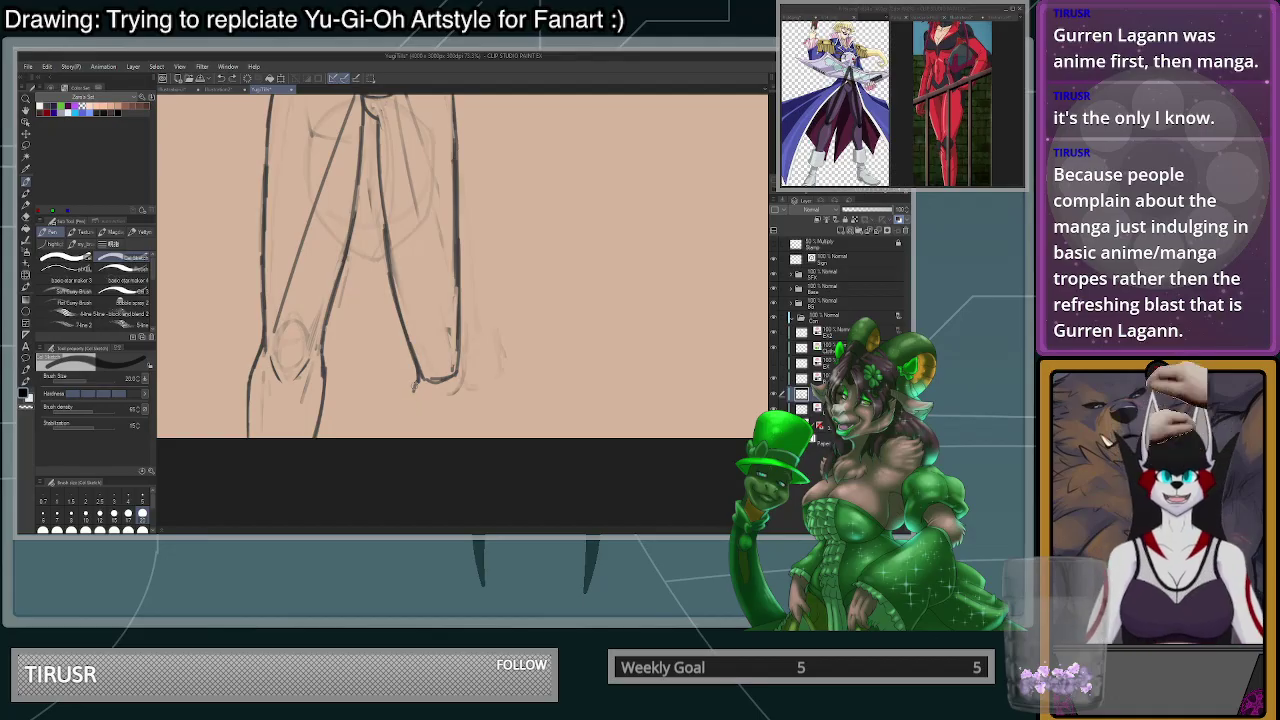
scroll(409, 429, down, 9)
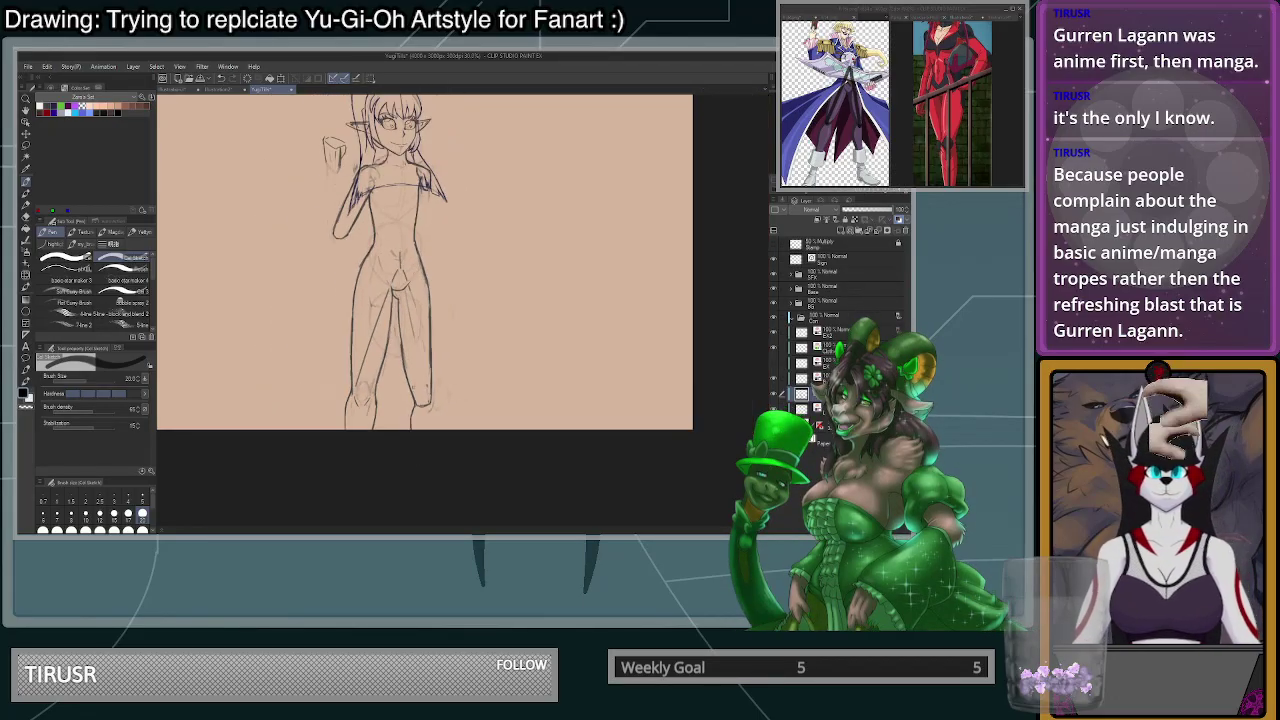
- Draw the right leg's outer and inner calf lines from the knee down to the canvas edge
scroll(375, 396, up, 7)
scroll(378, 396, down, 5)
scroll(482, 384, up, 6)
drag(429, 416, 434, 477)
drag(427, 385, 434, 477)
drag(429, 416, 436, 477)
scroll(427, 458, up, 4)
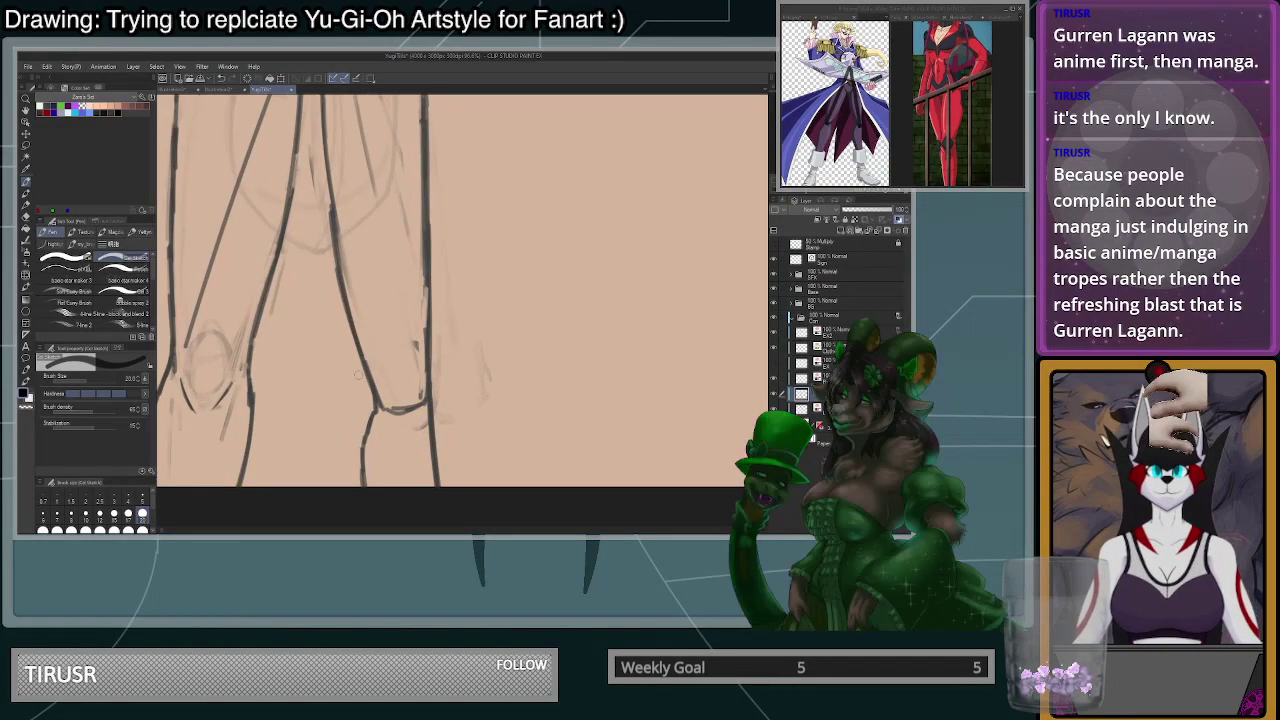
drag(377, 410, 370, 503)
- Partly erase the curved line across the bottom of the right knee
key(c)
drag(372, 374, 377, 402)
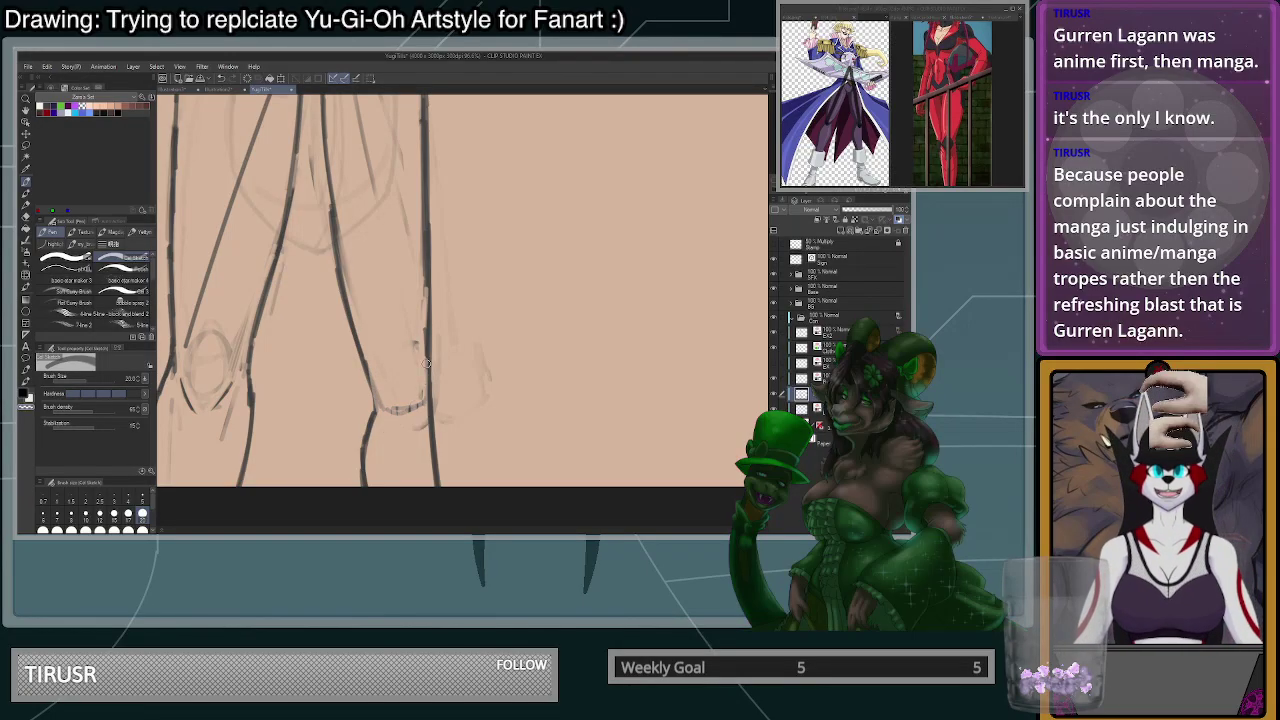
scroll(392, 437, up, 2)
- Darken the right leg's outer line near the knee and restroke the inner thigh line with a fuller curve
key(c)
drag(441, 343, 445, 416)
mouse_move(358, 364)
mouse_down()
mouse_move(364, 407)
mouse_move(355, 370)
mouse_up()
key(ctrl+z)
mouse_move(306, 128)
mouse_down()
mouse_move(357, 381)
mouse_move(341, 300)
mouse_up()
mouse_move(362, 364)
mouse_down()
mouse_move(367, 389)
mouse_move(334, 252)
mouse_up()
scroll(341, 281, down, 5)
scroll(320, 185, up, 2)
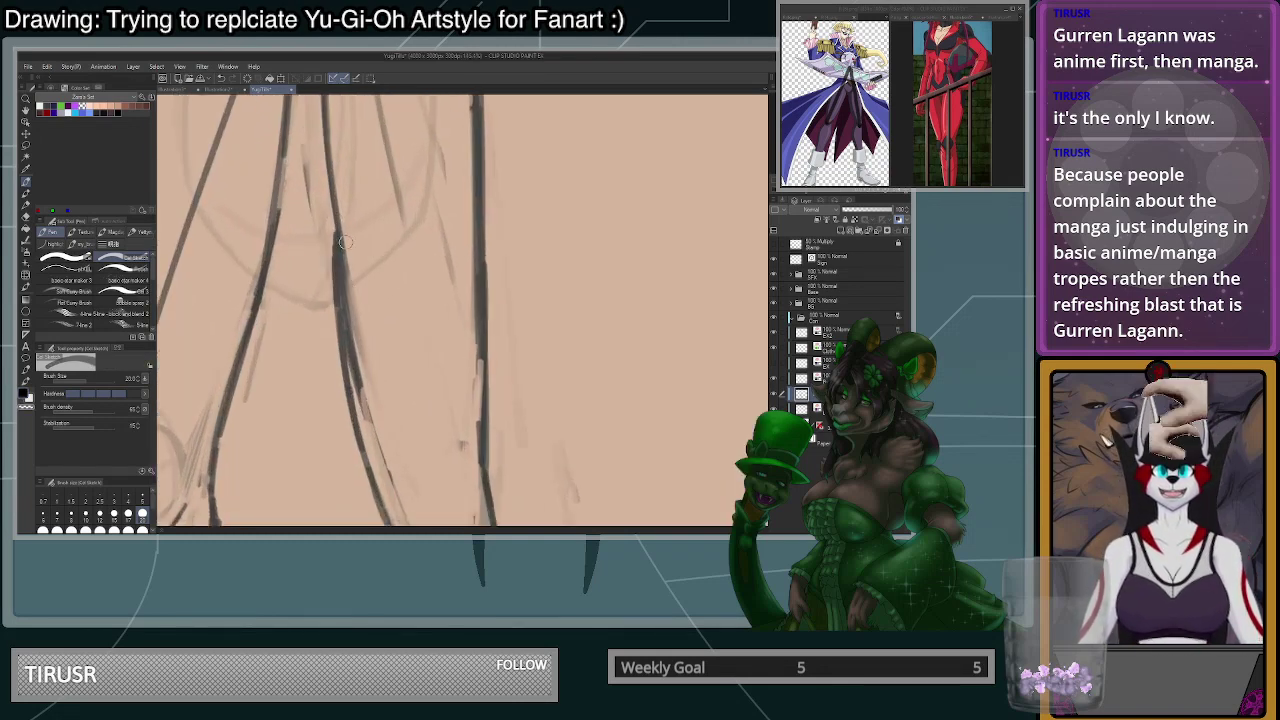
scroll(350, 340, down, 4)
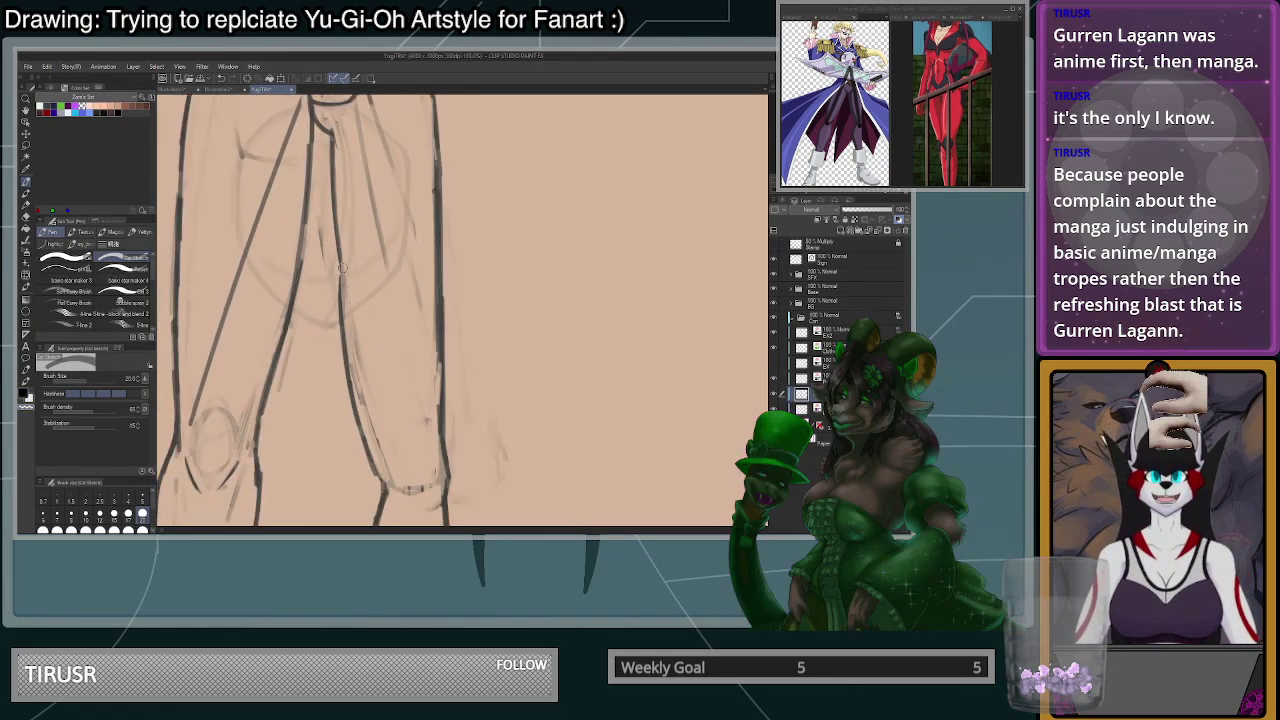
- Trim the doubled right inner thigh line with the transparent brush and restroke it as one cleaner contour
scroll(335, 170, up, 3)
key(c)
drag(330, 150, 335, 300)
mouse_move(331, 196)
mouse_down()
mouse_move(336, 366)
mouse_move(335, 318)
mouse_move(343, 422)
mouse_move(337, 243)
mouse_move(350, 414)
mouse_up()
key(c)
mouse_move(338, 180)
mouse_down()
mouse_move(334, 210)
mouse_move(336, 153)
mouse_move(345, 325)
mouse_up()
scroll(395, 175, down, 4)
scroll(422, 261, up, 1)
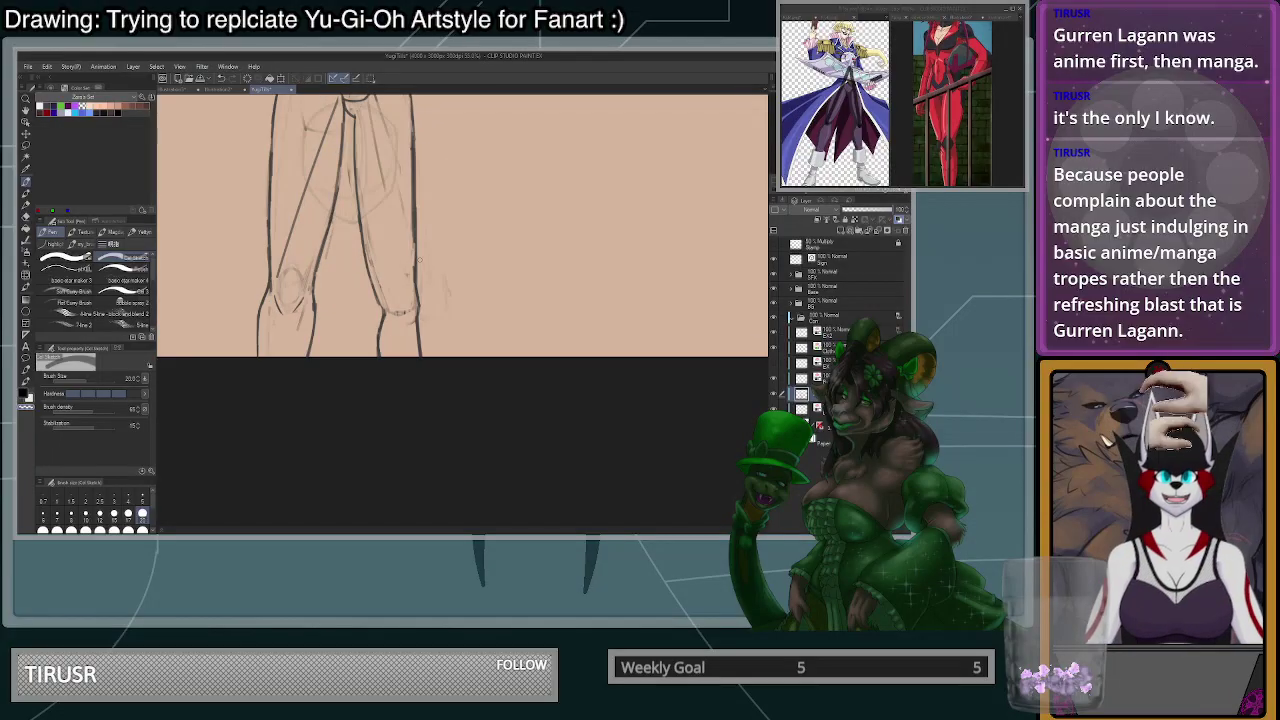
scroll(422, 275, up, 1)
scroll(420, 300, down, 3)
scroll(445, 195, up, 3)
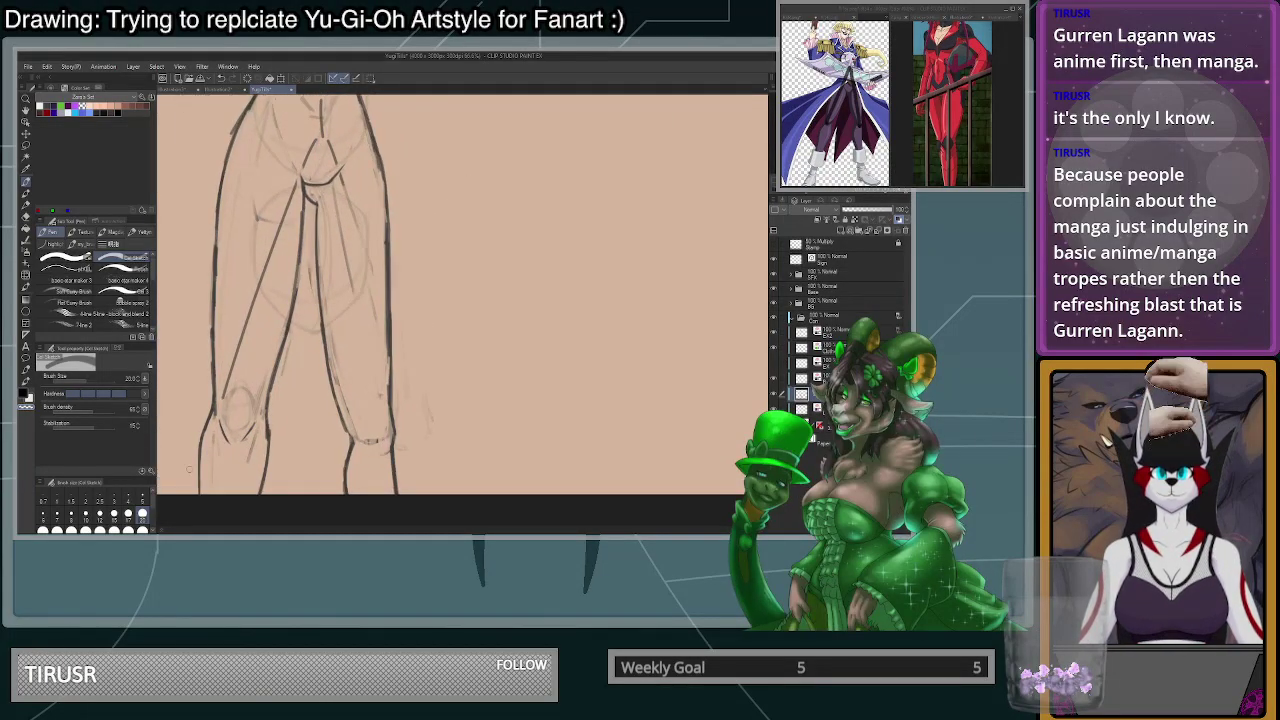
key(c)
drag(317, 204, 326, 306)
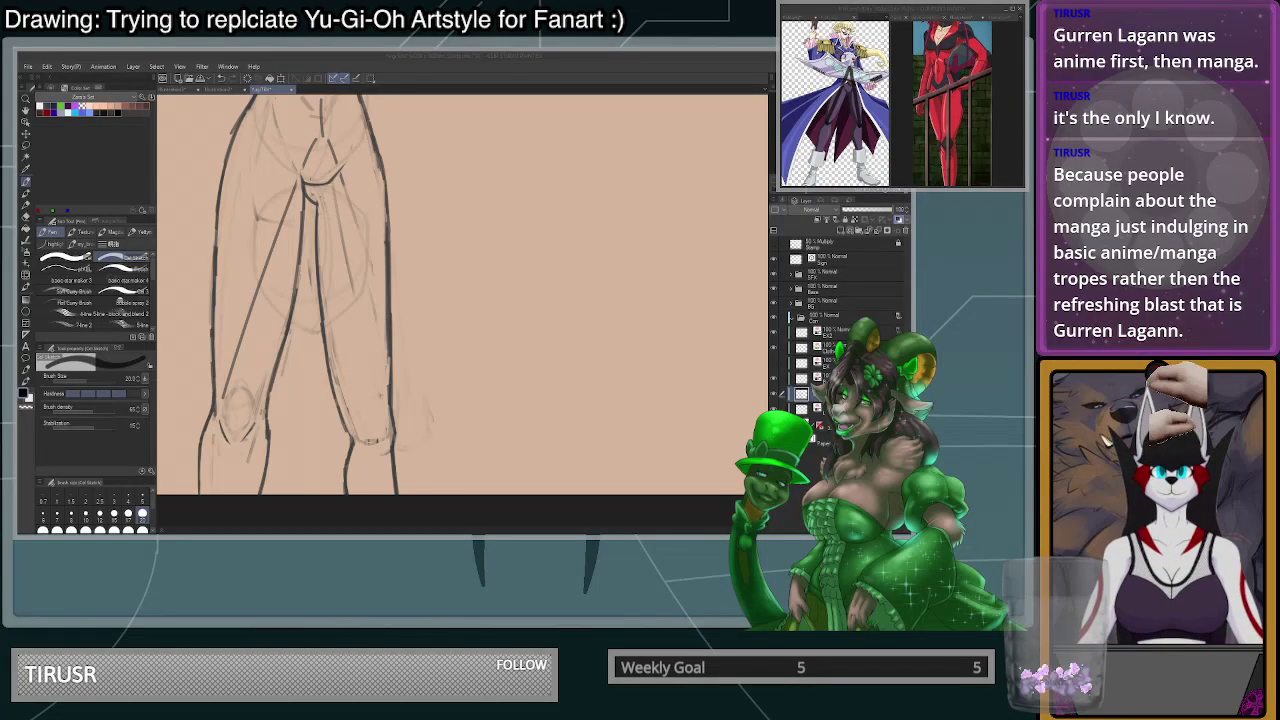
- Lasso the right torso and hip contour from armpit to upper thigh, shift it slightly up and outward, and deselect it
scroll(490, 346, down, 5)
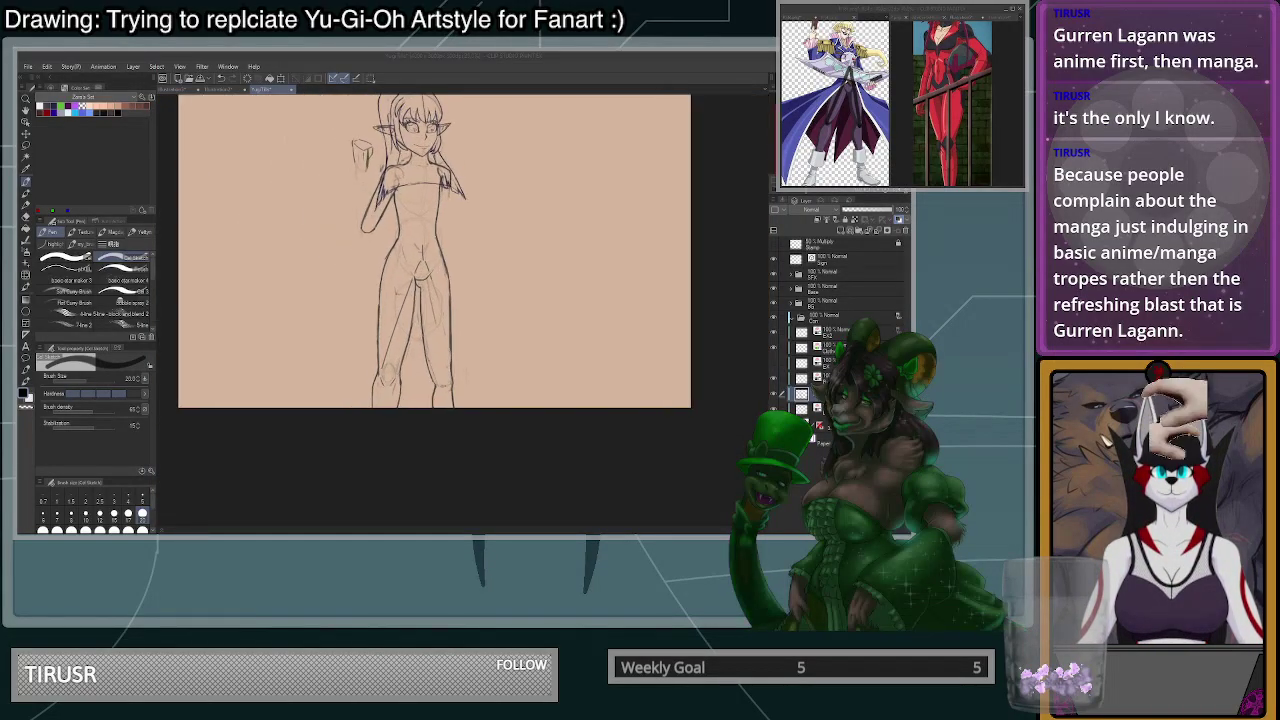
scroll(434, 250, up, 3)
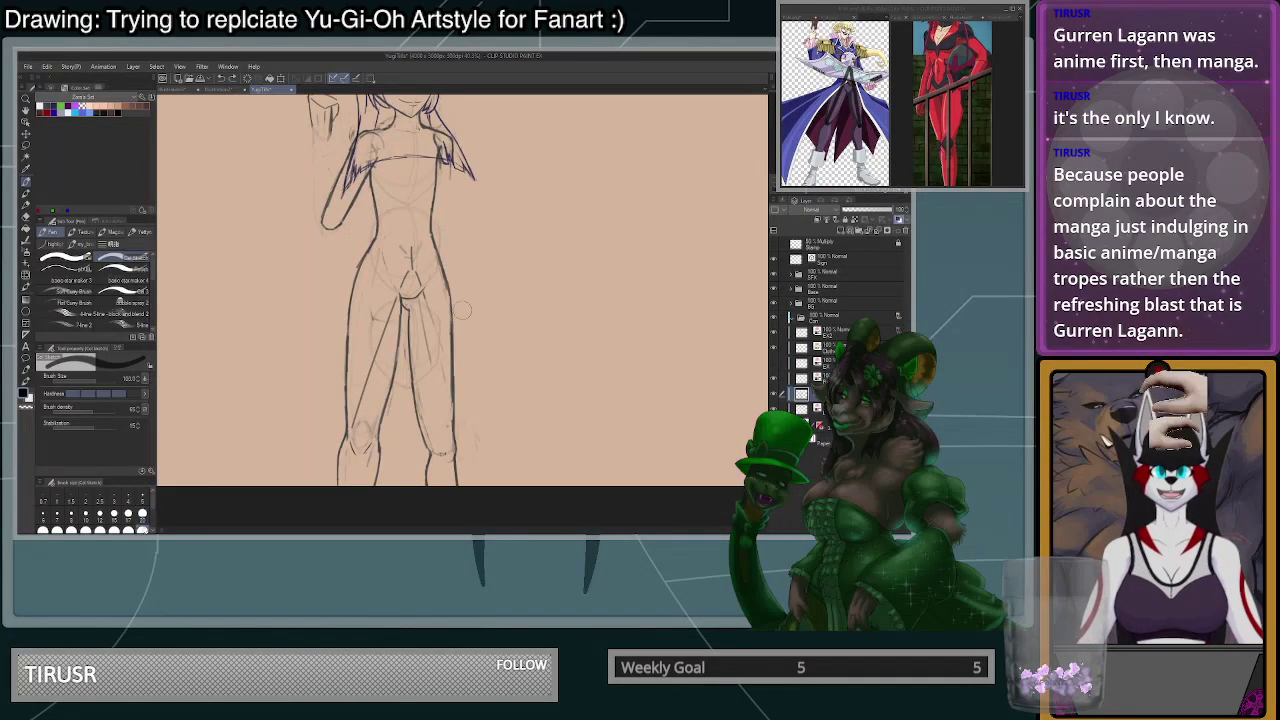
key(m)
mouse_move(441, 158)
mouse_down()
mouse_move(425, 242)
mouse_move(444, 320)
mouse_move(460, 212)
mouse_move(448, 162)
mouse_up()
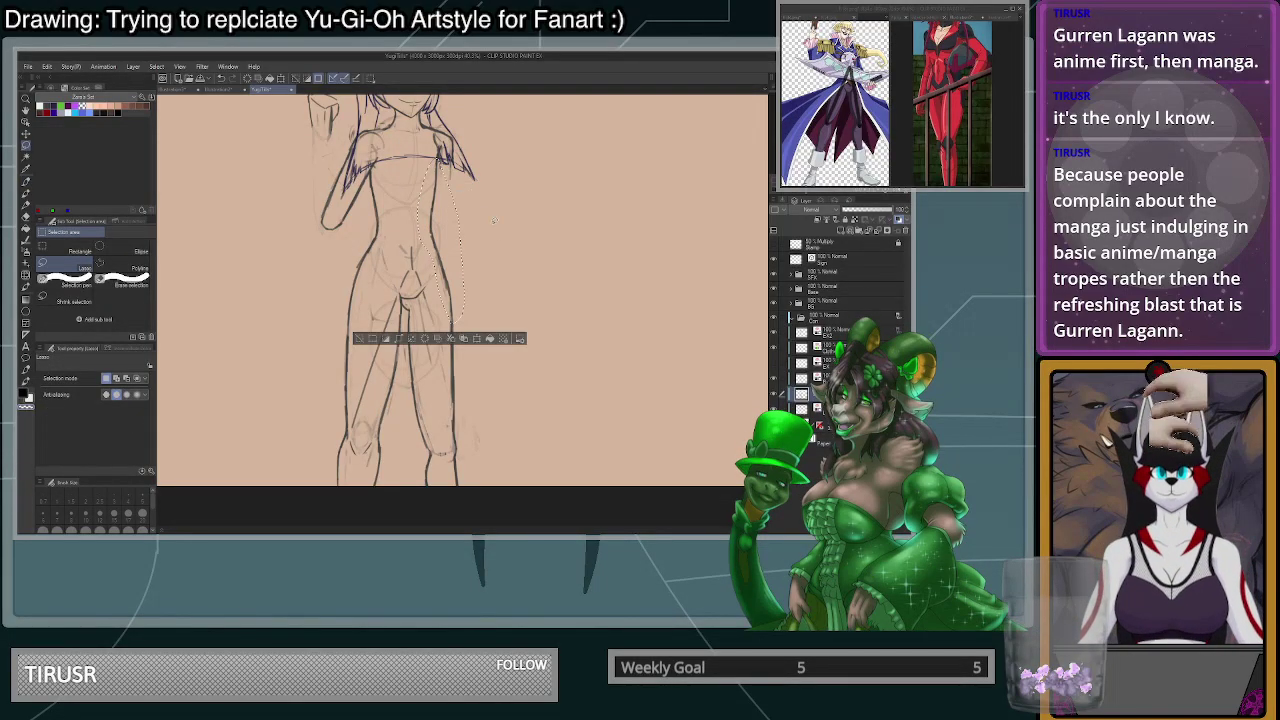
key(ctrl+t)
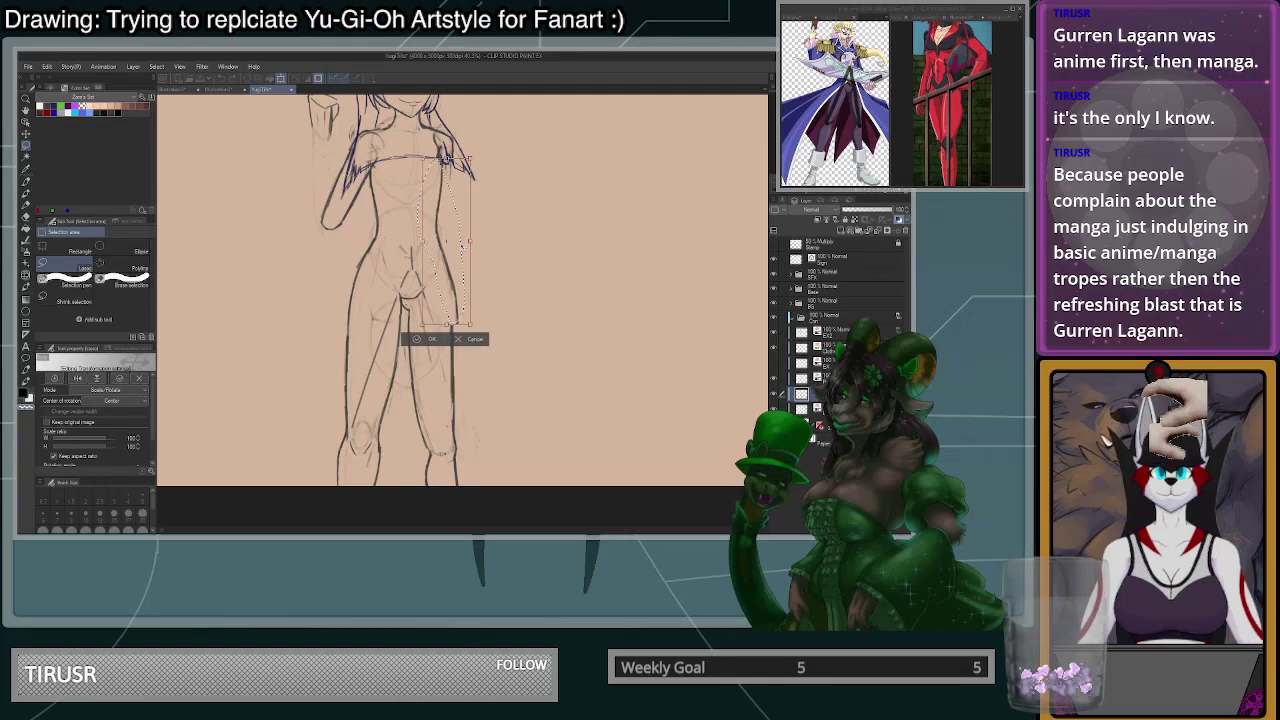
drag(464, 245, 466, 240)
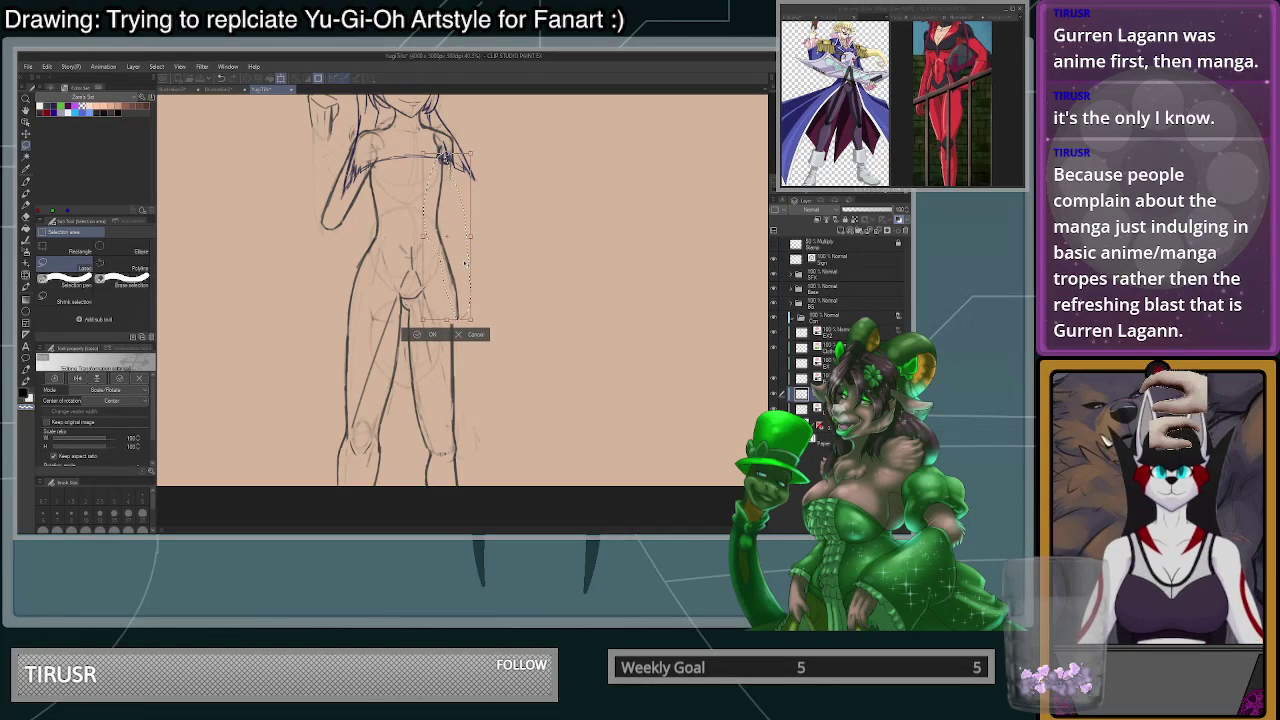
click(440, 336)
key(ctrl+d)
- Erase the stray contour marks at the right armpit with a size 100 brush and return to size 20
scroll(471, 165, up, 2)
scroll(427, 189, up, 1)
key(p)
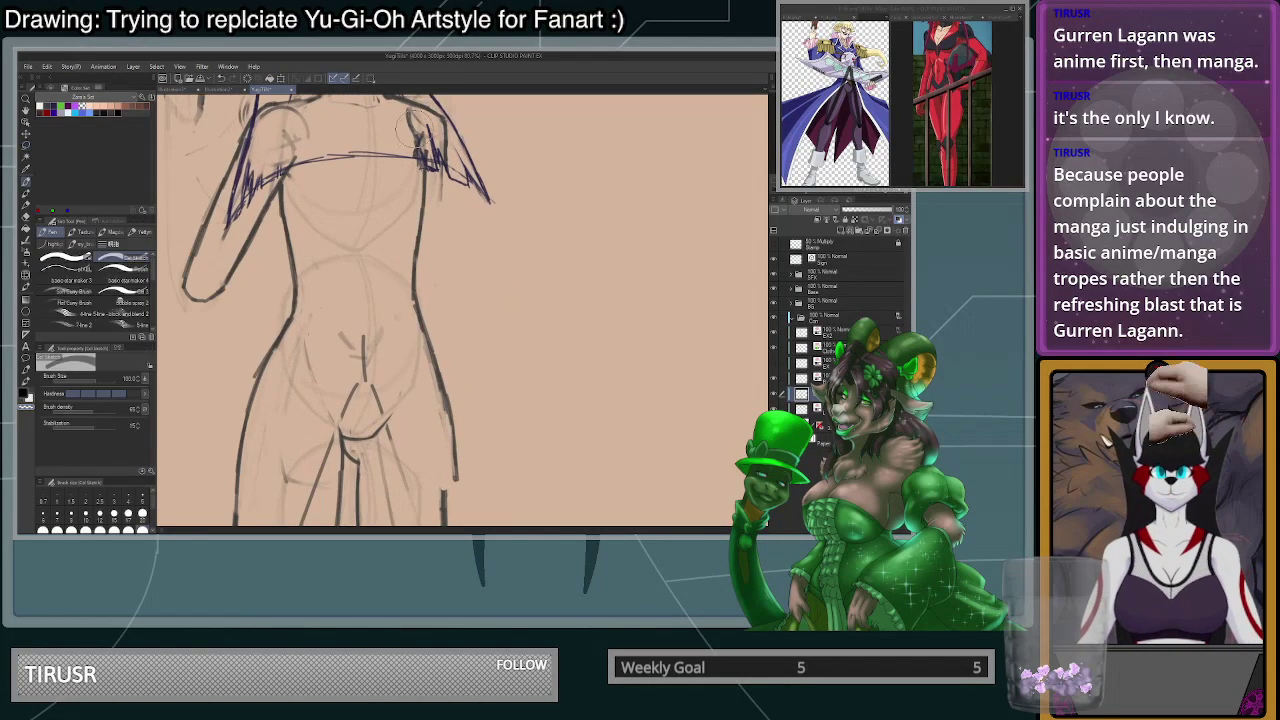
click(142, 514)
drag(430, 130, 427, 142)
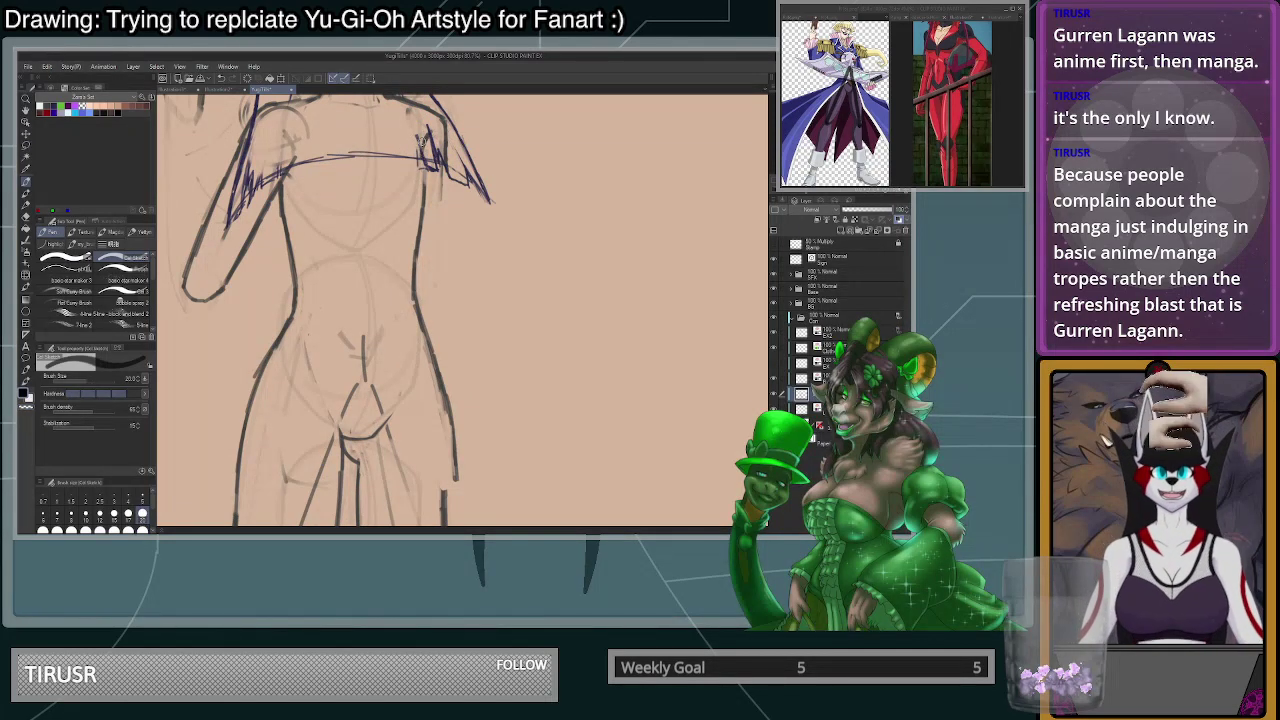
- Draw a new outer thigh line from the end of the shifted hip contour down to the right knee
scroll(427, 189, down, 3)
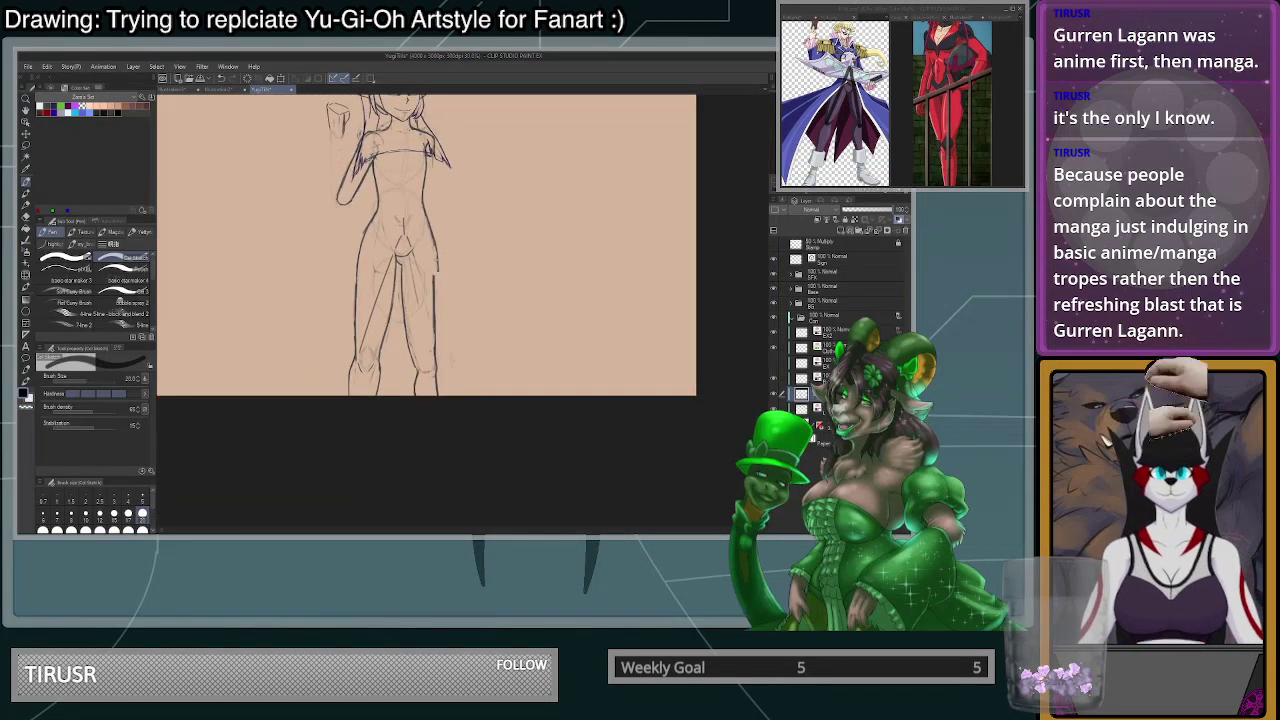
drag(440, 290, 440, 363)
key(ctrl+z)
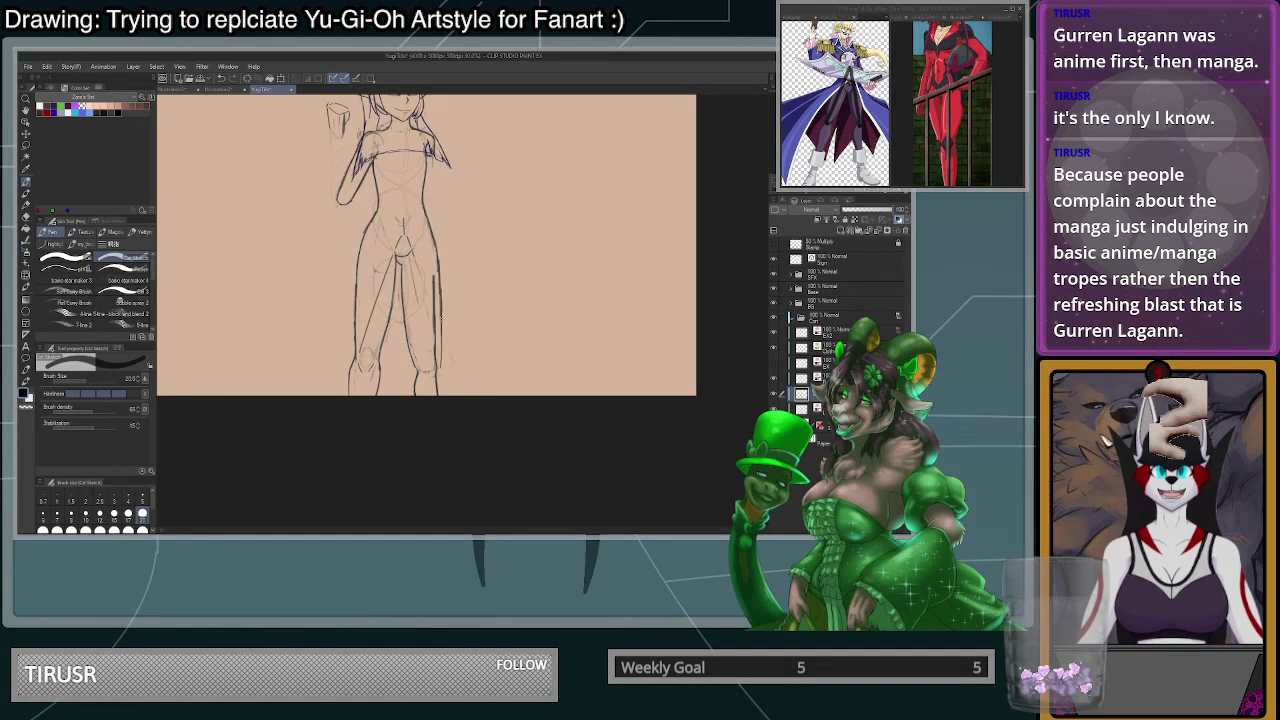
scroll(450, 263, up, 2)
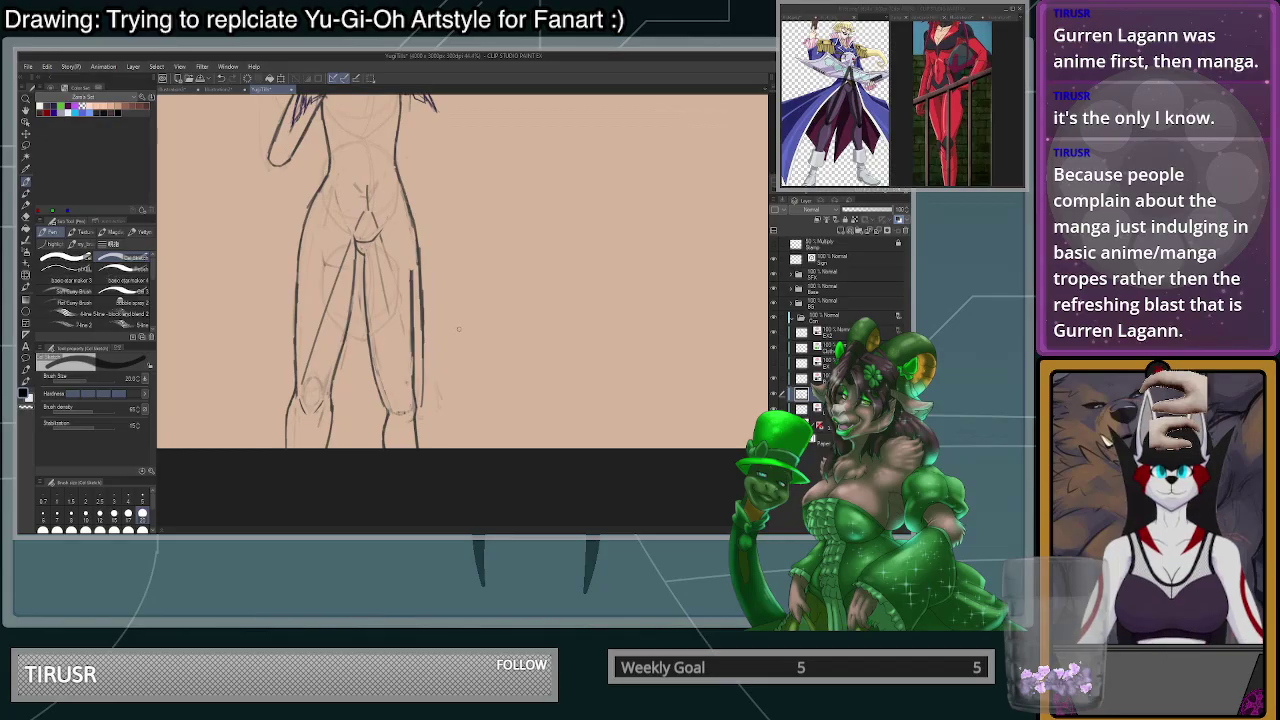
- Erase the old right outer thigh line and outer calf line with a size 100 transparent brush
key(c)
drag(411, 278, 413, 425)
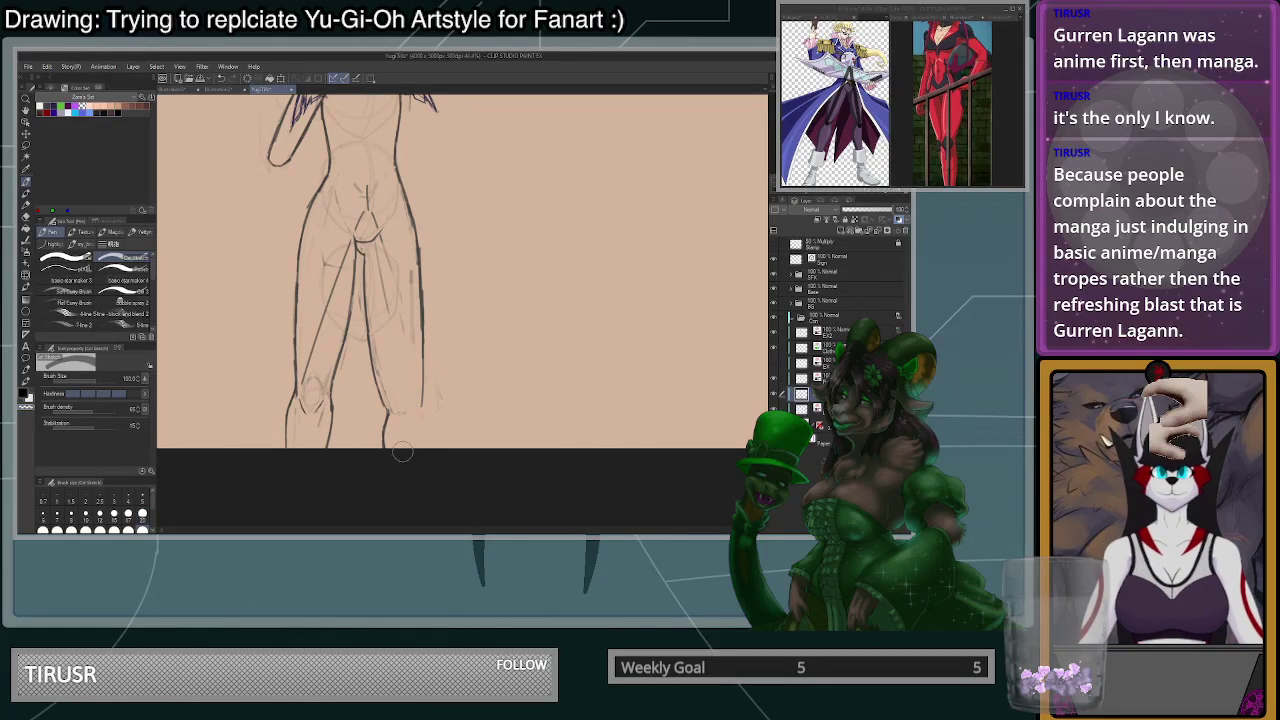
scroll(413, 377, down, 1)
scroll(413, 377, down, 3)
scroll(440, 430, up, 2)
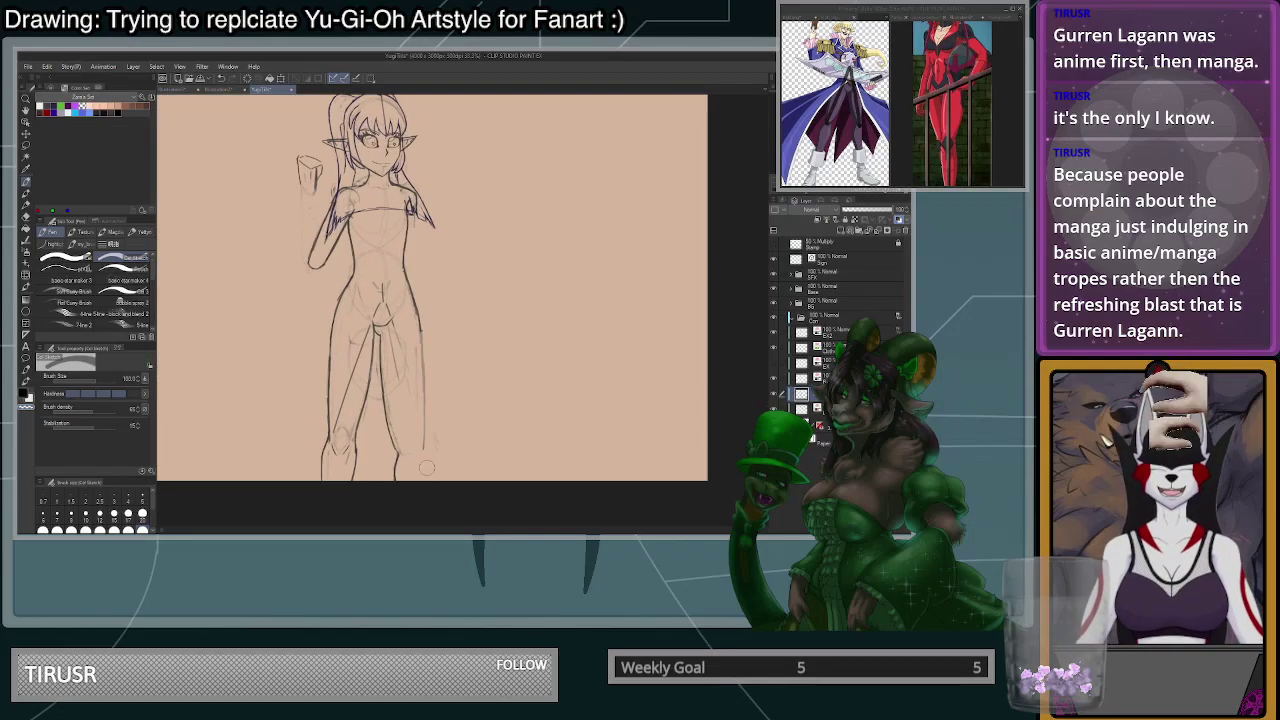
- Thin the right outer thigh line by erasing along it and restroke it from the hip toward the knee
scroll(460, 465, up, 2)
key(c)
mouse_move(397, 262)
mouse_down()
mouse_move(397, 446)
mouse_move(392, 321)
mouse_move(391, 397)
mouse_up()
key(c)
drag(392, 268, 382, 404)
drag(392, 346, 392, 442)
key(ctrl+z)
mouse_move(395, 300)
mouse_down()
mouse_move(389, 448)
mouse_move(395, 345)
mouse_move(397, 437)
mouse_up()
drag(390, 315, 403, 400)
- Redraw the right outer thigh as one smooth dark line from below the hip to above the knee at brush size 20
click(141, 513)
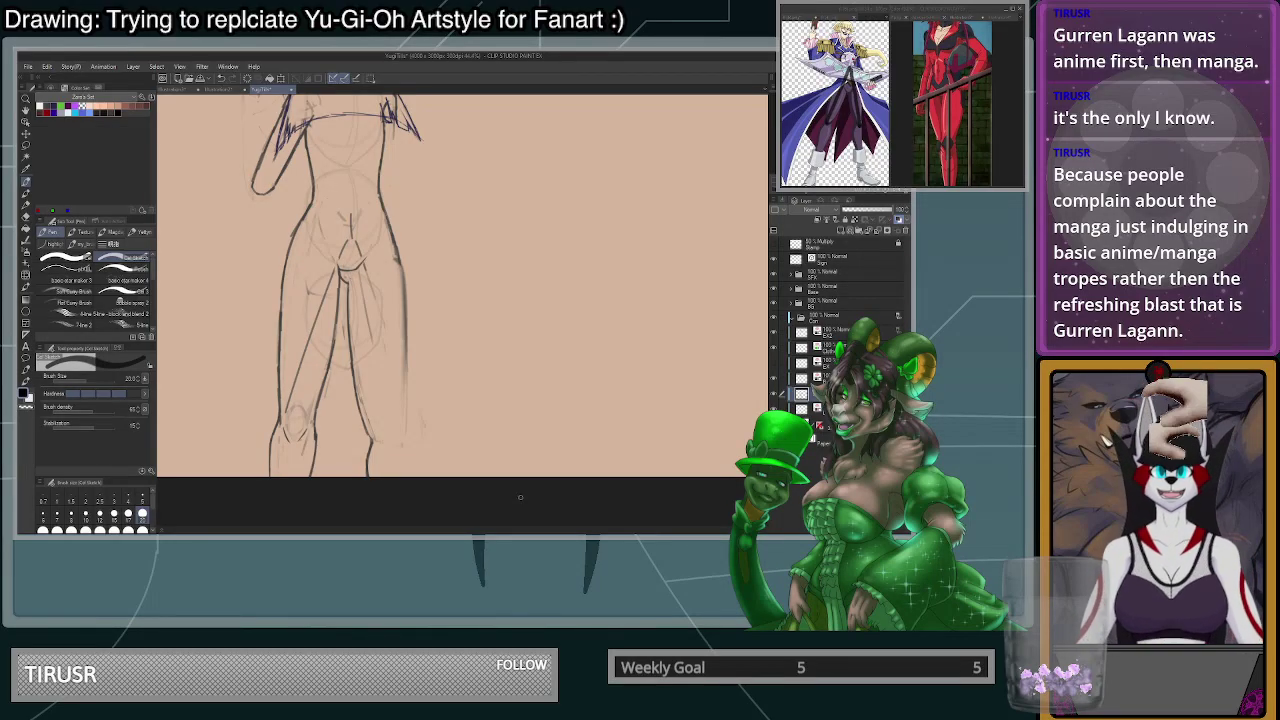
drag(401, 262, 406, 361)
key(ctrl+z)
mouse_move(401, 264)
mouse_down()
mouse_move(396, 351)
mouse_move(398, 259)
mouse_move(406, 414)
mouse_up()
key(ctrl+z)
drag(404, 270, 400, 400)
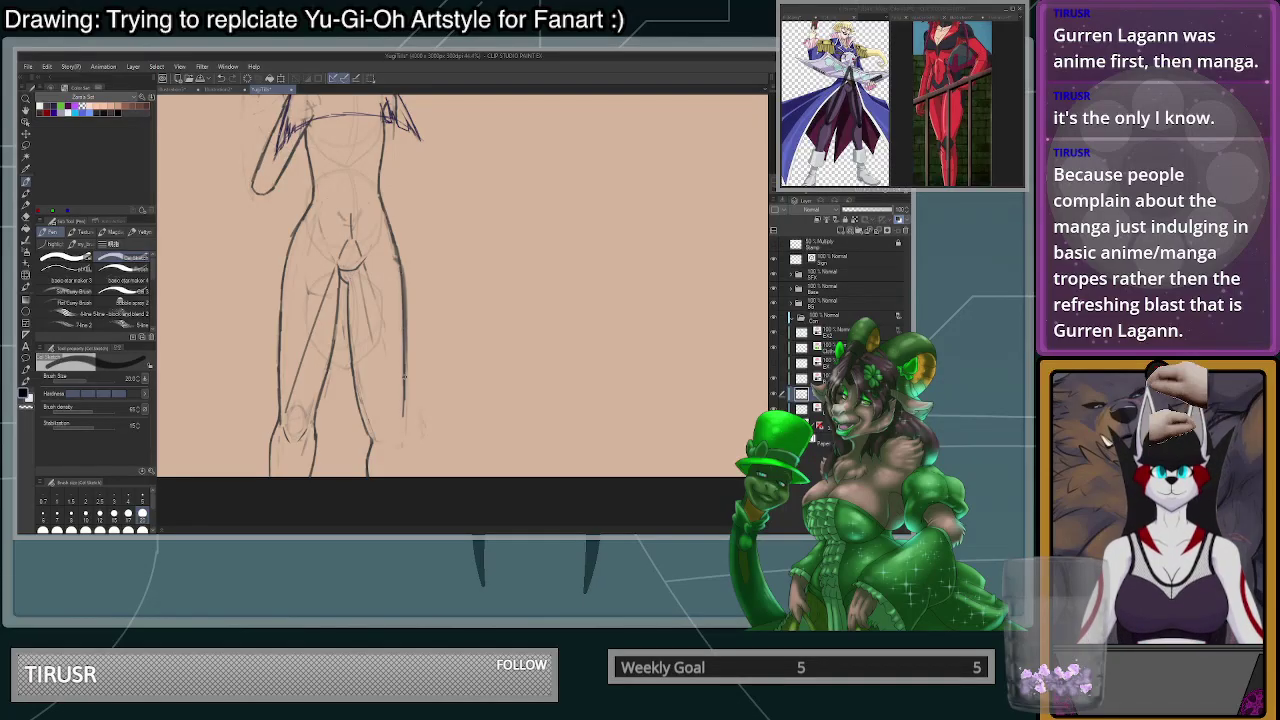
- Trim the outer edge of the right thigh line and erase the lower inner thigh line with a size 100 transparent brush
click(146, 530)
key(c)
drag(409, 260, 407, 337)
key(ctrl+z)
drag(411, 267, 410, 407)
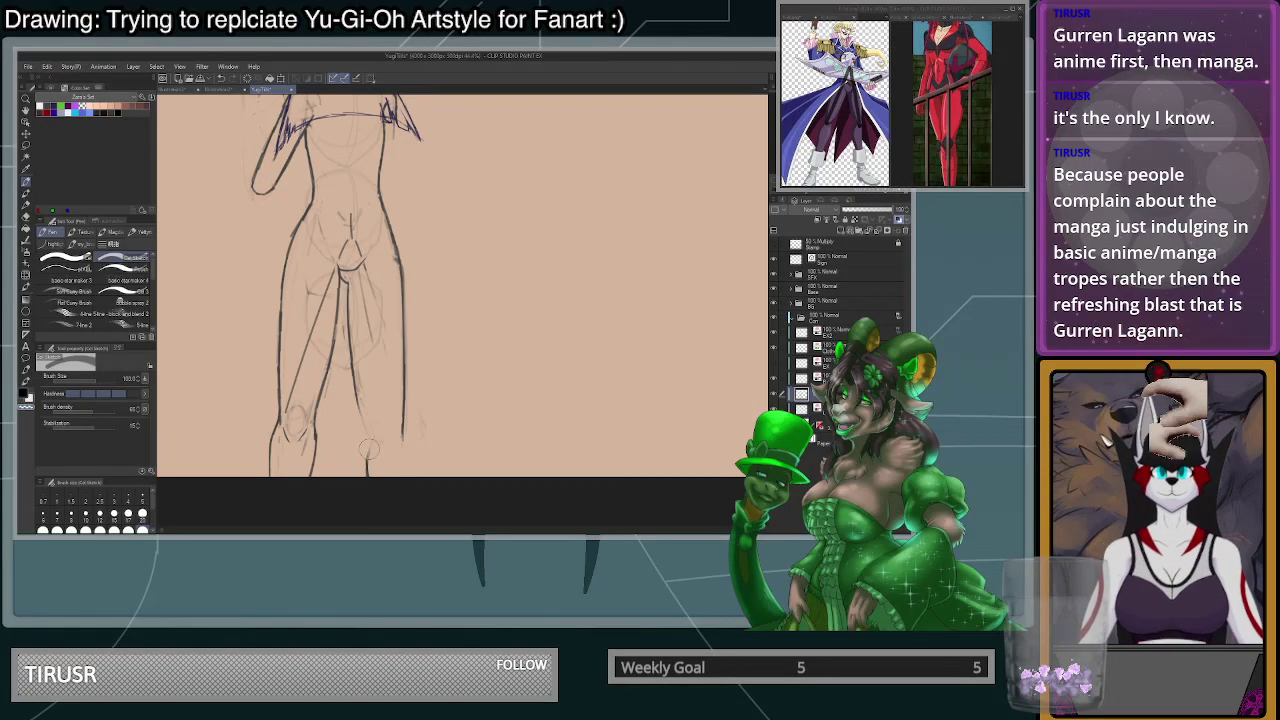
- Redraw the right leg's lower inner thigh line down to the knee with a size 20 brush
click(142, 515)
key(c)
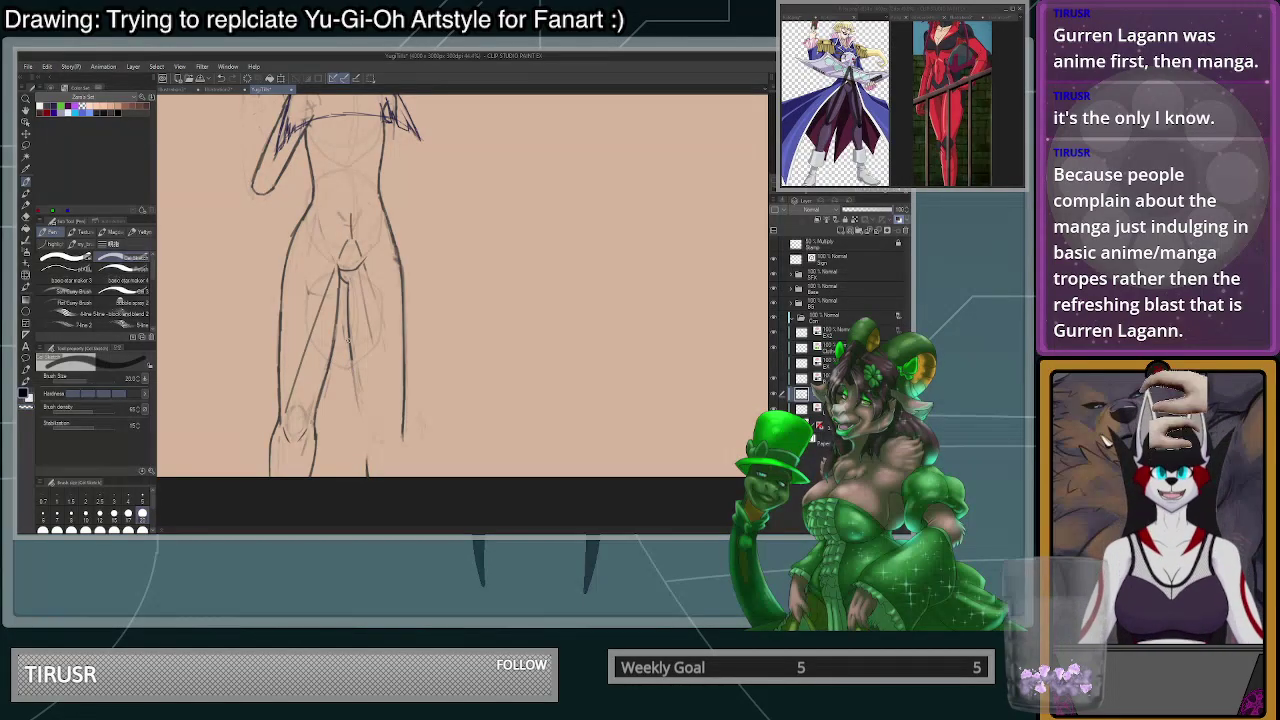
drag(352, 364, 367, 428)
scroll(369, 431, up, 3)
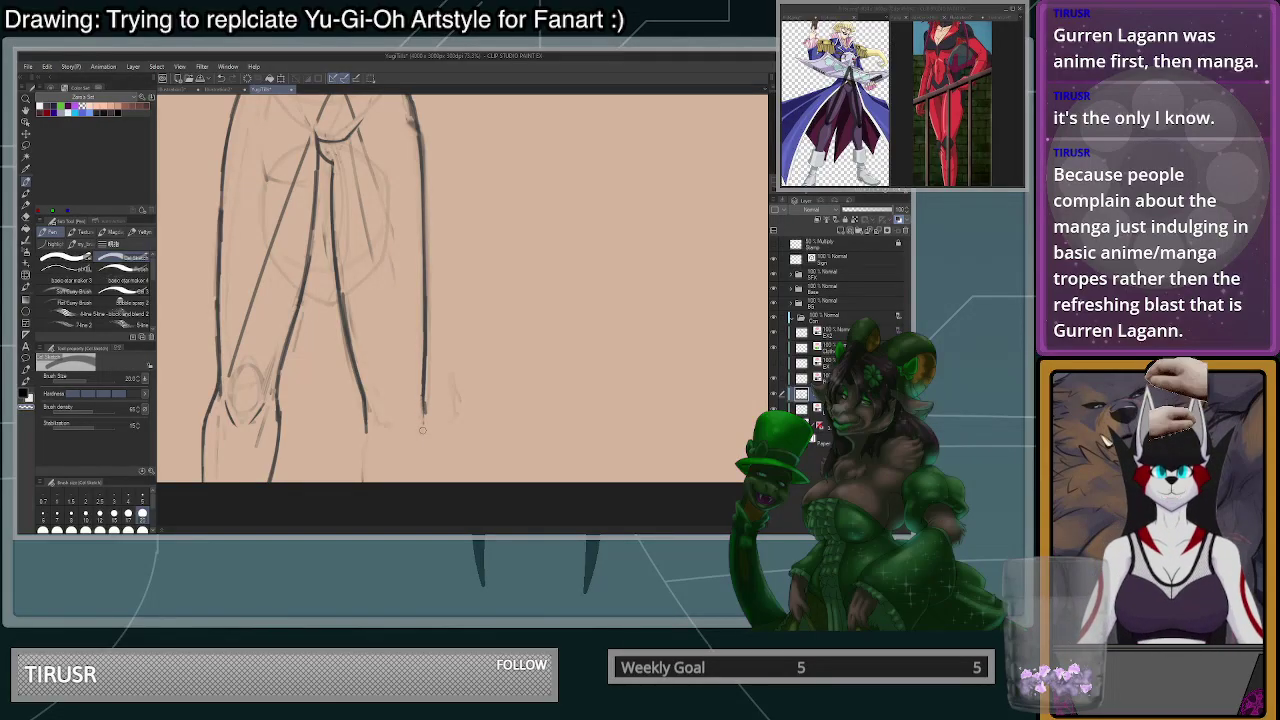
- Draw the right knee's outer bulge and continue the outer calf line down to the canvas edge
scroll(433, 405, up, 2)
drag(423, 382, 431, 424)
scroll(436, 405, down, 2)
drag(424, 376, 418, 456)
drag(420, 400, 416, 468)
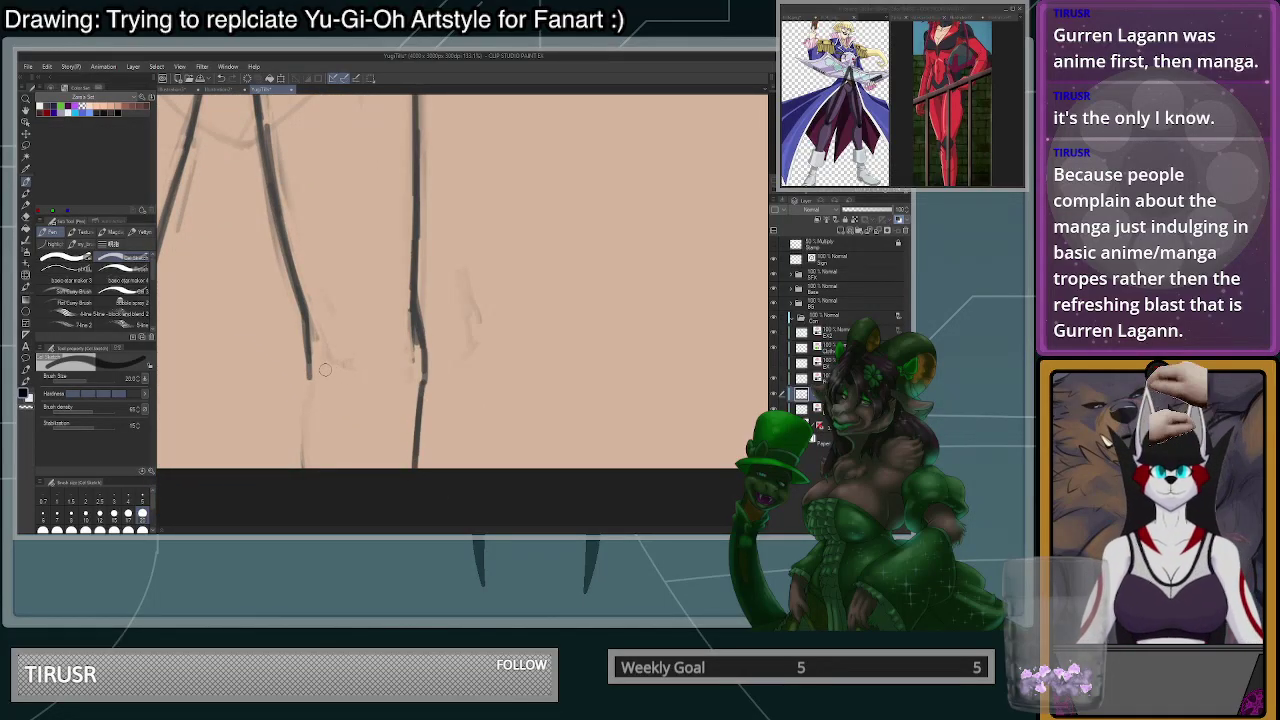
- Add a short curved kneecap line inside the right knee and draw the inner calf line below it
mouse_move(323, 336)
mouse_down()
mouse_move(325, 378)
mouse_move(355, 412)
mouse_move(329, 322)
mouse_move(355, 413)
mouse_up()
key(ctrl+z)
key(c)
key(c)
drag(309, 376, 288, 463)
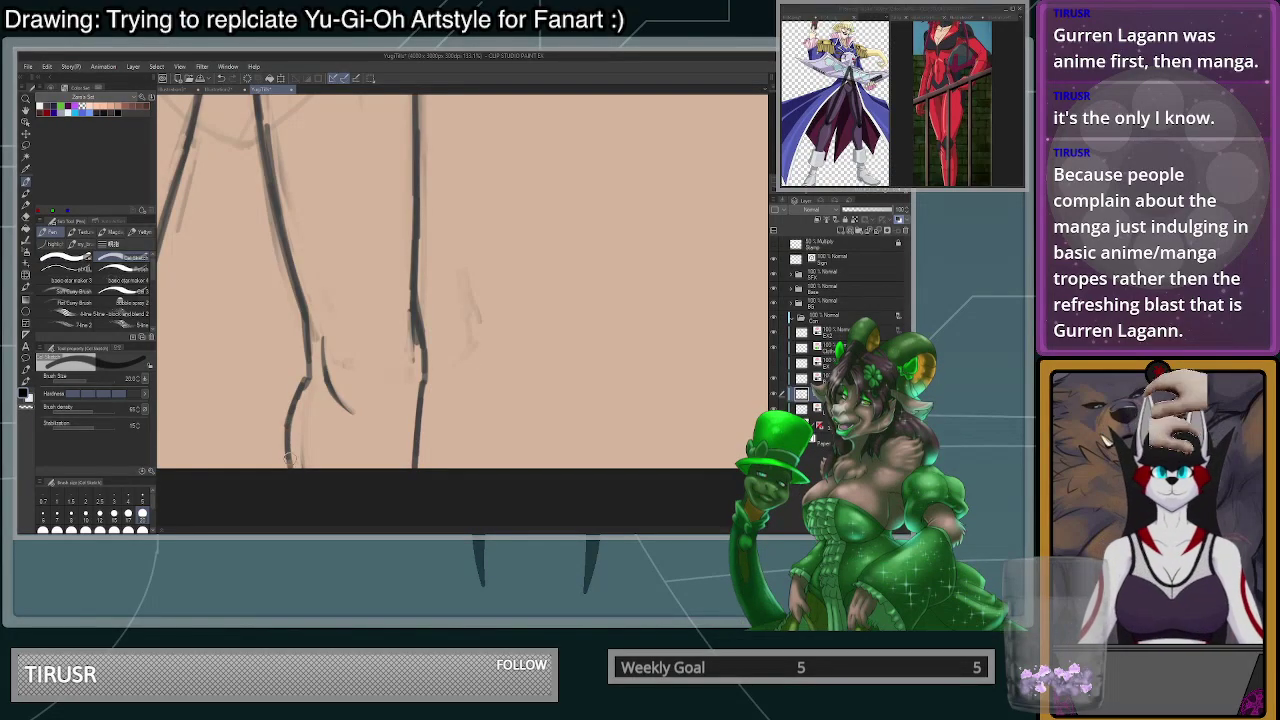
- Restroke the right inner thigh line just above the knee and erase its thick, doubled outer edge
drag(307, 374, 303, 303)
drag(267, 128, 304, 344)
drag(268, 198, 304, 343)
key(c)
drag(286, 248, 310, 332)
drag(285, 220, 309, 338)
drag(292, 258, 314, 341)
drag(294, 285, 266, 128)
drag(277, 202, 309, 346)
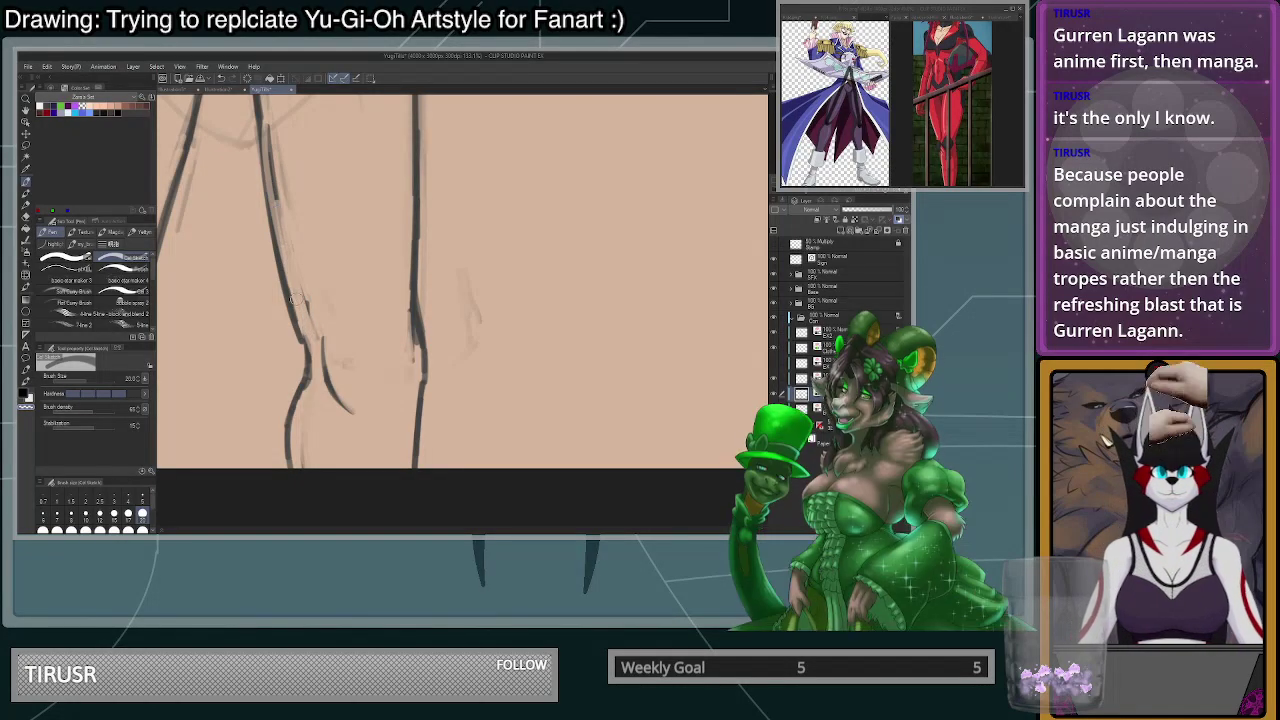
- Clean up the right inner thigh contour and restroke it from mid-thigh down to the knee
scroll(316, 356, down, 5)
scroll(300, 308, down, 4)
mouse_move(297, 250)
mouse_down()
mouse_move(302, 304)
mouse_move(303, 288)
mouse_up()
scroll(284, 246, up, 4)
key(c)
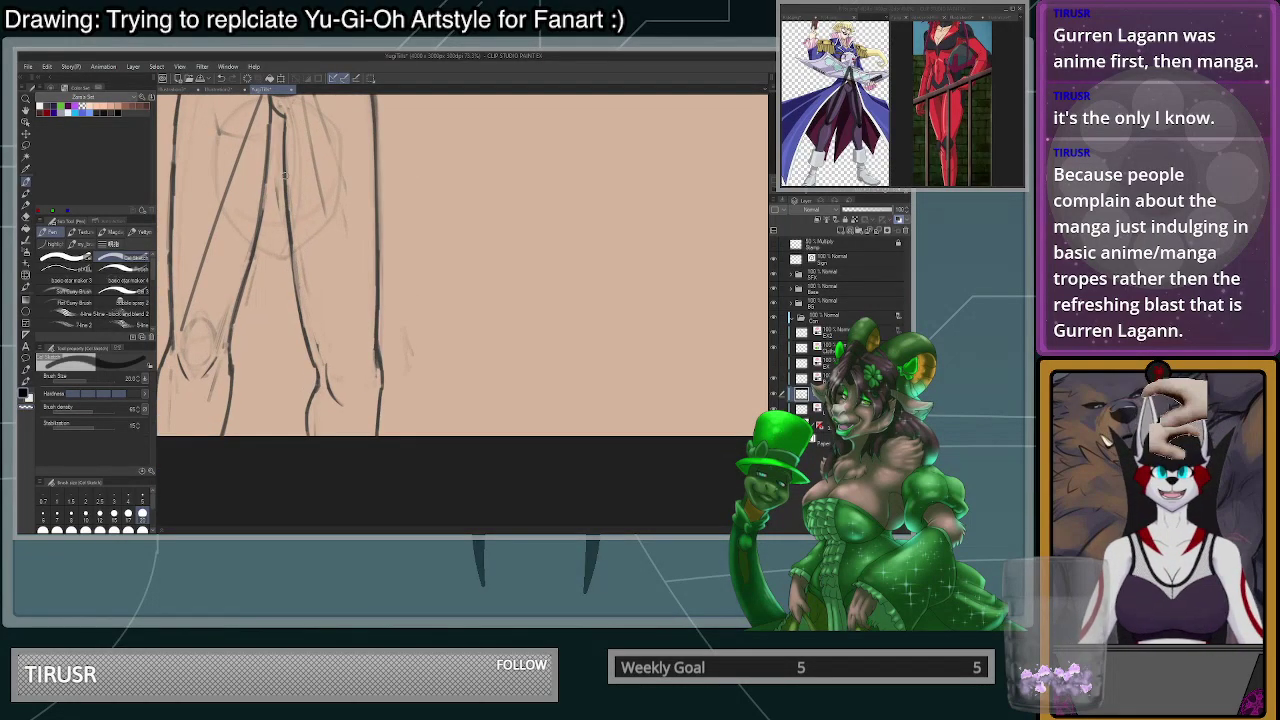
drag(285, 184, 298, 305)
drag(290, 246, 311, 338)
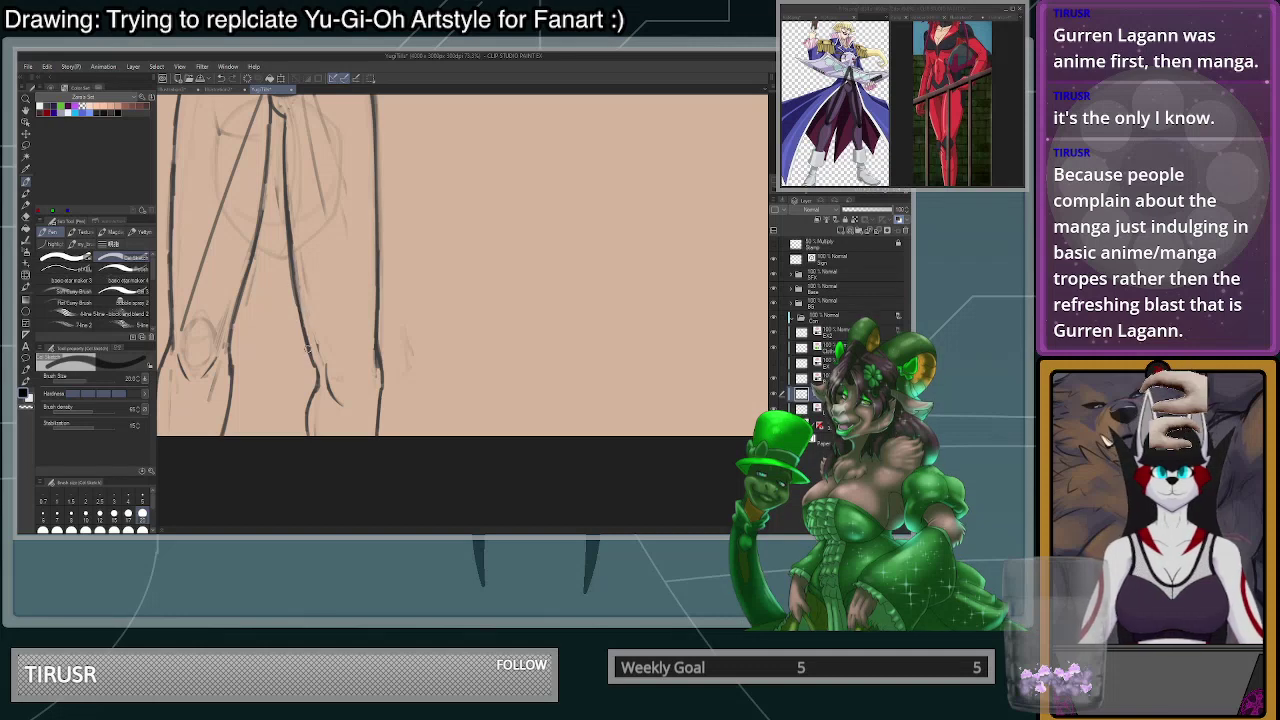
scroll(307, 348, down, 6)
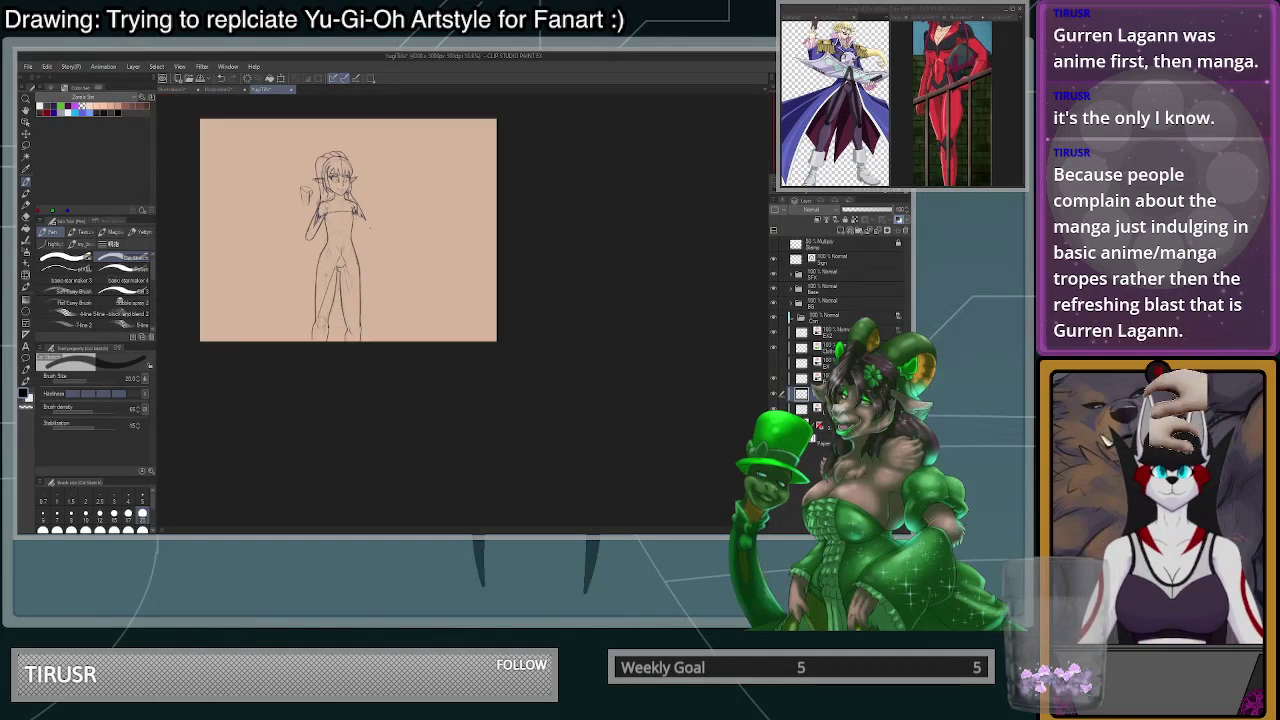
key(ctrl+t)
key(Escape)
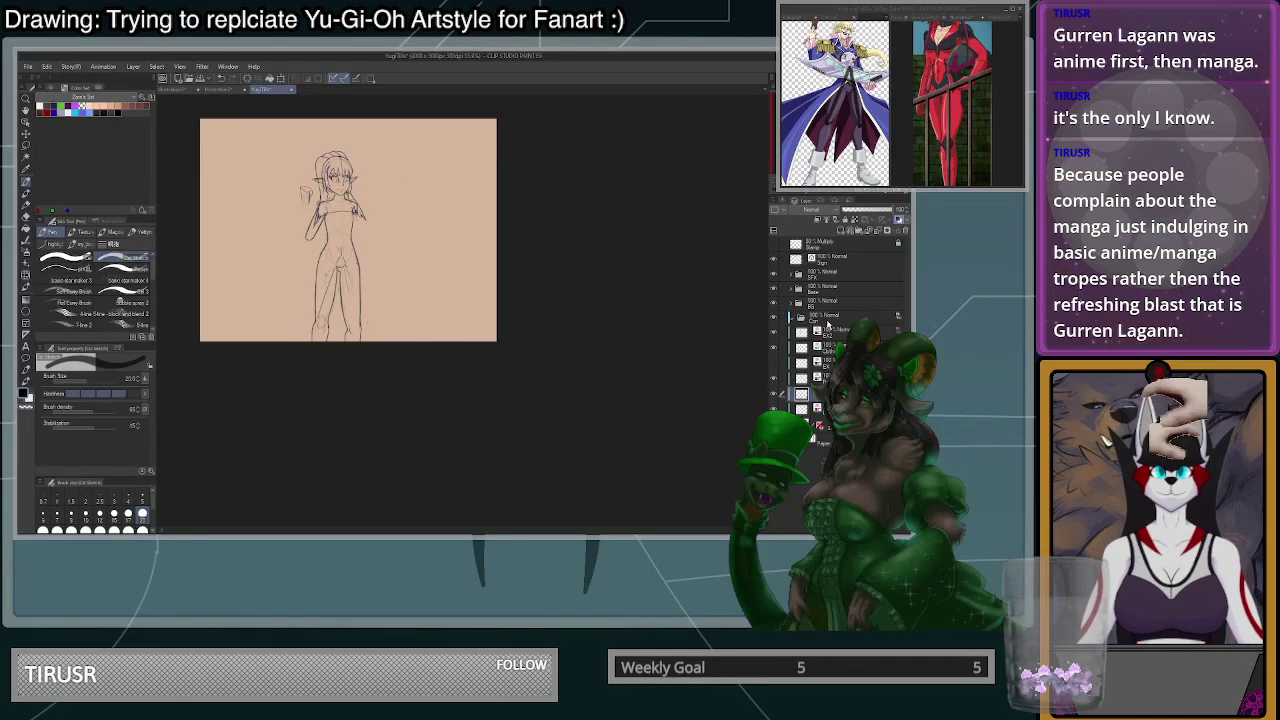
click(816, 316)
key(ctrl+t)
drag(395, 152, 378, 162)
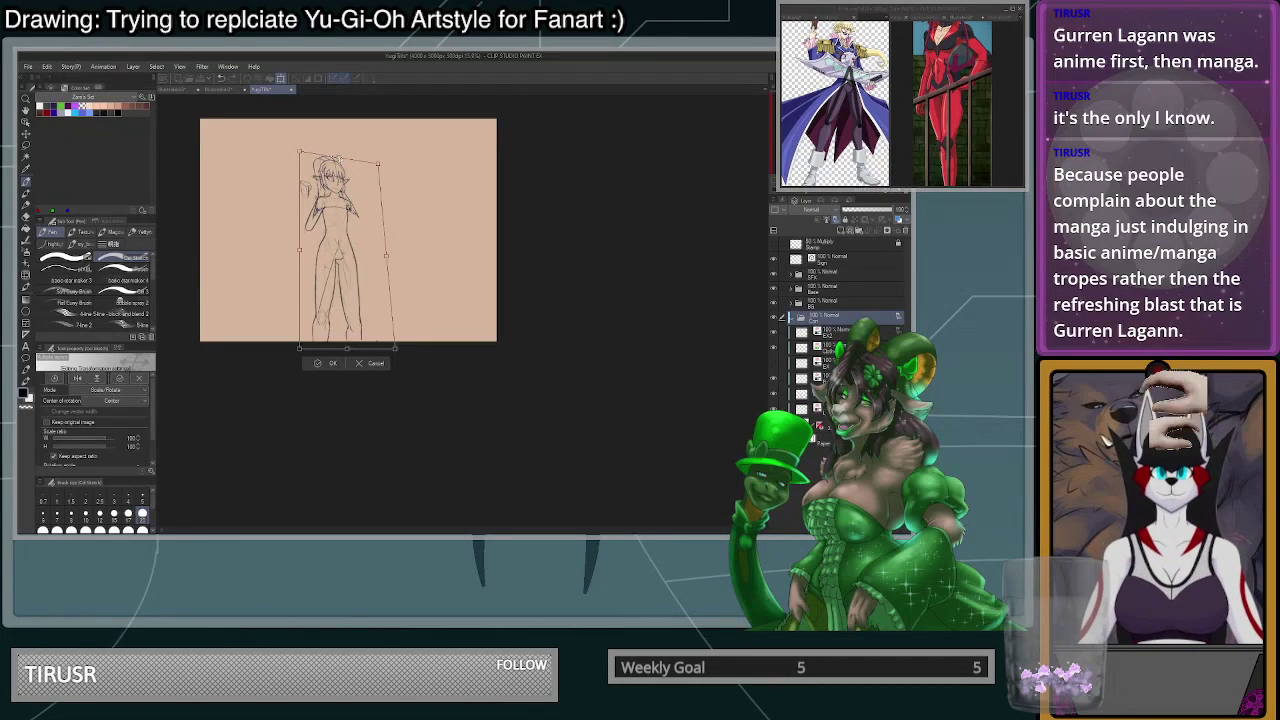
mouse_move(300, 152)
mouse_down()
mouse_move(305, 165)
mouse_move(394, 161)
mouse_move(294, 162)
mouse_up()
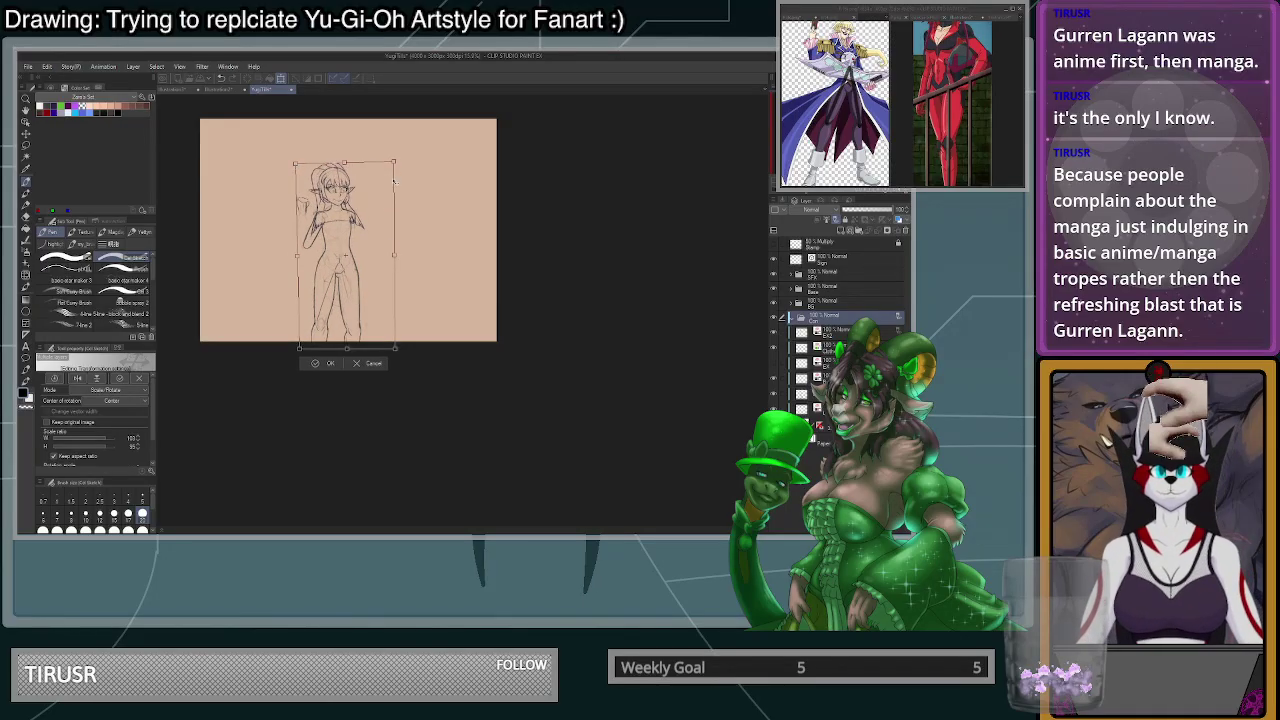
click(377, 365)
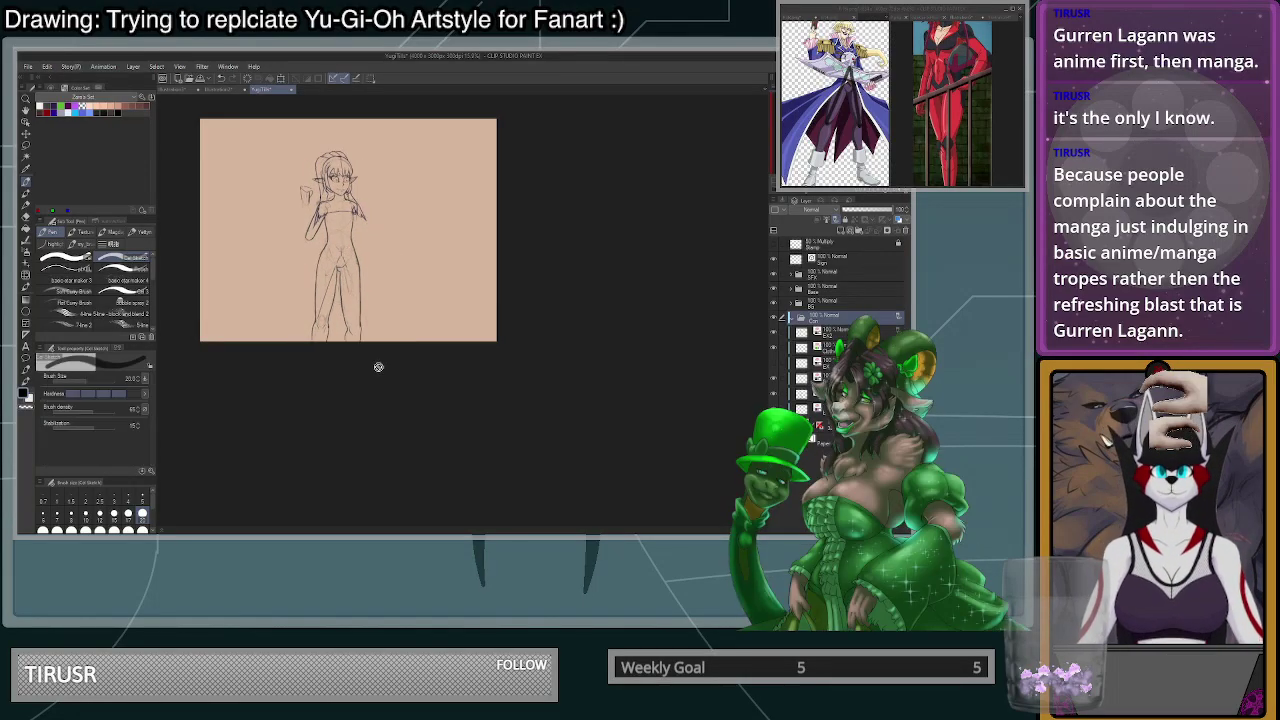
key(ctrl+t)
drag(395, 349, 404, 349)
drag(299, 349, 291, 349)
drag(405, 349, 402, 344)
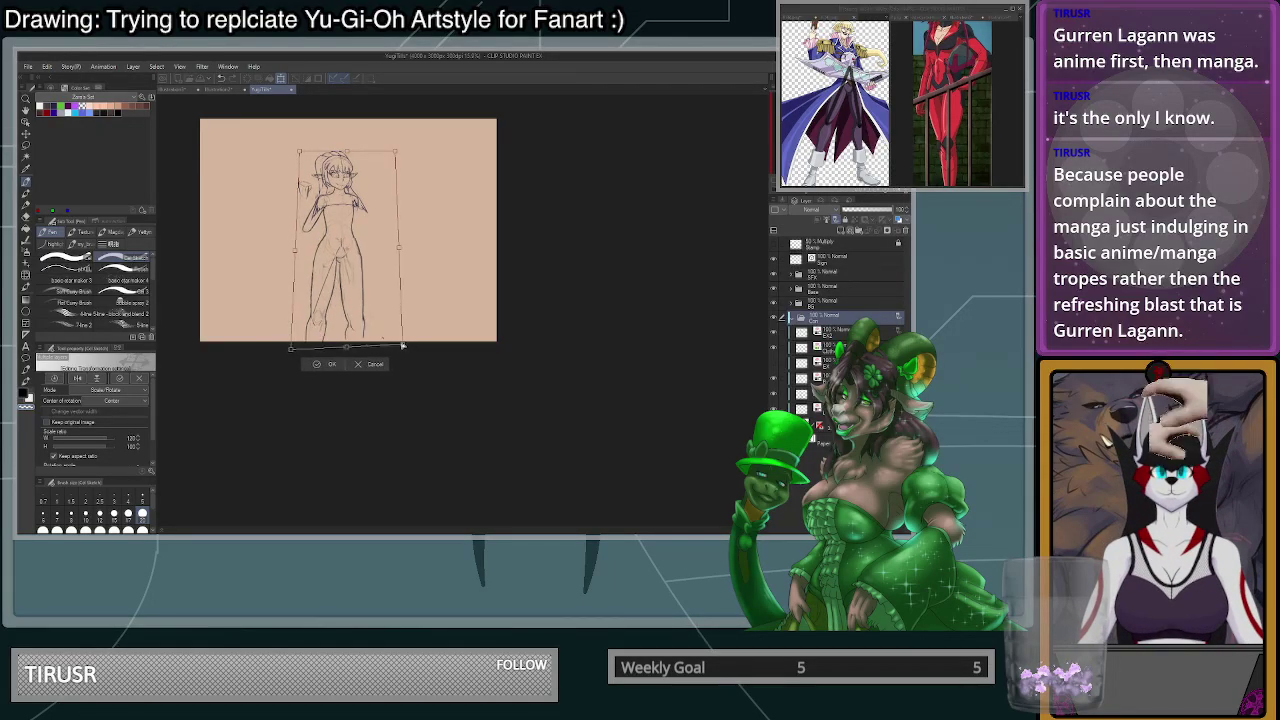
drag(291, 349, 289, 345)
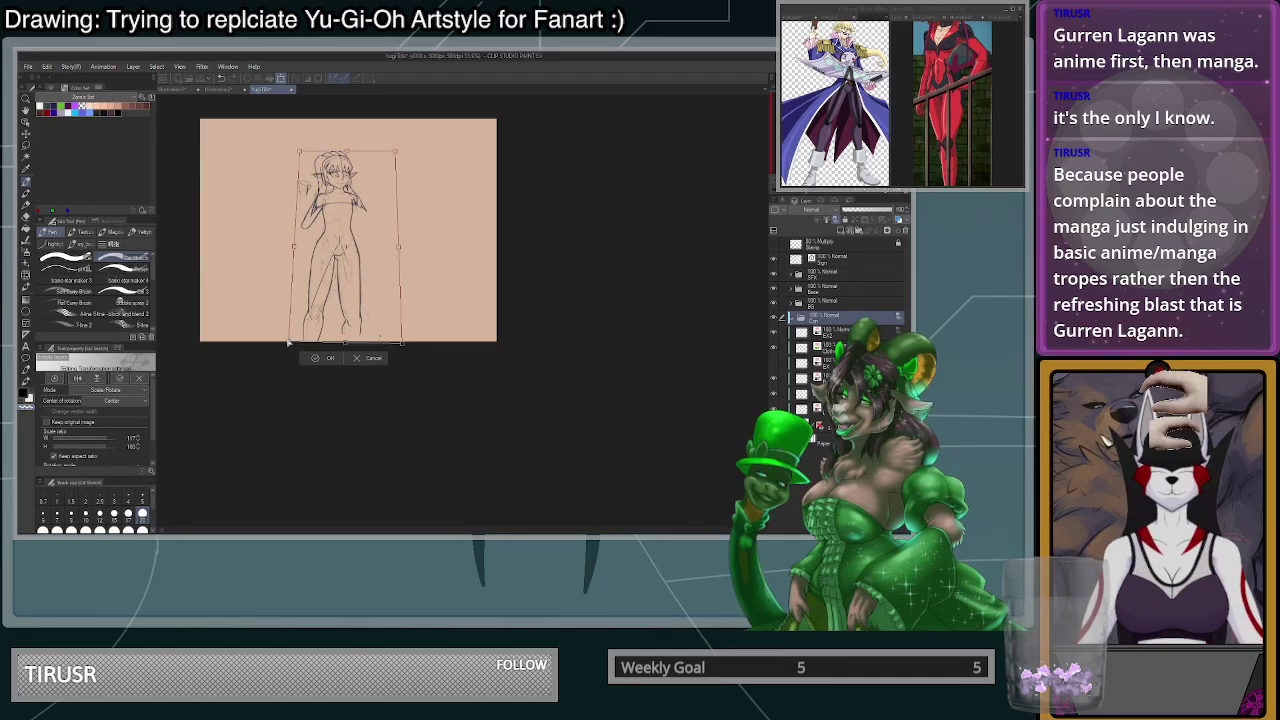
drag(400, 345, 400, 343)
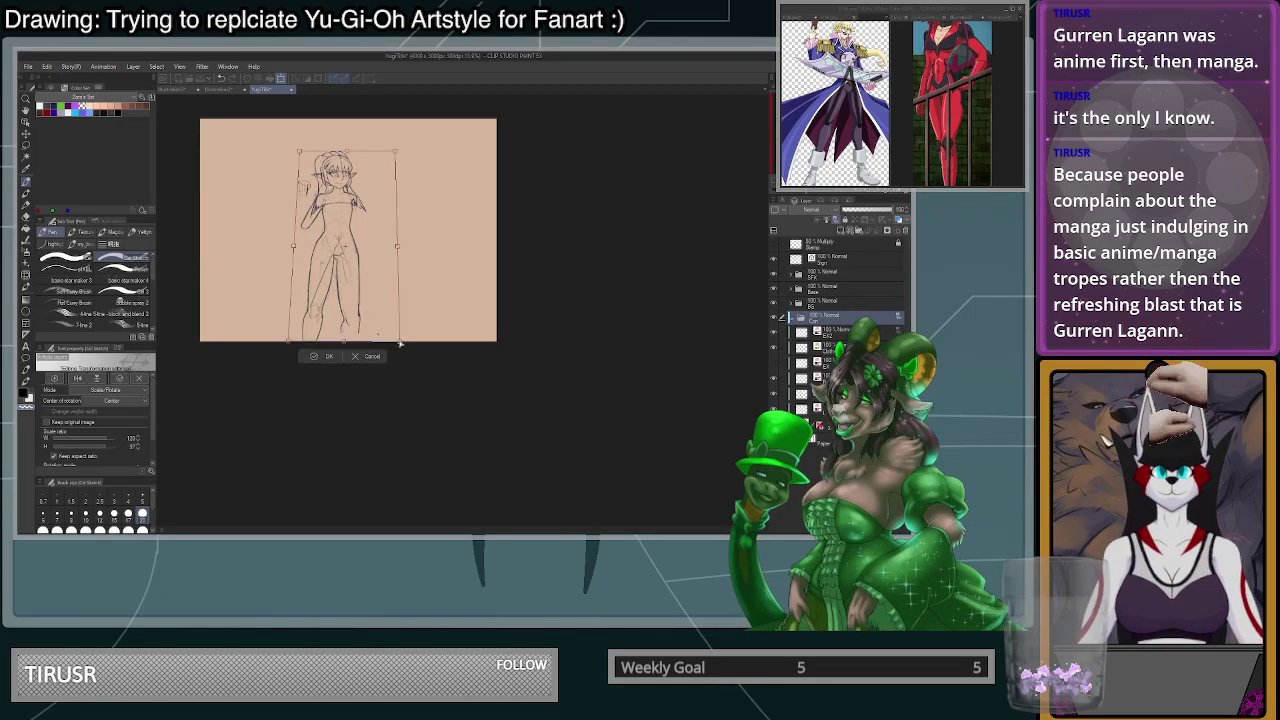
drag(289, 343, 287, 345)
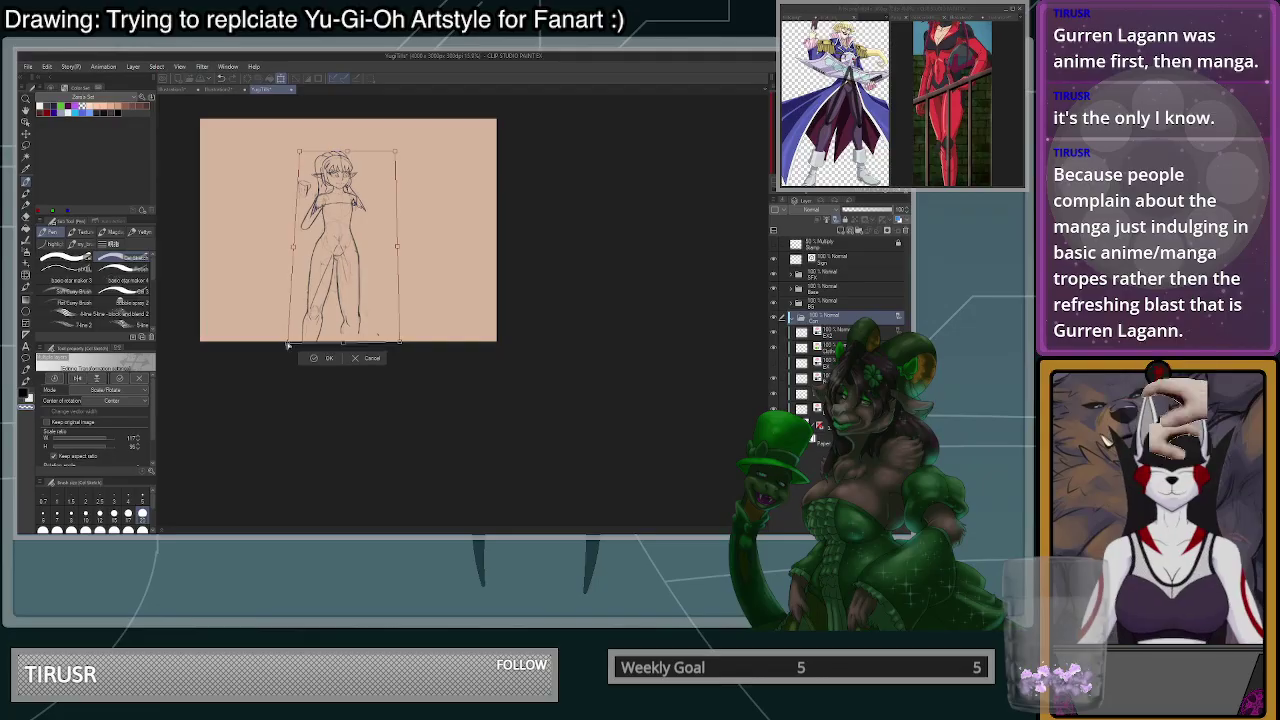
drag(399, 343, 400, 342)
drag(288, 344, 287, 342)
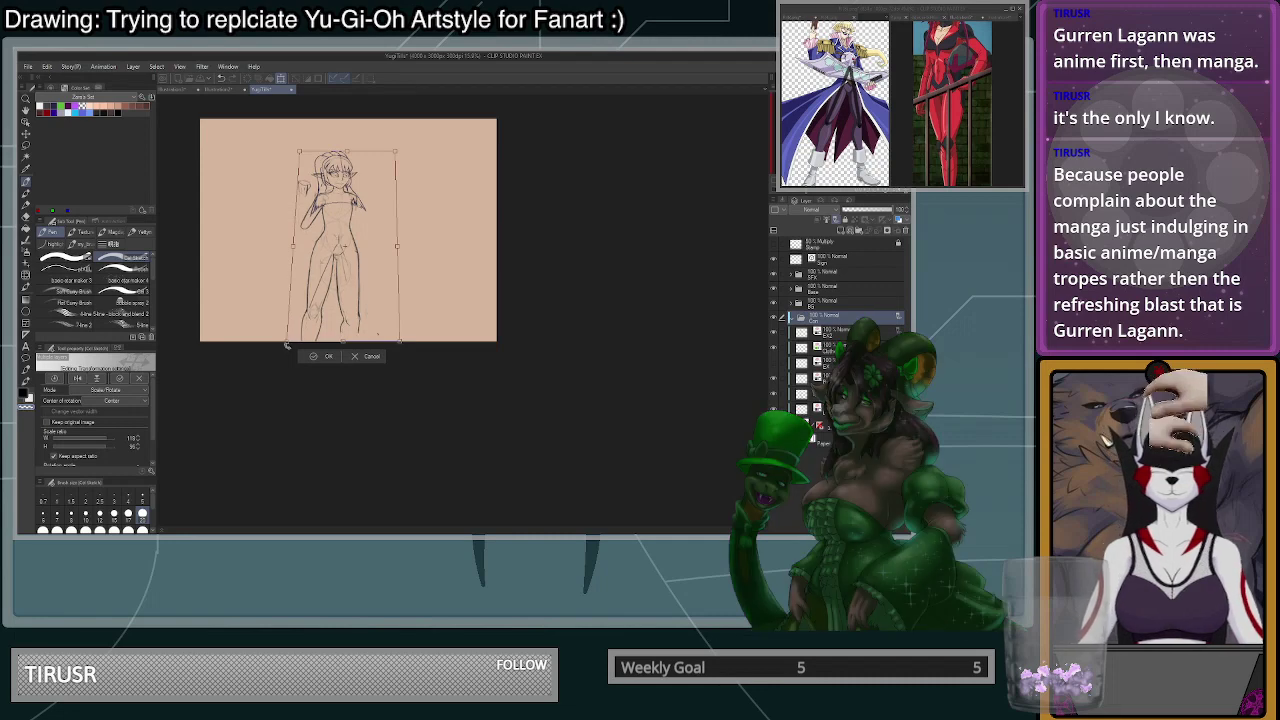
scroll(390, 229, down, 5)
scroll(386, 187, up, 4)
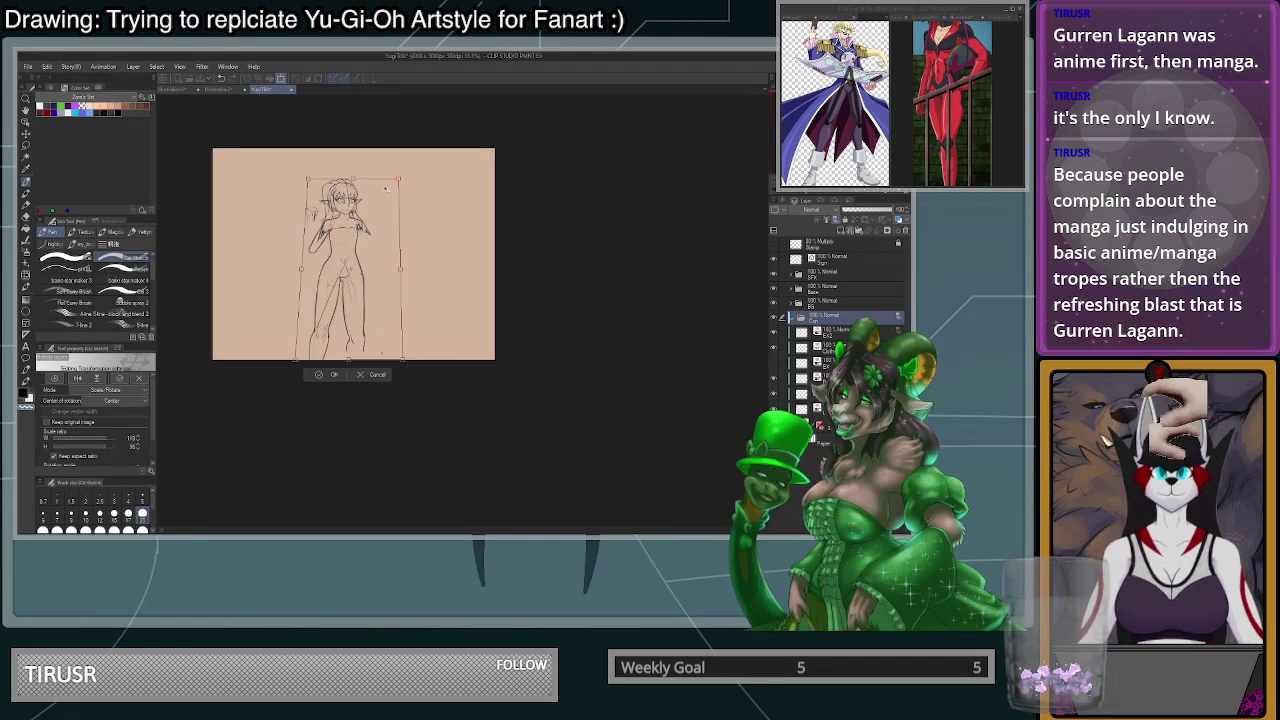
scroll(395, 180, up, 2)
scroll(390, 210, up, 3)
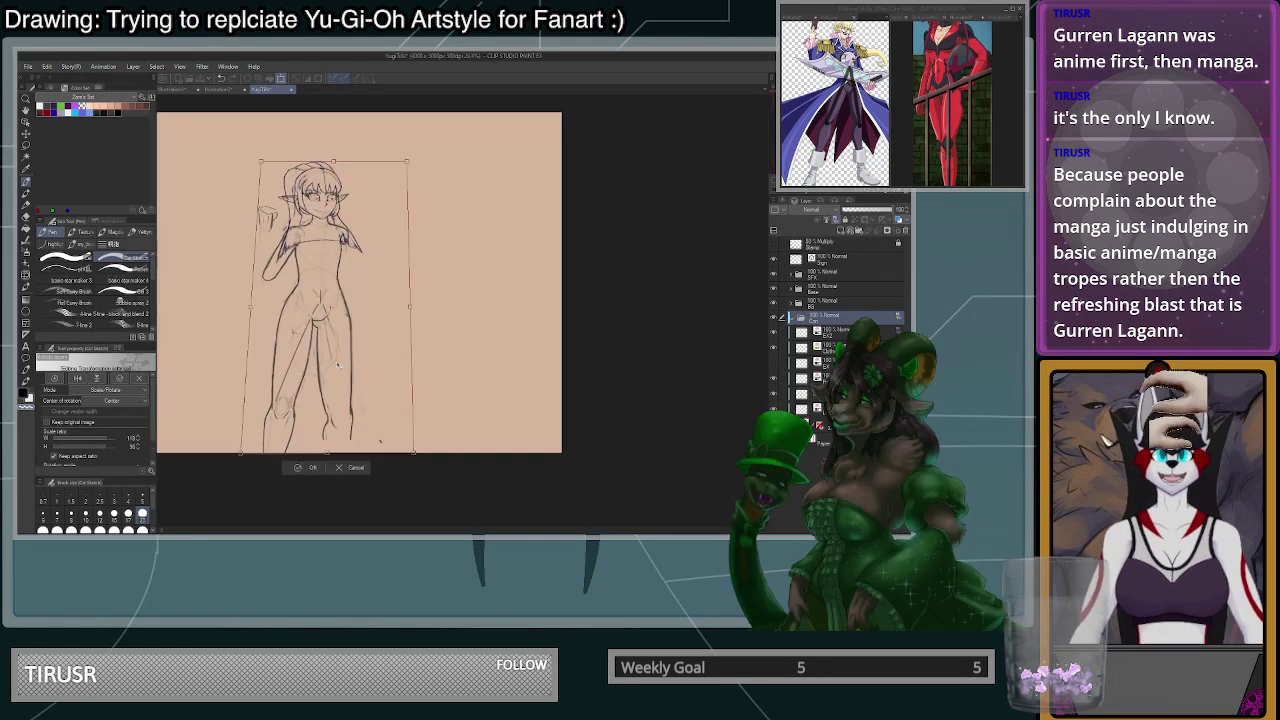
scroll(388, 290, down, 9)
scroll(364, 325, up, 8)
scroll(362, 410, up, 3)
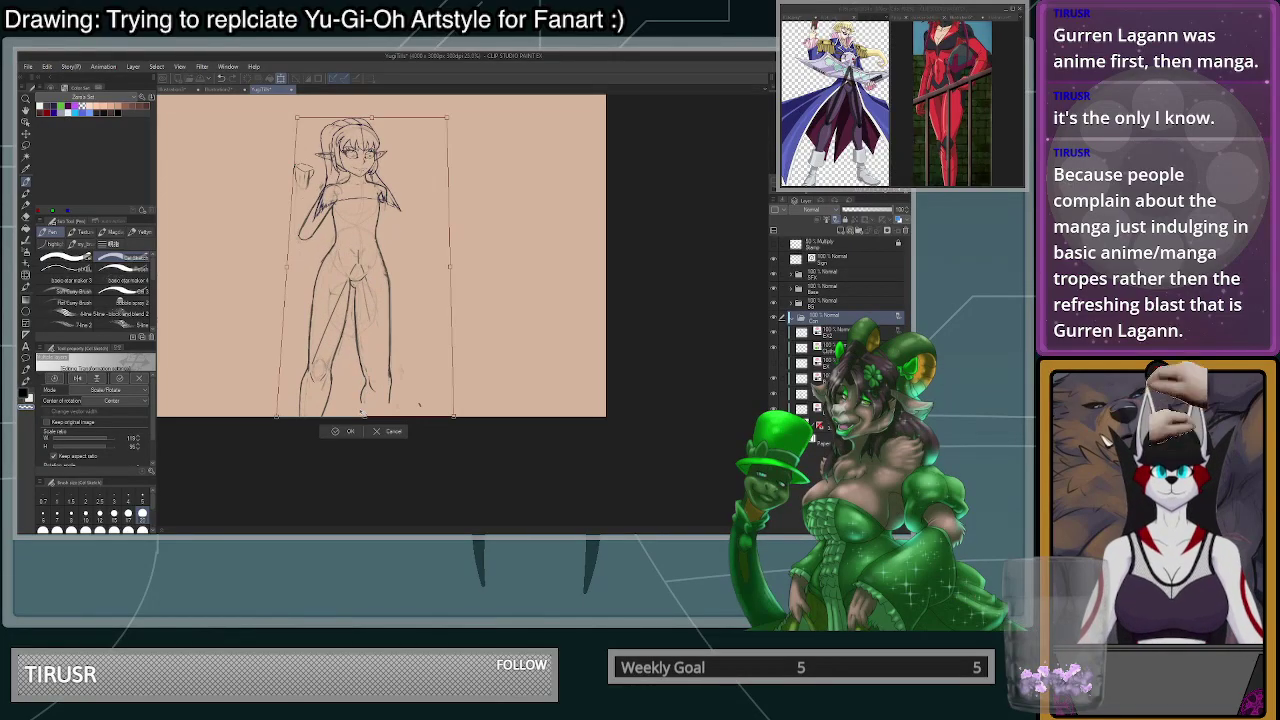
scroll(347, 435, down, 2)
scroll(347, 436, down, 1)
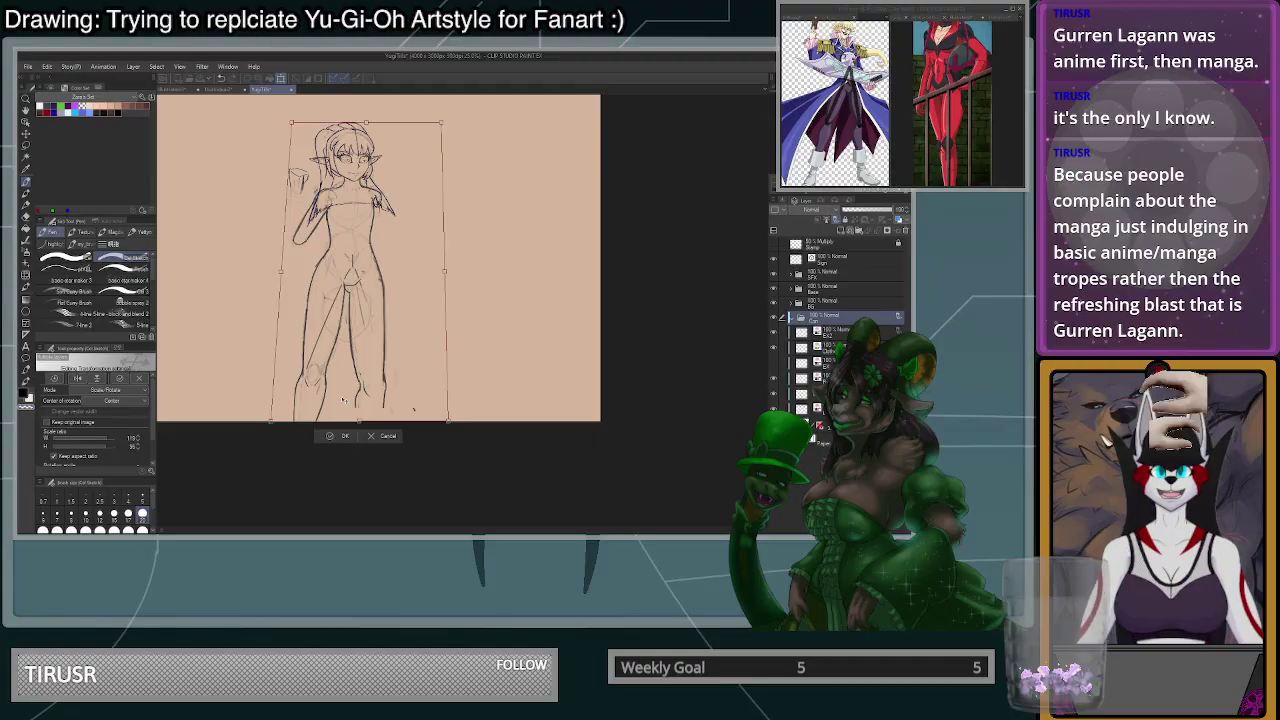
key(Return)
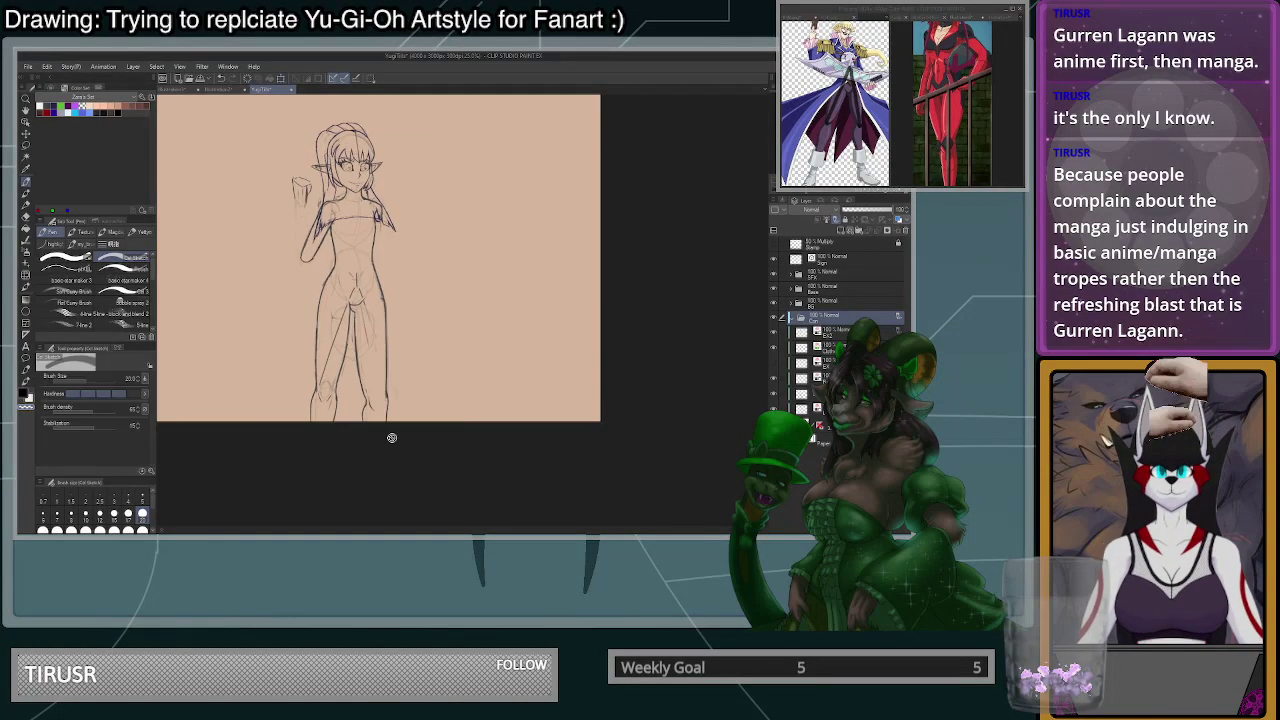
scroll(390, 458, down, 1)
scroll(393, 447, up, 1)
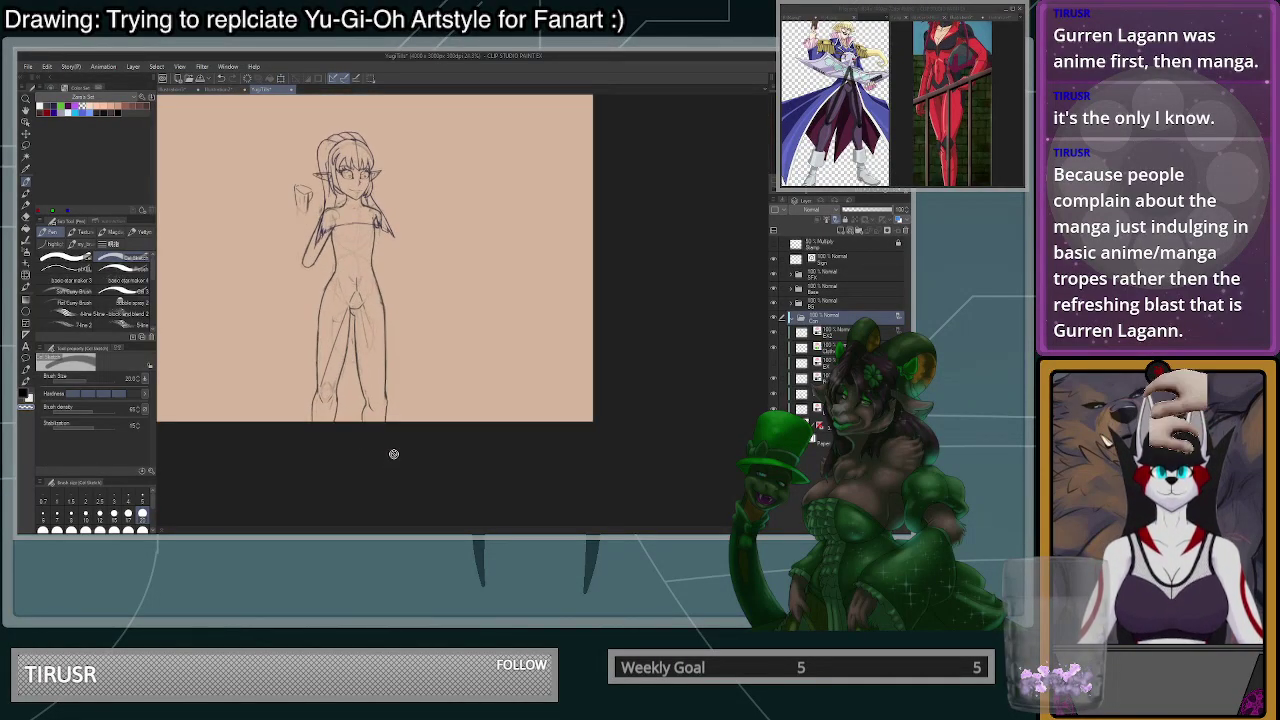
- Try to widen and slightly shorten the whole character sketch toward its base by distorting the character folder's transform frame
key(ctrl+t)
scroll(393, 456, down, 1)
scroll(415, 427, up, 2)
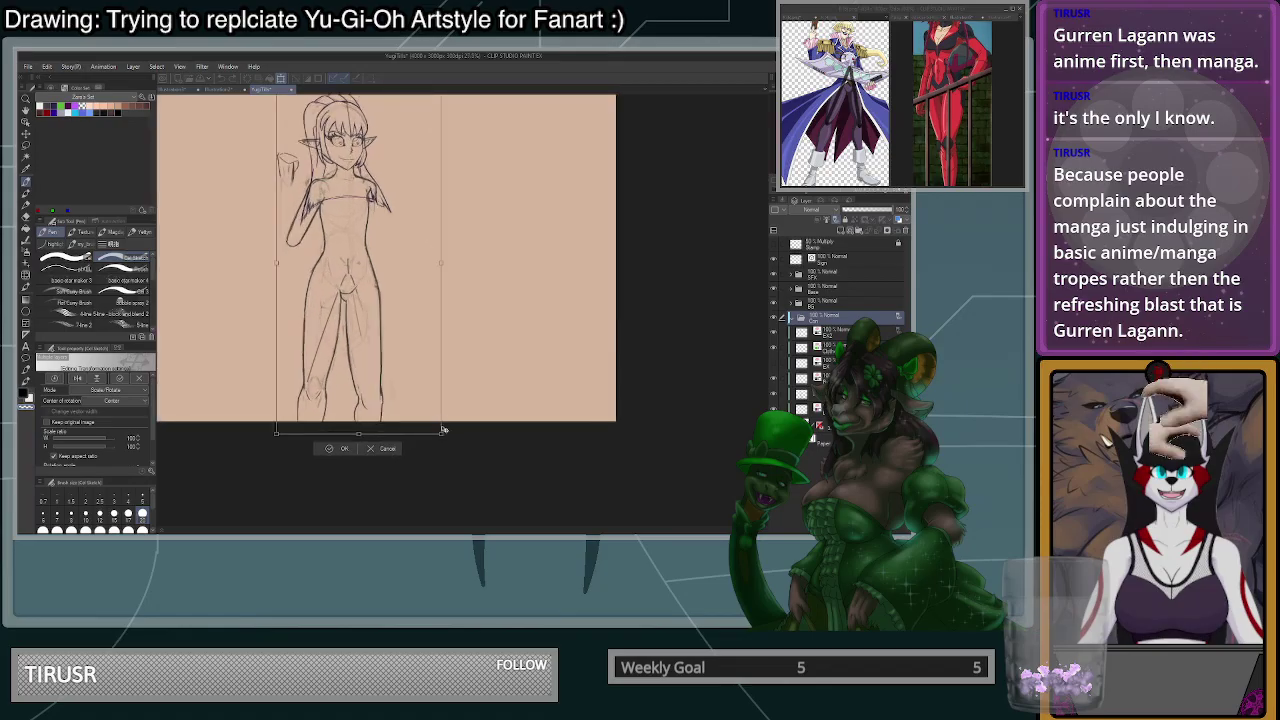
drag(443, 434, 437, 424)
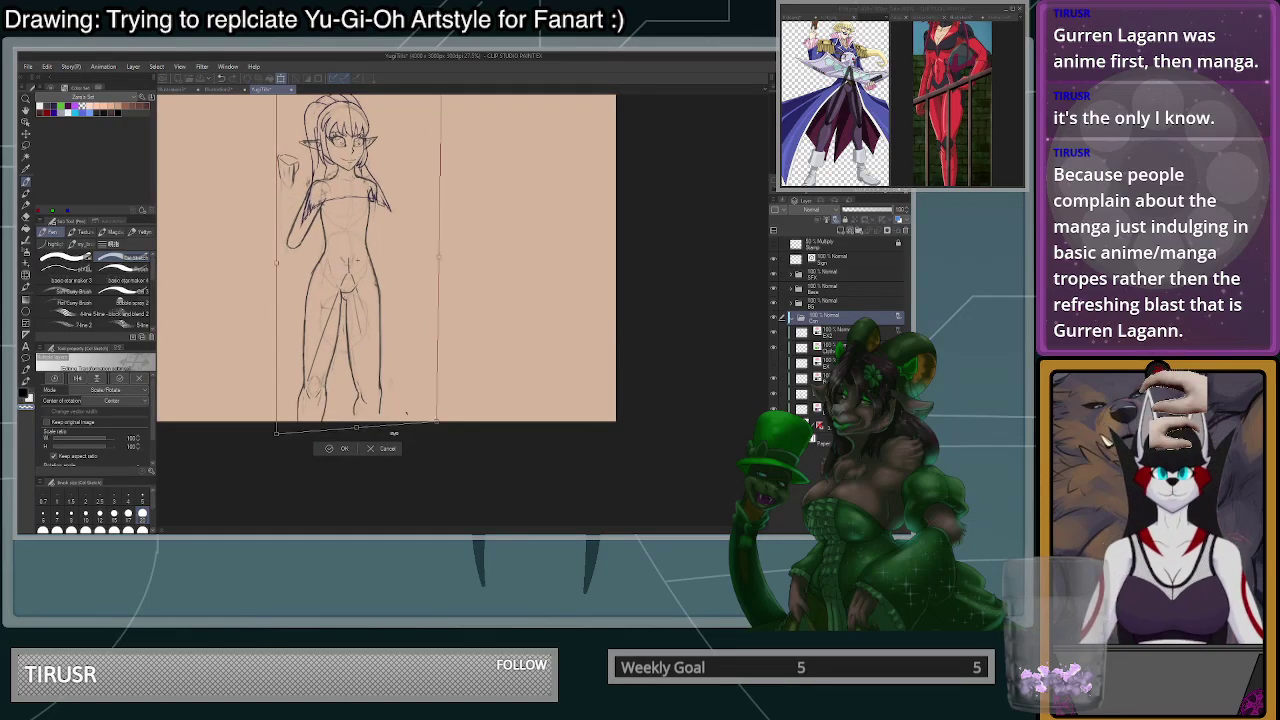
drag(277, 434, 275, 423)
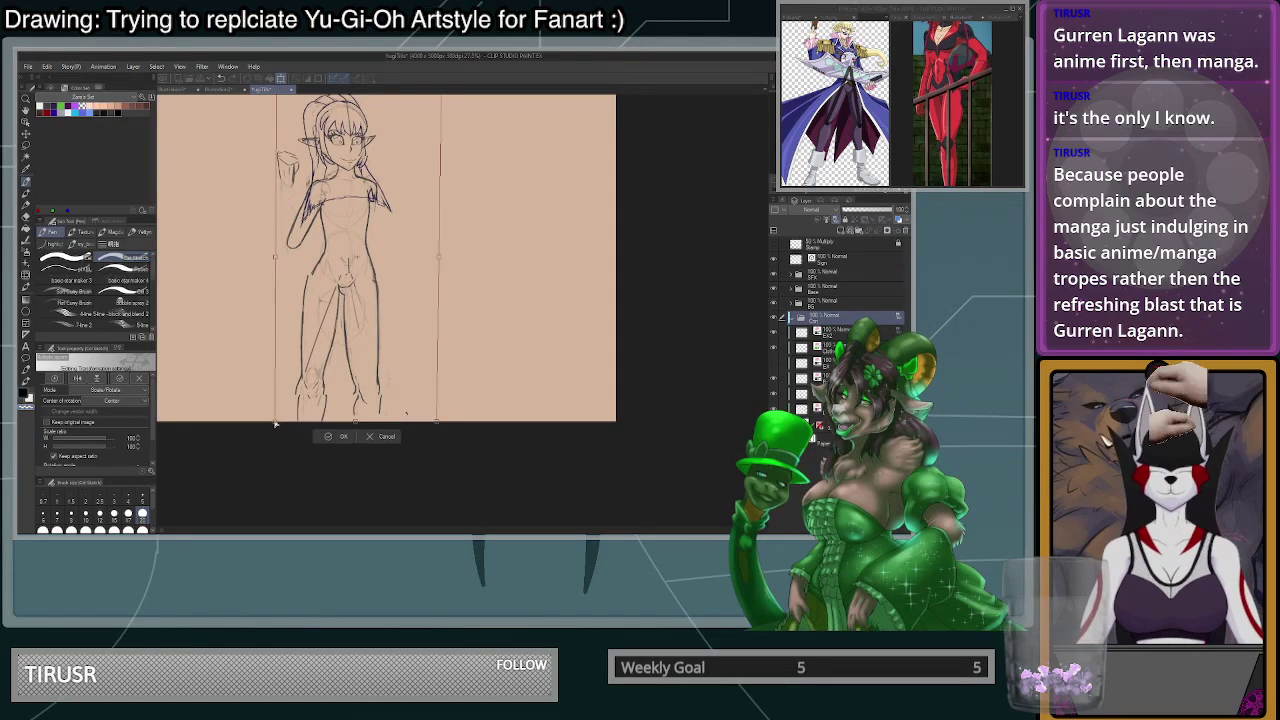
drag(437, 422, 448, 423)
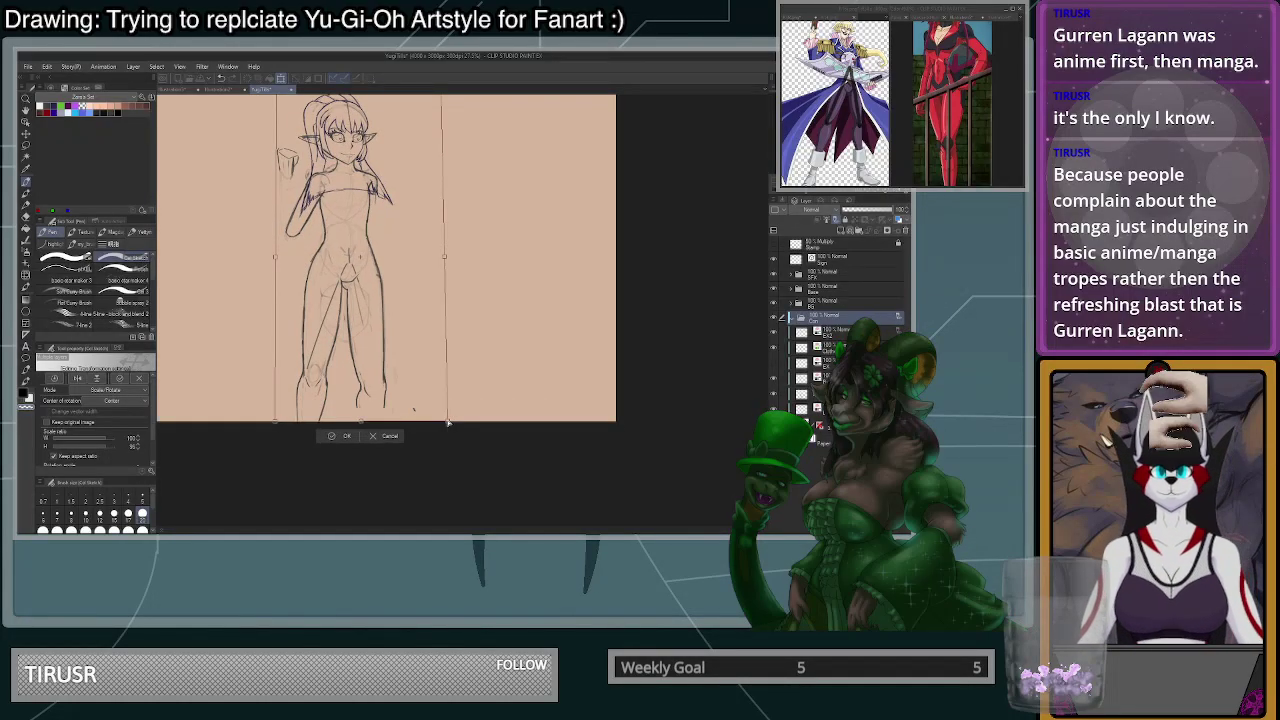
drag(273, 424, 254, 424)
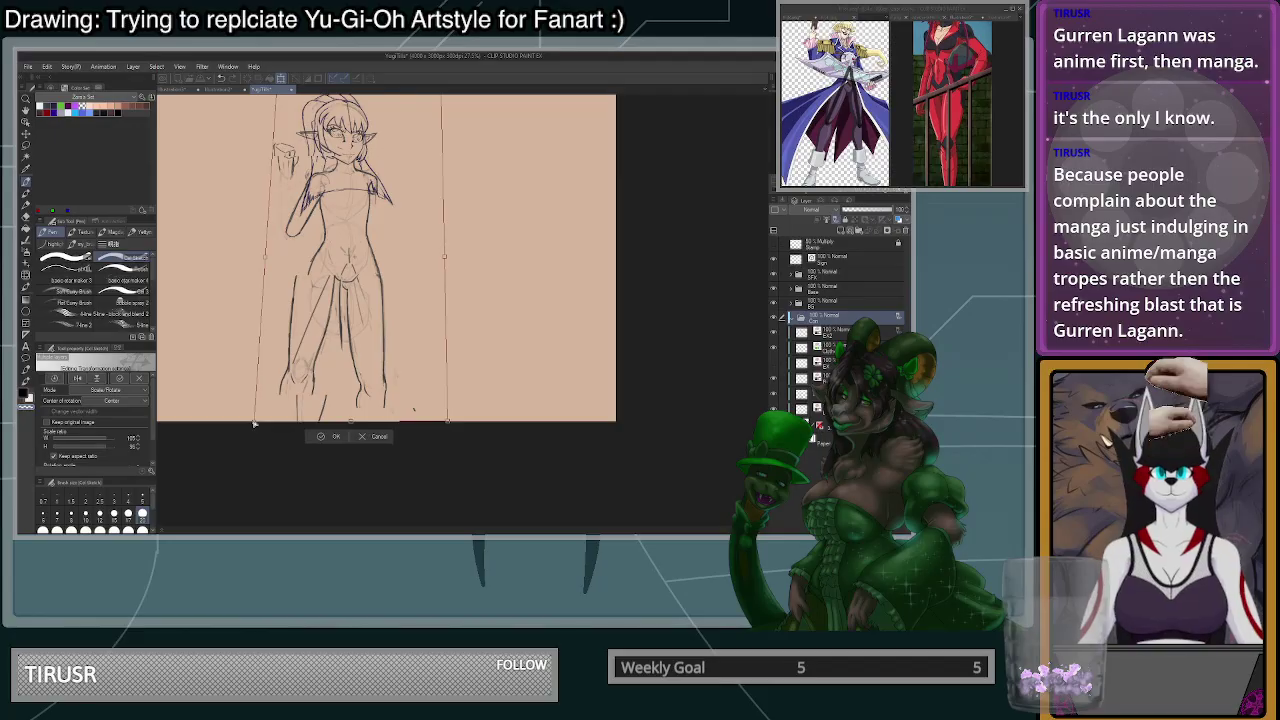
scroll(454, 442, down, 8)
scroll(424, 425, up, 6)
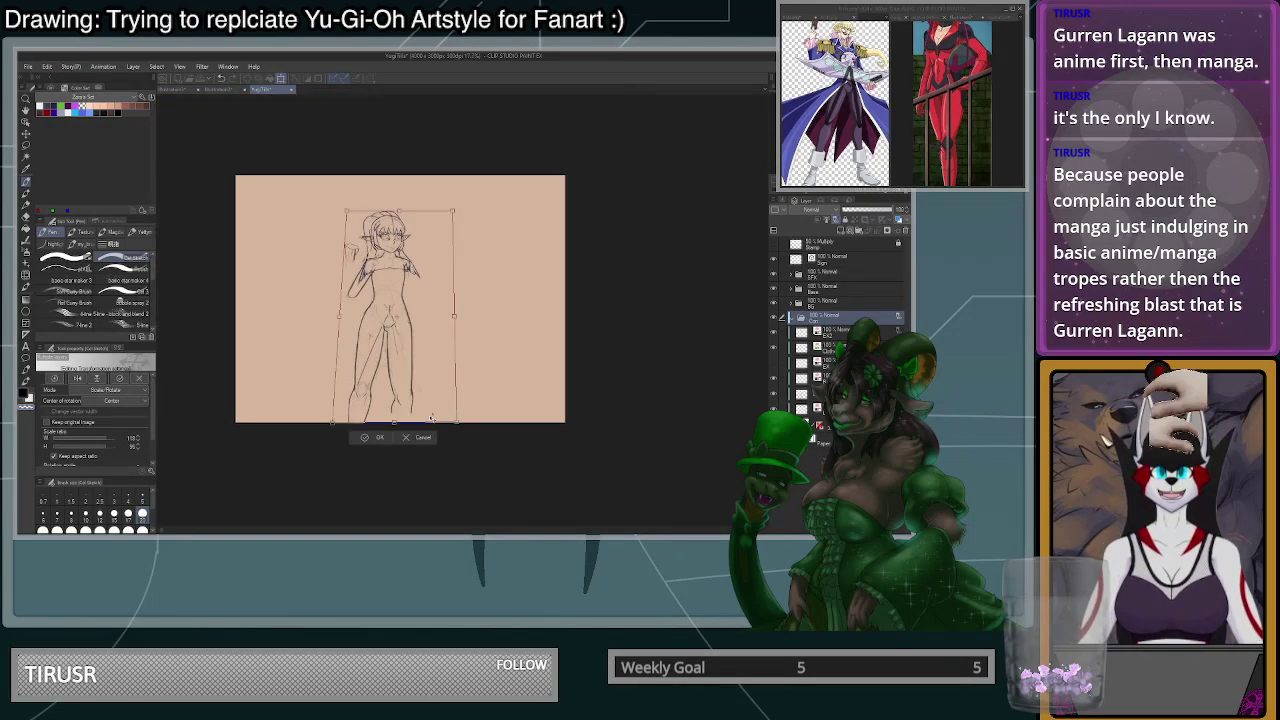
scroll(409, 421, up, 1)
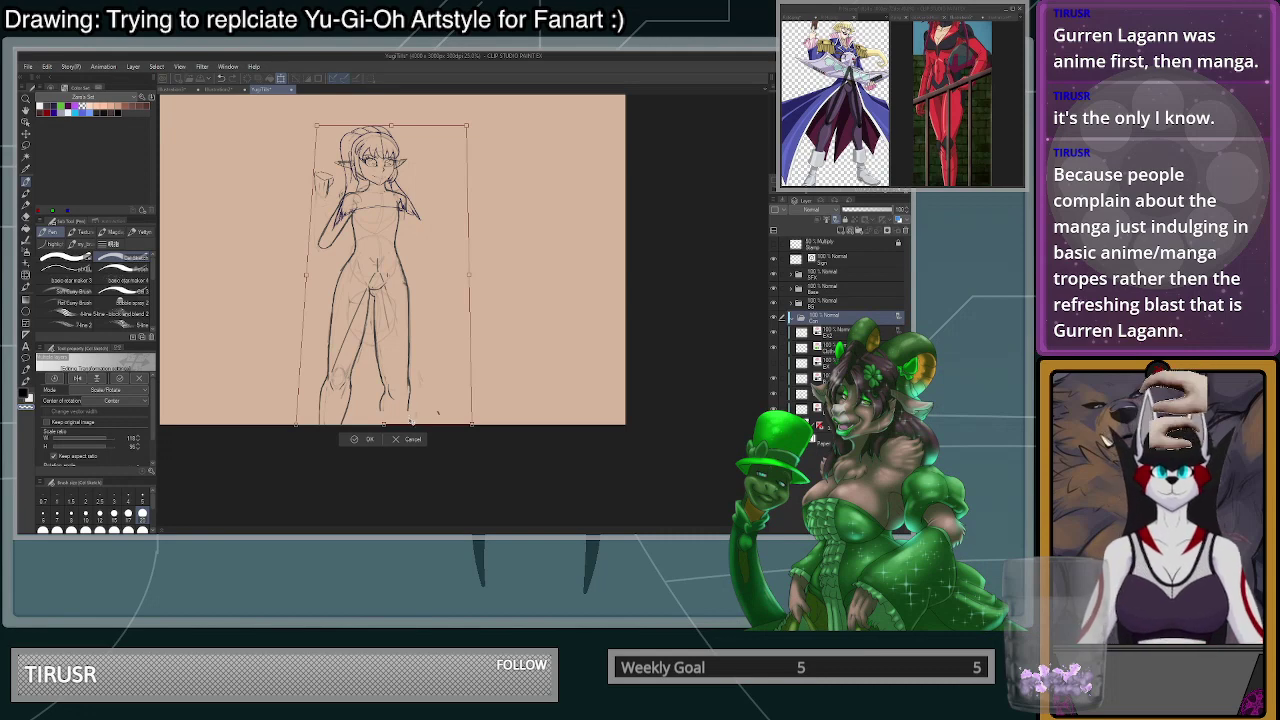
click(366, 439)
scroll(414, 390, down, 2)
scroll(450, 380, up, 3)
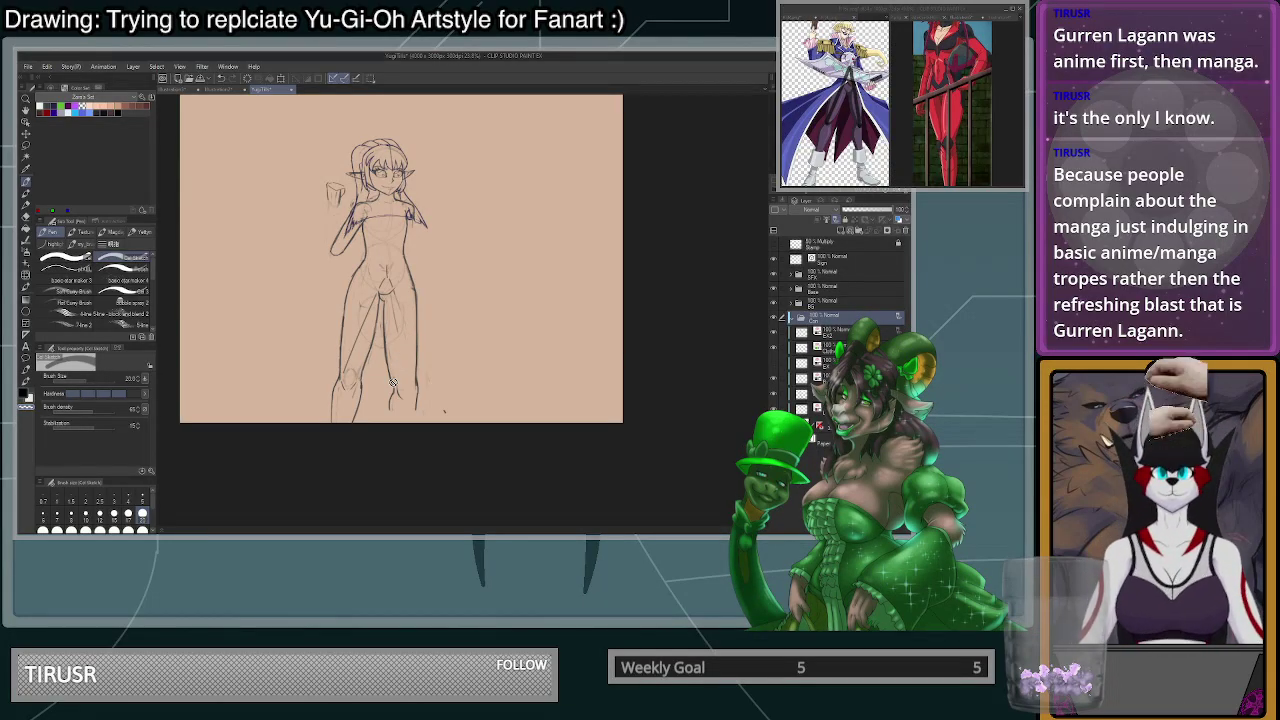
key(ctrl+z)
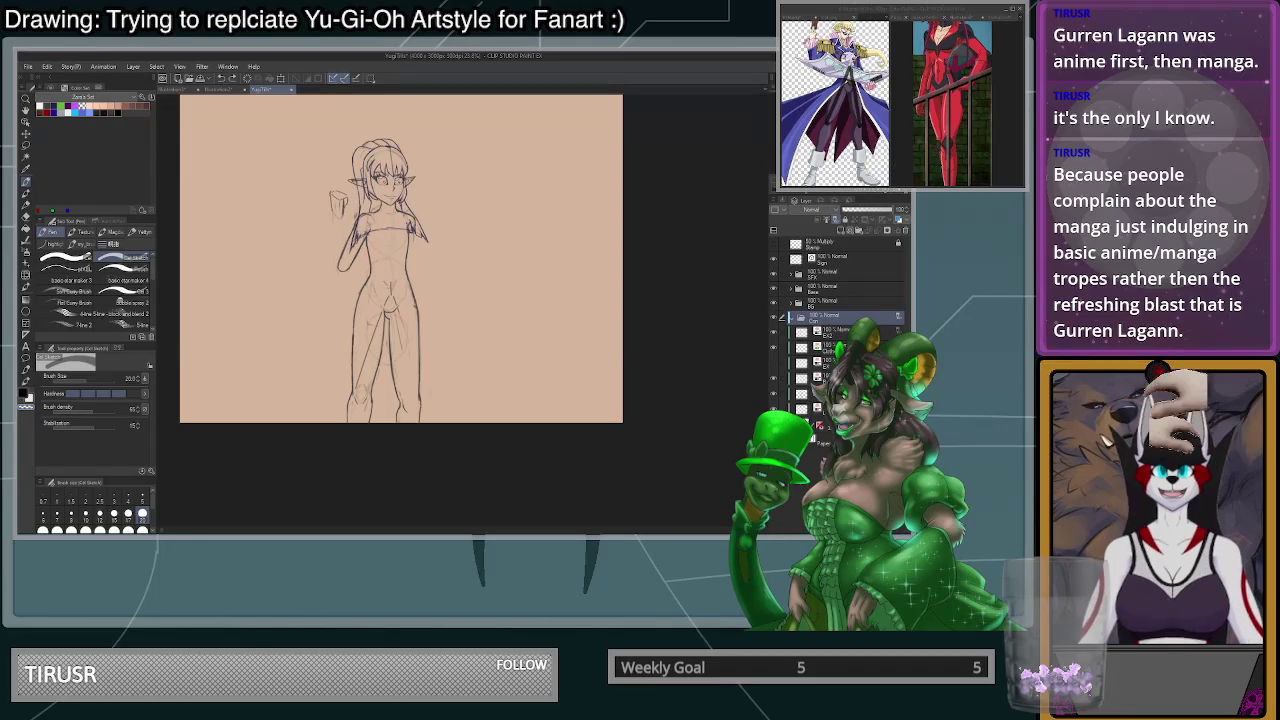
- Try erasing the right leg's lower lines on the sketch layer, and compare versions by undoing and redoing the changes
scroll(464, 380, up, 1)
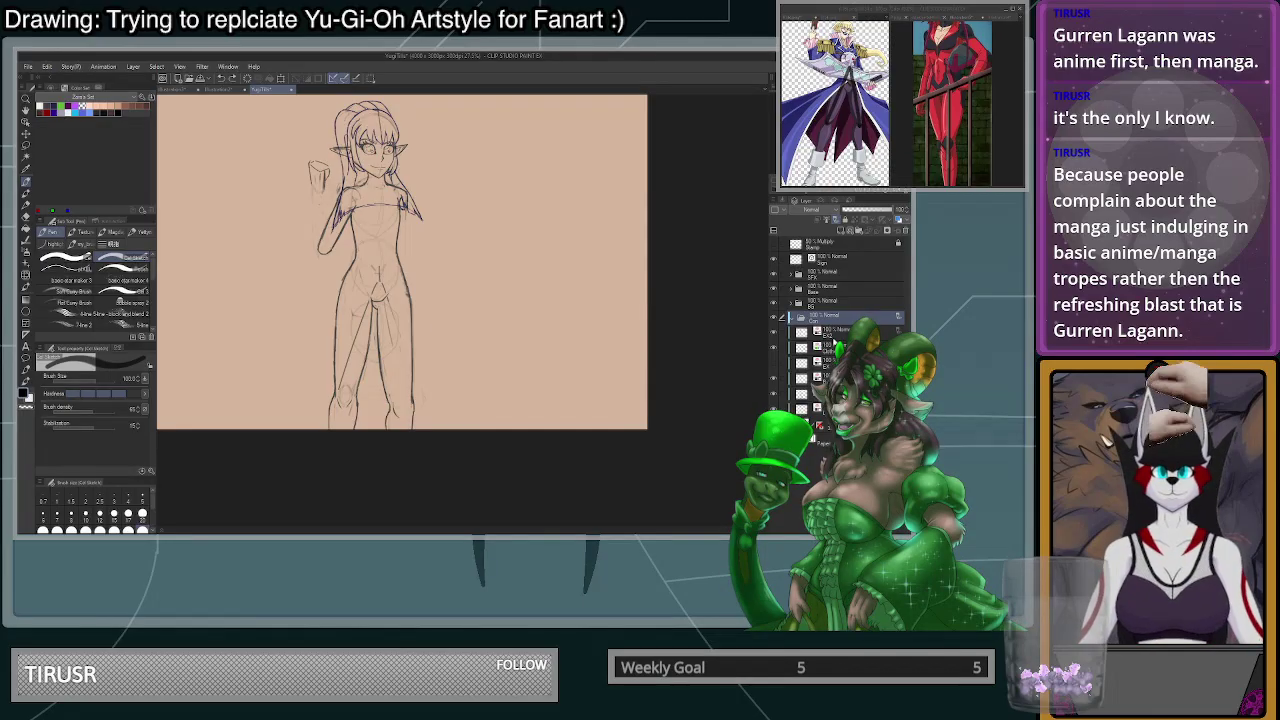
click(808, 394)
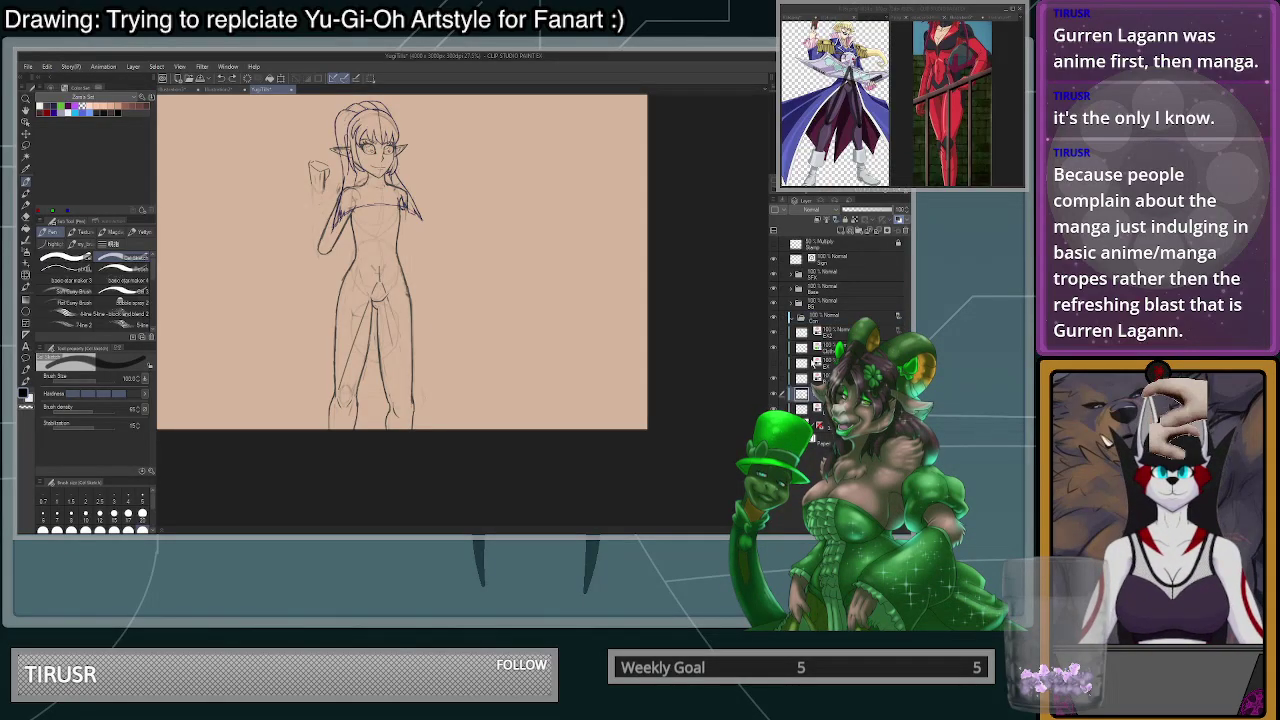
drag(382, 354, 388, 424)
key(ctrl+z)
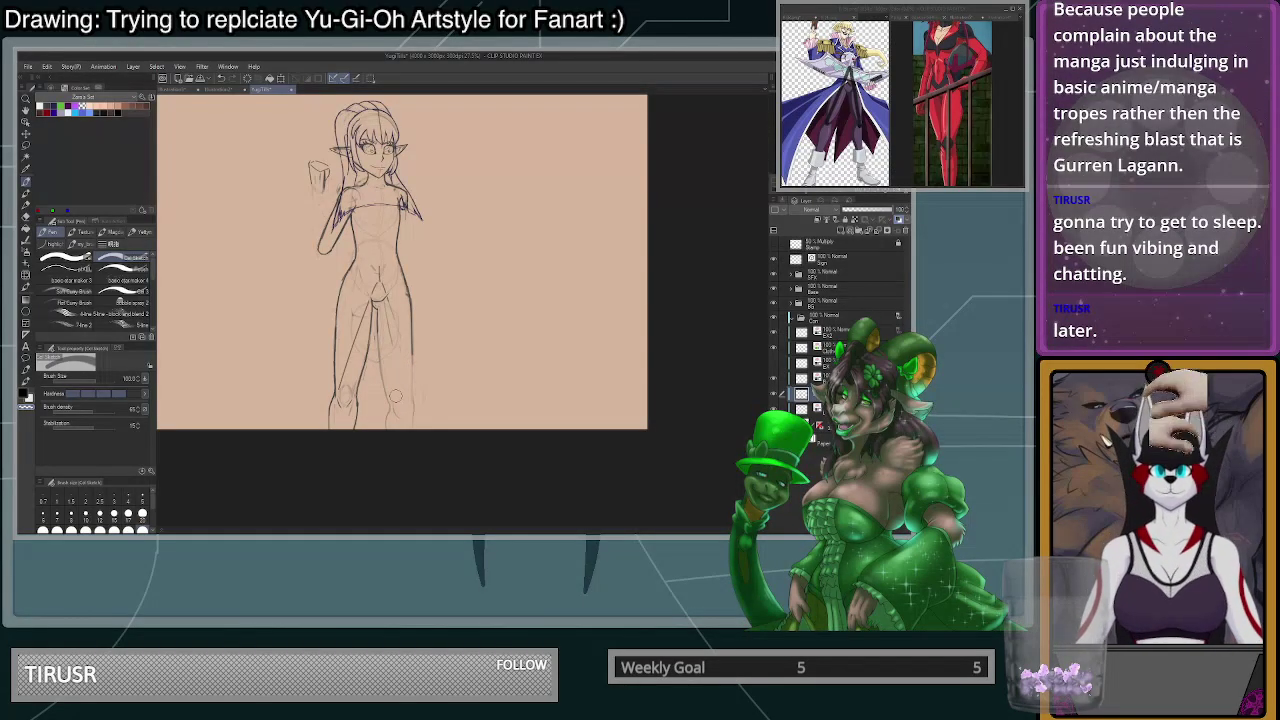
key(ctrl+z)
key(ctrl+y)
key(ctrl+y)
key(ctrl+y)
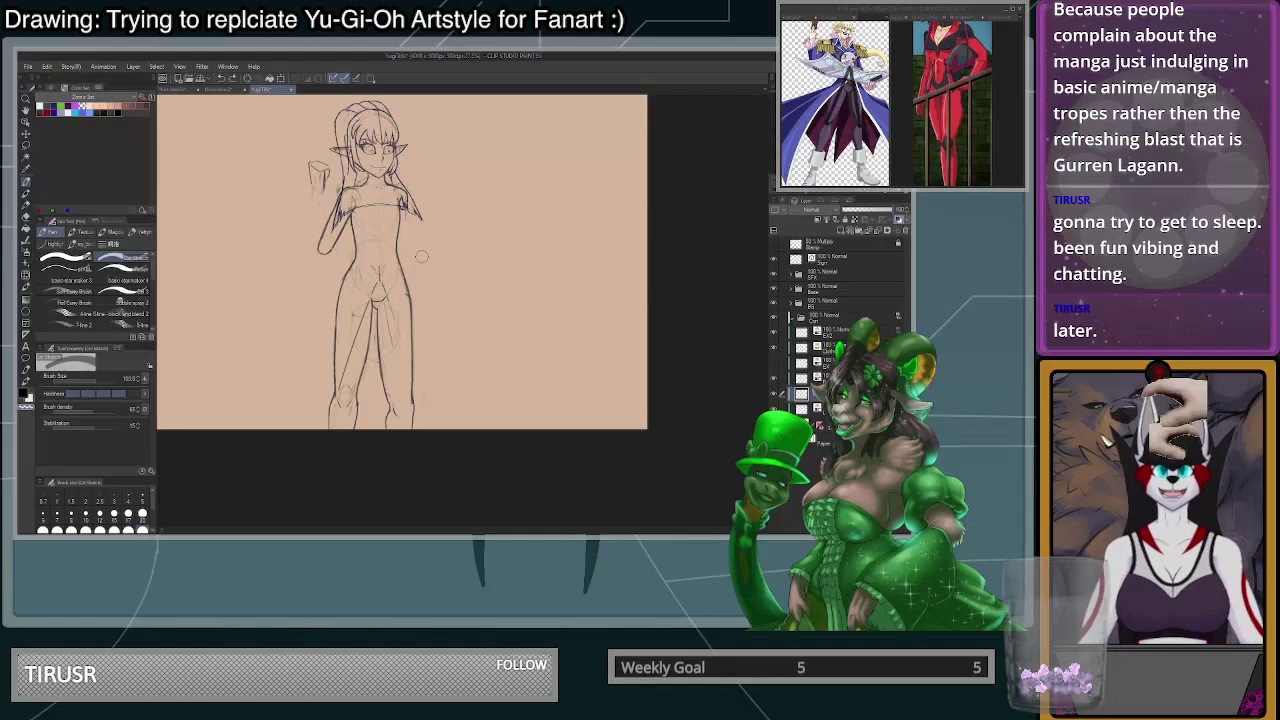
key(ctrl+z)
key(ctrl+y)
- Lasso the right leg from the upper thigh down, rotate it slightly outward, and clear the selection
key(m)
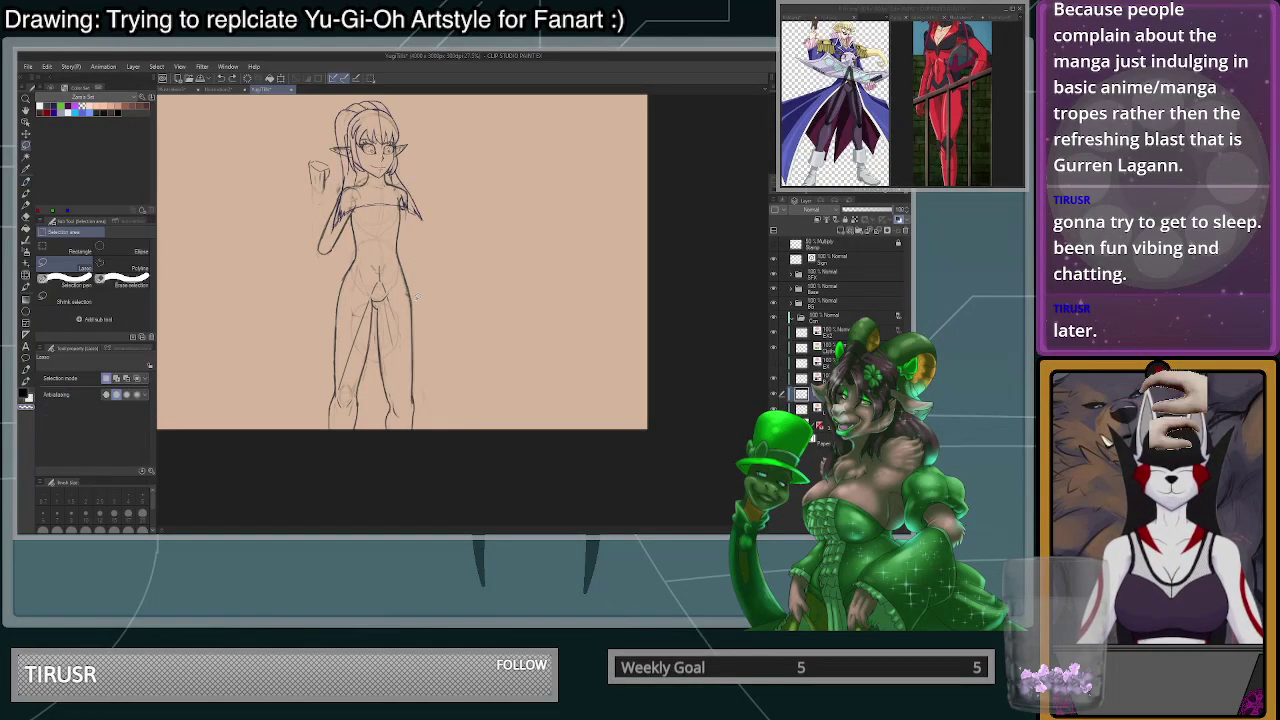
mouse_move(385, 306)
mouse_down()
mouse_move(388, 465)
mouse_move(466, 324)
mouse_up()
key(ctrl+t)
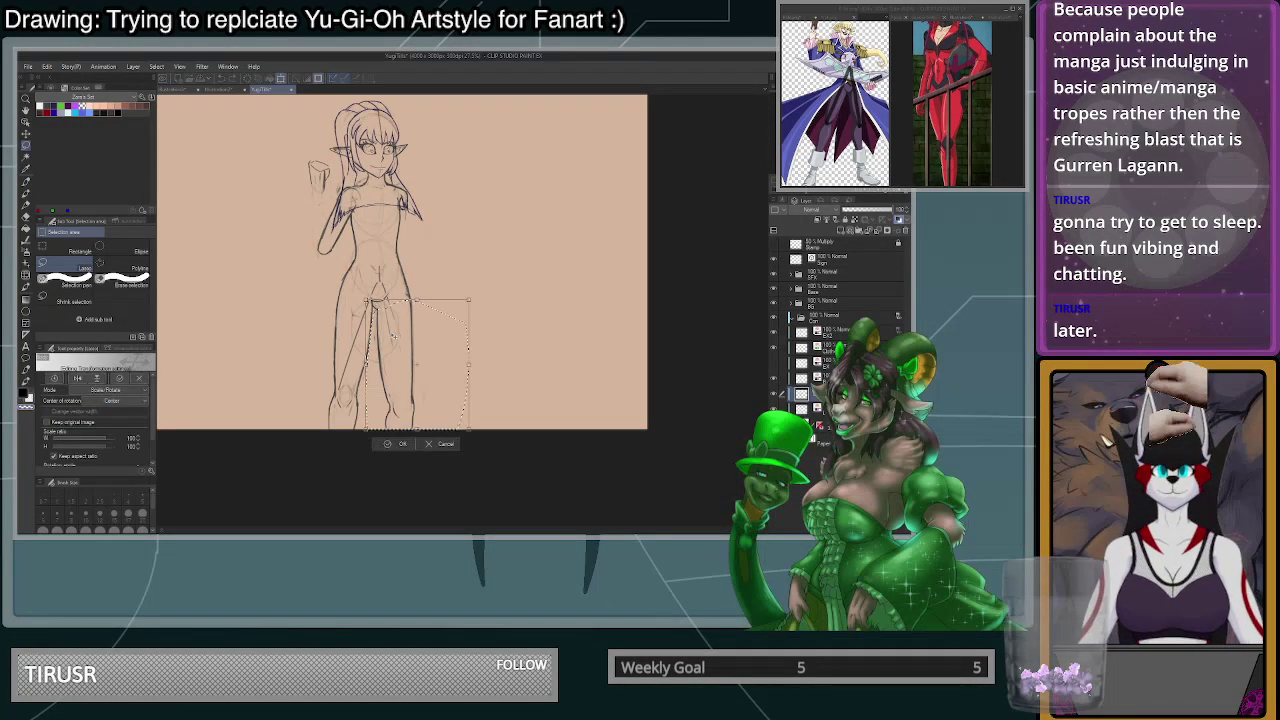
drag(509, 293, 511, 280)
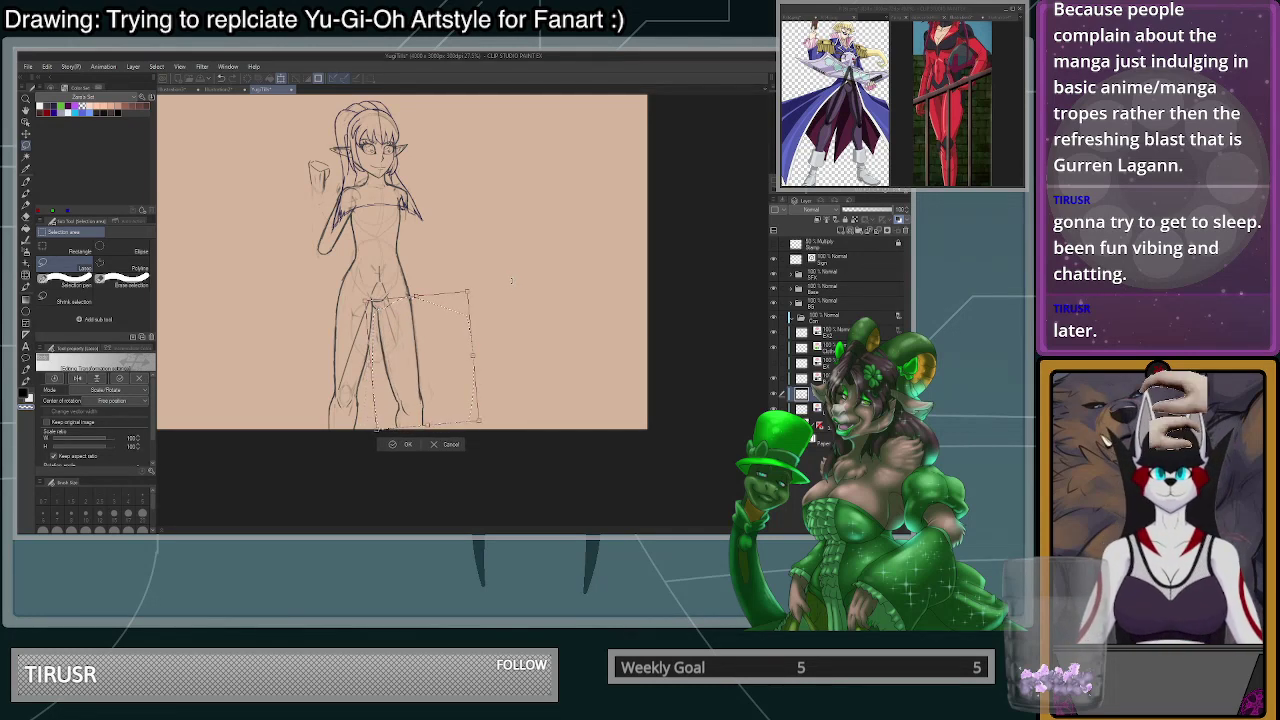
click(407, 449)
click(528, 452)
- Clear the right leg's knee and calf lines, and redraw its outer knee and calf contour to the canvas edge with a size 20 brush
scroll(425, 412, up, 2)
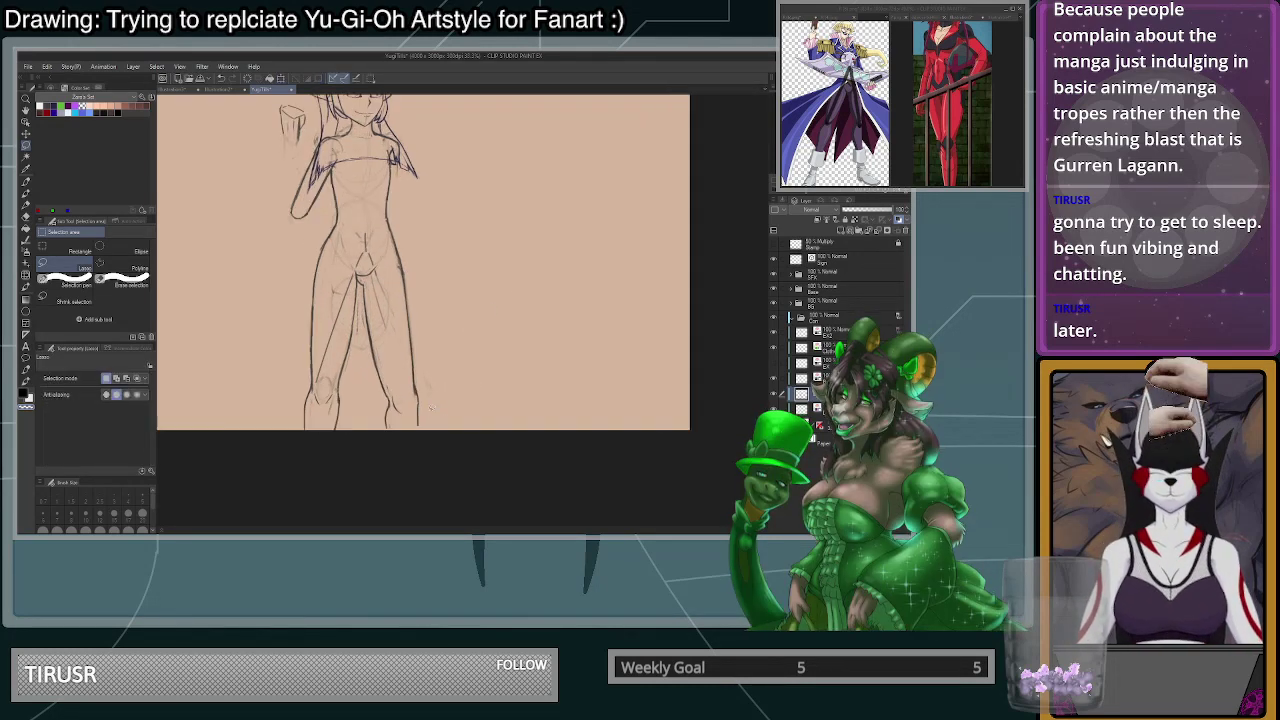
key(p)
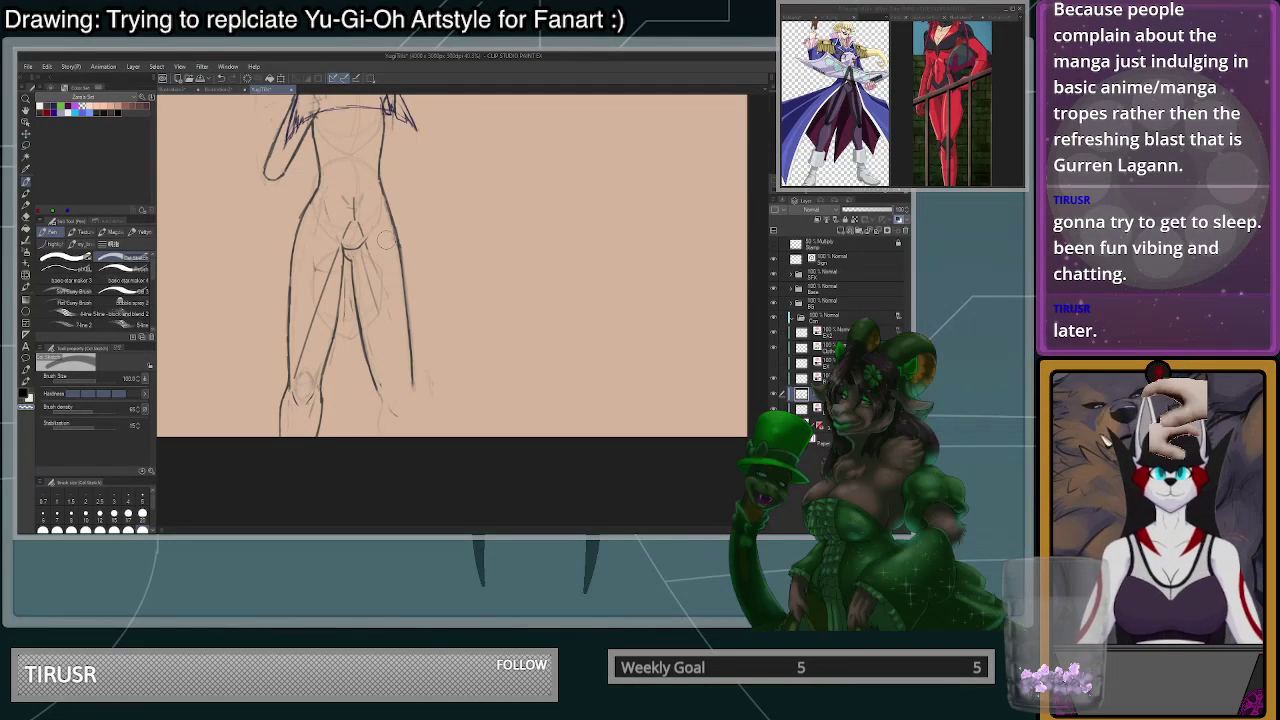
click(142, 515)
scroll(414, 412, up, 3)
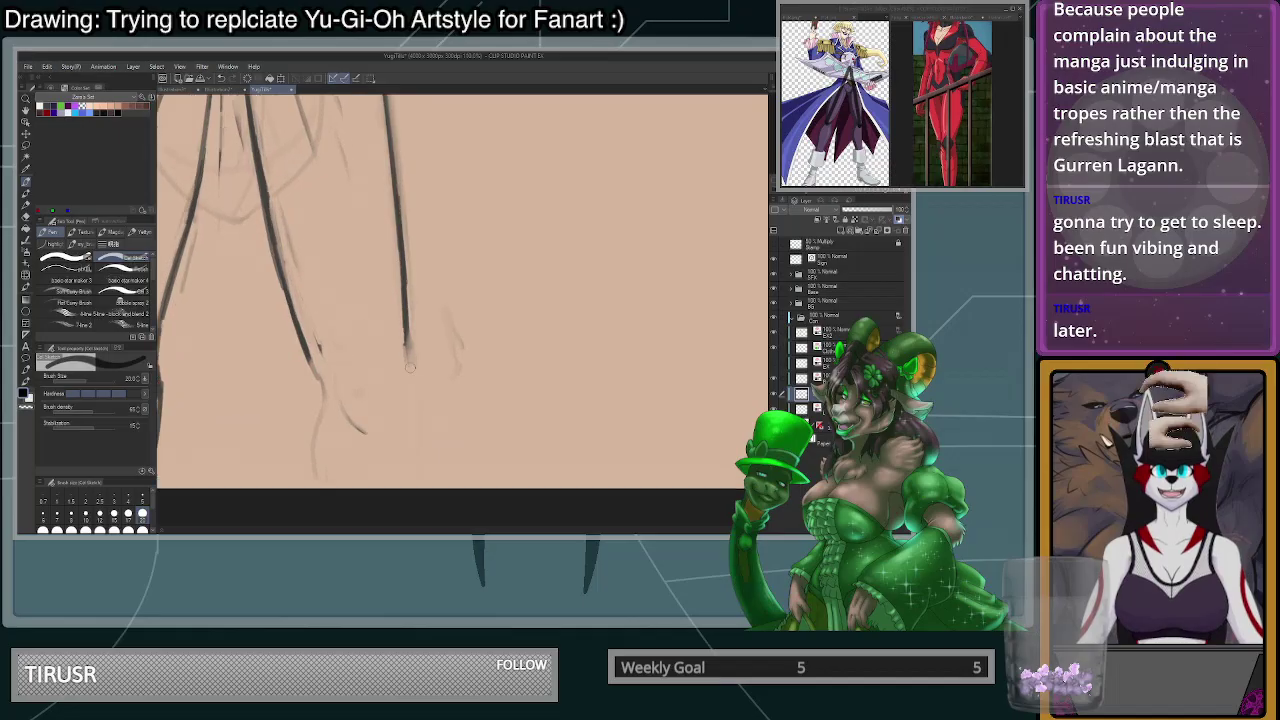
drag(406, 340, 410, 487)
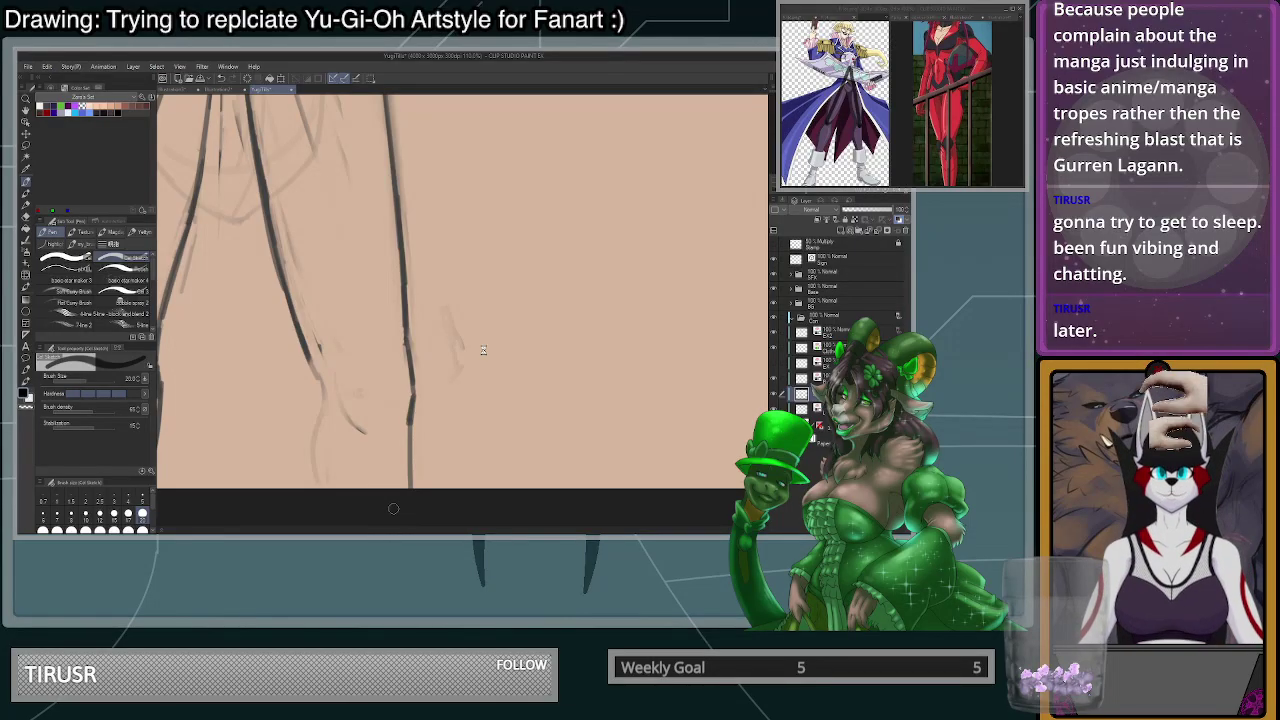
- Switch to the reference artwork of the blue-caped character and view the whole figure
click(868, 112)
scroll(873, 117, up, 1)
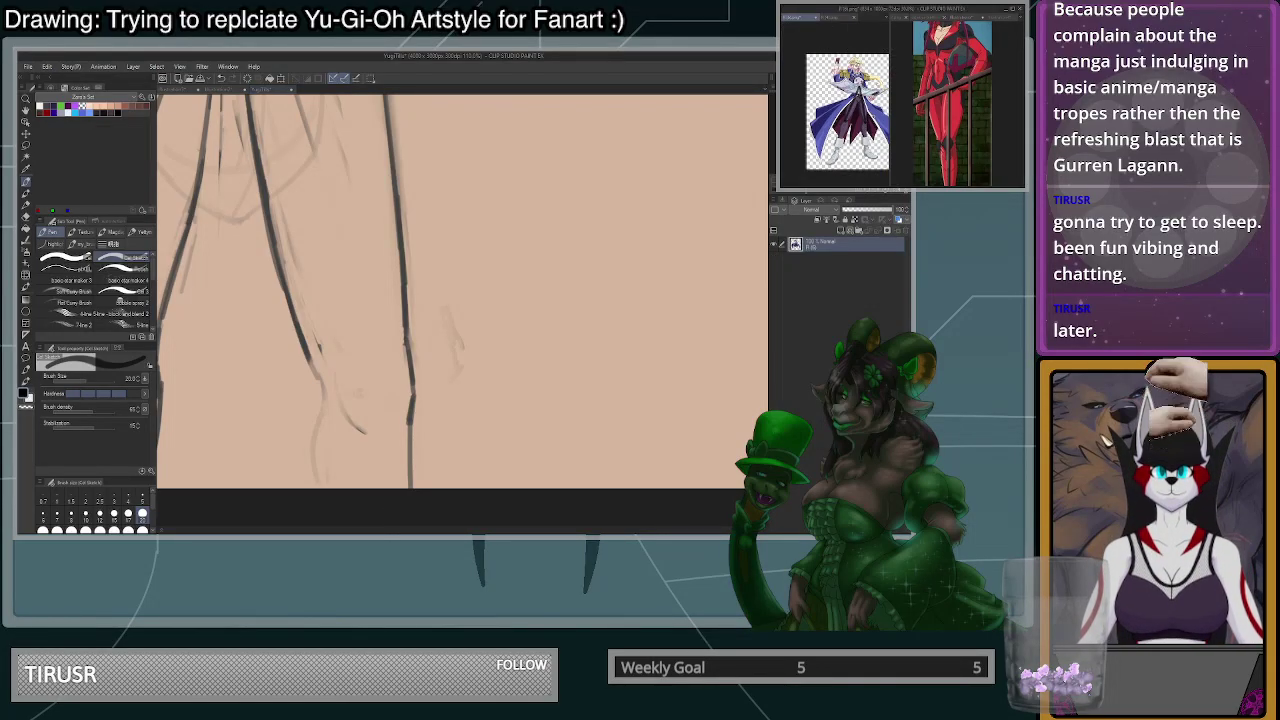
- Study the reference character's knee up close, and draw the right leg's inner knee and calf contour down to the canvas edge
scroll(872, 118, up, 7)
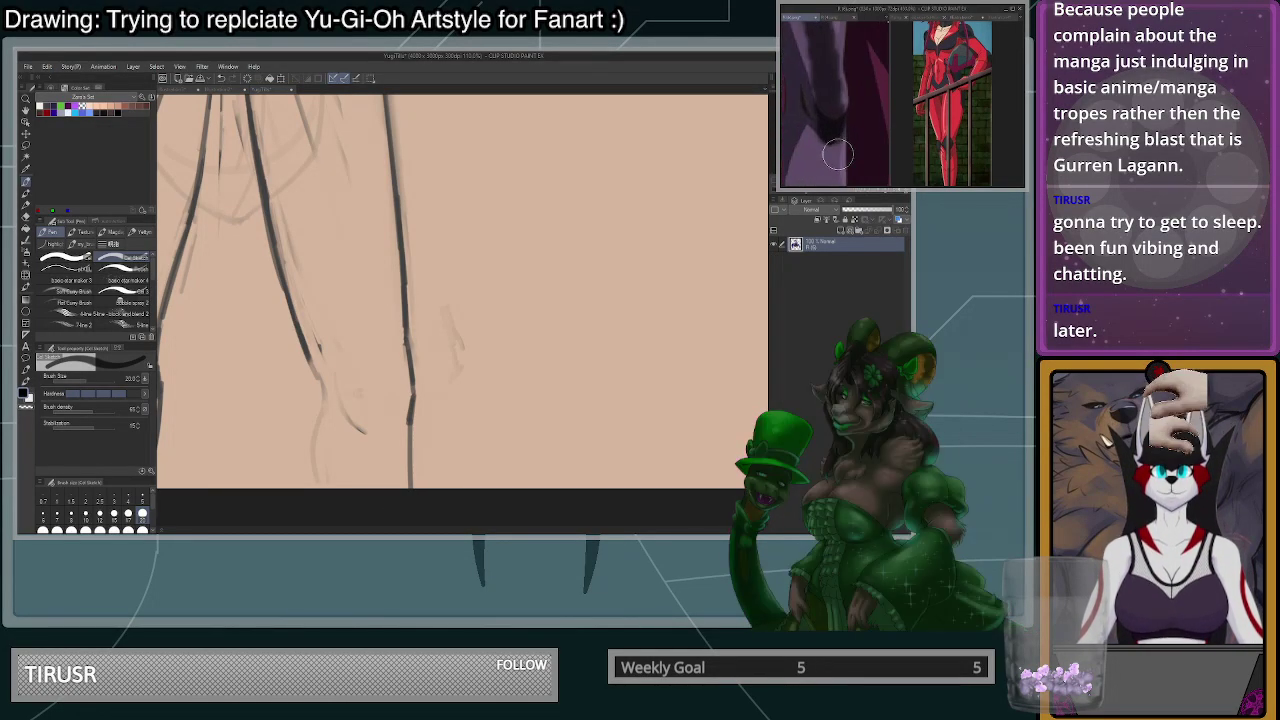
scroll(860, 150, down, 3)
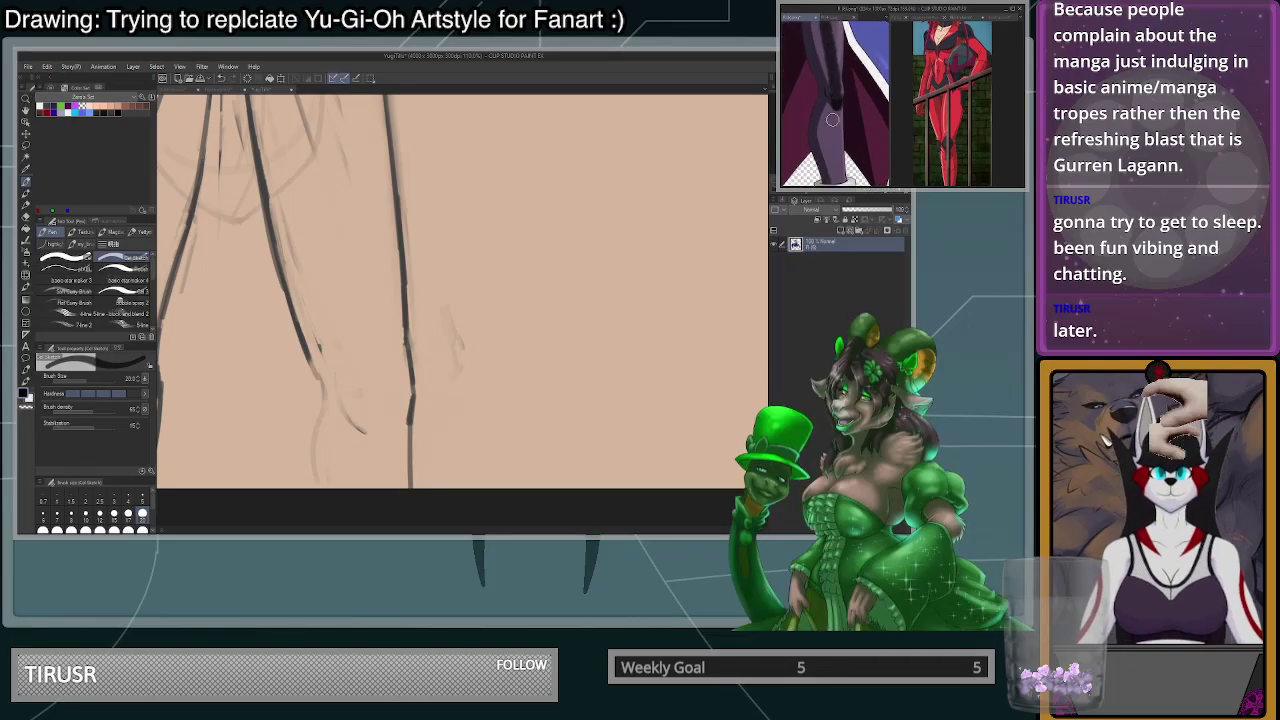
drag(313, 365, 316, 402)
key(ctrl+z)
drag(309, 355, 318, 392)
scroll(330, 370, down, 3)
scroll(325, 400, up, 2)
key(ctrl+z)
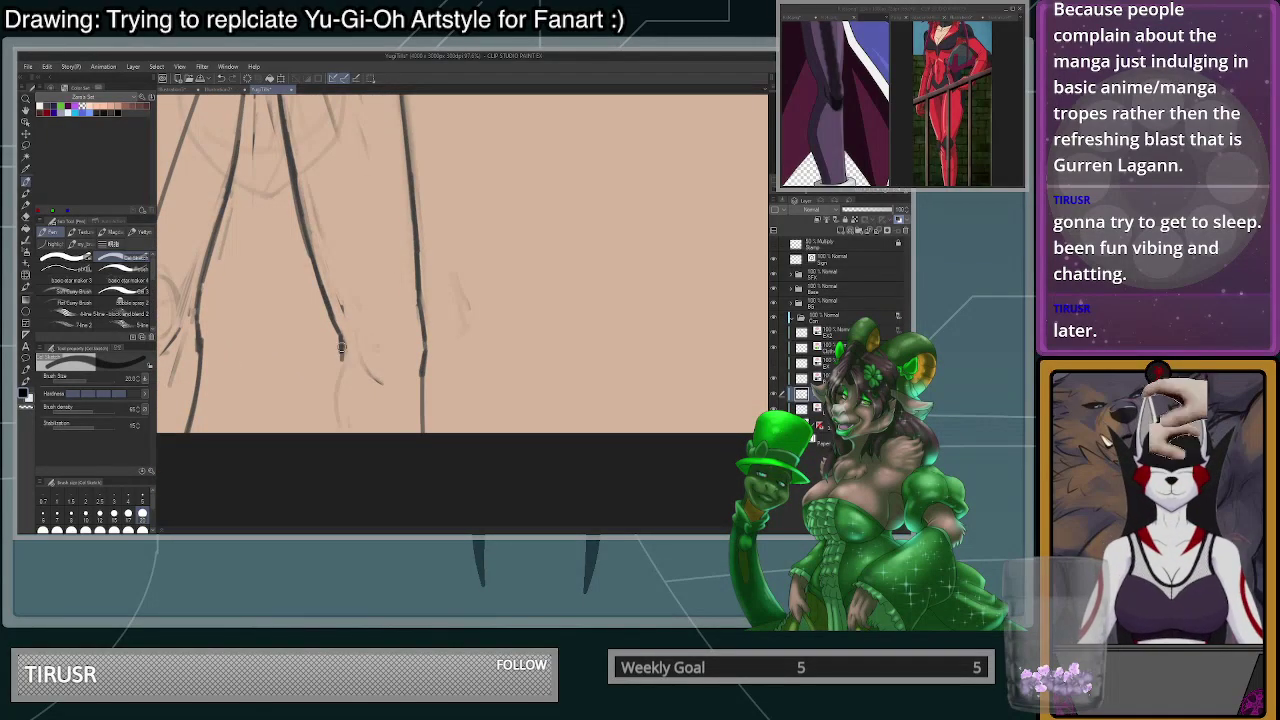
drag(333, 374, 331, 428)
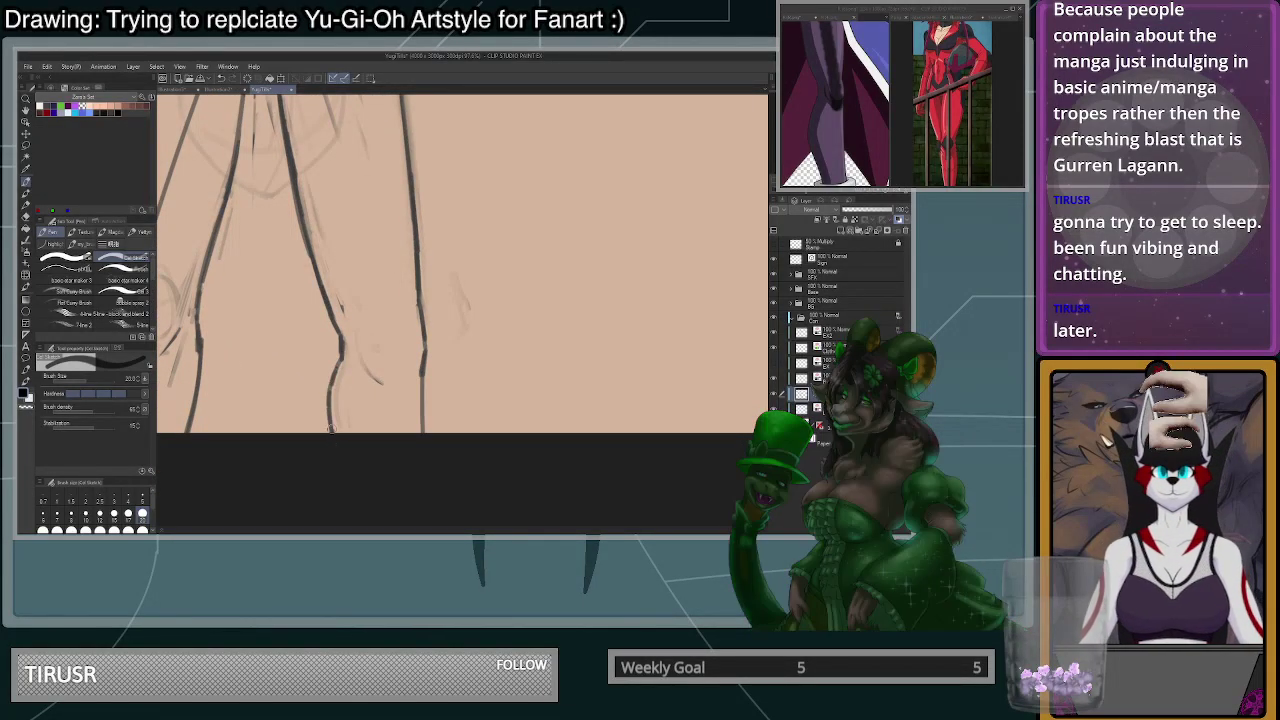
- Rework the right leg's outer knee contour so the line bends at the knee and angles inward along the calf
scroll(355, 335, down, 5)
scroll(375, 345, up, 3)
drag(385, 340, 382, 371)
scroll(383, 350, down, 1)
scroll(388, 341, up, 5)
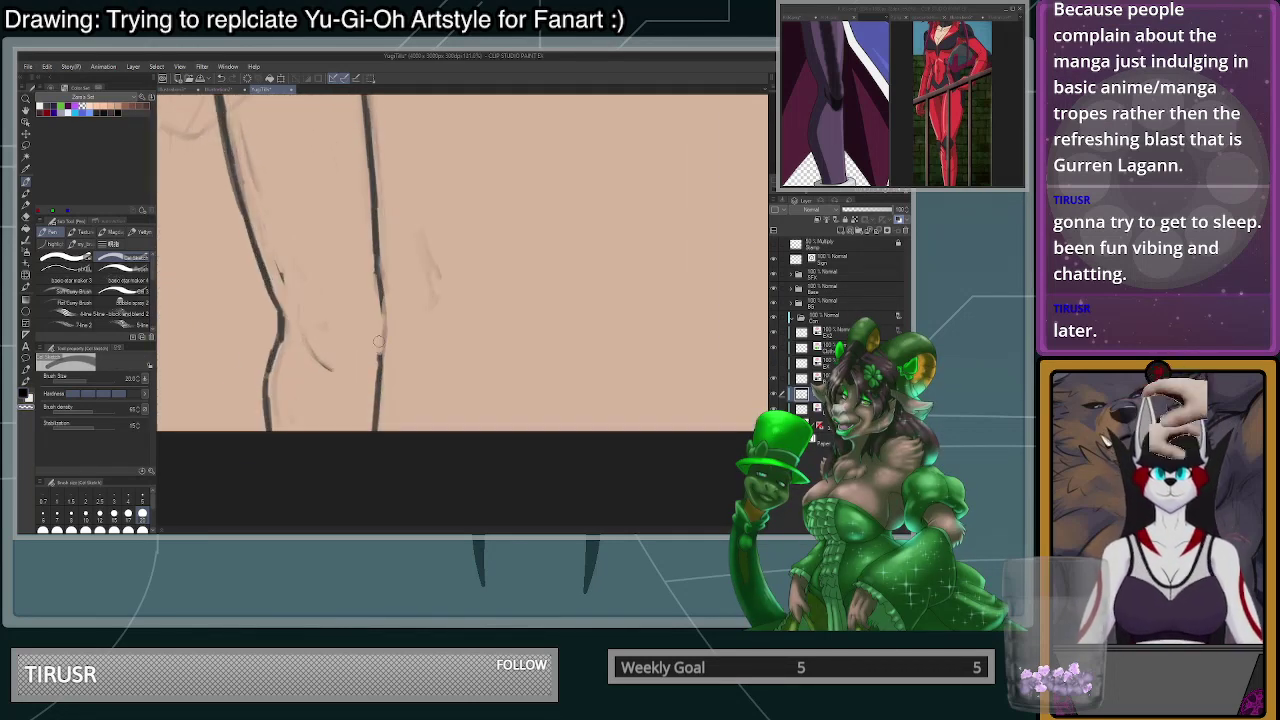
drag(380, 264, 383, 300)
drag(385, 242, 374, 405)
key(c)
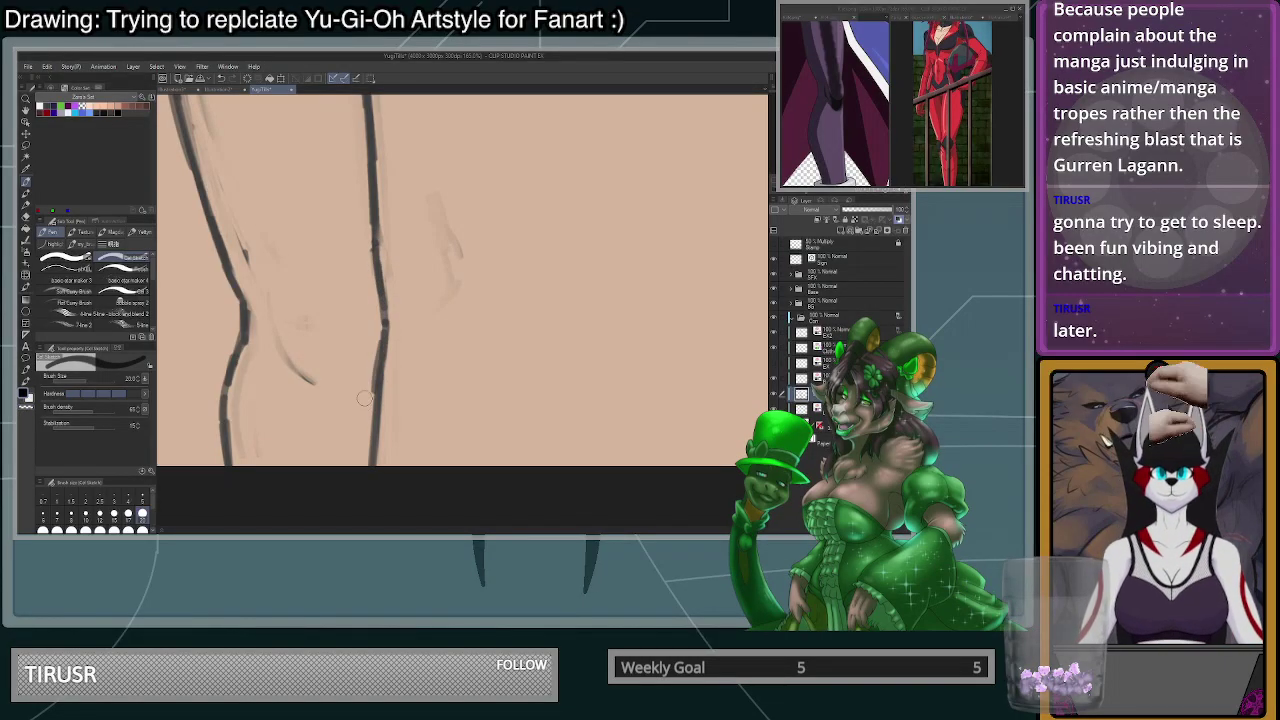
- Sketch a curved kneecap line inside the right knee, running from beside the inner contour diagonally down toward the shin
scroll(376, 408, down, 2)
scroll(376, 408, down, 2)
scroll(360, 395, up, 5)
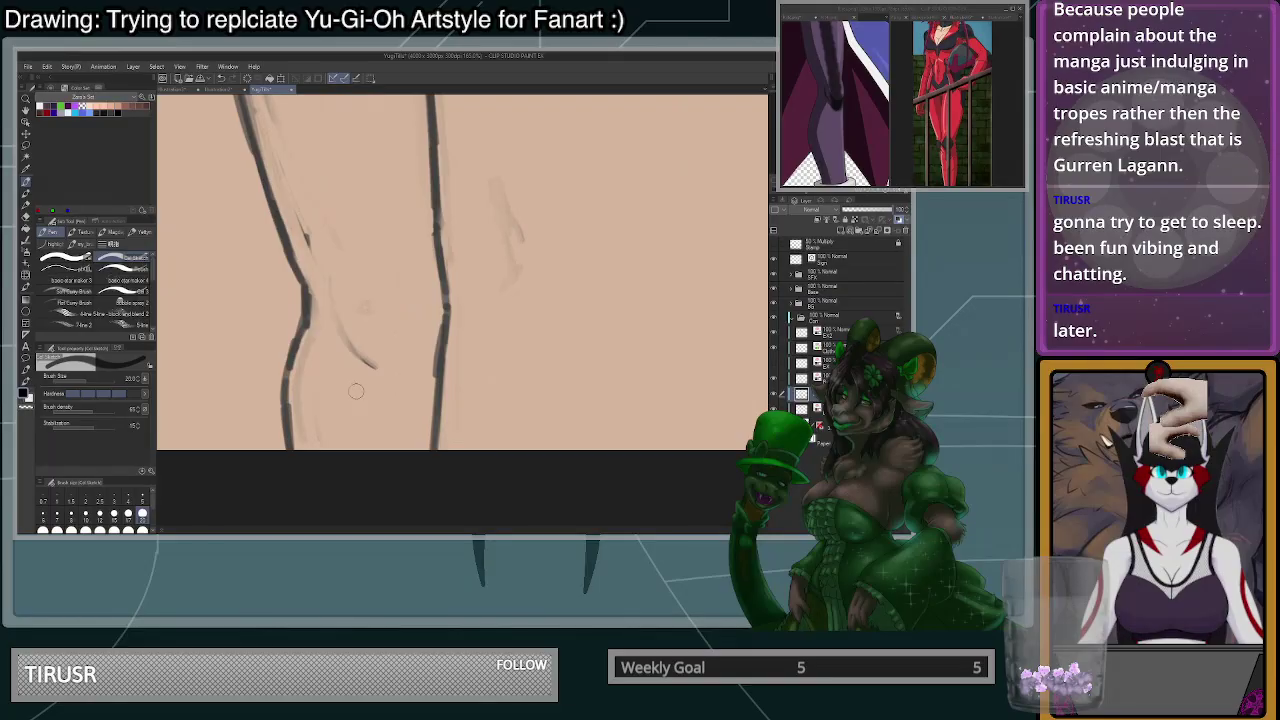
drag(327, 272, 329, 322)
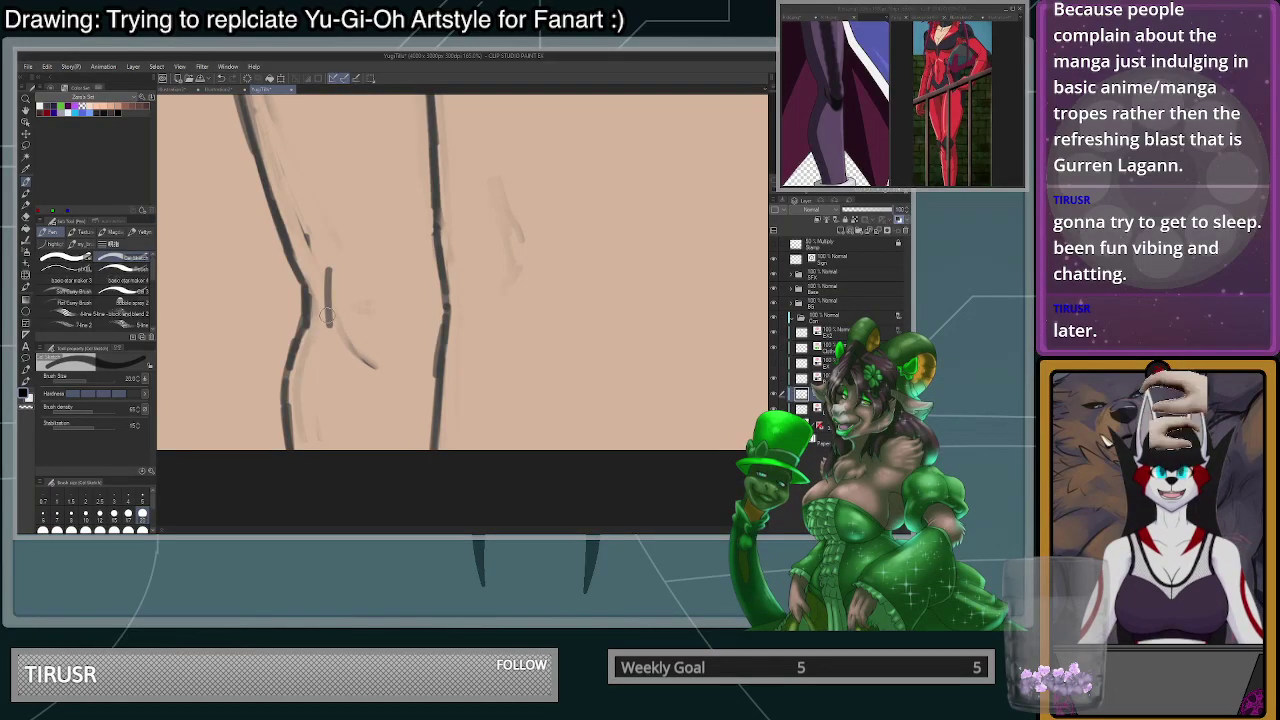
key(ctrl+z)
mouse_move(330, 272)
mouse_down()
mouse_move(326, 320)
mouse_move(342, 368)
mouse_up()
drag(336, 350, 359, 377)
key(ctrl+z)
key(ctrl+z)
drag(328, 314, 358, 369)
key(ctrl+z)
mouse_move(327, 320)
mouse_down()
mouse_move(363, 381)
mouse_move(333, 338)
mouse_move(329, 276)
mouse_move(362, 383)
mouse_up()
key(c)
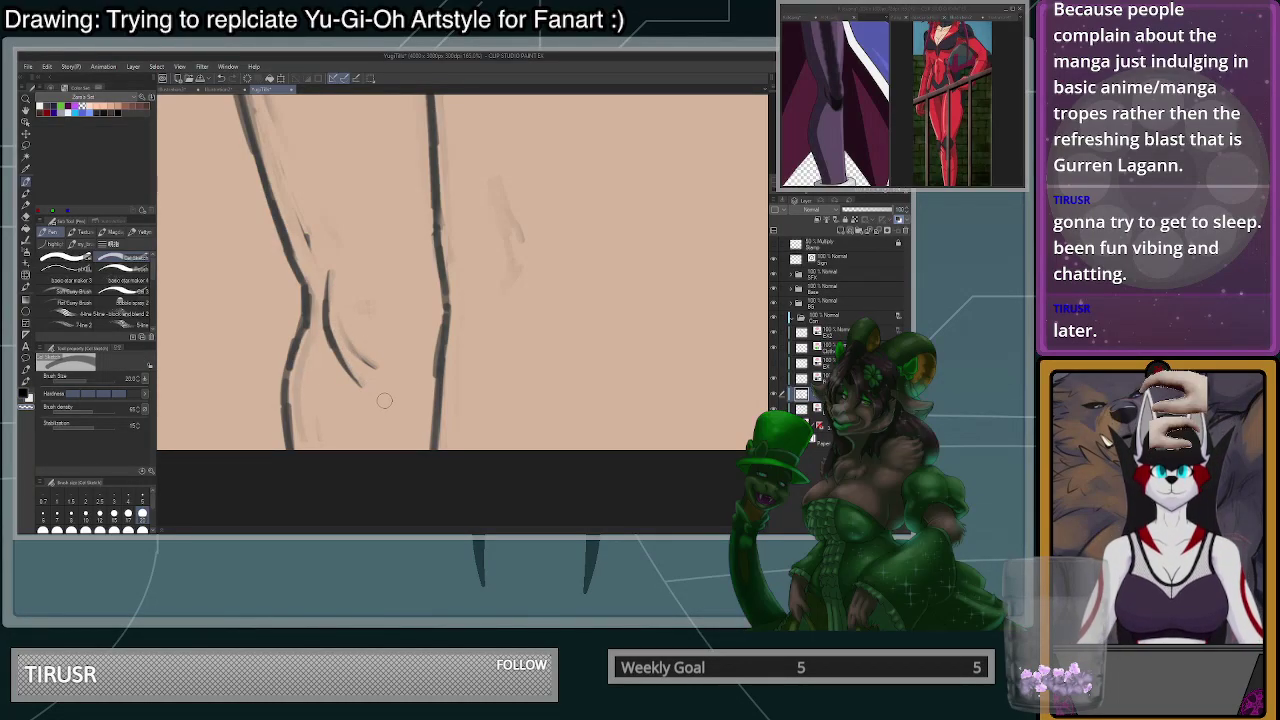
- Add a short angled stroke branching inward from the right leg's outer contour just below the knee
scroll(453, 397, down, 5)
scroll(421, 413, up, 2)
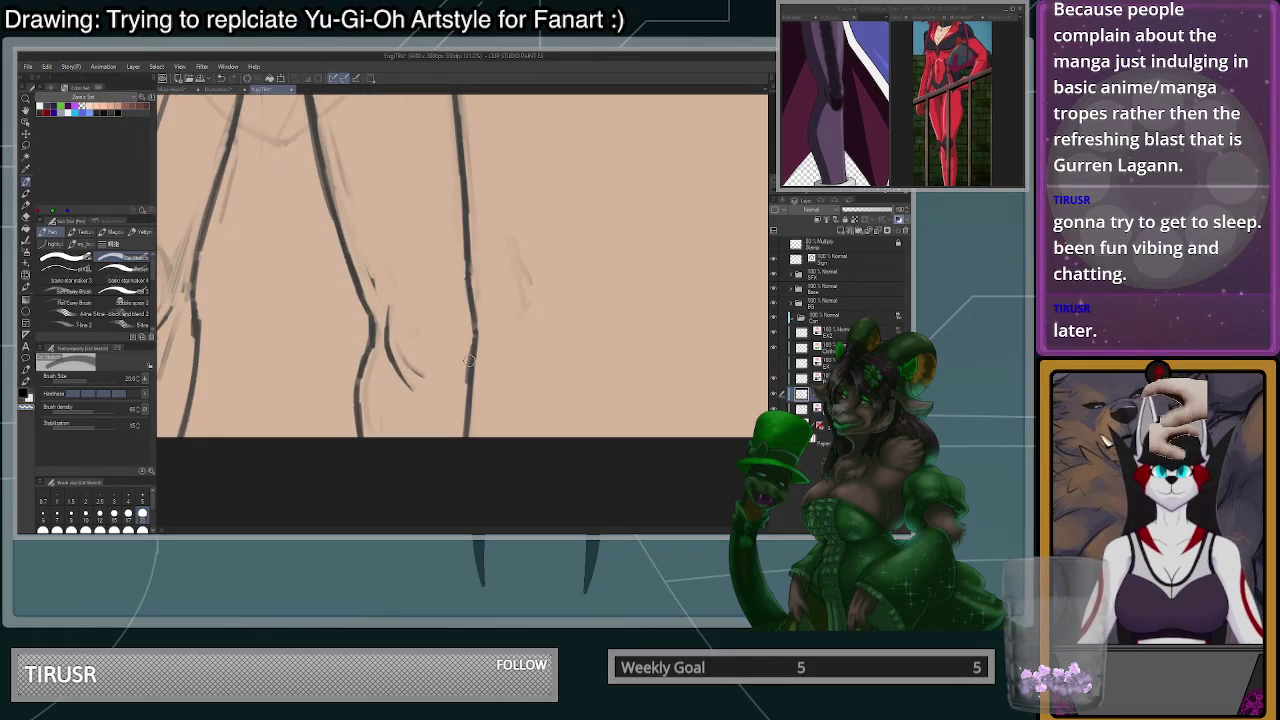
key(c)
drag(474, 347, 453, 390)
key(c)
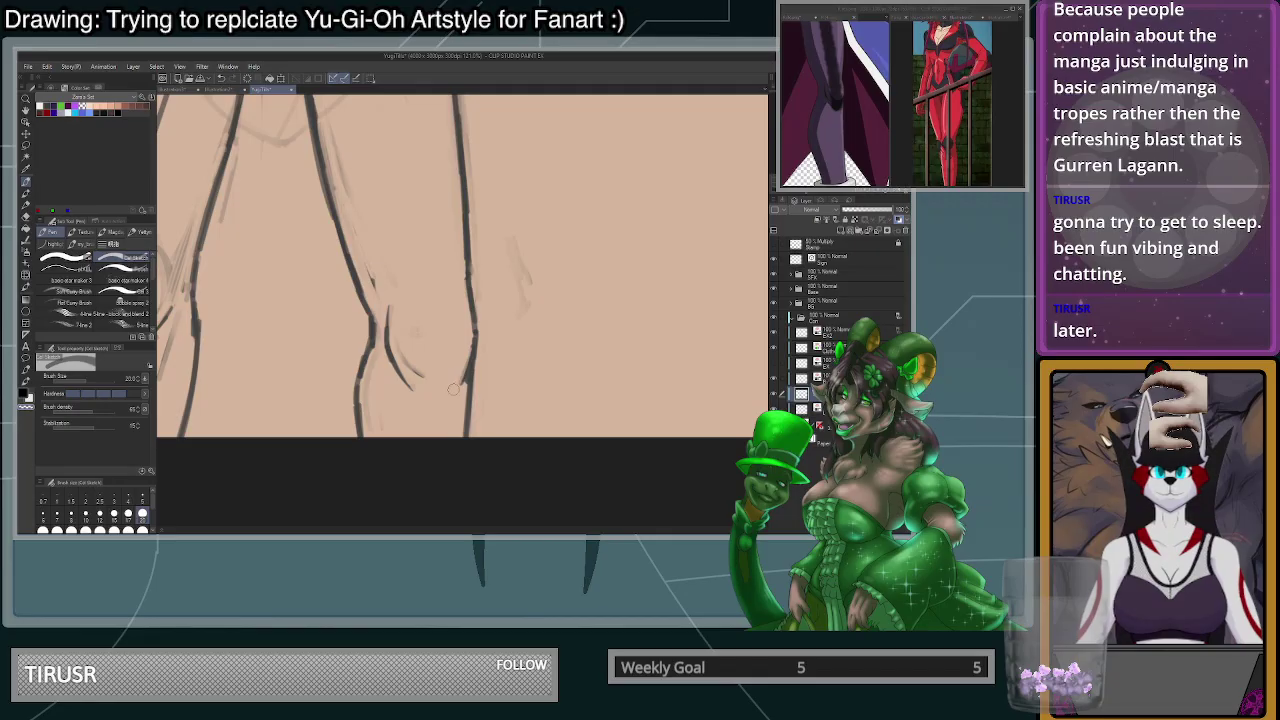
- Erase and reshape the right leg's inner calf line so it slants further inward from the knee to the canvas edge
scroll(461, 355, down, 2)
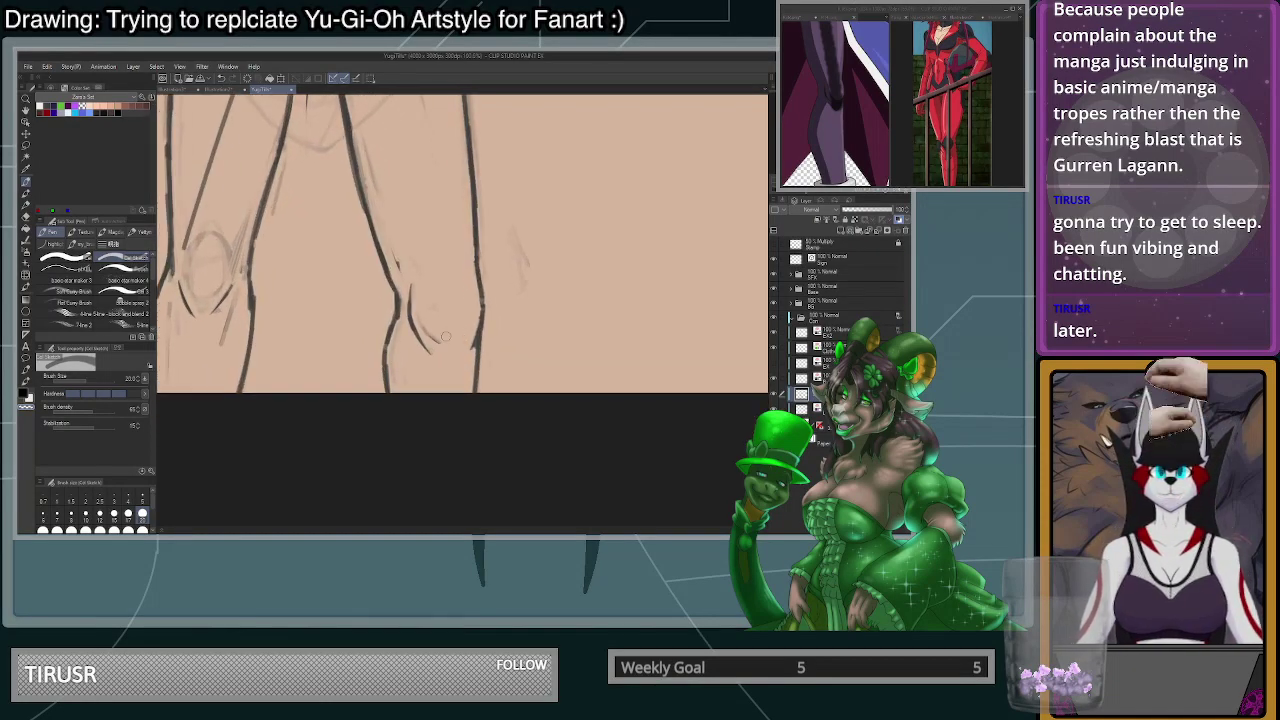
key(c)
mouse_move(398, 322)
mouse_down()
mouse_move(383, 393)
mouse_move(387, 326)
mouse_up()
key(c)
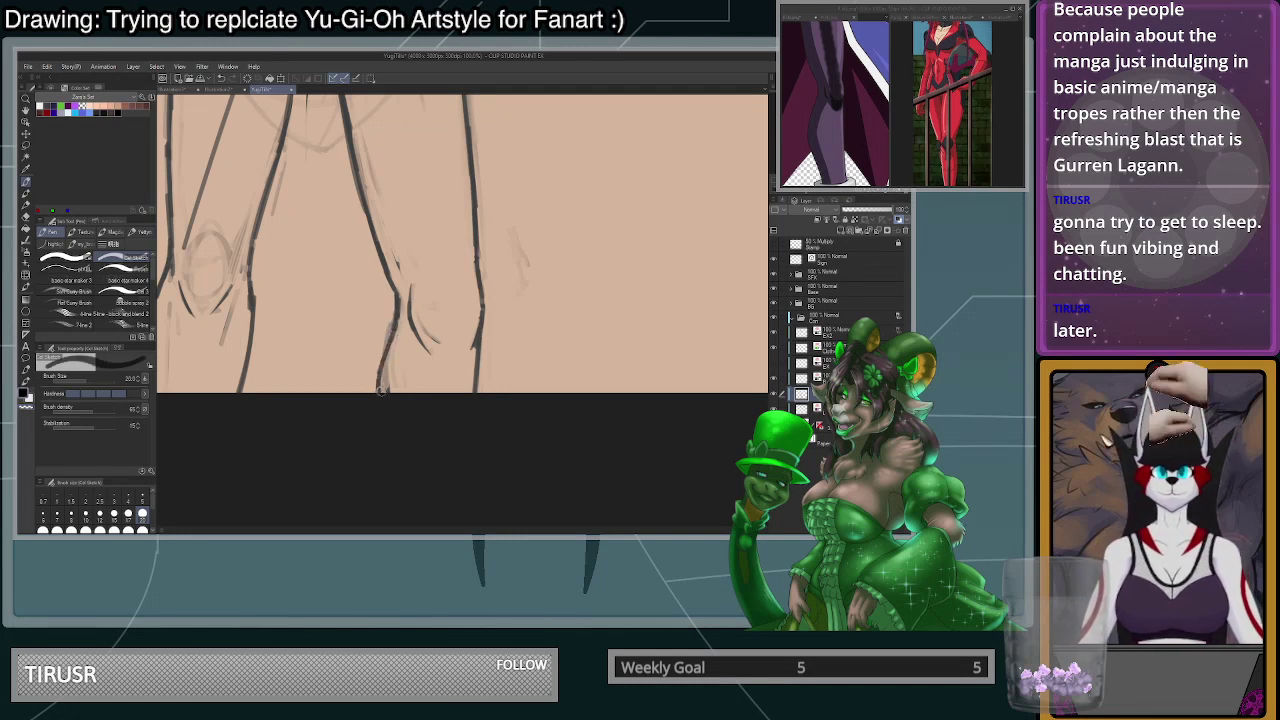
key(c)
drag(380, 403, 385, 413)
key(c)
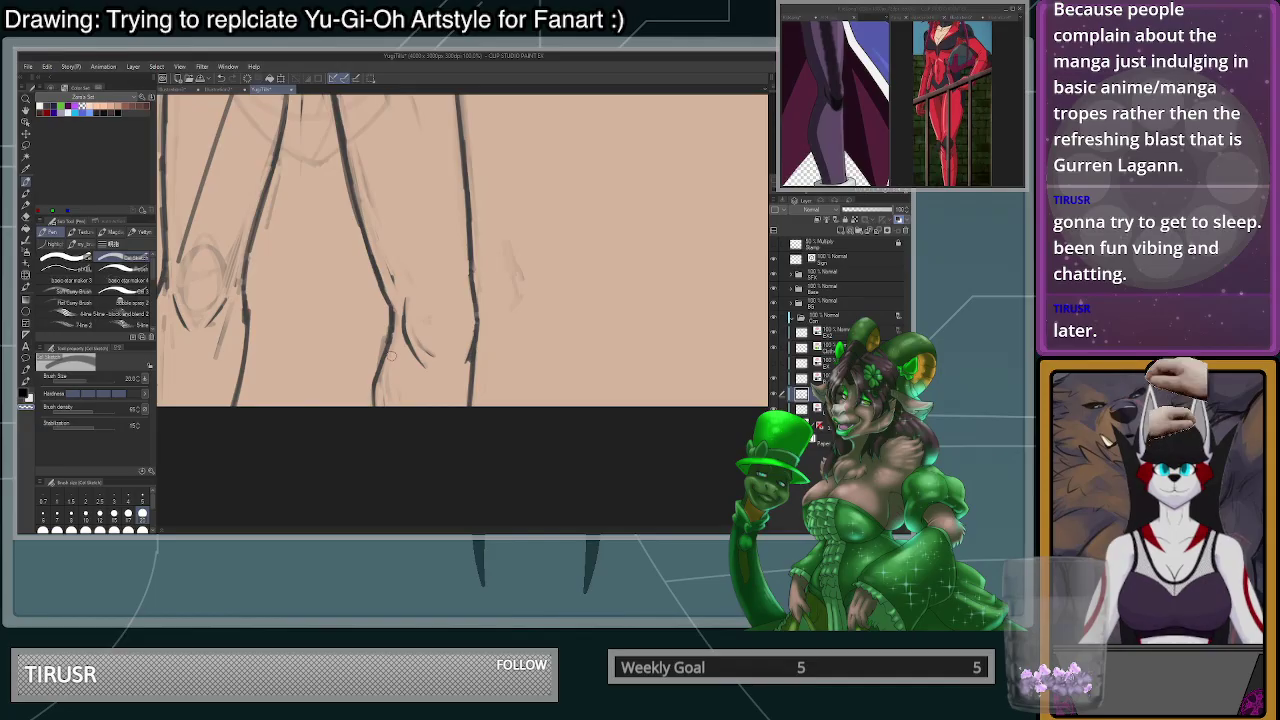
- Try a new inner knee stroke on the right leg, undo it, and erase the inner calf line below the knee
scroll(396, 322, down, 3)
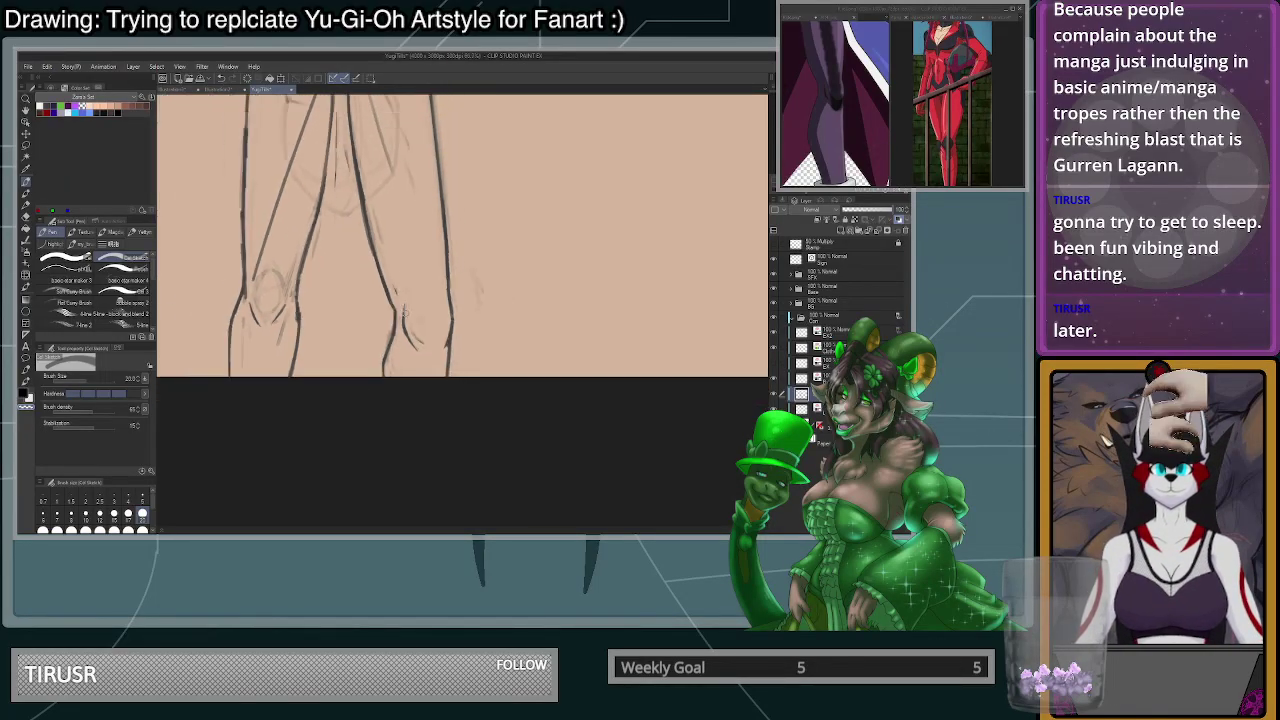
scroll(393, 330, up, 5)
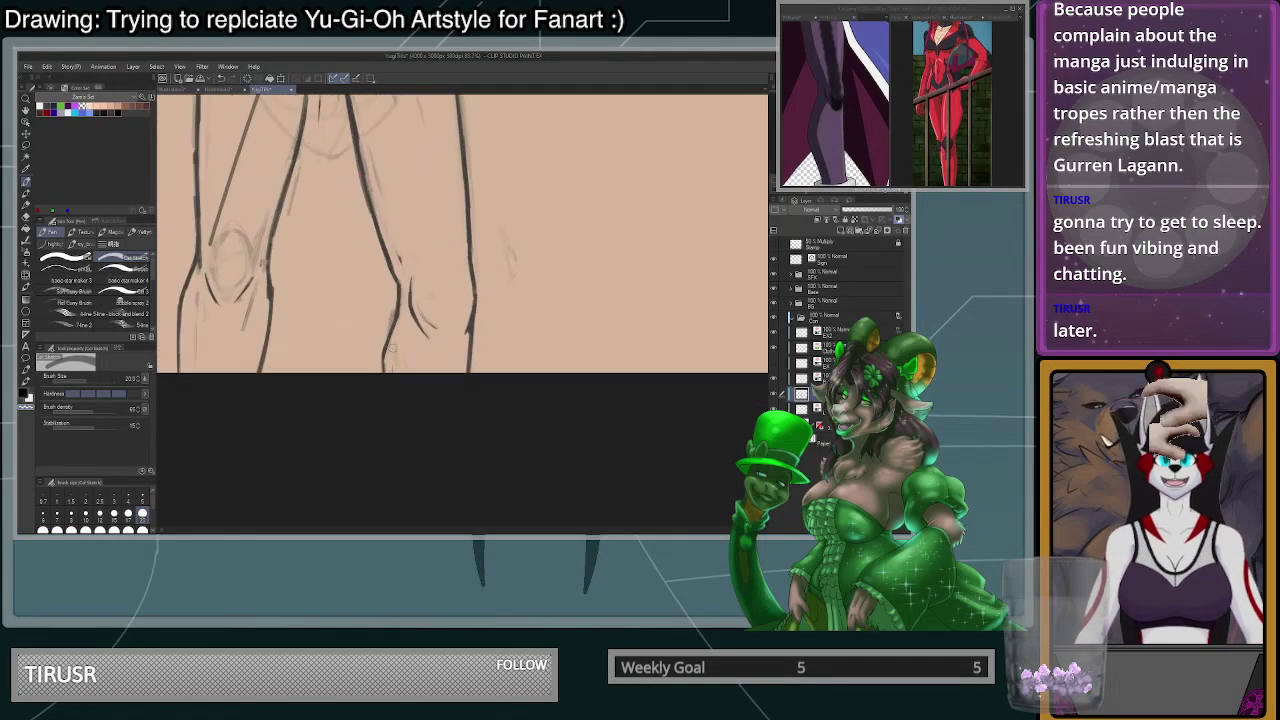
drag(397, 298, 380, 323)
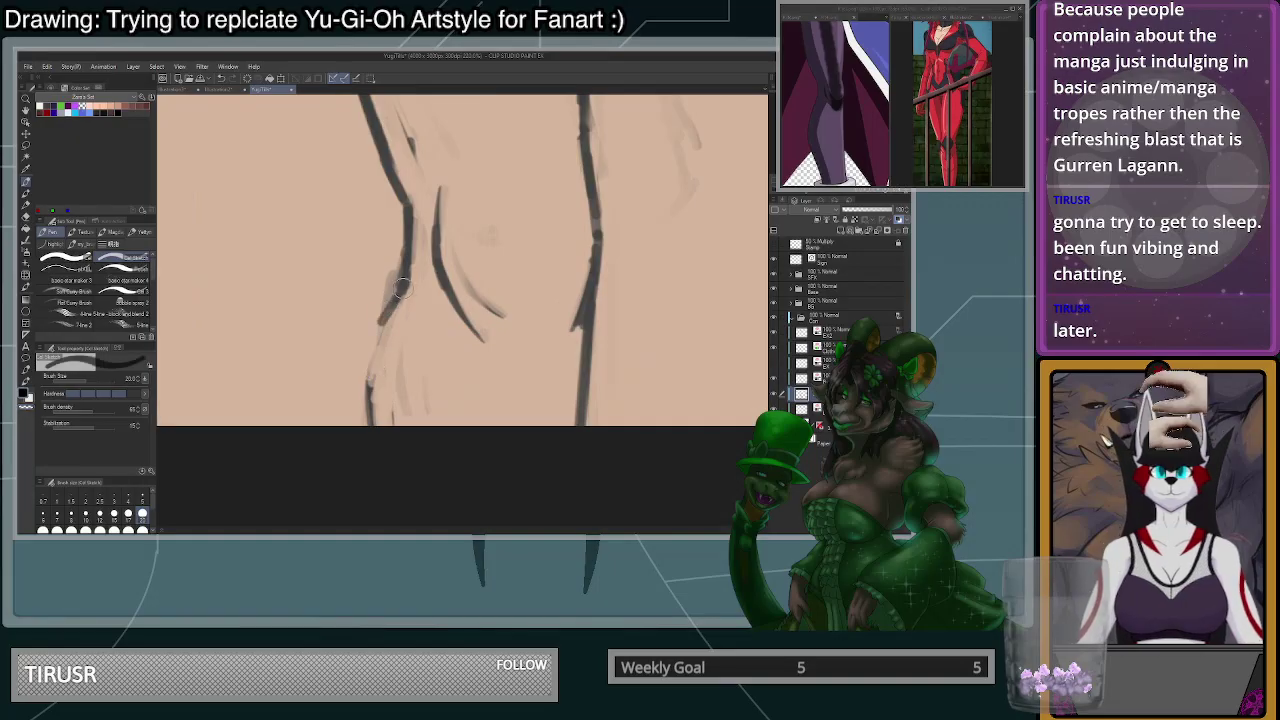
key(ctrl+z)
mouse_move(405, 275)
mouse_down()
mouse_move(358, 378)
mouse_move(371, 426)
mouse_up()
key(c)
- Redraw the right leg's inner contour from the lower thigh through the knee and calf to the canvas edge
scroll(430, 365, down, 4)
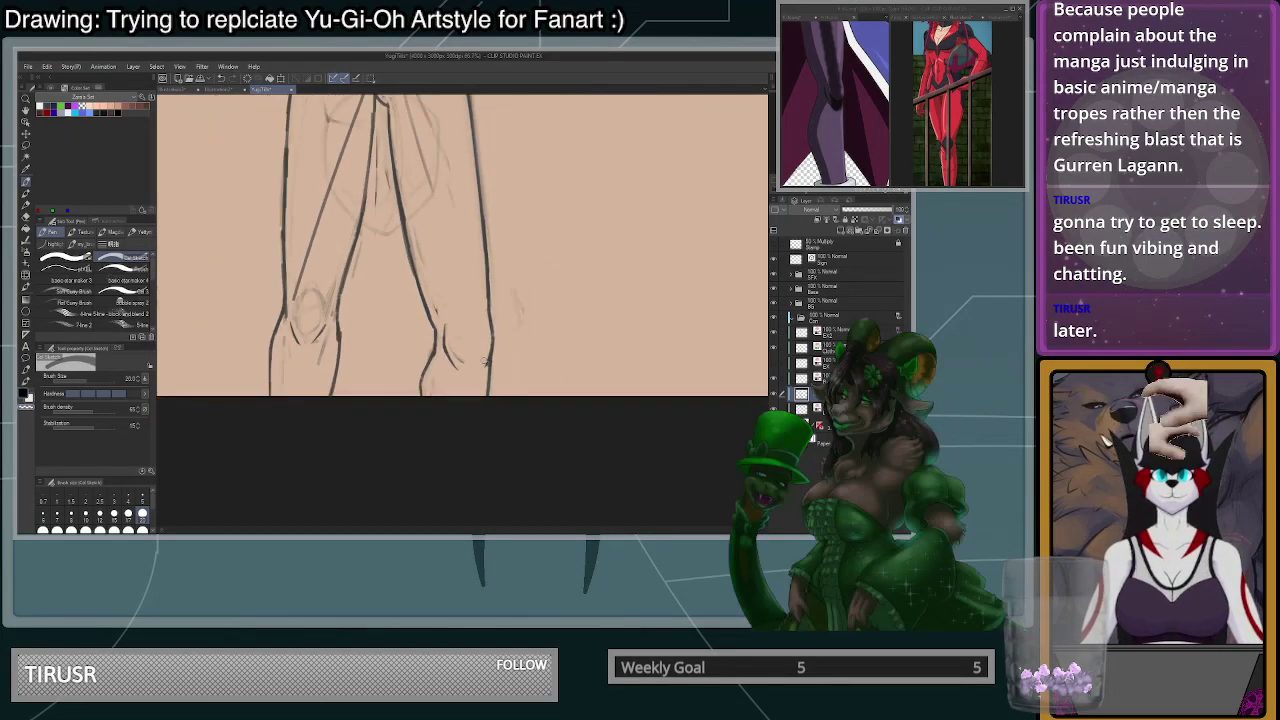
scroll(458, 337, up, 2)
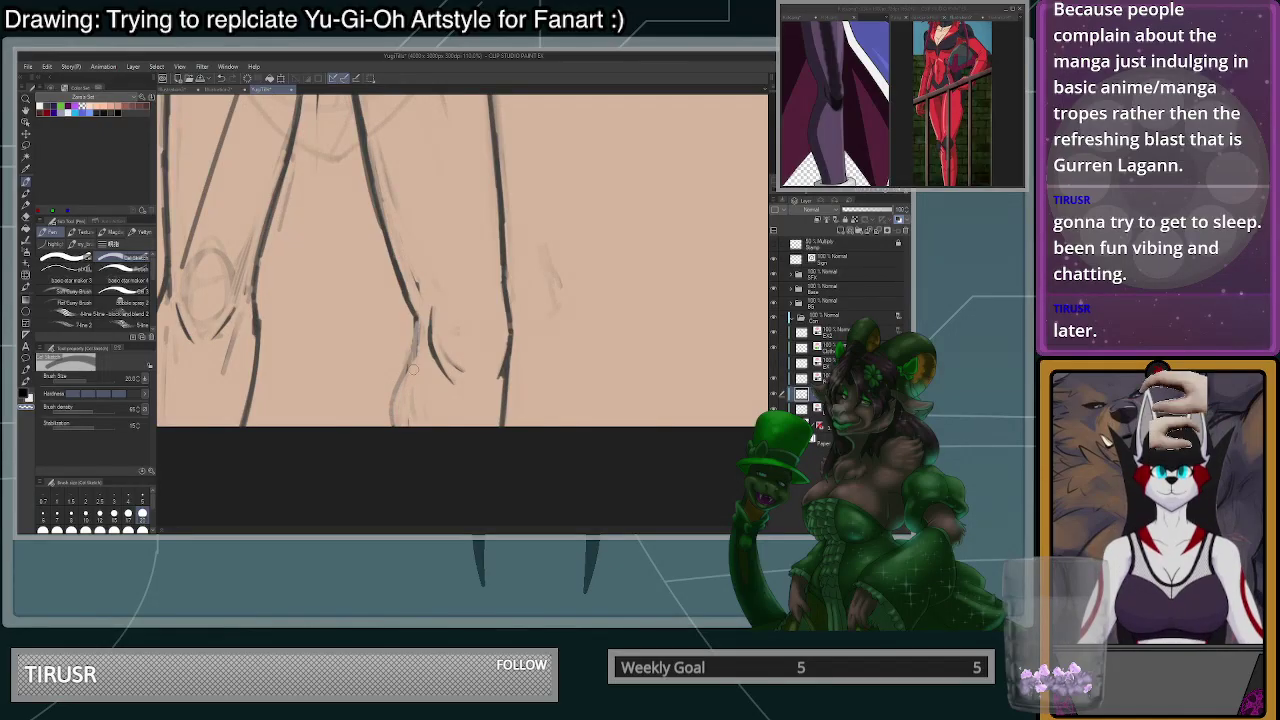
key(c)
drag(384, 226, 408, 338)
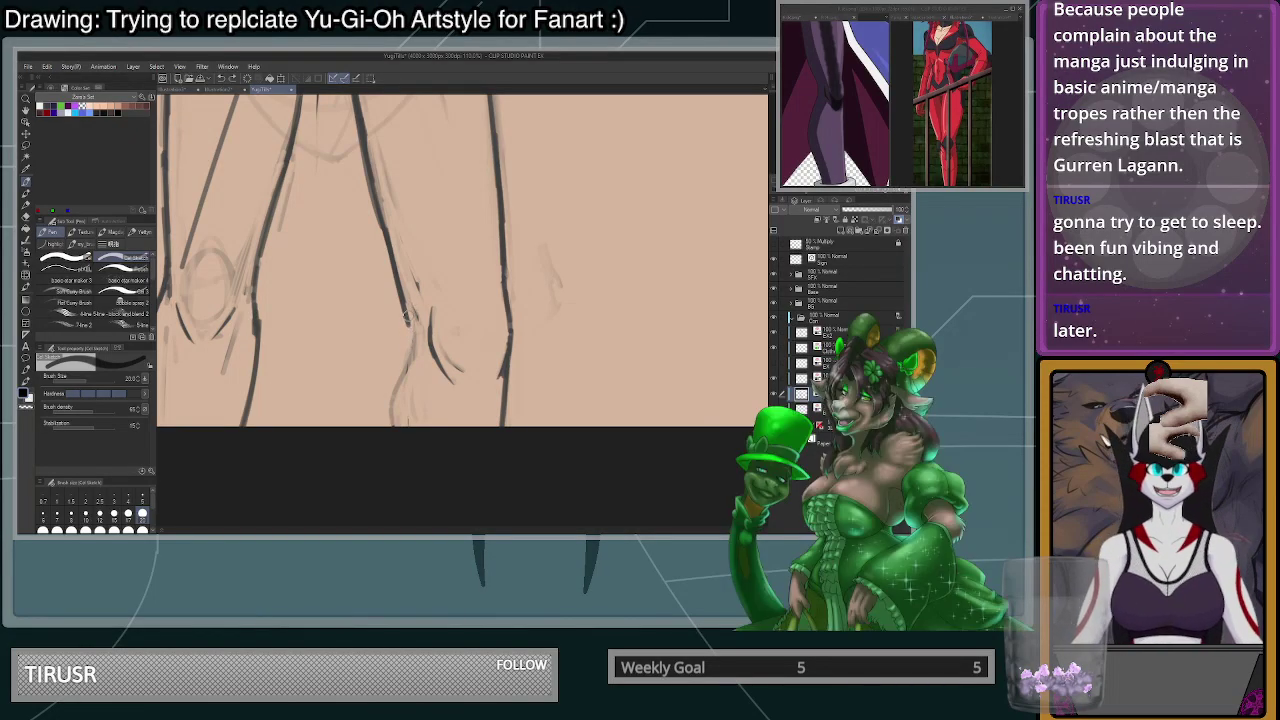
drag(395, 372, 385, 438)
scroll(458, 448, down, 5)
scroll(450, 430, up, 5)
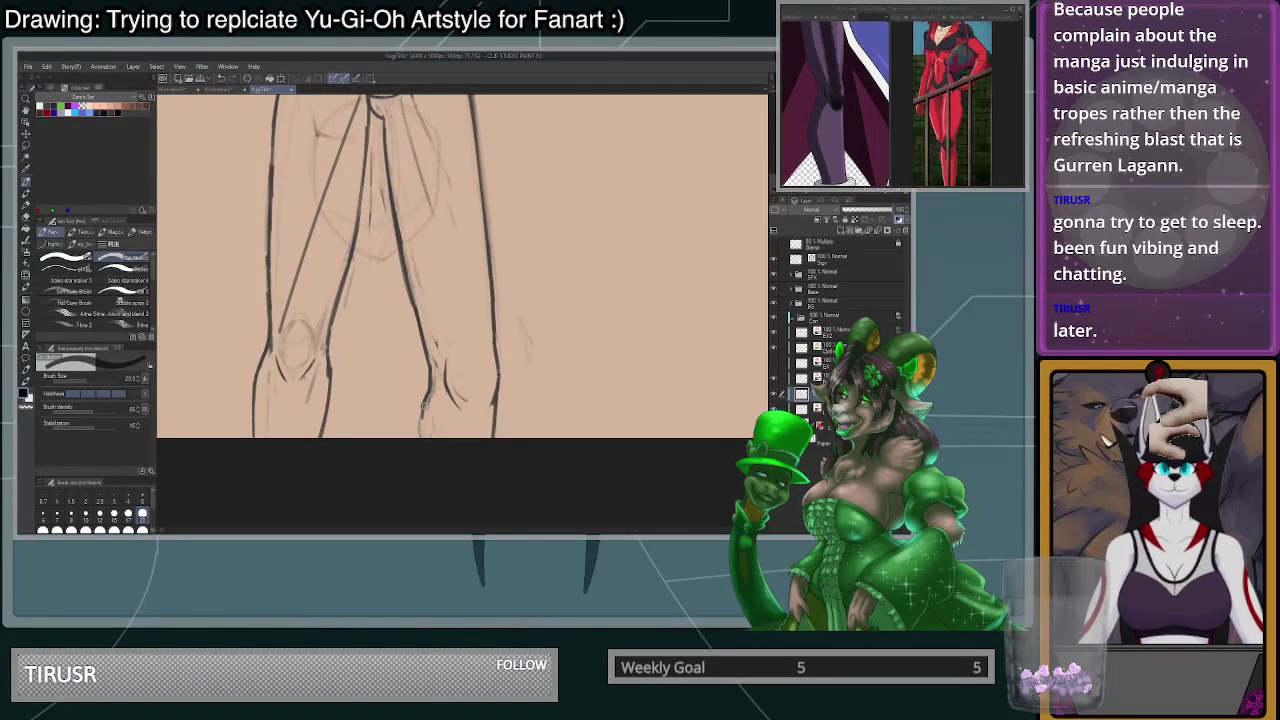
drag(424, 404, 432, 470)
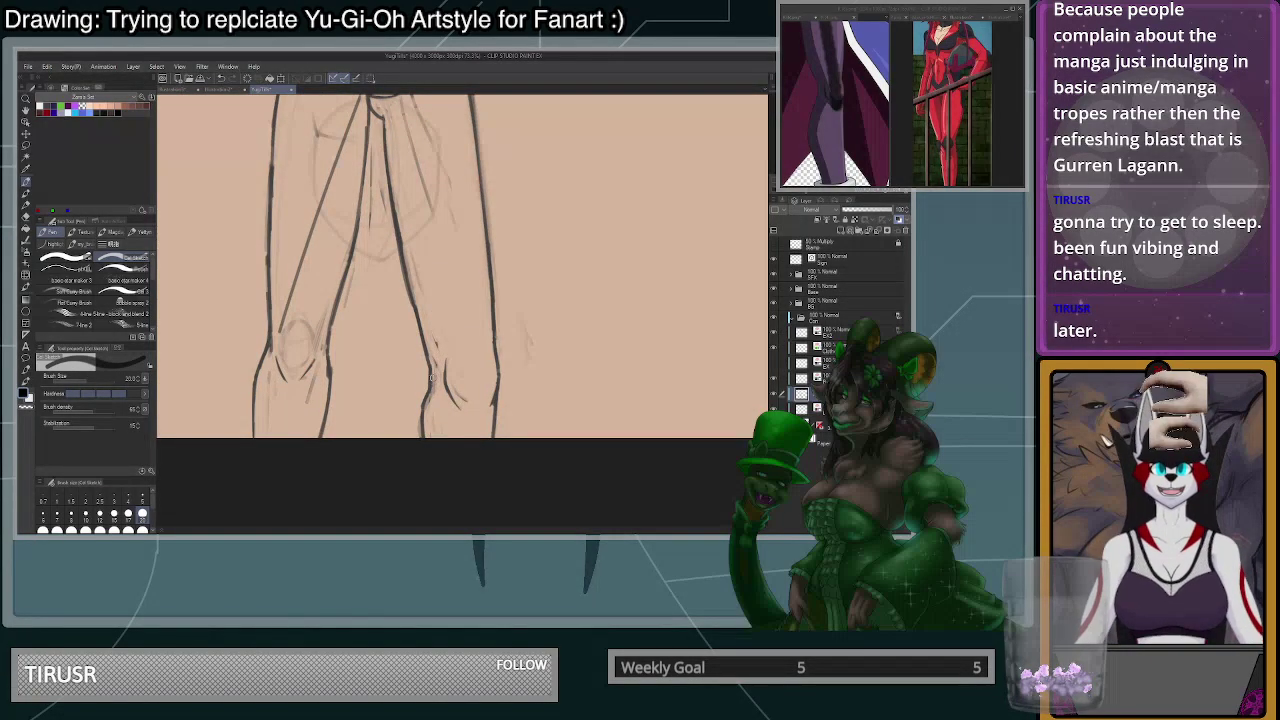
- Lasso the right knee and calf, scale the selection down, move it to sit under the thigh, and apply the transformation
scroll(437, 444, down, 4)
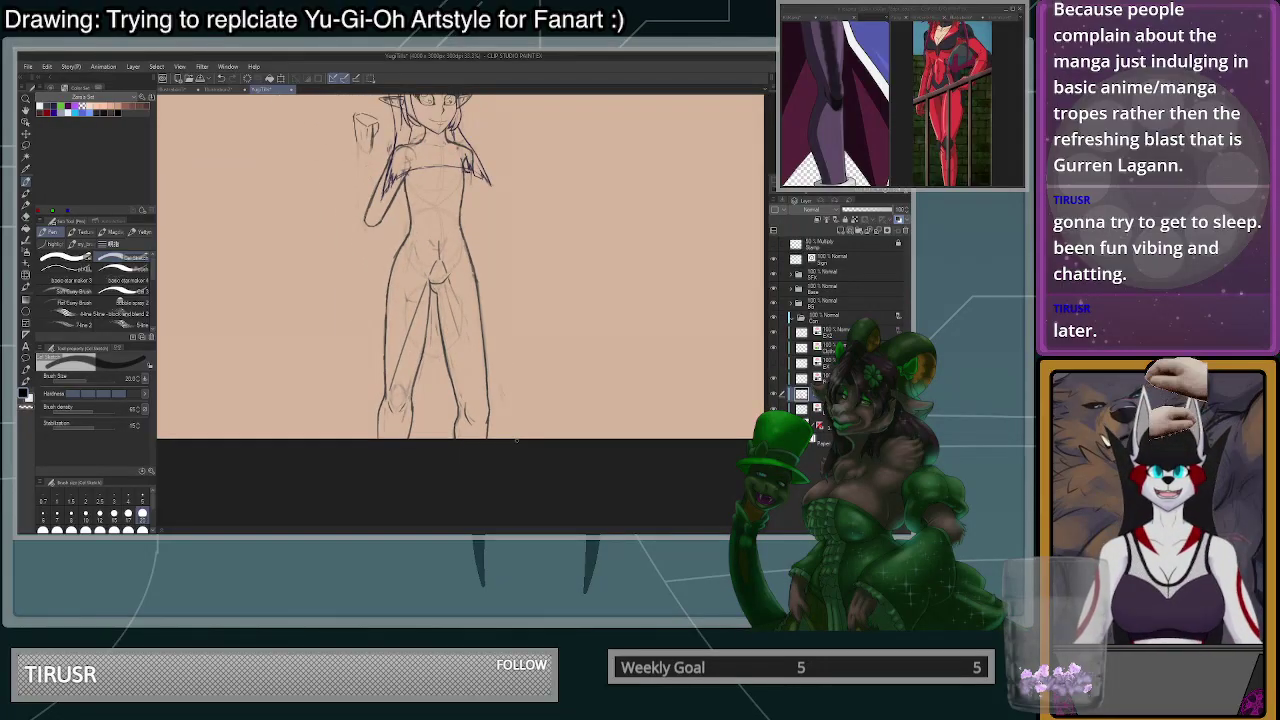
scroll(500, 434, up, 3)
scroll(500, 434, up, 3)
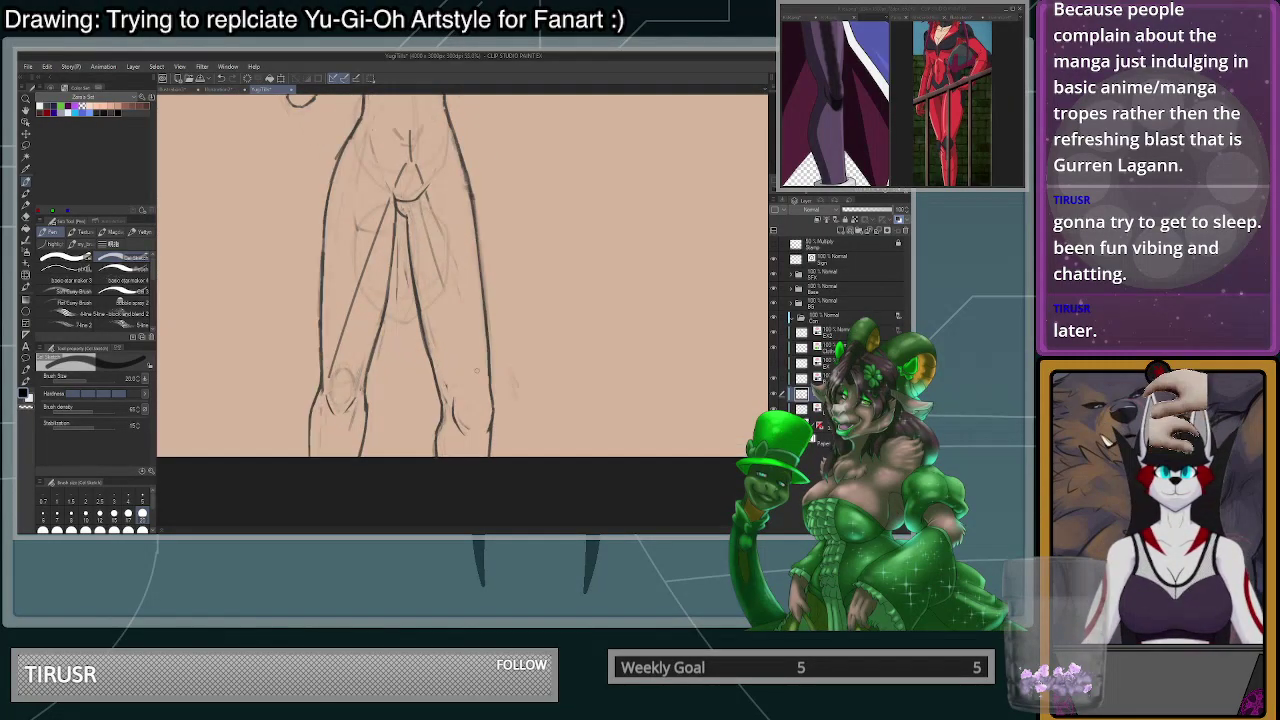
key(m)
drag(502, 397, 546, 391)
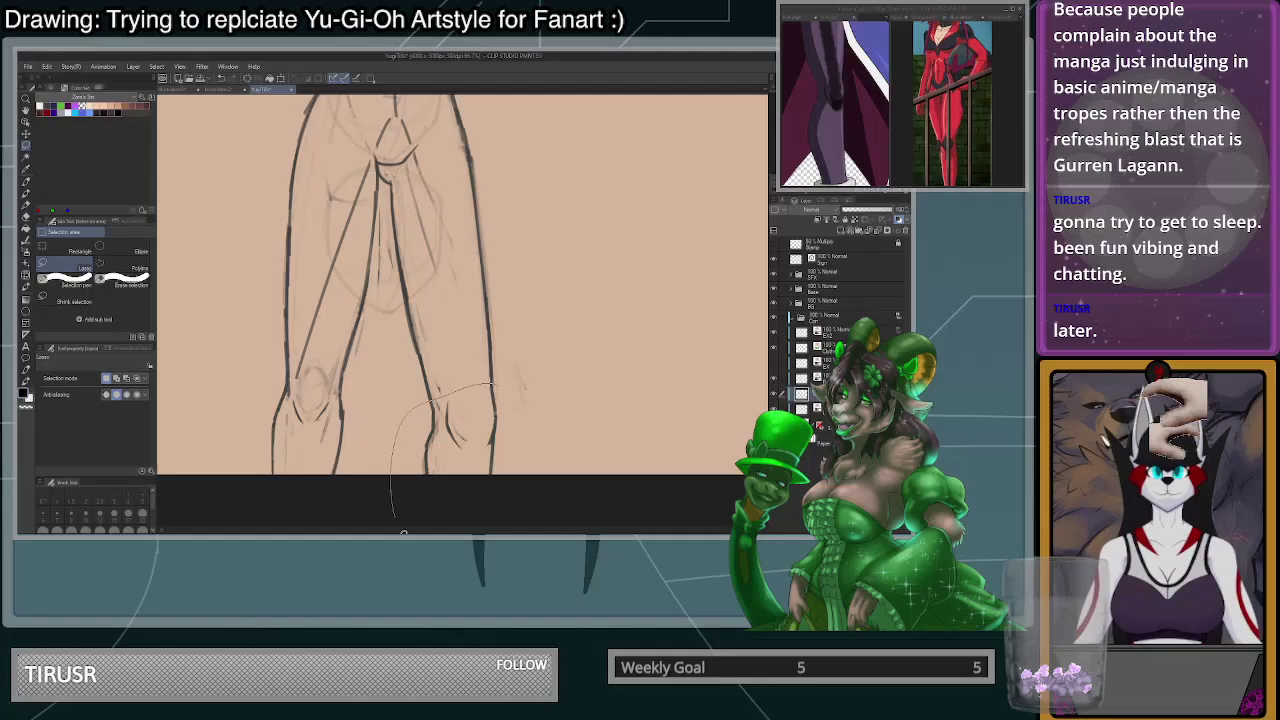
mouse_move(466, 424)
mouse_down()
mouse_move(514, 464)
mouse_move(494, 364)
mouse_up()
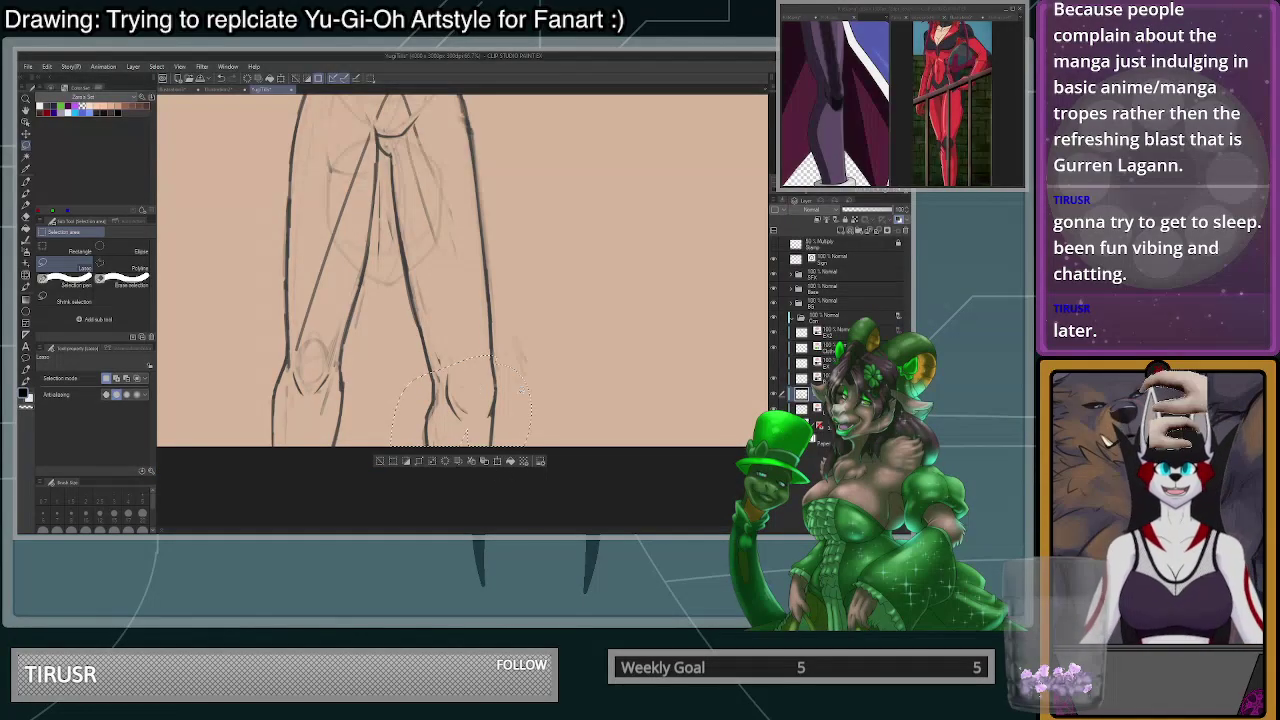
key(ctrl+t)
mouse_move(533, 447)
mouse_down()
mouse_move(511, 416)
mouse_move(312, 386)
mouse_move(545, 407)
mouse_move(498, 398)
mouse_up()
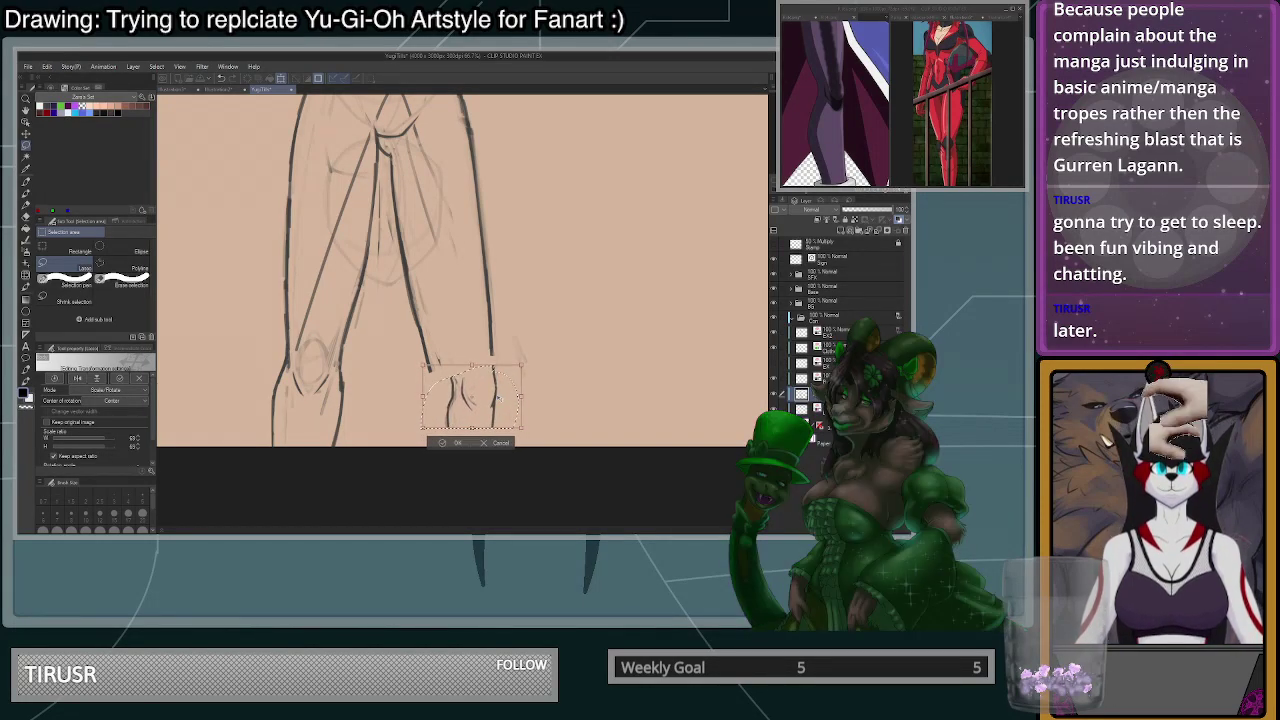
click(451, 443)
- Reconnect the right leg's outer thigh line to the shrunken knee contour with the pen
key(p)
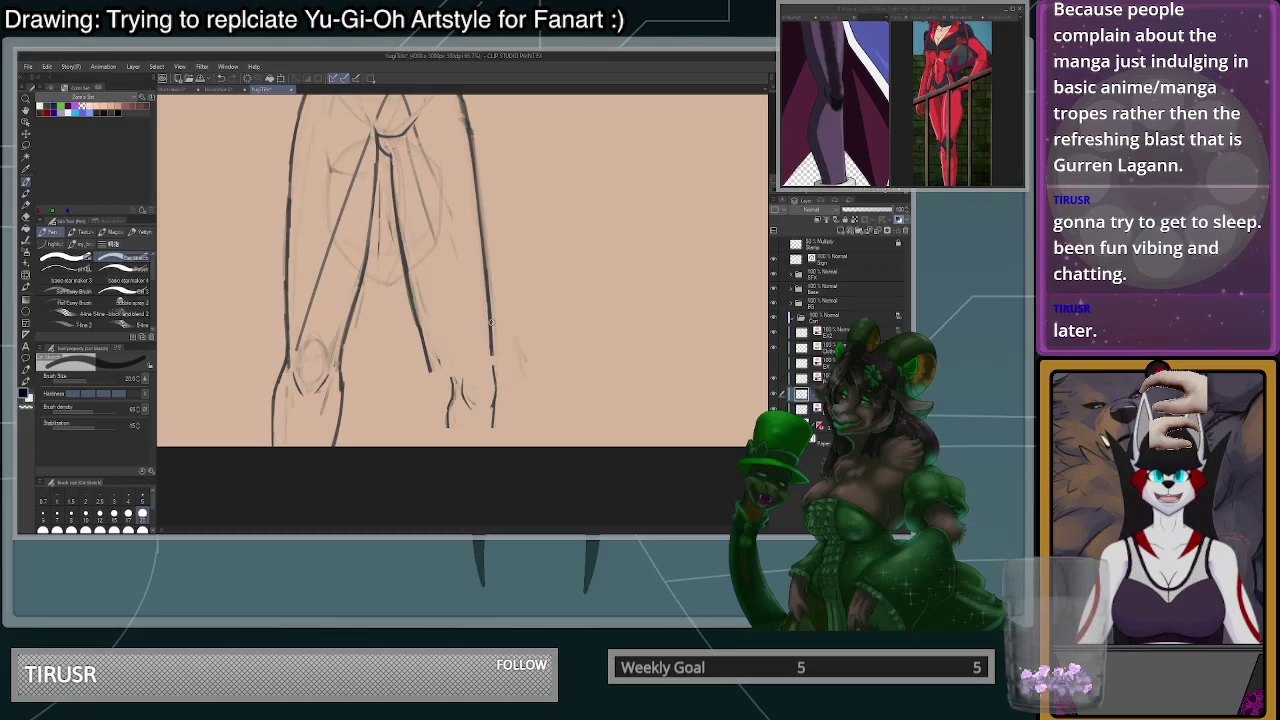
drag(490, 348, 494, 410)
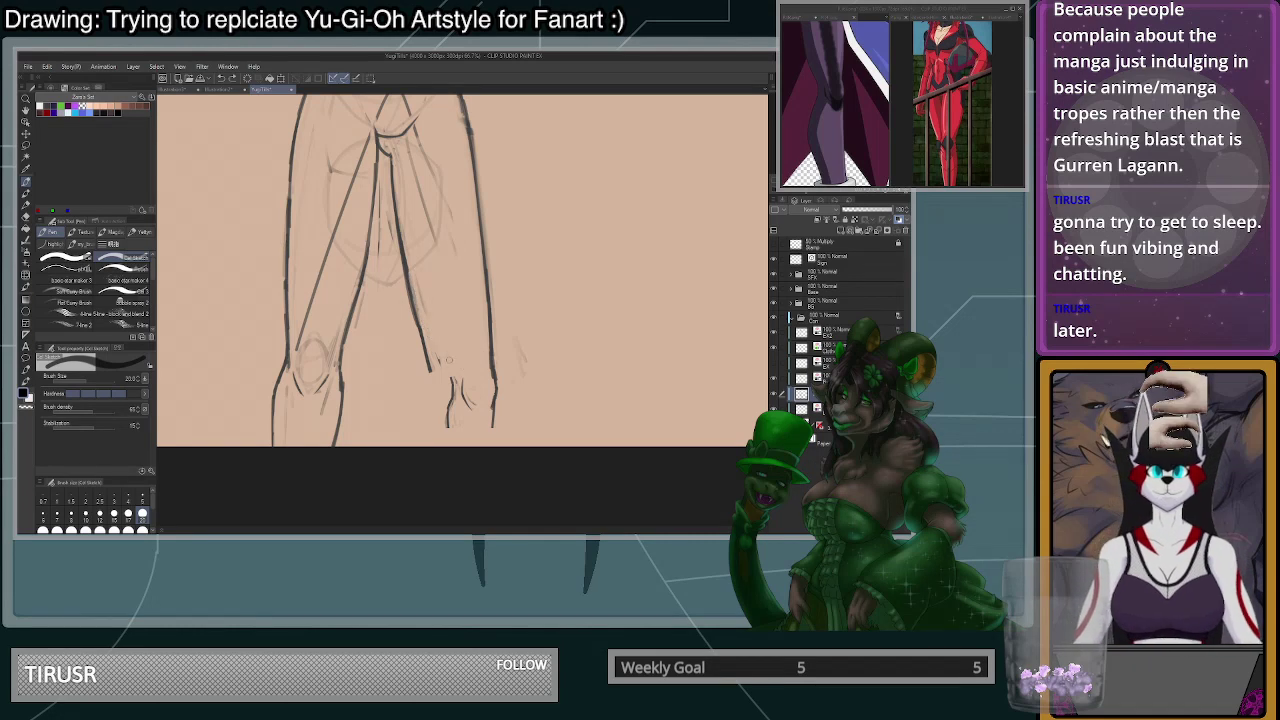
- Move the right-hand leg's inner knee and calf line inward with a lasso selection, and extend the outer calf line
key(m)
mouse_move(451, 345)
mouse_down()
mouse_move(457, 400)
mouse_move(452, 345)
mouse_up()
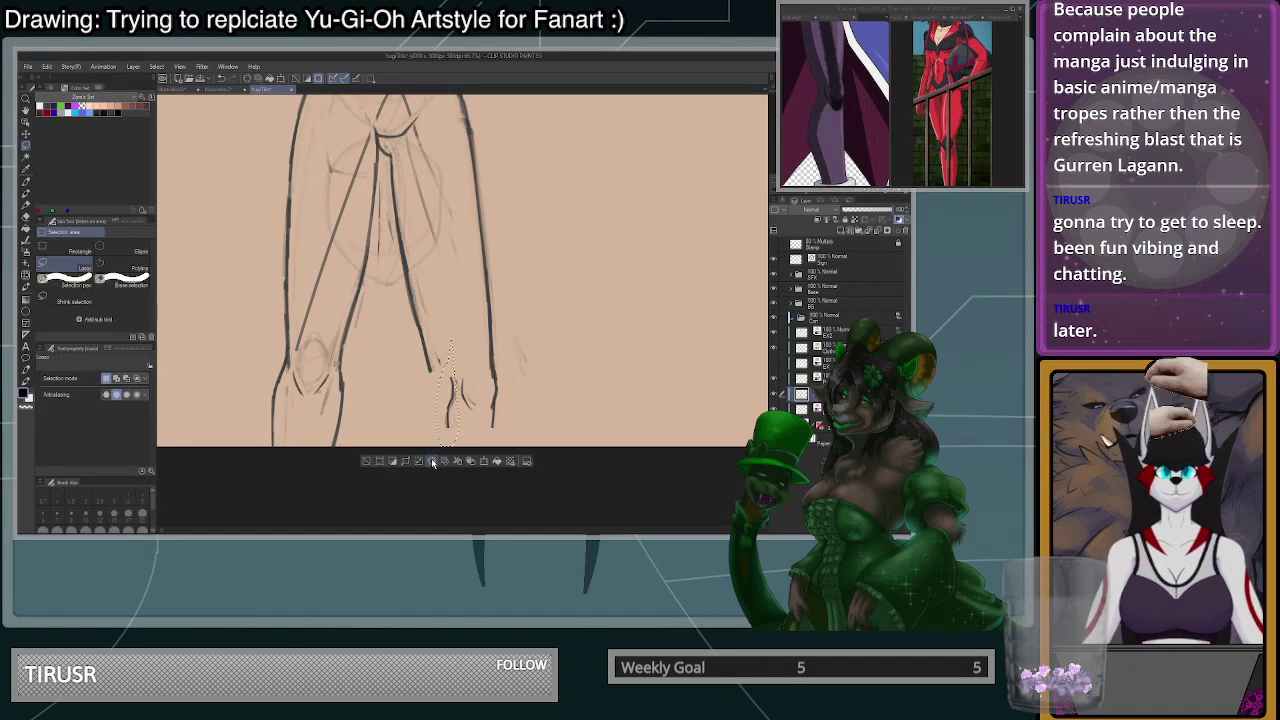
click(432, 461)
key(ctrl+d)
key(p)
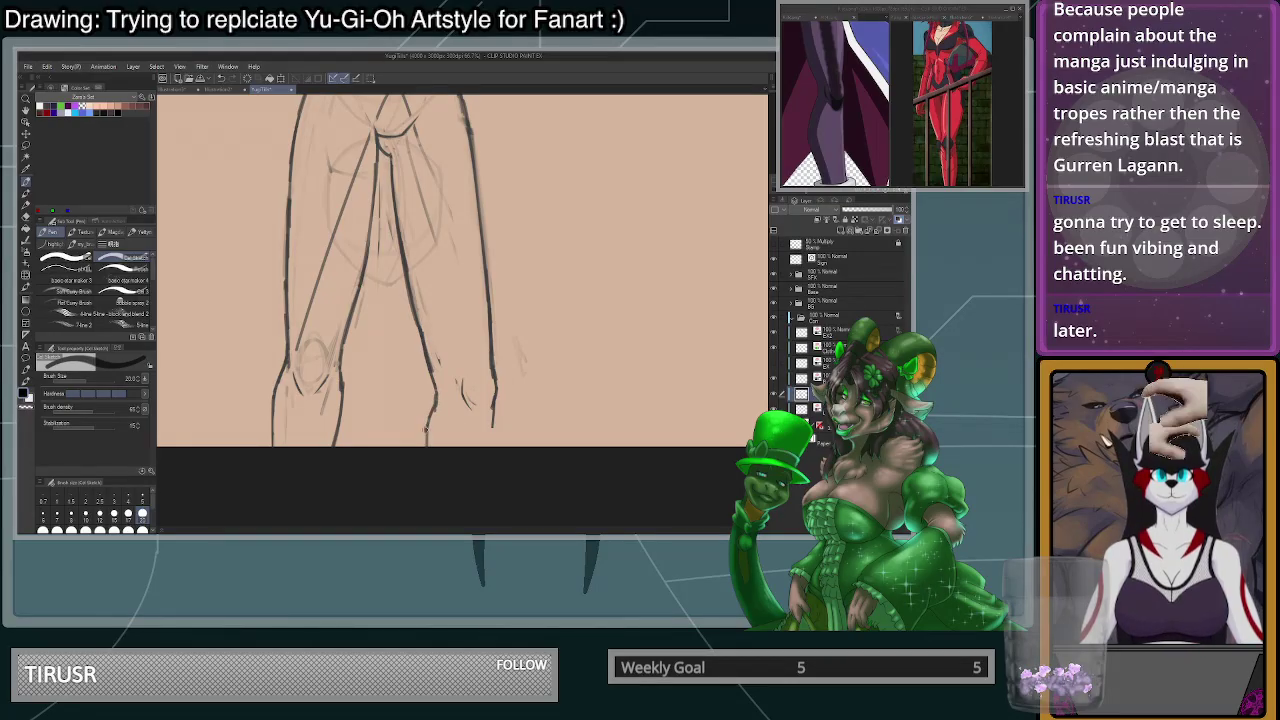
drag(493, 410, 487, 439)
scroll(478, 455, down, 5)
scroll(480, 412, up, 3)
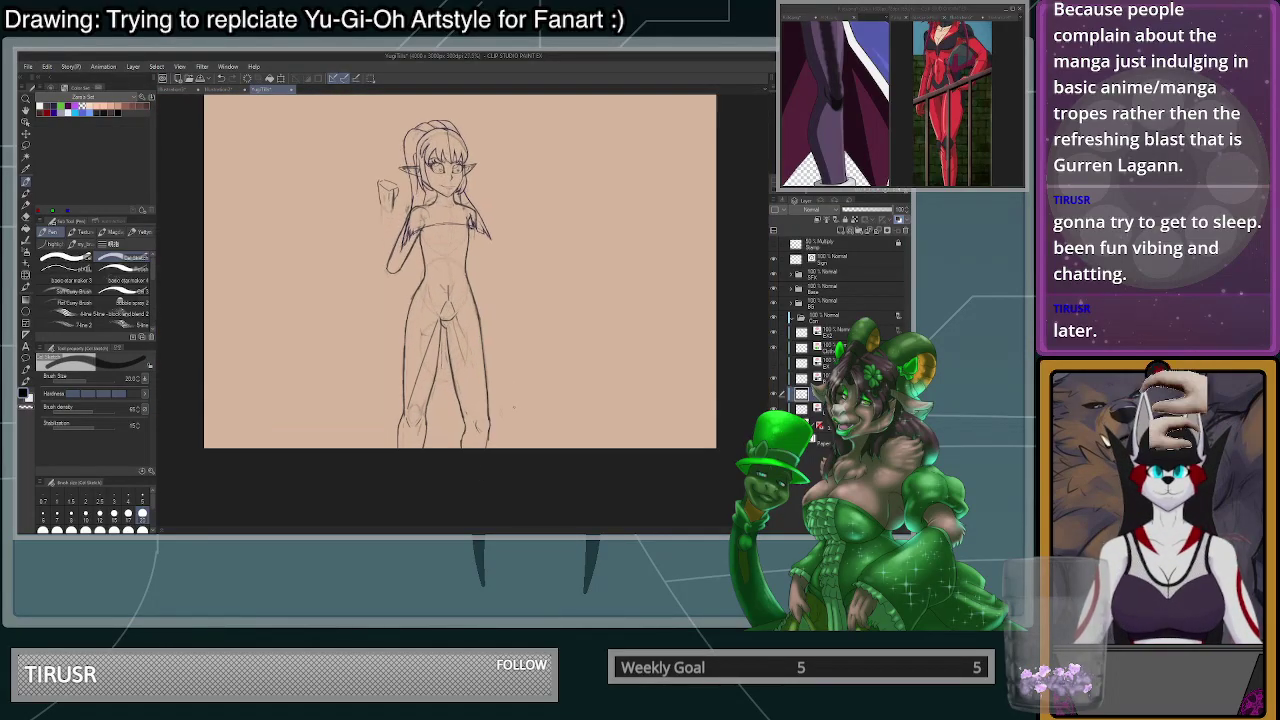
- Erase the right-hand leg's knee and lower-leg lines using a brush size of 100
click(142, 514)
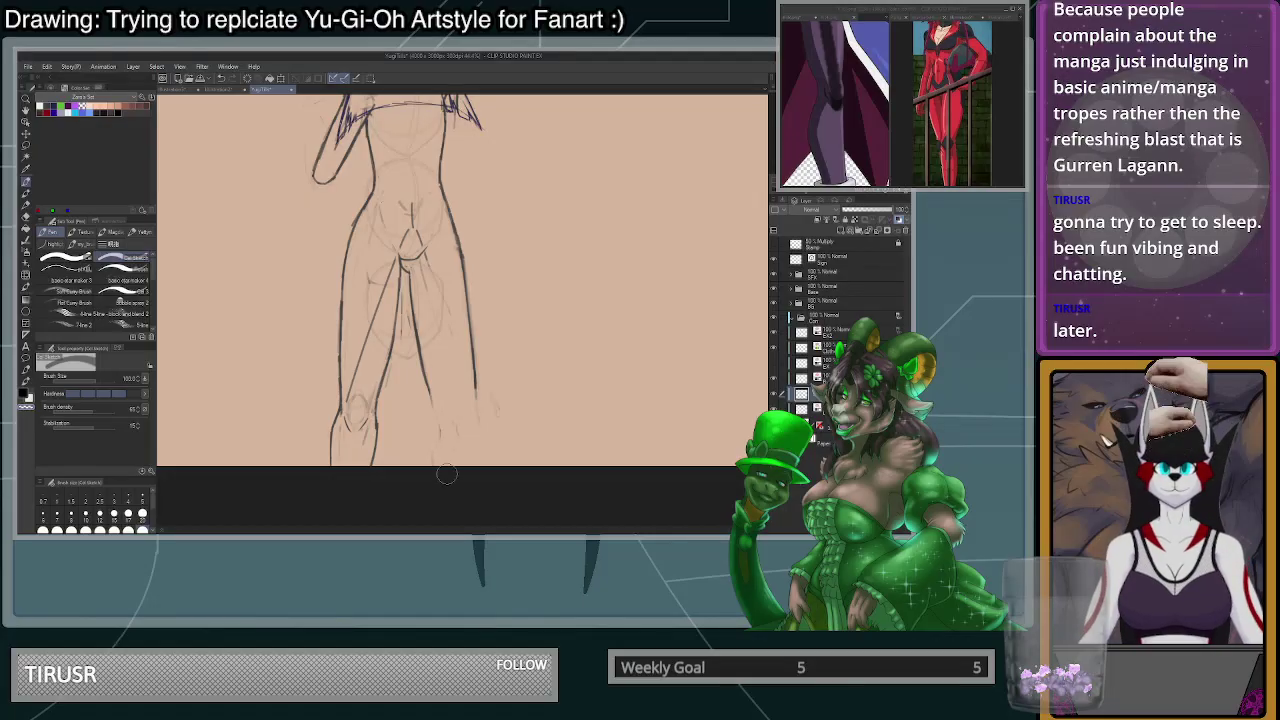
scroll(459, 323, down, 7)
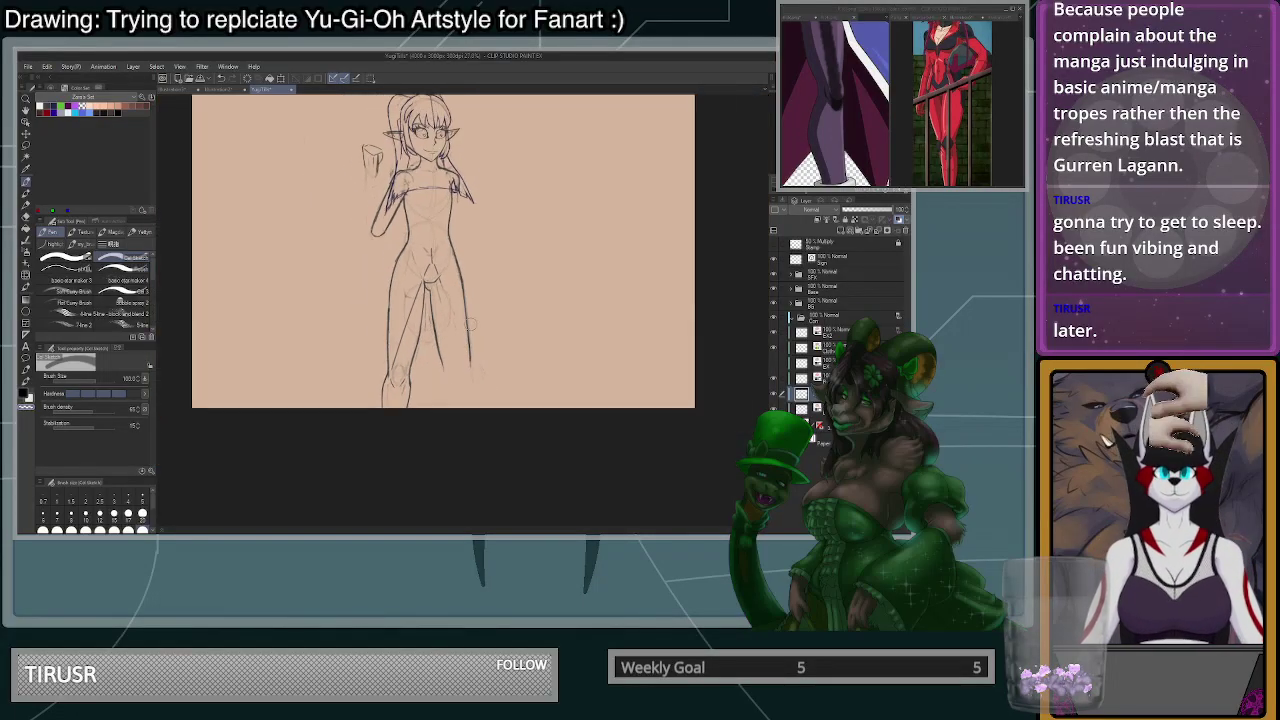
scroll(462, 328, up, 8)
scroll(470, 335, up, 3)
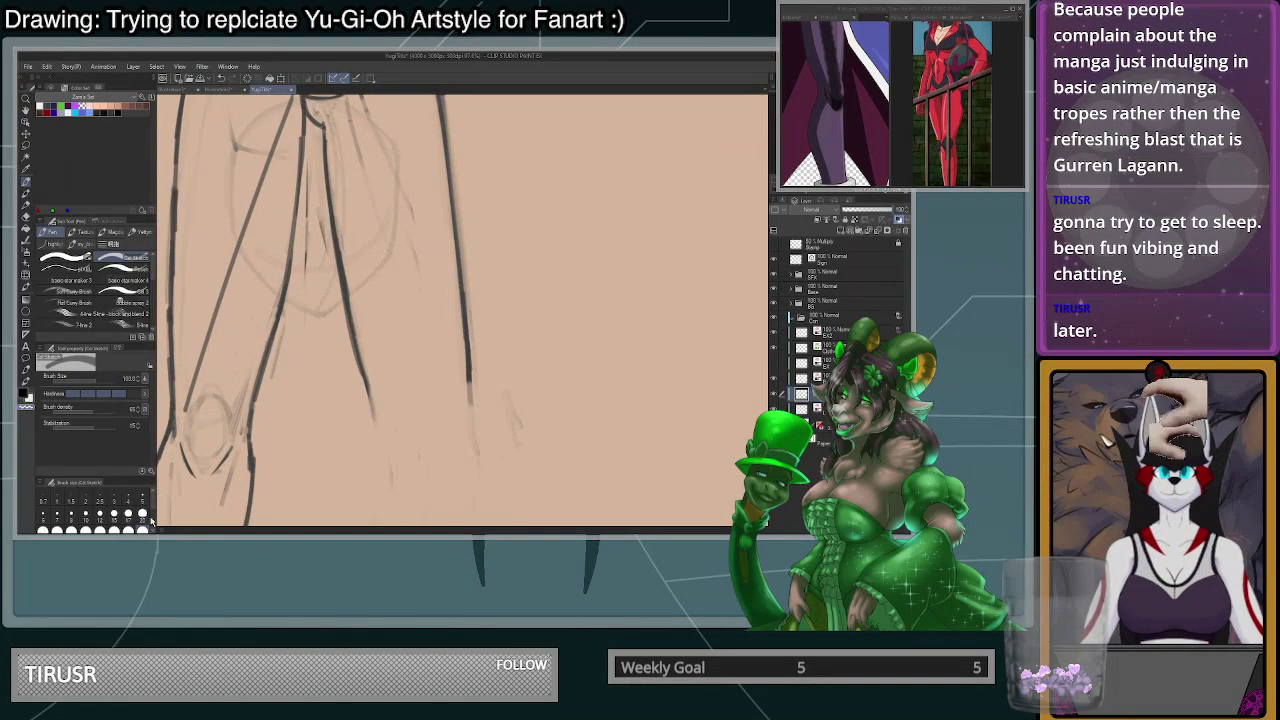
- Extend the right-hand leg's inner and outer thigh lines down to the knee with a size 20 brush
drag(362, 374, 378, 435)
key(ctrl+z)
key(ctrl+z)
key(ctrl+z)
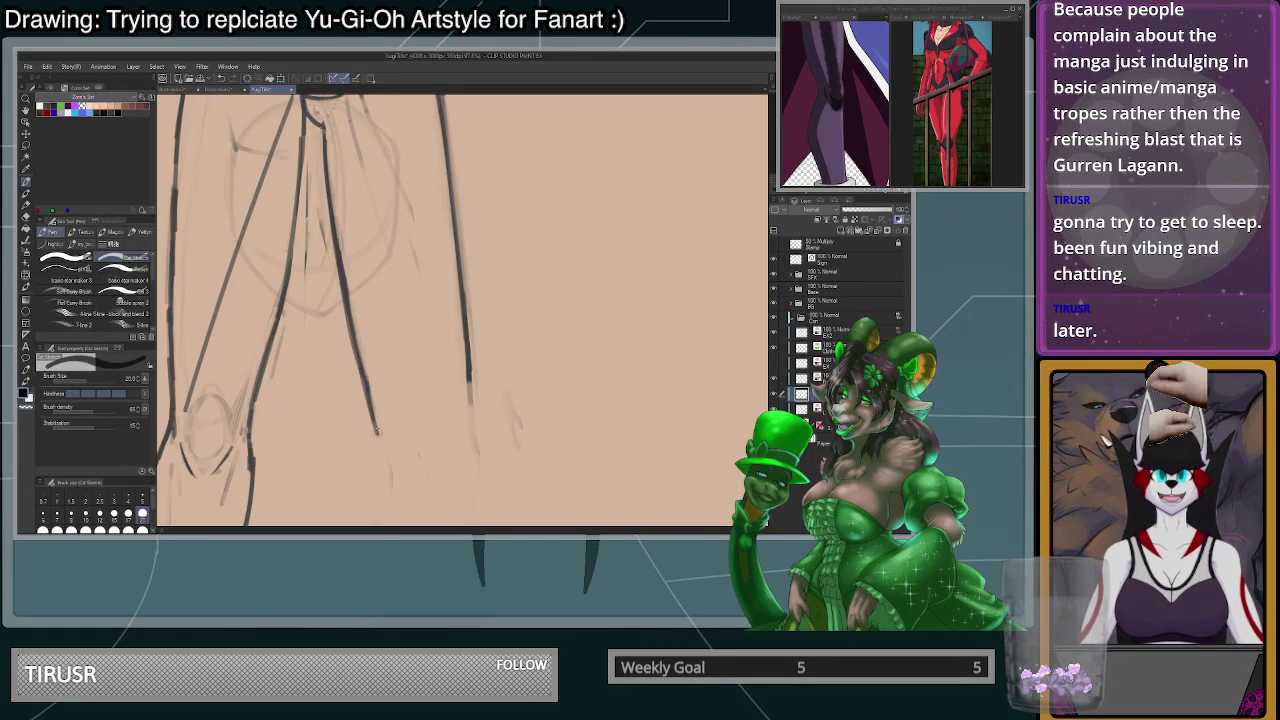
scroll(400, 405, down, 3)
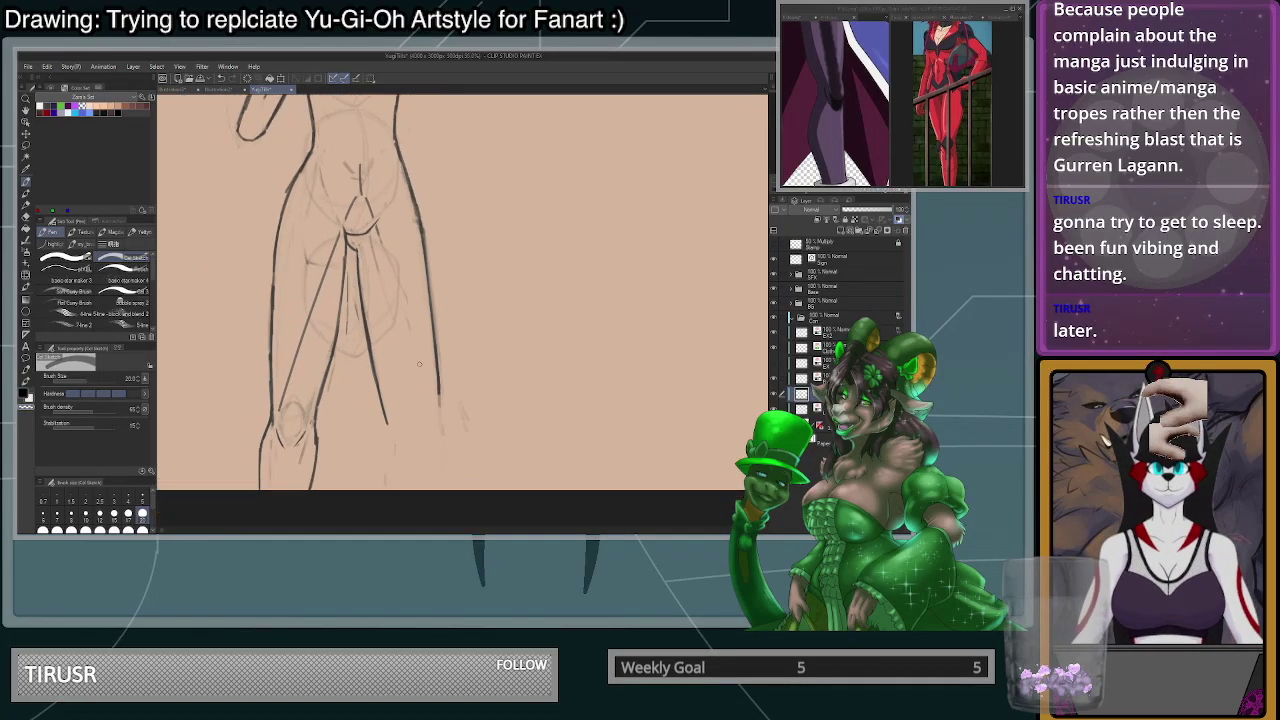
scroll(437, 419, up, 2)
drag(440, 389, 442, 426)
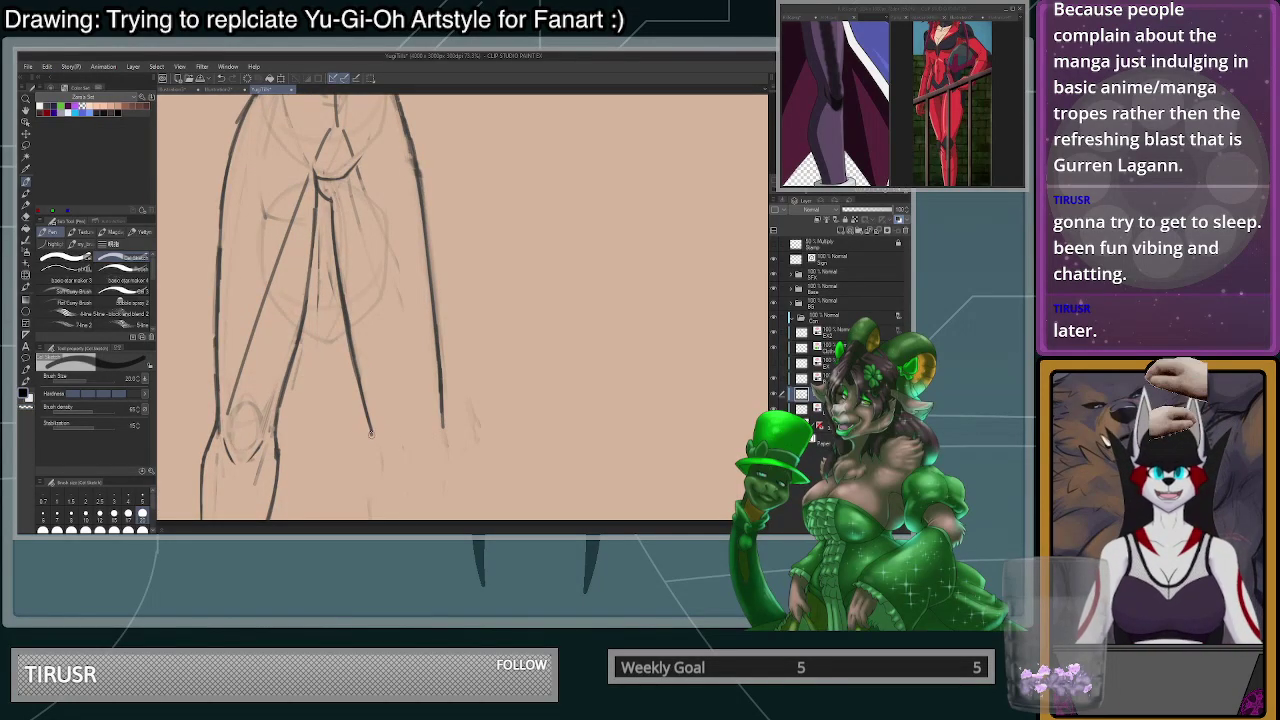
- Draw the right-hand leg's outer calf line to the canvas edge and a short inner knee bend
drag(442, 430, 445, 519)
key(ctrl+z)
key(ctrl+z)
key(ctrl+z)
drag(443, 418, 436, 519)
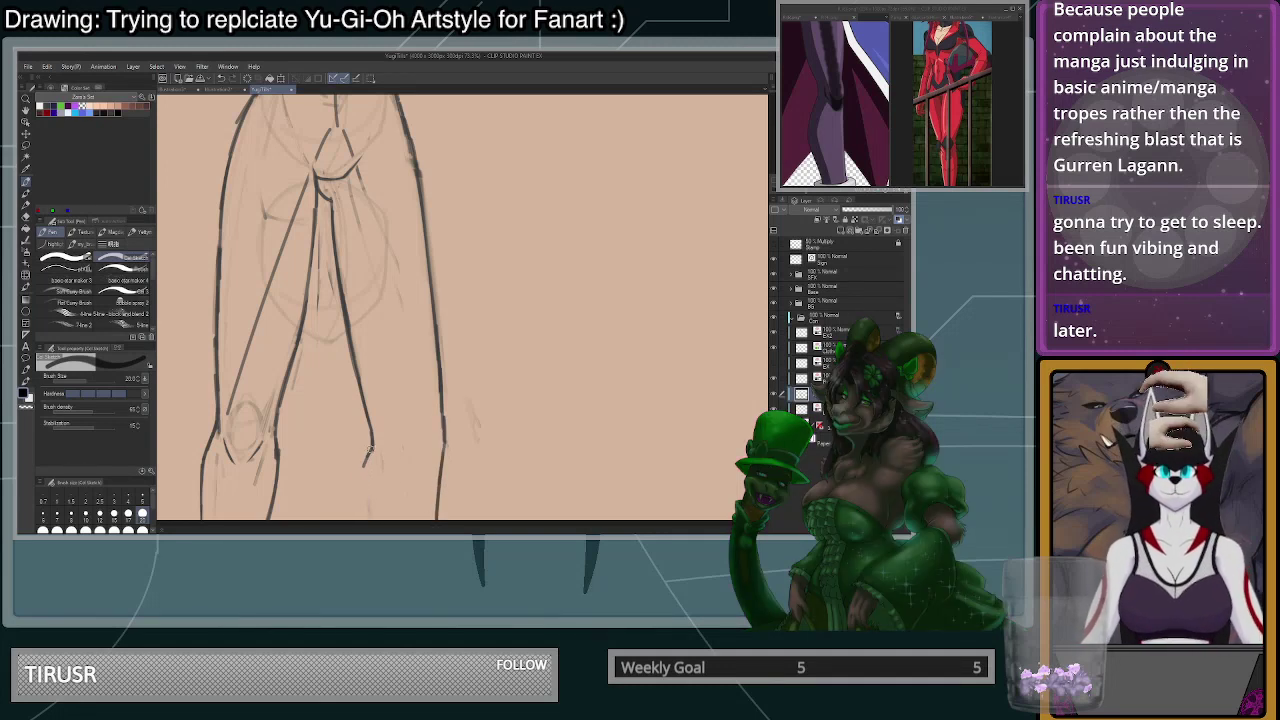
scroll(486, 473, down, 2)
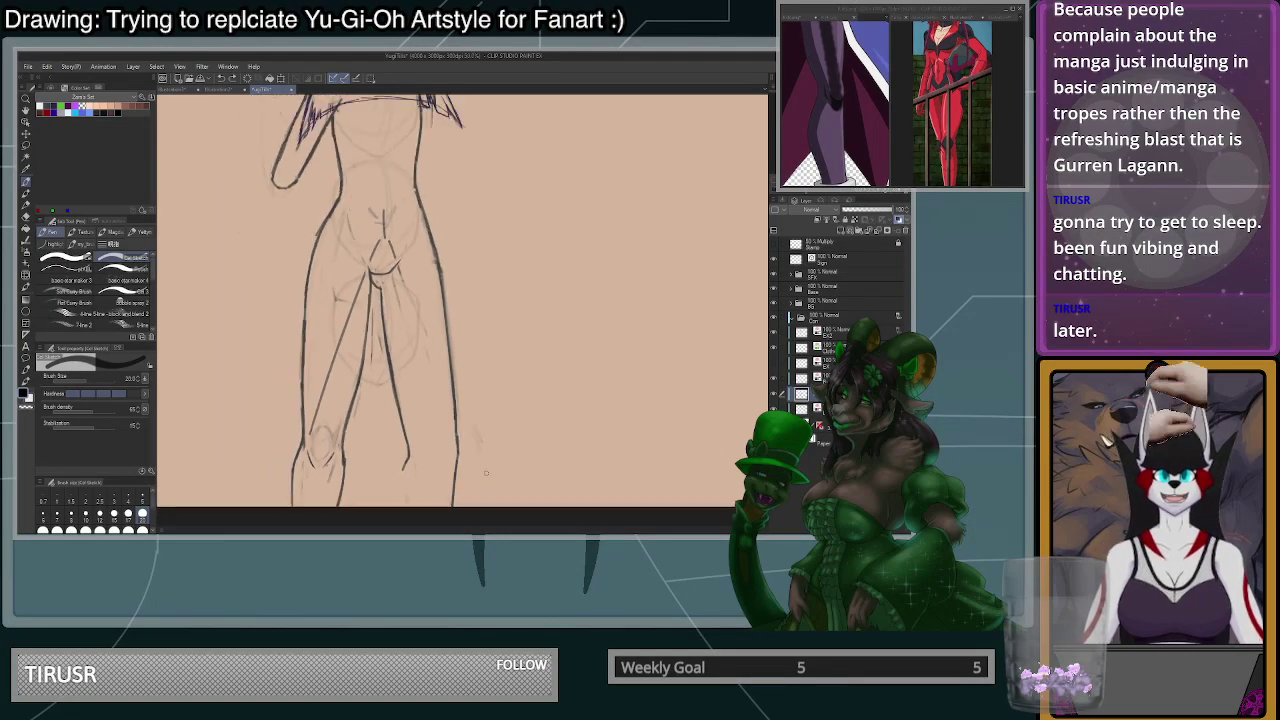
scroll(513, 468, down, 5)
scroll(503, 456, up, 6)
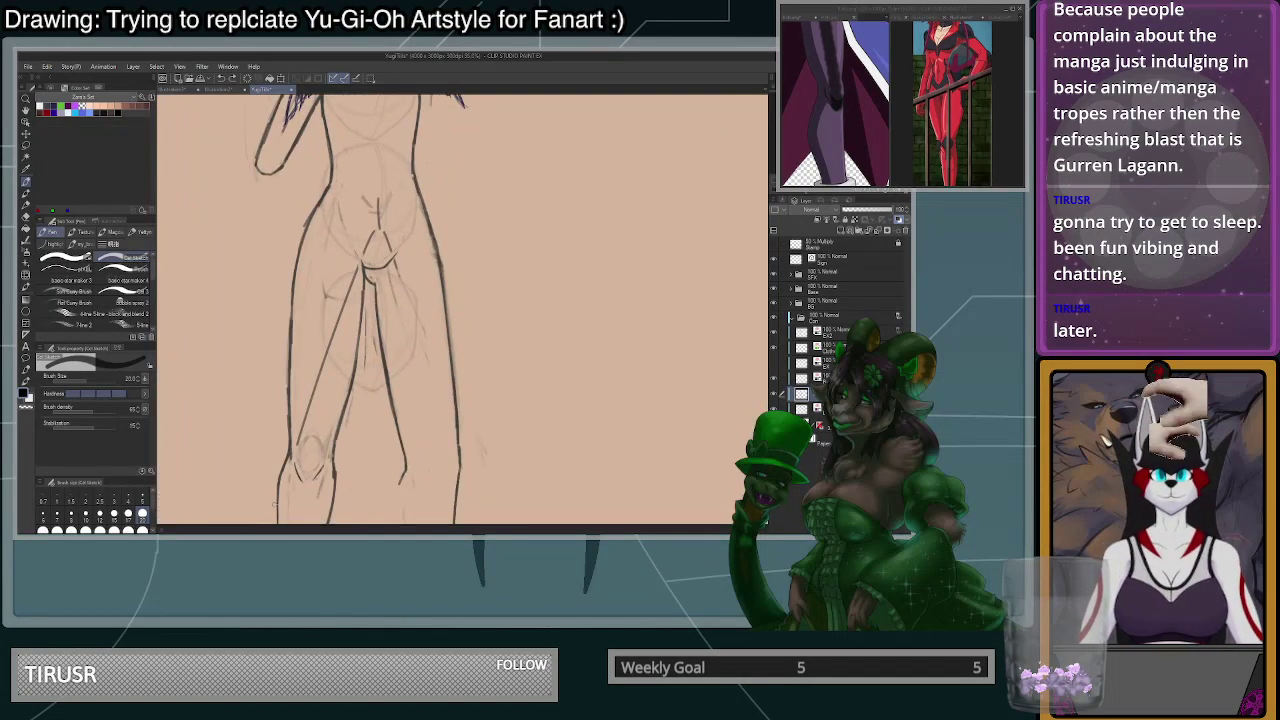
- Erase the right-hand leg's lower outer thigh, calf and knee lines using a brush size of 100
mouse_move(407, 460)
mouse_down()
mouse_move(401, 484)
mouse_move(457, 516)
mouse_up()
click(142, 529)
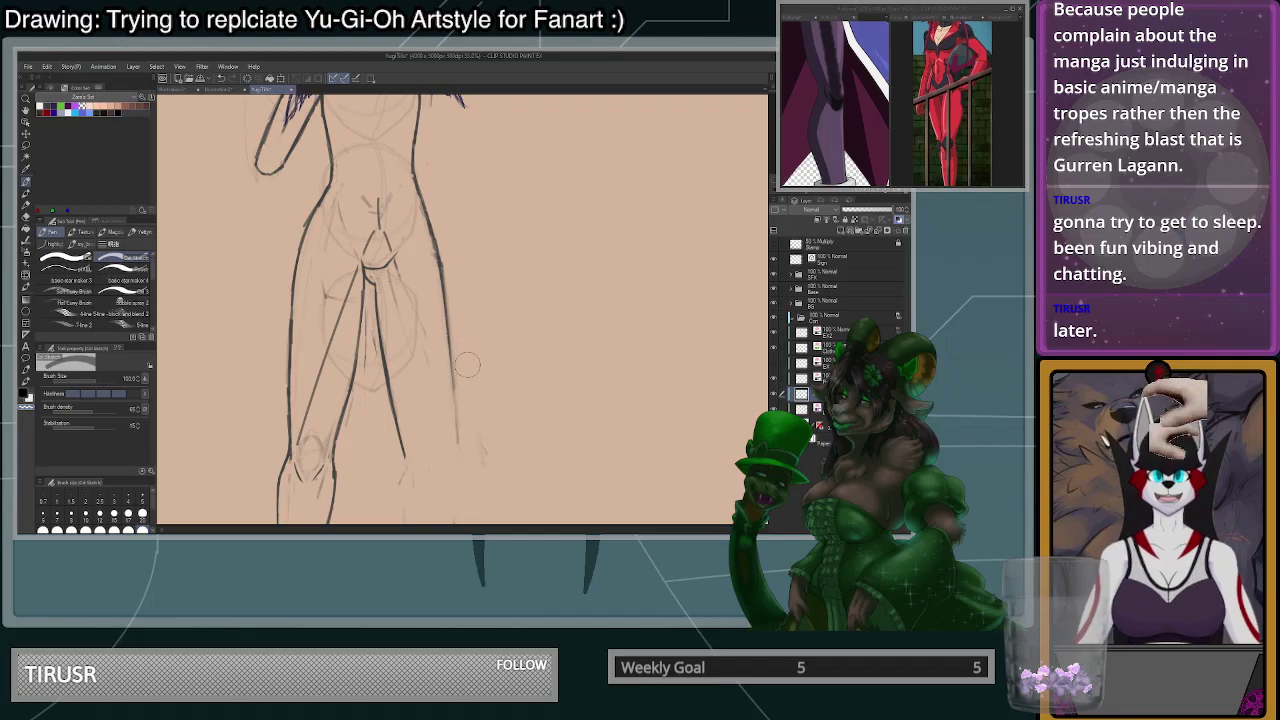
drag(453, 338, 458, 460)
- Redraw the right-hand leg's outer thigh line closer to the body with a size 20 brush
click(142, 513)
key(c)
key(ctrl+z)
drag(440, 272, 447, 430)
drag(449, 366, 447, 403)
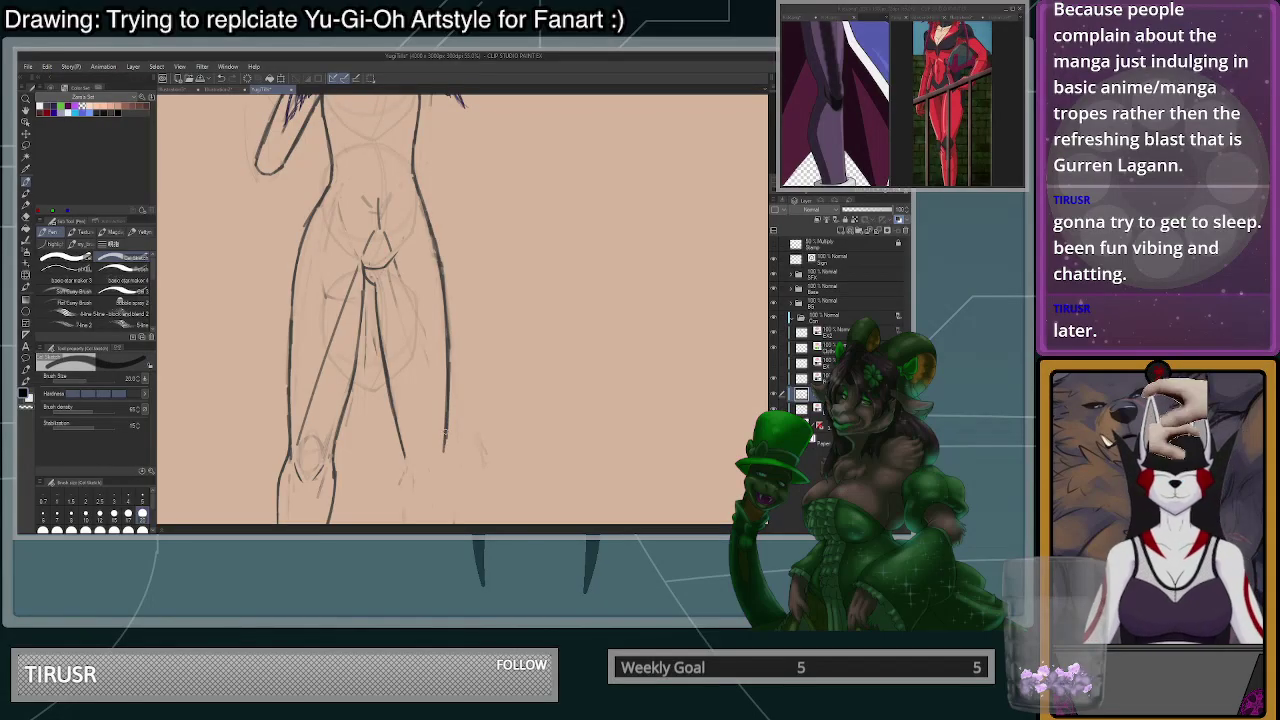
scroll(445, 405, down, 3)
scroll(470, 402, up, 6)
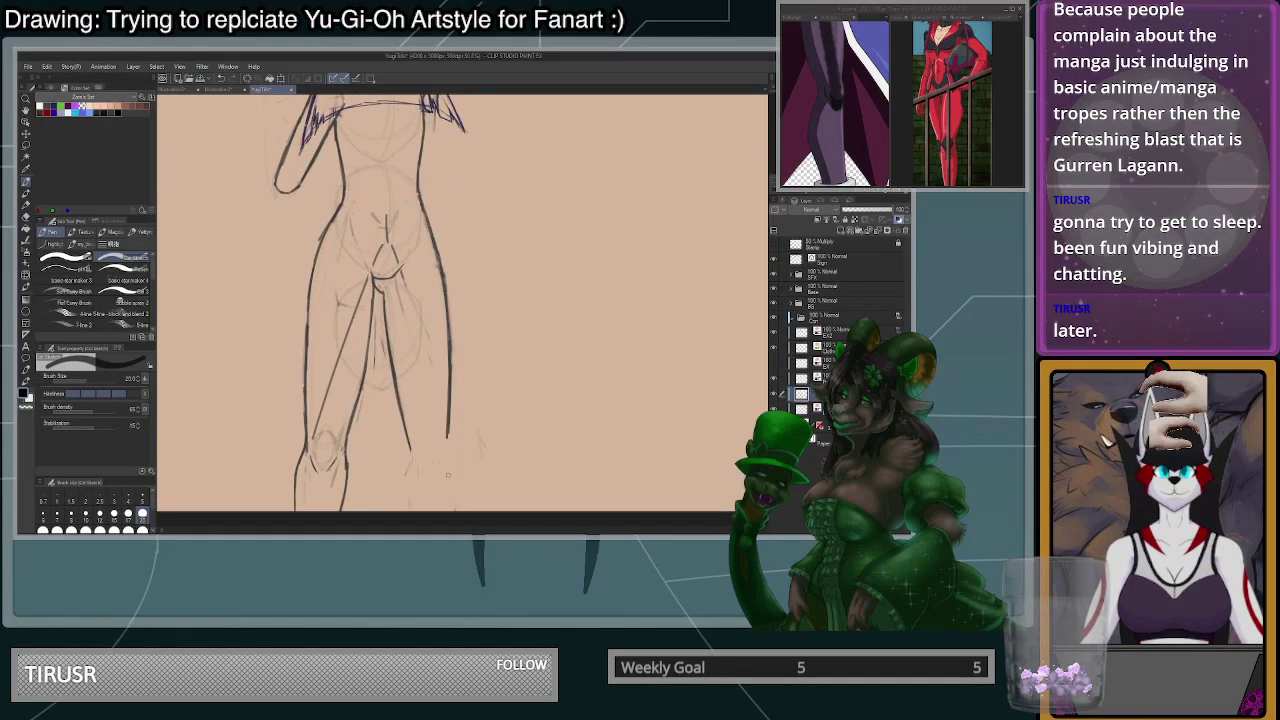
- Draw the right-hand leg's outer knee bend and continue the outer calf line down to the canvas edge
drag(447, 412, 449, 421)
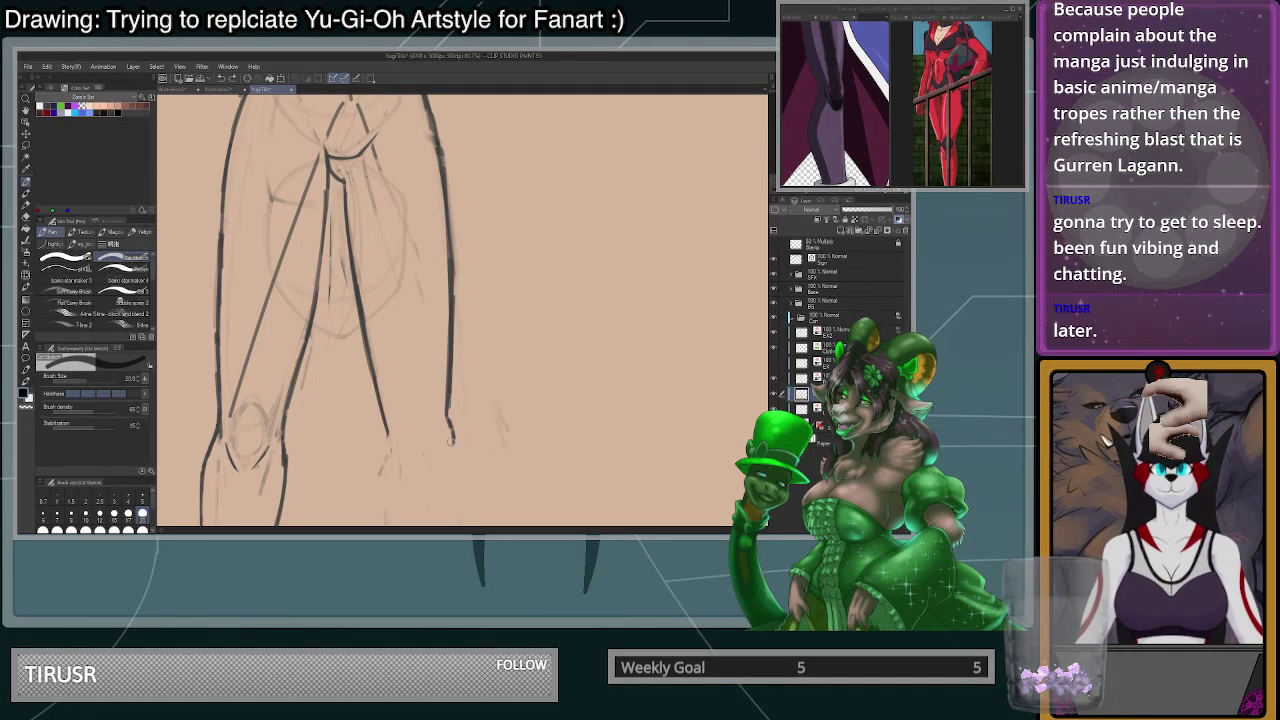
scroll(446, 488, up, 3)
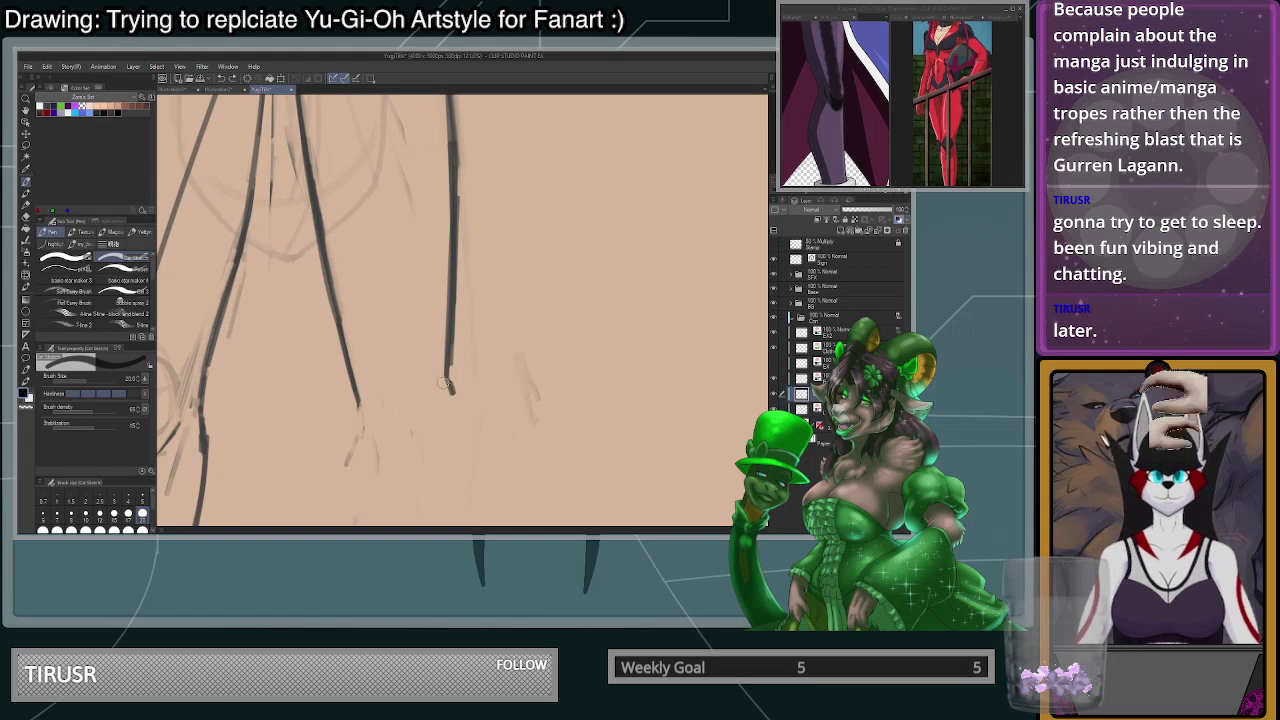
drag(449, 388, 462, 524)
key(ctrl+z)
drag(459, 442, 462, 524)
key(ctrl+z)
key(ctrl+z)
drag(457, 450, 461, 524)
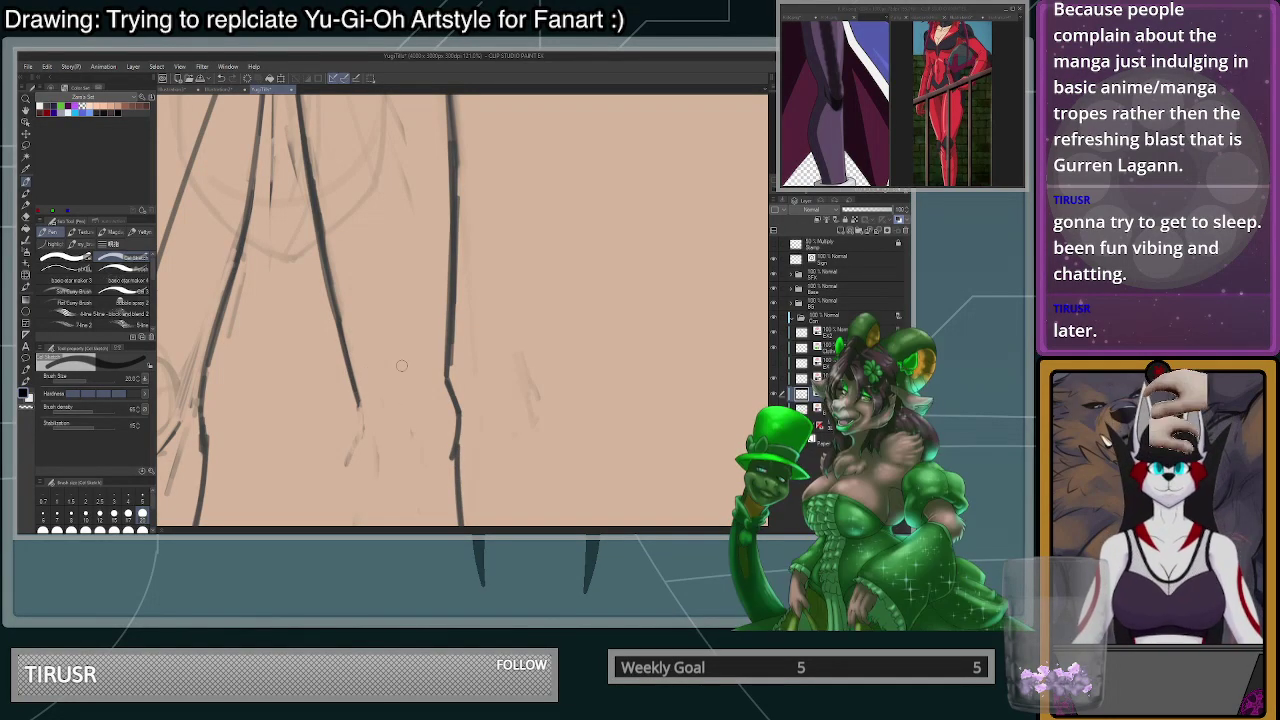
- Try to extend the right-hand leg's inner thigh line down into the knee
key(c)
drag(356, 388, 357, 427)
key(c)
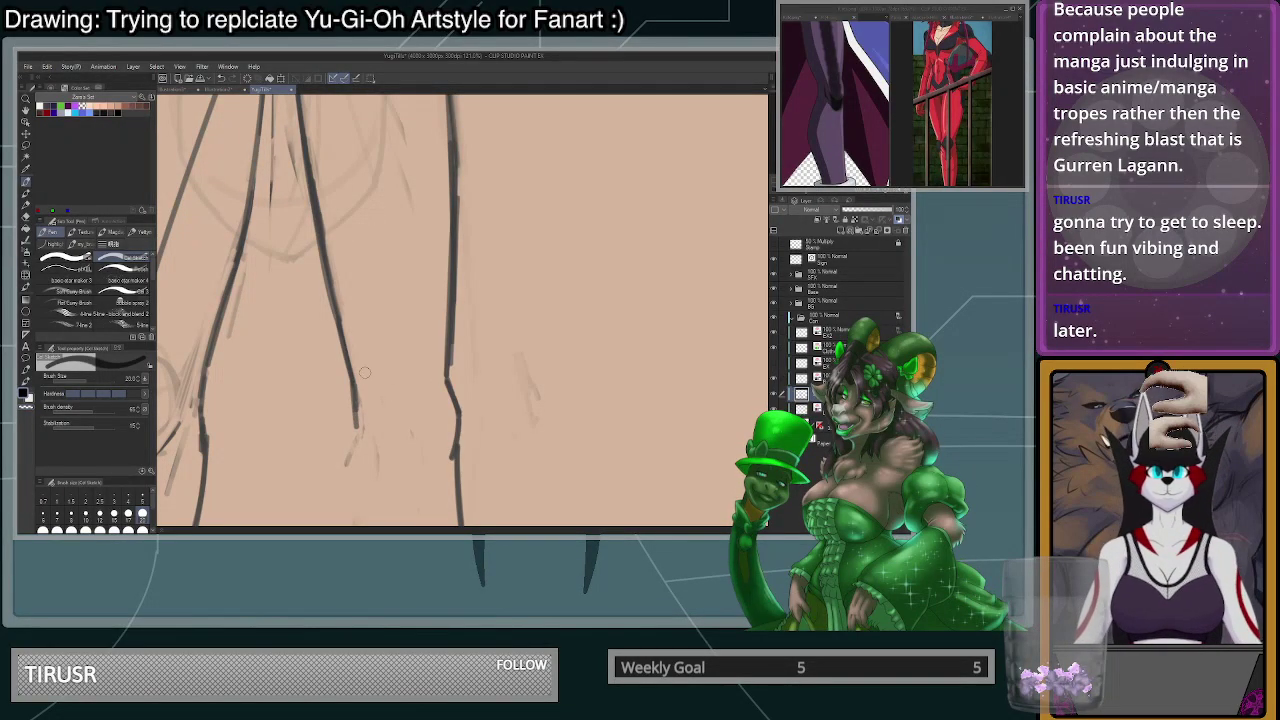
key(ctrl+z)
- Fade the right-hand leg's inner thigh line into a light guide using a brush size of 100
scroll(362, 349, down, 2)
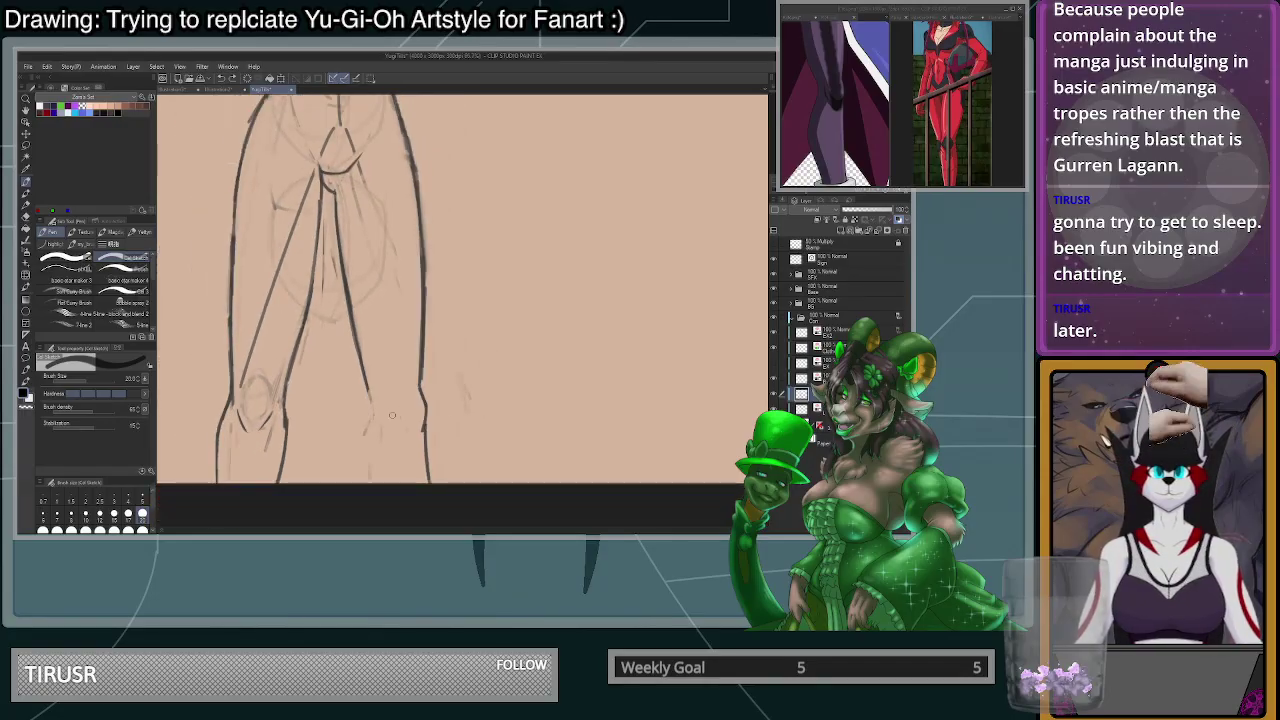
click(142, 530)
key(c)
mouse_move(345, 251)
mouse_down()
mouse_move(350, 341)
mouse_move(346, 289)
mouse_up()
- Draw a short curved kneecap line on the right-hand leg with a size 20 brush
click(142, 514)
scroll(330, 395, up, 3)
scroll(453, 460, up, 2)
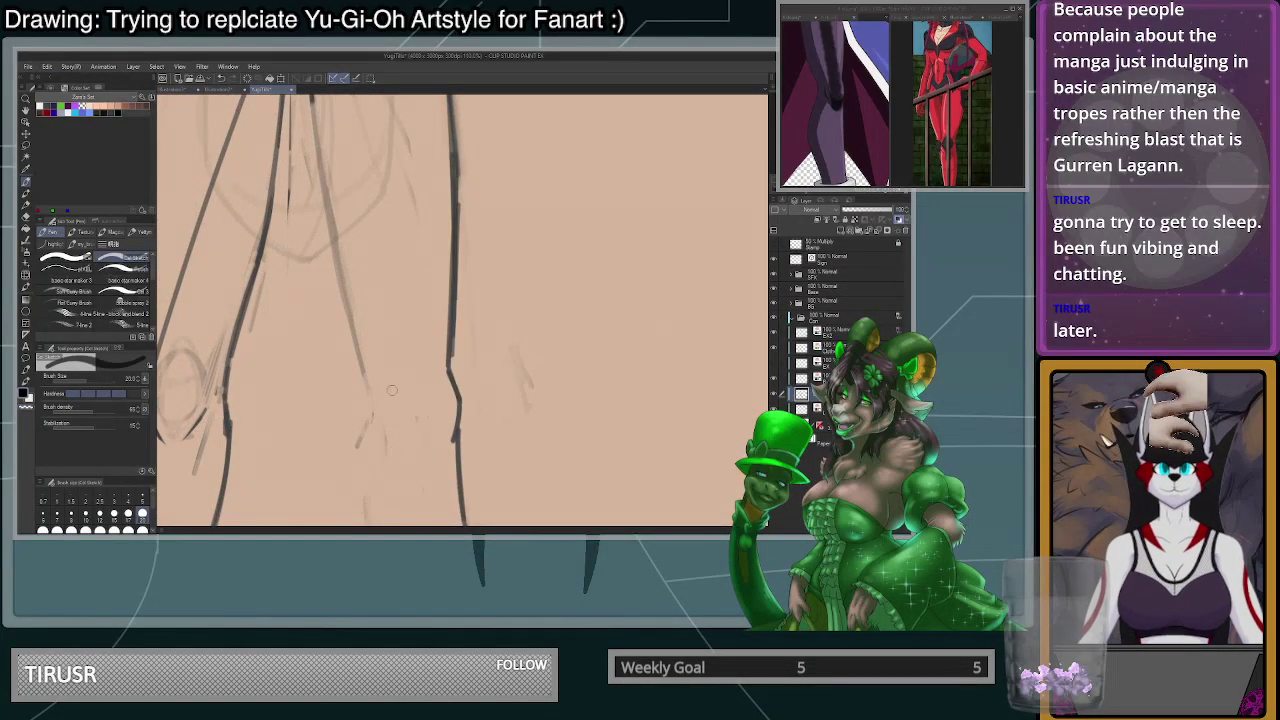
drag(386, 381, 389, 427)
mouse_move(389, 424)
mouse_down()
mouse_move(412, 445)
mouse_move(387, 383)
mouse_move(394, 413)
mouse_up()
key(ctrl+z)
key(c)
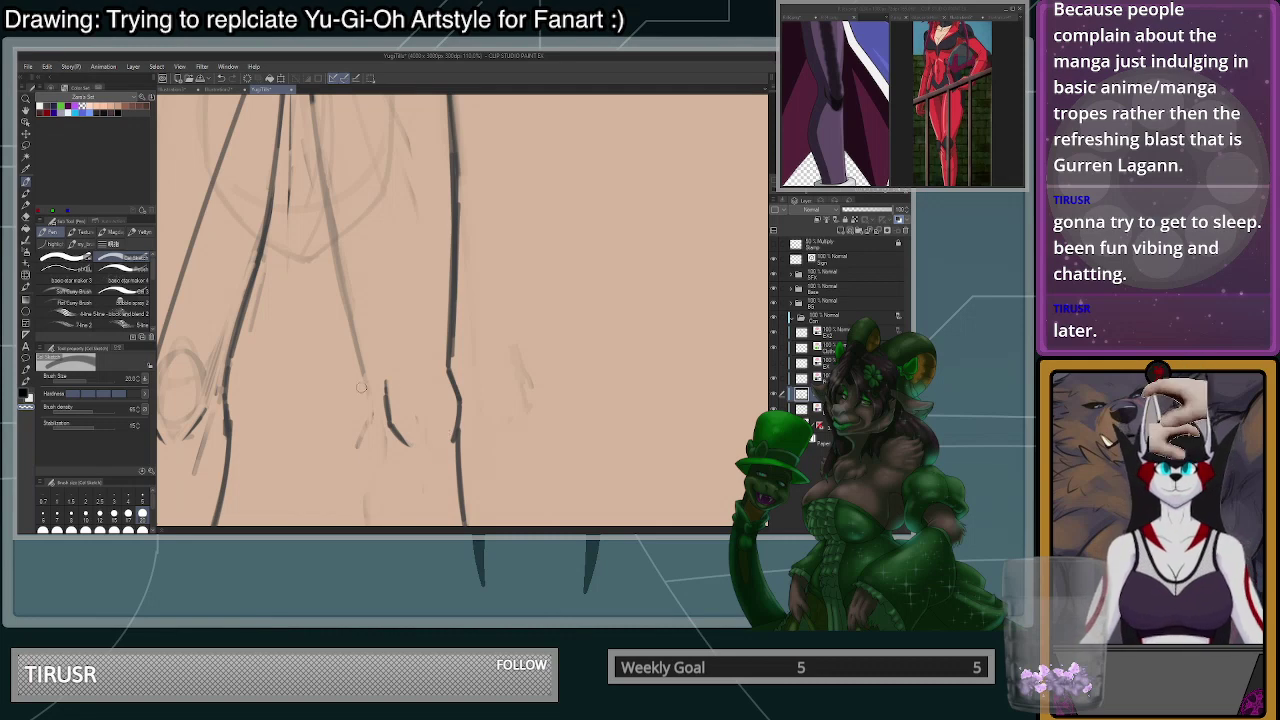
- Draw the right-hand leg's inner knee and calf line down to the canvas edge, reworking its lower part
drag(363, 388, 346, 505)
scroll(372, 464, down, 3)
scroll(364, 457, up, 1)
drag(362, 457, 370, 490)
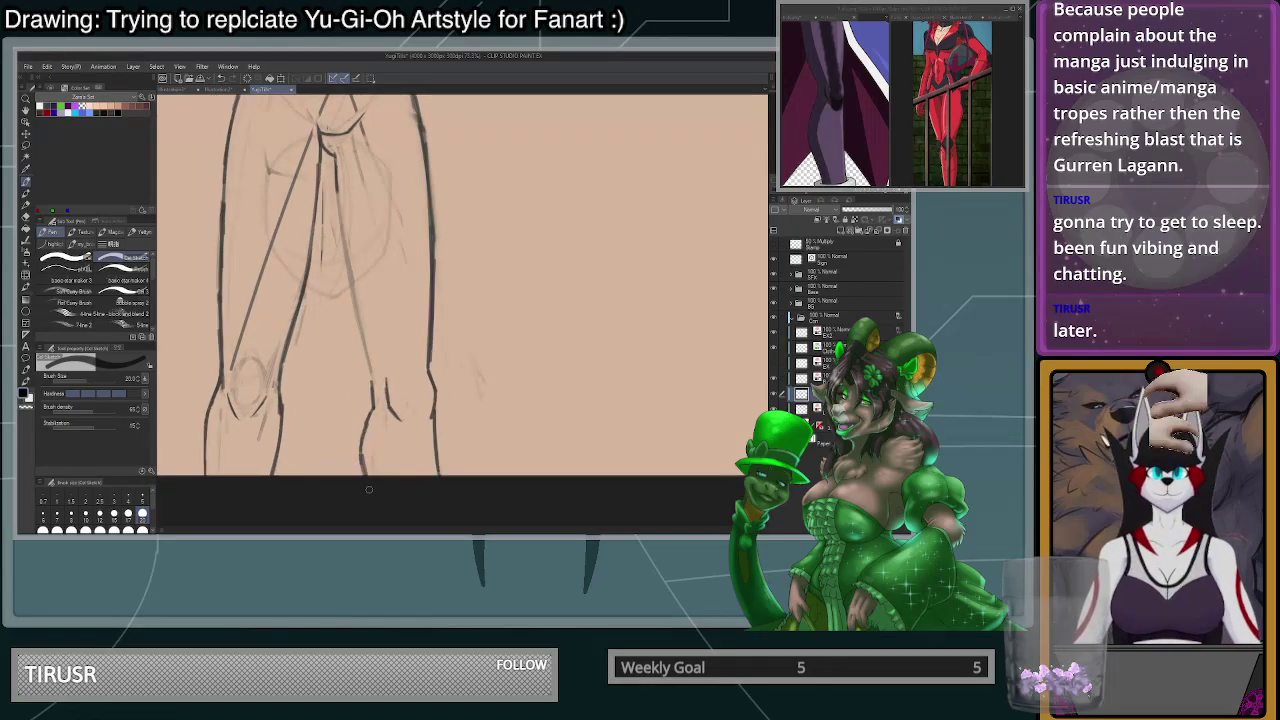
scroll(397, 503, down, 1)
scroll(406, 500, up, 1)
key(ctrl+z)
key(ctrl+z)
key(ctrl+z)
drag(367, 412, 373, 505)
scroll(373, 505, down, 3)
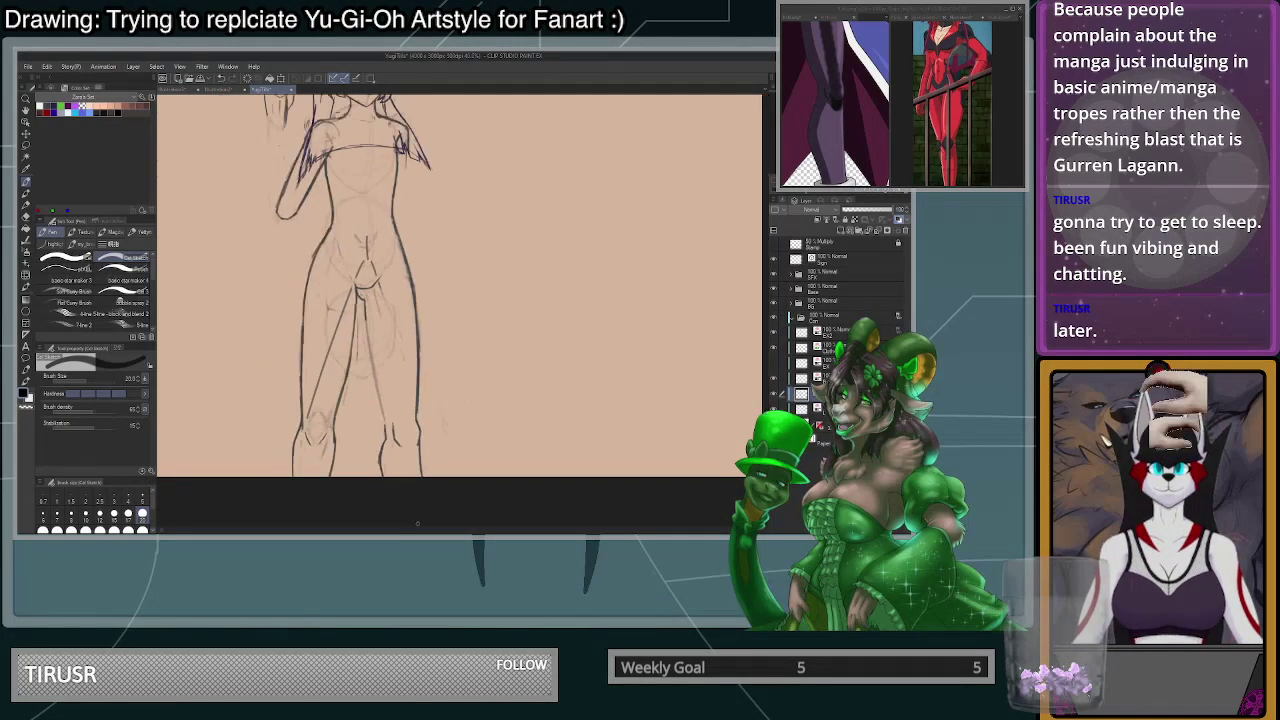
- Redraw the right-hand leg's inner thigh line from the crotch down to the knee
scroll(390, 410, up, 2)
drag(387, 453, 358, 340)
key(ctrl+z)
mouse_move(388, 452)
mouse_down()
mouse_move(366, 362)
mouse_move(381, 440)
mouse_up()
mouse_move(361, 306)
mouse_down()
mouse_move(386, 450)
mouse_move(360, 295)
mouse_move(386, 450)
mouse_up()
key(c)
- Examine the whole figure's proportions, comparing the redrawn legs with the upper body
scroll(383, 391, down, 2)
key(ctrl+minus)
scroll(455, 440, up, 3)
scroll(460, 440, down, 4)
scroll(464, 440, up, 3)
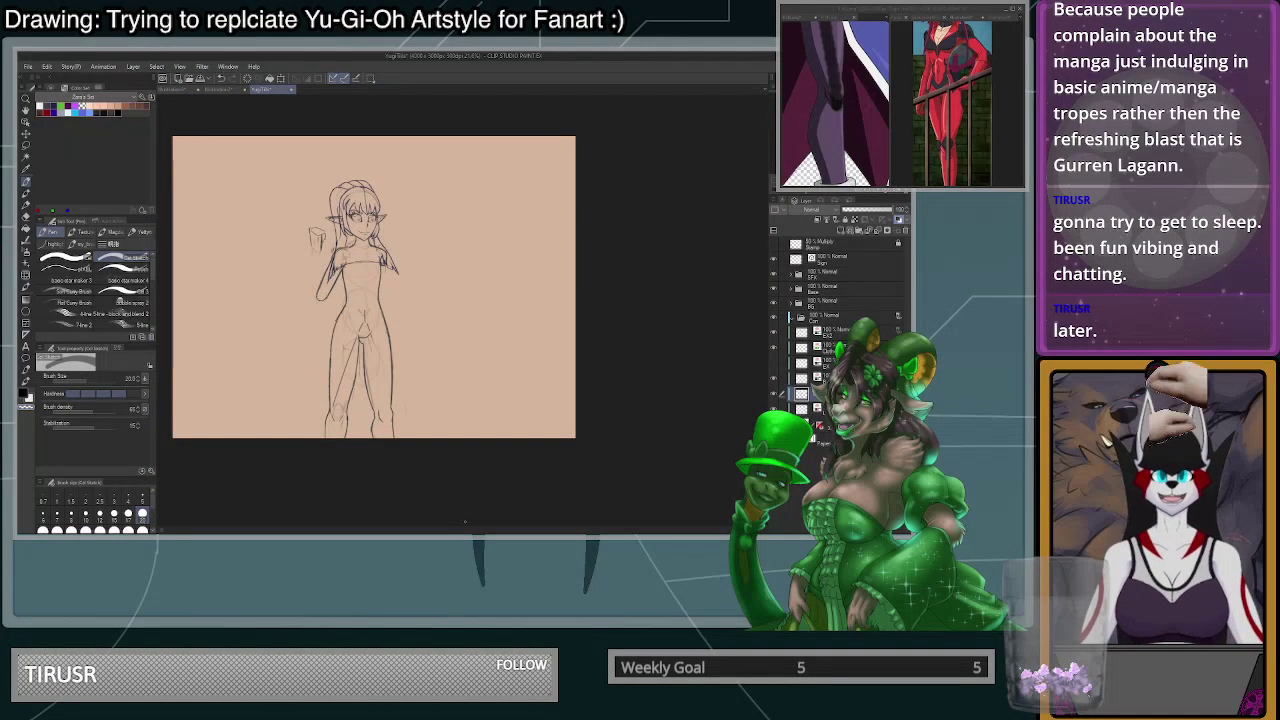
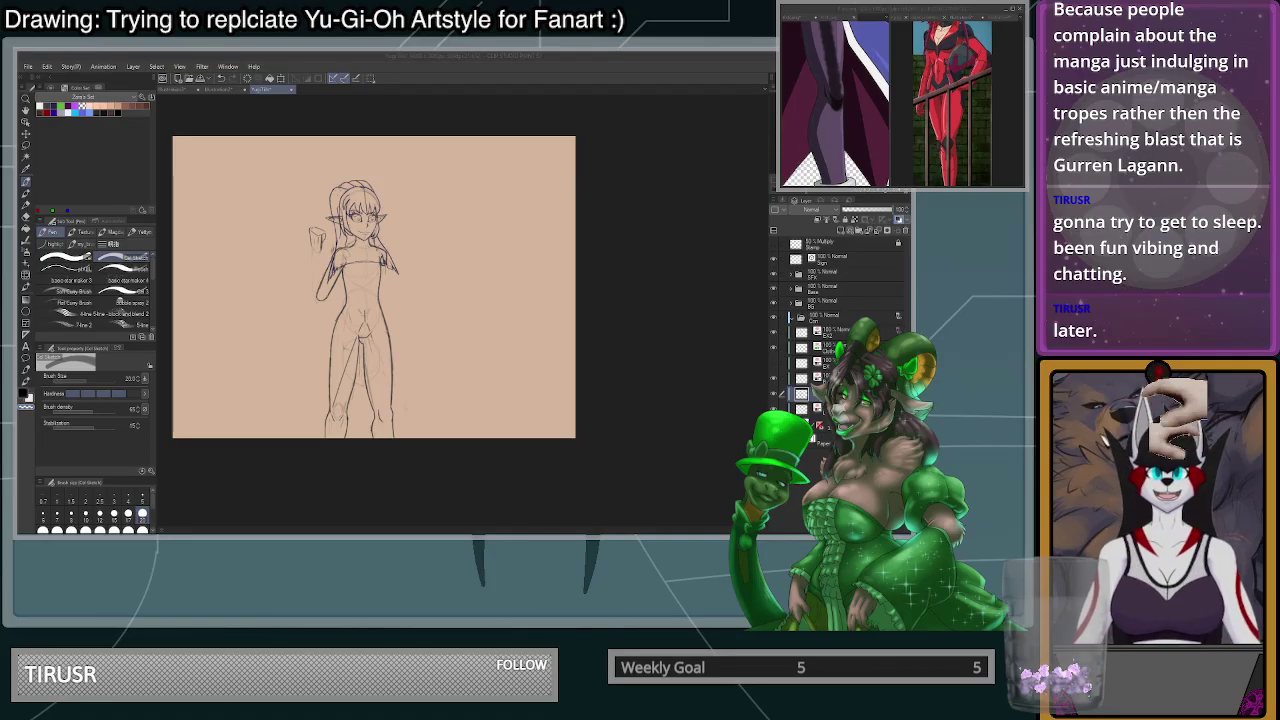
scroll(377, 305, up, 2)
scroll(377, 305, down, 1)
scroll(377, 305, up, 2)
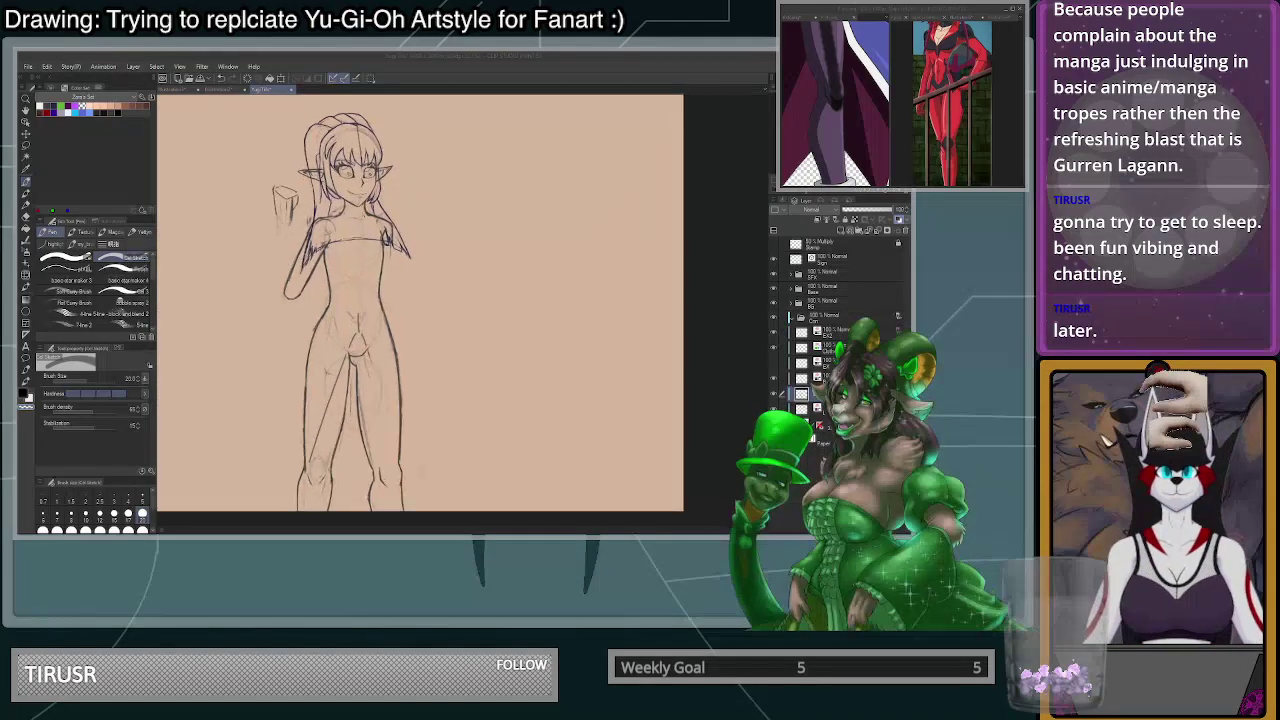
scroll(349, 230, up, 2)
scroll(402, 360, down, 3)
scroll(391, 345, down, 3)
scroll(382, 330, up, 4)
scroll(376, 312, down, 2)
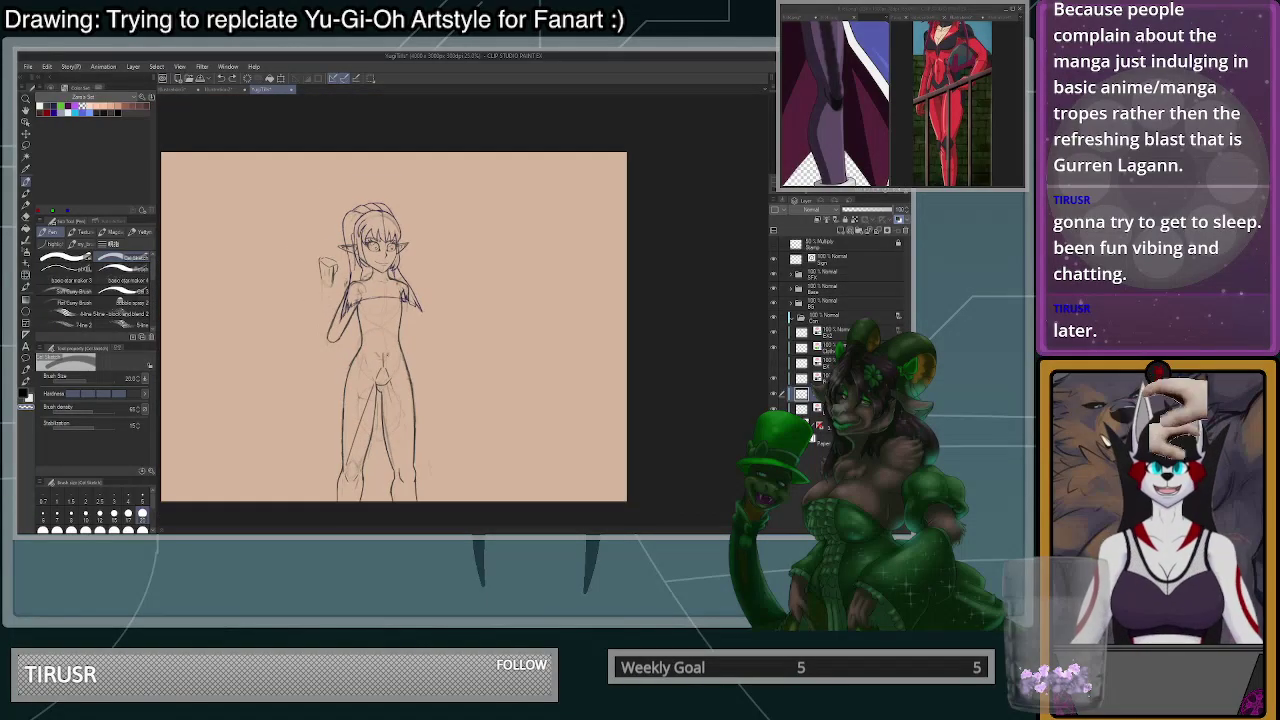
scroll(413, 433, up, 3)
scroll(420, 430, down, 1)
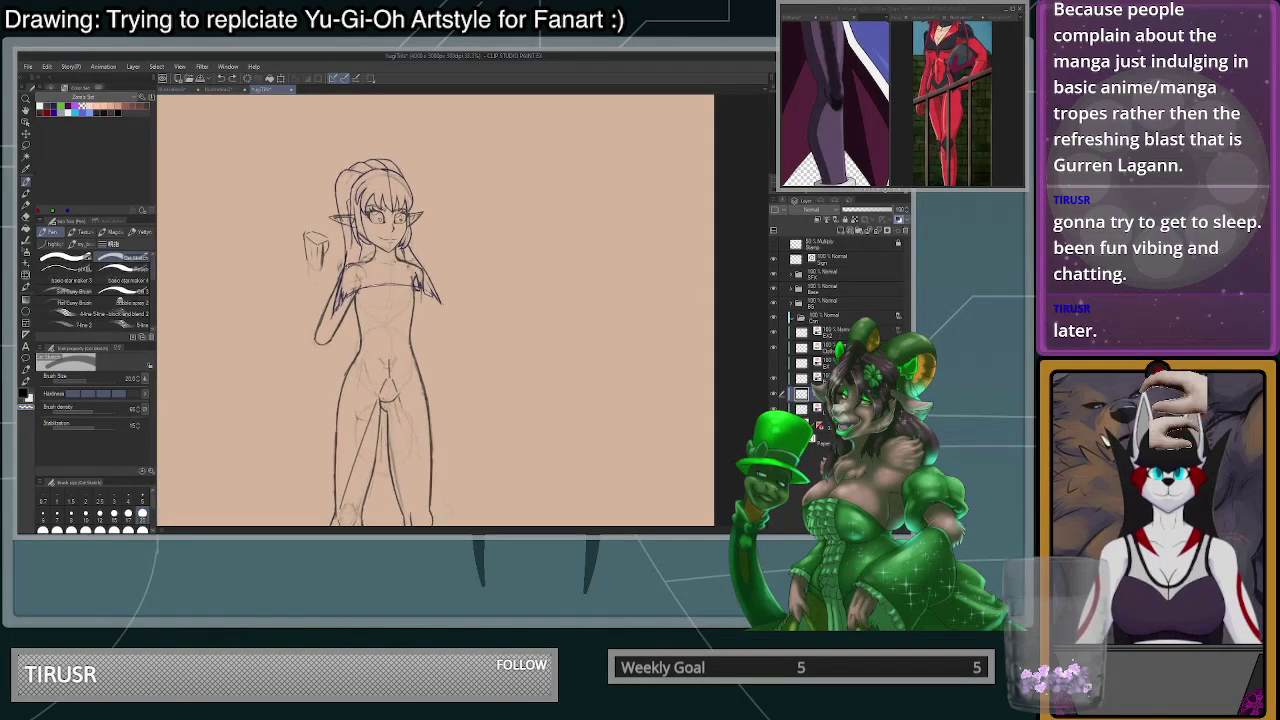
- Examine the figure's upper body and the placement of the raised hand and arm
scroll(375, 280, up, 3)
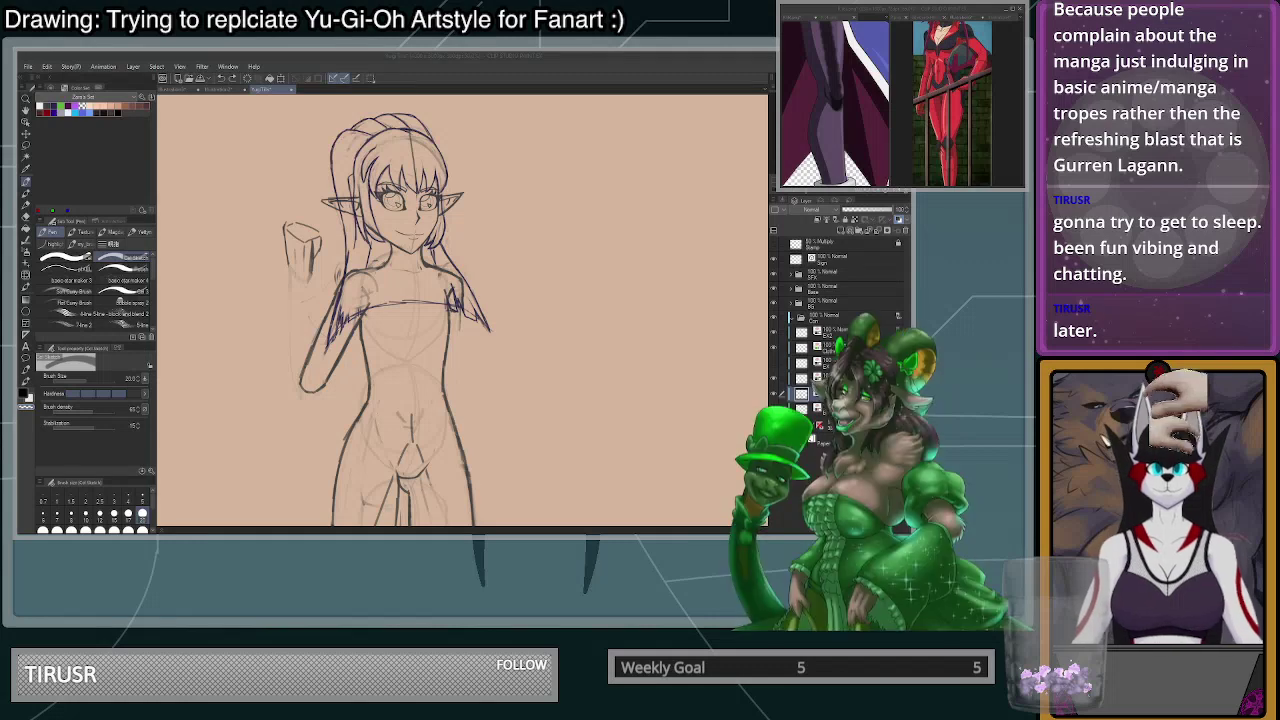
key(x)
key(x)
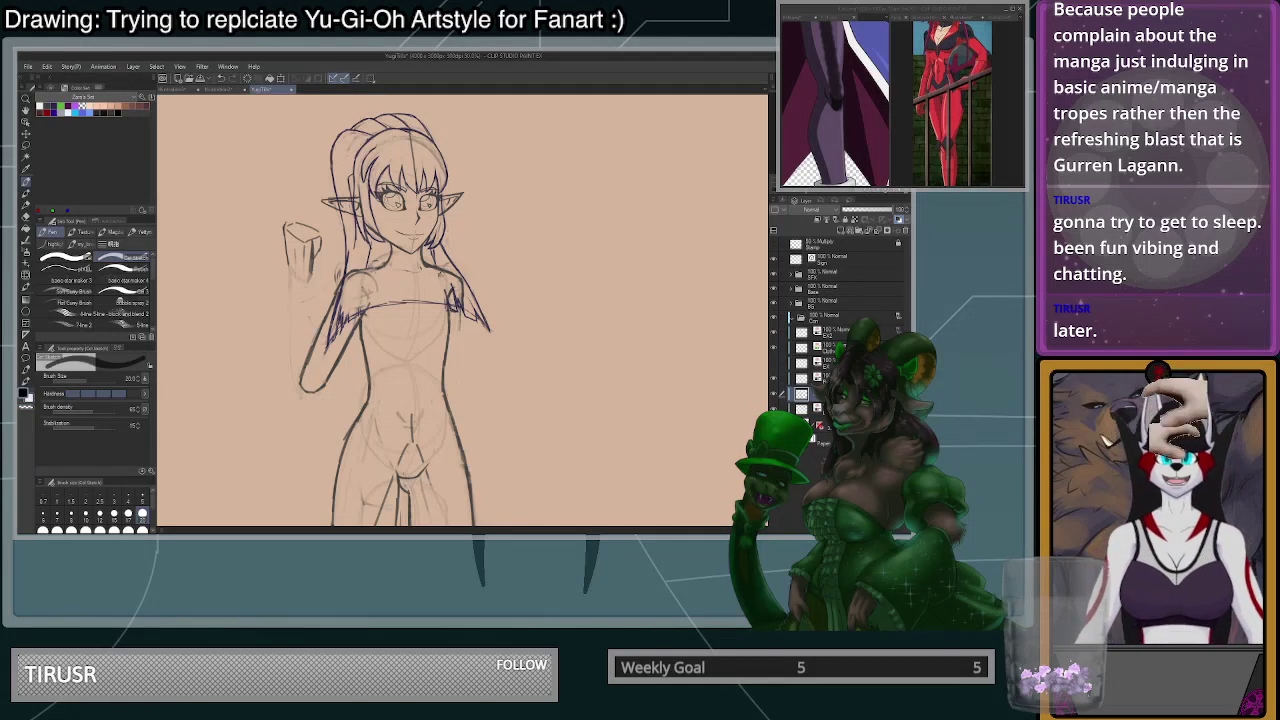
scroll(449, 303, up, 4)
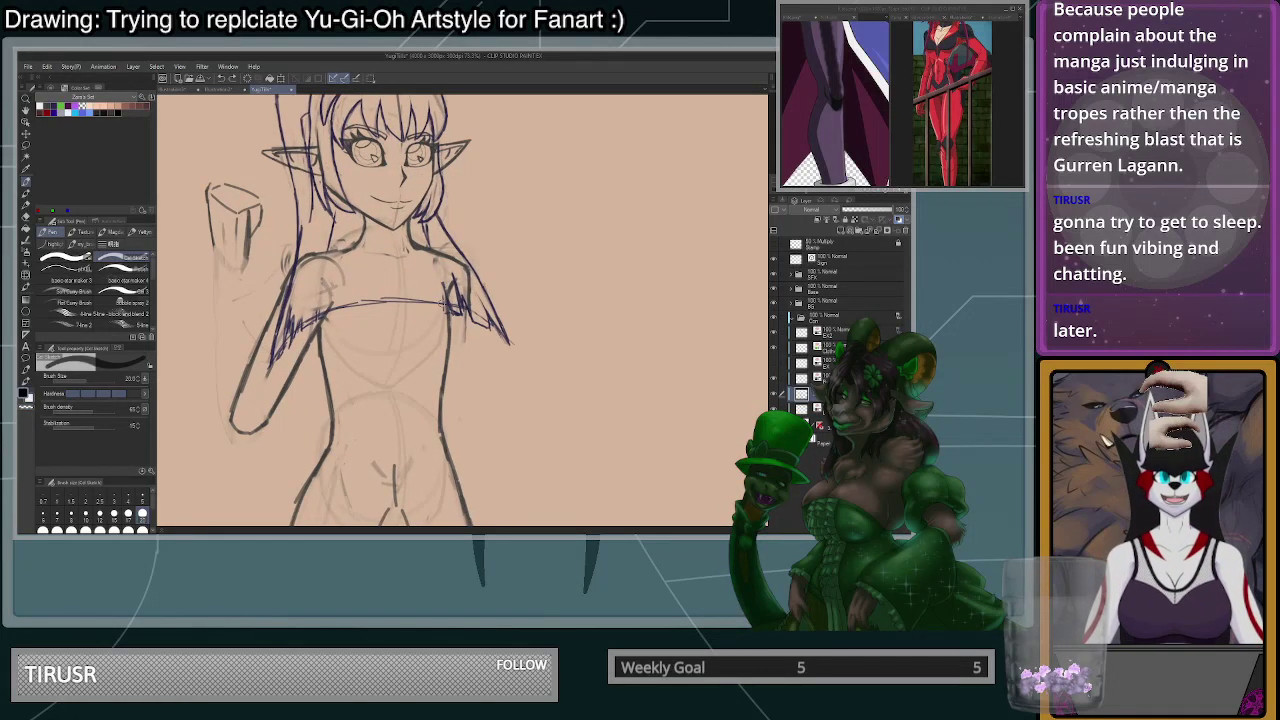
scroll(447, 303, up, 2)
scroll(447, 303, down, 5)
scroll(371, 315, up, 3)
drag(251, 237, 255, 289)
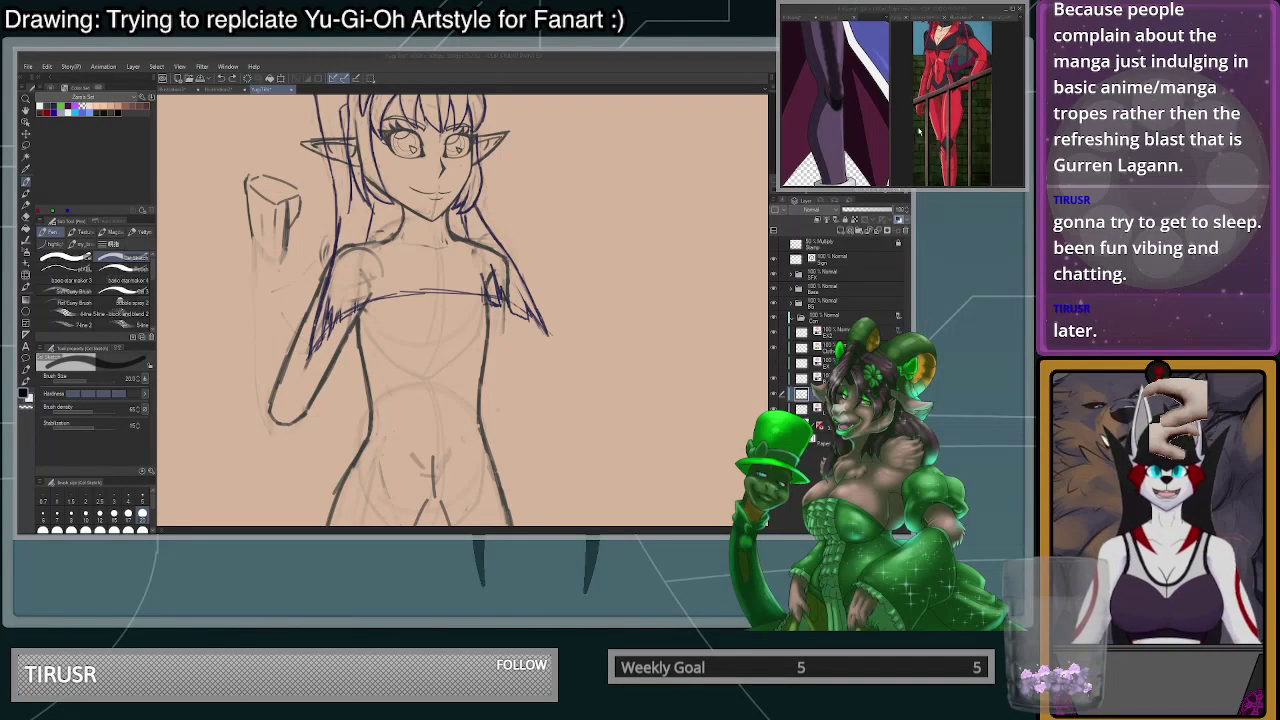
- View the red-haired manga character in the reference window and return to the figure sketch
click(304, 90)
drag(956, 26, 870, 20)
scroll(865, 103, down, 1)
scroll(878, 163, up, 3)
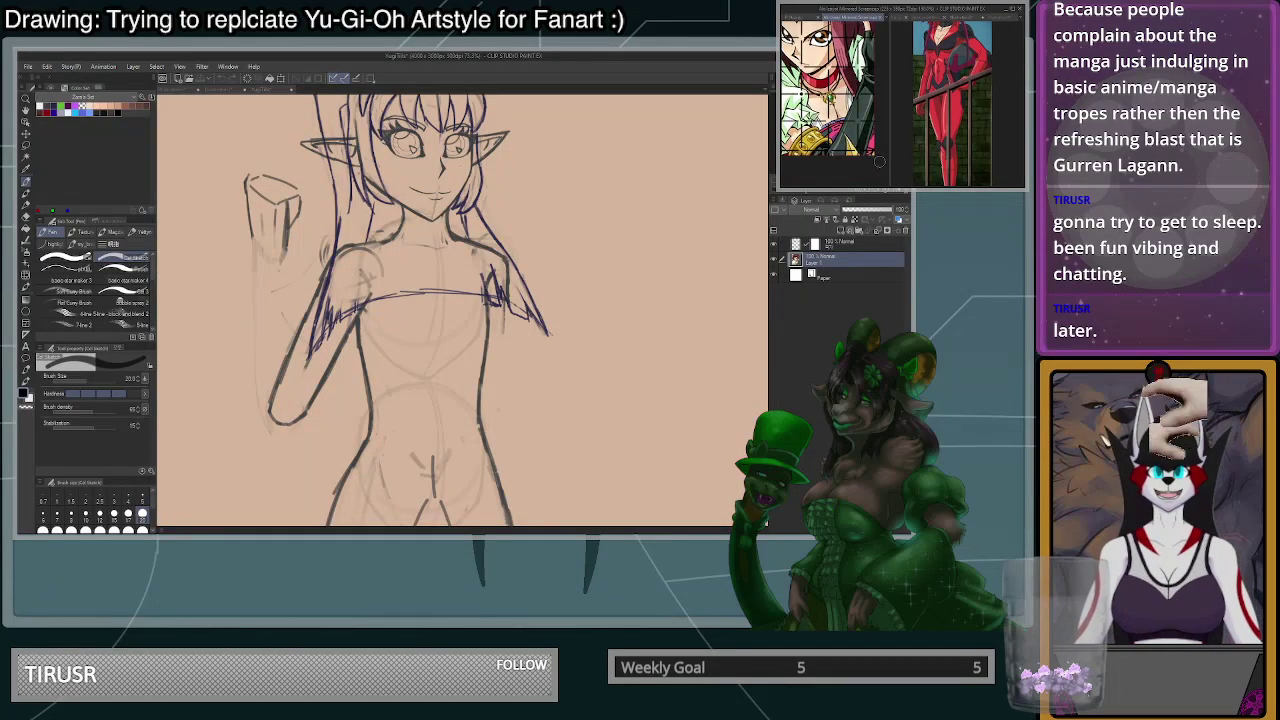
click(370, 243)
scroll(370, 243, down, 3)
scroll(450, 245, up, 3)
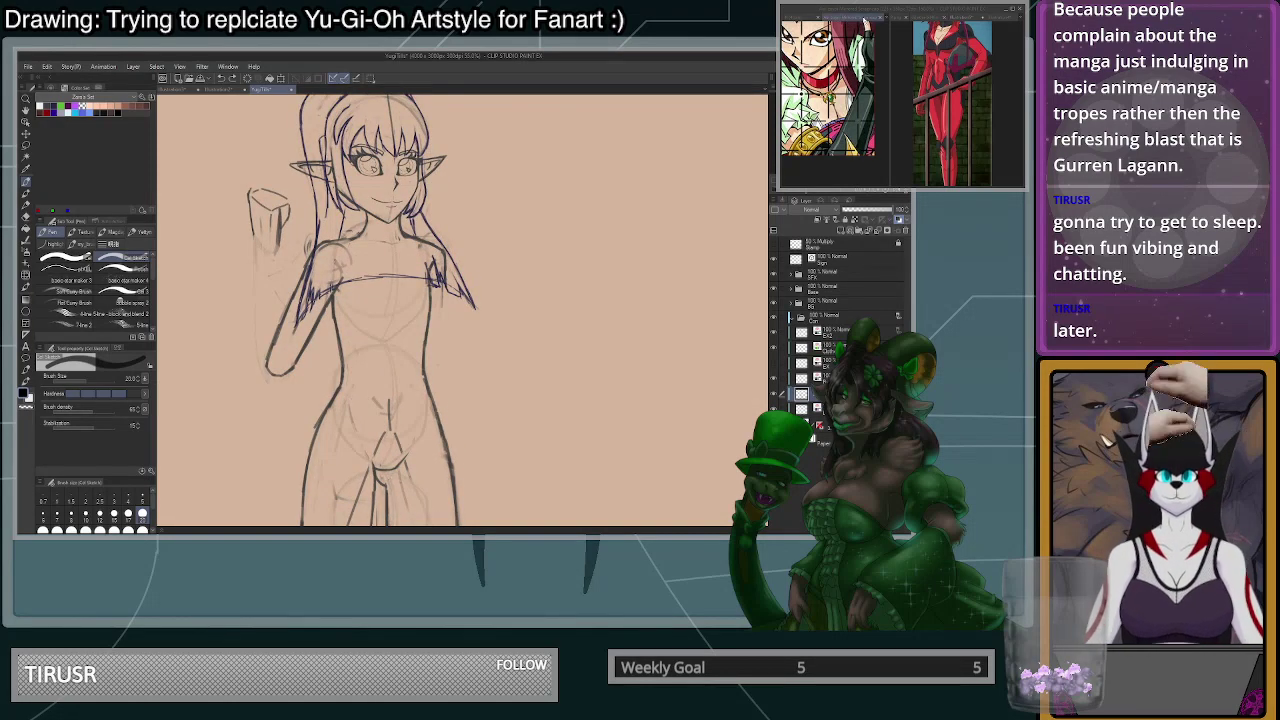
- Examine the red-haired character's face and pose in the reference window at several magnifications
click(968, 20)
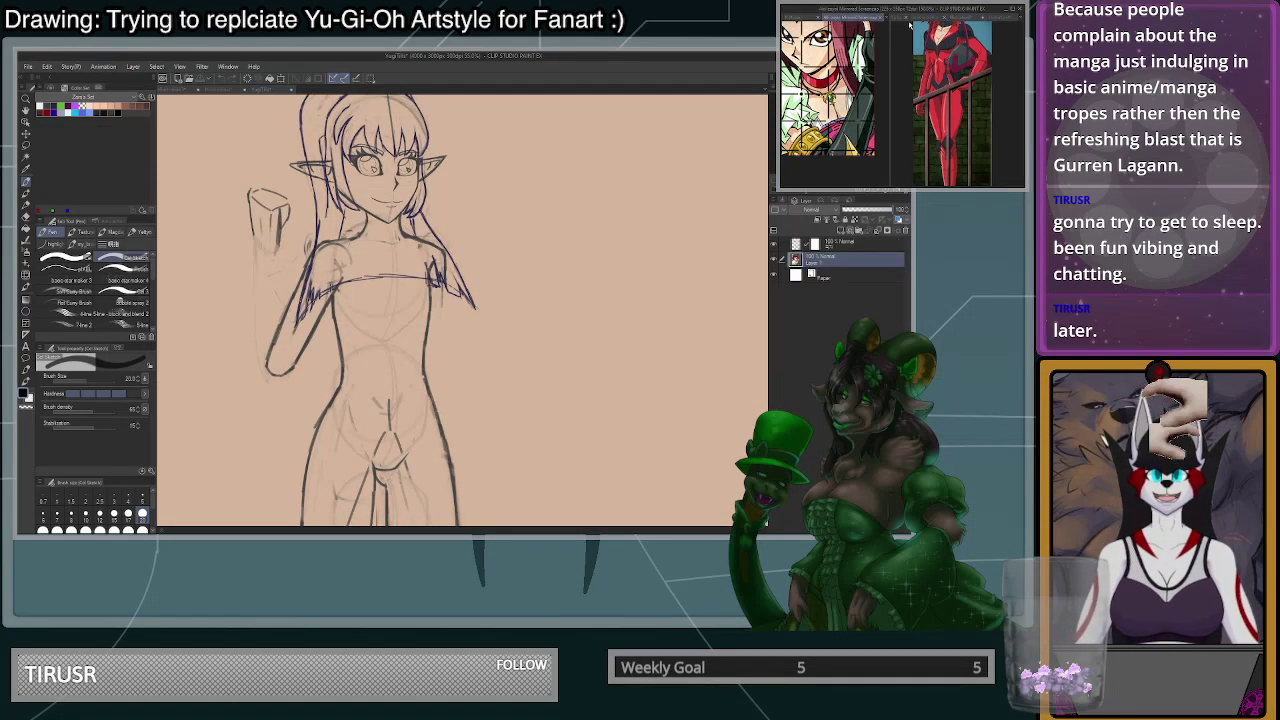
drag(929, 20, 951, 59)
scroll(925, 38, down, 3)
click(774, 245)
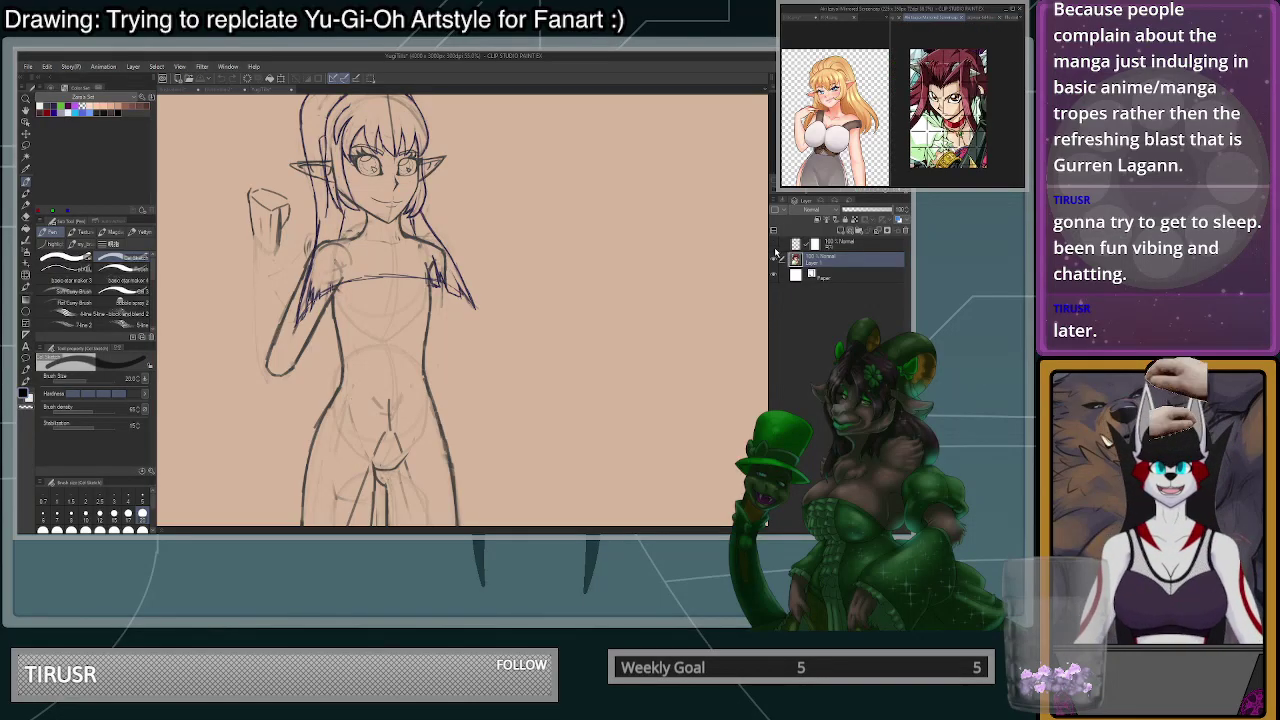
scroll(919, 88, up, 1)
scroll(919, 88, up, 1)
scroll(918, 88, down, 2)
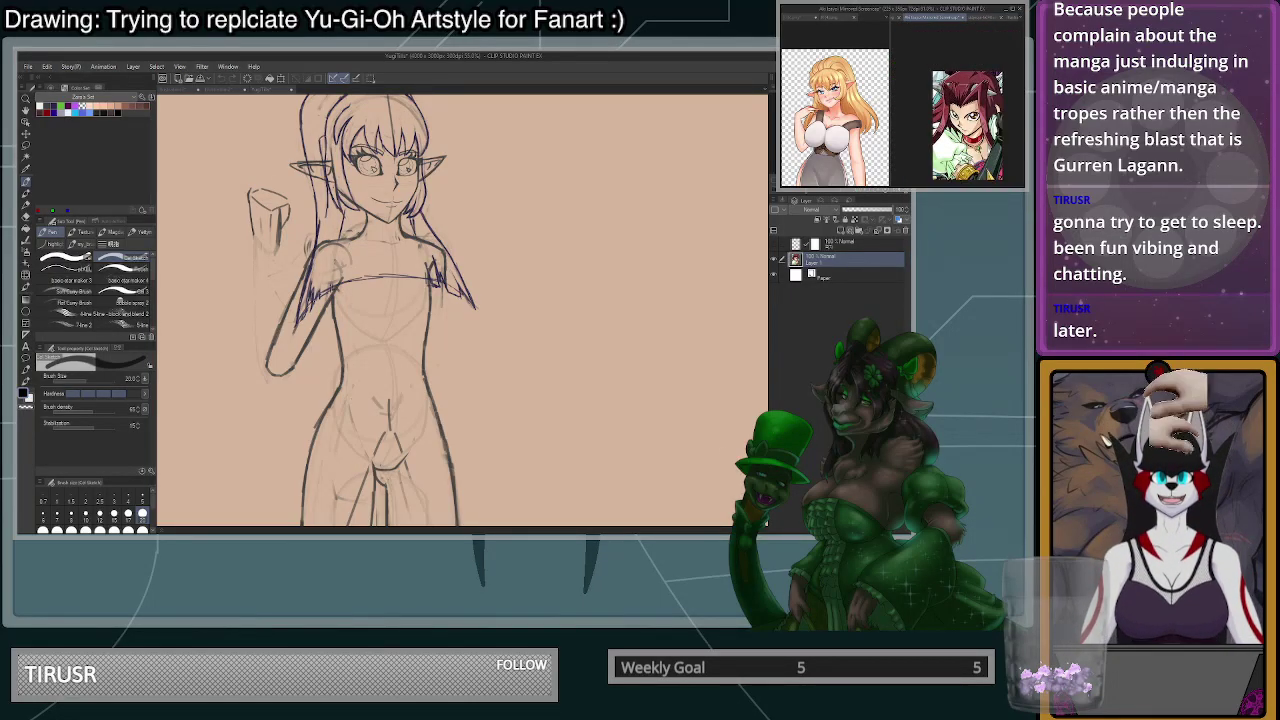
scroll(1009, 174, up, 1)
scroll(1006, 158, down, 2)
scroll(1010, 138, up, 2)
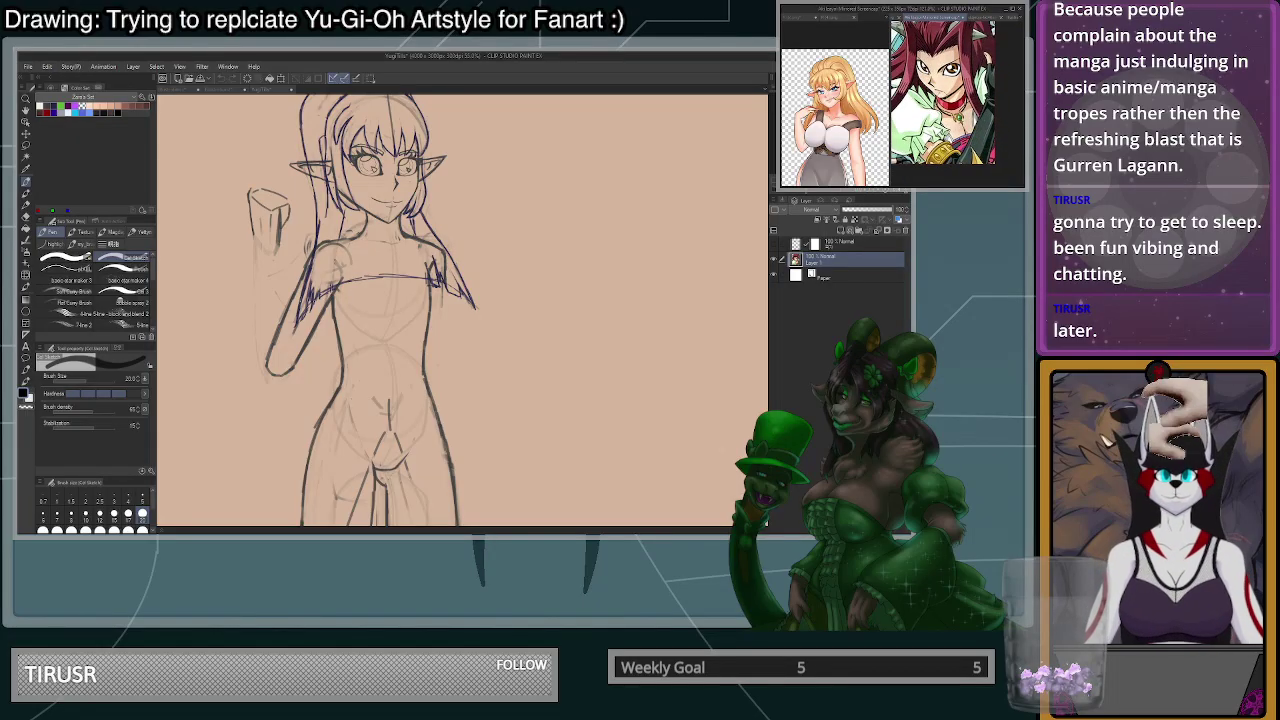
- Bring up the blond caped character reference and examine the raised hand holding the card
click(808, 18)
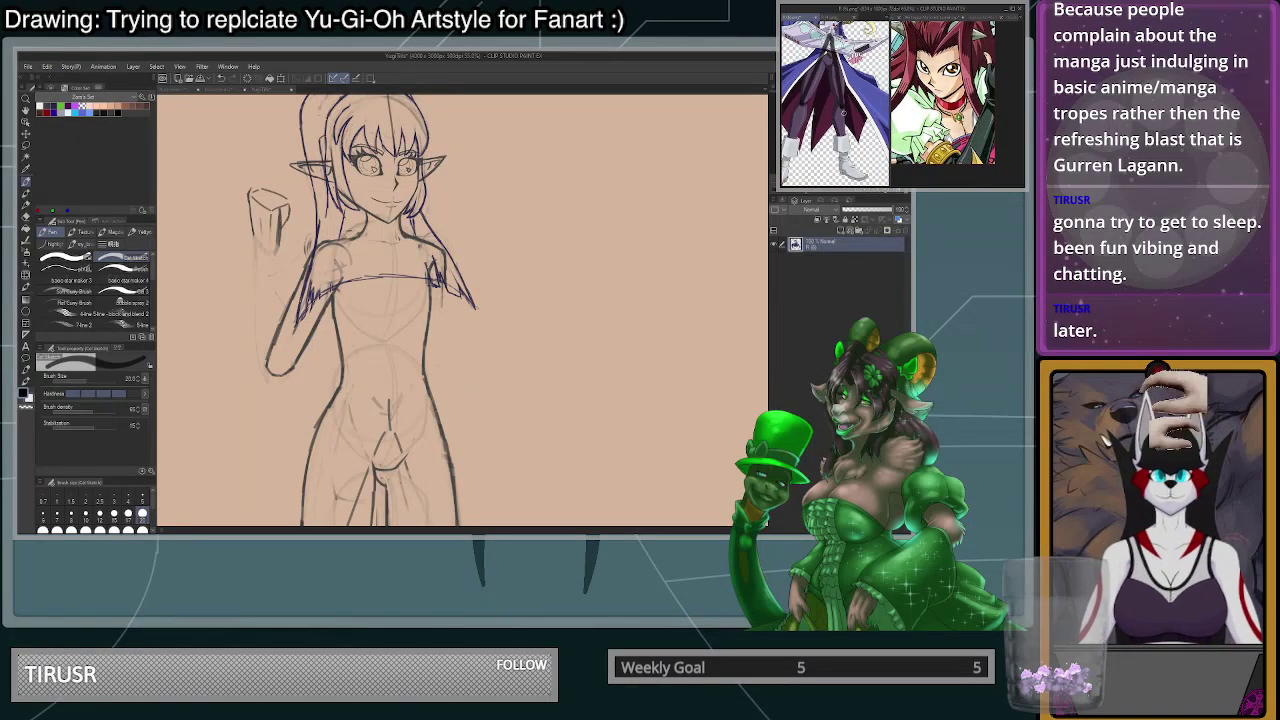
scroll(835, 105, up, 2)
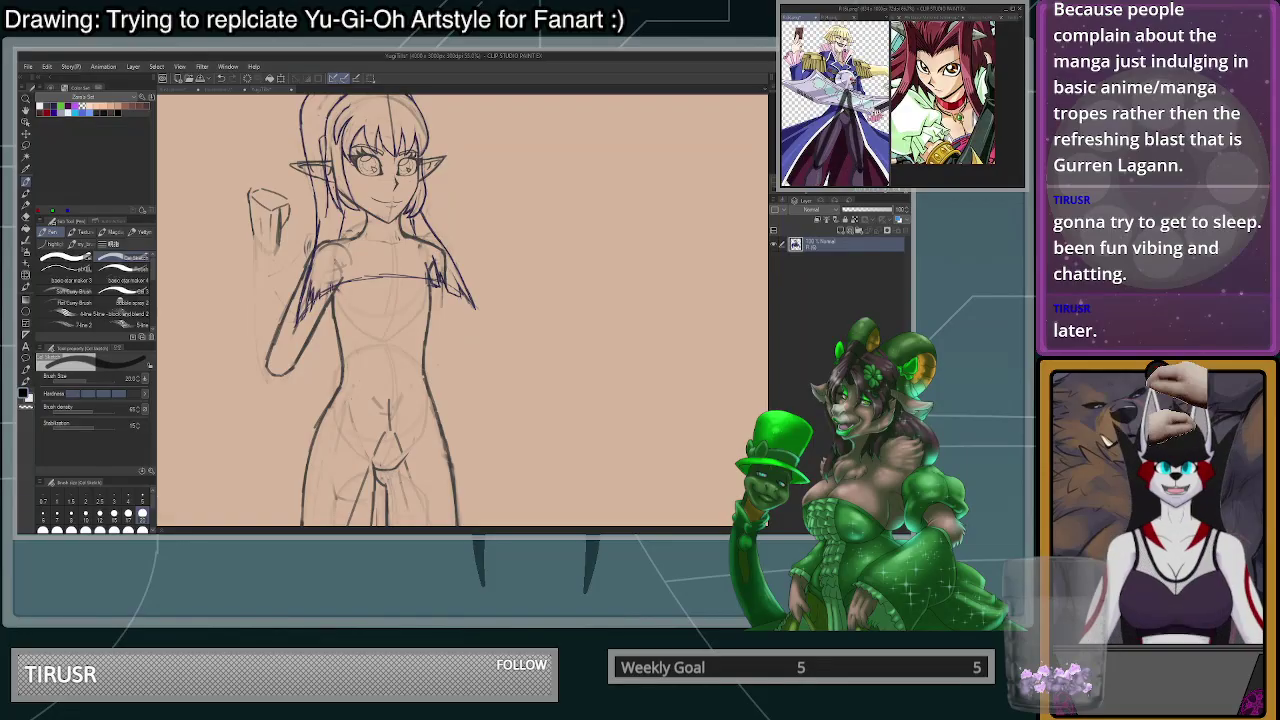
scroll(835, 105, down, 3)
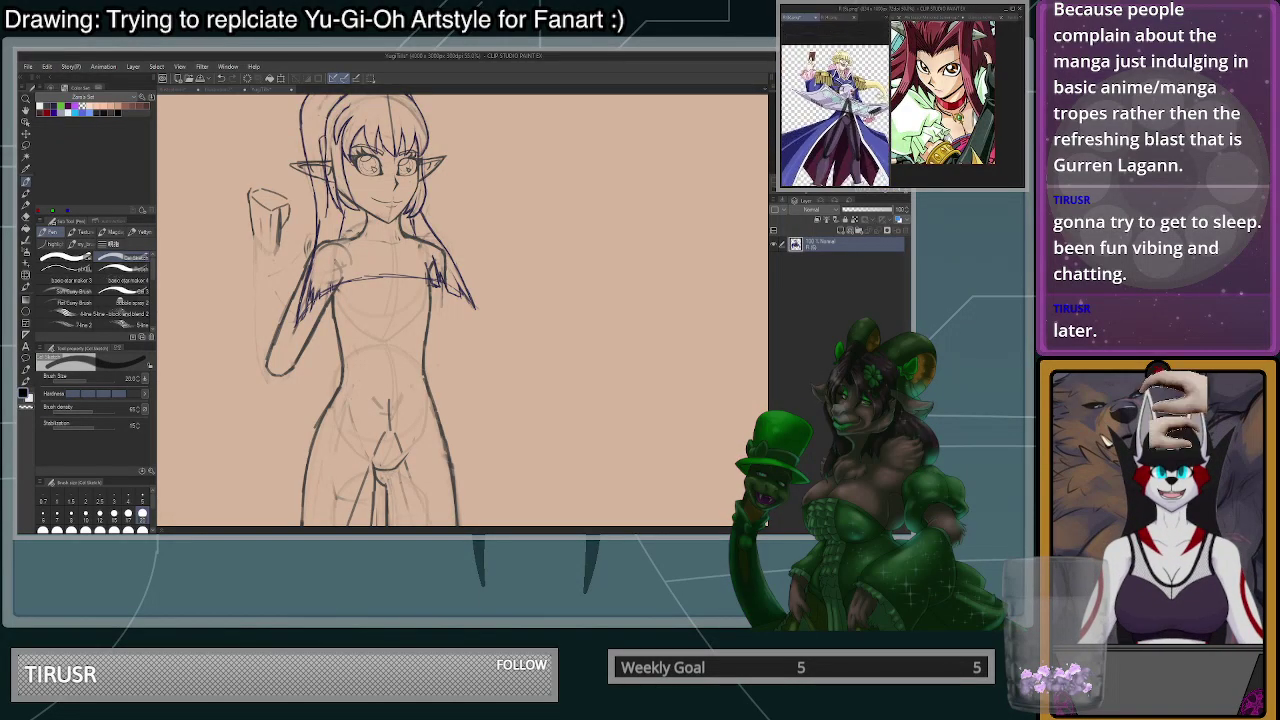
scroll(835, 115, down, 2)
scroll(835, 105, up, 5)
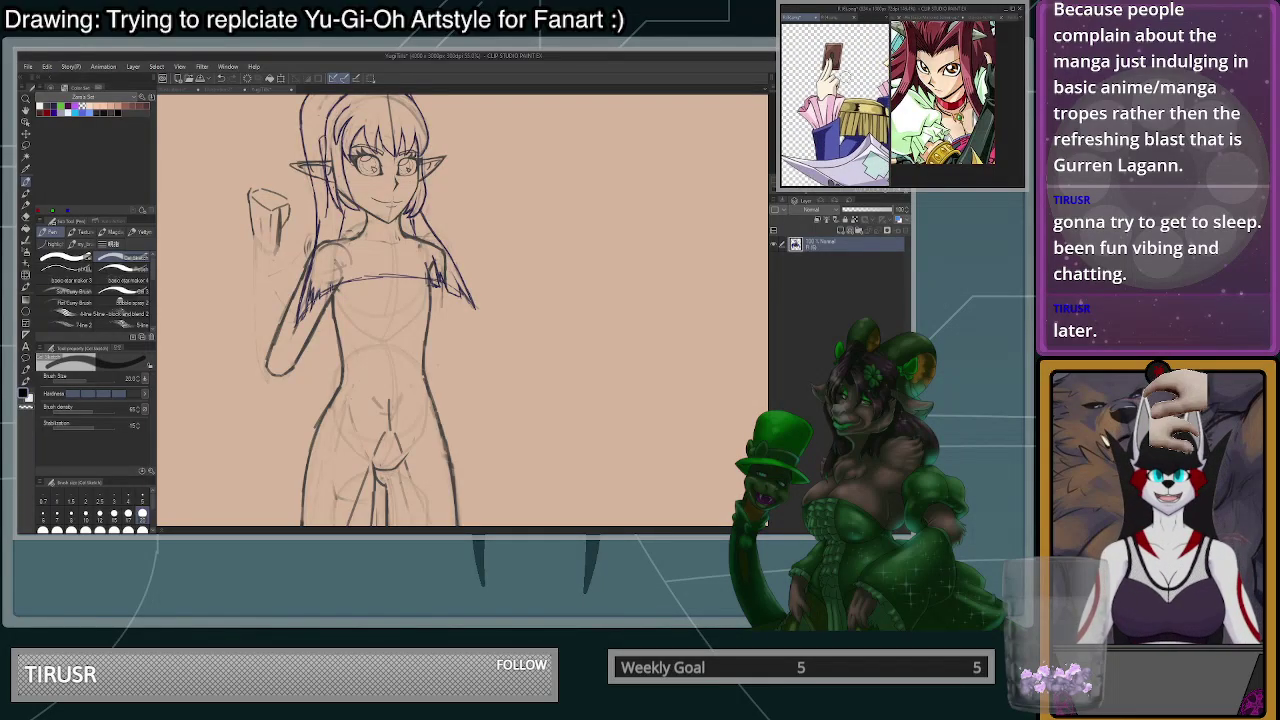
scroll(835, 105, down, 2)
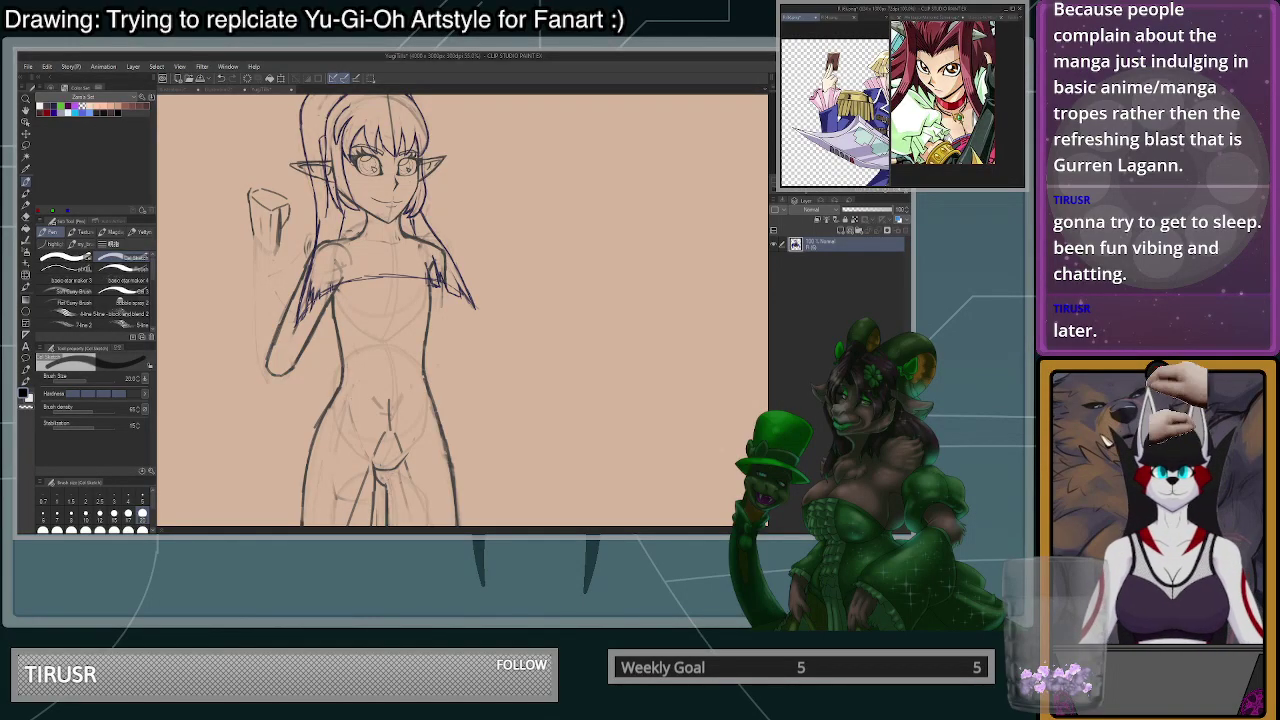
- Lasso the old block sketch of the raised hand, delete it, and clear the selection
click(276, 198)
key(m)
drag(269, 175, 260, 182)
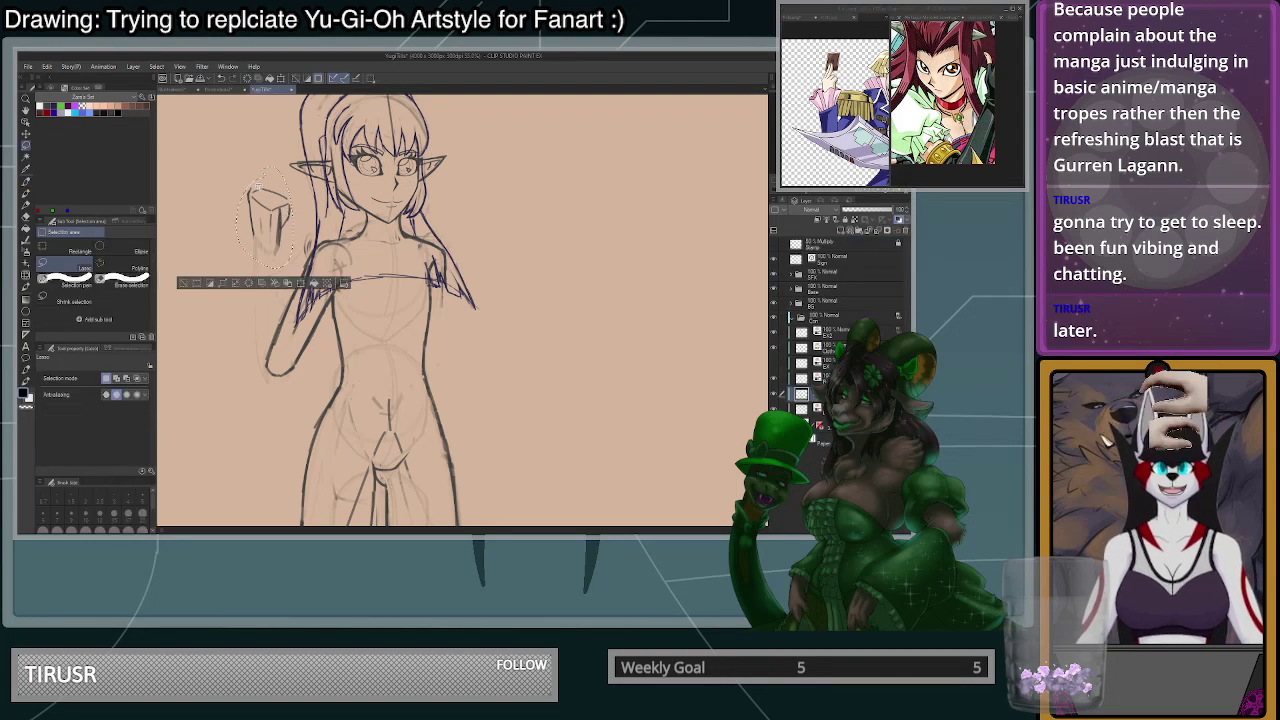
click(250, 284)
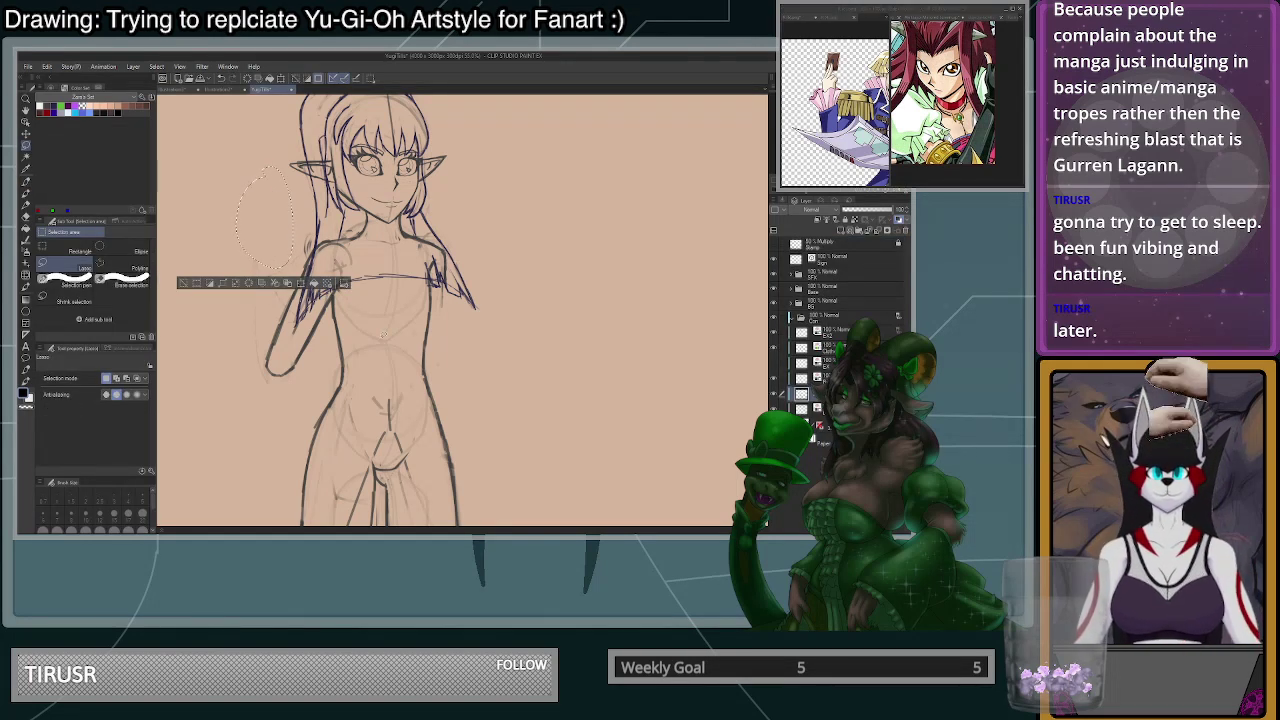
key(ctrl+d)
key(p)
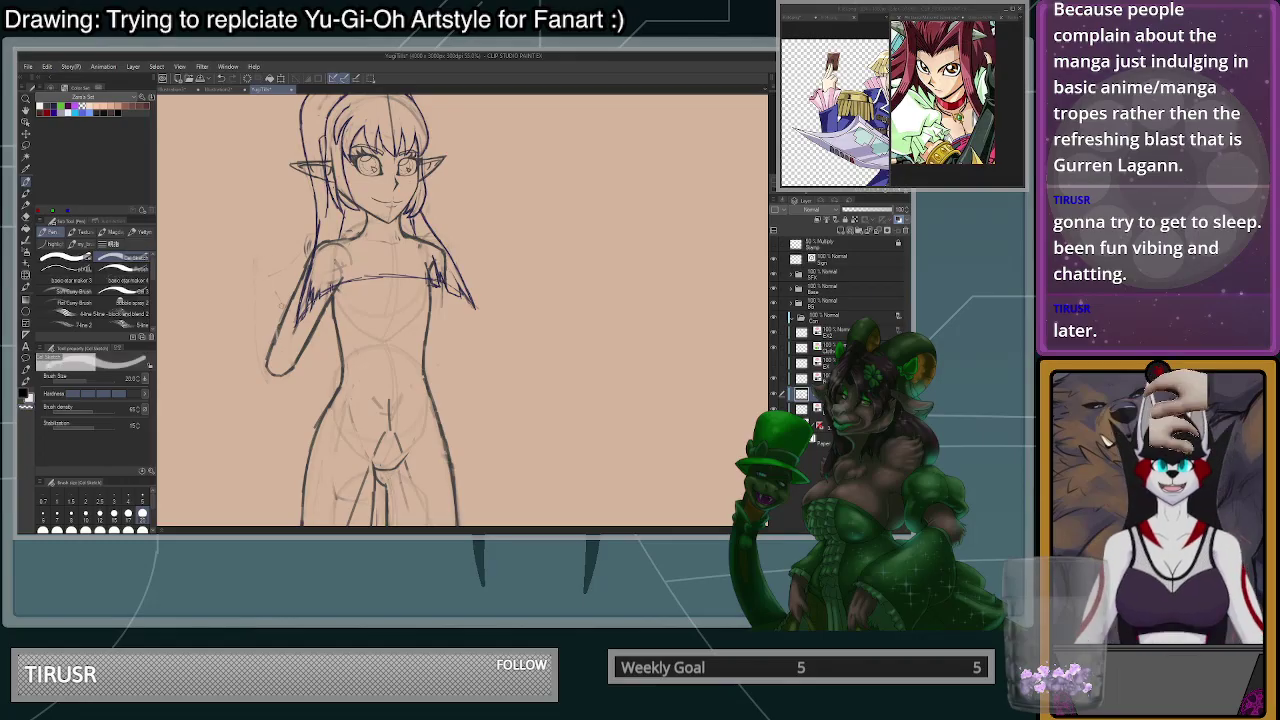
- Sketch the raised forearm as a straight line up from the elbow and cap it with a block-shaped hand
drag(275, 235, 277, 368)
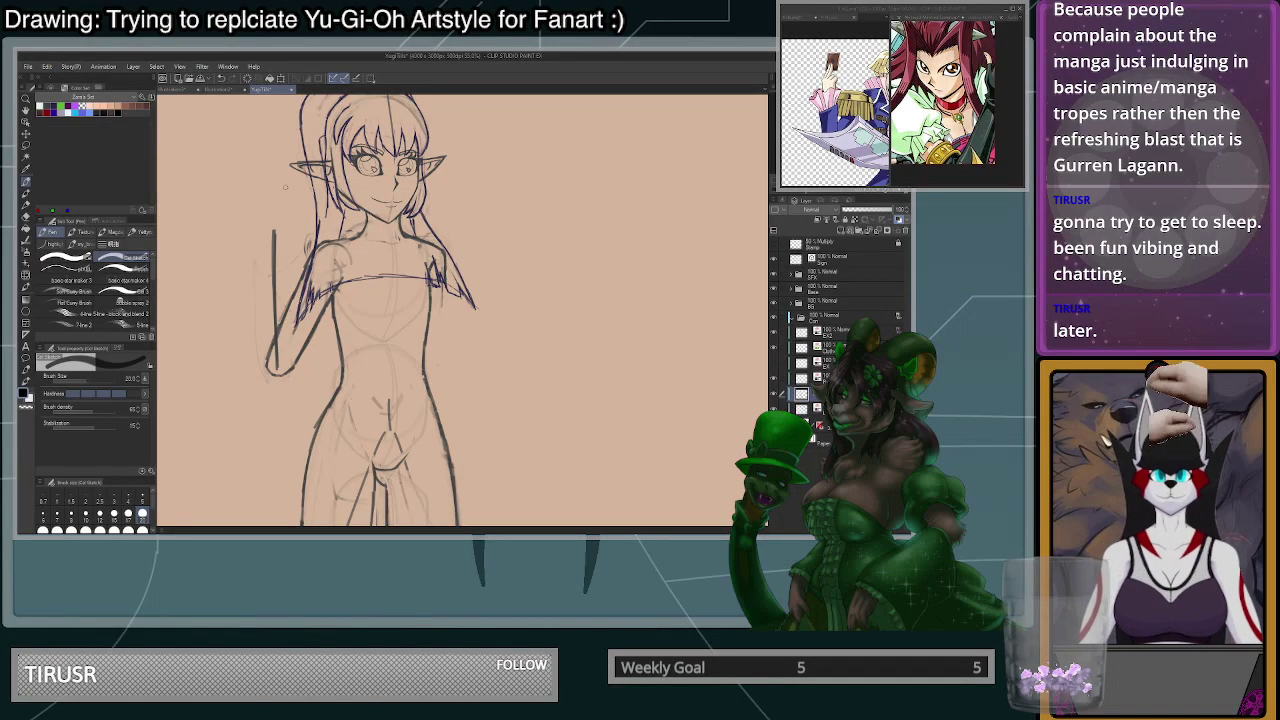
mouse_move(266, 230)
mouse_down()
mouse_move(288, 204)
mouse_move(288, 172)
mouse_move(287, 229)
mouse_move(292, 192)
mouse_move(262, 196)
mouse_up()
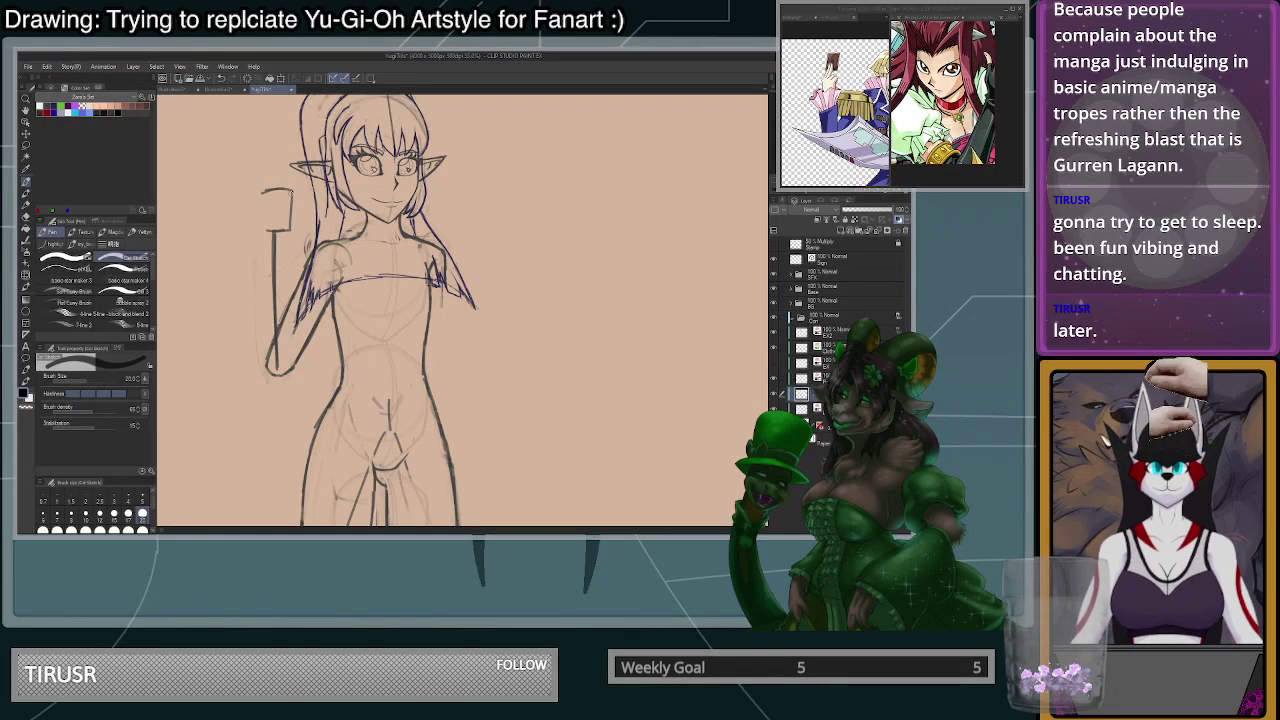
mouse_move(262, 194)
mouse_down()
mouse_move(266, 236)
mouse_move(290, 188)
mouse_up()
scroll(482, 426, down, 4)
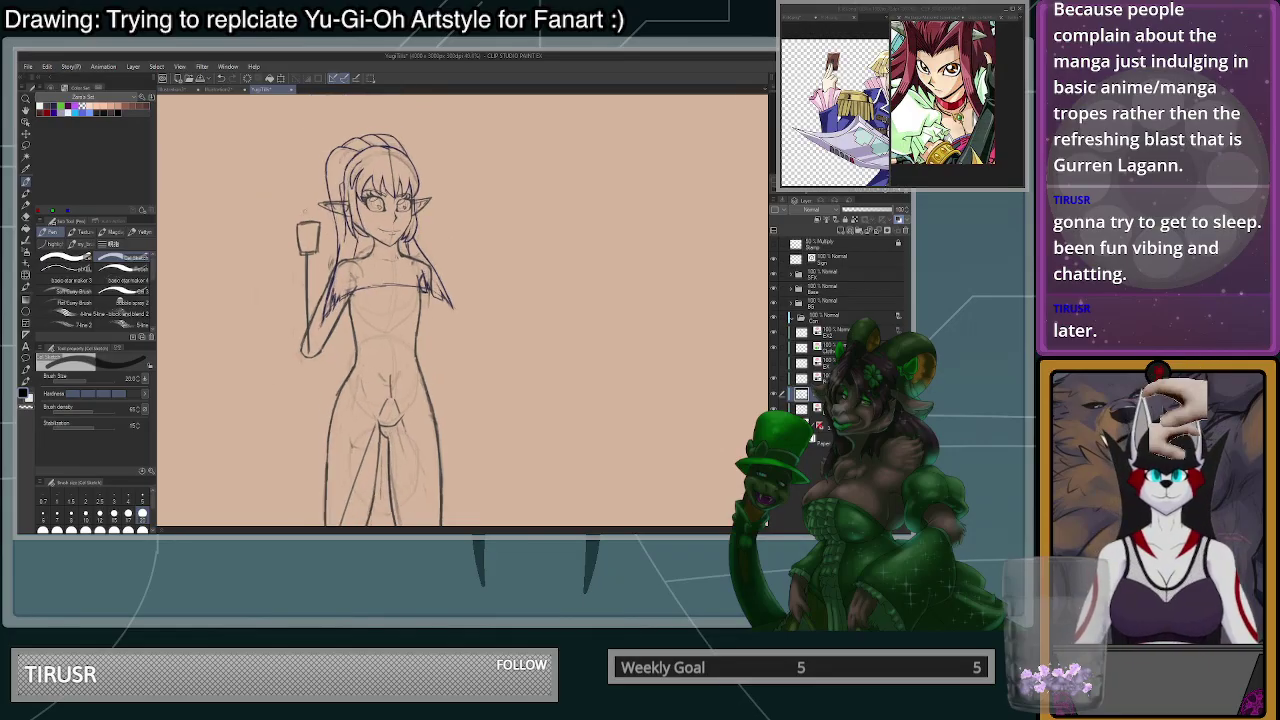
scroll(482, 426, up, 3)
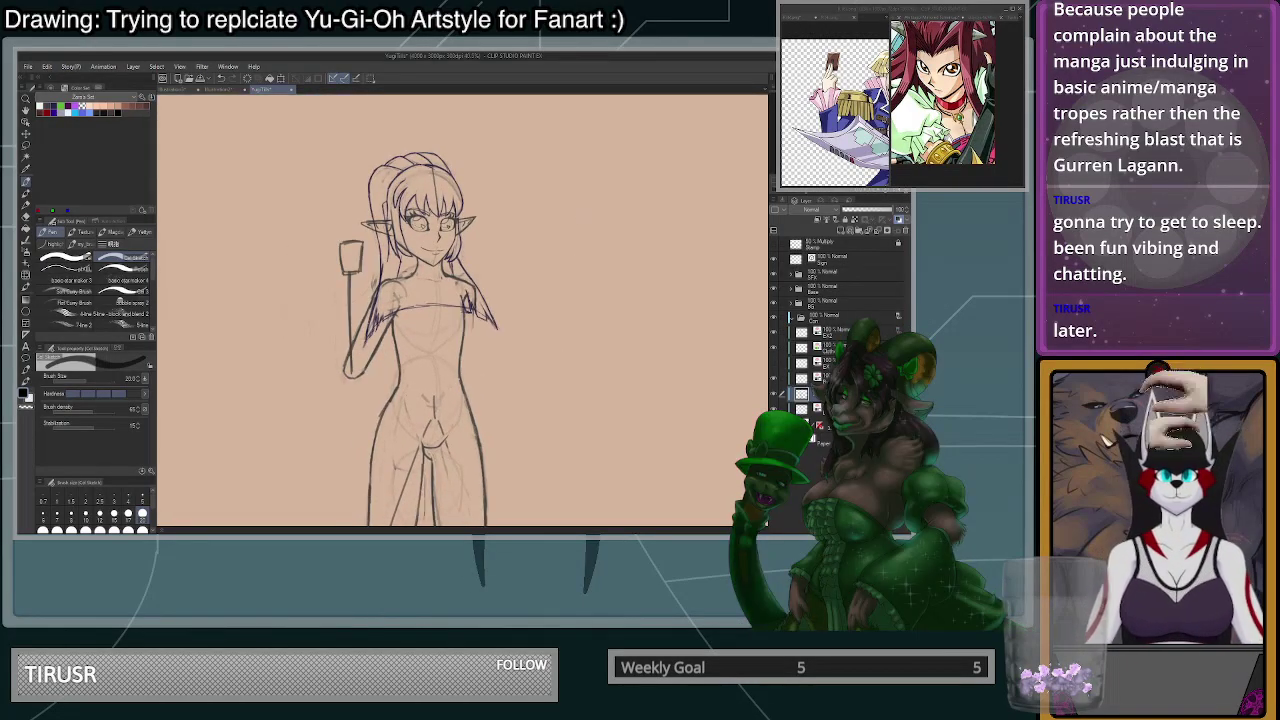
- Sketch the lowered arm's construction with an elbow circle and an outward-angled forearm line, using the blond character's pose as reference
drag(872, 126, 797, 92)
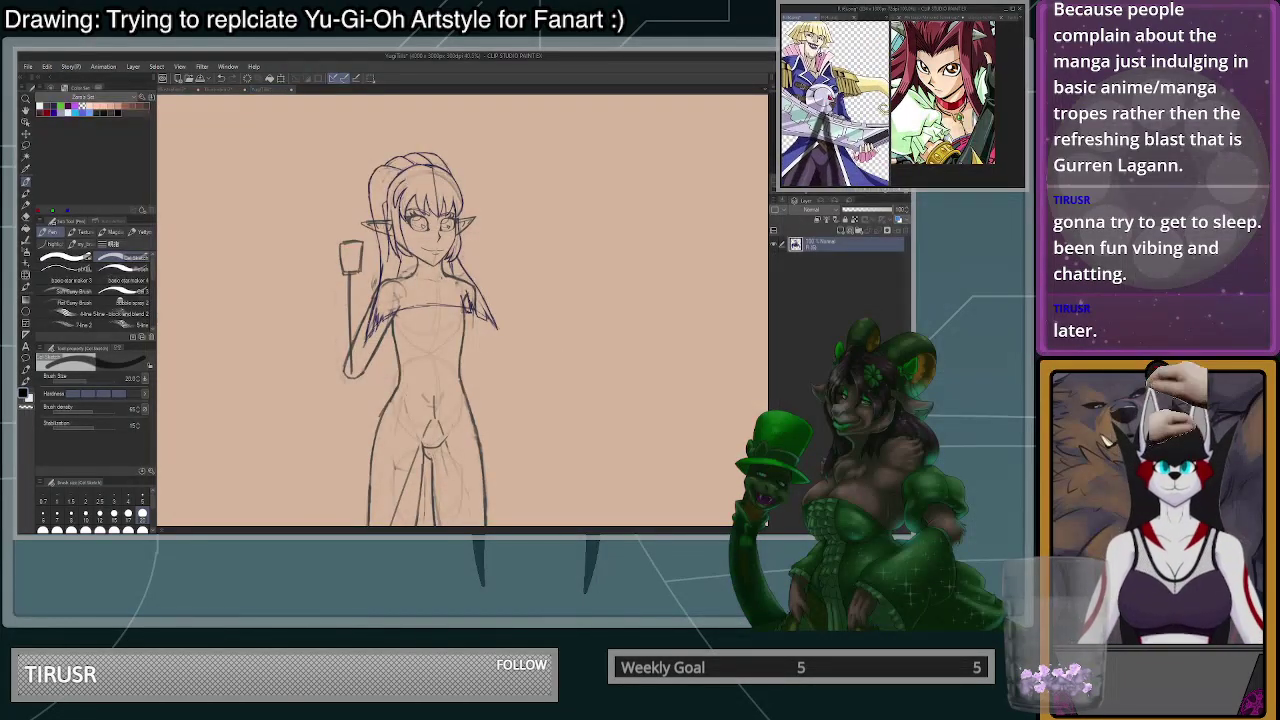
click(474, 325)
mouse_move(469, 296)
mouse_down()
mouse_move(472, 374)
mouse_move(473, 361)
mouse_move(508, 425)
mouse_up()
key(ctrl+z)
key(ctrl+z)
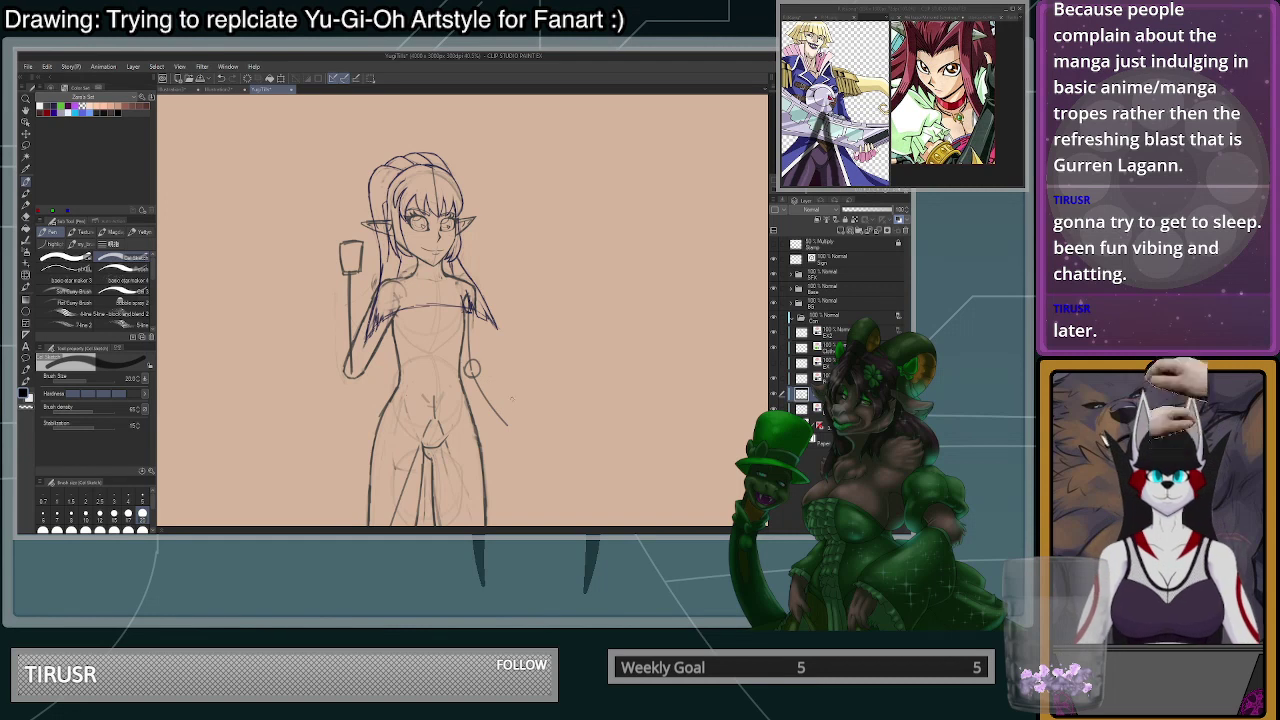
- Block in the lowered arm's hand as a wedge shape at the end of the forearm line
drag(510, 414, 521, 428)
drag(502, 433, 529, 427)
key(ctrl+z)
key(ctrl+z)
mouse_move(502, 436)
mouse_down()
mouse_move(526, 428)
mouse_move(504, 408)
mouse_move(494, 420)
mouse_up()
scroll(548, 420, down, 3)
scroll(544, 423, up, 4)
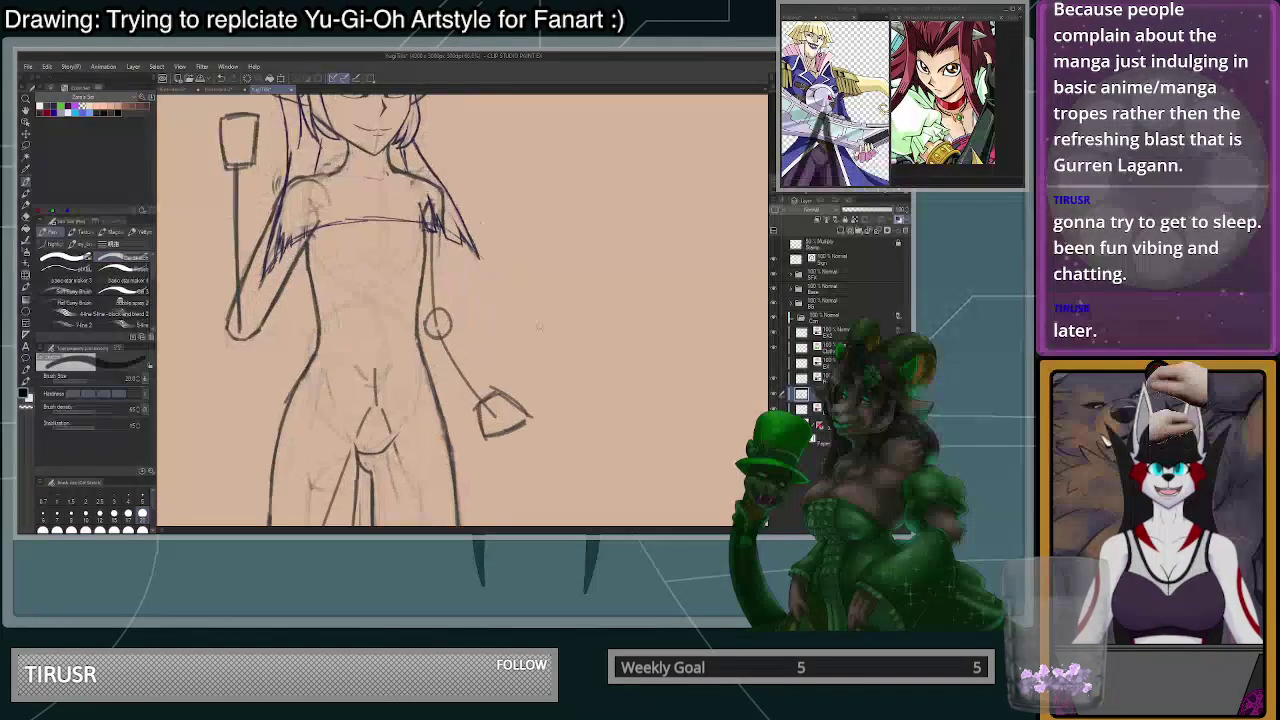
- Outline both sides of the lowered upper arm from the shoulder down to the elbow circle
mouse_move(444, 202)
mouse_down()
mouse_move(447, 326)
mouse_move(427, 330)
mouse_up()
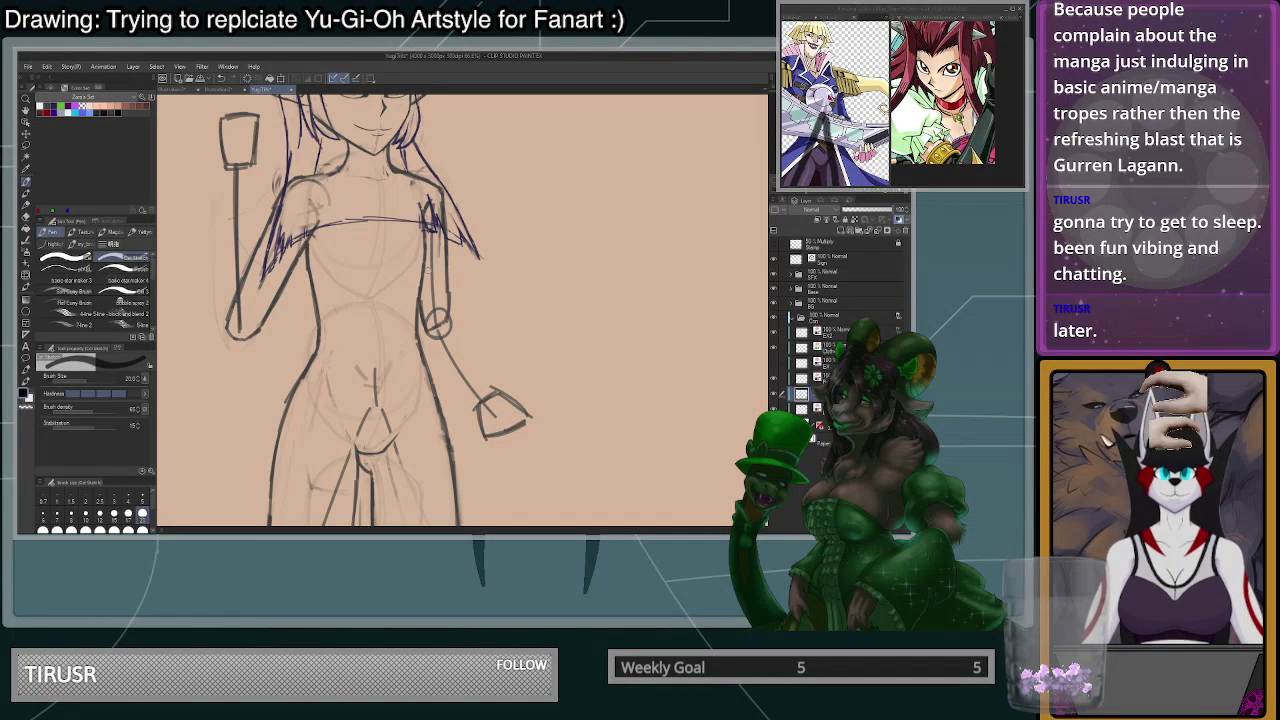
scroll(464, 322, up, 1)
scroll(463, 322, down, 1)
scroll(490, 340, up, 2)
key(c)
mouse_move(376, 252)
mouse_down()
mouse_move(385, 326)
mouse_move(449, 415)
mouse_up()
key(ctrl+z)
key(ctrl+z)
key(ctrl+z)
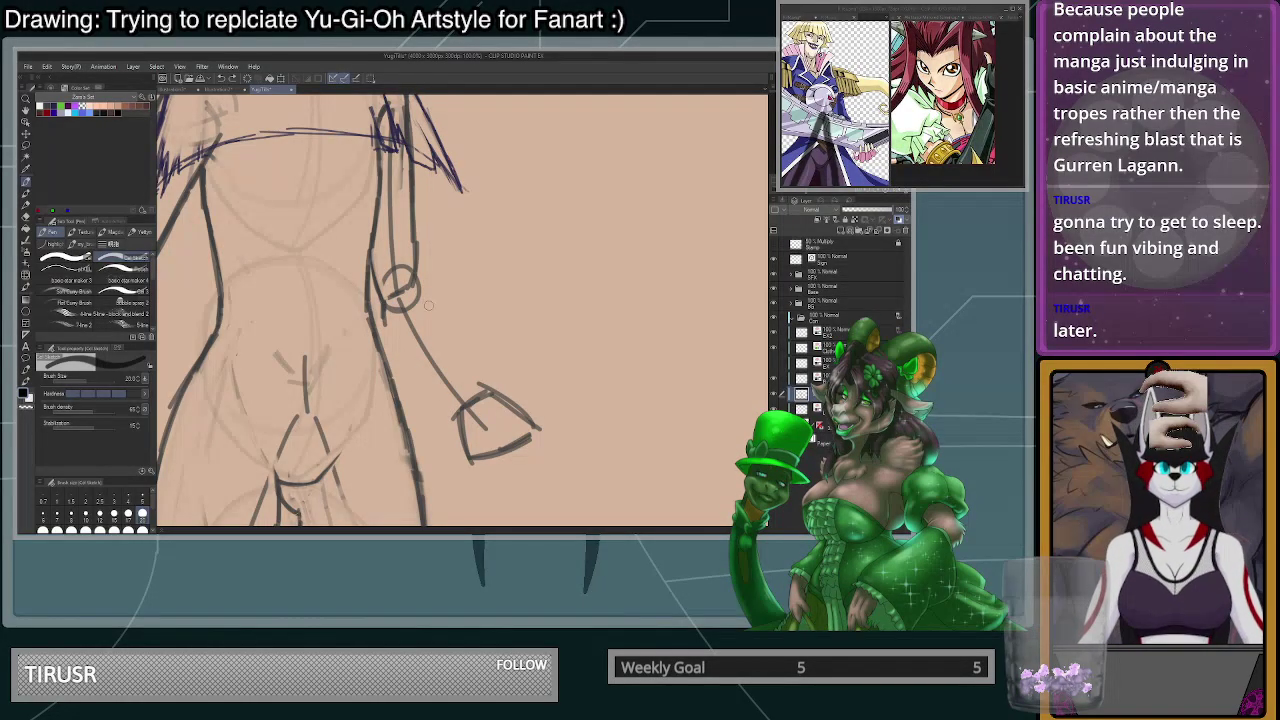
- Outline both sides of the lowered forearm from the elbow to the wrist and clean up the lines at the elbow
drag(421, 288, 494, 396)
drag(385, 311, 436, 392)
mouse_move(408, 356)
mouse_down()
mouse_move(461, 420)
mouse_move(382, 305)
mouse_move(460, 419)
mouse_up()
key(ctrl+z)
key(ctrl+z)
key(ctrl+z)
mouse_move(421, 289)
mouse_down()
mouse_move(478, 383)
mouse_move(418, 273)
mouse_move(412, 168)
mouse_move(418, 284)
mouse_up()
drag(409, 200, 417, 295)
key(c)
drag(408, 176, 420, 308)
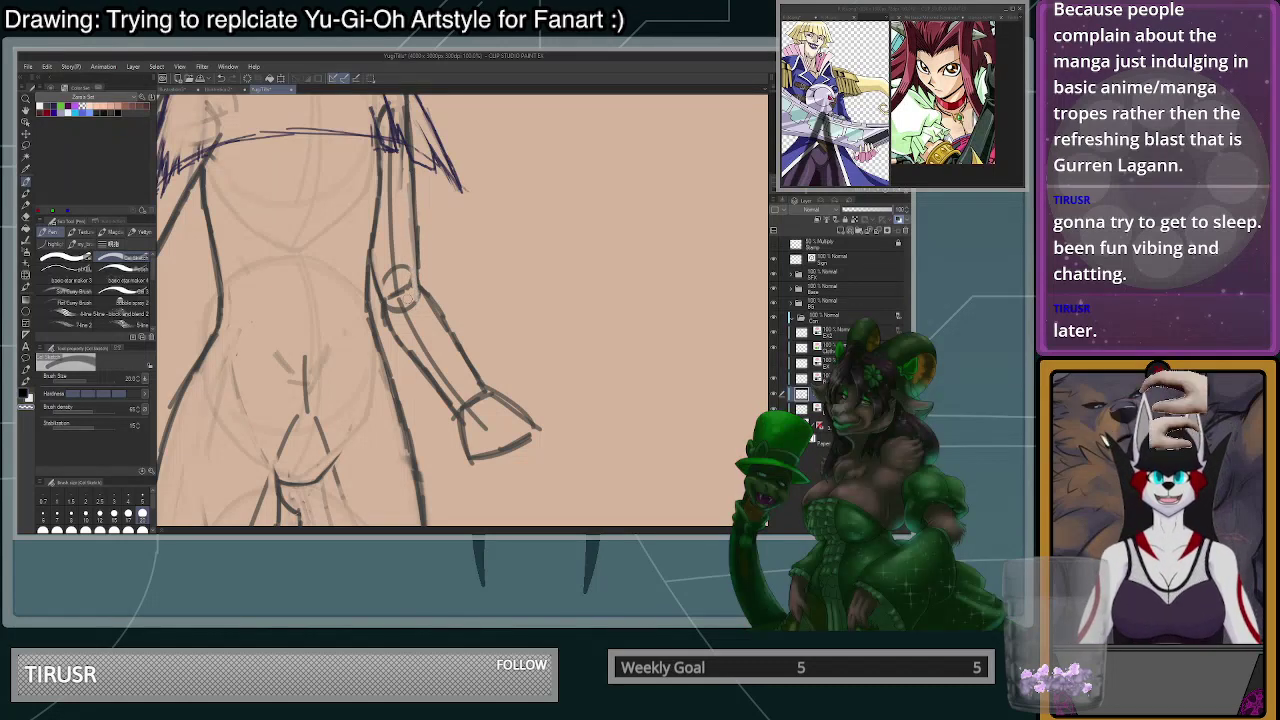
- Refine the lowered arm's elbow contour and outer forearm line, erasing stray marks around the joint
scroll(410, 297, down, 2)
scroll(410, 290, up, 4)
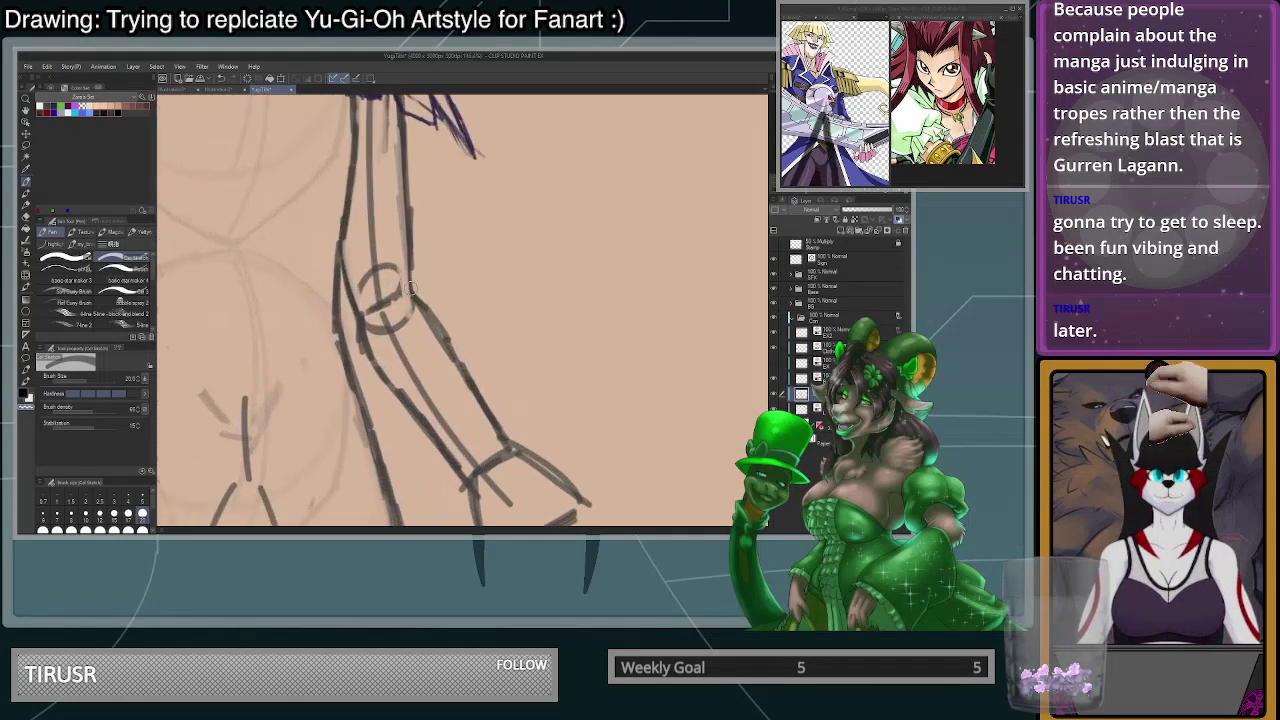
drag(412, 290, 490, 428)
key(c)
mouse_move(345, 258)
mouse_down()
mouse_move(356, 318)
mouse_move(342, 290)
mouse_up()
key(c)
key(ctrl+z)
drag(341, 236, 348, 317)
mouse_move(347, 317)
mouse_down()
mouse_move(417, 411)
mouse_move(379, 306)
mouse_move(390, 299)
mouse_up()
key(c)
scroll(470, 335, down, 8)
scroll(460, 358, up, 3)
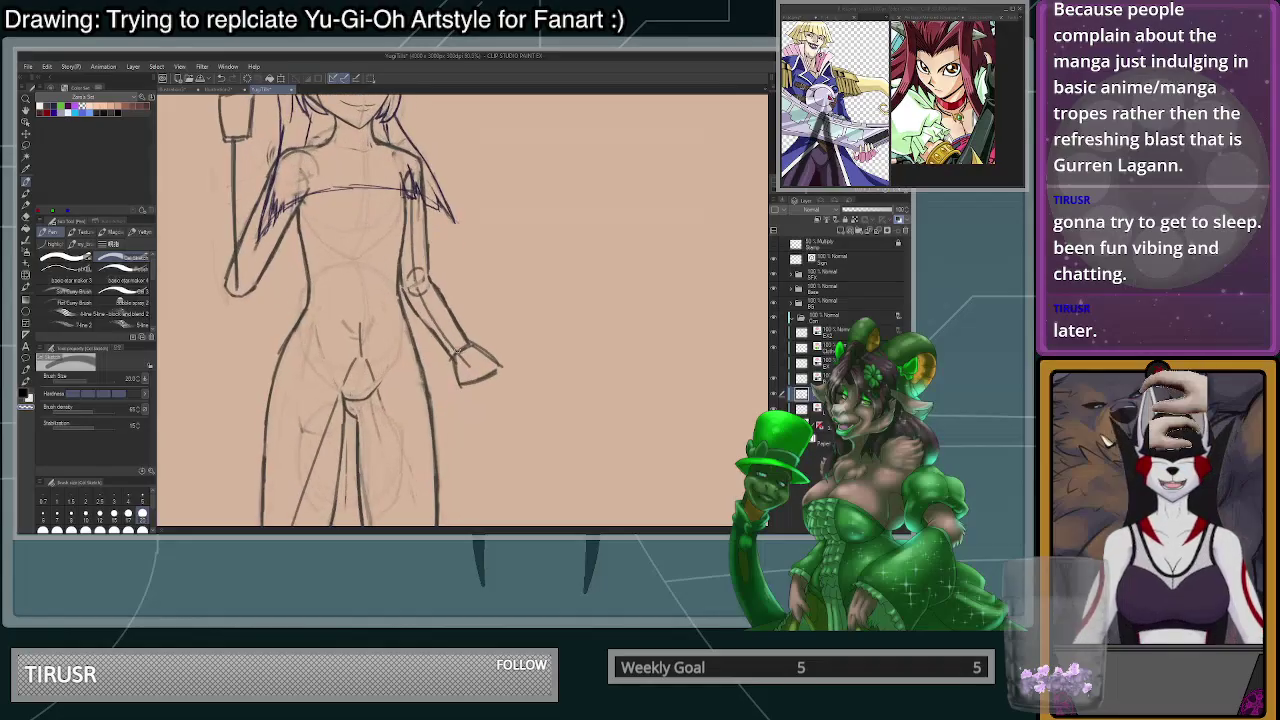
- Outline the raised forearm on both sides of its construction line from the elbow up to the block hand
scroll(460, 358, down, 2)
scroll(381, 304, down, 1)
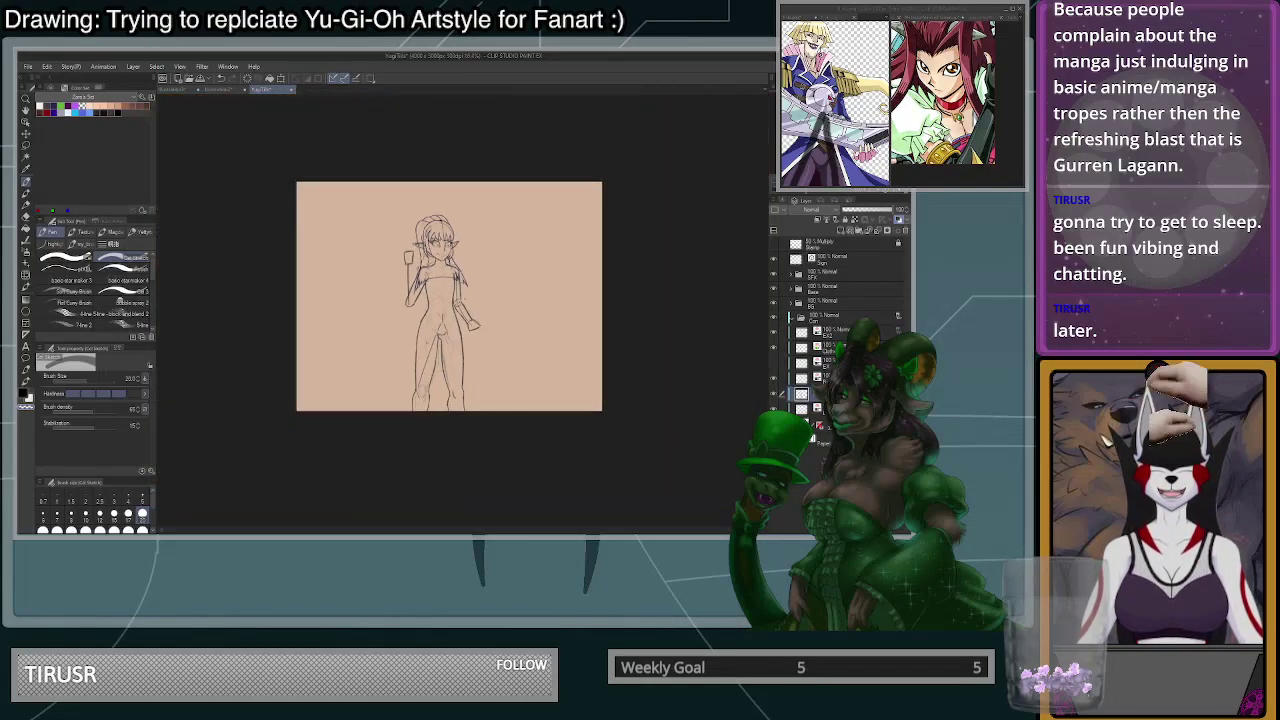
scroll(418, 313, up, 4)
mouse_move(391, 213)
mouse_down()
mouse_move(396, 413)
mouse_move(414, 422)
mouse_move(430, 347)
mouse_move(428, 212)
mouse_move(425, 421)
mouse_move(434, 340)
mouse_up()
key(ctrl+z)
mouse_move(431, 408)
mouse_down()
mouse_move(429, 213)
mouse_move(427, 302)
mouse_move(428, 238)
mouse_up()
scroll(430, 240, down, 2)
scroll(429, 214, up, 4)
scroll(400, 275, down, 5)
scroll(408, 205, up, 2)
scroll(500, 255, down, 3)
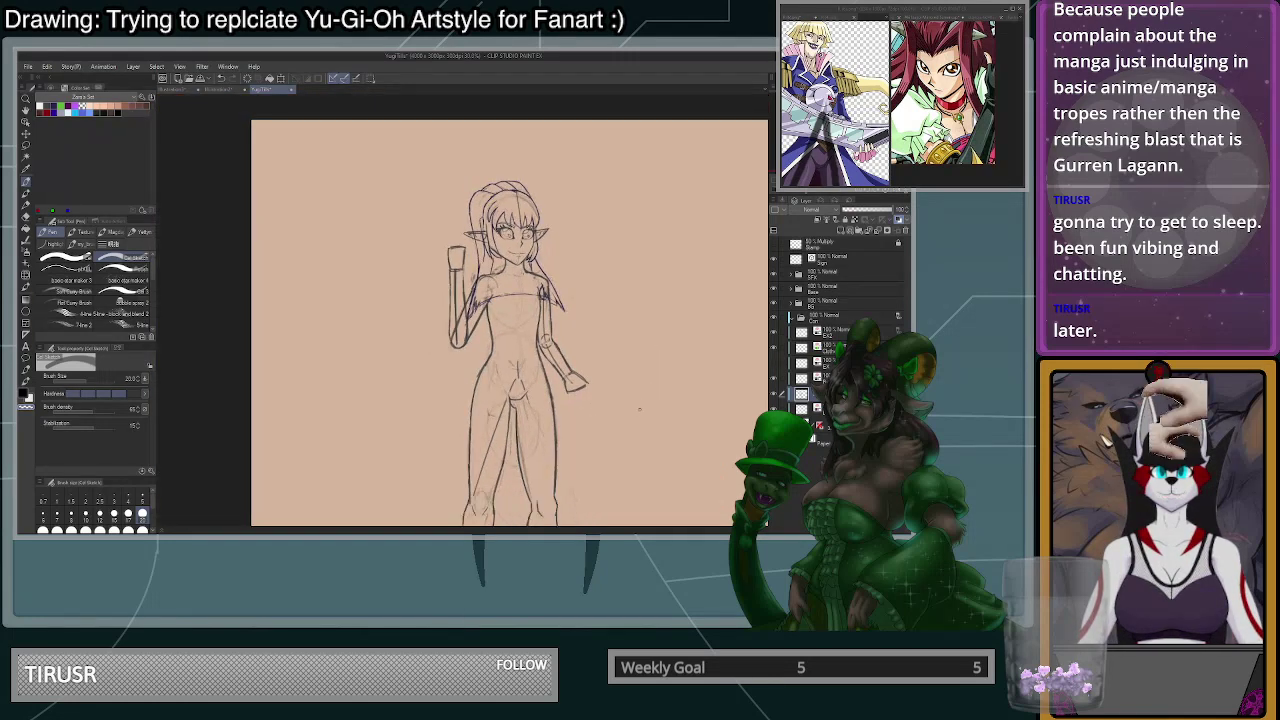
scroll(639, 408, up, 2)
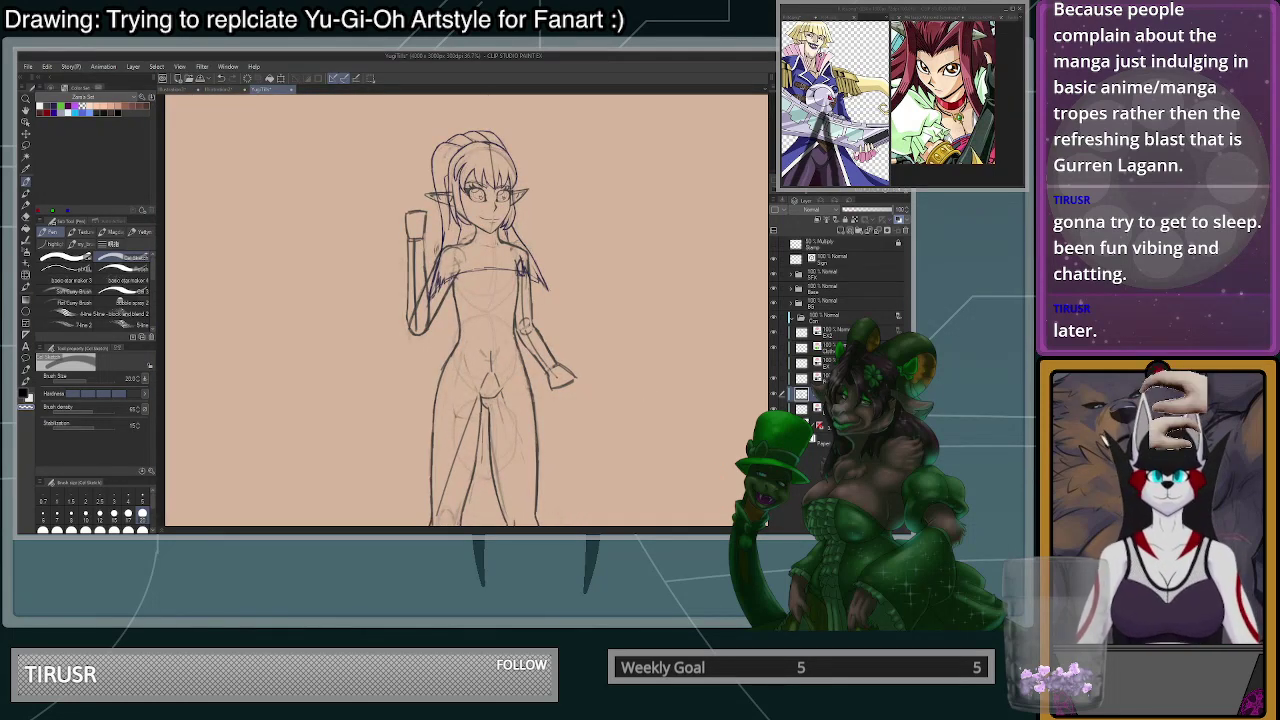
- Sketch a raised finger above the block hand with two slanted lines, following the reference's card-holding hand
click(849, 97)
scroll(845, 105, down, 2)
scroll(835, 75, up, 2)
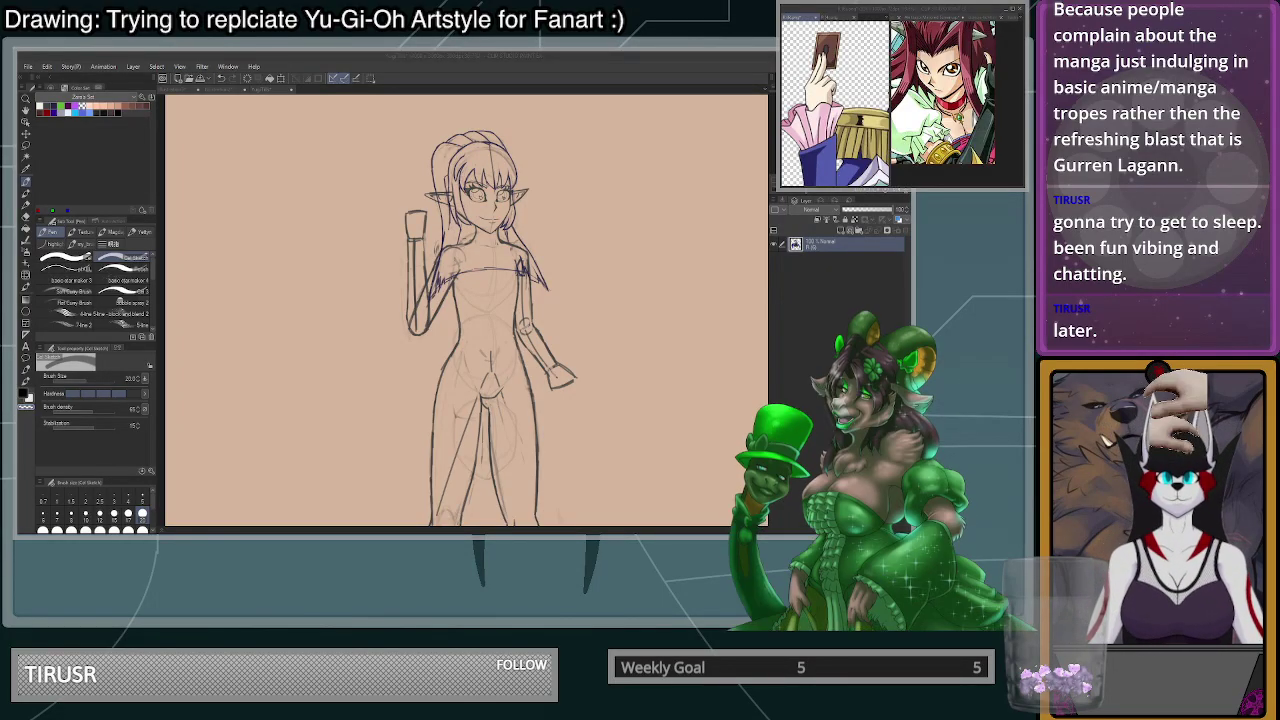
scroll(611, 374, down, 4)
scroll(611, 374, up, 6)
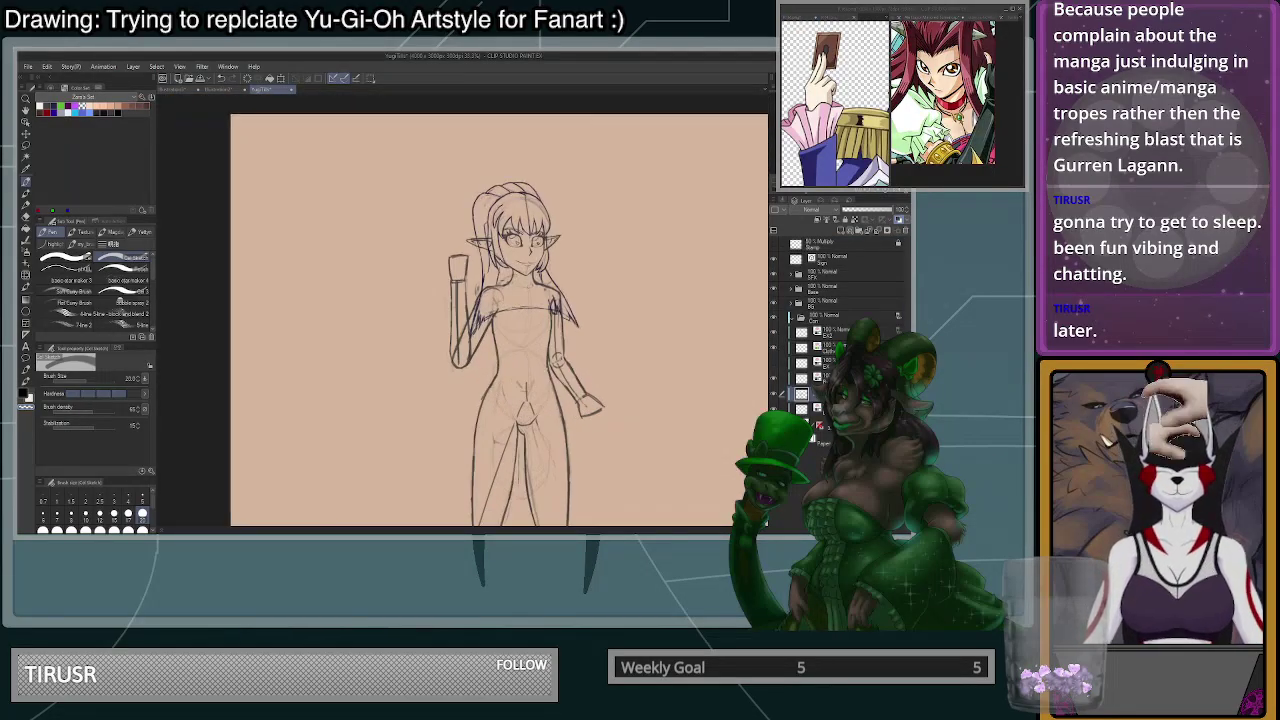
scroll(446, 328, up, 2)
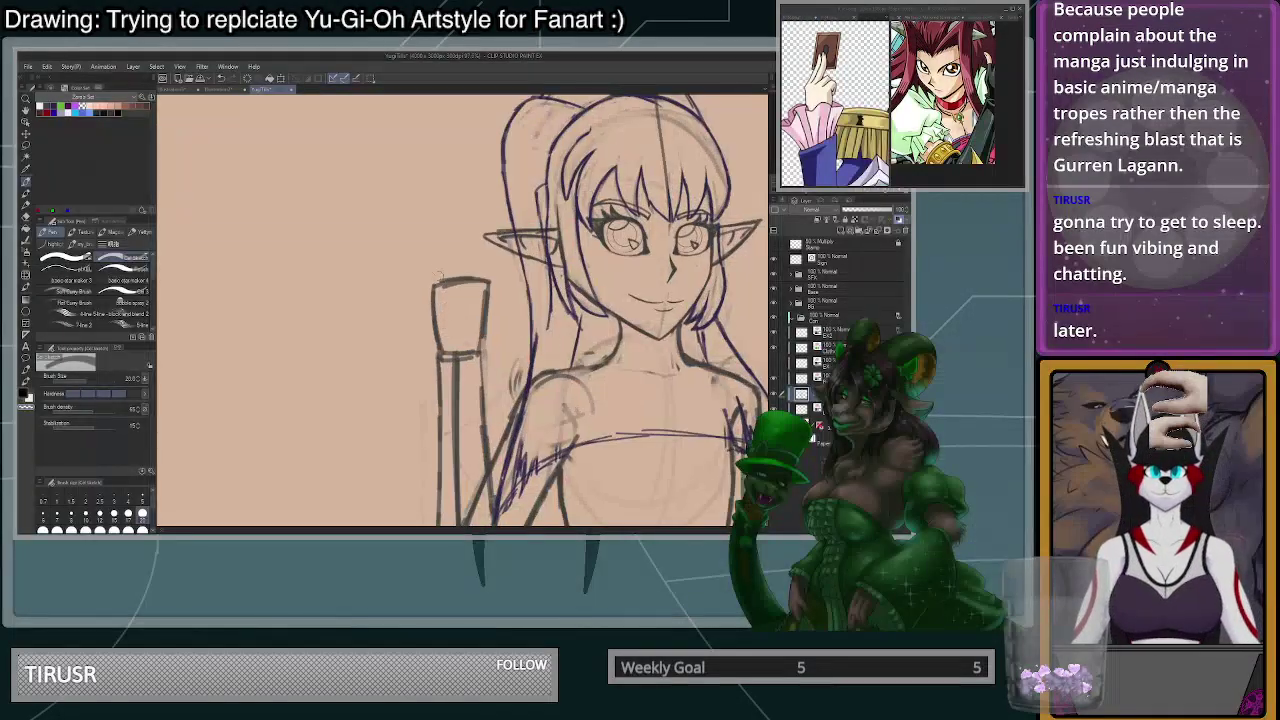
scroll(428, 286, up, 3)
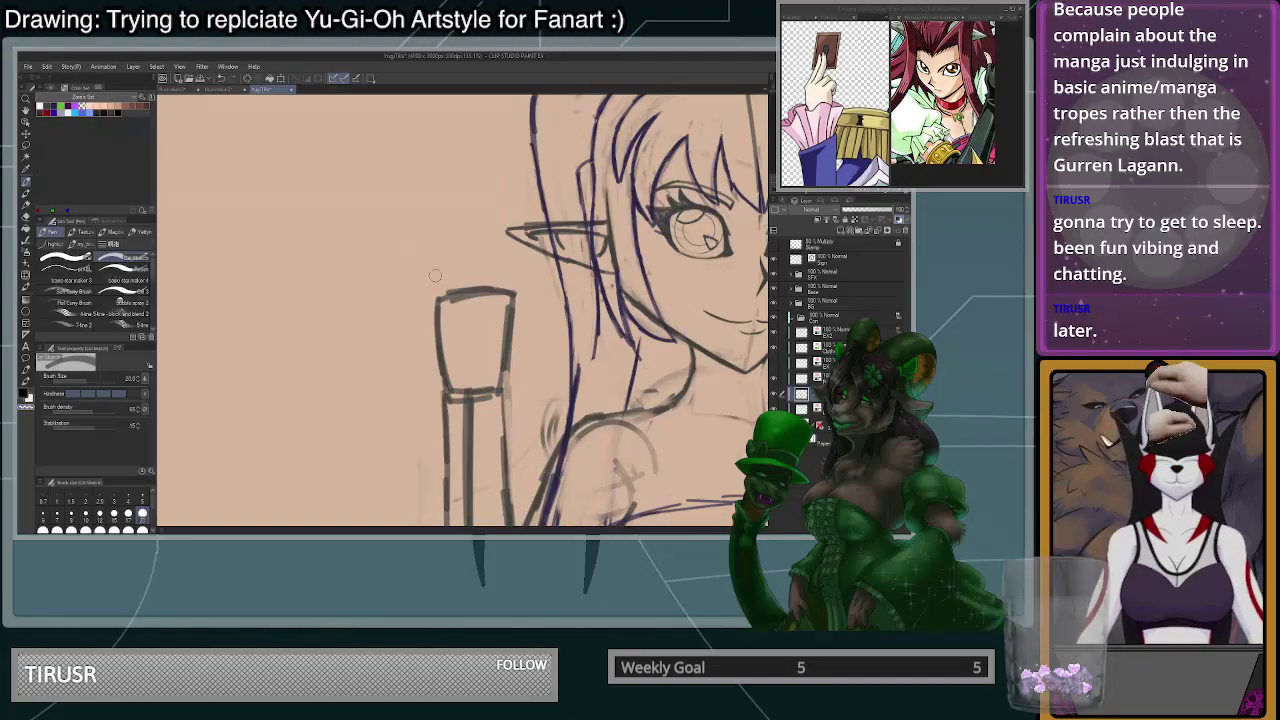
mouse_move(442, 277)
mouse_down()
mouse_move(437, 318)
mouse_move(452, 216)
mouse_up()
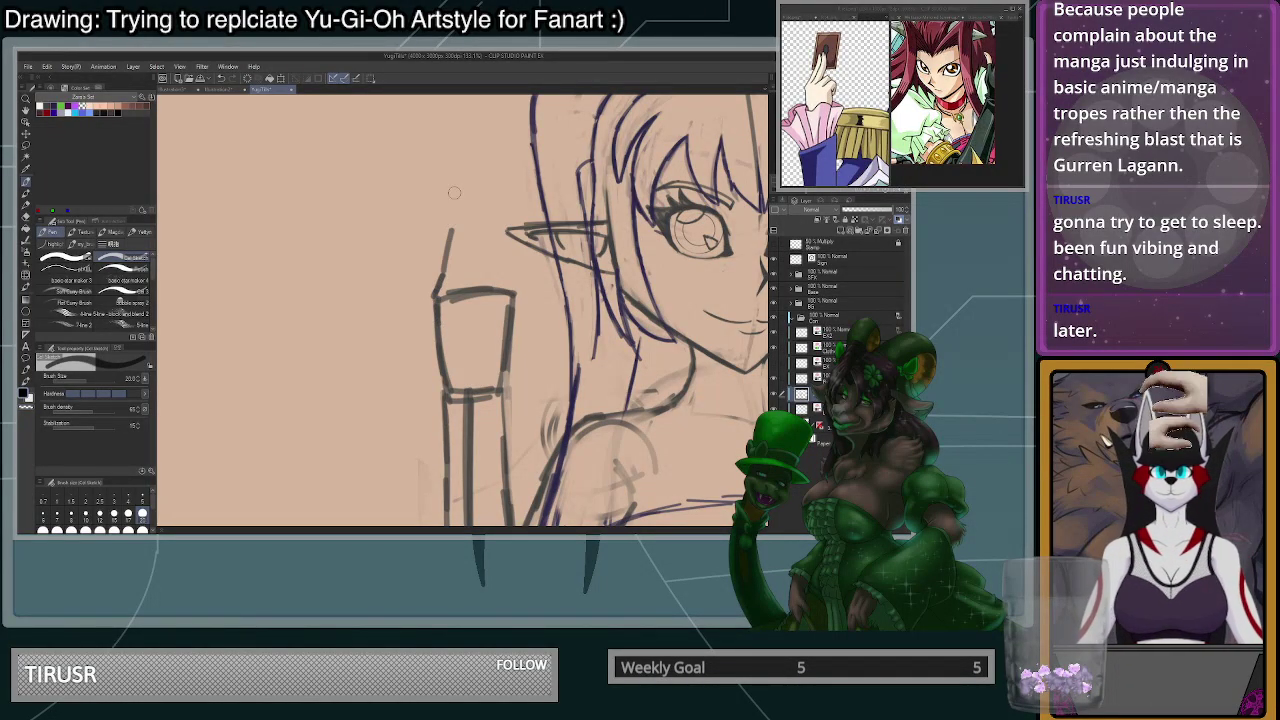
key(ctrl+z)
mouse_move(441, 270)
mouse_down()
mouse_move(457, 207)
mouse_move(456, 228)
mouse_up()
key(ctrl+z)
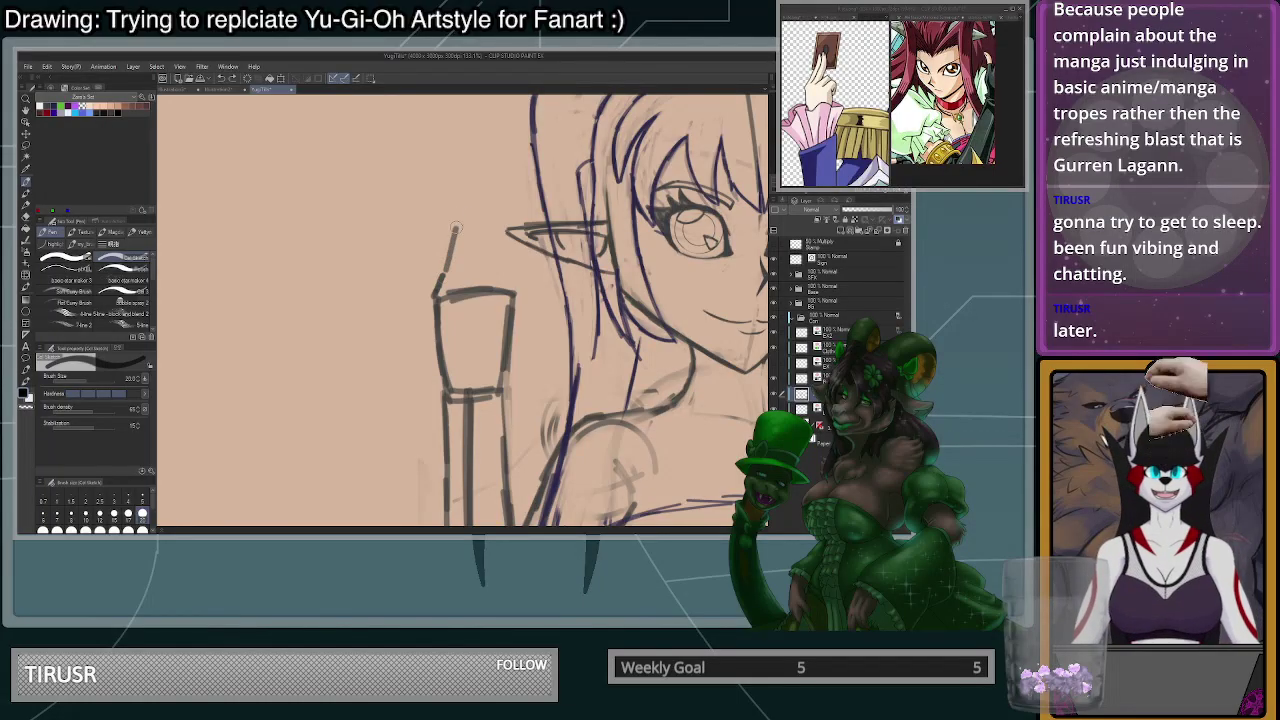
mouse_move(444, 276)
mouse_down()
mouse_move(466, 198)
mouse_move(459, 268)
mouse_up()
key(ctrl+z)
drag(472, 202, 455, 283)
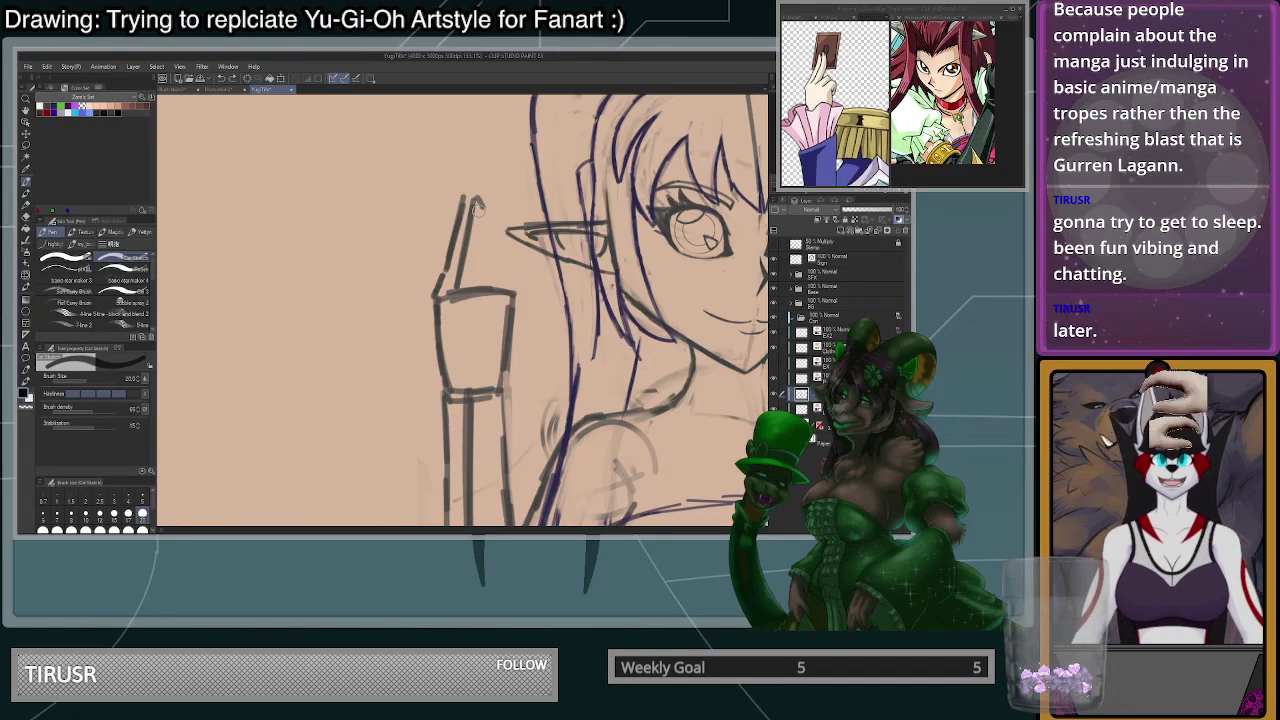
- Try a curved line to form the raised finger's tip and side, then undo the latest strokes
mouse_move(472, 196)
mouse_down()
mouse_move(489, 203)
mouse_move(485, 260)
mouse_up()
key(ctrl+z)
key(c)
mouse_move(474, 203)
mouse_down()
mouse_move(461, 272)
mouse_move(467, 229)
mouse_up()
key(ctrl+z)
key(ctrl+z)
key(ctrl+z)
key(ctrl+z)
- Draw the raised finger's inner side with a smaller brush, running from the fingertip down to the block hand
scroll(490, 164, down, 1)
scroll(490, 164, up, 1)
key(bracketleft)
key(bracketleft)
key(bracketleft)
key(bracketleft)
scroll(487, 228, up, 2)
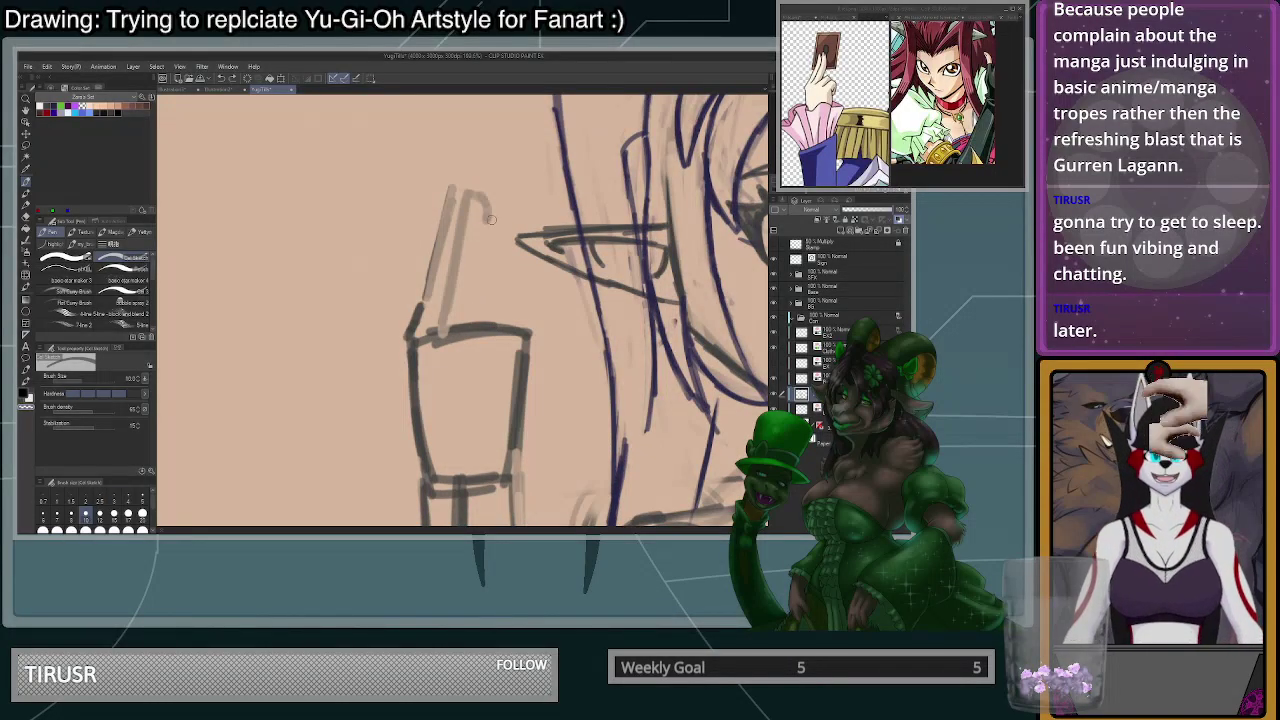
drag(490, 200, 487, 247)
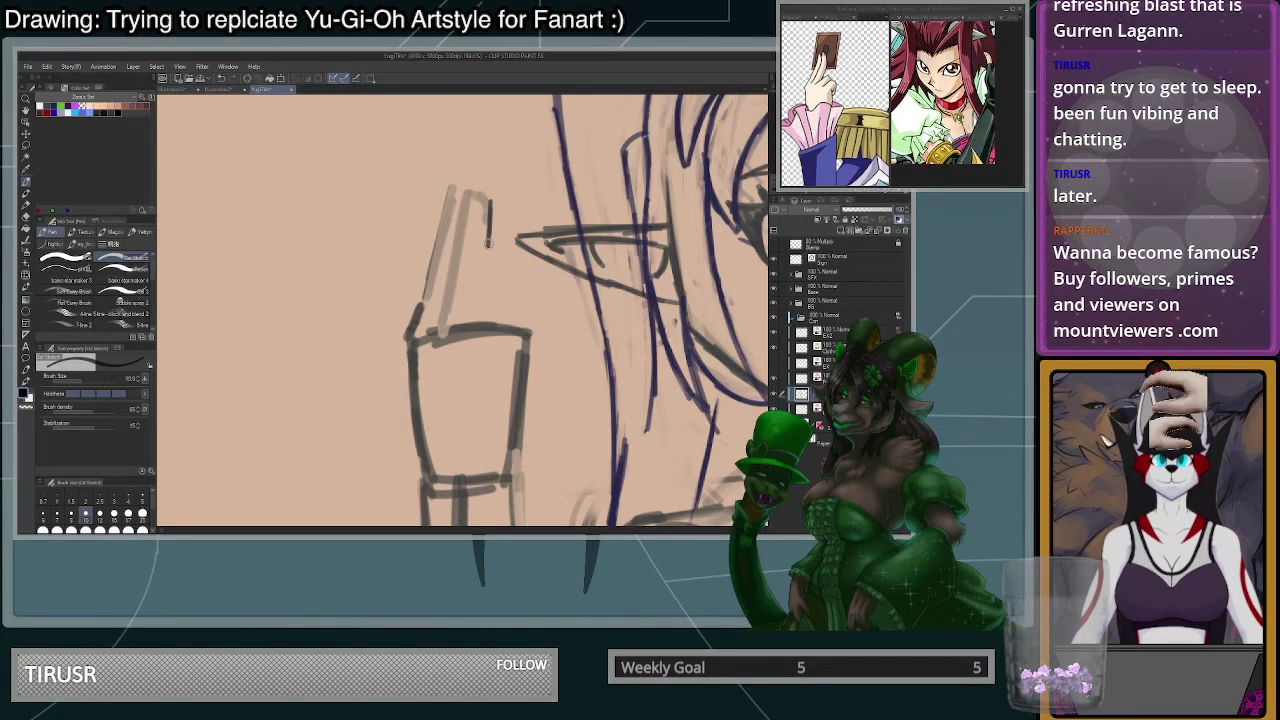
drag(488, 246, 463, 330)
key(ctrl+z)
key(ctrl+z)
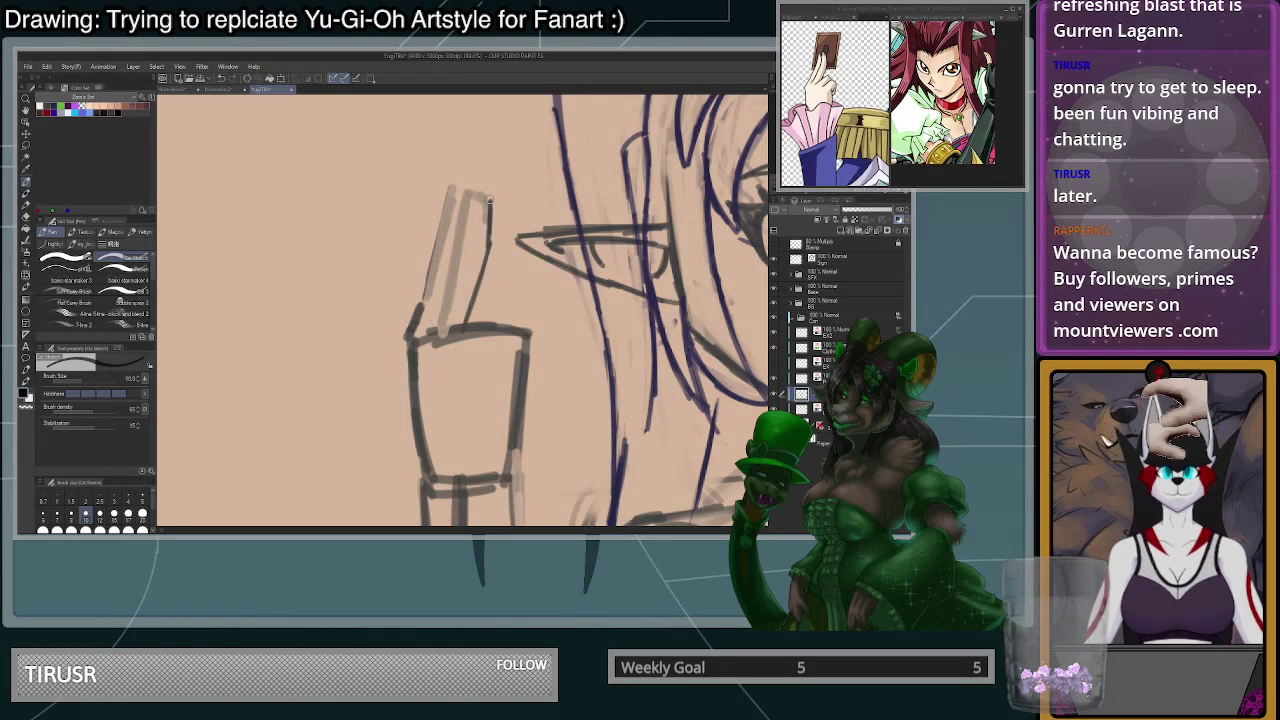
- Sketch the line dividing the two raised fingers, cap the tips, and outline the outer finger down to the hand's corner
mouse_move(476, 183)
mouse_down()
mouse_move(438, 330)
mouse_move(443, 300)
mouse_up()
drag(462, 240, 471, 222)
drag(458, 177, 450, 240)
key(ctrl+z)
drag(471, 183, 460, 182)
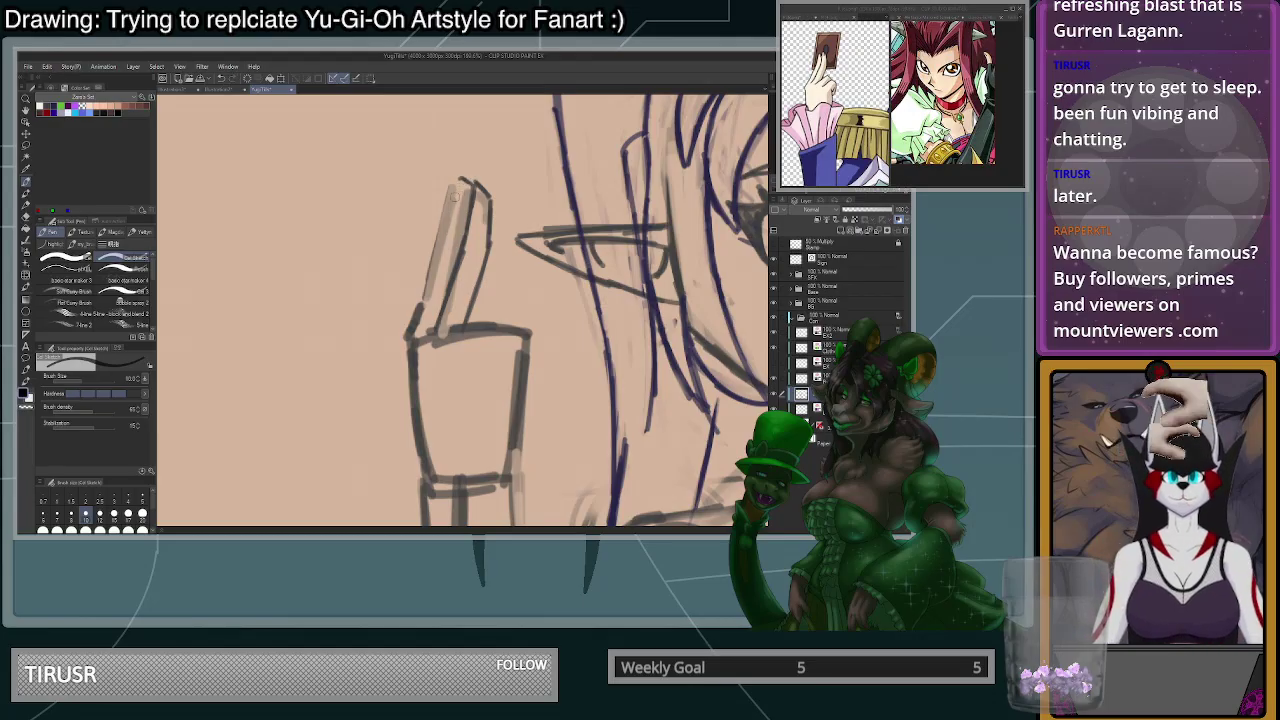
drag(462, 178, 419, 312)
mouse_move(441, 253)
mouse_down()
mouse_move(428, 290)
mouse_move(445, 248)
mouse_move(438, 270)
mouse_up()
- Erase the block hand's edge beneath the raised fingers and curve the dividing line down into the knuckle
scroll(402, 355, up, 2)
key(c)
mouse_move(415, 334)
mouse_down()
mouse_move(429, 288)
mouse_move(416, 370)
mouse_move(416, 330)
mouse_move(433, 356)
mouse_move(455, 305)
mouse_move(449, 345)
mouse_up()
key(c)
key(c)
scroll(458, 300, up, 2)
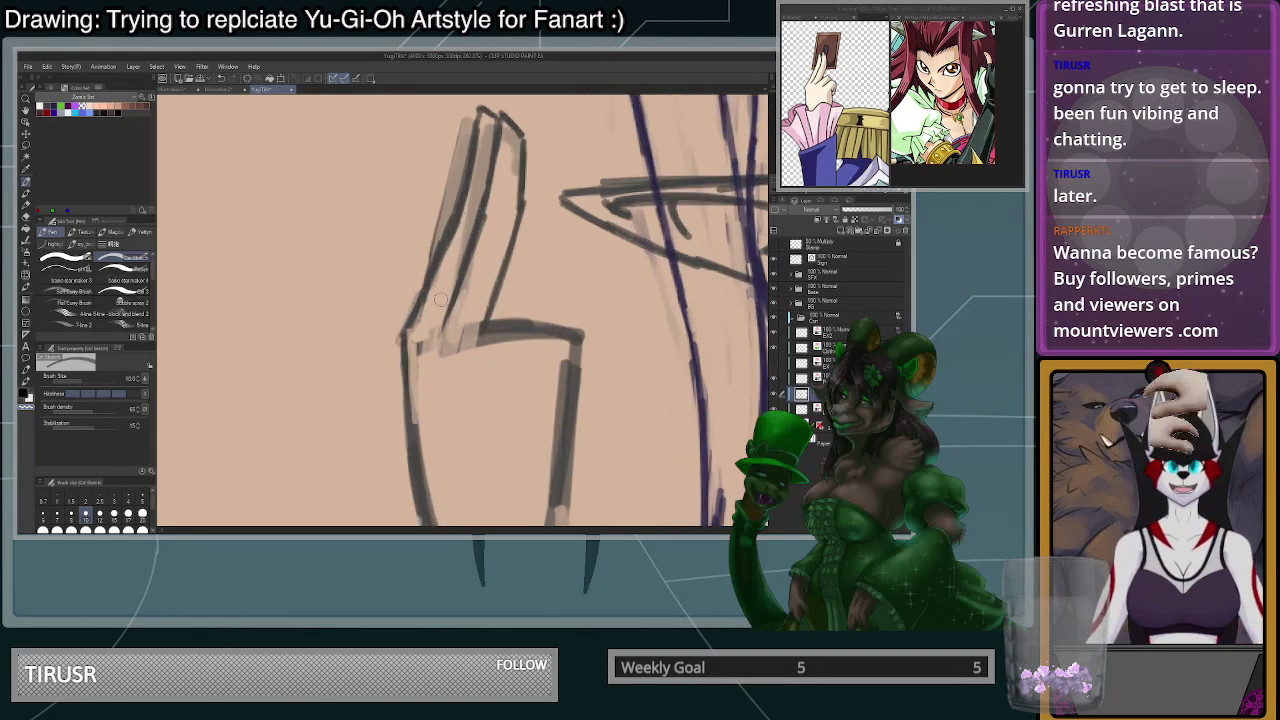
key(c)
drag(461, 297, 431, 346)
key(c)
drag(458, 318, 417, 375)
scroll(464, 343, down, 2)
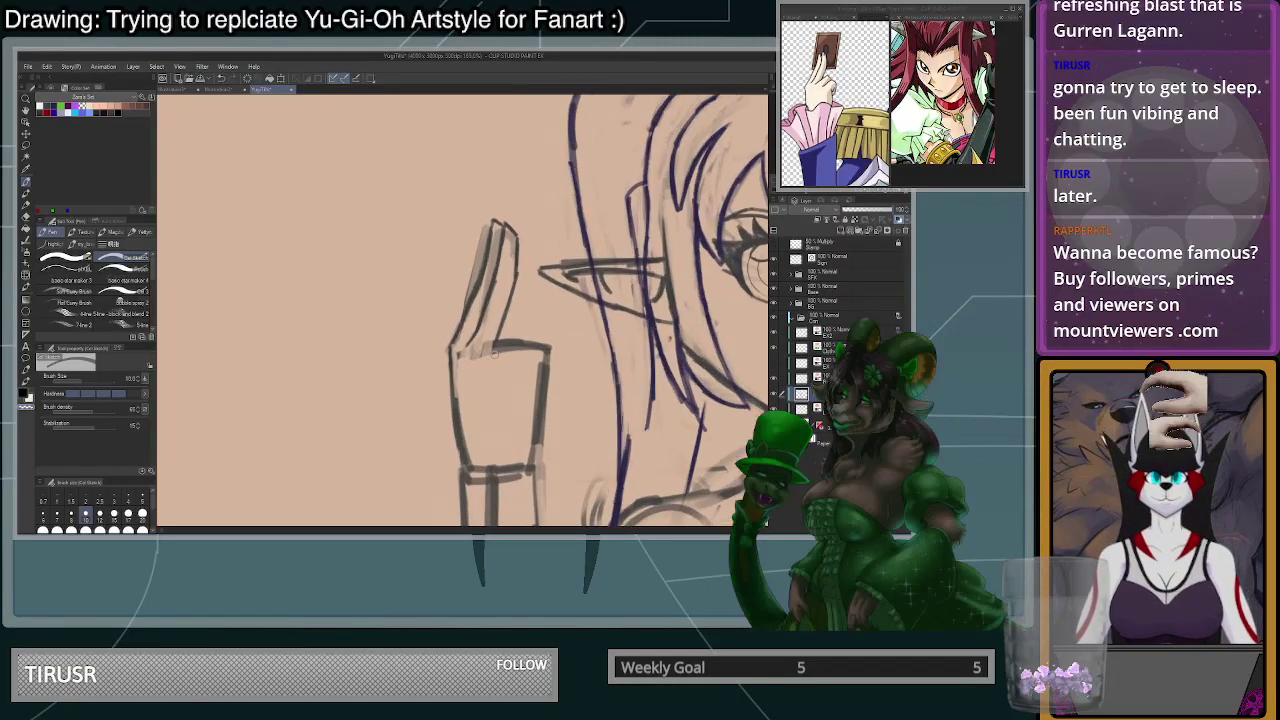
scroll(475, 280, up, 2)
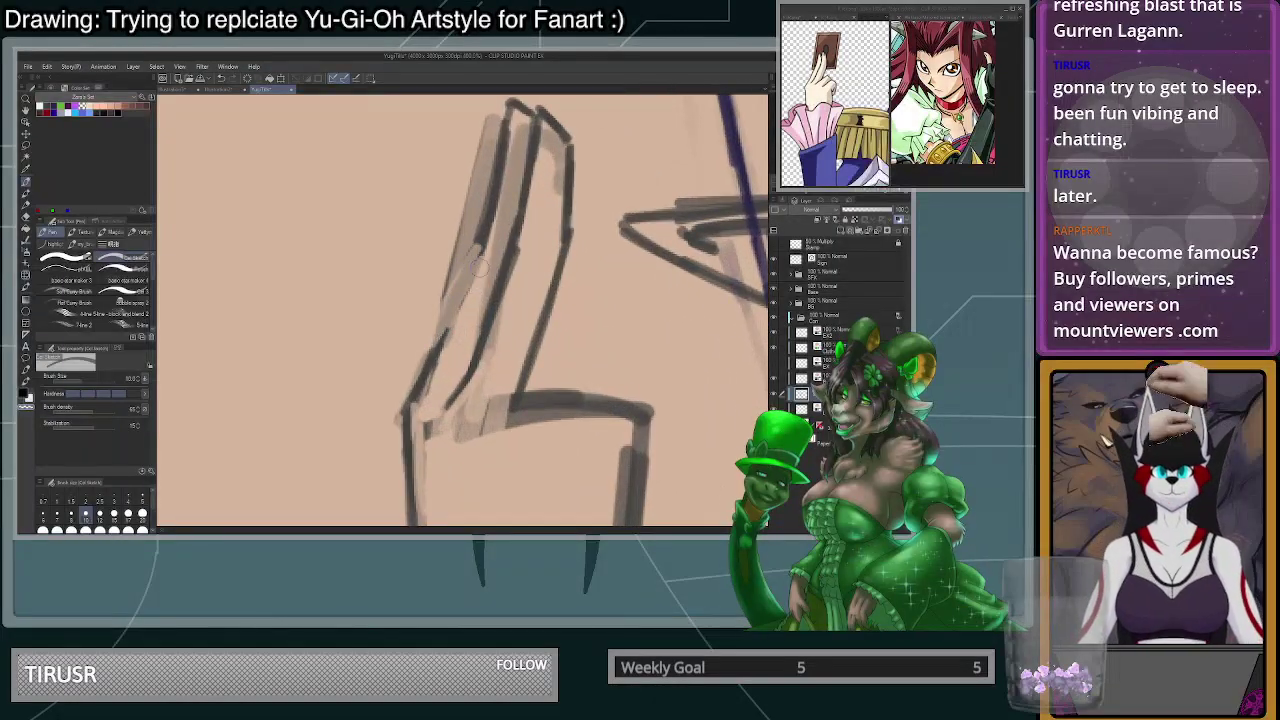
- Erase and redraw the outer finger's contour as a continuous line from its tip down to the knuckle
key(c)
drag(513, 127, 484, 236)
key(c)
drag(484, 236, 495, 151)
drag(510, 108, 490, 226)
drag(505, 176, 454, 300)
drag(478, 246, 440, 345)
drag(462, 298, 450, 332)
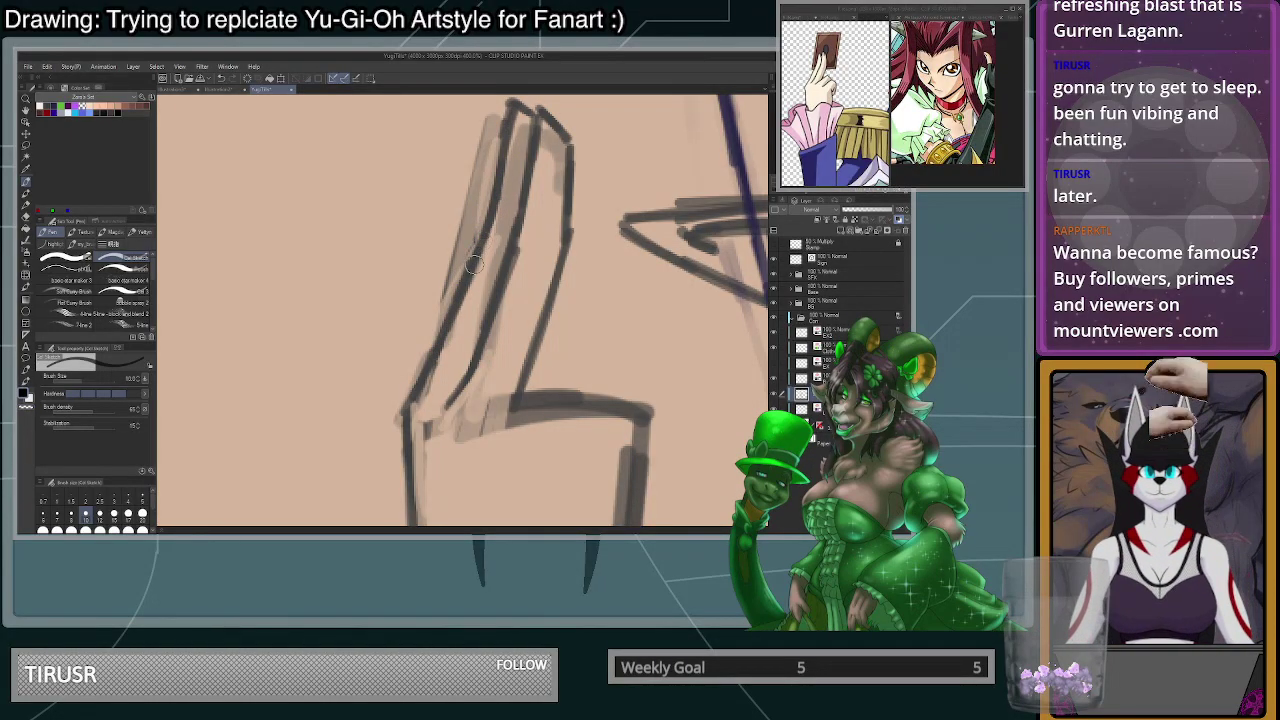
scroll(445, 325, down, 4)
scroll(445, 320, up, 4)
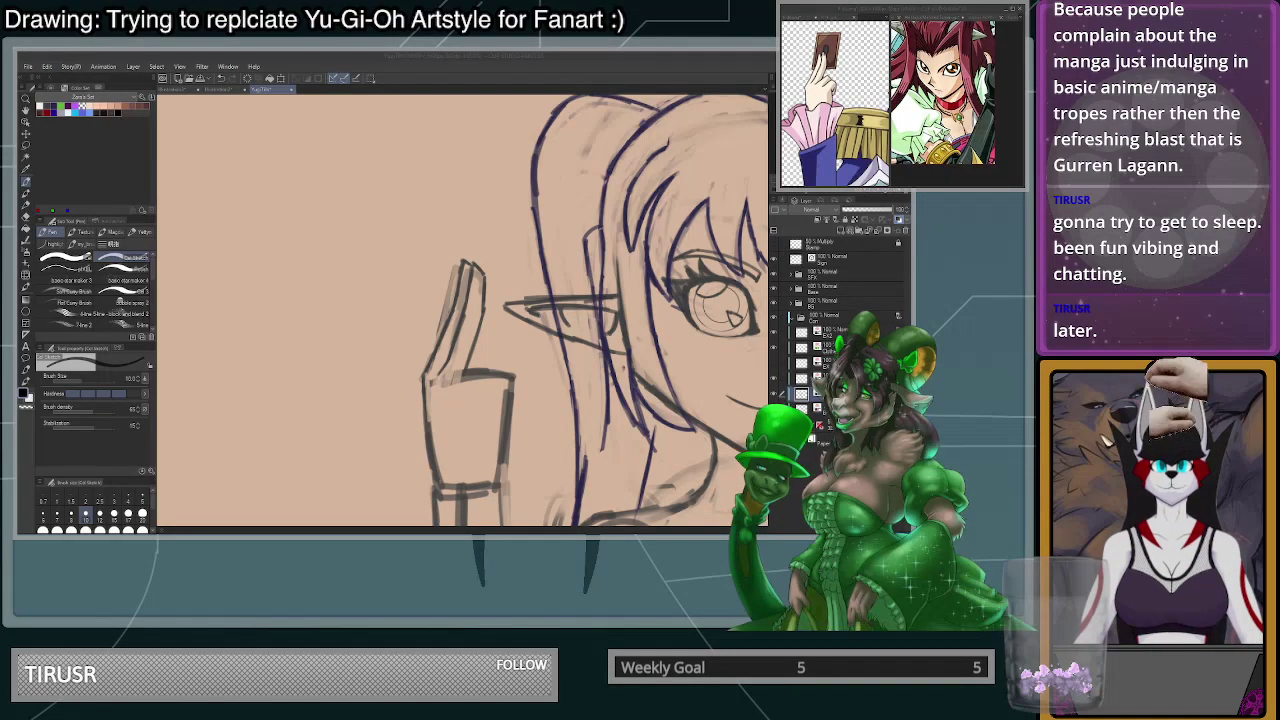
- Try contour strokes along the outer finger's lower side, undoing the unwanted ones
scroll(507, 346, up, 3)
mouse_move(435, 282)
mouse_down()
mouse_move(390, 389)
mouse_move(443, 272)
mouse_move(396, 377)
mouse_up()
key(c)
mouse_move(448, 291)
mouse_down()
mouse_move(410, 394)
mouse_move(443, 305)
mouse_move(421, 366)
mouse_up()
key(ctrl+z)
key(ctrl+z)
drag(443, 291, 428, 354)
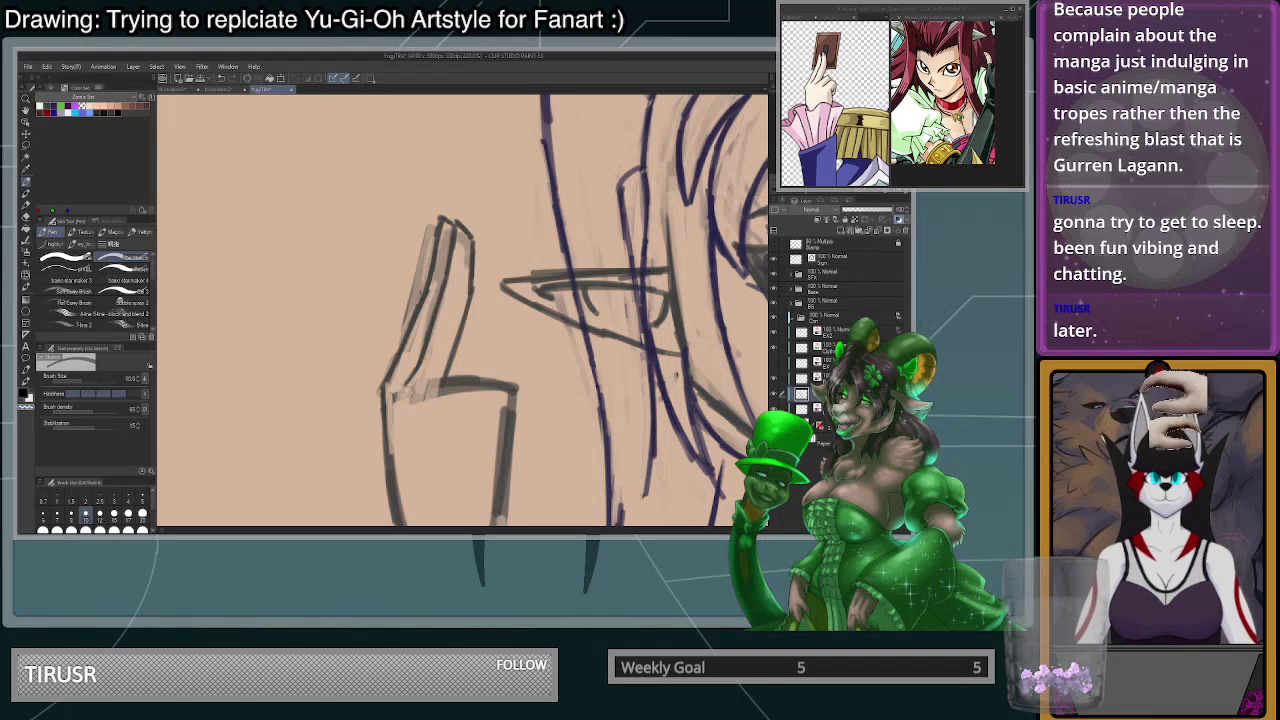
scroll(494, 282, down, 2)
scroll(488, 214, up, 2)
- Round the tip of the inner raised finger with a short curved stroke down its side
scroll(460, 214, up, 3)
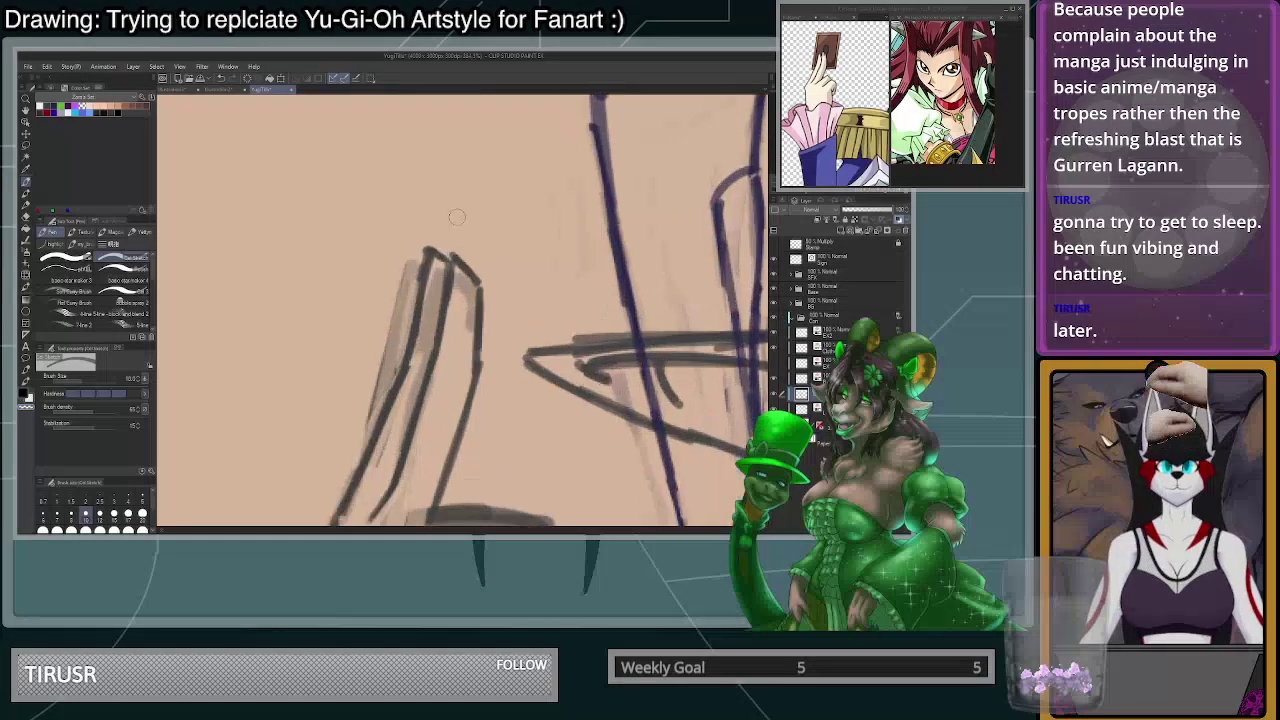
key(c)
mouse_move(455, 352)
mouse_down()
mouse_move(461, 240)
mouse_move(446, 301)
mouse_up()
key(ctrl+z)
mouse_move(456, 256)
mouse_down()
mouse_move(456, 341)
mouse_move(455, 300)
mouse_move(458, 335)
mouse_move(453, 318)
mouse_up()
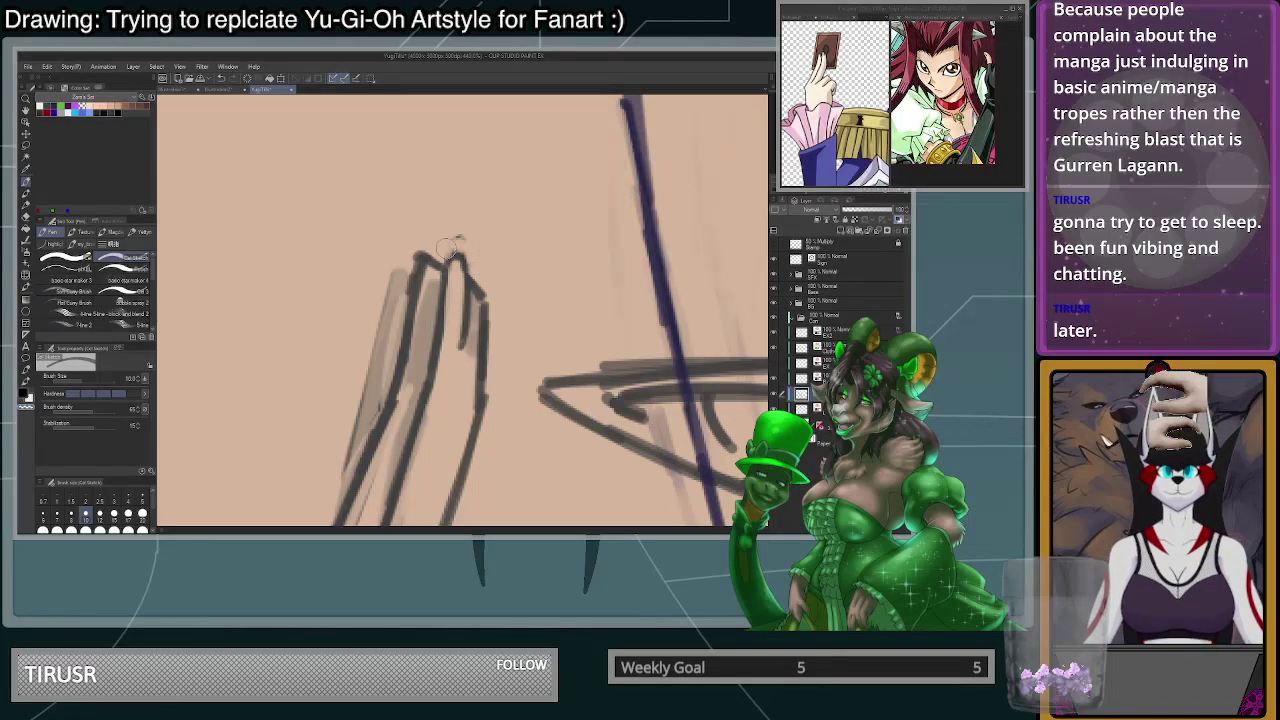
- Round the outer finger's tip and clean the marks between its two contour lines
mouse_move(437, 272)
mouse_down()
mouse_move(426, 326)
mouse_move(432, 268)
mouse_move(424, 301)
mouse_up()
key(c)
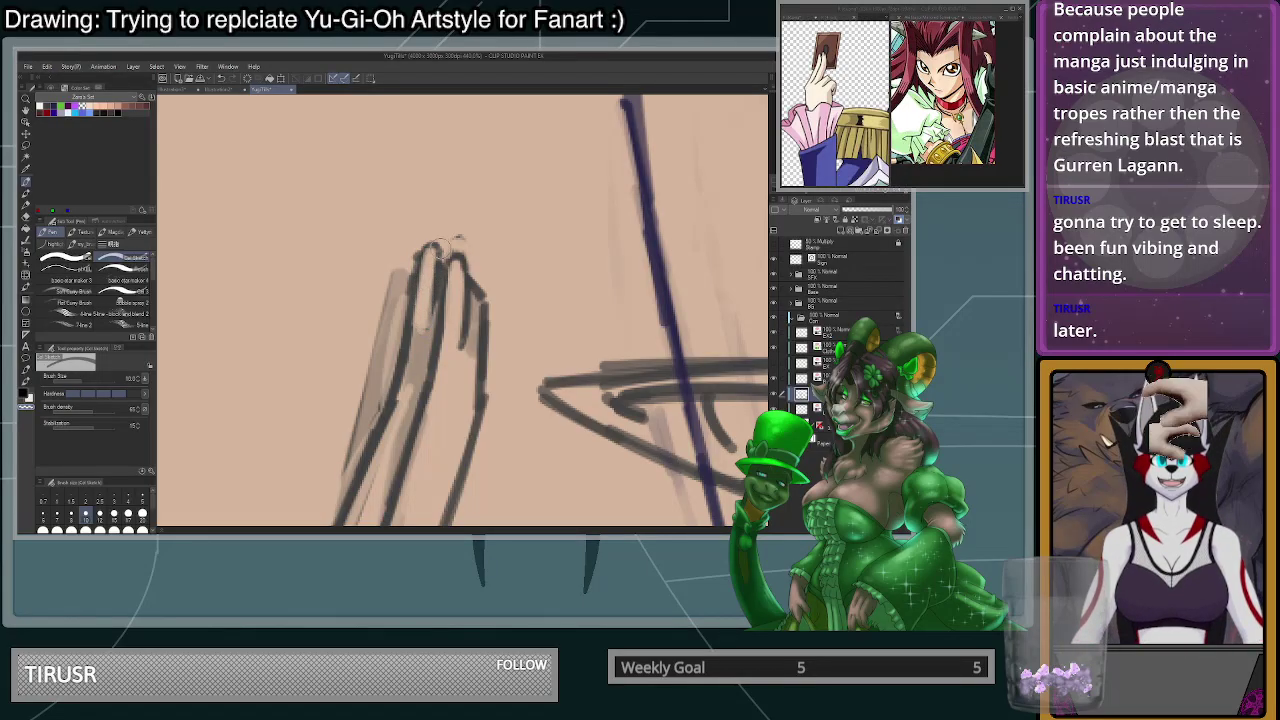
scroll(442, 250, down, 4)
scroll(440, 250, up, 5)
mouse_move(435, 254)
mouse_down()
mouse_move(420, 285)
mouse_move(416, 265)
mouse_move(424, 256)
mouse_move(420, 282)
mouse_move(430, 246)
mouse_move(411, 346)
mouse_up()
key(c)
key(c)
drag(426, 290, 420, 352)
scroll(453, 287, down, 3)
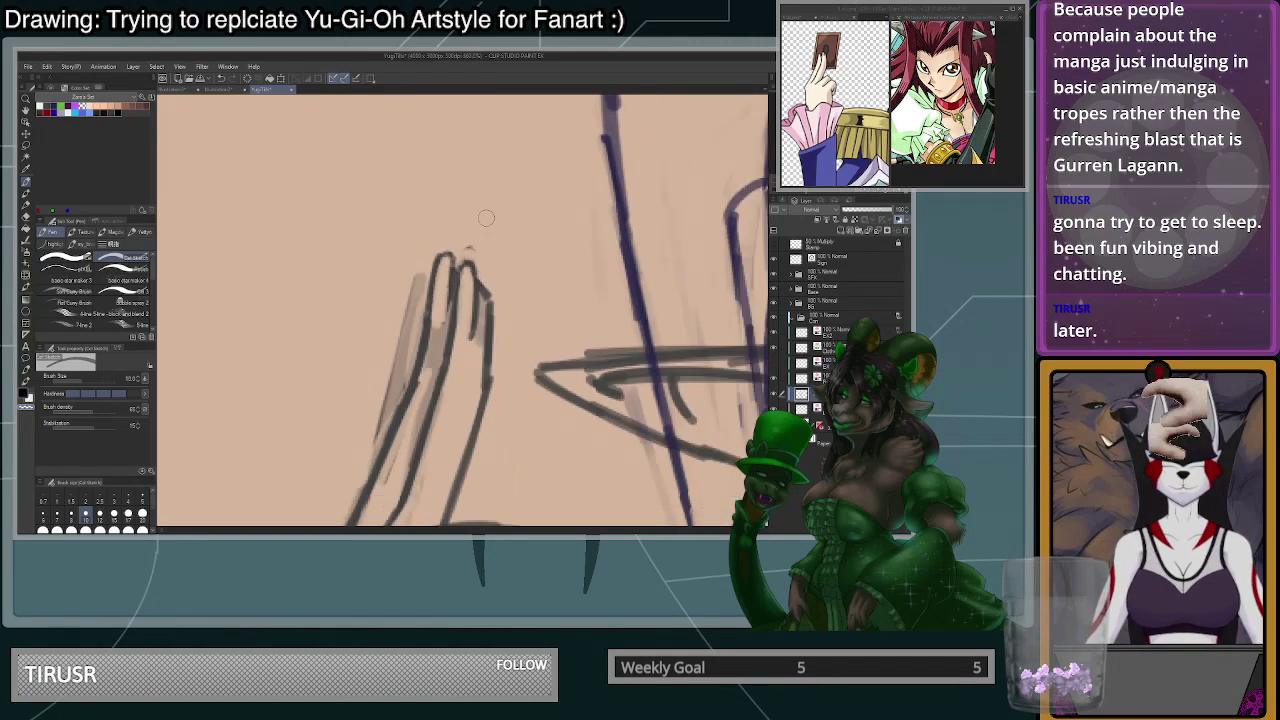
scroll(486, 218, down, 6)
scroll(530, 316, up, 7)
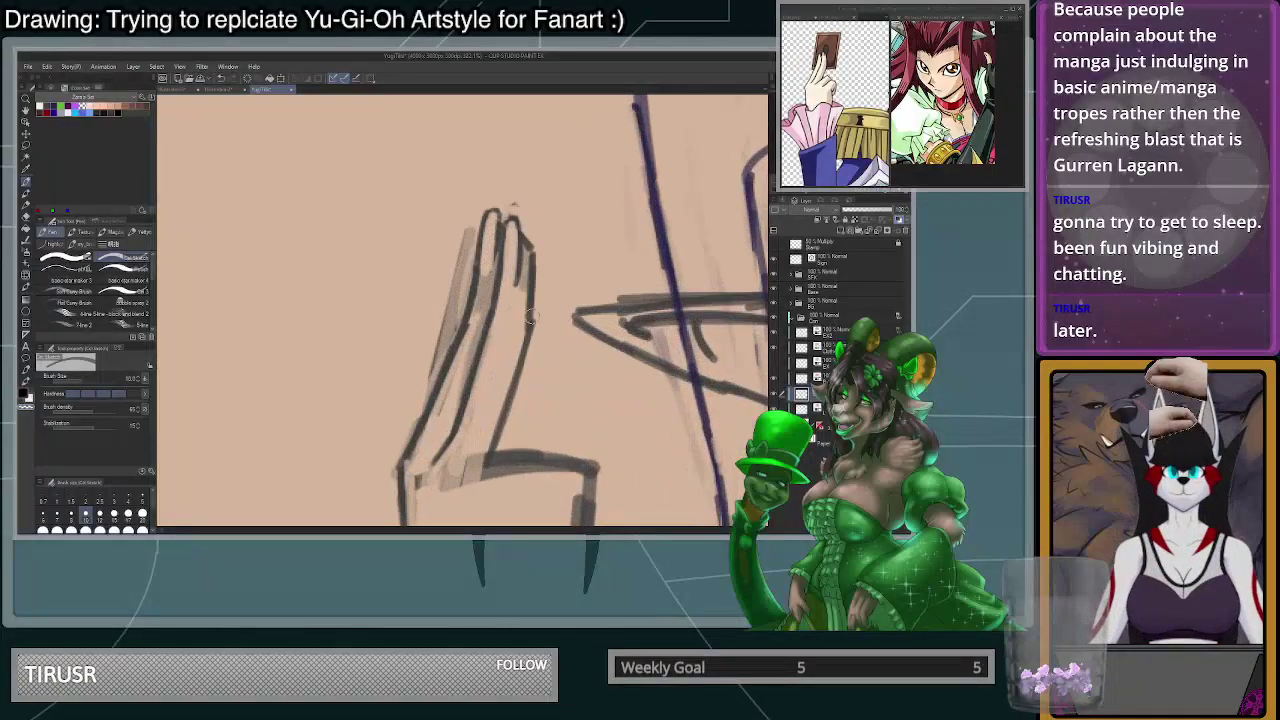
scroll(530, 317, up, 2)
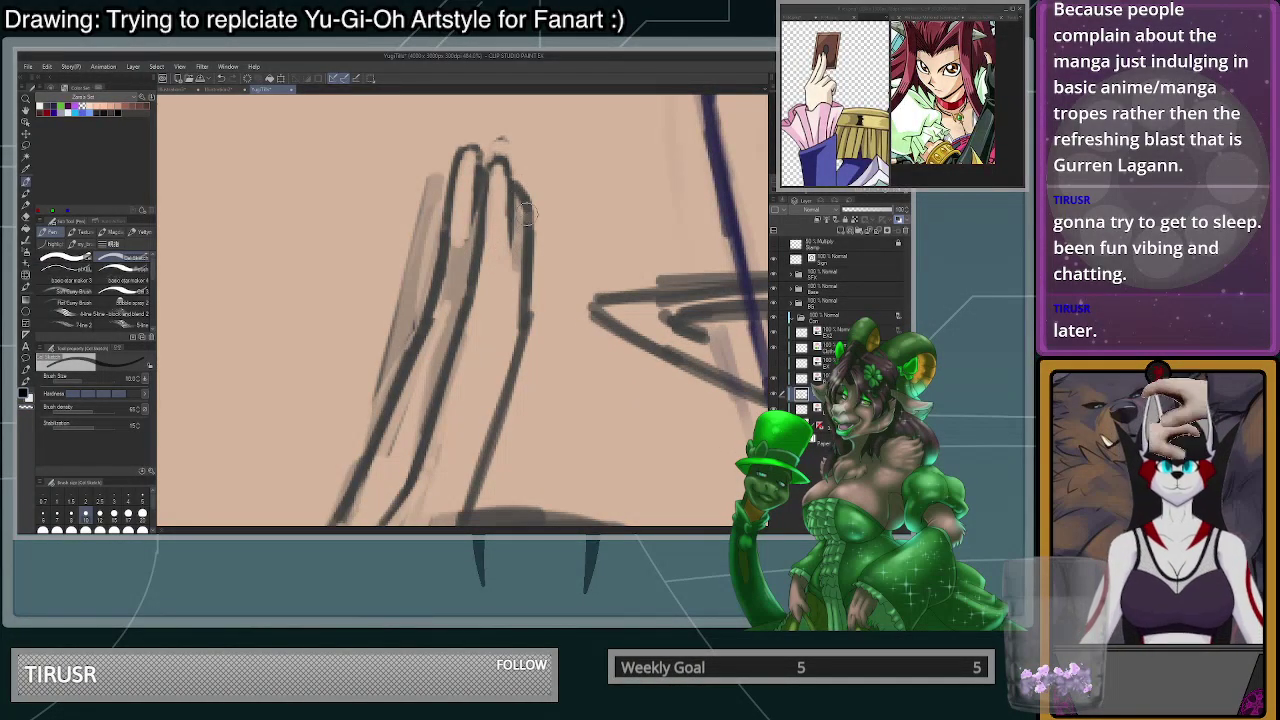
- Redraw the edge nearest the face as a smooth rounded curve behind the inner fingertip, erasing the old angular corner
scroll(484, 140, down, 1)
scroll(483, 131, up, 3)
mouse_move(486, 176)
mouse_down()
mouse_move(443, 186)
mouse_move(430, 298)
mouse_move(466, 256)
mouse_move(516, 300)
mouse_up()
scroll(517, 242, down, 1)
scroll(515, 242, up, 1)
key(c)
drag(521, 228, 507, 285)
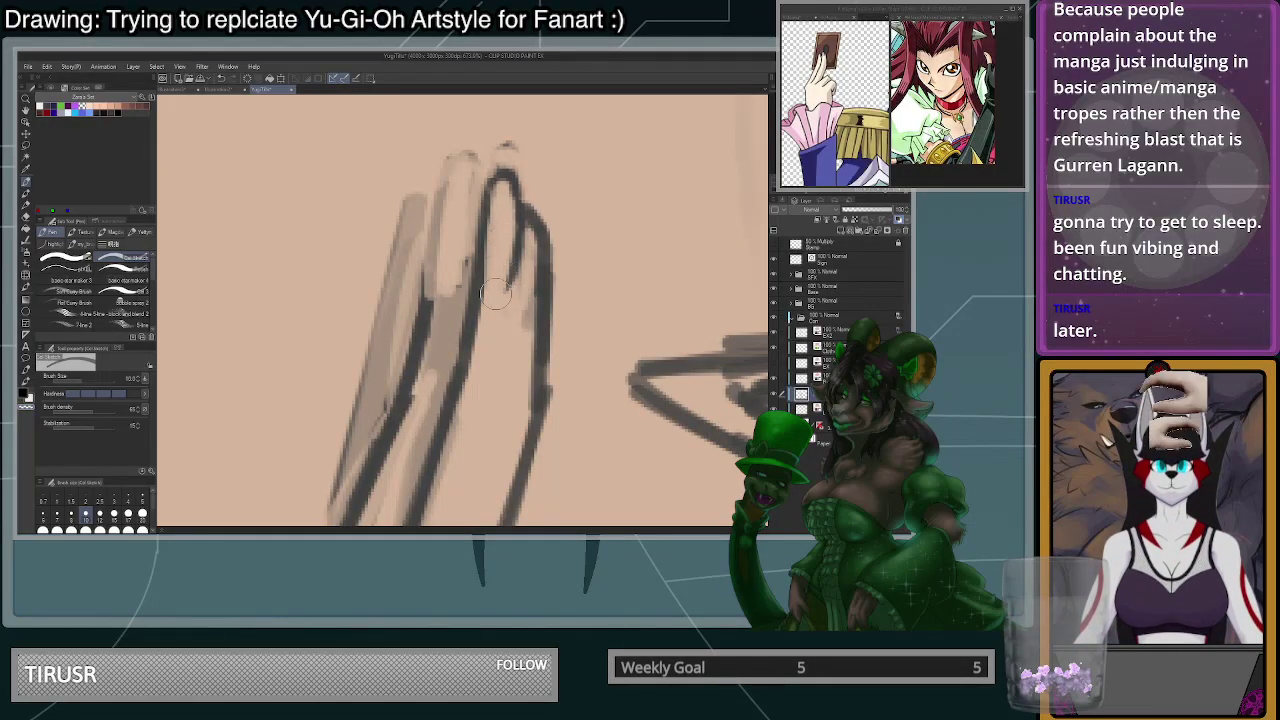
- Shorten the small line separating the inner fingertip from the rounded finger behind it
scroll(512, 240, down, 2)
scroll(535, 208, down, 4)
scroll(546, 212, up, 3)
scroll(546, 255, up, 2)
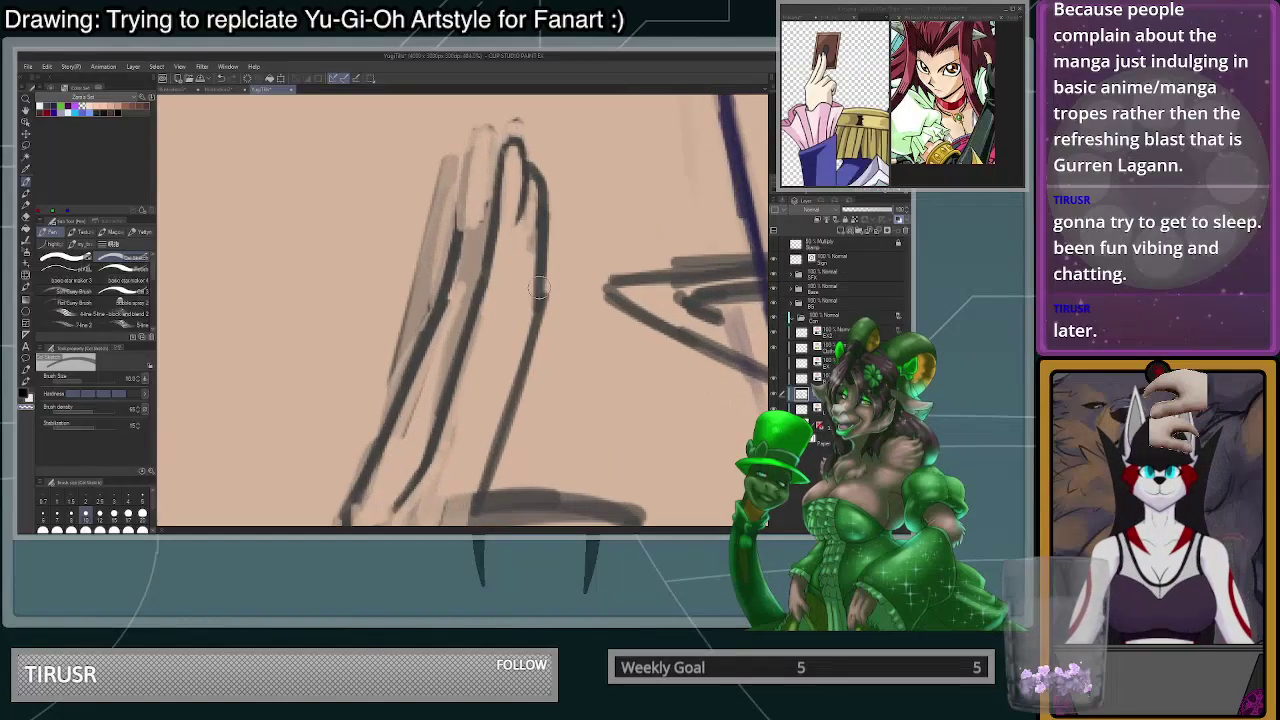
key(c)
drag(525, 164, 520, 195)
key(c)
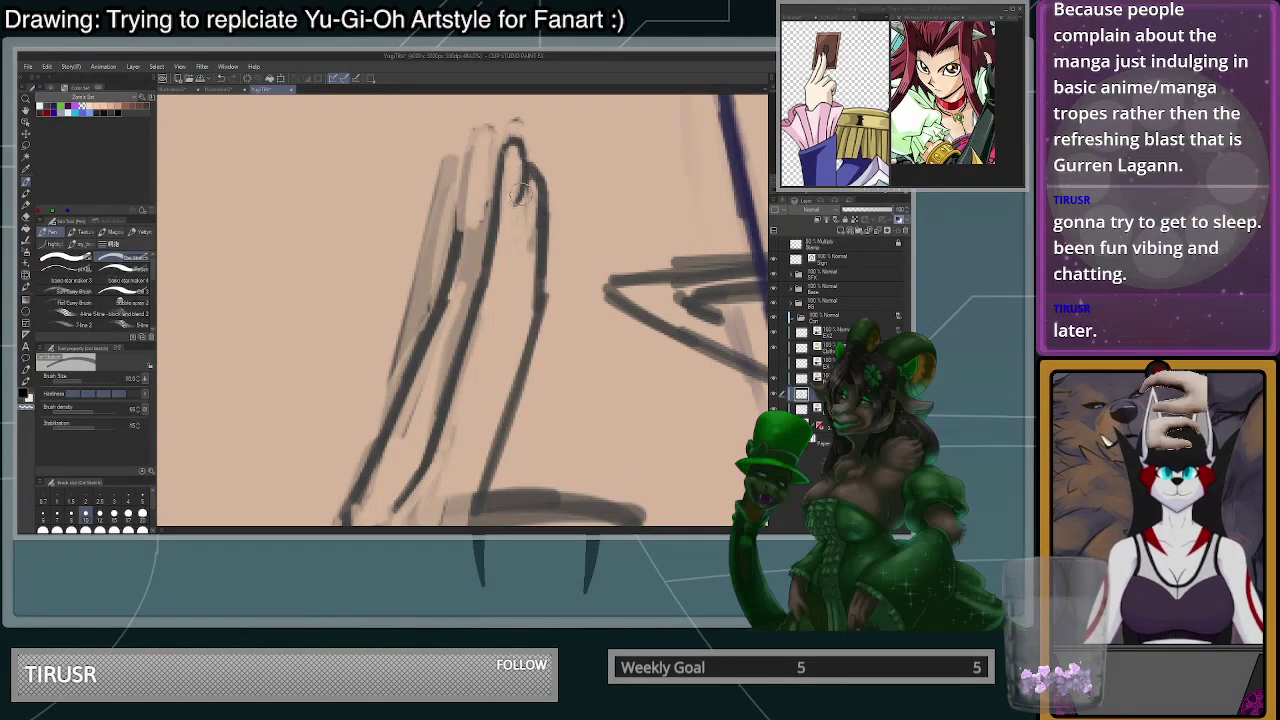
- Erase and redraw the outer finger's tip lower, level with the neighbouring fingertip, and rejoin its side contour
scroll(535, 214, down, 5)
scroll(530, 160, up, 10)
mouse_move(490, 212)
mouse_down()
mouse_move(513, 222)
mouse_move(486, 240)
mouse_move(496, 220)
mouse_move(512, 226)
mouse_move(523, 270)
mouse_move(504, 330)
mouse_up()
key(c)
key(c)
mouse_move(503, 286)
mouse_down()
mouse_move(493, 331)
mouse_move(488, 212)
mouse_move(477, 254)
mouse_move(477, 233)
mouse_move(482, 246)
mouse_move(455, 218)
mouse_move(420, 252)
mouse_move(422, 233)
mouse_move(410, 312)
mouse_up()
drag(452, 215, 440, 318)
drag(443, 249, 438, 262)
drag(418, 276, 402, 364)
key(ctrl+z)
drag(416, 284, 402, 364)
scroll(501, 248, down, 8)
scroll(518, 194, down, 3)
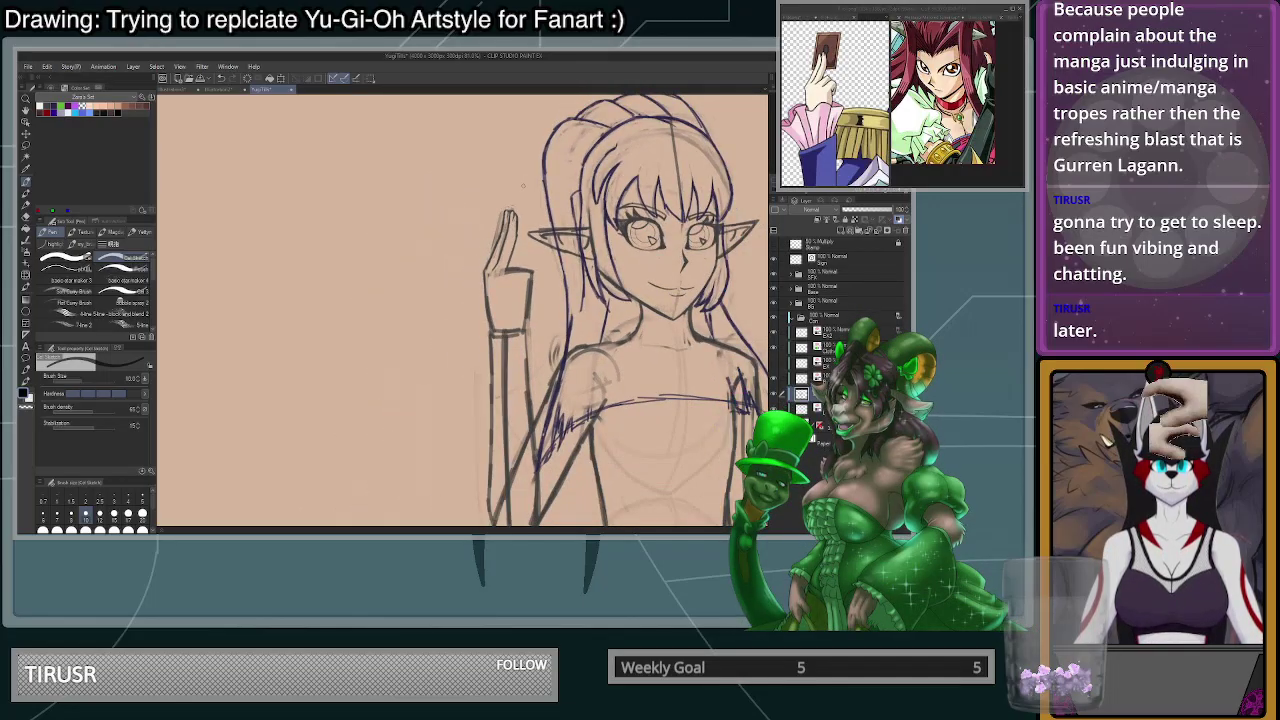
- Touch up the inner edge of the outer fingertip using a smaller brush size
scroll(520, 195, up, 8)
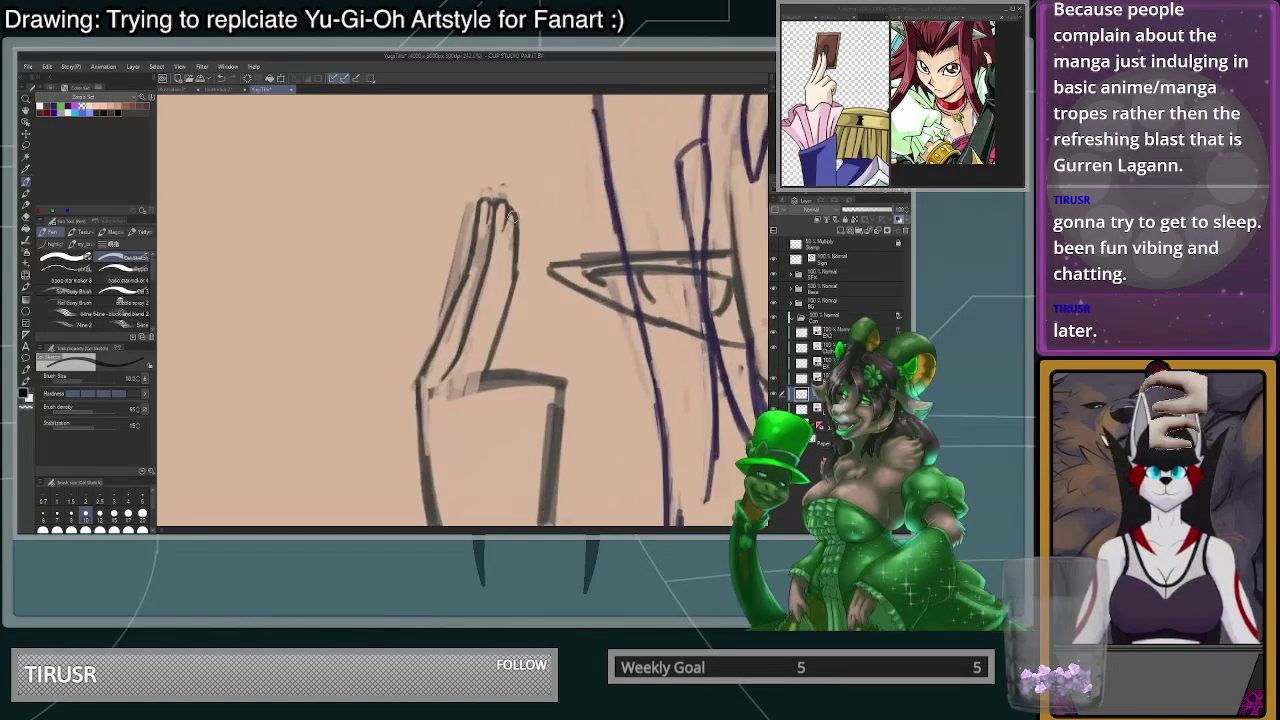
scroll(518, 208, up, 3)
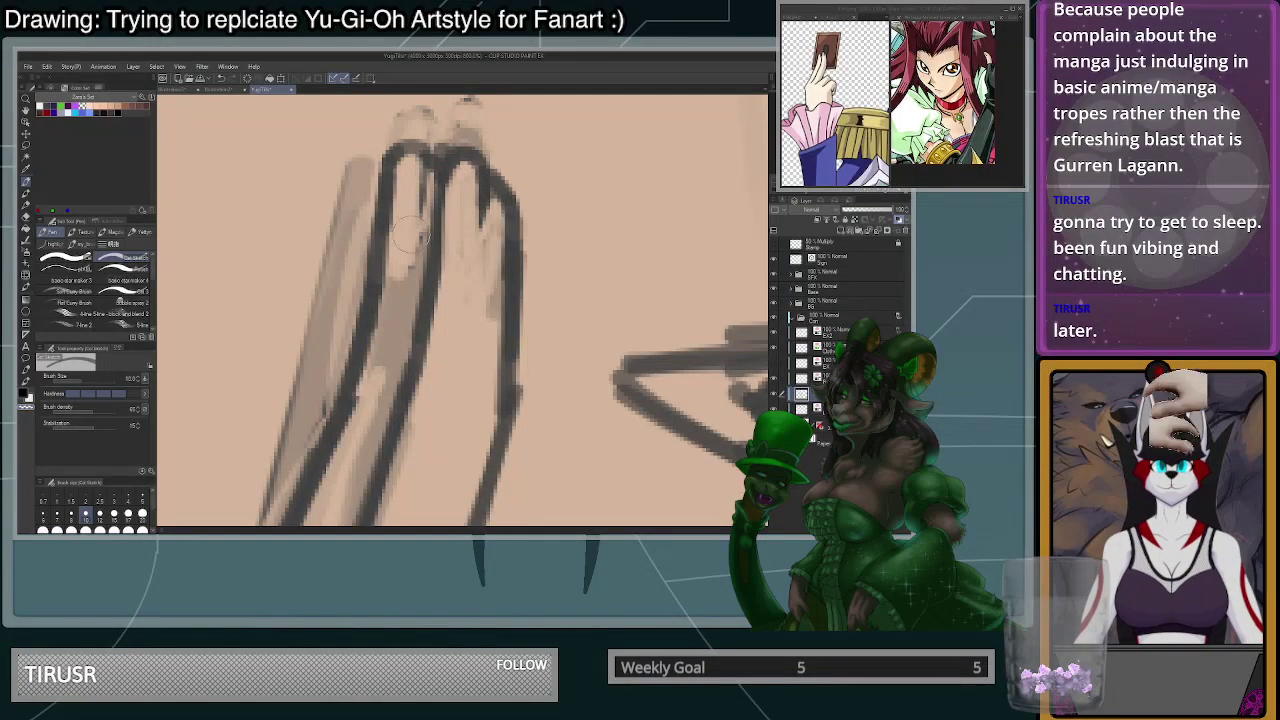
click(71, 513)
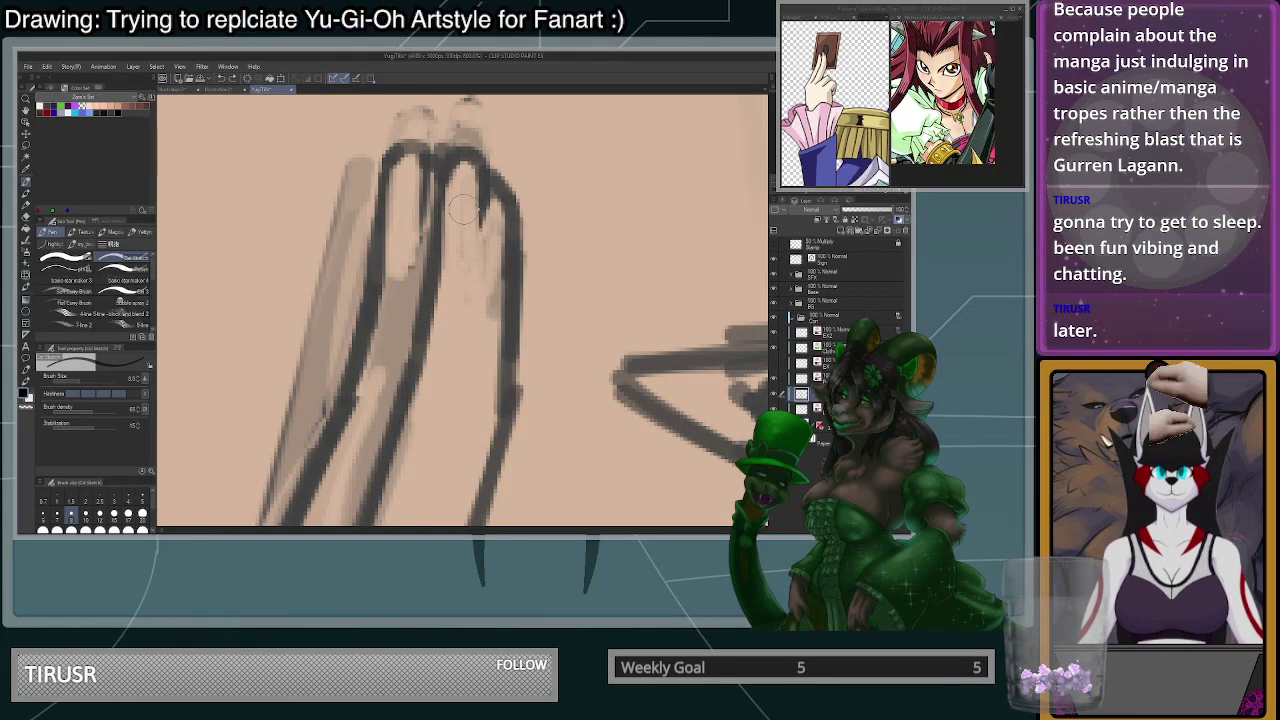
mouse_move(426, 198)
mouse_down()
mouse_move(418, 183)
mouse_move(422, 226)
mouse_up()
scroll(505, 217, down, 8)
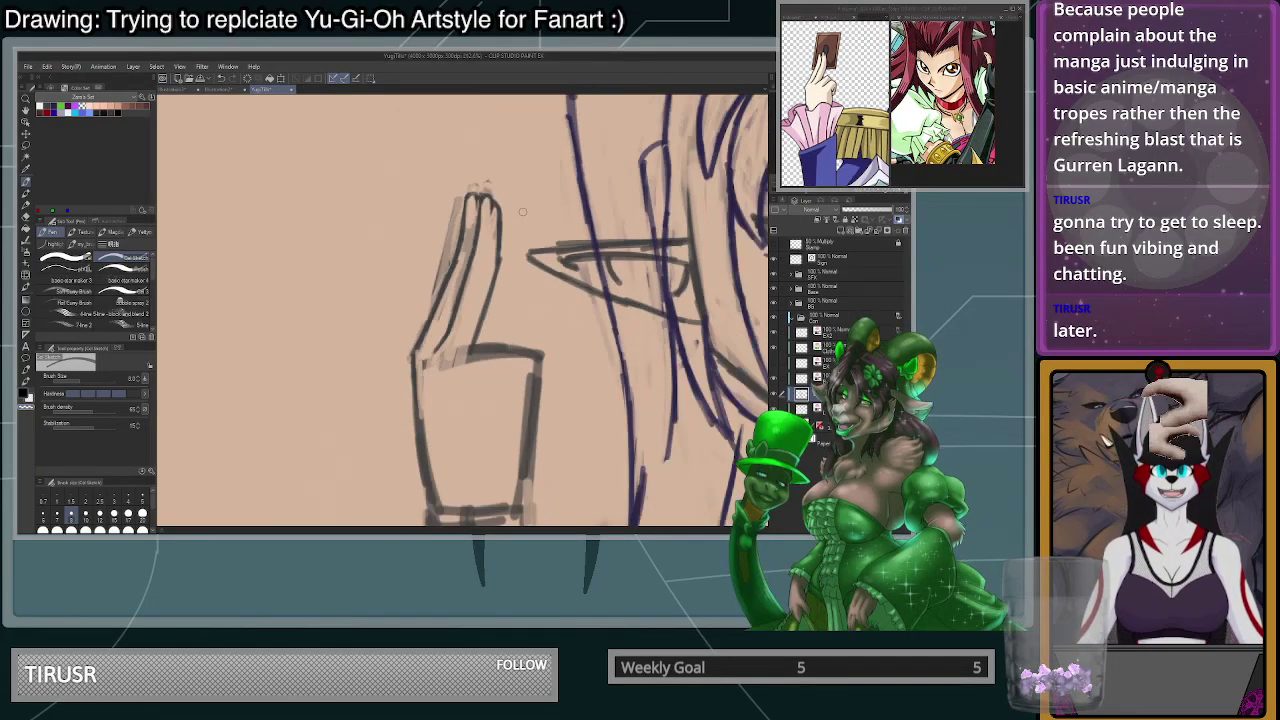
- Clean the stray marks inside the outer finger and refine its contour between tip and middle joint
scroll(531, 324, up, 3)
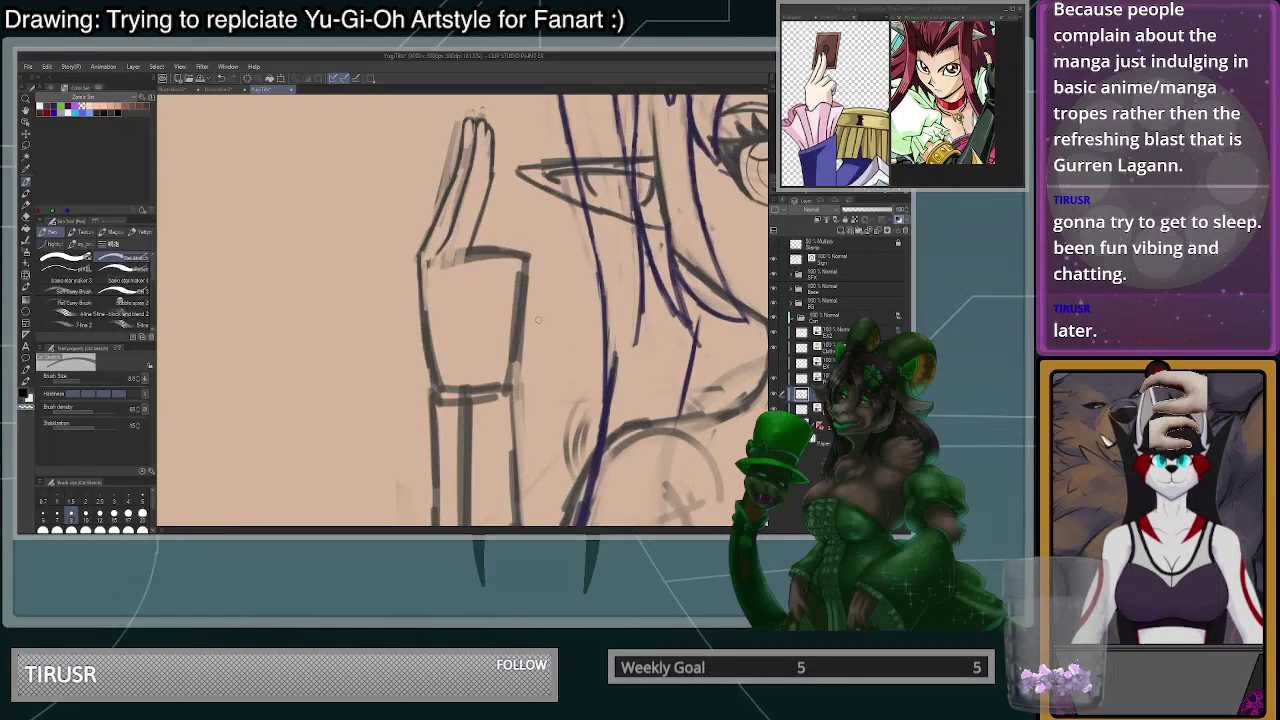
scroll(470, 118, up, 5)
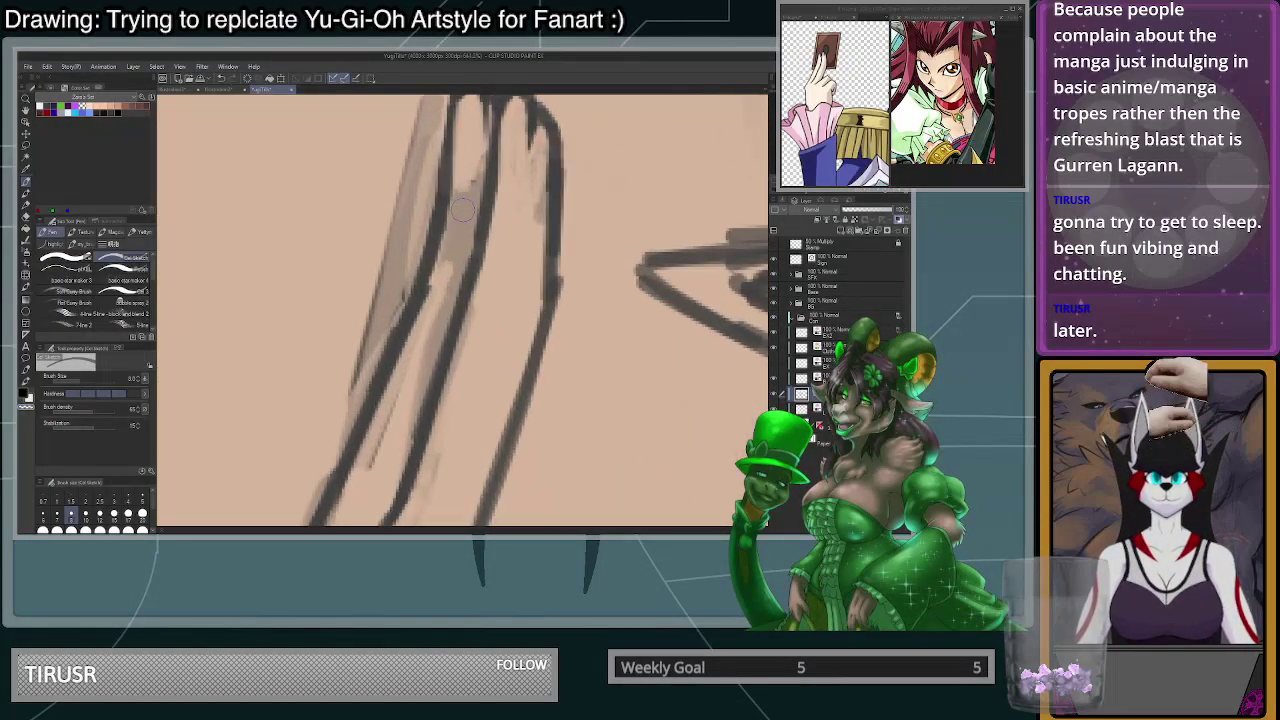
scroll(440, 170, down, 3)
scroll(443, 148, up, 4)
mouse_move(438, 180)
mouse_down()
mouse_move(444, 271)
mouse_move(442, 210)
mouse_move(420, 352)
mouse_up()
key(c)
key(c)
drag(443, 218, 440, 314)
scroll(440, 265, down, 5)
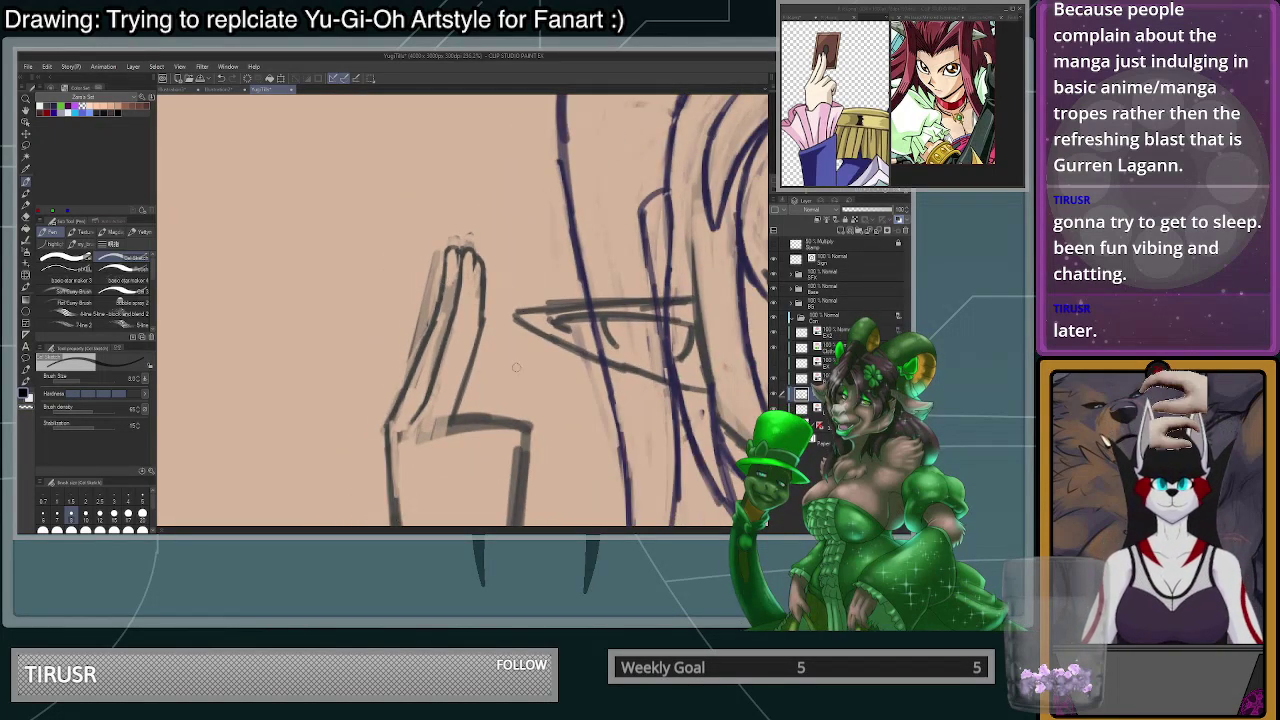
scroll(496, 443, up, 3)
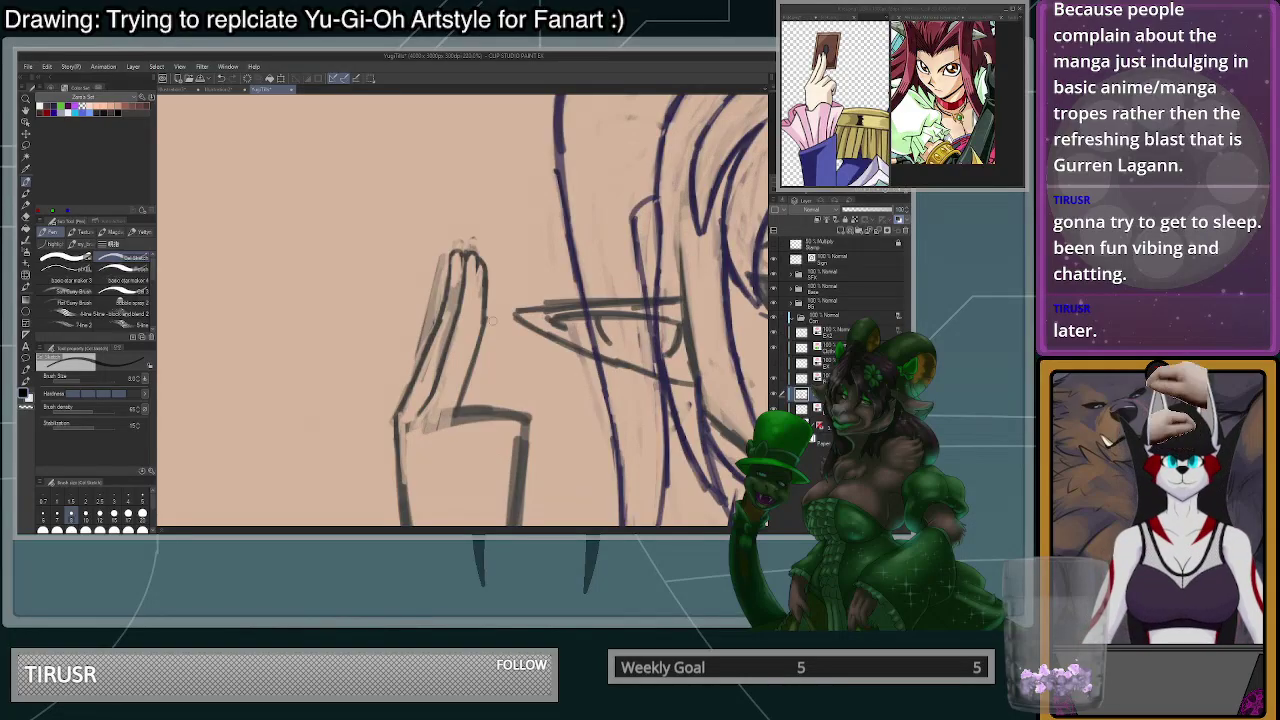
scroll(515, 295, down, 9)
scroll(600, 440, up, 1)
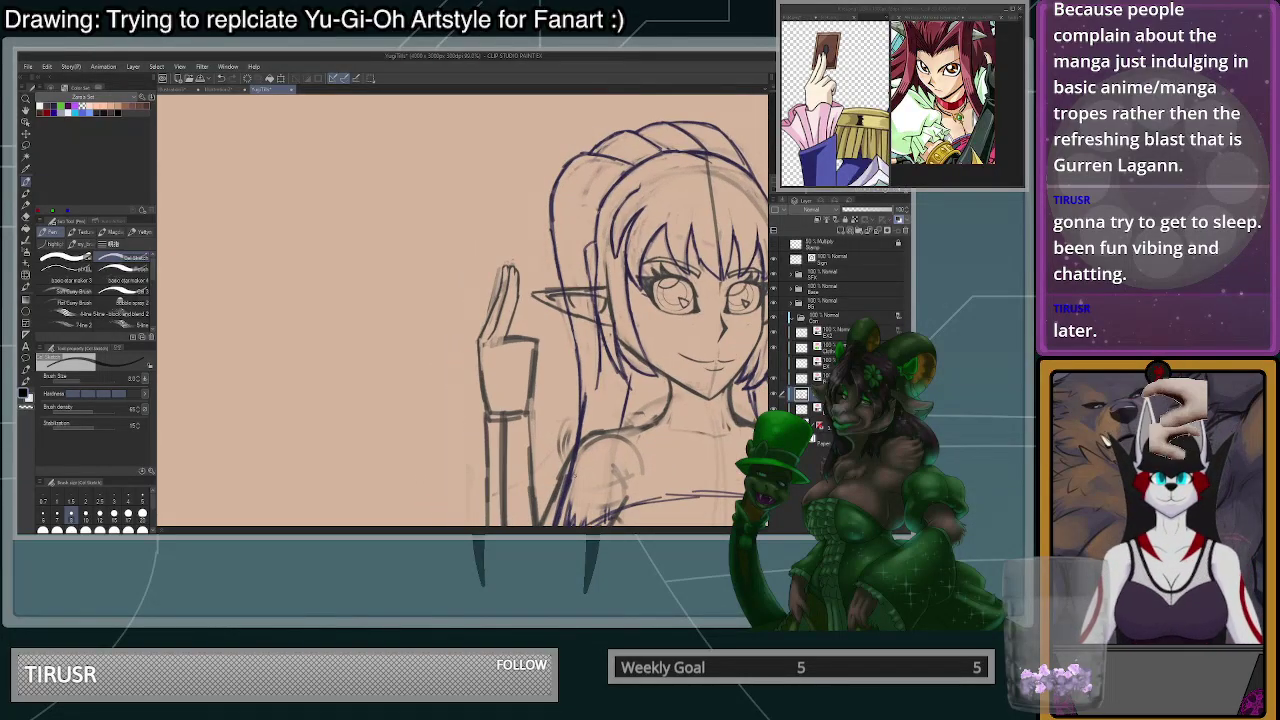
scroll(516, 326, up, 5)
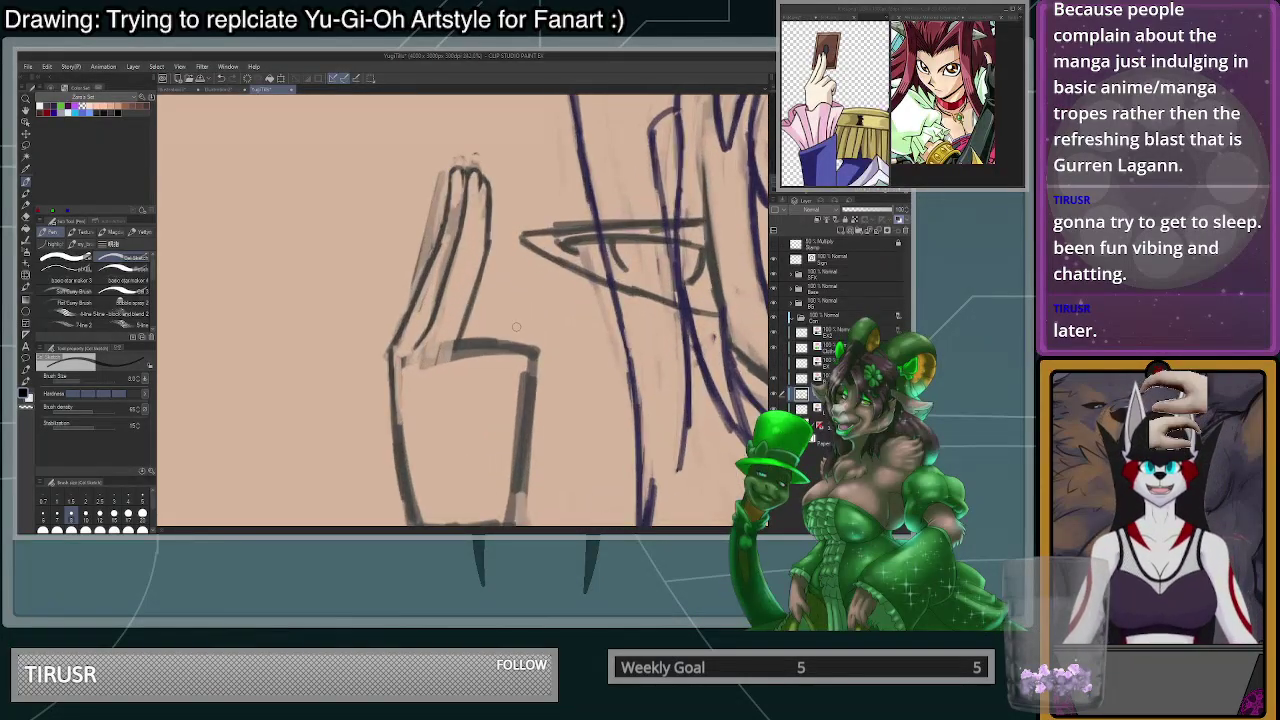
scroll(509, 346, up, 5)
drag(410, 361, 465, 303)
key(ctrl+z)
key(ctrl+z)
drag(402, 364, 456, 306)
key(ctrl+z)
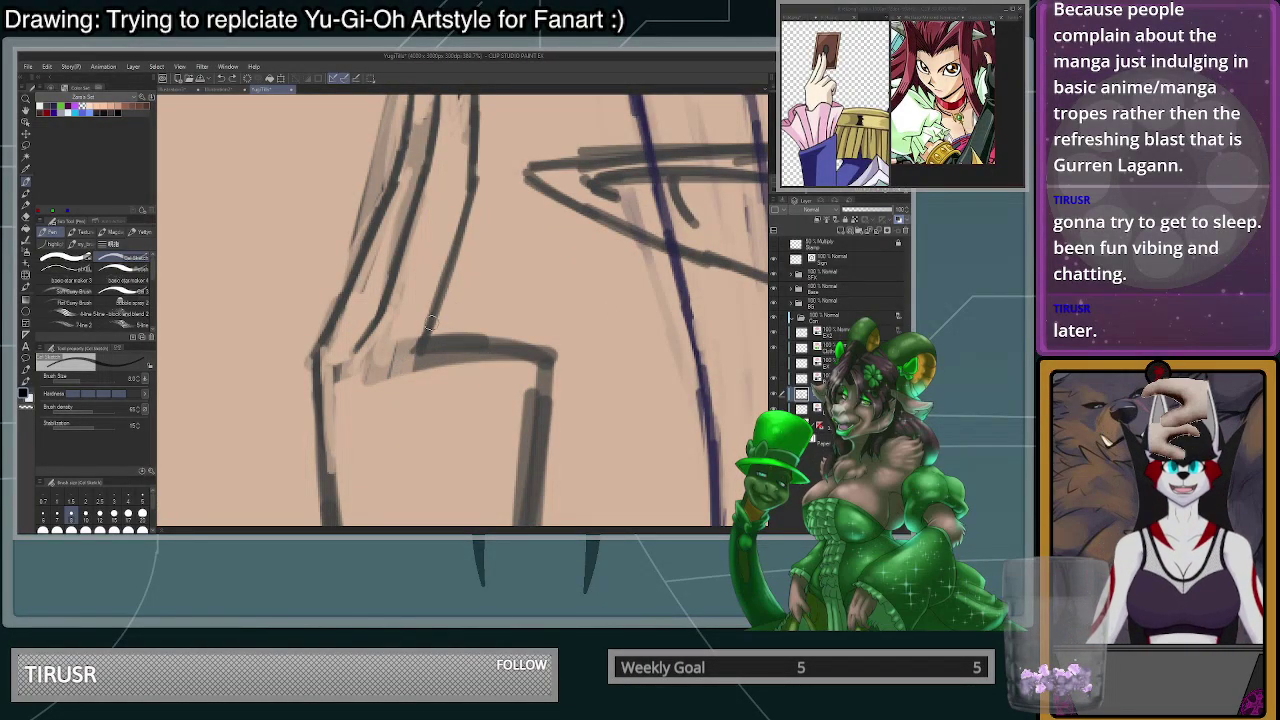
- Sketch a bent finger segment rising from the raised fingers' base, with a sloped top and a short side down to the block hand
mouse_move(424, 336)
mouse_down()
mouse_move(482, 268)
mouse_move(562, 279)
mouse_up()
key(ctrl+z)
mouse_move(486, 268)
mouse_down()
mouse_move(572, 290)
mouse_move(480, 269)
mouse_up()
key(ctrl+z)
drag(572, 290, 486, 268)
scroll(602, 277, down, 4)
drag(588, 283, 574, 318)
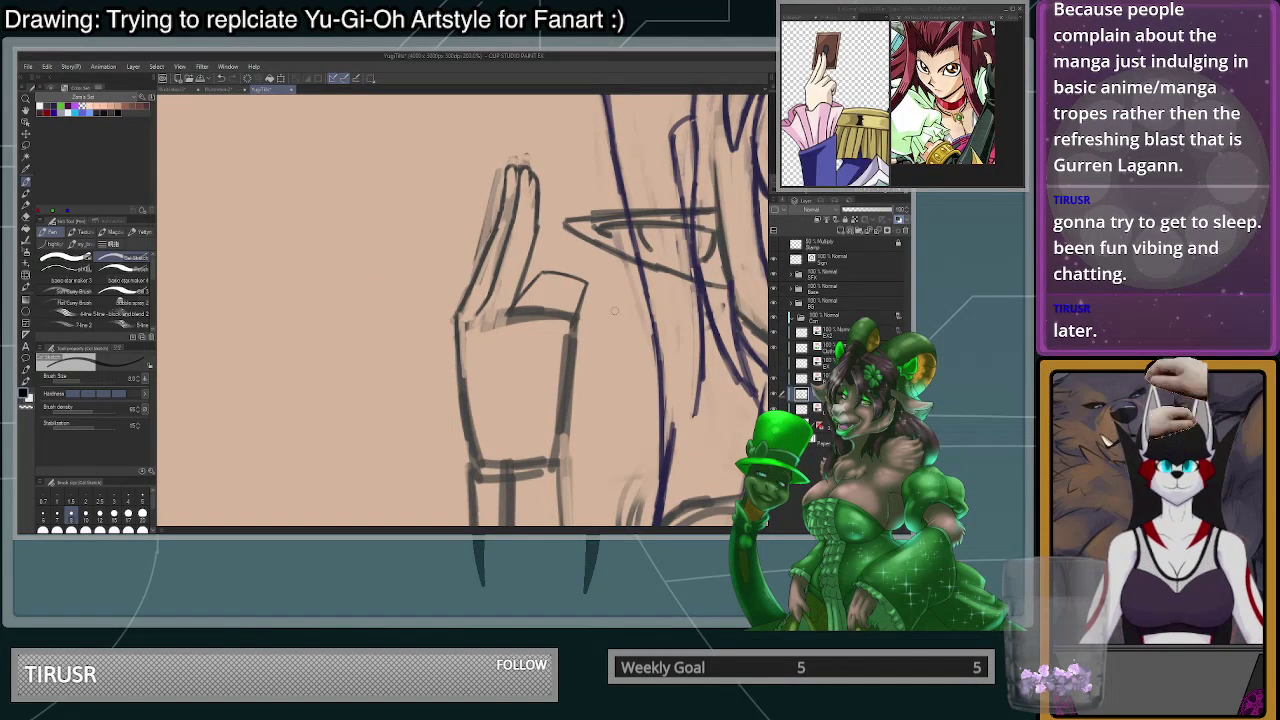
- Erase the block hand's upper edge and the side below the bent finger with a large eraser, then reduce the brush size
scroll(623, 393, up, 2)
key(c)
mouse_move(552, 300)
mouse_down()
mouse_move(490, 298)
mouse_move(562, 308)
mouse_move(546, 357)
mouse_move(554, 442)
mouse_move(550, 372)
mouse_up()
key(ctrl+z)
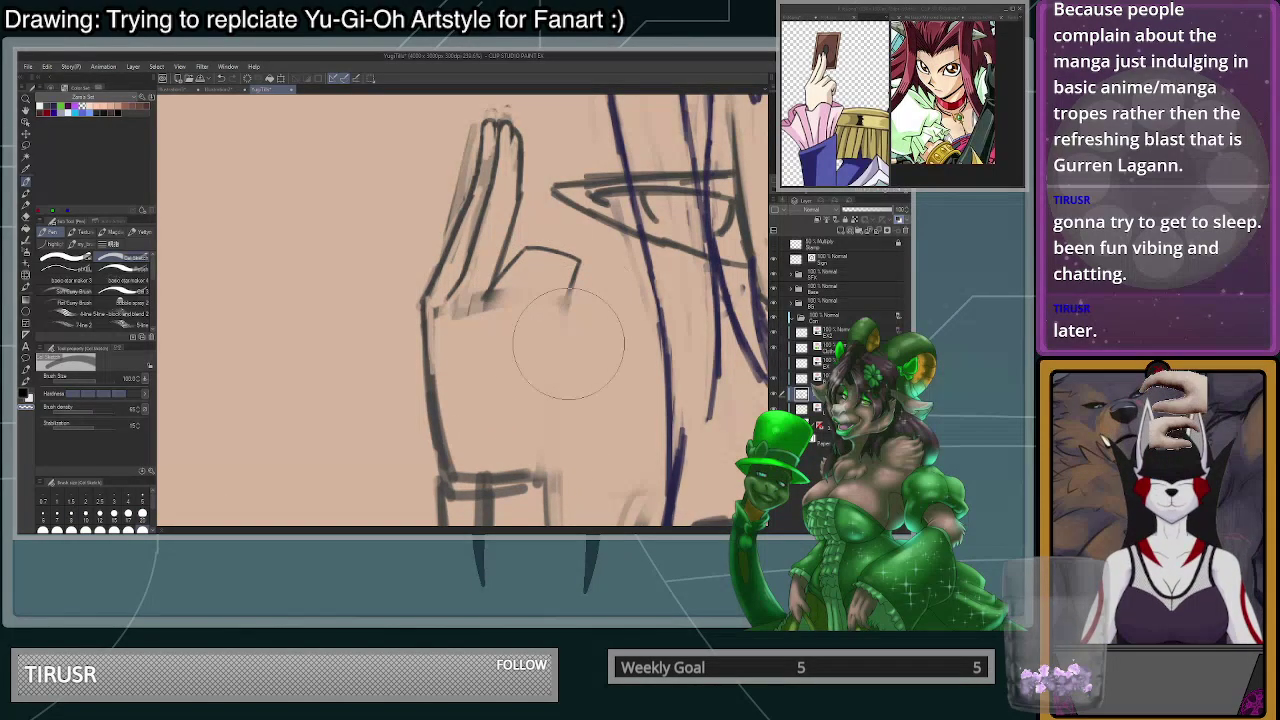
click(99, 514)
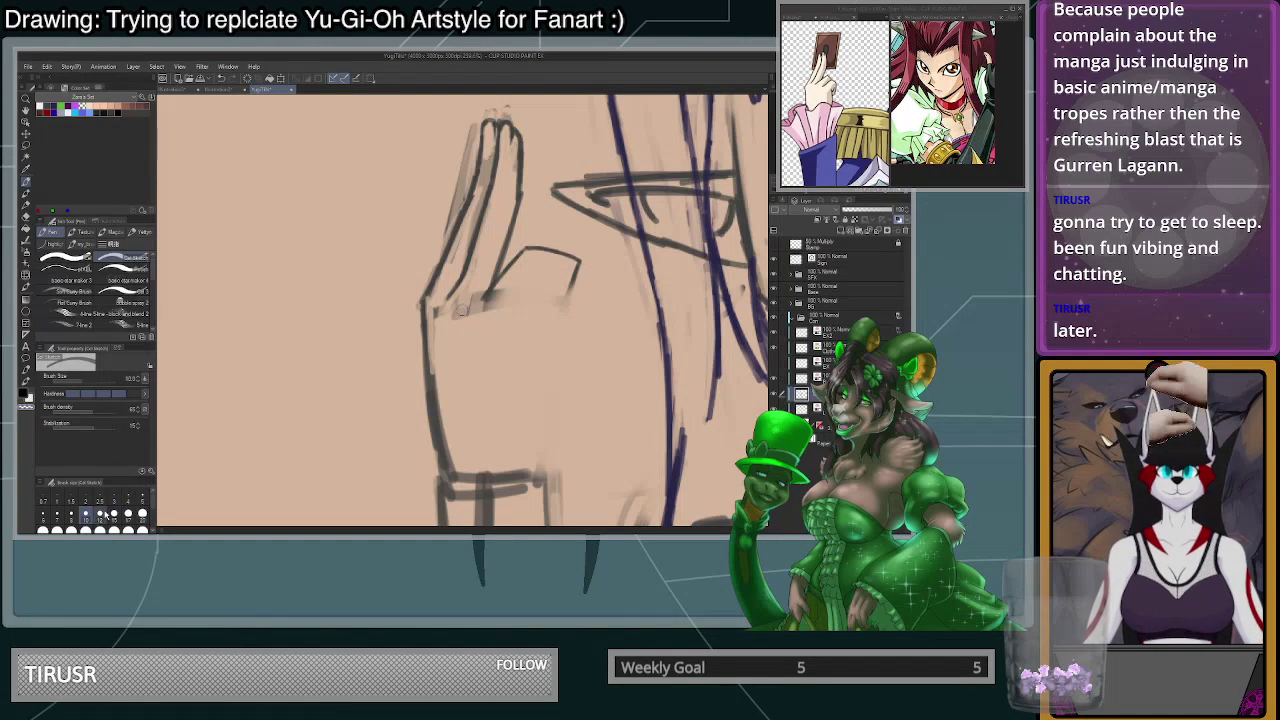
scroll(573, 260, up, 3)
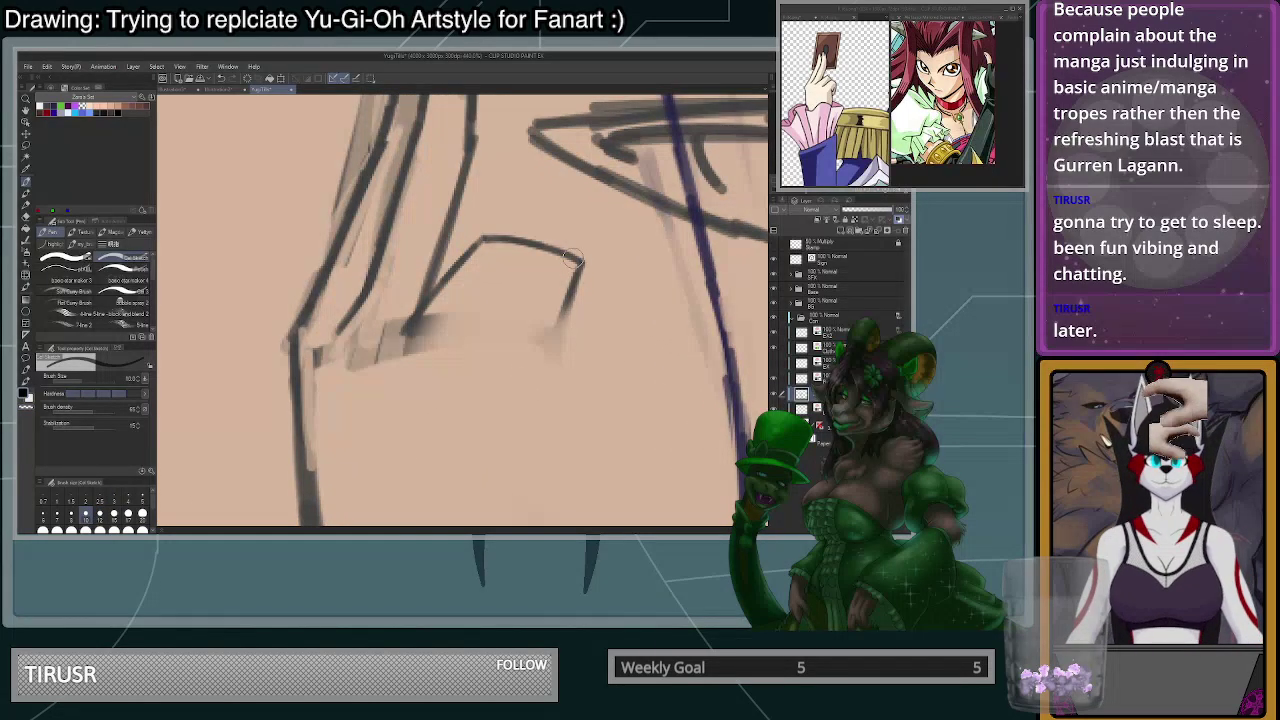
- Draw a slanted dividing line inside the bent finger segment, running from its sloped top down toward the block hand
scroll(573, 261, up, 2)
scroll(560, 302, down, 5)
scroll(615, 266, up, 2)
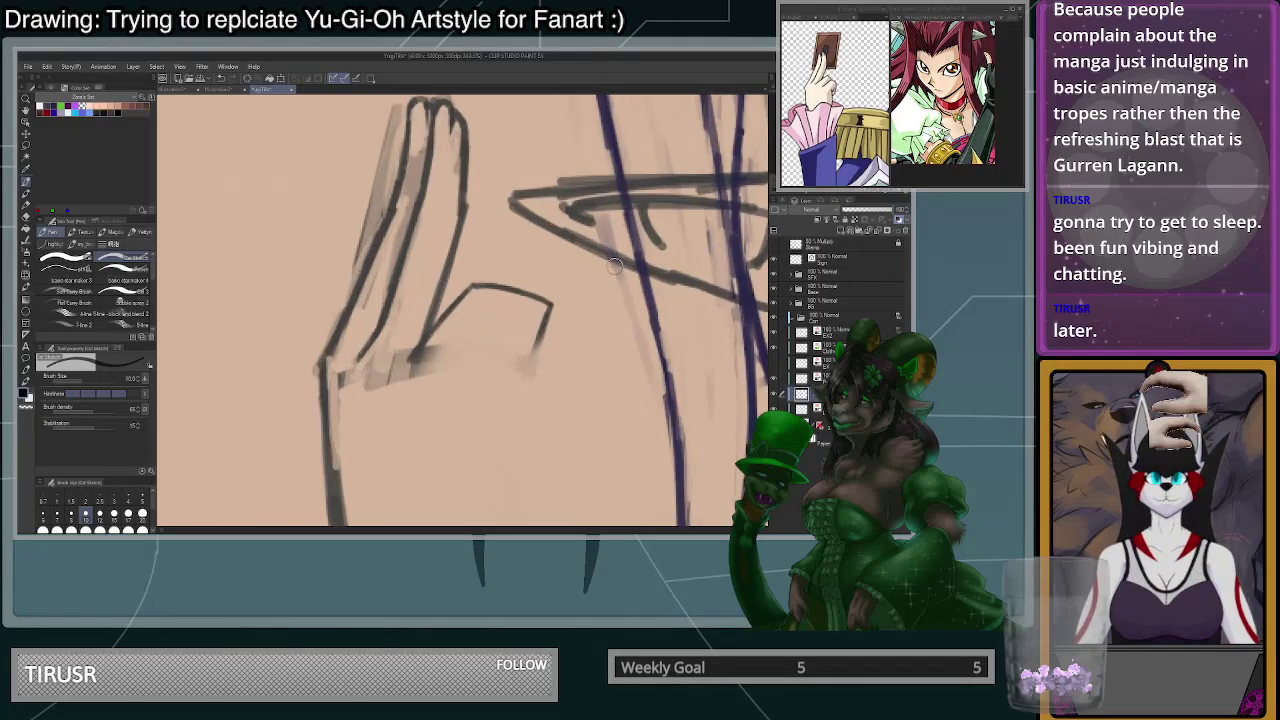
scroll(615, 266, up, 1)
scroll(489, 320, up, 3)
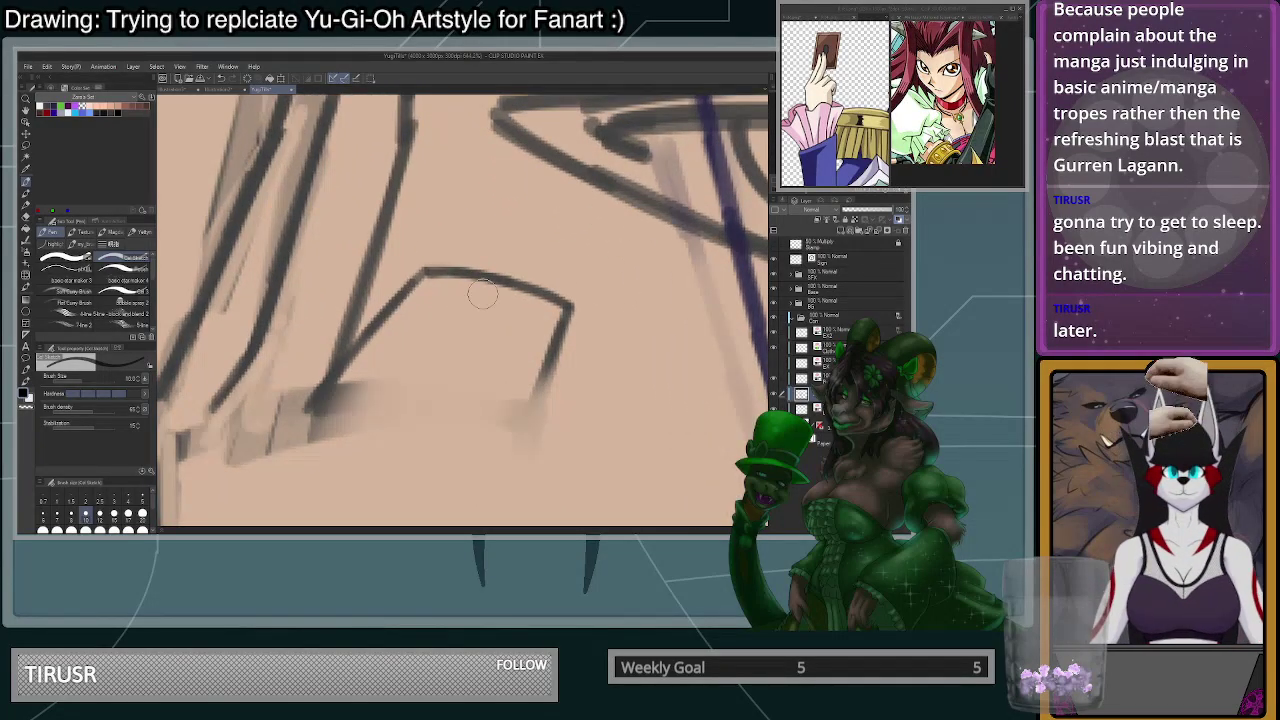
drag(482, 287, 421, 394)
drag(454, 338, 431, 381)
mouse_move(453, 343)
mouse_down()
mouse_move(483, 278)
mouse_move(436, 269)
mouse_up()
- Erase the outer corner of the bent segment's top and redraw it as a higher peak
key(c)
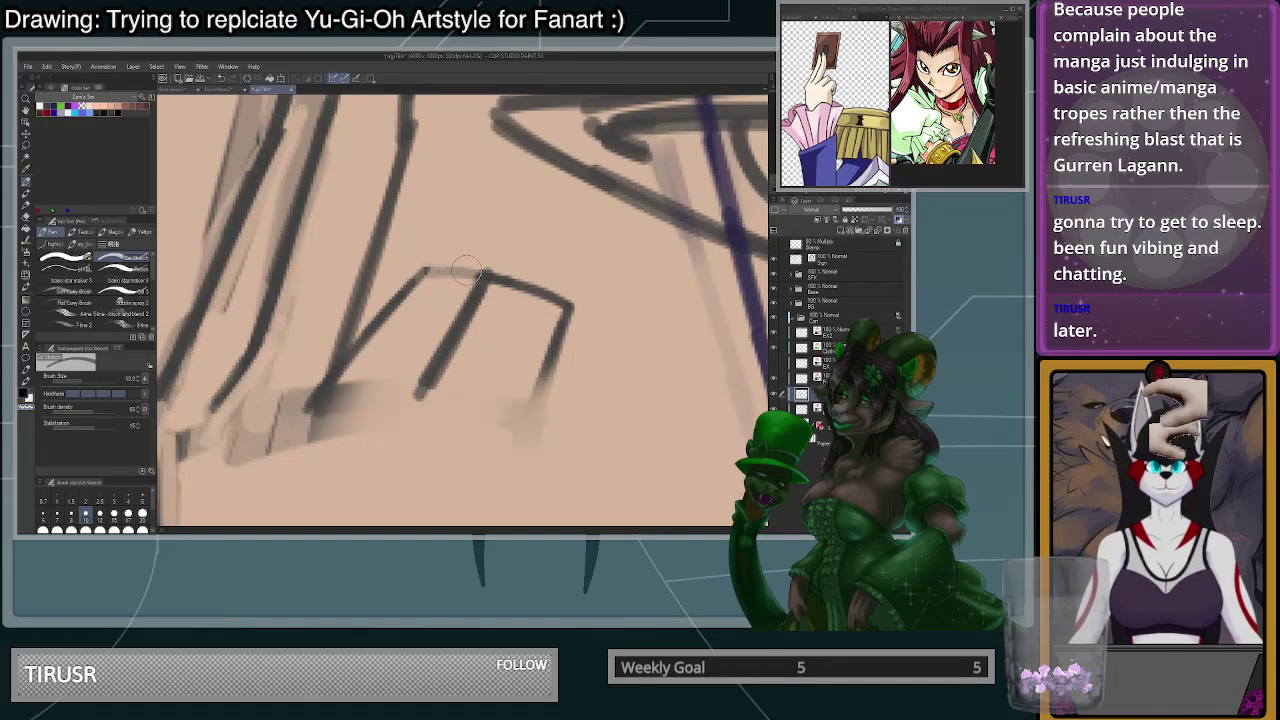
drag(441, 258, 397, 320)
key(c)
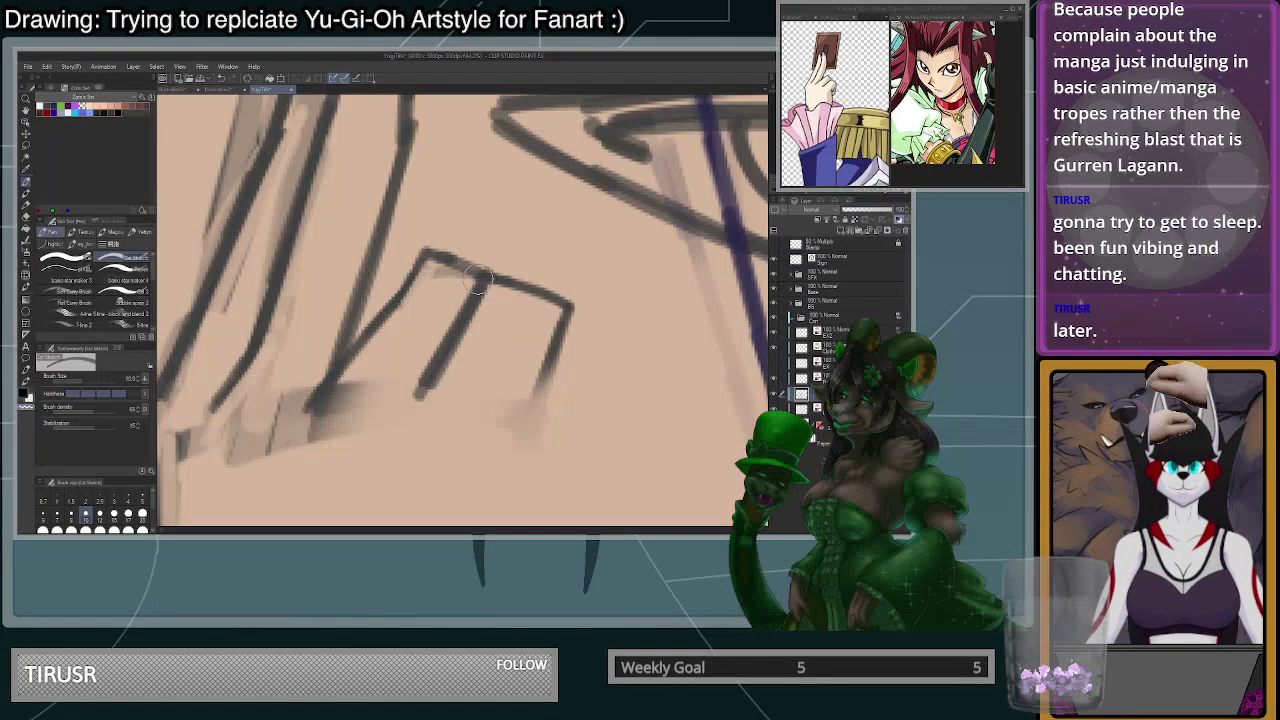
key(c)
key(ctrl+z)
key(ctrl+z)
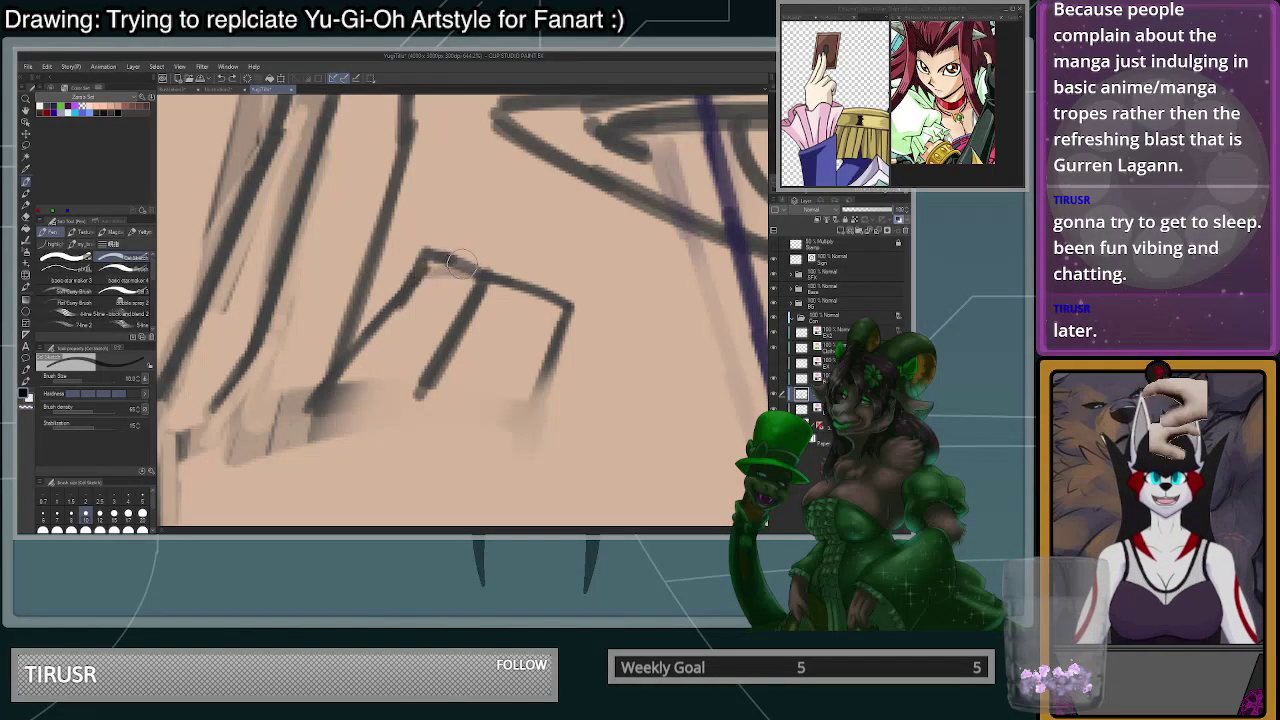
key(ctrl+z)
- Fade the bent segment's outline and redraw its outer part as a narrow finger with a rounded top
key(c)
mouse_move(474, 267)
mouse_down()
mouse_move(440, 254)
mouse_move(438, 270)
mouse_move(467, 294)
mouse_move(457, 268)
mouse_move(470, 294)
mouse_move(504, 281)
mouse_move(571, 291)
mouse_move(546, 392)
mouse_up()
key(c)
key(c)
mouse_move(568, 302)
mouse_down()
mouse_move(515, 276)
mouse_move(437, 412)
mouse_up()
drag(487, 296, 429, 416)
scroll(518, 264, down, 5)
scroll(527, 273, up, 1)
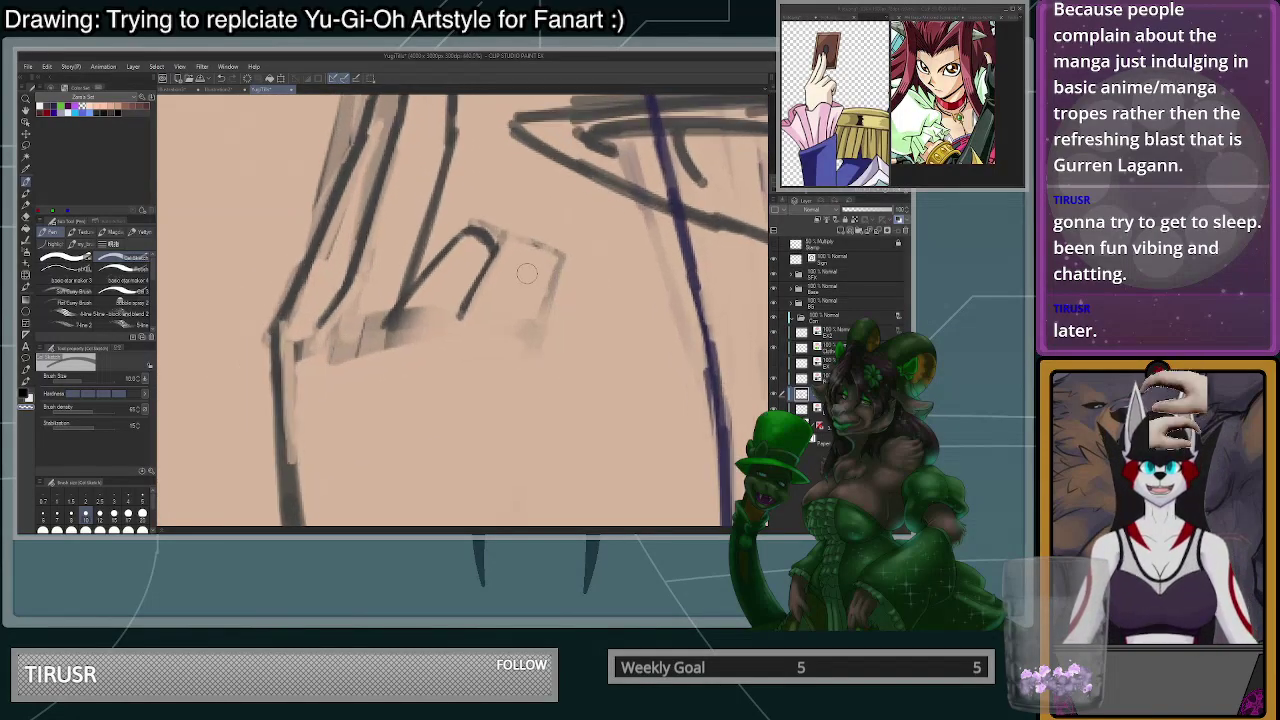
- With brush size 8, refine the first bent finger's inner side and sketch a second finger's rounded top and short side beside it
scroll(507, 273, up, 3)
click(71, 517)
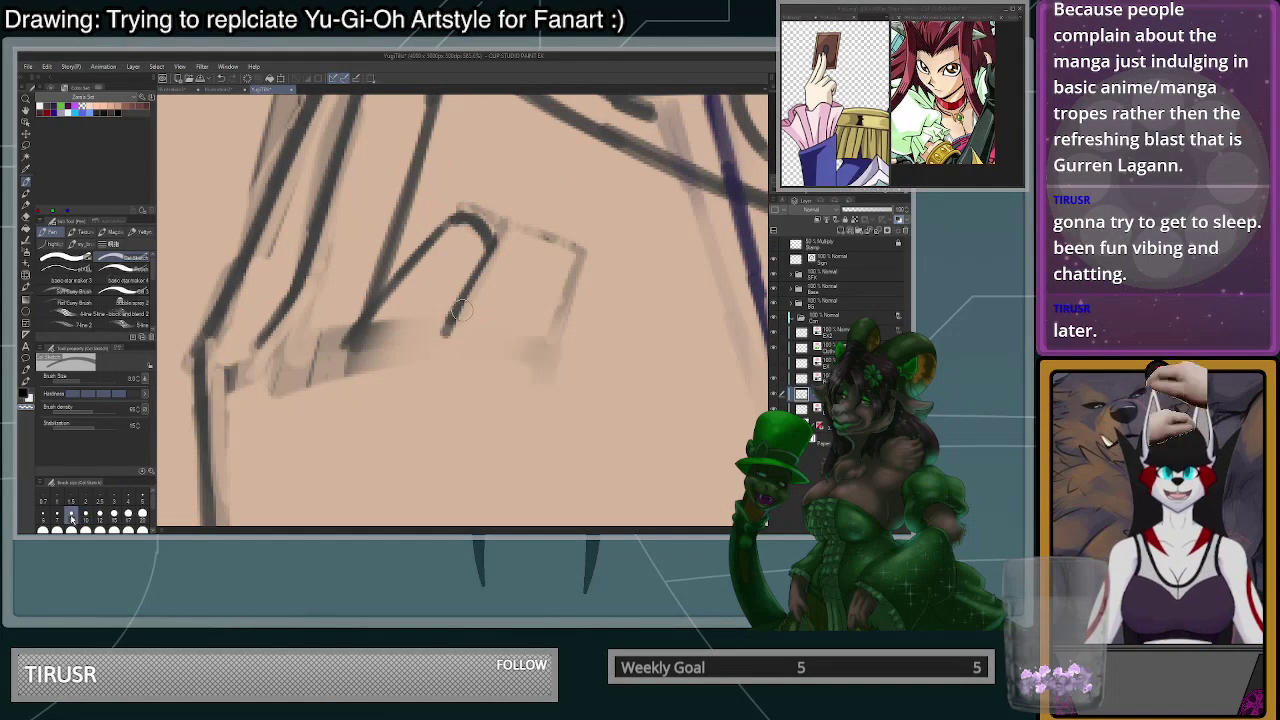
mouse_move(503, 228)
mouse_down()
mouse_move(458, 313)
mouse_move(512, 219)
mouse_move(437, 344)
mouse_move(464, 283)
mouse_move(428, 333)
mouse_move(494, 235)
mouse_up()
key(c)
key(c)
key(ctrl+z)
drag(425, 347, 497, 232)
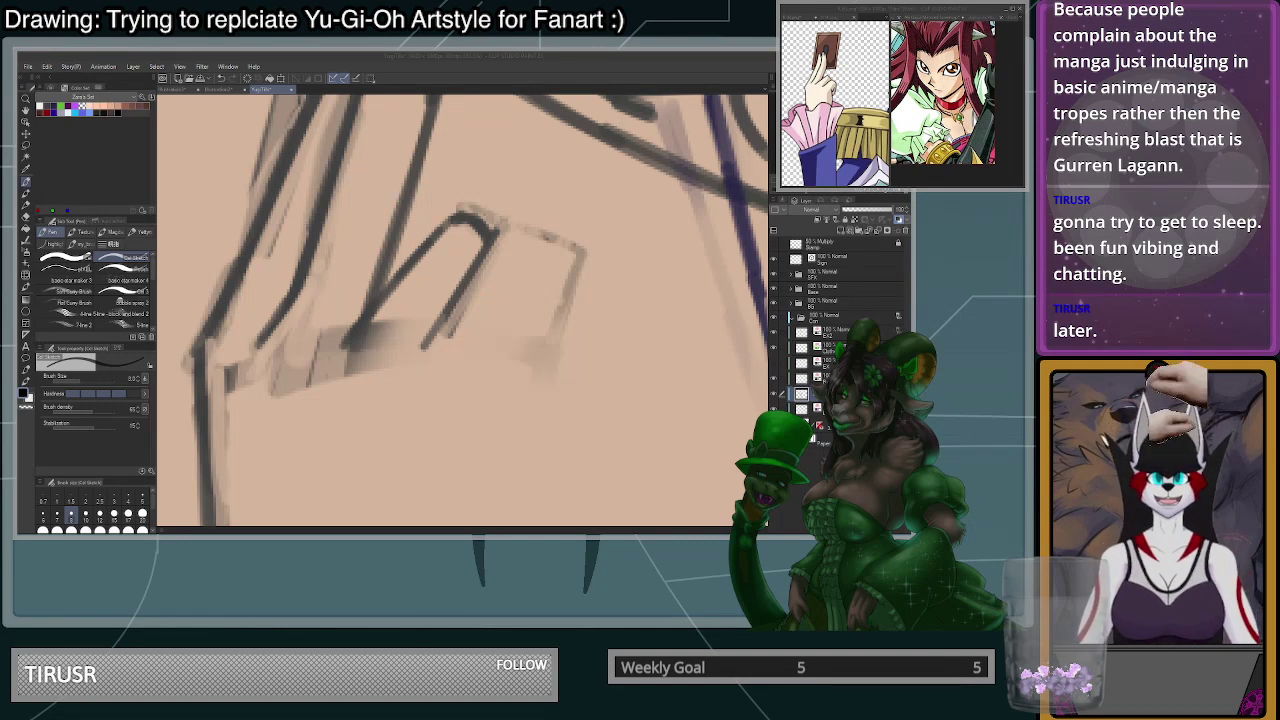
mouse_move(497, 233)
mouse_down()
mouse_move(540, 245)
mouse_move(543, 279)
mouse_up()
scroll(544, 238, down, 4)
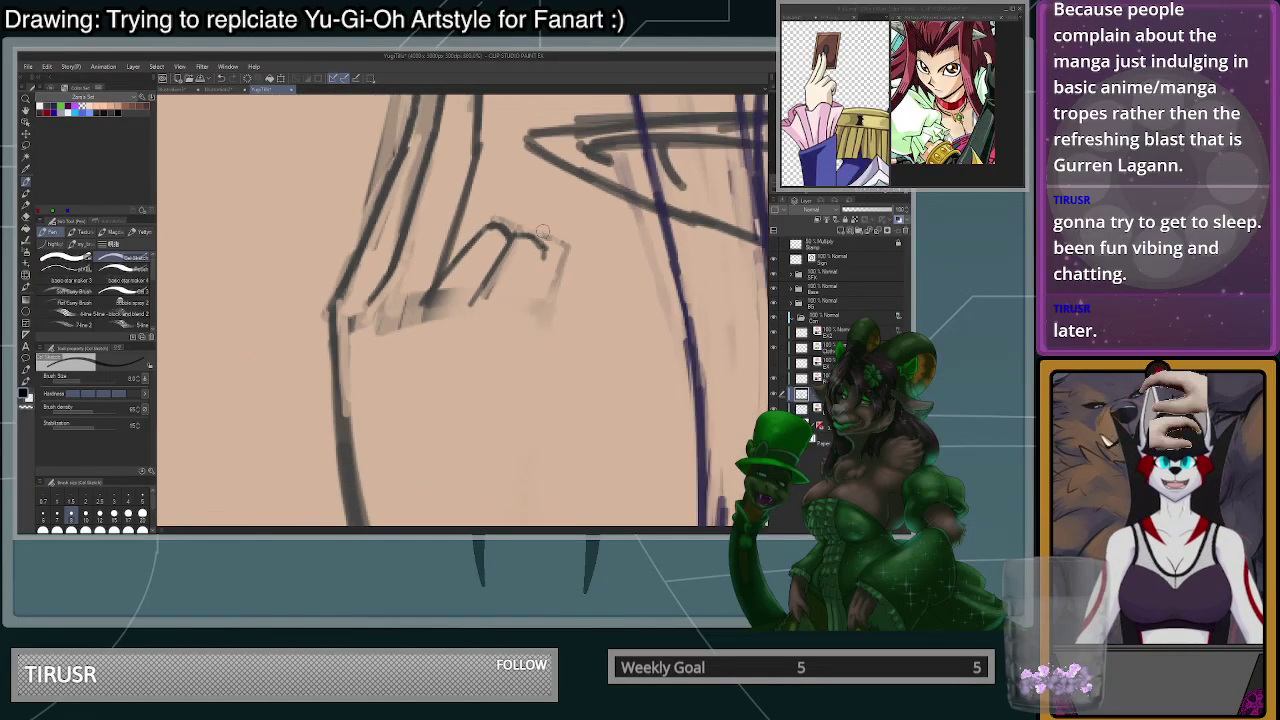
scroll(540, 238, up, 2)
drag(544, 257, 543, 298)
scroll(543, 340, down, 5)
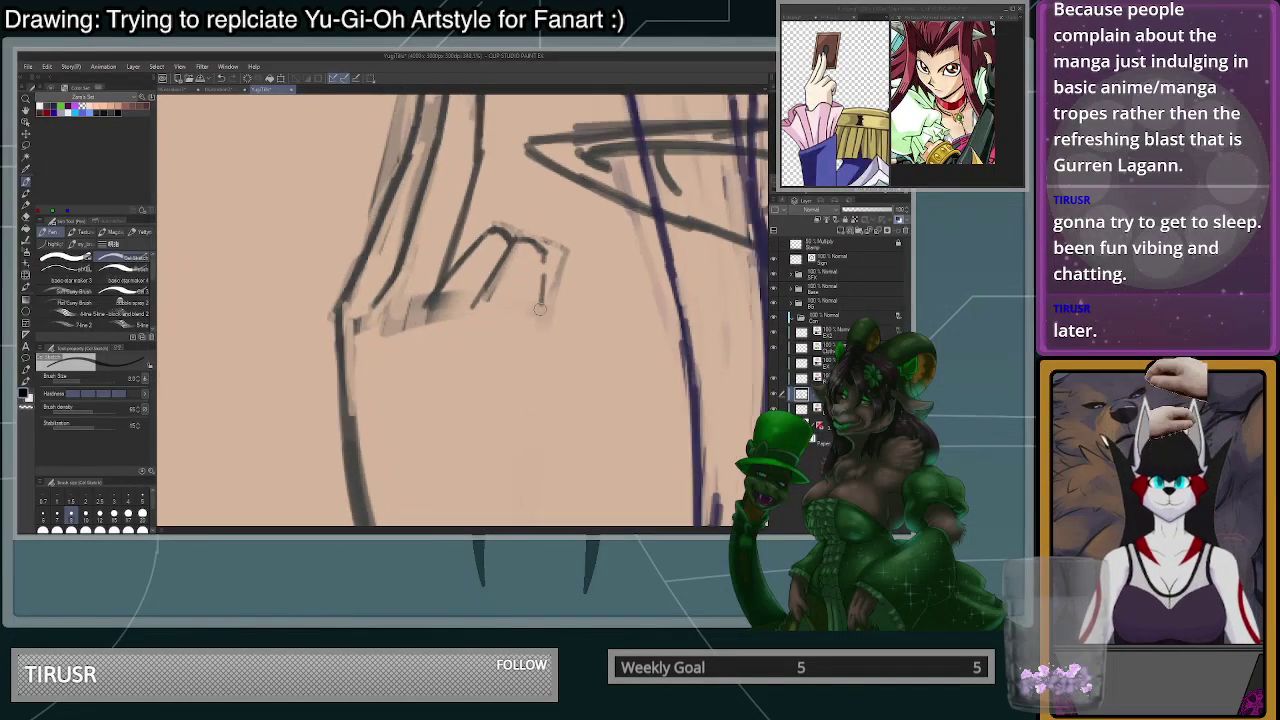
- Try to draw the block hand's inner side as one curve from the wrist up to the second bent finger
scroll(541, 380, up, 2)
mouse_move(517, 470)
mouse_down()
mouse_move(529, 338)
mouse_move(536, 395)
mouse_move(538, 292)
mouse_up()
key(ctrl+z)
key(ctrl+z)
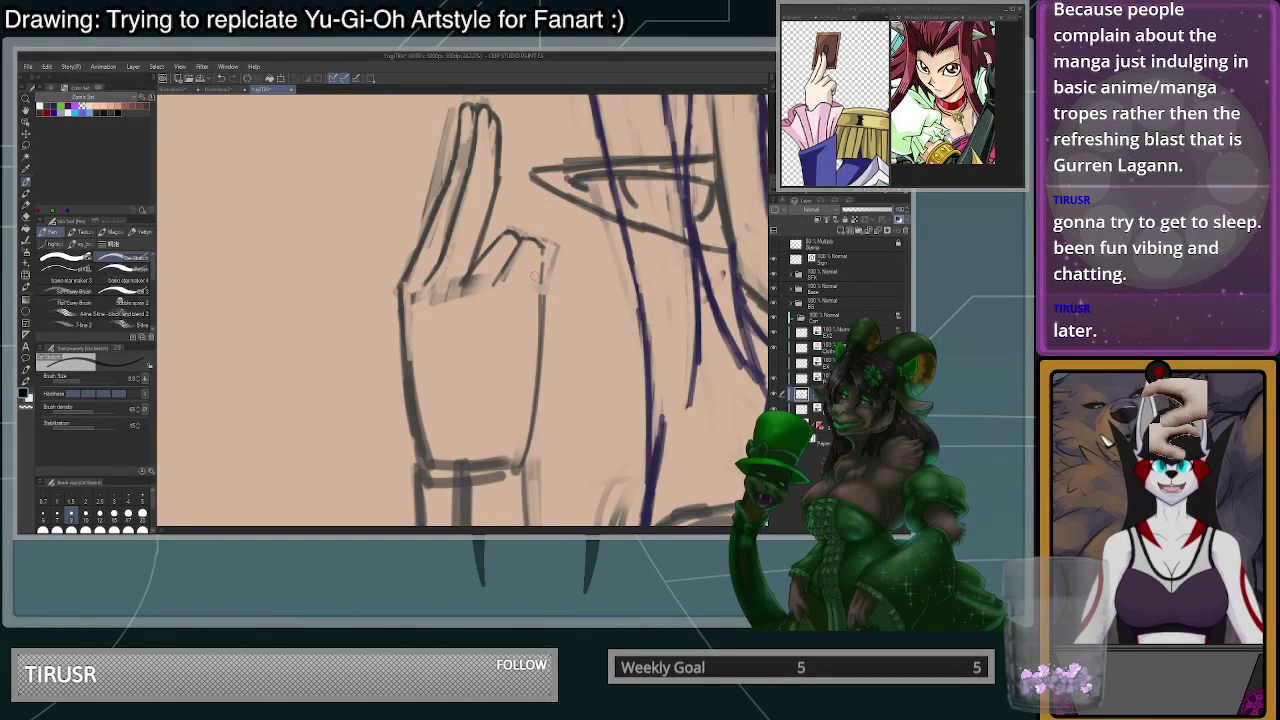
key(ctrl+z)
drag(520, 466, 546, 286)
key(ctrl+z)
key(ctrl+z)
- Draw the hand's inner side from the second bent finger down to the wrist and clean up its lower end
scroll(540, 360, up, 2)
scroll(540, 380, down, 3)
scroll(536, 402, up, 4)
scroll(537, 402, up, 2)
mouse_move(546, 318)
mouse_down()
mouse_move(560, 387)
mouse_move(546, 488)
mouse_up()
scroll(557, 320, down, 4)
key(c)
mouse_move(554, 434)
mouse_down()
mouse_move(540, 501)
mouse_move(545, 460)
mouse_up()
key(c)
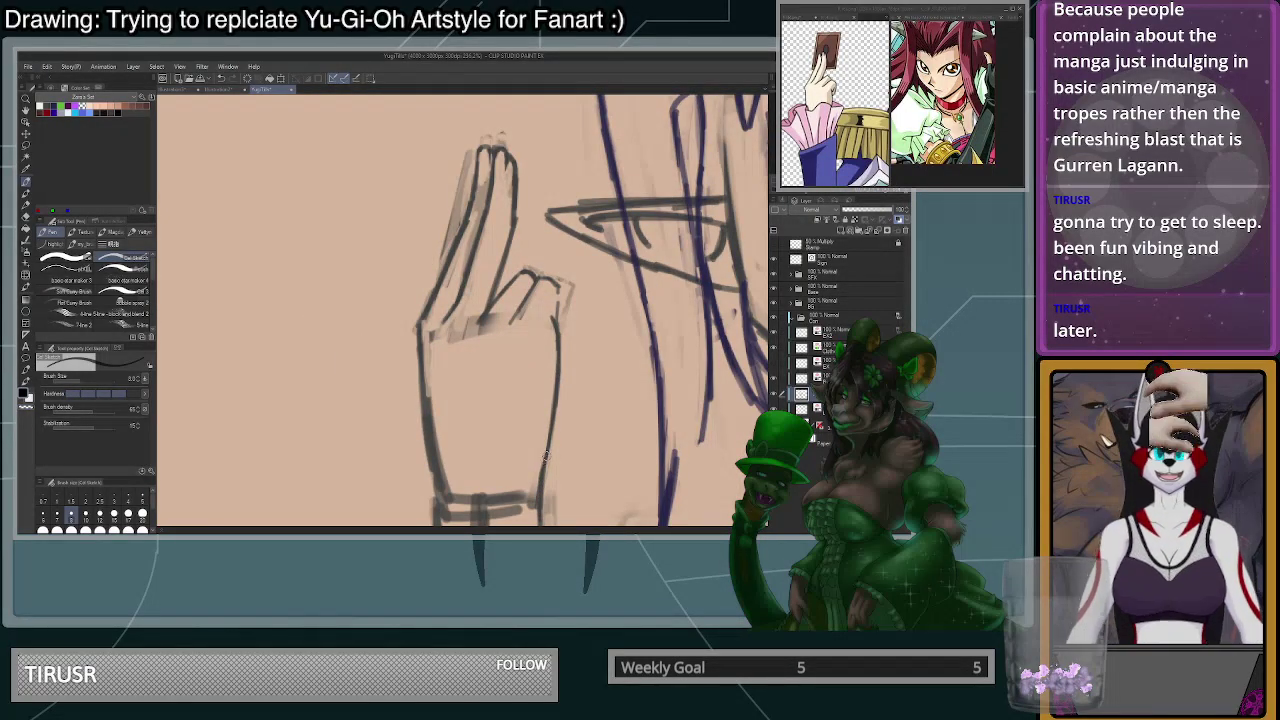
- Sketch the folded tip of the second bent finger overlapping the hand's side and trim the strokes at their junction
scroll(544, 458, up, 3)
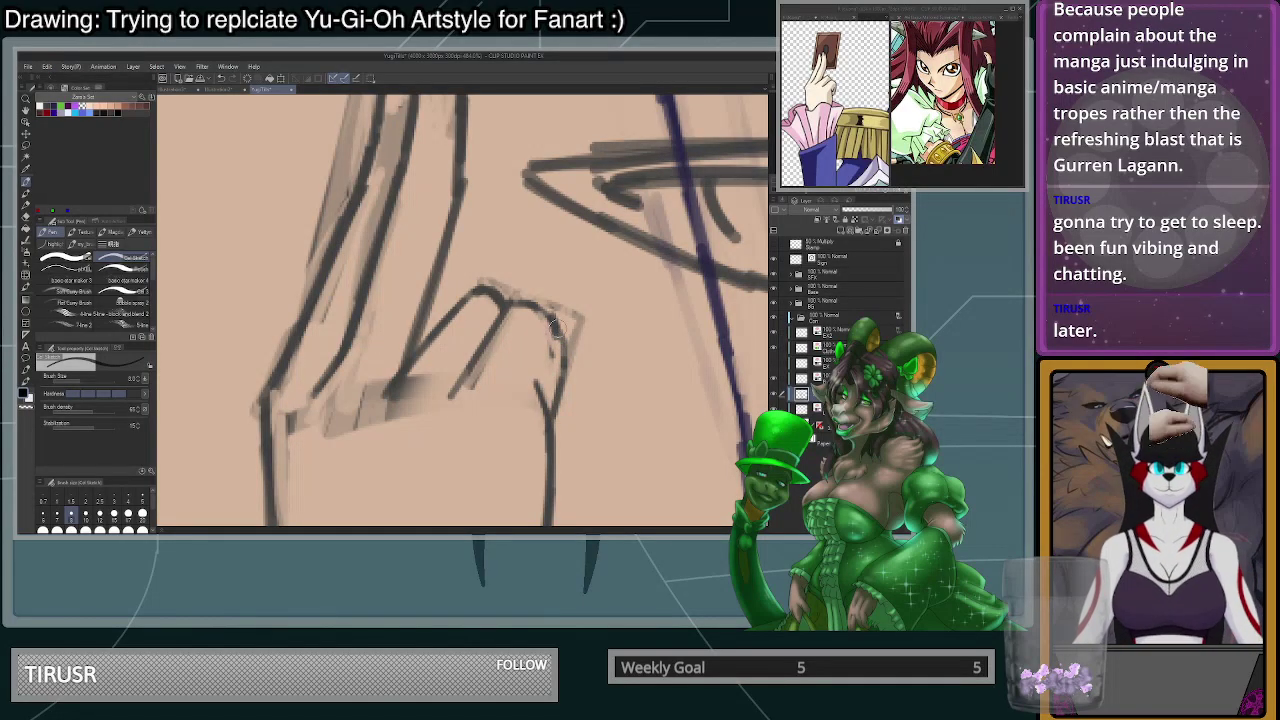
scroll(547, 354, down, 5)
scroll(547, 354, up, 6)
scroll(547, 352, up, 3)
key(c)
drag(555, 345, 545, 400)
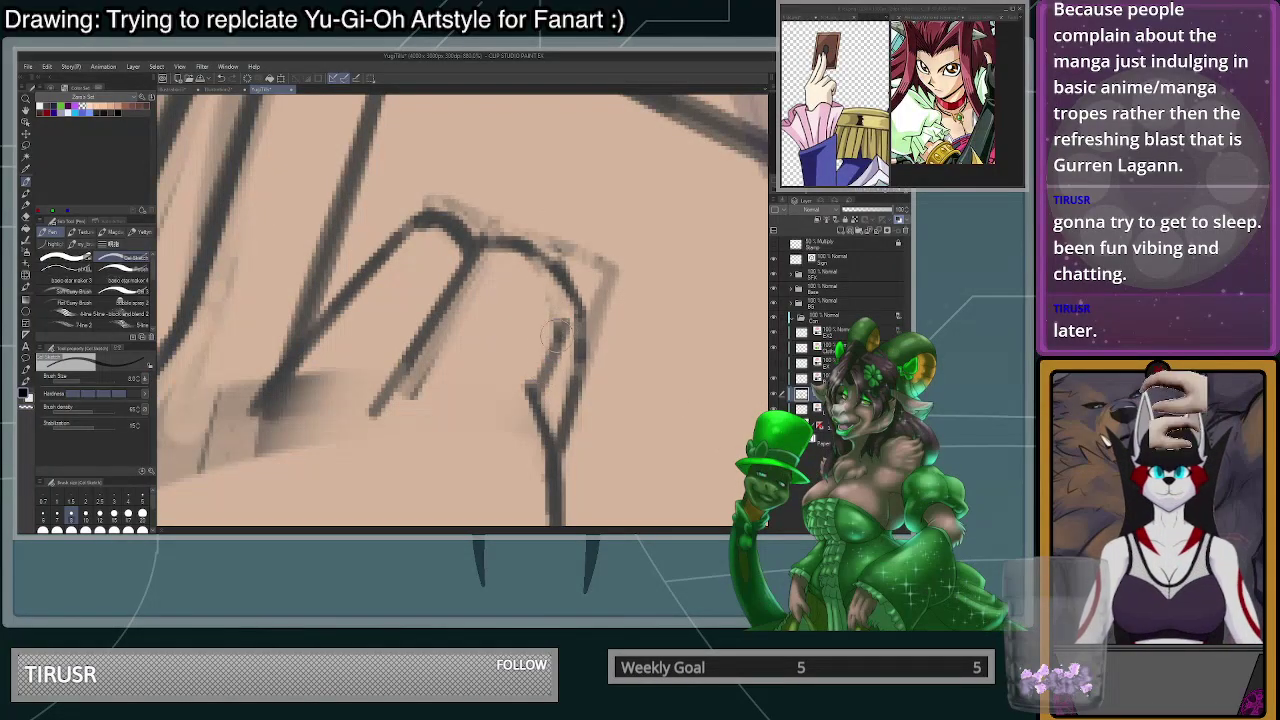
key(c)
key(c)
mouse_move(524, 385)
mouse_down()
mouse_move(547, 440)
mouse_move(535, 460)
mouse_up()
key(c)
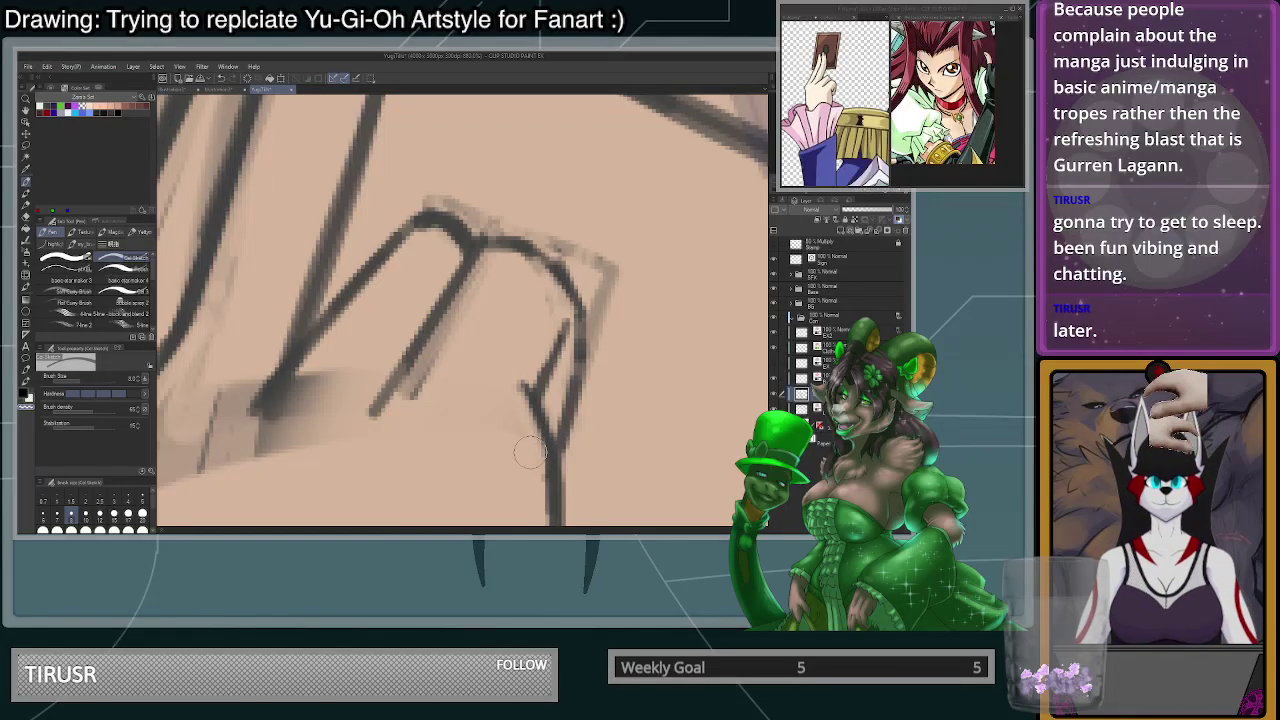
- Lasso-select the two bent fingers down to where they join the block hand
scroll(535, 460, down, 4)
scroll(538, 368, down, 3)
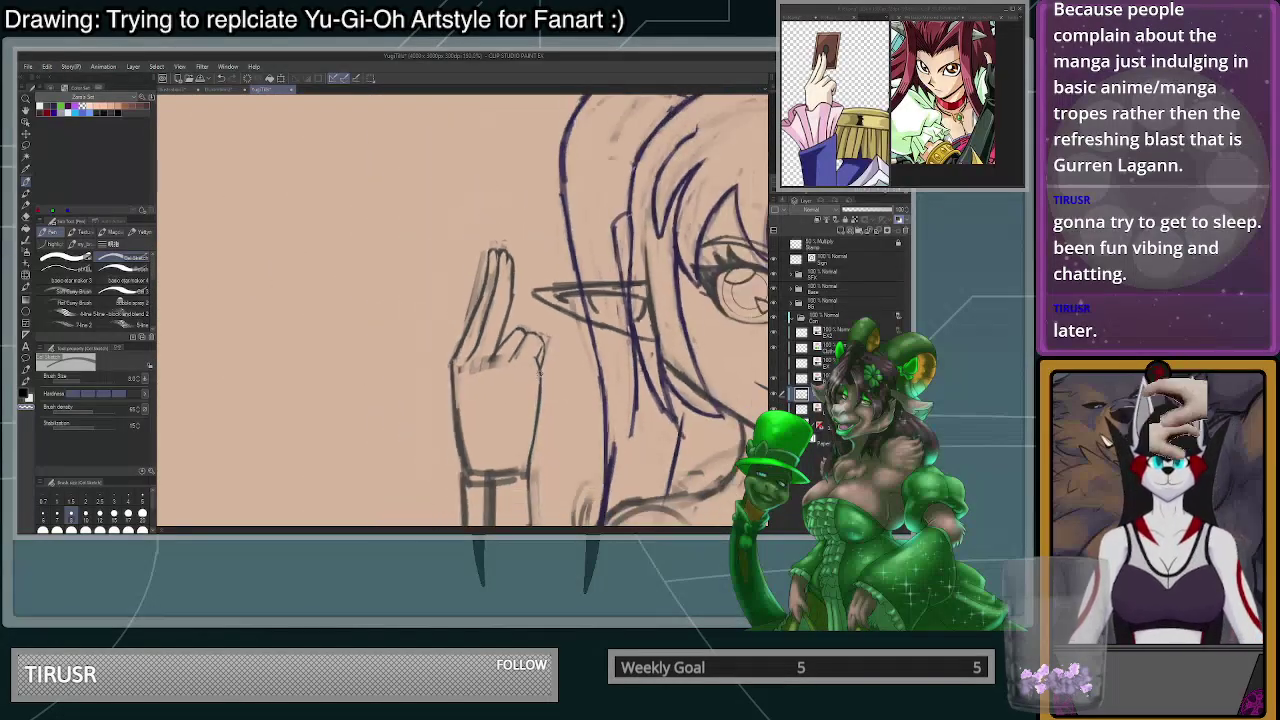
scroll(540, 378, up, 2)
scroll(540, 380, down, 3)
scroll(493, 283, up, 5)
scroll(493, 282, up, 1)
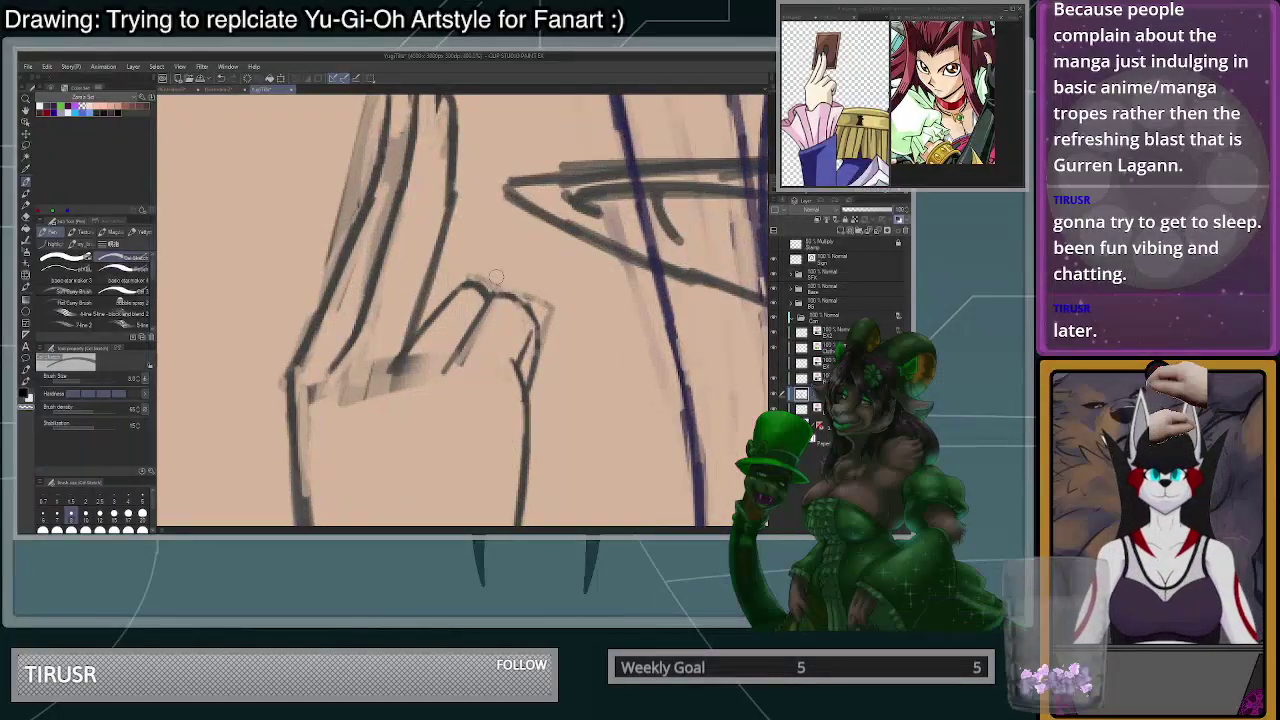
key(m)
mouse_move(447, 436)
mouse_down()
mouse_move(492, 427)
mouse_move(511, 390)
mouse_up()
drag(503, 254, 498, 258)
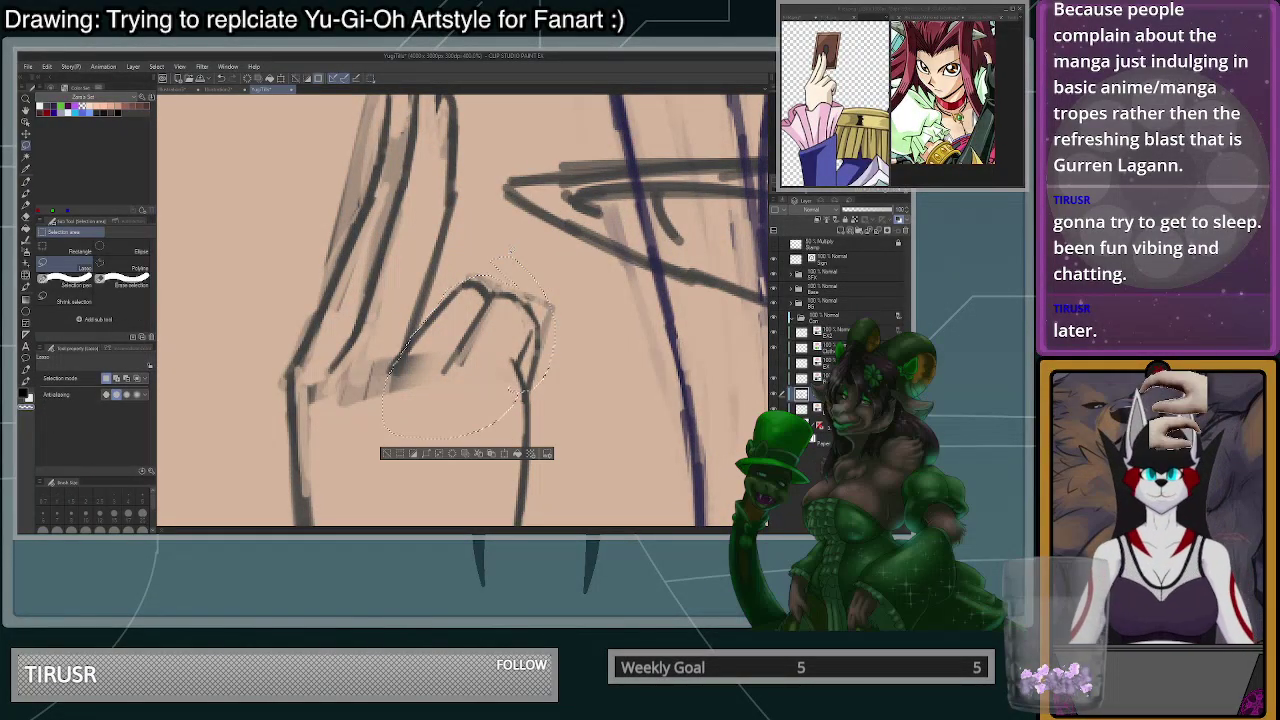
mouse_move(376, 404)
mouse_down()
mouse_move(430, 324)
mouse_move(378, 432)
mouse_move(418, 355)
mouse_up()
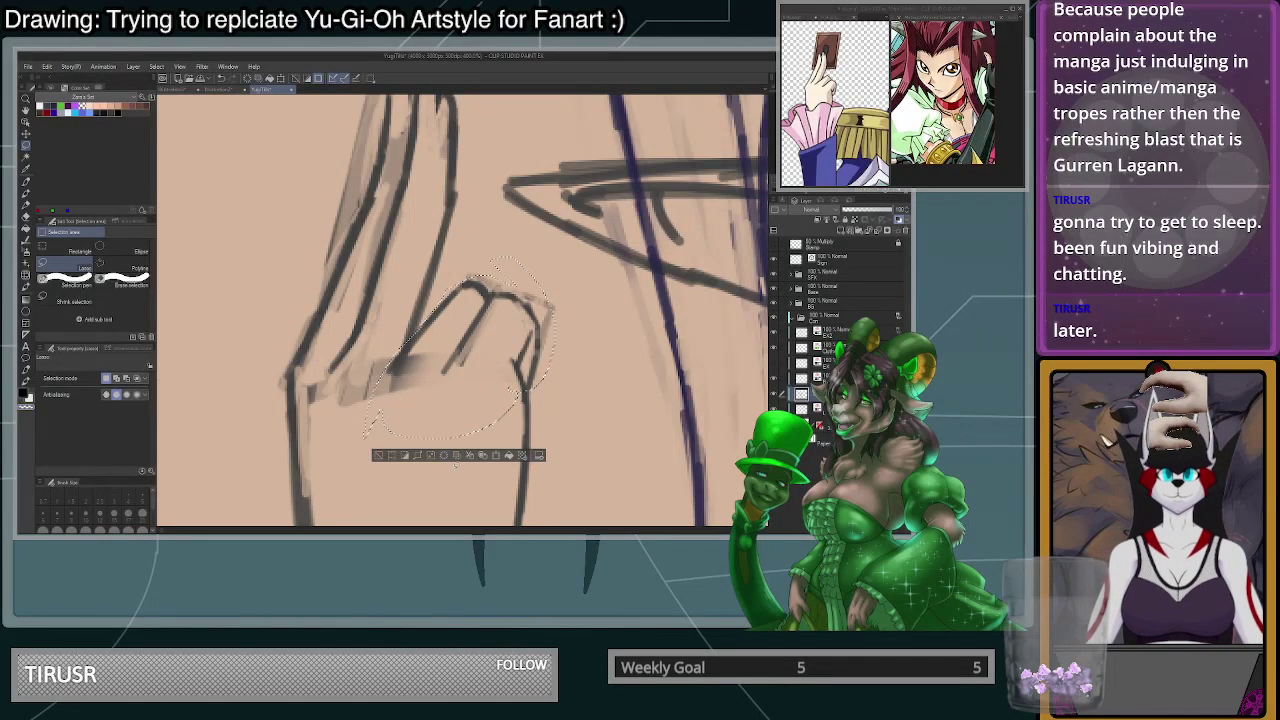
- Fade the selected bent-finger sketch into a light guide with a size 100 transparent brush, and clear the selection
key(p)
click(142, 530)
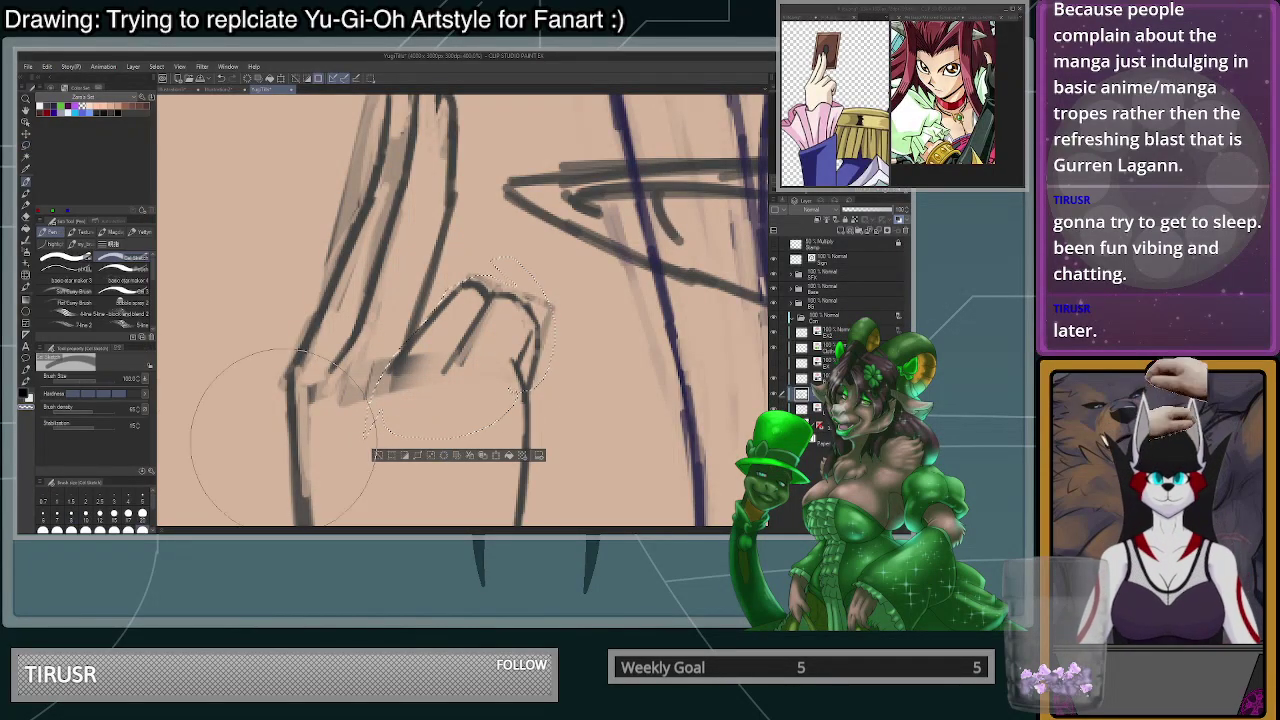
mouse_move(452, 345)
mouse_down()
mouse_move(476, 405)
mouse_move(487, 359)
mouse_move(418, 381)
mouse_up()
key(ctrl+z)
key(c)
drag(547, 306, 430, 380)
key(ctrl+z)
click(377, 459)
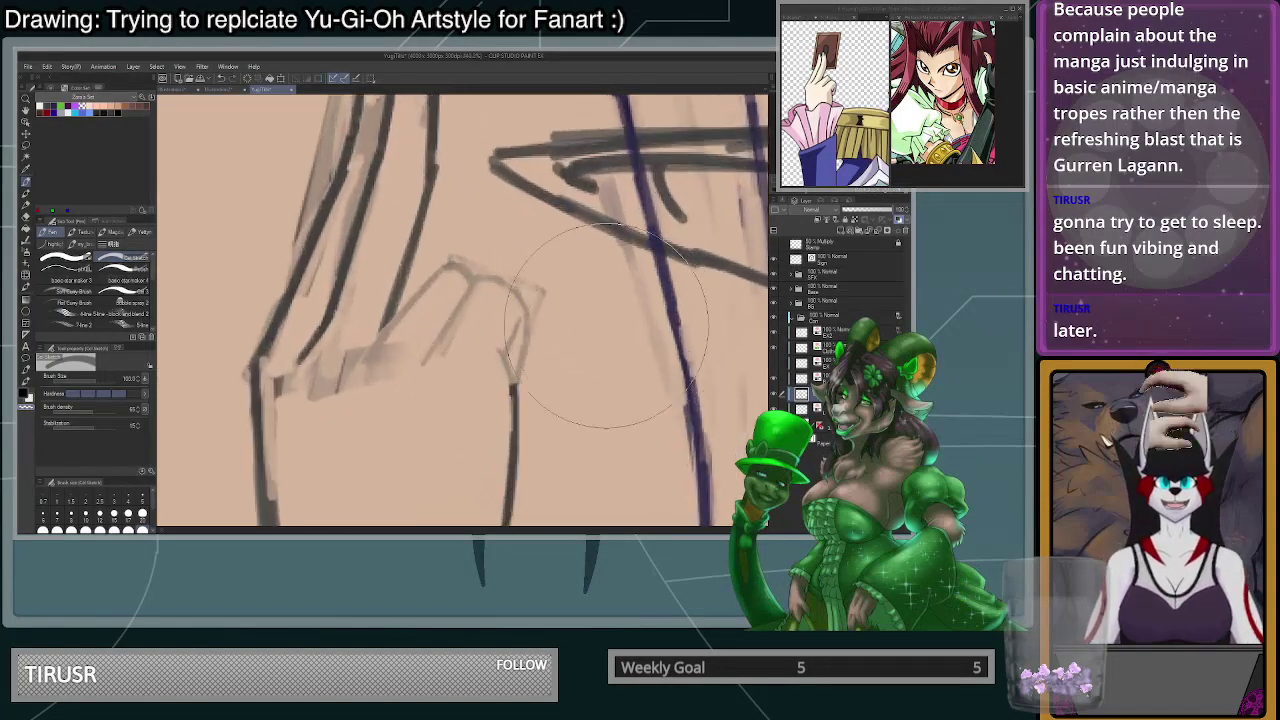
- Try to redraw the first bent finger's outer side over the faded guide with brush size 12
click(100, 514)
key(c)
mouse_move(326, 377)
mouse_down()
mouse_move(372, 320)
mouse_move(345, 355)
mouse_move(366, 325)
mouse_move(456, 271)
mouse_up()
key(ctrl+z)
key(ctrl+z)
key(ctrl+z)
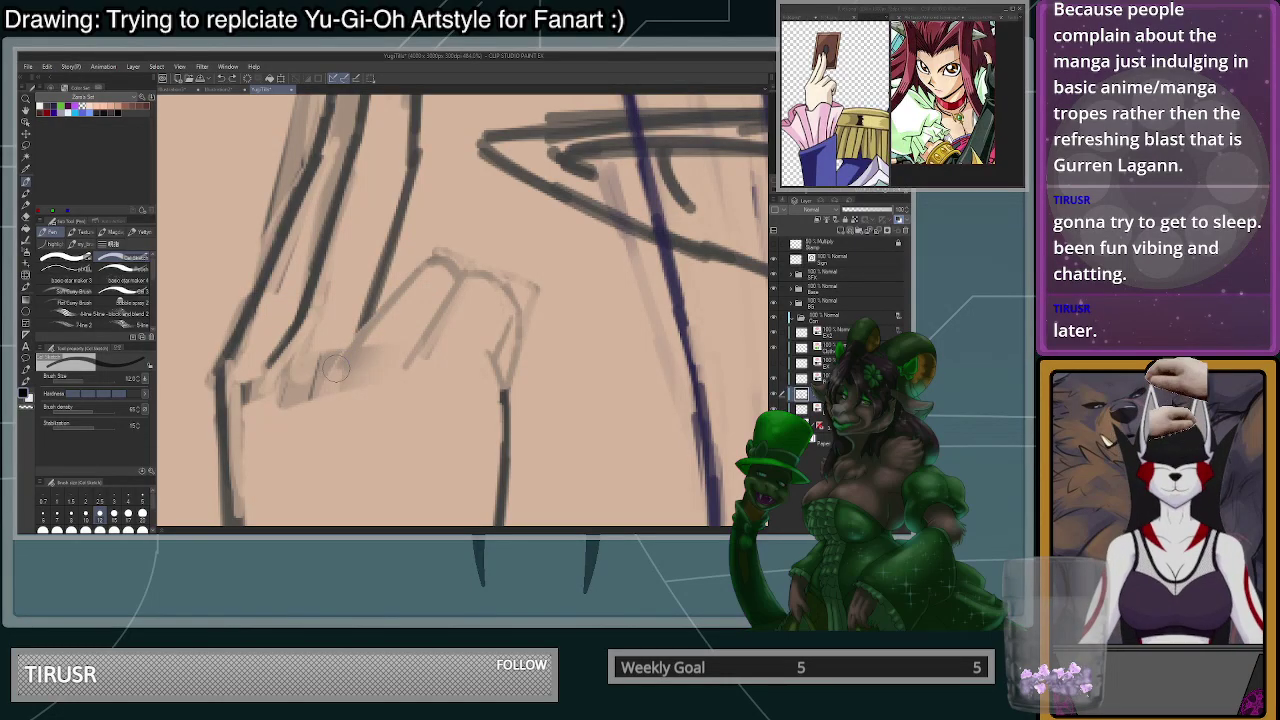
- Draw a flatter slanted line for the first bent finger and a short knuckle arch at its upper end
drag(333, 366, 383, 336)
drag(490, 273, 342, 364)
key(ctrl+z)
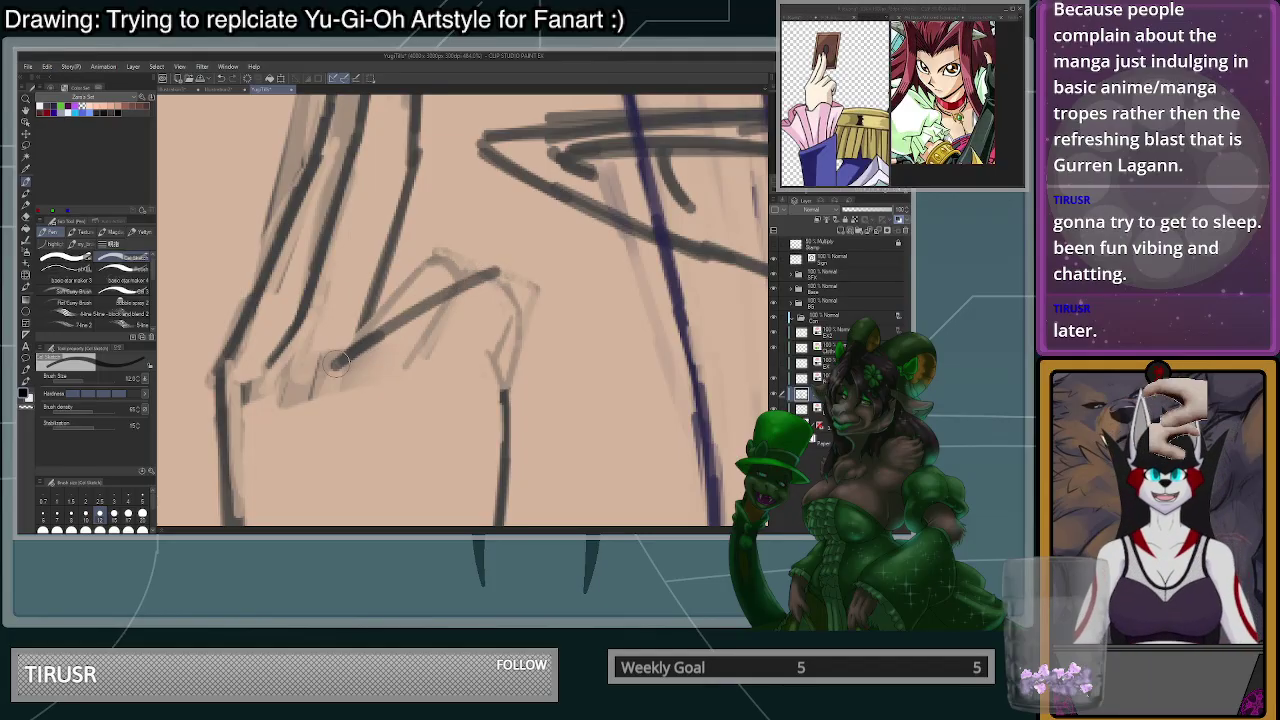
key(c)
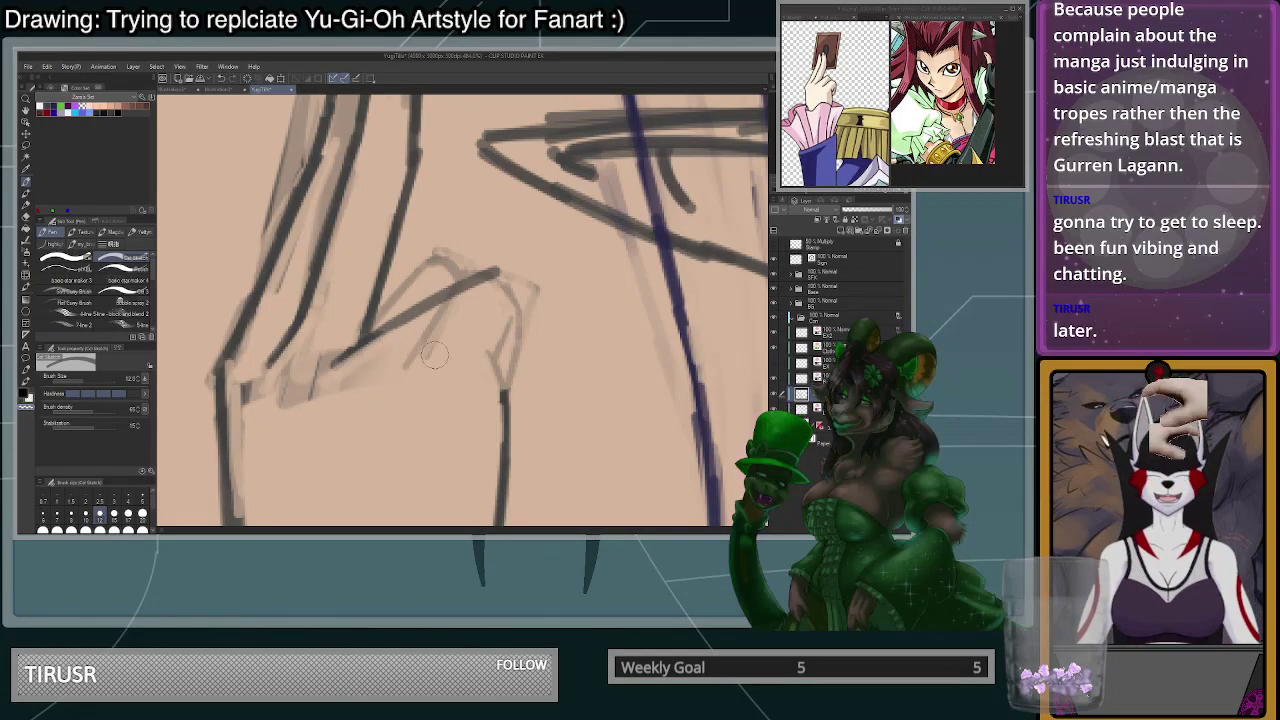
mouse_move(521, 332)
mouse_down()
mouse_move(505, 290)
mouse_move(476, 268)
mouse_move(450, 292)
mouse_move(545, 312)
mouse_up()
scroll(556, 351, down, 5)
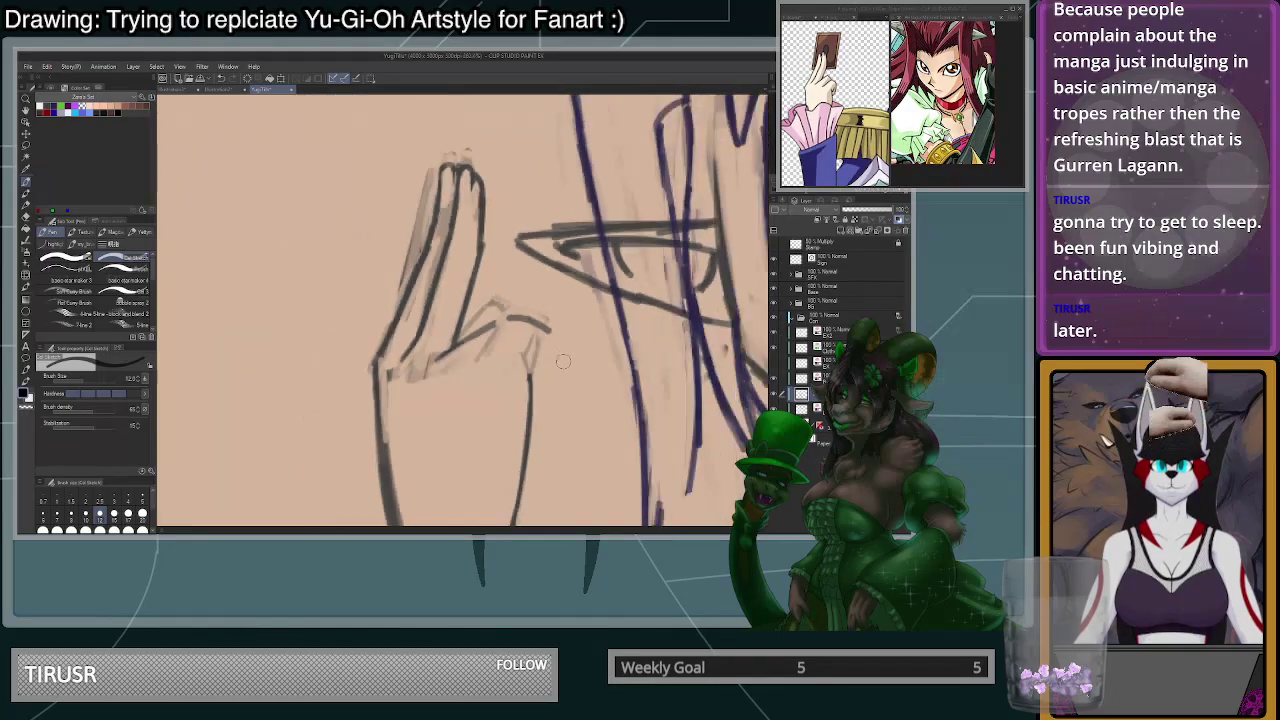
scroll(562, 370, up, 5)
mouse_move(531, 271)
mouse_down()
mouse_move(536, 337)
mouse_move(510, 420)
mouse_move(538, 368)
mouse_up()
key(ctrl+z)
- Extend the knuckle arch into a rounded outer curve that meets the hand's inner side, with a short crease at the junction
scroll(565, 342, down, 10)
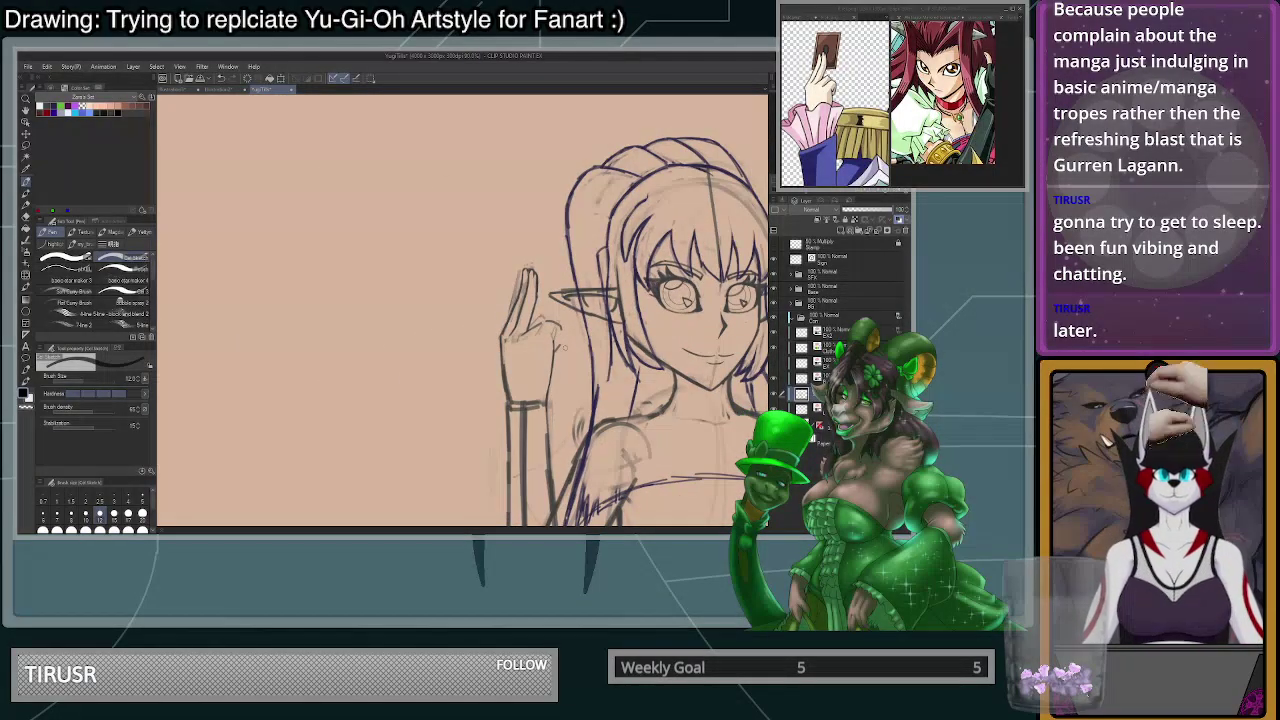
scroll(600, 276, up, 3)
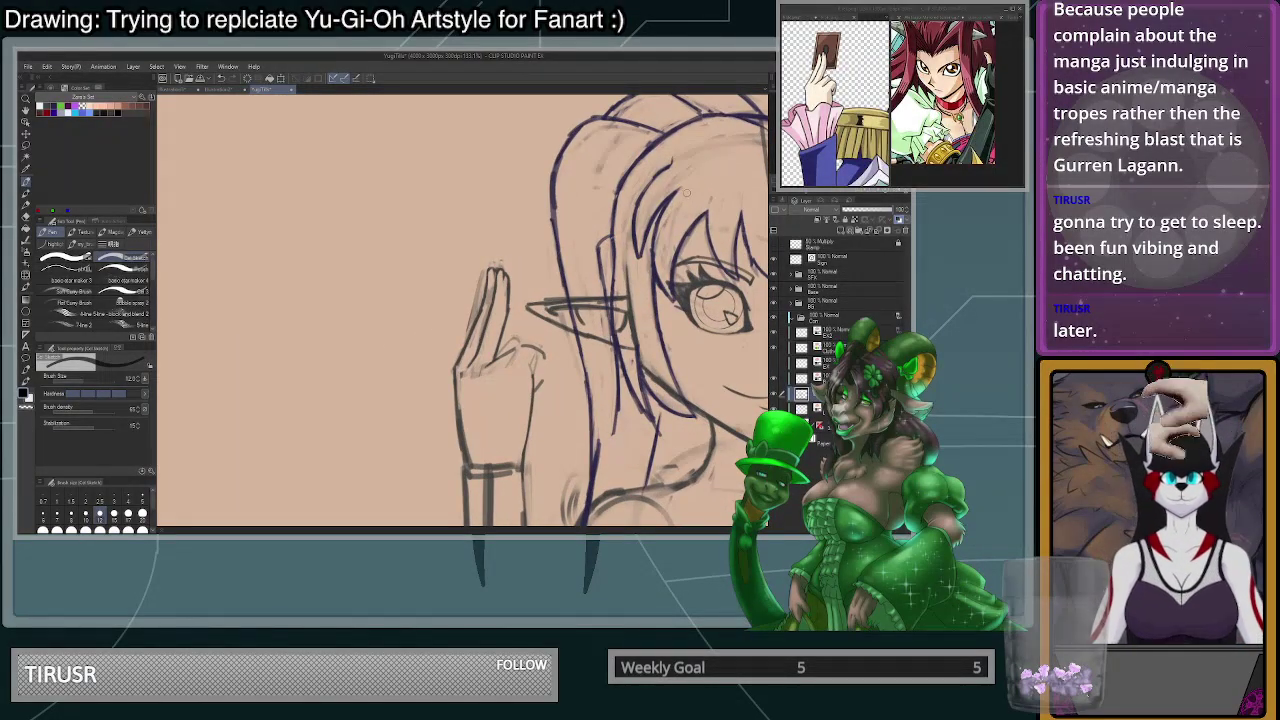
scroll(464, 435, up, 2)
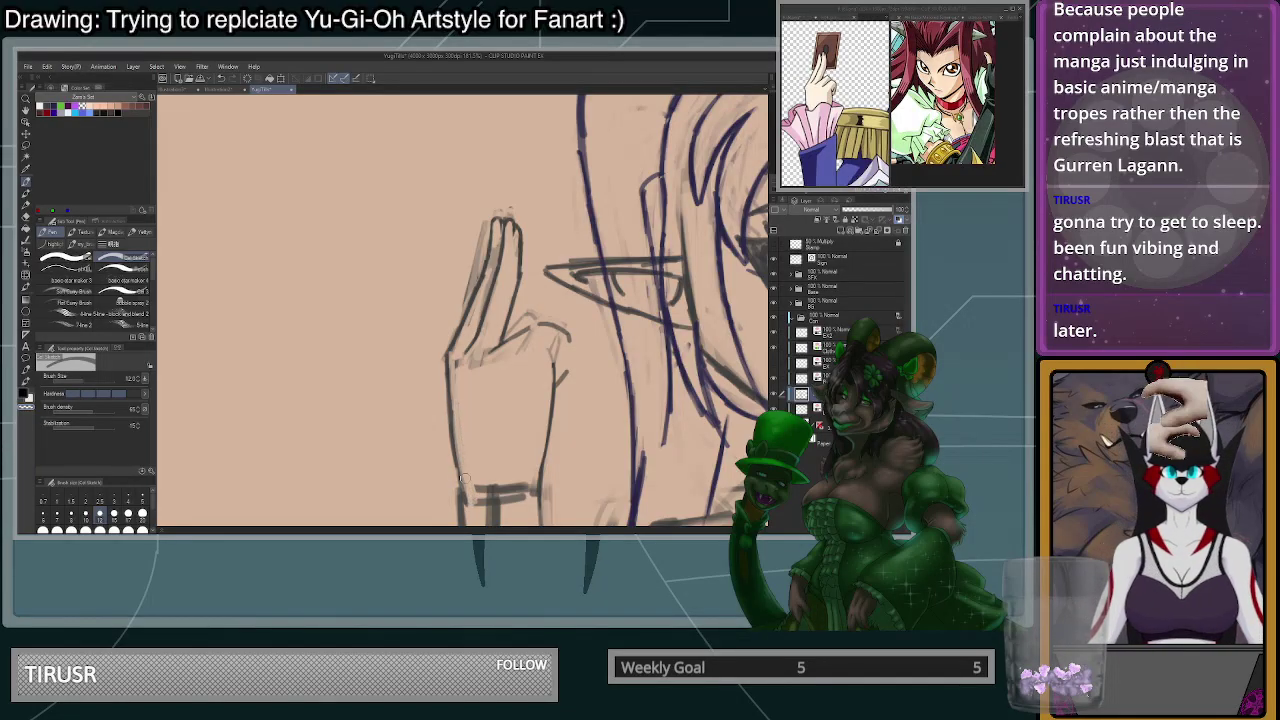
scroll(465, 436, down, 7)
scroll(468, 384, up, 9)
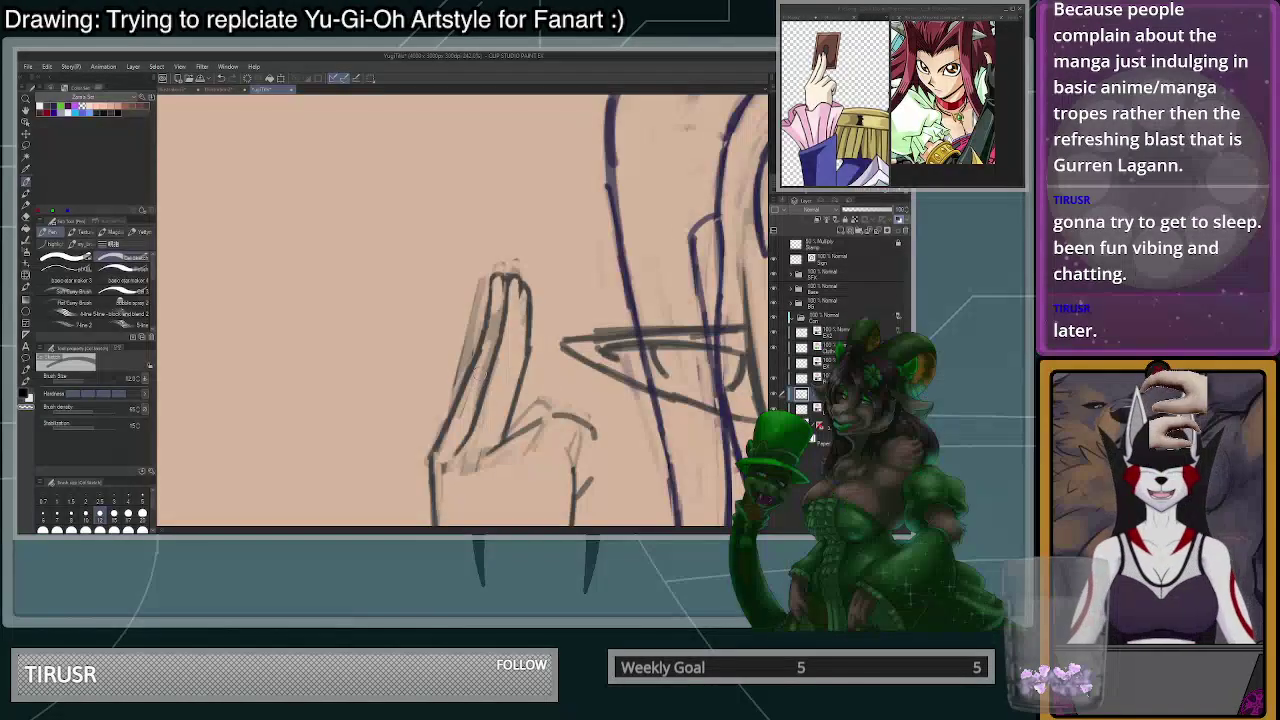
scroll(557, 298, down, 4)
scroll(566, 408, up, 7)
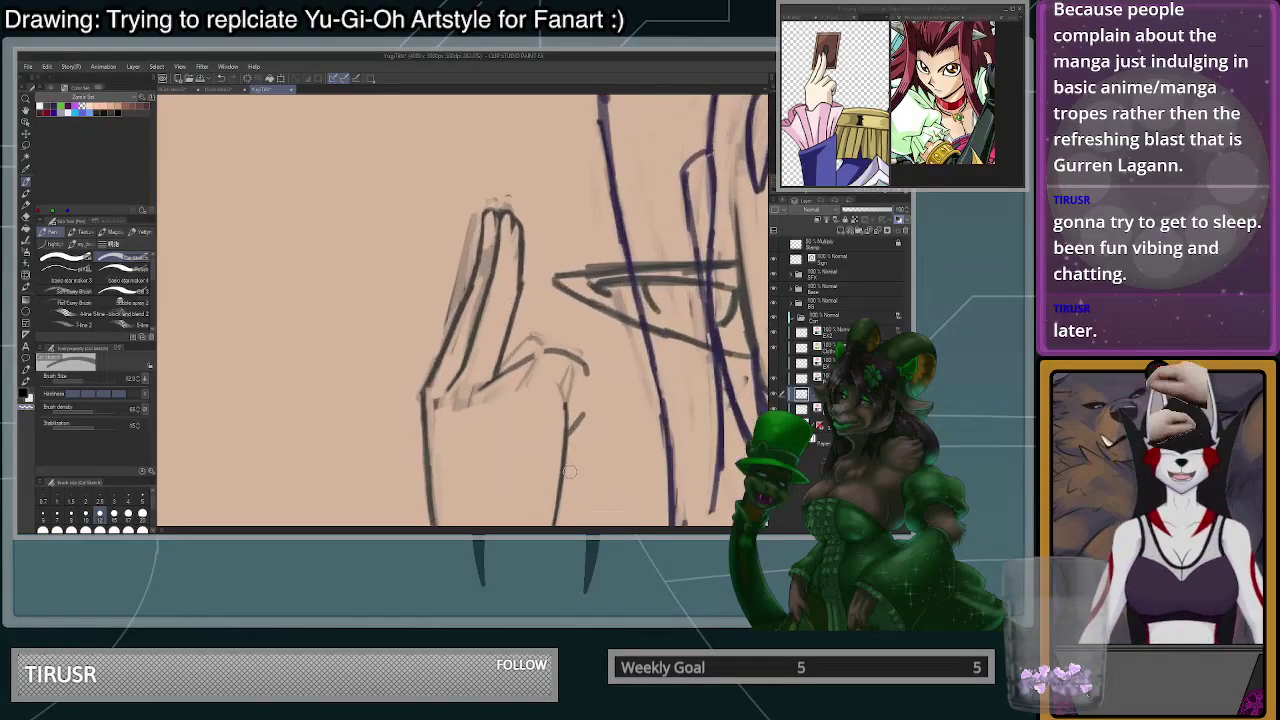
drag(562, 372, 555, 403)
scroll(564, 392, down, 5)
scroll(572, 360, down, 3)
scroll(600, 358, up, 4)
mouse_move(614, 352)
mouse_down()
mouse_move(619, 415)
mouse_move(587, 468)
mouse_up()
drag(604, 394, 587, 421)
key(ctrl+z)
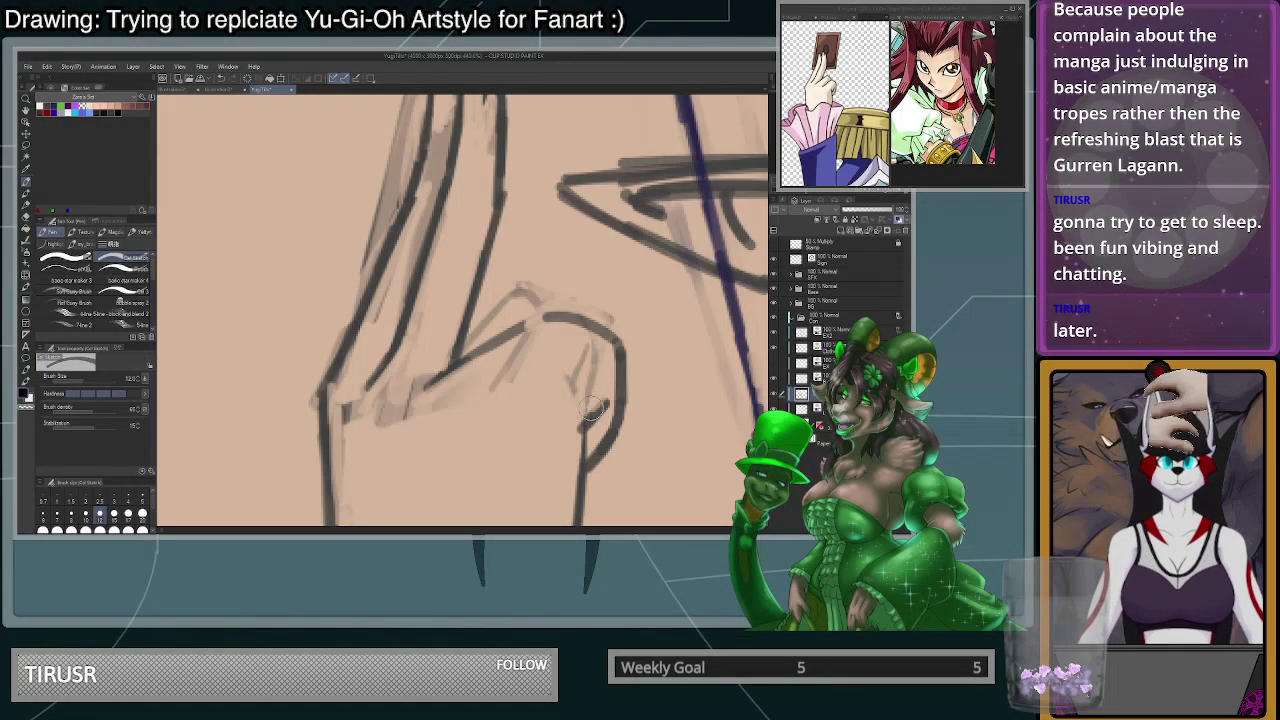
- Draw a second slanted line from the rounded knuckle, parallel to the first, to separate the two bent fingers
scroll(620, 350, down, 2)
scroll(618, 354, up, 5)
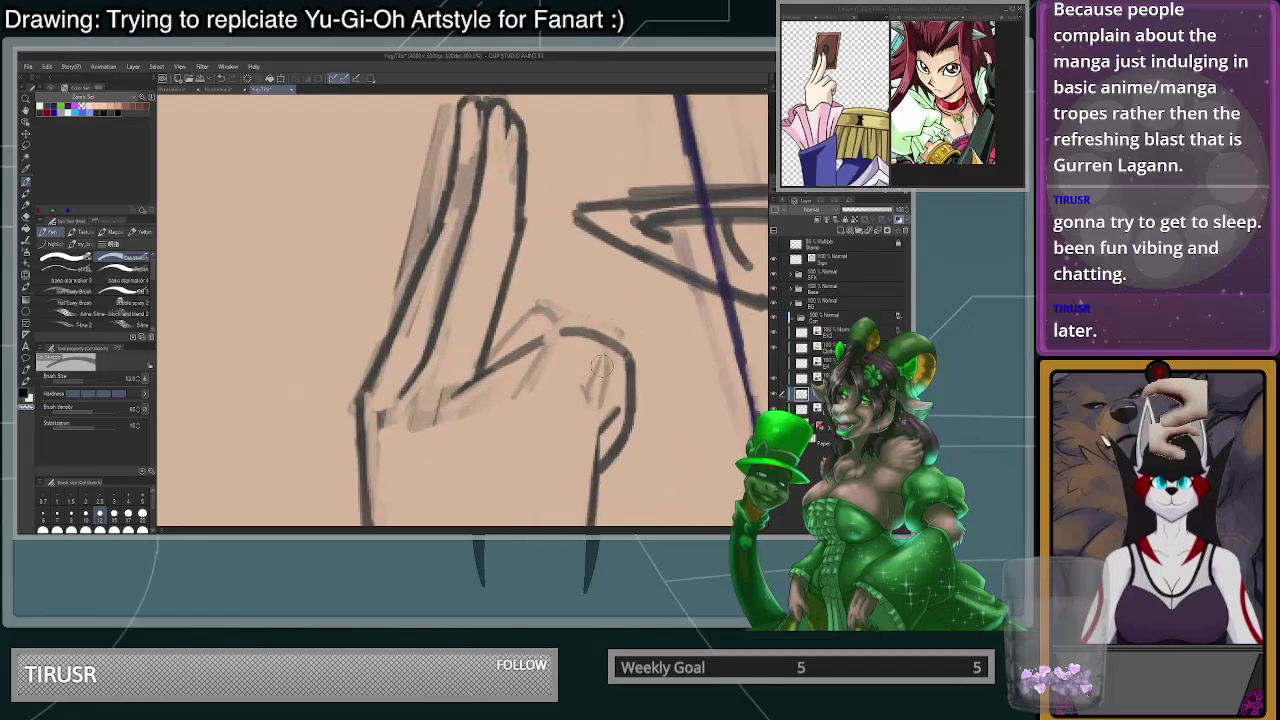
mouse_move(600, 332)
mouse_down()
mouse_move(449, 437)
mouse_move(439, 430)
mouse_up()
key(ctrl+z)
drag(622, 320, 440, 440)
mouse_move(637, 346)
mouse_down()
mouse_move(653, 371)
mouse_move(649, 412)
mouse_up()
- Fade the arch between the two bent fingers and redraw the first finger with its own rounded knuckle
drag(606, 323, 550, 310)
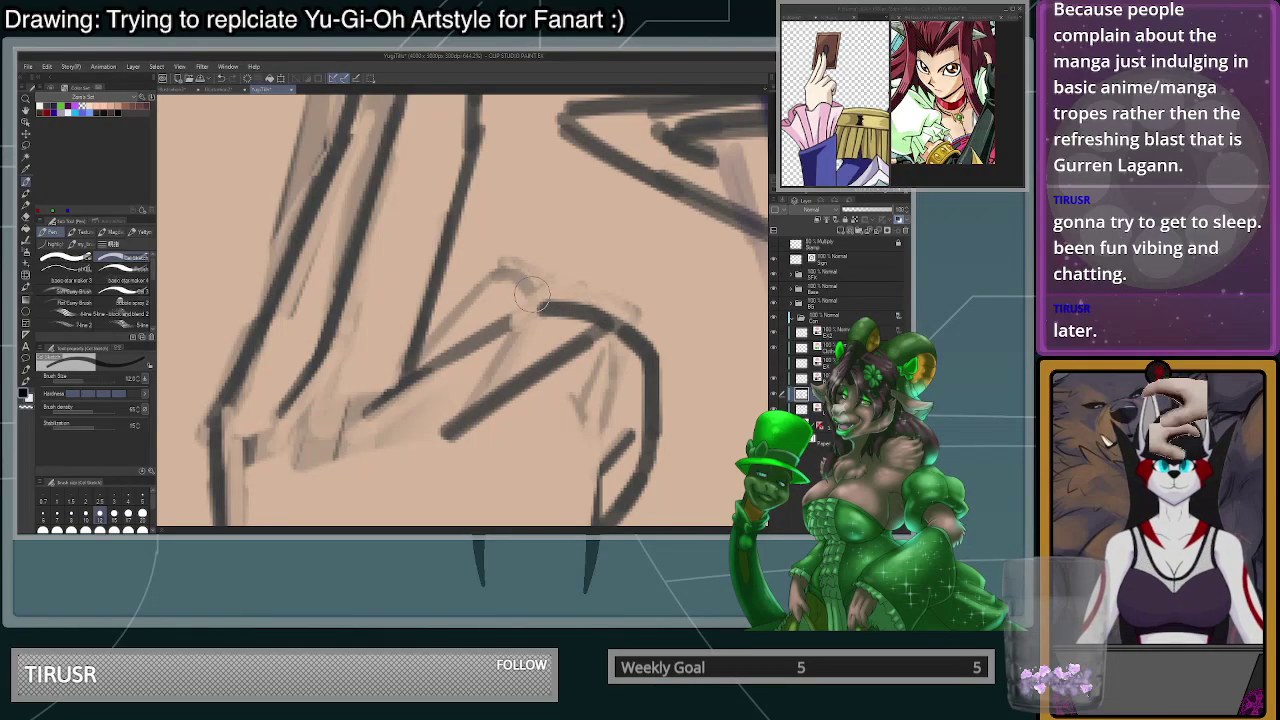
drag(535, 305, 362, 418)
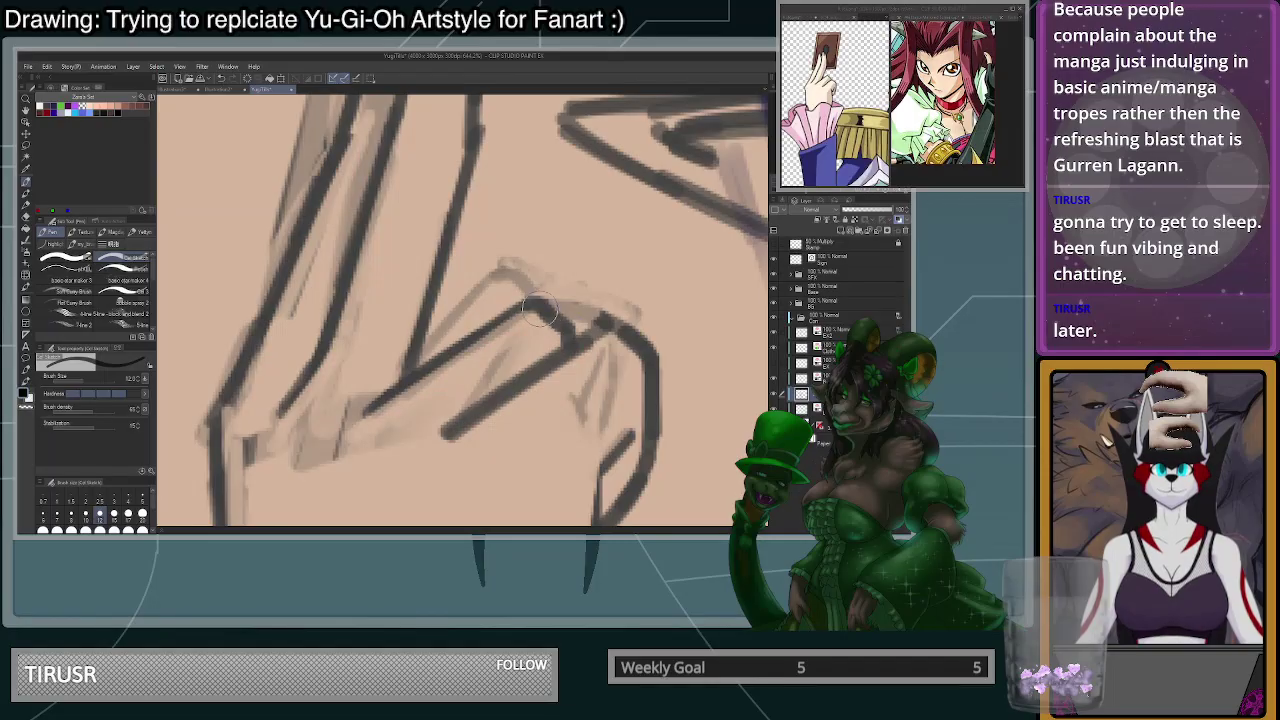
scroll(560, 320, down, 4)
scroll(620, 325, up, 5)
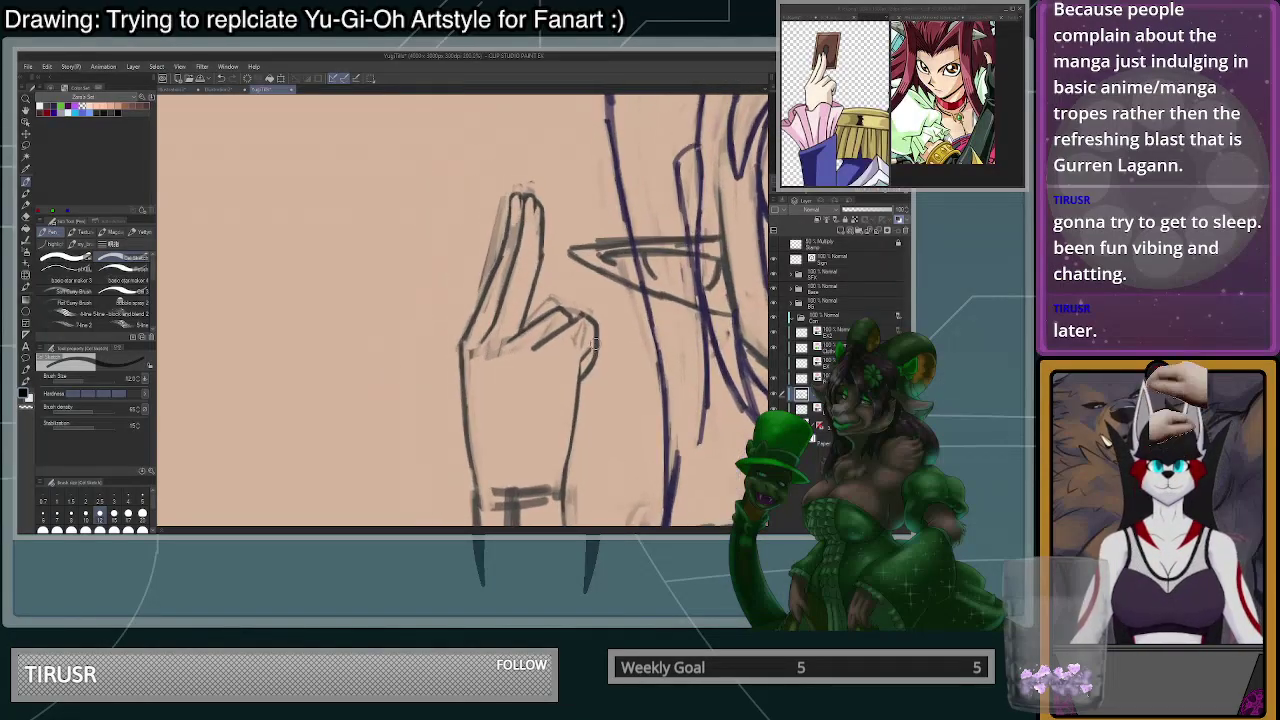
- Clean up the strokes around the bent fingers' knuckles and the outer curve of the raised hand
mouse_move(548, 255)
mouse_down()
mouse_move(578, 258)
mouse_move(600, 300)
mouse_move(600, 365)
mouse_up()
mouse_move(520, 276)
mouse_down()
mouse_move(577, 300)
mouse_move(557, 285)
mouse_move(574, 283)
mouse_move(604, 307)
mouse_move(595, 295)
mouse_move(597, 395)
mouse_up()
mouse_move(594, 318)
mouse_down()
mouse_move(587, 392)
mouse_move(594, 303)
mouse_move(530, 279)
mouse_up()
scroll(626, 301, down, 3)
scroll(651, 310, down, 5)
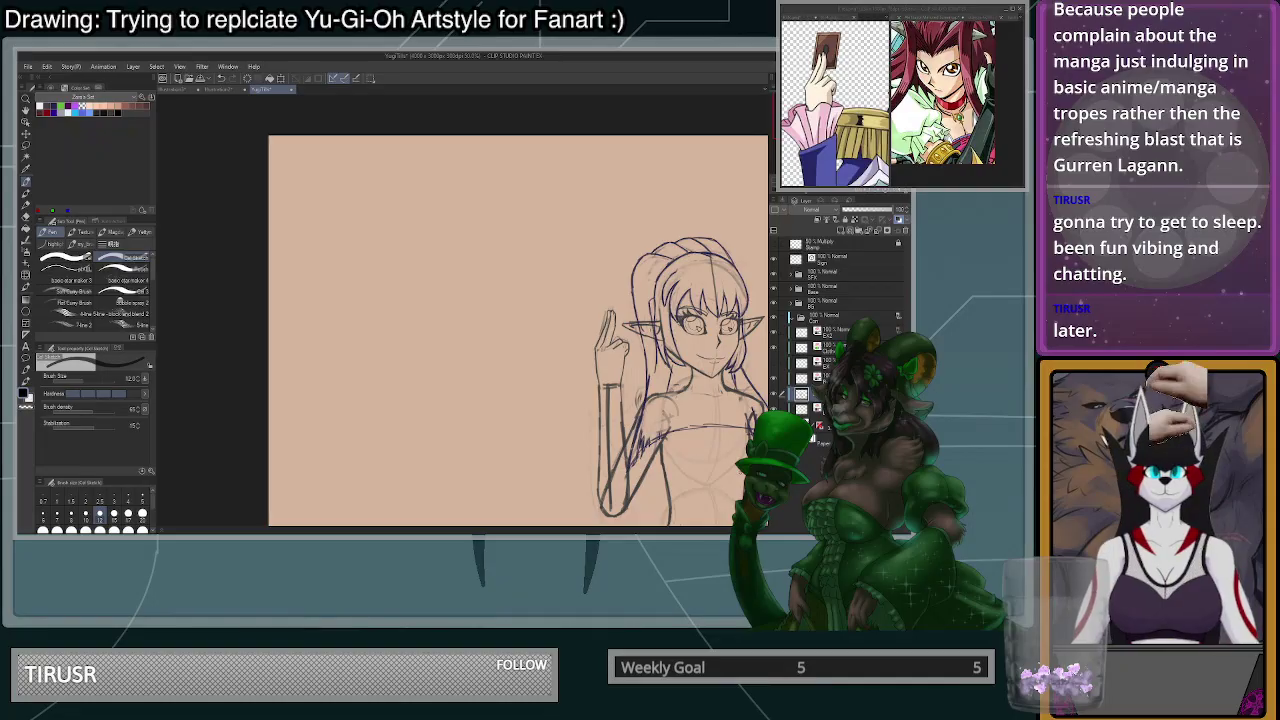
scroll(735, 480, down, 2)
scroll(737, 500, up, 5)
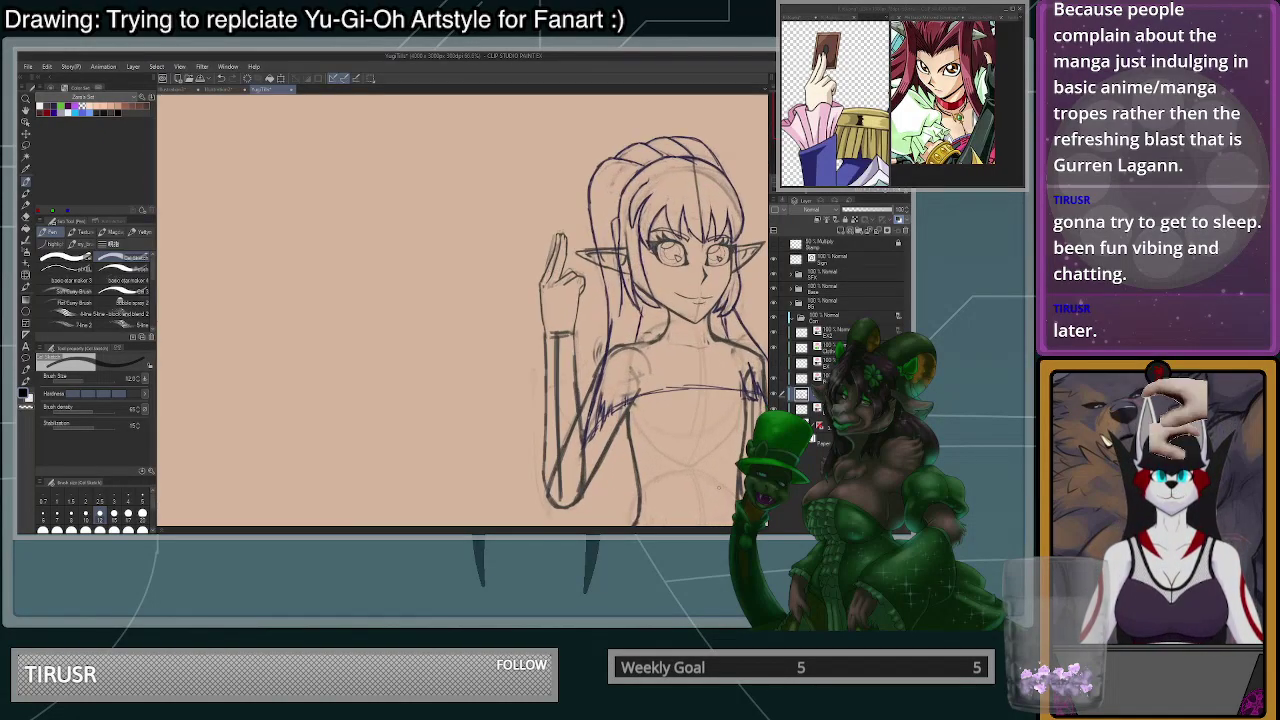
- Erase the leftover construction lines inside the raised wrist and forearm with a size 100 transparent brush
click(142, 529)
key(c)
mouse_move(511, 303)
mouse_down()
mouse_move(505, 458)
mouse_move(521, 370)
mouse_move(527, 436)
mouse_up()
drag(515, 272, 515, 312)
- Check the raised hand and forearm against the proportions of the full figure
scroll(533, 425, down, 2)
scroll(534, 432, down, 1)
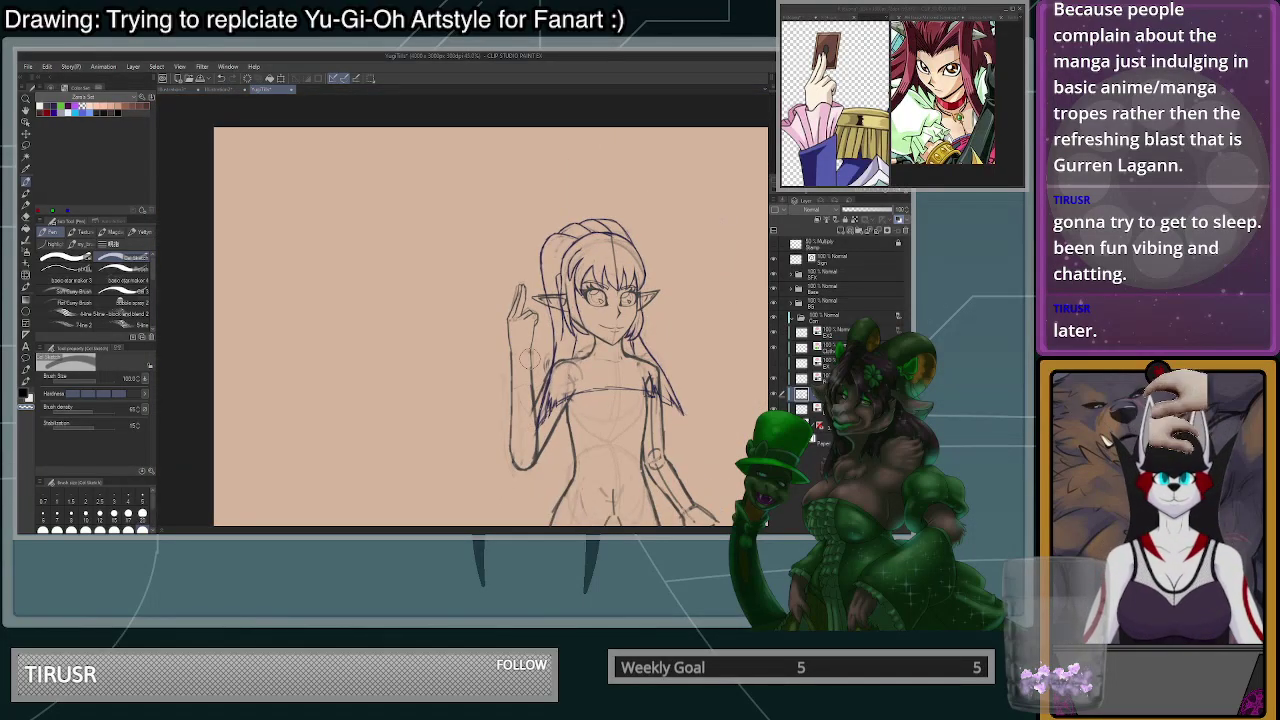
scroll(537, 247, up, 2)
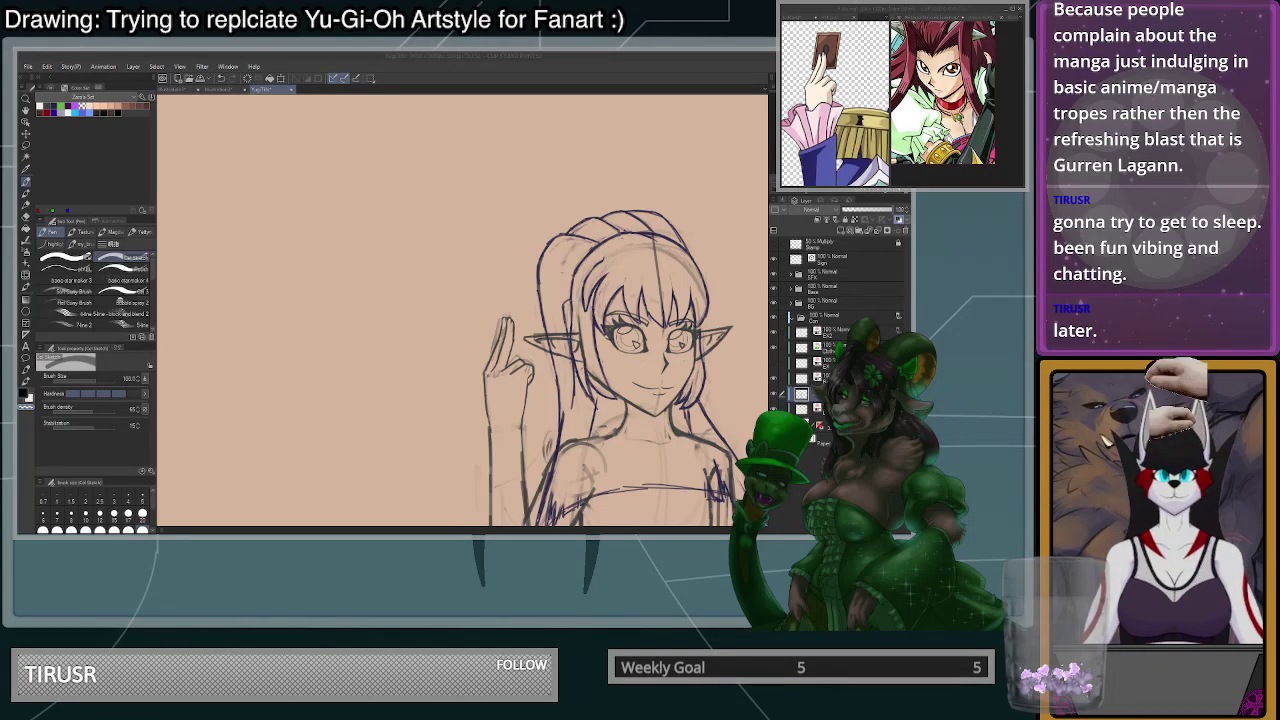
scroll(584, 253, down, 3)
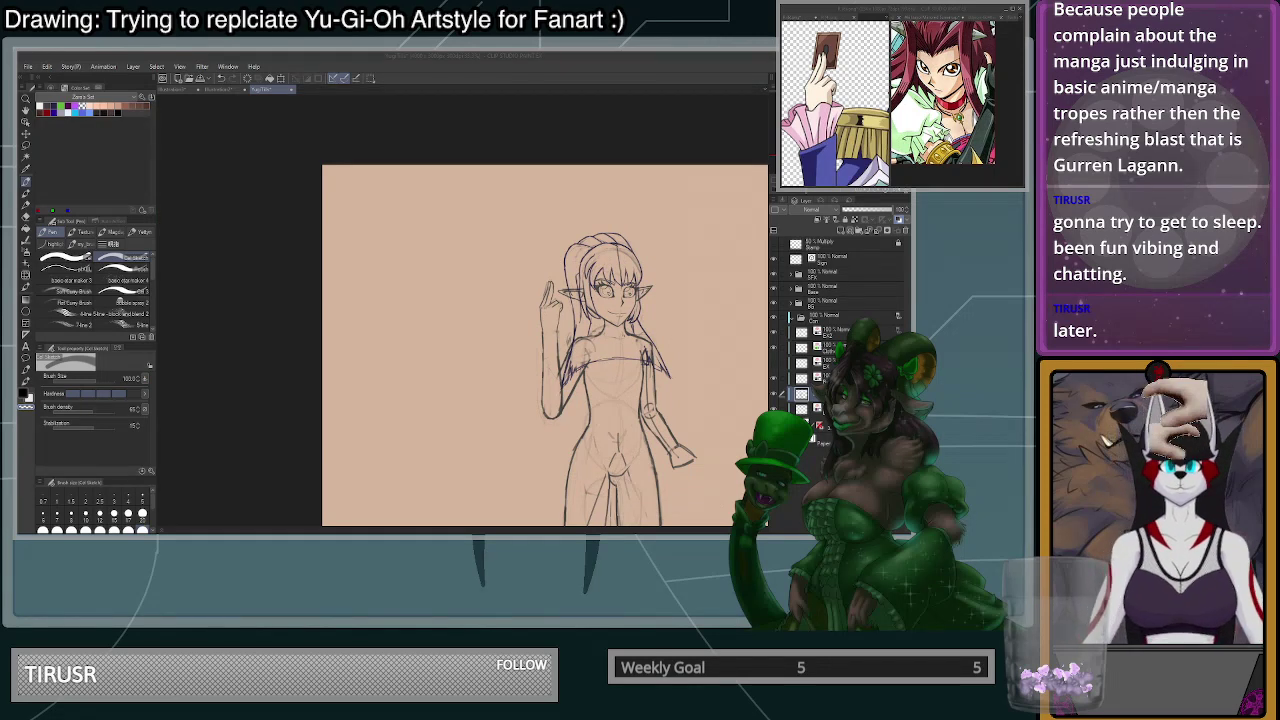
scroll(640, 370, down, 2)
scroll(597, 360, up, 6)
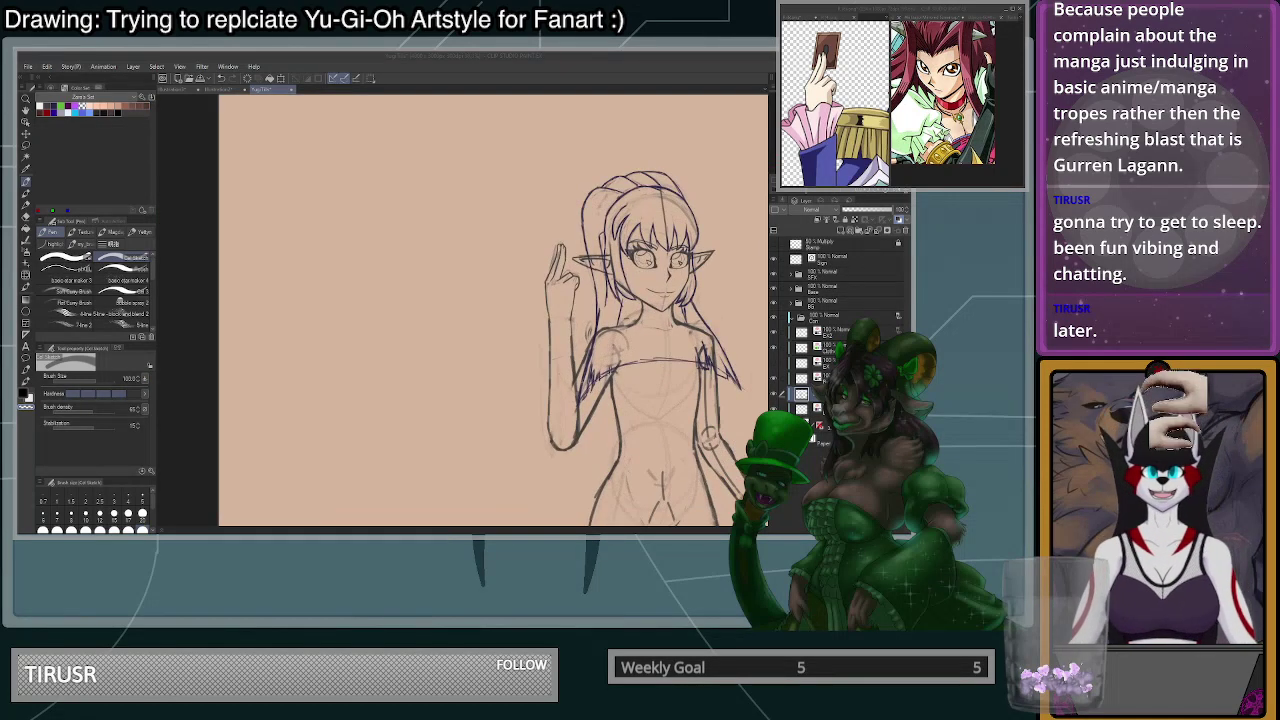
scroll(572, 284, up, 2)
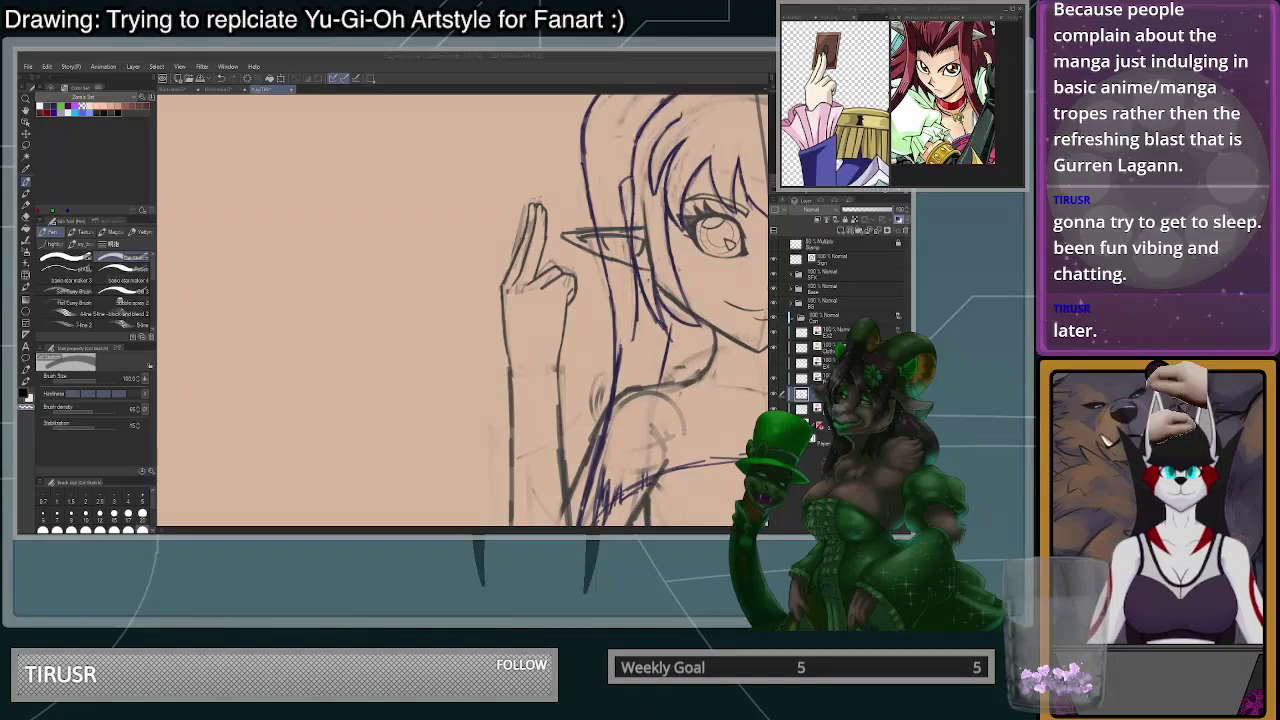
scroll(645, 350, down, 3)
scroll(606, 288, up, 3)
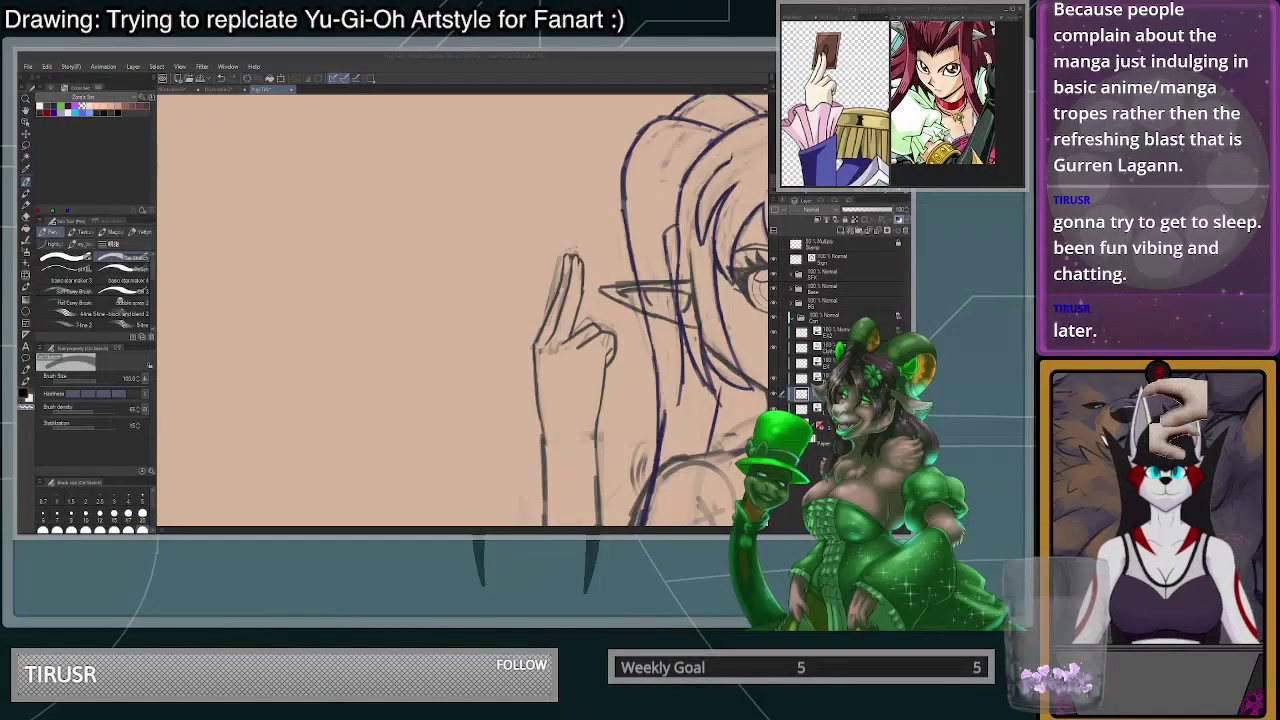
- Try rounded rectangles for the card beside the raised hand, first filled and then outline-only
key(u)
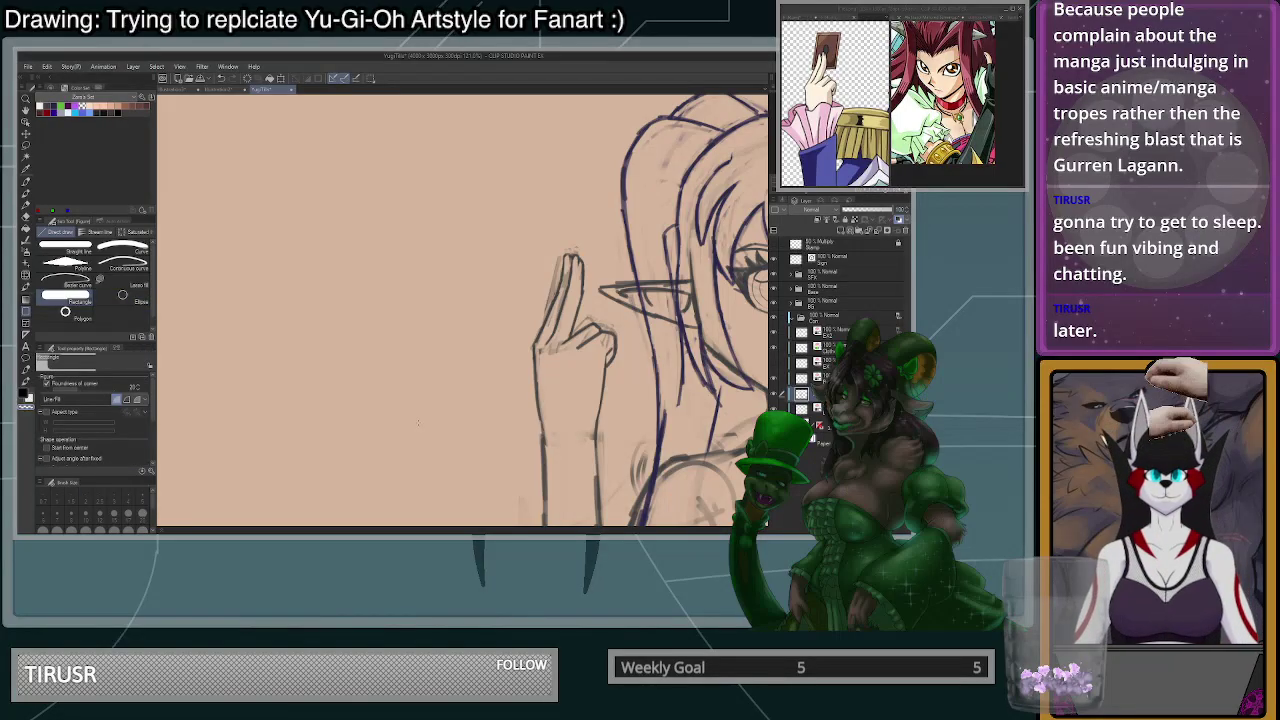
key(c)
drag(258, 235, 389, 459)
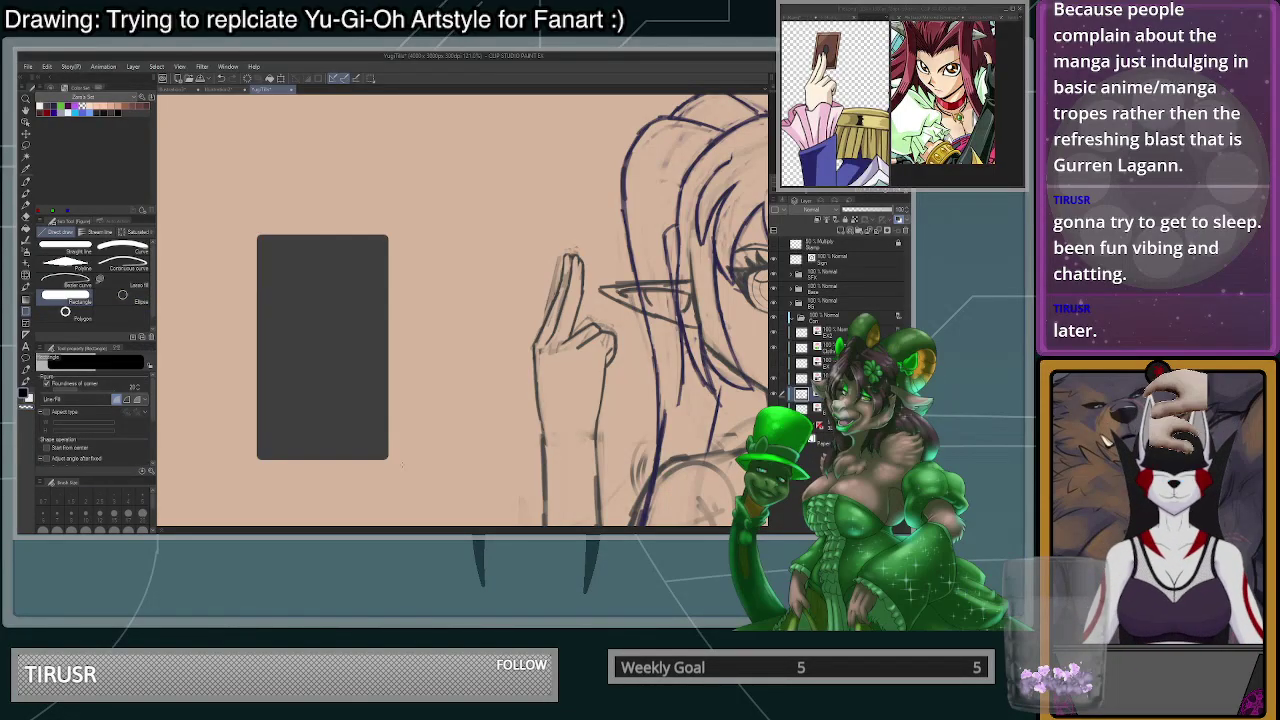
key(ctrl+z)
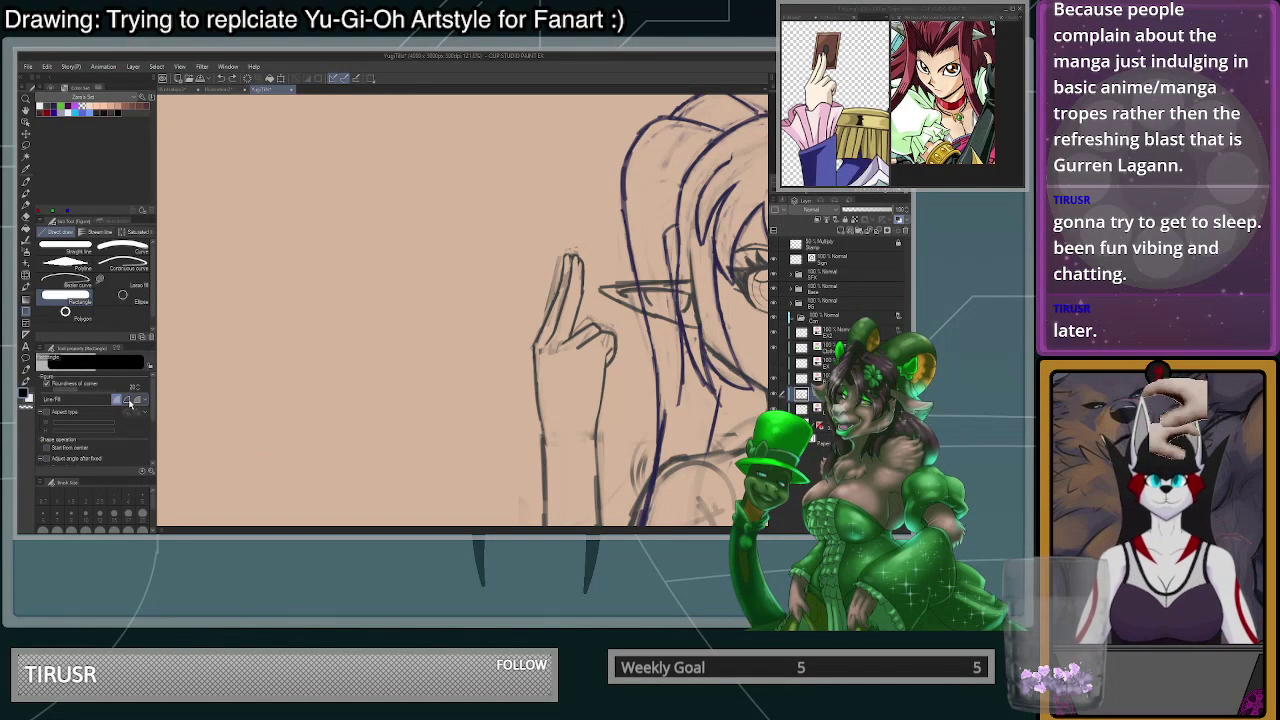
click(128, 400)
drag(249, 240, 403, 456)
key(ctrl+z)
mouse_move(242, 209)
mouse_down()
mouse_move(405, 460)
mouse_move(402, 482)
mouse_up()
key(ctrl+z)
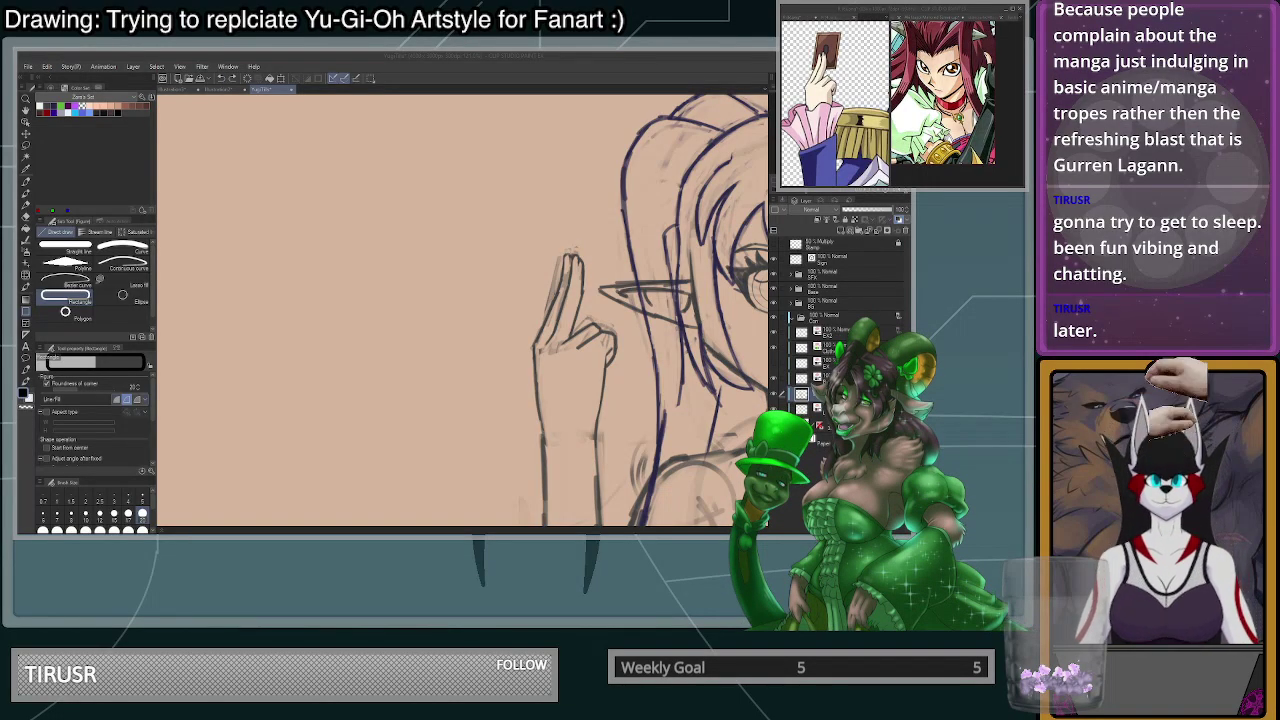
- Fix the rectangle's aspect ratio at 5.9 wide by 8.6 high and draw a rounded card outline beside the raised hand
click(60, 413)
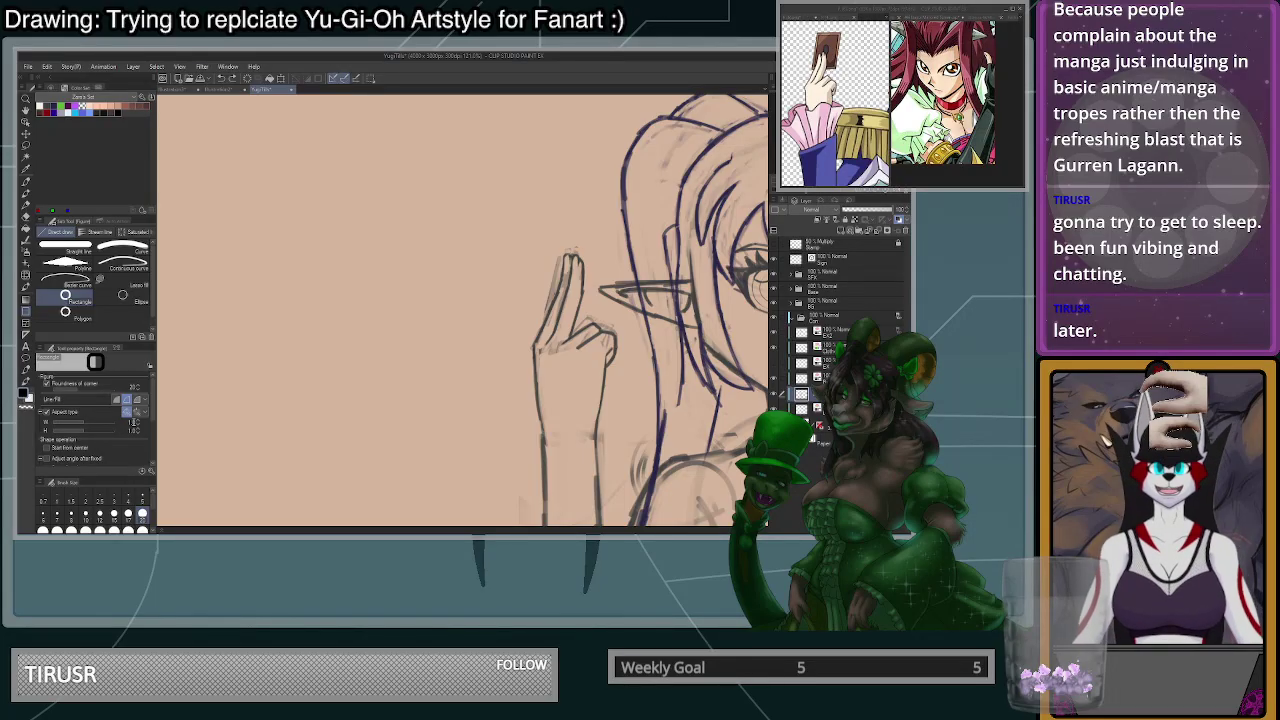
click(133, 424)
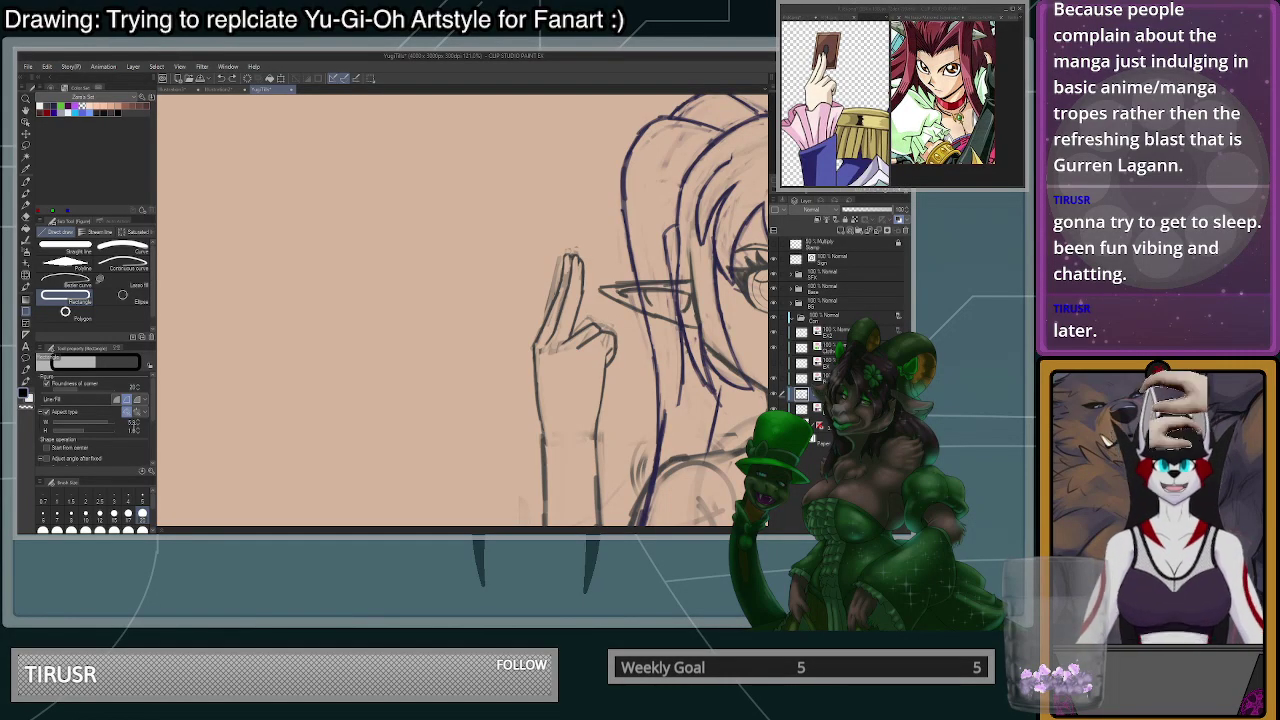
click(134, 430)
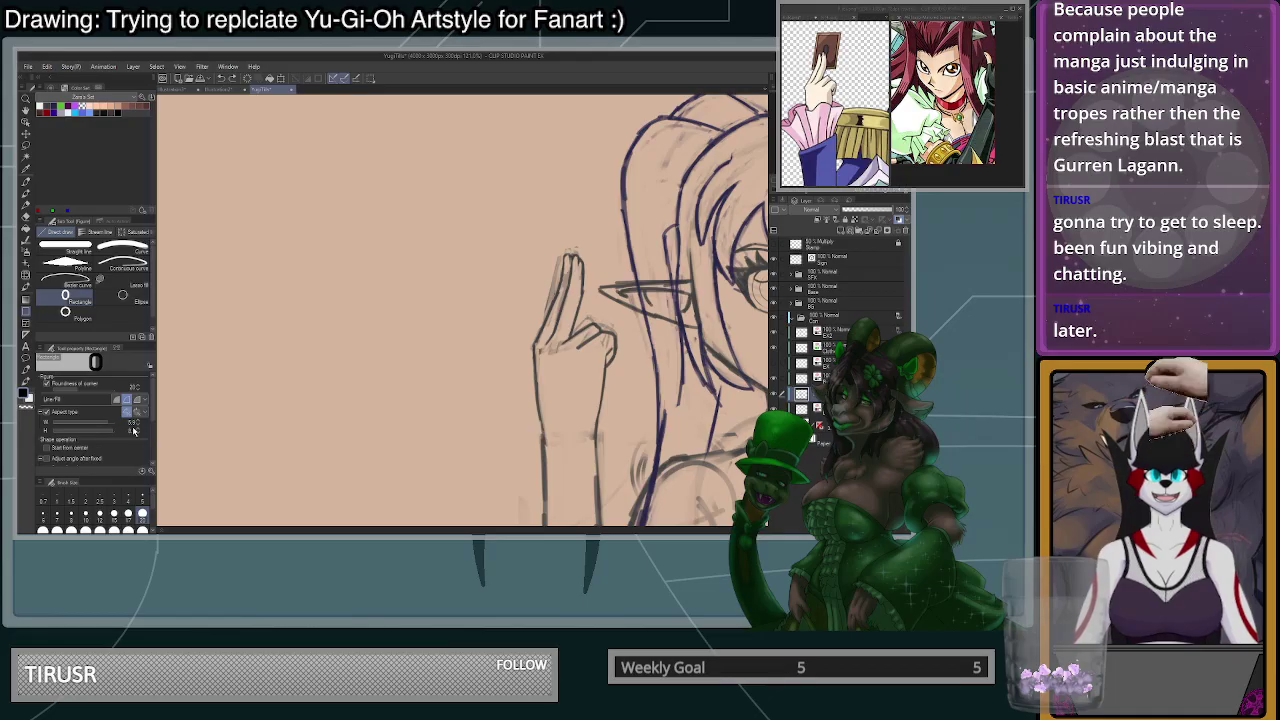
drag(292, 158, 487, 370)
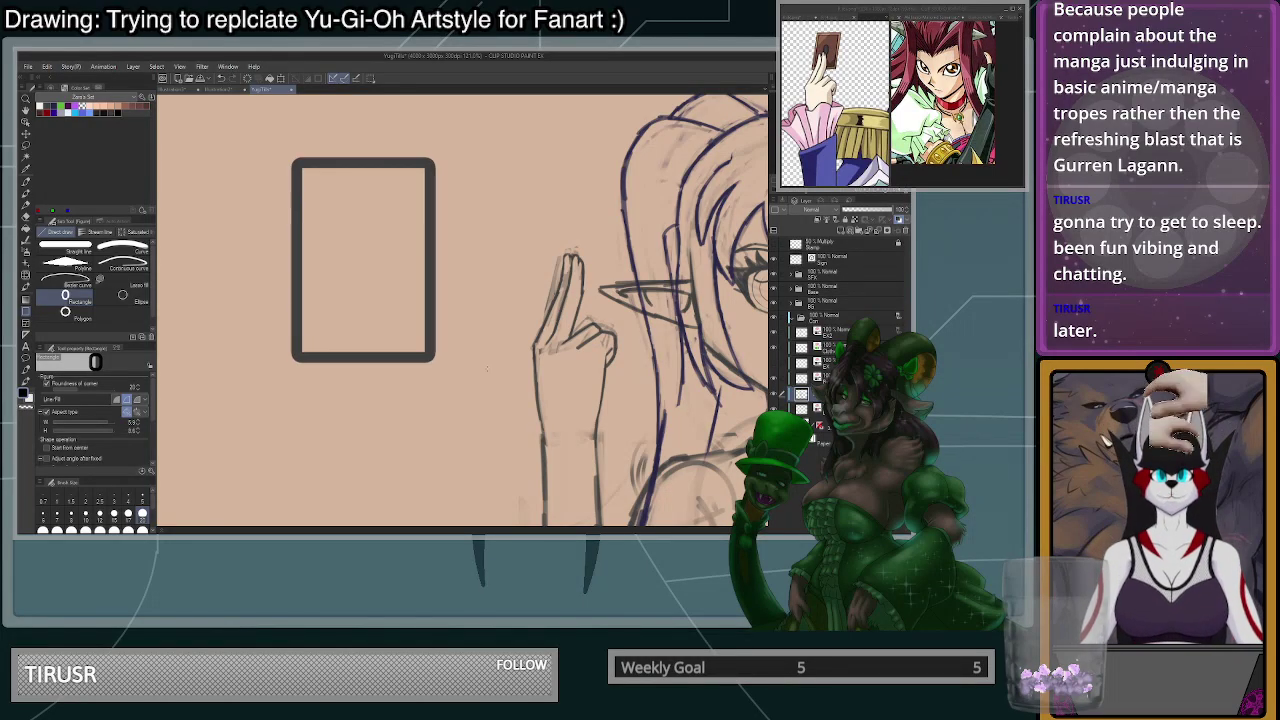
scroll(477, 338, down, 4)
scroll(520, 352, up, 2)
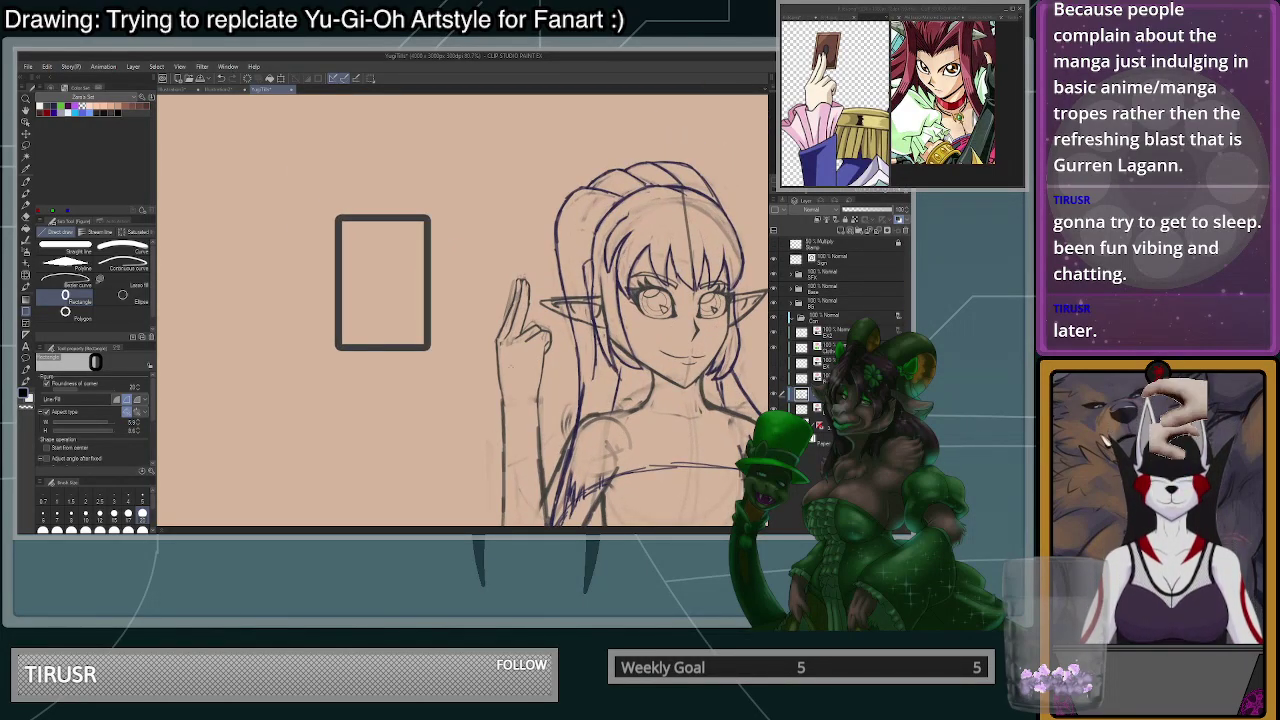
key(m)
mouse_move(436, 364)
mouse_down()
mouse_move(300, 216)
mouse_move(433, 380)
mouse_move(565, 343)
mouse_up()
key(ctrl+t)
drag(597, 389, 531, 313)
drag(502, 297, 556, 336)
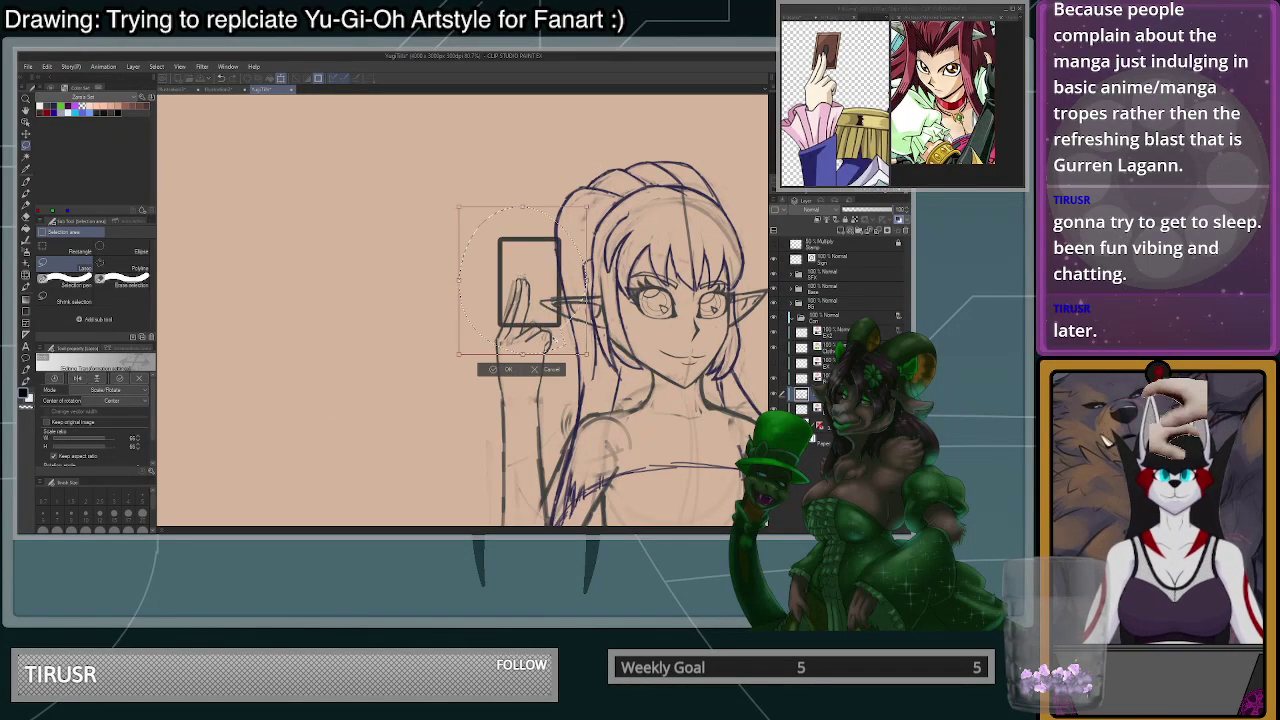
scroll(560, 337, up, 2)
scroll(575, 344, up, 1)
scroll(575, 344, down, 1)
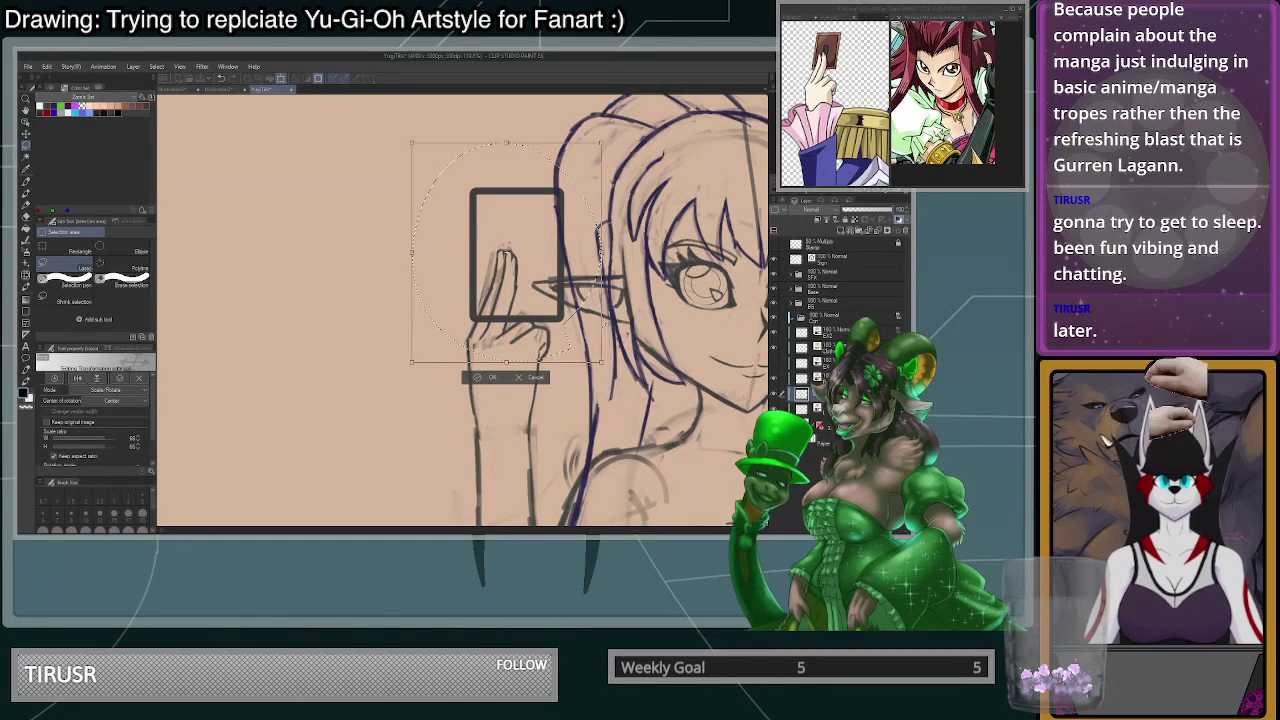
mouse_move(601, 361)
mouse_down()
mouse_move(584, 340)
mouse_move(597, 340)
mouse_up()
drag(584, 143, 589, 140)
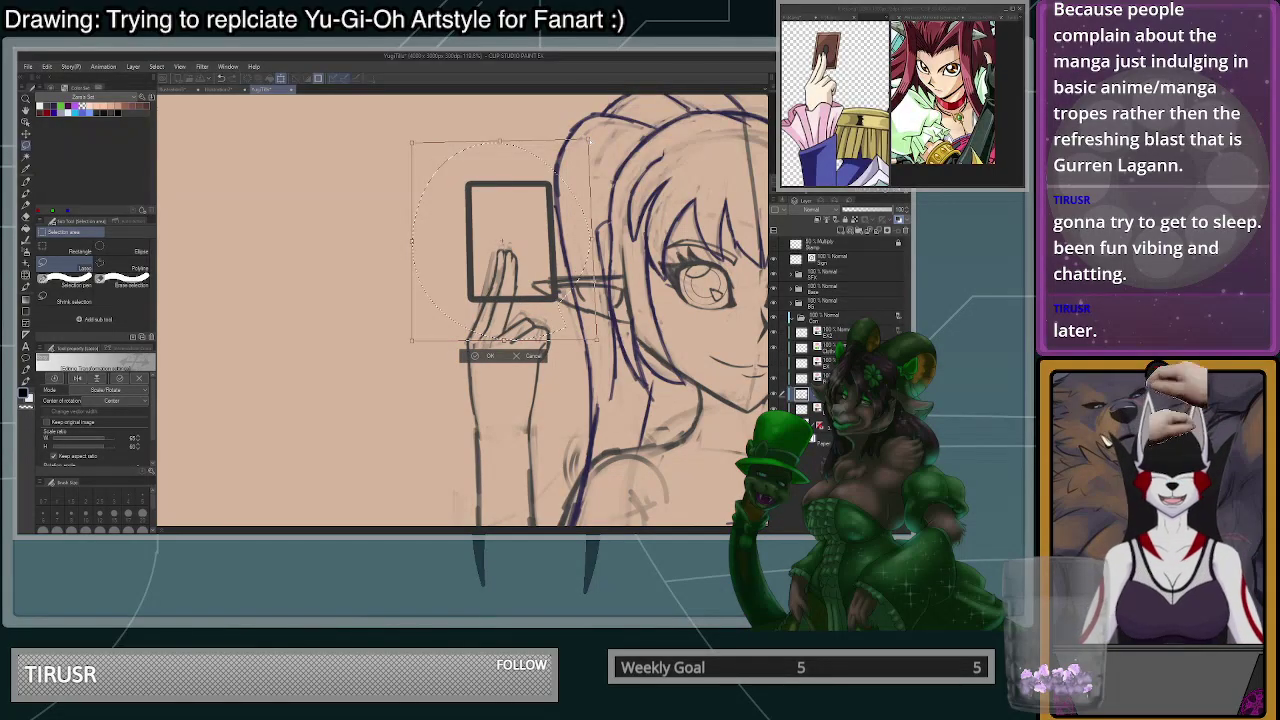
click(538, 356)
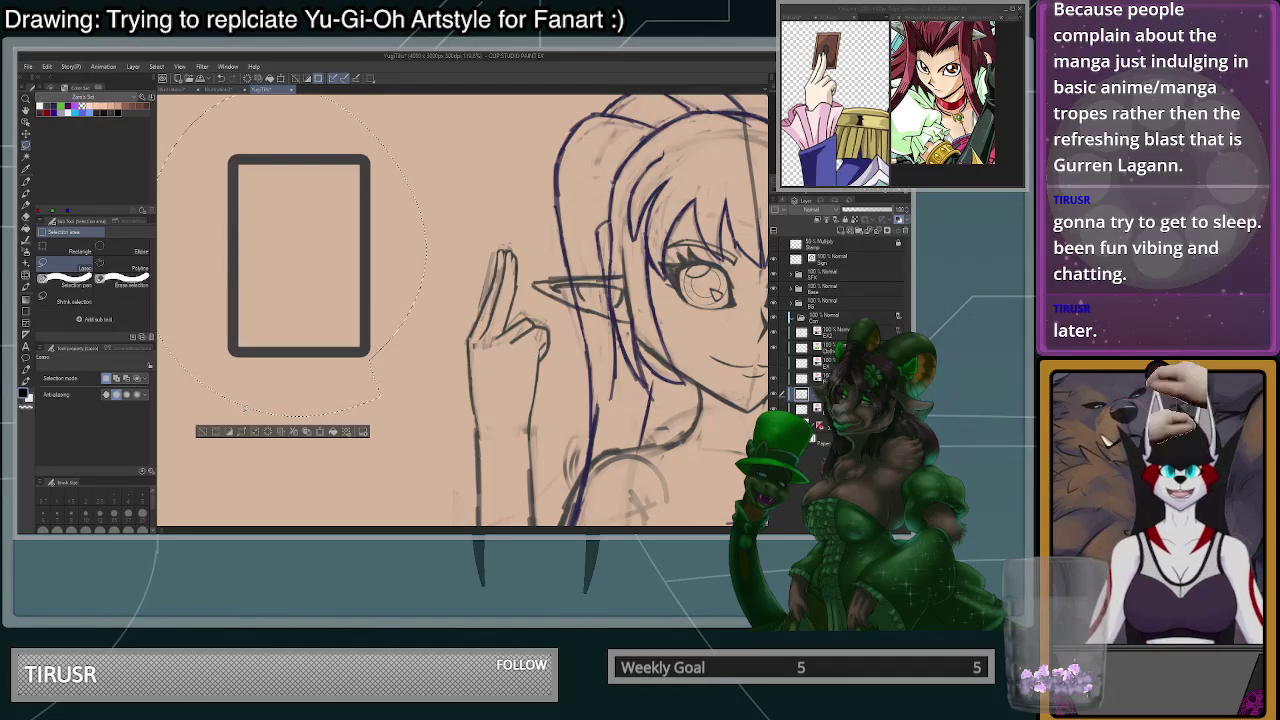
key(ctrl+d)
- Auto-select the card outline, then scale it down, tilt it slightly clockwise and place it over the two raised fingers
click(26, 157)
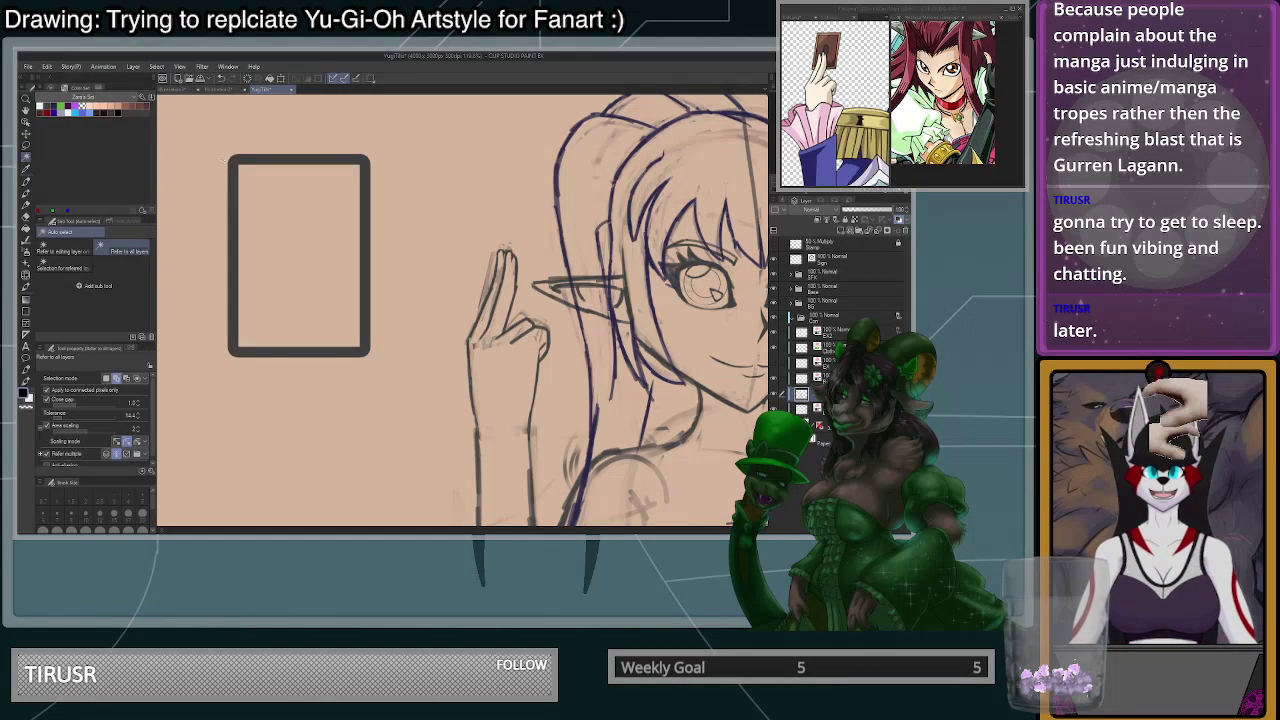
click(232, 165)
key(ctrl+t)
drag(363, 332, 506, 290)
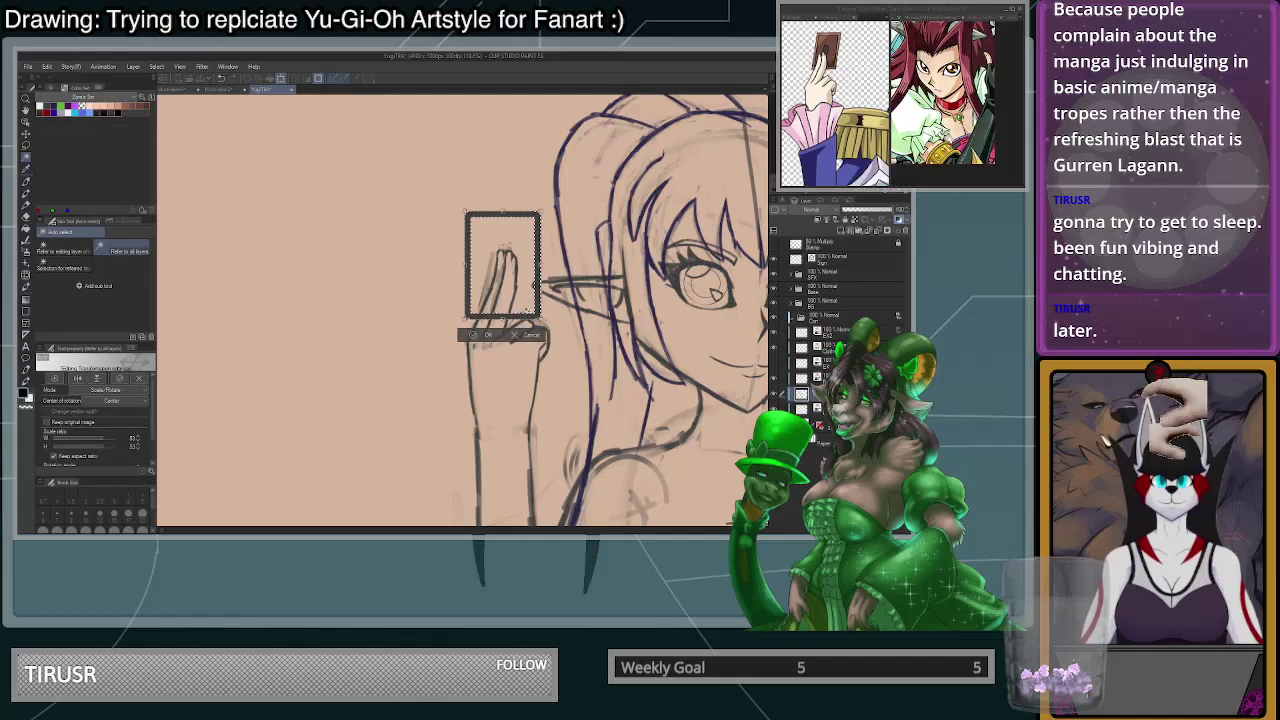
drag(540, 324, 526, 332)
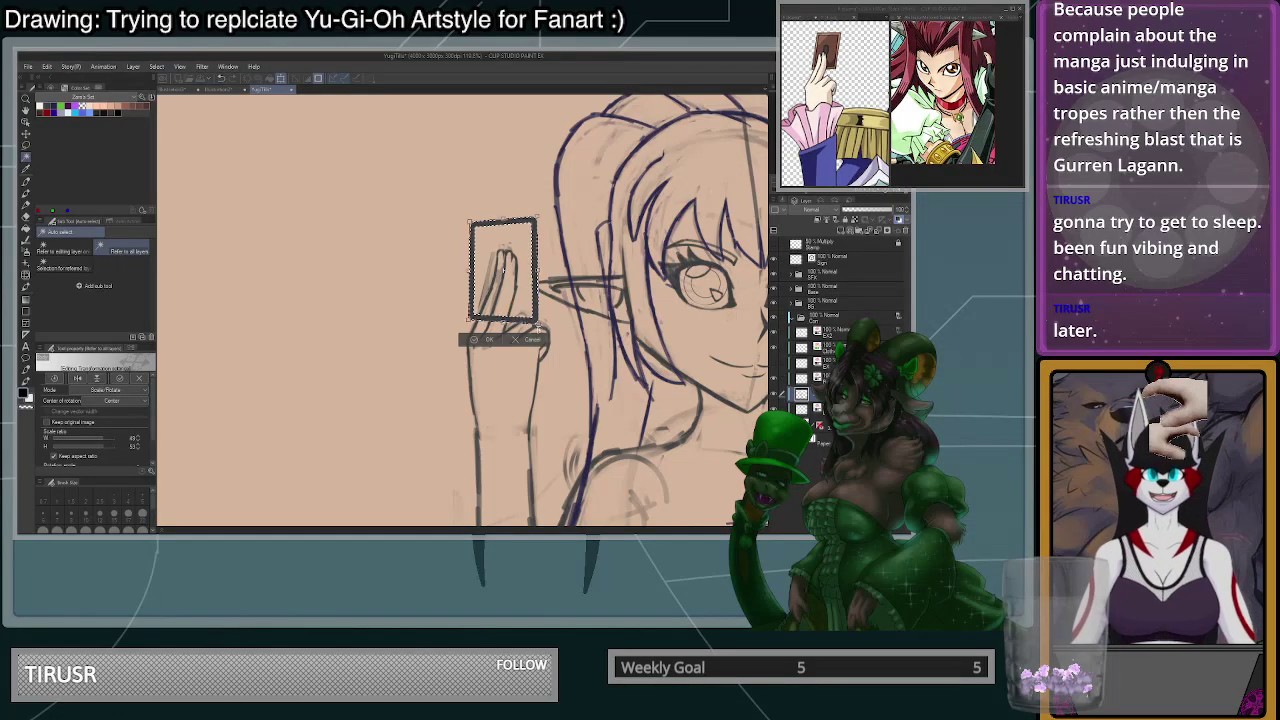
drag(540, 328, 542, 332)
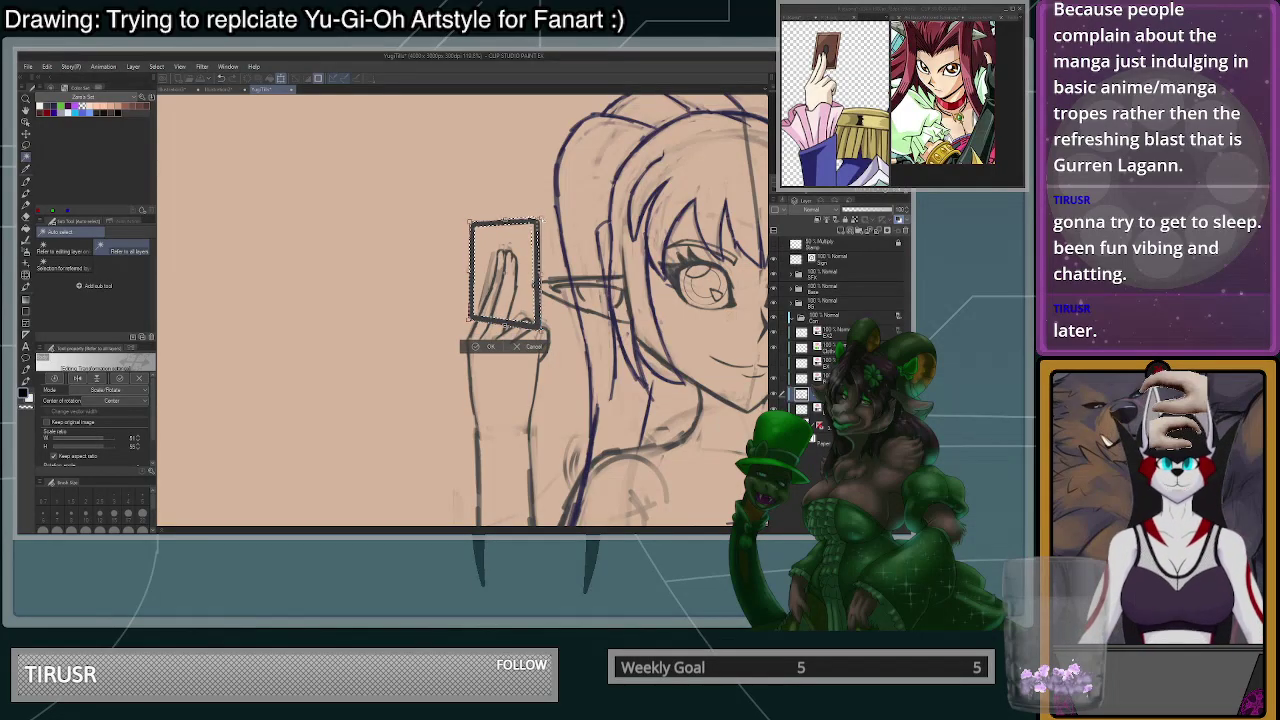
drag(590, 269, 590, 275)
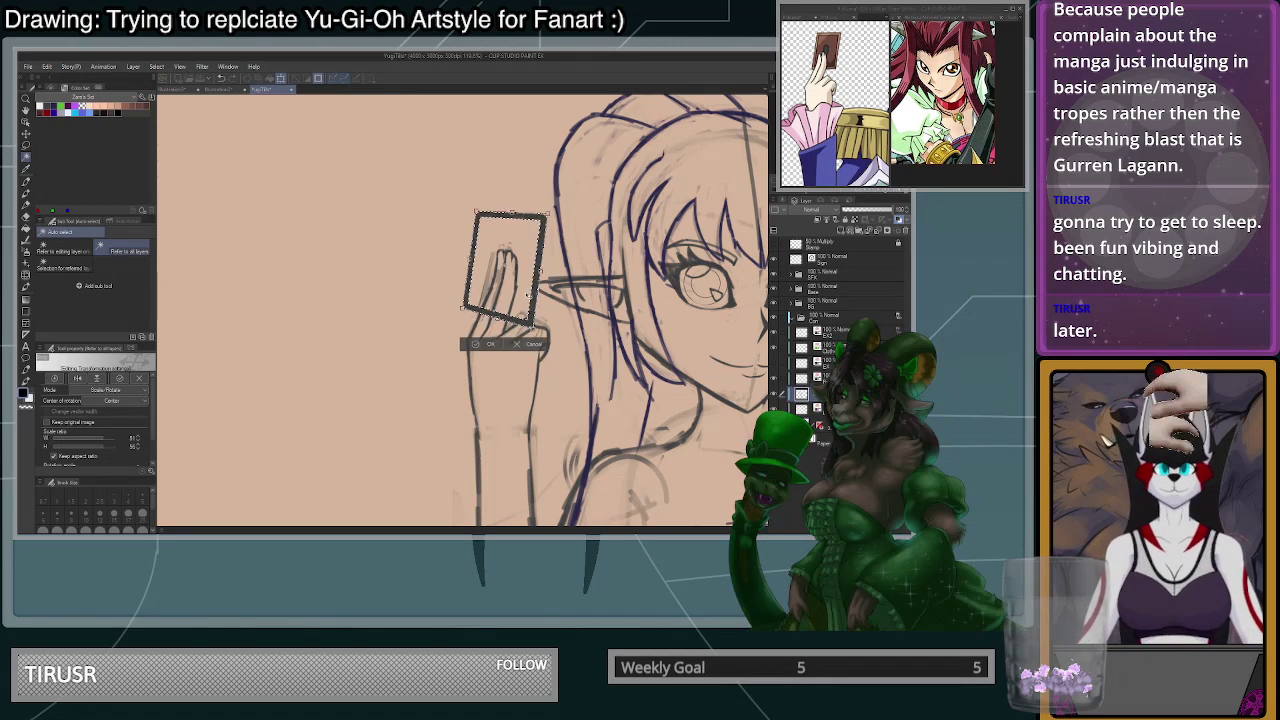
click(491, 345)
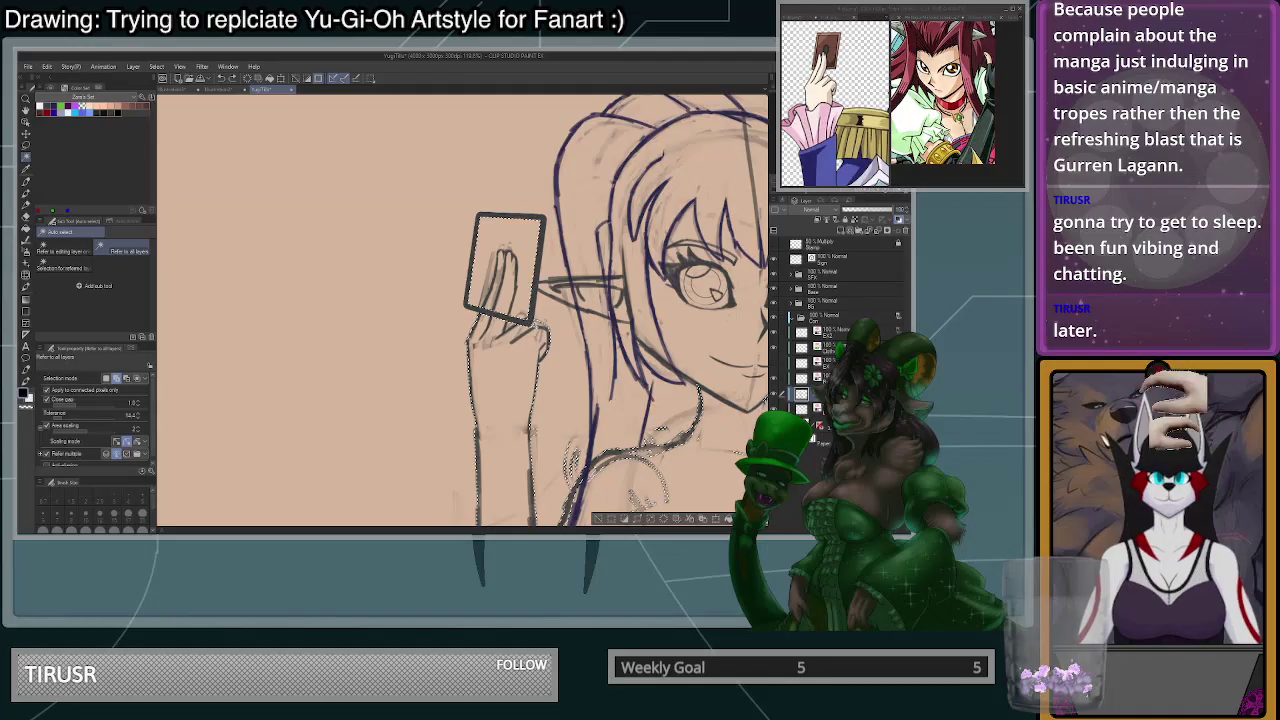
- Erase the card's lower edge where the fingers overlap it and clear the selection
key(p)
scroll(519, 325, up, 5)
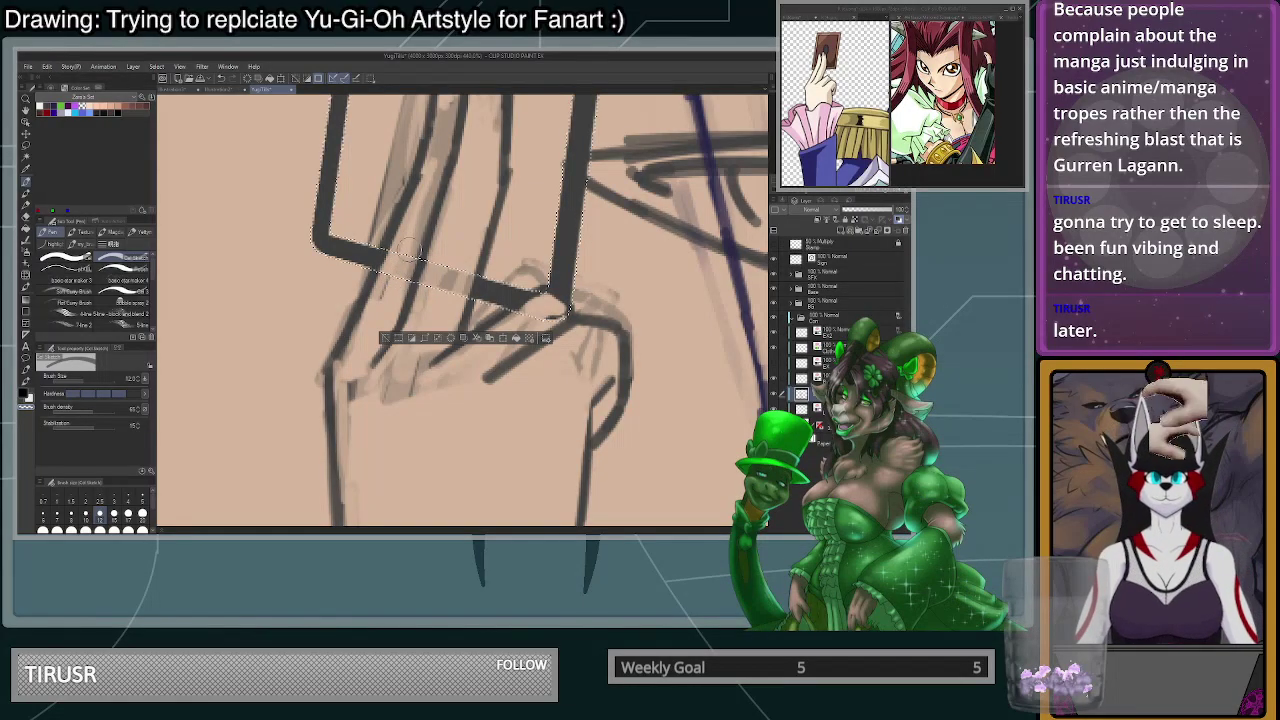
scroll(438, 336, down, 5)
click(367, 348)
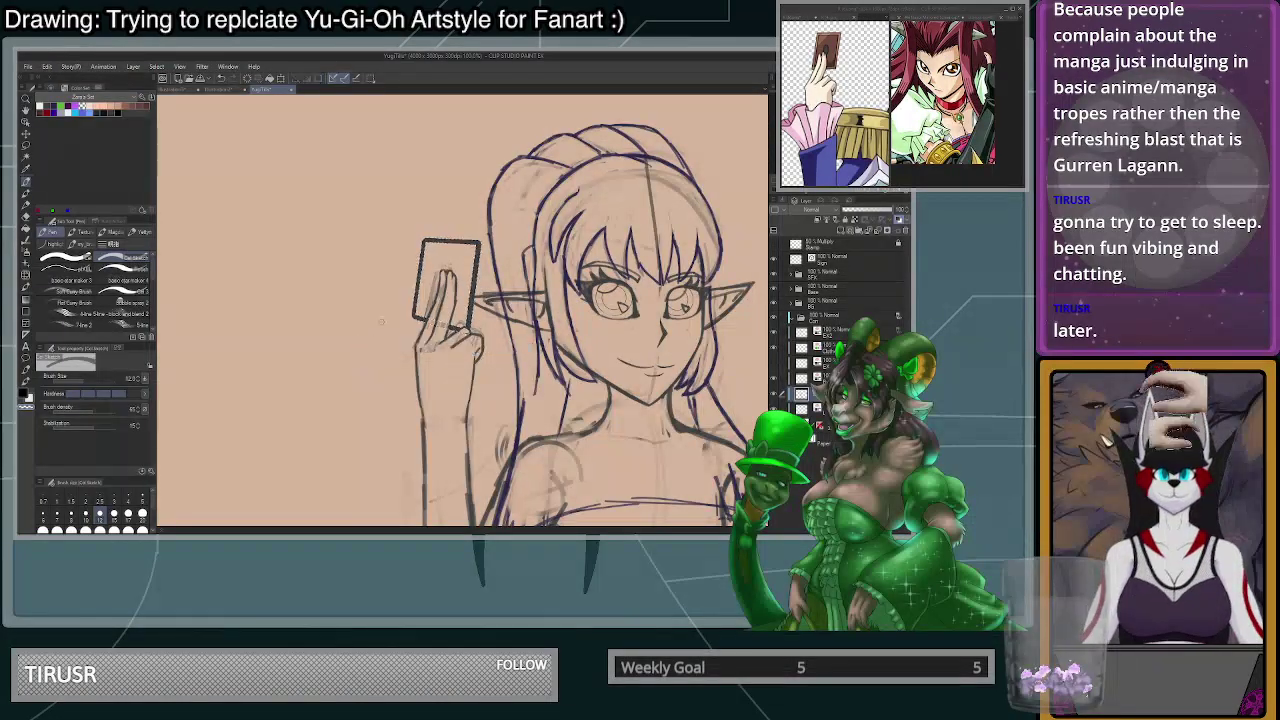
- Lengthen the card upward by extending both side edges and drawing a new top edge above the old one
scroll(557, 182, down, 5)
scroll(557, 182, up, 2)
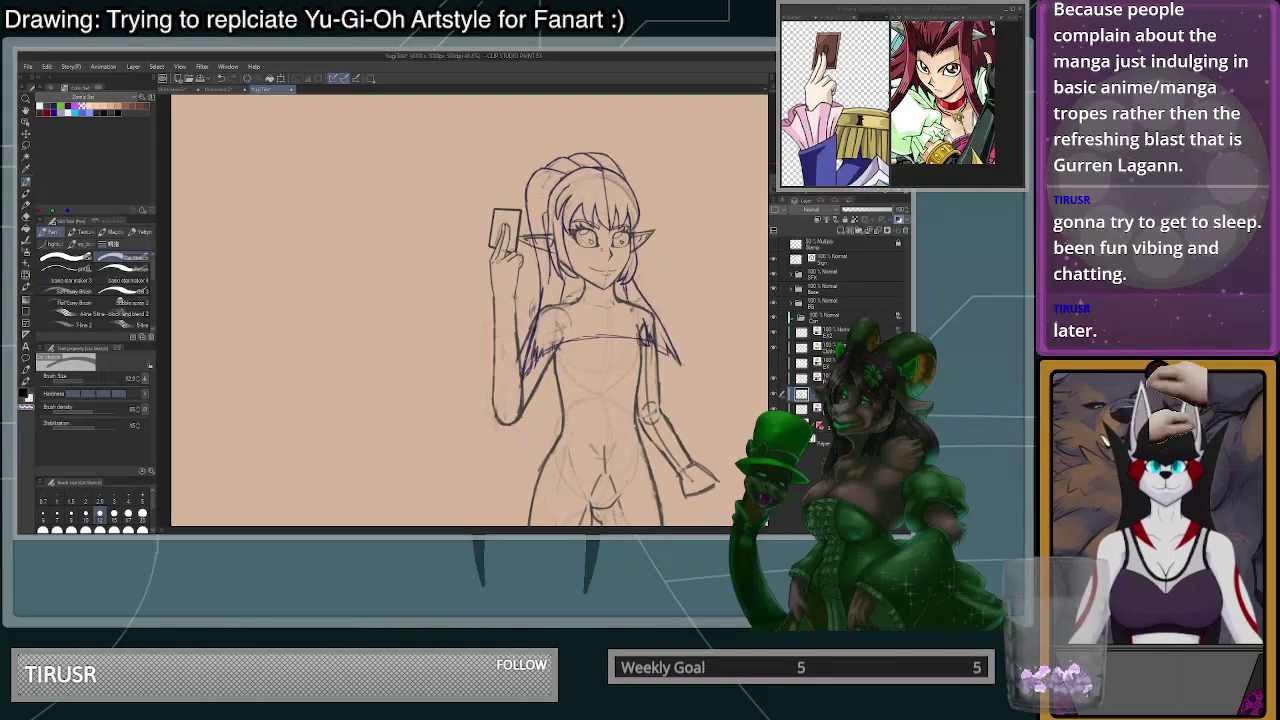
scroll(675, 287, down, 3)
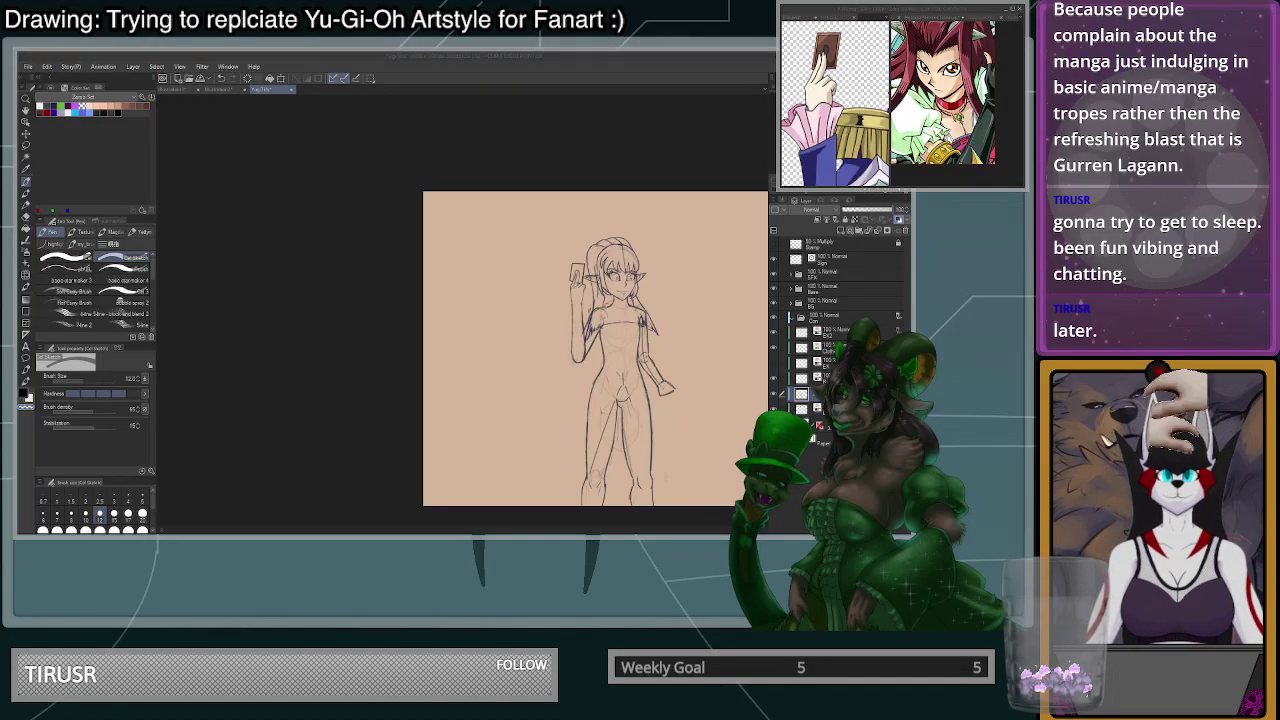
scroll(589, 264, up, 7)
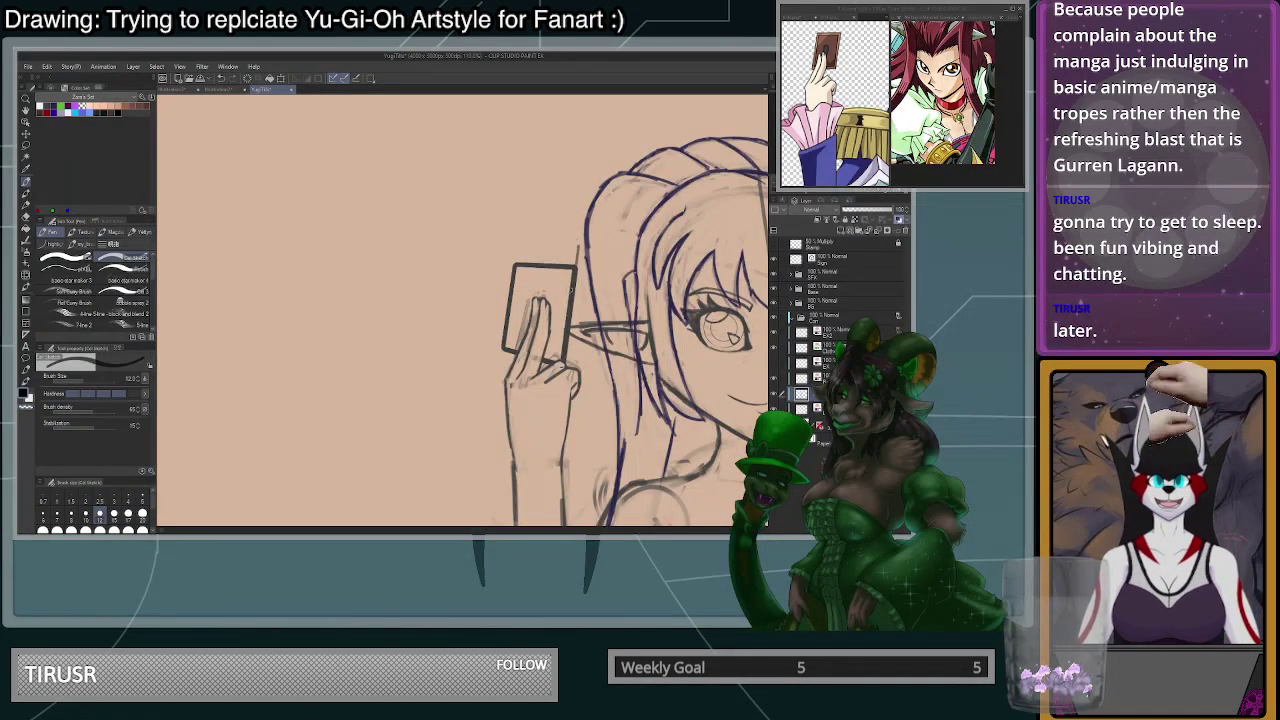
mouse_move(579, 239)
mouse_down()
mouse_move(536, 234)
mouse_move(580, 240)
mouse_move(521, 234)
mouse_move(508, 298)
mouse_up()
key(ctrl+z)
key(ctrl+z)
key(ctrl+z)
mouse_move(519, 231)
mouse_down()
mouse_move(579, 240)
mouse_move(569, 327)
mouse_move(575, 247)
mouse_move(568, 298)
mouse_move(564, 267)
mouse_move(521, 266)
mouse_up()
- Fade the card's old top edge with the transparent brush
key(c)
click(142, 515)
drag(571, 260, 530, 260)
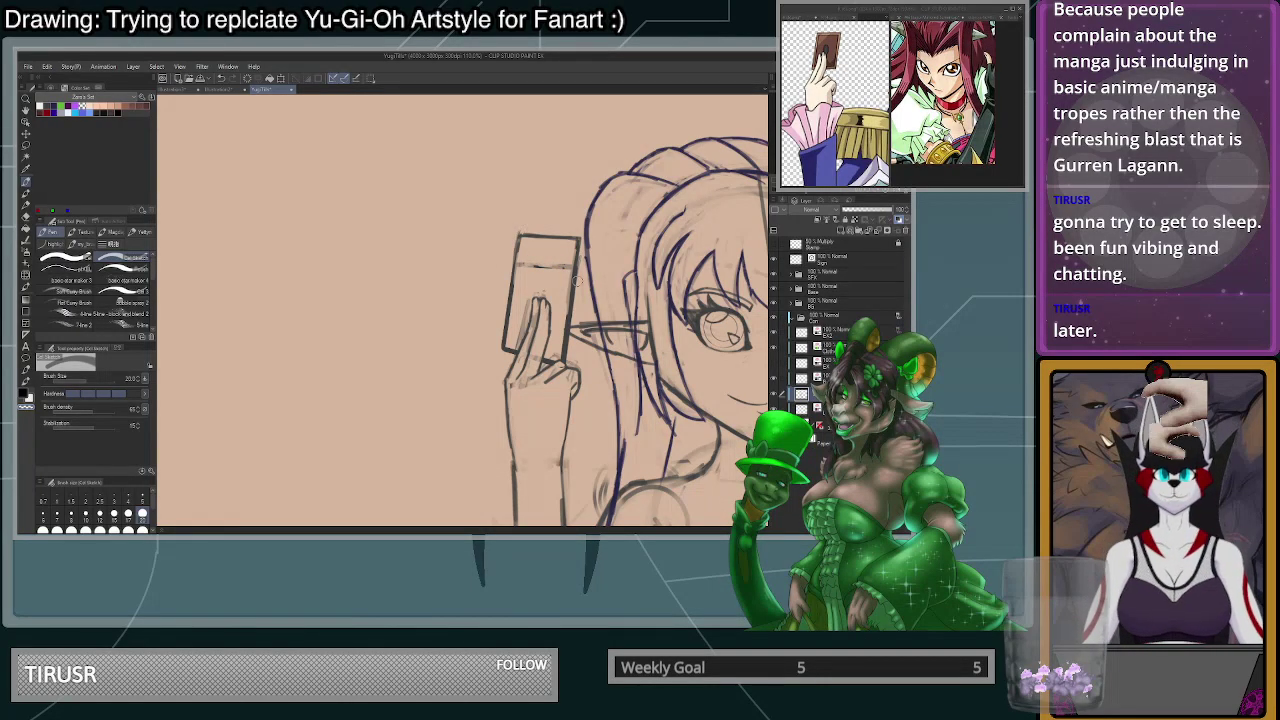
- Review the full figure with the card in place, then examine the lowered arm and its hand
scroll(602, 246, down, 6)
scroll(560, 362, down, 4)
scroll(630, 384, up, 5)
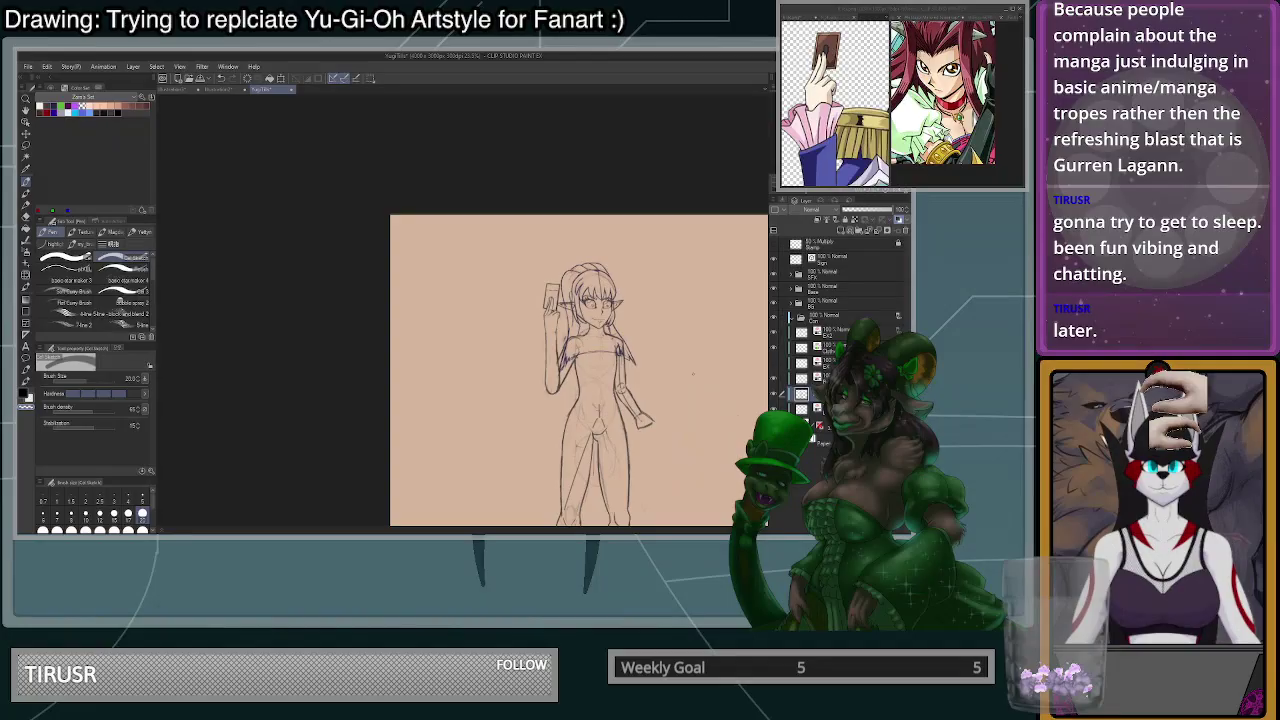
scroll(654, 413, up, 2)
scroll(660, 418, down, 2)
scroll(675, 425, up, 3)
scroll(686, 434, down, 1)
scroll(686, 434, up, 2)
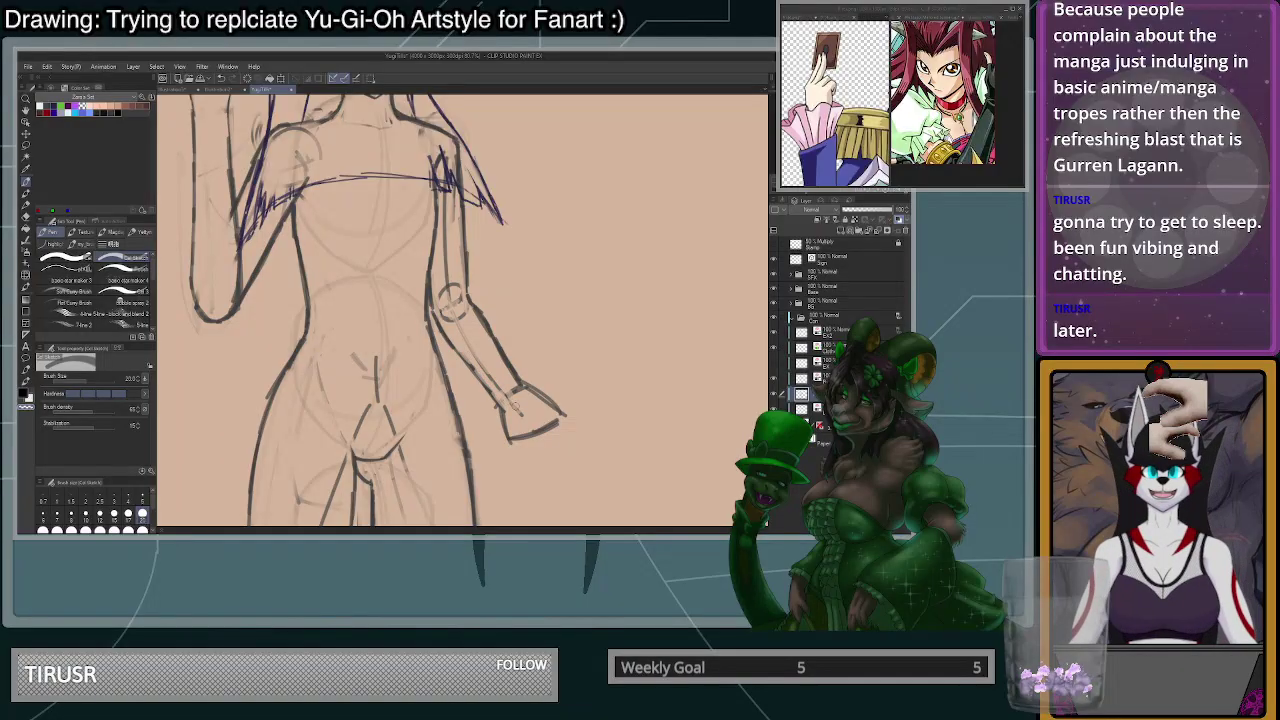
- Erase the elbow construction circle of the lowered arm with the transparent brush at size 100
click(142, 529)
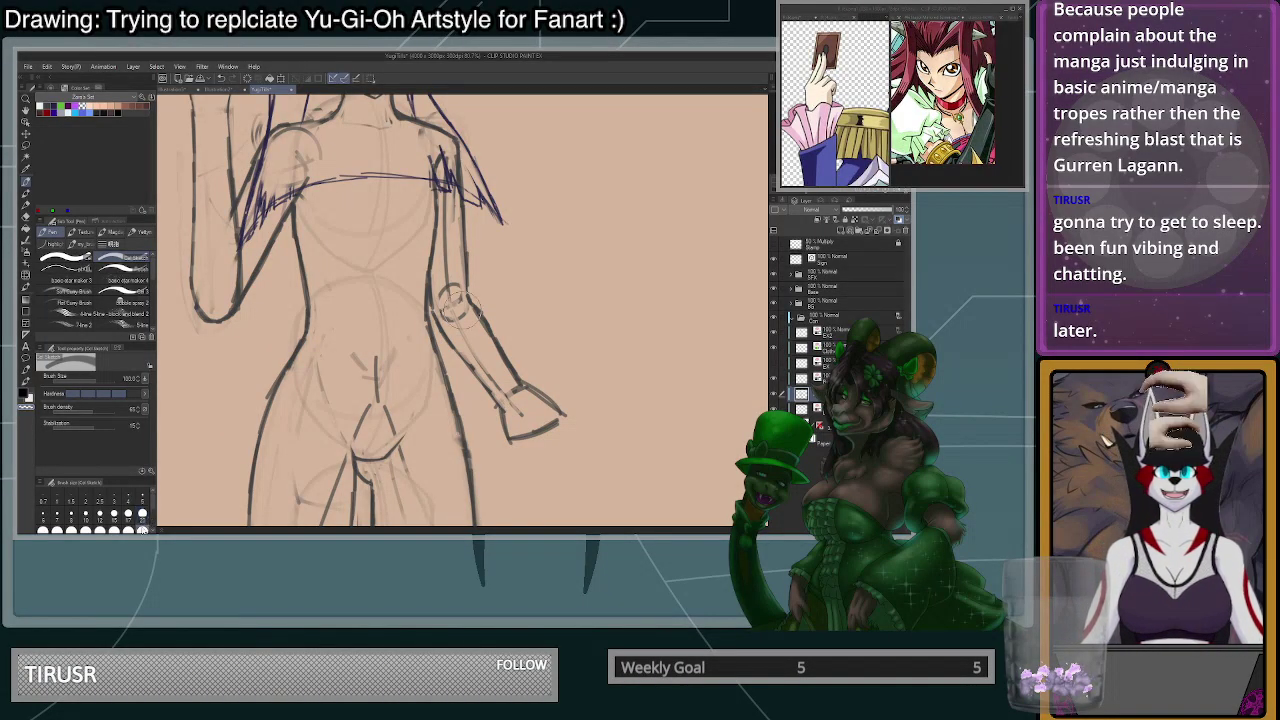
mouse_move(473, 326)
mouse_down()
mouse_move(499, 395)
mouse_move(467, 329)
mouse_up()
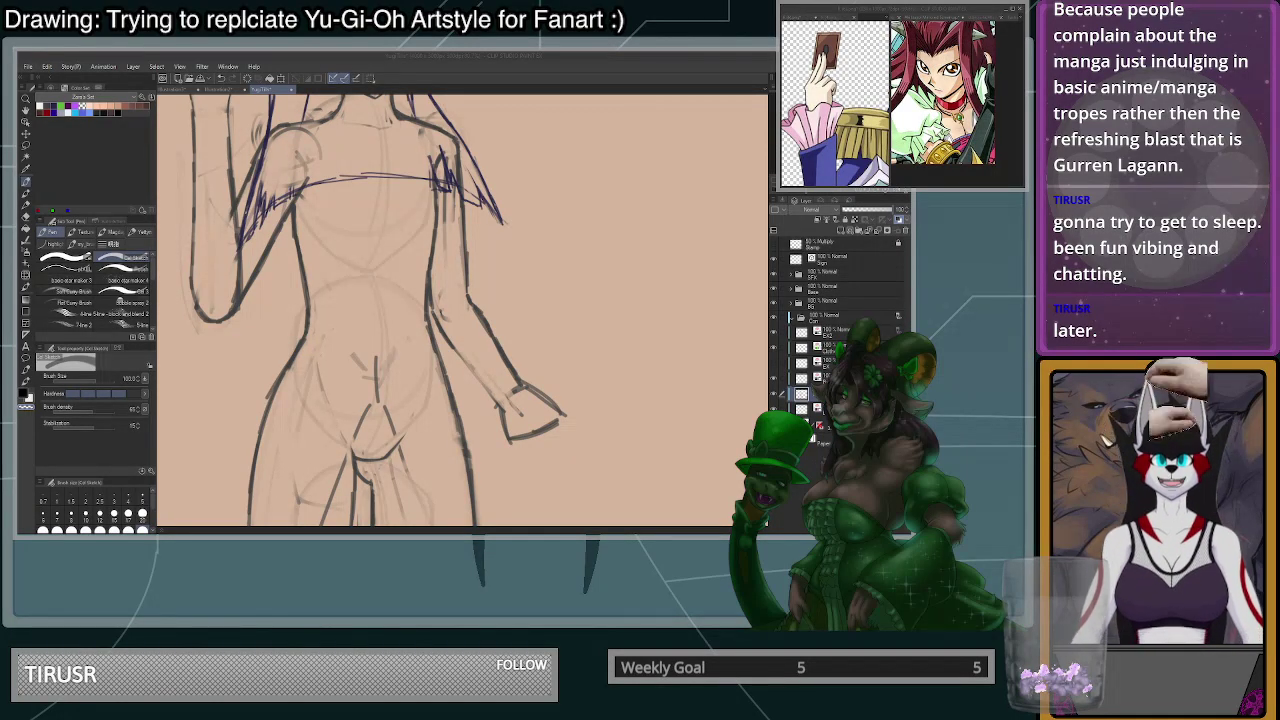
scroll(440, 320, down, 5)
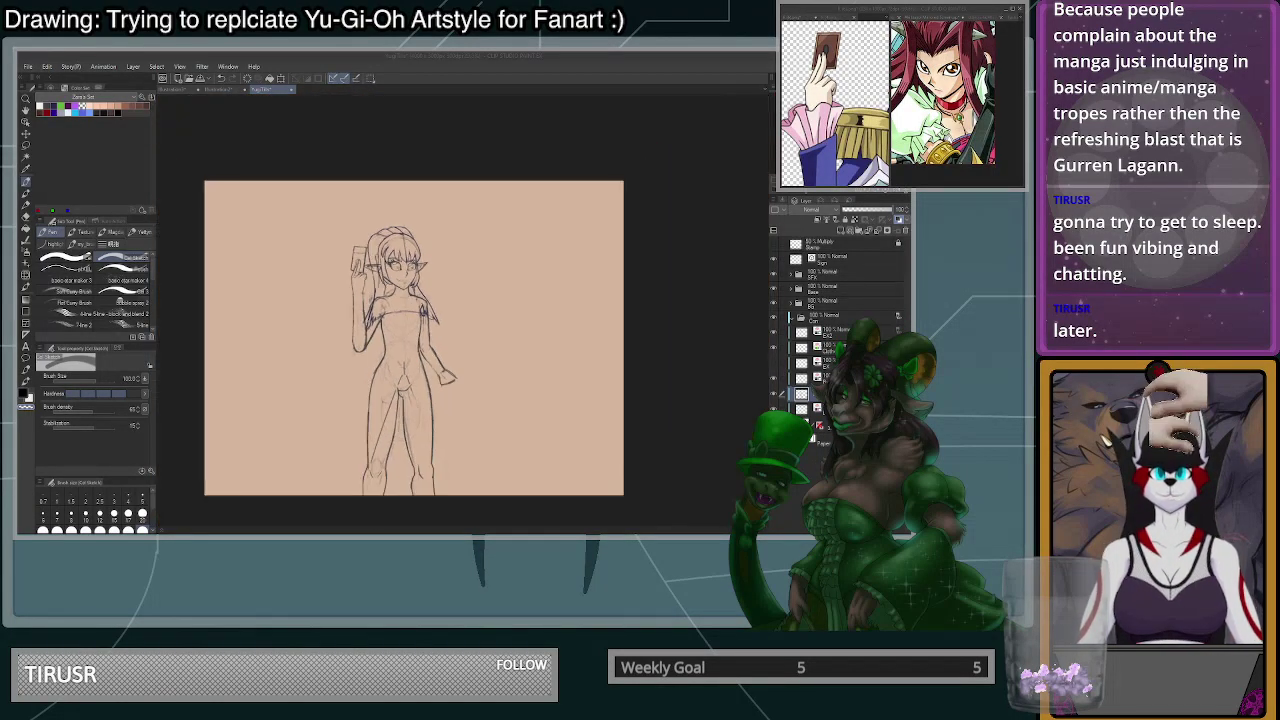
scroll(440, 320, up, 2)
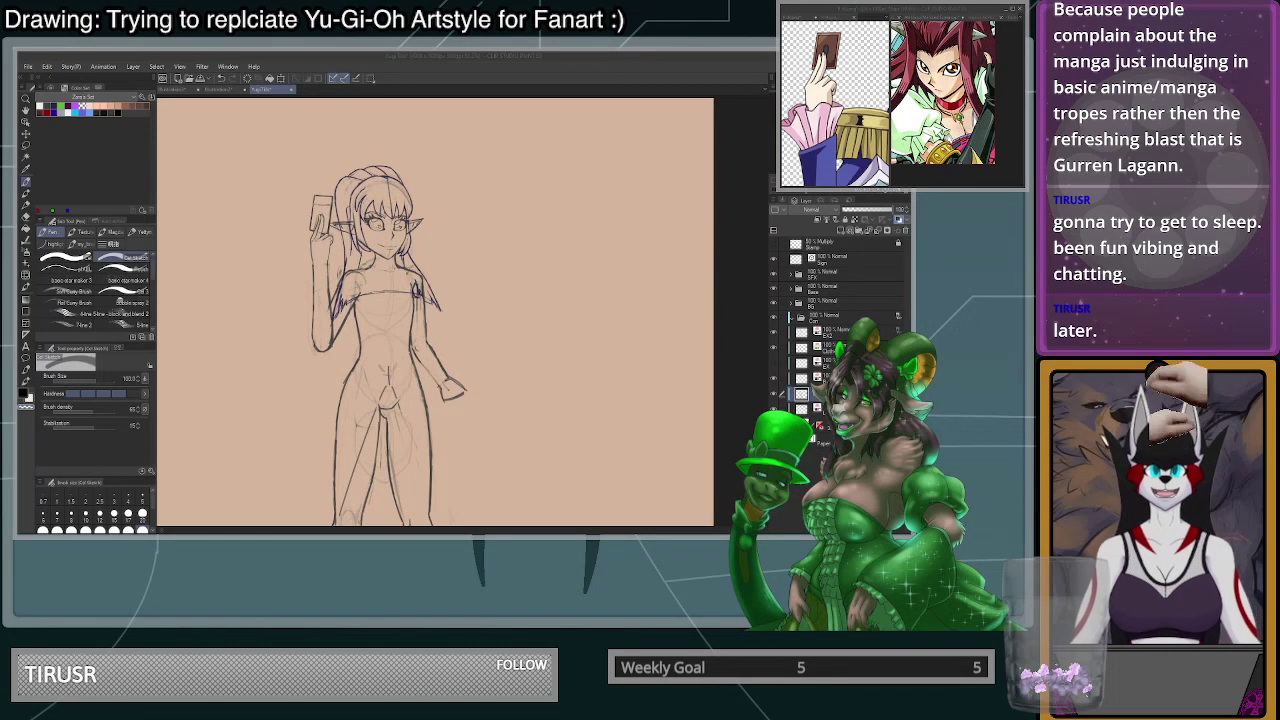
scroll(482, 387, up, 3)
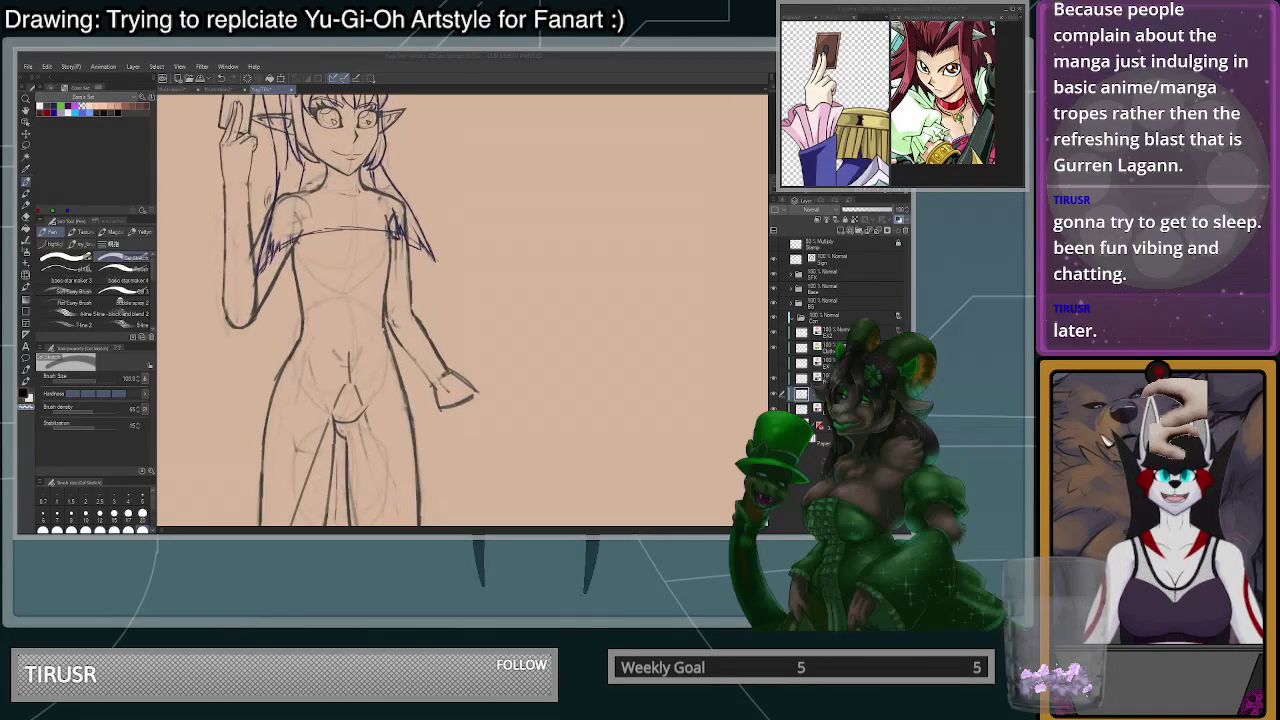
- Fade the lowered forearm and its hand with the size 100 transparent brush, leaving only a faint guide
mouse_move(335, 257)
mouse_down()
mouse_move(361, 326)
mouse_move(324, 267)
mouse_move(426, 393)
mouse_move(408, 425)
mouse_move(384, 380)
mouse_up()
drag(288, 277, 288, 298)
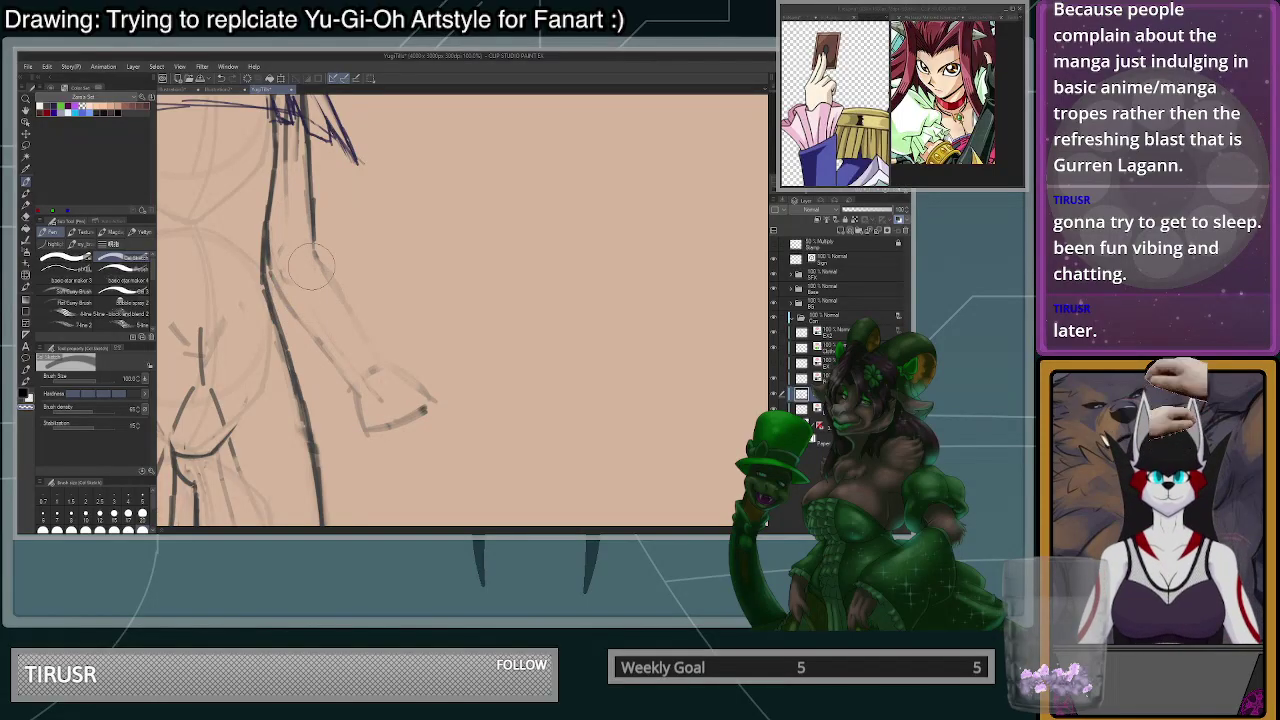
key(ctrl+minus)
key(ctrl+minus)
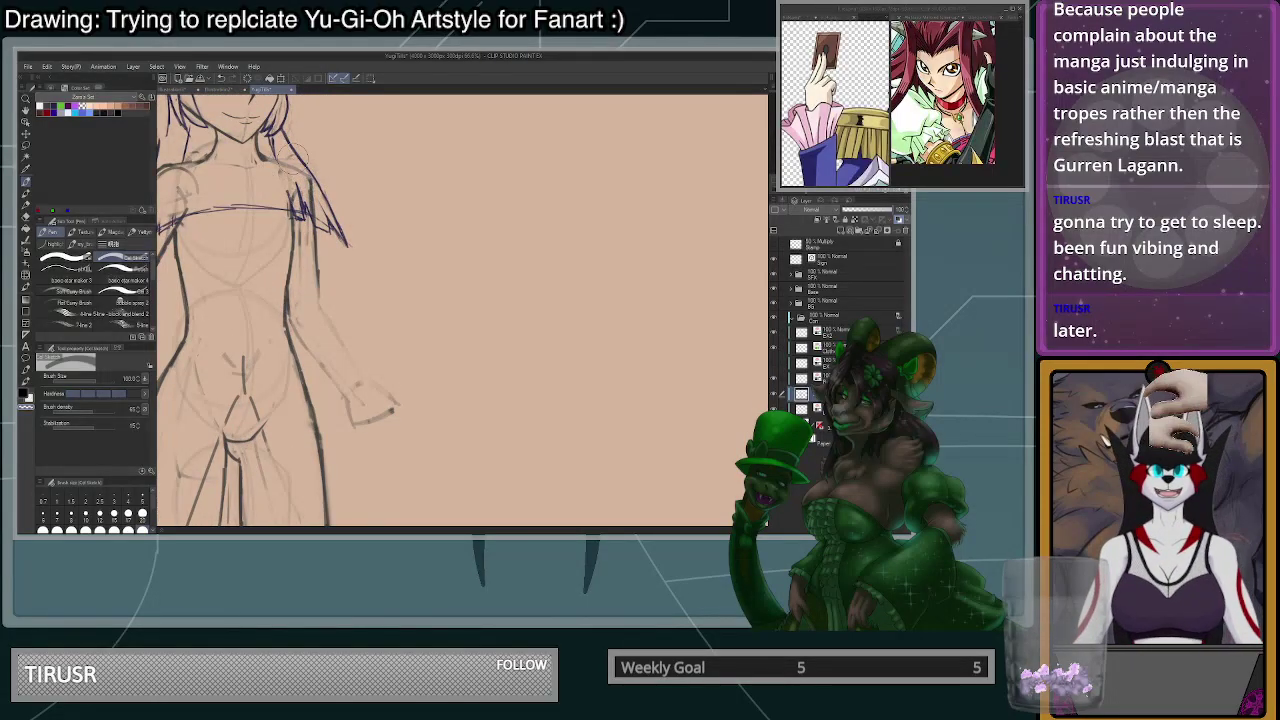
- Redraw the lowered arm's shoulder and upper arm with the size 20 brush, rounding it off at the elbow
click(141, 514)
key(ctrl+z)
mouse_move(261, 158)
mouse_down()
mouse_move(310, 197)
mouse_move(316, 187)
mouse_up()
key(c)
key(c)
mouse_move(317, 277)
mouse_down()
mouse_move(318, 305)
mouse_move(296, 320)
mouse_up()
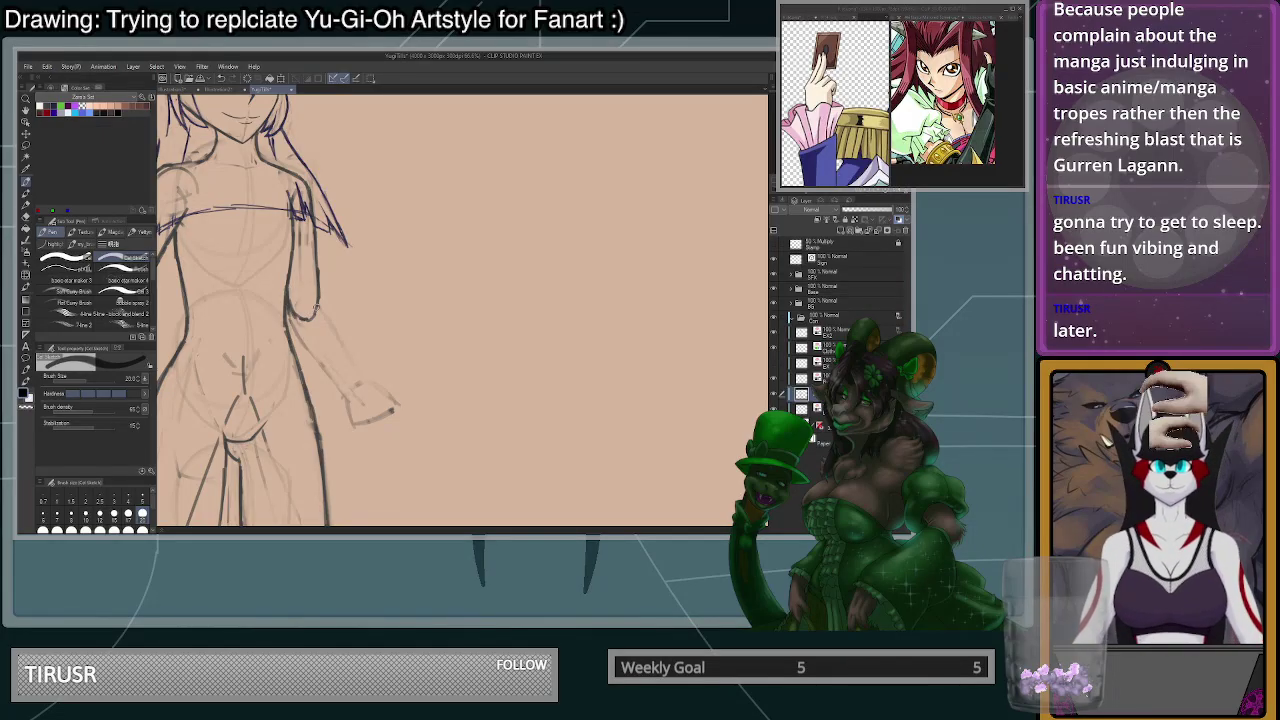
- Try a new elbow circle and two forearm edges running diagonally down to the faded hand
scroll(335, 310, up, 2)
drag(306, 299, 339, 347)
key(ctrl+z)
mouse_move(314, 300)
mouse_down()
mouse_move(287, 301)
mouse_move(279, 321)
mouse_move(343, 425)
mouse_up()
key(ctrl+z)
key(ctrl+z)
key(ctrl+z)
drag(284, 338, 349, 426)
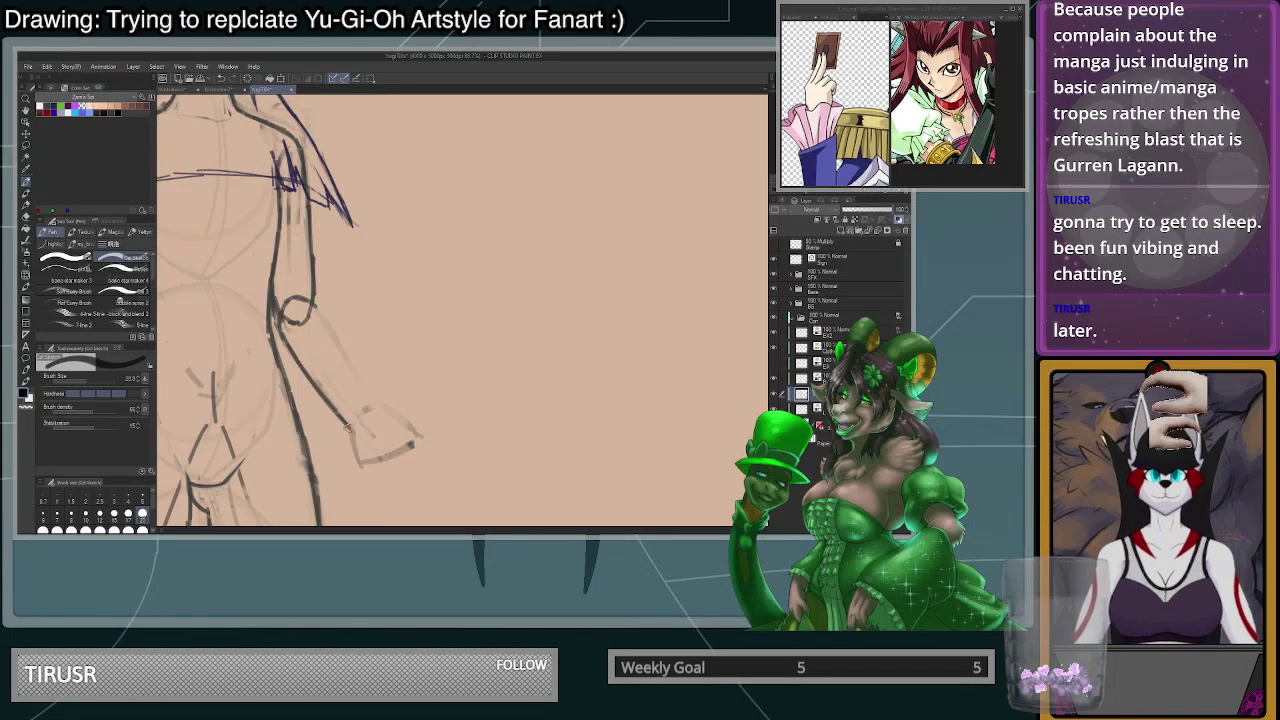
mouse_move(320, 314)
mouse_down()
mouse_move(363, 412)
mouse_move(347, 421)
mouse_up()
- Review the full figure's pose, then bring the reference character's lowered arm and hand into close view
scroll(380, 331, down, 8)
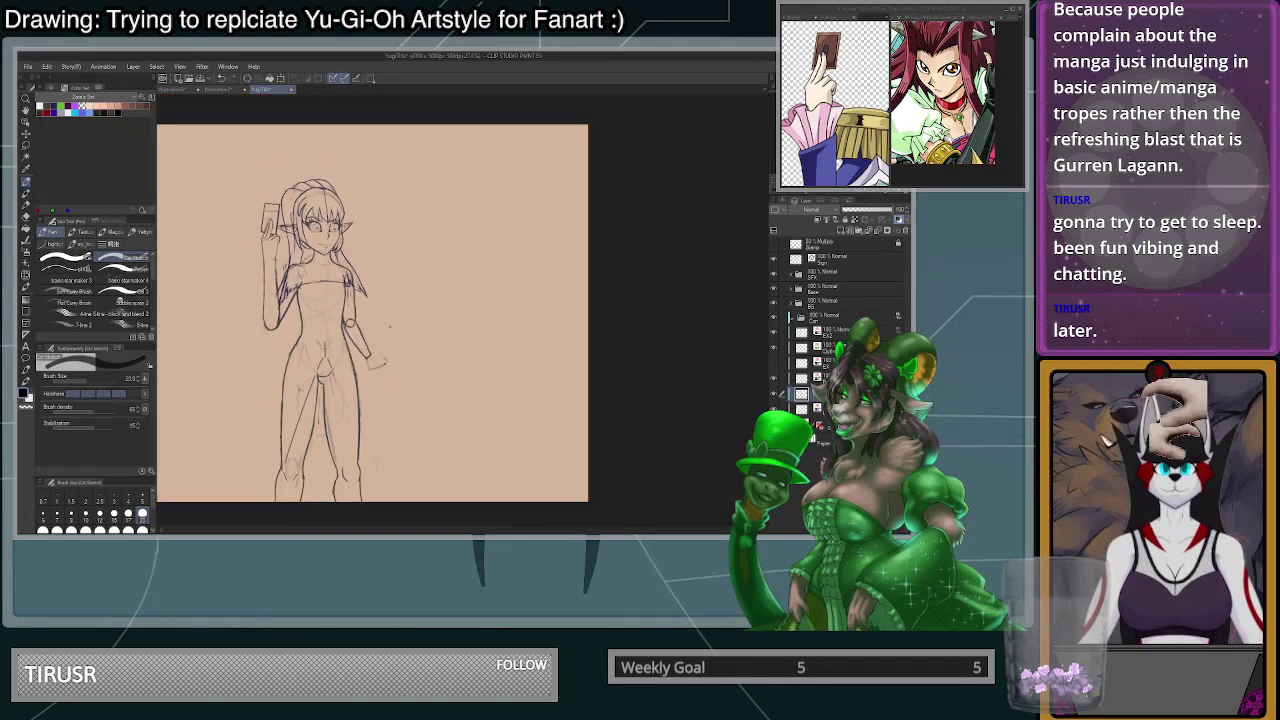
scroll(354, 320, up, 5)
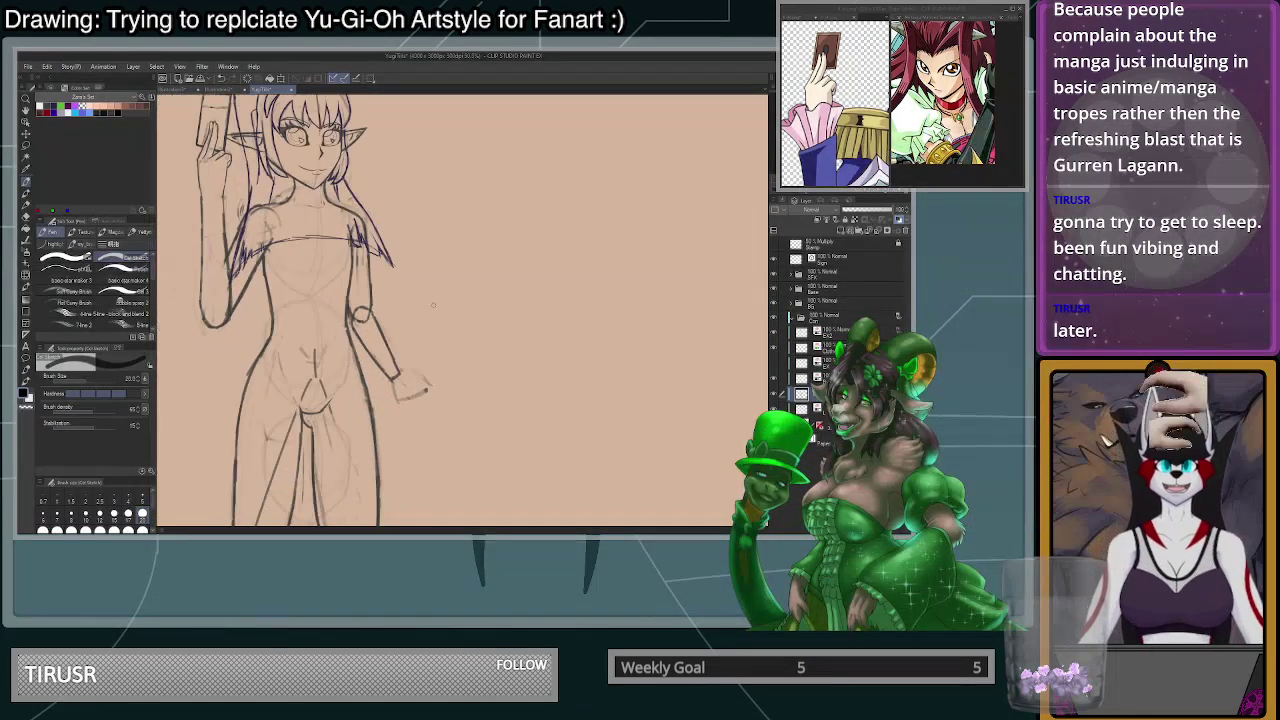
click(813, 165)
scroll(813, 150, down, 5)
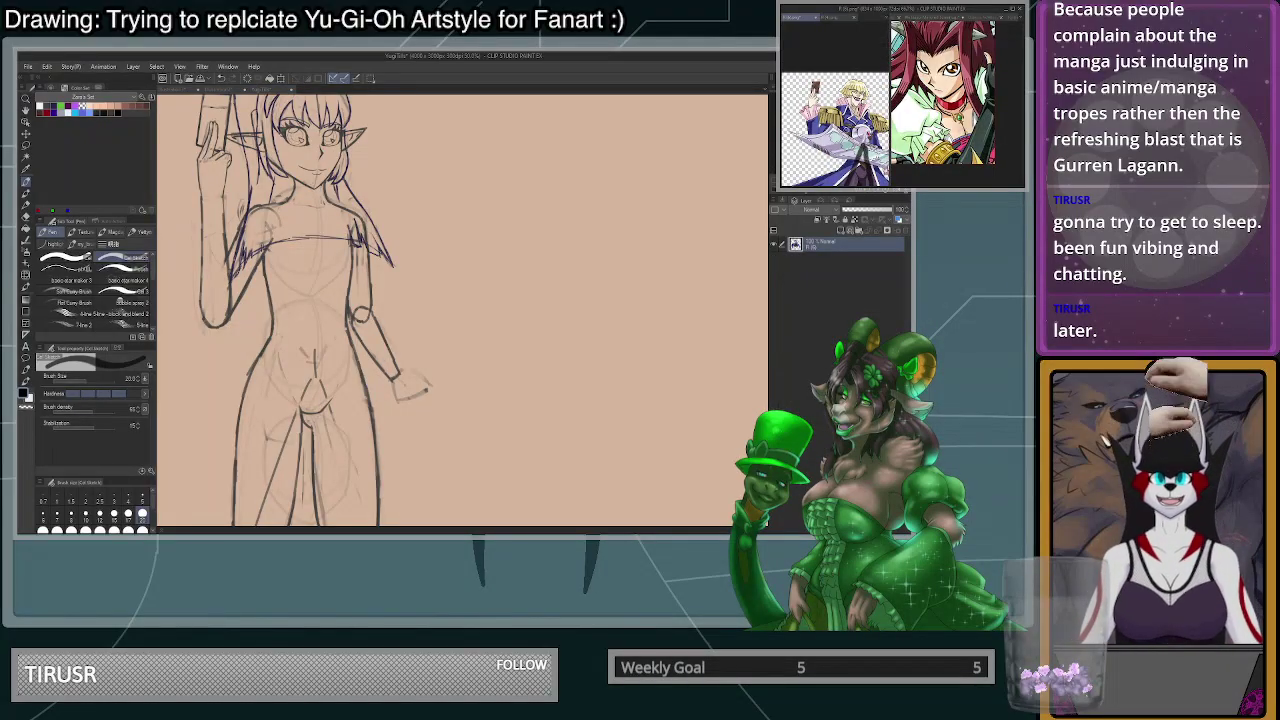
scroll(850, 145, down, 1)
scroll(850, 145, up, 4)
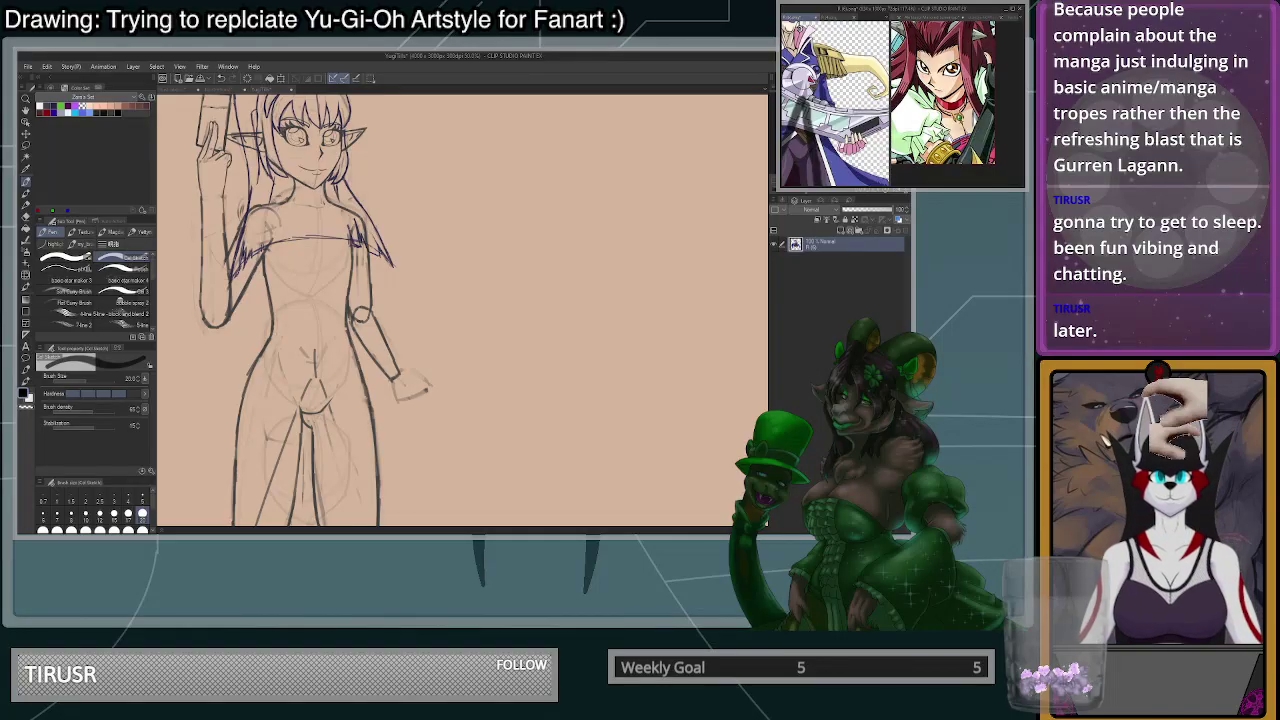
- Erase the elbow circle and diagonal forearm edges with the transparent brush at size 100
click(436, 315)
scroll(436, 315, down, 4)
scroll(300, 362, up, 1)
click(143, 530)
key(c)
drag(414, 290, 412, 314)
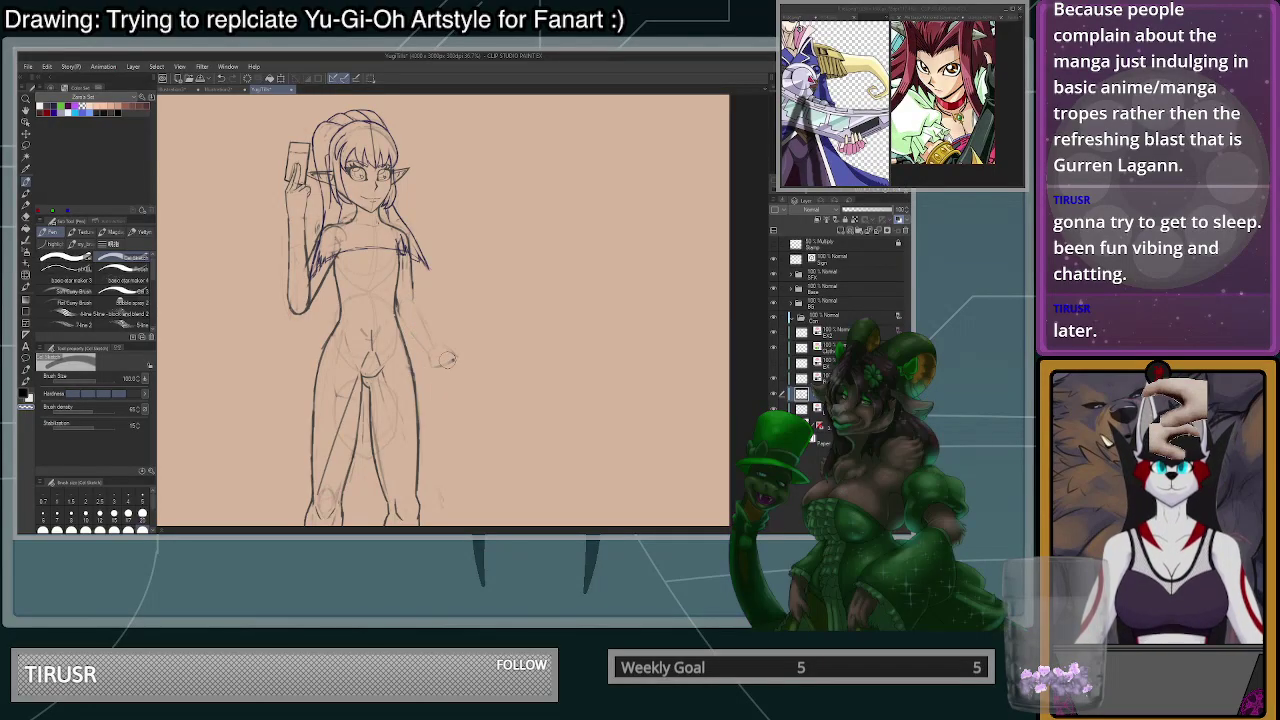
- Redraw the lowered upper arm's outer edge with the size 20 brush and add an elbow ellipse
click(143, 515)
key(c)
scroll(443, 307, up, 9)
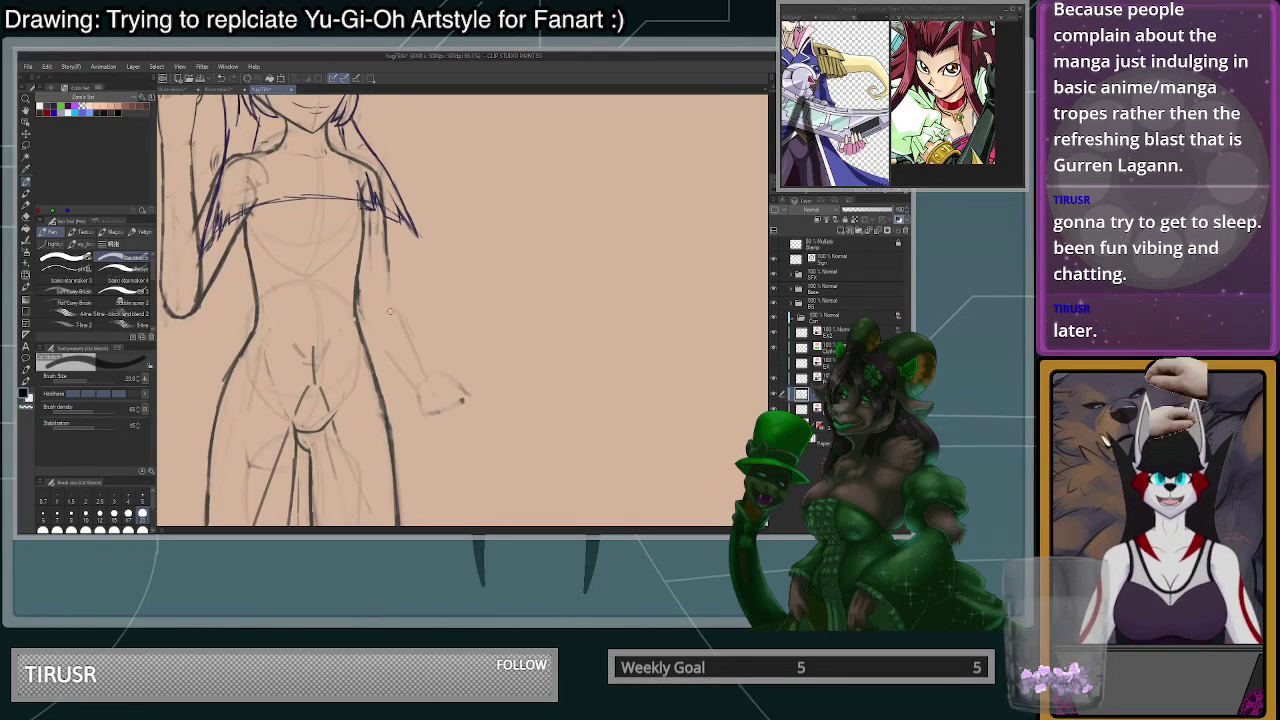
mouse_move(386, 318)
mouse_down()
mouse_move(362, 322)
mouse_move(378, 332)
mouse_move(391, 299)
mouse_up()
mouse_move(385, 241)
mouse_down()
mouse_move(394, 328)
mouse_move(365, 330)
mouse_move(434, 422)
mouse_up()
key(ctrl+z)
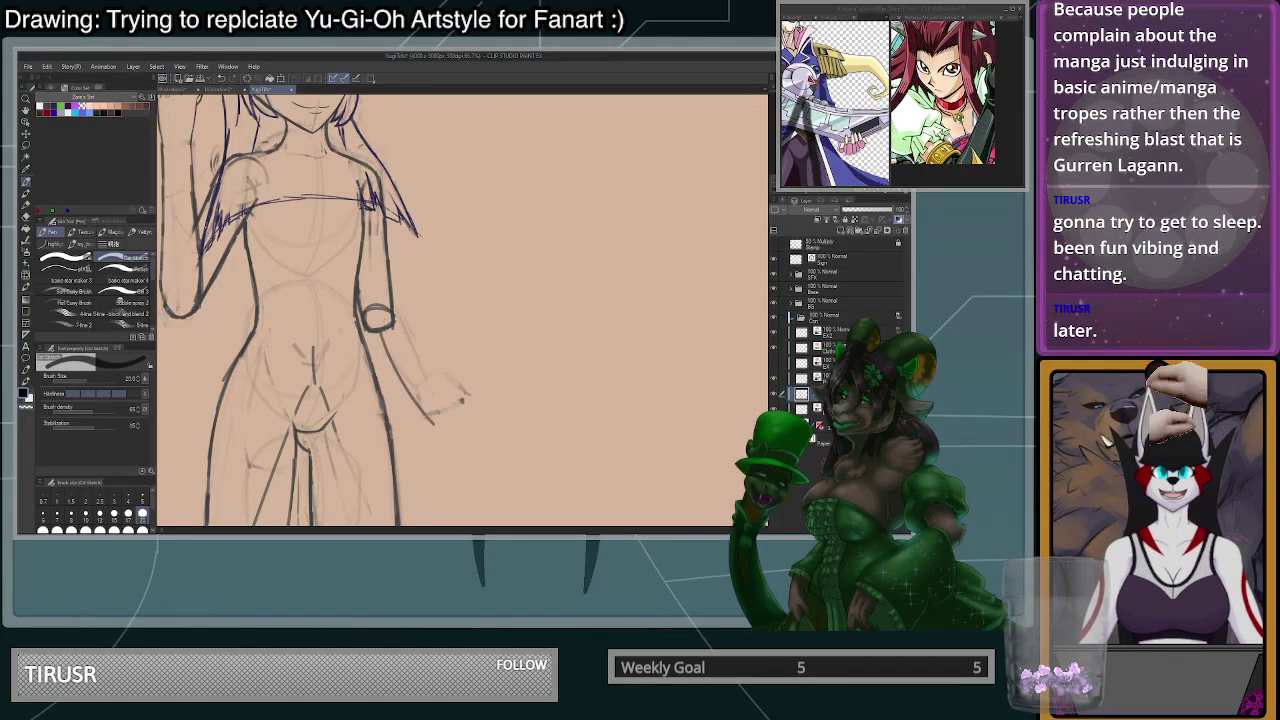
- Replace the forearm guide line with a steeper one running from the elbow ellipse down toward the thigh
key(ctrl+z)
drag(384, 326, 426, 426)
drag(383, 332, 427, 433)
key(ctrl+z)
key(ctrl+z)
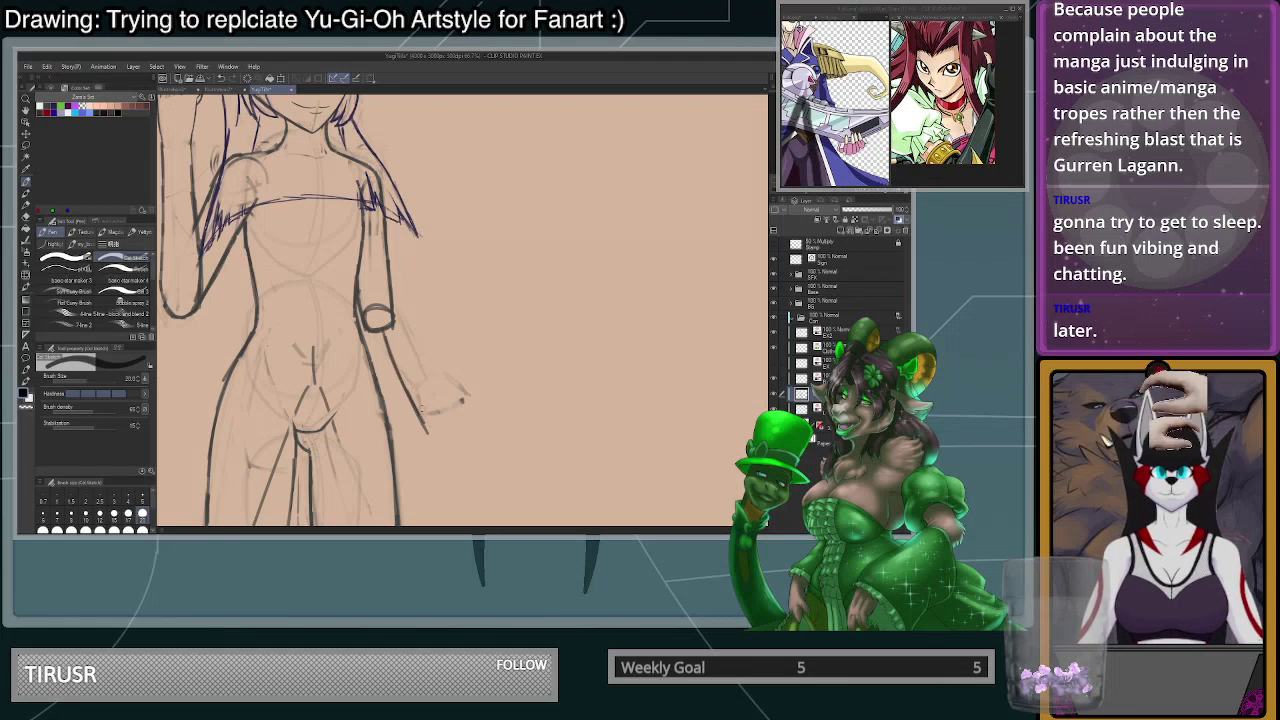
drag(364, 329, 392, 396)
key(ctrl+z)
- Draw the inner and outer edges of the lowered forearm, redoing strokes until the arm hangs closer to the hip
drag(368, 352, 406, 436)
drag(392, 318, 427, 403)
key(ctrl+z)
drag(394, 320, 434, 440)
drag(370, 346, 412, 446)
key(ctrl+z)
key(ctrl+z)
drag(371, 346, 414, 440)
key(ctrl+z)
- Refine the forearm's edges below the elbow, clearing a stray bit of line with the transparent brush
mouse_move(377, 380)
mouse_down()
mouse_move(411, 441)
mouse_move(430, 439)
mouse_move(397, 327)
mouse_up()
key(c)
drag(418, 372, 418, 398)
key(c)
drag(396, 322, 419, 399)
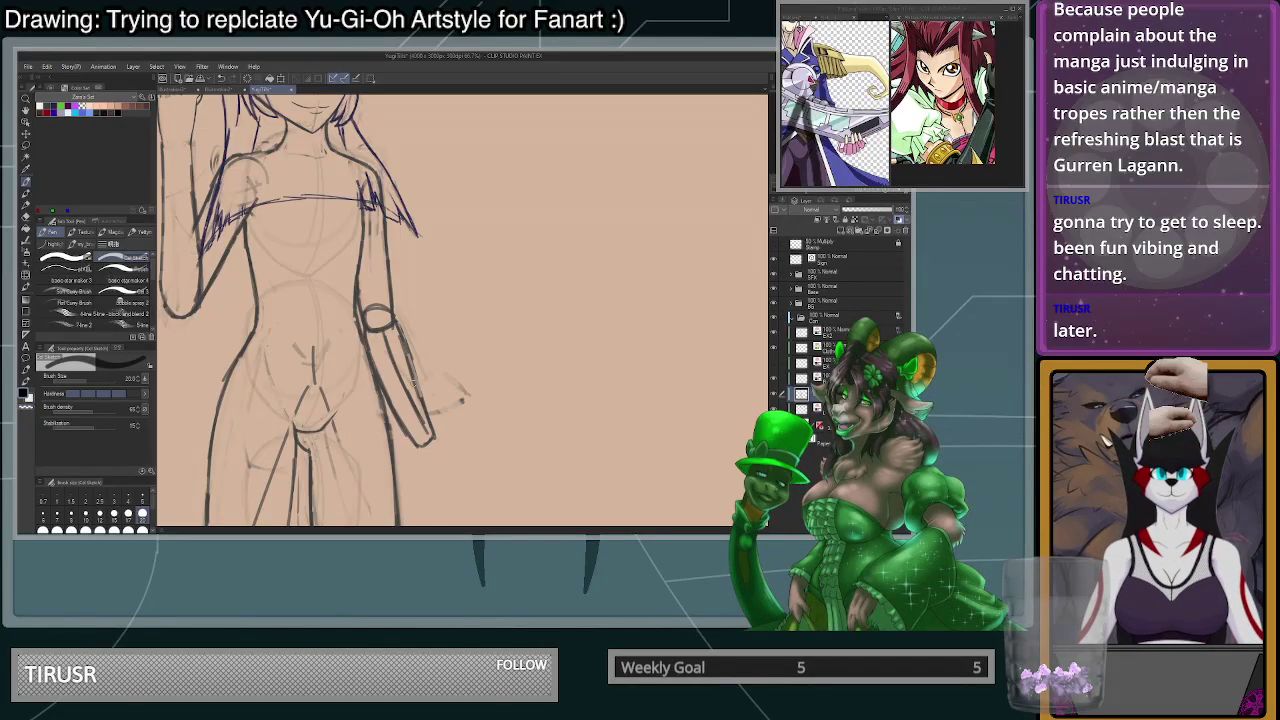
- Fade the elbow ellipse and the overlapping lines around the elbow with the size 20 transparent brush
scroll(440, 395, down, 3)
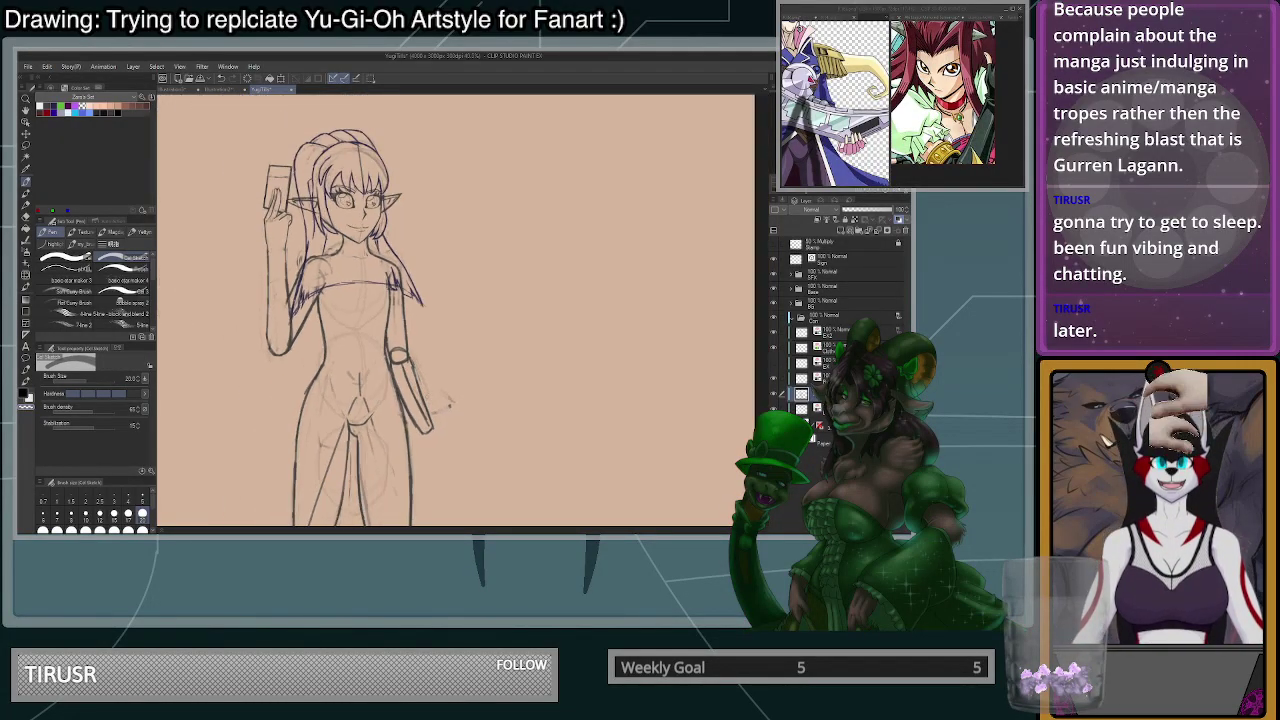
scroll(438, 394, up, 3)
scroll(420, 398, down, 1)
scroll(400, 400, up, 3)
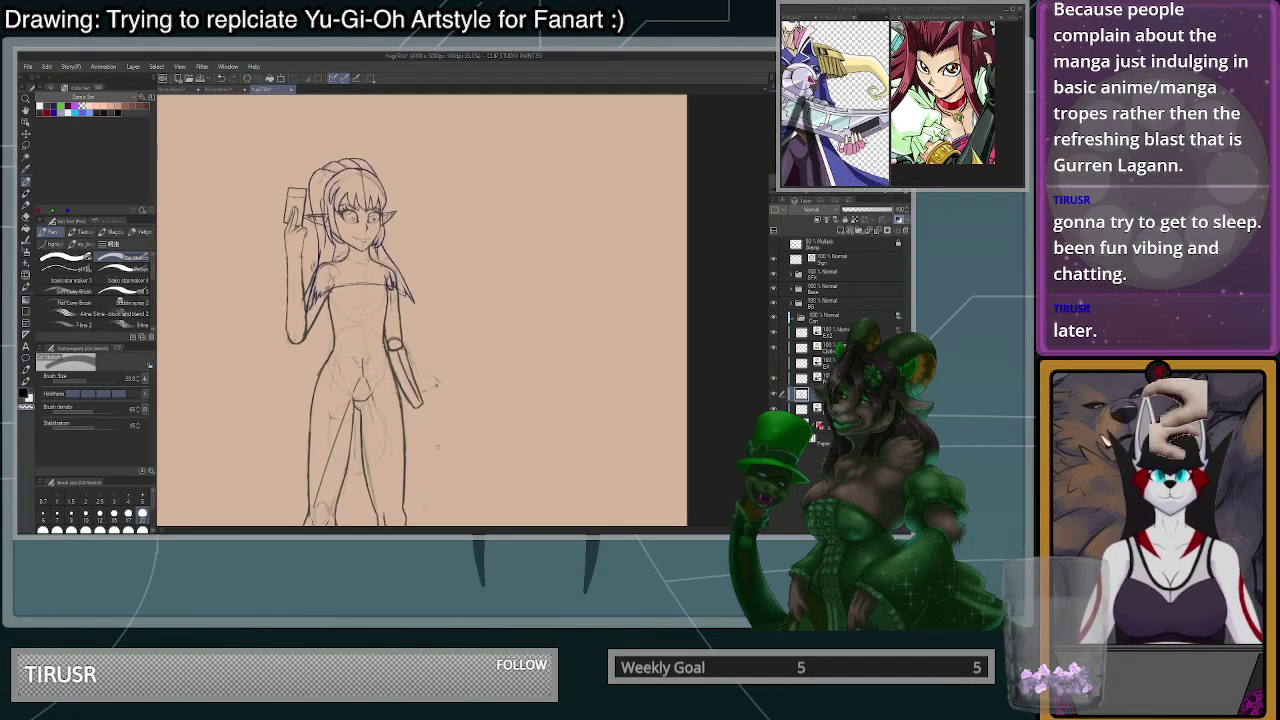
scroll(381, 328, up, 1)
mouse_move(377, 336)
mouse_down()
mouse_move(399, 389)
mouse_move(370, 318)
mouse_up()
key(c)
scroll(385, 310, down, 3)
scroll(403, 312, up, 3)
scroll(403, 312, up, 2)
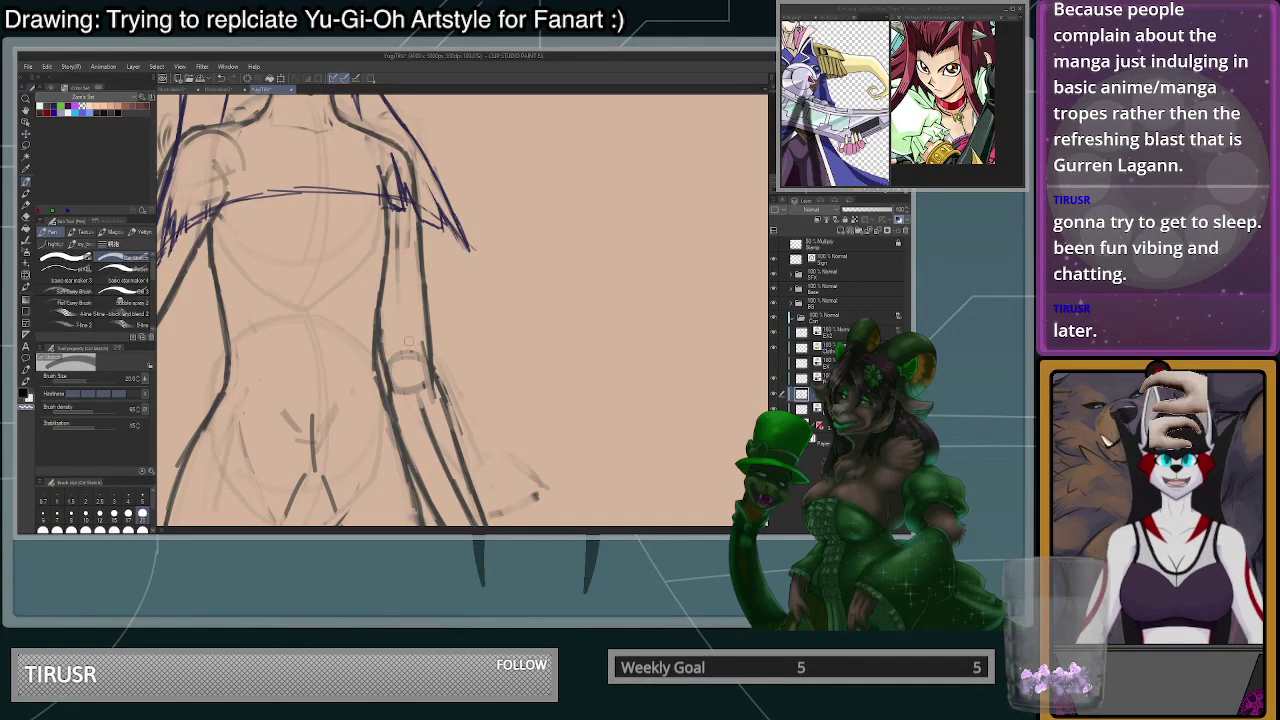
scroll(408, 341, down, 3)
scroll(400, 300, up, 4)
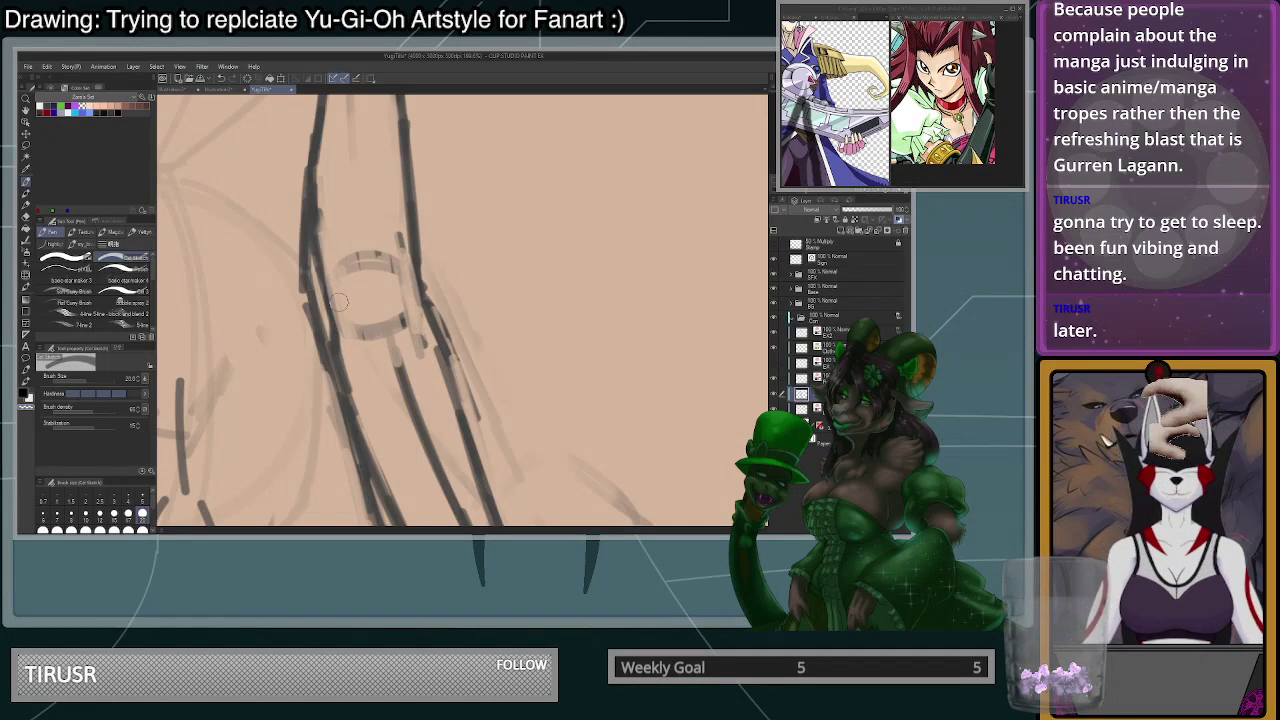
scroll(401, 300, down, 4)
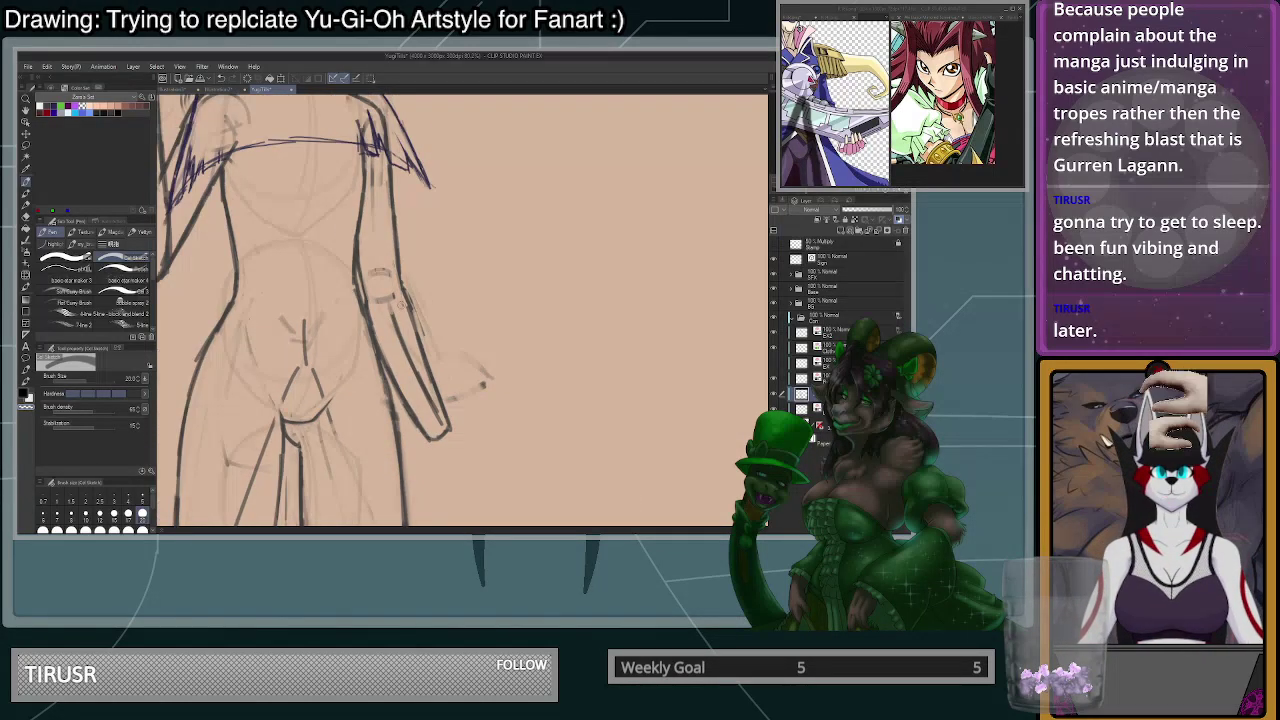
scroll(401, 304, down, 3)
scroll(435, 396, up, 5)
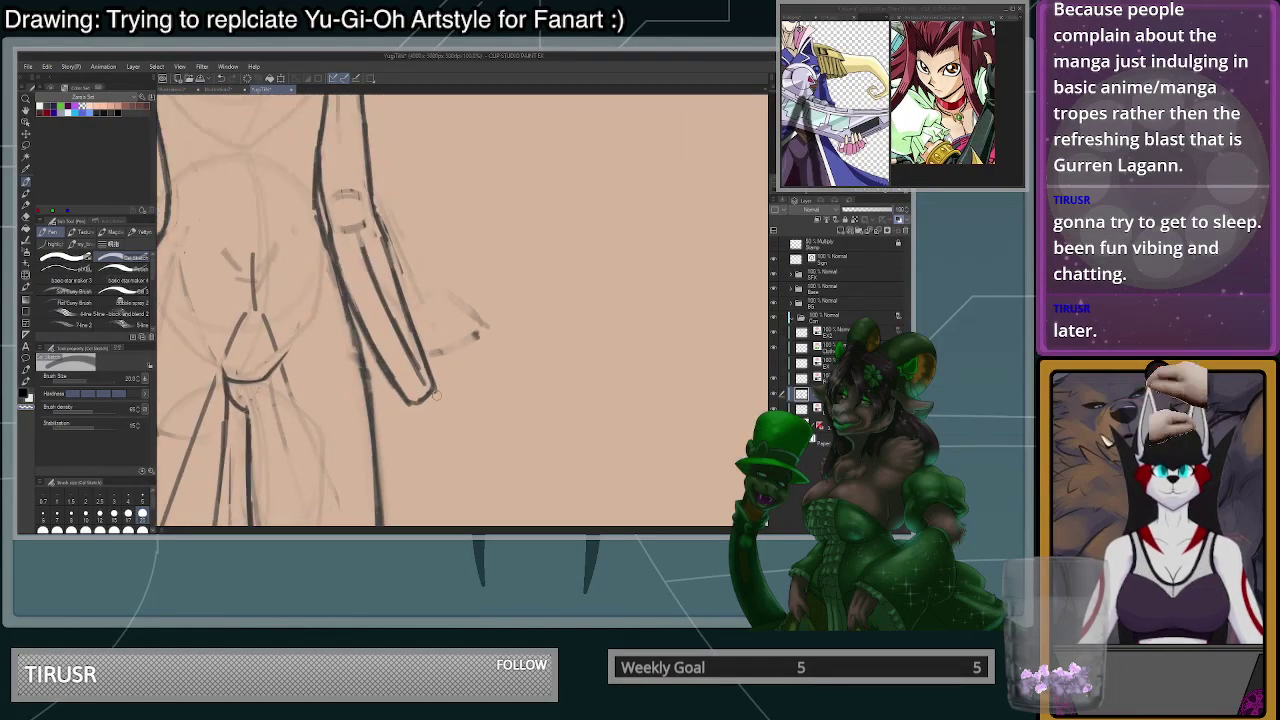
- Sketch a flared block shape for the lowered hand's palm at the end of the forearm
scroll(435, 396, up, 1)
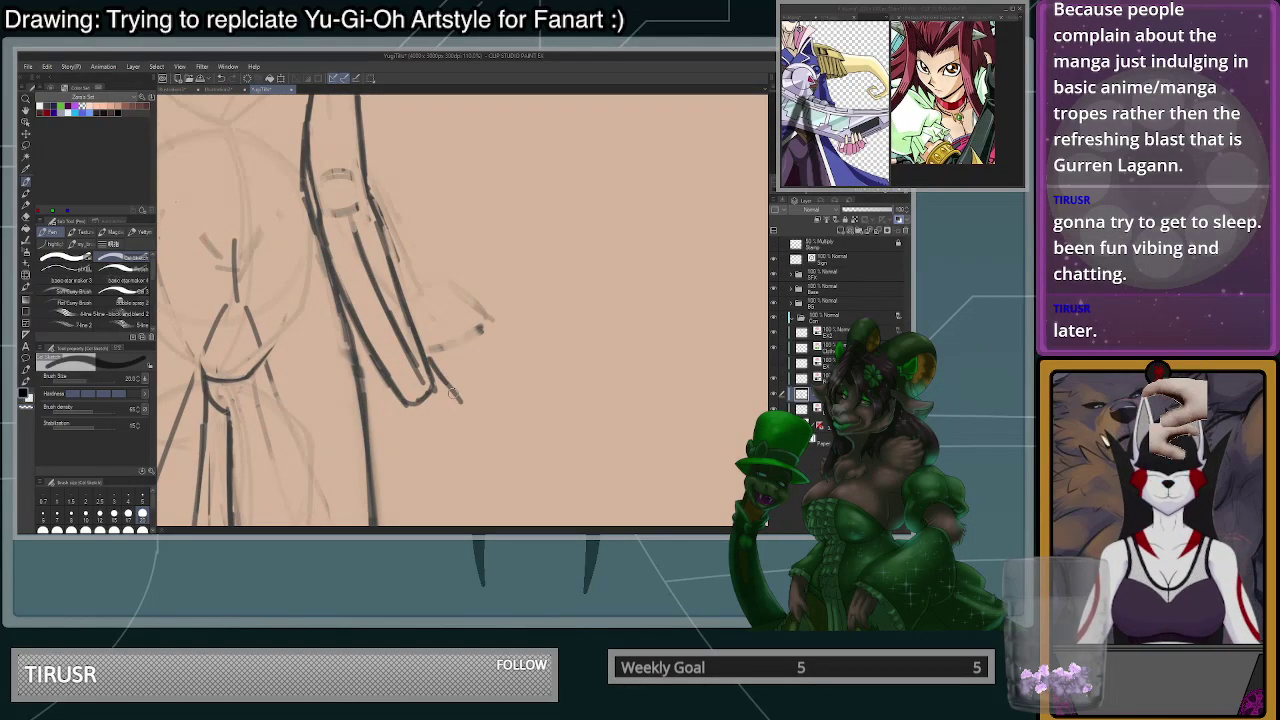
mouse_move(446, 382)
mouse_down()
mouse_move(466, 408)
mouse_move(408, 440)
mouse_move(462, 418)
mouse_up()
key(ctrl+minus)
key(ctrl+minus)
key(ctrl+minus)
key(ctrl+minus)
key(ctrl+minus)
key(ctrl+minus)
key(ctrl+minus)
key(ctrl+minus)
key(ctrl+minus)
key(ctrl+minus)
key(ctrl+minus)
key(ctrl+minus)
key(ctrl+minus)
key(ctrl+minus)
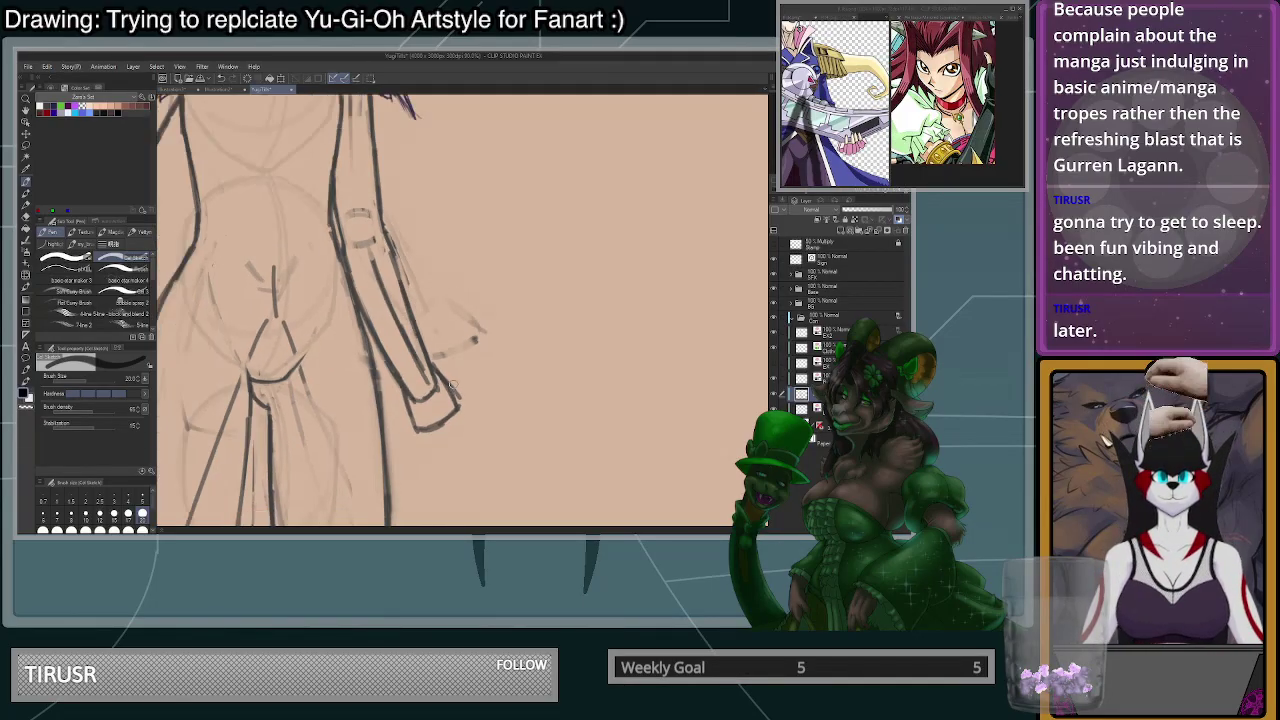
- Clean out the extra inner lines of the forearm and wrist with the transparent brush at size 100
key(ctrl+plus)
key(ctrl+plus)
key(ctrl+plus)
key(ctrl+plus)
key(ctrl+plus)
key(ctrl+plus)
key(ctrl+plus)
key(ctrl+plus)
key(ctrl+plus)
click(142, 530)
mouse_move(446, 362)
mouse_down()
mouse_move(414, 291)
mouse_move(445, 357)
mouse_up()
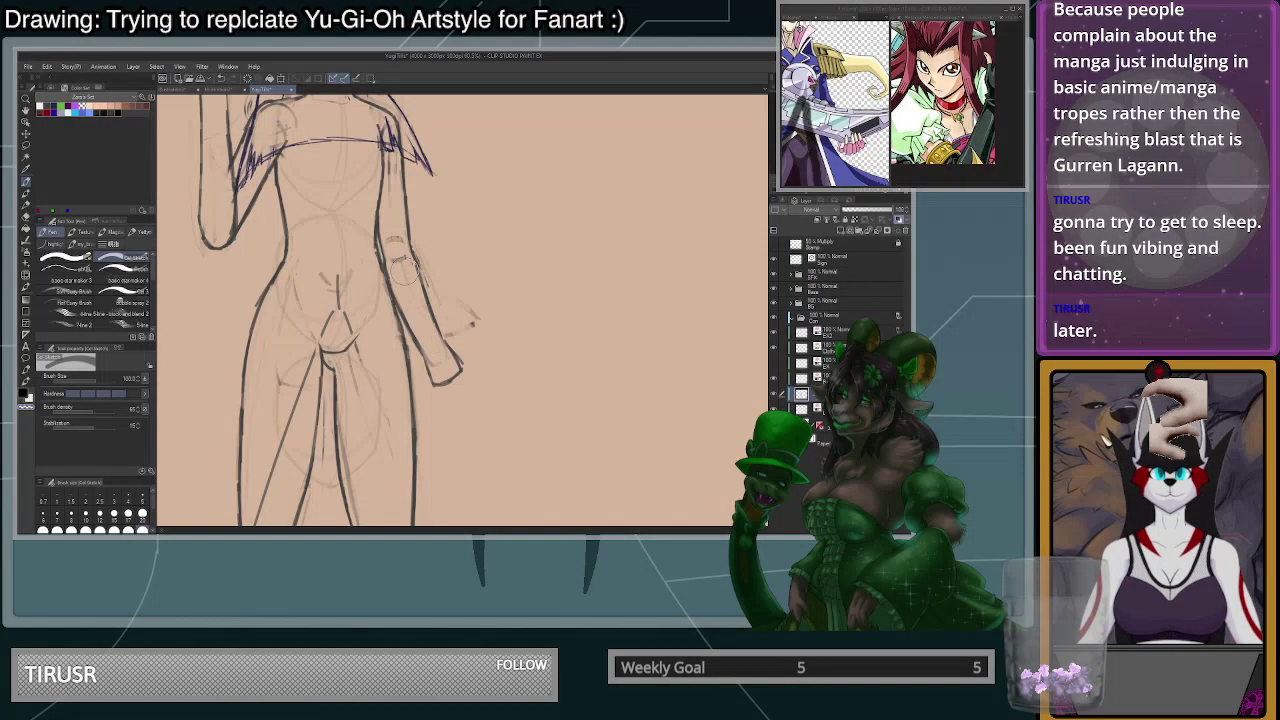
- Fade the remains of the old hand and the elbow ellipse, checking the arm against the full figure
scroll(444, 357, down, 5)
scroll(455, 347, up, 5)
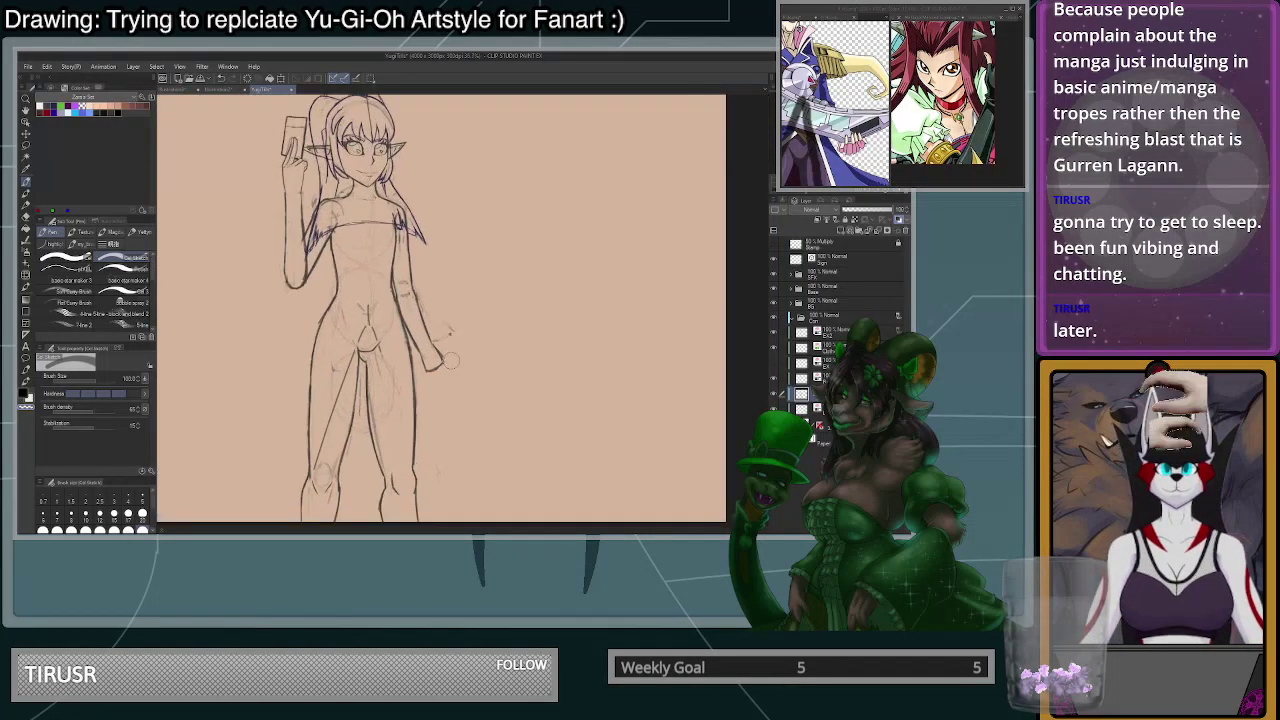
drag(444, 278, 454, 311)
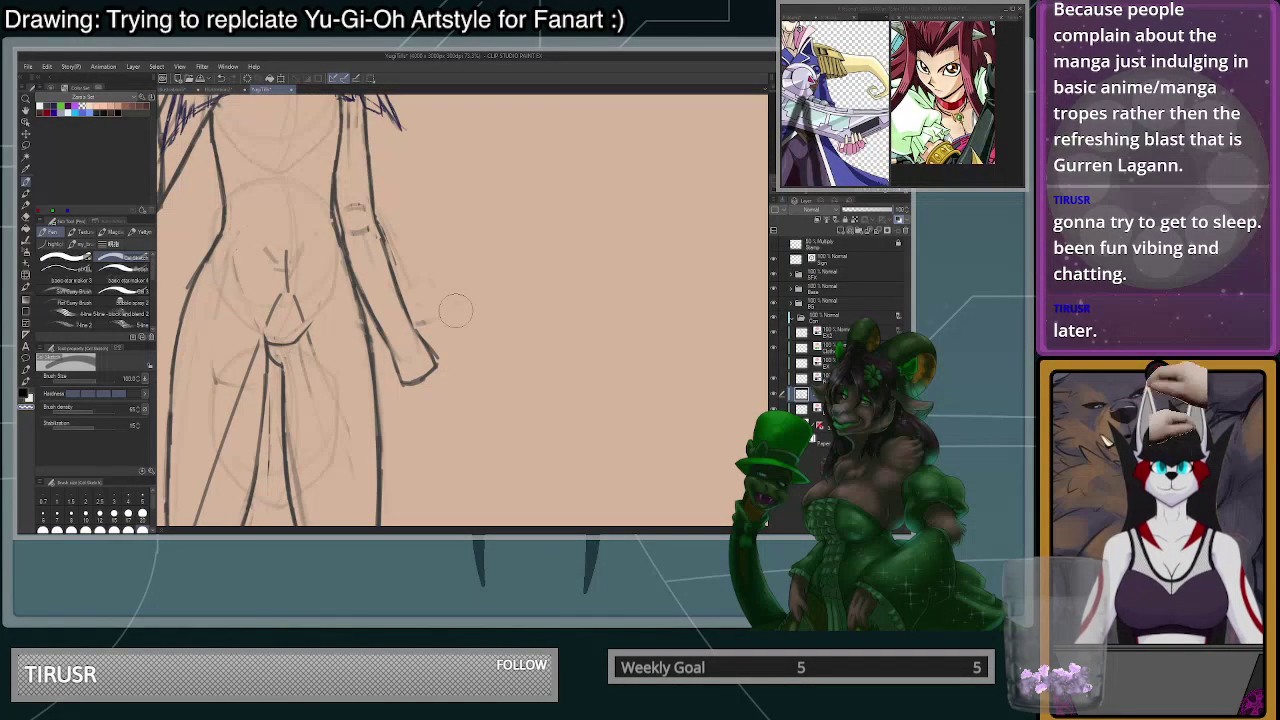
scroll(484, 283, down, 4)
scroll(485, 322, up, 3)
scroll(481, 322, up, 2)
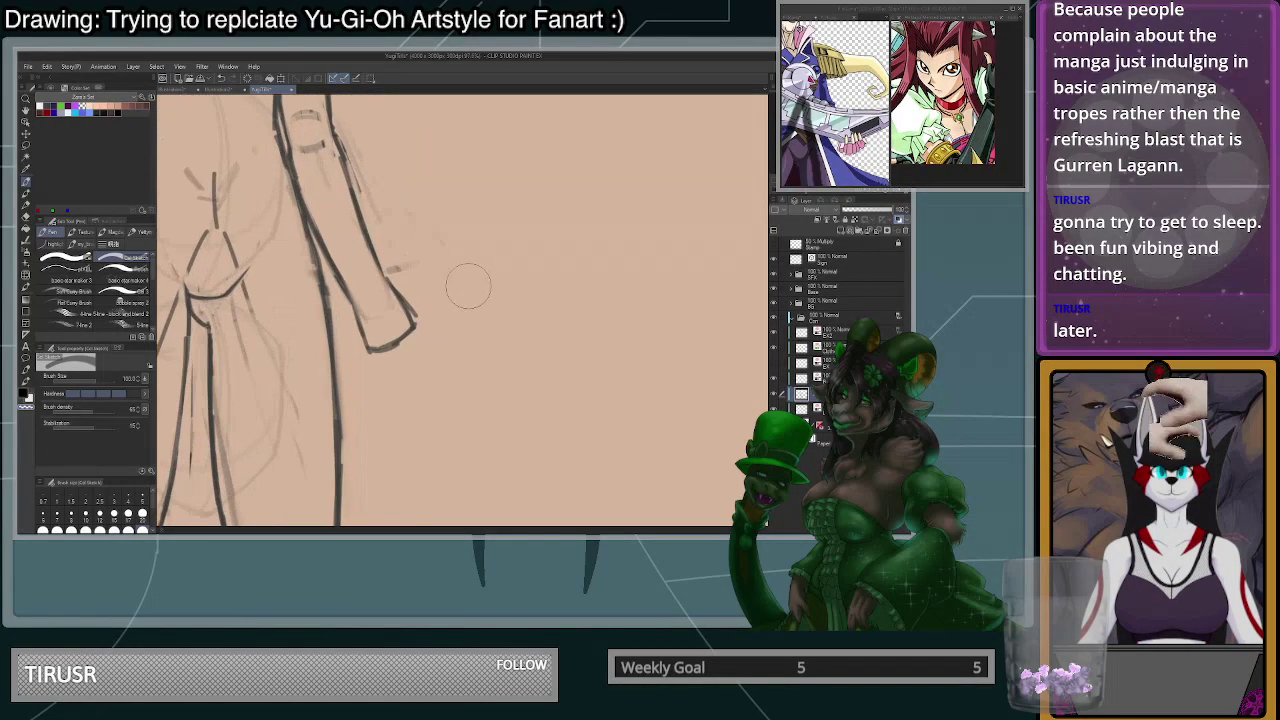
scroll(450, 300, down, 4)
scroll(405, 249, up, 3)
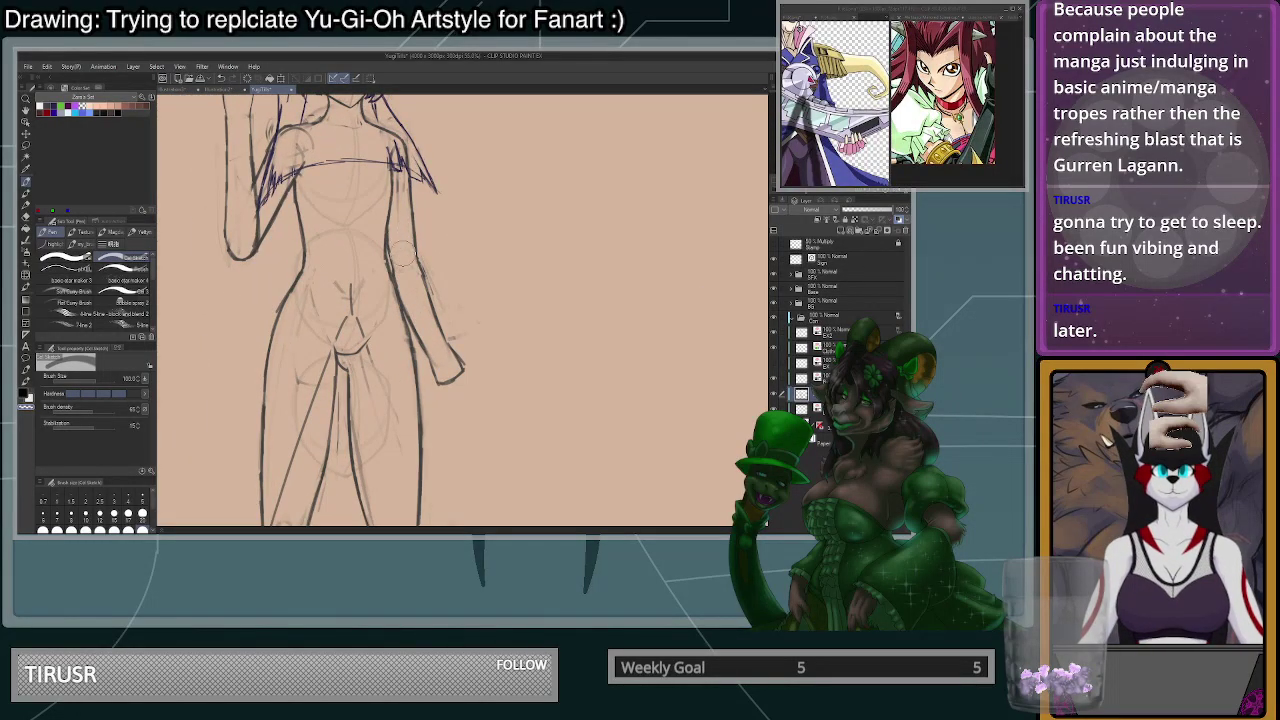
scroll(405, 250, down, 4)
scroll(463, 347, up, 1)
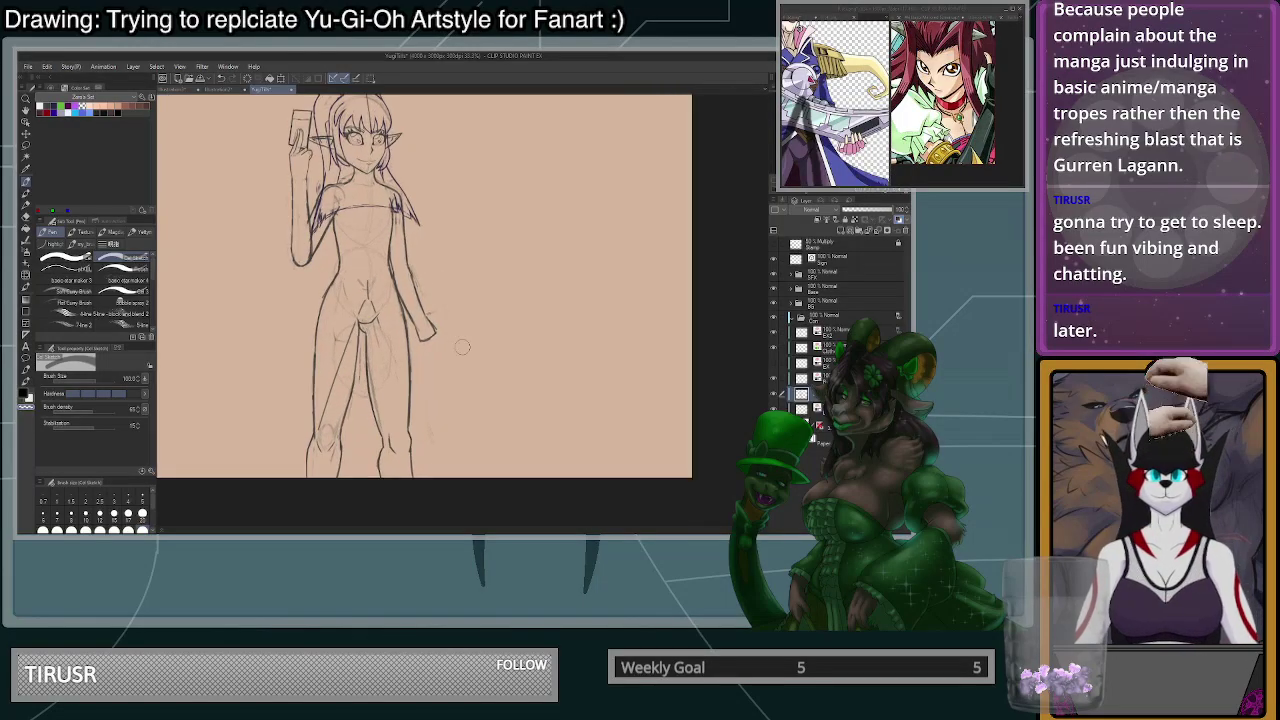
scroll(496, 215, up, 2)
scroll(445, 345, up, 5)
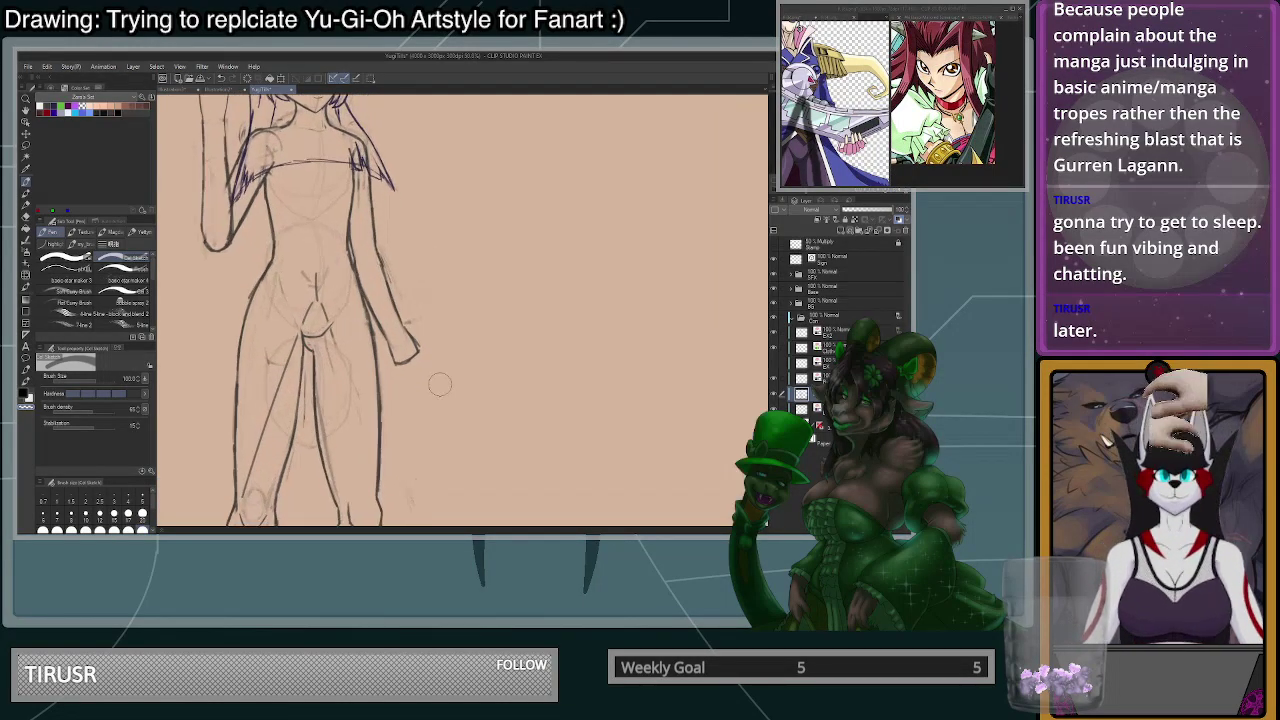
- Draw four spread fingers extending down from the lowered hand's palm with the size 20 brush
click(142, 513)
drag(351, 377, 365, 436)
drag(362, 370, 370, 434)
drag(368, 376, 406, 450)
mouse_move(386, 355)
mouse_down()
mouse_move(418, 432)
mouse_move(434, 436)
mouse_move(426, 414)
mouse_move(440, 392)
mouse_up()
drag(408, 324, 452, 410)
mouse_move(408, 344)
mouse_down()
mouse_move(446, 420)
mouse_move(432, 402)
mouse_up()
drag(416, 386, 436, 408)
- Draw the lowered hand's thumb and blend the wrist's outer edge into it, redoing strokes until the shape fits
mouse_move(374, 270)
mouse_down()
mouse_move(439, 326)
mouse_move(419, 312)
mouse_move(450, 338)
mouse_up()
key(ctrl+z)
key(ctrl+z)
mouse_move(374, 272)
mouse_down()
mouse_move(417, 295)
mouse_move(456, 352)
mouse_up()
key(ctrl+z)
mouse_move(410, 314)
mouse_down()
mouse_move(446, 350)
mouse_move(393, 315)
mouse_move(438, 346)
mouse_move(454, 340)
mouse_move(421, 299)
mouse_up()
key(ctrl+z)
key(ctrl+z)
key(ctrl+z)
drag(364, 257, 374, 279)
key(ctrl+z)
drag(352, 222, 382, 280)
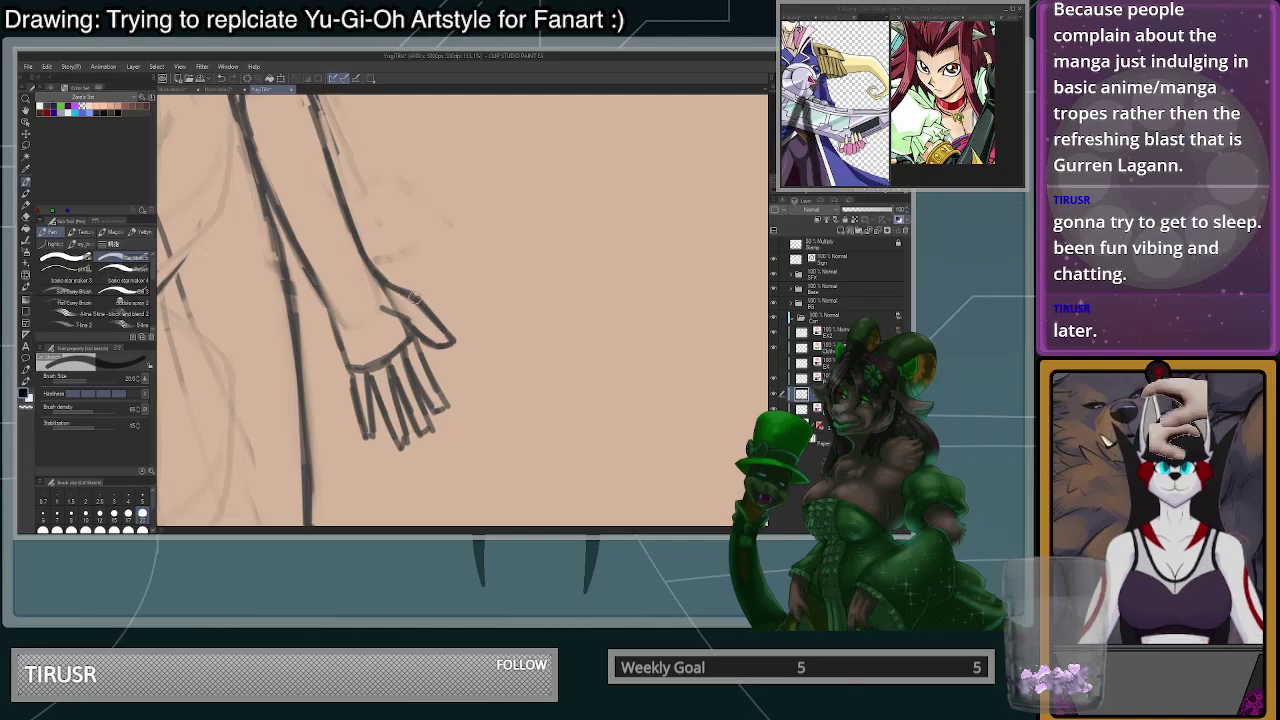
scroll(382, 280, down, 6)
scroll(513, 320, up, 6)
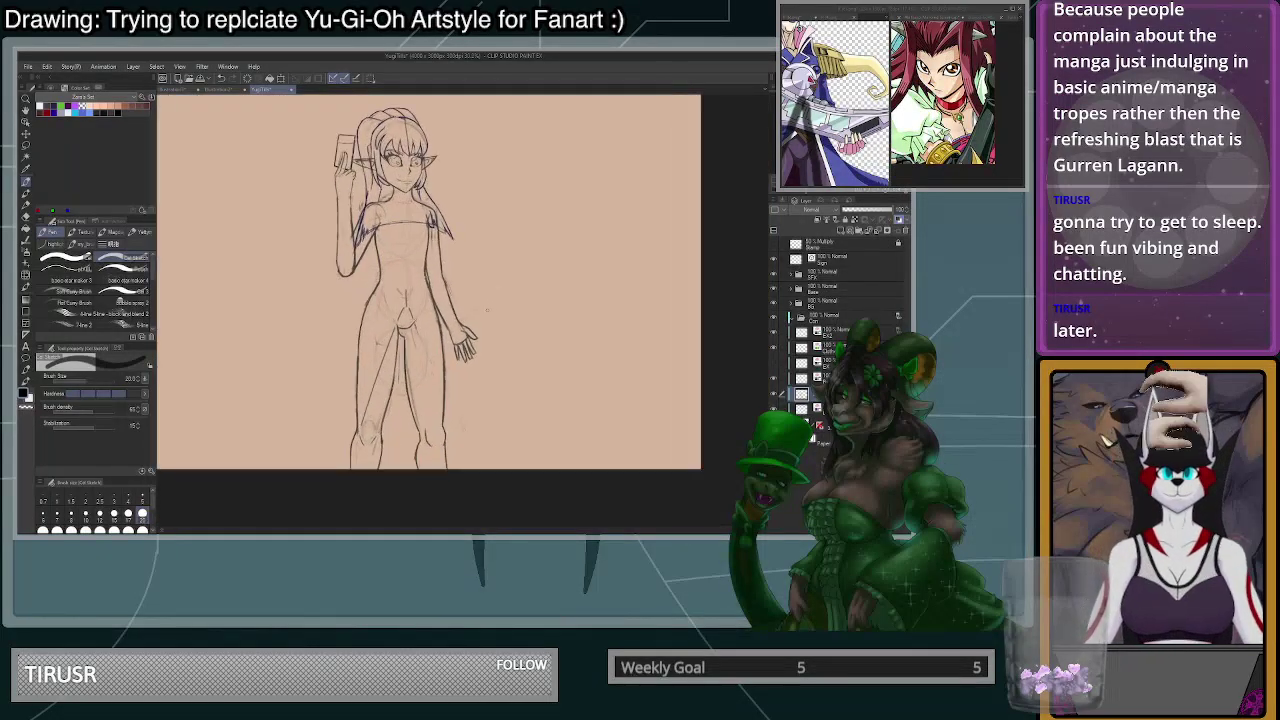
- Fade the lowered hand's palm and finger lines with the transparent brush at size 100
click(142, 529)
key(c)
mouse_move(416, 318)
mouse_down()
mouse_move(406, 397)
mouse_move(391, 382)
mouse_move(422, 381)
mouse_move(455, 313)
mouse_up()
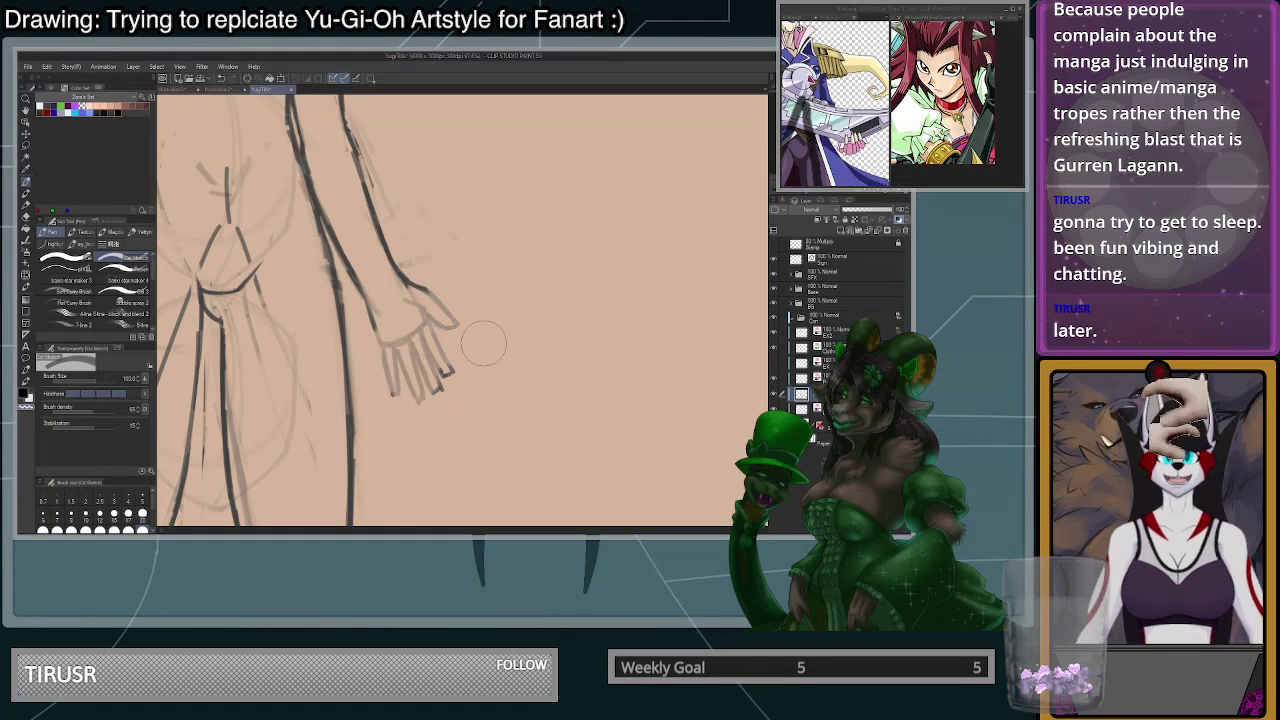
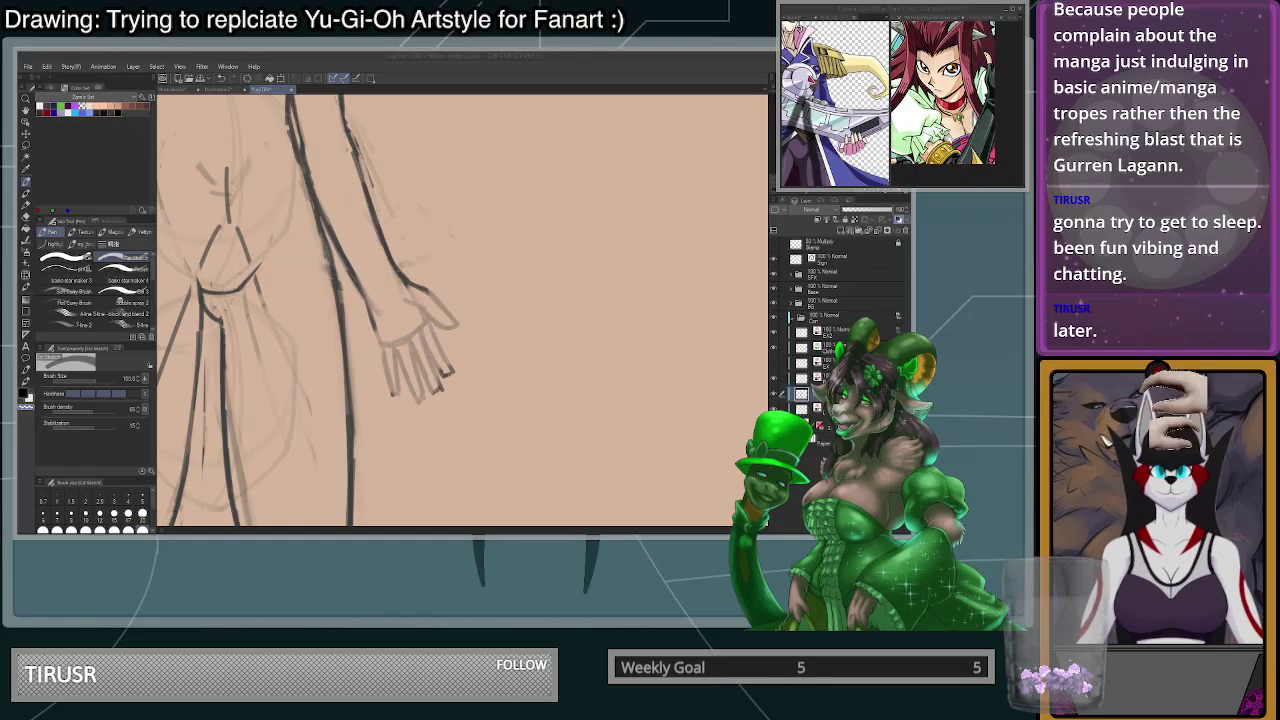
scroll(468, 344, up, 7)
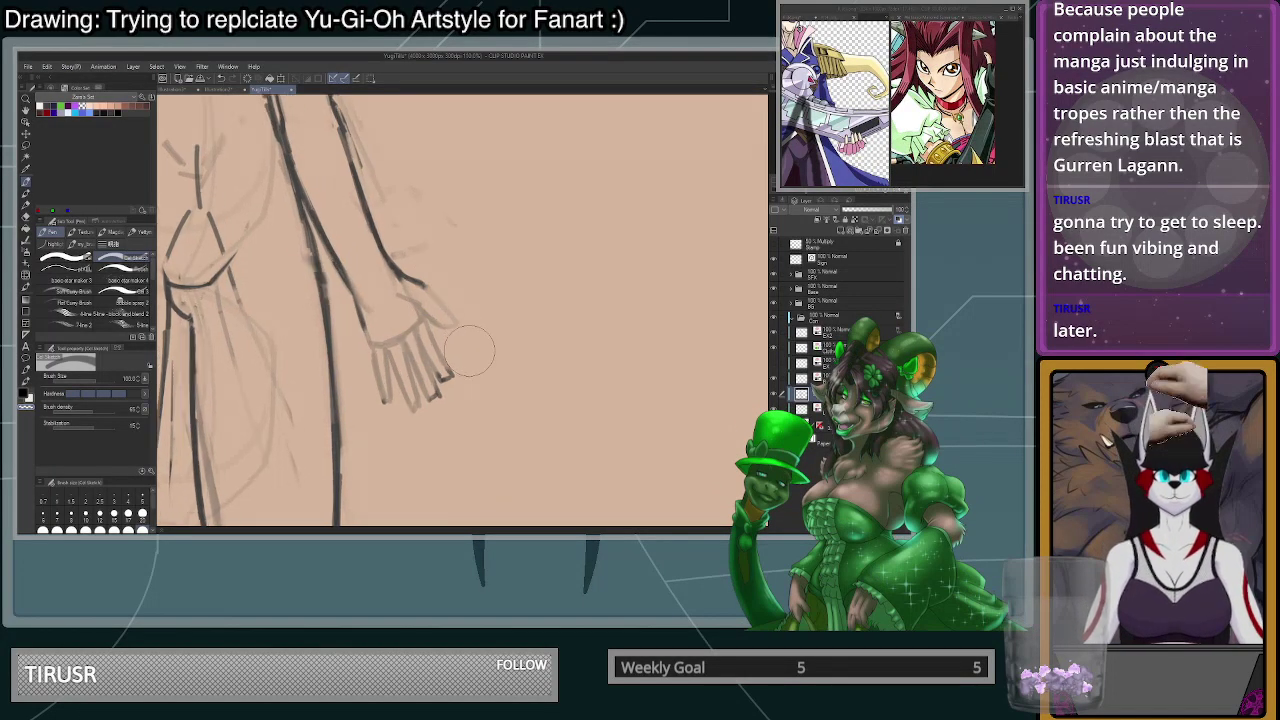
- Redraw the palm's outer edge with the size 12 brush and trim it with the transparent color
click(100, 514)
key(c)
drag(267, 264, 287, 330)
key(ctrl+z)
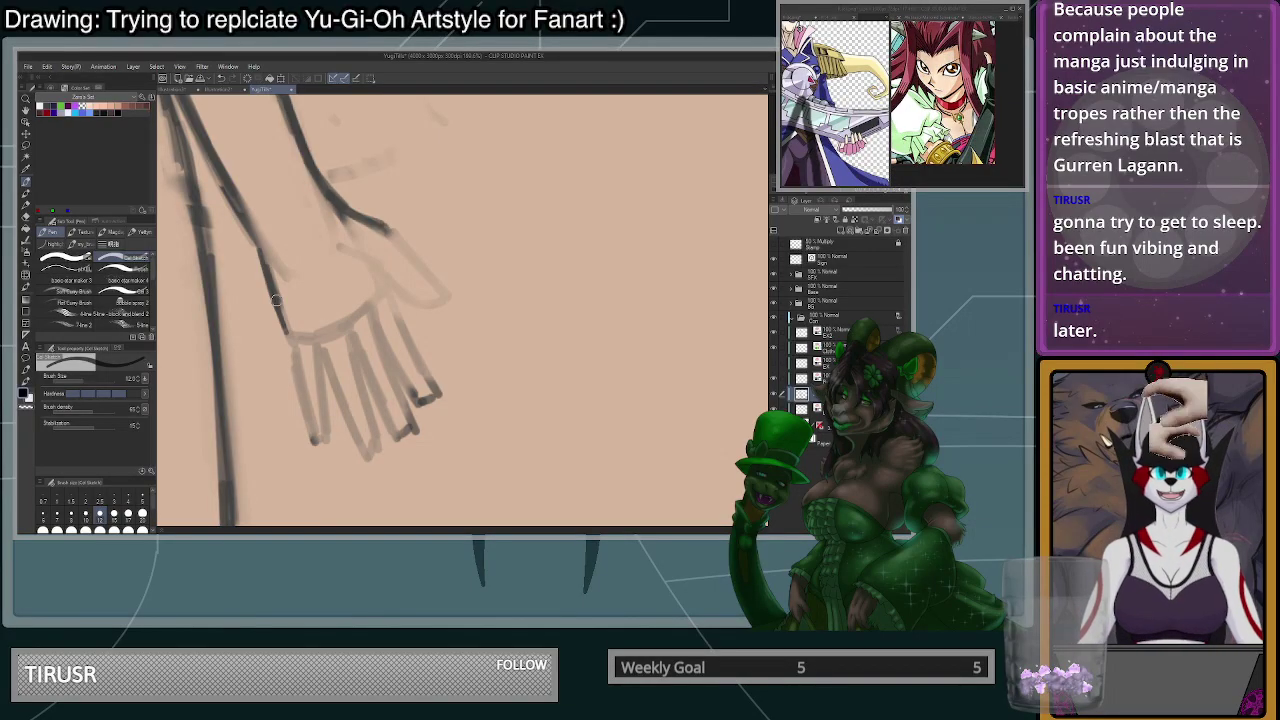
scroll(268, 262, down, 2)
key(c)
drag(266, 244, 292, 367)
- Try to outline the lowered hand's little finger from knuckle to tip with the size 12 brush
key(c)
drag(287, 329, 299, 393)
key(ctrl+z)
drag(286, 324, 303, 394)
drag(290, 350, 311, 395)
key(ctrl+z)
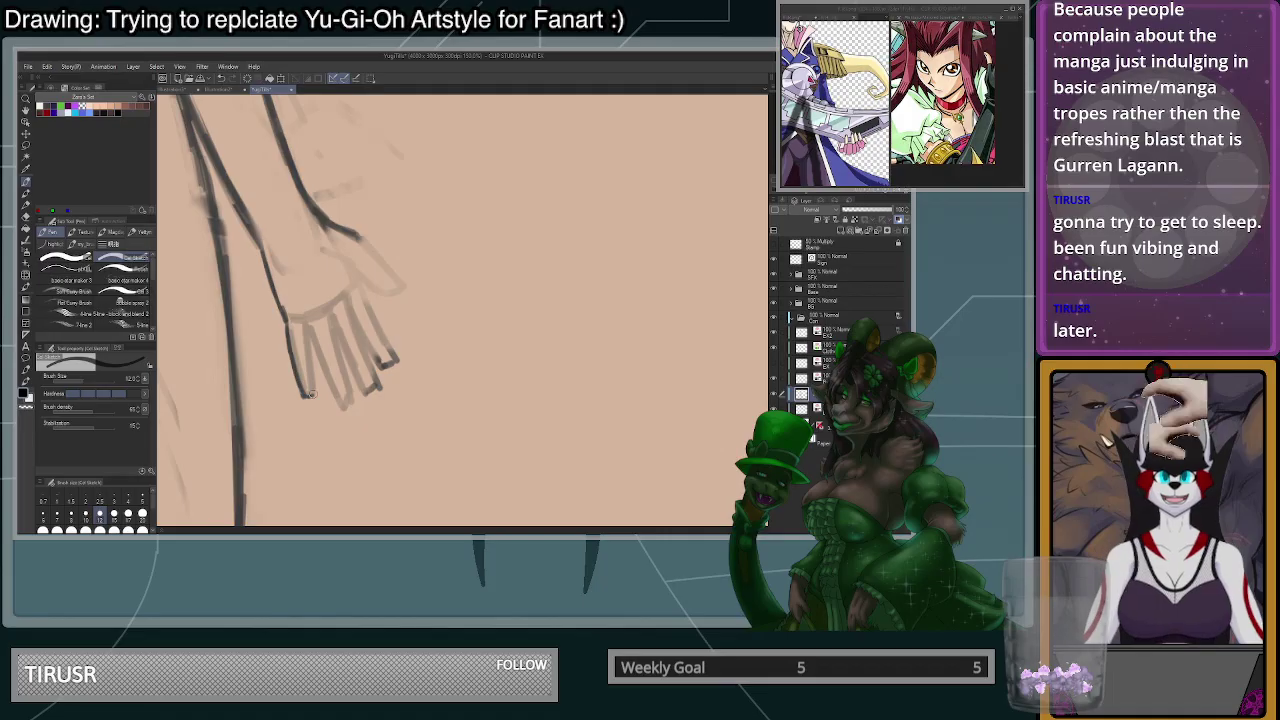
drag(312, 392, 305, 331)
key(ctrl+z)
drag(311, 391, 304, 329)
key(ctrl+z)
key(ctrl+y)
mouse_move(311, 392)
mouse_down()
mouse_move(304, 322)
mouse_move(315, 403)
mouse_up()
key(ctrl+z)
scroll(360, 362, down, 3)
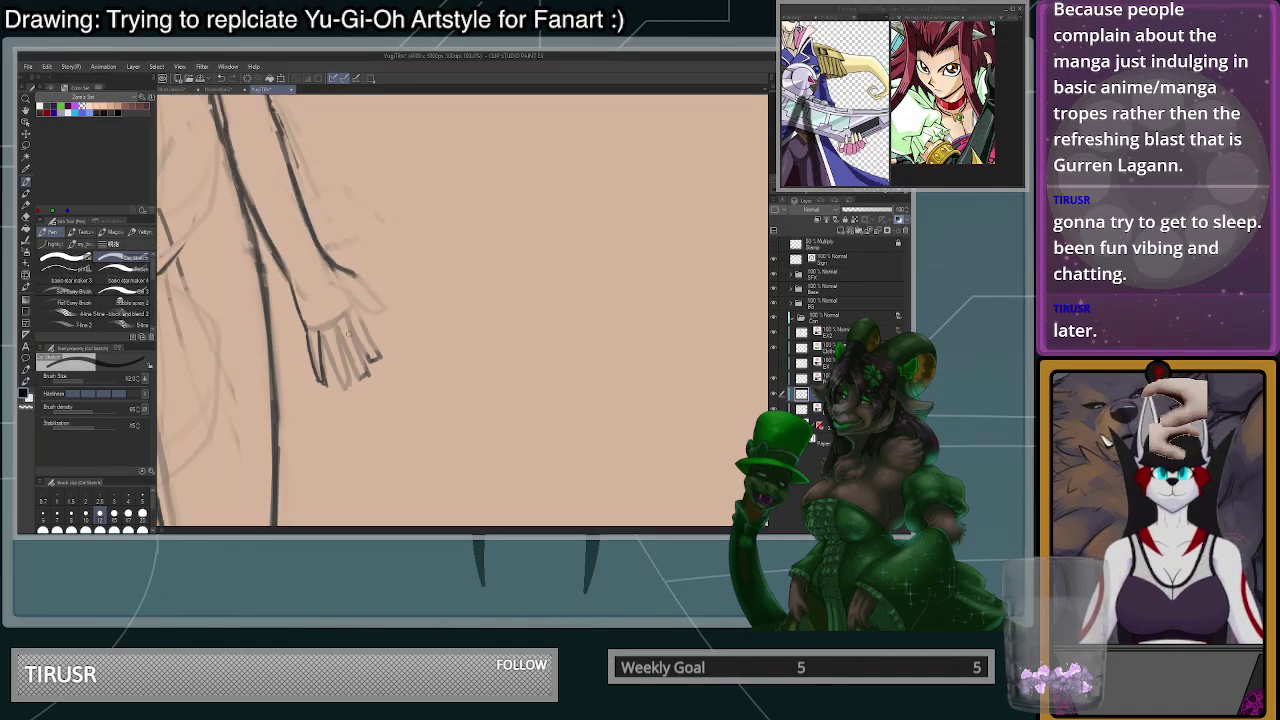
scroll(364, 355, up, 3)
key(ctrl+z)
key(ctrl+z)
key(ctrl+z)
- Fade the lowered hand's finger lines again at brush size 100, checking the hand against the full figure
click(143, 529)
scroll(410, 405, down, 5)
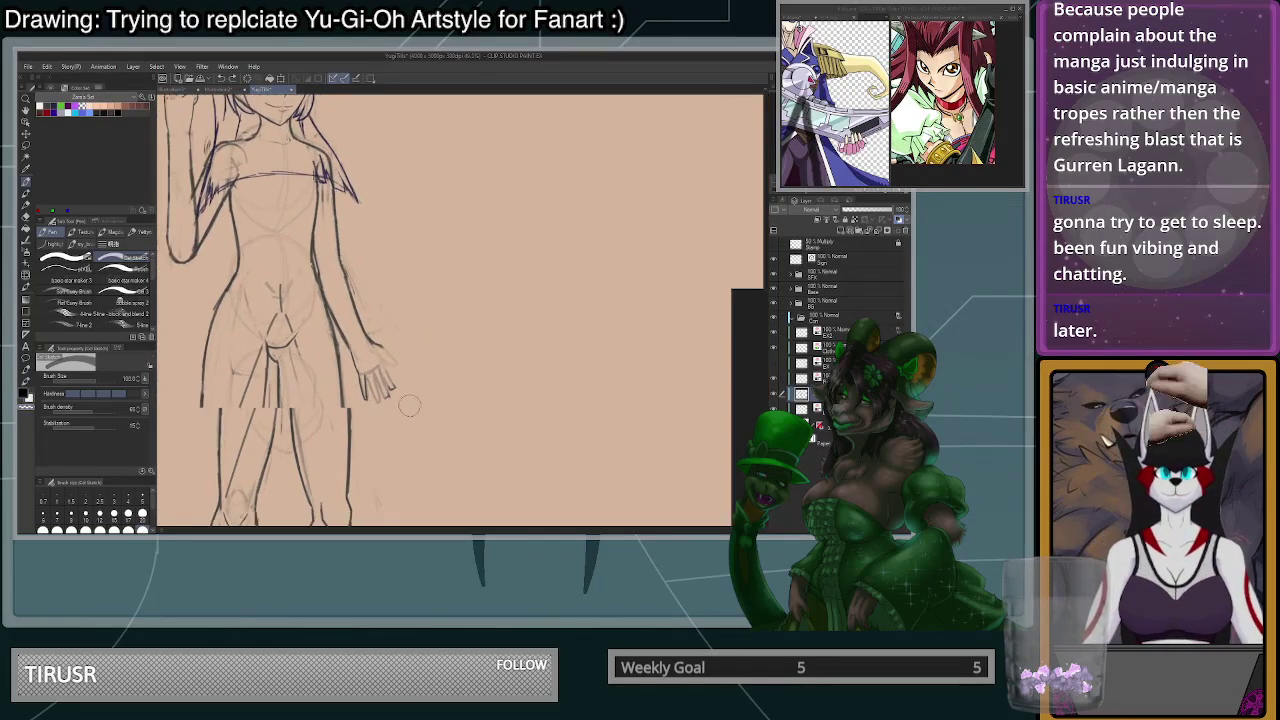
scroll(395, 407, up, 5)
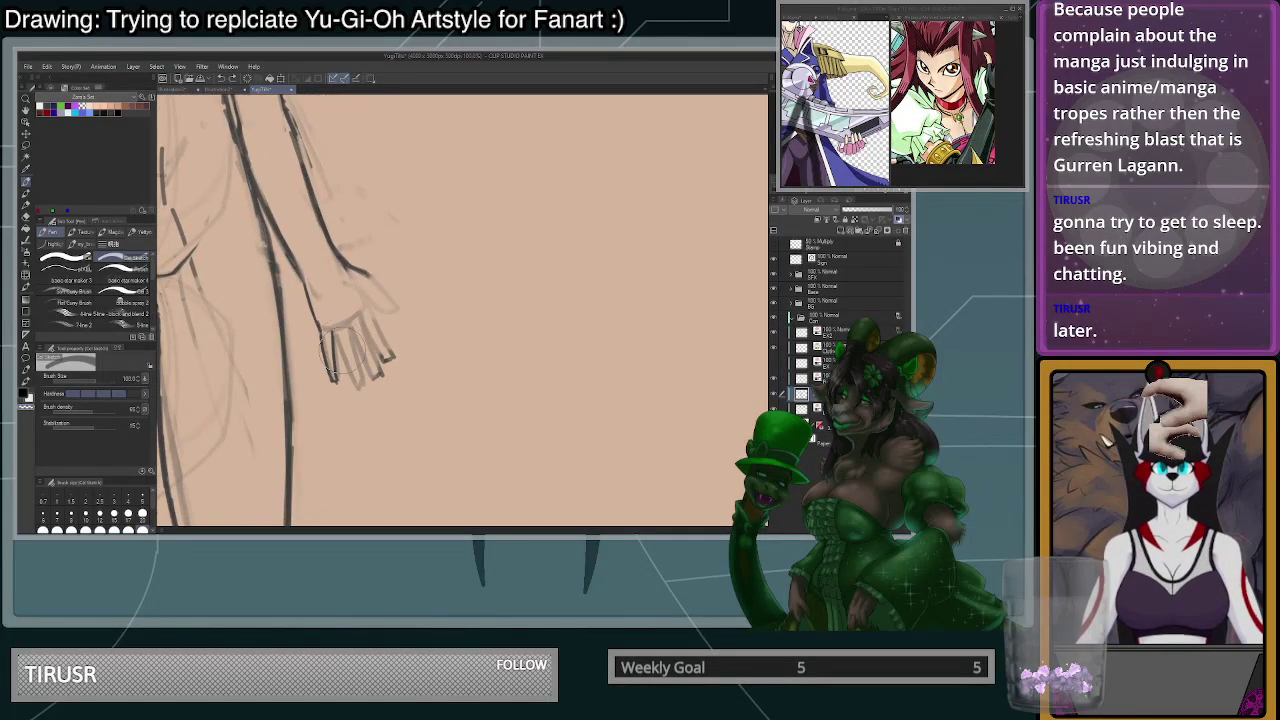
scroll(300, 350, up, 2)
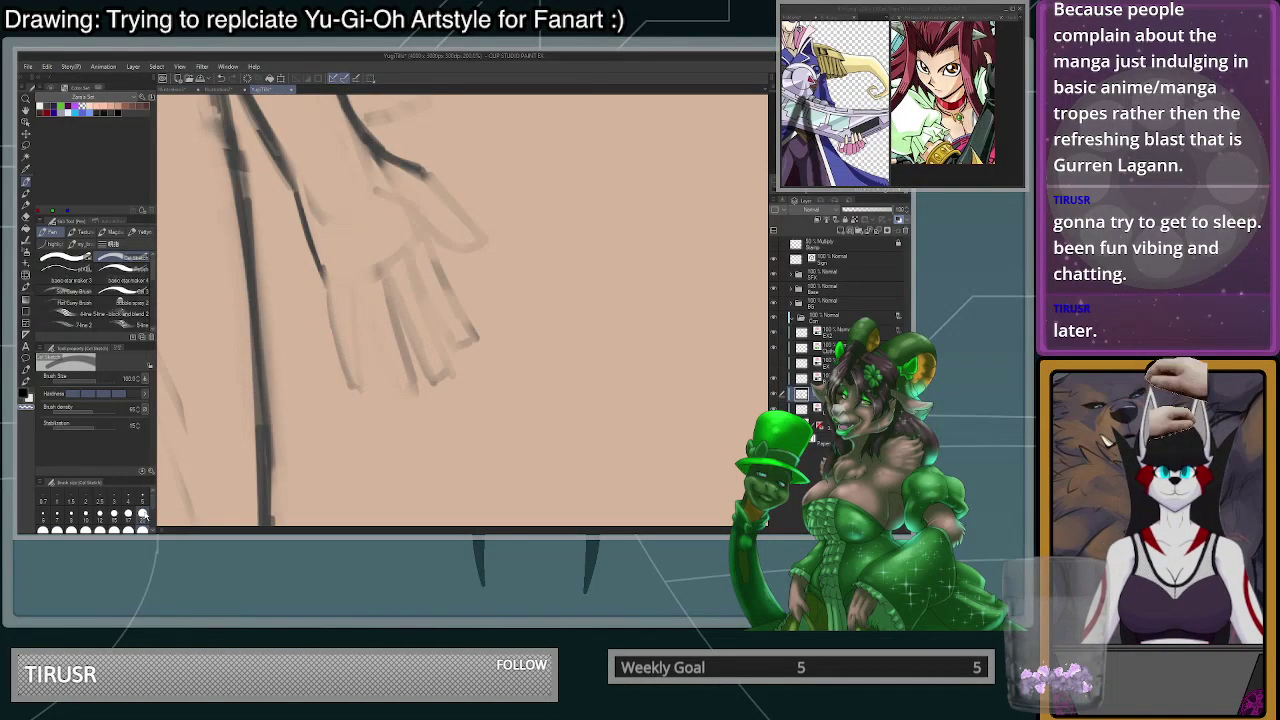
- Outline the palm down to the knuckle line with the size 12 brush and draw guide lines for the two middle fingers
click(100, 516)
mouse_move(314, 250)
mouse_down()
mouse_move(334, 290)
mouse_move(418, 230)
mouse_move(371, 146)
mouse_up()
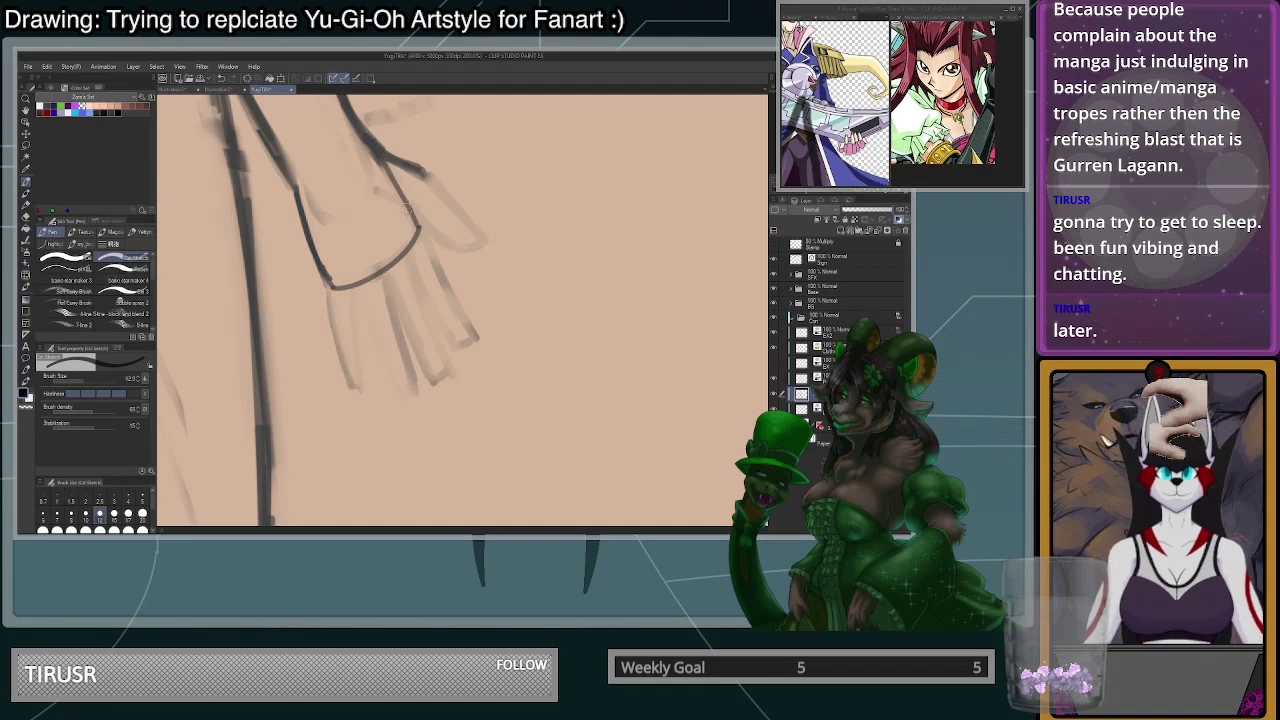
drag(318, 296, 354, 412)
key(ctrl+z)
key(ctrl+z)
mouse_move(369, 301)
mouse_down()
mouse_move(375, 378)
mouse_move(374, 310)
mouse_move(416, 392)
mouse_up()
key(ctrl+z)
key(ctrl+z)
drag(397, 276, 425, 402)
key(ctrl+z)
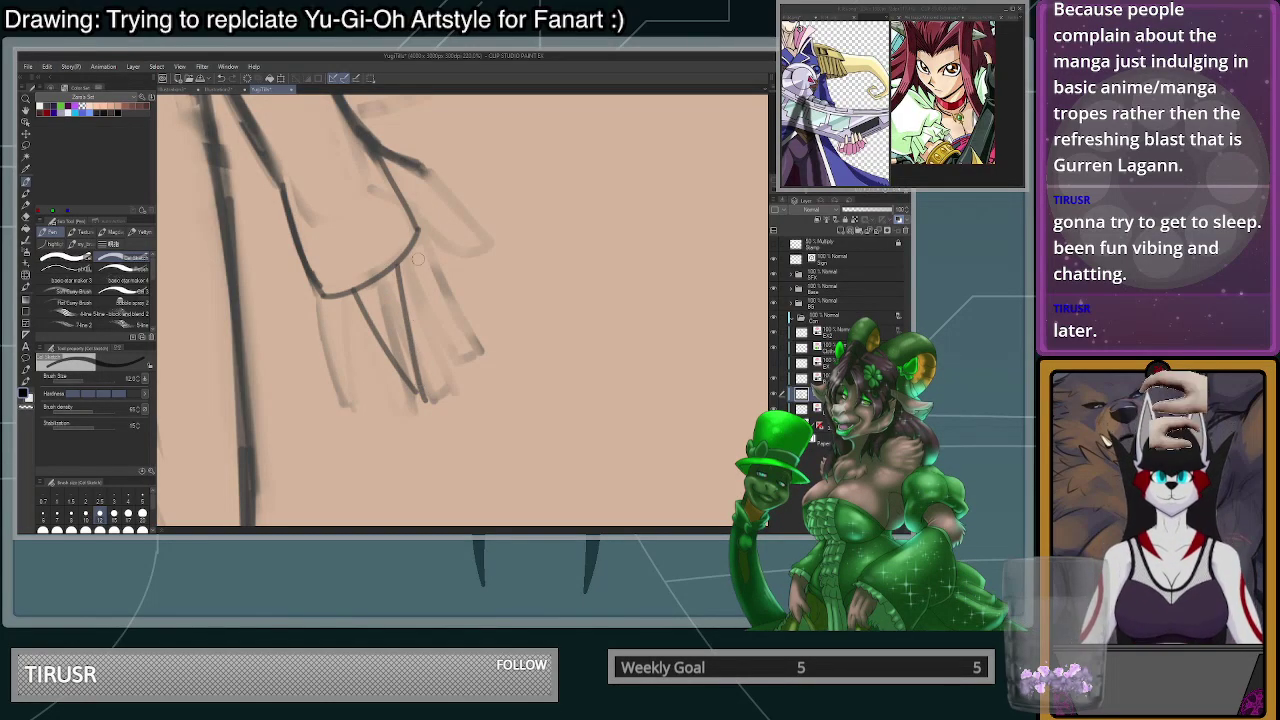
- Draw guide lines for the index finger and the little finger, redoing the strokes for direction and length
drag(414, 238, 476, 366)
key(ctrl+z)
drag(404, 238, 492, 366)
key(ctrl+z)
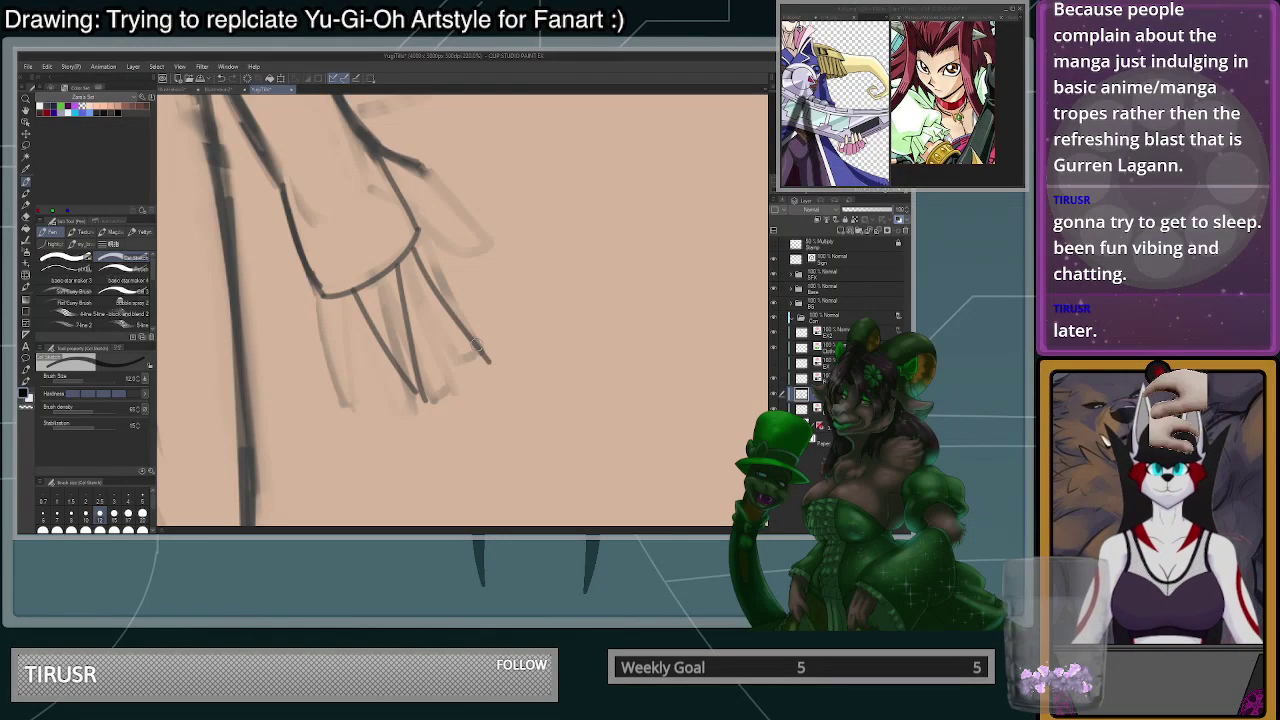
drag(320, 302, 342, 380)
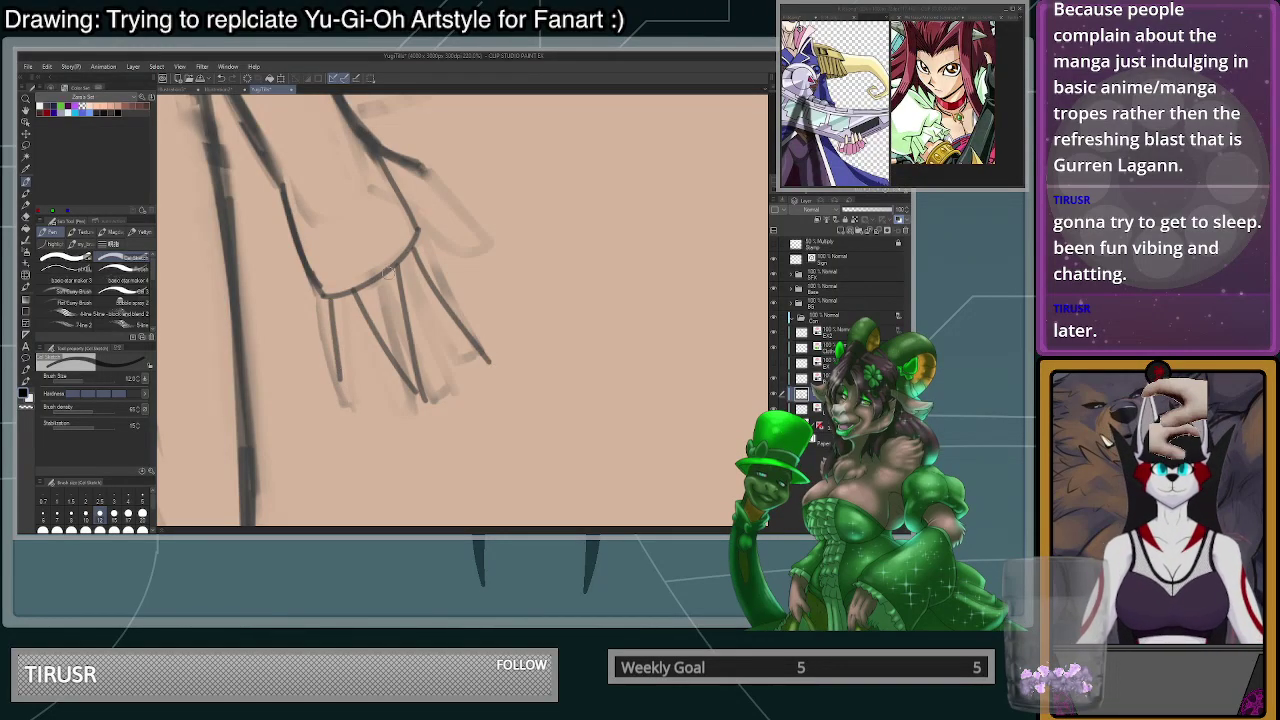
drag(319, 296, 325, 332)
key(ctrl+z)
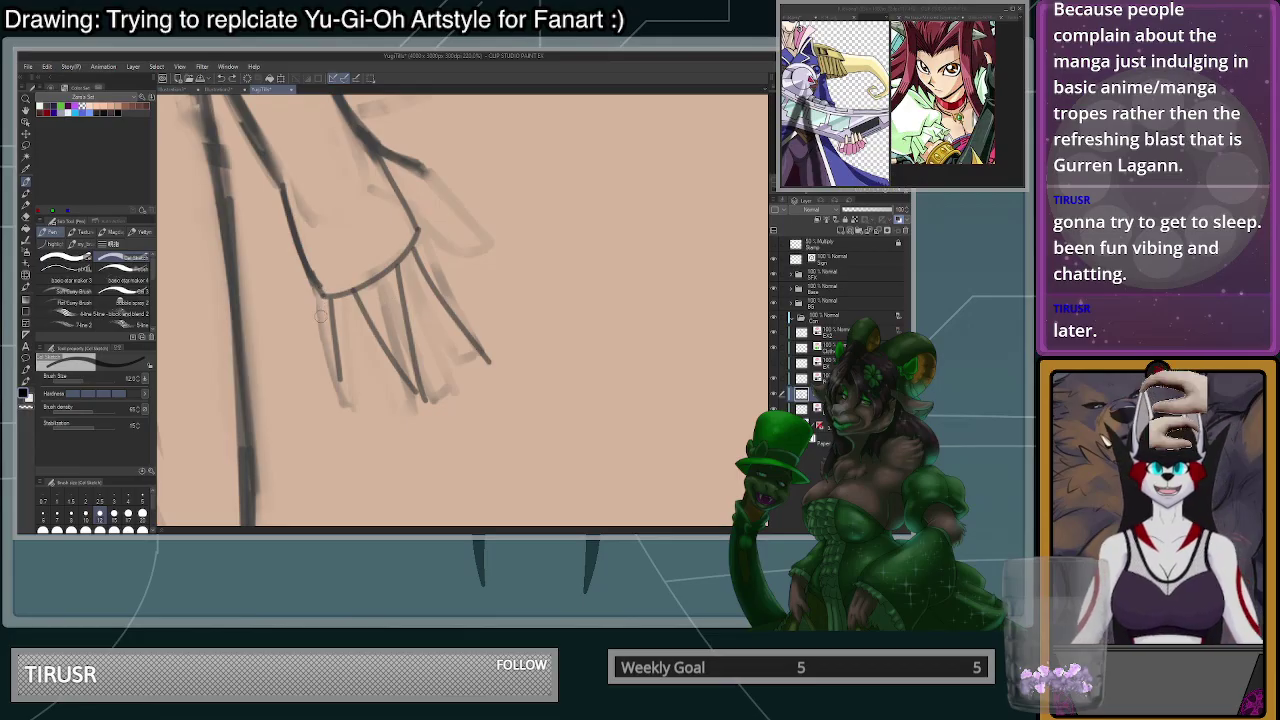
- Outline the little finger around its guide line, closing both edges at the tip
scroll(369, 330, down, 3)
scroll(390, 318, up, 3)
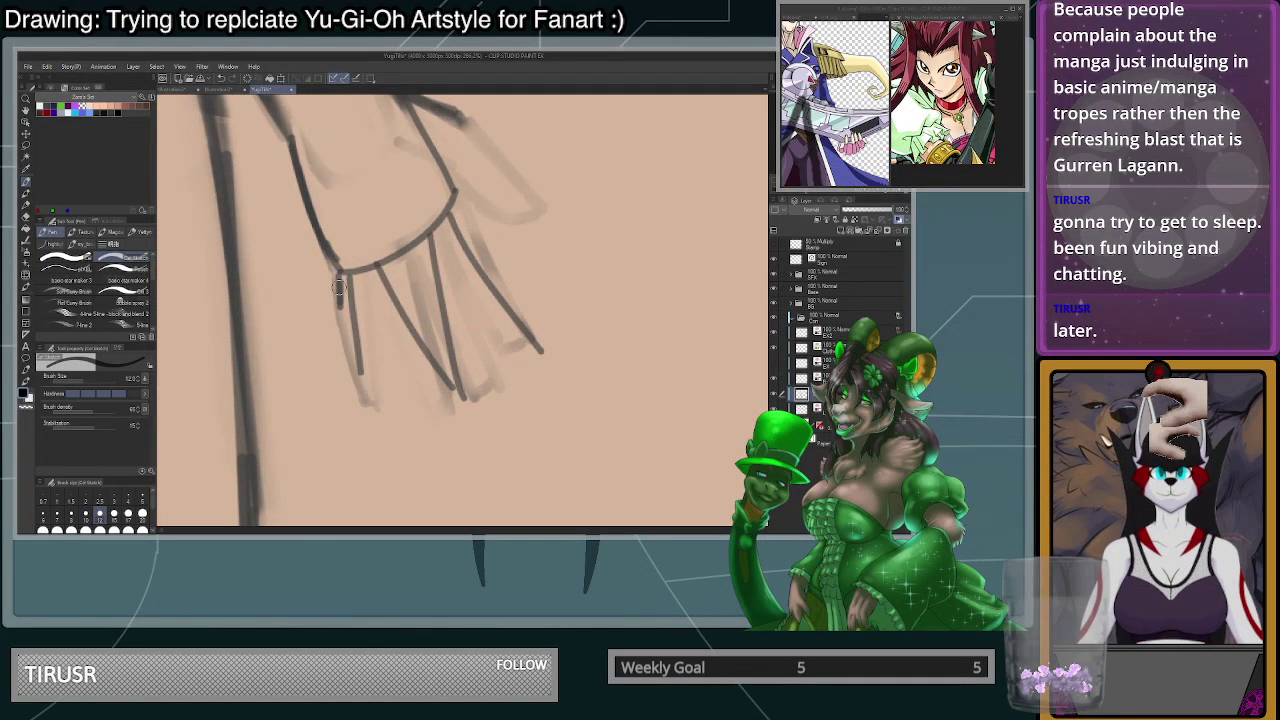
mouse_move(350, 376)
mouse_down()
mouse_move(362, 388)
mouse_move(371, 284)
mouse_move(363, 372)
mouse_up()
key(ctrl+z)
mouse_move(370, 273)
mouse_down()
mouse_move(363, 376)
mouse_move(338, 336)
mouse_move(355, 385)
mouse_up()
mouse_move(340, 316)
mouse_down()
mouse_move(361, 380)
mouse_move(371, 273)
mouse_move(375, 383)
mouse_up()
key(ctrl+z)
key(c)
scroll(379, 328, down, 3)
scroll(372, 298, up, 4)
key(c)
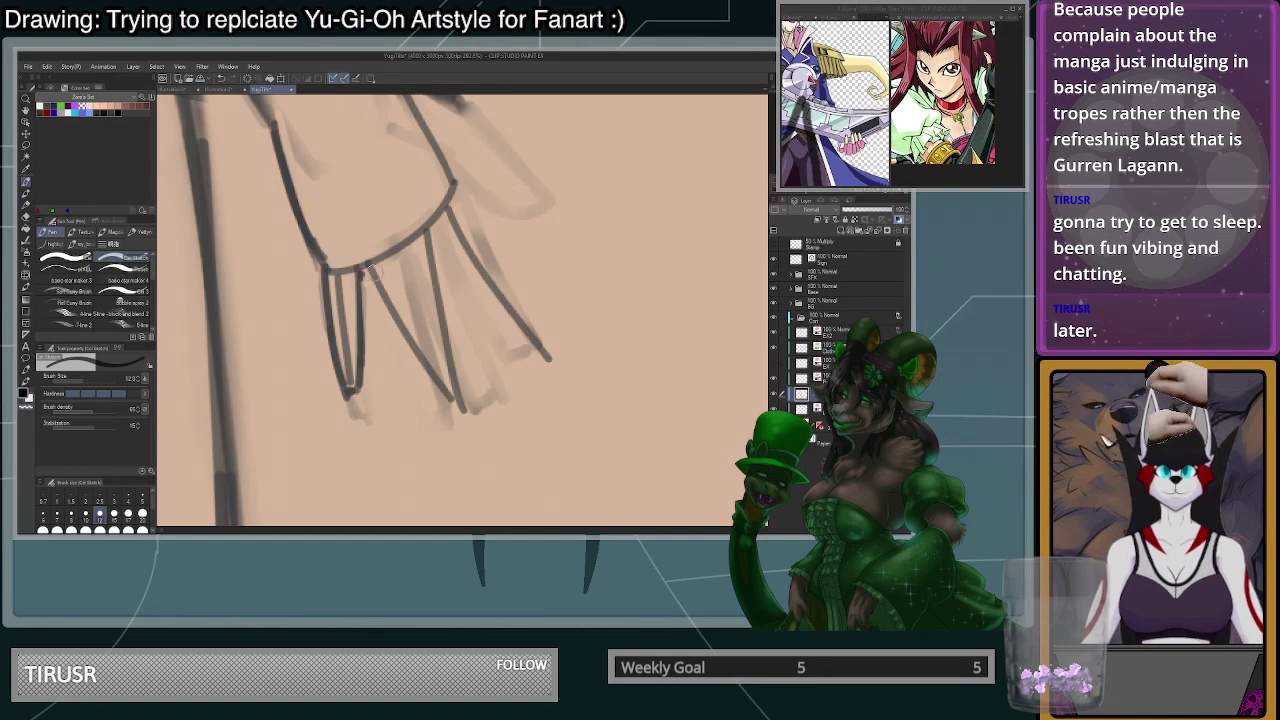
- Draw the ring finger's outer and inner edges from the knuckle line down to the tip
drag(361, 268, 425, 393)
key(ctrl+z)
key(ctrl+z)
mouse_move(364, 271)
mouse_down()
mouse_move(422, 385)
mouse_move(454, 413)
mouse_up()
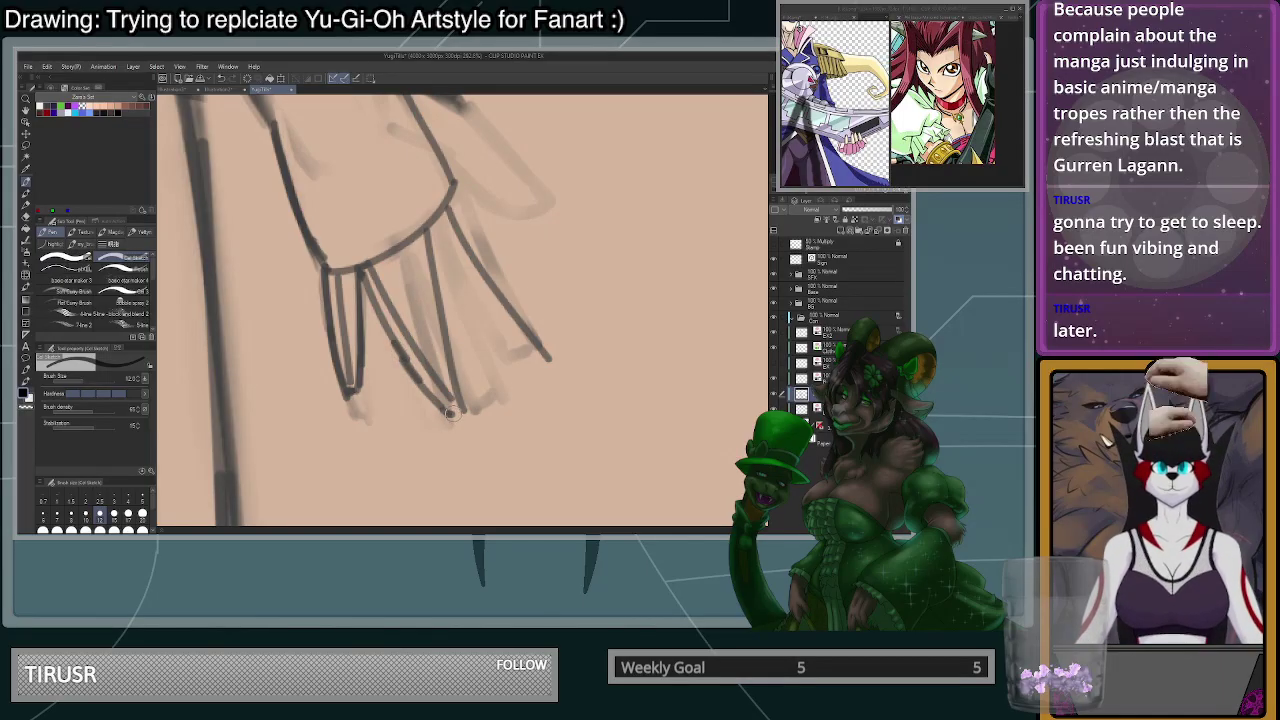
drag(417, 244, 426, 306)
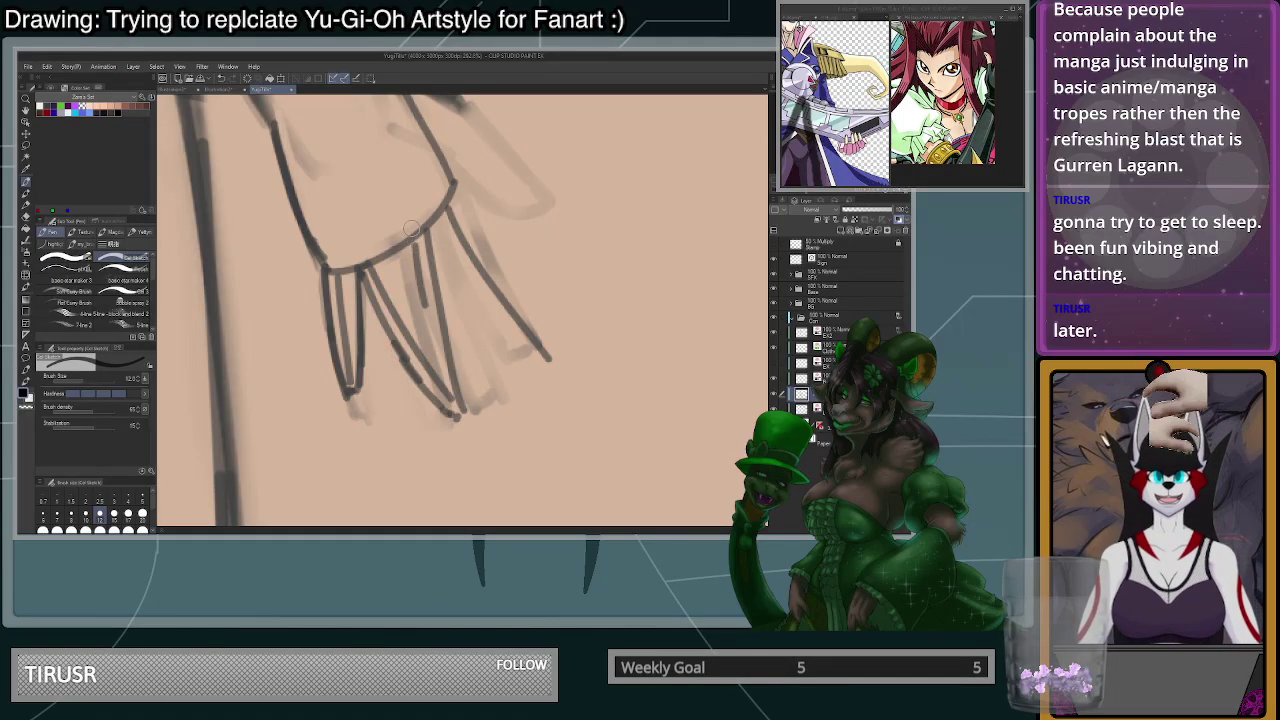
mouse_move(377, 260)
mouse_down()
mouse_move(421, 365)
mouse_move(416, 347)
mouse_up()
drag(416, 243, 452, 342)
- Draw the middle finger's edge and tip beside the ring finger, redoing strokes until the shape fits
key(c)
key(c)
mouse_move(407, 249)
mouse_down()
mouse_move(456, 420)
mouse_move(464, 383)
mouse_move(465, 410)
mouse_move(425, 209)
mouse_up()
key(ctrl+z)
mouse_move(467, 402)
mouse_down()
mouse_move(437, 186)
mouse_move(463, 374)
mouse_up()
key(ctrl+z)
key(ctrl+z)
mouse_move(443, 224)
mouse_down()
mouse_move(466, 372)
mouse_move(466, 414)
mouse_move(457, 408)
mouse_up()
key(ctrl+z)
key(ctrl+z)
mouse_move(440, 334)
mouse_down()
mouse_move(428, 245)
mouse_move(447, 382)
mouse_move(470, 435)
mouse_move(446, 352)
mouse_move(470, 398)
mouse_up()
- Redraw the line dividing the ring and middle fingers, starting at the knuckle line
key(c)
key(ctrl+z)
drag(411, 254, 417, 298)
key(ctrl+z)
drag(409, 243, 424, 320)
mouse_move(410, 242)
mouse_down()
mouse_move(425, 324)
mouse_move(402, 227)
mouse_move(426, 306)
mouse_move(416, 222)
mouse_move(433, 333)
mouse_up()
- Erase the palm line above the middle finger and redraw the finger's edge facing the index finger
key(c)
drag(431, 213, 436, 243)
drag(445, 200, 460, 309)
mouse_move(441, 222)
mouse_down()
mouse_move(451, 320)
mouse_move(442, 268)
mouse_move(447, 296)
mouse_up()
key(c)
key(ctrl+z)
drag(444, 240, 460, 373)
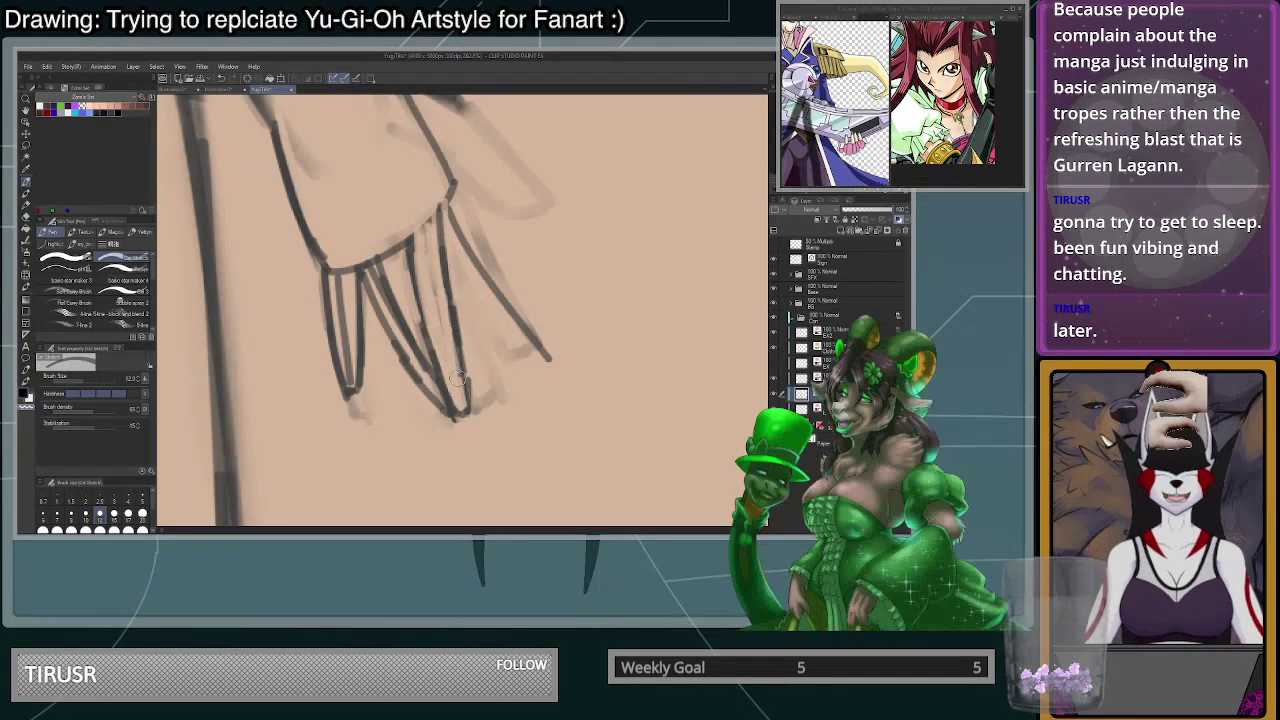
- Thin the doubled lines inside the ring and middle fingers with the transparent color
key(c)
drag(385, 281, 420, 379)
key(c)
drag(390, 284, 427, 386)
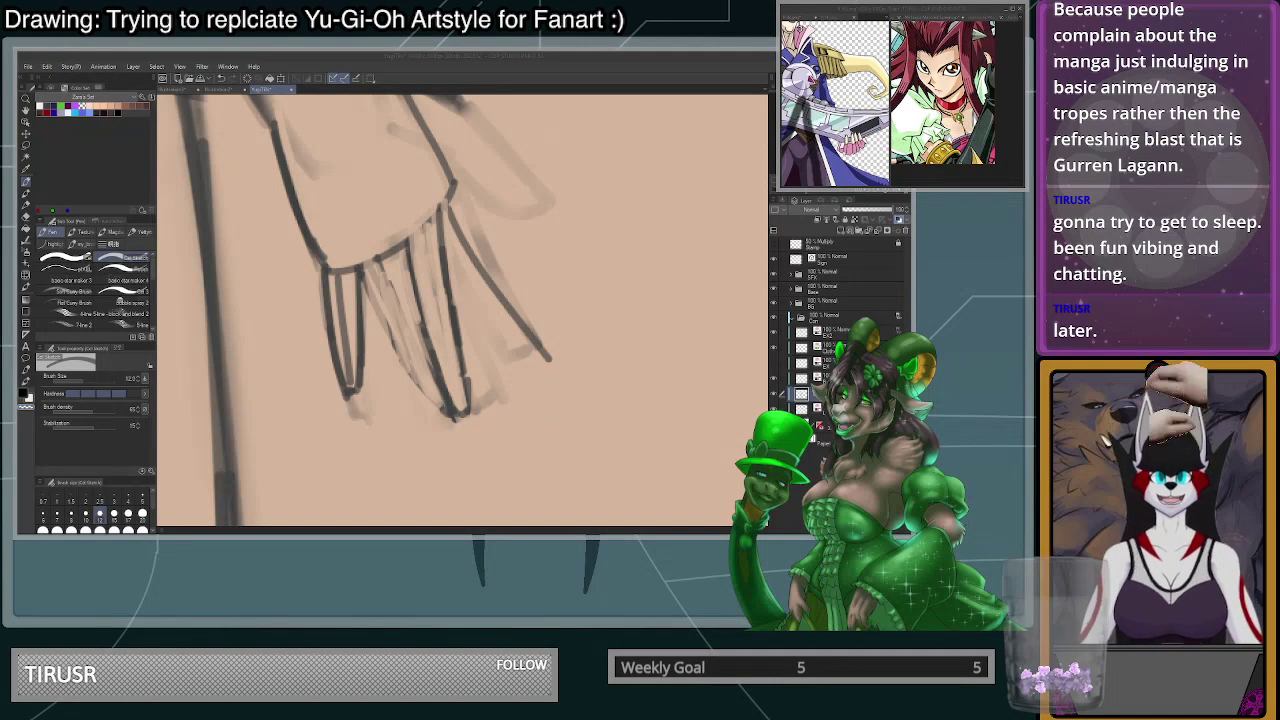
mouse_move(434, 233)
mouse_down()
mouse_move(432, 199)
mouse_move(427, 246)
mouse_up()
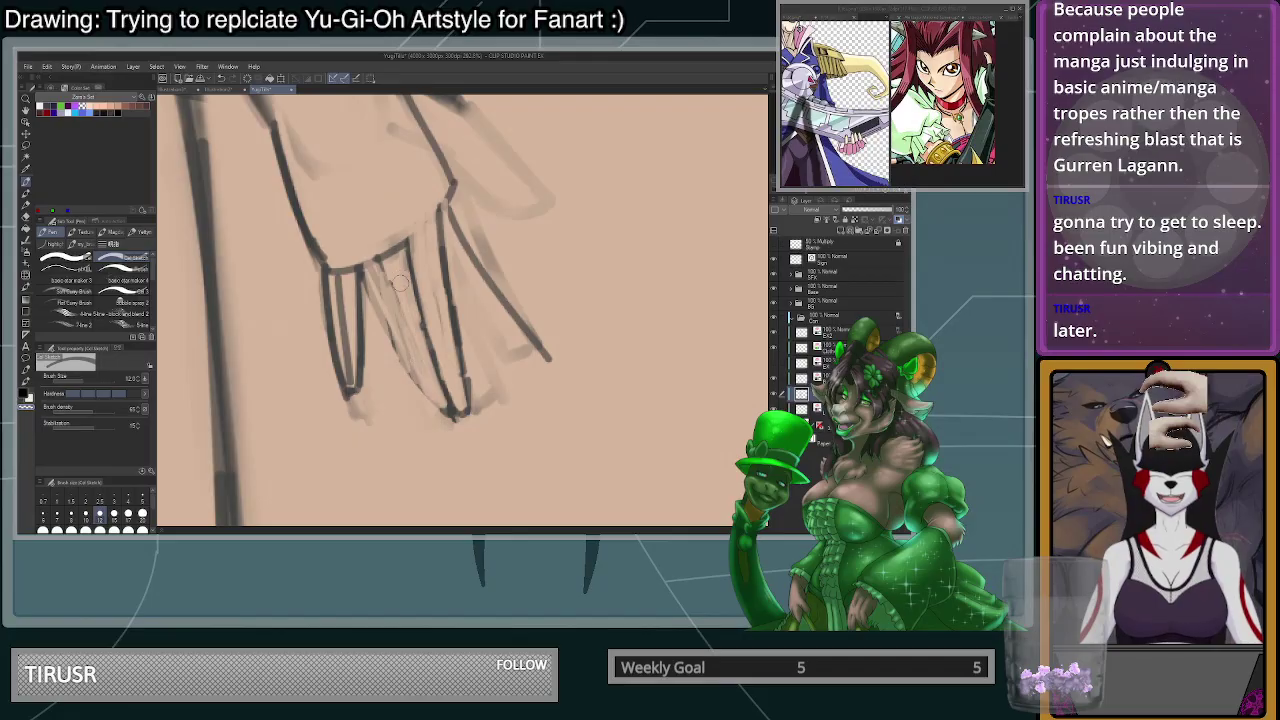
- Redraw the ring finger's outer edge from the knuckle and clean up the start of the line
key(c)
drag(375, 263, 453, 412)
key(ctrl+z)
mouse_move(387, 296)
mouse_down()
mouse_move(400, 245)
mouse_move(418, 295)
mouse_move(403, 256)
mouse_move(382, 262)
mouse_move(371, 242)
mouse_move(397, 304)
mouse_up()
key(ctrl+z)
key(c)
drag(377, 246, 398, 305)
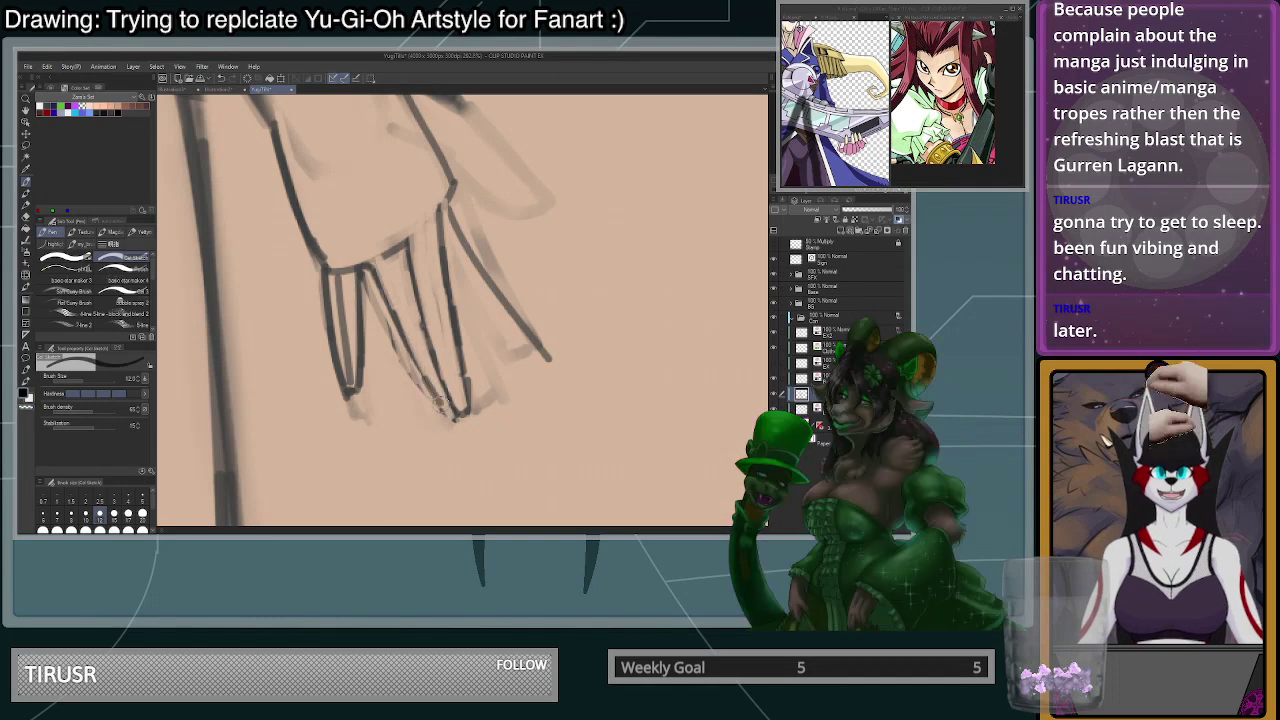
- Slim the little finger by erasing its old edge and guide line and redrawing both sides
scroll(461, 357, down, 2)
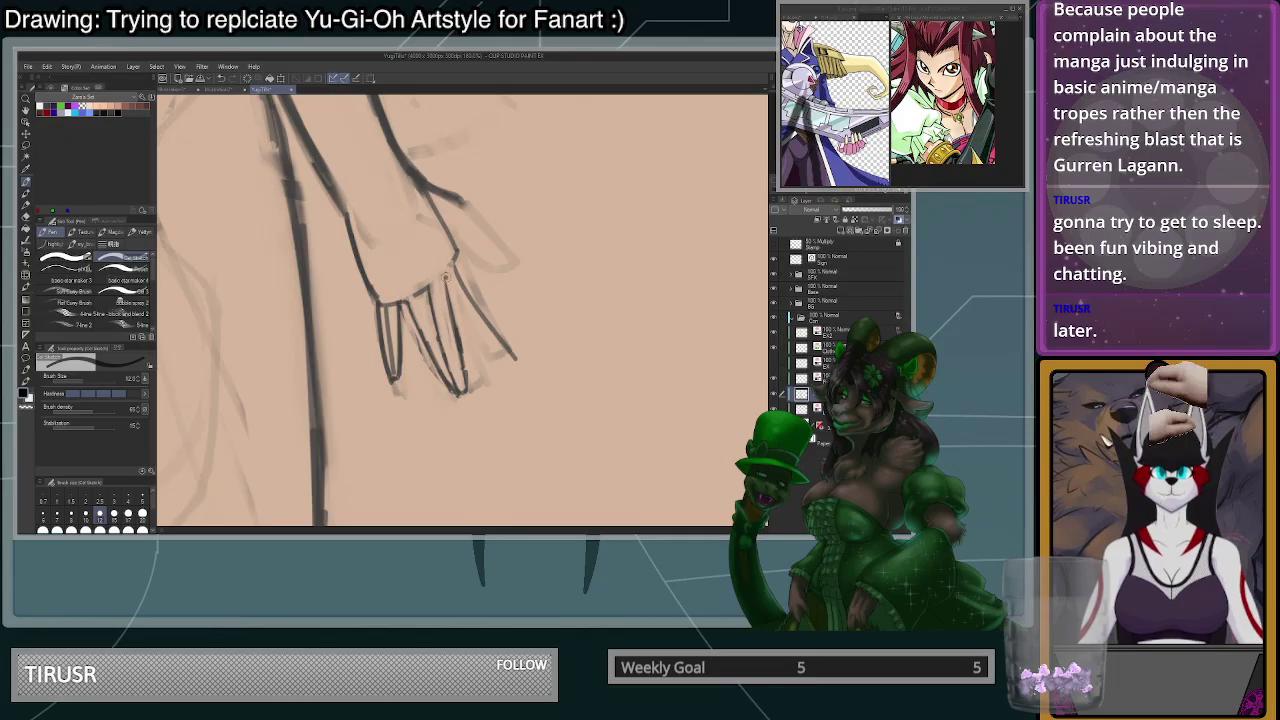
scroll(549, 423, down, 4)
scroll(563, 434, down, 2)
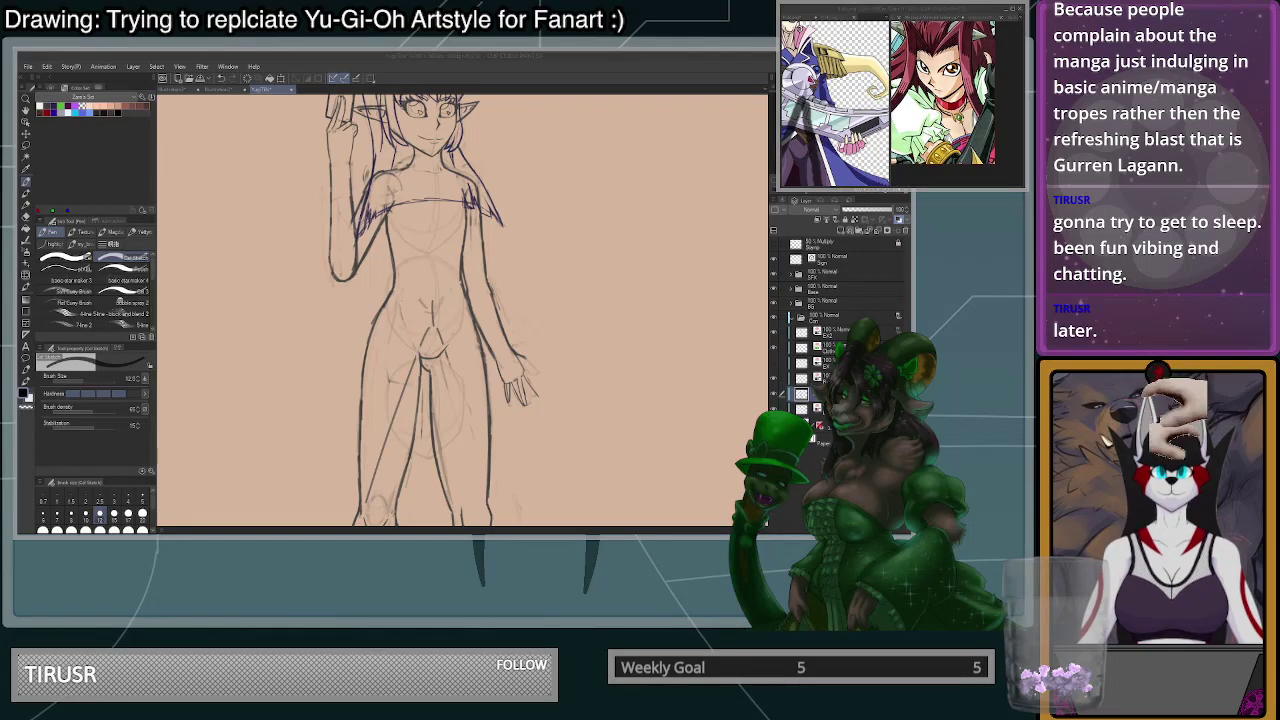
scroll(537, 407, up, 5)
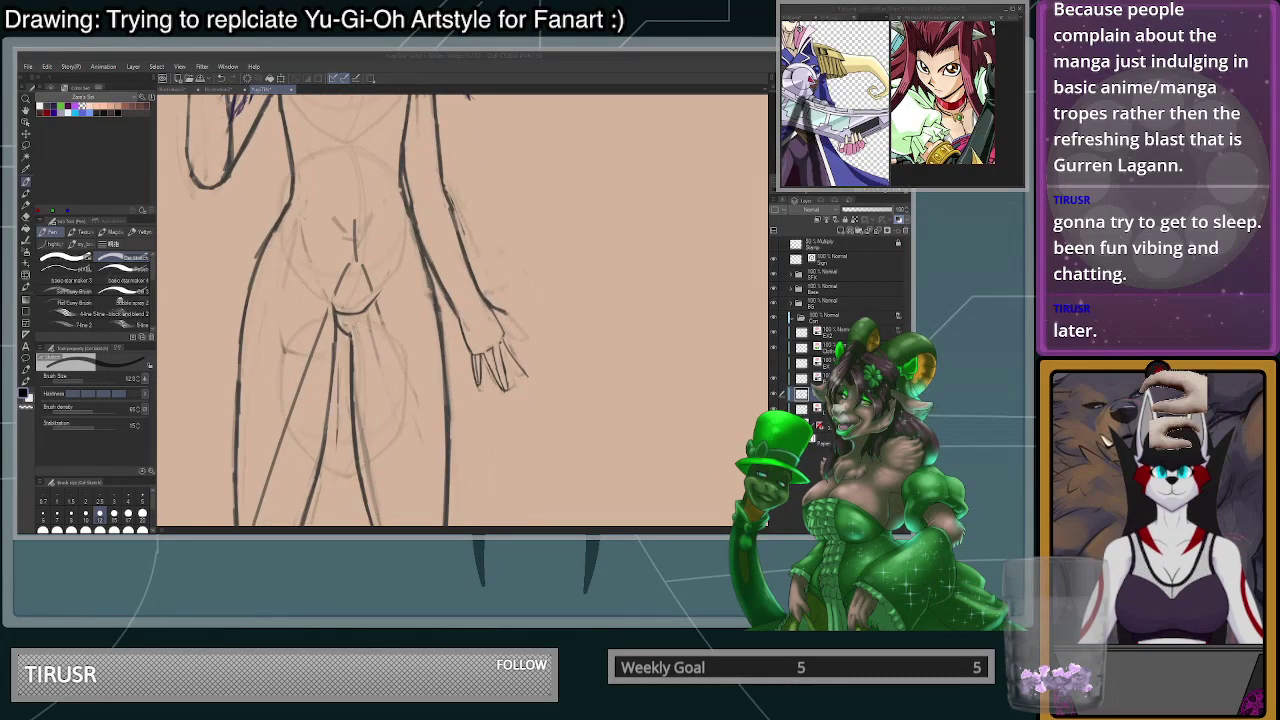
scroll(379, 267, up, 3)
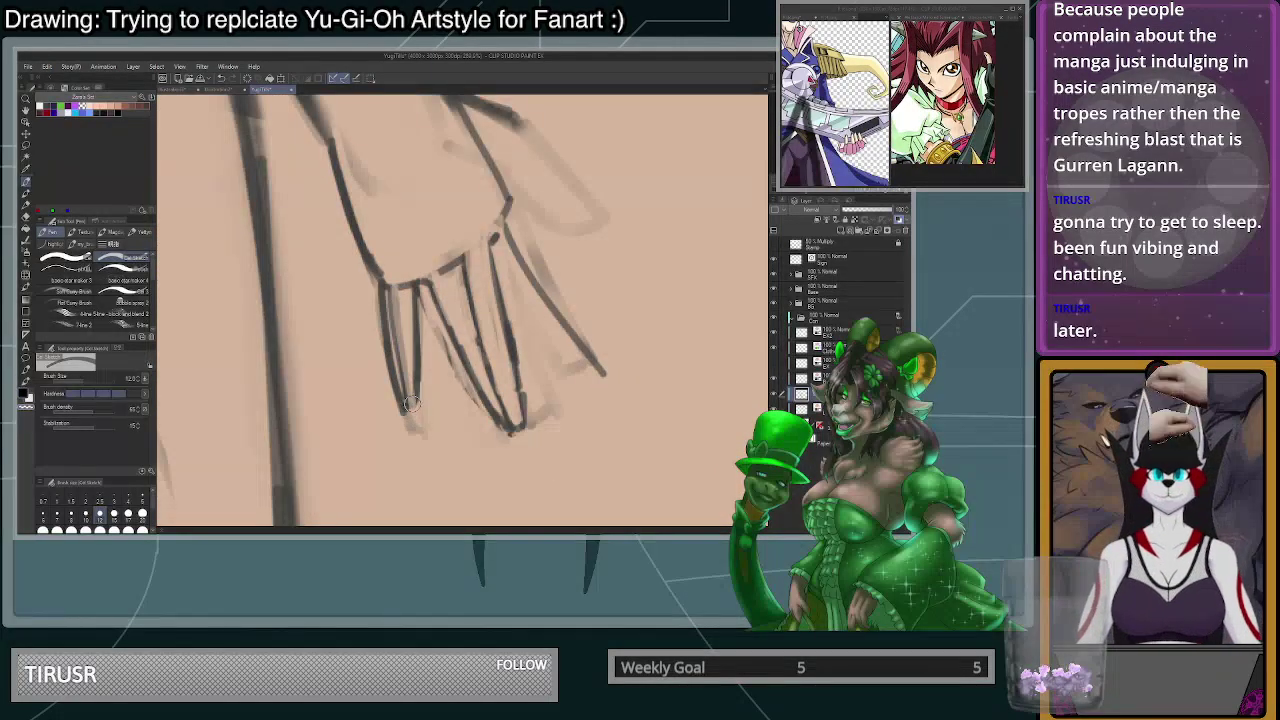
drag(384, 286, 411, 426)
key(c)
mouse_move(384, 285)
mouse_down()
mouse_move(409, 407)
mouse_move(424, 394)
mouse_move(385, 276)
mouse_move(401, 308)
mouse_up()
key(c)
drag(384, 260, 416, 434)
key(c)
drag(402, 391, 415, 405)
key(c)
key(c)
mouse_move(411, 275)
mouse_down()
mouse_move(407, 342)
mouse_move(414, 261)
mouse_move(420, 385)
mouse_up()
key(c)
key(ctrl+z)
- Fade both edges of the lowered forearm with the transparent brush at size 100
scroll(550, 426, down, 6)
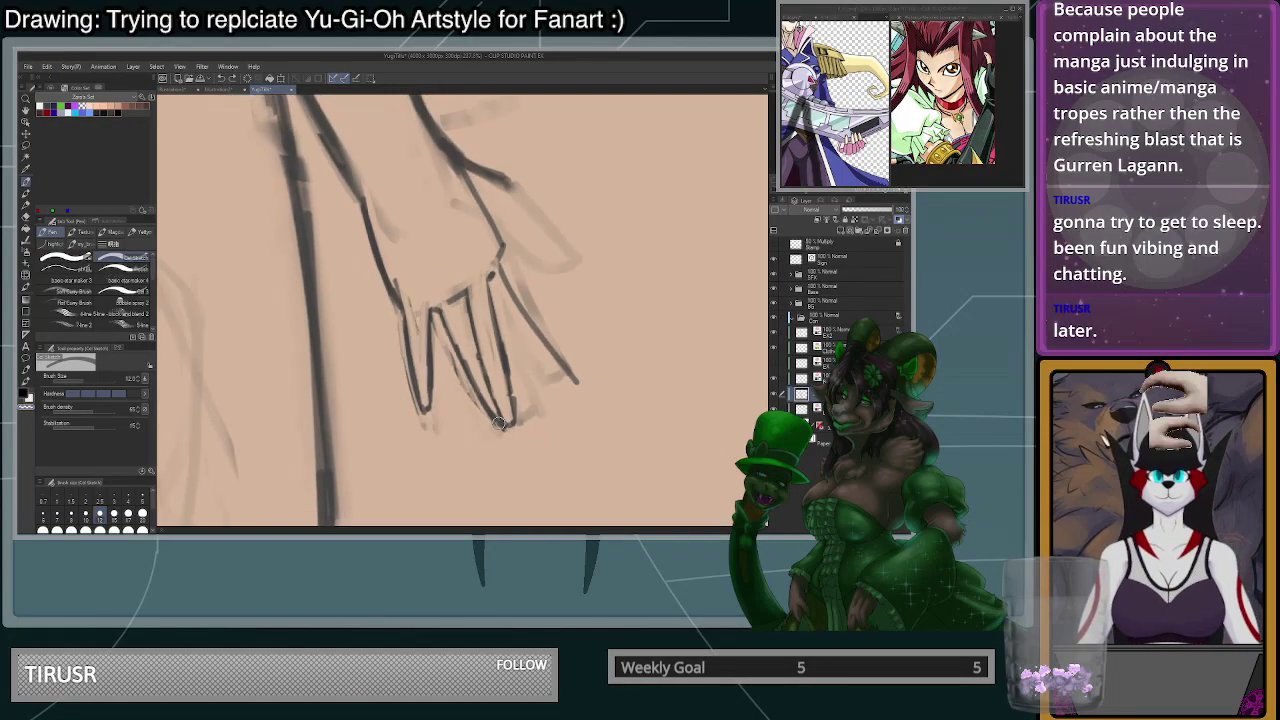
scroll(562, 410, up, 3)
scroll(500, 260, down, 4)
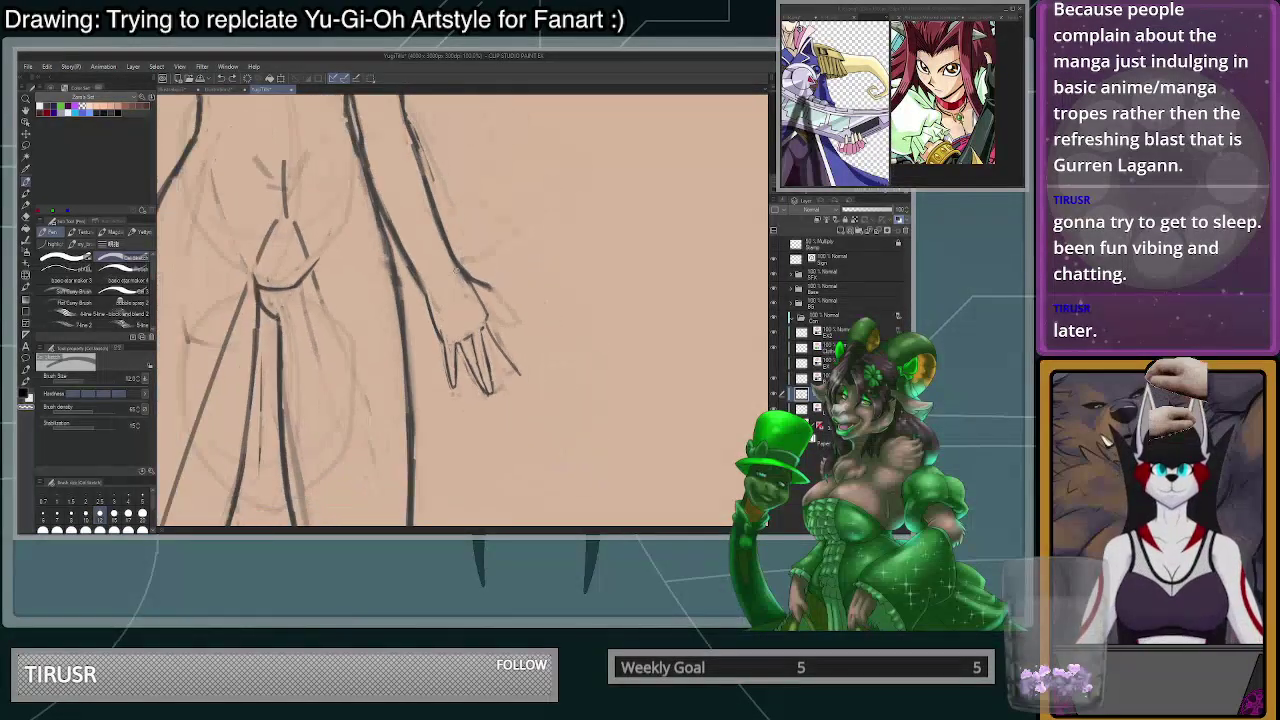
scroll(514, 163, up, 4)
click(142, 529)
key(ctrl+z)
mouse_move(362, 326)
mouse_down()
mouse_move(334, 268)
mouse_move(358, 342)
mouse_up()
key(c)
mouse_move(360, 209)
mouse_down()
mouse_move(422, 323)
mouse_move(384, 200)
mouse_up()
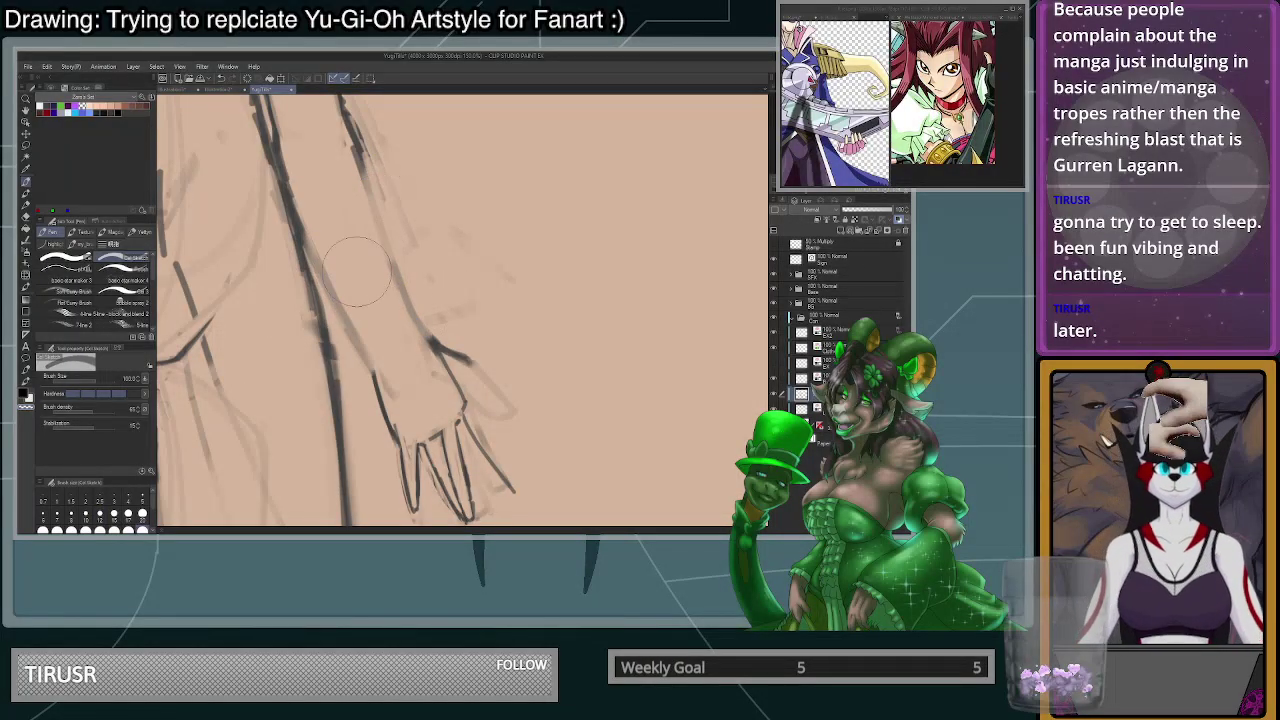
- Redraw the lowered forearm's two edges down to the wrist with the size 15 brush
click(114, 514)
drag(356, 146, 384, 236)
drag(368, 170, 436, 342)
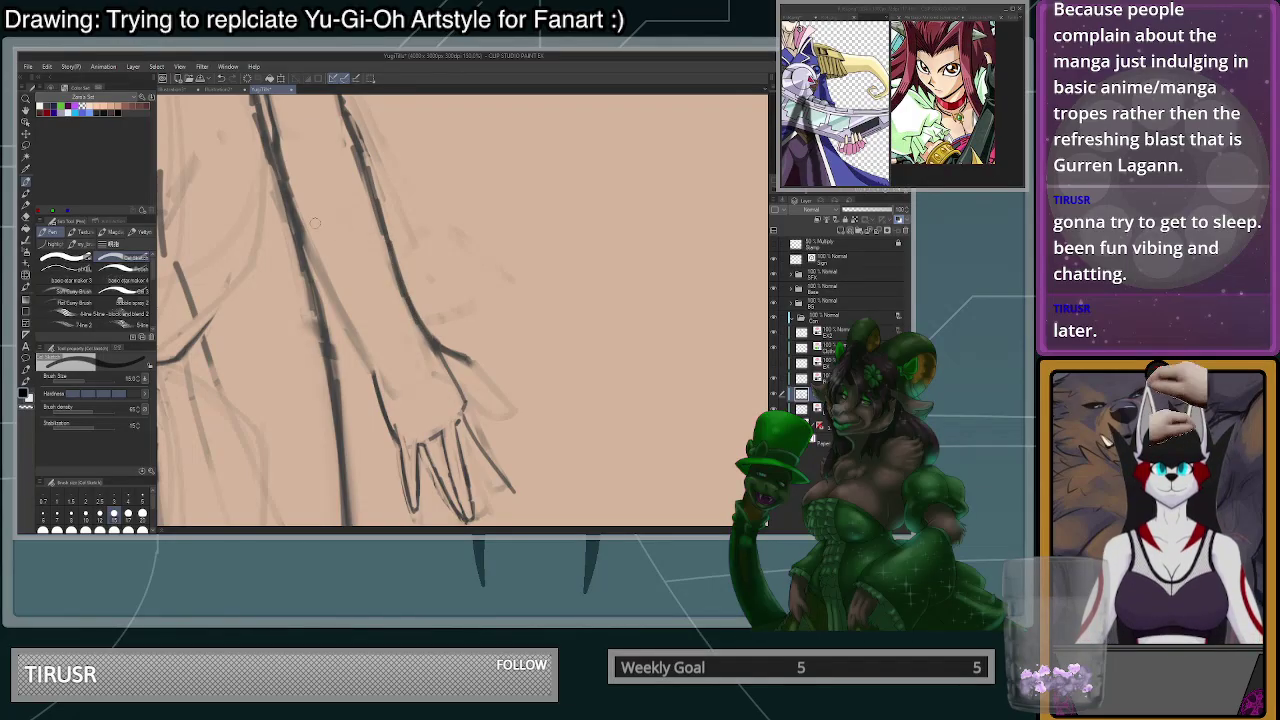
drag(300, 243, 380, 396)
- Check the arm against the full figure and draw the index finger's inner edge down to its tip
scroll(442, 240, down, 10)
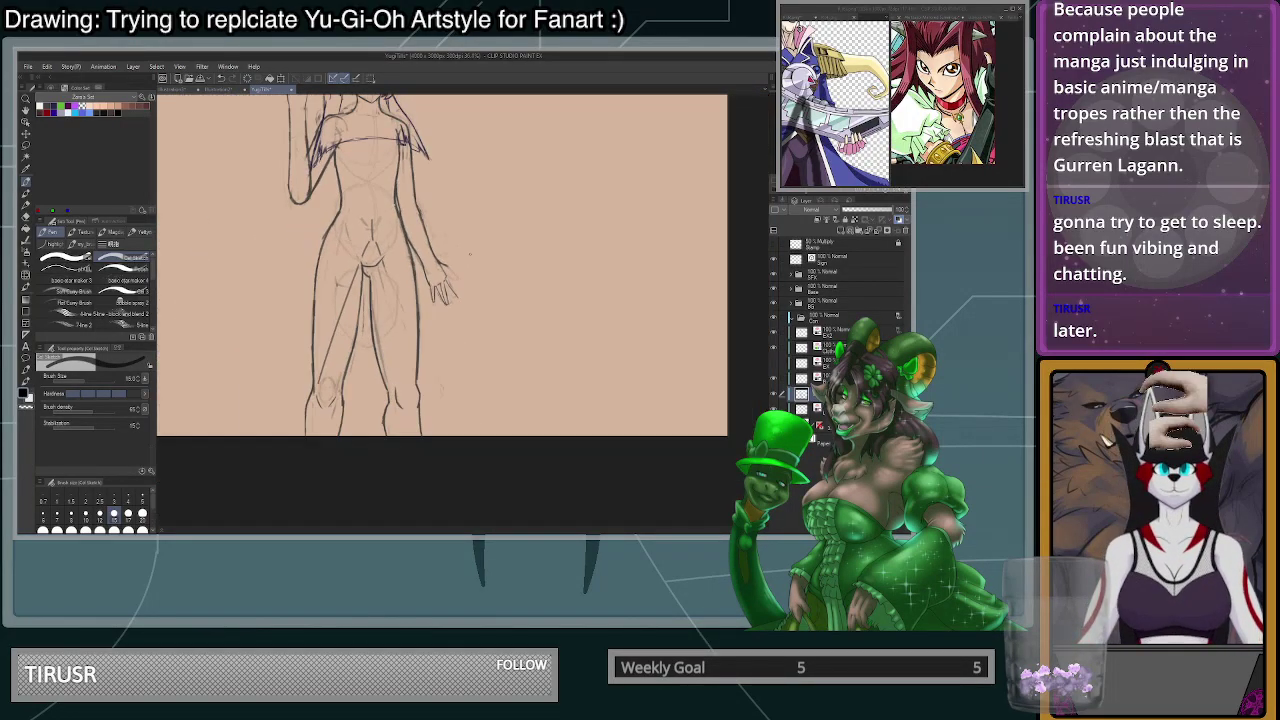
scroll(474, 277, up, 3)
scroll(478, 268, down, 5)
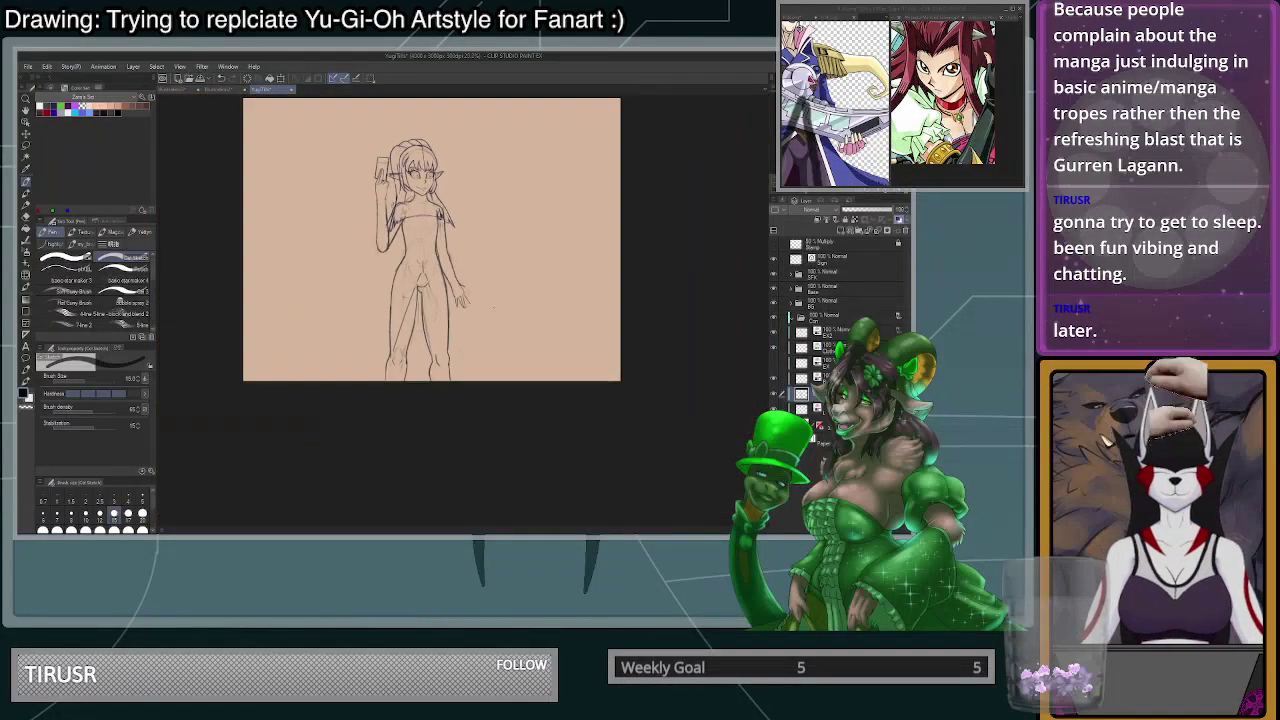
scroll(486, 233, up, 1)
scroll(486, 232, up, 1)
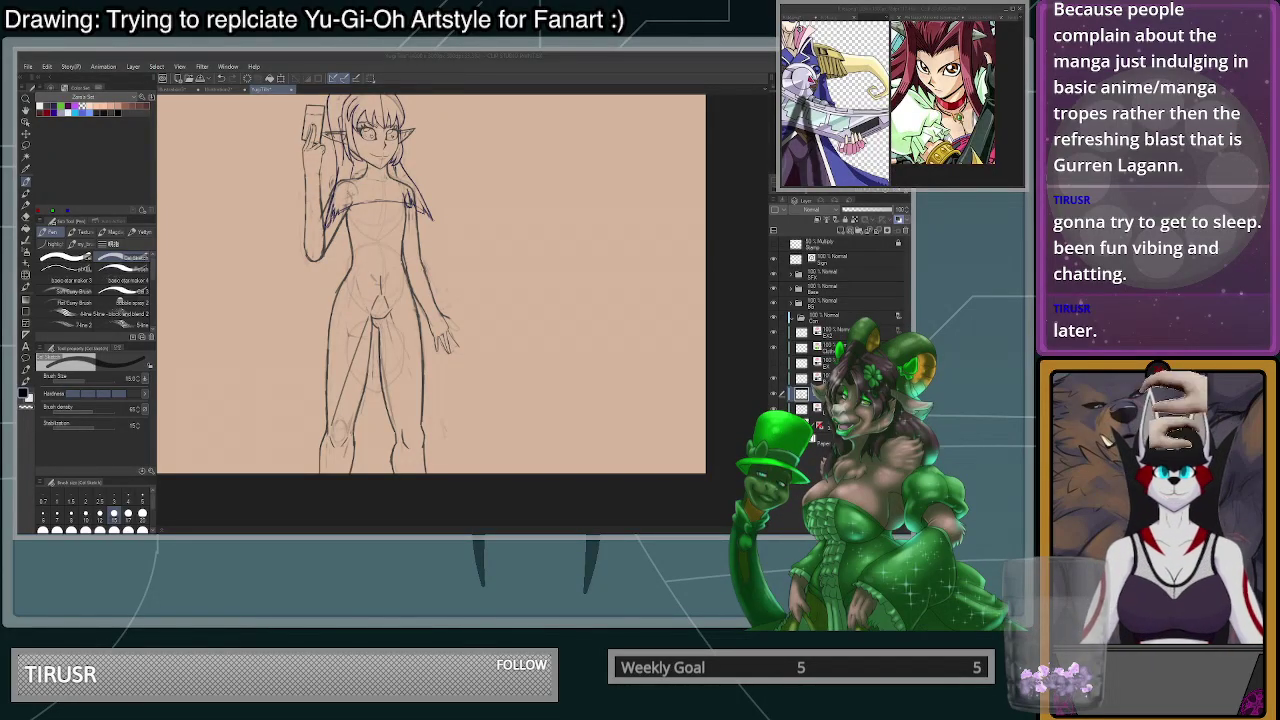
scroll(447, 304, up, 3)
scroll(420, 340, up, 5)
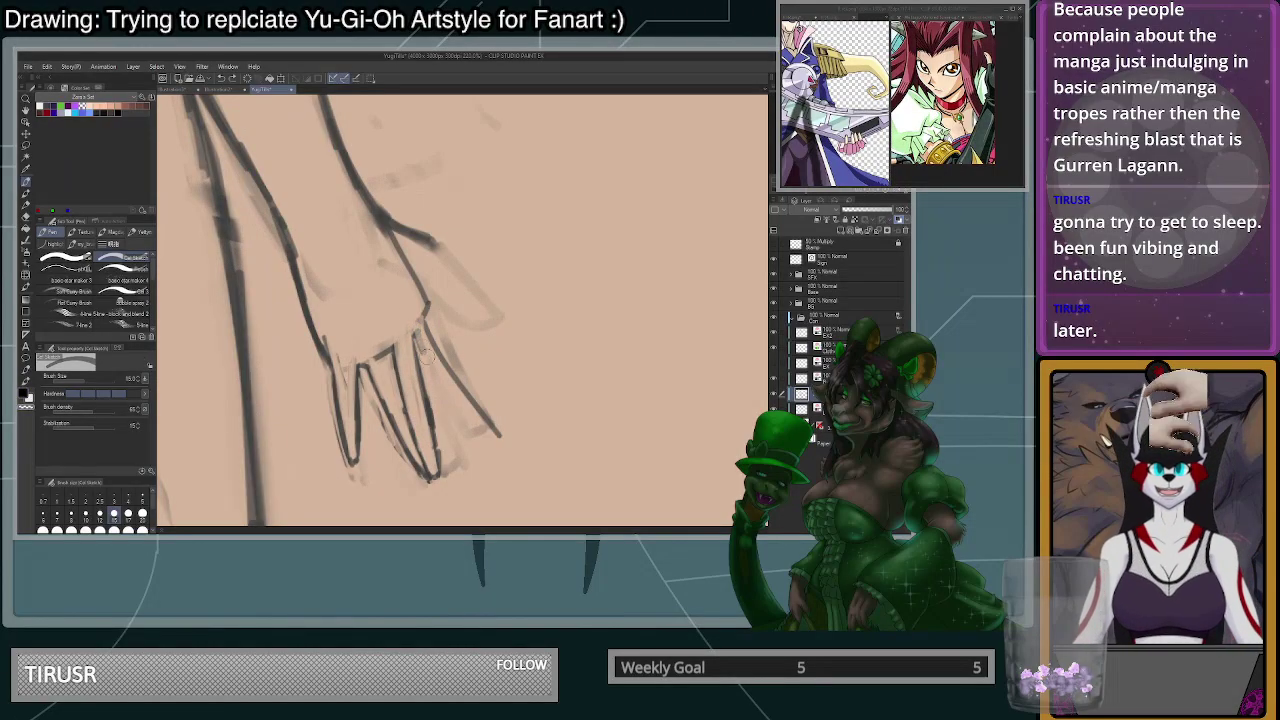
drag(416, 342, 497, 442)
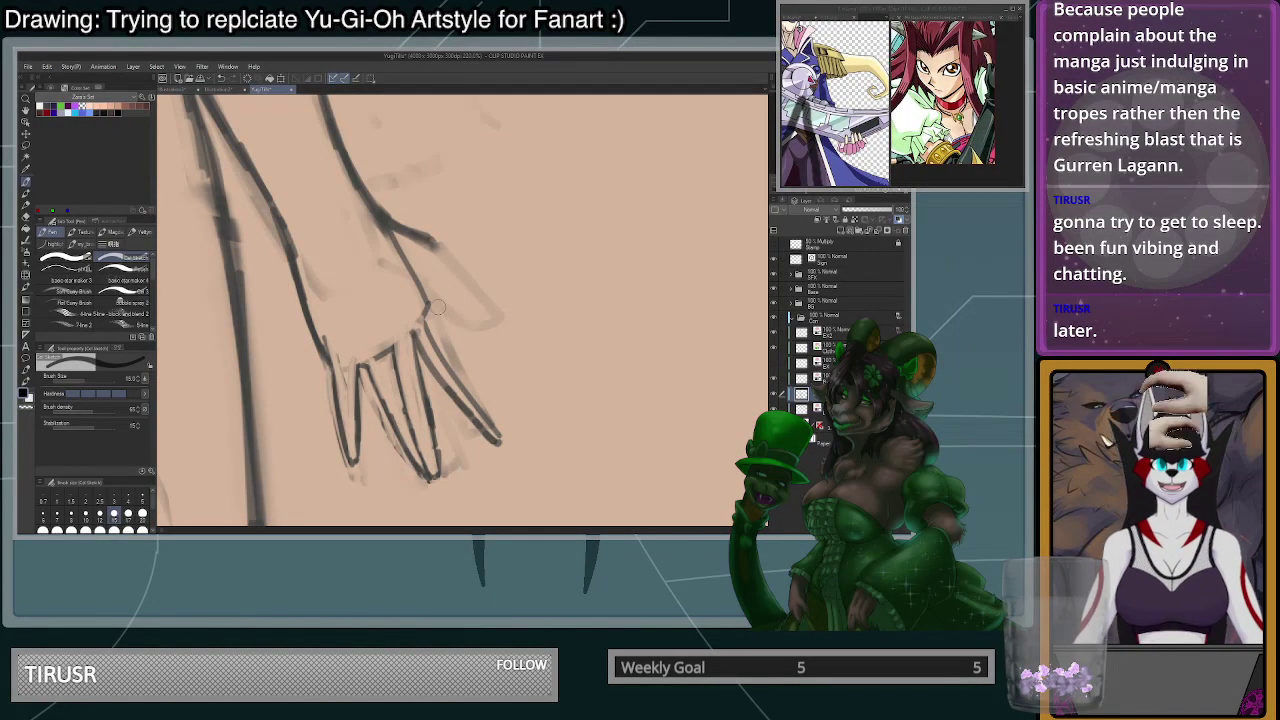
- Redraw the index finger's outer edge down to its tip and erase the surplus strokes inside the finger
drag(430, 305, 467, 383)
key(ctrl+z)
key(ctrl+z)
drag(430, 306, 500, 442)
key(c)
mouse_move(455, 373)
mouse_down()
mouse_move(506, 447)
mouse_move(481, 424)
mouse_up()
mouse_move(432, 334)
mouse_down()
mouse_move(481, 412)
mouse_move(419, 328)
mouse_move(502, 445)
mouse_up()
drag(446, 362, 487, 421)
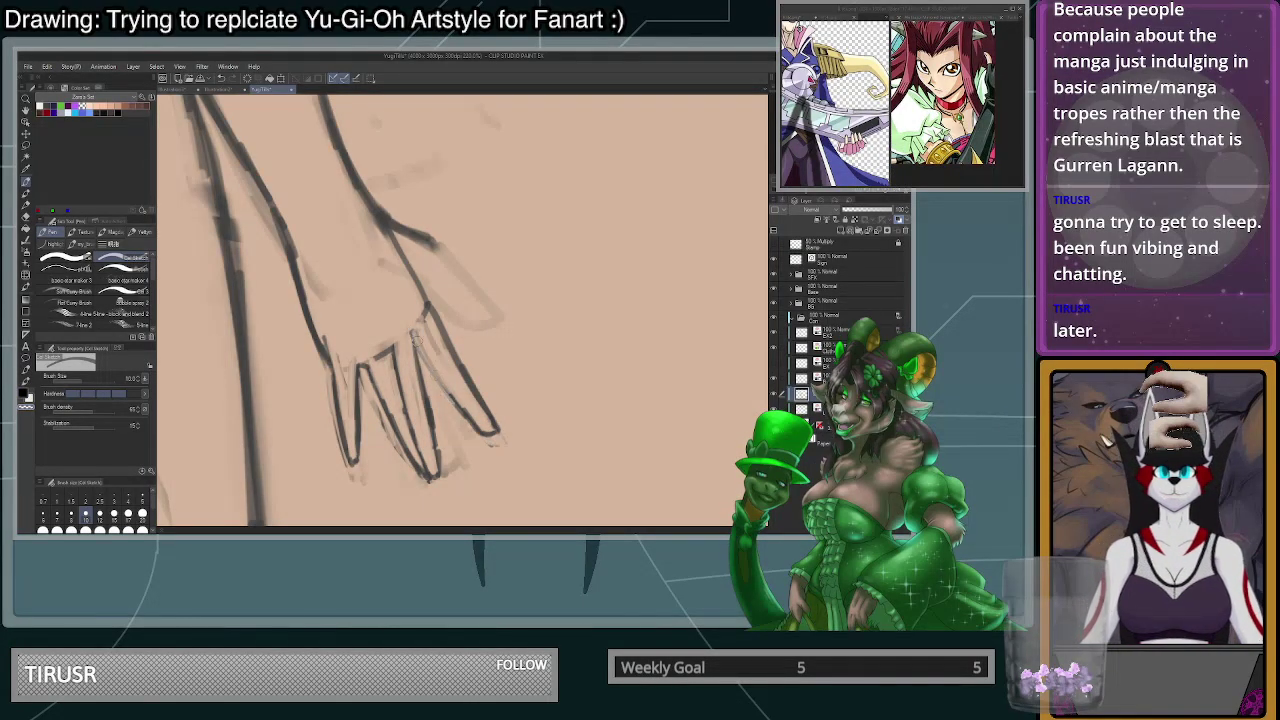
- Redraw the index finger's inner edge from its base to the tip, closing the finger outline
drag(411, 333, 494, 444)
key(c)
drag(459, 404, 487, 433)
key(ctrl+z)
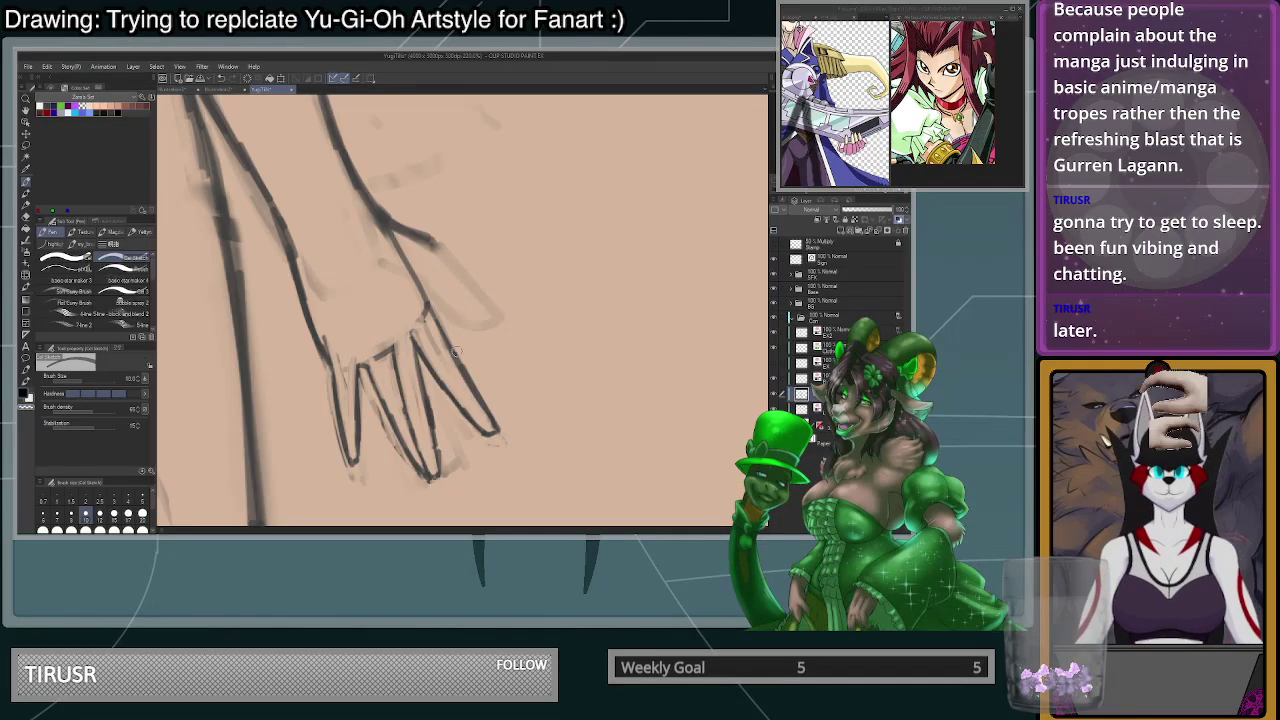
scroll(511, 445, down, 1)
drag(462, 352, 489, 409)
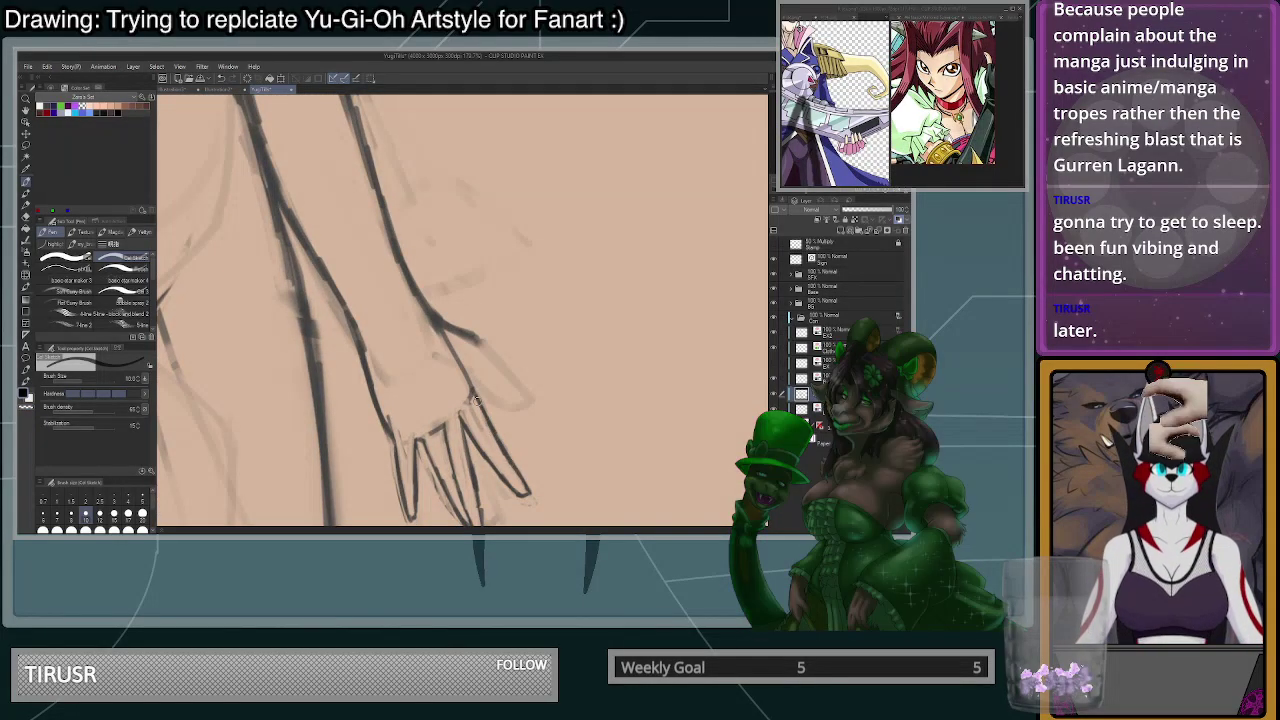
- Compare the hand with the full figure, lighten the outer edge near the wrist, and add a short crease to the palm
scroll(467, 375, down, 8)
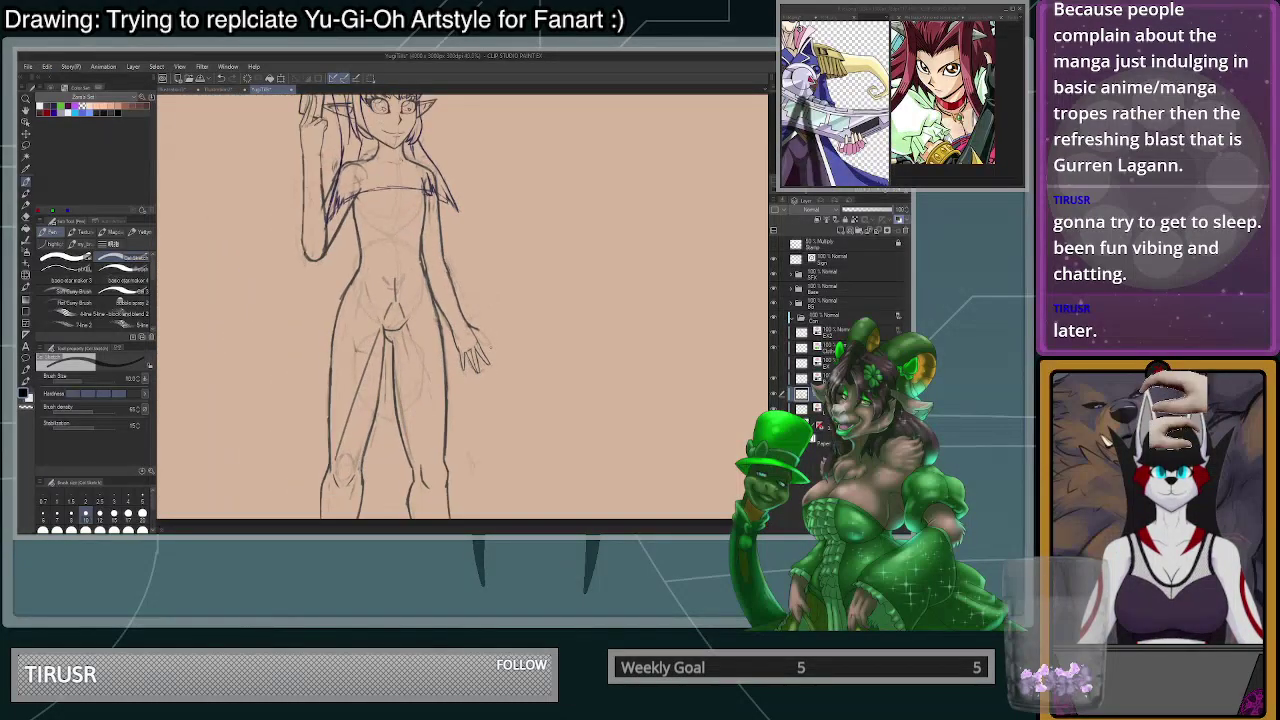
scroll(475, 360, up, 3)
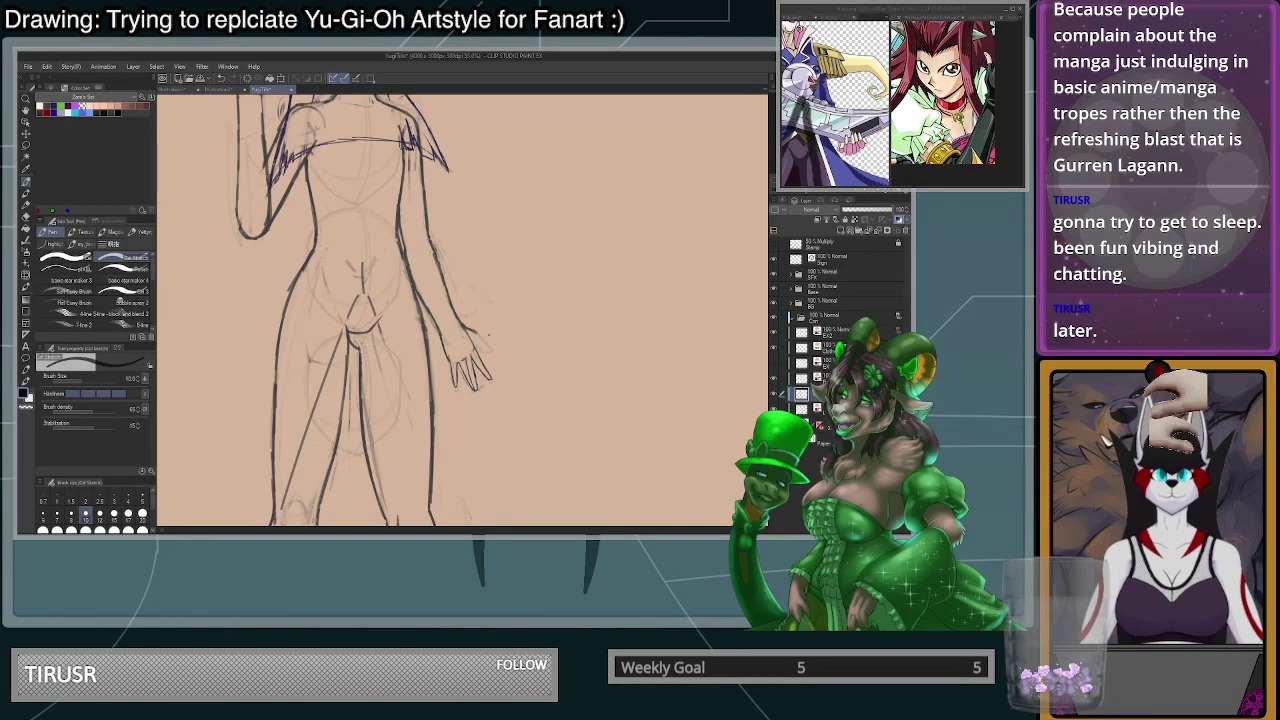
scroll(489, 335, down, 3)
scroll(494, 350, up, 8)
mouse_move(413, 284)
mouse_down()
mouse_move(434, 301)
mouse_move(408, 303)
mouse_move(412, 282)
mouse_up()
key(c)
drag(320, 282, 332, 318)
key(c)
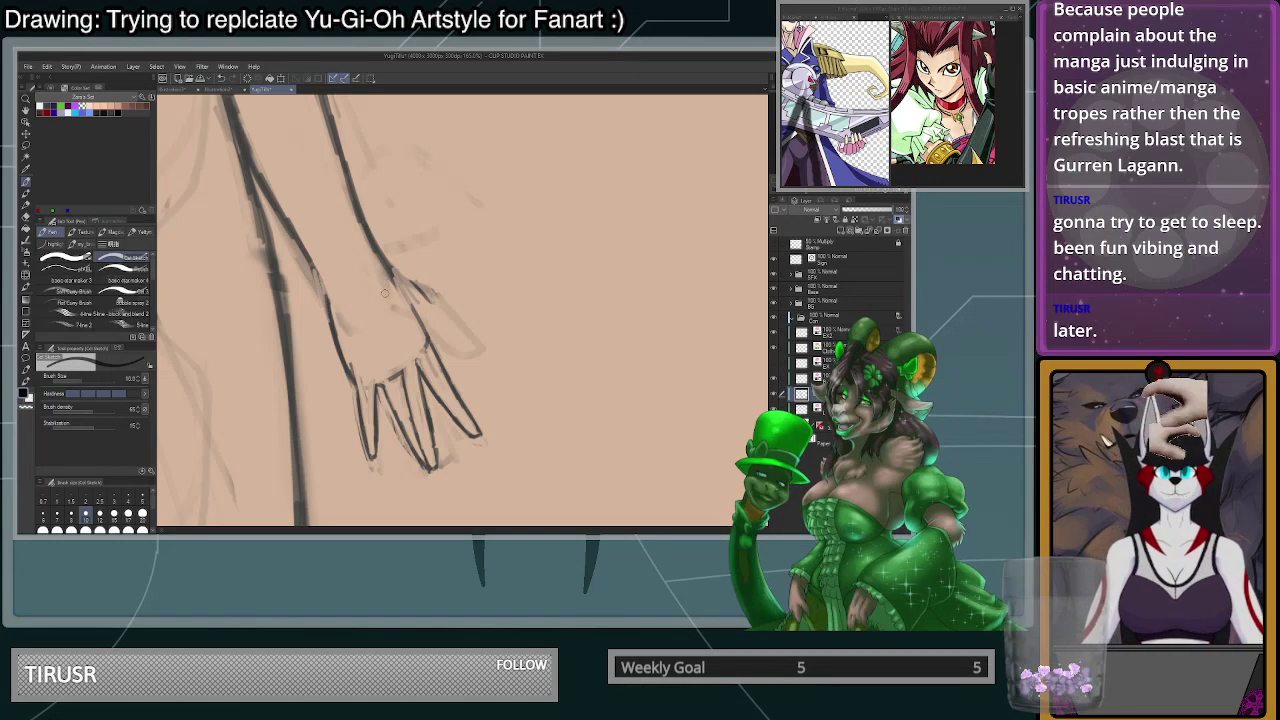
scroll(386, 291, up, 2)
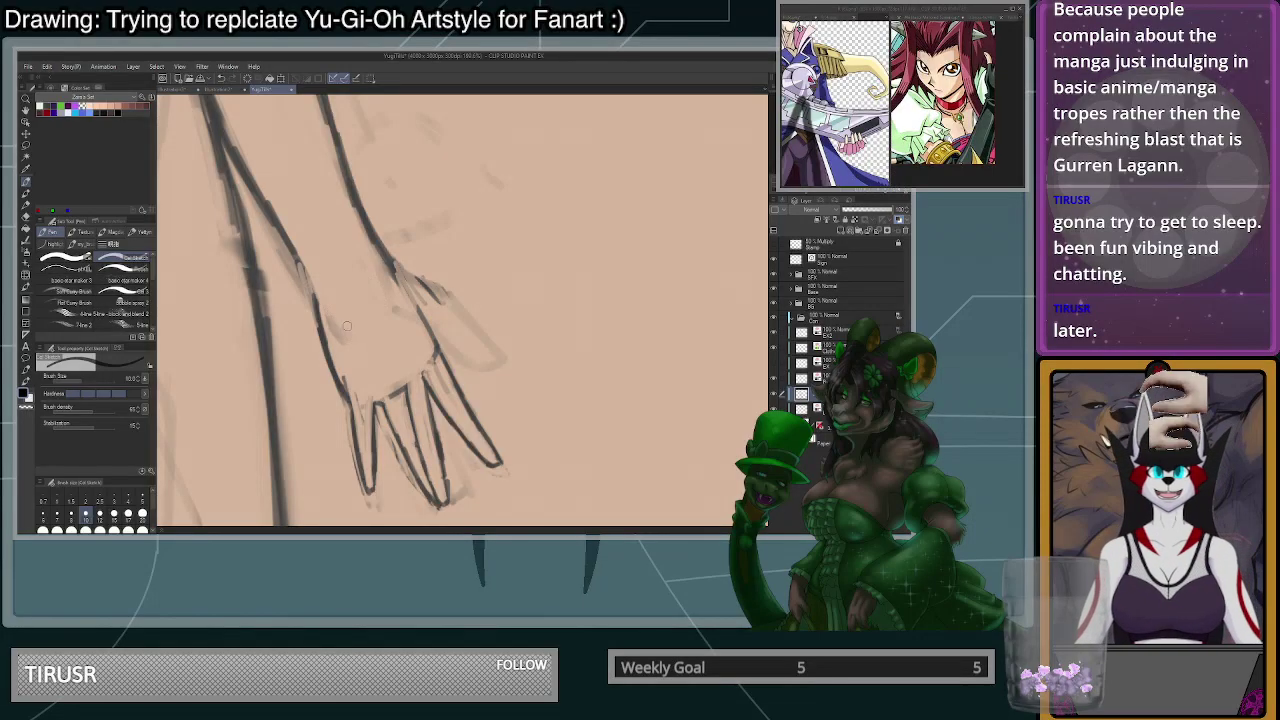
scroll(345, 330, down, 2)
scroll(435, 388, up, 2)
key(m)
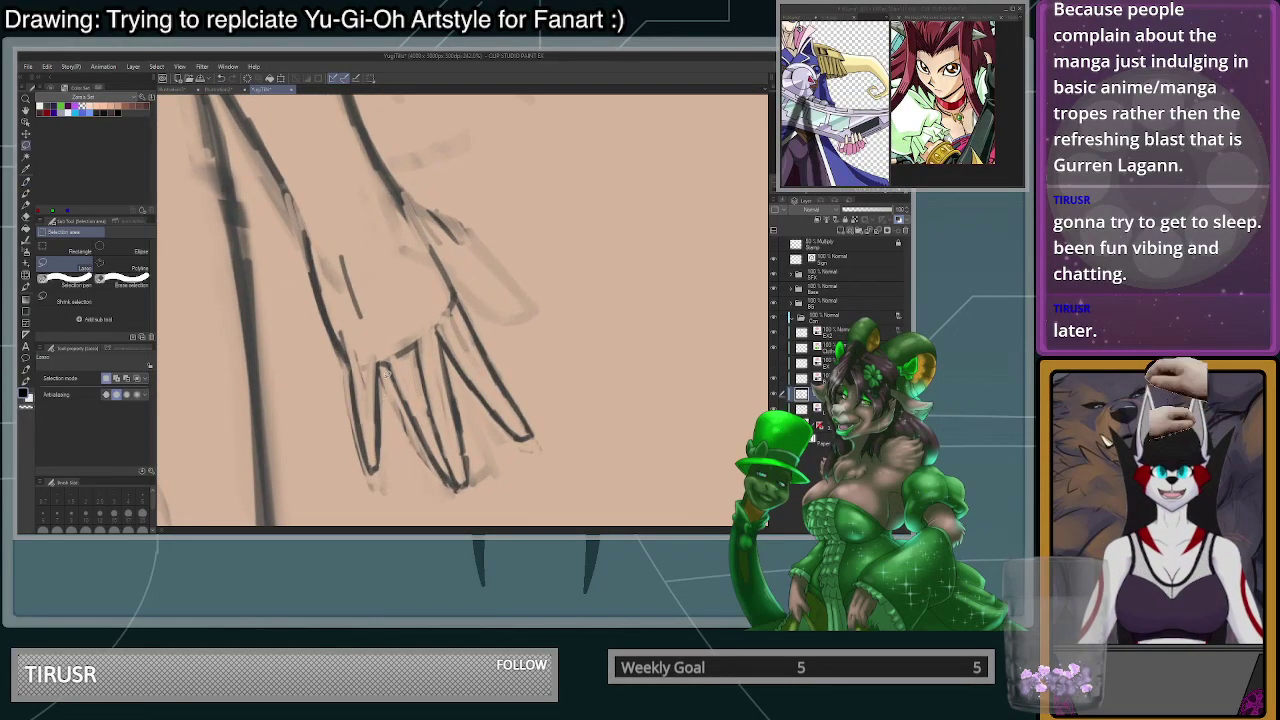
drag(343, 345, 378, 340)
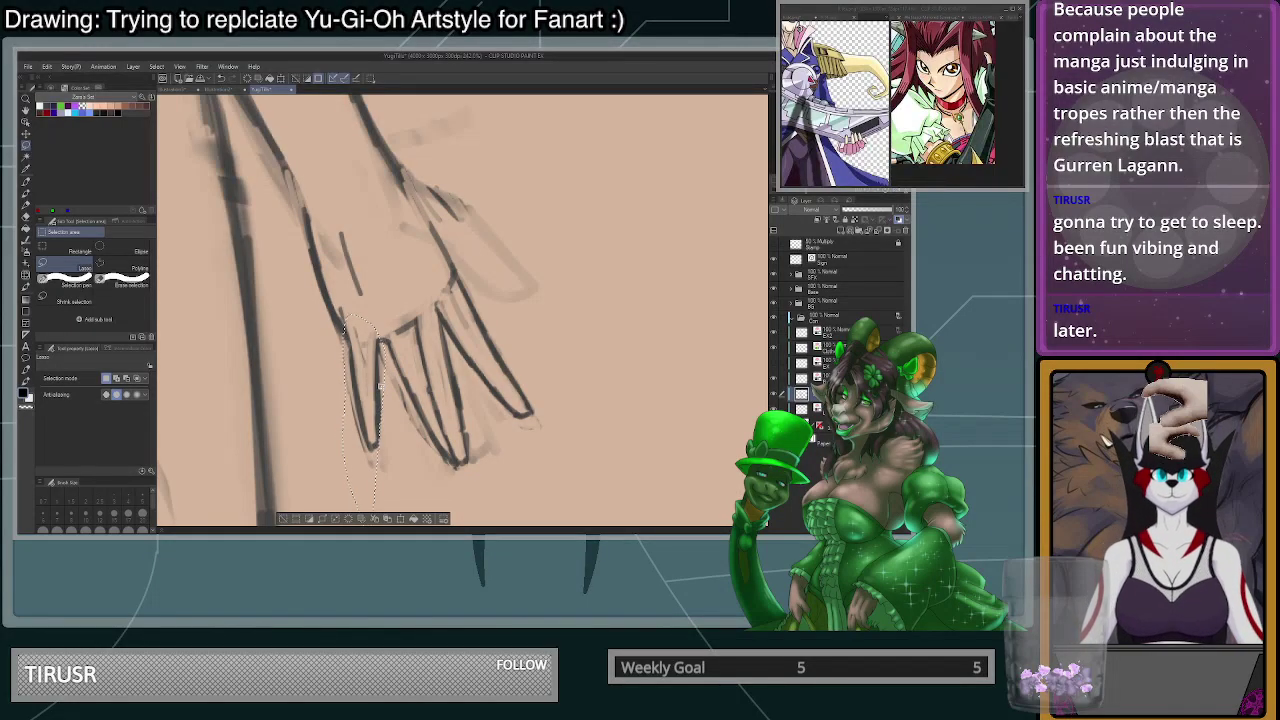
key(ctrl+d)
mouse_move(380, 346)
mouse_down()
mouse_move(385, 508)
mouse_move(378, 340)
mouse_up()
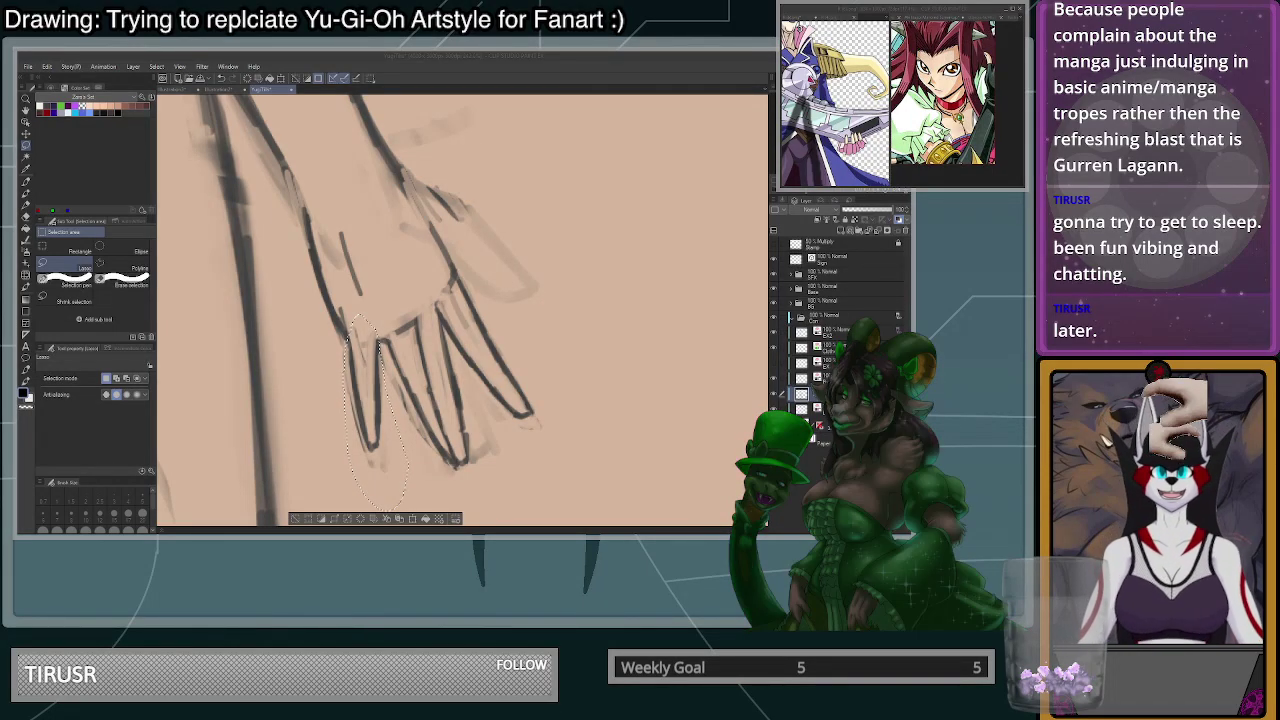
key(ctrl+d)
key(b)
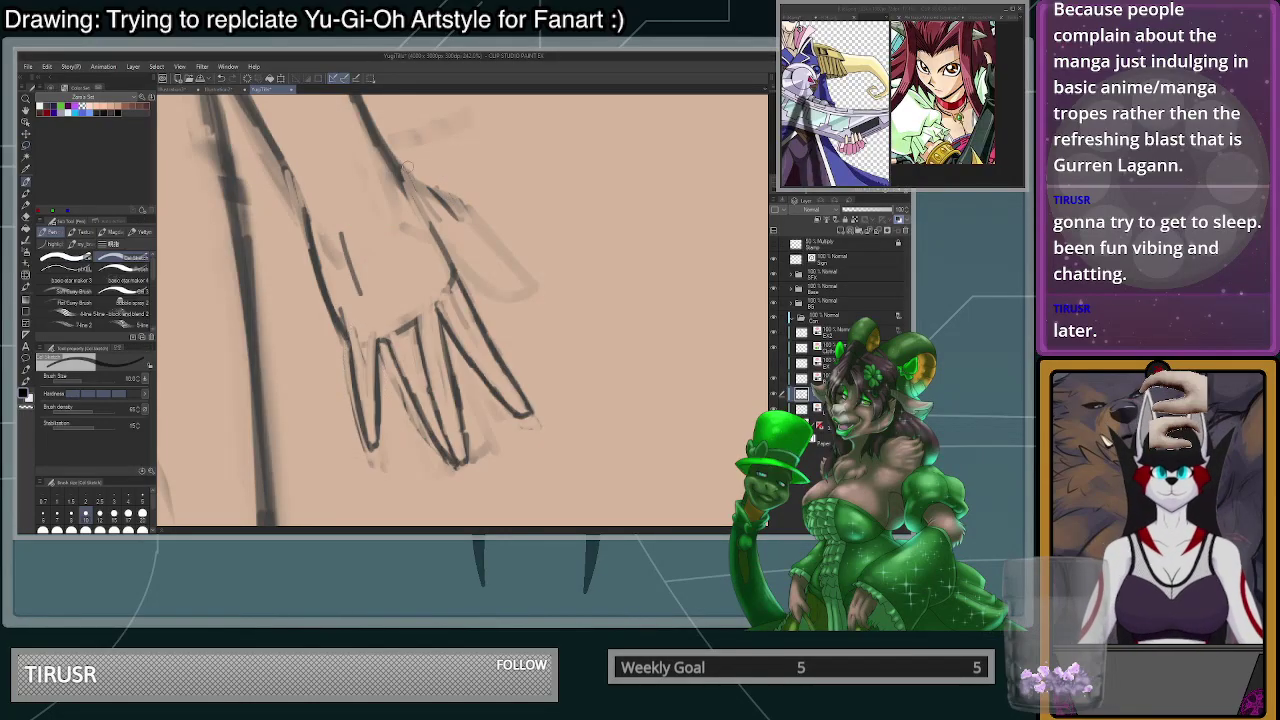
- Draw the thumb from the wrist to its tip, trimming its outer edge and undoing the misplaced strokes
key(ctrl+z)
drag(400, 167, 447, 195)
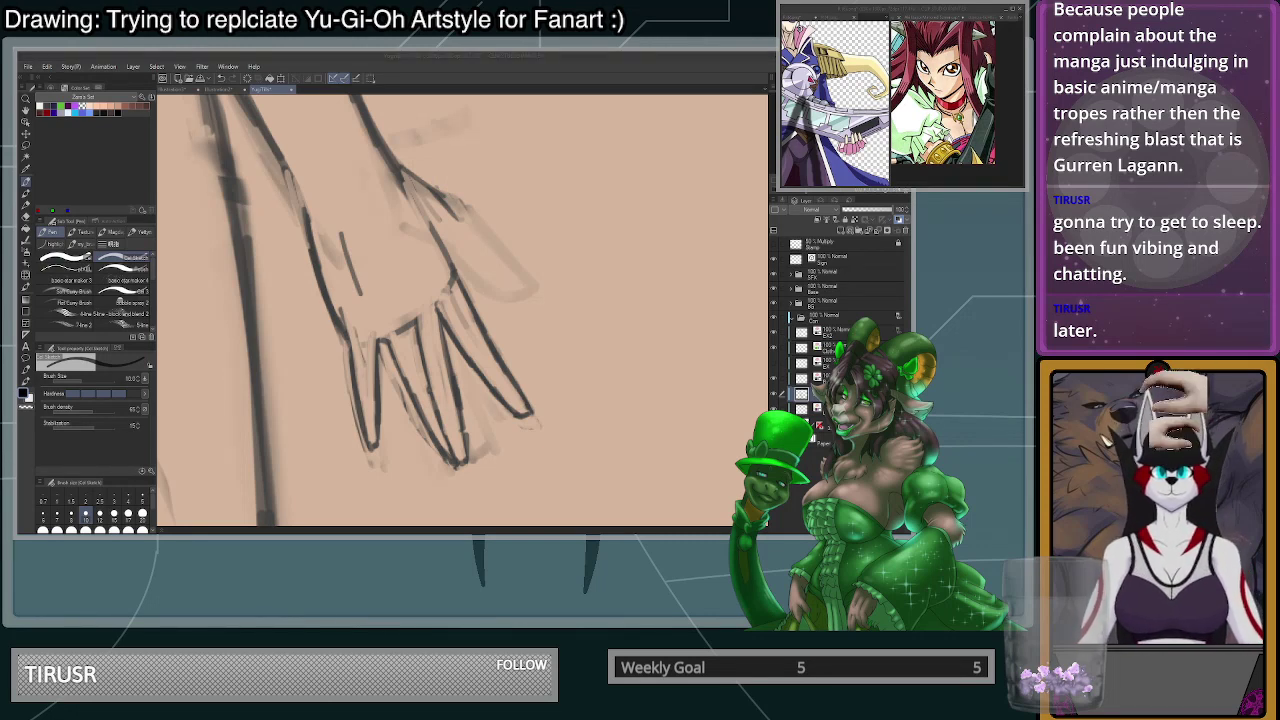
drag(400, 166, 446, 198)
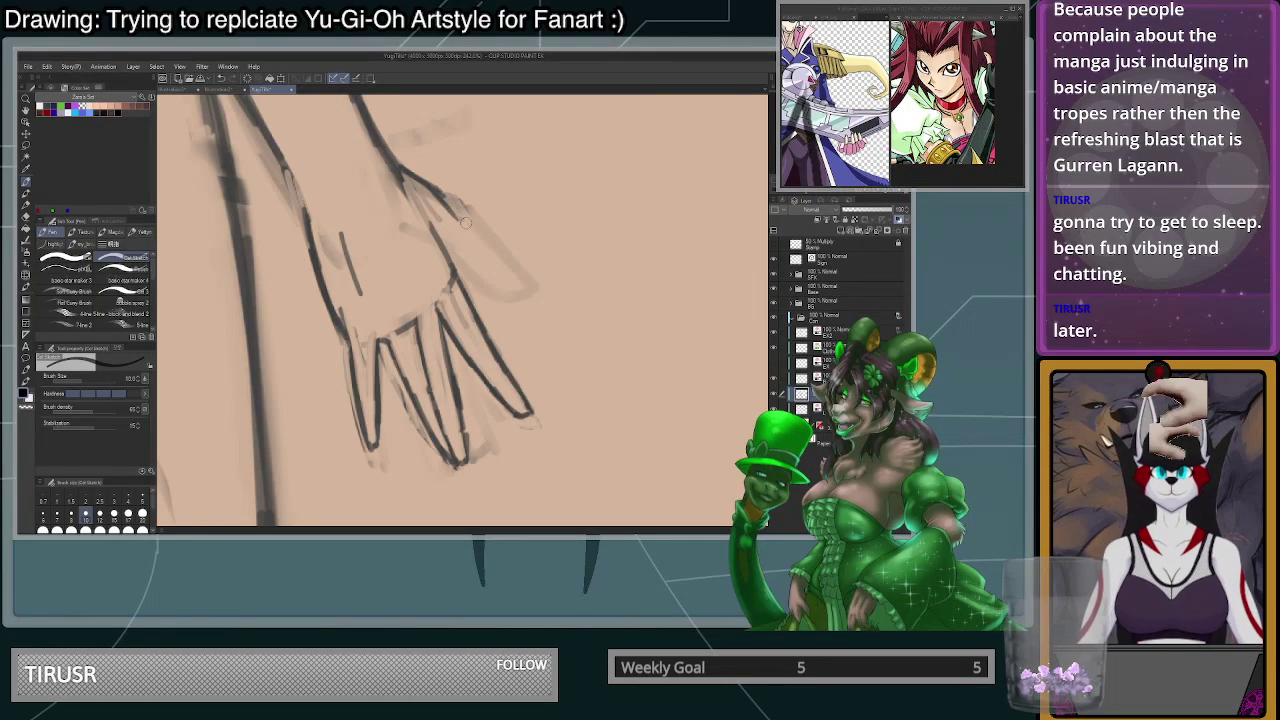
drag(432, 186, 505, 270)
key(c)
drag(474, 215, 505, 267)
key(c)
mouse_move(463, 208)
mouse_down()
mouse_move(496, 272)
mouse_move(466, 218)
mouse_move(510, 274)
mouse_move(482, 285)
mouse_move(512, 274)
mouse_move(471, 277)
mouse_move(482, 280)
mouse_move(444, 233)
mouse_move(470, 281)
mouse_move(456, 256)
mouse_move(477, 284)
mouse_up()
key(ctrl+z)
key(ctrl+z)
key(ctrl+z)
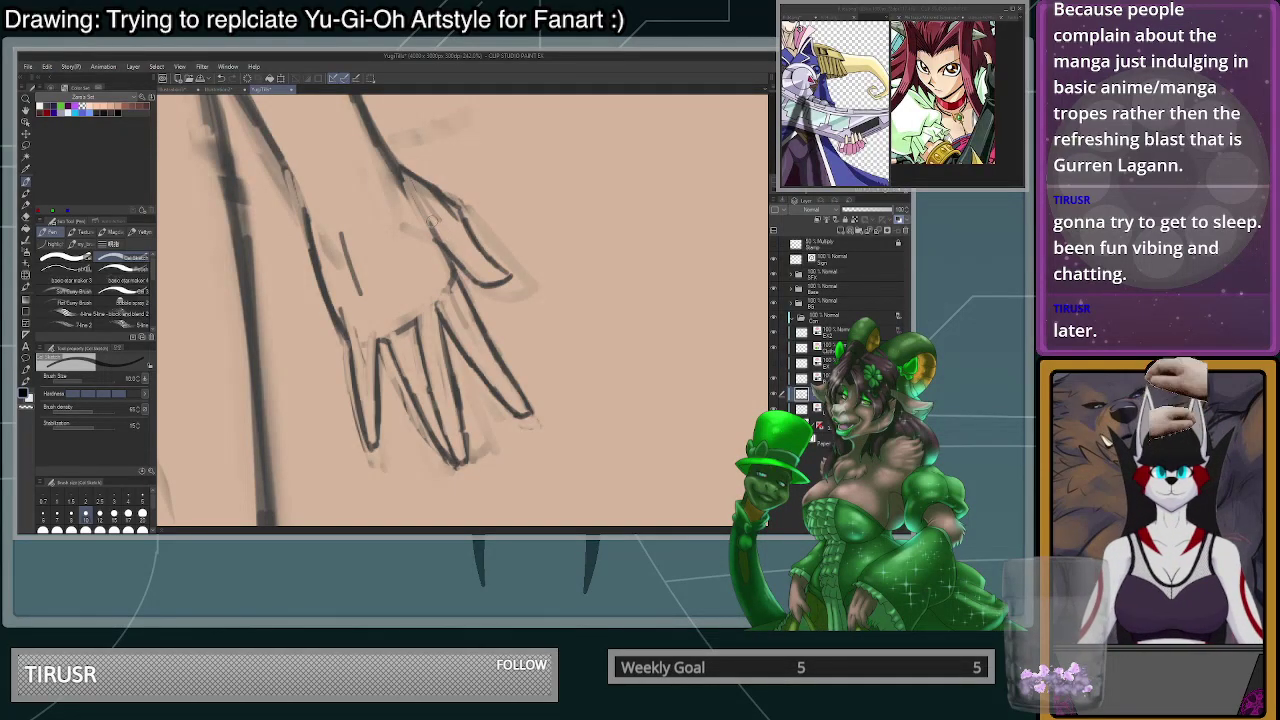
- Erase the thumb's outer edge and tip, and redraw them with an angled knuckle and a longer, blunter tip
mouse_move(398, 226)
mouse_down()
mouse_move(449, 244)
mouse_move(397, 231)
mouse_move(440, 237)
mouse_move(408, 227)
mouse_up()
key(c)
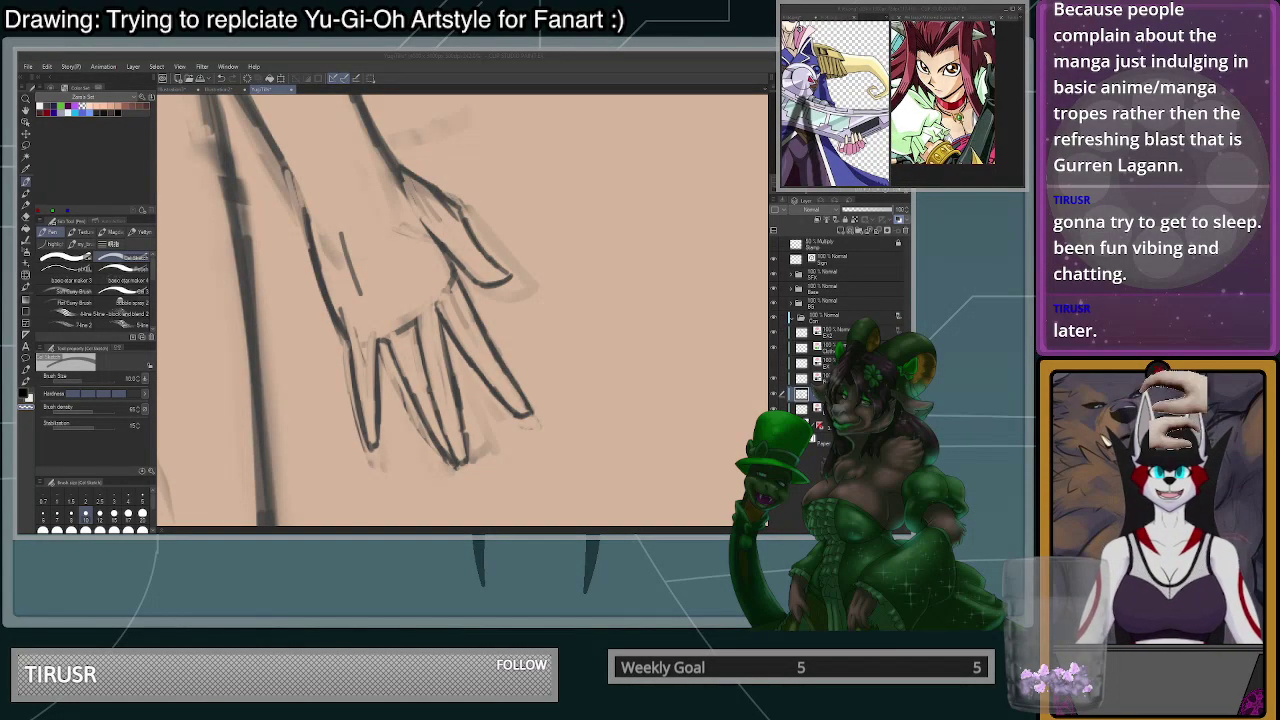
mouse_move(500, 280)
mouse_down()
mouse_move(460, 260)
mouse_move(491, 287)
mouse_up()
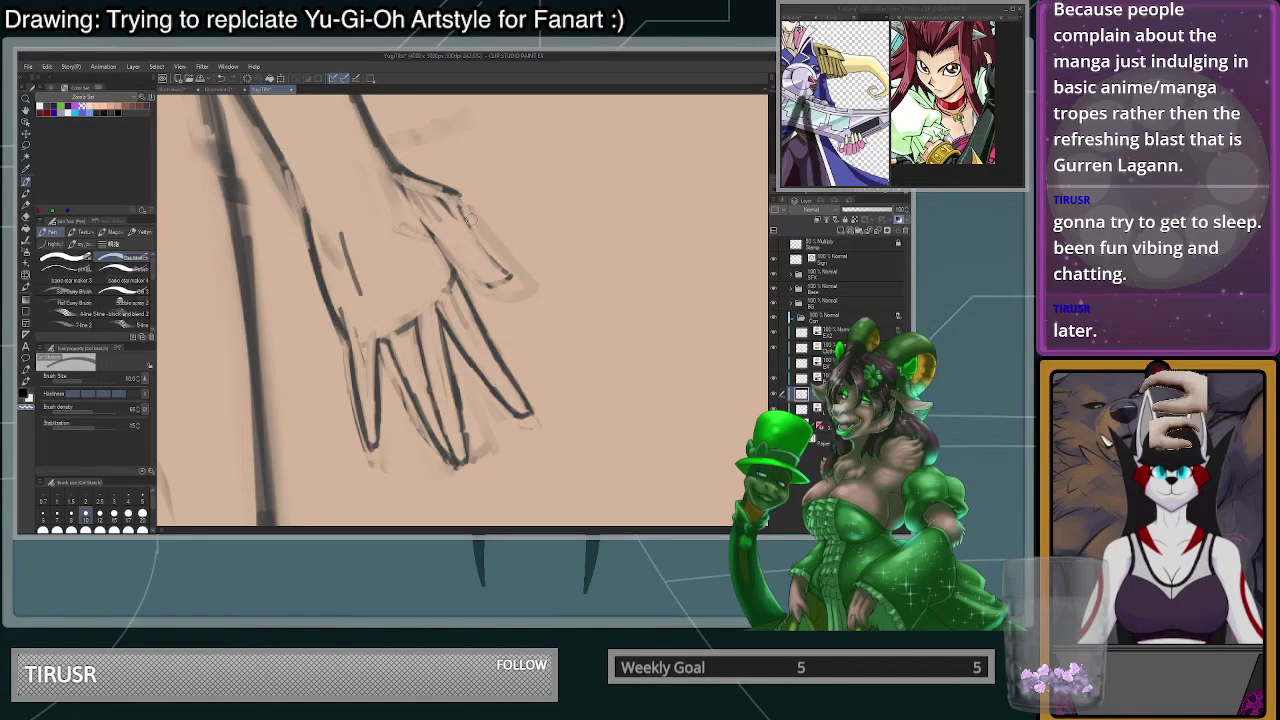
drag(459, 194, 481, 238)
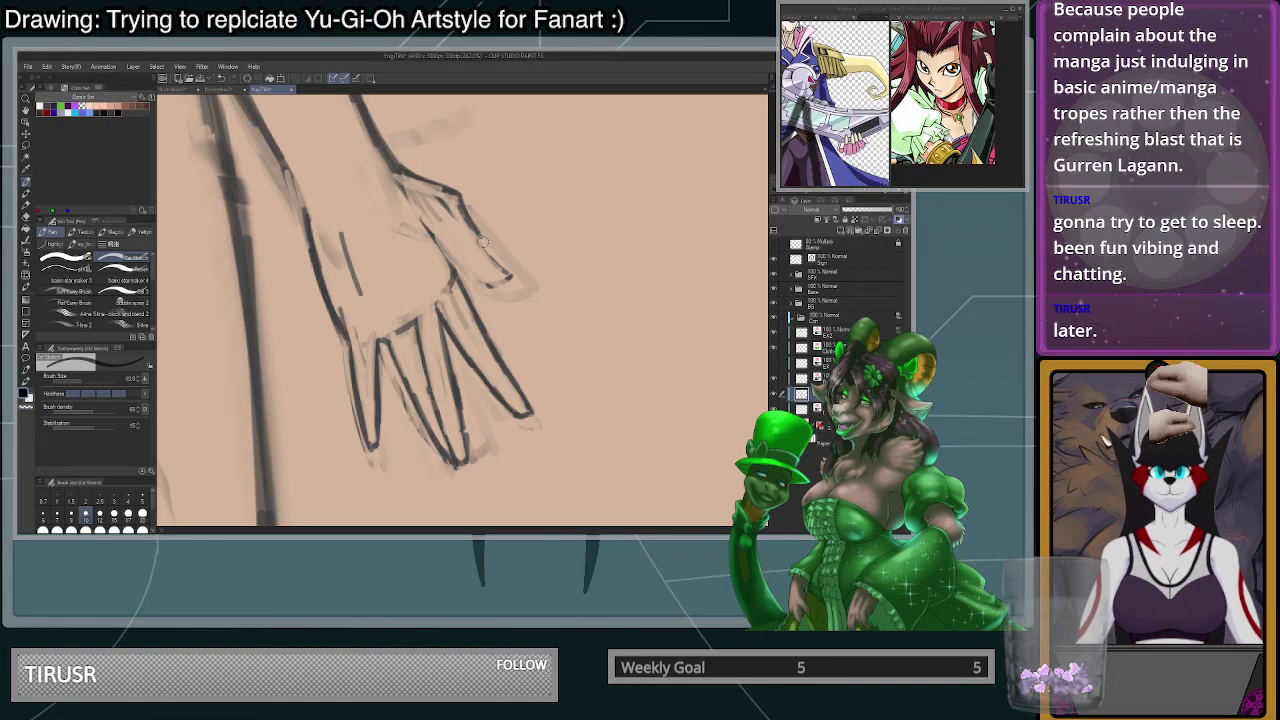
mouse_move(481, 240)
mouse_down()
mouse_move(516, 298)
mouse_move(490, 297)
mouse_move(518, 292)
mouse_move(500, 290)
mouse_up()
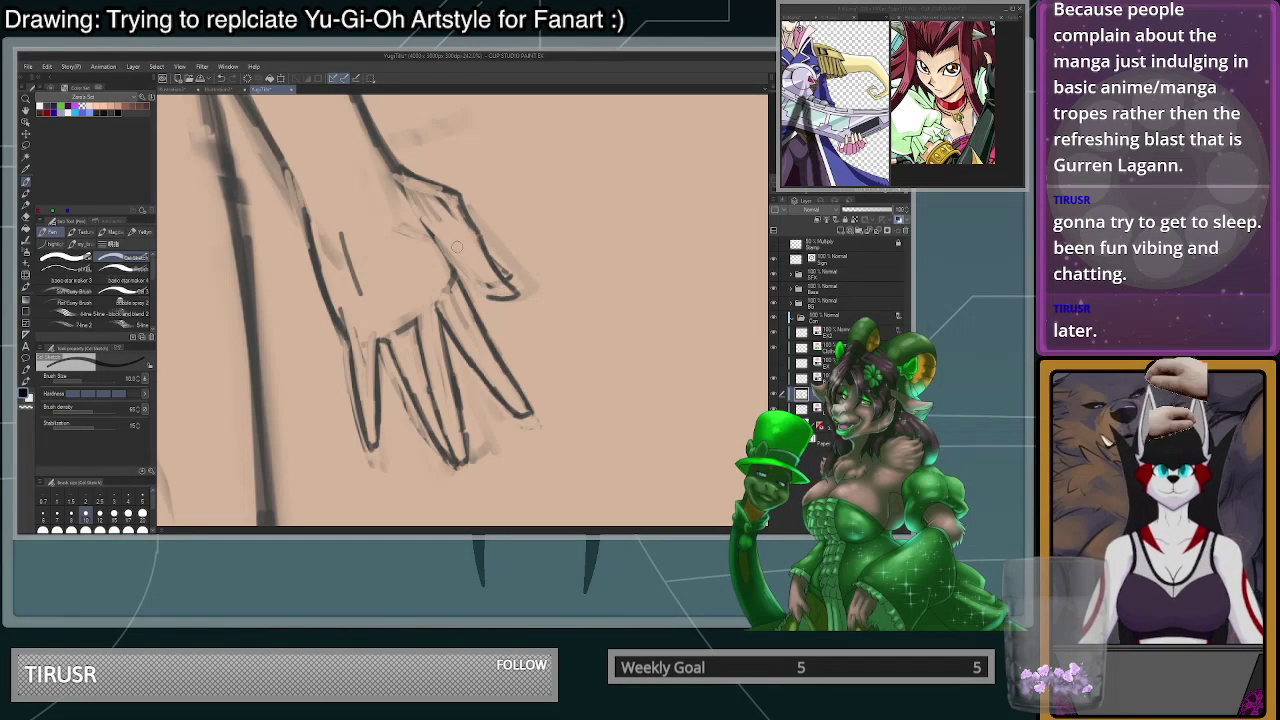
mouse_move(456, 254)
mouse_down()
mouse_move(475, 292)
mouse_move(487, 298)
mouse_move(461, 262)
mouse_move(485, 297)
mouse_move(477, 290)
mouse_move(506, 293)
mouse_move(468, 238)
mouse_move(468, 281)
mouse_move(486, 297)
mouse_move(513, 288)
mouse_move(418, 216)
mouse_move(458, 275)
mouse_up()
scroll(458, 274, down, 2)
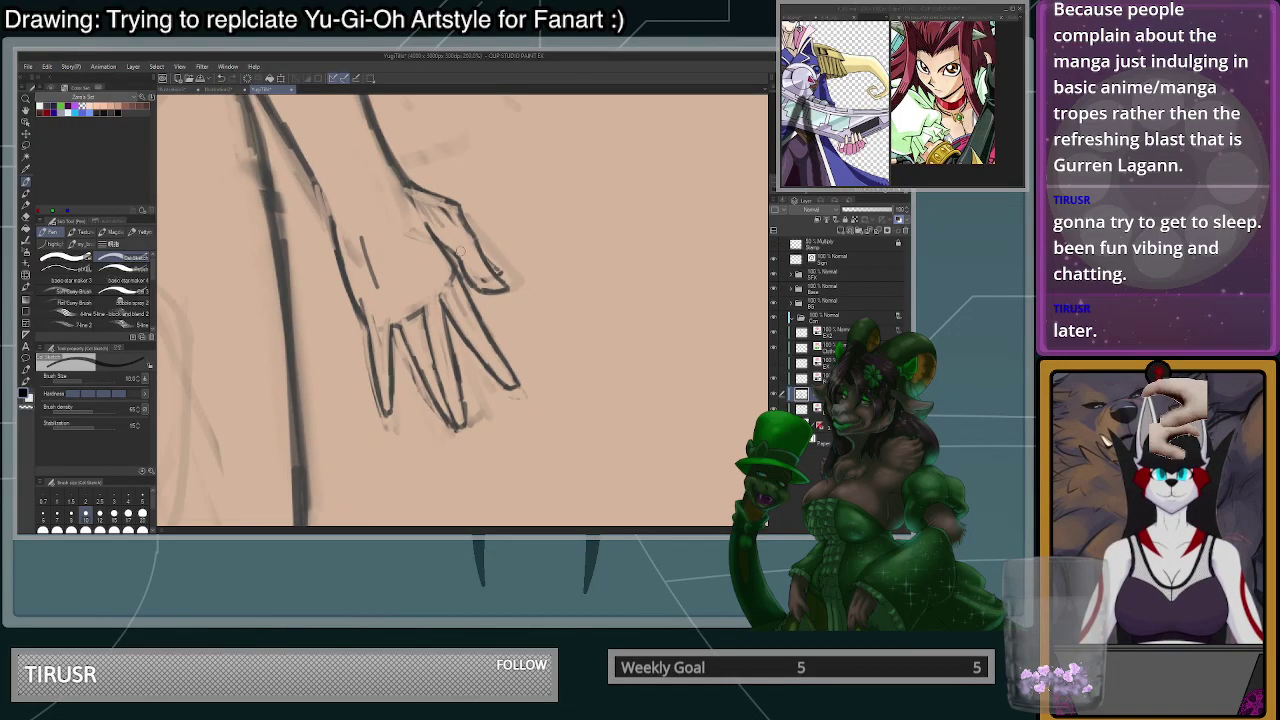
- Check the hand against the figure and fade the thumb's outer edge with the transparent brush at size 100
scroll(461, 251, down, 4)
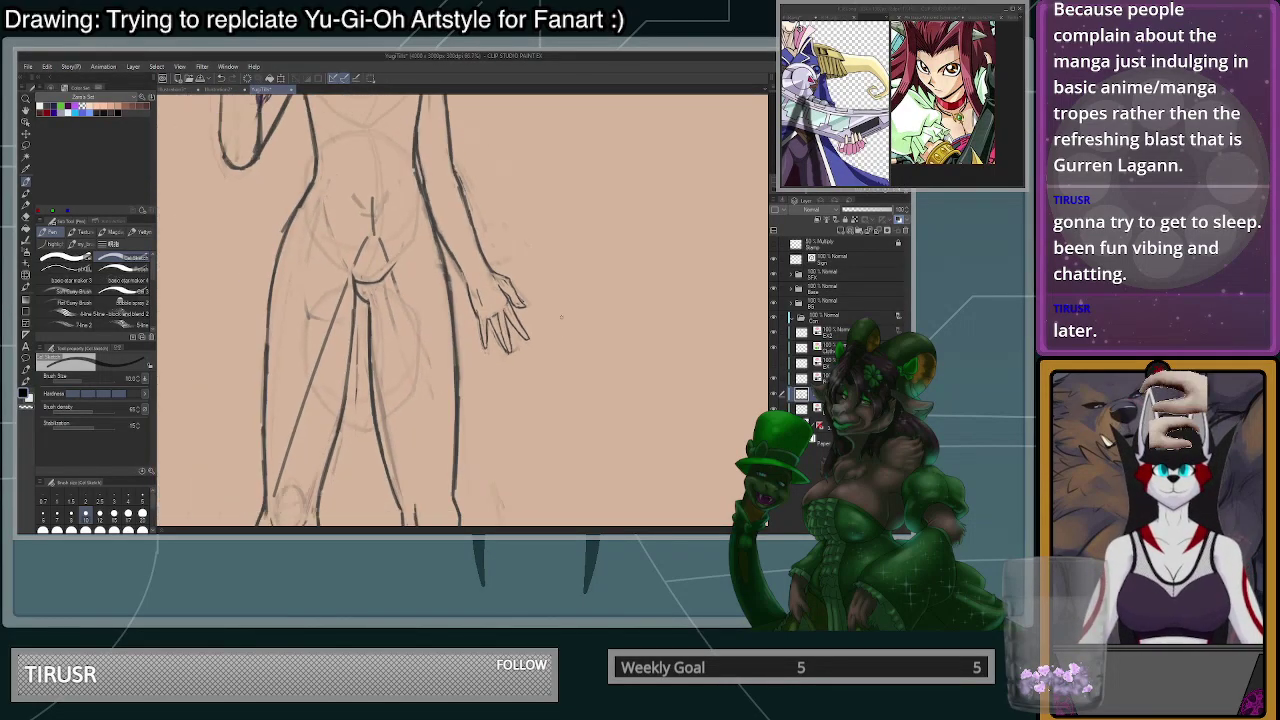
scroll(461, 270, up, 3)
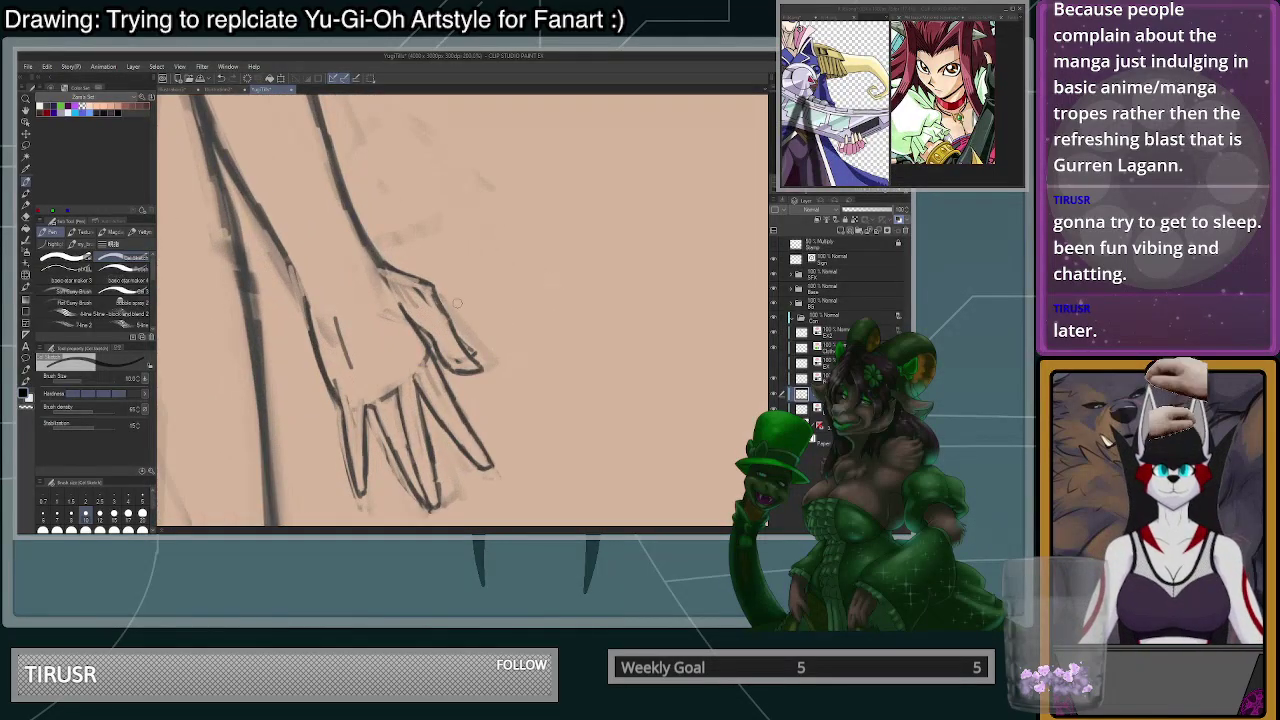
scroll(461, 270, up, 3)
click(141, 514)
key(c)
mouse_move(453, 284)
mouse_down()
mouse_move(399, 250)
mouse_move(465, 324)
mouse_move(486, 290)
mouse_up()
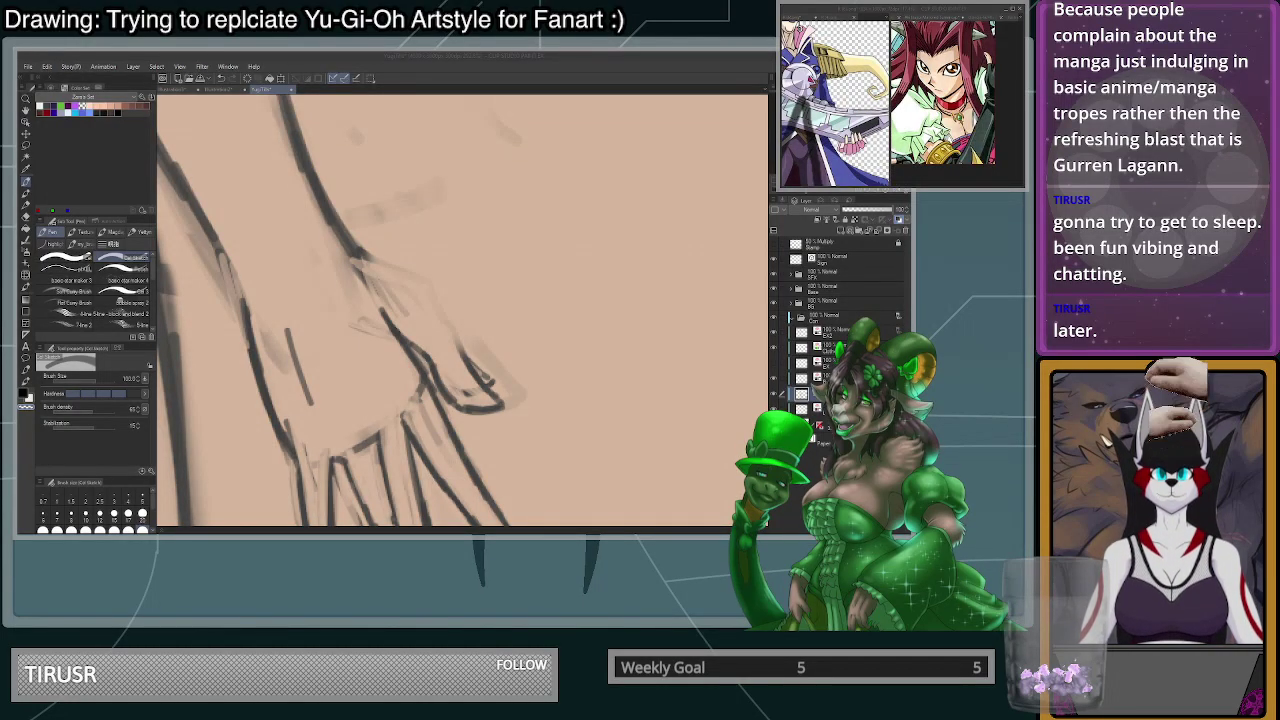
- Clean up the marks at the finger bases and draw one continuous knuckle line across them with the size 12 brush
click(144, 515)
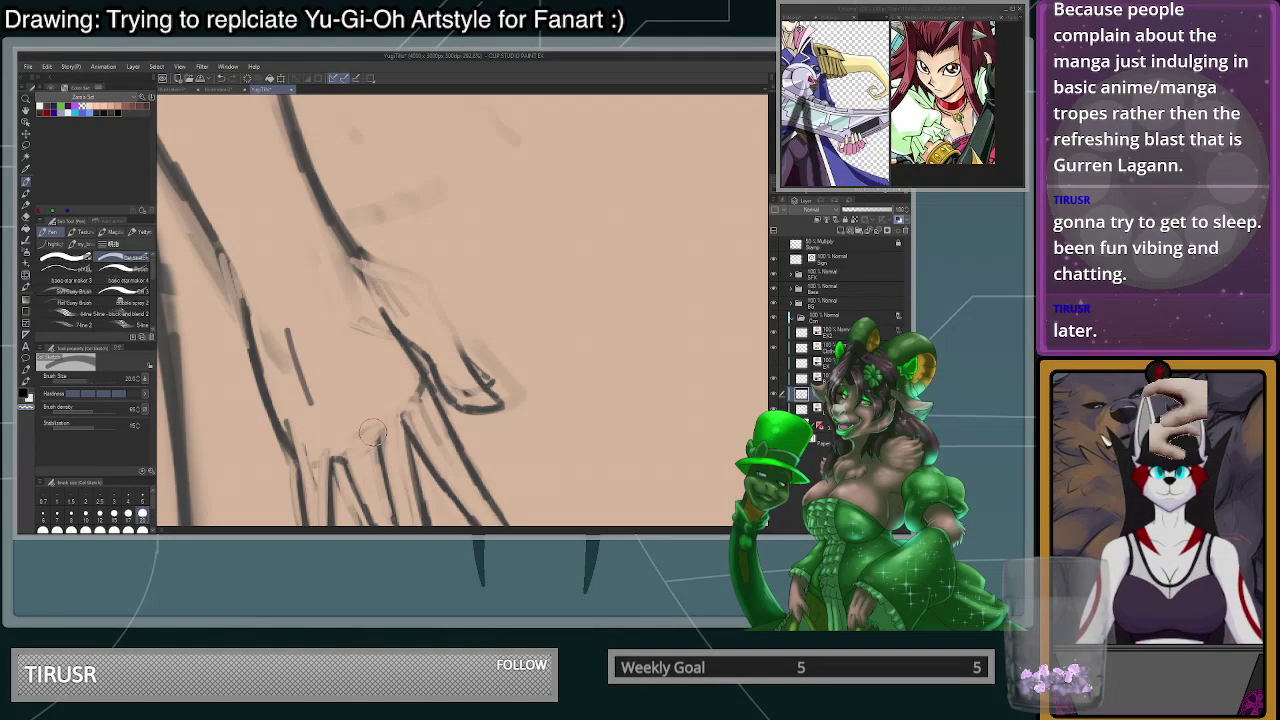
scroll(391, 420, down, 1)
scroll(396, 480, up, 1)
scroll(396, 480, up, 1)
click(101, 516)
mouse_move(342, 422)
mouse_down()
mouse_move(408, 375)
mouse_move(328, 425)
mouse_up()
key(c)
drag(400, 382, 312, 426)
scroll(399, 268, up, 1)
mouse_move(430, 350)
mouse_down()
mouse_move(418, 374)
mouse_move(412, 358)
mouse_up()
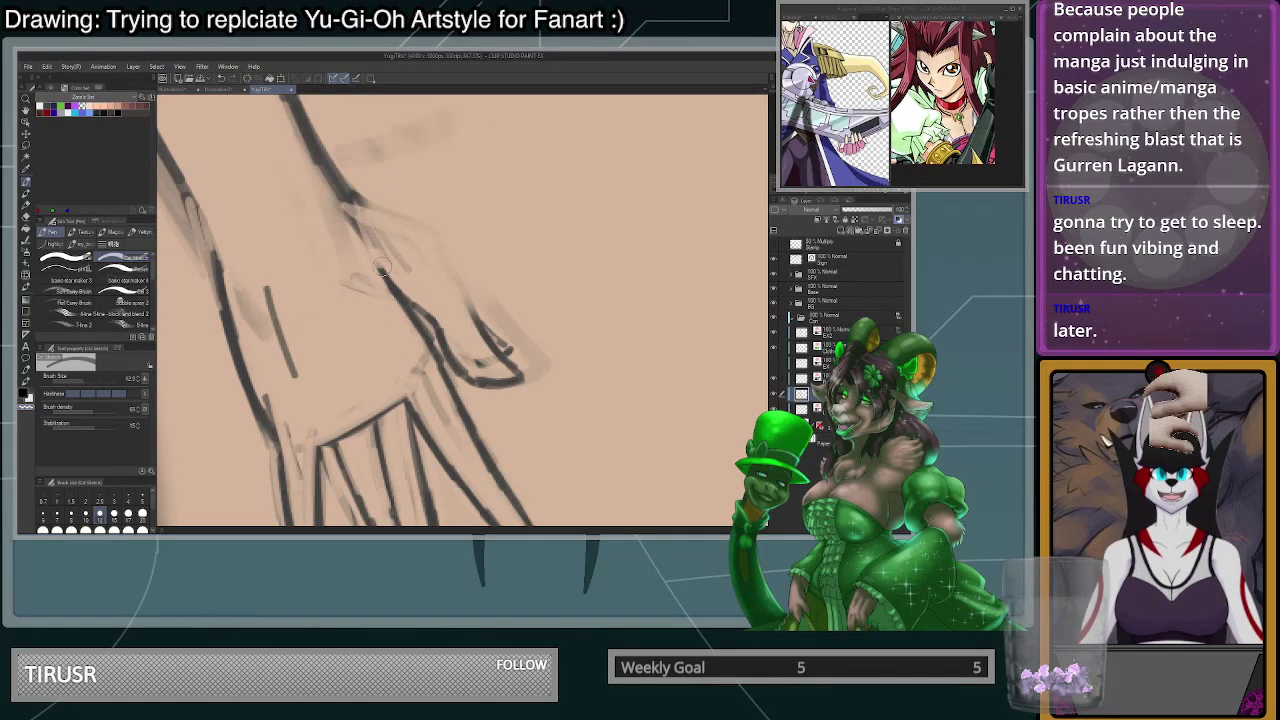
- Rework the thumb's outer edge from the wrist over the knuckle, undoing the misplaced strokes and checking it against the arm
scroll(424, 286, down, 8)
scroll(440, 285, up, 6)
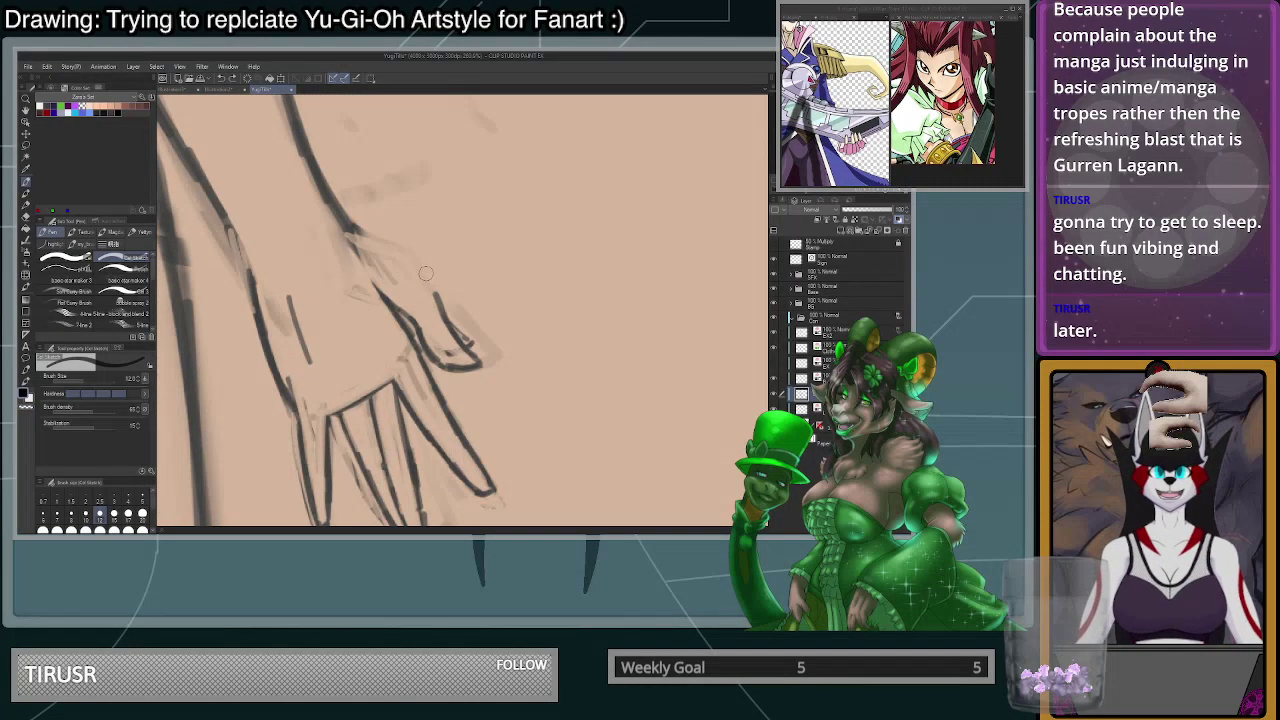
key(ctrl+z)
key(ctrl+z)
mouse_move(417, 264)
mouse_down()
mouse_move(463, 343)
mouse_move(413, 262)
mouse_move(366, 236)
mouse_move(416, 262)
mouse_move(437, 292)
mouse_up()
key(ctrl+z)
key(ctrl+z)
key(ctrl+z)
scroll(460, 325, down, 6)
scroll(478, 345, up, 3)
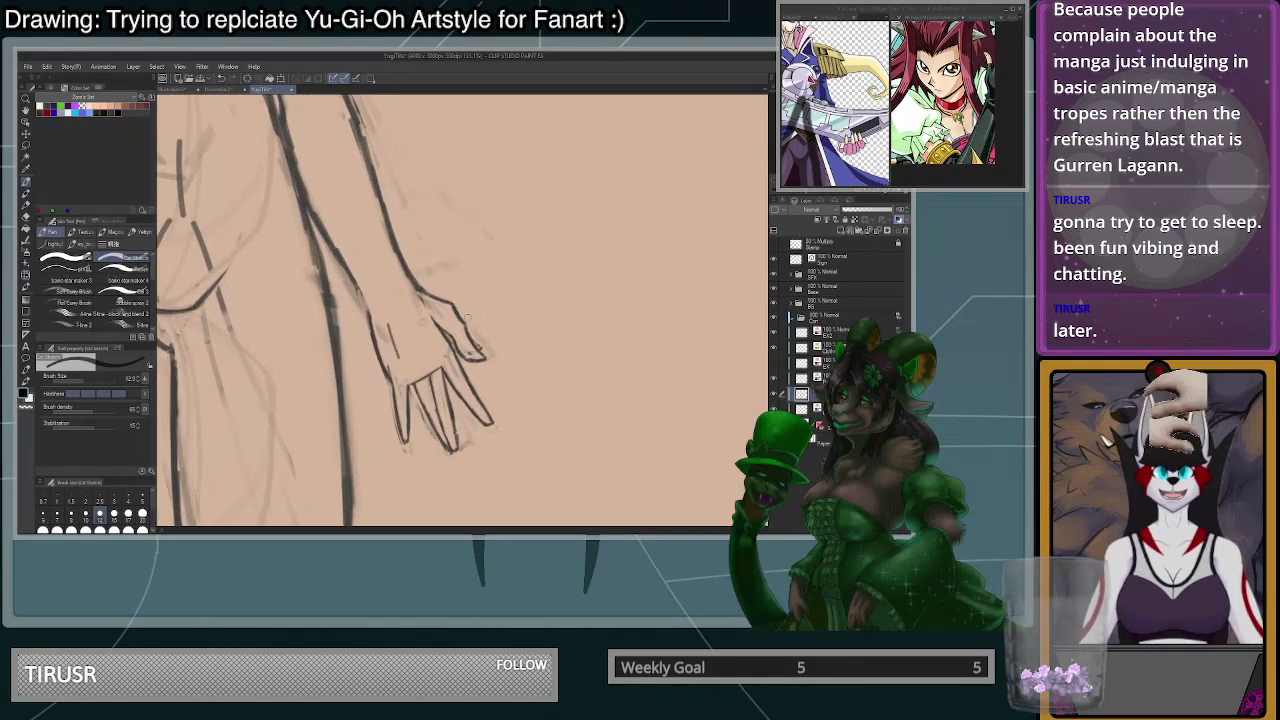
scroll(485, 356, up, 3)
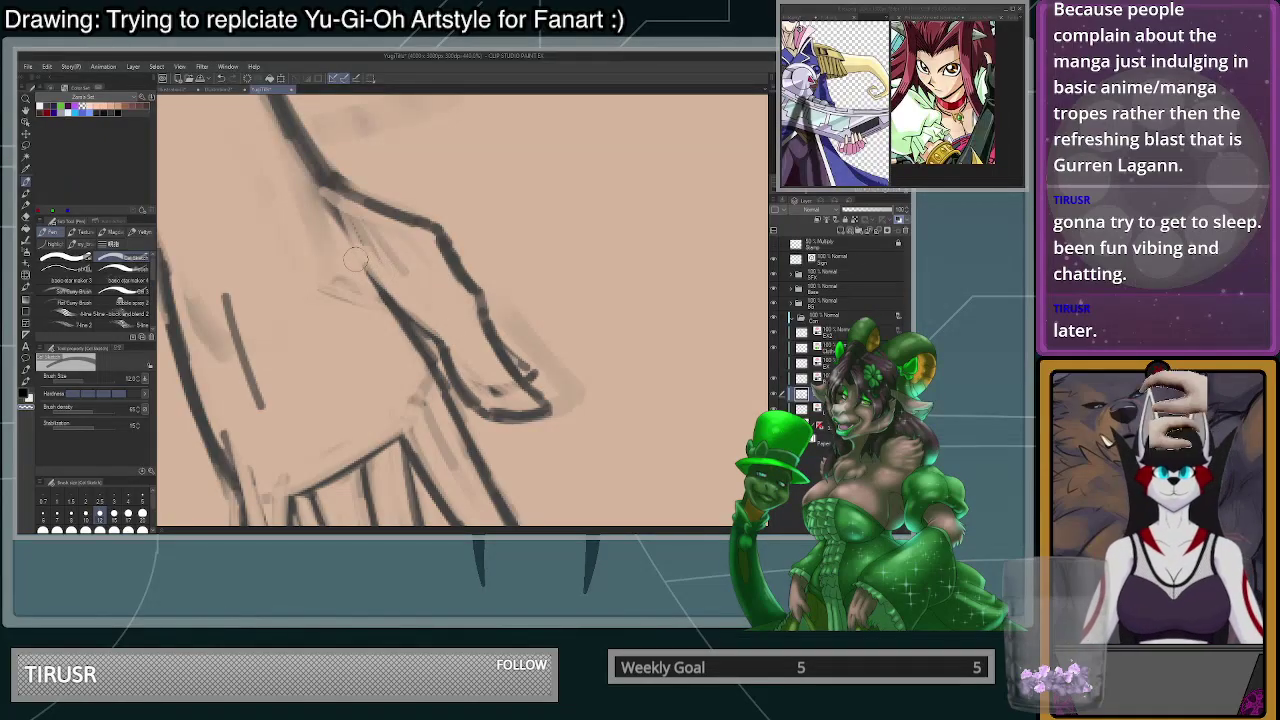
- Thin the hand's outer edge and redraw it from the wrist down to the little finger's base
scroll(395, 332, down, 2)
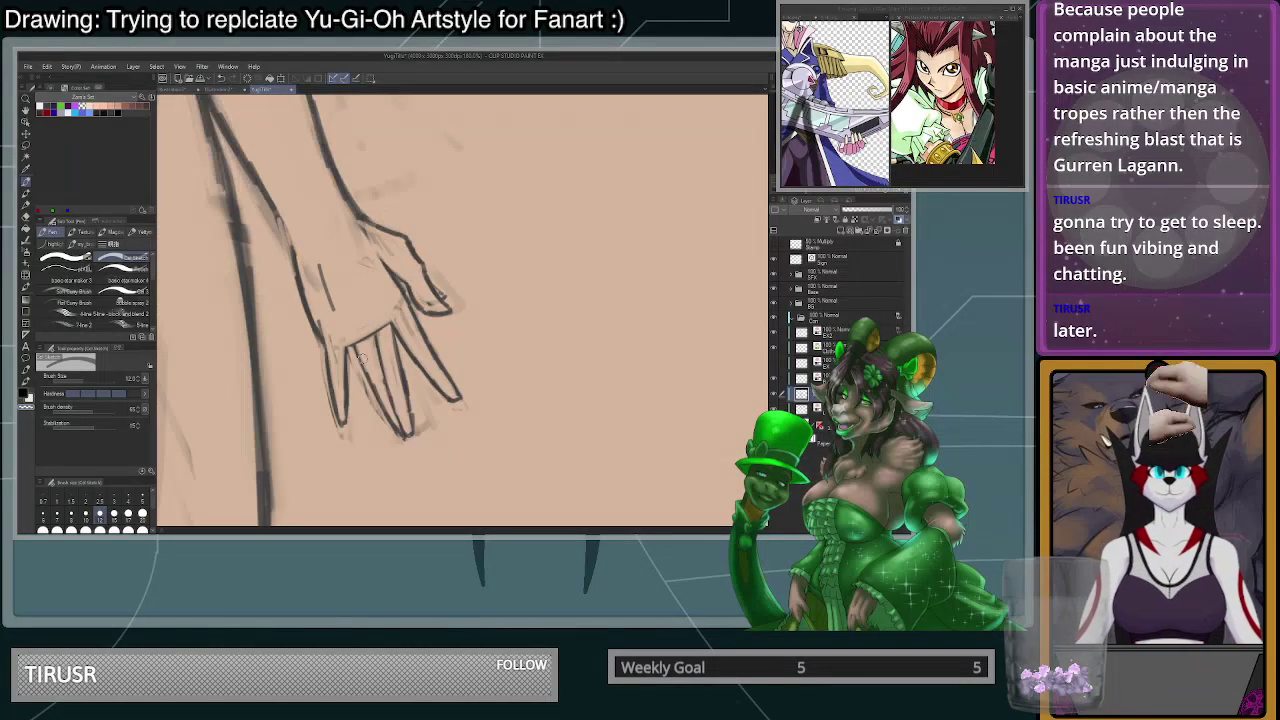
drag(321, 322, 330, 350)
mouse_move(297, 262)
mouse_down()
mouse_move(319, 336)
mouse_move(288, 243)
mouse_move(316, 321)
mouse_up()
key(c)
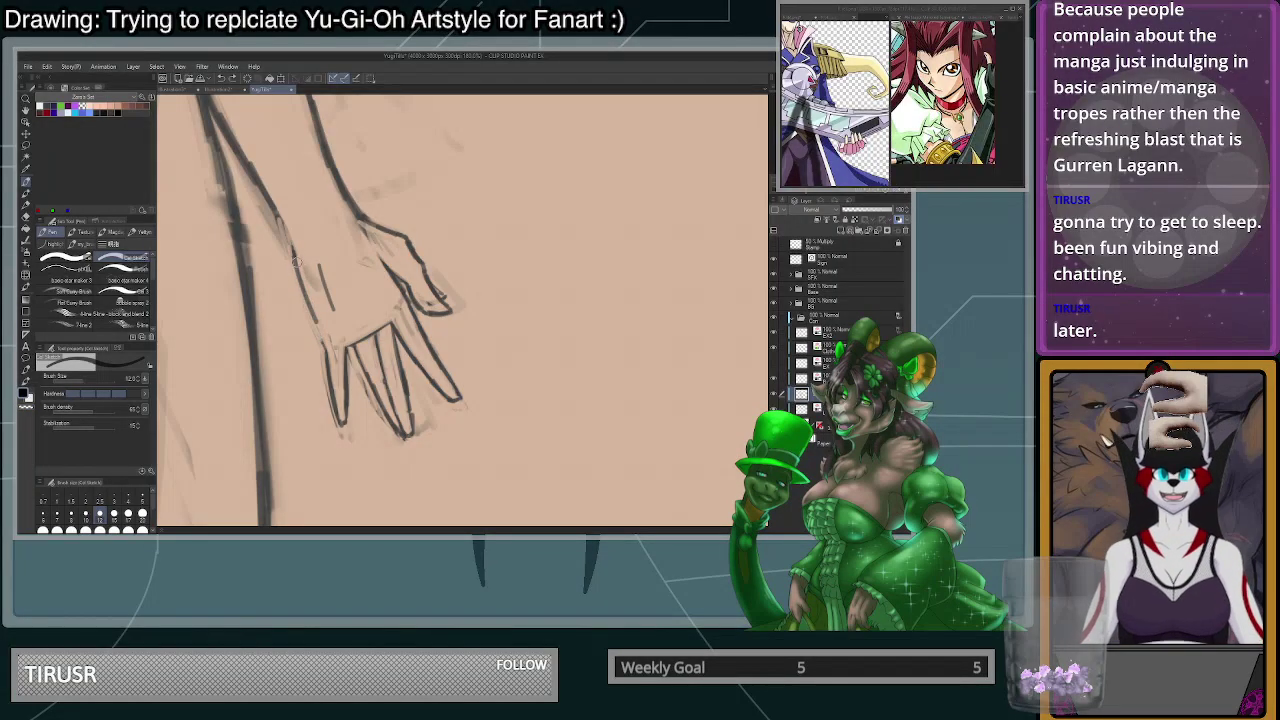
drag(294, 256, 325, 346)
drag(305, 298, 325, 346)
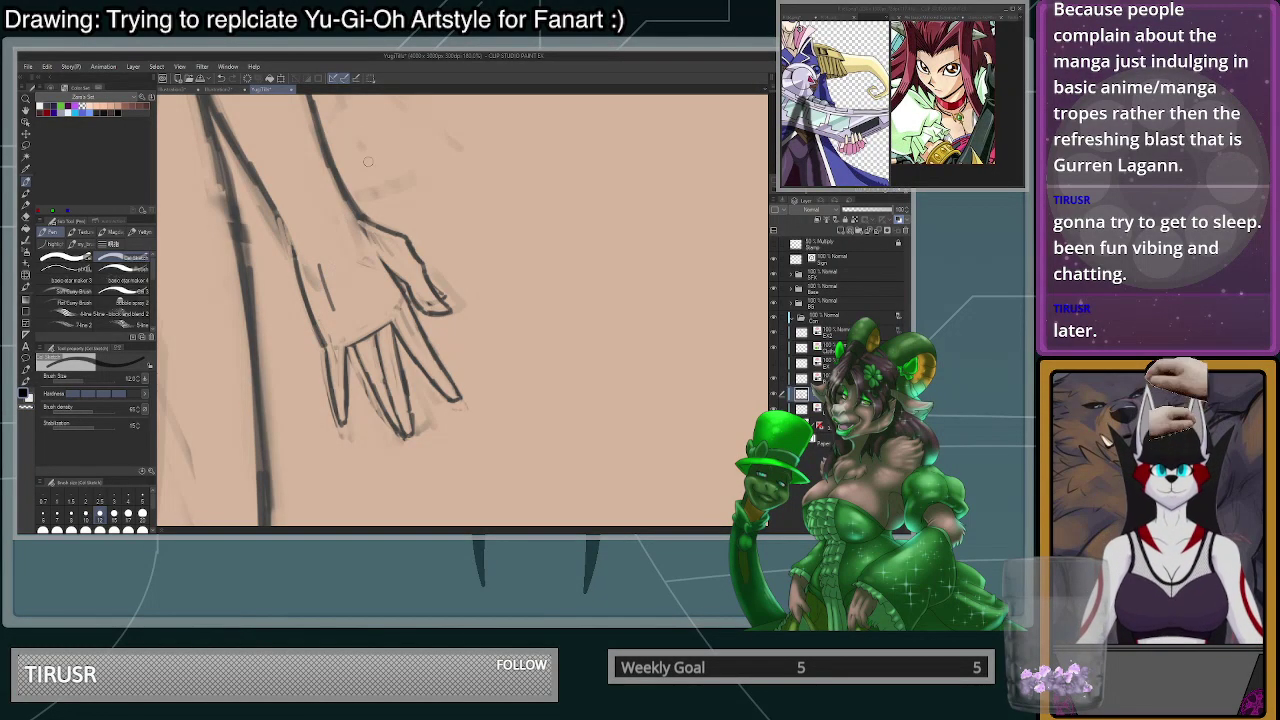
- Erase the straight palm crease and redraw it as a short curved line closer to the palm's centre
scroll(353, 287, up, 2)
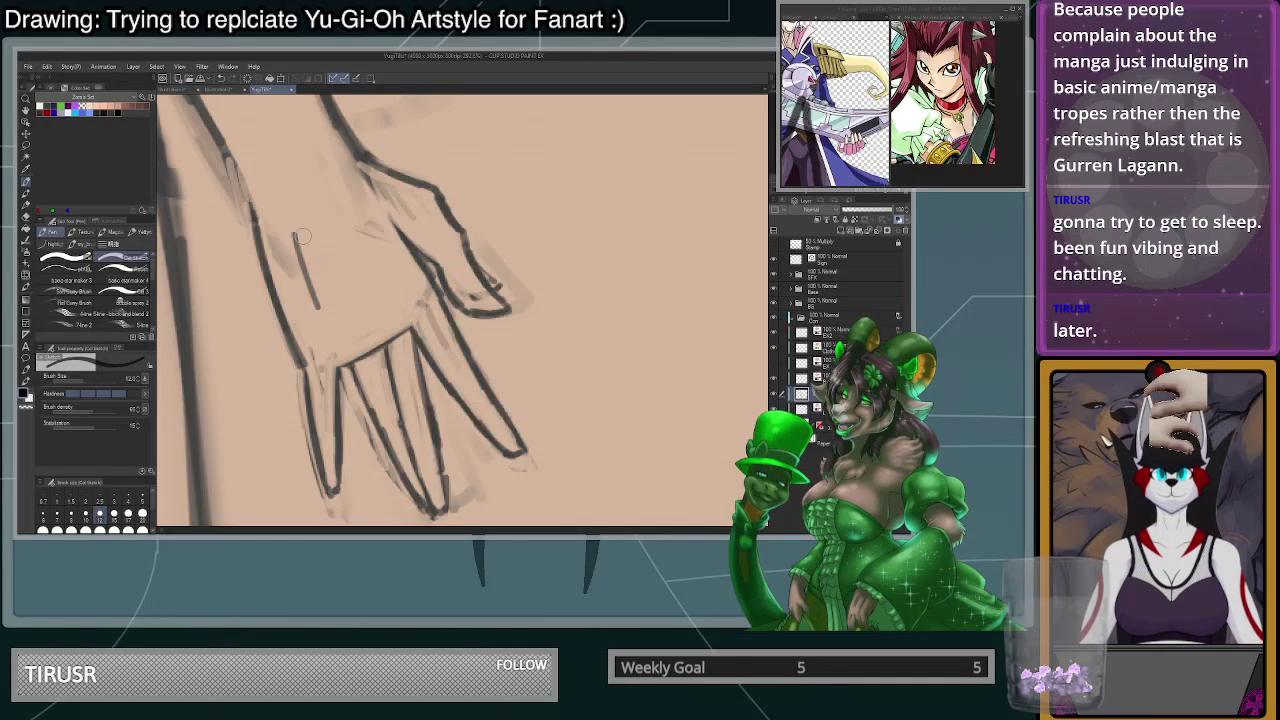
key(c)
drag(296, 237, 317, 304)
mouse_move(294, 234)
mouse_down()
mouse_move(315, 304)
mouse_move(316, 264)
mouse_move(327, 297)
mouse_up()
key(c)
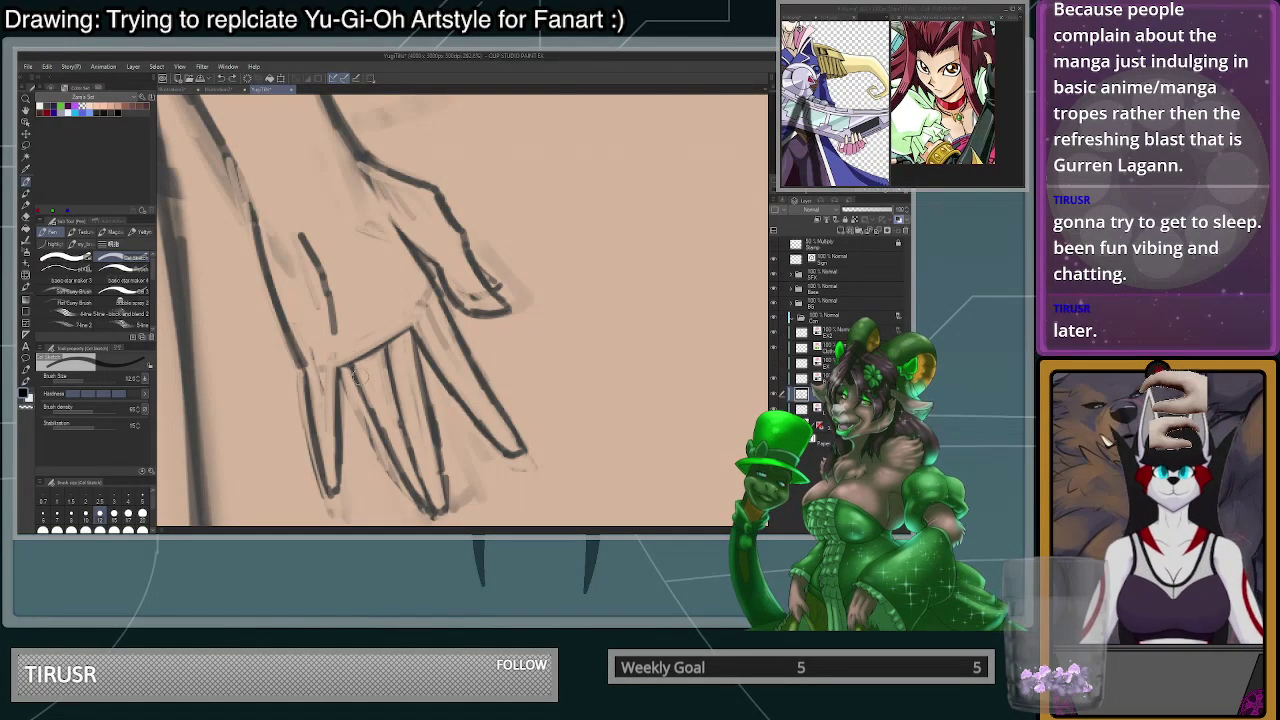
key(ctrl+z)
drag(305, 238, 327, 303)
- Trim and fade the curved palm crease with the transparent brush and check the hand at a smaller scale
key(c)
mouse_move(317, 255)
mouse_down()
mouse_move(331, 319)
mouse_move(319, 301)
mouse_up()
drag(306, 242, 319, 281)
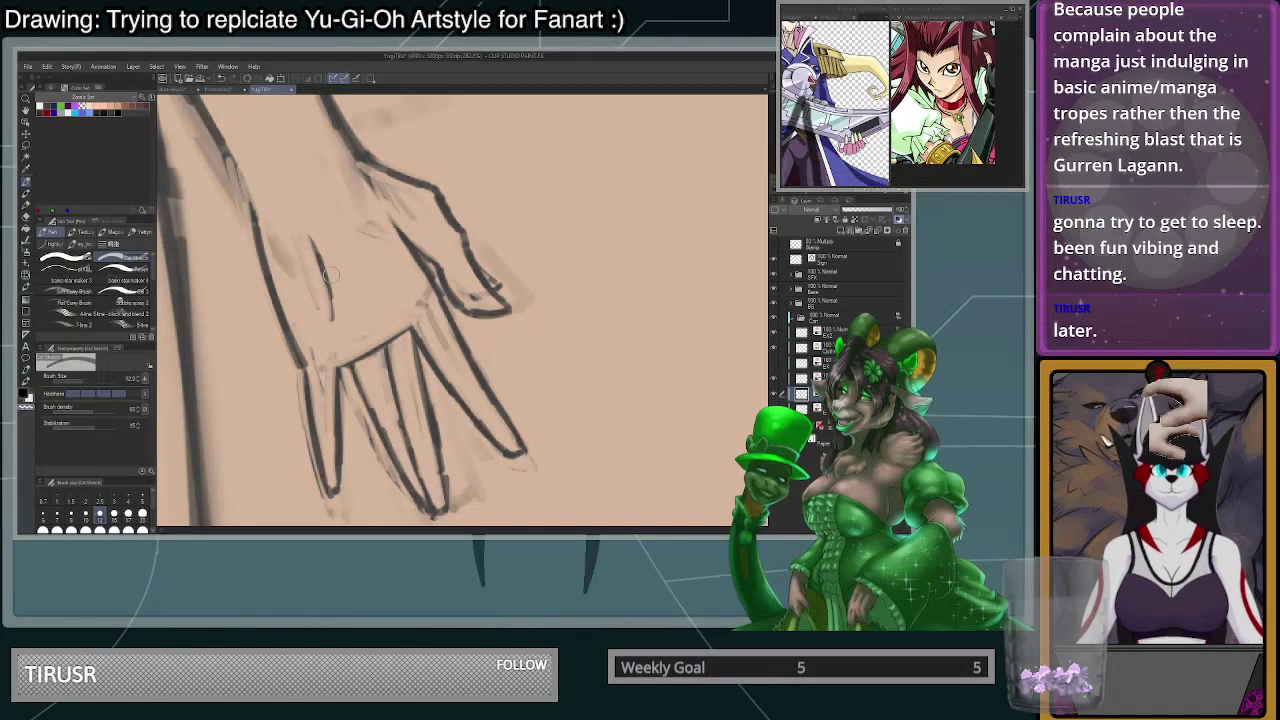
drag(329, 290, 335, 326)
scroll(430, 270, down, 3)
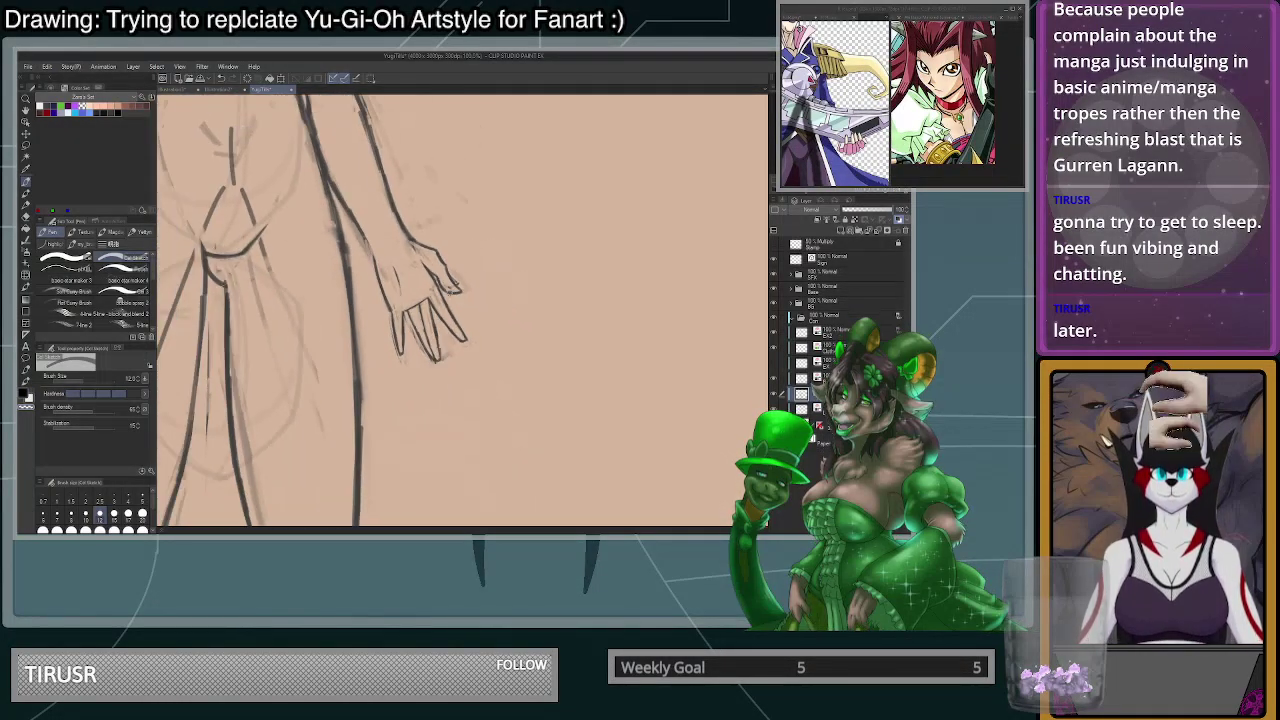
scroll(402, 284, up, 2)
scroll(401, 284, up, 1)
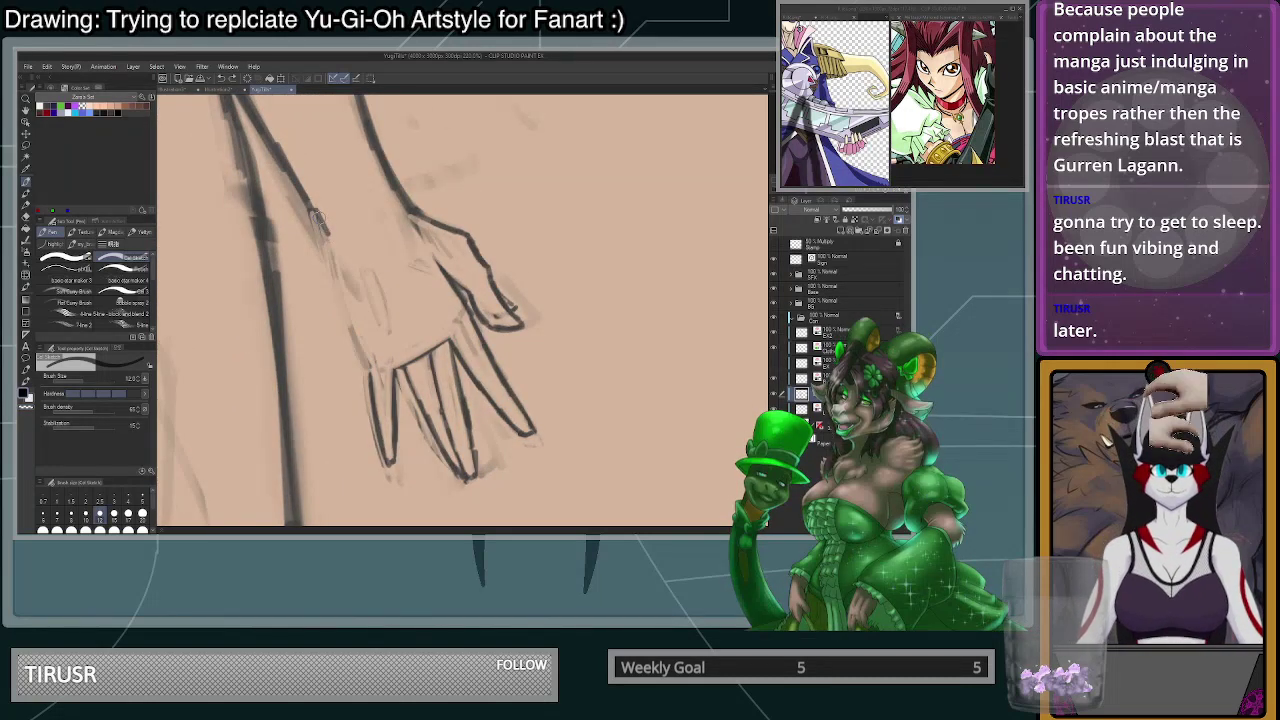
- Redraw the lowered hand's outer edge from the wrist to the little finger's base and check it against the full figure
mouse_move(310, 207)
mouse_down()
mouse_move(350, 270)
mouse_move(333, 258)
mouse_move(338, 287)
mouse_move(333, 253)
mouse_move(356, 342)
mouse_up()
drag(333, 248, 364, 366)
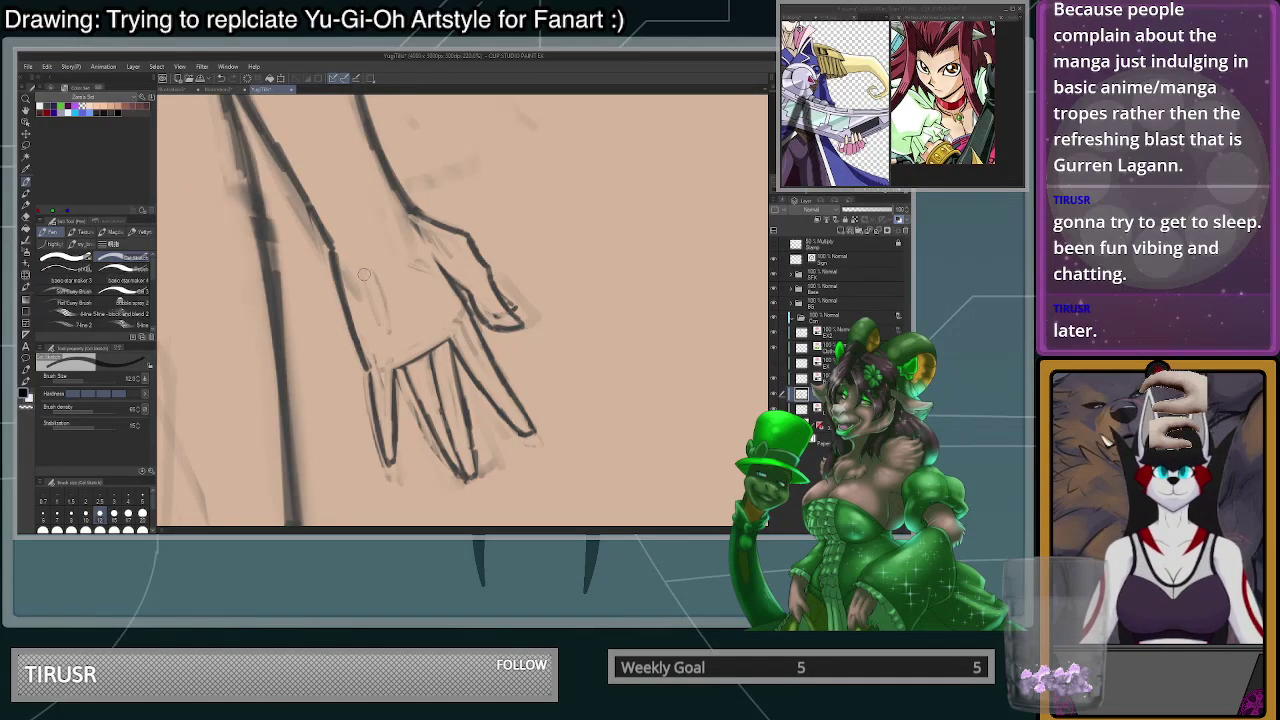
scroll(392, 276, down, 6)
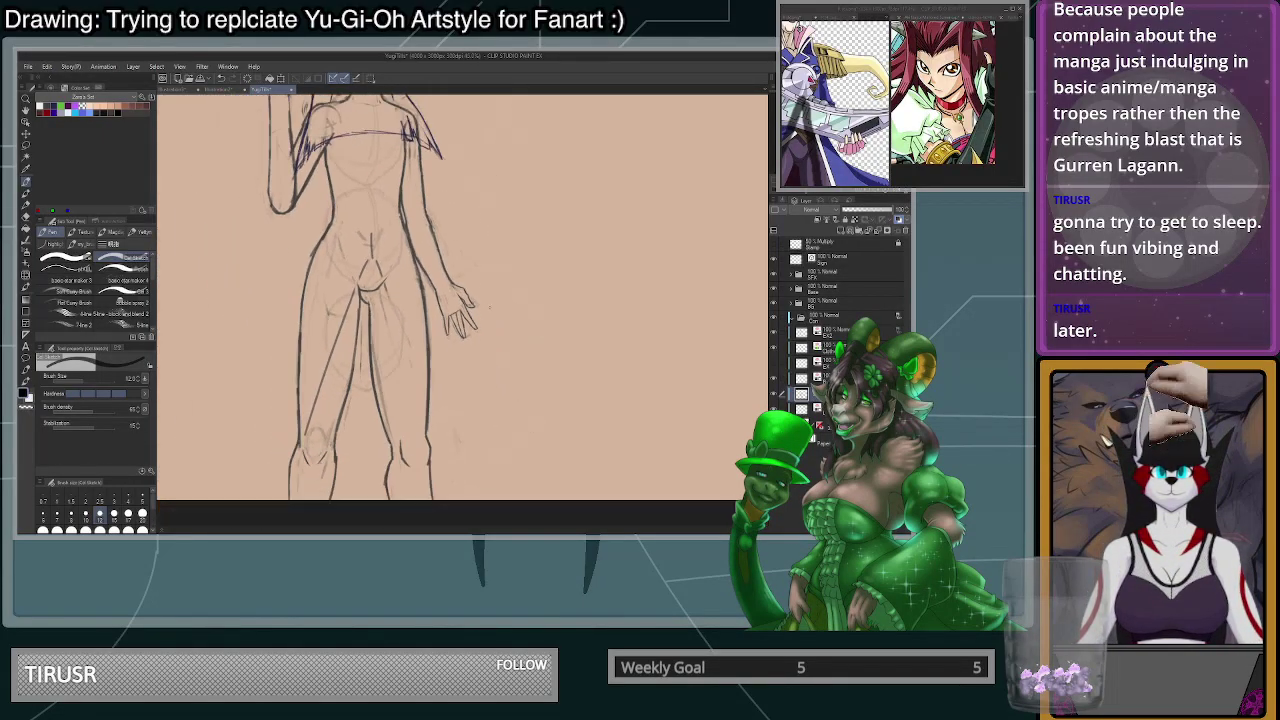
scroll(488, 315, down, 1)
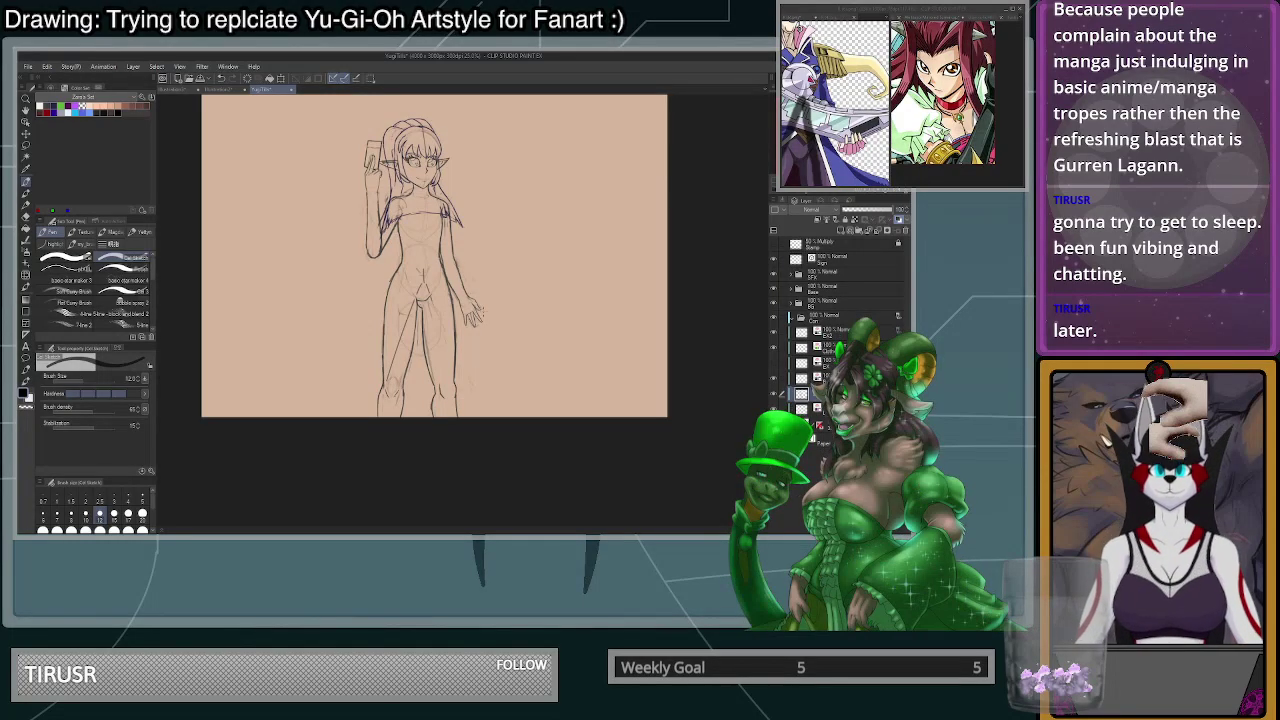
scroll(476, 295, down, 1)
scroll(451, 207, up, 5)
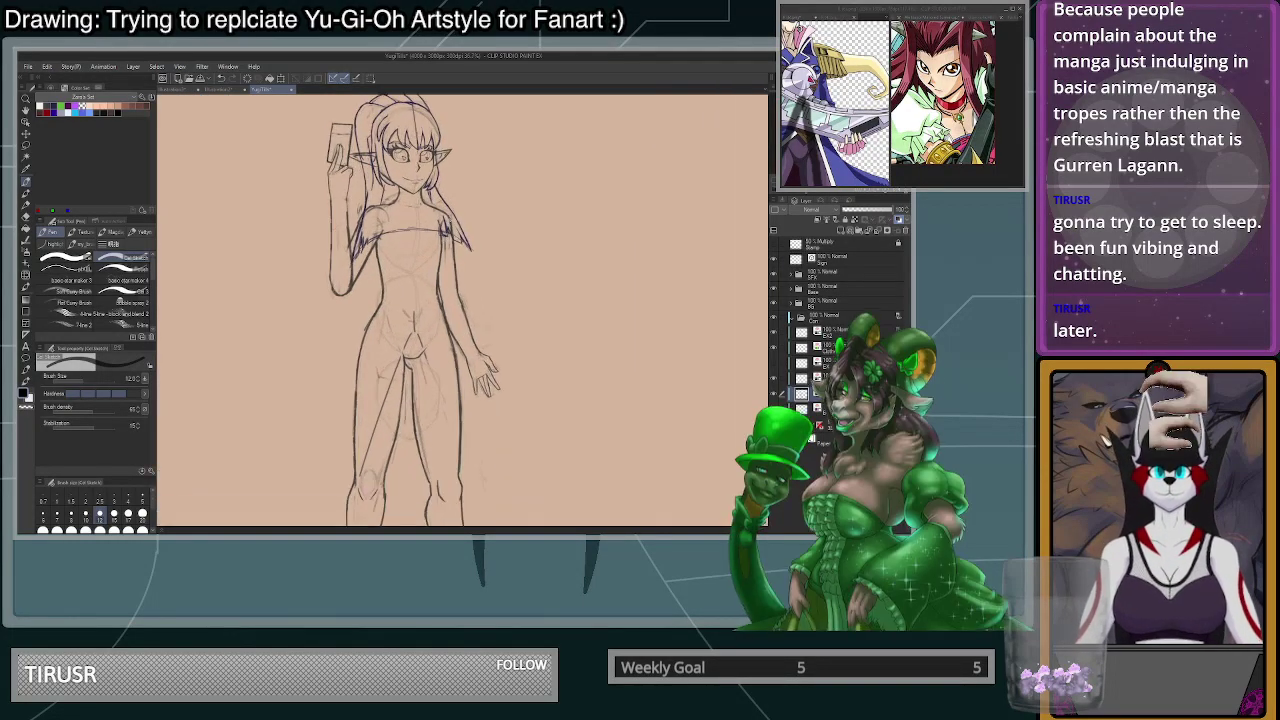
key(ctrl+minus)
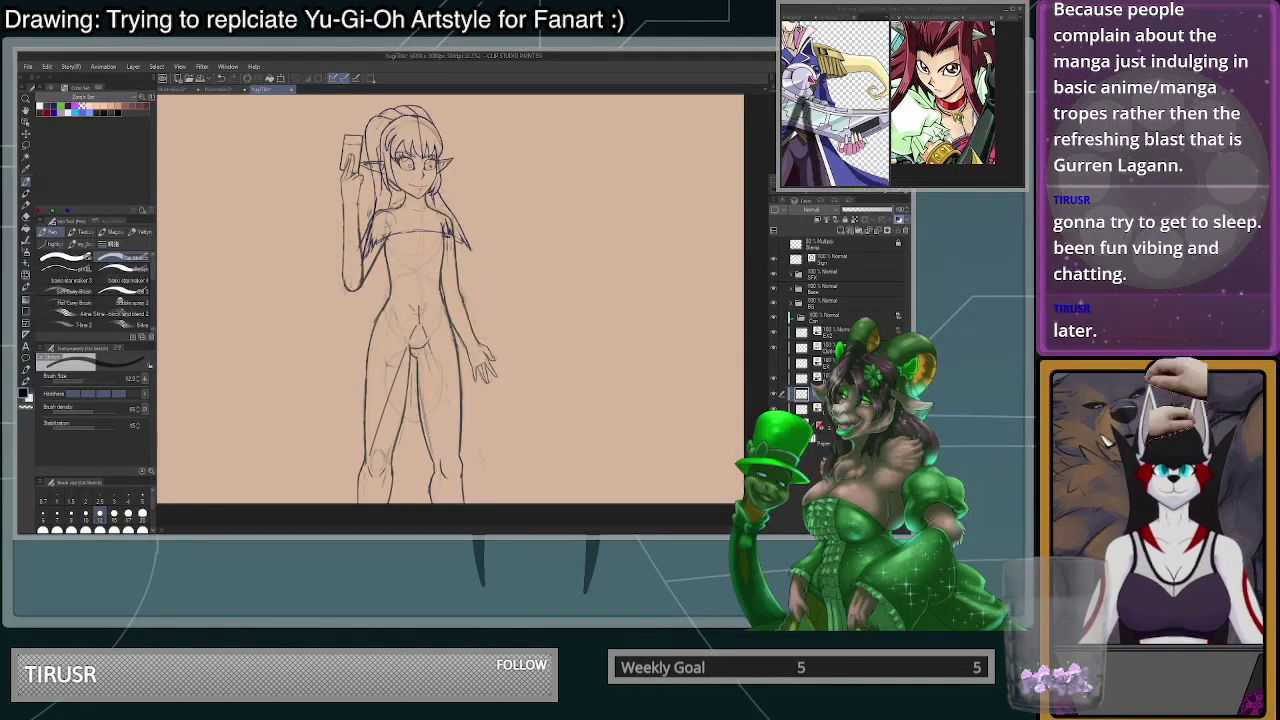
- Try a short stroke along the base of the ribcage on a different sketch layer
click(826, 378)
click(826, 363)
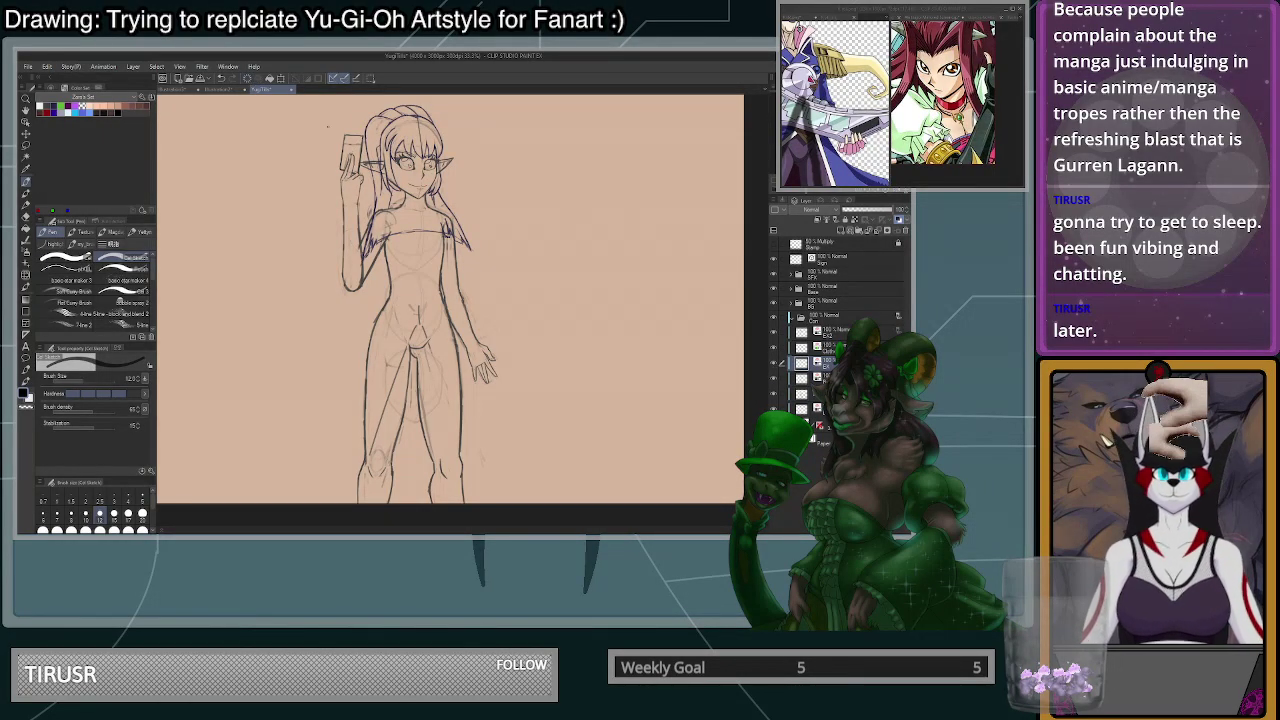
scroll(416, 202, up, 4)
scroll(421, 250, down, 1)
scroll(421, 250, up, 4)
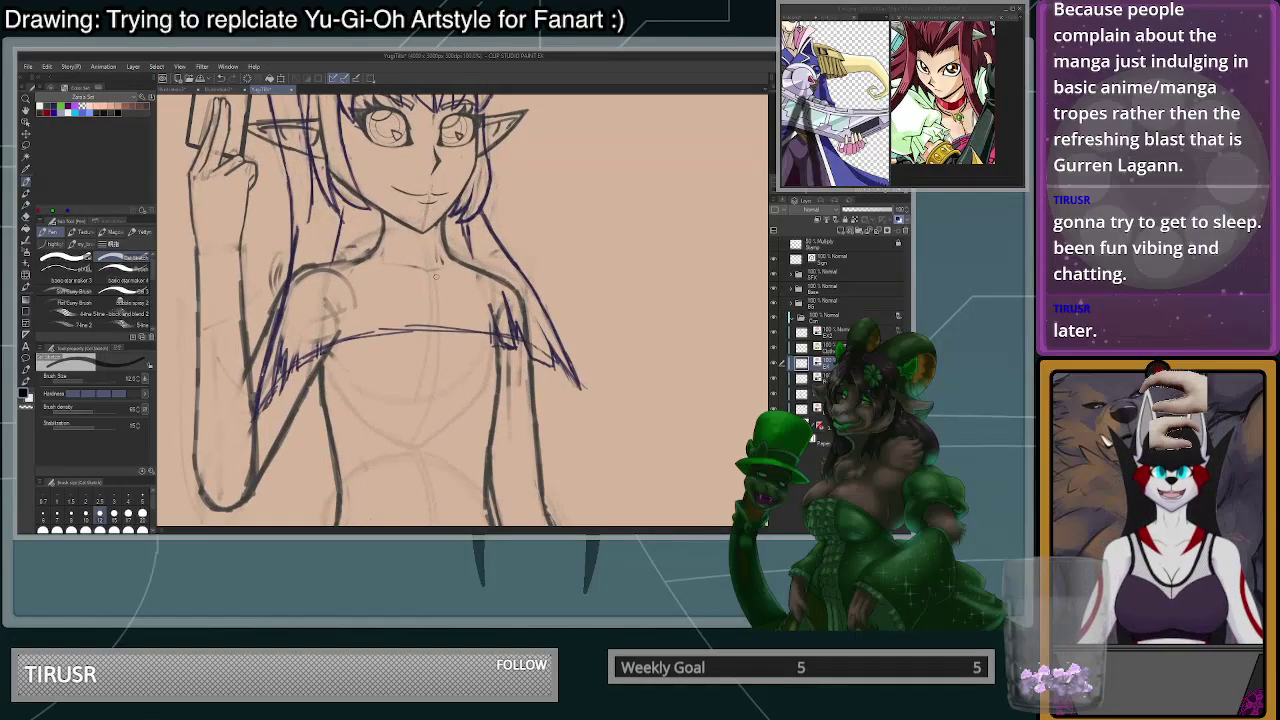
scroll(451, 305, down, 4)
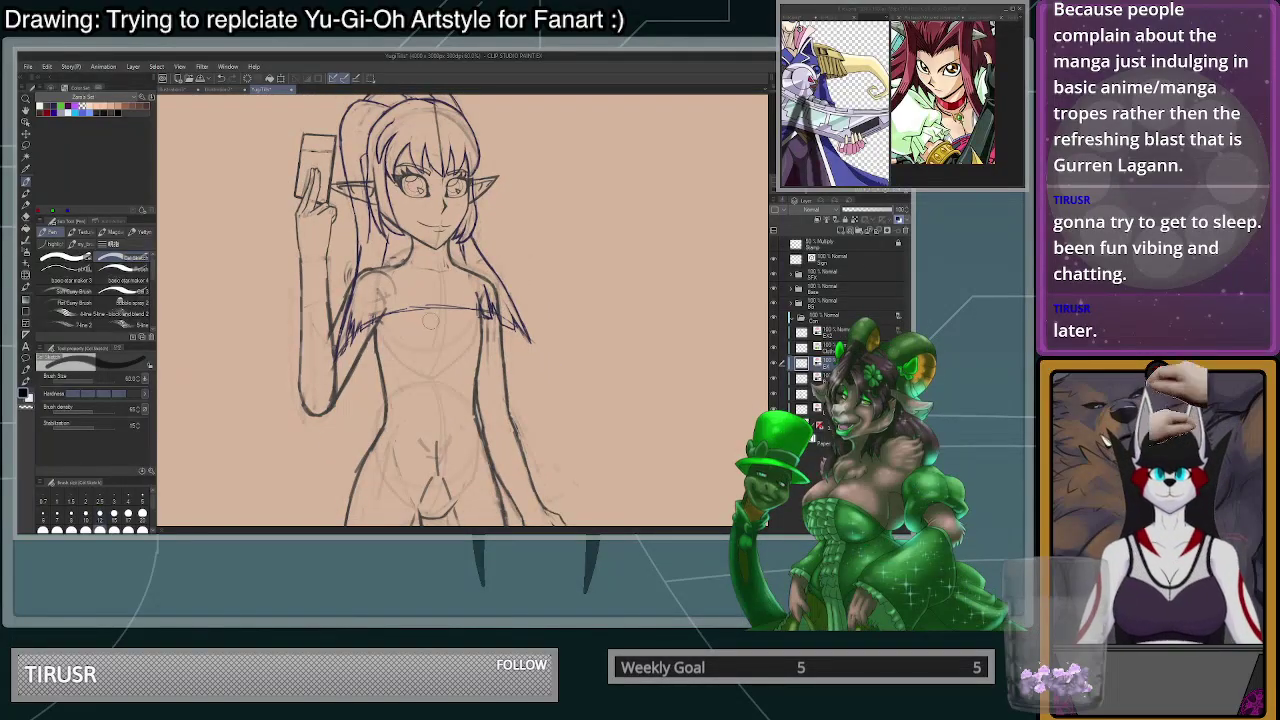
mouse_move(407, 391)
mouse_down()
mouse_move(435, 351)
mouse_move(431, 377)
mouse_up()
key(ctrl+z)
- Scribble a dark, broad band across the chest, undoing the misplaced strokes
click(806, 380)
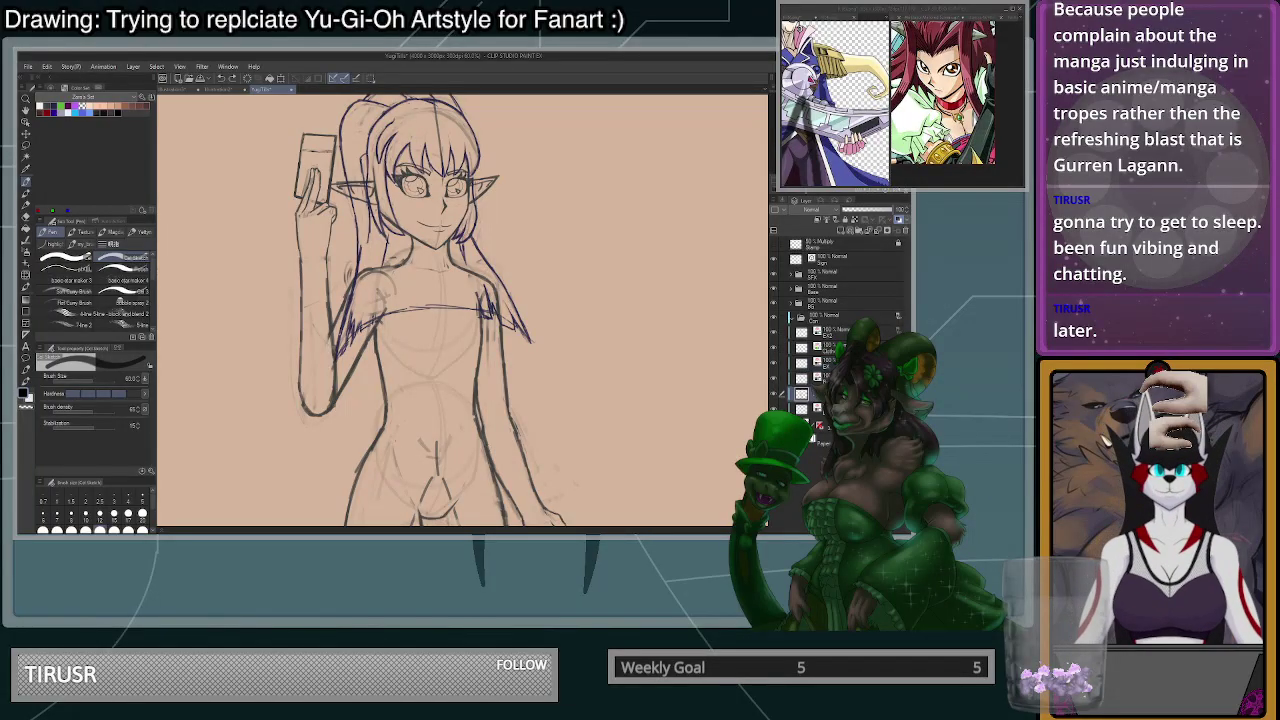
drag(445, 289, 443, 363)
key(ctrl+z)
mouse_move(476, 296)
mouse_down()
mouse_move(439, 310)
mouse_move(438, 347)
mouse_move(451, 334)
mouse_move(414, 305)
mouse_move(383, 328)
mouse_move(404, 297)
mouse_move(412, 341)
mouse_move(439, 297)
mouse_move(466, 329)
mouse_move(478, 300)
mouse_up()
key(ctrl+z)
key(ctrl+z)
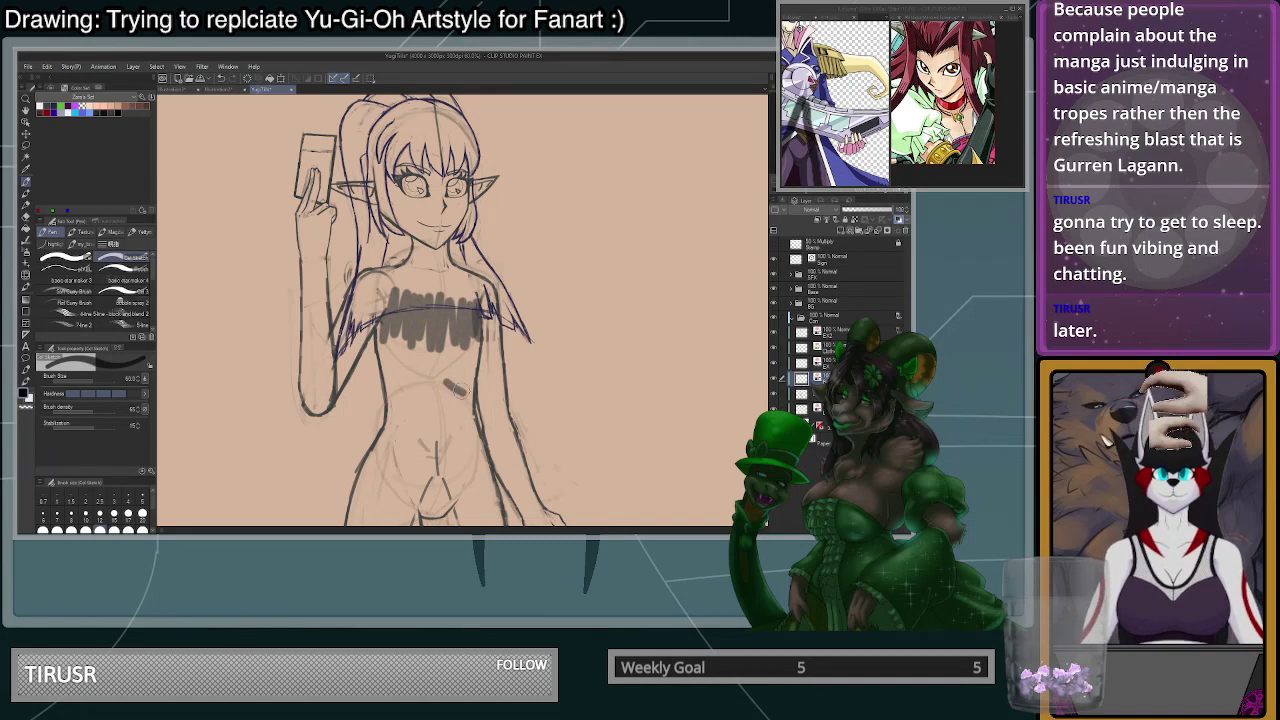
- Draw the arched lower ribcage line above the stomach with a thinner brush and check it against the figure
click(86, 515)
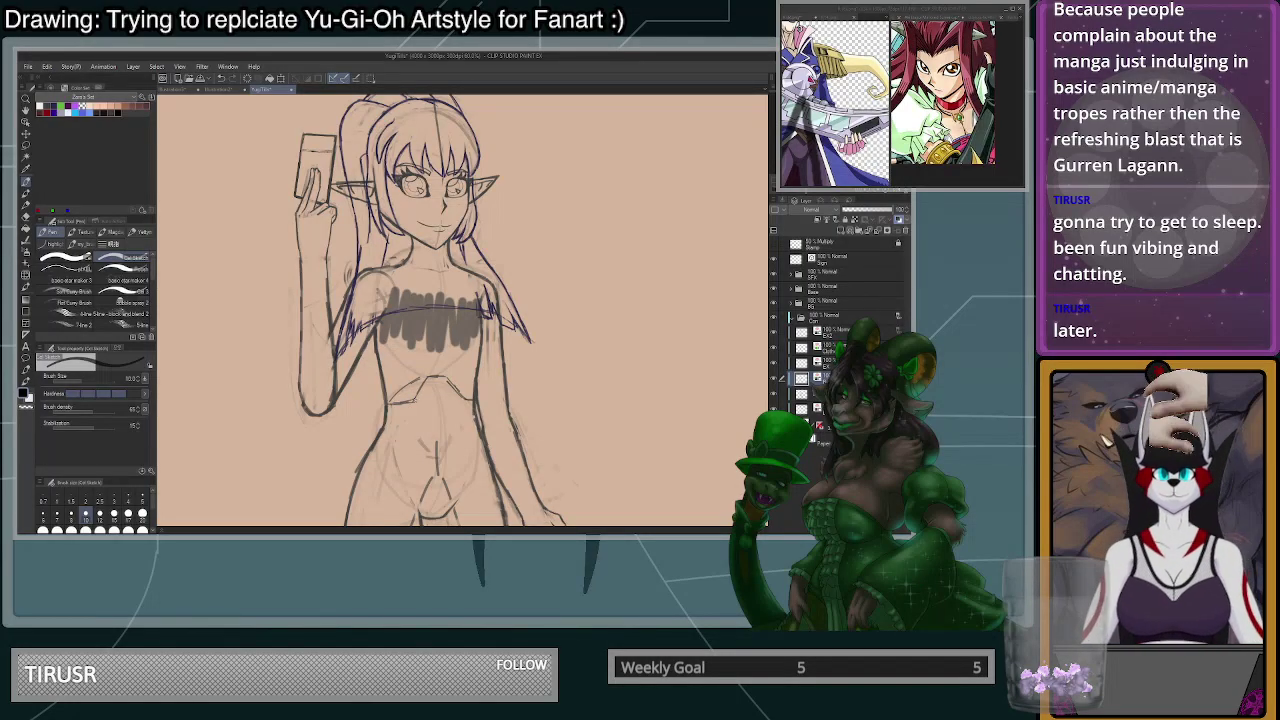
drag(418, 396, 432, 378)
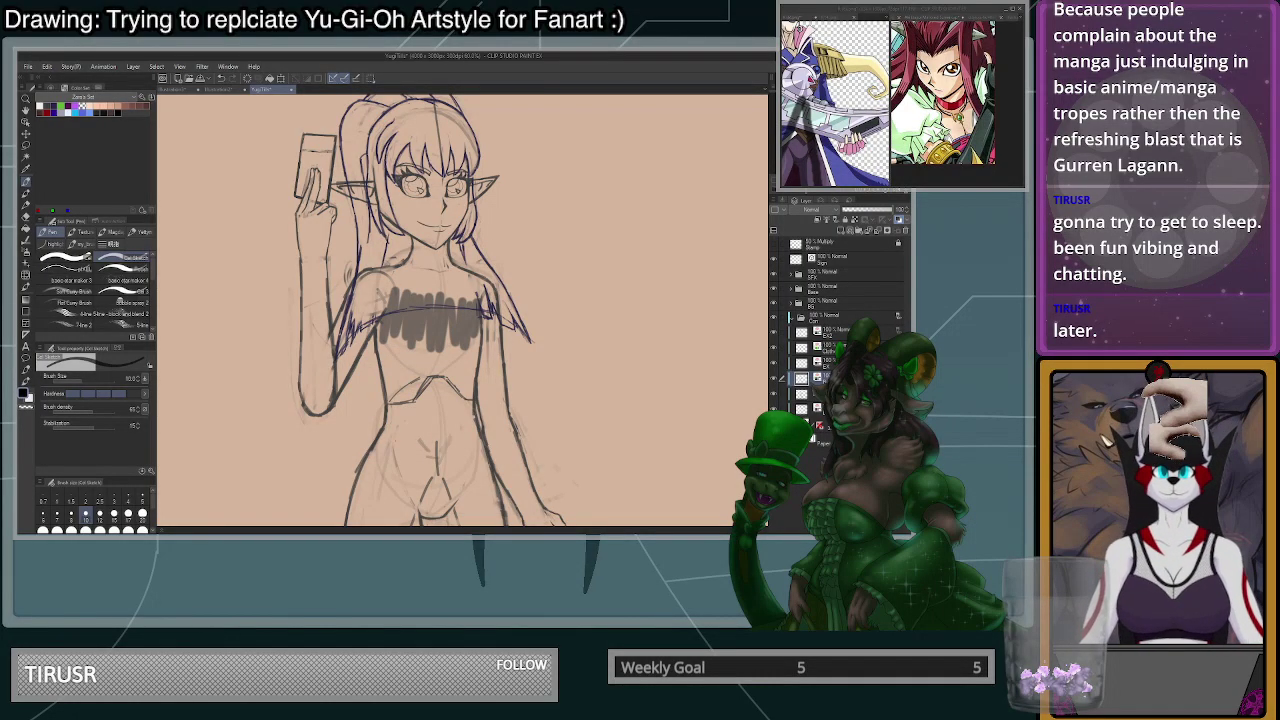
scroll(475, 402, down, 5)
scroll(495, 446, up, 3)
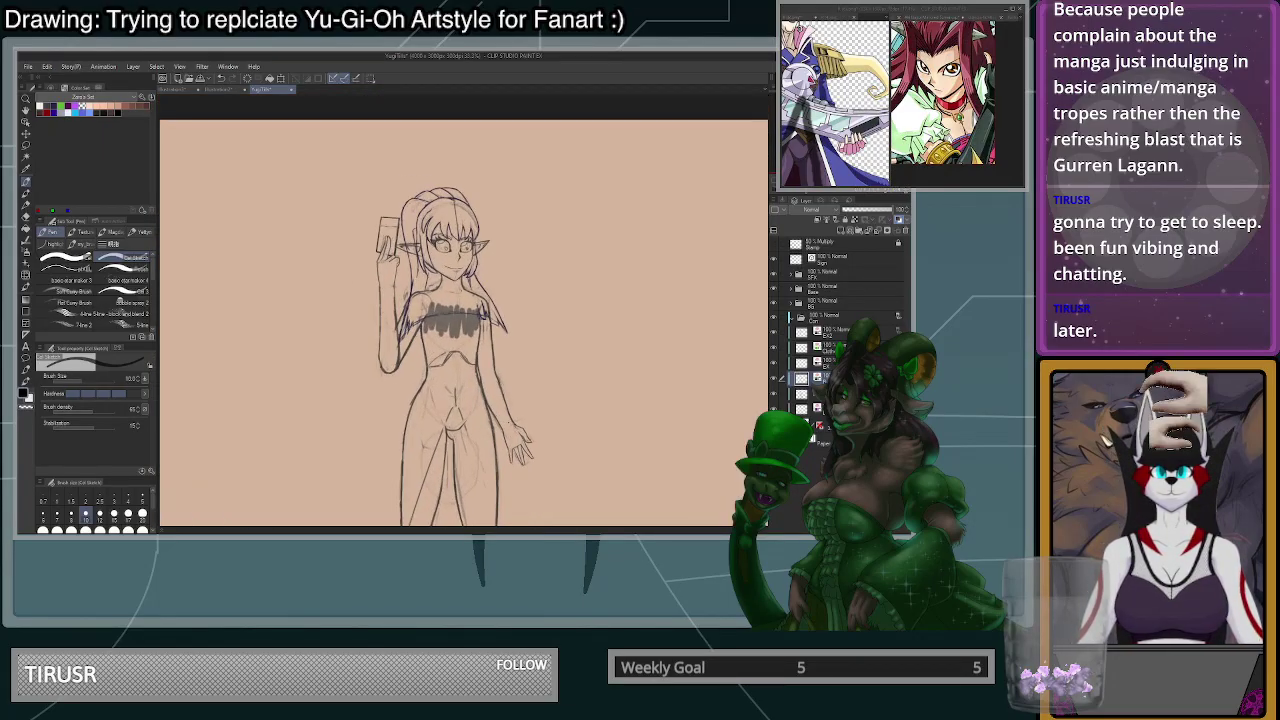
- Sketch both collarbones below the neck, undoing the stray strokes and darkening the line toward the raised arm's shoulder
click(830, 348)
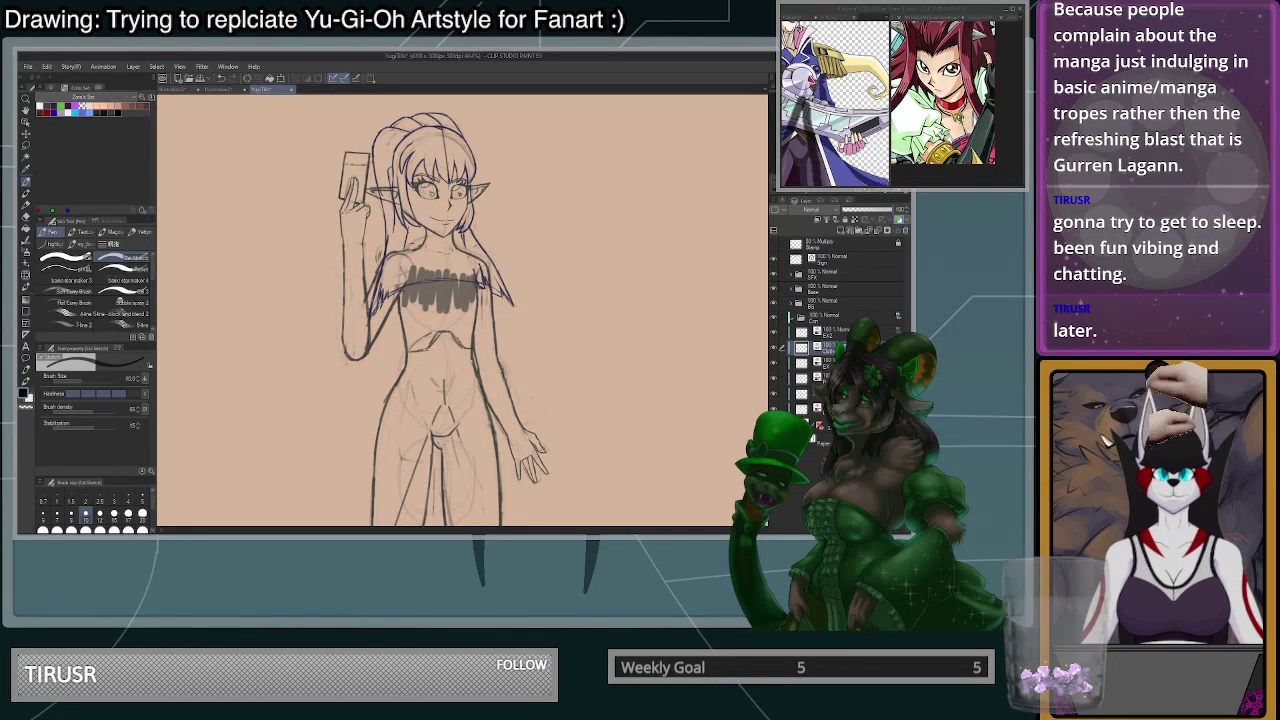
scroll(435, 235, up, 5)
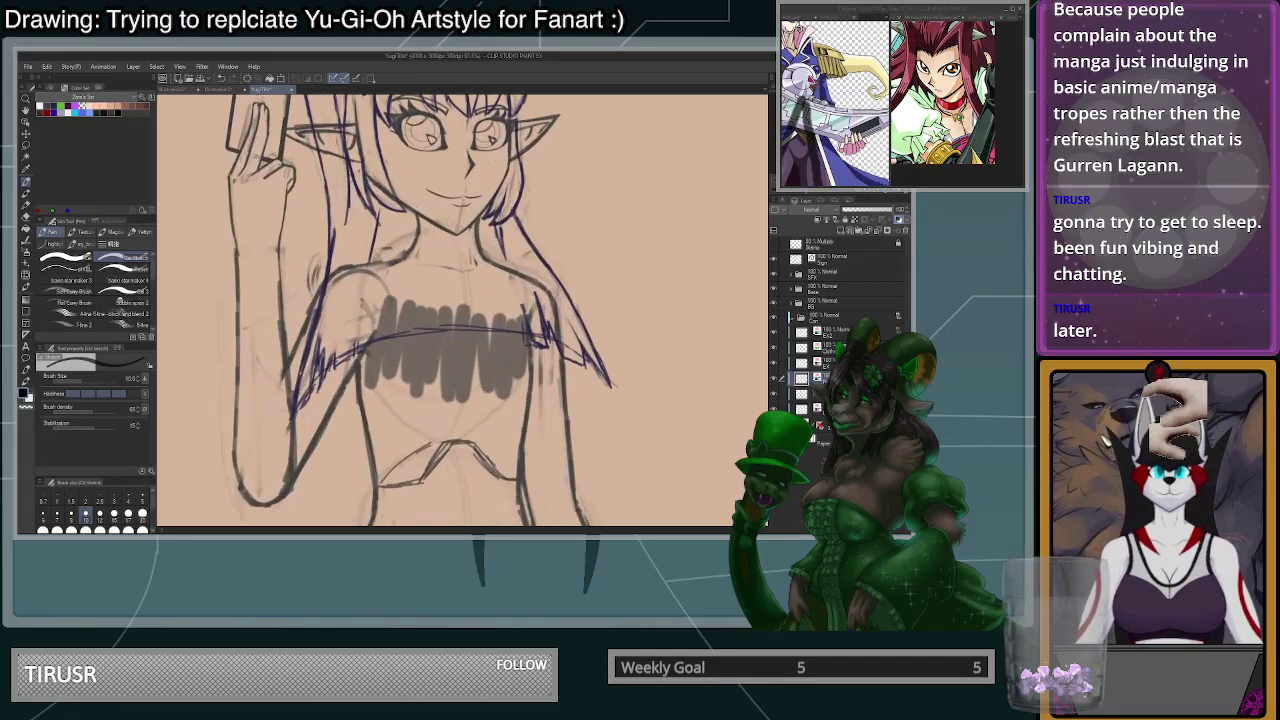
mouse_move(338, 268)
mouse_down()
mouse_move(437, 300)
mouse_move(456, 321)
mouse_up()
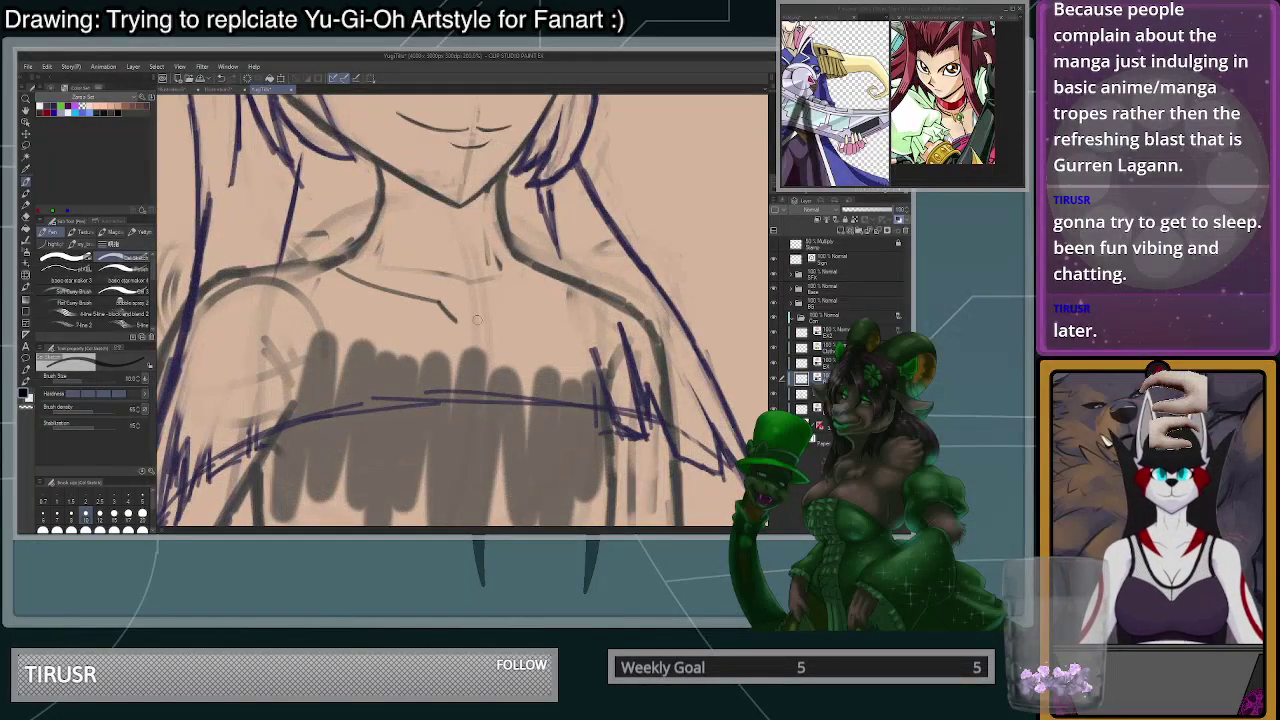
mouse_move(552, 288)
mouse_down()
mouse_move(505, 299)
mouse_move(490, 318)
mouse_move(515, 292)
mouse_move(490, 321)
mouse_move(512, 300)
mouse_move(576, 292)
mouse_up()
key(ctrl+z)
key(ctrl+z)
key(ctrl+z)
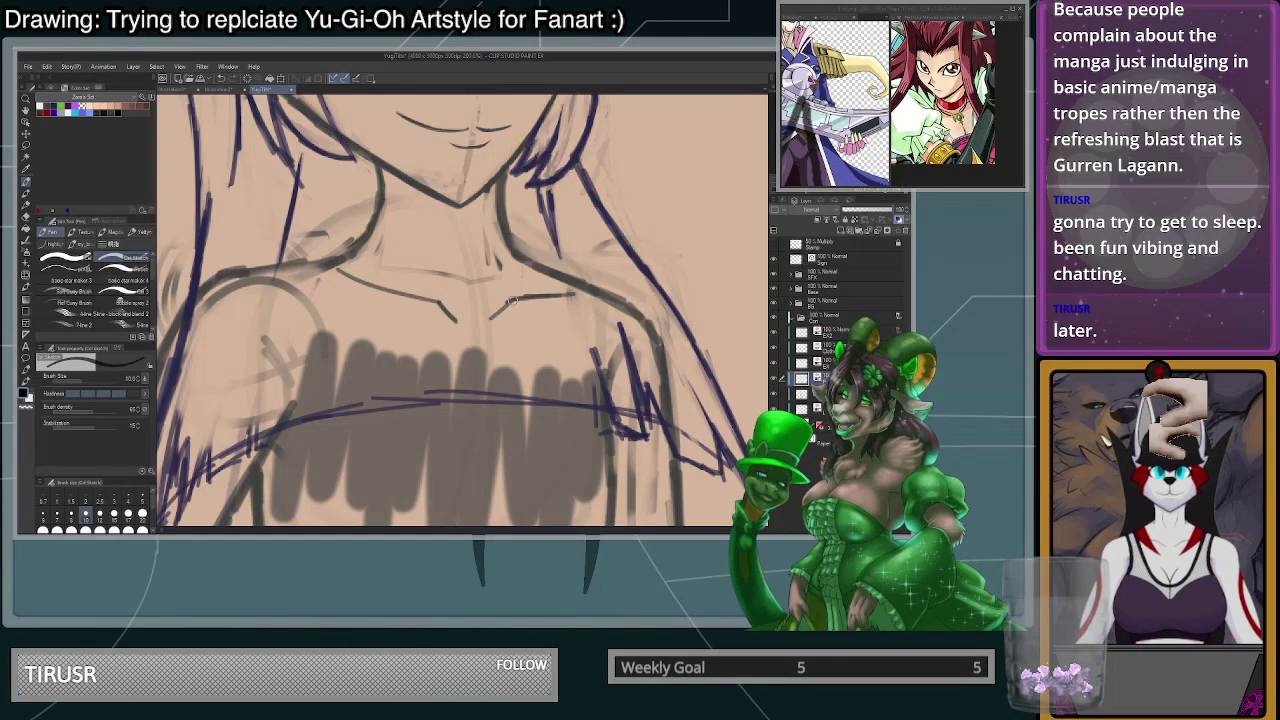
drag(458, 320, 334, 267)
scroll(583, 308, down, 5)
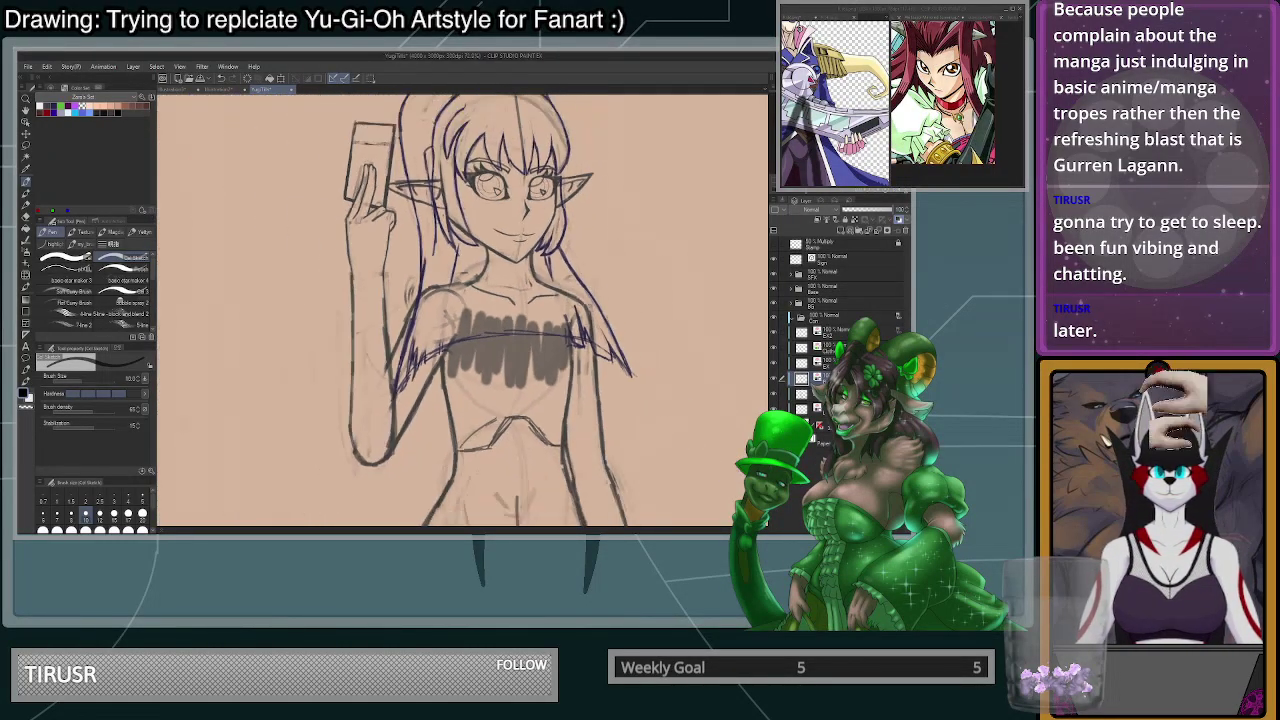
scroll(645, 328, up, 3)
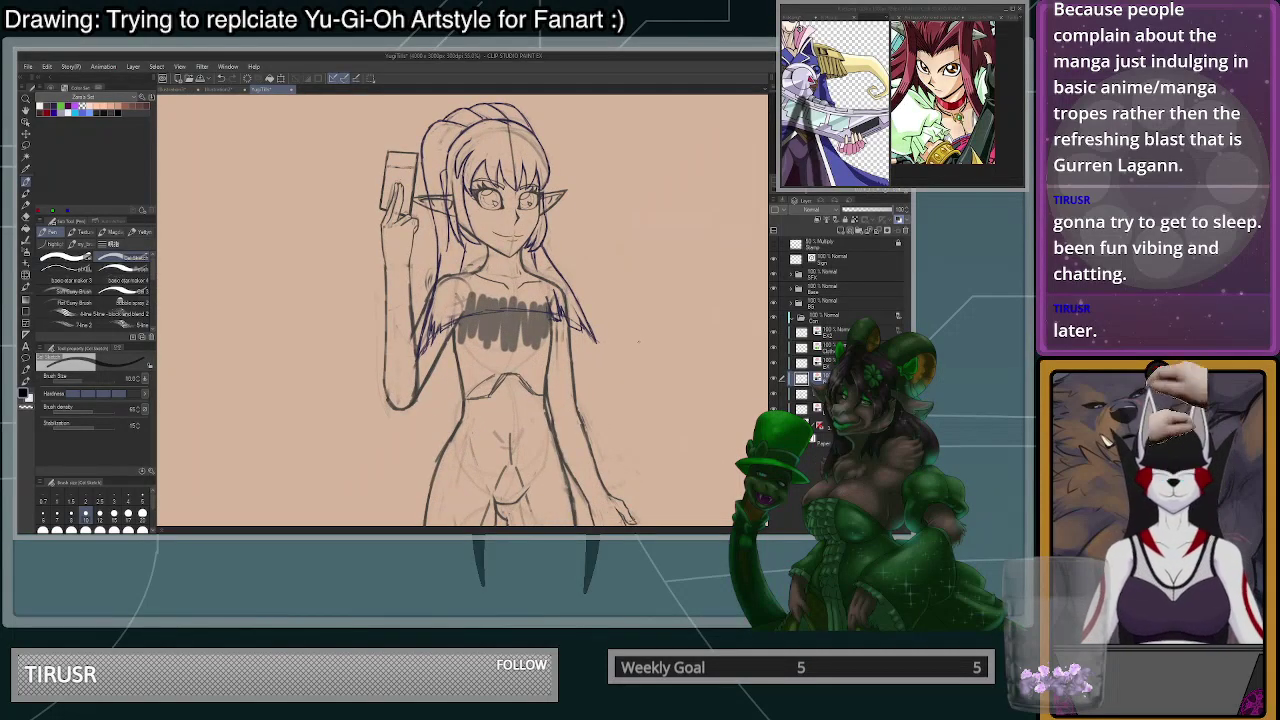
- Lasso the raised hand together with its card, down to the wrist
scroll(644, 344, down, 3)
scroll(626, 292, up, 2)
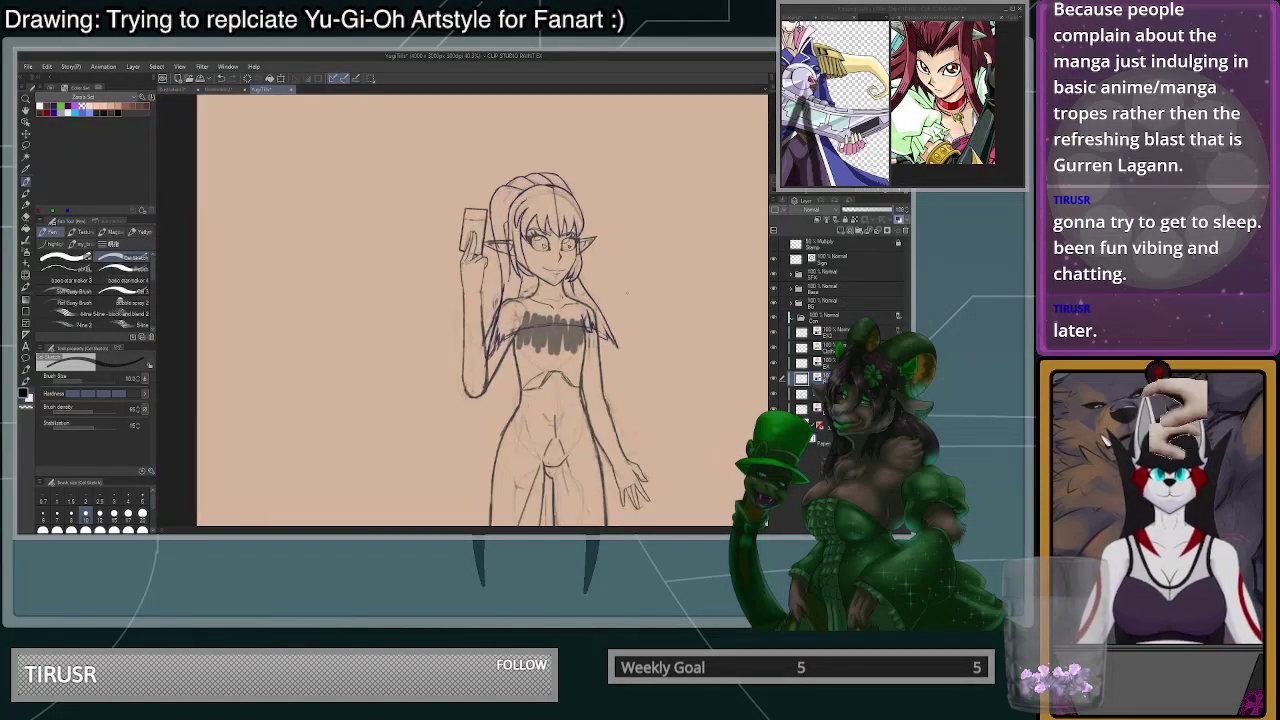
scroll(520, 285, up, 2)
key(m)
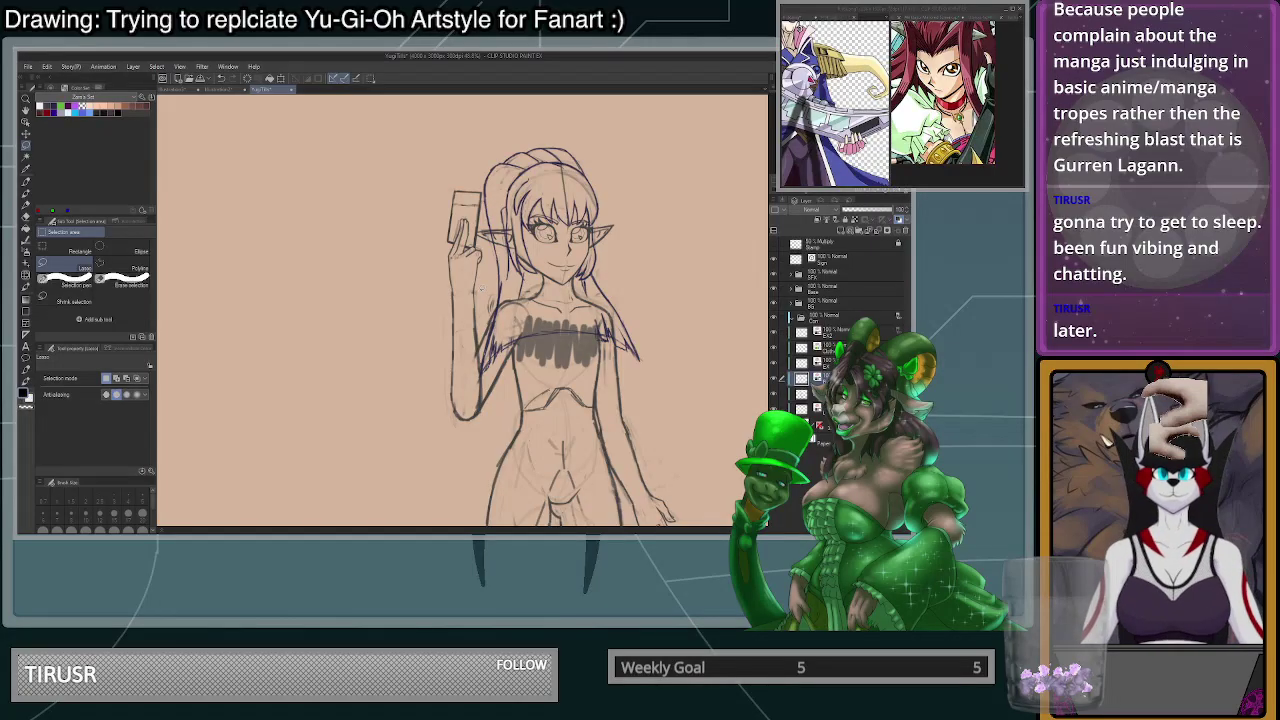
drag(487, 204, 479, 270)
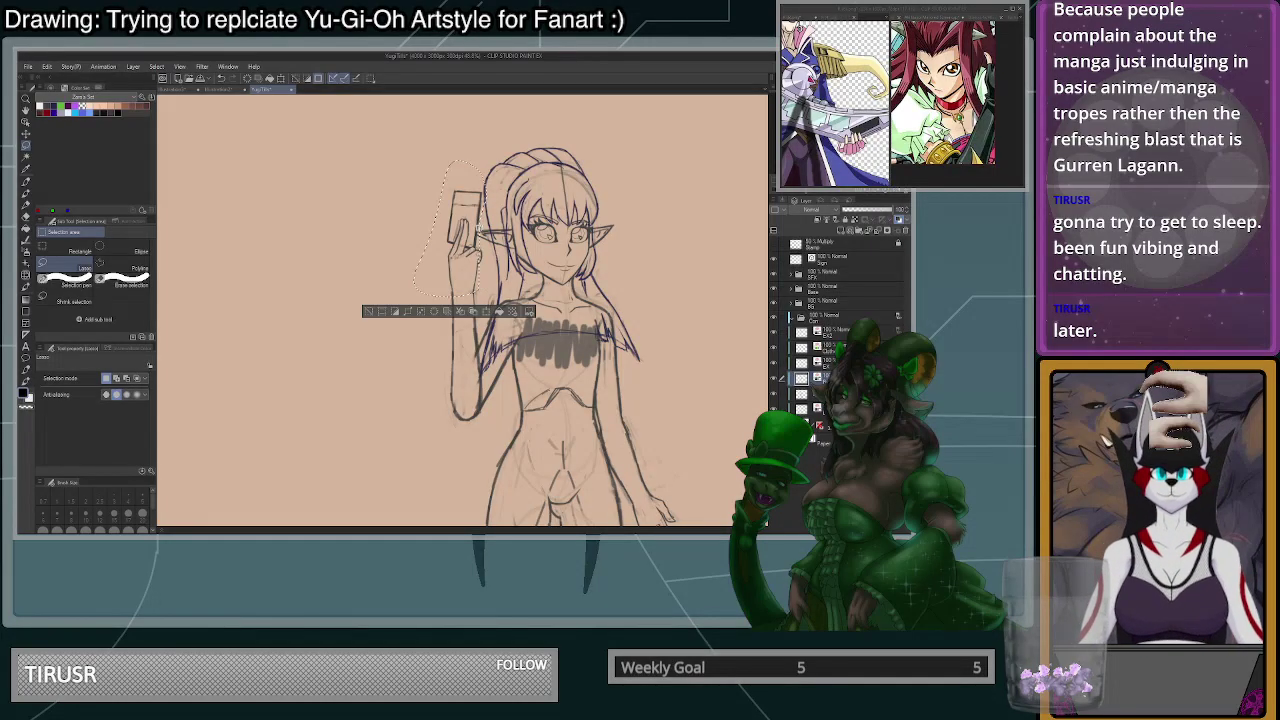
scroll(477, 214, up, 3)
scroll(482, 241, up, 1)
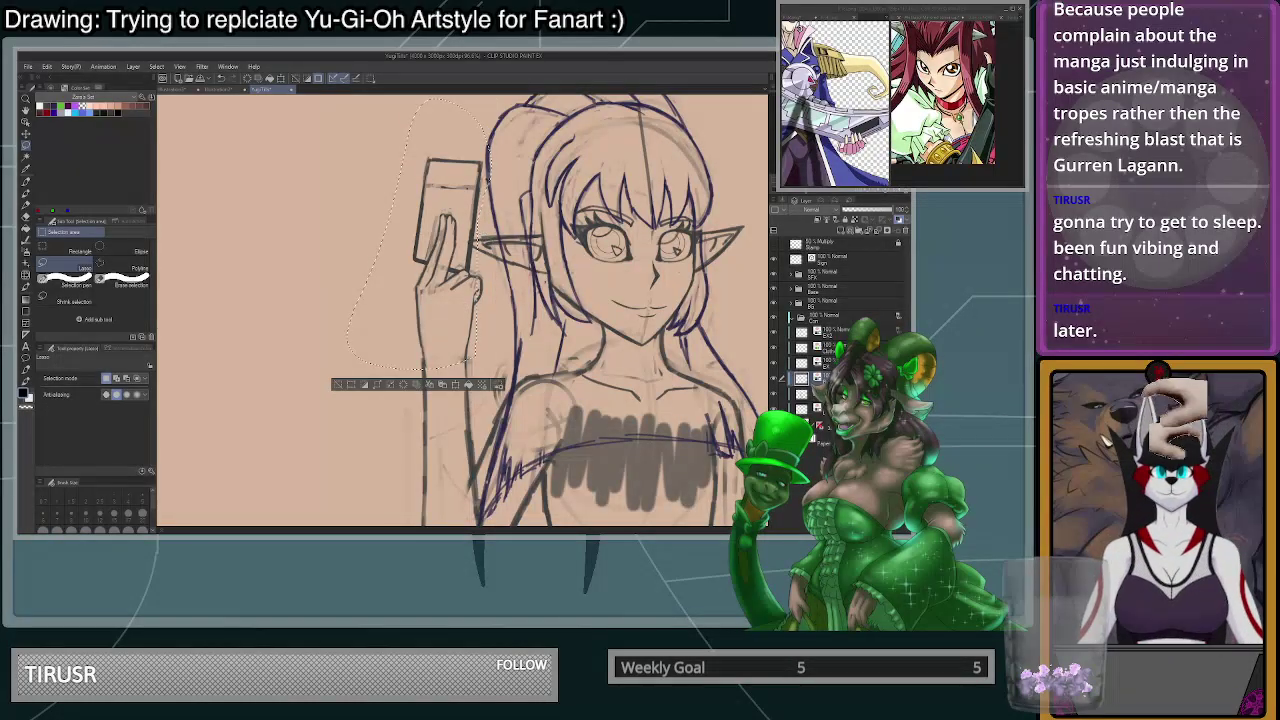
- Try to move the lassoed hand and card downward with a transform, switching sketch layers between attempts
scroll(494, 226, down, 1)
key(ctrl+t)
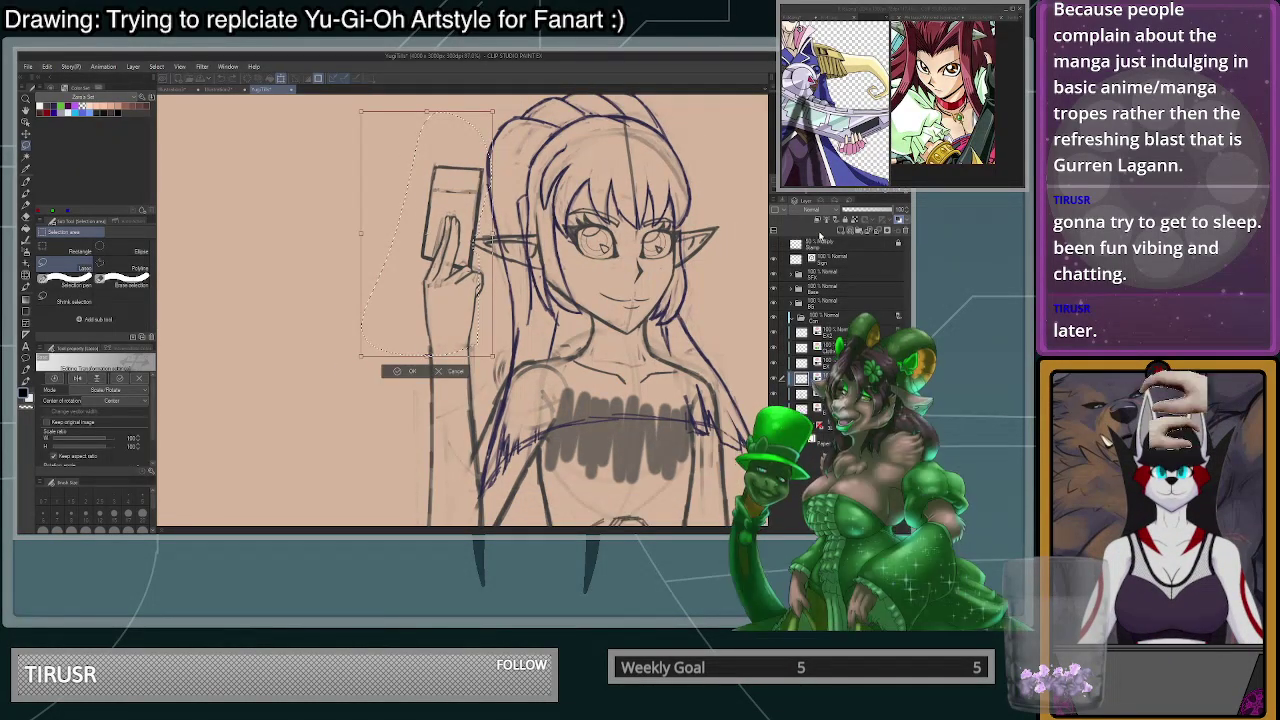
key(Down)
key(Down)
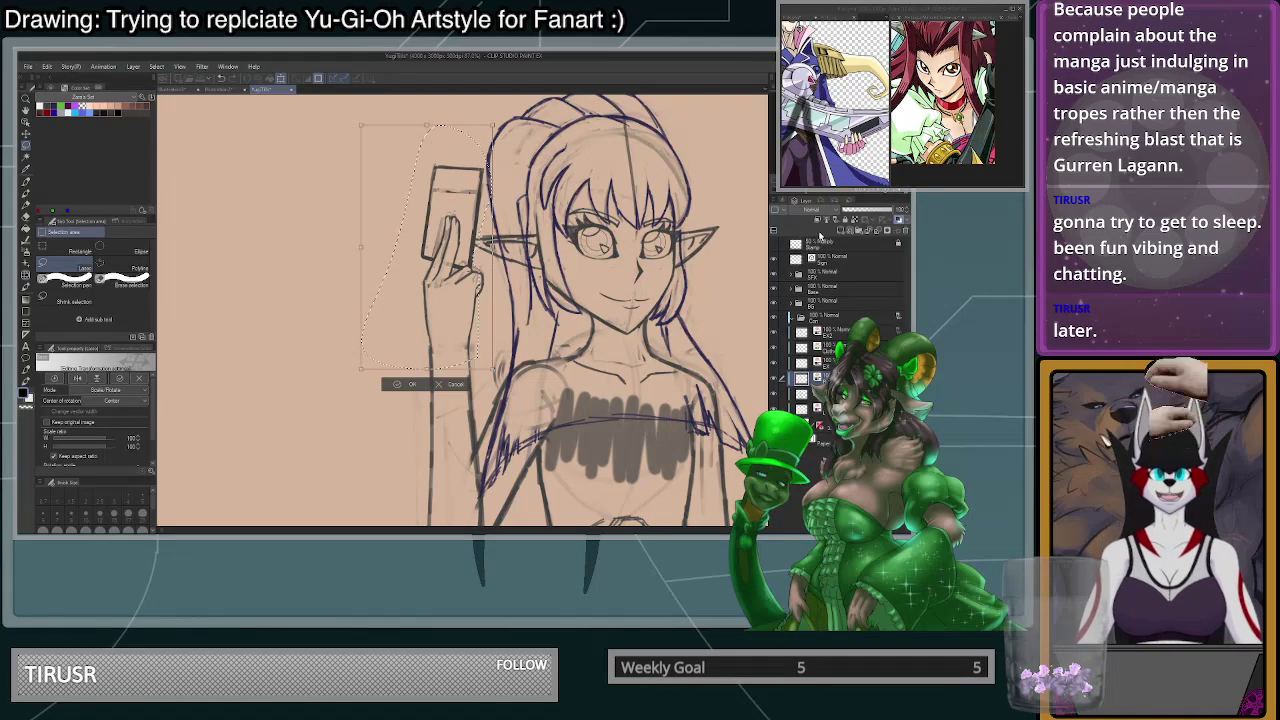
key(Return)
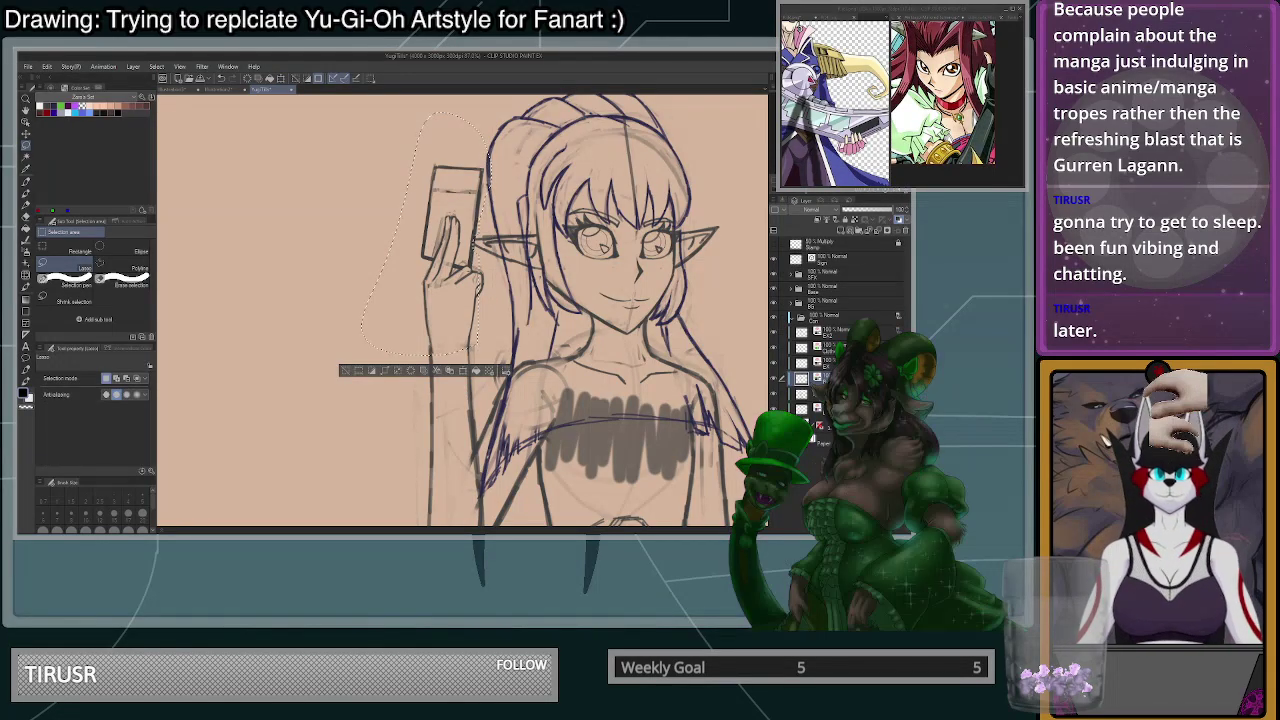
key(ctrl+t)
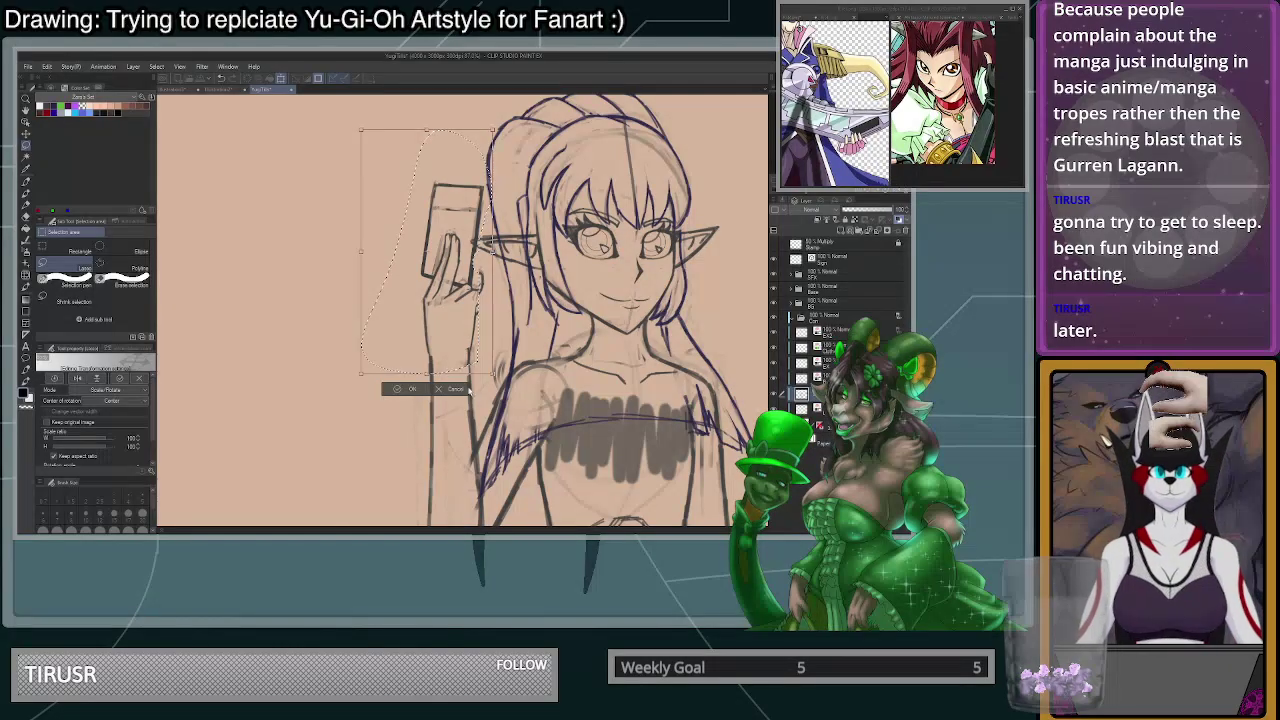
key(Return)
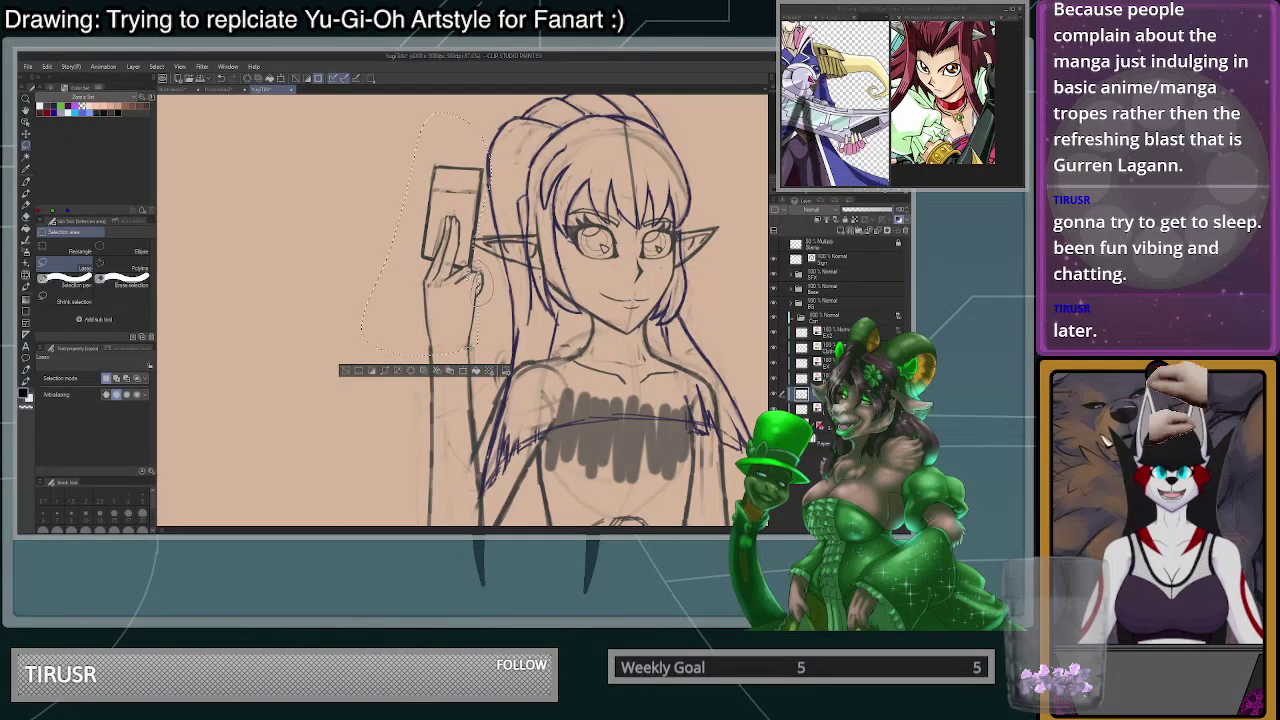
- Move the lassoed hand and card slightly down the forearm, apply the transform and clear the selection
key(ctrl+t)
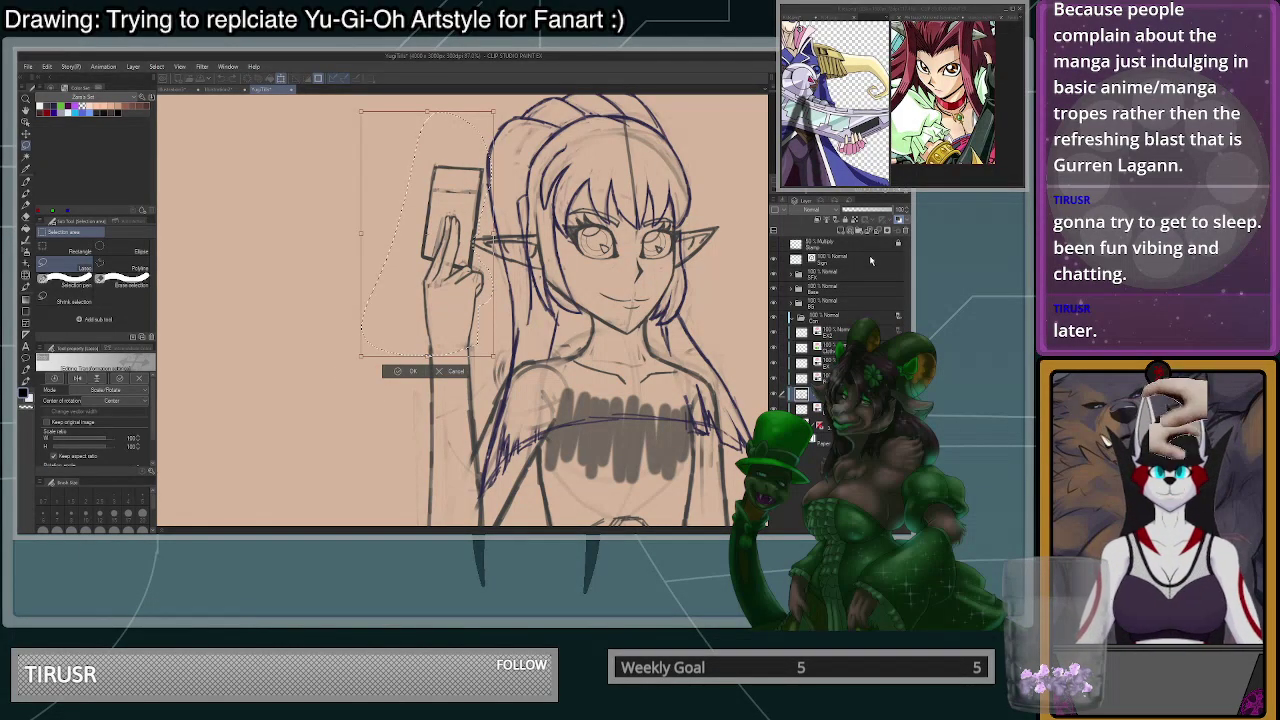
key(Down)
key(Down)
key(Down)
key(Down)
key(Down)
key(Down)
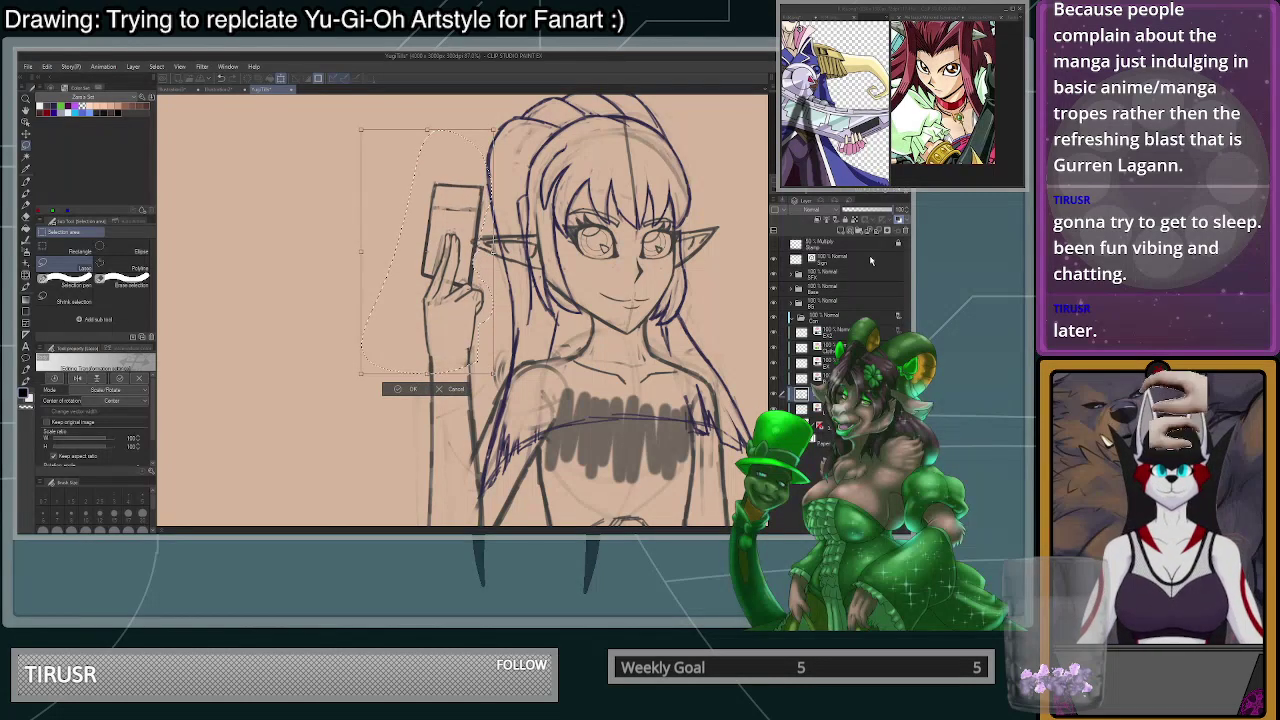
scroll(549, 250, down, 3)
scroll(620, 315, up, 1)
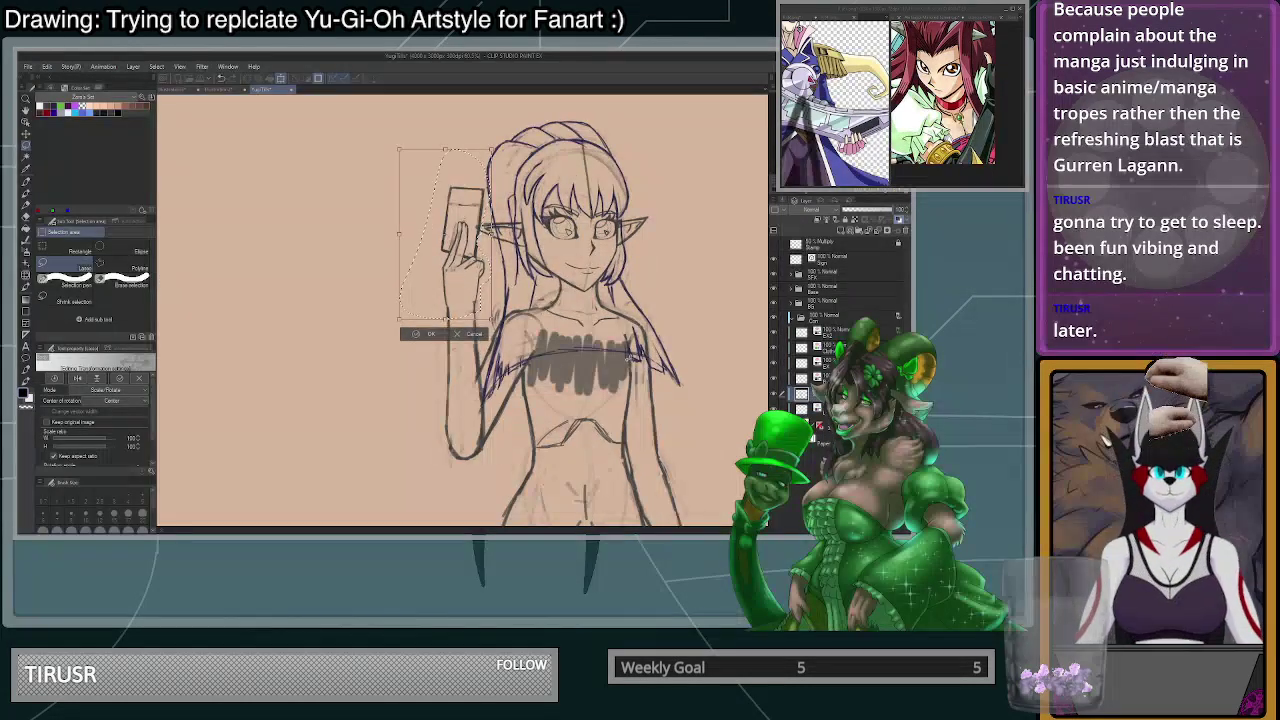
scroll(630, 355, down, 2)
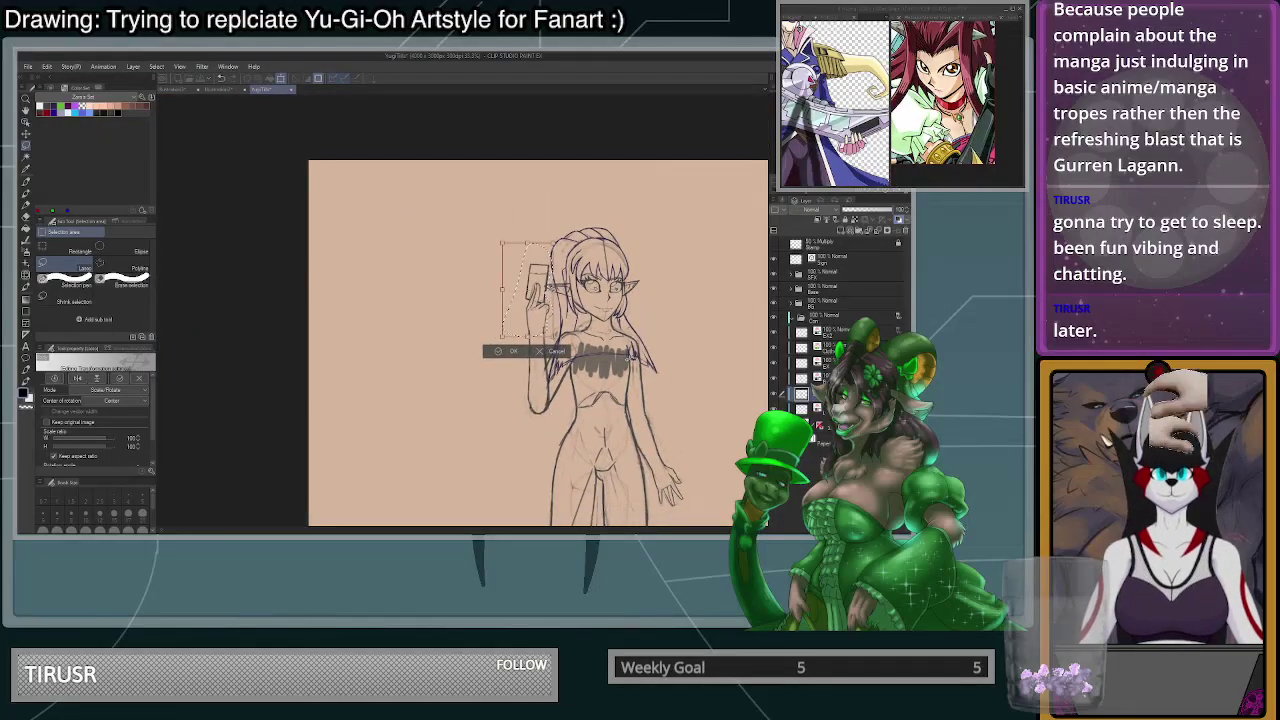
scroll(592, 345, up, 3)
key(Return)
key(ctrl+d)
- Redraw the upper arm line where it meets the raised forearm, alternating between sketching and erasing the stray marks
scroll(522, 437, up, 2)
key(p)
drag(477, 366, 481, 411)
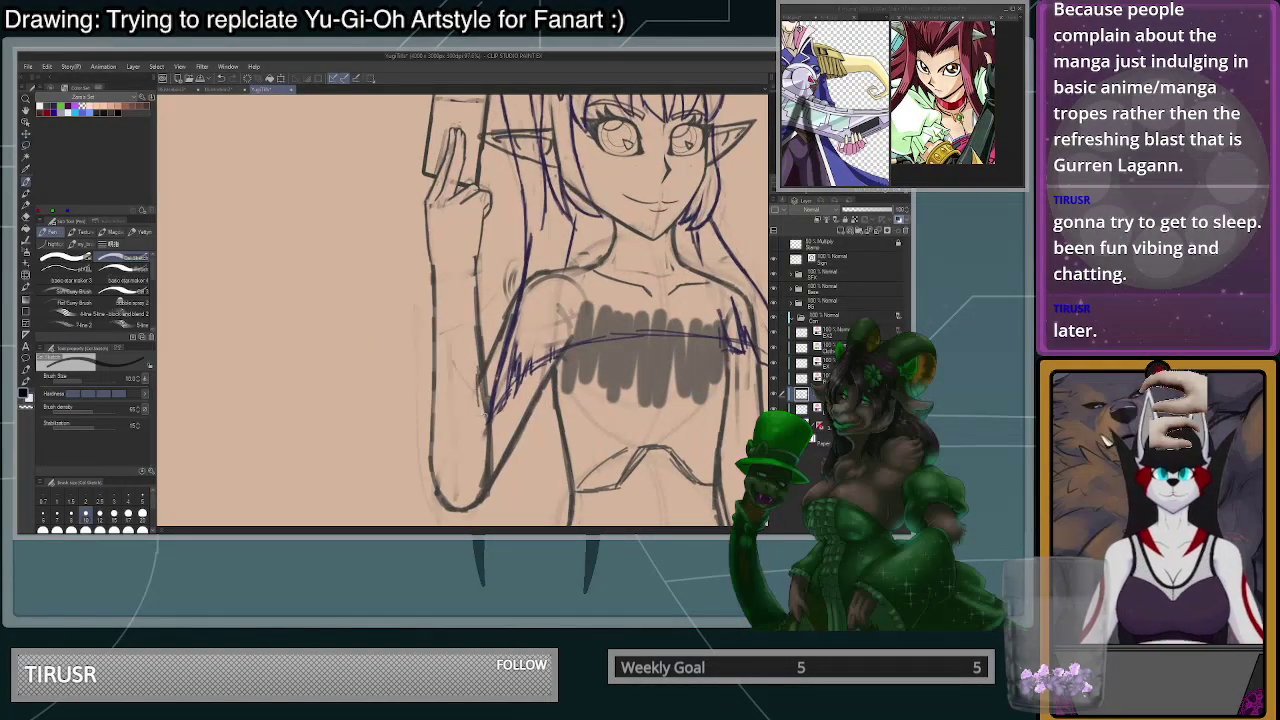
key(ctrl+z)
click(88, 530)
key(c)
mouse_move(499, 356)
mouse_down()
mouse_move(503, 322)
mouse_move(492, 368)
mouse_up()
key(c)
mouse_move(515, 301)
mouse_down()
mouse_move(487, 384)
mouse_move(506, 347)
mouse_move(497, 376)
mouse_up()
key(c)
drag(510, 334, 496, 378)
key(c)
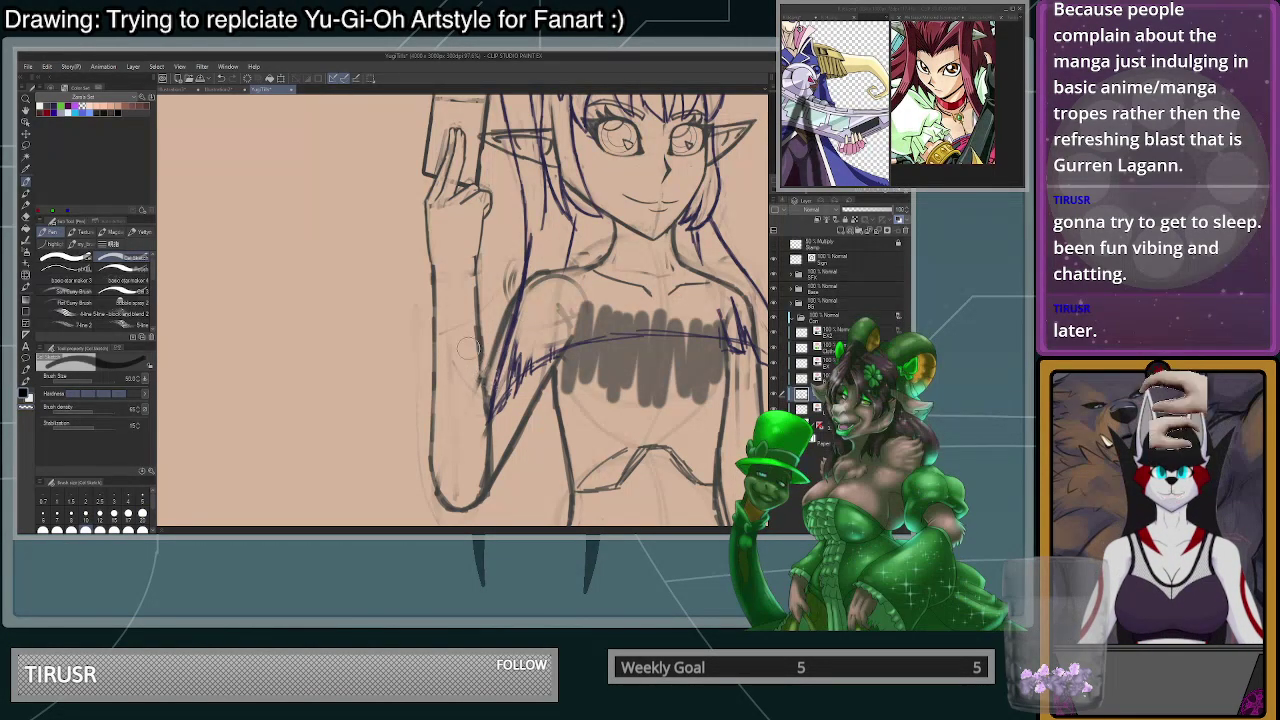
- Darken the inner forearm line just above the raised arm's elbow with a size 20 brush
click(142, 515)
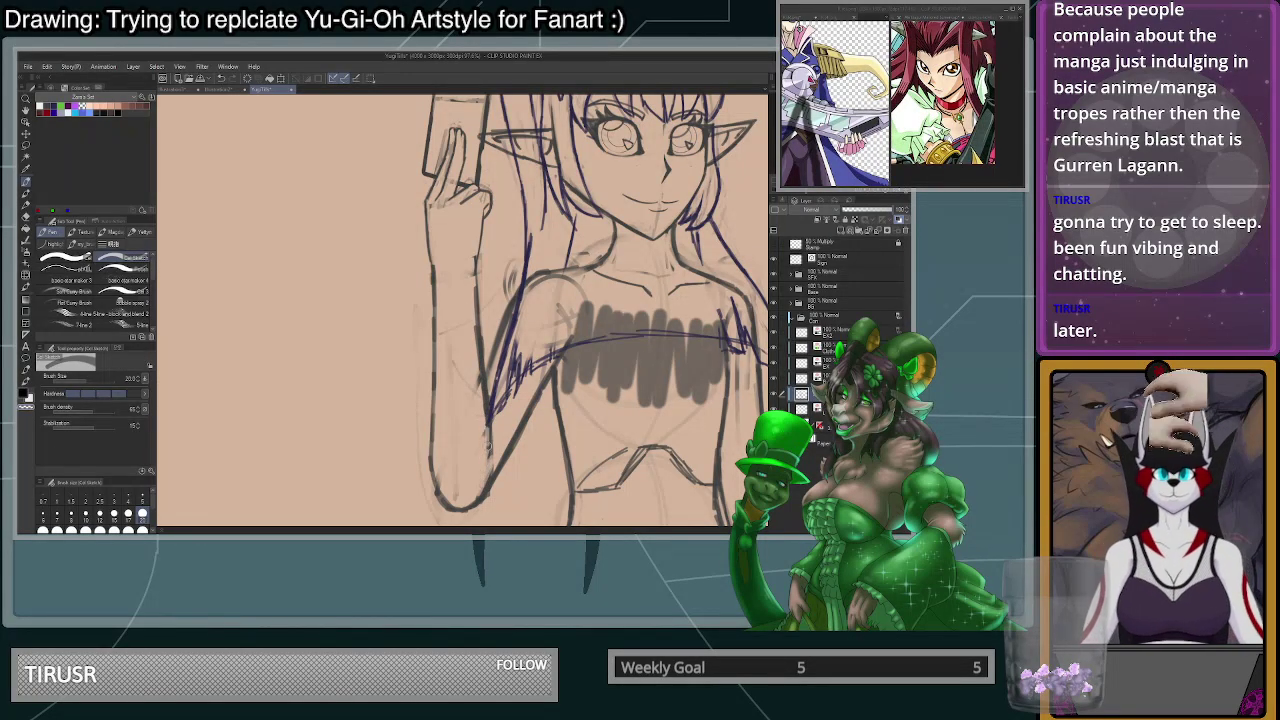
drag(486, 426, 491, 461)
scroll(498, 410, down, 2)
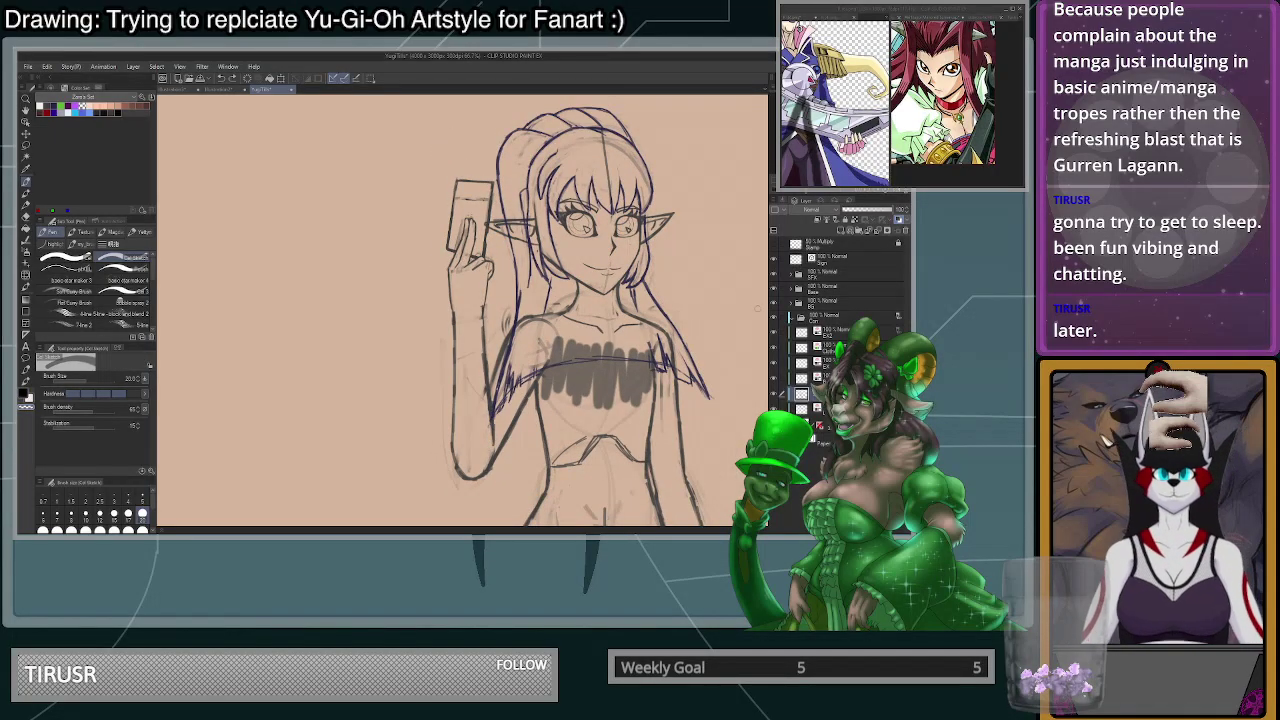
- Sketch two round chest guide circles above the ribcage line on the dark blue sketch layer
click(830, 363)
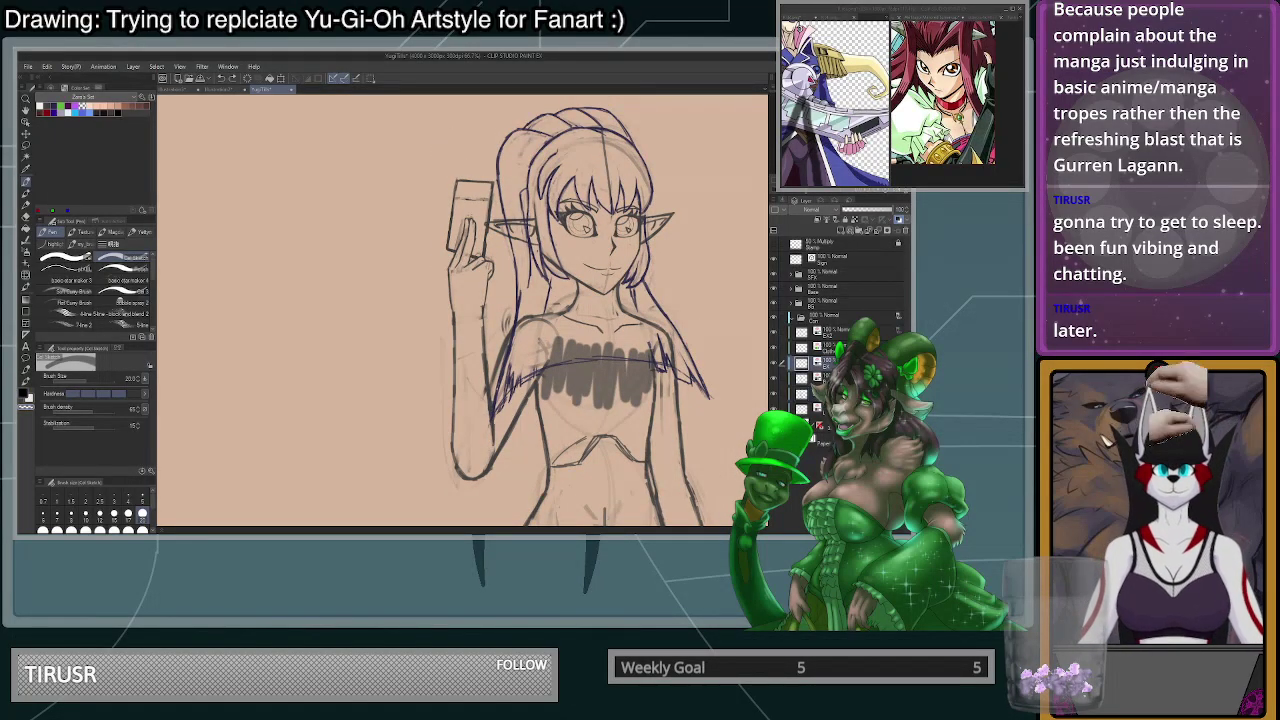
scroll(490, 360, down, 7)
scroll(630, 390, up, 6)
scroll(641, 404, up, 1)
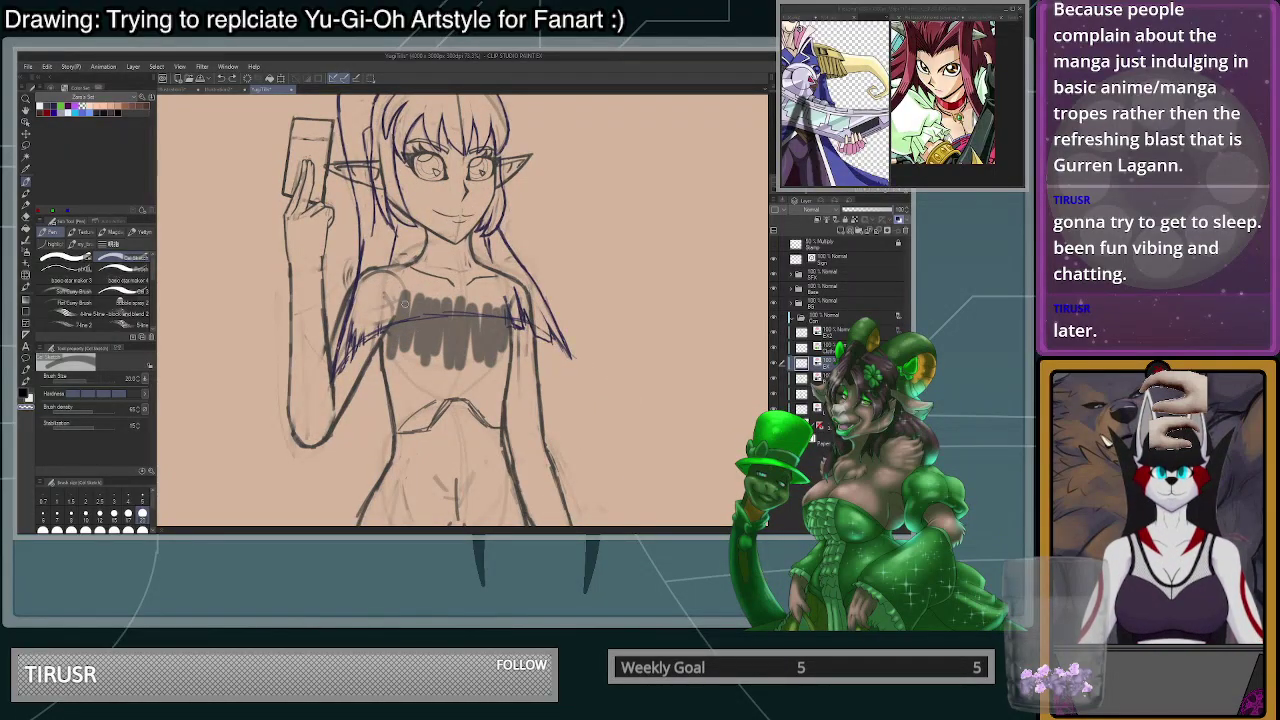
key(c)
mouse_move(413, 271)
mouse_down()
mouse_move(388, 356)
mouse_move(396, 392)
mouse_move(424, 404)
mouse_move(439, 334)
mouse_up()
key(ctrl+z)
mouse_move(389, 394)
mouse_down()
mouse_move(458, 355)
mouse_move(390, 385)
mouse_move(449, 340)
mouse_move(515, 392)
mouse_move(462, 350)
mouse_move(470, 402)
mouse_move(462, 378)
mouse_up()
mouse_move(512, 306)
mouse_down()
mouse_move(526, 366)
mouse_move(506, 402)
mouse_move(517, 403)
mouse_move(458, 408)
mouse_move(520, 393)
mouse_move(524, 368)
mouse_up()
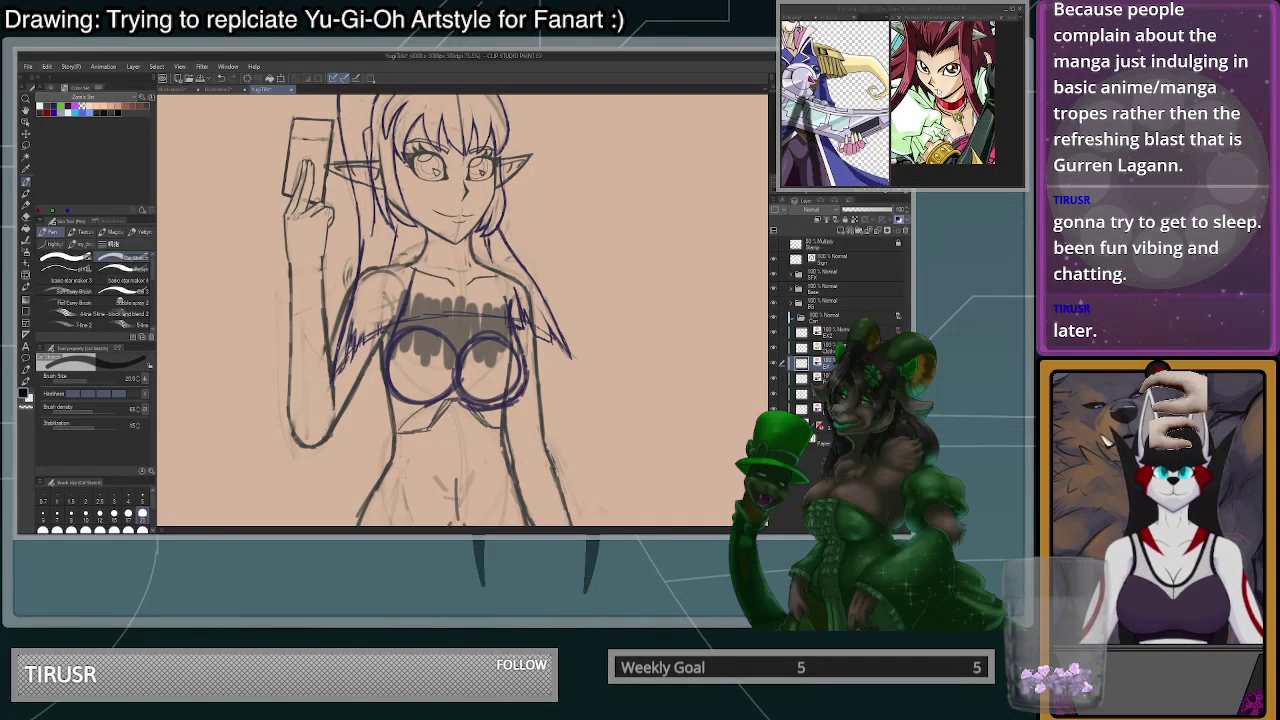
- Bring up the blonde elf character in the reference window and enlarge her upper body for comparison
click(839, 18)
scroll(836, 165, down, 1)
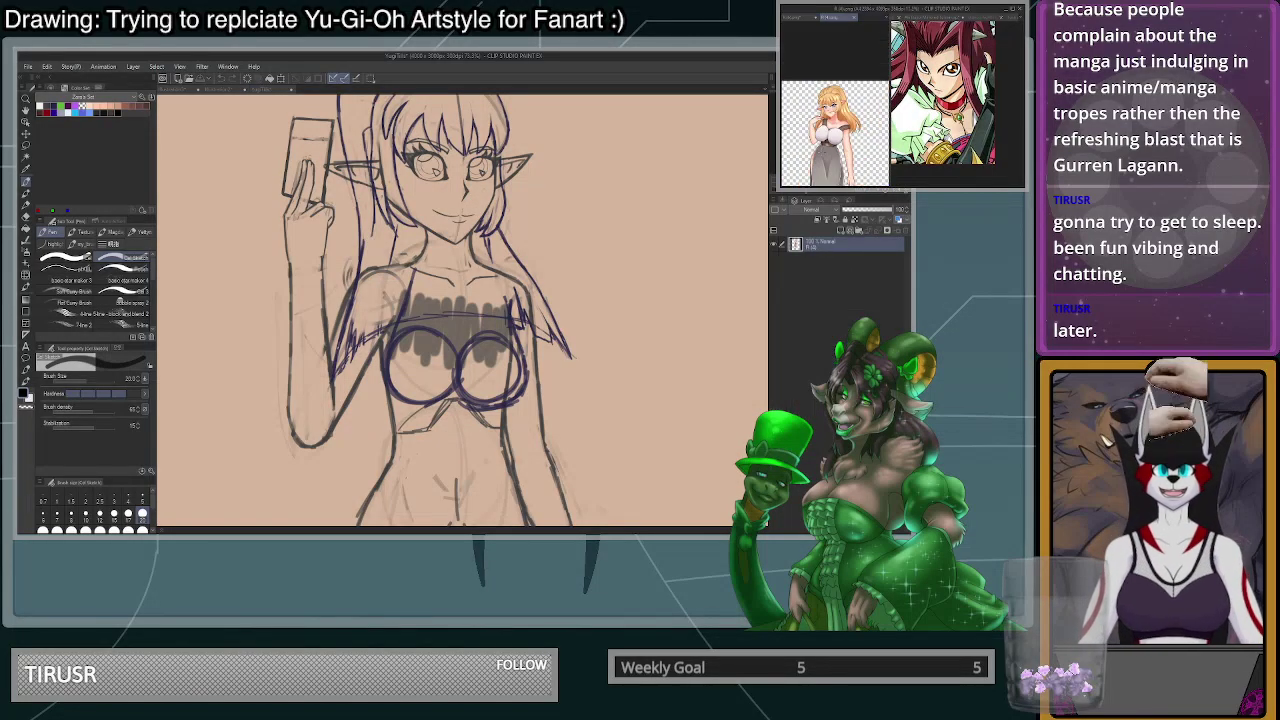
scroll(836, 165, up, 3)
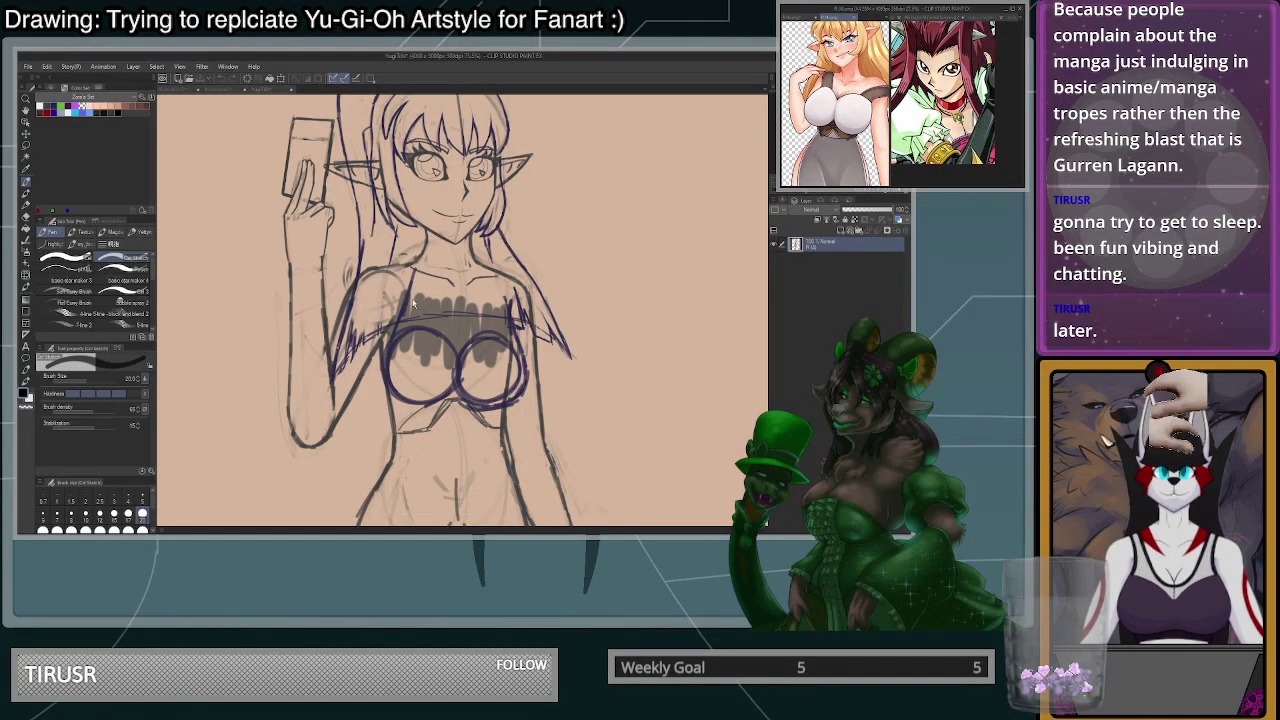
key(ctrl+Tab)
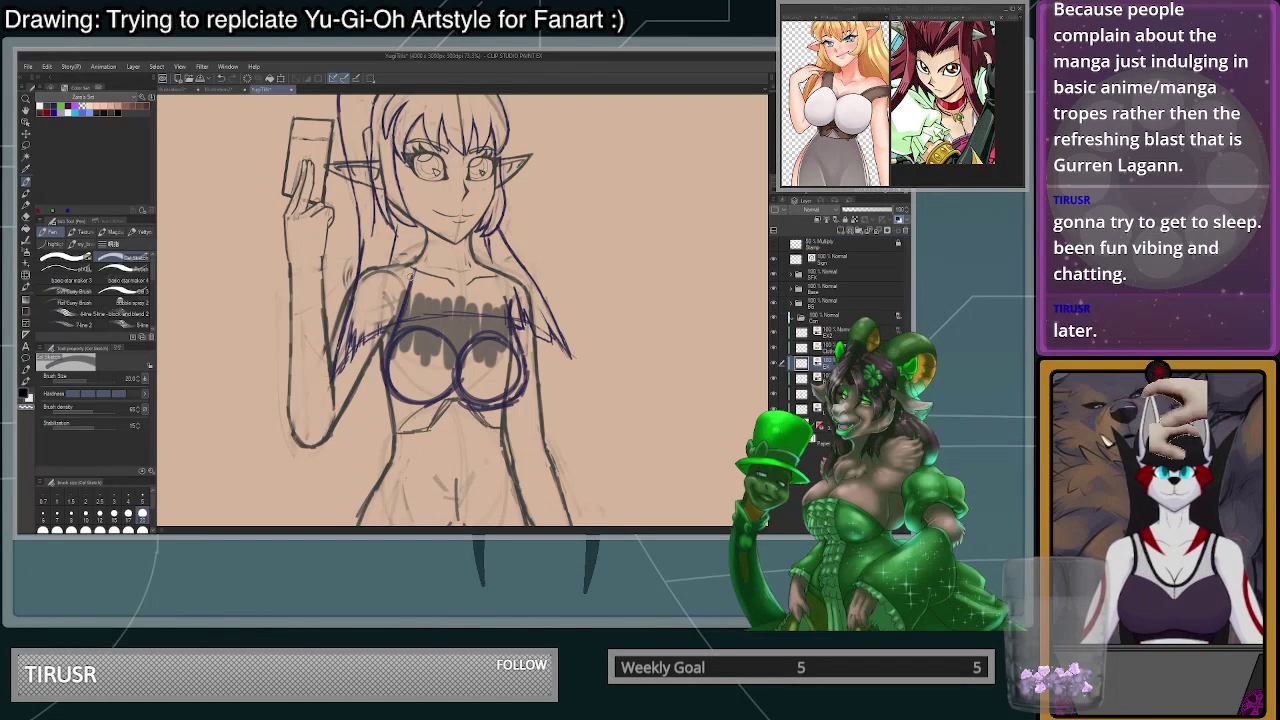
- Thicken the outer chest contour toward the raised arm and add a short centre line between the circles
mouse_move(391, 336)
mouse_down()
mouse_move(388, 396)
mouse_move(415, 396)
mouse_move(420, 412)
mouse_move(459, 394)
mouse_move(386, 389)
mouse_up()
mouse_move(393, 338)
mouse_down()
mouse_move(427, 411)
mouse_move(459, 395)
mouse_move(382, 390)
mouse_move(395, 338)
mouse_move(381, 373)
mouse_move(401, 413)
mouse_up()
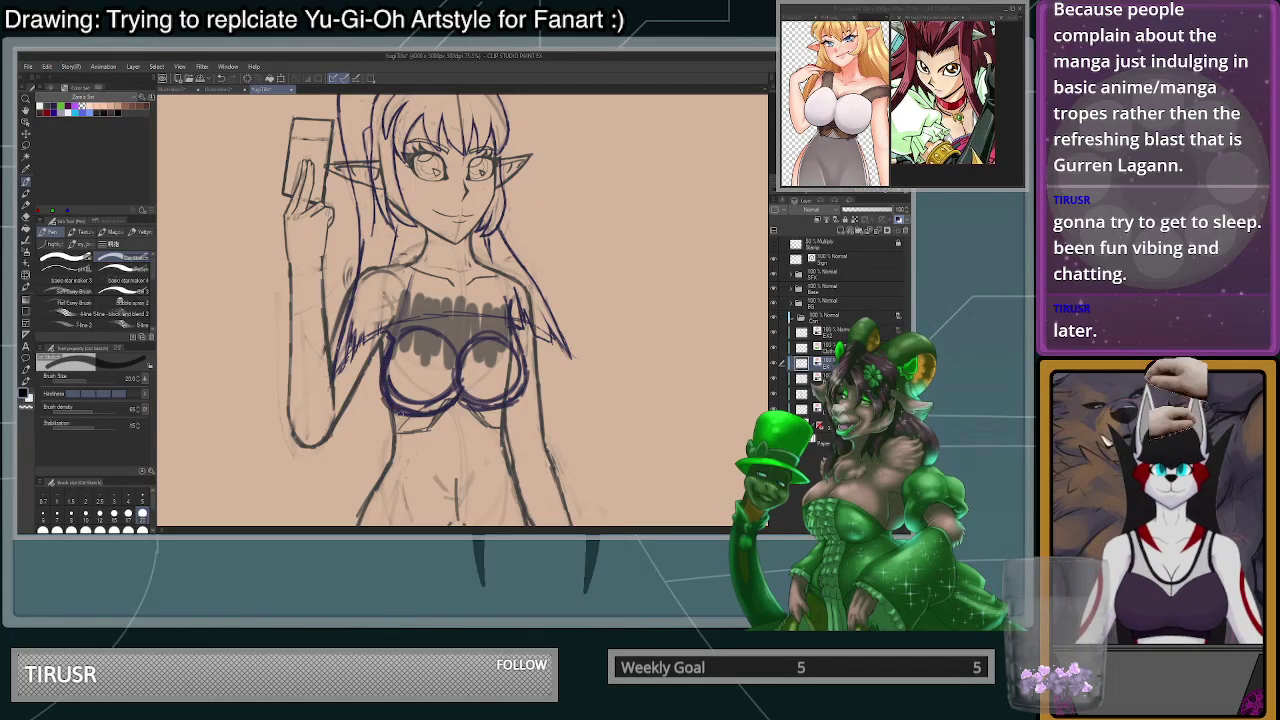
drag(458, 325, 467, 357)
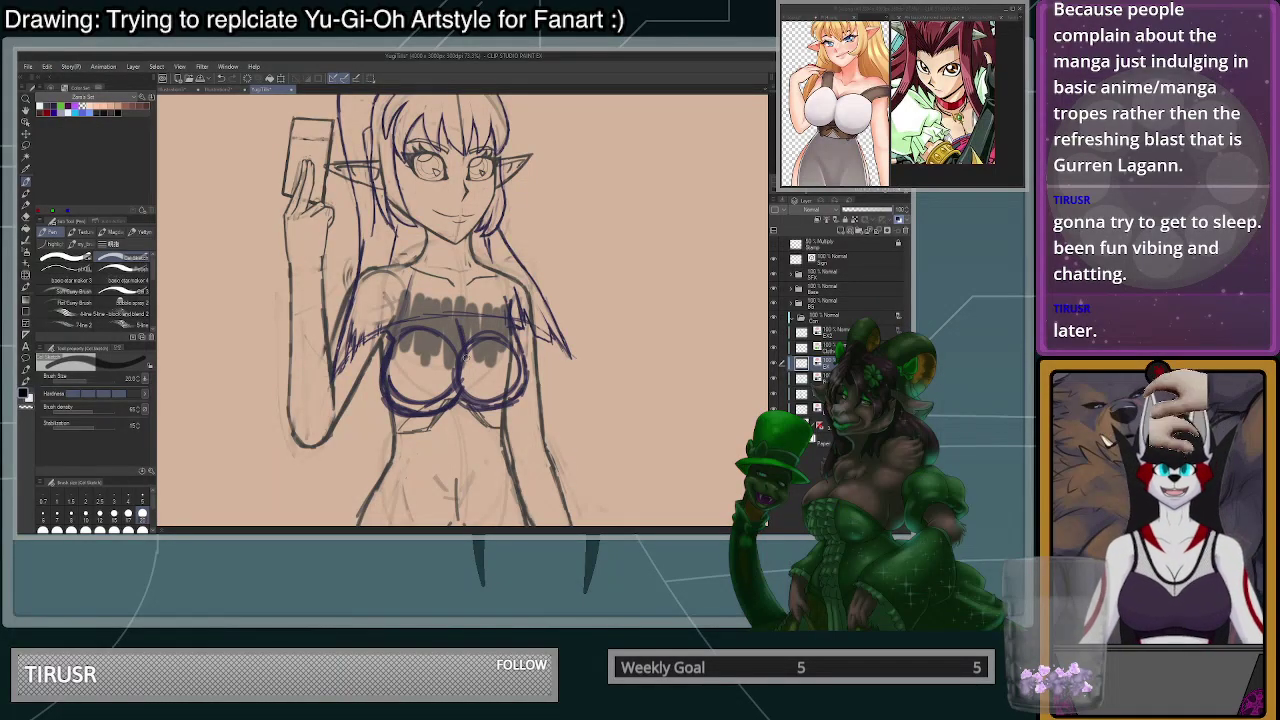
key(ctrl+z)
key(ctrl+z)
drag(461, 298, 459, 394)
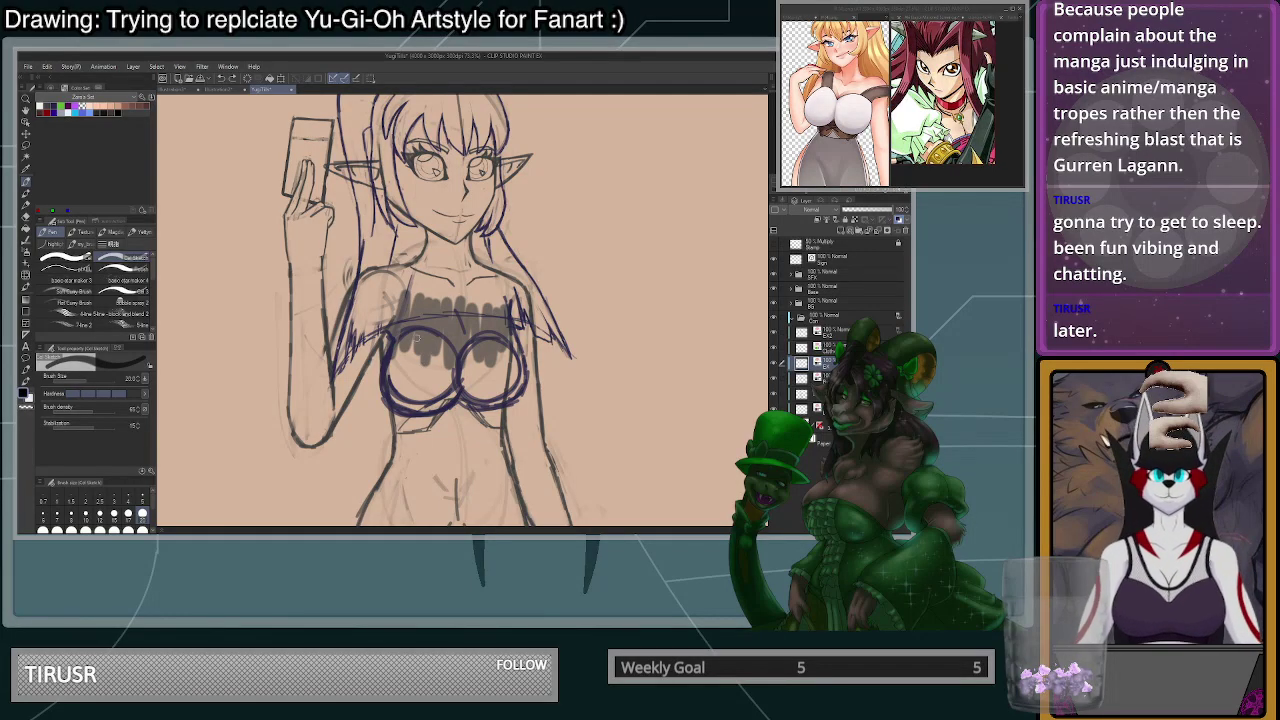
- Try to transform the chest sketch, cancel it, and clear the layer's contents
scroll(418, 345, down, 3)
scroll(447, 340, up, 2)
key(ctrl+t)
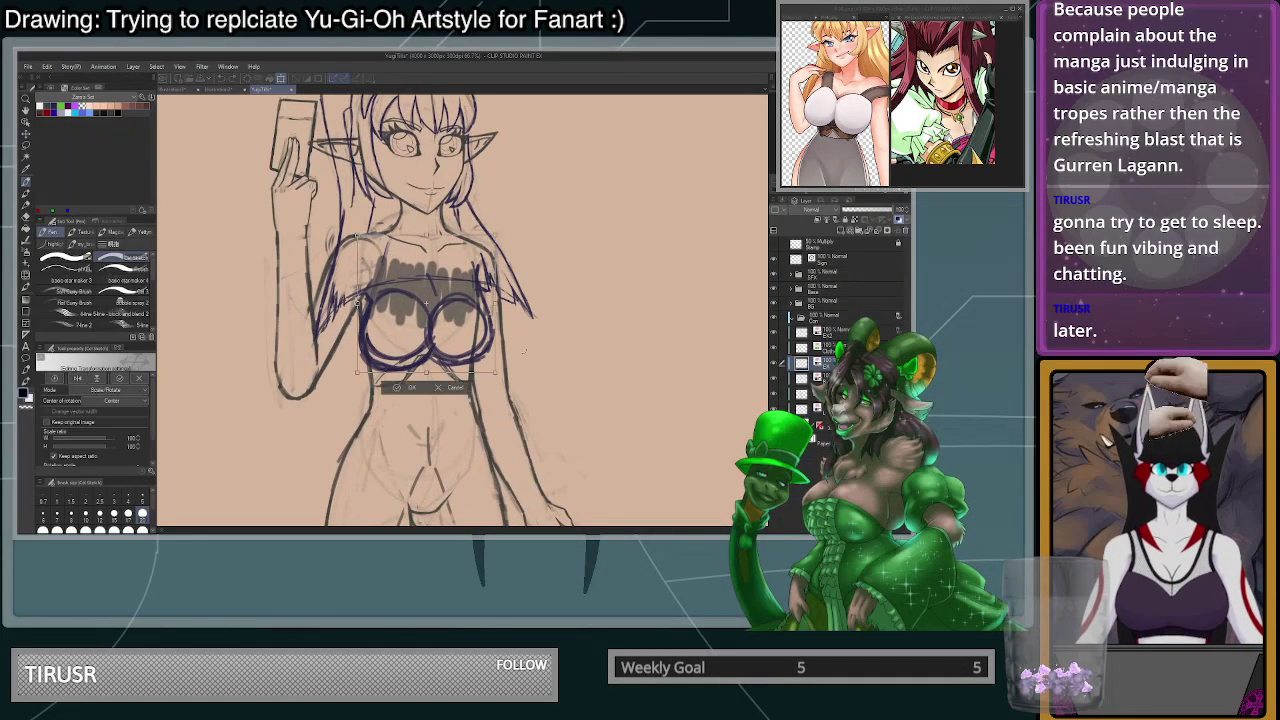
drag(474, 350, 481, 351)
key(Escape)
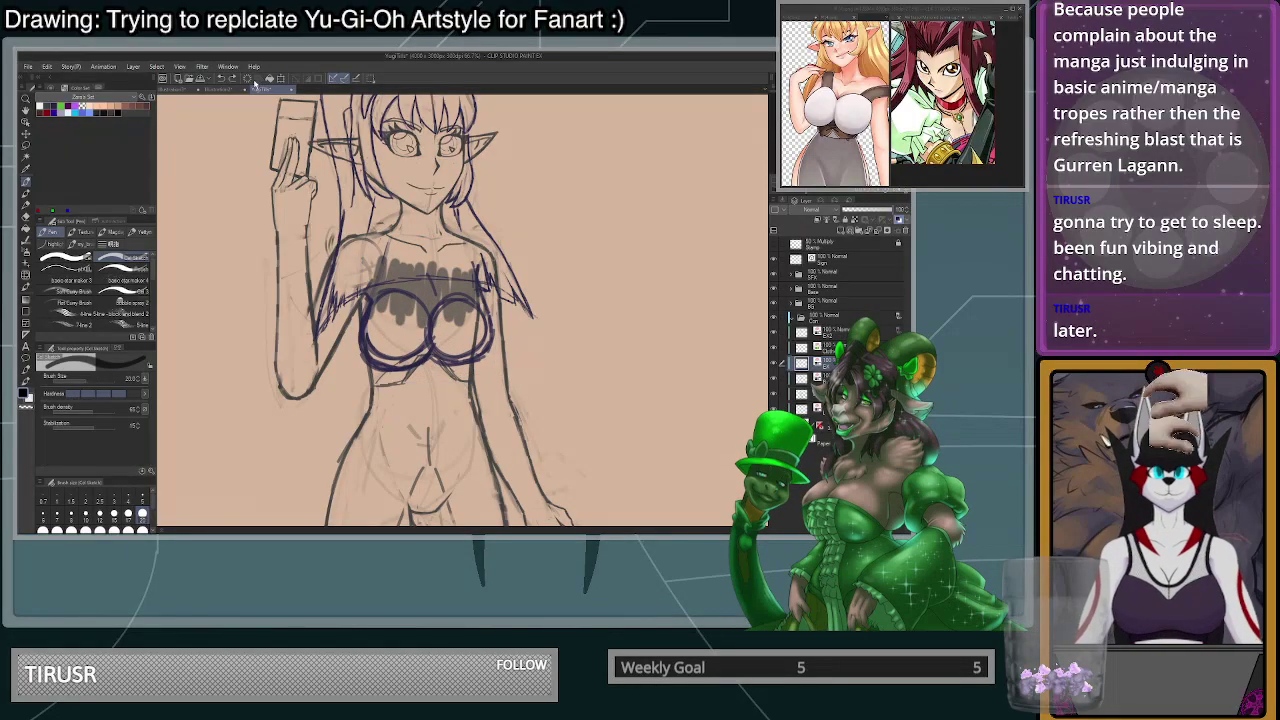
click(248, 79)
- Sketch a single chest guide circle below the shaded band, on the raised arm's side
scroll(437, 345, up, 2)
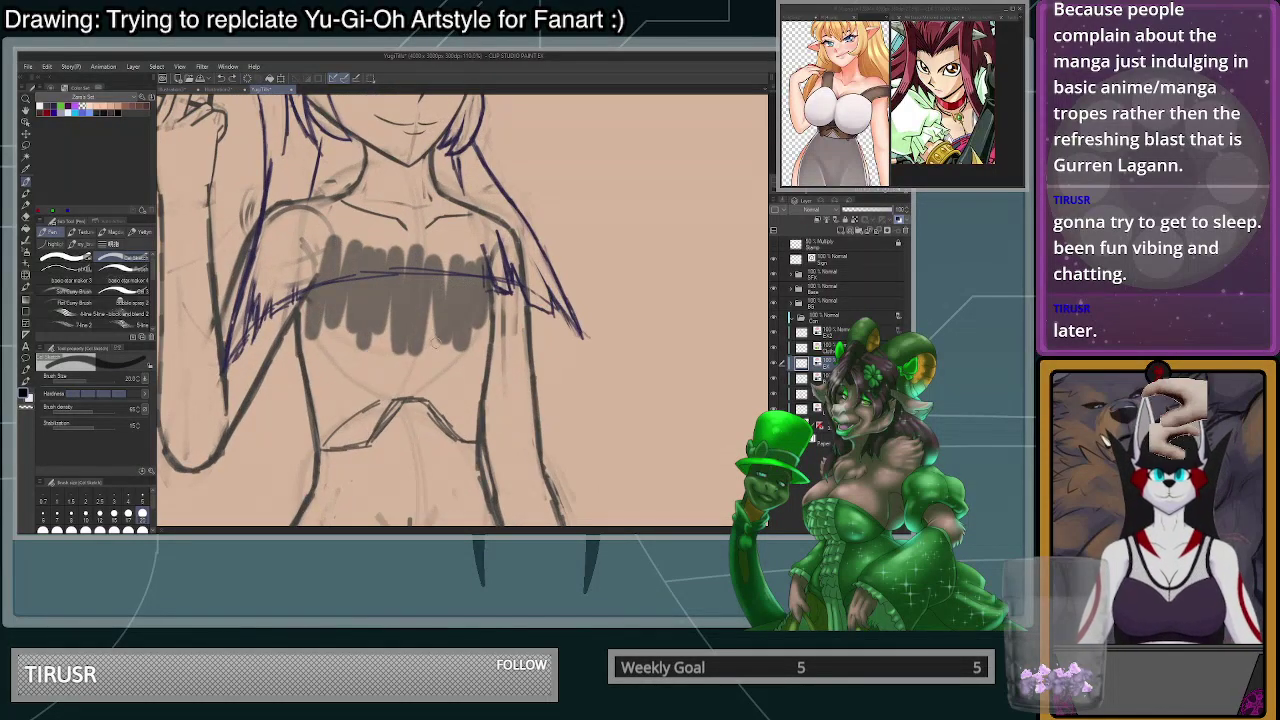
mouse_move(338, 328)
mouse_down()
mouse_move(330, 321)
mouse_move(400, 404)
mouse_move(412, 338)
mouse_move(308, 348)
mouse_up()
key(ctrl+z)
mouse_move(391, 324)
mouse_down()
mouse_move(304, 385)
mouse_move(380, 408)
mouse_move(392, 380)
mouse_up()
- Transform the chest circle with Keep original image enabled to place a duplicate beside it
key(ctrl+t)
mouse_move(418, 437)
mouse_down()
mouse_move(429, 447)
mouse_move(397, 405)
mouse_up()
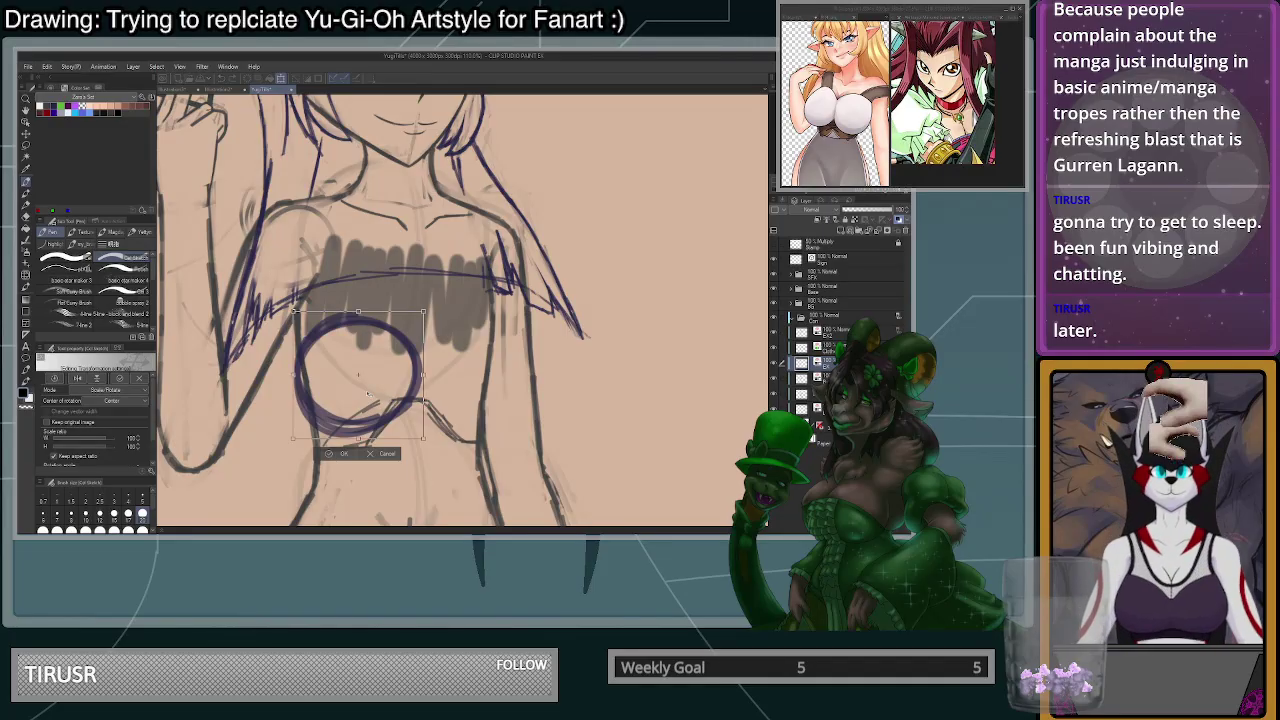
click(73, 423)
drag(388, 389, 502, 382)
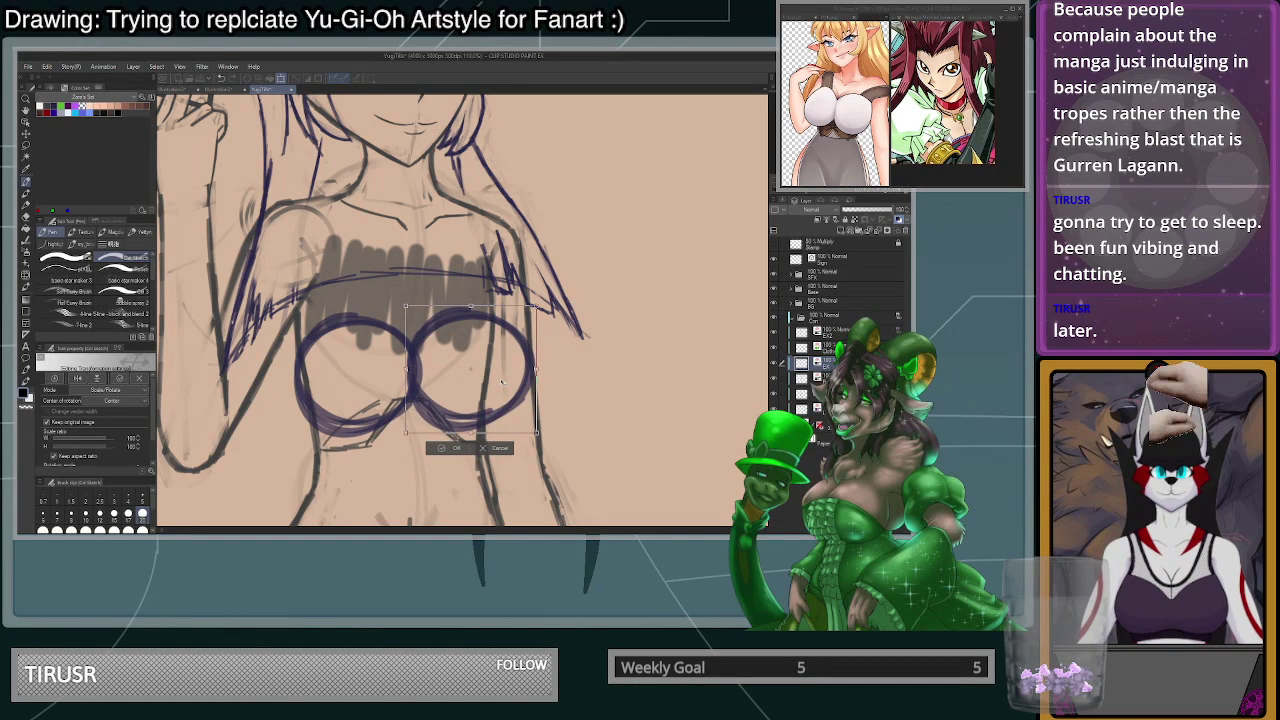
key(Return)
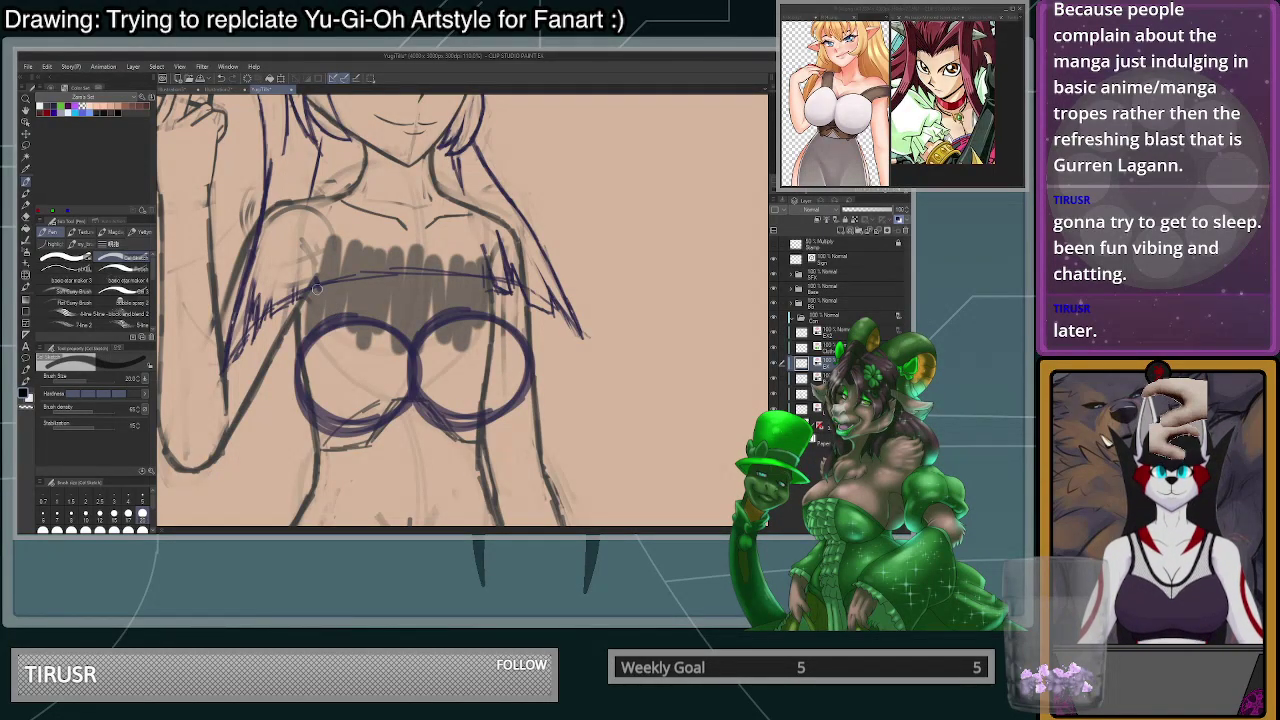
- Sketch the chest contours over the two circles, adding a centre line and side lines from the armpits
mouse_move(296, 262)
mouse_down()
mouse_move(295, 359)
mouse_move(304, 418)
mouse_move(334, 432)
mouse_move(309, 419)
mouse_move(367, 432)
mouse_move(355, 428)
mouse_move(394, 423)
mouse_move(370, 434)
mouse_move(421, 380)
mouse_up()
mouse_move(414, 289)
mouse_down()
mouse_move(428, 366)
mouse_move(405, 420)
mouse_up()
mouse_move(332, 436)
mouse_down()
mouse_move(398, 426)
mouse_move(354, 434)
mouse_move(420, 395)
mouse_move(400, 425)
mouse_move(419, 401)
mouse_move(425, 310)
mouse_up()
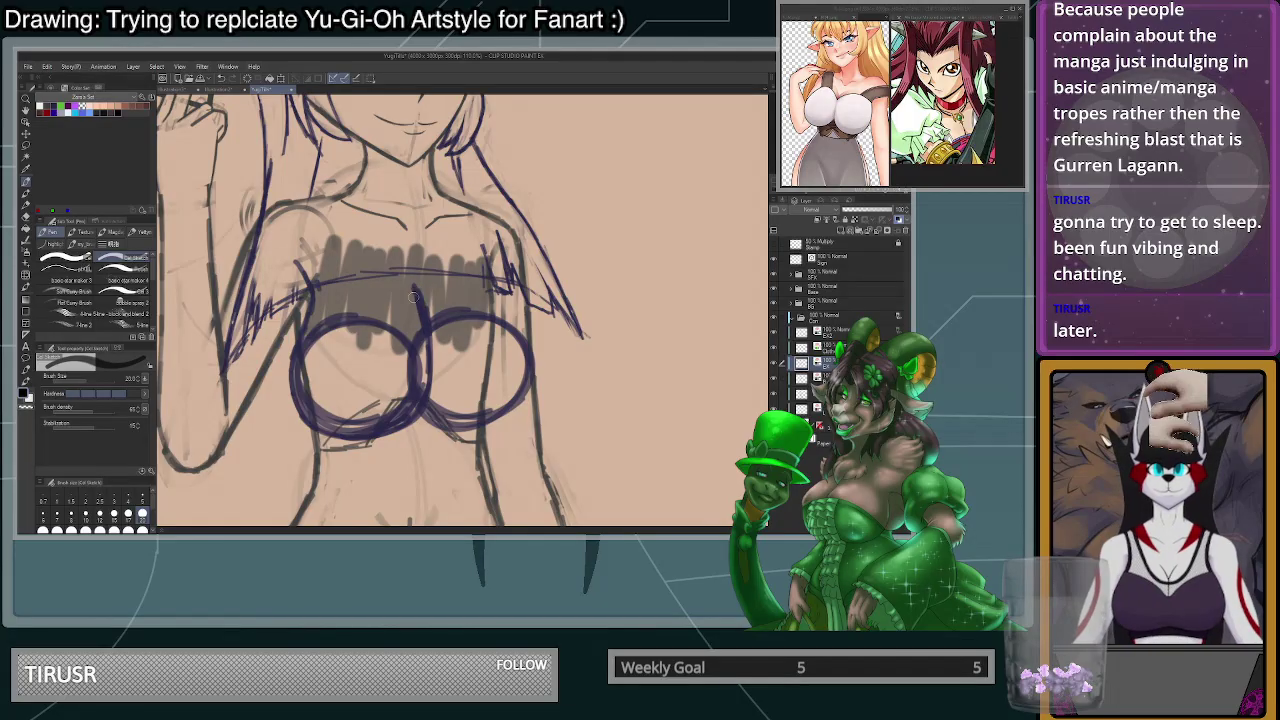
drag(490, 280, 528, 360)
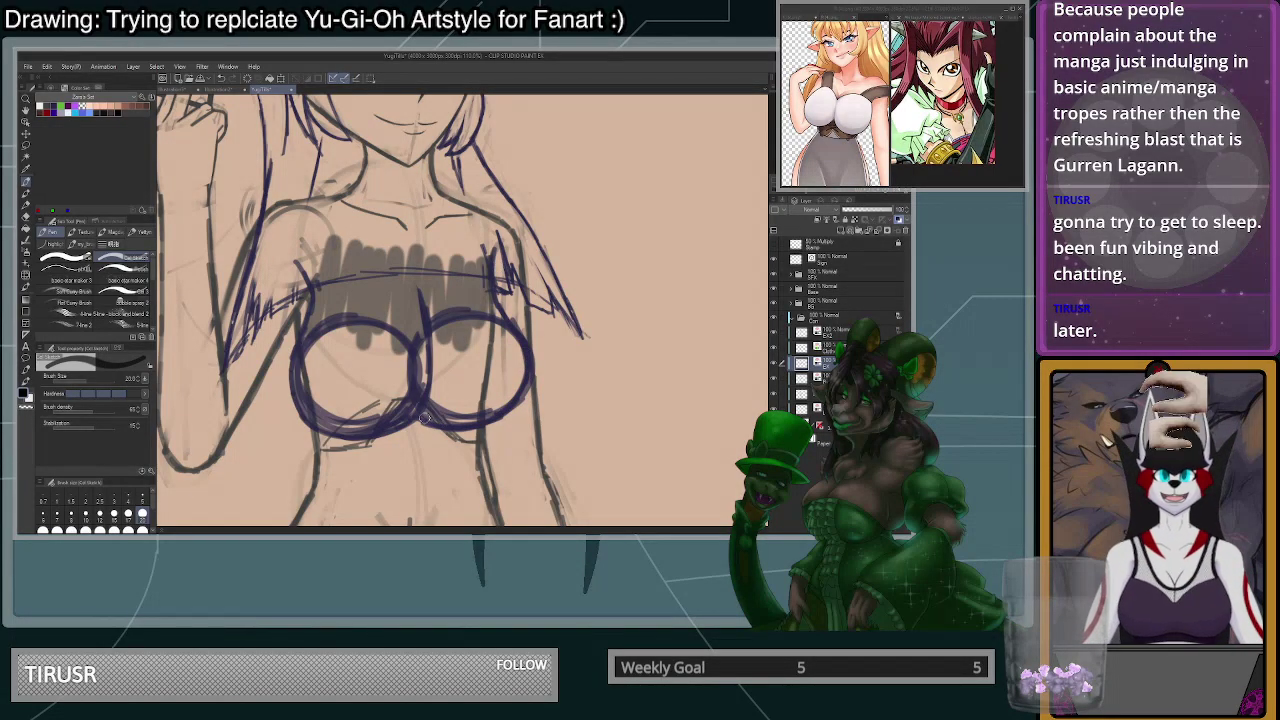
- Erase the upper and inner parts of the chest circles with a larger brush, leaving the outer contour
scroll(438, 411, down, 1)
scroll(475, 399, down, 3)
scroll(470, 384, up, 3)
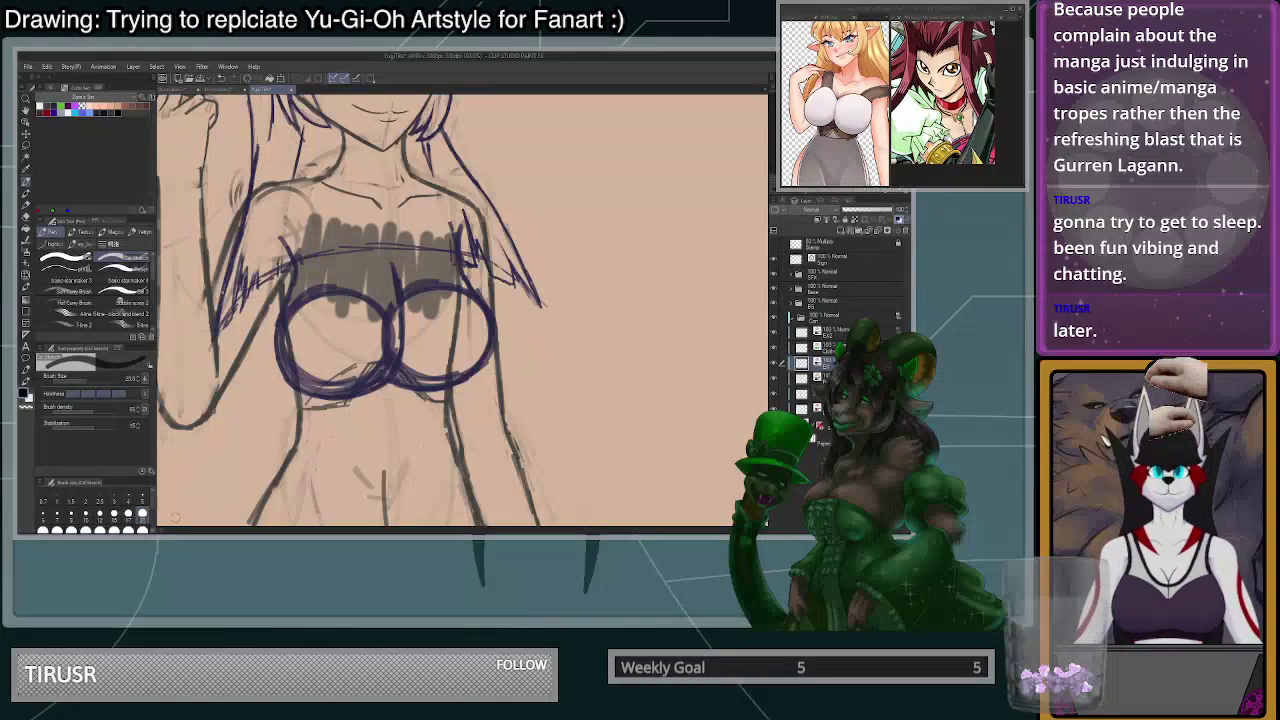
click(142, 529)
key(c)
mouse_move(394, 276)
mouse_down()
mouse_move(400, 325)
mouse_move(394, 275)
mouse_move(304, 297)
mouse_move(300, 350)
mouse_move(340, 380)
mouse_move(335, 290)
mouse_move(300, 305)
mouse_up()
mouse_move(452, 284)
mouse_down()
mouse_move(419, 365)
mouse_move(412, 291)
mouse_move(461, 315)
mouse_move(432, 372)
mouse_move(410, 328)
mouse_move(432, 281)
mouse_move(401, 266)
mouse_move(416, 355)
mouse_move(401, 362)
mouse_move(405, 310)
mouse_up()
click(143, 516)
key(c)
- Redraw the curved centre line between the chest forms, undoing the unwanted strokes
key(ctrl+z)
drag(388, 258, 399, 358)
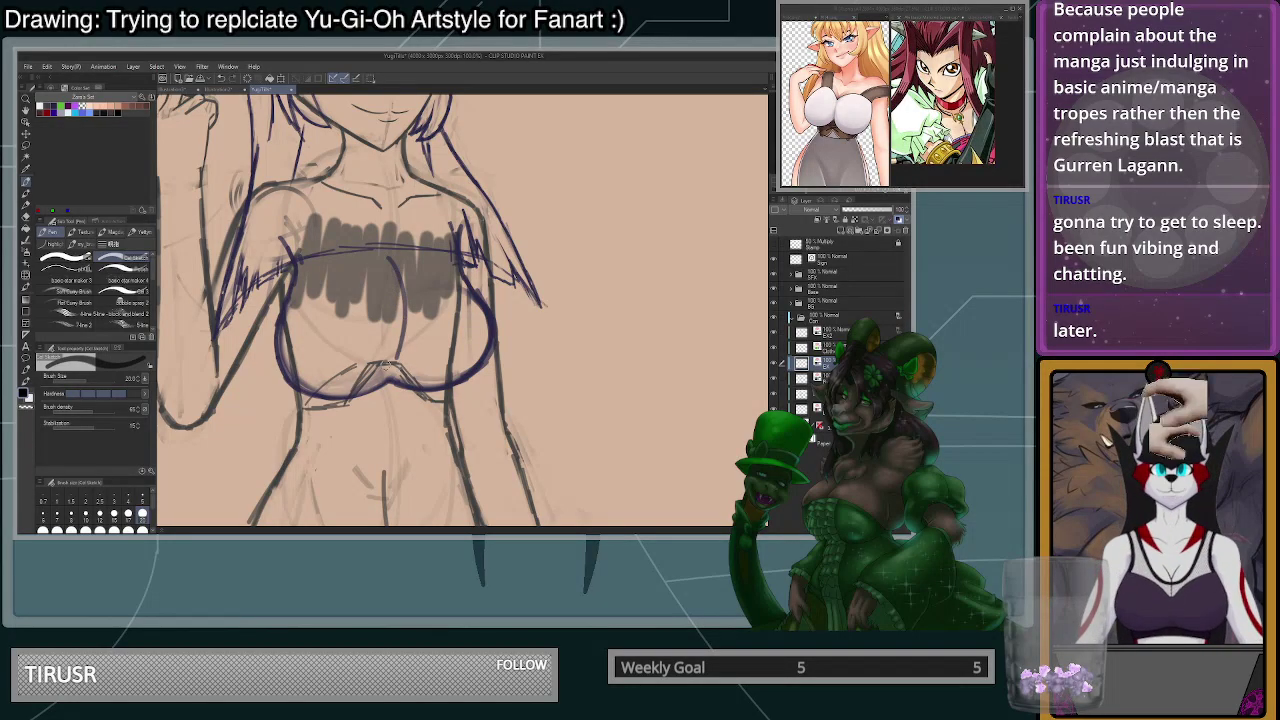
key(ctrl+z)
mouse_move(374, 257)
mouse_down()
mouse_move(399, 308)
mouse_move(393, 356)
mouse_move(399, 294)
mouse_up()
key(ctrl+z)
scroll(390, 268, up, 2)
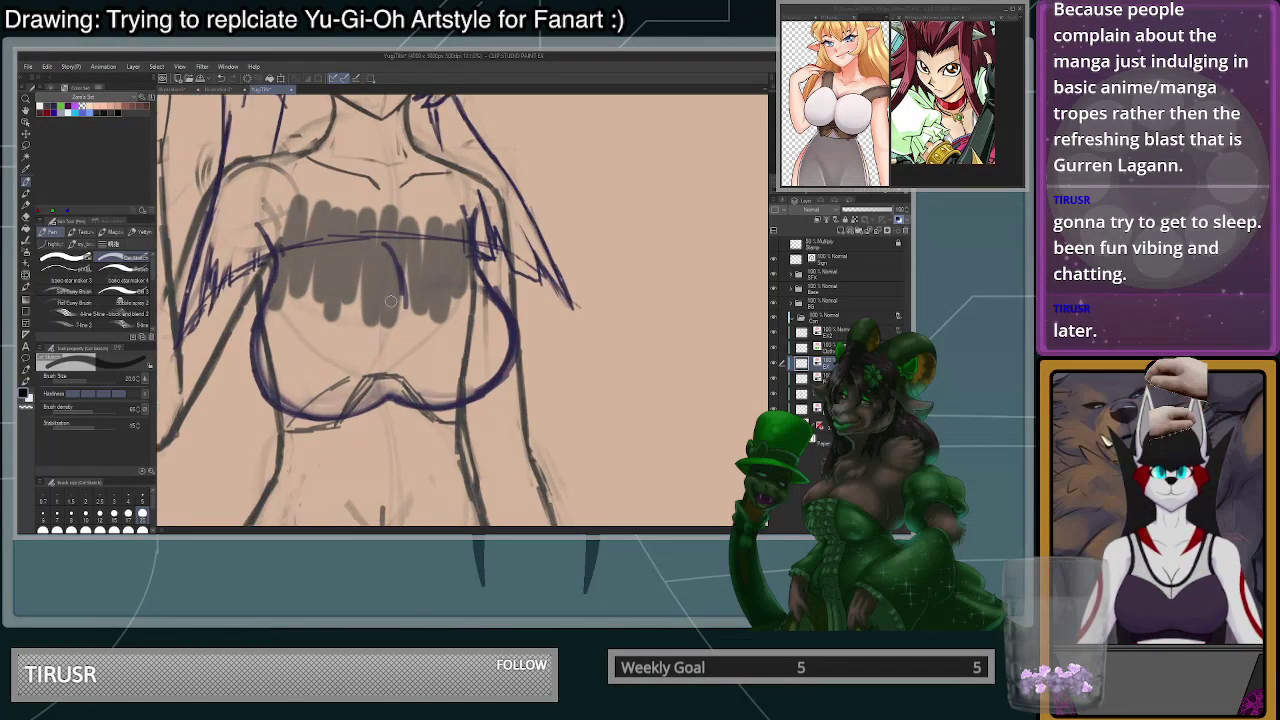
mouse_move(414, 274)
mouse_down()
mouse_move(392, 401)
mouse_move(406, 281)
mouse_move(388, 405)
mouse_up()
- Clear the chest sketch from its layer and save the drawing
scroll(400, 320, down, 5)
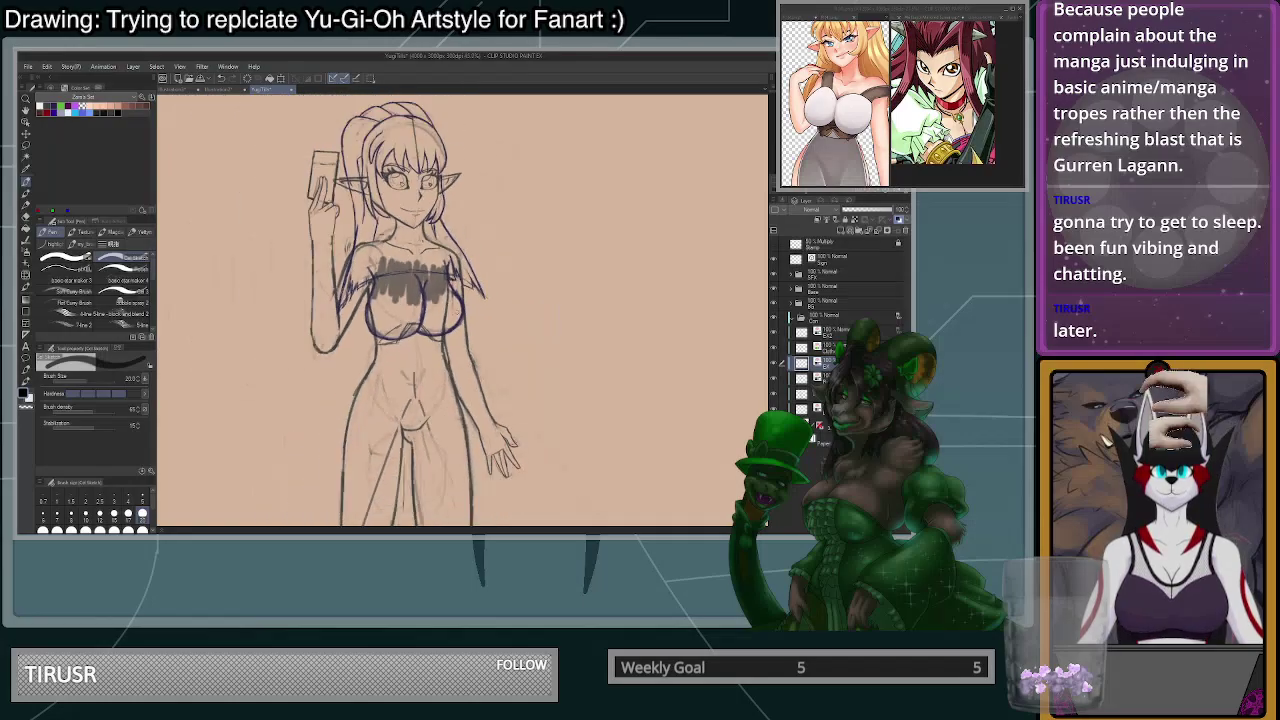
scroll(459, 328, up, 2)
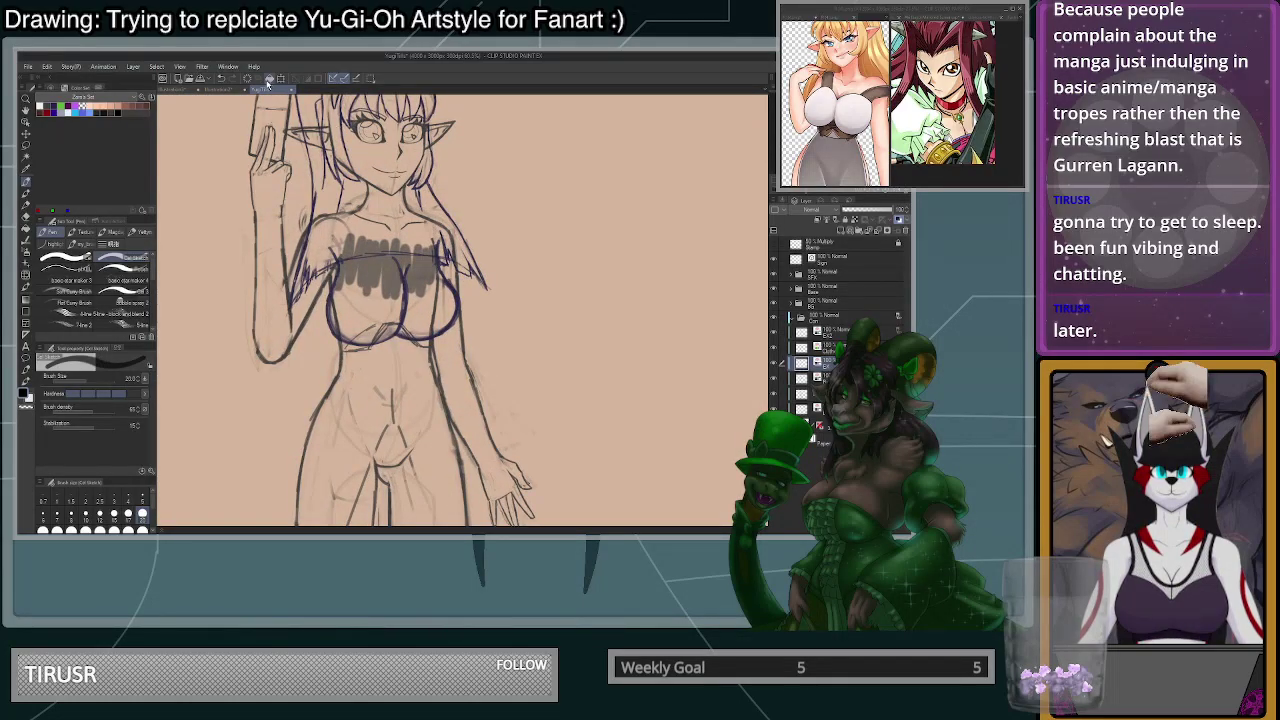
click(248, 79)
scroll(504, 323, down, 1)
scroll(504, 322, down, 4)
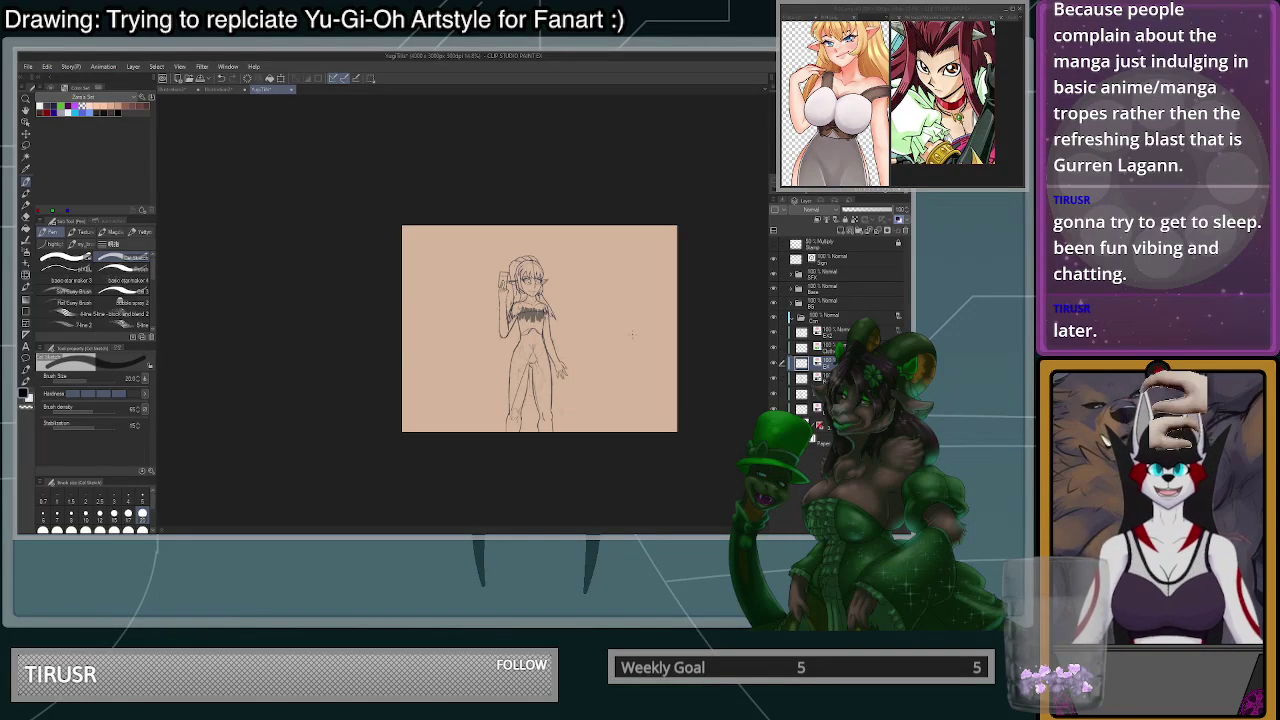
key(ctrl+s)
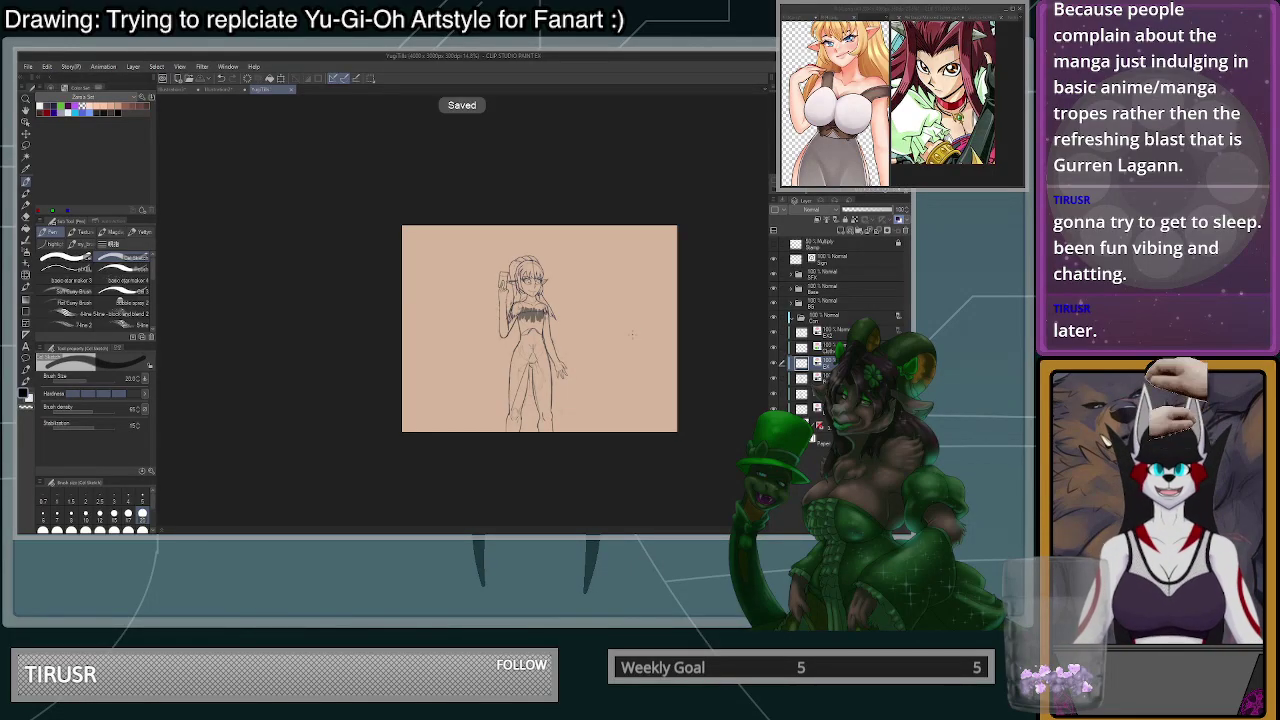